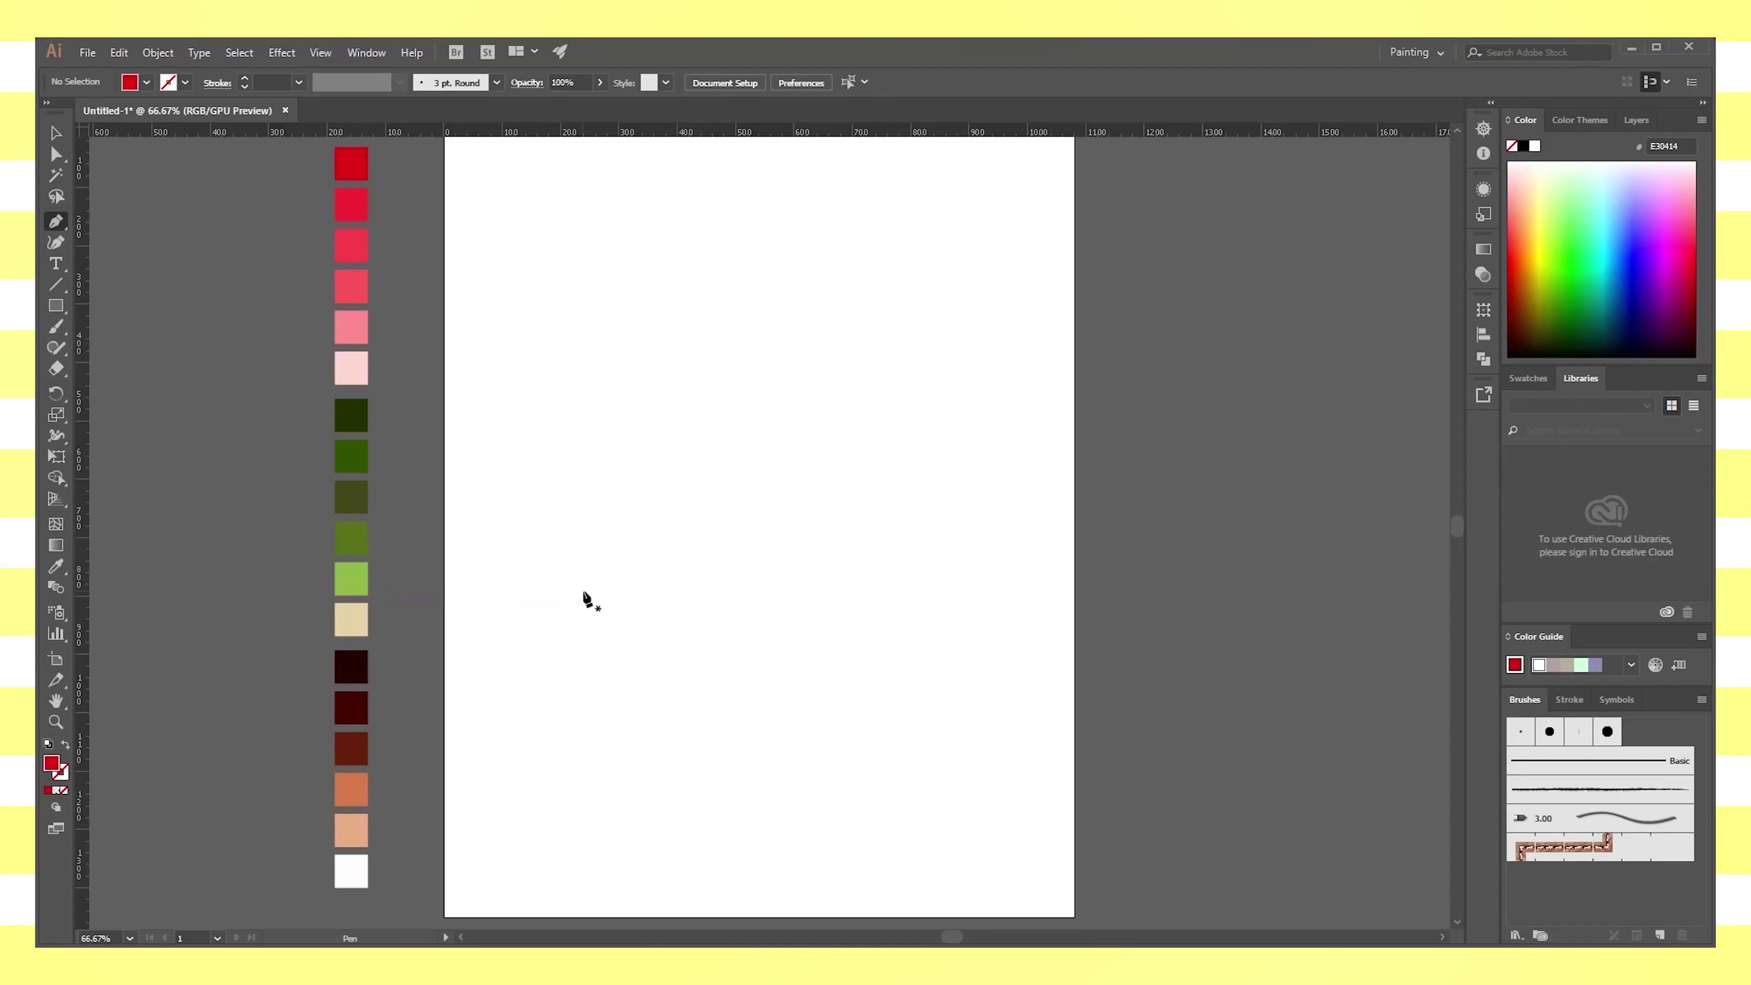
Place the wedge outline's first corner point on the artboard with the Pen tool
{"action": "left_click", "coordinate": [582, 589]}
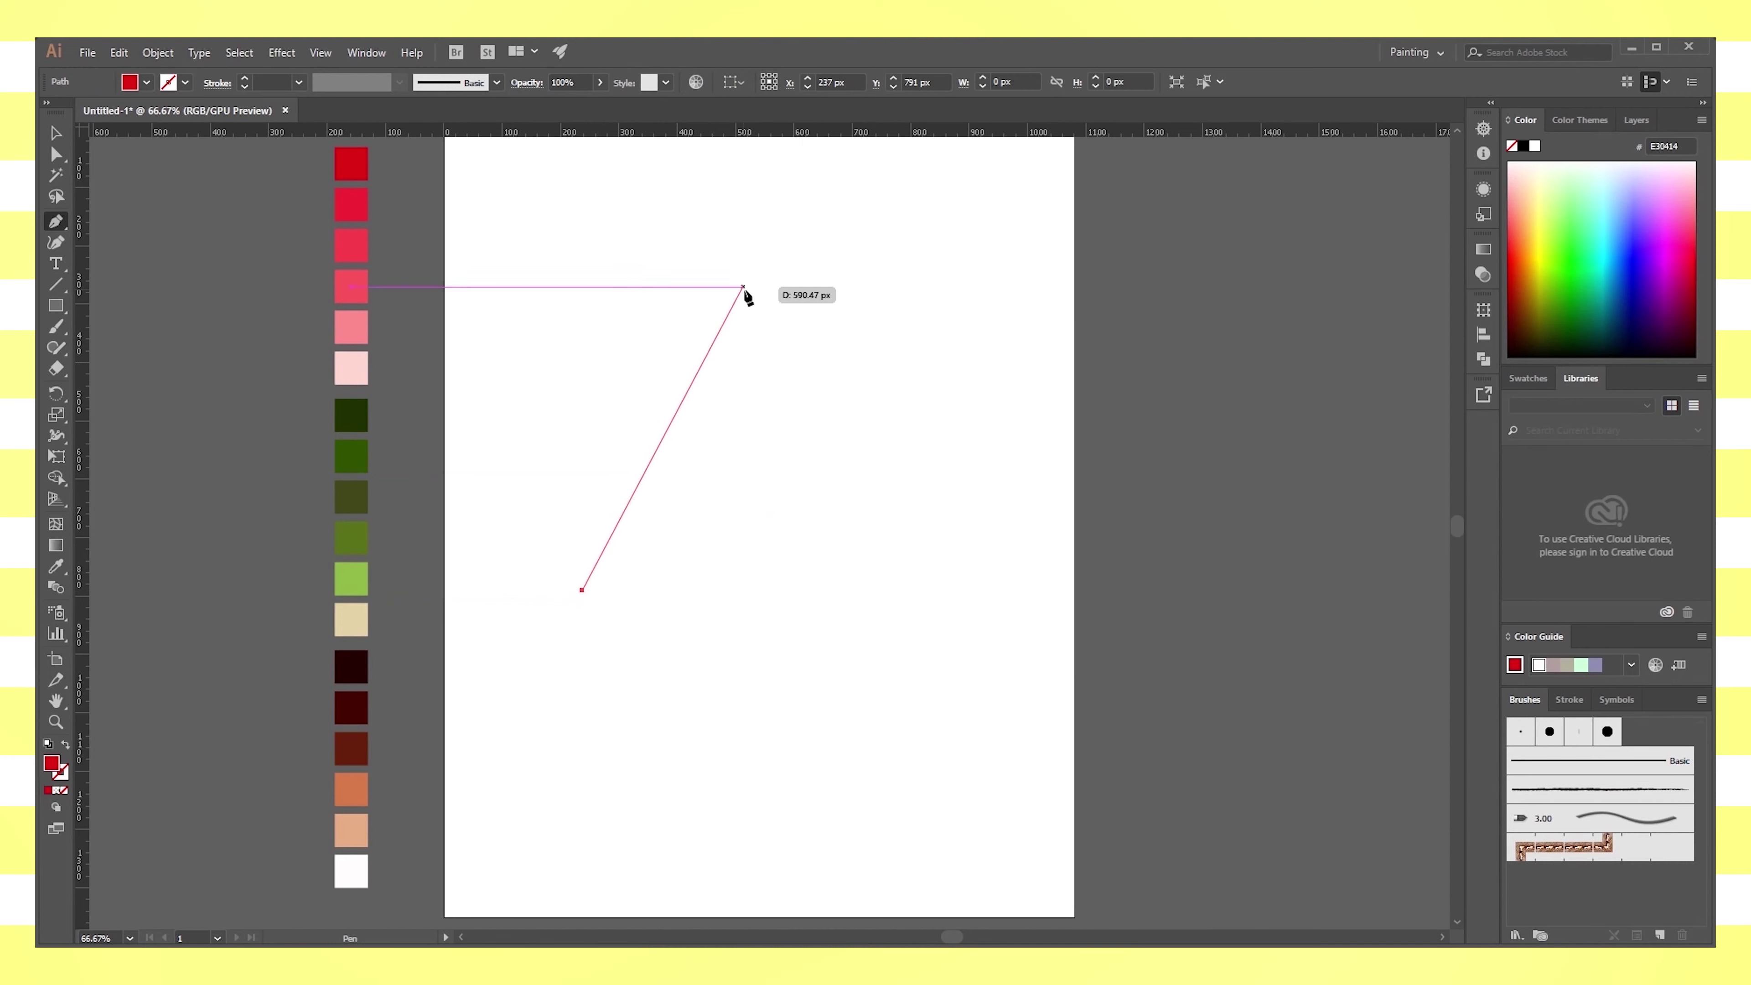
Draw the wedge path through the top tip and bottom-right corner, closing with a curved bottom
{"action": "left_click_drag", "start_coordinate": [752, 270], "coordinate": [769, 267]}
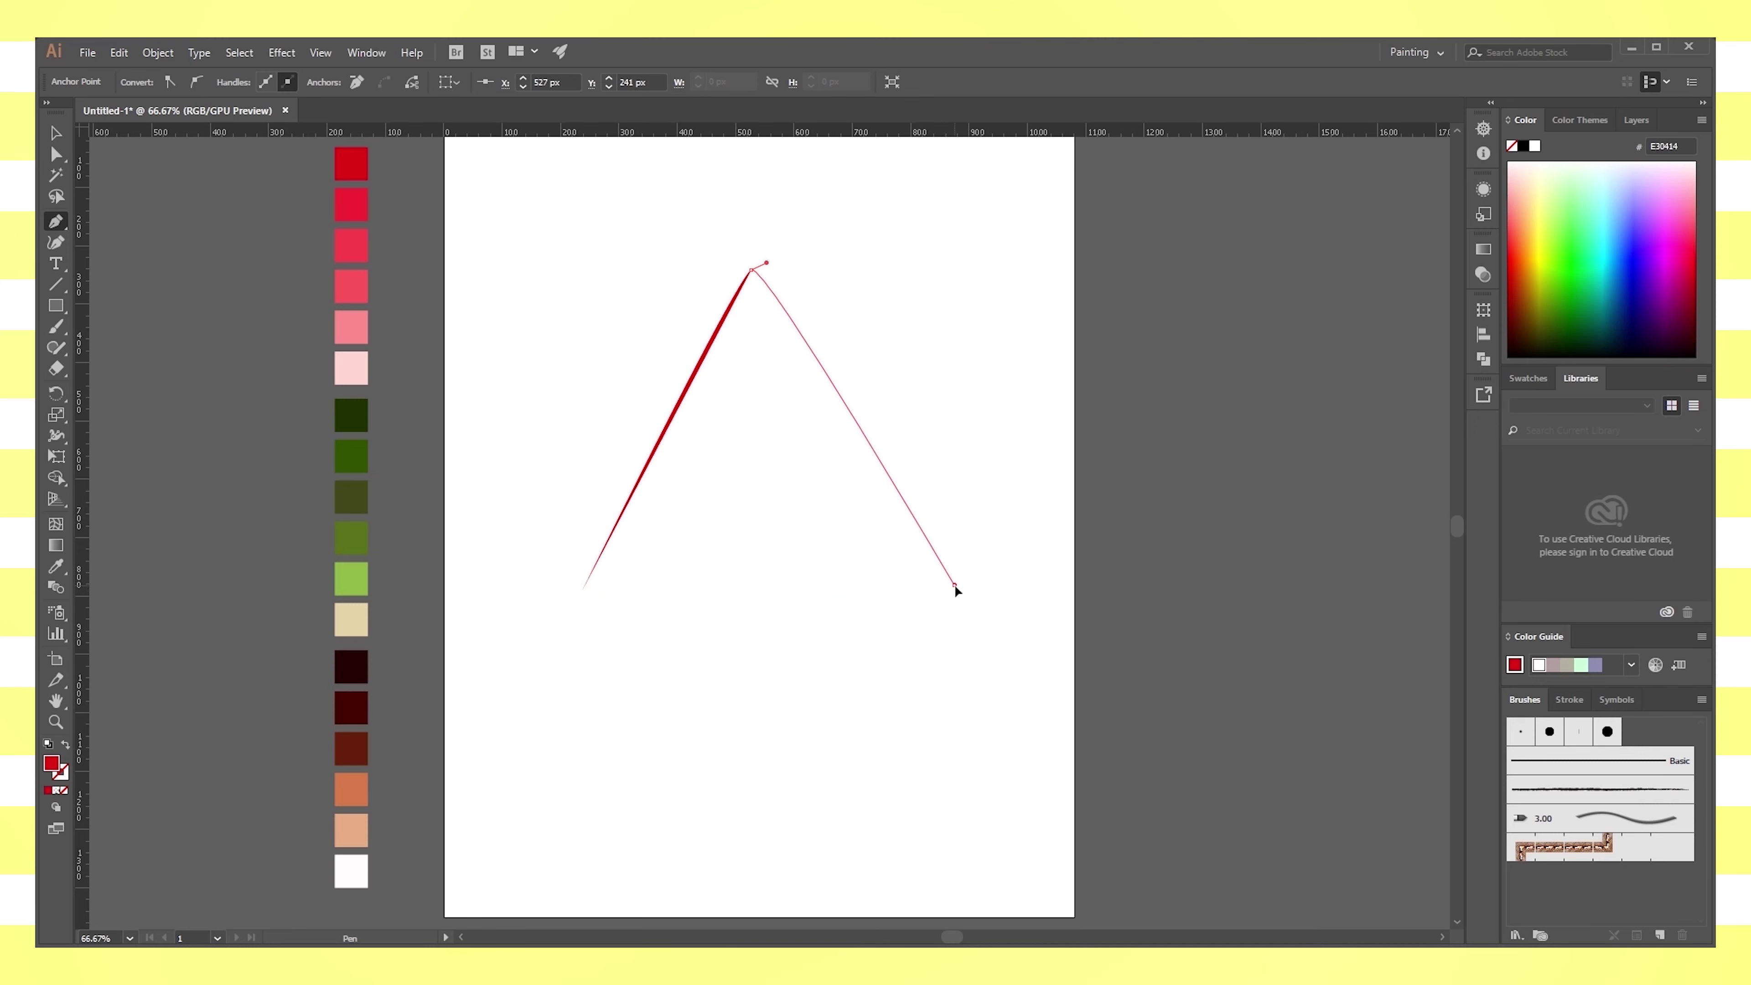
{"action": "left_click_drag", "start_coordinate": [954, 585], "coordinate": [951, 596]}
{"action": "left_click_drag", "start_coordinate": [583, 591], "coordinate": [431, 493]}
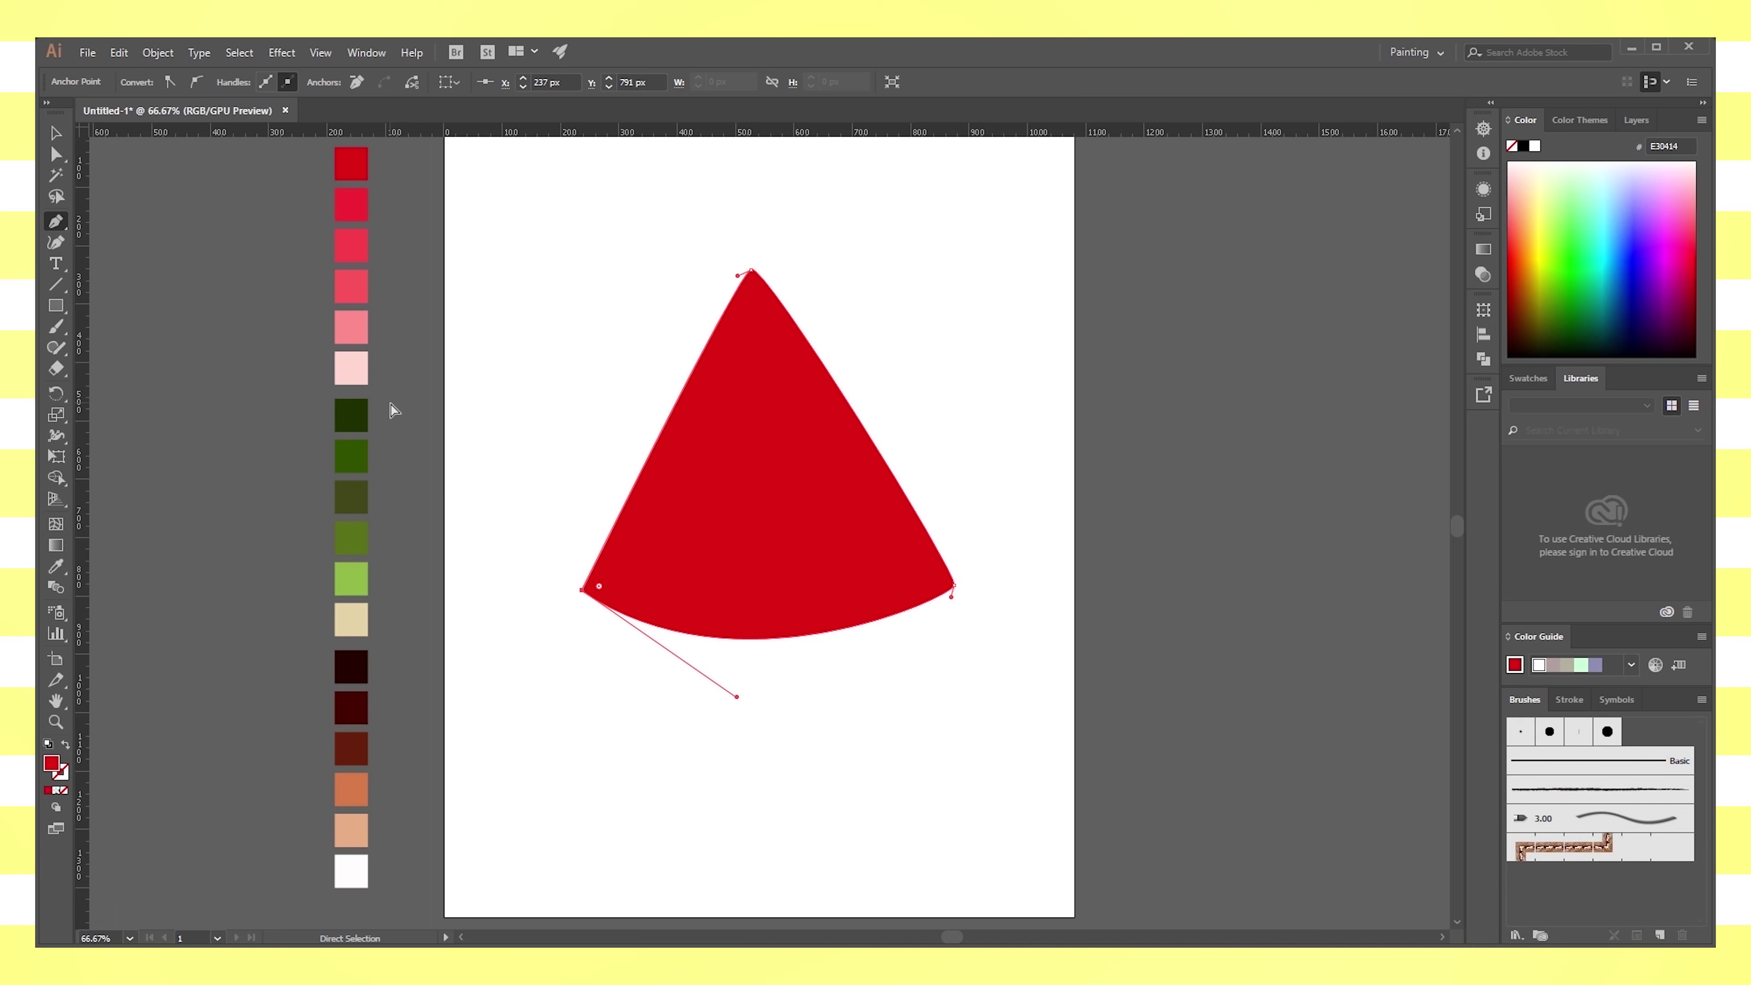
Hide the rulers, zoom to 100%, and adjust the tip handle to reshape the right edge
{"action": "key", "text": "ctrl+r"}
{"action": "key", "text": "v"}
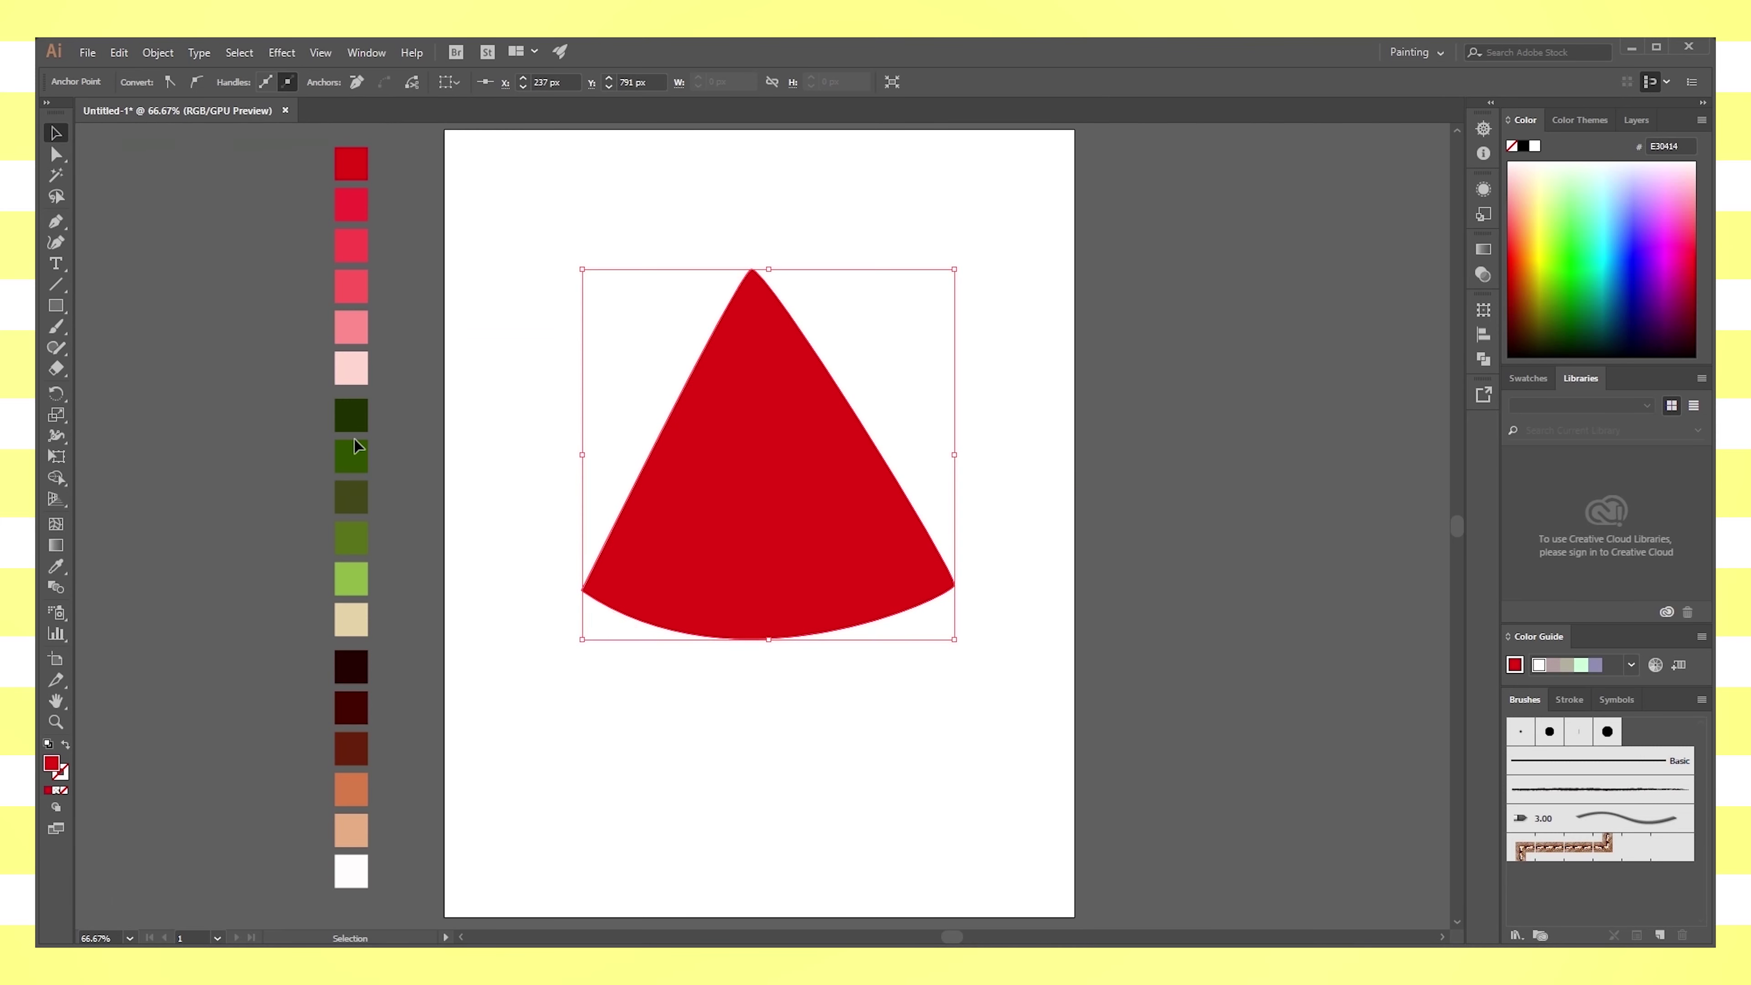
{"action": "key", "text": "ctrl+equal"}
{"action": "left_click", "coordinate": [56, 156]}
{"action": "left_click_drag", "start_coordinate": [820, 179], "coordinate": [829, 197]}
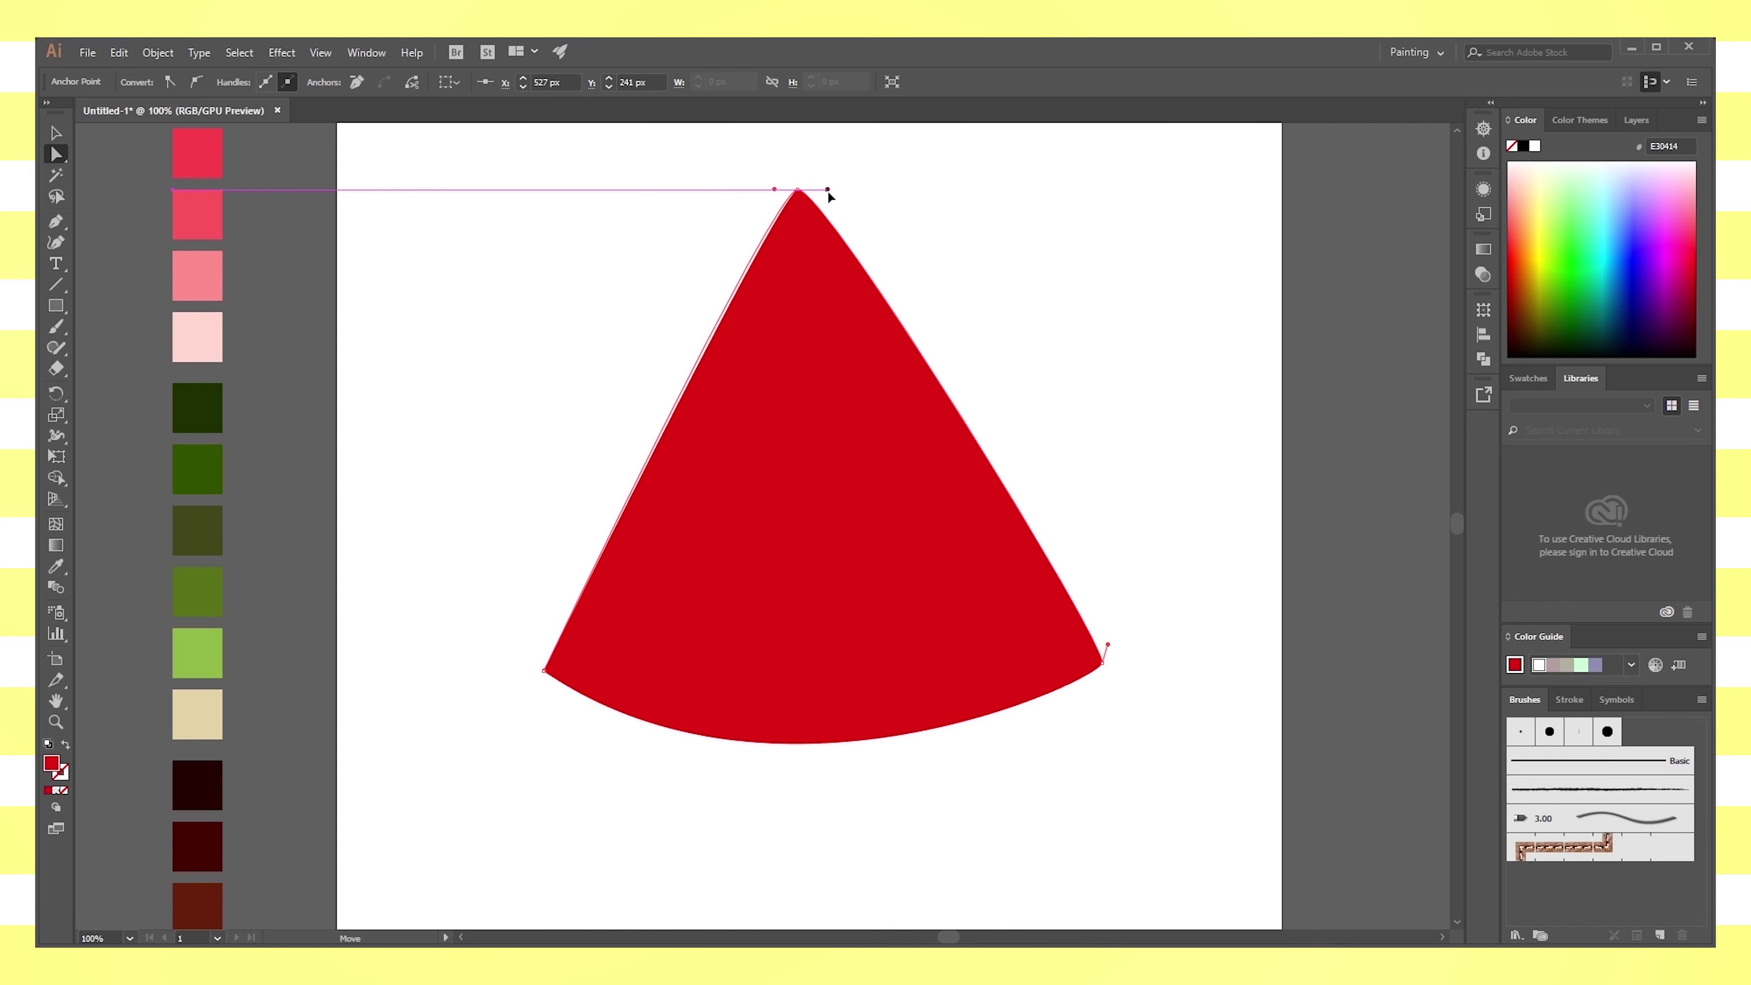
Nudge the bottom-left corner left and pull its handles to reshape the bottom edge
{"action": "left_click", "coordinate": [544, 673]}
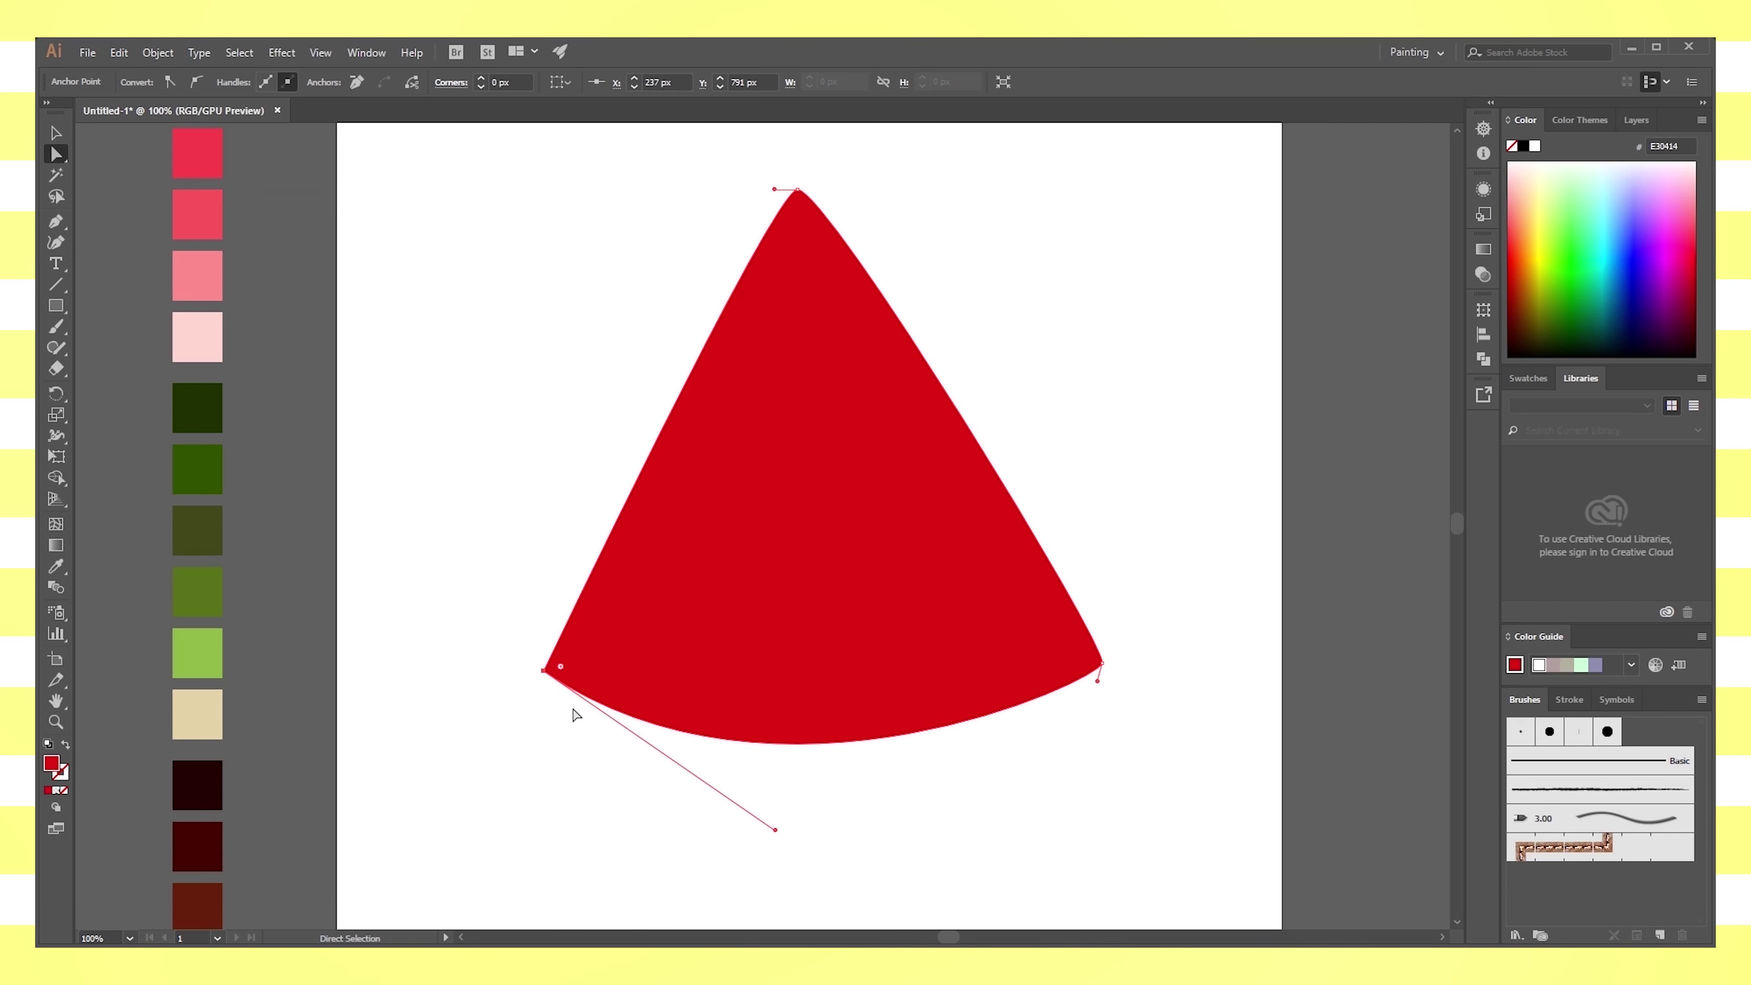
{"action": "left_click_drag", "start_coordinate": [544, 679], "coordinate": [539, 678]}
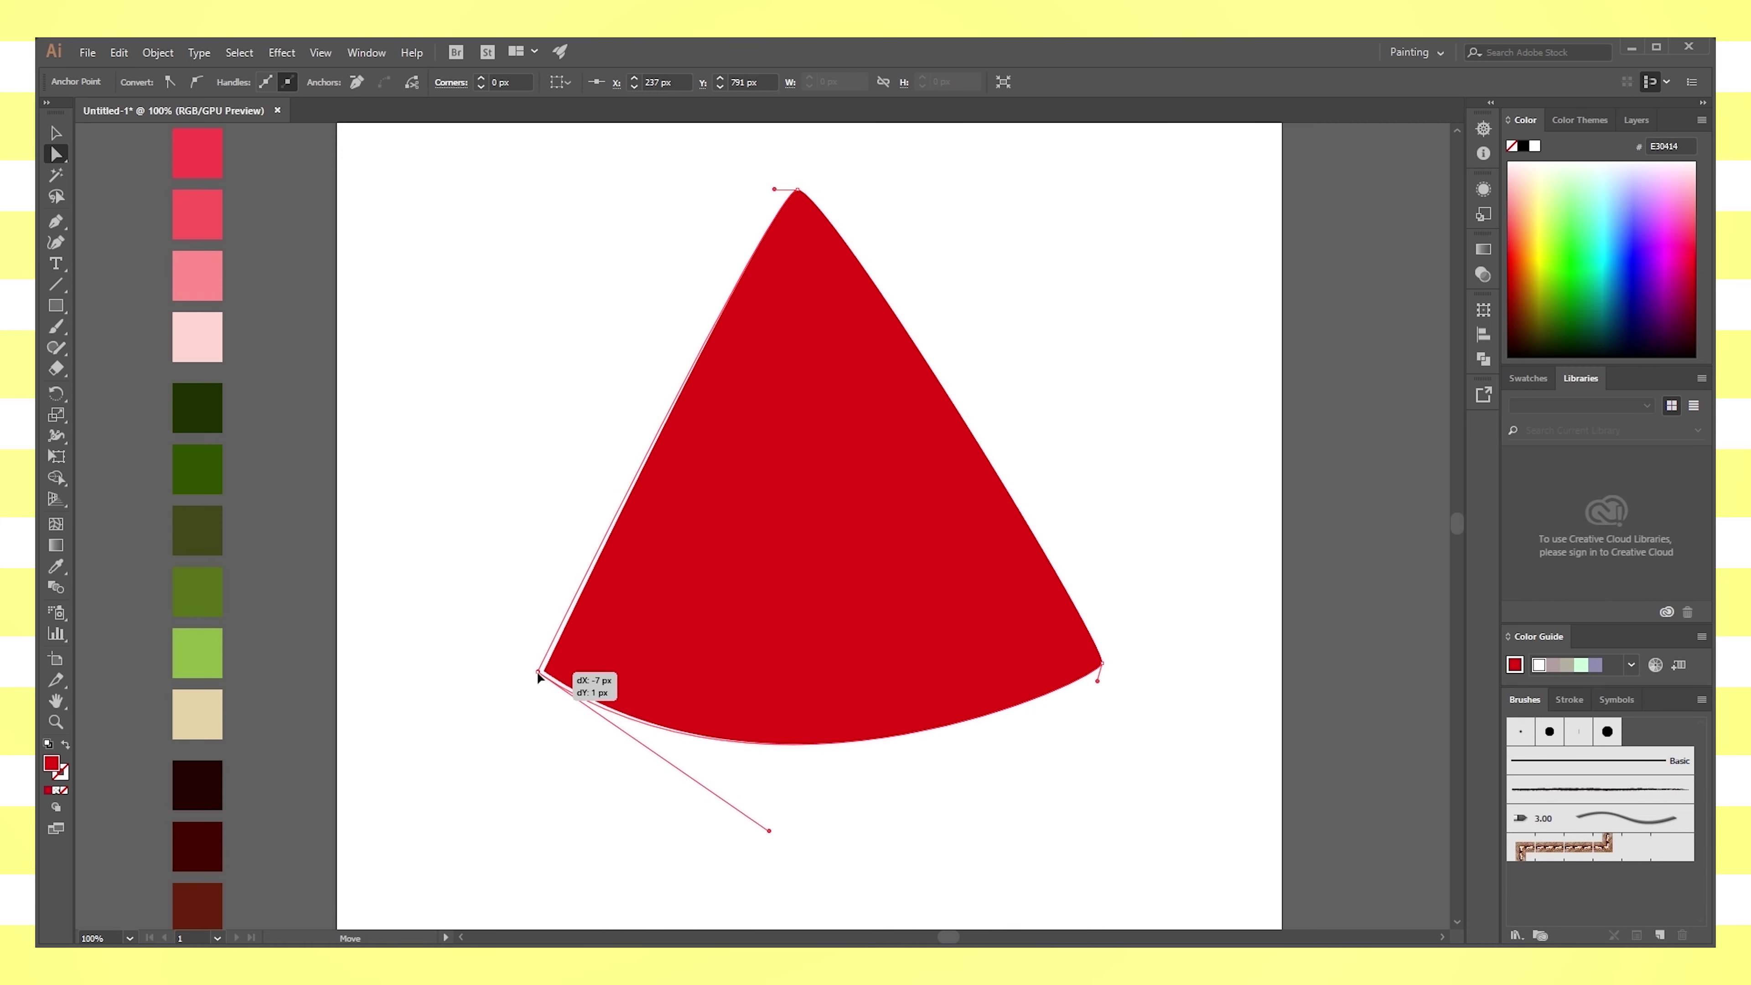
{"action": "left_click", "coordinate": [1102, 664]}
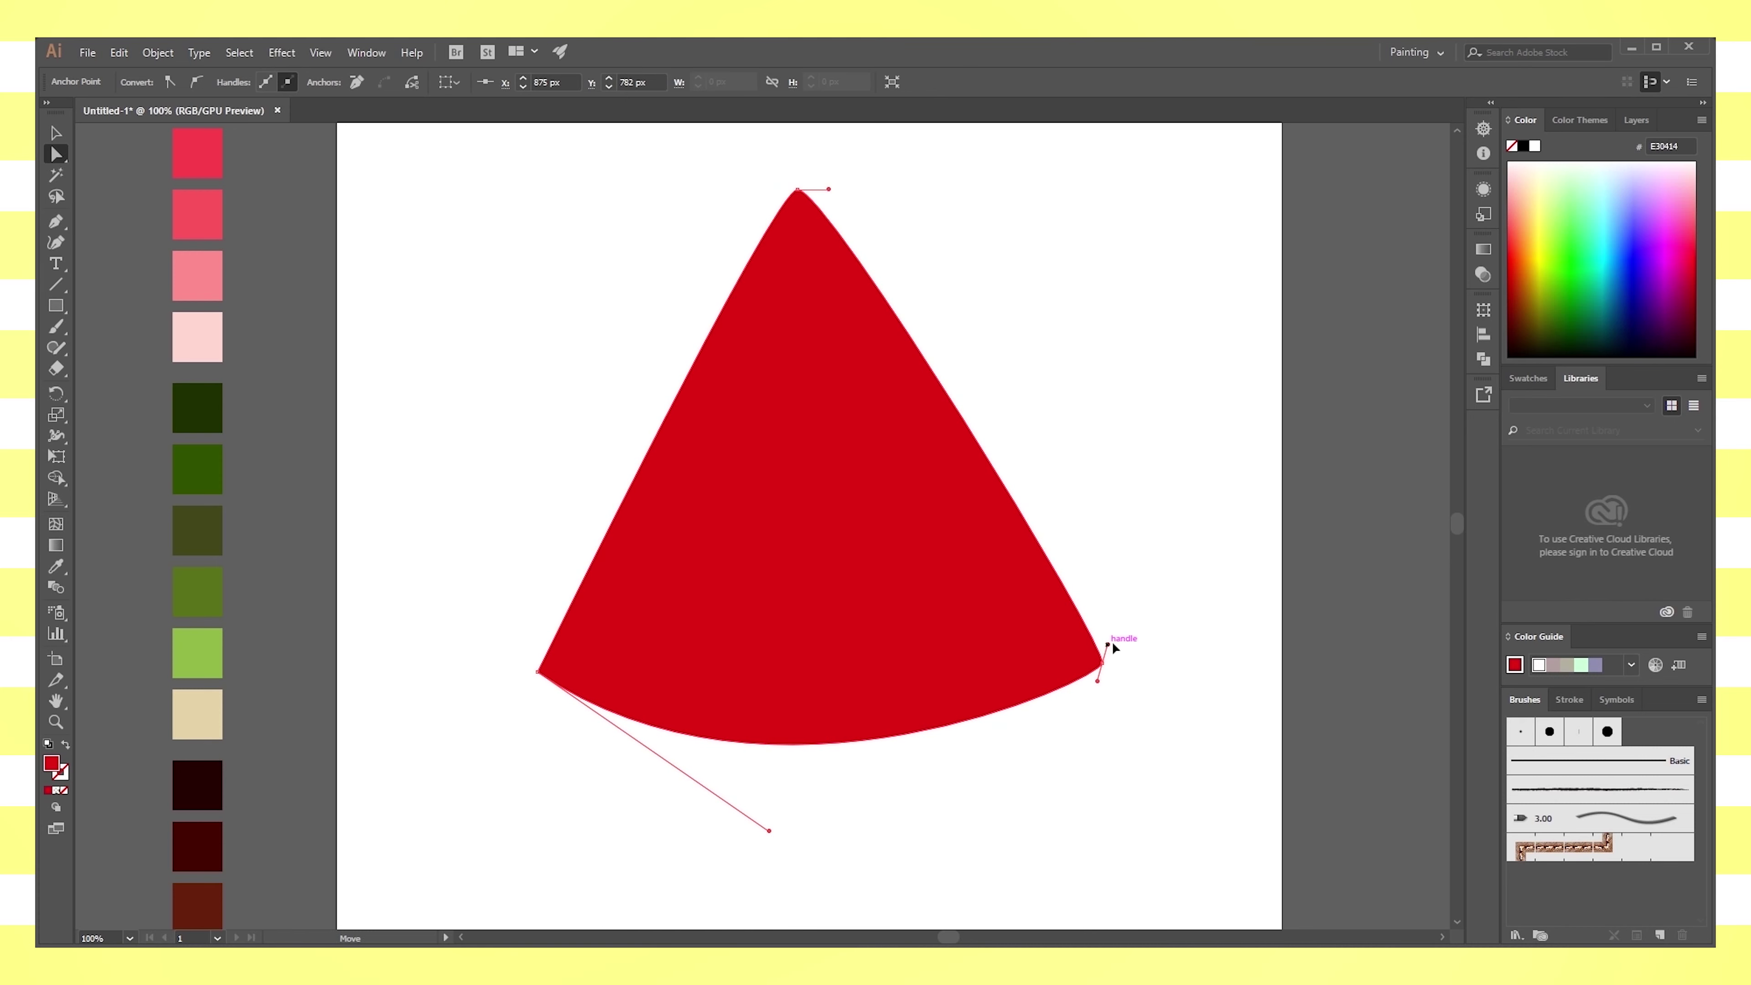
{"action": "left_click", "coordinate": [545, 671]}
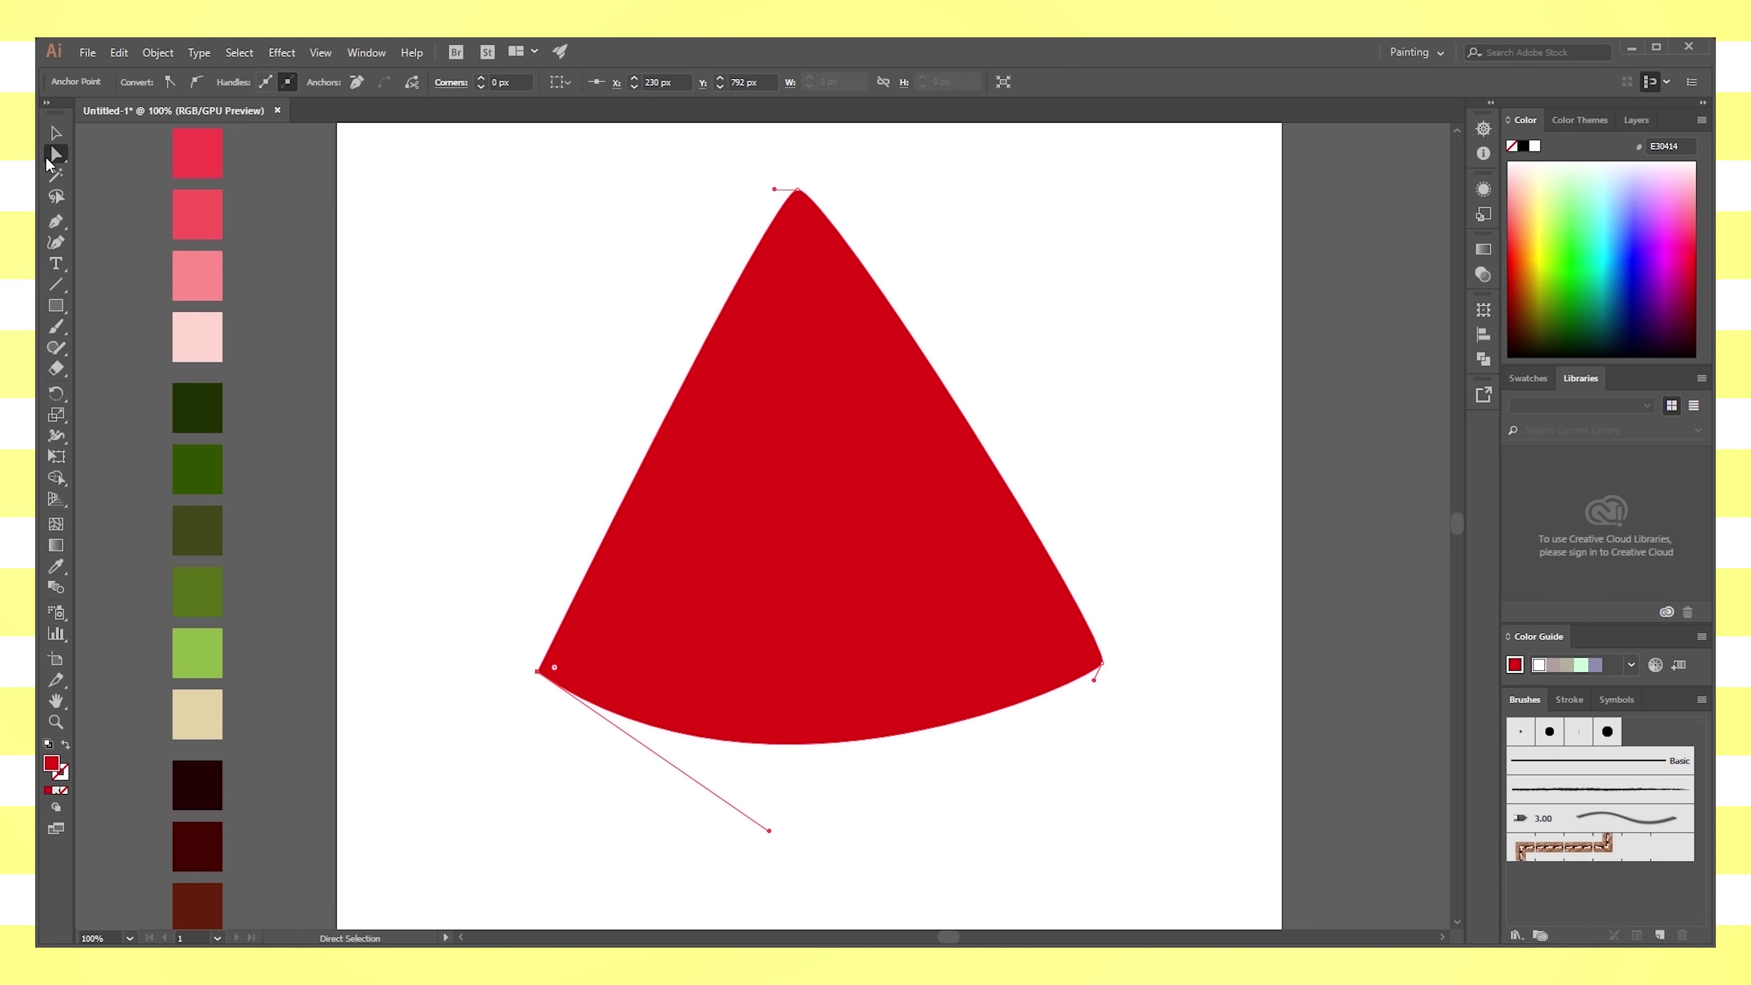
{"action": "key", "text": "shift+c"}
{"action": "left_click_drag", "start_coordinate": [539, 671], "coordinate": [532, 659]}
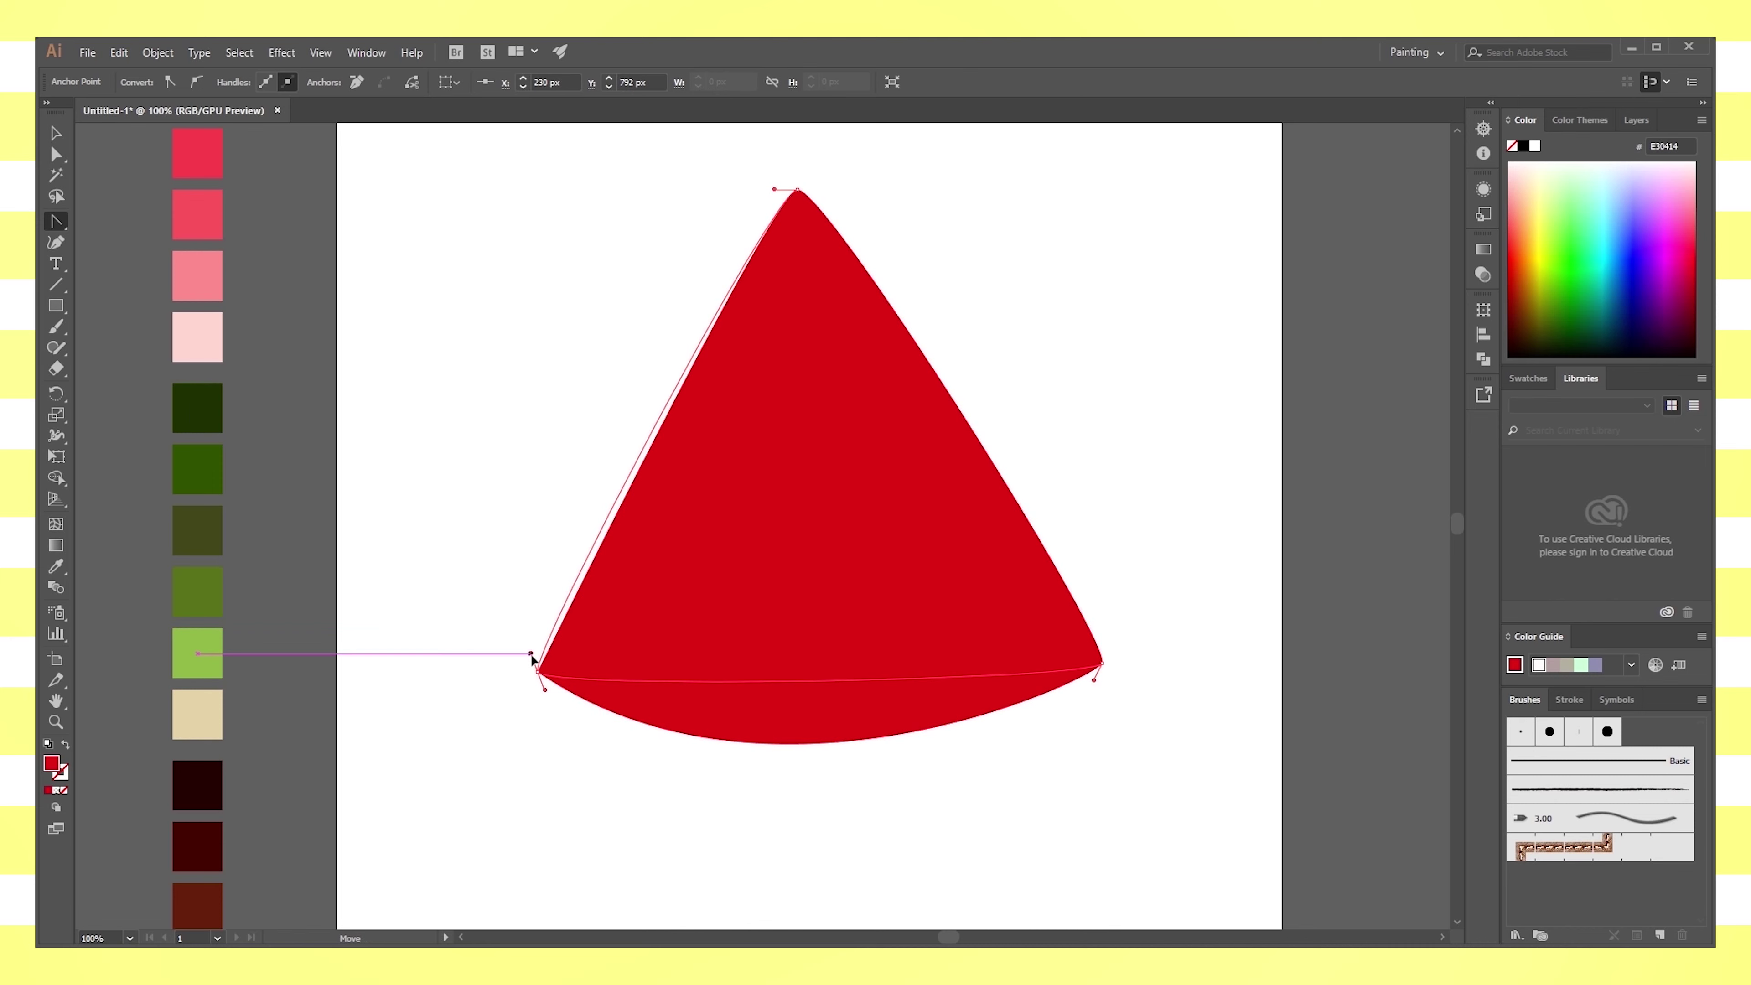
{"action": "mouse_move", "coordinate": [532, 659]}
{"action": "left_mouse_down"}
{"action": "mouse_move", "coordinate": [521, 679]}
{"action": "mouse_move", "coordinate": [758, 854]}
{"action": "left_mouse_up"}
Smooth the bottom curve by adjusting the bottom-right corner's handle
{"action": "key", "text": "v"}
{"action": "left_click", "coordinate": [1081, 531]}
{"action": "key", "text": "ctrl+minus"}
{"action": "key", "text": "ctrl+plus"}
{"action": "left_click", "coordinate": [993, 697]}
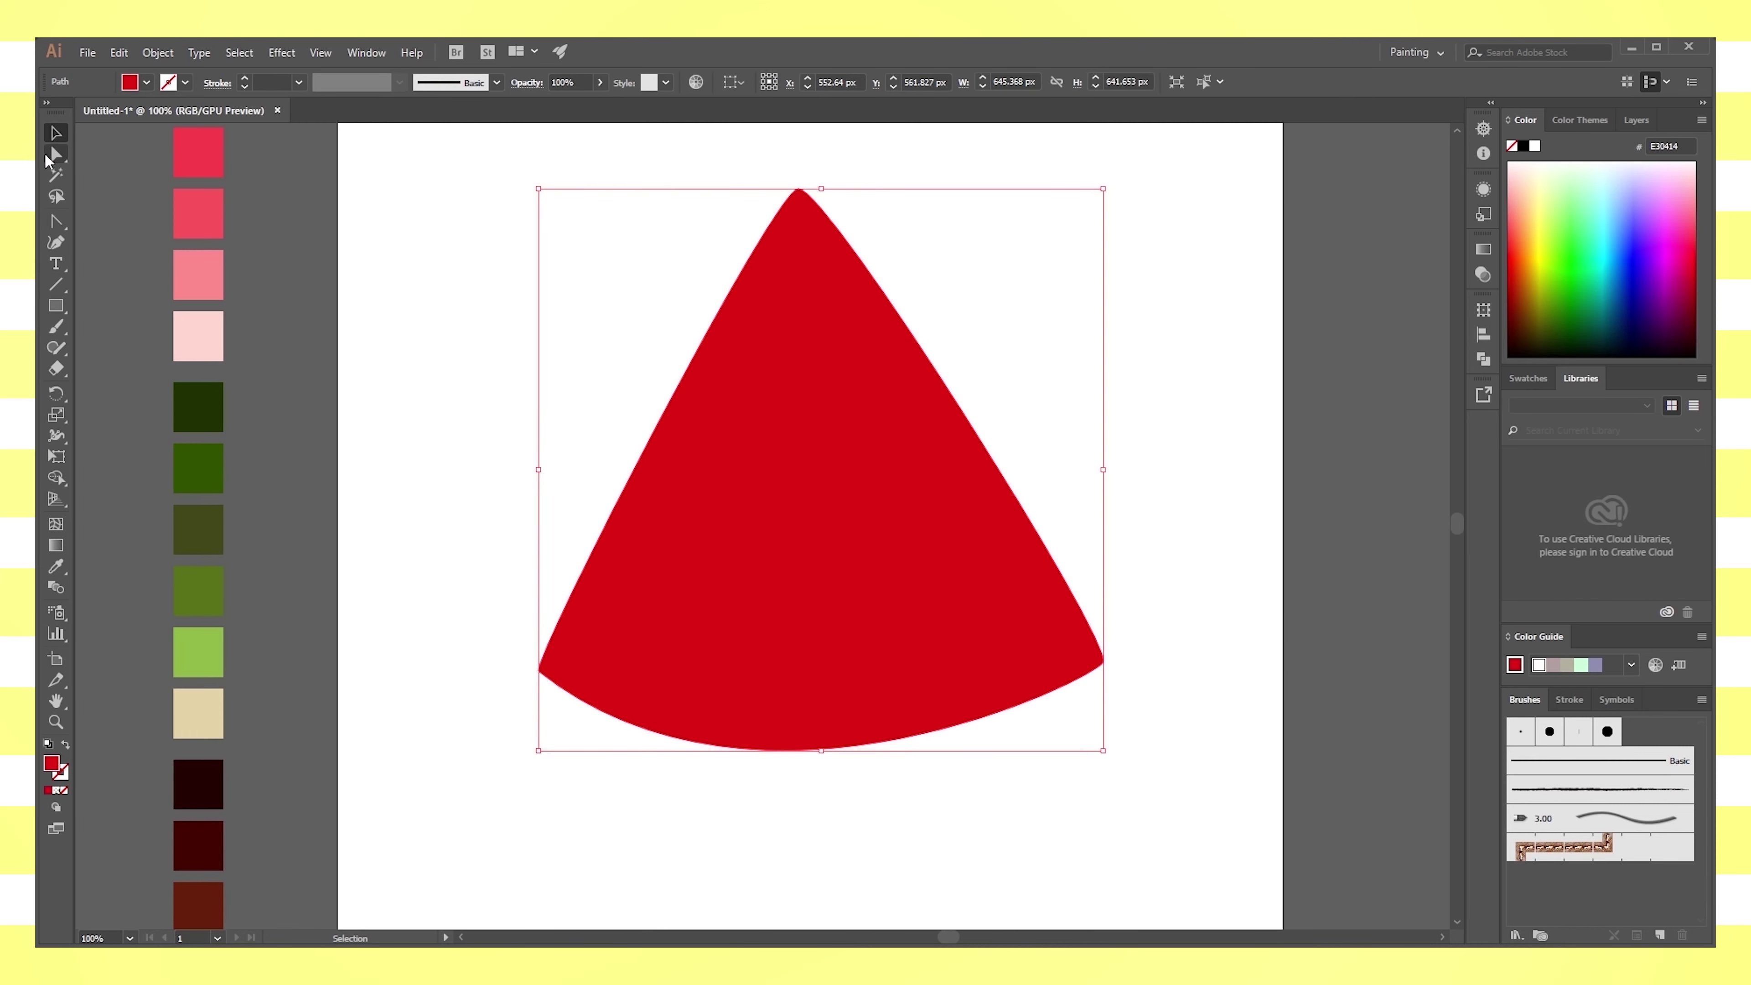
{"action": "left_click", "coordinate": [54, 155]}
{"action": "left_click", "coordinate": [1096, 683]}
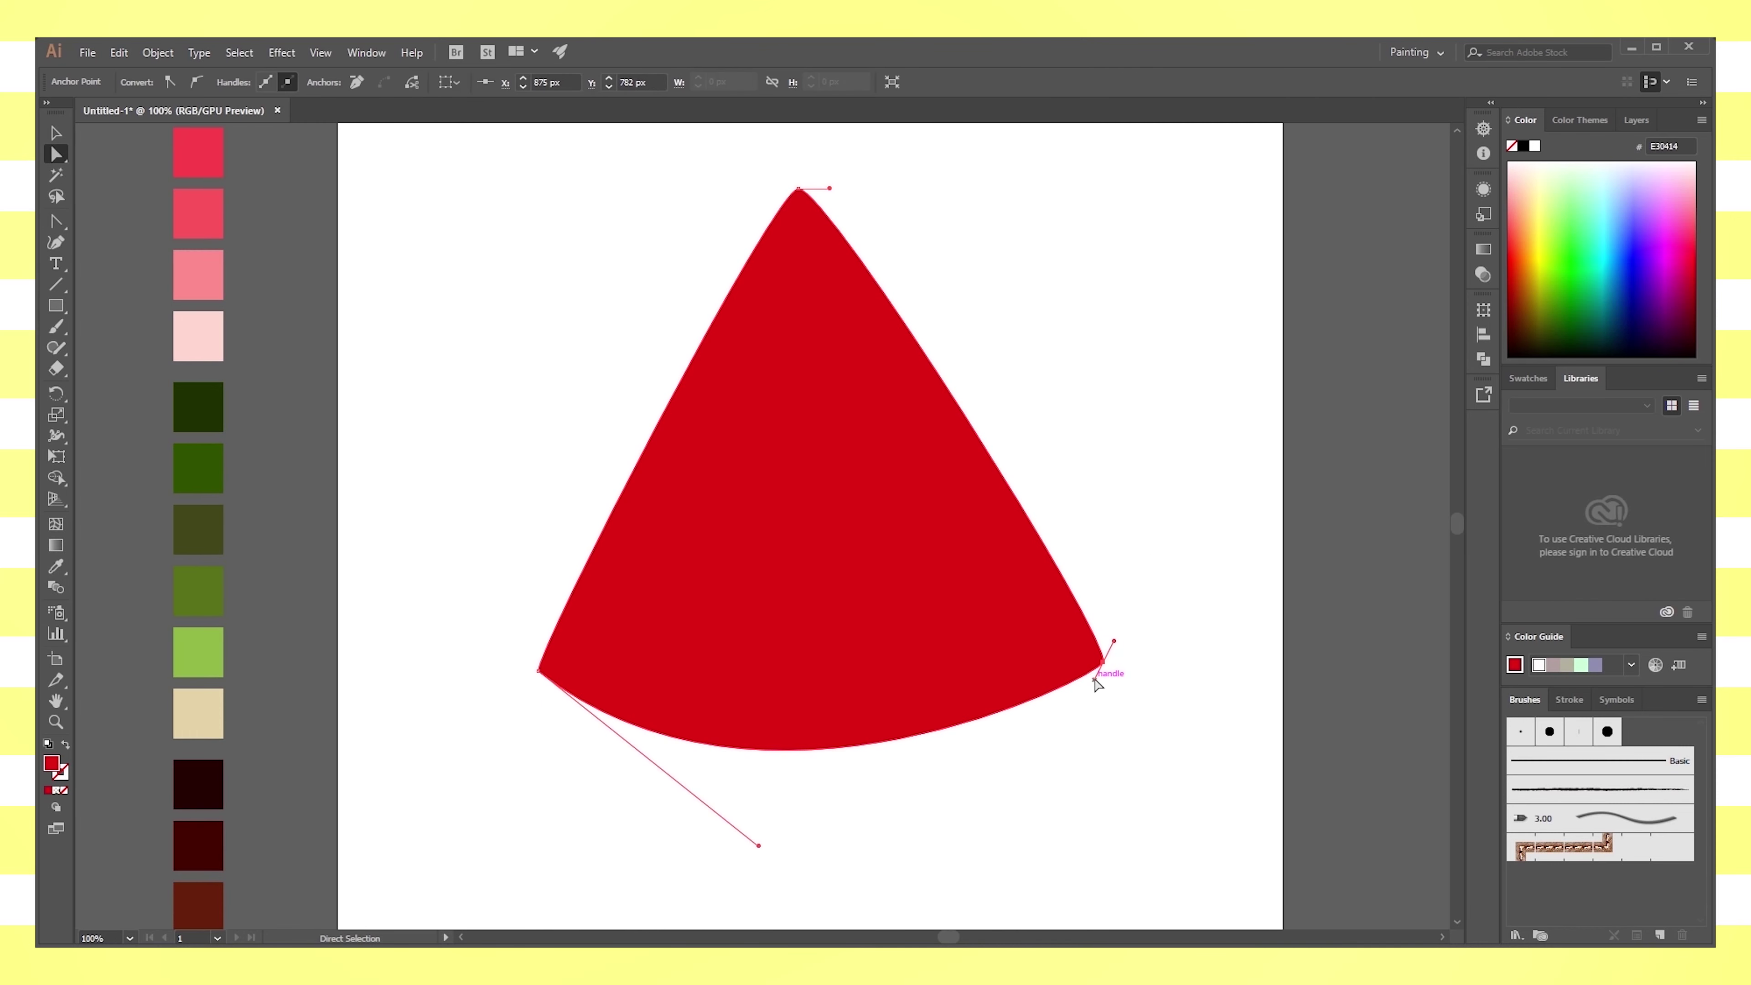
{"action": "left_click_drag", "start_coordinate": [1095, 683], "coordinate": [1027, 731]}
{"action": "left_click", "coordinate": [1108, 789]}
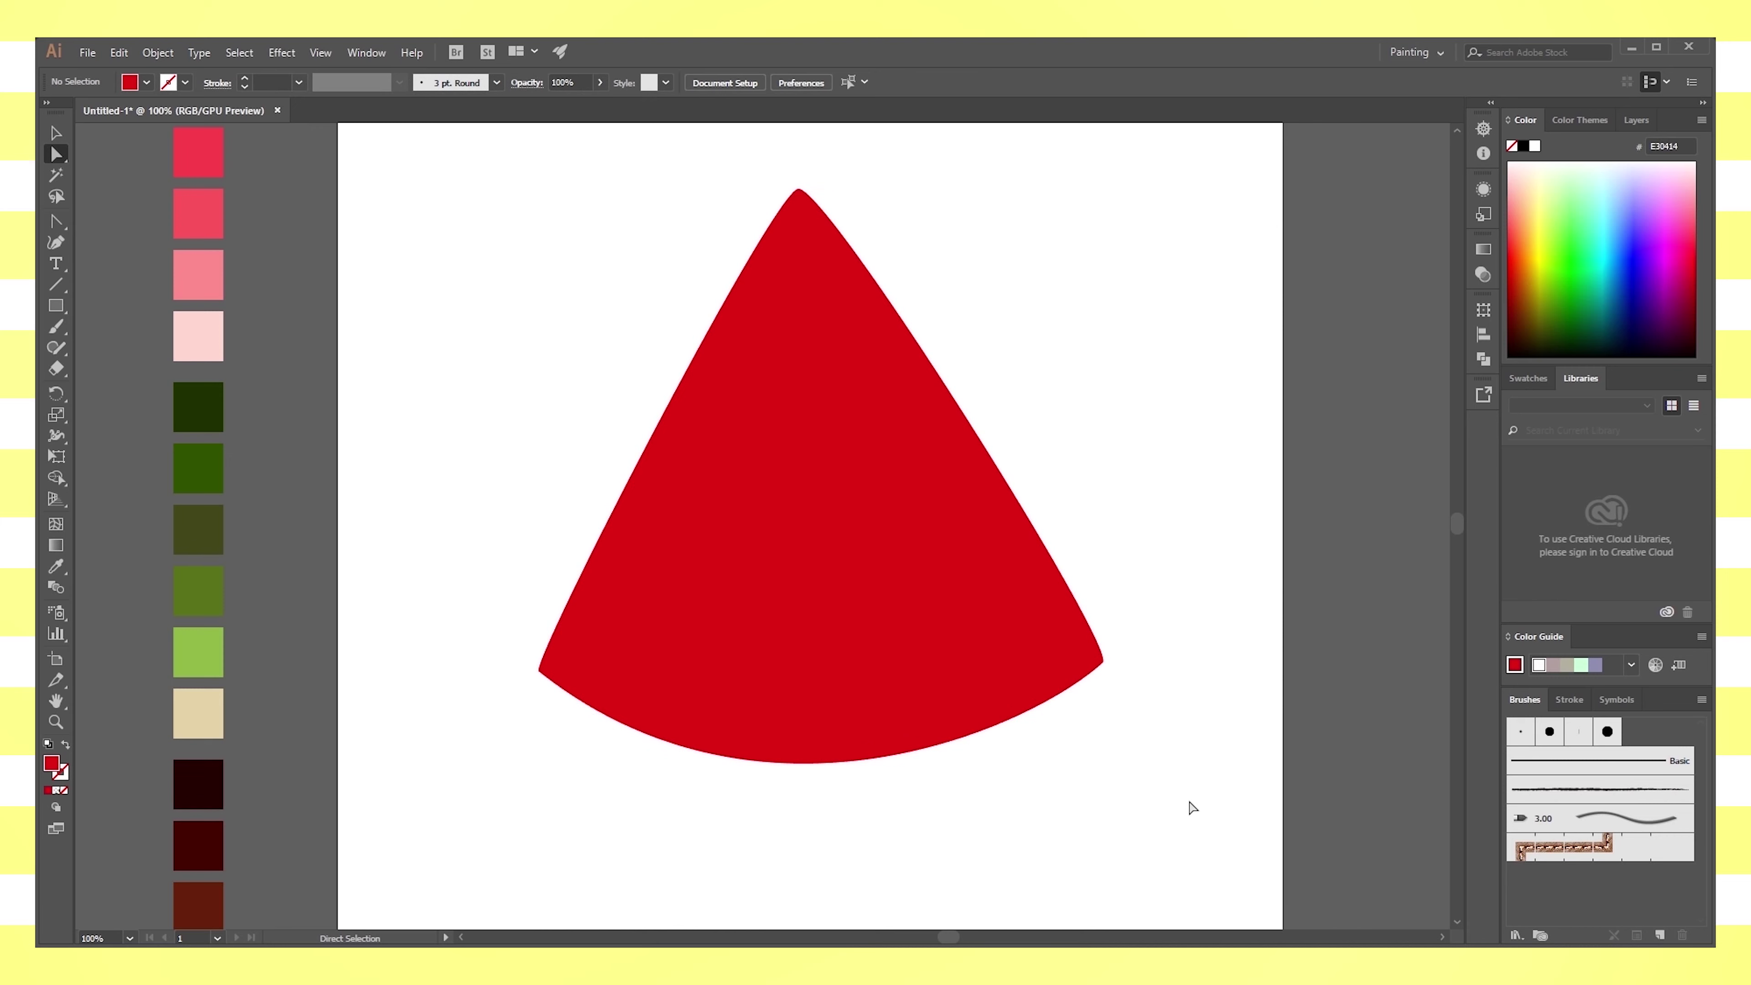
Draw the pink side face from the wedge tip down to the bottom-left corner and close it
{"action": "key", "text": "p"}
{"action": "left_click", "coordinate": [841, 202]}
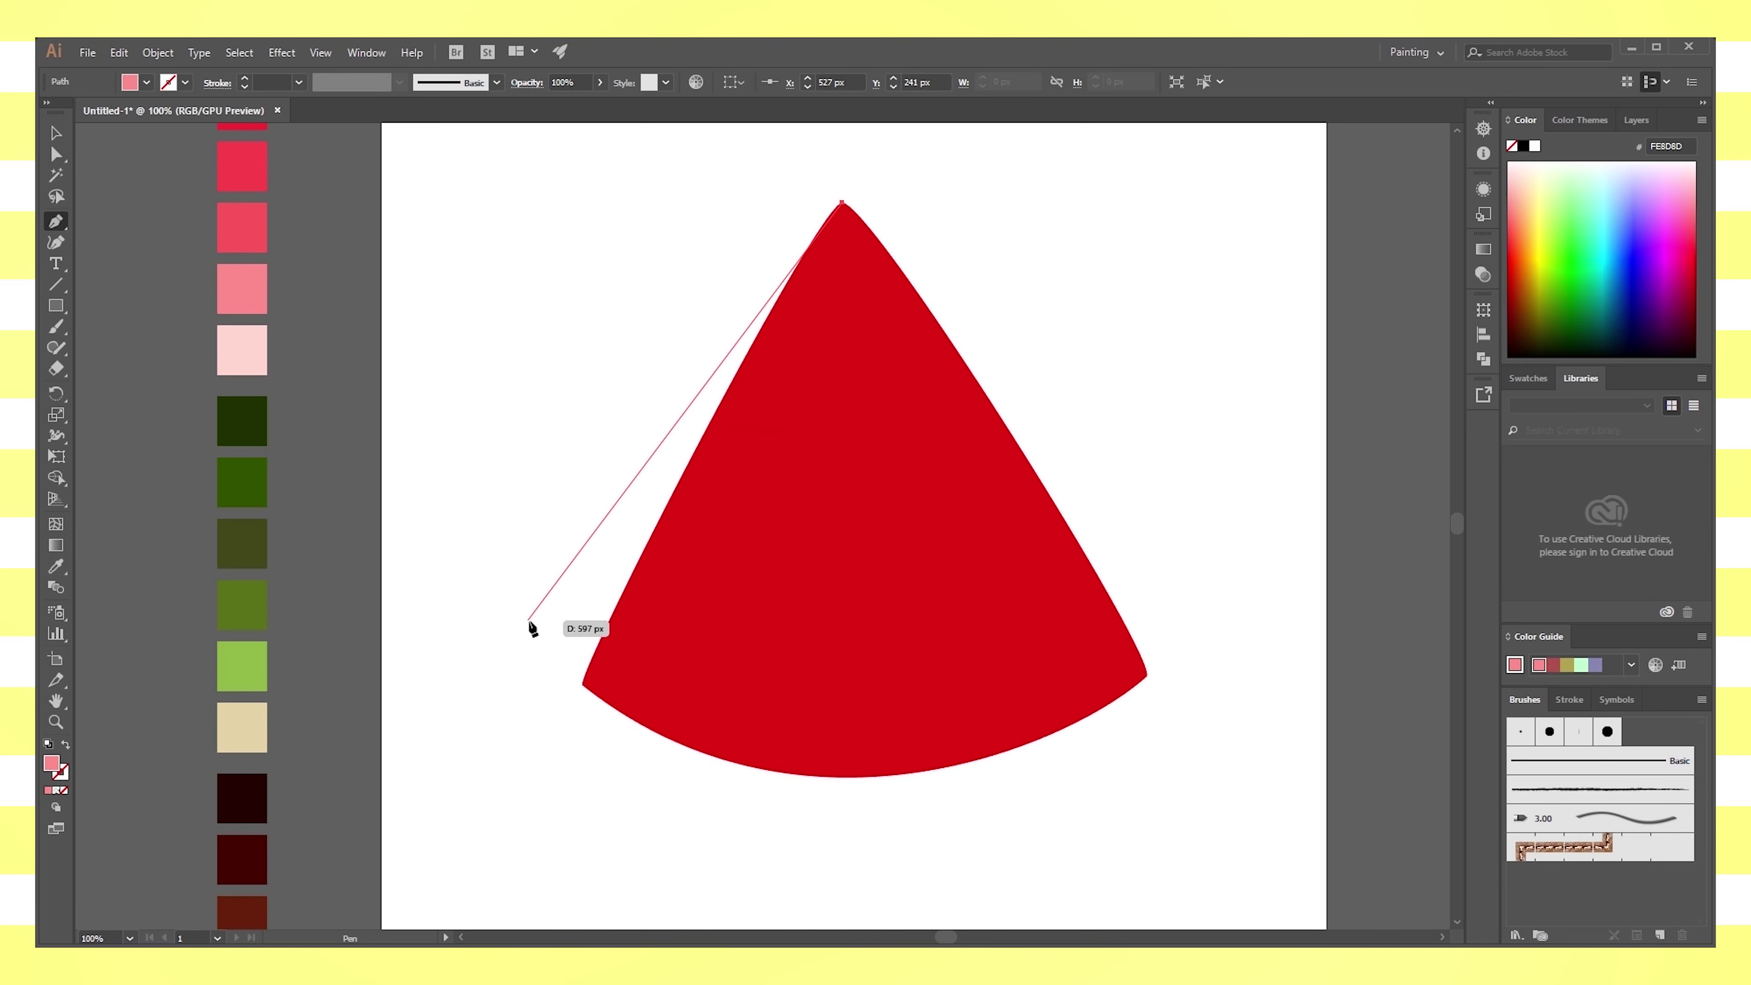
{"action": "left_click_drag", "start_coordinate": [541, 629], "coordinate": [528, 705]}
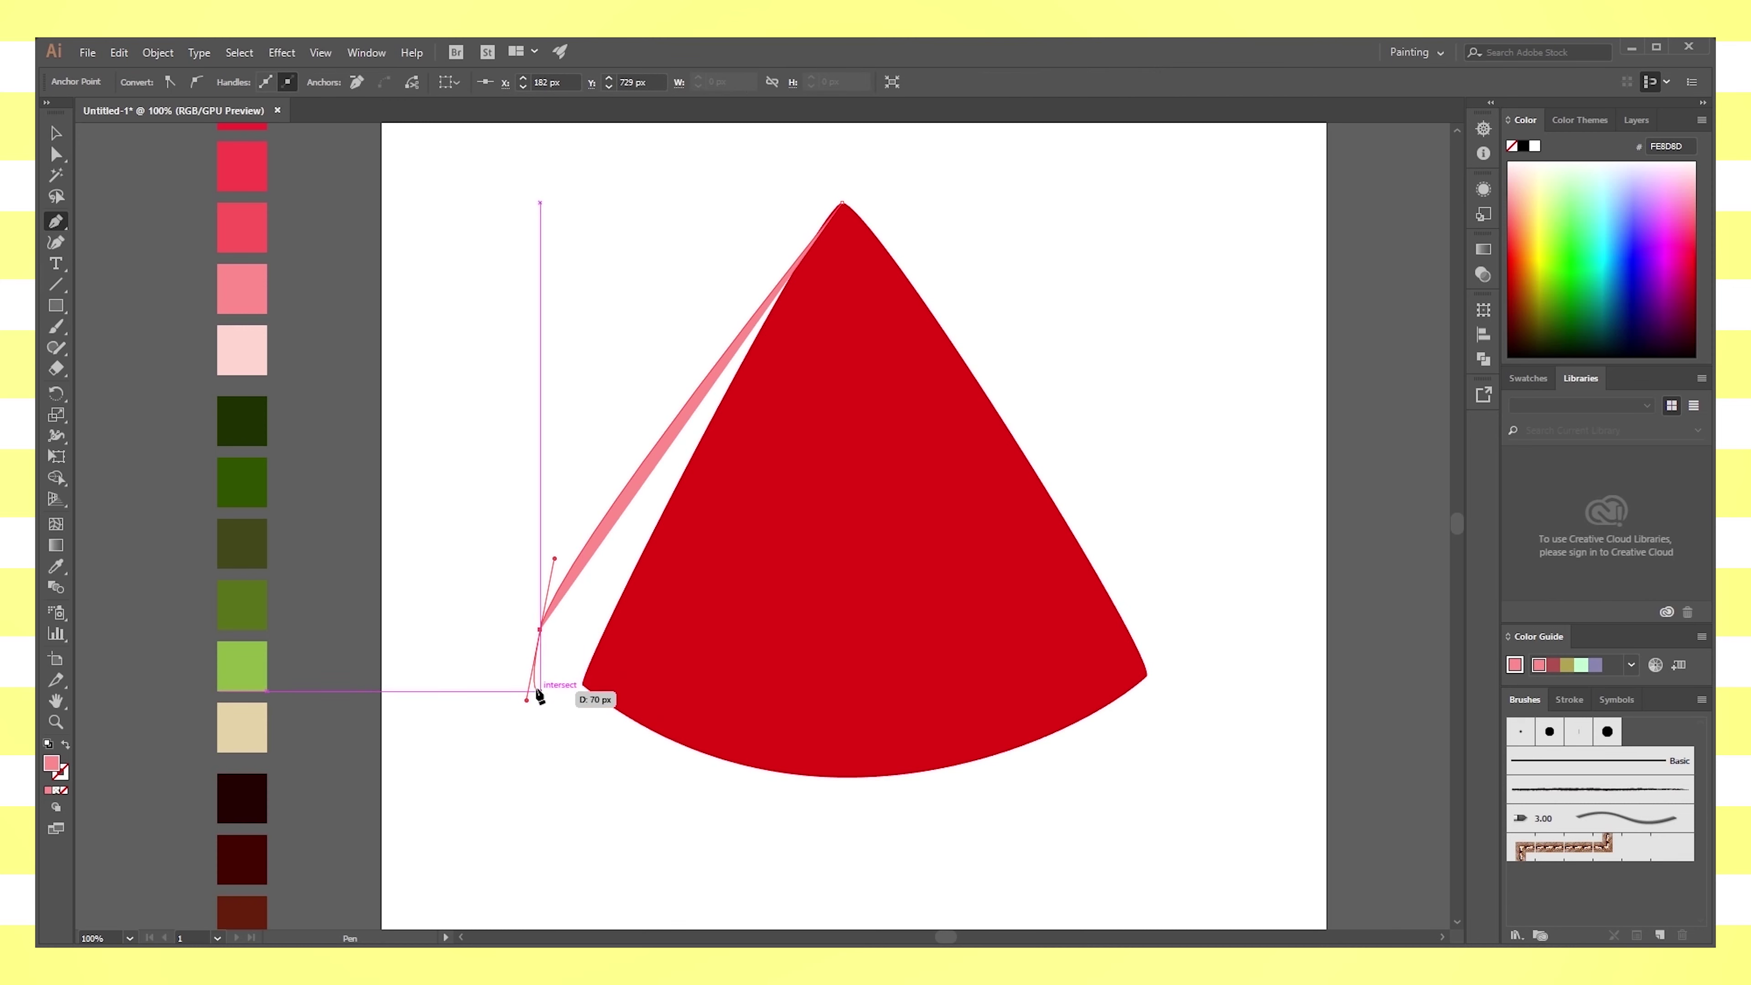
{"action": "left_click", "coordinate": [540, 630]}
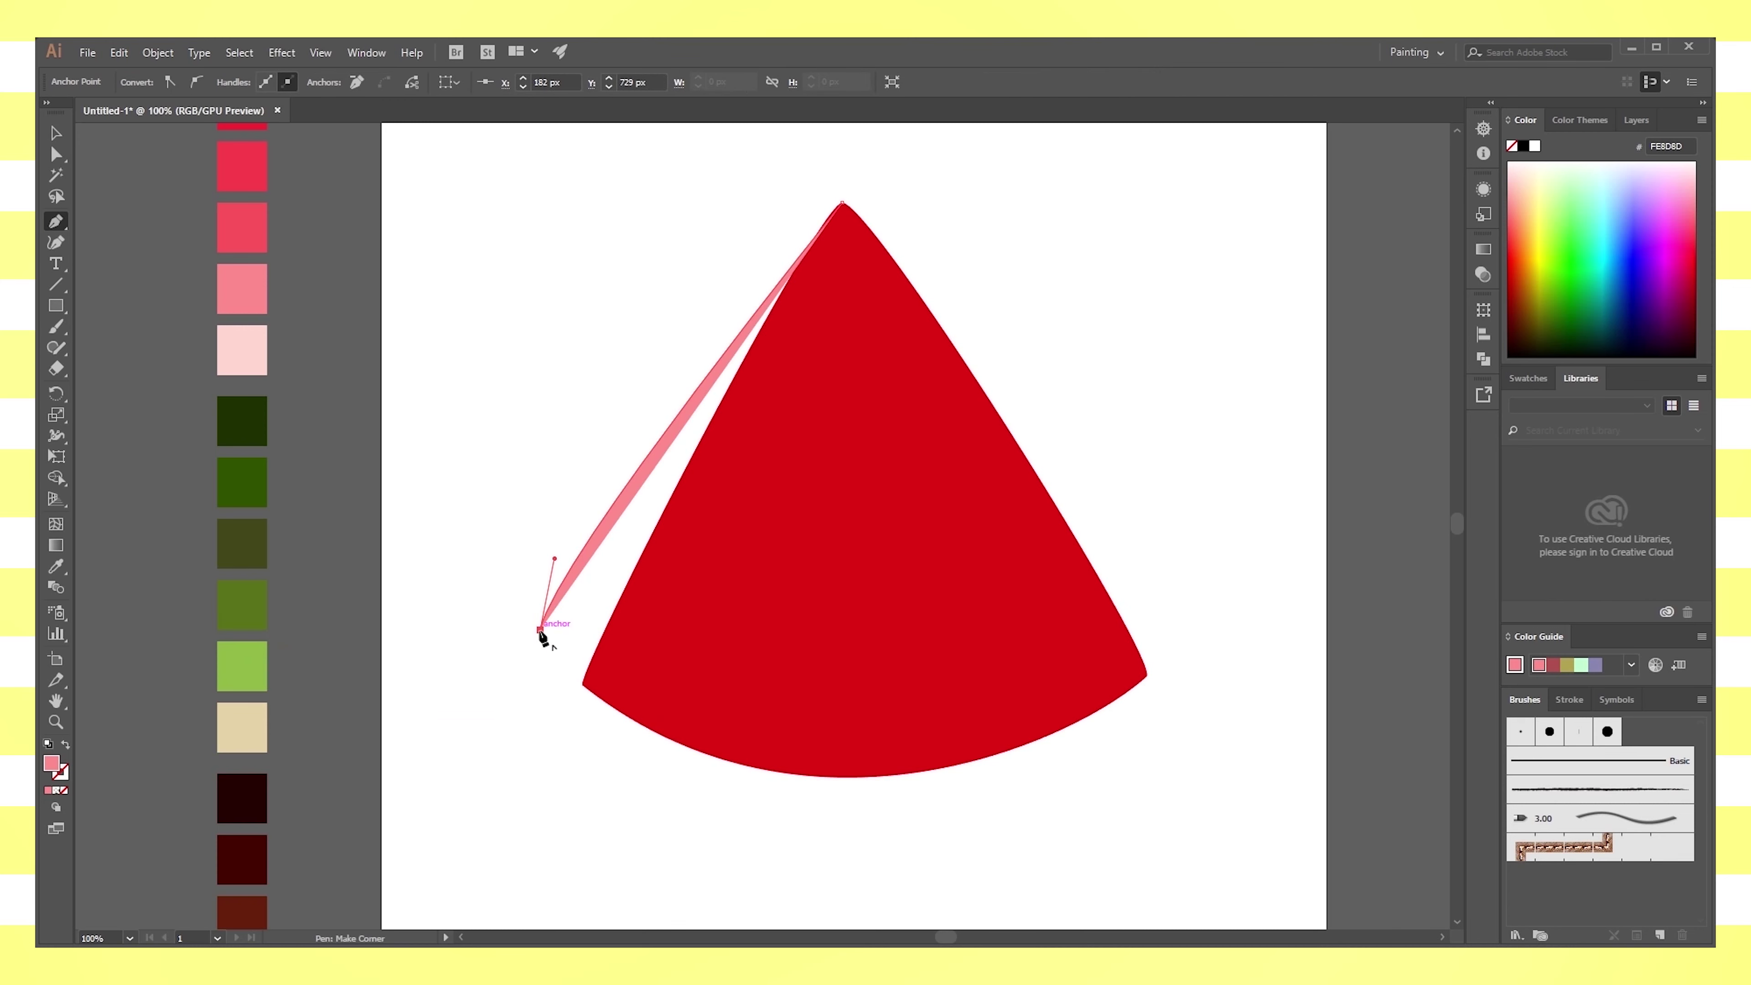
{"action": "left_click", "coordinate": [582, 685]}
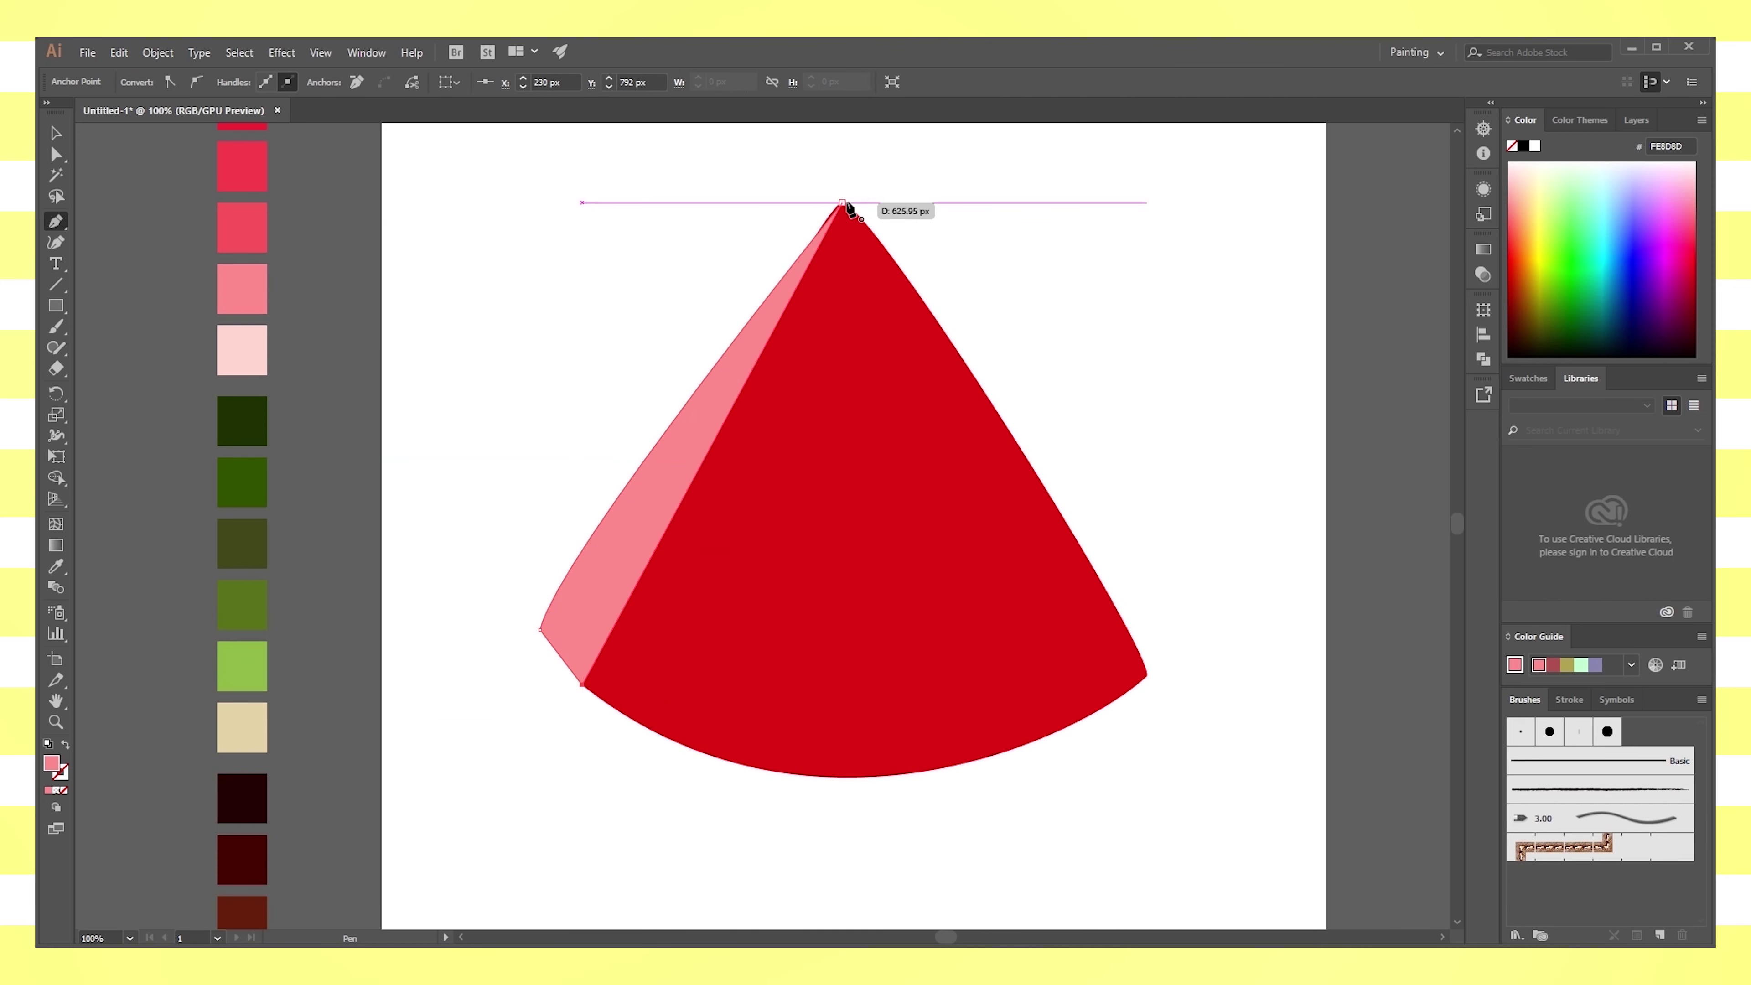
{"action": "left_click", "coordinate": [842, 203]}
Zoom to 150% and pull curve handles from the shared tip point to shape the pink edge
{"action": "key", "text": "ctrl+plus"}
{"action": "left_click_drag", "start_coordinate": [715, 520], "coordinate": [833, 552]}
{"action": "key", "text": "a"}
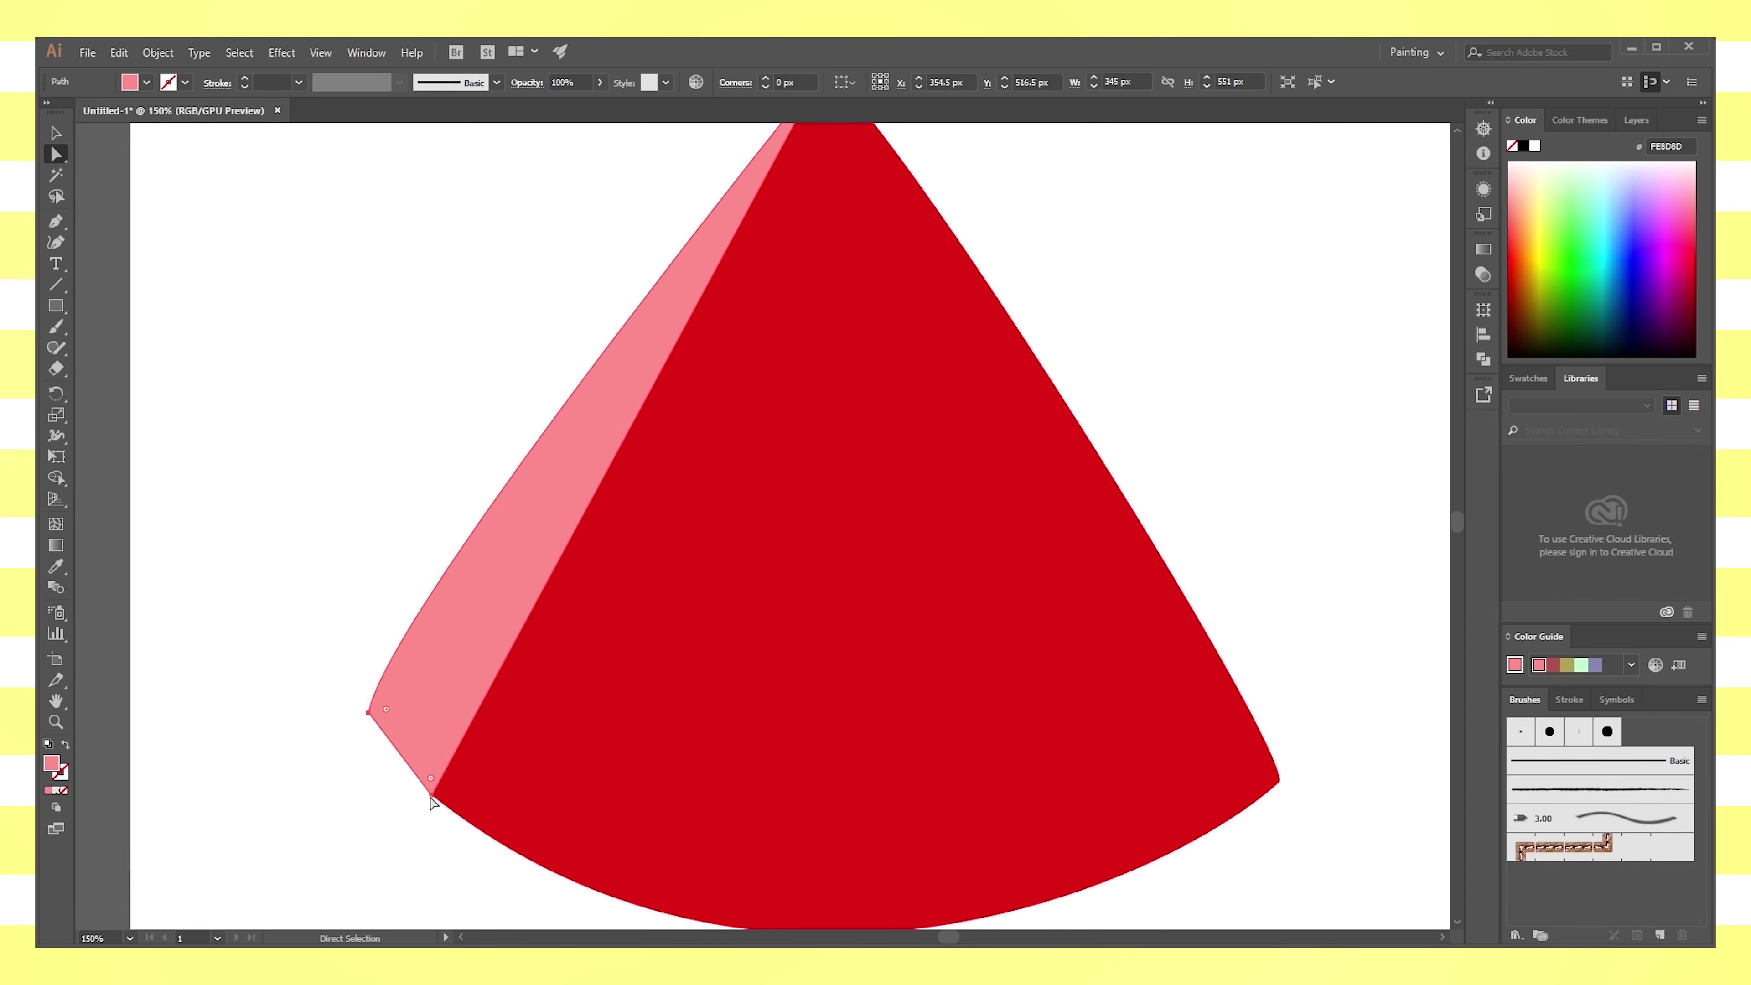
{"action": "left_click", "coordinate": [481, 771]}
{"action": "scroll", "coordinate": [907, 548], "scroll_direction": "up", "scroll_amount": 3}
{"action": "left_click", "coordinate": [823, 177]}
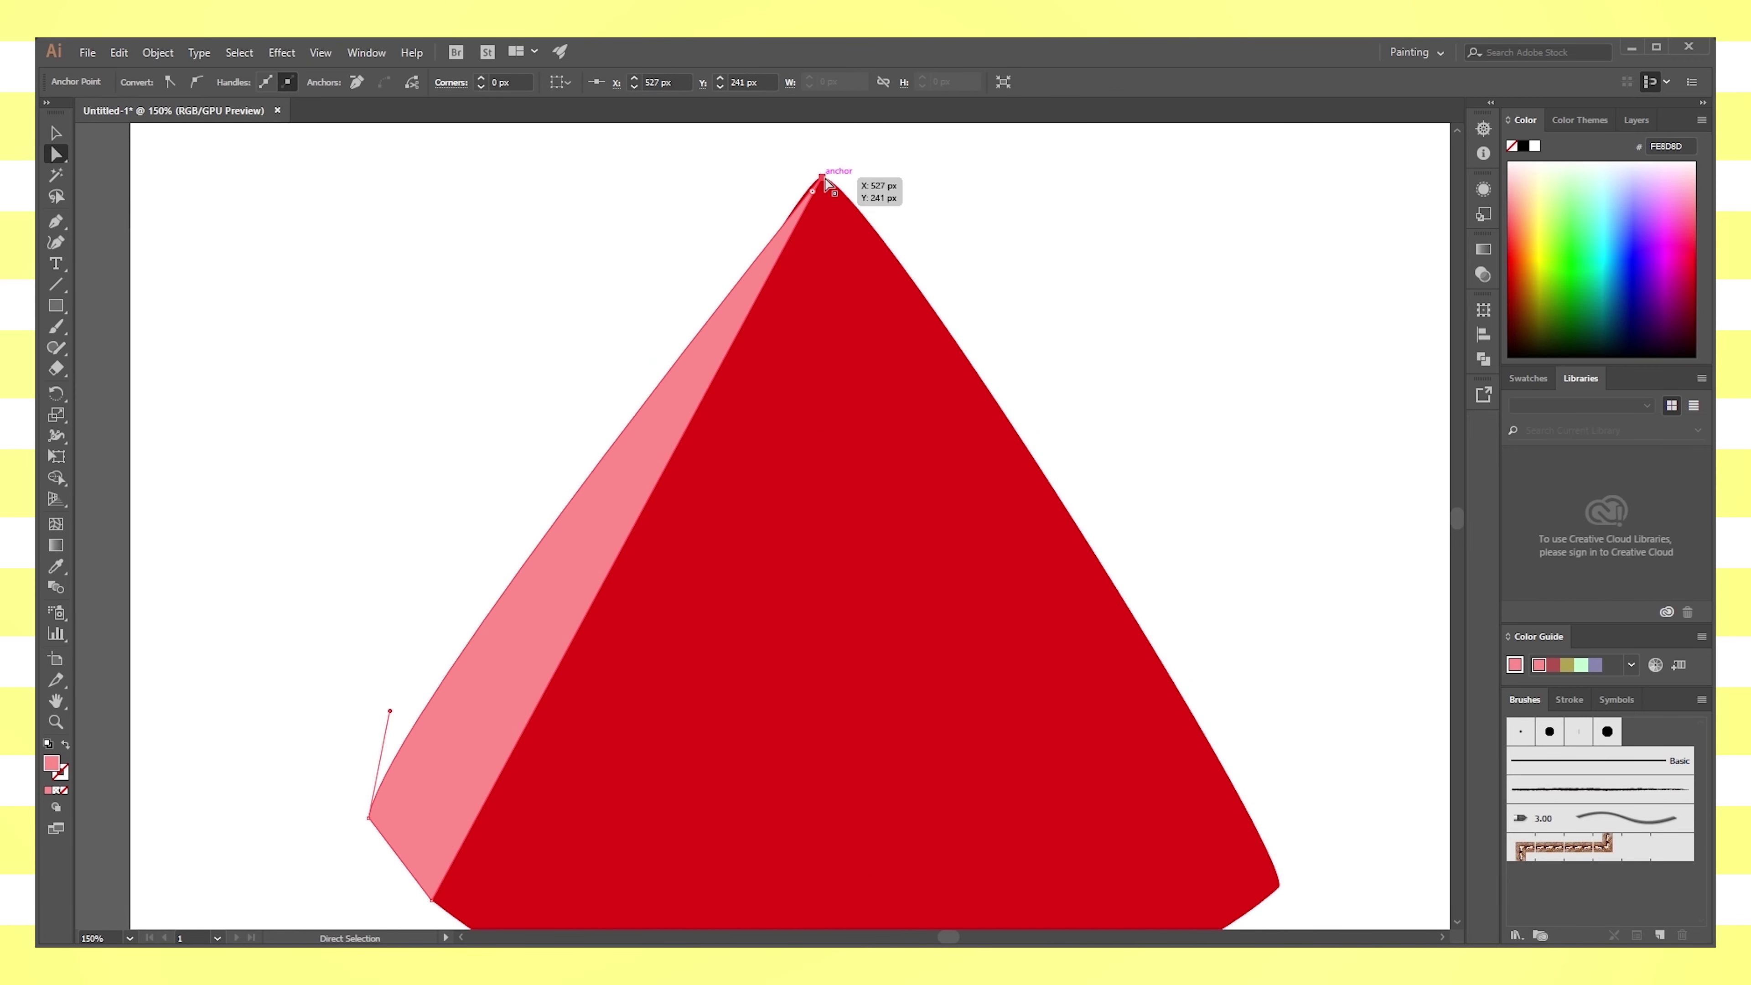
{"action": "key", "text": "shift+c"}
{"action": "mouse_move", "coordinate": [823, 177]}
{"action": "left_mouse_down"}
{"action": "mouse_move", "coordinate": [785, 174]}
{"action": "mouse_move", "coordinate": [771, 216]}
{"action": "left_mouse_up"}
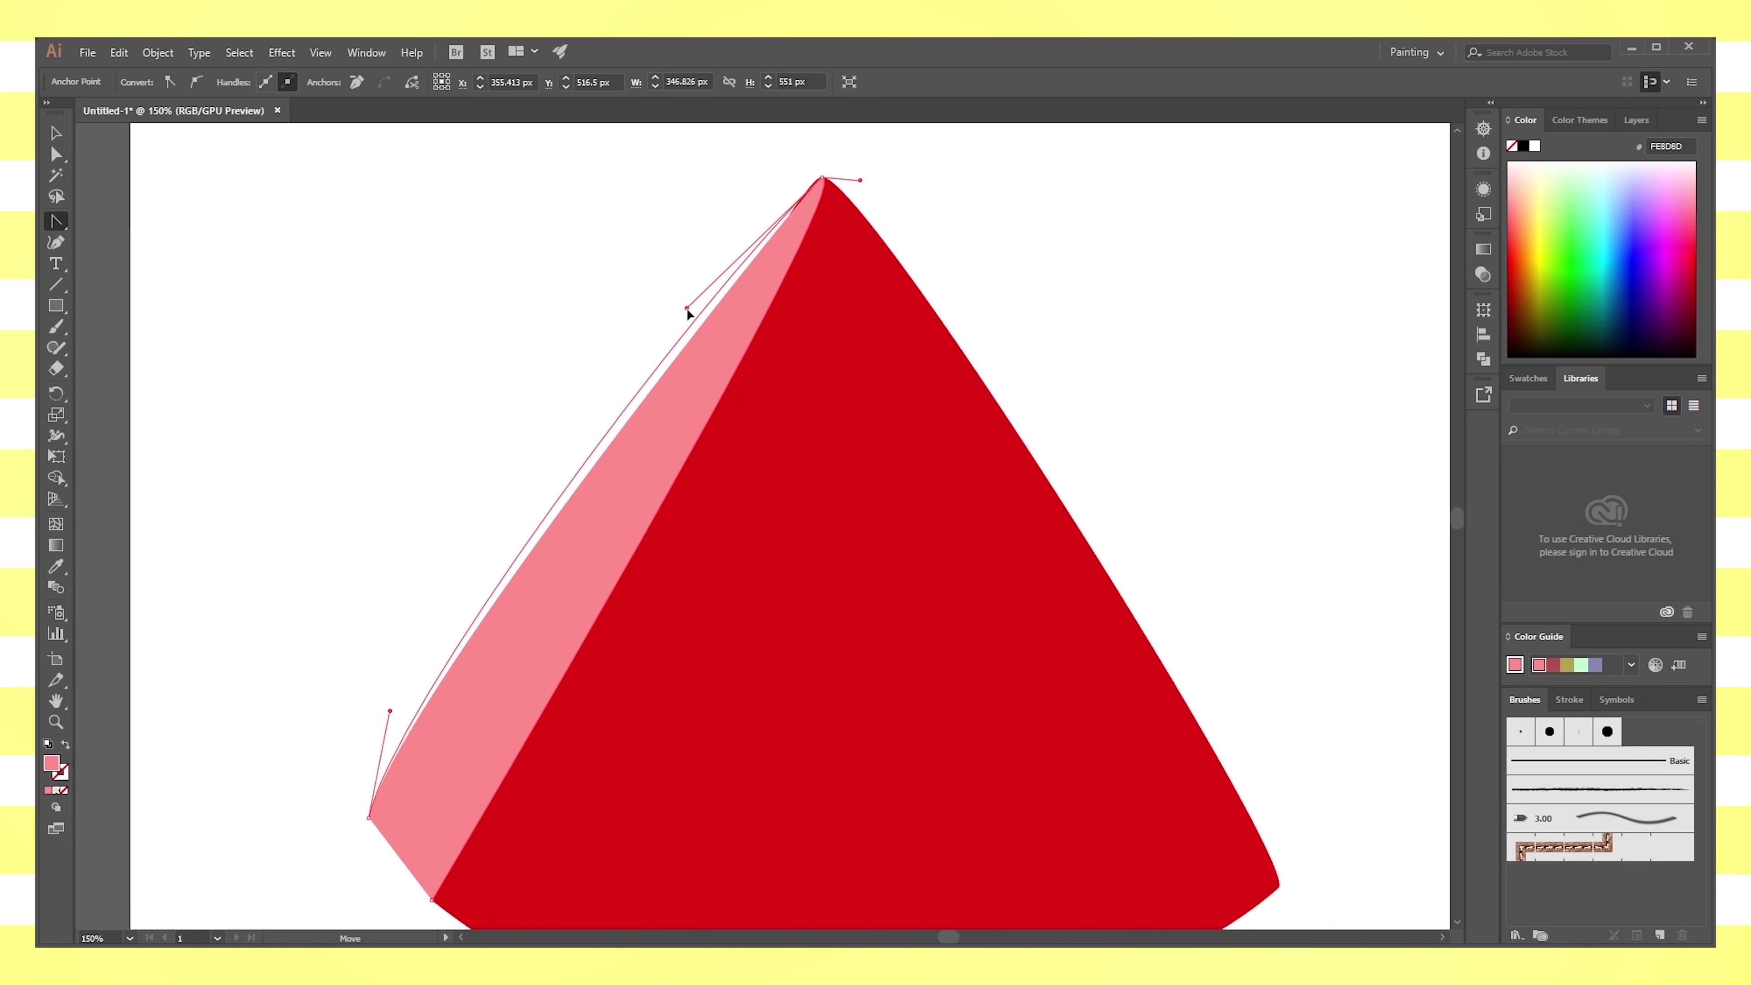
{"action": "mouse_move", "coordinate": [770, 216]}
{"action": "left_mouse_down"}
{"action": "mouse_move", "coordinate": [687, 313]}
{"action": "mouse_move", "coordinate": [822, 178]}
{"action": "left_mouse_up"}
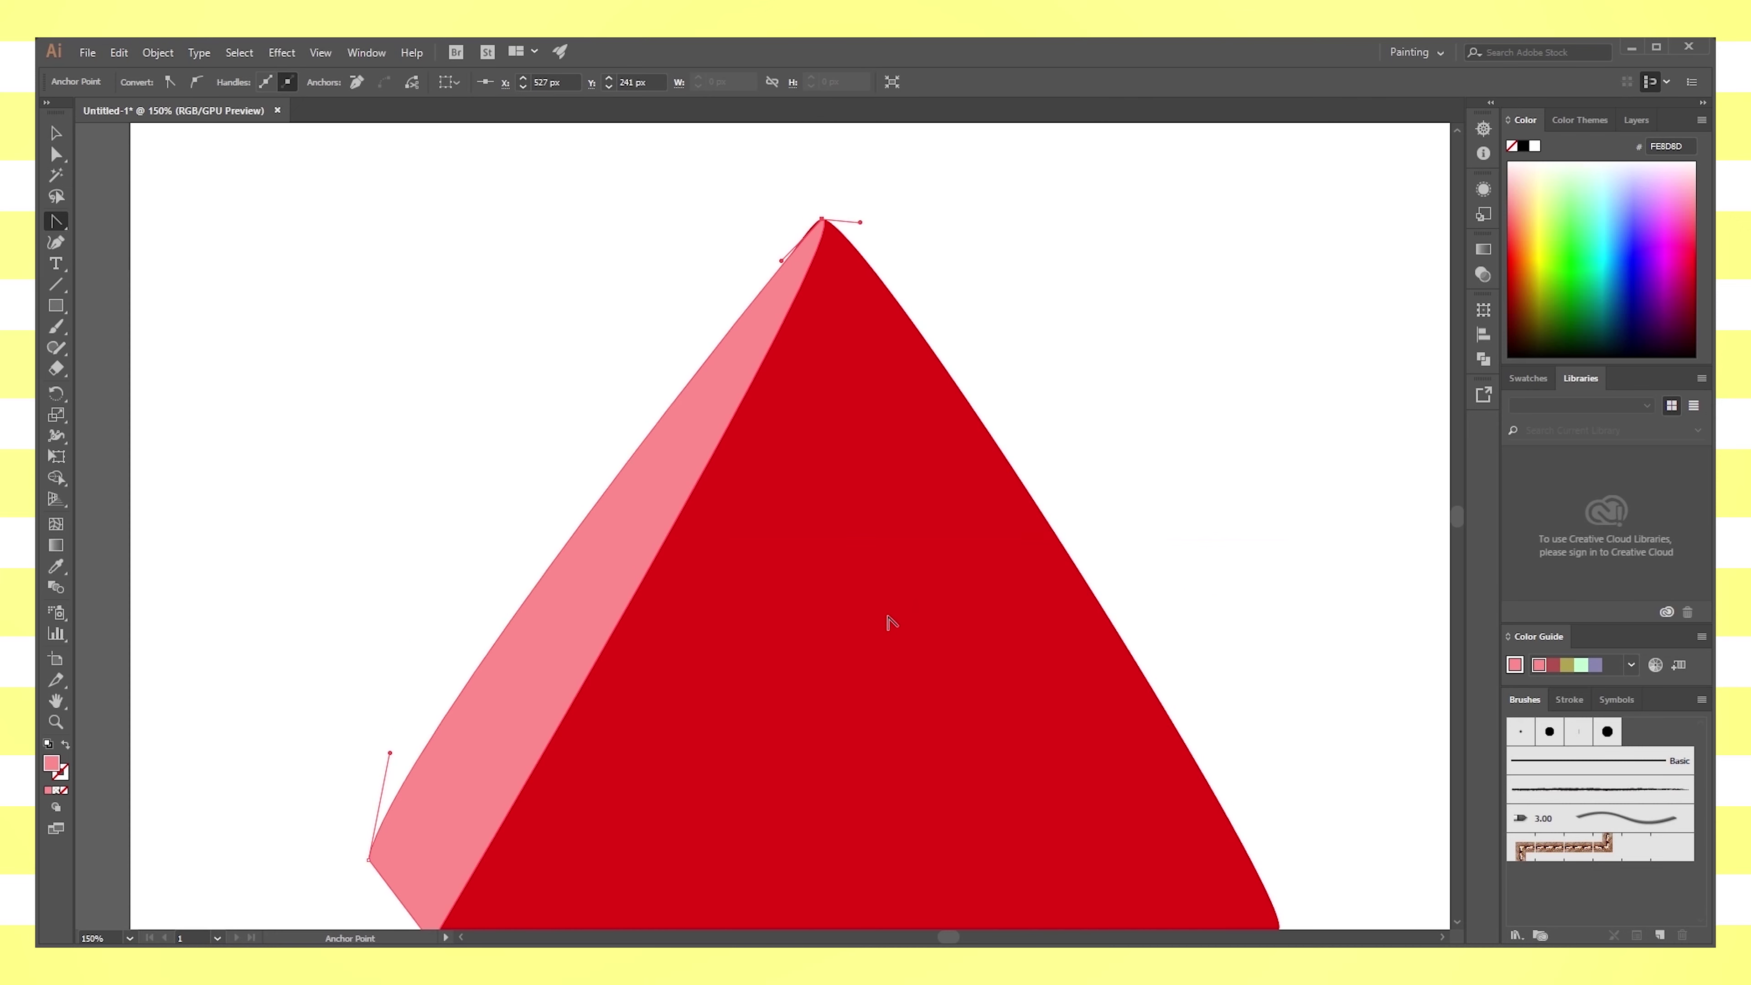
Curve the pink face's edge at the tip and straighten the red wedge's left edge there
{"action": "mouse_move", "coordinate": [861, 222]}
{"action": "left_mouse_down"}
{"action": "mouse_move", "coordinate": [583, 549]}
{"action": "mouse_move", "coordinate": [605, 555]}
{"action": "left_mouse_up"}
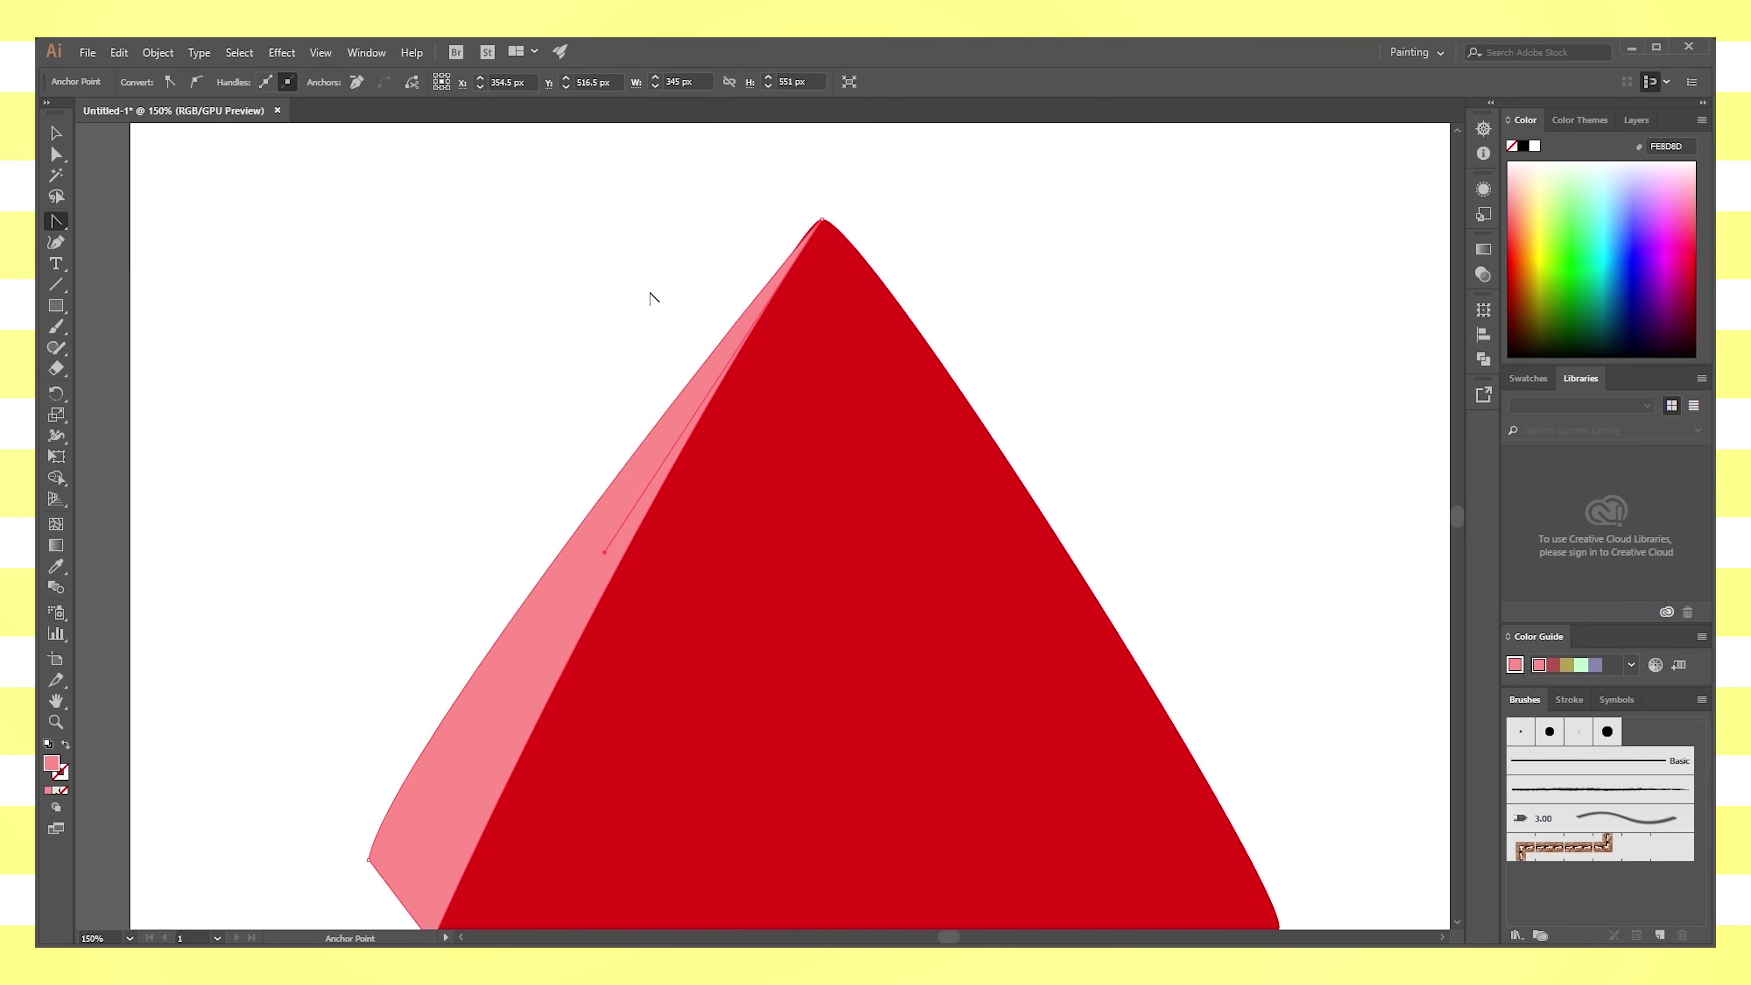
{"action": "left_click_drag", "start_coordinate": [822, 220], "coordinate": [828, 230]}
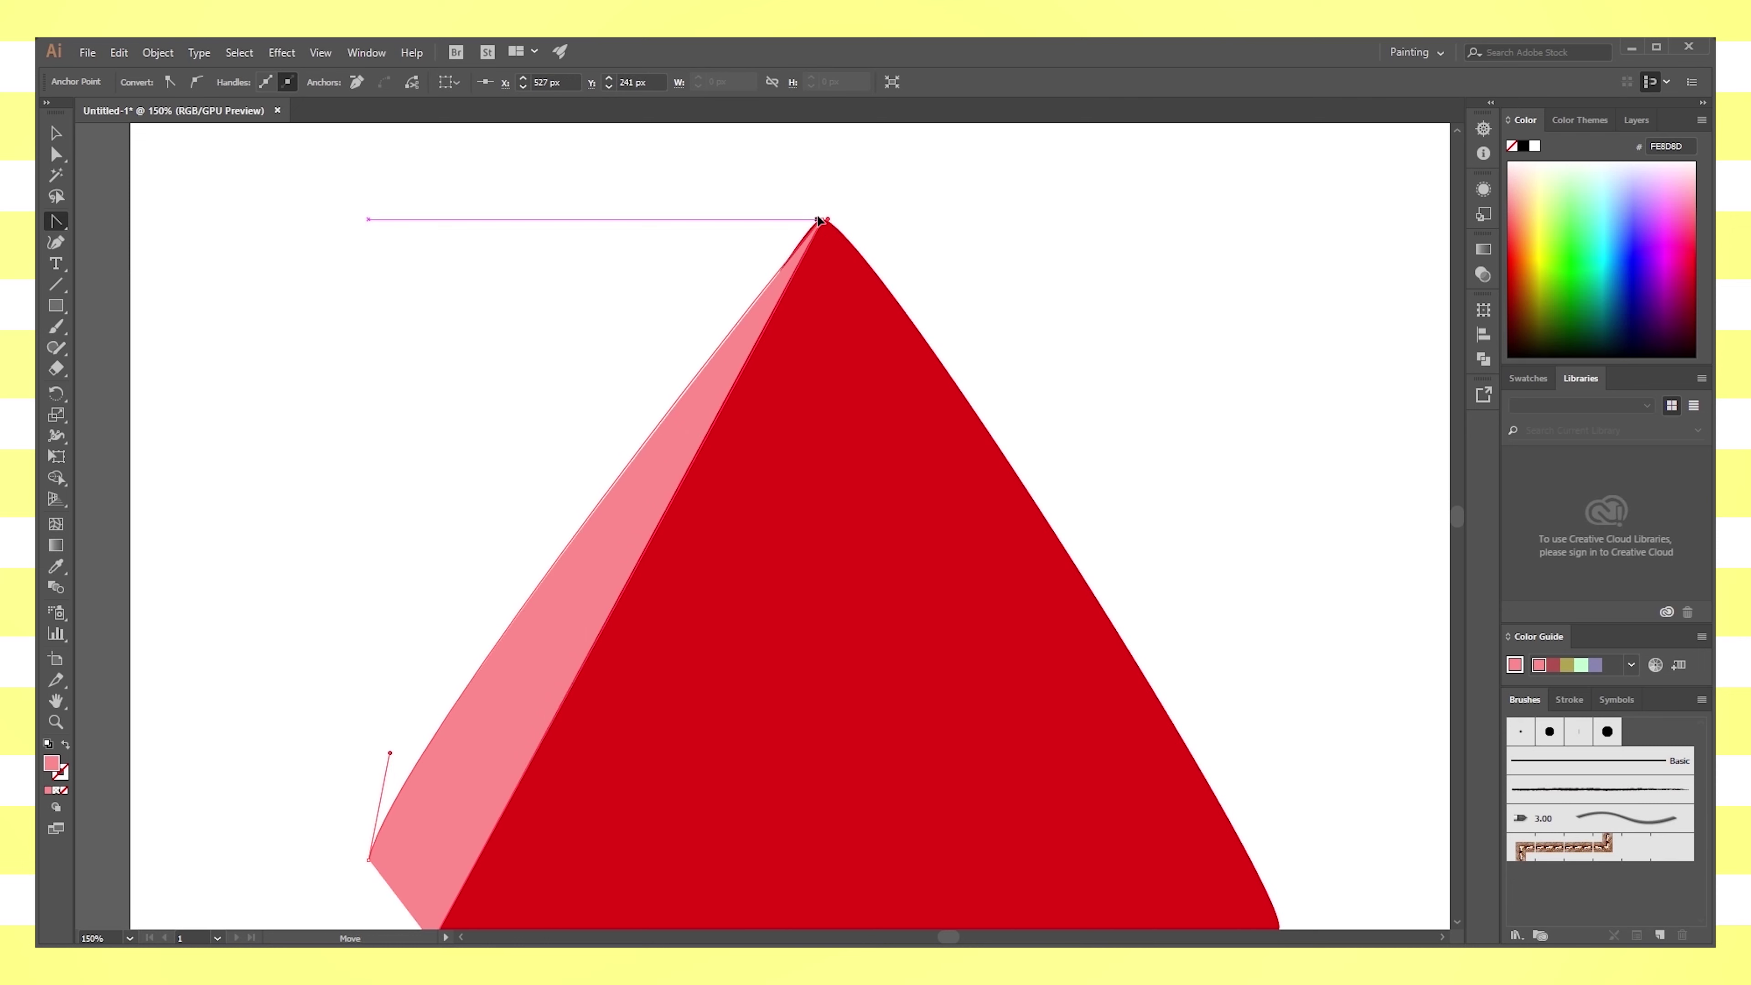
{"action": "key", "text": "v"}
{"action": "left_click", "coordinate": [257, 348]}
{"action": "scroll", "coordinate": [891, 469], "scroll_direction": "down", "scroll_amount": 1}
{"action": "left_click", "coordinate": [896, 483]}
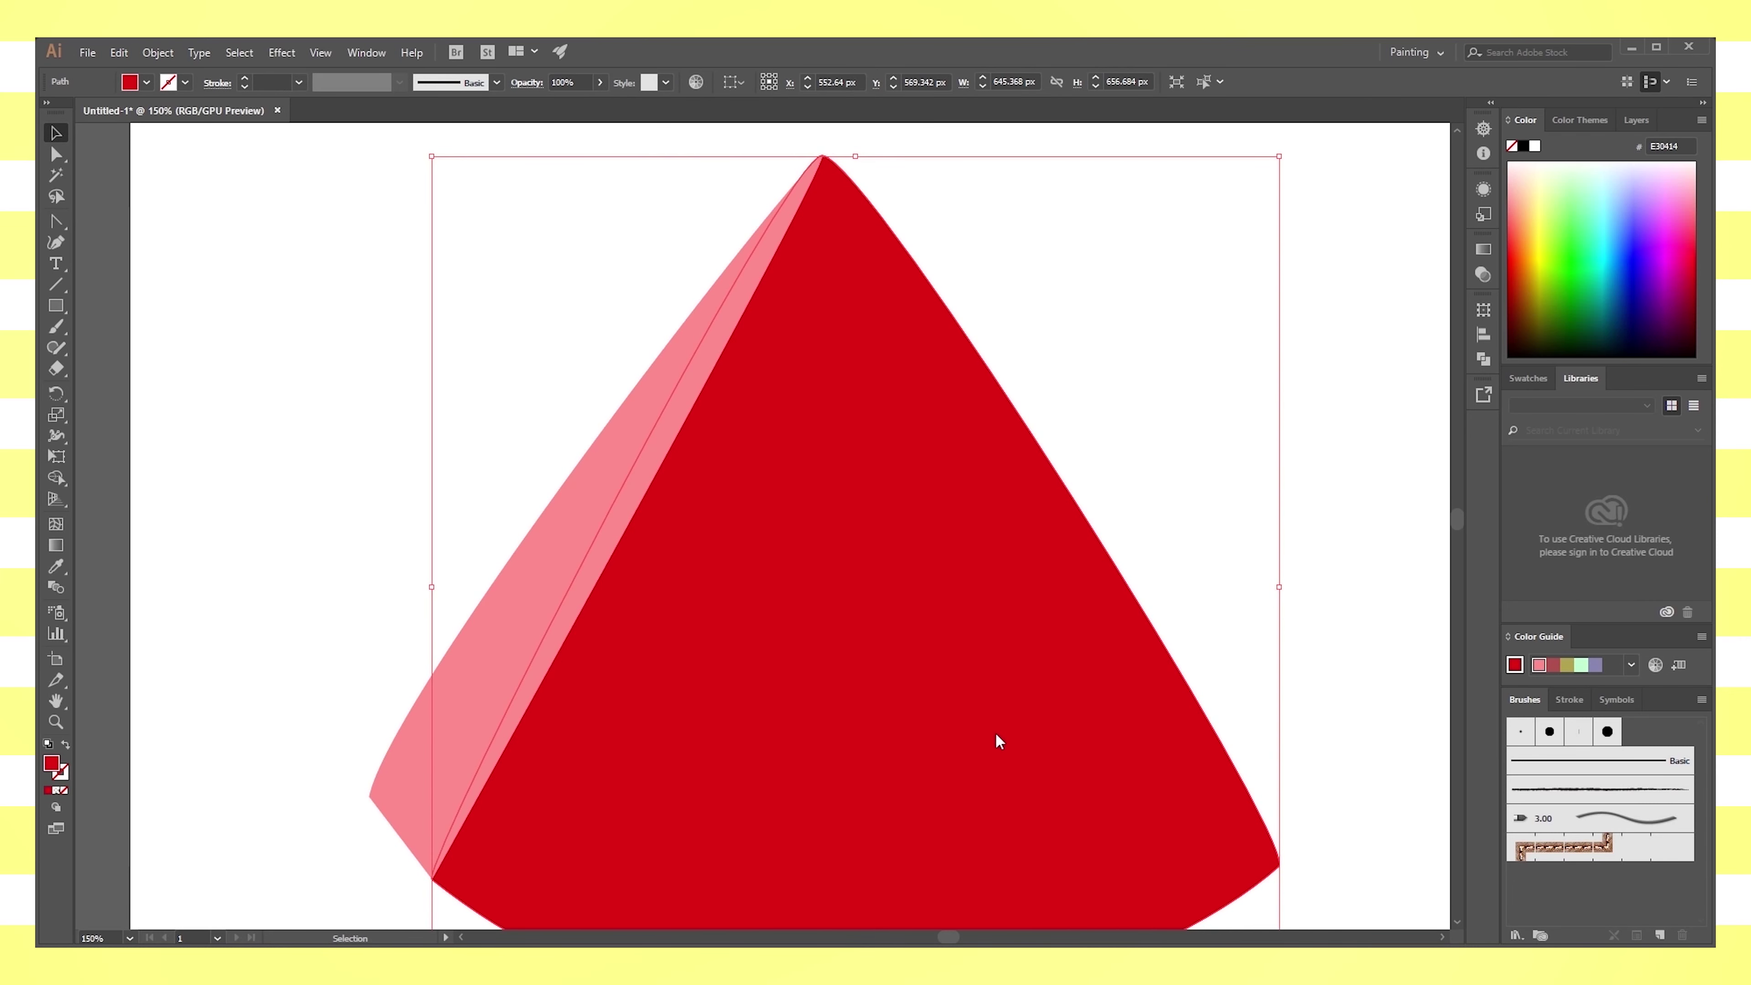
Tweak the pink face's tip point to refine its edge near the tip
{"action": "left_click", "coordinate": [1165, 505]}
{"action": "scroll", "coordinate": [1036, 649], "scroll_direction": "up", "scroll_amount": 1}
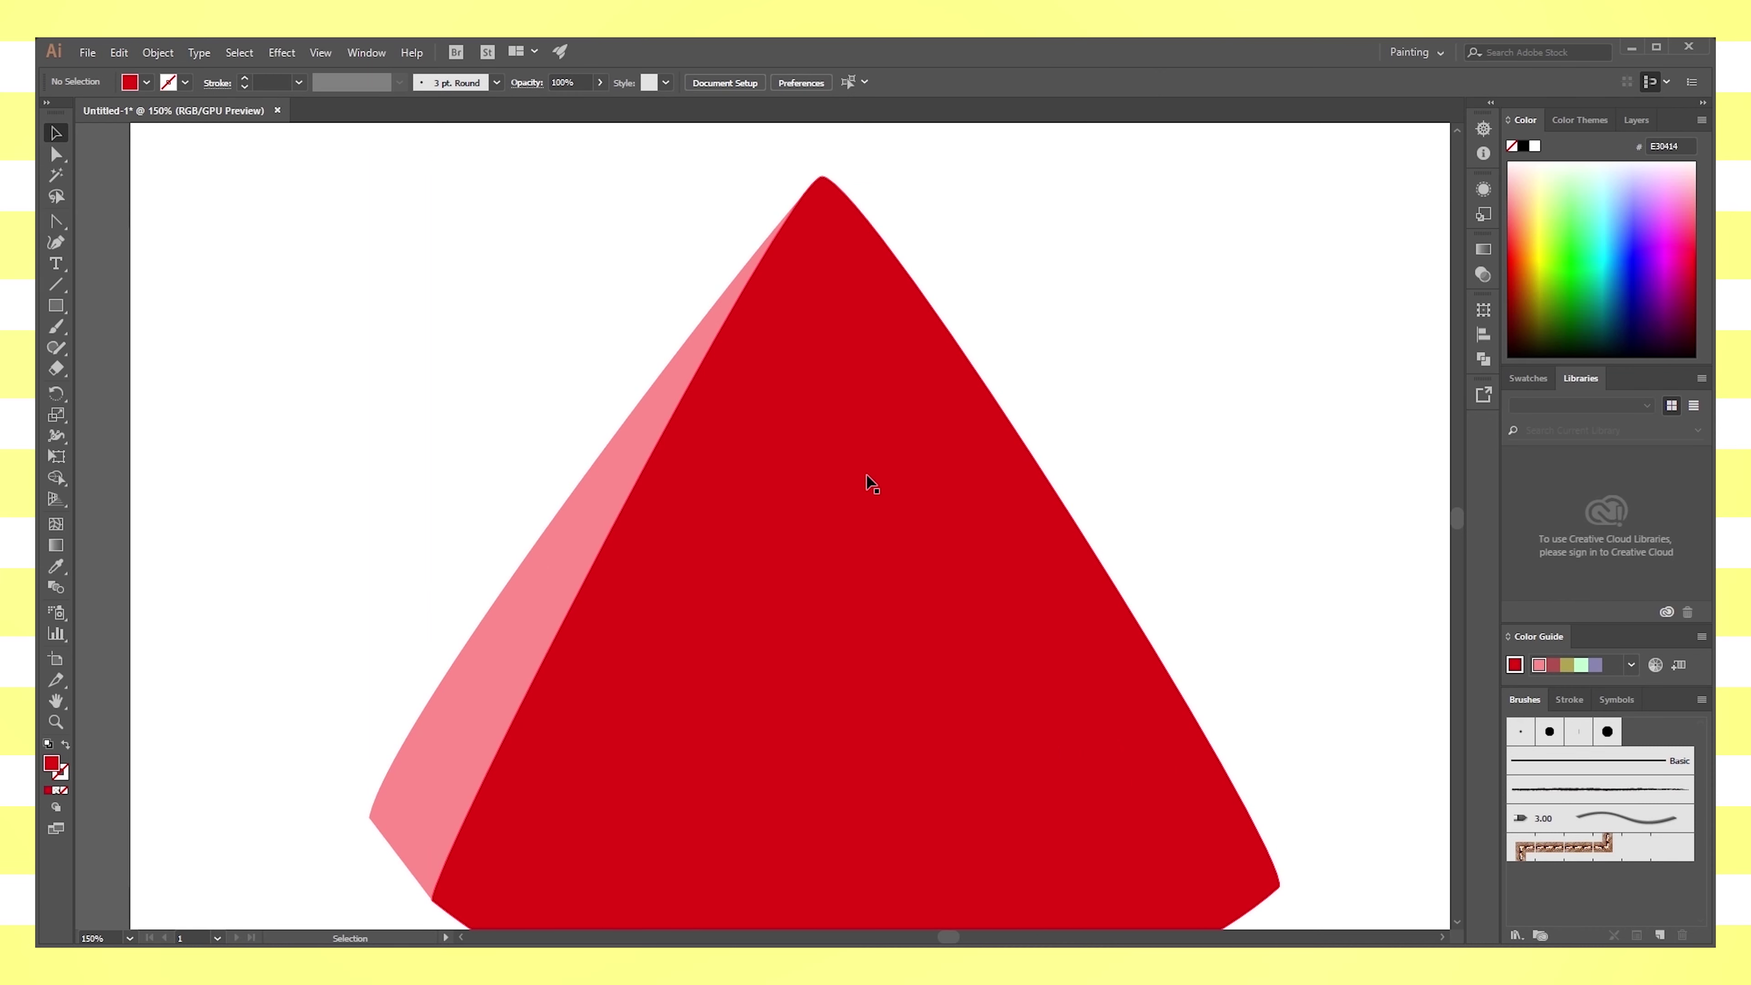
{"action": "left_click", "coordinate": [674, 382]}
{"action": "left_click", "coordinate": [46, 158]}
{"action": "left_click", "coordinate": [796, 178]}
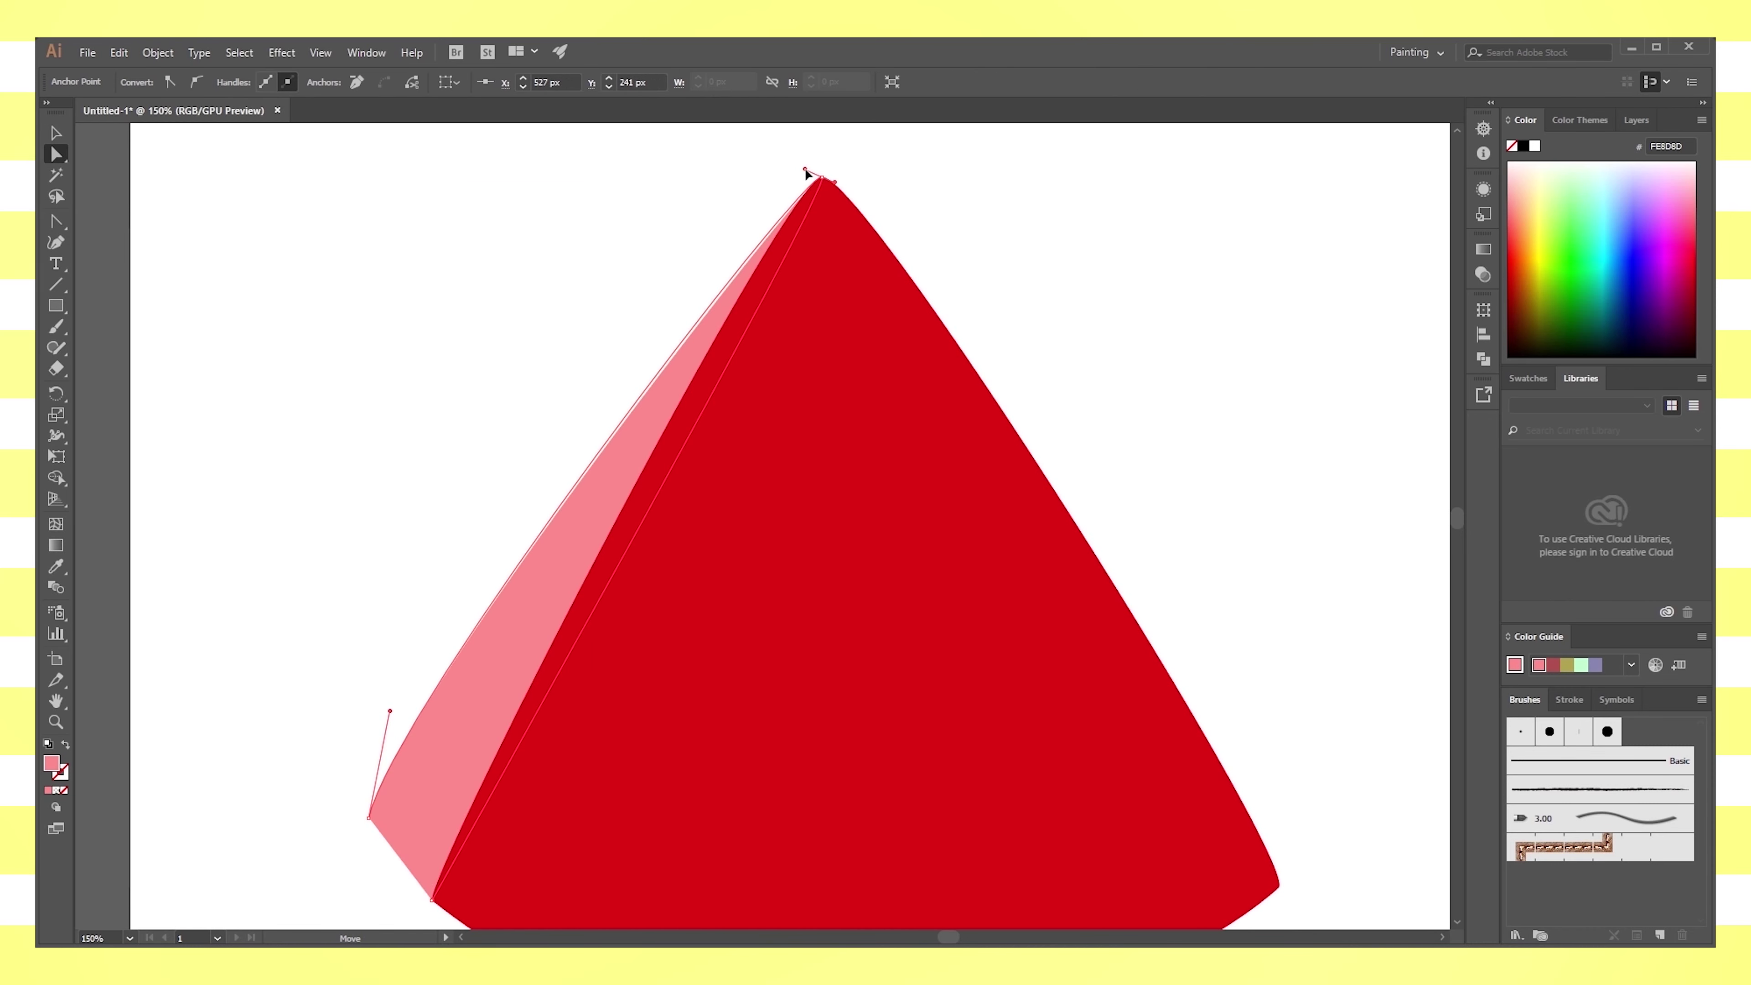
{"action": "left_click_drag", "start_coordinate": [794, 178], "coordinate": [792, 171]}
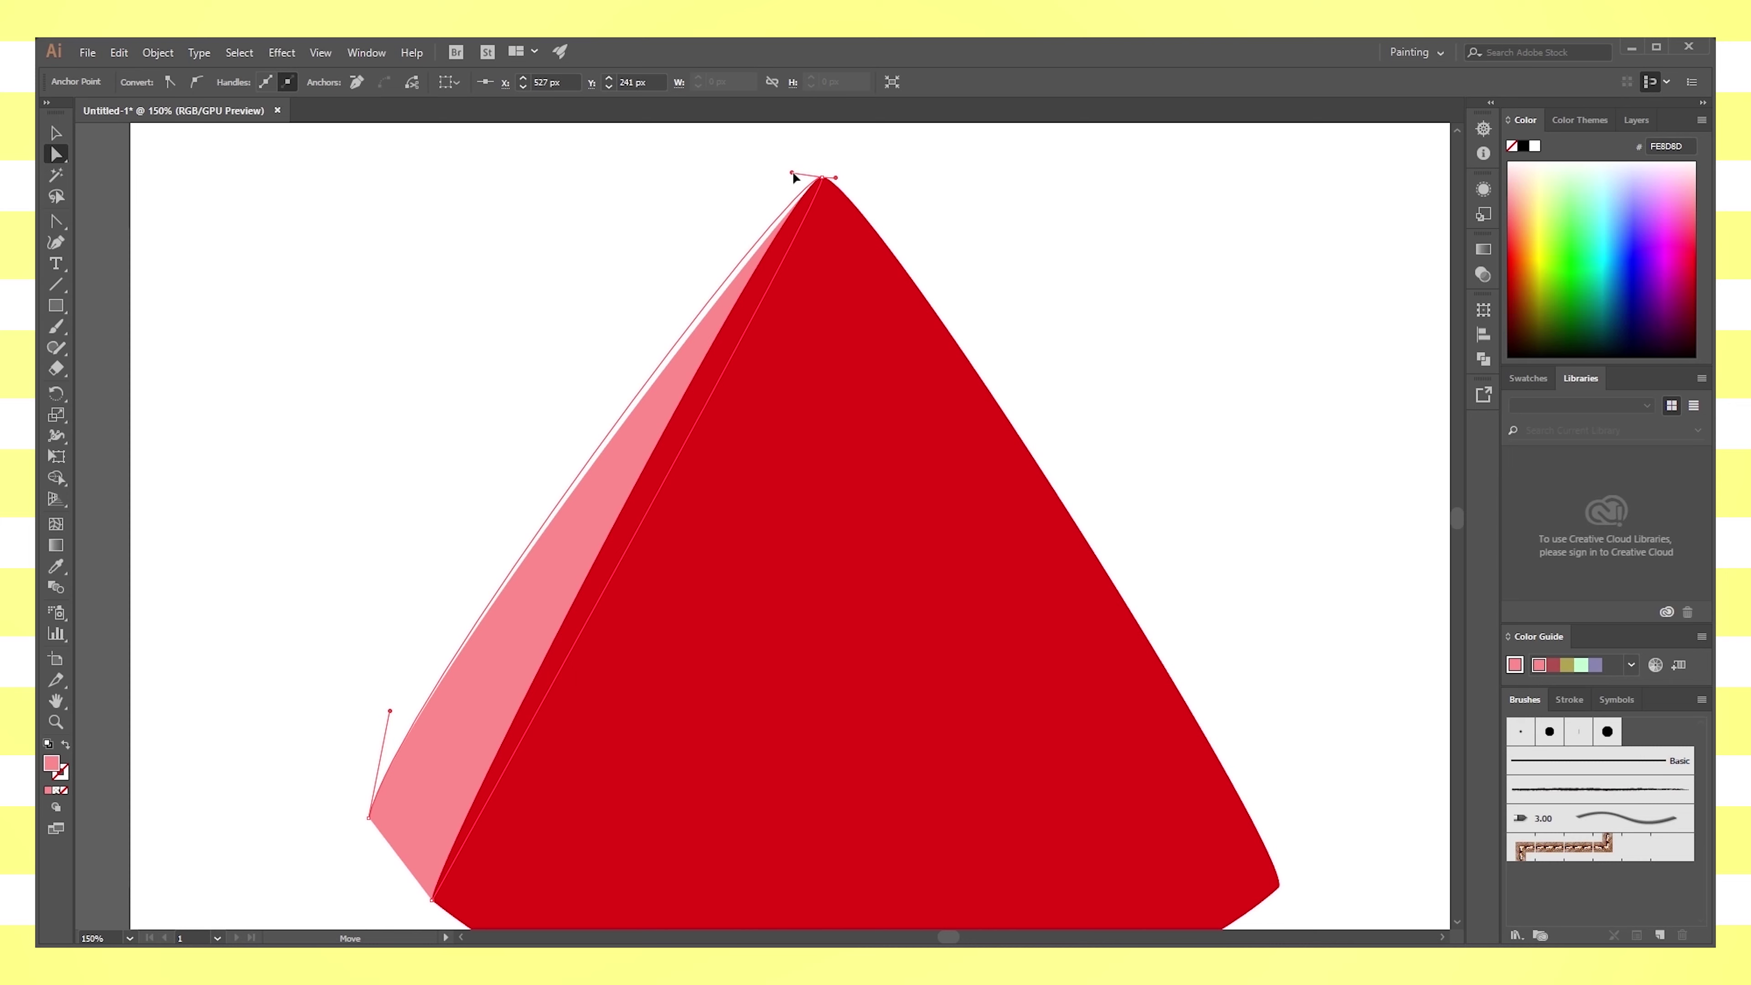
{"action": "left_click", "coordinate": [1170, 319]}
Reposition the pink face's lower-left point so the facet extends below the wedge's corner
{"action": "scroll", "coordinate": [1155, 623], "scroll_direction": "down", "scroll_amount": 5}
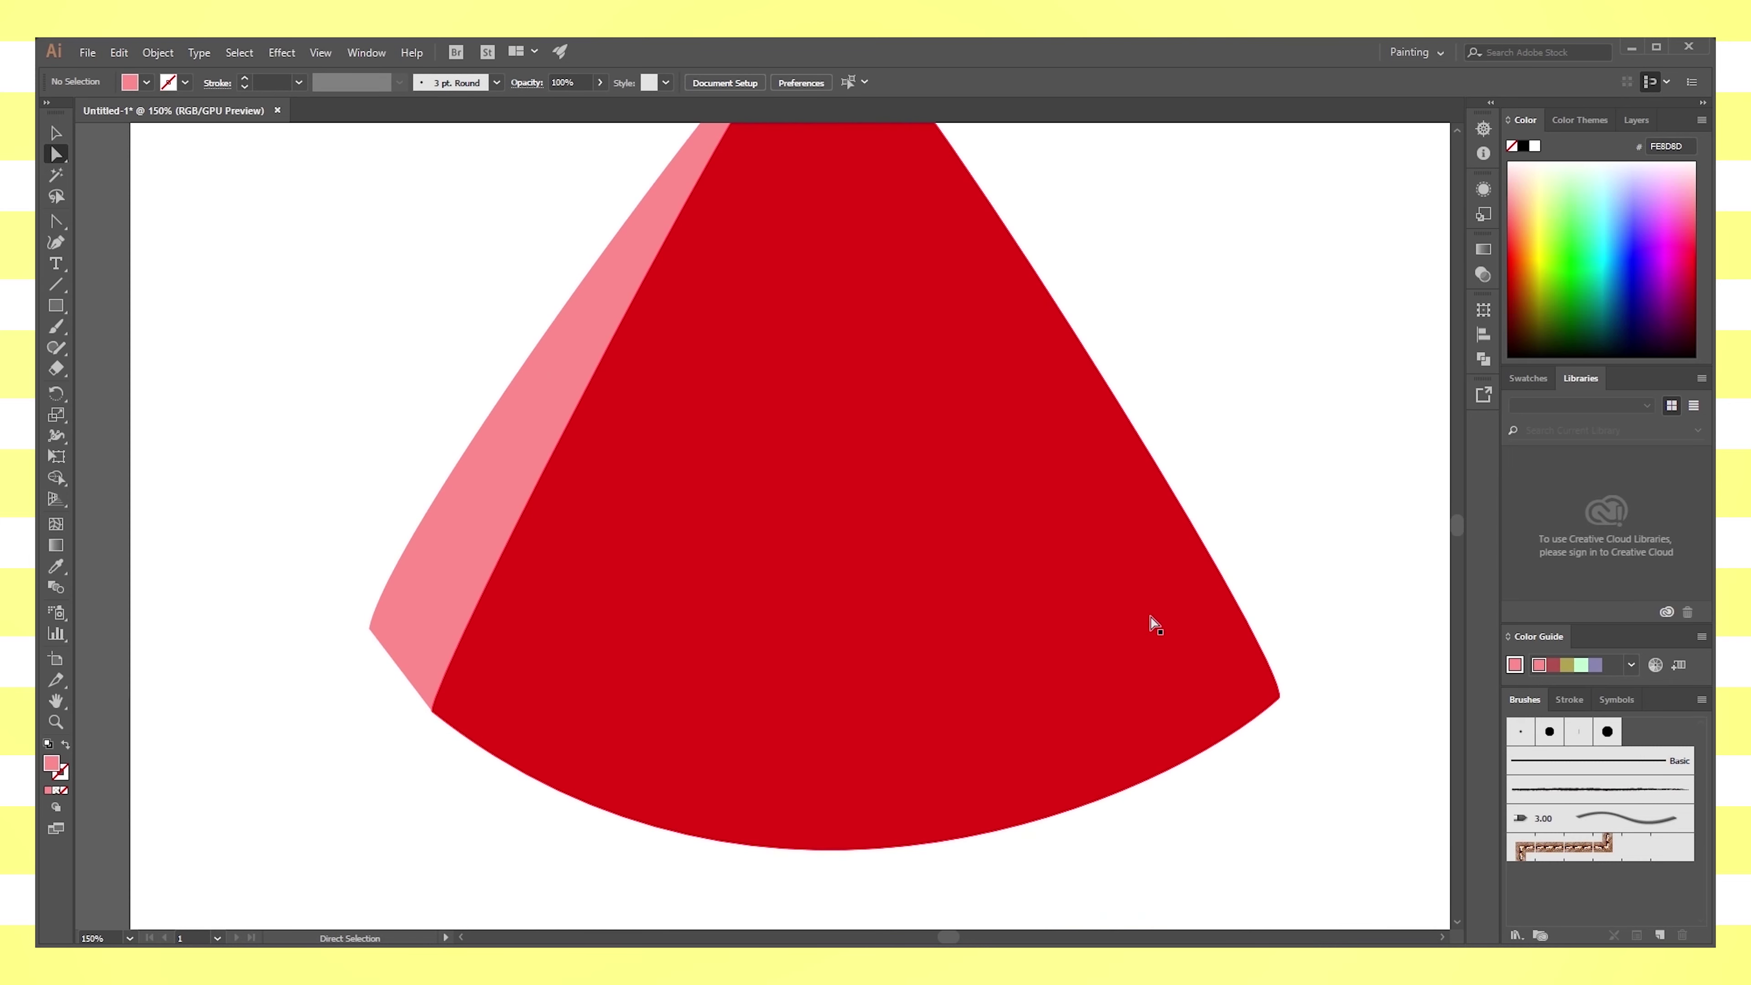
{"action": "scroll", "coordinate": [857, 849], "scroll_direction": "down", "scroll_amount": 5}
{"action": "left_click", "coordinate": [404, 411]}
{"action": "left_click_drag", "start_coordinate": [367, 397], "coordinate": [323, 511]}
{"action": "key", "text": "ctrl+shift+a"}
{"action": "scroll", "coordinate": [323, 511], "scroll_direction": "up", "scroll_amount": 1}
{"action": "key", "text": "v"}
{"action": "left_click", "coordinate": [324, 606]}
{"action": "key", "text": "a"}
{"action": "left_click_drag", "start_coordinate": [322, 606], "coordinate": [337, 580]}
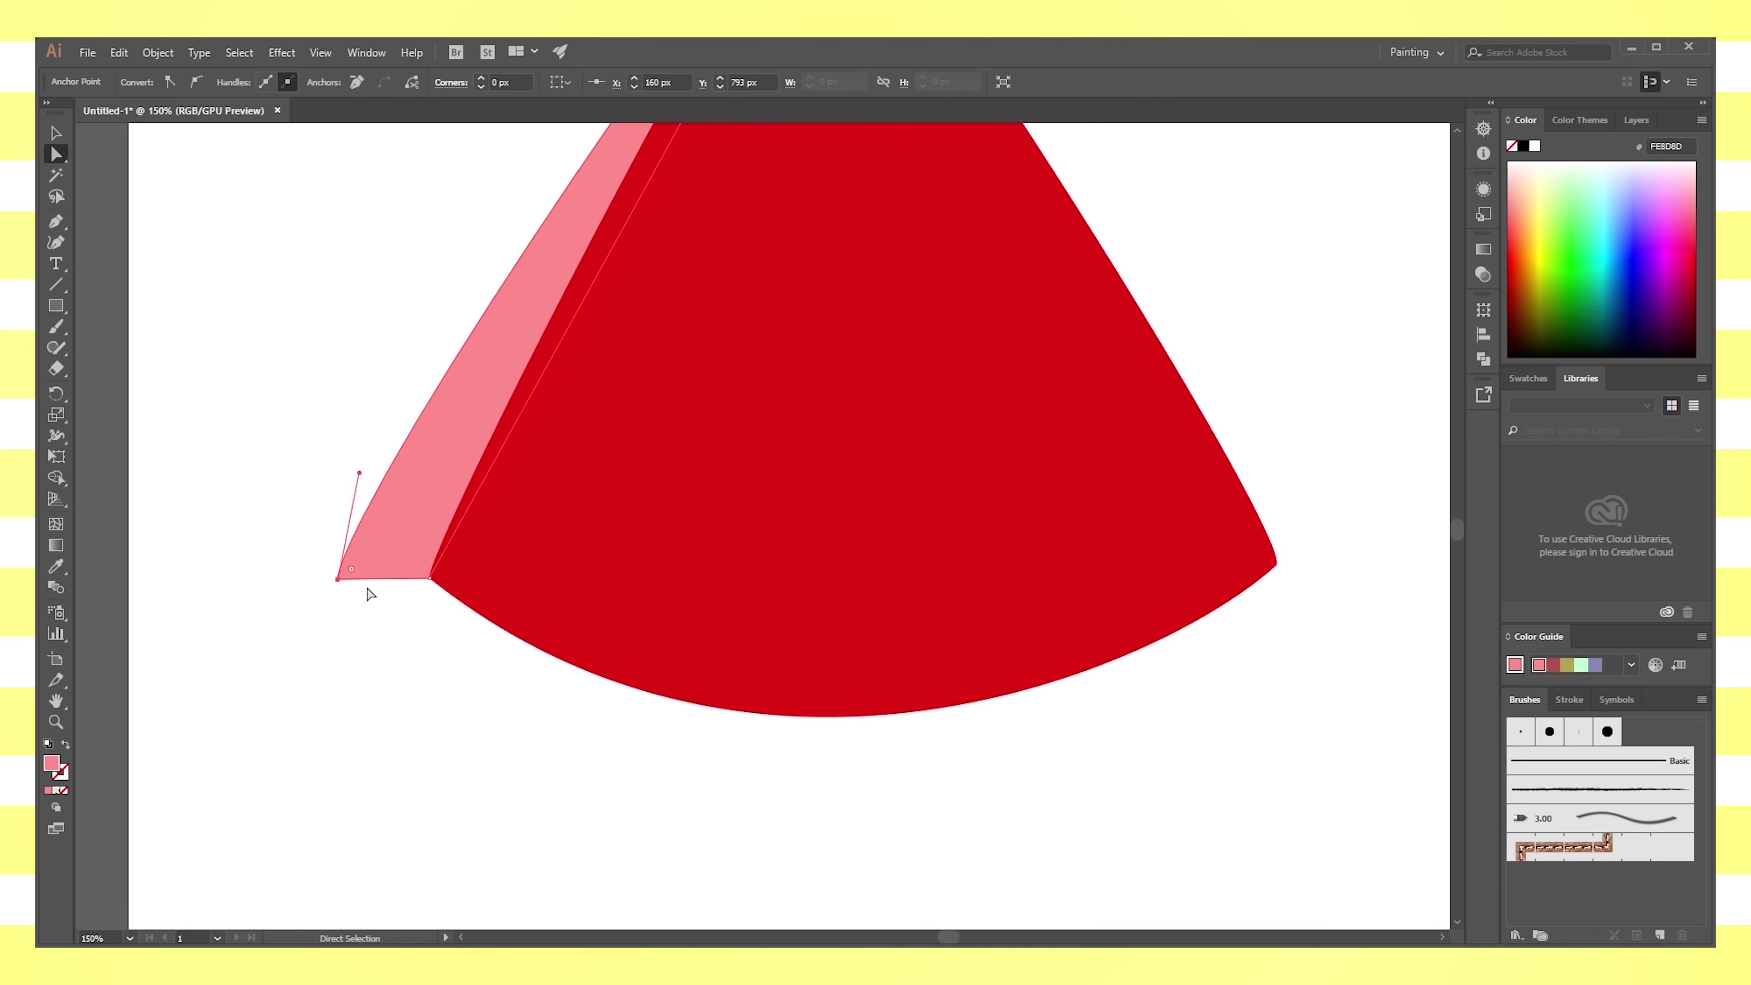
Convert the pink facet's bottom anchors and bow its bottom edge into a rounded curve
{"action": "left_click", "coordinate": [55, 220]}
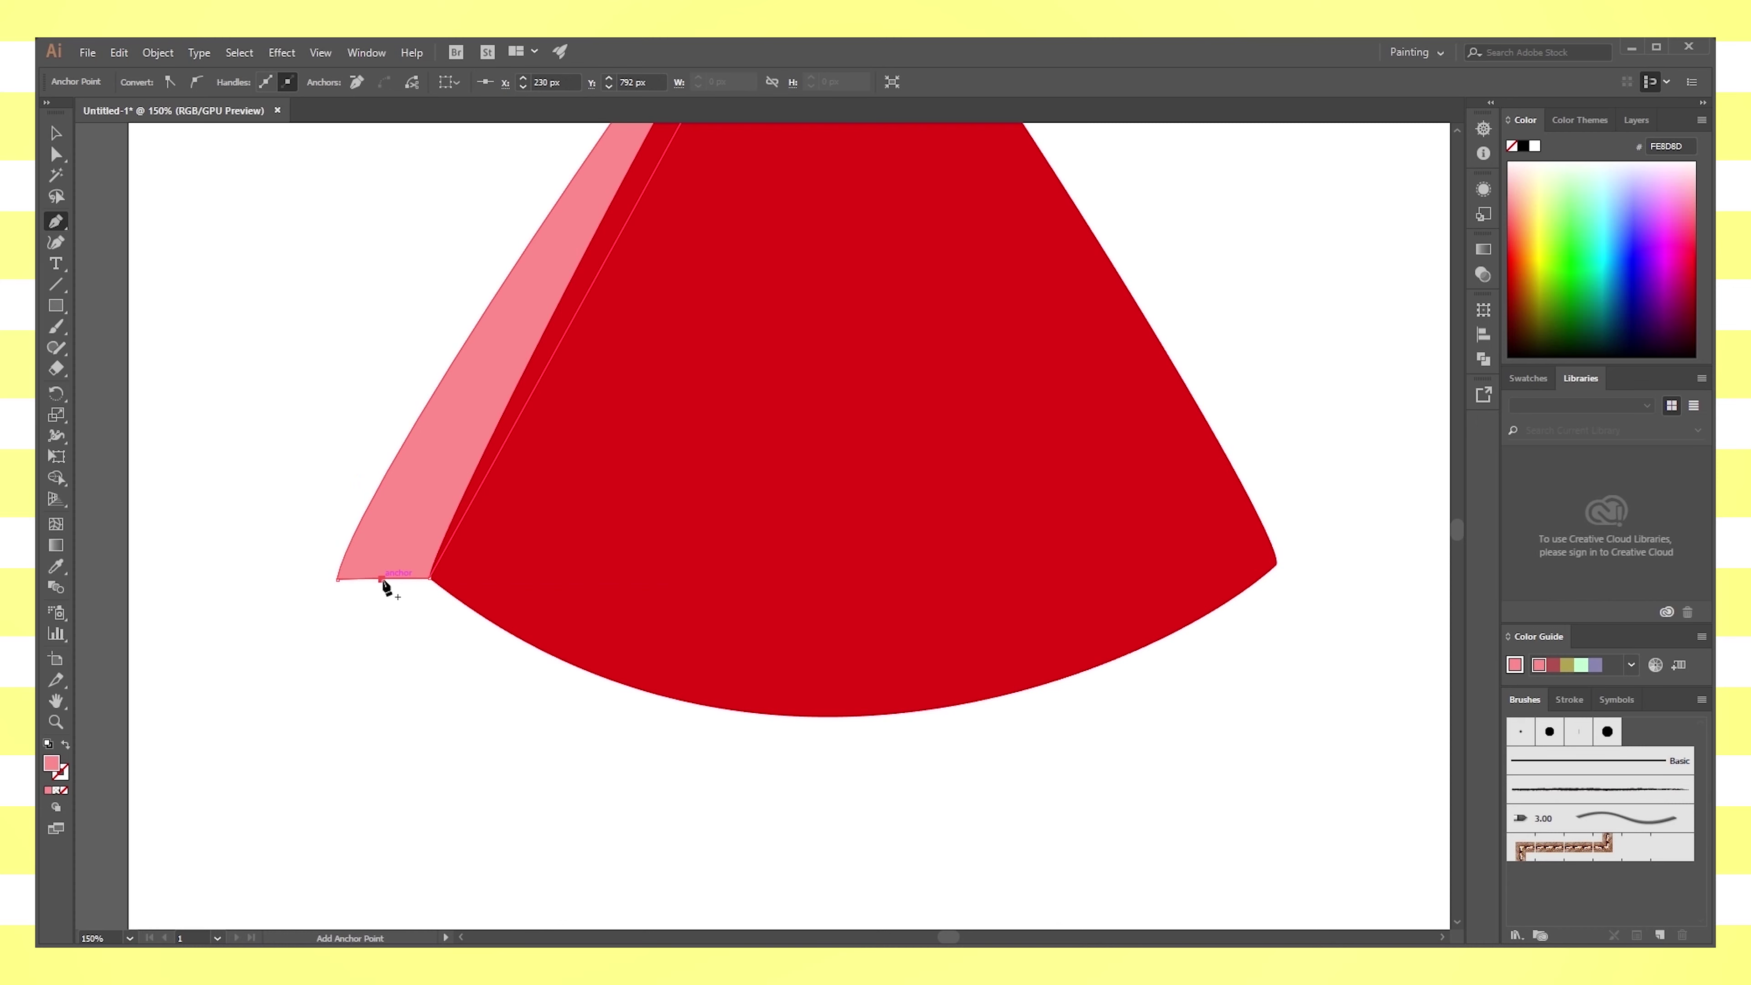
{"action": "key", "text": "shift+c"}
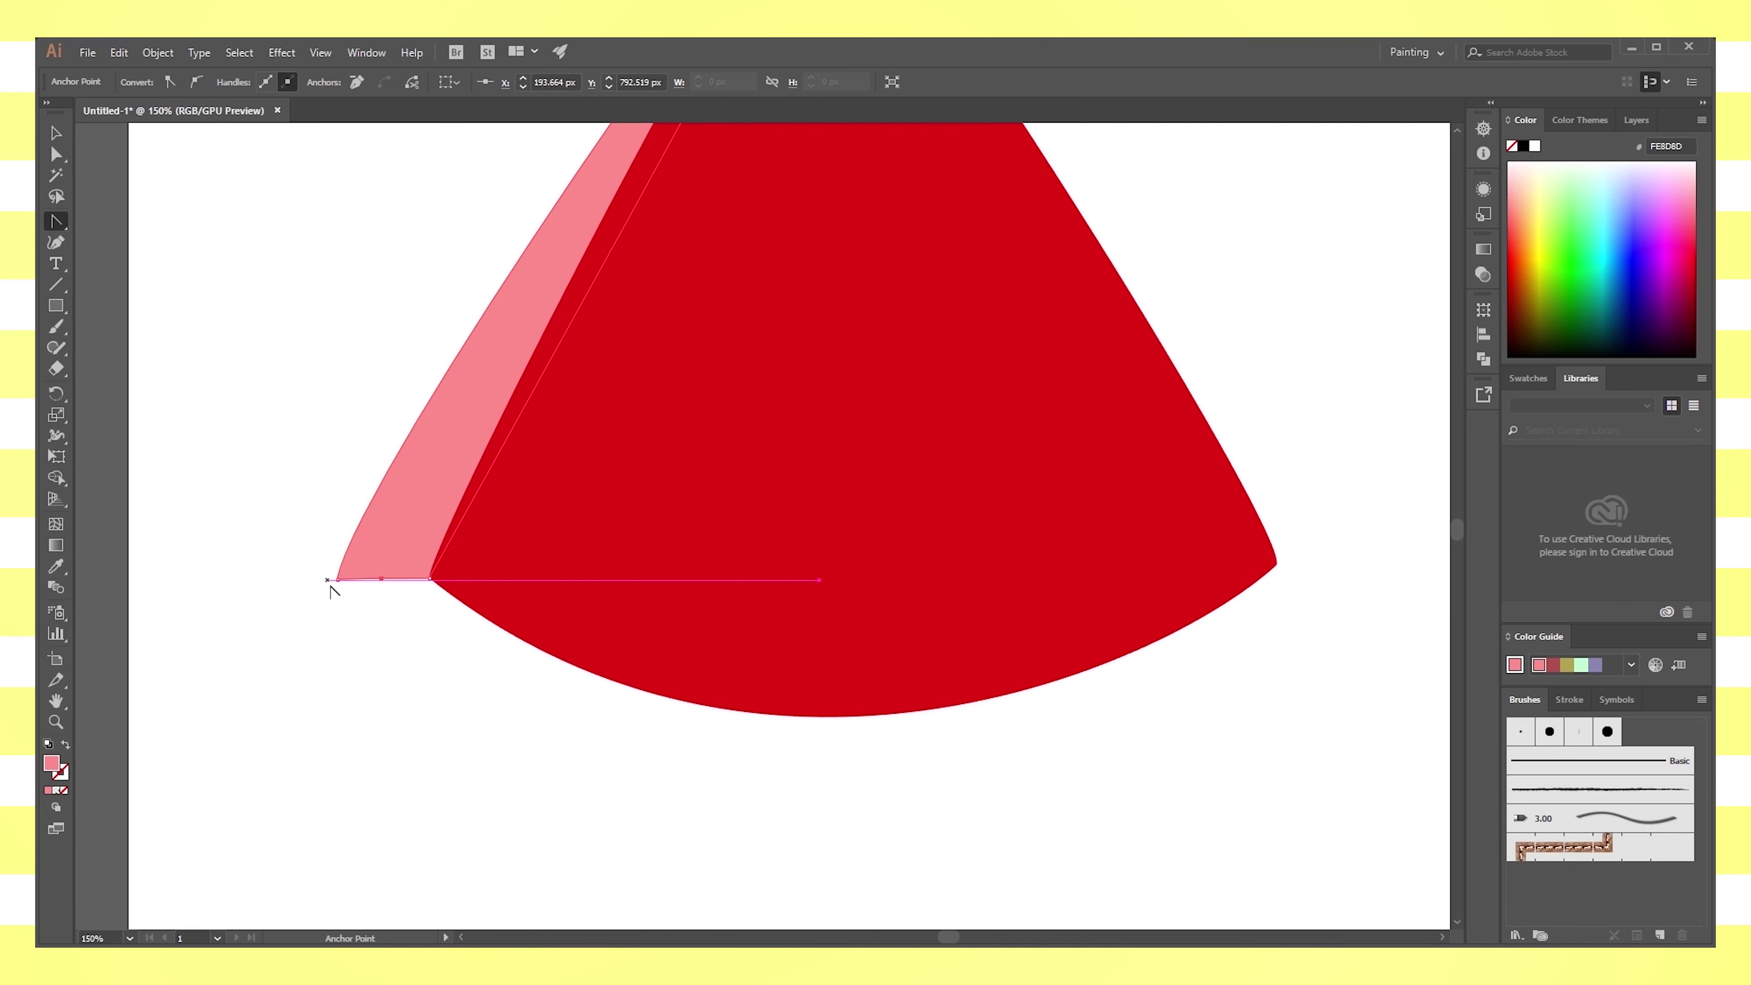
{"action": "left_click", "coordinate": [383, 579]}
{"action": "left_click", "coordinate": [406, 578]}
{"action": "key", "text": "a"}
{"action": "left_click_drag", "start_coordinate": [382, 579], "coordinate": [379, 607]}
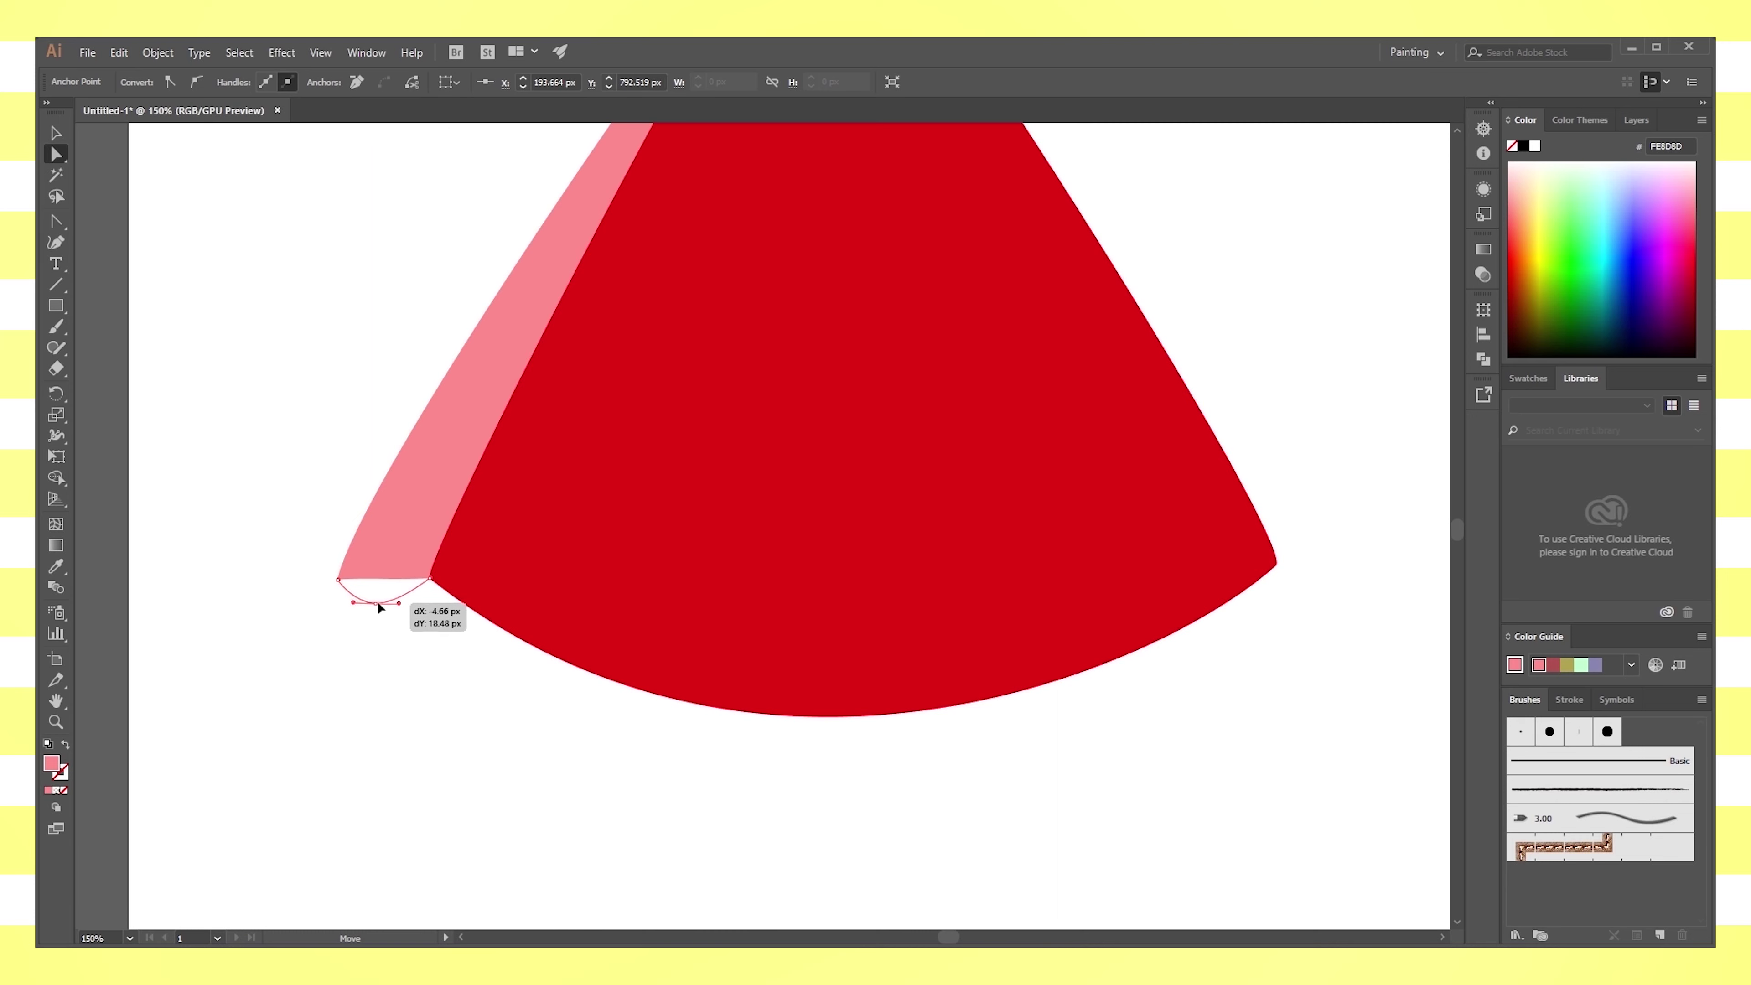
Start a Pen path at the pink corner and place a horizontal guide below the slice
{"action": "key", "text": "p"}
{"action": "left_click", "coordinate": [279, 482]}
{"action": "left_click_drag", "start_coordinate": [695, 469], "coordinate": [698, 681]}
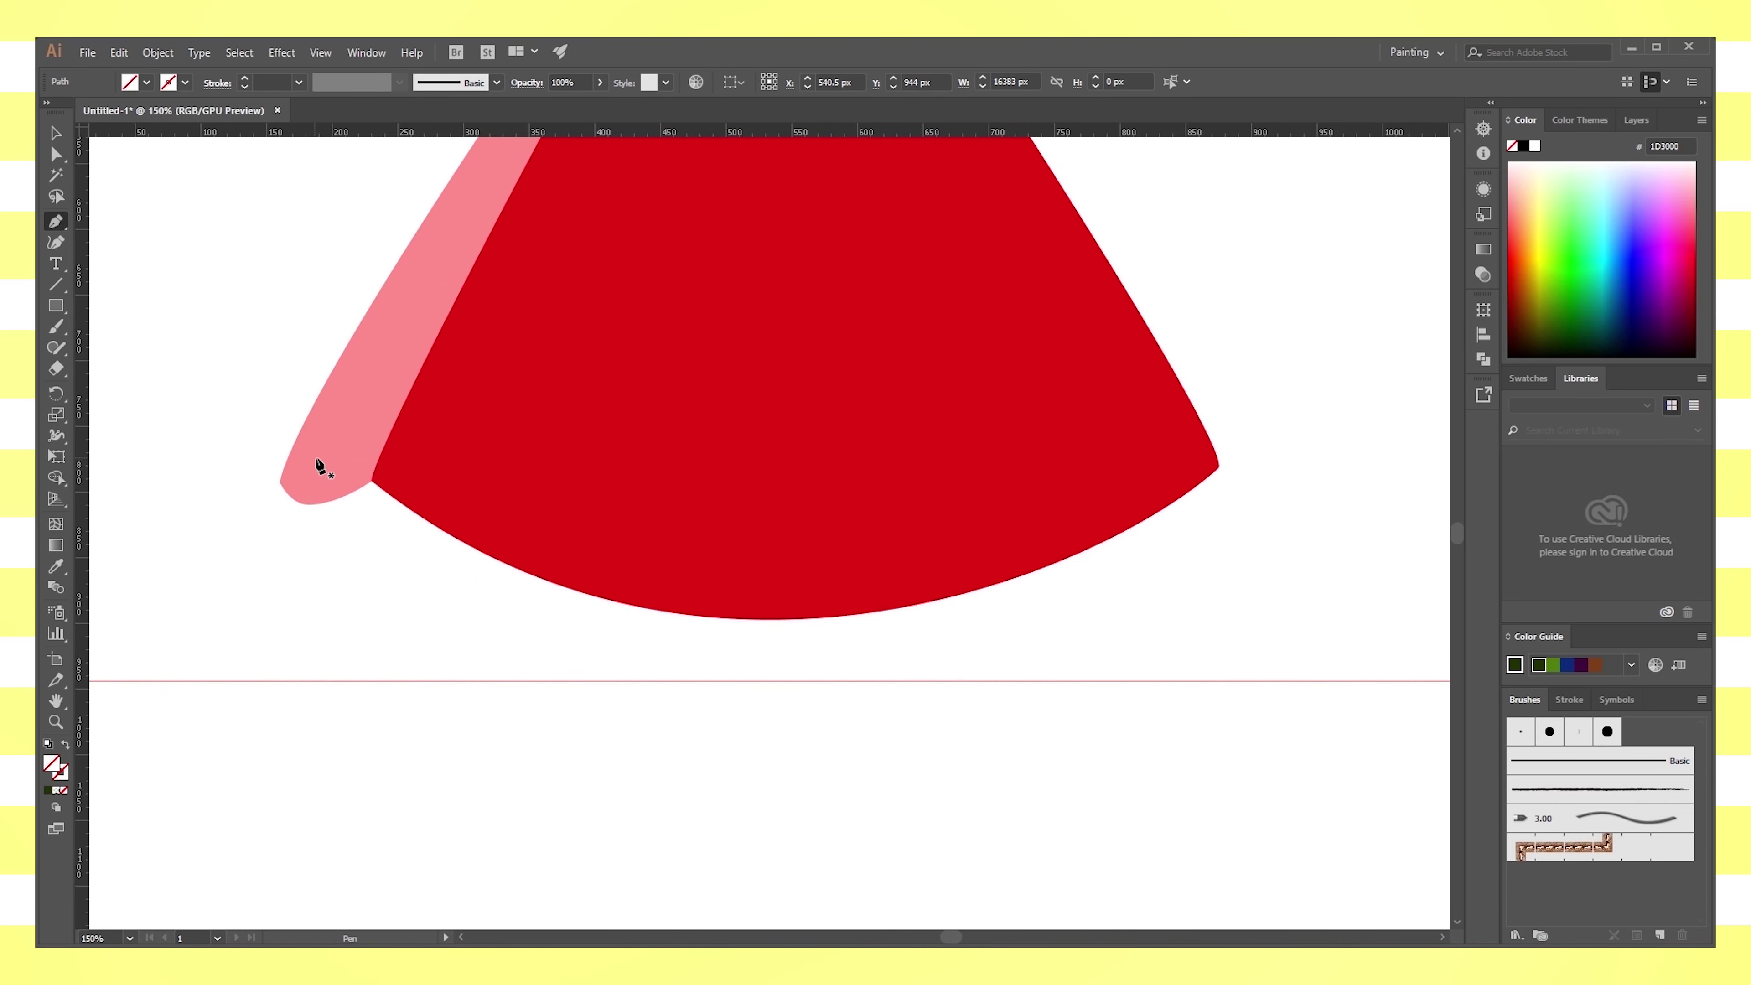
Draw a closed rind path from the pink corner, curving along the guide, to the right corner
{"action": "left_click", "coordinate": [280, 481]}
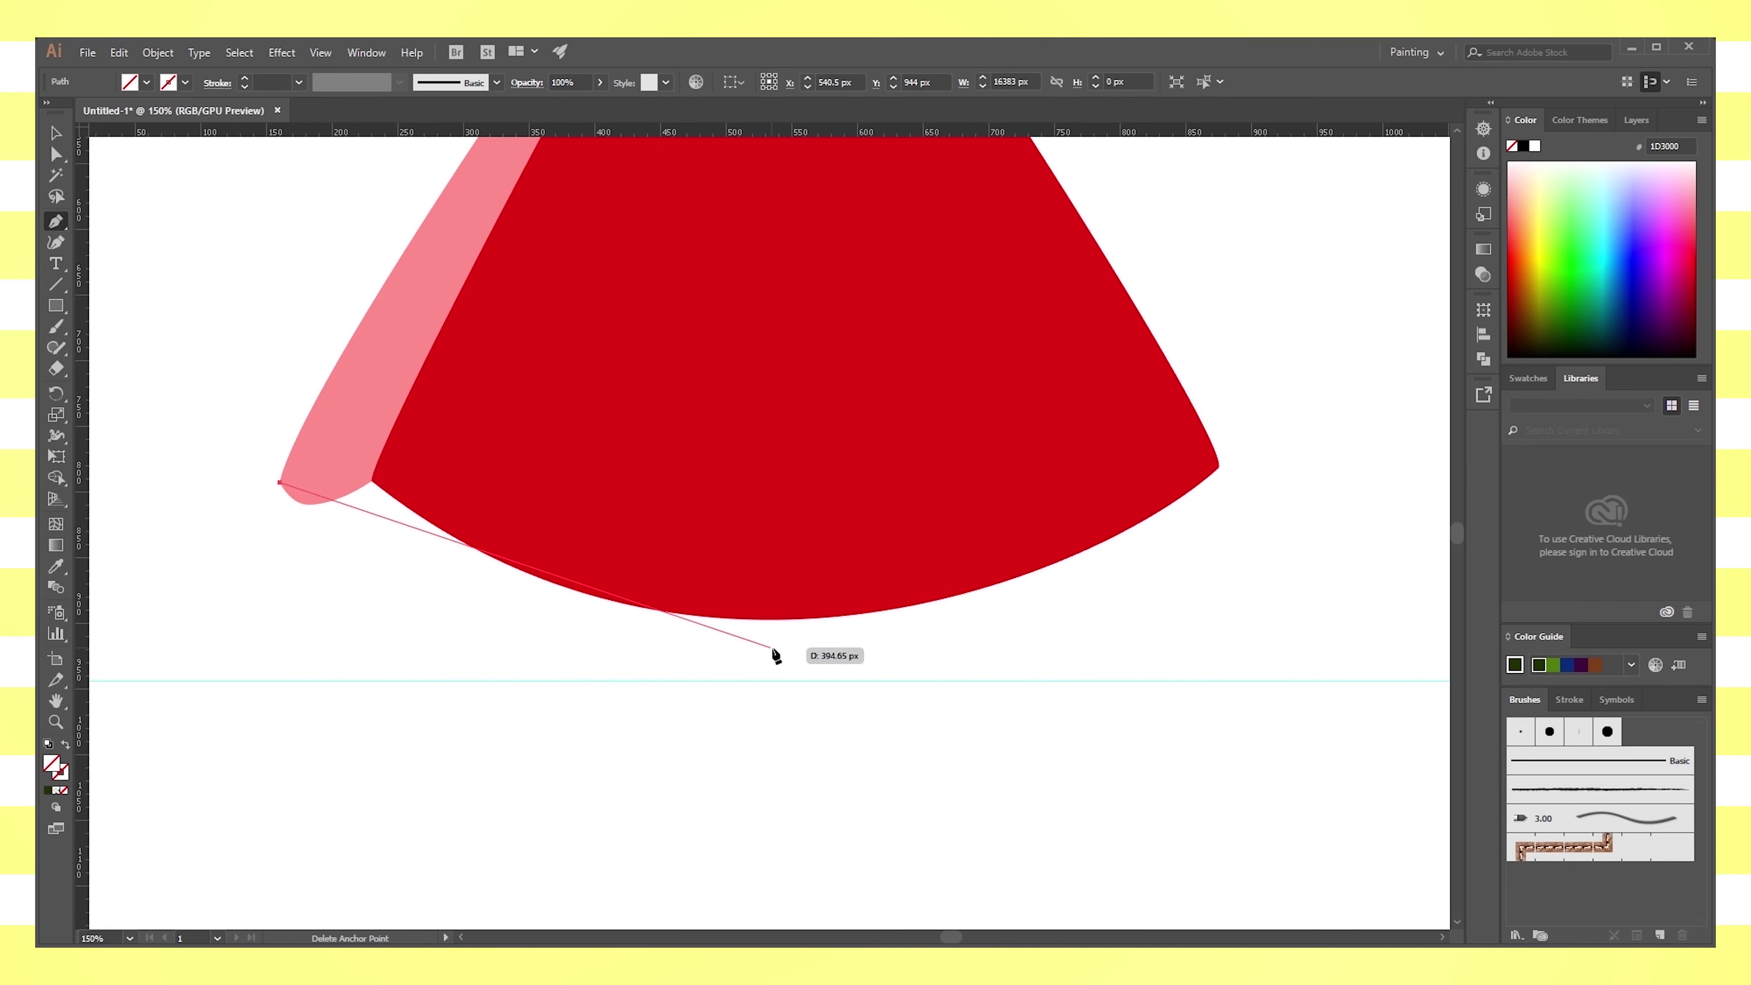
{"action": "mouse_move", "coordinate": [780, 681]}
{"action": "left_mouse_down"}
{"action": "mouse_move", "coordinate": [1034, 664]}
{"action": "mouse_move", "coordinate": [1195, 681]}
{"action": "left_mouse_up"}
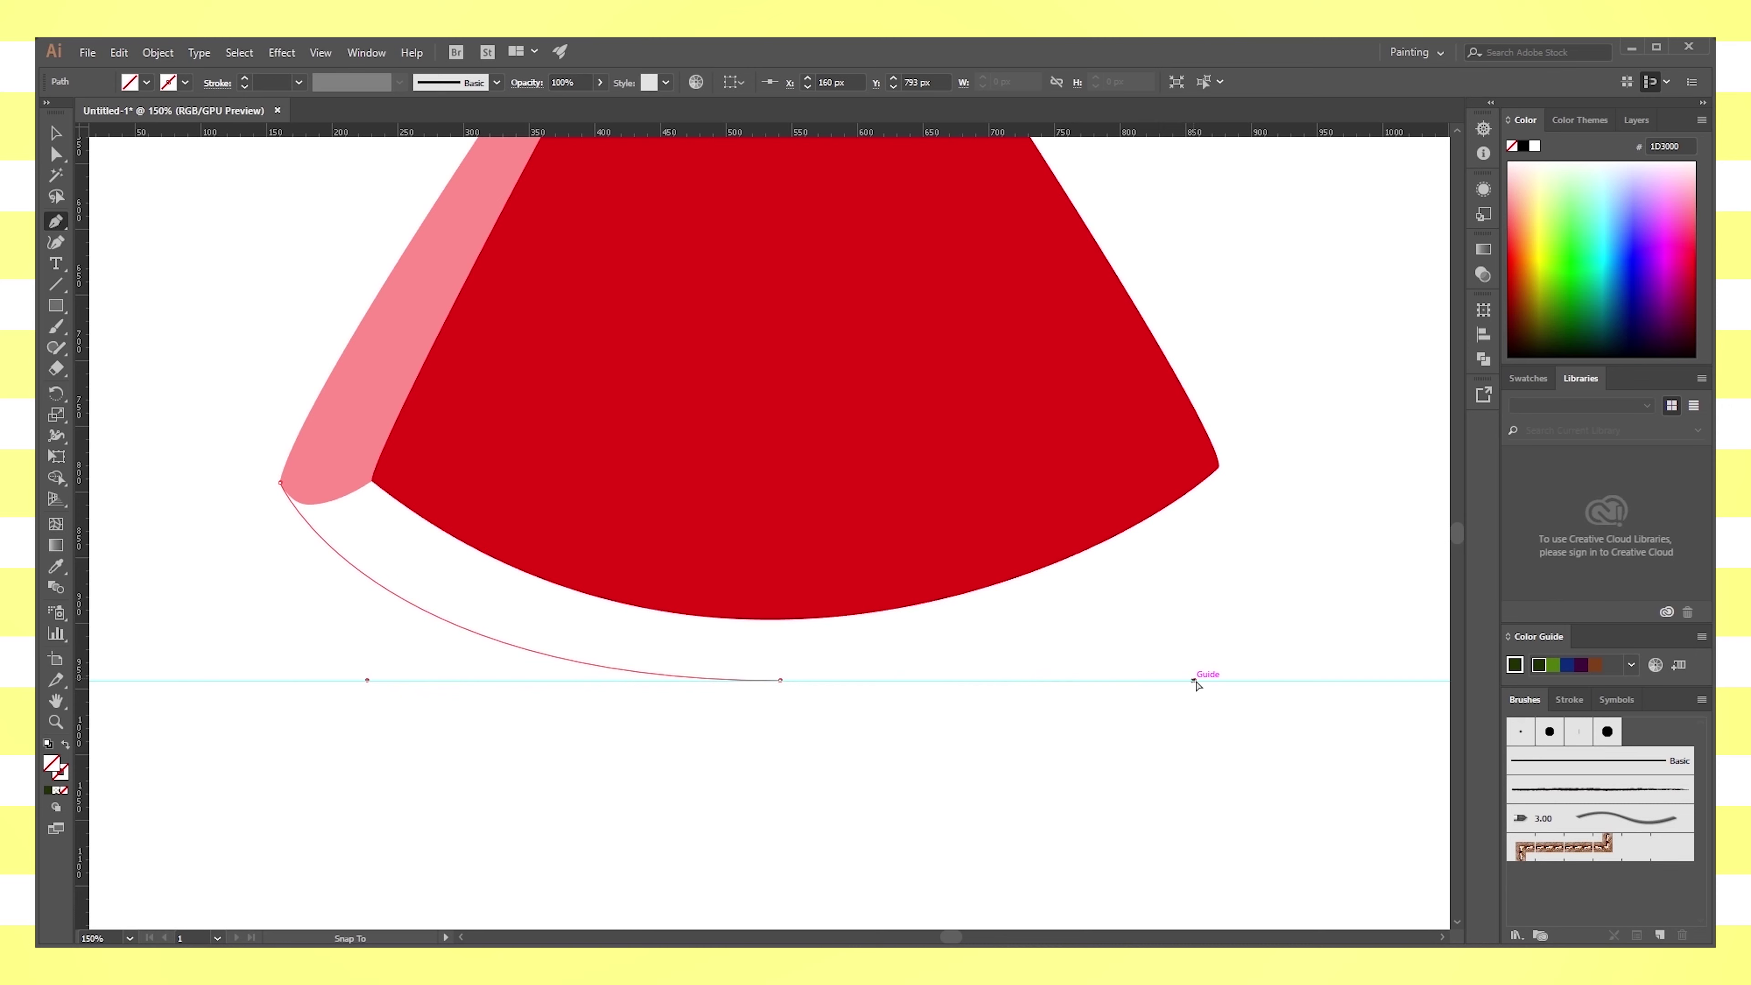
{"action": "left_click_drag", "start_coordinate": [1194, 683], "coordinate": [1226, 674]}
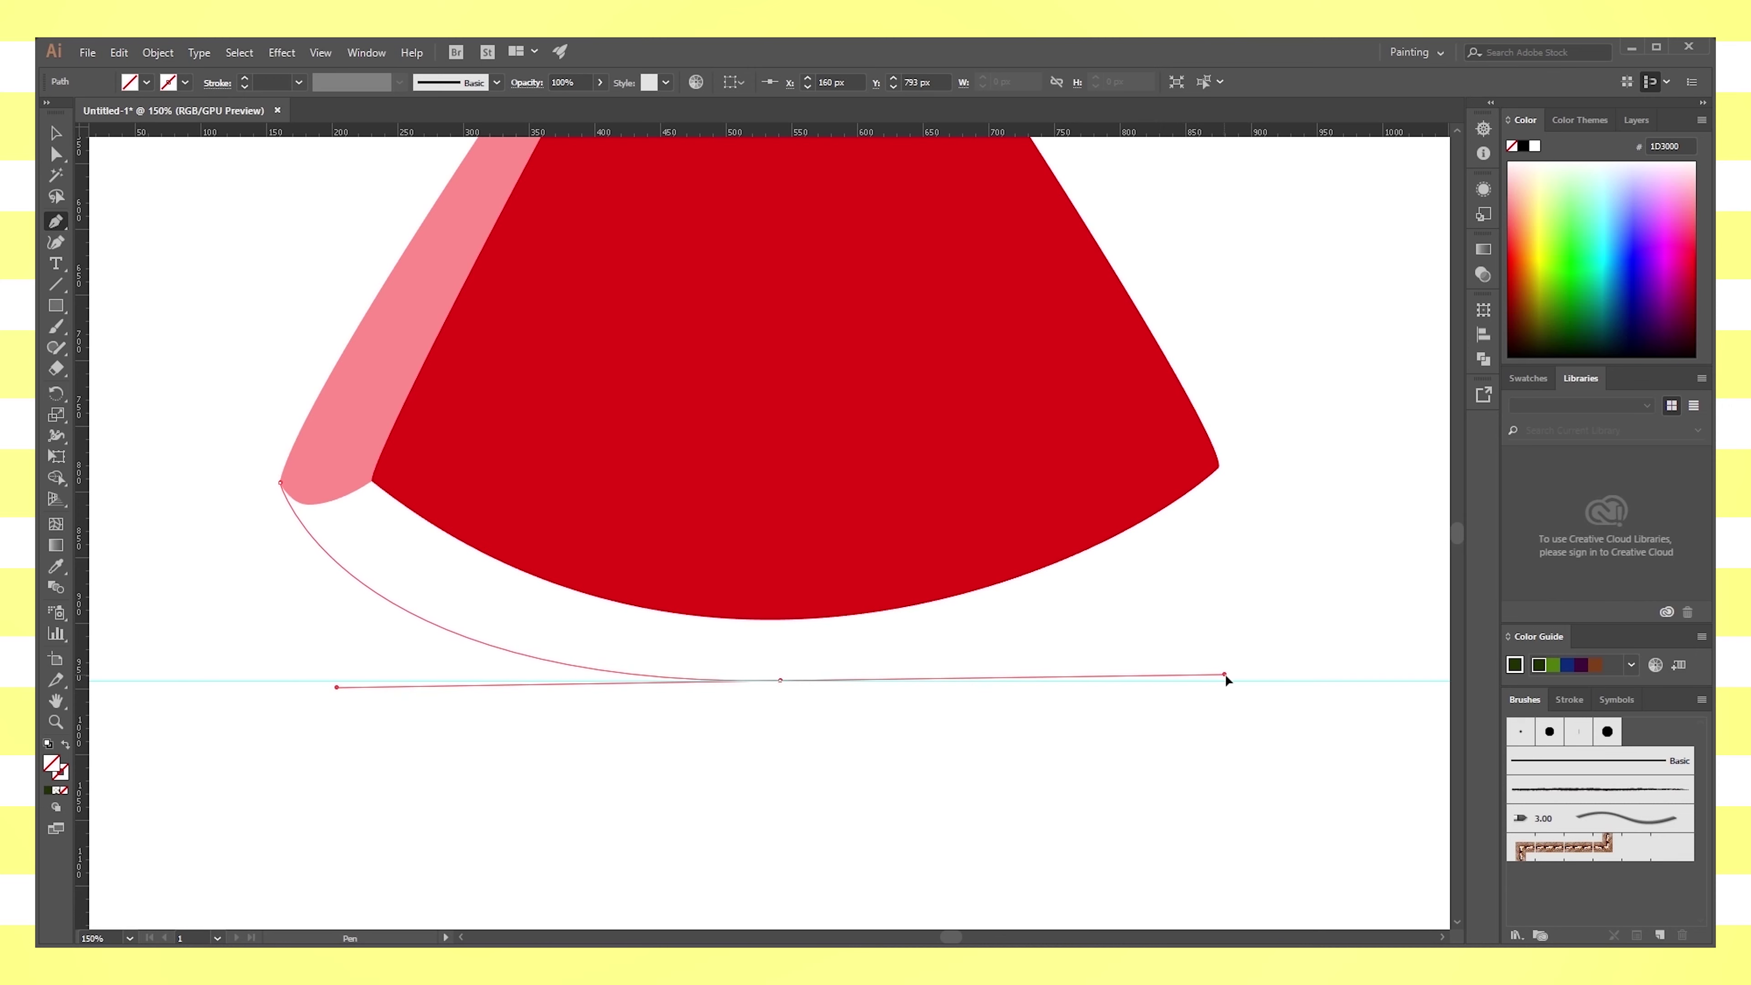
{"action": "left_click", "coordinate": [1224, 478]}
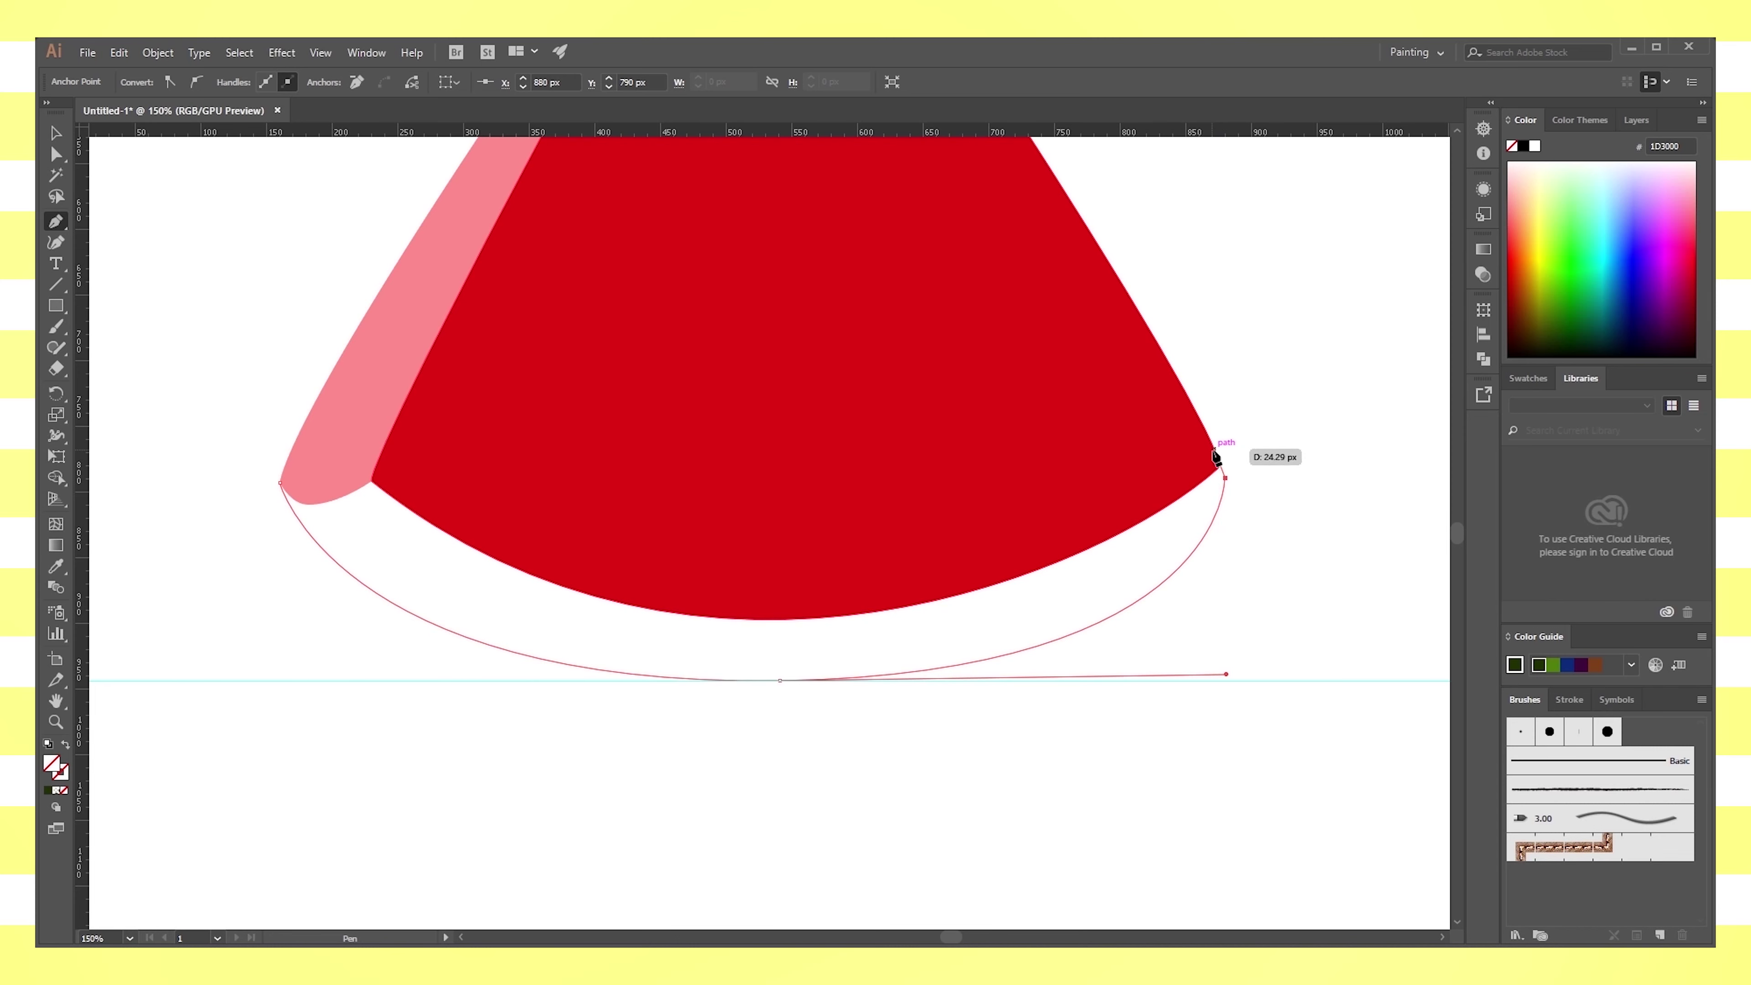
{"action": "mouse_move", "coordinate": [281, 484]}
{"action": "left_mouse_down"}
{"action": "mouse_move", "coordinate": [257, 420]}
{"action": "mouse_move", "coordinate": [278, 550]}
{"action": "left_mouse_up"}
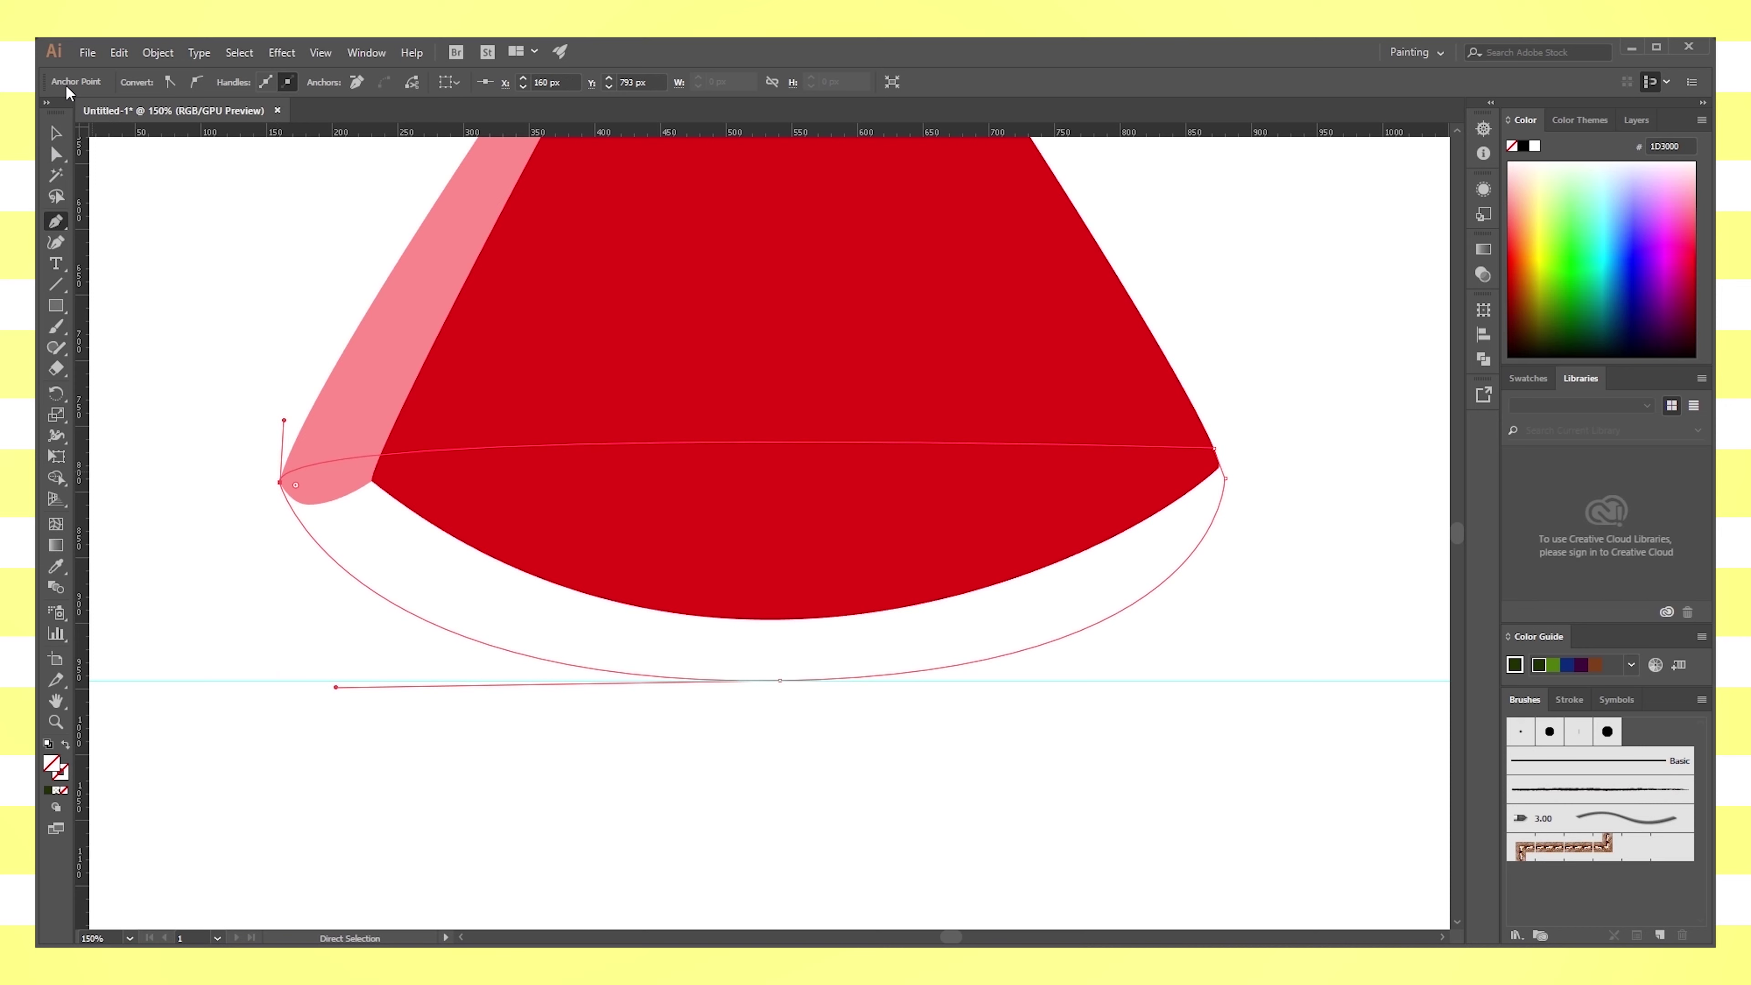
Fill the new rind shape with the dark green swatch using the Eyedropper
{"action": "key", "text": "v"}
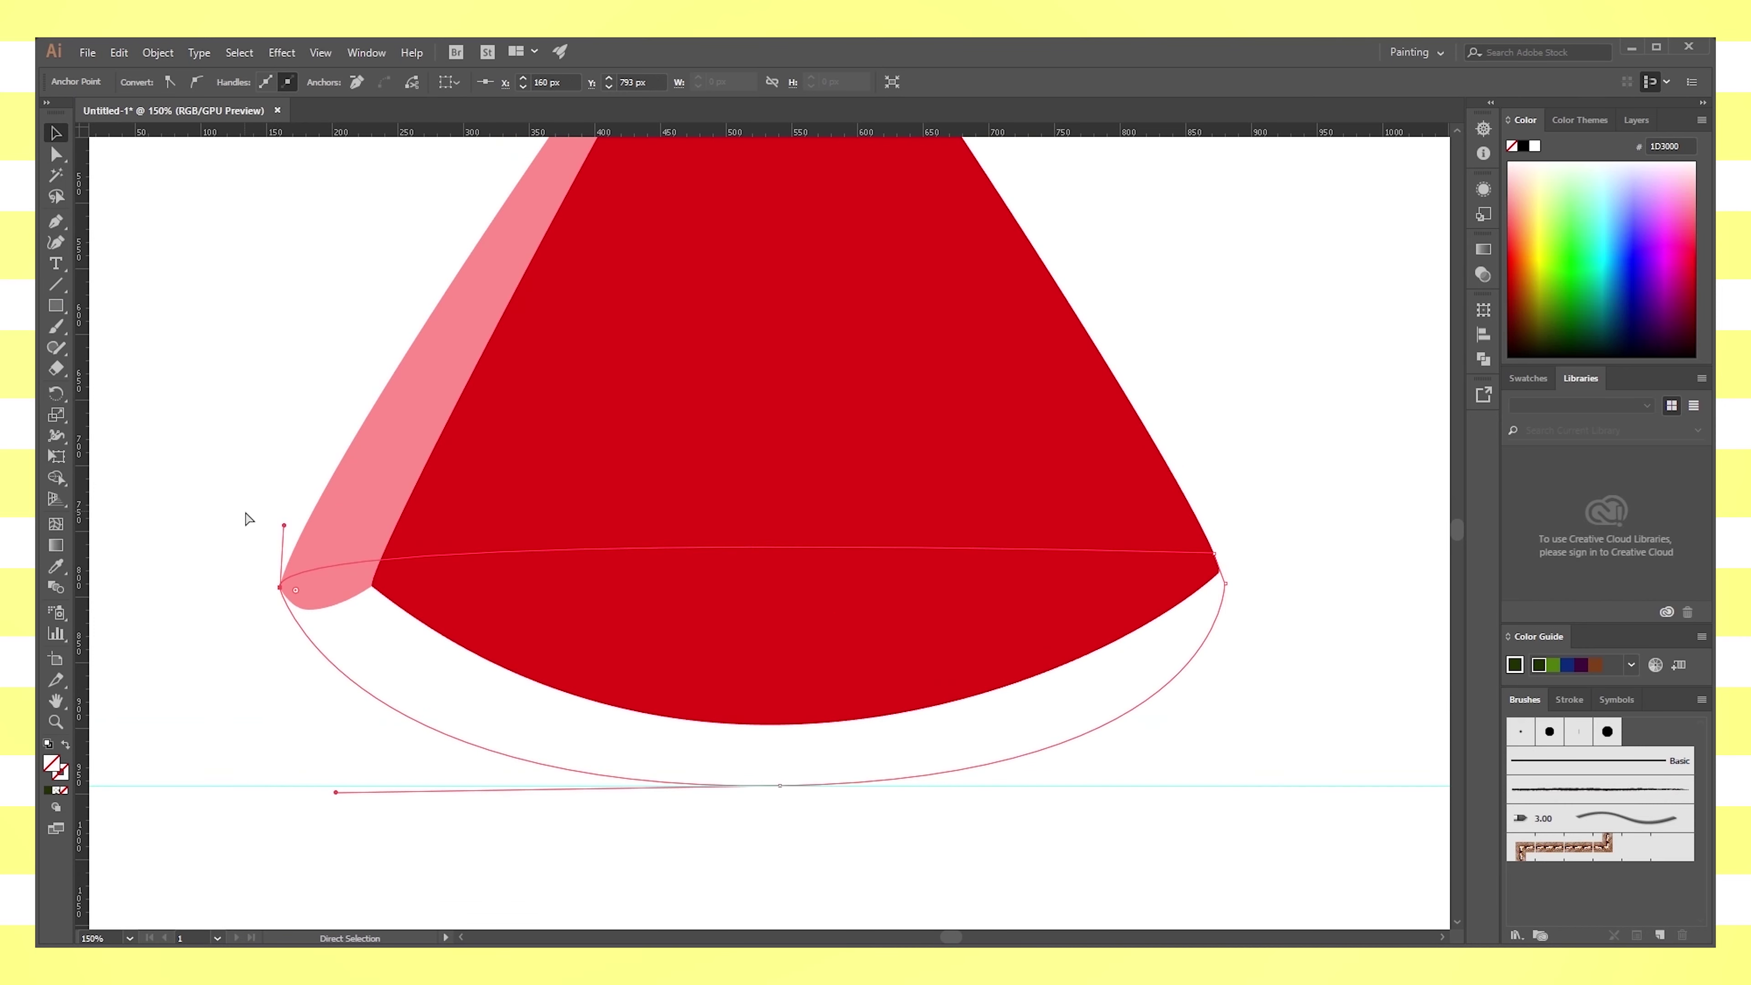
{"action": "key", "text": "ctrl+minus"}
{"action": "key", "text": "i"}
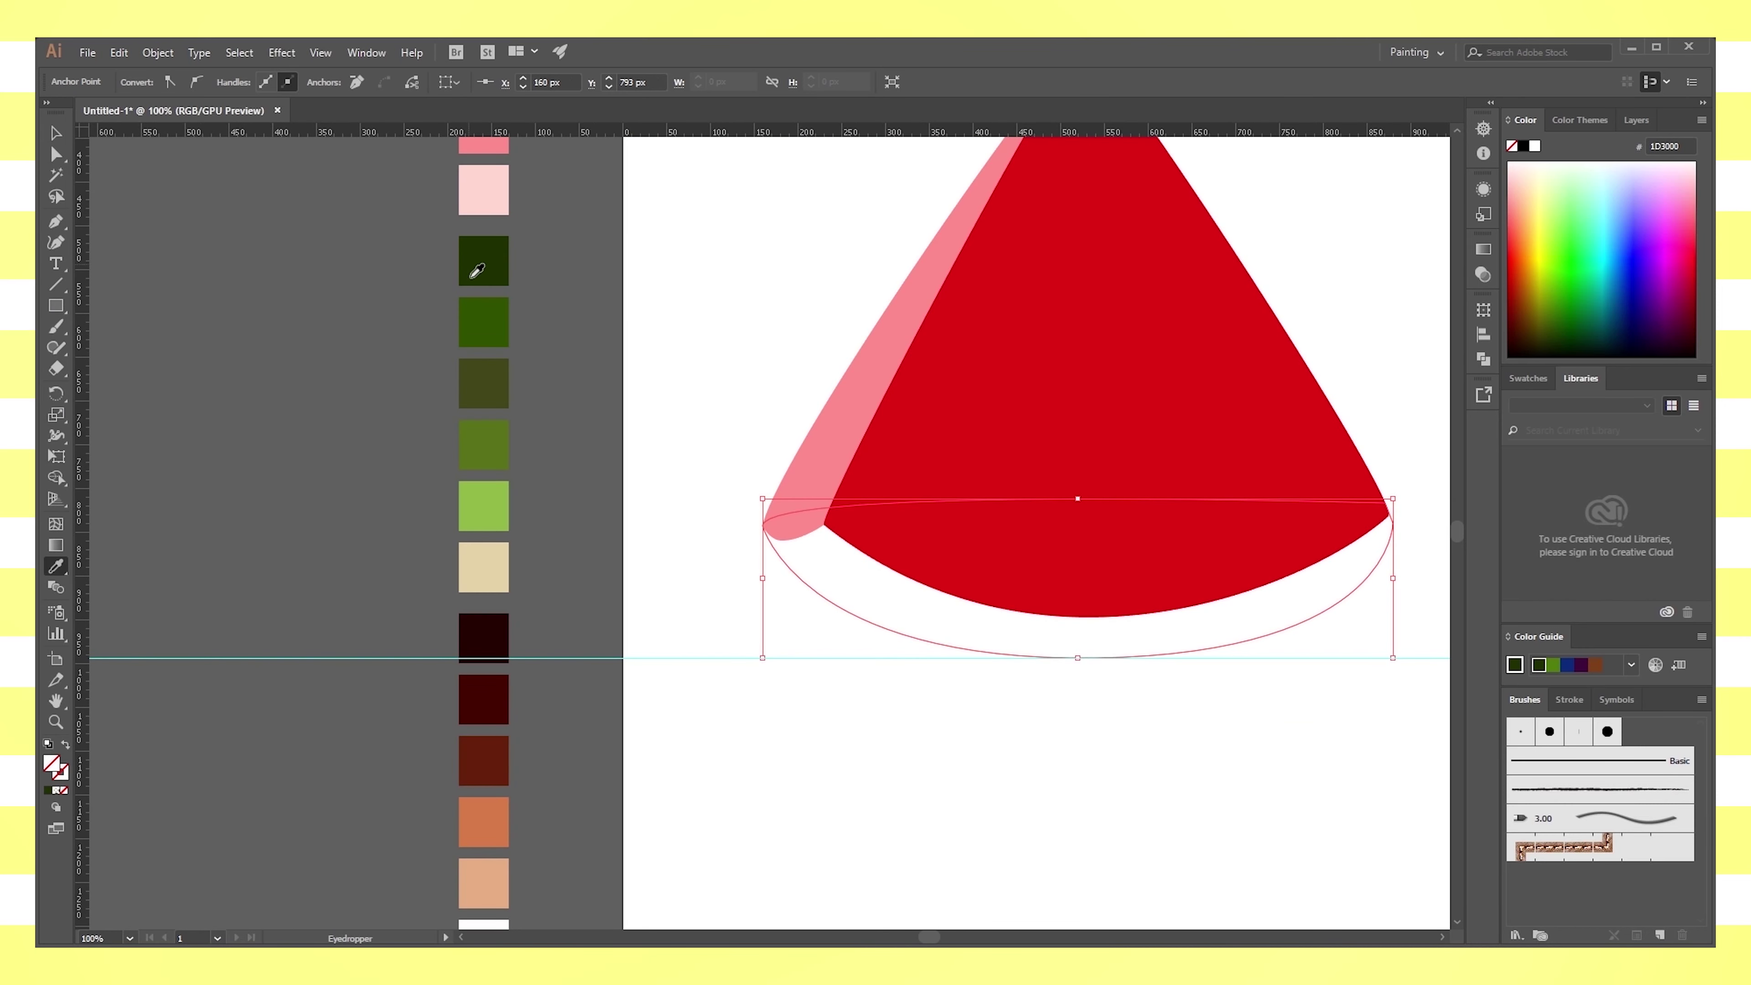
{"action": "left_click", "coordinate": [464, 274]}
Send the green shape behind the red wedge and reshape the right side of its bottom curve
{"action": "left_click", "coordinate": [59, 138]}
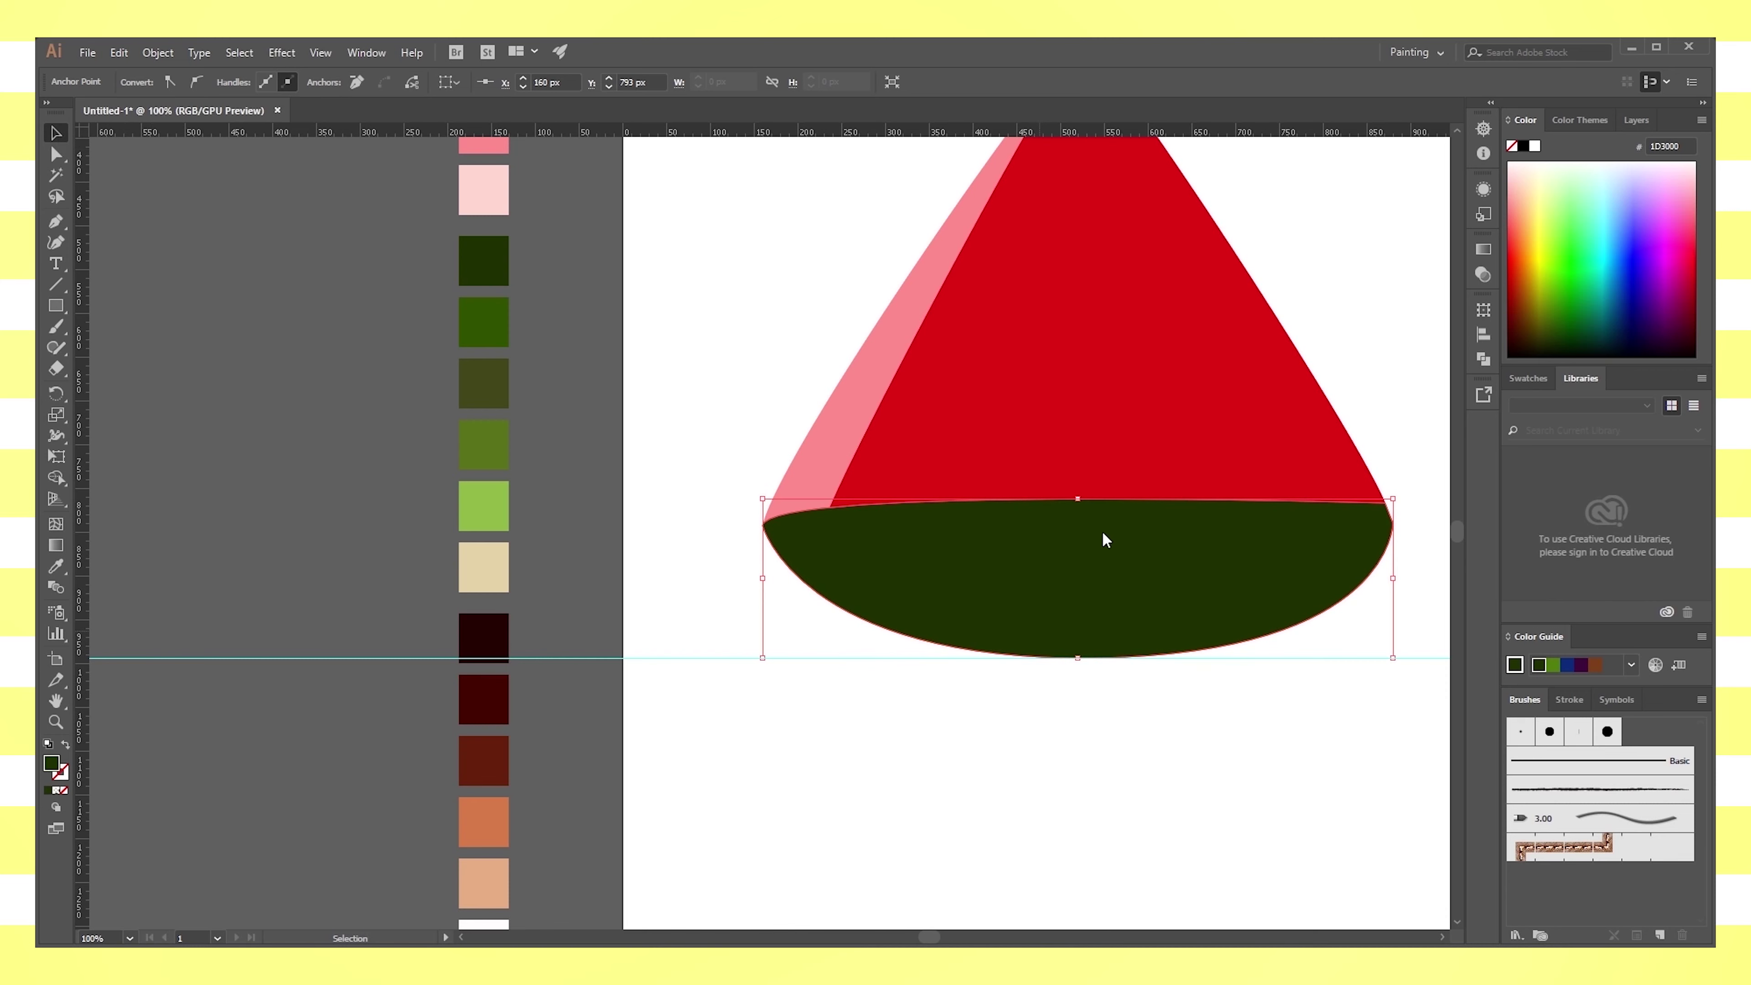
{"action": "key", "text": "ctrl+shift+bracketleft"}
{"action": "left_click_drag", "start_coordinate": [1284, 552], "coordinate": [959, 631]}
{"action": "key", "text": "a"}
{"action": "left_click_drag", "start_coordinate": [765, 721], "coordinate": [747, 729]}
{"action": "left_click_drag", "start_coordinate": [1044, 730], "coordinate": [924, 727]}
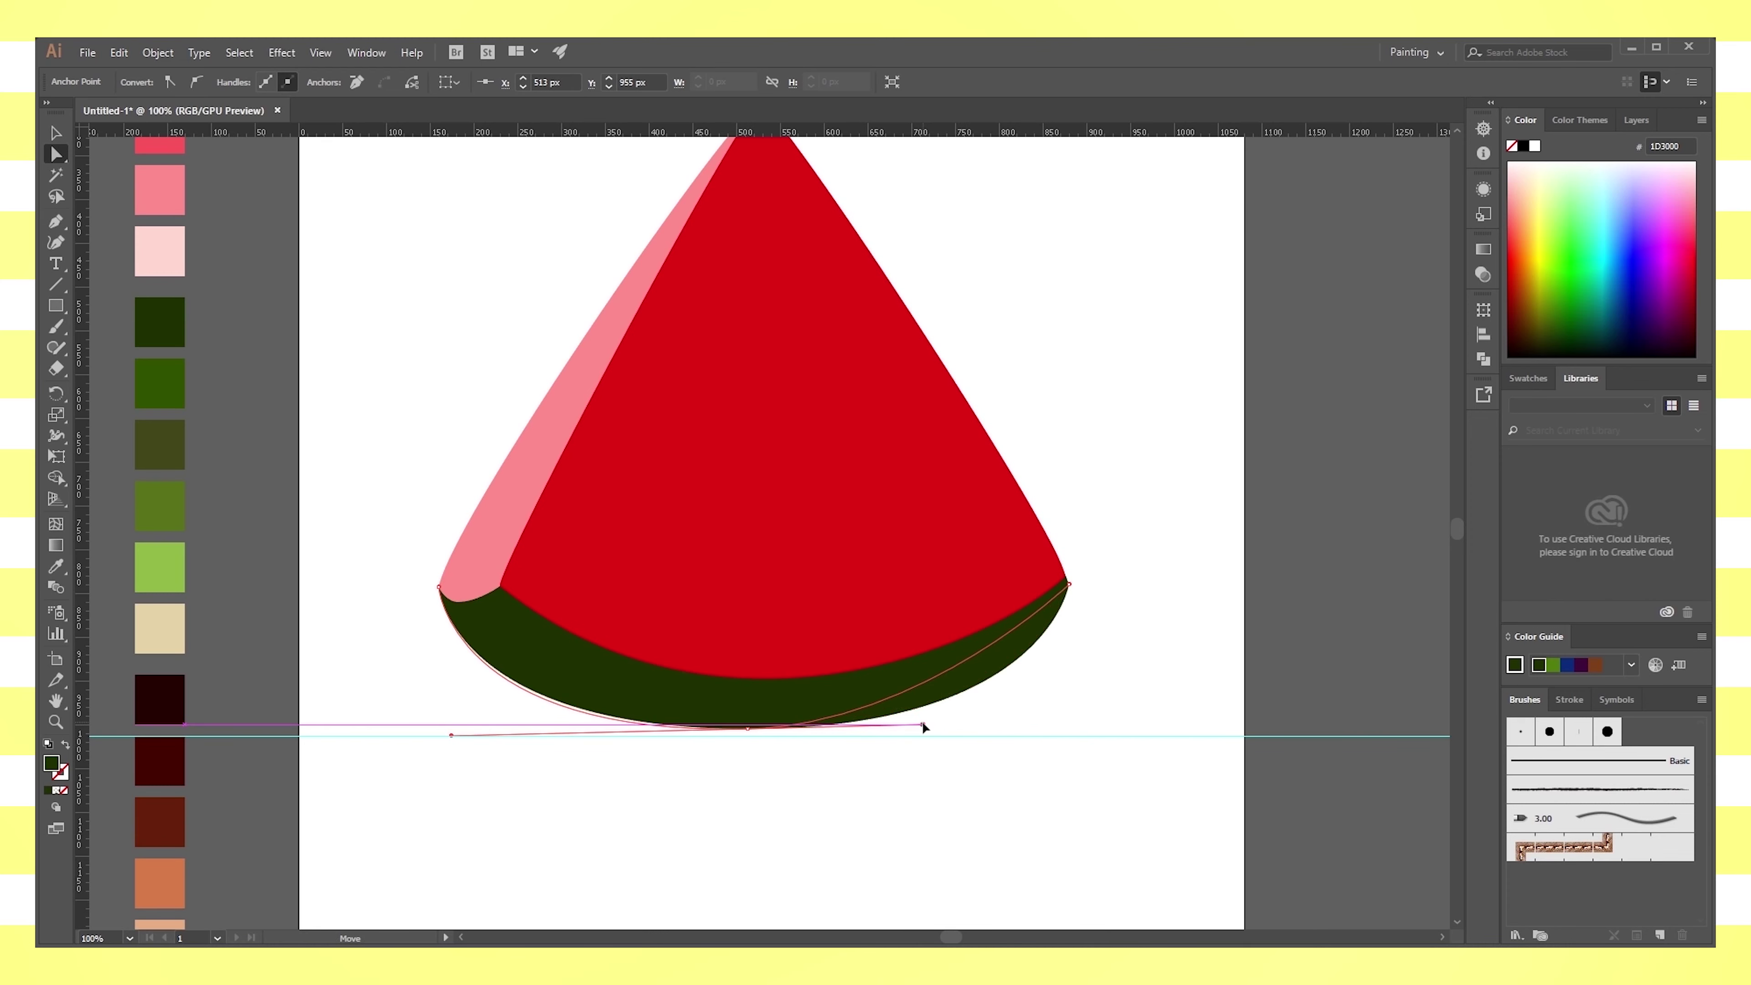
{"action": "left_click_drag", "start_coordinate": [923, 724], "coordinate": [913, 724]}
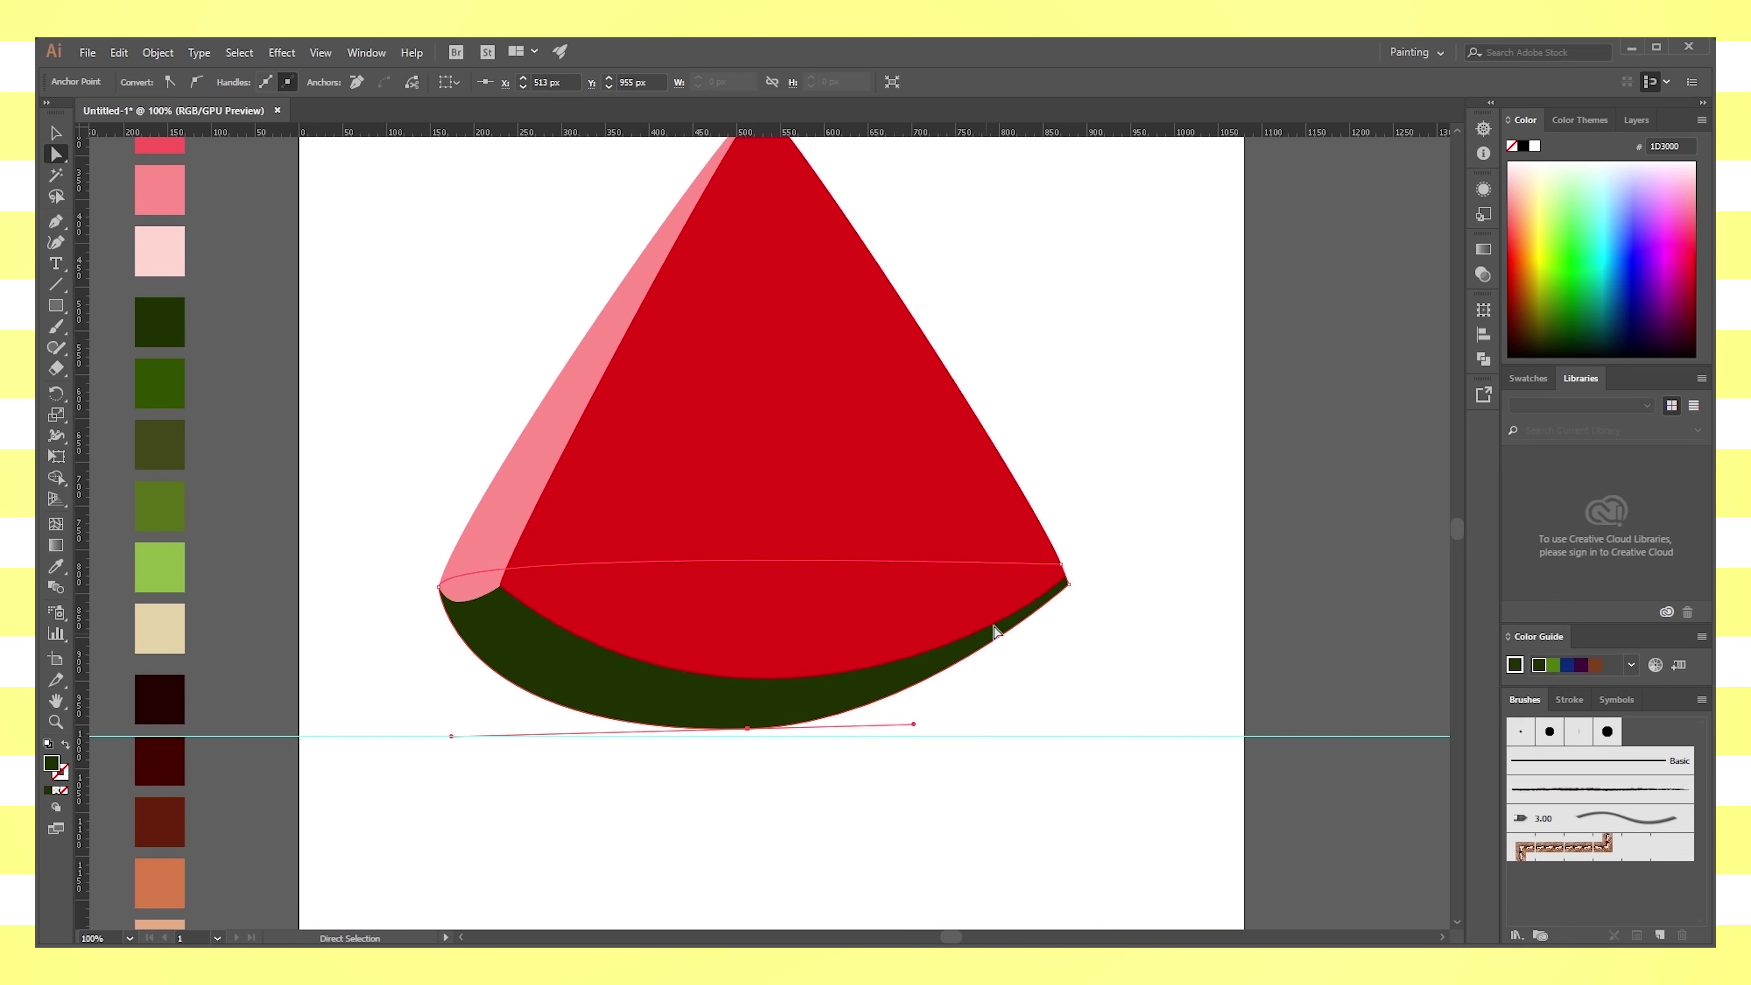
Adjust the bottom anchor's left handle to even out the rind's bottom curve
{"action": "left_click", "coordinate": [940, 724]}
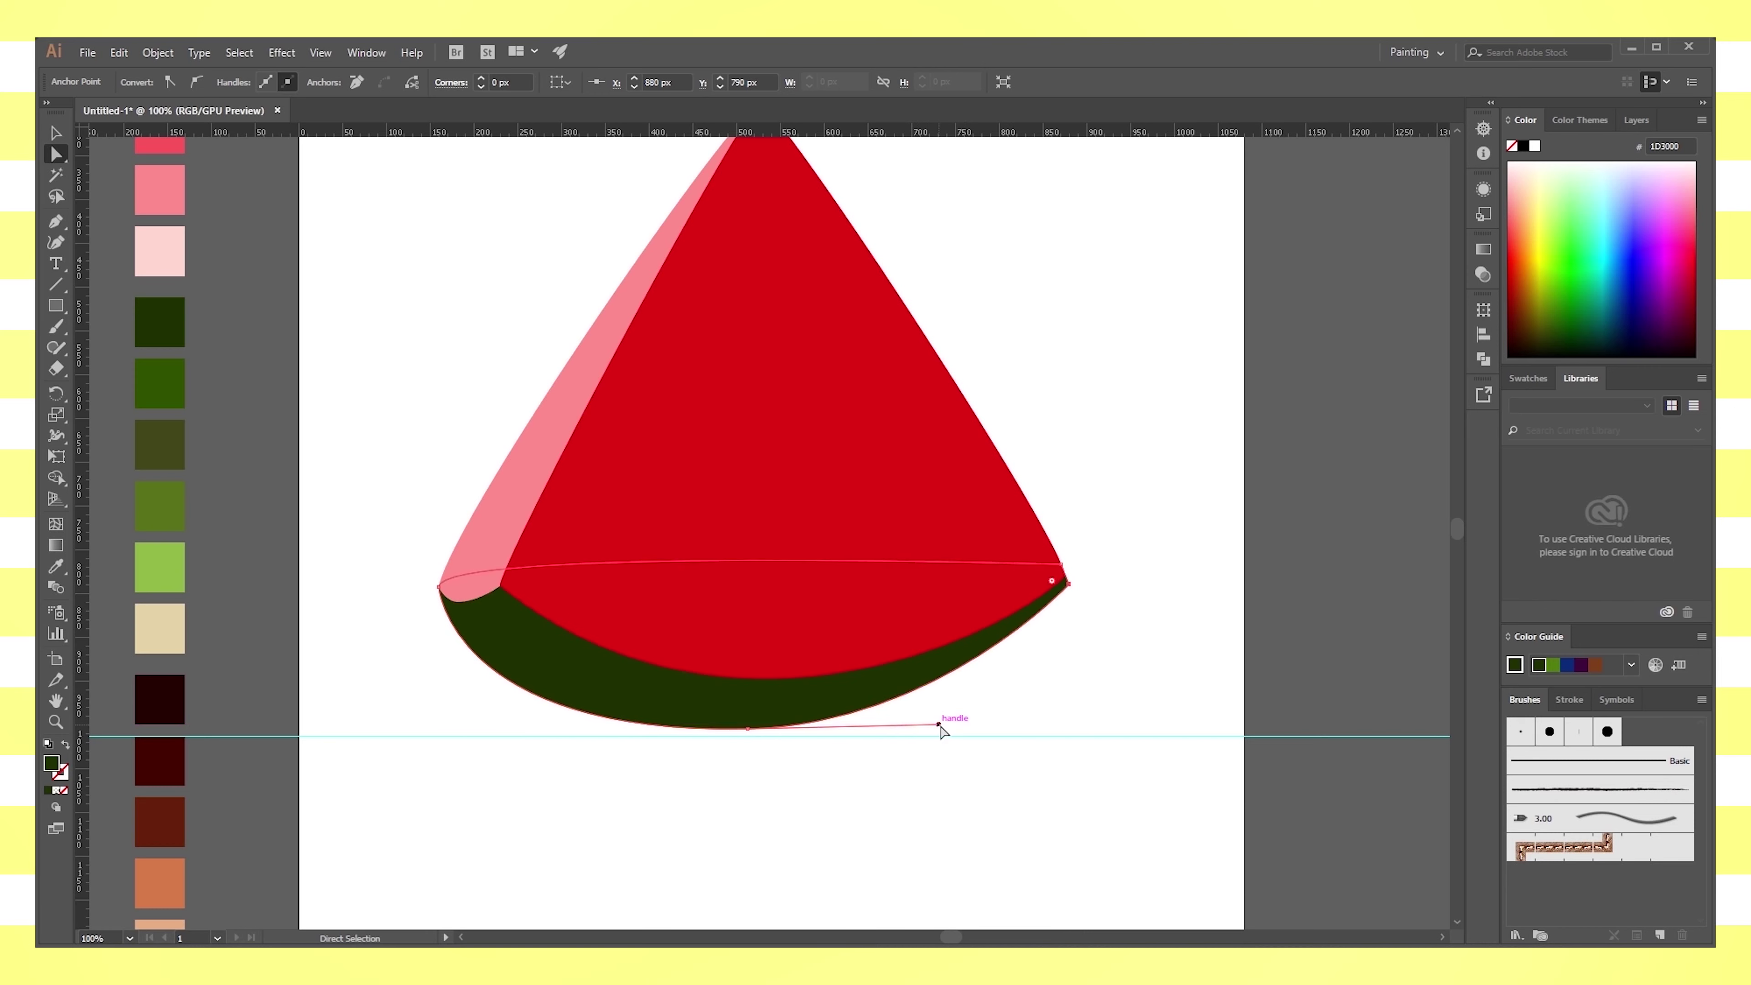
{"action": "scroll", "coordinate": [1134, 669], "scroll_direction": "up", "scroll_amount": 2}
{"action": "left_click", "coordinate": [748, 771]}
{"action": "mouse_move", "coordinate": [452, 778]}
{"action": "left_mouse_down"}
{"action": "mouse_move", "coordinate": [528, 790]}
{"action": "mouse_move", "coordinate": [504, 793]}
{"action": "left_mouse_up"}
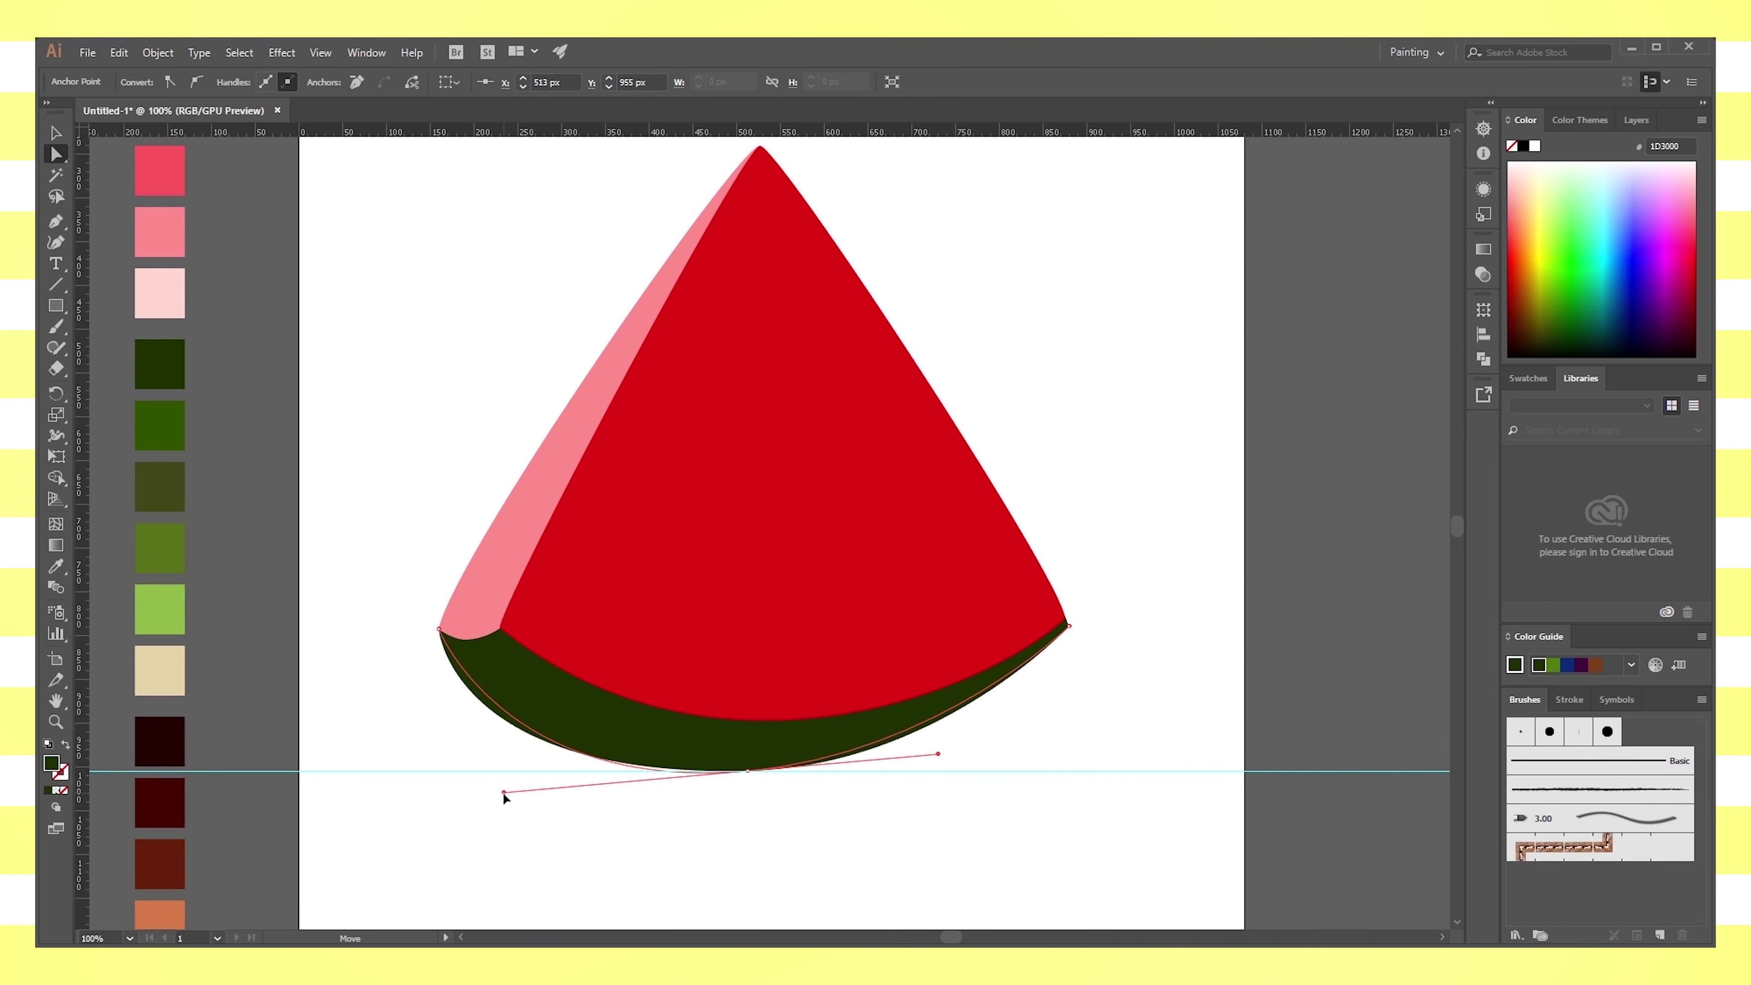
{"action": "left_click", "coordinate": [625, 825]}
{"action": "scroll", "coordinate": [700, 790], "scroll_direction": "up", "scroll_amount": 2}
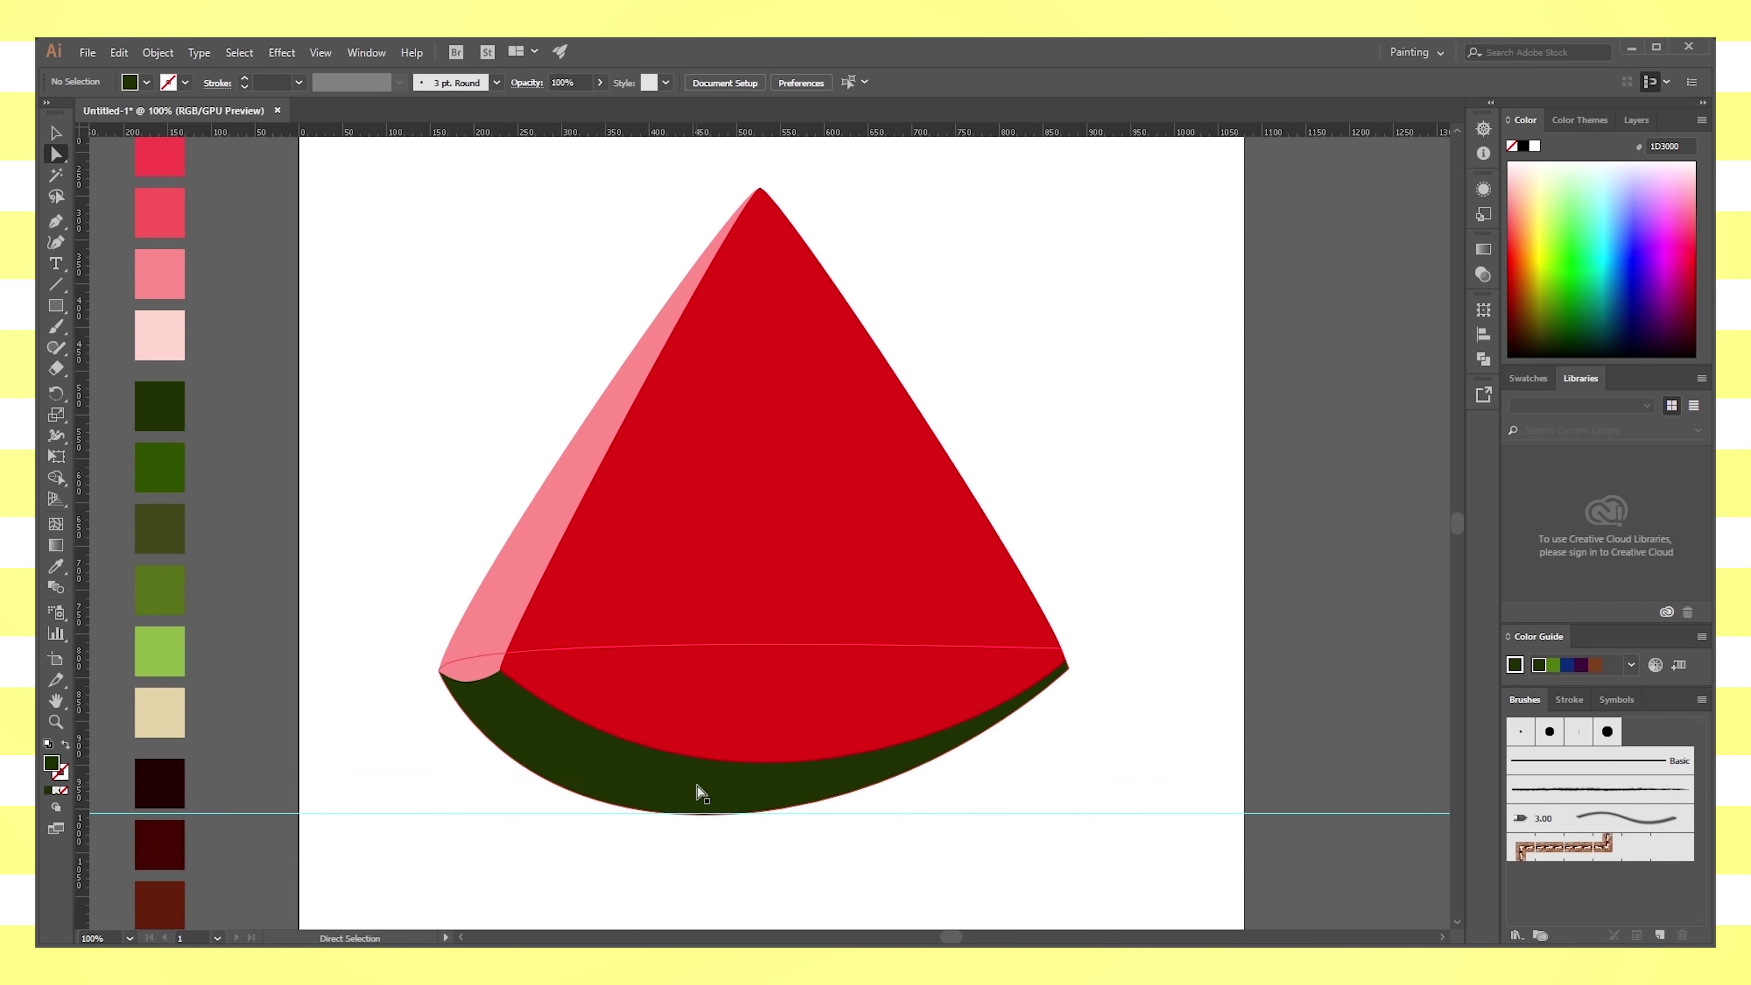
{"action": "left_click", "coordinate": [748, 814]}
{"action": "mouse_move", "coordinate": [508, 832]}
{"action": "left_mouse_down"}
{"action": "mouse_move", "coordinate": [554, 818]}
{"action": "mouse_move", "coordinate": [529, 809]}
{"action": "mouse_move", "coordinate": [575, 825]}
{"action": "left_mouse_up"}
Convert the rind's left corner to a smooth point and reshape the curve at its right corner
{"action": "left_click", "coordinate": [439, 670]}
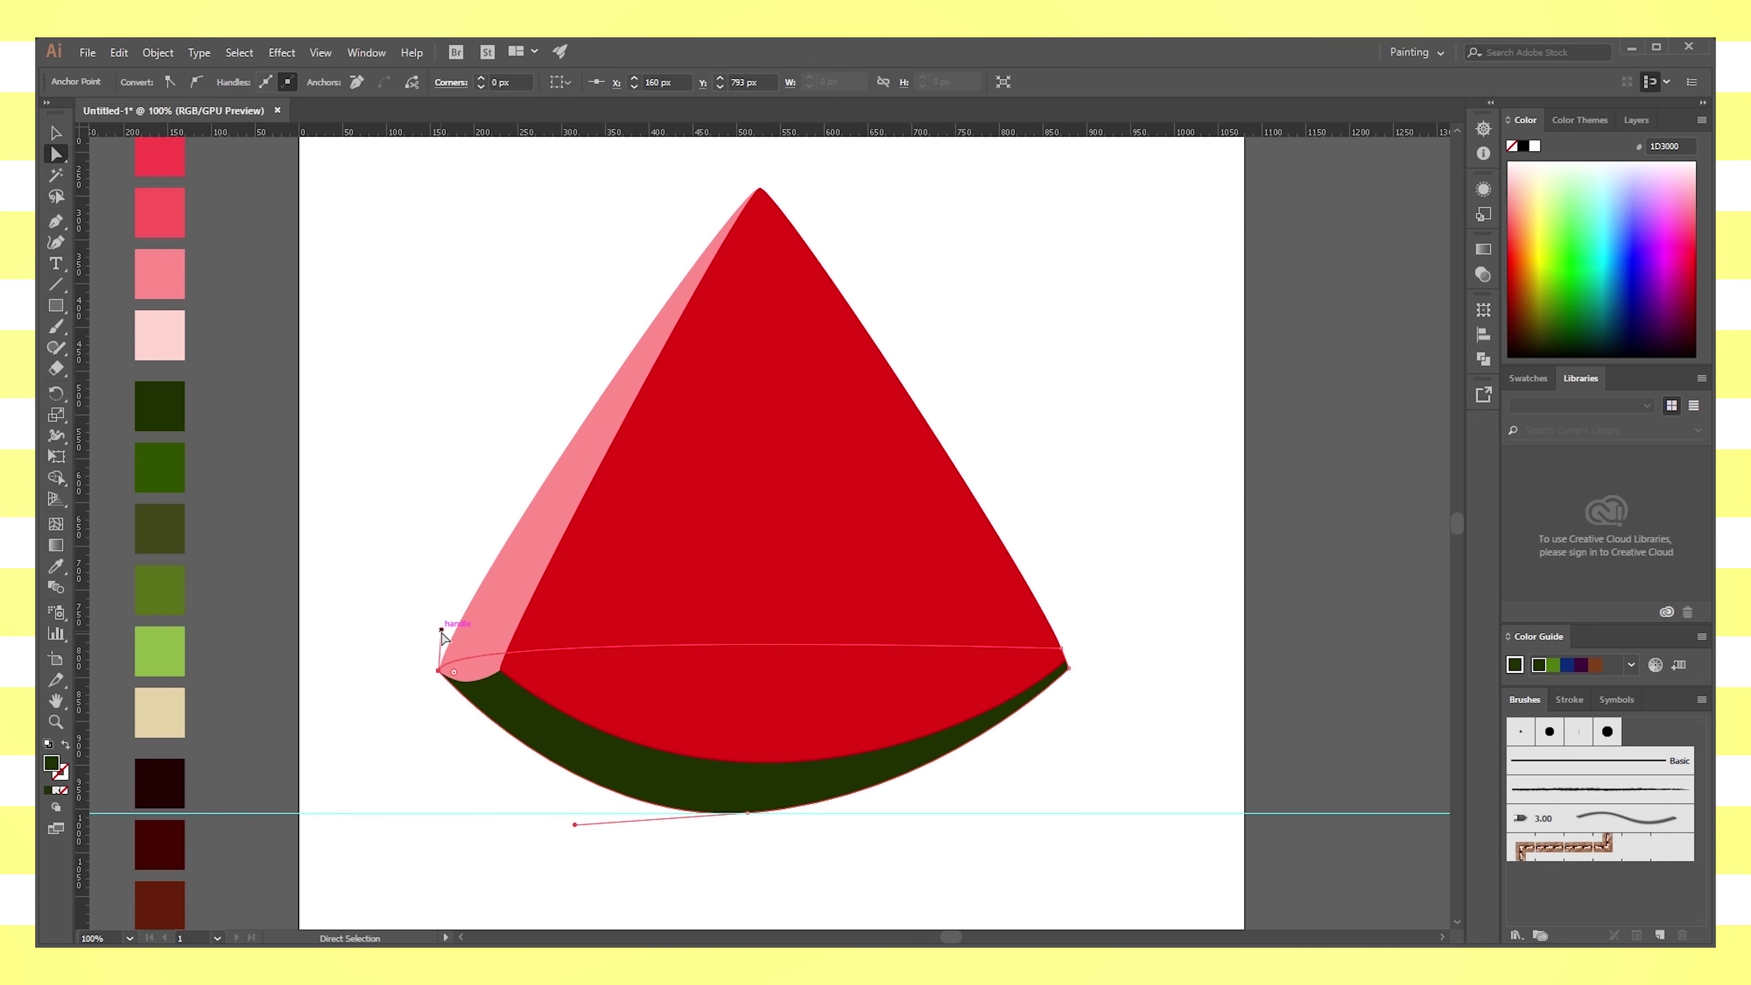
{"action": "key", "text": "shift+c"}
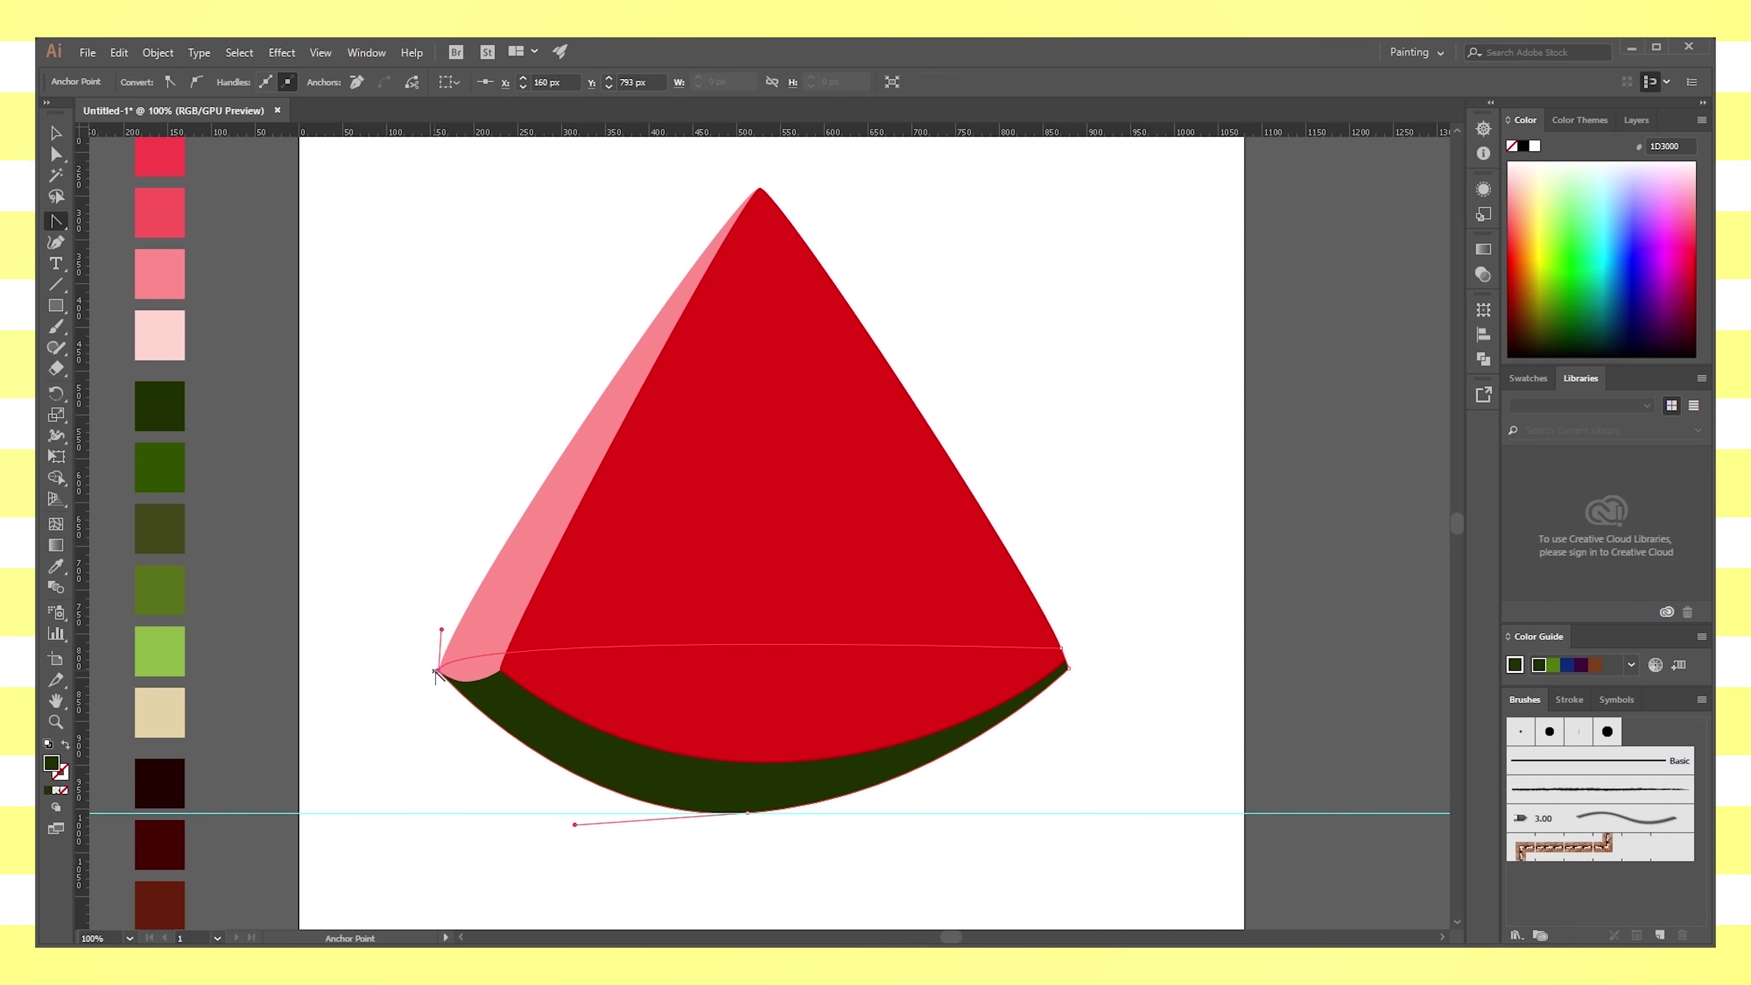
{"action": "left_click_drag", "start_coordinate": [436, 671], "coordinate": [420, 681]}
{"action": "left_click_drag", "start_coordinate": [1067, 668], "coordinate": [1072, 663]}
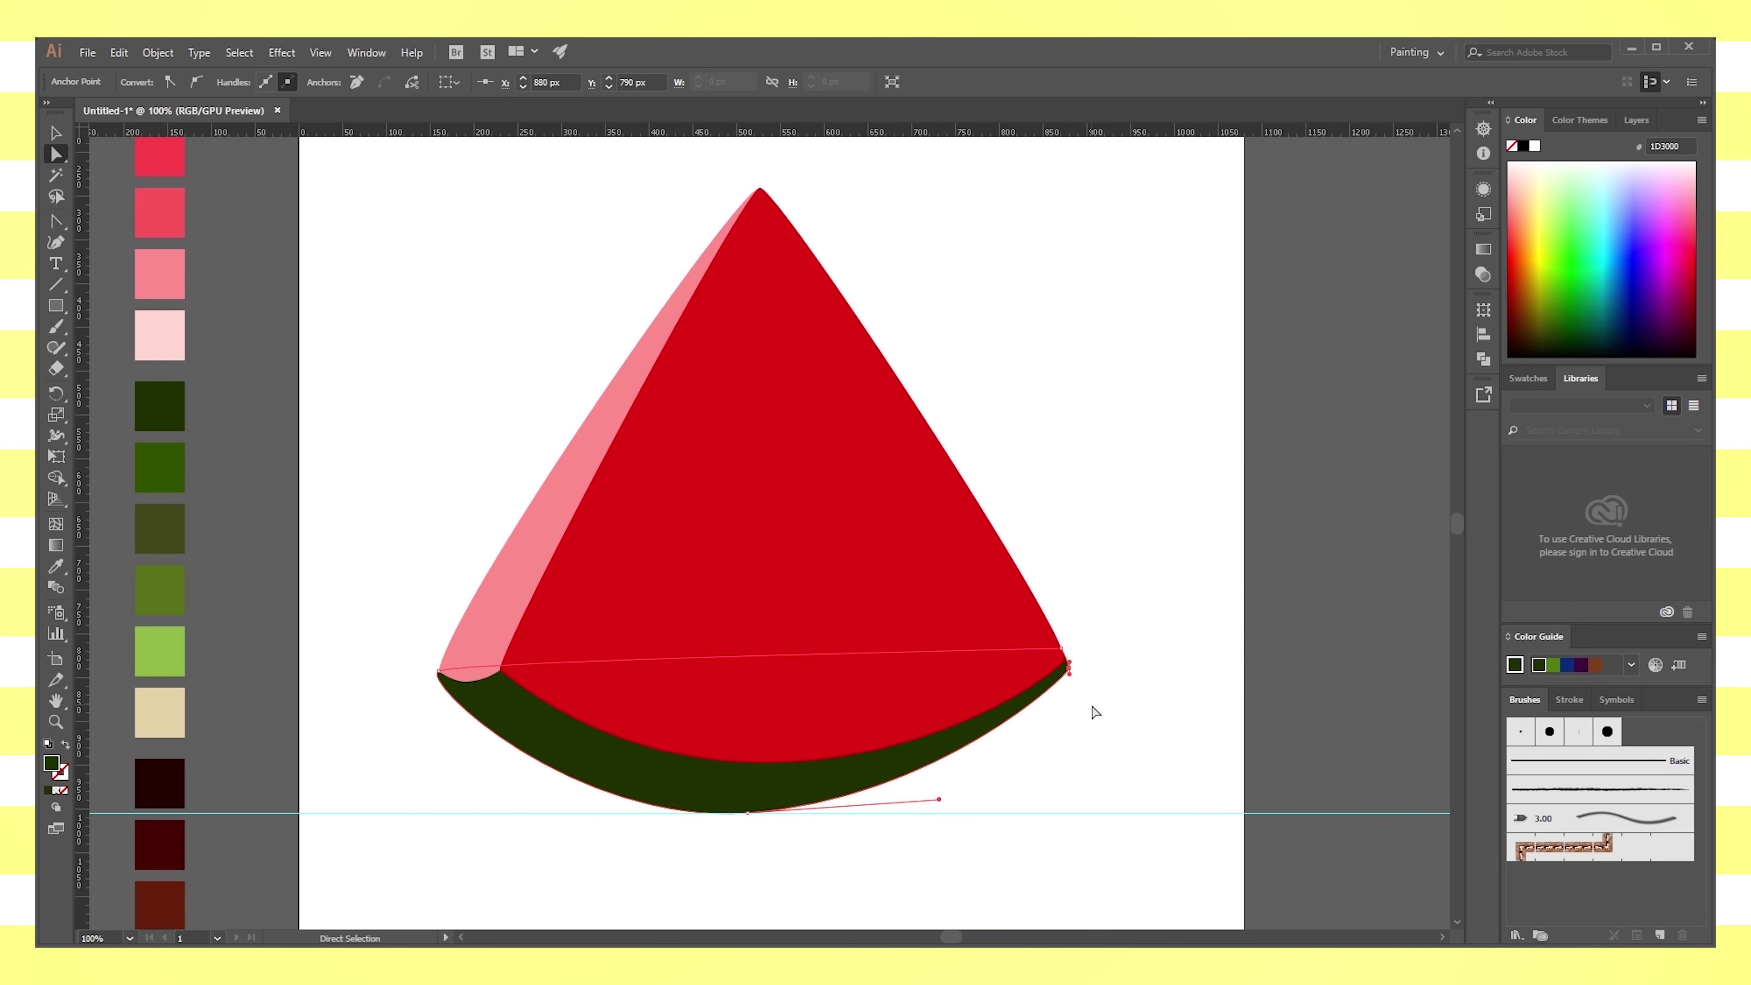
Zoom in and nudge the rind's right corner anchor into position
{"action": "key", "text": "ctrl+plus"}
{"action": "key", "text": "ctrl+plus"}
{"action": "key", "text": "ctrl+plus"}
{"action": "left_click_drag", "start_coordinate": [768, 537], "coordinate": [755, 896]}
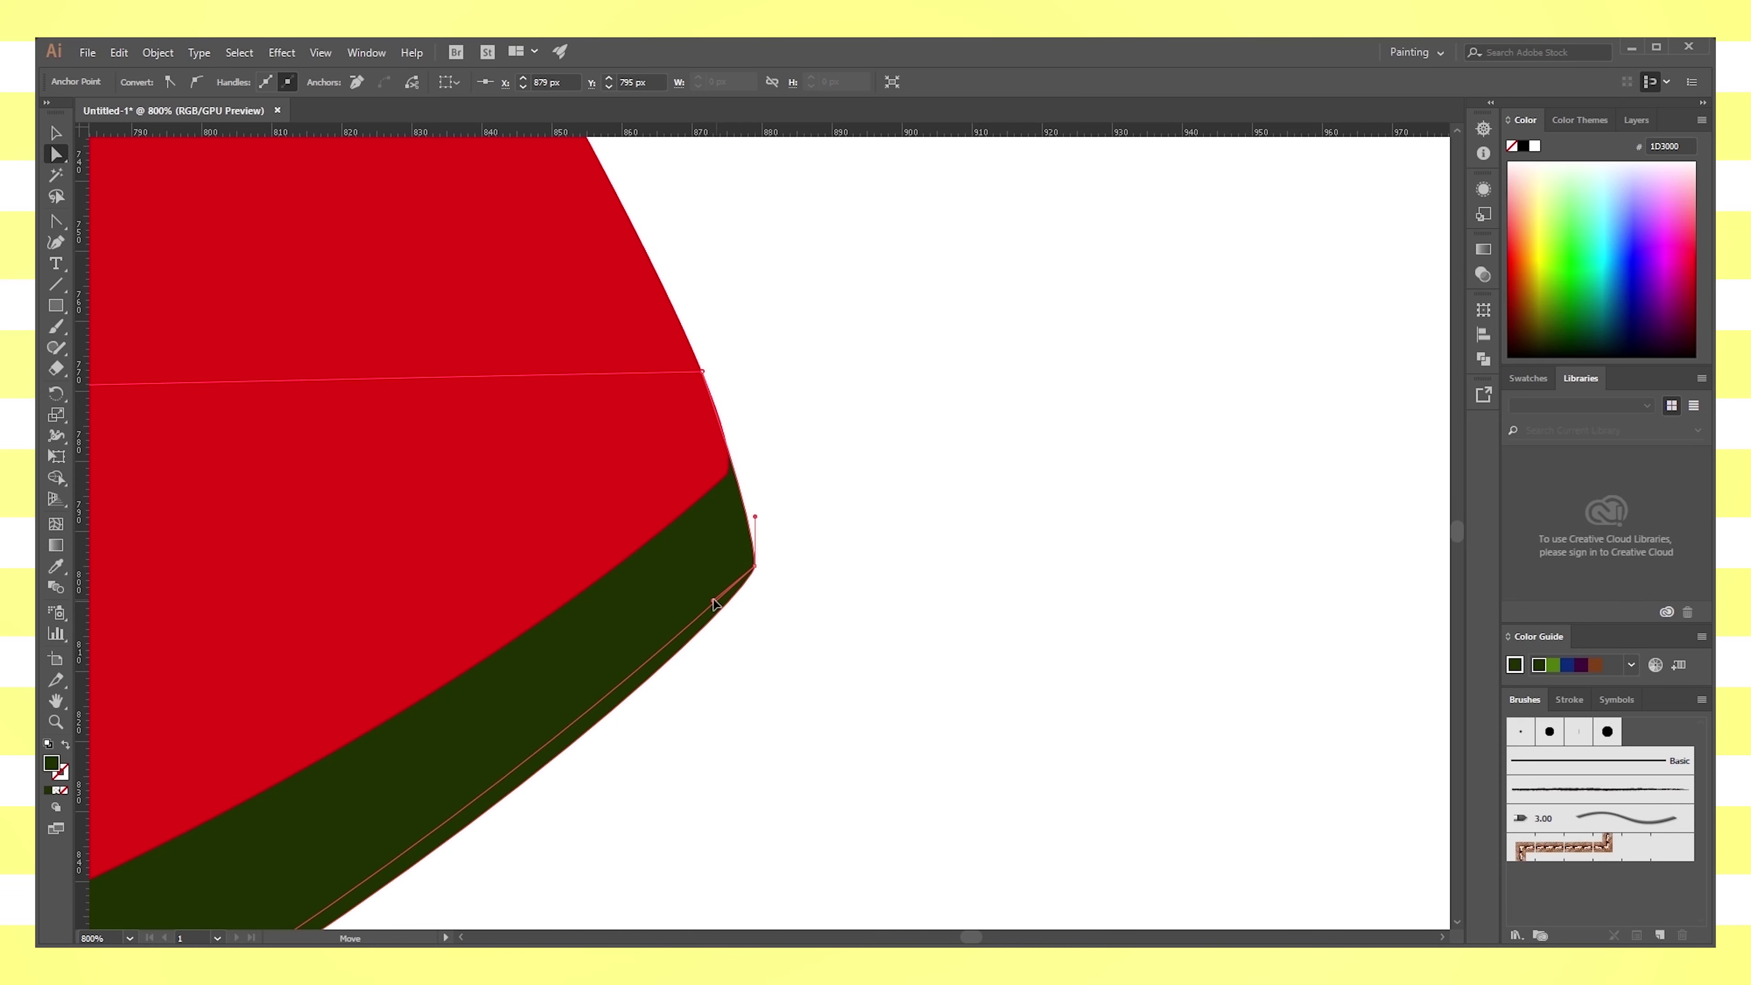
{"action": "key", "text": "ctrl+minus"}
{"action": "key", "text": "ctrl+minus"}
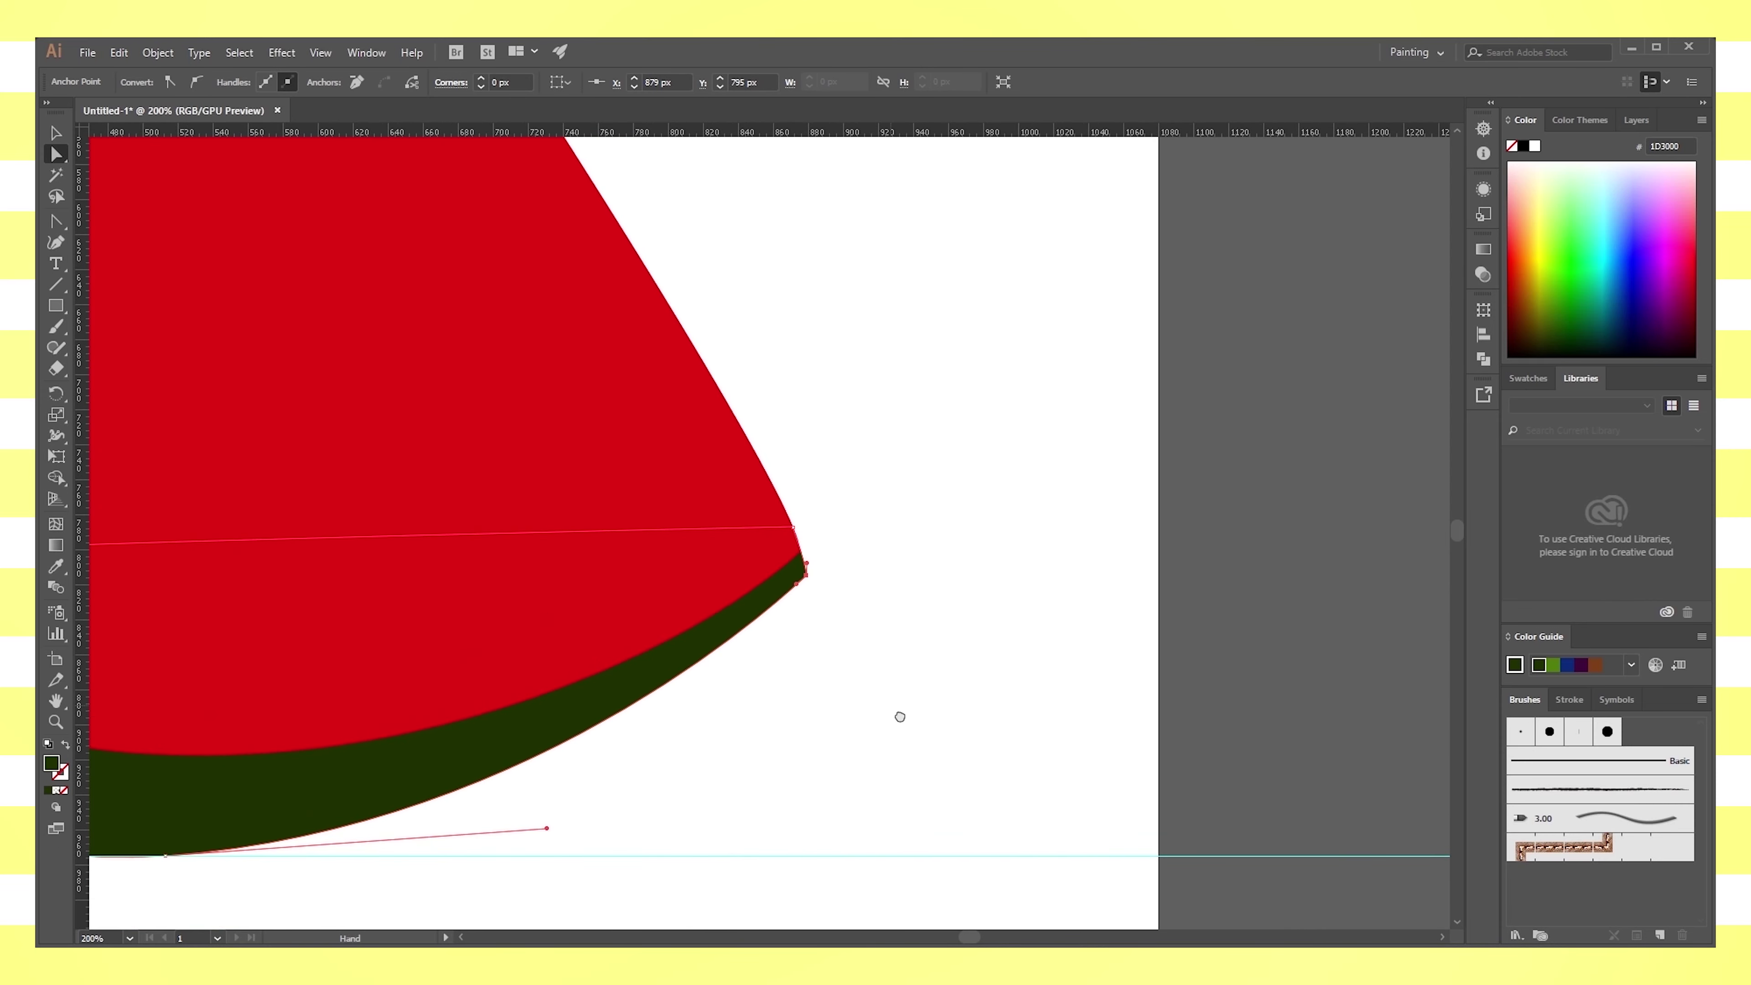
{"action": "key", "text": "ctrl+minus"}
{"action": "key", "text": "ctrl+plus"}
{"action": "key", "text": "ctrl+plus"}
{"action": "key", "text": "ctrl+plus"}
{"action": "key", "text": "ctrl+plus"}
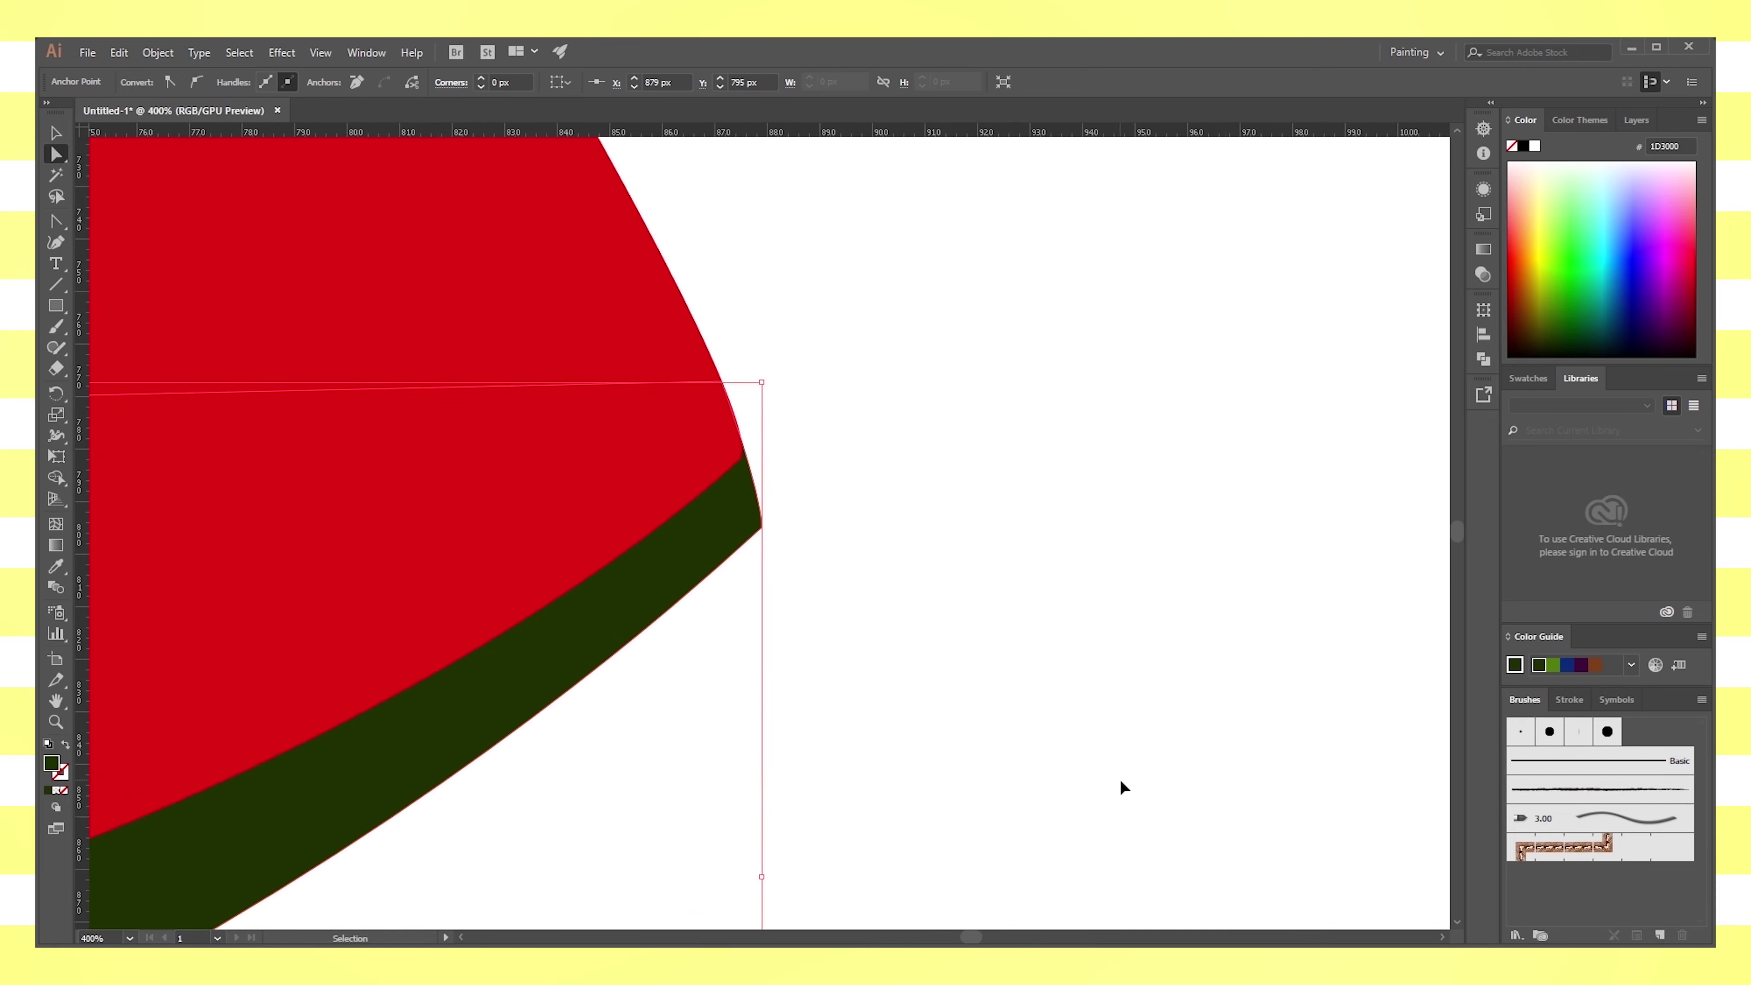
{"action": "key", "text": "ctrl+plus"}
{"action": "key", "text": "ctrl+plus"}
{"action": "left_click_drag", "start_coordinate": [761, 521], "coordinate": [781, 511]}
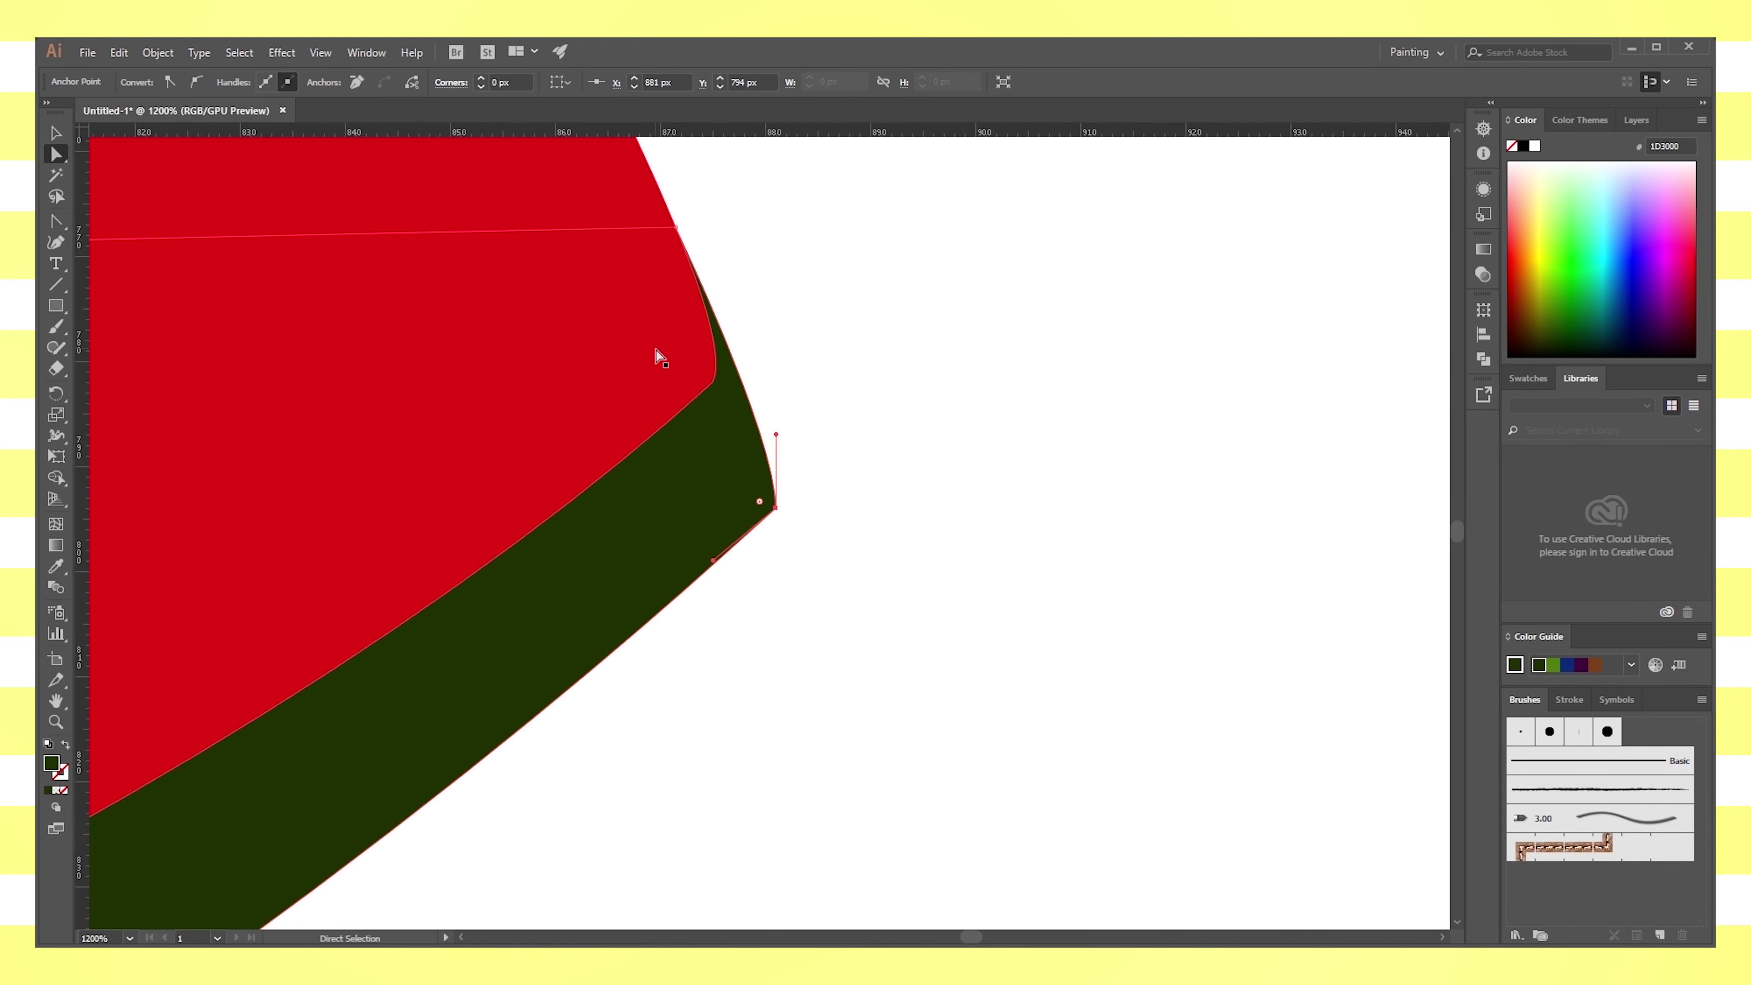
Move the red wedge's right corner onto the green rind tip, shifting it 2 px left
{"action": "left_click", "coordinate": [656, 352]}
{"action": "left_click_drag", "start_coordinate": [704, 372], "coordinate": [736, 388]}
{"action": "key", "text": "Left"}
{"action": "key", "text": "Left"}
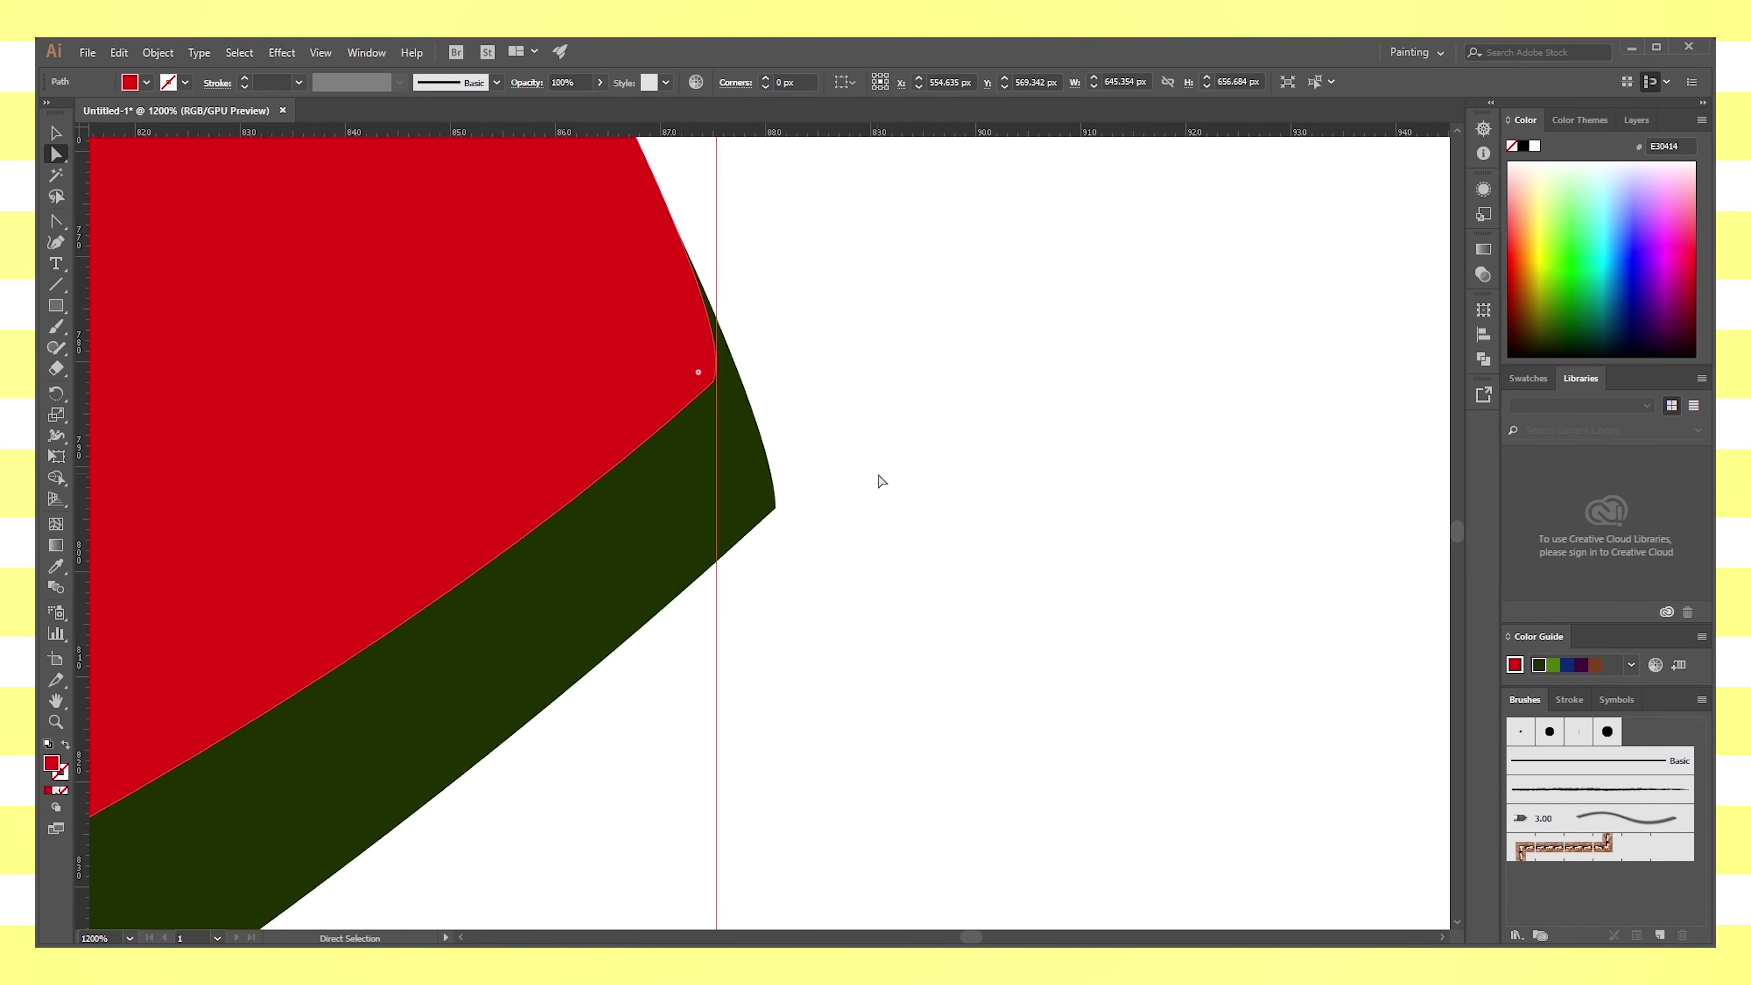
{"action": "left_click", "coordinate": [774, 511]}
{"action": "left_click", "coordinate": [835, 569]}
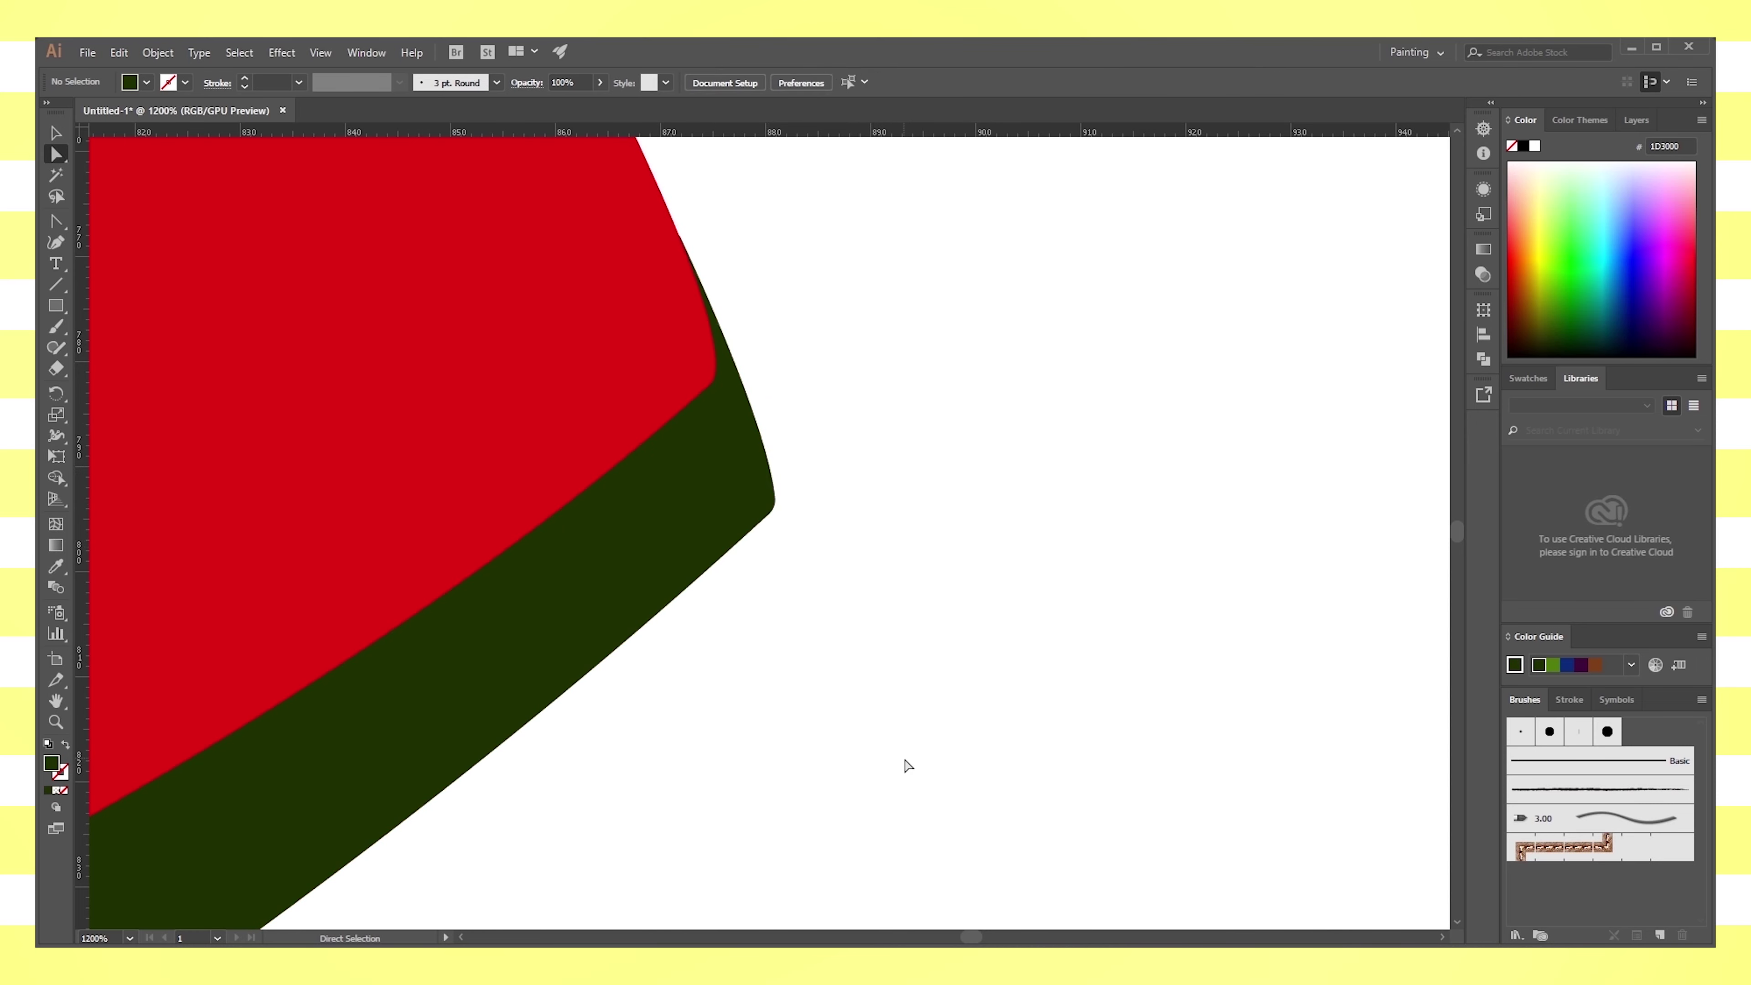
{"action": "key", "text": "ctrl+1"}
{"action": "key", "text": "ctrl+minus"}
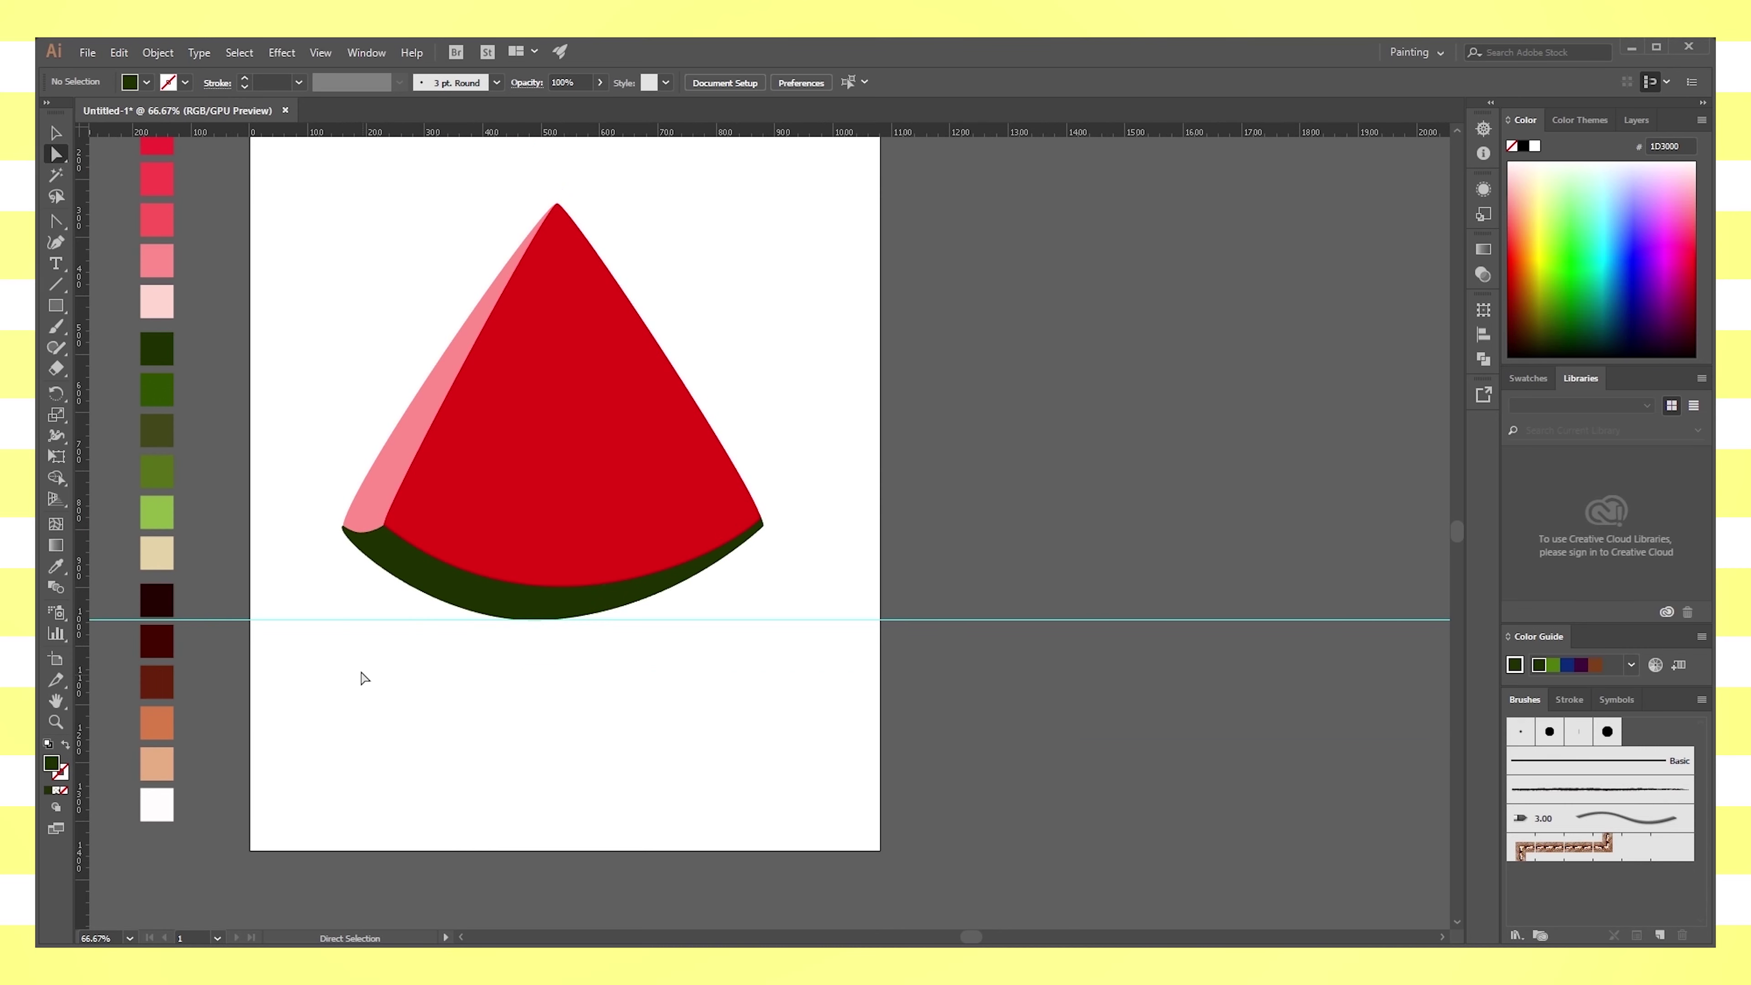
Reshape the rind's left corner curve by dragging its anchor handle
{"action": "key", "text": "ctrl+plus"}
{"action": "key", "text": "ctrl+plus"}
{"action": "key", "text": "ctrl+plus"}
{"action": "left_click", "coordinate": [269, 494]}
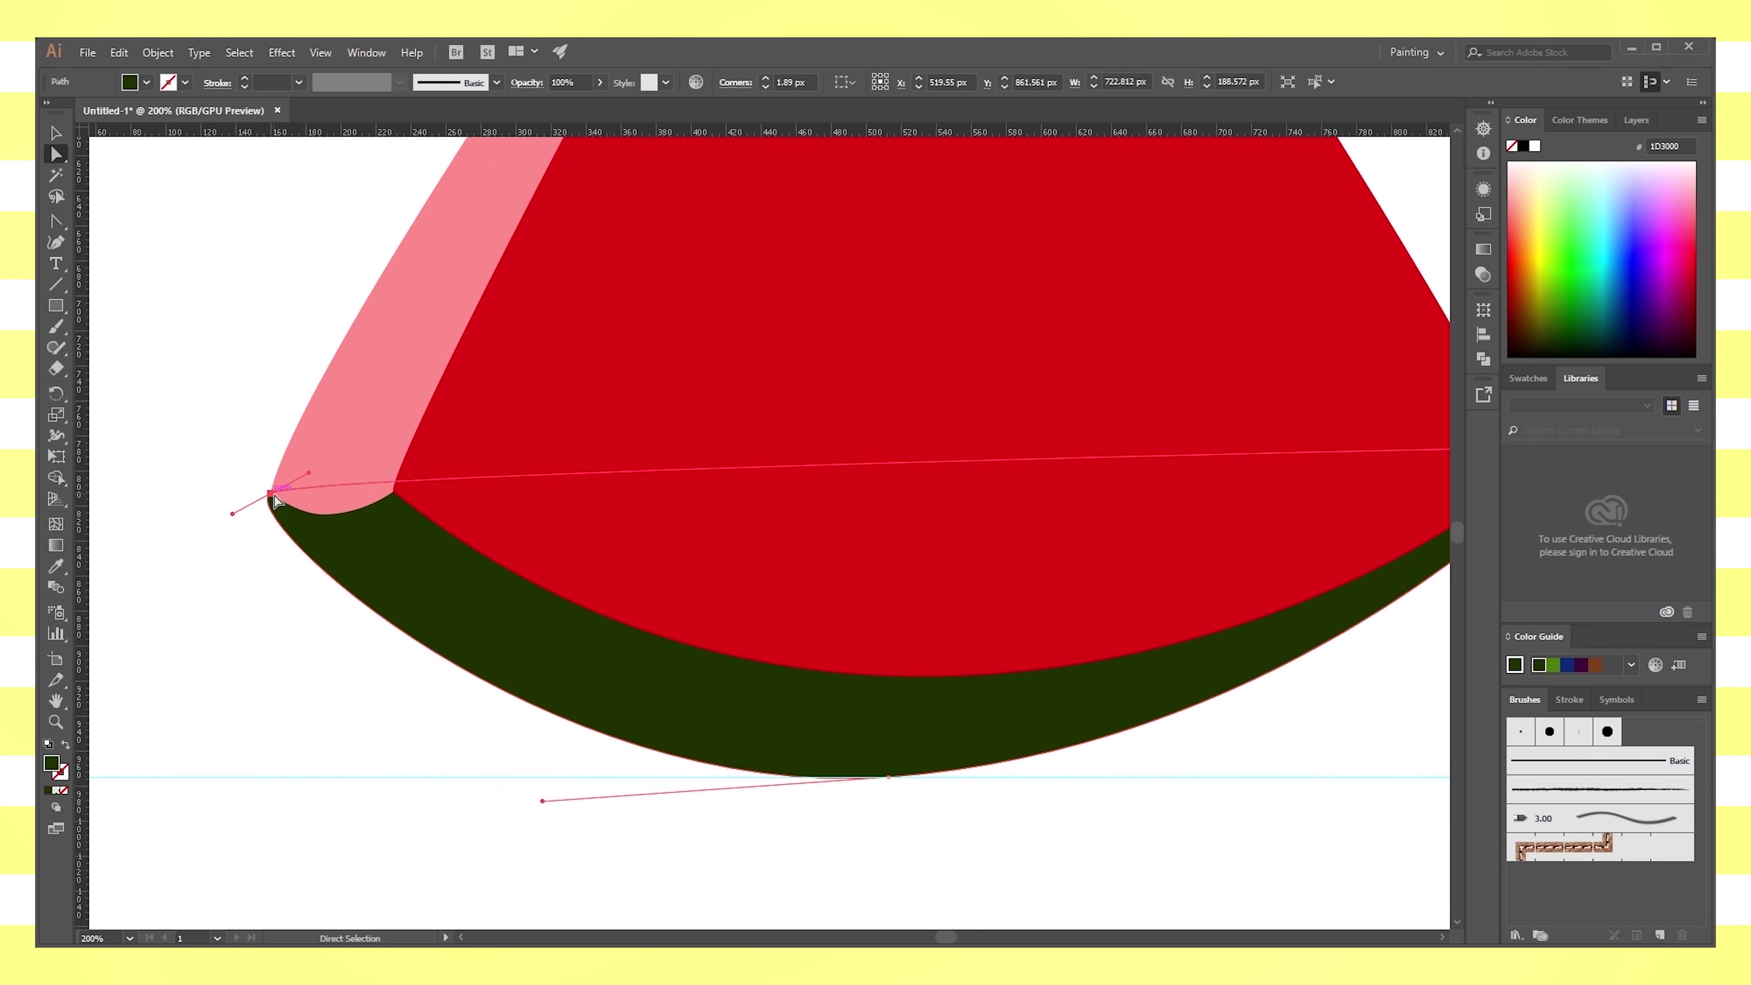
{"action": "left_click_drag", "start_coordinate": [232, 512], "coordinate": [238, 538]}
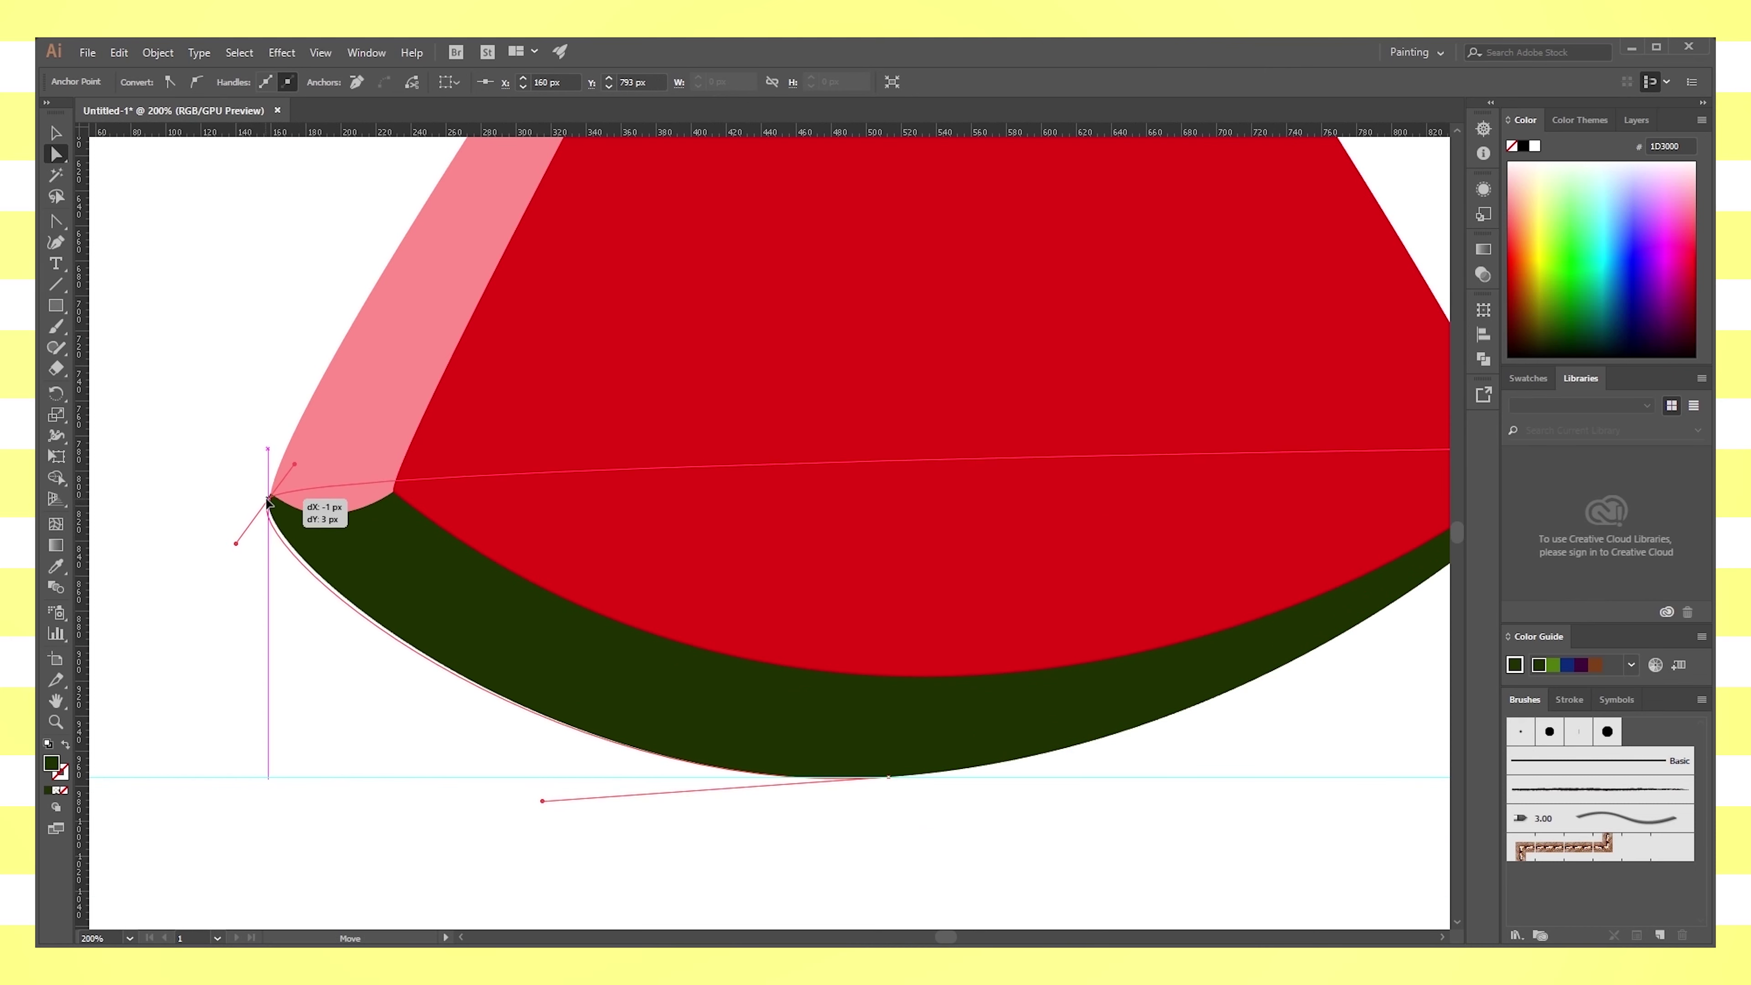
{"action": "left_click_drag", "start_coordinate": [239, 538], "coordinate": [229, 505]}
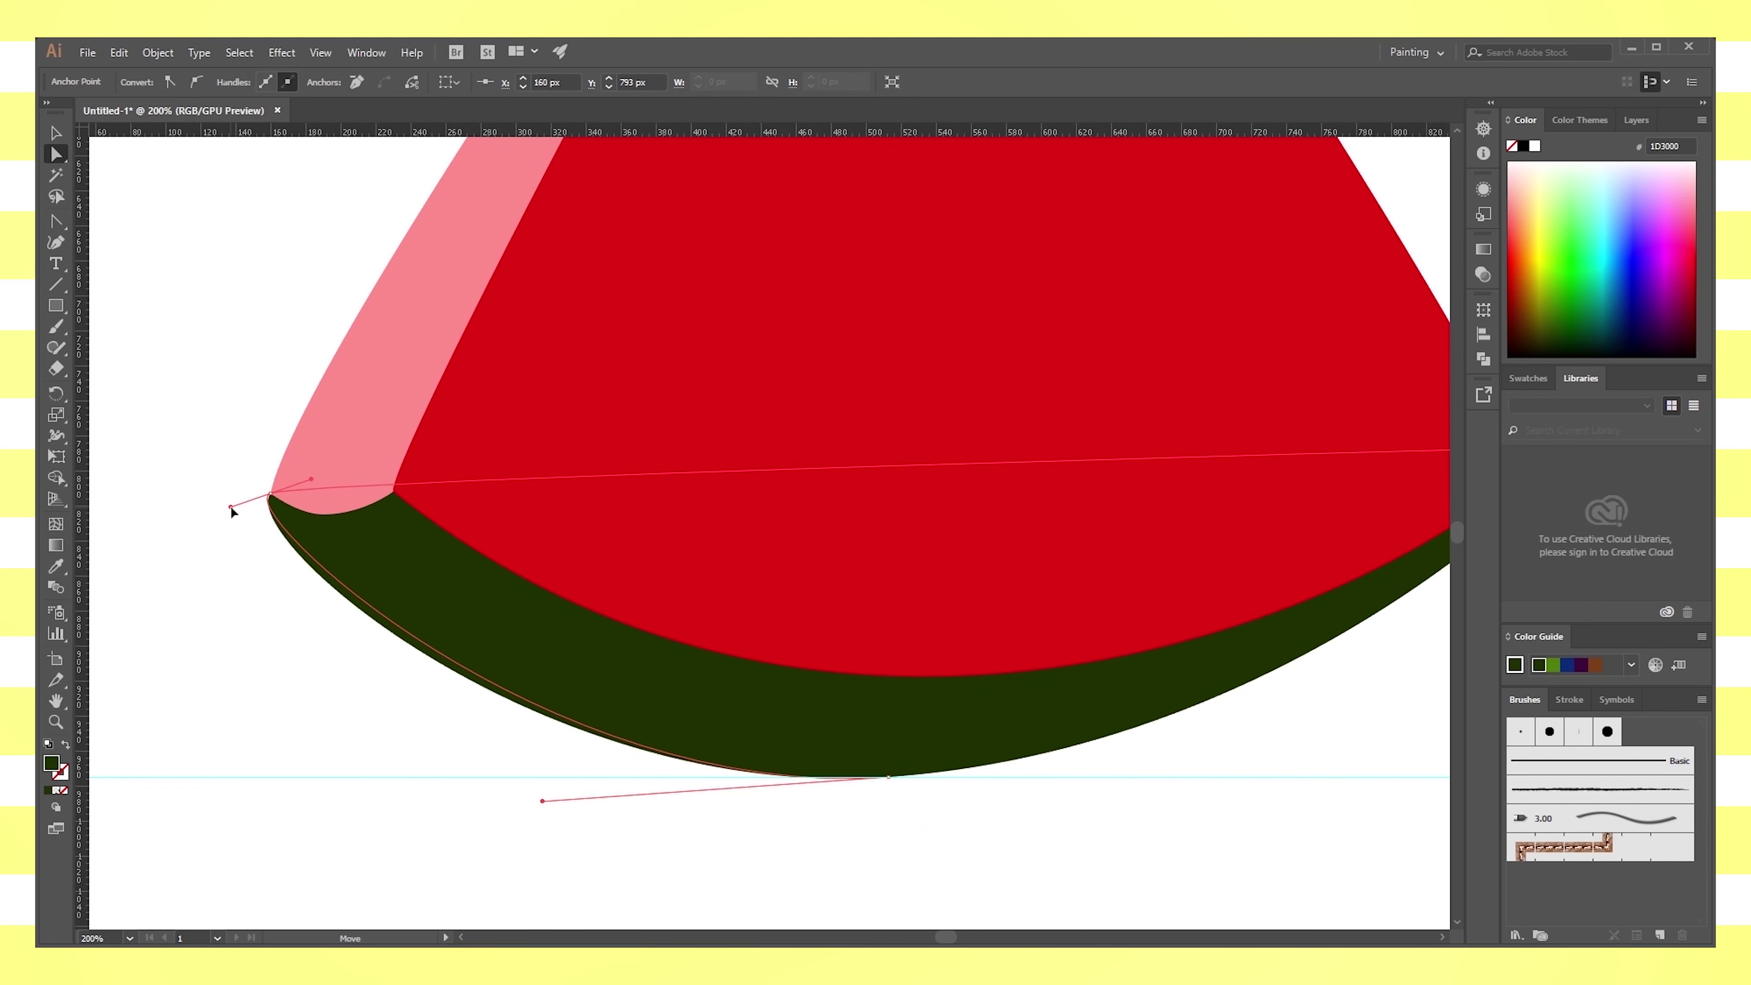
{"action": "left_click", "coordinate": [337, 726]}
{"action": "left_click", "coordinate": [268, 495]}
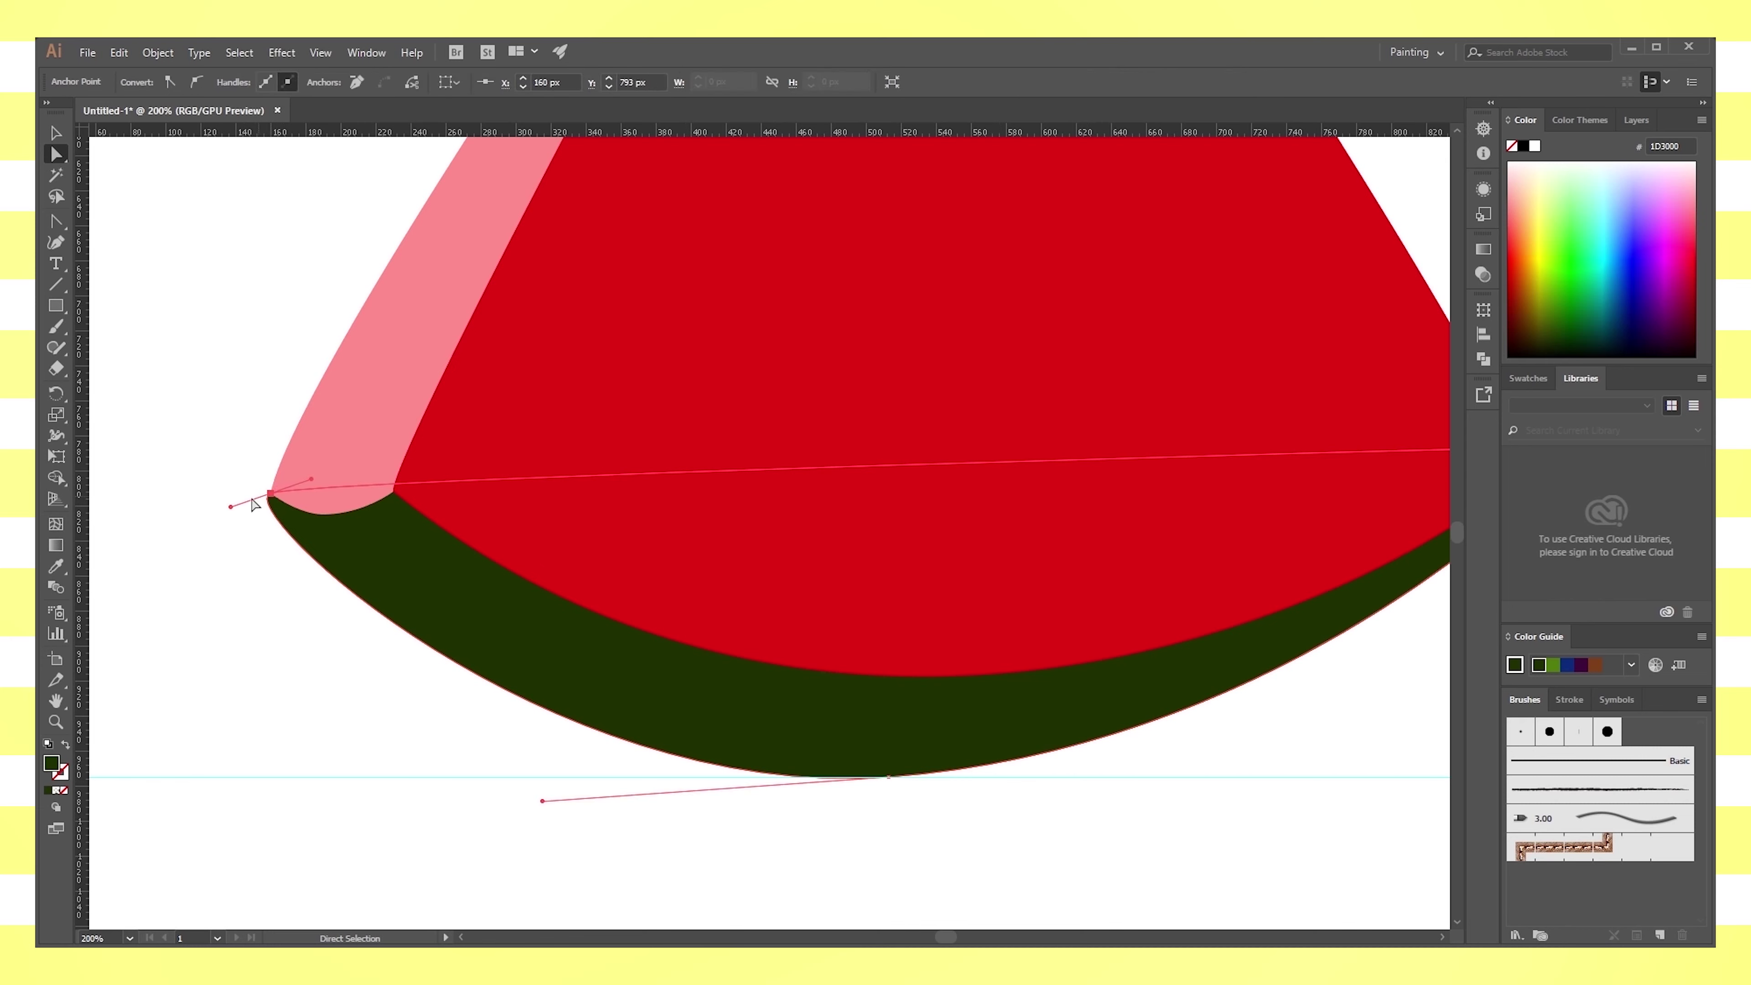
{"action": "mouse_move", "coordinate": [231, 508]}
{"action": "left_mouse_down"}
{"action": "mouse_move", "coordinate": [223, 494]}
{"action": "mouse_move", "coordinate": [226, 537]}
{"action": "left_mouse_up"}
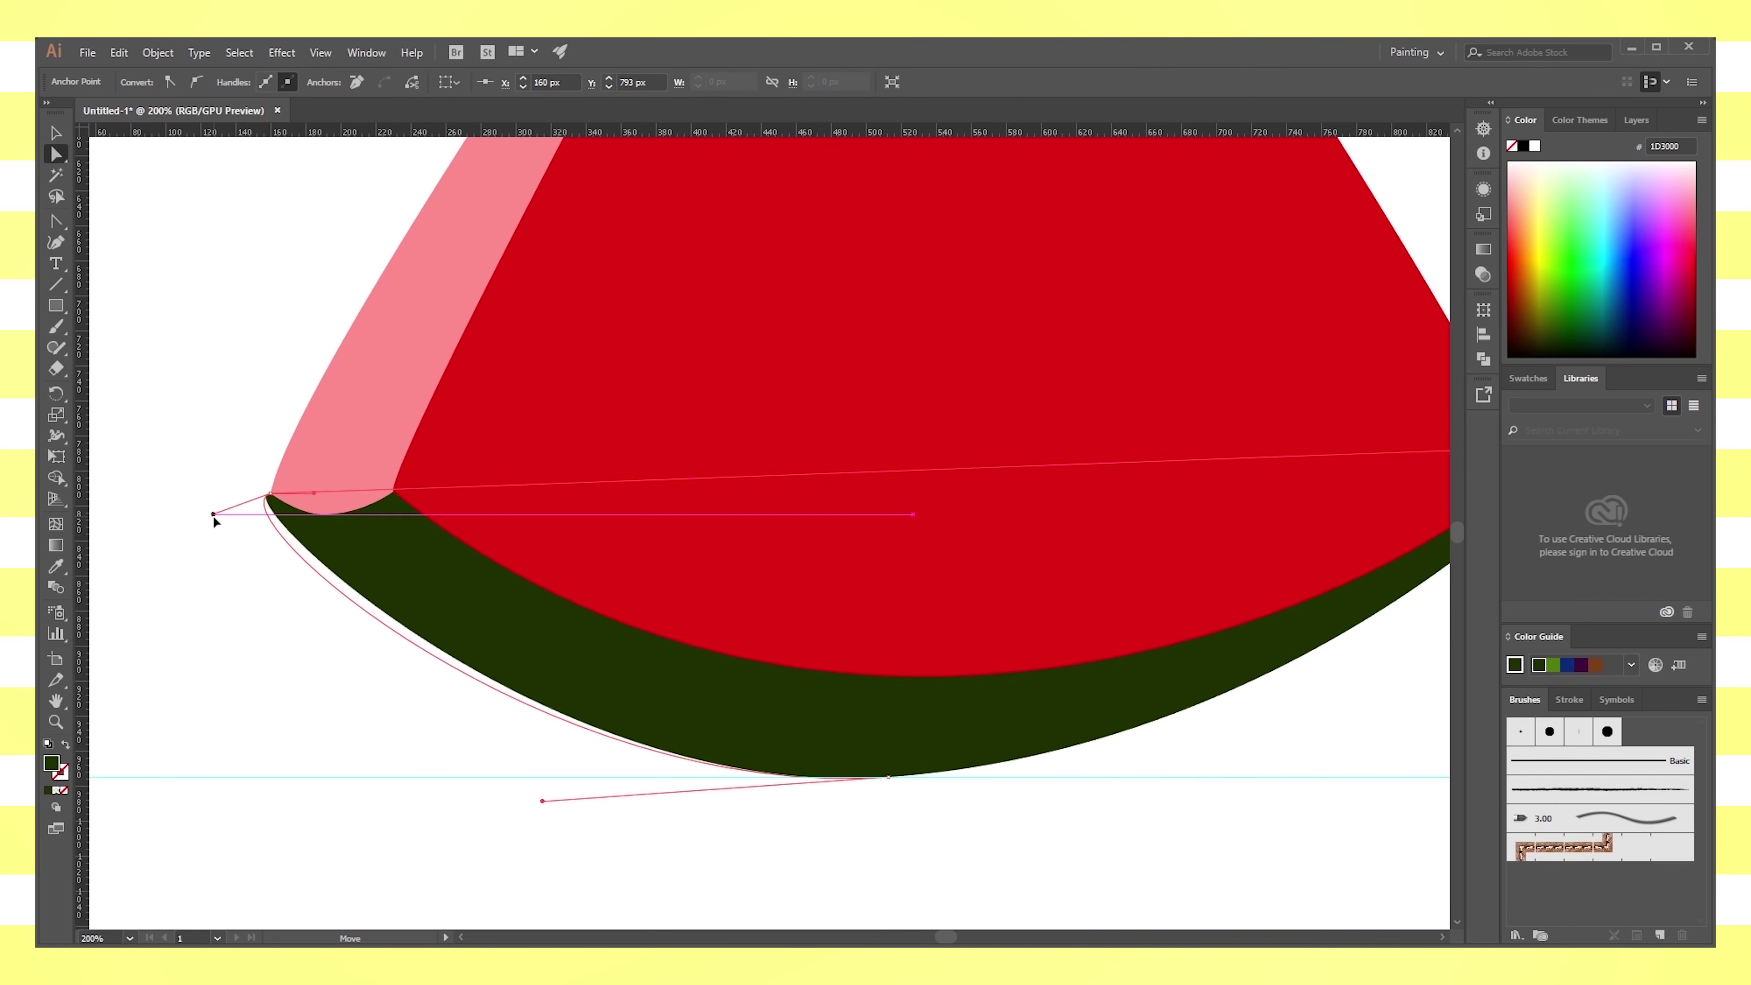
{"action": "left_click", "coordinate": [282, 665]}
Adjust the rind's left corner and pull its bottom curve up under the wedge
{"action": "key", "text": "ctrl+minus"}
{"action": "key", "text": "ctrl+minus"}
{"action": "key", "text": "ctrl+minus"}
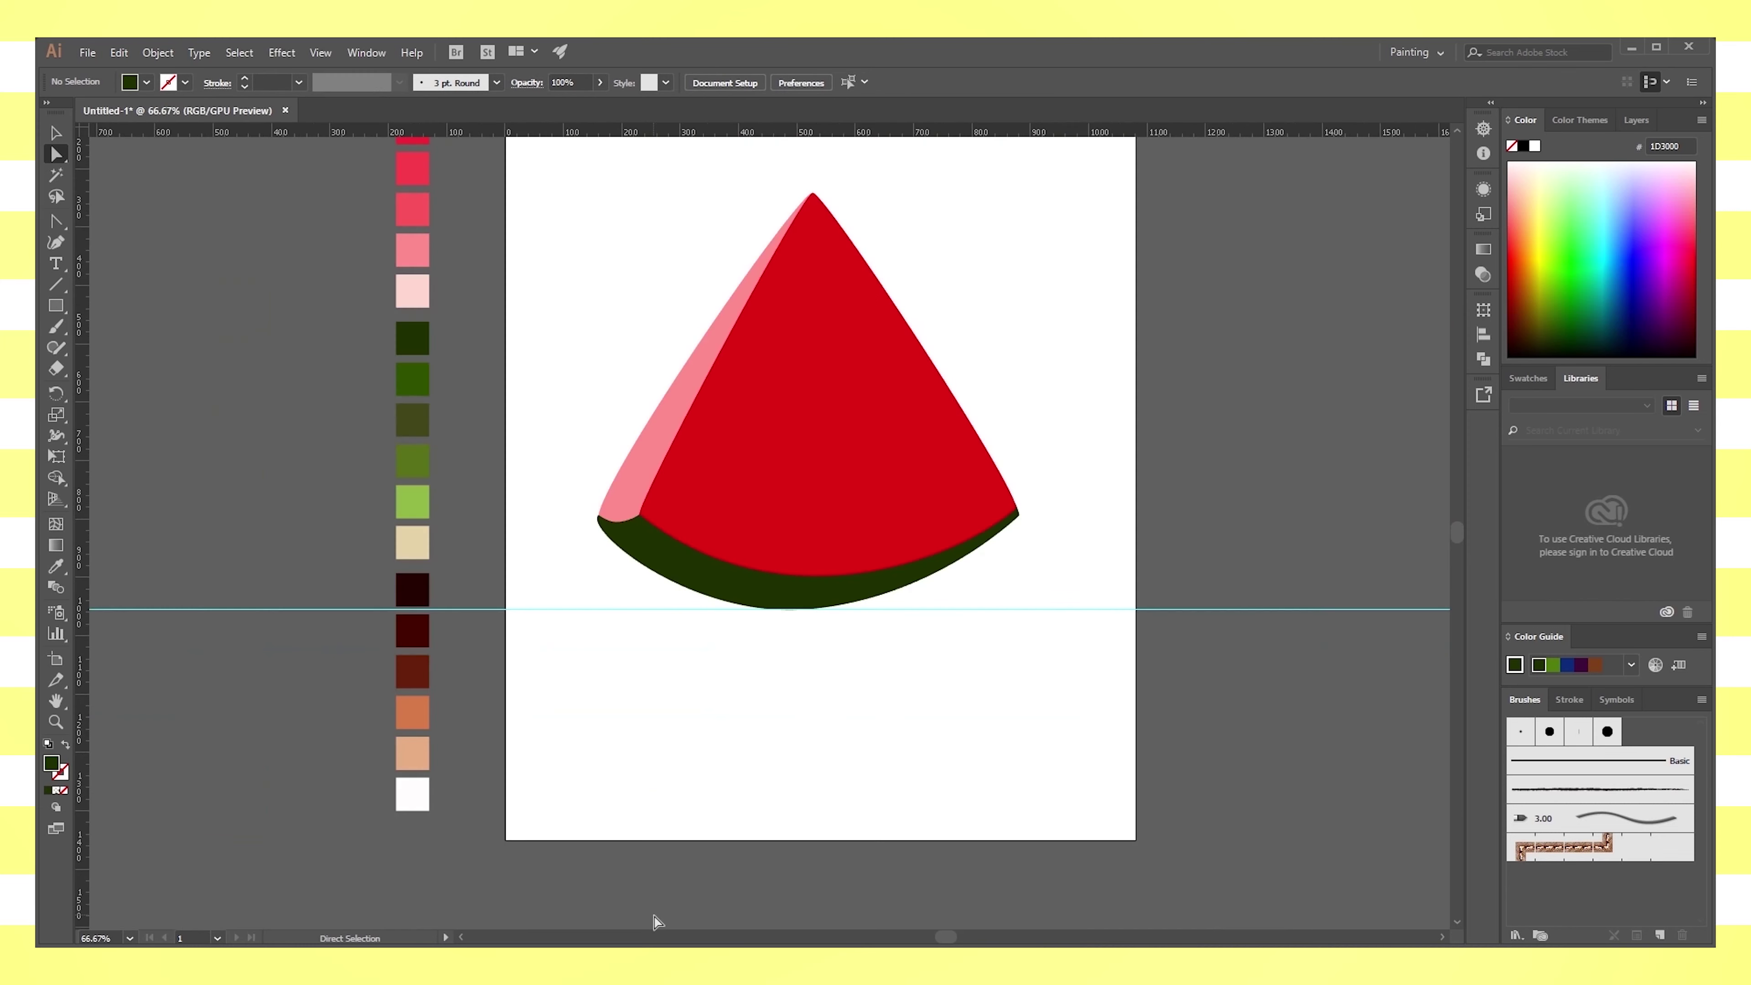
{"action": "scroll", "coordinate": [990, 719], "scroll_direction": "up", "scroll_amount": 2}
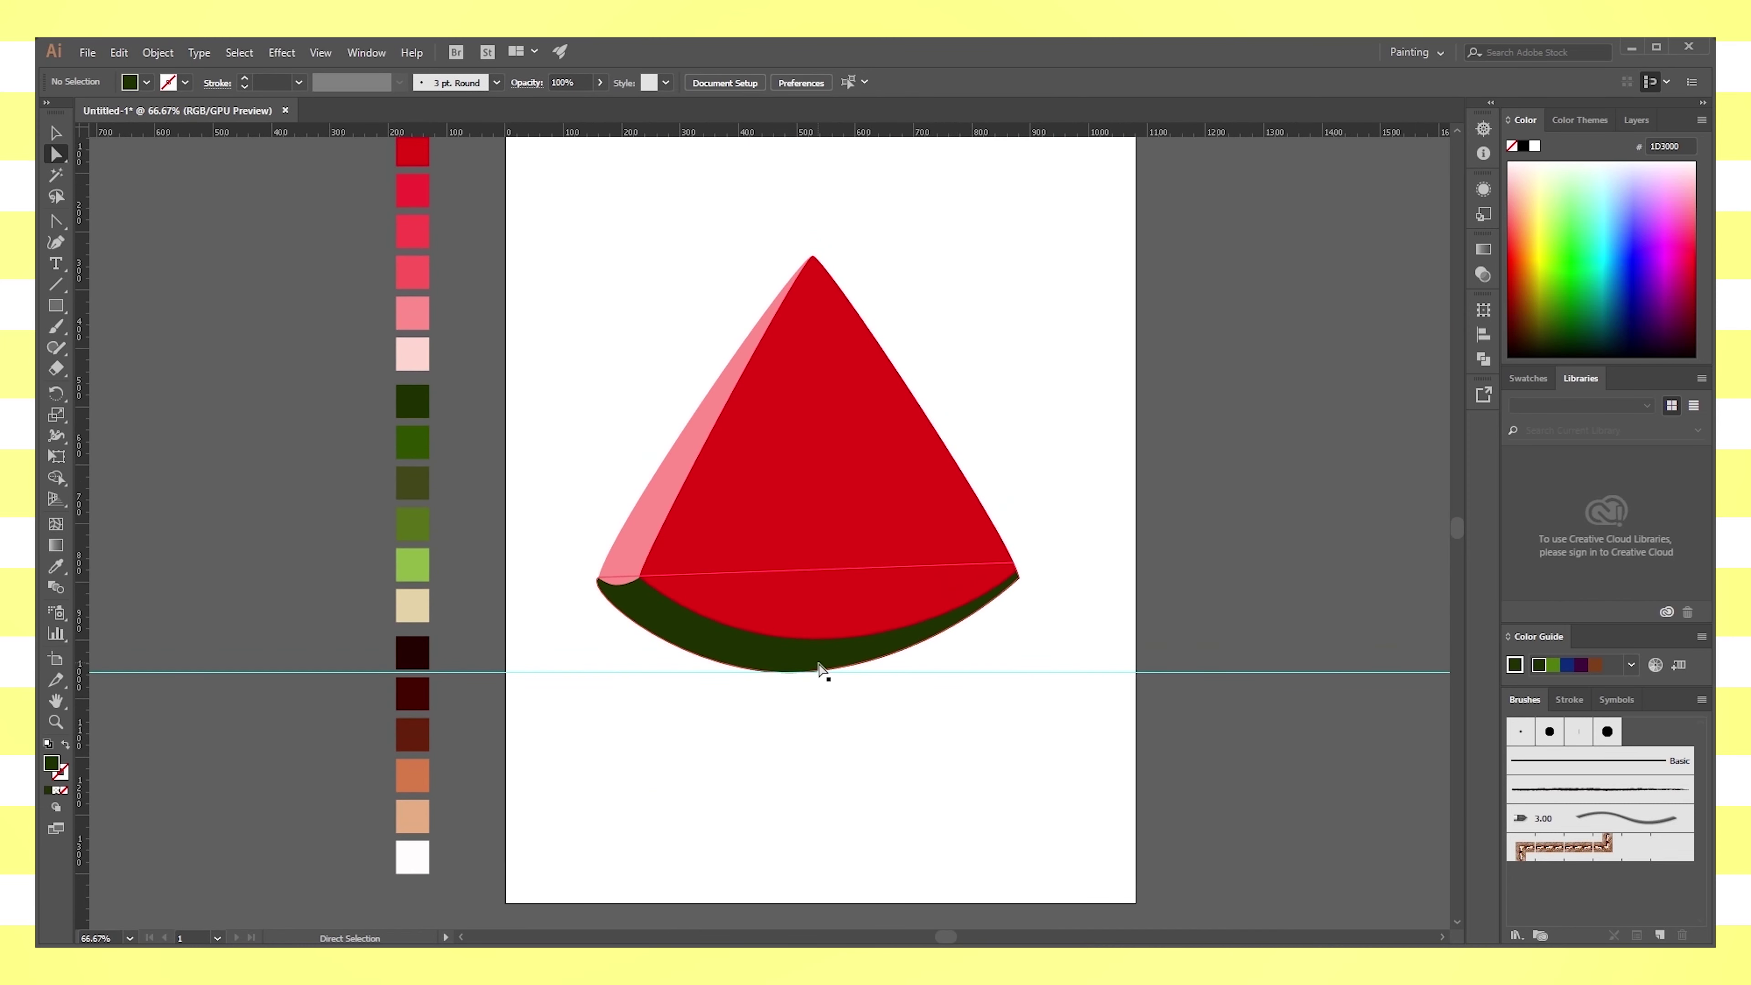
{"action": "key", "text": "ctrl+plus"}
{"action": "scroll", "coordinate": [820, 672], "scroll_direction": "up", "scroll_amount": 1}
{"action": "left_click", "coordinate": [828, 791]}
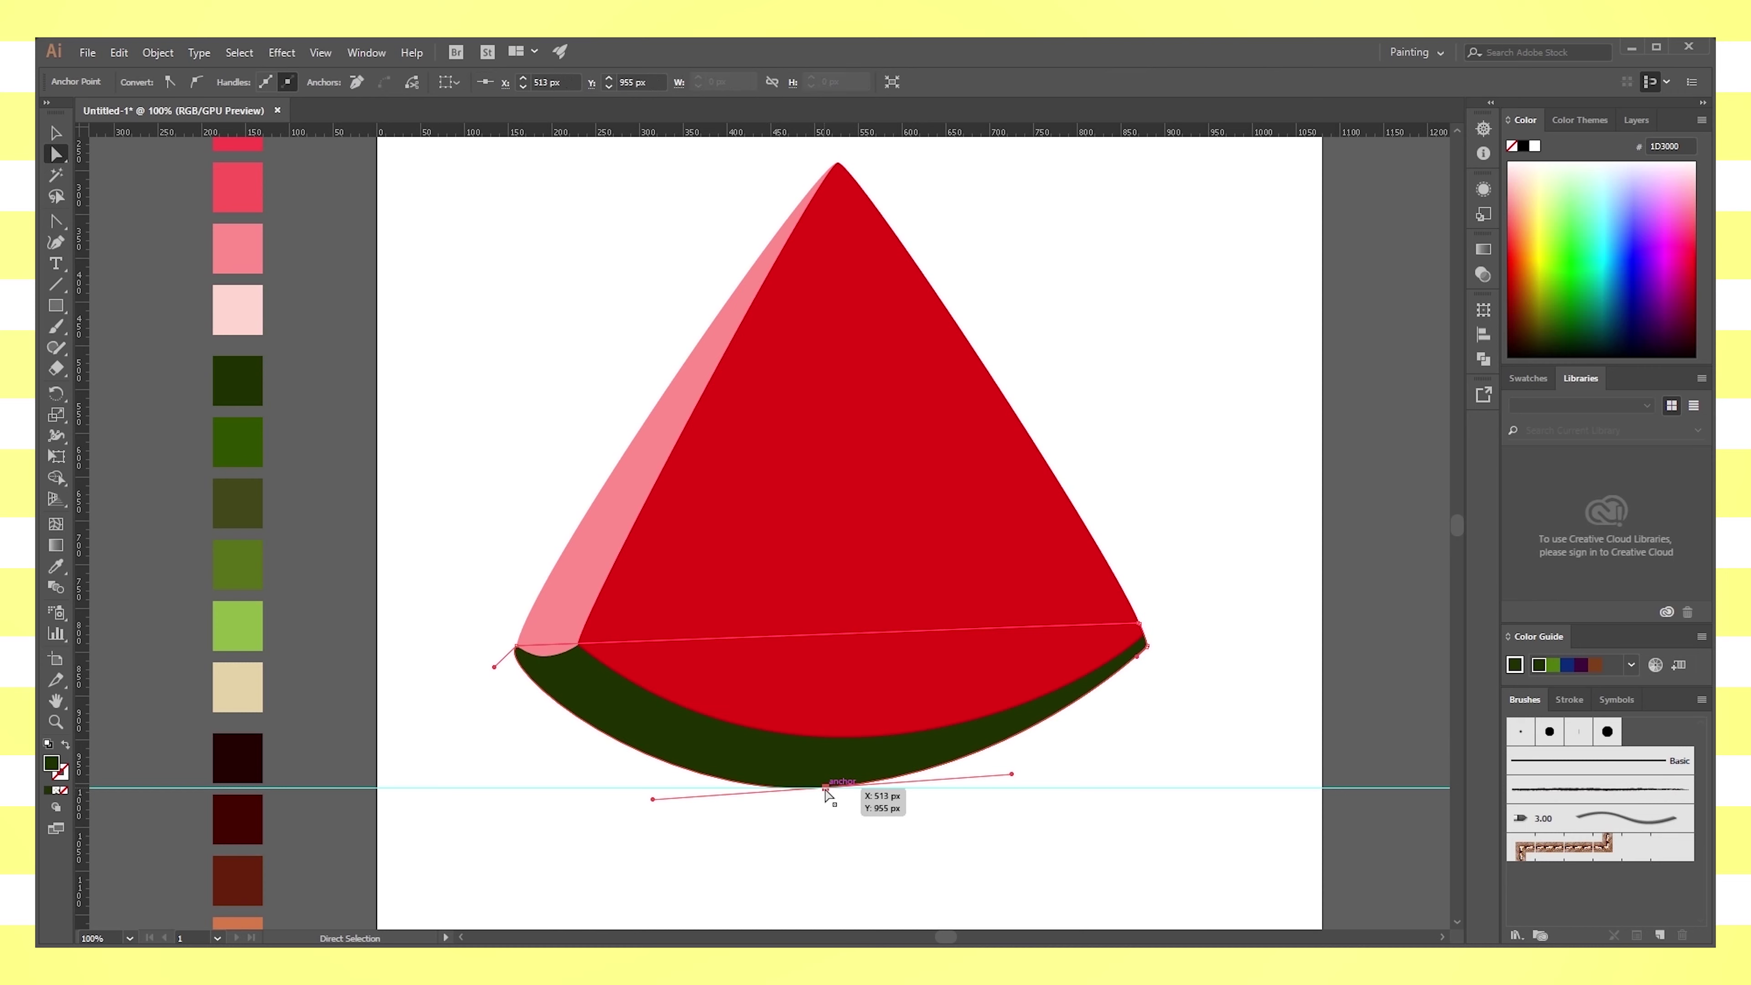
{"action": "scroll", "coordinate": [836, 426], "scroll_direction": "up", "scroll_amount": 2}
{"action": "scroll", "coordinate": [837, 426], "scroll_direction": "down", "scroll_amount": 5}
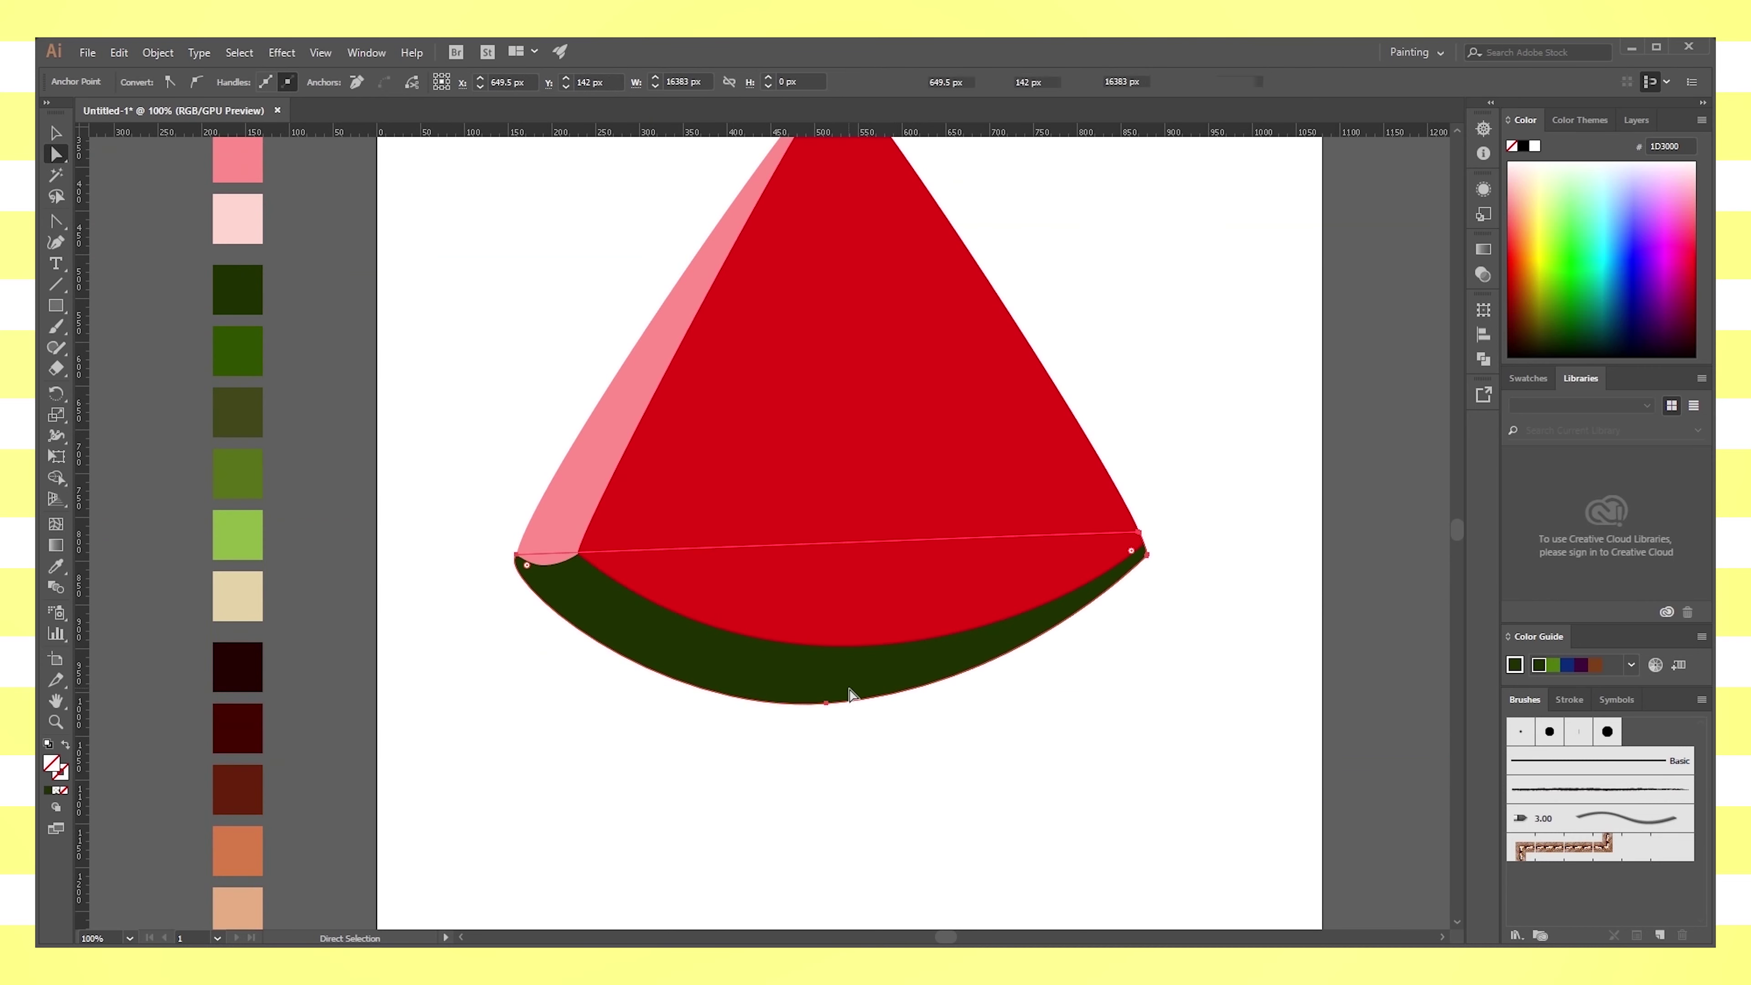
{"action": "left_click", "coordinate": [719, 692]}
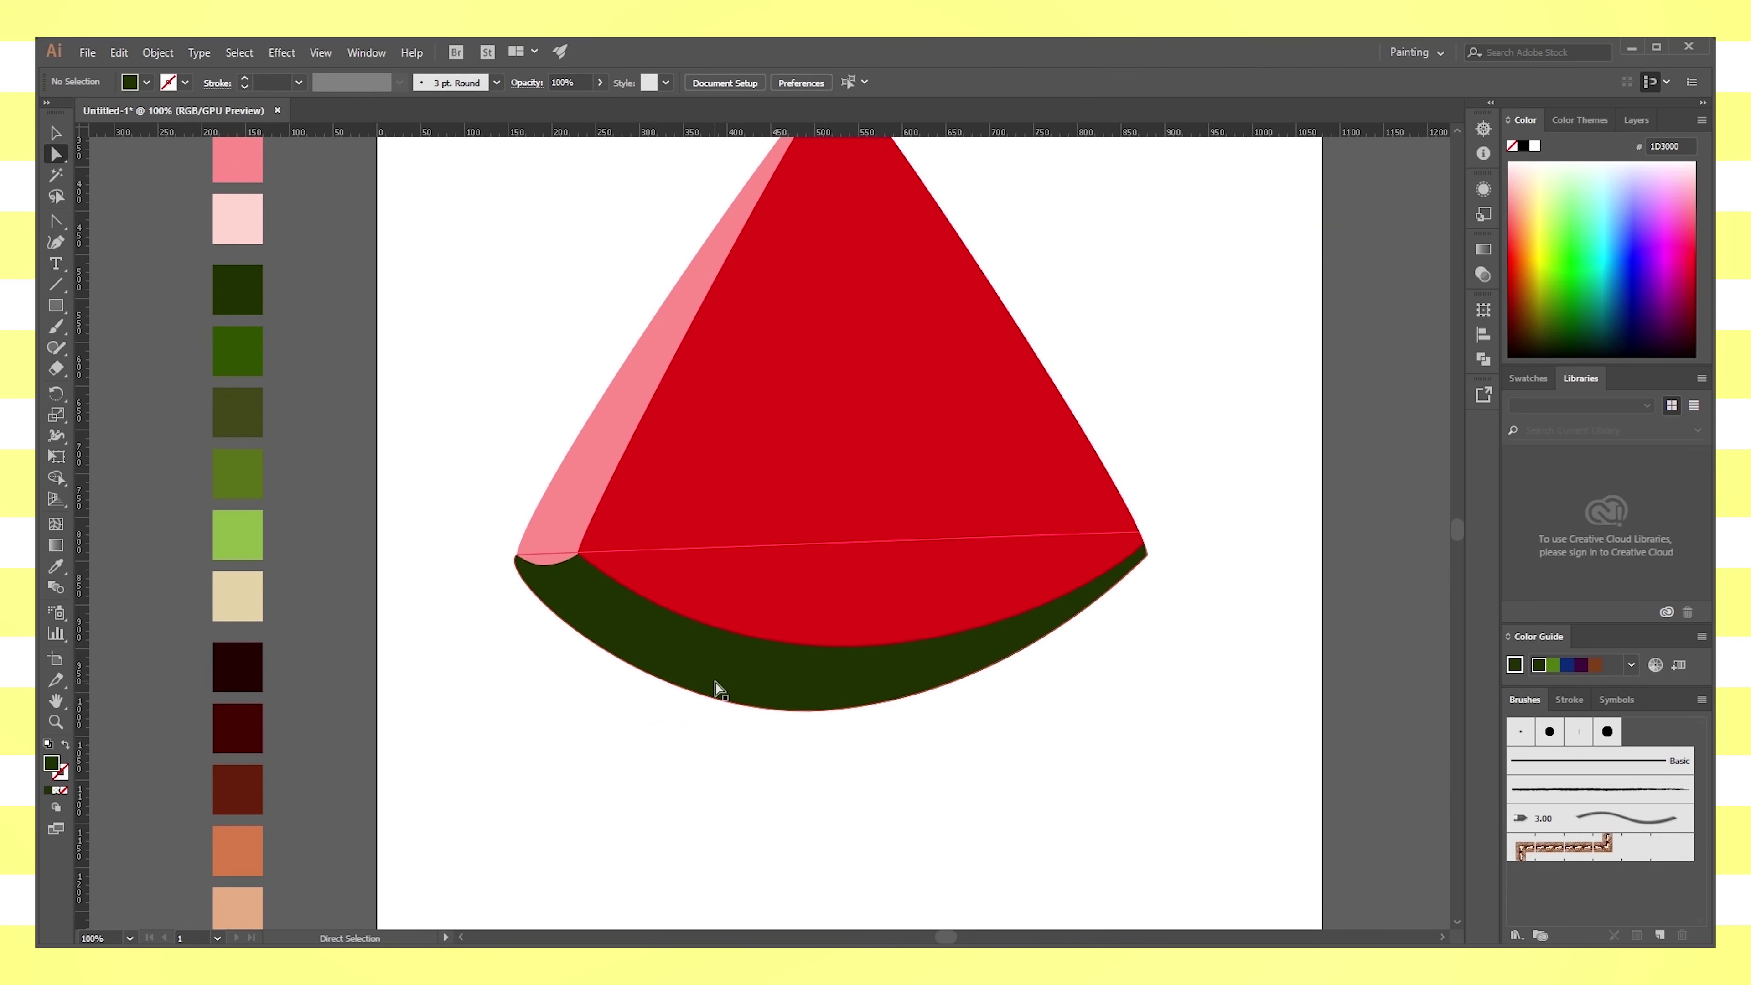
{"action": "left_click", "coordinate": [519, 558]}
{"action": "left_click_drag", "start_coordinate": [519, 560], "coordinate": [490, 601]}
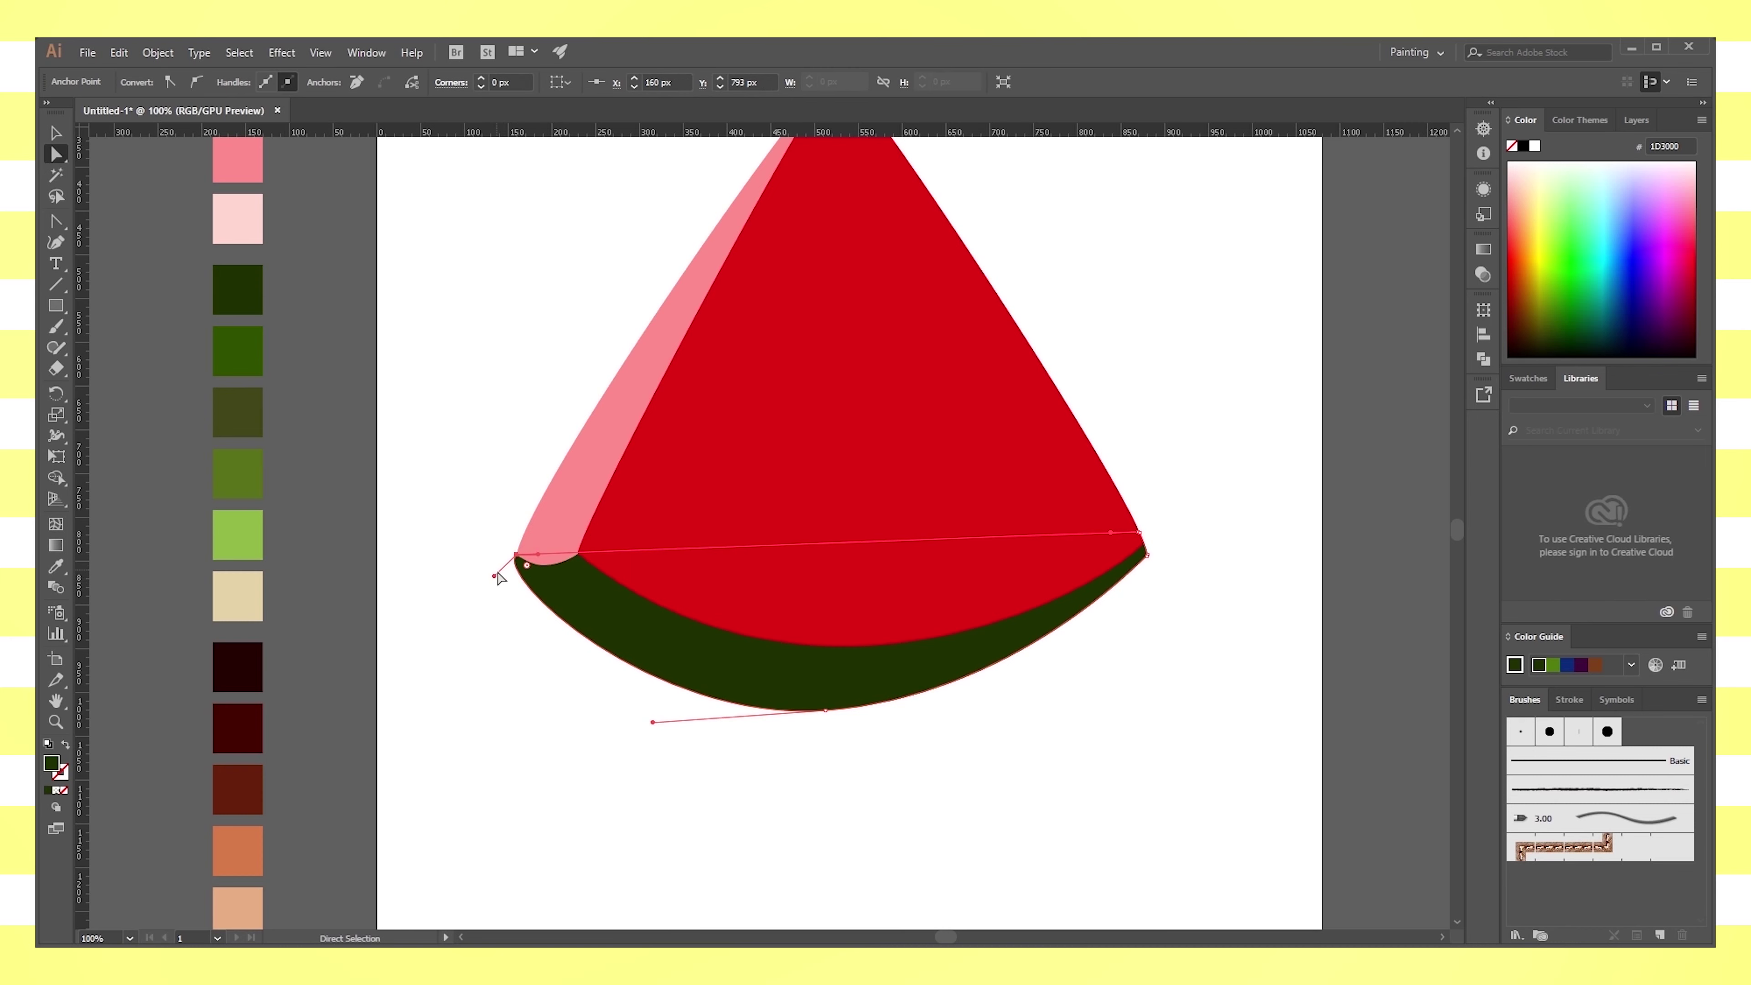
{"action": "left_click_drag", "start_coordinate": [653, 722], "coordinate": [685, 717]}
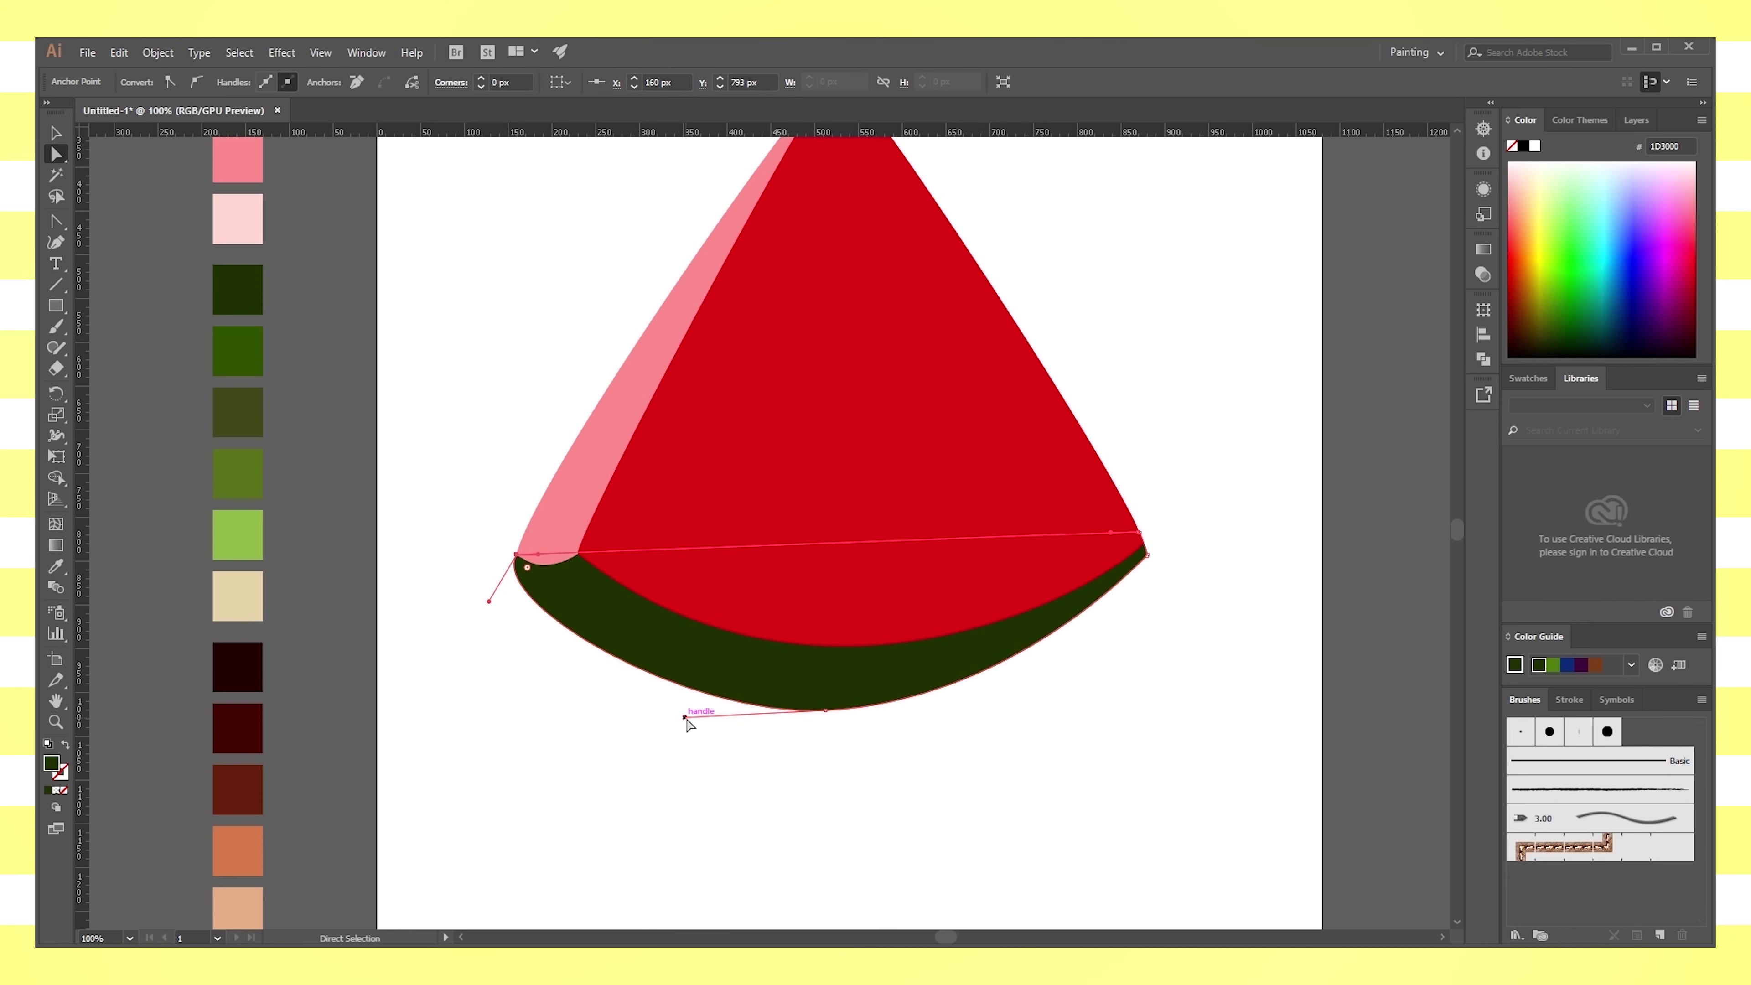
{"action": "left_click", "coordinate": [727, 753]}
Refine the rind's bottom curve into an even, thinner band
{"action": "key", "text": "ctrl+minus"}
{"action": "key", "text": "ctrl+minus"}
{"action": "key", "text": "ctrl+plus"}
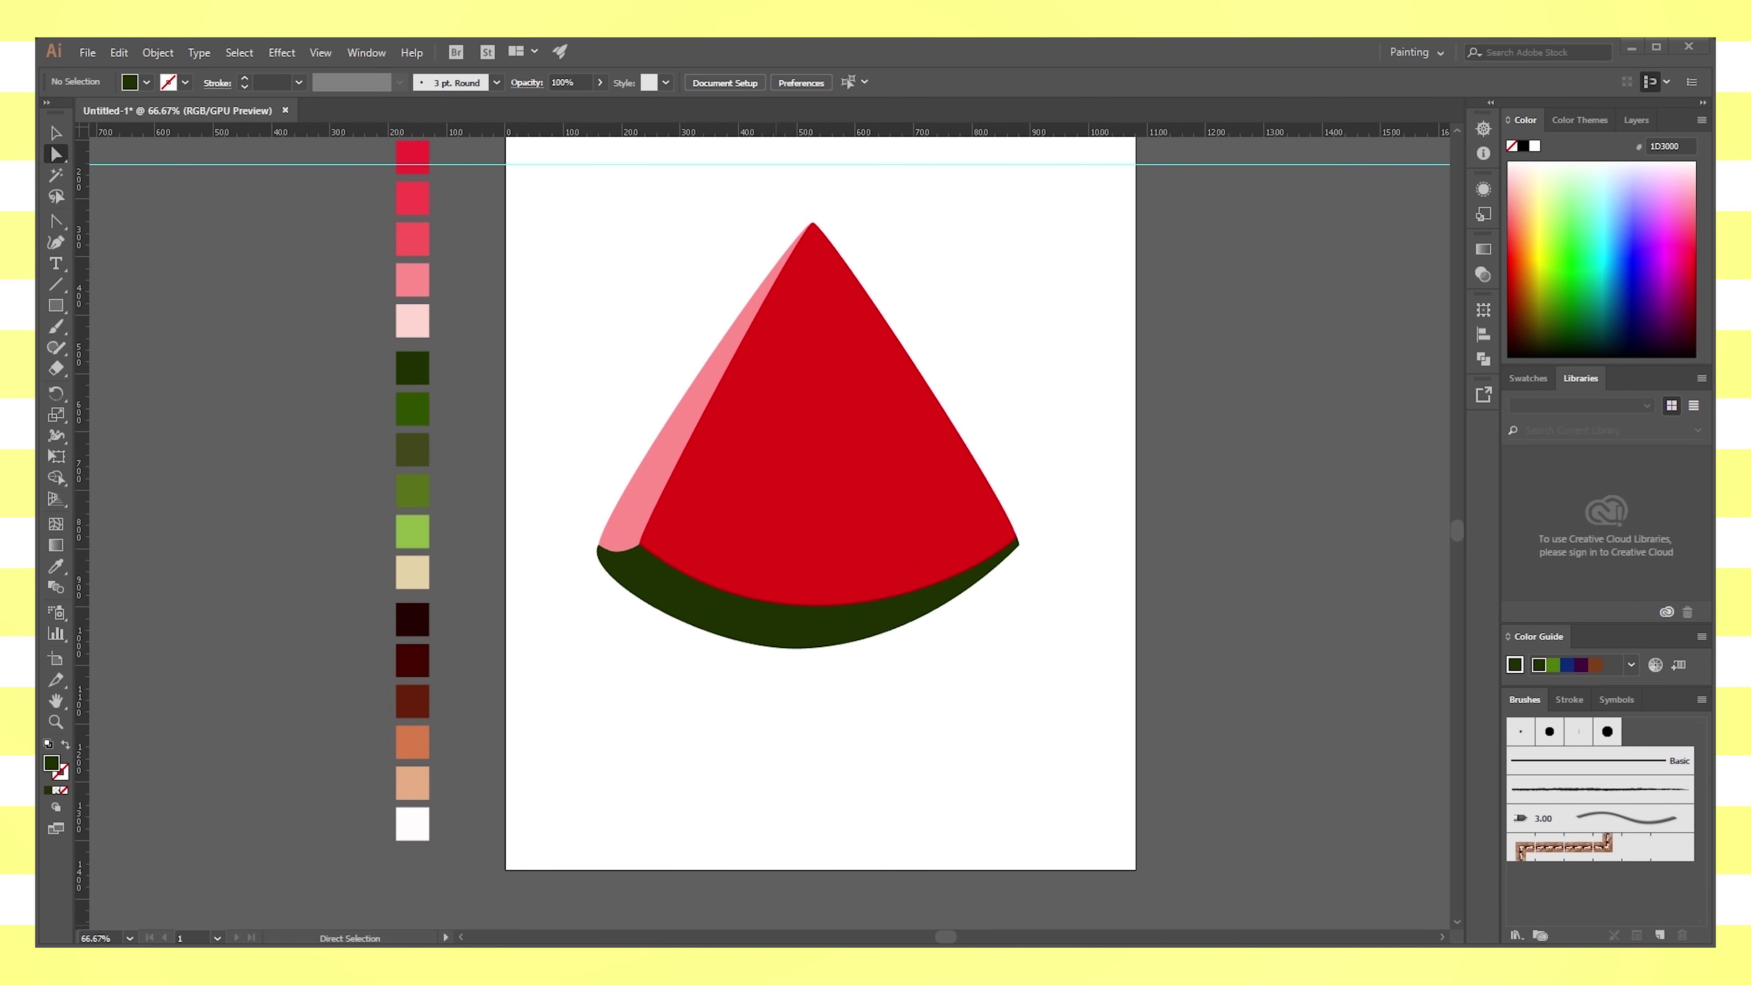
{"action": "left_click", "coordinate": [807, 636]}
{"action": "left_click", "coordinate": [825, 714]}
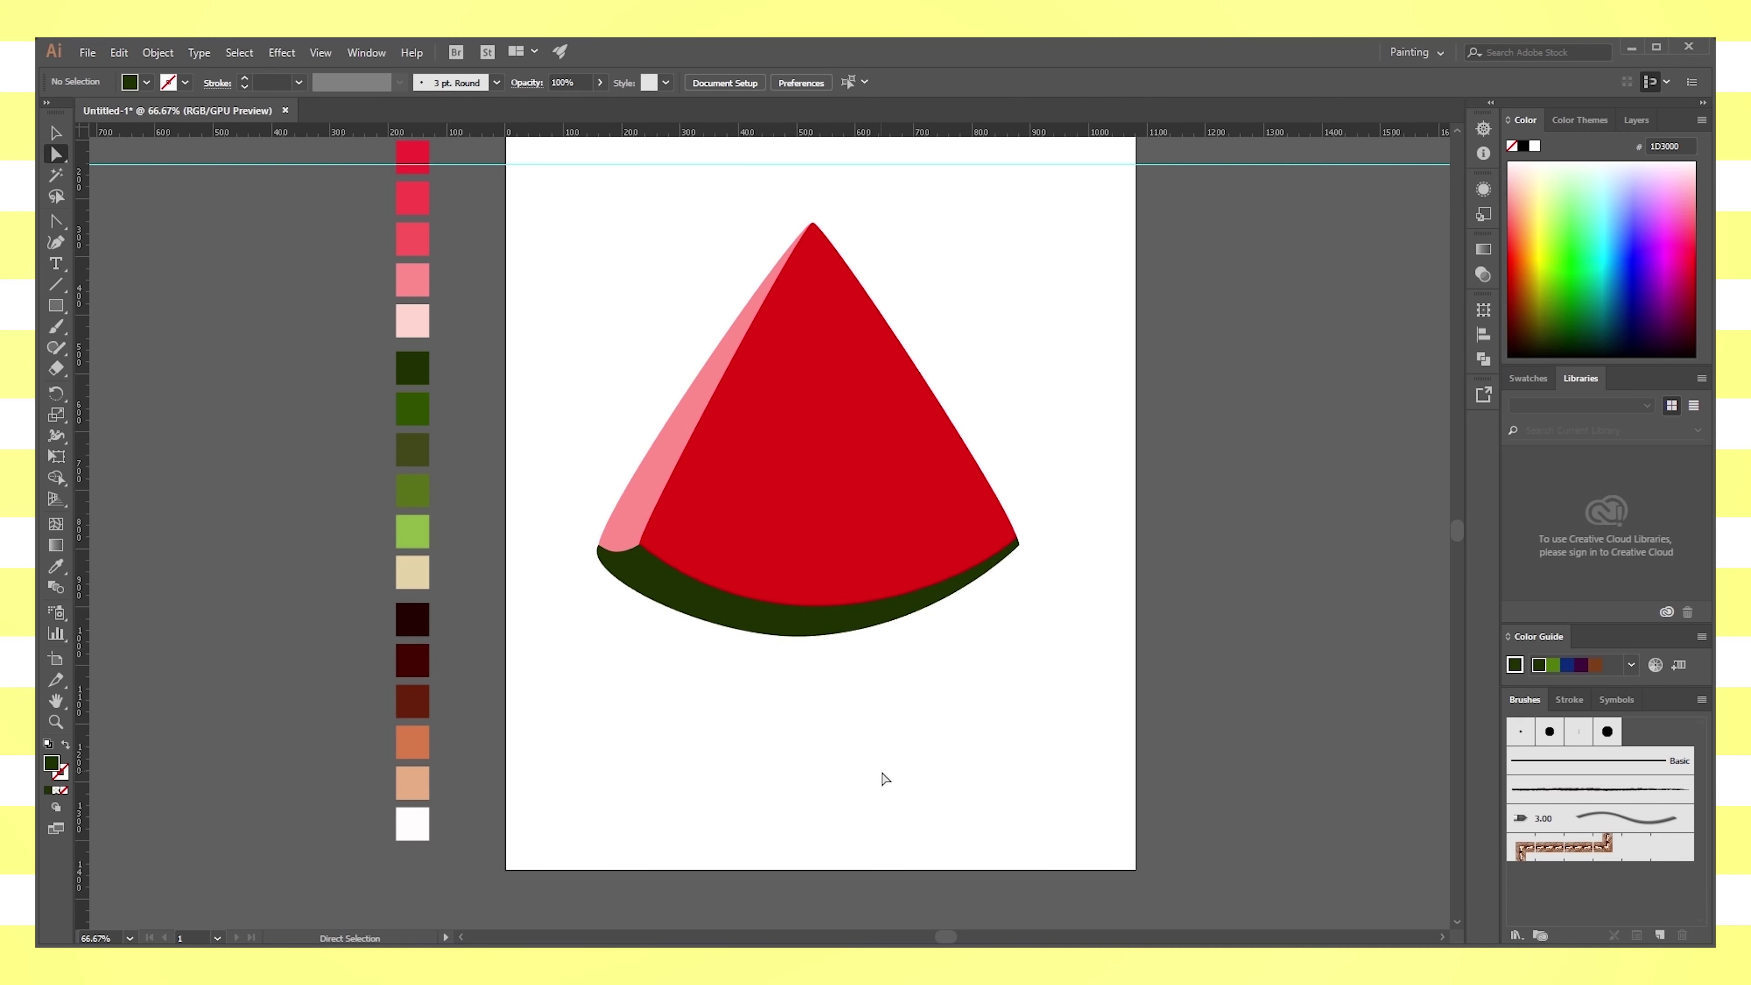
{"action": "left_click_drag", "start_coordinate": [809, 653], "coordinate": [708, 665]}
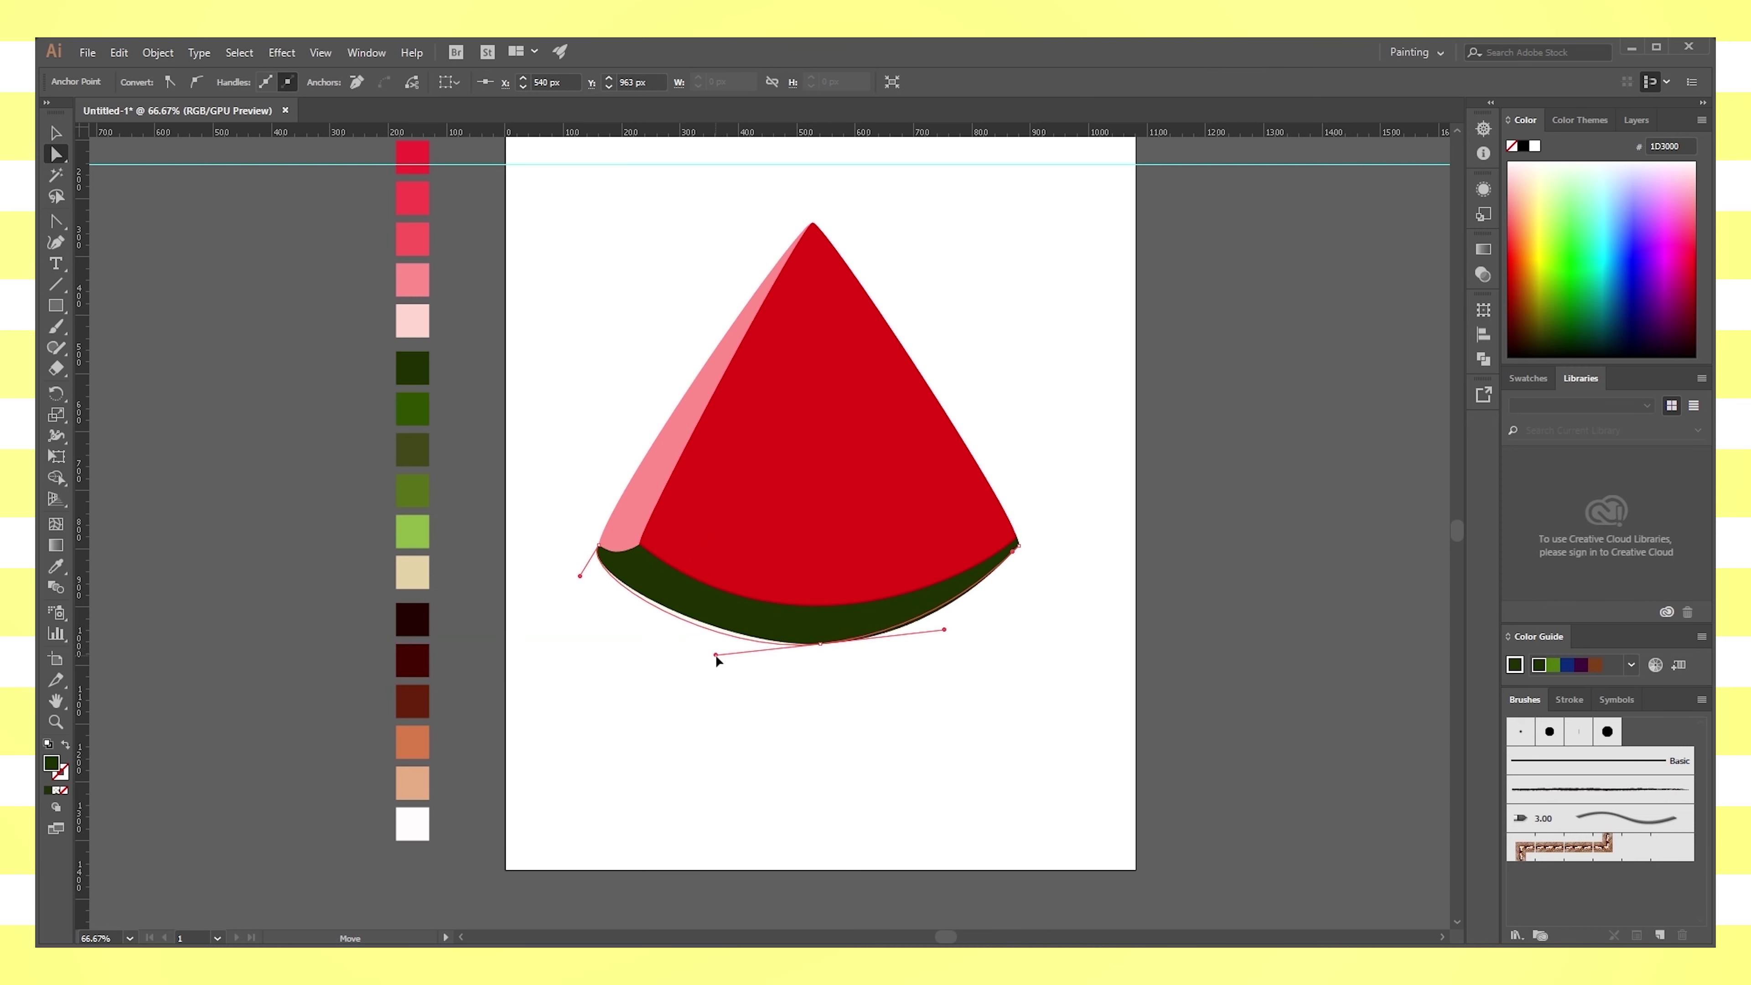
{"action": "left_click", "coordinate": [716, 702]}
{"action": "scroll", "coordinate": [944, 742], "scroll_direction": "up", "scroll_amount": 3}
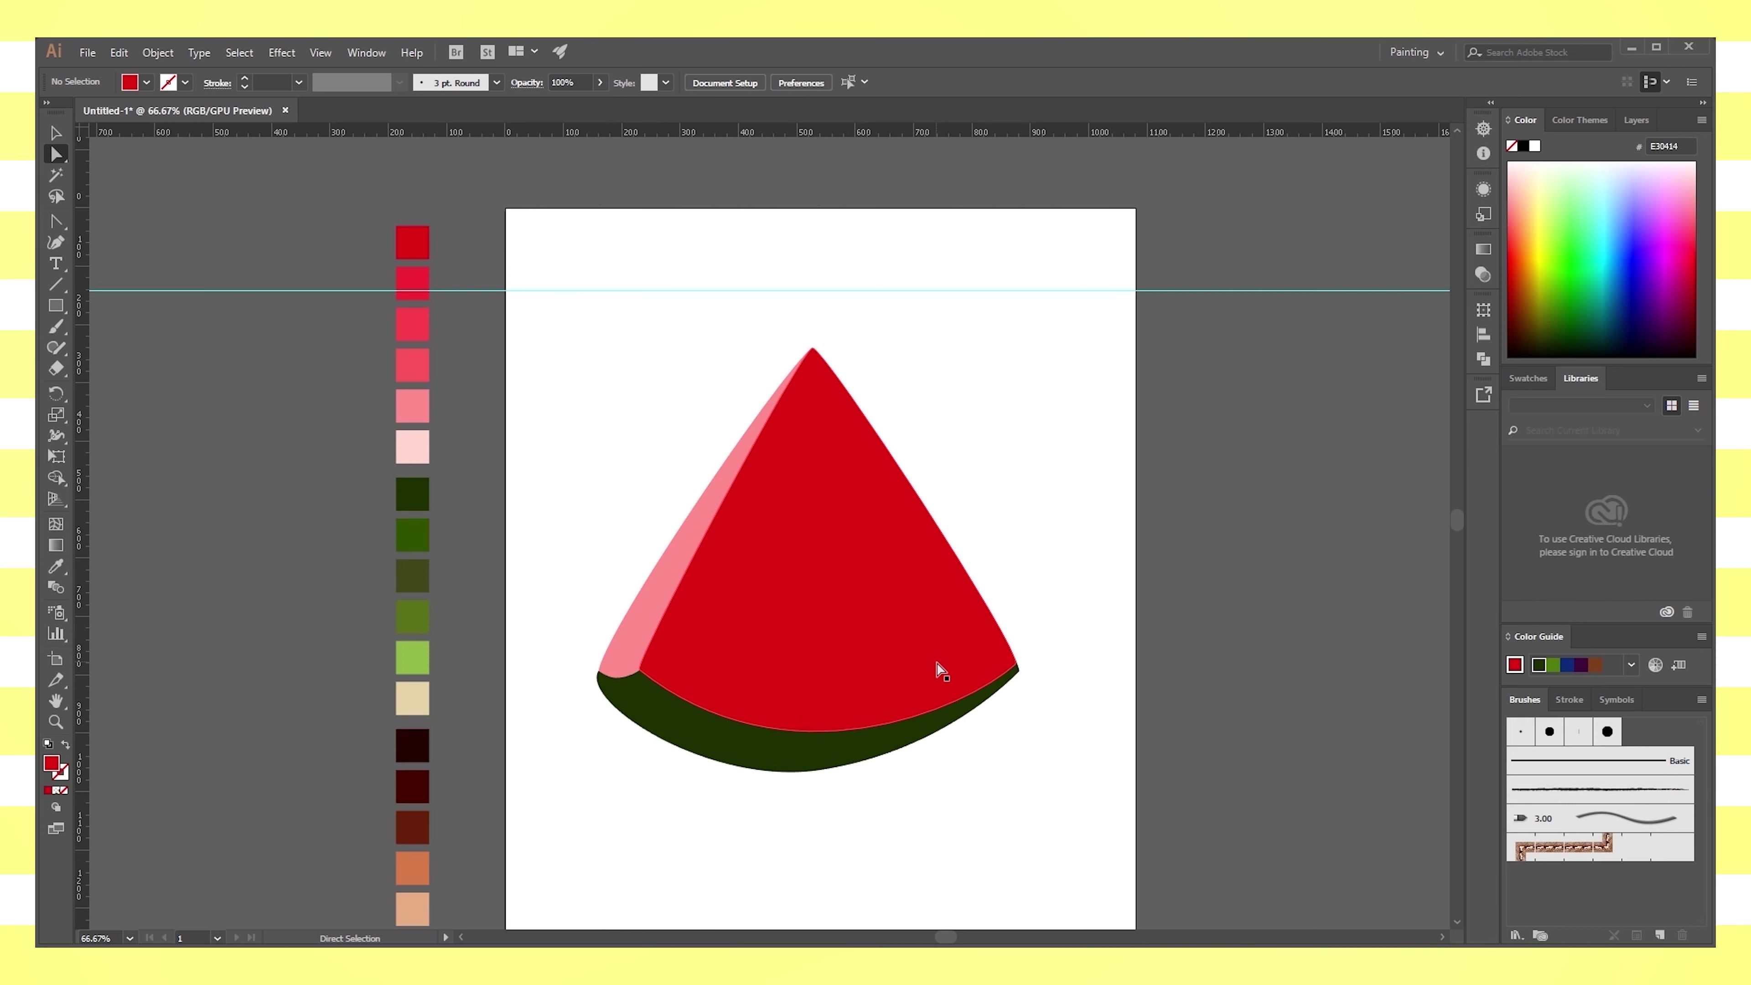
Sample the third swatch's pink with the Eyedropper, undoing an accidental fill on the wedge
{"action": "key", "text": "ctrl+plus"}
{"action": "scroll", "coordinate": [1005, 653], "scroll_direction": "right", "scroll_amount": 3}
{"action": "left_click", "coordinate": [898, 574]}
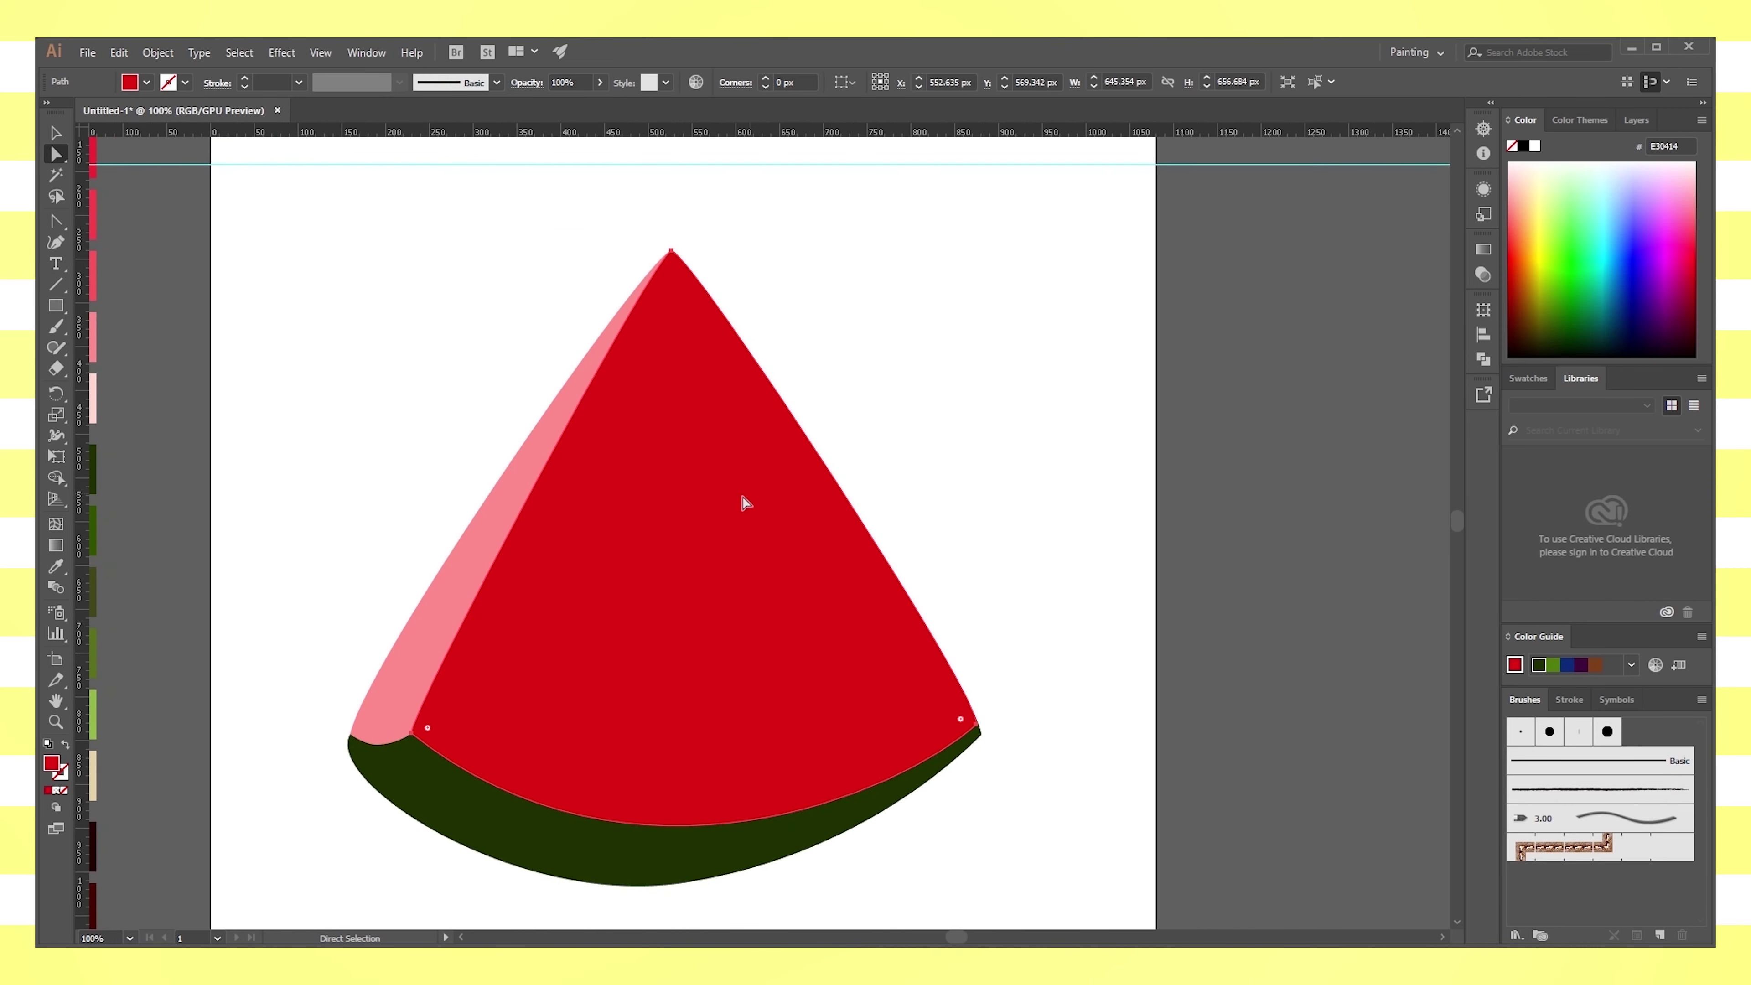
{"action": "left_click", "coordinate": [56, 326]}
{"action": "mouse_move", "coordinate": [262, 426]}
{"action": "left_mouse_down"}
{"action": "mouse_move", "coordinate": [463, 471]}
{"action": "mouse_move", "coordinate": [483, 526]}
{"action": "left_mouse_up"}
{"action": "key", "text": "i"}
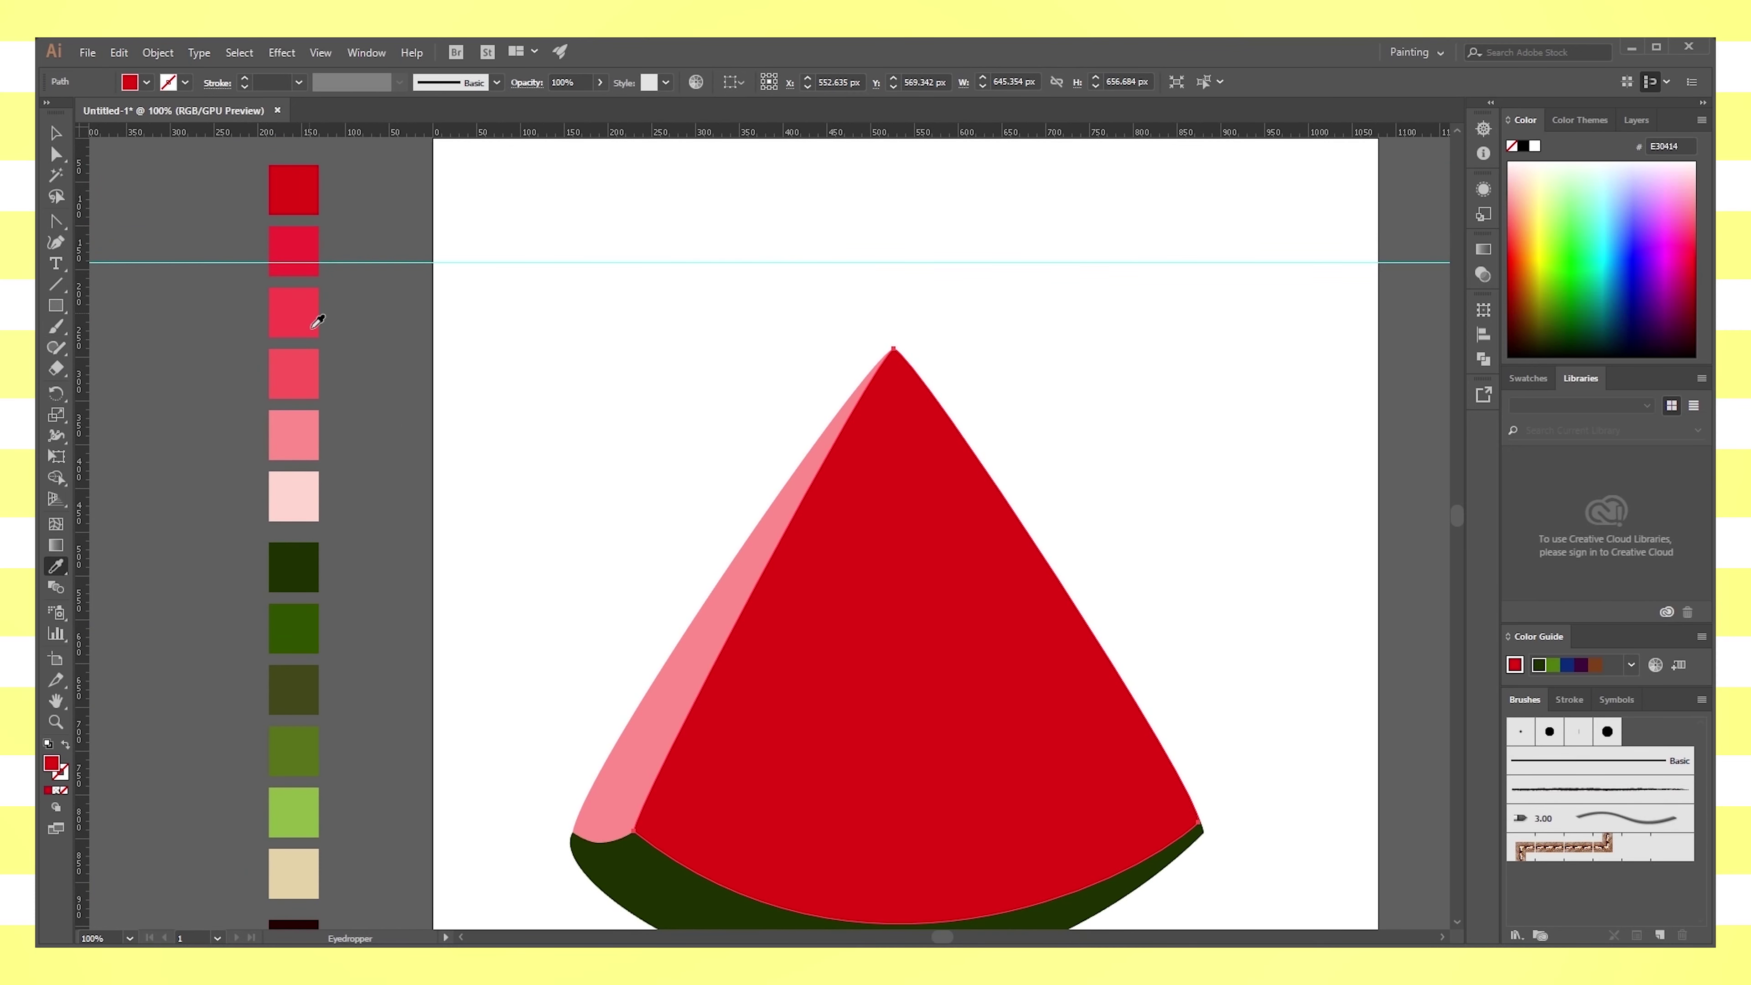
{"action": "left_click", "coordinate": [317, 322]}
{"action": "key", "text": "ctrl+z"}
{"action": "key", "text": "v"}
{"action": "key", "text": "ctrl+shift+a"}
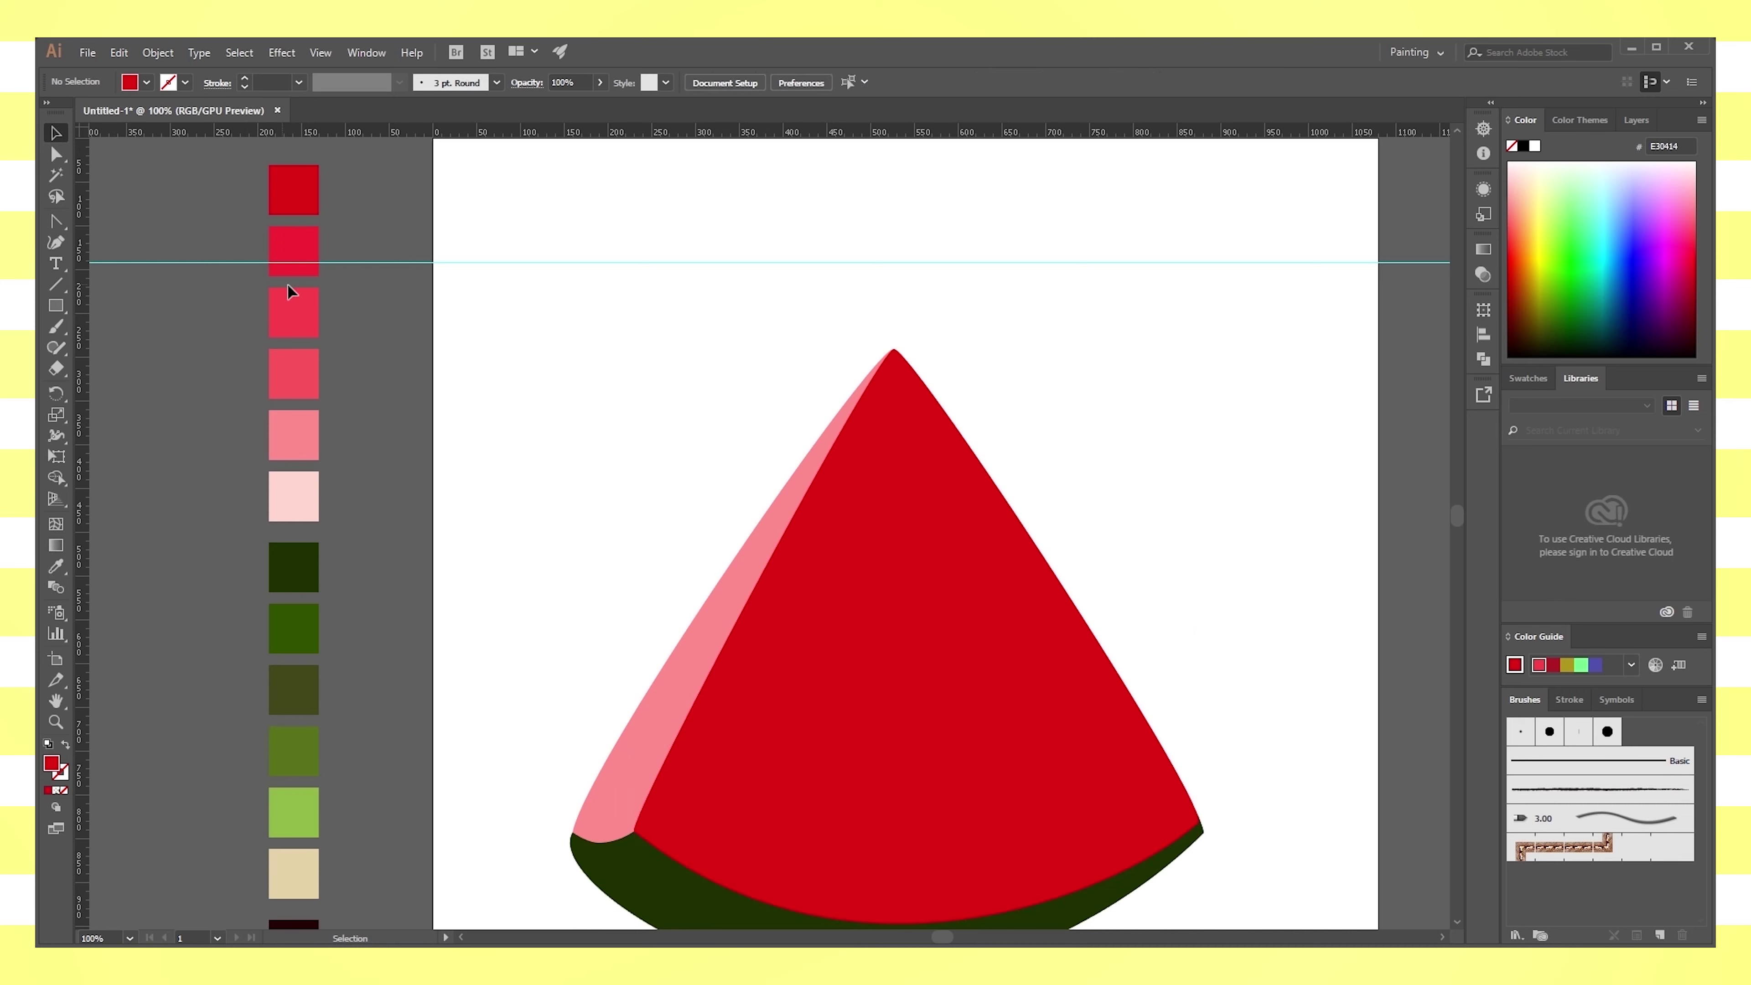
{"action": "key", "text": "i"}
{"action": "left_click", "coordinate": [294, 327]}
Paint a wavy pink drip outline across the top of the red wedge
{"action": "key", "text": "b"}
{"action": "left_click_drag", "start_coordinate": [661, 422], "coordinate": [374, 349]}
{"action": "mouse_move", "coordinate": [602, 276]}
{"action": "left_mouse_down"}
{"action": "mouse_move", "coordinate": [511, 431]}
{"action": "mouse_move", "coordinate": [445, 607]}
{"action": "left_mouse_up"}
{"action": "mouse_move", "coordinate": [501, 681]}
{"action": "left_mouse_down"}
{"action": "mouse_move", "coordinate": [548, 745]}
{"action": "mouse_move", "coordinate": [735, 657]}
{"action": "mouse_move", "coordinate": [790, 714]}
{"action": "mouse_move", "coordinate": [858, 607]}
{"action": "mouse_move", "coordinate": [624, 269]}
{"action": "left_mouse_up"}
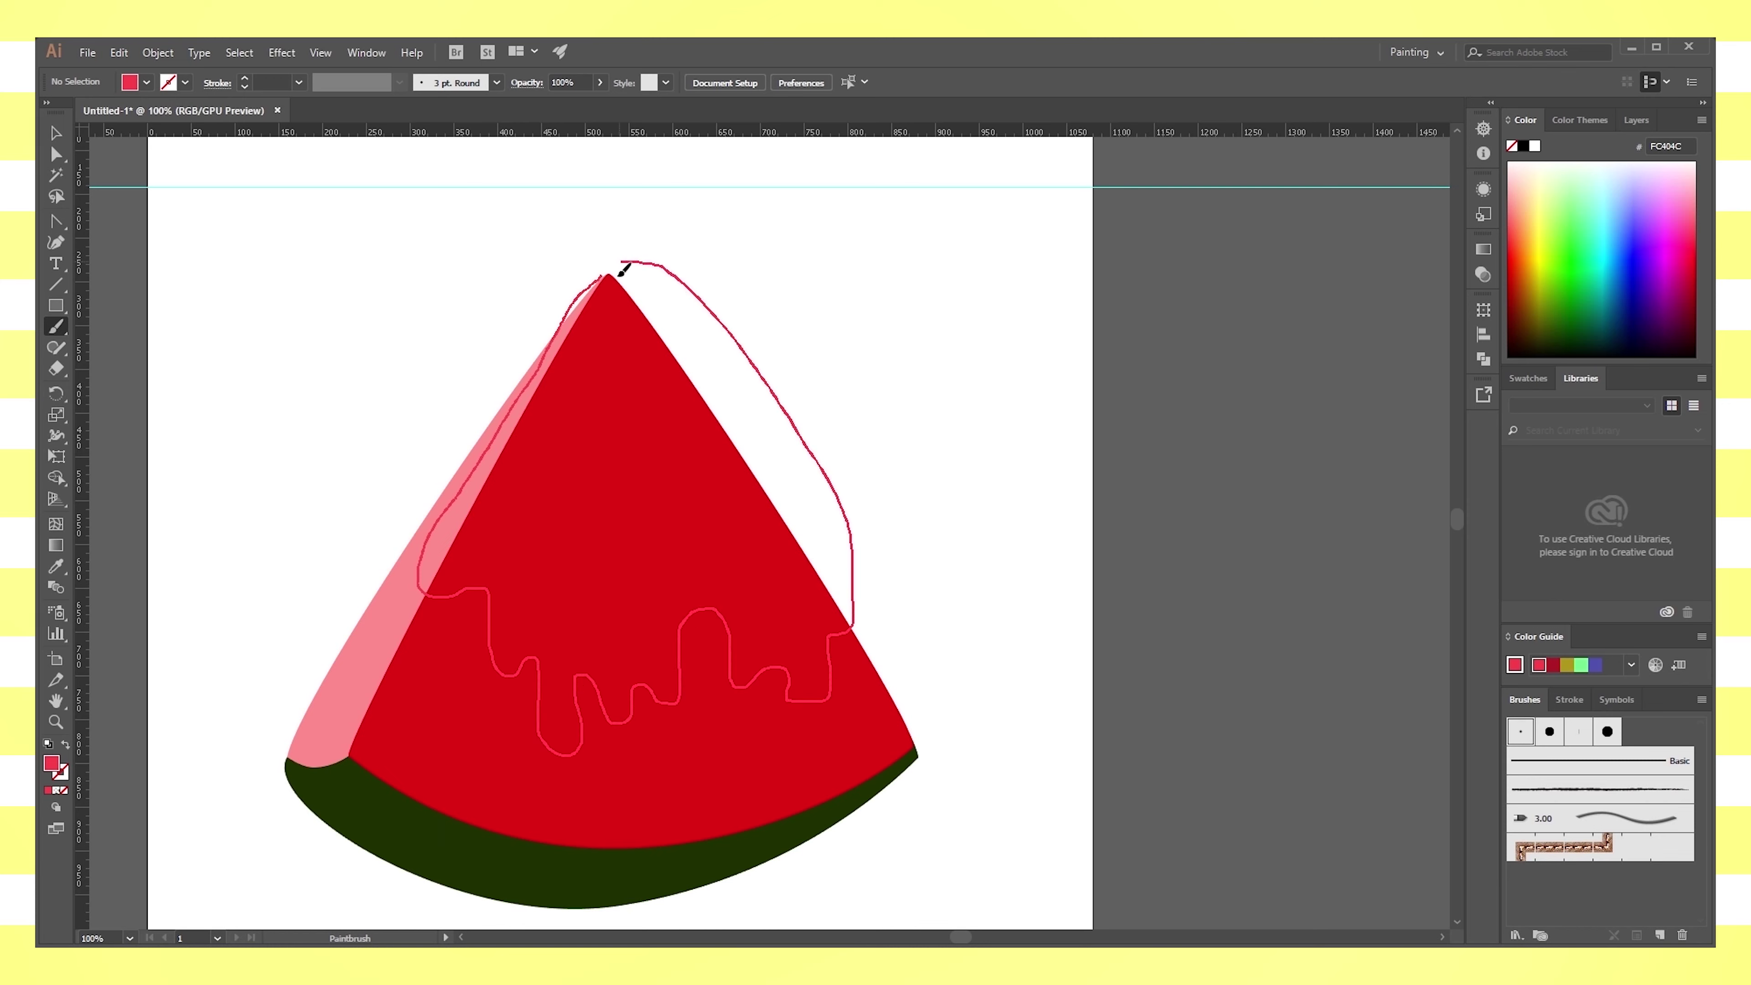
{"action": "left_click", "coordinate": [66, 748]}
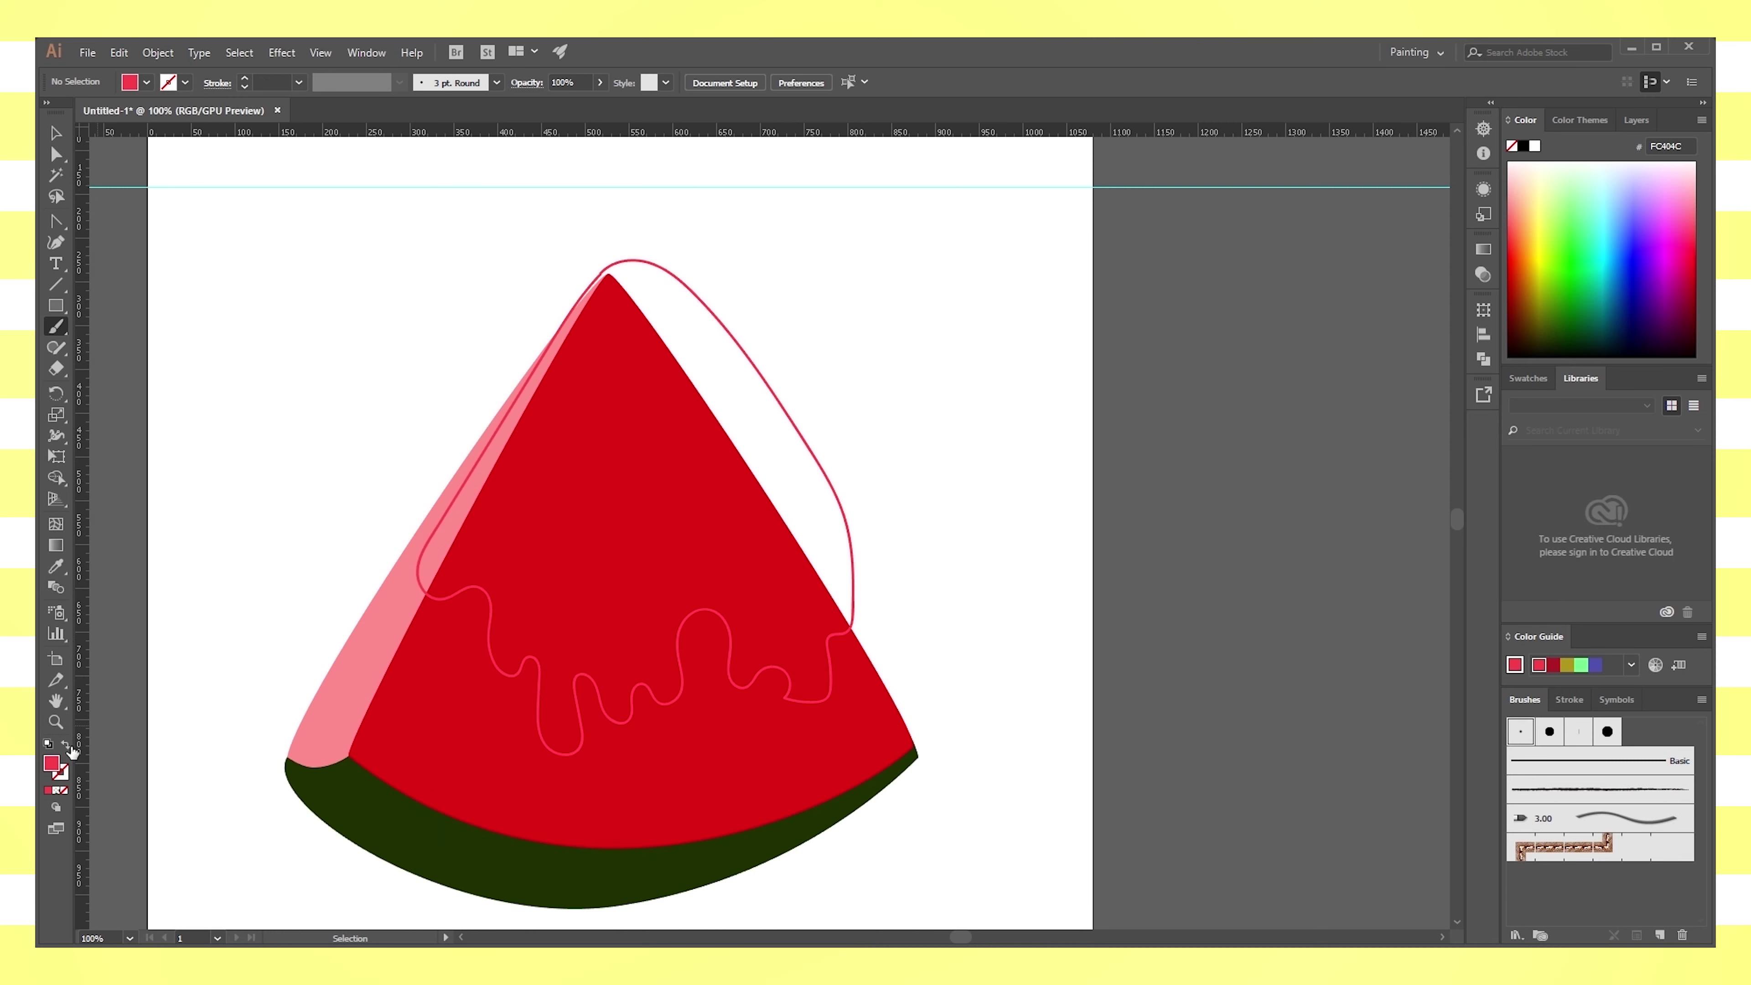
Turn the drip outline into a pink fill and group the artwork
{"action": "key", "text": "v"}
{"action": "left_click", "coordinate": [745, 356]}
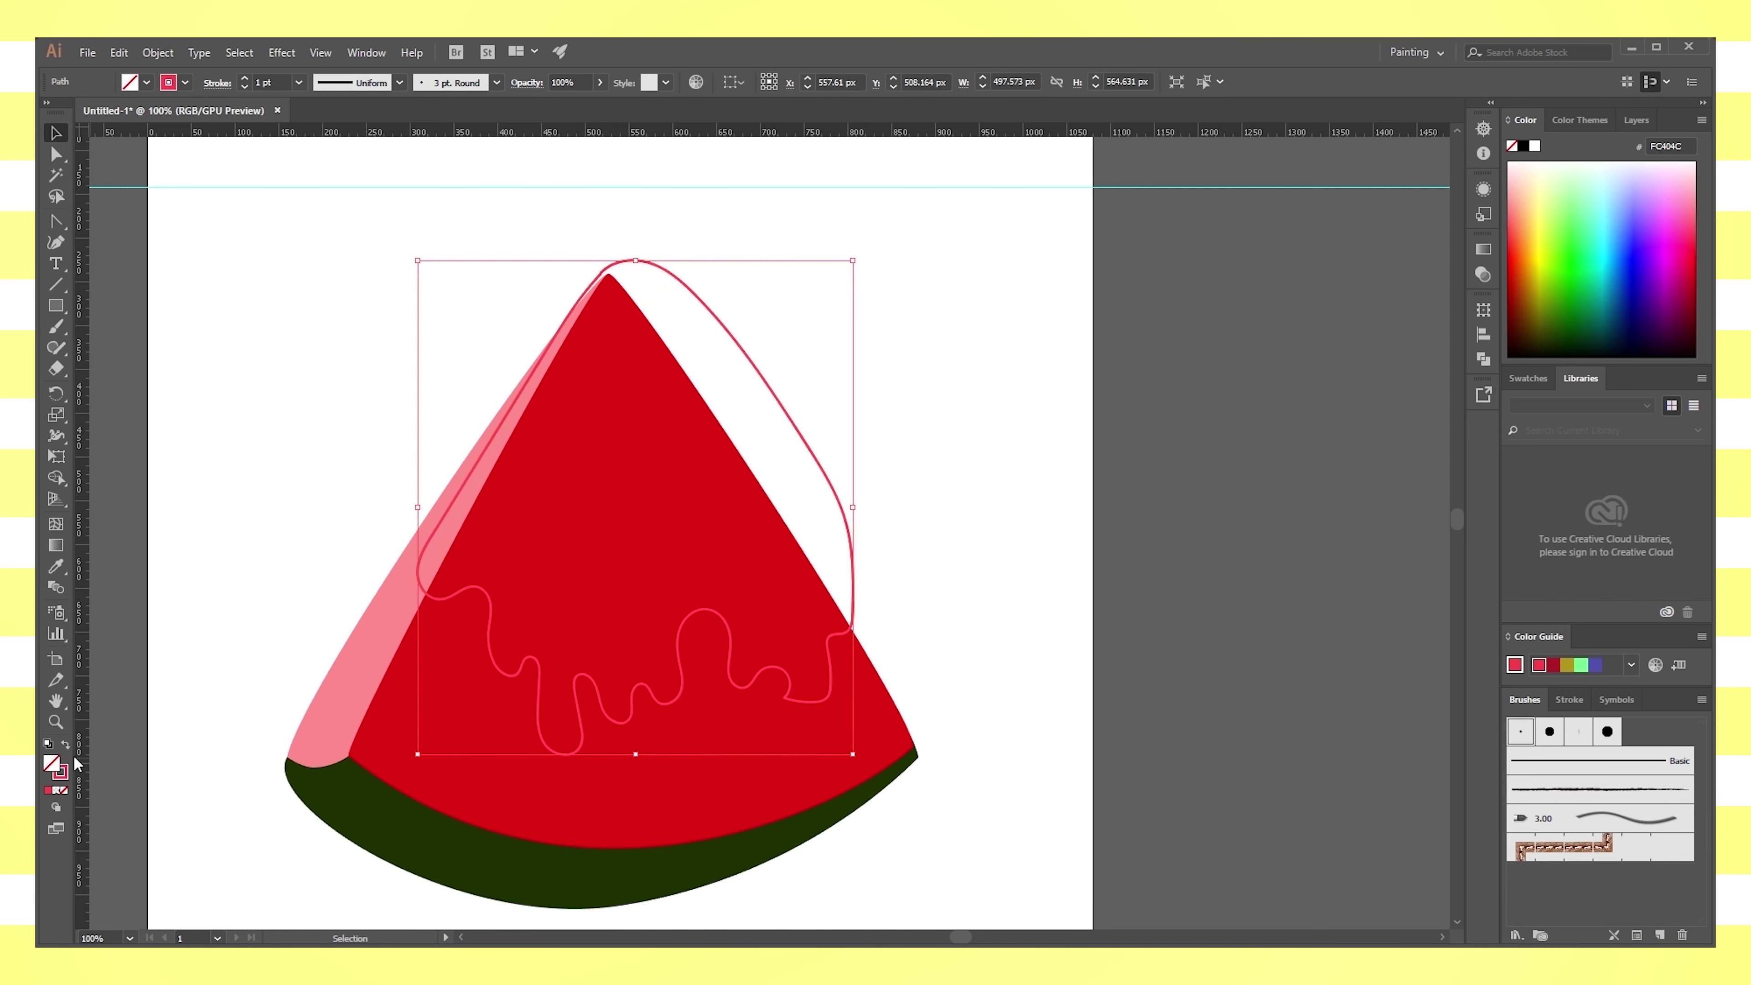
{"action": "left_click", "coordinate": [66, 745]}
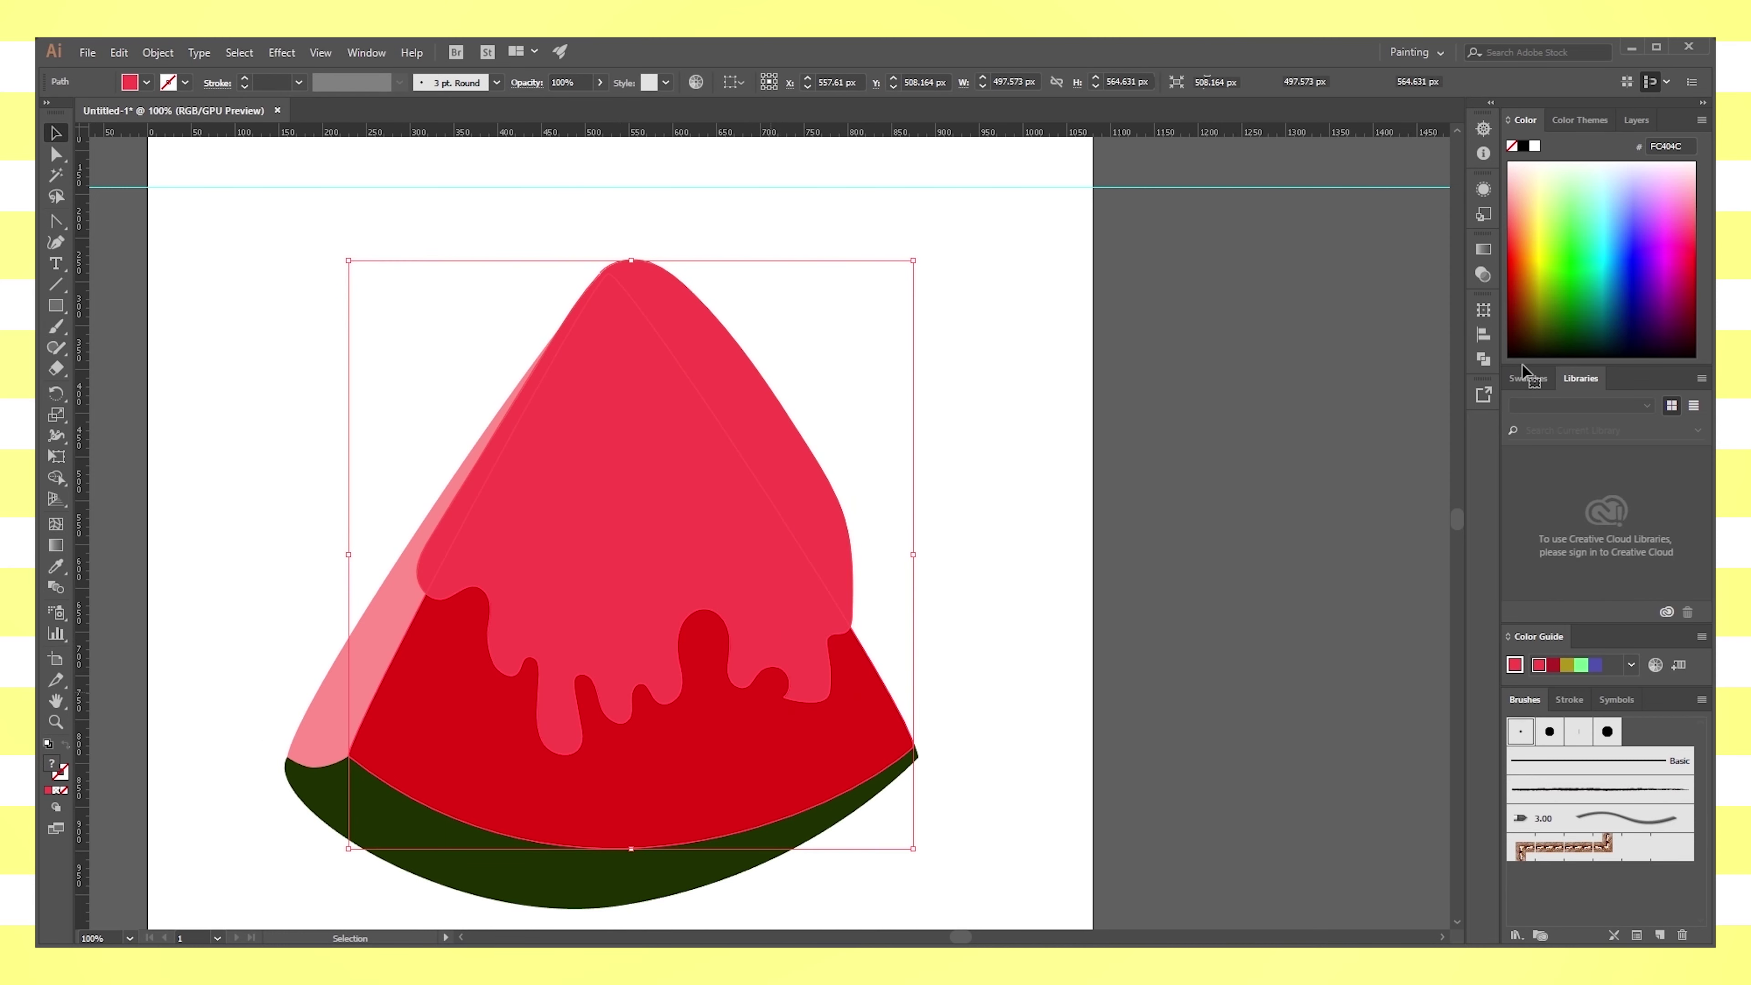
{"action": "key", "text": "ctrl+a"}
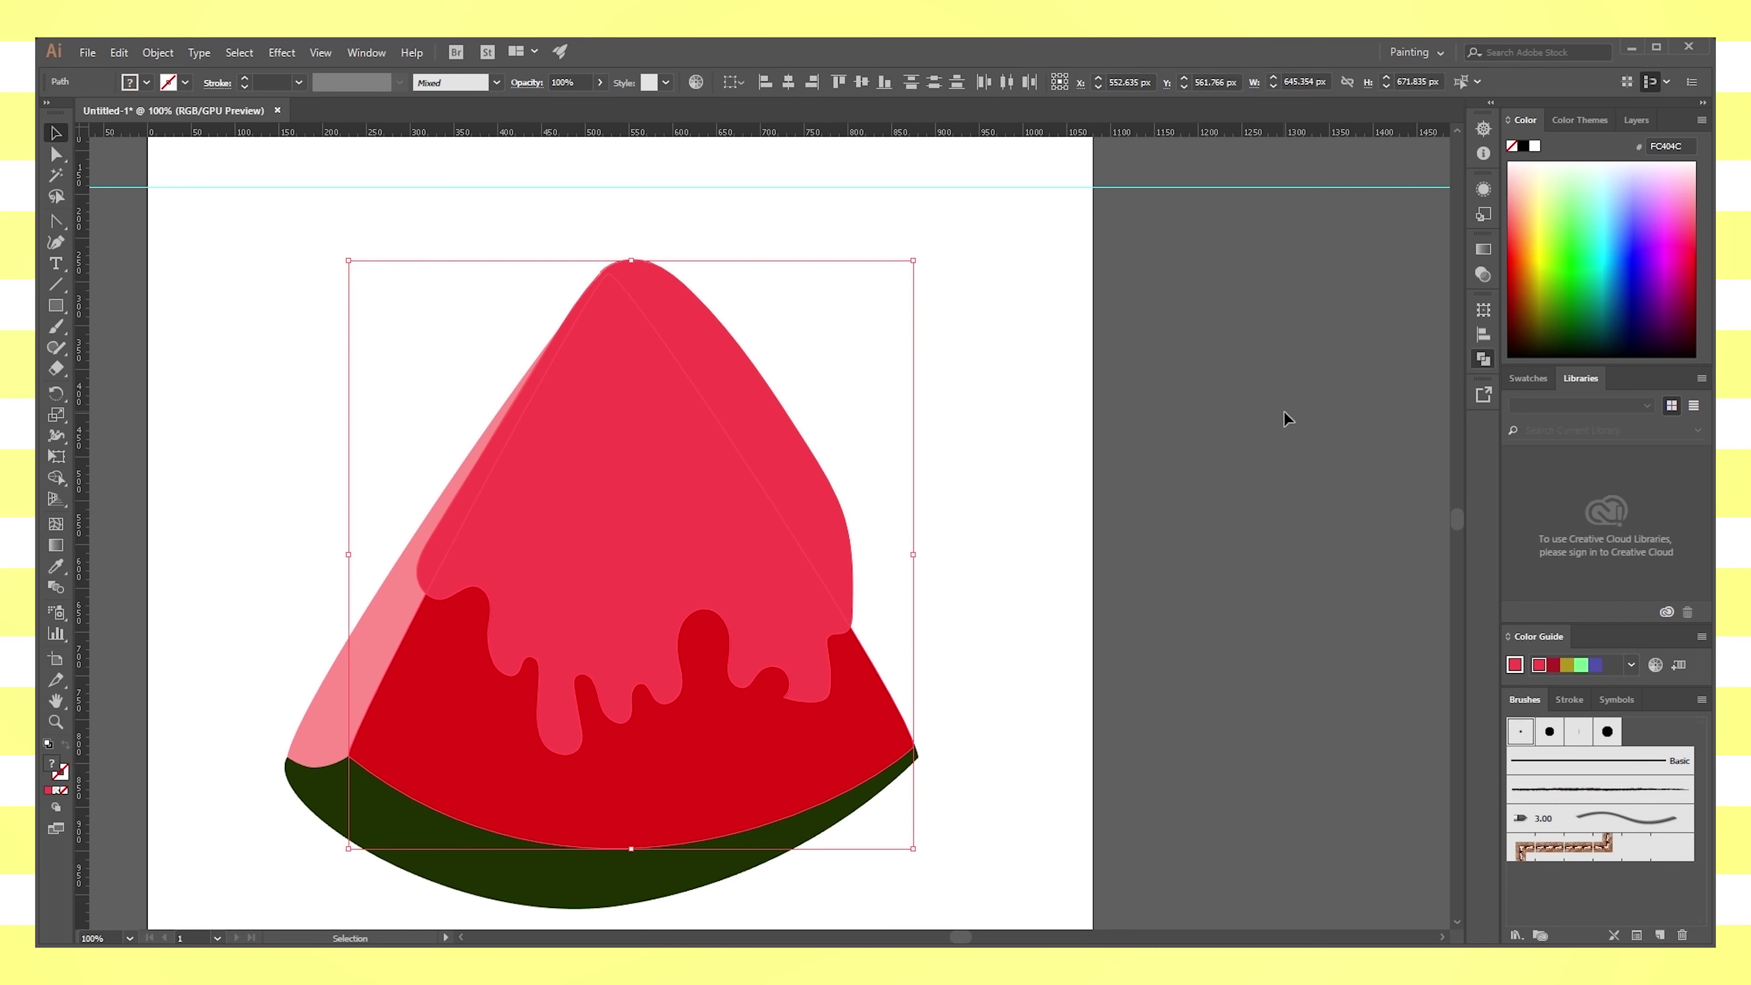
{"action": "key", "text": "ctrl+g"}
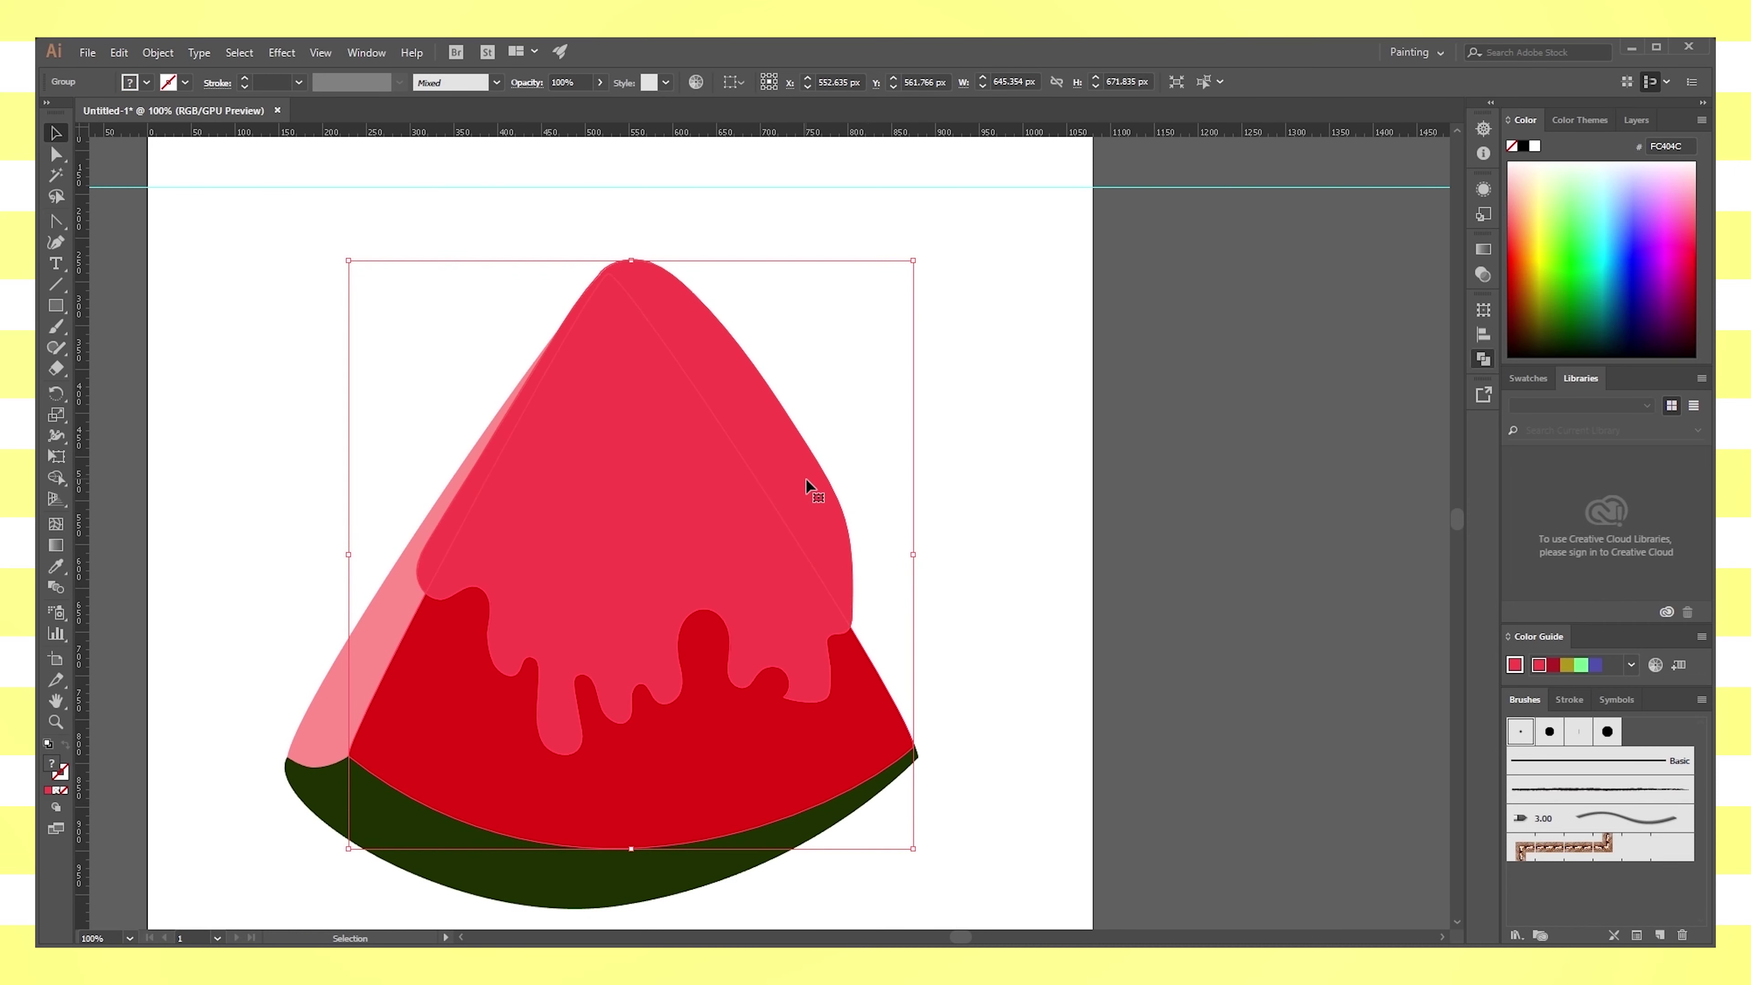
{"action": "left_click", "coordinate": [827, 491]}
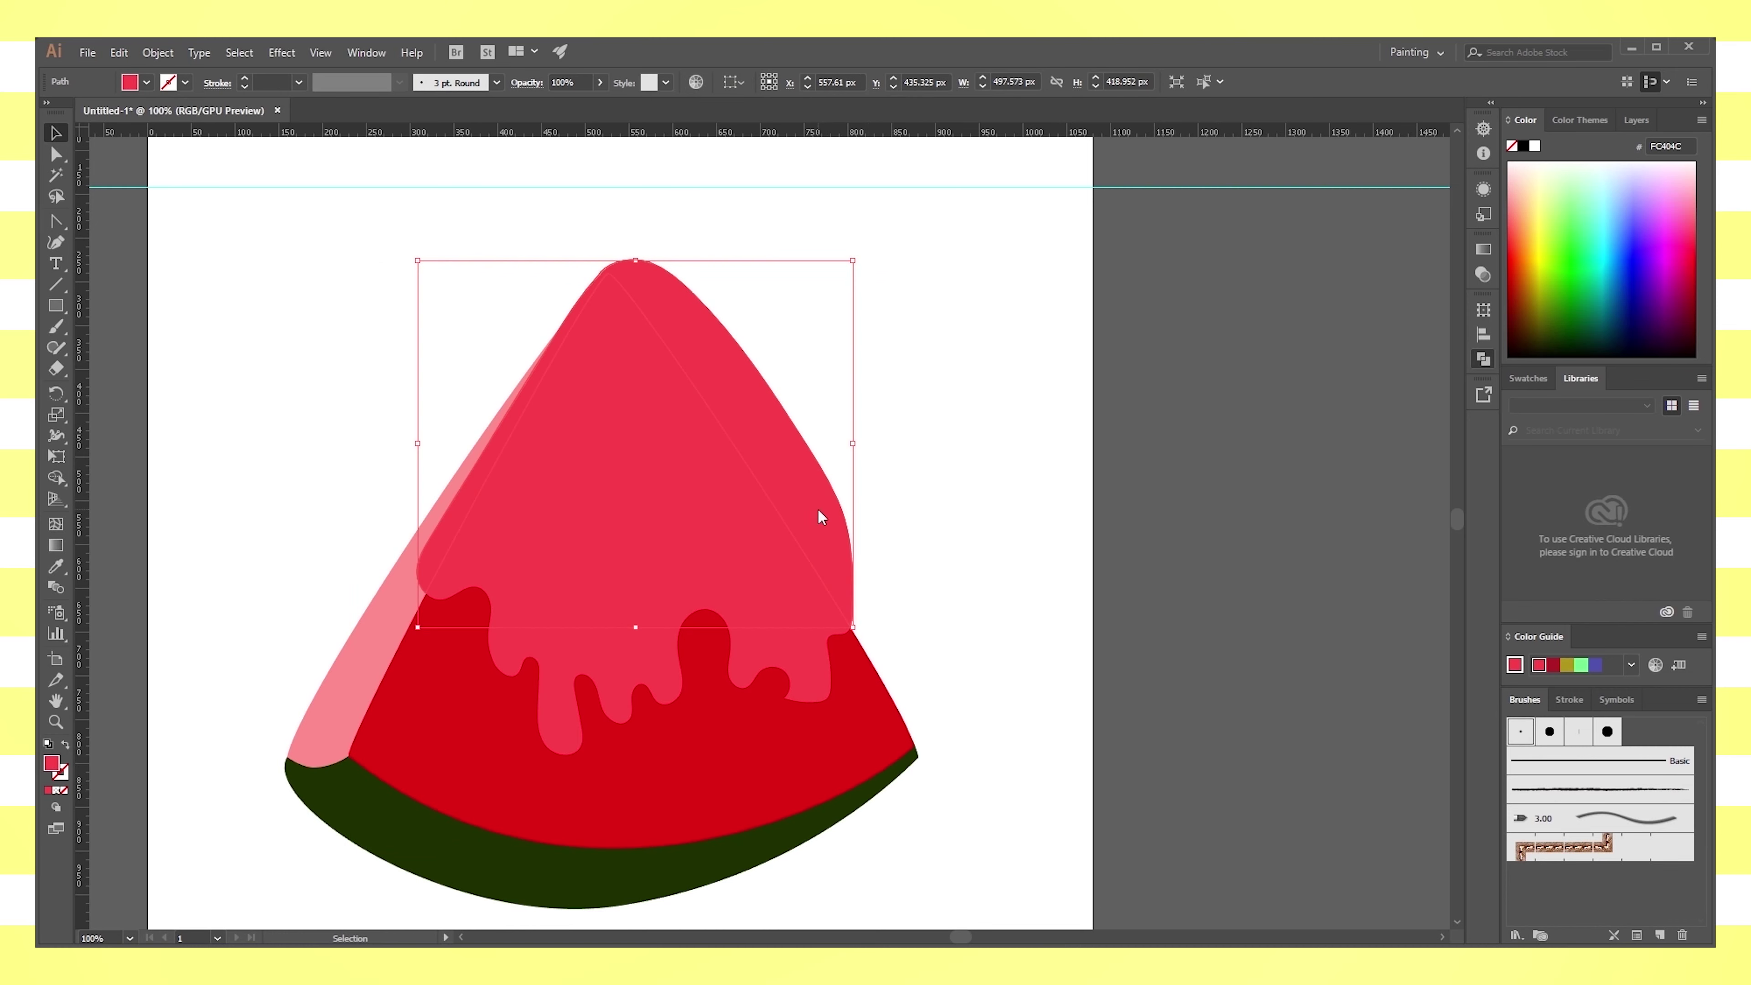
Toggle the drip's fill and stroke back so it stays pink-filled
{"action": "key", "text": "shift+x"}
{"action": "key", "text": "a"}
{"action": "key", "text": "shift+x"}
{"action": "key", "text": "shift+x"}
{"action": "key", "text": "v"}
{"action": "left_click", "coordinate": [72, 745]}
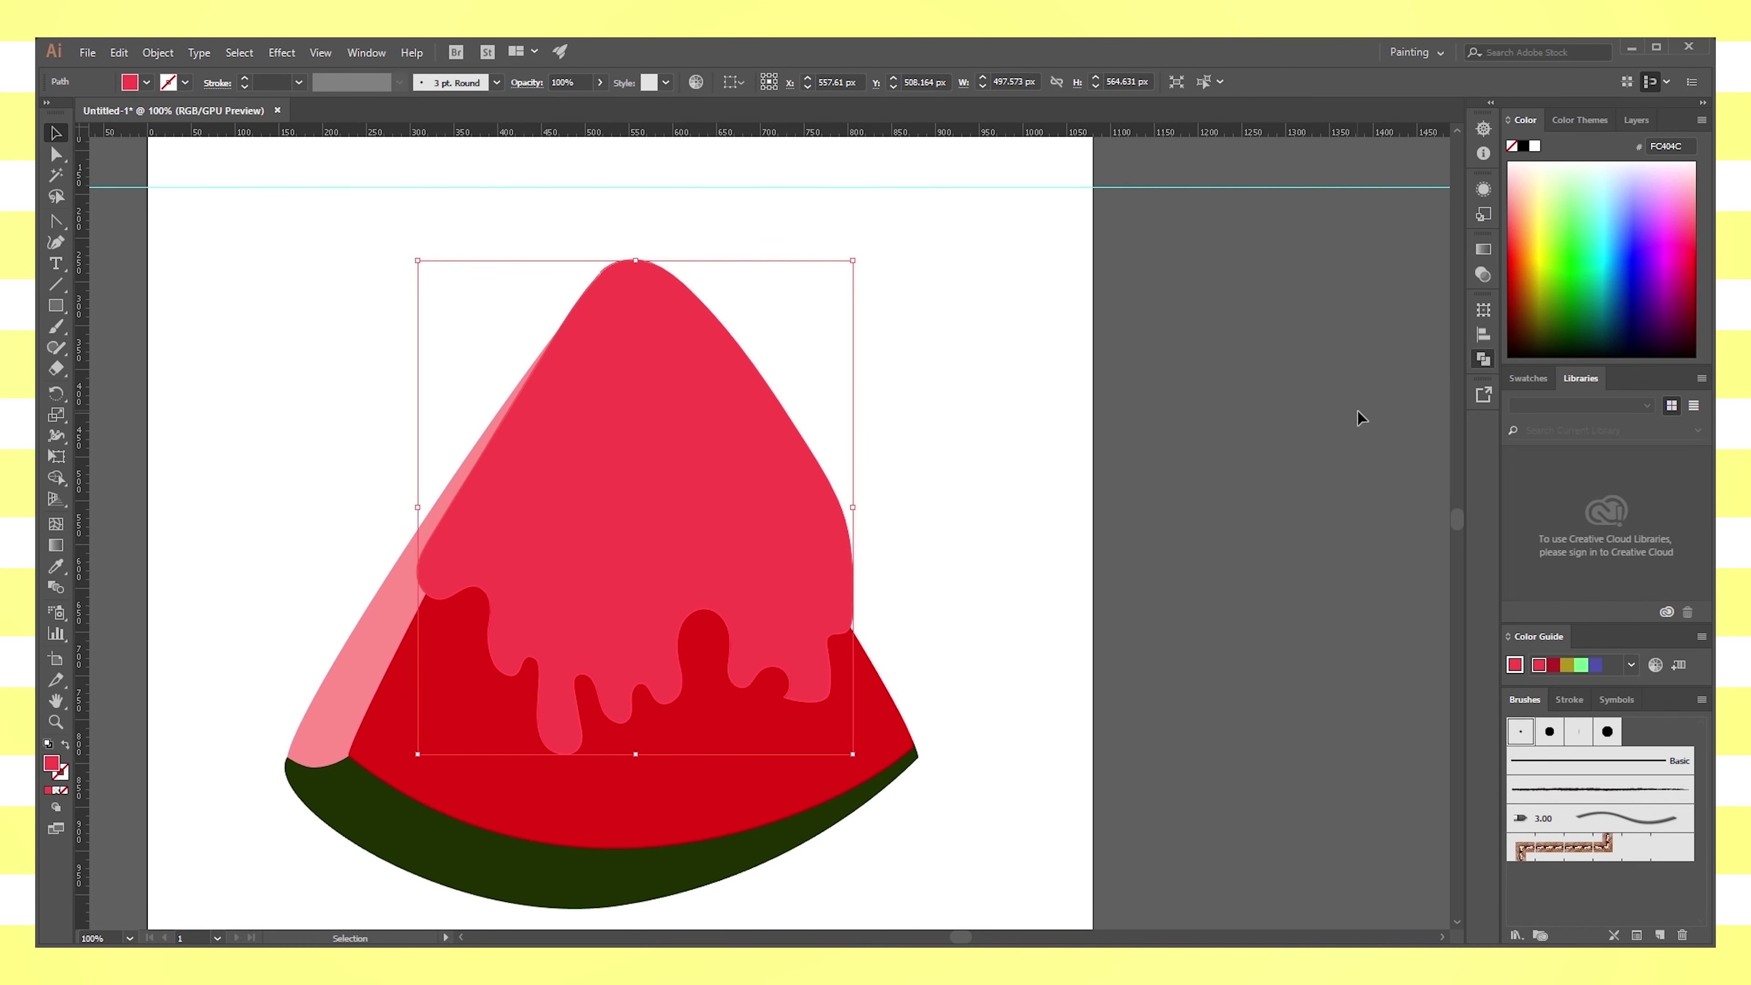
{"action": "left_click_drag", "start_coordinate": [741, 522], "coordinate": [899, 500]}
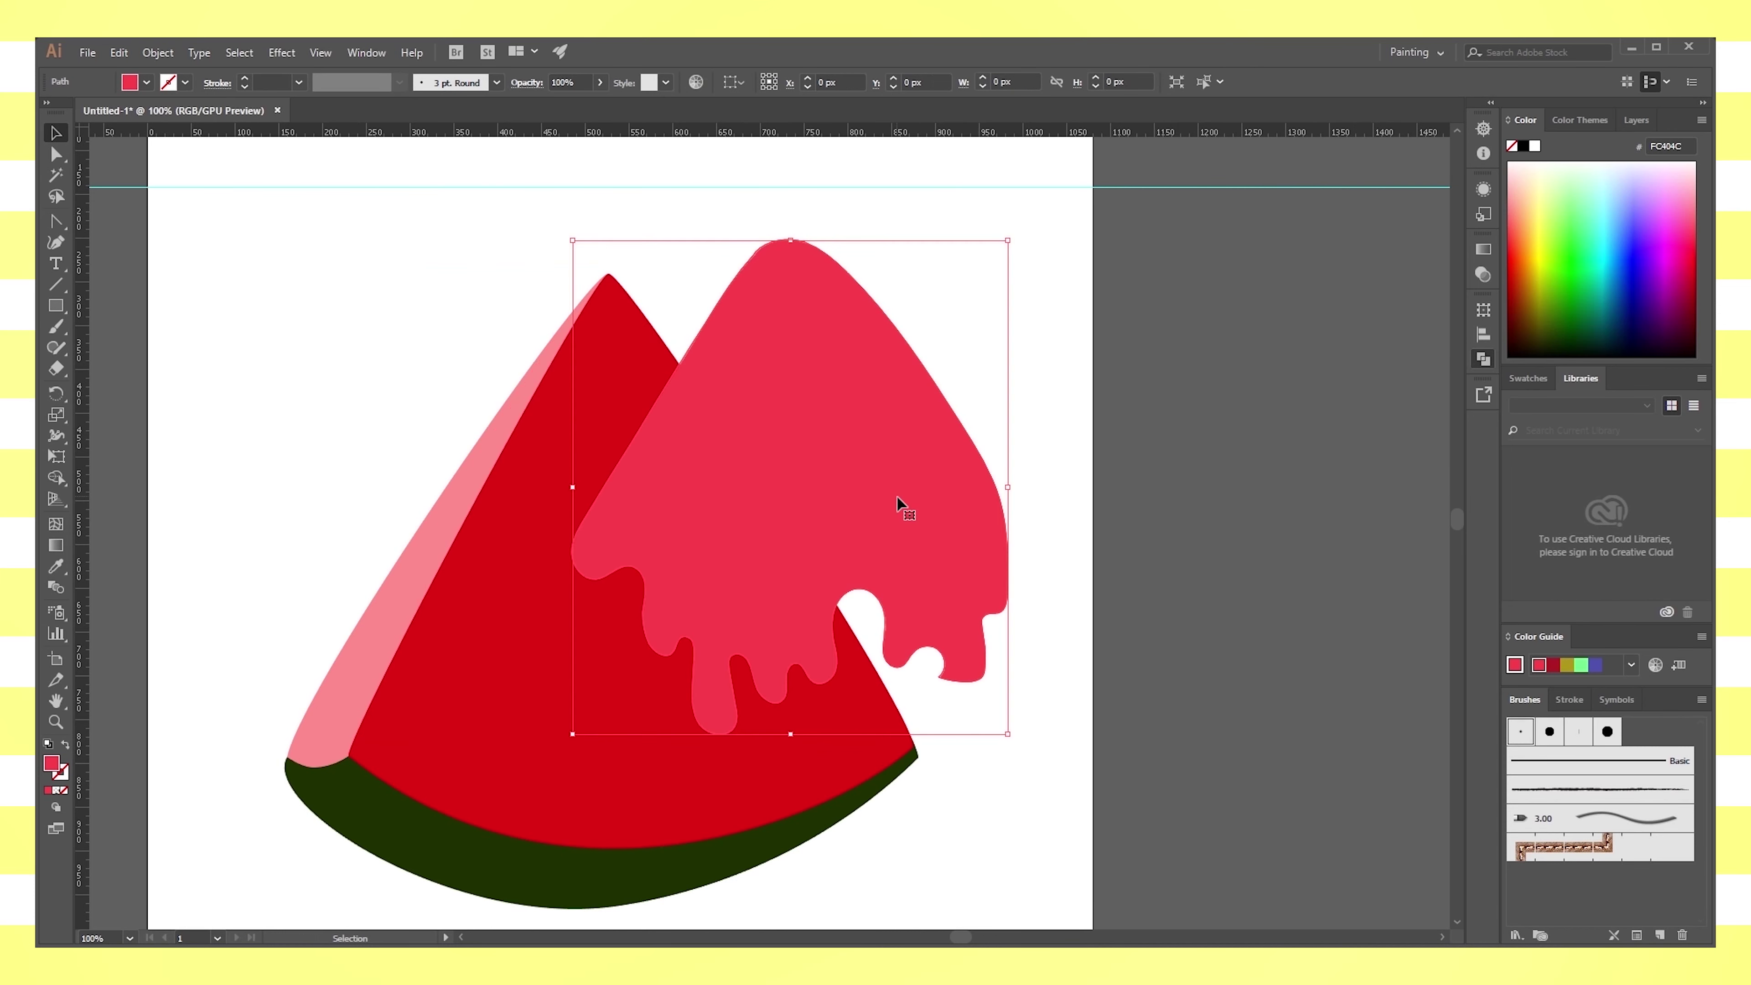
{"action": "key", "text": "ctrl+z"}
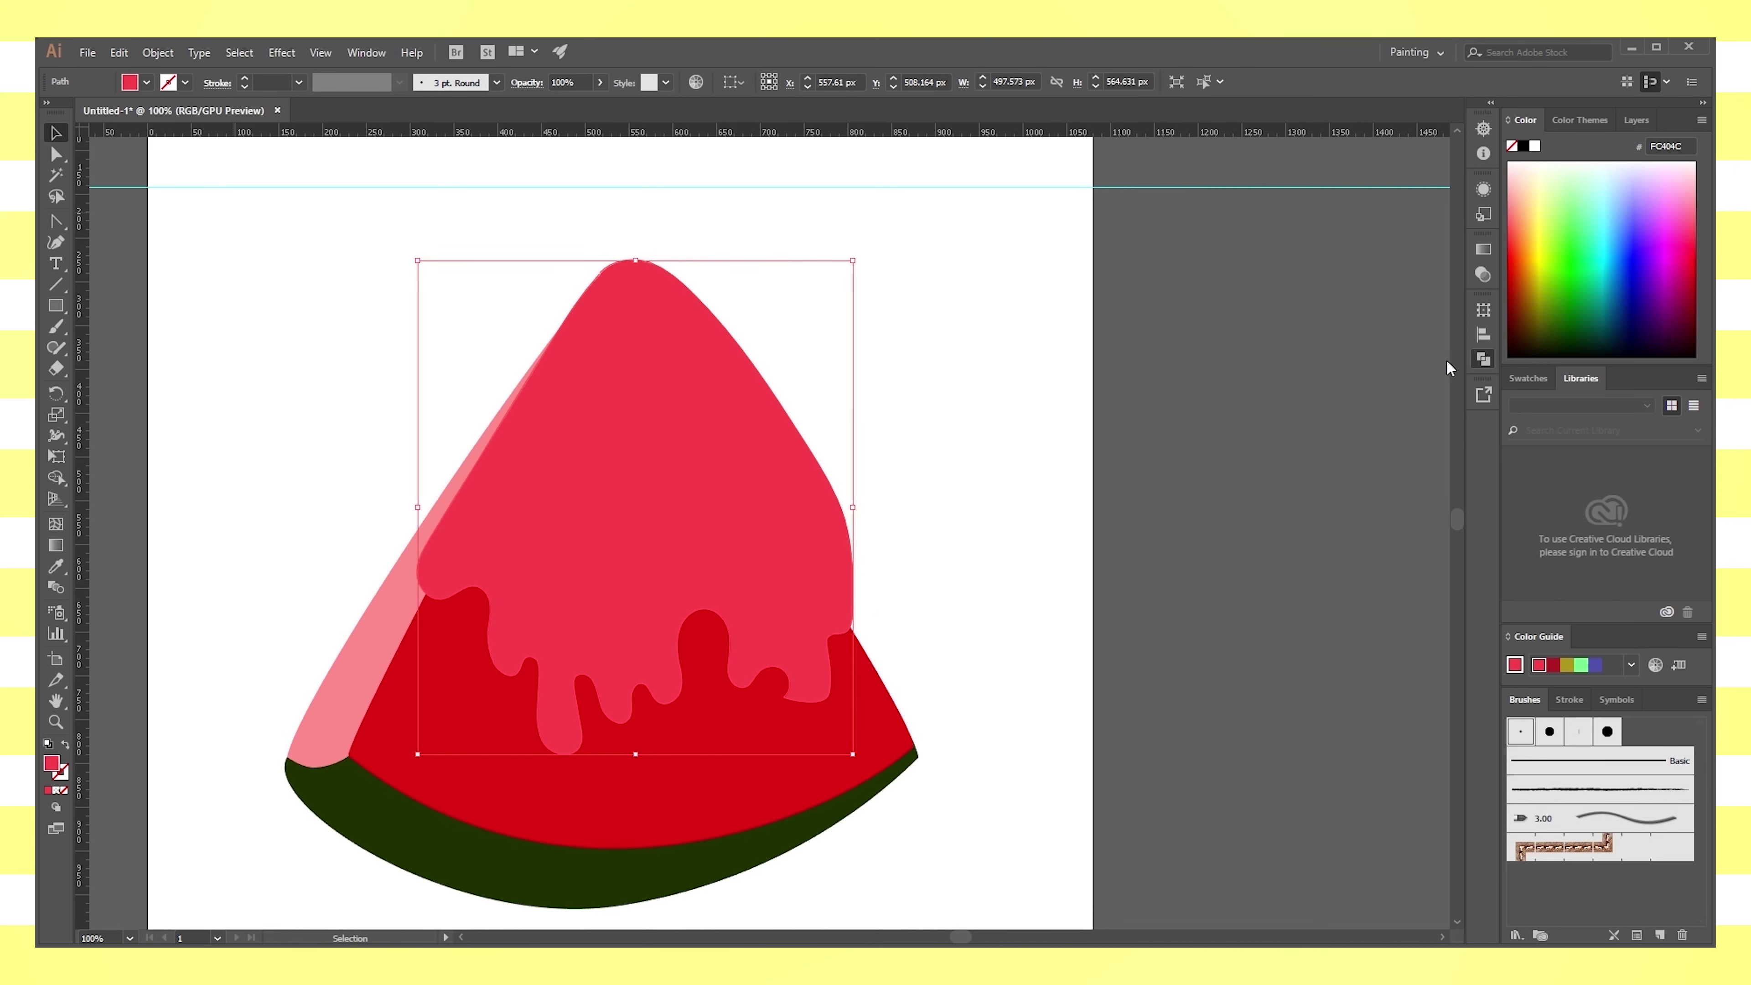
Select the drip with the red wedge and try a Ctrl+7 intersect, then undo
{"action": "left_click", "coordinate": [856, 474]}
{"action": "mouse_move", "coordinate": [808, 515]}
{"action": "left_mouse_down"}
{"action": "mouse_move", "coordinate": [981, 453]}
{"action": "mouse_move", "coordinate": [779, 666]}
{"action": "left_mouse_up"}
{"action": "key", "text": "ctrl+z"}
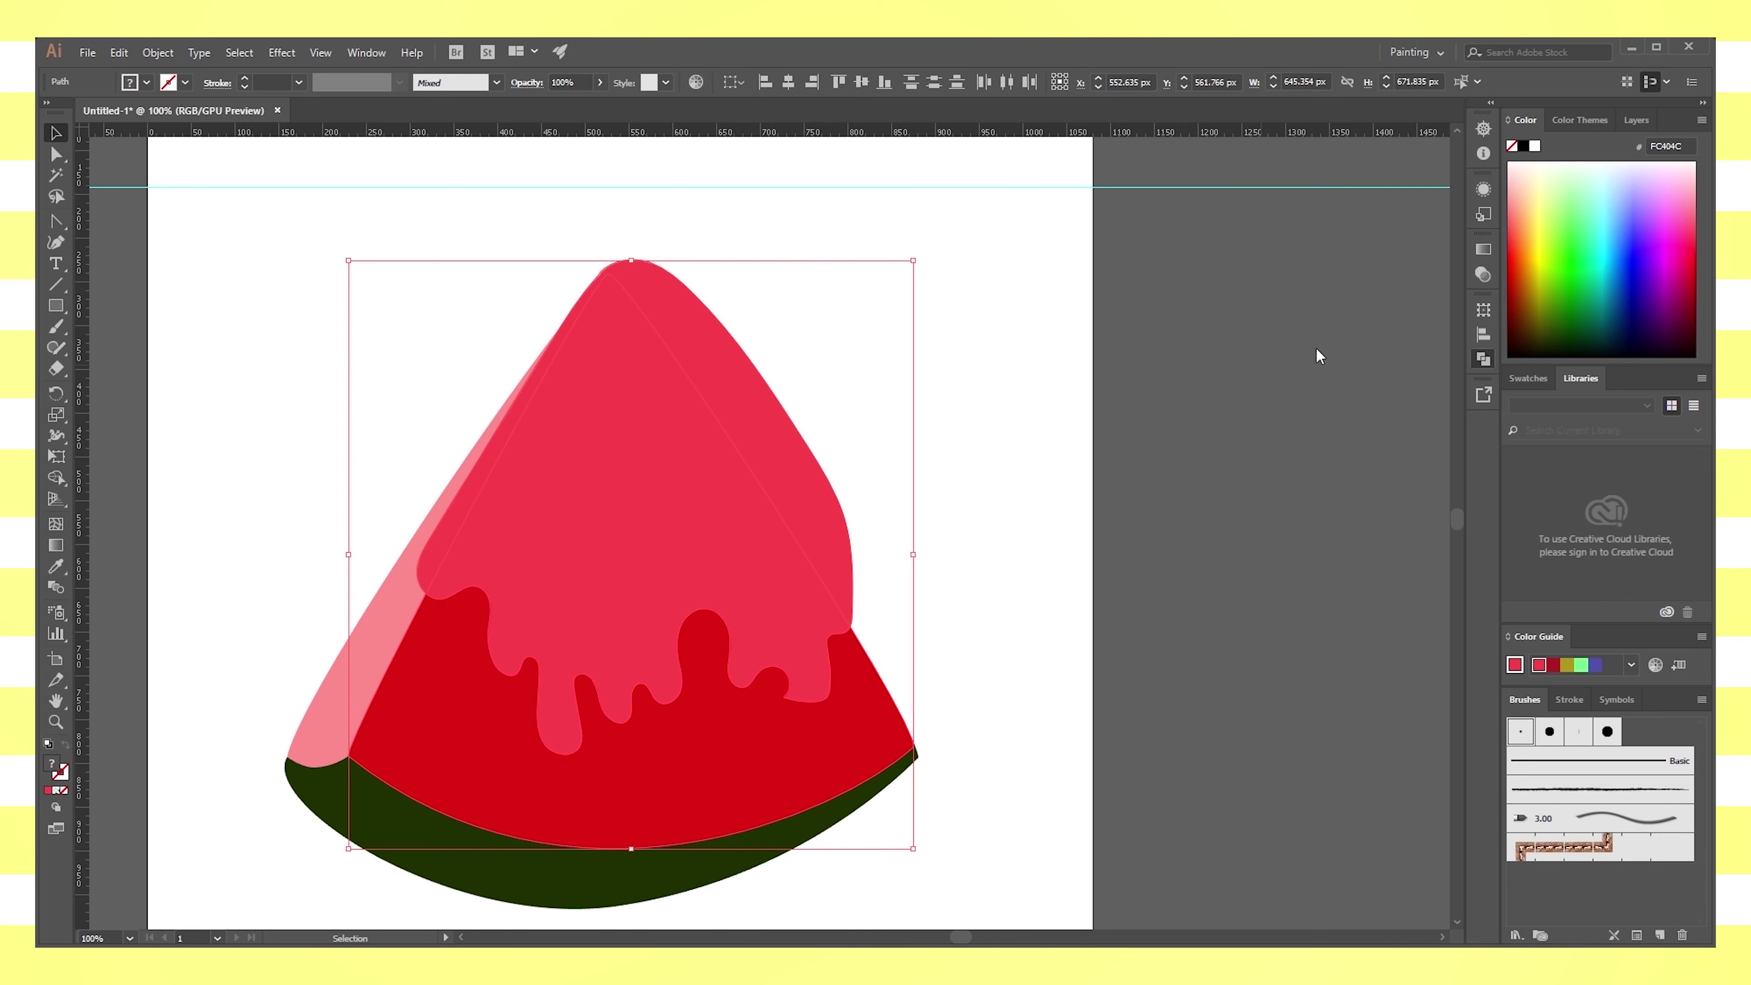
{"action": "key", "text": "ctrl+7"}
{"action": "key", "text": "ctrl+z"}
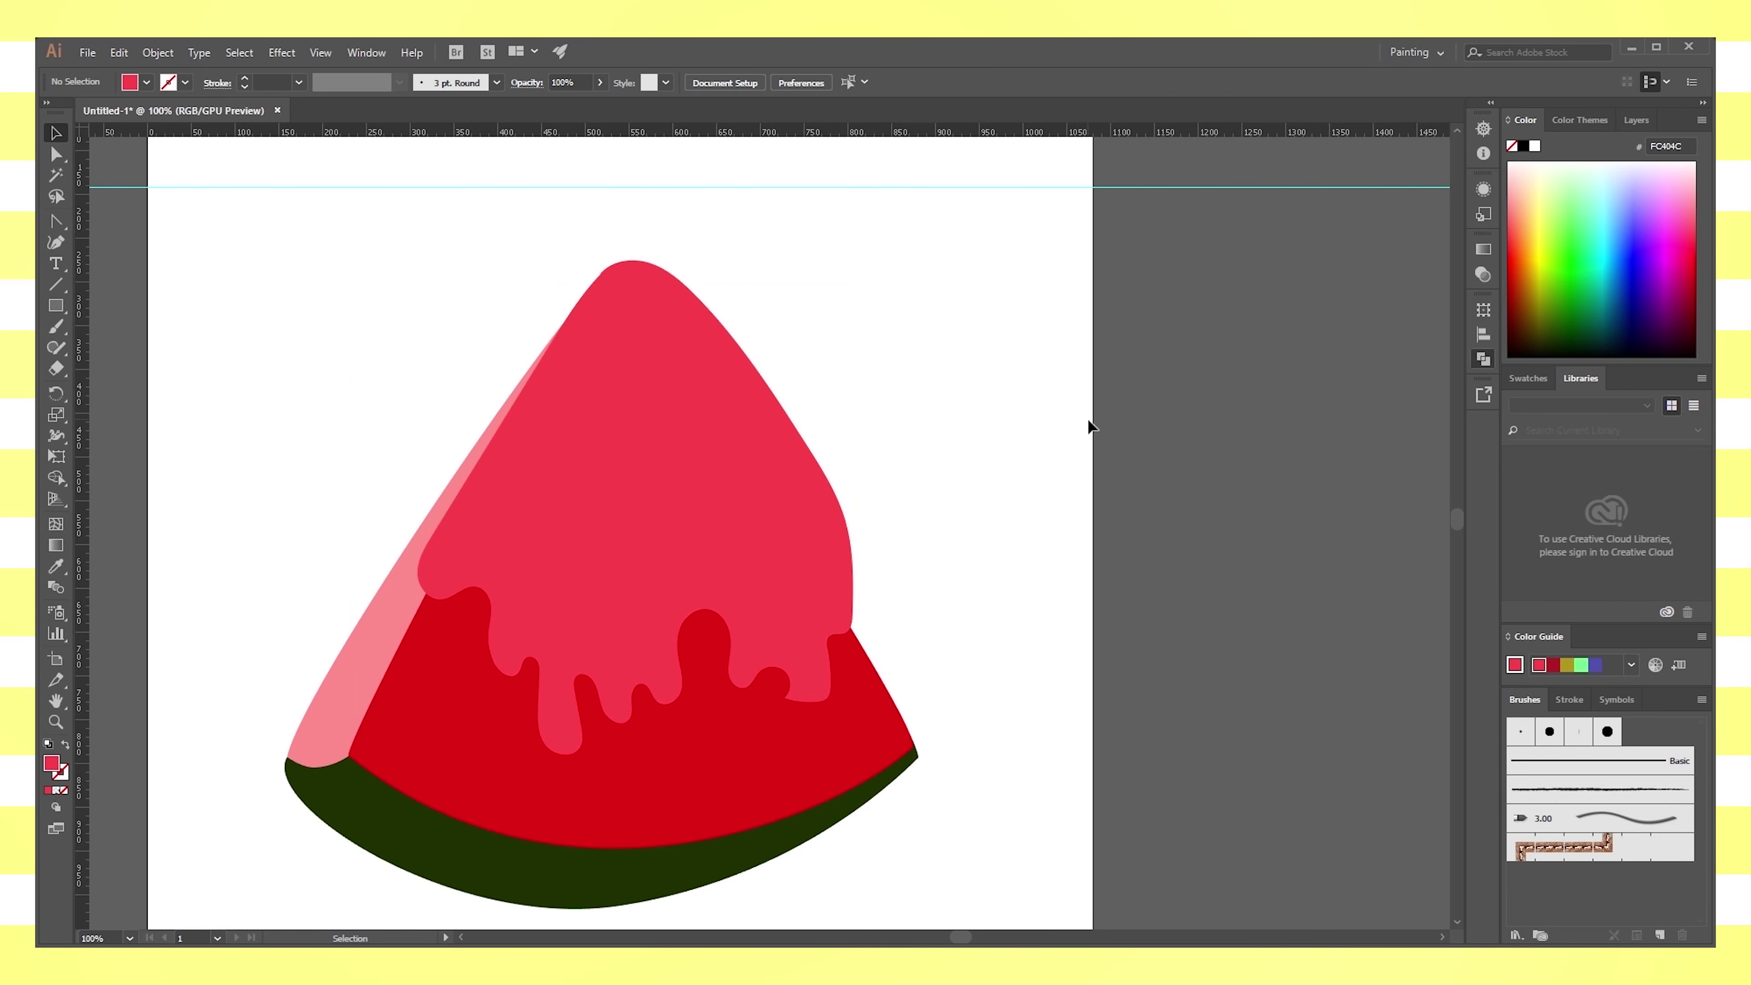
{"action": "left_click_drag", "start_coordinate": [793, 466], "coordinate": [935, 438]}
{"action": "key", "text": "ctrl+z"}
Move aside and delete the leftover pink overhang above the wedge
{"action": "left_click", "coordinate": [829, 468]}
{"action": "key", "text": "ctrl+z"}
{"action": "left_click", "coordinate": [858, 533]}
{"action": "mouse_move", "coordinate": [835, 547]}
{"action": "left_mouse_down"}
{"action": "mouse_move", "coordinate": [931, 527]}
{"action": "mouse_move", "coordinate": [1063, 344]}
{"action": "left_mouse_up"}
{"action": "key", "text": "Delete"}
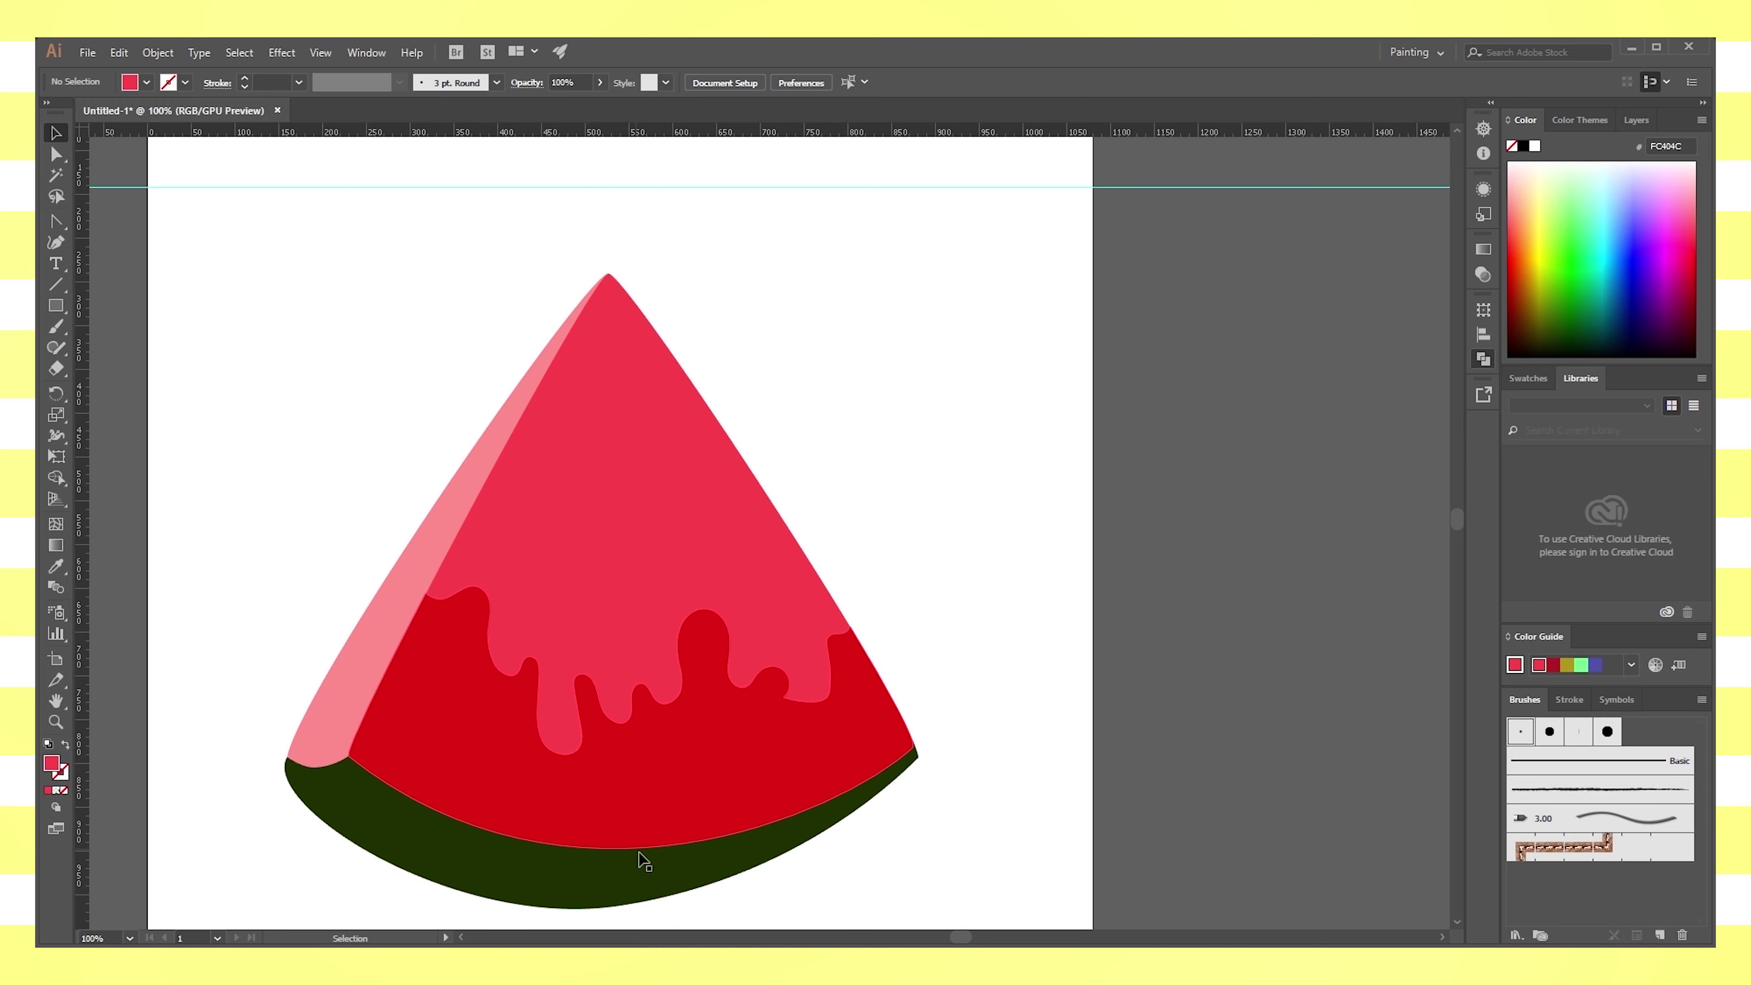
Recolour the drip layer with the second, deeper red swatch
{"action": "mouse_move", "coordinate": [269, 523]}
{"action": "left_mouse_down"}
{"action": "mouse_move", "coordinate": [467, 556]}
{"action": "mouse_move", "coordinate": [446, 587]}
{"action": "left_mouse_up"}
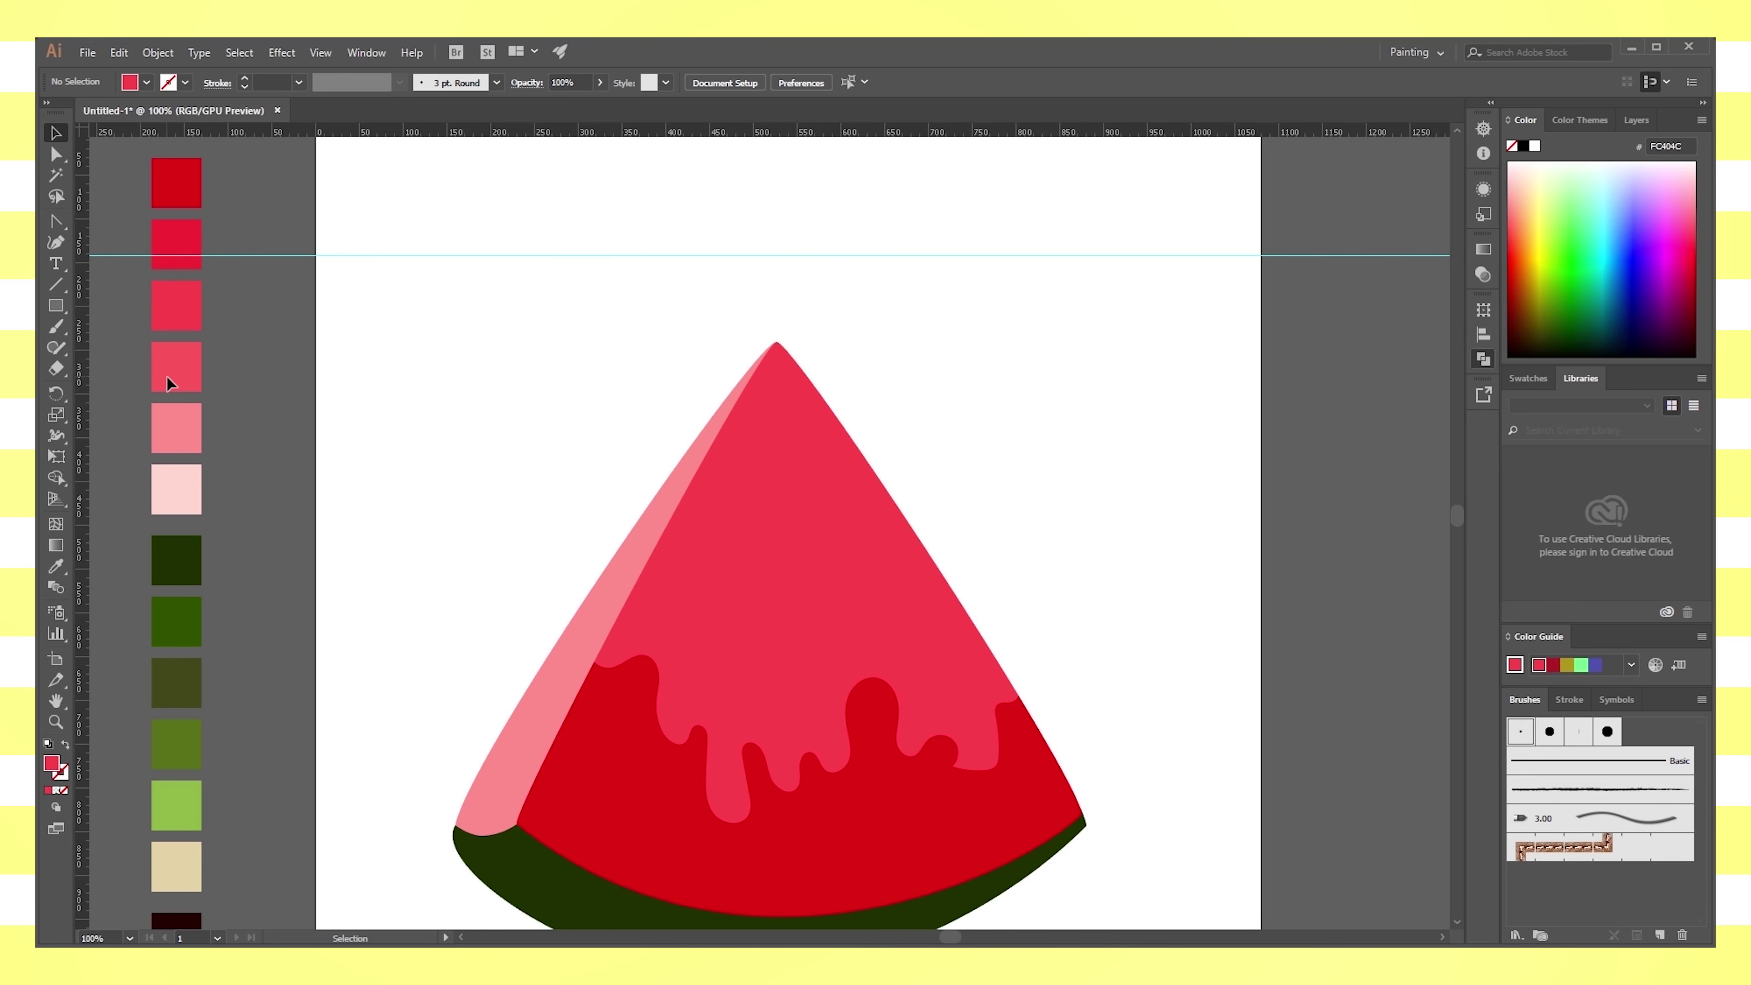
{"action": "left_click", "coordinate": [739, 598]}
{"action": "key", "text": "i"}
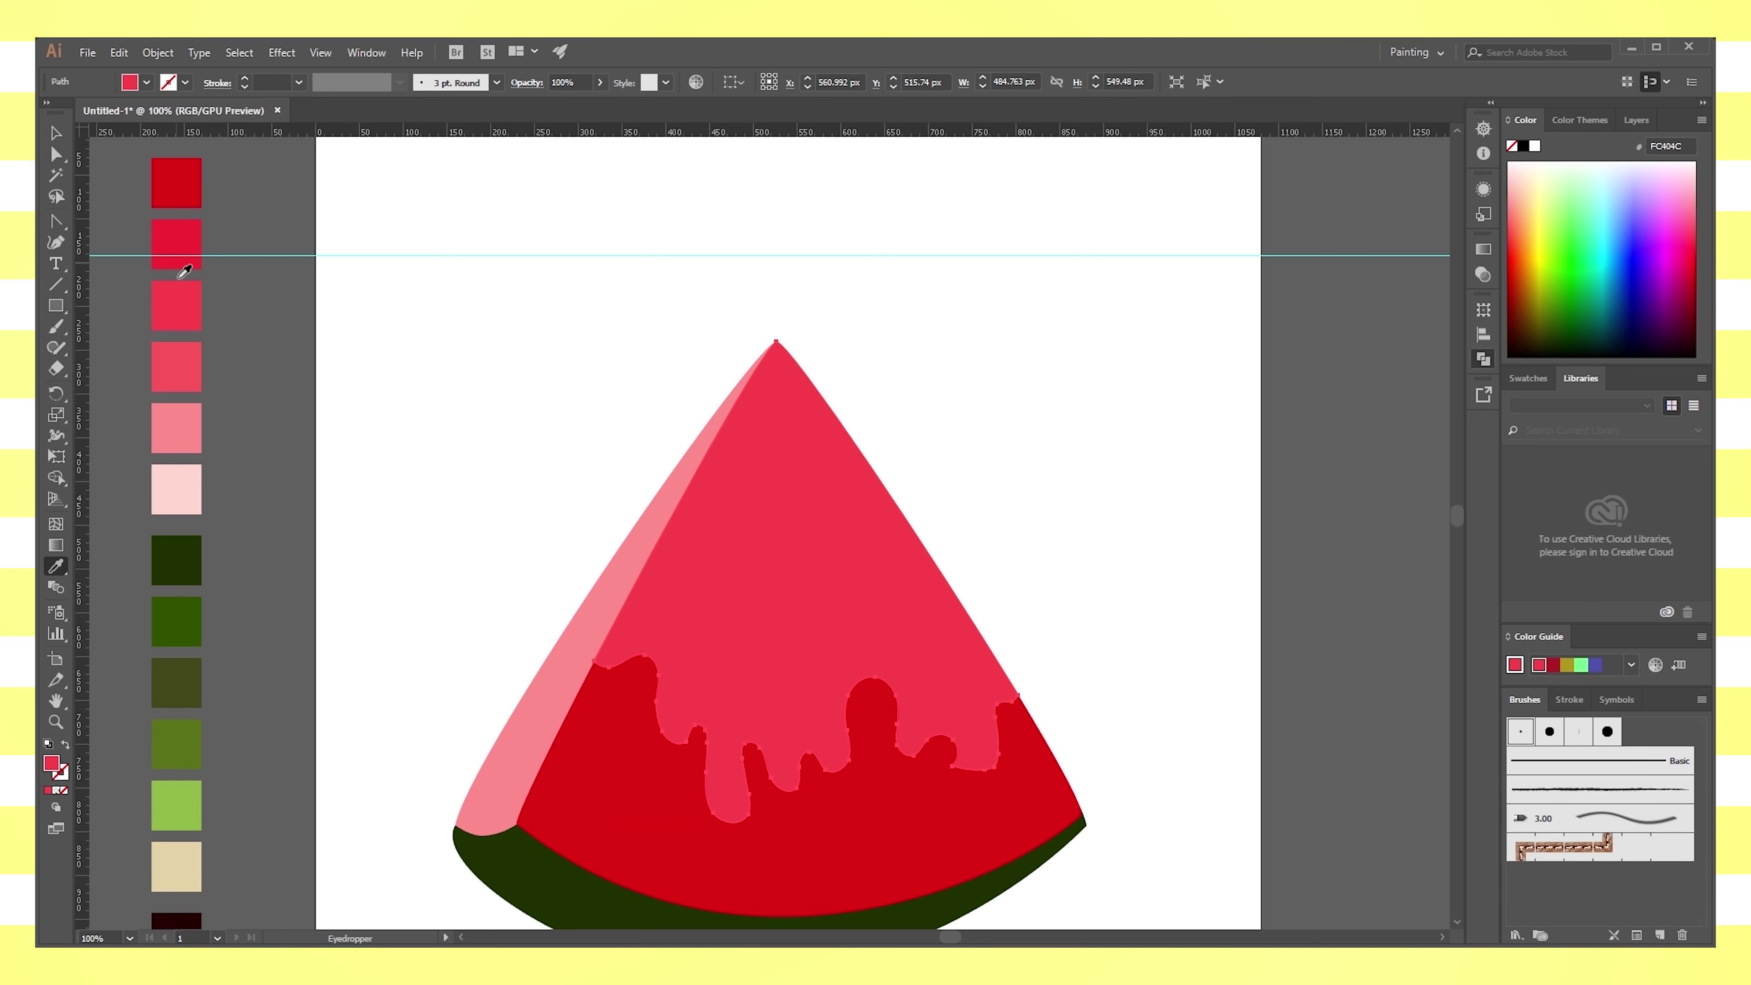
{"action": "left_click", "coordinate": [181, 261]}
{"action": "left_click", "coordinate": [57, 135]}
Sample the third swatch's pink colour with the Eyedropper
{"action": "left_click", "coordinate": [453, 245]}
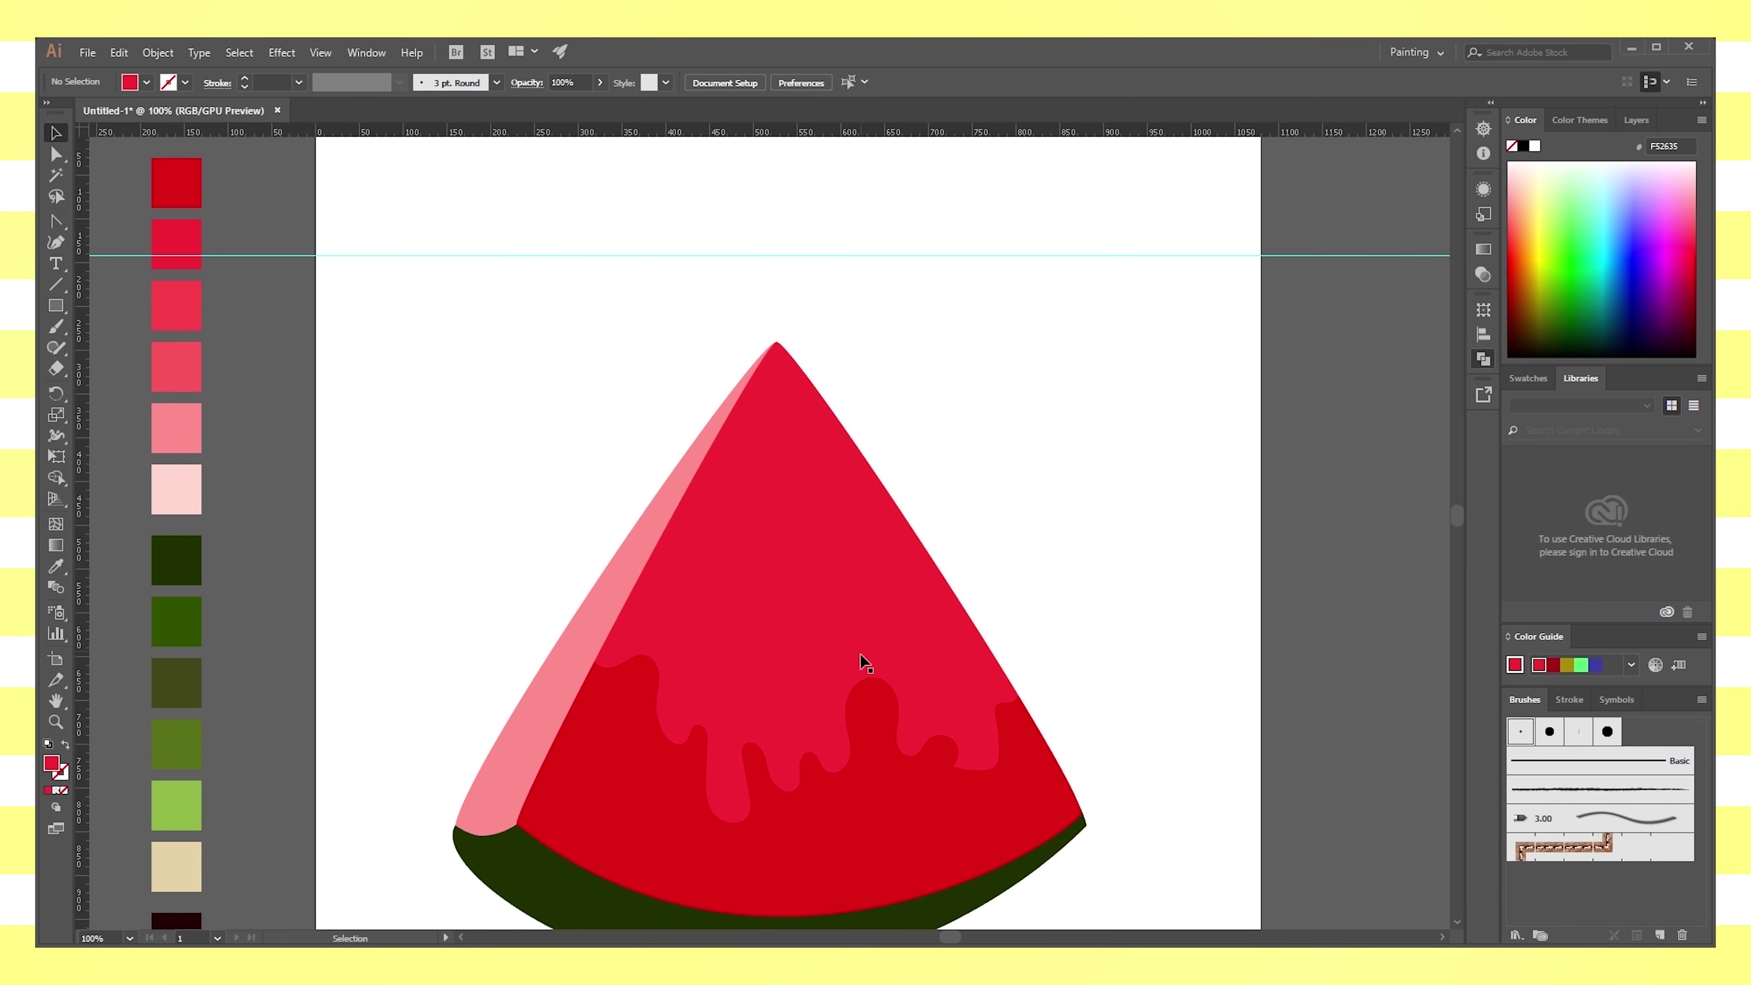
{"action": "key", "text": "i"}
{"action": "left_click", "coordinate": [178, 305]}
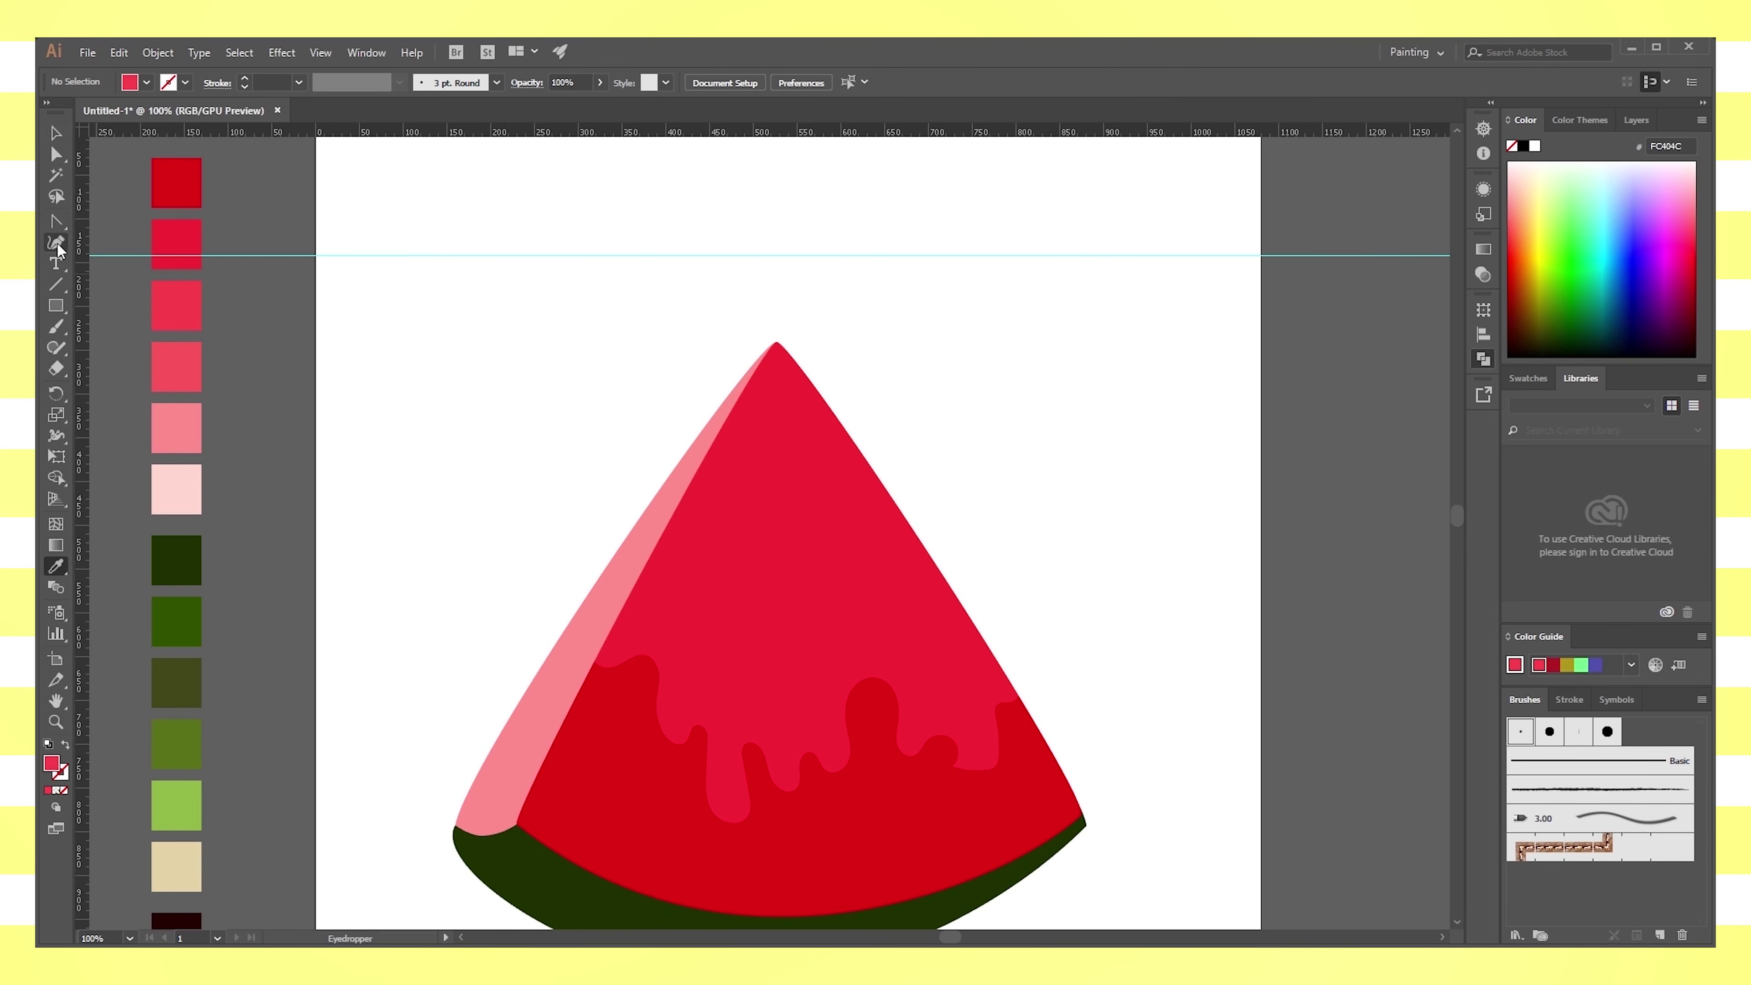
Paint a wavy drip outline across the flesh and fill it red
{"action": "left_click", "coordinate": [56, 326]}
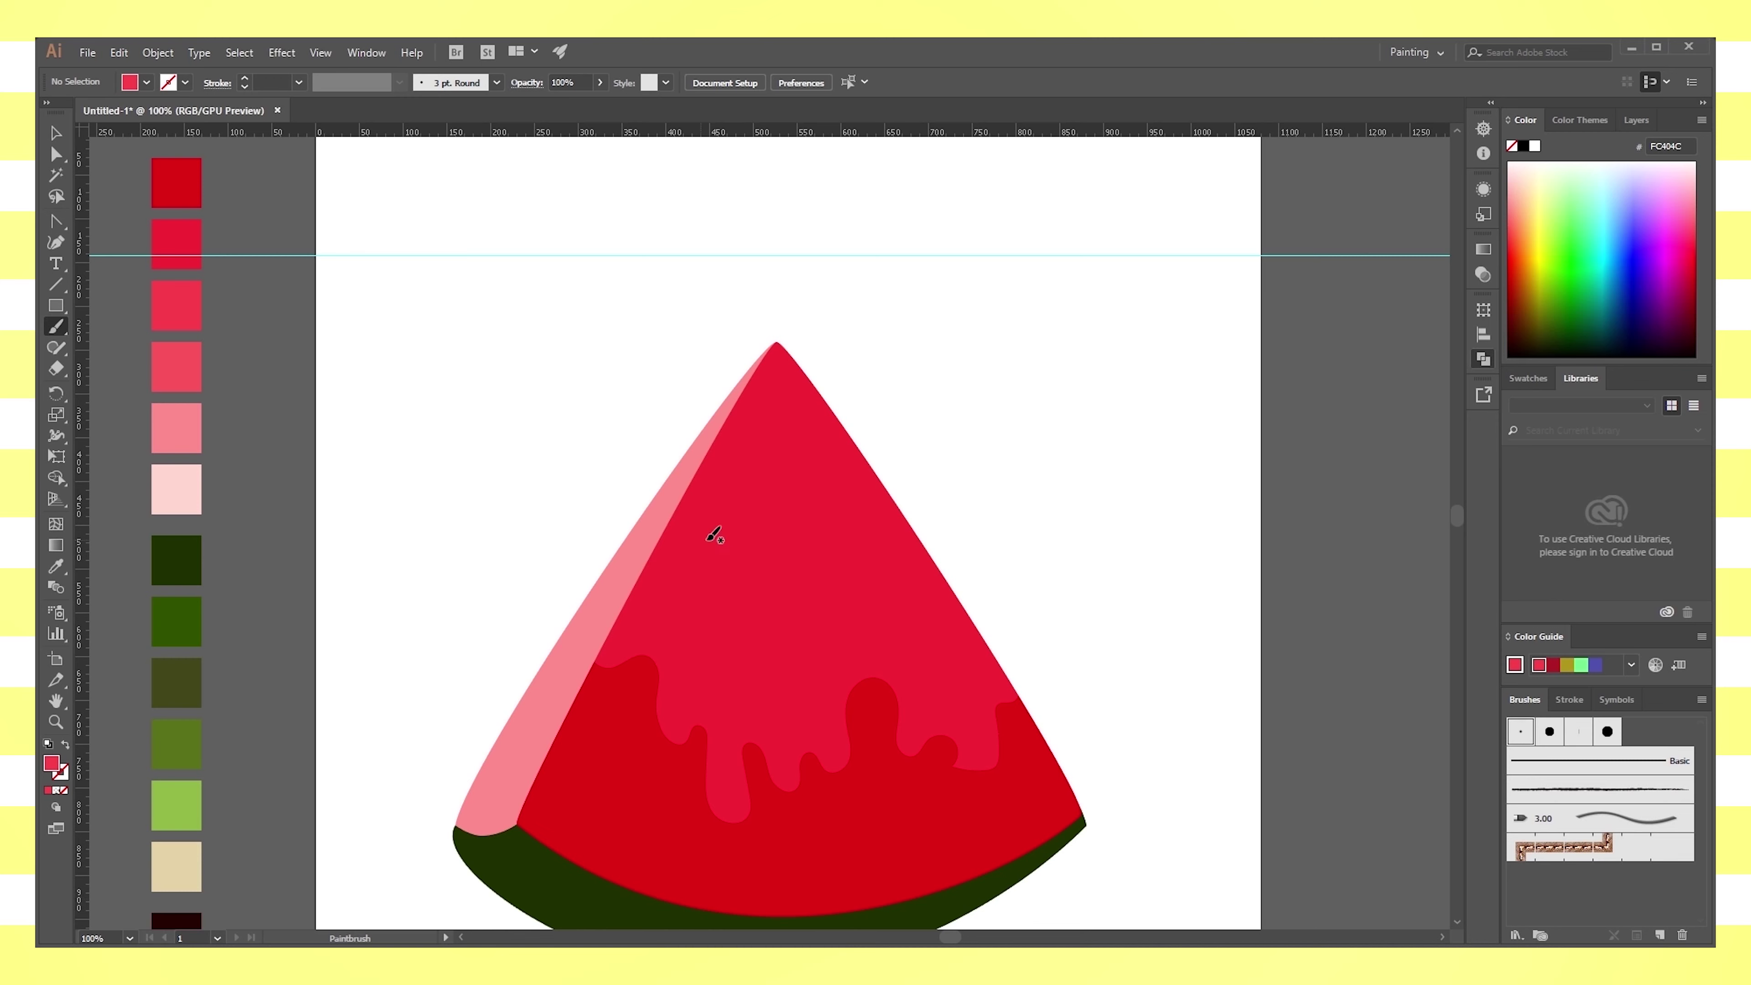
{"action": "left_click_drag", "start_coordinate": [779, 330], "coordinate": [660, 528]}
{"action": "mouse_move", "coordinate": [695, 624]}
{"action": "left_mouse_down"}
{"action": "mouse_move", "coordinate": [786, 607]}
{"action": "mouse_move", "coordinate": [841, 638]}
{"action": "mouse_move", "coordinate": [893, 614]}
{"action": "mouse_move", "coordinate": [975, 638]}
{"action": "mouse_move", "coordinate": [777, 330]}
{"action": "left_mouse_up"}
{"action": "key", "text": "v"}
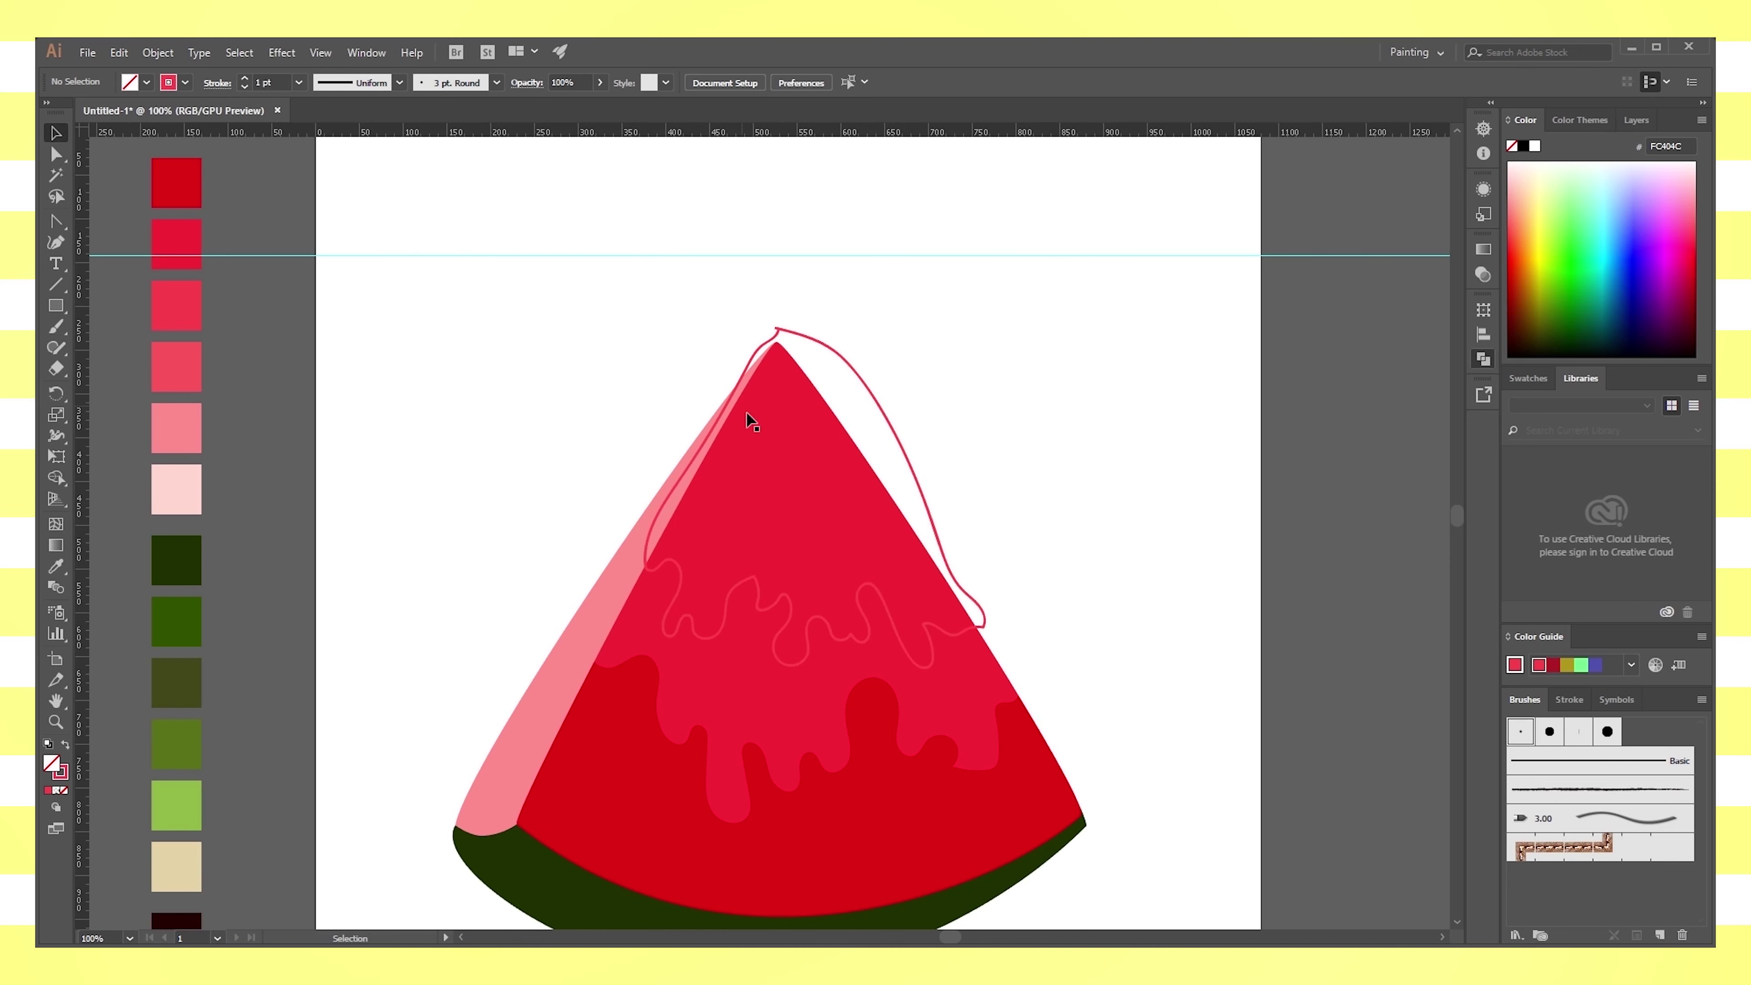
{"action": "left_click", "coordinate": [882, 414]}
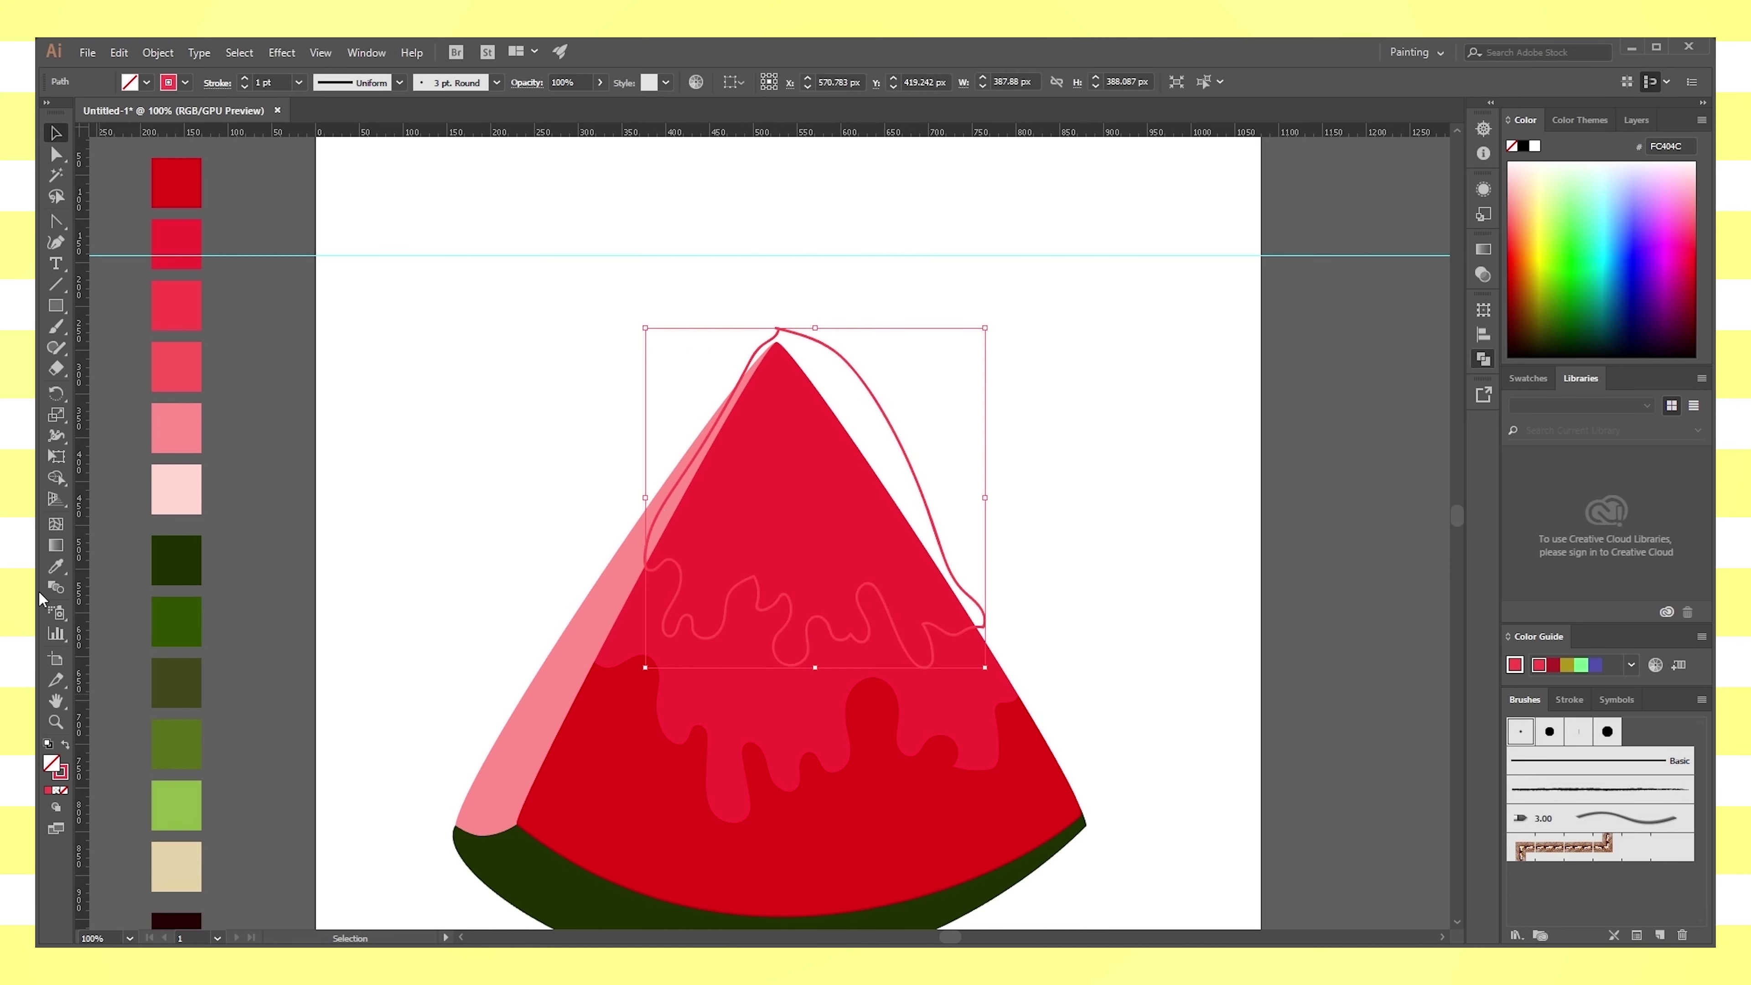
{"action": "left_click", "coordinate": [67, 744]}
Select and delete the extra upper wavy shape
{"action": "left_click_drag", "start_coordinate": [992, 556], "coordinate": [966, 667]}
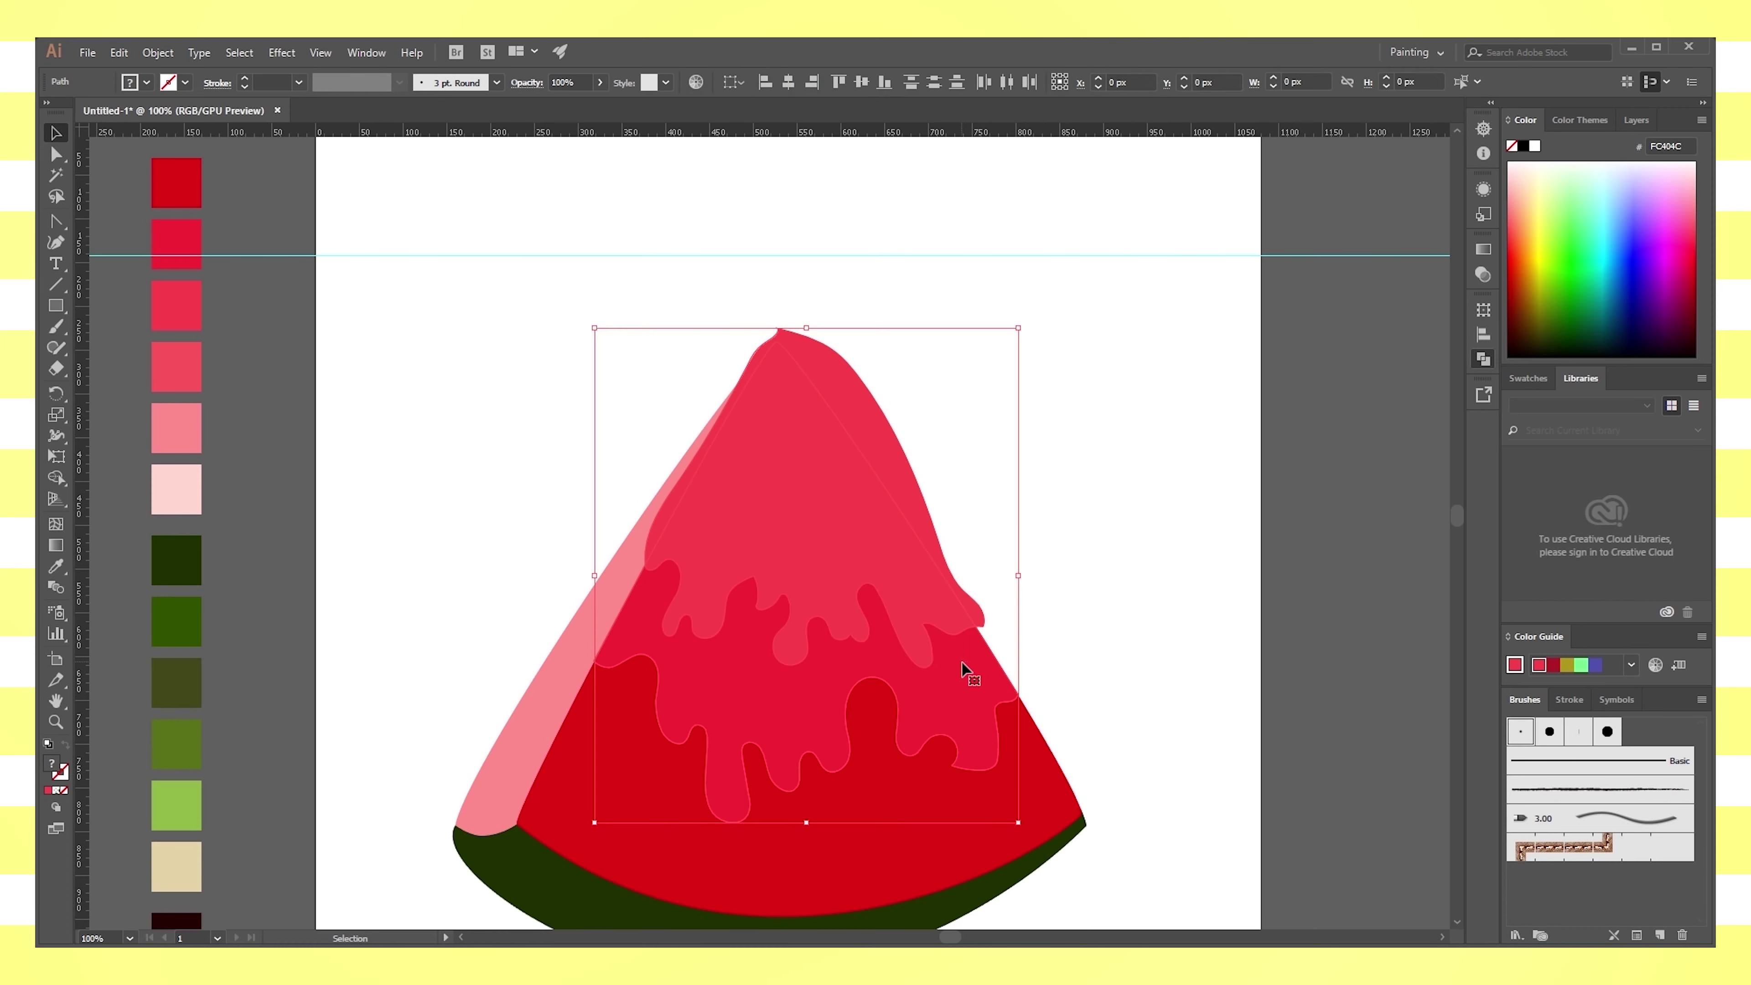
{"action": "left_click", "coordinate": [1285, 394]}
{"action": "left_click", "coordinate": [864, 536]}
{"action": "left_click", "coordinate": [889, 460]}
{"action": "left_click_drag", "start_coordinate": [889, 461], "coordinate": [1193, 391]}
{"action": "key", "text": "Delete"}
{"action": "scroll", "coordinate": [1110, 607], "scroll_direction": "down", "scroll_amount": 3}
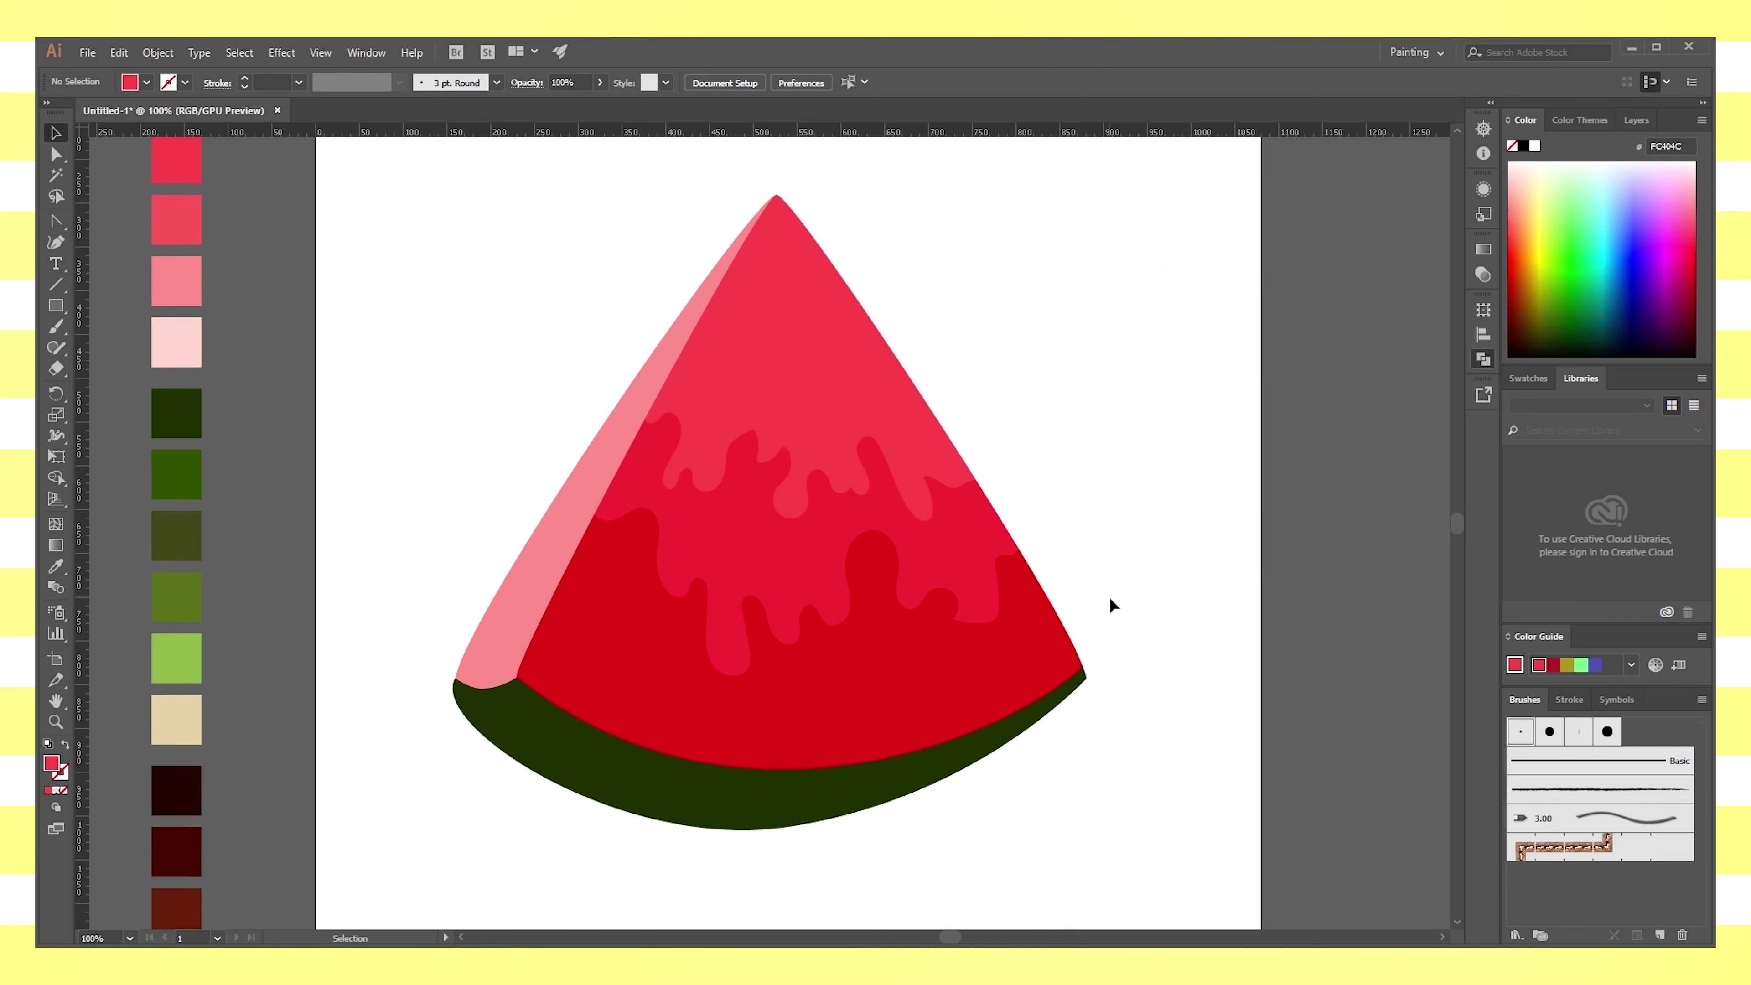
{"action": "scroll", "coordinate": [902, 635], "scroll_direction": "up", "scroll_amount": 1}
Sample the lighter red FD555B and paint a filled drop near the tip
{"action": "key", "text": "i"}
{"action": "scroll", "coordinate": [212, 310], "scroll_direction": "up", "scroll_amount": 2}
{"action": "left_click", "coordinate": [186, 368]}
{"action": "left_click", "coordinate": [55, 326]}
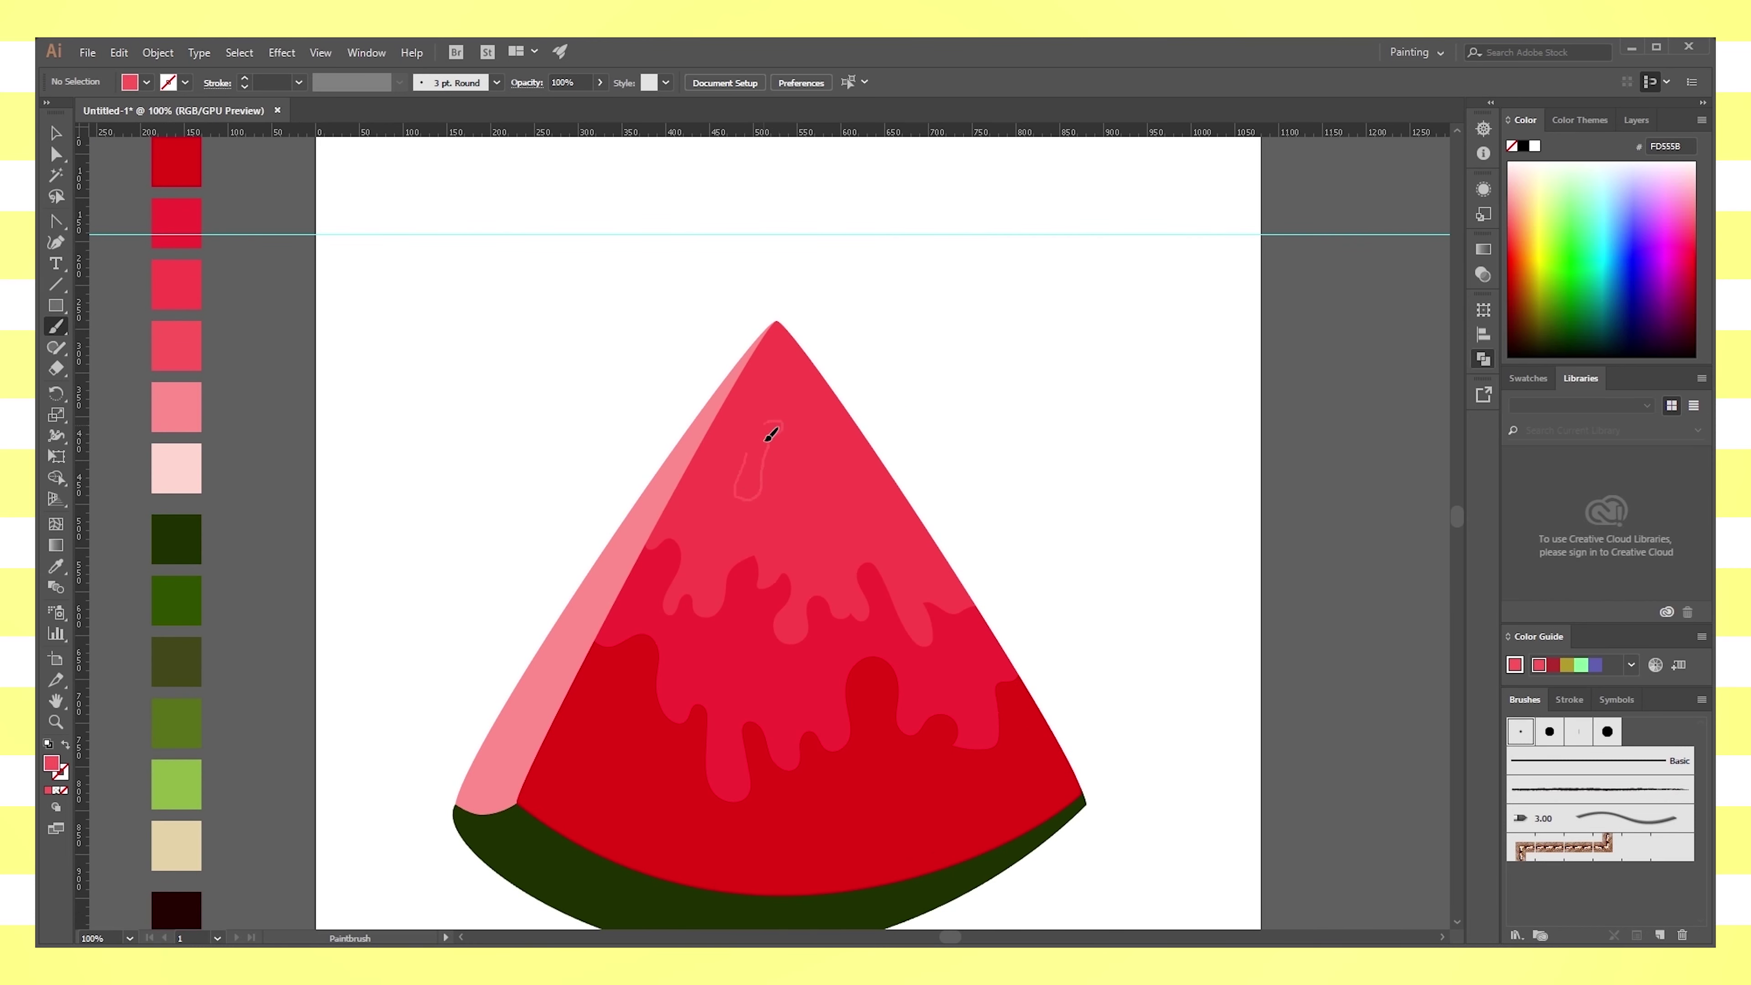
{"action": "key", "text": "v"}
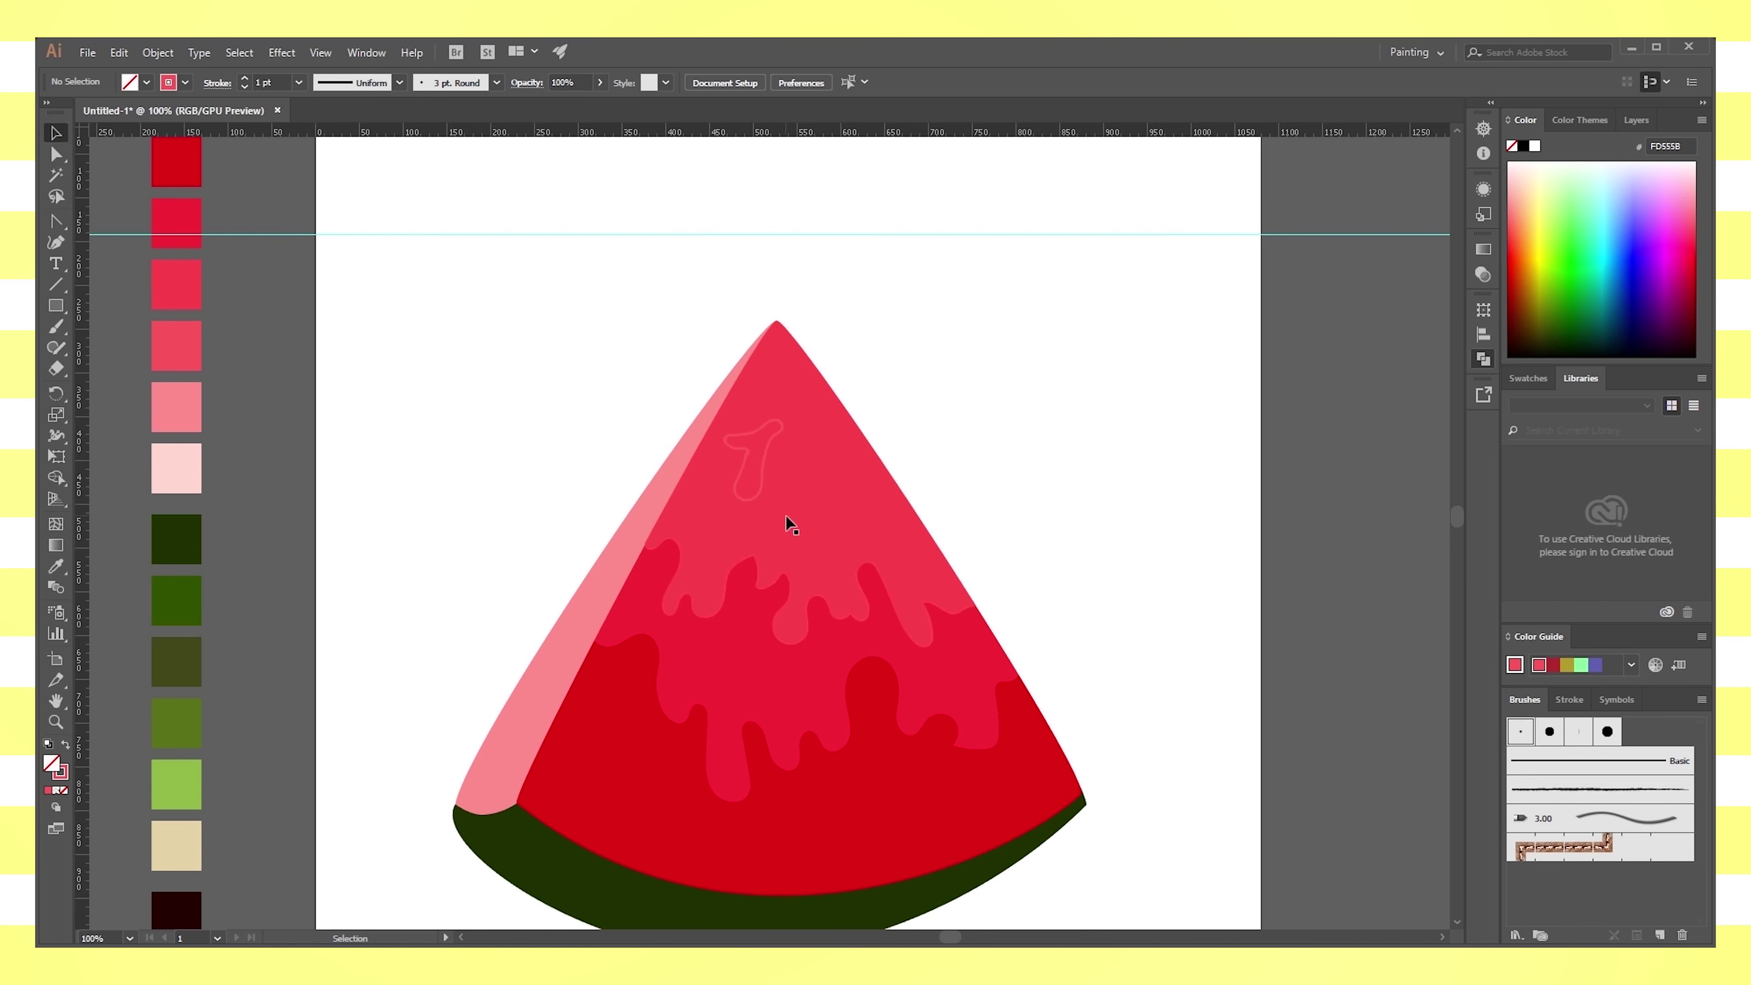
{"action": "left_click", "coordinate": [779, 436]}
{"action": "left_click", "coordinate": [66, 744]}
Paint and fill a blob on the upper flesh, then delete it
{"action": "left_click", "coordinate": [56, 326]}
{"action": "left_click_drag", "start_coordinate": [799, 500], "coordinate": [791, 498]}
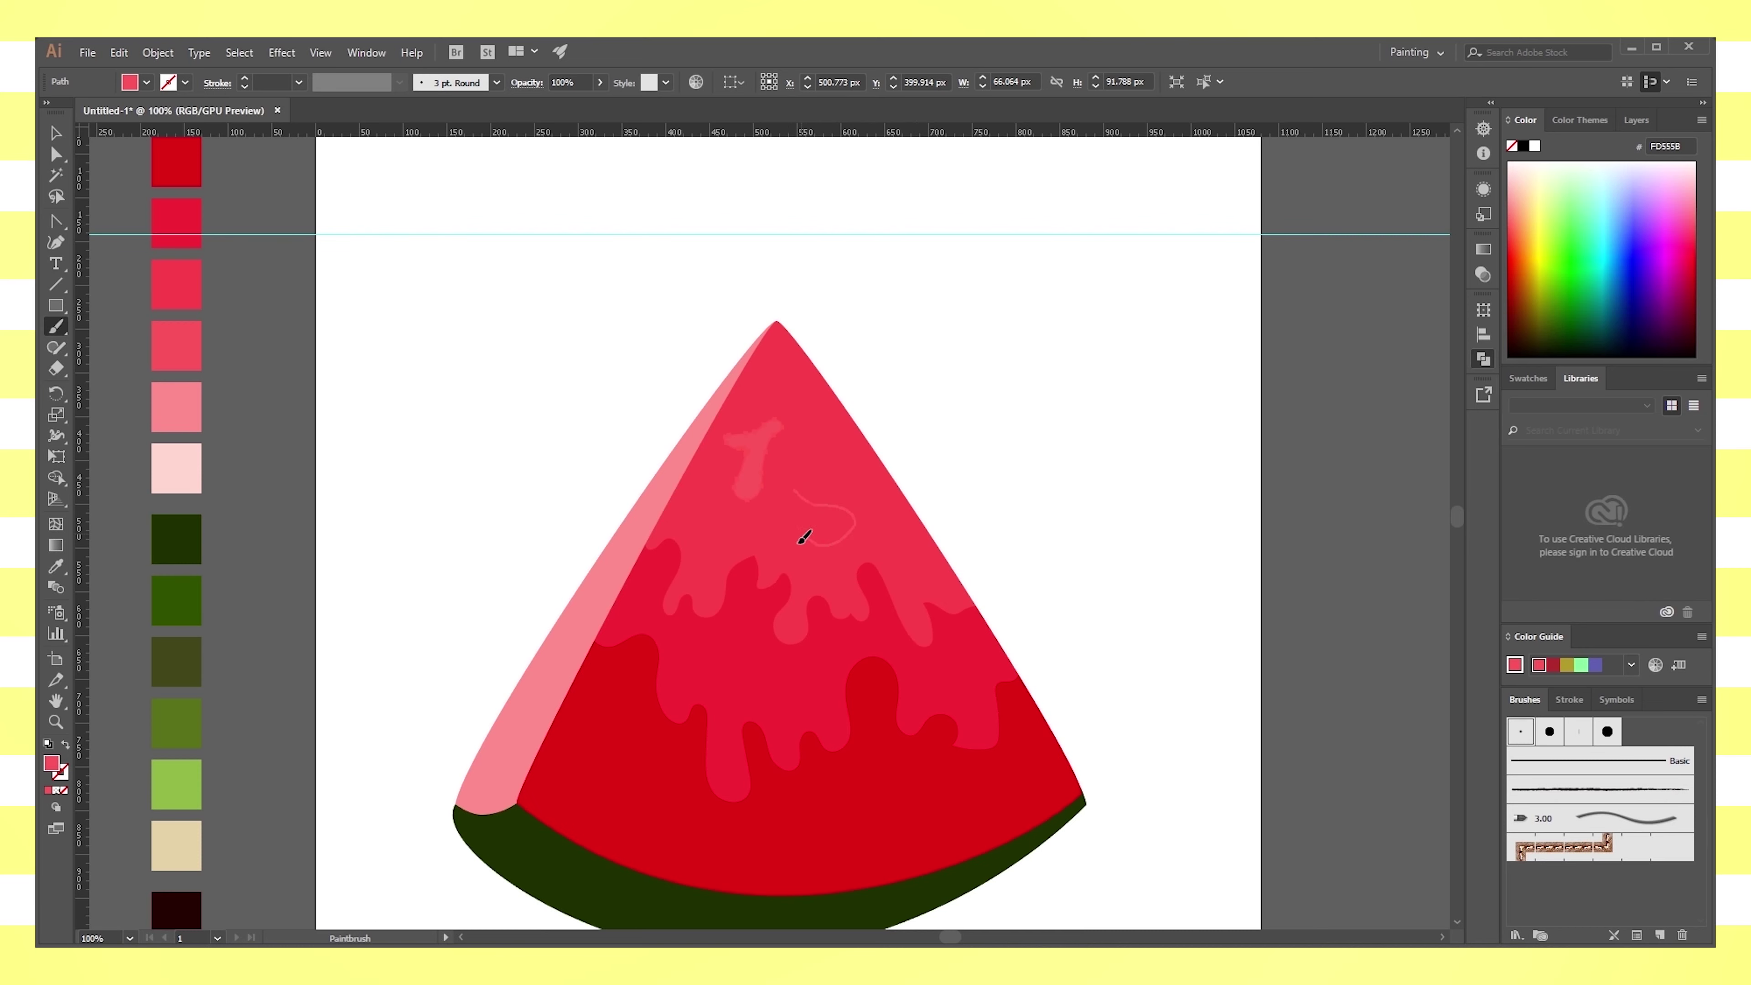
{"action": "key", "text": "v"}
{"action": "left_click", "coordinate": [789, 511]}
{"action": "left_click", "coordinate": [65, 744]}
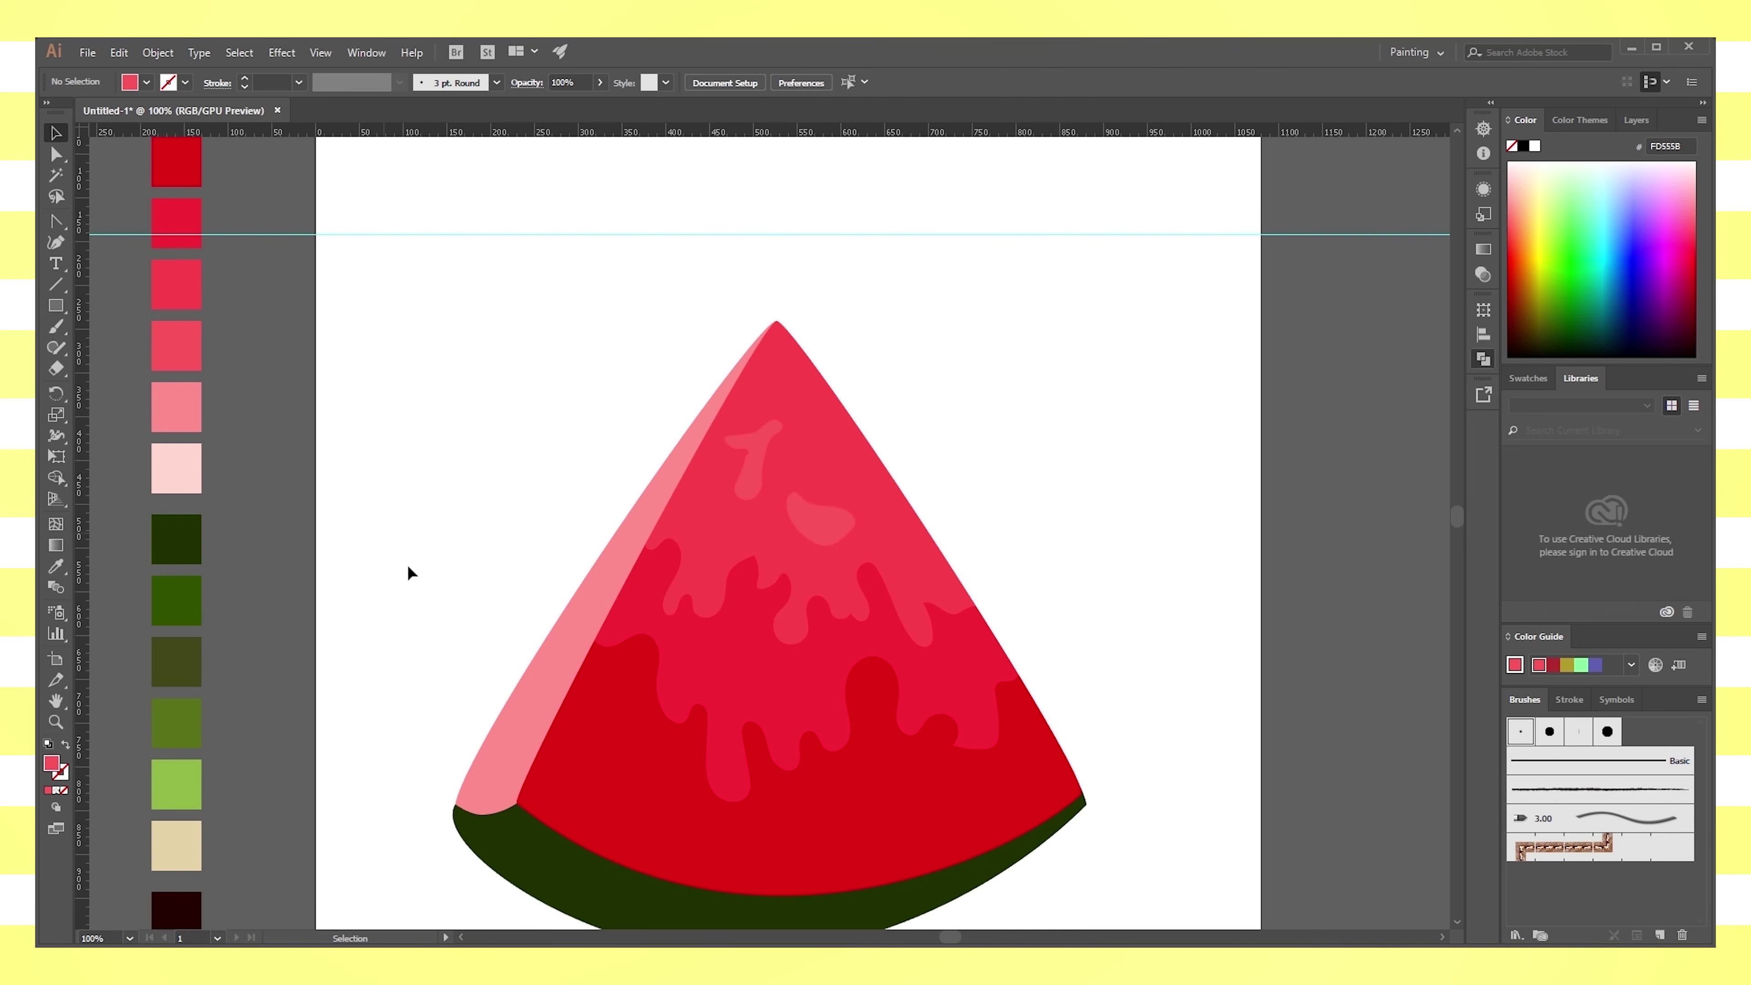
{"action": "scroll", "coordinate": [966, 655], "scroll_direction": "down", "scroll_amount": 3}
{"action": "scroll", "coordinate": [965, 552], "scroll_direction": "up", "scroll_amount": 1}
{"action": "key", "text": "Delete"}
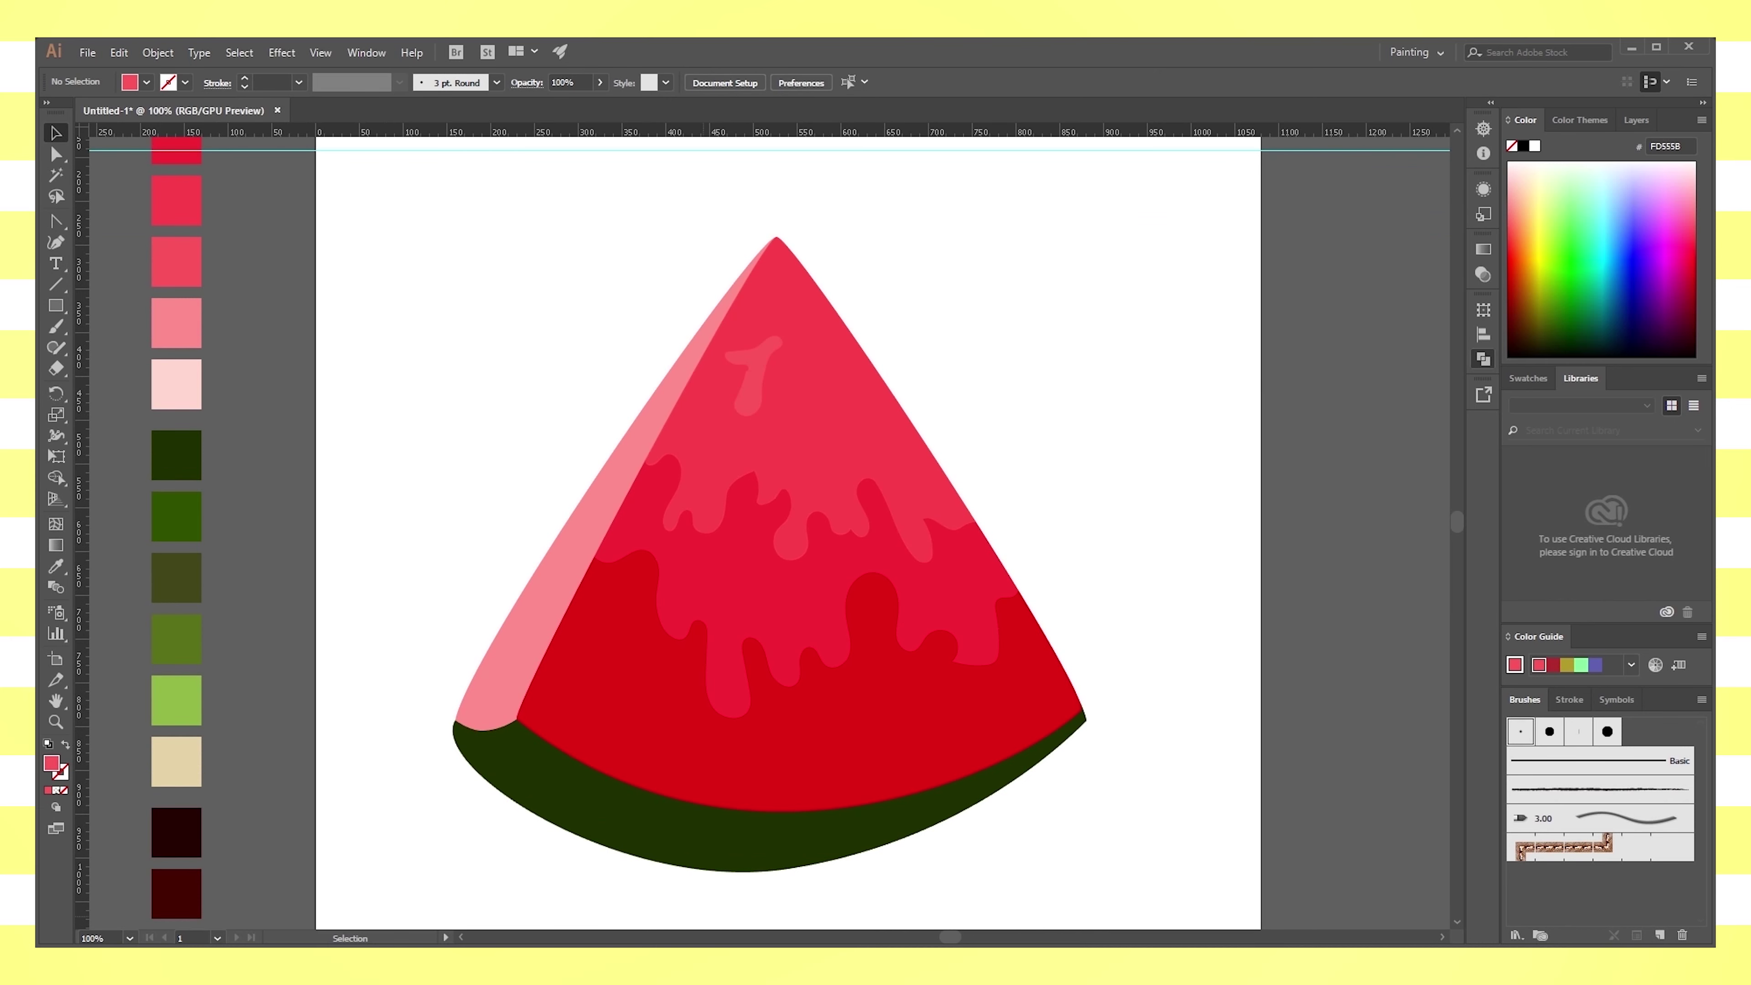
Paint a second drop, fill it with Shift+X, and sample the light pink
{"action": "left_click", "coordinate": [56, 326]}
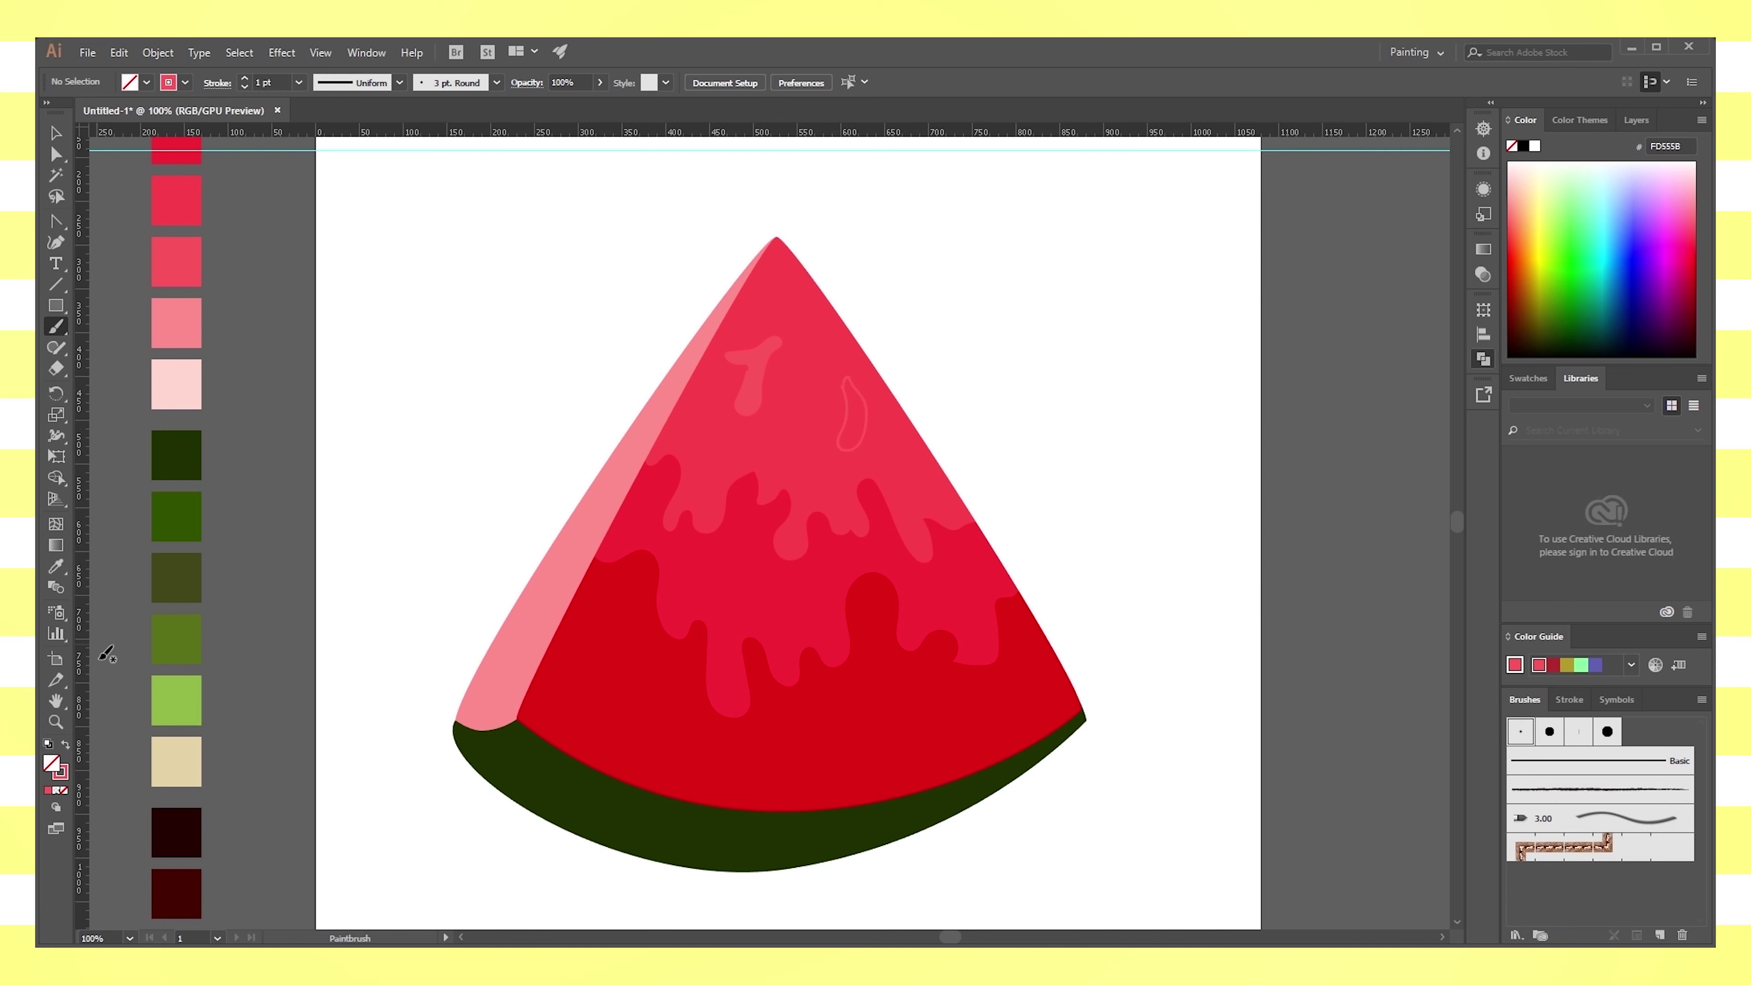
{"action": "left_click", "coordinate": [58, 133]}
{"action": "left_click", "coordinate": [862, 431]}
{"action": "key", "text": "shift+x"}
{"action": "left_click", "coordinate": [379, 391]}
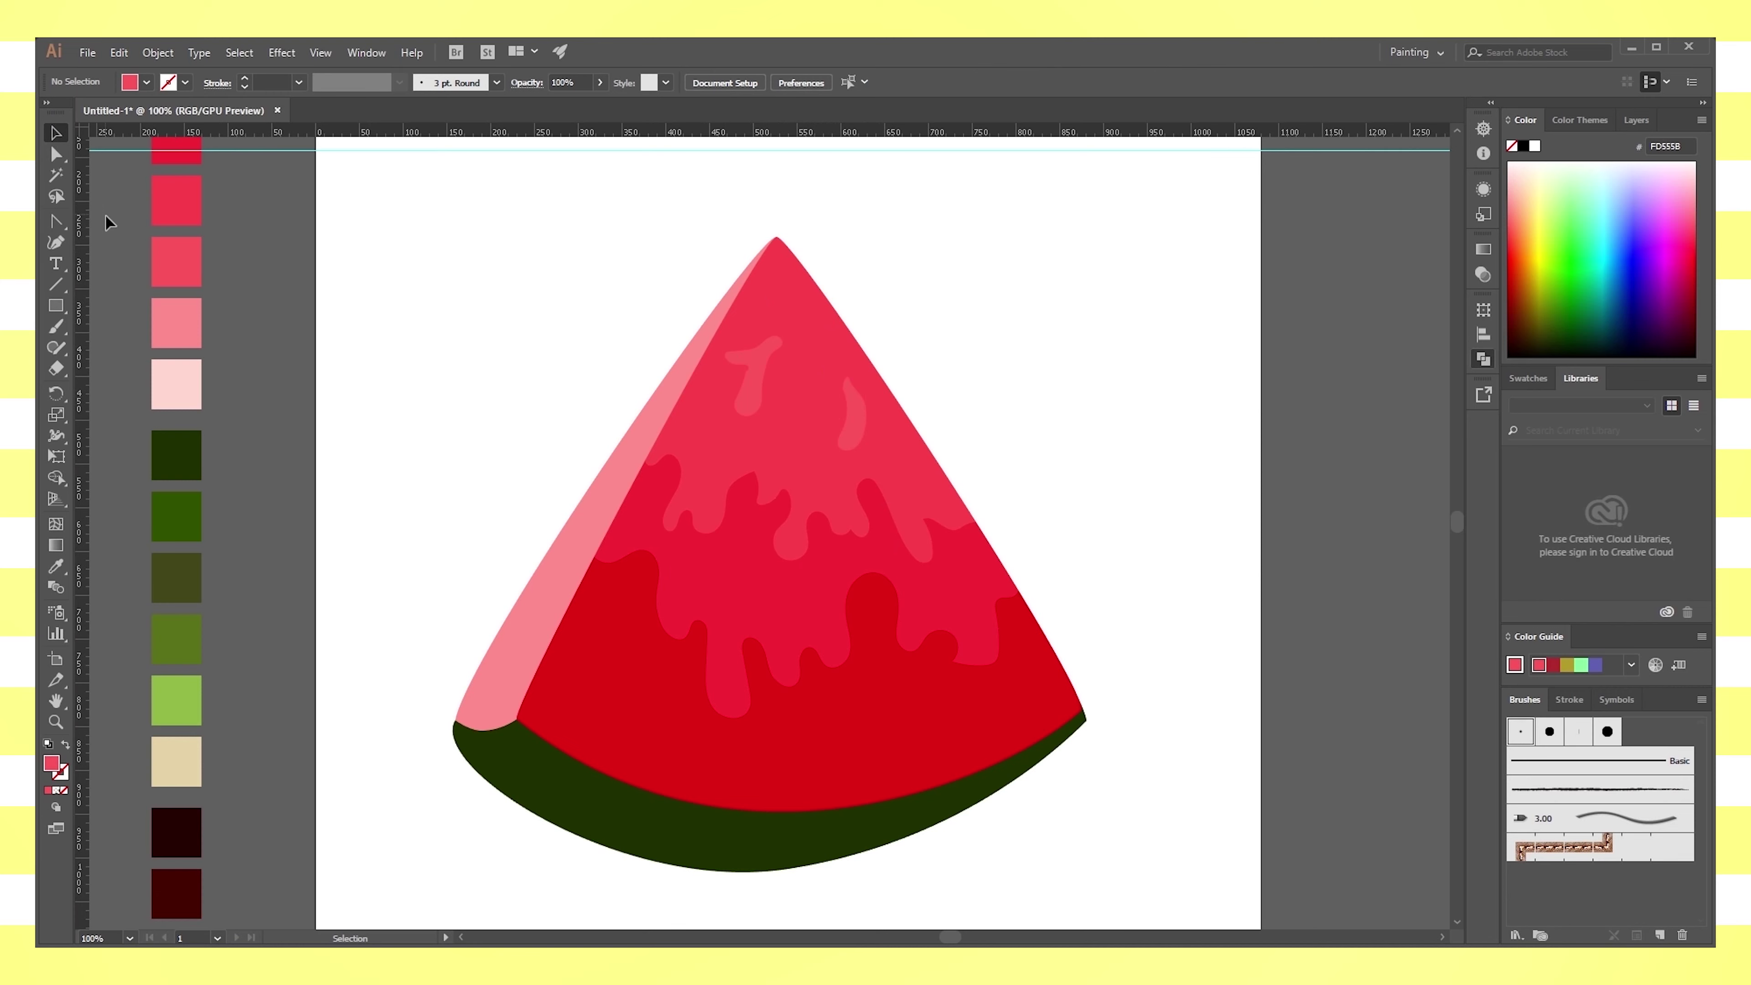
{"action": "key", "text": "i"}
{"action": "left_click", "coordinate": [186, 343]}
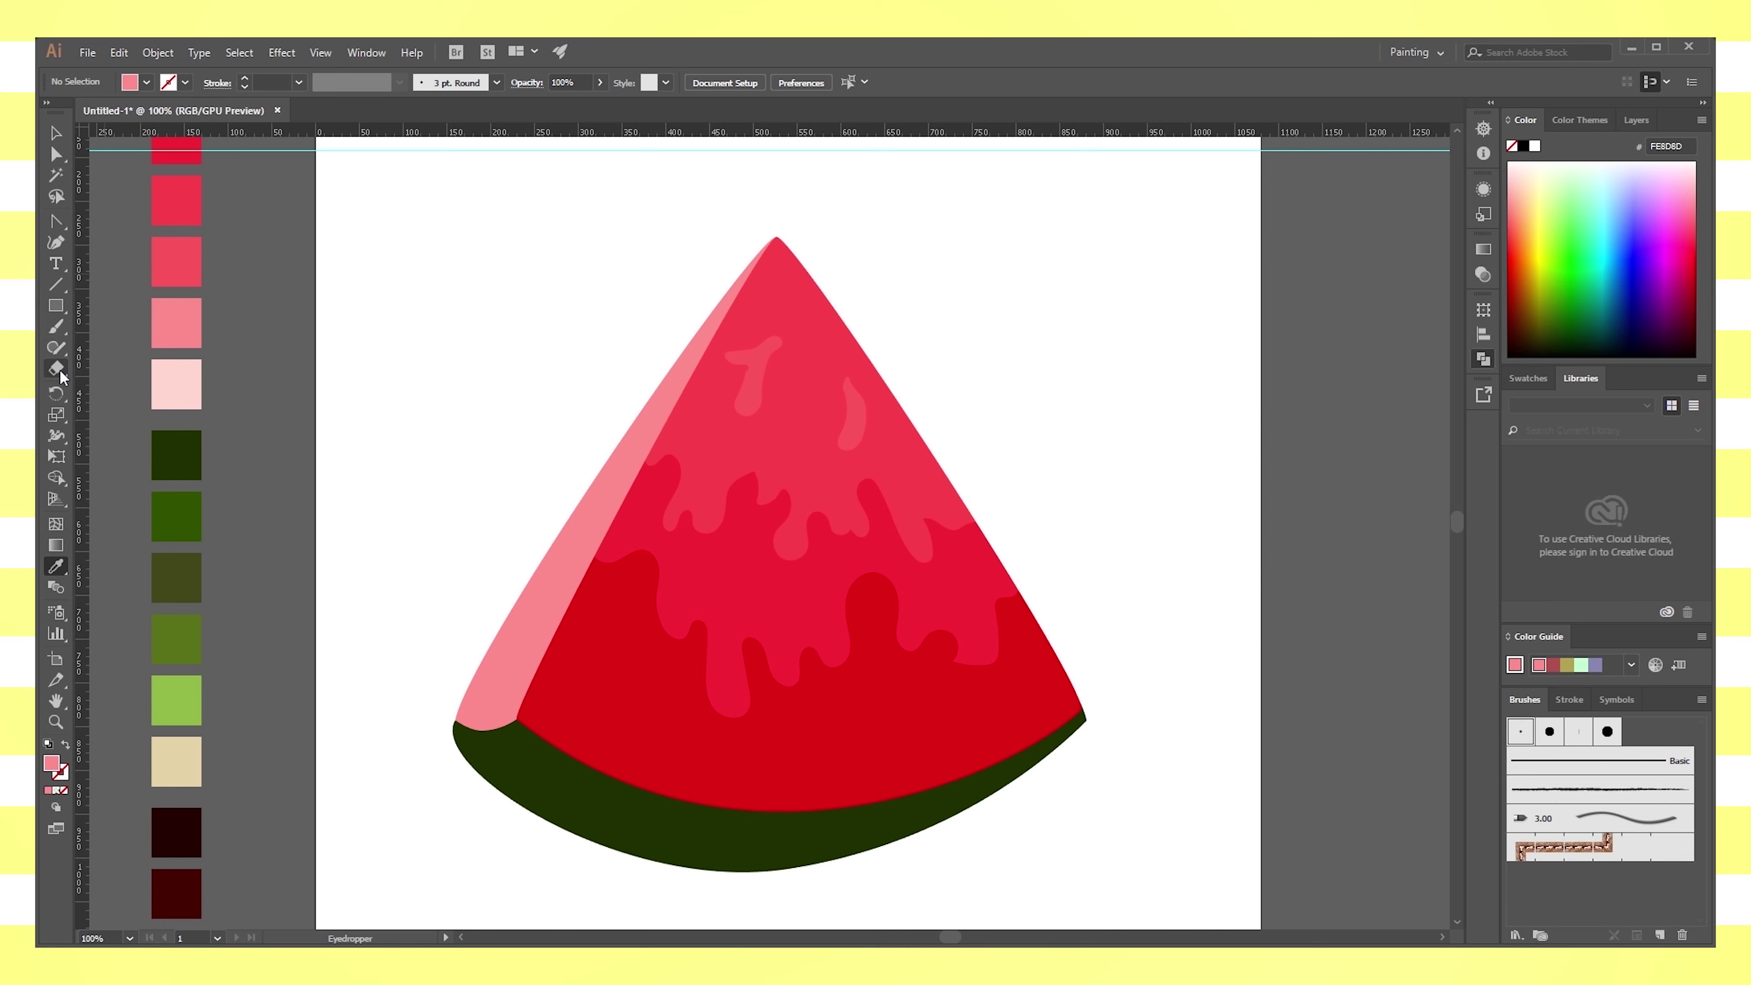
{"action": "key", "text": "b"}
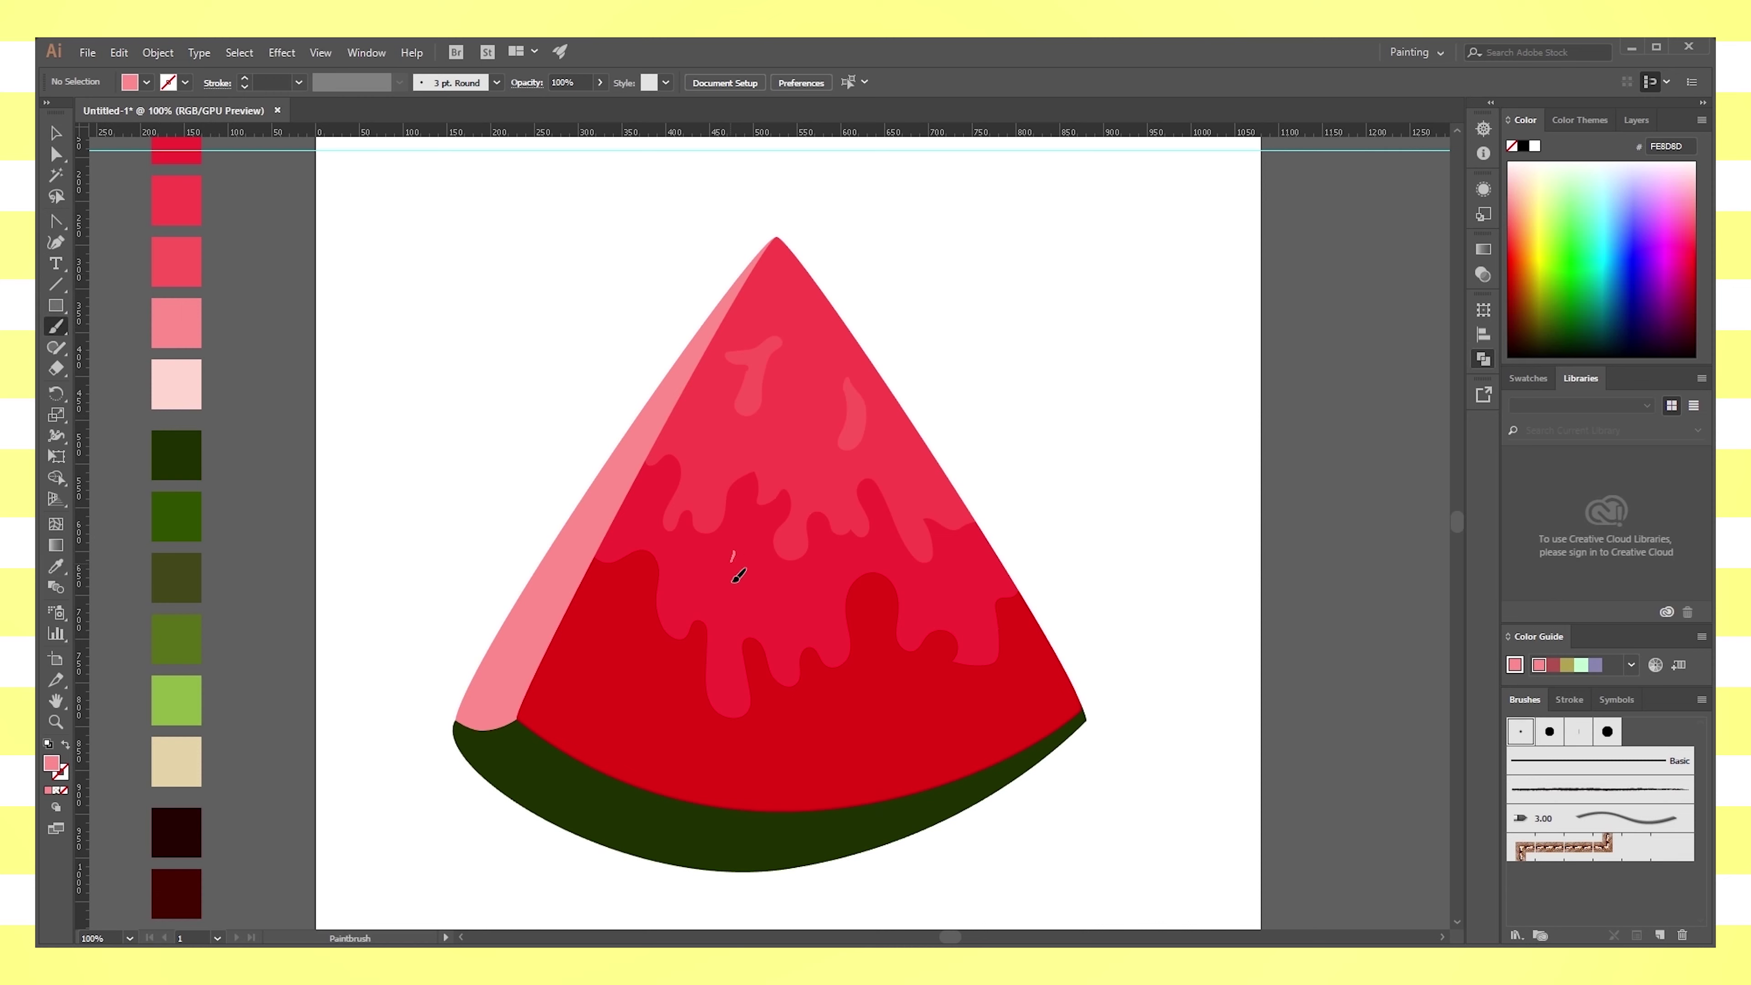
{"action": "left_click_drag", "start_coordinate": [733, 580], "coordinate": [732, 566]}
{"action": "key", "text": "ctrl+z"}
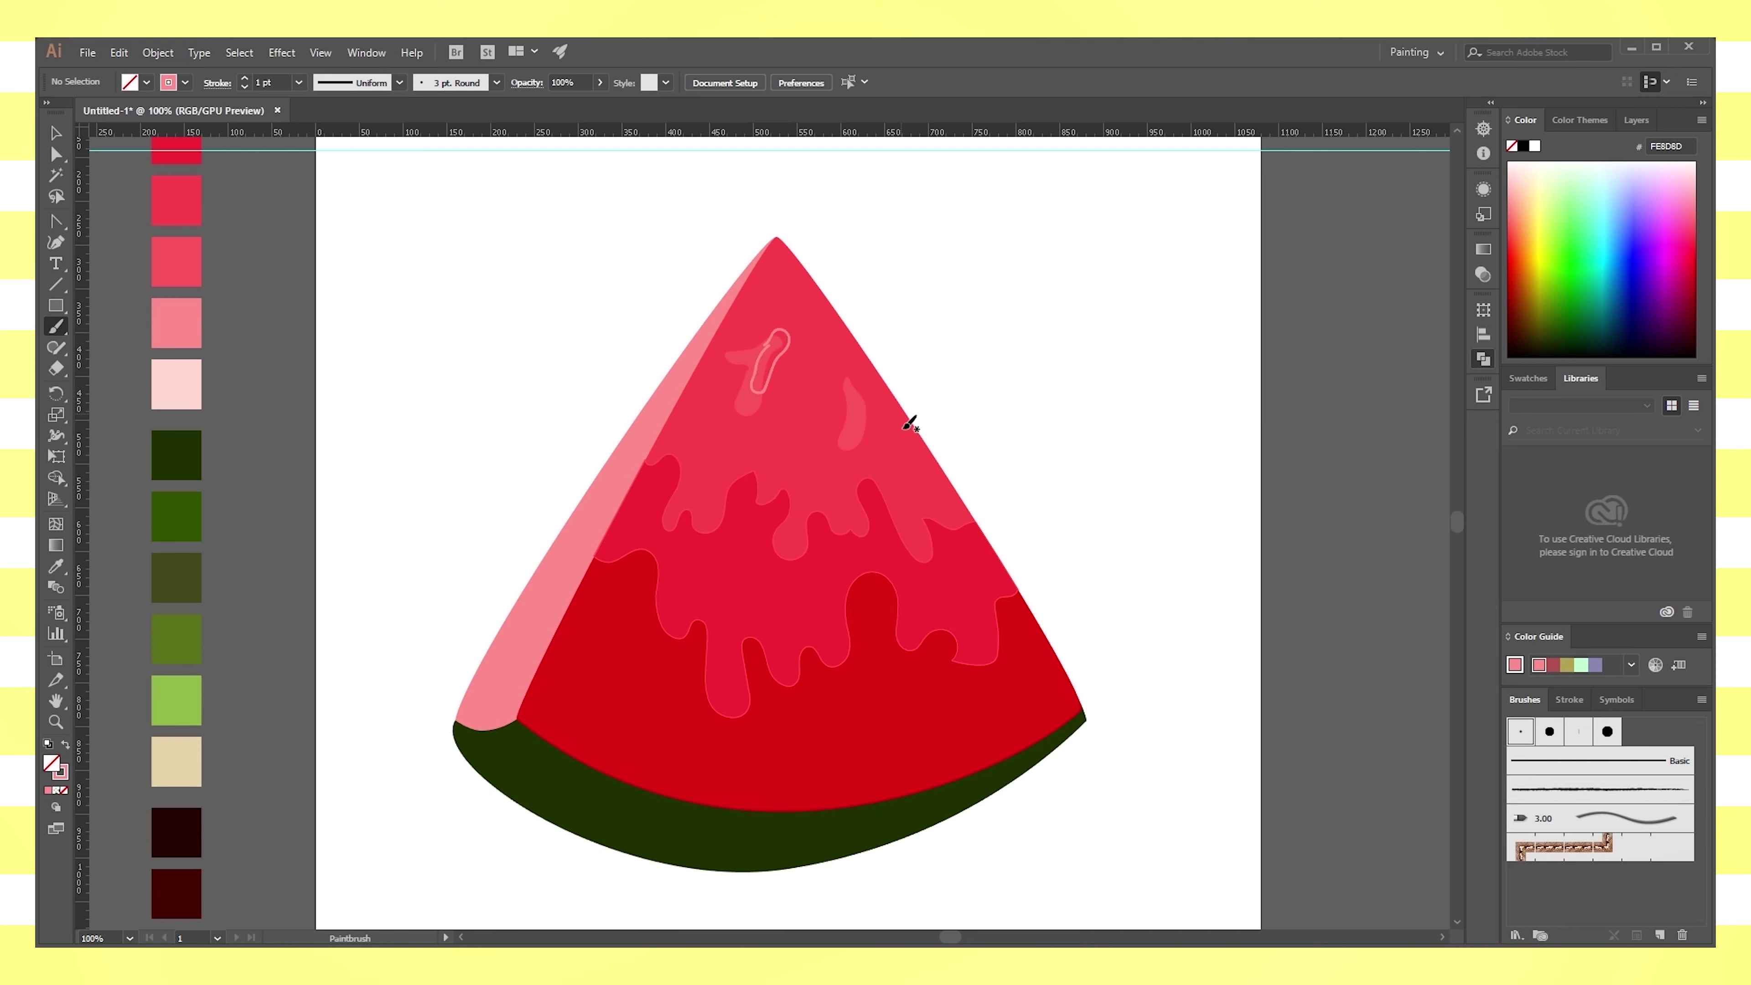
{"action": "mouse_move", "coordinate": [786, 239]}
{"action": "left_mouse_down"}
{"action": "mouse_move", "coordinate": [862, 341]}
{"action": "mouse_move", "coordinate": [801, 245]}
{"action": "mouse_move", "coordinate": [842, 237]}
{"action": "left_mouse_up"}
{"action": "key", "text": "v"}
{"action": "left_click", "coordinate": [866, 319]}
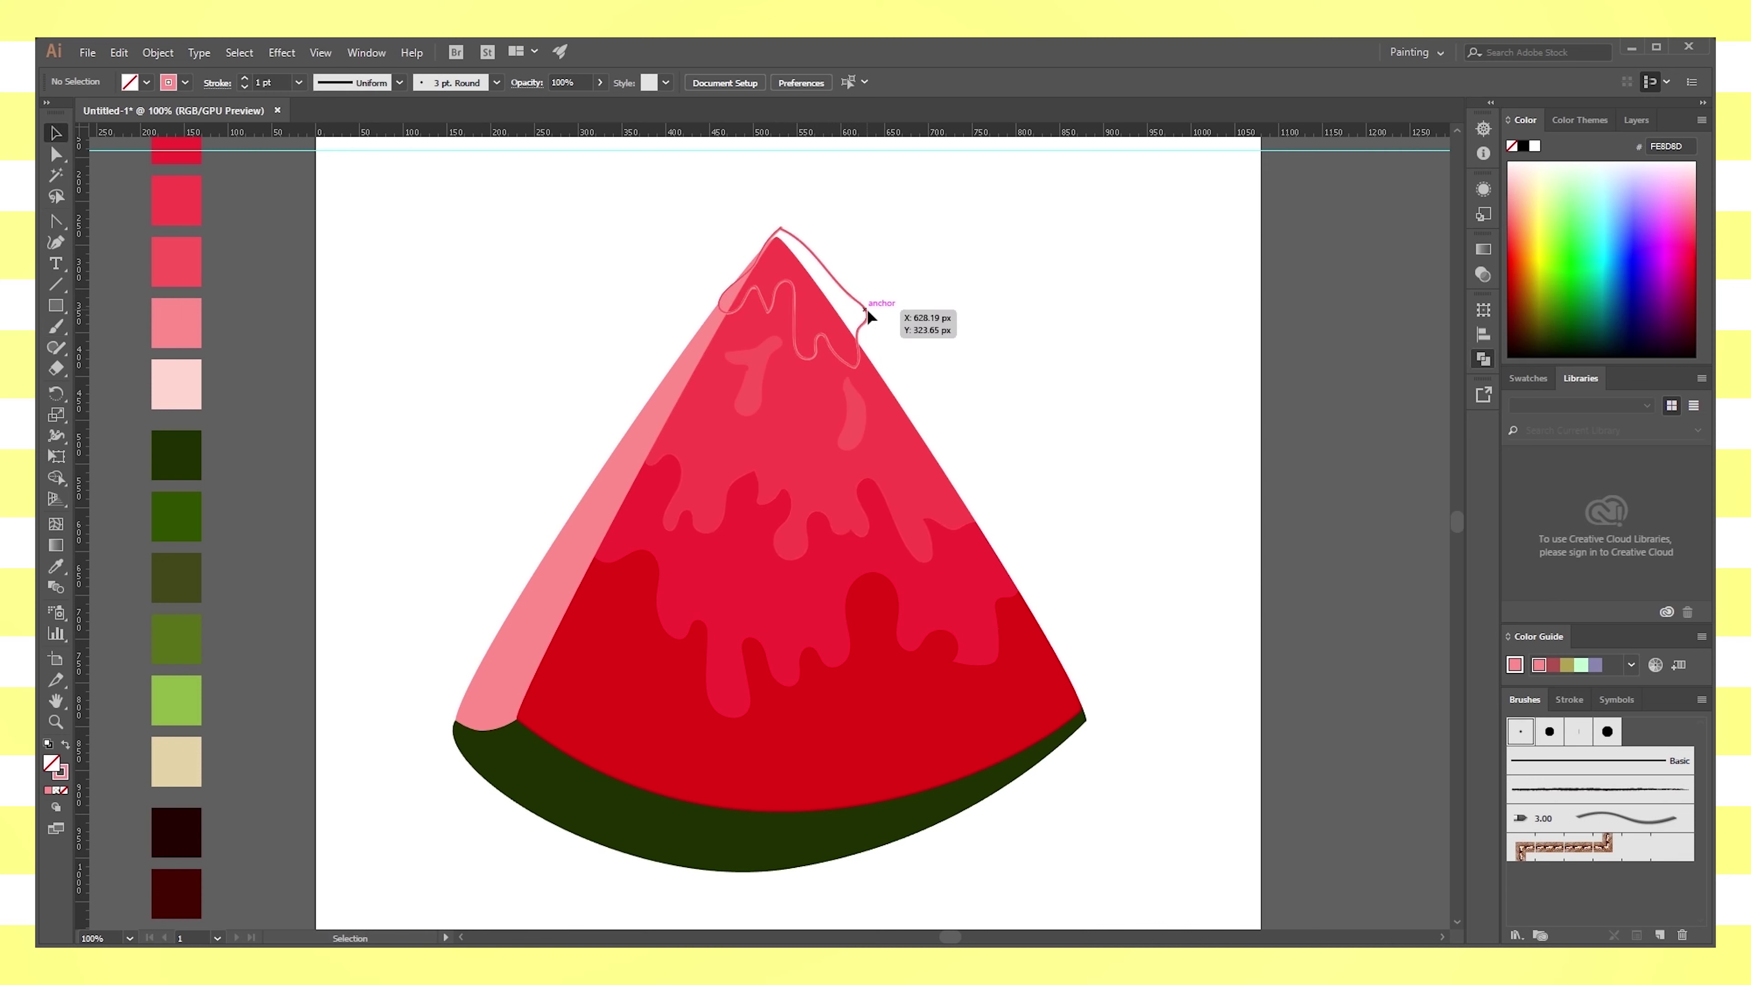
{"action": "left_click", "coordinate": [65, 746]}
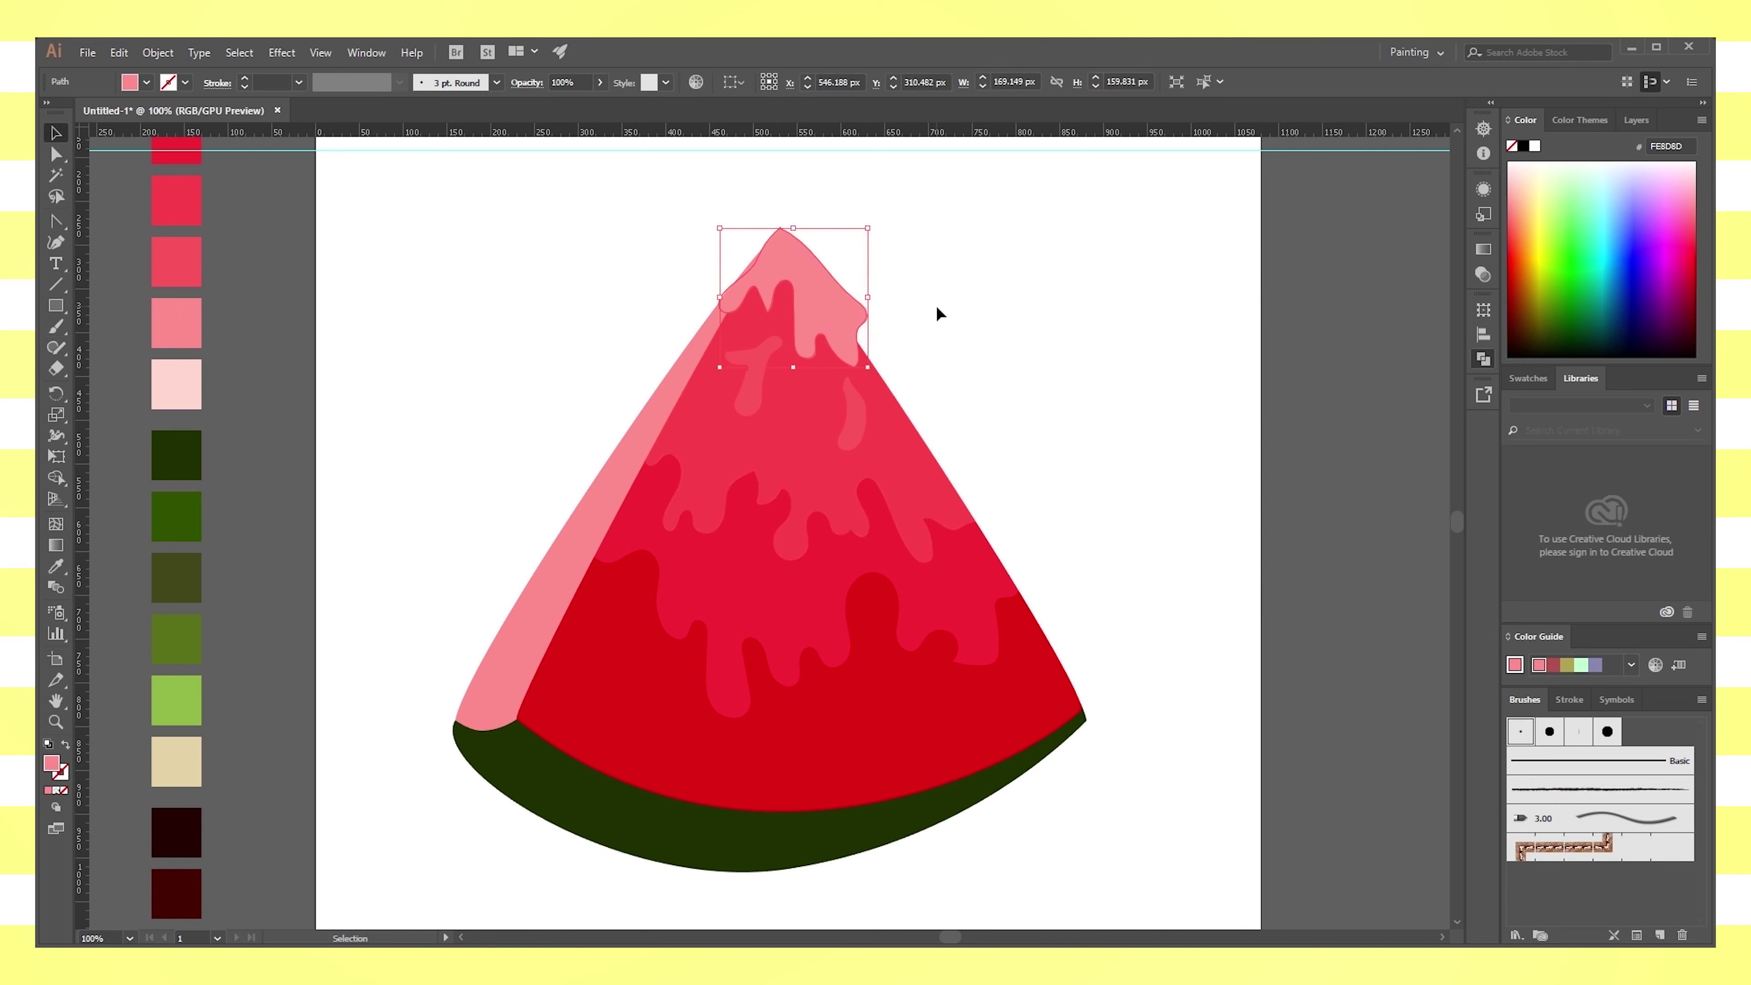
{"action": "left_click", "coordinate": [1290, 384]}
{"action": "left_click", "coordinate": [888, 429]}
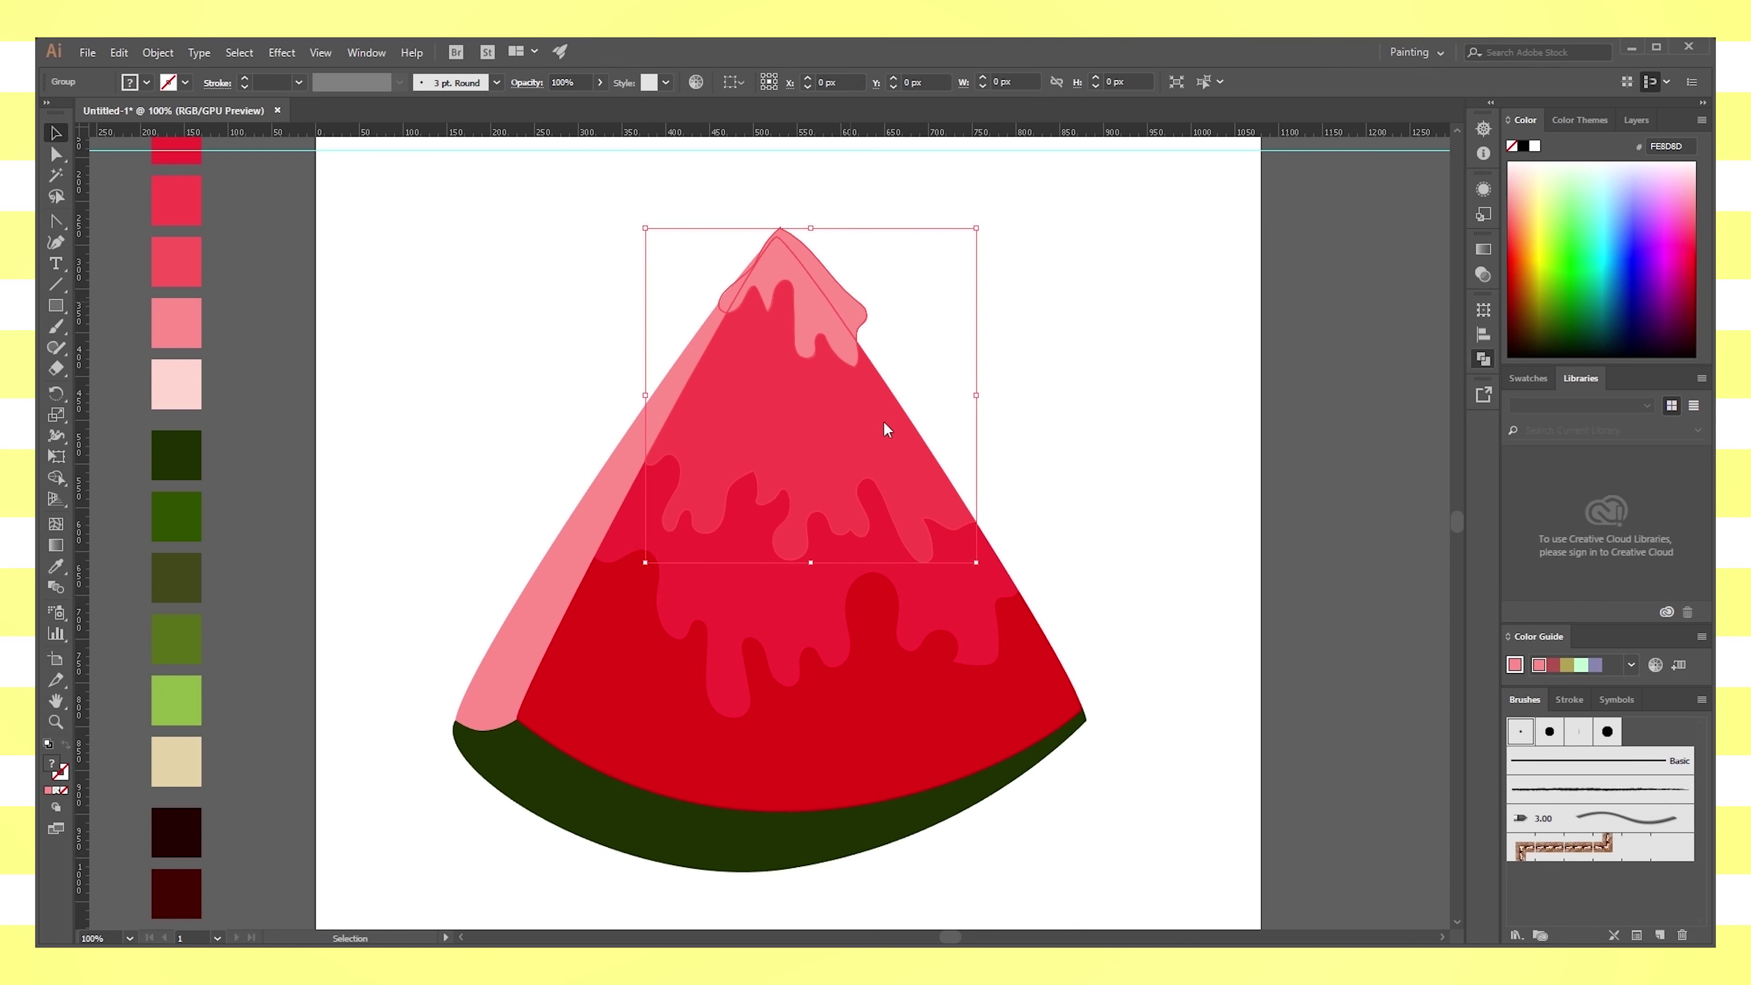
{"action": "key", "text": "ctrl+x"}
{"action": "key", "text": "ctrl+f"}
{"action": "left_click", "coordinate": [852, 313], "text": "shift"}
{"action": "key", "text": "ctrl+7"}
{"action": "left_click", "coordinate": [1048, 395]}
{"action": "left_click", "coordinate": [762, 276]}
{"action": "left_click", "coordinate": [1000, 302]}
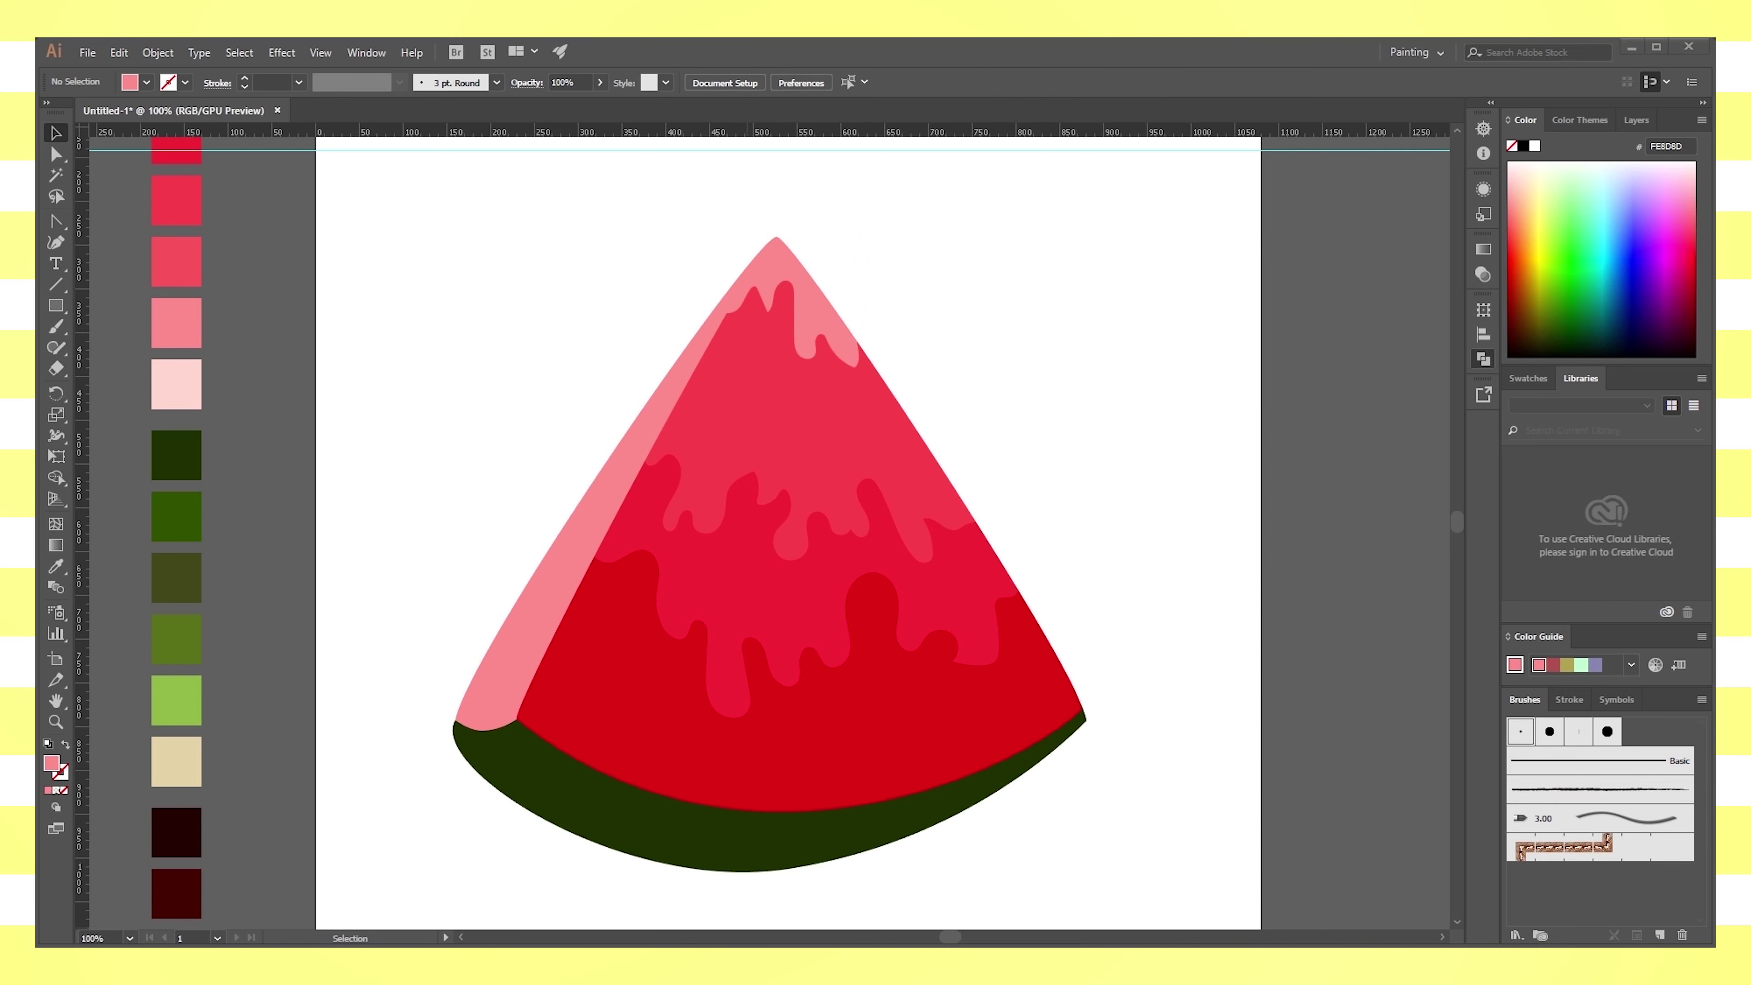
{"action": "left_click", "coordinate": [818, 295]}
{"action": "key", "text": "Delete"}
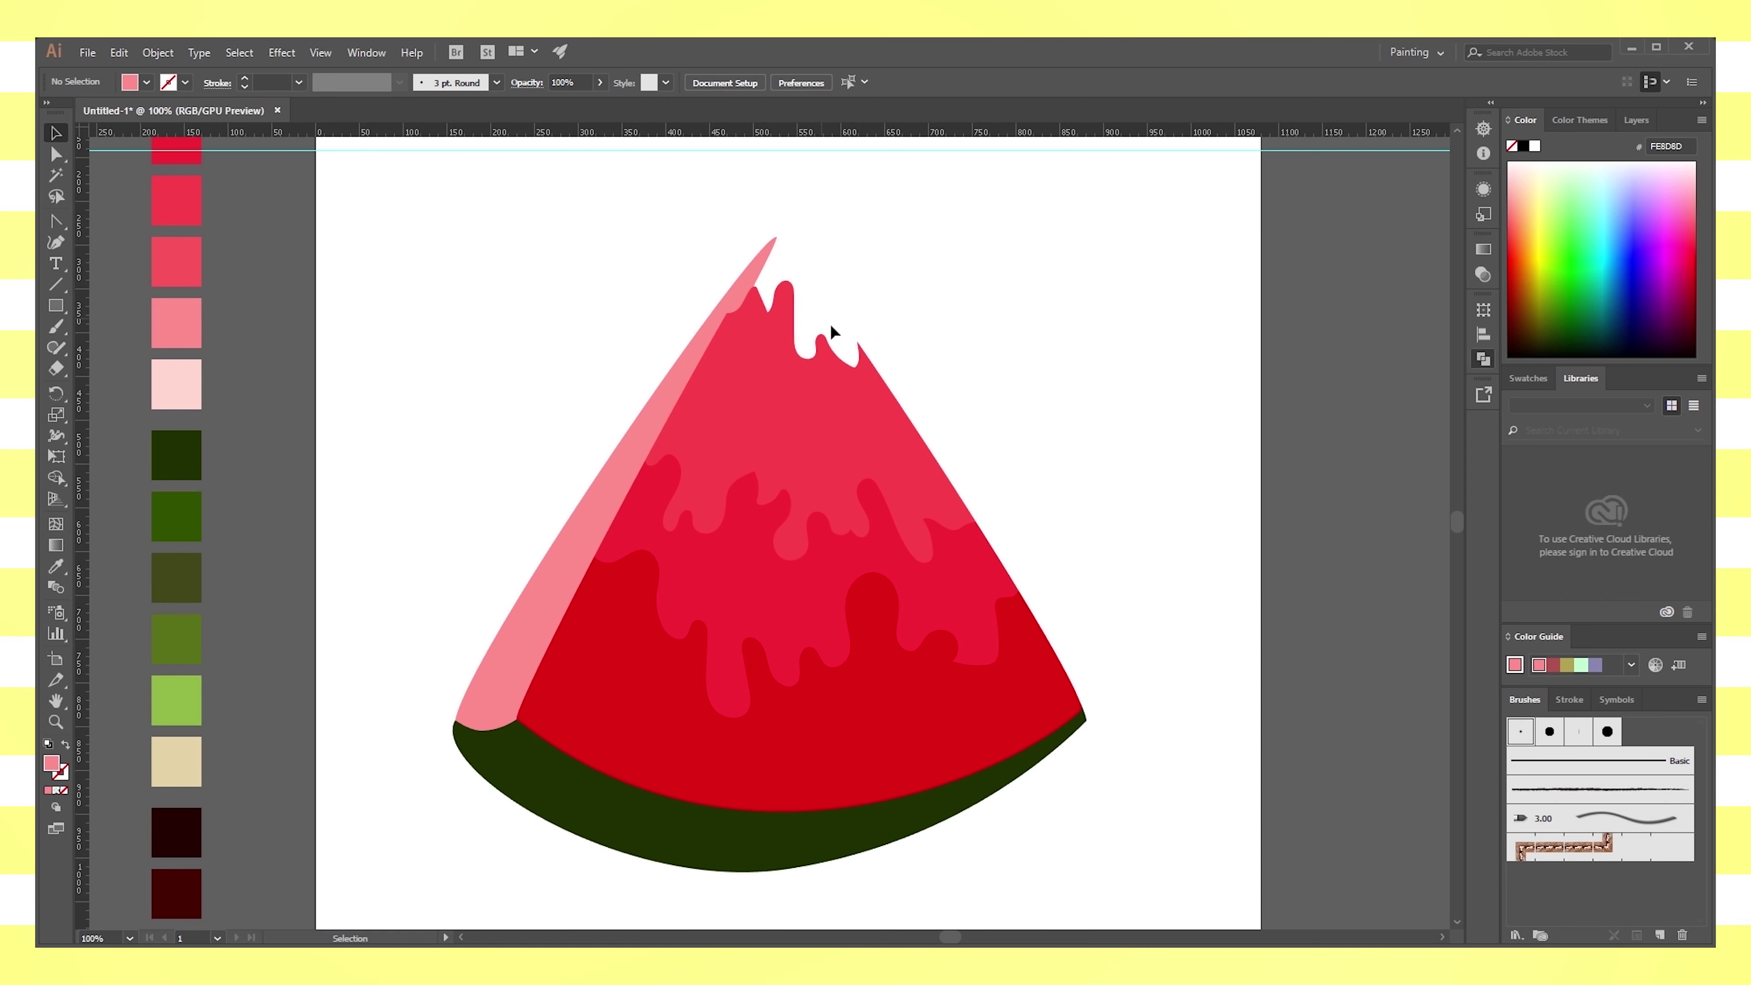
{"action": "key", "text": "ctrl+z"}
{"action": "key", "text": "ctrl+z"}
{"action": "key", "text": "ctrl+z"}
{"action": "key", "text": "ctrl+z"}
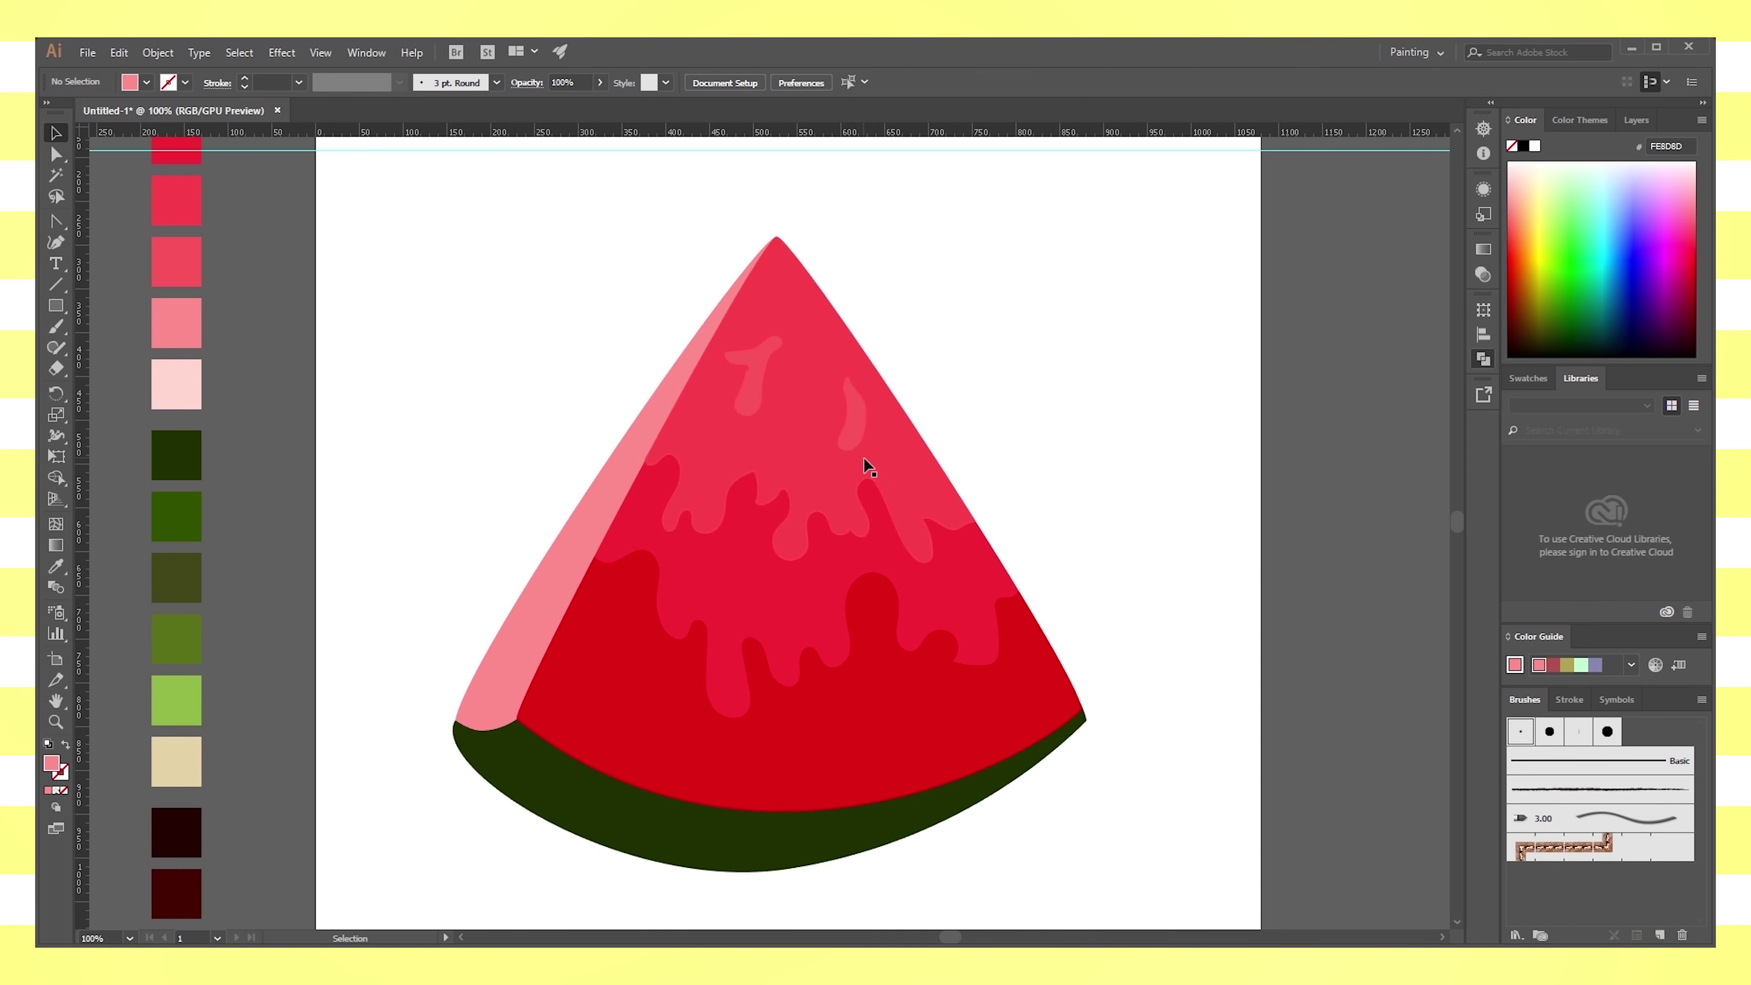
Paint a light pink wavy cap over the tip, trim it to the wedge, then sample lighter red
{"action": "left_click", "coordinate": [57, 332]}
{"action": "mouse_move", "coordinate": [706, 350]}
{"action": "left_mouse_down"}
{"action": "mouse_move", "coordinate": [851, 295]}
{"action": "mouse_move", "coordinate": [777, 244]}
{"action": "left_mouse_up"}
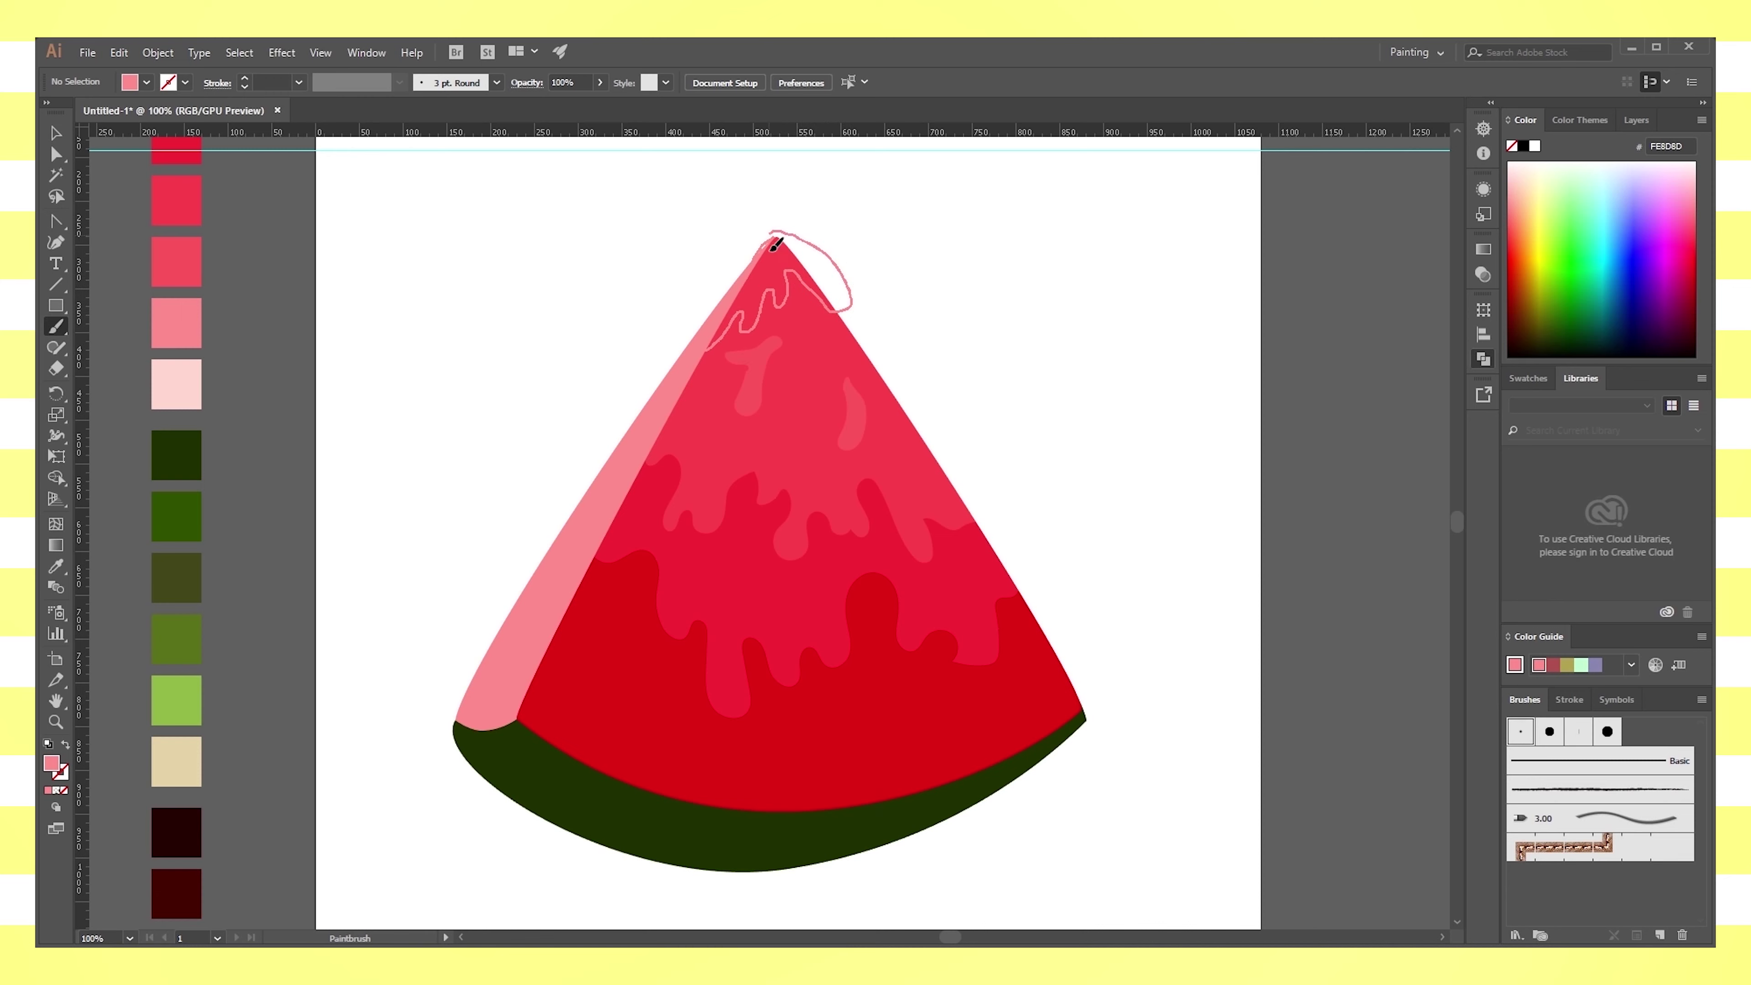
{"action": "left_click", "coordinate": [55, 132]}
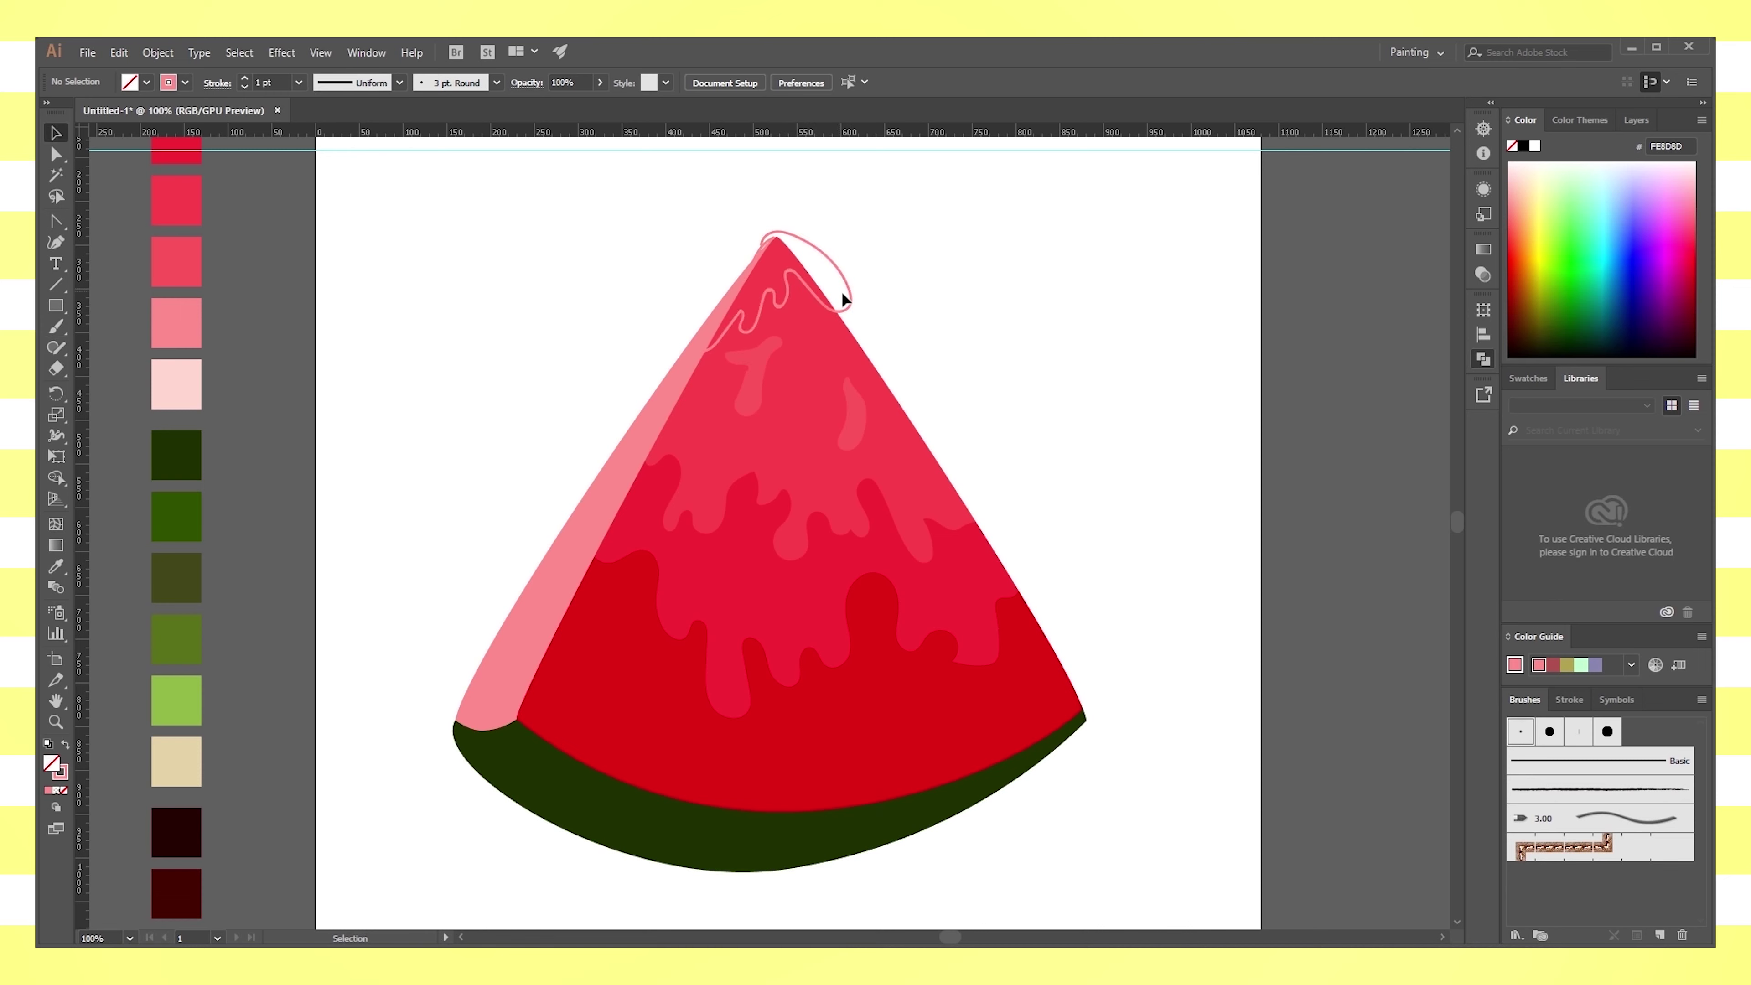
{"action": "left_click", "coordinate": [66, 747]}
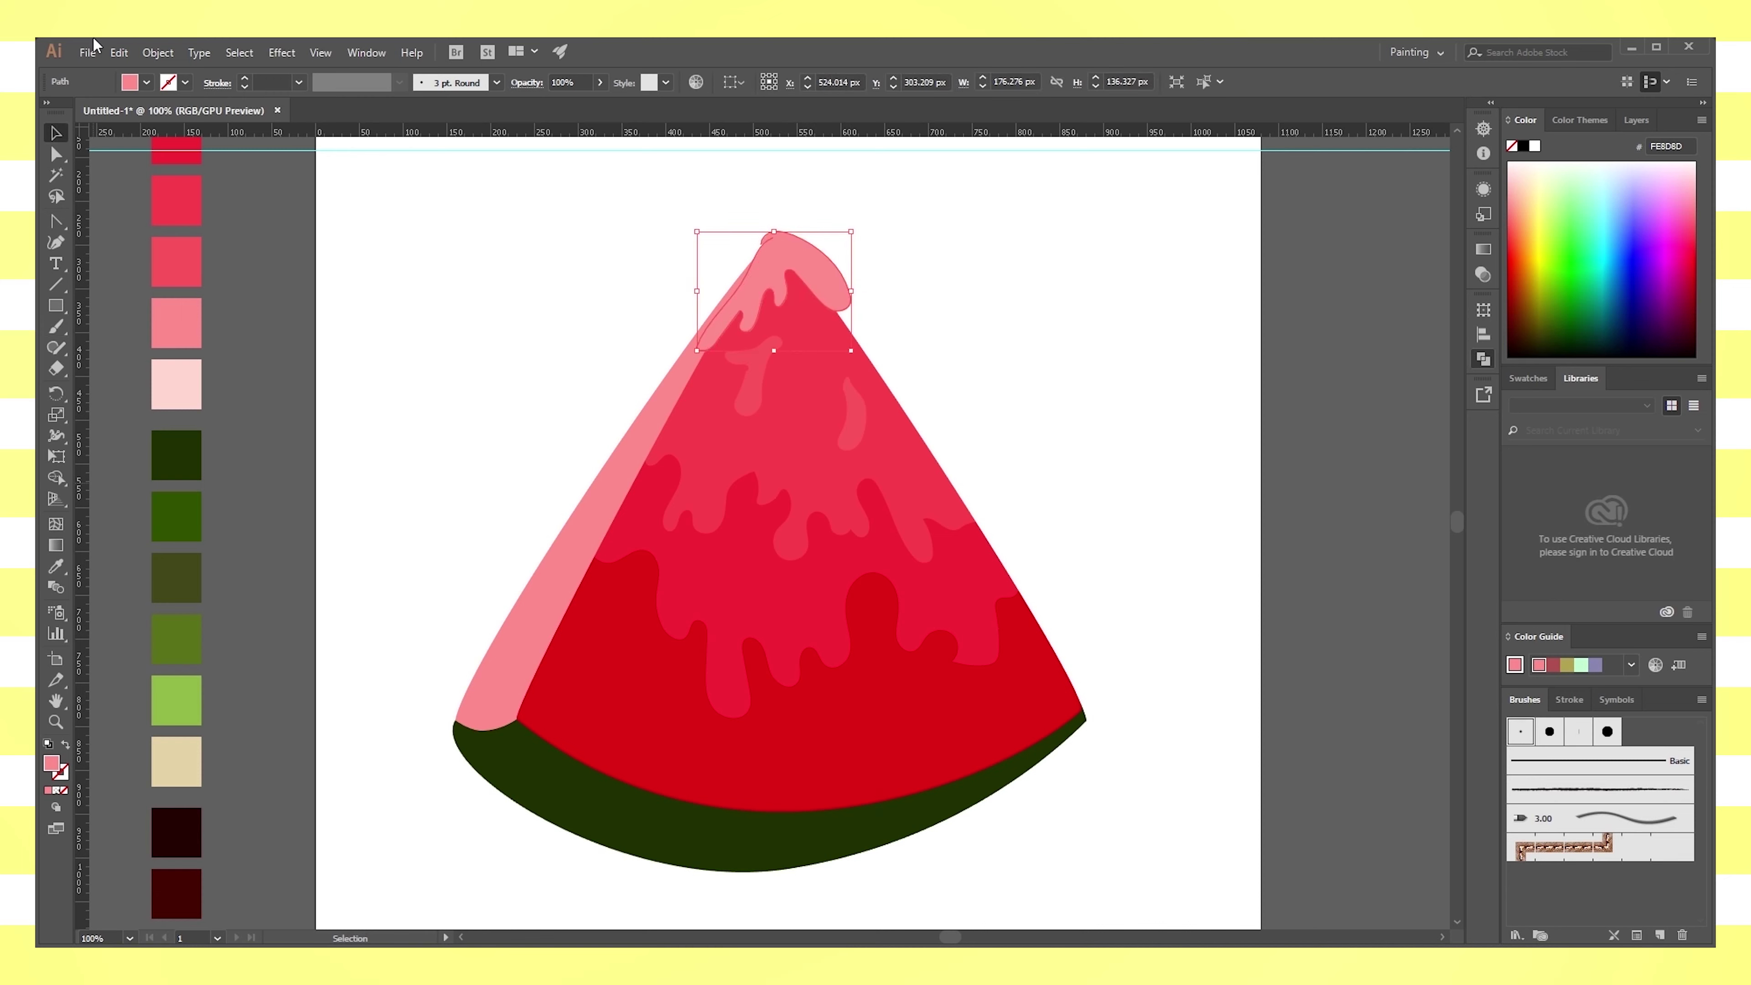
{"action": "left_click", "coordinate": [834, 333], "text": "shift"}
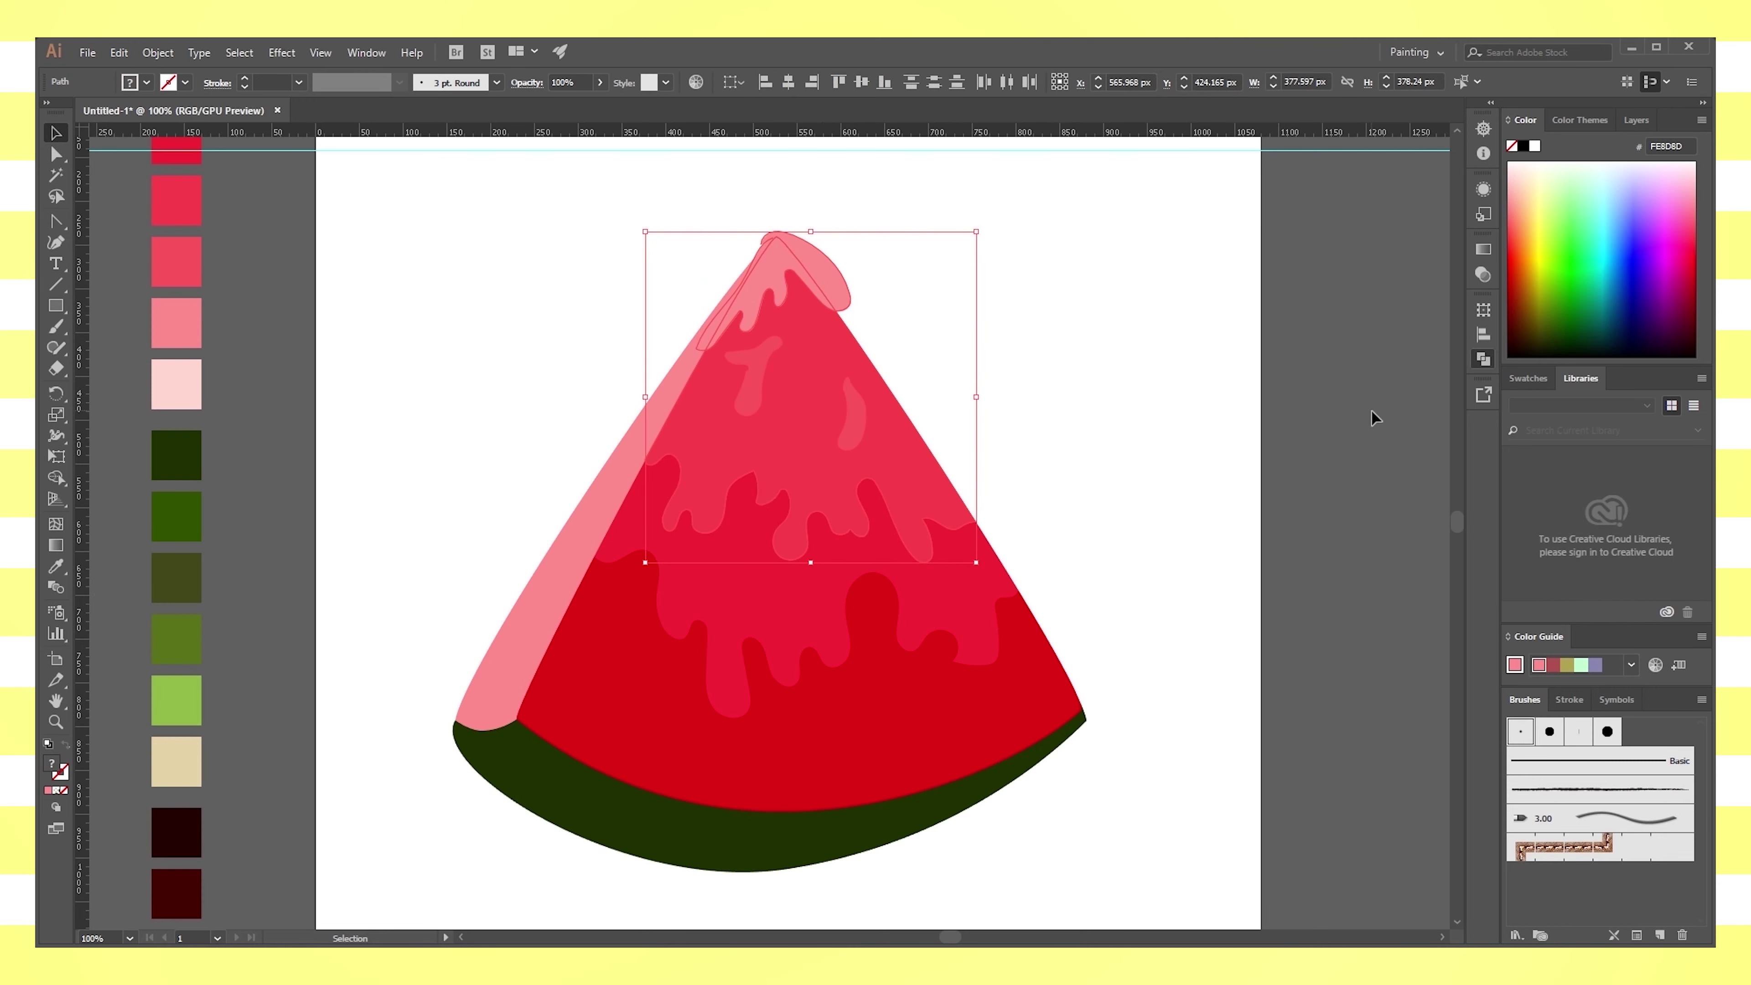
{"action": "key", "text": "ctrl+g"}
{"action": "left_click", "coordinate": [855, 302]}
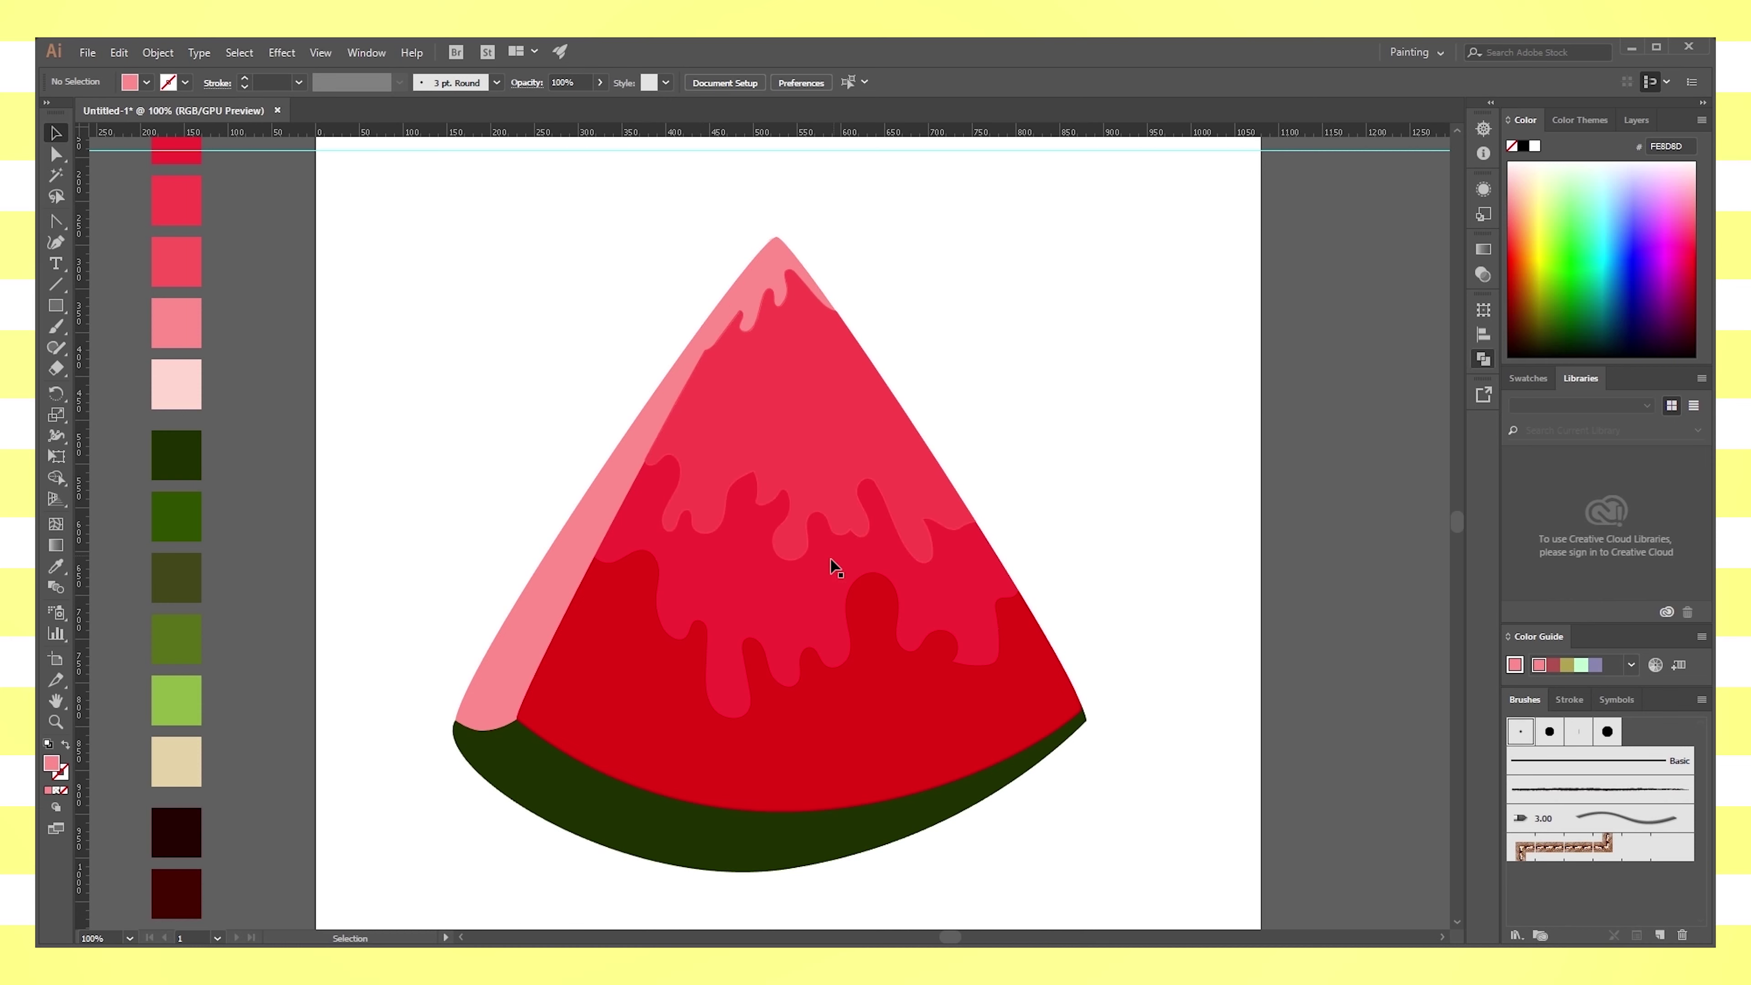
{"action": "key", "text": "i"}
{"action": "left_click", "coordinate": [178, 266]}
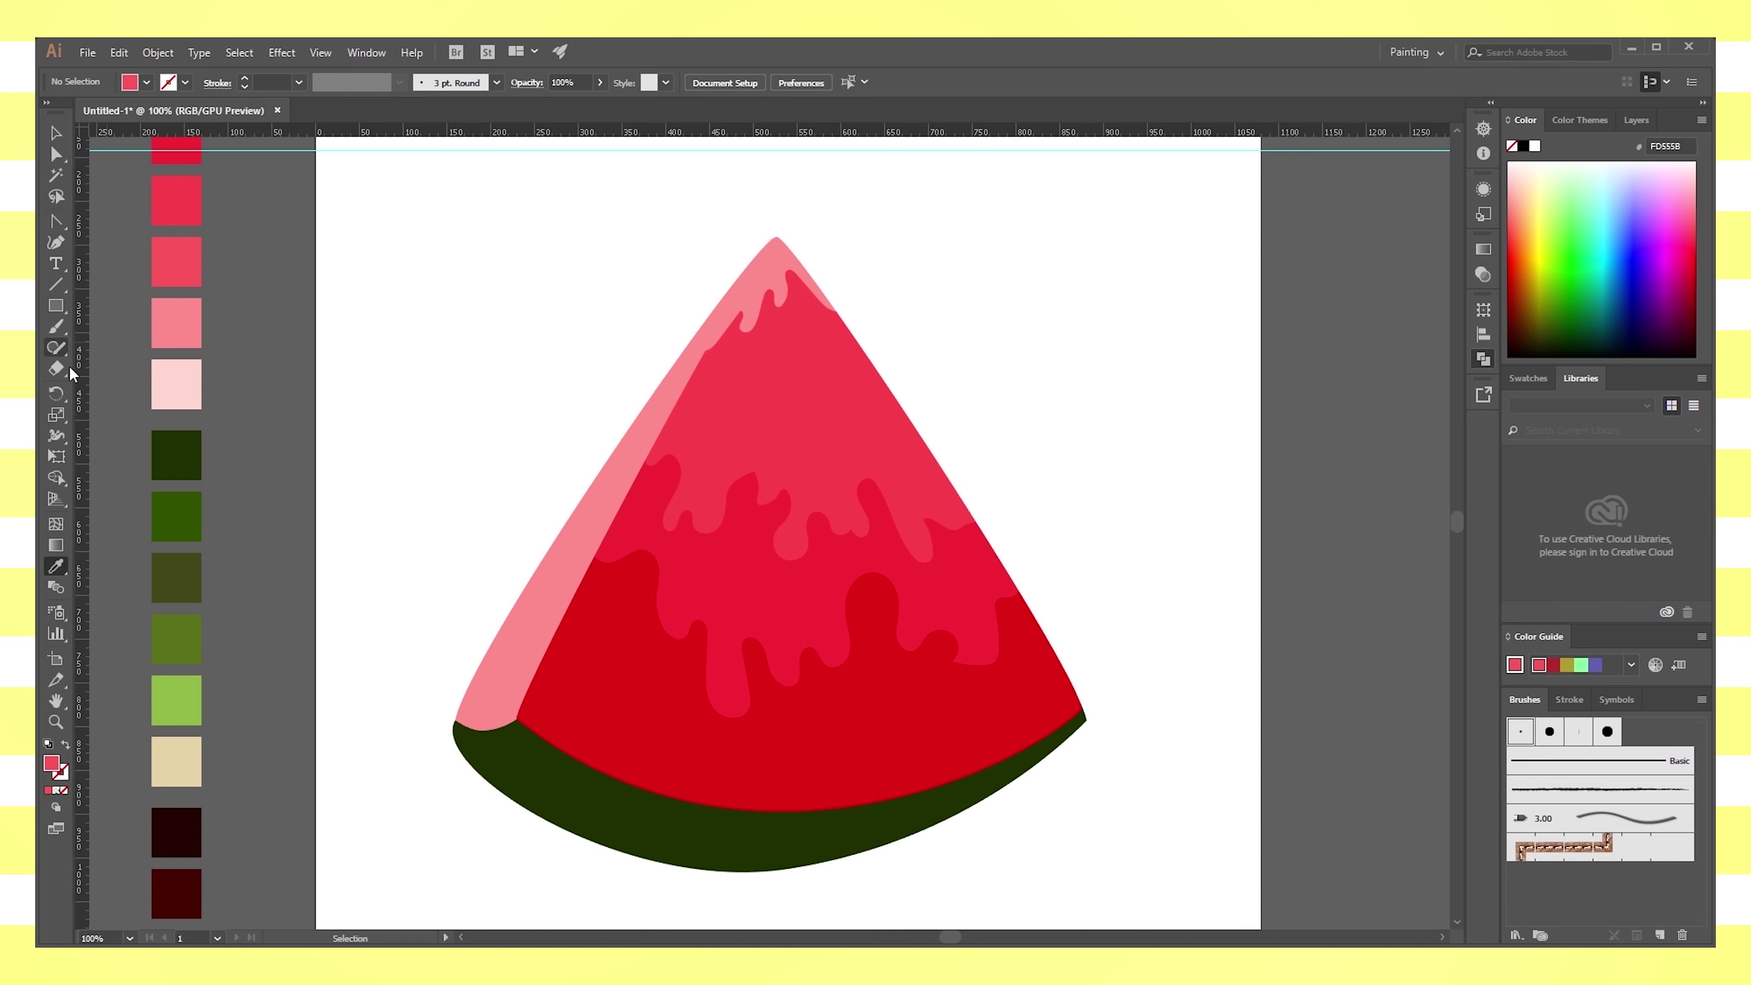
Paint two swirl blobs near the tip and fill both with lighter red
{"action": "left_click", "coordinate": [57, 326]}
{"action": "key", "text": "shift+x"}
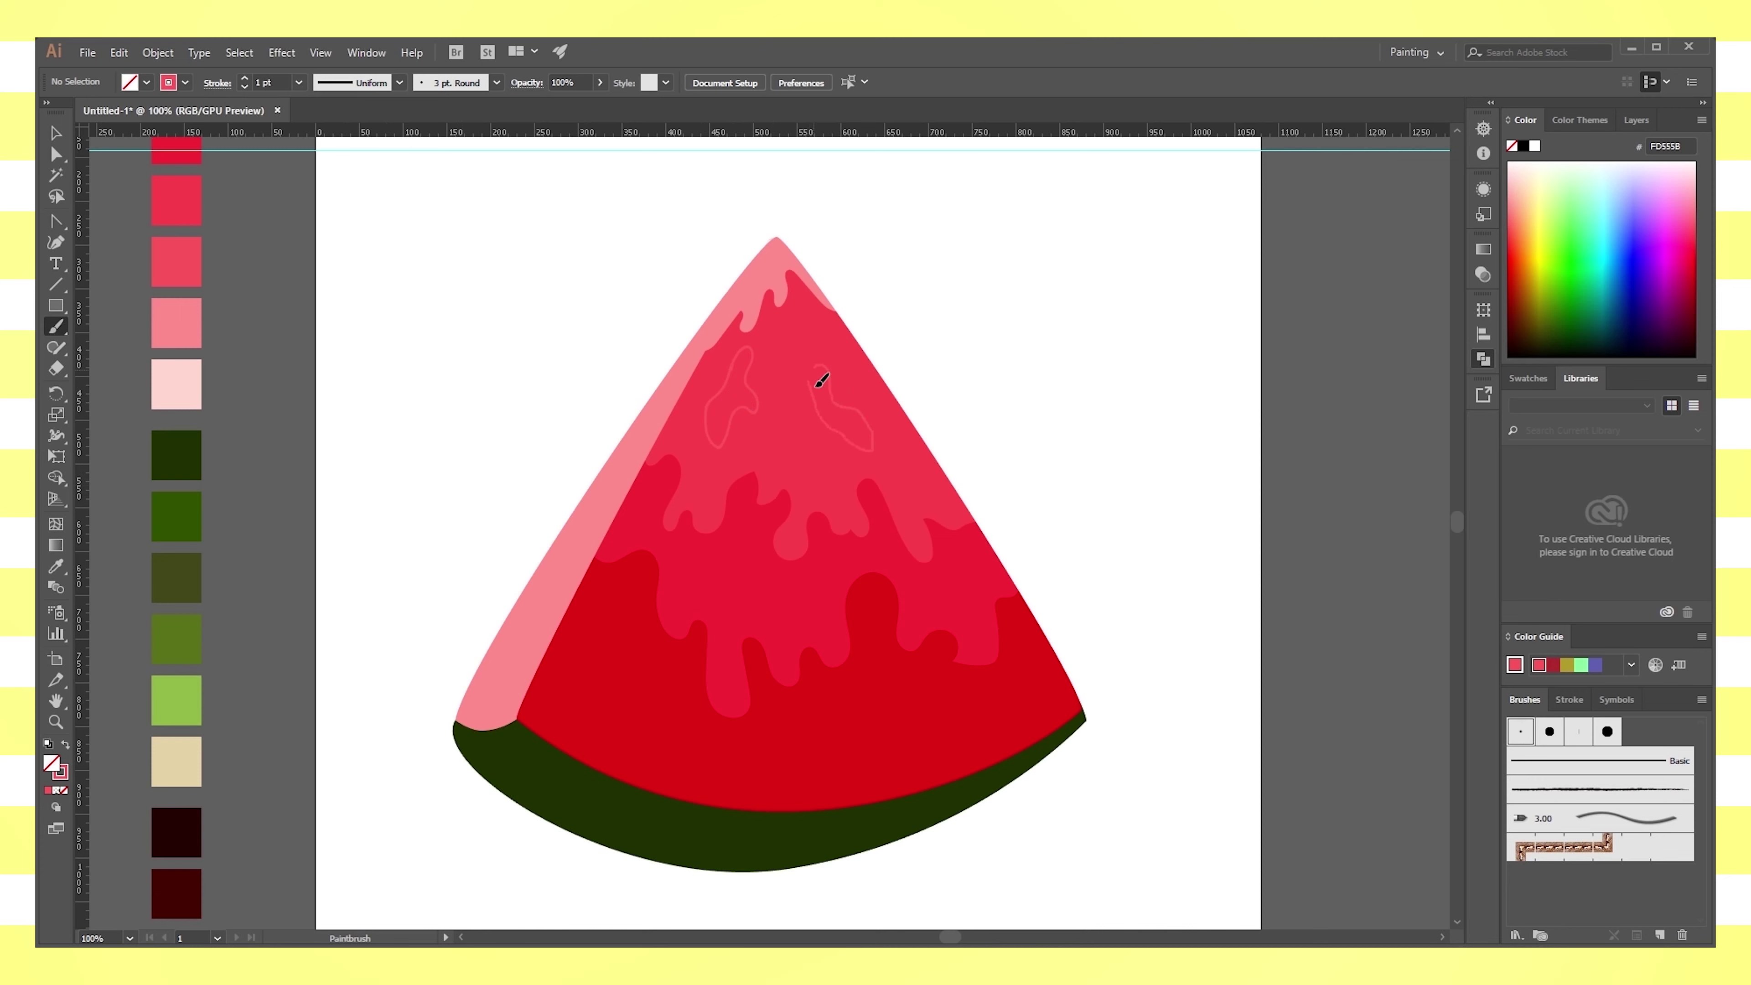
{"action": "left_click", "coordinate": [56, 133]}
{"action": "left_click", "coordinate": [750, 396]}
{"action": "left_click", "coordinate": [848, 408], "text": "shift"}
{"action": "left_click", "coordinate": [67, 745]}
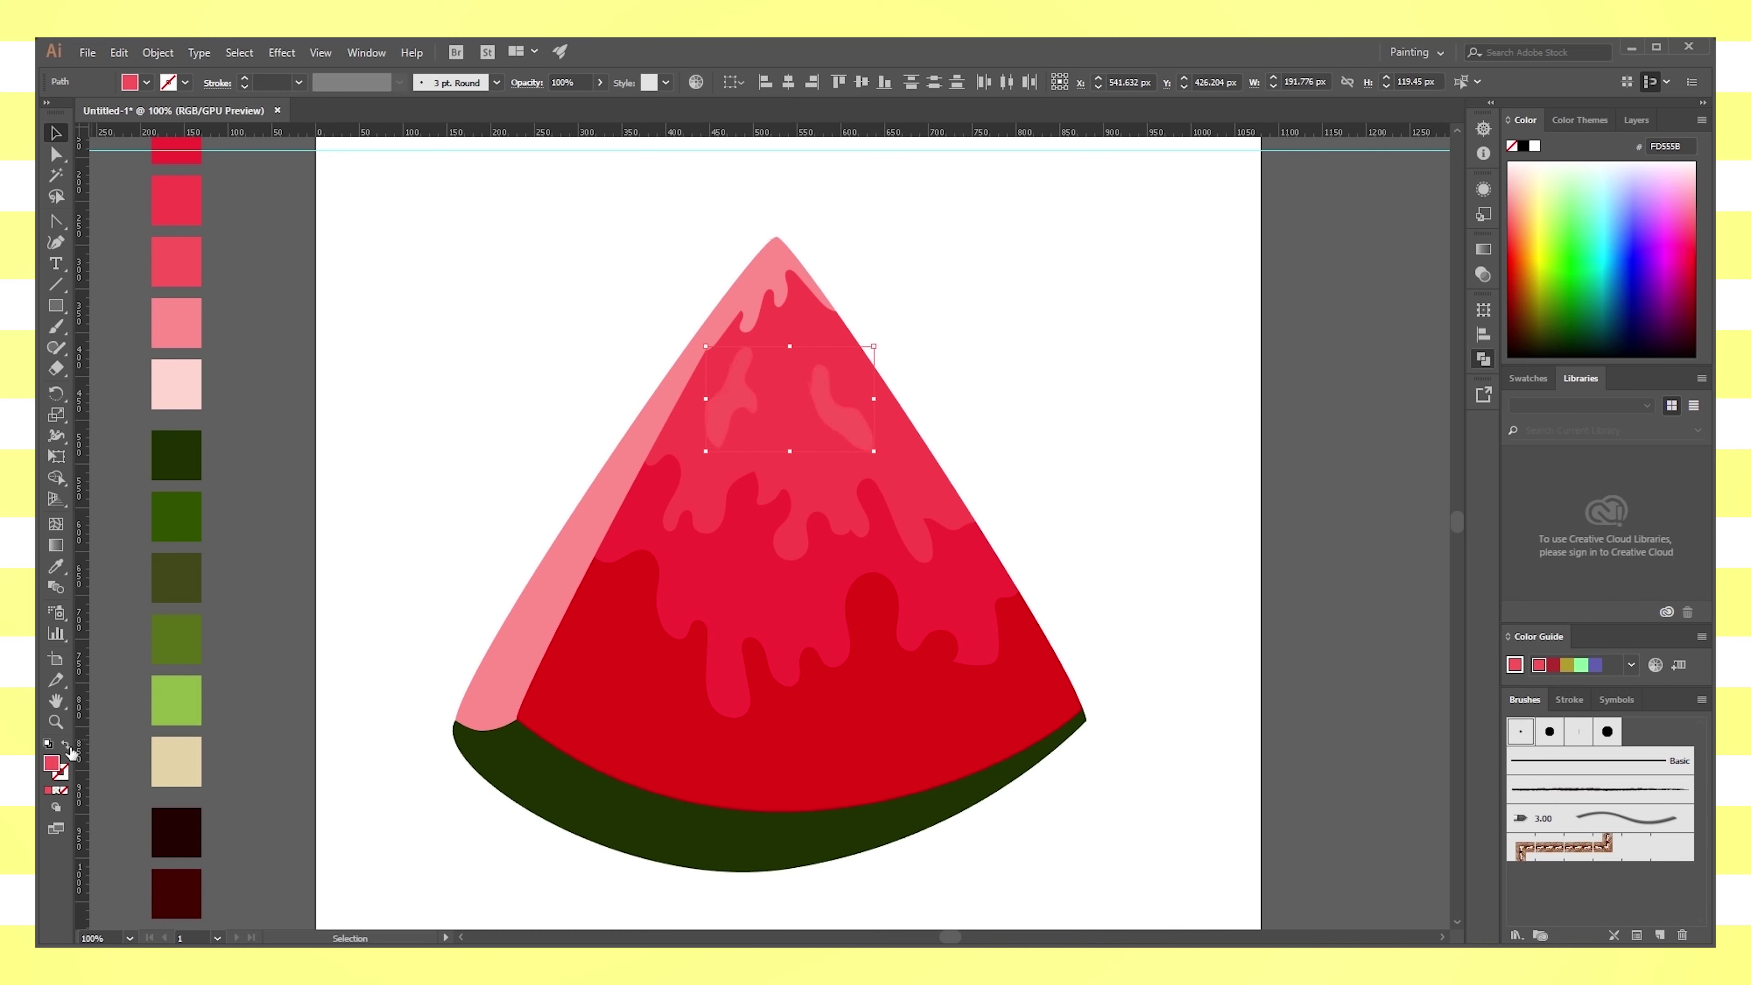
{"action": "left_click", "coordinate": [500, 488]}
{"action": "left_click", "coordinate": [824, 390]}
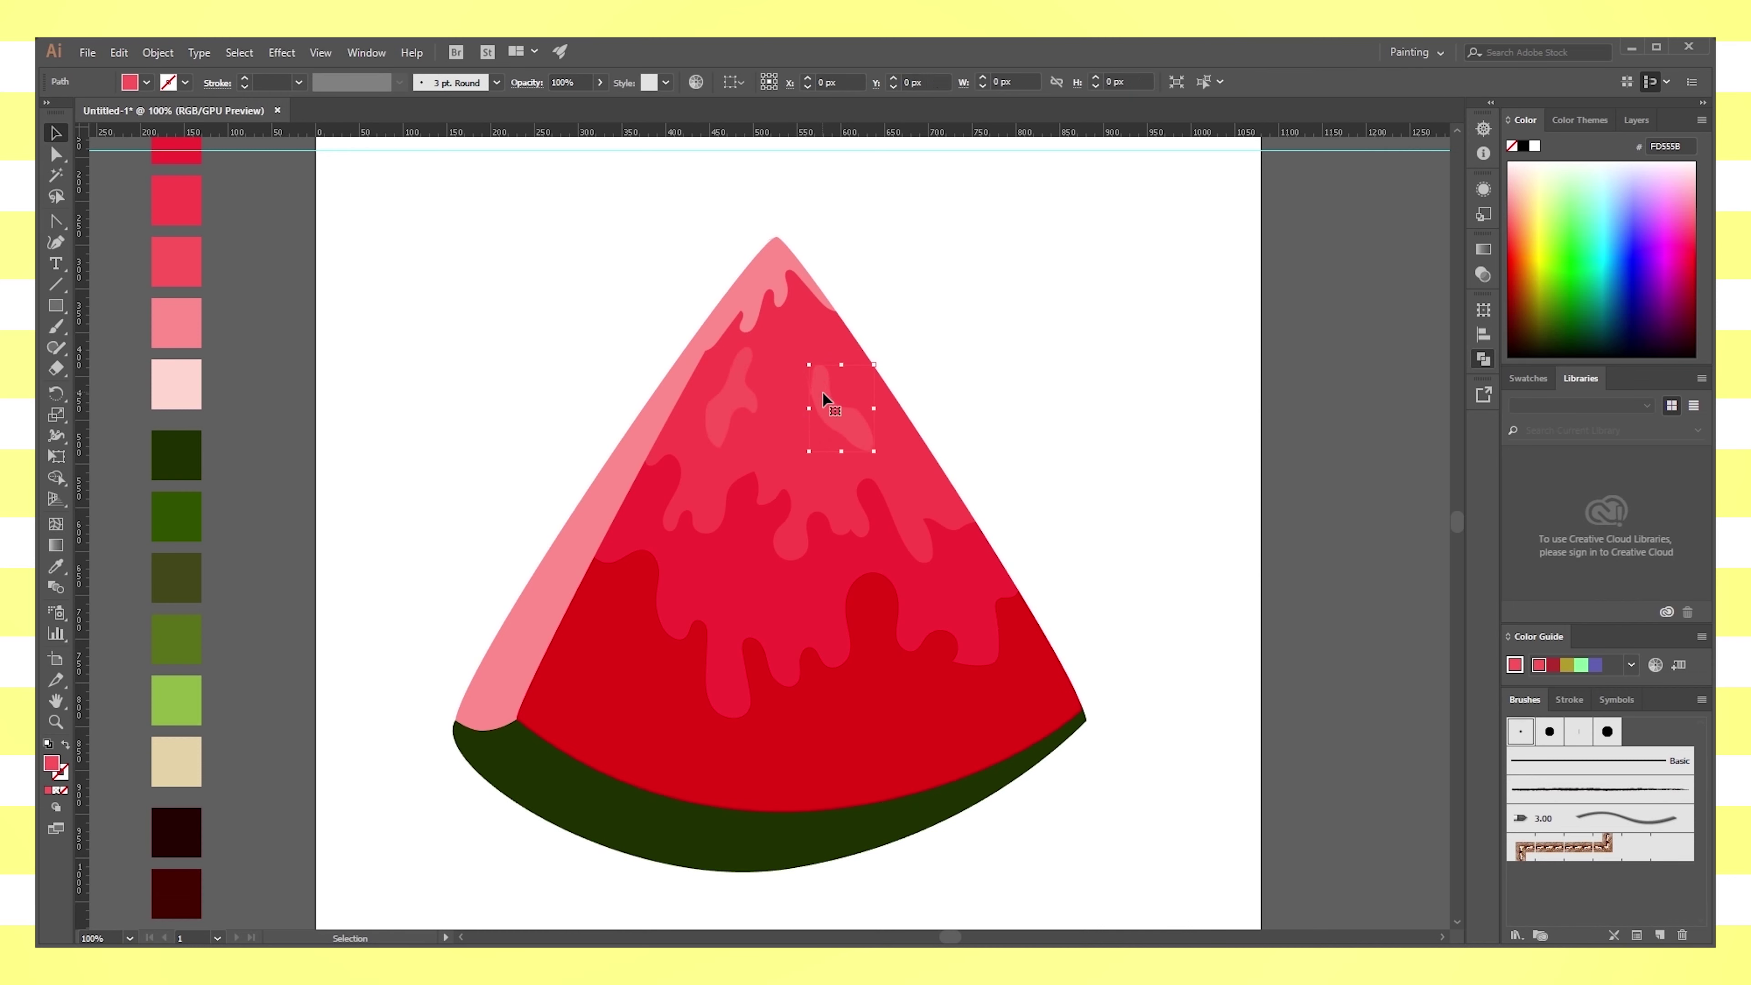
{"action": "left_click", "coordinate": [1040, 409]}
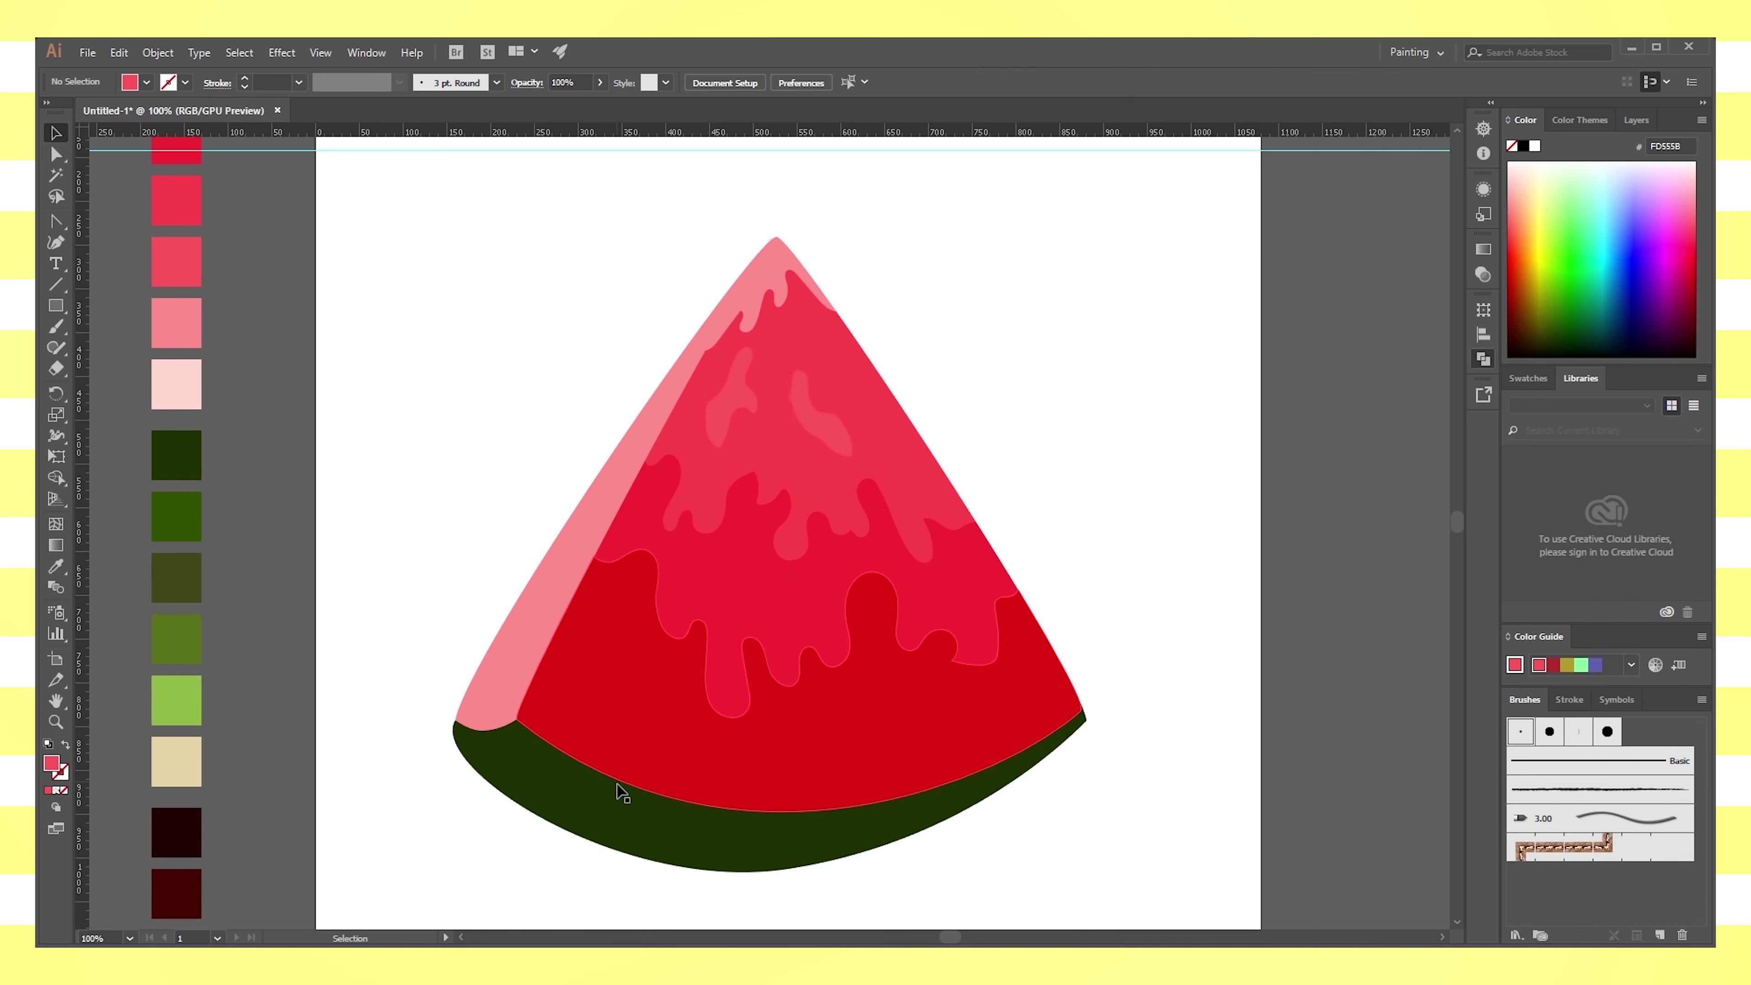
{"action": "left_click", "coordinate": [783, 260]}
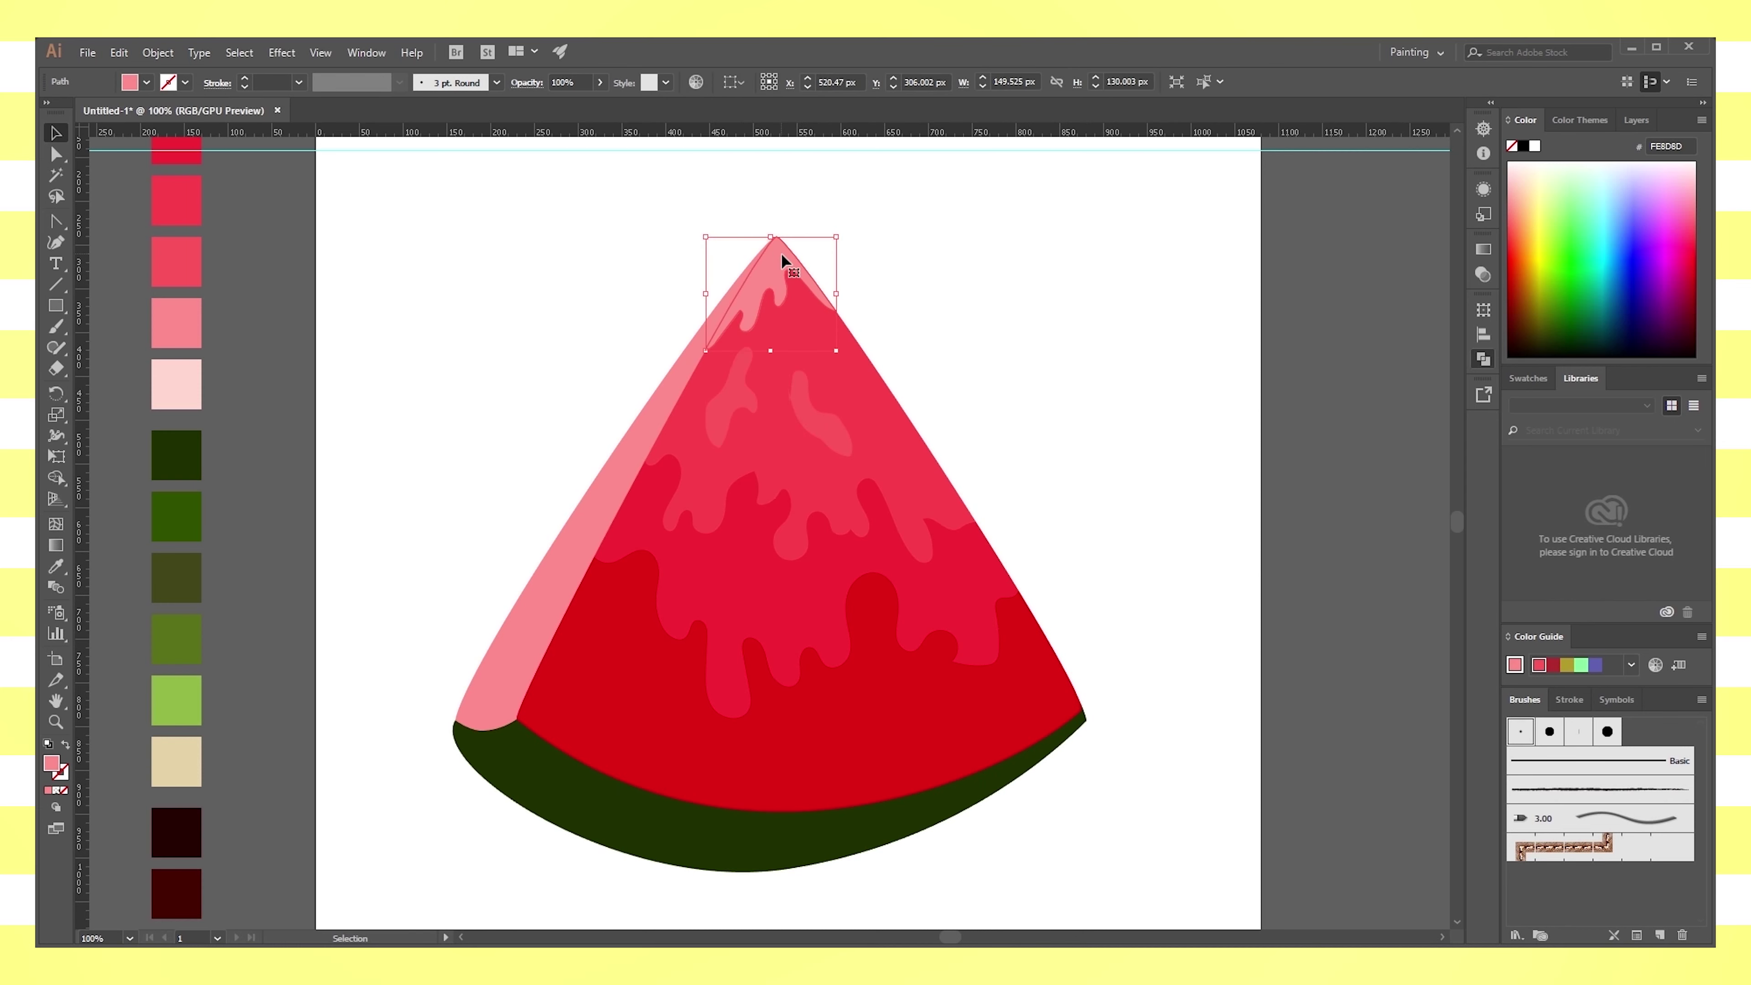
{"action": "left_click_drag", "start_coordinate": [782, 260], "coordinate": [784, 283], "text": "alt"}
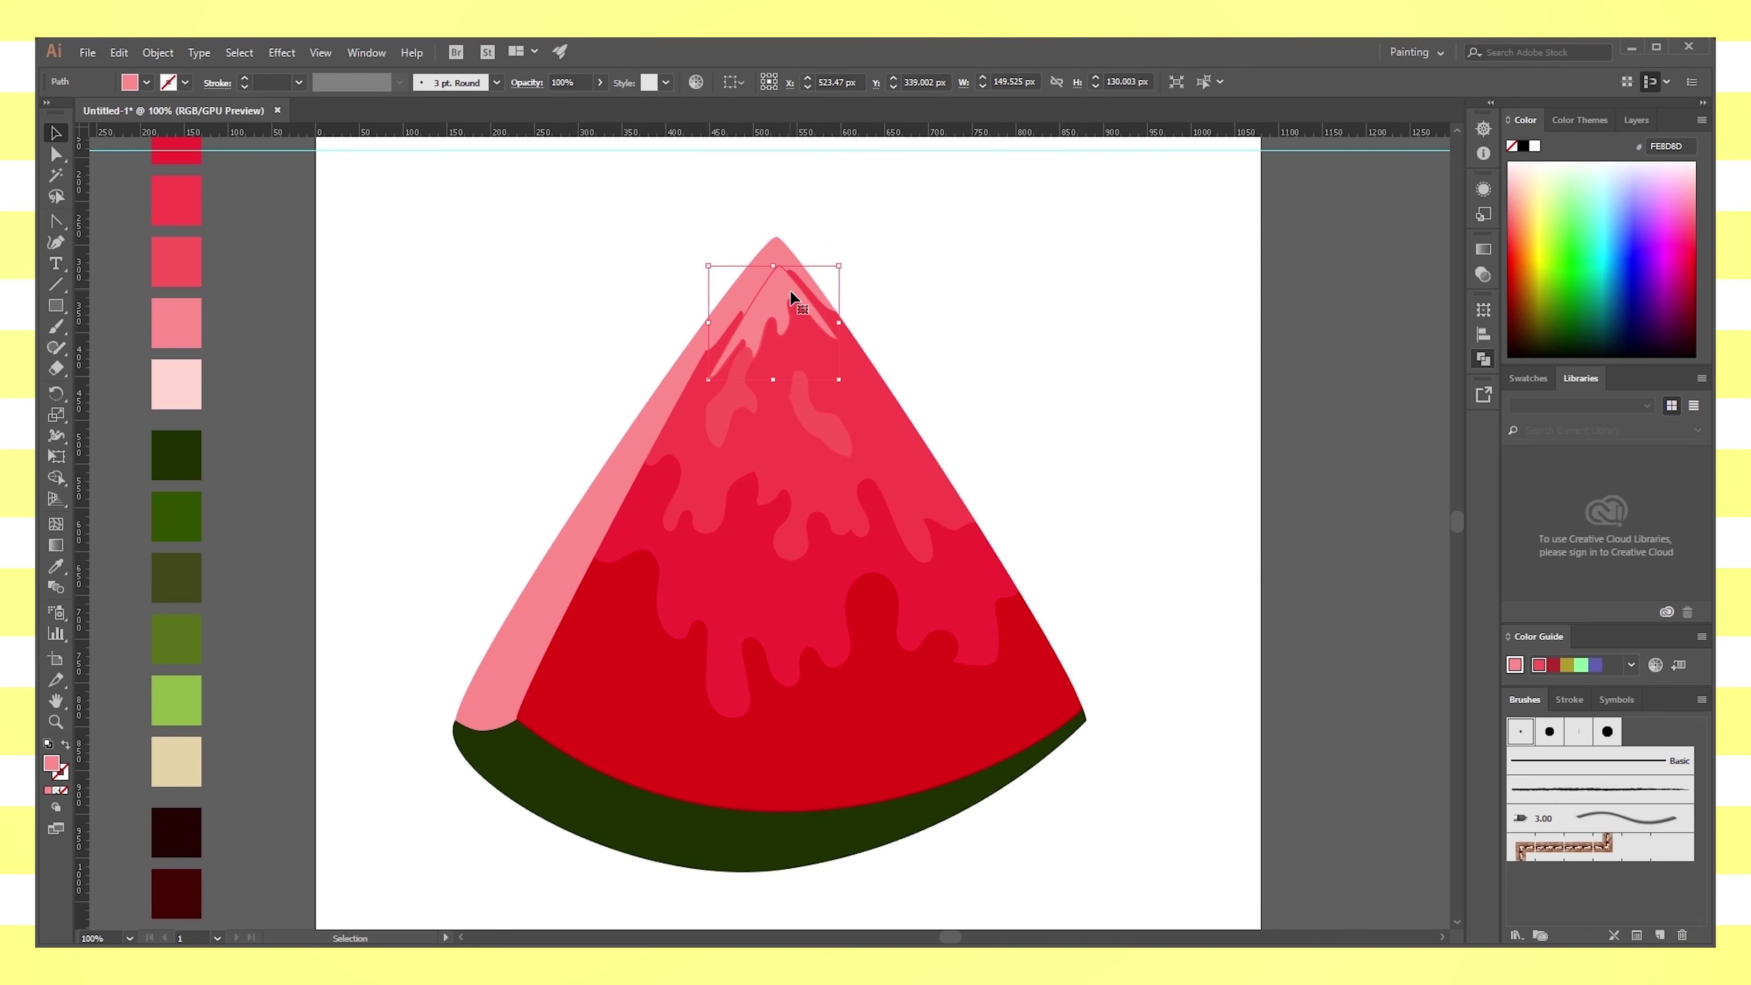
{"action": "left_click", "coordinate": [770, 331]}
{"action": "left_click_drag", "start_coordinate": [845, 389], "coordinate": [877, 417]}
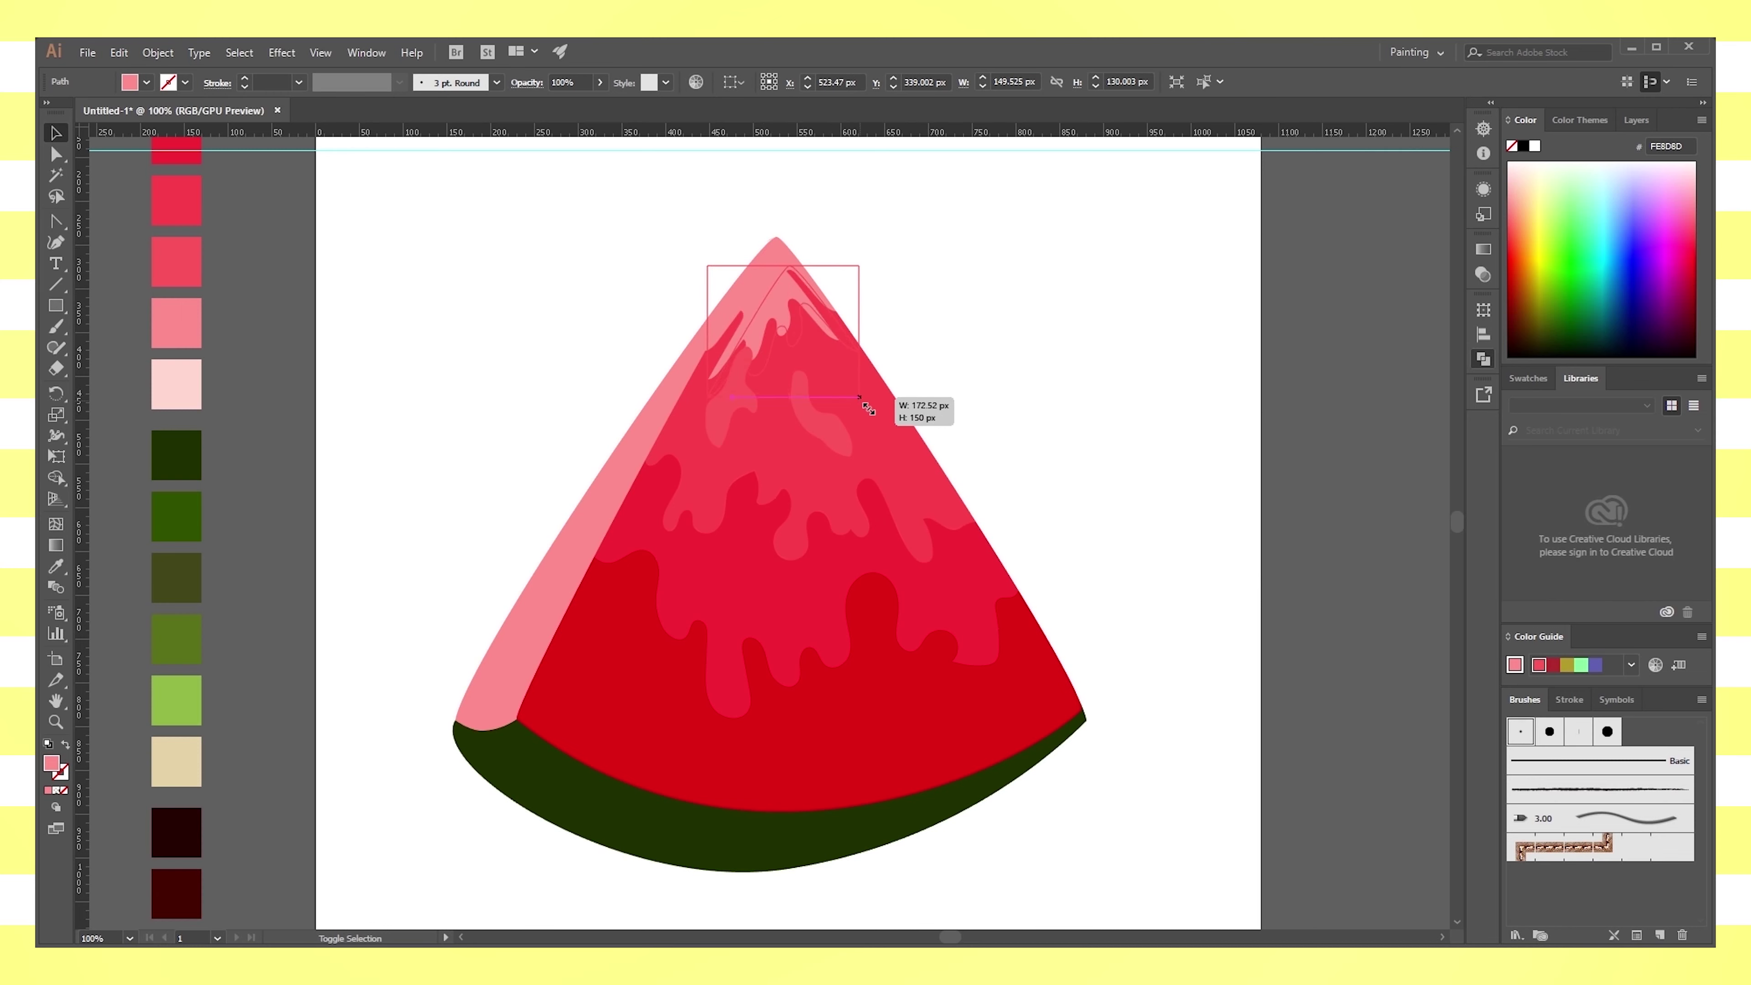
{"action": "left_click_drag", "start_coordinate": [883, 265], "coordinate": [787, 280]}
{"action": "left_click", "coordinate": [927, 329]}
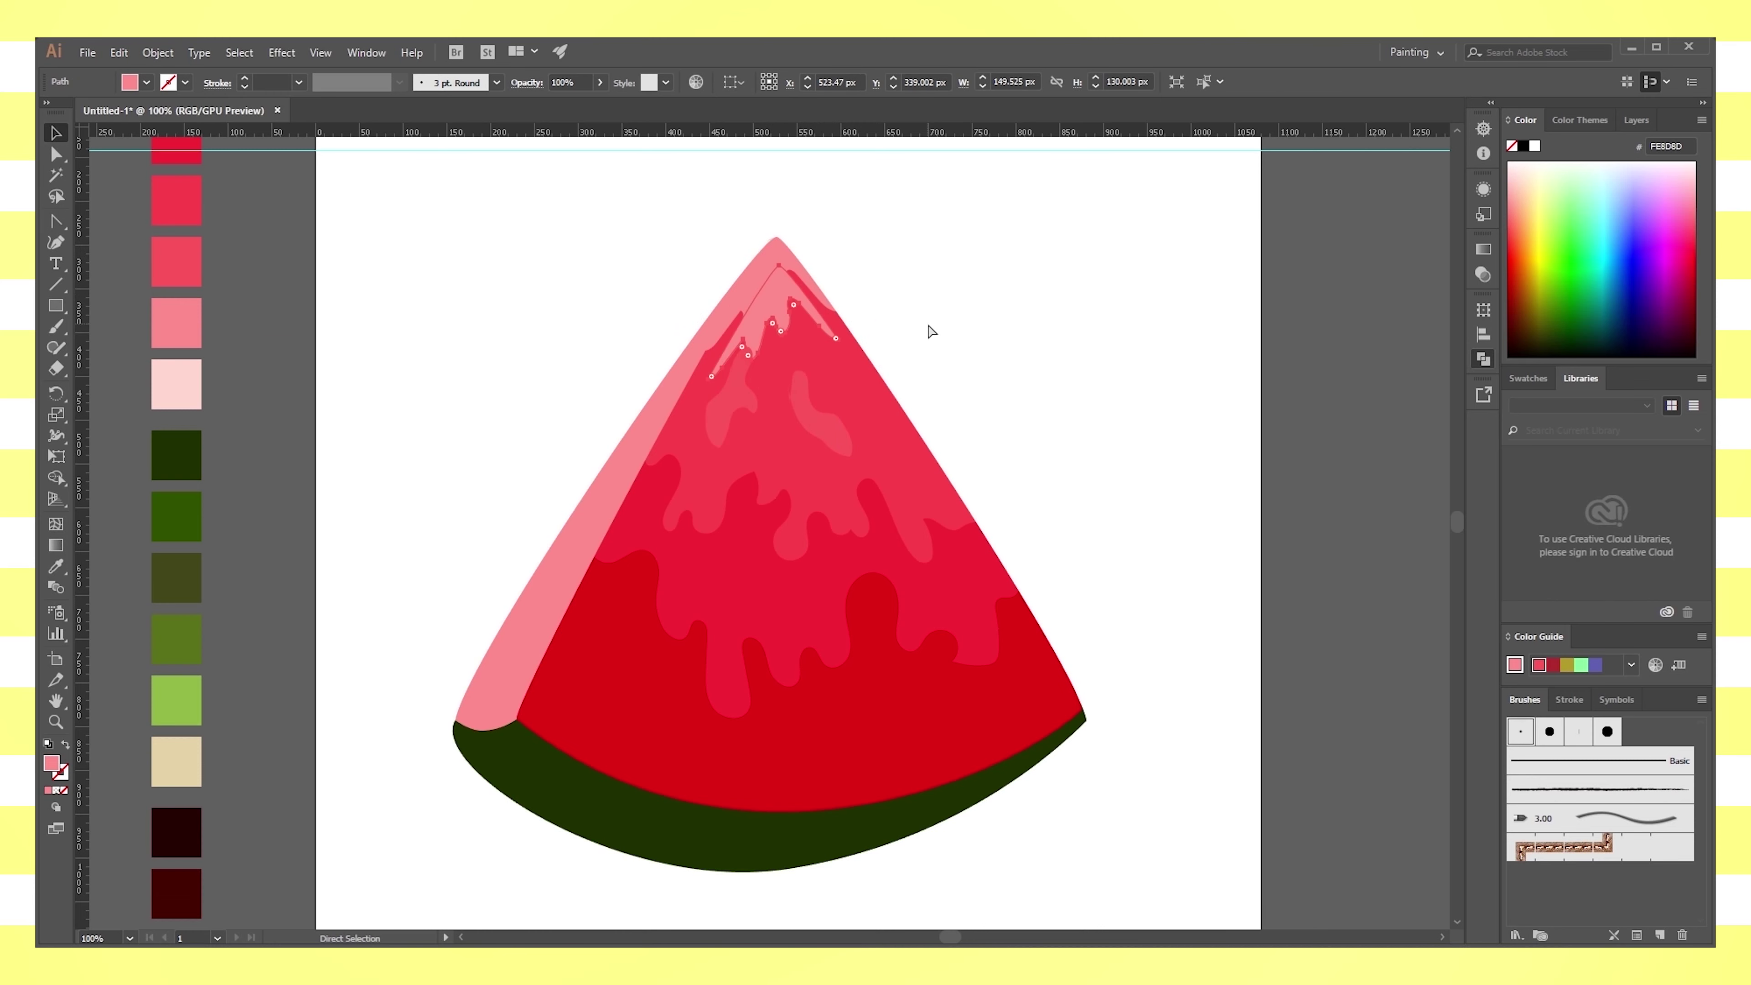
{"action": "left_click", "coordinate": [779, 287]}
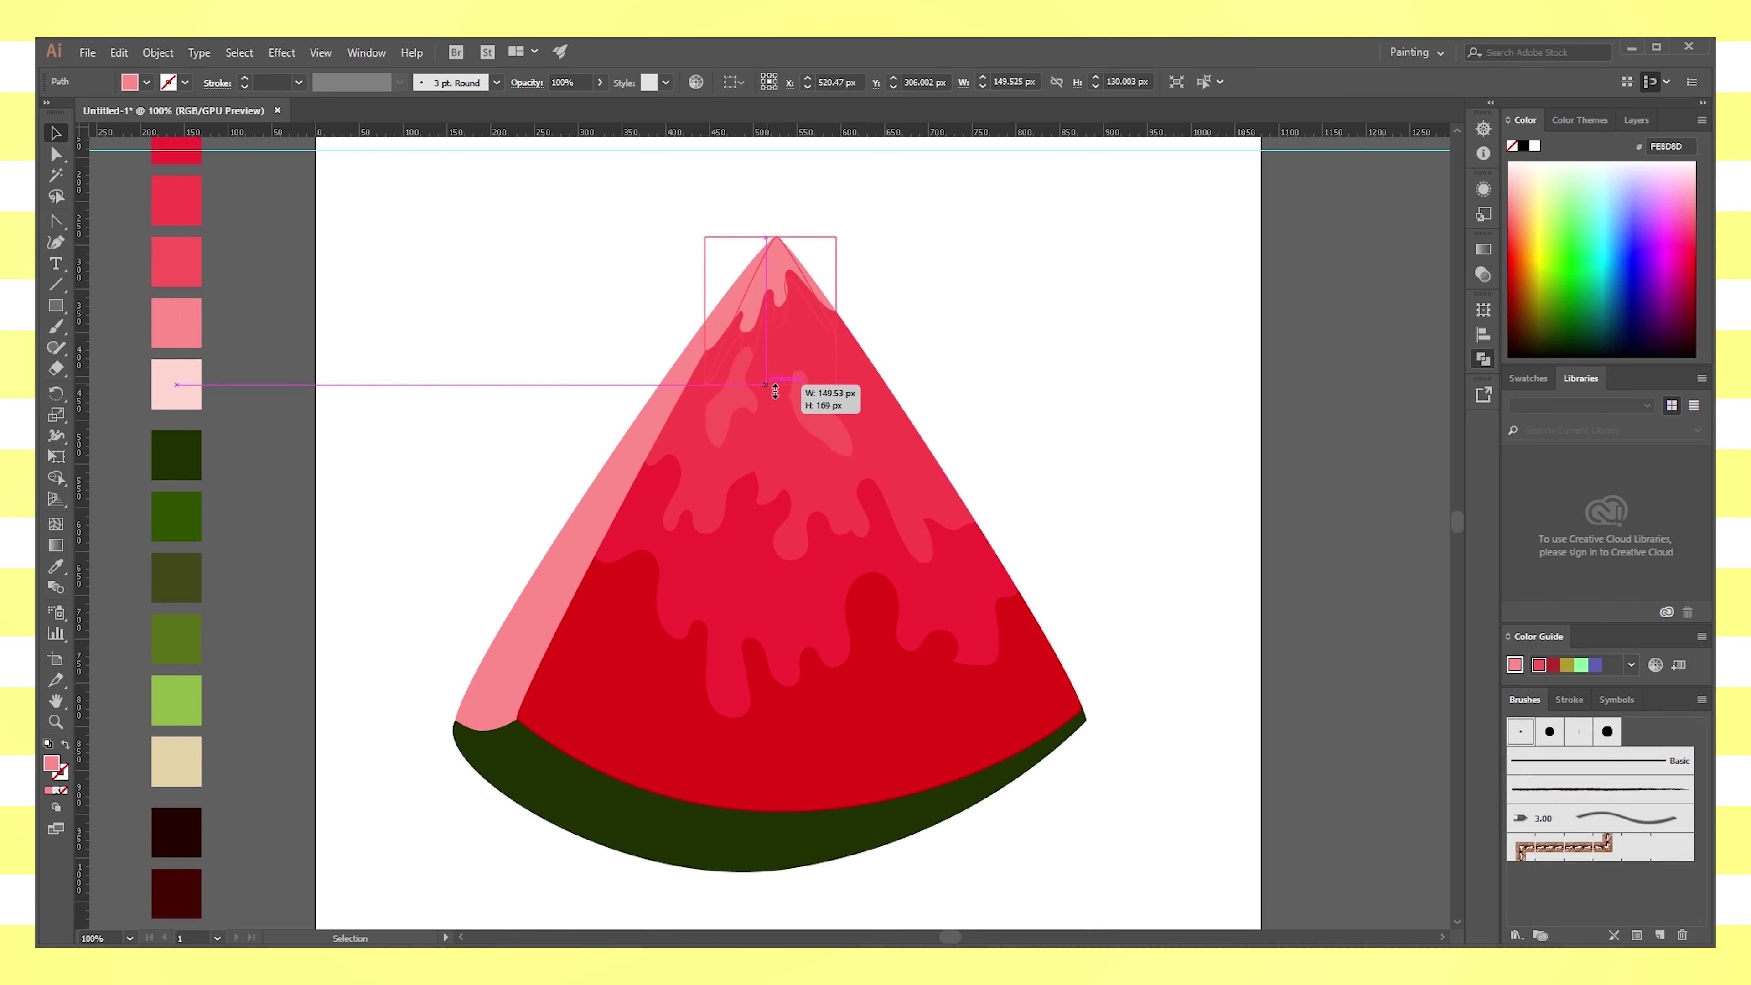
{"action": "key", "text": "a"}
{"action": "key", "text": "v"}
{"action": "left_click", "coordinate": [948, 301]}
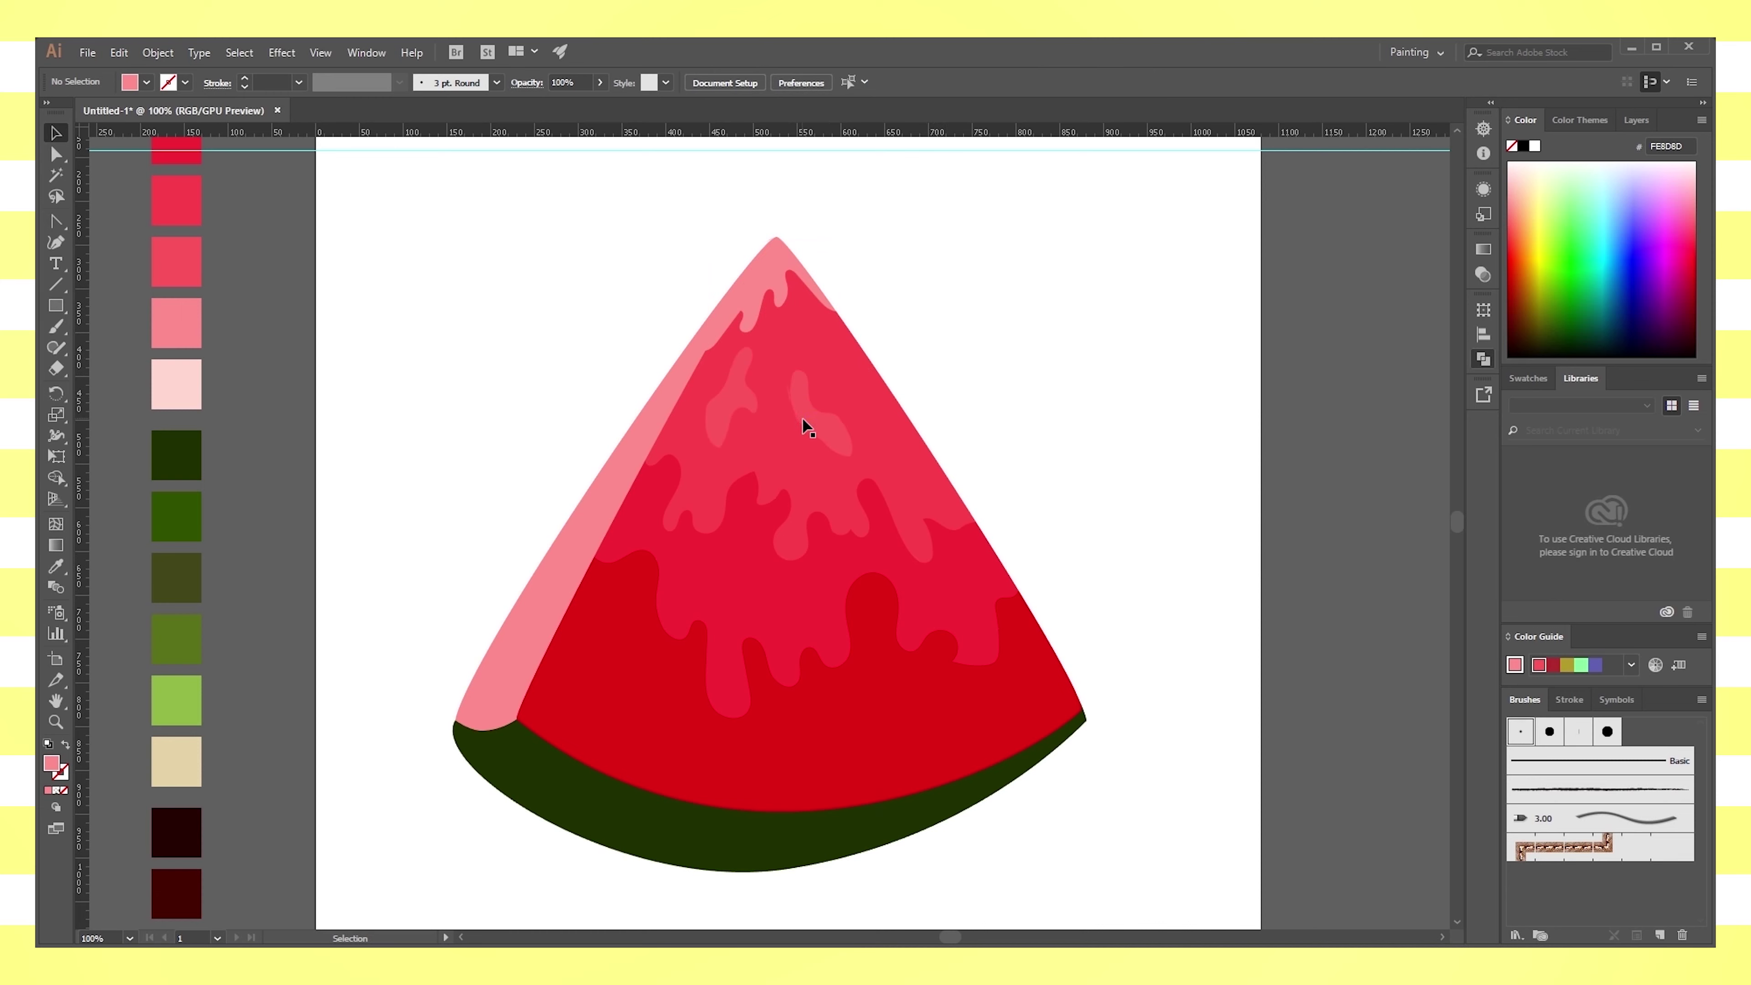
{"action": "left_click", "coordinate": [773, 271]}
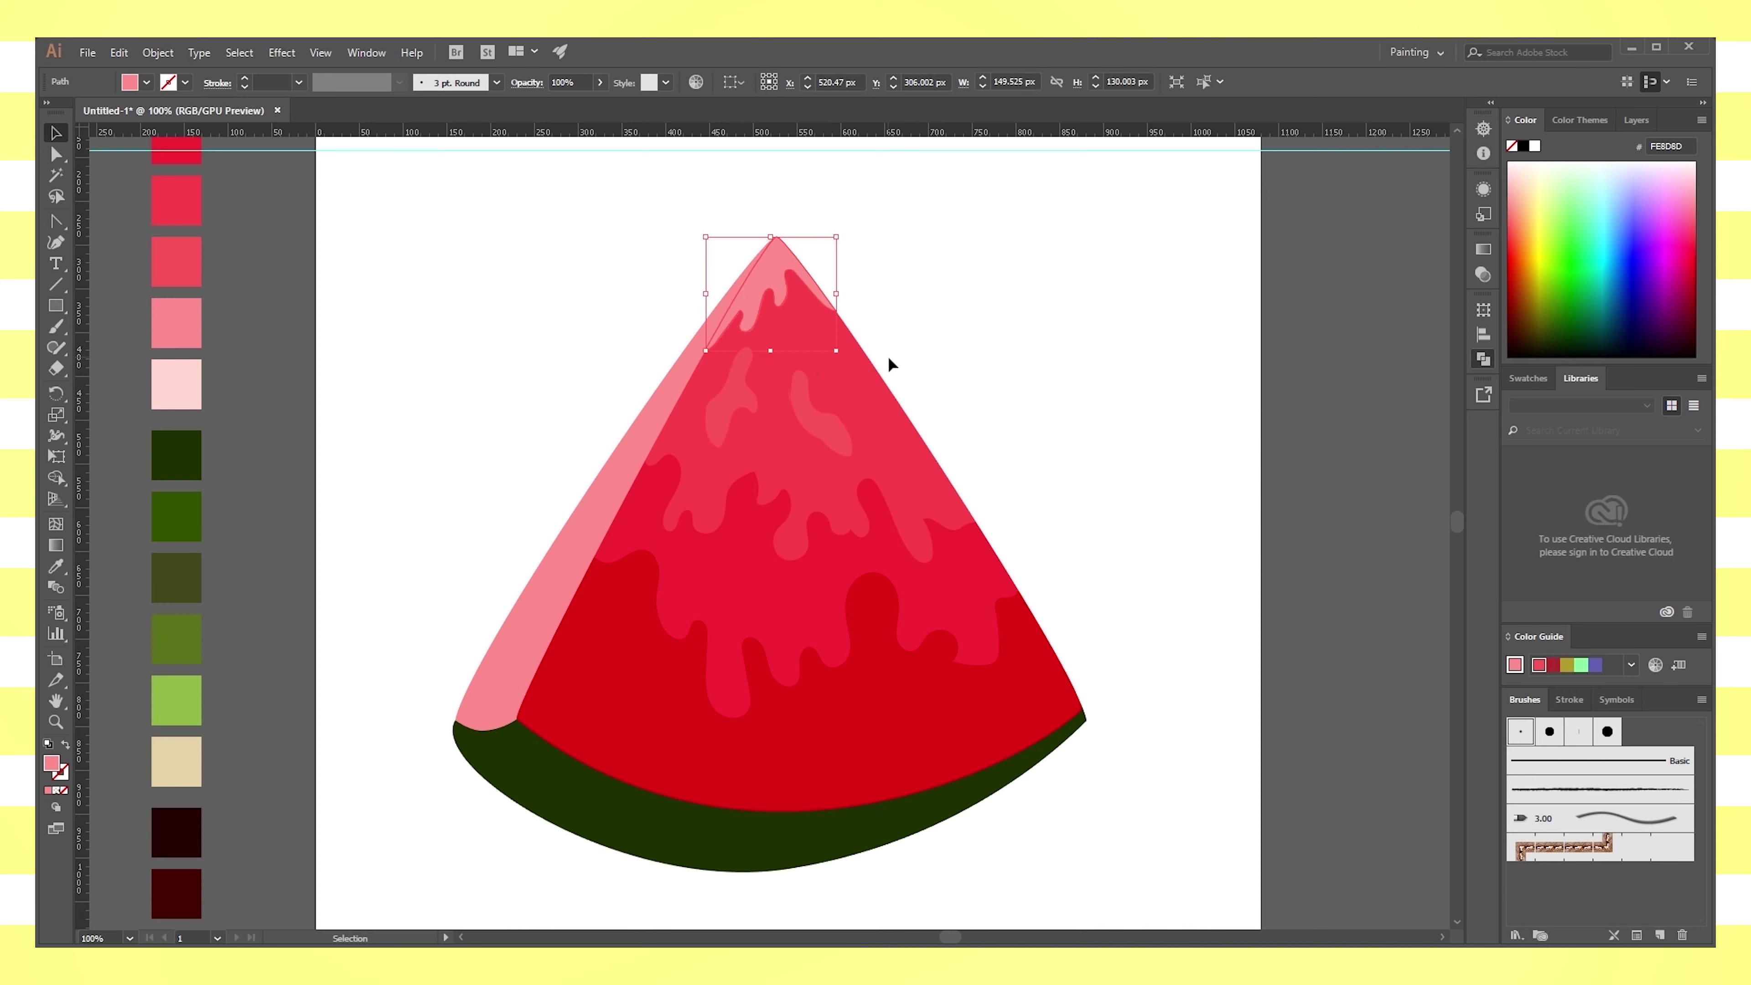
{"action": "left_click", "coordinate": [762, 242]}
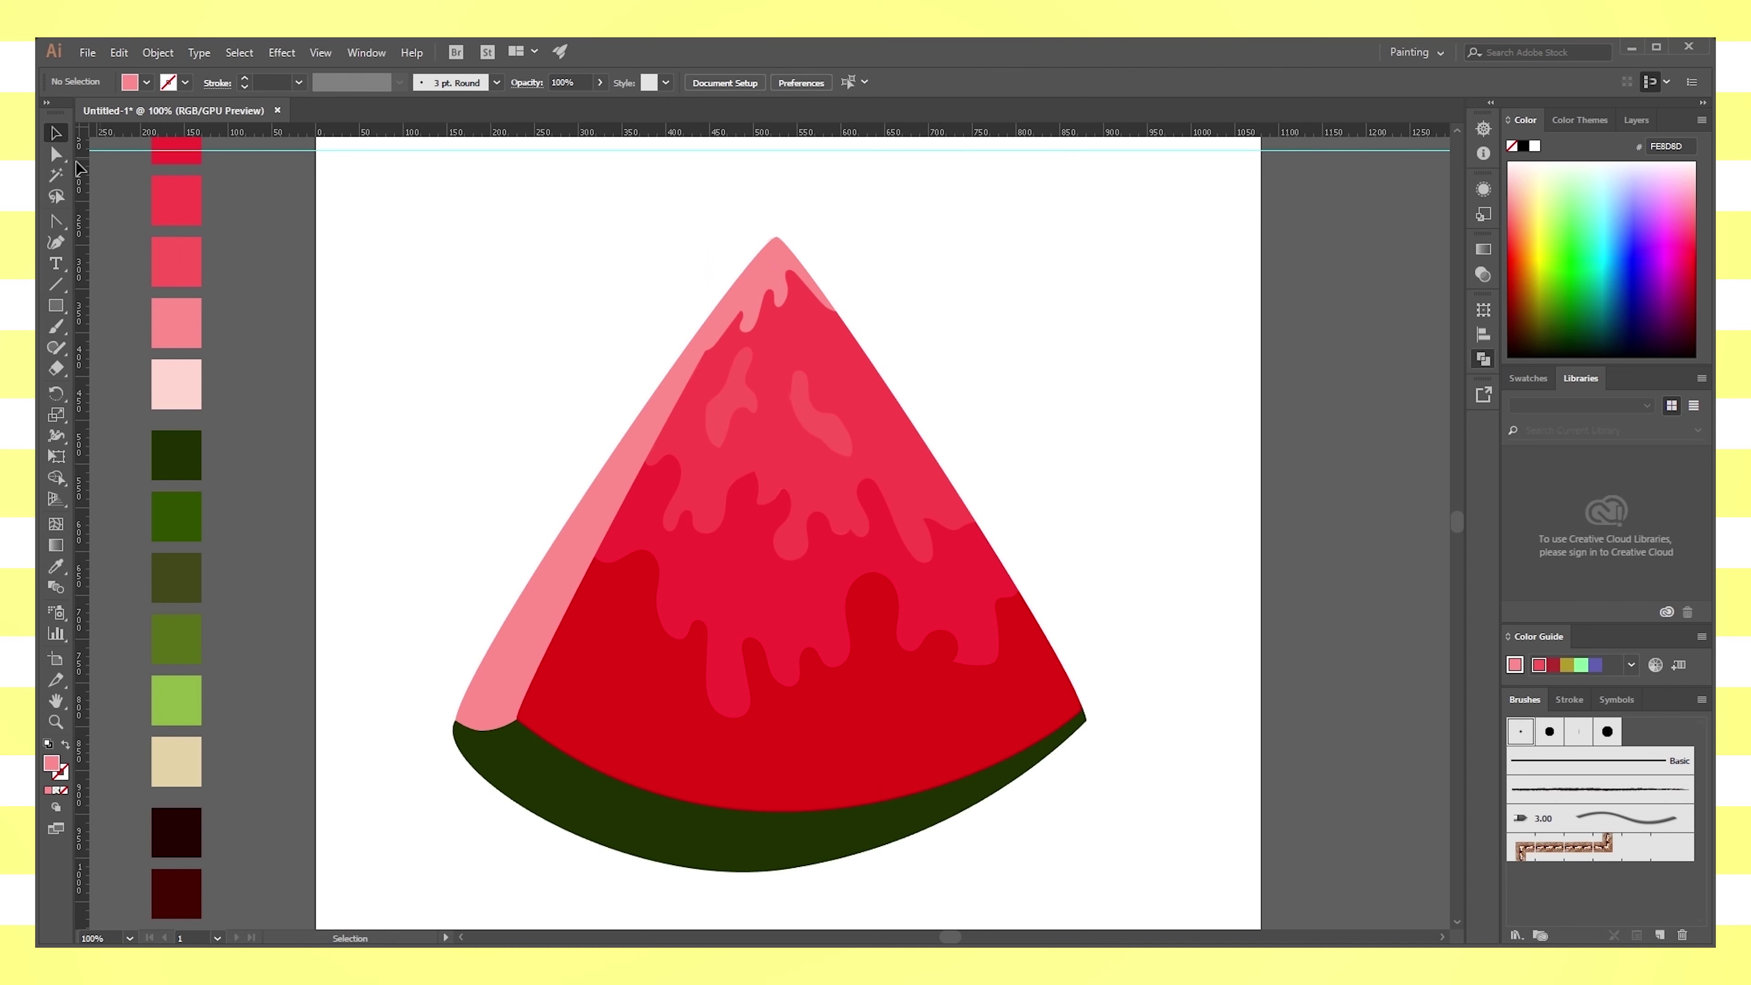
{"action": "key", "text": "i"}
Paint a wavy drip outline at the tip, fill it pink, and send it behind the red flesh
{"action": "key", "text": "b"}
{"action": "key", "text": "shift+x"}
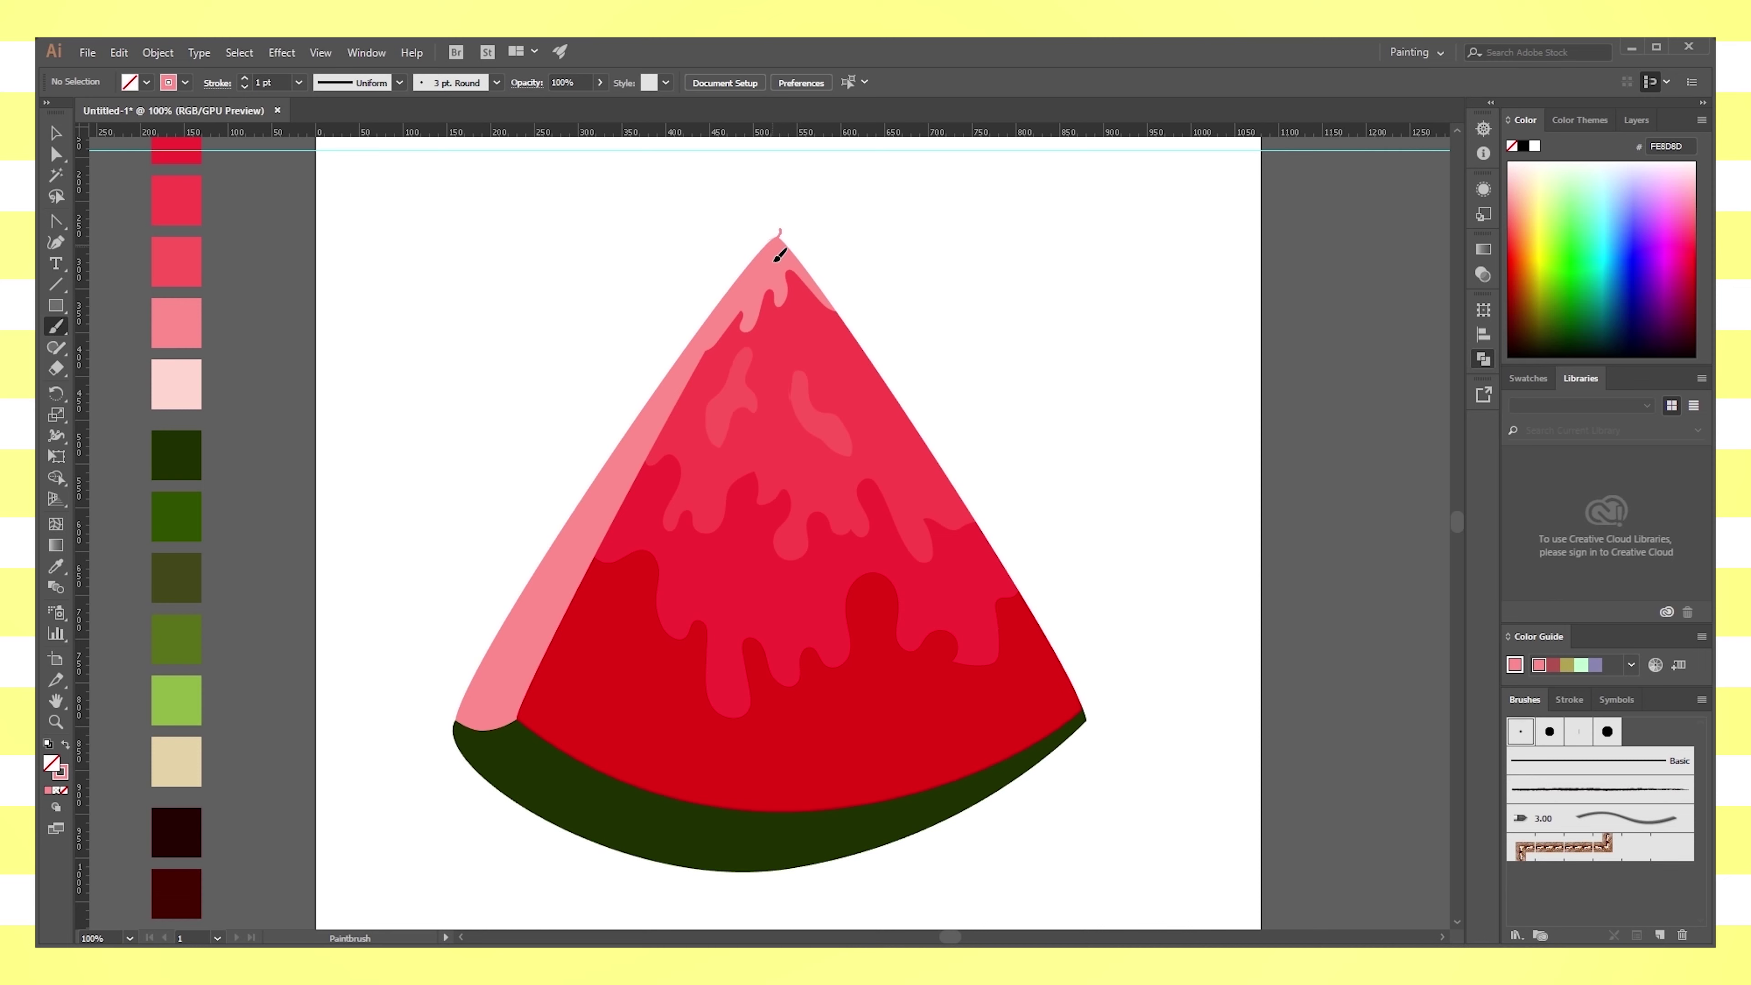
{"action": "left_click_drag", "start_coordinate": [710, 351], "coordinate": [783, 237]}
{"action": "key", "text": "v"}
{"action": "left_click", "coordinate": [862, 292]}
{"action": "left_click", "coordinate": [67, 746]}
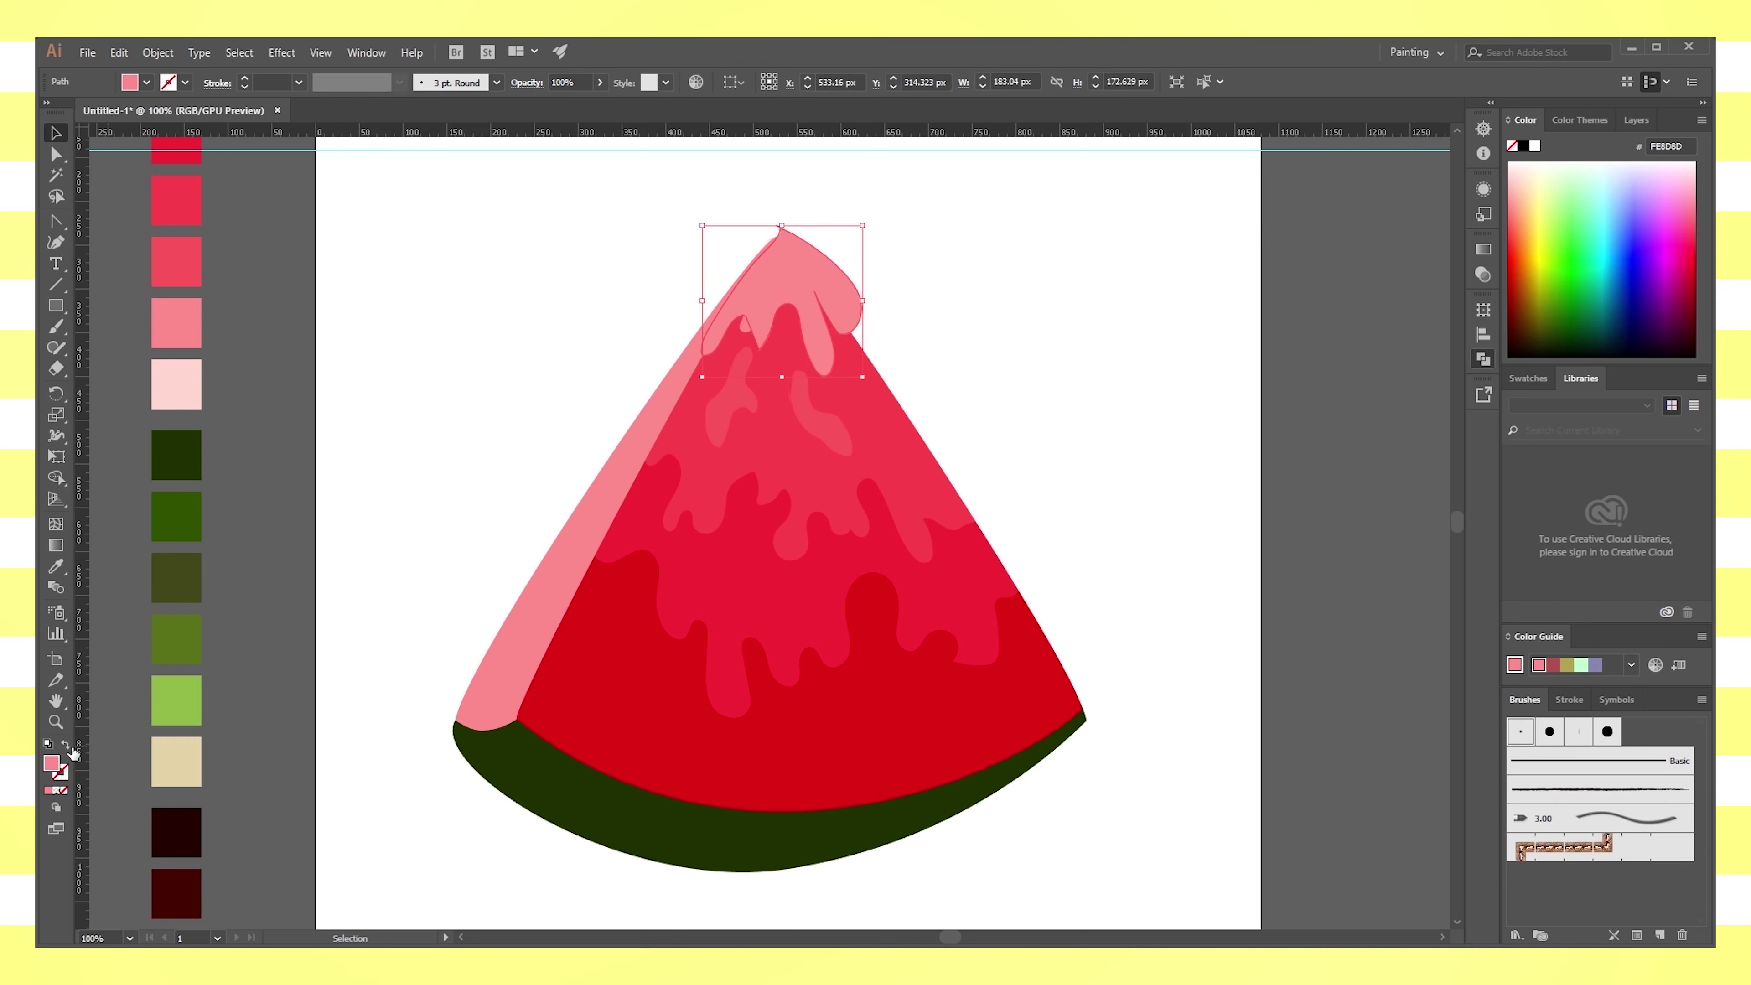
{"action": "key", "text": "ctrl+bracketleft"}
Check the large red drip path and the bottom red flesh path by selecting and deselecting them
{"action": "left_click", "coordinate": [1004, 421]}
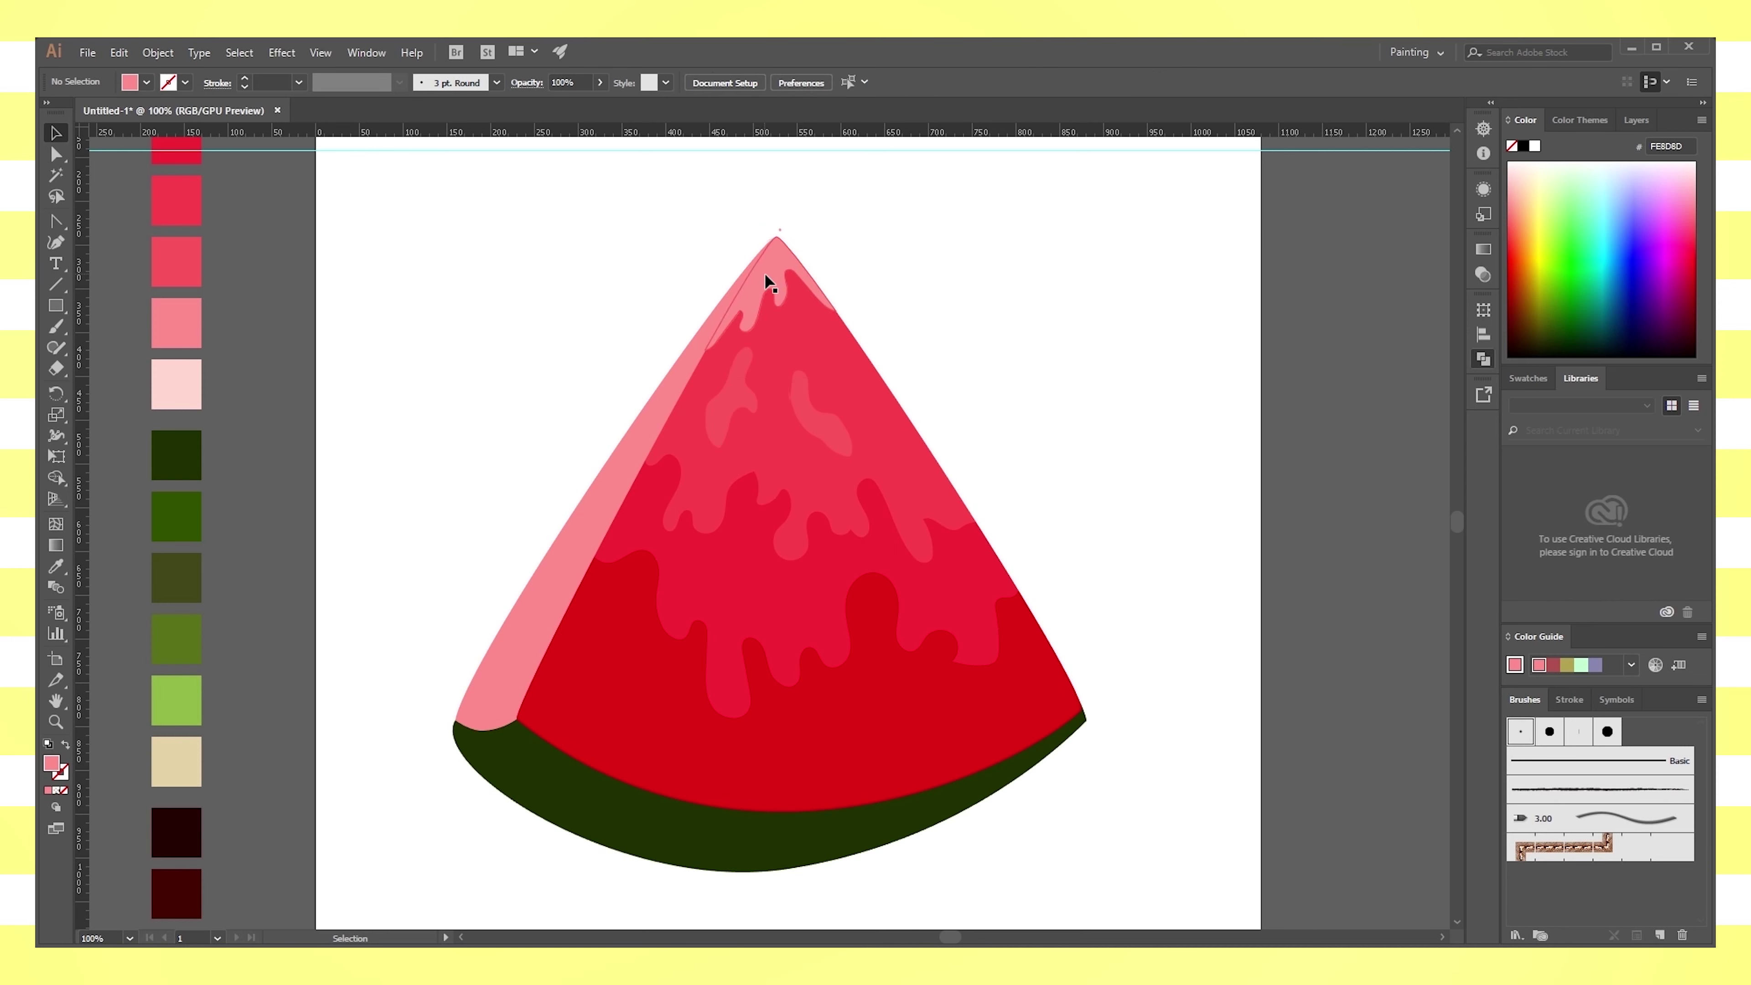
{"action": "left_click", "coordinate": [765, 287]}
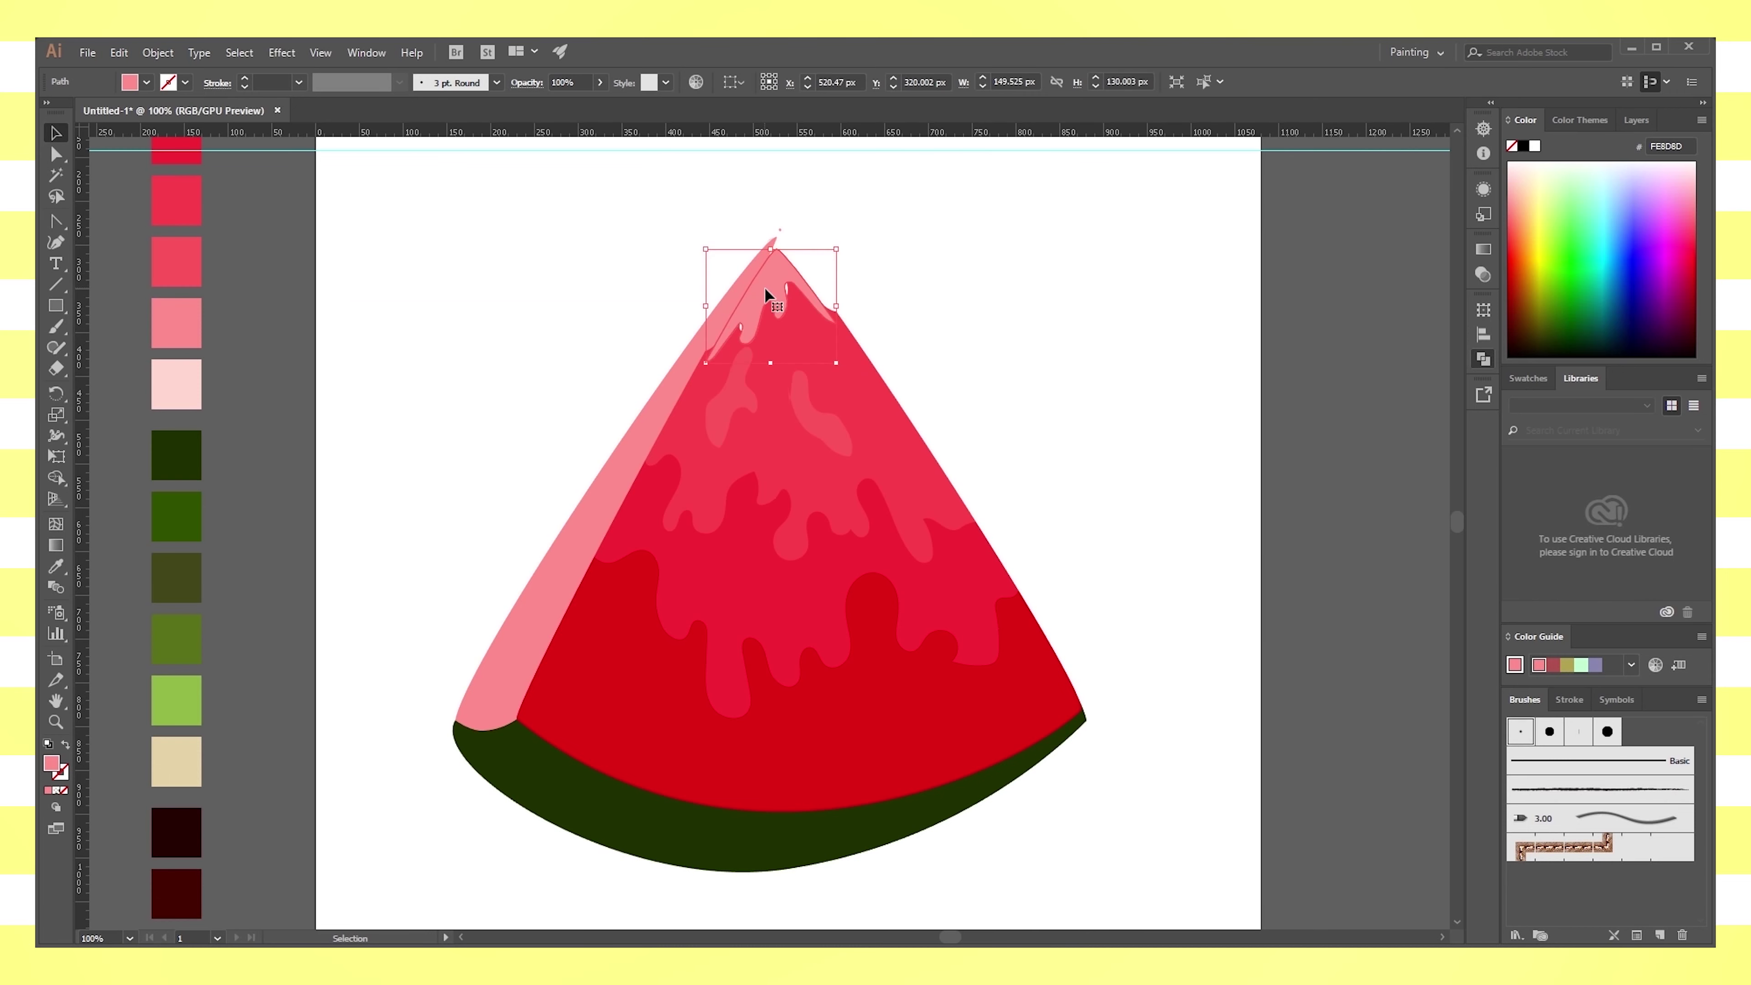
{"action": "left_click", "coordinate": [866, 366]}
{"action": "left_click", "coordinate": [1000, 310]}
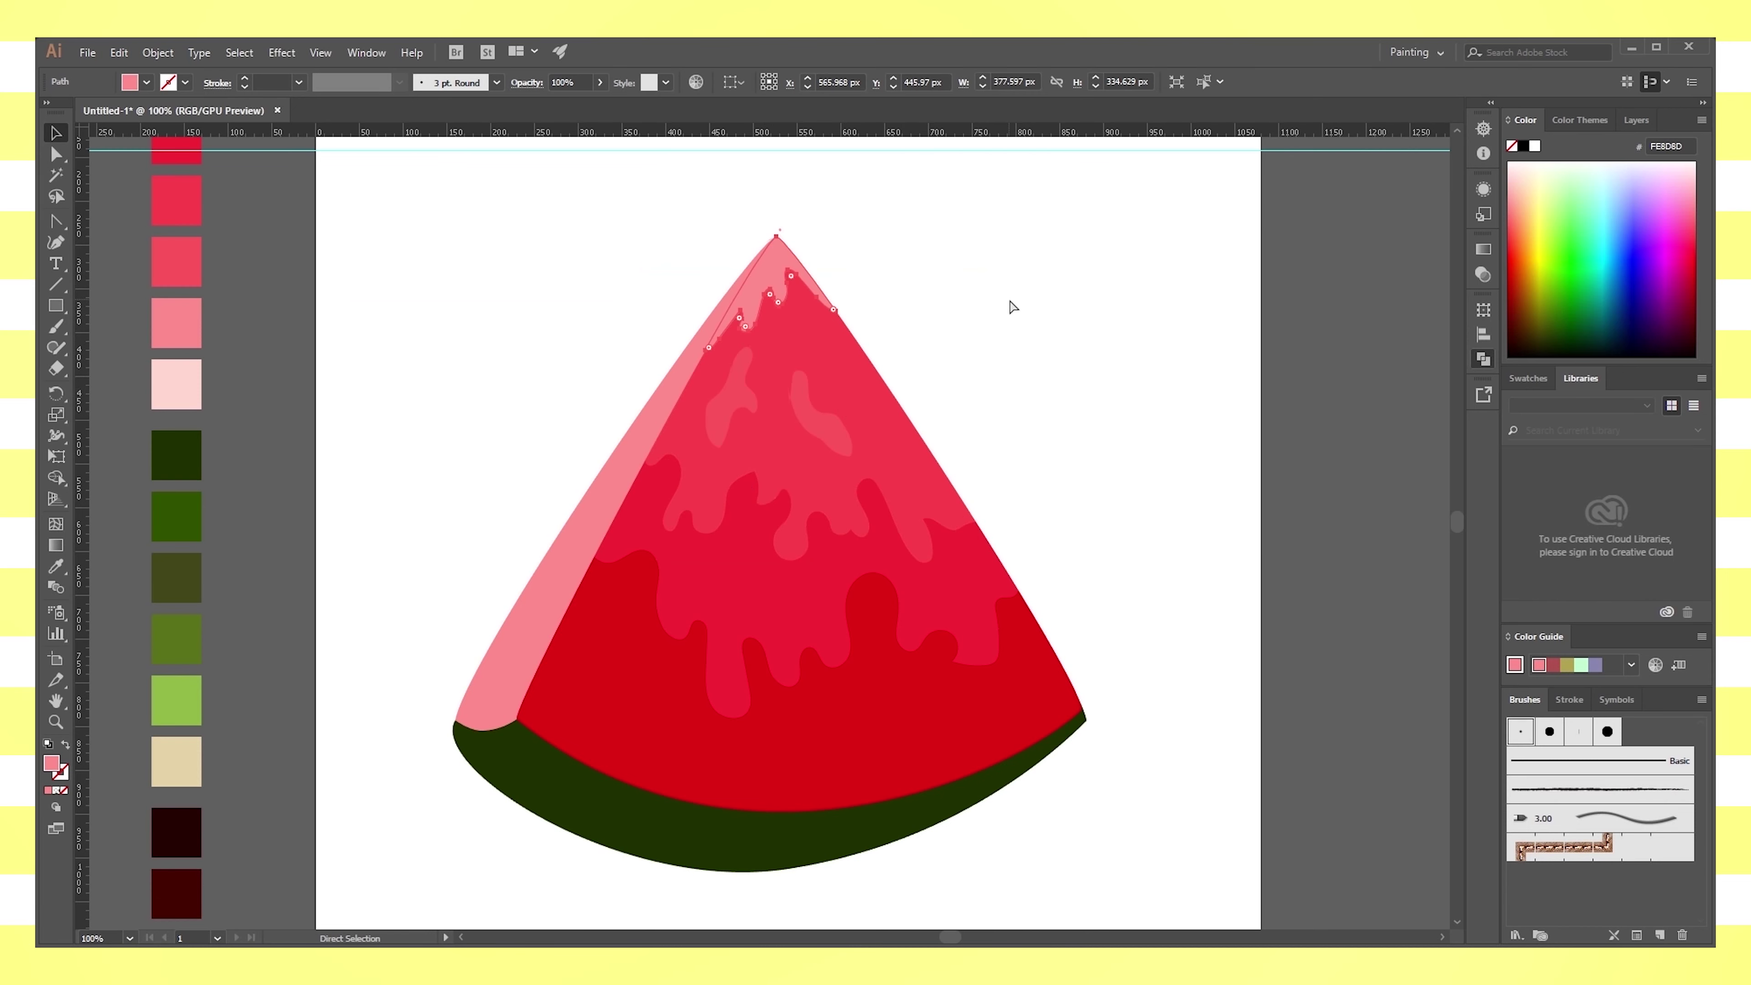
{"action": "scroll", "coordinate": [1021, 621], "scroll_direction": "down", "scroll_amount": 3}
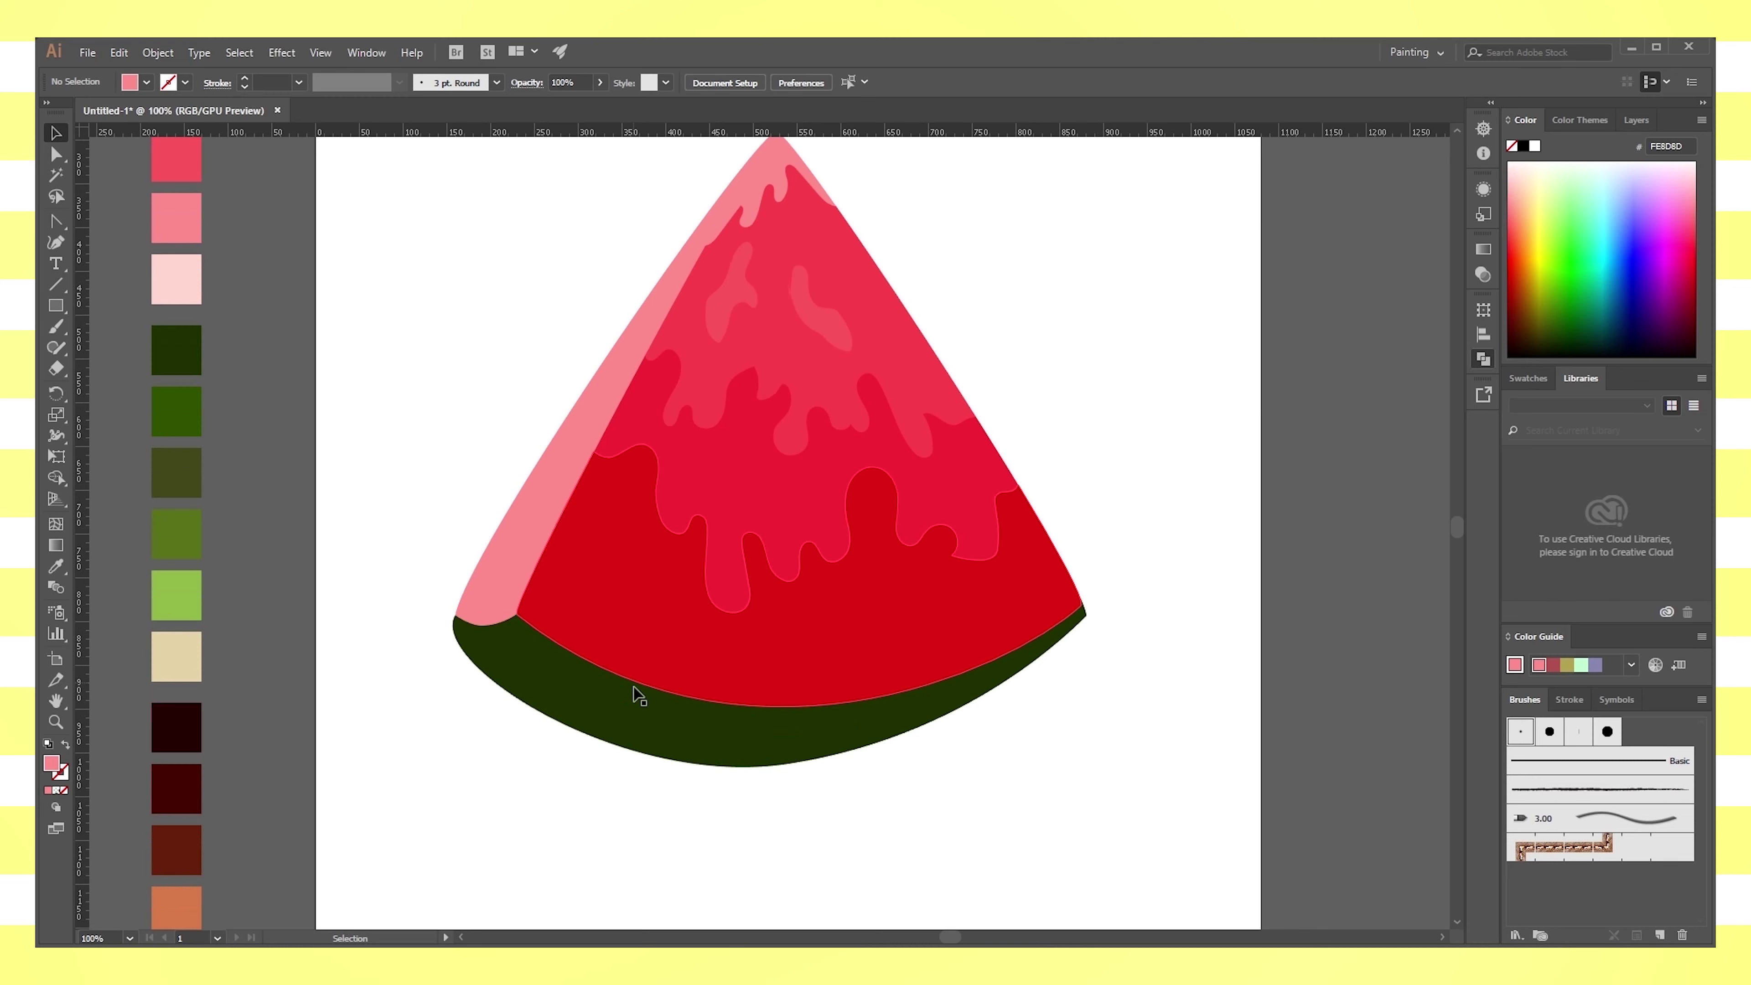
{"action": "left_click", "coordinate": [758, 665]}
{"action": "left_click", "coordinate": [1179, 365]}
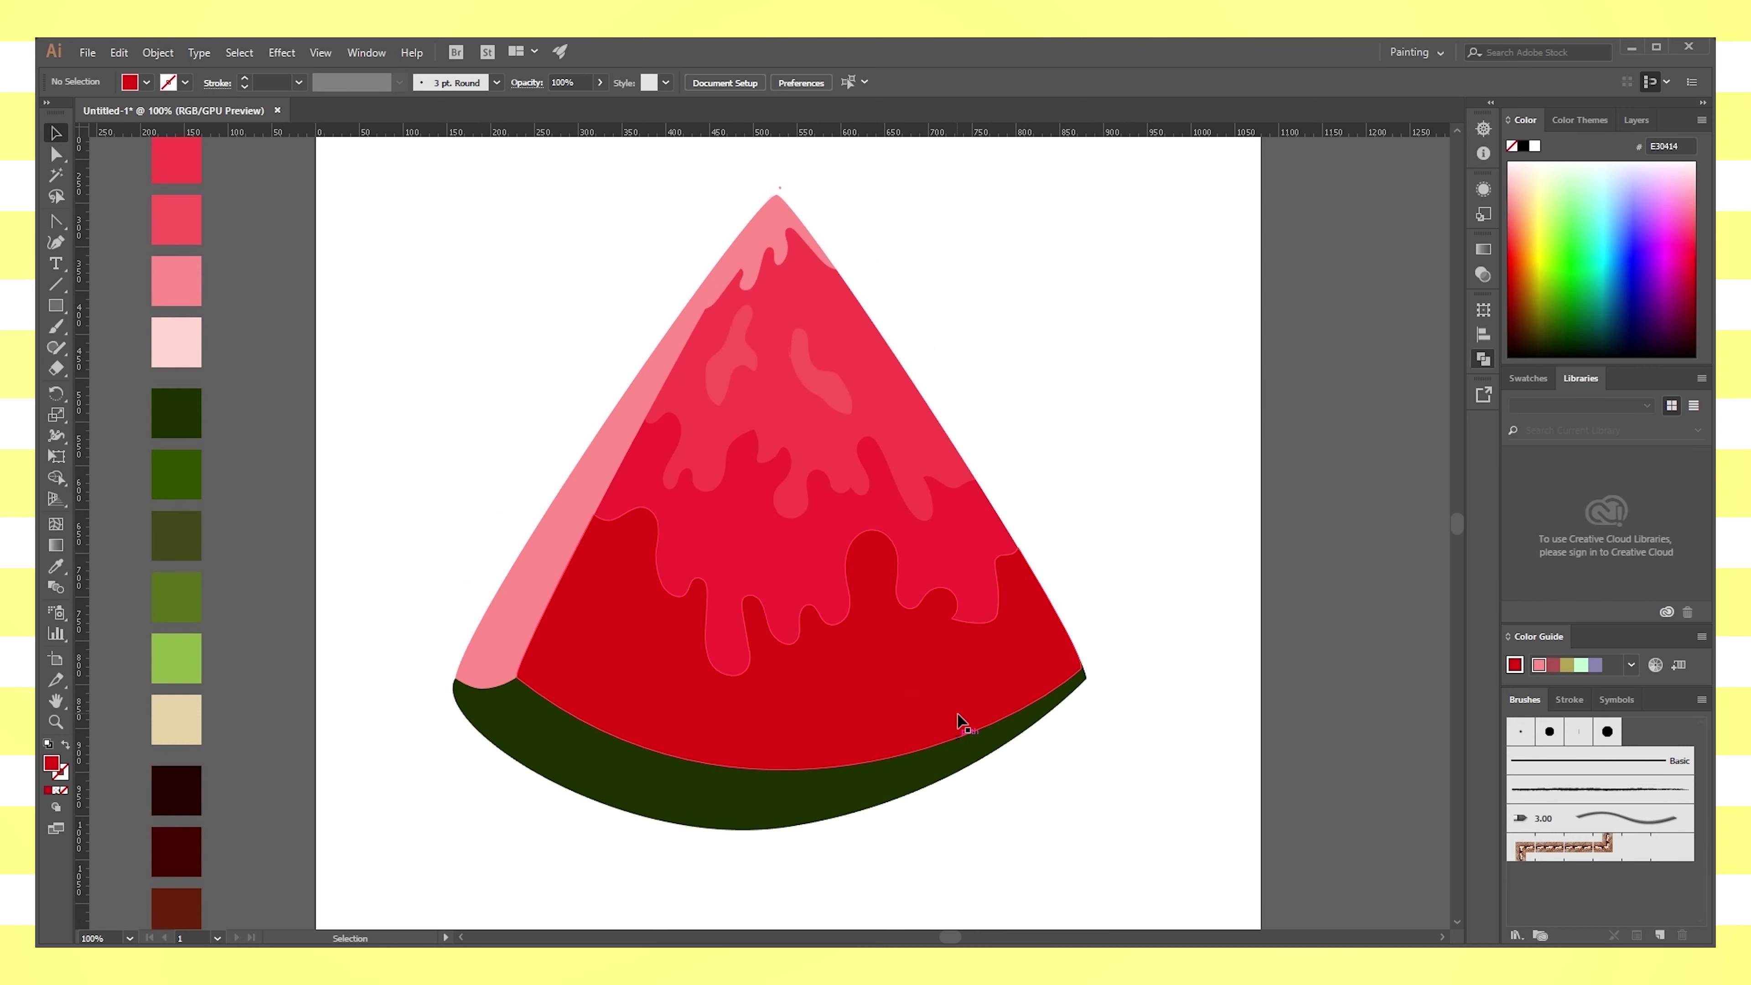
{"action": "scroll", "coordinate": [959, 721], "scroll_direction": "down", "scroll_amount": 2}
{"action": "scroll", "coordinate": [759, 704], "scroll_direction": "down", "scroll_amount": 1}
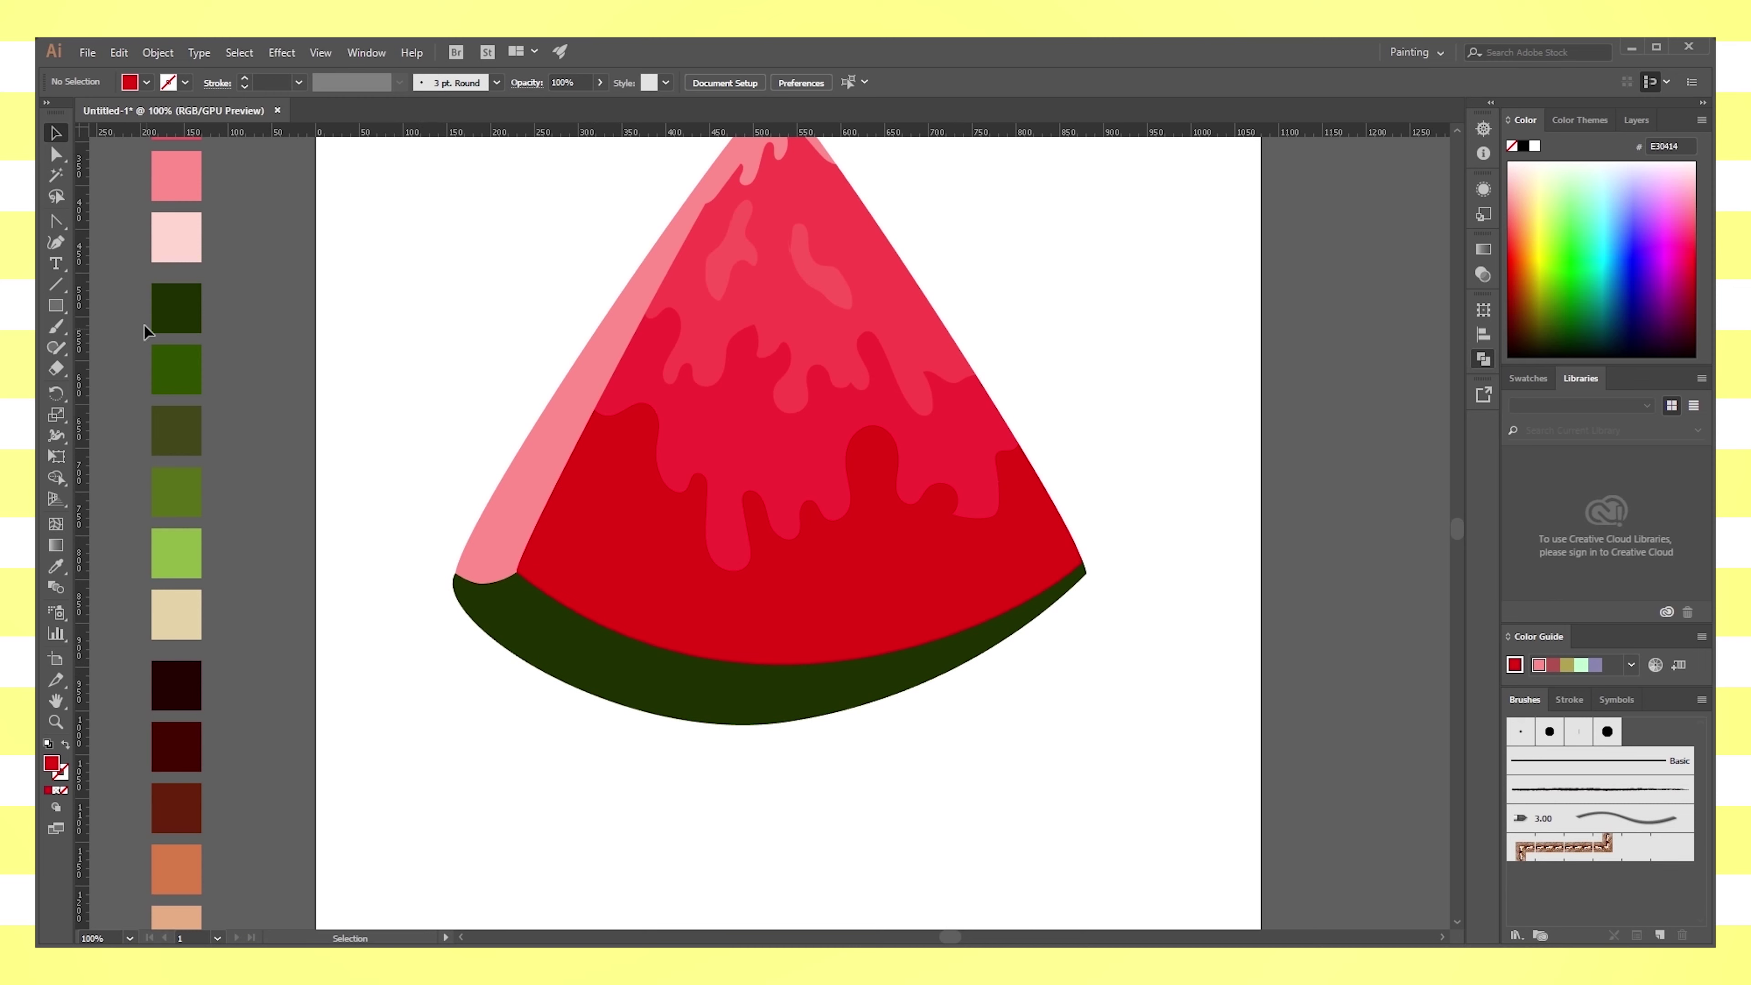
Draw a Pen curve along the top of the rind from its right end to its left end
{"action": "left_click", "coordinate": [56, 221]}
{"action": "left_click", "coordinate": [1080, 538]}
{"action": "left_click_drag", "start_coordinate": [799, 643], "coordinate": [640, 640]}
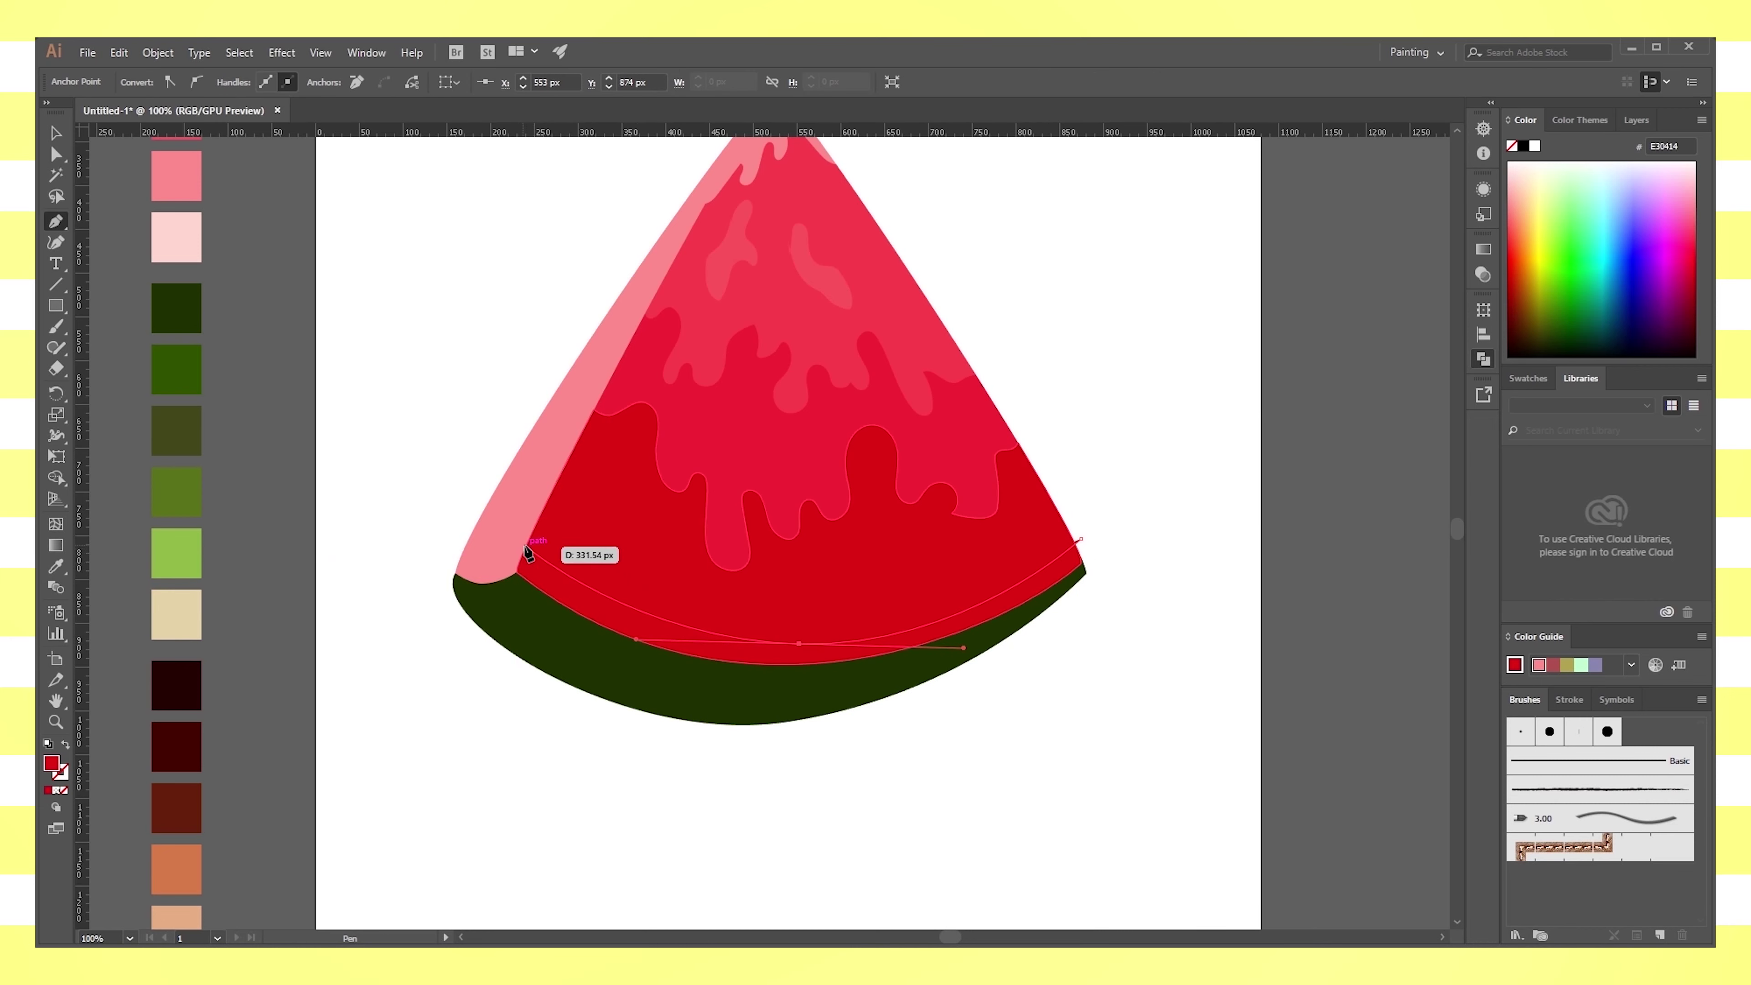
{"action": "left_click_drag", "start_coordinate": [522, 553], "coordinate": [805, 704]}
{"action": "left_click", "coordinate": [55, 132]}
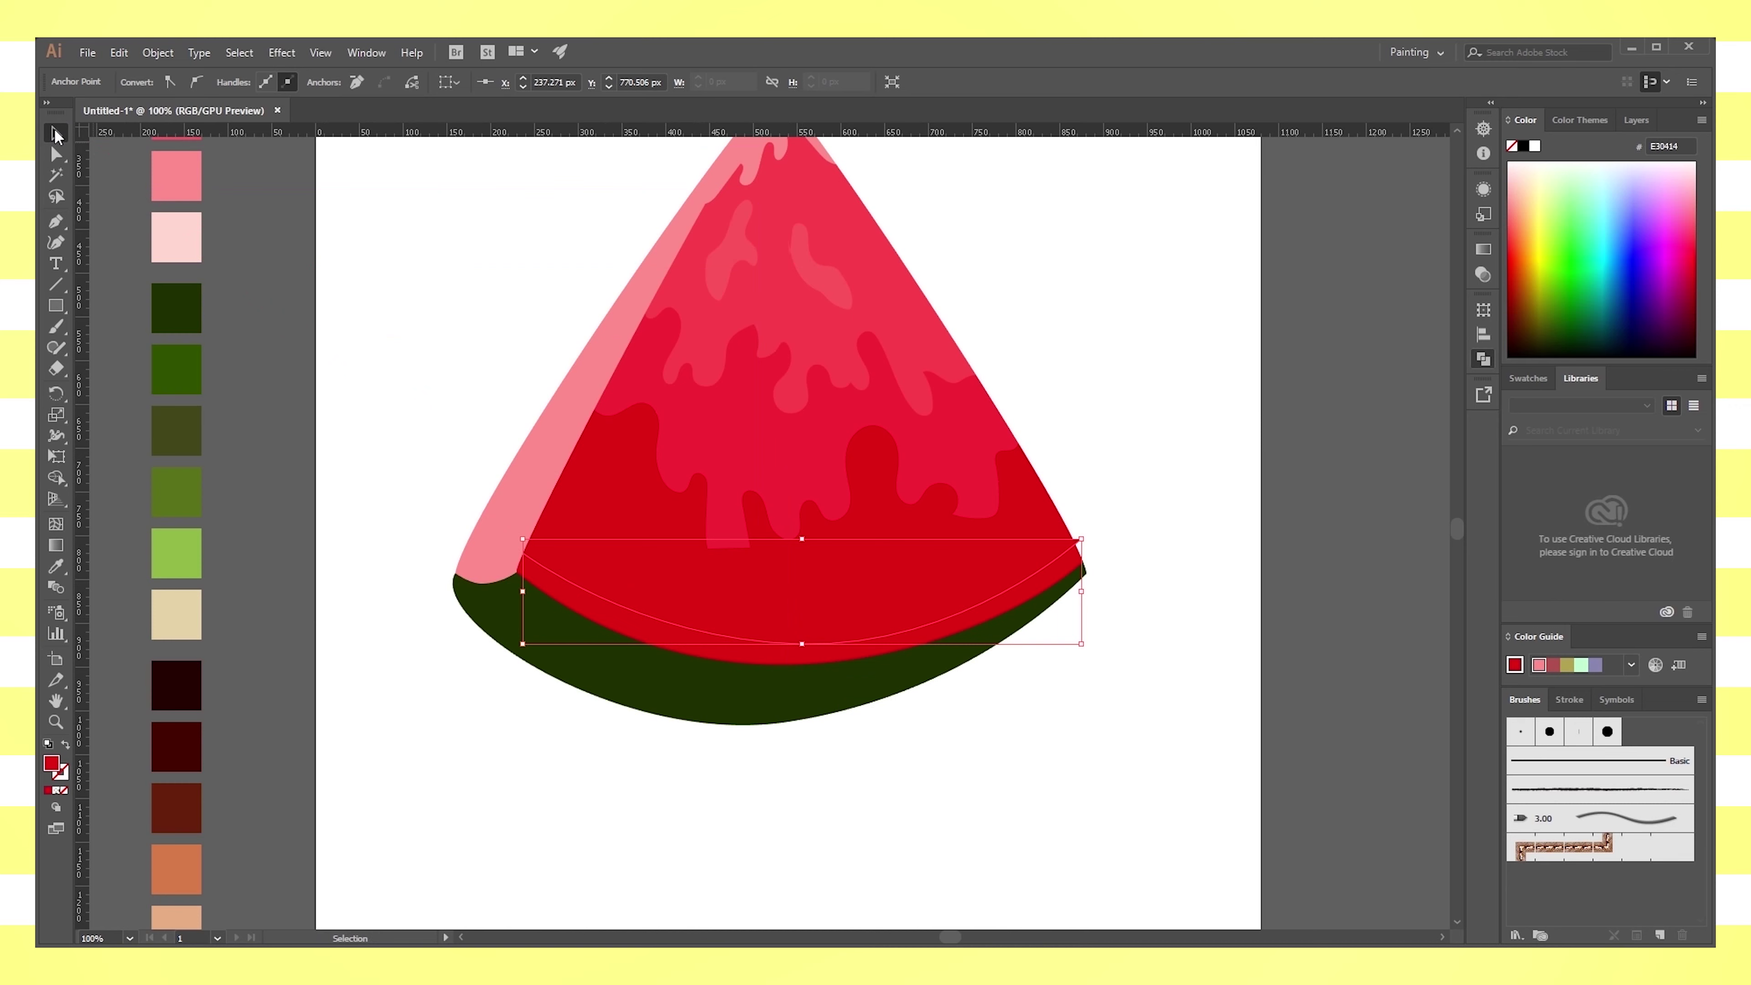
{"action": "left_click", "coordinate": [1057, 774]}
Give the new curve the dark swatch colour as its stroke instead of fill
{"action": "left_click", "coordinate": [1079, 545]}
{"action": "key", "text": "i"}
{"action": "left_click", "coordinate": [176, 685]}
{"action": "left_click", "coordinate": [67, 745]}
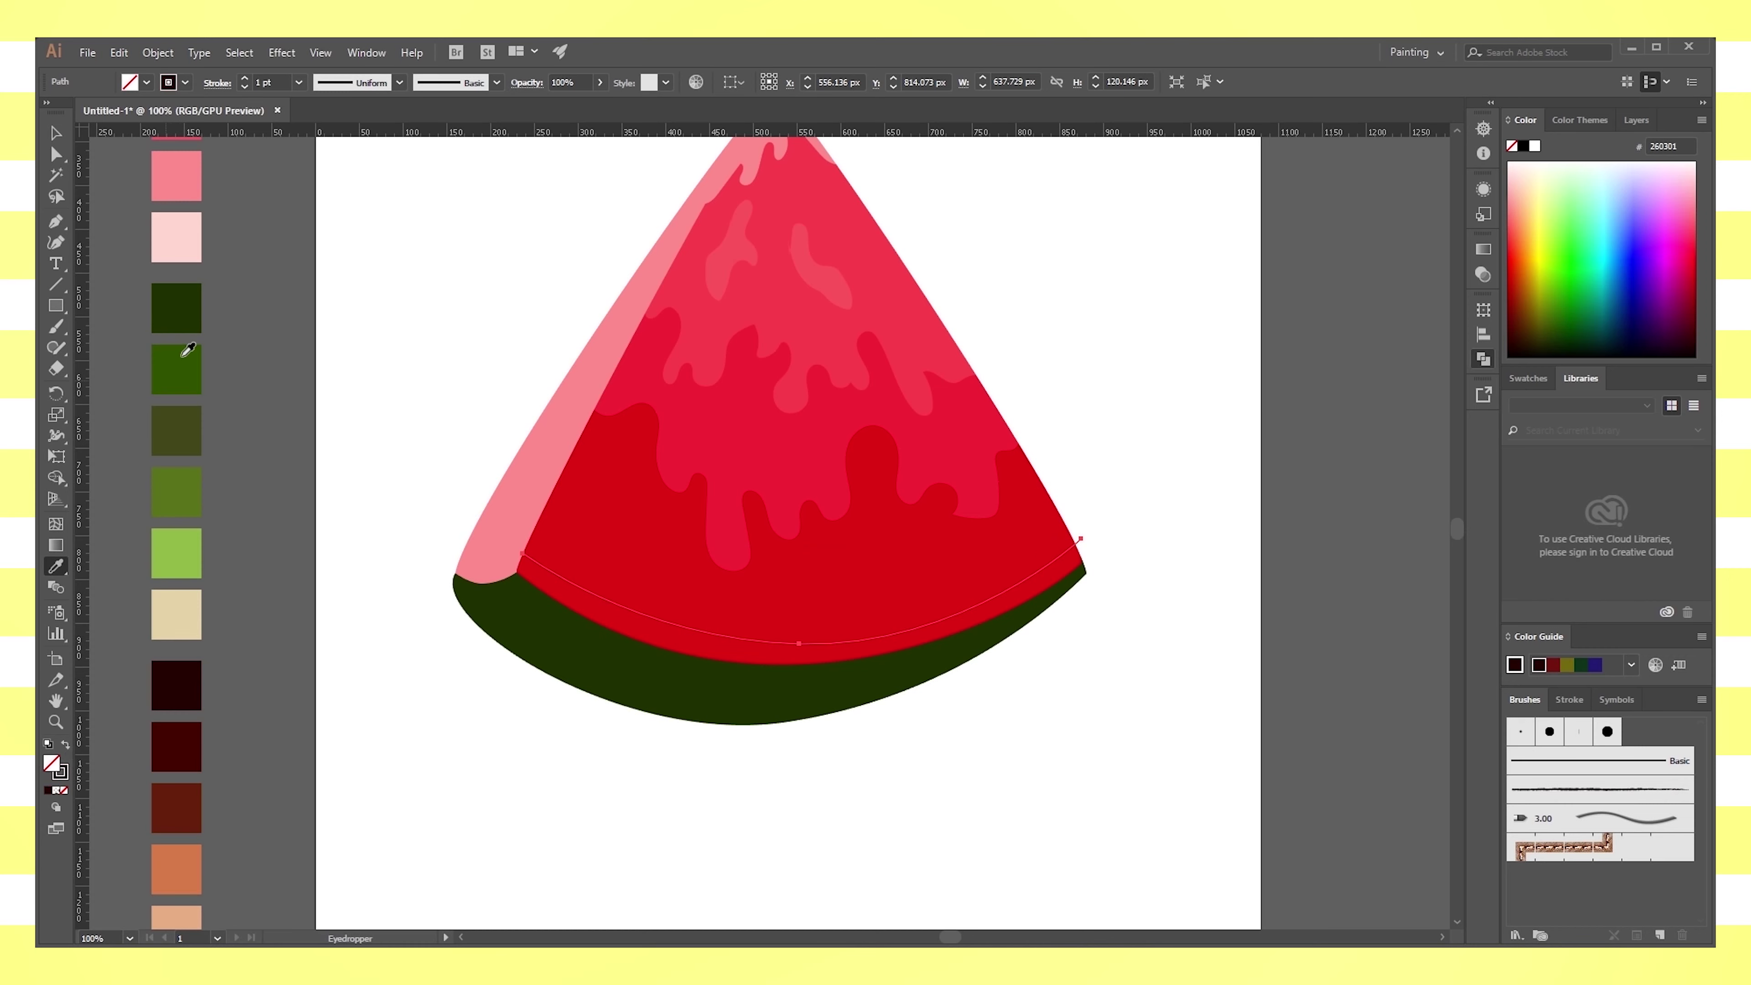
{"action": "key", "text": "v"}
{"action": "left_click", "coordinate": [263, 227]}
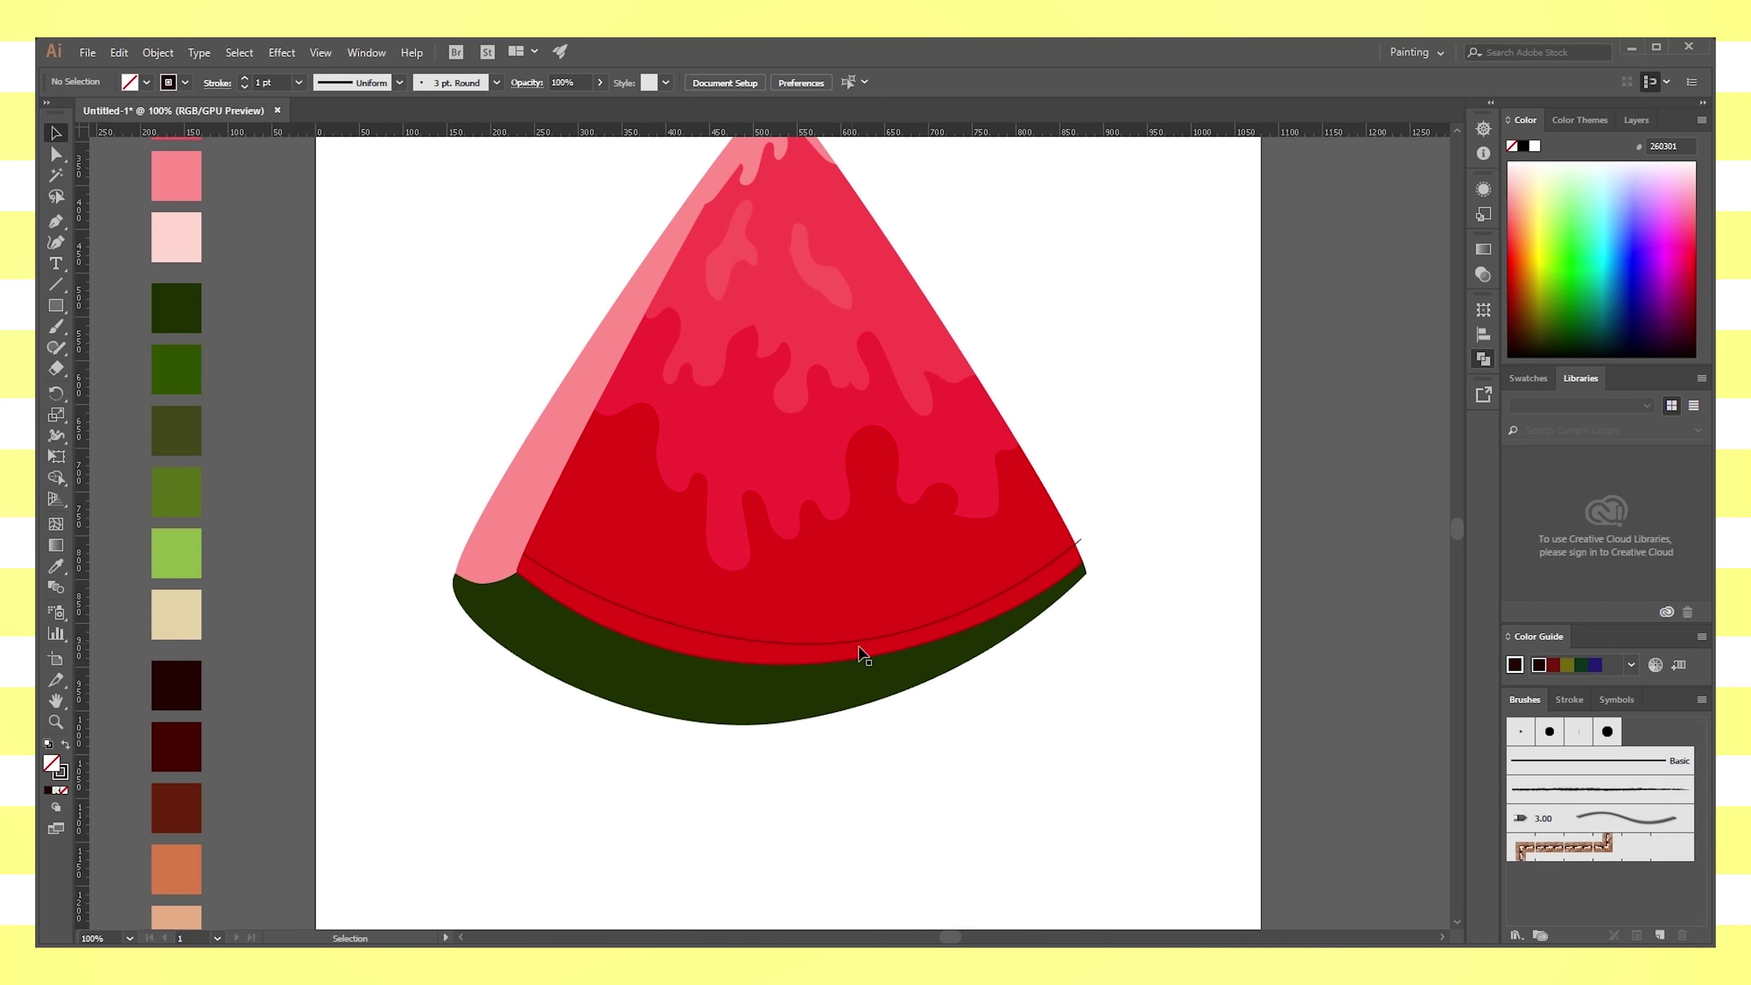
Reshape the dark curve by nudging its bottom anchor with Direct Selection
{"action": "key", "text": "ctrl+equal"}
{"action": "left_click", "coordinate": [785, 702]}
{"action": "key", "text": "a"}
{"action": "left_click", "coordinate": [818, 702]}
{"action": "left_click_drag", "start_coordinate": [818, 703], "coordinate": [800, 710]}
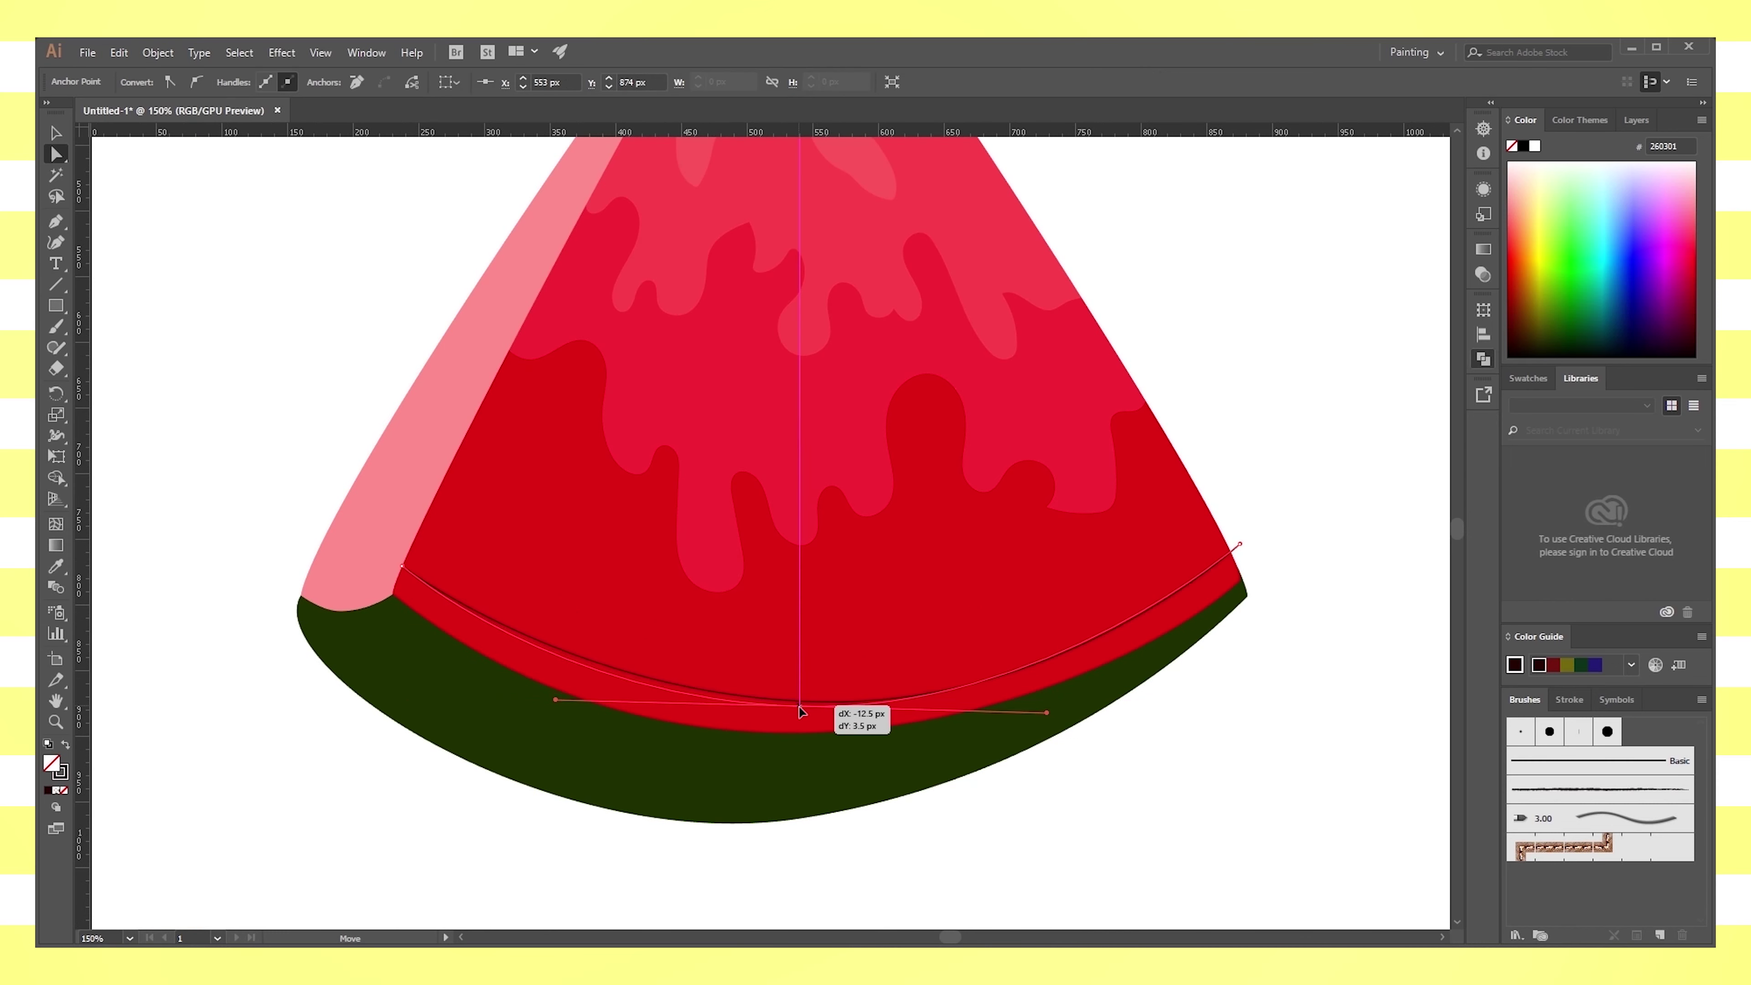
{"action": "left_click", "coordinate": [1239, 849]}
{"action": "scroll", "coordinate": [1234, 827], "scroll_direction": "down", "scroll_amount": 3}
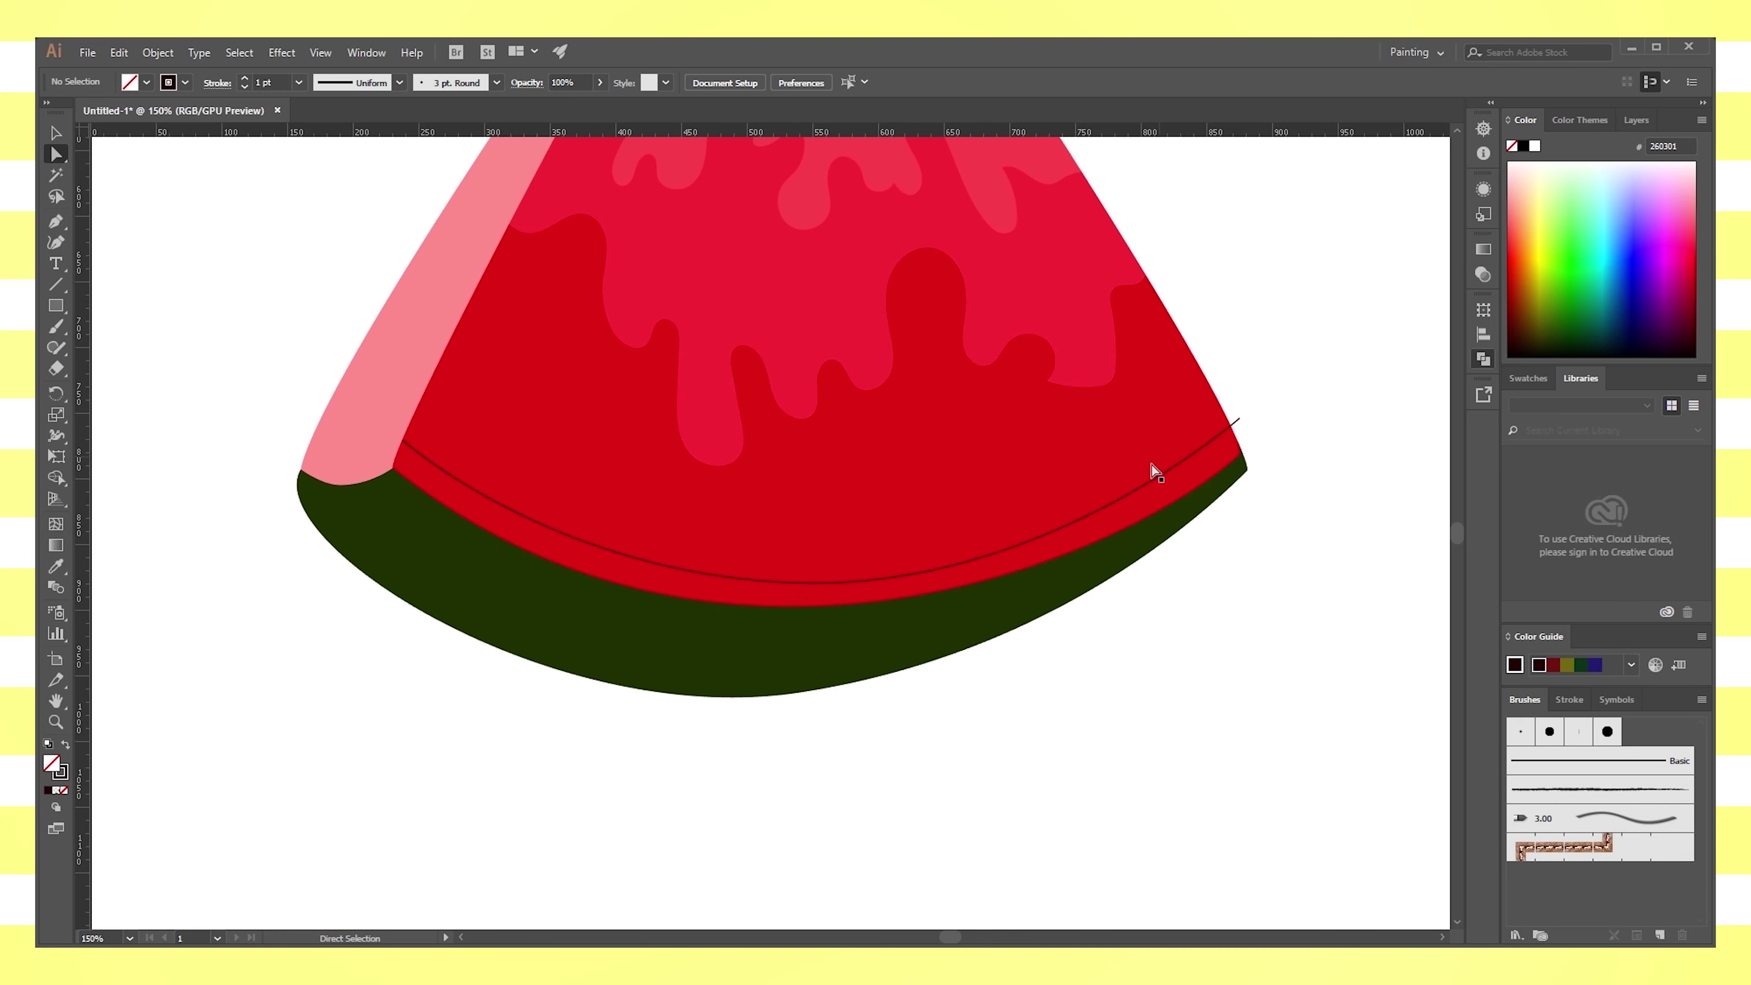
{"action": "left_click", "coordinate": [717, 585]}
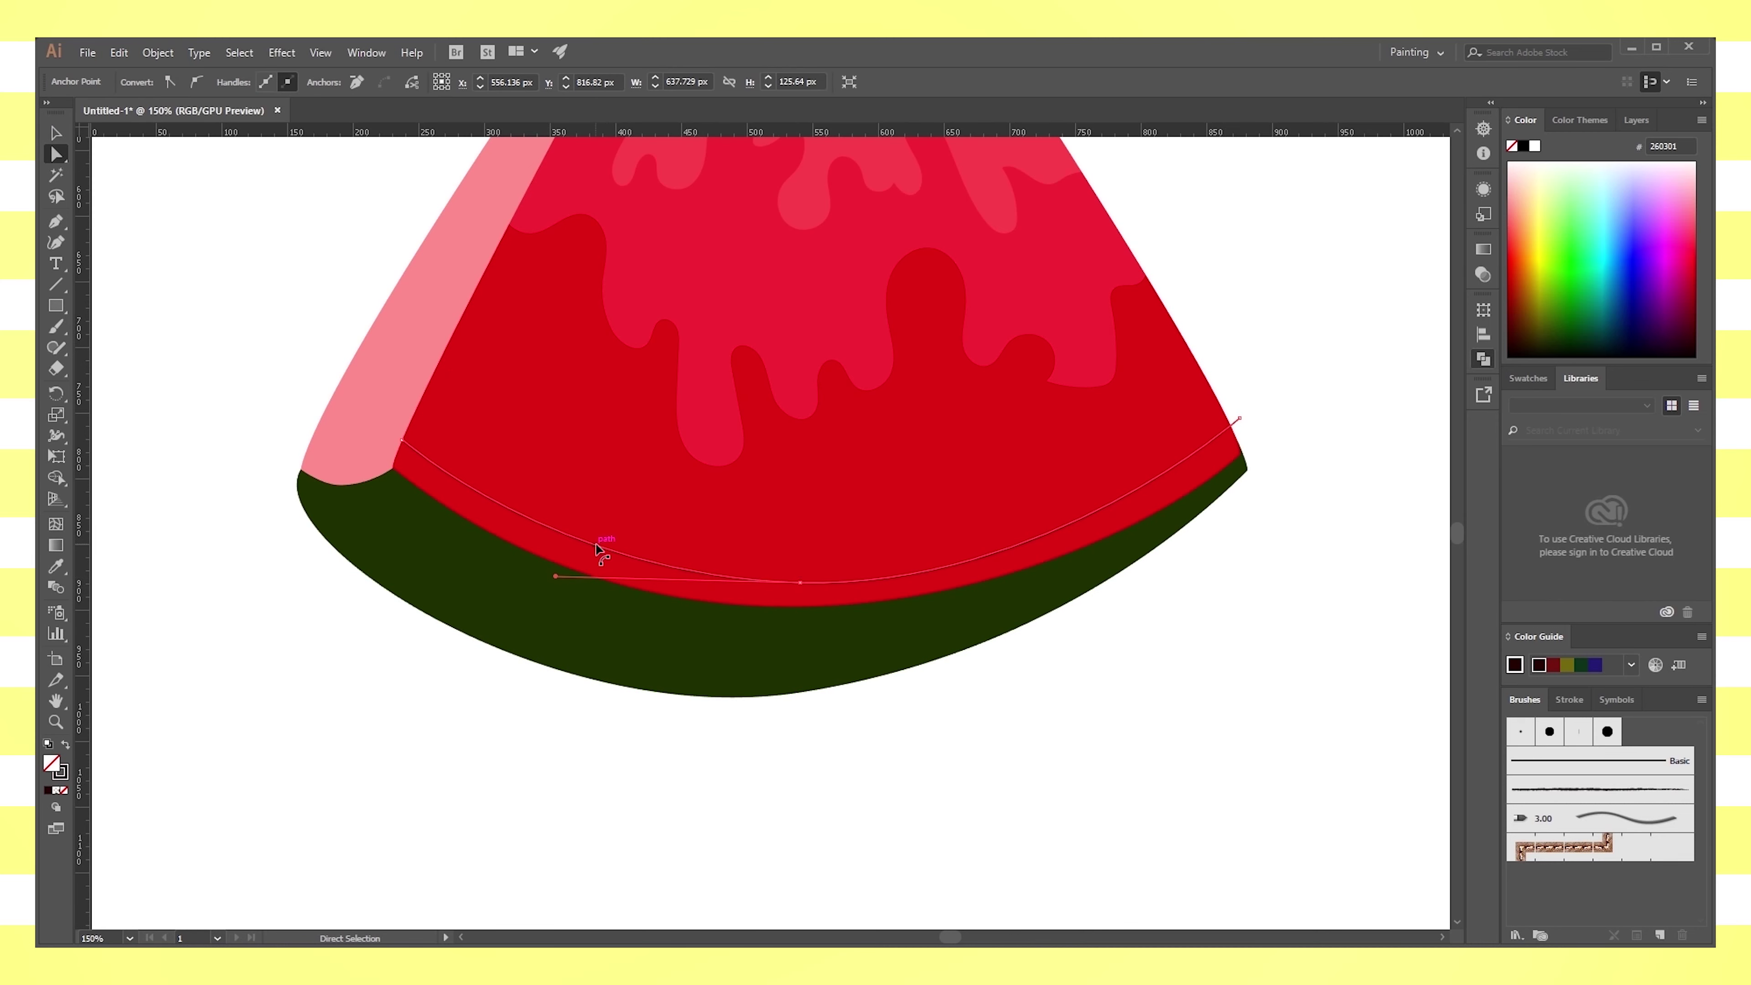
Copy the dark curve lower above the rind and move its ends onto the flesh edges
{"action": "mouse_move", "coordinate": [597, 550]}
{"action": "left_mouse_down"}
{"action": "mouse_move", "coordinate": [592, 528]}
{"action": "mouse_move", "coordinate": [636, 511]}
{"action": "mouse_move", "coordinate": [636, 578]}
{"action": "left_mouse_up"}
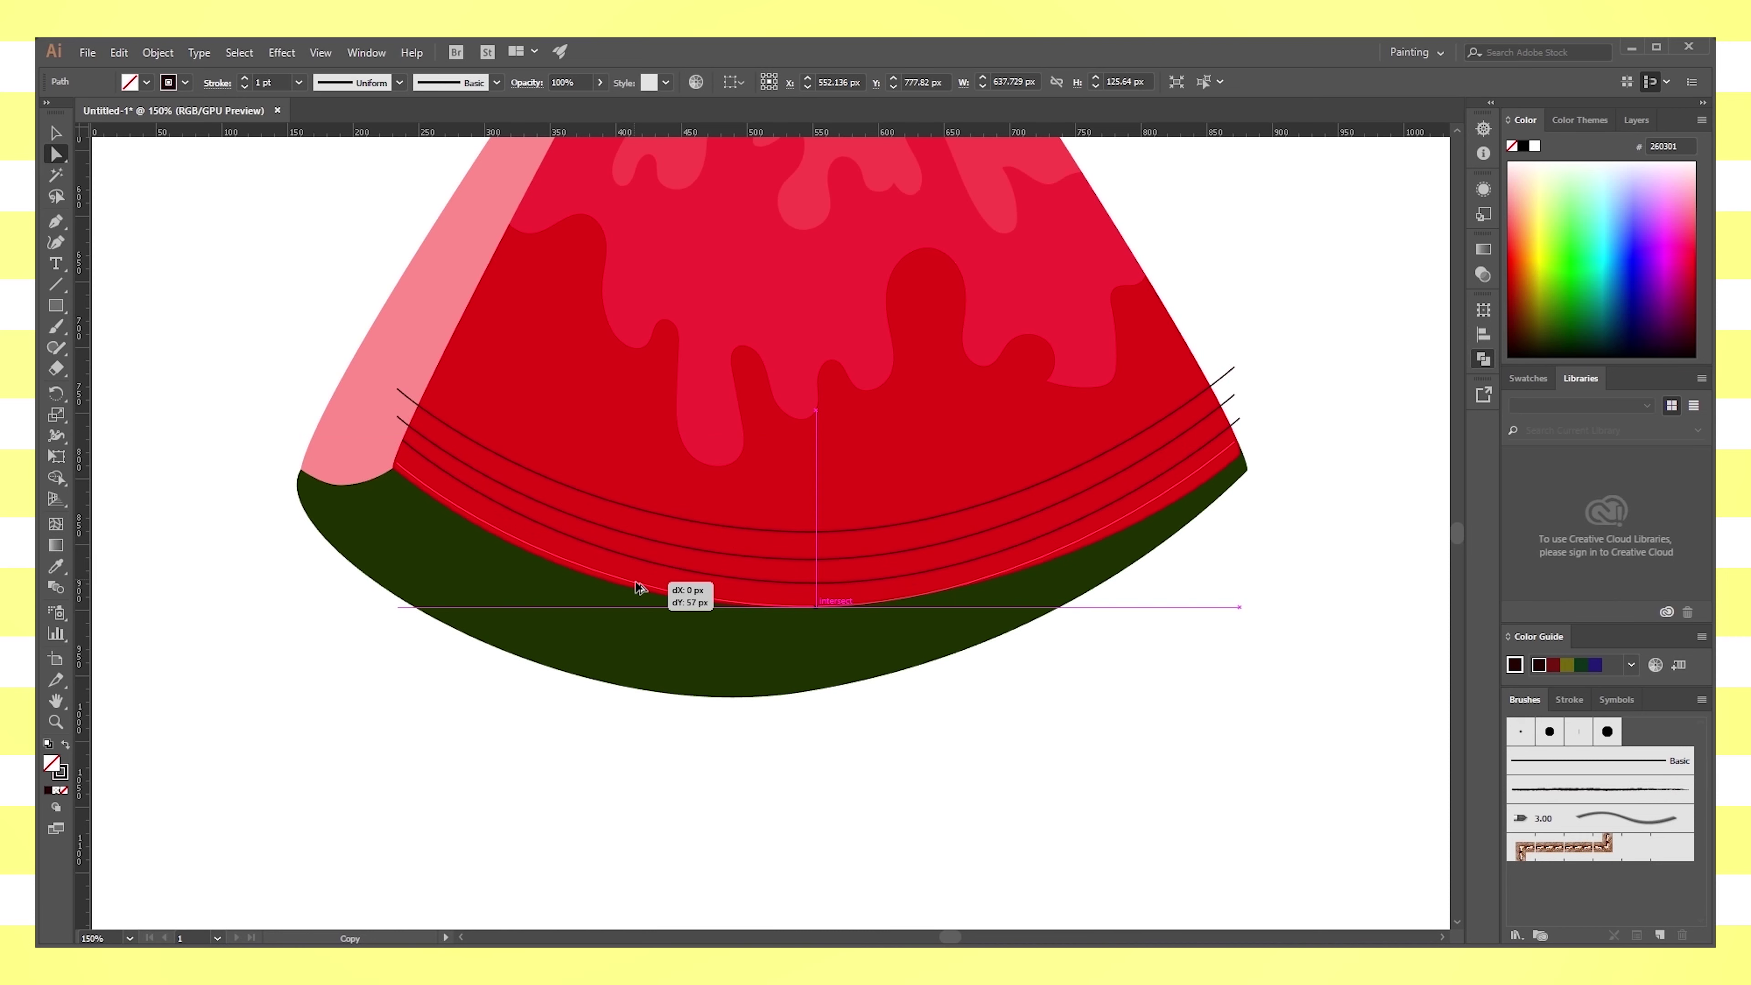
{"action": "left_click_drag", "start_coordinate": [635, 578], "coordinate": [636, 580]}
{"action": "left_click_drag", "start_coordinate": [1239, 447], "coordinate": [1243, 455]}
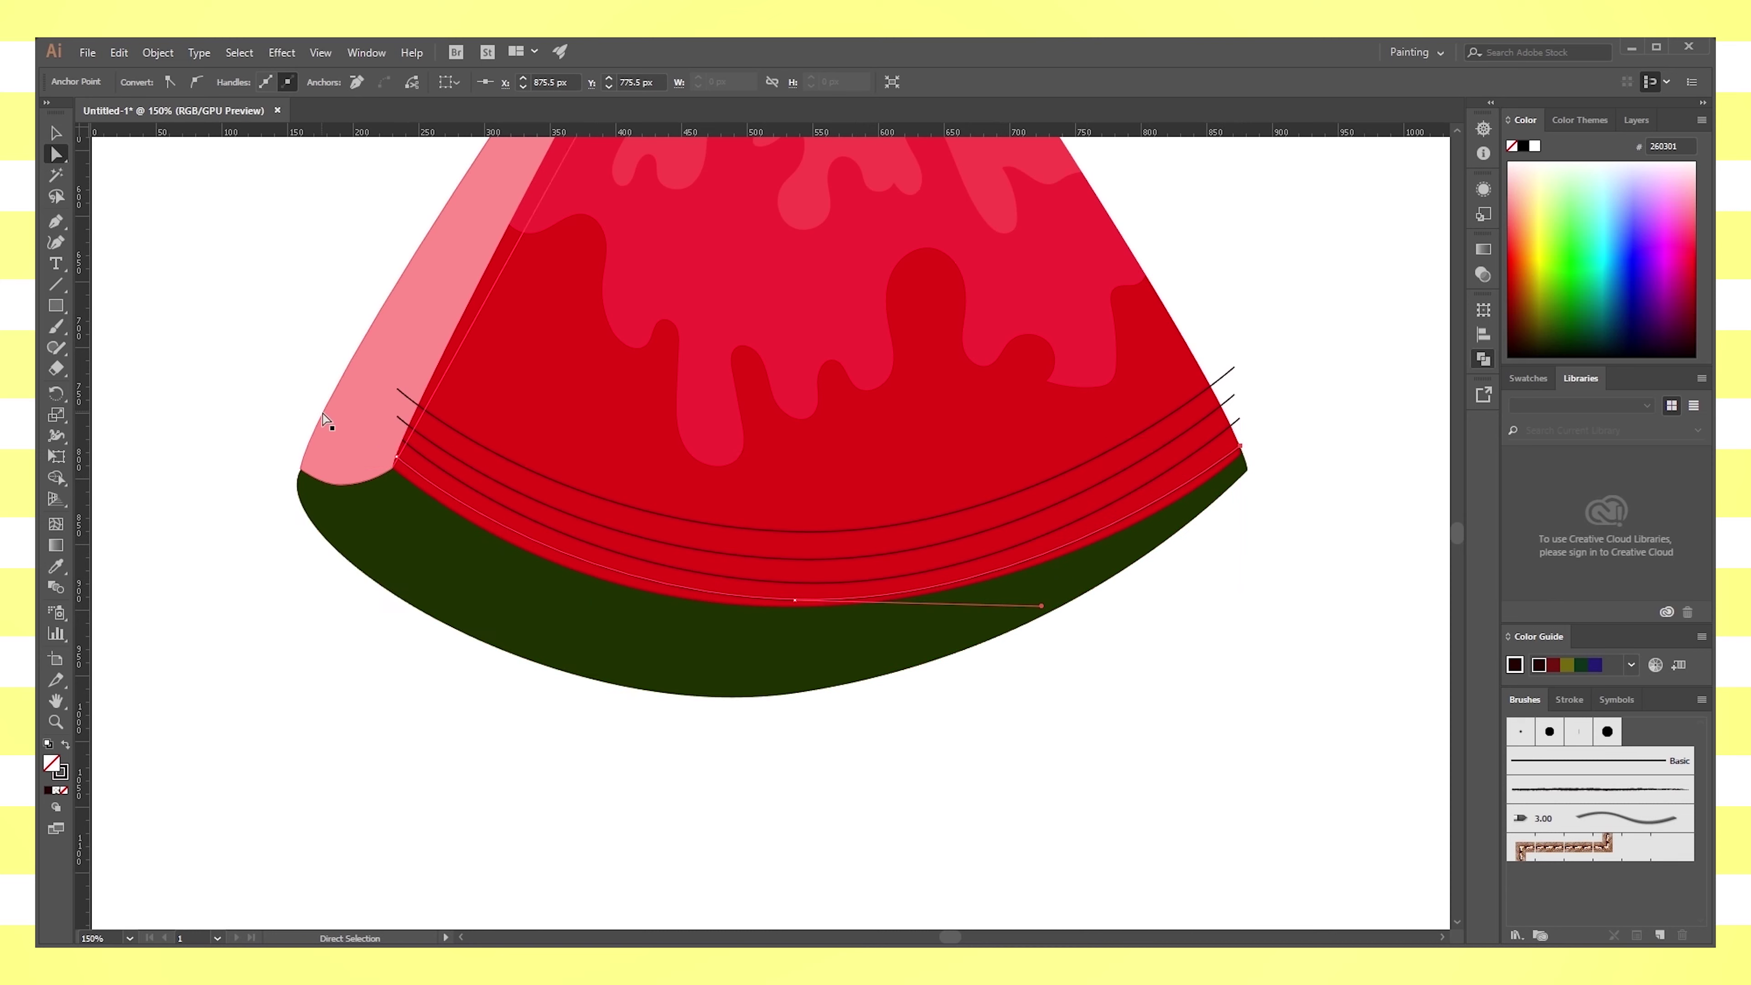
{"action": "mouse_move", "coordinate": [406, 395]}
{"action": "left_mouse_down"}
{"action": "mouse_move", "coordinate": [422, 413]}
{"action": "mouse_move", "coordinate": [395, 470]}
{"action": "left_mouse_up"}
{"action": "left_click", "coordinate": [1237, 428]}
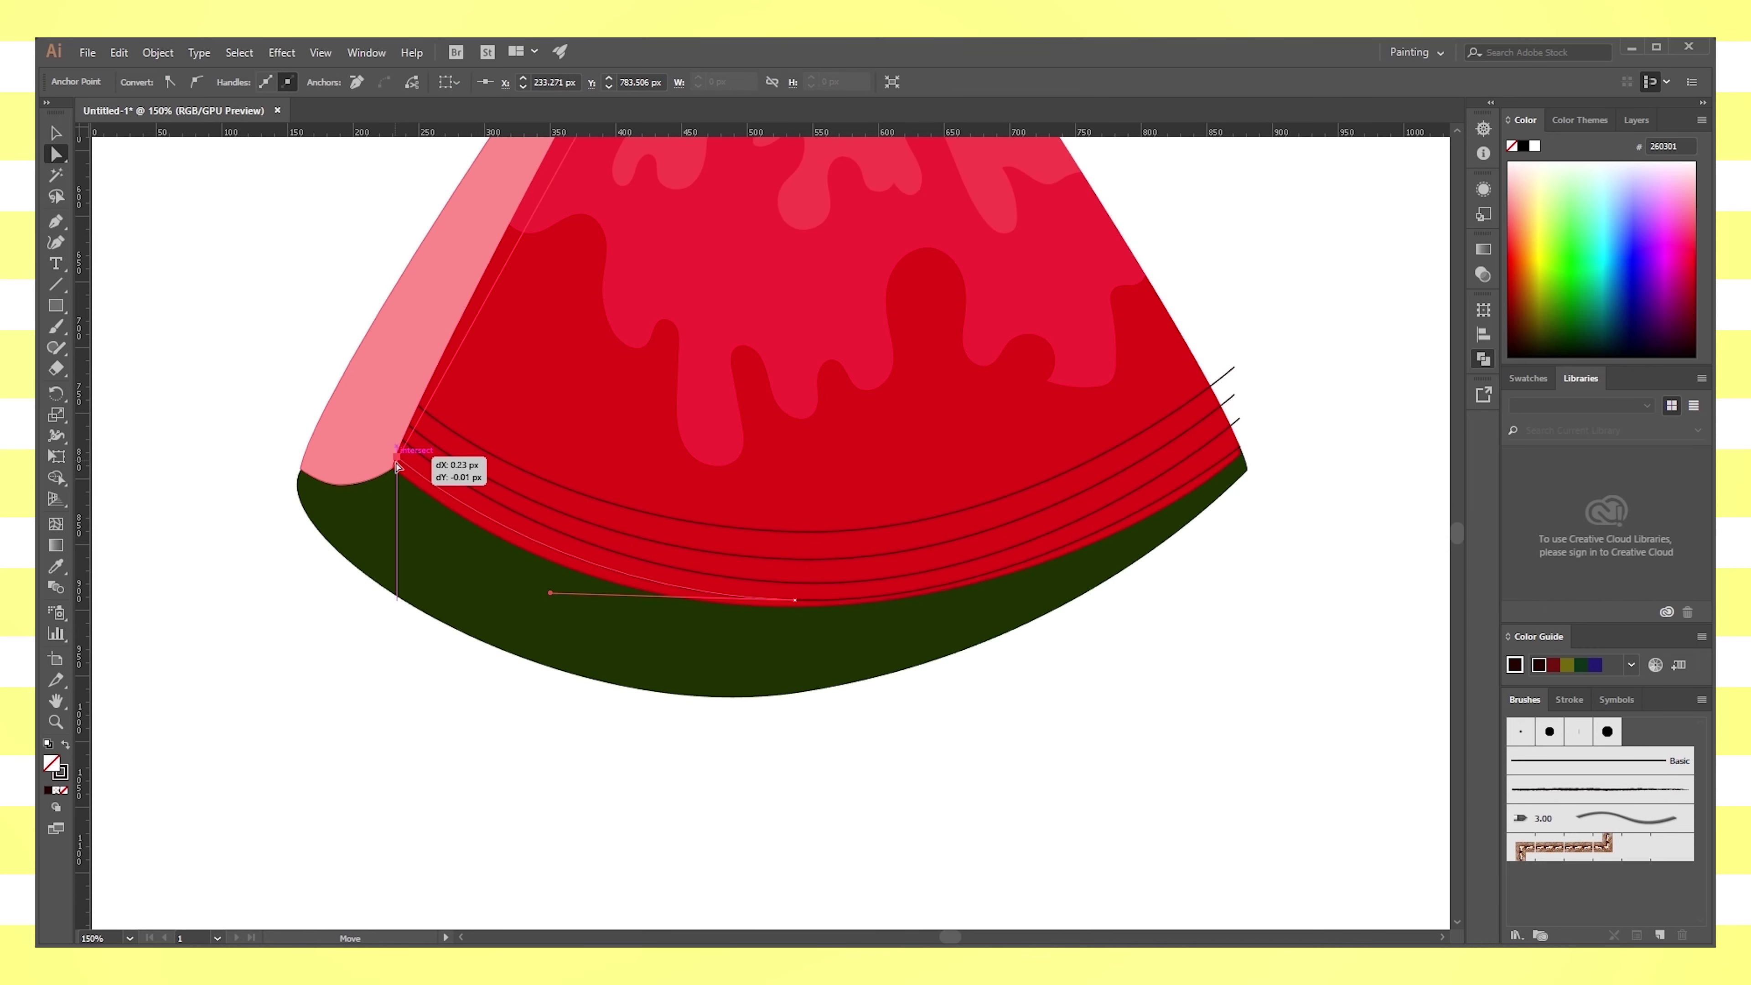
Snap the curve copy's left end to the slice's pink corner, then select the stripes' right ends
{"action": "key", "text": "ctrl+plus"}
{"action": "key", "text": "ctrl+plus"}
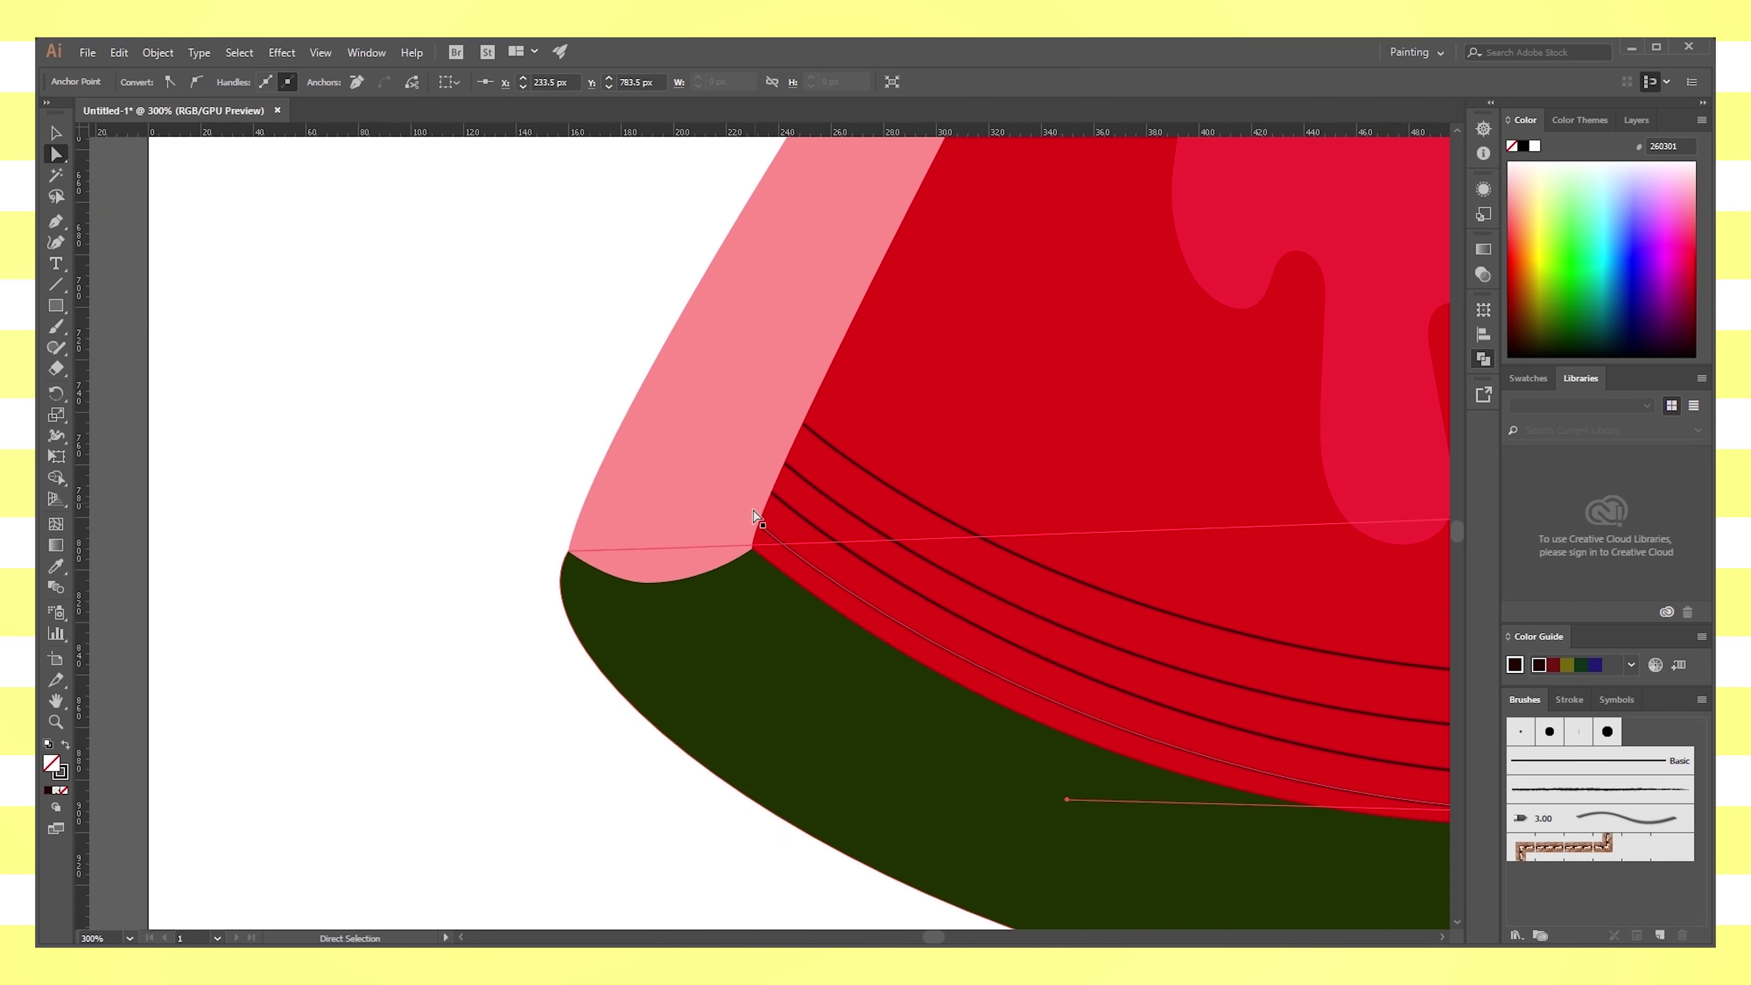
{"action": "left_click_drag", "start_coordinate": [762, 533], "coordinate": [758, 537]}
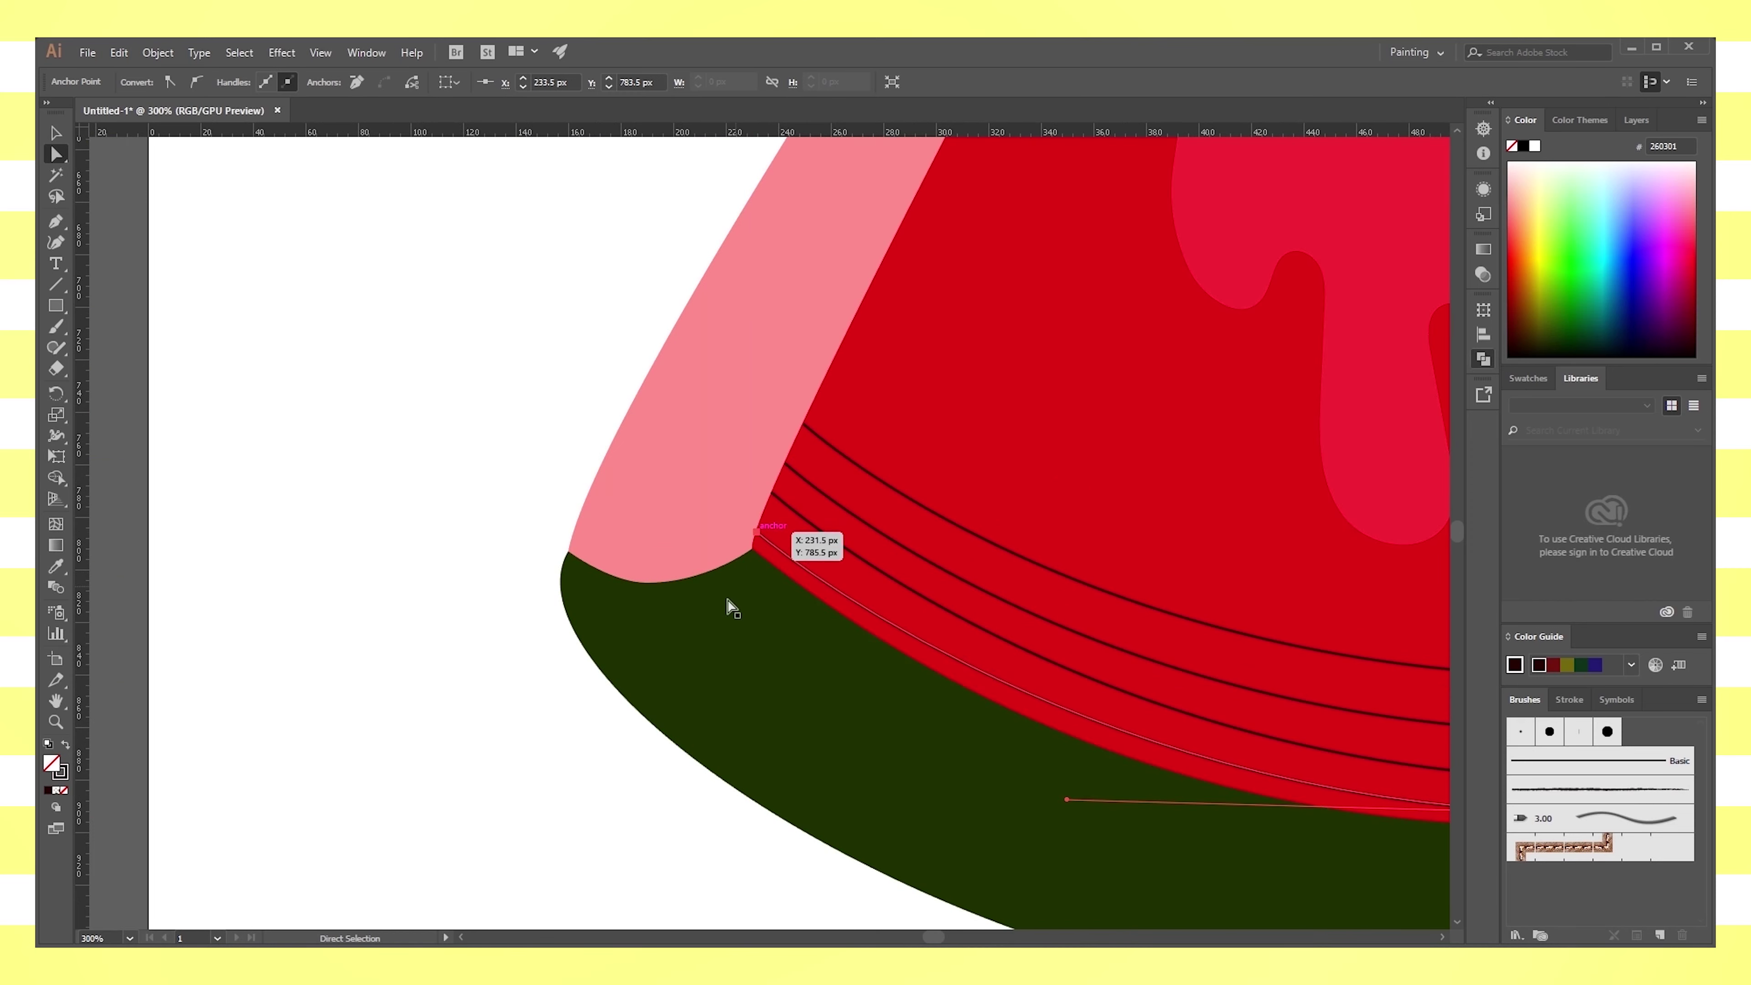
{"action": "key", "text": "ctrl+minus"}
{"action": "key", "text": "ctrl+minus"}
{"action": "left_click_drag", "start_coordinate": [1134, 416], "coordinate": [1010, 578]}
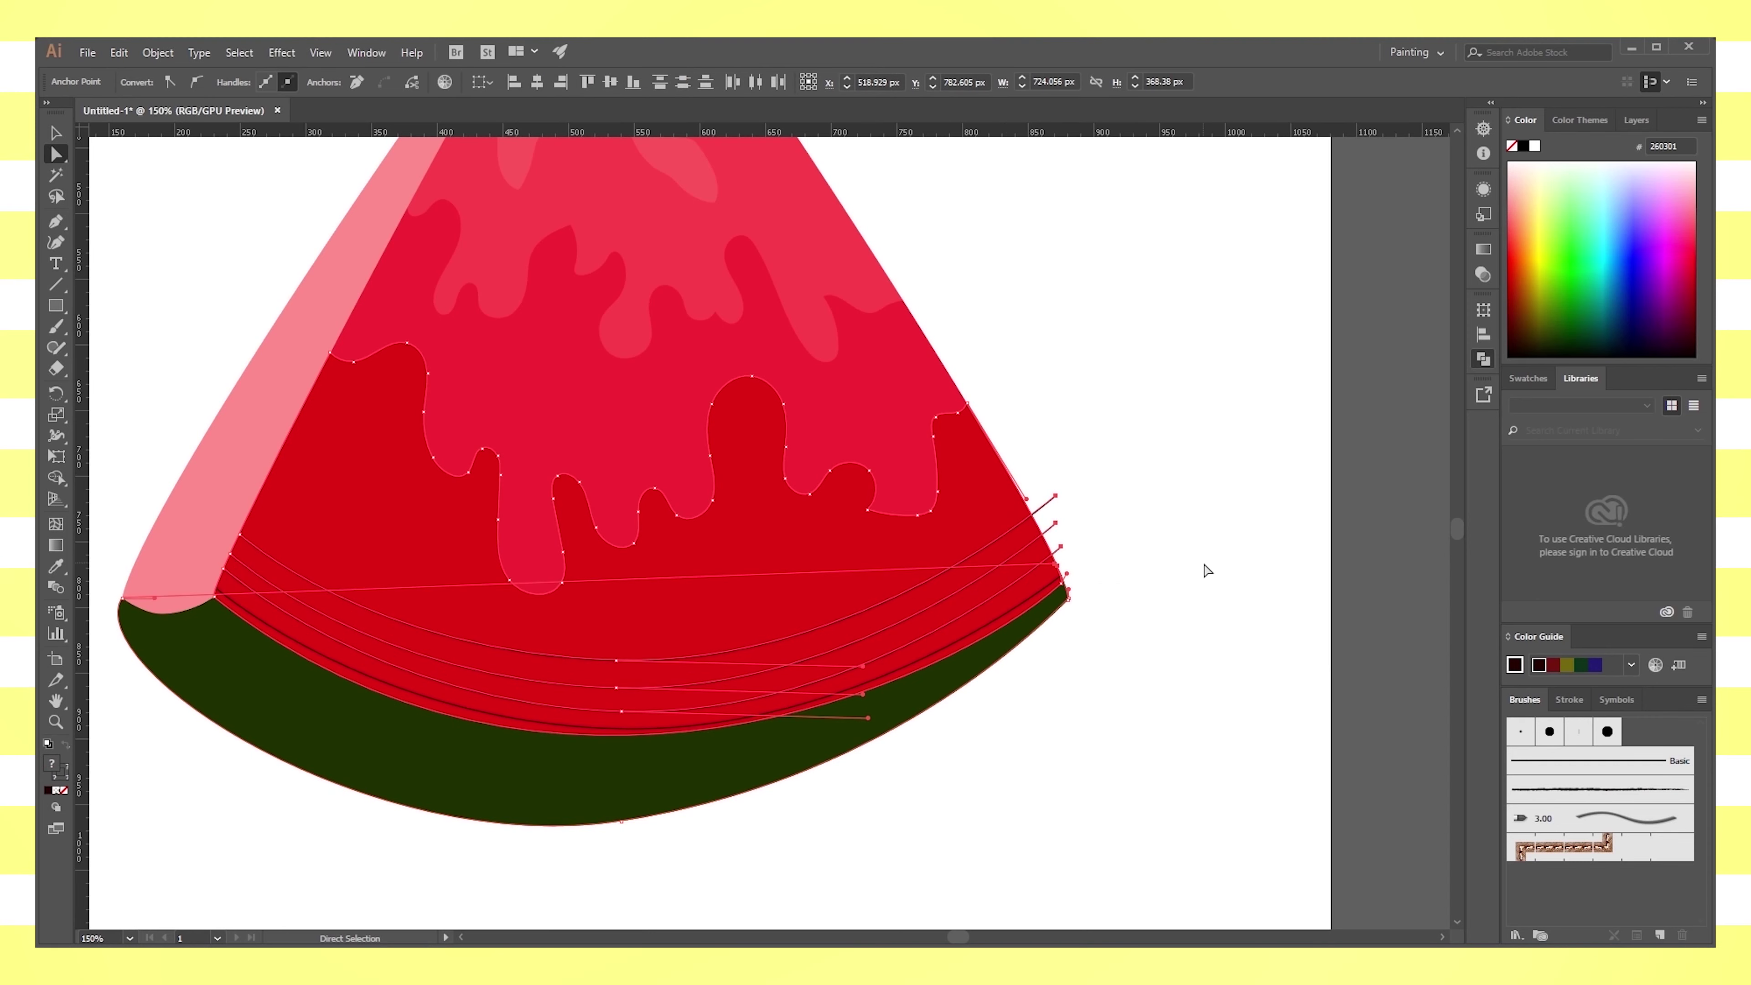
Select the stripe lines, delete them, then undo the deletion
{"action": "left_click", "coordinate": [1313, 509]}
{"action": "left_click", "coordinate": [1014, 492]}
{"action": "left_click", "coordinate": [1019, 505]}
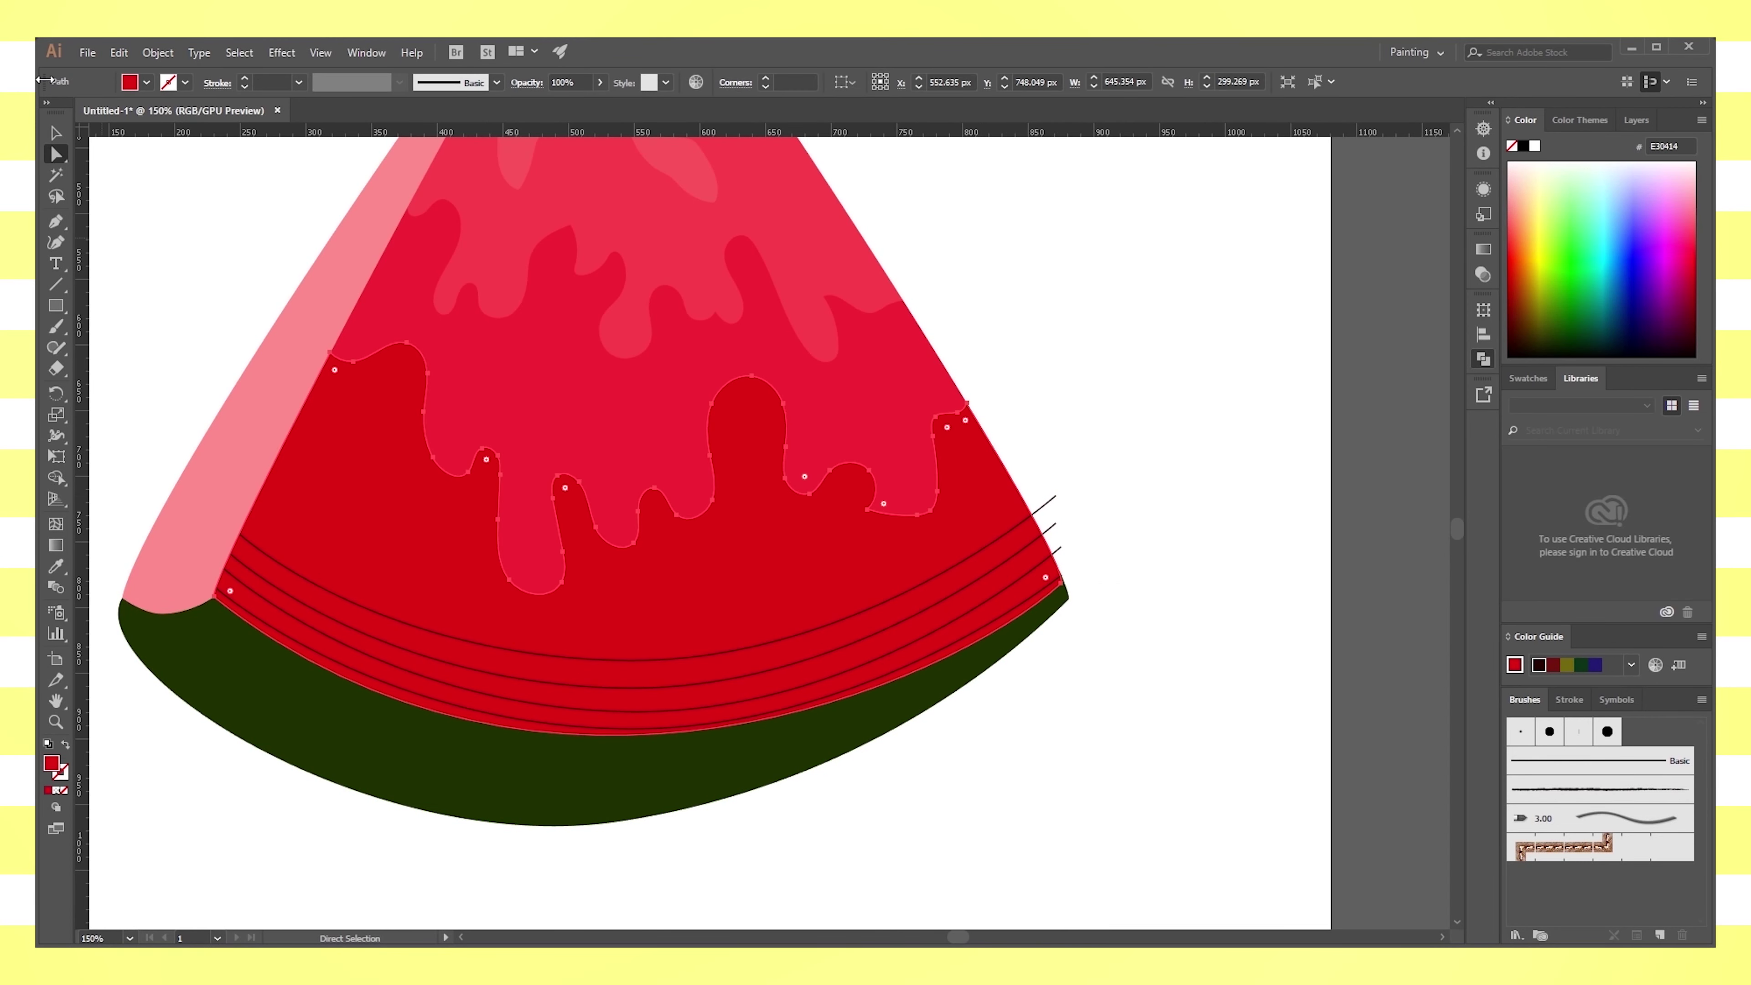
{"action": "left_click", "coordinate": [55, 133]}
{"action": "left_click", "coordinate": [997, 601], "text": "shift"}
{"action": "left_click", "coordinate": [1053, 537], "text": "shift"}
{"action": "key", "text": "Delete"}
{"action": "key", "text": "ctrl+z"}
Reselect the curved stripe lines and the curved strip under the red flesh
{"action": "left_click", "coordinate": [1103, 548]}
{"action": "left_click", "coordinate": [1025, 610]}
{"action": "left_click", "coordinate": [1077, 528]}
{"action": "left_click", "coordinate": [1043, 599]}
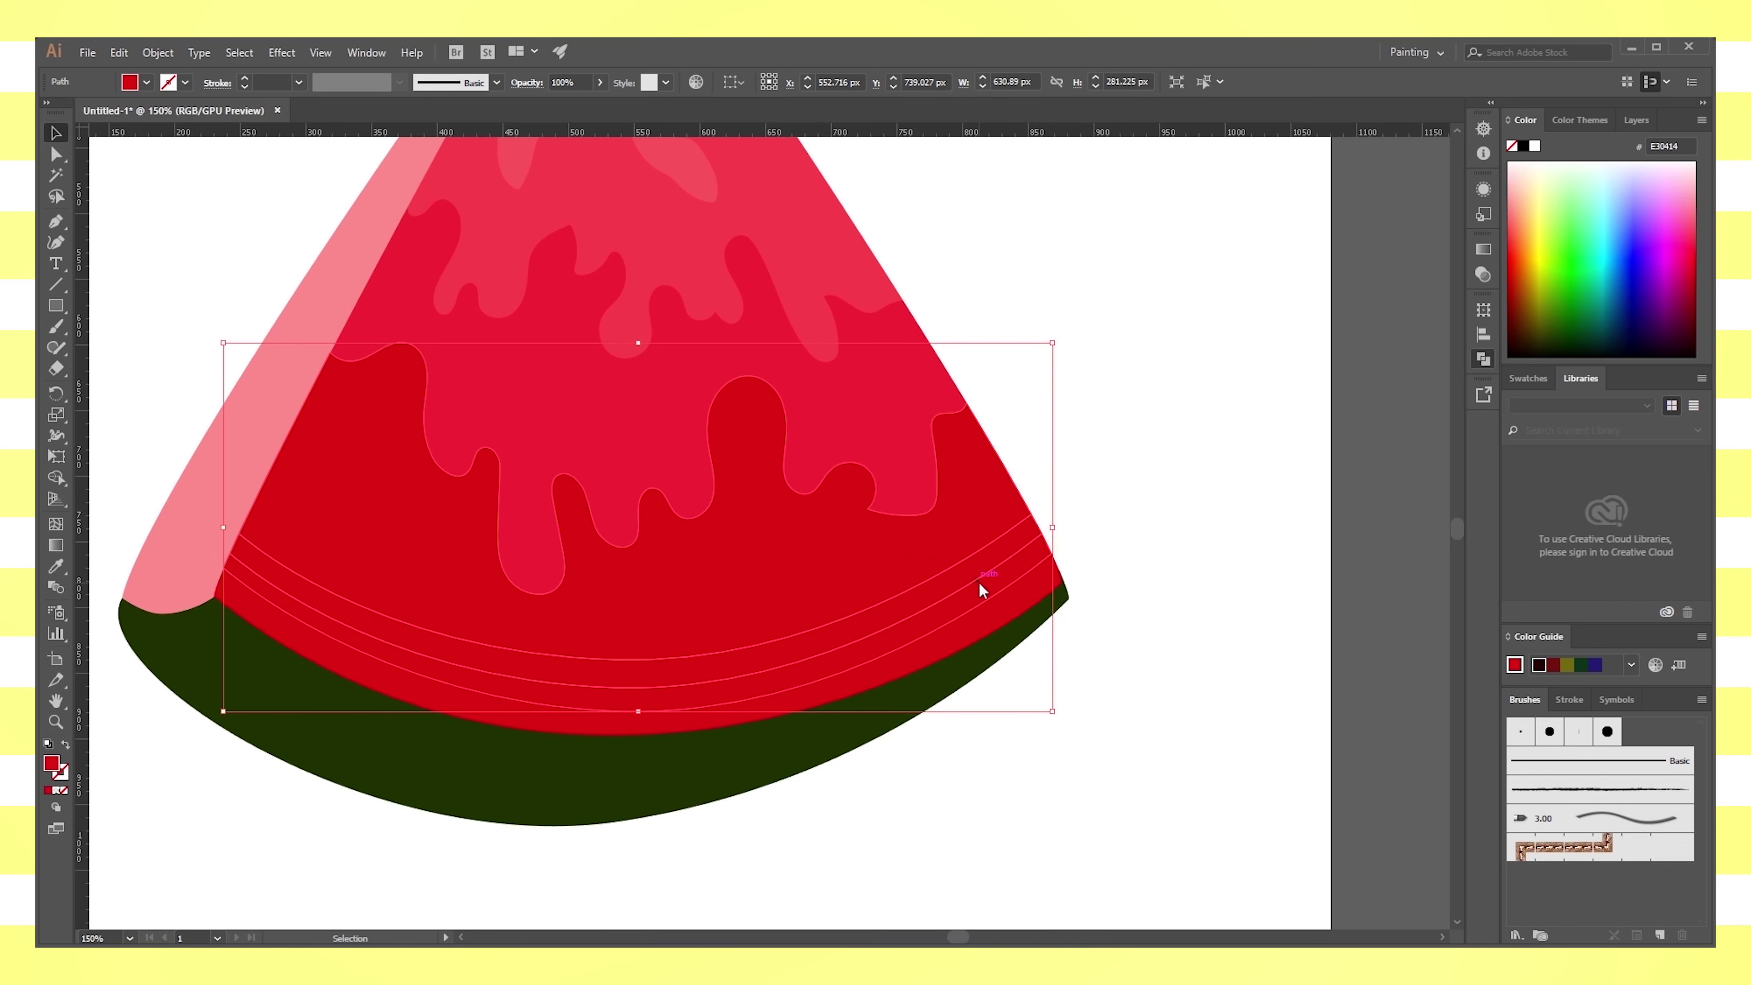
{"action": "left_click", "coordinate": [1164, 594]}
{"action": "left_click", "coordinate": [985, 595]}
{"action": "left_click", "coordinate": [743, 731]}
{"action": "left_click", "coordinate": [993, 645]}
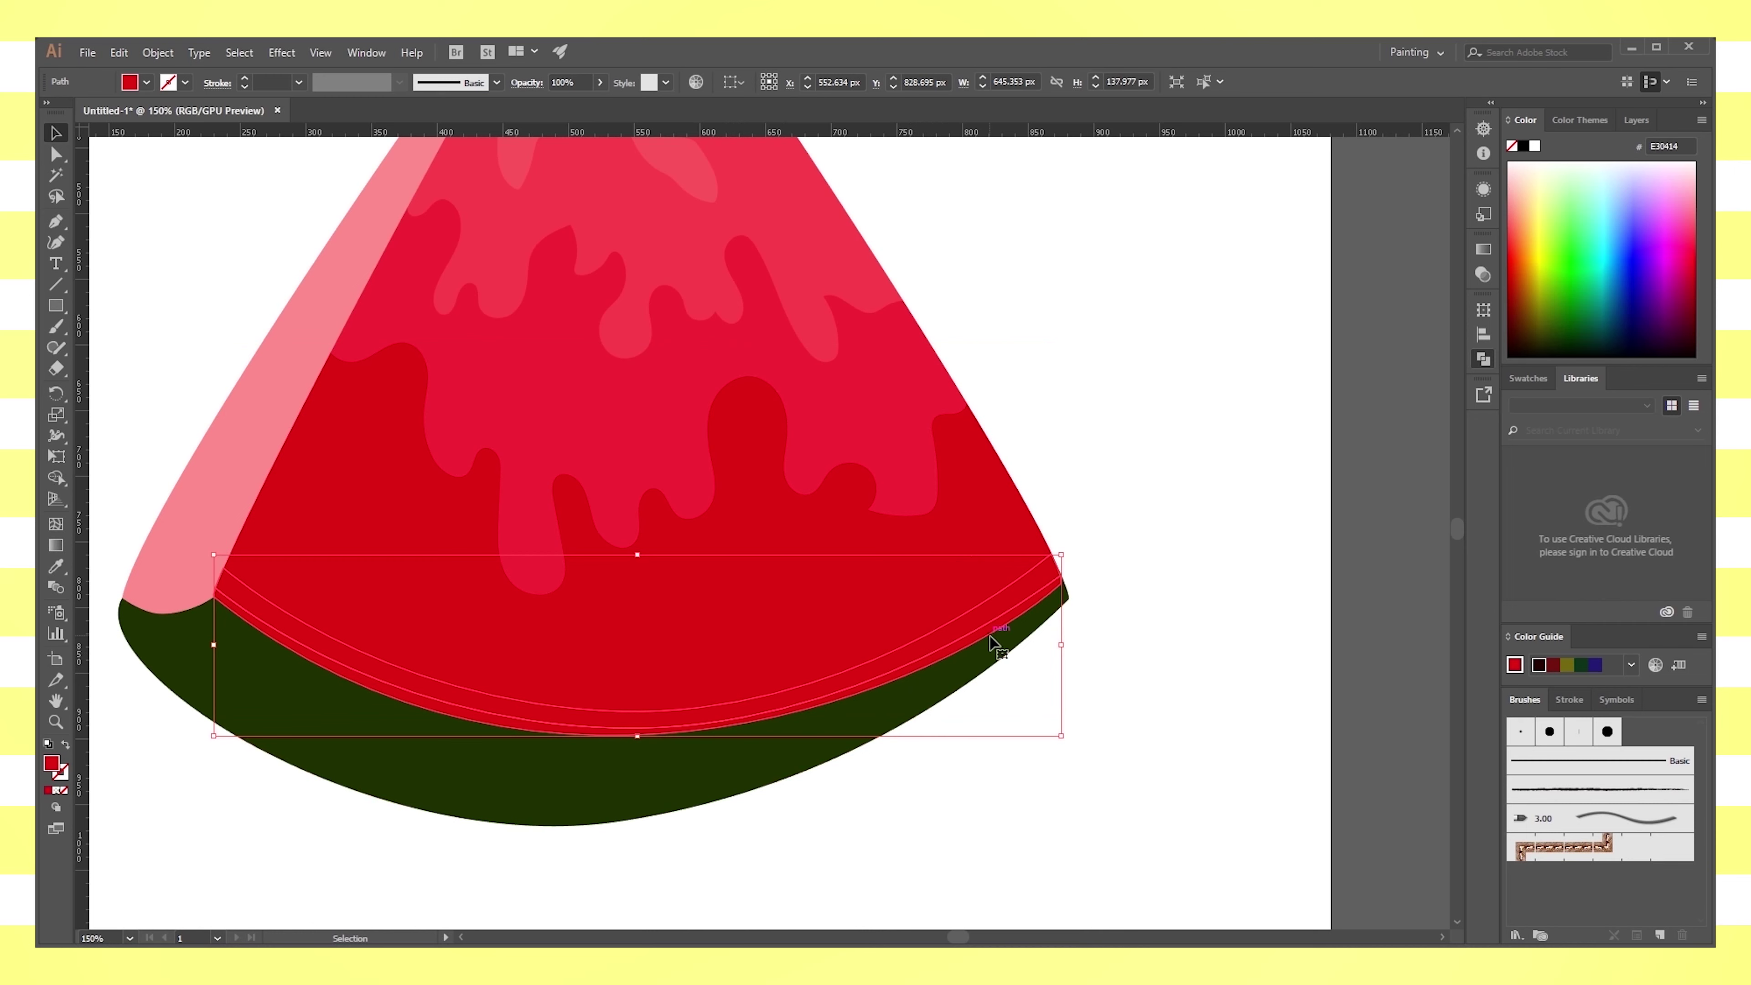
{"action": "left_click", "coordinate": [1129, 483]}
{"action": "left_click", "coordinate": [1029, 586]}
Isolate the curved strip and apply the light green swatch (90B947) with the Eyedropper
{"action": "double_click", "coordinate": [1028, 612]}
{"action": "scroll", "coordinate": [962, 710], "scroll_direction": "up", "scroll_amount": 2}
{"action": "scroll", "coordinate": [1034, 890], "scroll_direction": "left", "scroll_amount": 5}
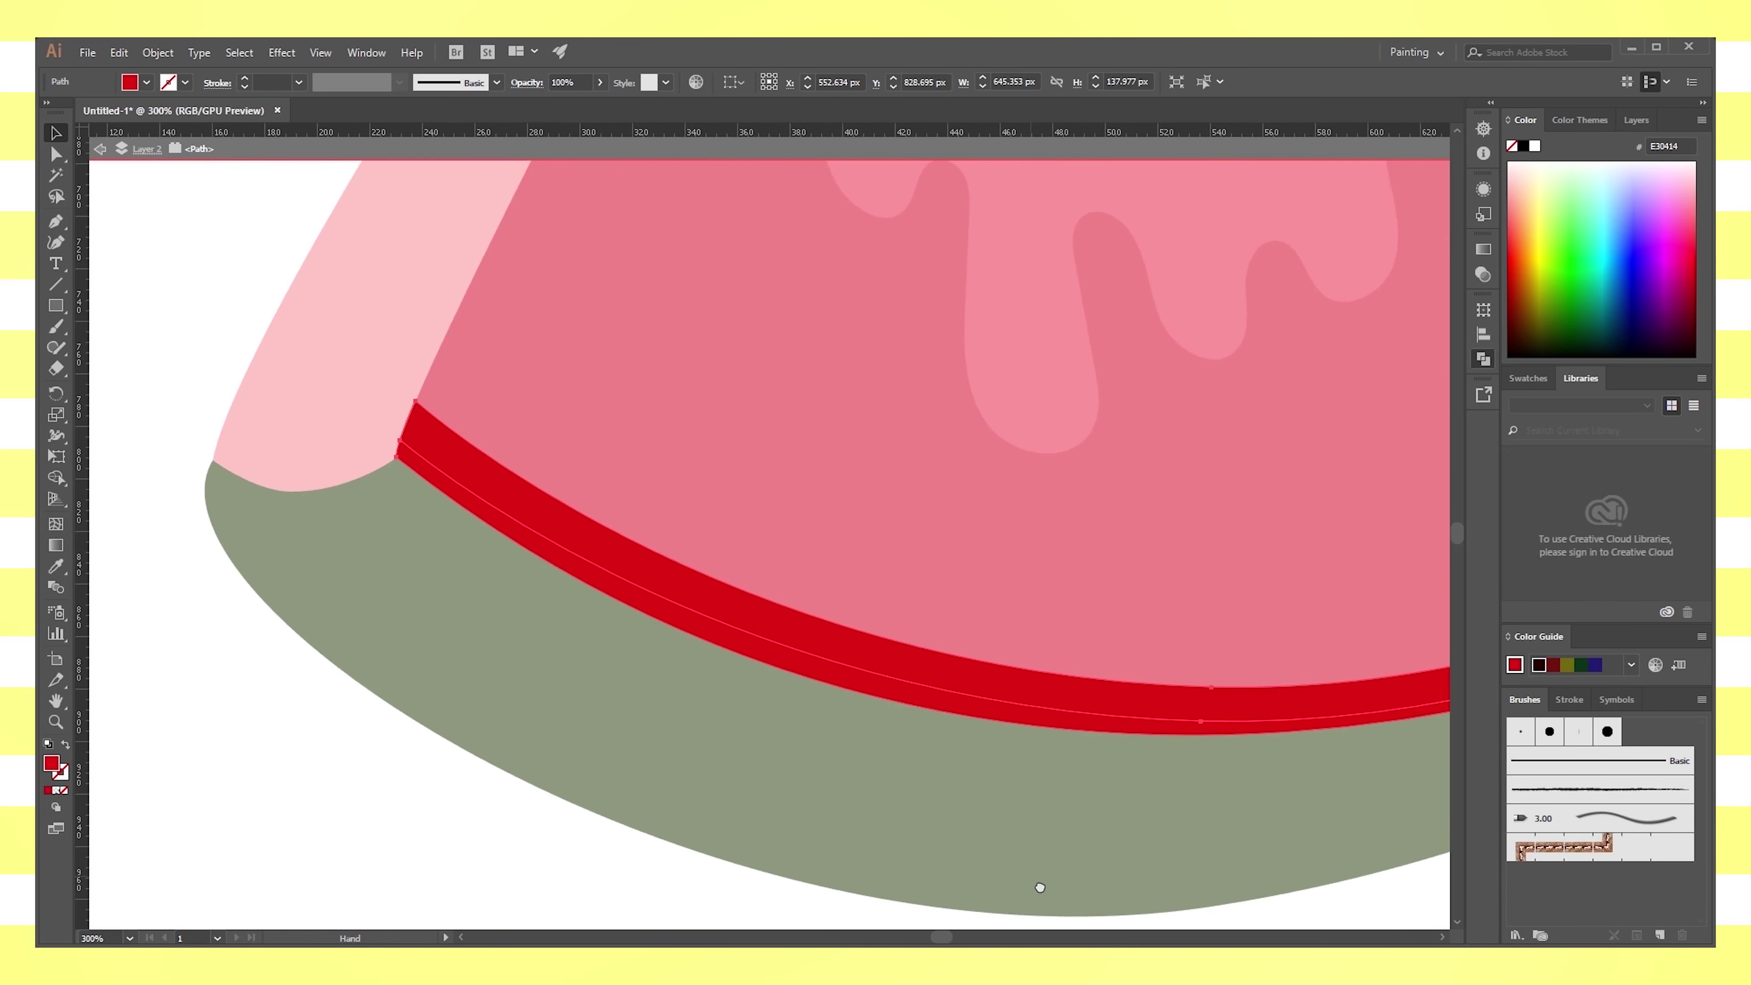
{"action": "left_click", "coordinate": [56, 566]}
{"action": "left_click_drag", "start_coordinate": [442, 575], "coordinate": [1293, 595]}
{"action": "left_click", "coordinate": [233, 425]}
{"action": "left_click_drag", "start_coordinate": [1126, 580], "coordinate": [328, 604]}
{"action": "key", "text": "v"}
{"action": "left_click", "coordinate": [234, 293]}
Exit isolation mode, deselect everything, and reset the view to 100%
{"action": "scroll", "coordinate": [672, 696], "scroll_direction": "up", "scroll_amount": 2}
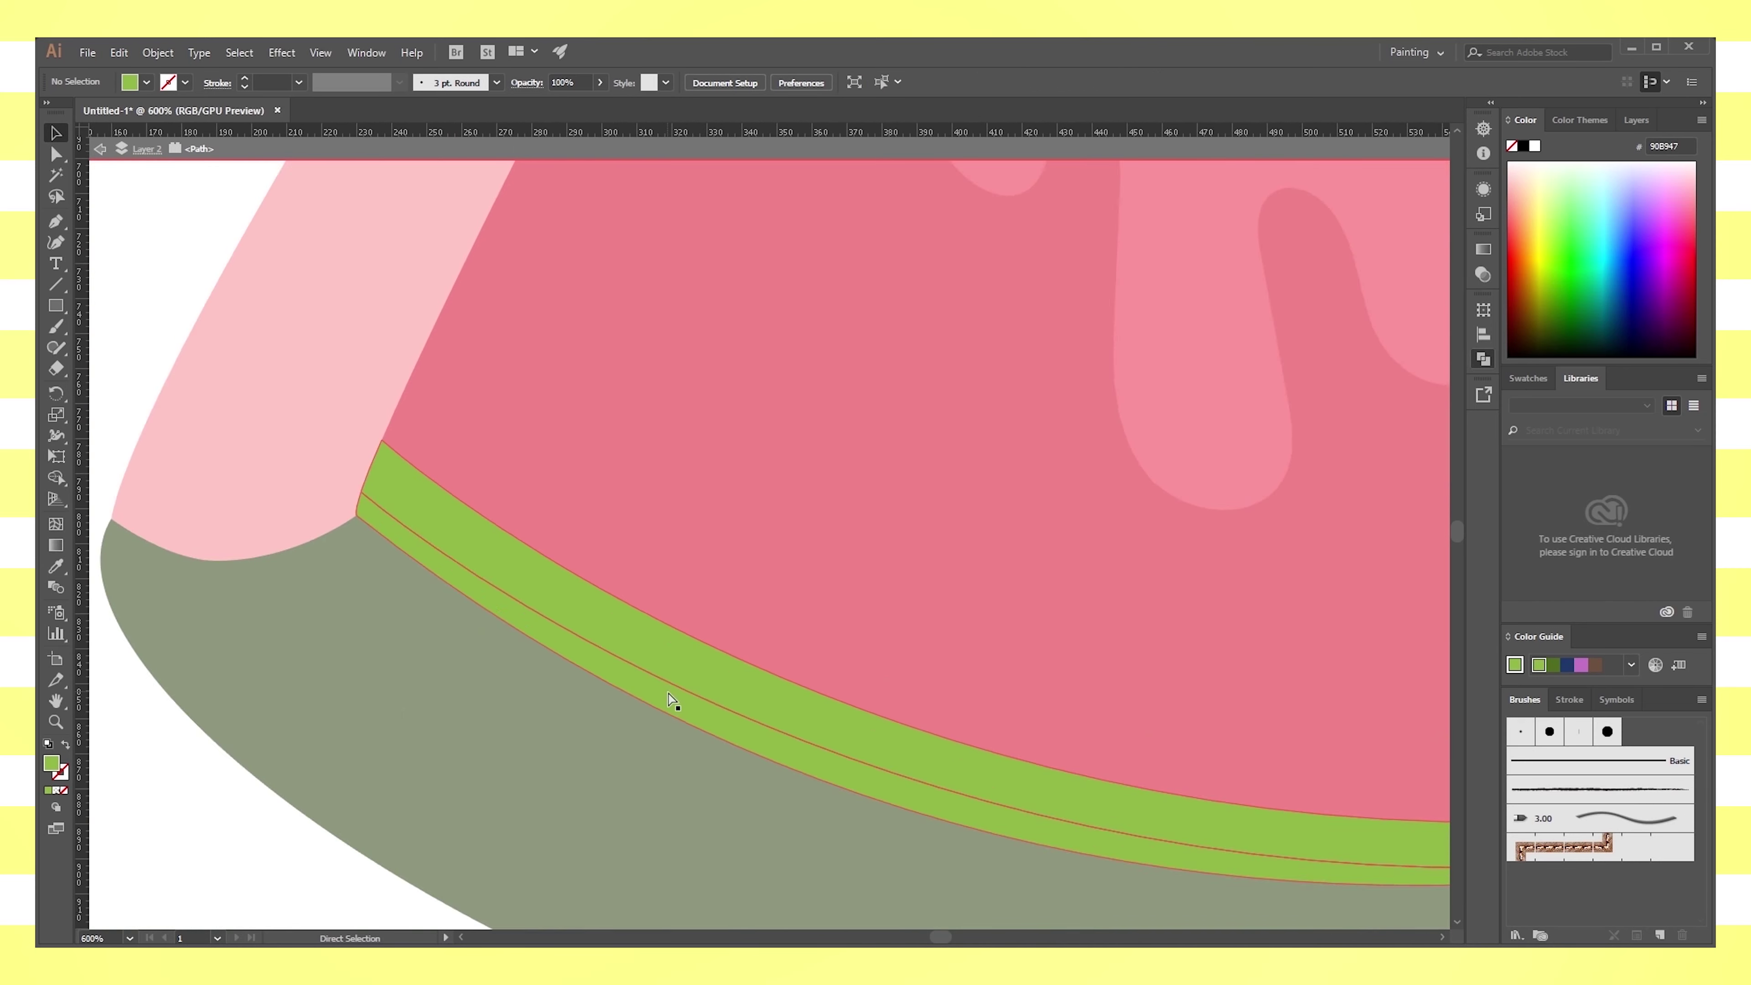
{"action": "scroll", "coordinate": [669, 694], "scroll_direction": "down", "scroll_amount": 4}
{"action": "scroll", "coordinate": [1122, 685], "scroll_direction": "right", "scroll_amount": 5}
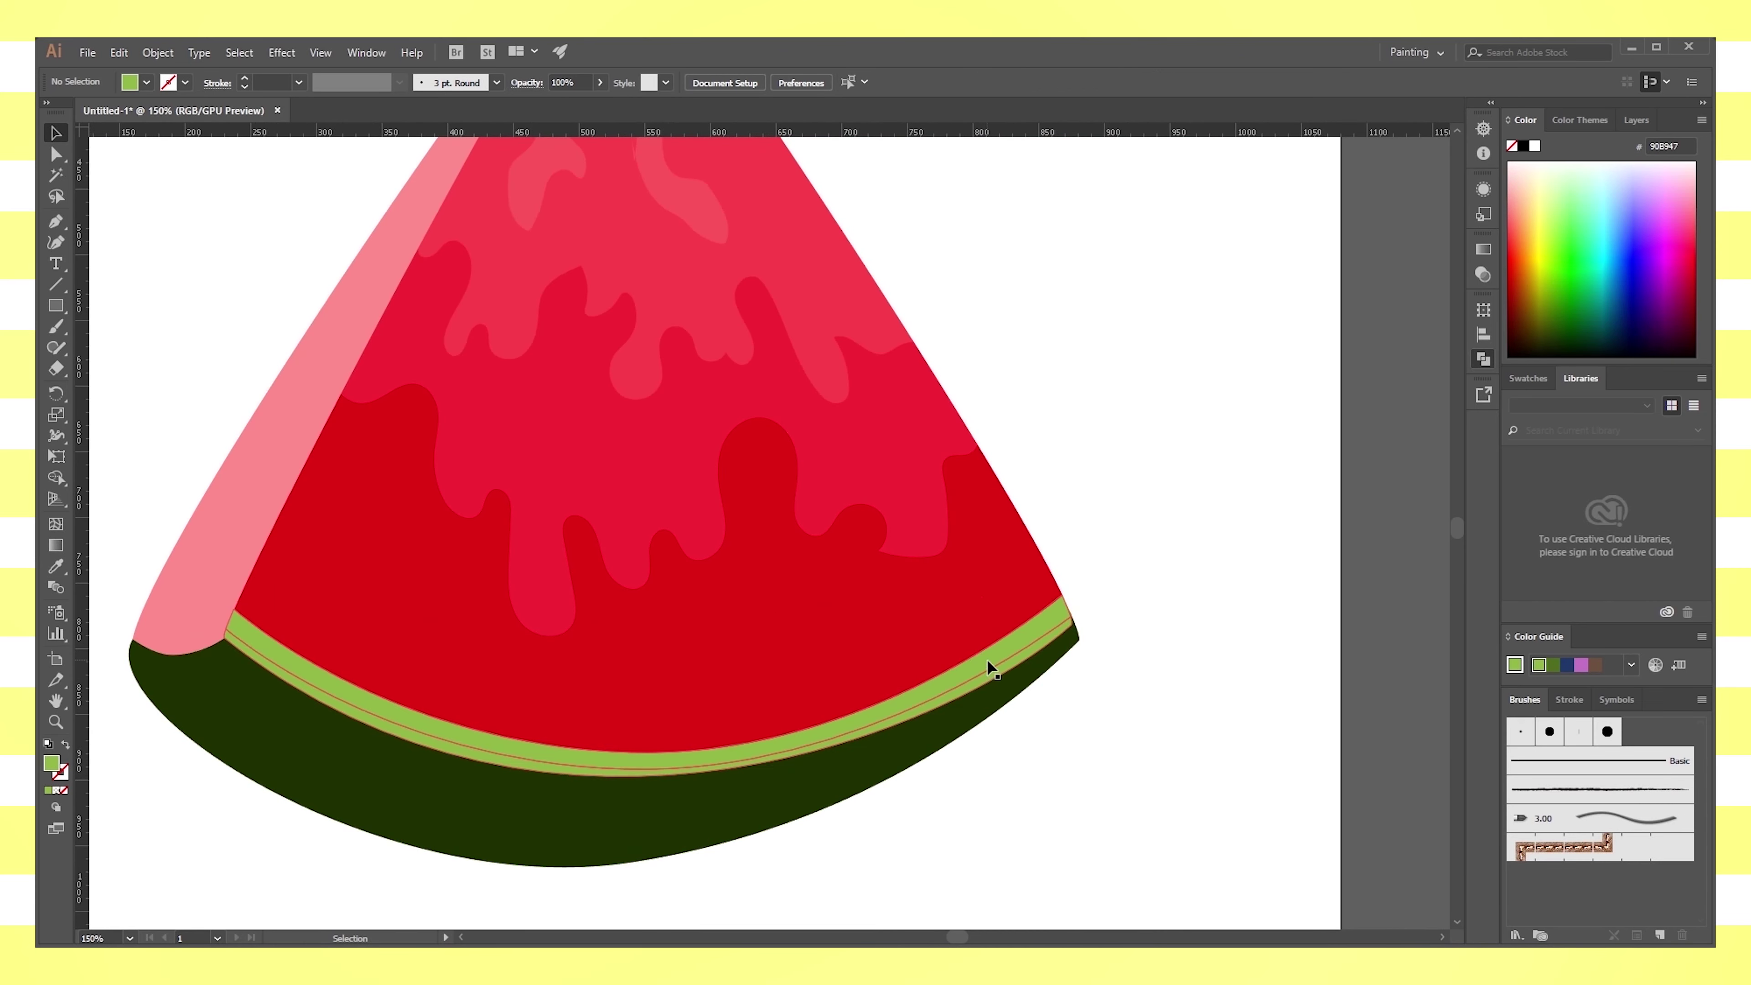
{"action": "left_click", "coordinate": [965, 650]}
{"action": "key", "text": "ctrl+shift+a"}
{"action": "key", "text": "ctrl+plus"}
{"action": "key", "text": "ctrl+minus"}
{"action": "key", "text": "ctrl+minus"}
{"action": "key", "text": "ctrl+minus"}
{"action": "key", "text": "ctrl+plus"}
{"action": "key", "text": "ctrl+plus"}
{"action": "key", "text": "ctrl+plus"}
{"action": "key", "text": "ctrl+minus"}
{"action": "key", "text": "ctrl+minus"}
Select the lower red flesh shape and undo an accidental pink swatch recolour
{"action": "left_click", "coordinate": [877, 616]}
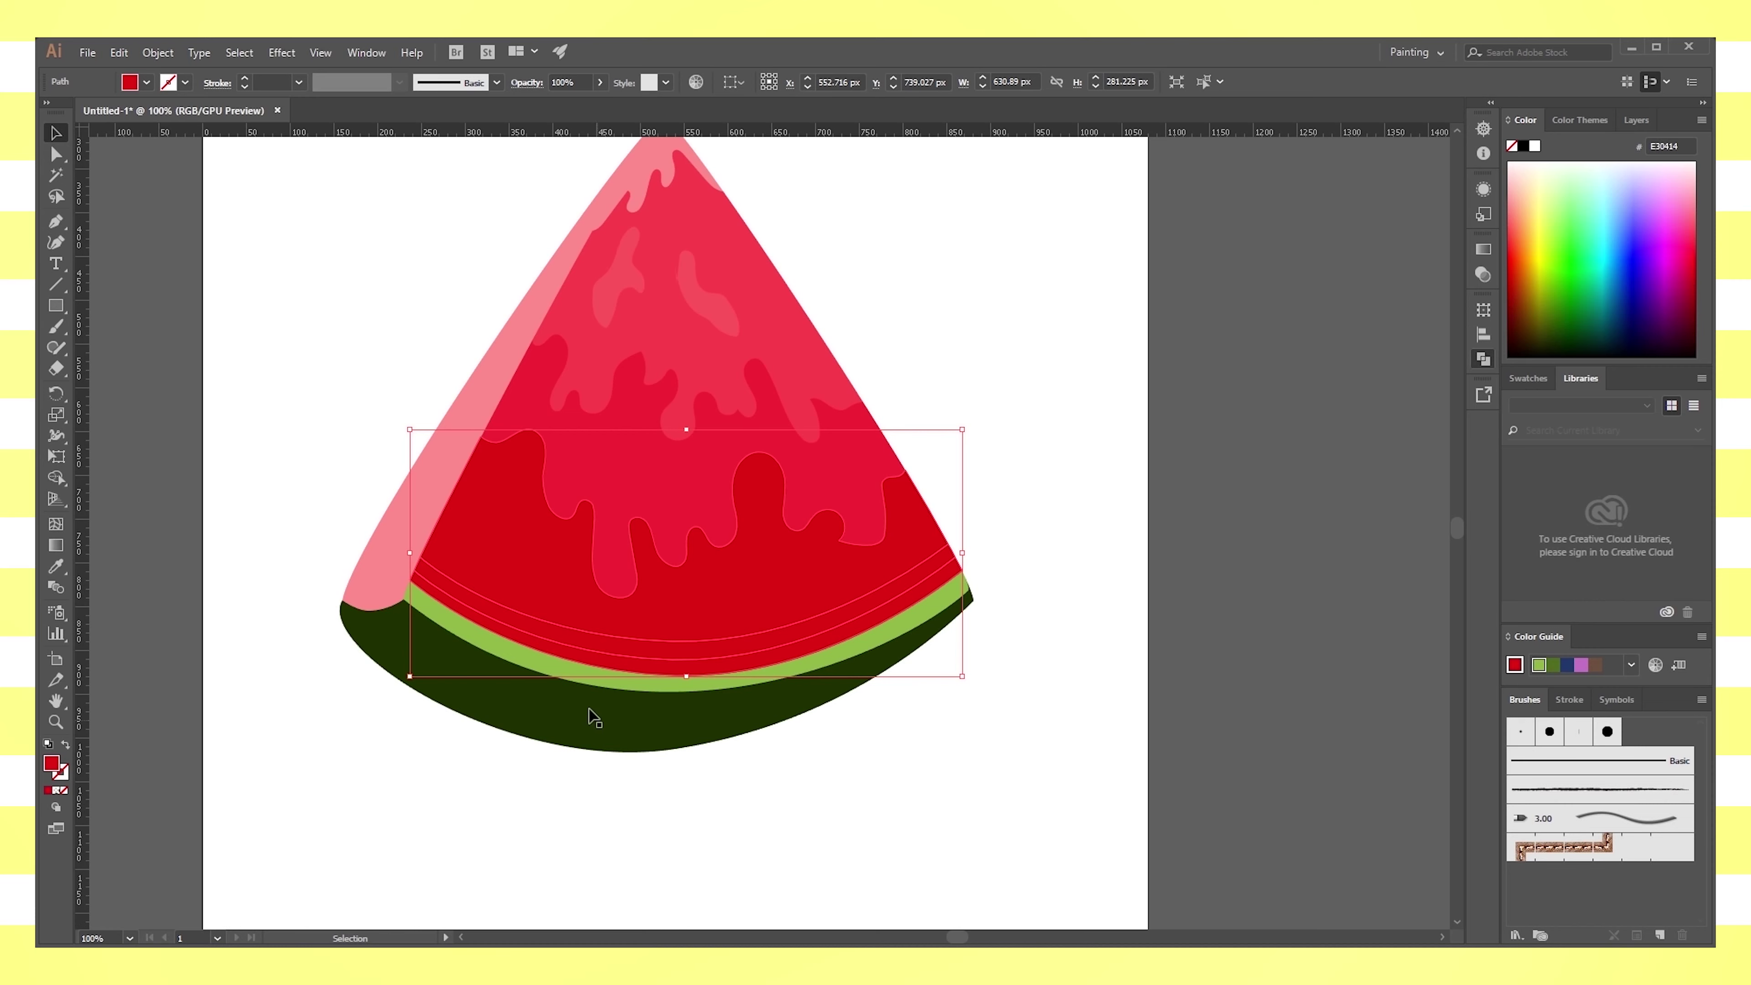
{"action": "scroll", "coordinate": [377, 490], "scroll_direction": "up", "scroll_amount": 5}
{"action": "scroll", "coordinate": [351, 618], "scroll_direction": "left", "scroll_amount": 5}
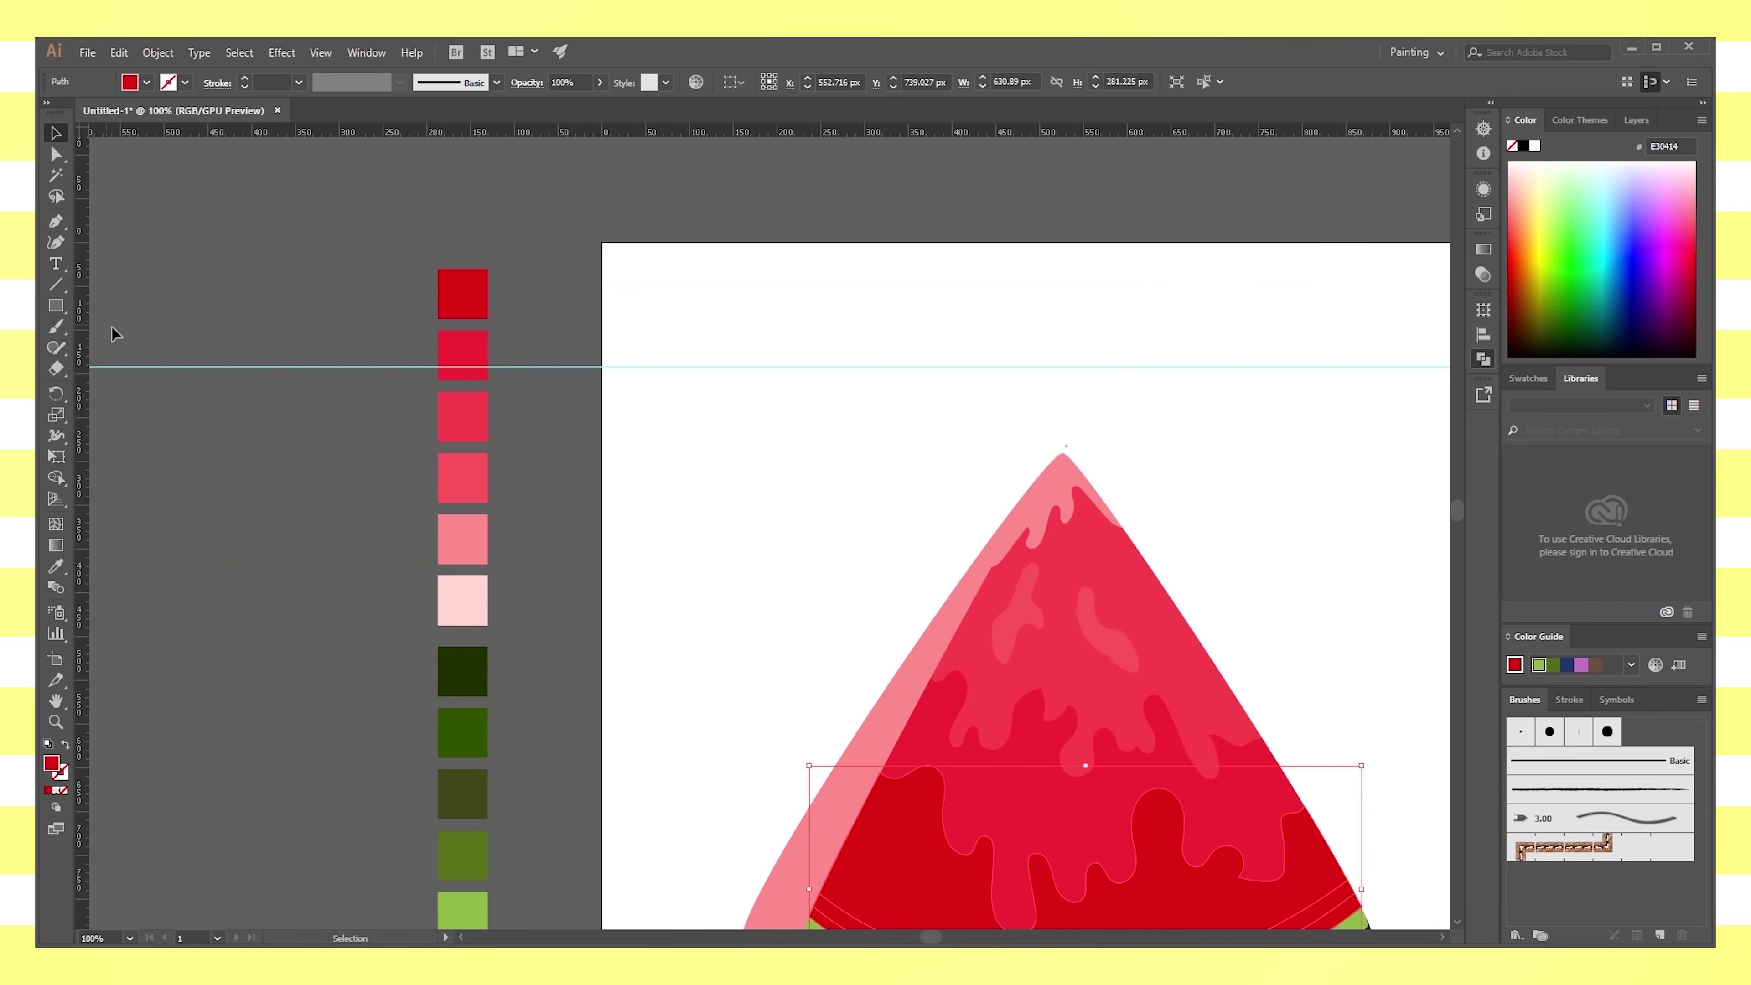
{"action": "key", "text": "i"}
{"action": "left_click", "coordinate": [472, 539]}
{"action": "scroll", "coordinate": [758, 483], "scroll_direction": "down", "scroll_amount": 5}
{"action": "scroll", "coordinate": [758, 483], "scroll_direction": "right", "scroll_amount": 5}
{"action": "key", "text": "v"}
{"action": "key", "text": "ctrl+z"}
Try nudging the lower red flesh shape sideways, then undo the move
{"action": "left_click", "coordinate": [558, 643]}
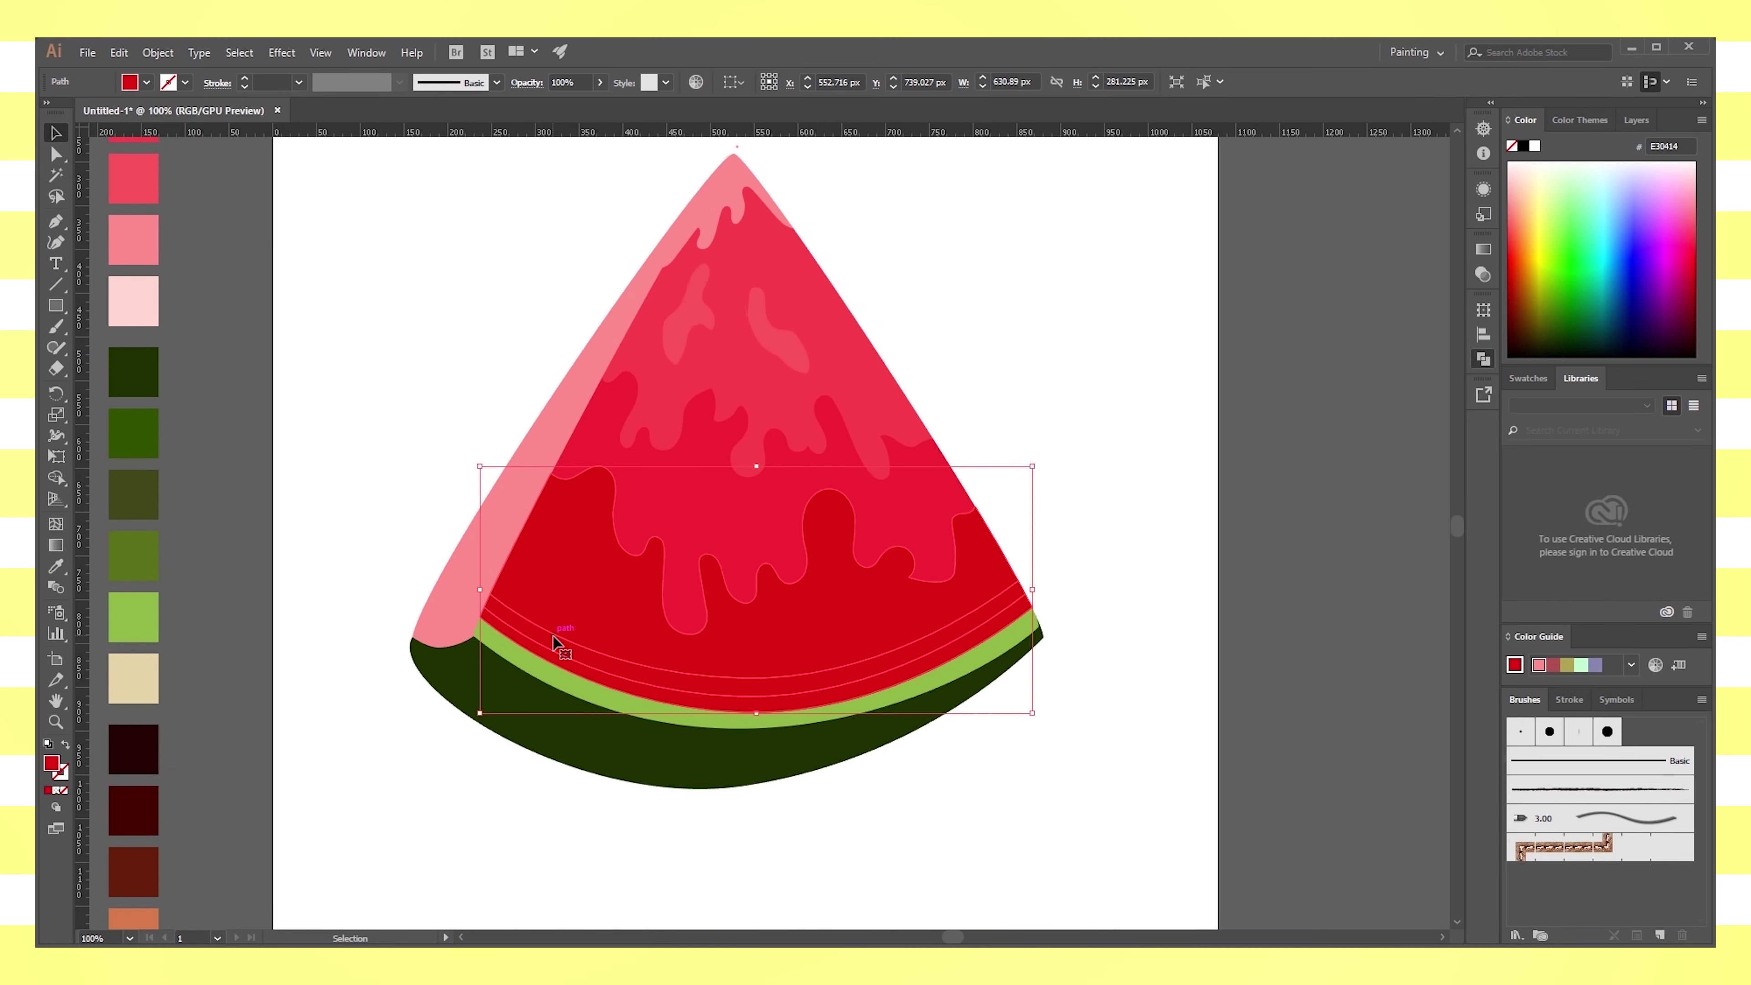
{"action": "left_click_drag", "start_coordinate": [557, 643], "coordinate": [903, 628]}
{"action": "key", "text": "ctrl+z"}
{"action": "left_click", "coordinate": [1142, 513]}
Try shifting the lower red flesh shape down slightly, then undo it
{"action": "key", "text": "a"}
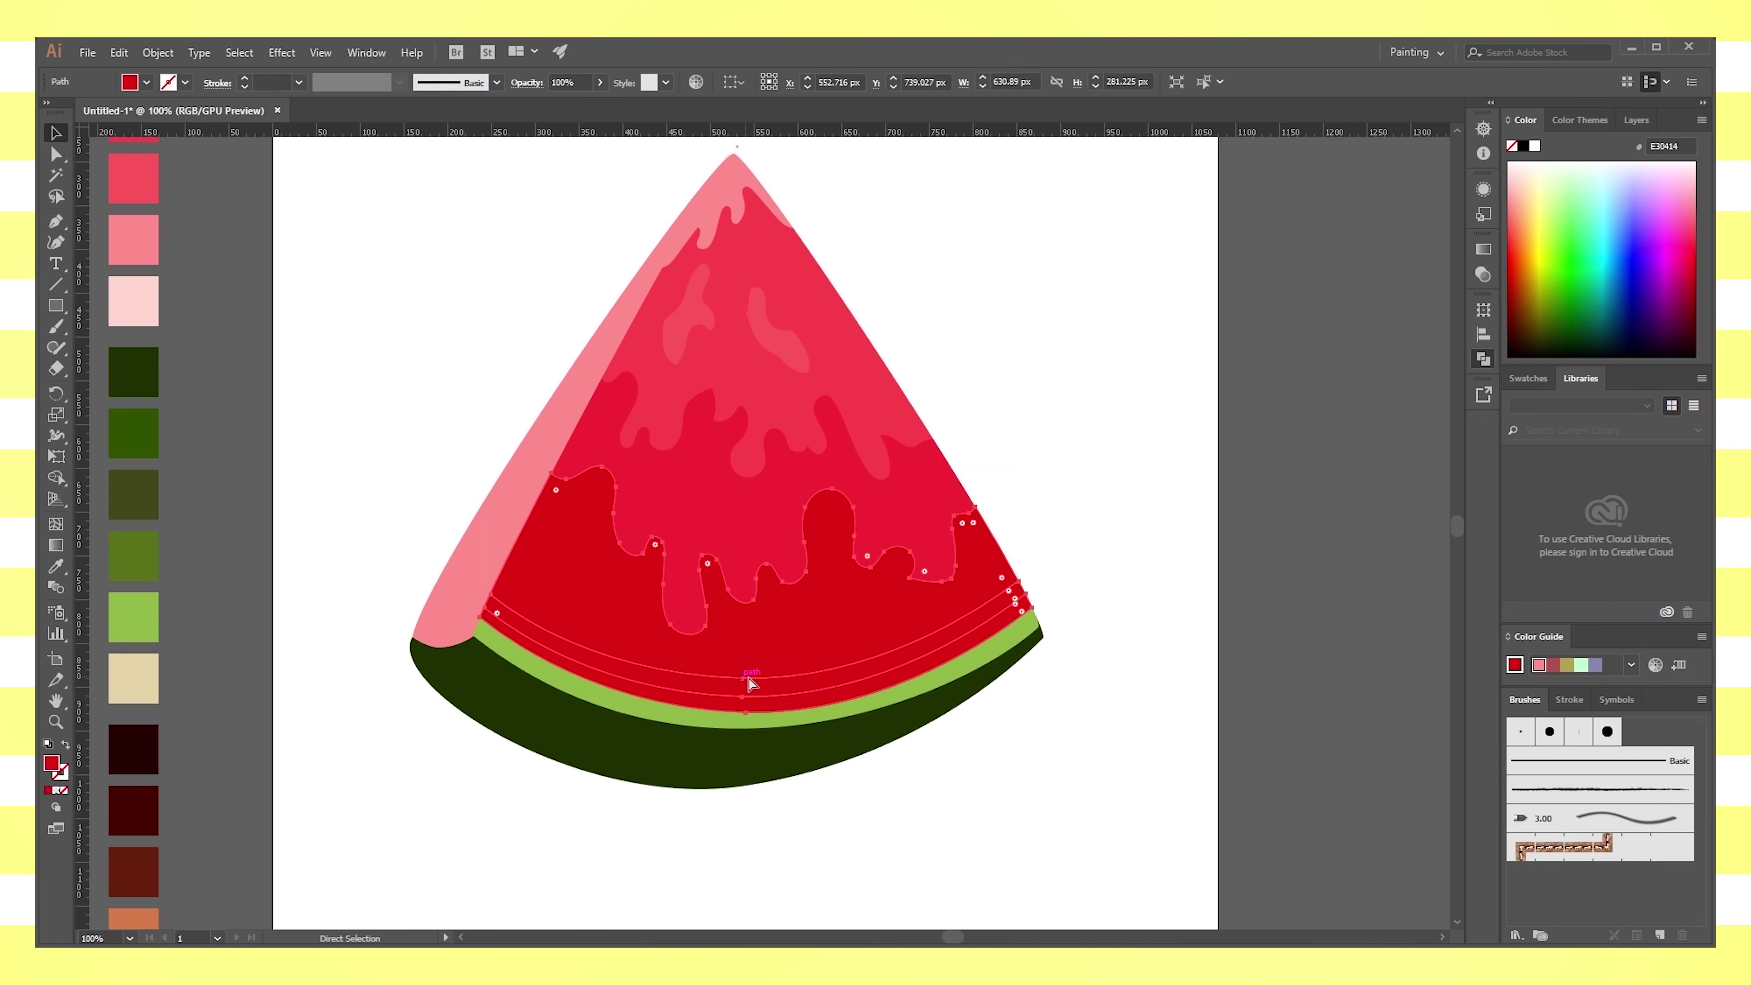
{"action": "left_click", "coordinate": [744, 682]}
{"action": "key", "text": "v"}
{"action": "left_click", "coordinate": [744, 673]}
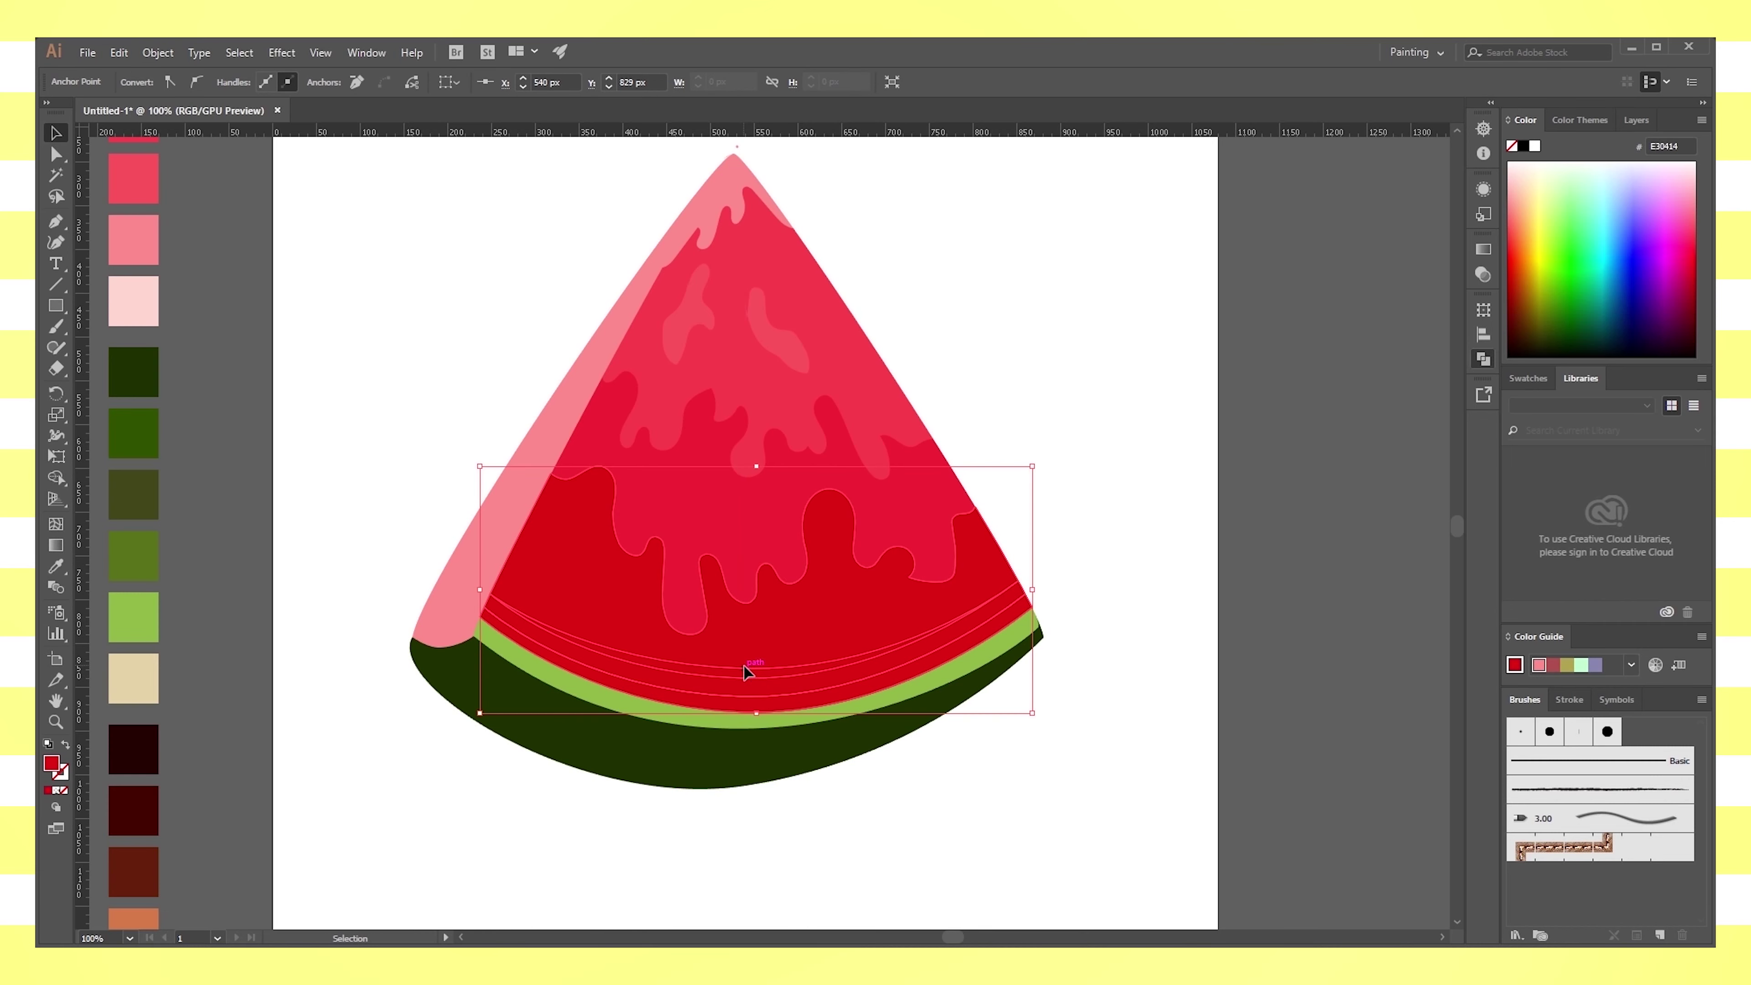
{"action": "left_click_drag", "start_coordinate": [743, 665], "coordinate": [743, 675]}
{"action": "scroll", "coordinate": [987, 488], "scroll_direction": "up", "scroll_amount": 1}
{"action": "key", "text": "ctrl+z"}
{"action": "left_click", "coordinate": [1063, 523]}
Inspect the anchors of the lower red flesh shape and reselect it
{"action": "key", "text": "a"}
{"action": "key", "text": "v"}
{"action": "left_click", "coordinate": [778, 696]}
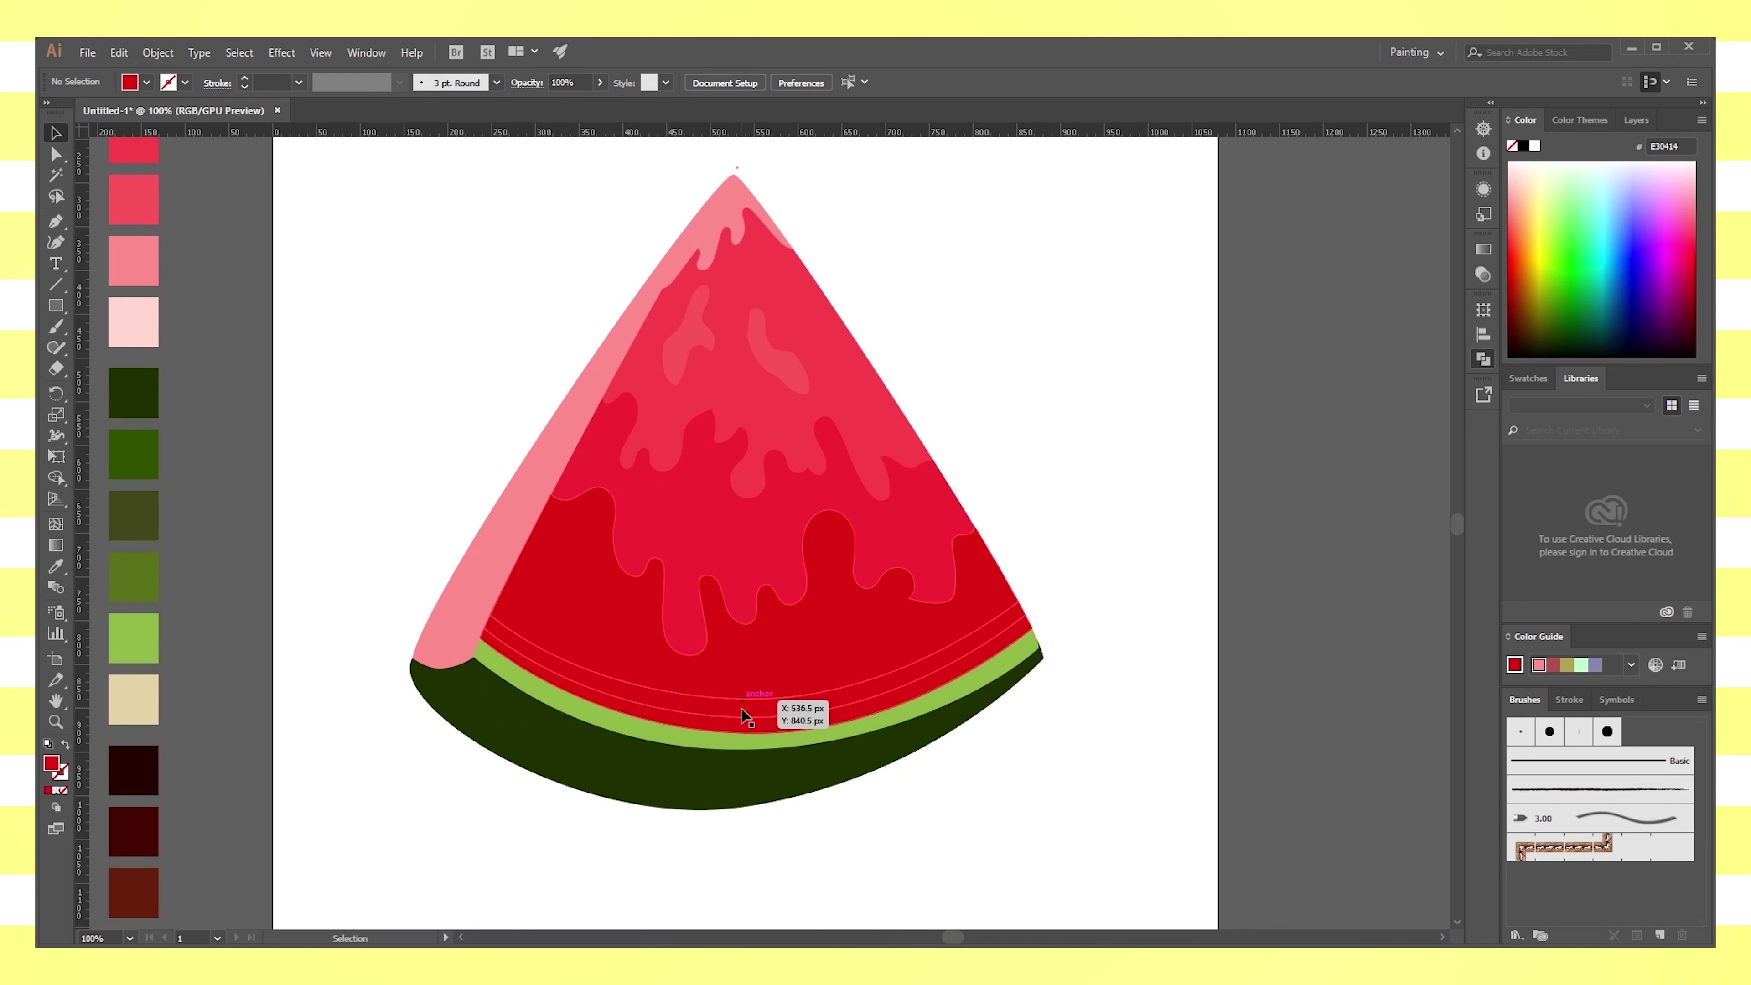
{"action": "left_click", "coordinate": [55, 156]}
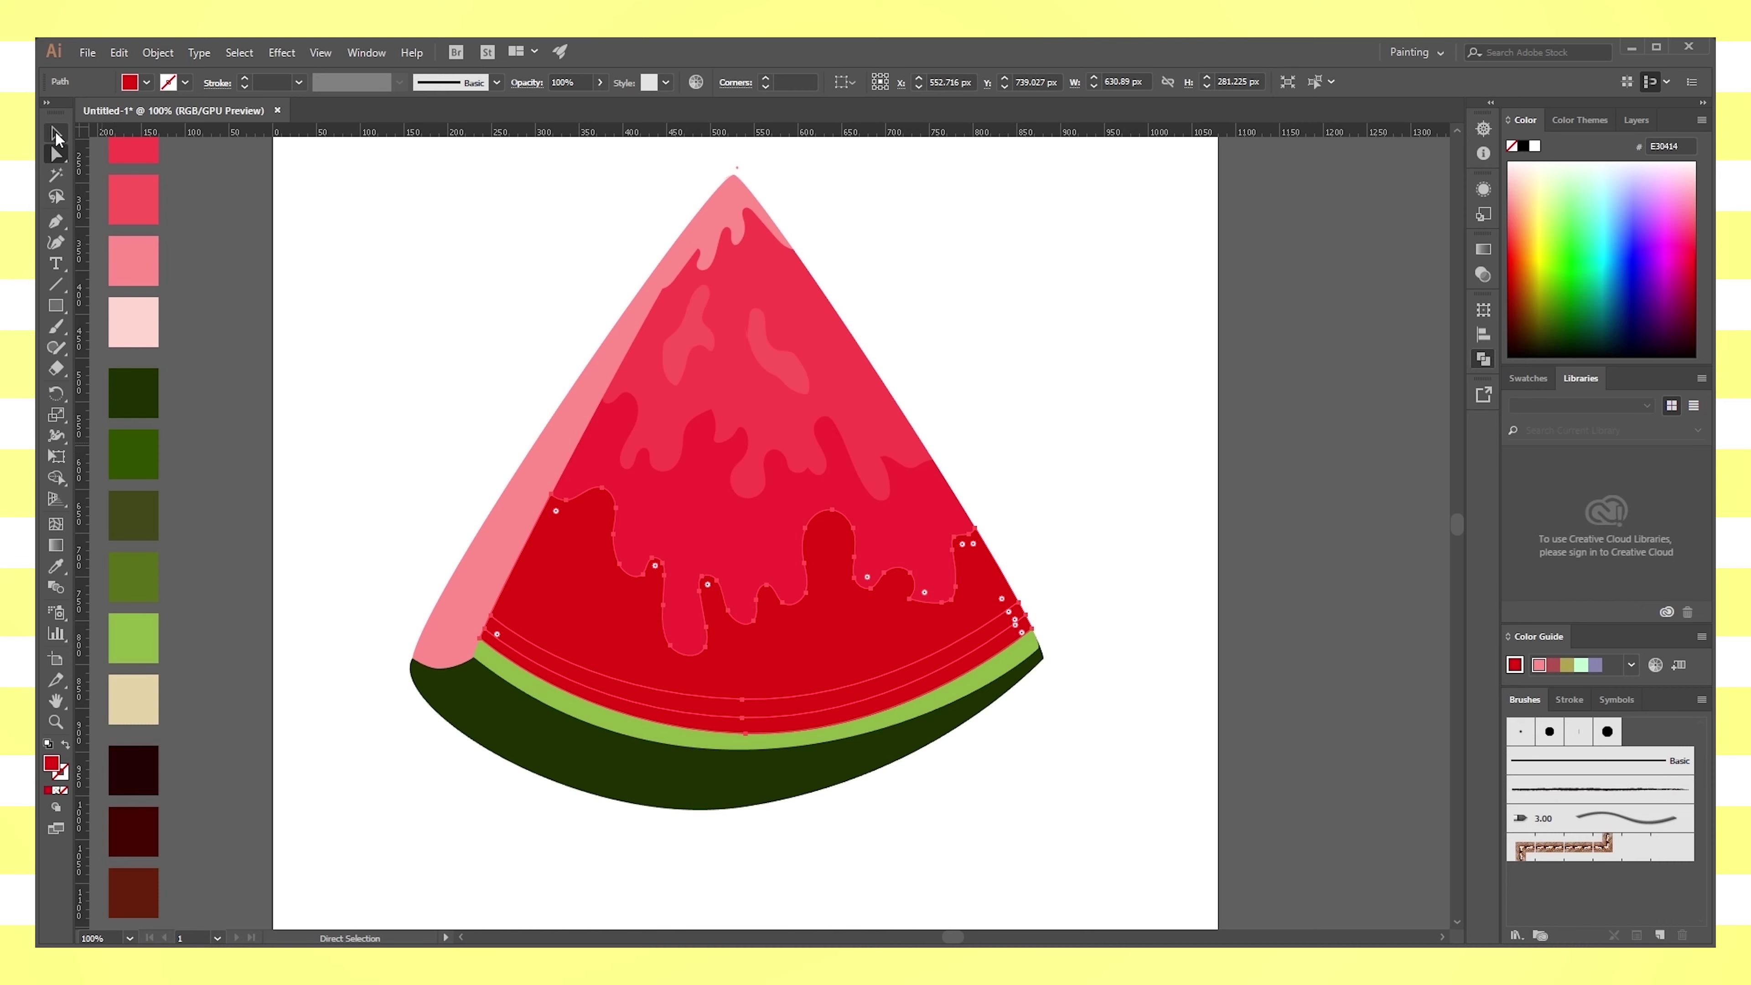
{"action": "key", "text": "v"}
{"action": "left_click", "coordinate": [807, 380]}
{"action": "left_click", "coordinate": [910, 649]}
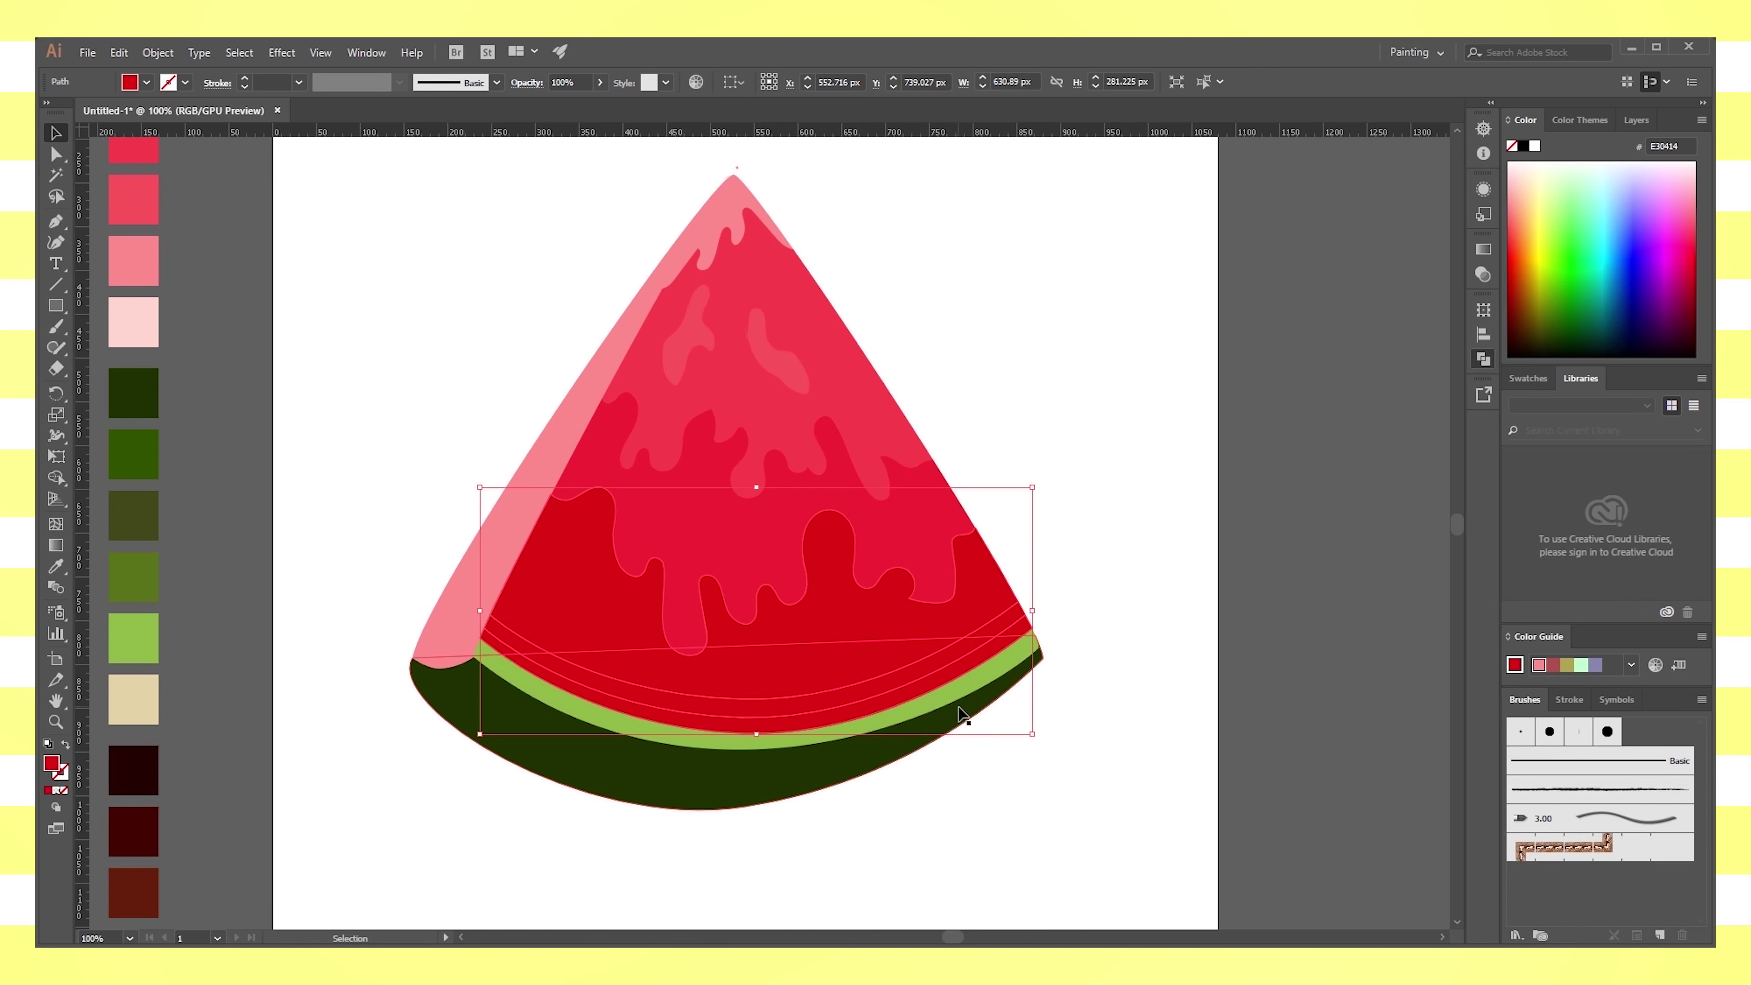
Select the stray band shape with Direct Selection and remove it
{"action": "key", "text": "a"}
{"action": "left_click", "coordinate": [961, 714]}
{"action": "key", "text": "ctrl+z"}
{"action": "key", "text": "ctrl+shift+a"}
{"action": "key", "text": "v"}
{"action": "scroll", "coordinate": [986, 771], "scroll_direction": "down", "scroll_amount": 3}
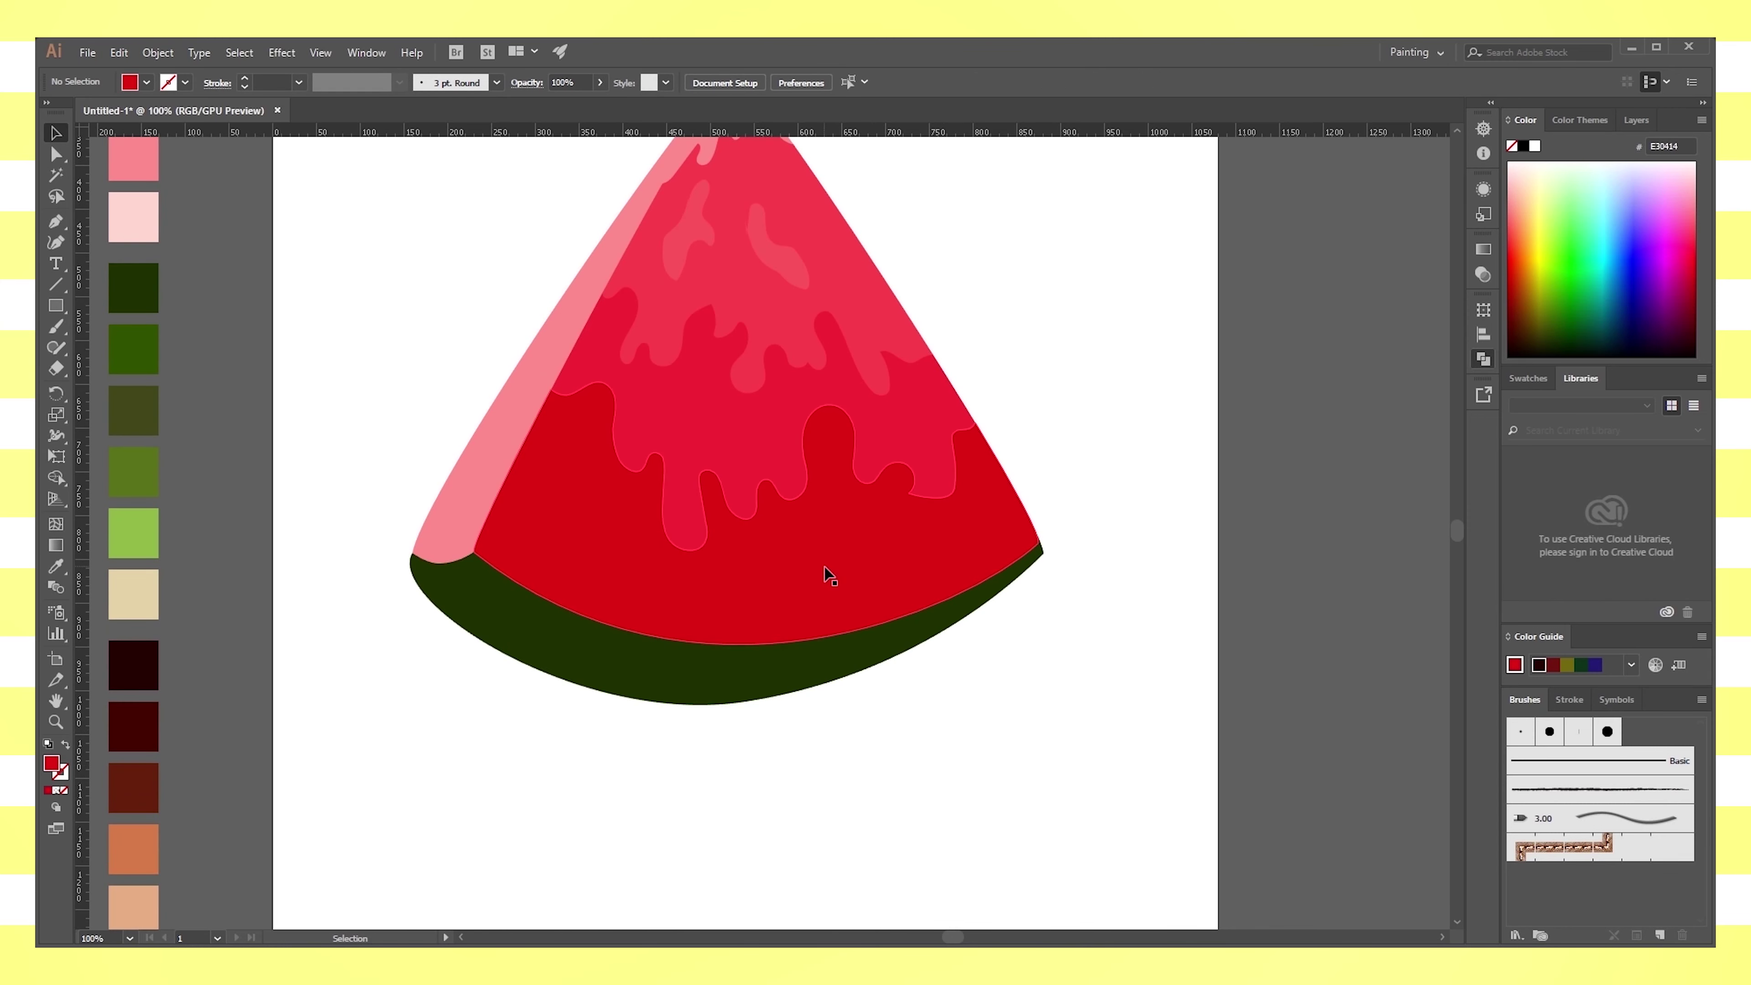
Draw a closed Pen shape from the flesh's left corner, curving along the bottom to the right edge
{"action": "key", "text": "ctrl+equal"}
{"action": "key", "text": "ctrl+equal"}
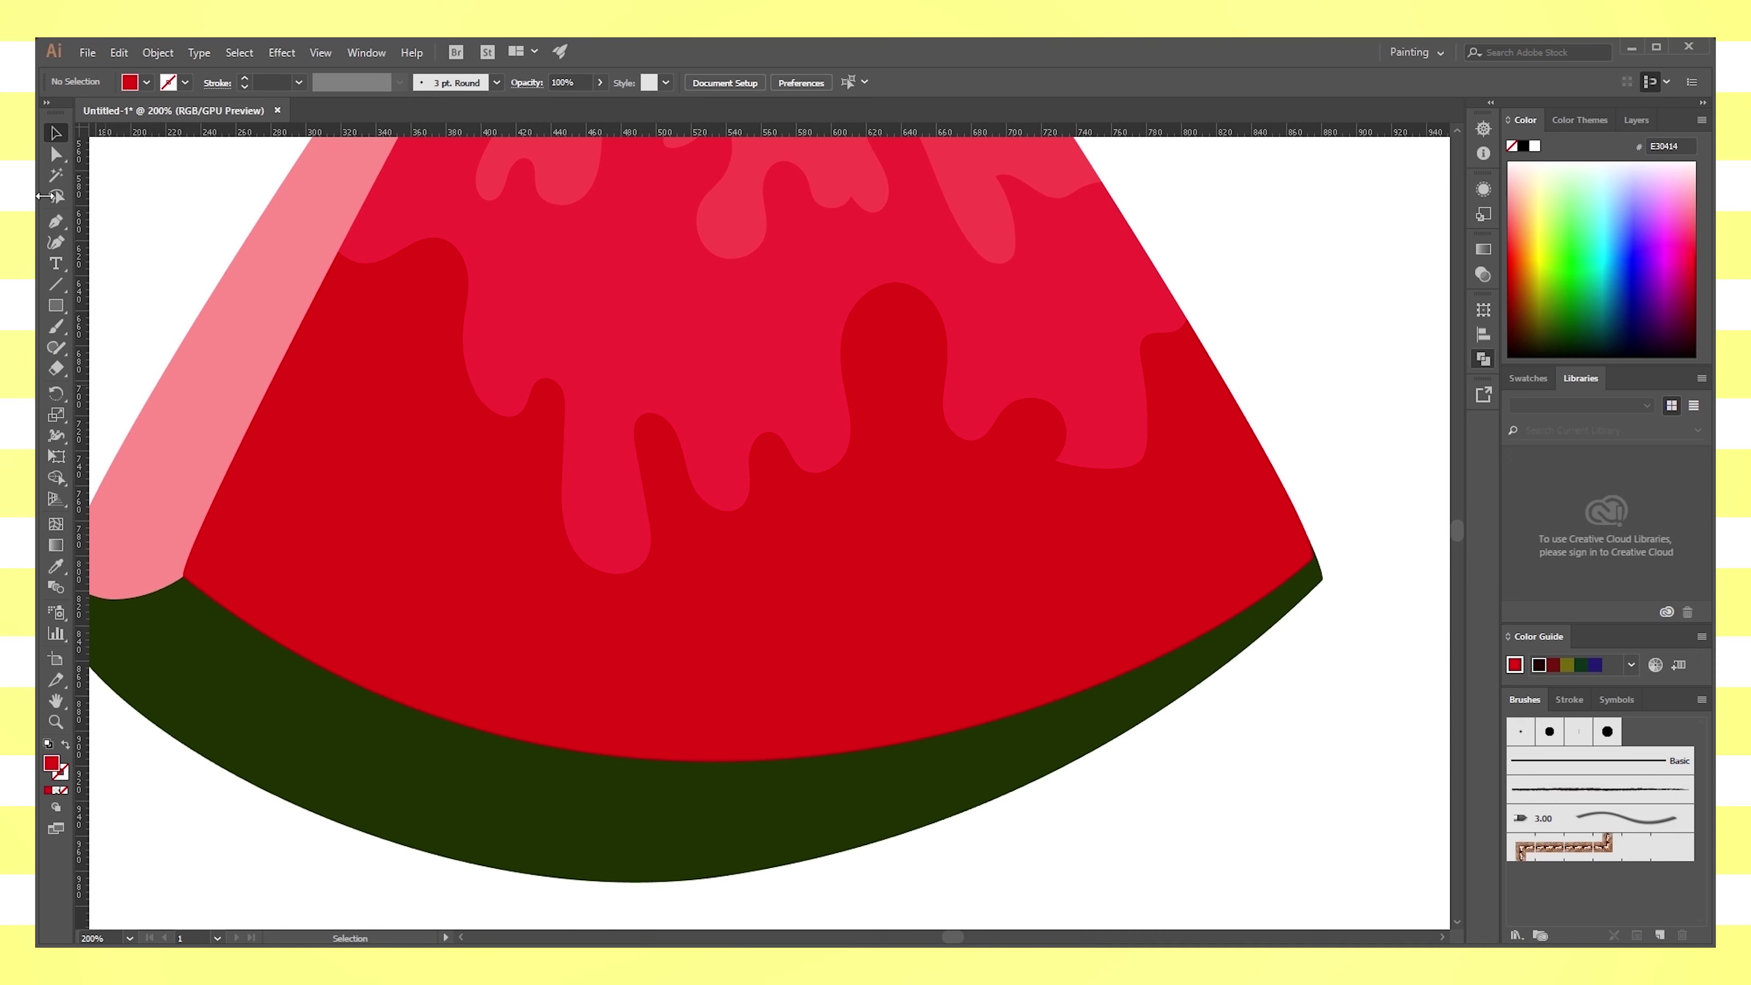
{"action": "scroll", "coordinate": [840, 603], "scroll_direction": "down", "scroll_amount": 2}
{"action": "scroll", "coordinate": [223, 626], "scroll_direction": "down", "scroll_amount": 2}
{"action": "left_click", "coordinate": [66, 221]}
{"action": "left_click", "coordinate": [194, 441]}
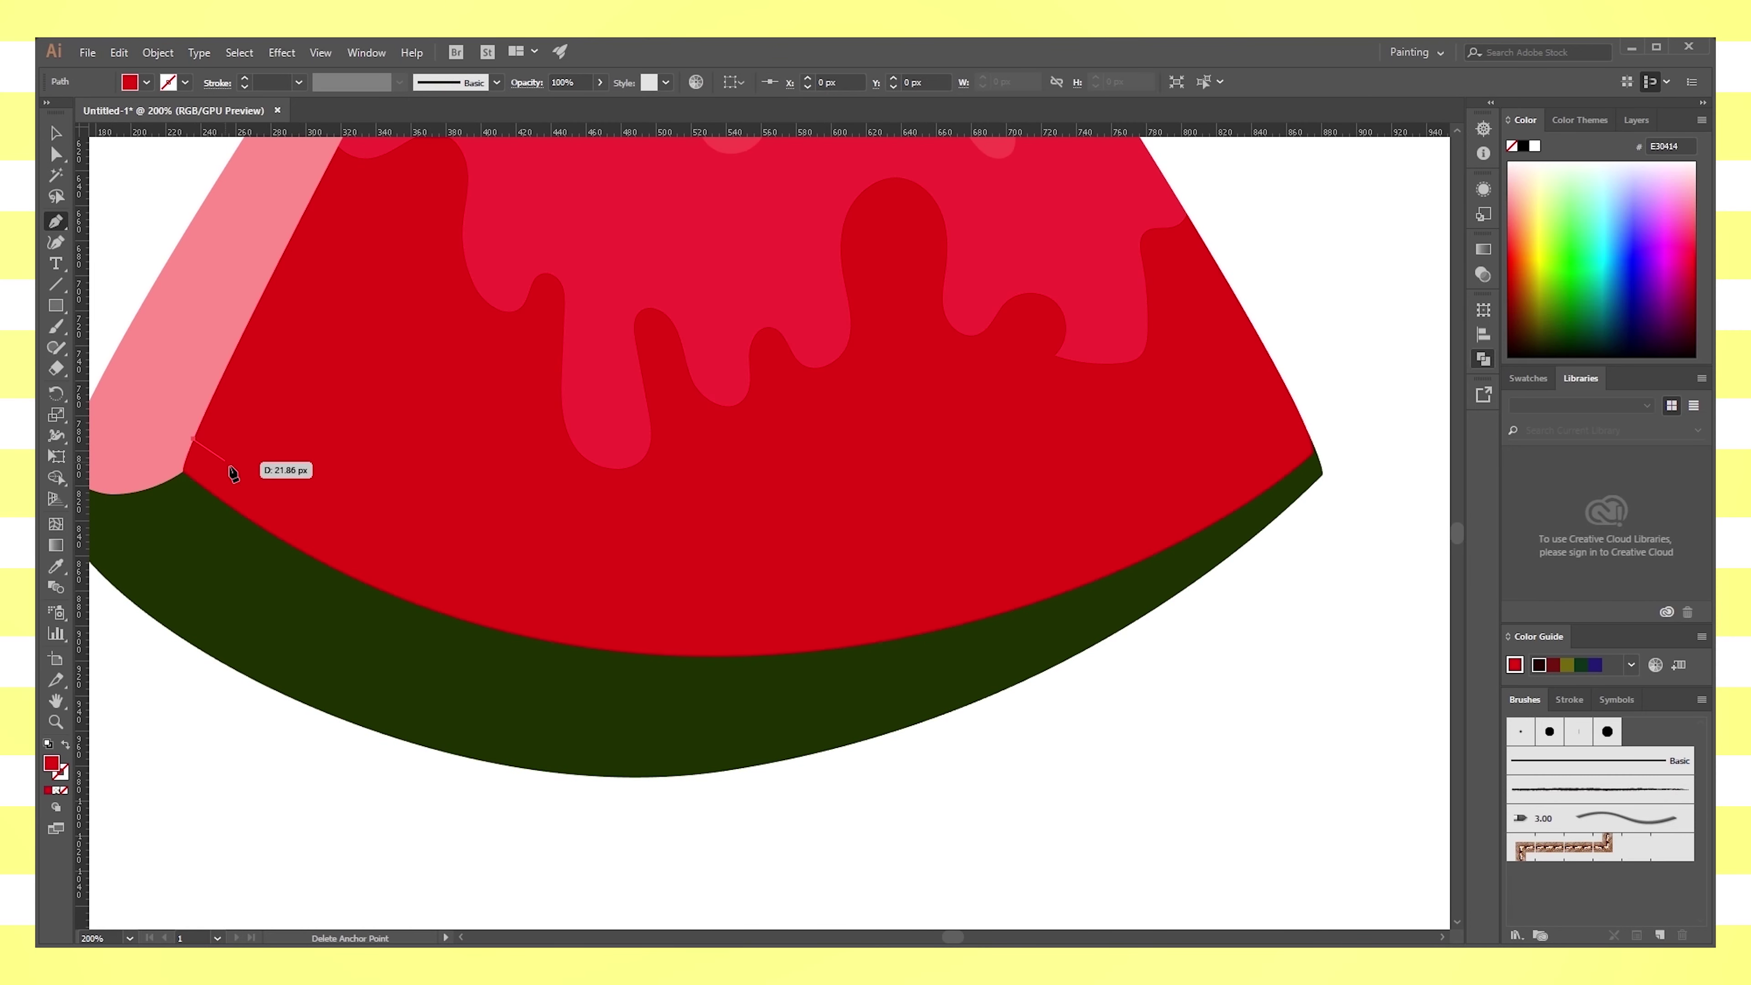
{"action": "left_click_drag", "start_coordinate": [784, 623], "coordinate": [1078, 587]}
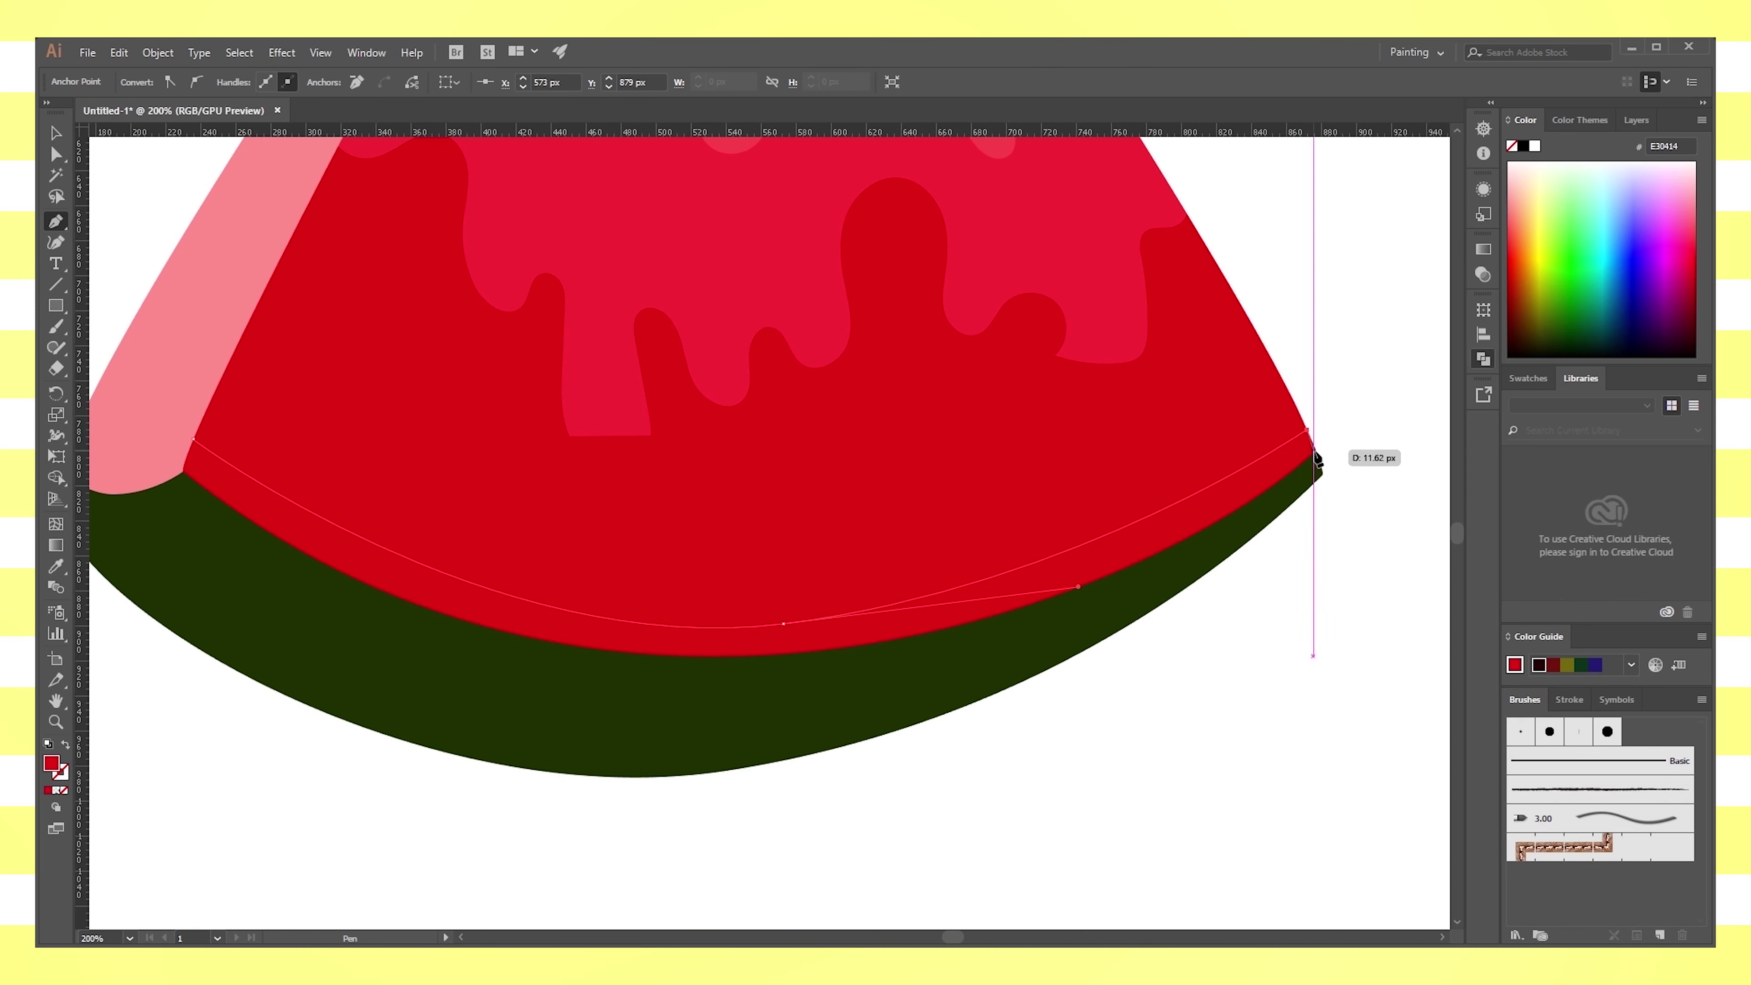
{"action": "mouse_move", "coordinate": [1316, 452]}
{"action": "left_mouse_down"}
{"action": "mouse_move", "coordinate": [798, 660]}
{"action": "mouse_move", "coordinate": [538, 668]}
{"action": "mouse_move", "coordinate": [467, 690]}
{"action": "left_mouse_up"}
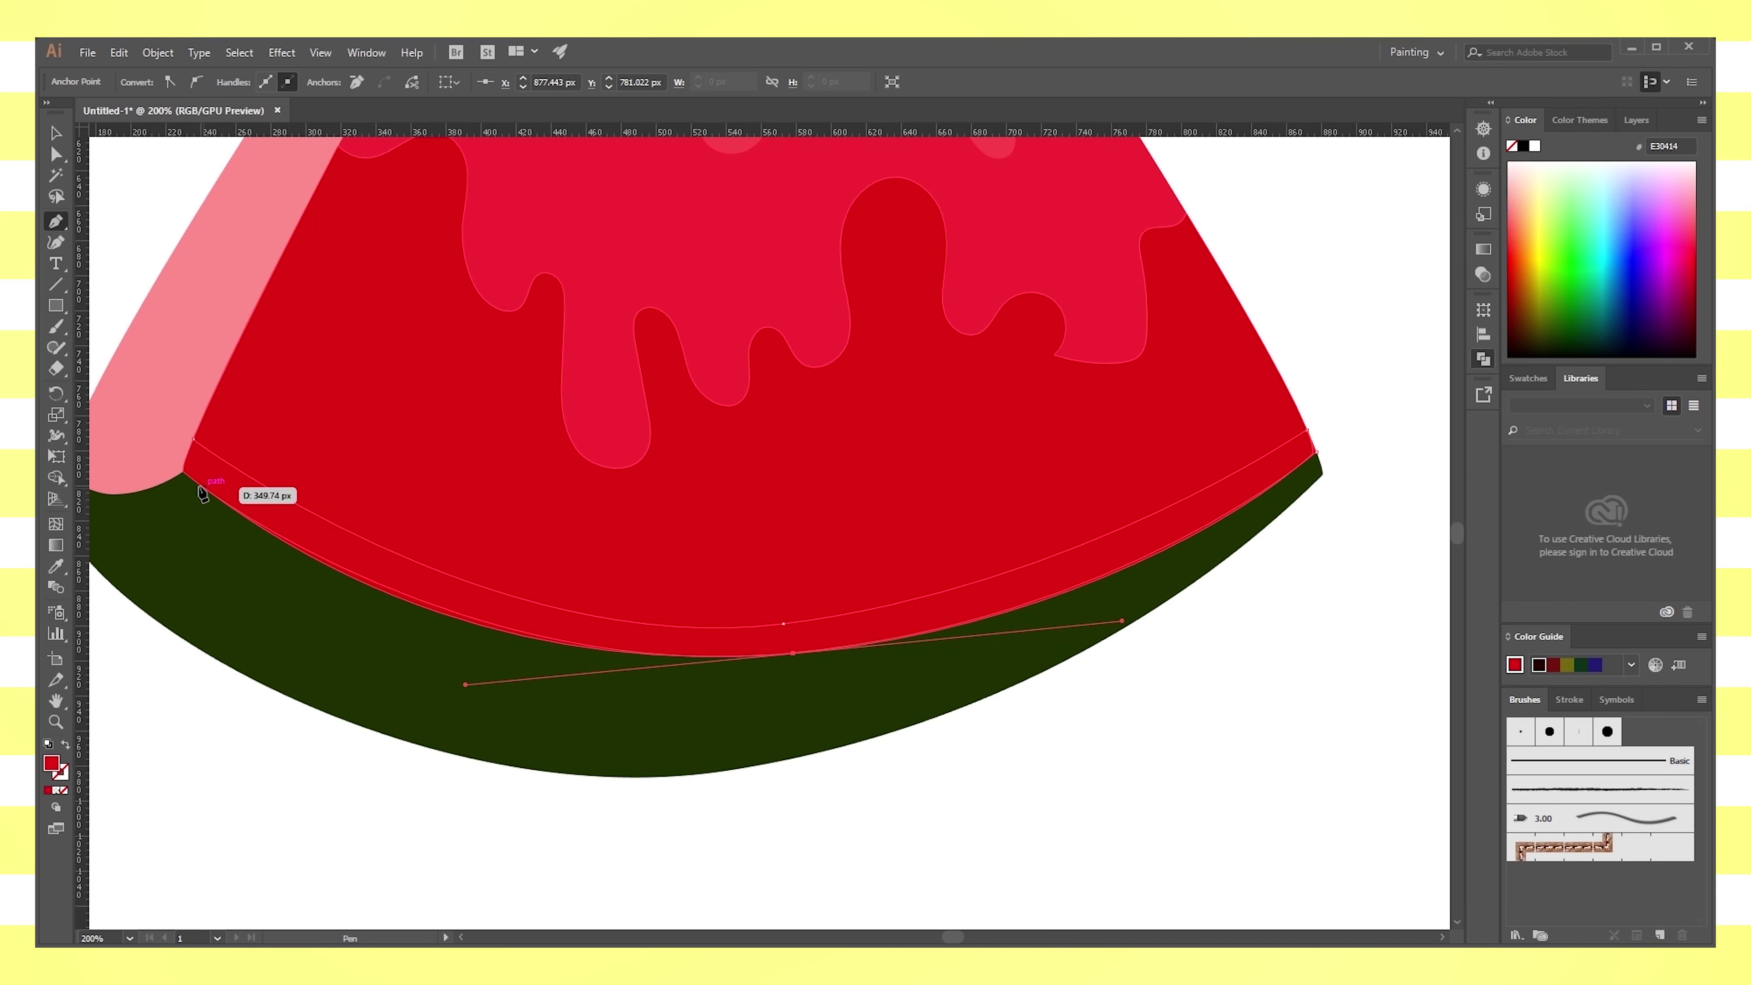
{"action": "mouse_move", "coordinate": [183, 471]}
{"action": "left_mouse_down"}
{"action": "mouse_move", "coordinate": [166, 447]}
{"action": "mouse_move", "coordinate": [186, 471]}
{"action": "left_mouse_up"}
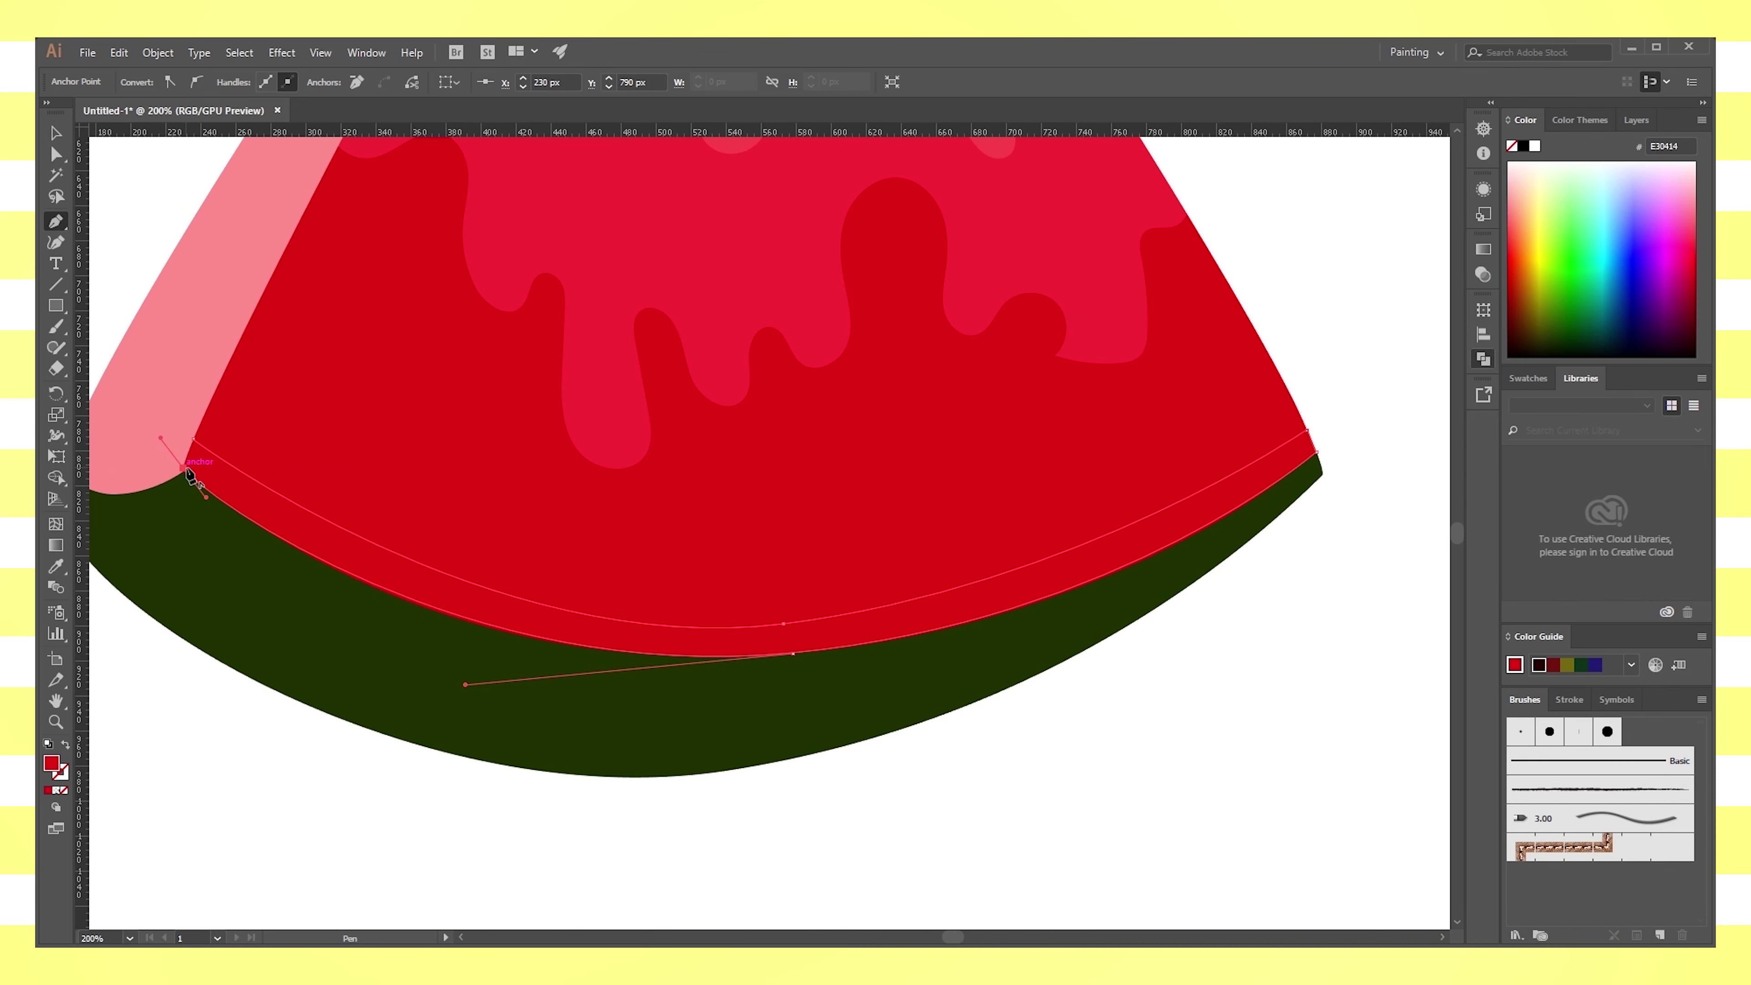
Adjust the new band's bottom anchor and left-end curve with Direct Selection
{"action": "left_click", "coordinate": [783, 621], "text": "ctrl"}
{"action": "left_click", "coordinate": [54, 138]}
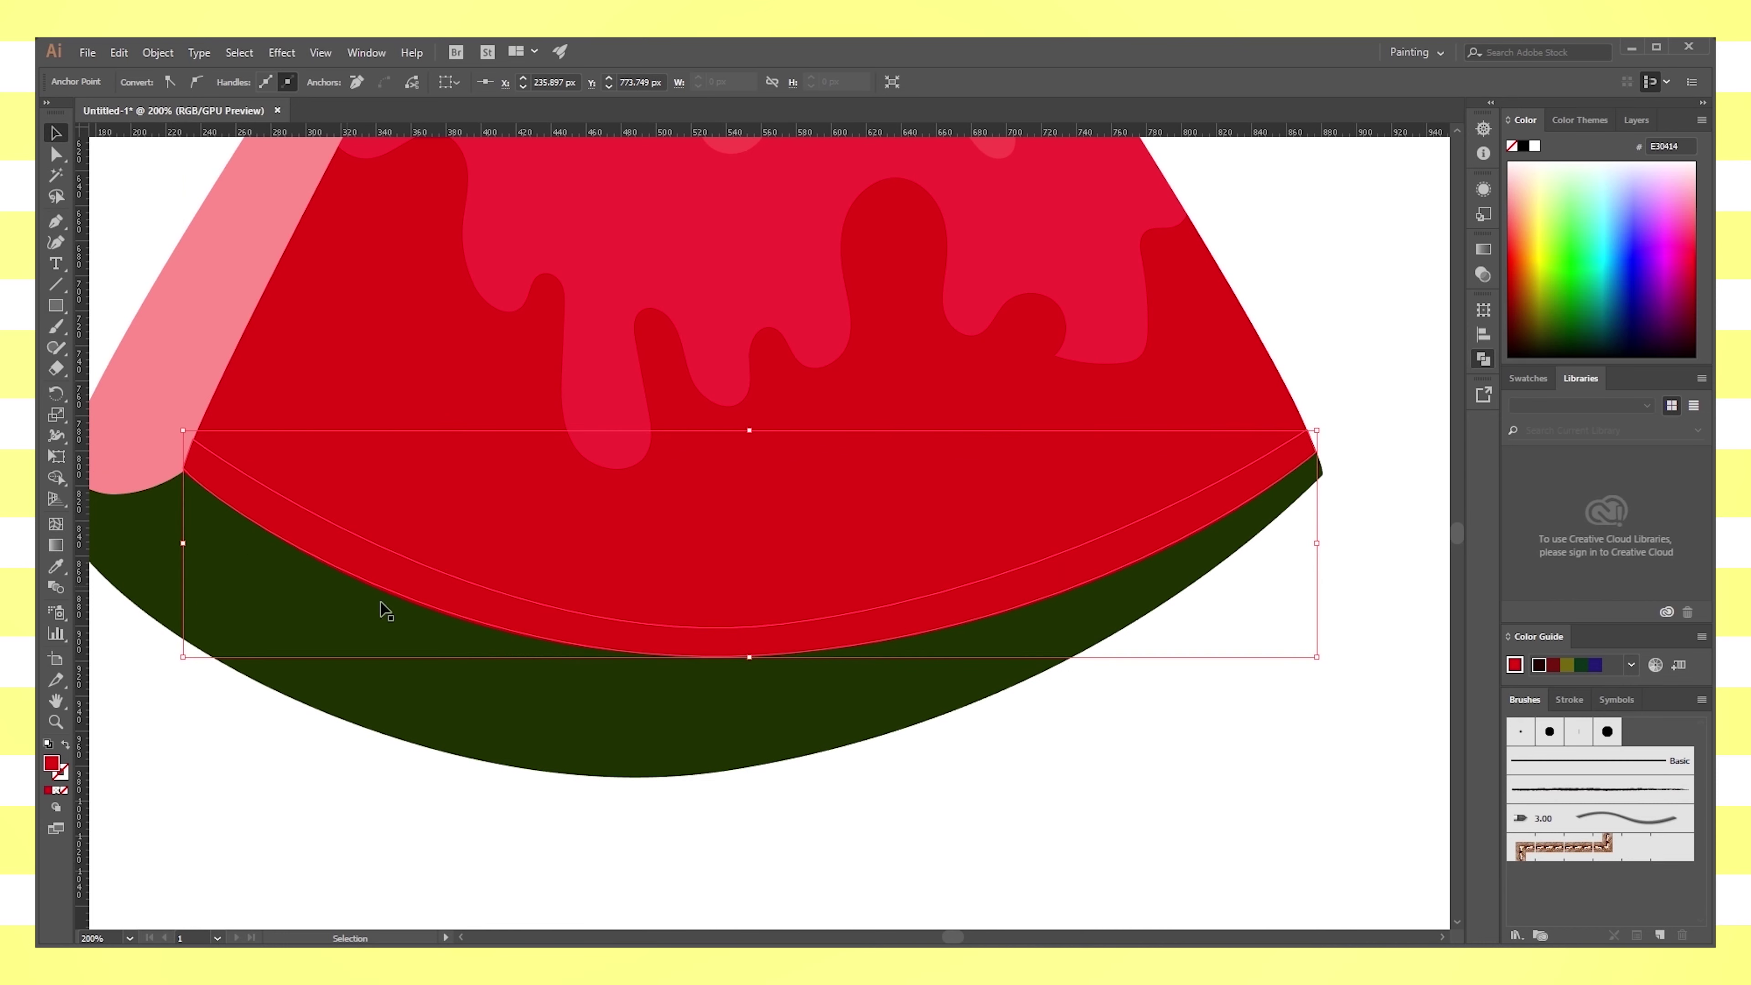
{"action": "key", "text": "a"}
{"action": "left_click", "coordinate": [792, 654]}
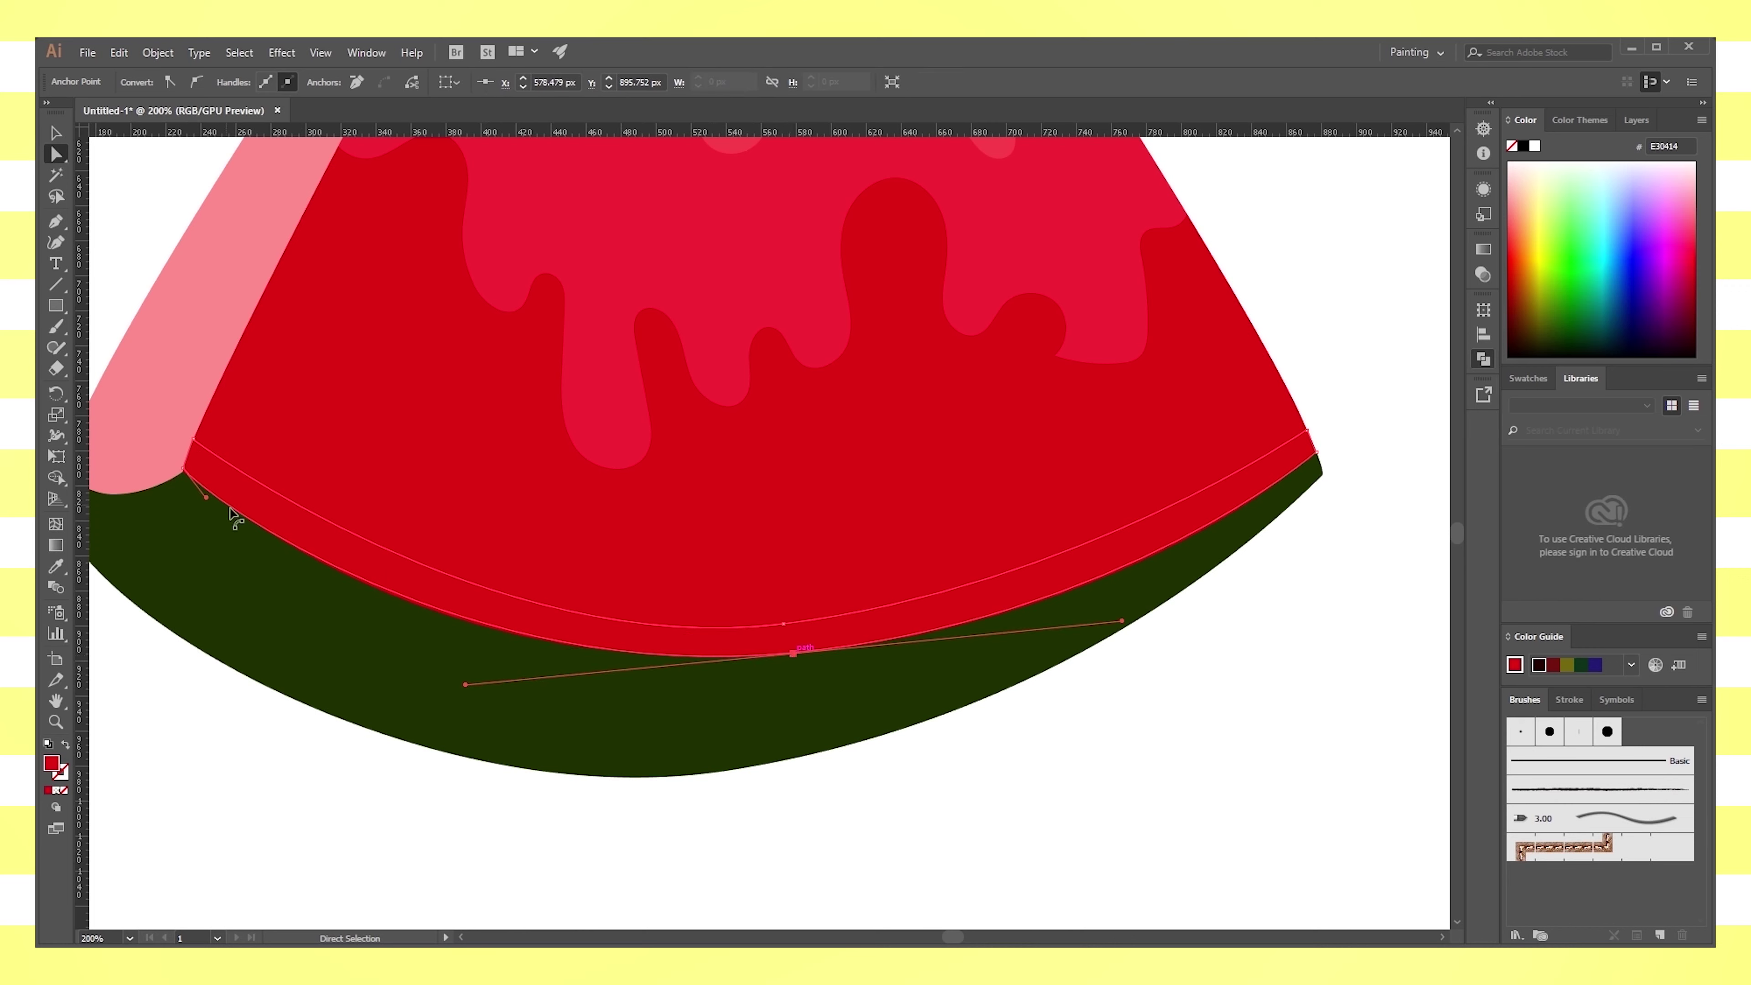
{"action": "left_click_drag", "start_coordinate": [211, 509], "coordinate": [218, 517]}
{"action": "left_click", "coordinate": [254, 509]}
Fill the new band with the light green swatch
{"action": "key", "text": "ctrl+minus"}
{"action": "mouse_move", "coordinate": [367, 587]}
{"action": "left_mouse_down"}
{"action": "mouse_move", "coordinate": [857, 869]}
{"action": "mouse_move", "coordinate": [727, 756]}
{"action": "left_mouse_up"}
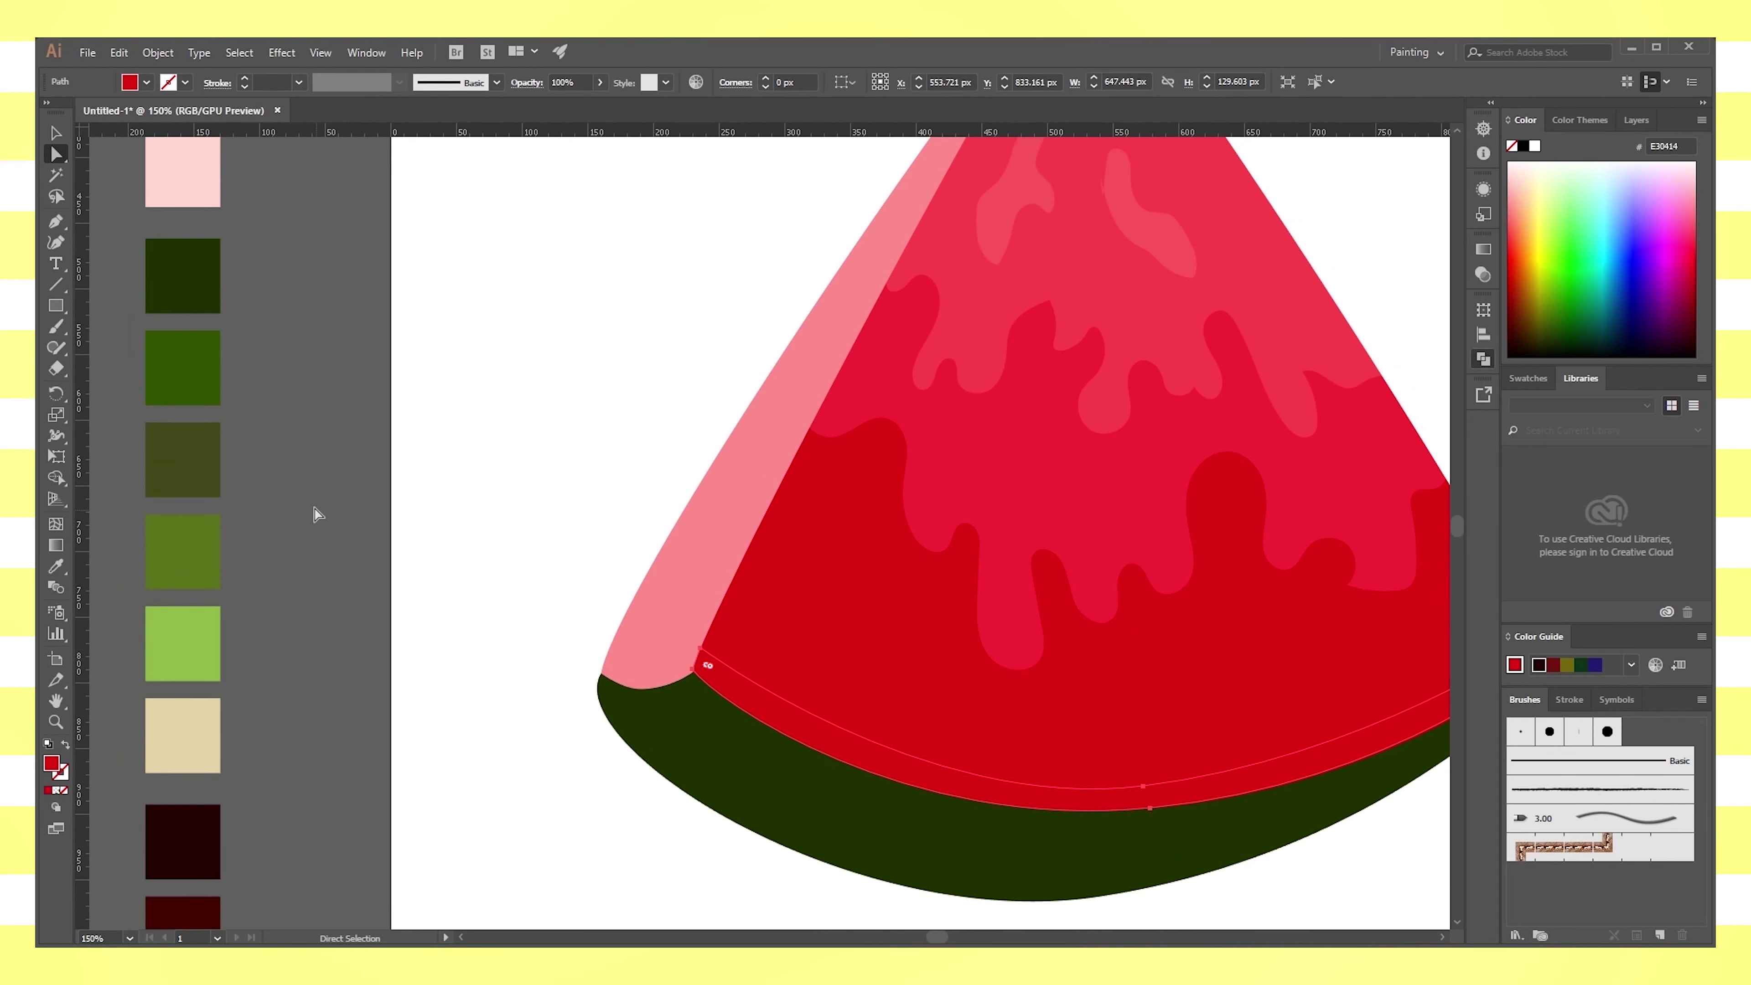
{"action": "left_click", "coordinate": [197, 656]}
Centre the slice at 200% zoom and select the light-green band
{"action": "key", "text": "v"}
{"action": "left_click", "coordinate": [559, 424]}
{"action": "left_click_drag", "start_coordinate": [585, 462], "coordinate": [316, 419]}
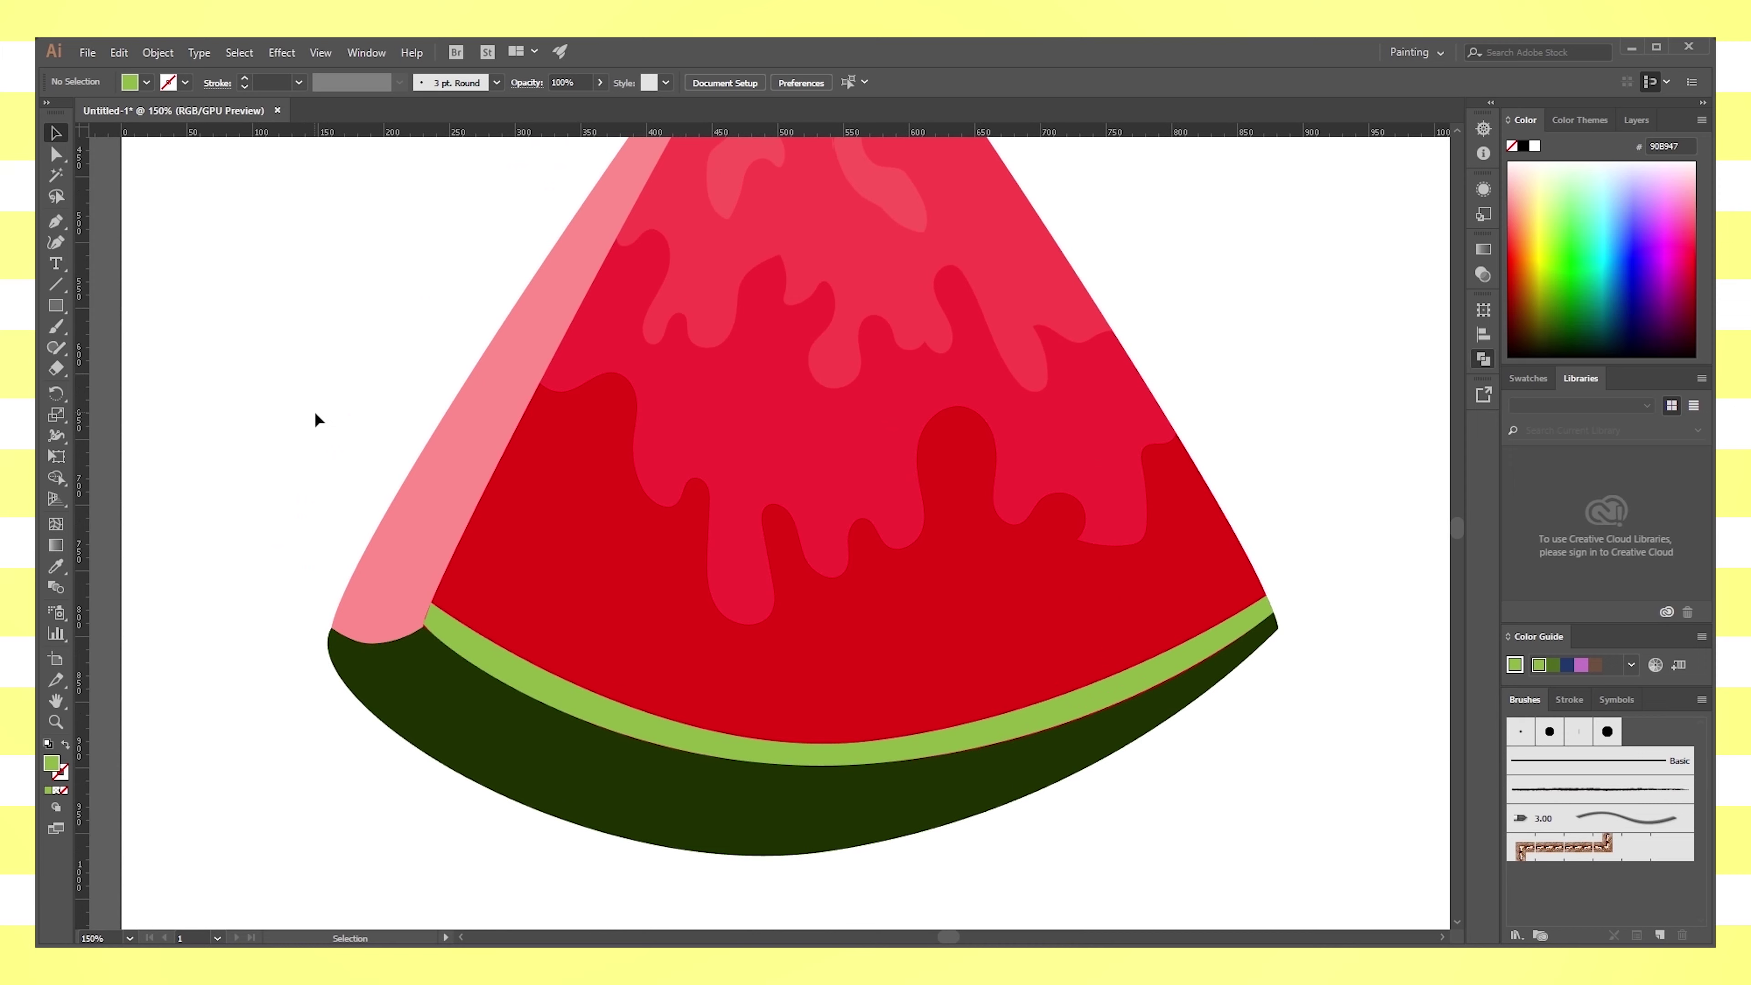
{"action": "key", "text": "ctrl+plus"}
{"action": "key", "text": "ctrl+plus"}
{"action": "key", "text": "ctrl+minus"}
{"action": "left_click", "coordinate": [494, 769]}
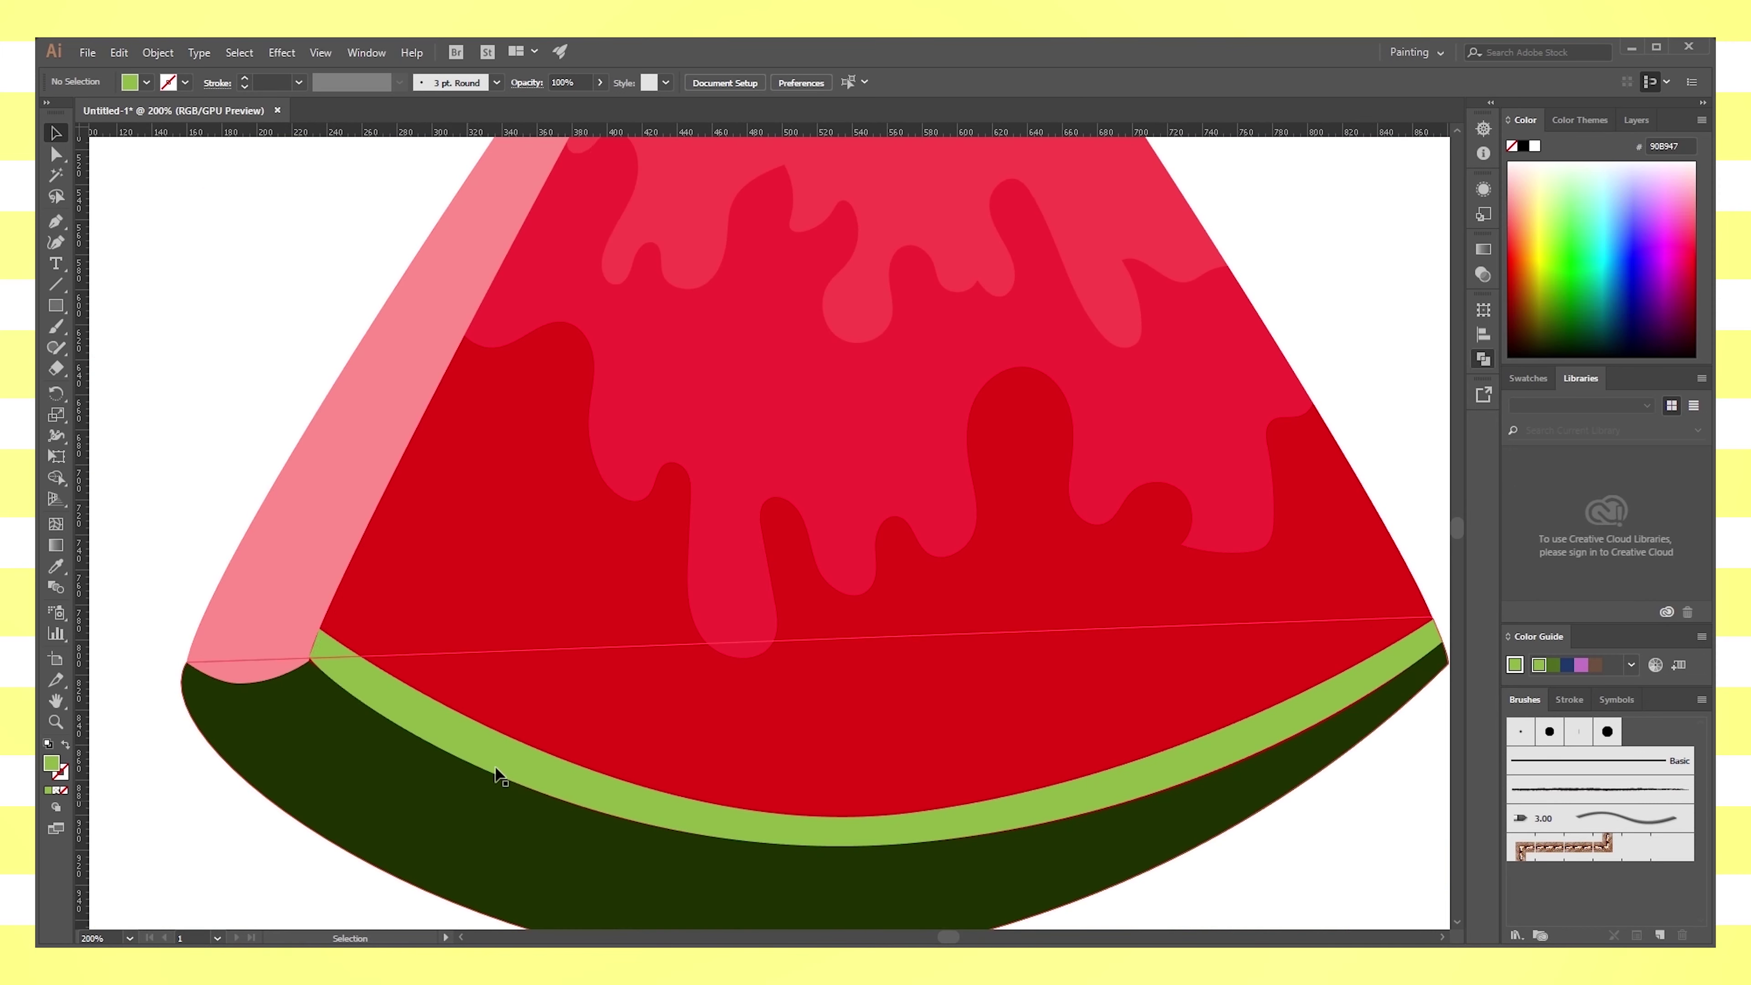
{"action": "scroll", "coordinate": [337, 645], "scroll_direction": "down", "scroll_amount": 1}
Move the light-green band's left anchor up to the flesh corner
{"action": "left_click", "coordinate": [57, 156]}
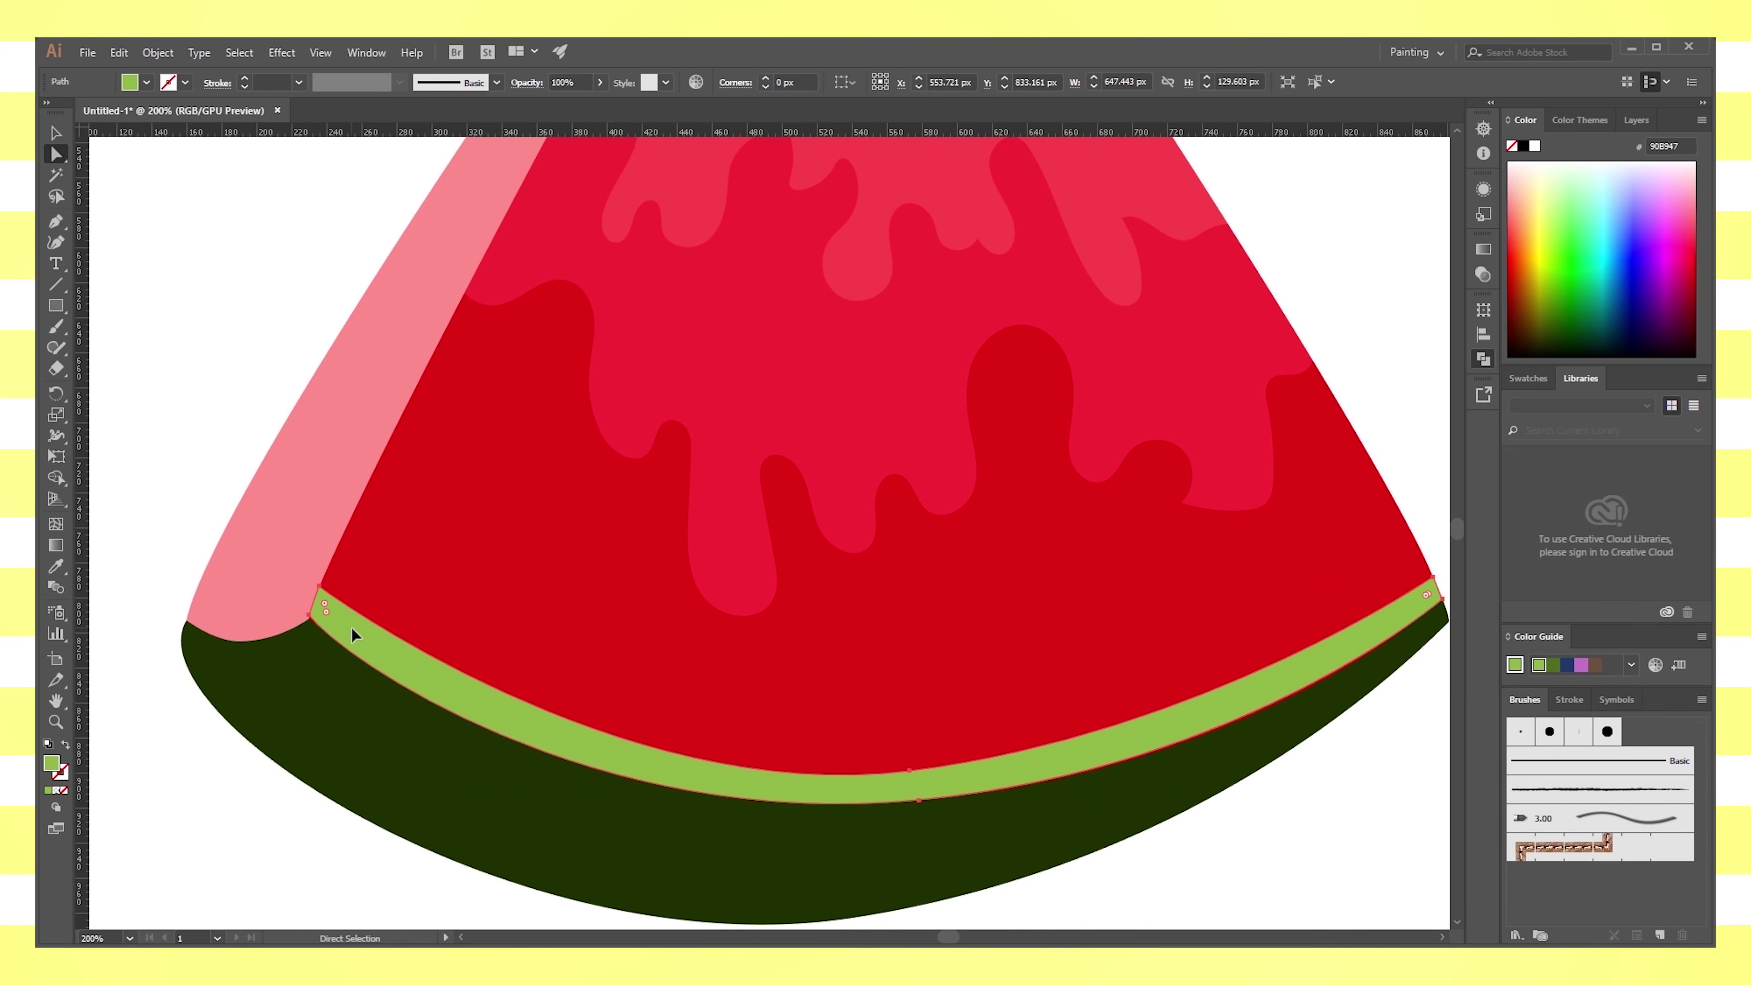
{"action": "left_click", "coordinate": [309, 625]}
{"action": "left_click_drag", "start_coordinate": [852, 649], "coordinate": [801, 608]}
{"action": "left_click_drag", "start_coordinate": [259, 583], "coordinate": [268, 545]}
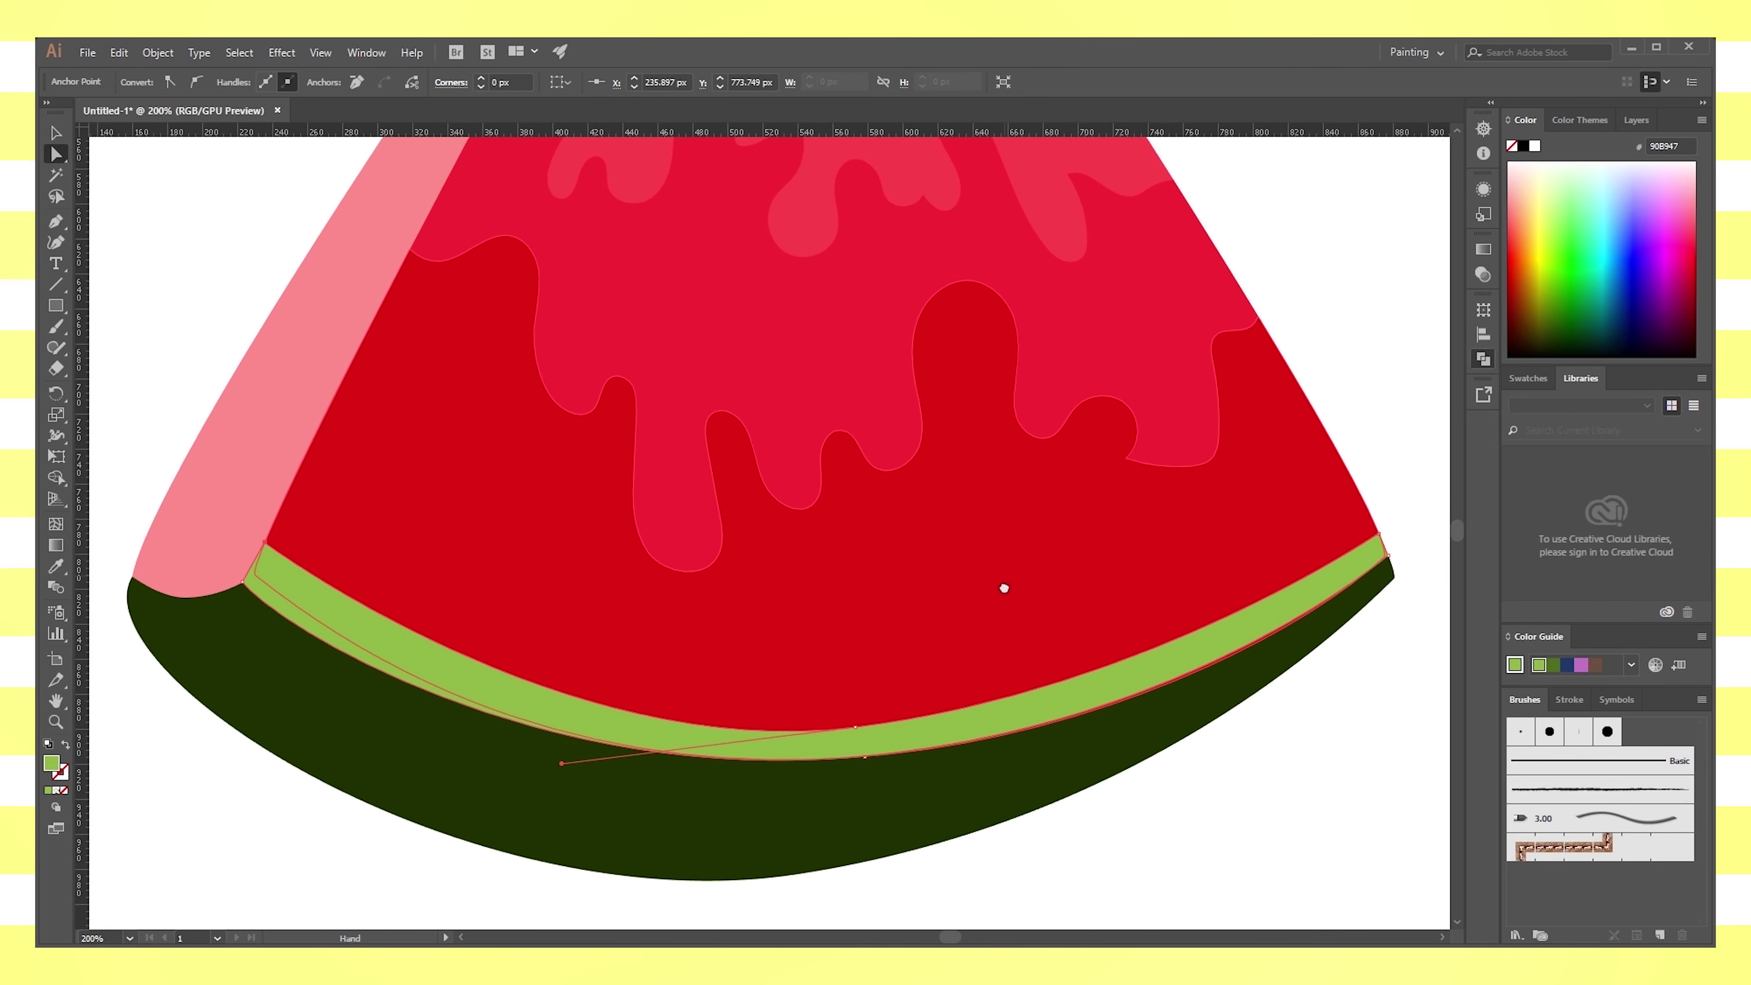
{"action": "scroll", "coordinate": [1172, 551], "scroll_direction": "right", "scroll_amount": 1}
{"action": "left_click", "coordinate": [1362, 517]}
Adjust the light-green band's bottom curve anchor
{"action": "key", "text": "ctrl+1"}
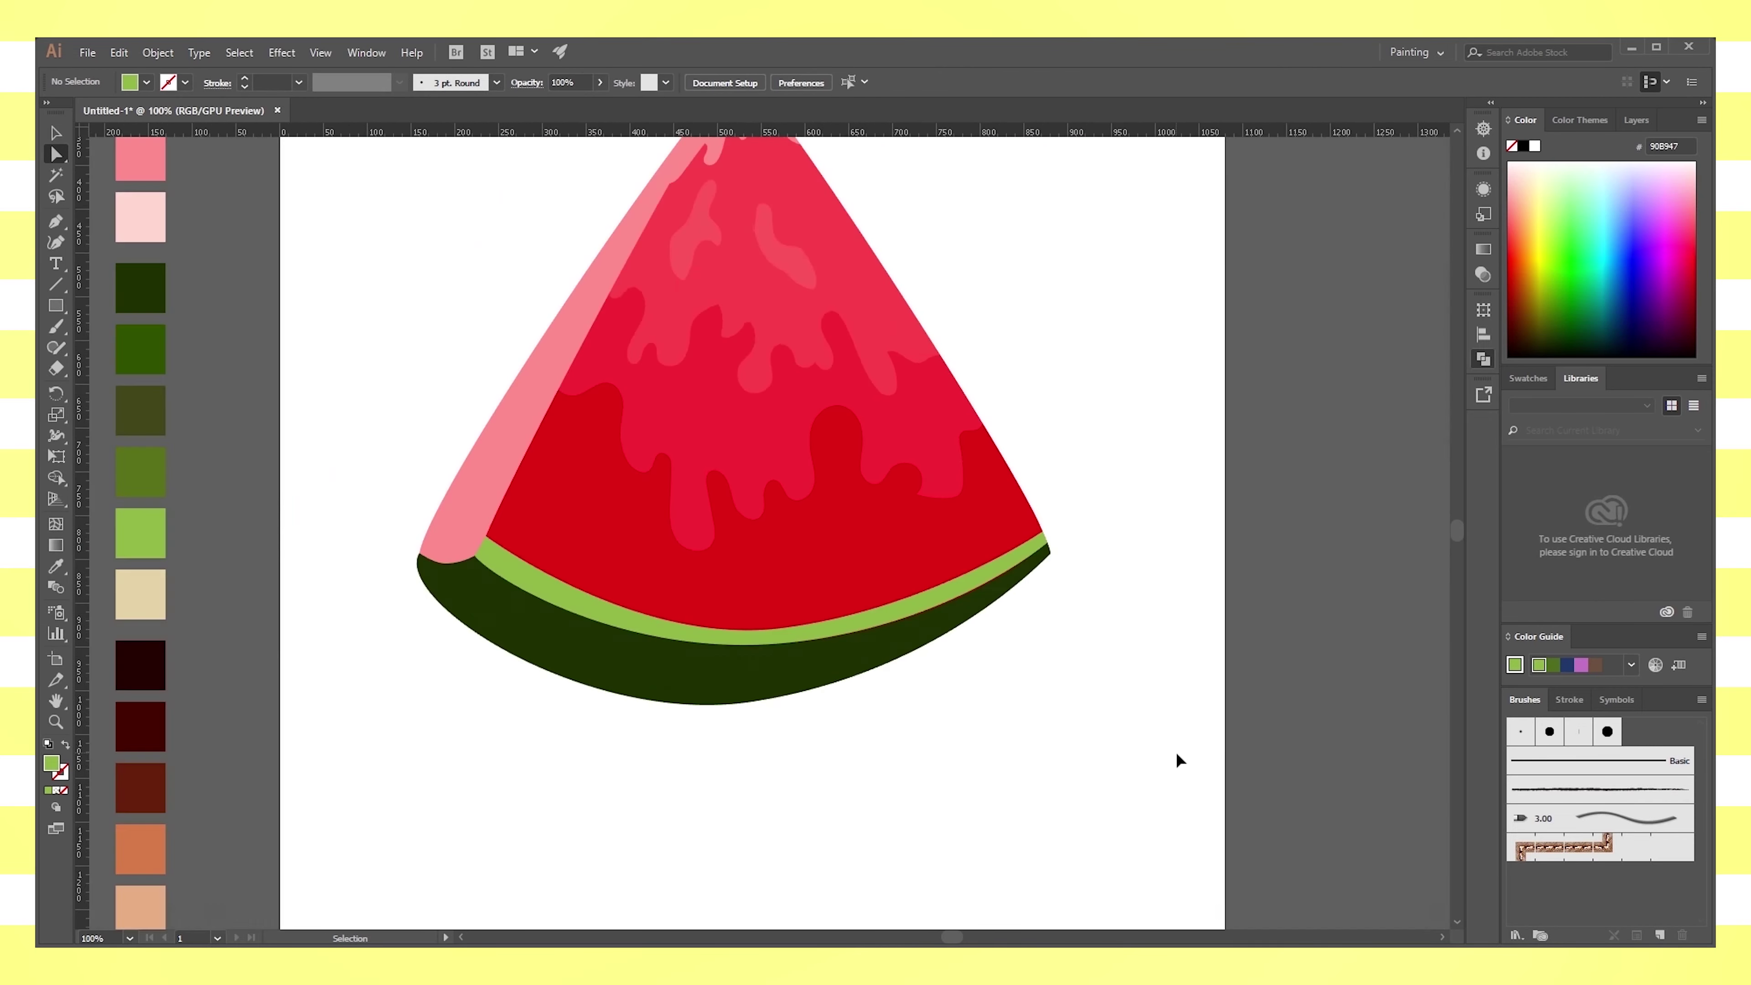
{"action": "key", "text": "ctrl+0"}
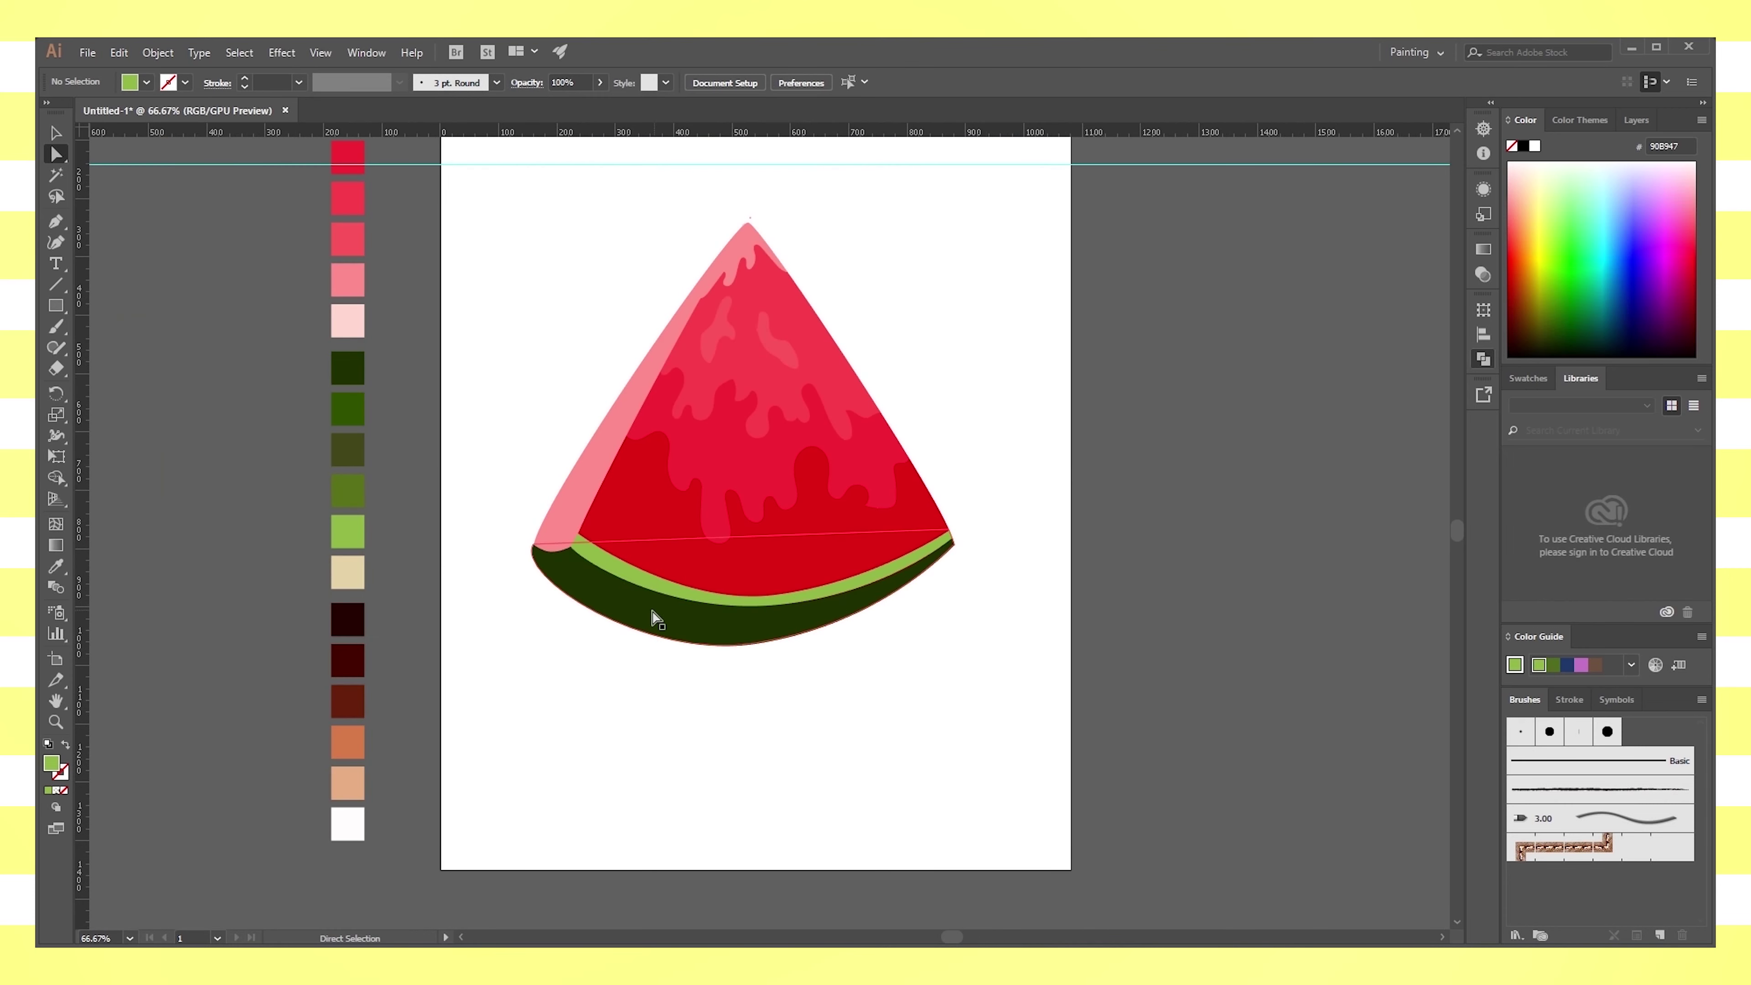
{"action": "key", "text": "ctrl+1"}
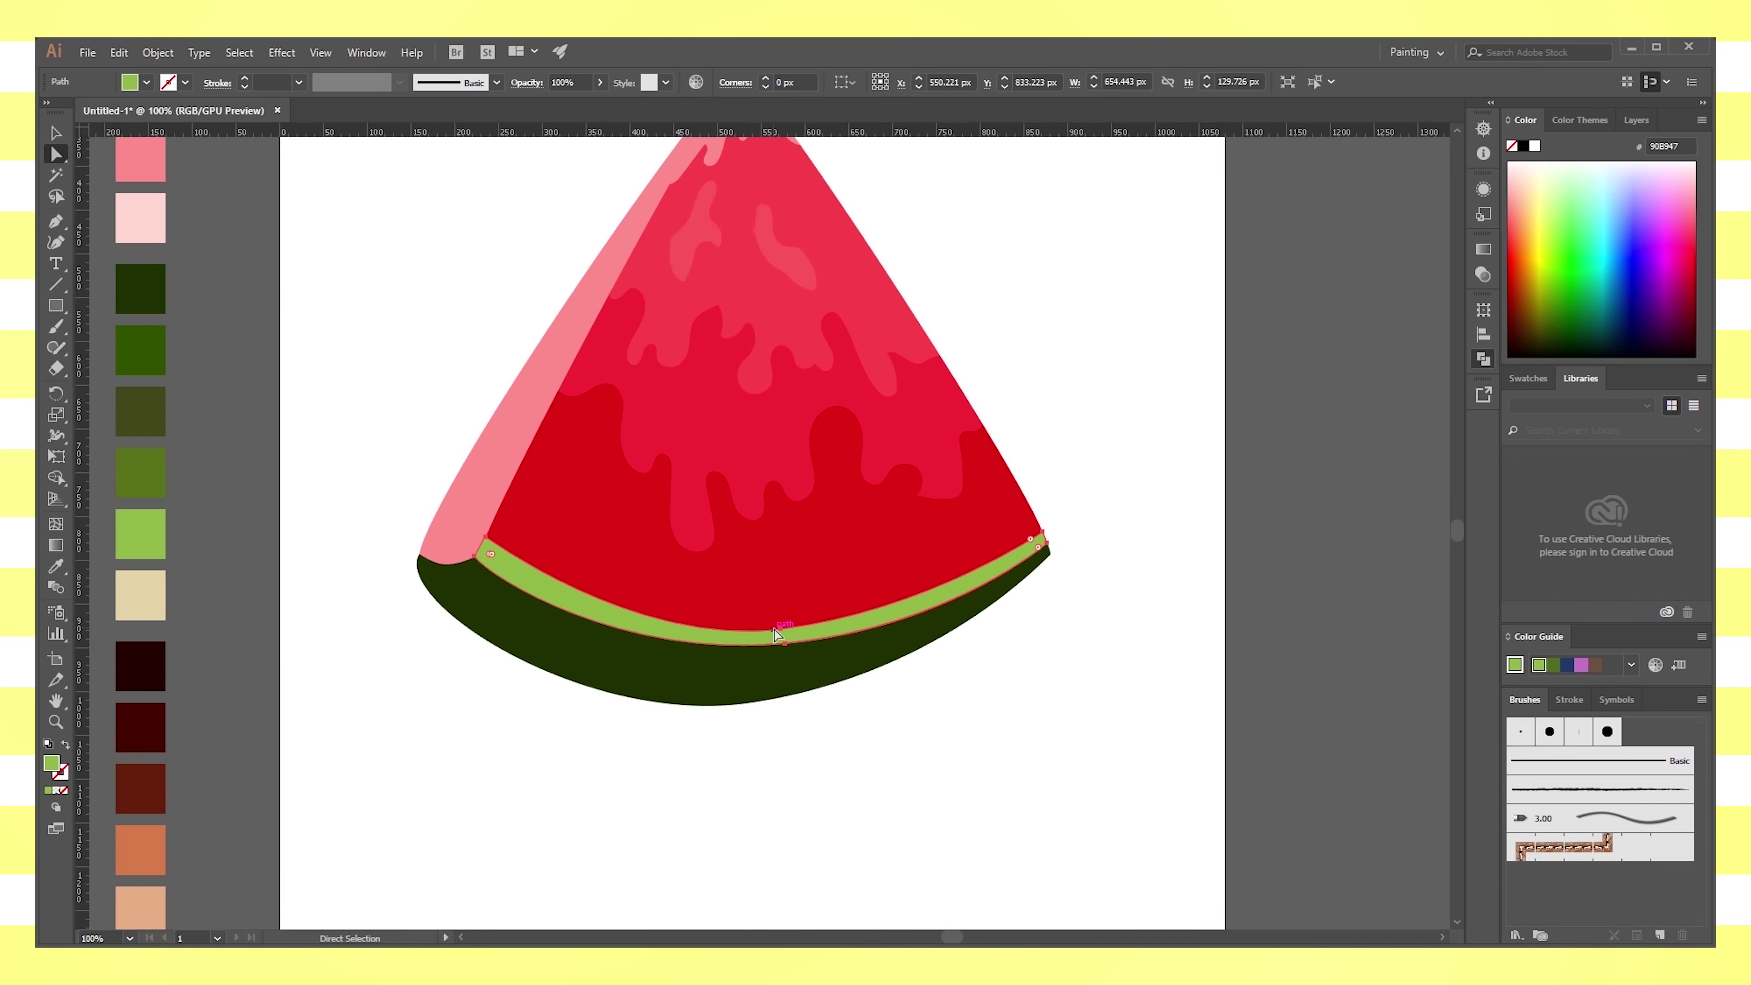
{"action": "left_click", "coordinate": [781, 628]}
{"action": "left_click_drag", "start_coordinate": [930, 614], "coordinate": [935, 623]}
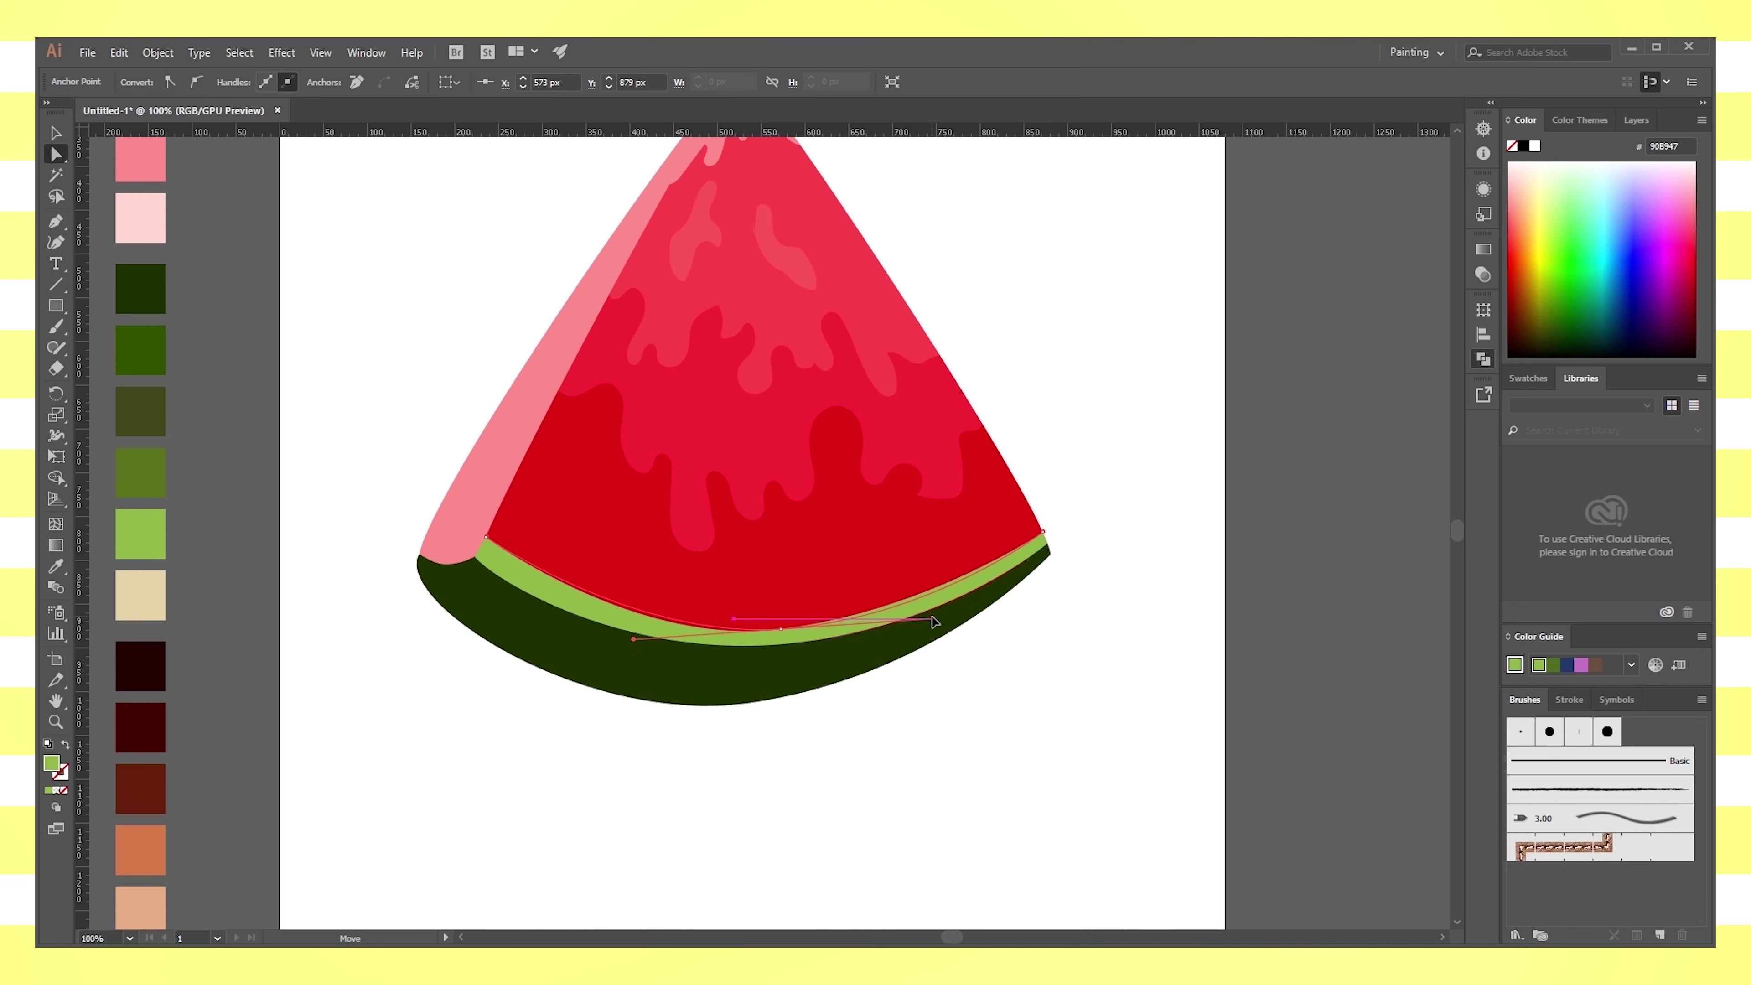
{"action": "left_click", "coordinate": [1158, 835]}
{"action": "key", "text": "ctrl+minus"}
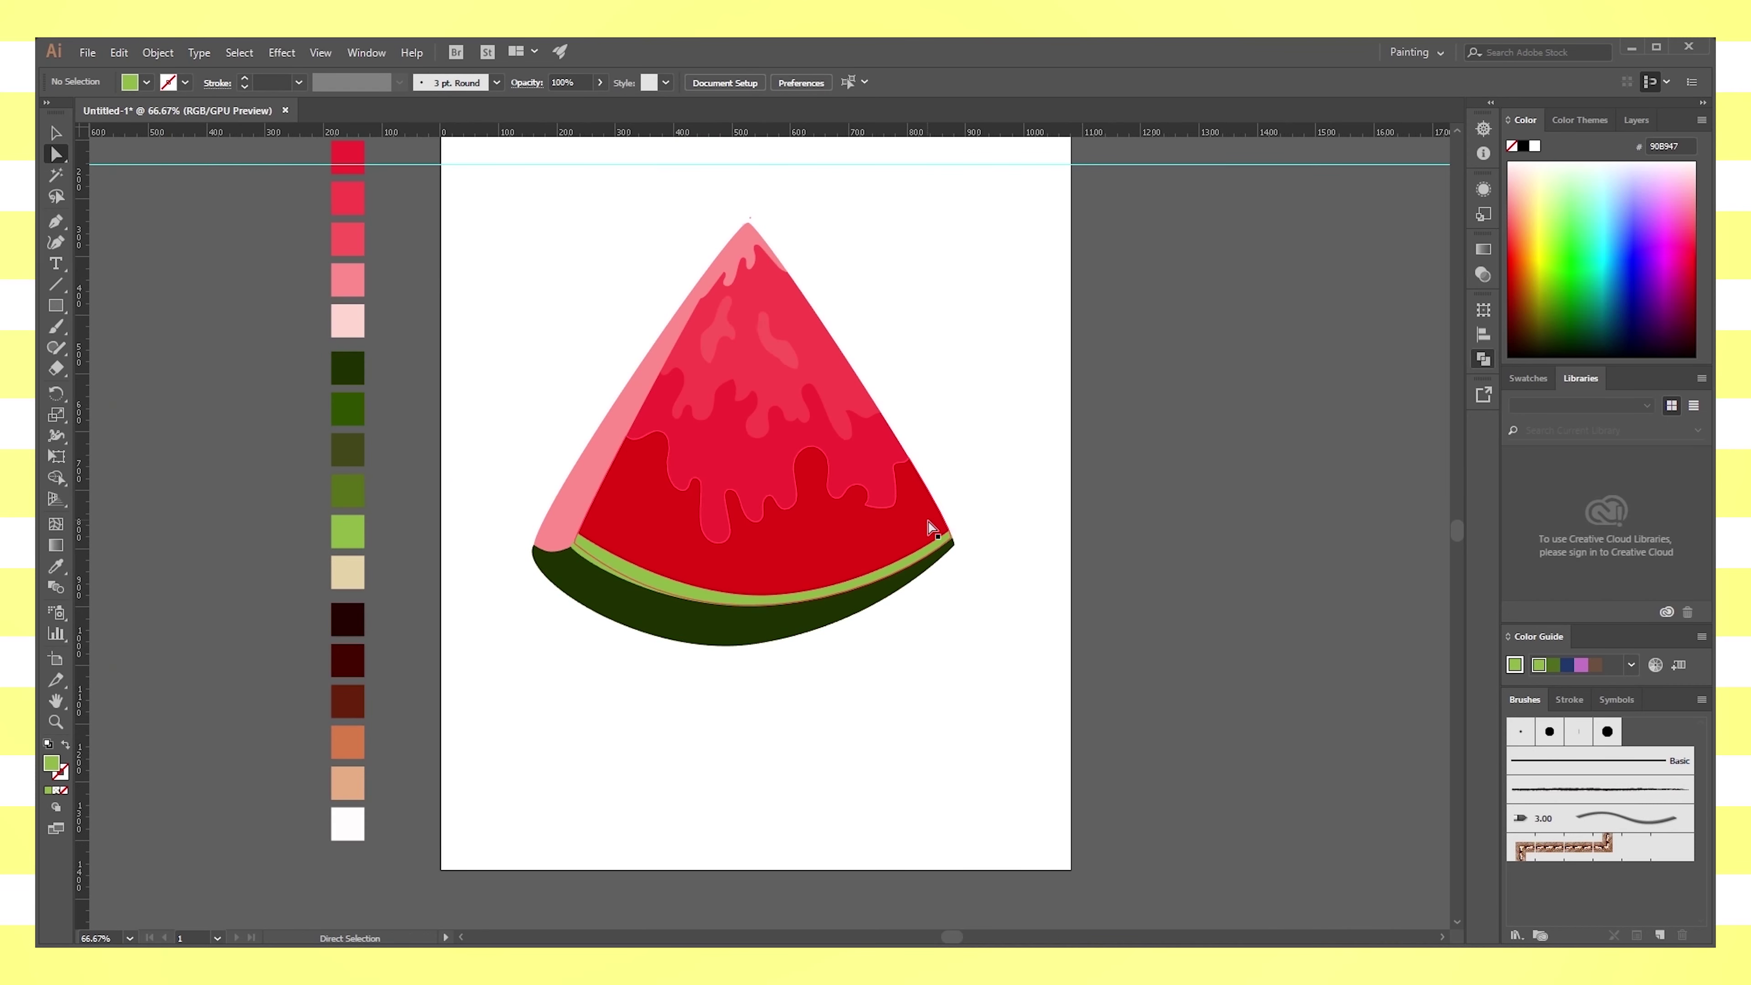
Select the slice group and undo an accidental sideways move of the rind band
{"action": "left_click", "coordinate": [938, 531]}
{"action": "left_click", "coordinate": [55, 132]}
{"action": "left_click", "coordinate": [840, 586]}
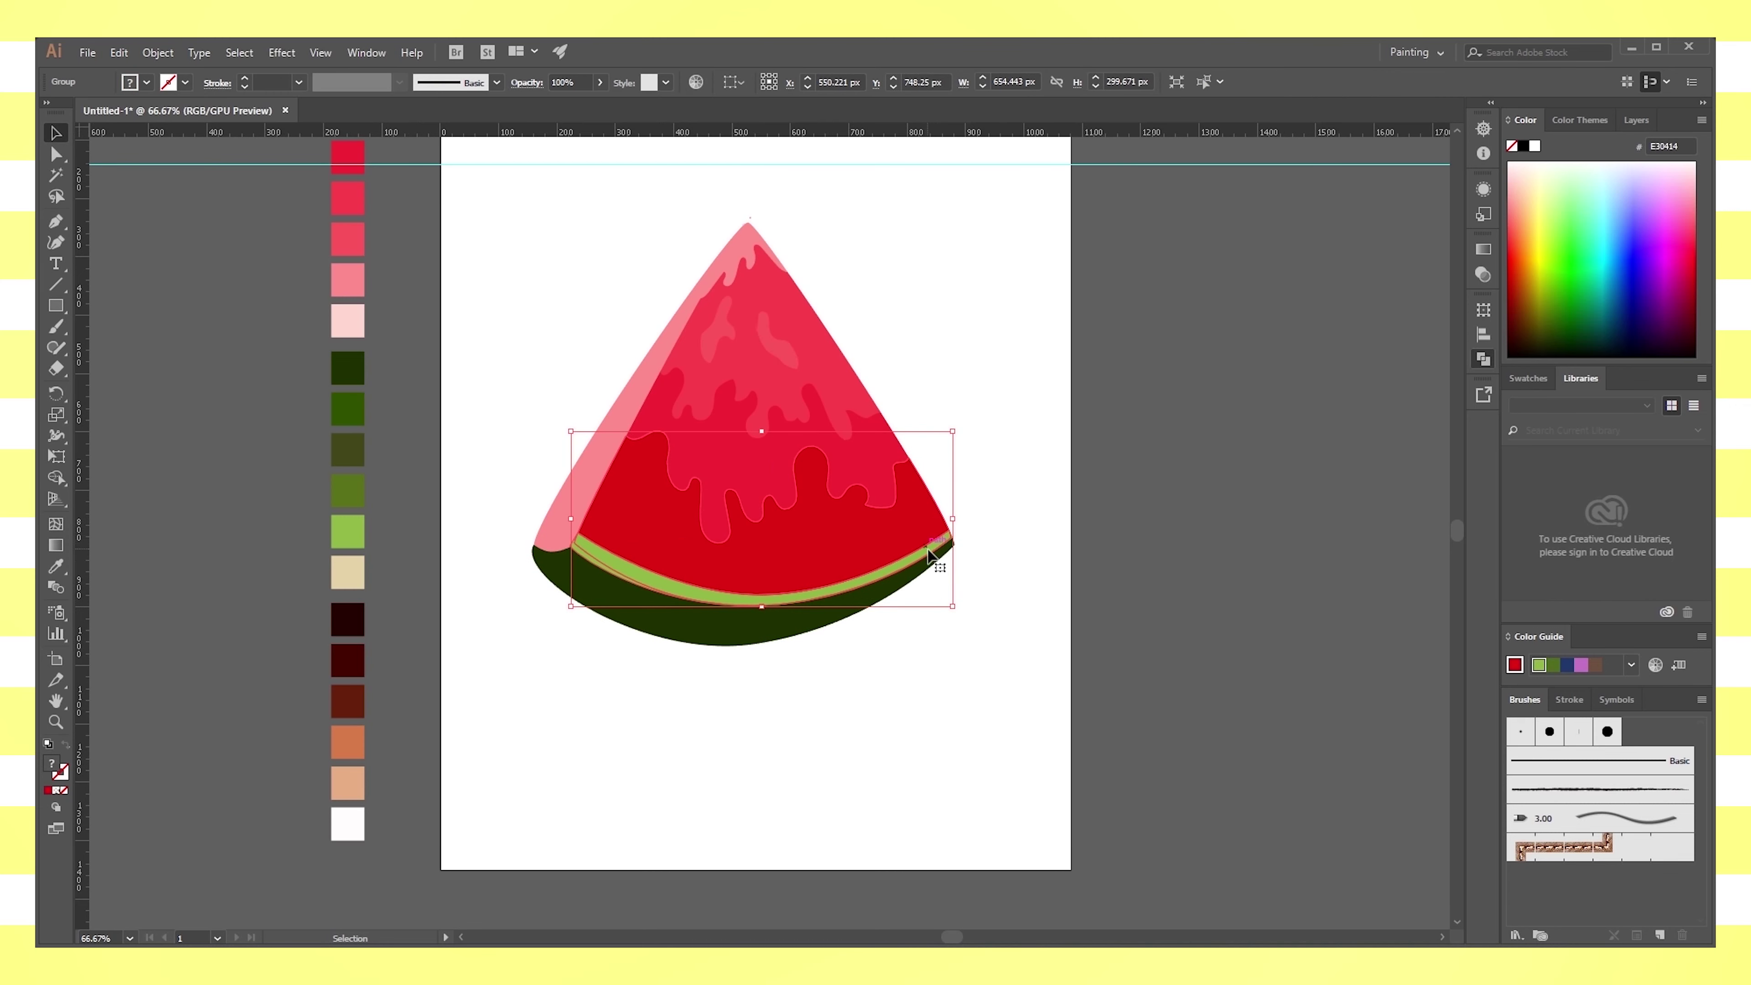
{"action": "key", "text": "a"}
{"action": "left_click_drag", "start_coordinate": [943, 541], "coordinate": [1018, 549]}
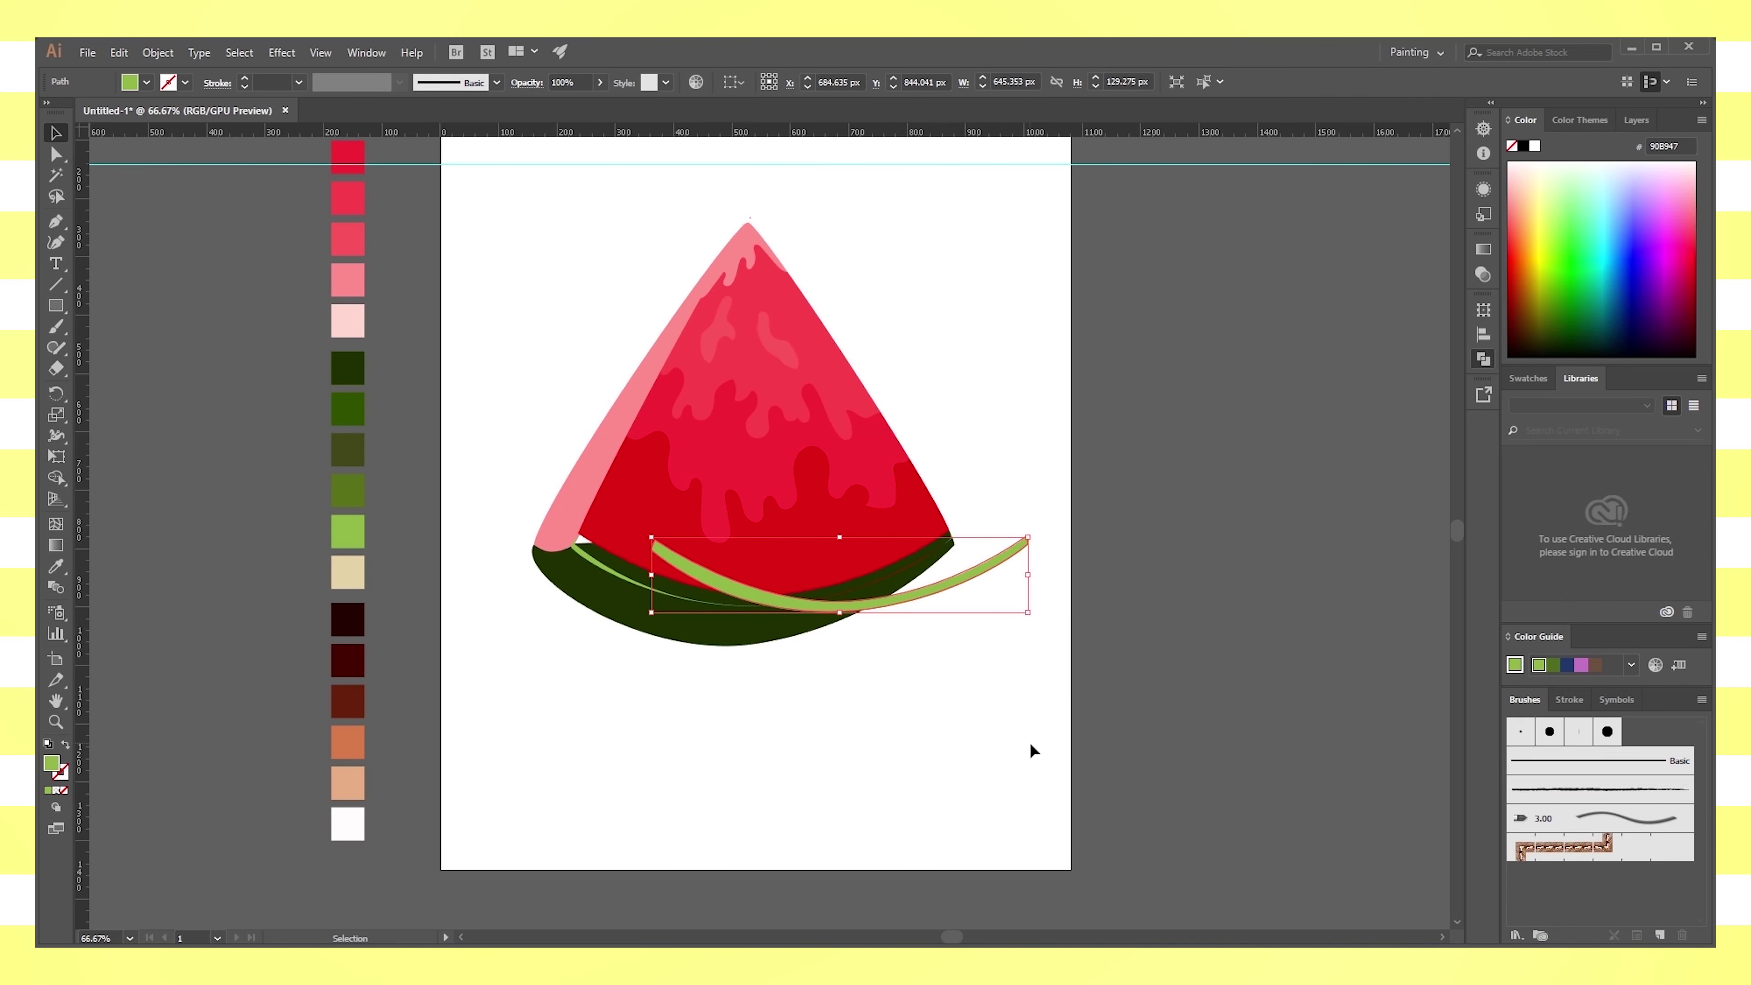
{"action": "key", "text": "ctrl+z"}
{"action": "key", "text": "v"}
{"action": "left_click", "coordinate": [938, 656]}
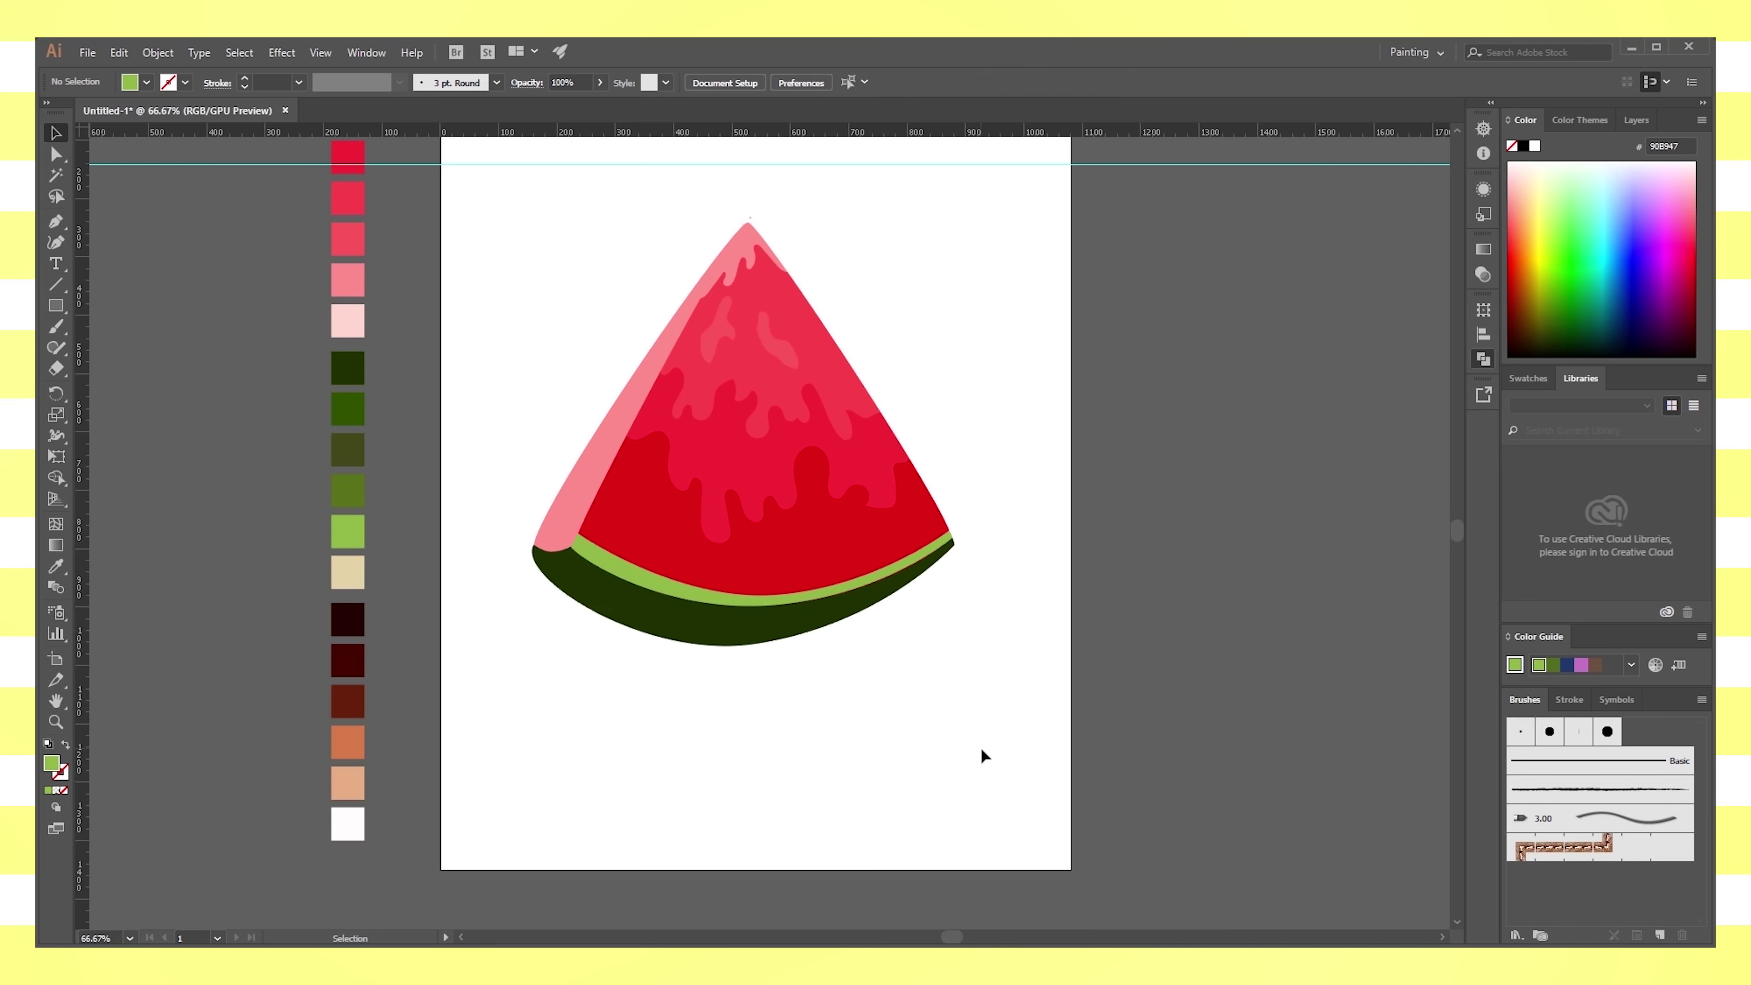
Move the light-green band up against the red flesh's bottom edge
{"action": "key", "text": "ctrl+plus"}
{"action": "key", "text": "ctrl+plus"}
{"action": "key", "text": "ctrl+plus"}
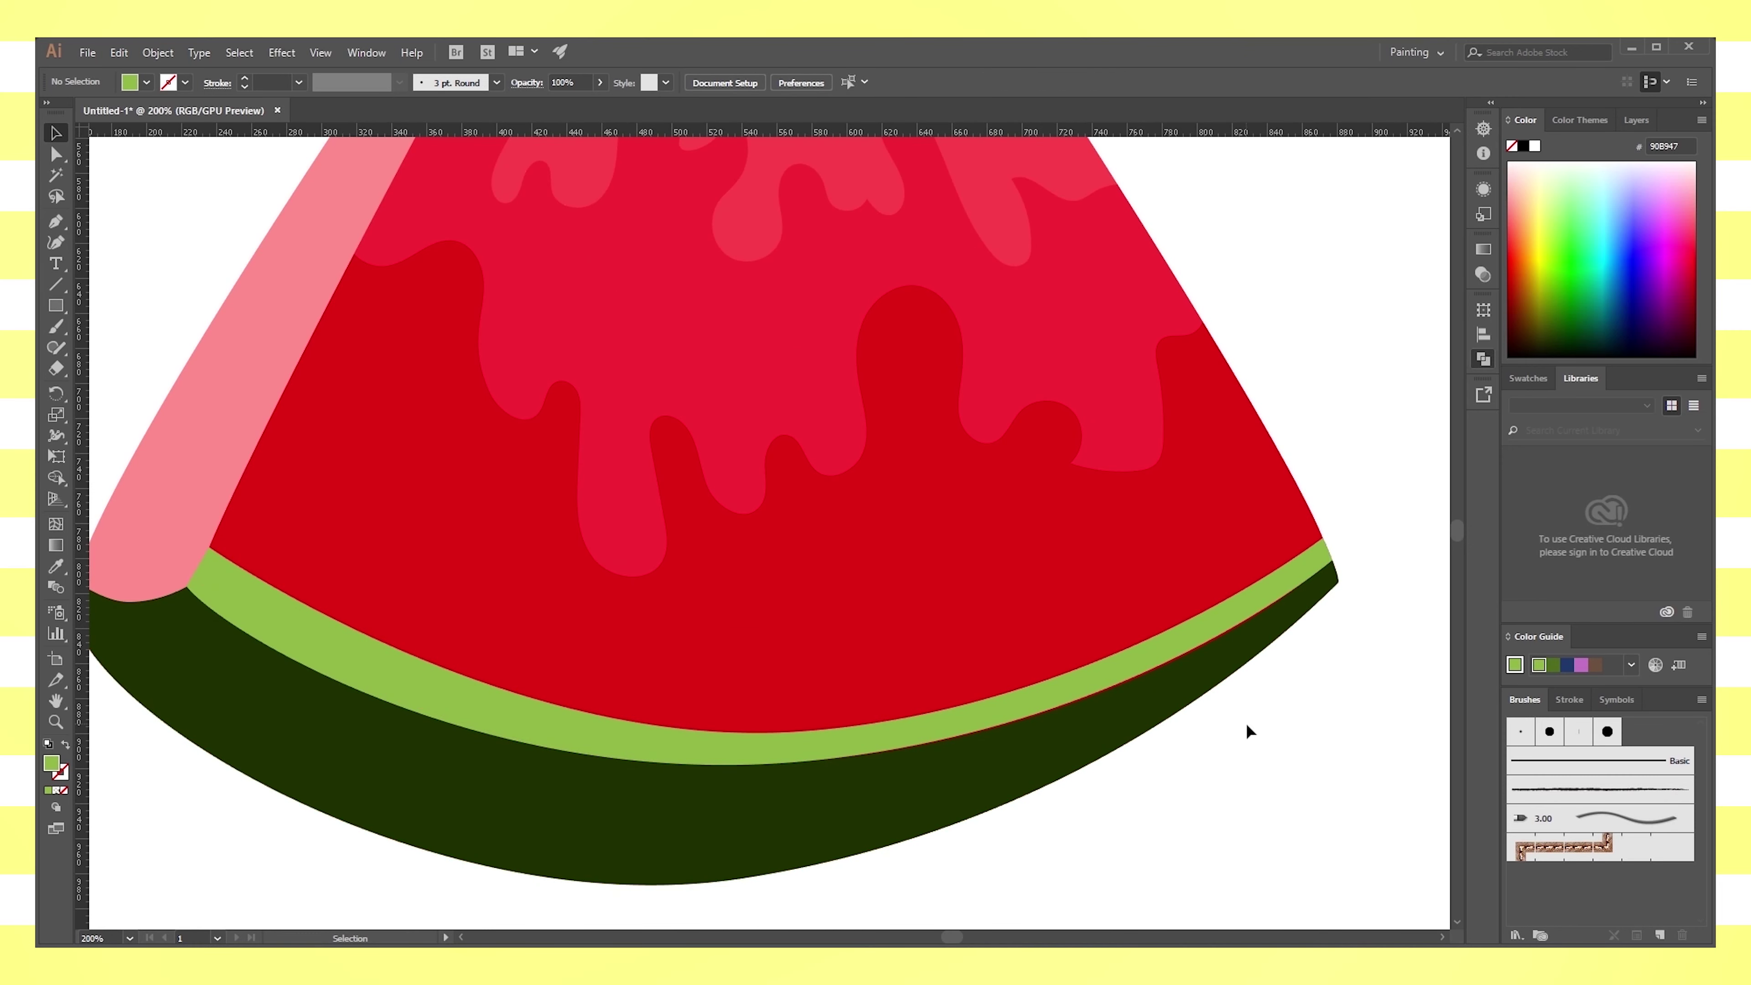
{"action": "left_click_drag", "start_coordinate": [951, 724], "coordinate": [1025, 819]}
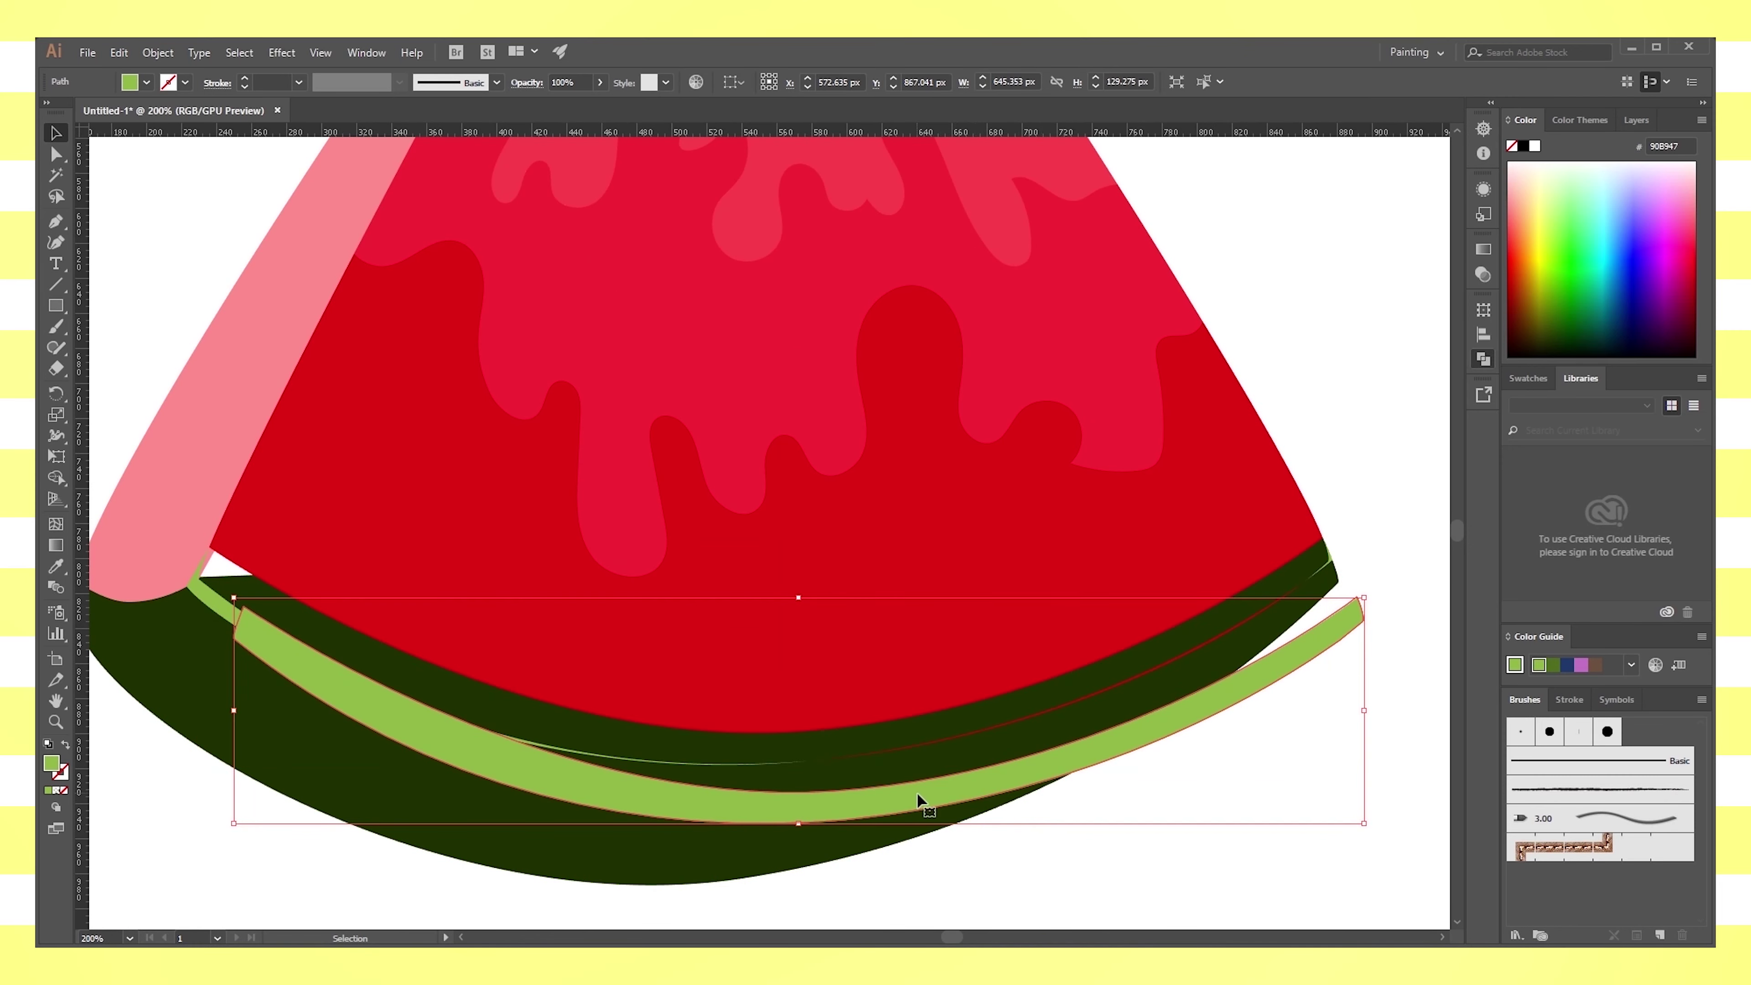
{"action": "left_click_drag", "start_coordinate": [1087, 686], "coordinate": [1052, 626]}
{"action": "key", "text": "a"}
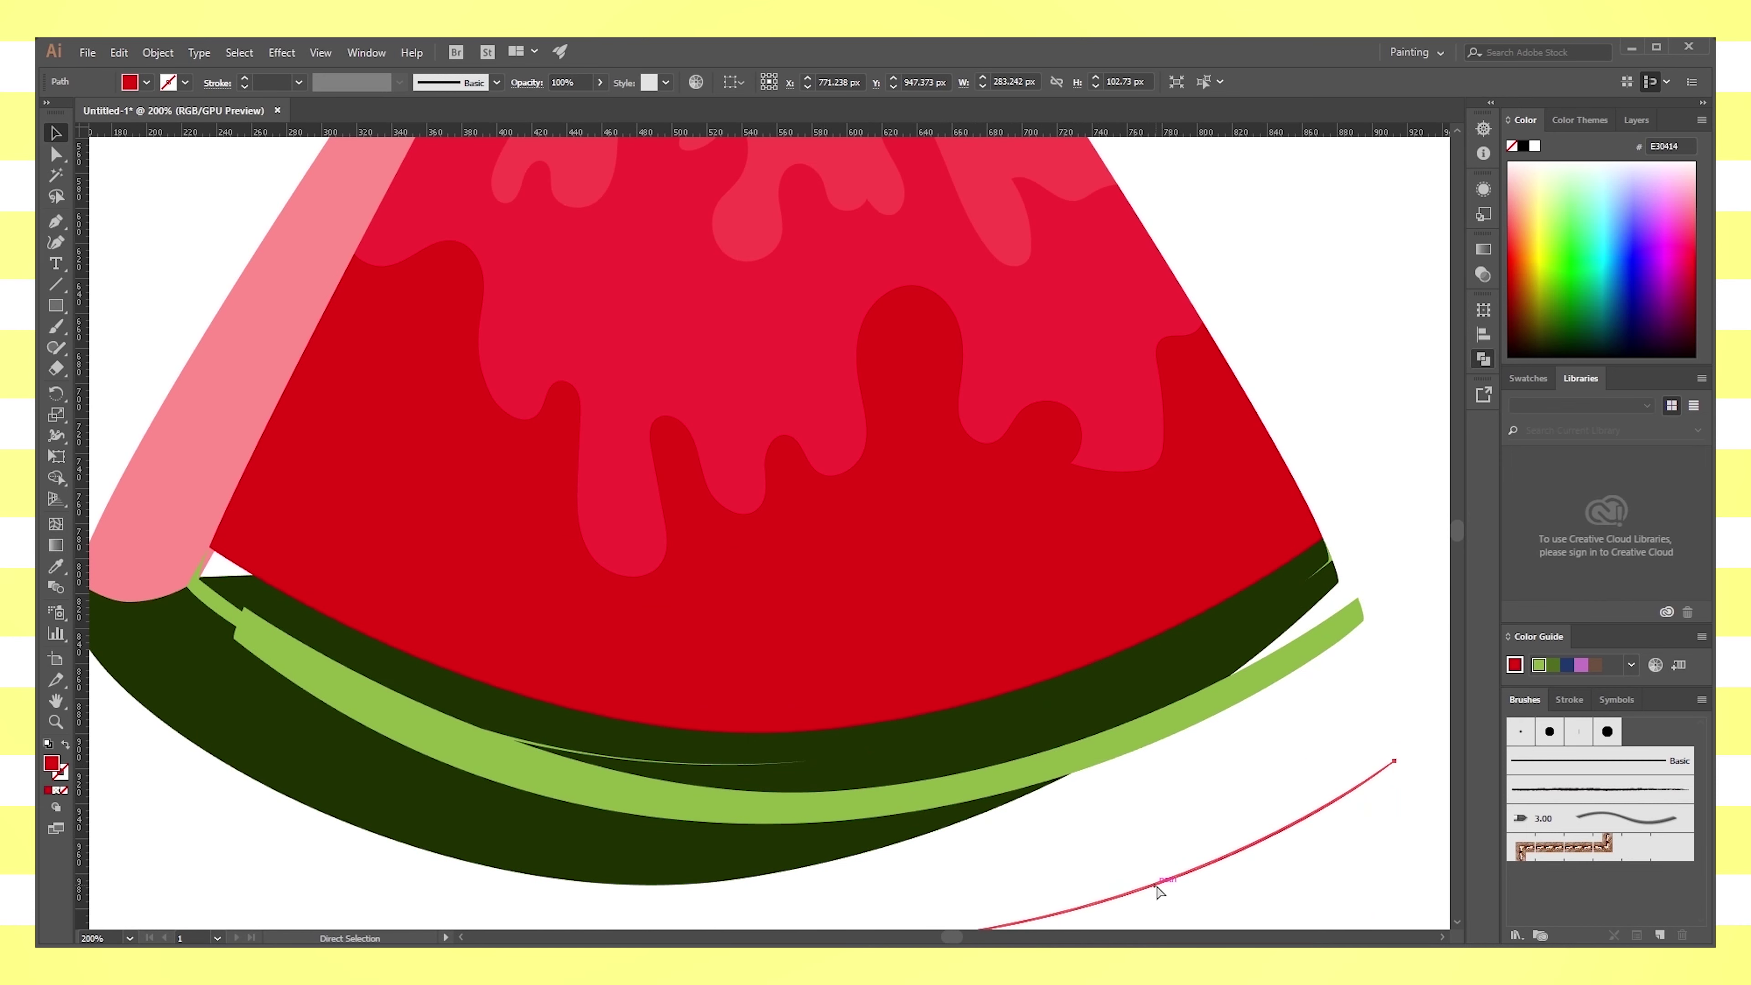
{"action": "scroll", "coordinate": [1234, 840], "scroll_direction": "down", "scroll_amount": 3}
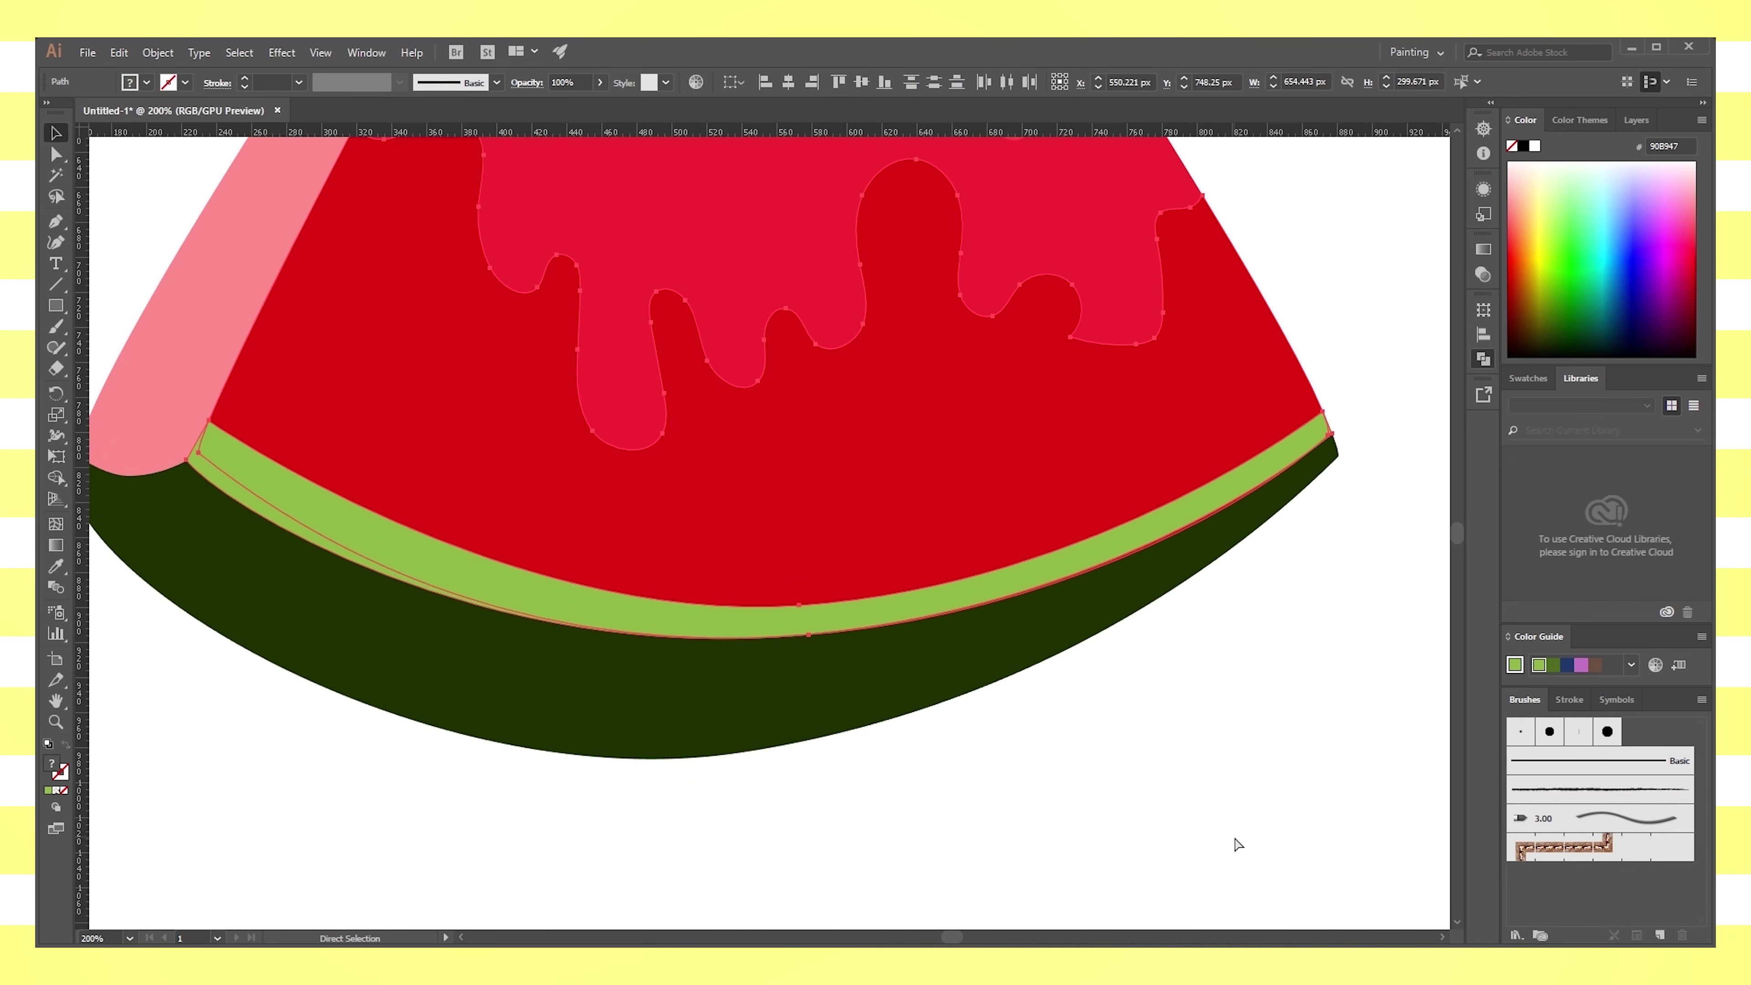
{"action": "left_click", "coordinate": [668, 802]}
{"action": "key", "text": "v"}
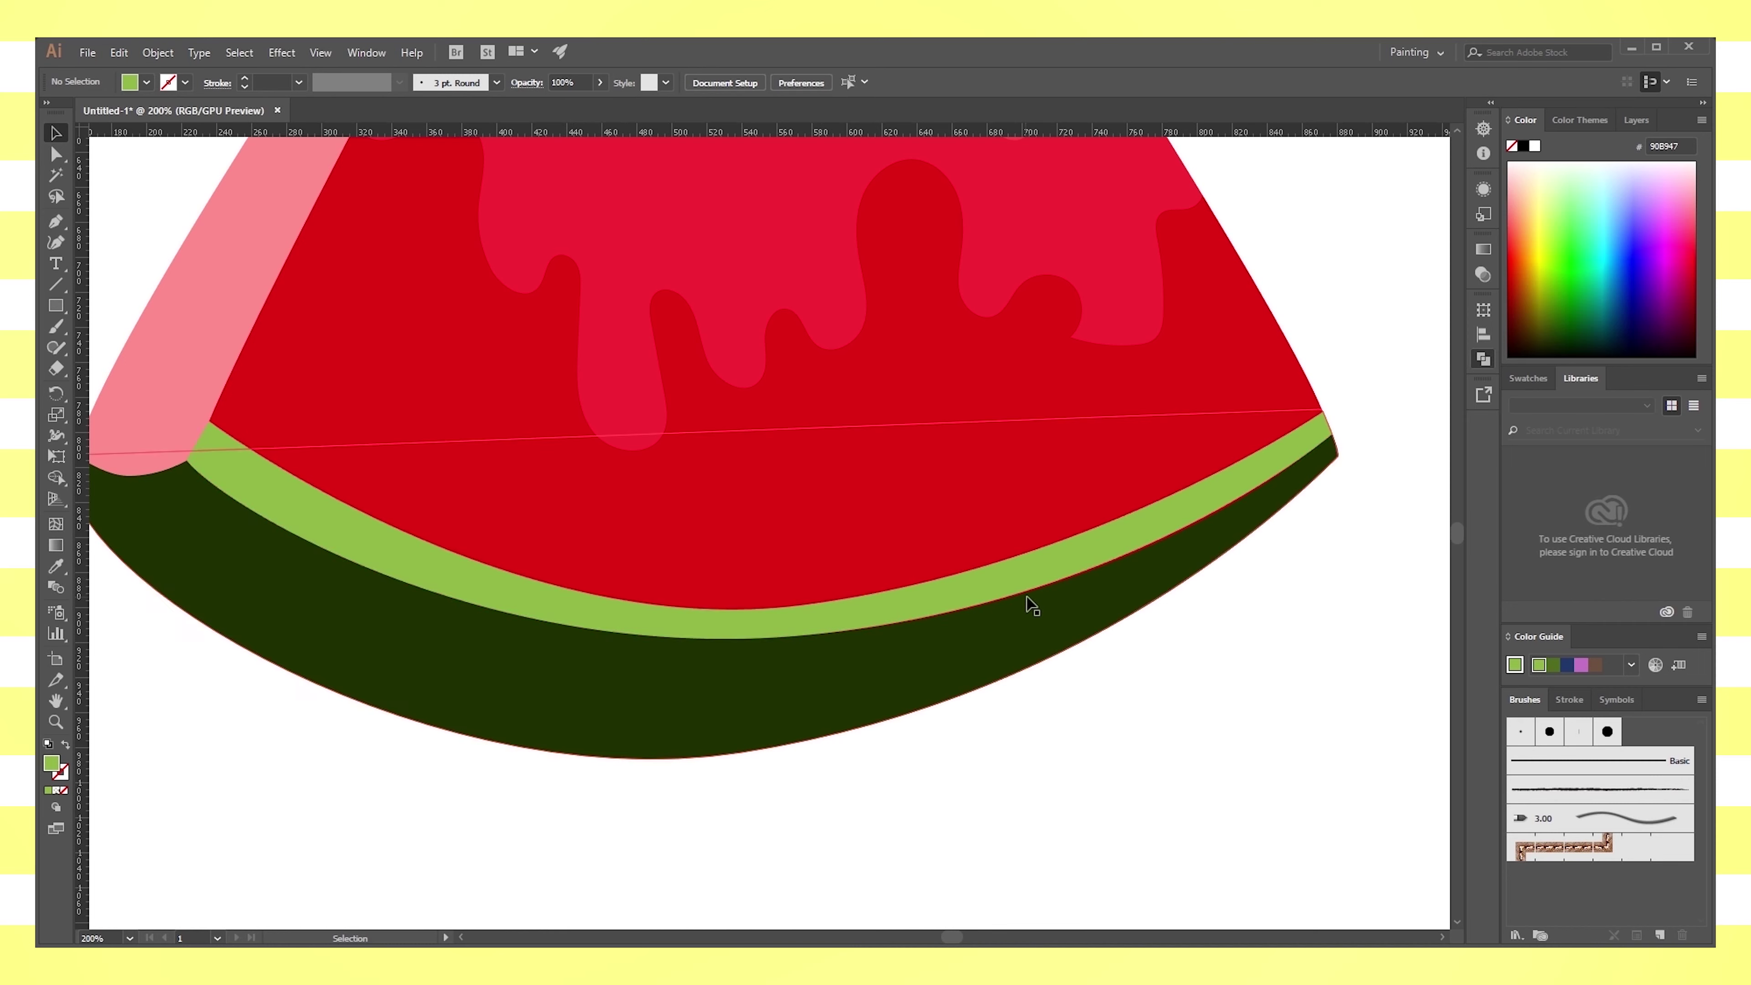
Nudge the band's right end to the flesh corner and bend its curve handle
{"action": "left_click", "coordinate": [970, 580]}
{"action": "left_click", "coordinate": [56, 155]}
{"action": "left_click", "coordinate": [808, 635]}
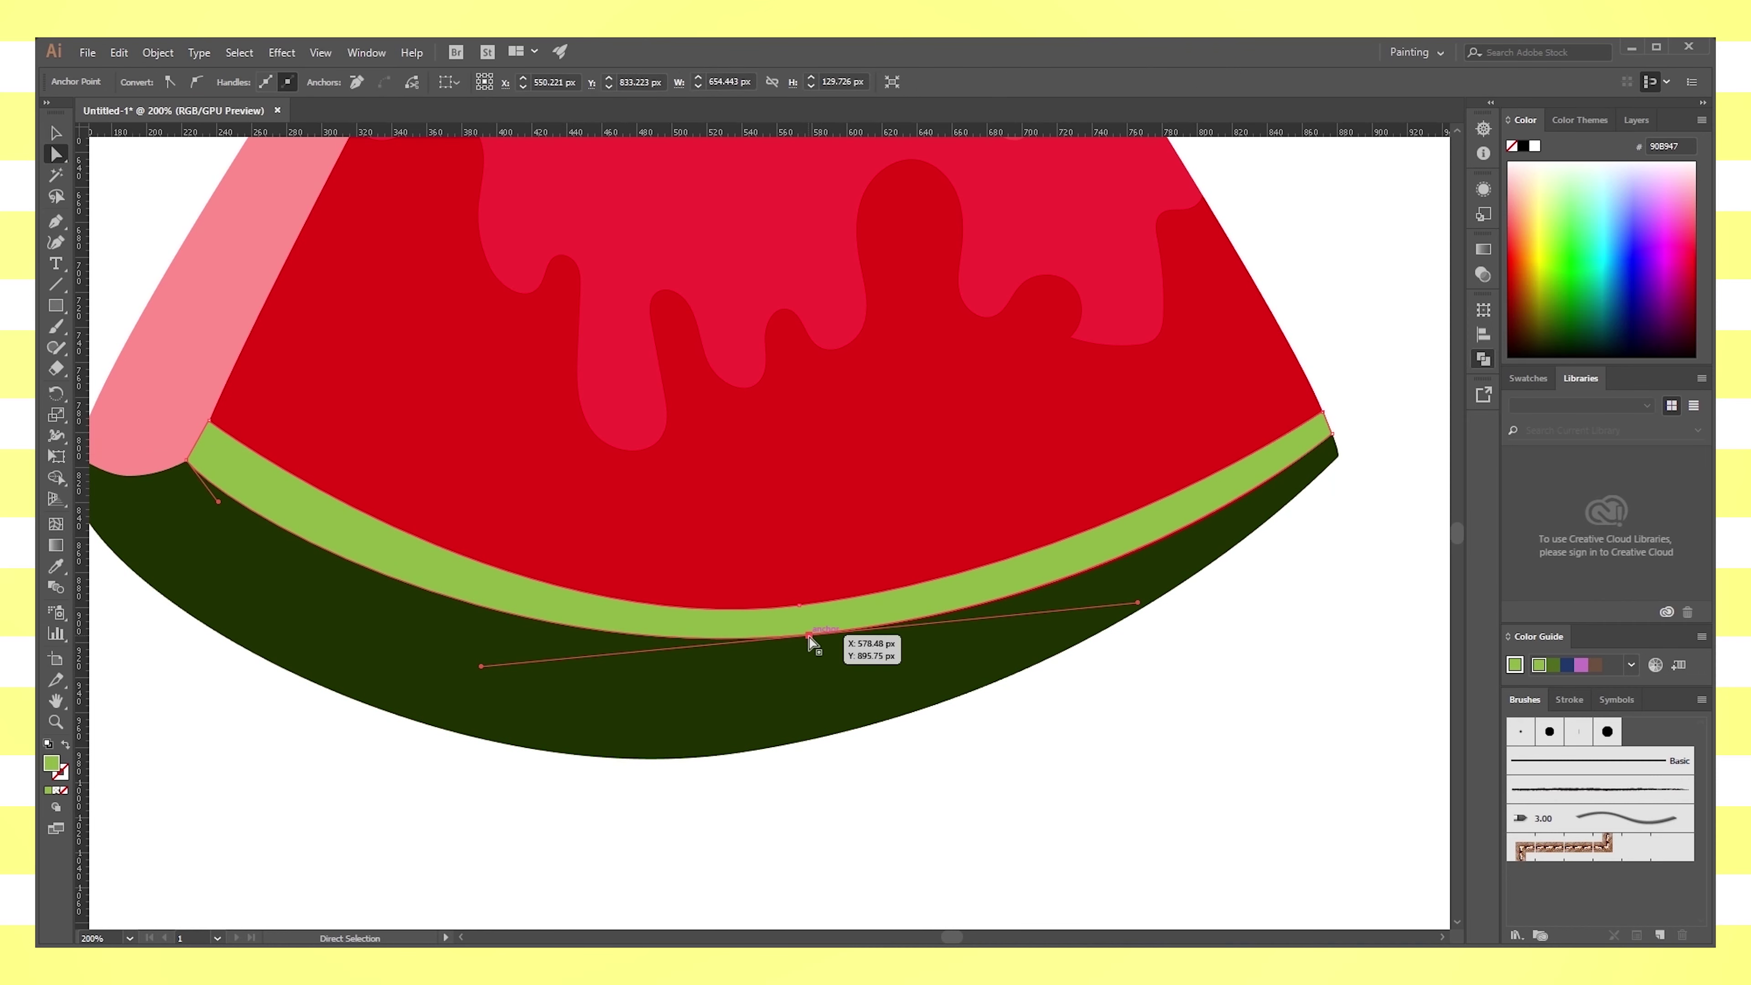
{"action": "left_click_drag", "start_coordinate": [1336, 436], "coordinate": [1340, 439]}
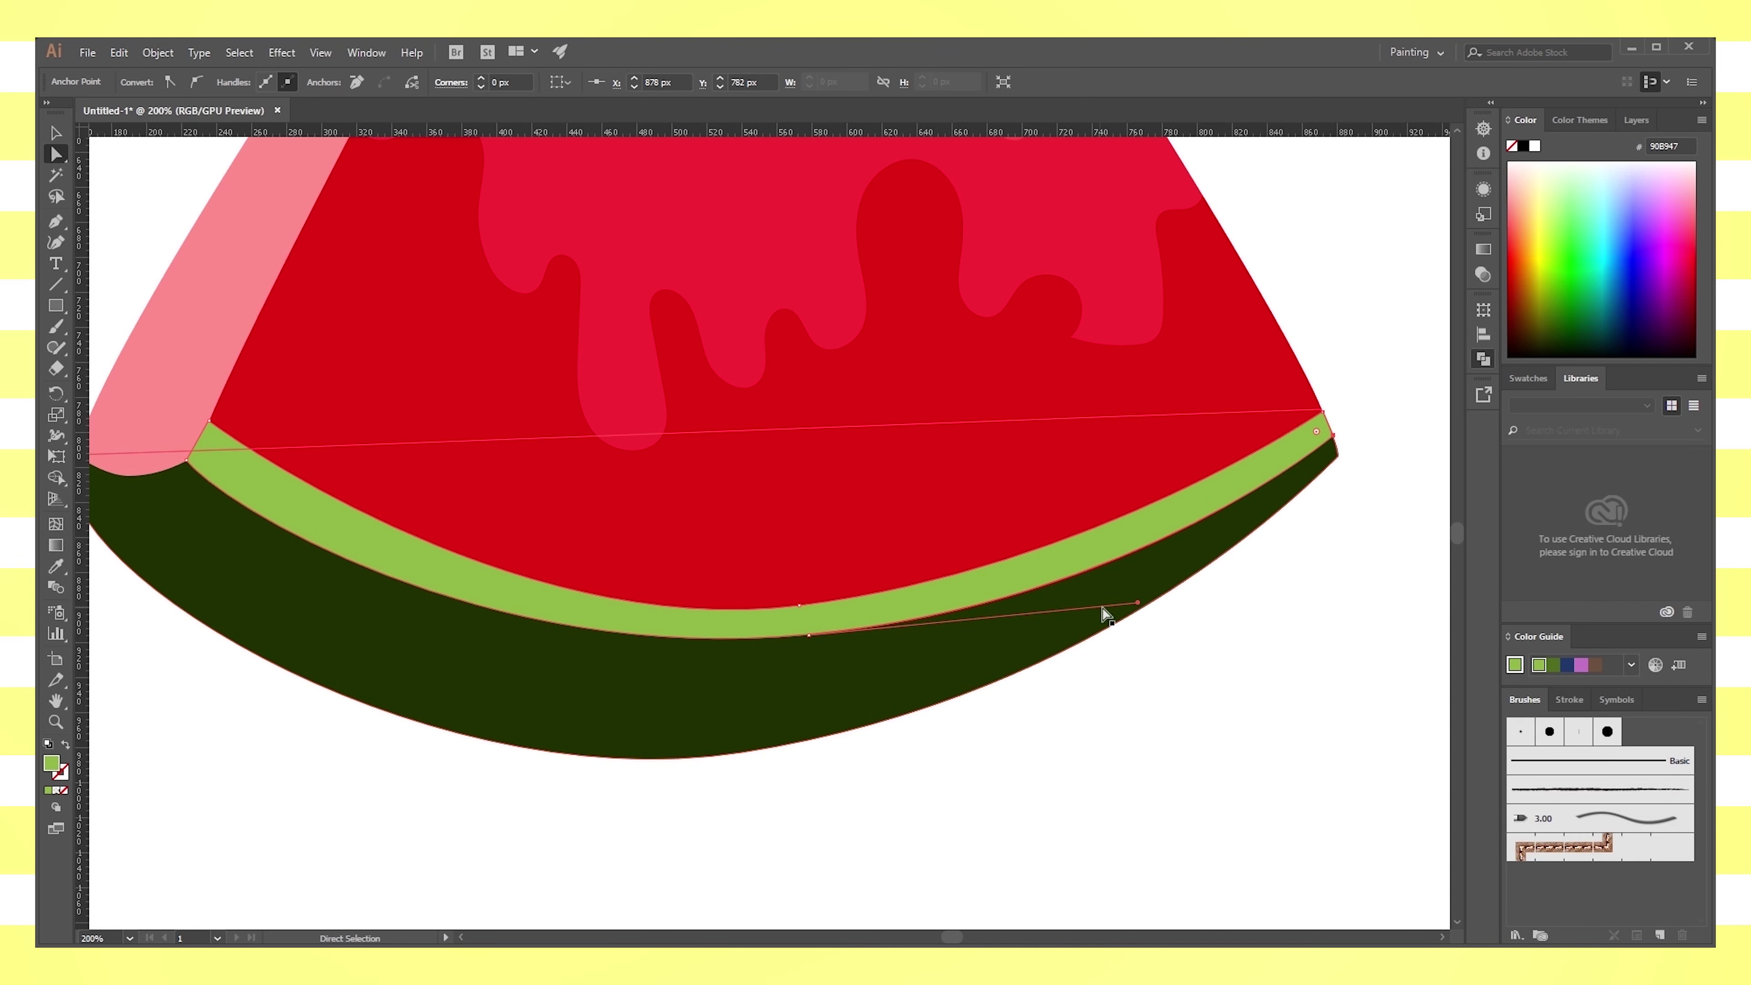
{"action": "left_click_drag", "start_coordinate": [1154, 602], "coordinate": [1158, 600]}
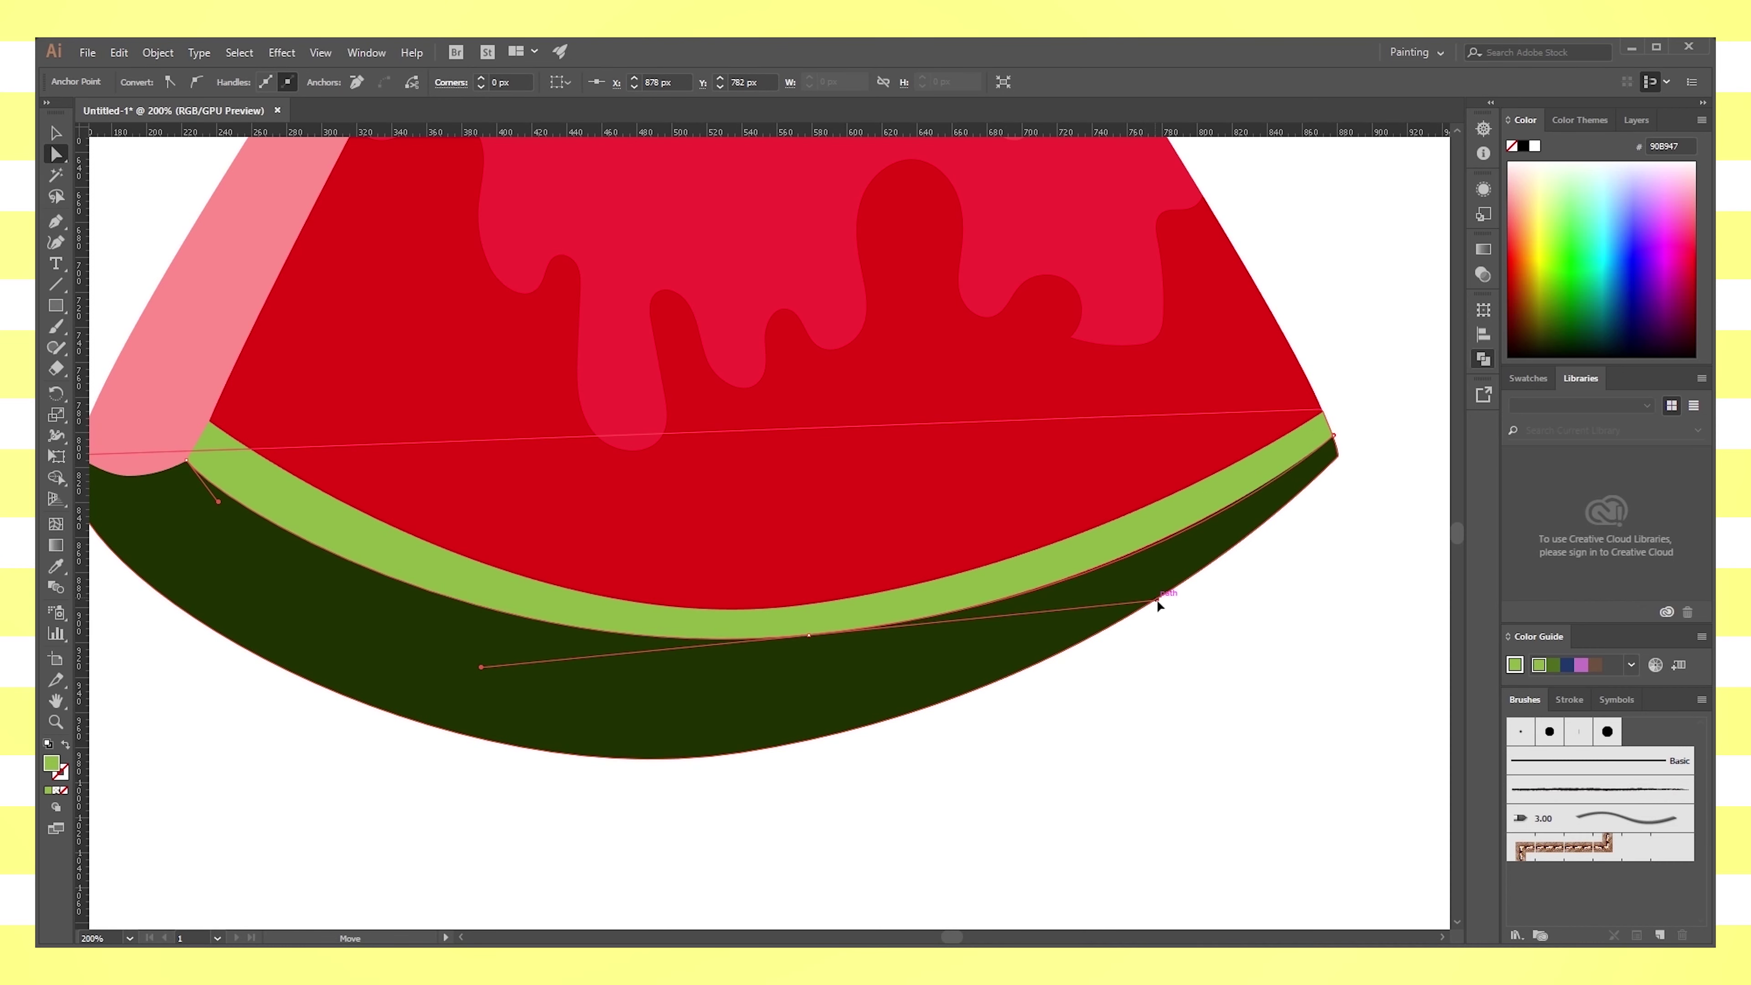
{"action": "left_click", "coordinate": [986, 793]}
Reshape the green band's upper edge to follow the flesh curve, then reselect the band
{"action": "left_click", "coordinate": [1096, 566]}
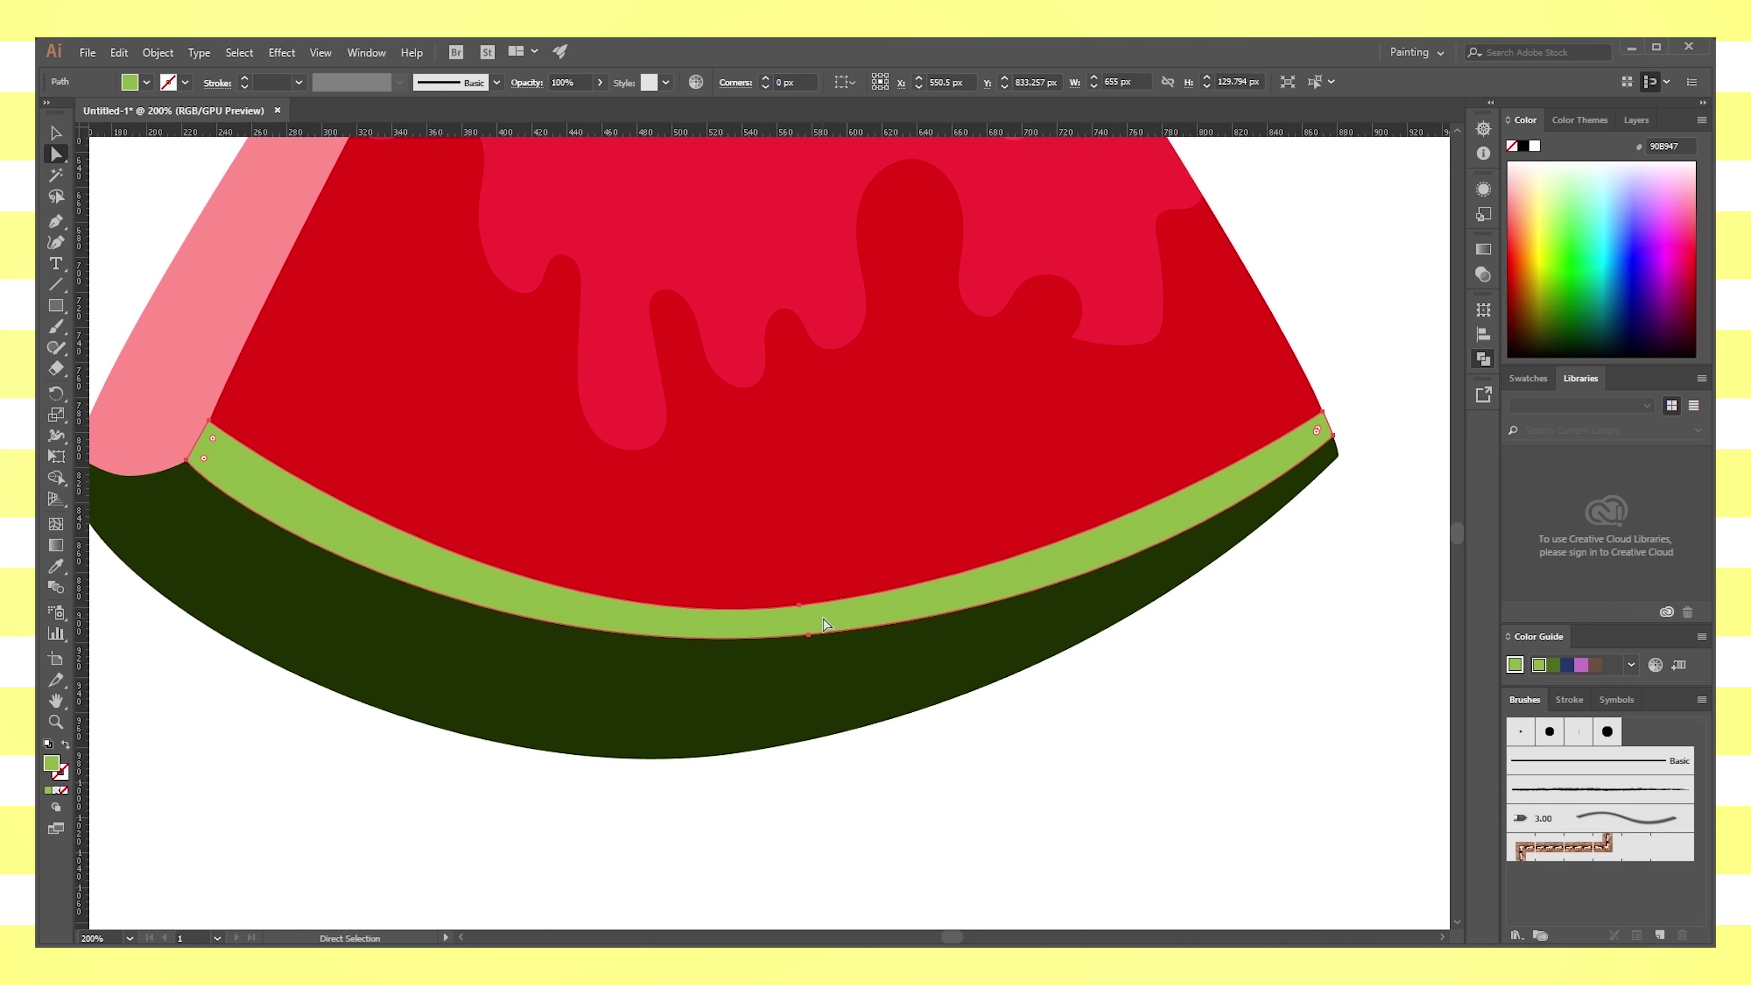
{"action": "left_click_drag", "start_coordinate": [1102, 577], "coordinate": [1165, 567]}
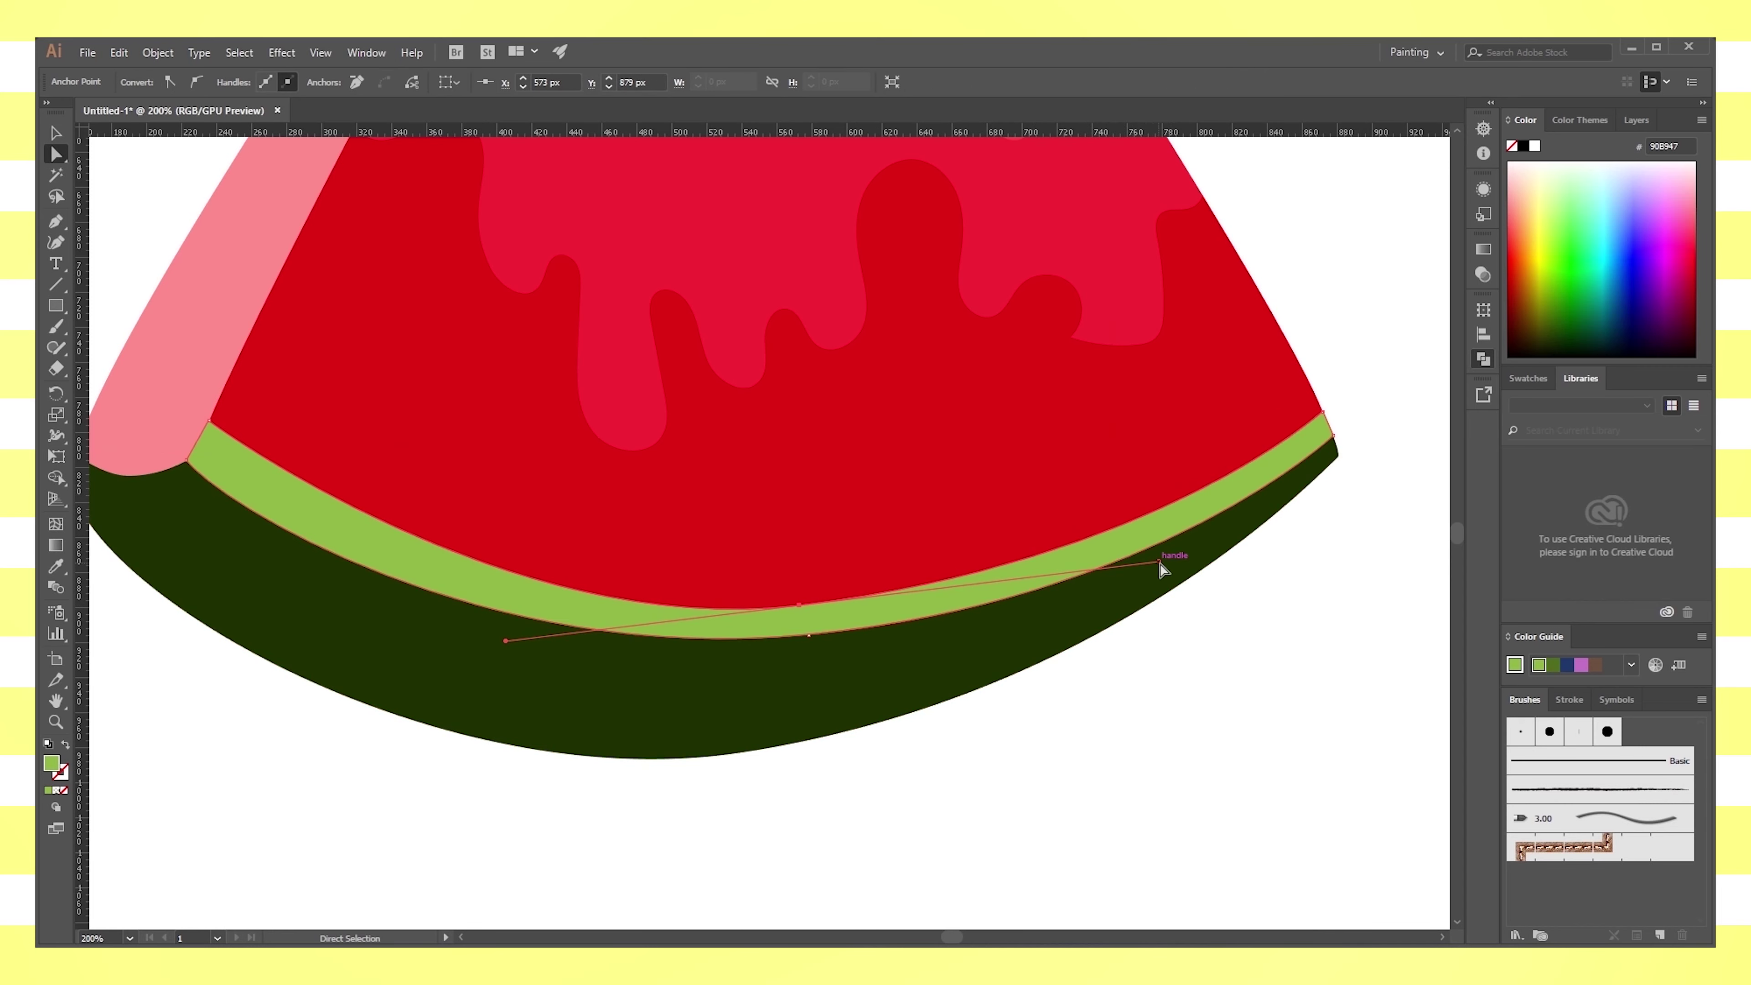
{"action": "left_click", "coordinate": [1260, 726]}
{"action": "key", "text": "v"}
{"action": "key", "text": "ctrl+0"}
{"action": "key", "text": "ctrl+equal"}
{"action": "key", "text": "ctrl+equal"}
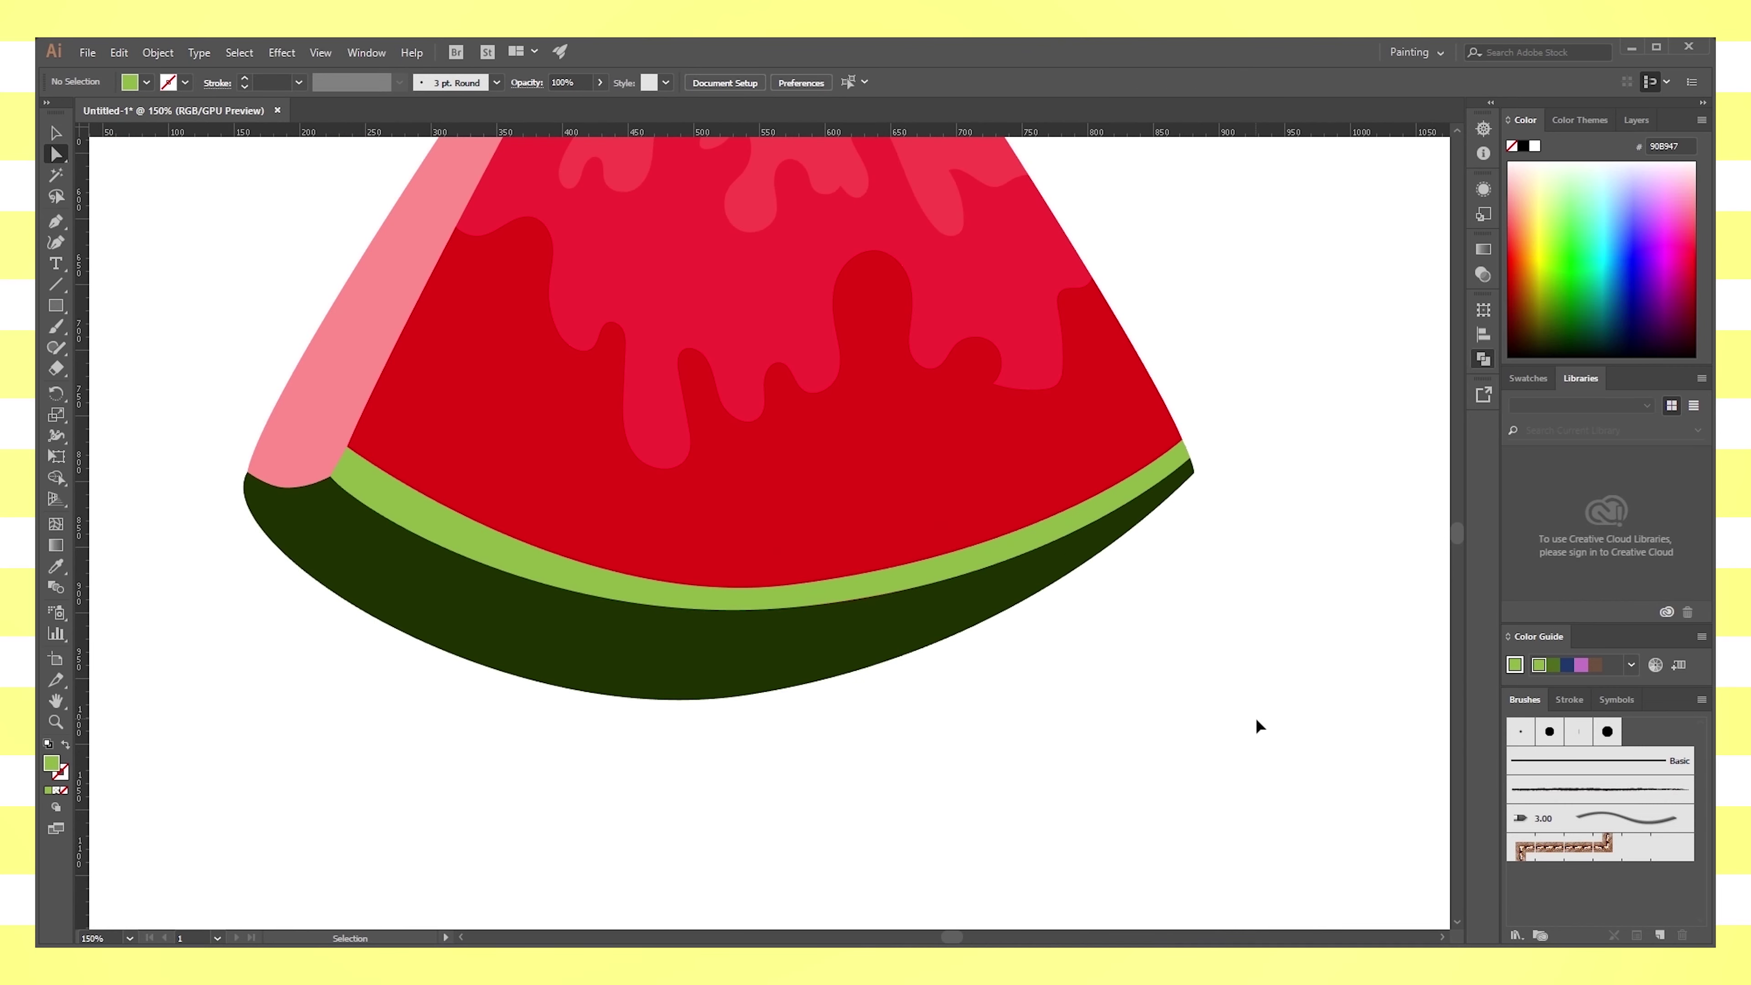
{"action": "key", "text": "ctrl+equal"}
{"action": "key", "text": "a"}
{"action": "left_click", "coordinate": [732, 630]}
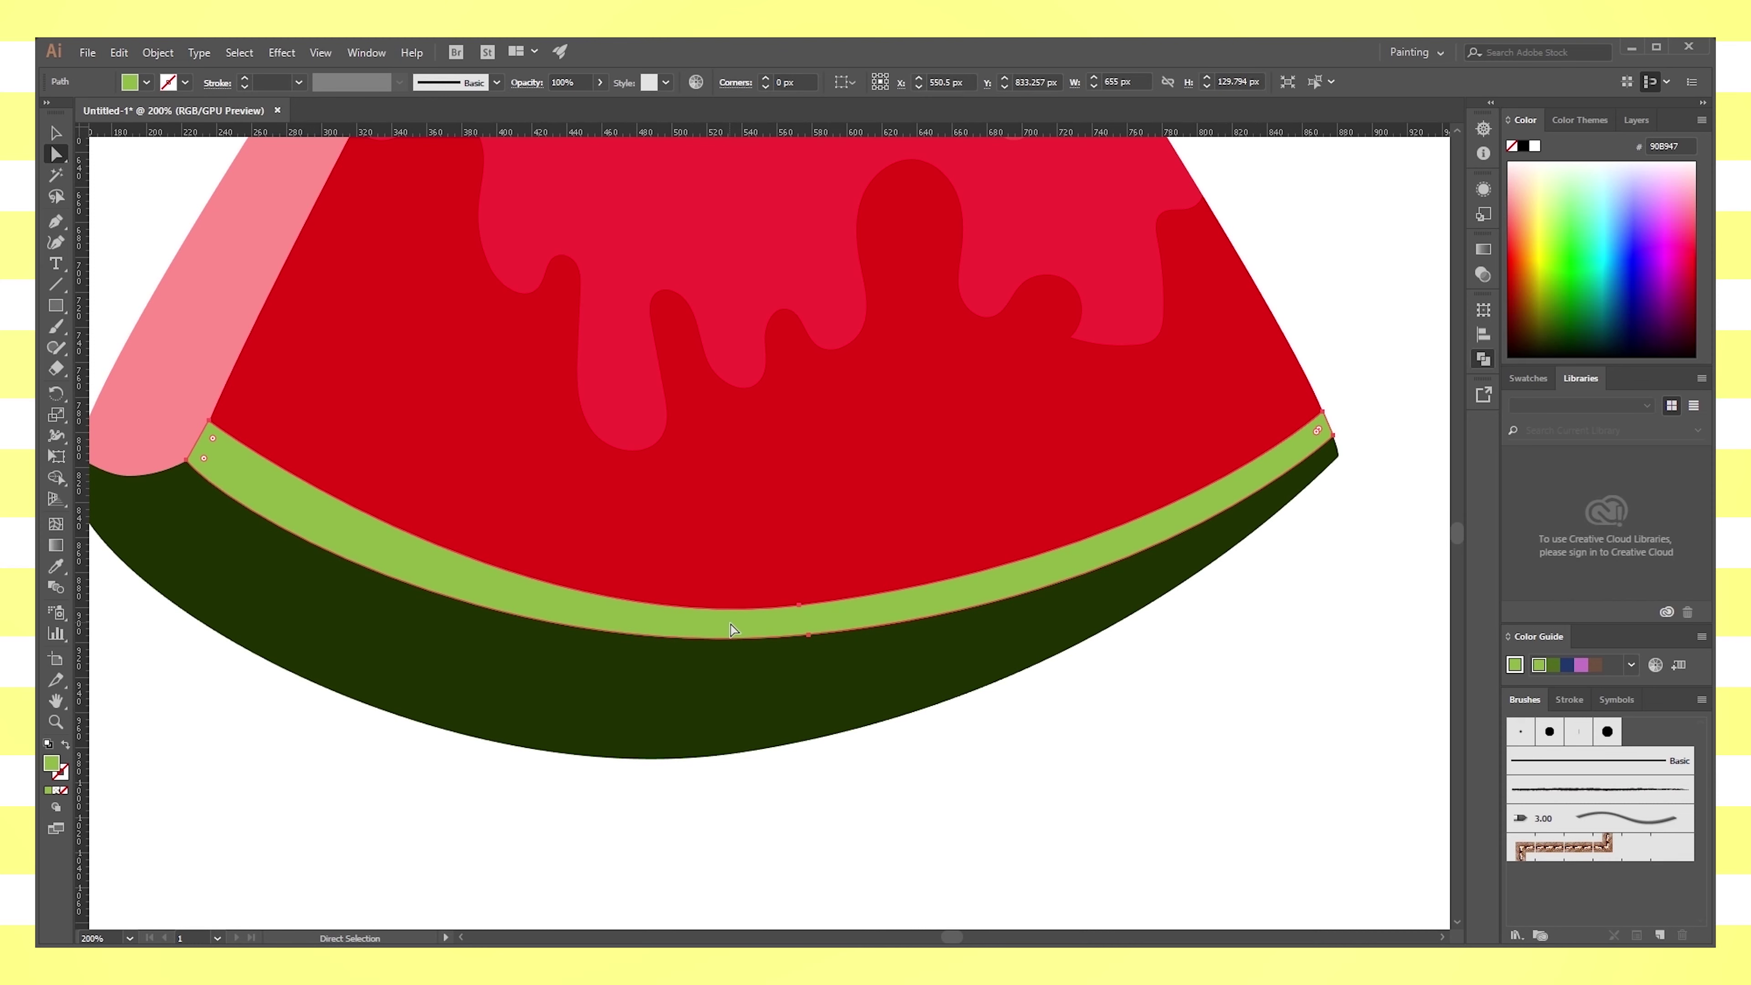
Duplicate the light-green band slightly upward and fill the copy with the cream swatch
{"action": "left_click_drag", "start_coordinate": [732, 630], "coordinate": [731, 596]}
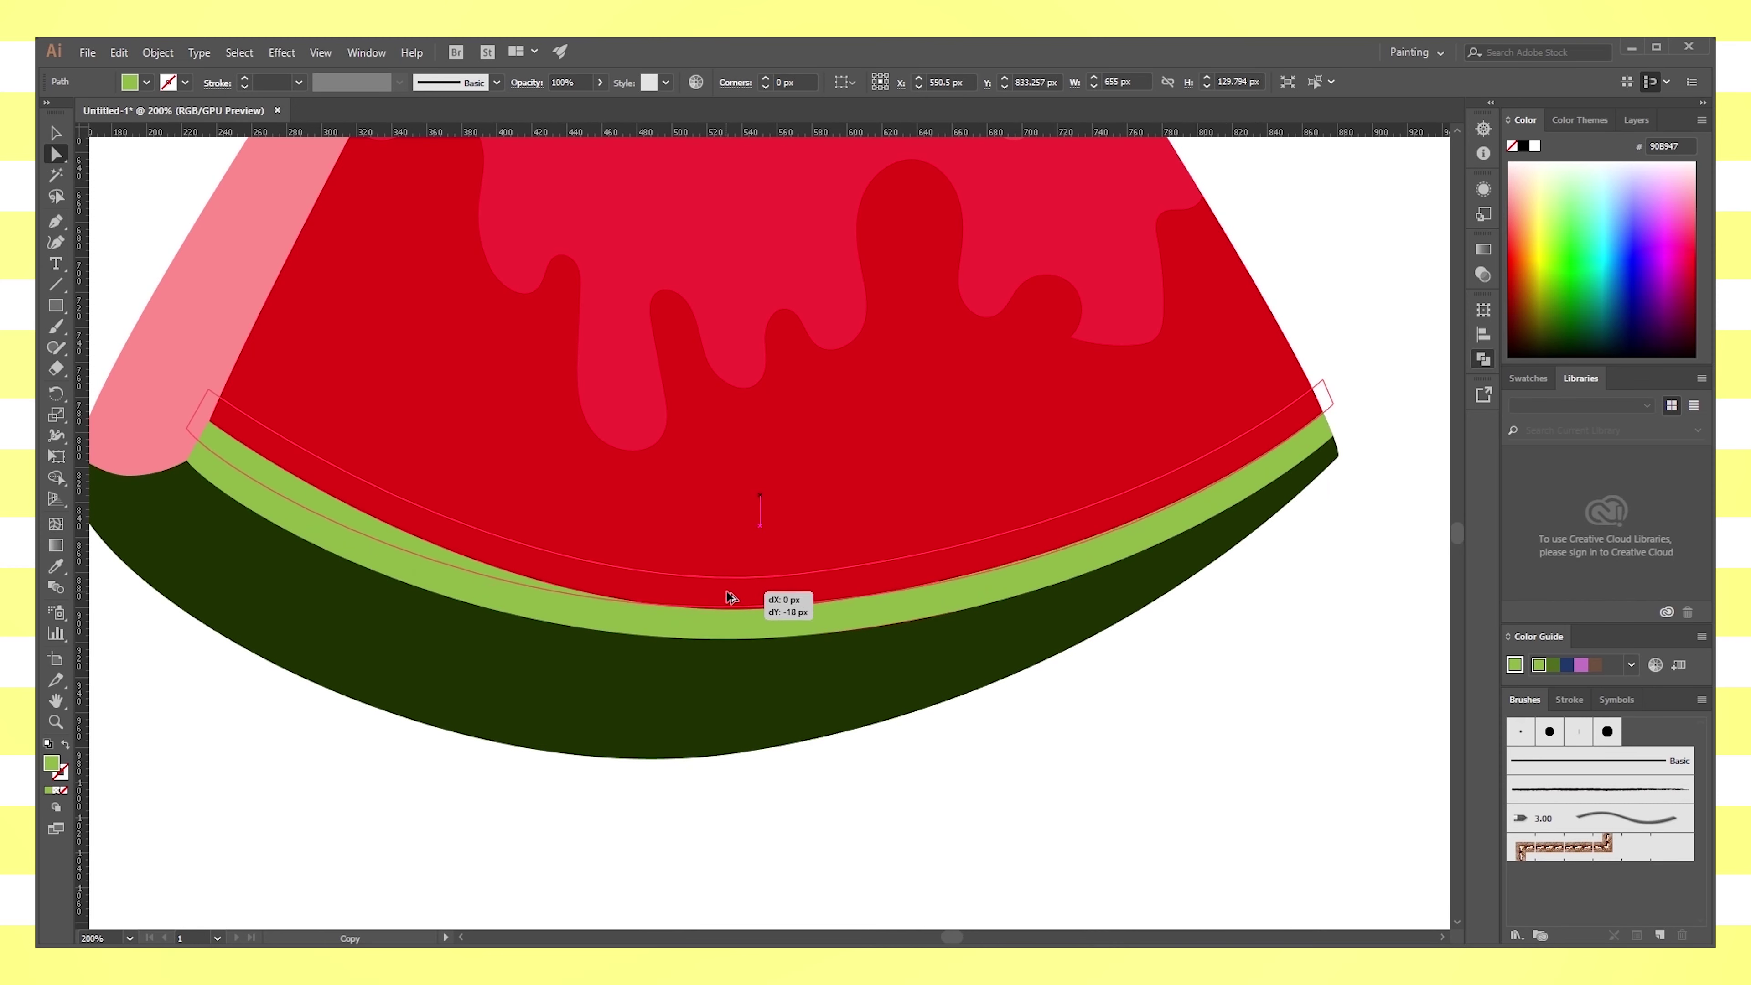
{"action": "left_click_drag", "start_coordinate": [731, 596], "coordinate": [745, 589]}
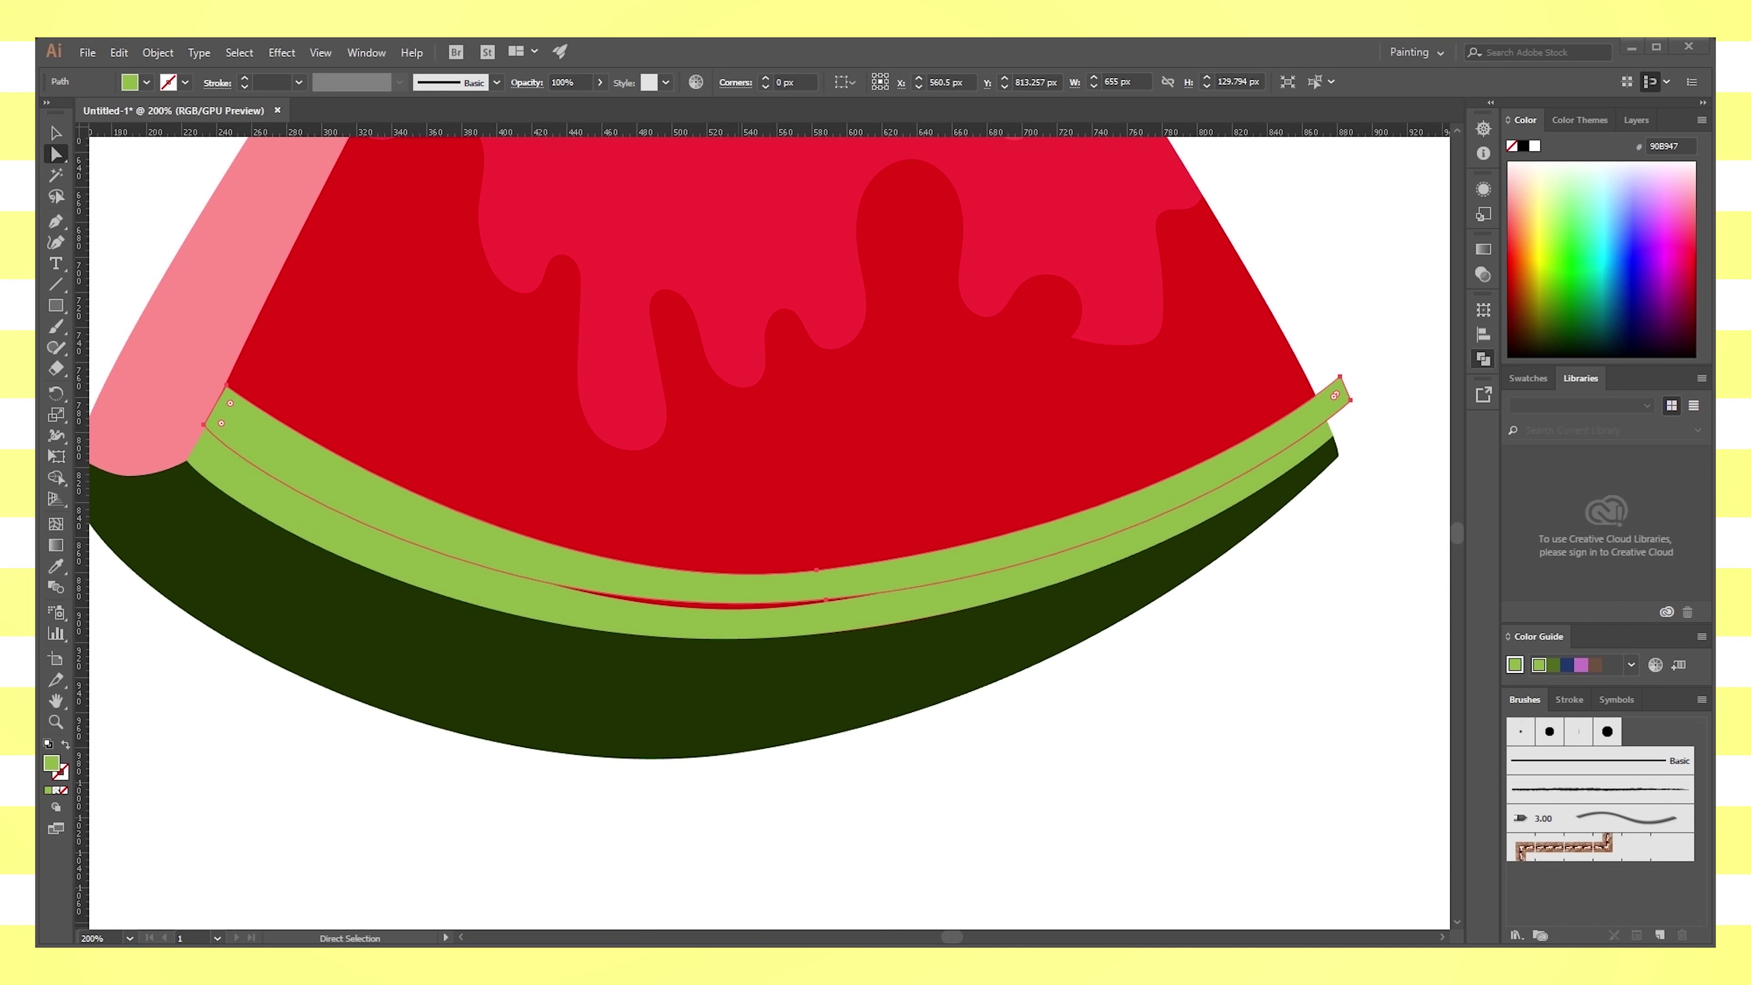
{"action": "key", "text": "ctrl+minus"}
{"action": "key", "text": "ctrl+minus"}
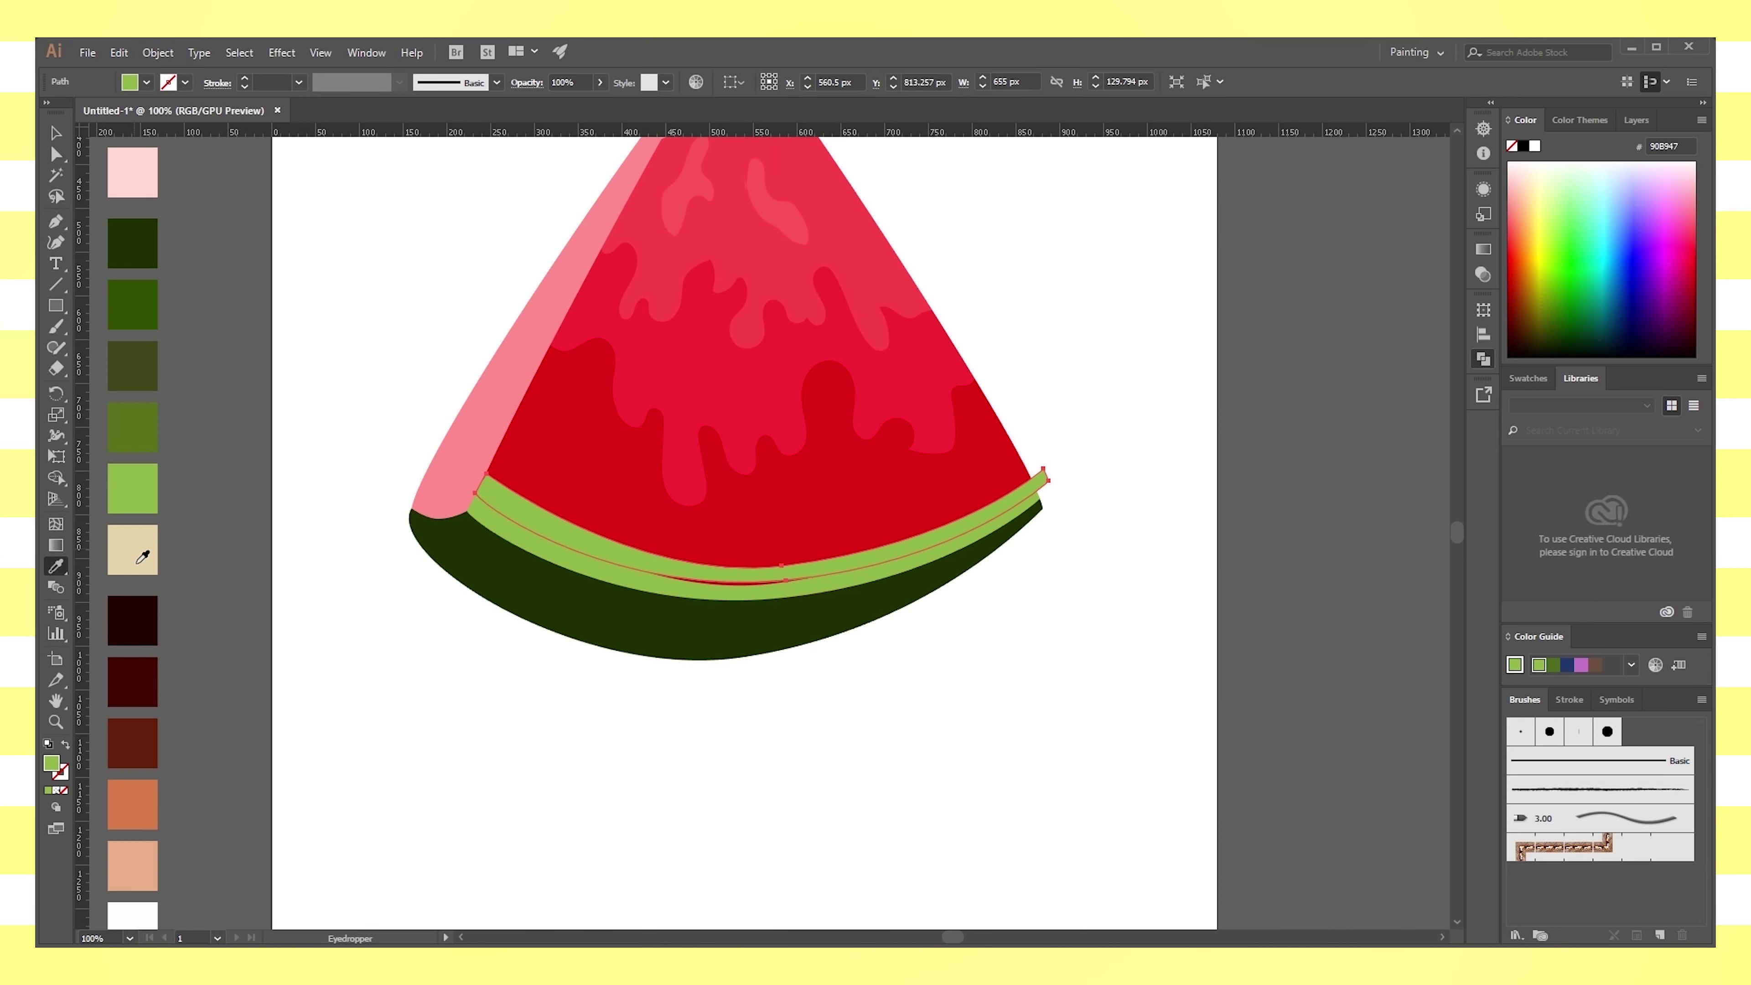
{"action": "left_click", "coordinate": [133, 550]}
Move the cream band up about 20 px above the green band
{"action": "key", "text": "v"}
{"action": "left_click", "coordinate": [248, 339]}
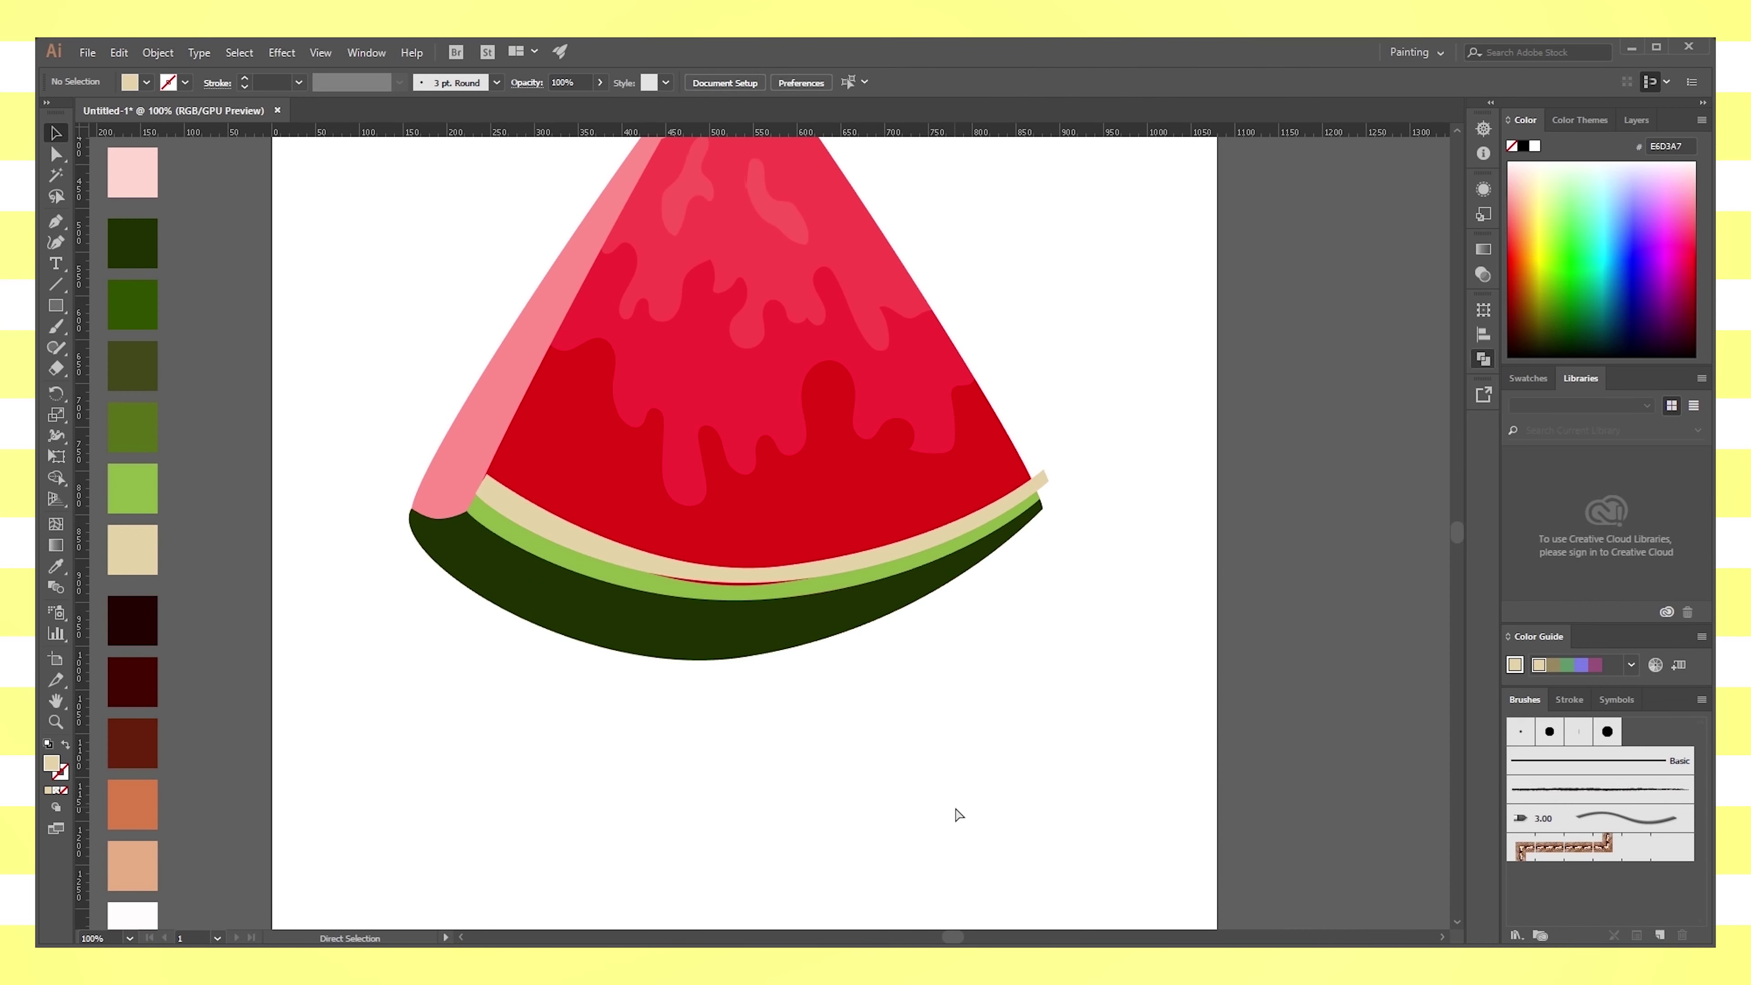
{"action": "key", "text": "ctrl+plus"}
{"action": "left_click", "coordinate": [862, 621]}
{"action": "mouse_move", "coordinate": [862, 614]}
{"action": "left_mouse_down"}
{"action": "mouse_move", "coordinate": [873, 586]}
{"action": "mouse_move", "coordinate": [868, 612]}
{"action": "left_mouse_up"}
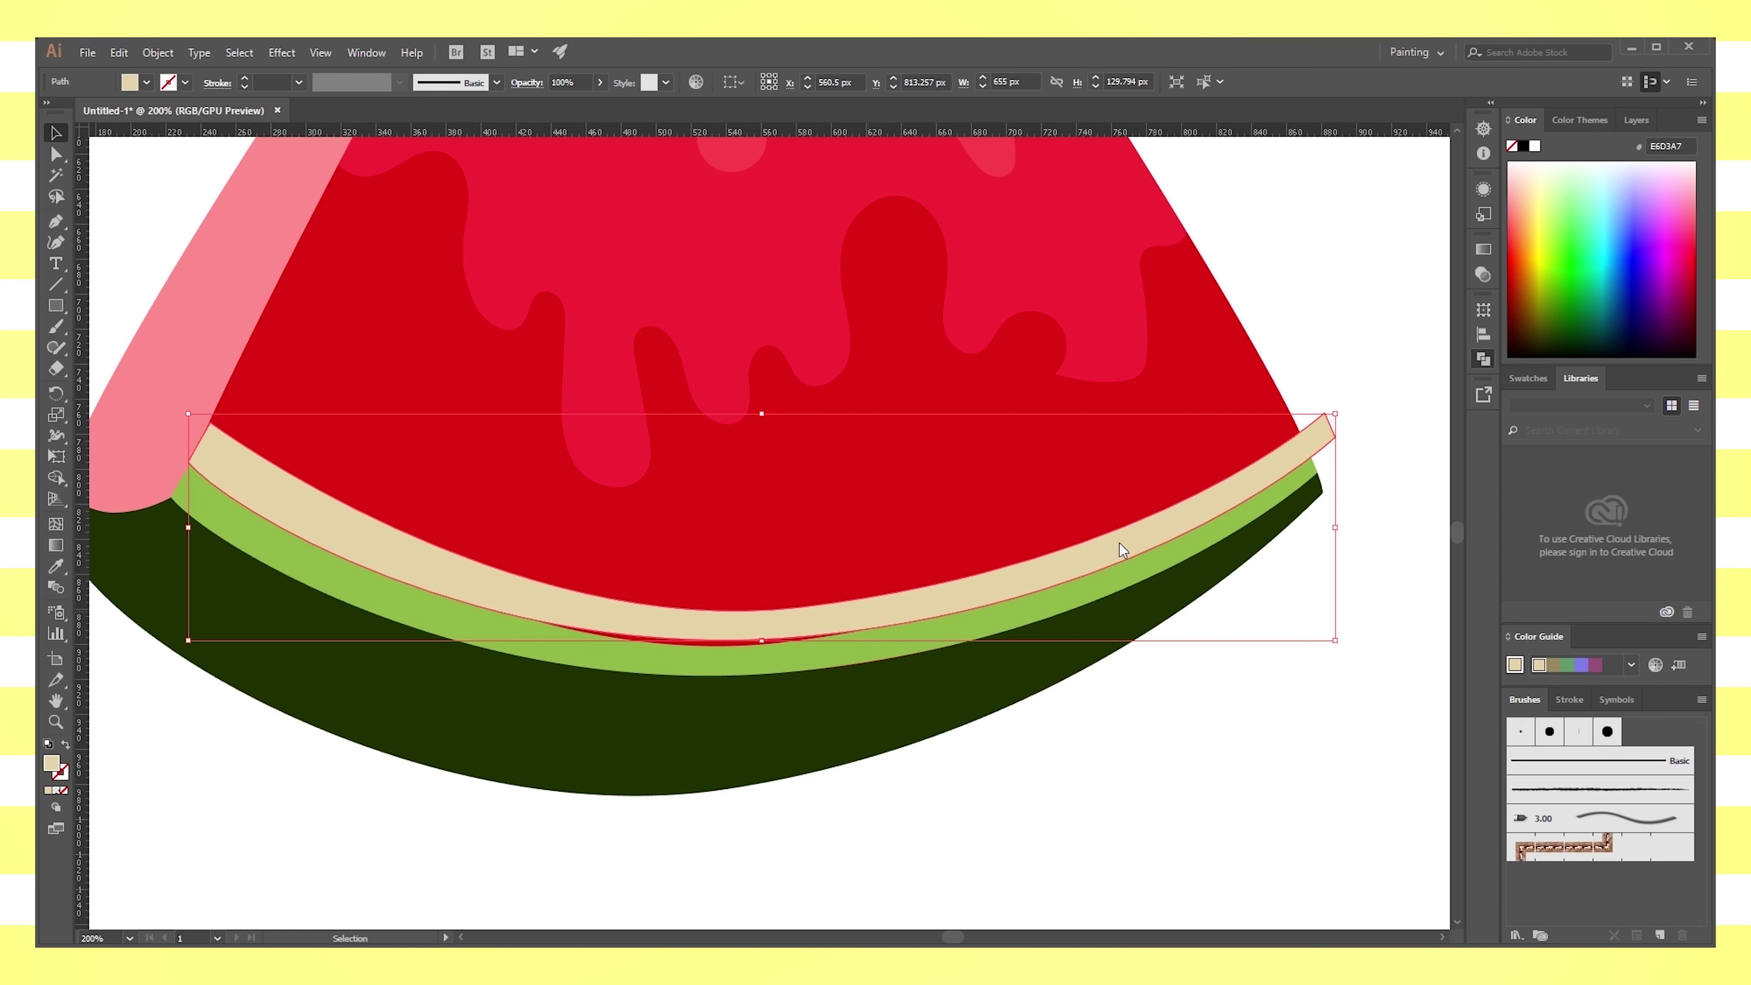
Shift the cream band into place and pull its middle anchor down to the green band
{"action": "mouse_move", "coordinate": [258, 480]}
{"action": "left_mouse_down"}
{"action": "mouse_move", "coordinate": [274, 468]}
{"action": "mouse_move", "coordinate": [260, 476]}
{"action": "left_mouse_up"}
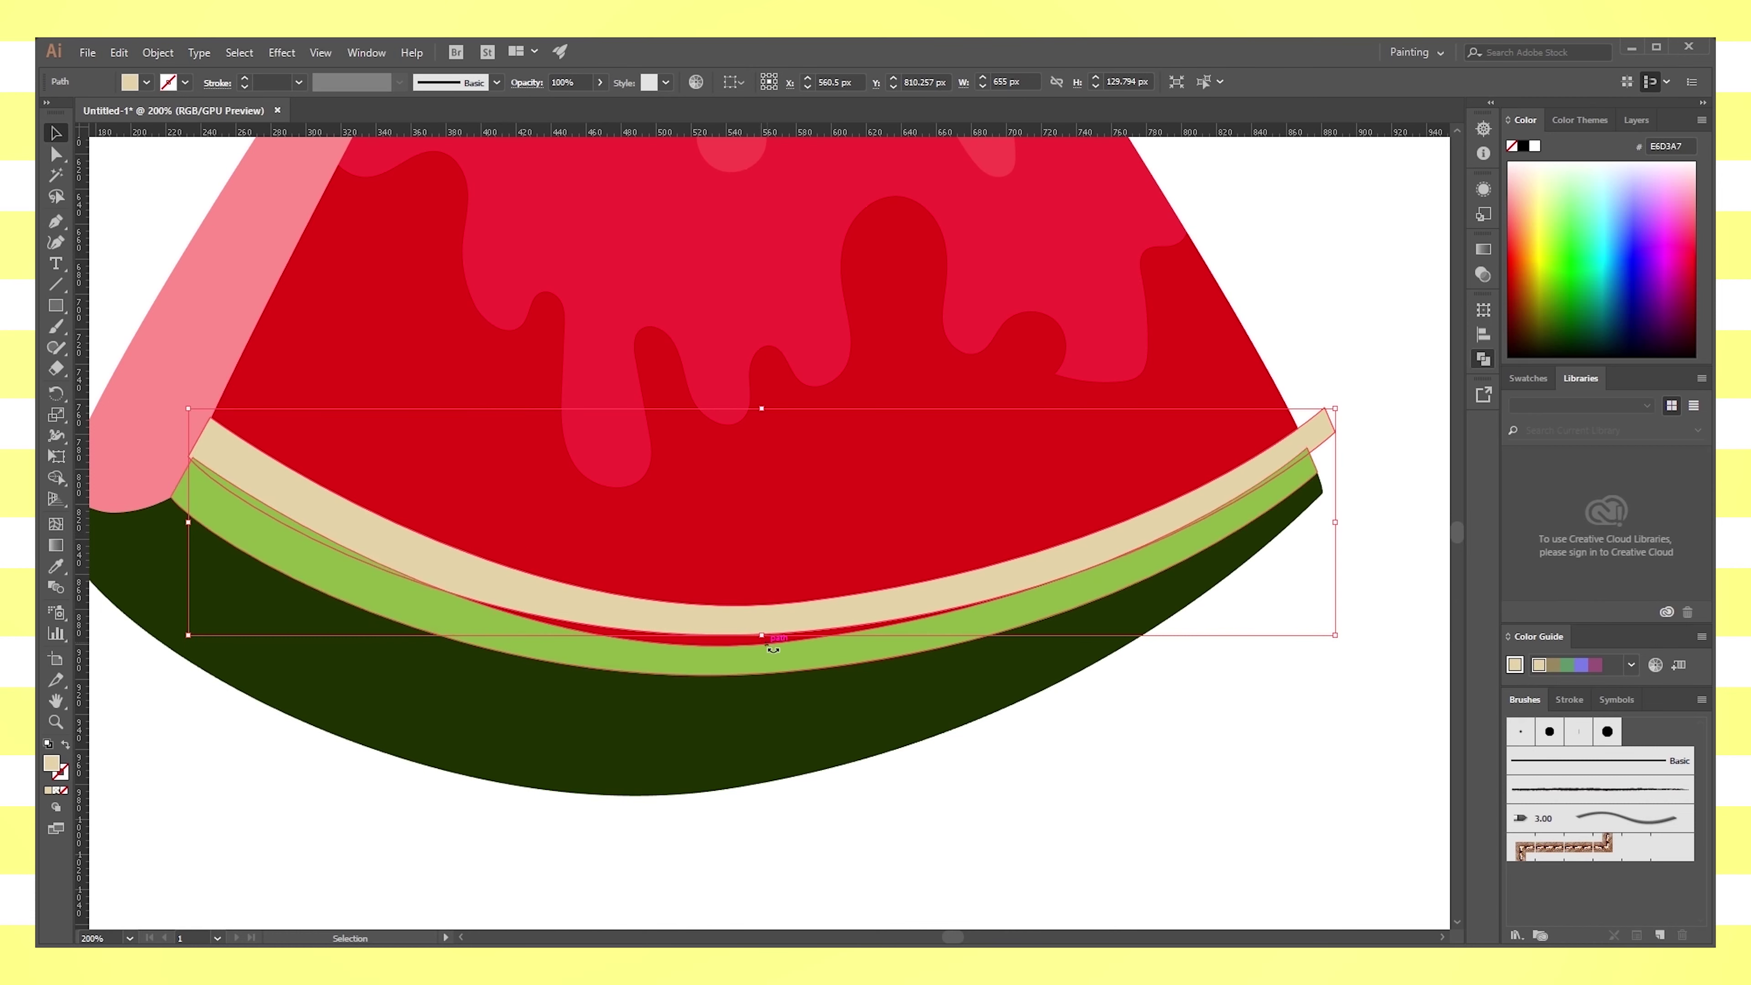
{"action": "left_click_drag", "start_coordinate": [725, 628], "coordinate": [725, 629]}
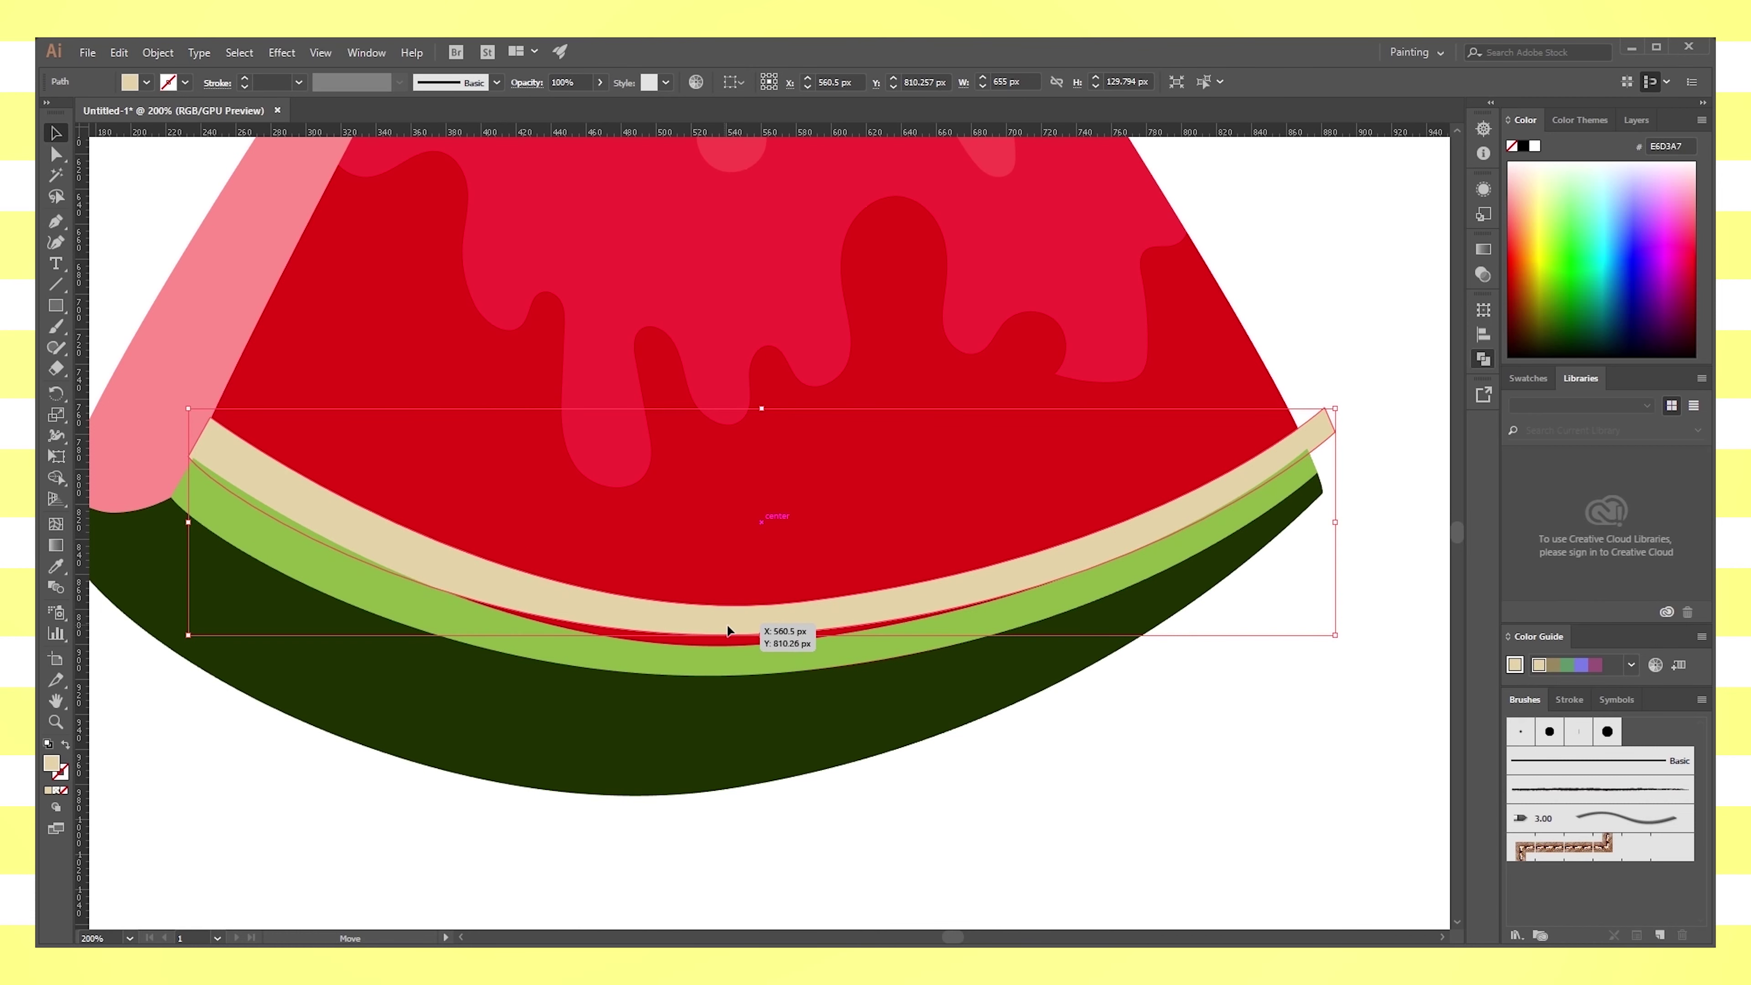
{"action": "left_click", "coordinate": [56, 155]}
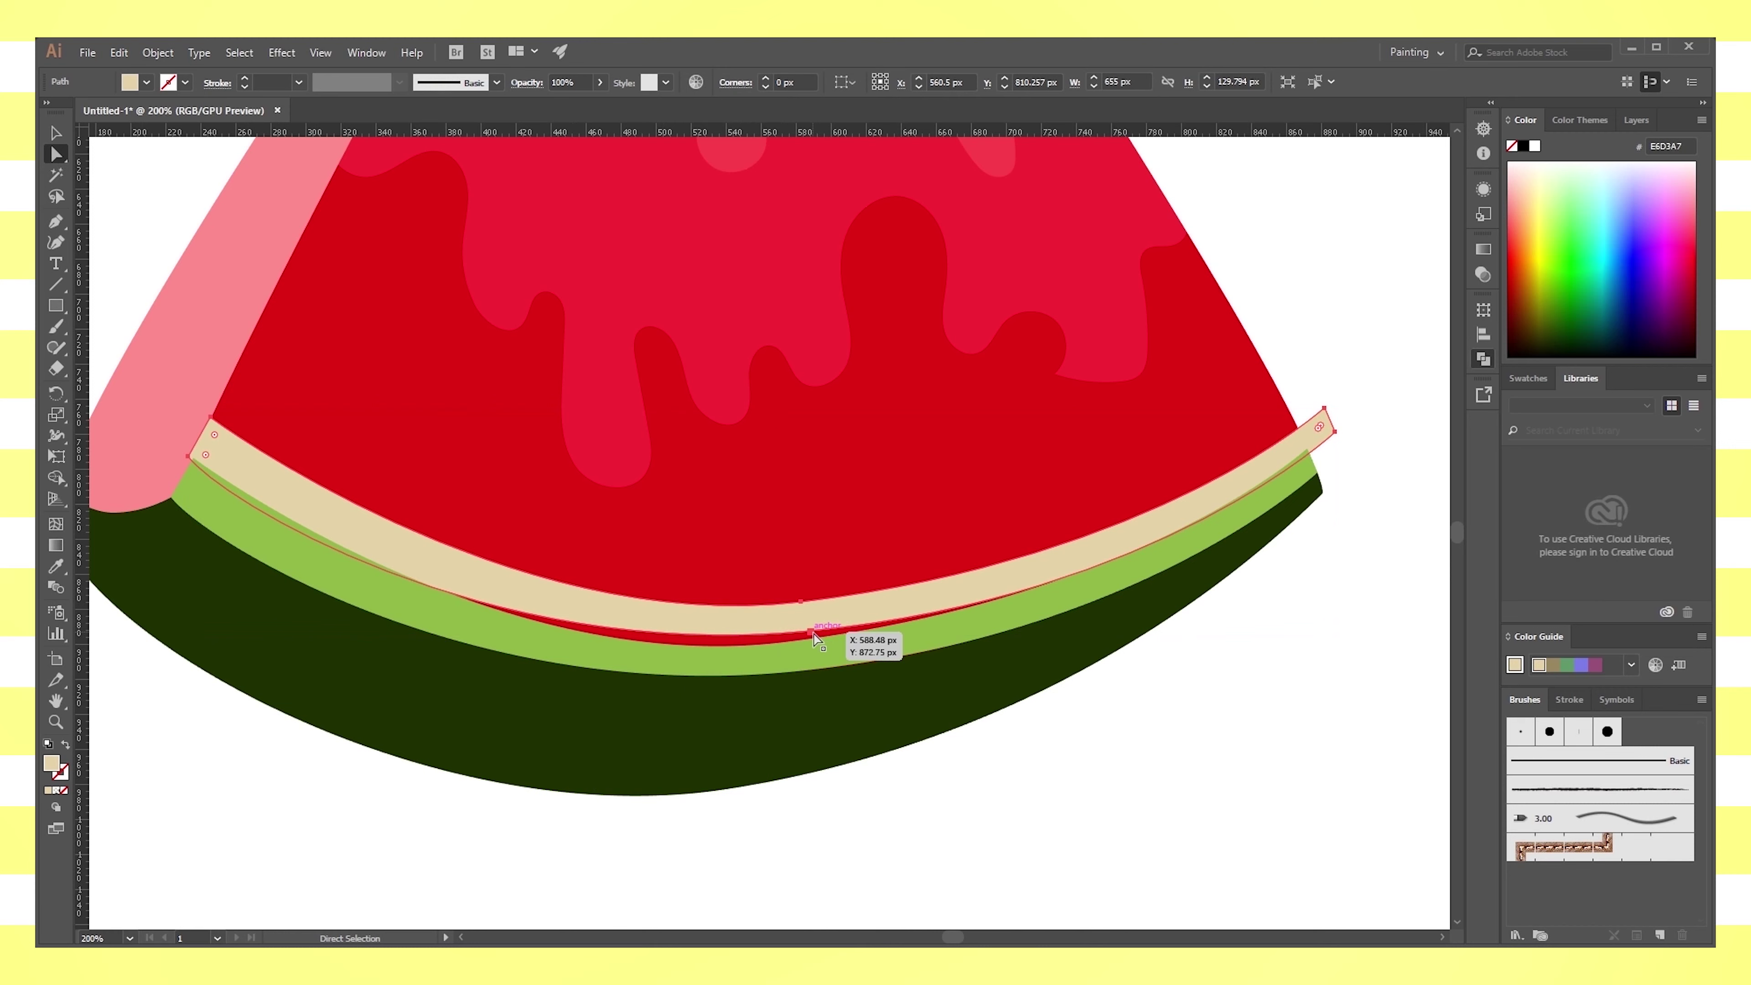
{"action": "left_click_drag", "start_coordinate": [800, 601], "coordinate": [799, 611]}
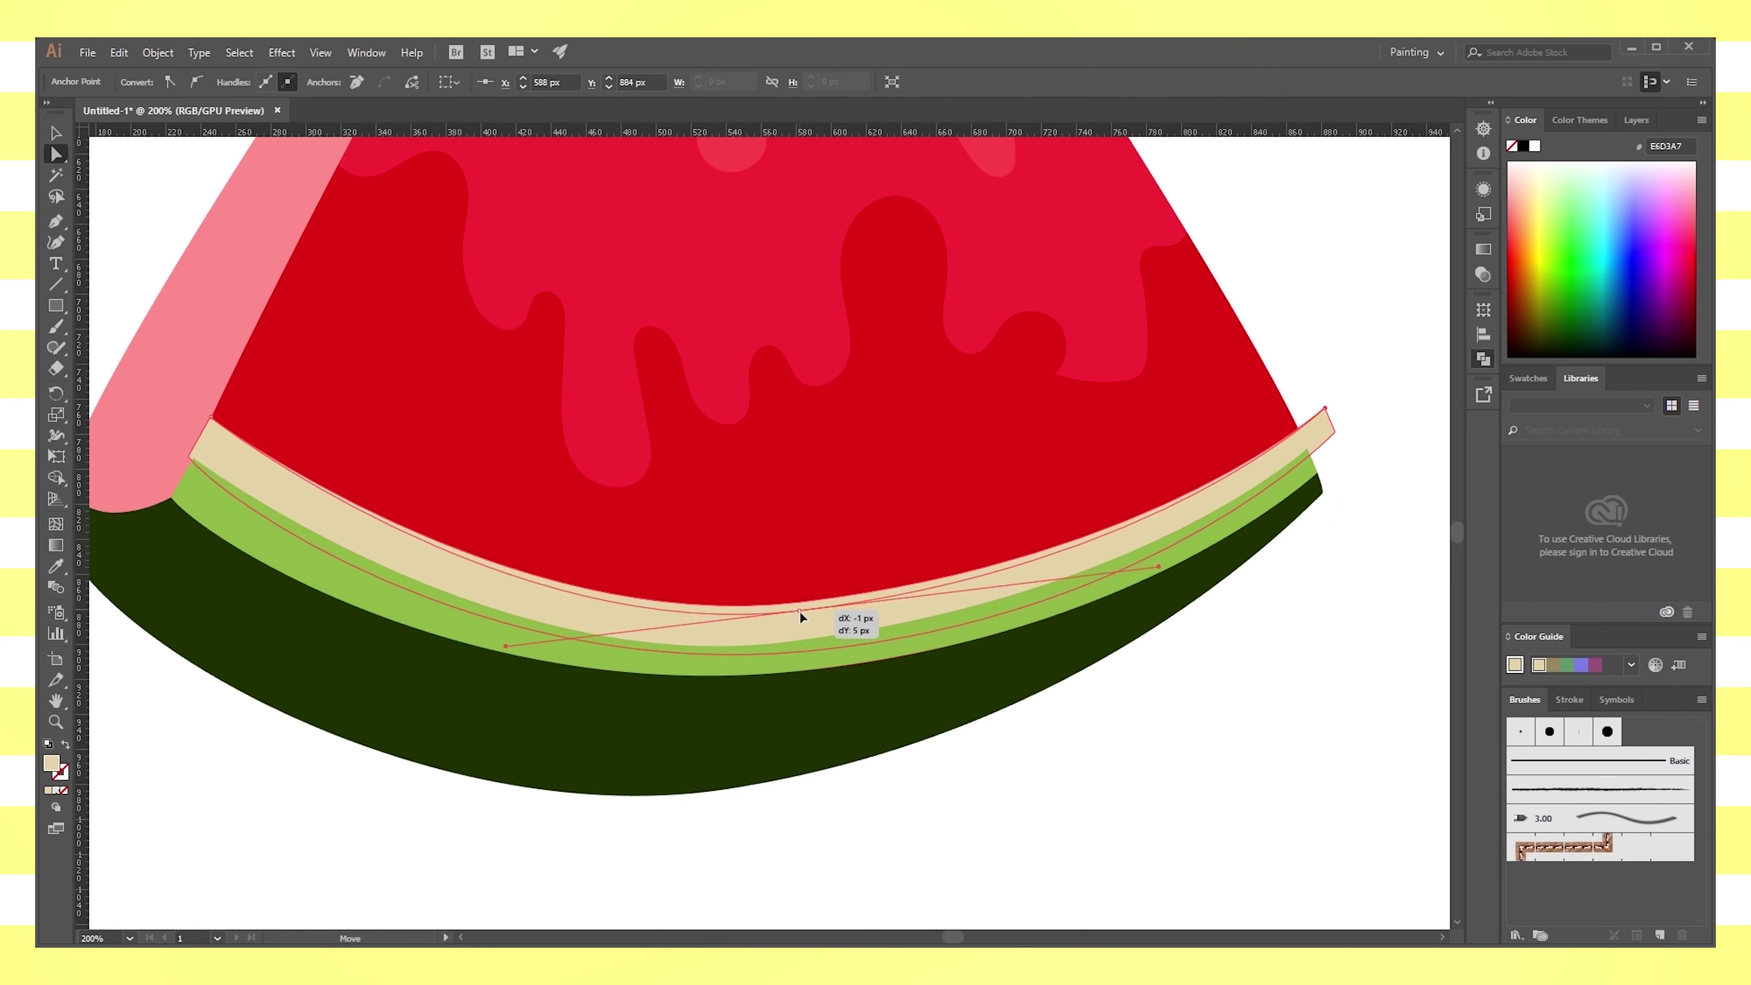
{"action": "left_click", "coordinate": [841, 782]}
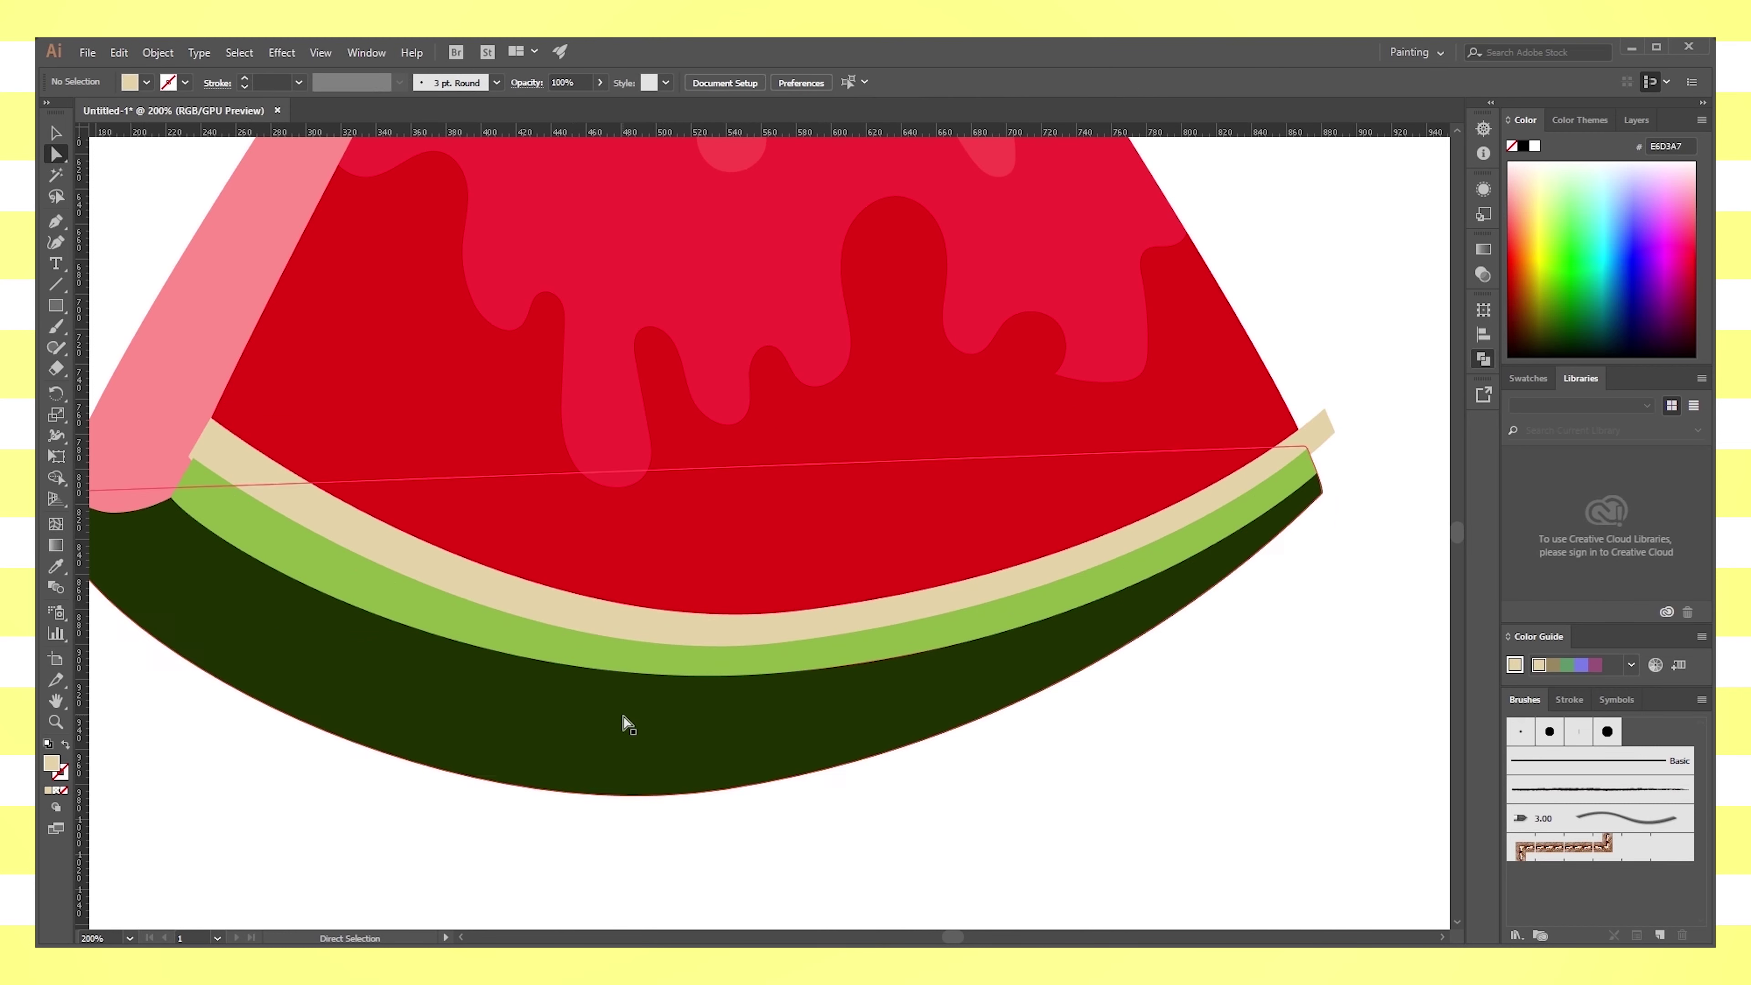
Inspect the rind and flesh path anchors and zoom in on the lower slice
{"action": "left_click", "coordinate": [860, 611]}
{"action": "left_click", "coordinate": [1019, 467], "text": "shift"}
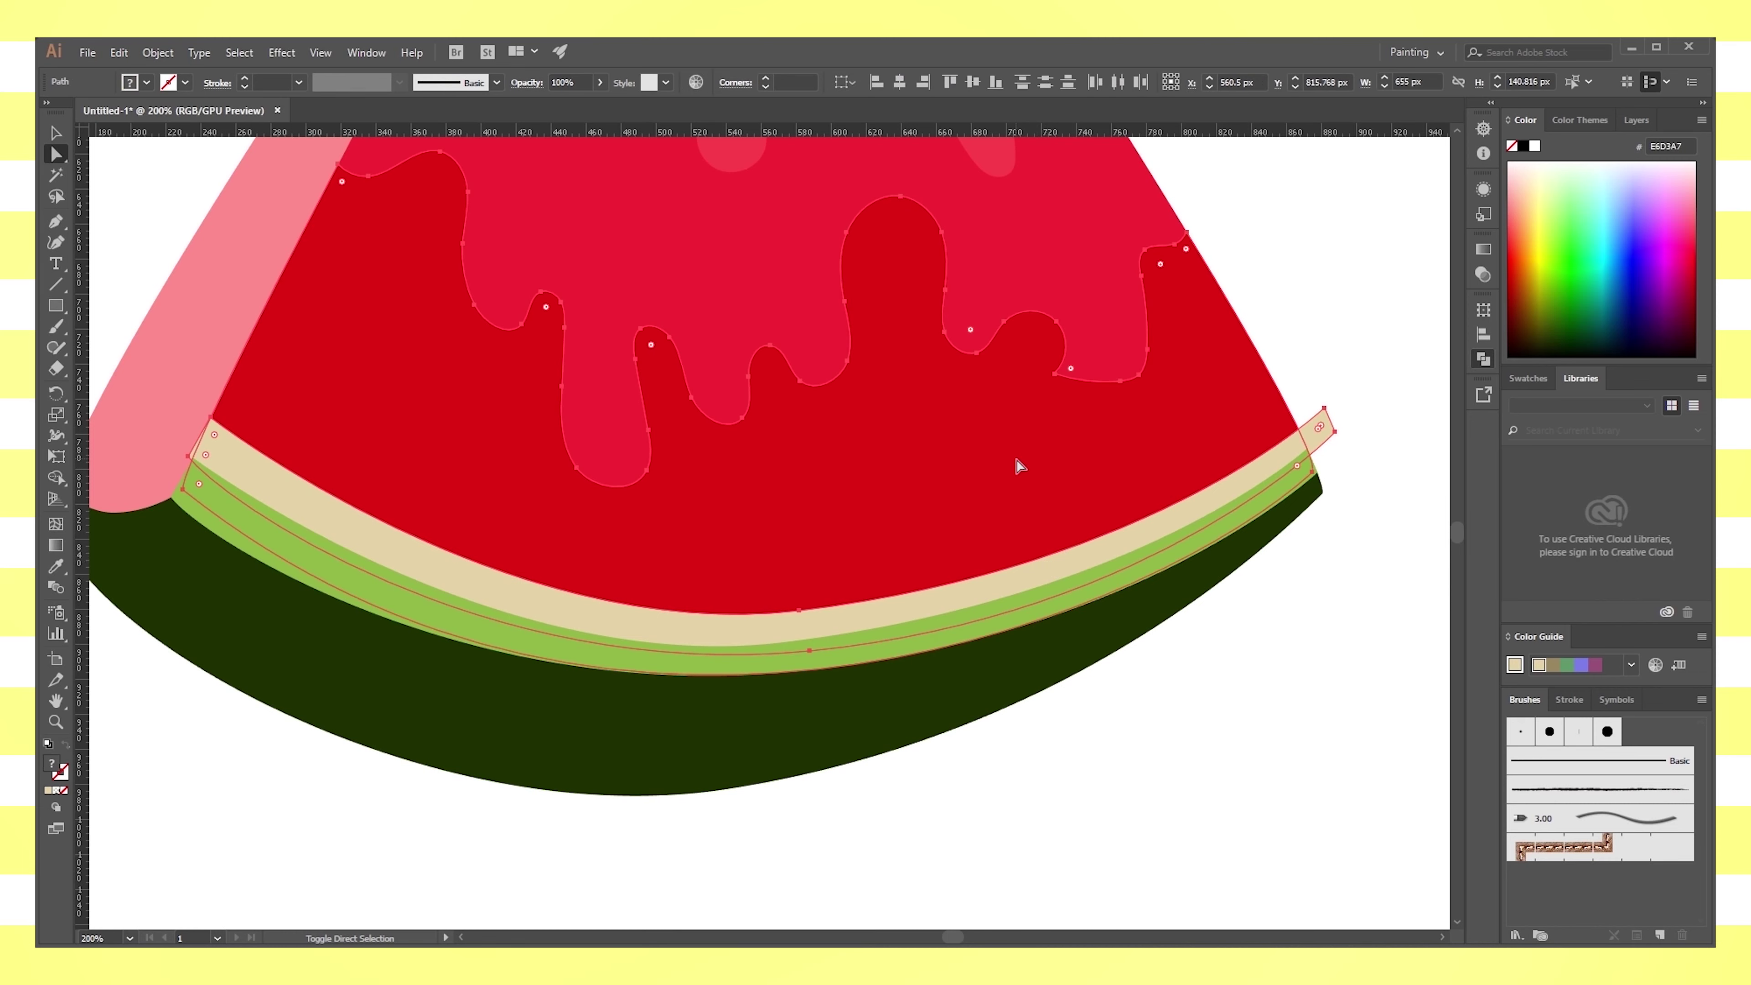
{"action": "left_click", "coordinate": [1356, 567]}
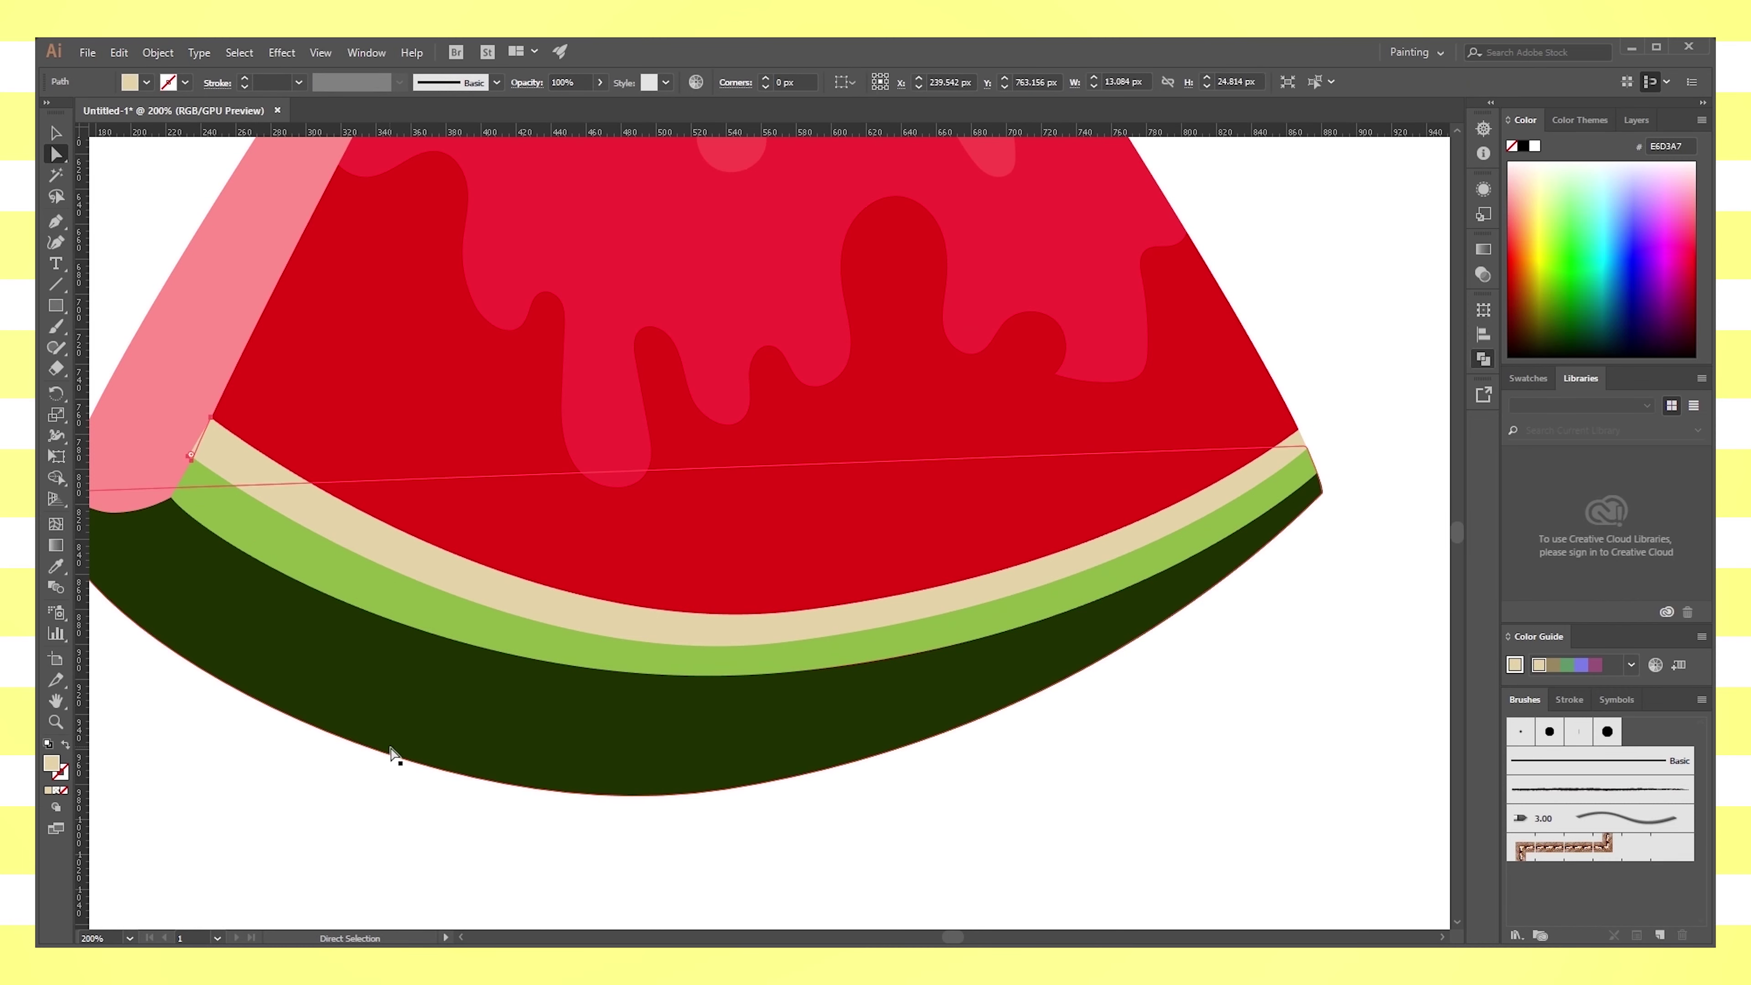
{"action": "key", "text": "ctrl+1"}
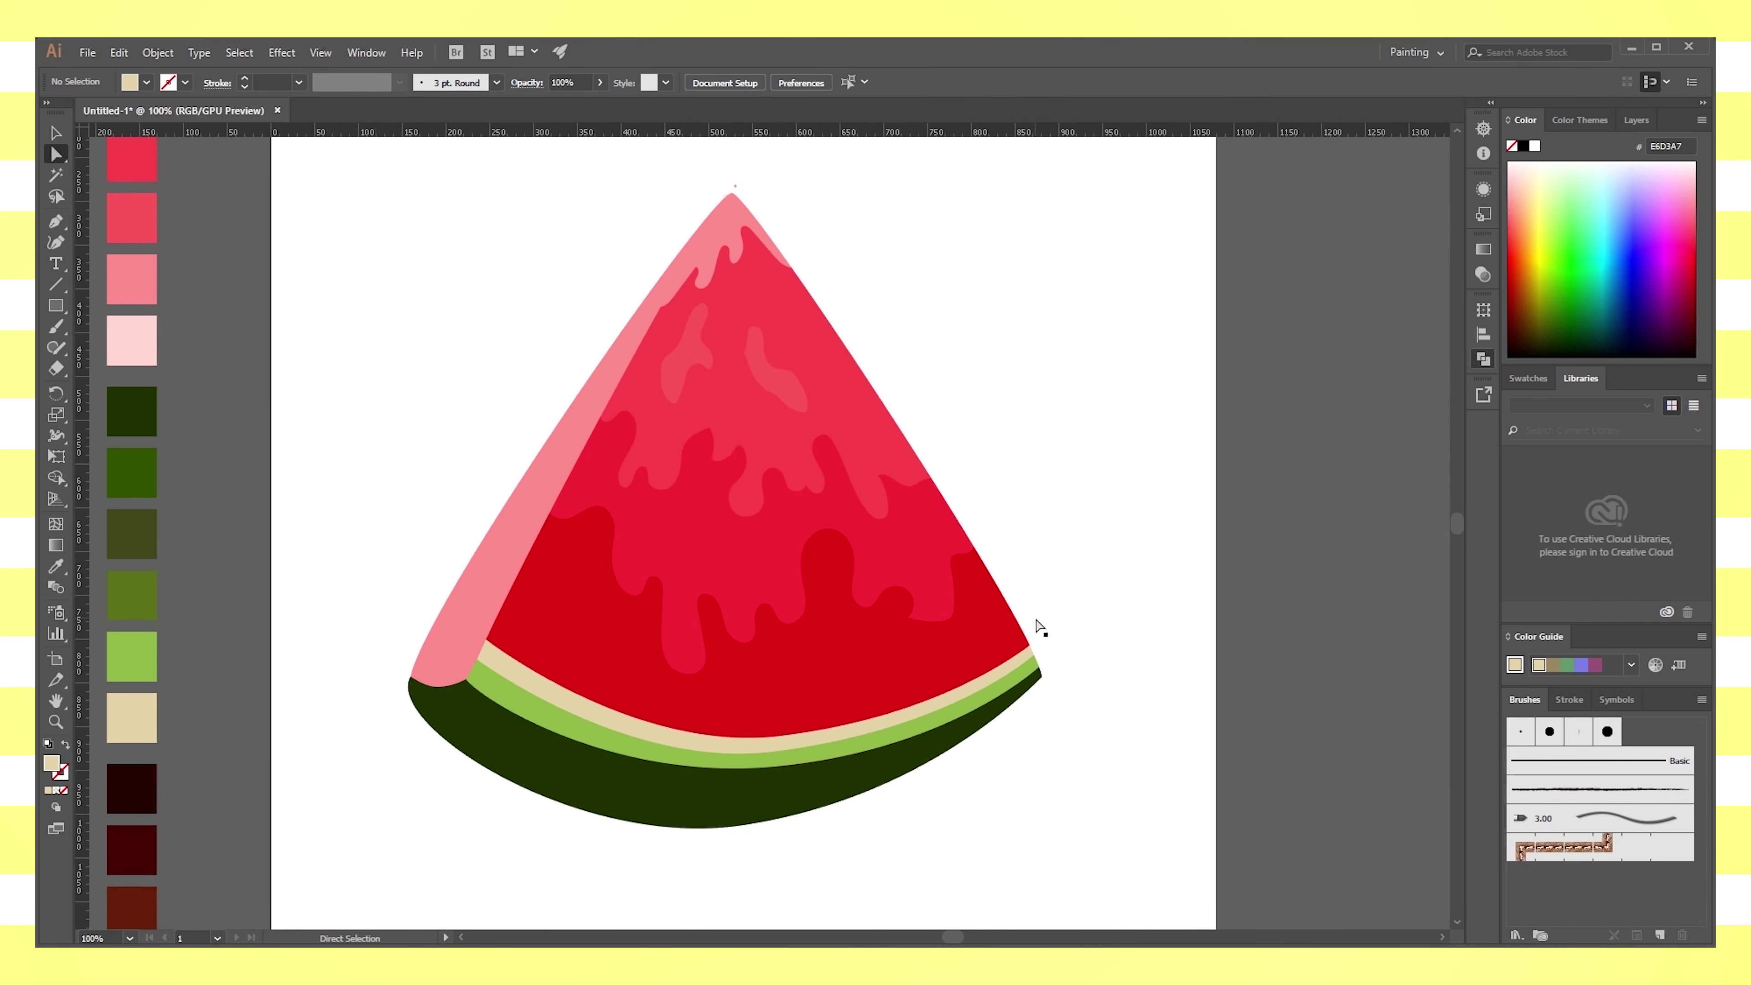
{"action": "scroll", "coordinate": [1091, 656], "scroll_direction": "down", "scroll_amount": 2}
{"action": "key", "text": "ctrl+plus"}
{"action": "key", "text": "ctrl+plus"}
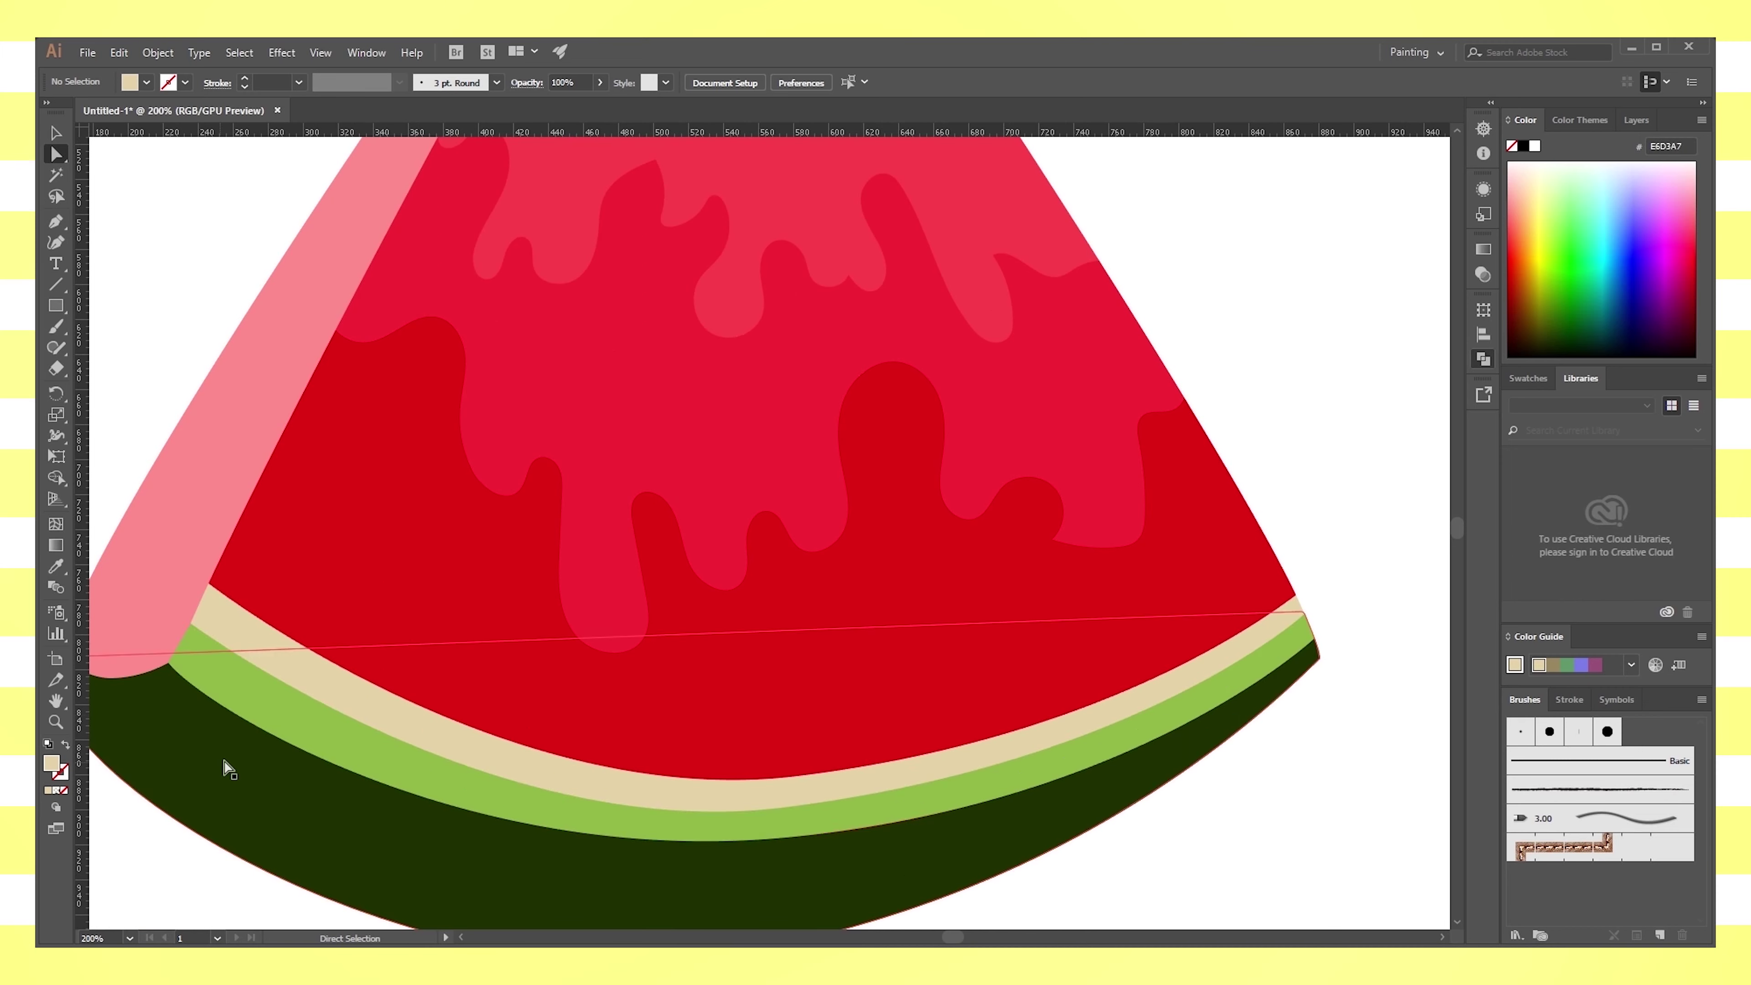
Adjust the green band's bottom curve handle and return to 100% zoom
{"action": "left_click", "coordinate": [780, 807]}
{"action": "left_click_drag", "start_coordinate": [489, 835], "coordinate": [442, 844]}
{"action": "key", "text": "ctrl+shift+a"}
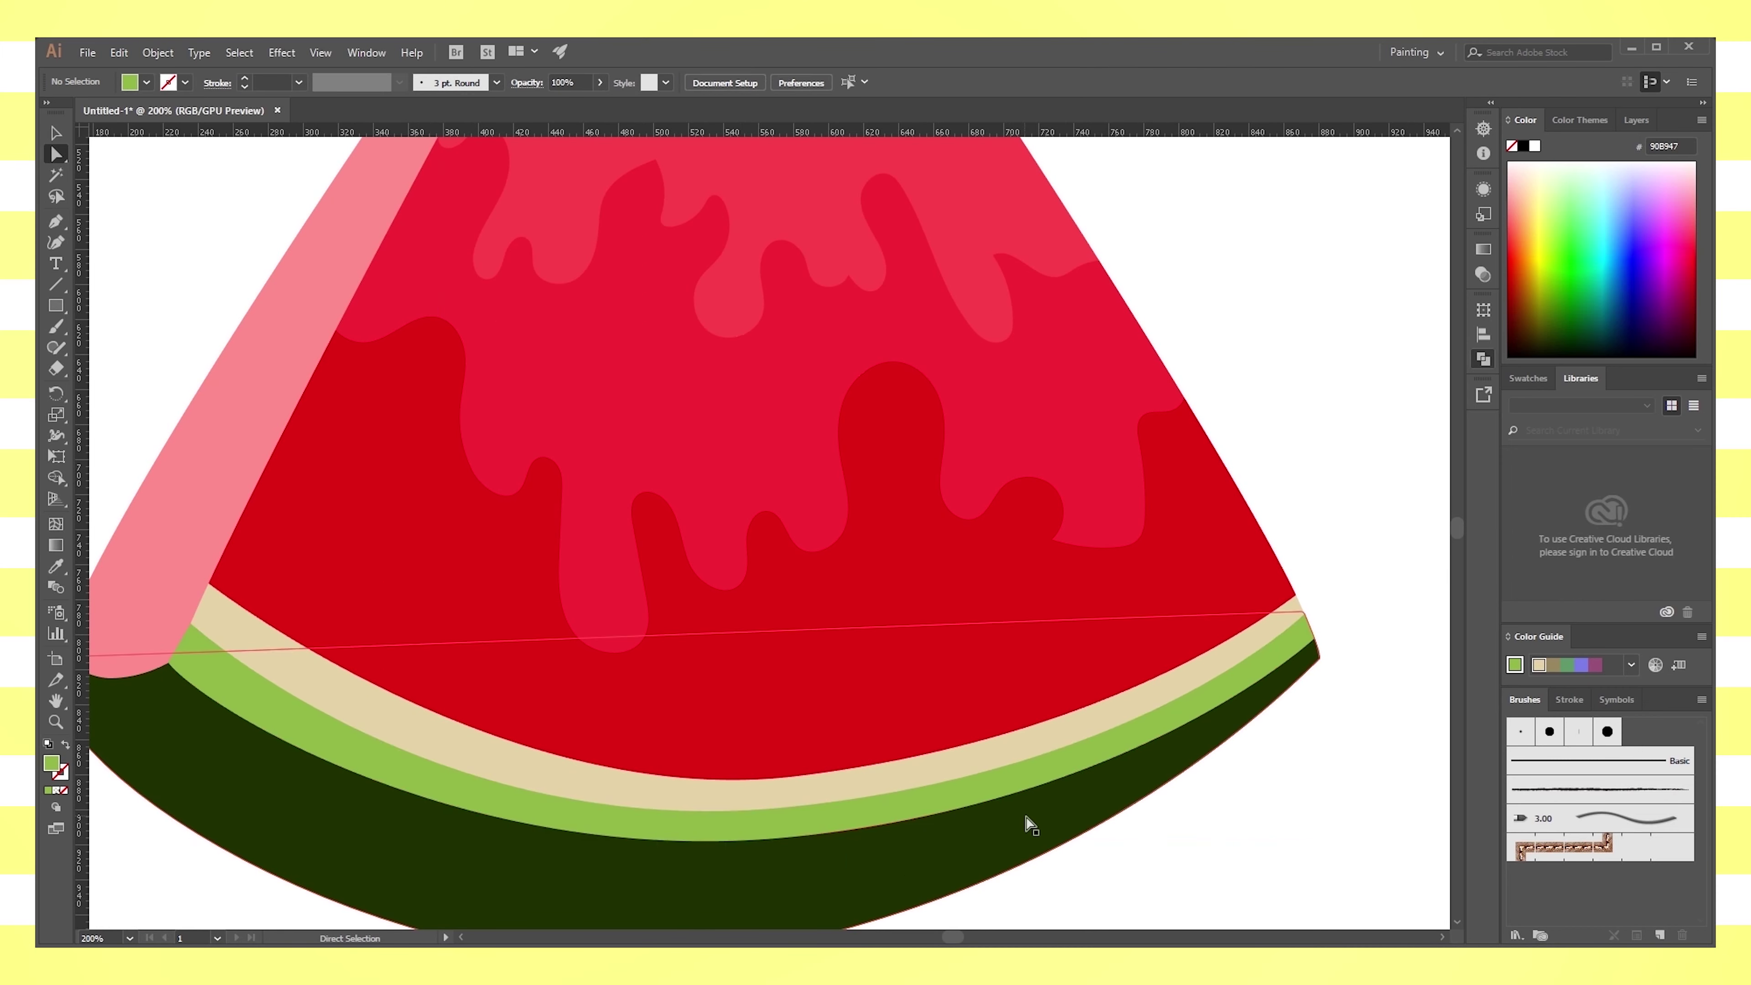
{"action": "key", "text": "ctrl+minus"}
{"action": "key", "text": "ctrl+minus"}
{"action": "key", "text": "ctrl+minus"}
{"action": "key", "text": "ctrl+plus"}
{"action": "key", "text": "ctrl+minus"}
{"action": "key", "text": "ctrl+plus"}
Sample the red flesh colour with the Eyedropper
{"action": "scroll", "coordinate": [1165, 545], "scroll_direction": "up", "scroll_amount": 3}
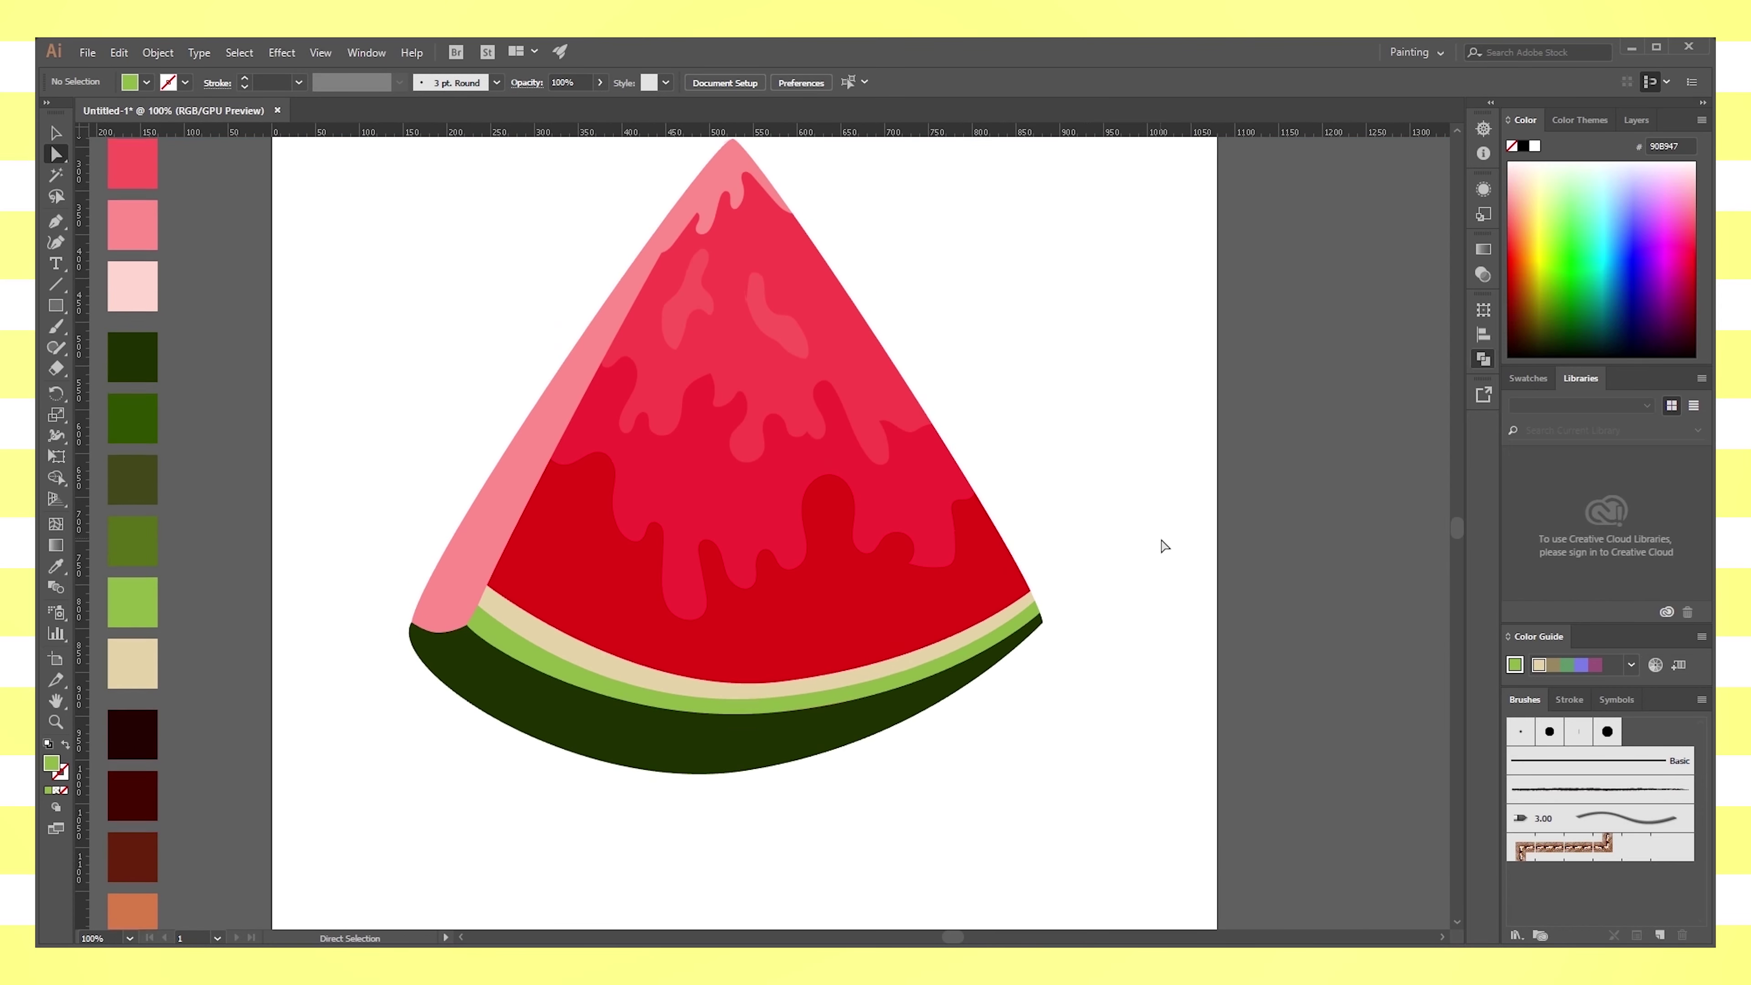
{"action": "scroll", "coordinate": [1164, 545], "scroll_direction": "up", "scroll_amount": 3}
{"action": "left_click_drag", "start_coordinate": [763, 238], "coordinate": [763, 242]}
{"action": "left_click", "coordinate": [763, 242]}
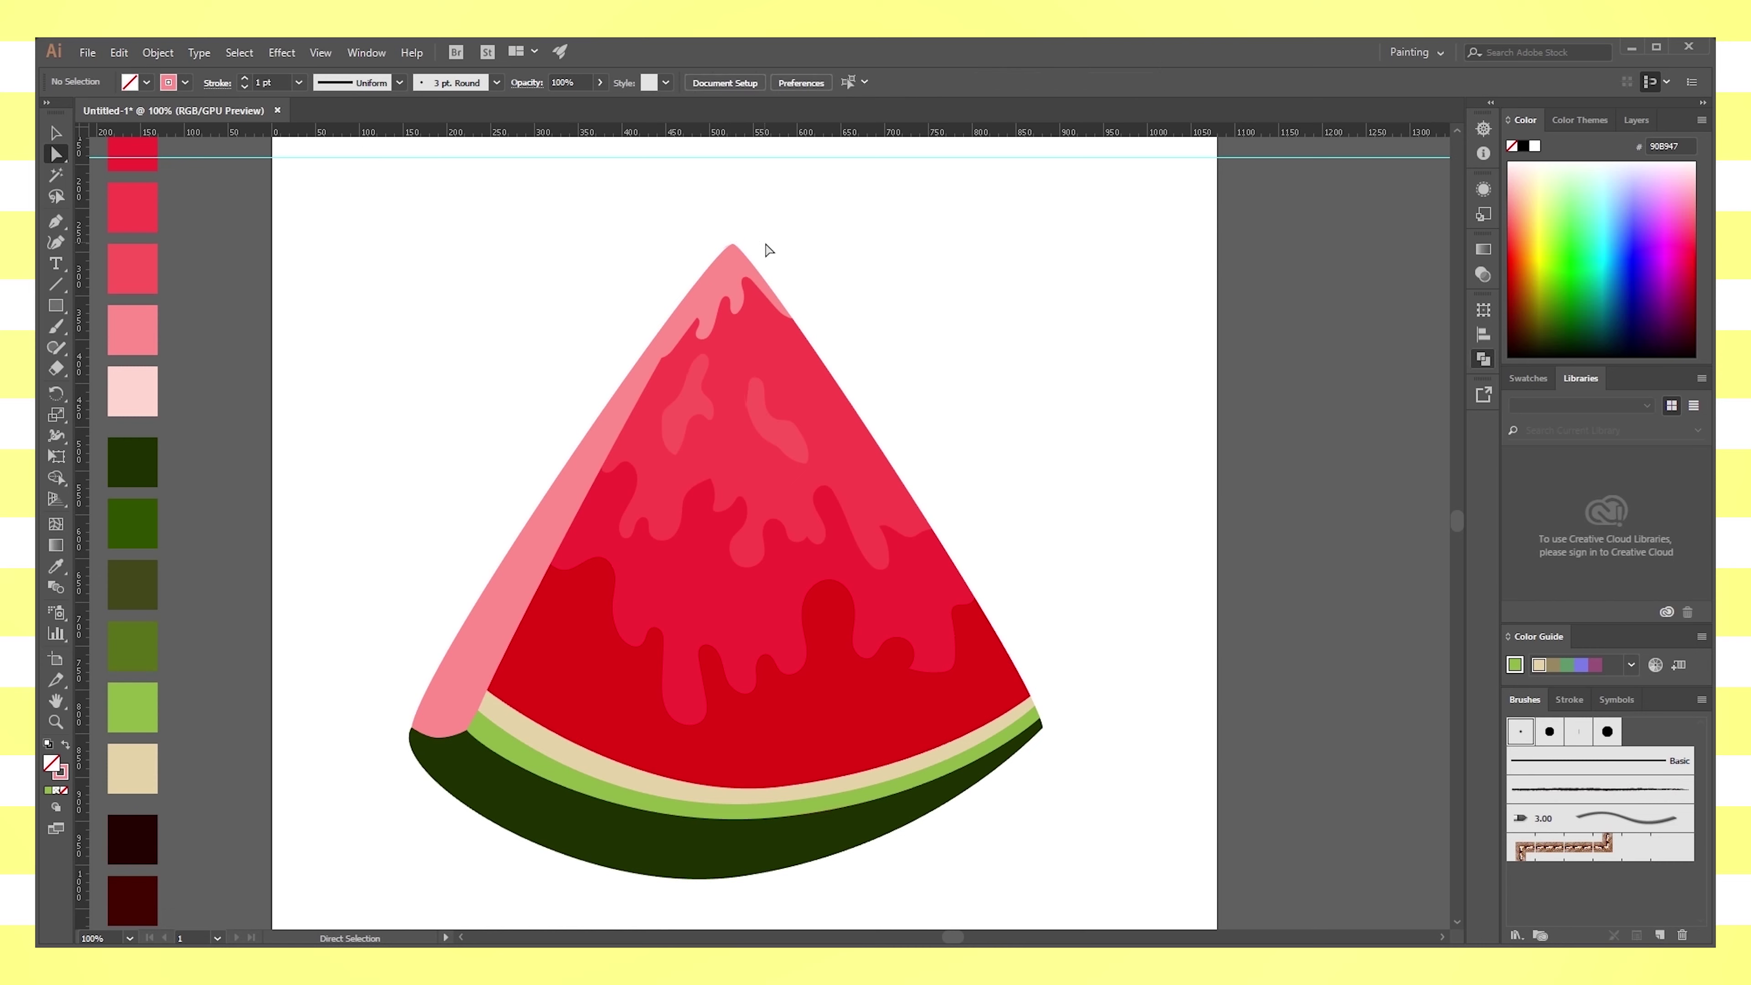
{"action": "scroll", "coordinate": [896, 435], "scroll_direction": "down", "scroll_amount": 1}
{"action": "scroll", "coordinate": [1028, 627], "scroll_direction": "down", "scroll_amount": 2}
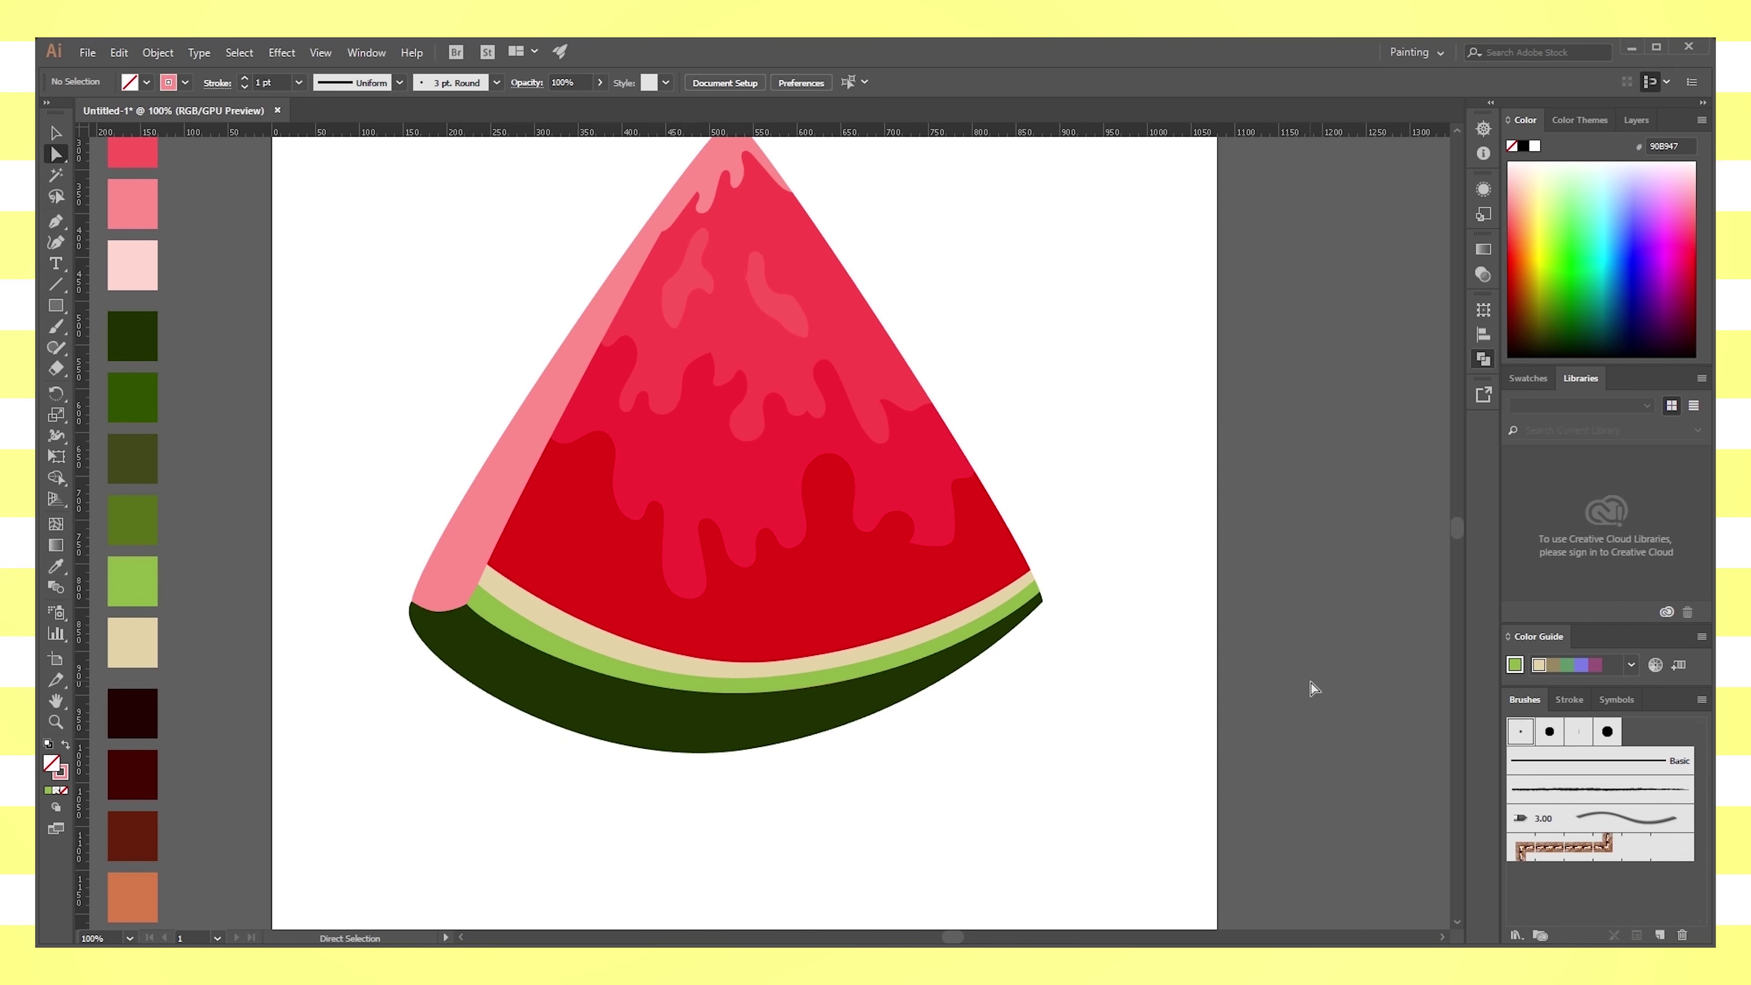
{"action": "key", "text": "i"}
{"action": "left_click", "coordinate": [703, 478]}
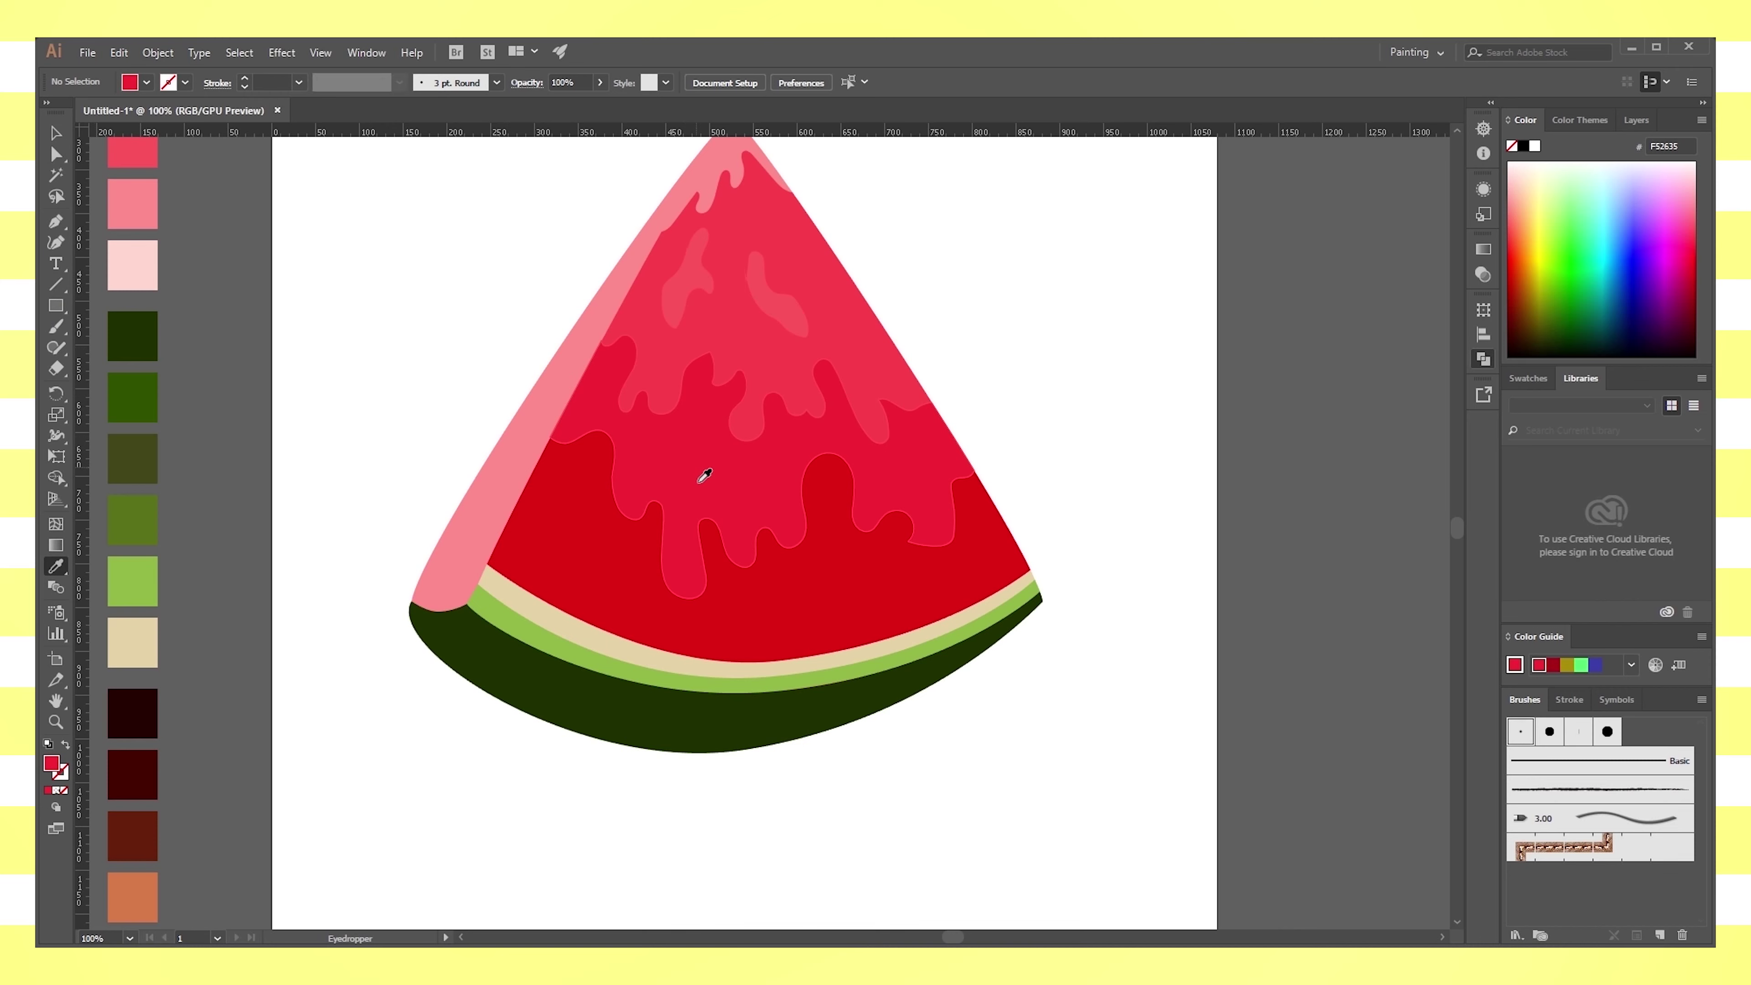
{"action": "left_click", "coordinate": [68, 139]}
Duplicate the rind bands upward, nudge the copied cream band, and send it backward
{"action": "left_click", "coordinate": [773, 663]}
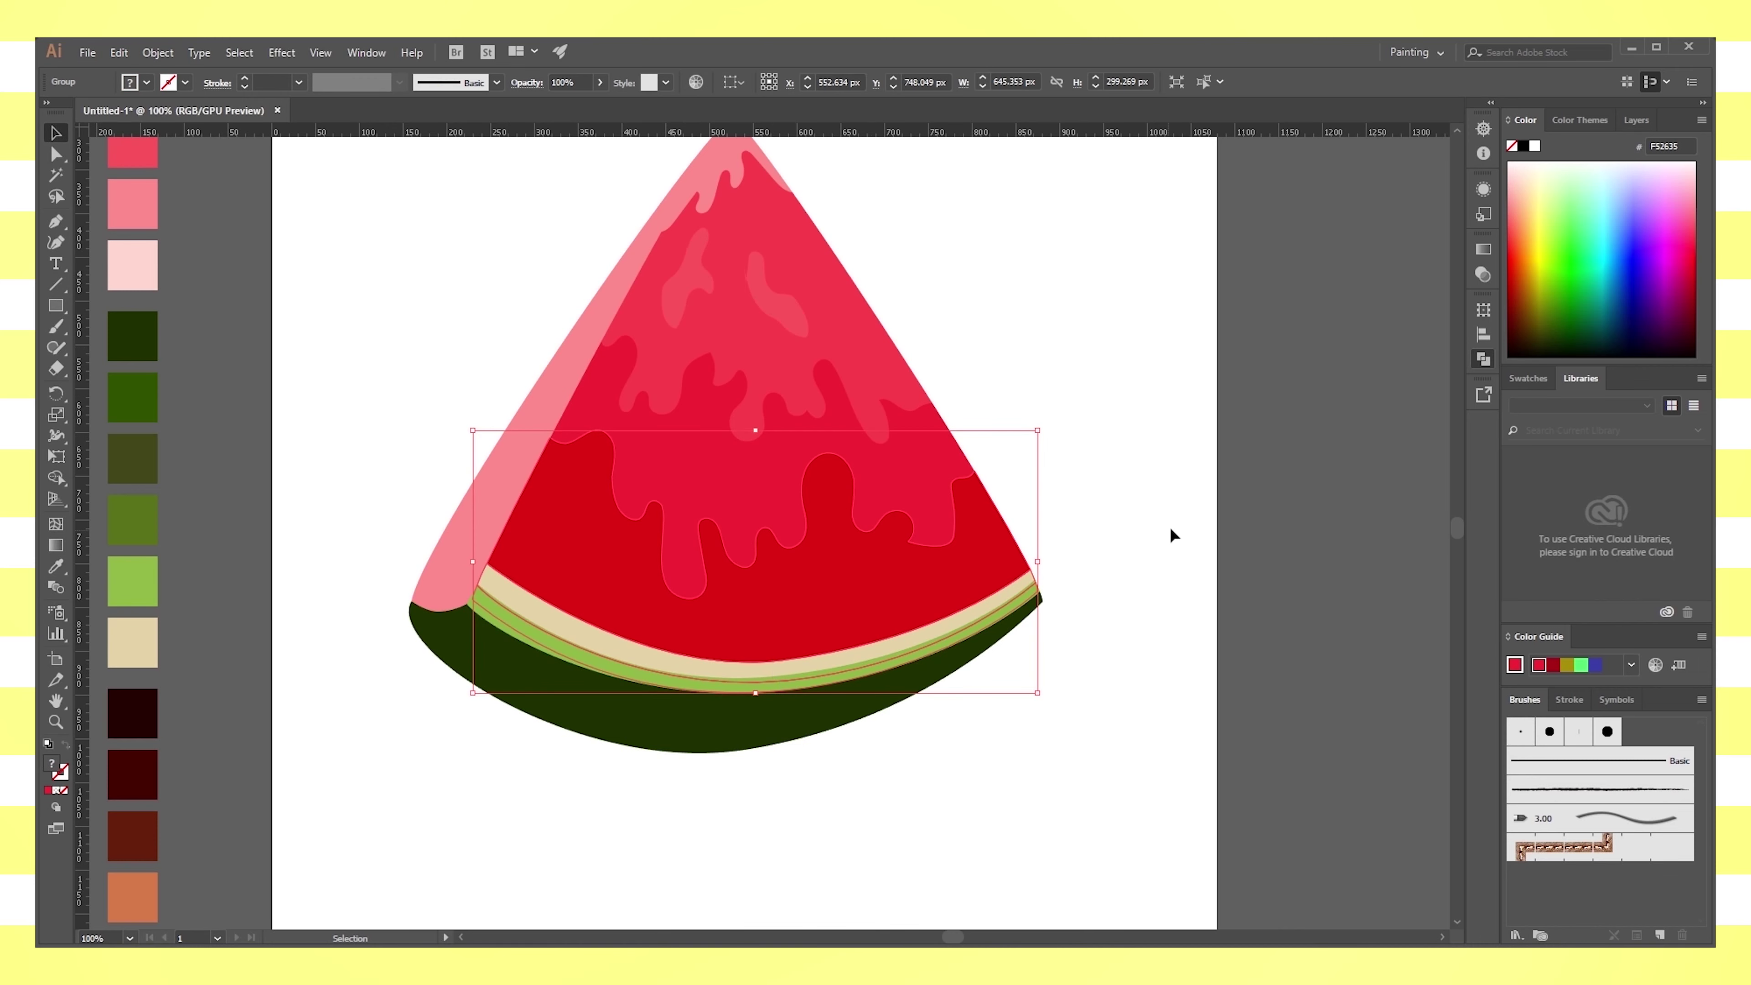
{"action": "mouse_move", "coordinate": [762, 671]}
{"action": "left_mouse_down"}
{"action": "mouse_move", "coordinate": [767, 613]}
{"action": "mouse_move", "coordinate": [838, 659]}
{"action": "left_mouse_up"}
{"action": "left_click", "coordinate": [962, 760]}
{"action": "left_click", "coordinate": [879, 646]}
{"action": "left_click_drag", "start_coordinate": [878, 646], "coordinate": [885, 634]}
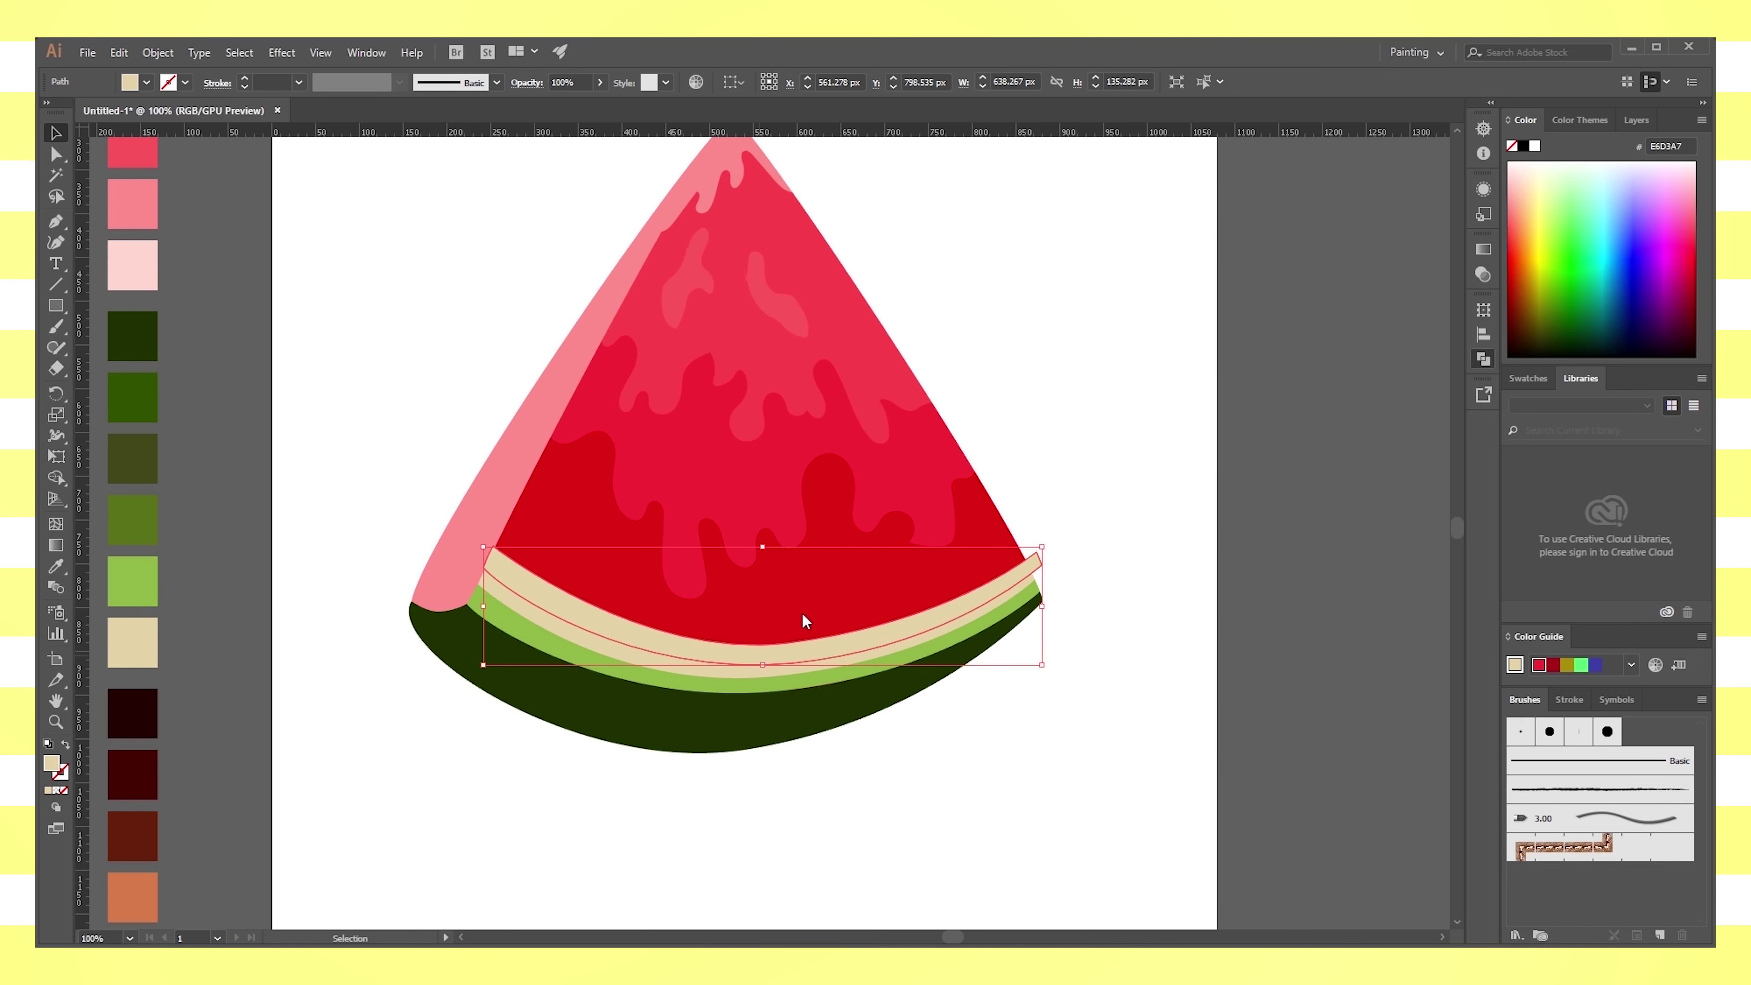
{"action": "key", "text": "ctrl+["}
Recolour the copied band with the red flesh colour using the Eyedropper
{"action": "key", "text": "i"}
{"action": "left_click", "coordinate": [695, 489]}
{"action": "left_click", "coordinate": [56, 135]}
{"action": "key", "text": "ctrl+shift+a"}
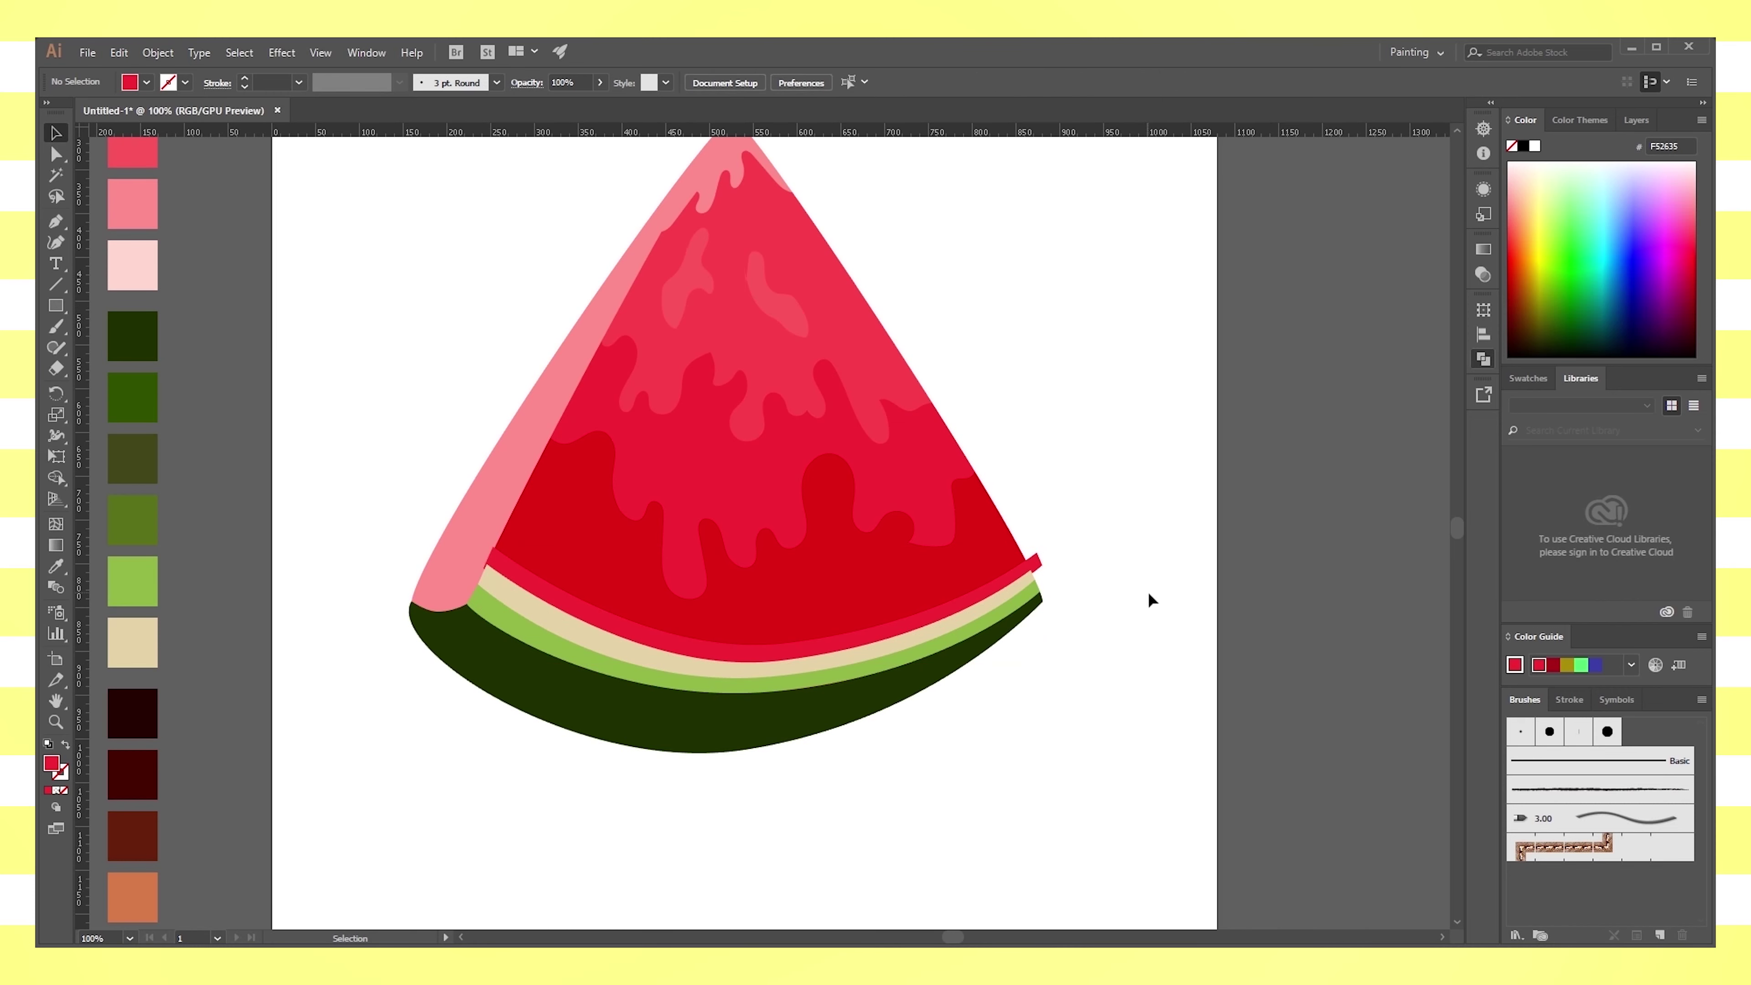
Try a lighter pink on the band, then undo it
{"action": "left_click", "coordinate": [1032, 564]}
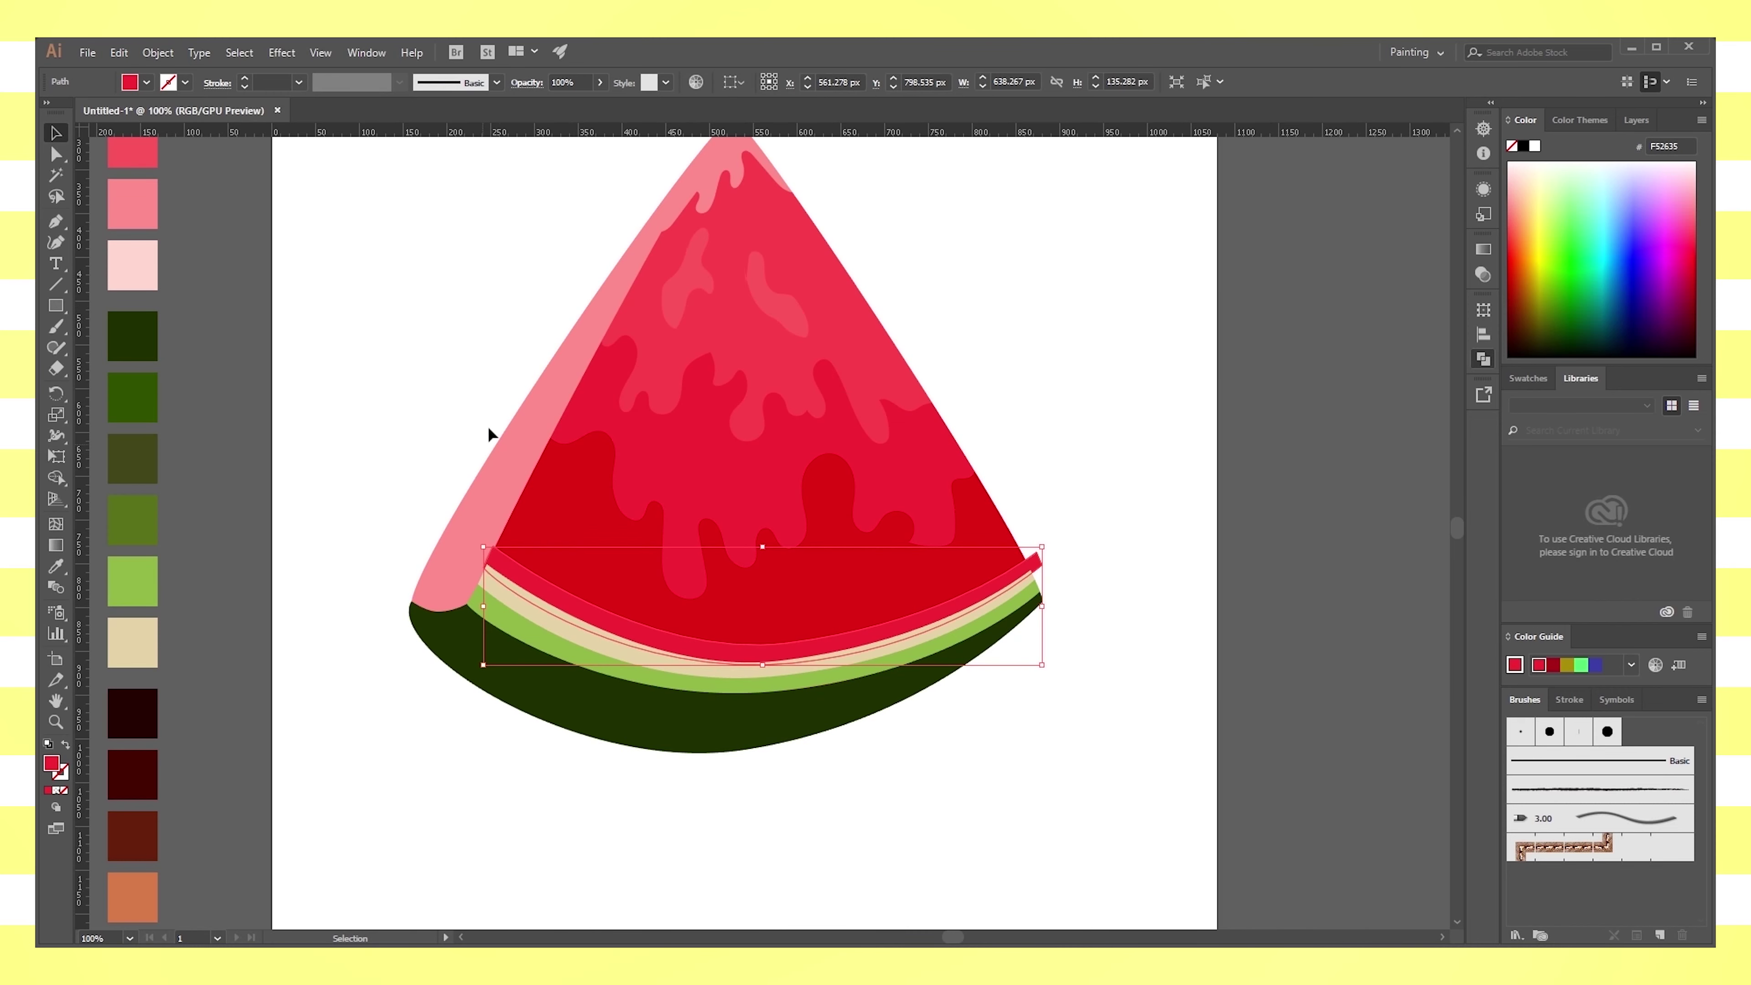
{"action": "key", "text": "i"}
{"action": "left_click", "coordinate": [870, 366]}
{"action": "left_click", "coordinate": [58, 132]}
{"action": "key", "text": "ctrl+shift+a"}
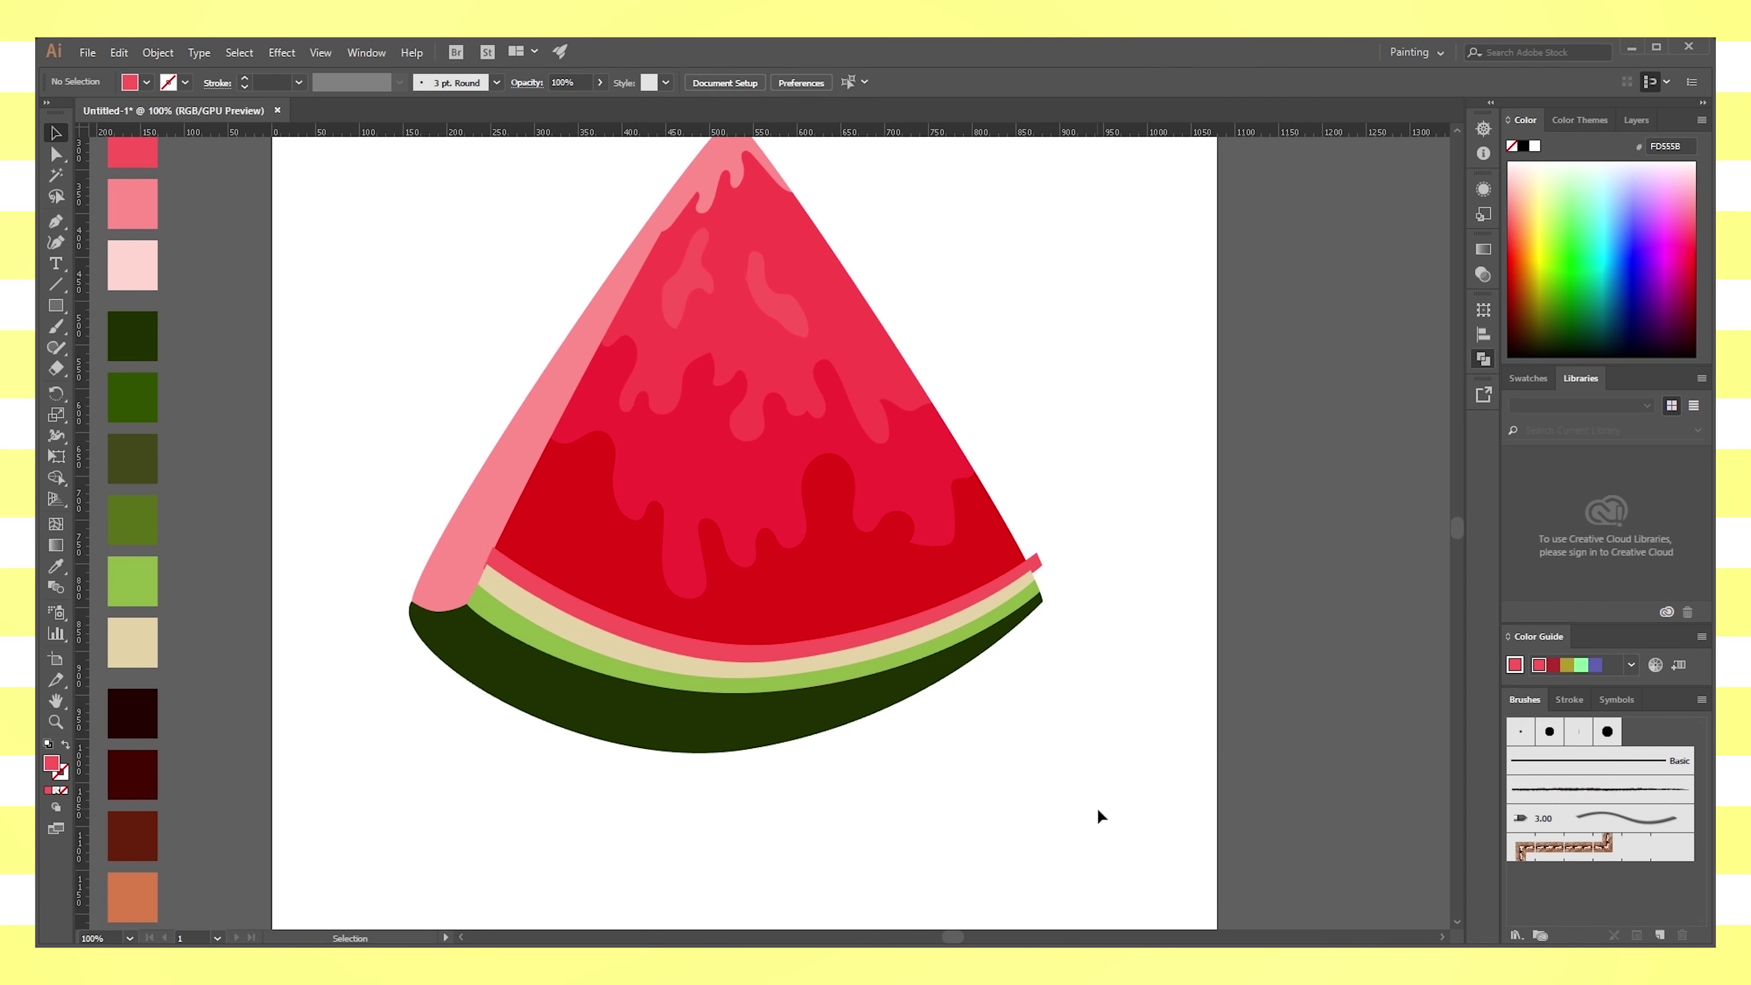
{"action": "key", "text": "ctrl+z"}
{"action": "key", "text": "ctrl+shift+a"}
{"action": "key", "text": "ctrl+minus"}
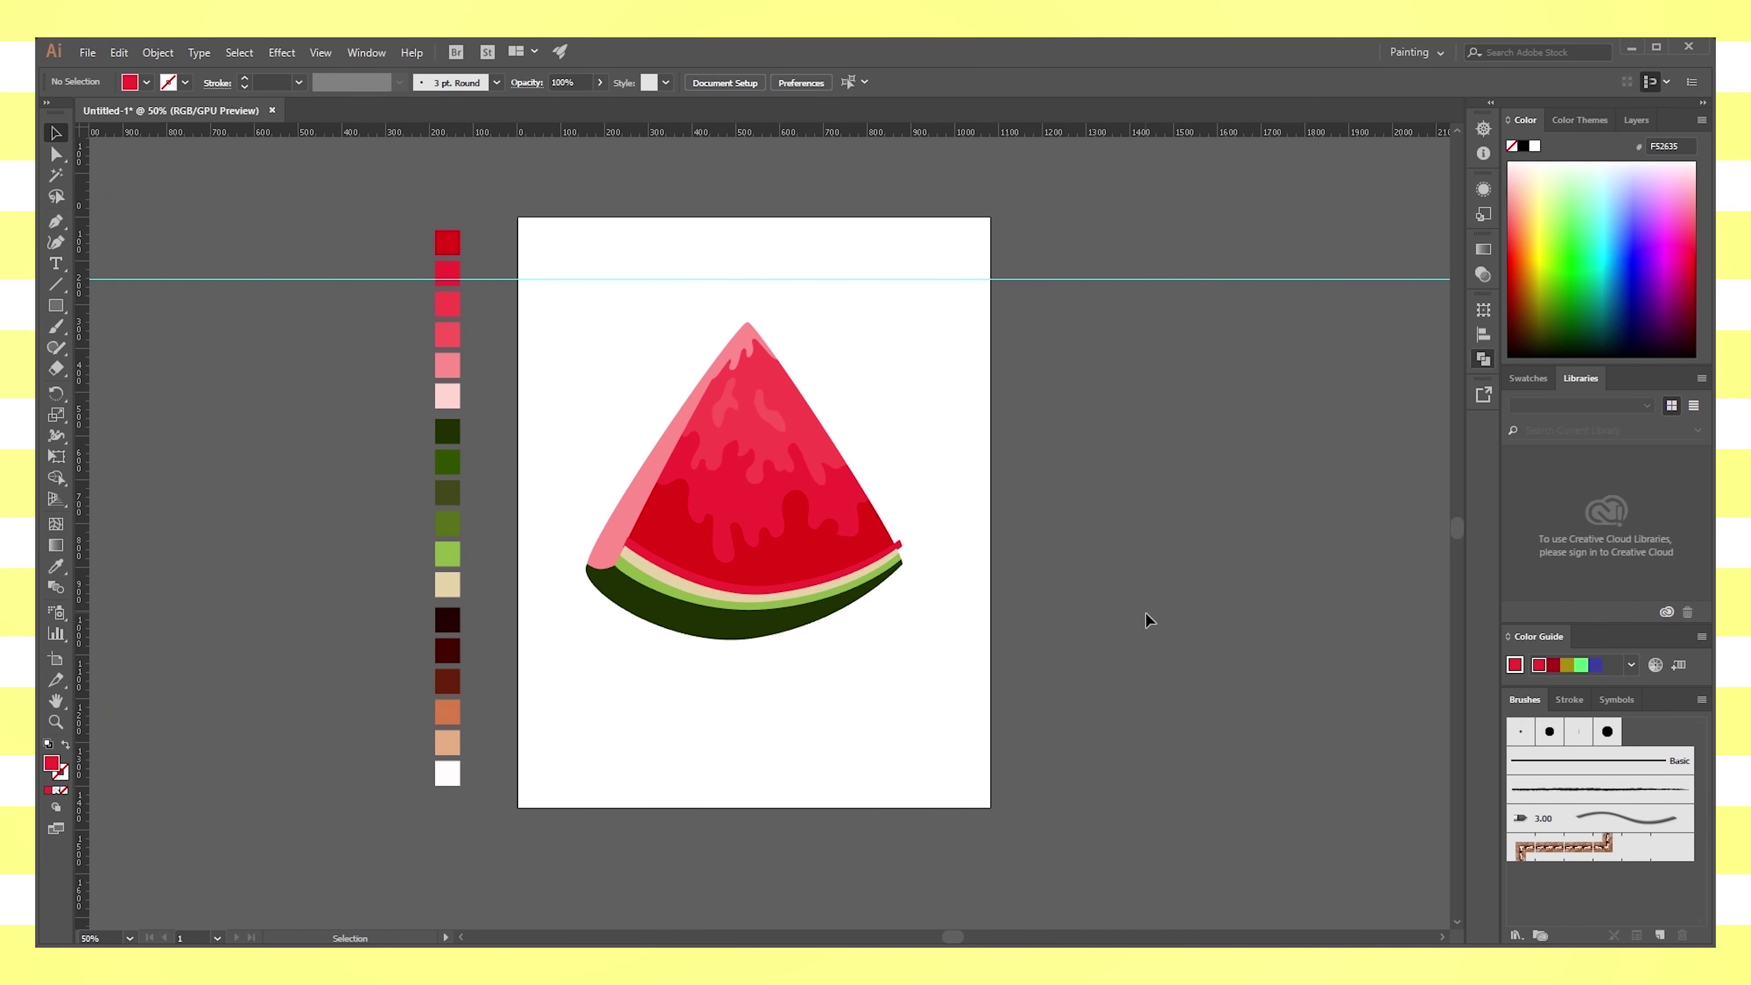
Give the band the lighter red FC404C from the swatches
{"action": "left_click", "coordinate": [814, 581]}
{"action": "key", "text": "i"}
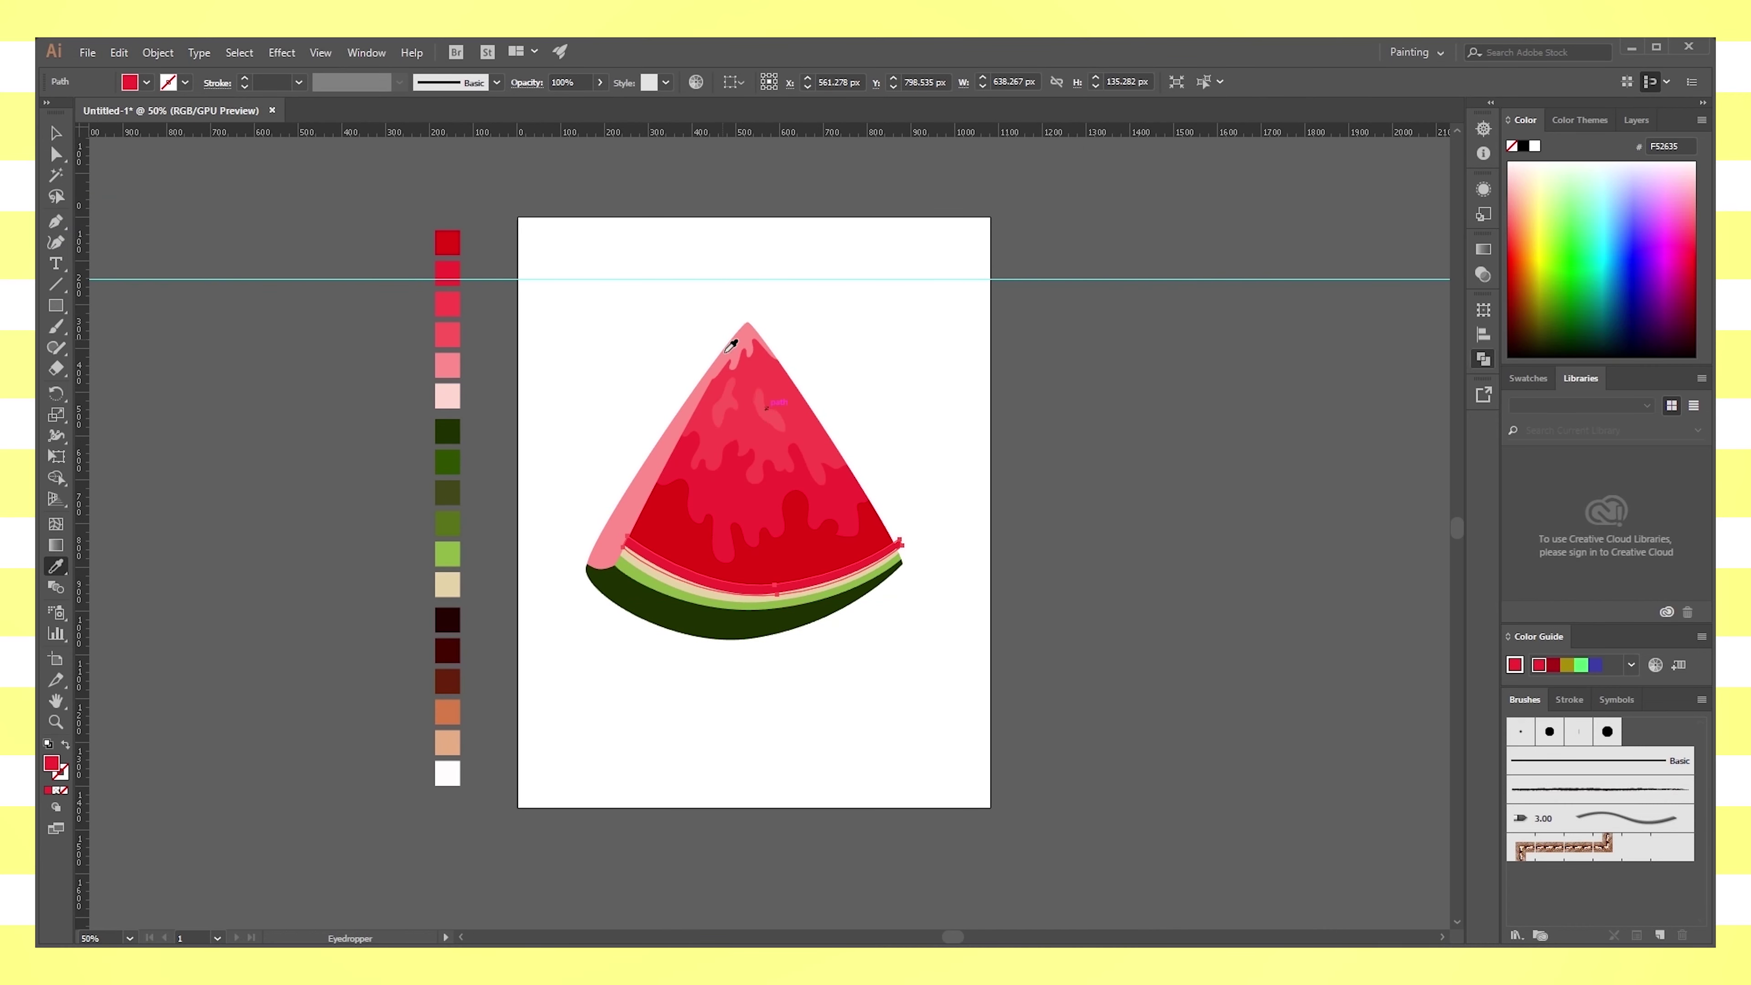
{"action": "left_click", "coordinate": [772, 446]}
{"action": "left_click", "coordinate": [55, 133]}
{"action": "left_click", "coordinate": [384, 762]}
{"action": "key", "text": "ctrl+plus"}
{"action": "key", "text": "ctrl+plus"}
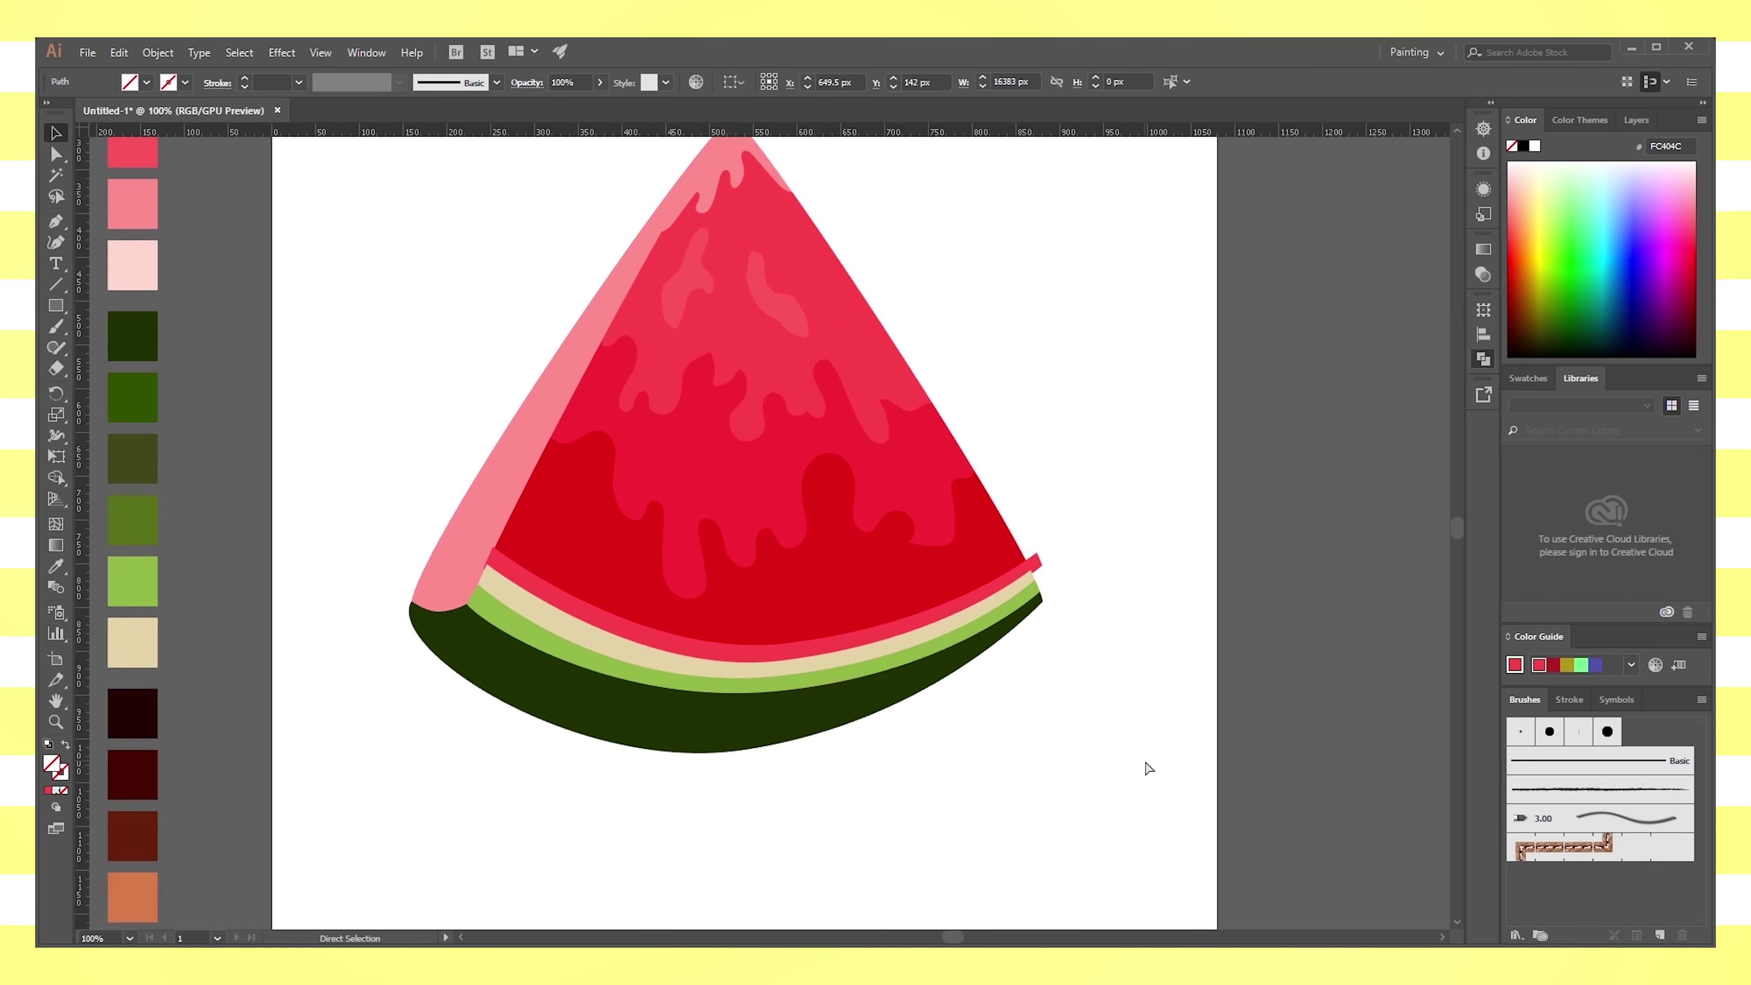
{"action": "key", "text": "ctrl+plus"}
Resize the lighter red band and pull both ends onto the wedge edges
{"action": "left_click", "coordinate": [853, 714]}
{"action": "left_click_drag", "start_coordinate": [762, 548], "coordinate": [769, 542]}
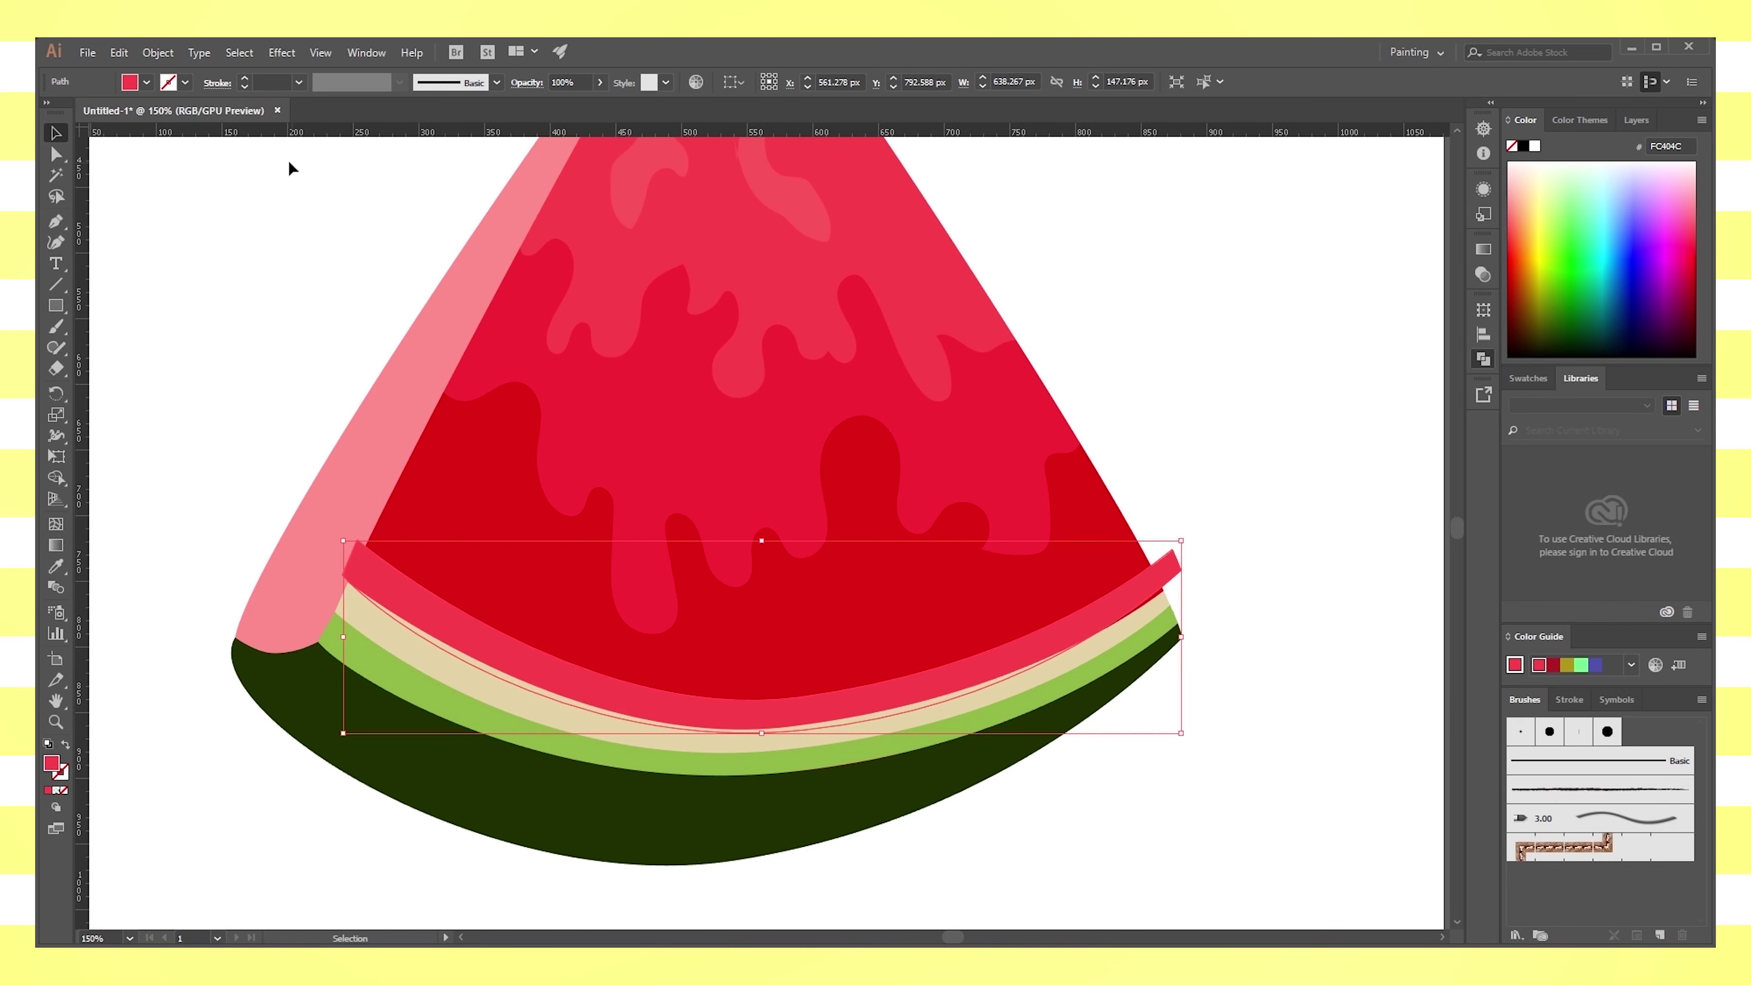
{"action": "left_click", "coordinate": [55, 154]}
{"action": "left_click_drag", "start_coordinate": [1184, 573], "coordinate": [1192, 583]}
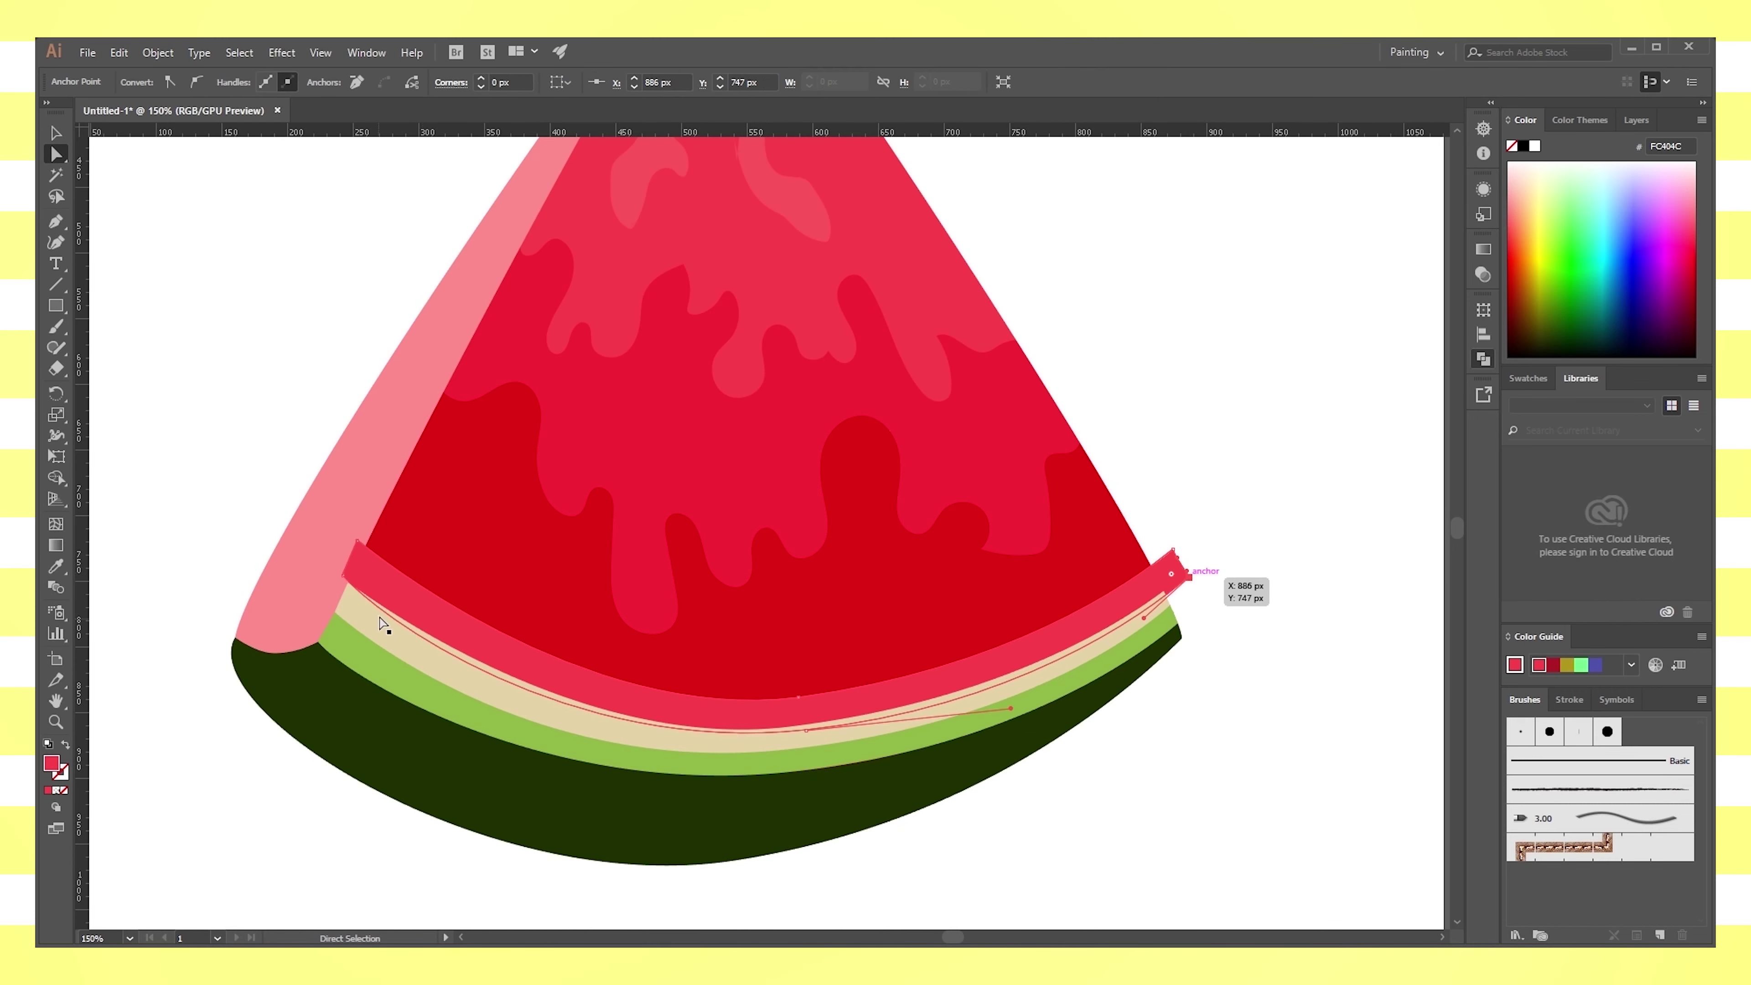
{"action": "left_click_drag", "start_coordinate": [347, 581], "coordinate": [347, 588]}
{"action": "left_click", "coordinate": [1127, 560], "text": "shift"}
{"action": "left_click", "coordinate": [1224, 515]}
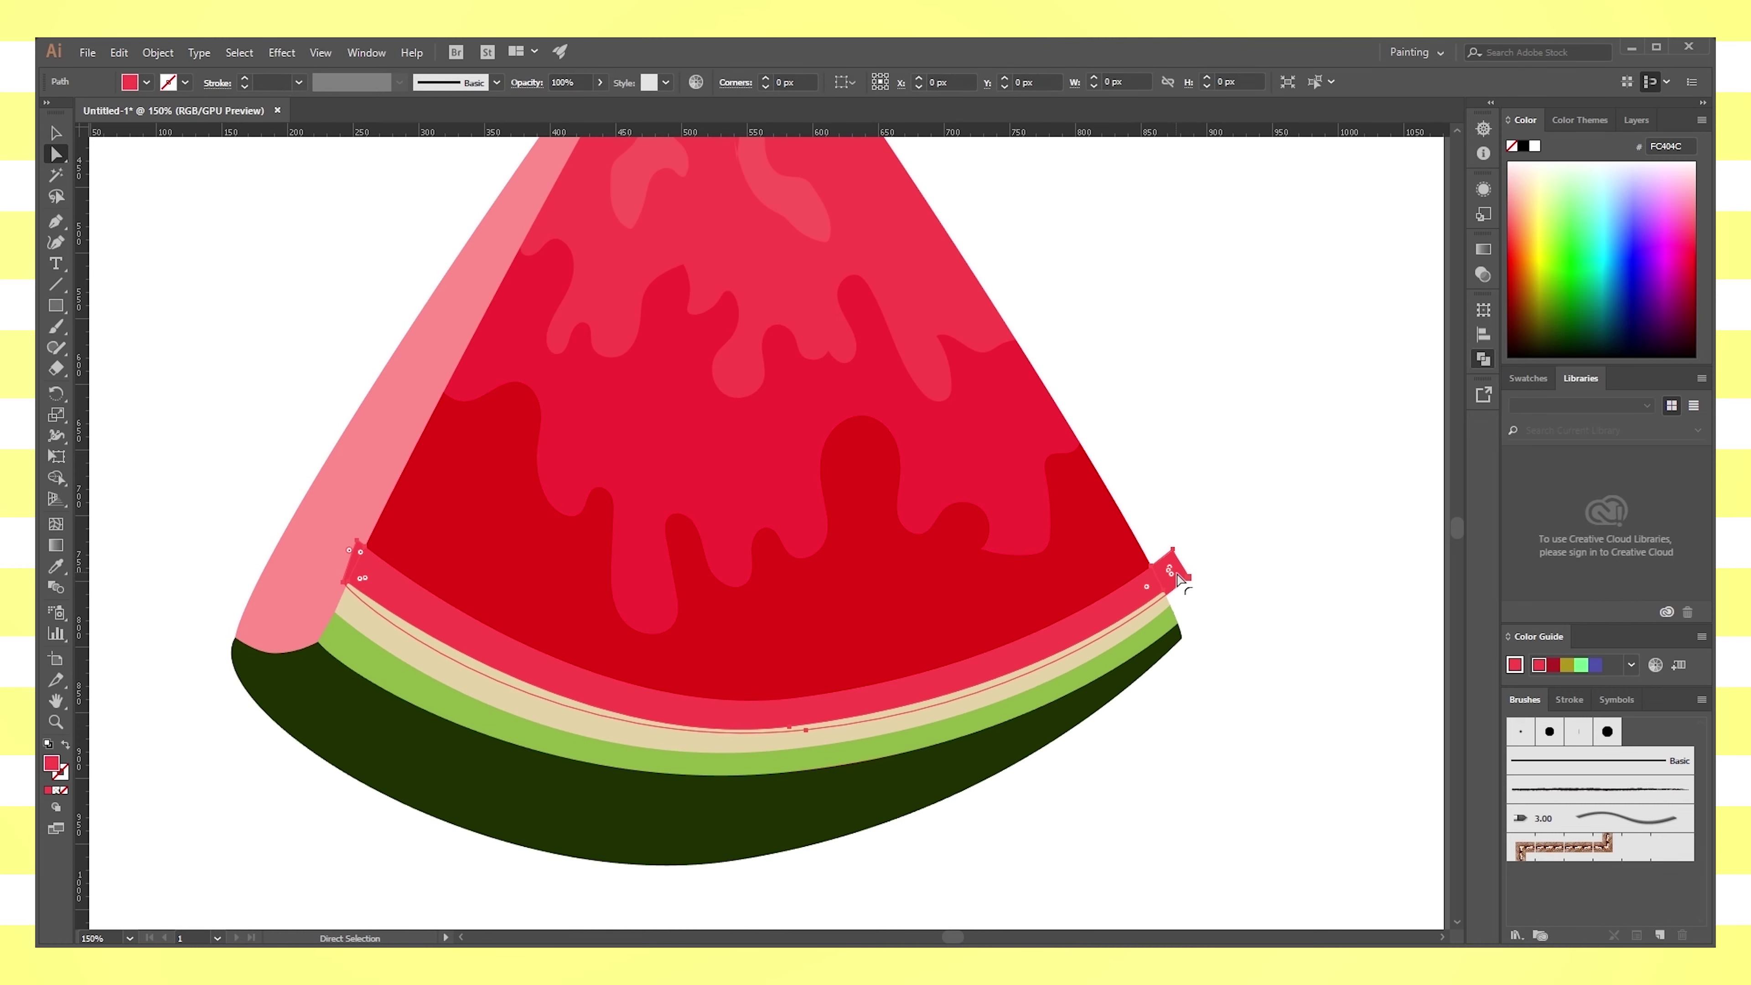
Check the red band against the dark red flesh, then view the slice at 100%
{"action": "left_click", "coordinate": [1025, 572]}
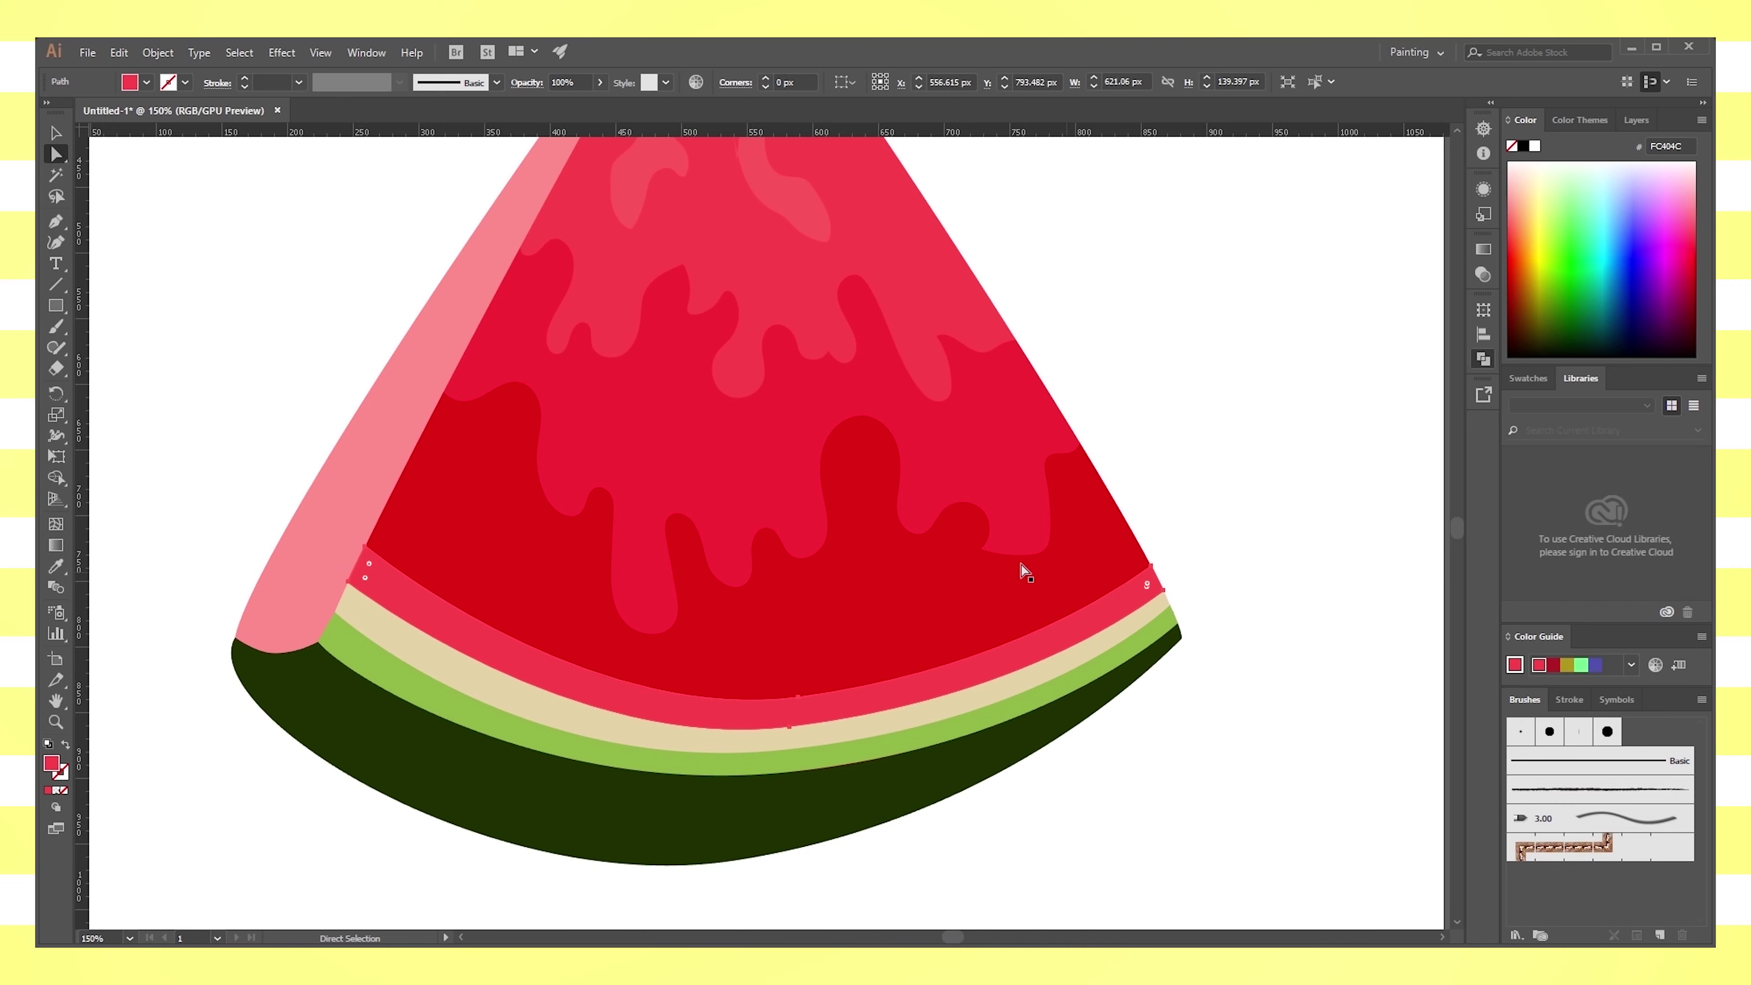
{"action": "left_click", "coordinate": [65, 139]}
{"action": "left_click", "coordinate": [1016, 579]}
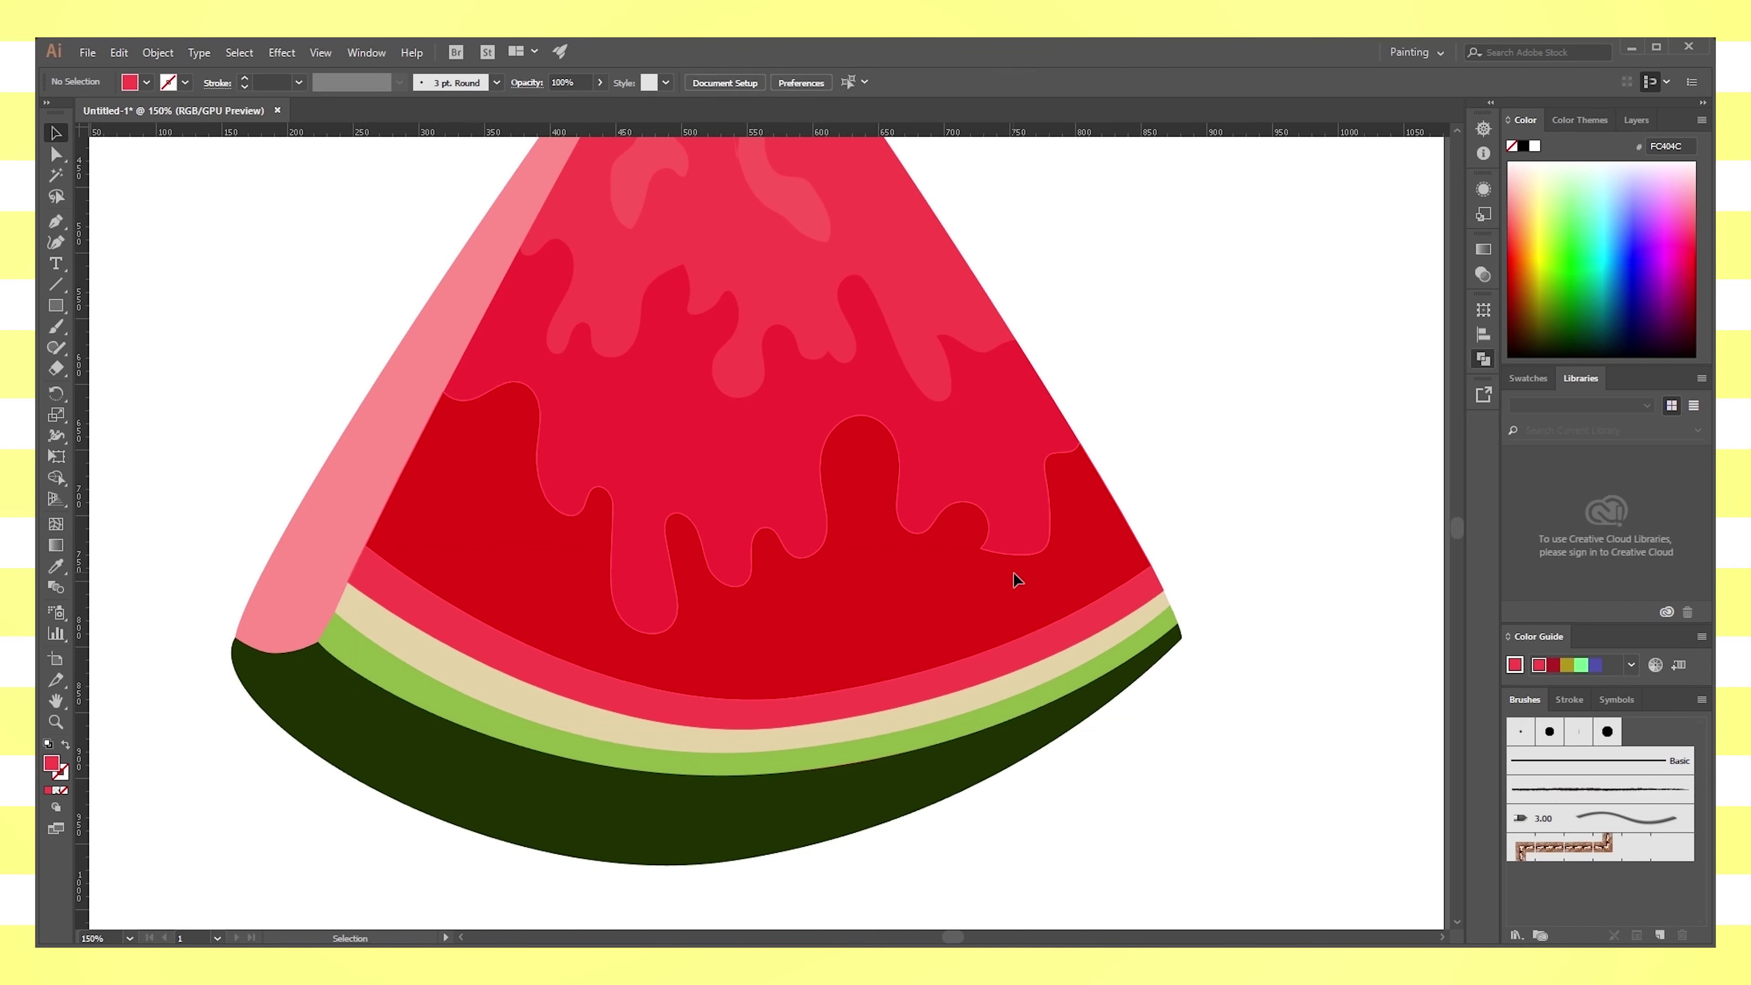
{"action": "left_click", "coordinate": [1095, 618], "text": "shift"}
{"action": "left_click", "coordinate": [1259, 687]}
{"action": "key", "text": "ctrl+0"}
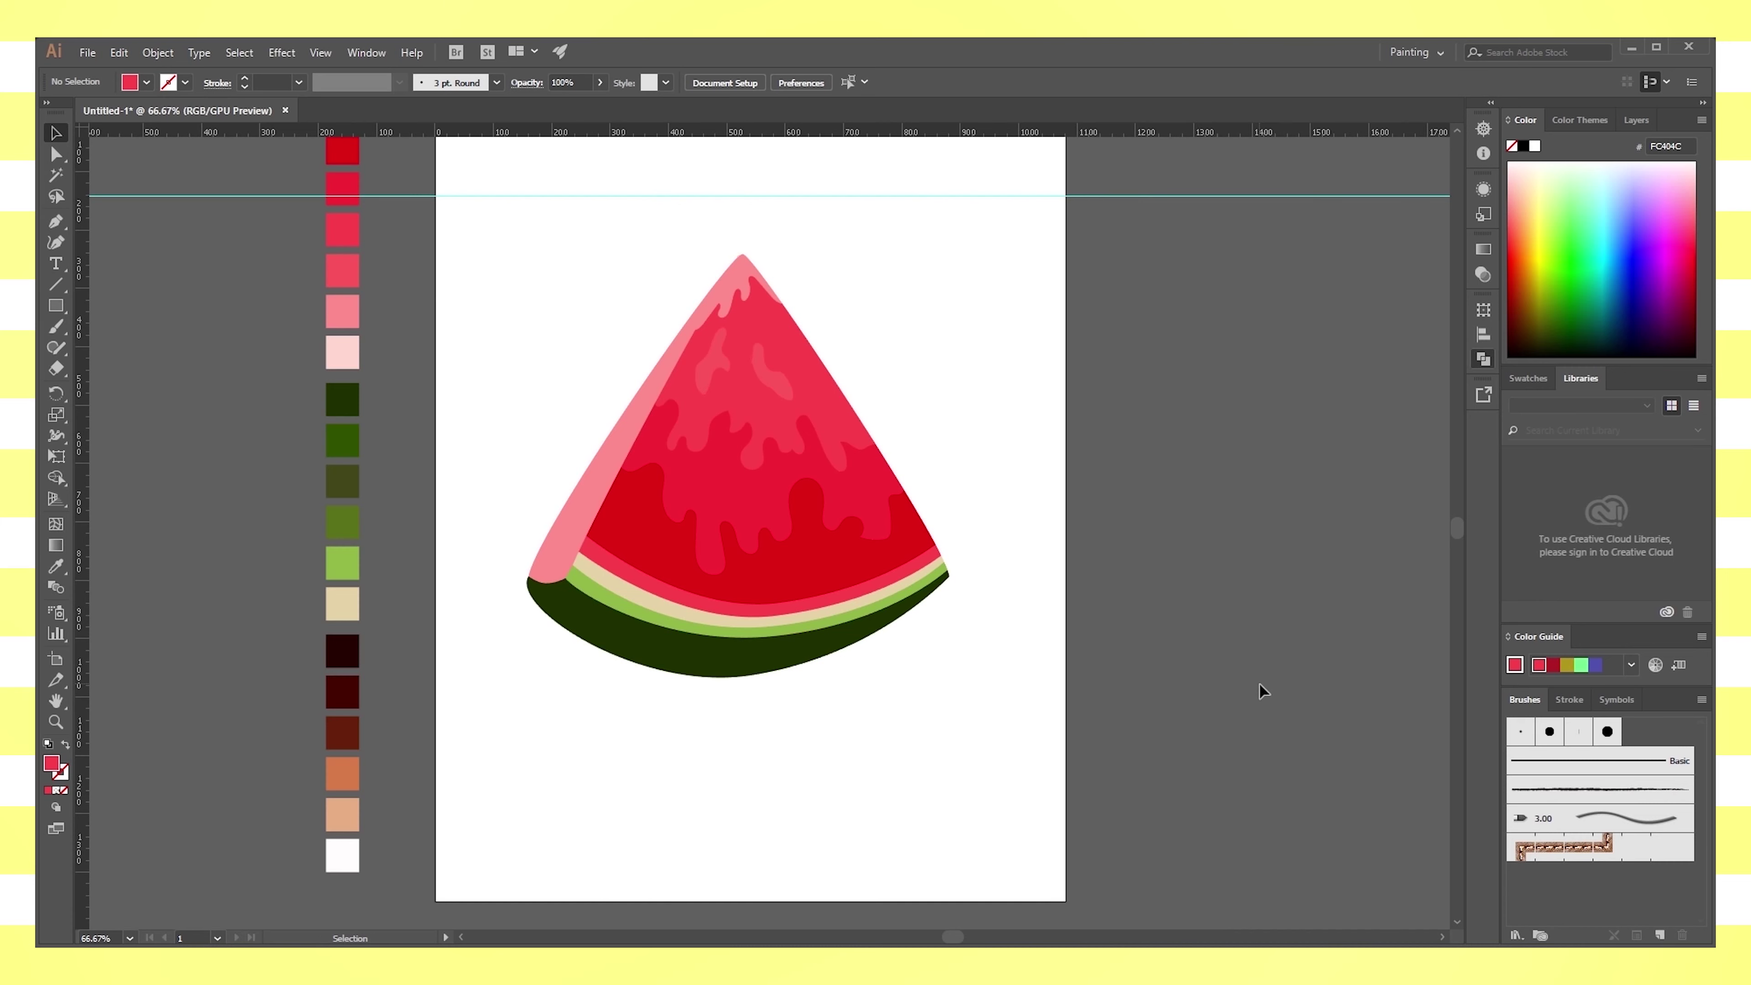
{"action": "key", "text": "ctrl+1"}
Adjust the green rind band's left end point and curve
{"action": "left_click", "coordinate": [548, 645]}
{"action": "left_click", "coordinate": [55, 155]}
{"action": "left_click_drag", "start_coordinate": [478, 587], "coordinate": [480, 580]}
{"action": "left_click_drag", "start_coordinate": [599, 692], "coordinate": [601, 690]}
{"action": "left_click", "coordinate": [1056, 697]}
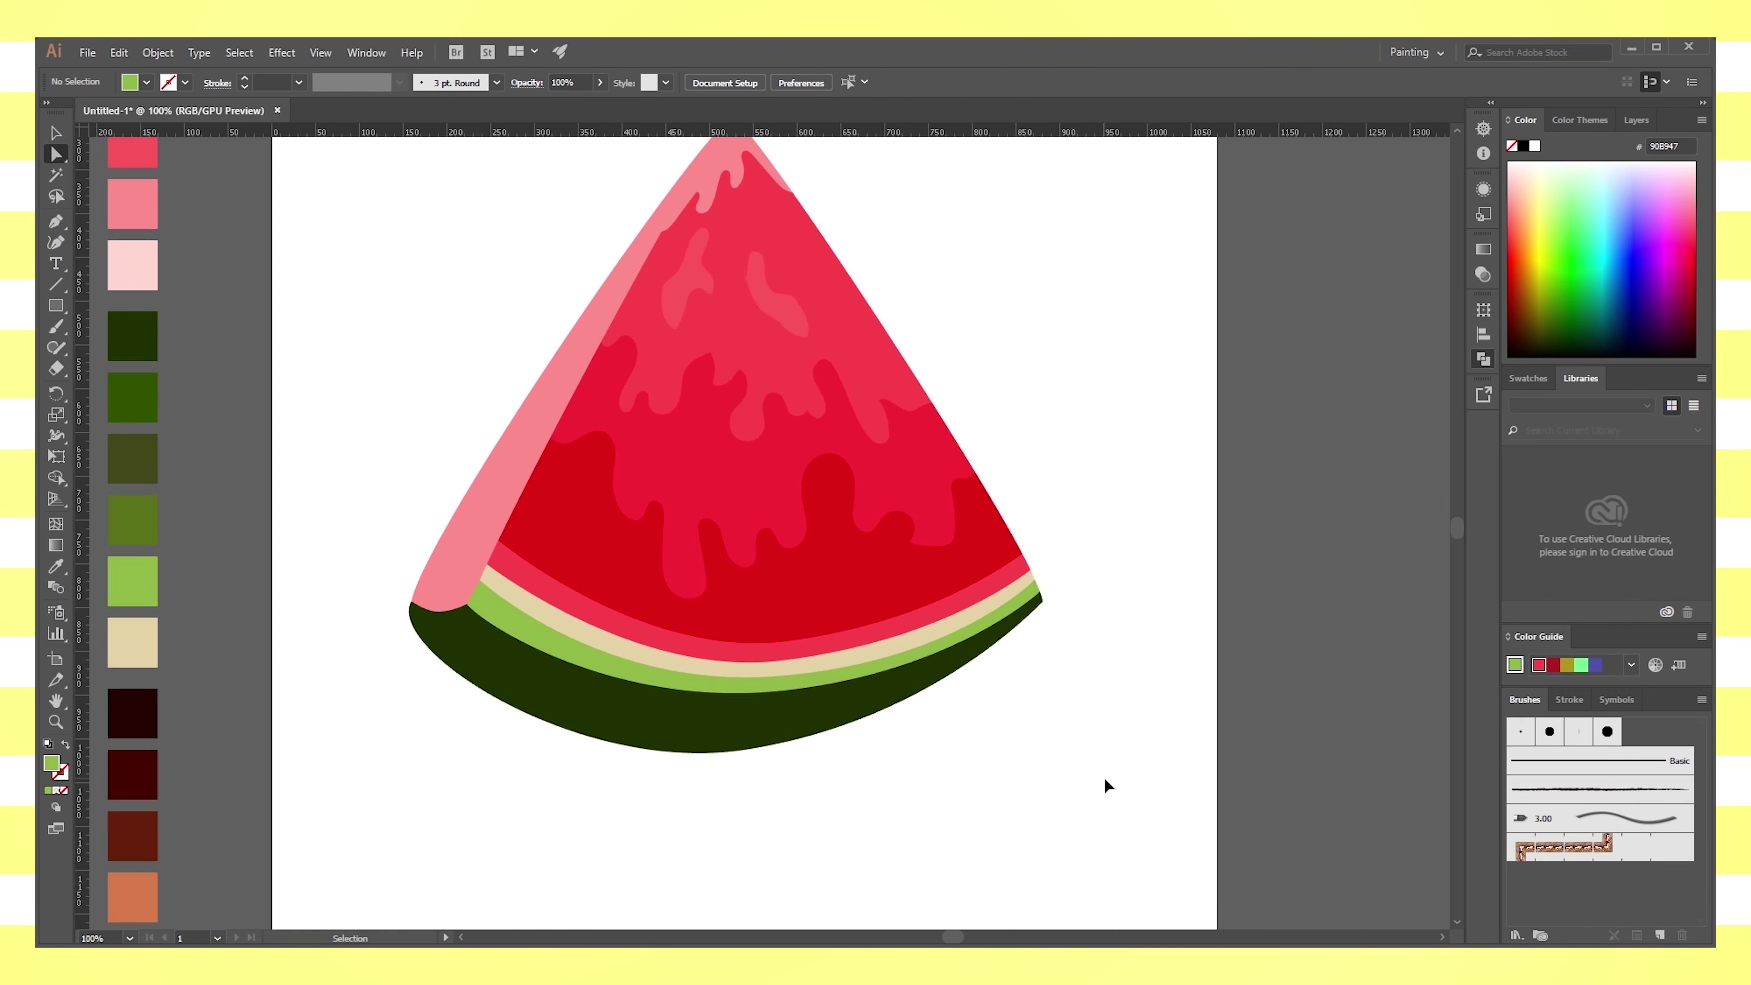
Move the dark red drip shape's corner down onto the band
{"action": "key", "text": "ctrl+plus"}
{"action": "left_click", "coordinate": [1115, 586]}
{"action": "left_click_drag", "start_coordinate": [1155, 573], "coordinate": [1158, 588]}
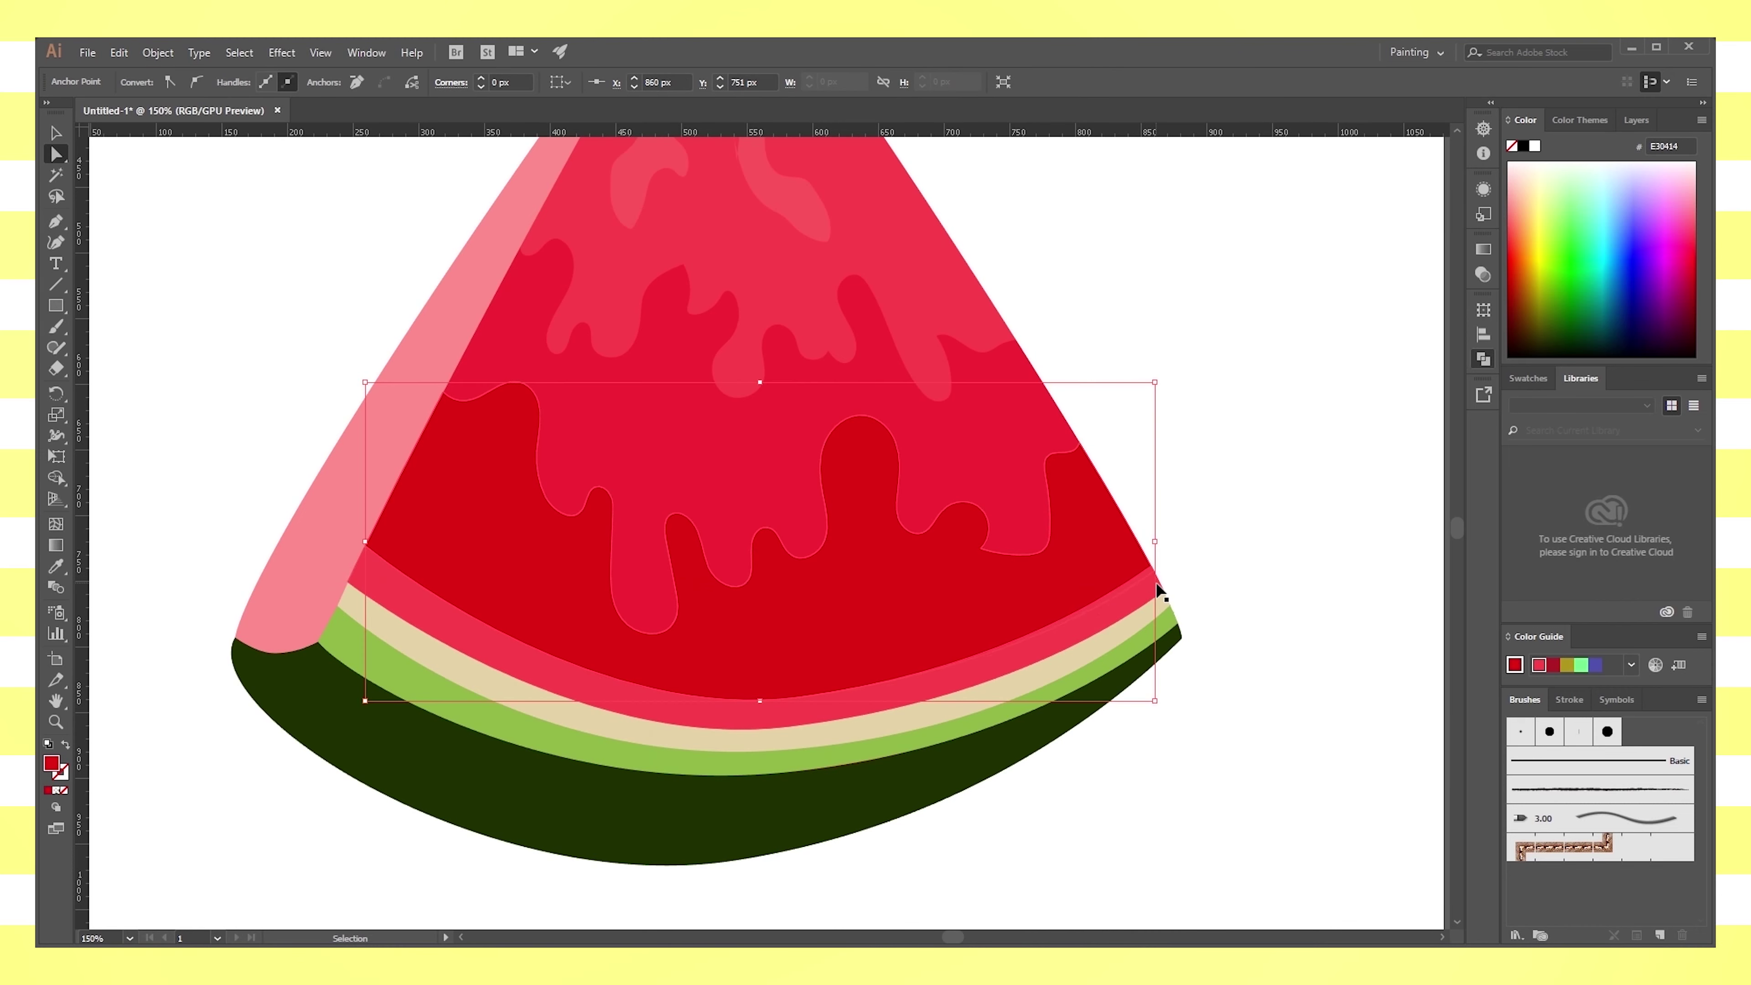
{"action": "left_click", "coordinate": [1137, 571]}
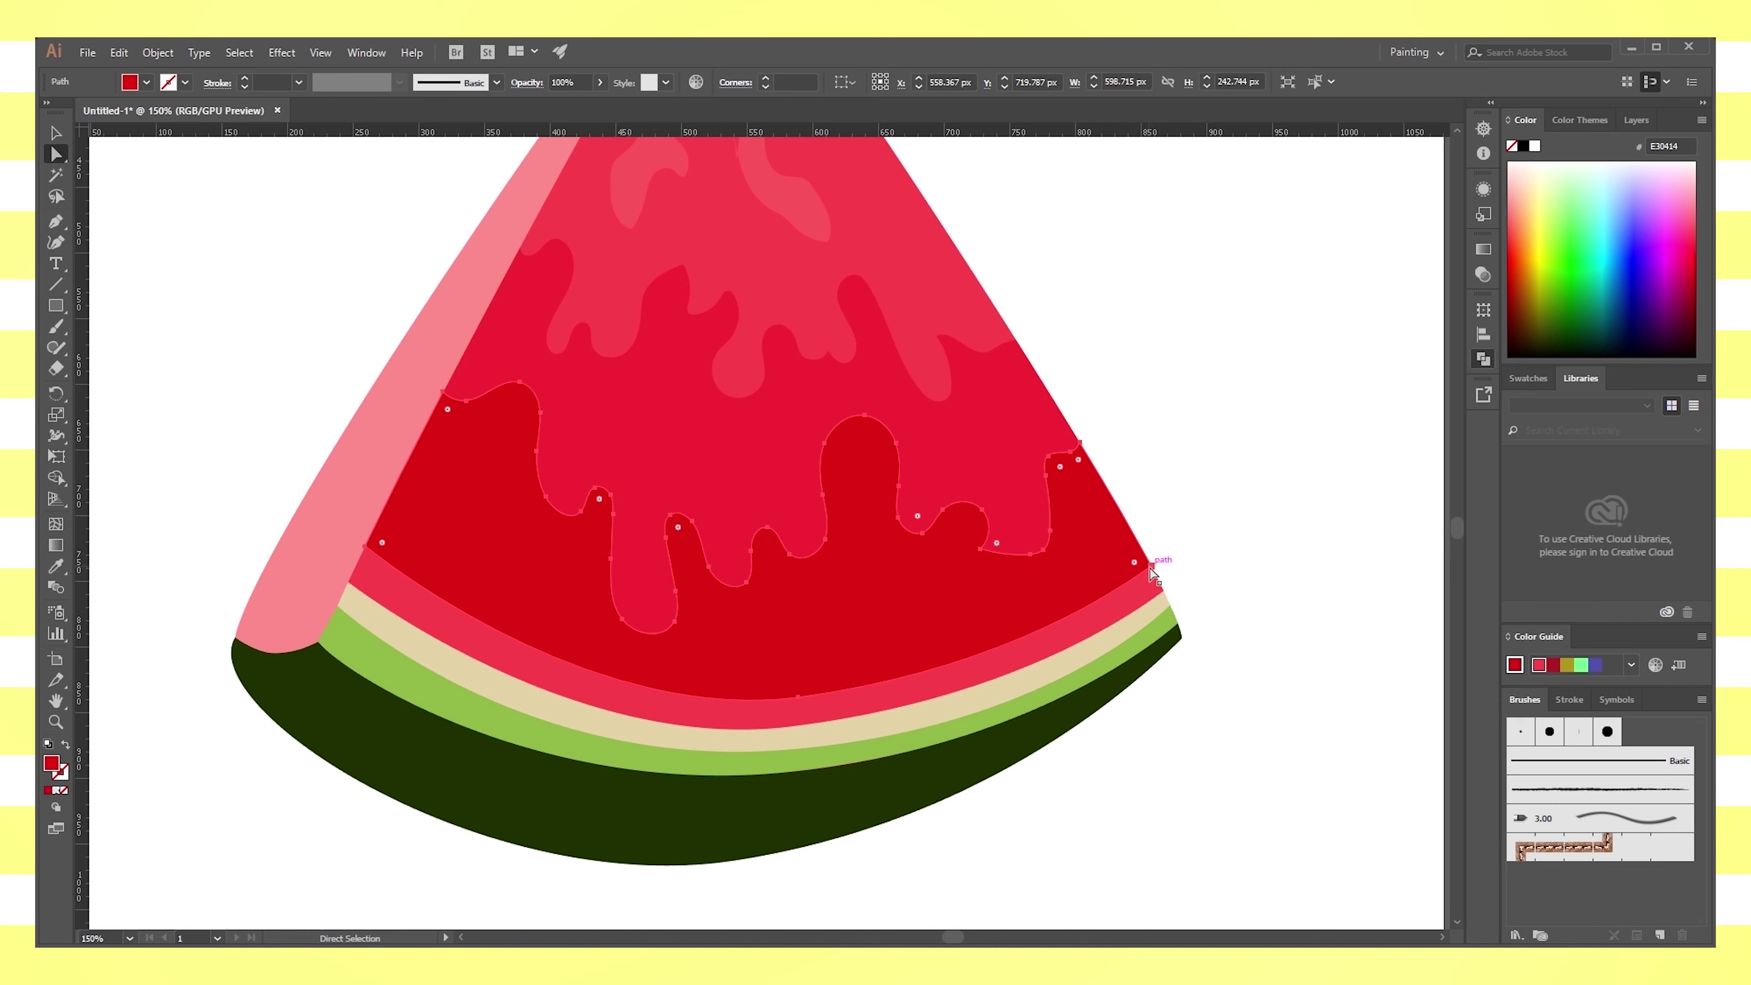
{"action": "left_click_drag", "start_coordinate": [1153, 574], "coordinate": [1162, 585]}
{"action": "left_click", "coordinate": [1248, 496]}
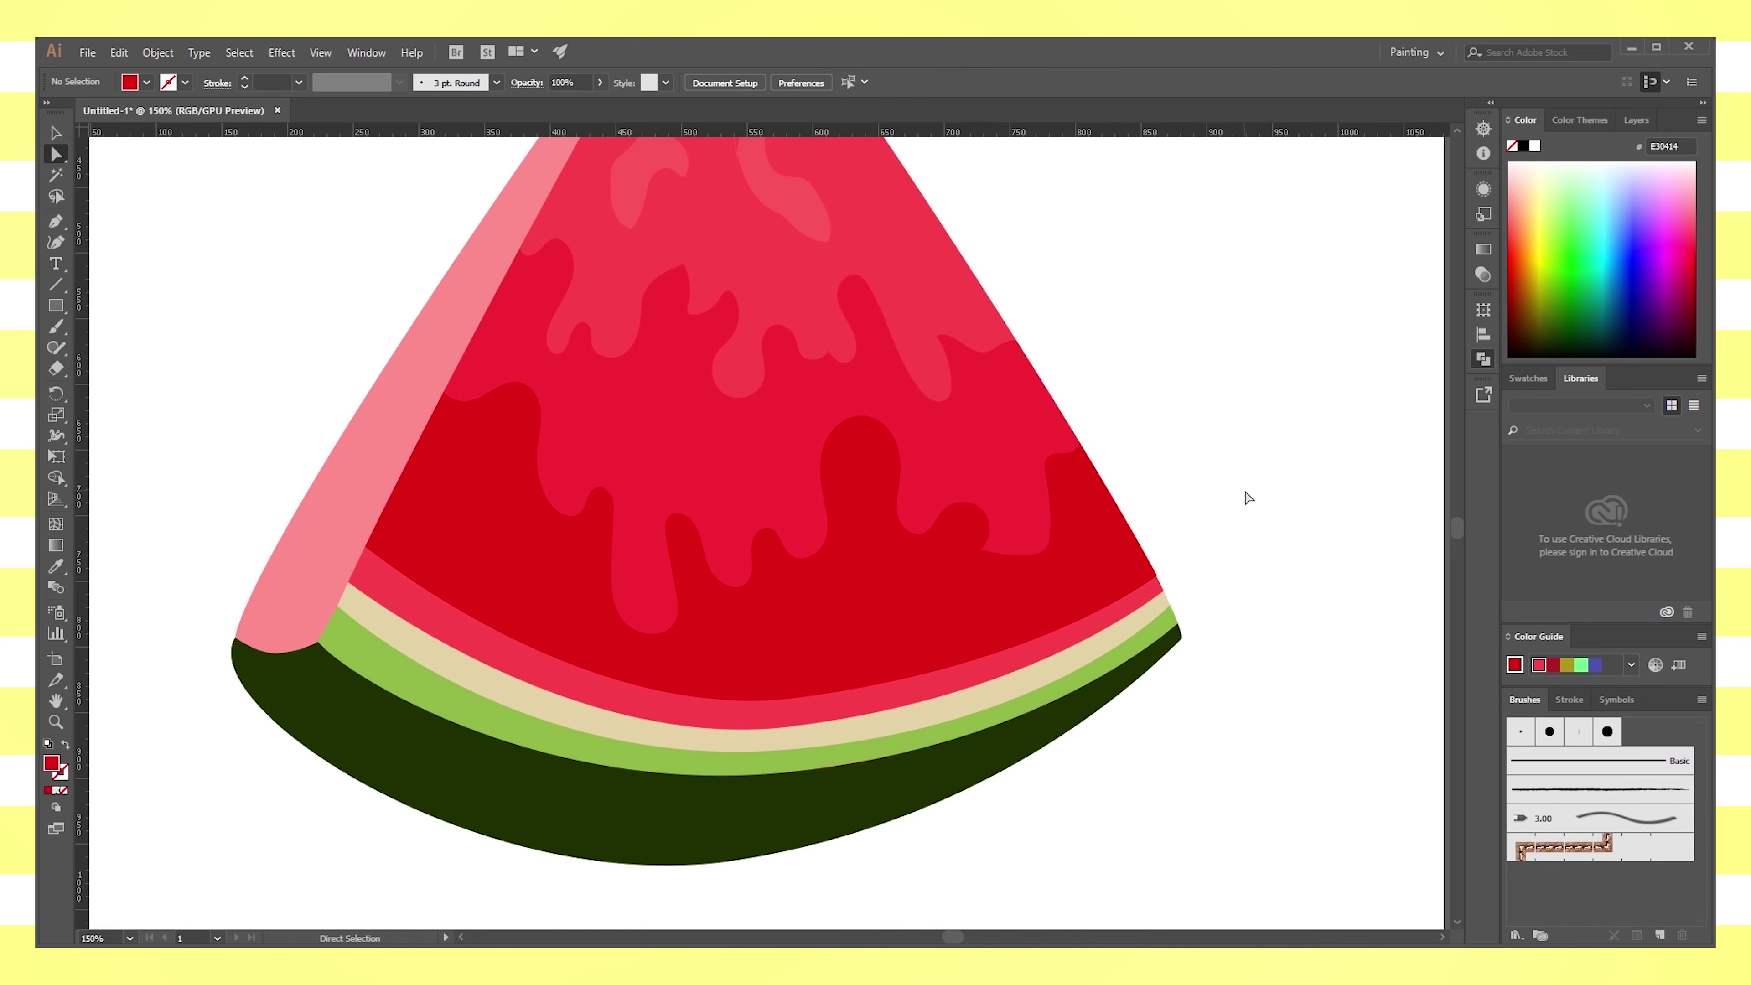
Move the cream band's corner to the wedge edge
{"action": "left_click", "coordinate": [1158, 624]}
{"action": "left_click_drag", "start_coordinate": [1165, 597], "coordinate": [1166, 599]}
{"action": "left_click", "coordinate": [1170, 603]}
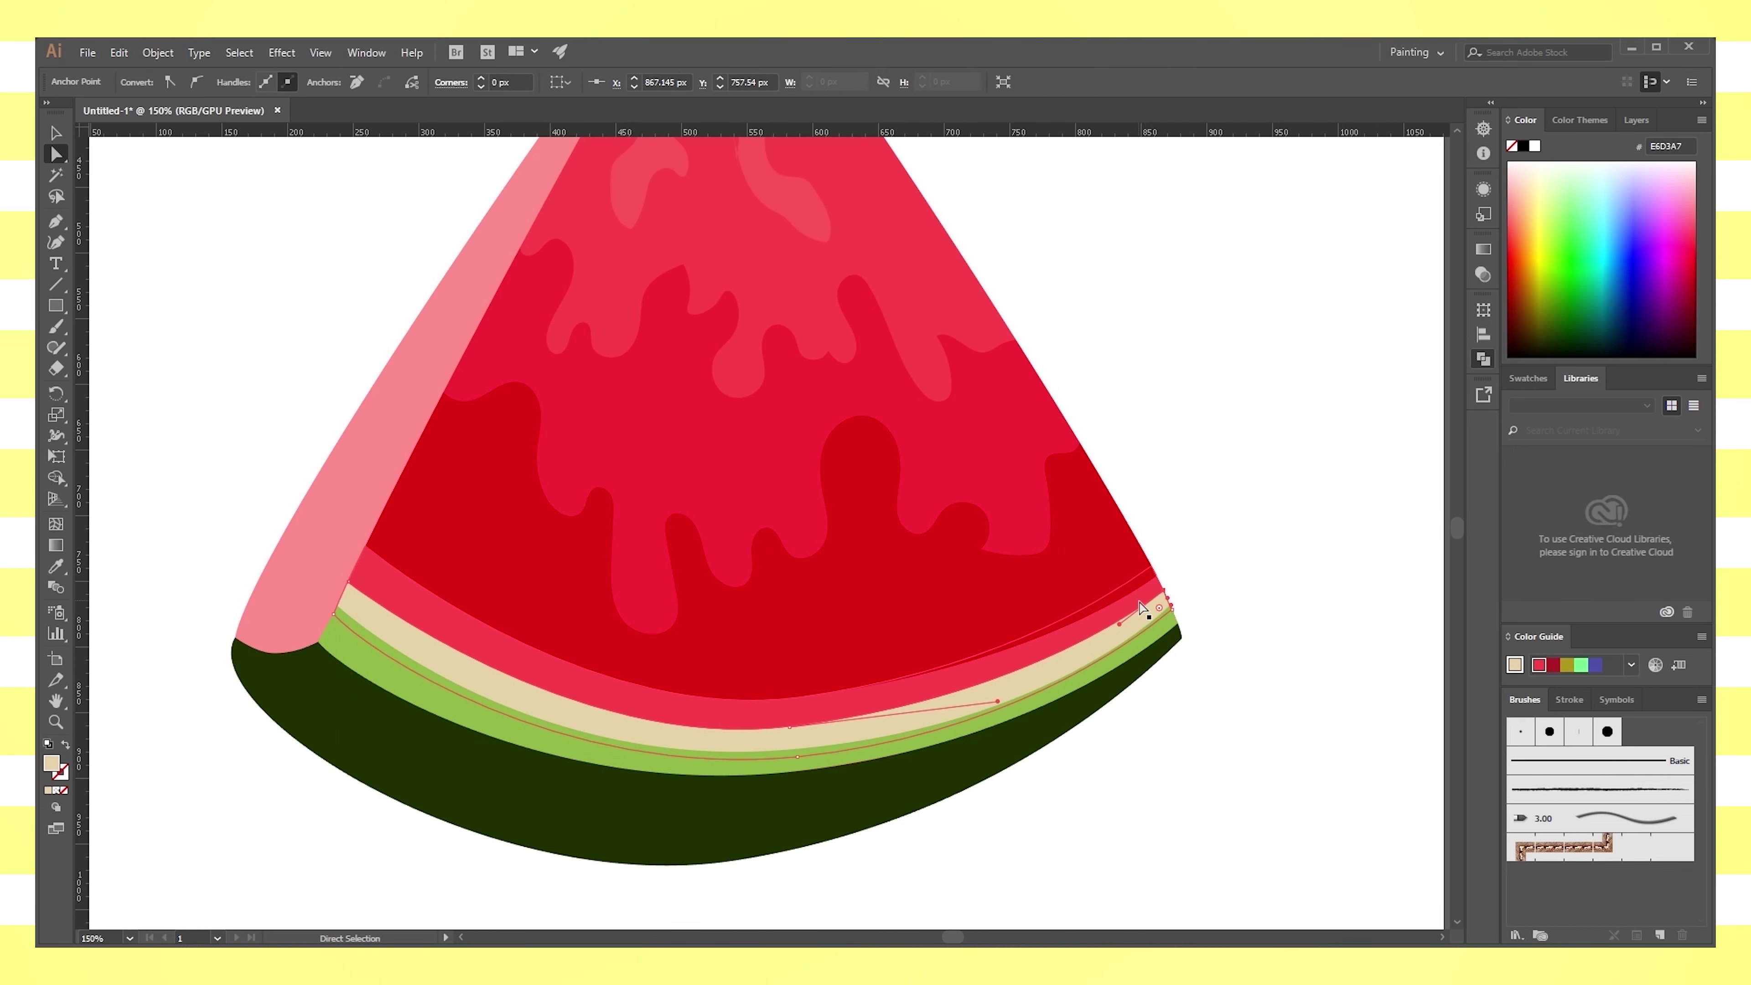
{"action": "left_click", "coordinate": [1147, 625]}
{"action": "left_click", "coordinate": [1231, 580]}
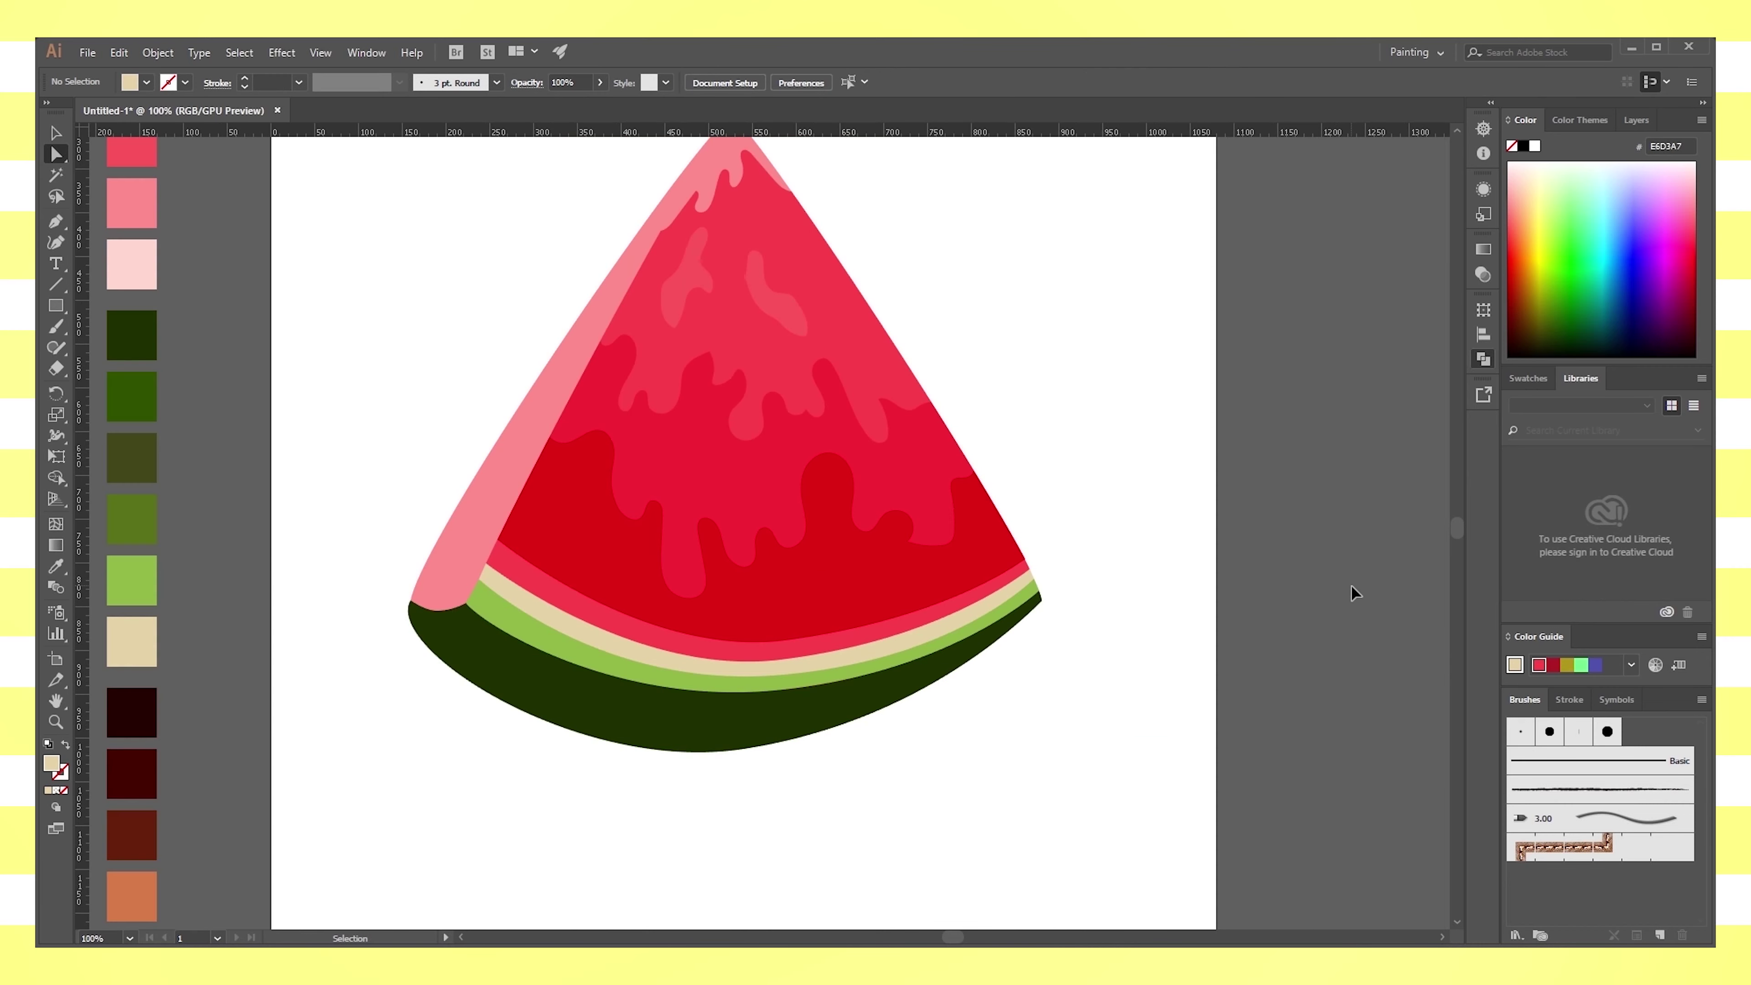
Reshape the cream band's bottom curve
{"action": "key", "text": "ctrl+plus"}
{"action": "left_click", "coordinate": [748, 732]}
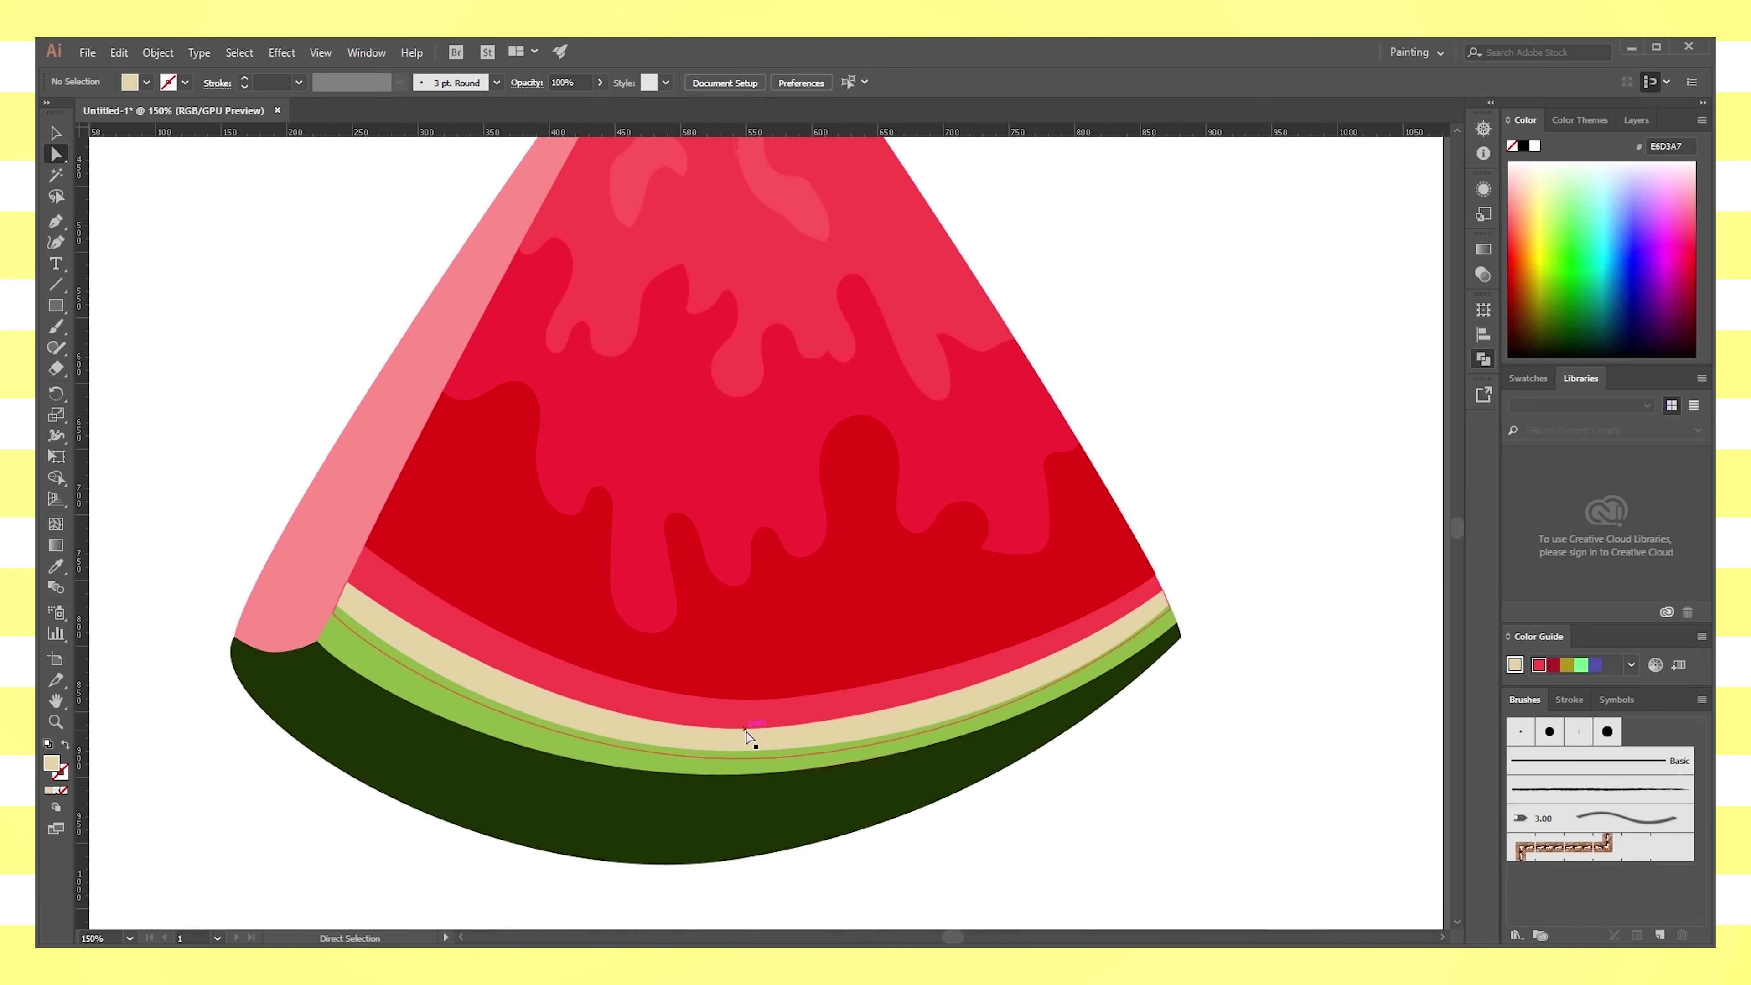
{"action": "left_click", "coordinate": [786, 725]}
{"action": "left_click_drag", "start_coordinate": [841, 731], "coordinate": [1022, 698]}
Snap the red band's right end to the corner and reshape its left end
{"action": "left_click", "coordinate": [1224, 653]}
{"action": "left_click", "coordinate": [1164, 599]}
{"action": "left_click_drag", "start_coordinate": [1164, 601], "coordinate": [1171, 606]}
{"action": "left_click", "coordinate": [1170, 603]}
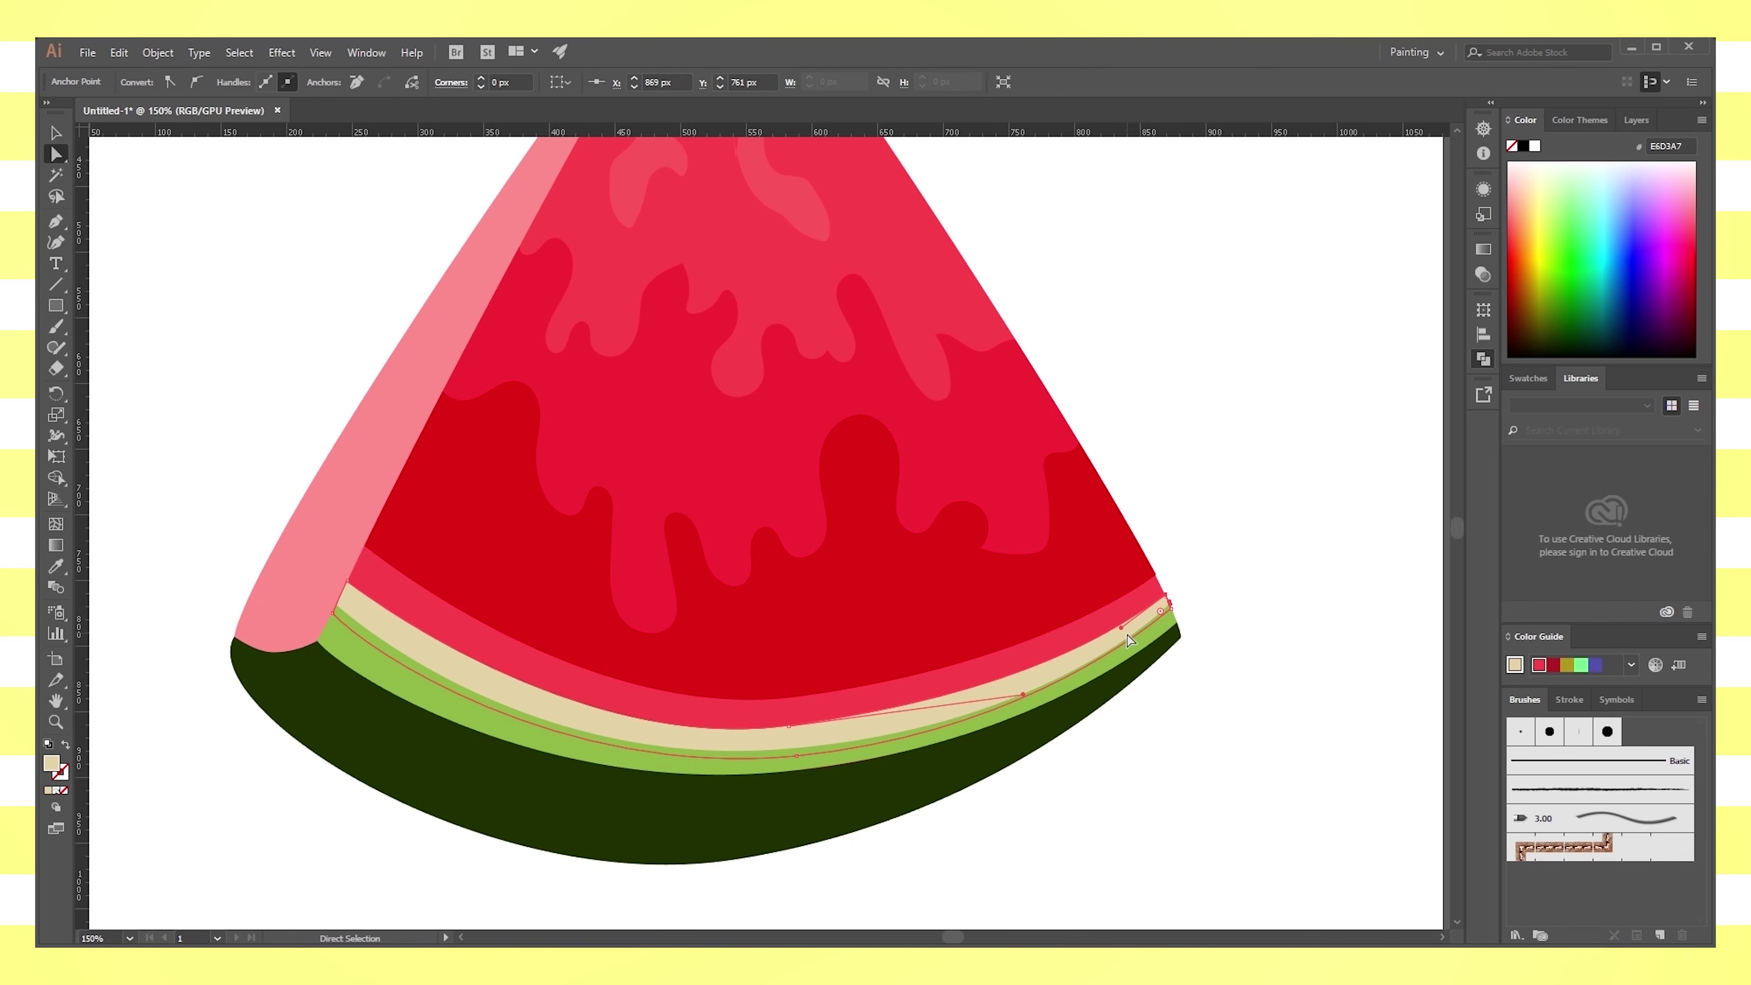
{"action": "left_click", "coordinate": [1321, 704]}
{"action": "left_click_drag", "start_coordinate": [345, 593], "coordinate": [353, 591]}
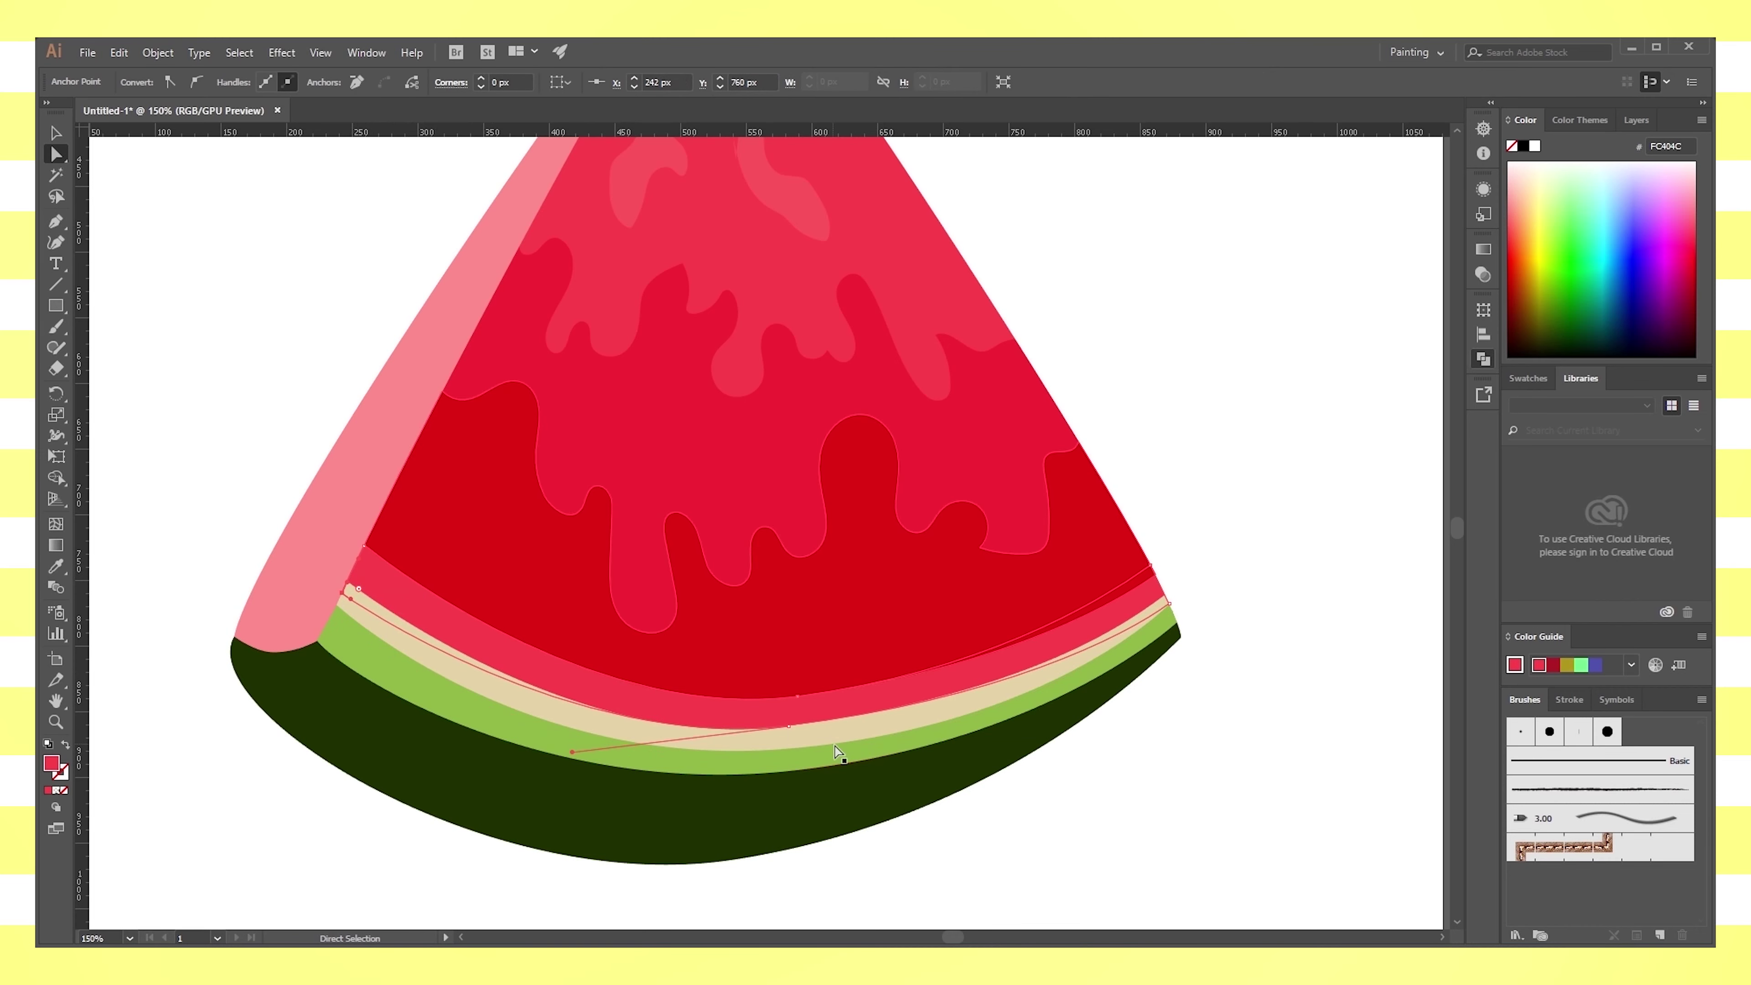
{"action": "left_click", "coordinate": [1273, 632]}
Review the whole slice, then zoom in on the left rind corner
{"action": "key", "text": "ctrl+0"}
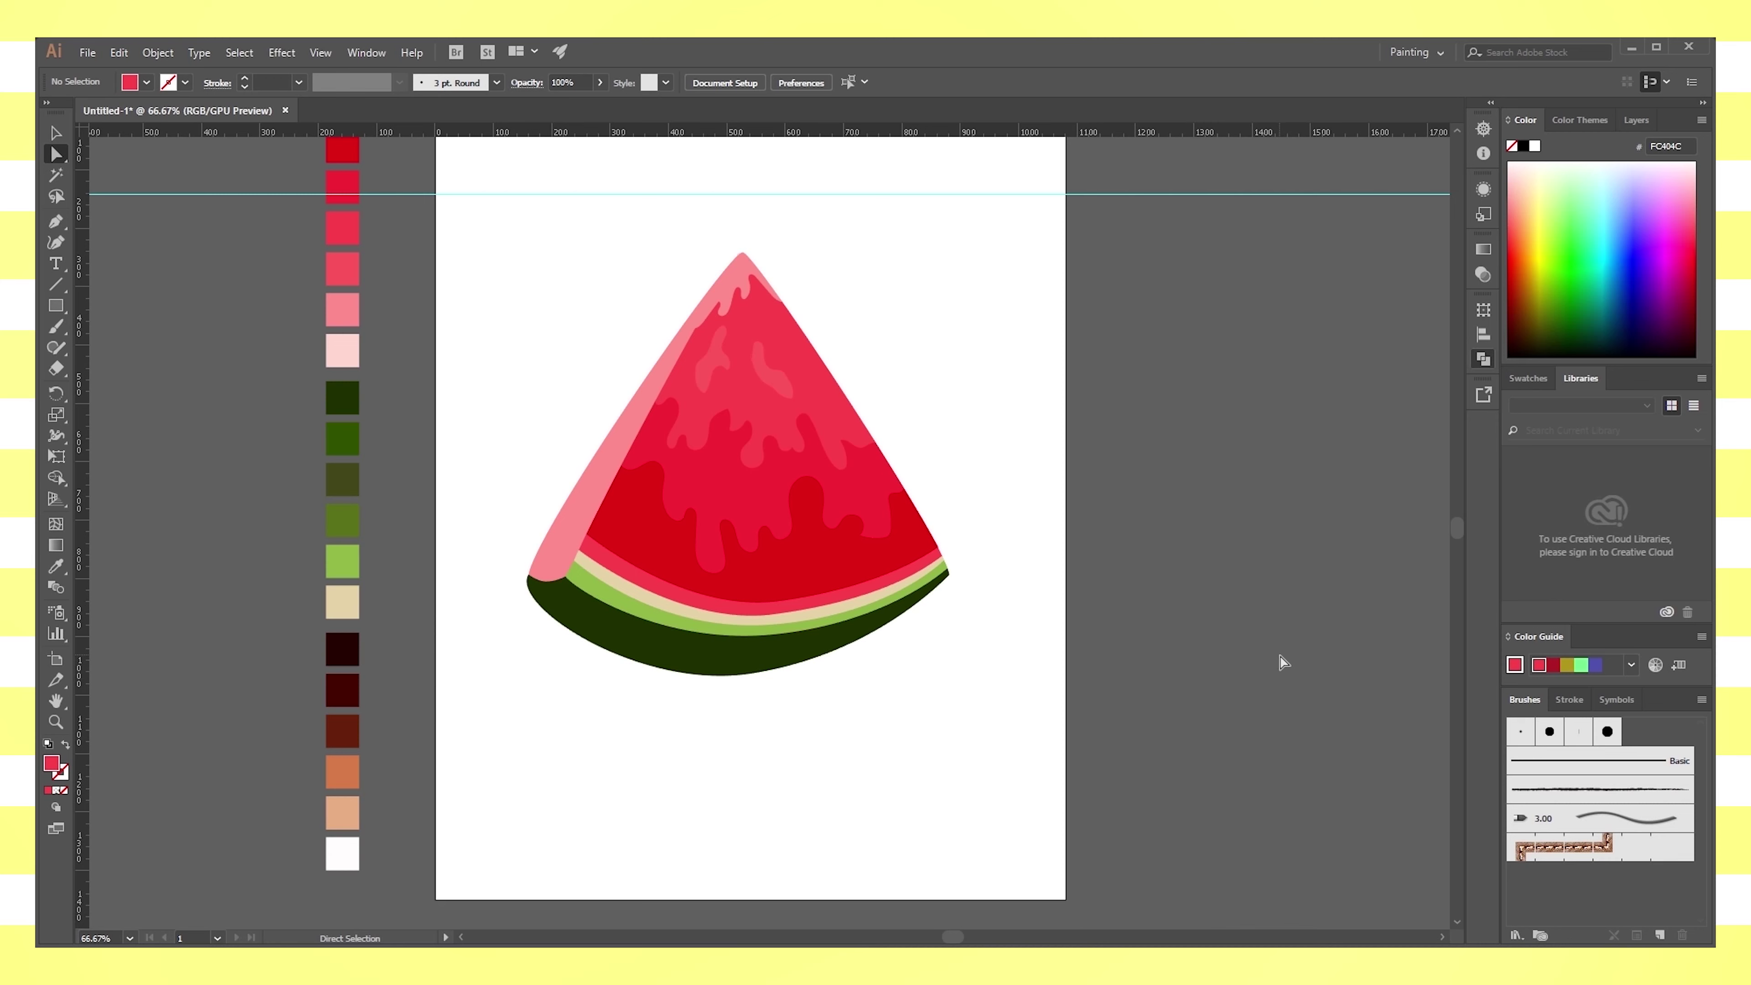
{"action": "key", "text": "ctrl+plus"}
{"action": "key", "text": "ctrl+plus"}
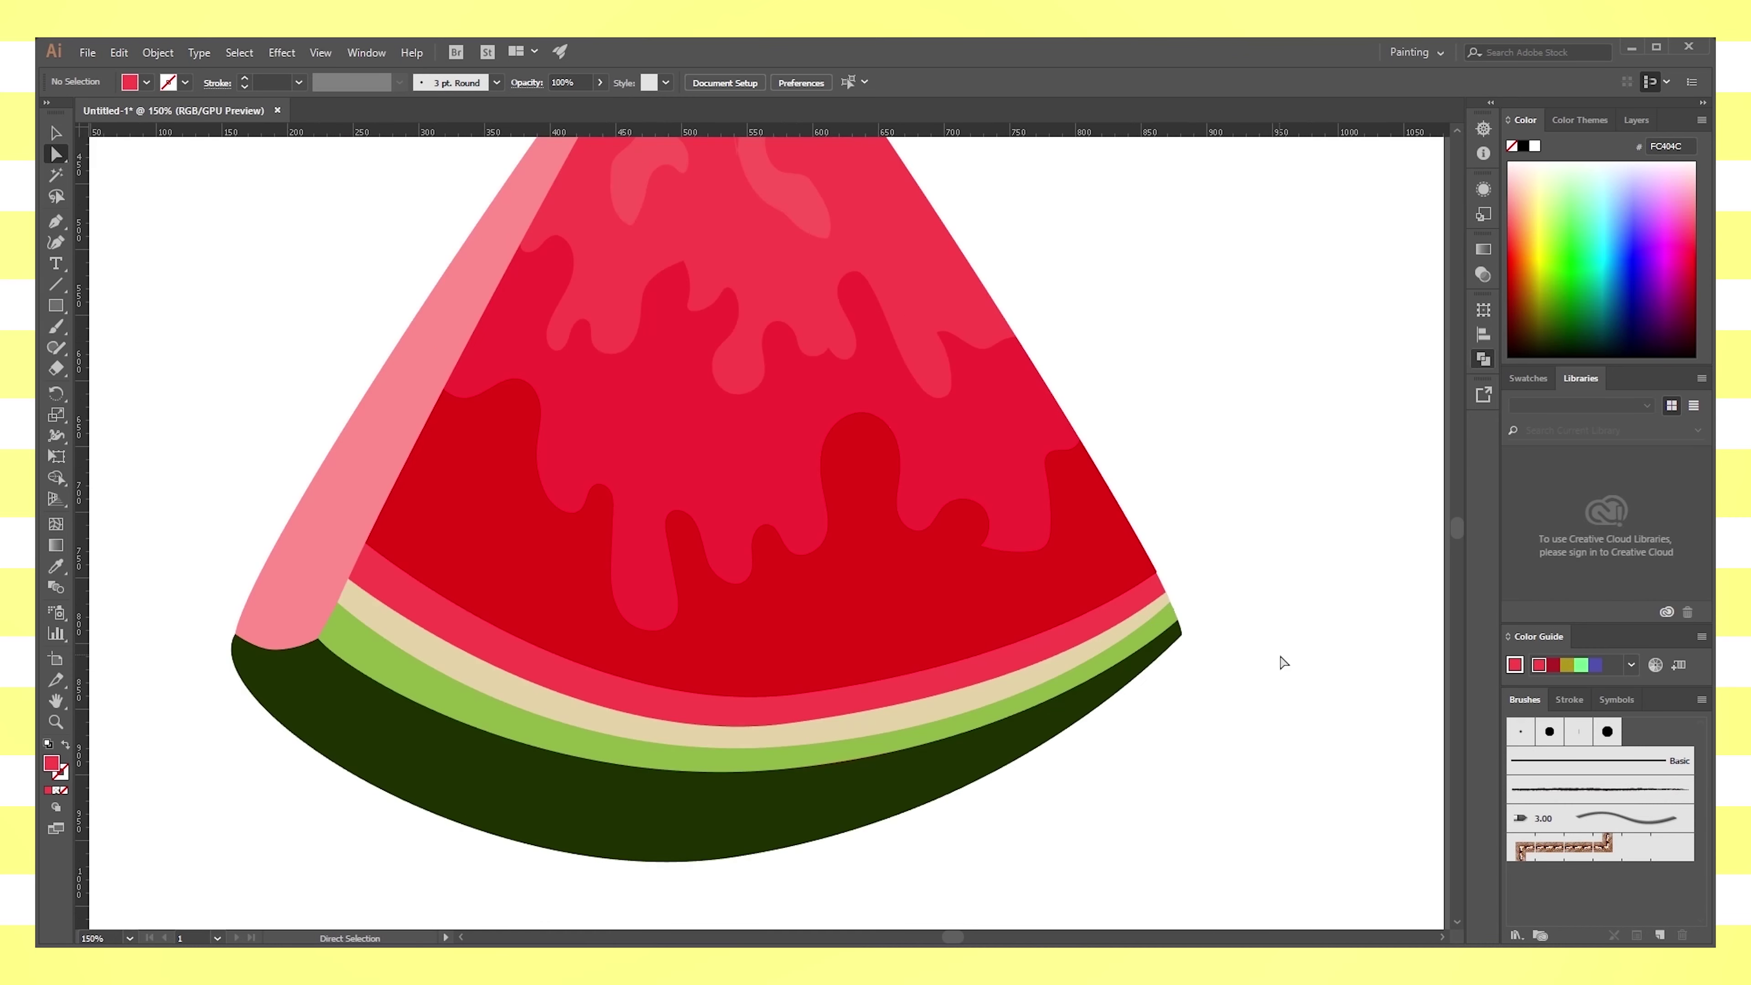
{"action": "scroll", "coordinate": [802, 609], "scroll_direction": "left", "scroll_amount": 3}
{"action": "left_click", "coordinate": [569, 603]}
{"action": "left_click", "coordinate": [483, 664]}
{"action": "key", "text": "ctrl+shift+a"}
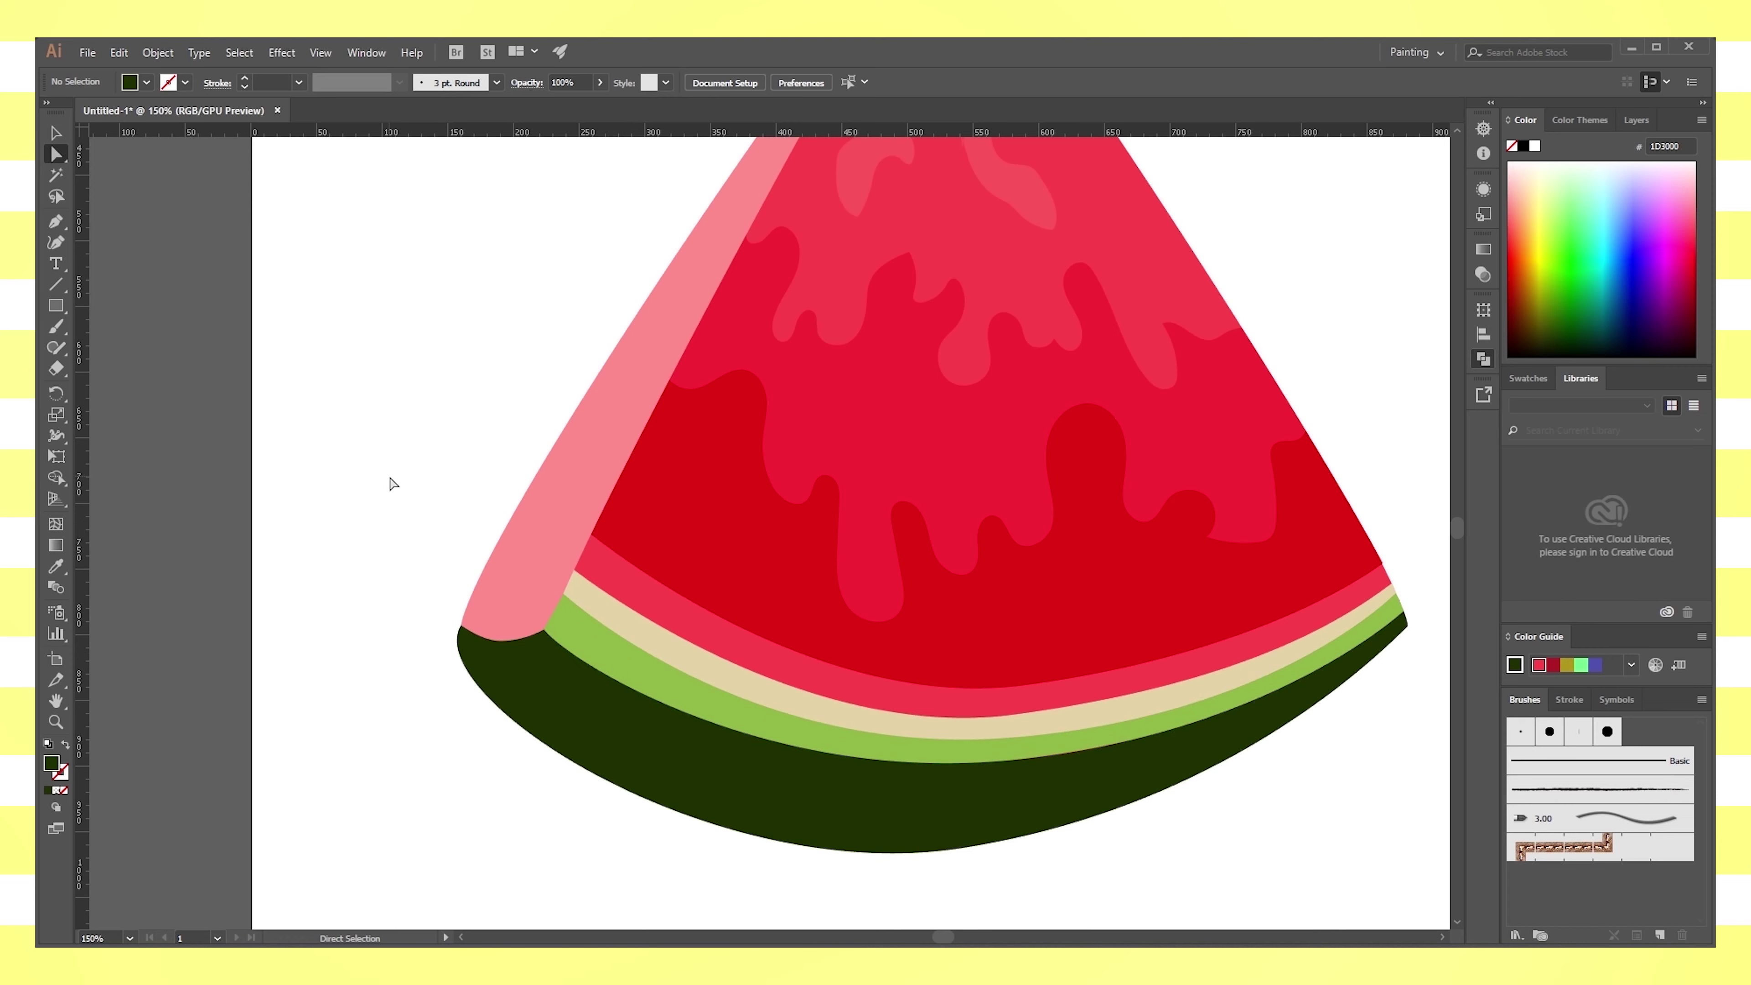
{"action": "key", "text": "ctrl+plus"}
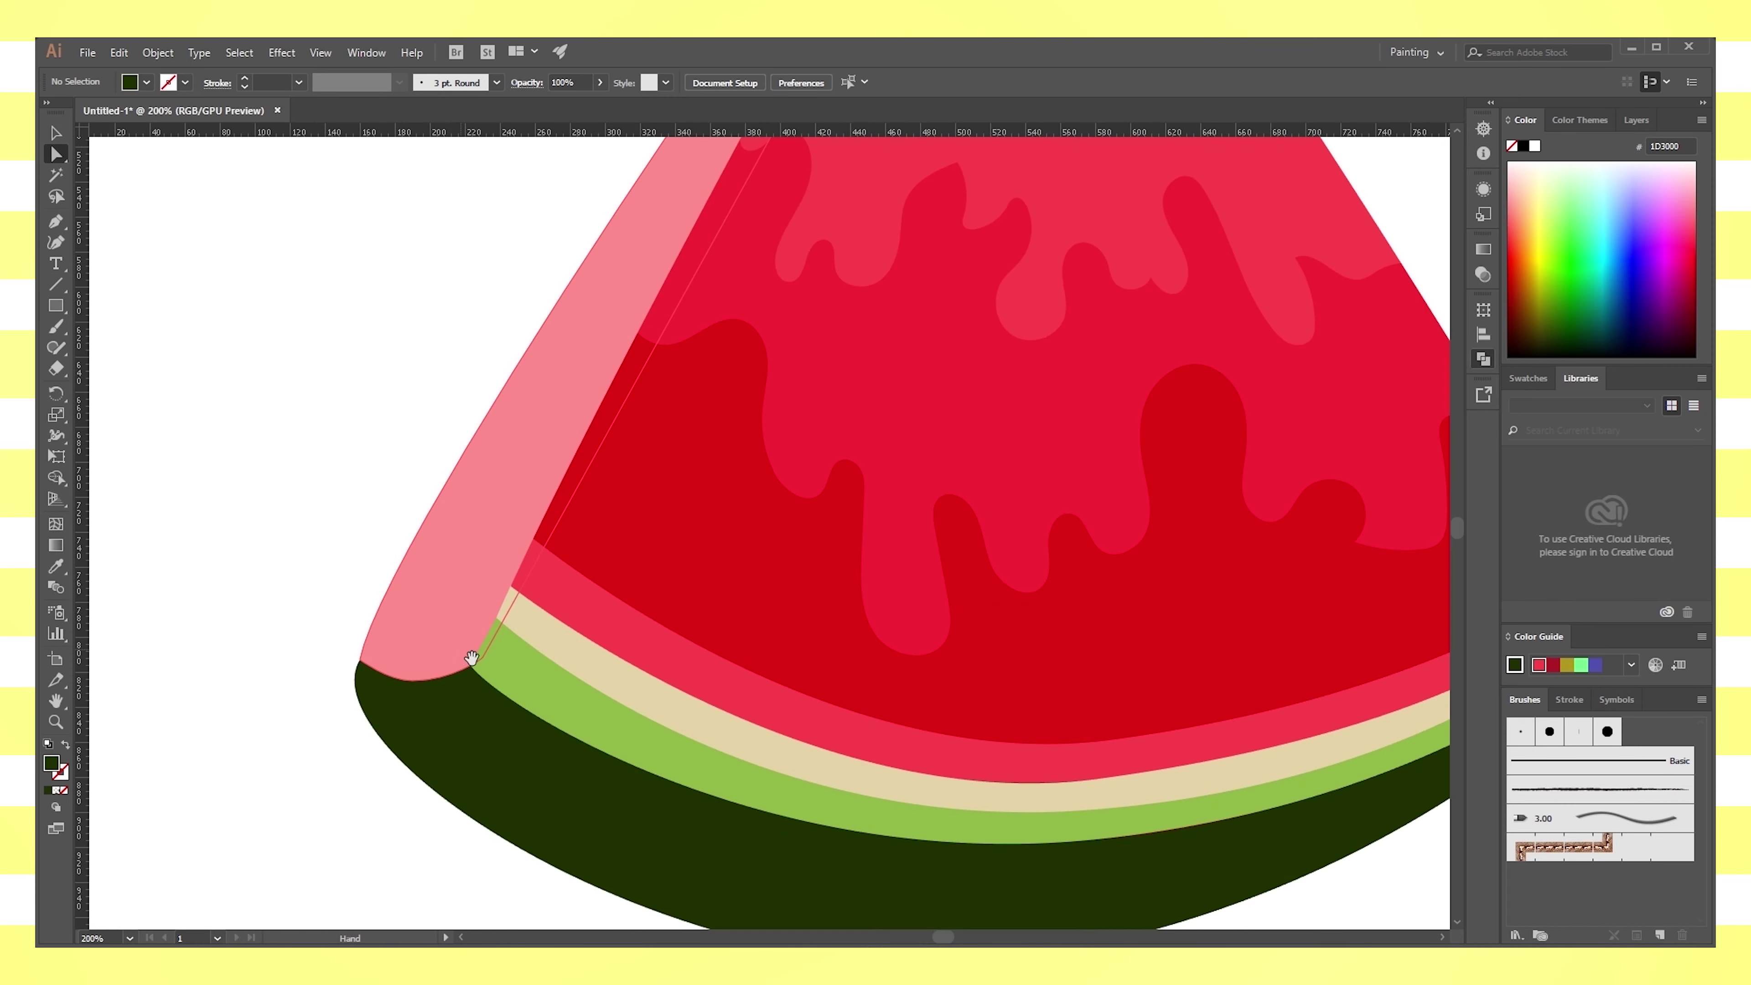
{"action": "scroll", "coordinate": [363, 473], "scroll_direction": "down", "scroll_amount": 2}
Adjust the green rind band's shape and test olive and darker green swatches on it
{"action": "left_click", "coordinate": [452, 656]}
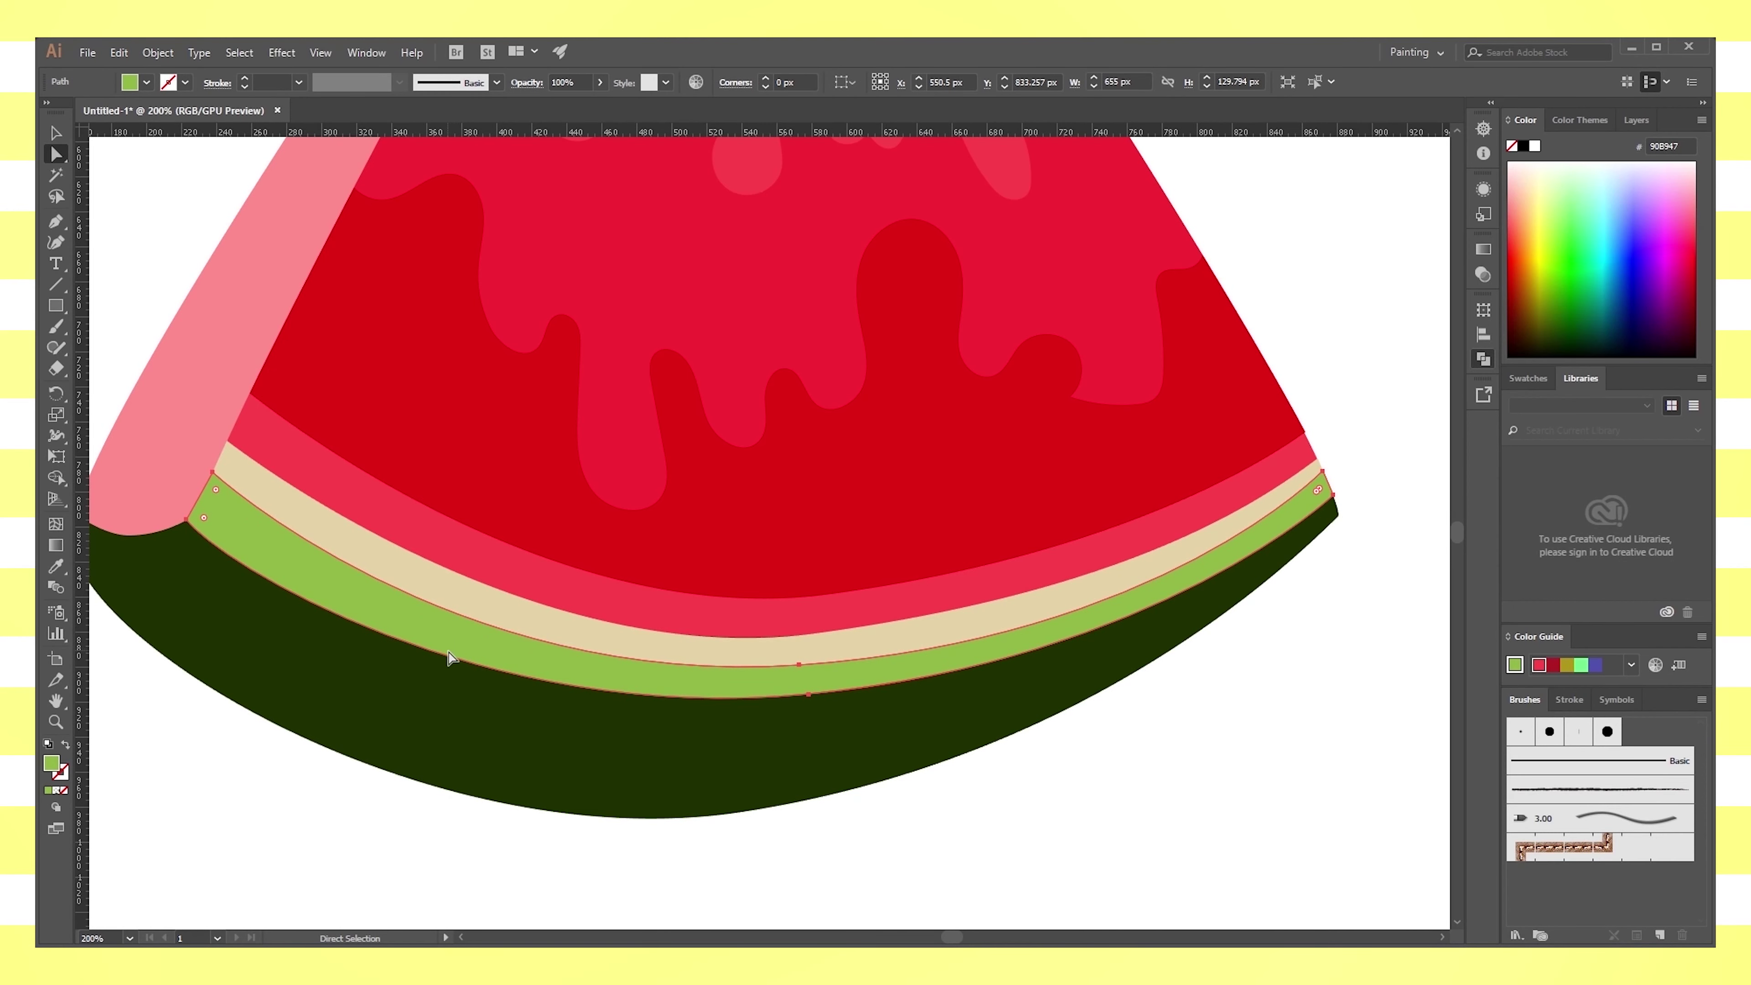
{"action": "left_click_drag", "start_coordinate": [464, 652], "coordinate": [463, 636]}
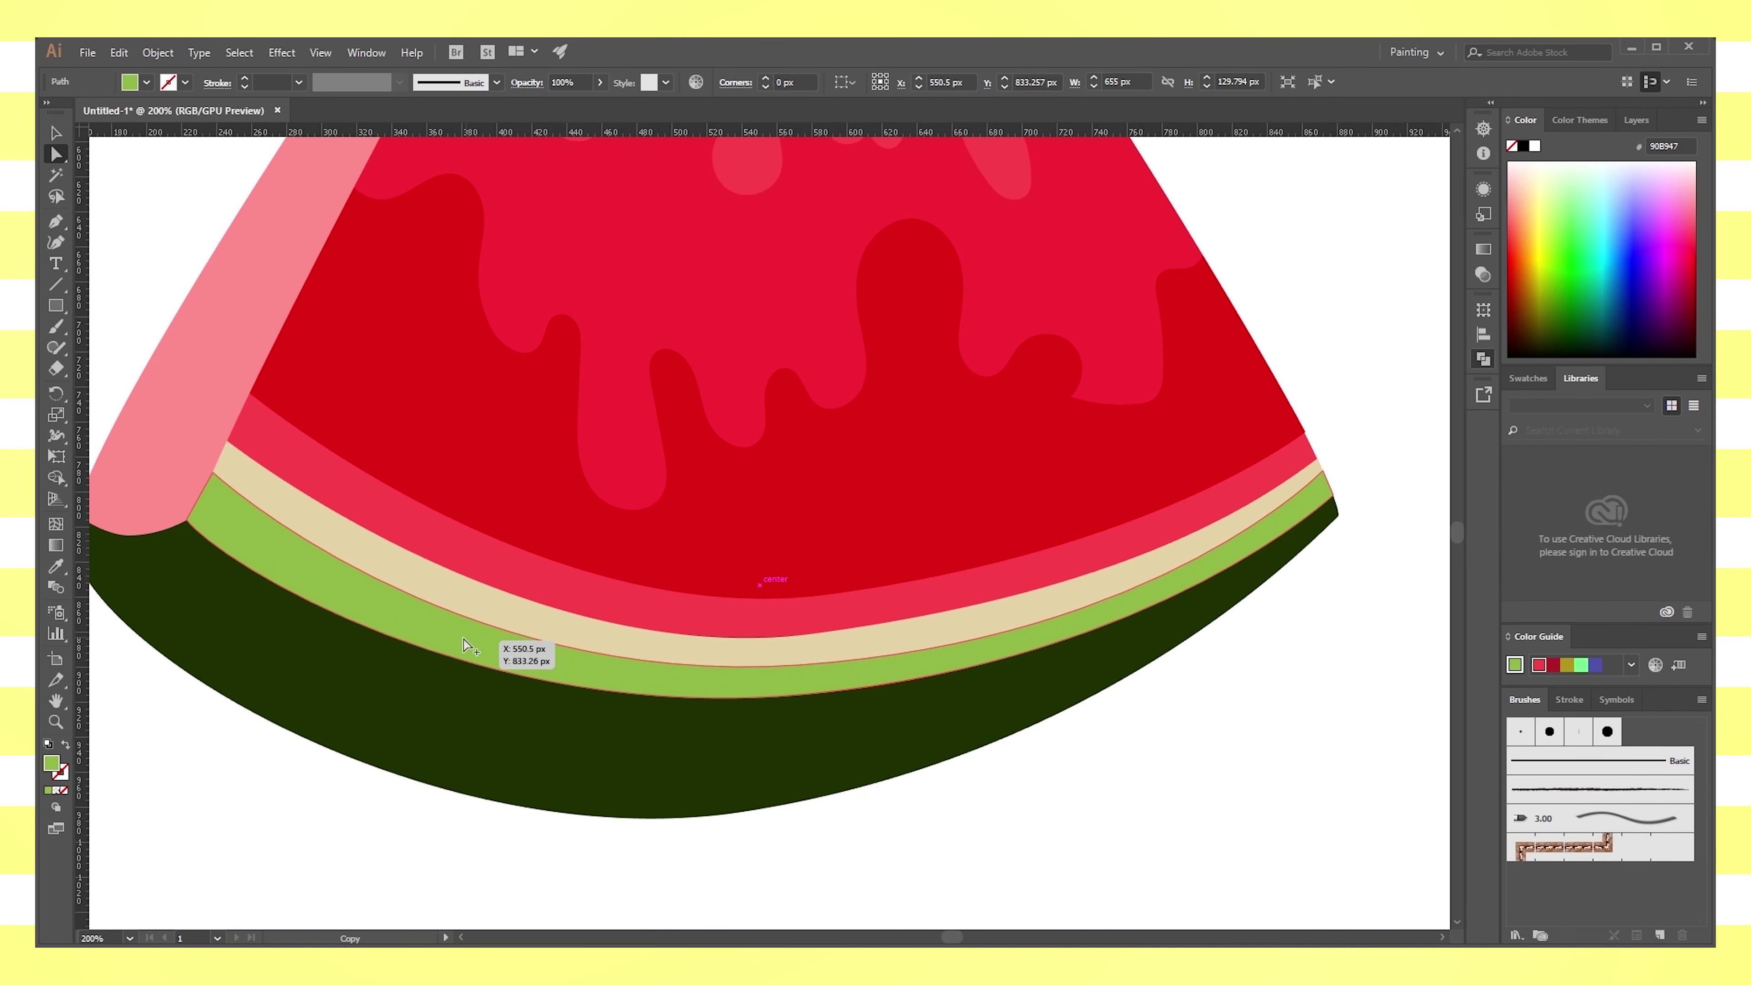
{"action": "key", "text": "ctrl+minus"}
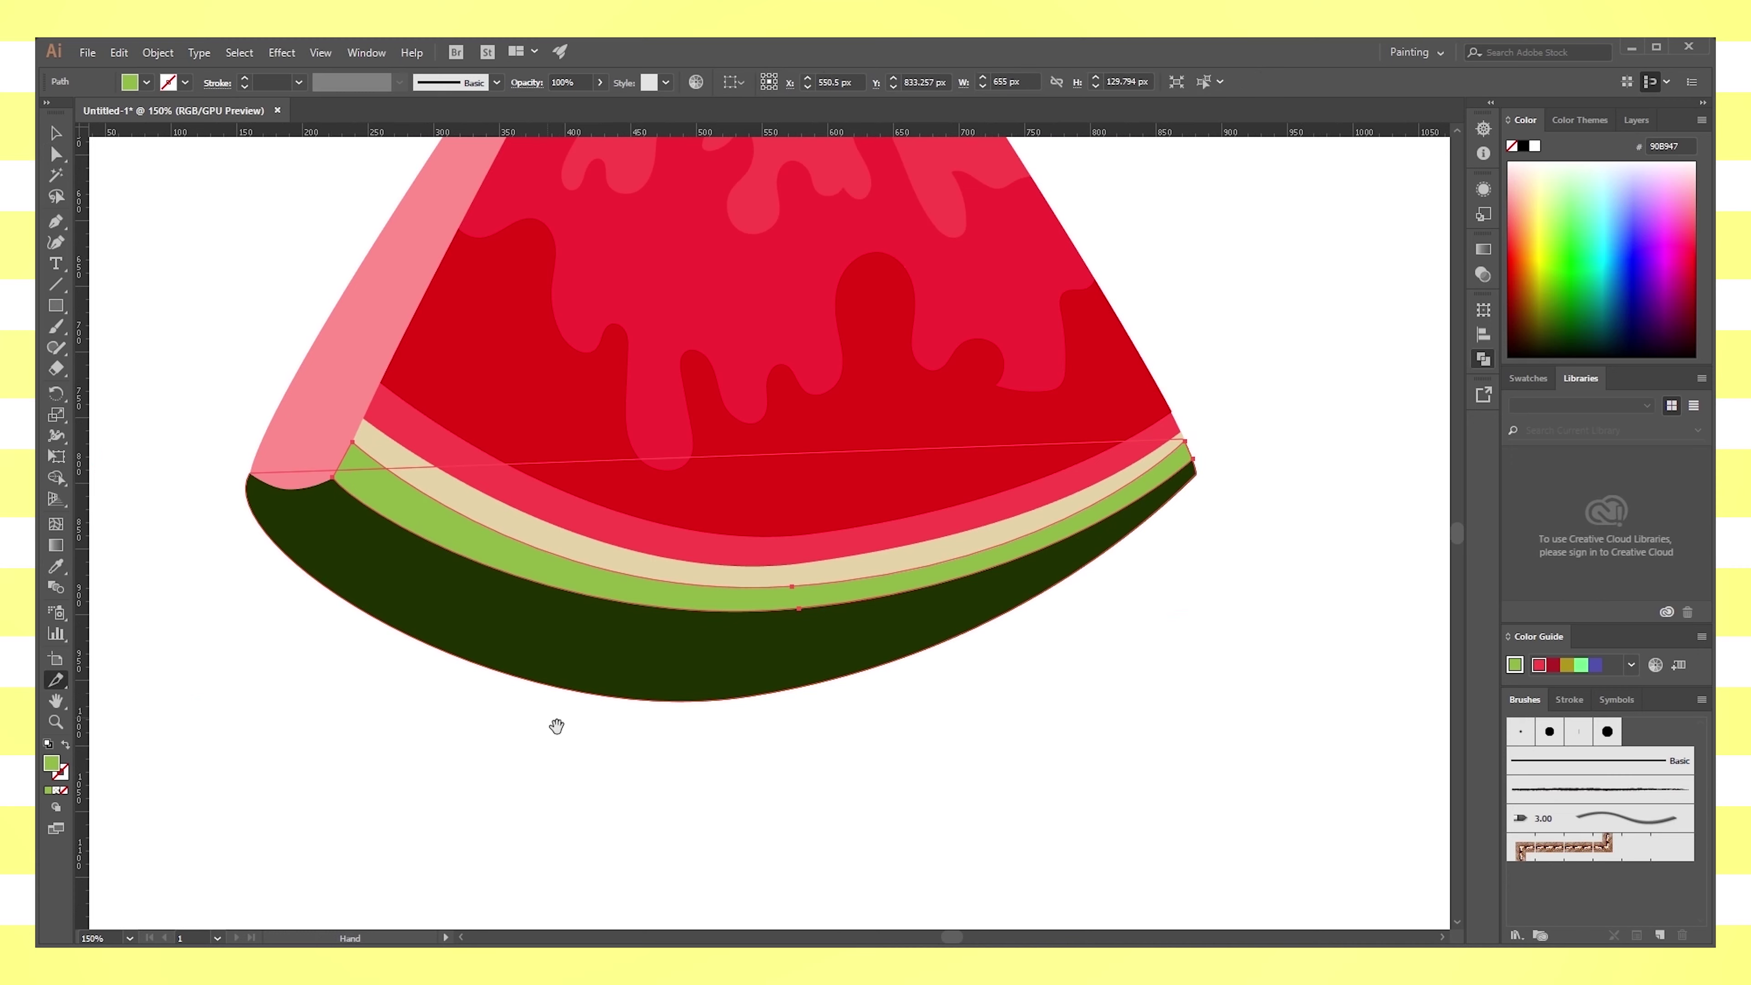
{"action": "left_click_drag", "start_coordinate": [555, 723], "coordinate": [620, 747]}
{"action": "key", "text": "i"}
{"action": "left_click", "coordinate": [138, 431]}
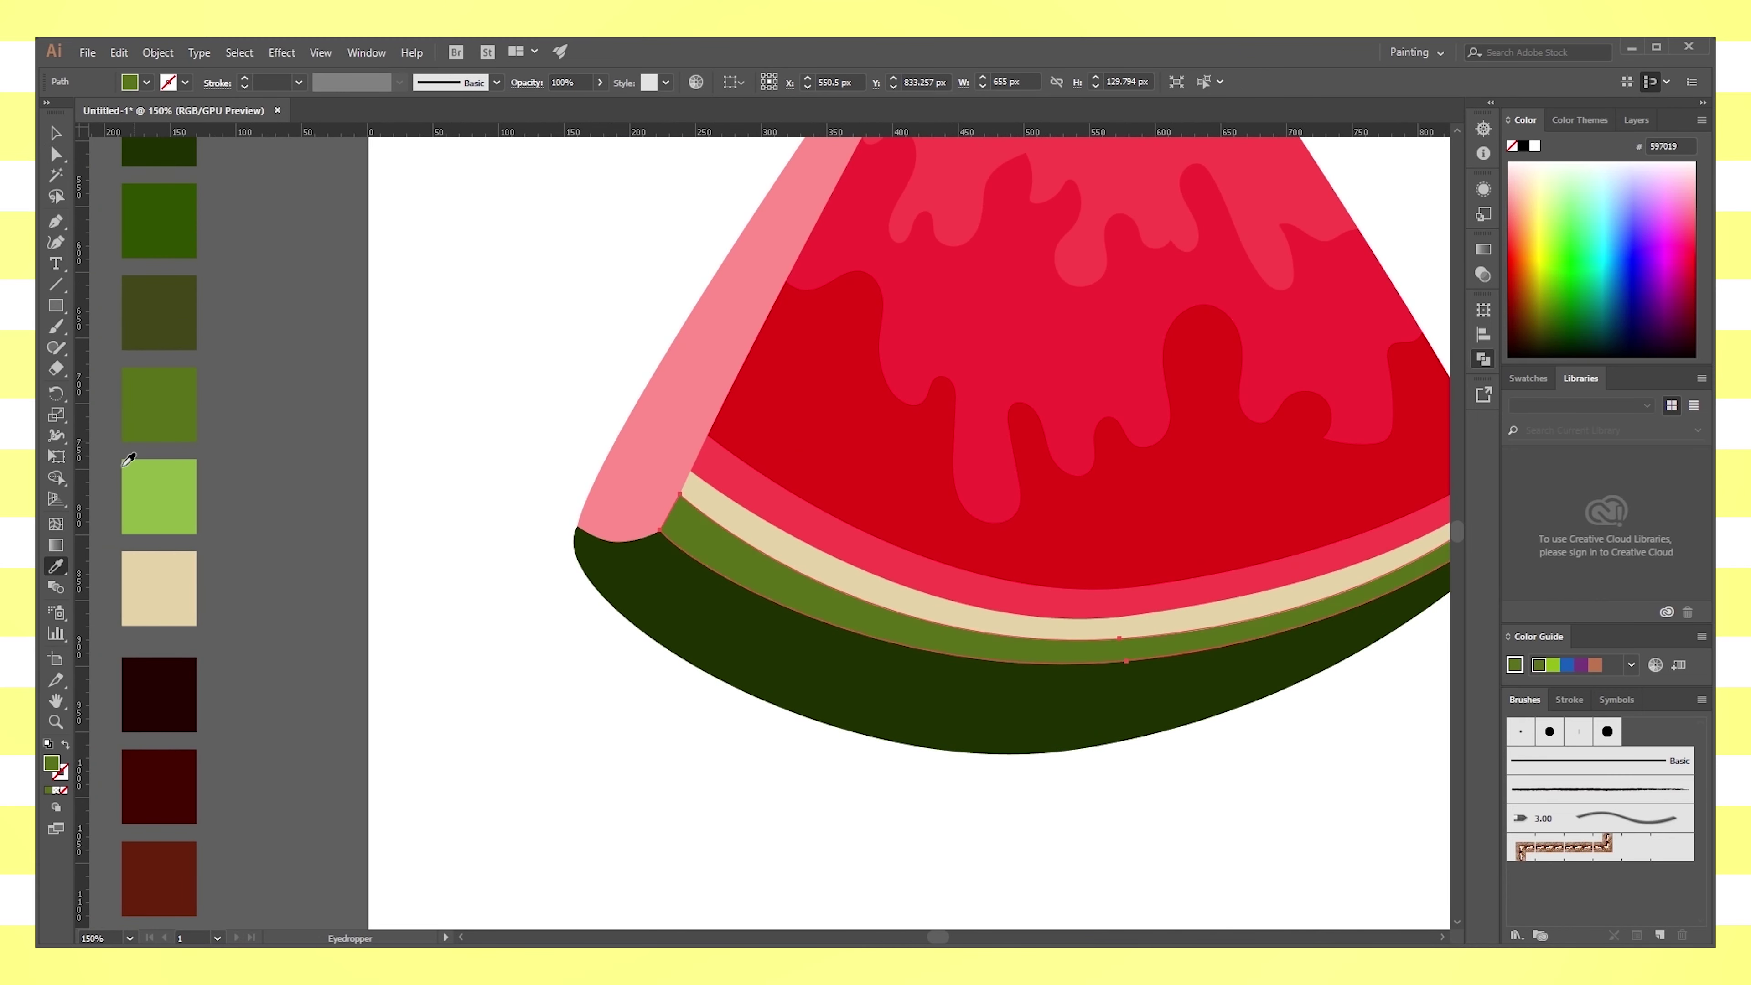
{"action": "left_click", "coordinate": [160, 223]}
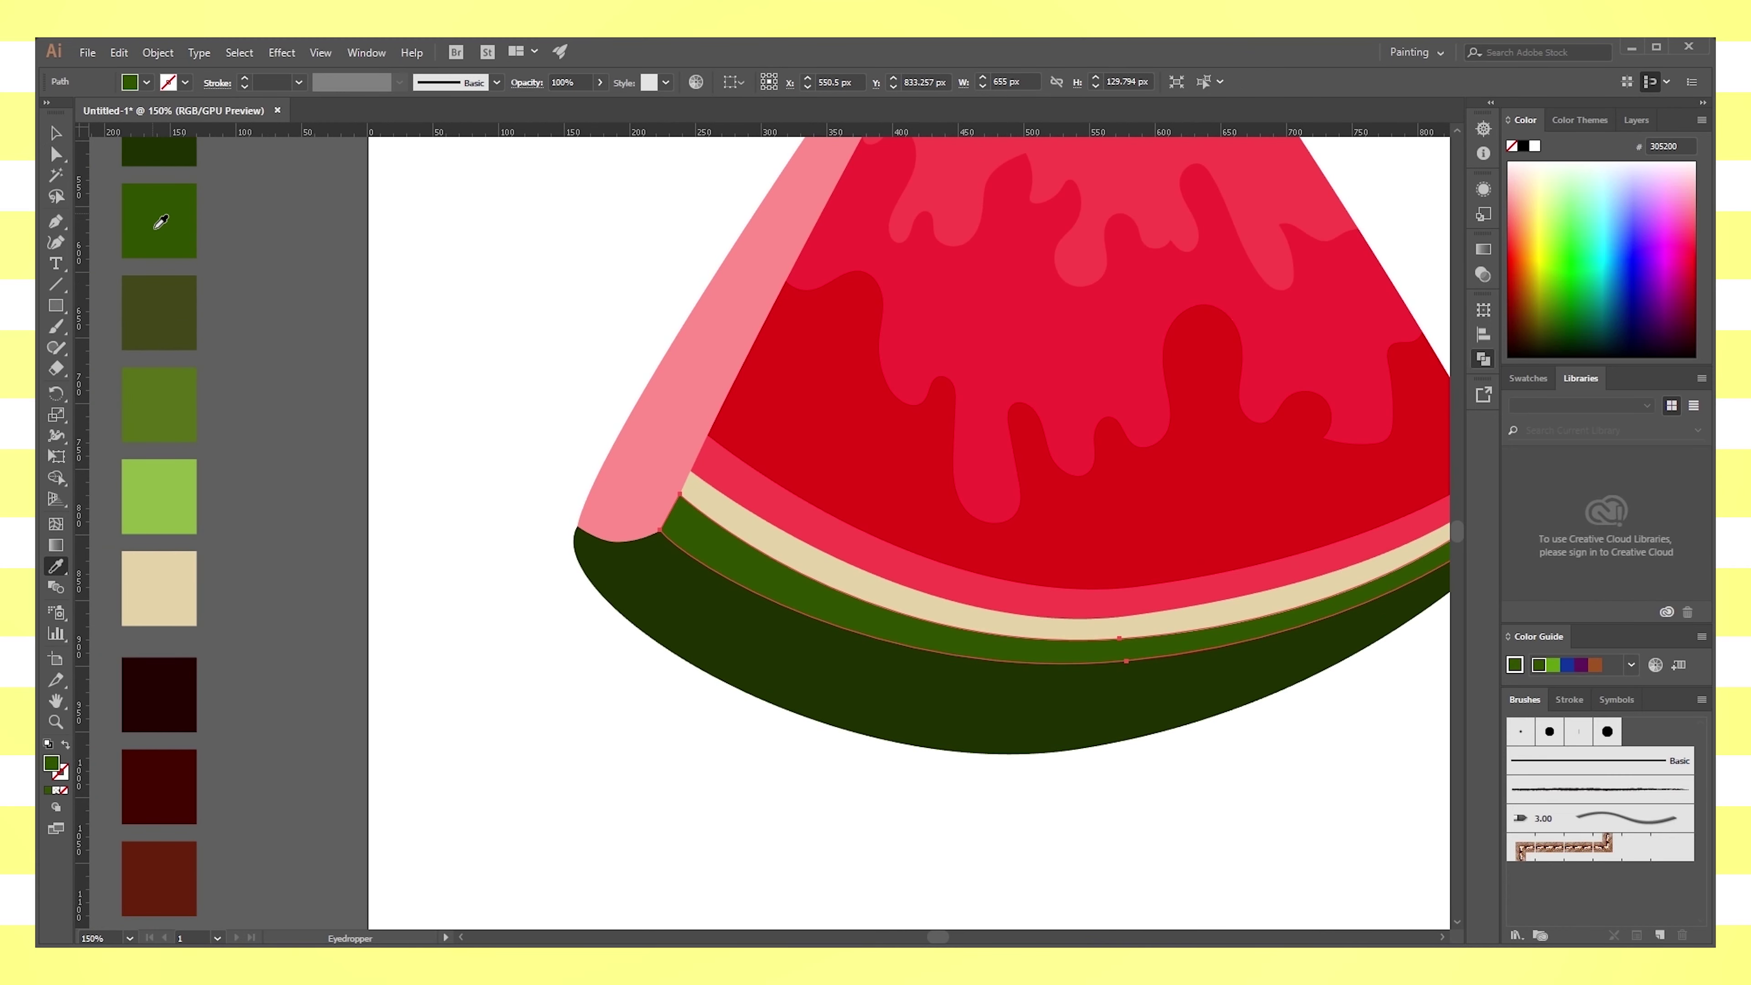
{"action": "left_click", "coordinate": [152, 397]}
{"action": "key", "text": "a"}
Pull the middle green band's bottom anchor to refine its curve
{"action": "left_click_drag", "start_coordinate": [1084, 703], "coordinate": [902, 737]}
{"action": "left_click", "coordinate": [1177, 751]}
{"action": "scroll", "coordinate": [1177, 751], "scroll_direction": "right", "scroll_amount": 5}
{"action": "key", "text": "v"}
{"action": "left_click", "coordinate": [852, 669]}
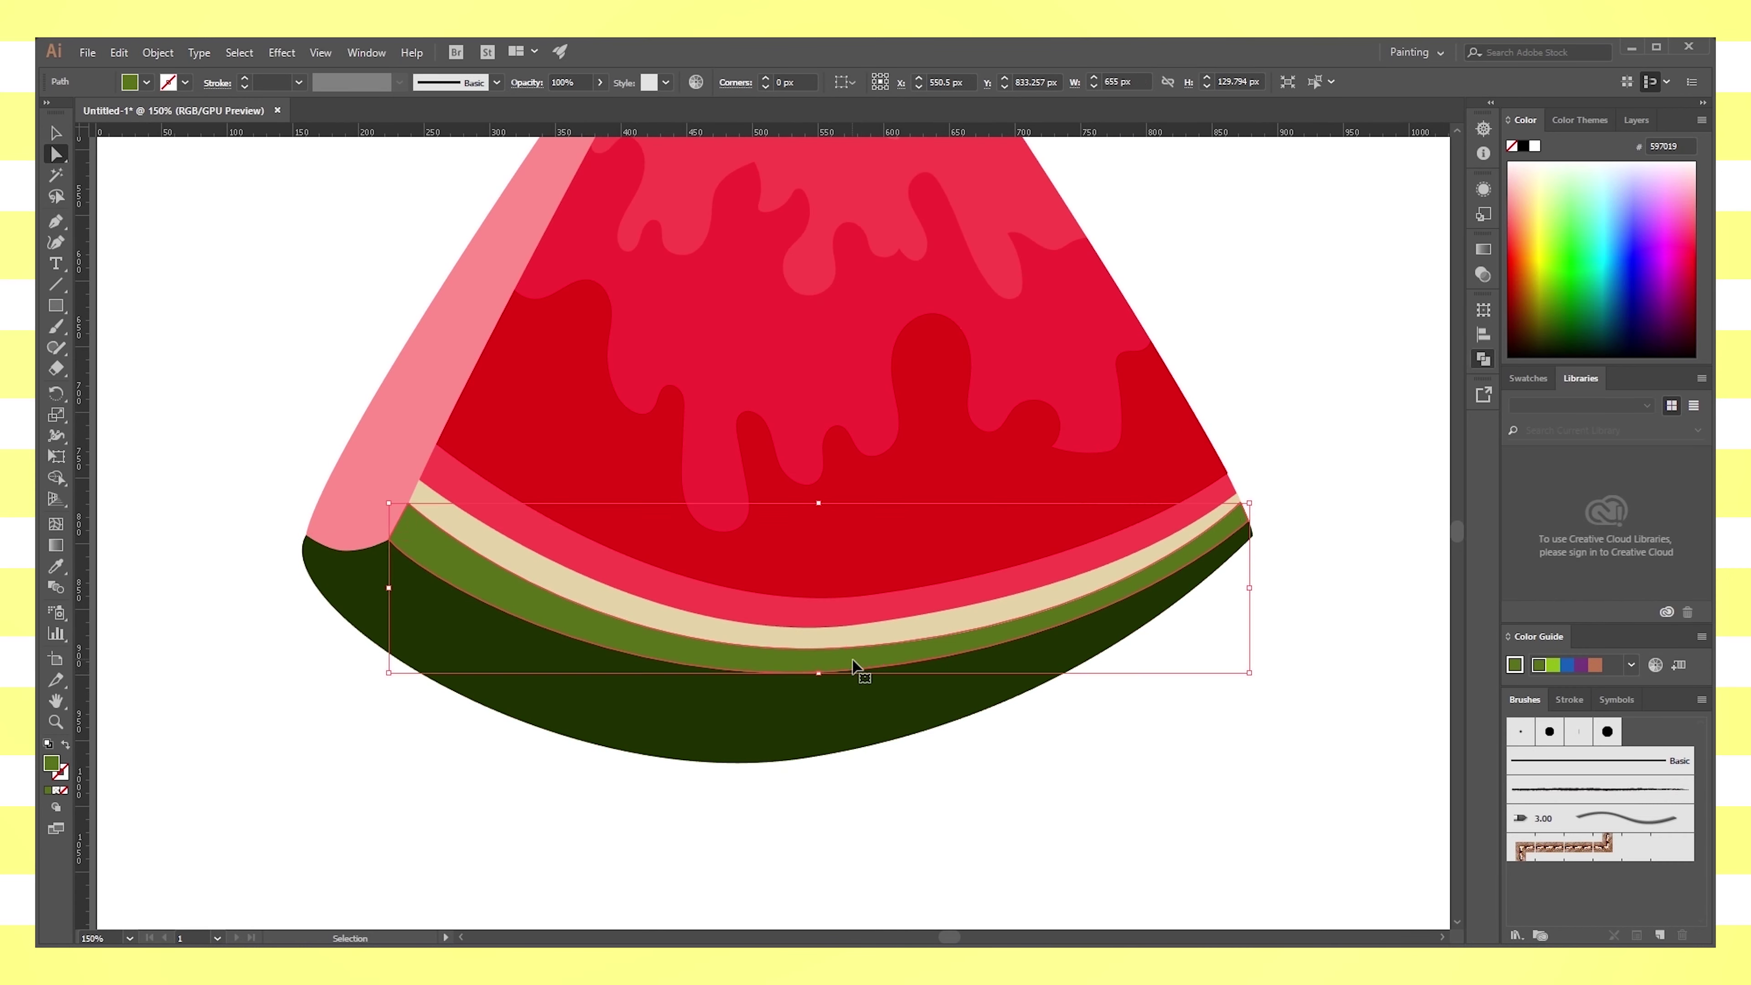
{"action": "key", "text": "a"}
{"action": "key", "text": "ctrl+plus"}
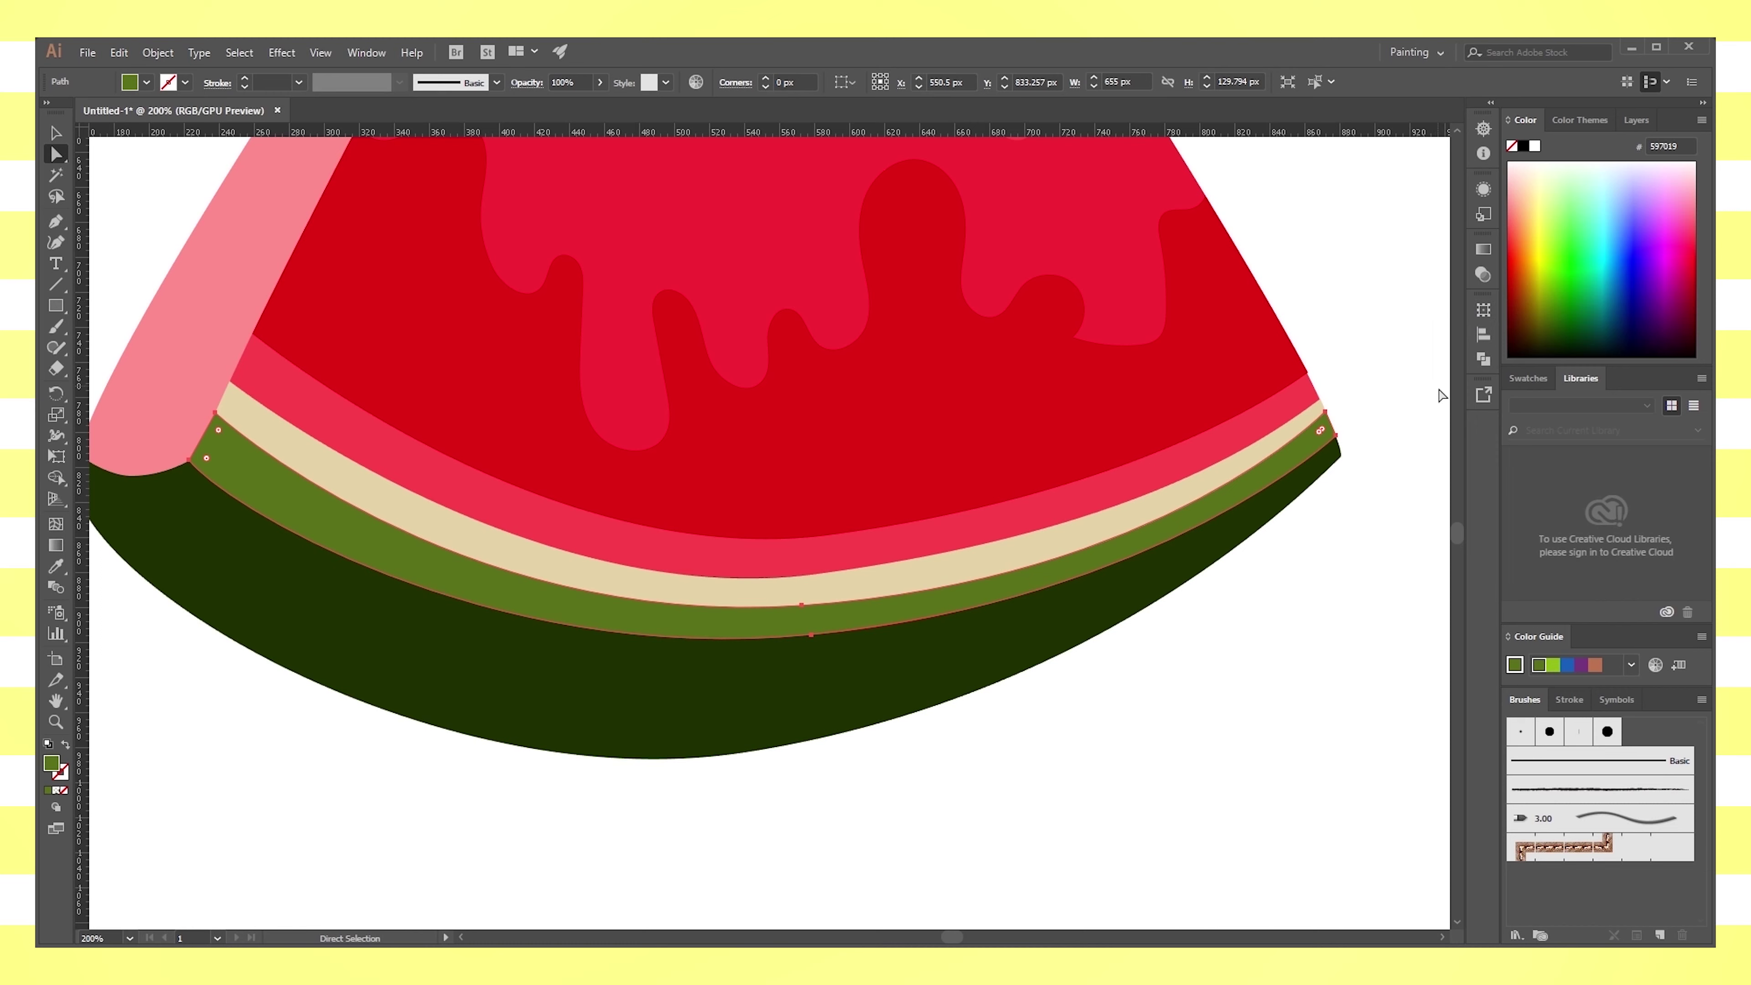
{"action": "left_click_drag", "start_coordinate": [811, 635], "coordinate": [811, 634]}
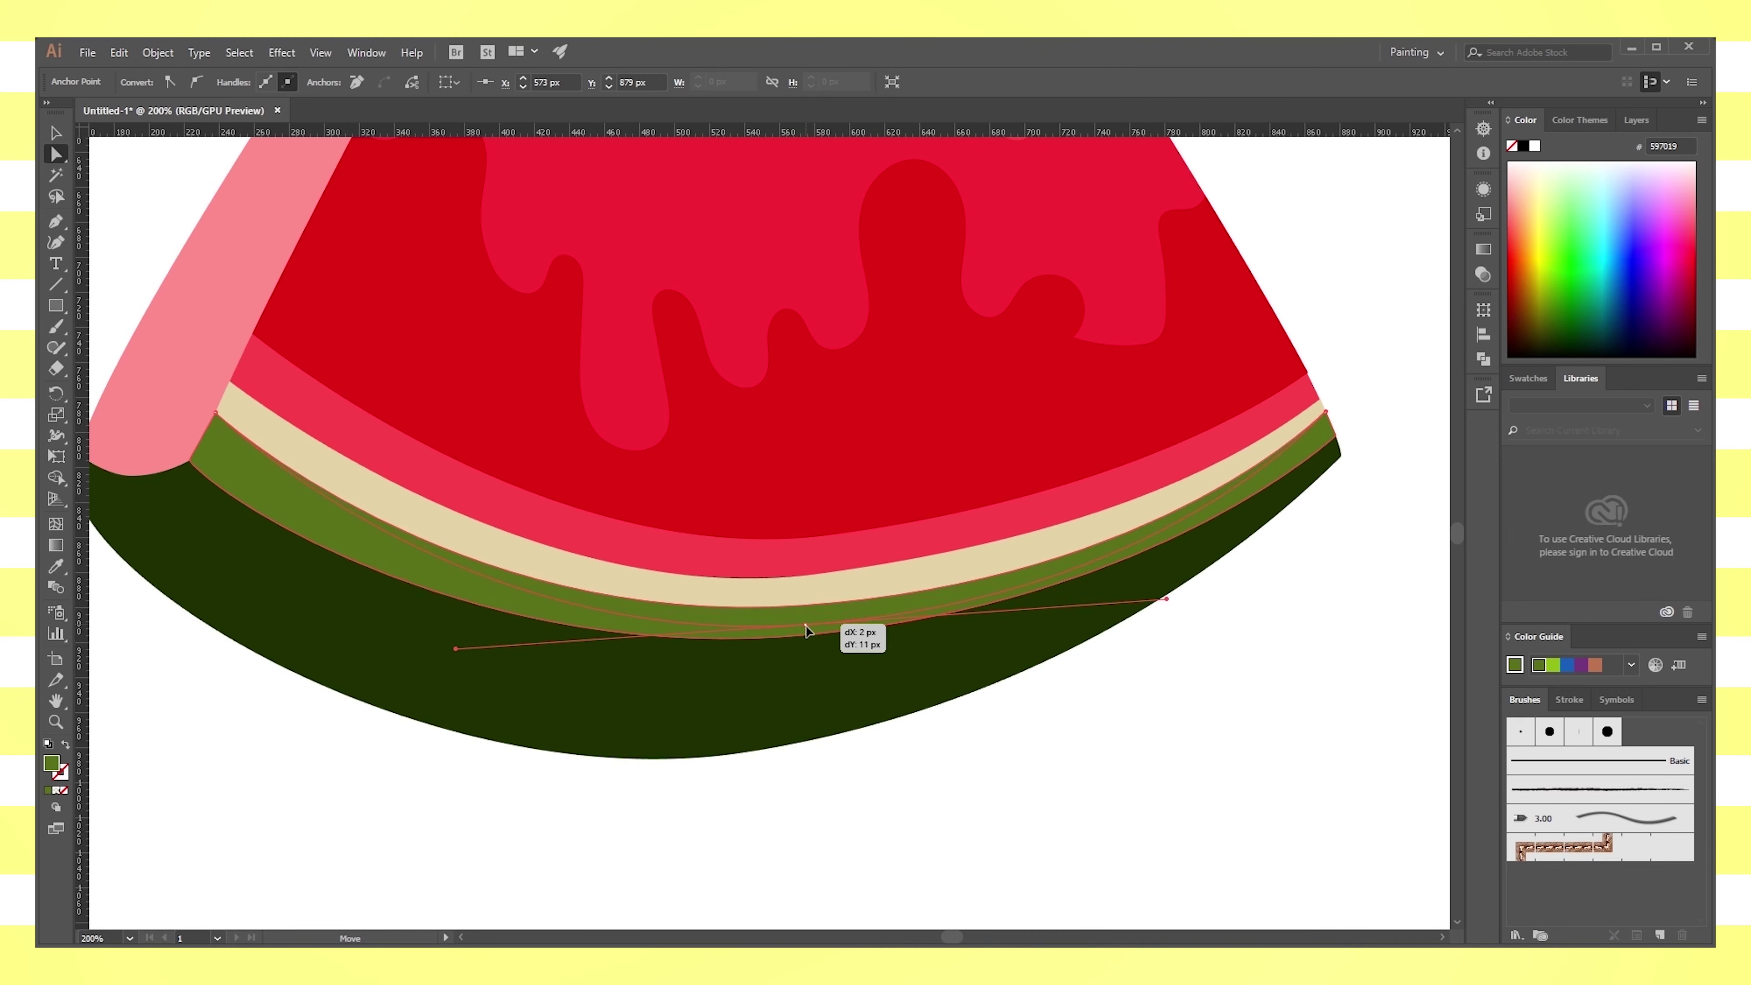
{"action": "key", "text": "v"}
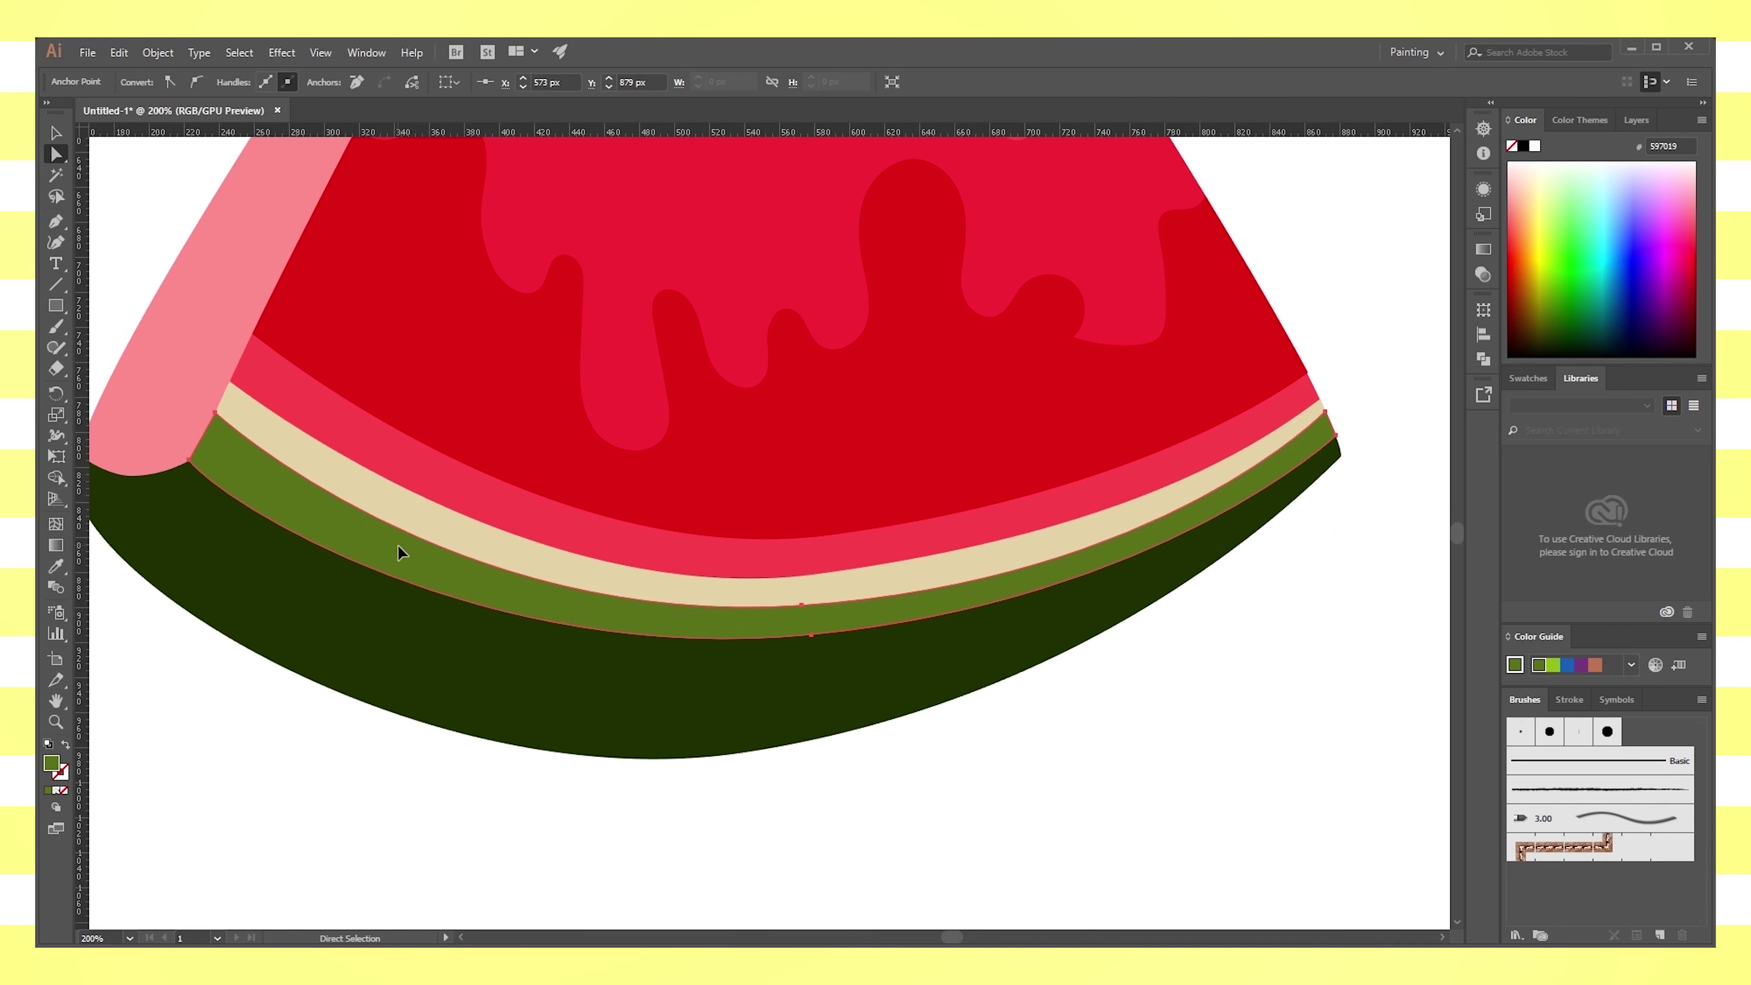
{"action": "left_click_drag", "start_coordinate": [398, 547], "coordinate": [455, 476]}
{"action": "key", "text": "ctrl+z"}
{"action": "key", "text": "ctrl+z"}
{"action": "key", "text": "ctrl+z"}
{"action": "key", "text": "ctrl+z"}
Drag a copy of the green band below it and colour it olive green
{"action": "left_click_drag", "start_coordinate": [604, 623], "coordinate": [600, 674]}
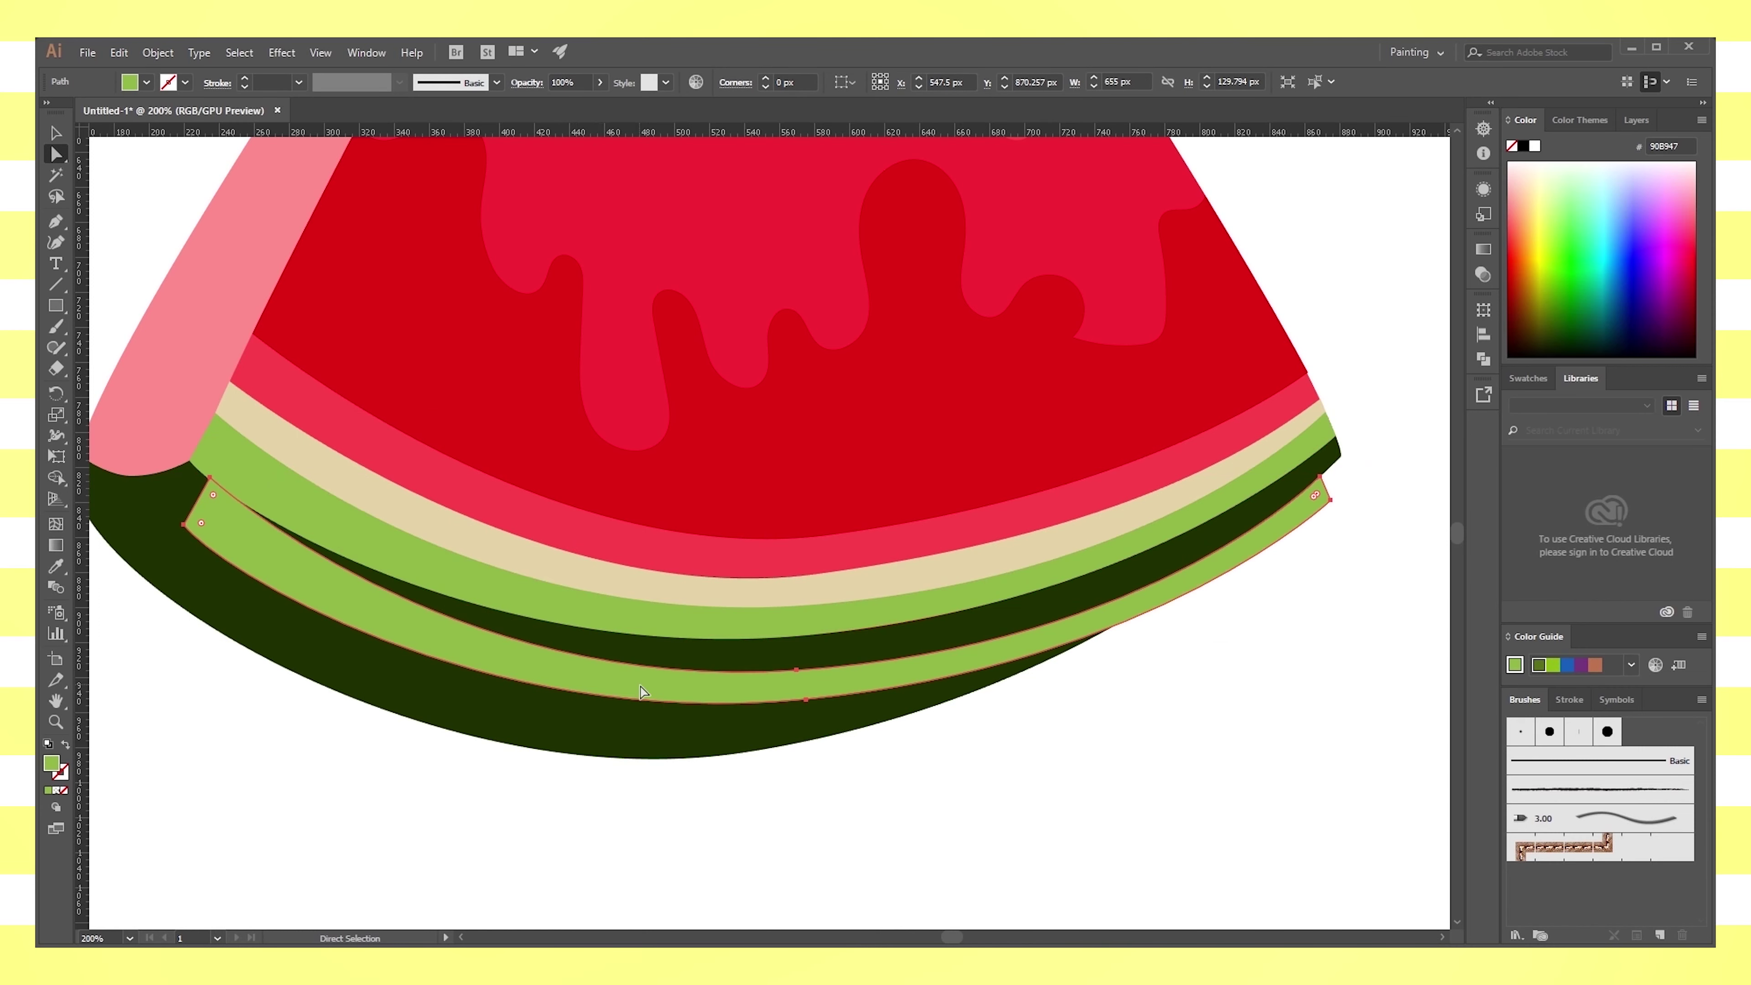
{"action": "key", "text": "ctrl+minus"}
{"action": "key", "text": "i"}
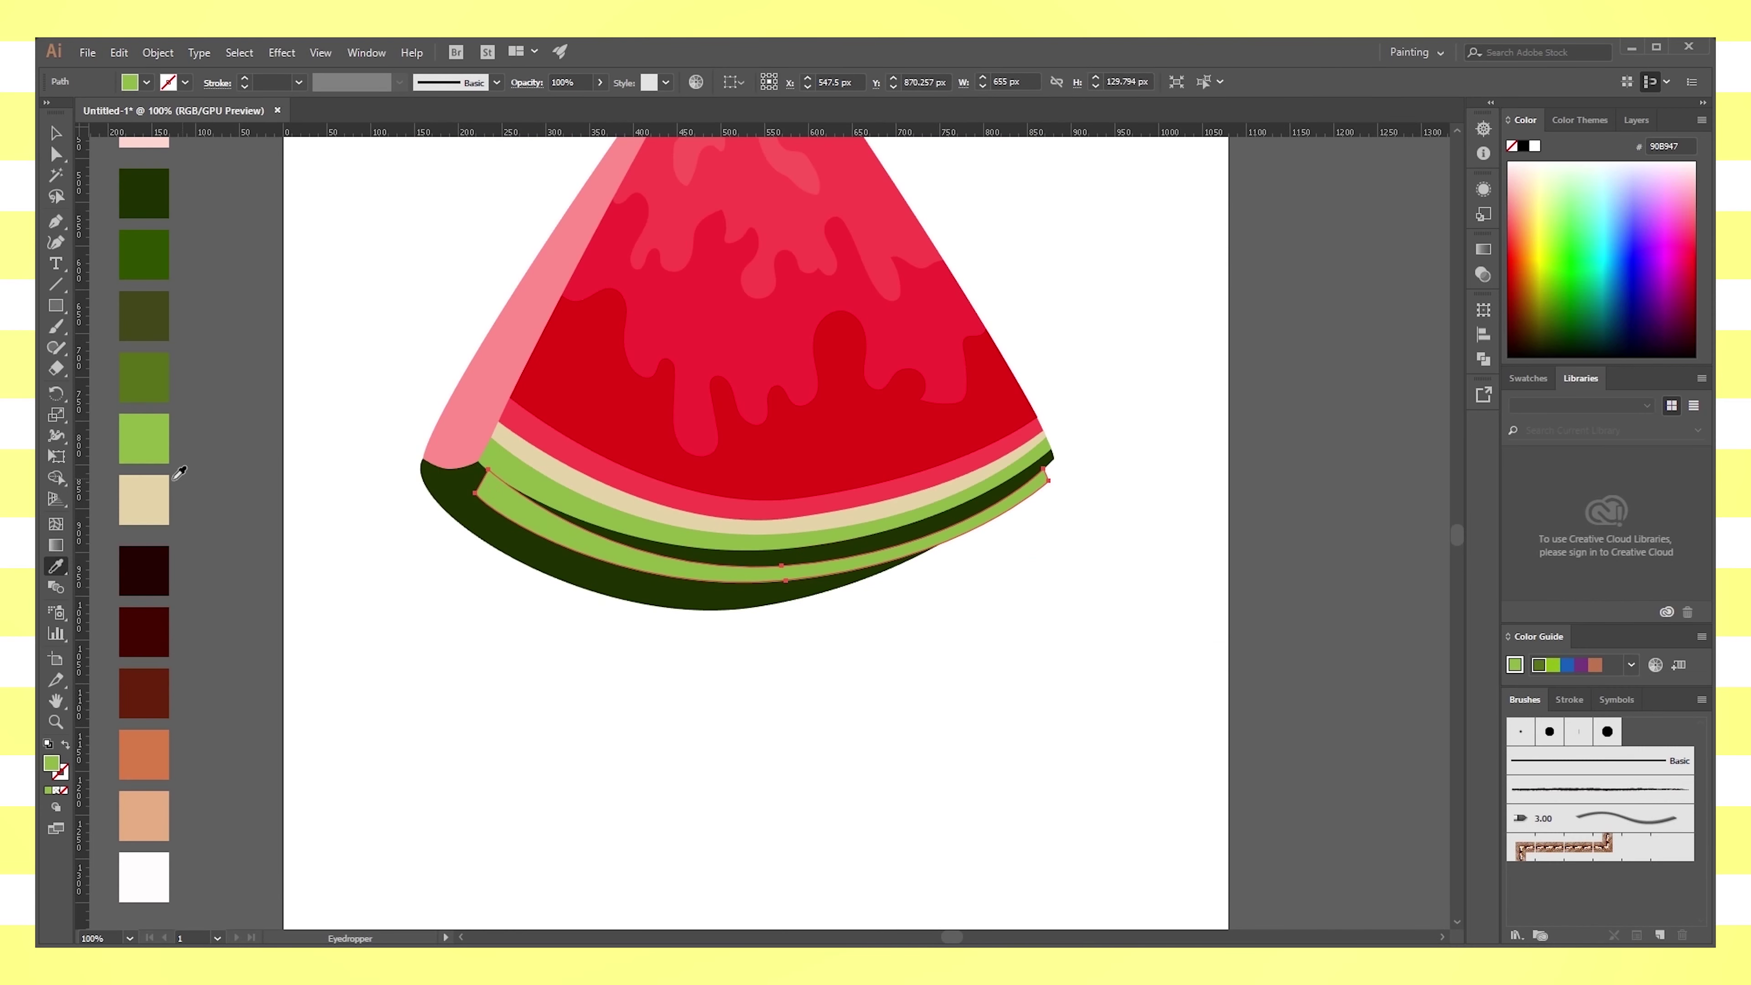
{"action": "left_click", "coordinate": [151, 390]}
{"action": "key", "text": "v"}
{"action": "key", "text": "ctrl+plus"}
{"action": "key", "text": "ctrl+plus"}
{"action": "key", "text": "ctrl+minus"}
{"action": "left_click_drag", "start_coordinate": [763, 412], "coordinate": [762, 439]}
{"action": "key", "text": "ctrl+z"}
Move the olive band under the light green band, fitting its ends and curve to the rind
{"action": "left_click_drag", "start_coordinate": [748, 614], "coordinate": [762, 558]}
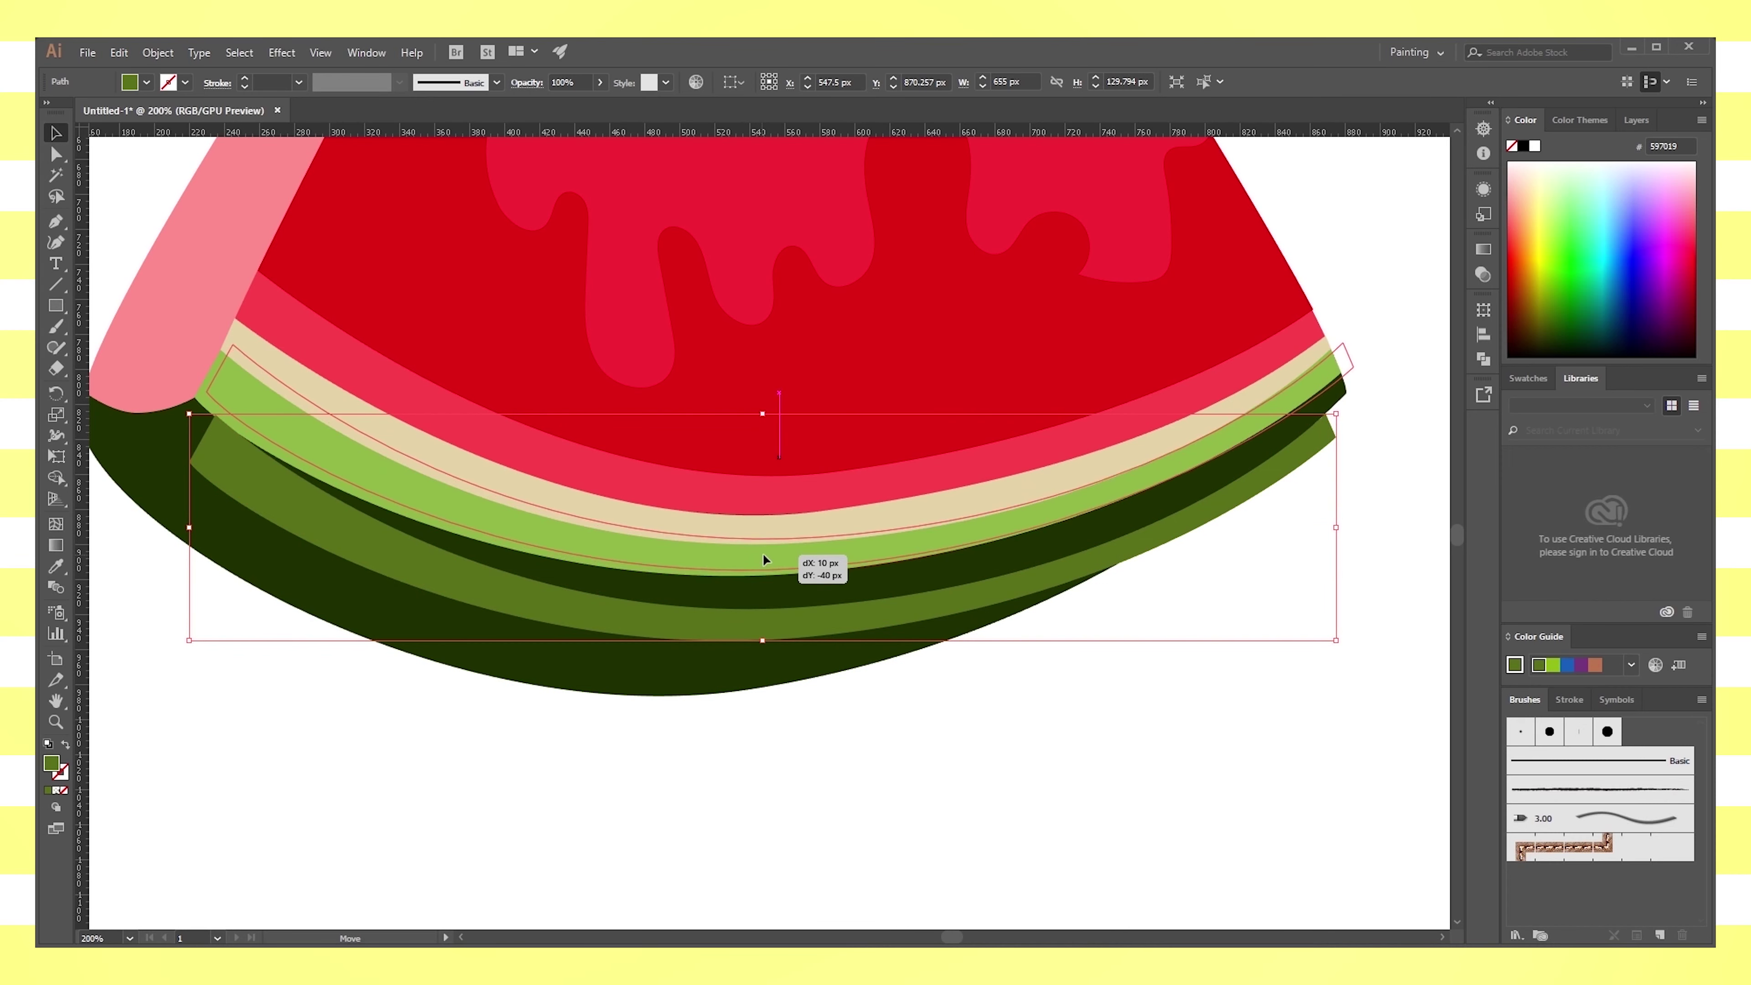
{"action": "left_click_drag", "start_coordinate": [764, 554], "coordinate": [811, 560]}
{"action": "key", "text": "a"}
{"action": "left_click_drag", "start_coordinate": [217, 364], "coordinate": [201, 390]}
{"action": "left_click_drag", "start_coordinate": [1336, 366], "coordinate": [1341, 373]}
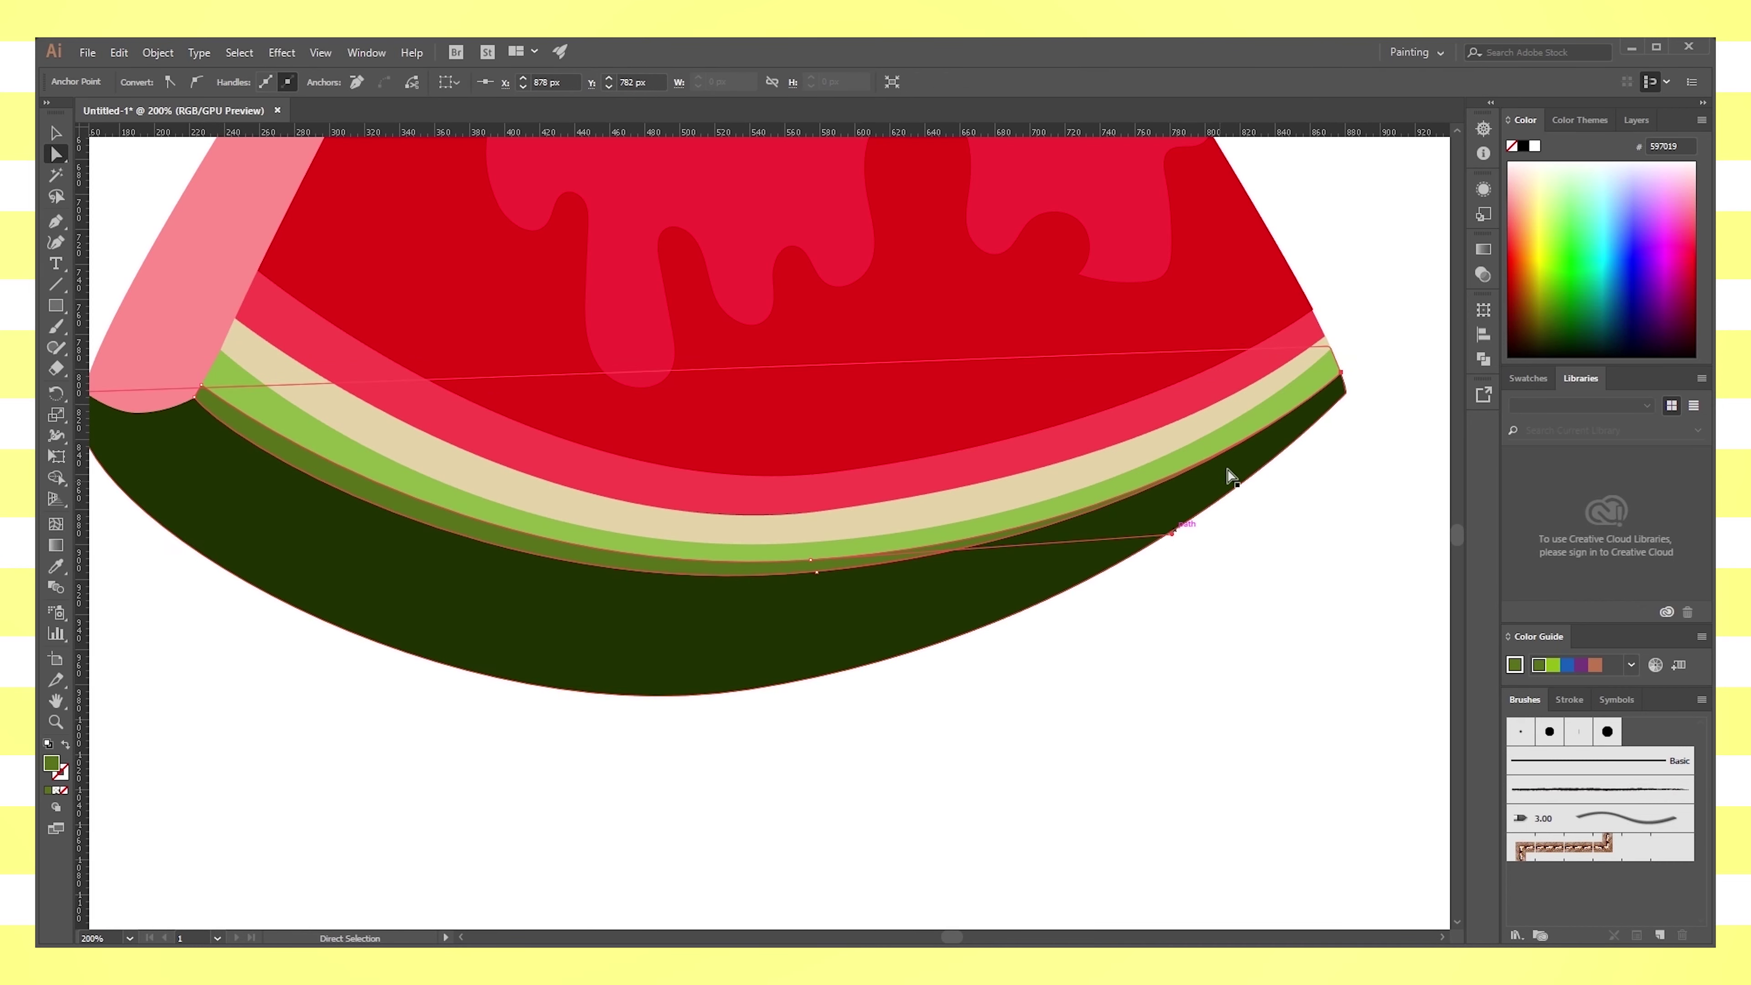
{"action": "left_click_drag", "start_coordinate": [1172, 535], "coordinate": [1194, 517]}
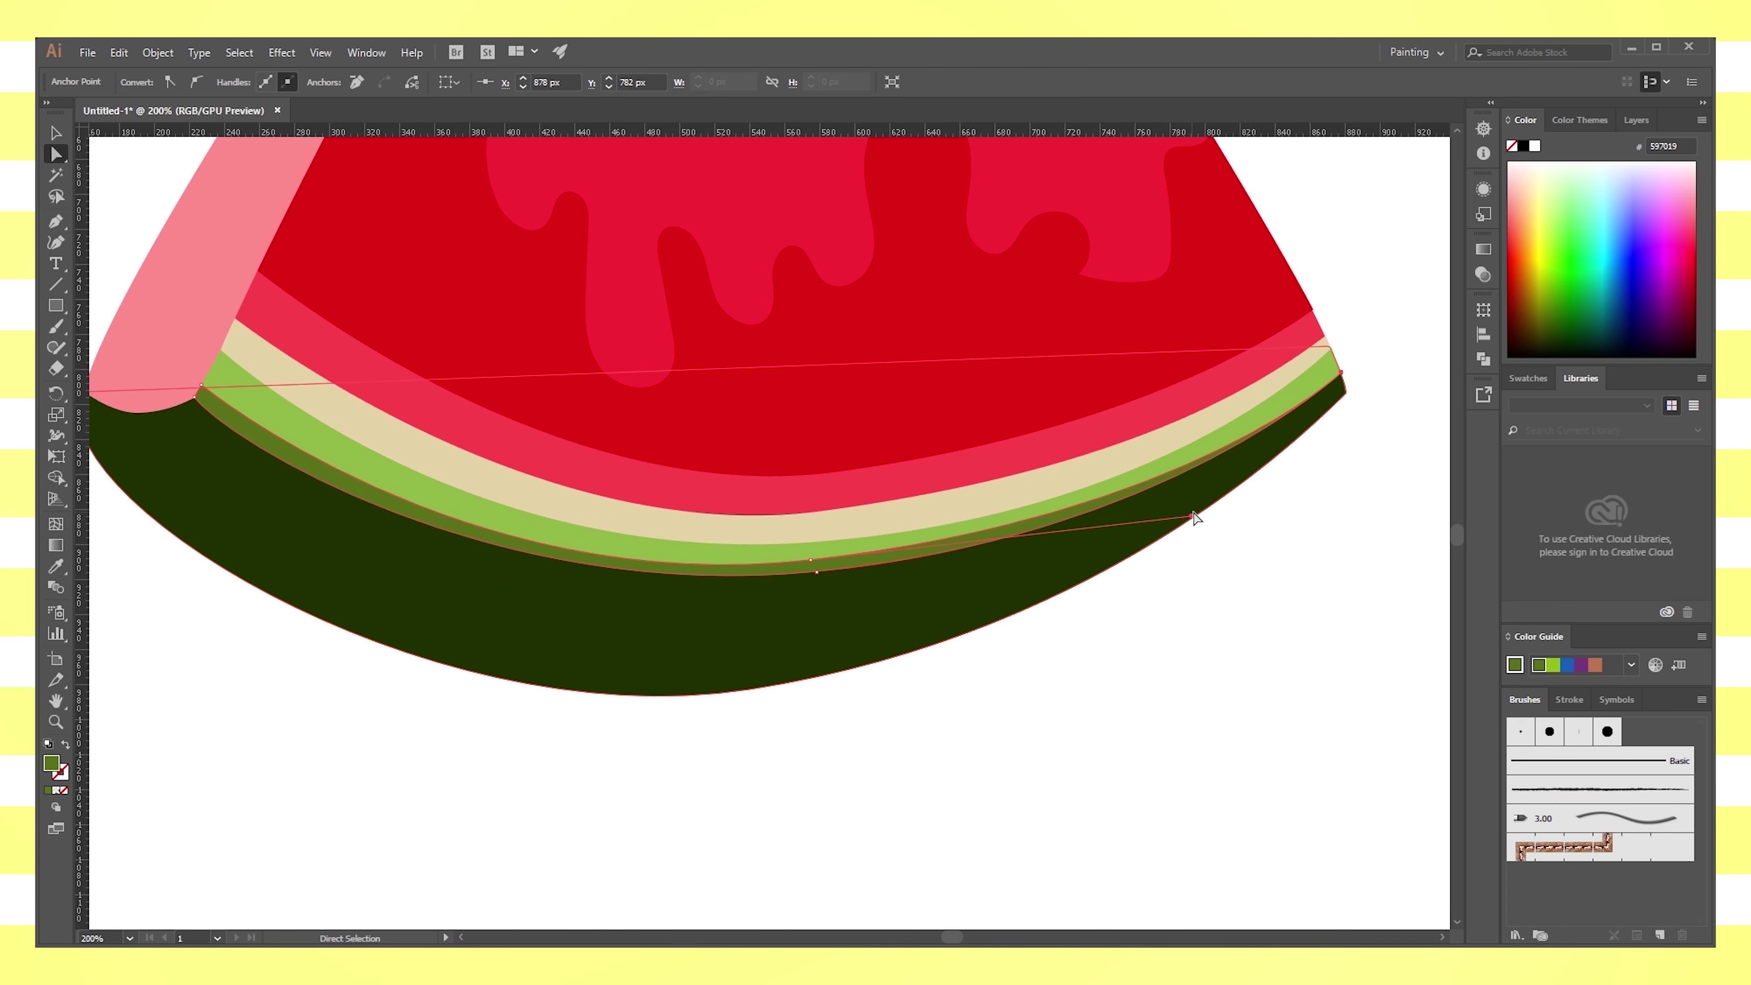
{"action": "left_click", "coordinate": [1162, 805]}
Try flattening the cream band's bottom curve, then undo it
{"action": "key", "text": "ctrl+0"}
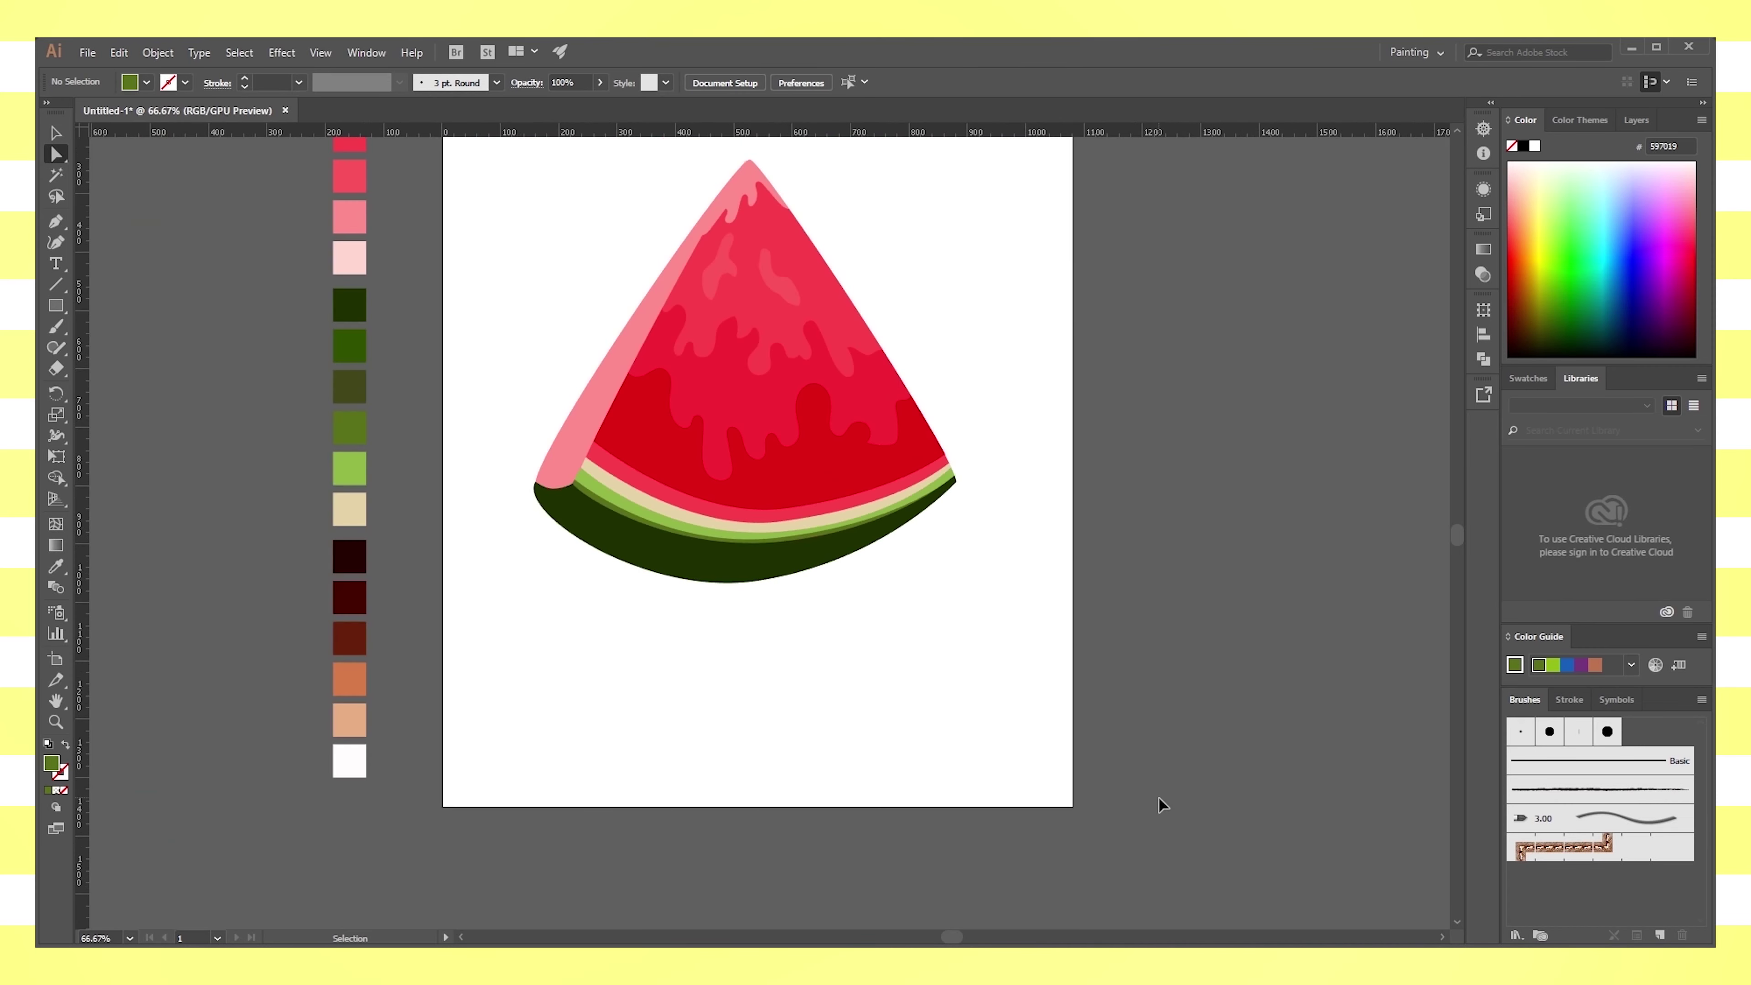
{"action": "key", "text": "ctrl+plus"}
{"action": "key", "text": "ctrl+plus"}
{"action": "left_click", "coordinate": [755, 531]}
{"action": "left_click", "coordinate": [808, 517]}
{"action": "left_click_drag", "start_coordinate": [590, 543], "coordinate": [591, 532]}
{"action": "key", "text": "ctrl+z"}
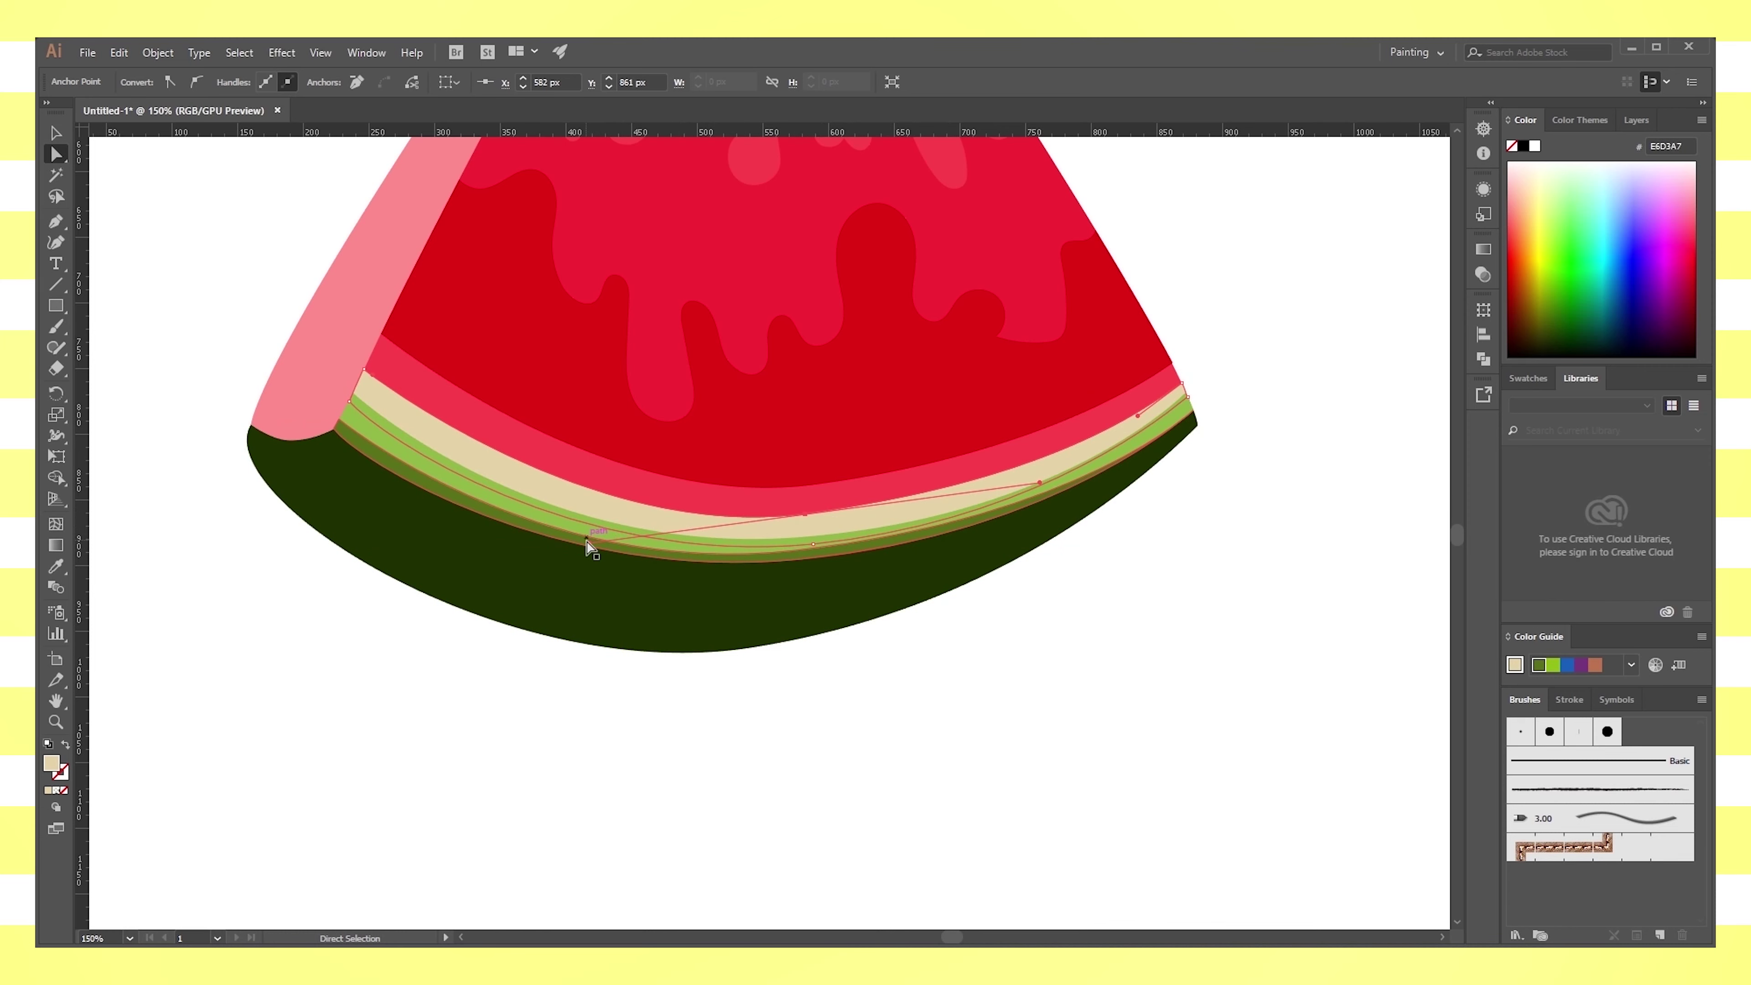
Nudge the cream band's bottom anchor and handle so its curve runs evenly
{"action": "left_click", "coordinate": [782, 525]}
{"action": "left_click", "coordinate": [806, 514]}
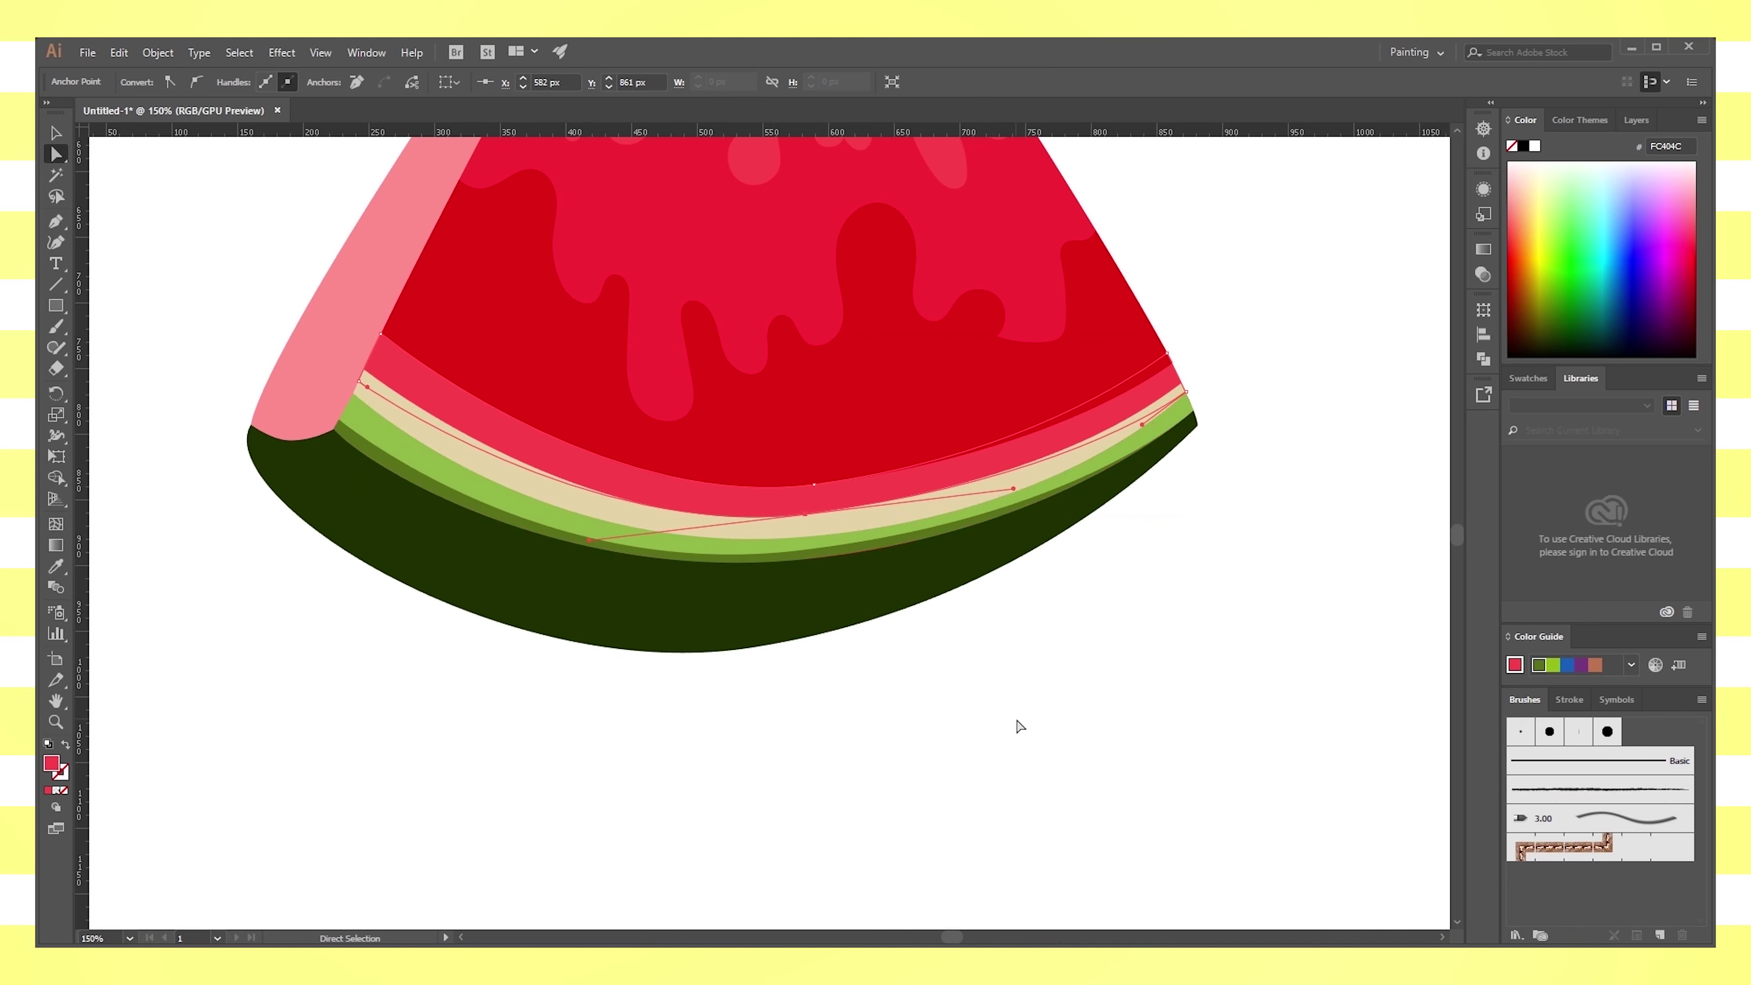
{"action": "left_click", "coordinate": [770, 538]}
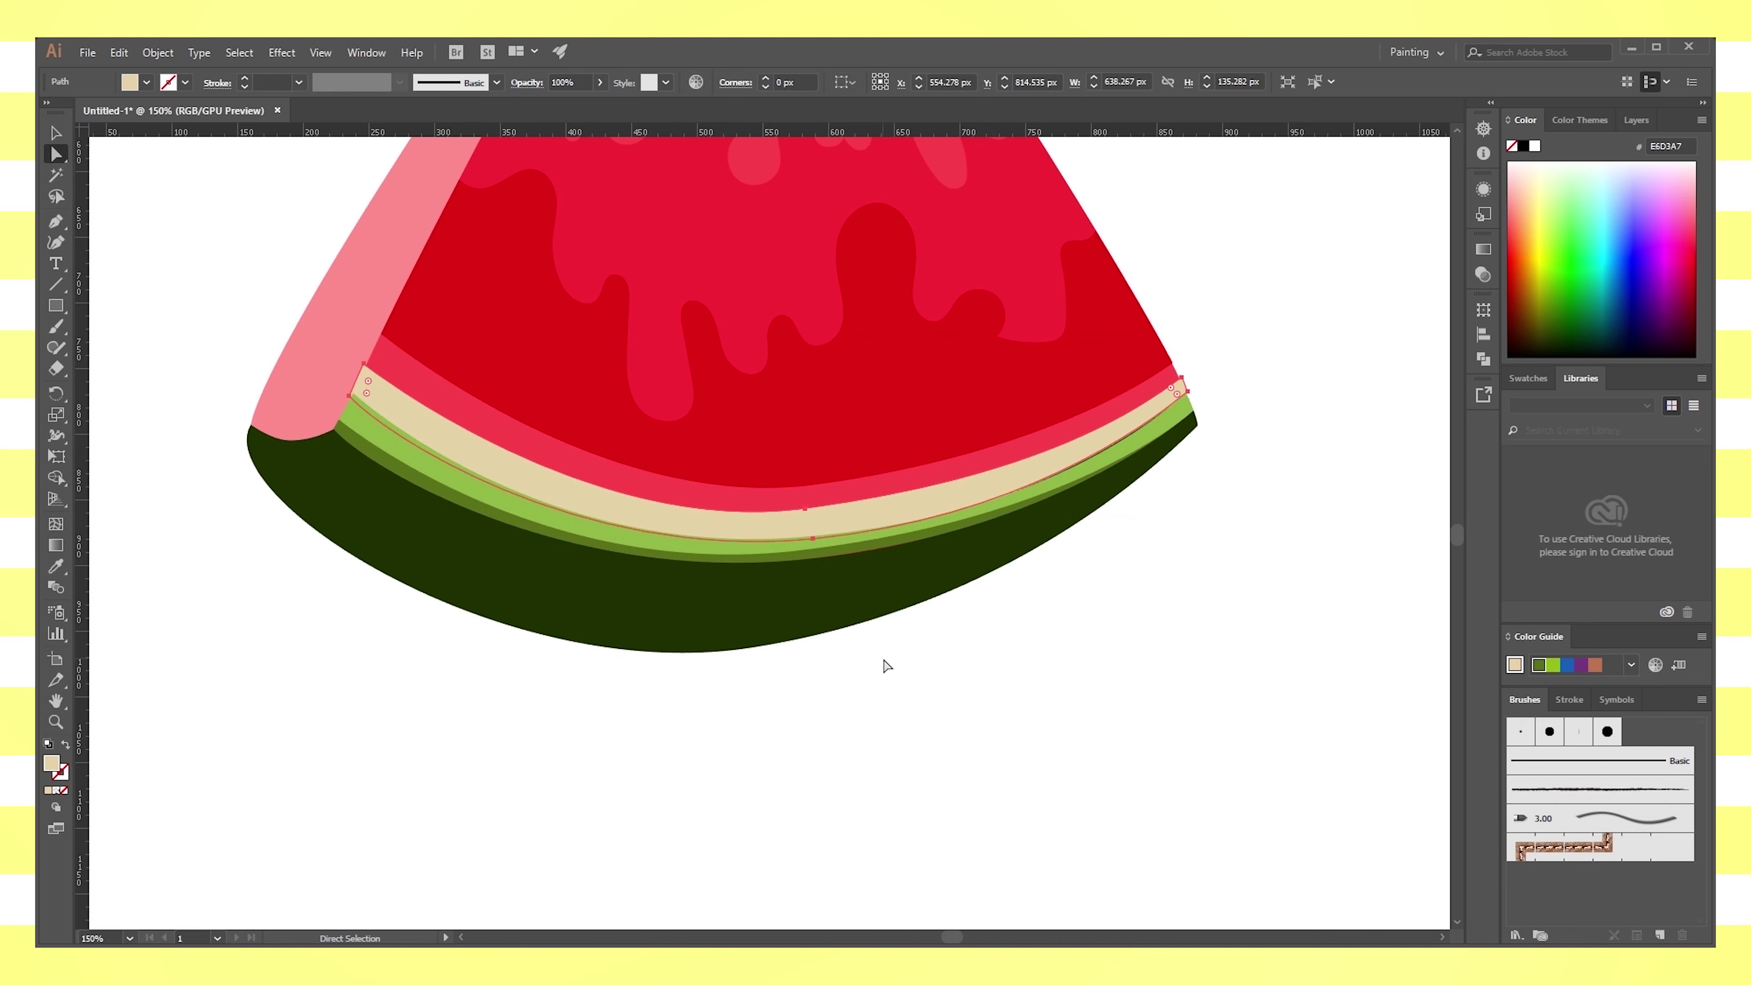
{"action": "left_click_drag", "start_coordinate": [807, 516], "coordinate": [806, 511]}
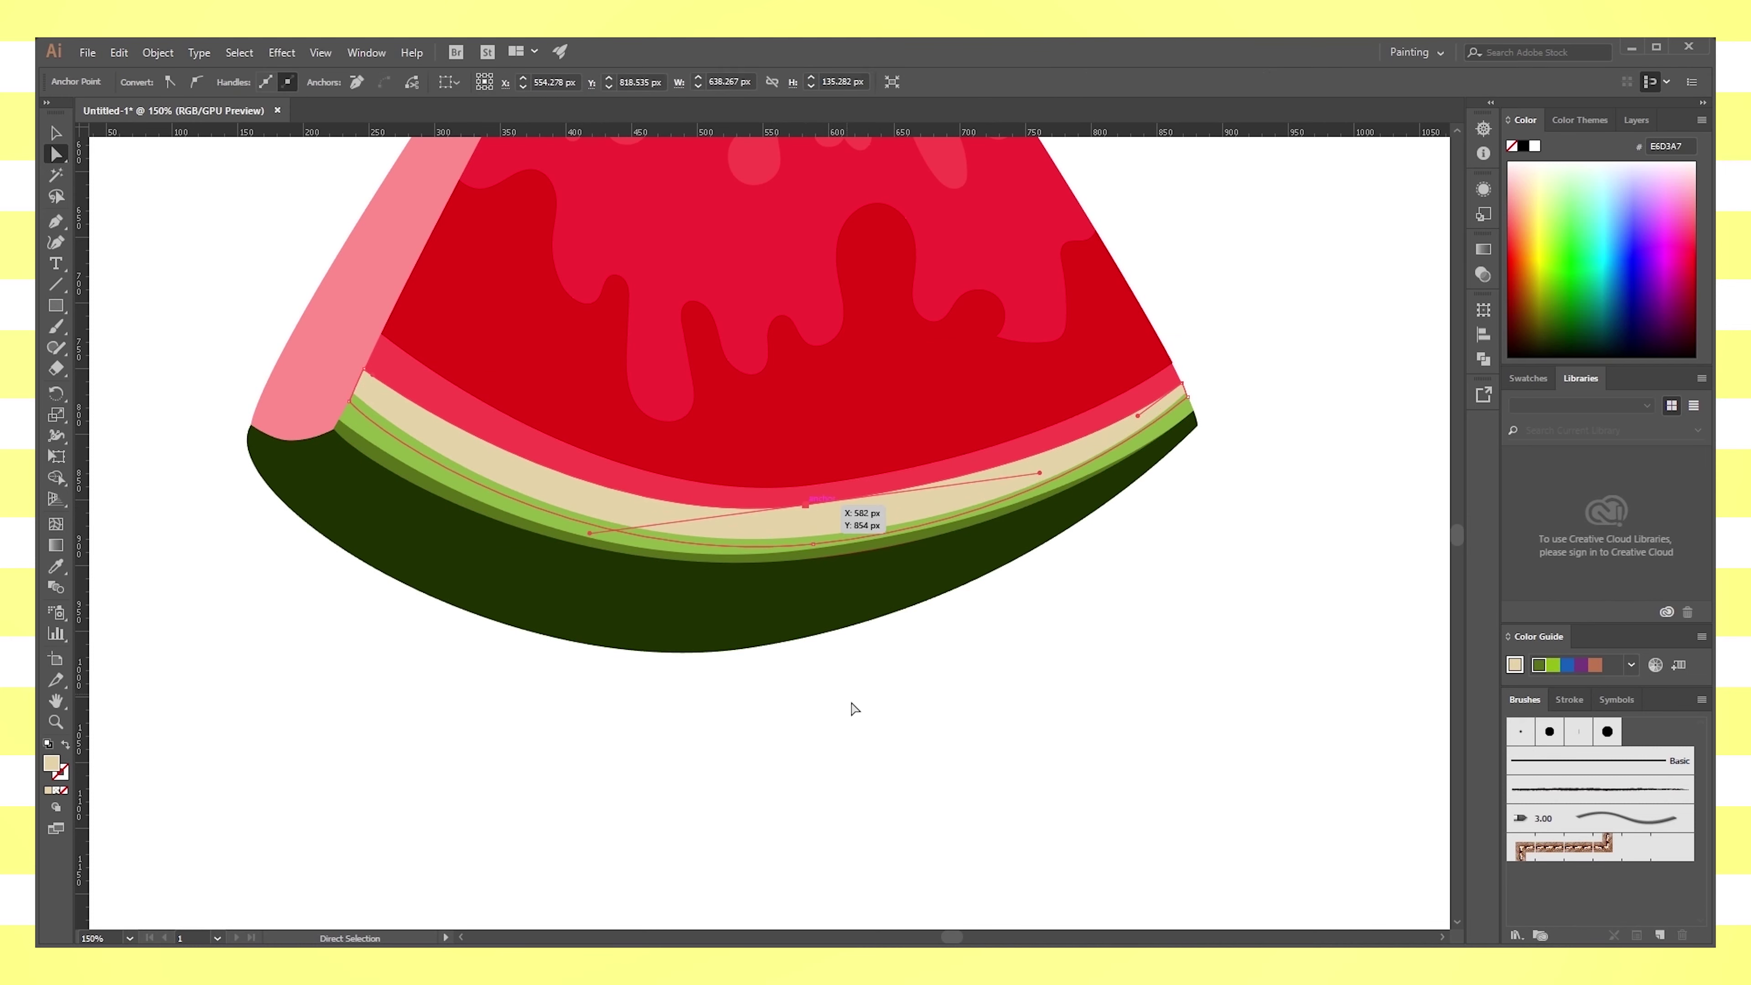
{"action": "left_click", "coordinate": [806, 510]}
{"action": "left_click_drag", "start_coordinate": [806, 511], "coordinate": [806, 515]}
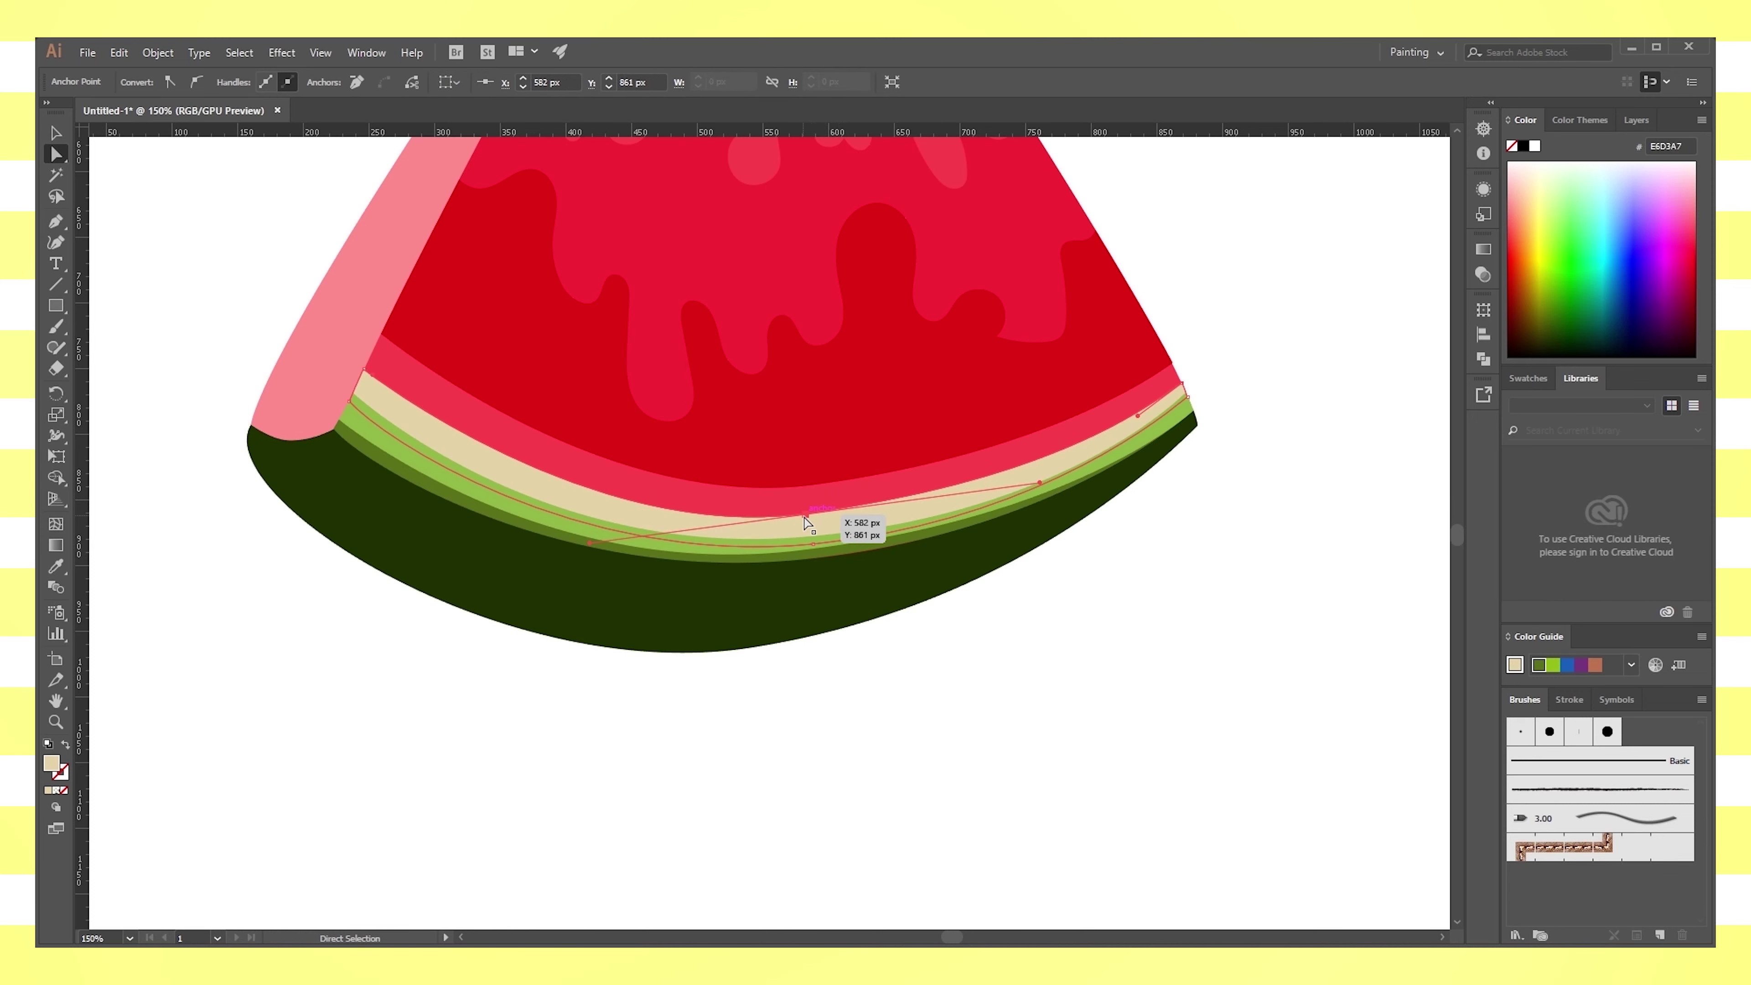
{"action": "left_click_drag", "start_coordinate": [1040, 472], "coordinate": [993, 494]}
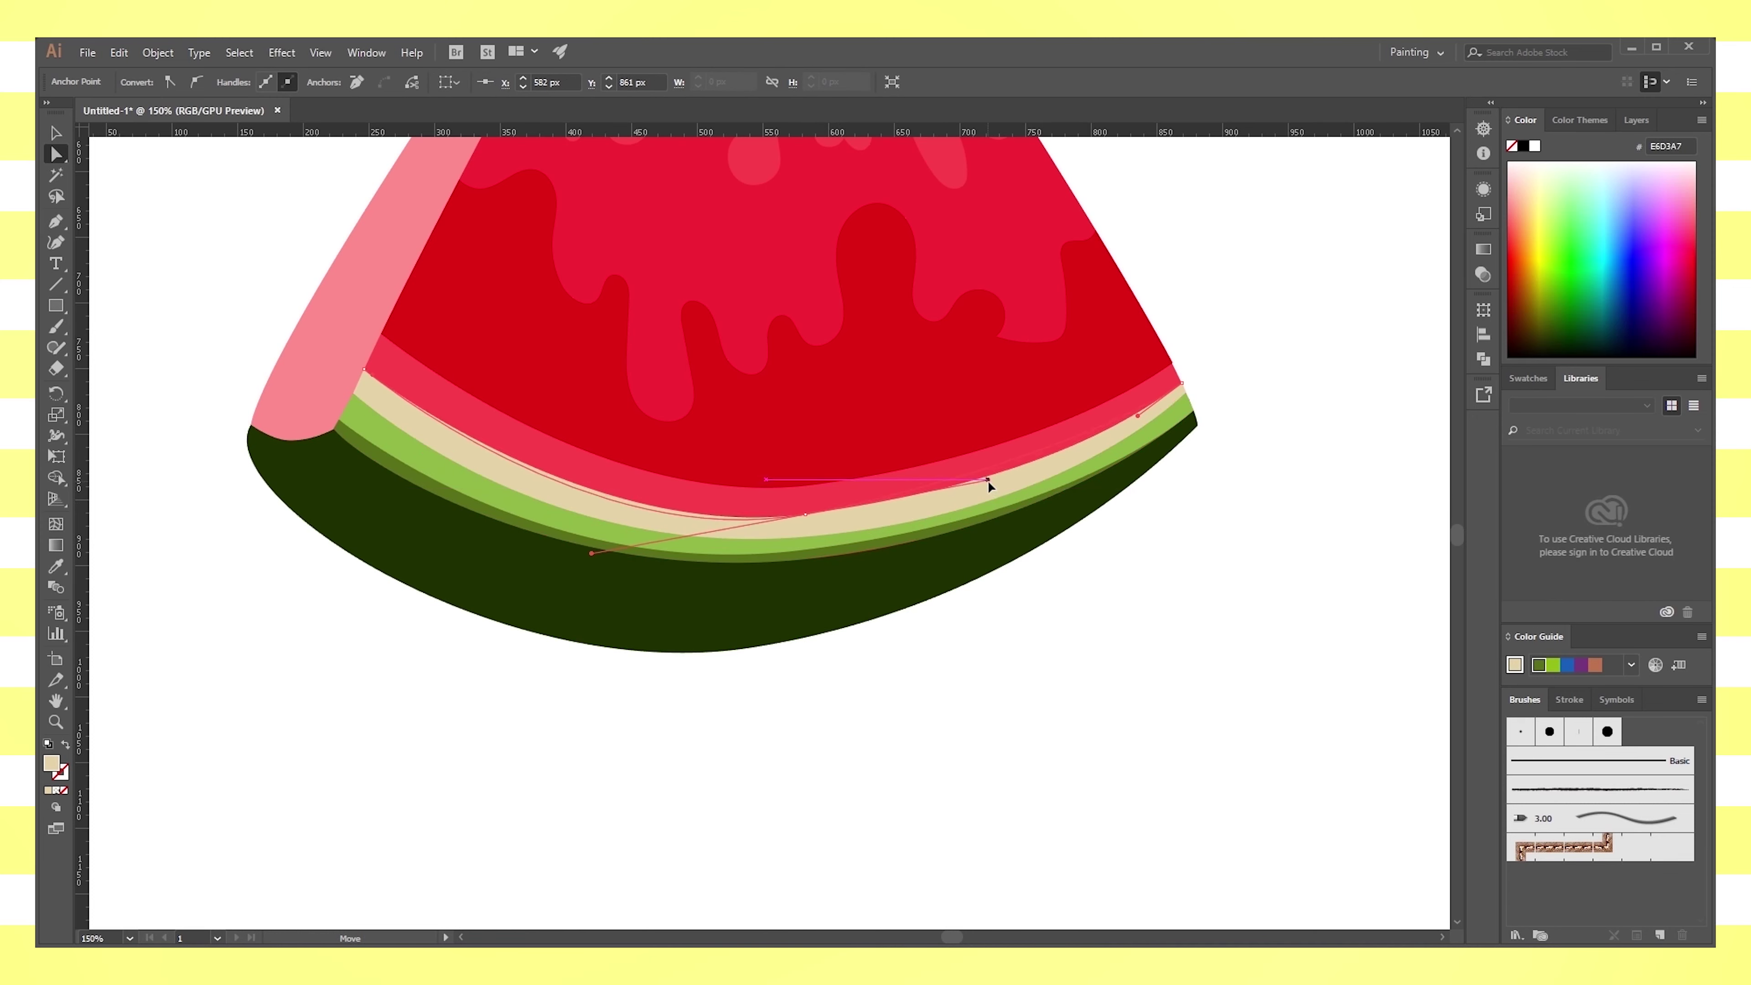
{"action": "left_click", "coordinate": [1126, 697]}
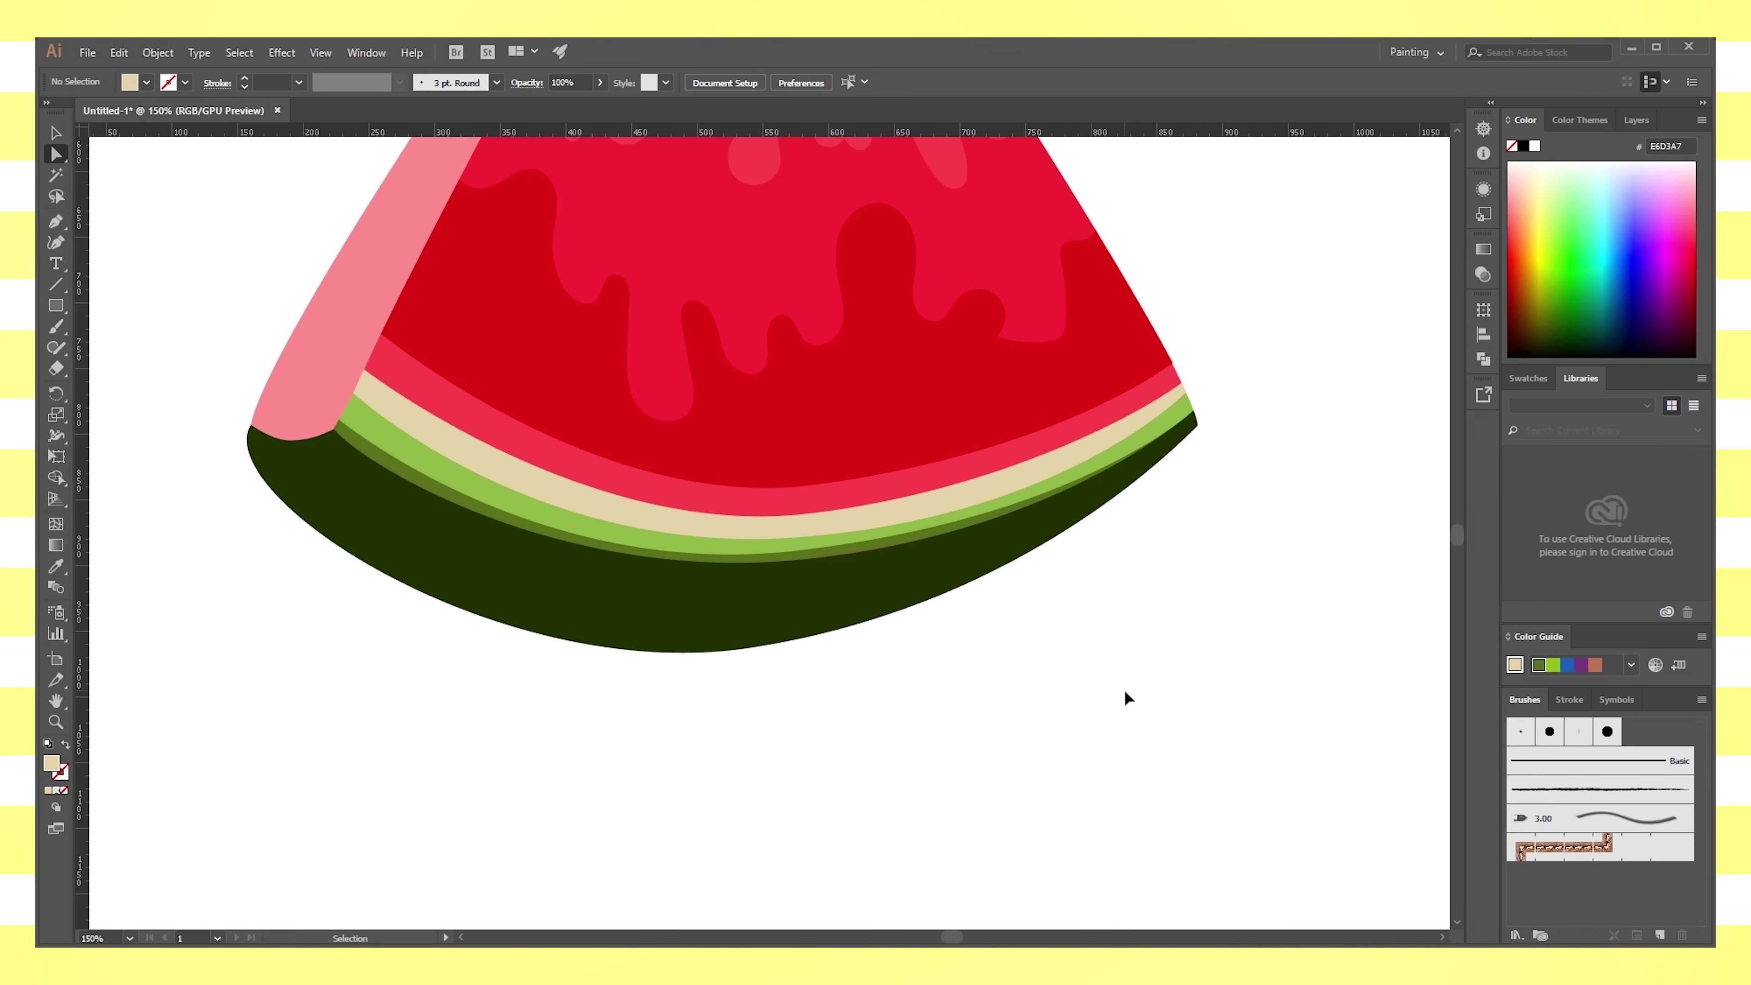
Reshape the olive band's lower curve and zoom out to review the watermelon
{"action": "left_click", "coordinate": [707, 553]}
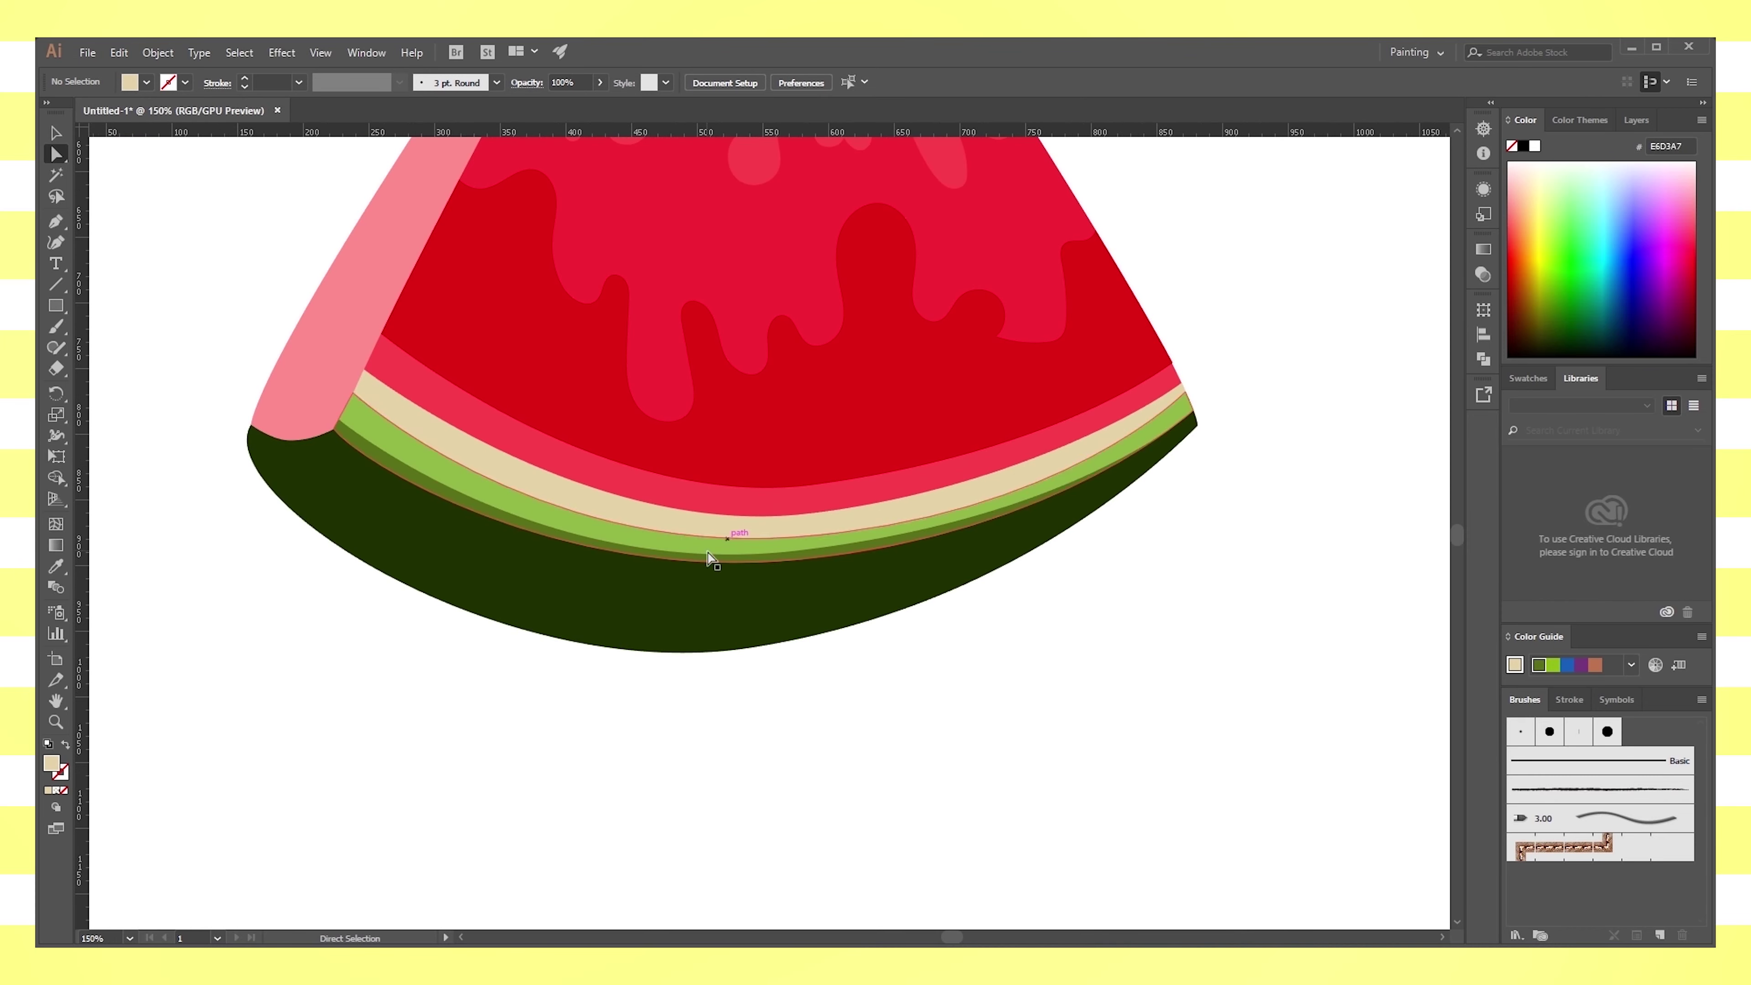
{"action": "left_click", "coordinate": [796, 553]}
{"action": "left_click_drag", "start_coordinate": [535, 580], "coordinate": [558, 576]}
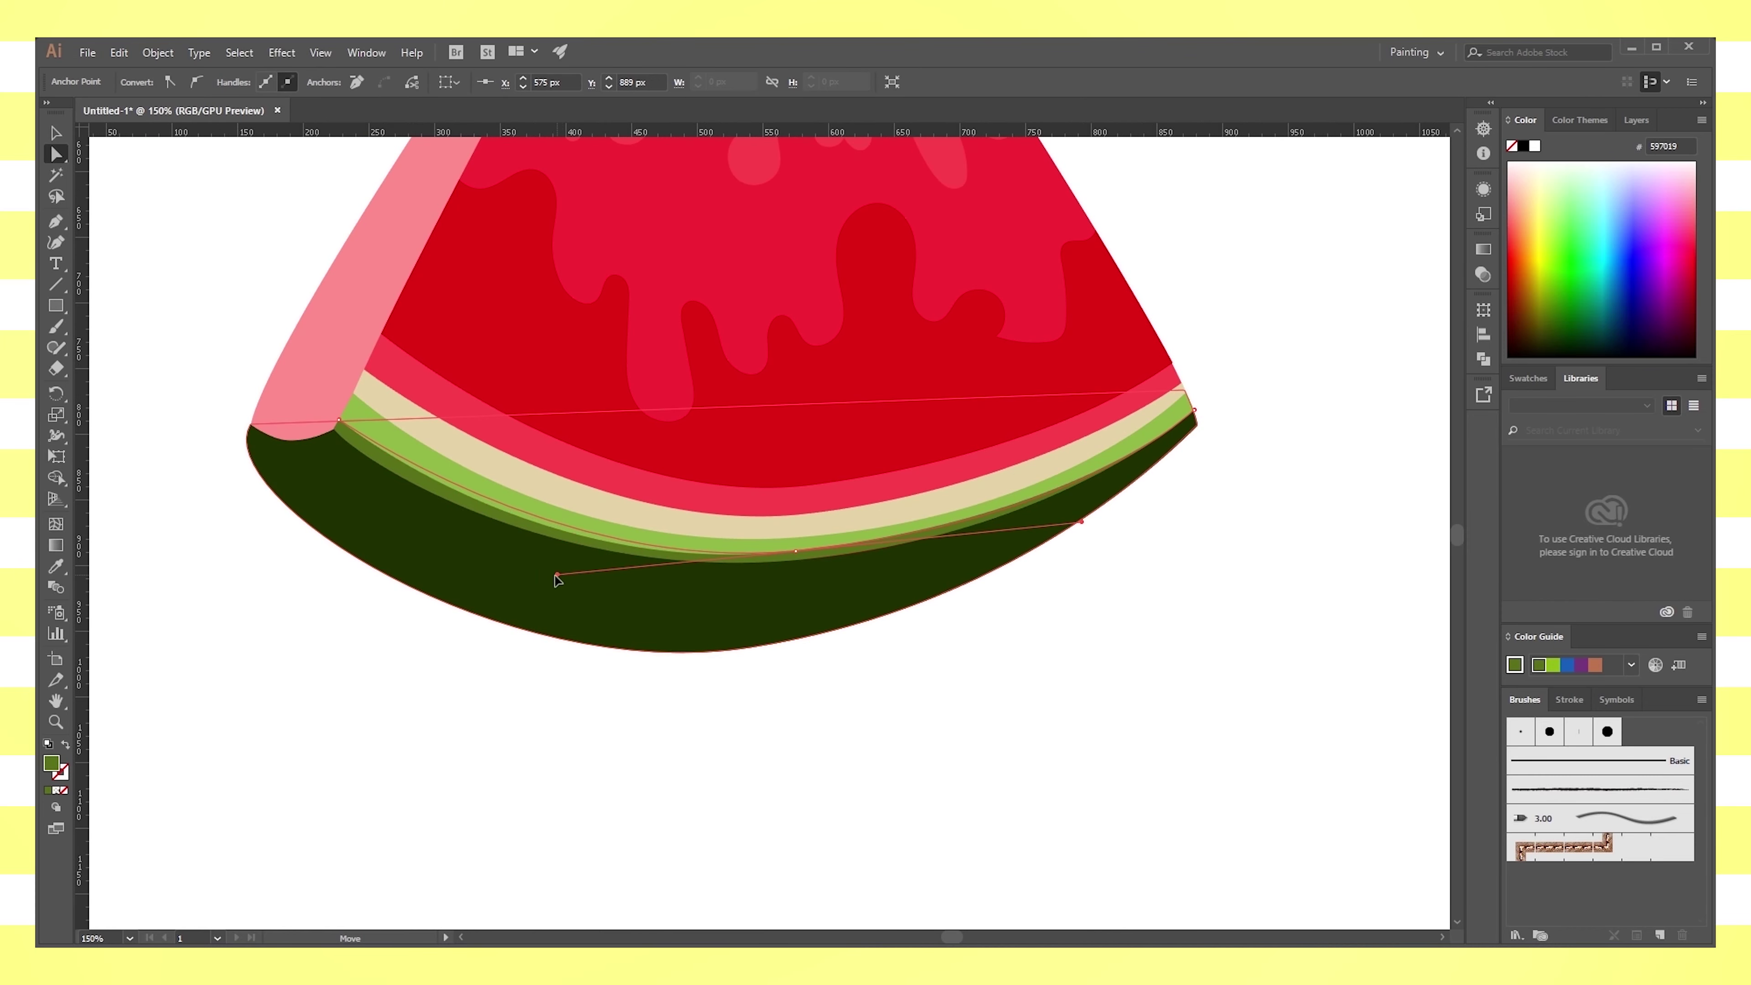
{"action": "left_click", "coordinate": [759, 752]}
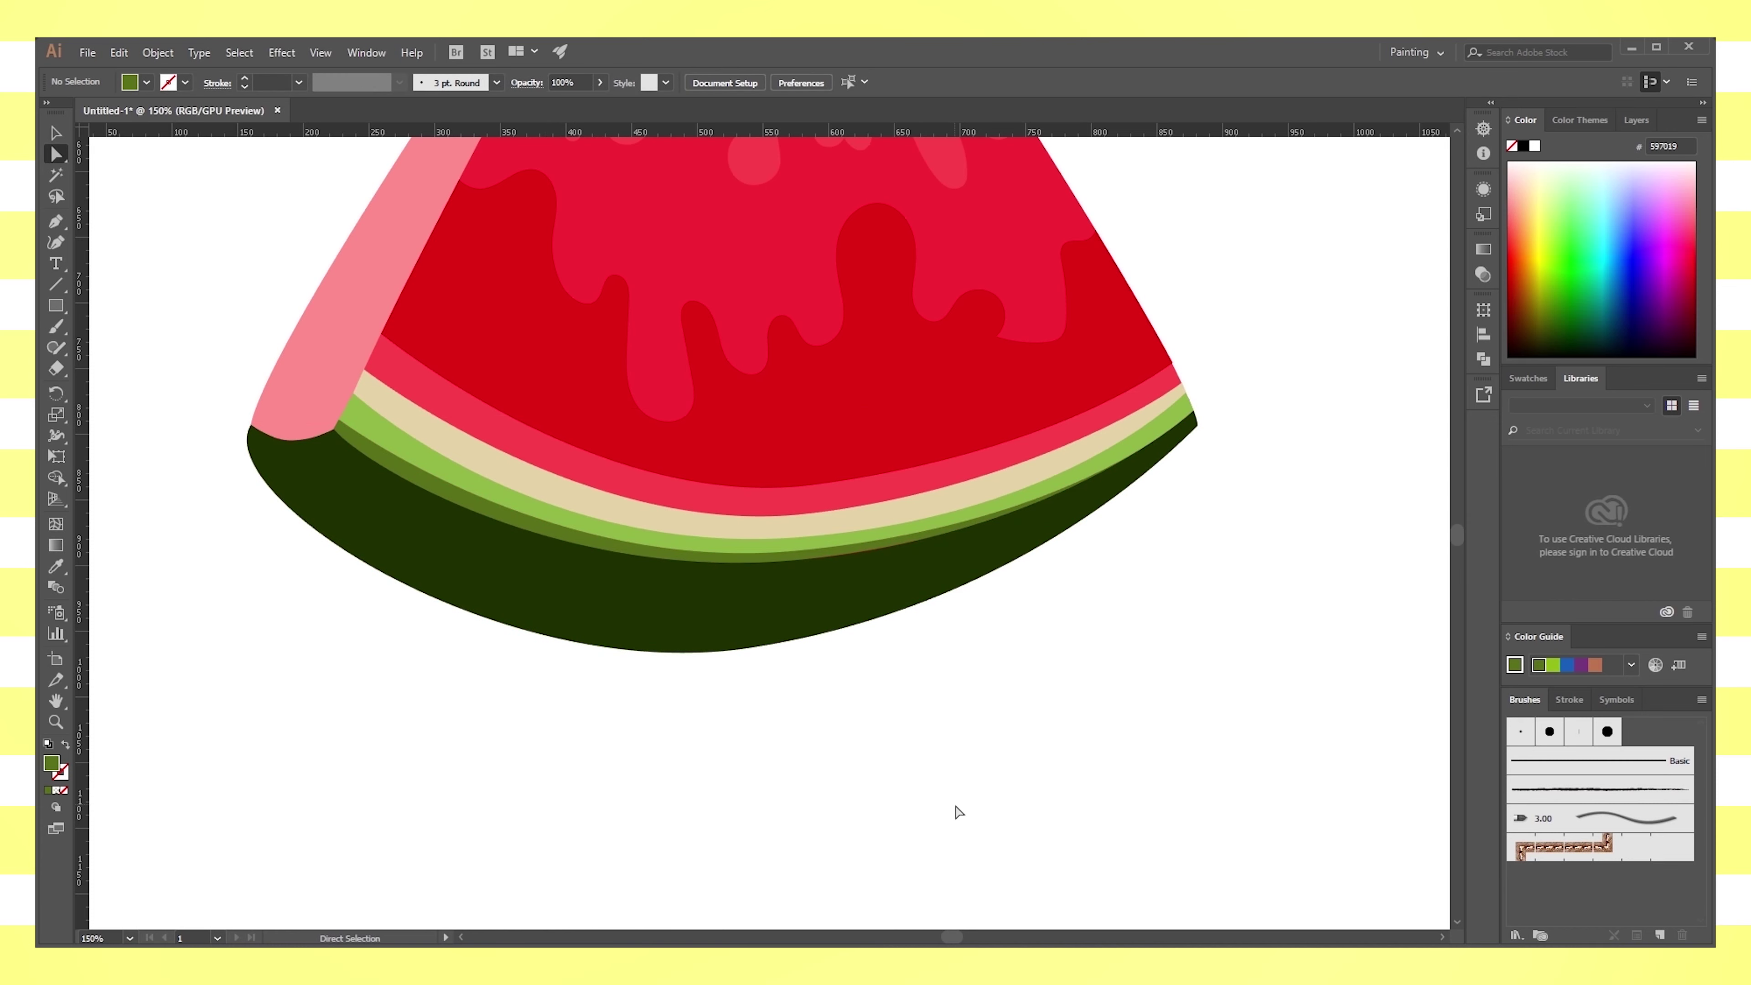
{"action": "key", "text": "ctrl+minus"}
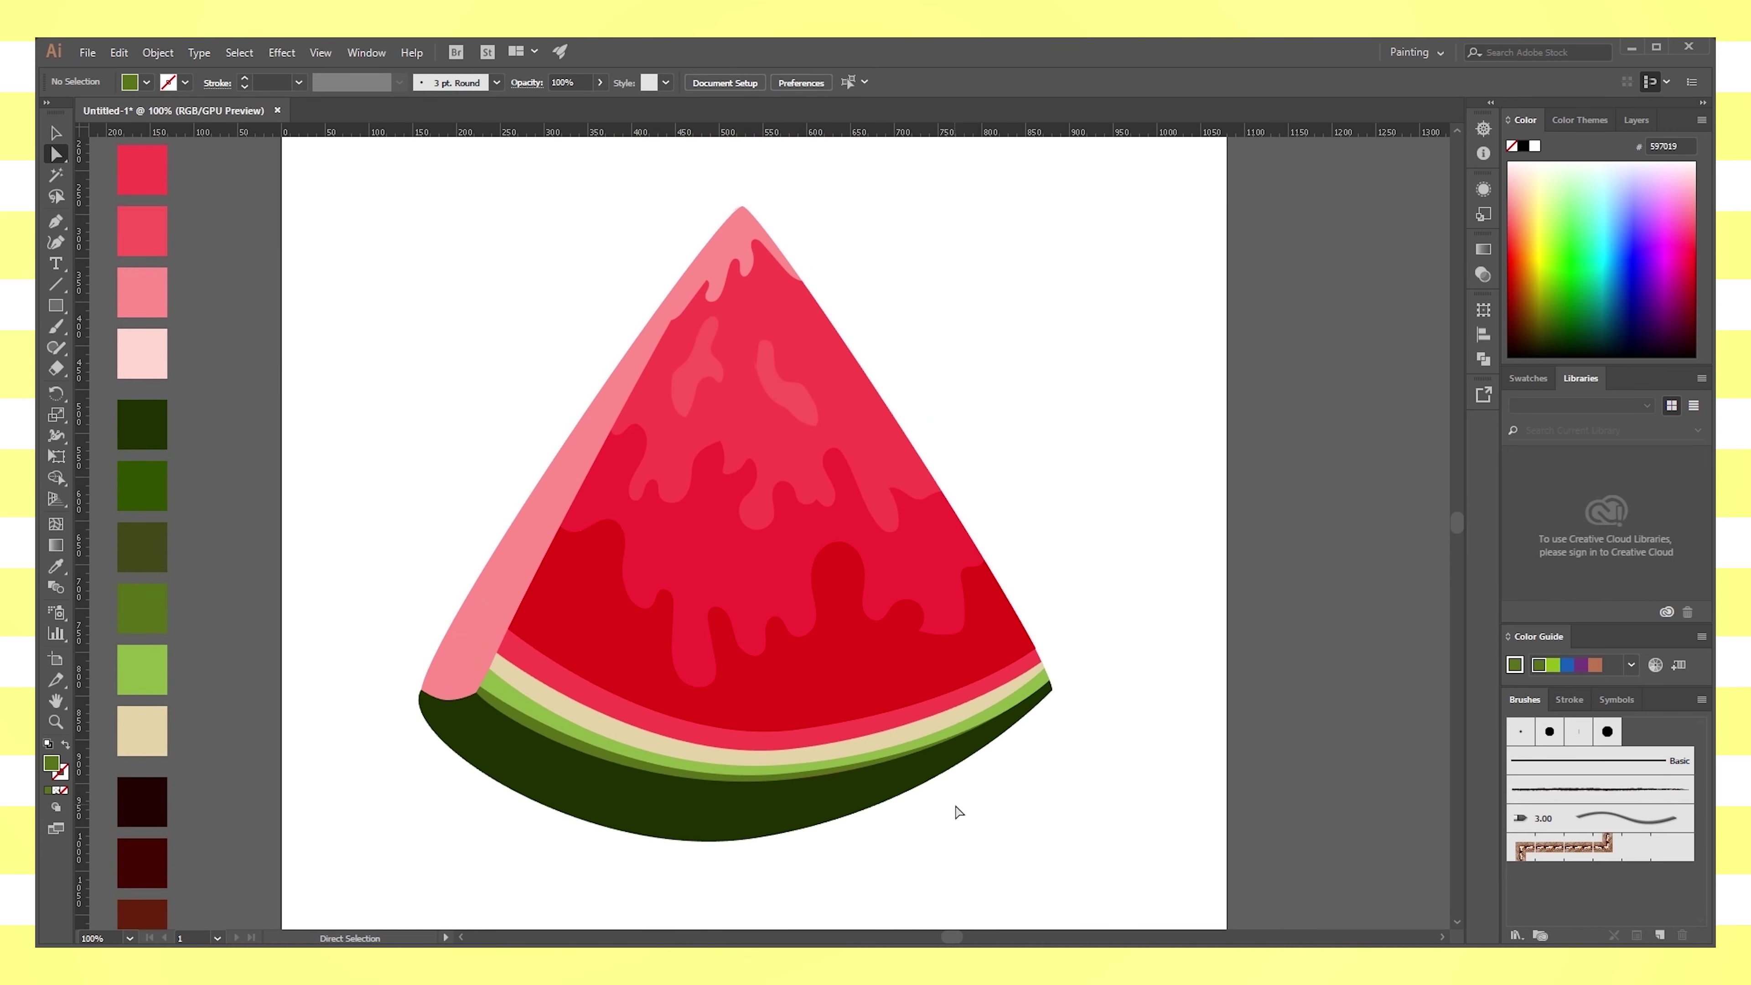
{"action": "scroll", "coordinate": [957, 811], "scroll_direction": "up", "scroll_amount": 1}
{"action": "scroll", "coordinate": [955, 813], "scroll_direction": "up", "scroll_amount": 2}
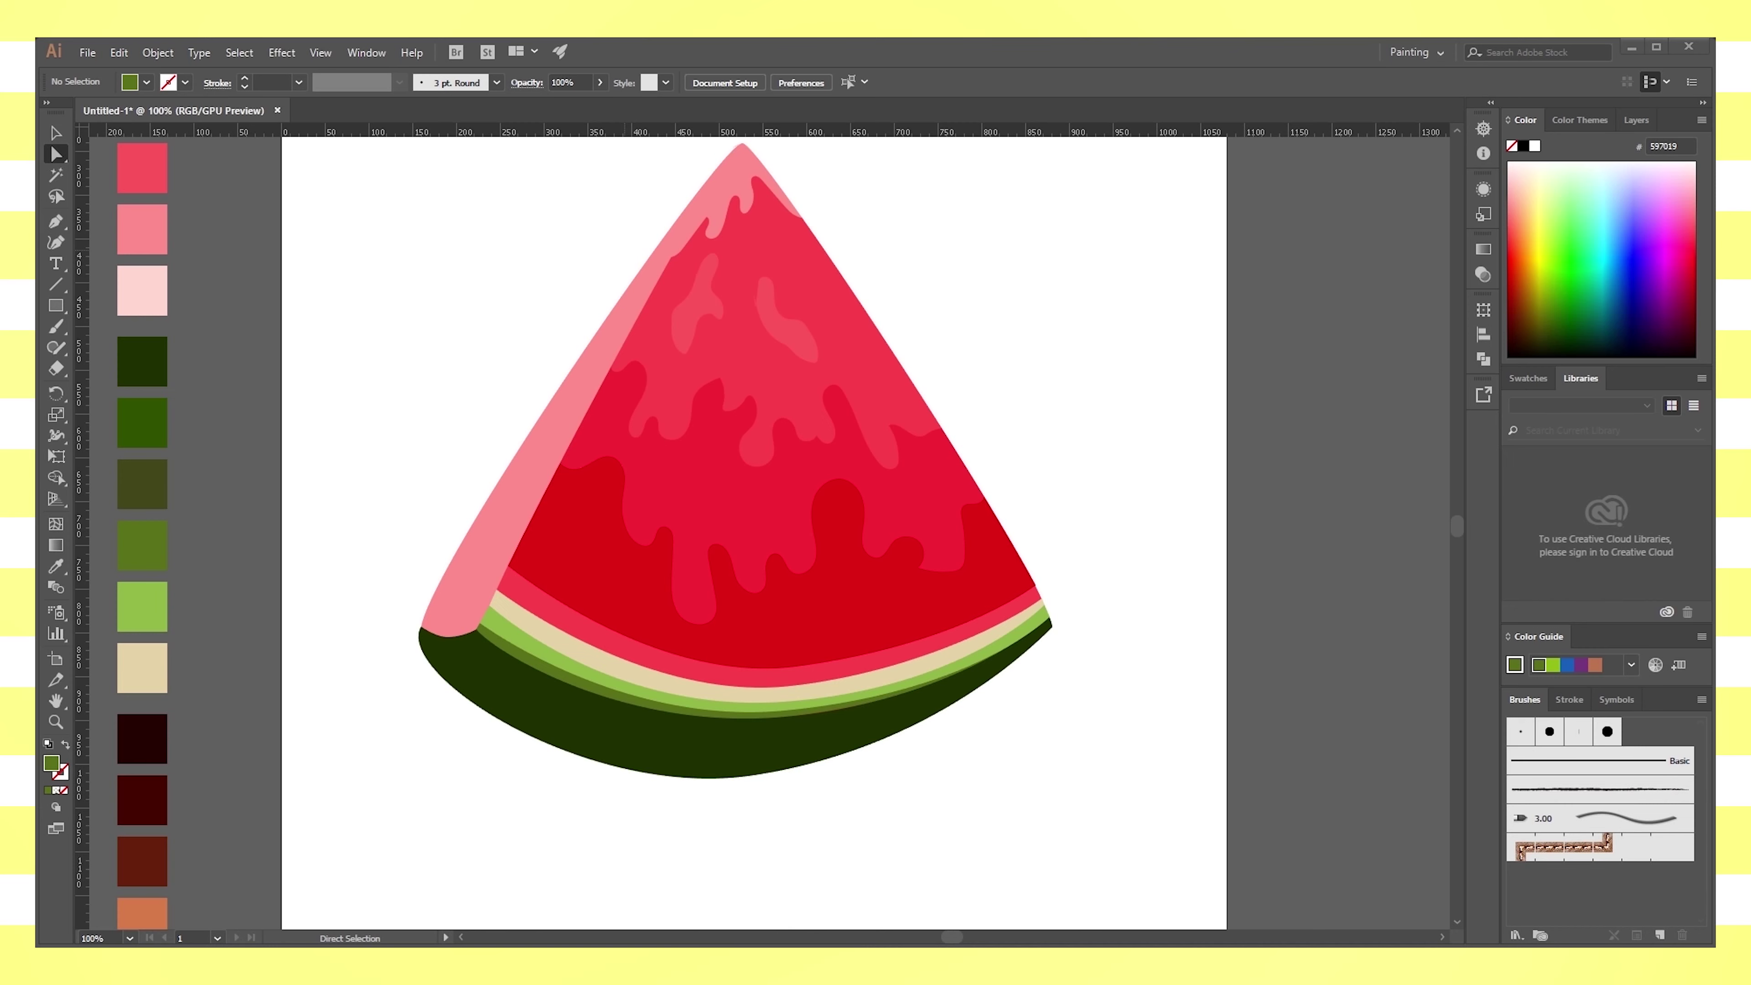
Zoom in on the slice's left end and select the light green rind band
{"action": "left_click_drag", "start_coordinate": [810, 673], "coordinate": [911, 735]}
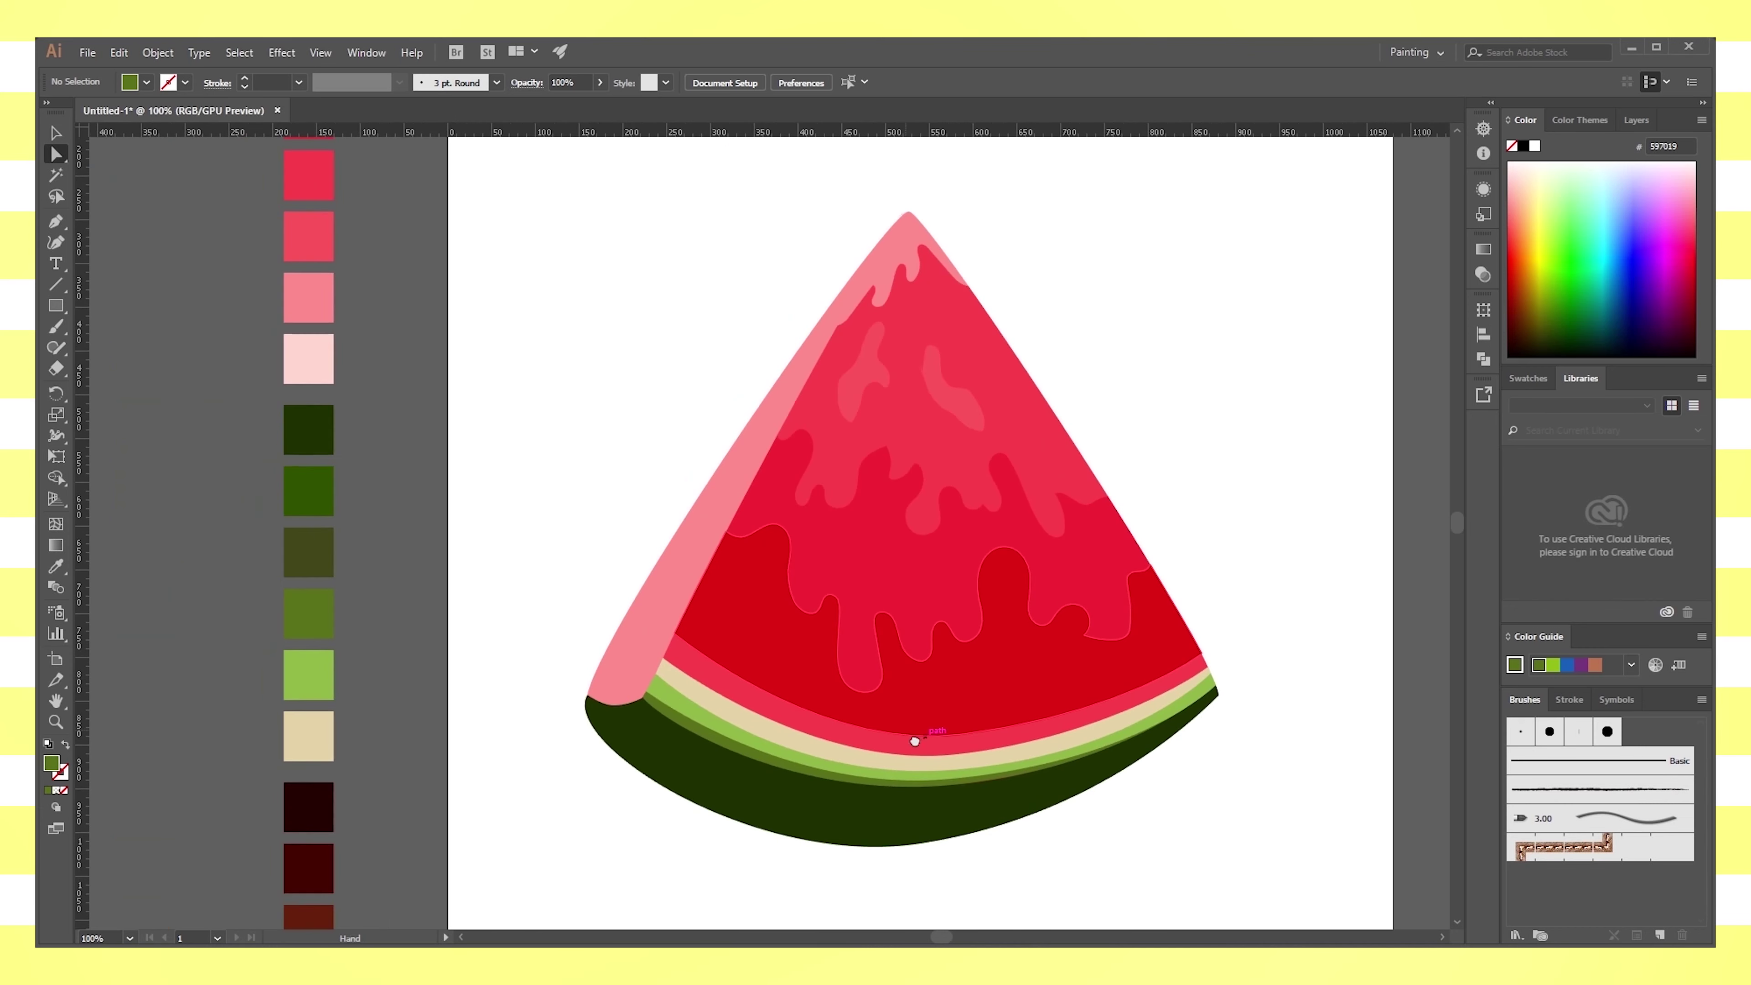
{"action": "left_click", "coordinate": [688, 665]}
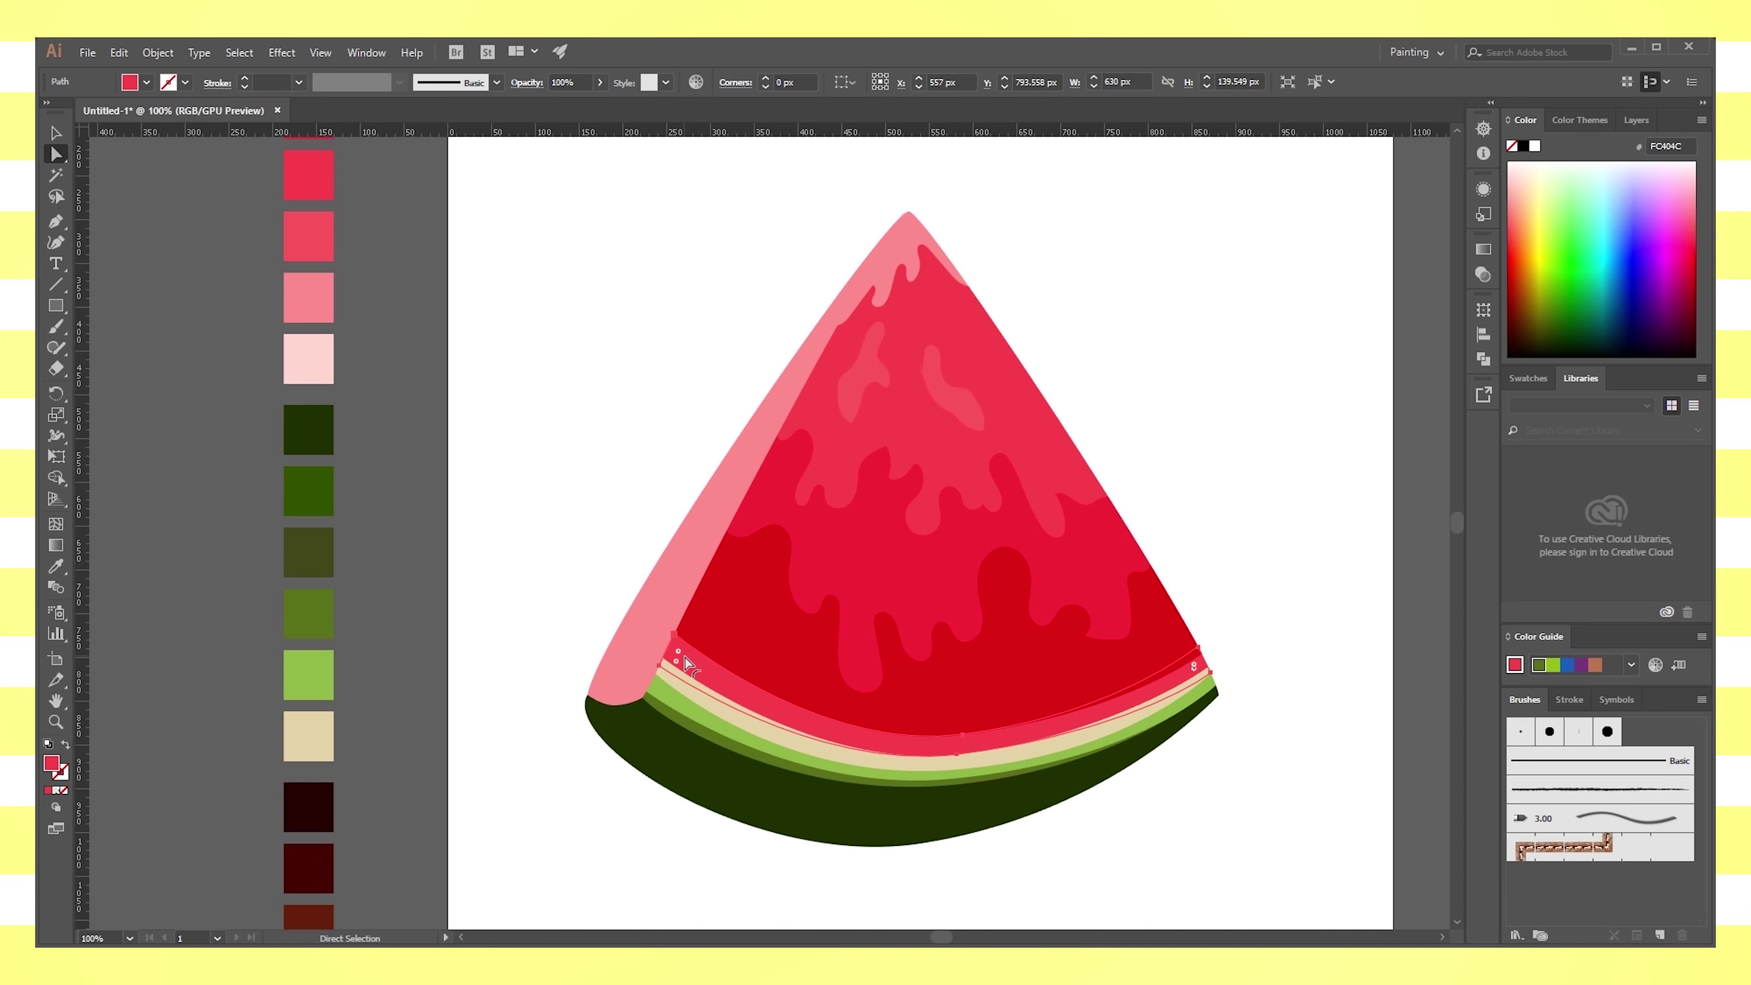
{"action": "key", "text": "ctrl+plus"}
{"action": "left_click", "coordinate": [848, 872]}
{"action": "scroll", "coordinate": [813, 782], "scroll_direction": "up", "scroll_amount": 5}
{"action": "scroll", "coordinate": [812, 782], "scroll_direction": "left", "scroll_amount": 5}
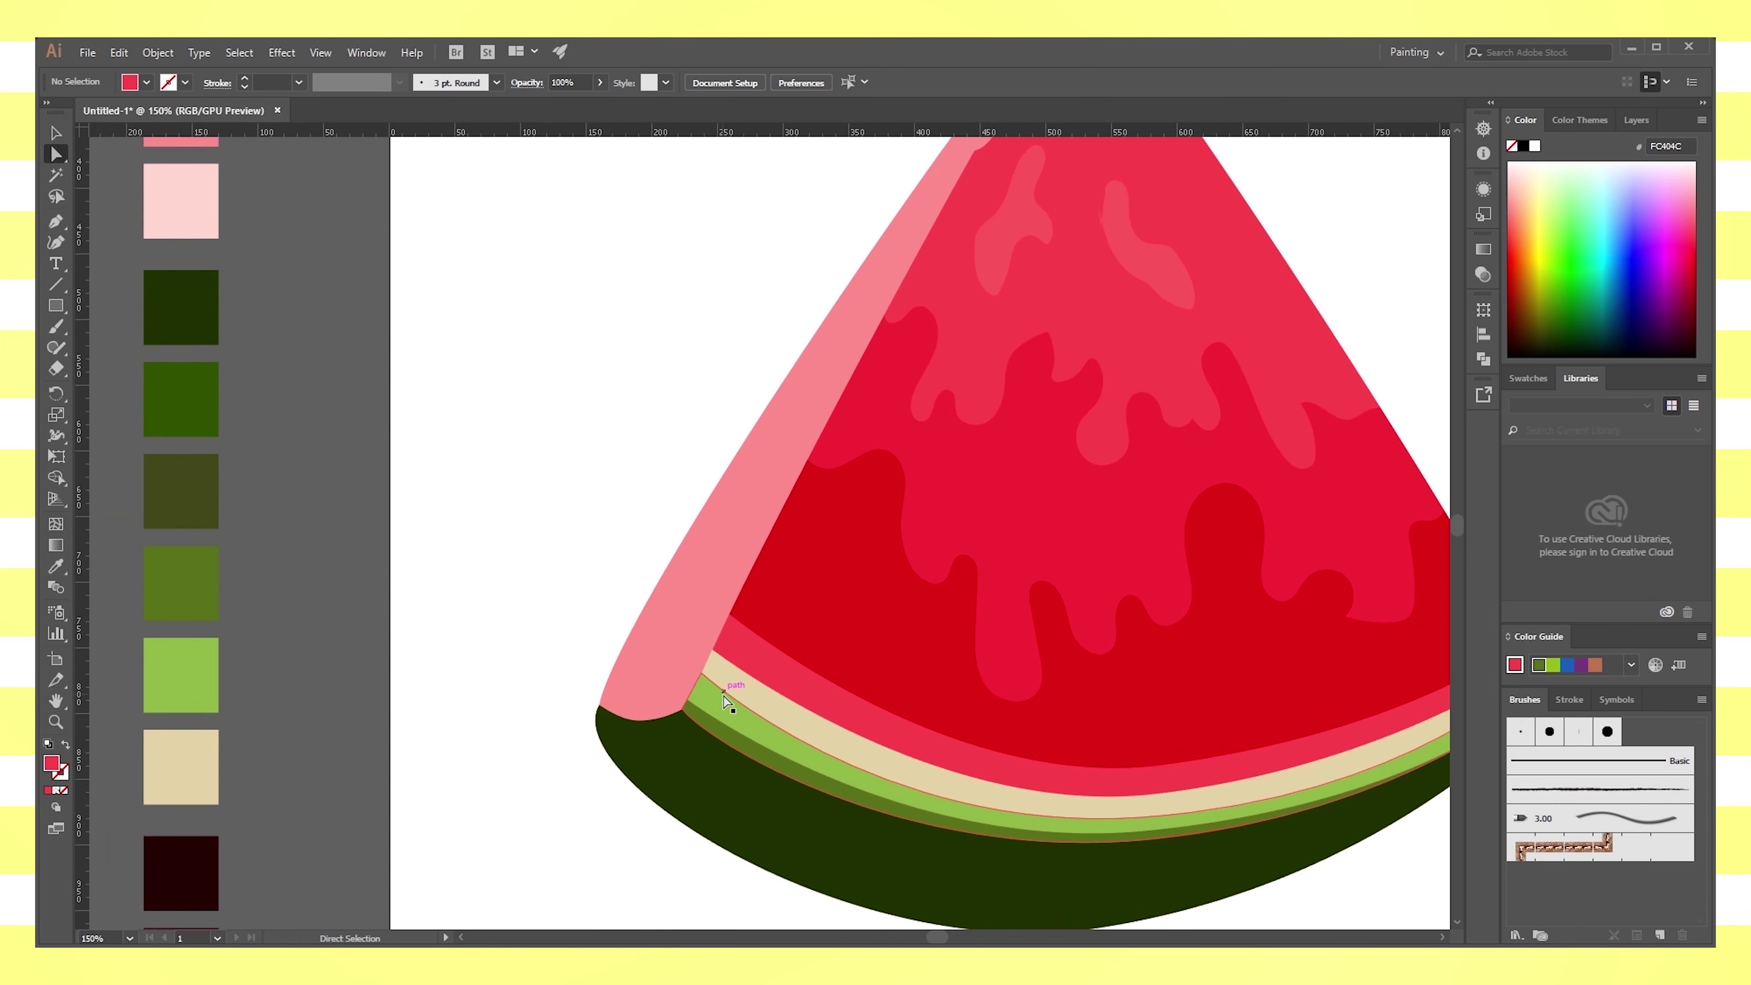
{"action": "left_click", "coordinate": [727, 703]}
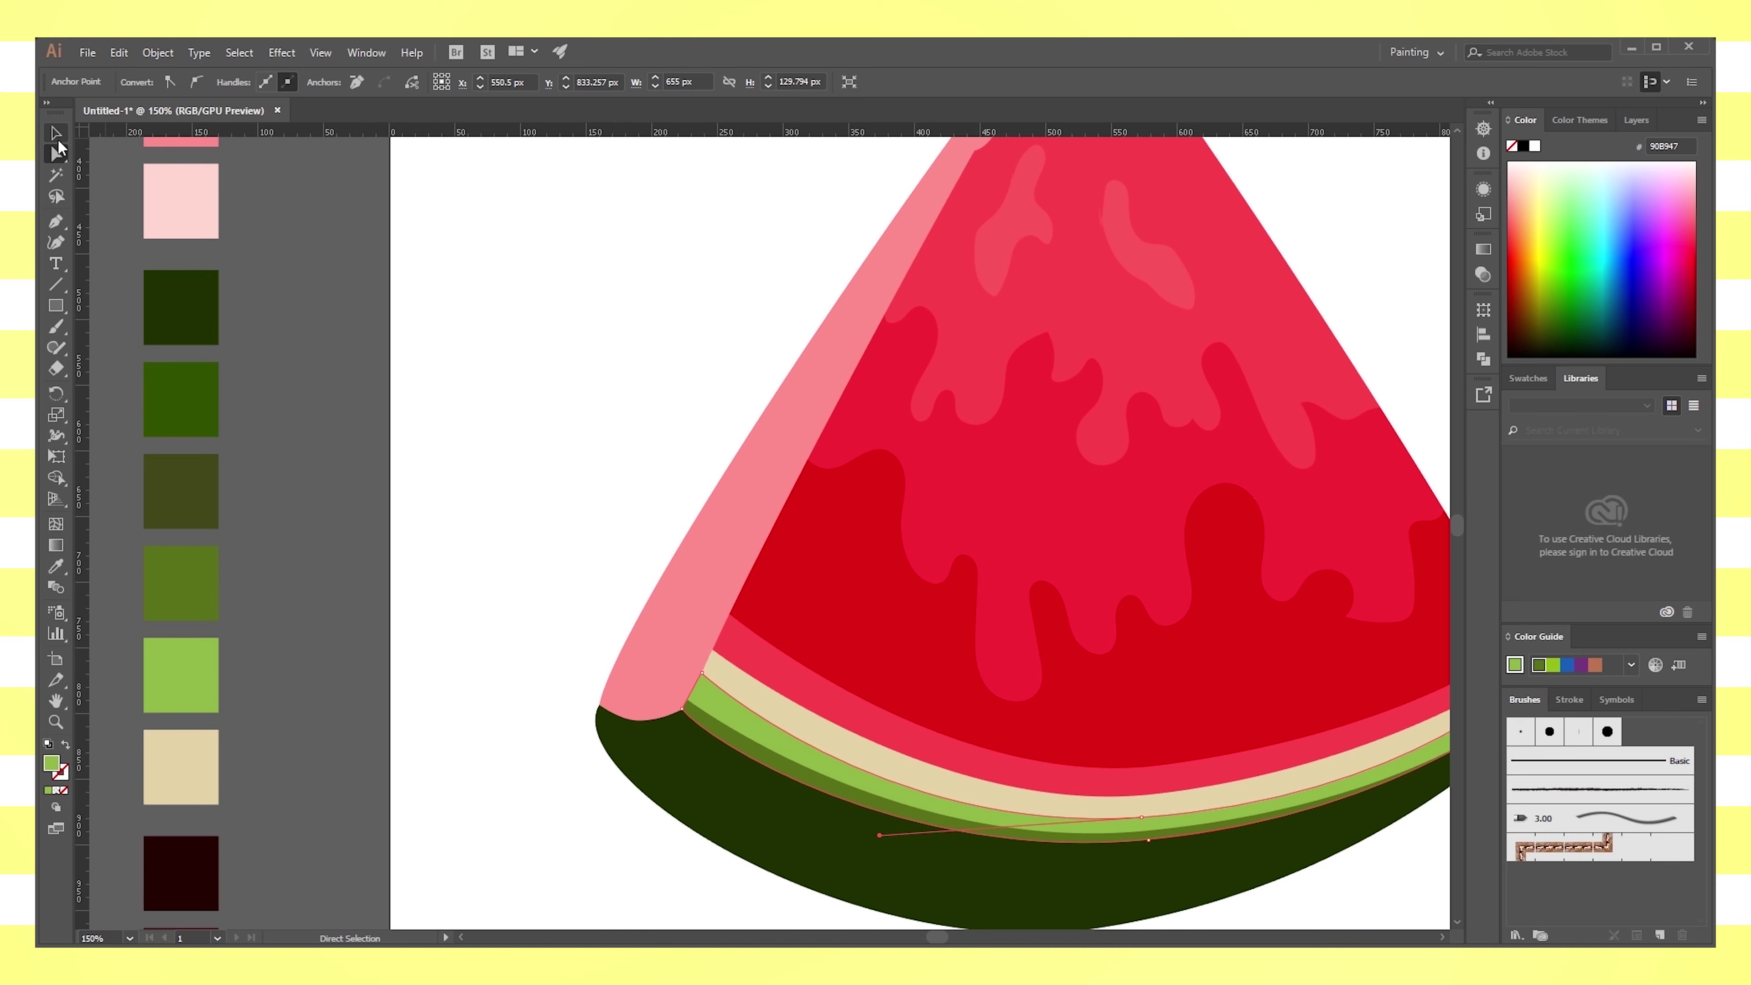
Drag the light green rind's left corner anchor onto the pink tip to fill the corner
{"action": "left_click", "coordinate": [55, 222]}
{"action": "mouse_move", "coordinate": [683, 707]}
{"action": "left_mouse_down"}
{"action": "mouse_move", "coordinate": [659, 675]}
{"action": "mouse_move", "coordinate": [689, 707]}
{"action": "left_mouse_up"}
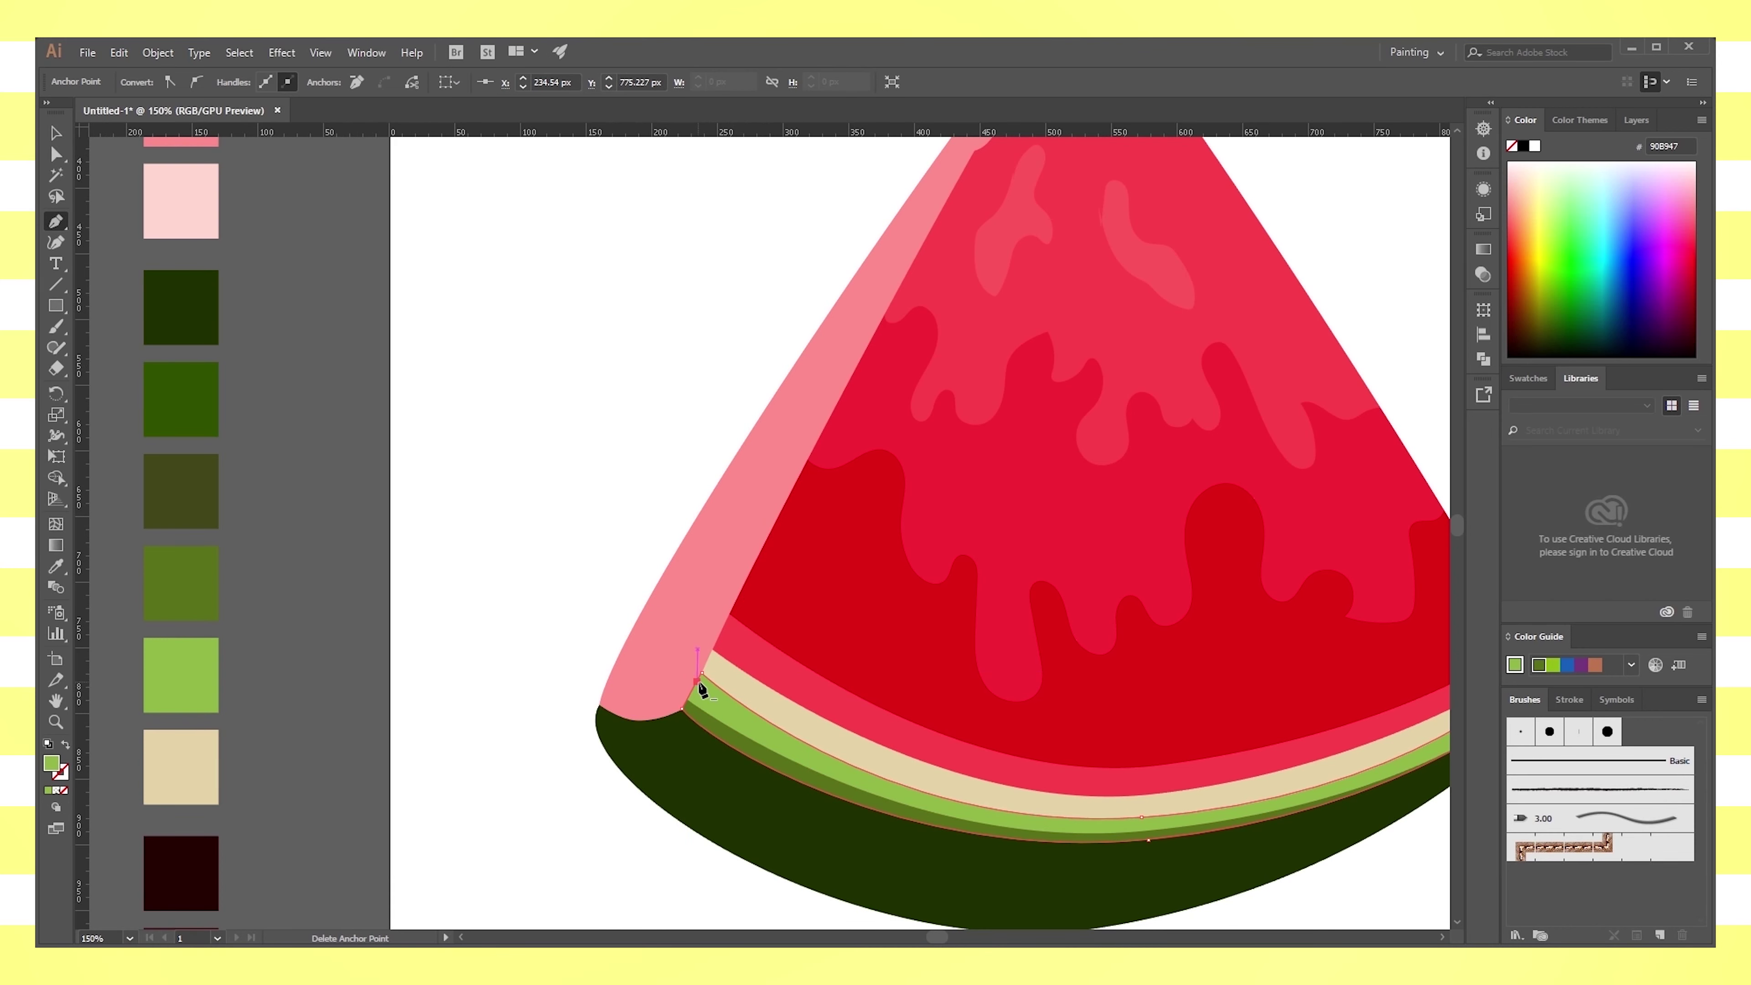
{"action": "key", "text": "a"}
{"action": "left_click_drag", "start_coordinate": [687, 704], "coordinate": [599, 704]}
{"action": "left_click_drag", "start_coordinate": [698, 681], "coordinate": [616, 666]}
{"action": "key", "text": "ctrl+shift+a"}
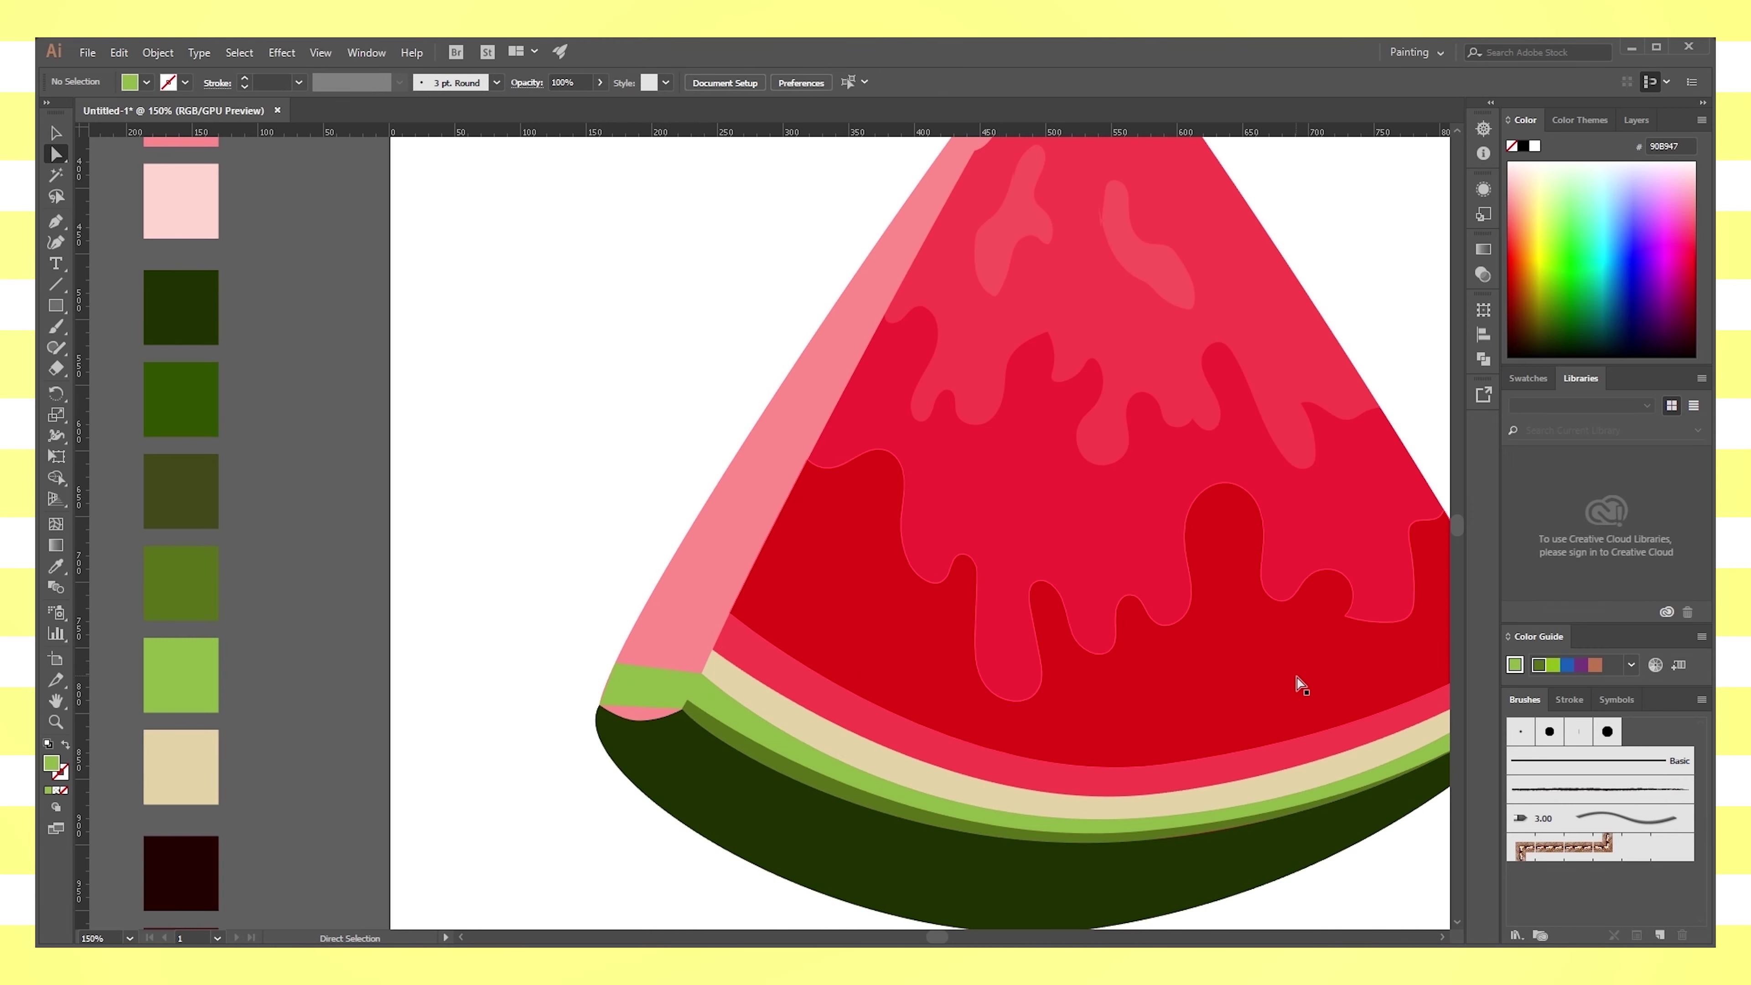
{"action": "key", "text": "ctrl+equal"}
{"action": "key", "text": "ctrl+equal"}
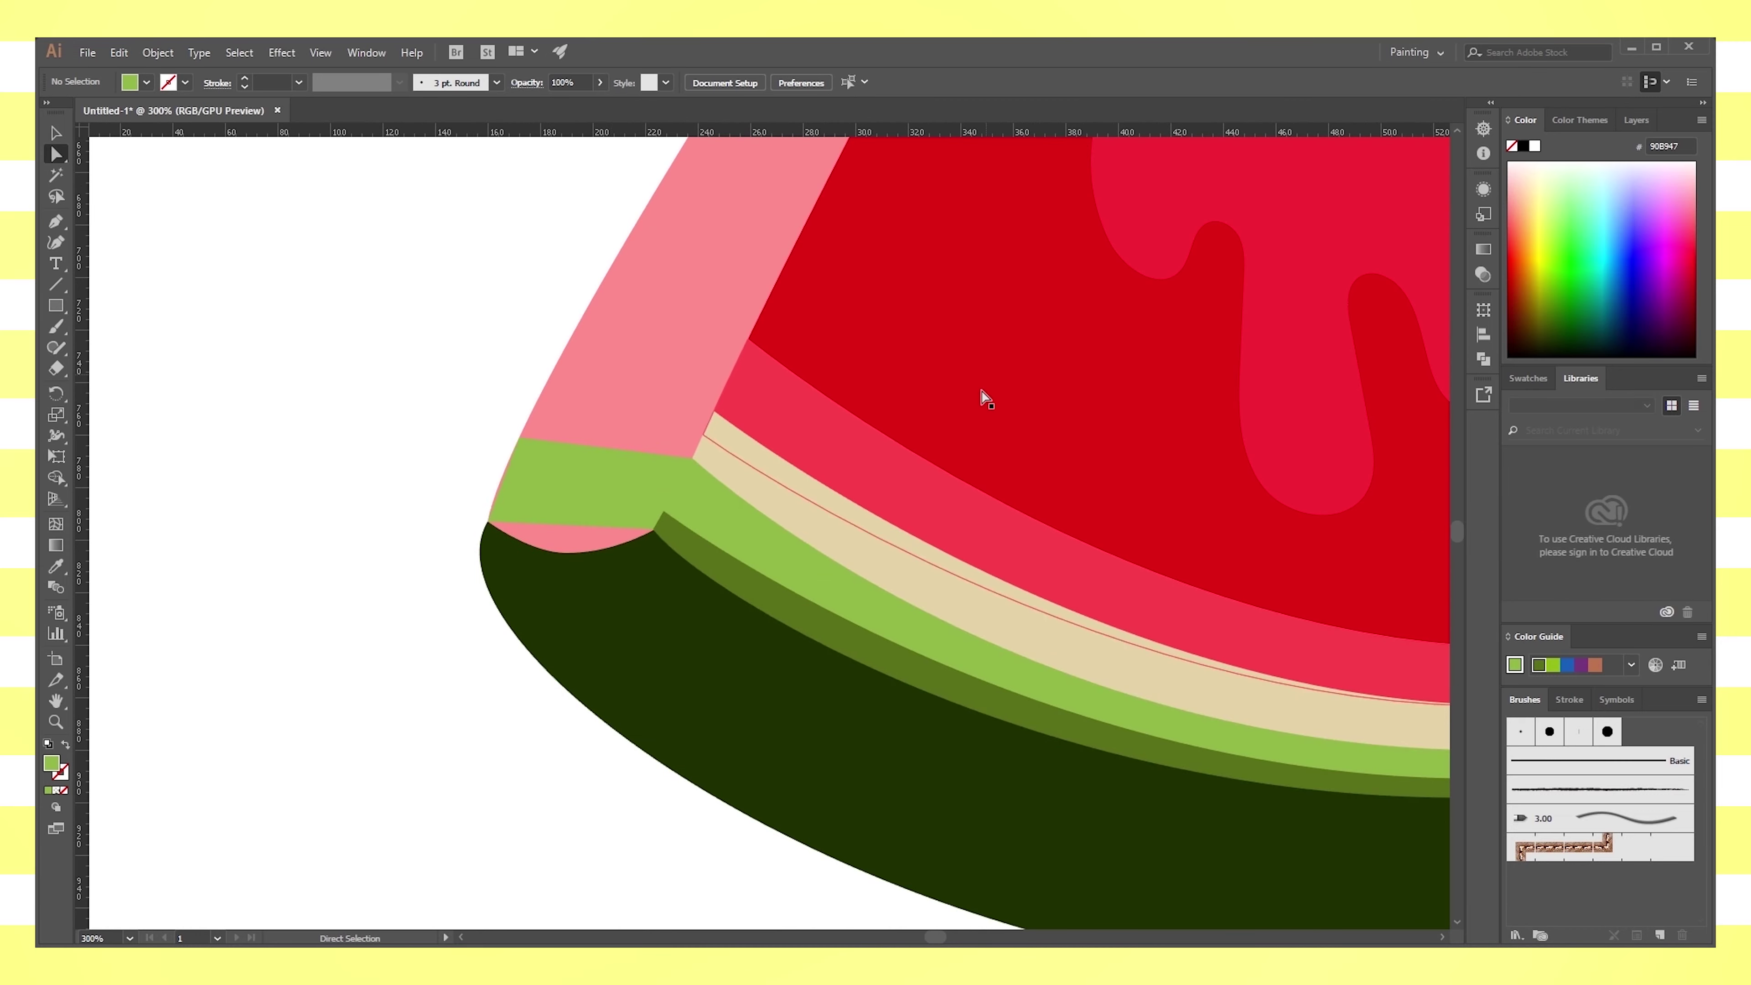
Give the rind's top-left anchor curve handles and bend its bottom edge
{"action": "left_click", "coordinate": [644, 508]}
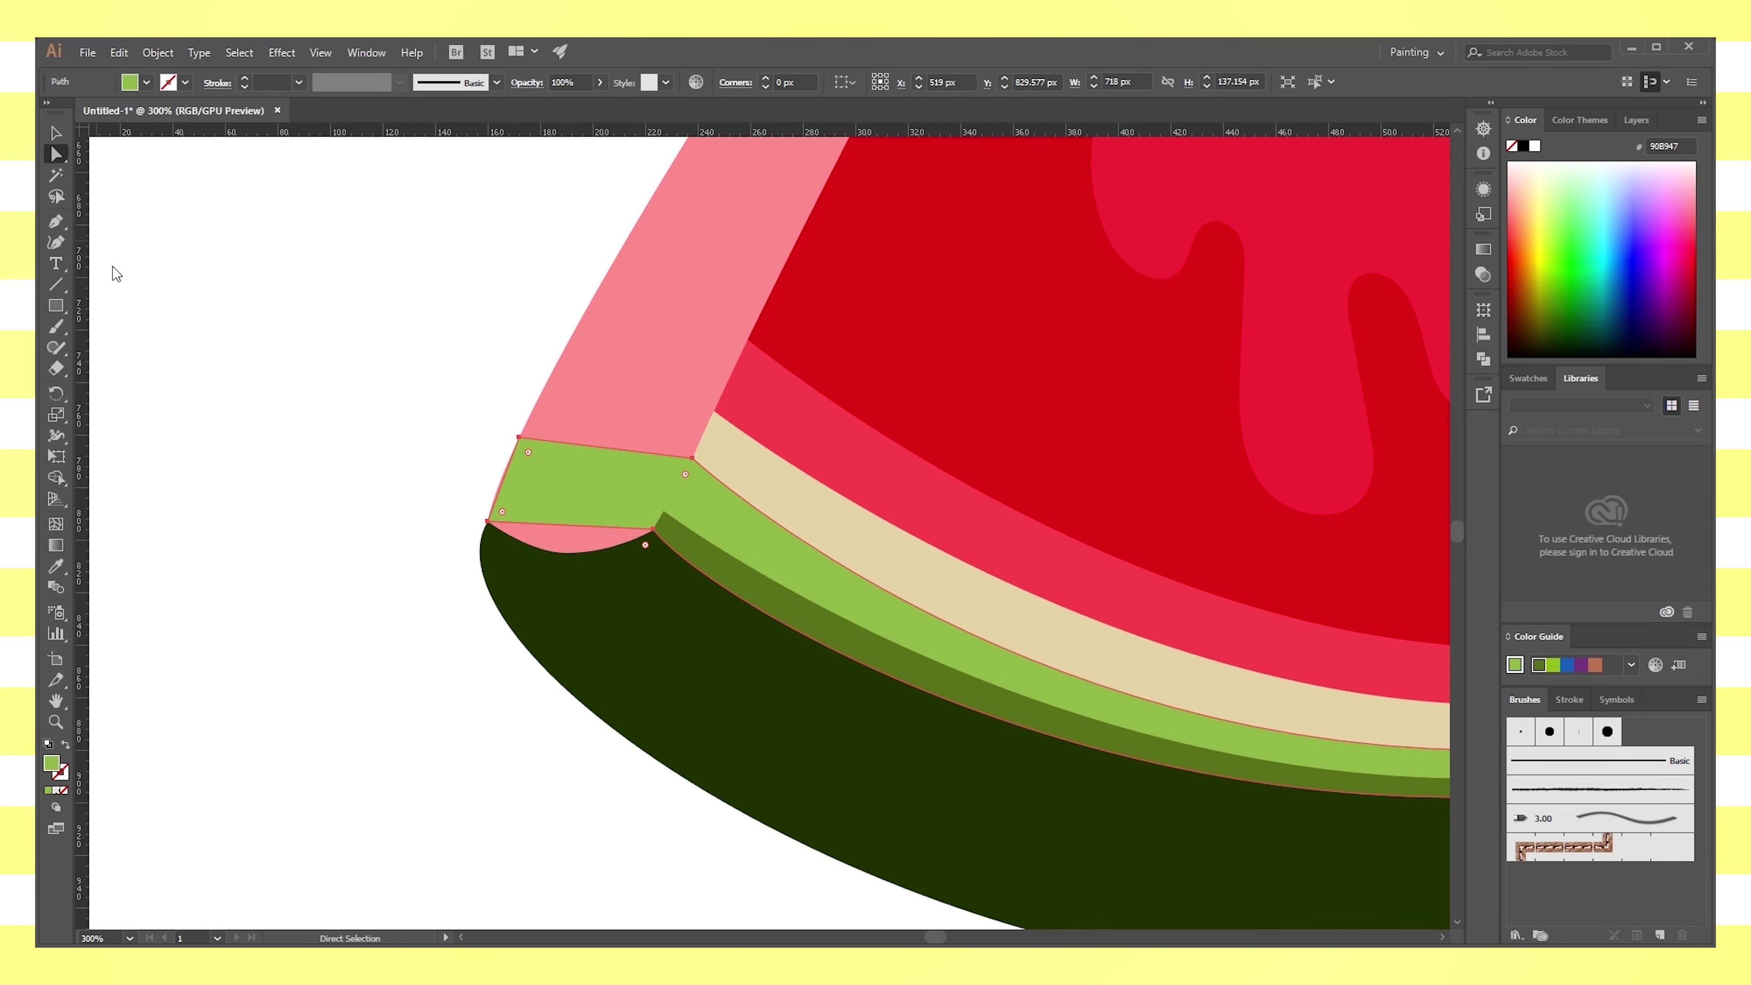
{"action": "key", "text": "shift+c"}
{"action": "left_click_drag", "start_coordinate": [520, 436], "coordinate": [524, 426]}
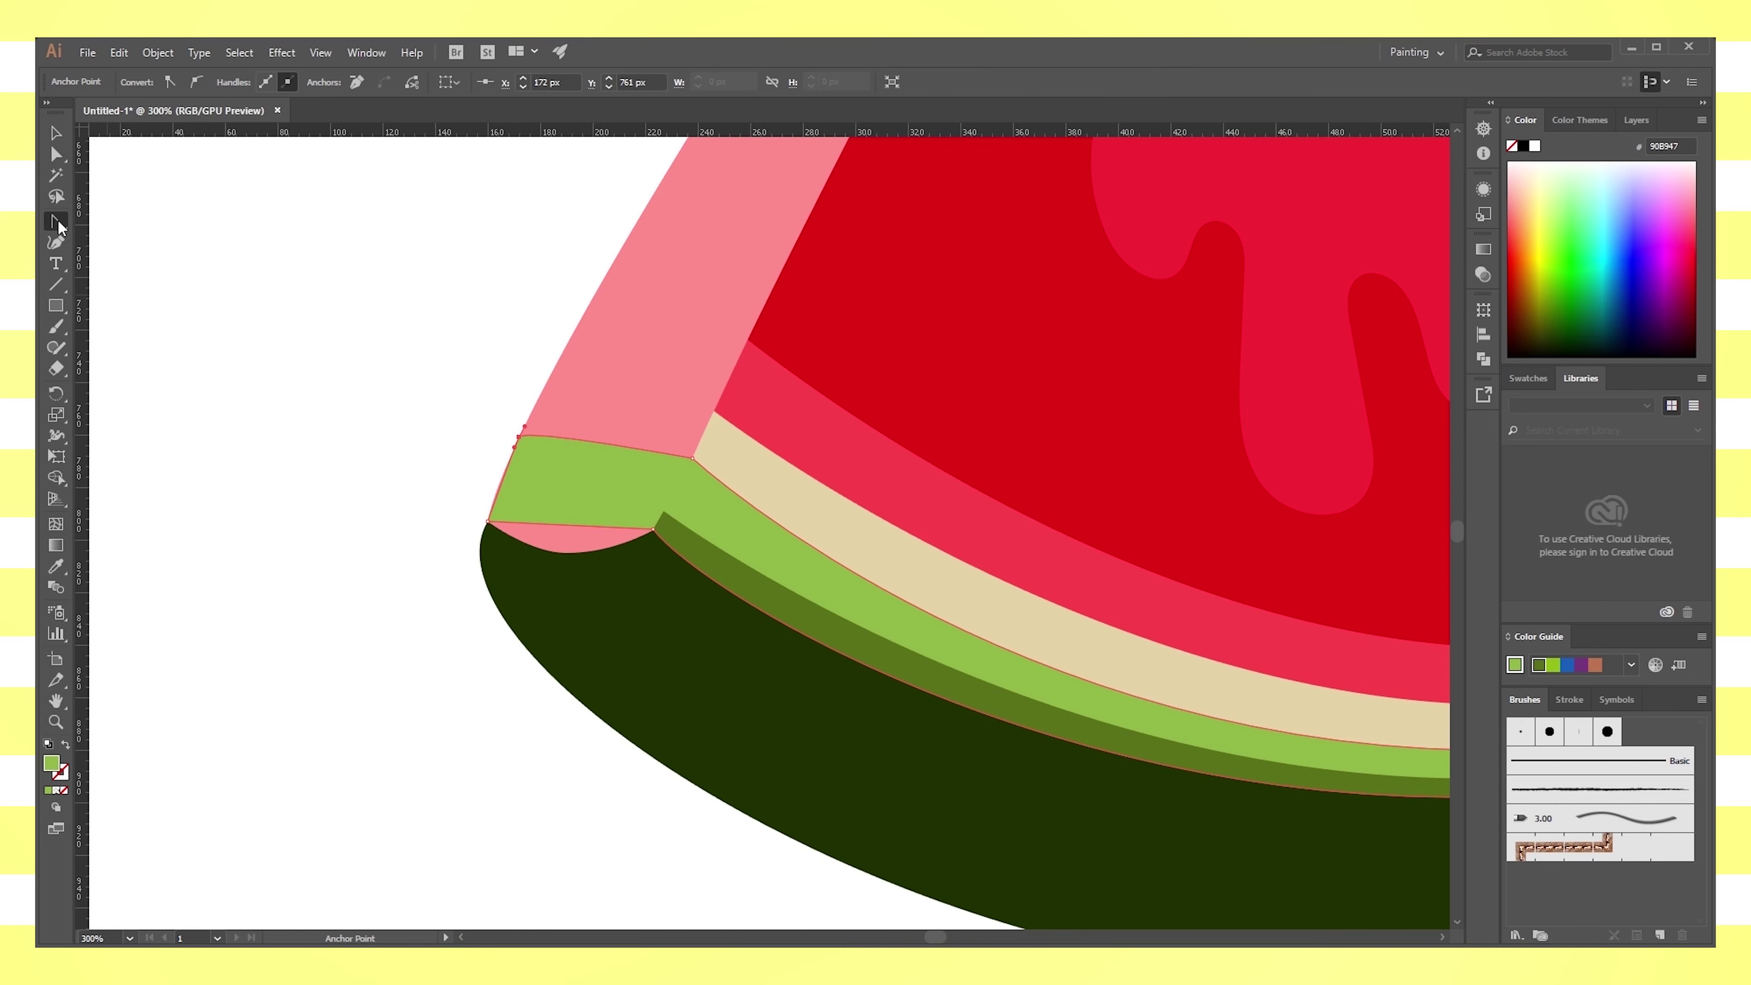
{"action": "left_click", "coordinate": [568, 522]}
{"action": "mouse_move", "coordinate": [602, 523]}
{"action": "left_mouse_down"}
{"action": "mouse_move", "coordinate": [521, 393]}
{"action": "mouse_move", "coordinate": [654, 504]}
{"action": "mouse_move", "coordinate": [570, 544]}
{"action": "left_mouse_up"}
{"action": "key", "text": "a"}
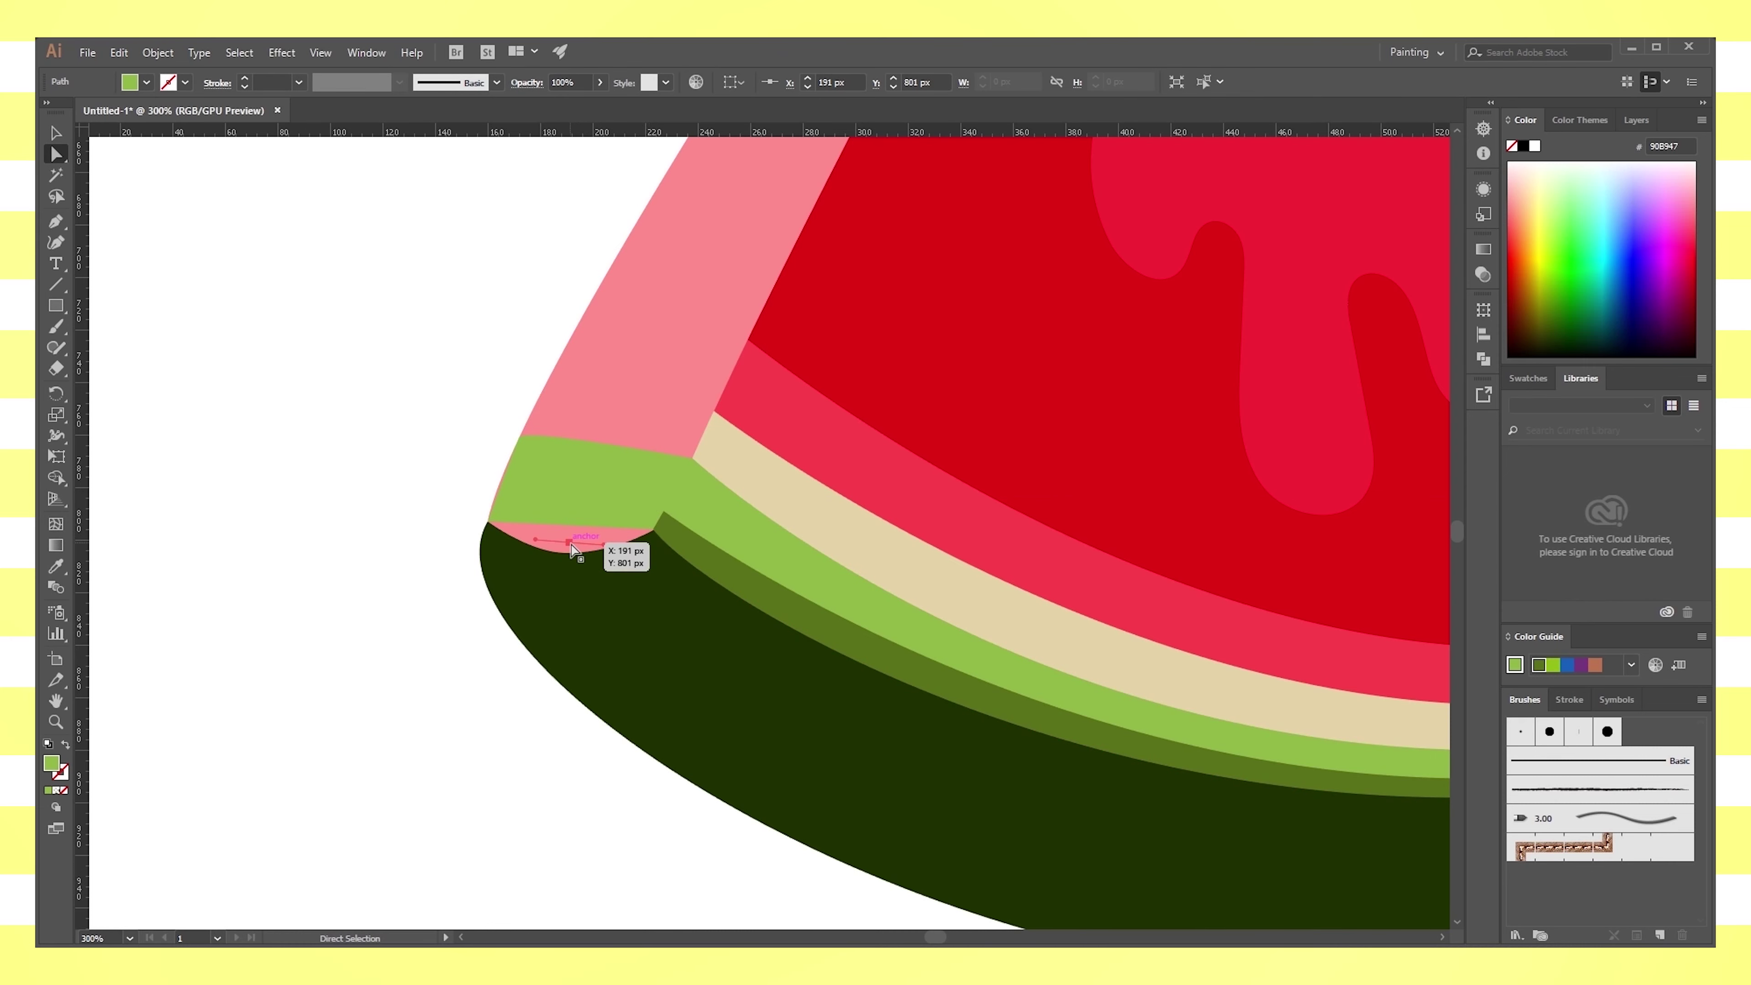
Add a midpoint anchor on the rind's bottom edge, pull it down and smooth it
{"action": "key", "text": "p"}
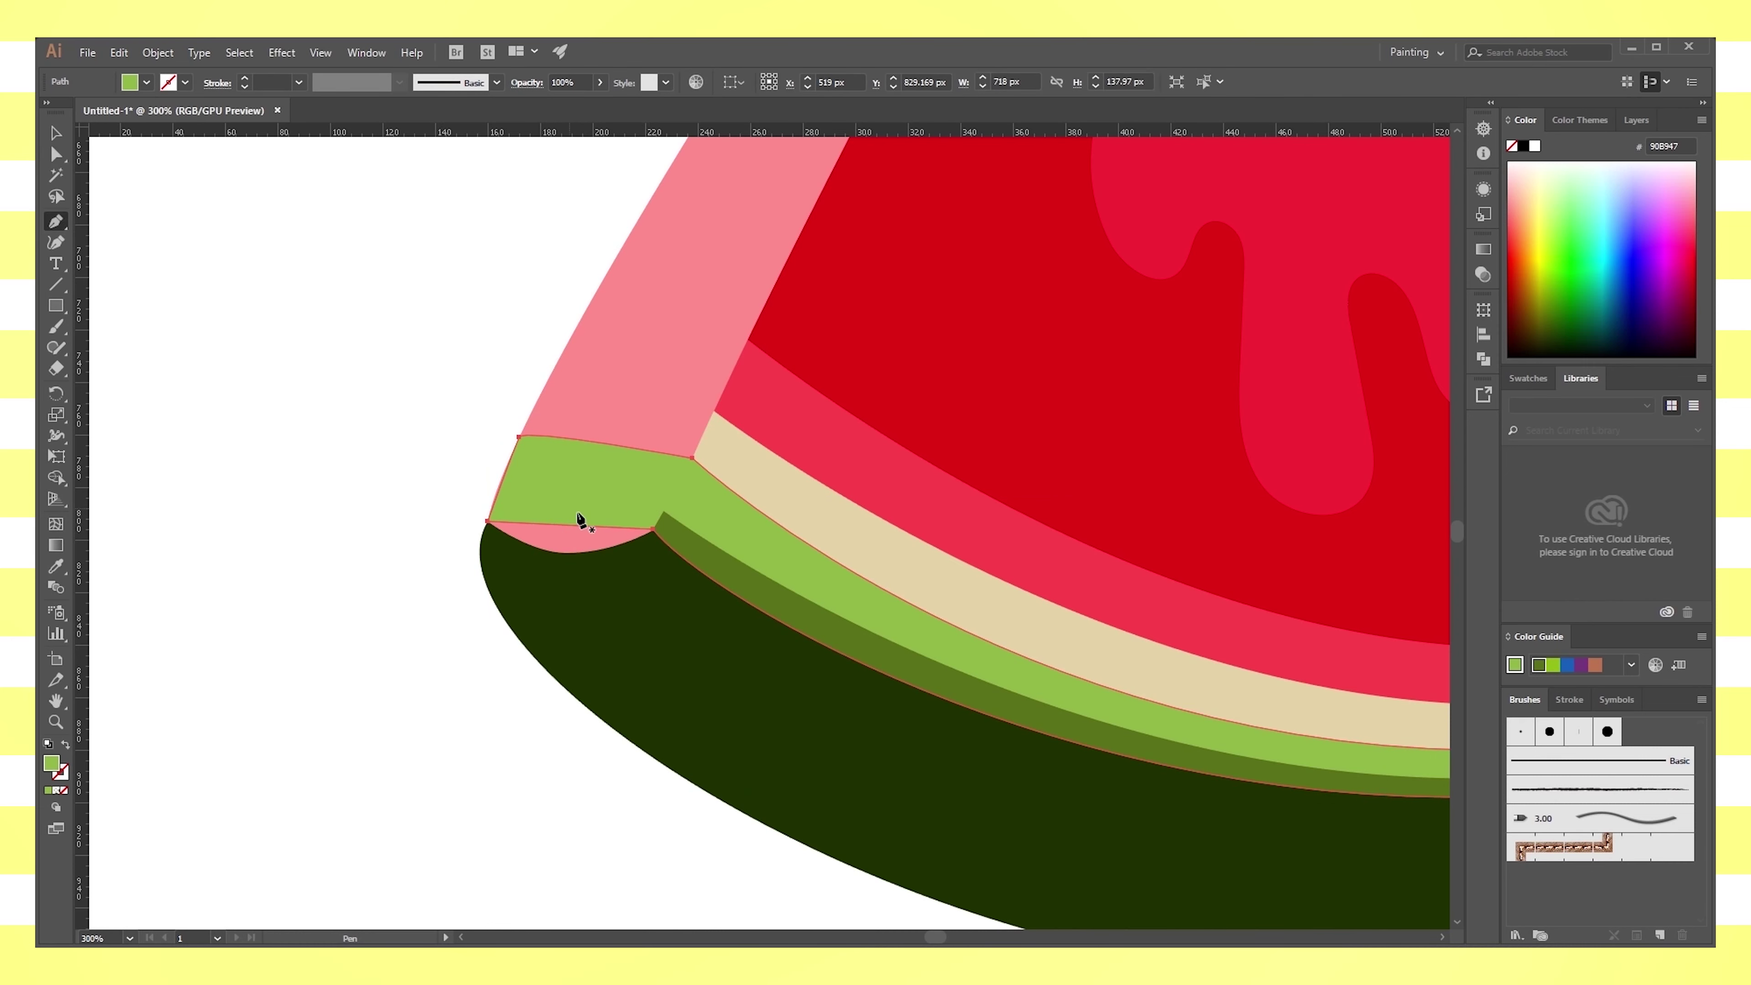
{"action": "left_click", "coordinate": [560, 526]}
{"action": "left_click", "coordinate": [56, 155]}
{"action": "mouse_move", "coordinate": [560, 525]}
{"action": "left_mouse_down"}
{"action": "mouse_move", "coordinate": [560, 569]}
{"action": "mouse_move", "coordinate": [560, 552]}
{"action": "mouse_move", "coordinate": [518, 553]}
{"action": "left_mouse_up"}
{"action": "key", "text": "shift+c"}
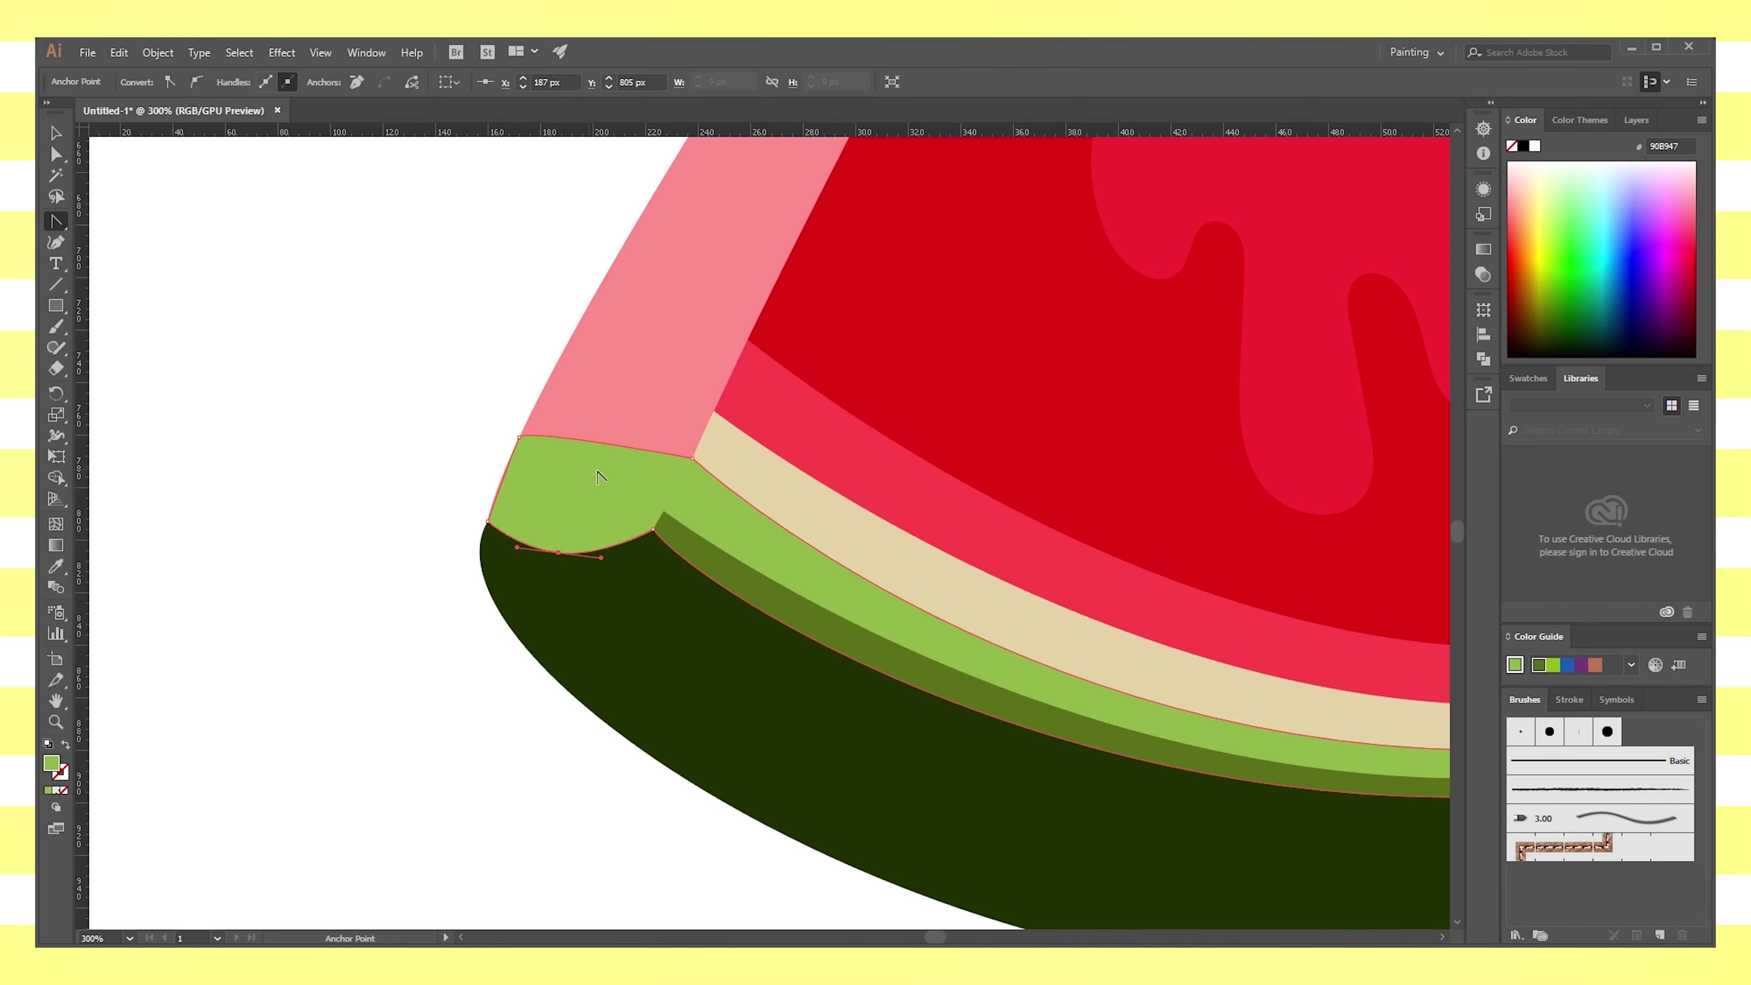
{"action": "key", "text": "a"}
Curve the light green rind's top edge slightly downward, then view the whole watermelon
{"action": "left_click", "coordinate": [588, 440]}
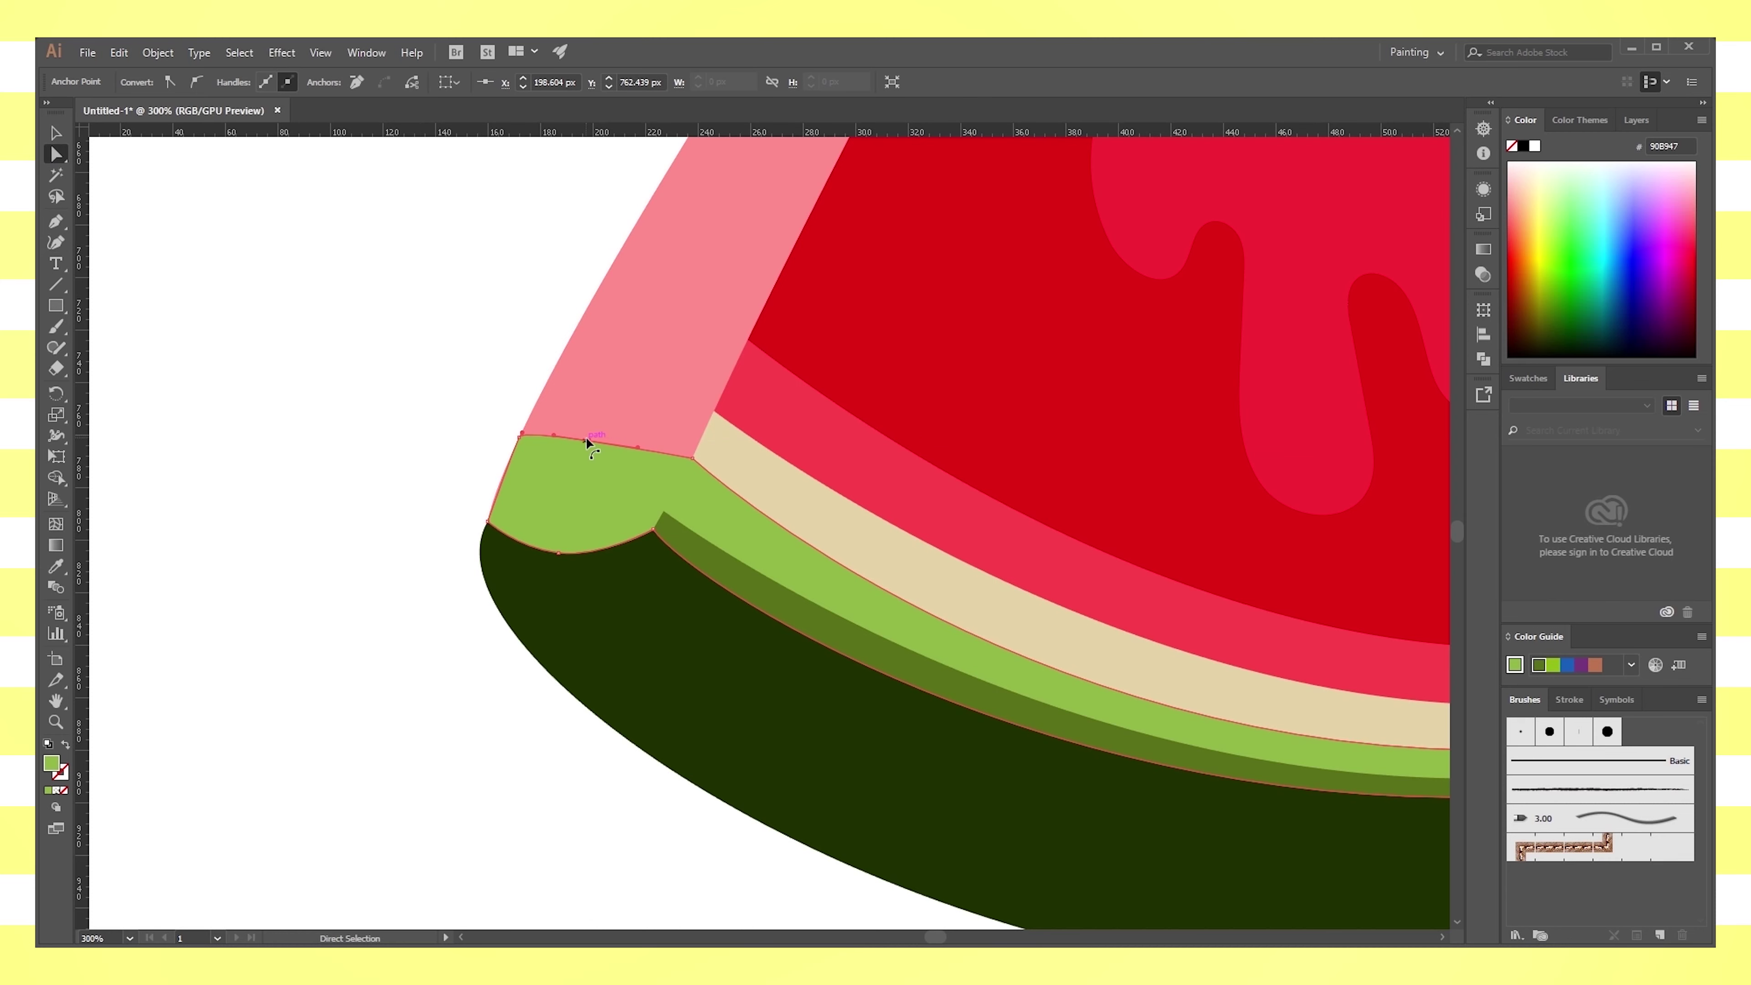
{"action": "left_click_drag", "start_coordinate": [587, 442], "coordinate": [586, 453]}
{"action": "left_click", "coordinate": [473, 431]}
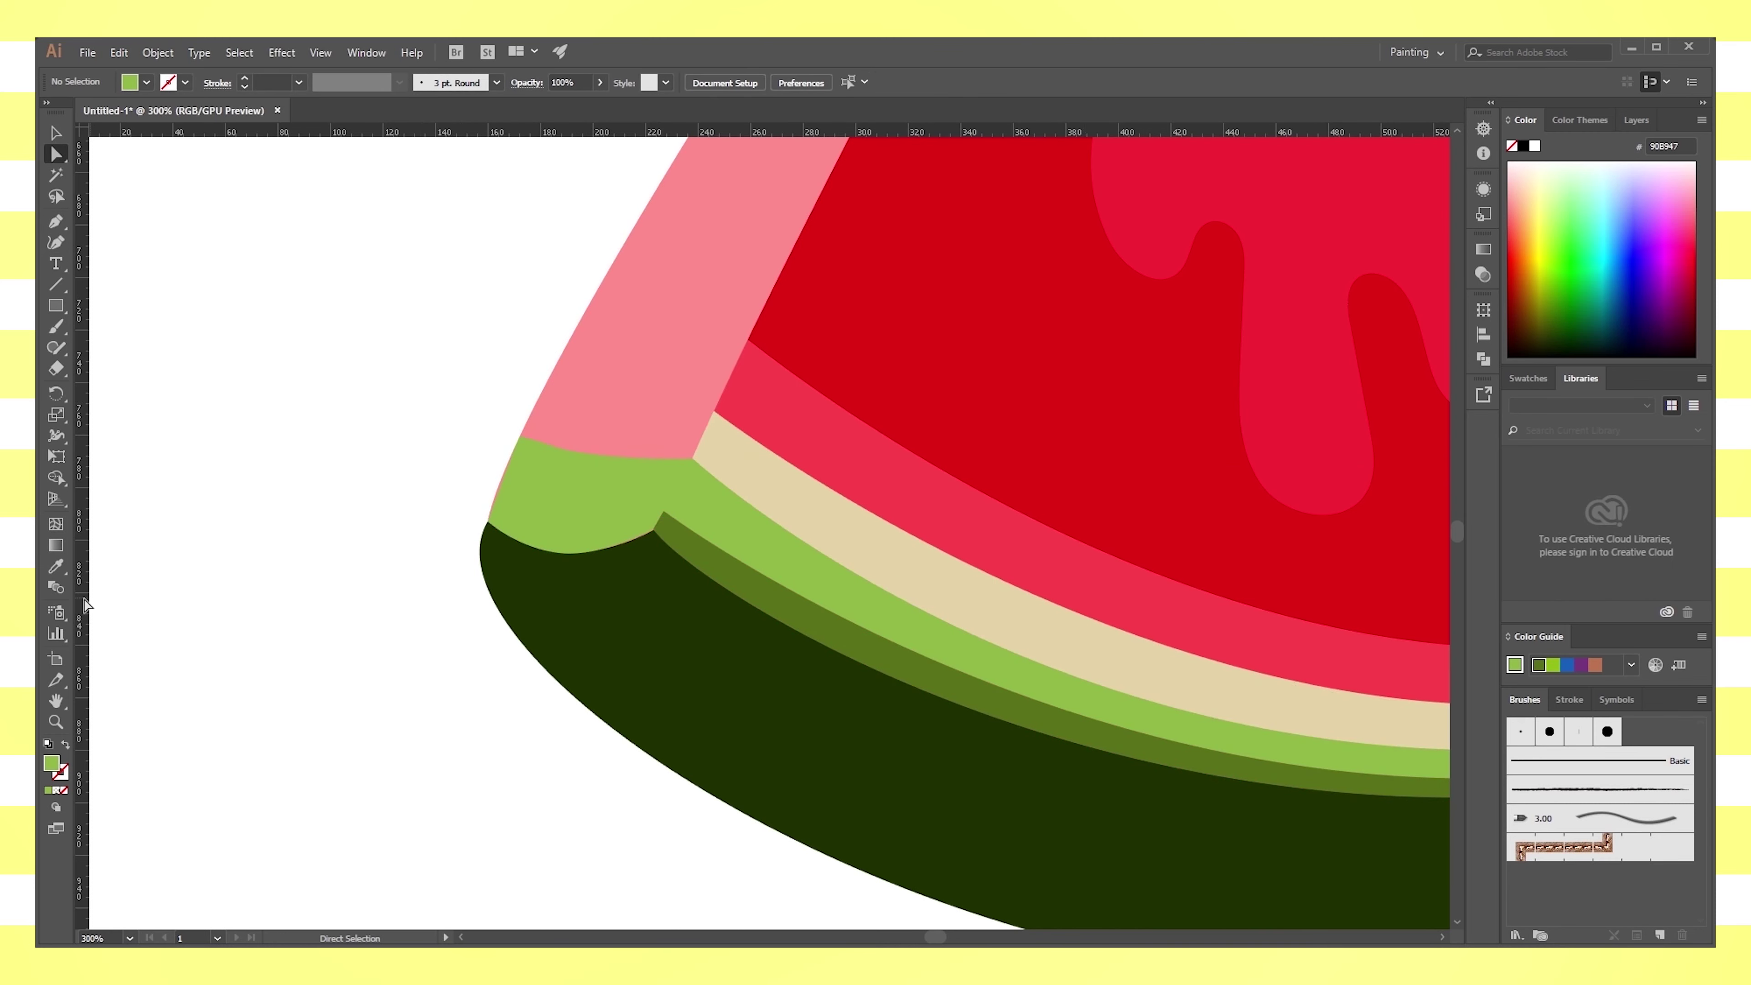
{"action": "left_click", "coordinate": [521, 435]}
{"action": "left_click", "coordinate": [425, 626]}
{"action": "key", "text": "ctrl+1"}
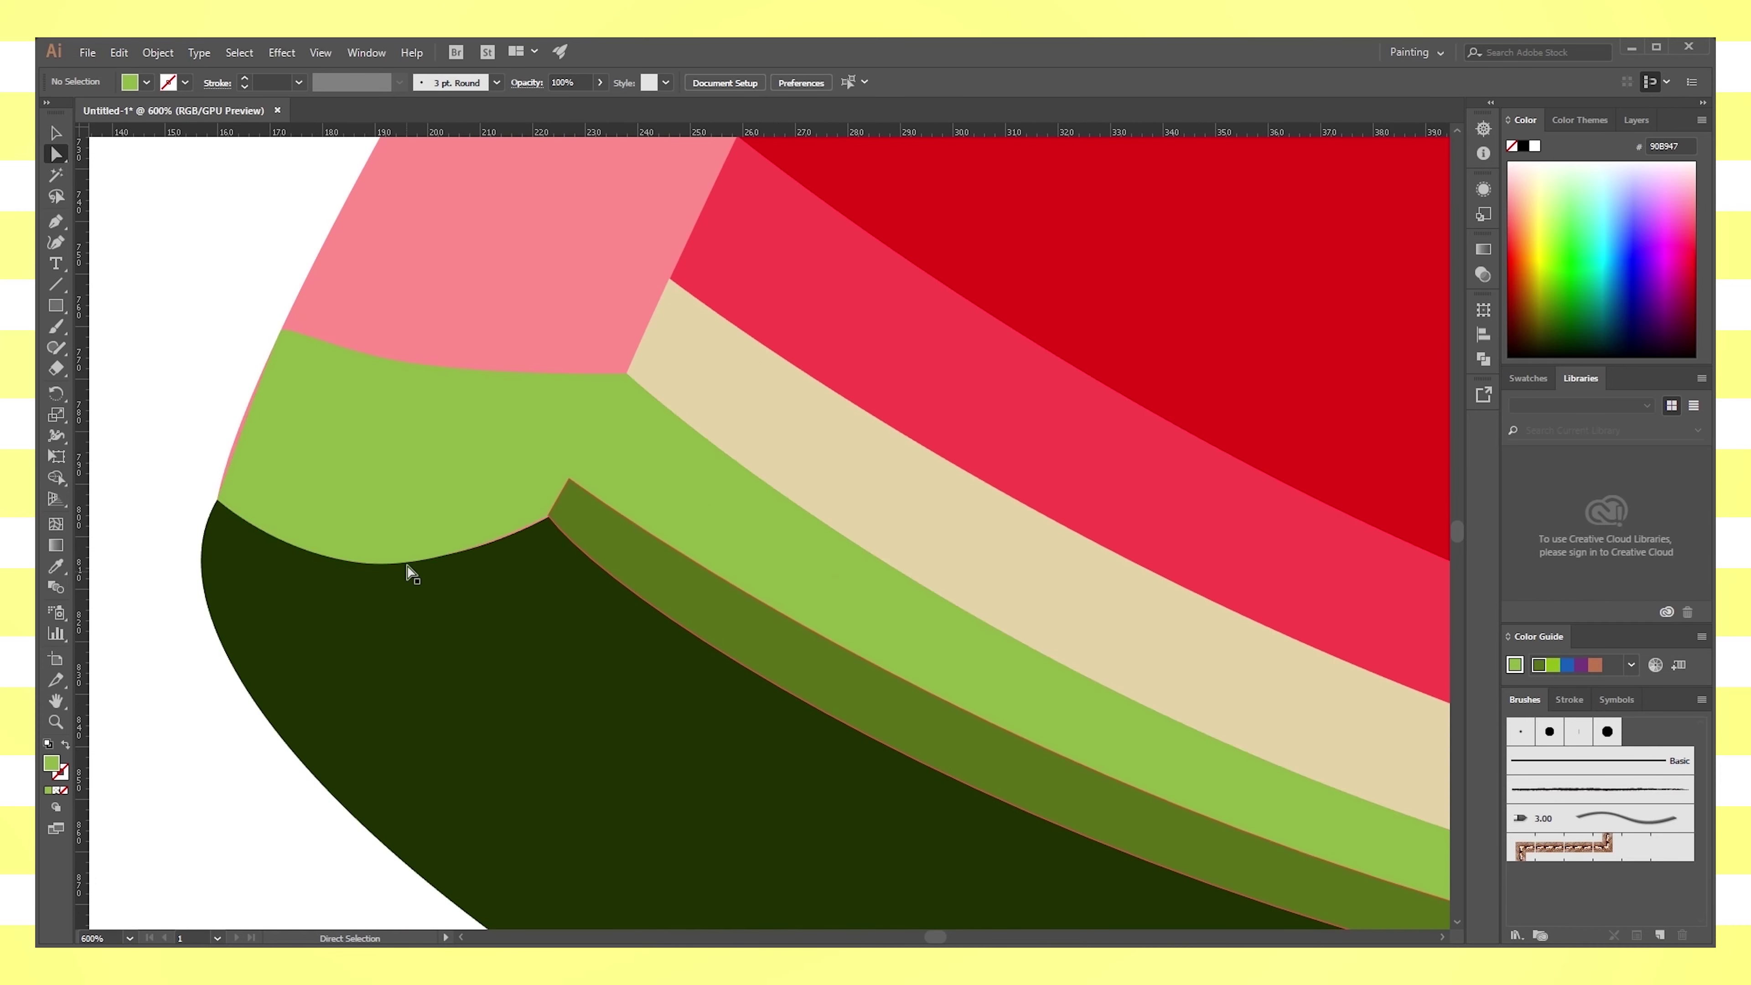
Level the left corner anchor's handle so the rind's bottom curve arcs smoothly
{"action": "left_click", "coordinate": [407, 573]}
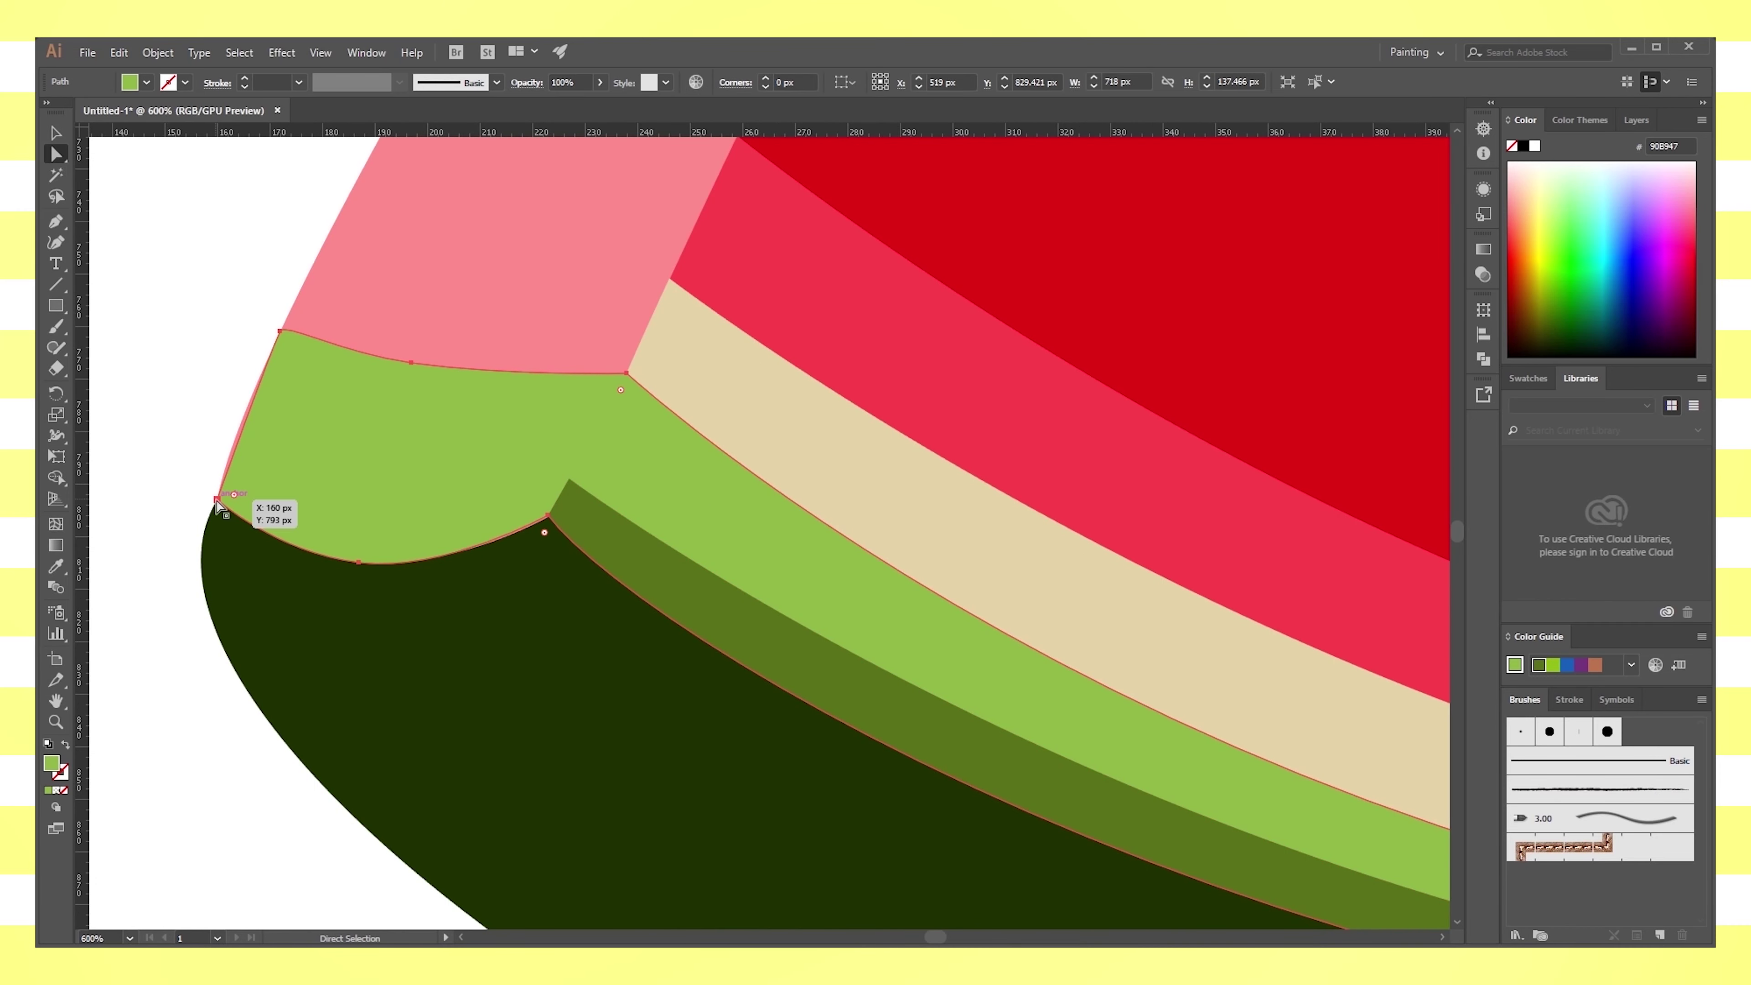
{"action": "left_click", "coordinate": [255, 371]}
{"action": "left_click", "coordinate": [390, 367]}
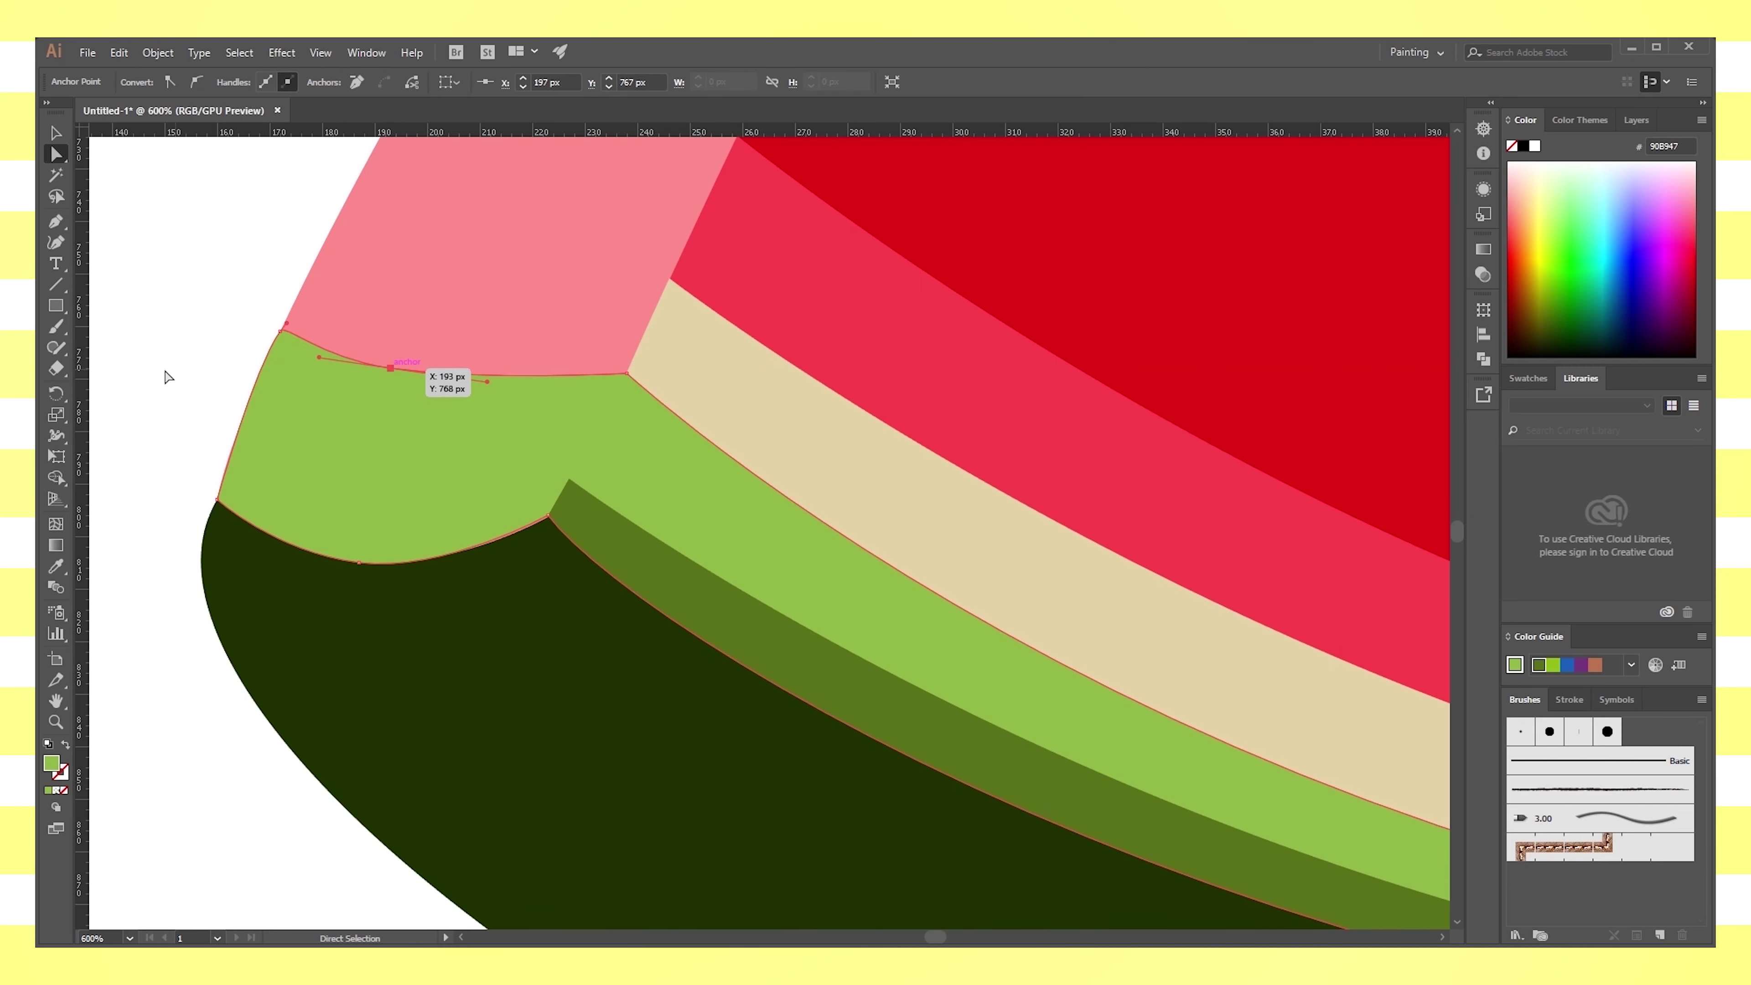
{"action": "left_click", "coordinate": [546, 518]}
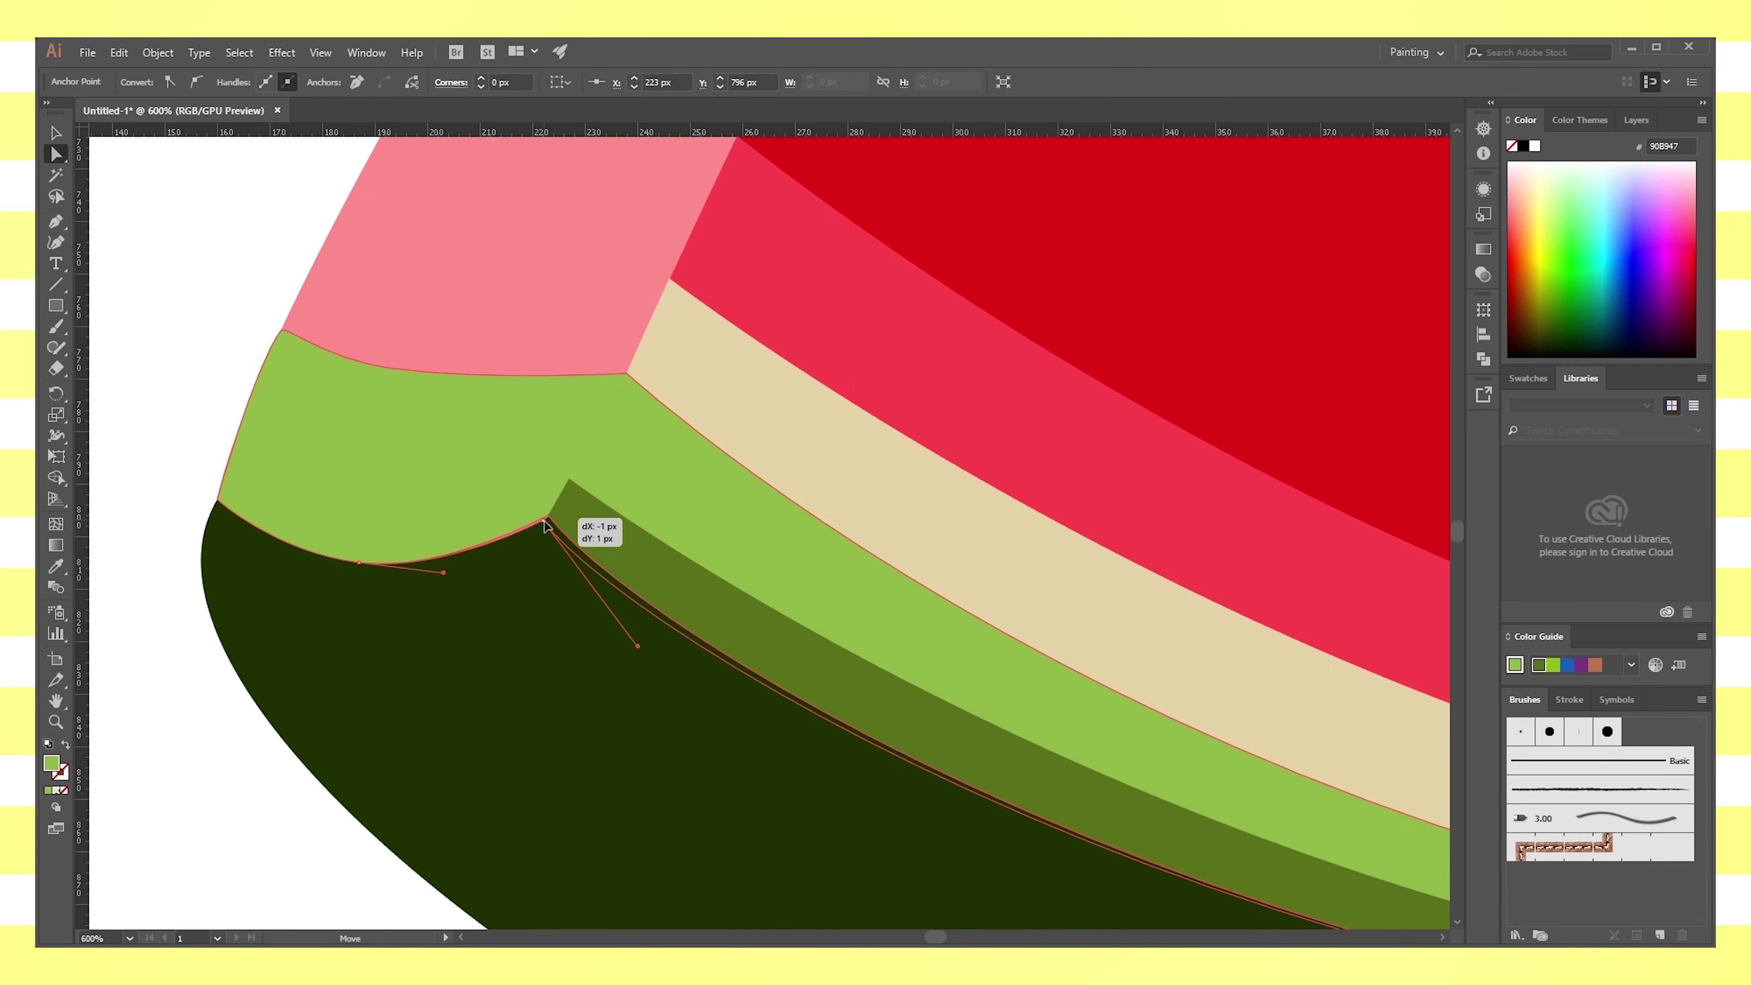
{"action": "left_click_drag", "start_coordinate": [443, 572], "coordinate": [469, 563]}
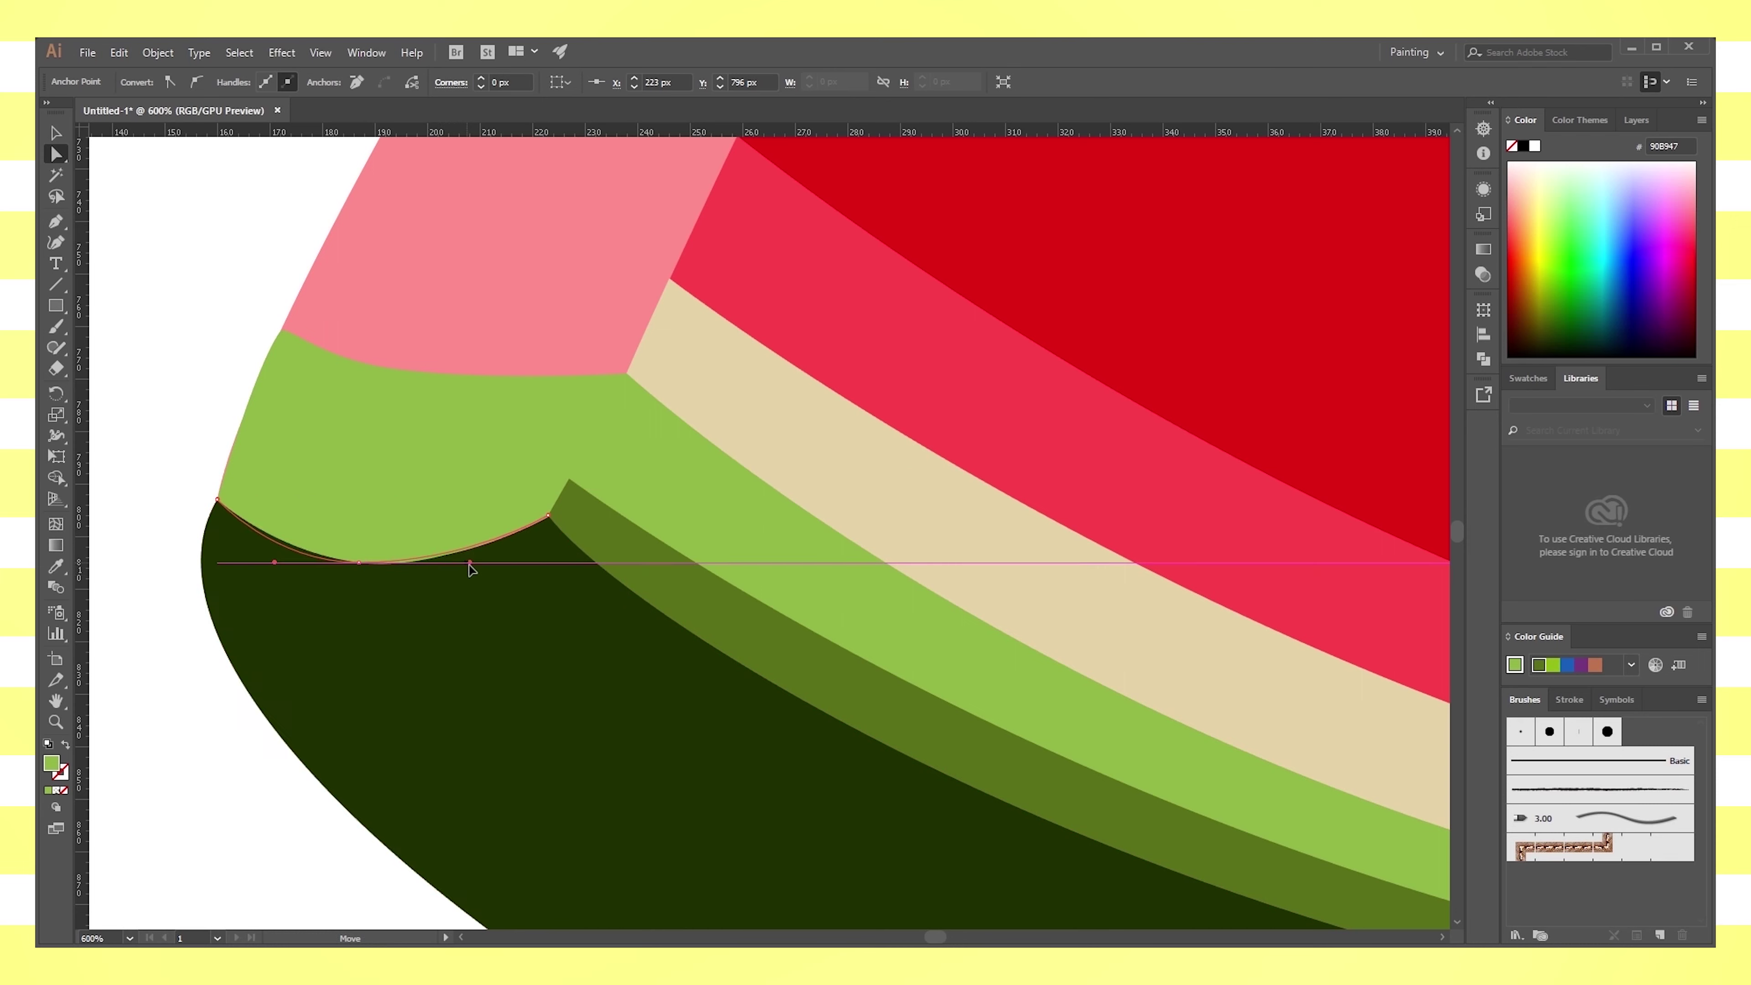
{"action": "left_click", "coordinate": [548, 516]}
{"action": "key", "text": "ctrl+shift+a"}
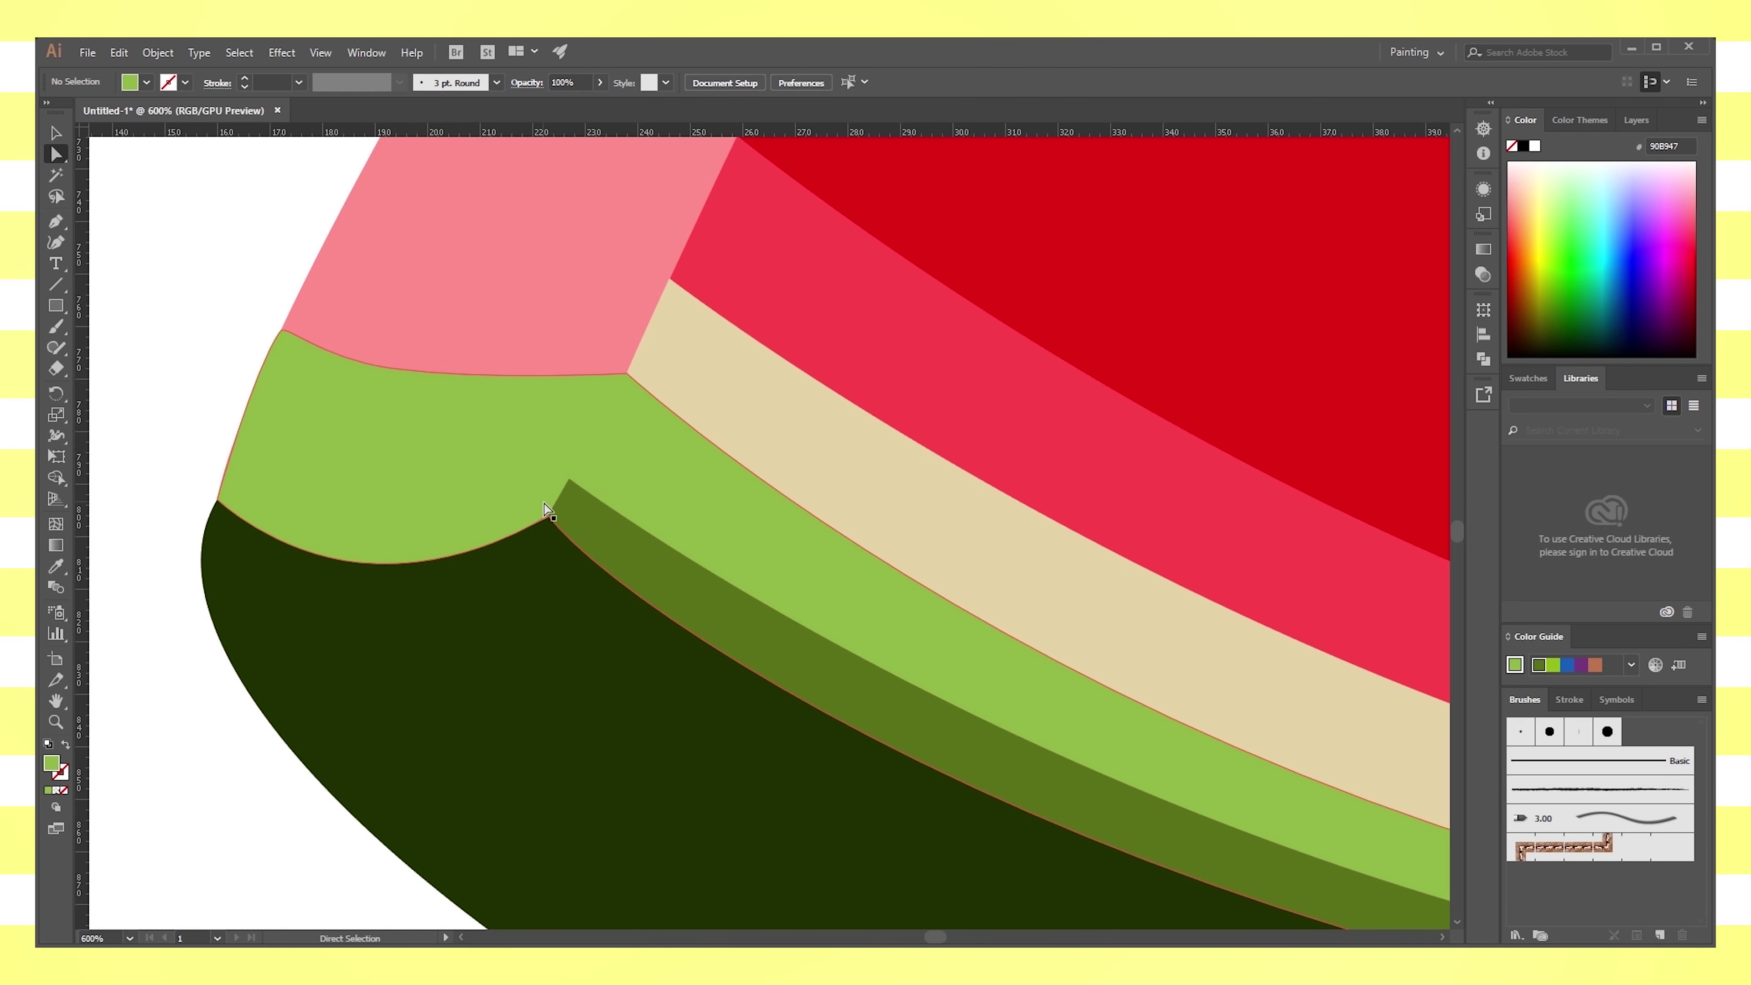
Sample the olive stripe colour and draw a closed curved shape at the rind's left corner
{"action": "key", "text": "i"}
{"action": "left_click", "coordinate": [637, 567]}
{"action": "left_click", "coordinate": [64, 221]}
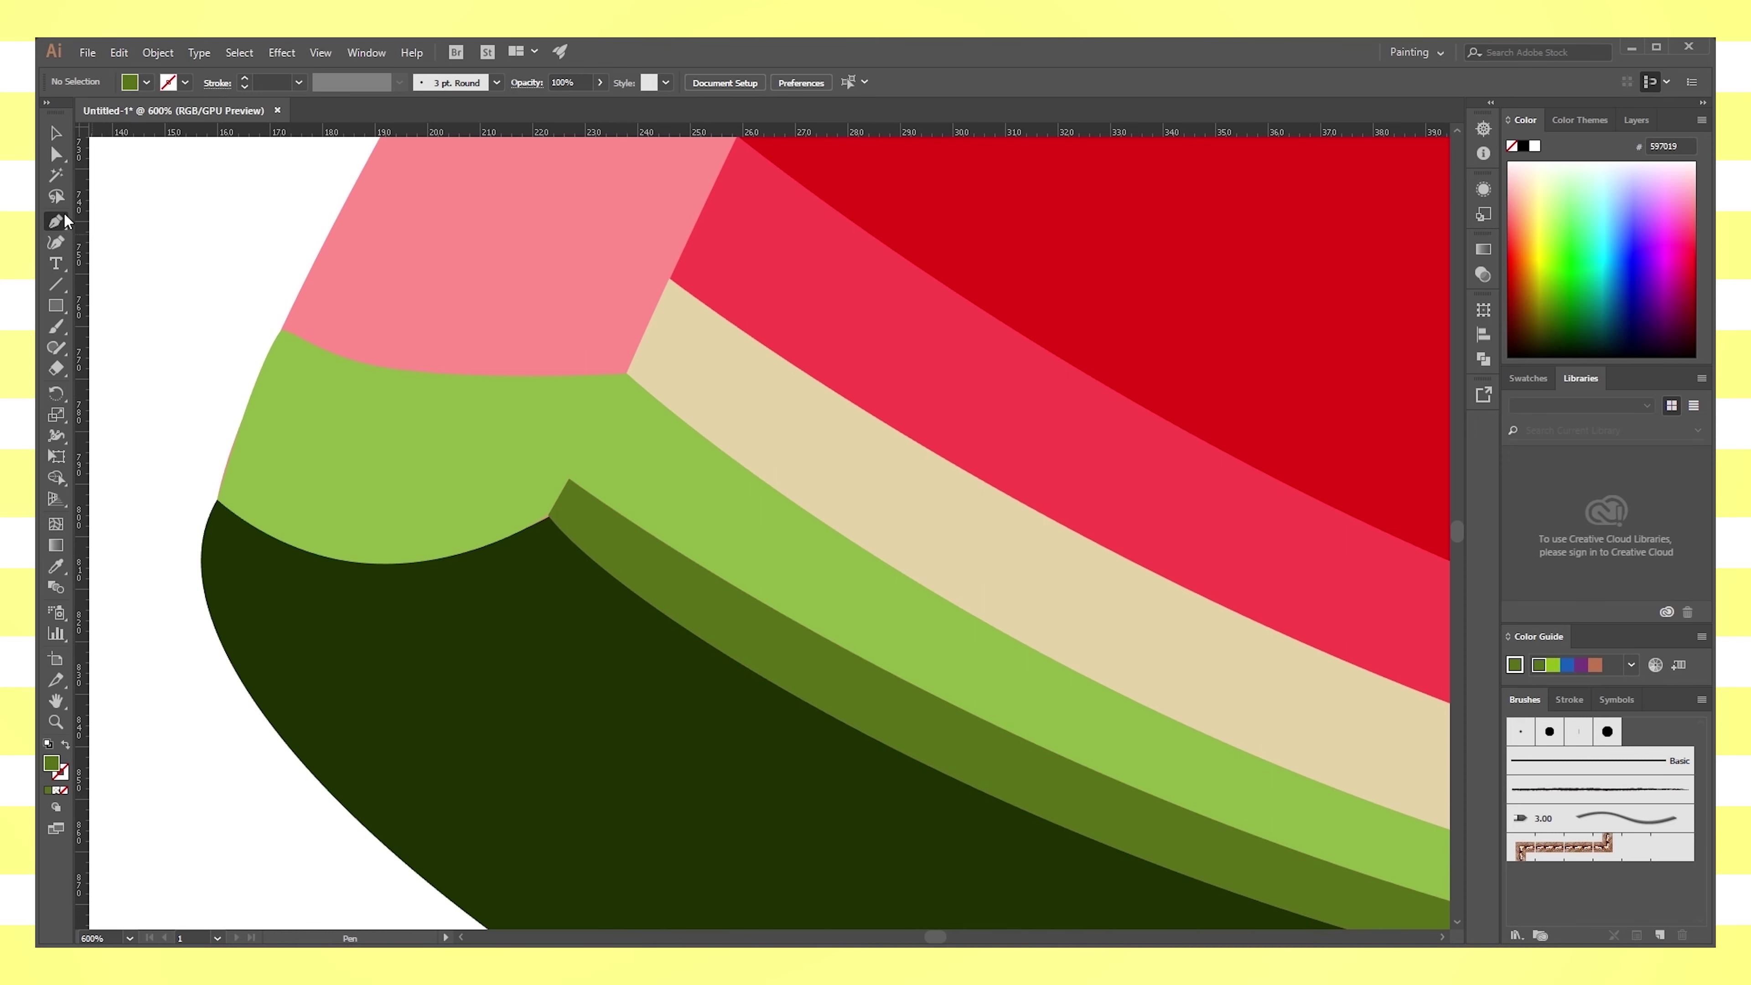
{"action": "left_click", "coordinate": [570, 478]}
{"action": "left_click_drag", "start_coordinate": [233, 448], "coordinate": [108, 364]}
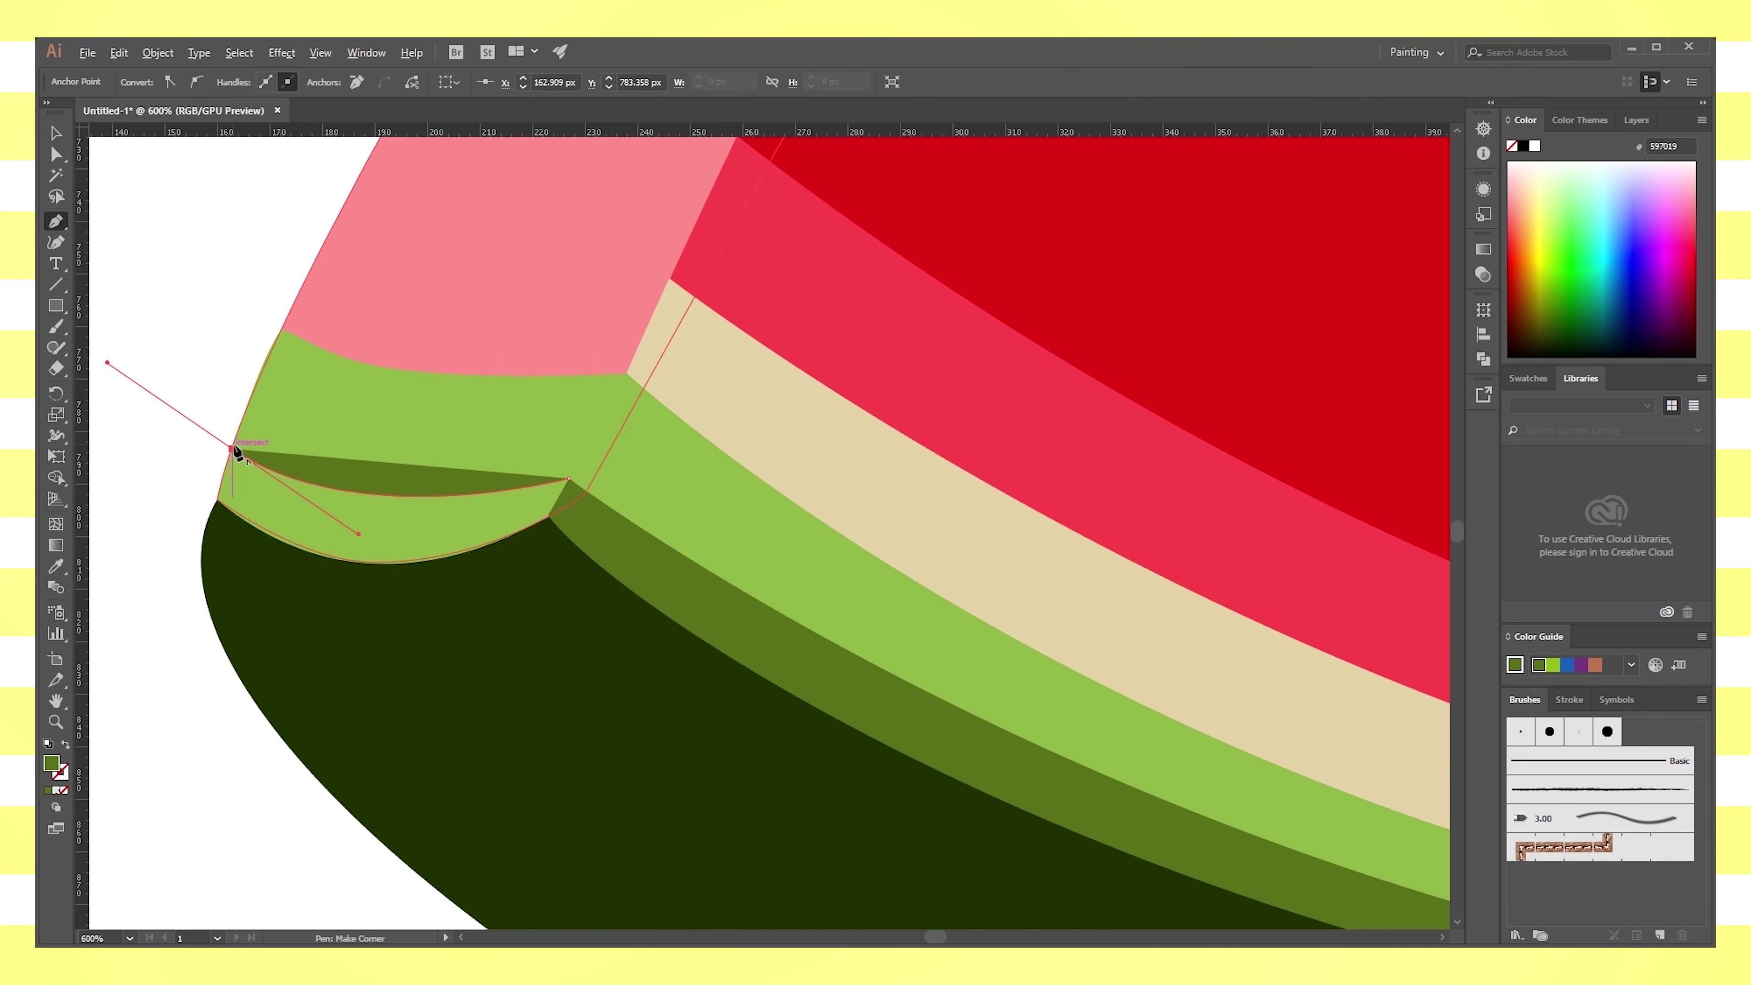
{"action": "left_click", "coordinate": [217, 499]}
{"action": "left_click_drag", "start_coordinate": [353, 562], "coordinate": [428, 566]}
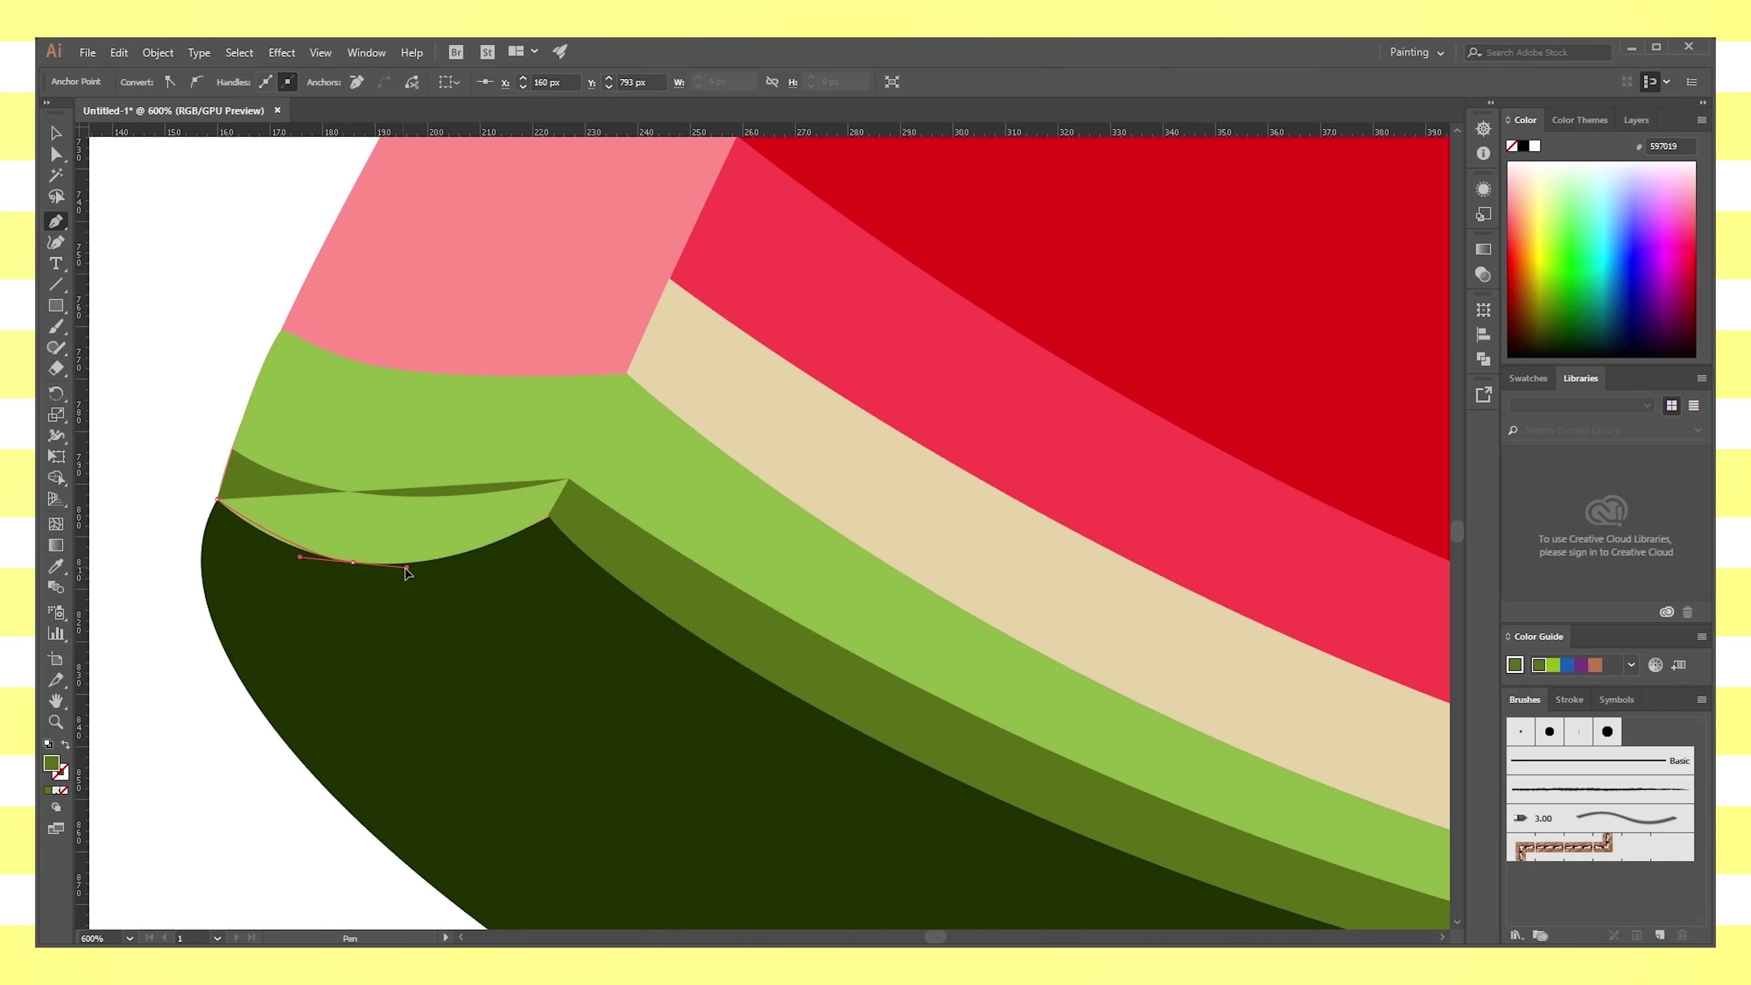
{"action": "left_click_drag", "start_coordinate": [548, 516], "coordinate": [586, 485]}
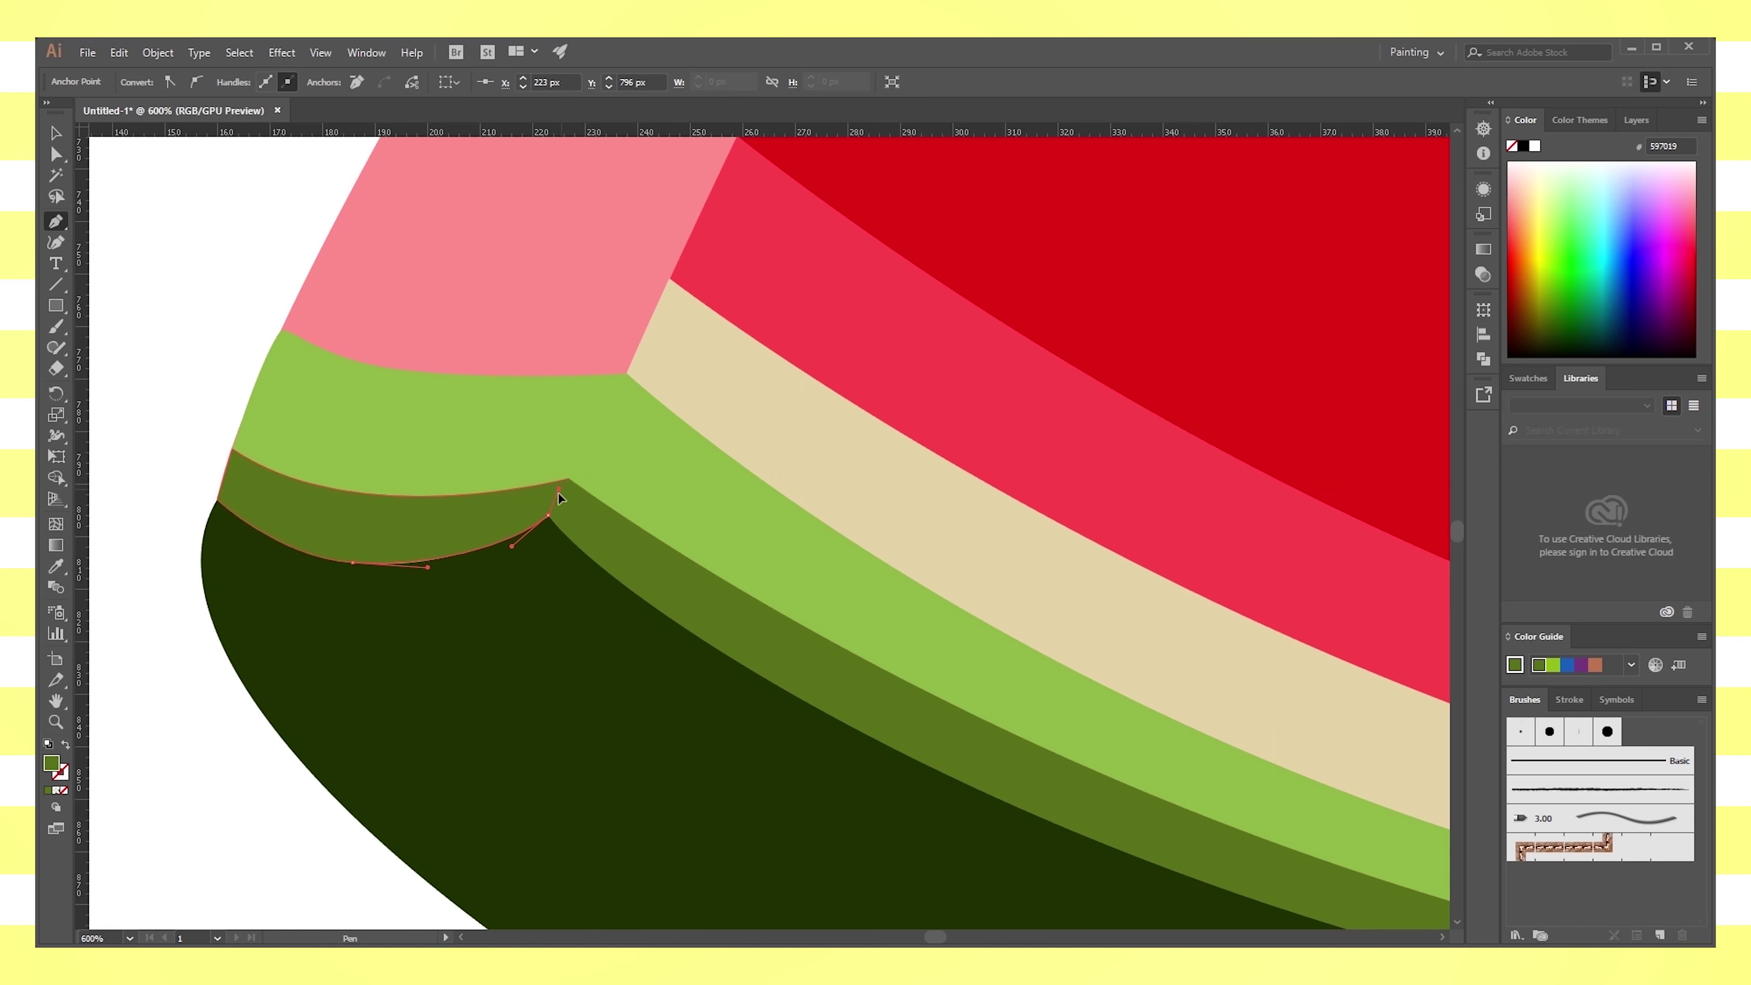
{"action": "left_click", "coordinate": [569, 478]}
Adjust the olive shape's bottom anchor handles to reshape its lower curve
{"action": "left_click", "coordinate": [61, 154]}
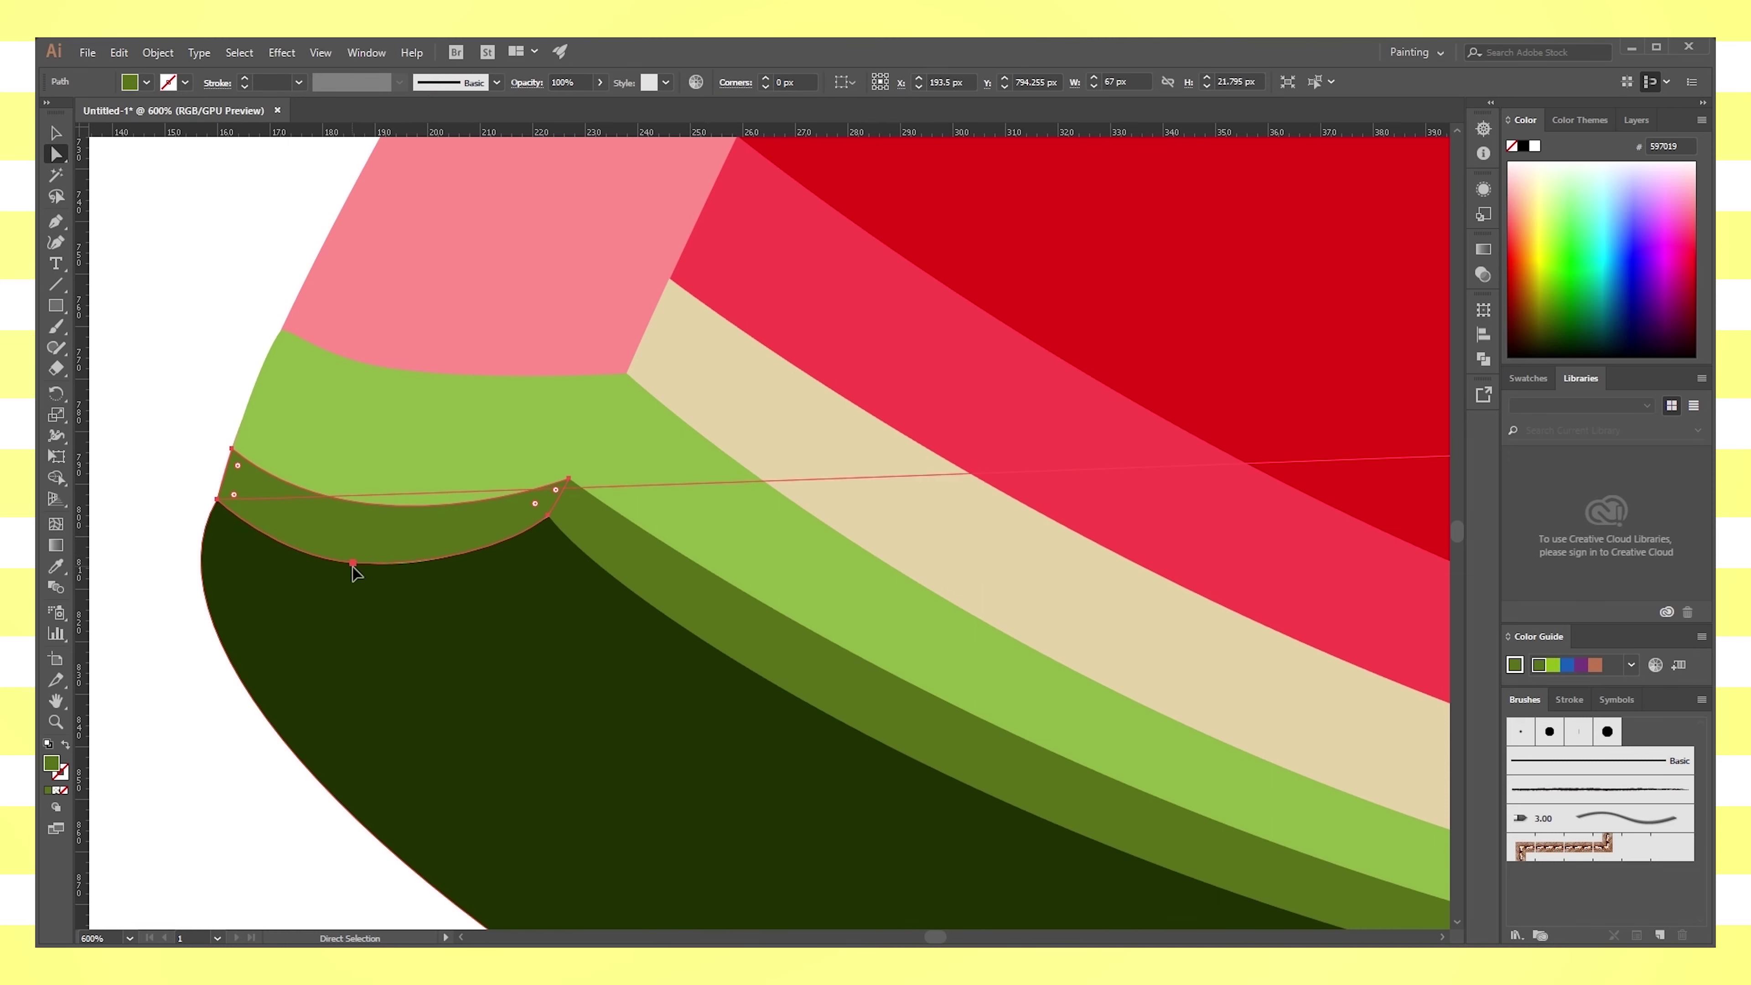
{"action": "left_click", "coordinate": [352, 562]}
{"action": "left_click_drag", "start_coordinate": [428, 568], "coordinate": [422, 573]}
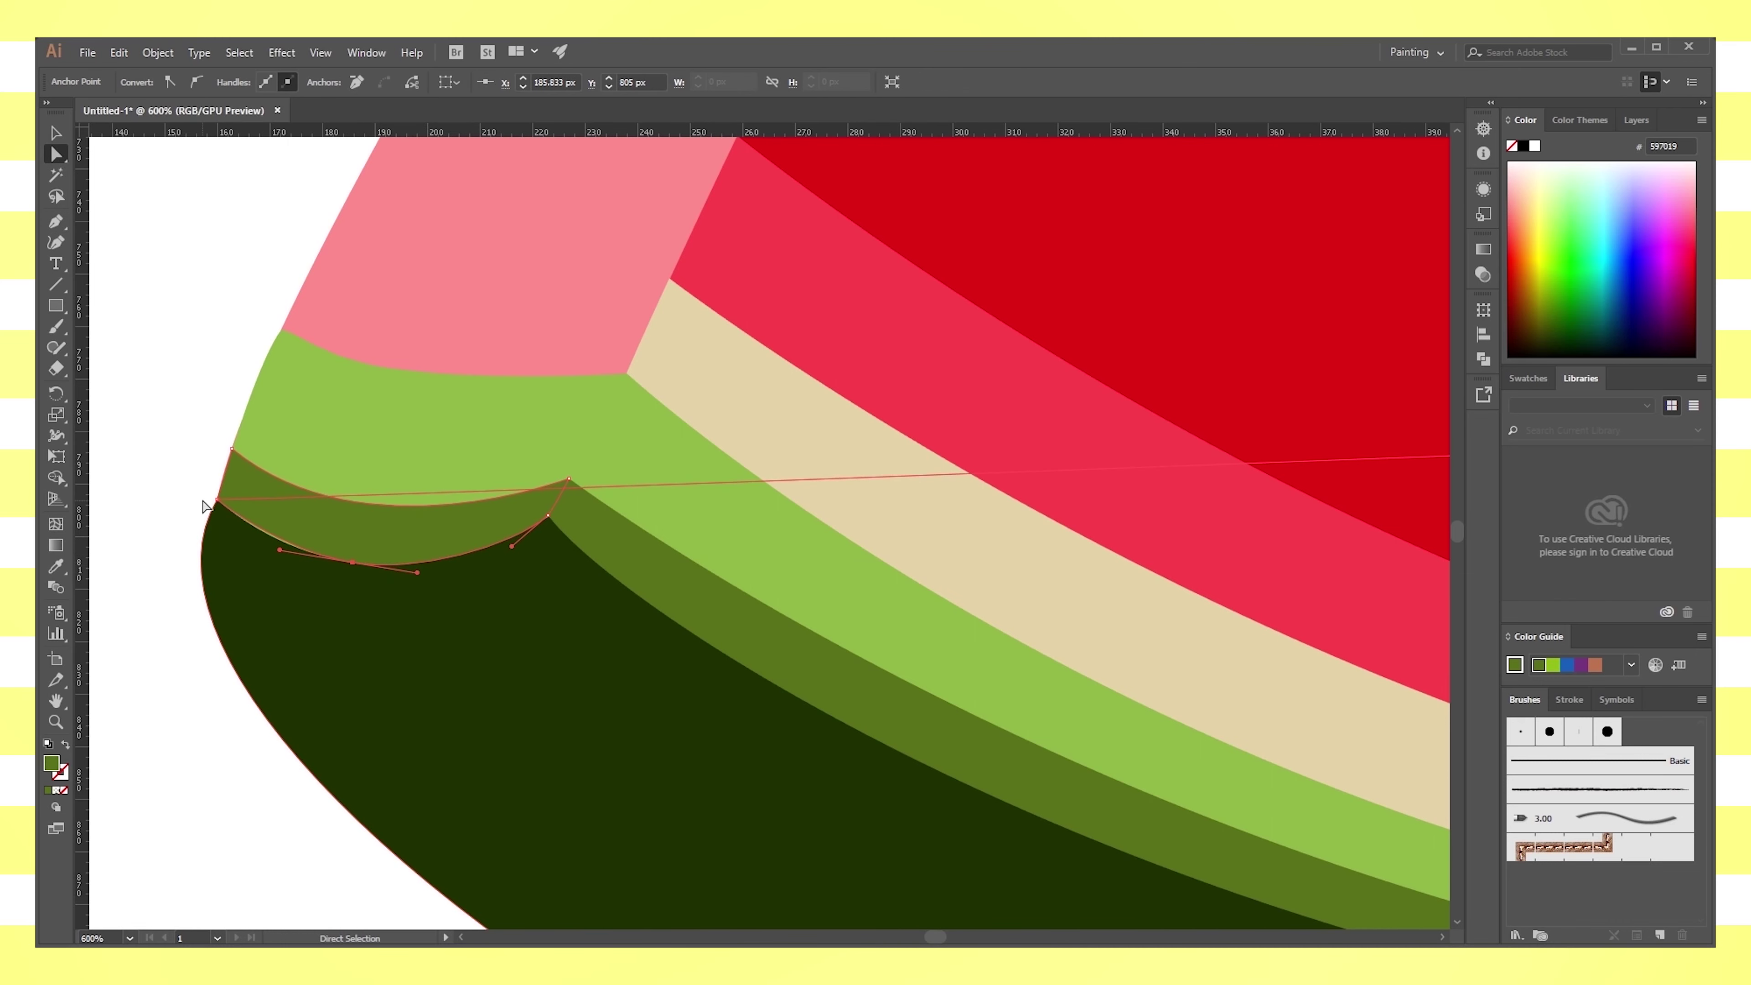
{"action": "mouse_move", "coordinate": [280, 551]}
{"action": "left_mouse_down"}
{"action": "mouse_move", "coordinate": [363, 575]}
{"action": "mouse_move", "coordinate": [348, 567]}
{"action": "left_mouse_up"}
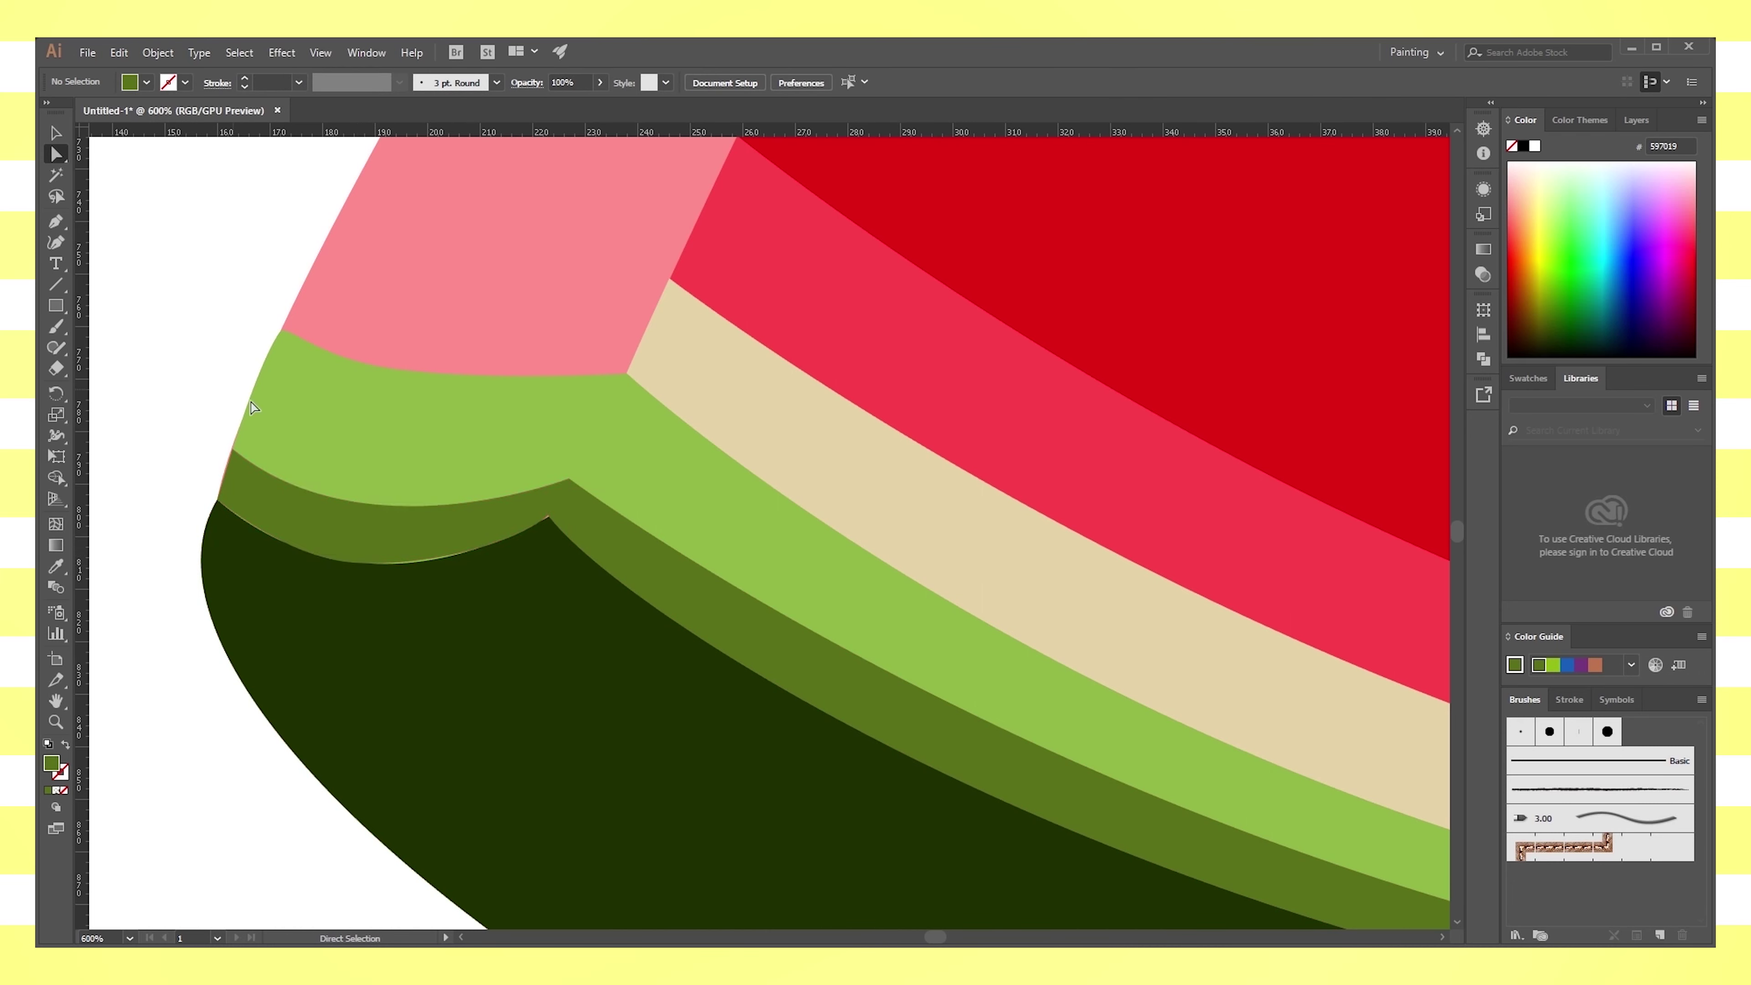
{"action": "left_click_drag", "start_coordinate": [348, 567], "coordinate": [346, 567]}
{"action": "left_click", "coordinate": [618, 683]}
{"action": "left_click", "coordinate": [348, 568]}
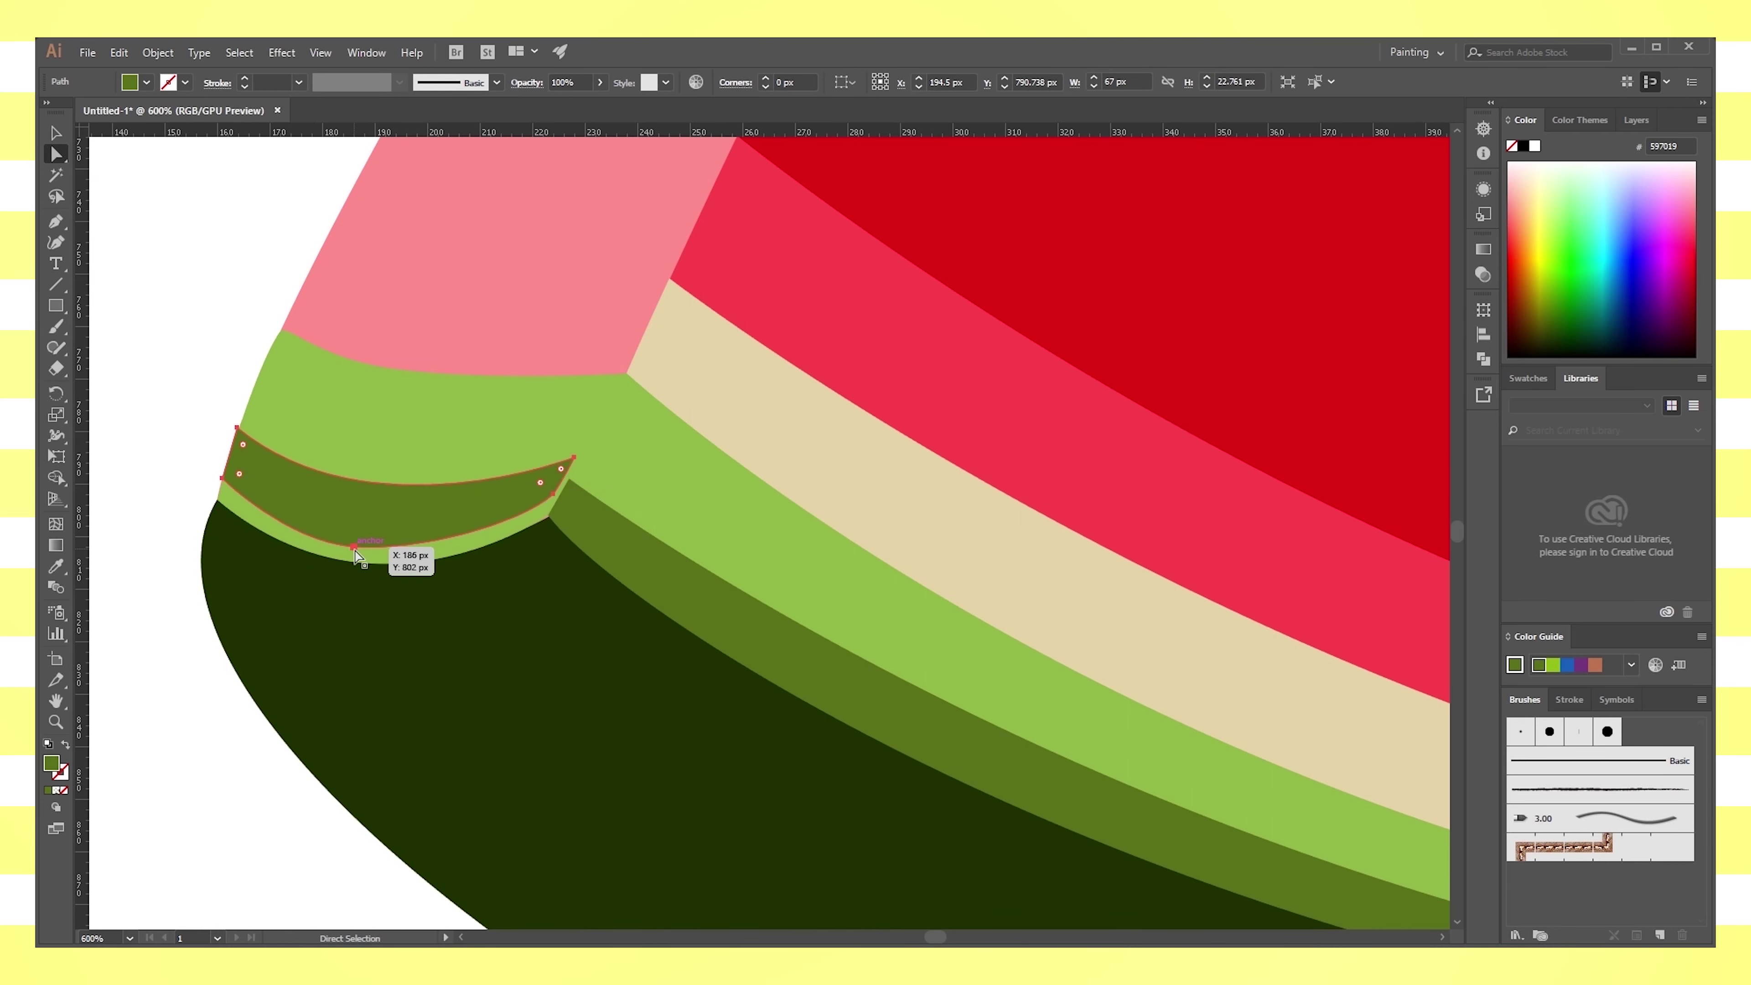
{"action": "left_click", "coordinate": [349, 569]}
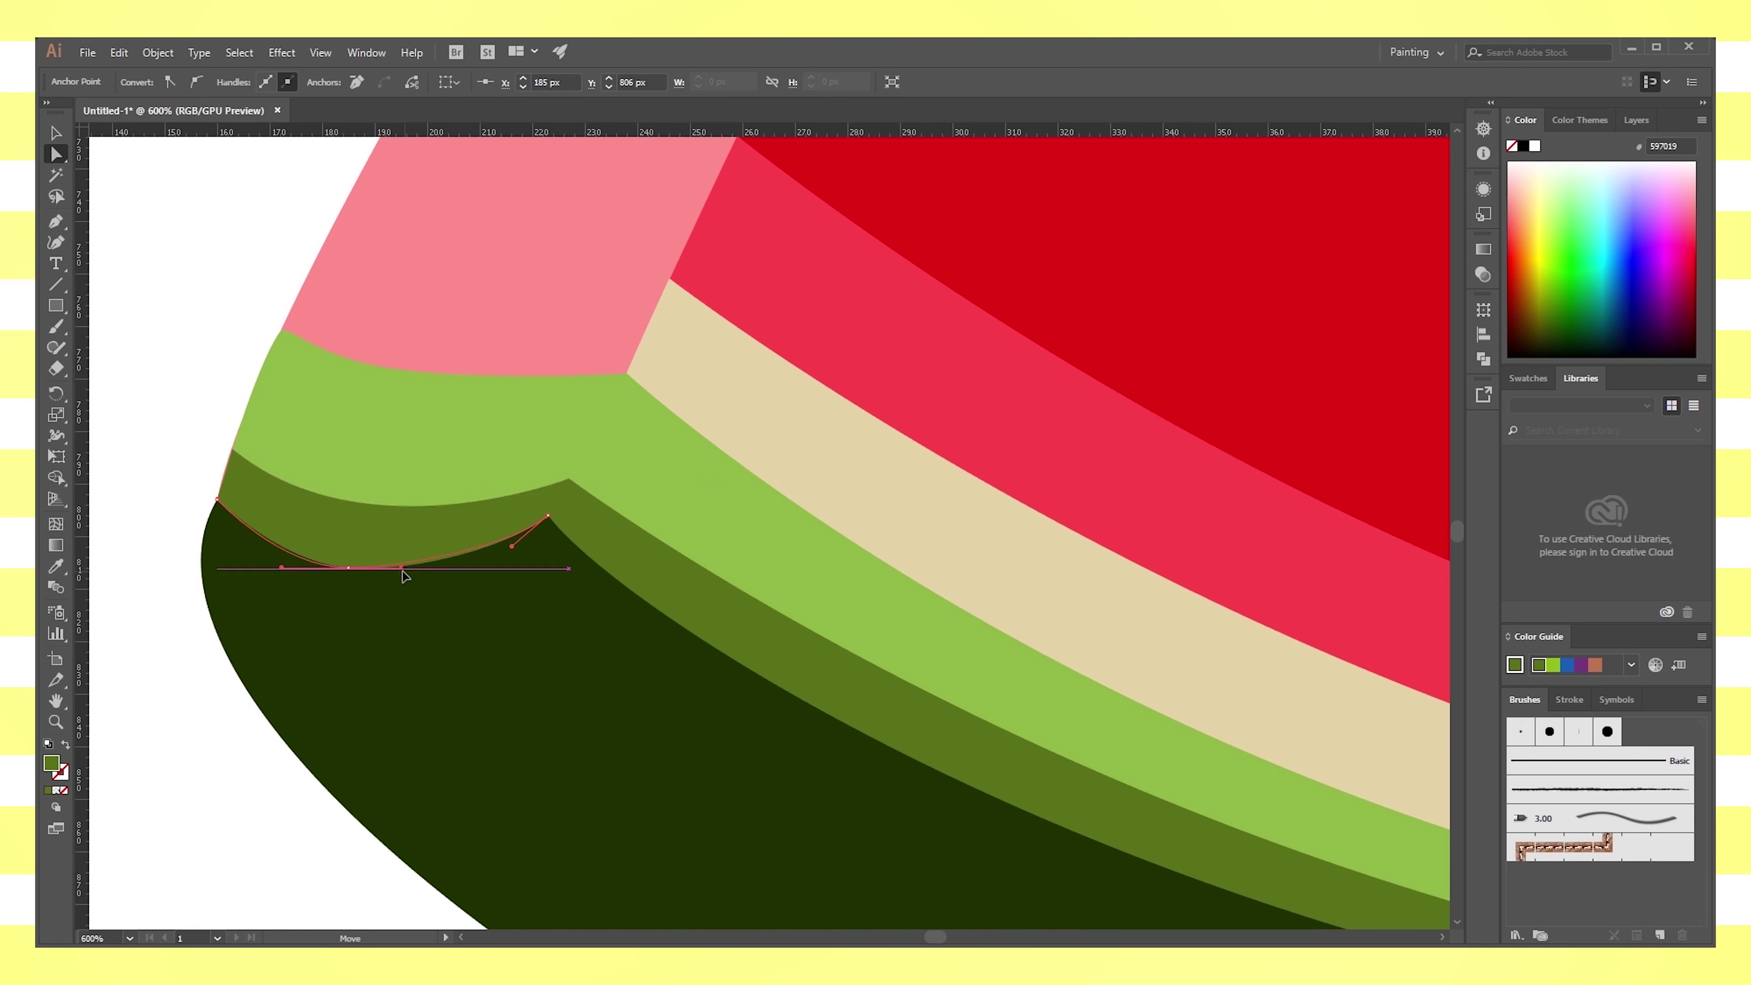
{"action": "left_click_drag", "start_coordinate": [348, 586], "coordinate": [194, 474]}
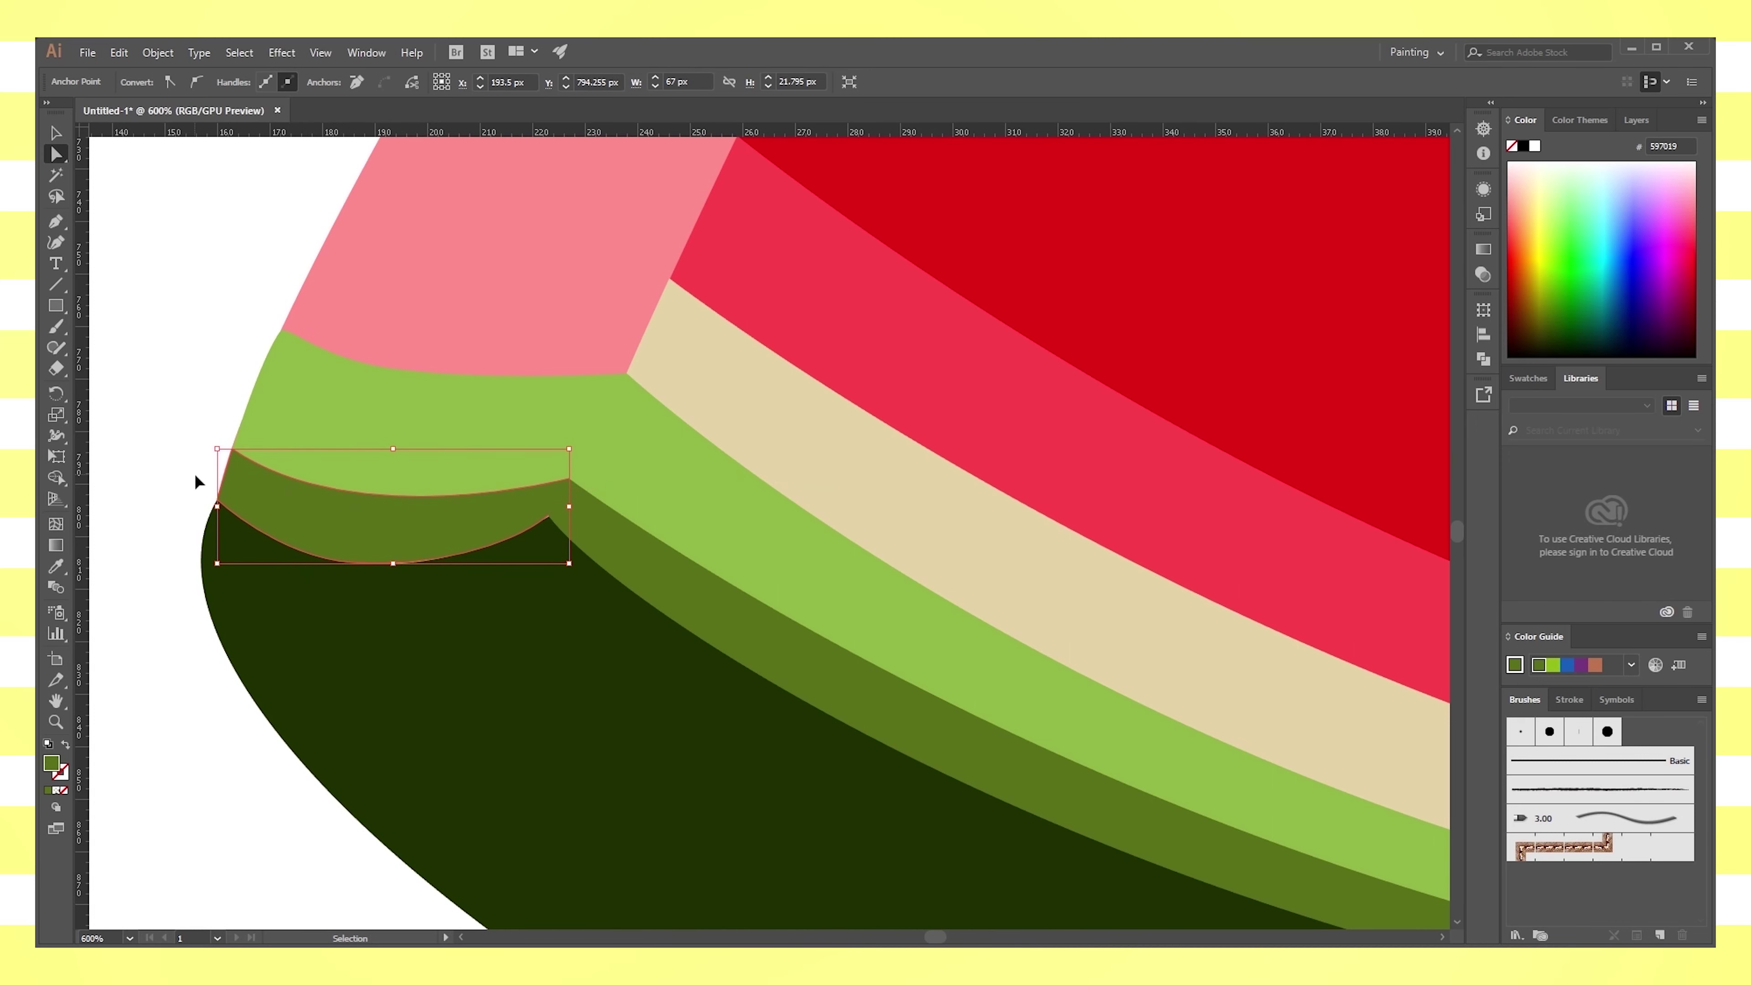
Redraw the scallop's curved lower edge and align its tip with the rind's point
{"action": "left_click", "coordinate": [55, 221]}
{"action": "left_click", "coordinate": [549, 516]}
{"action": "left_click_drag", "start_coordinate": [548, 522], "coordinate": [577, 506]}
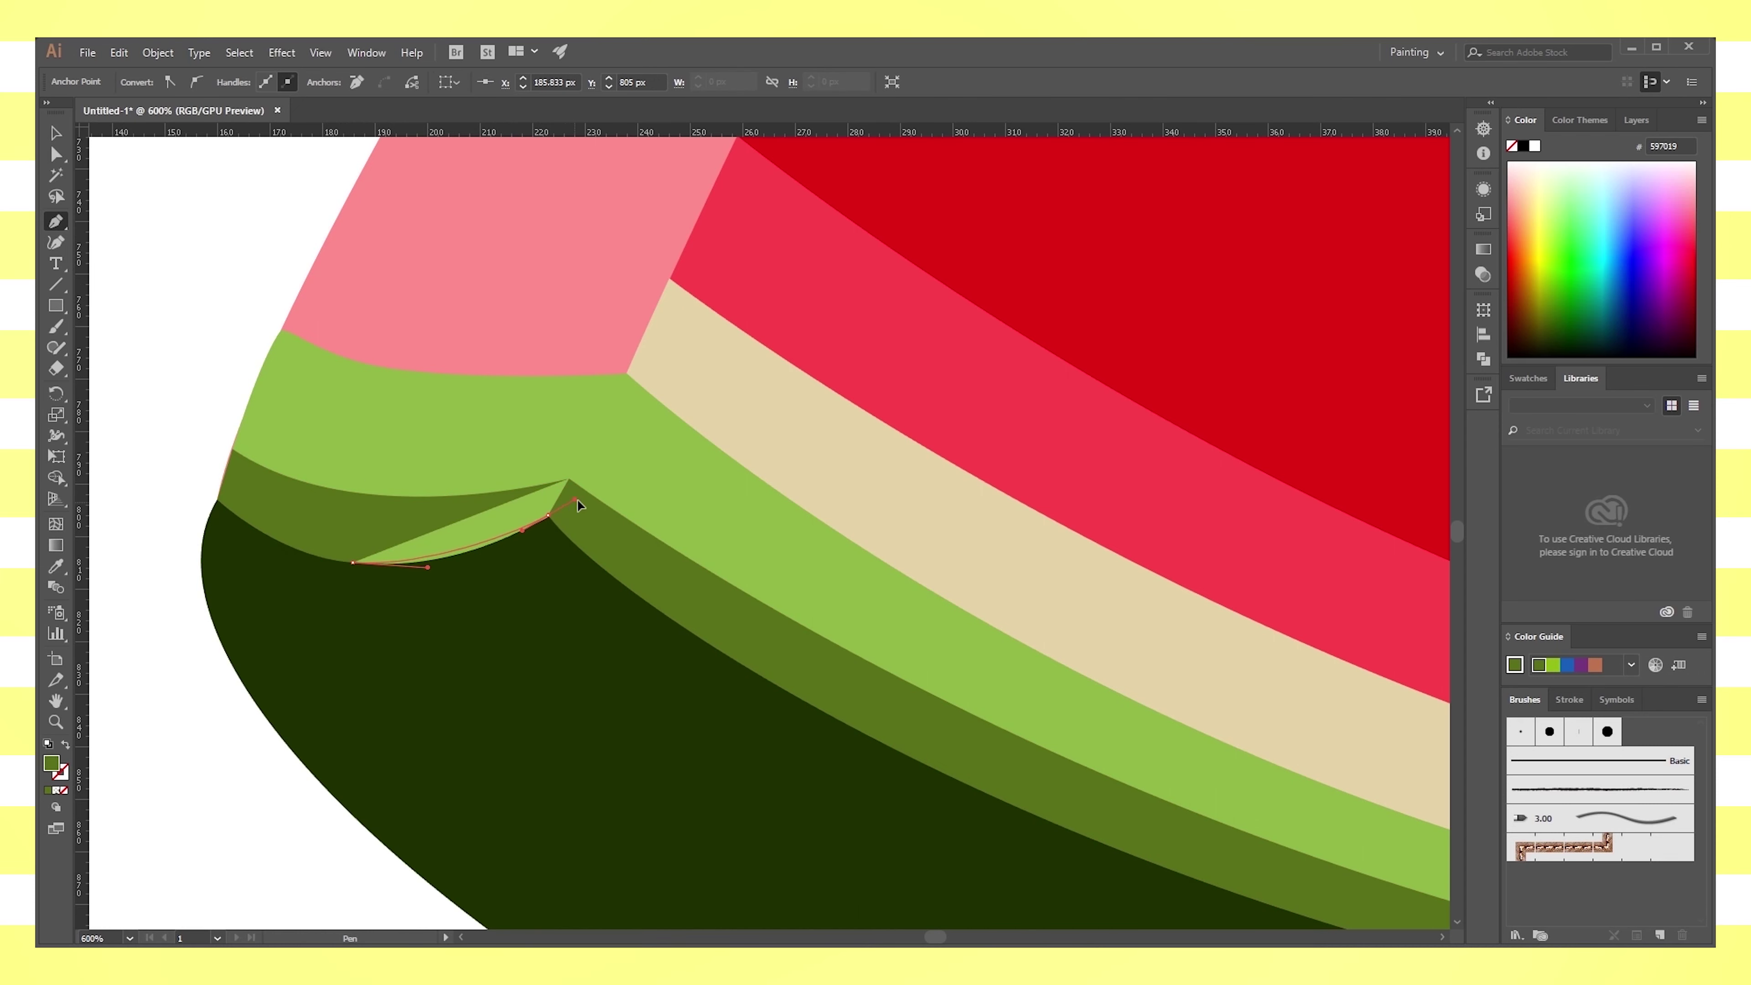
{"action": "left_click", "coordinate": [568, 478]}
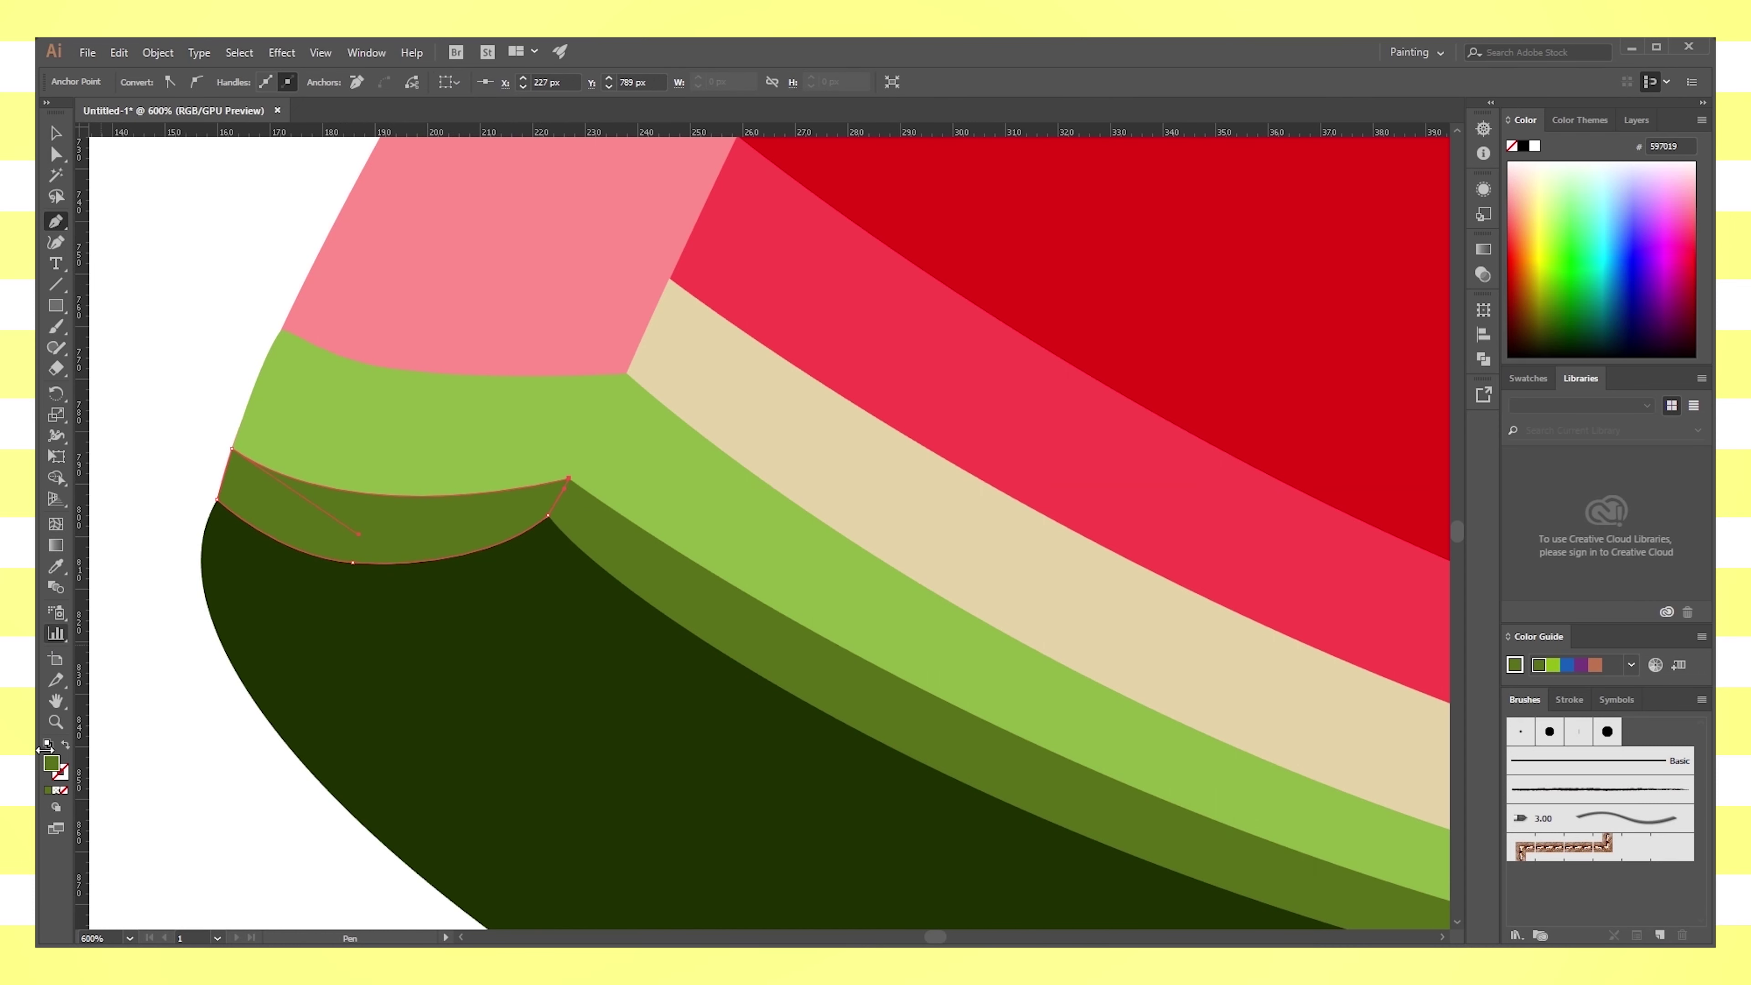
{"action": "key", "text": "v"}
{"action": "left_click", "coordinate": [519, 521]}
{"action": "key", "text": "a"}
{"action": "left_click_drag", "start_coordinate": [548, 516], "coordinate": [549, 525]}
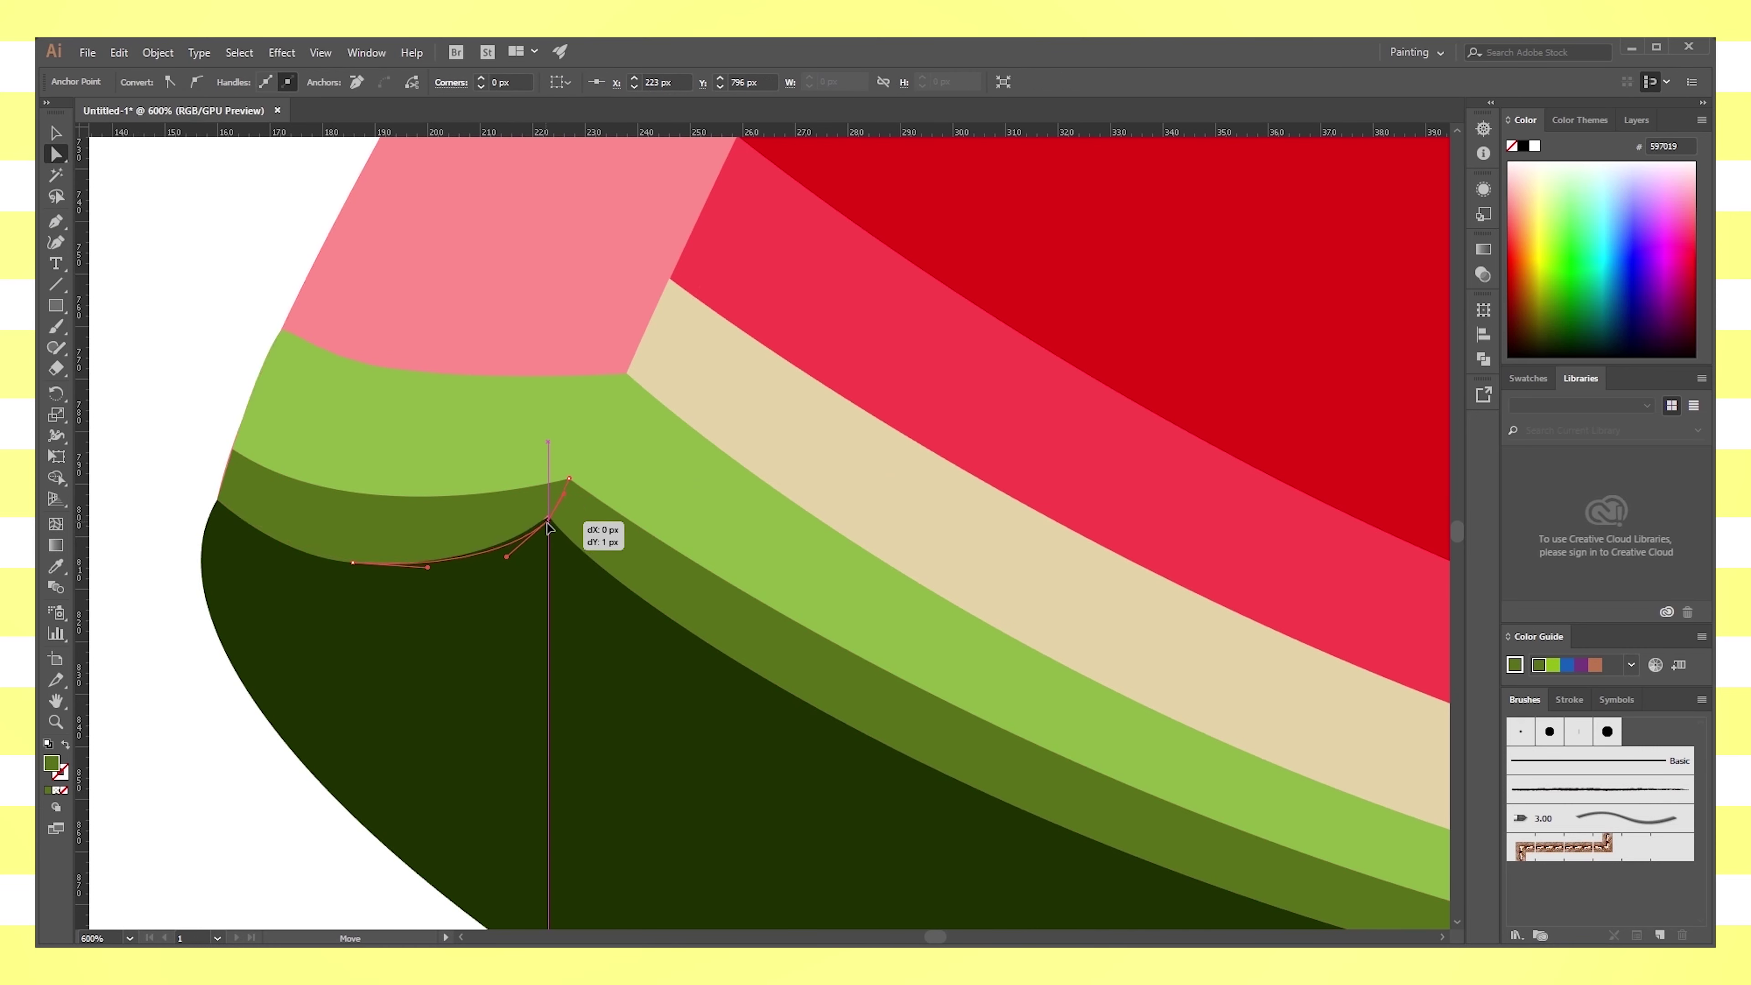
{"action": "key", "text": "ctrl+shift+a"}
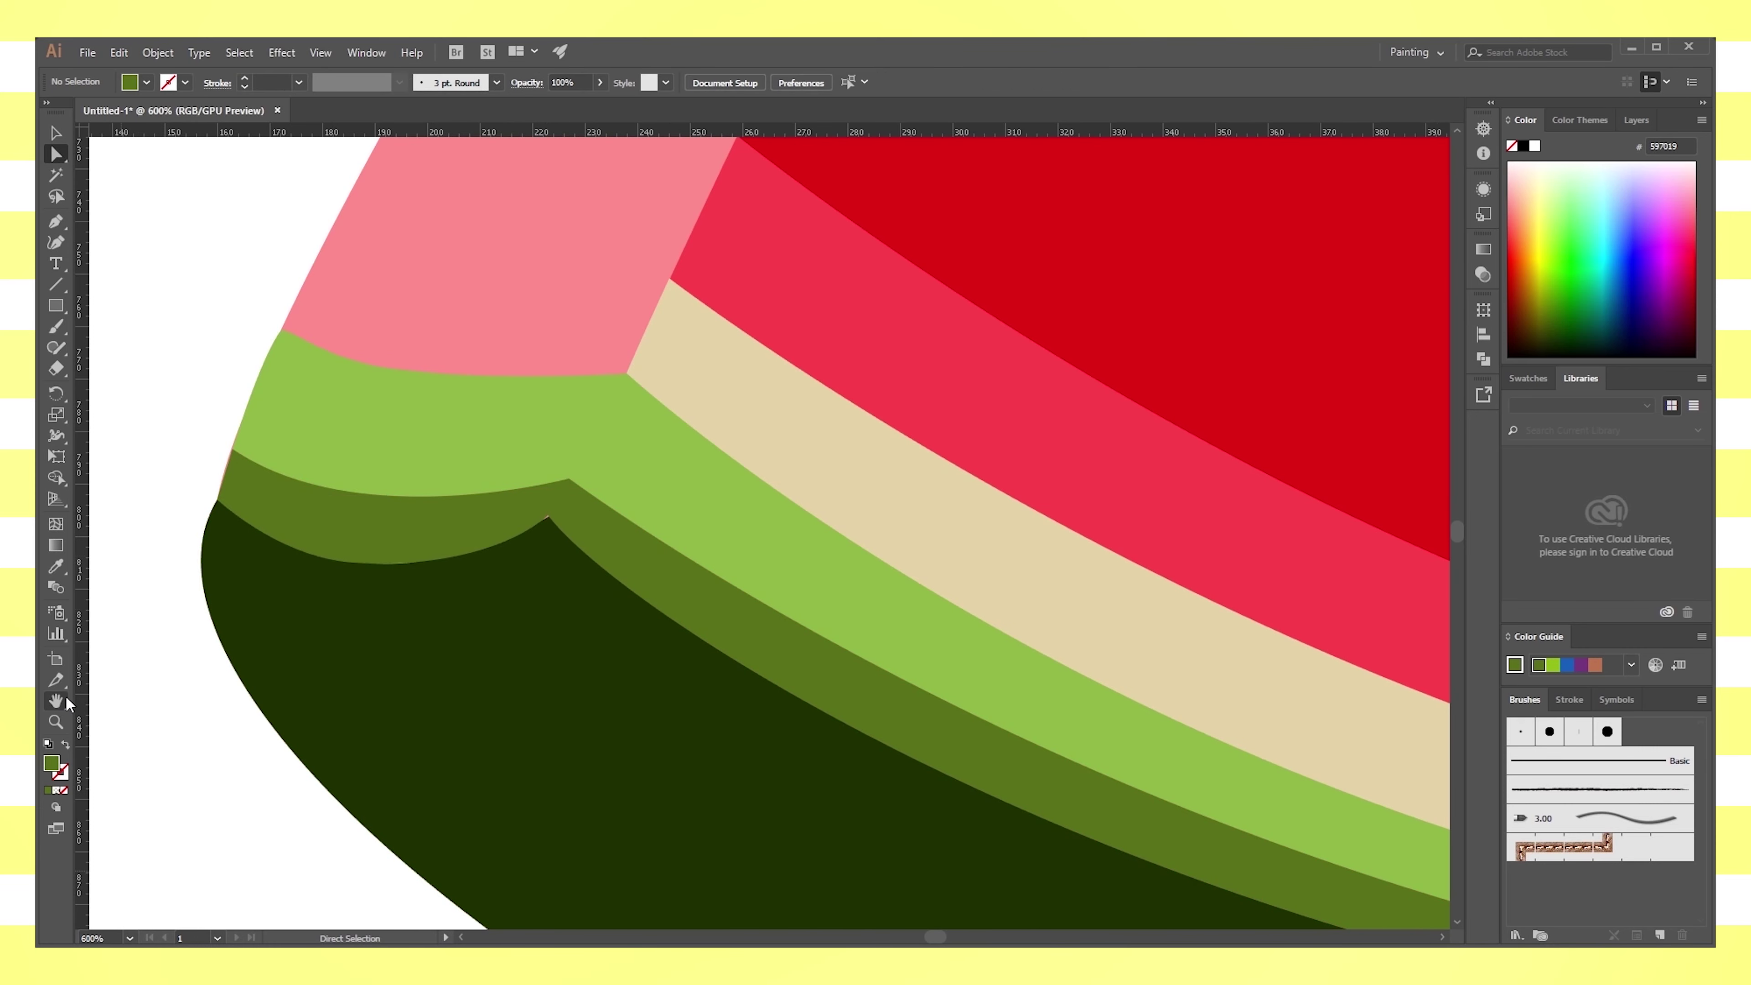
{"action": "key", "text": "ctrl+equal"}
{"action": "key", "text": "ctrl+equal"}
{"action": "key", "text": "ctrl+equal"}
Lower the tip anchor and reshape its handles to close the light-green gap
{"action": "left_click_drag", "start_coordinate": [172, 655], "coordinate": [867, 614]}
{"action": "left_click", "coordinate": [796, 588]}
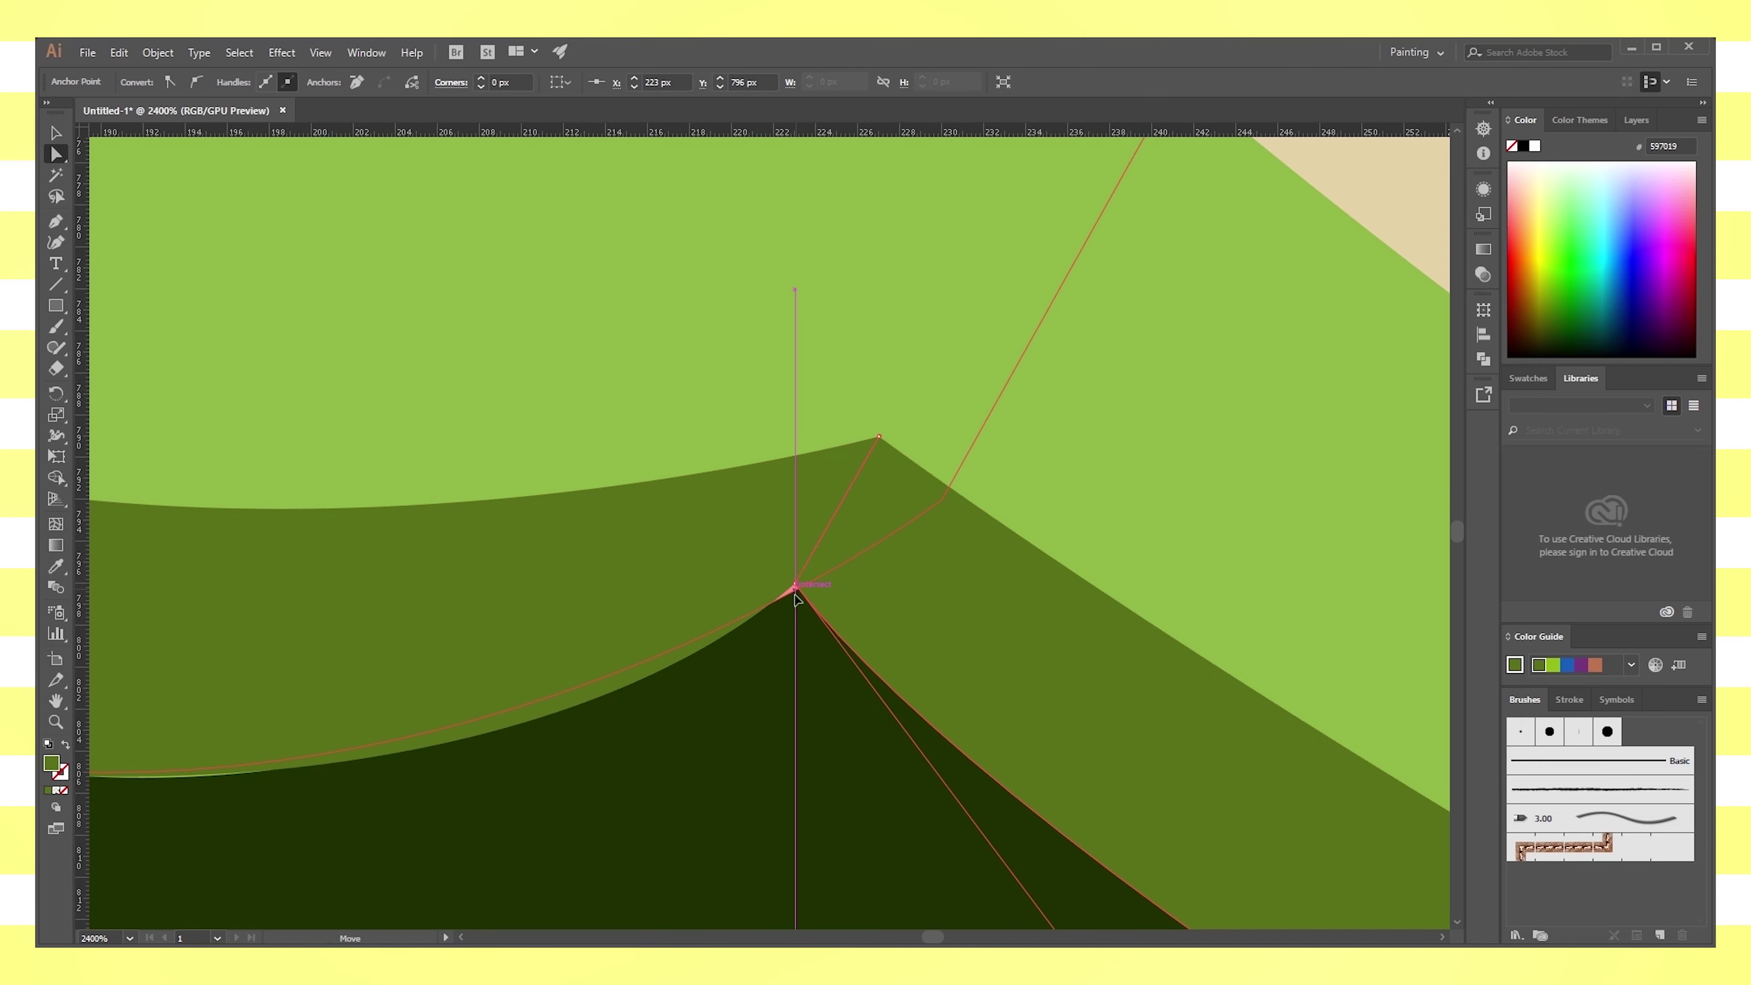
{"action": "left_click_drag", "start_coordinate": [796, 590], "coordinate": [793, 588]}
{"action": "left_click_drag", "start_coordinate": [629, 731], "coordinate": [651, 685]}
{"action": "left_click_drag", "start_coordinate": [795, 586], "coordinate": [793, 605]}
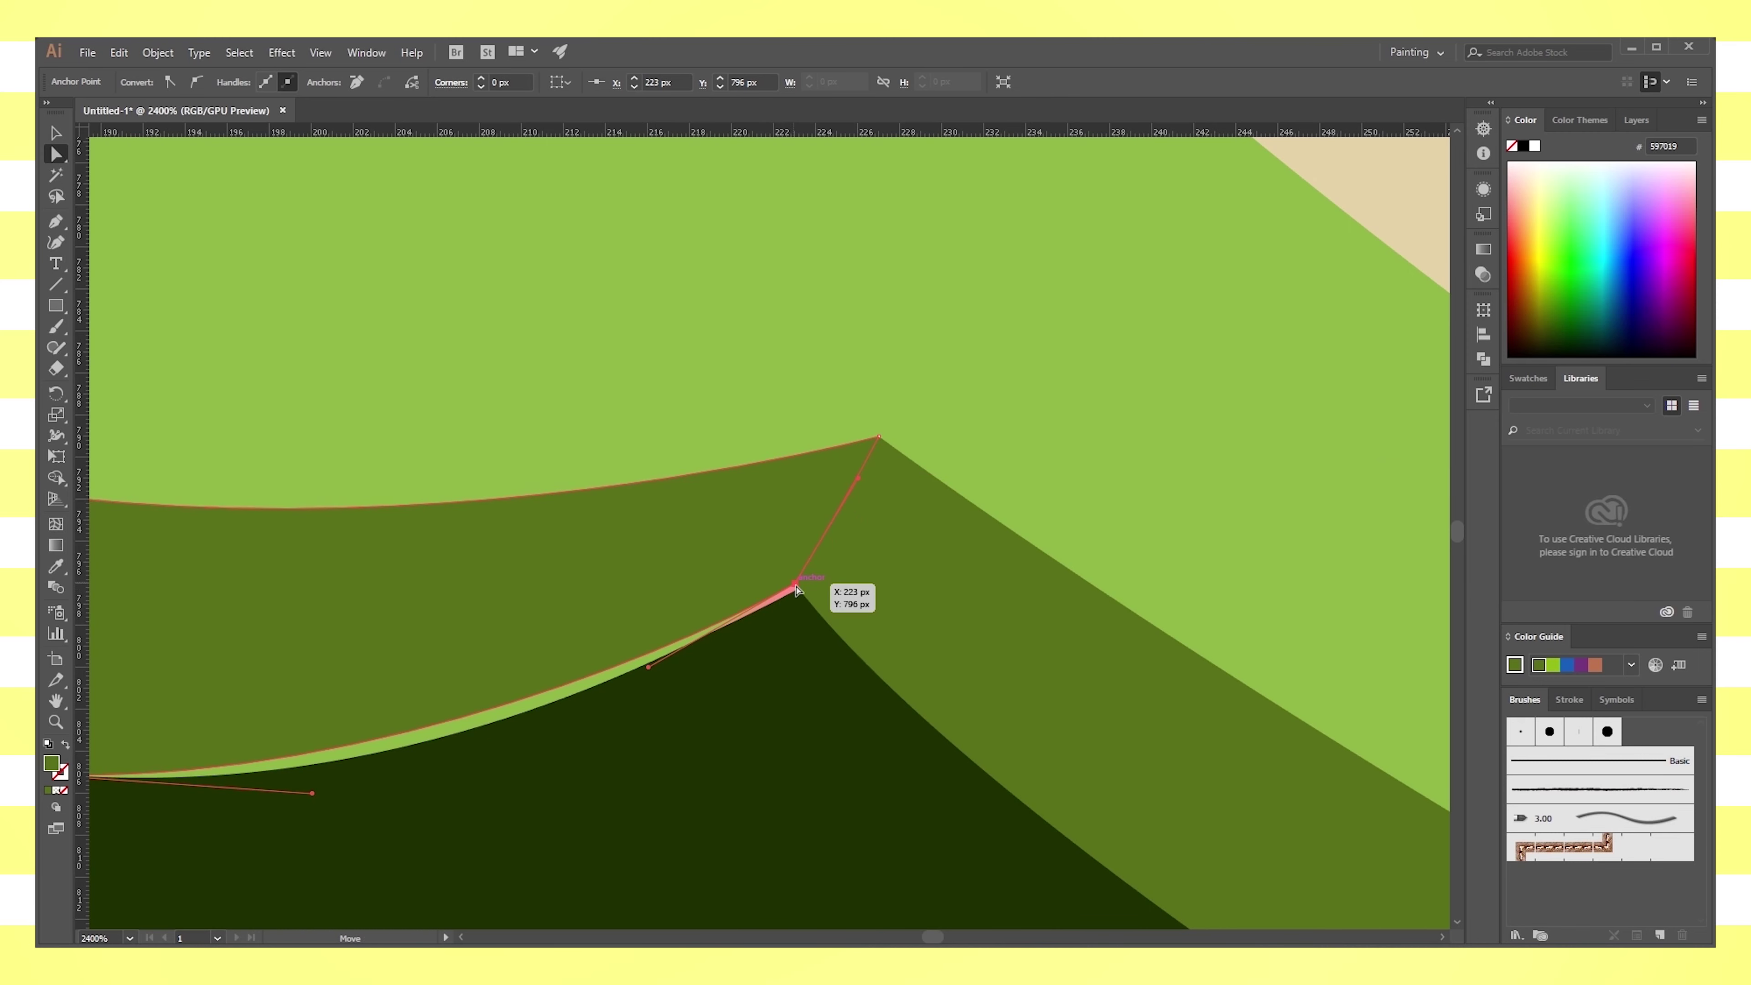
{"action": "left_click_drag", "start_coordinate": [312, 793], "coordinate": [355, 817]}
{"action": "key", "text": "ctrl+shift+a"}
Select the dark-green skin and scroll through the rind to check its anchors
{"action": "left_click", "coordinate": [810, 803]}
{"action": "scroll", "coordinate": [800, 800], "scroll_direction": "down", "scroll_amount": 2}
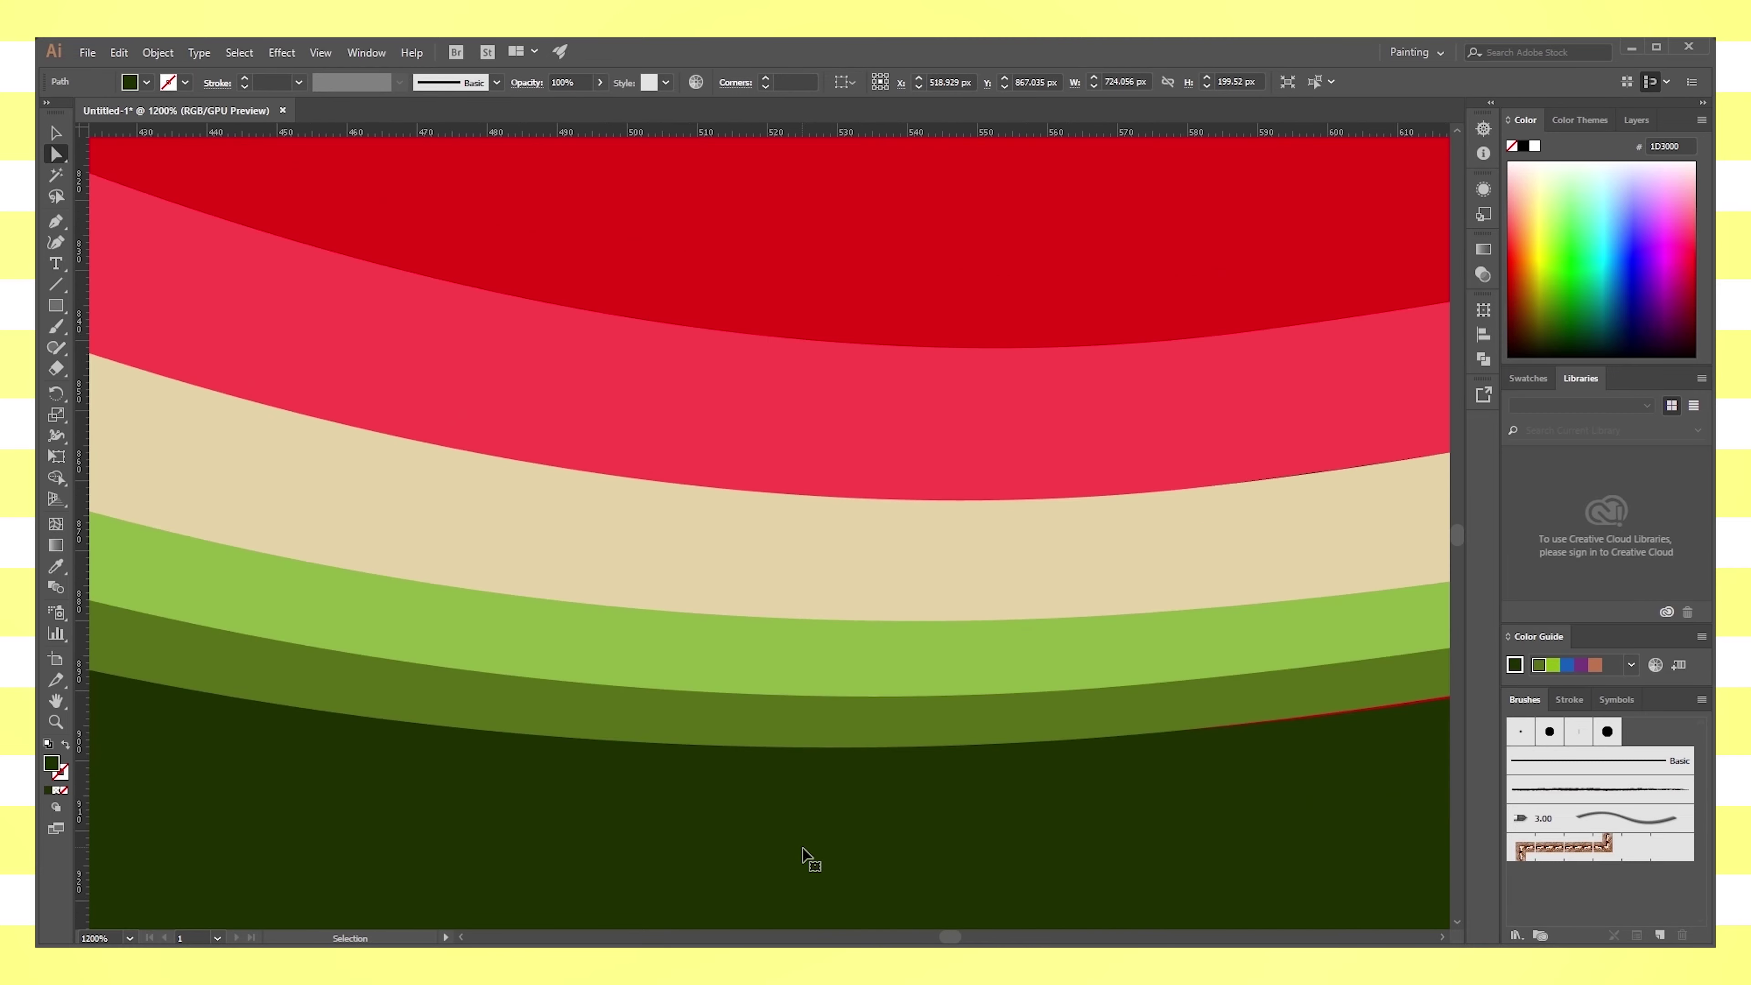
{"action": "scroll", "coordinate": [785, 793], "scroll_direction": "down", "scroll_amount": 2}
{"action": "scroll", "coordinate": [768, 782], "scroll_direction": "down", "scroll_amount": 1}
{"action": "scroll", "coordinate": [768, 782], "scroll_direction": "down", "scroll_amount": 1}
{"action": "scroll", "coordinate": [759, 772], "scroll_direction": "down", "scroll_amount": 1}
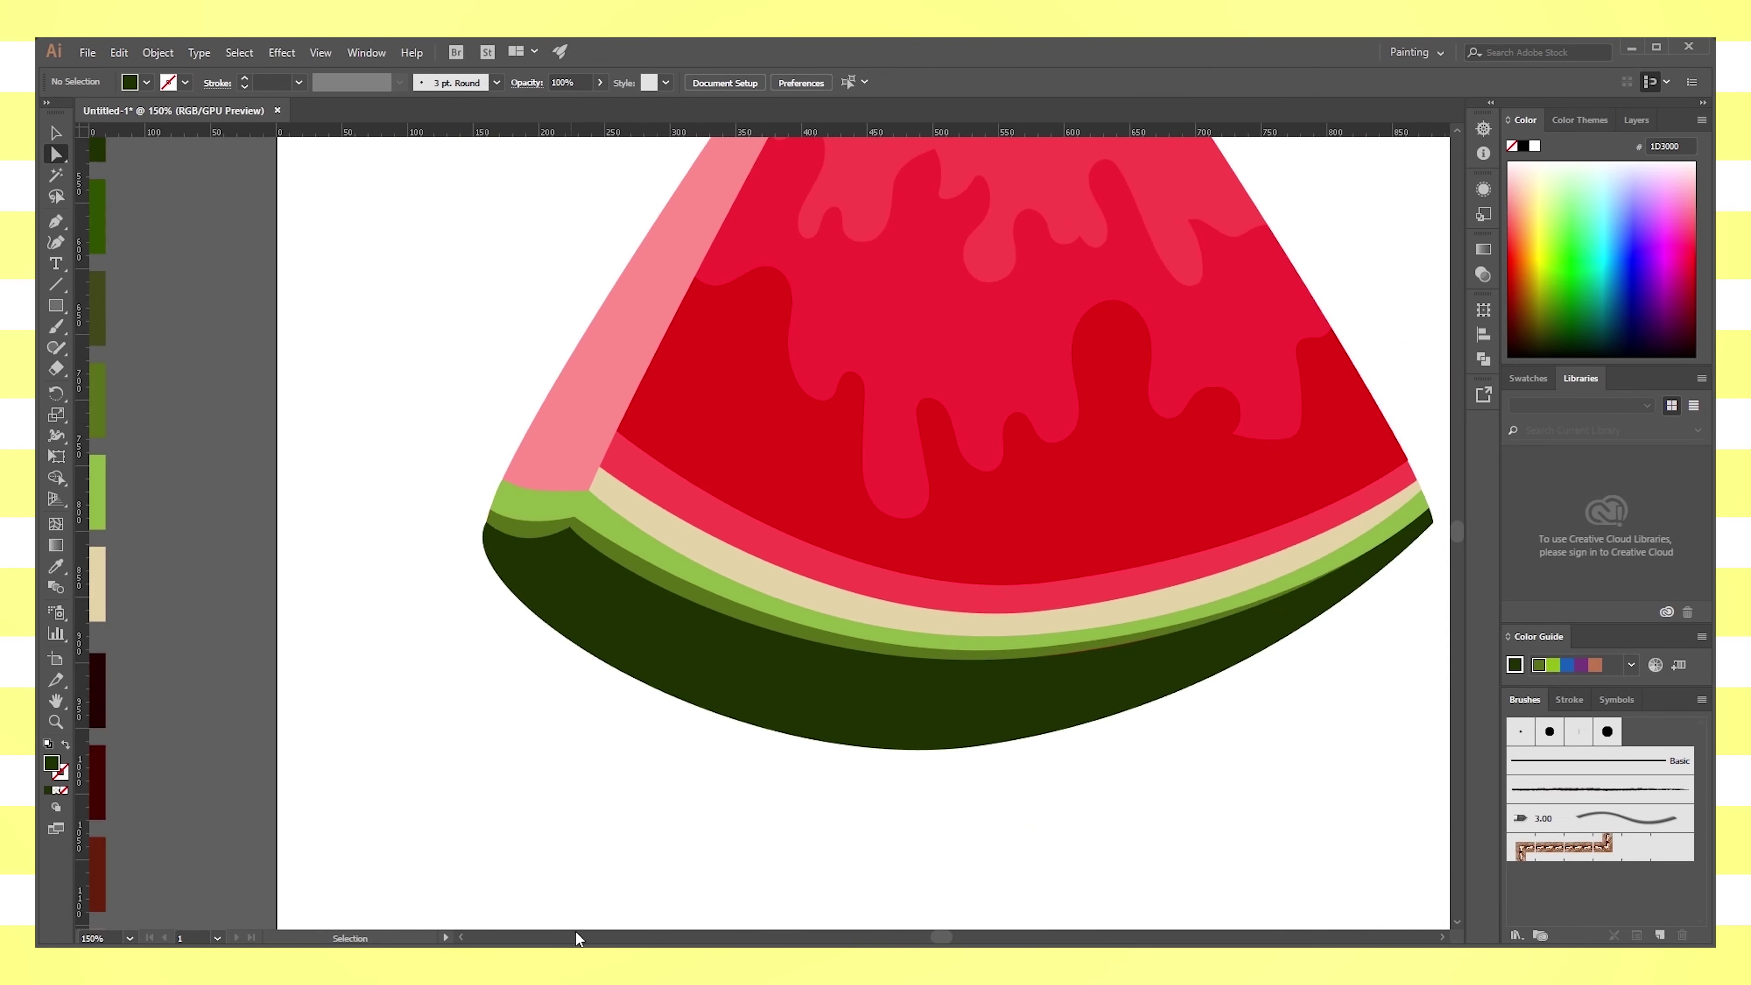
{"action": "scroll", "coordinate": [724, 745], "scroll_direction": "down", "scroll_amount": 1}
{"action": "left_click", "coordinate": [653, 688]}
{"action": "left_click", "coordinate": [629, 538]}
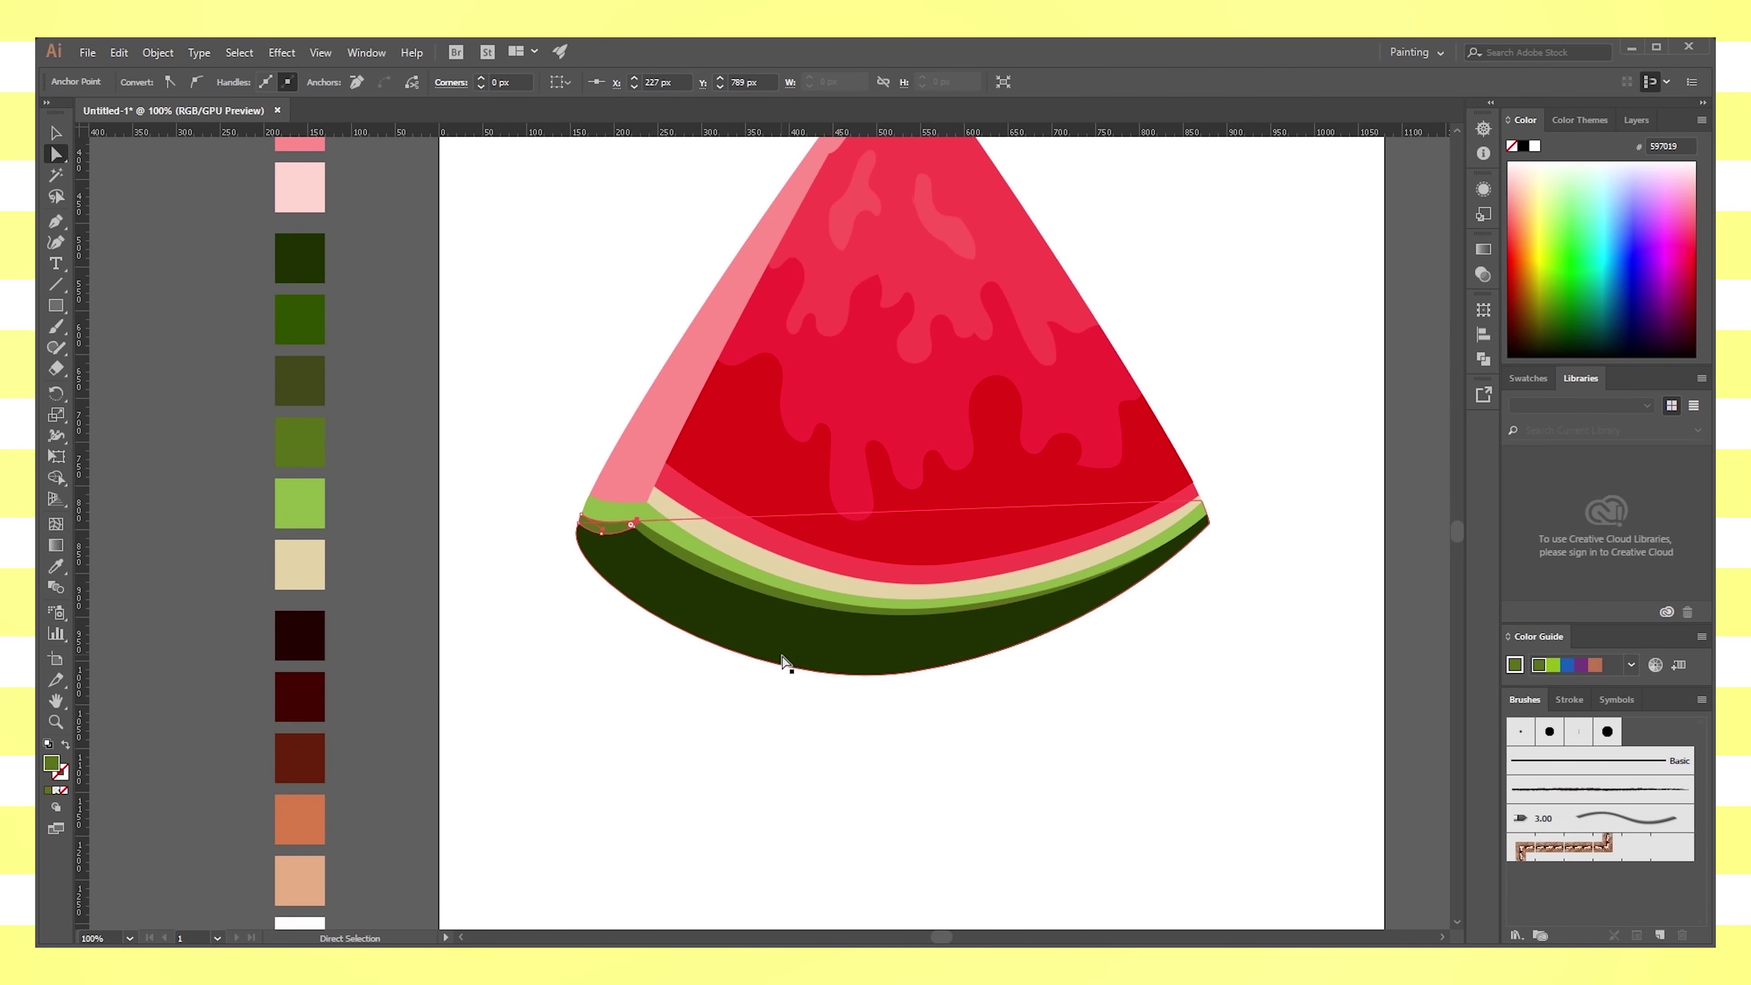
{"action": "left_click", "coordinate": [785, 838]}
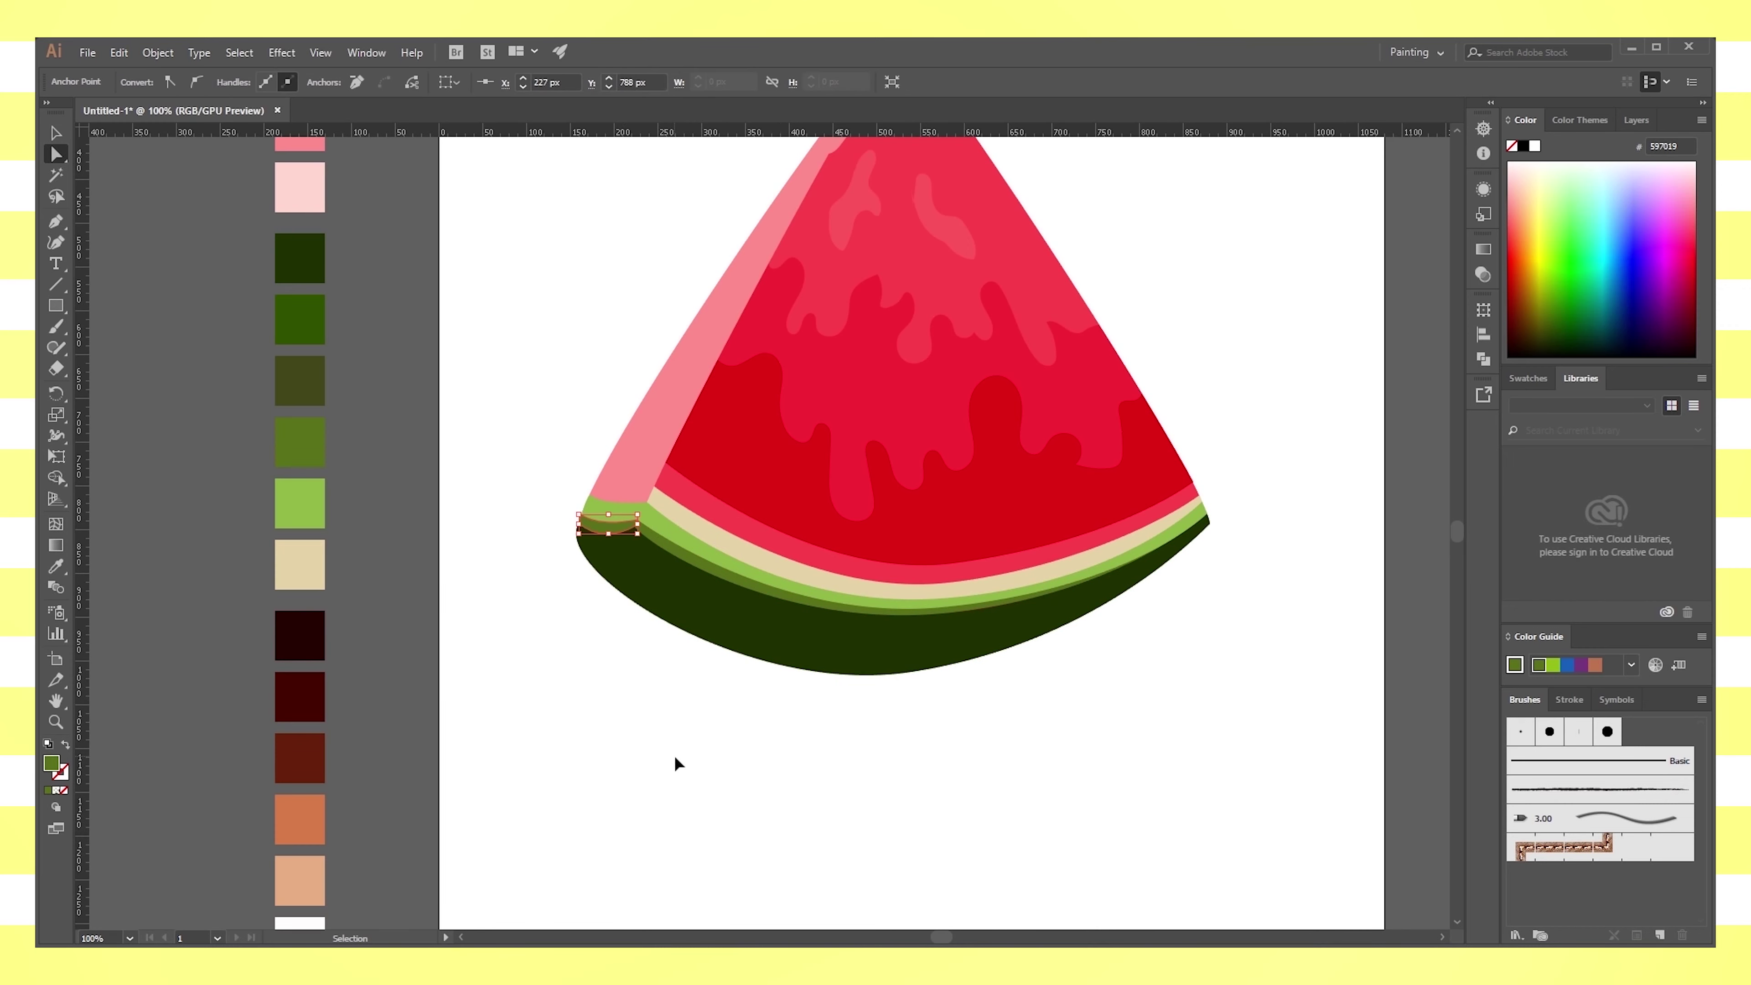
Zoom in and out on the rind's left corner to inspect the dark-green skin pieces
{"action": "key", "text": "ctrl+plus"}
{"action": "key", "text": "ctrl+plus"}
{"action": "key", "text": "ctrl+plus"}
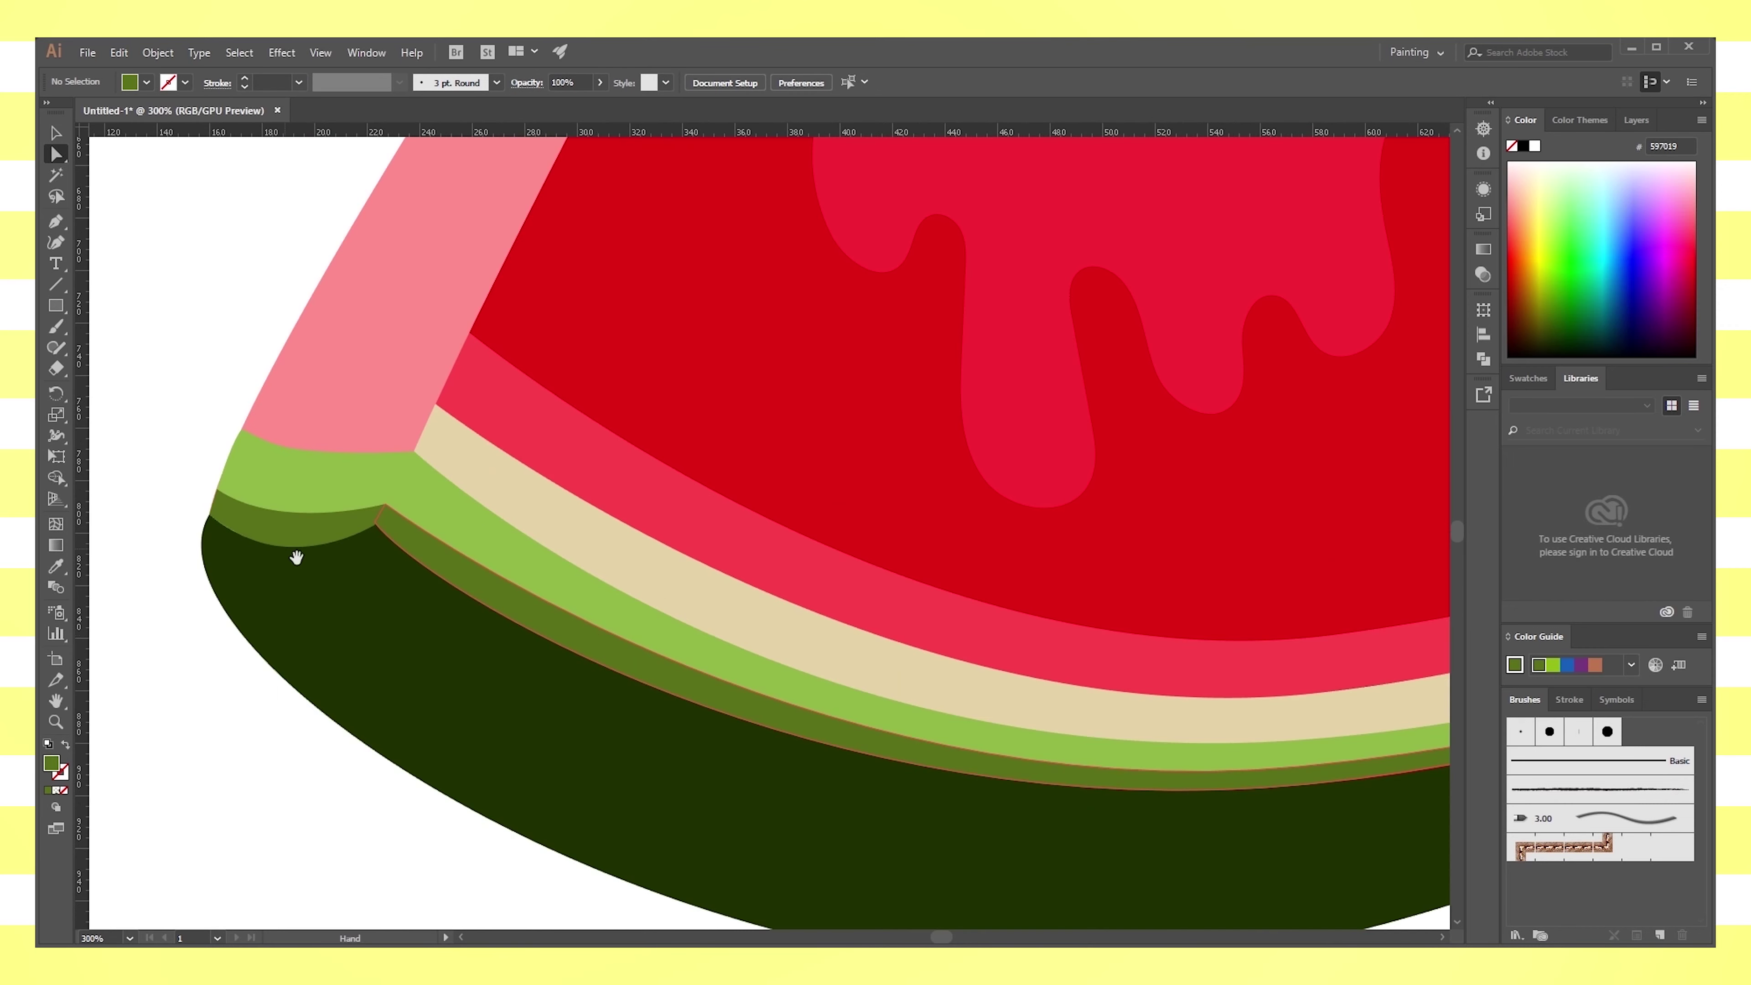
{"action": "left_click_drag", "start_coordinate": [298, 559], "coordinate": [485, 596]}
{"action": "left_click", "coordinate": [468, 591]}
{"action": "left_click", "coordinate": [474, 606]}
{"action": "left_click", "coordinate": [404, 783]}
{"action": "scroll", "coordinate": [404, 783], "scroll_direction": "down", "scroll_amount": 3}
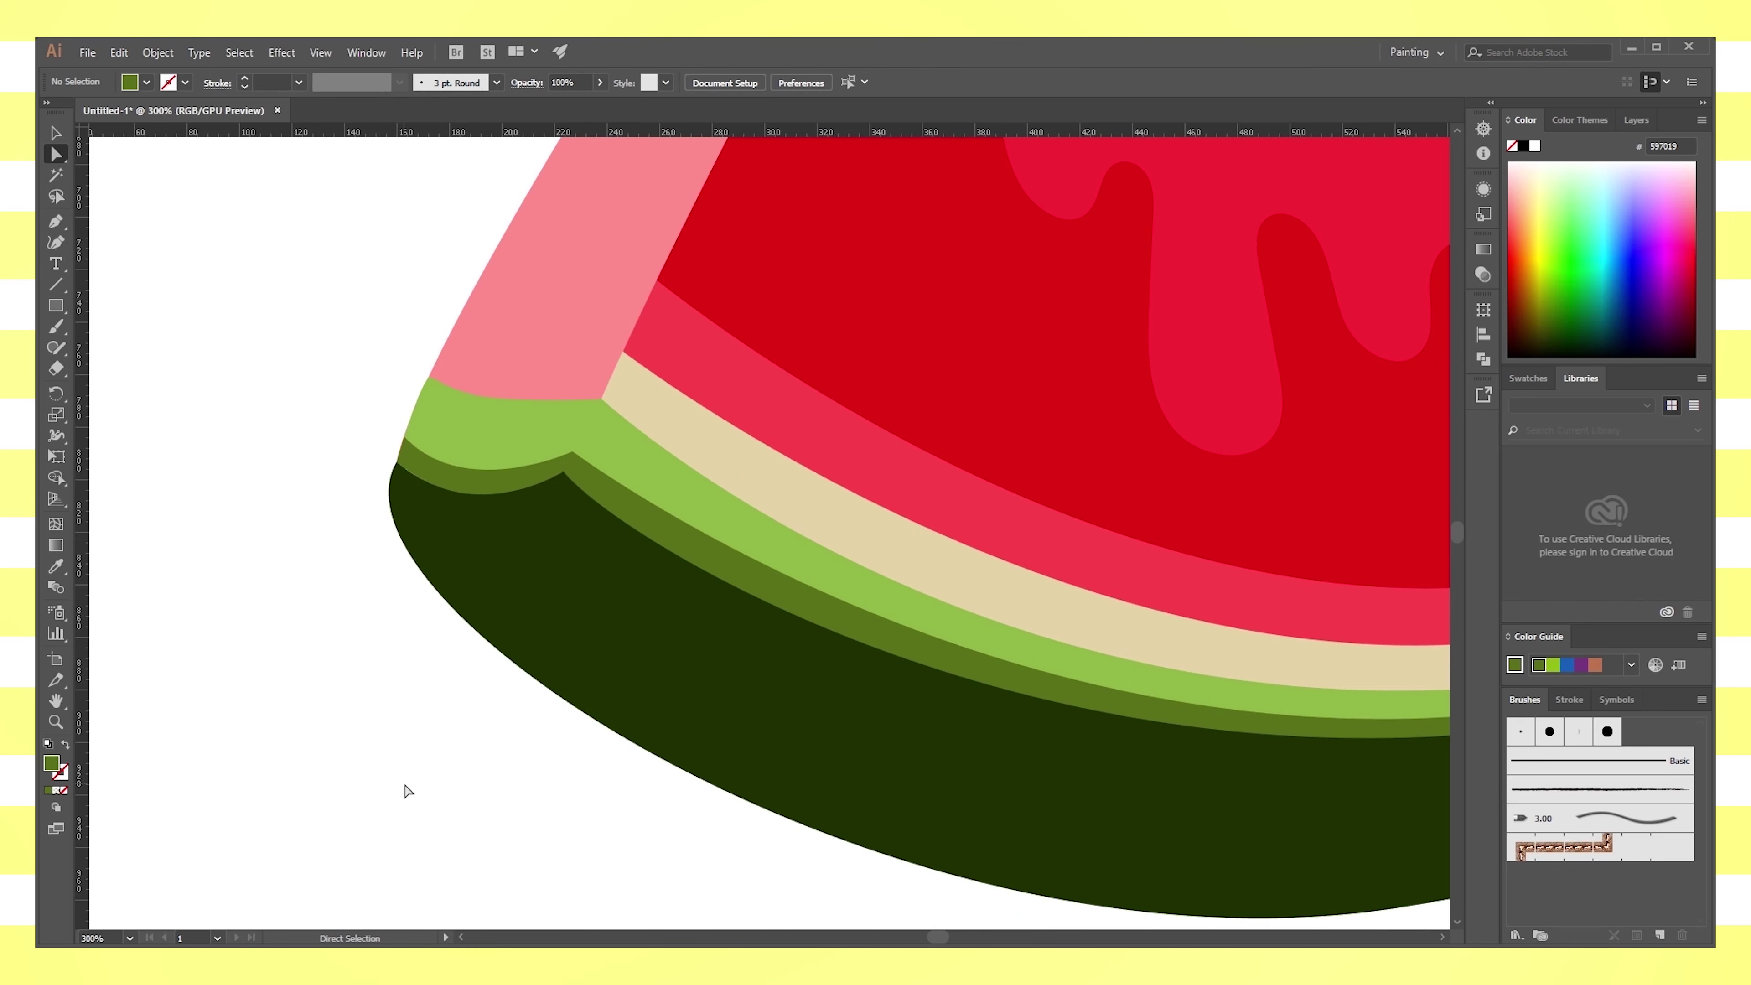
{"action": "key", "text": "ctrl+minus"}
{"action": "key", "text": "ctrl+minus"}
{"action": "key", "text": "ctrl+minus"}
{"action": "key", "text": "ctrl+minus"}
{"action": "key", "text": "ctrl+plus"}
{"action": "key", "text": "ctrl+plus"}
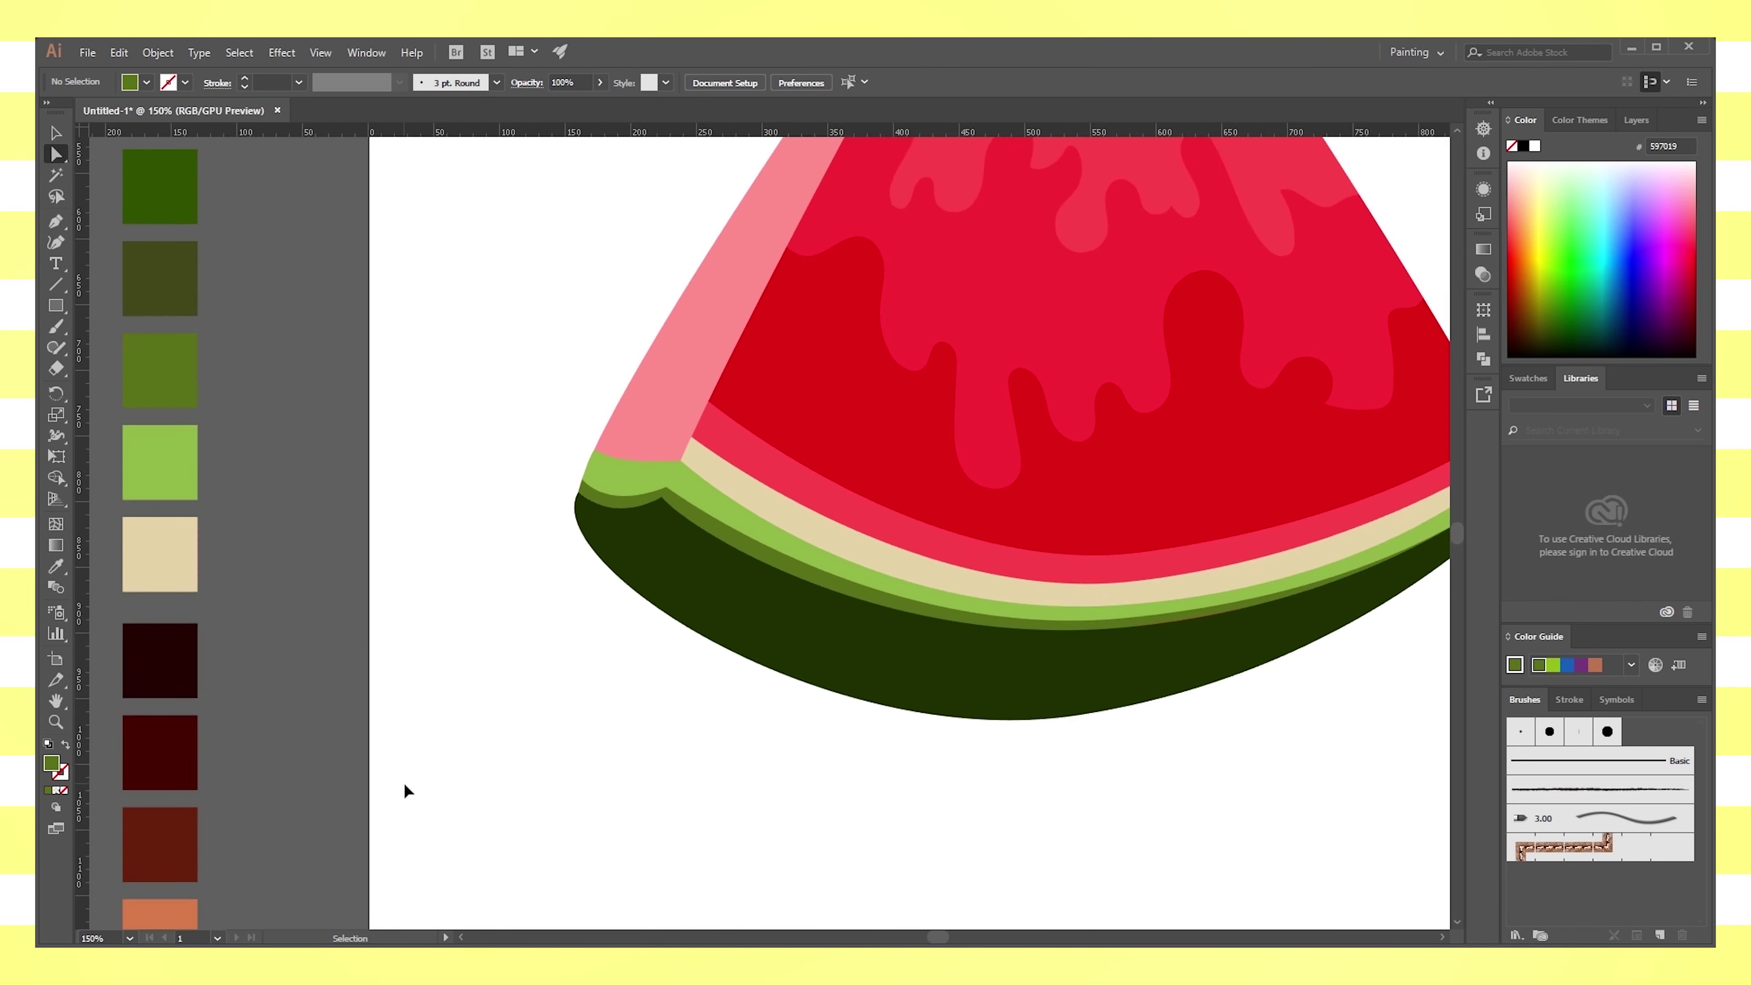
{"action": "key", "text": "ctrl+plus"}
{"action": "left_click", "coordinate": [569, 495]}
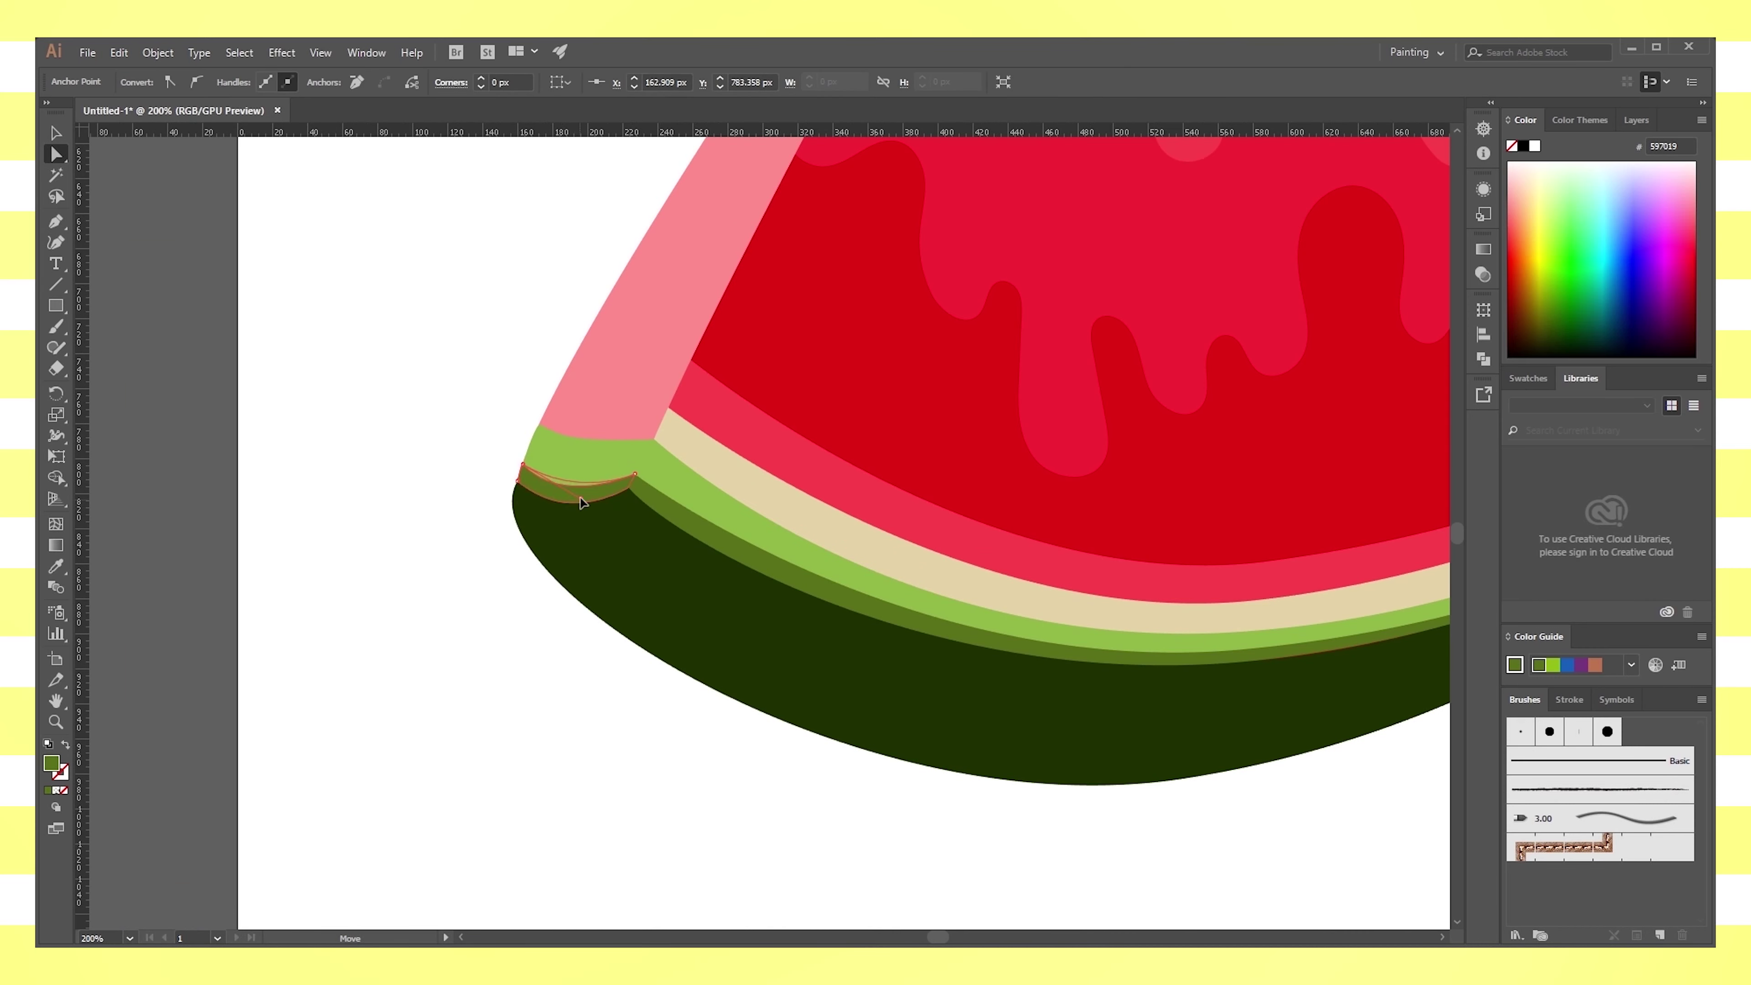
{"action": "left_click", "coordinate": [517, 733]}
{"action": "key", "text": "ctrl+minus"}
{"action": "key", "text": "ctrl+minus"}
{"action": "key", "text": "ctrl+minus"}
{"action": "key", "text": "ctrl+plus"}
{"action": "key", "text": "ctrl+plus"}
{"action": "key", "text": "ctrl+plus"}
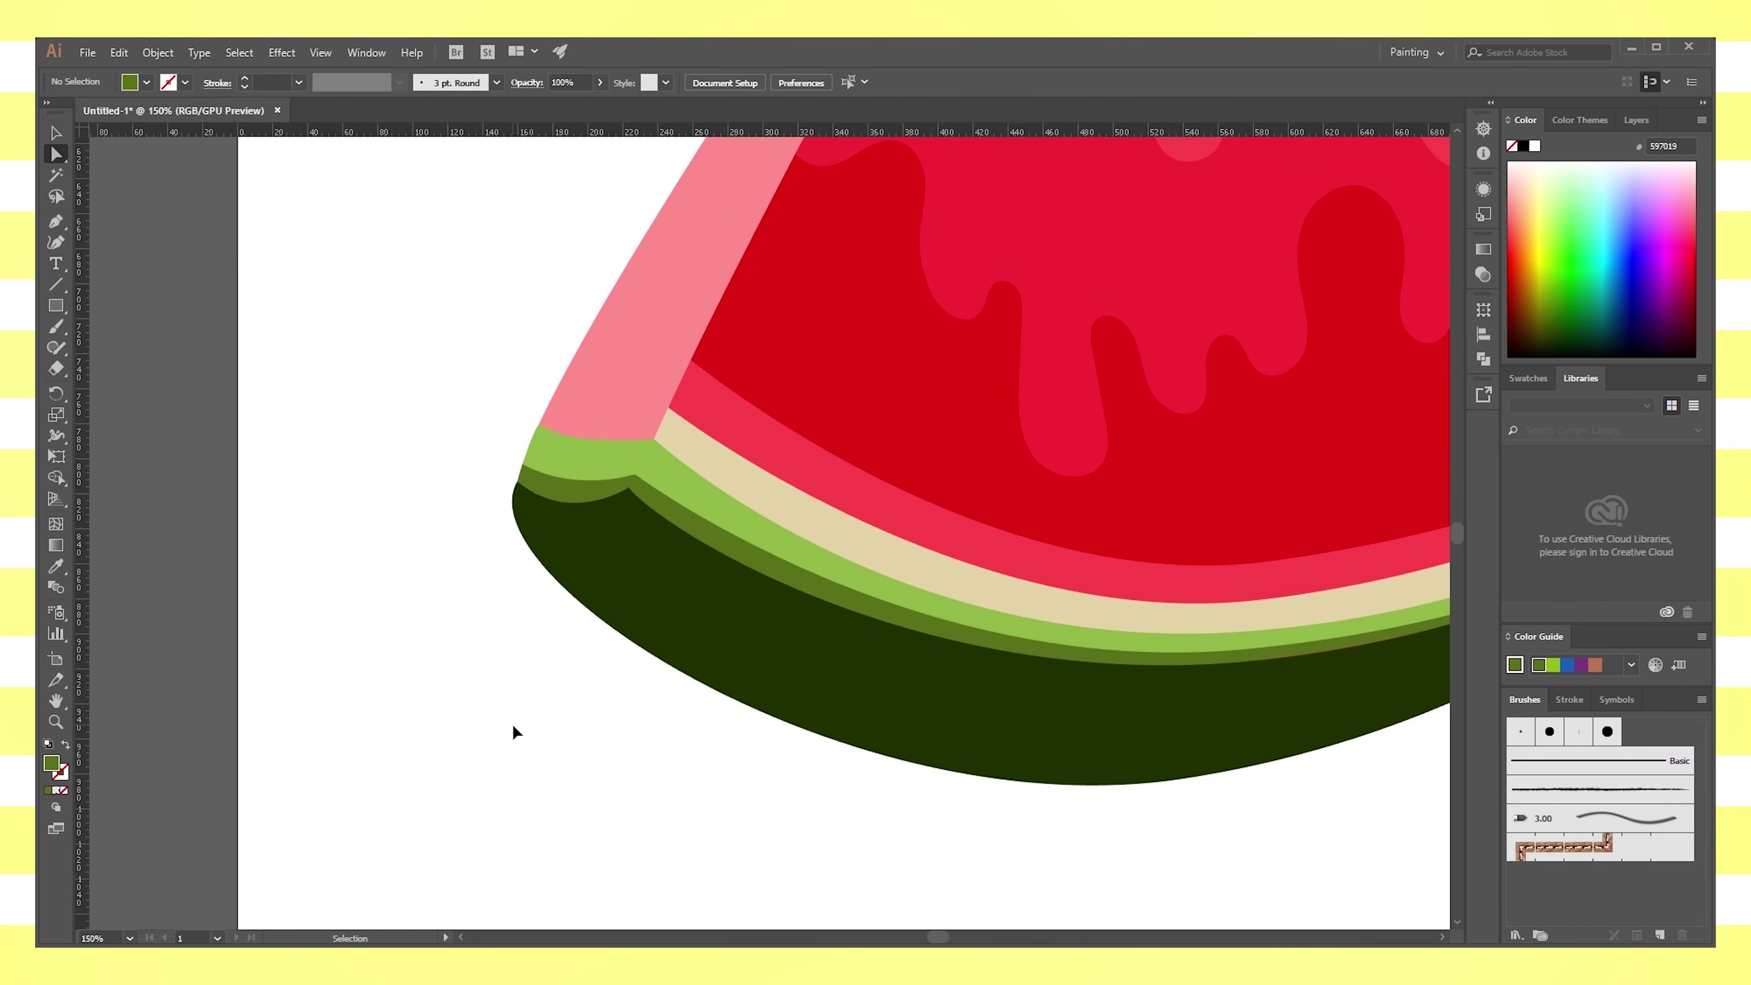
{"action": "key", "text": "ctrl+plus"}
{"action": "left_click", "coordinate": [464, 552]}
{"action": "left_click_drag", "start_coordinate": [464, 551], "coordinate": [492, 467]}
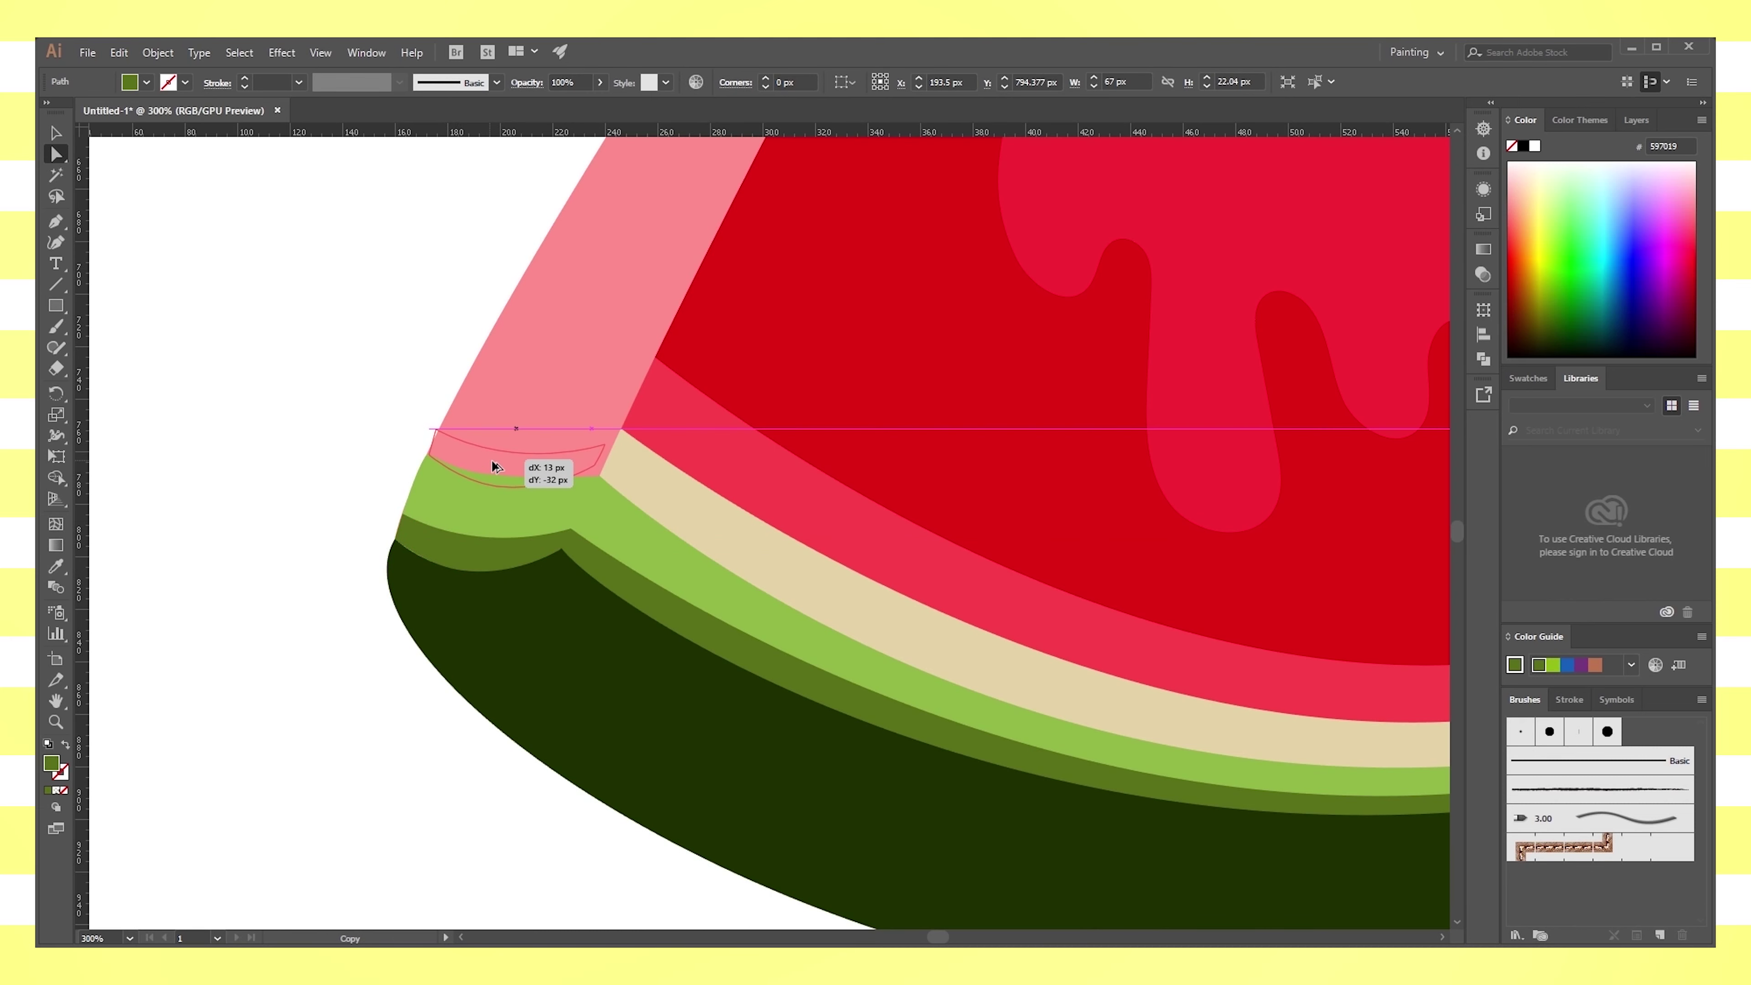
{"action": "left_click_drag", "start_coordinate": [492, 460], "coordinate": [492, 461]}
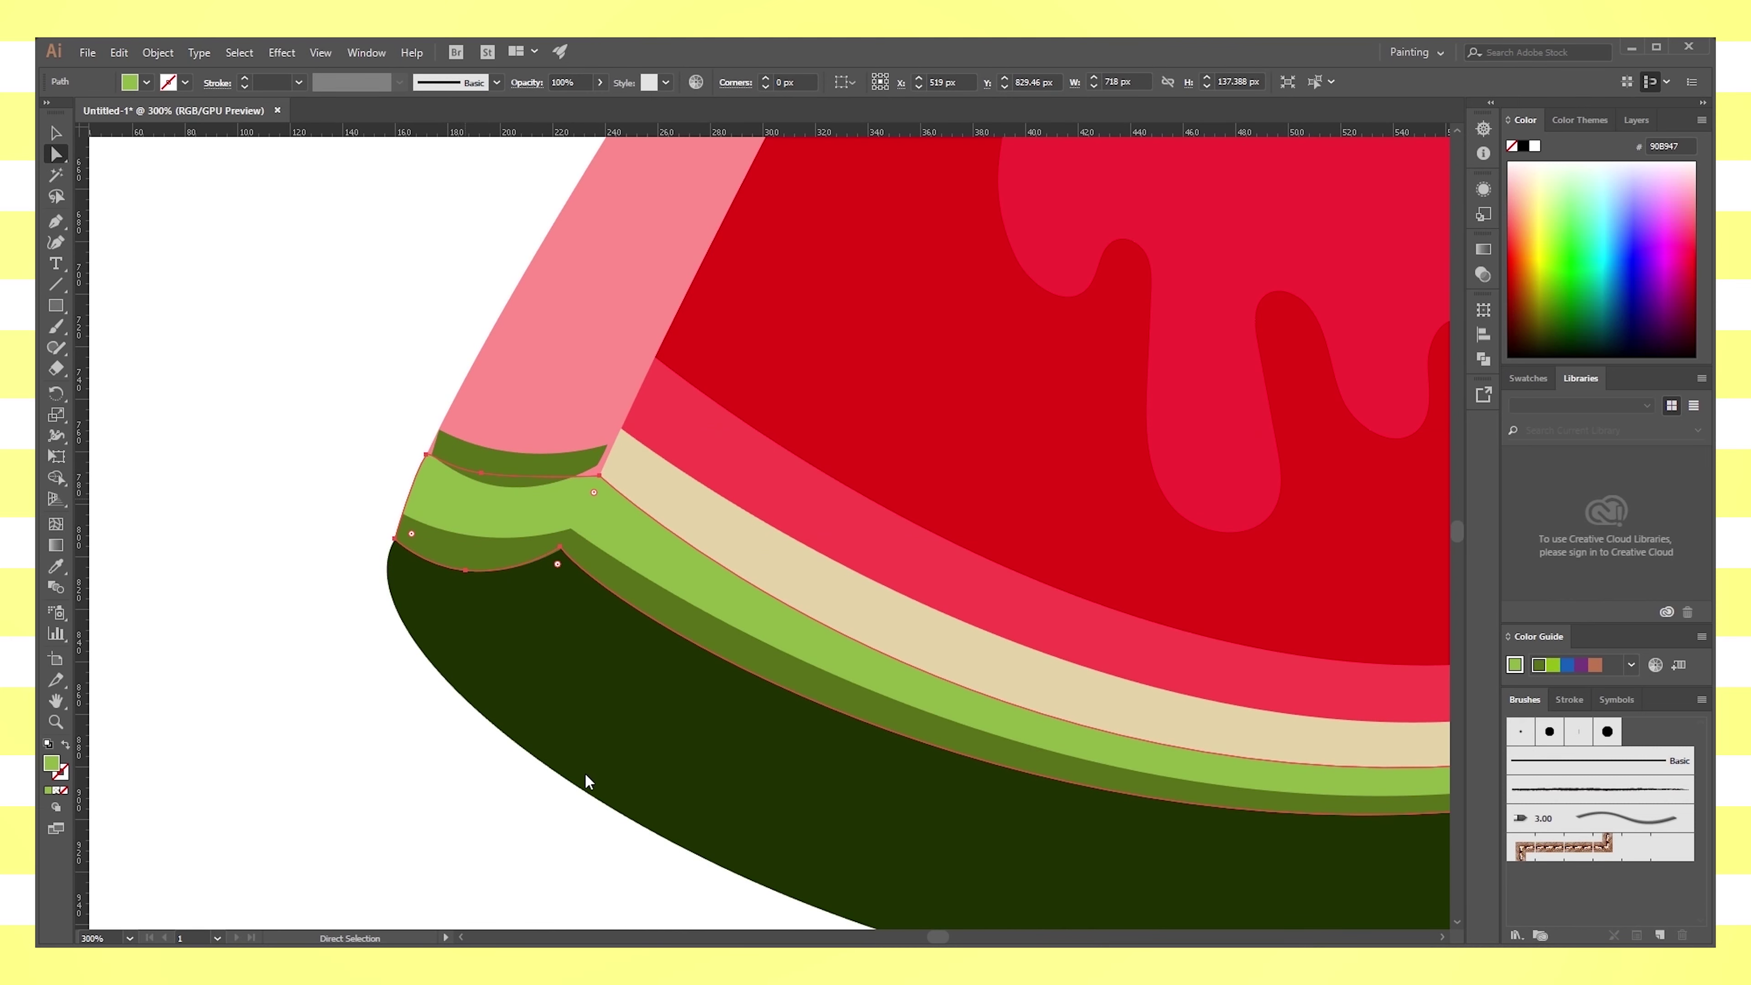
{"action": "left_click", "coordinate": [337, 597]}
{"action": "left_click", "coordinate": [490, 556]}
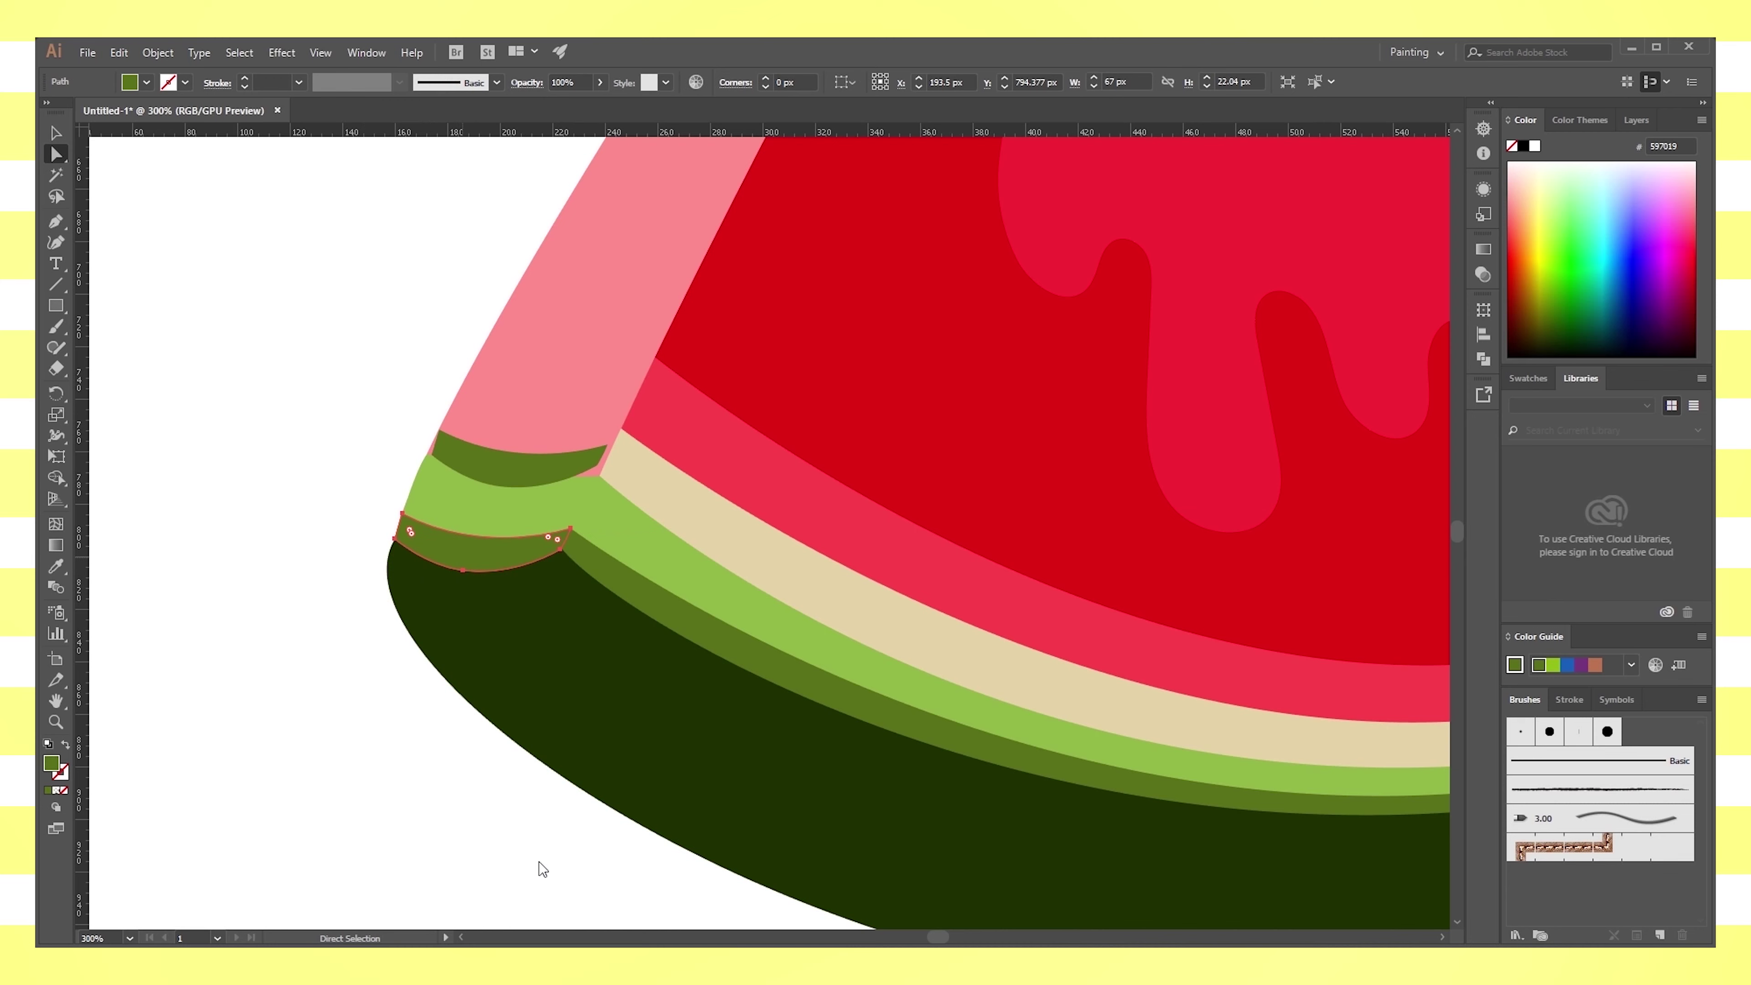
{"action": "left_click", "coordinate": [509, 530]}
{"action": "left_click", "coordinate": [520, 466]}
{"action": "key", "text": "ctrl+z"}
{"action": "key", "text": "ctrl+shift+z"}
{"action": "left_click", "coordinate": [387, 682]}
{"action": "left_click", "coordinate": [471, 510]}
{"action": "key", "text": "ctrl+shift+bracketright"}
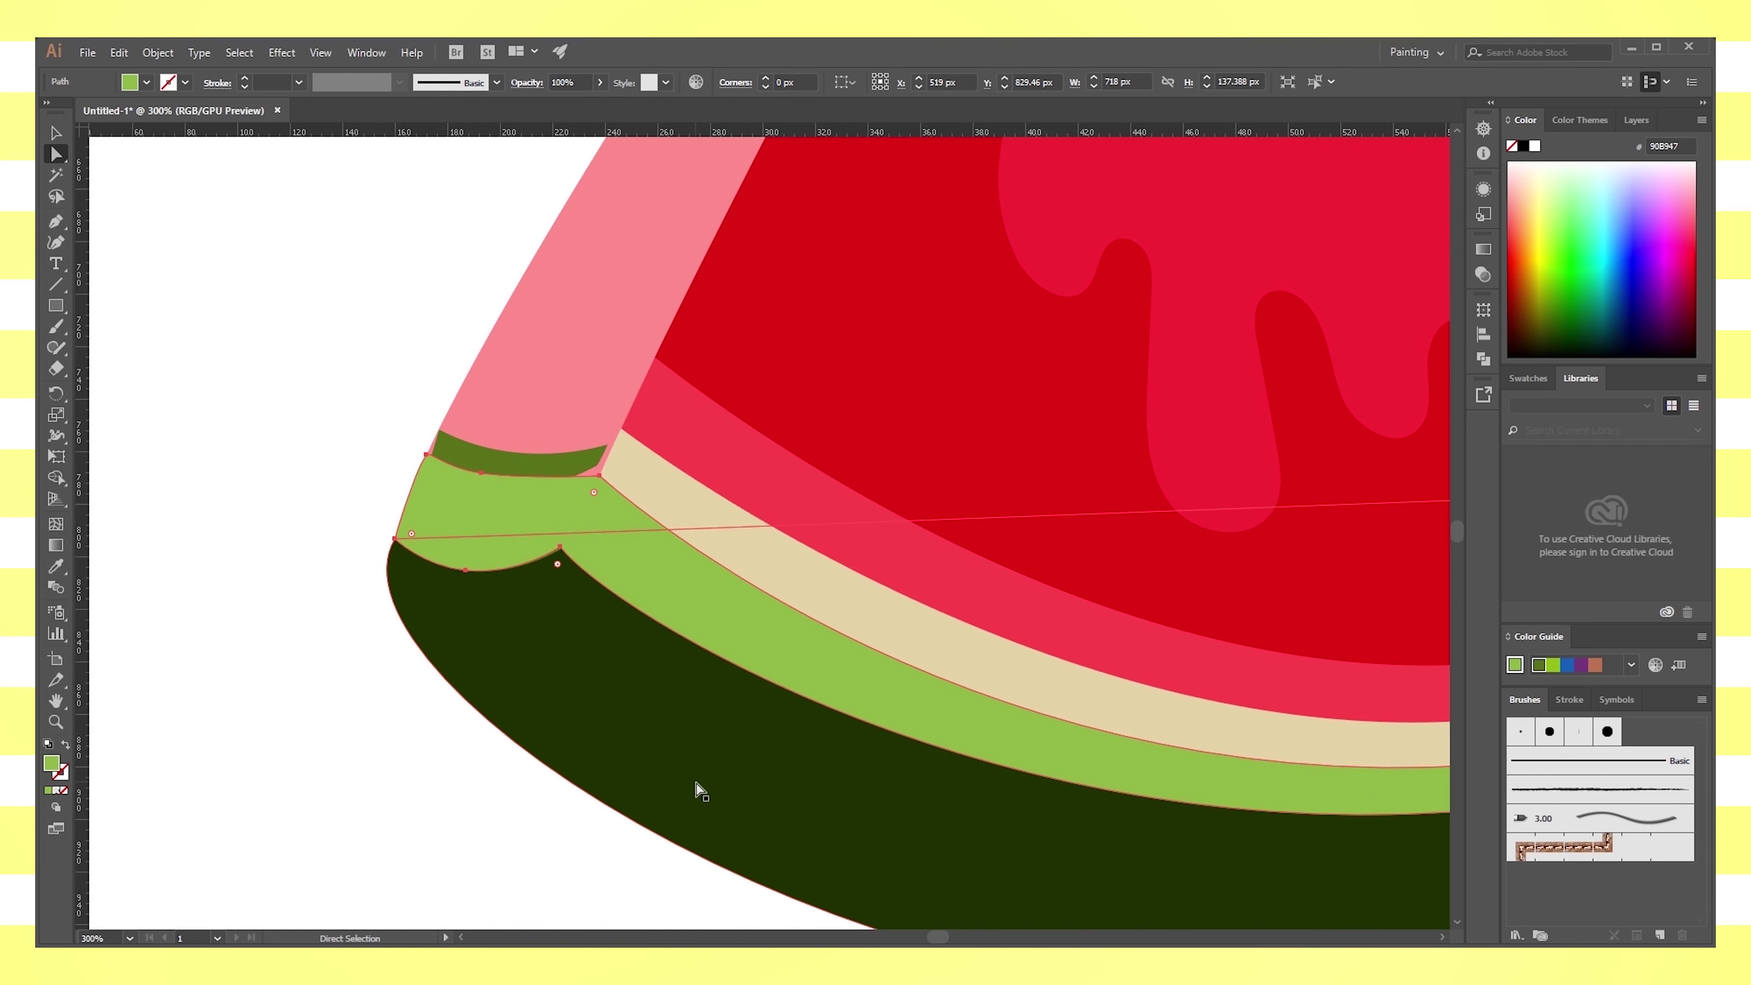
{"action": "key", "text": "ctrl+z"}
{"action": "left_click", "coordinate": [487, 452]}
{"action": "mouse_move", "coordinate": [487, 452]}
{"action": "left_mouse_down"}
{"action": "mouse_move", "coordinate": [371, 351]}
{"action": "mouse_move", "coordinate": [664, 497]}
{"action": "left_mouse_up"}
{"action": "key", "text": "Delete"}
{"action": "key", "text": "ctrl+plus"}
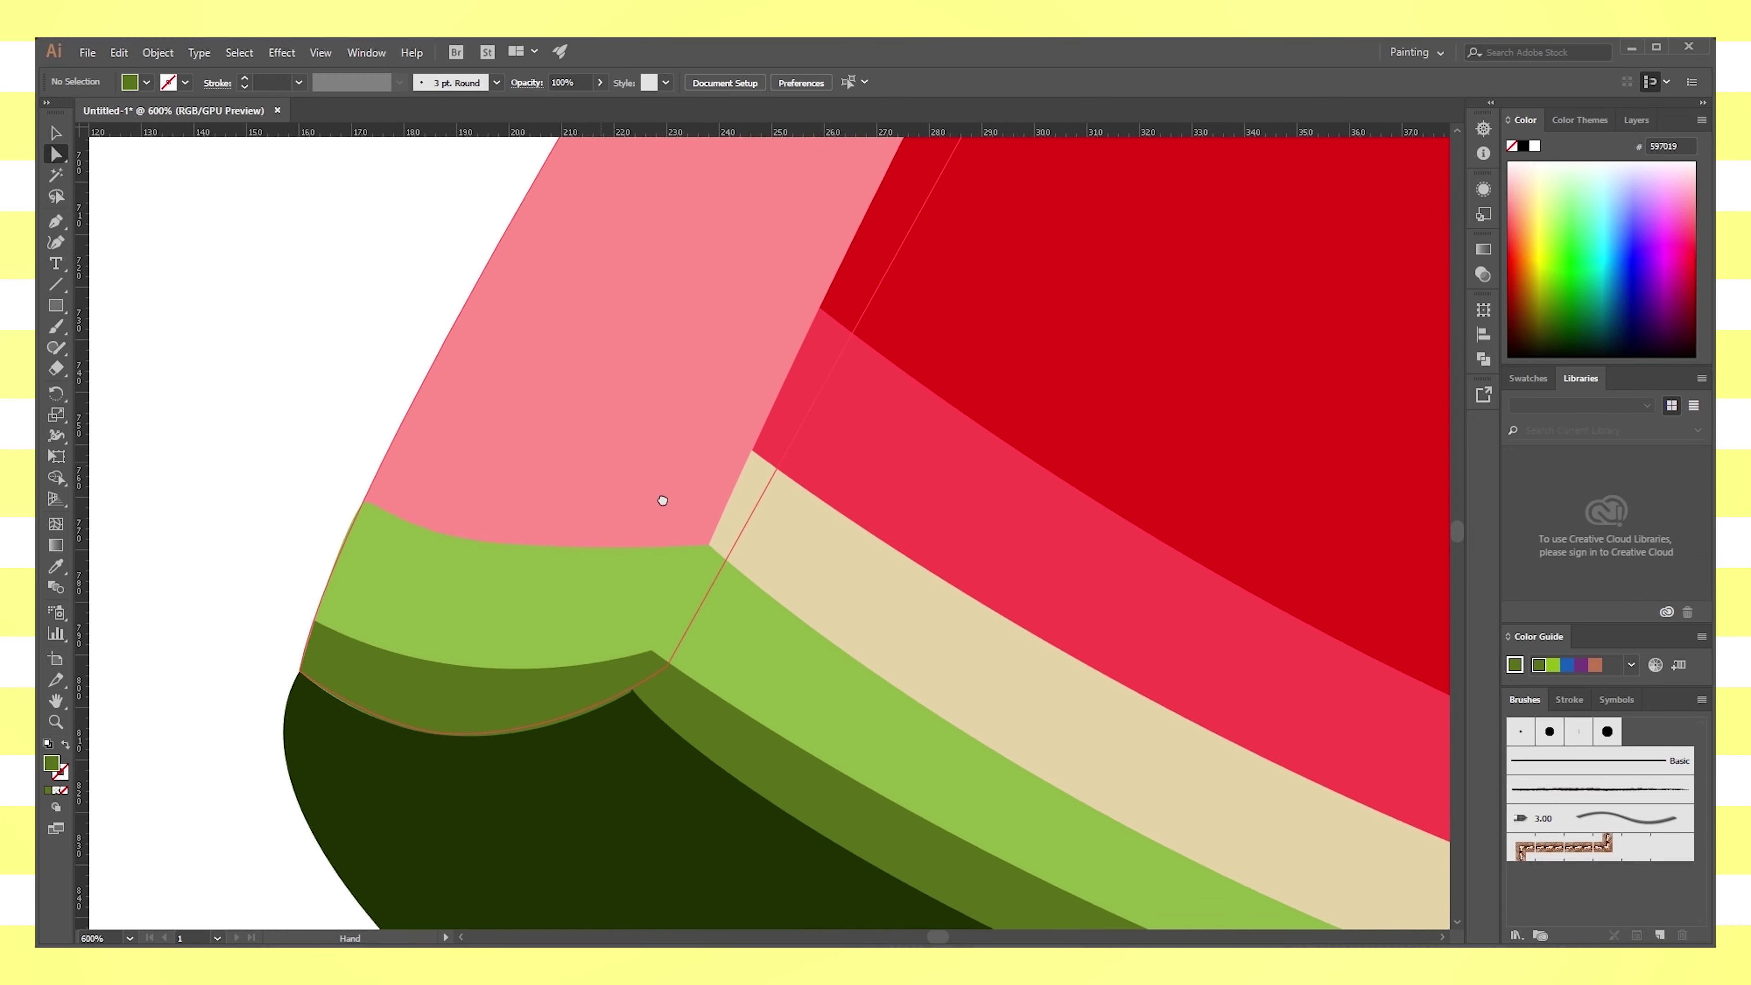
{"action": "key", "text": "i"}
Draw a small curved cream piece with the Pen at the slice's pink/red left corner
{"action": "left_click", "coordinate": [927, 618]}
{"action": "key", "text": "p"}
{"action": "left_click", "coordinate": [830, 483]}
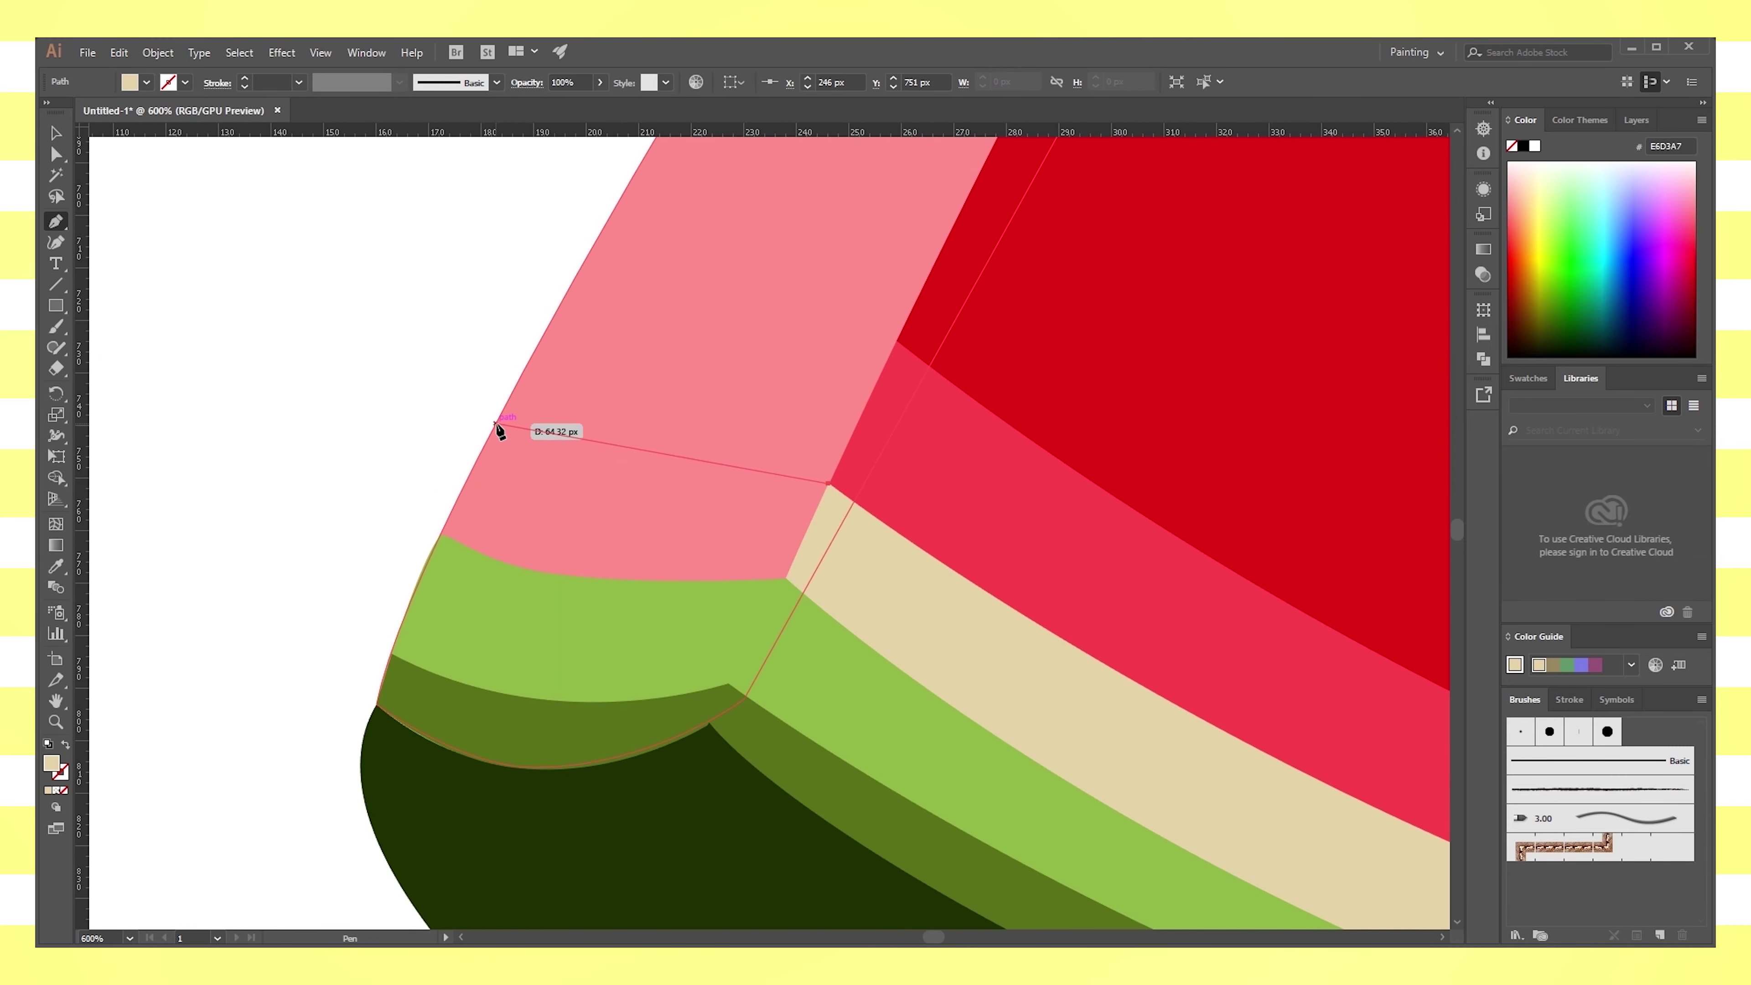
{"action": "left_click_drag", "start_coordinate": [495, 424], "coordinate": [414, 359]}
{"action": "left_click", "coordinate": [440, 535]}
{"action": "left_click_drag", "start_coordinate": [555, 572], "coordinate": [624, 576]}
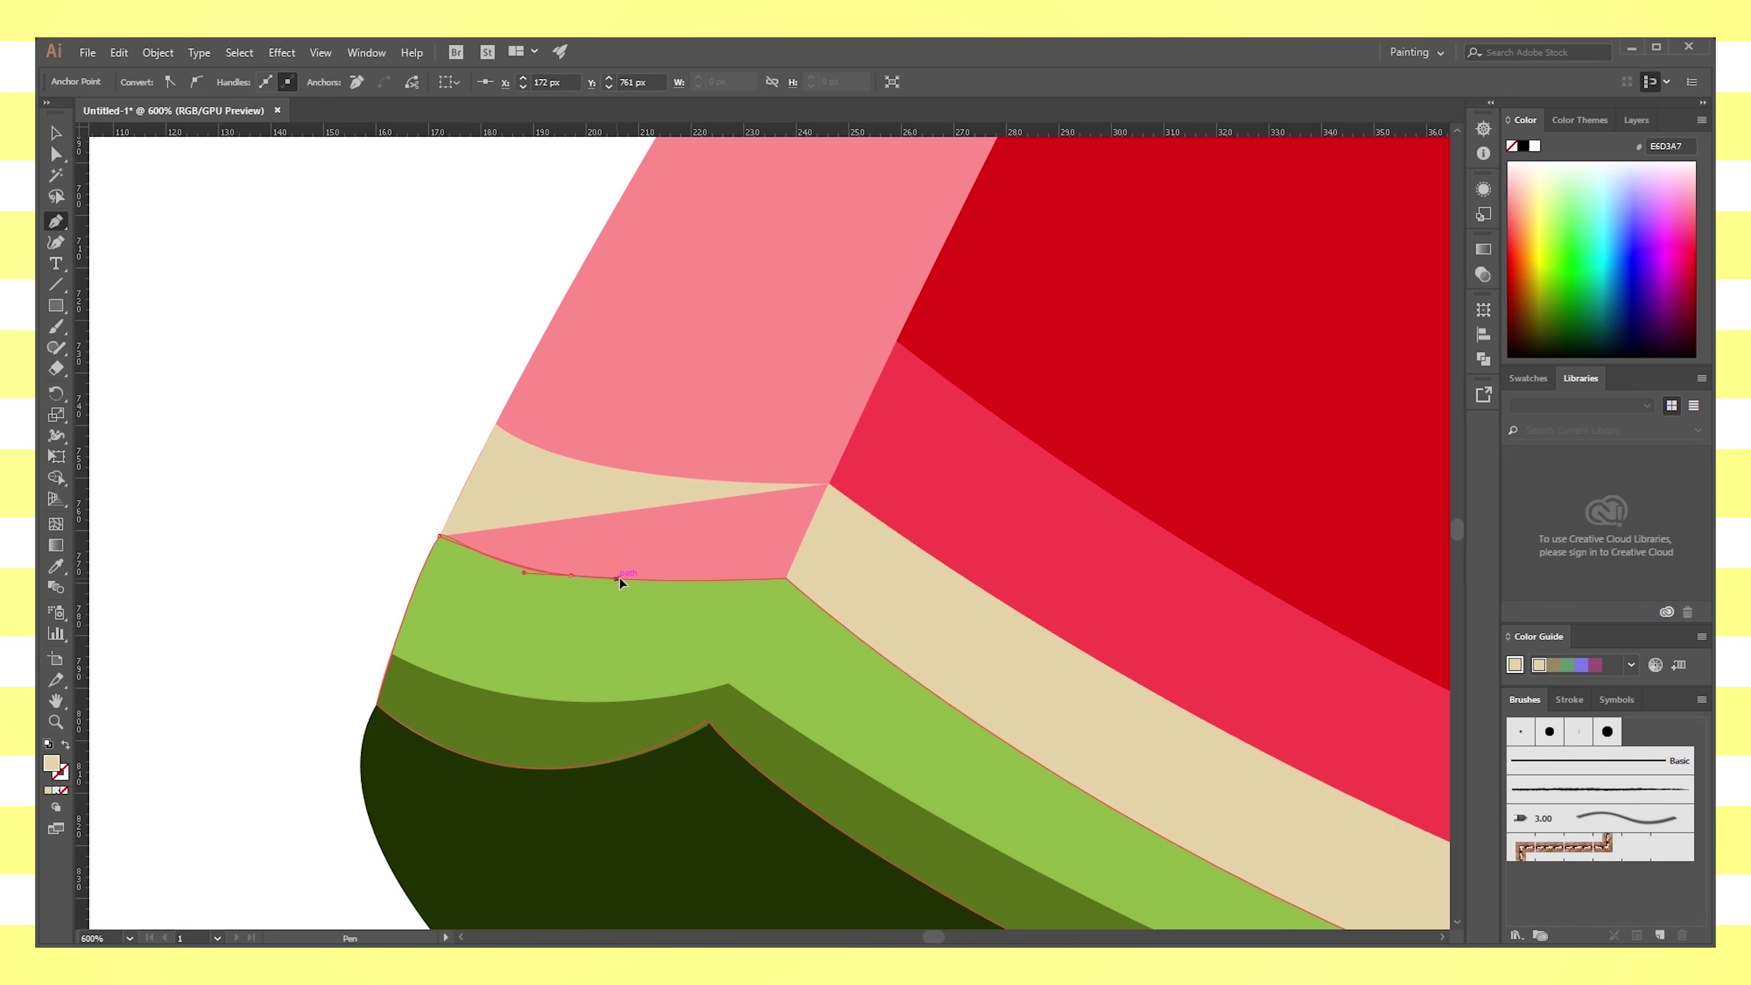
{"action": "left_click", "coordinate": [786, 574]}
{"action": "left_click", "coordinate": [828, 483]}
Reshape the cream piece's lower-edge anchors so it fits against the green band
{"action": "key", "text": "a"}
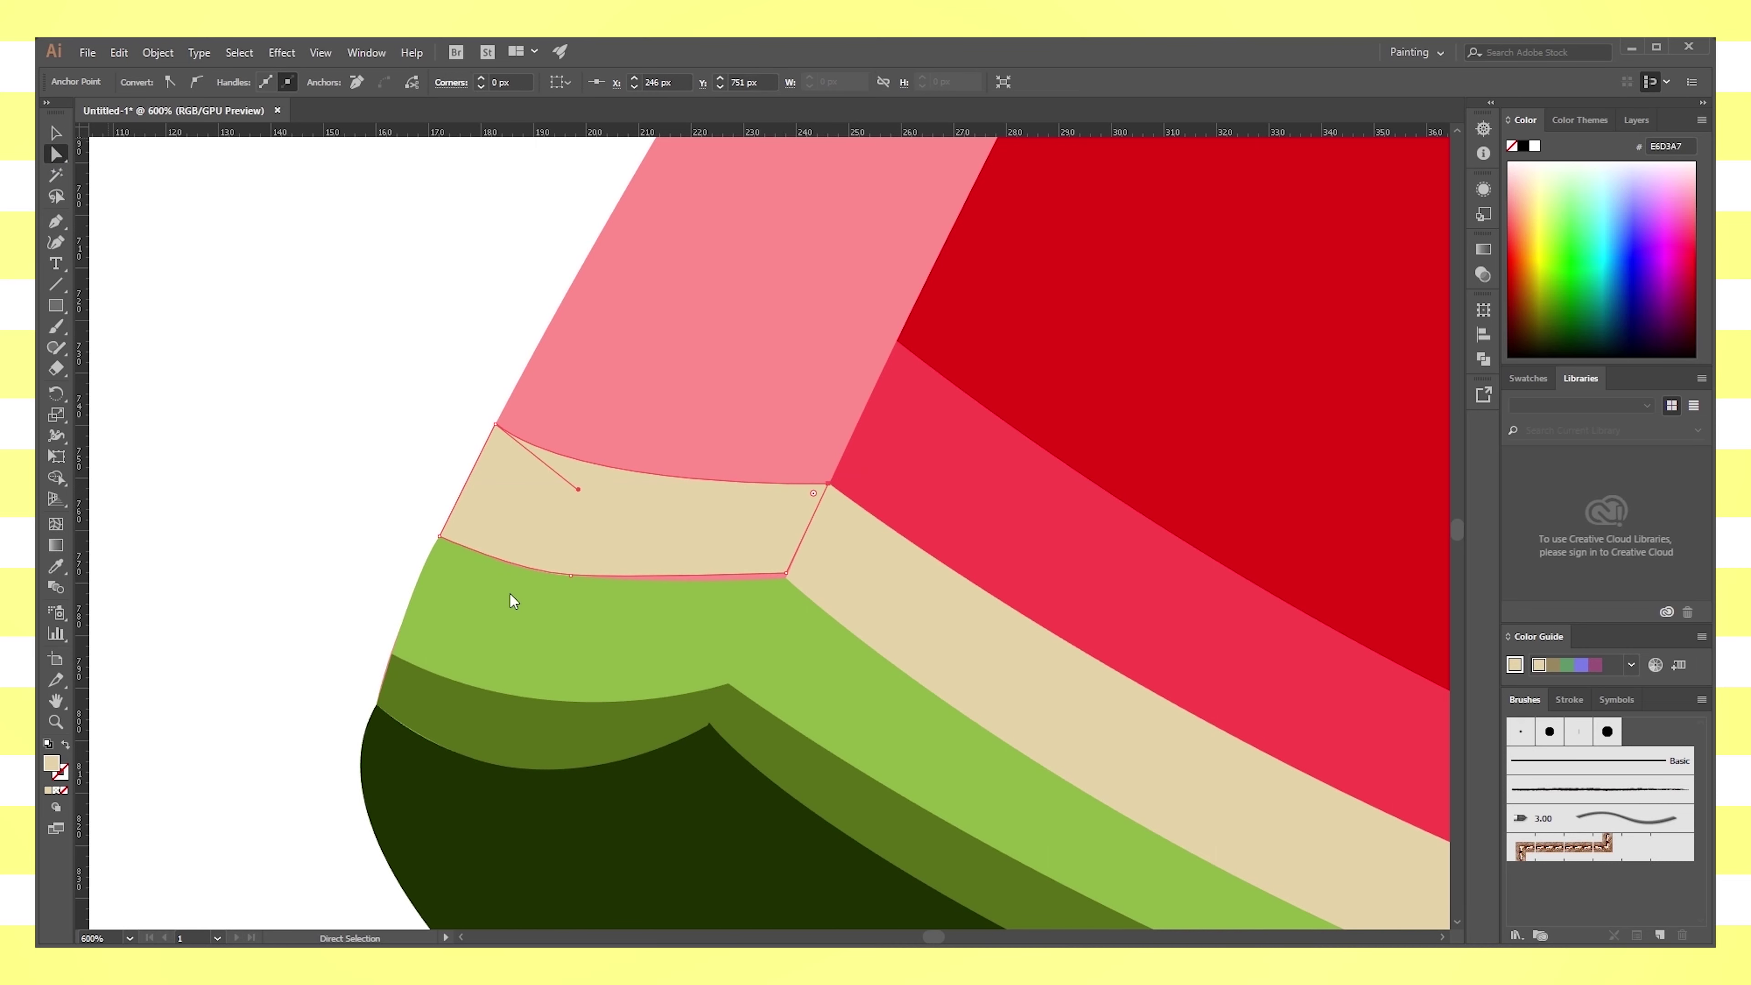
{"action": "key", "text": "ctrl+plus"}
{"action": "left_click", "coordinate": [703, 651]}
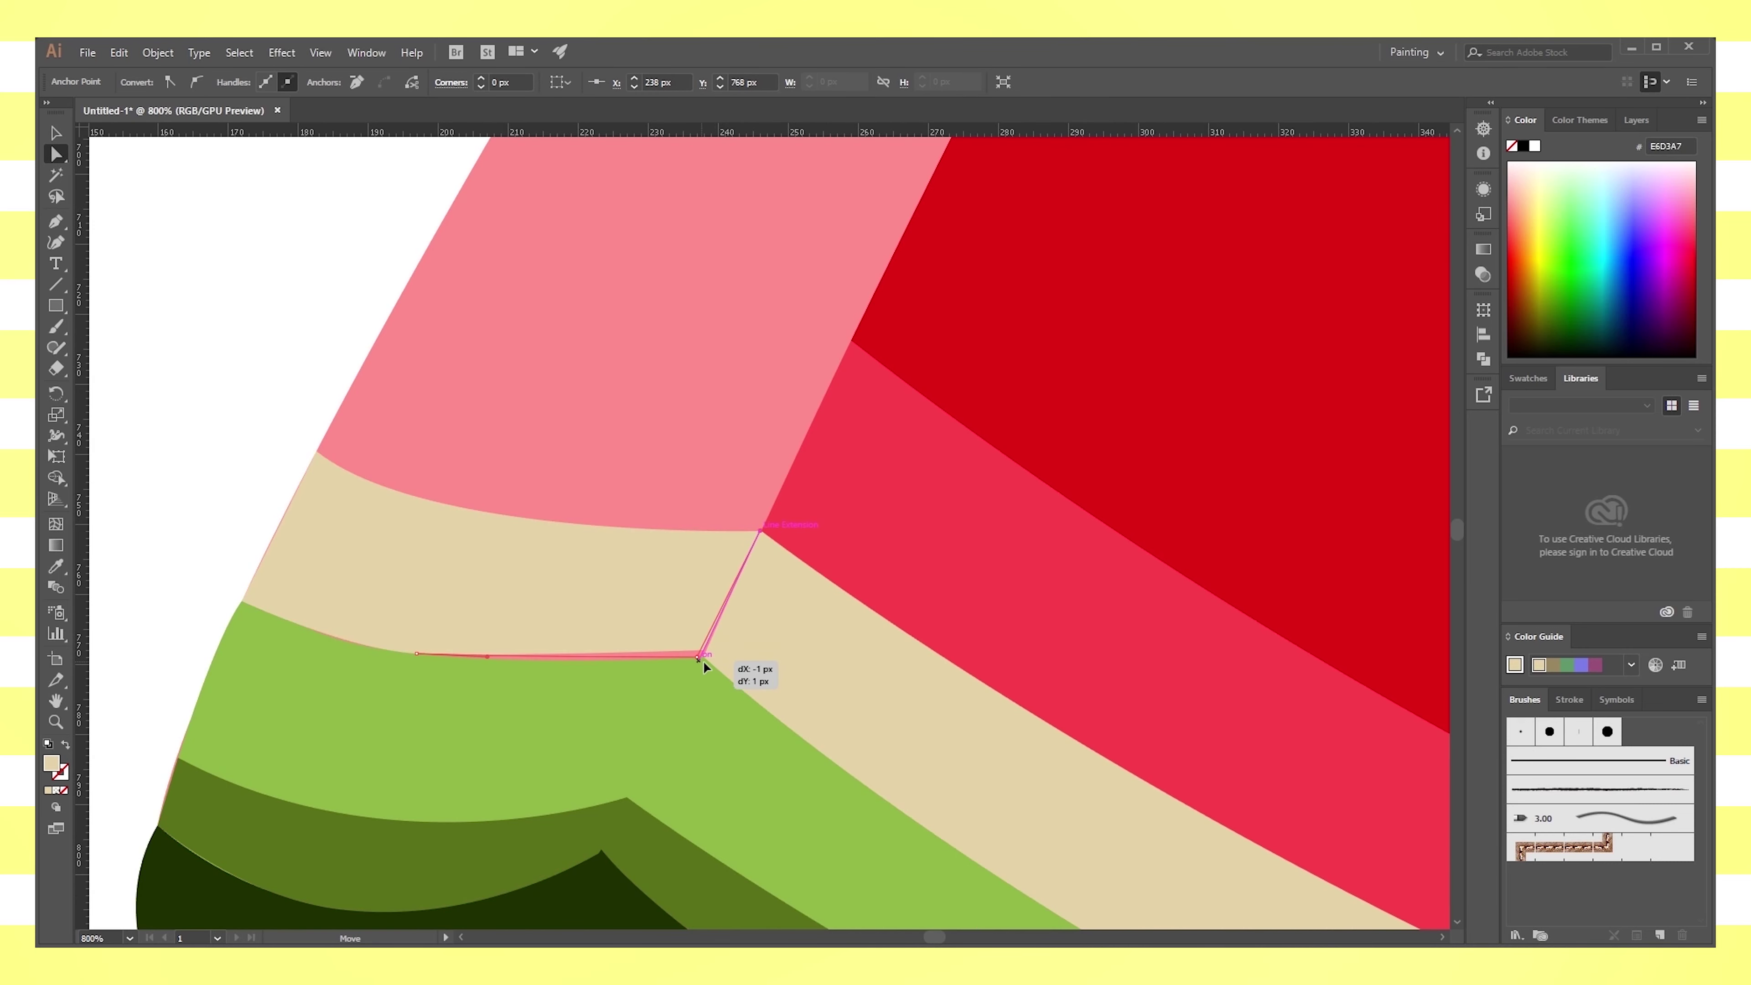
{"action": "left_click", "coordinate": [333, 606]}
{"action": "left_click", "coordinate": [417, 653]}
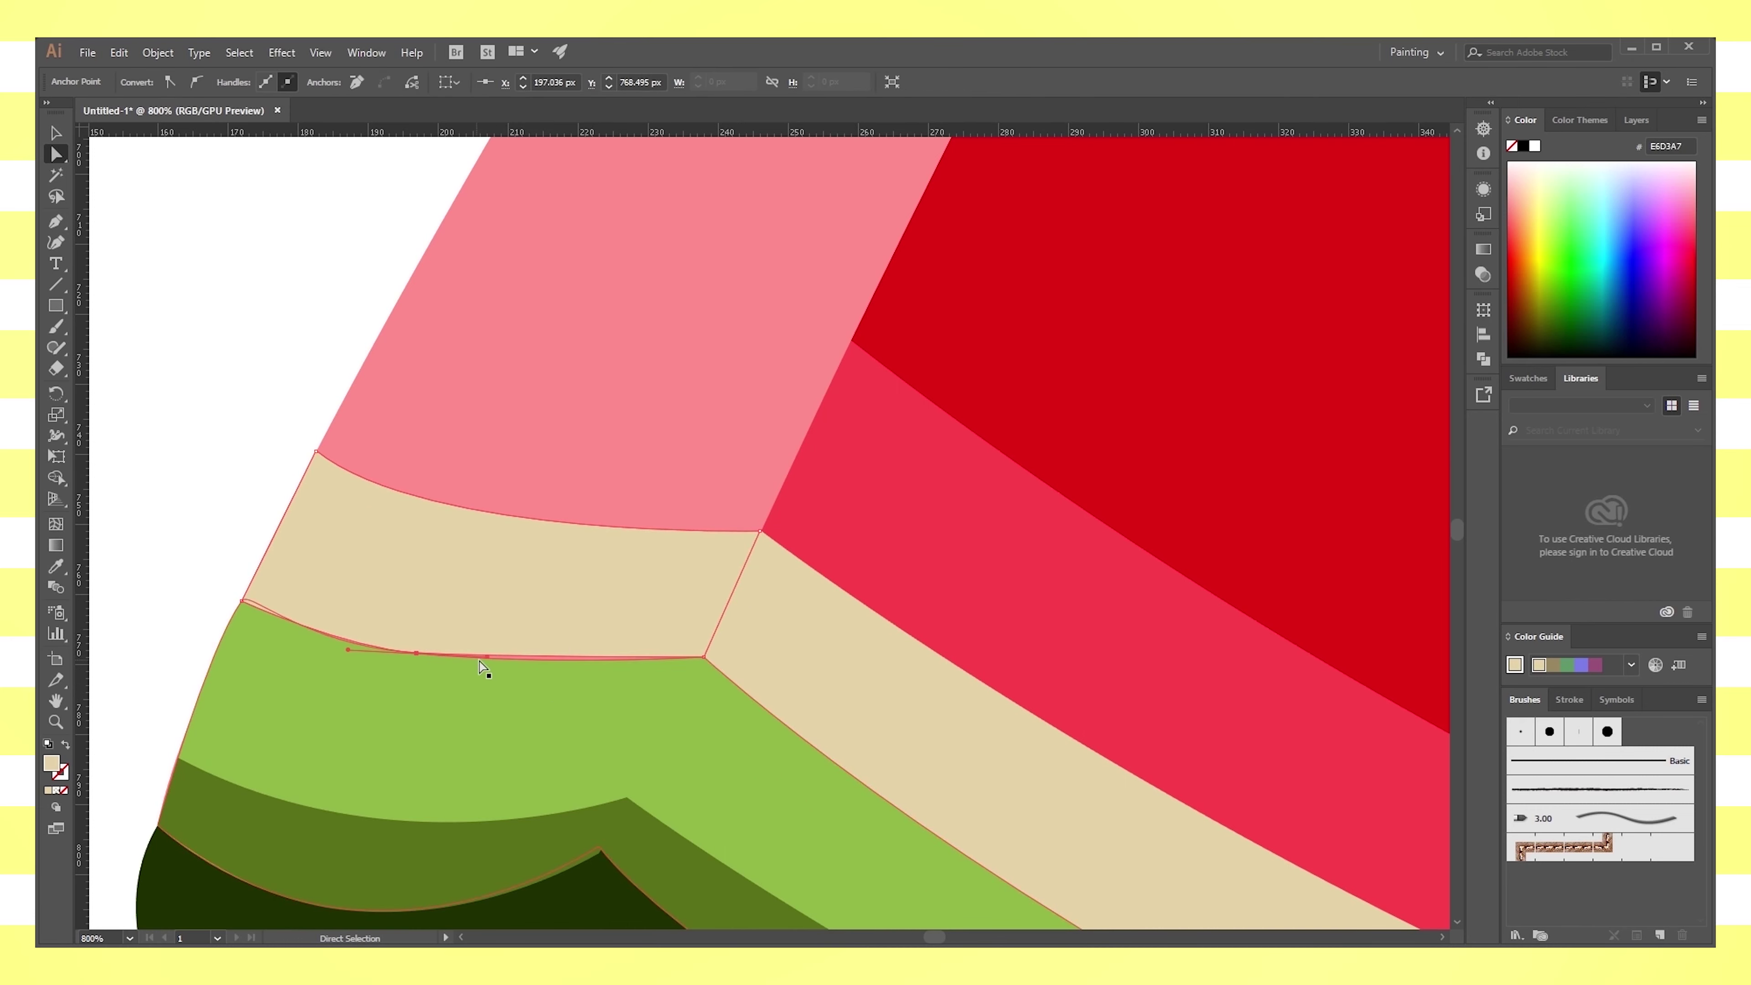
{"action": "left_click", "coordinate": [312, 528]}
{"action": "left_click_drag", "start_coordinate": [417, 653], "coordinate": [409, 656]}
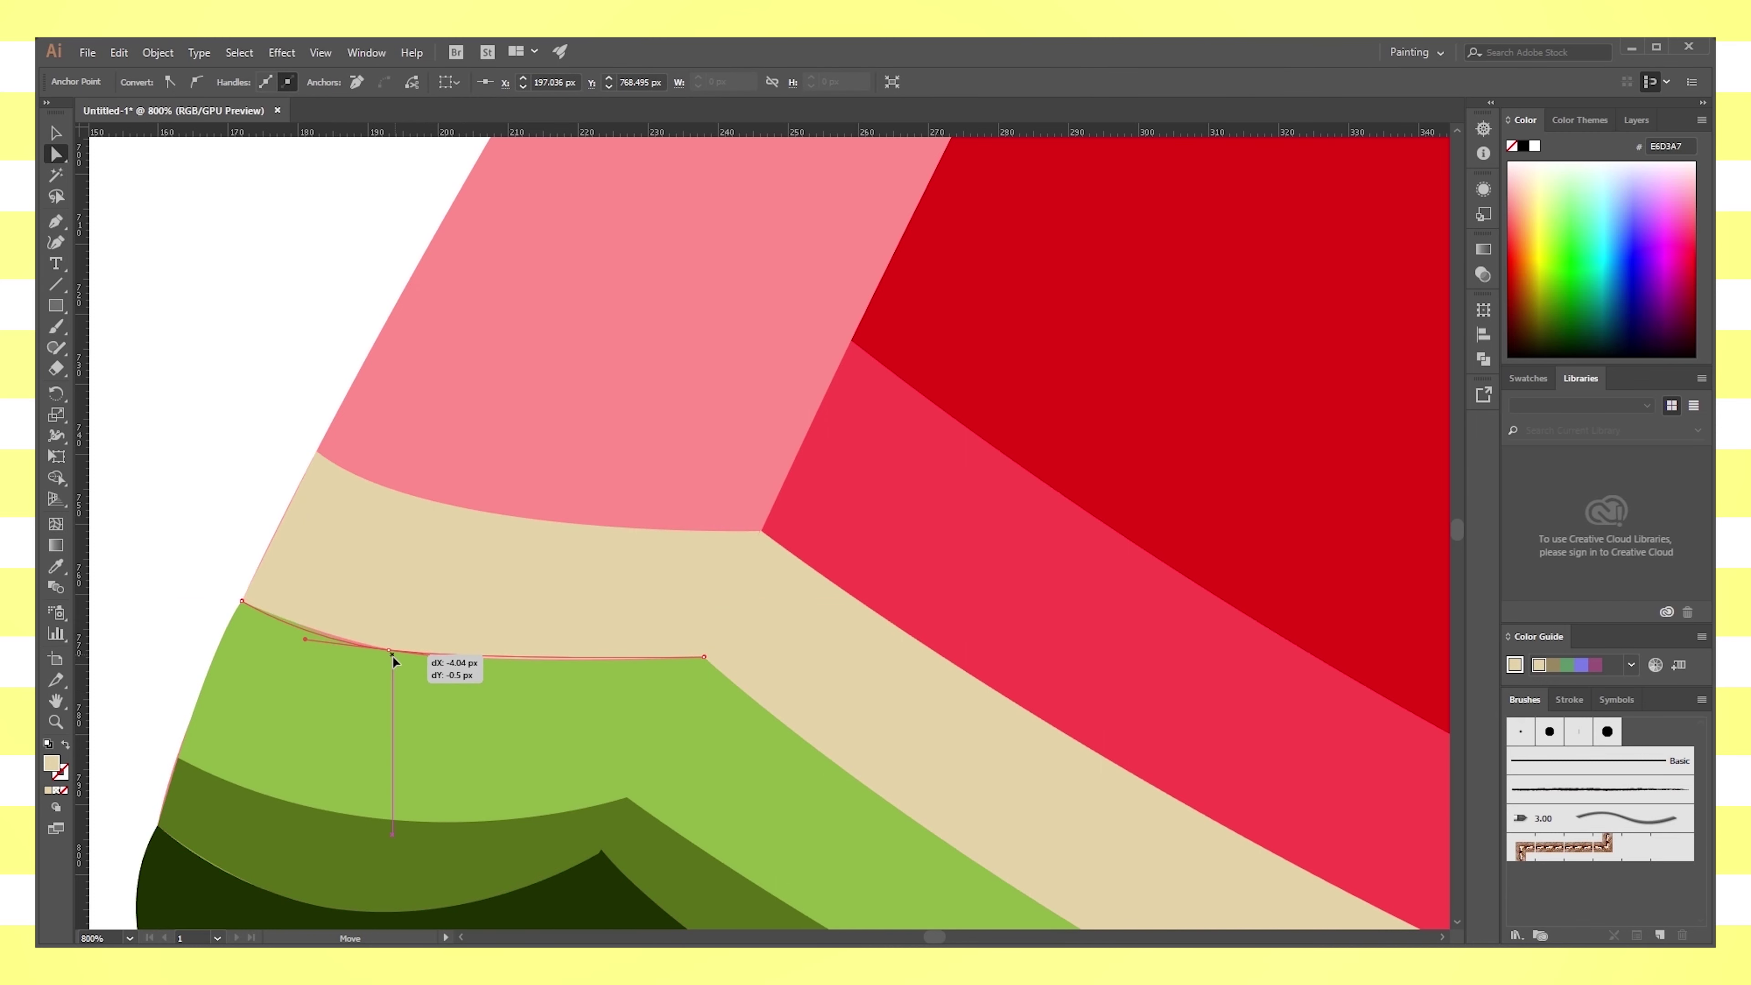
{"action": "left_click_drag", "start_coordinate": [409, 658], "coordinate": [390, 653]}
{"action": "left_click", "coordinate": [246, 539]}
{"action": "left_click", "coordinate": [413, 593]}
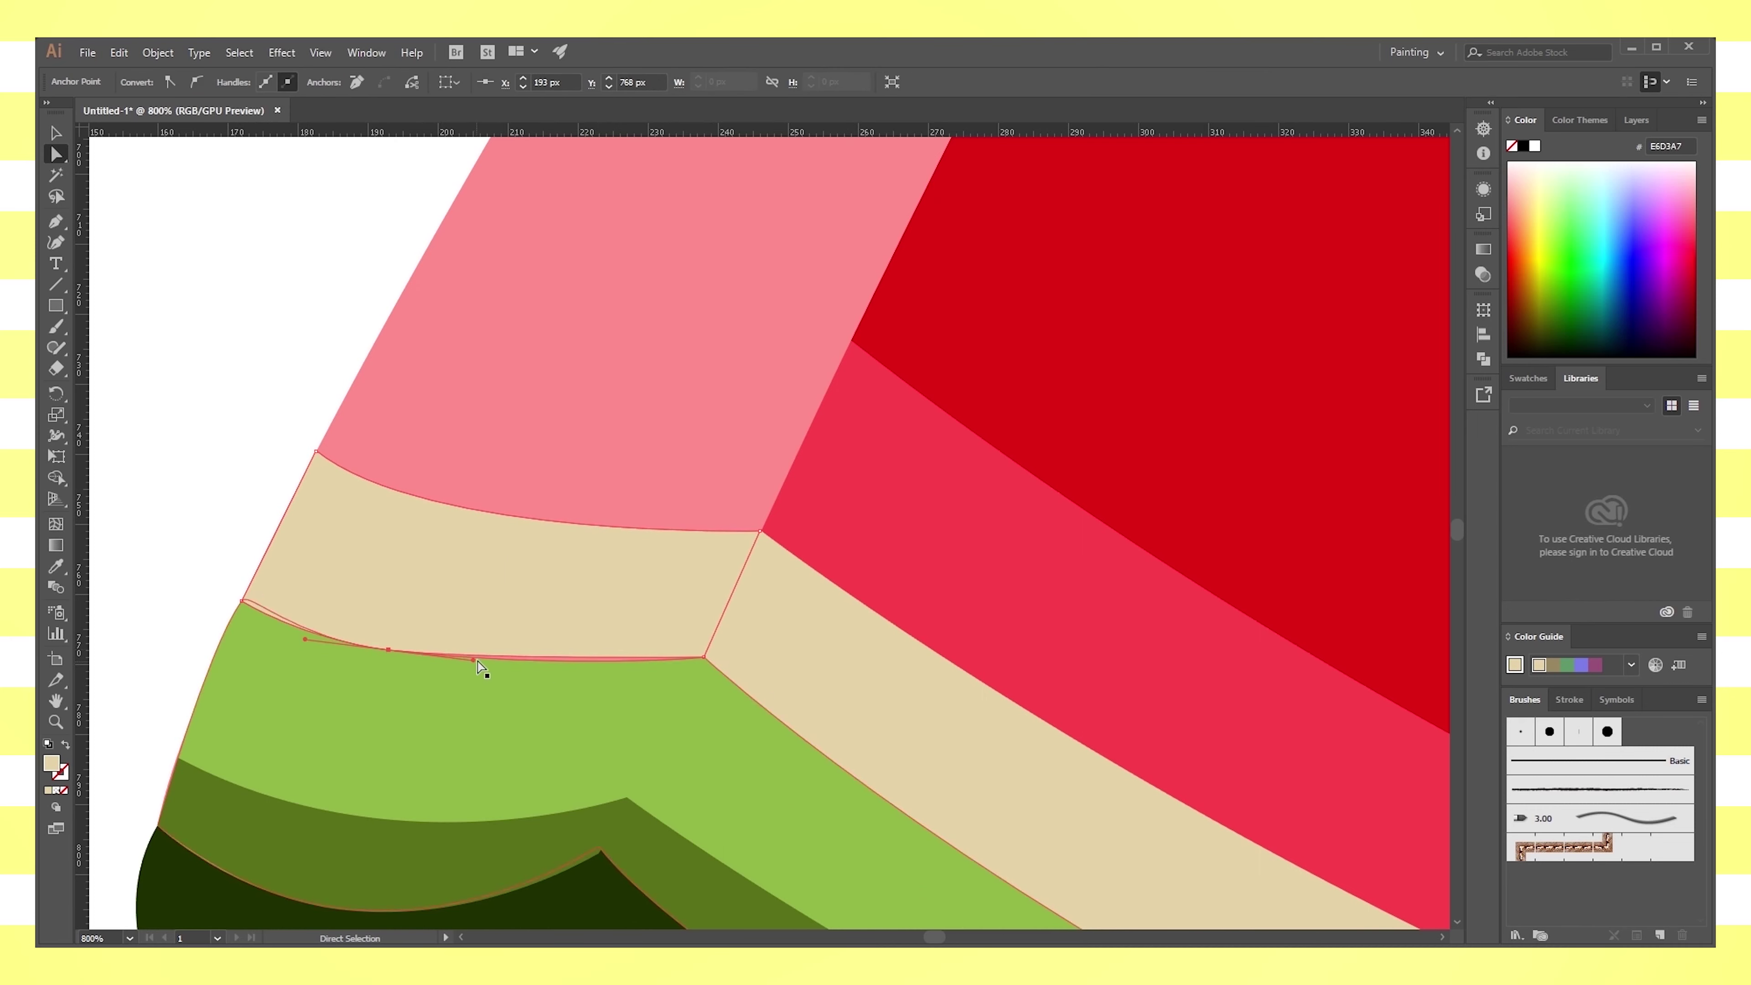
{"action": "left_click", "coordinate": [255, 450]}
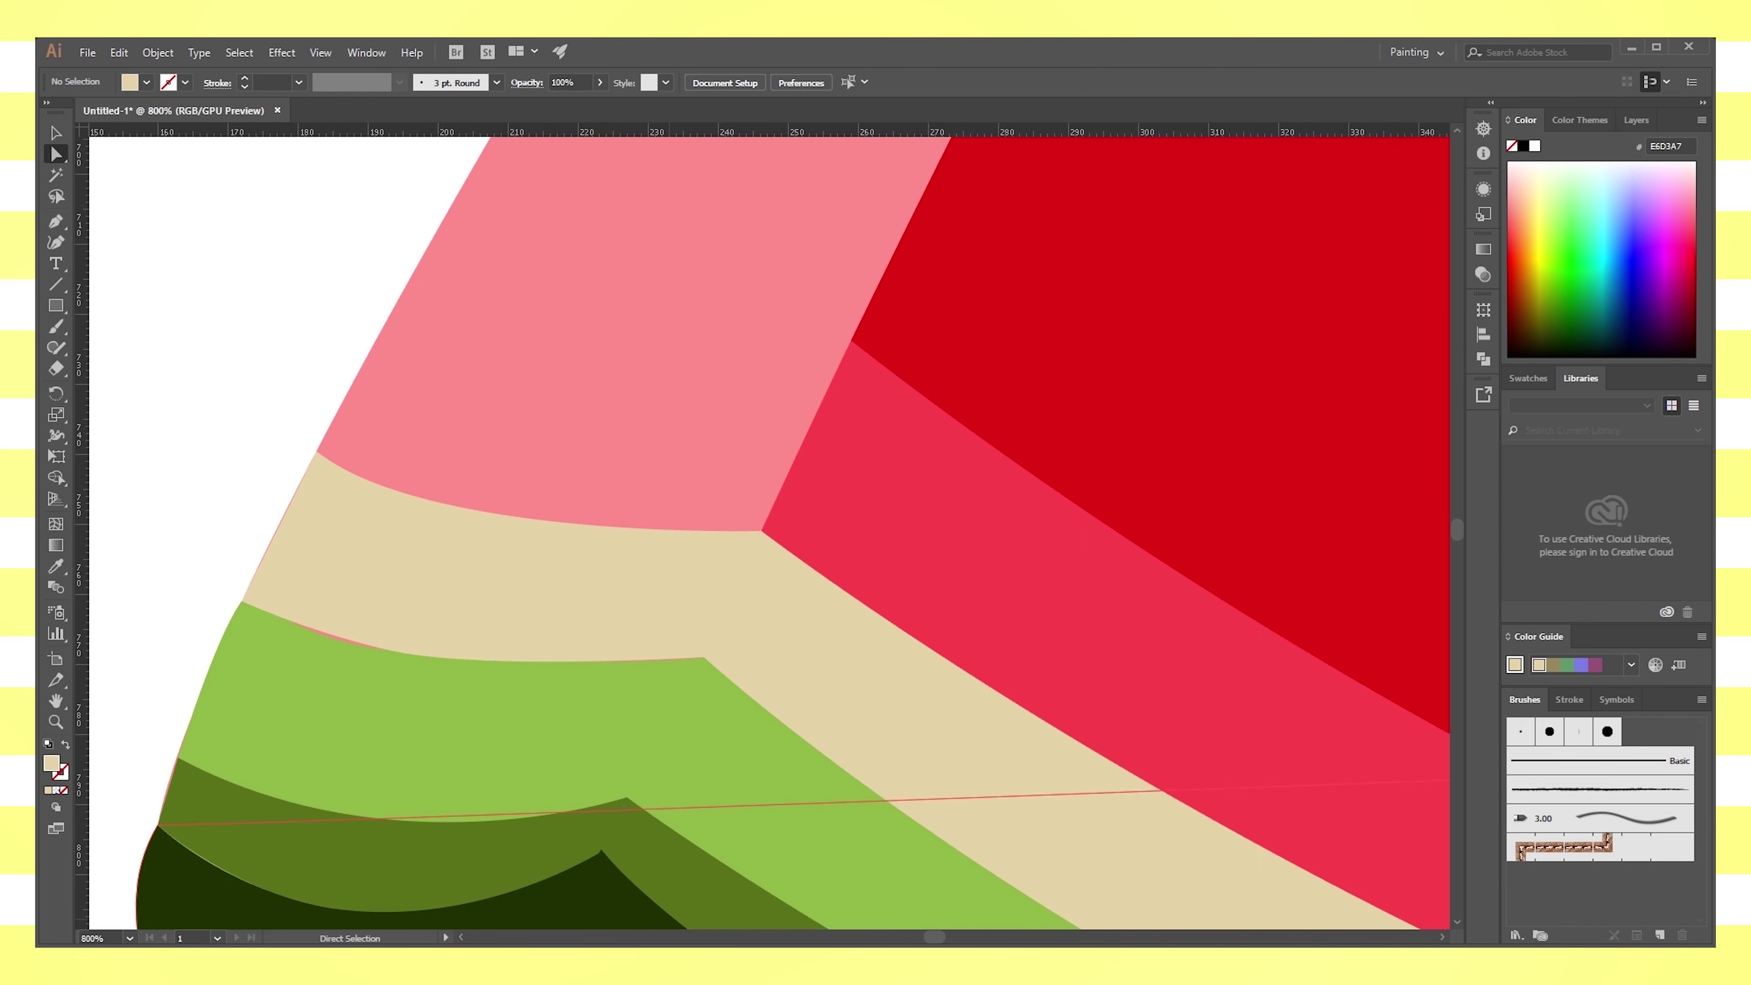
{"action": "left_click", "coordinate": [520, 559]}
Duplicate the cream piece up-right and drag its corners onto the red flesh corner and slice edge
{"action": "left_click_drag", "start_coordinate": [520, 560], "coordinate": [593, 407]}
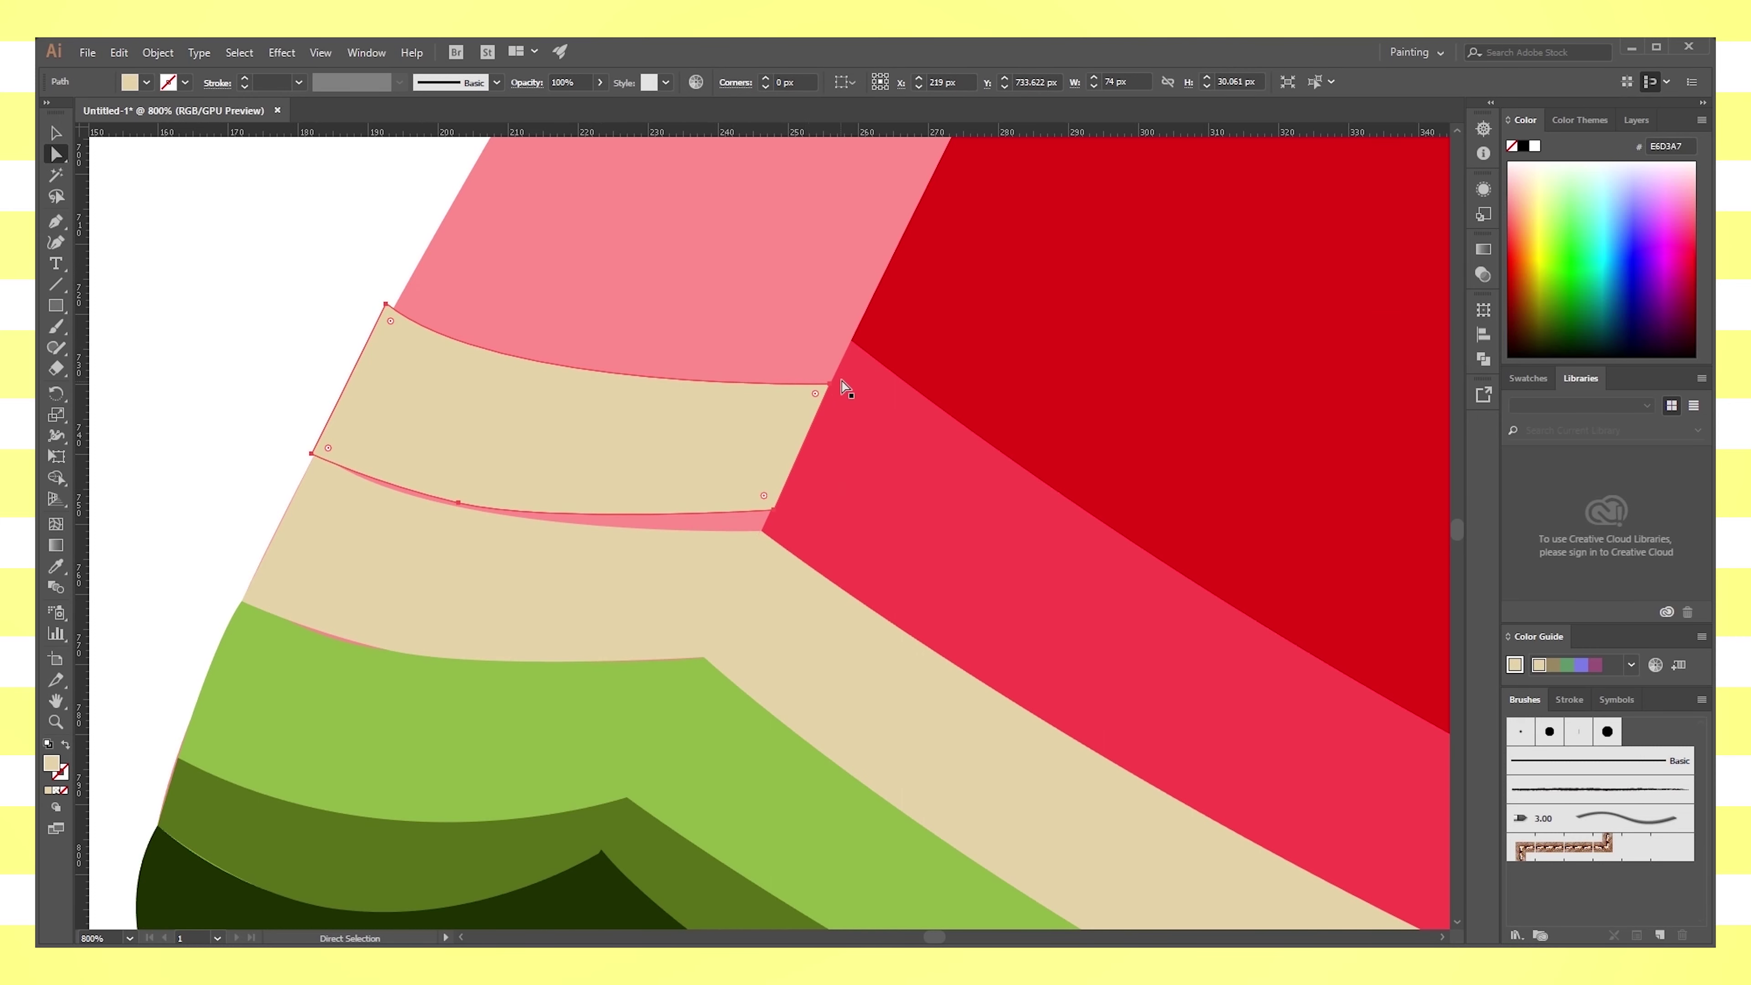
{"action": "left_click_drag", "start_coordinate": [828, 383], "coordinate": [852, 342]}
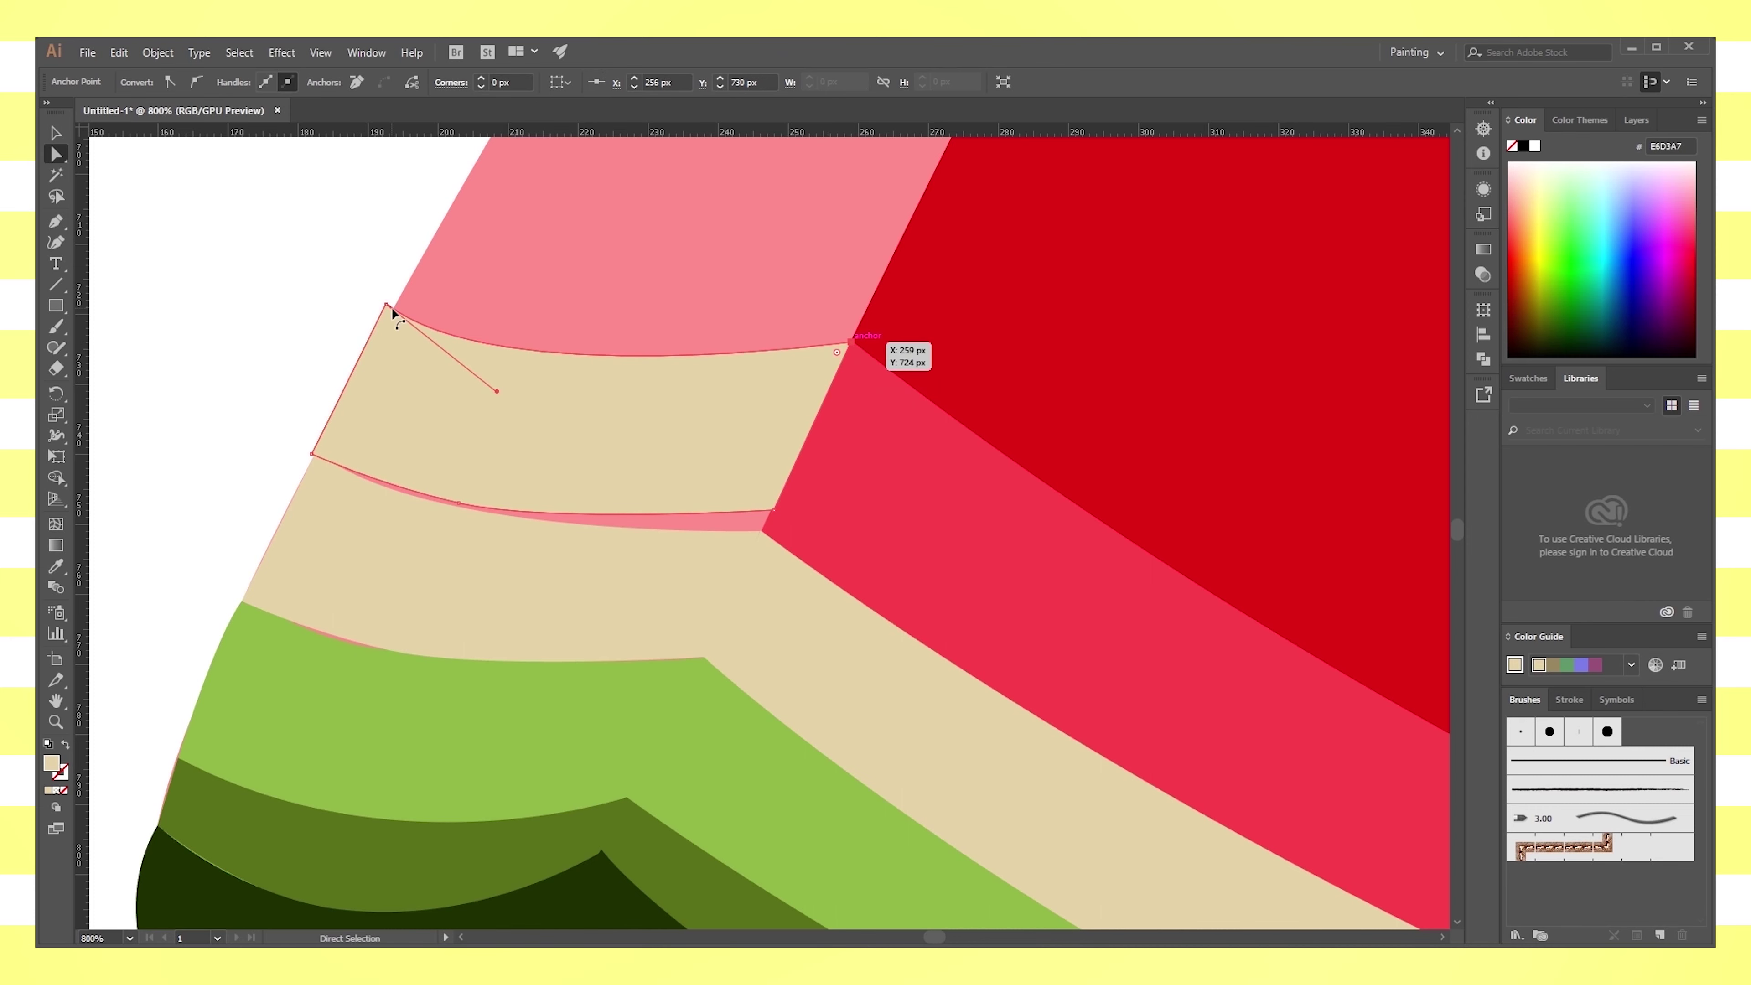
{"action": "mouse_move", "coordinate": [386, 305]}
{"action": "left_mouse_down"}
{"action": "mouse_move", "coordinate": [423, 257]}
{"action": "mouse_move", "coordinate": [416, 272]}
{"action": "left_mouse_up"}
{"action": "left_click_drag", "start_coordinate": [323, 454], "coordinate": [312, 453]}
{"action": "key", "text": "ctrl+equal"}
{"action": "key", "text": "ctrl+equal"}
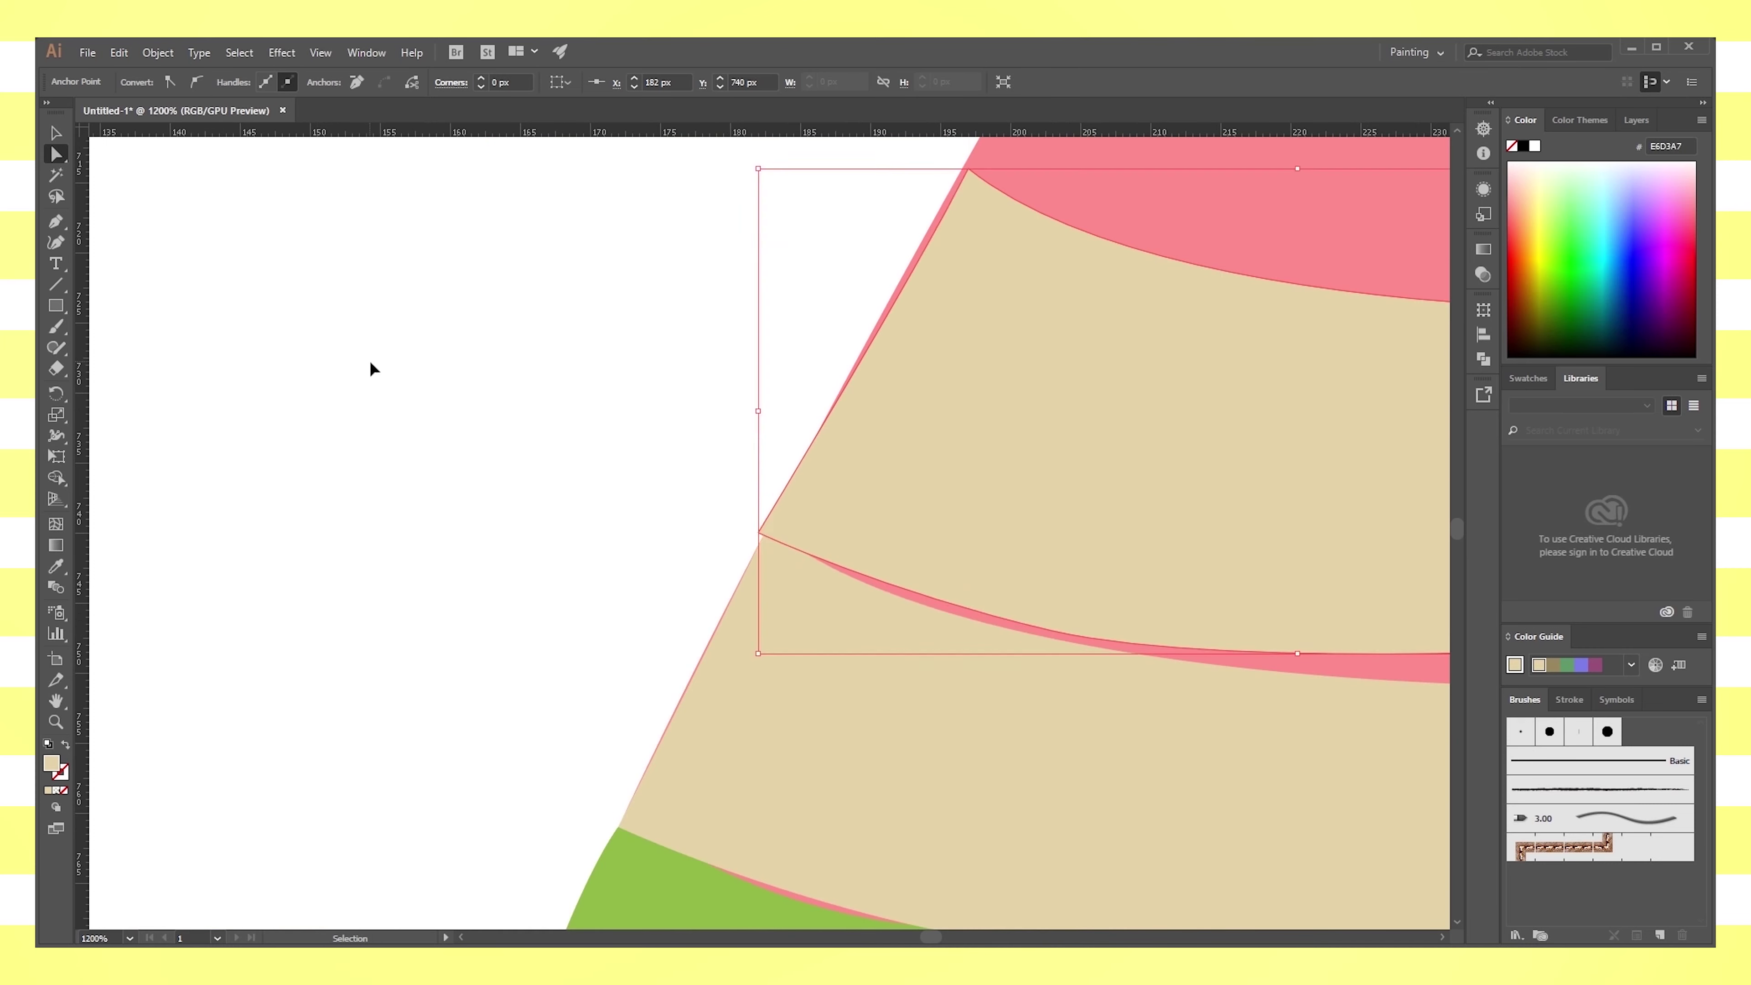
{"action": "left_click_drag", "start_coordinate": [762, 539], "coordinate": [773, 525]}
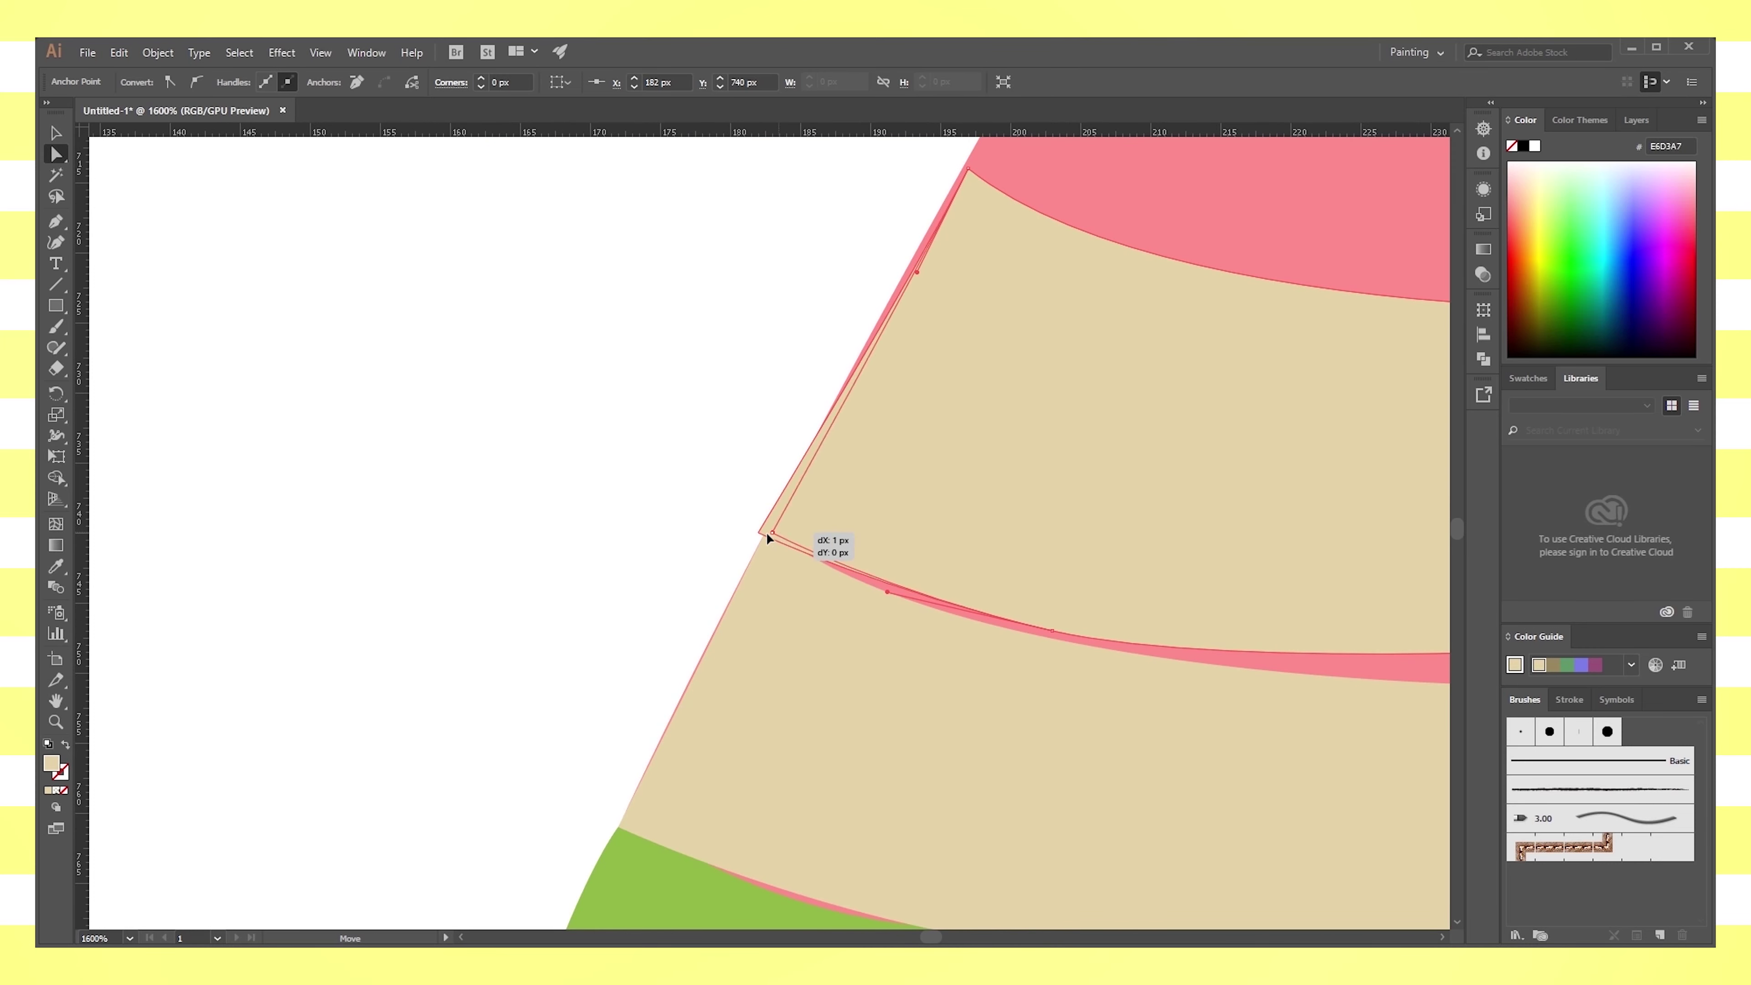
{"action": "scroll", "coordinate": [1004, 380], "scroll_direction": "up", "scroll_amount": 3}
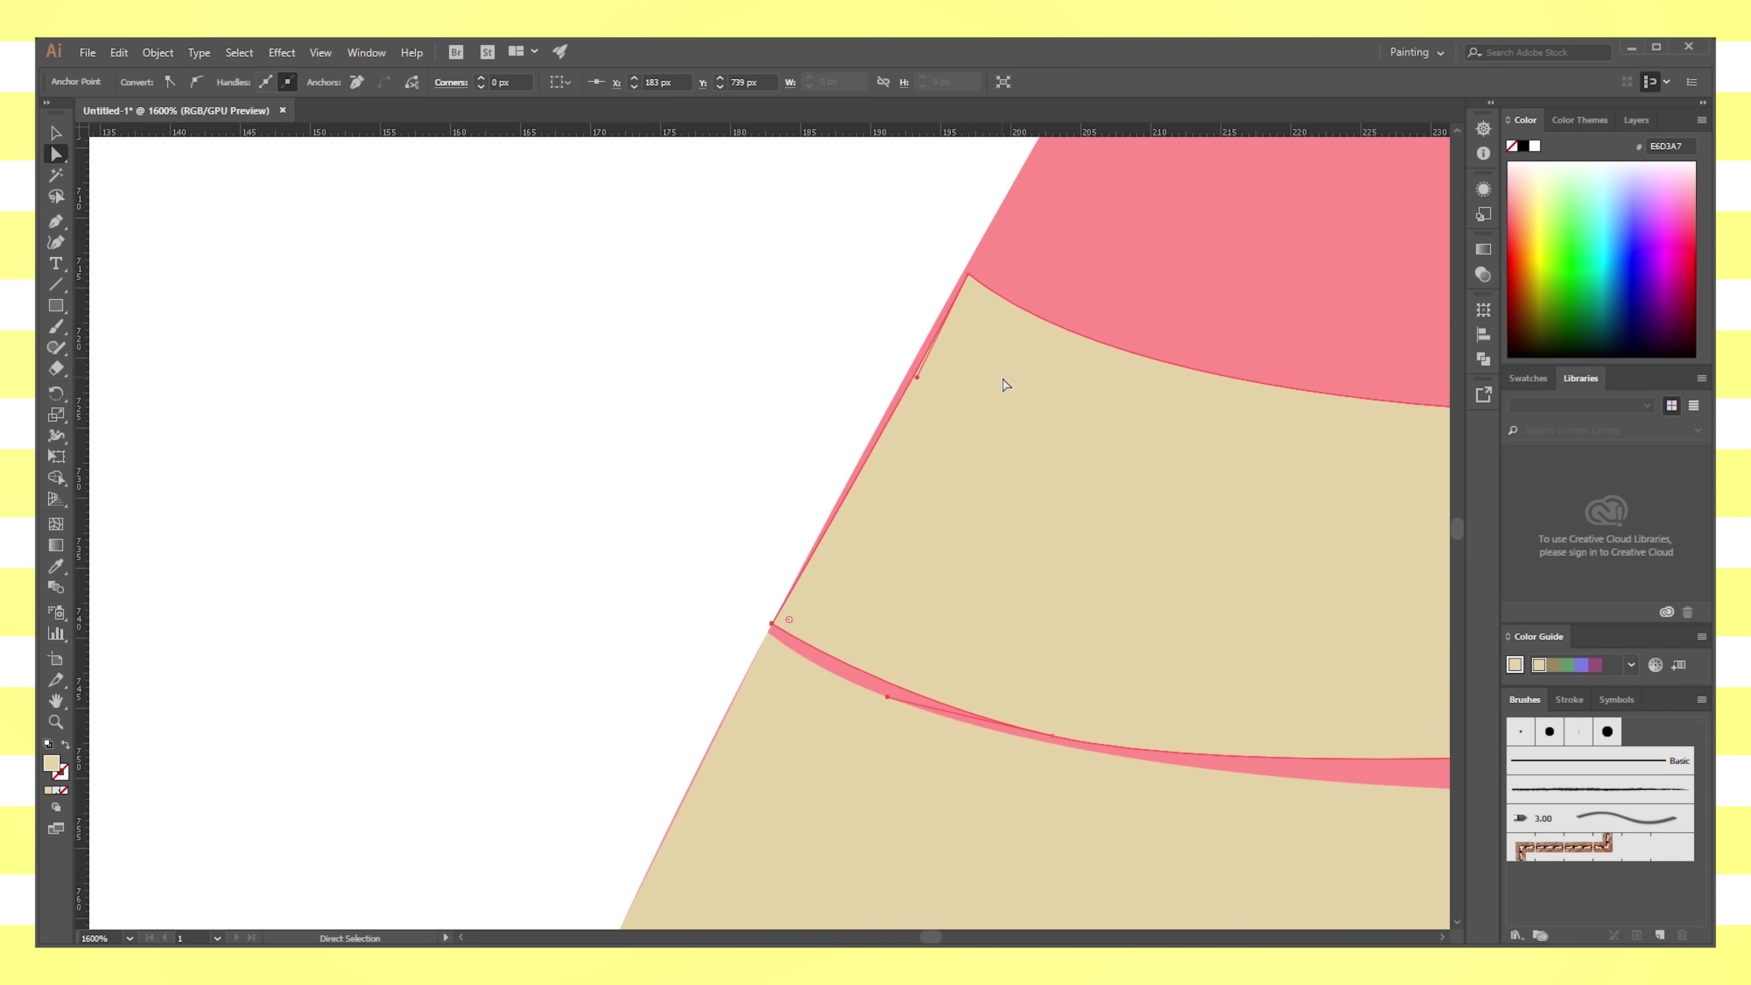
{"action": "left_click", "coordinate": [964, 274]}
{"action": "left_click_drag", "start_coordinate": [965, 274], "coordinate": [968, 273]}
{"action": "left_click_drag", "start_coordinate": [912, 378], "coordinate": [899, 353]}
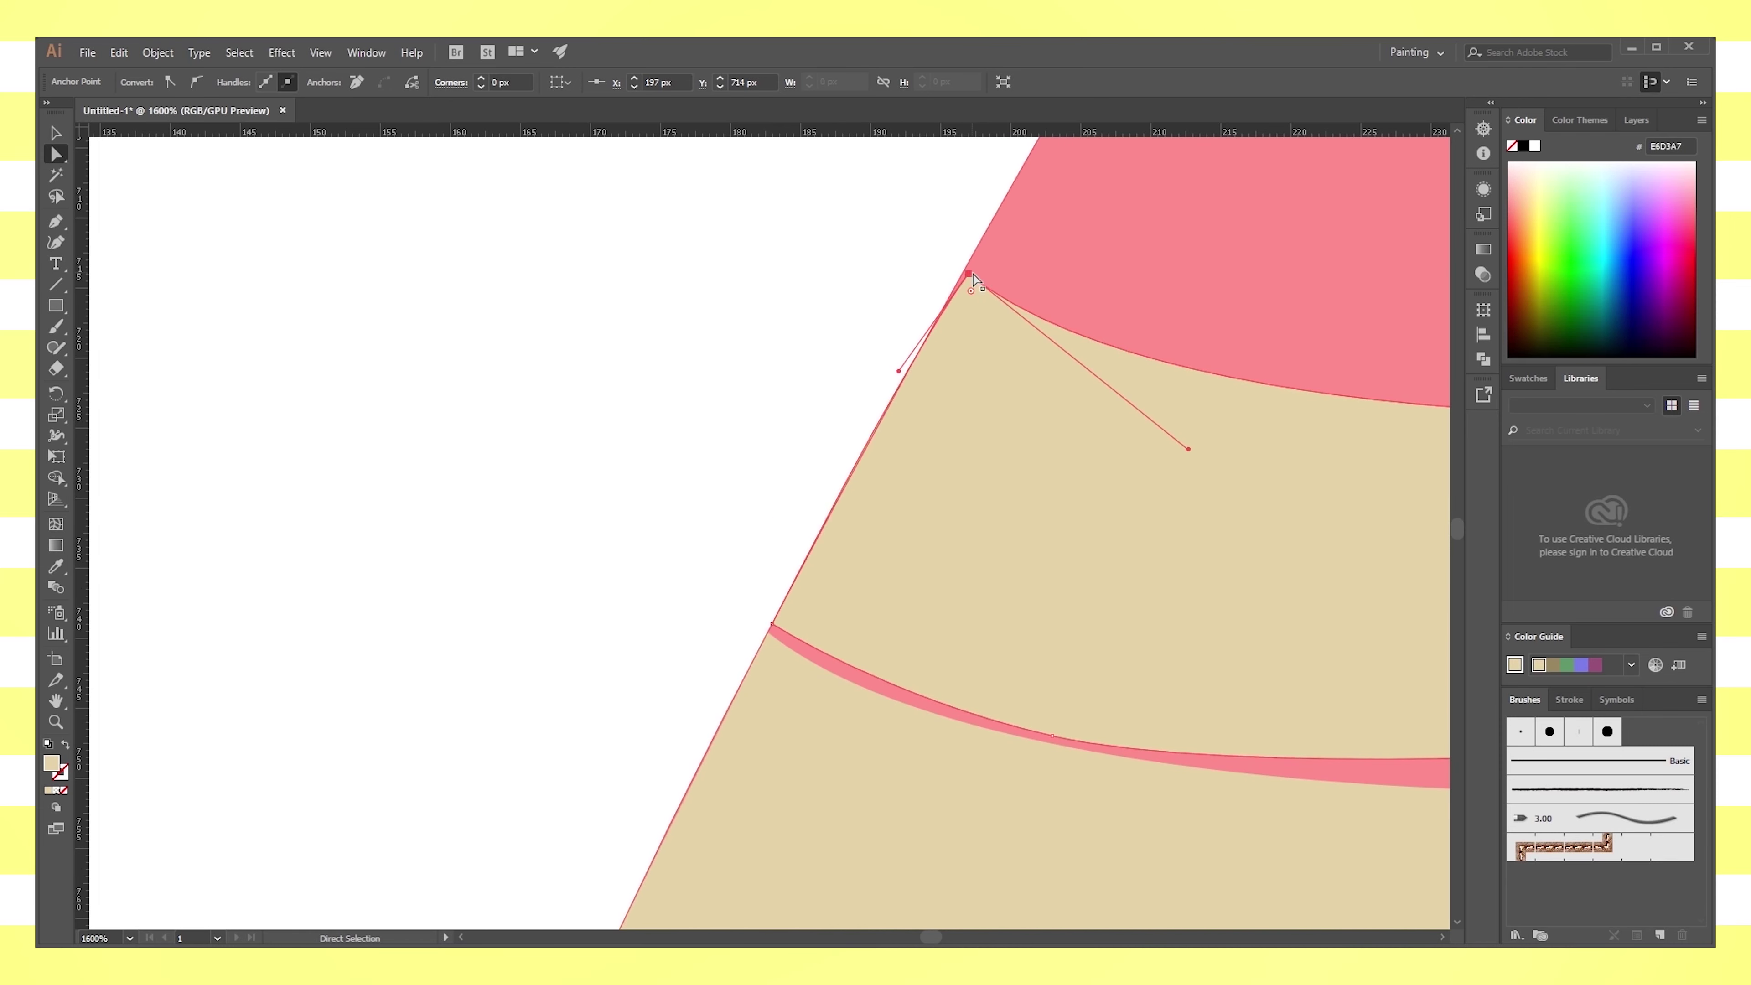
Fine-tune the new band's corner points so they sit exactly on the slice edge
{"action": "left_click", "coordinate": [821, 332]}
{"action": "left_click_drag", "start_coordinate": [1279, 600], "coordinate": [782, 430]}
{"action": "left_click_drag", "start_coordinate": [1172, 585], "coordinate": [1150, 616]}
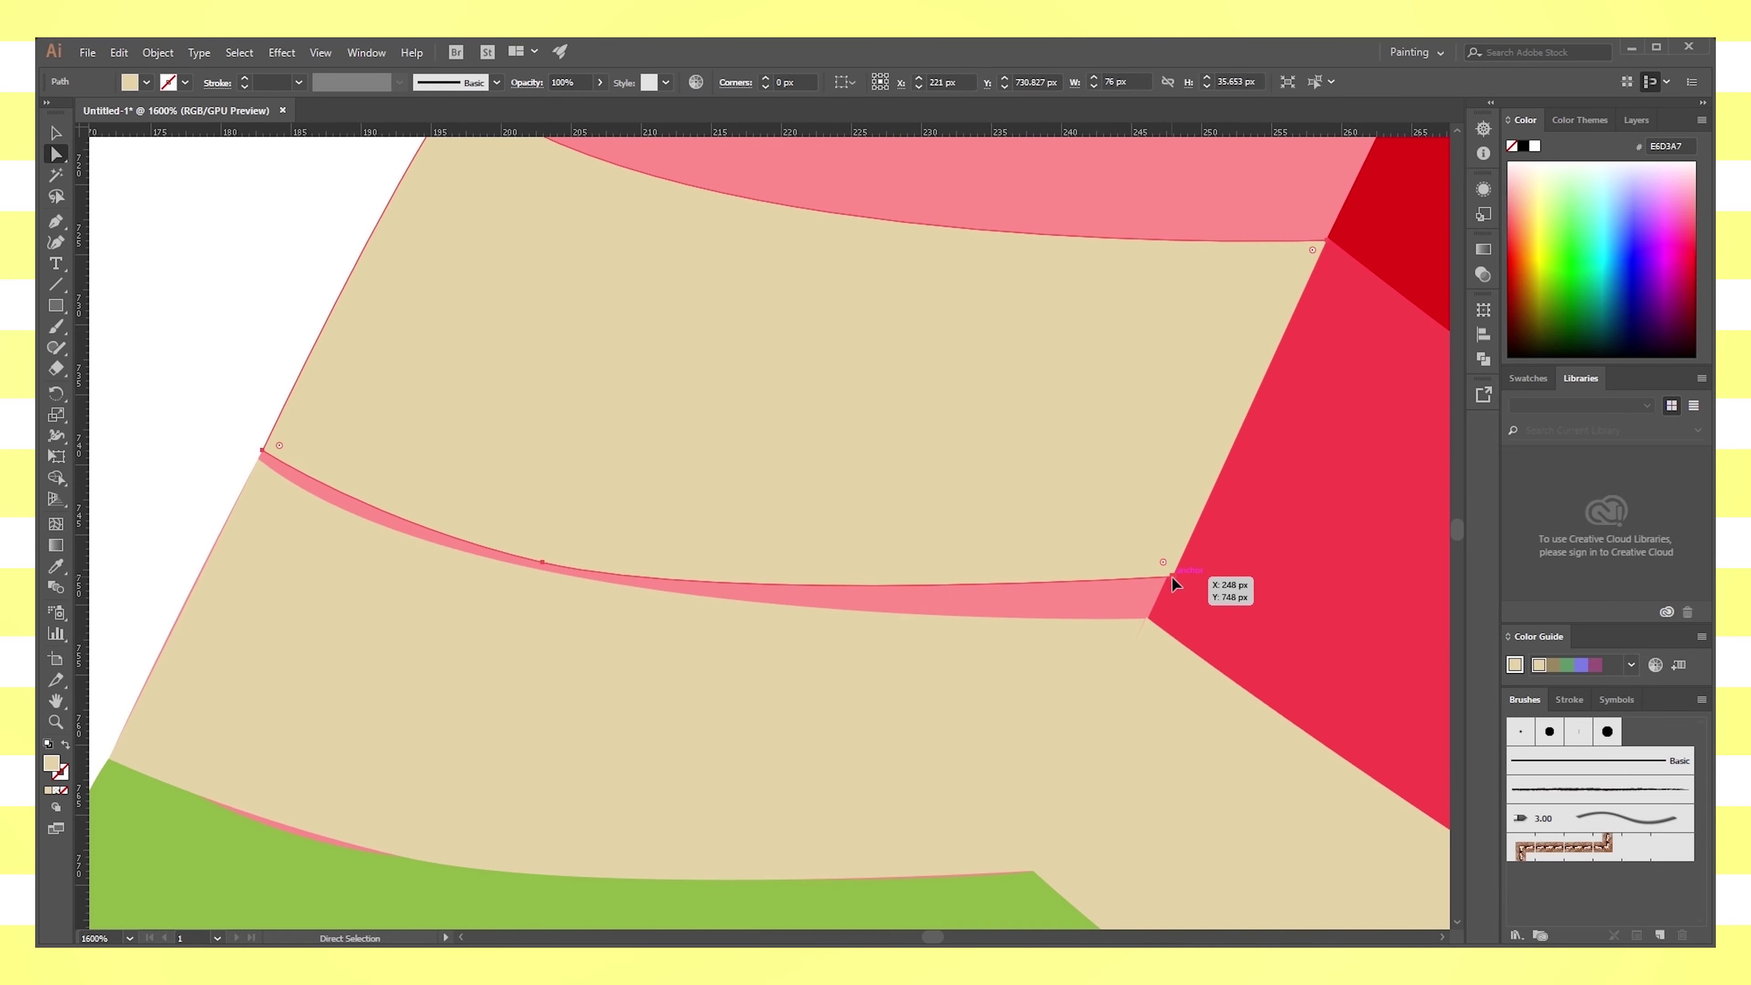
{"action": "mouse_move", "coordinate": [545, 565]}
{"action": "left_mouse_down"}
{"action": "mouse_move", "coordinate": [534, 582]}
{"action": "mouse_move", "coordinate": [539, 566]}
{"action": "left_mouse_up"}
{"action": "left_click_drag", "start_coordinate": [263, 452], "coordinate": [249, 462]}
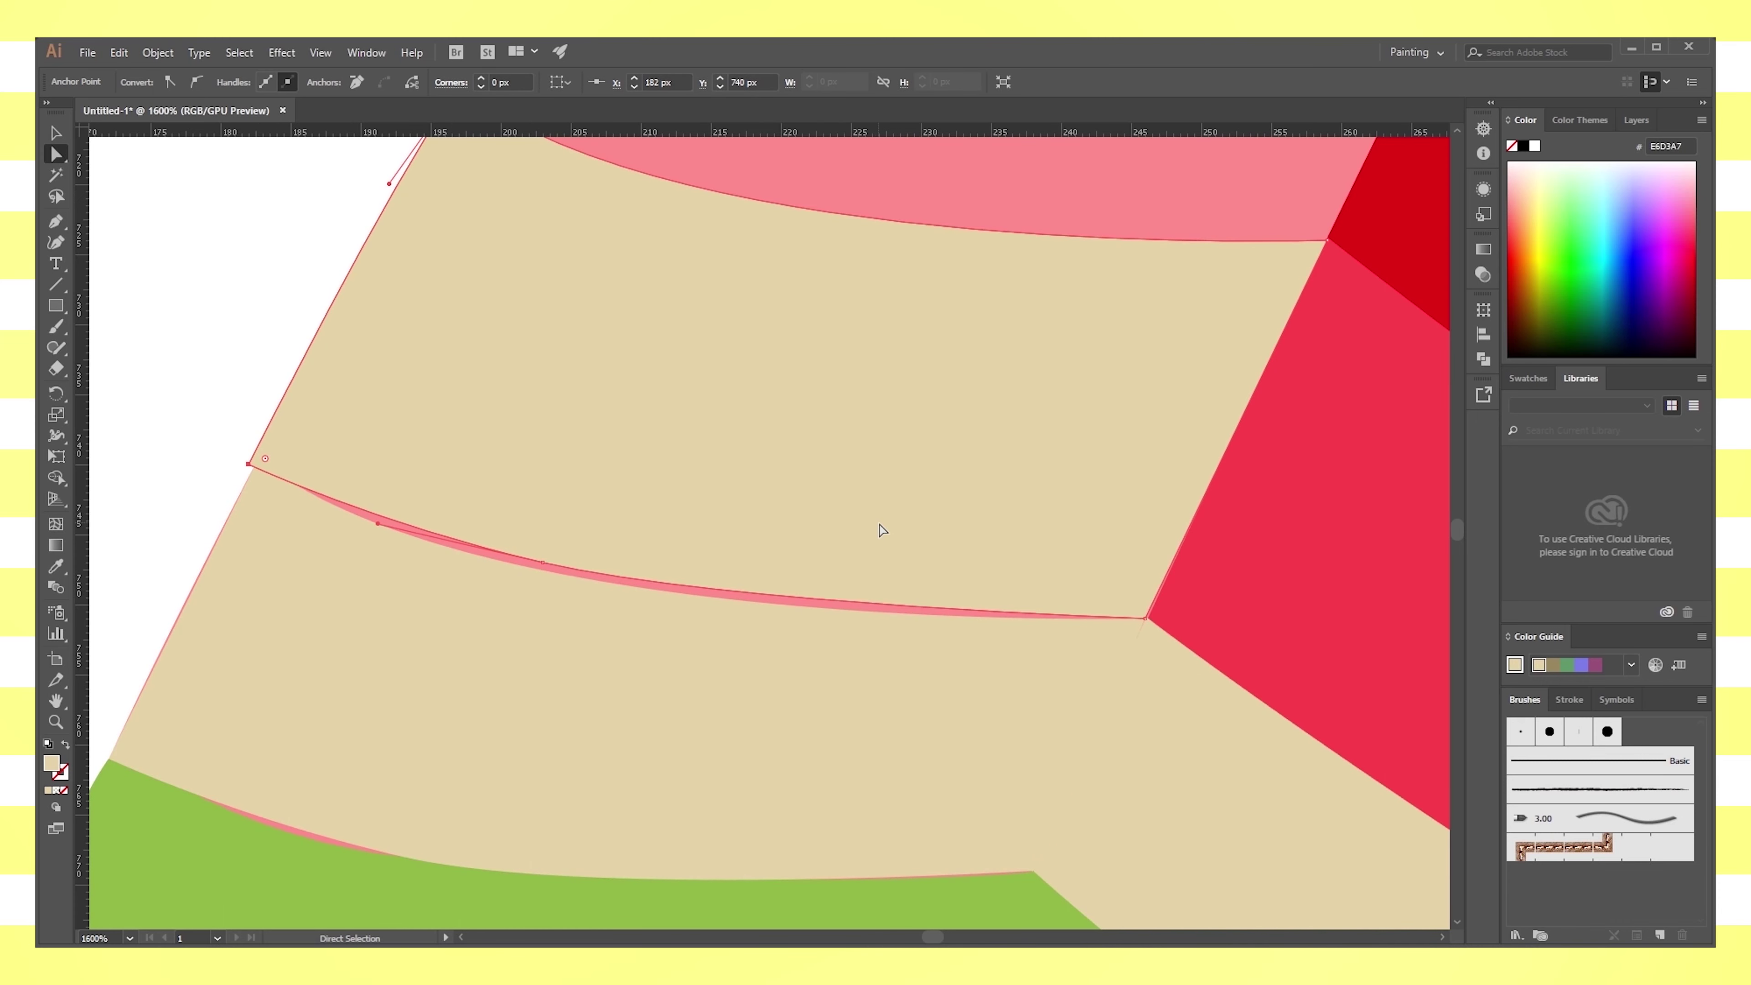
{"action": "key", "text": "ctrl+plus"}
{"action": "mouse_move", "coordinate": [771, 524]}
{"action": "left_mouse_down"}
{"action": "mouse_move", "coordinate": [792, 519]}
{"action": "mouse_move", "coordinate": [787, 499]}
{"action": "left_mouse_up"}
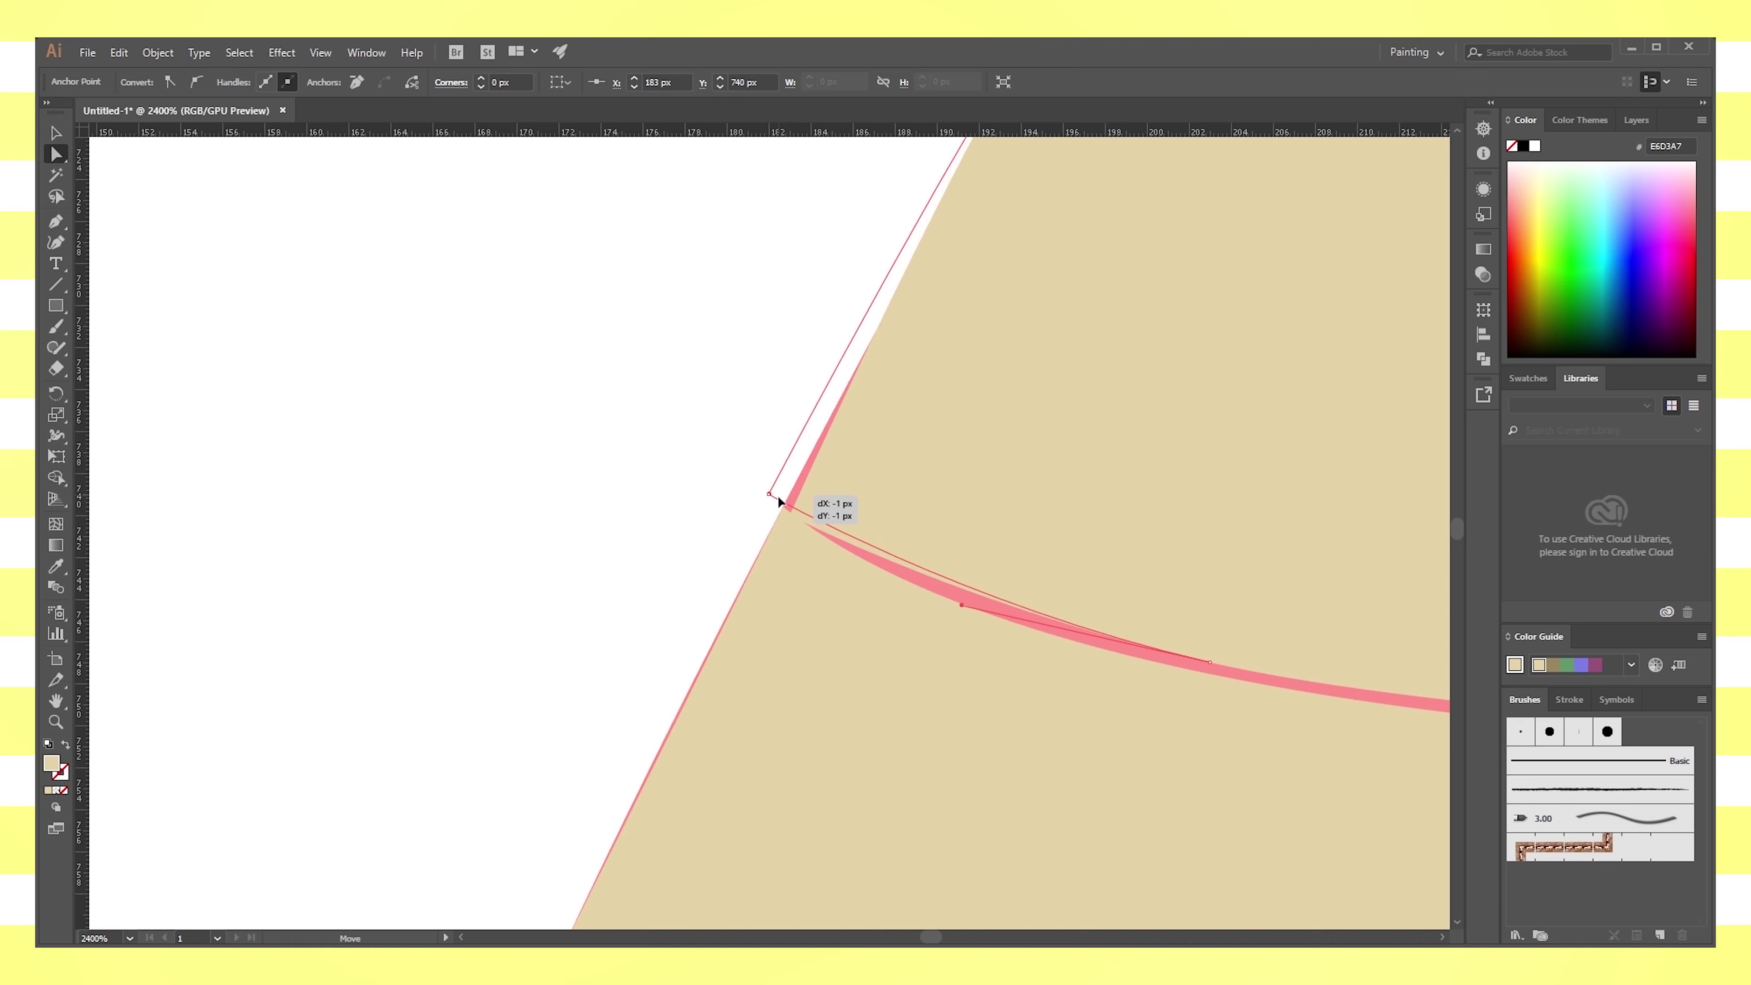
{"action": "left_click_drag", "start_coordinate": [784, 495], "coordinate": [784, 499]}
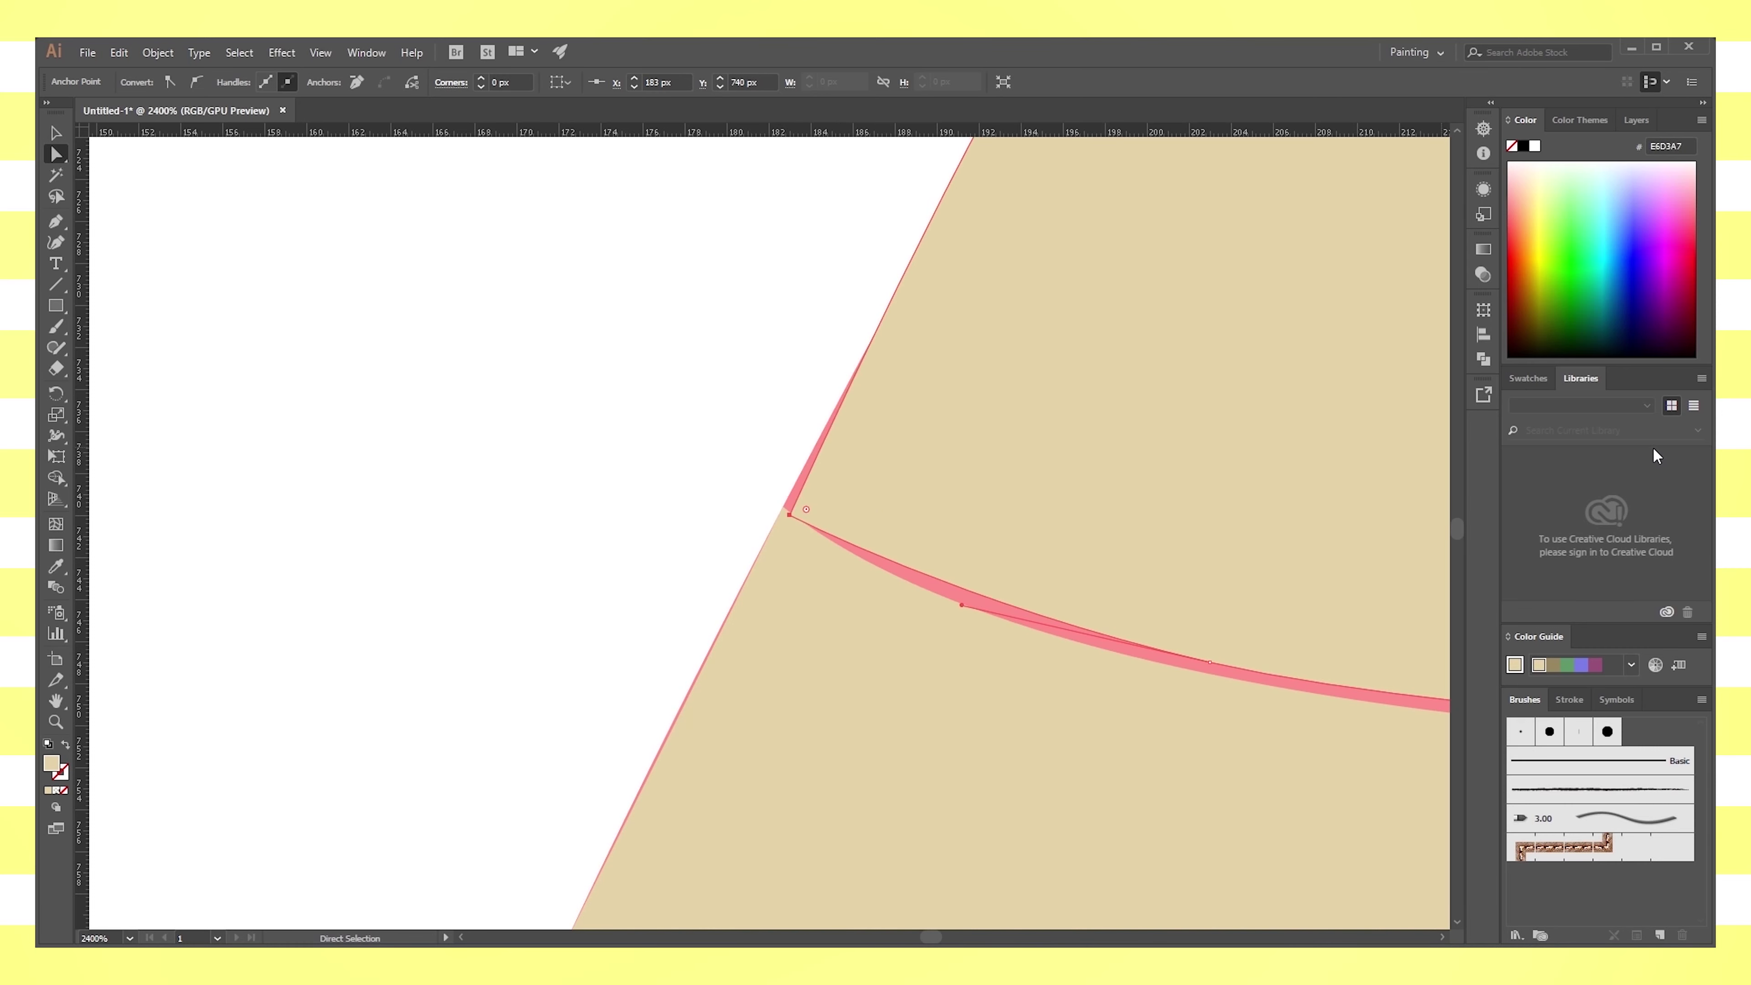
Check the pink band's corner point against the new band, leaving it unchanged
{"action": "left_click", "coordinate": [1172, 533]}
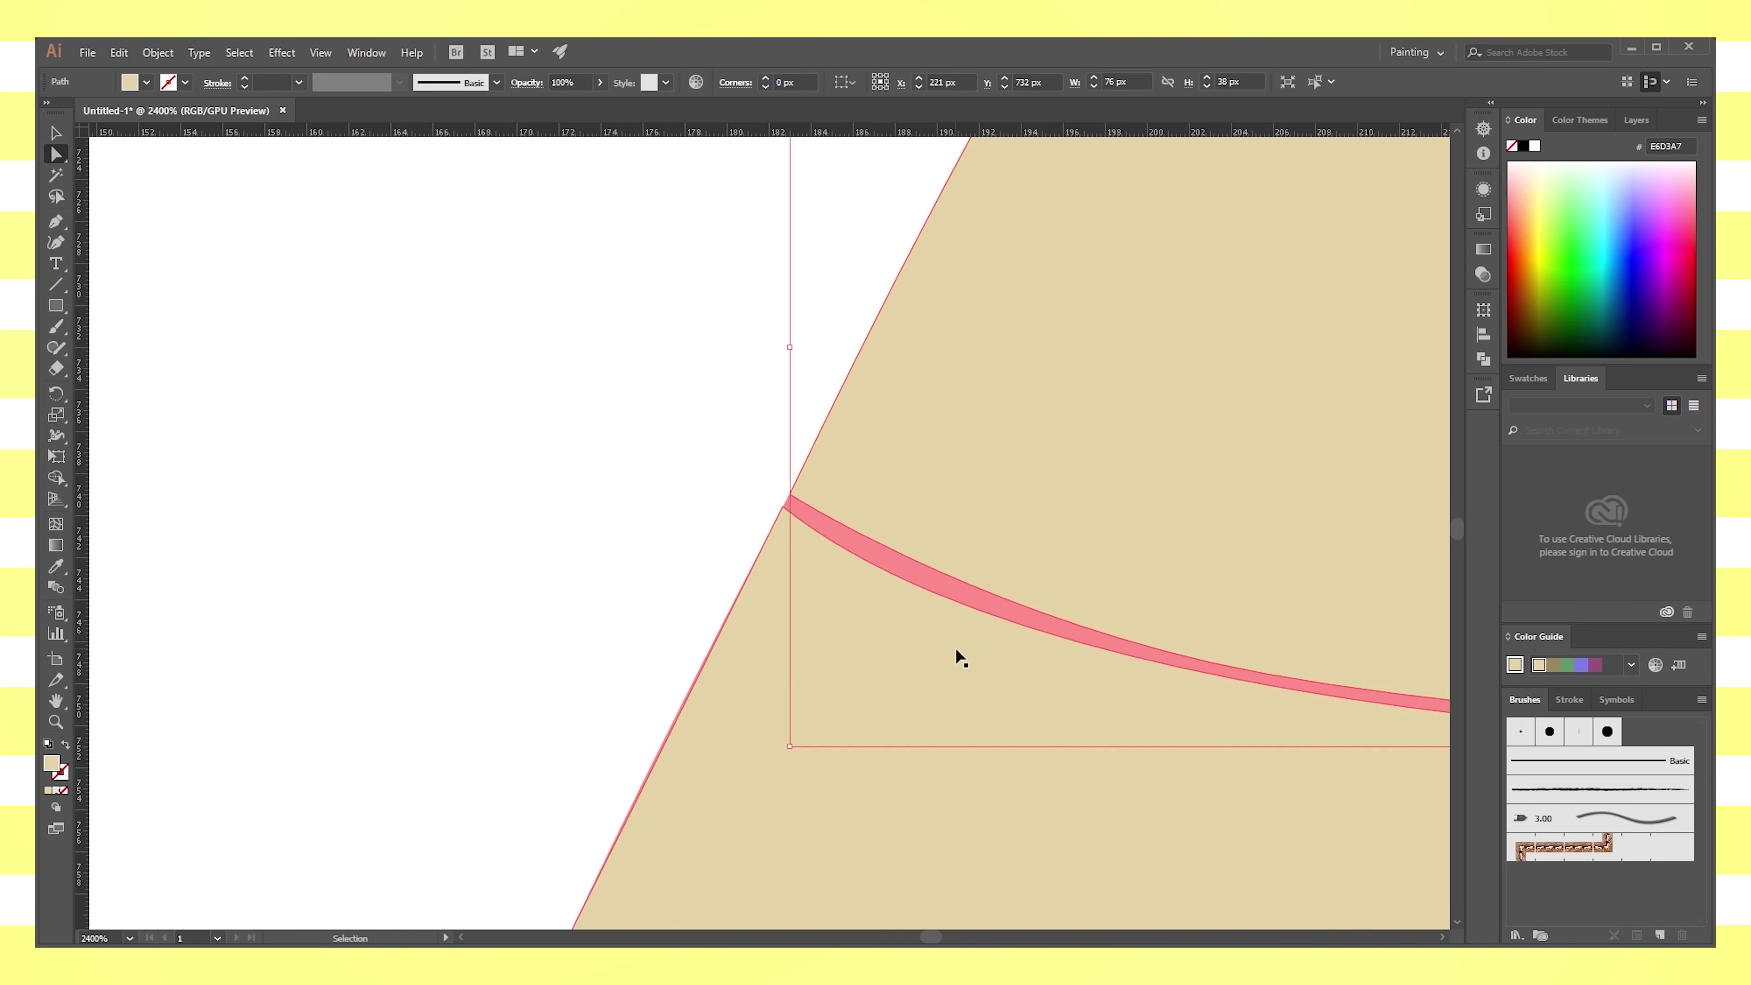
{"action": "scroll", "coordinate": [1173, 533], "scroll_direction": "up", "scroll_amount": 5}
{"action": "scroll", "coordinate": [1241, 265], "scroll_direction": "down", "scroll_amount": 10}
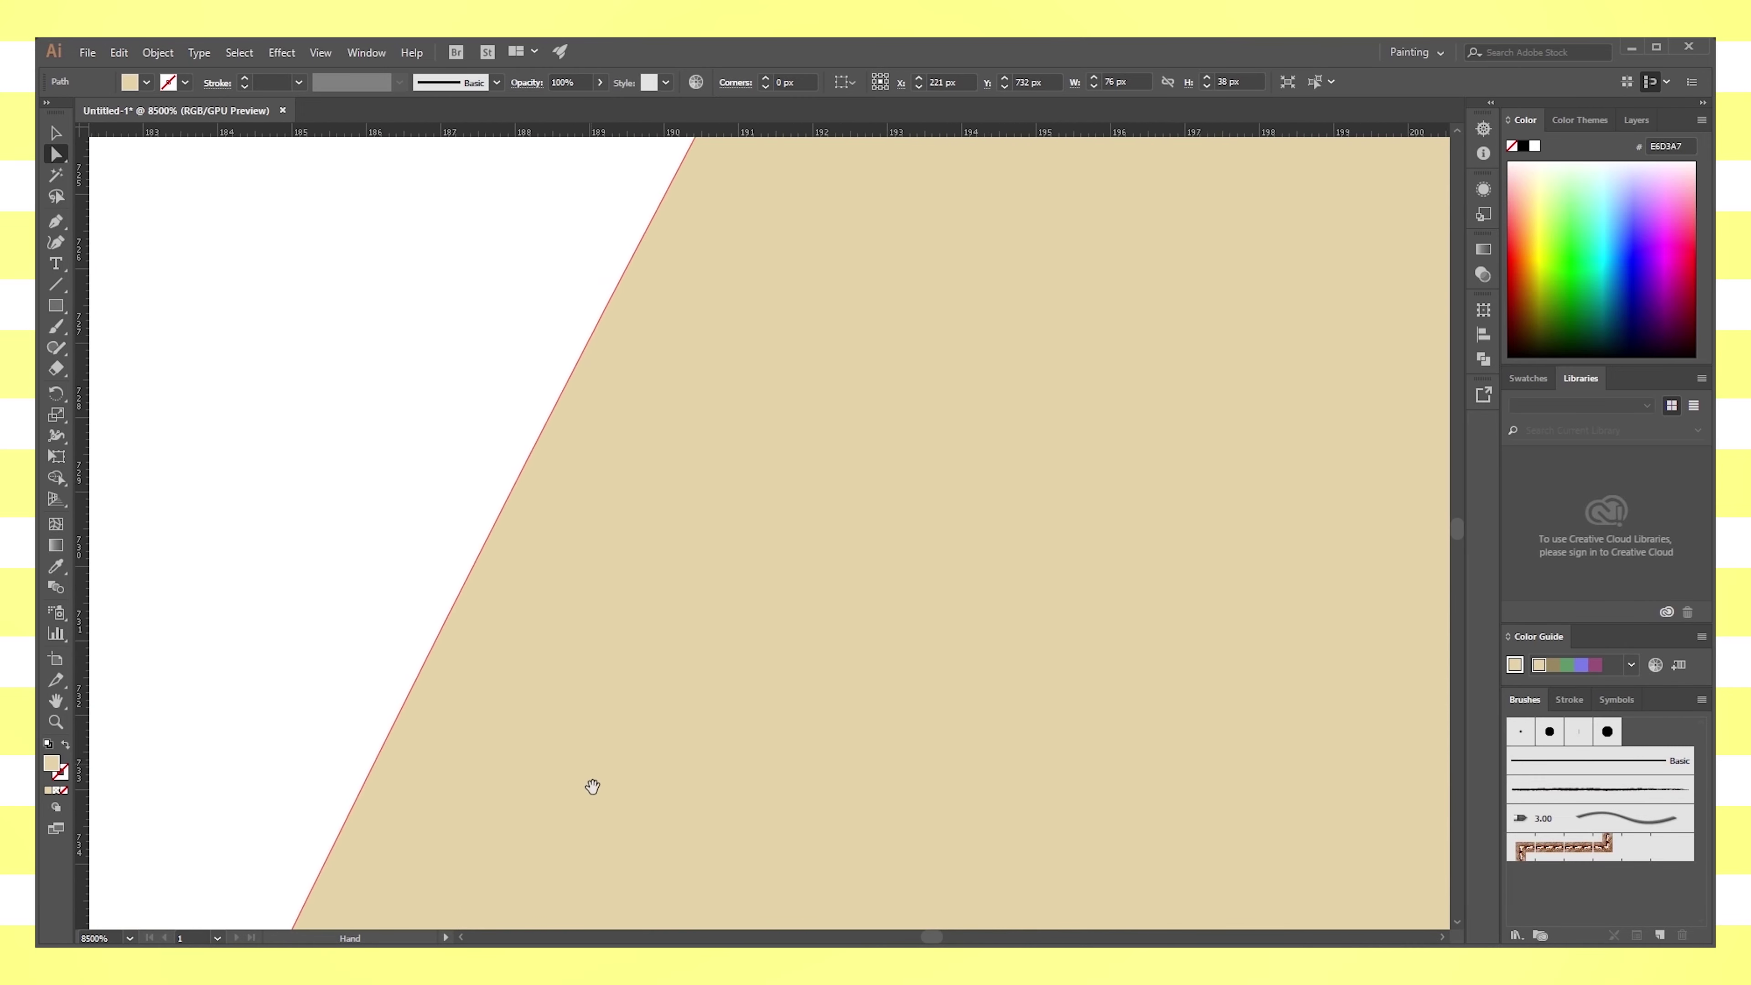
{"action": "scroll", "coordinate": [590, 786], "scroll_direction": "down", "scroll_amount": 3}
{"action": "left_click", "coordinate": [598, 434]}
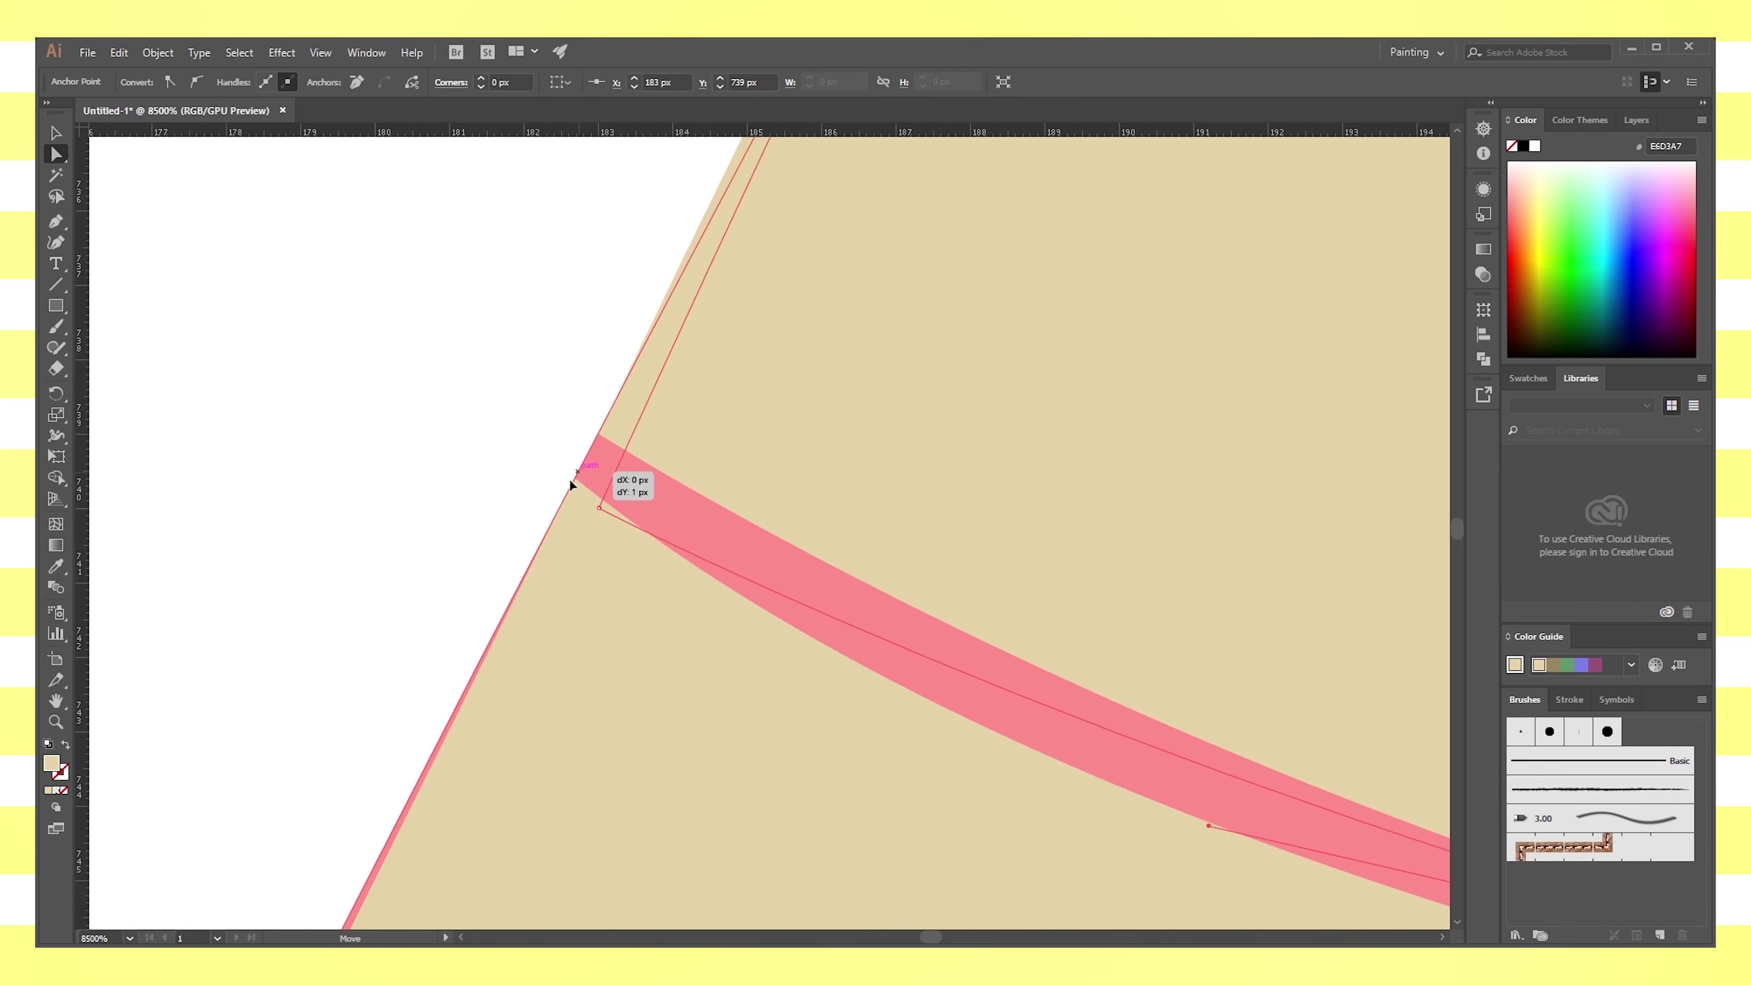
{"action": "left_click_drag", "start_coordinate": [601, 438], "coordinate": [598, 435]}
{"action": "scroll", "coordinate": [792, 632], "scroll_direction": "down", "scroll_amount": 5}
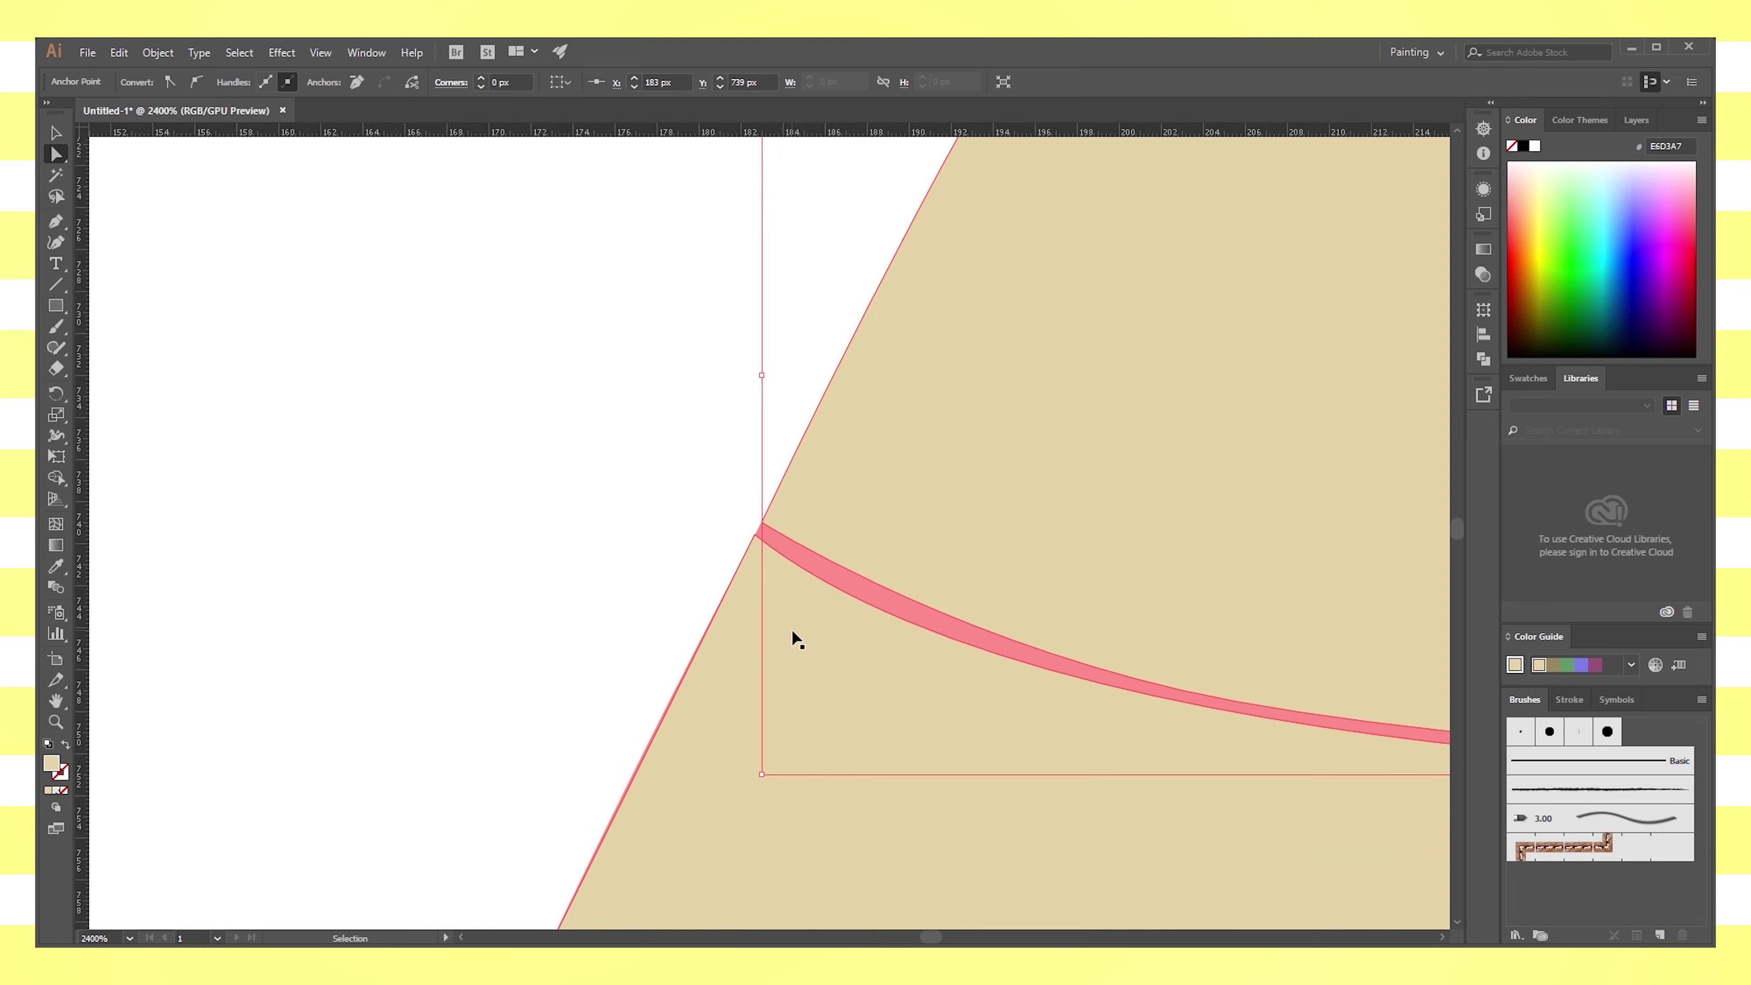
{"action": "scroll", "coordinate": [792, 631], "scroll_direction": "down", "scroll_amount": 5}
{"action": "key", "text": "ctrl+shift+a"}
Eyedropper the red rind colour onto the upper band and fit the artboard in view
{"action": "left_click", "coordinate": [539, 559]}
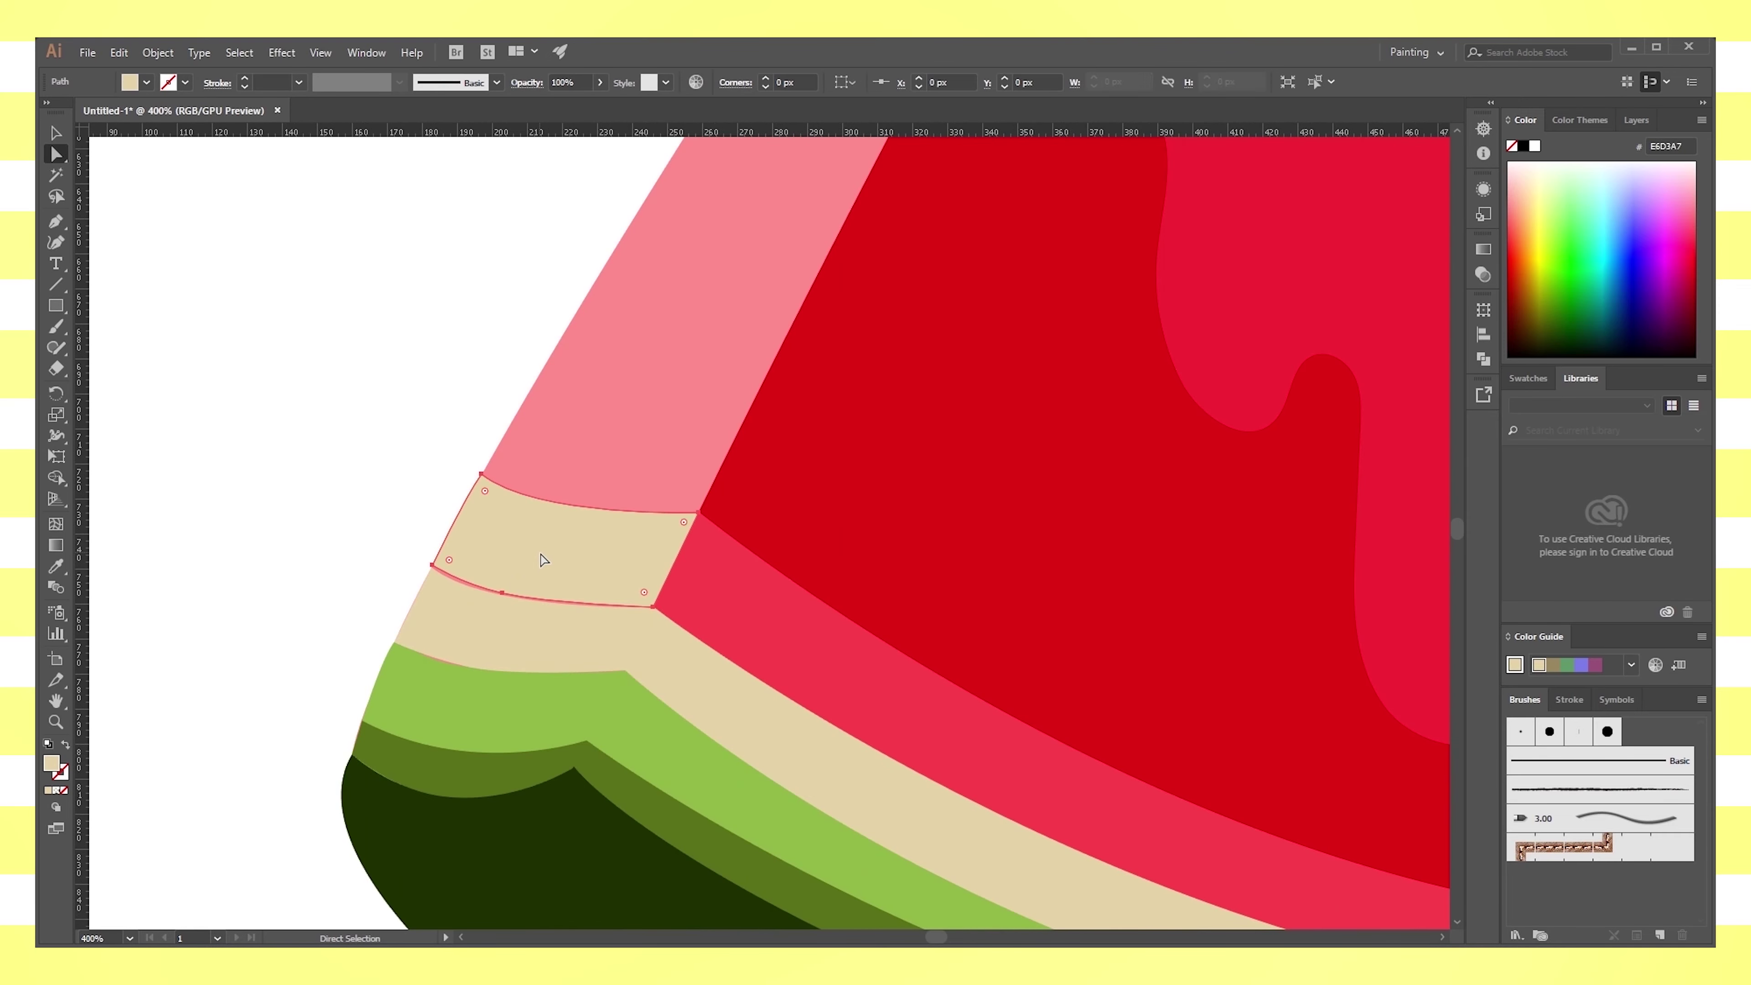
{"action": "key", "text": "i"}
{"action": "left_click", "coordinate": [758, 572]}
{"action": "left_click", "coordinate": [54, 135]}
{"action": "key", "text": "ctrl+shift+a"}
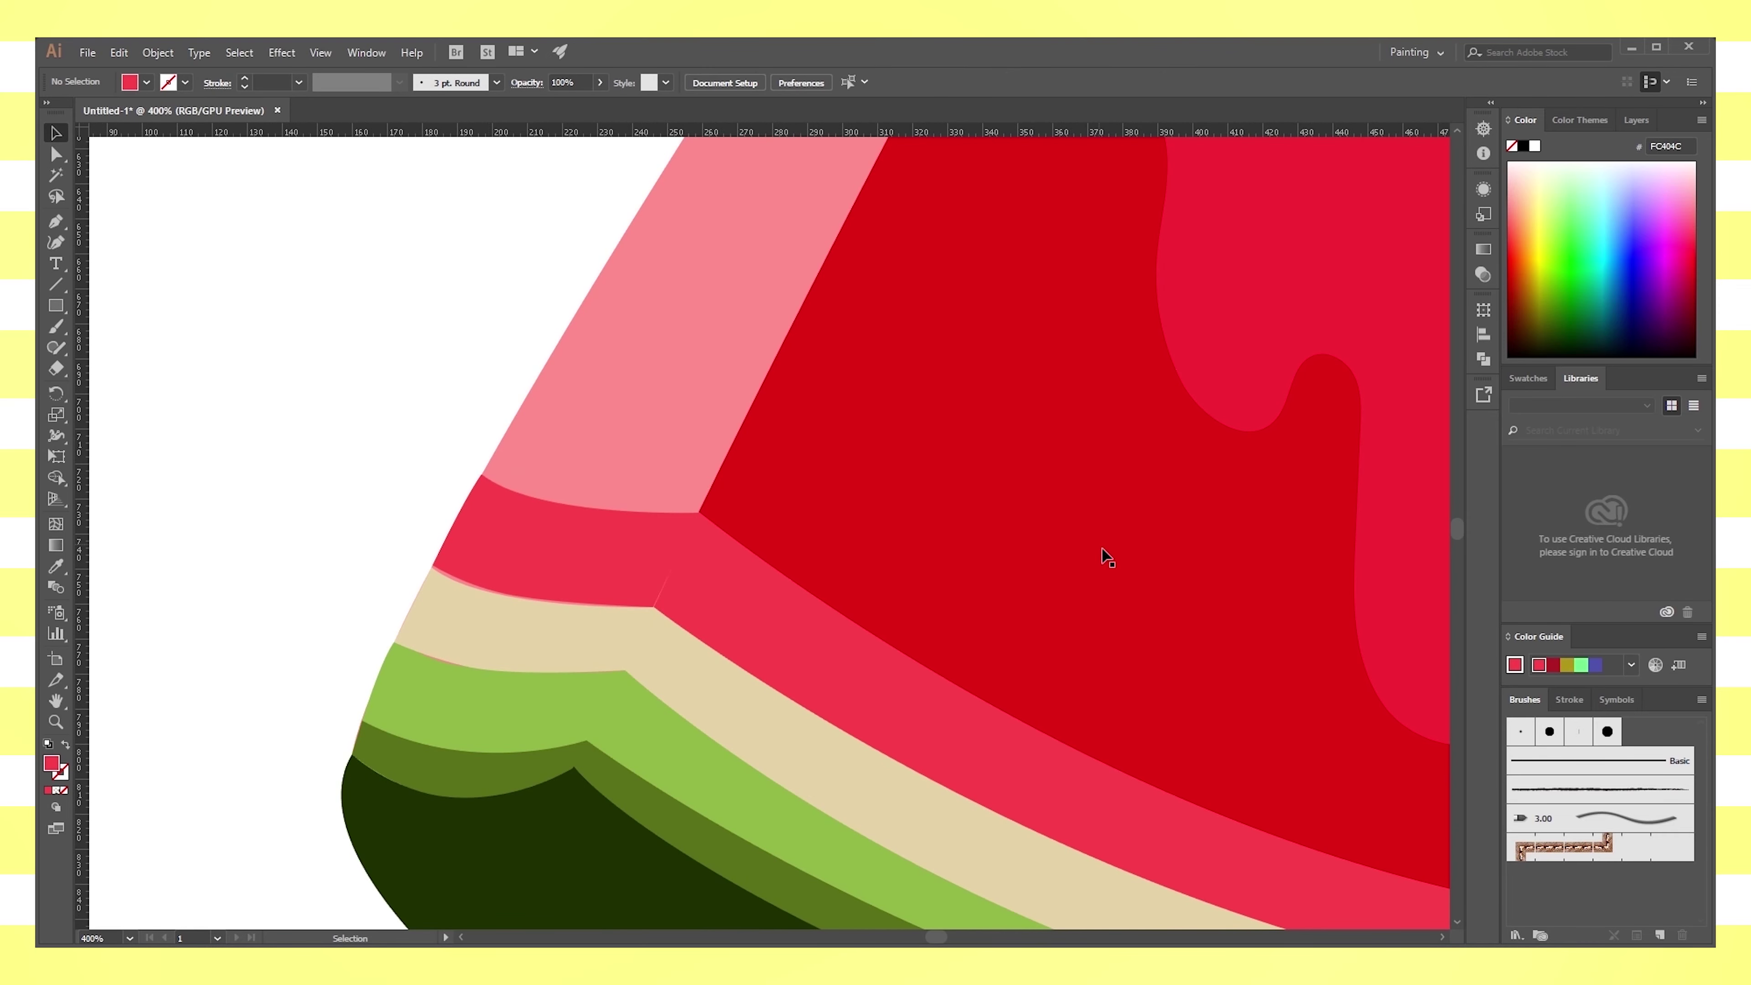
{"action": "key", "text": "ctrl+0"}
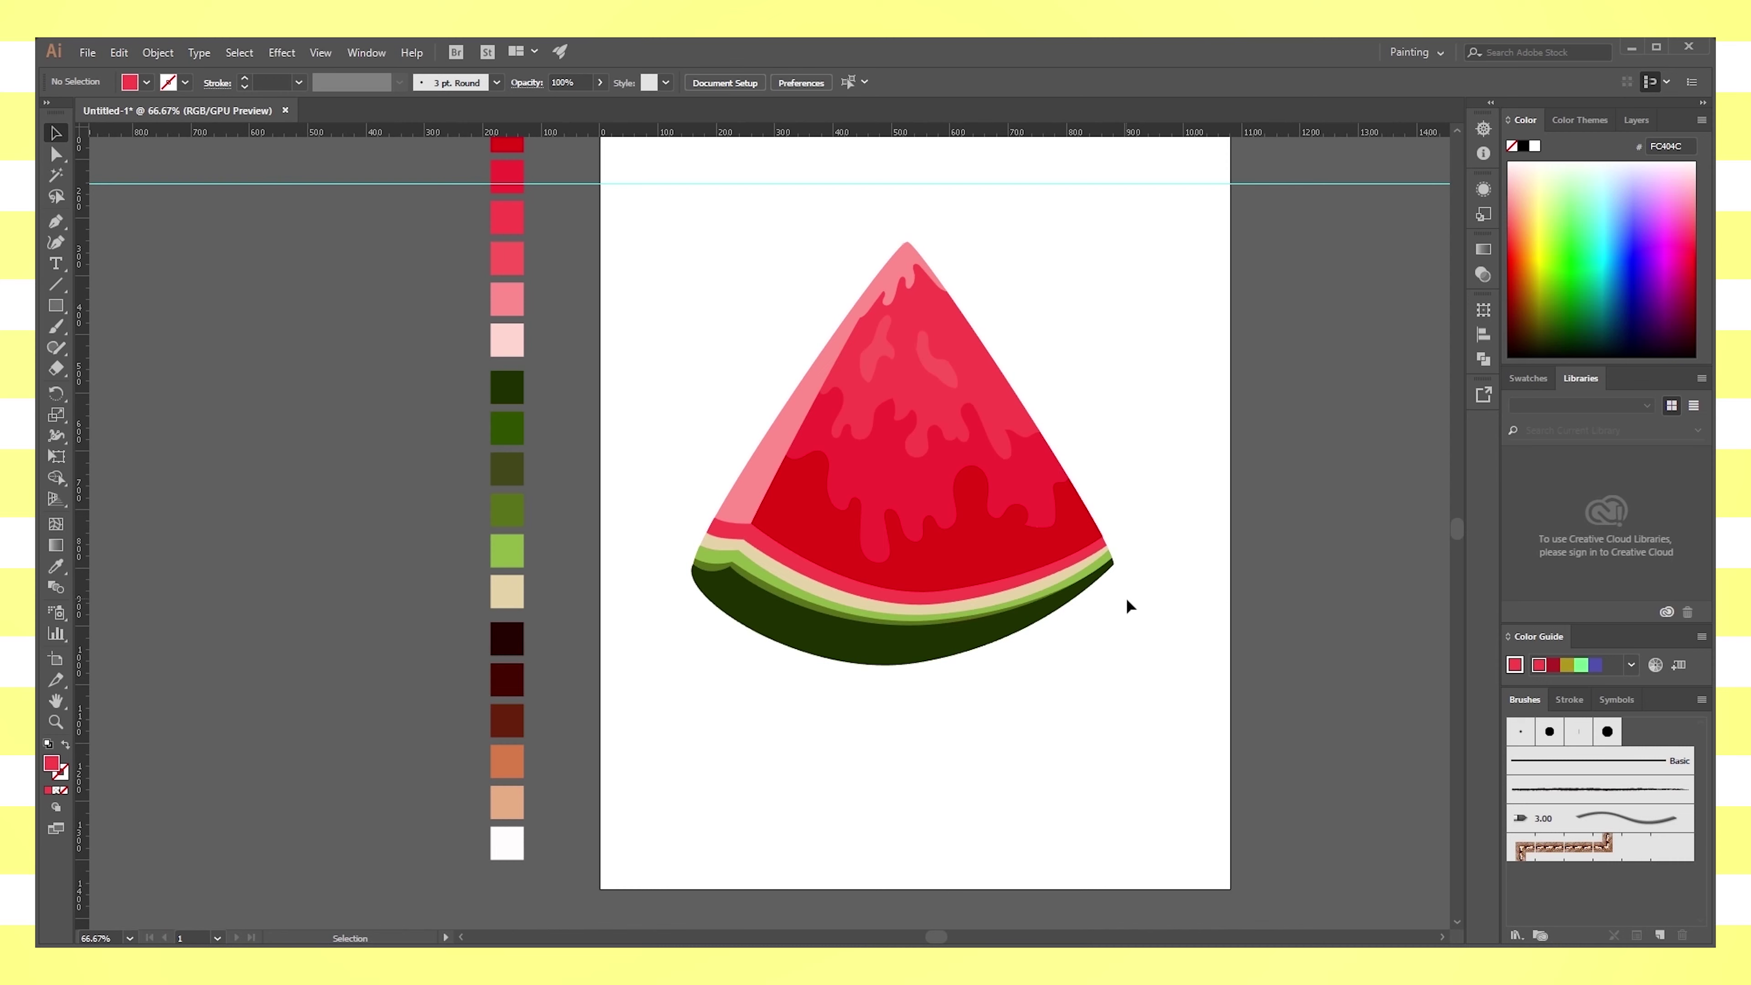
Try a sampled pink-red on the light-pink left highlight, then undo it
{"action": "left_click", "coordinate": [715, 533]}
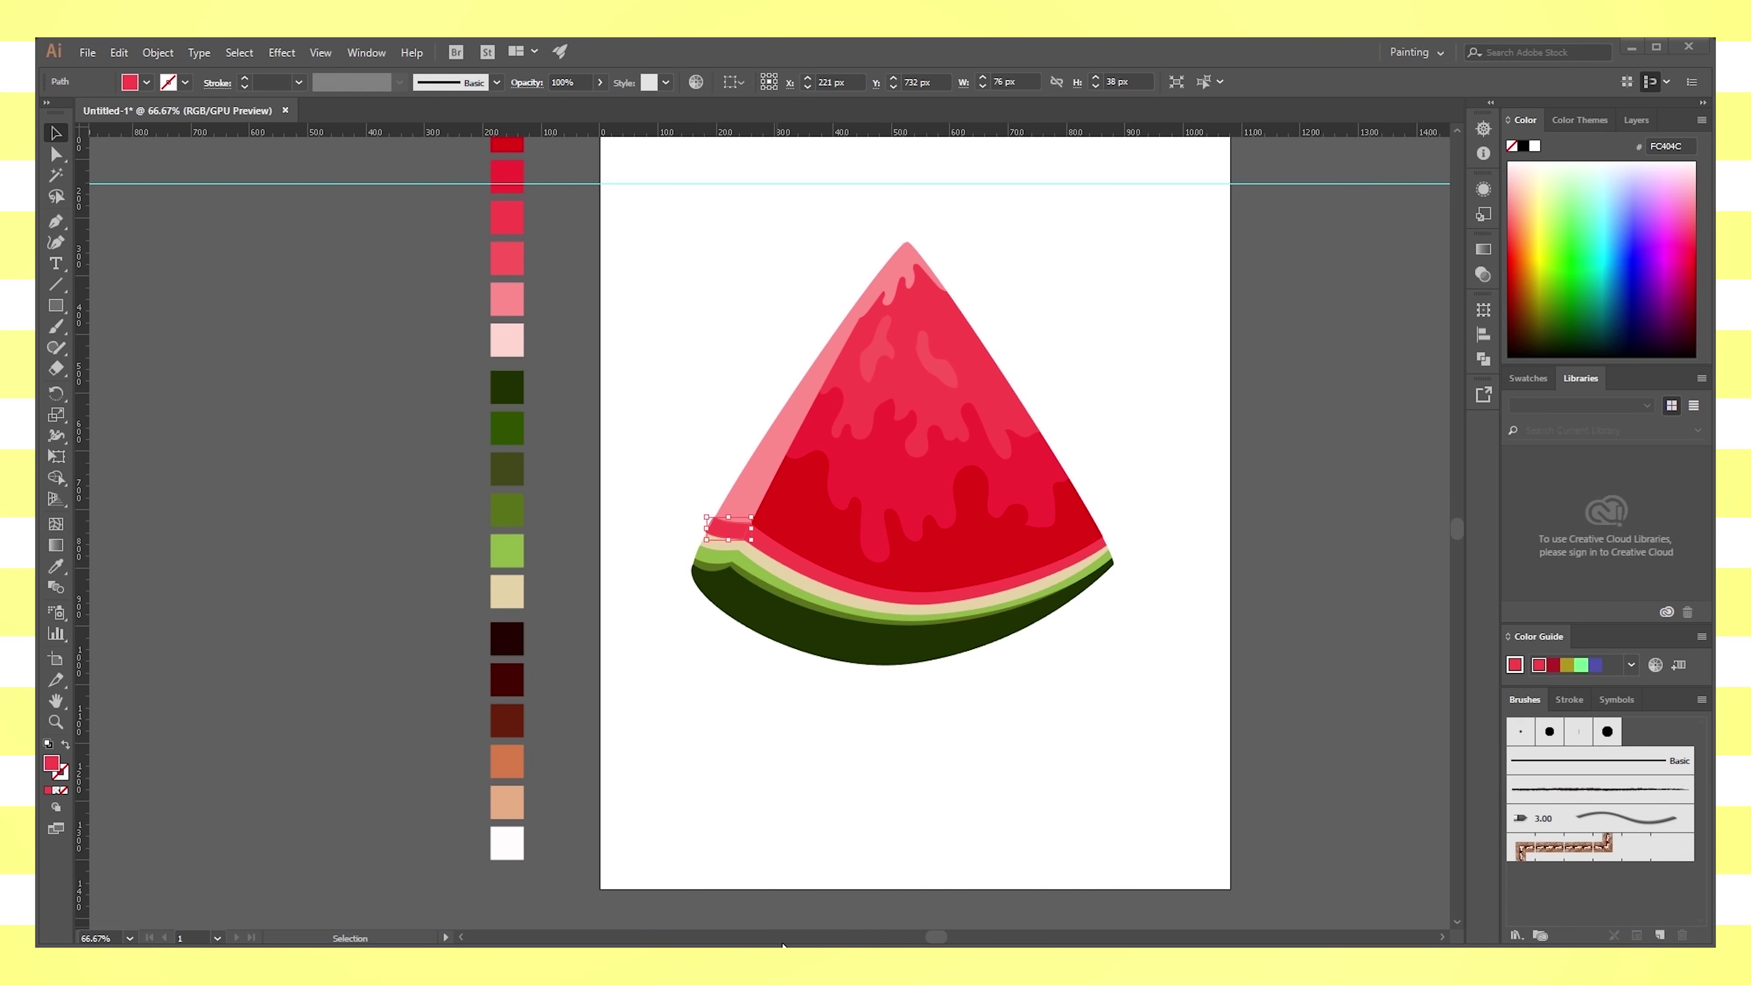
{"action": "left_click", "coordinate": [817, 858]}
{"action": "scroll", "coordinate": [816, 855], "scroll_direction": "up", "scroll_amount": 3}
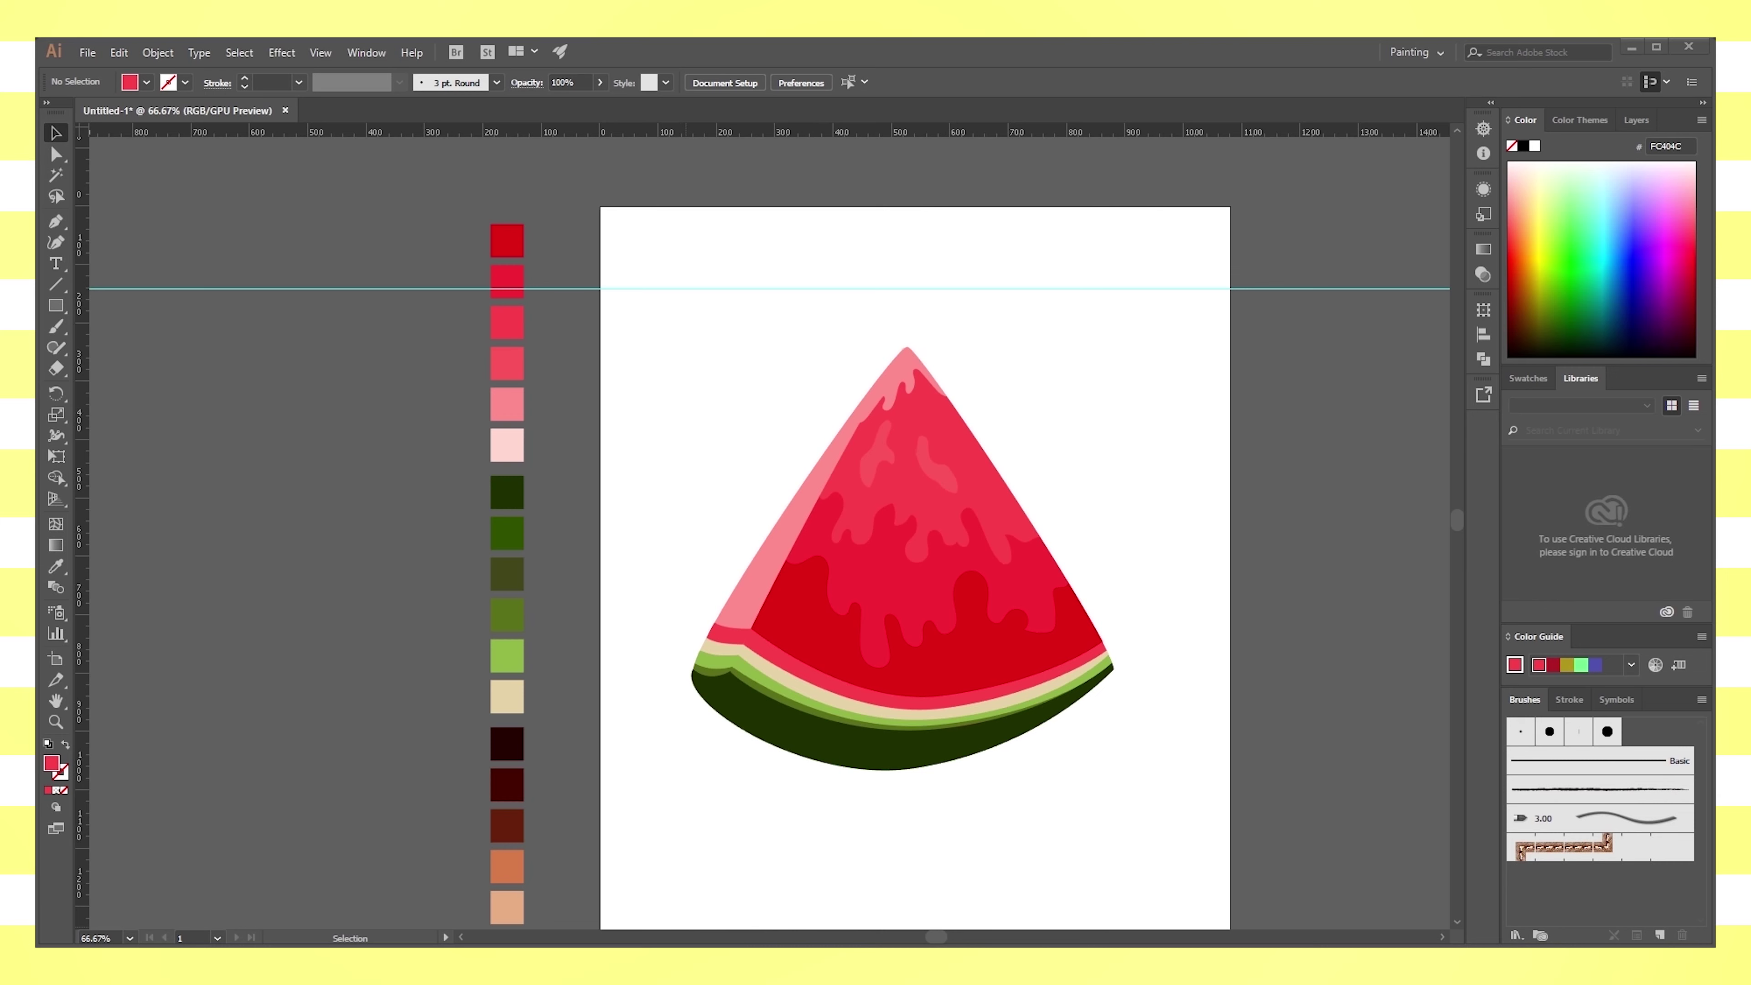
{"action": "left_click", "coordinate": [774, 571]}
{"action": "key", "text": "ctrl+equal"}
{"action": "key", "text": "ctrl+equal"}
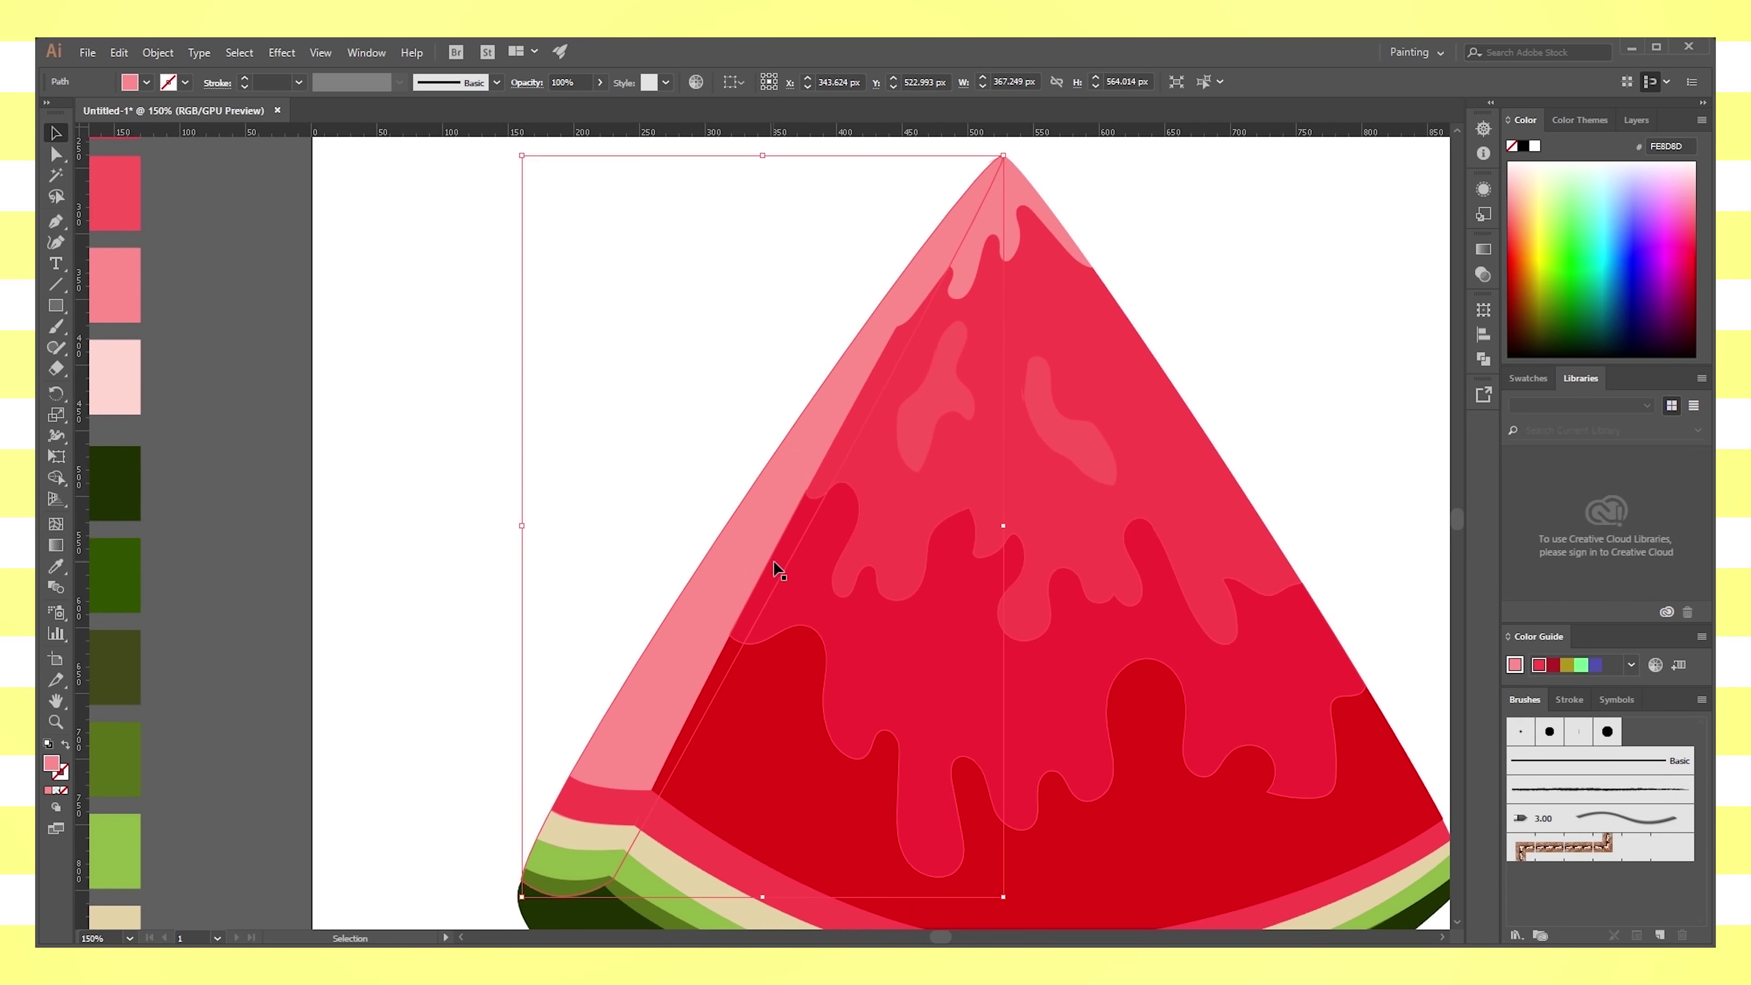
{"action": "key", "text": "i"}
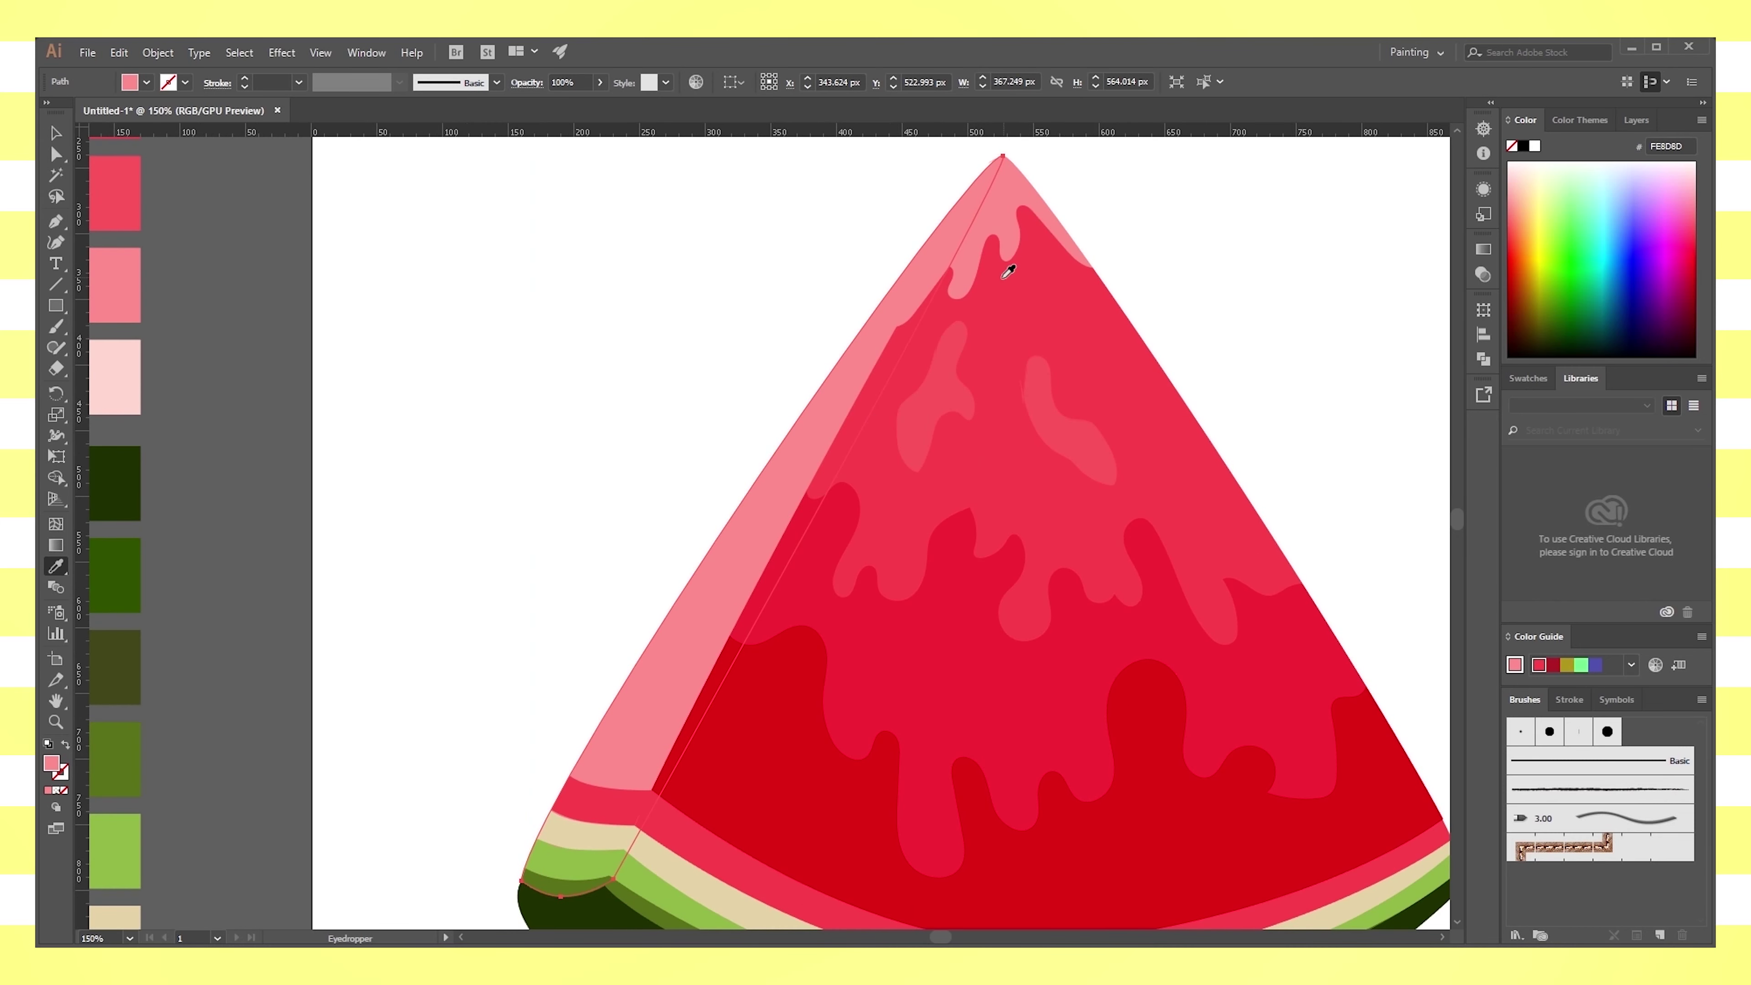
{"action": "left_click", "coordinate": [1103, 458]}
{"action": "key", "text": "ctrl+z"}
{"action": "key", "text": "ctrl+shift+a"}
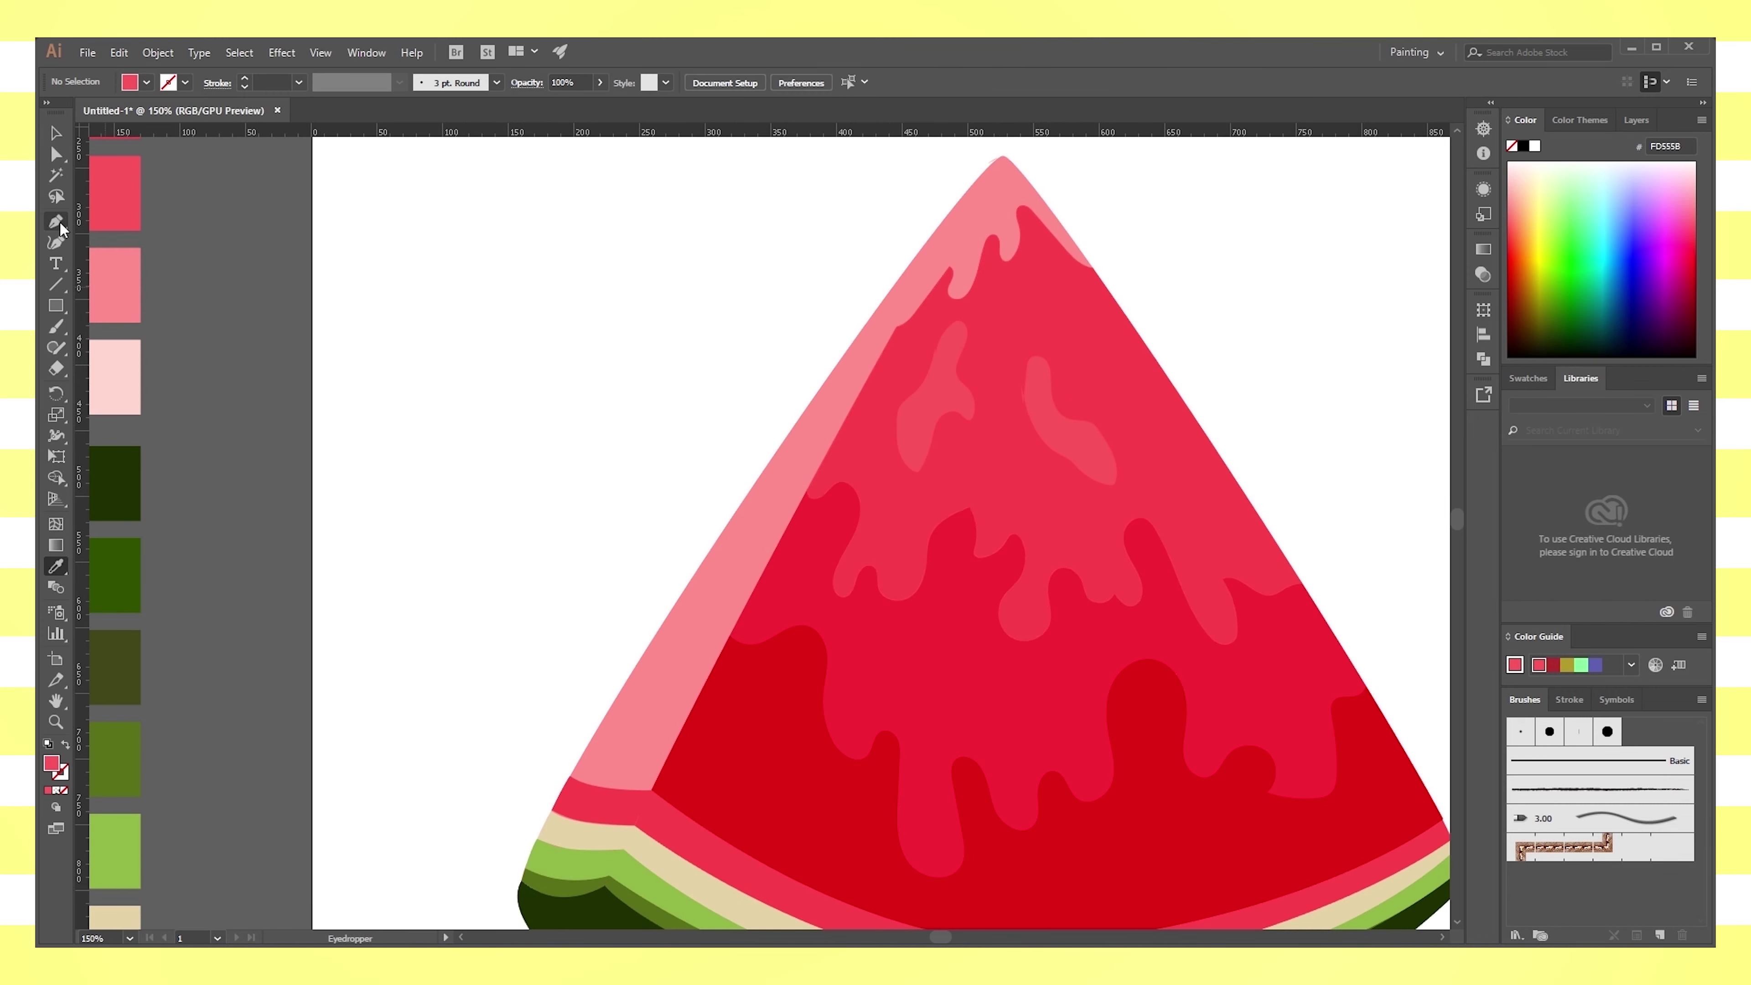
Paint a freehand highlight stroke, swap it to a fill, and merge it with the pale-pink highlight
{"action": "left_click", "coordinate": [57, 327]}
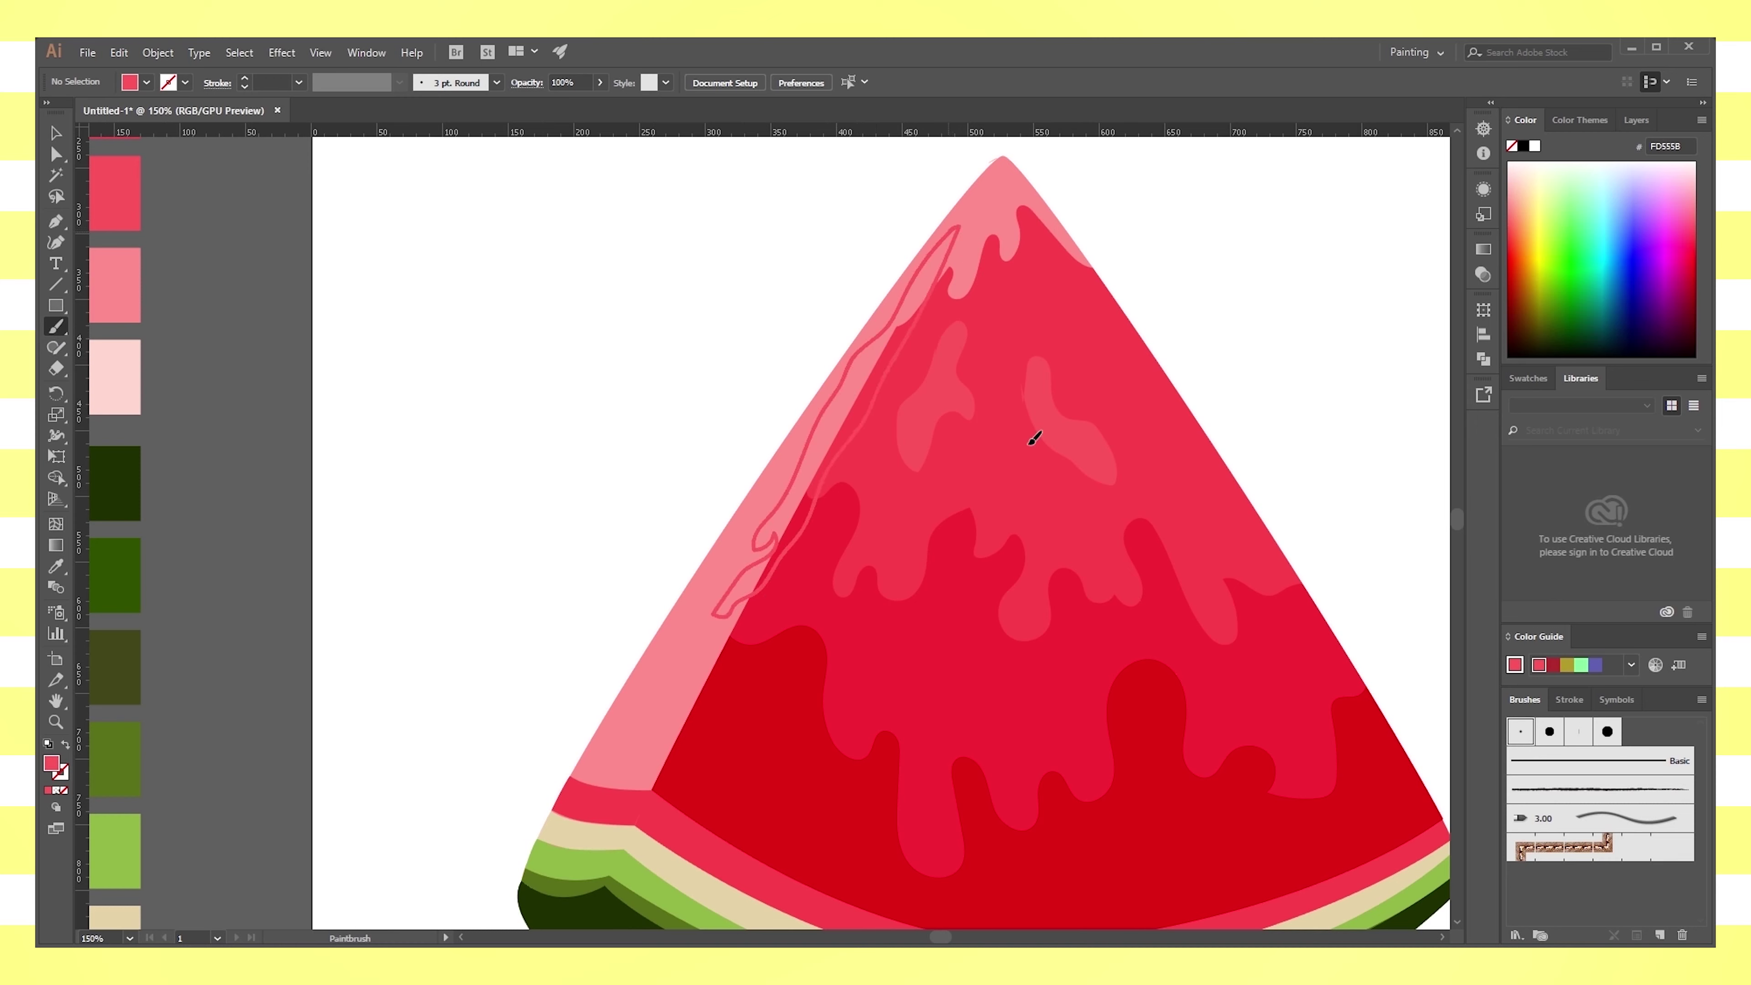
{"action": "key", "text": "shift+x"}
{"action": "key", "text": "v"}
{"action": "left_click", "coordinate": [798, 471]}
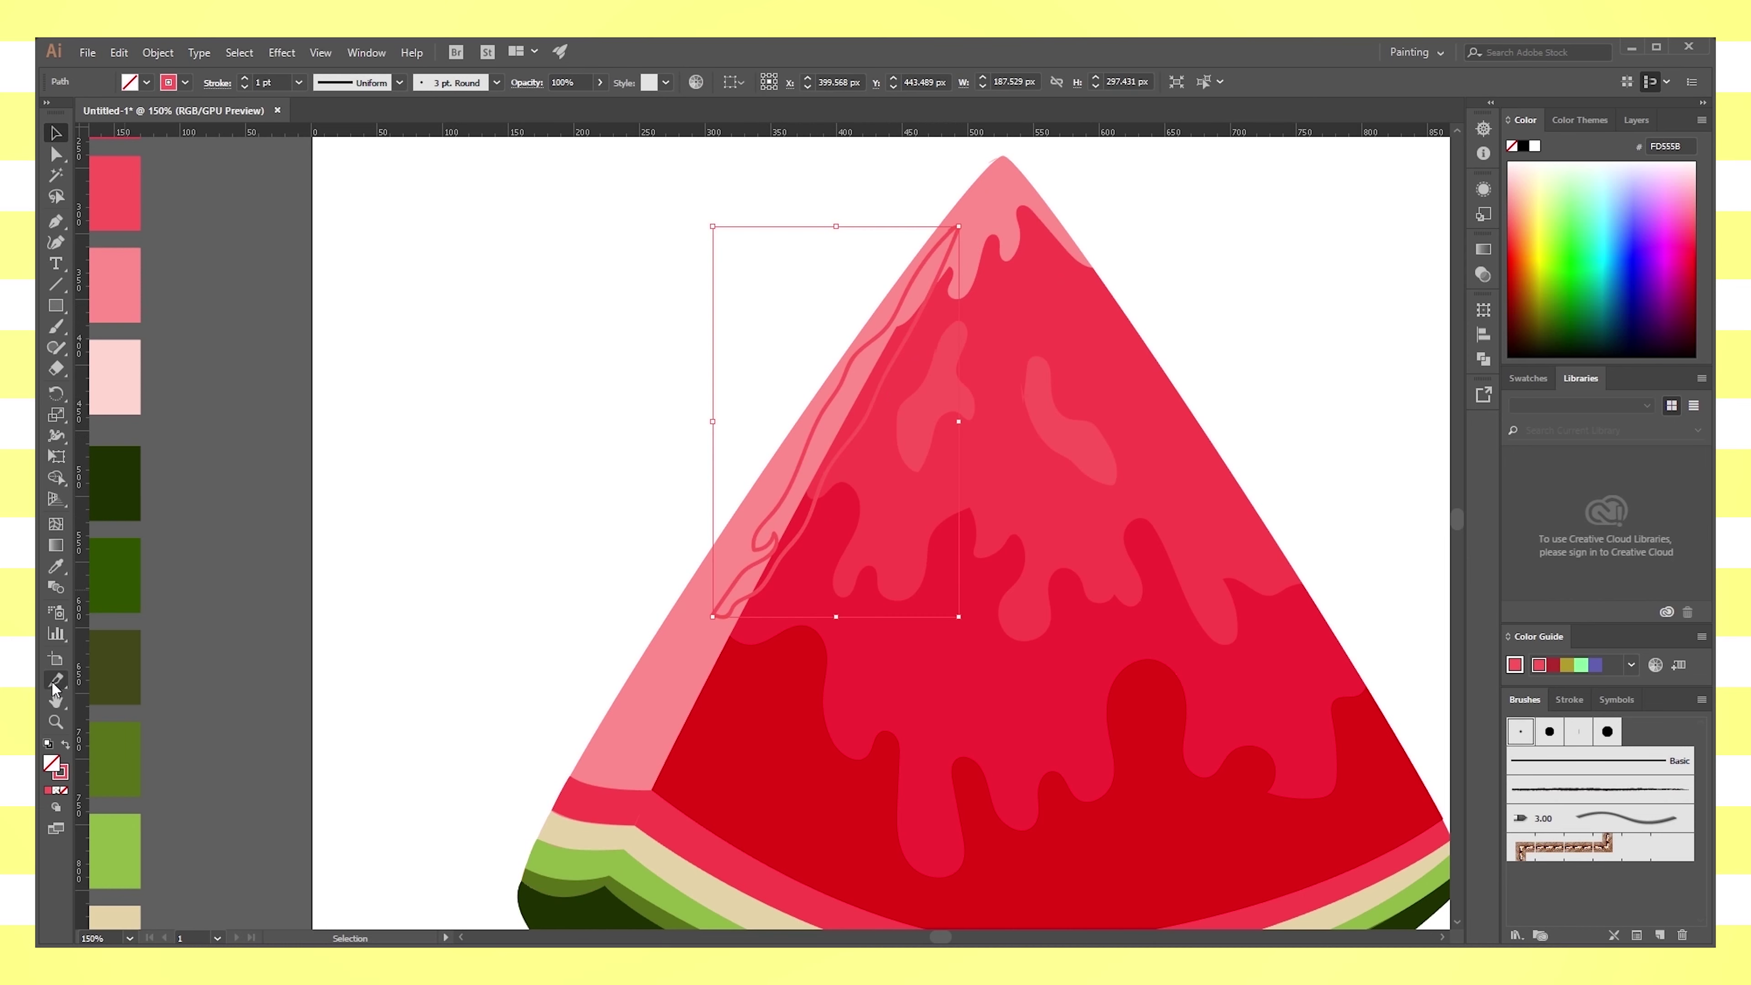
{"action": "key", "text": "shift+x"}
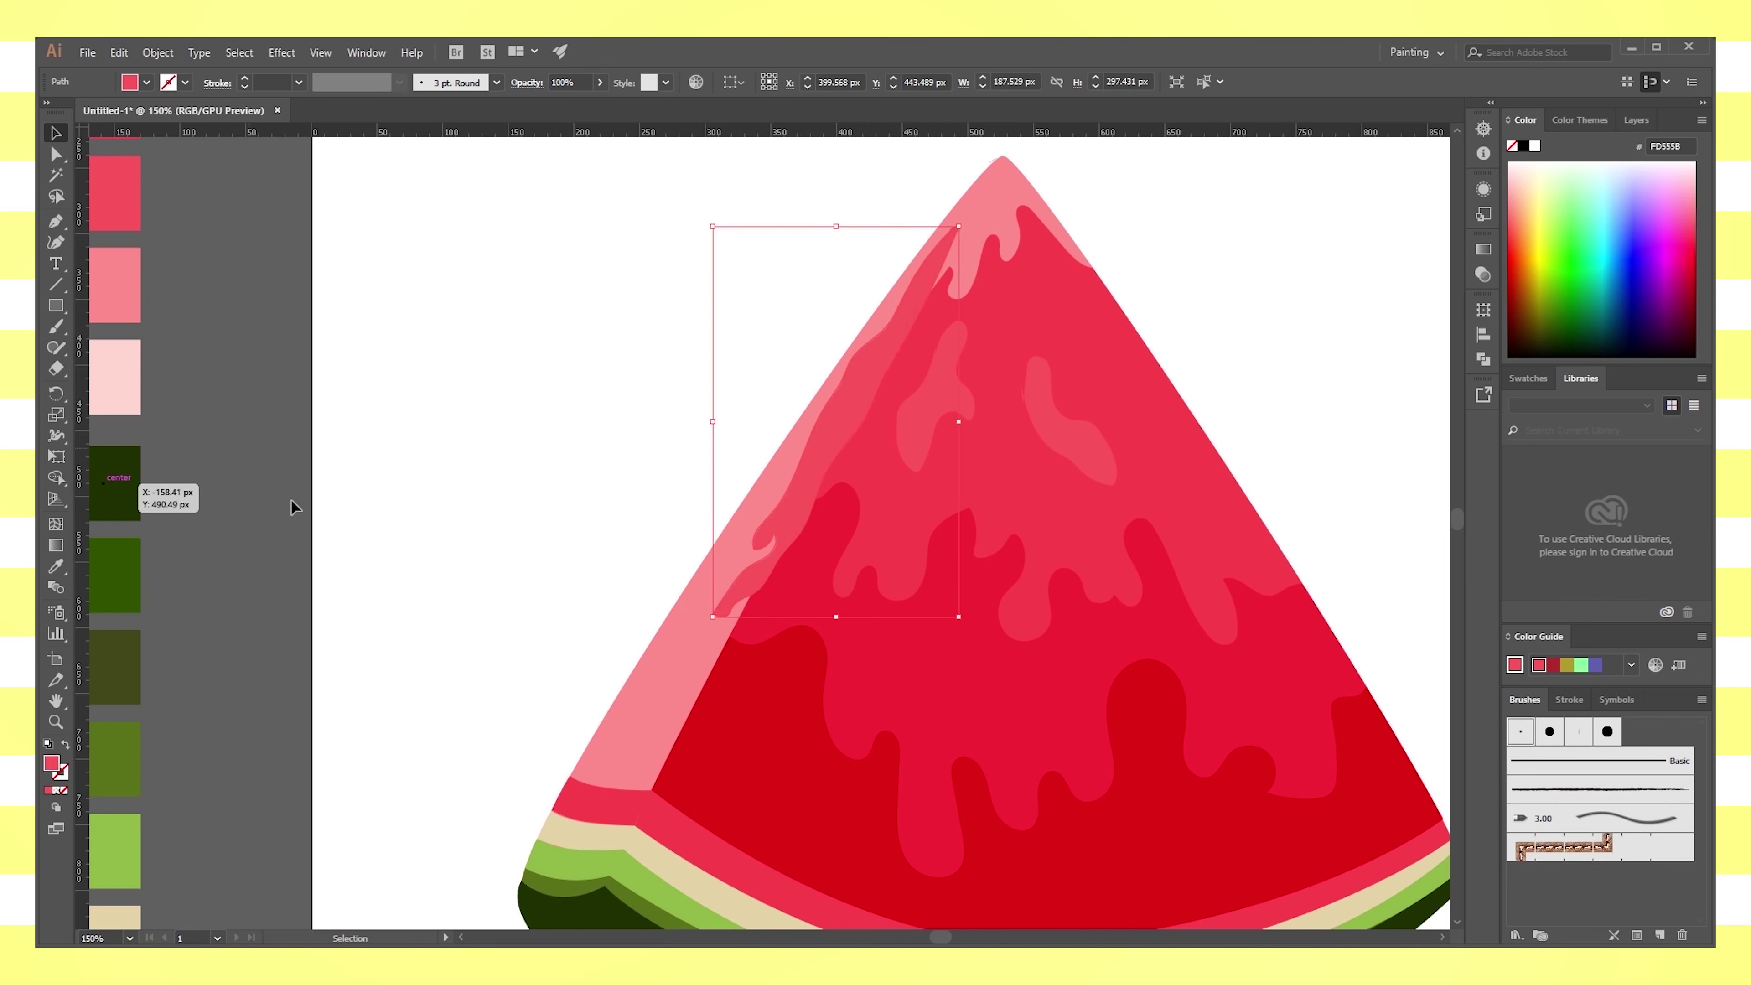
{"action": "left_click", "coordinate": [714, 741], "text": "shift"}
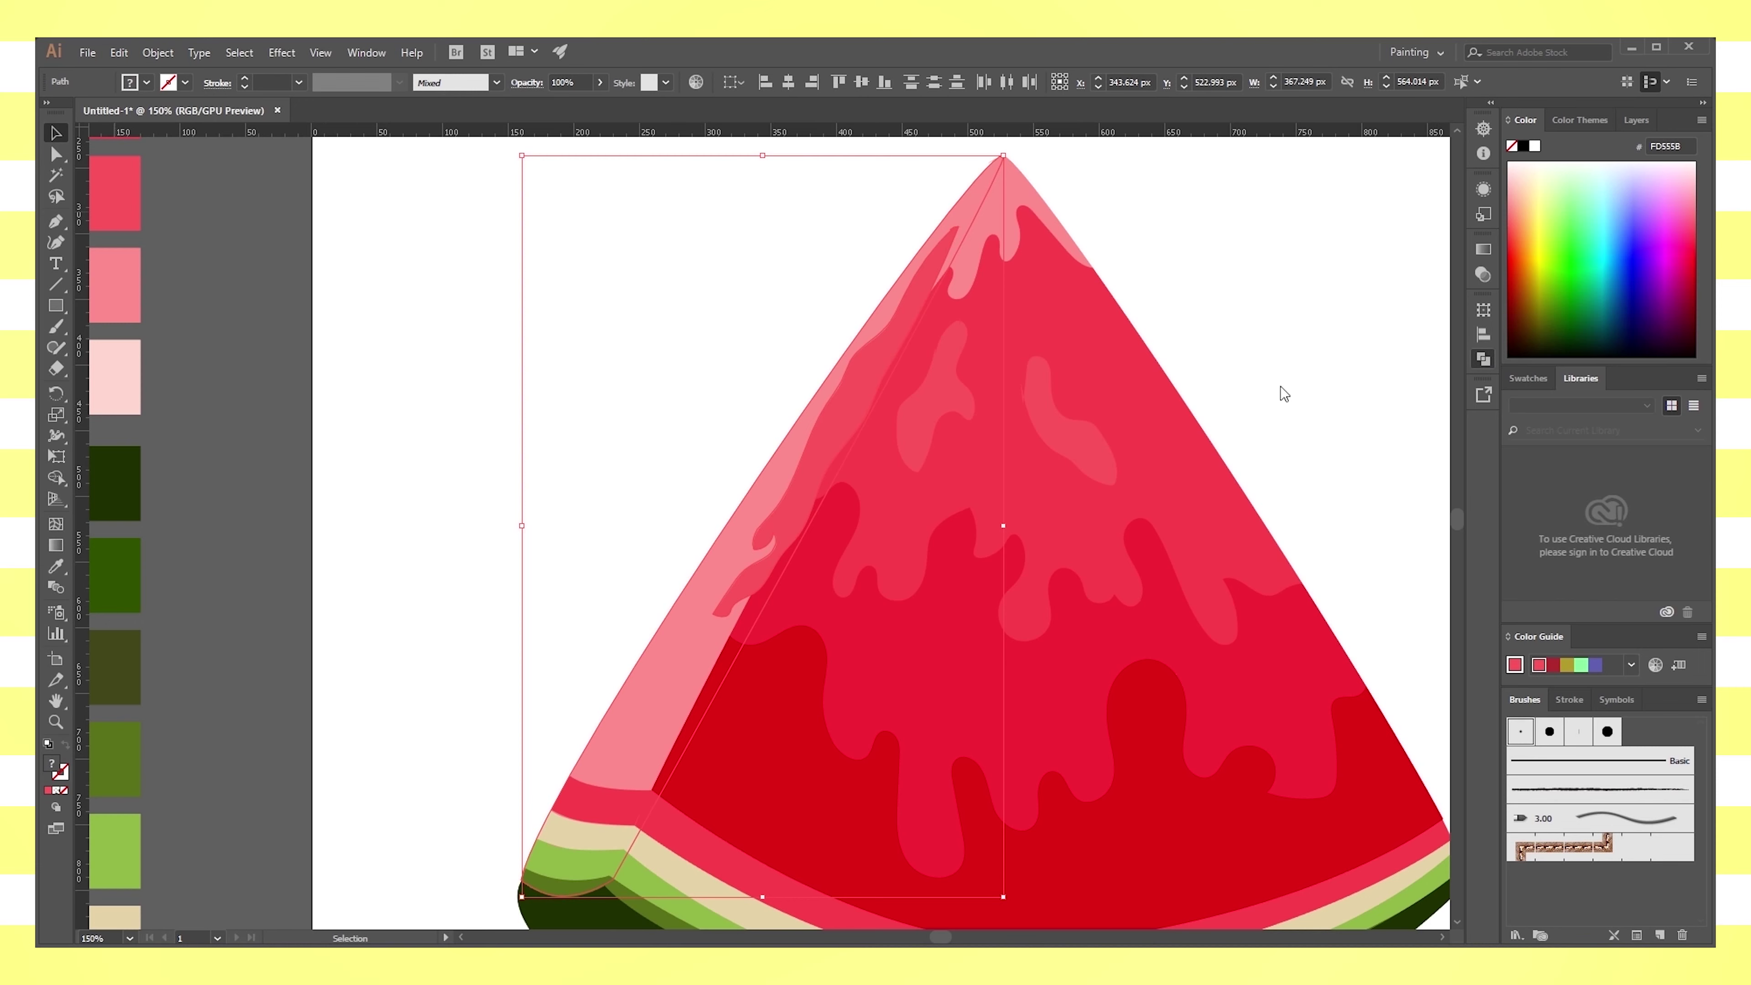
{"action": "key", "text": "ctrl+8"}
{"action": "left_click", "coordinate": [480, 453]}
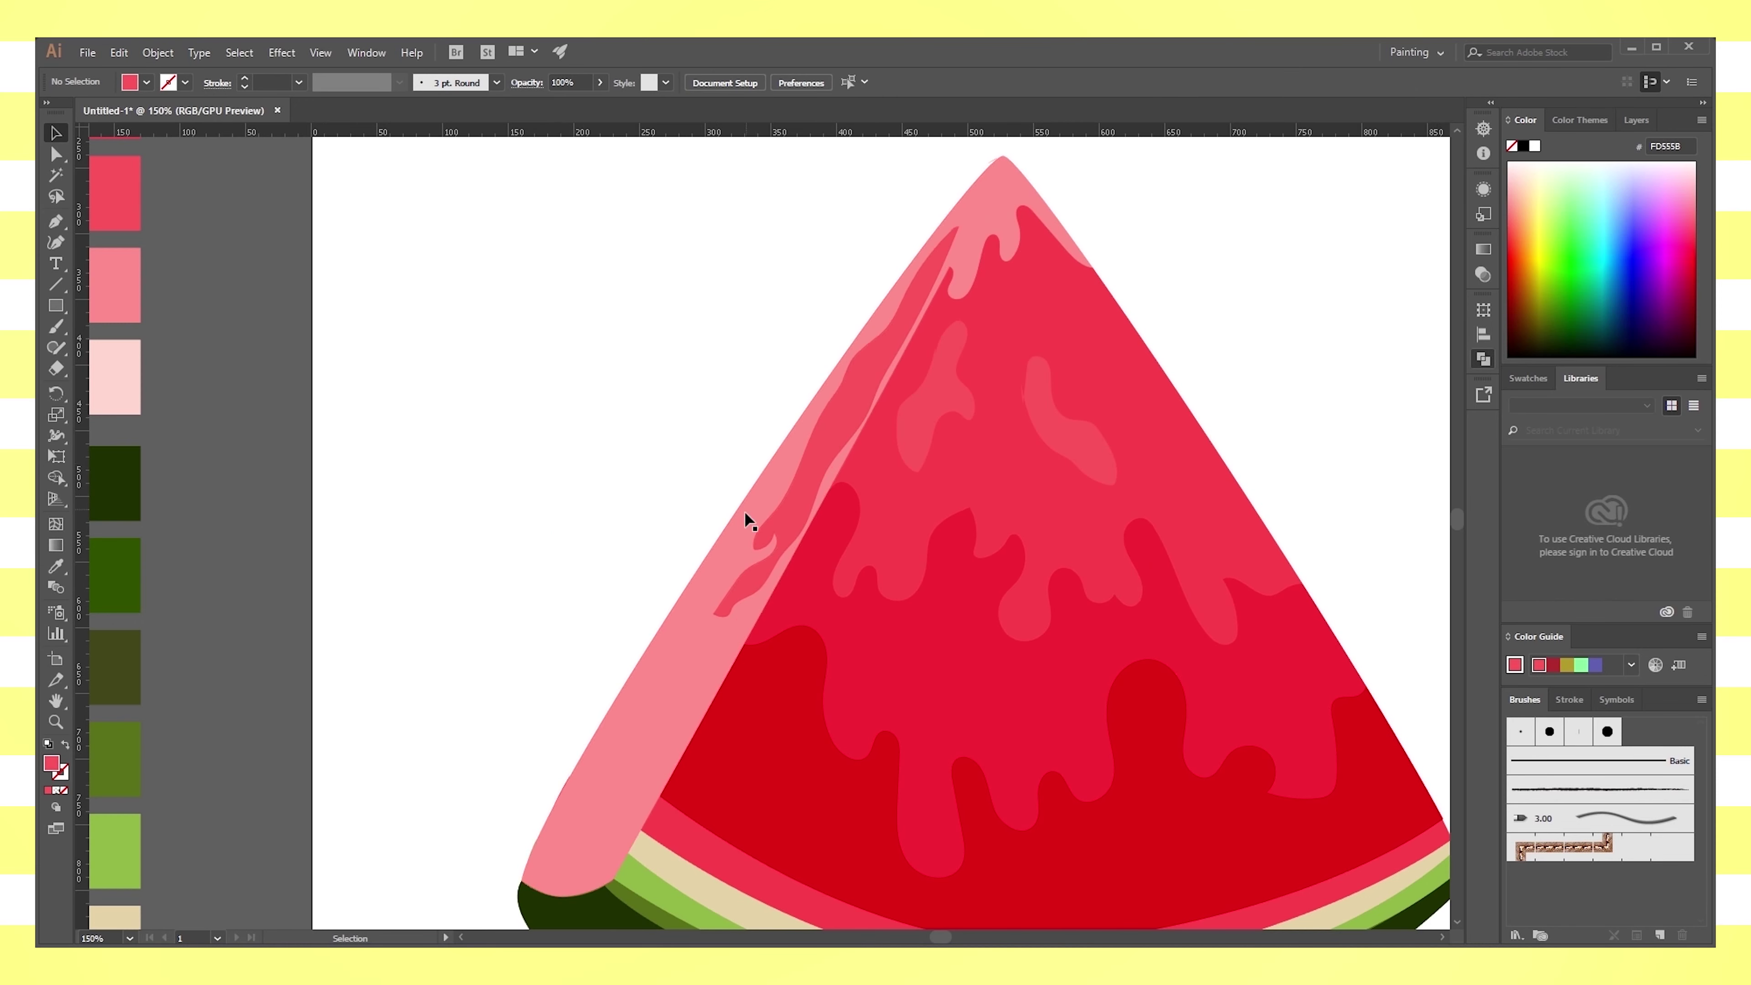
{"action": "key", "text": "ctrl+0"}
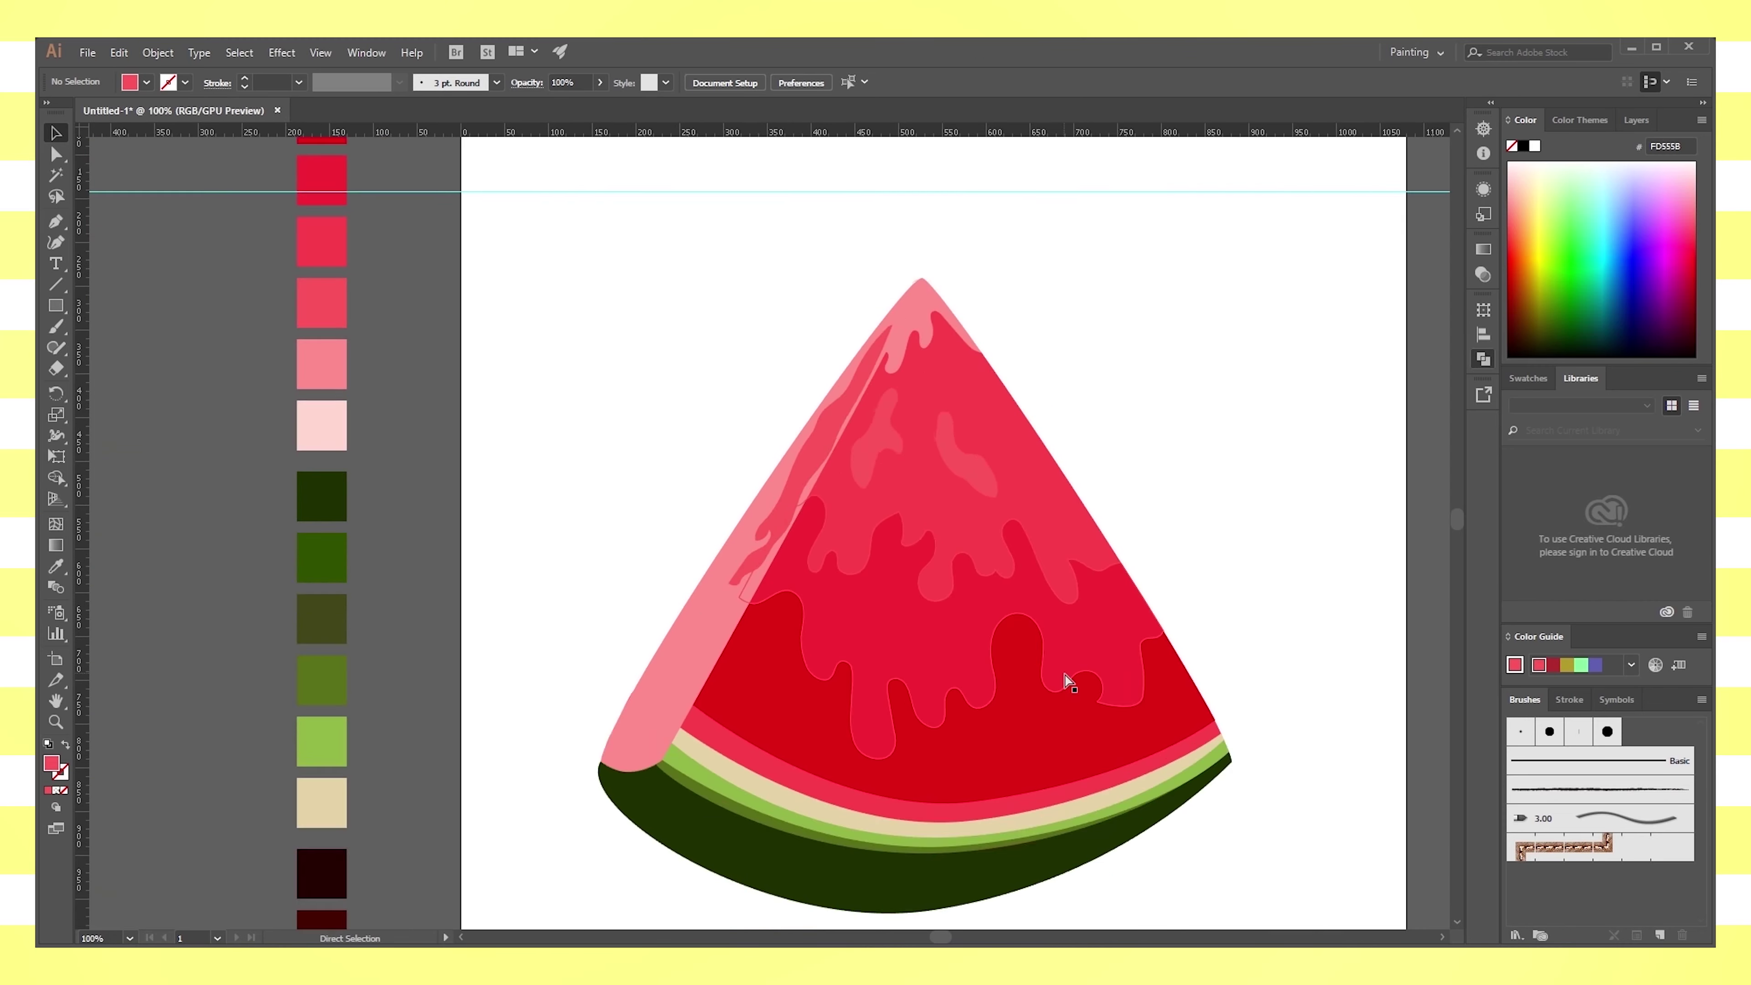
{"action": "key", "text": "ctrl+equal"}
{"action": "key", "text": "ctrl+equal"}
Sample several reds onto the left rind stripe, settling on pink-red FD555B
{"action": "left_click", "coordinate": [842, 396]}
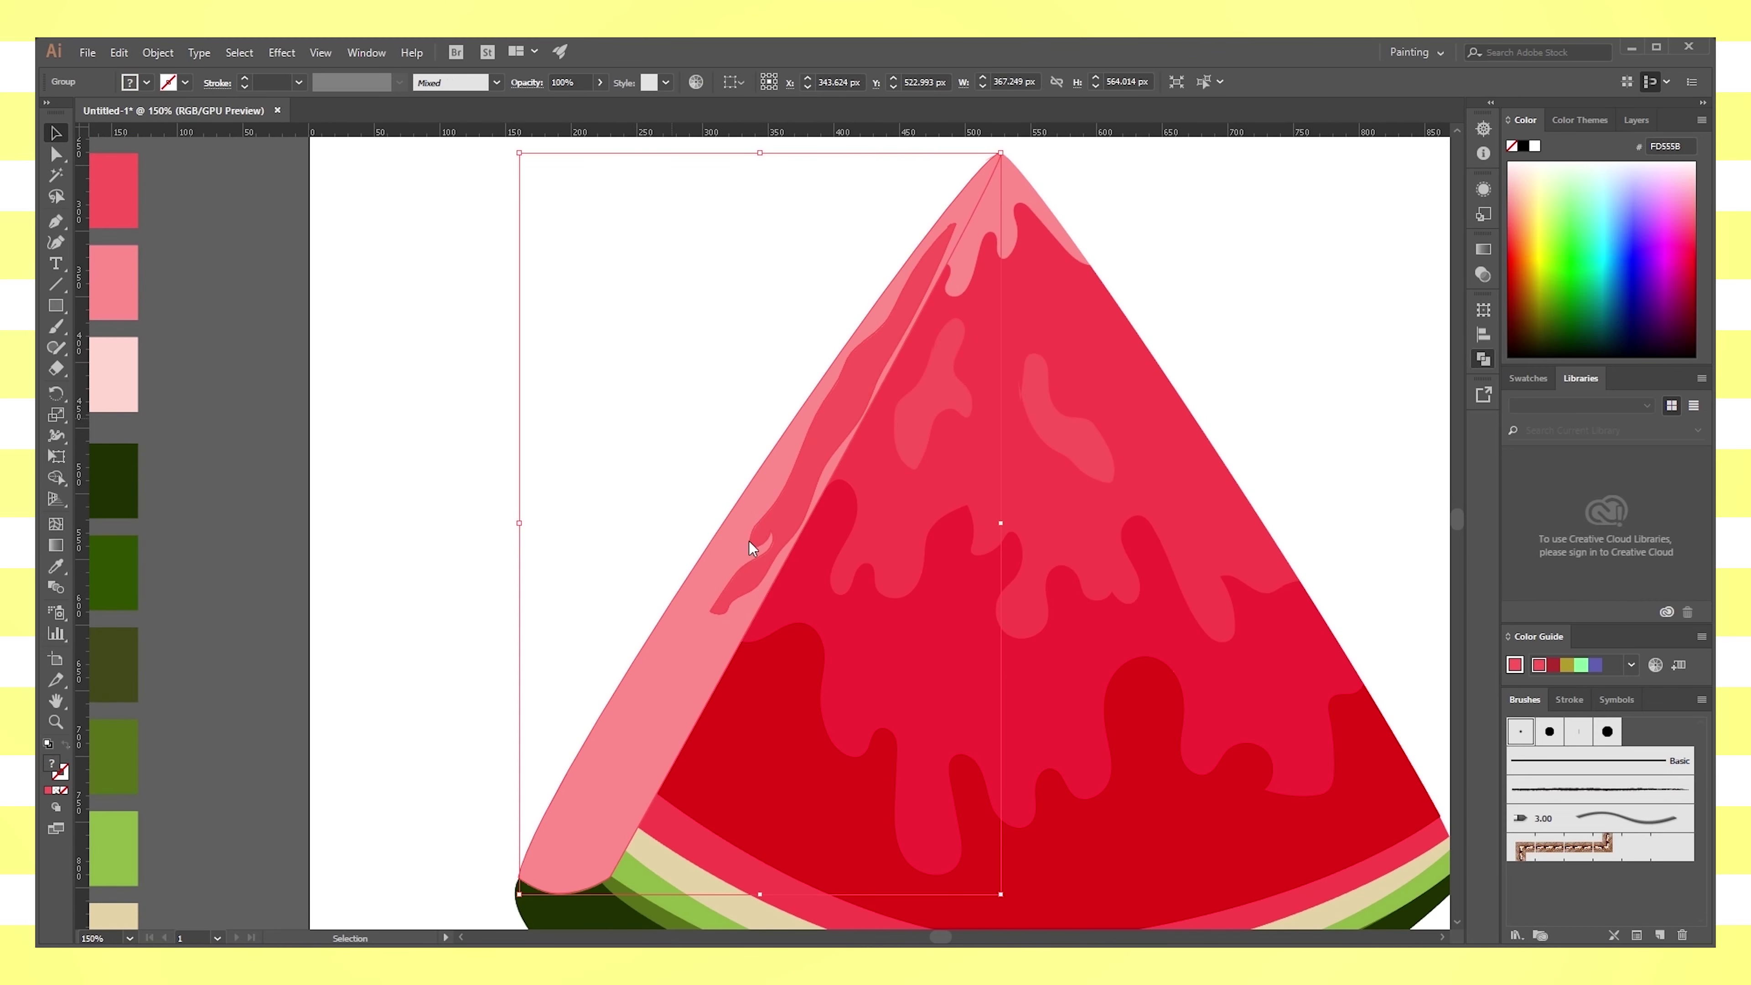
{"action": "left_click", "coordinate": [431, 563]}
{"action": "left_click", "coordinate": [818, 444]}
{"action": "key", "text": "i"}
{"action": "left_click", "coordinate": [1066, 359]}
{"action": "left_click", "coordinate": [821, 717]}
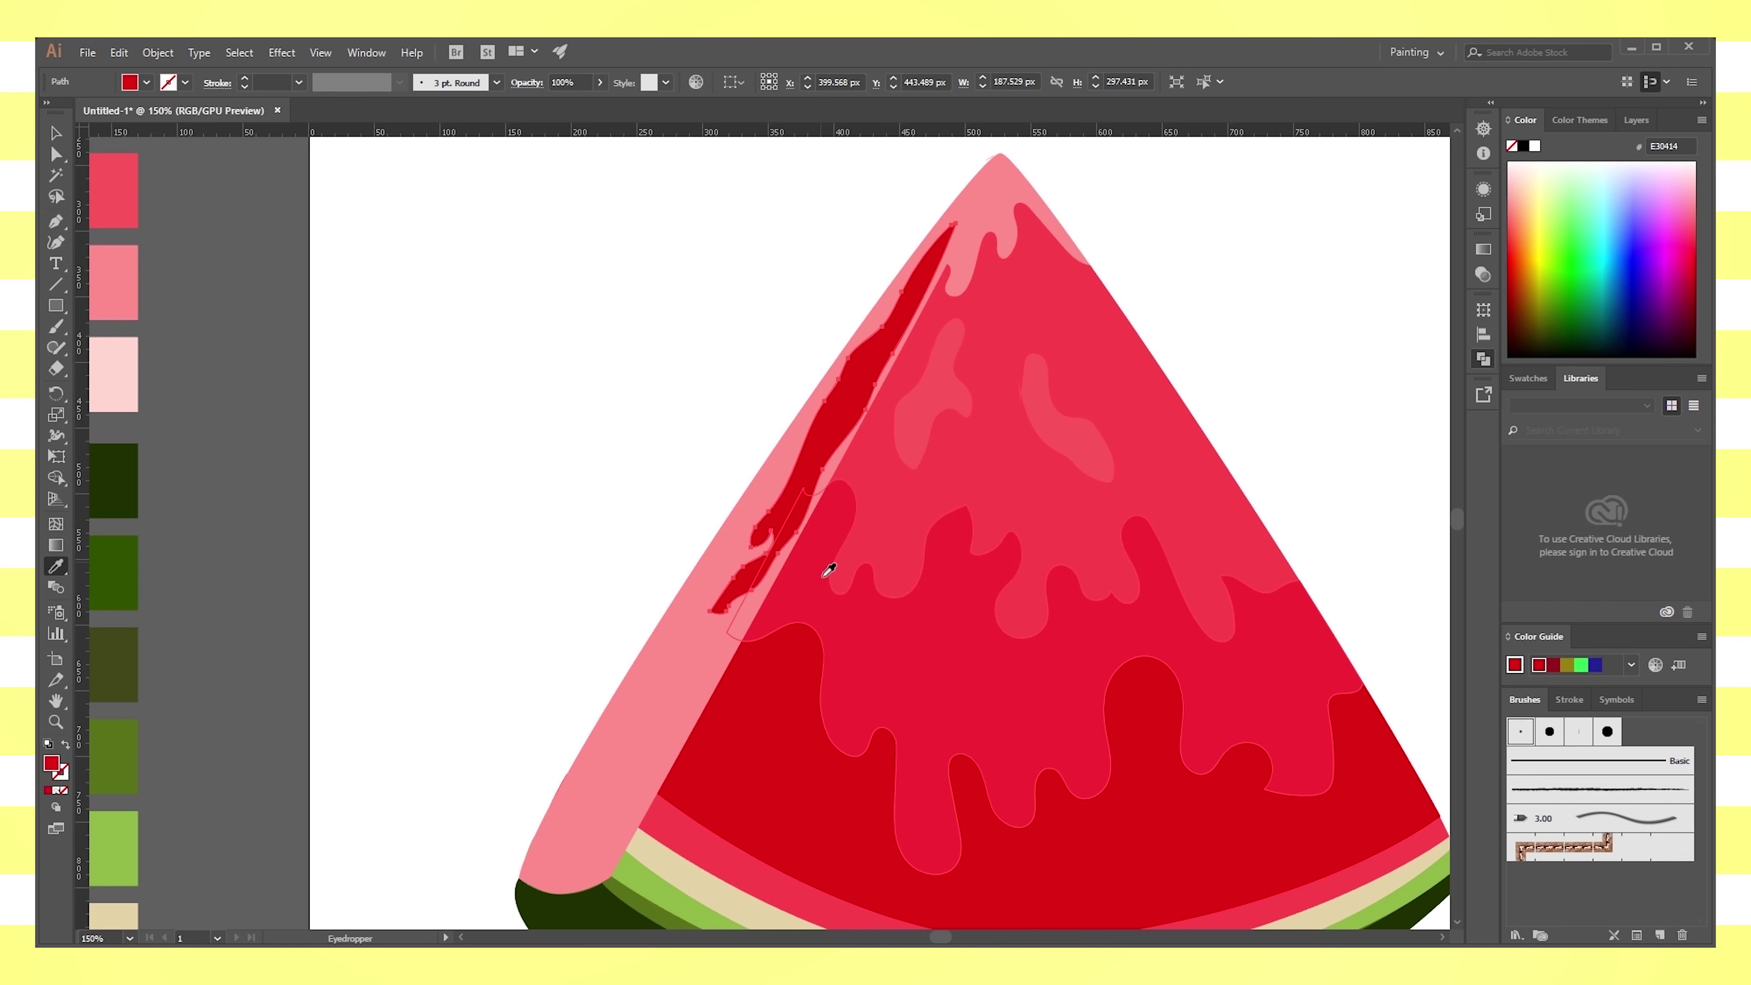
{"action": "left_click", "coordinate": [1016, 640]}
{"action": "left_click", "coordinate": [1083, 471]}
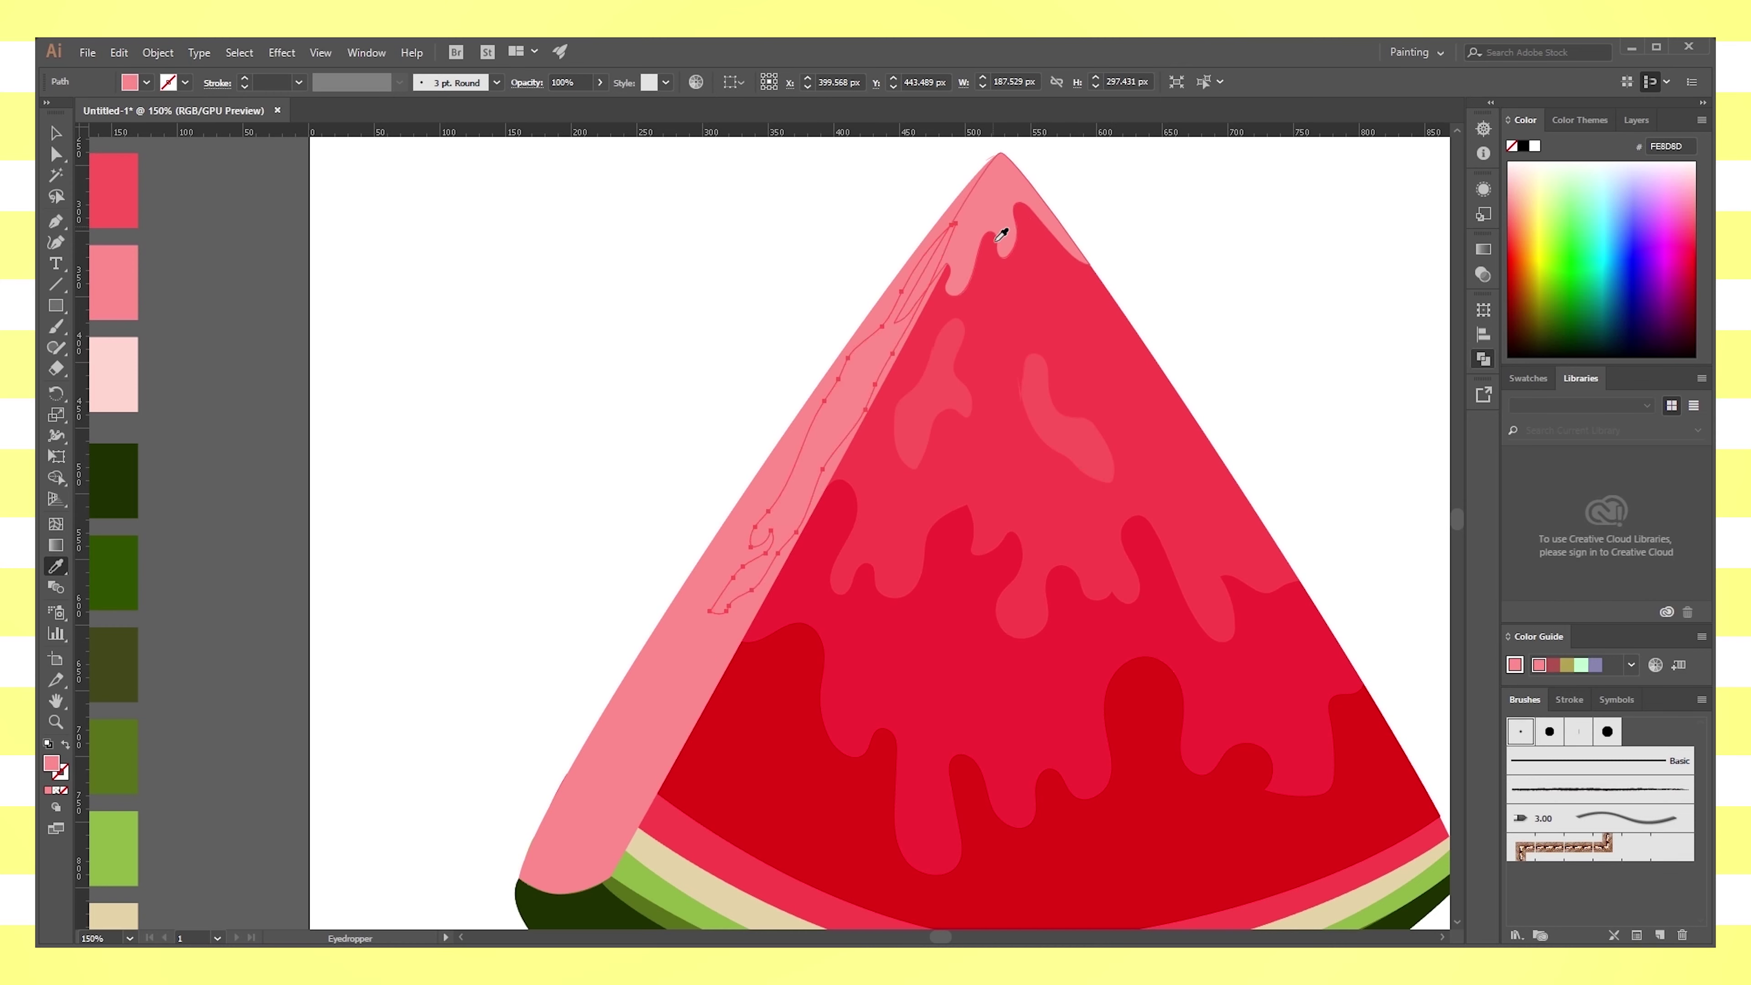
Try the pink swatch and a resampled pink-red on the stripe, then undo the recolours
{"action": "left_click", "coordinate": [128, 270]}
{"action": "left_click", "coordinate": [1078, 445]}
{"action": "left_click", "coordinate": [55, 136]}
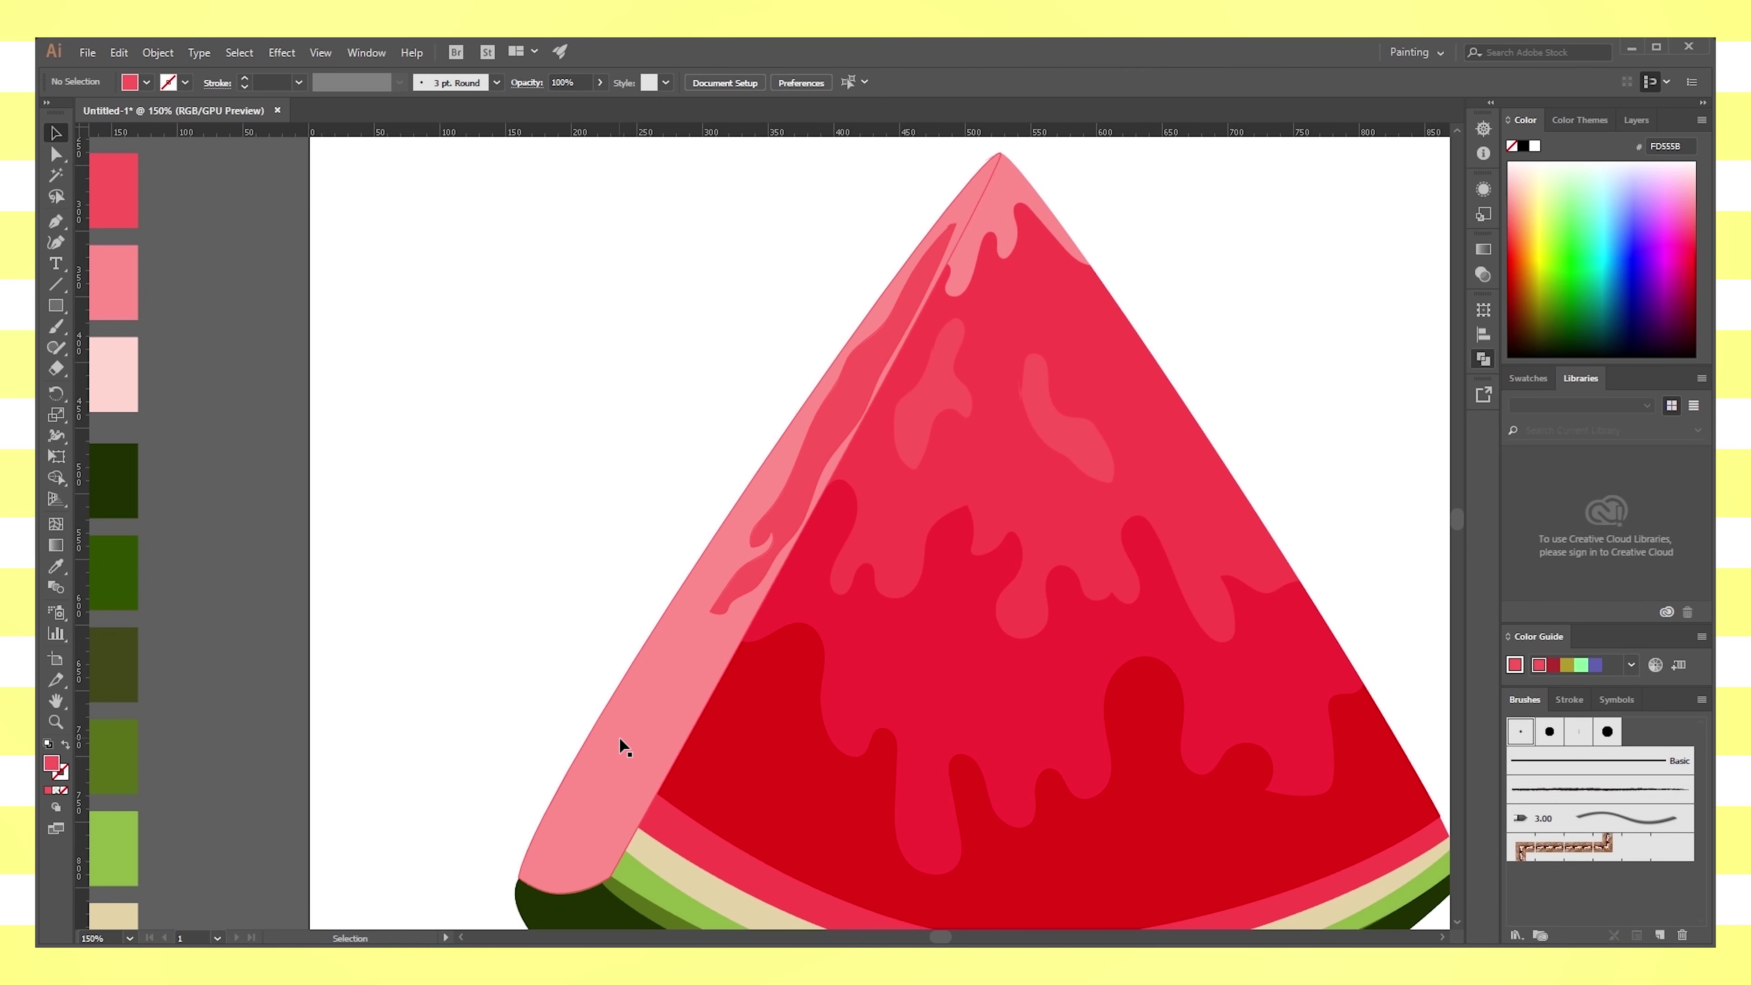
{"action": "key", "text": "ctrl+minus"}
{"action": "key", "text": "ctrl+minus"}
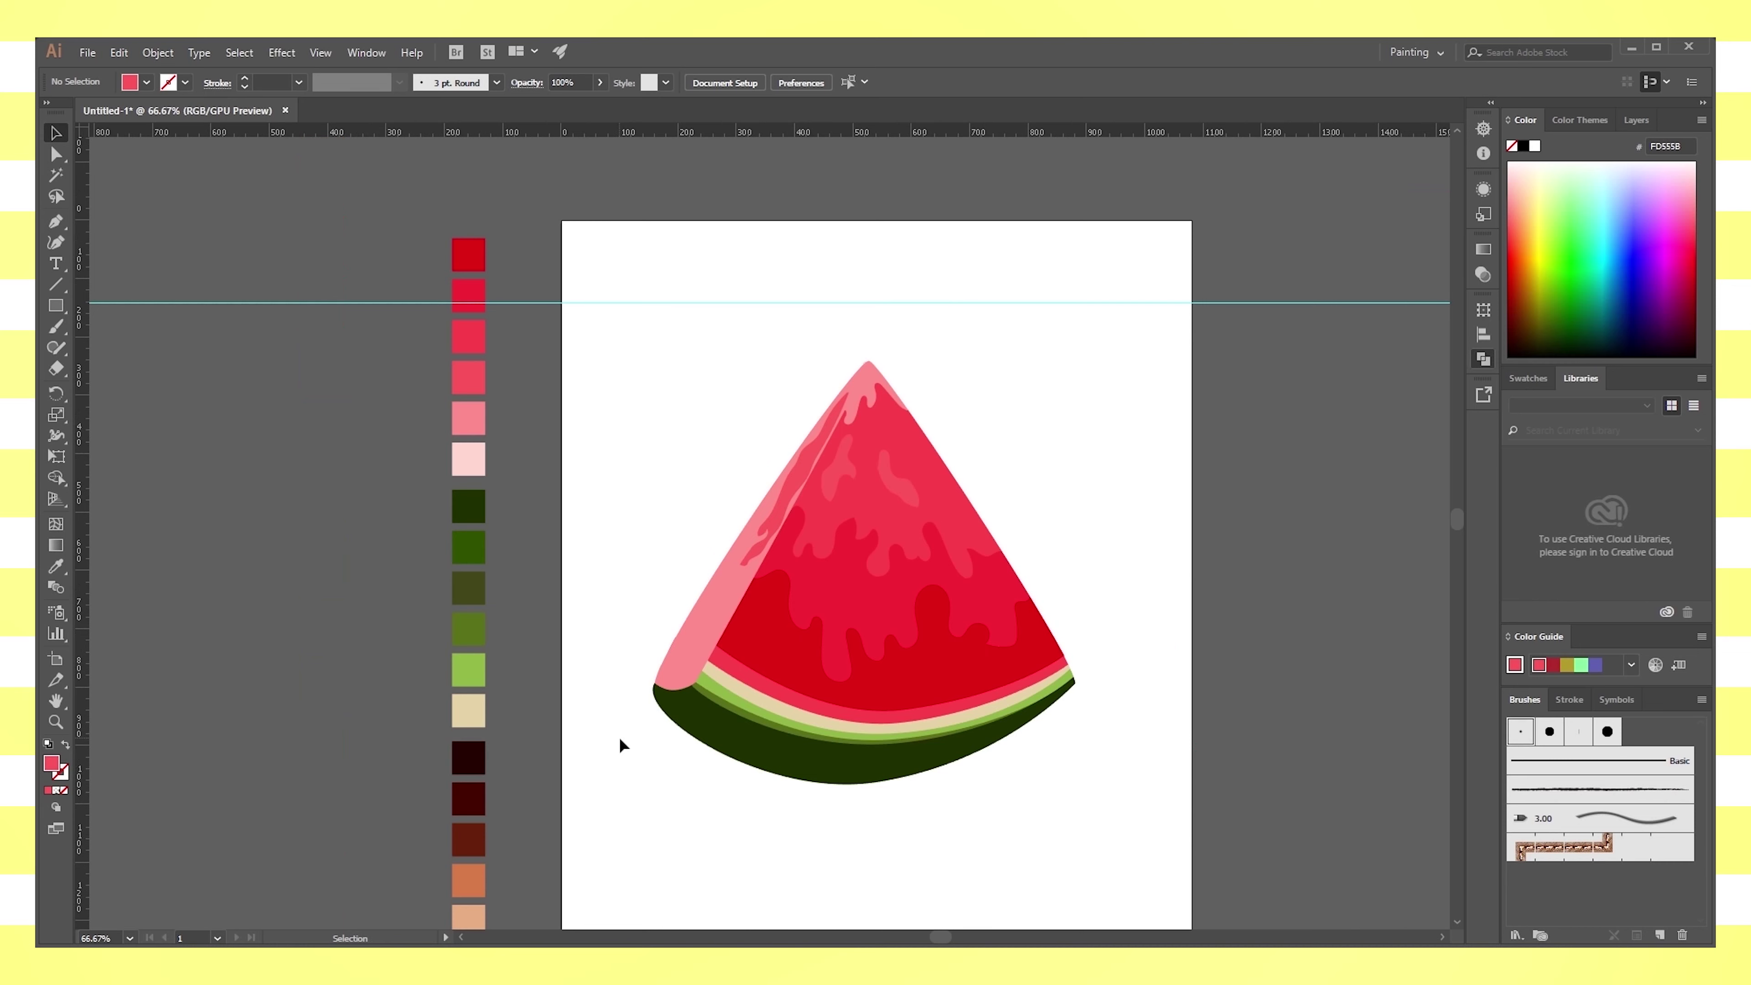
{"action": "key", "text": "ctrl+z"}
{"action": "key", "text": "ctrl+z"}
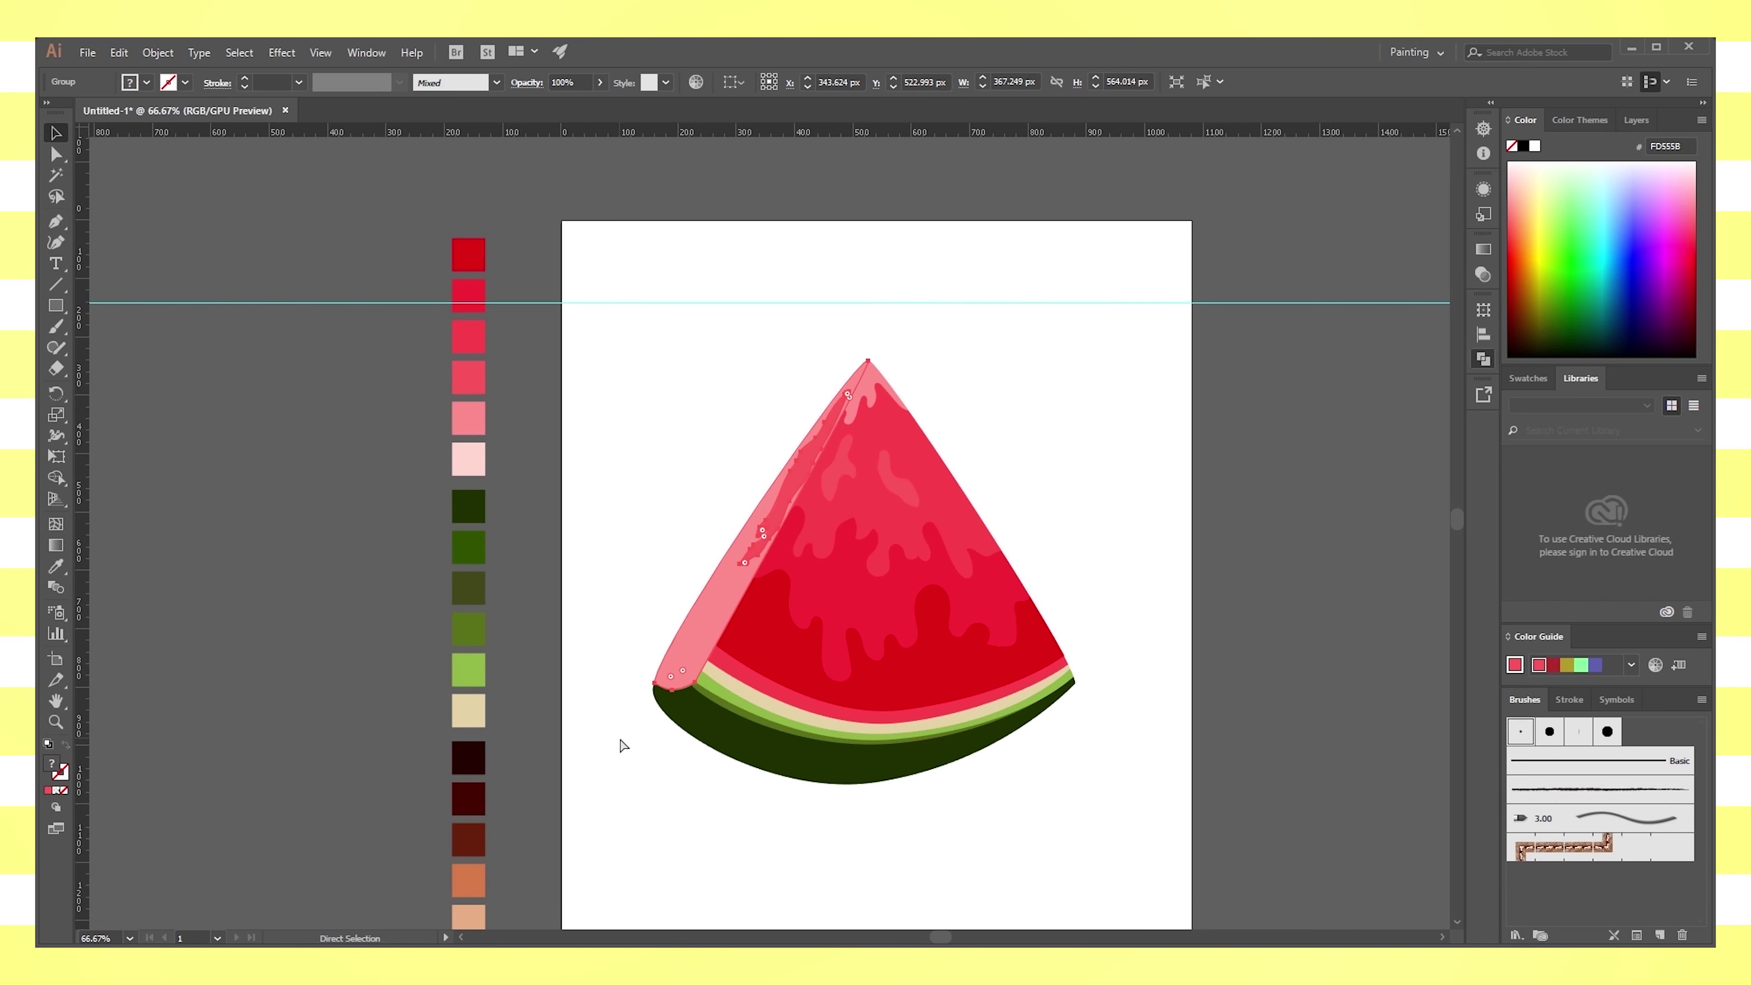
{"action": "key", "text": "ctrl+z"}
{"action": "left_click", "coordinate": [1058, 628]}
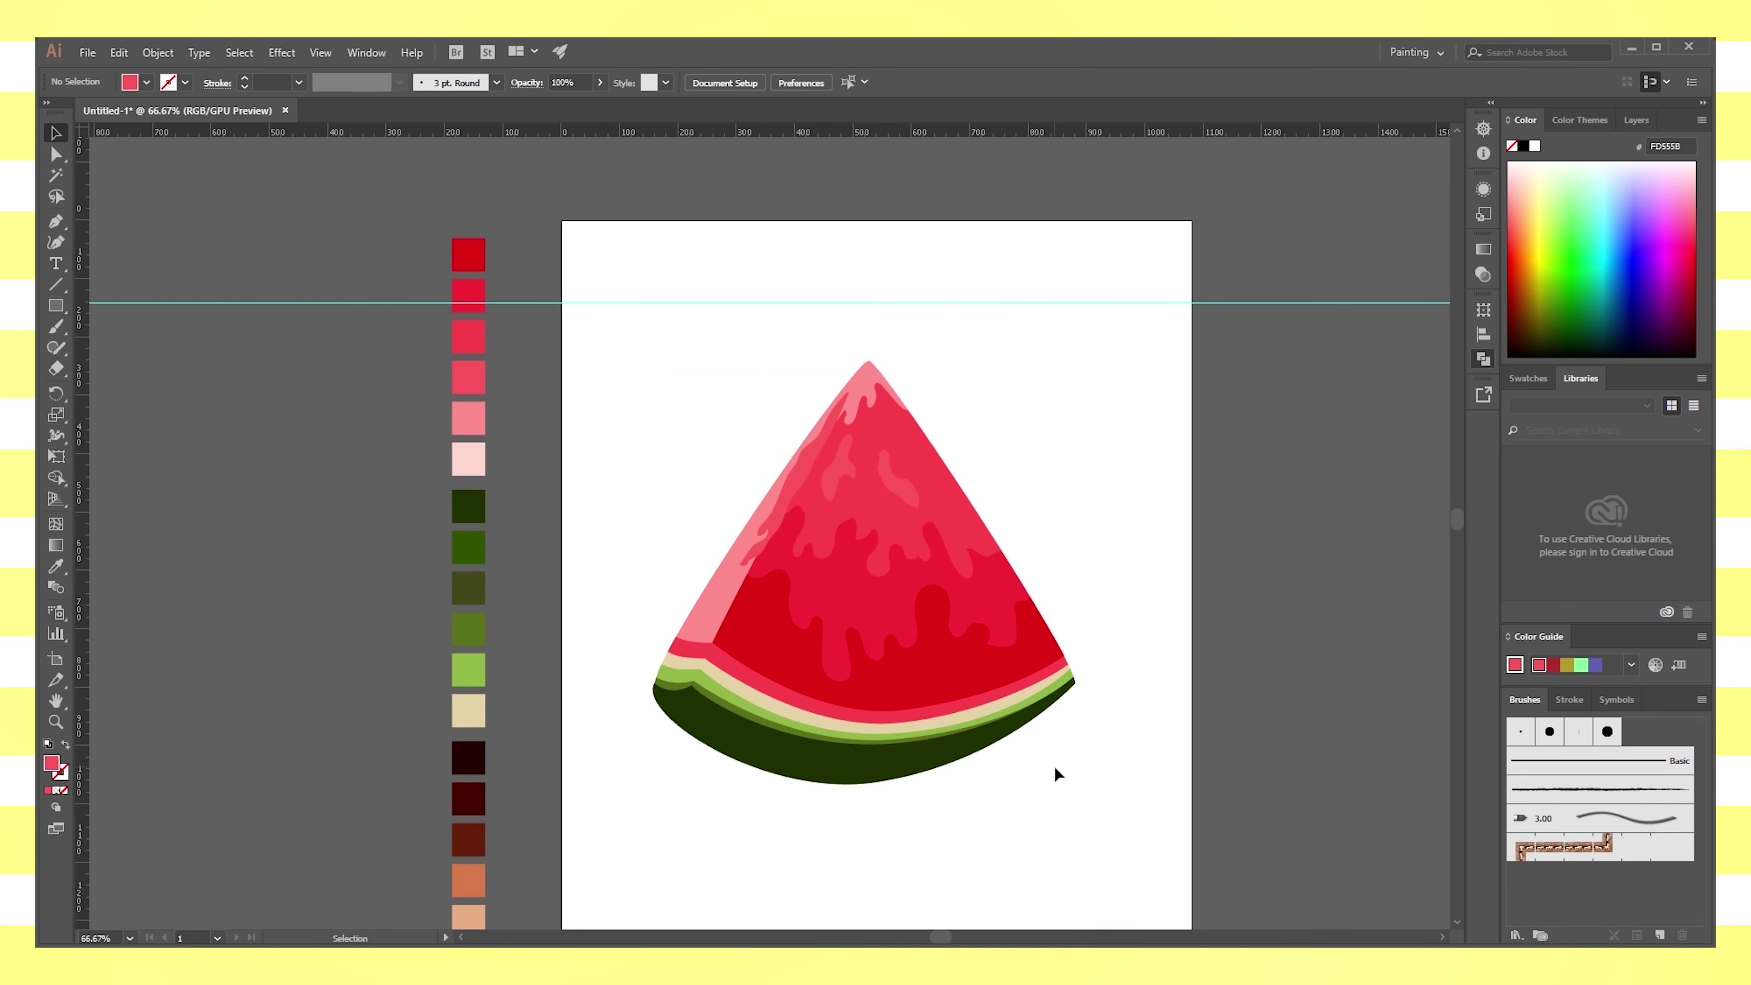
Move the spare pink drip and the pink, cream and olive corner bands aside left of the slice
{"action": "key", "text": "ctrl+plus"}
{"action": "key", "text": "ctrl+plus"}
{"action": "key", "text": "ctrl+plus"}
{"action": "left_click_drag", "start_coordinate": [1056, 774], "coordinate": [1215, 495]}
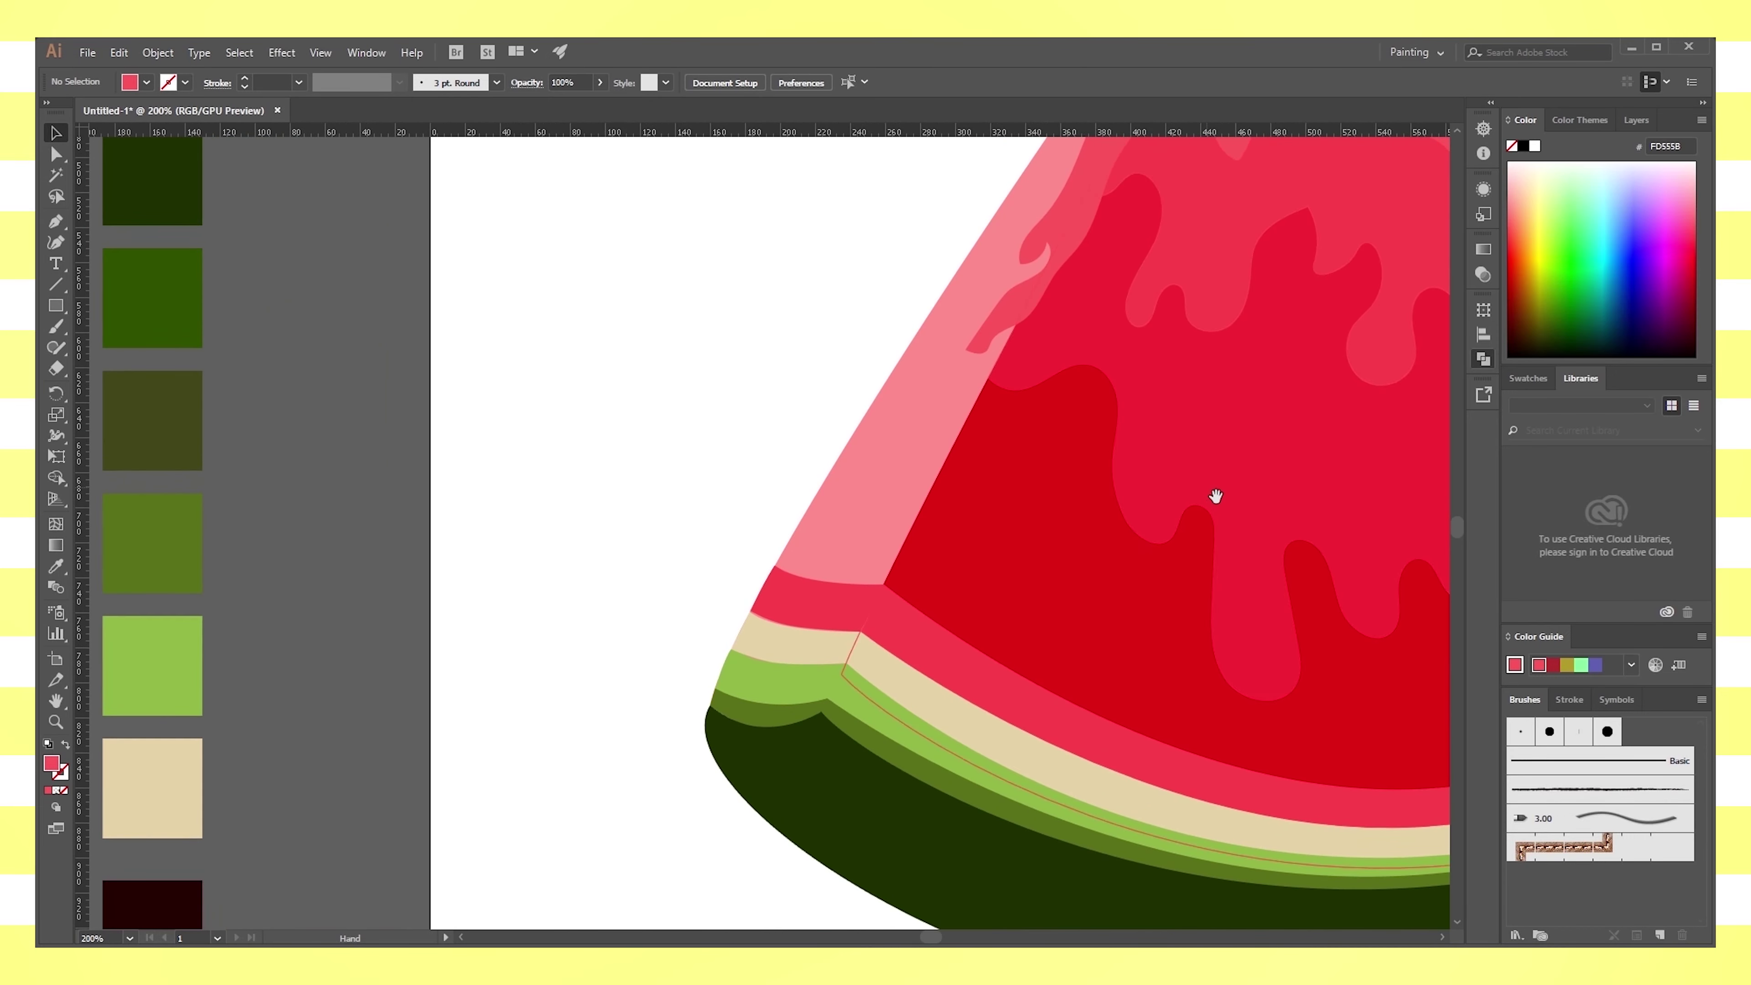
{"action": "left_click", "coordinate": [852, 597]}
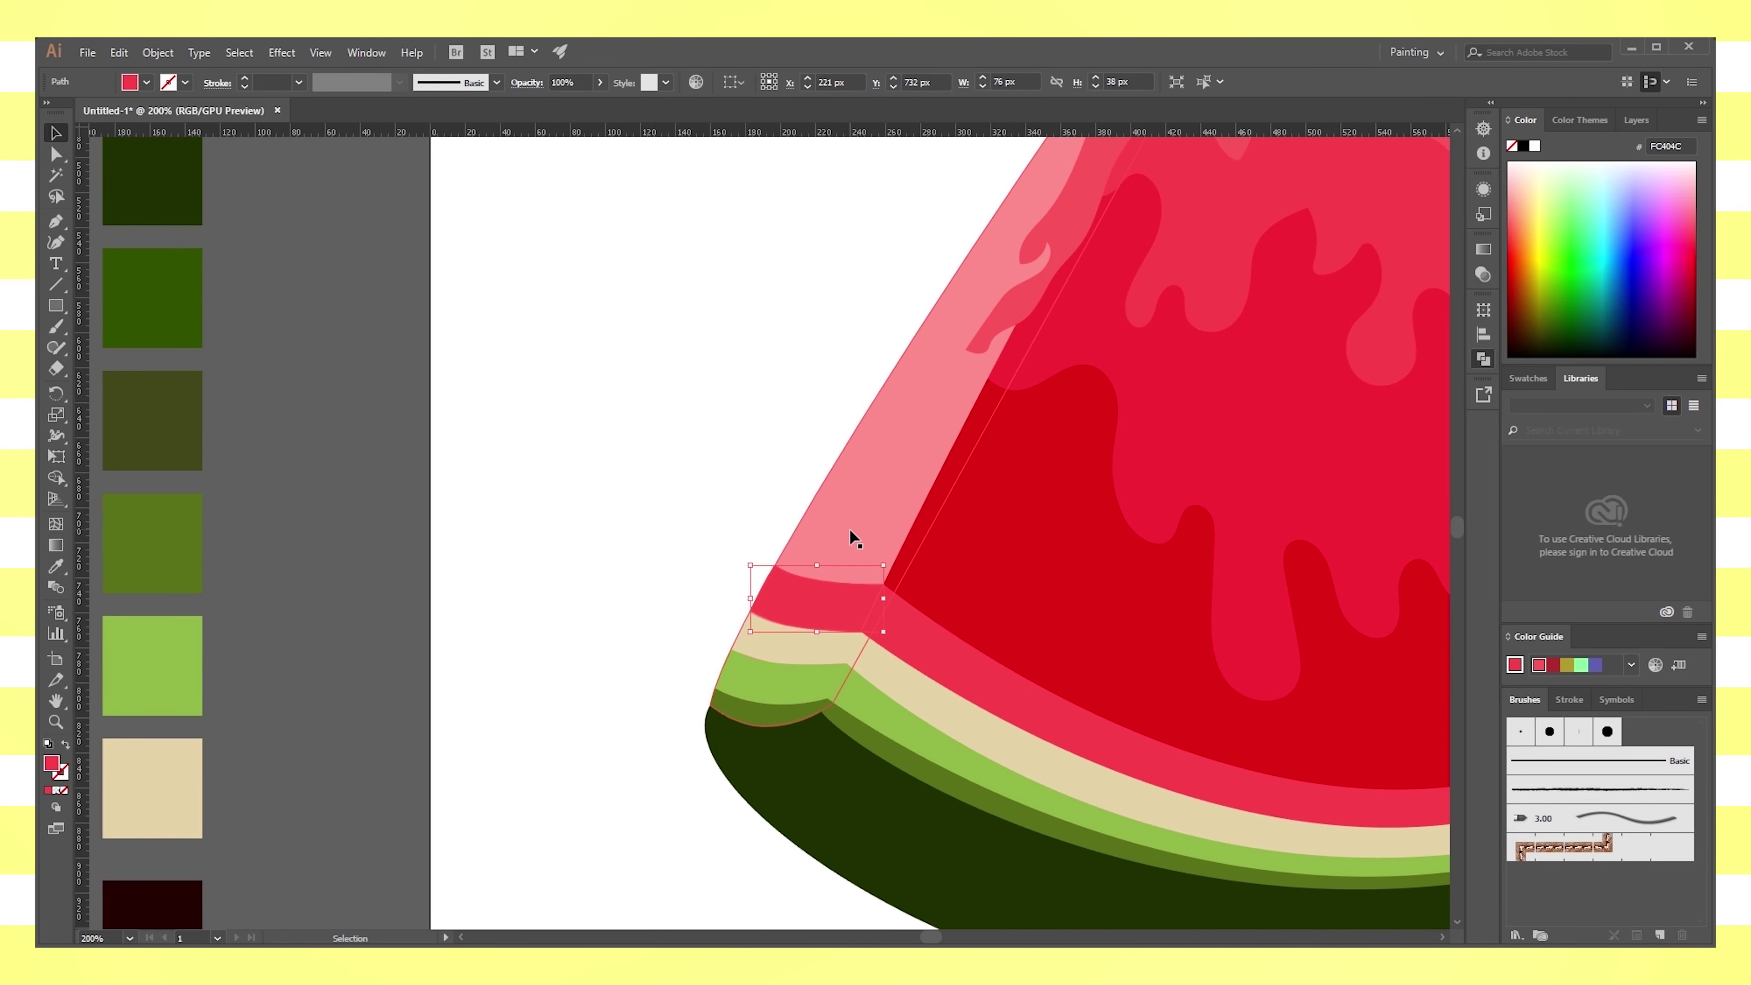
{"action": "left_click", "coordinate": [765, 721]}
{"action": "left_click", "coordinate": [817, 613]}
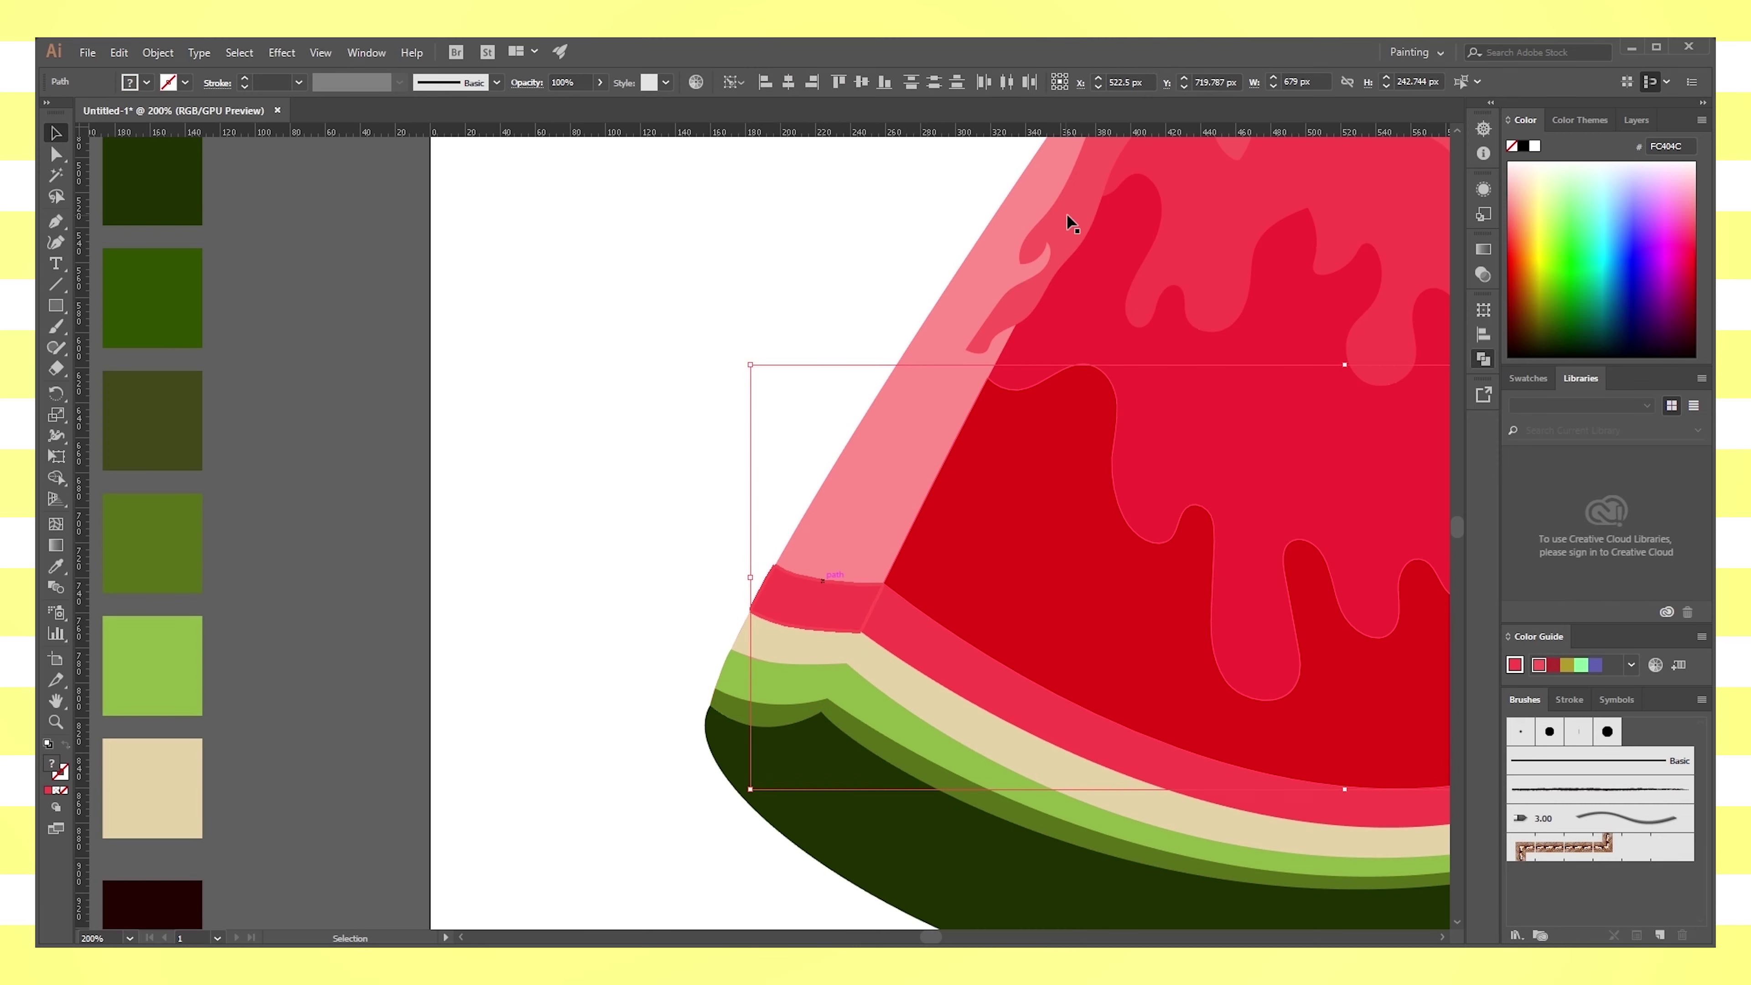
{"action": "left_click_drag", "start_coordinate": [1068, 223], "coordinate": [688, 391]}
{"action": "left_click", "coordinate": [821, 586]}
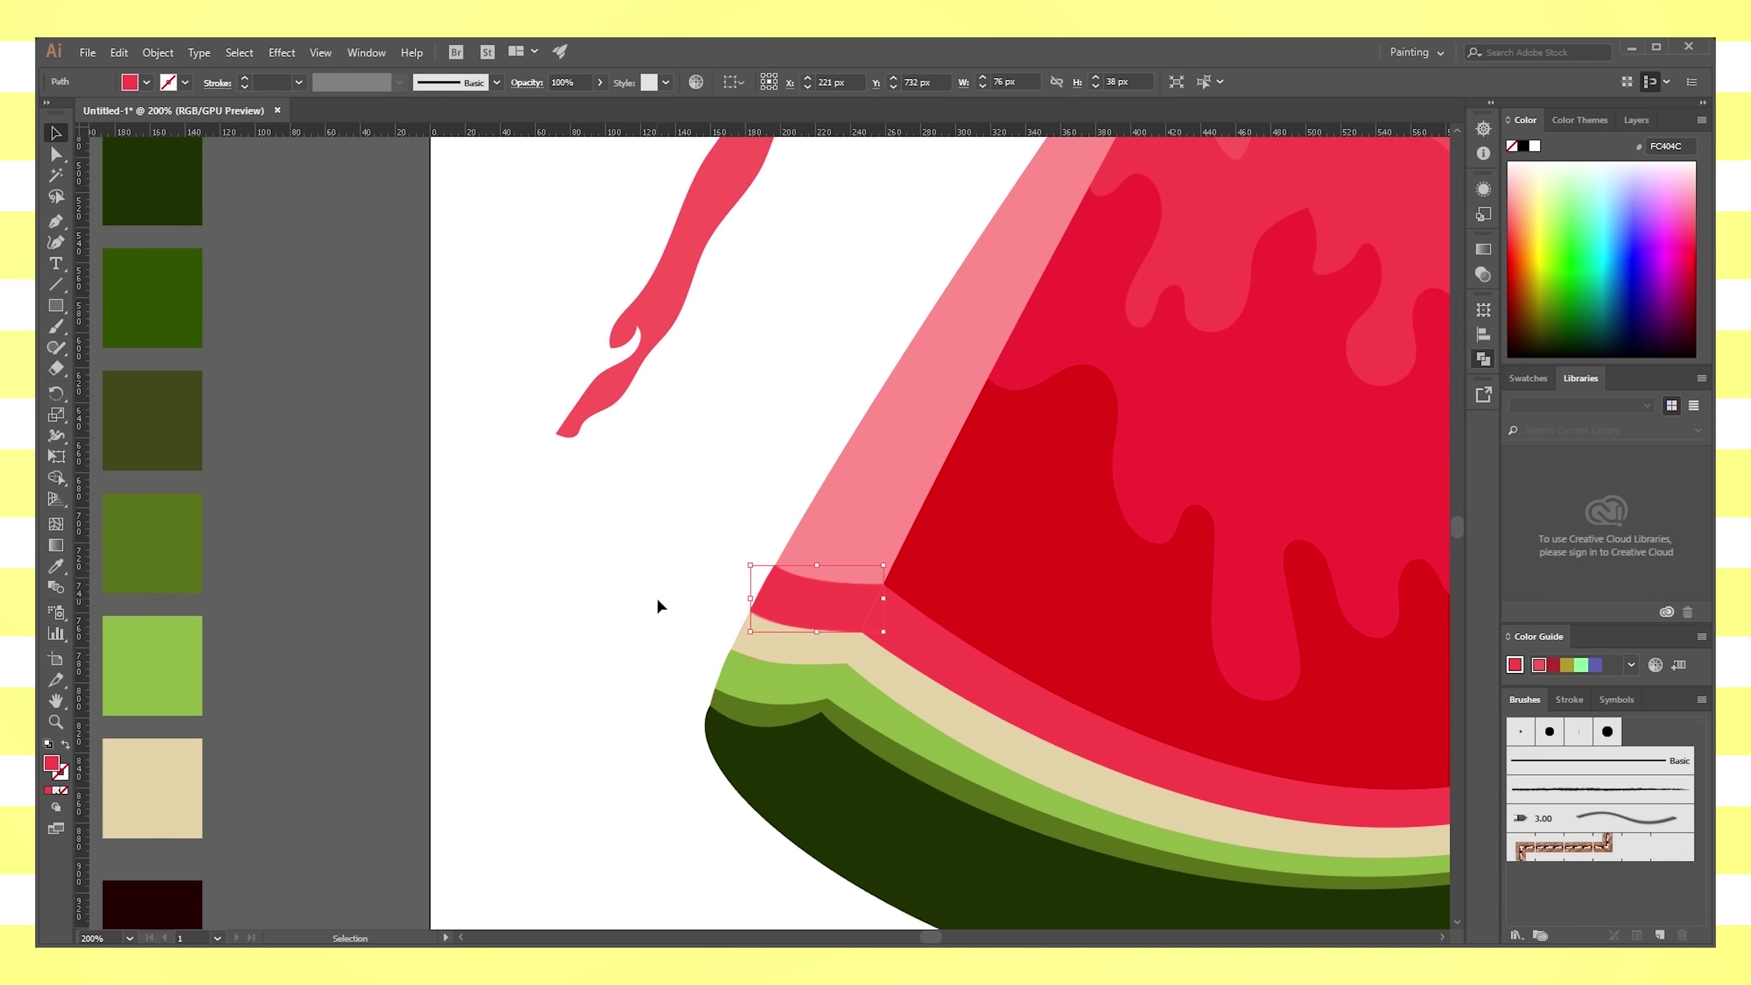
{"action": "left_click_drag", "start_coordinate": [805, 608], "coordinate": [654, 534]}
{"action": "left_click_drag", "start_coordinate": [775, 637], "coordinate": [581, 577]}
{"action": "left_click_drag", "start_coordinate": [801, 725], "coordinate": [580, 637]}
Bring the light-pink edge highlight to front and delete the olive-green rind band
{"action": "left_click", "coordinate": [769, 701]}
{"action": "left_click", "coordinate": [827, 576]}
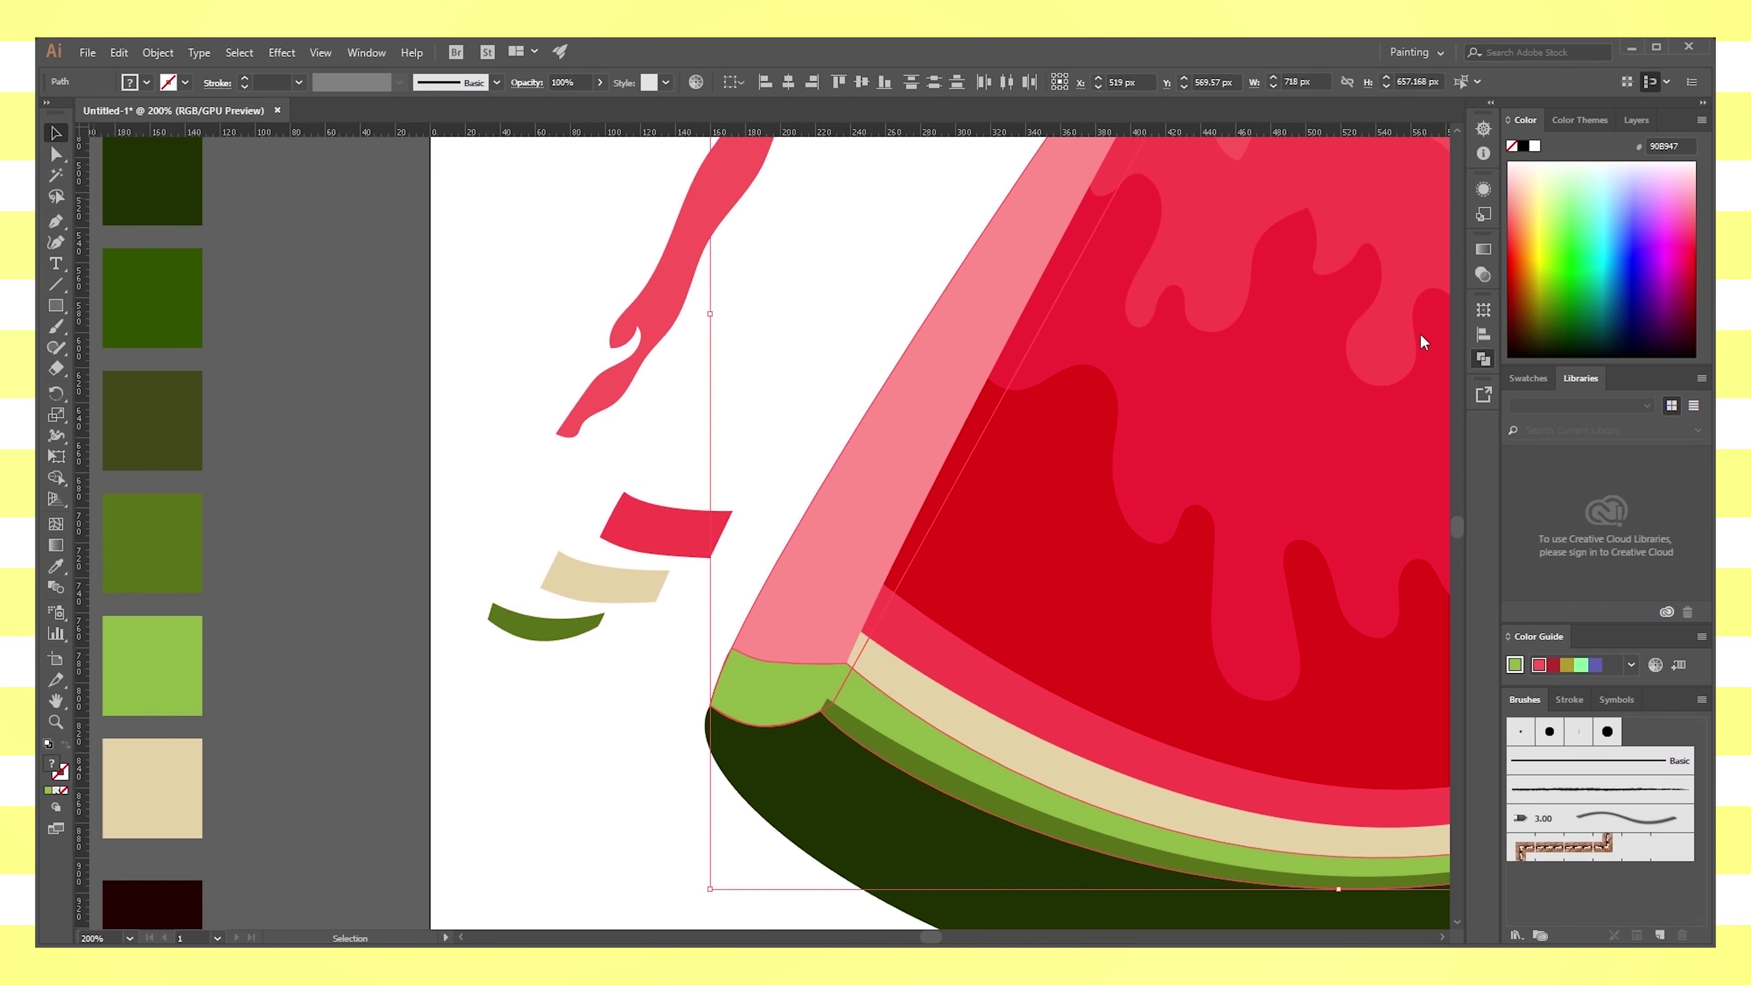
{"action": "key", "text": "ctrl+shift+bracketright"}
{"action": "left_click", "coordinate": [623, 704]}
{"action": "left_click", "coordinate": [978, 442]}
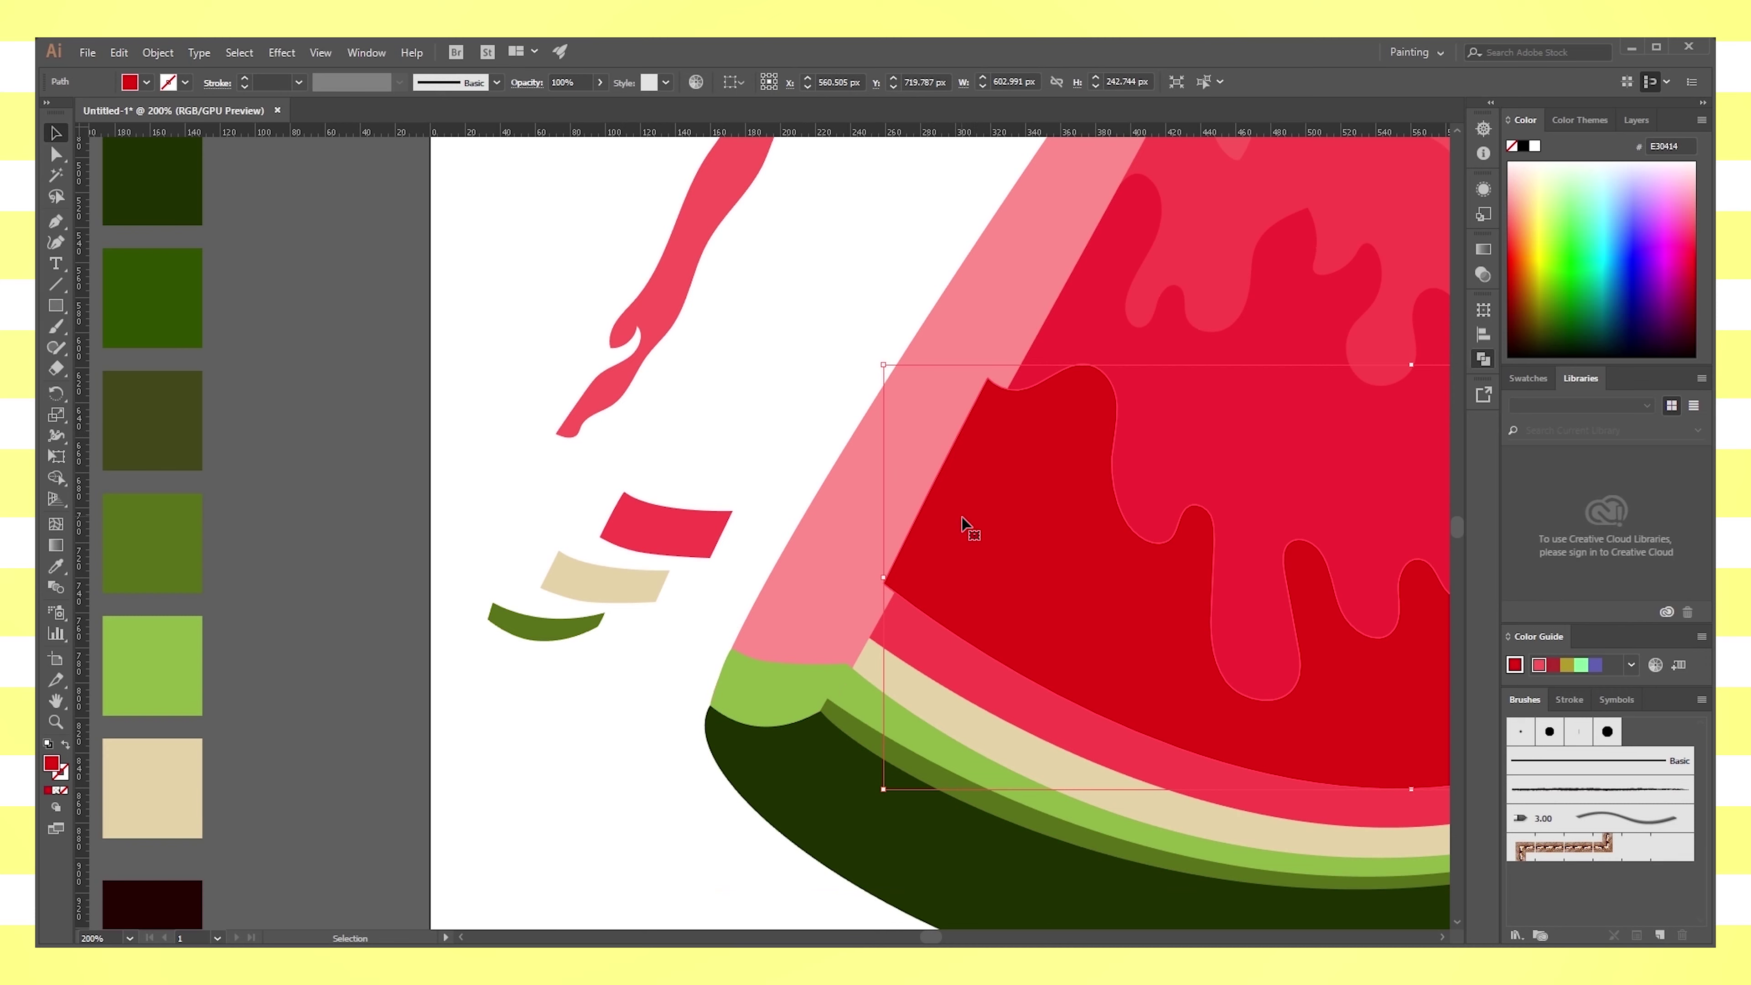
{"action": "left_click", "coordinate": [834, 707]}
{"action": "key", "text": "Delete"}
Delete the thin dark-red strip and fill the flesh-edge strip with the light-pink highlight colour
{"action": "left_click", "coordinate": [975, 428]}
{"action": "key", "text": "ctrl+shift+a"}
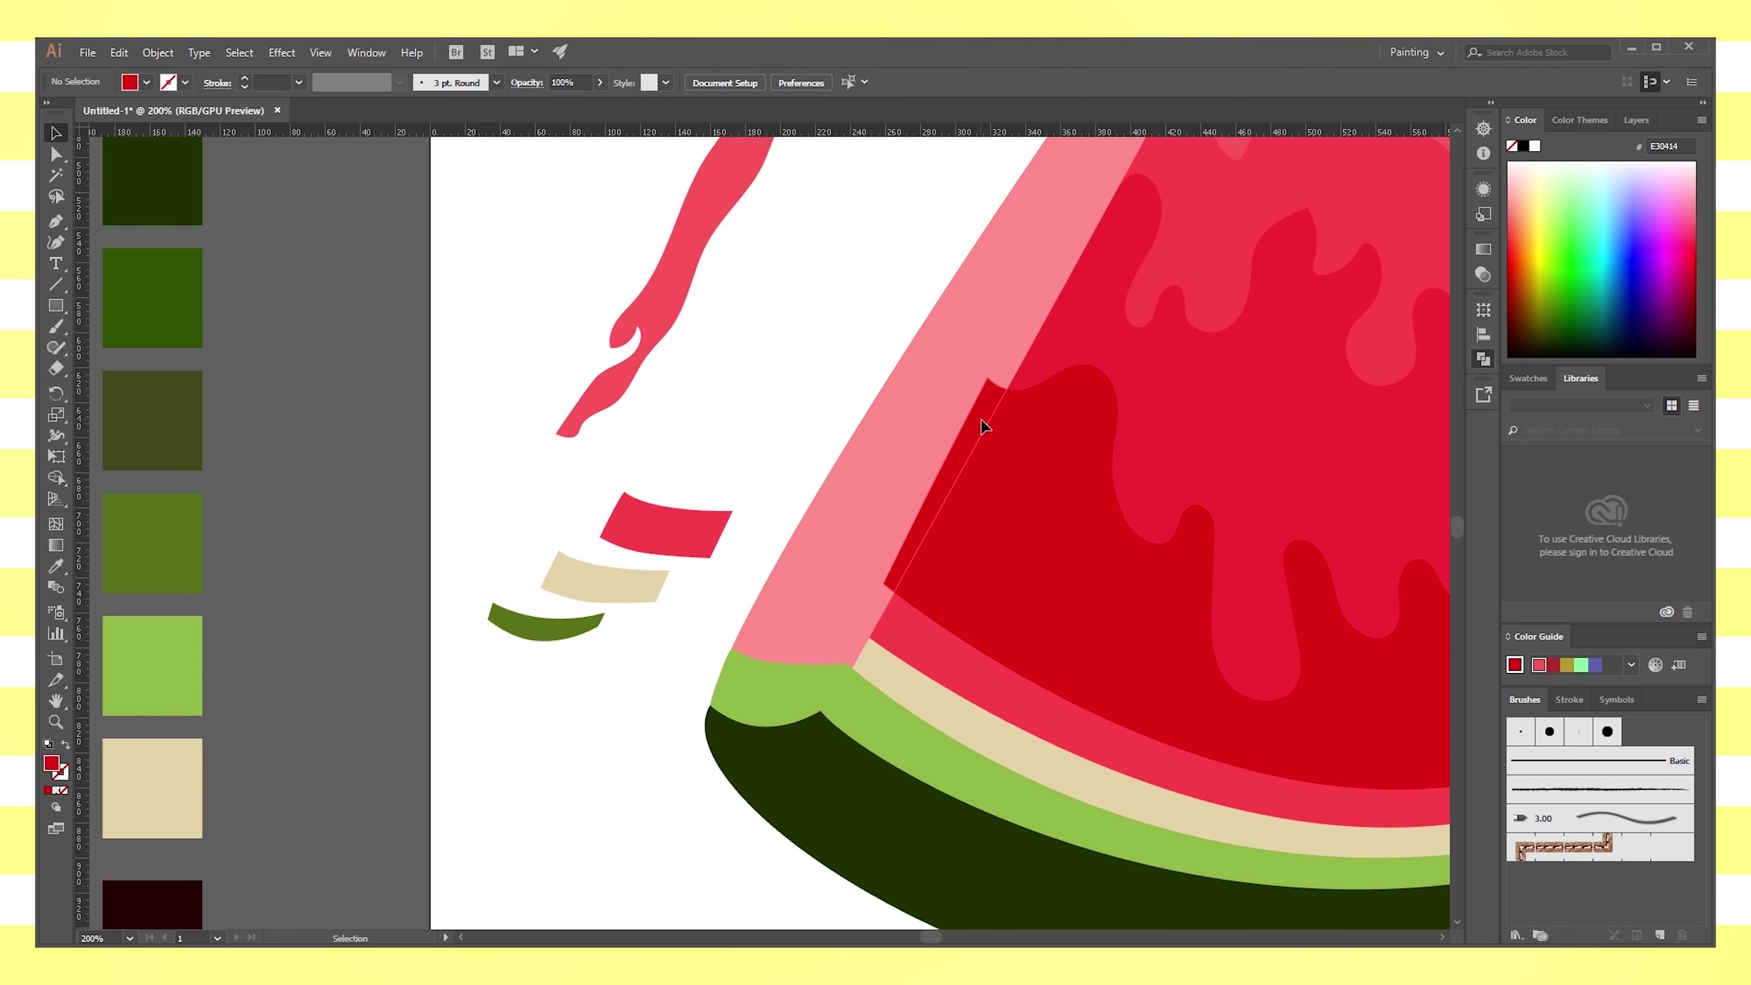
{"action": "left_click", "coordinate": [983, 427]}
{"action": "key", "text": "Delete"}
{"action": "left_click", "coordinate": [974, 427]}
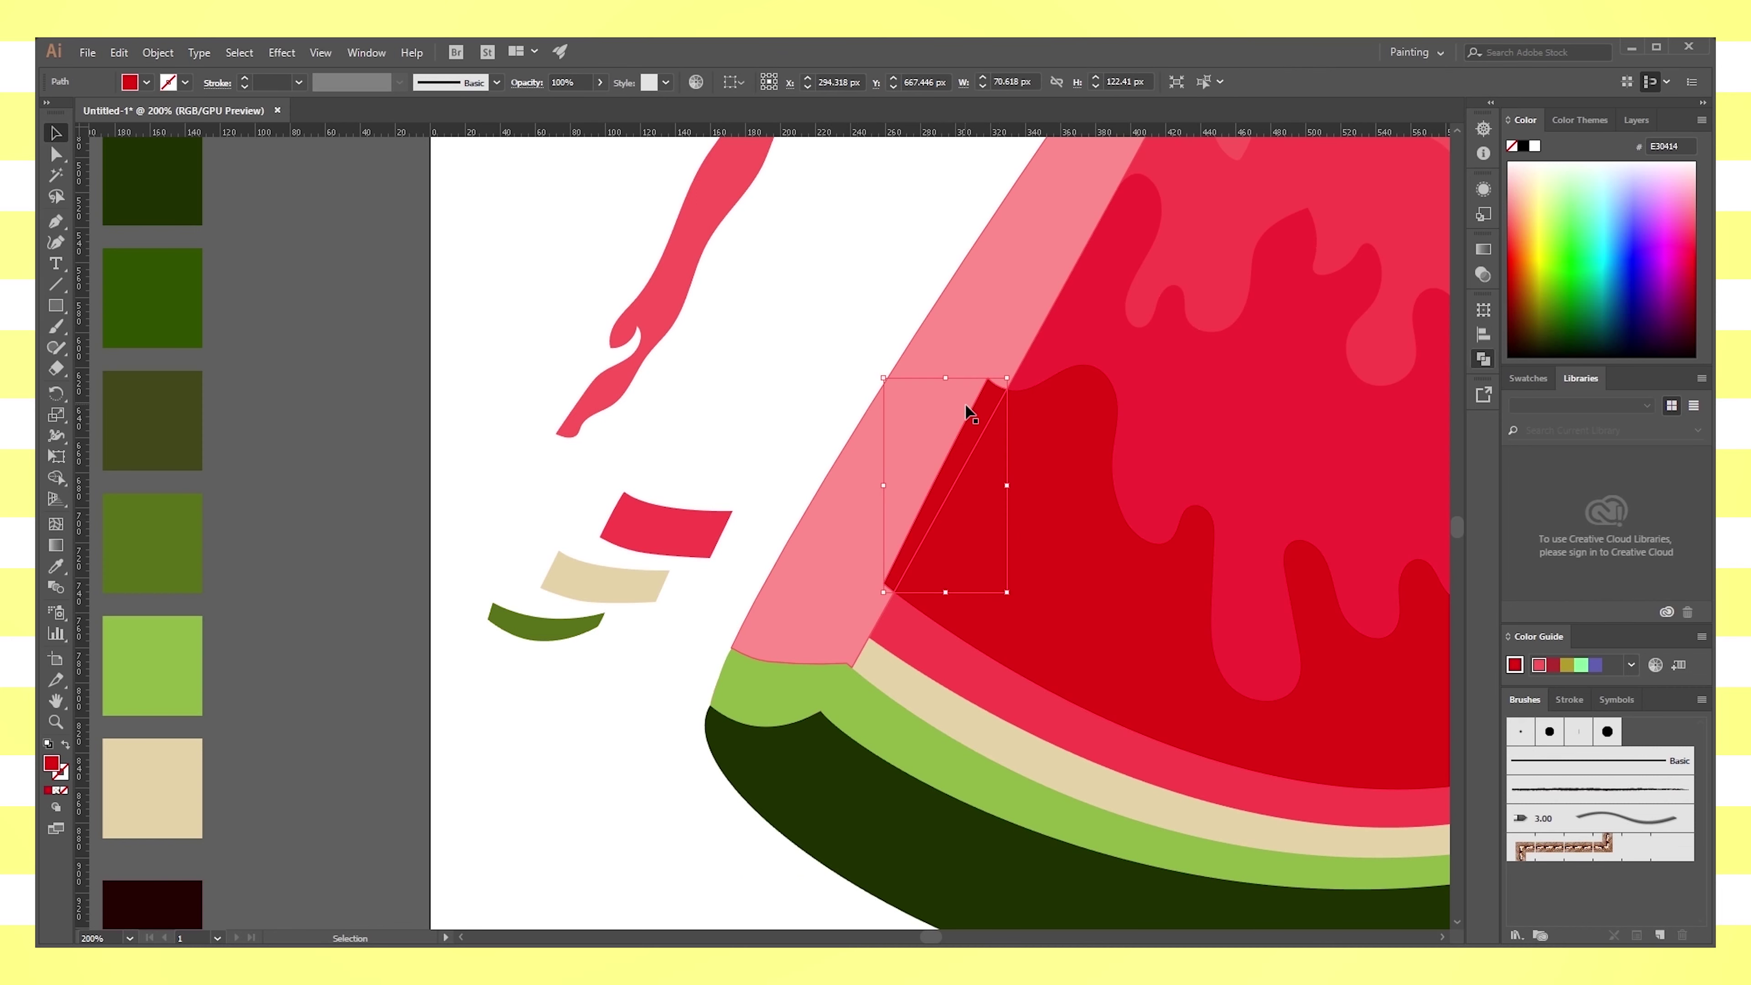
{"action": "key", "text": "i"}
{"action": "left_click", "coordinate": [1027, 346]}
{"action": "left_click", "coordinate": [55, 134]}
{"action": "left_click", "coordinate": [1212, 352]}
{"action": "left_click", "coordinate": [762, 344]}
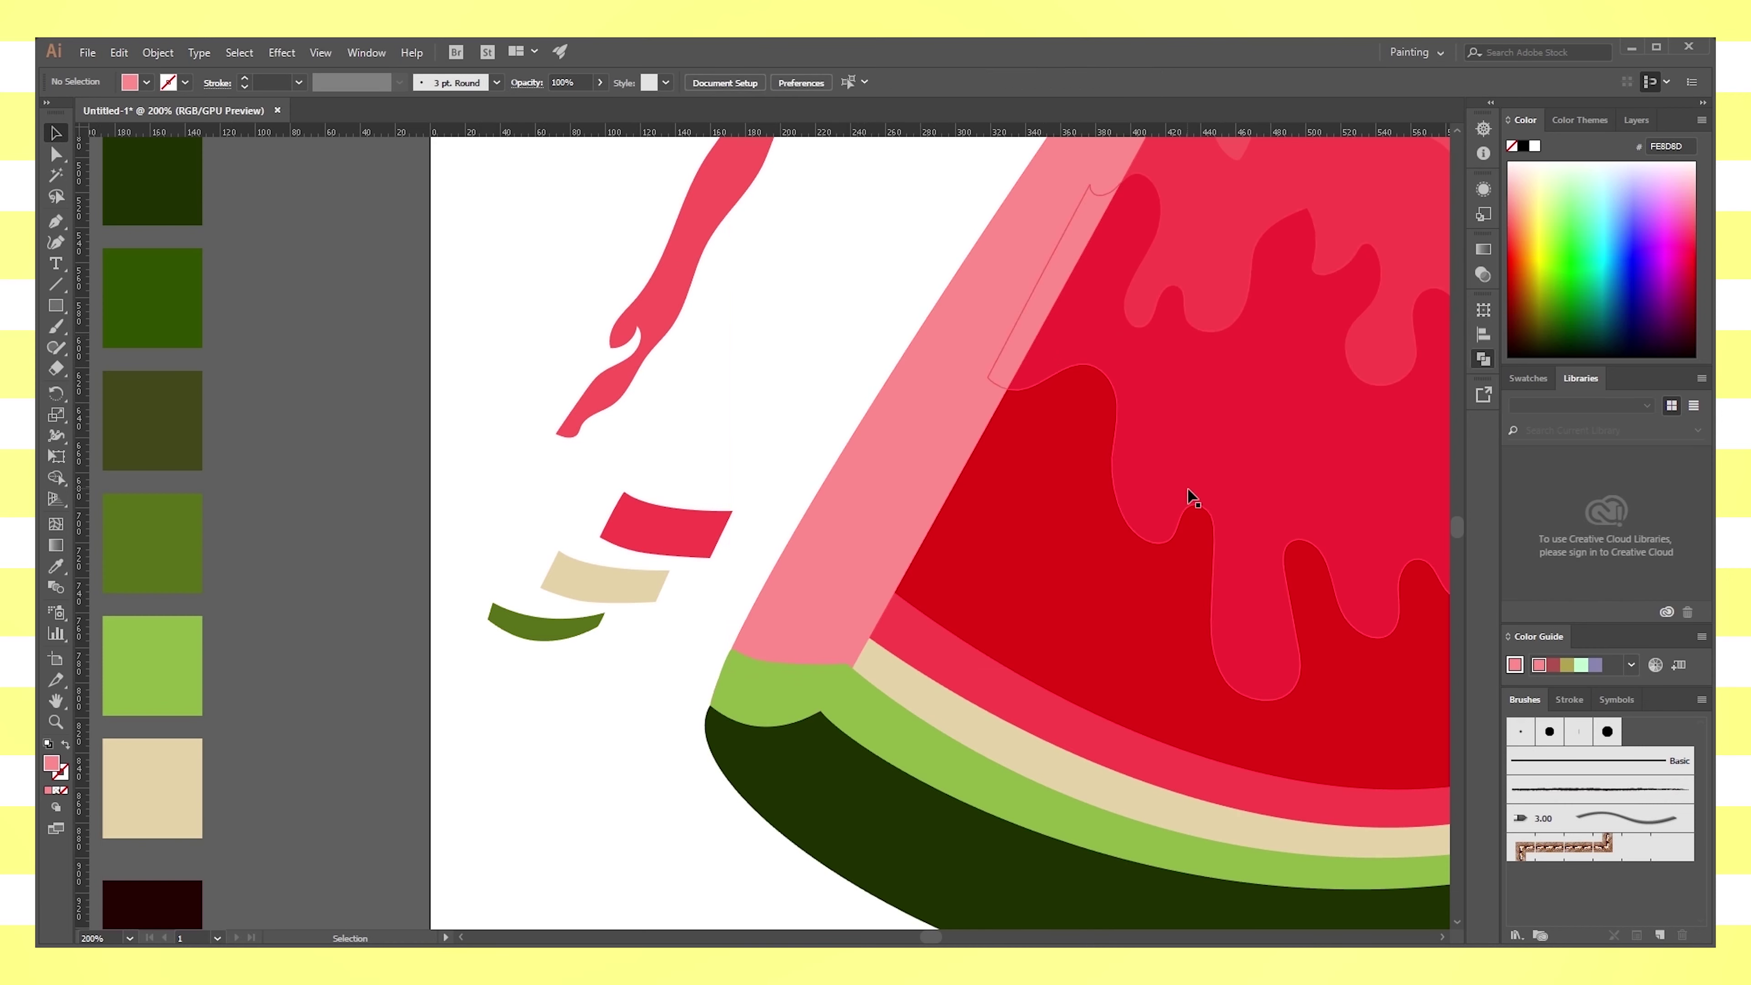
Inspect the edge highlight pieces, trying and undoing a move of the small sliver
{"action": "left_click_drag", "start_coordinate": [1192, 497], "coordinate": [964, 752]}
{"action": "left_click", "coordinate": [816, 530]}
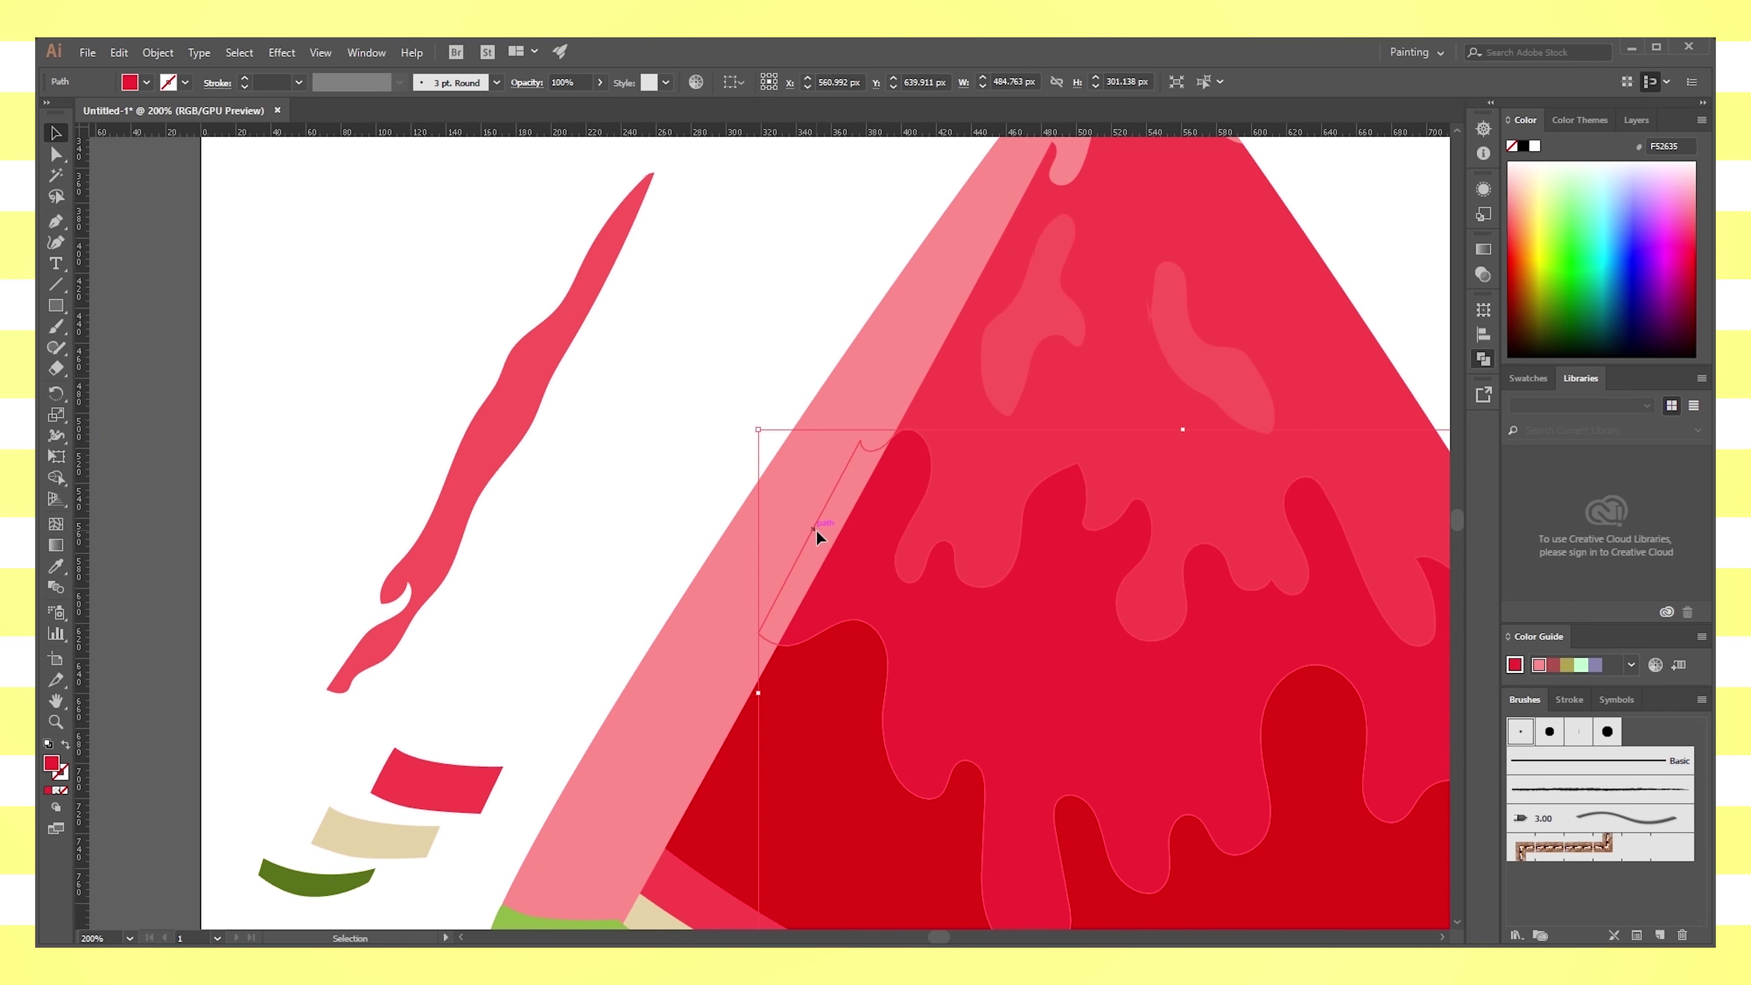
{"action": "left_click", "coordinate": [816, 530]}
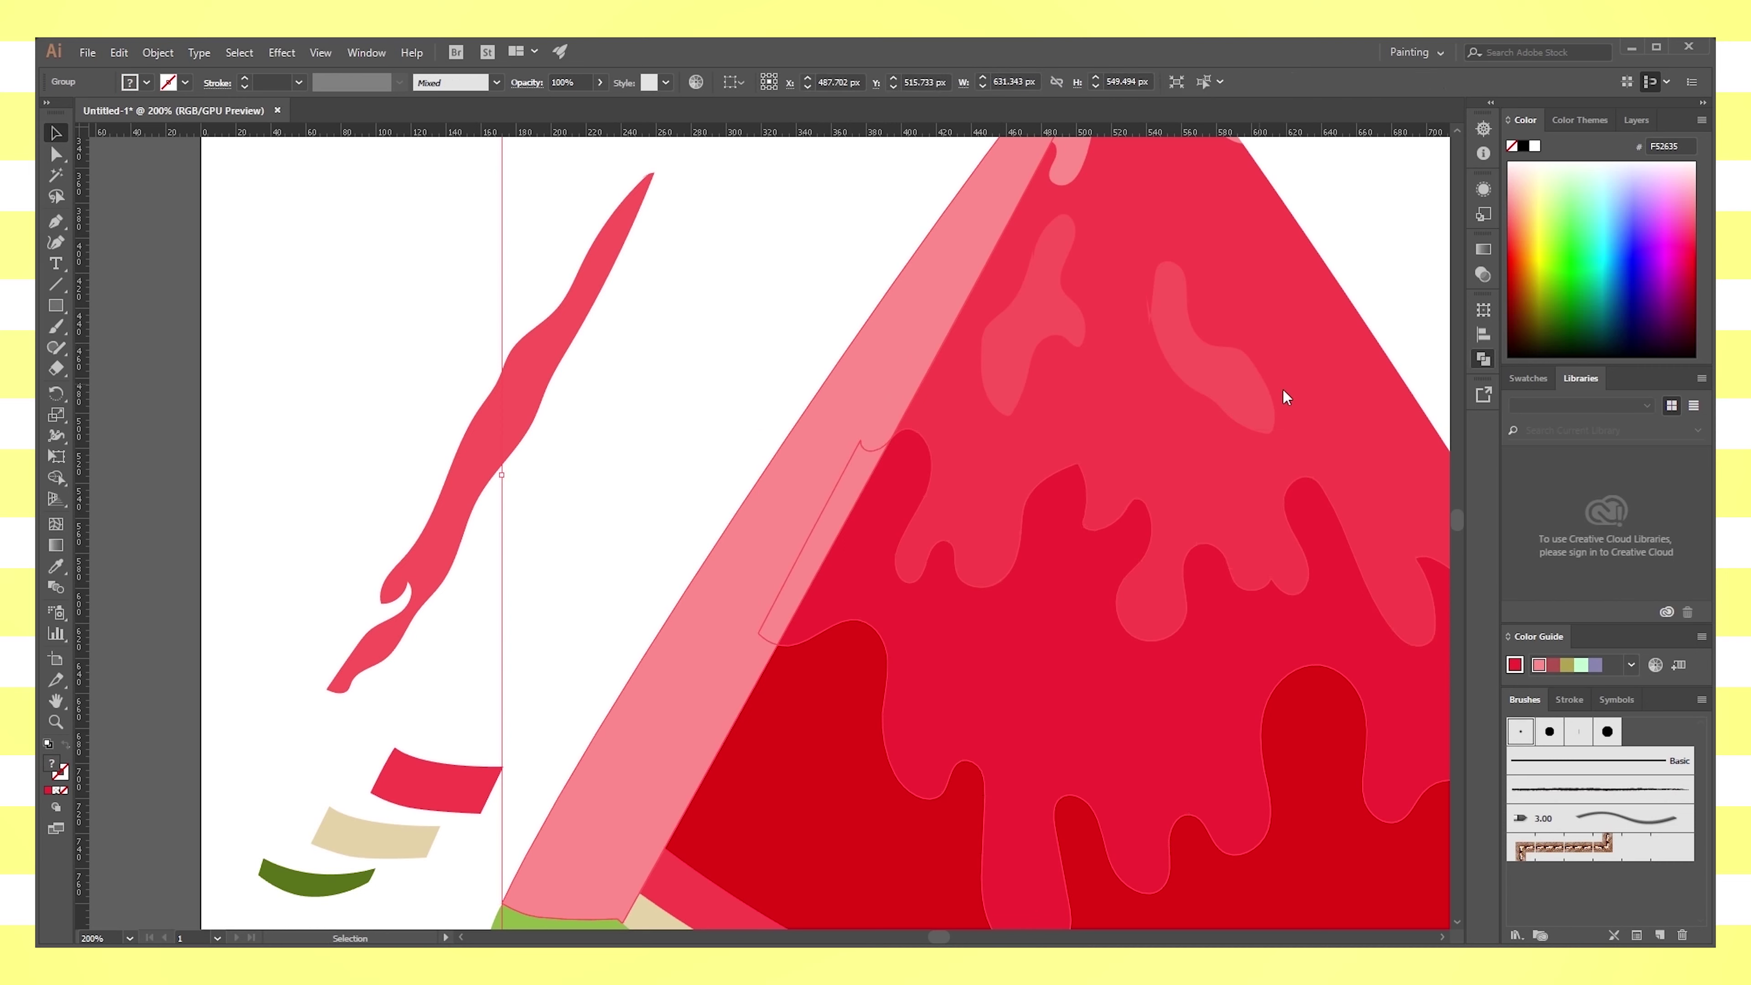
{"action": "left_click", "coordinate": [524, 583]}
{"action": "left_click", "coordinate": [692, 418]}
{"action": "left_click_drag", "start_coordinate": [821, 528], "coordinate": [824, 486]}
{"action": "key", "text": "ctrl+z"}
{"action": "left_click", "coordinate": [884, 391]}
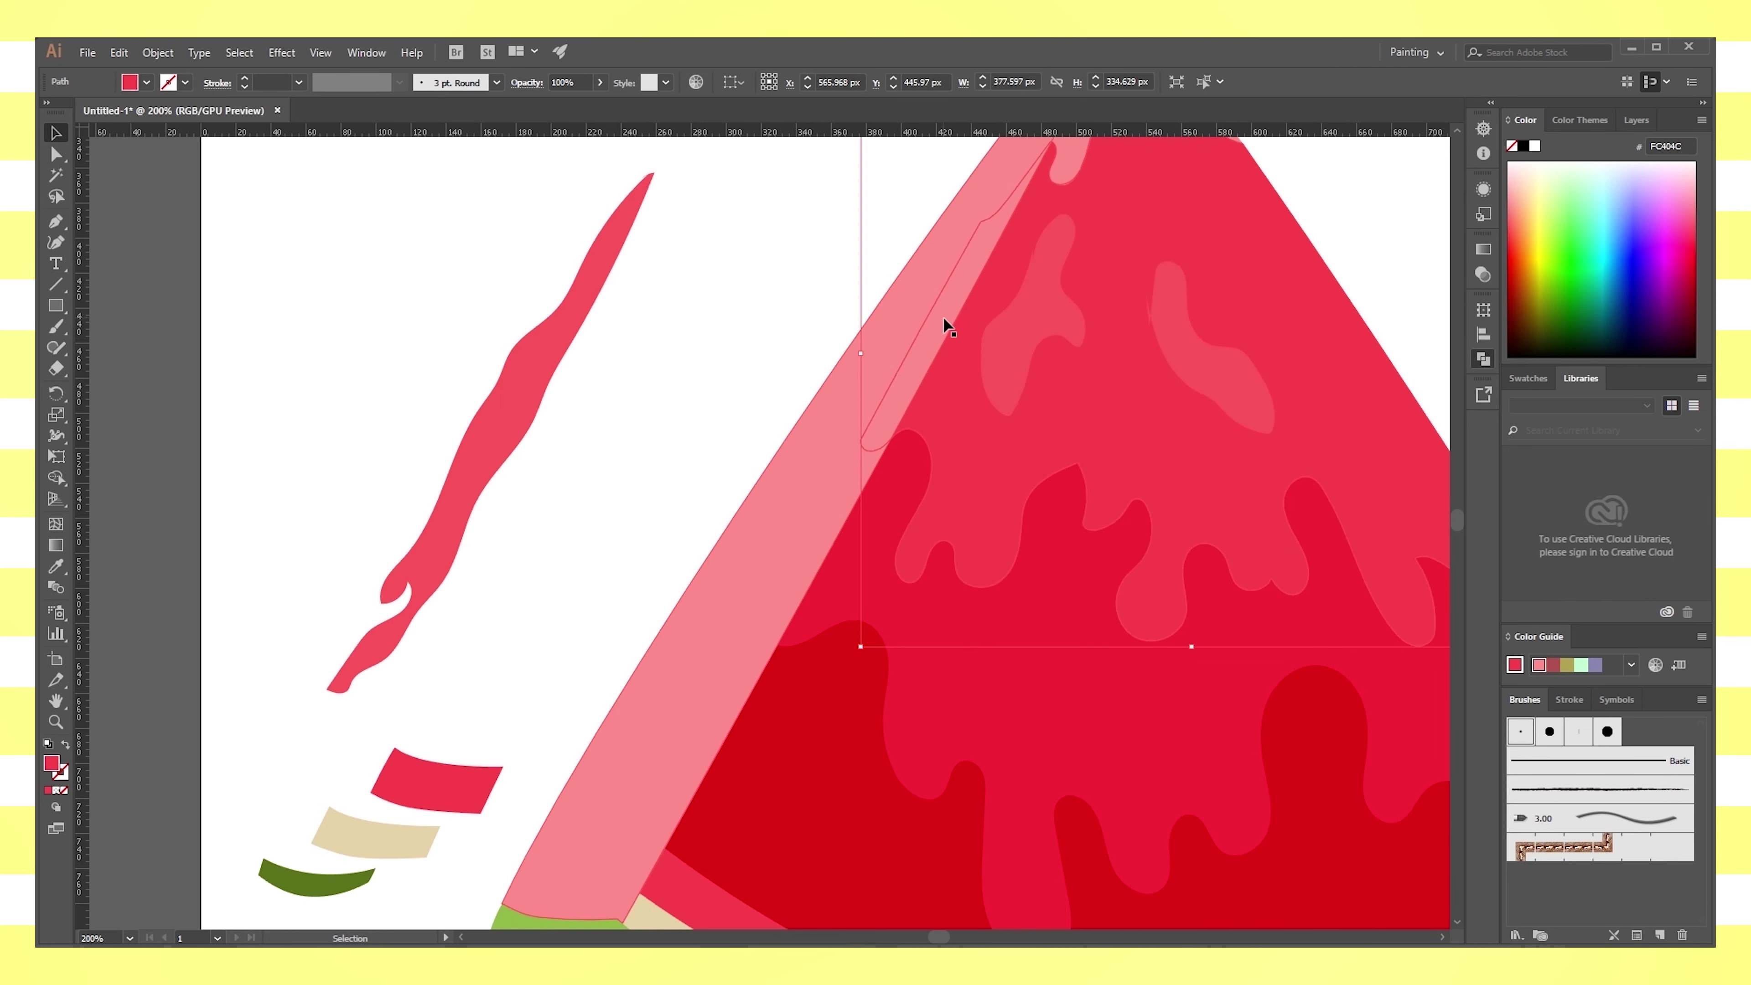
{"action": "left_click", "coordinate": [1049, 460]}
{"action": "left_click", "coordinate": [805, 469], "text": "shift"}
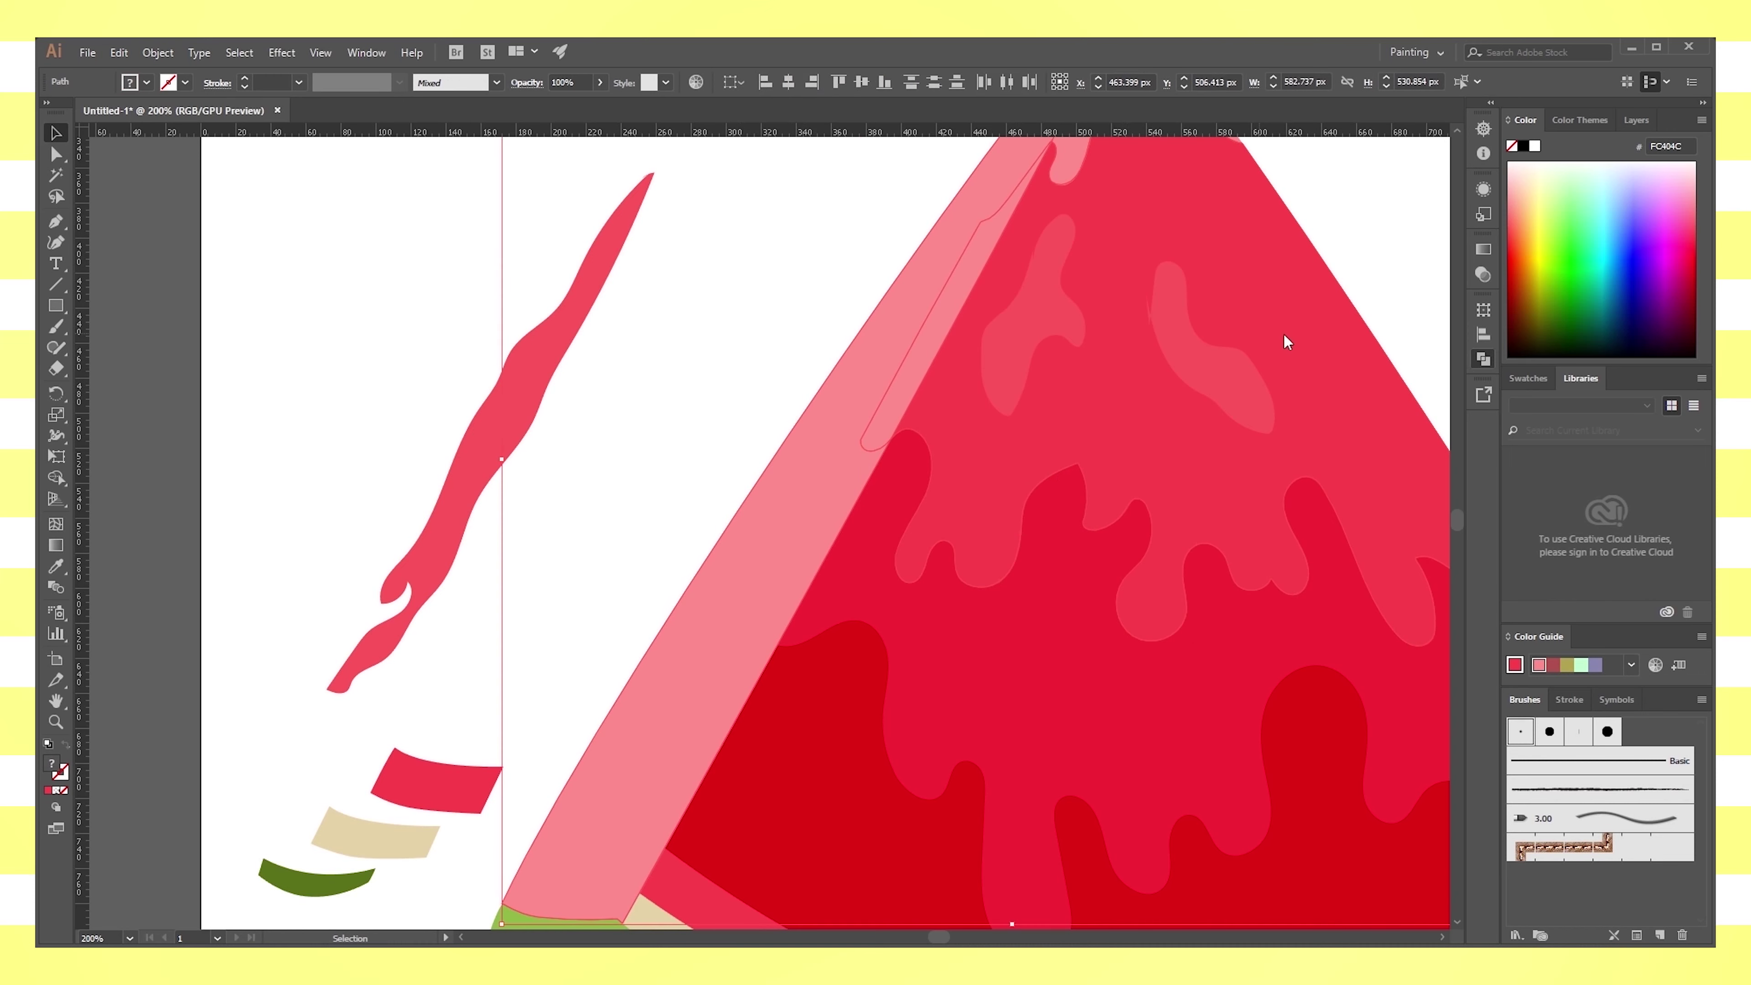
{"action": "left_click", "coordinate": [944, 330]}
{"action": "left_click", "coordinate": [896, 403]}
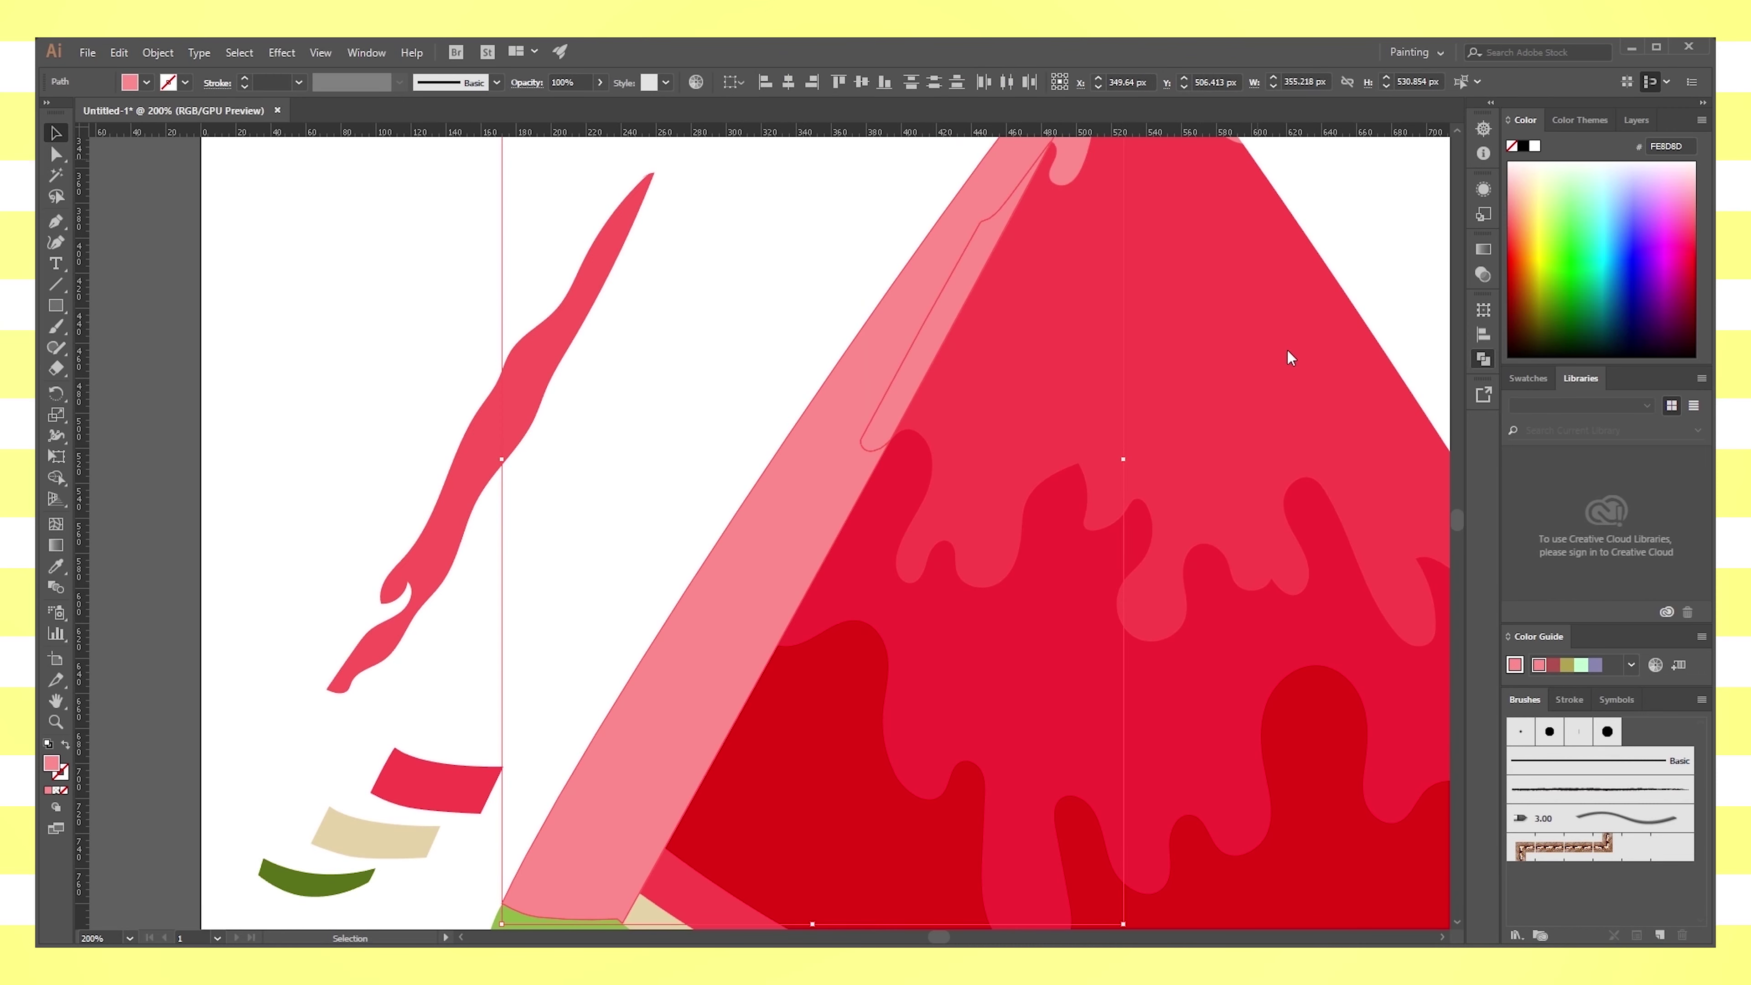
Group the peak pink highlight with the light-pink stripe and check the edge with outlines hidden
{"action": "scroll", "coordinate": [1189, 583], "scroll_direction": "up", "scroll_amount": 3}
{"action": "left_click", "coordinate": [1132, 218]}
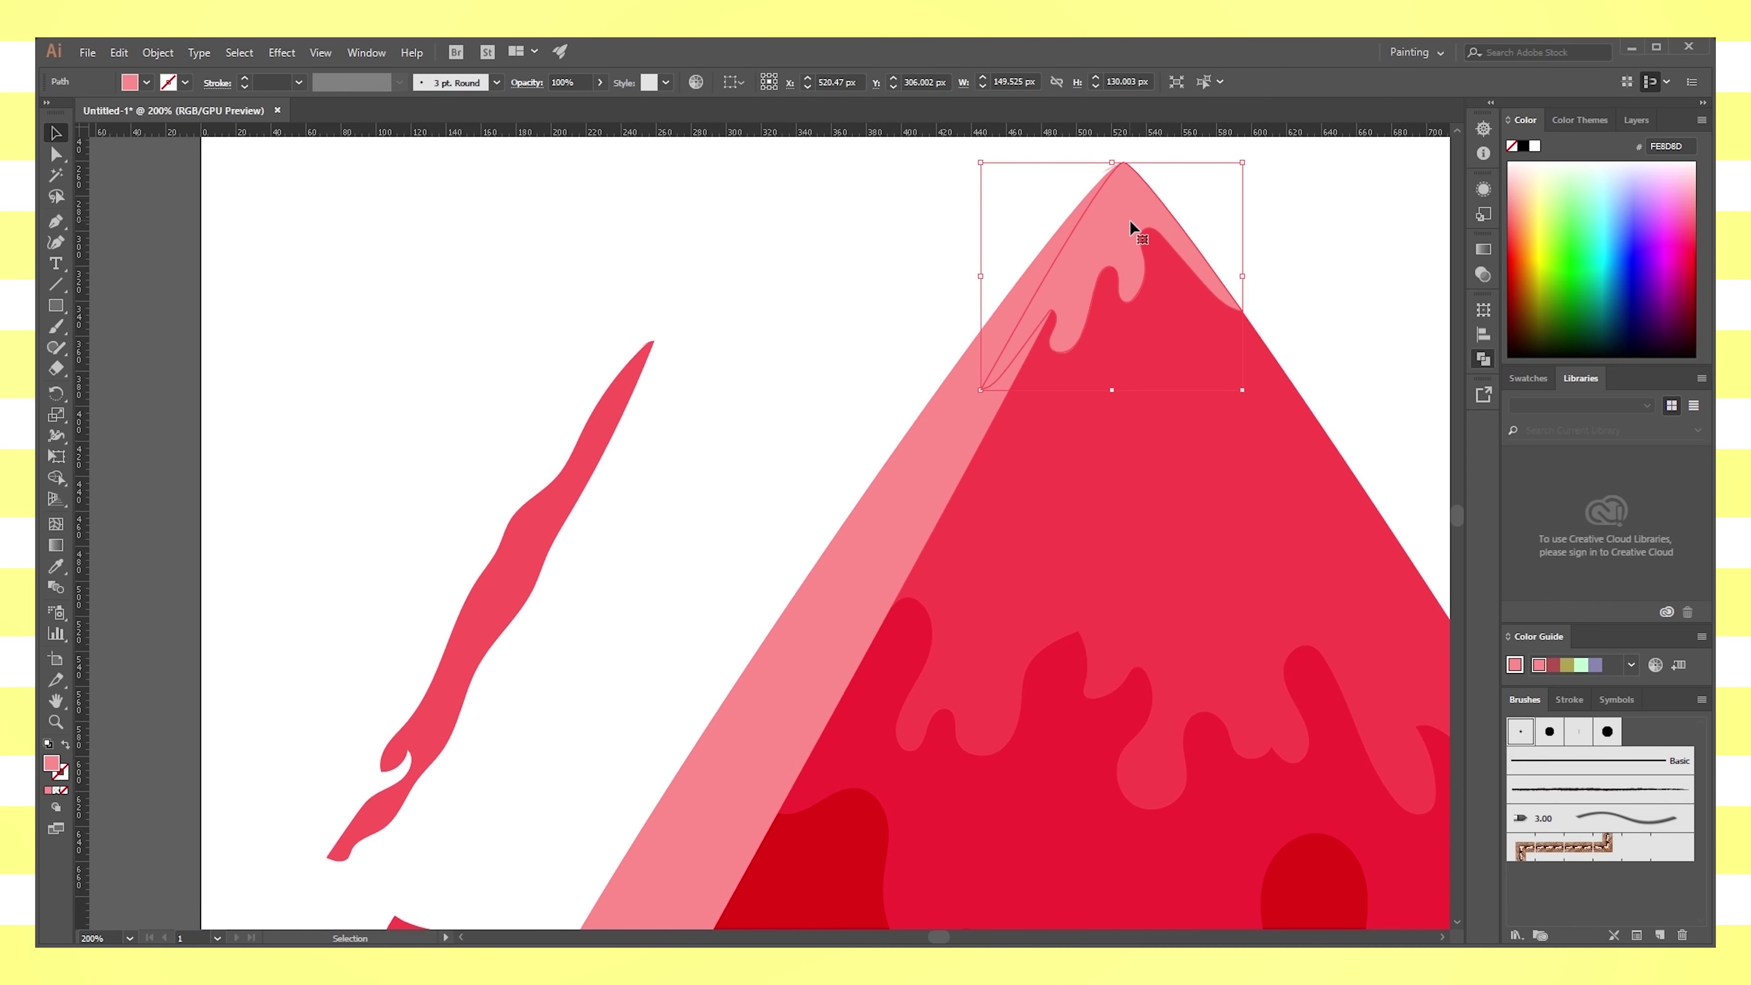
{"action": "left_click", "coordinate": [956, 426], "text": "shift"}
{"action": "key", "text": "ctrl+g"}
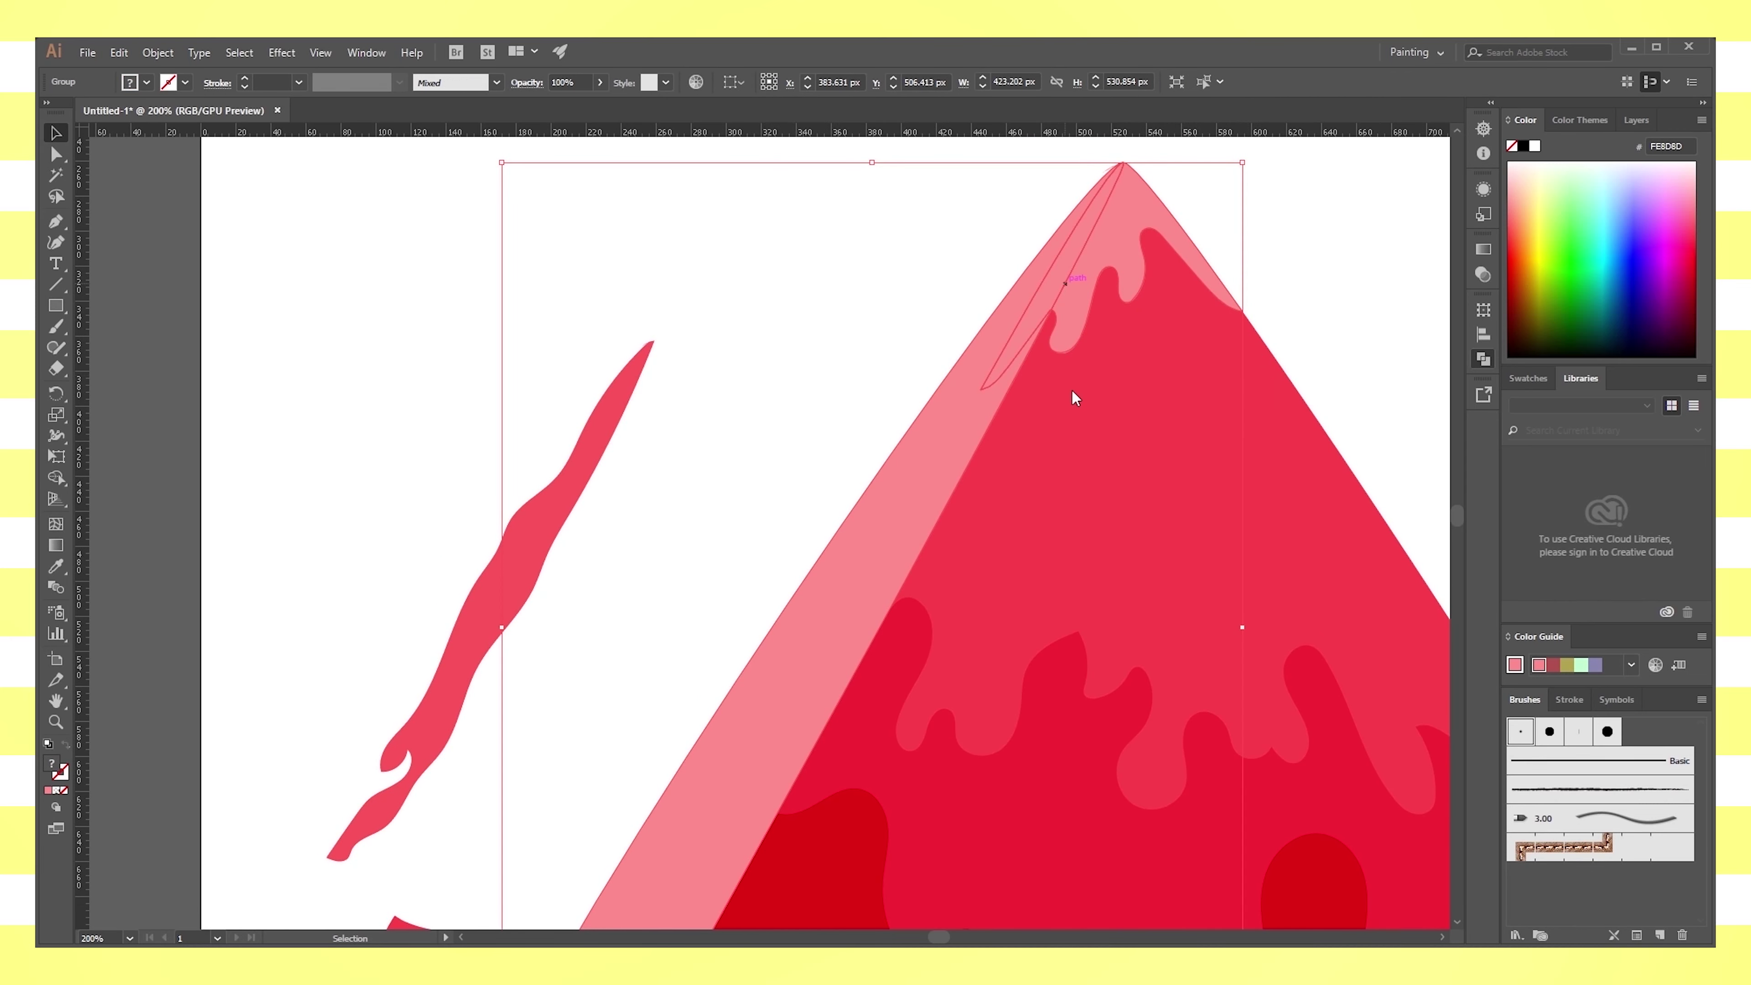
{"action": "left_click", "coordinate": [1036, 319]}
{"action": "left_click", "coordinate": [980, 419], "text": "shift"}
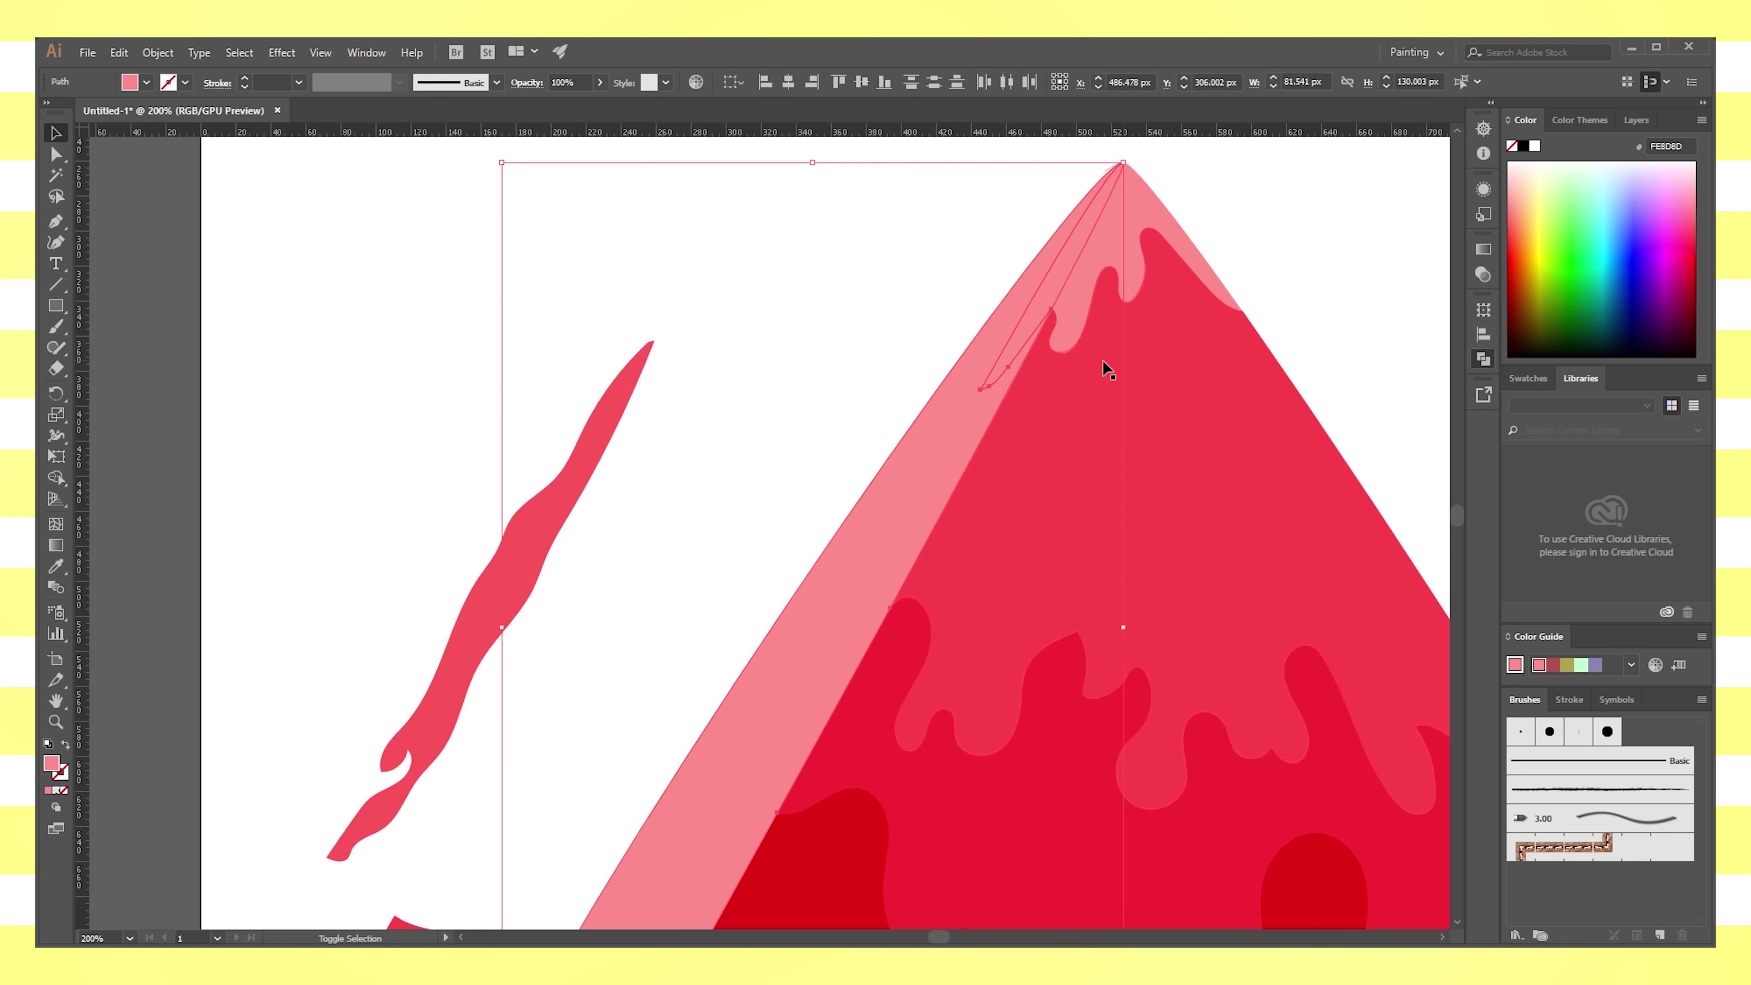
{"action": "key", "text": "ctrl+h"}
{"action": "key", "text": "ctrl+h"}
{"action": "key", "text": "ctrl+h"}
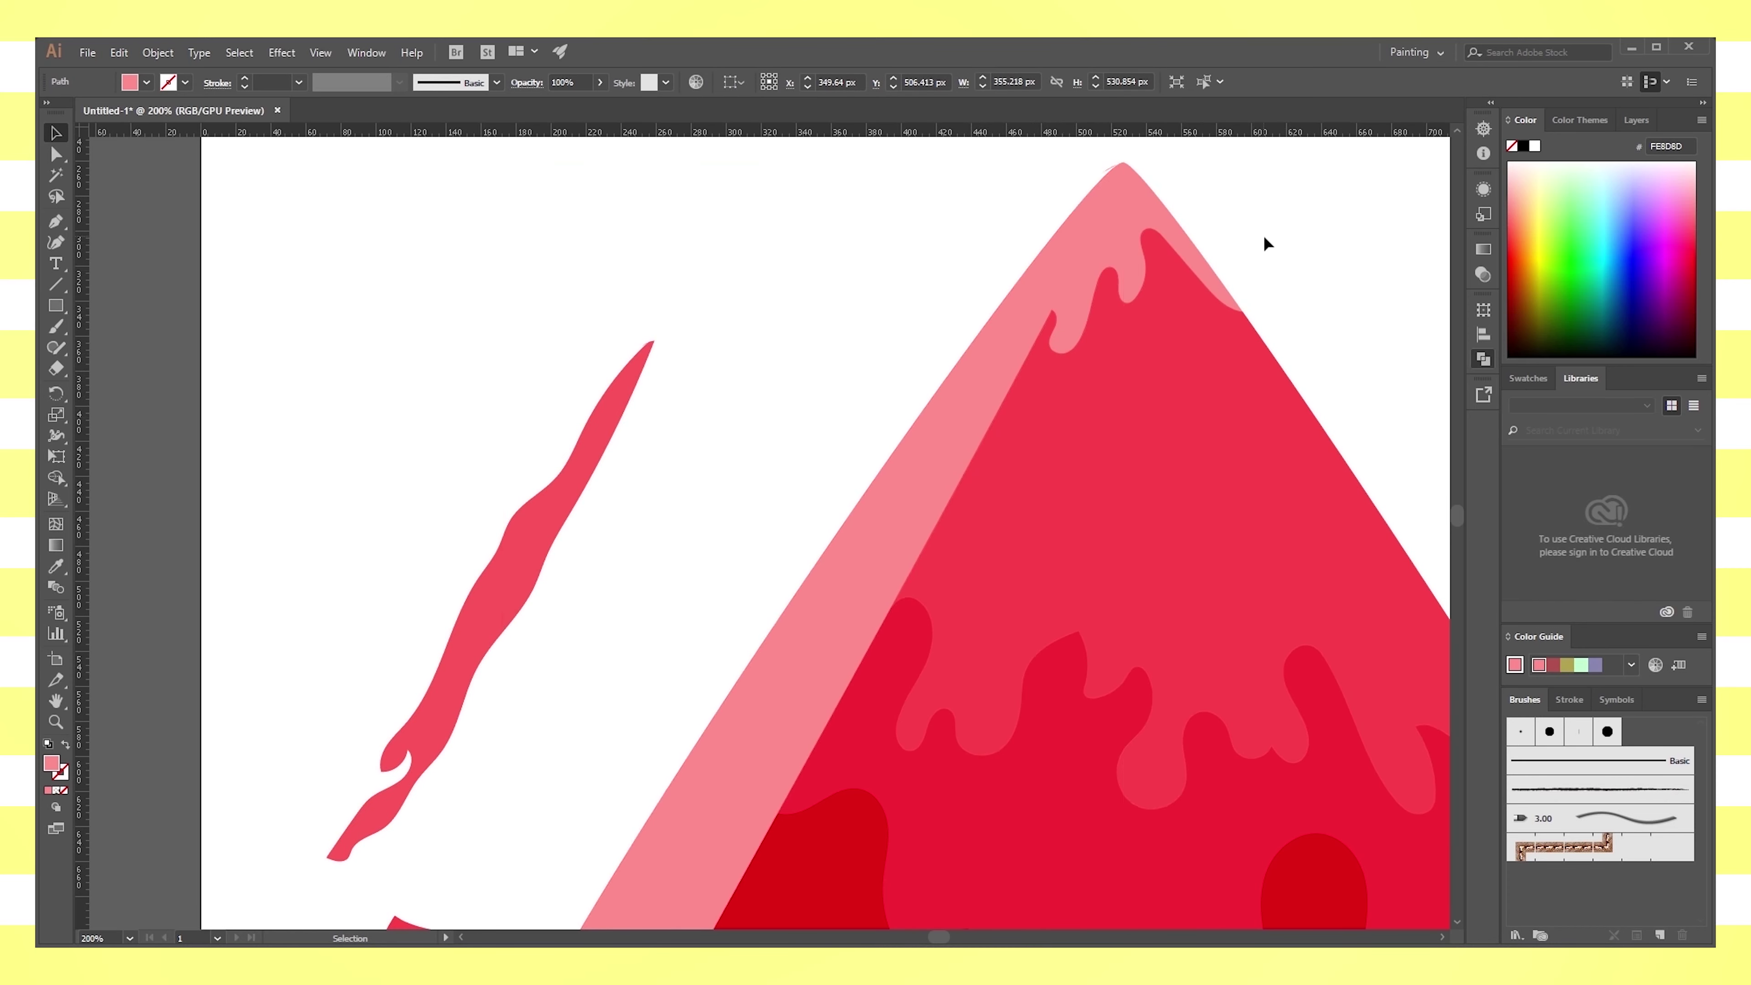
{"action": "key", "text": "ctrl+minus"}
{"action": "key", "text": "ctrl+minus"}
{"action": "key", "text": "ctrl+minus"}
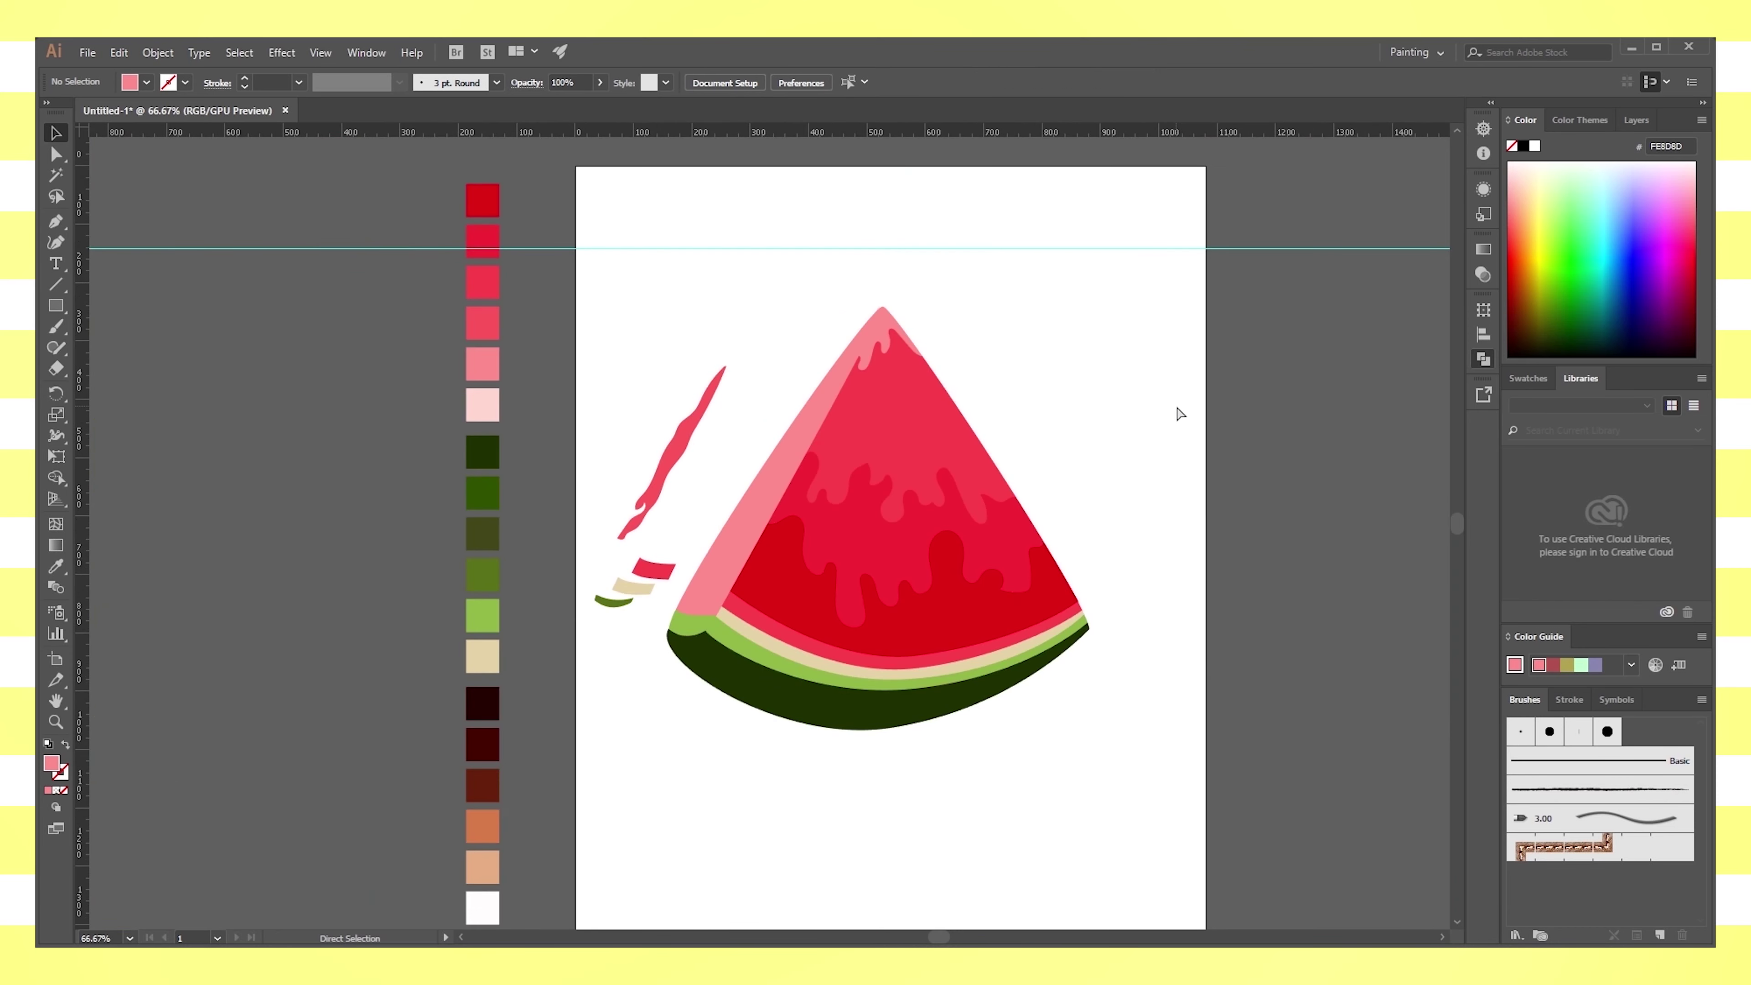
{"action": "key", "text": "ctrl+plus"}
{"action": "key", "text": "ctrl+plus"}
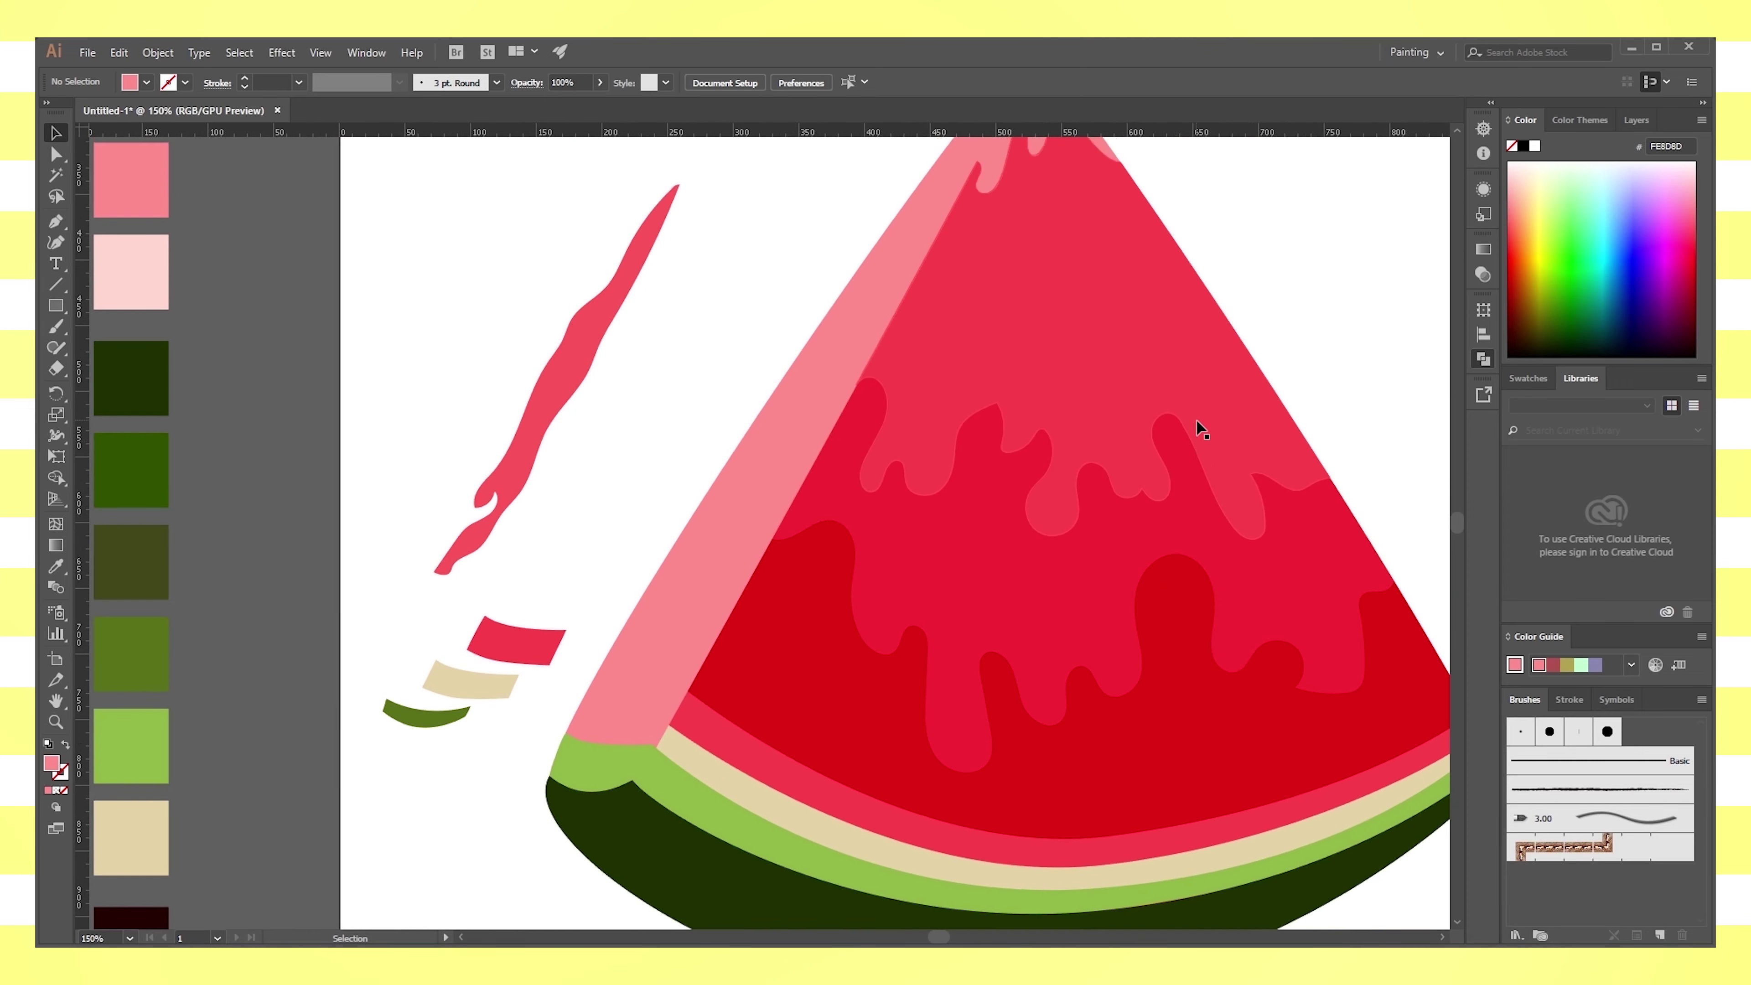
Move the spare pink drip onto the slice's left edge, narrowing and rotating it to follow the edge
{"action": "scroll", "coordinate": [1195, 359], "scroll_direction": "up", "scroll_amount": 2}
{"action": "left_click", "coordinate": [998, 640]}
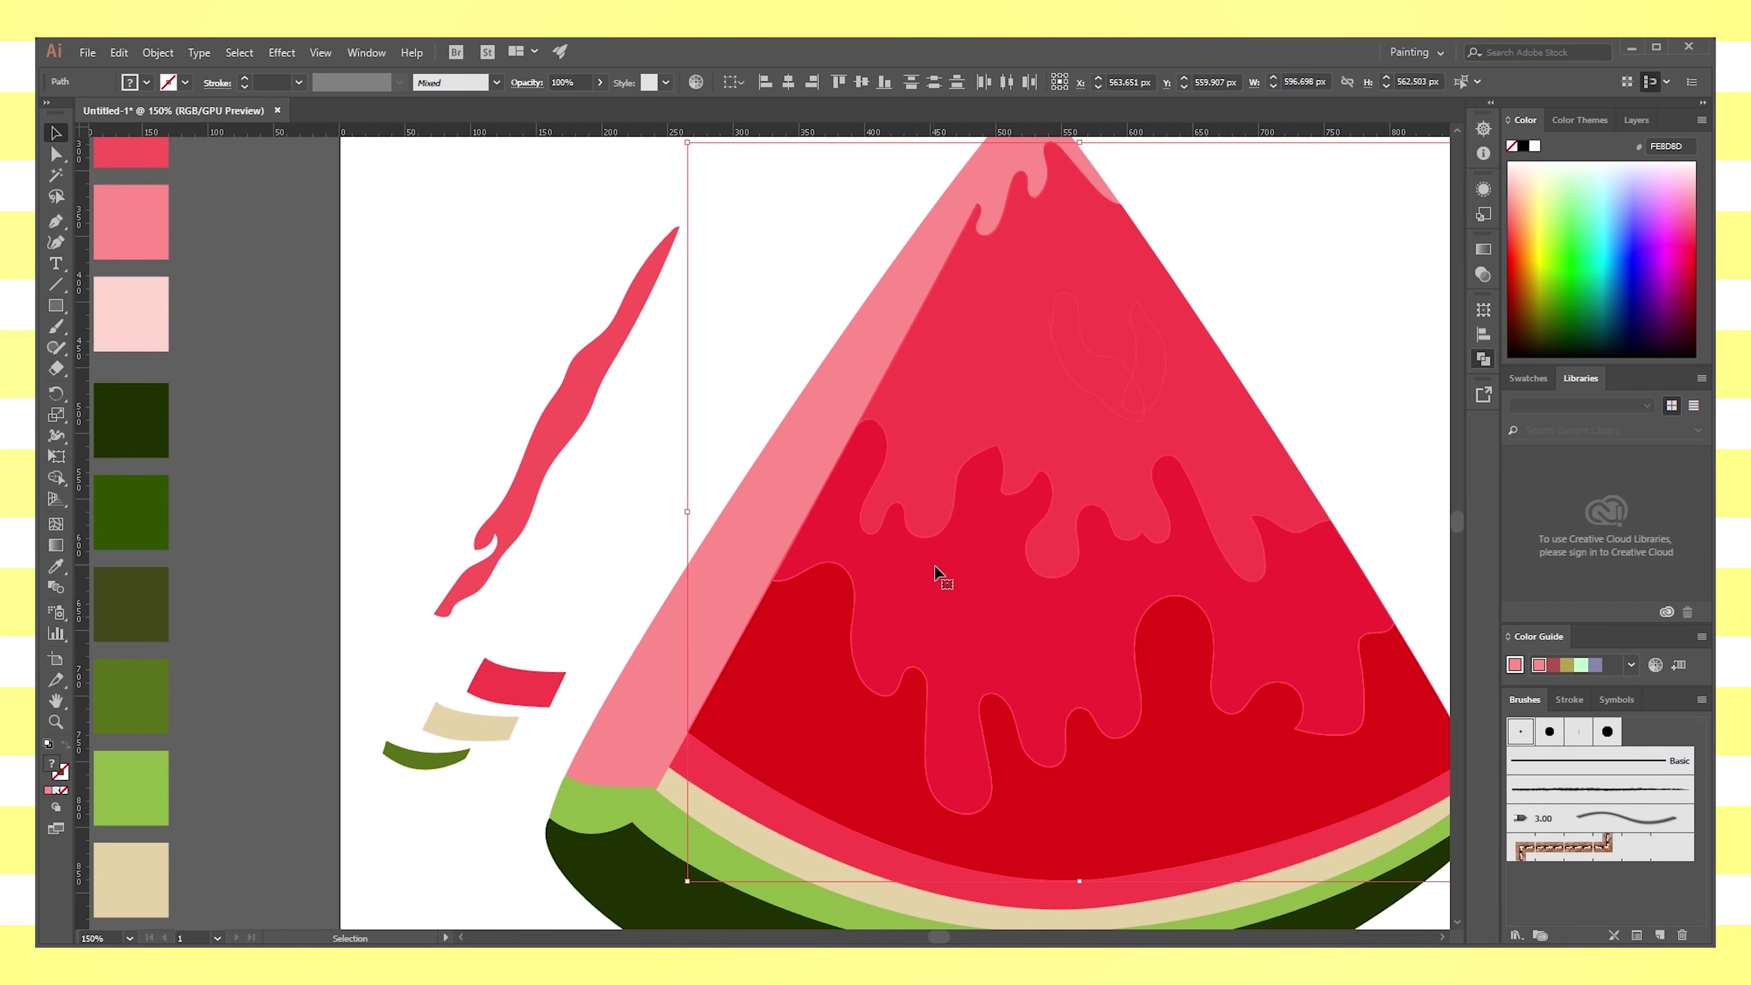
{"action": "left_click", "coordinate": [1241, 254]}
{"action": "scroll", "coordinate": [1243, 695], "scroll_direction": "up", "scroll_amount": 3}
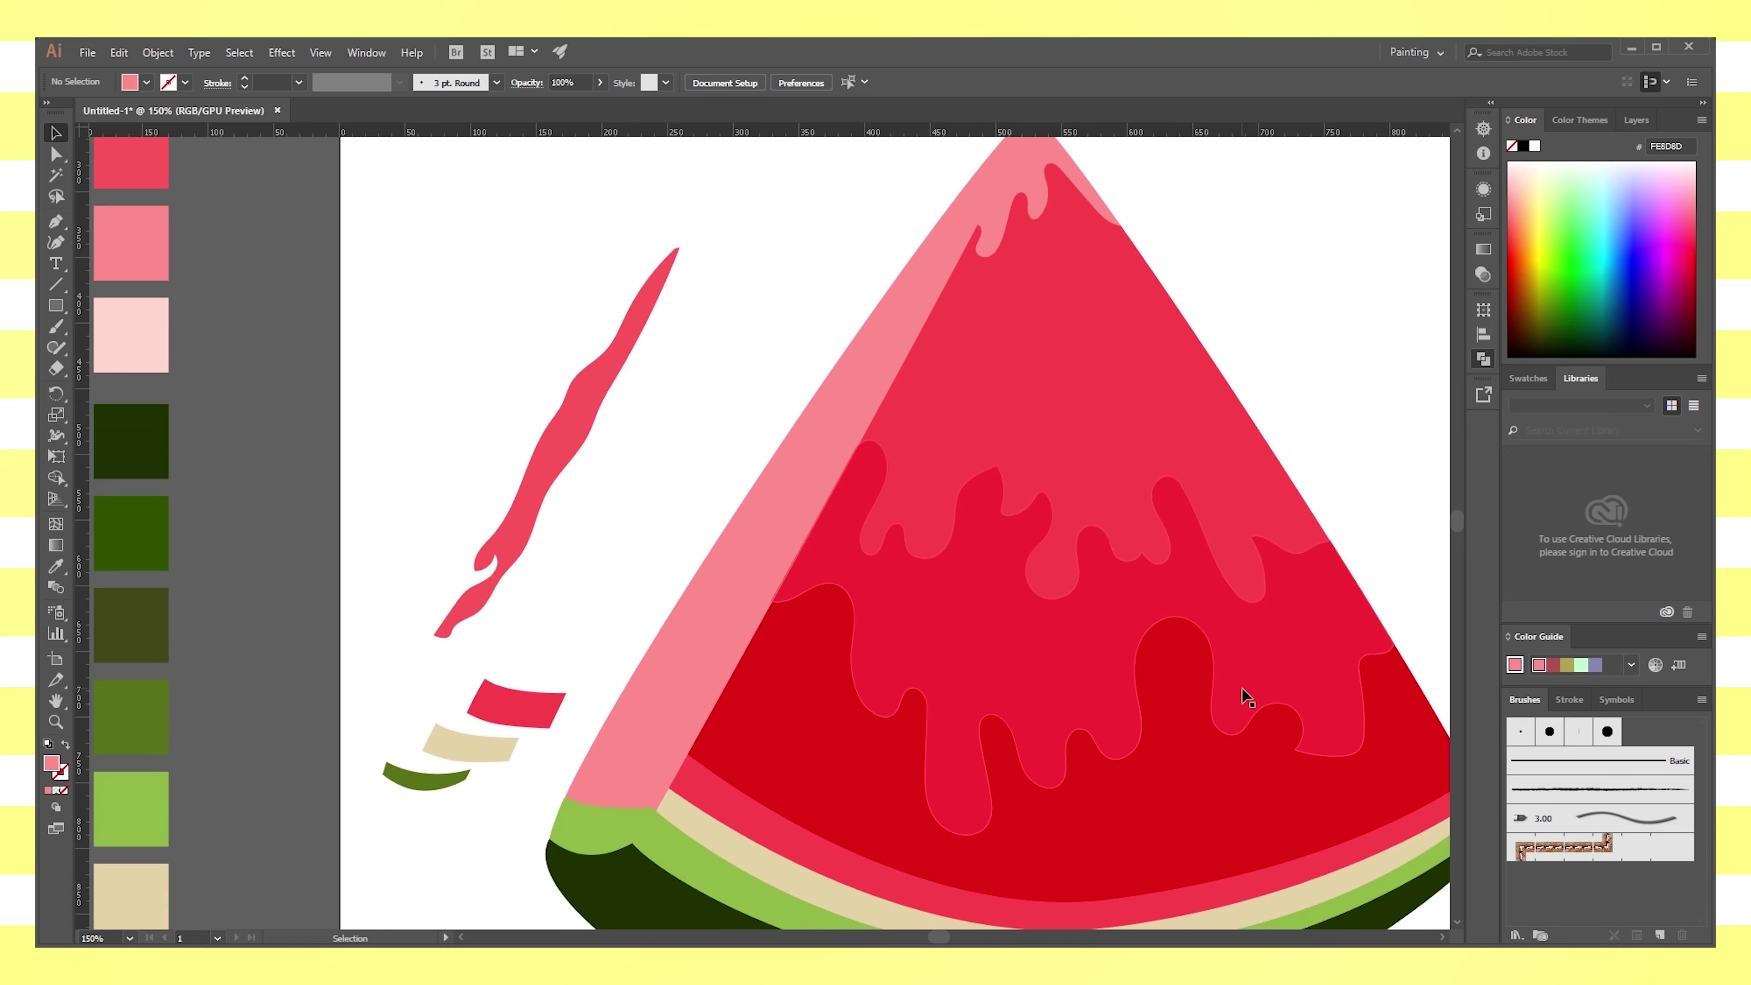
{"action": "scroll", "coordinate": [1231, 697], "scroll_direction": "down", "scroll_amount": 5}
{"action": "mouse_move", "coordinate": [586, 412]}
{"action": "left_mouse_down"}
{"action": "mouse_move", "coordinate": [885, 424]}
{"action": "mouse_move", "coordinate": [863, 461]}
{"action": "left_mouse_up"}
{"action": "scroll", "coordinate": [872, 365], "scroll_direction": "up", "scroll_amount": 5}
{"action": "left_click_drag", "start_coordinate": [998, 476], "coordinate": [974, 476]}
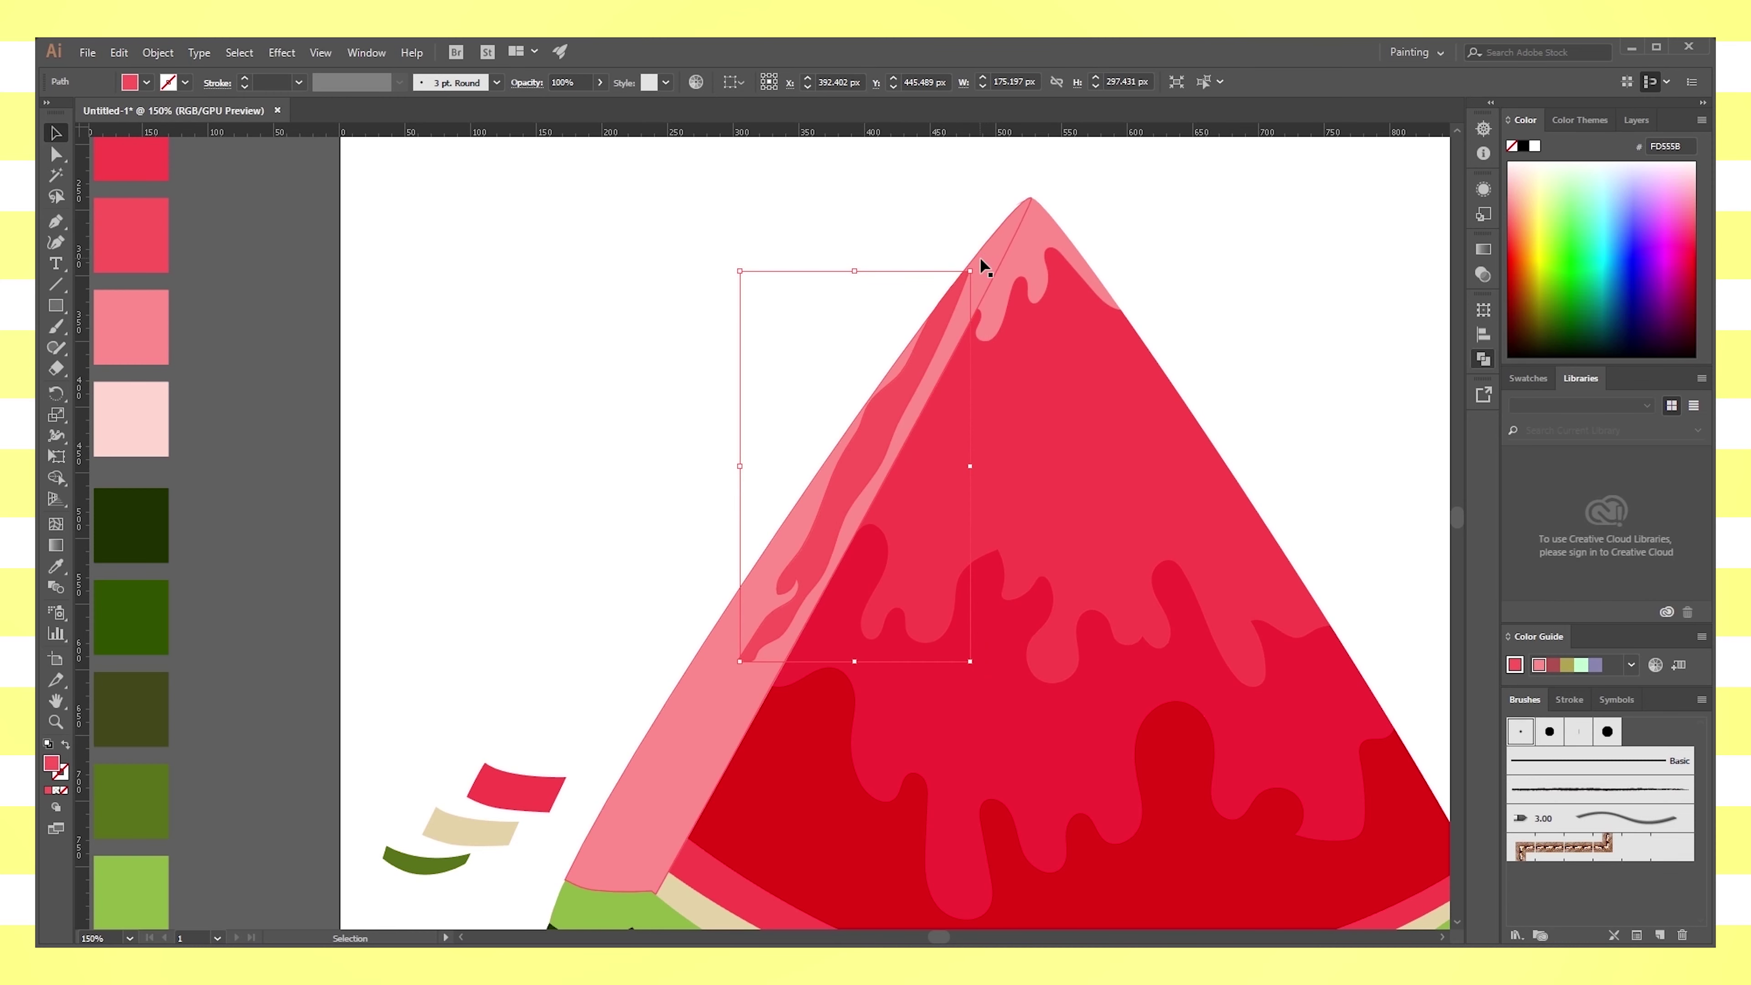
{"action": "left_click_drag", "start_coordinate": [985, 268], "coordinate": [979, 277]}
{"action": "left_click_drag", "start_coordinate": [857, 457], "coordinate": [845, 497]}
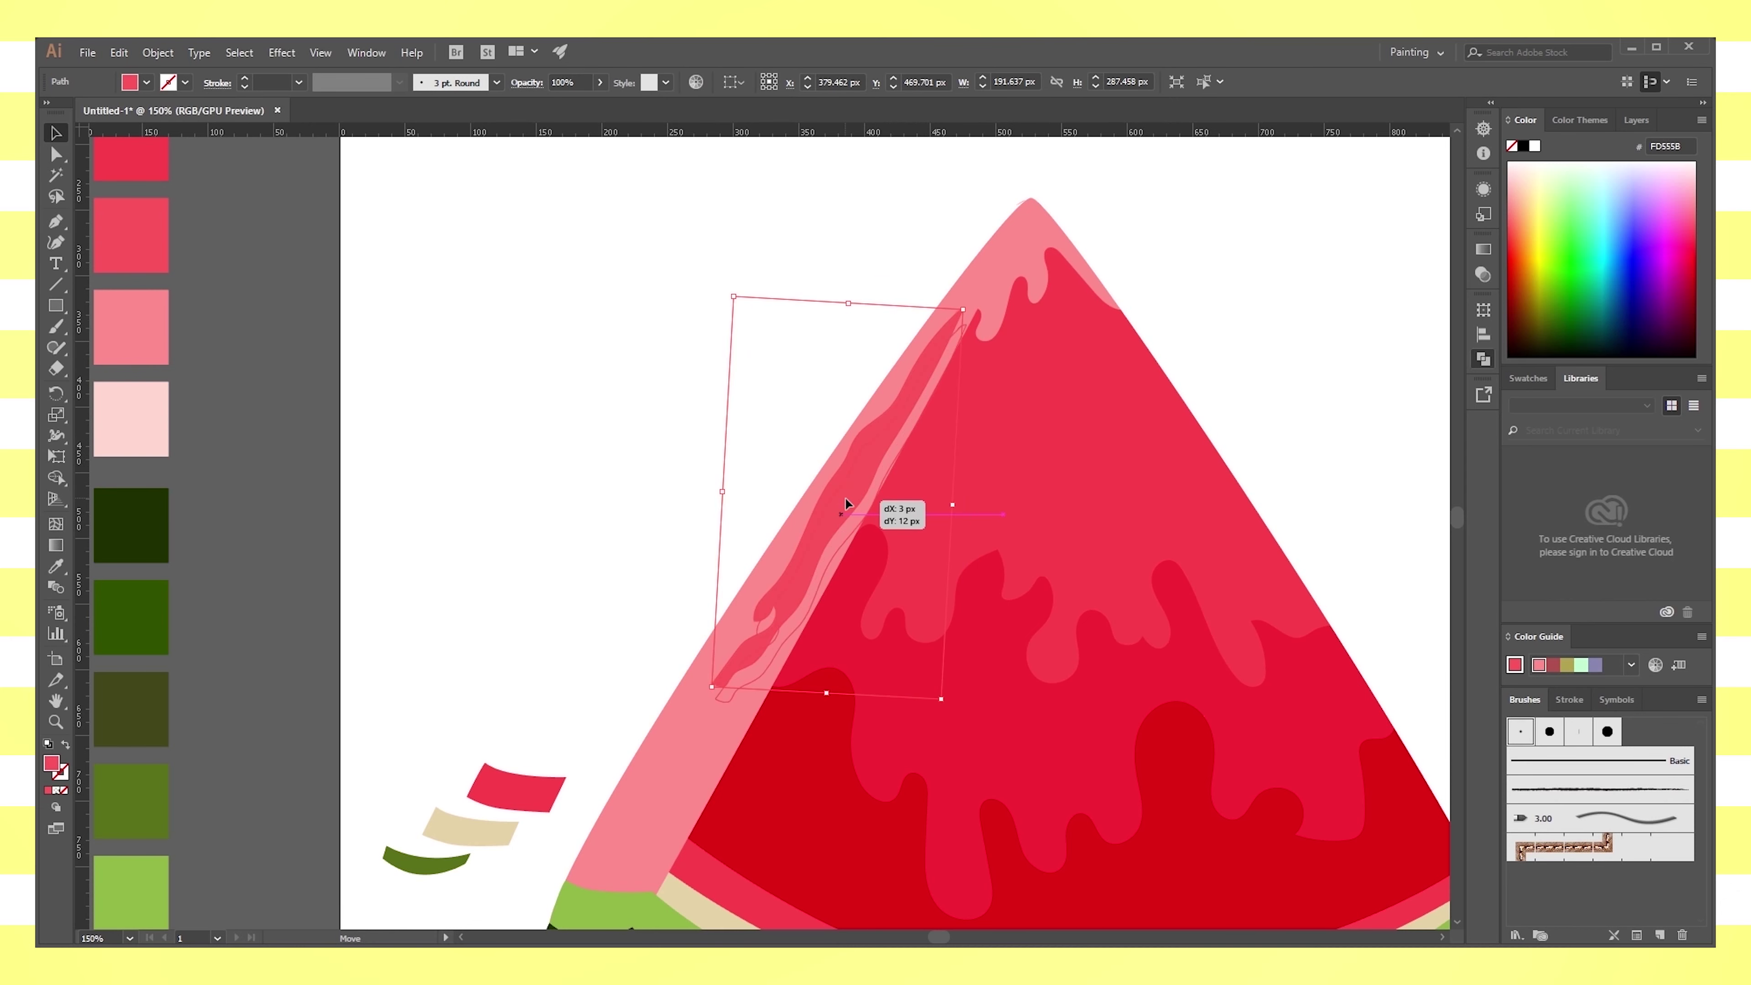
Shift, rotate and arrow-nudge the drip into its final position along the edge
{"action": "left_click", "coordinate": [1065, 471]}
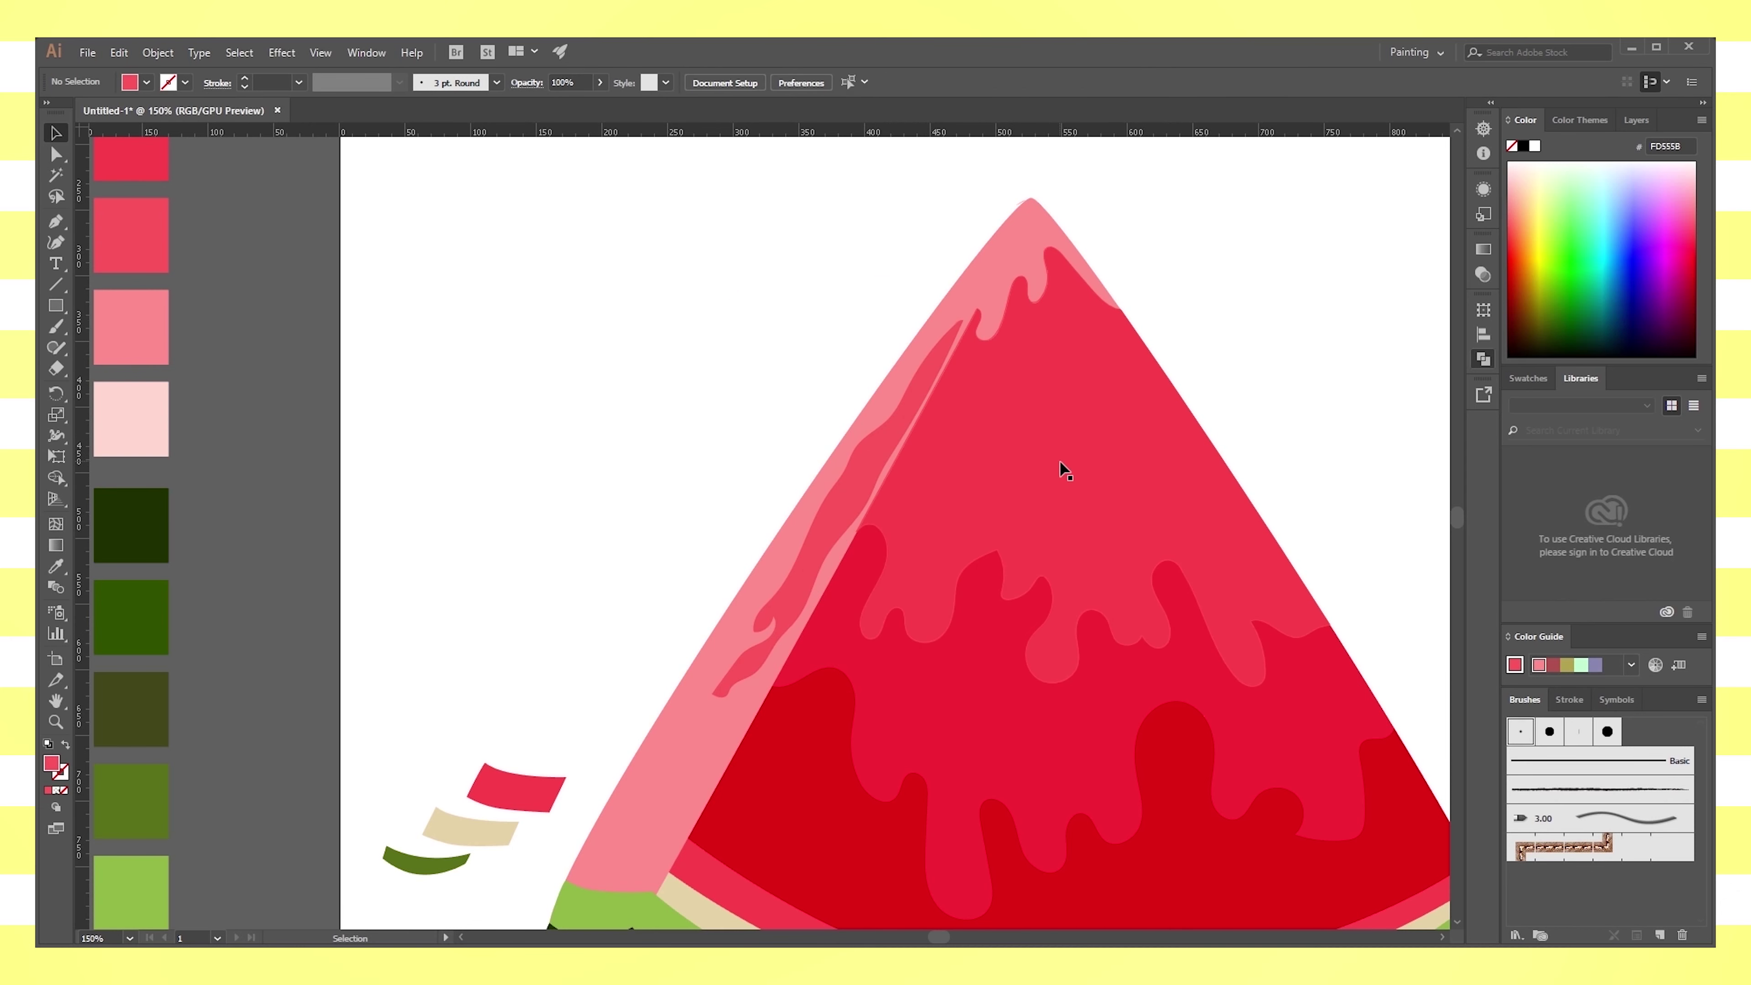
{"action": "left_click_drag", "start_coordinate": [918, 488], "coordinate": [1088, 612]}
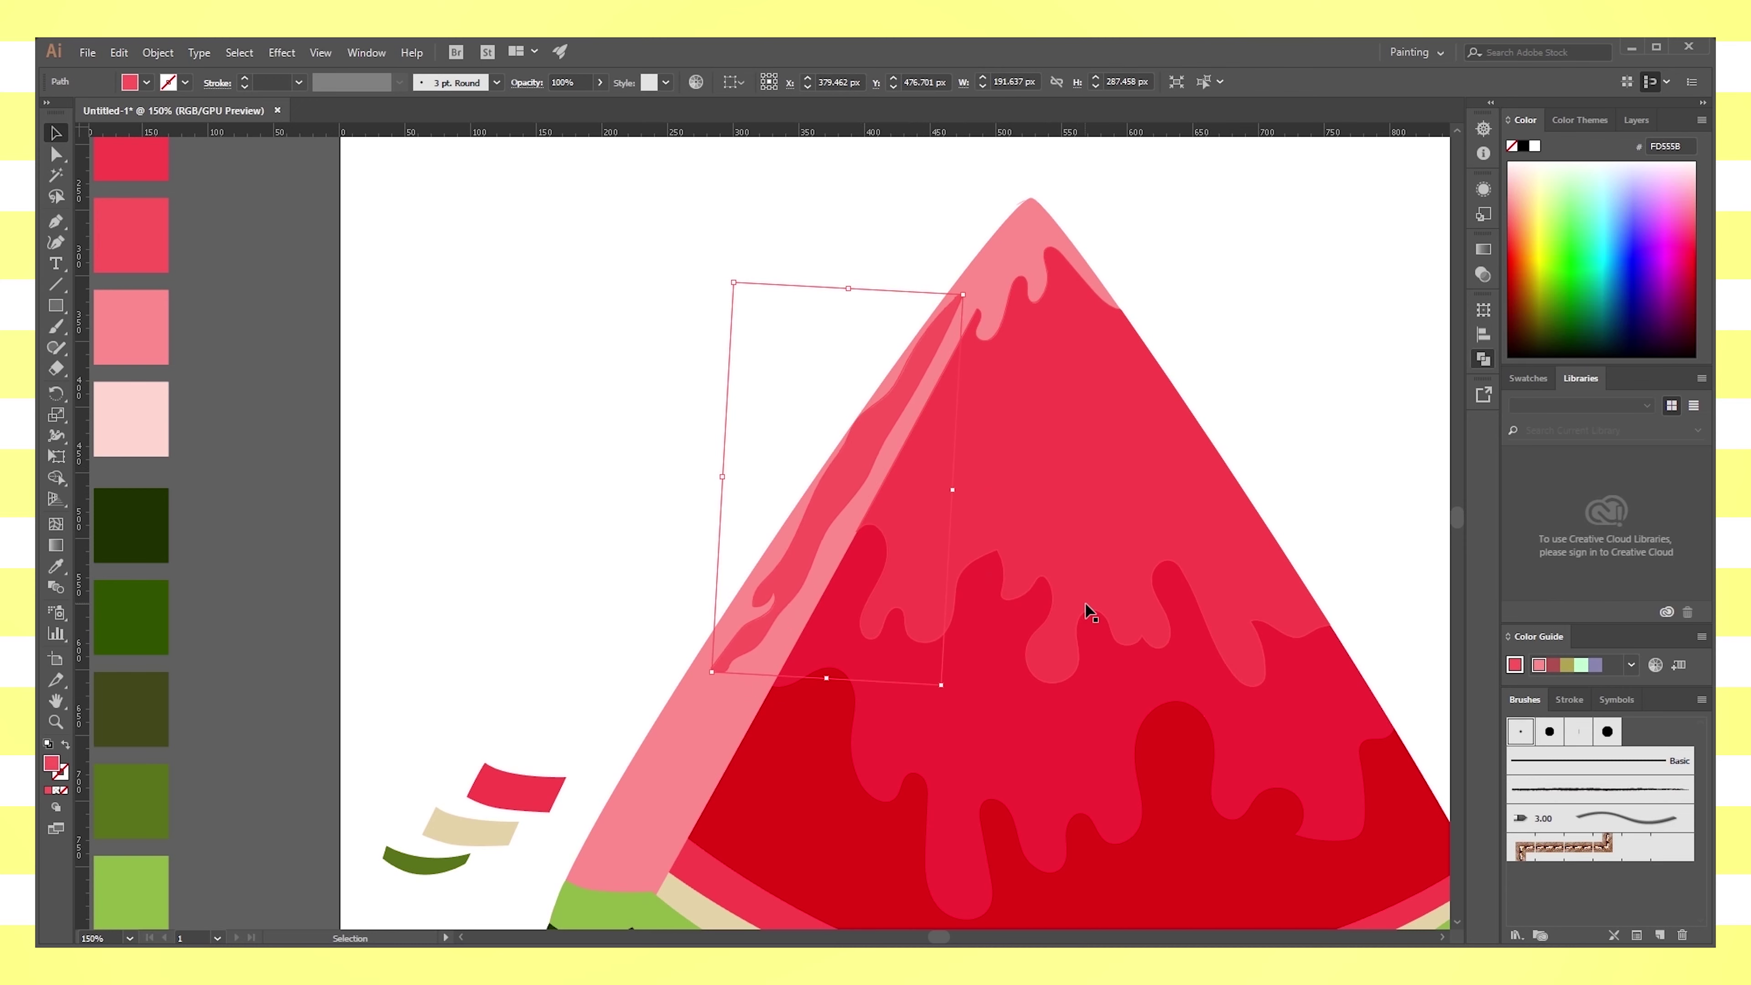
{"action": "key", "text": "Right"}
{"action": "key", "text": "Right"}
{"action": "key", "text": "Right"}
{"action": "key", "text": "Down"}
{"action": "key", "text": "Down"}
{"action": "key", "text": "Down"}
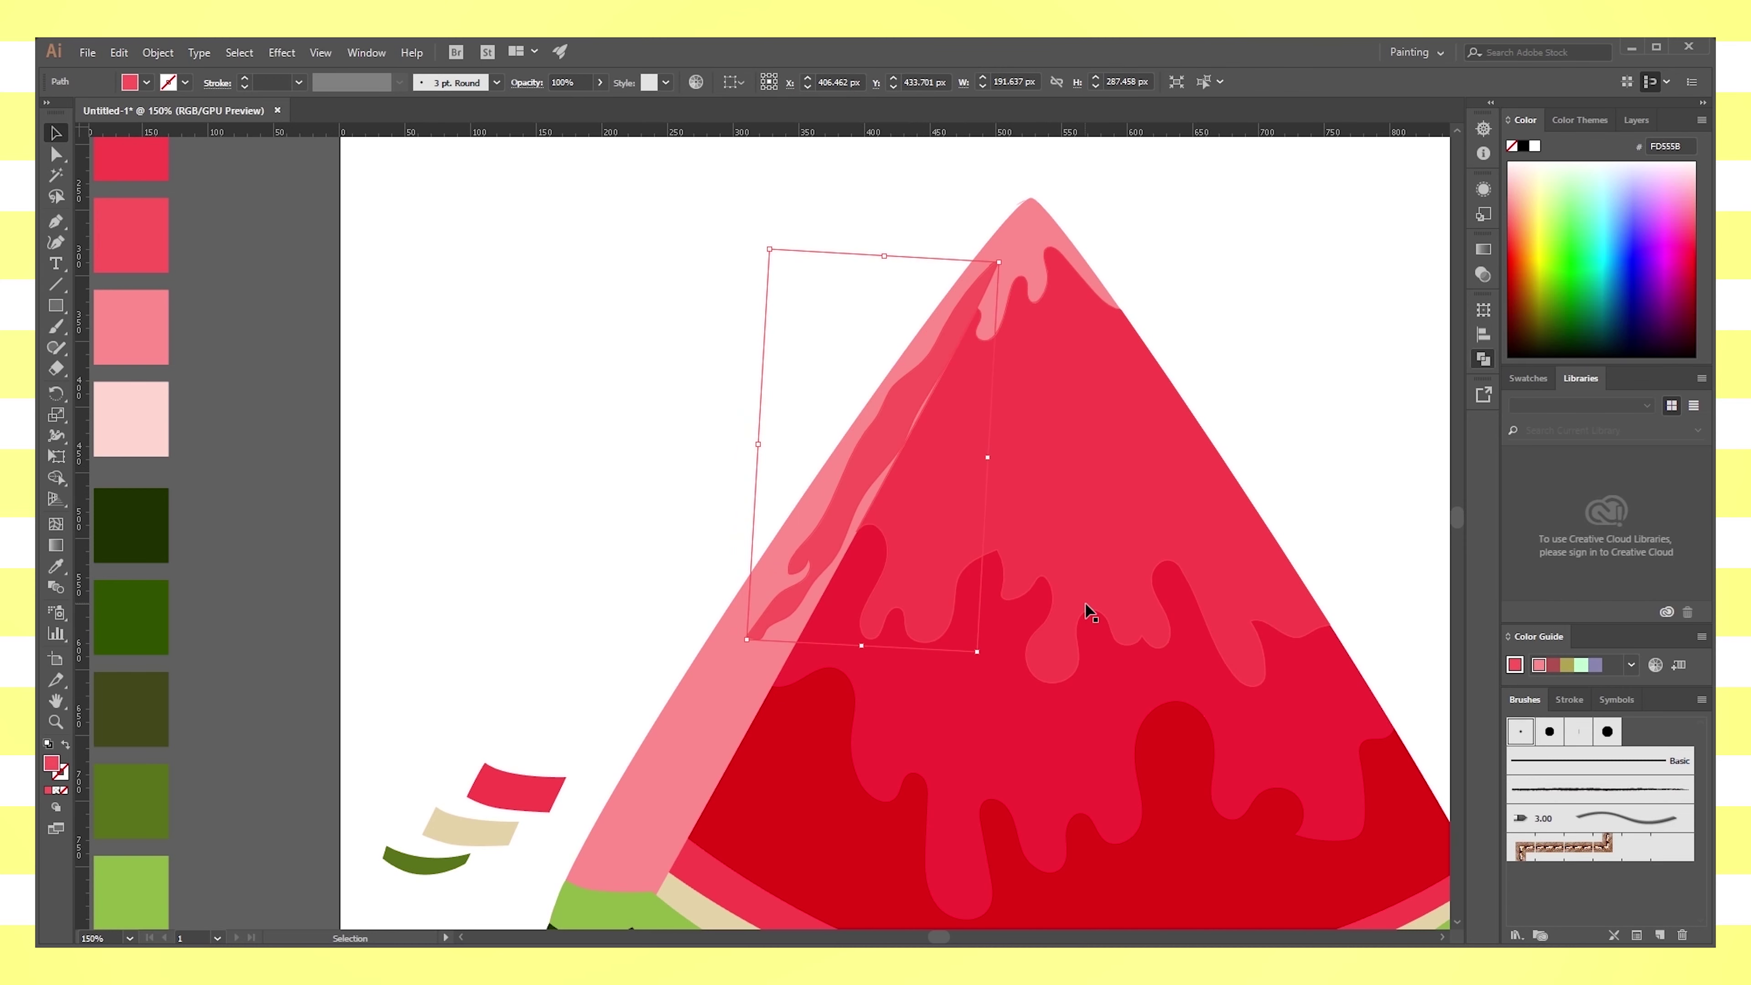
{"action": "key", "text": "Left"}
{"action": "key", "text": "Left"}
{"action": "key", "text": "Left"}
{"action": "key", "text": "Down"}
{"action": "key", "text": "Down"}
{"action": "key", "text": "Down"}
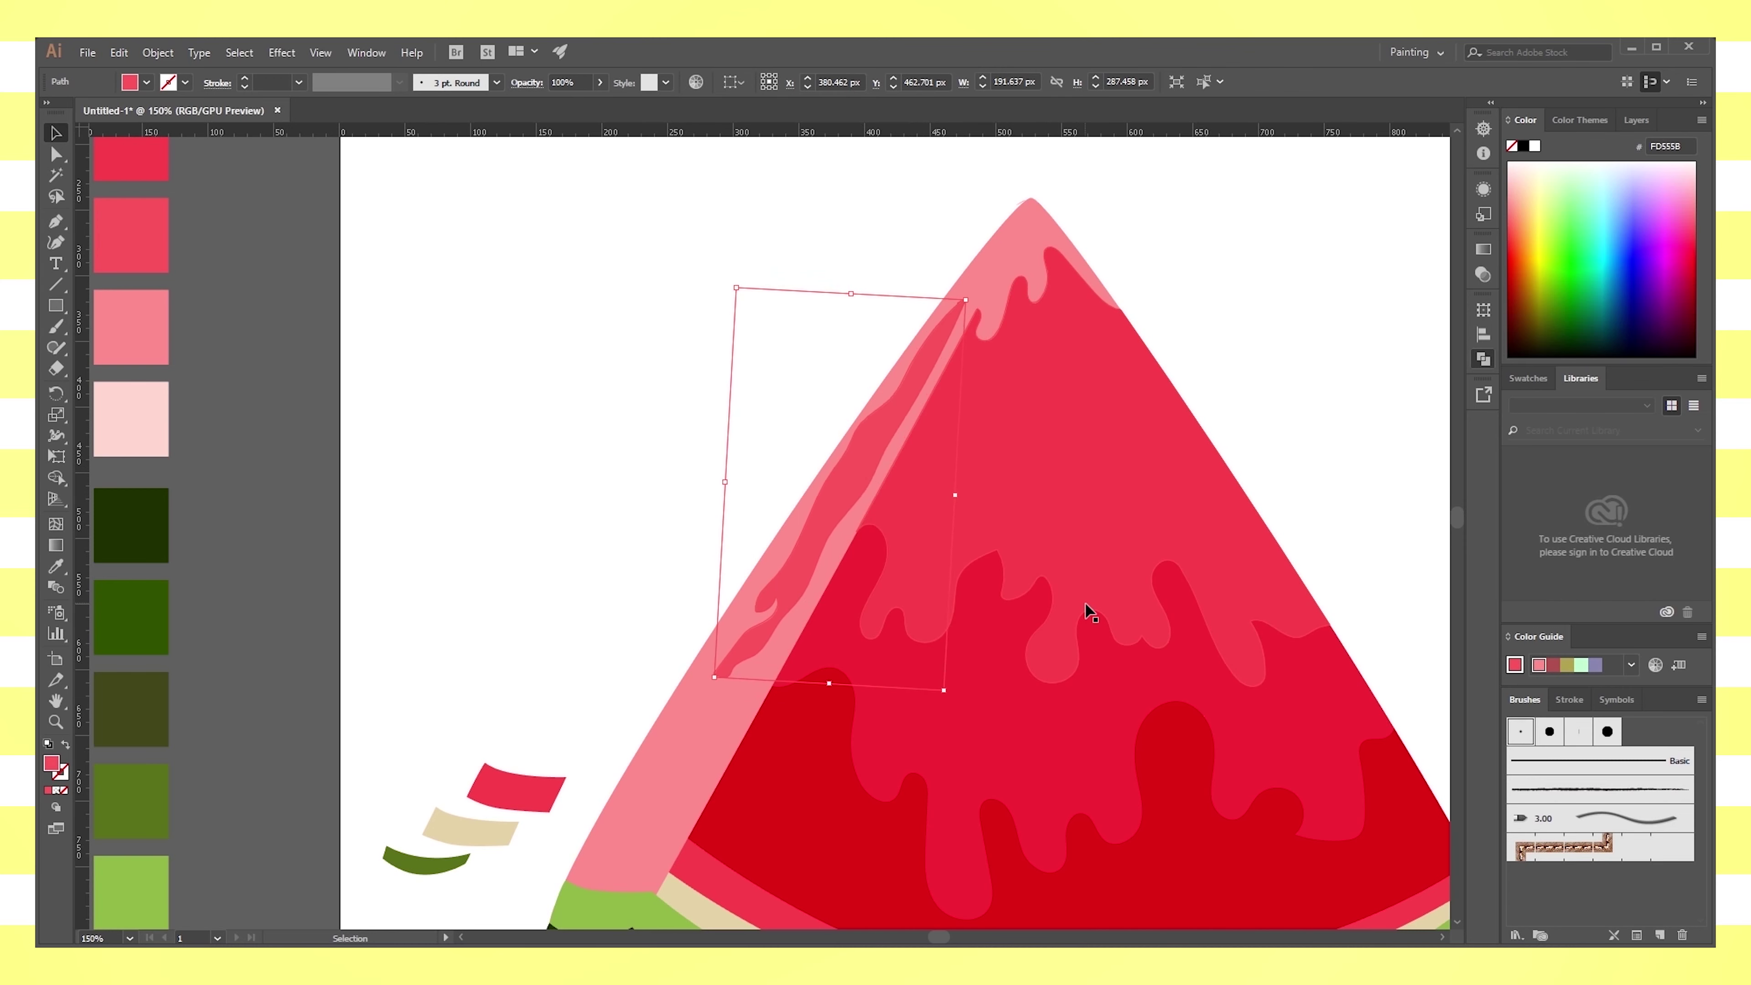
{"action": "left_click", "coordinate": [1177, 285]}
{"action": "key", "text": "ctrl+minus"}
{"action": "key", "text": "ctrl+minus"}
Recolour the edge drip with the sampled light-pink highlight colour, then select the tip highlight
{"action": "left_click", "coordinate": [823, 498]}
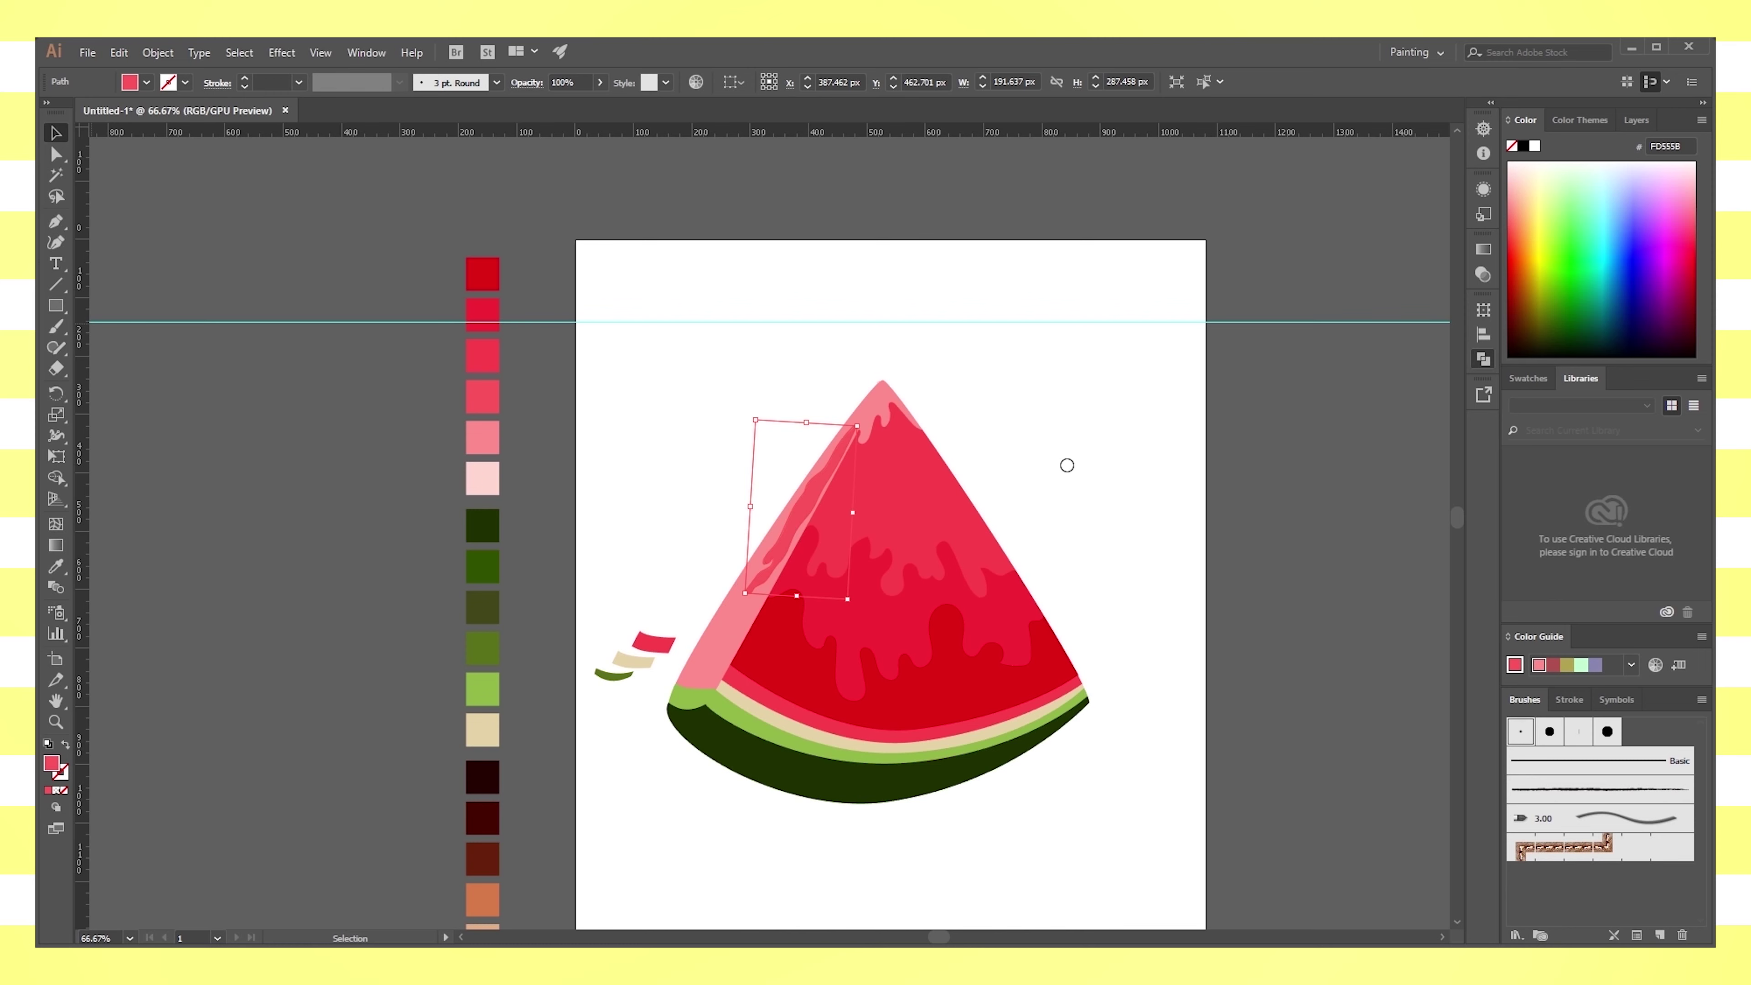
{"action": "left_click", "coordinate": [483, 397]}
{"action": "left_click", "coordinate": [56, 565]}
{"action": "left_click", "coordinate": [741, 624]}
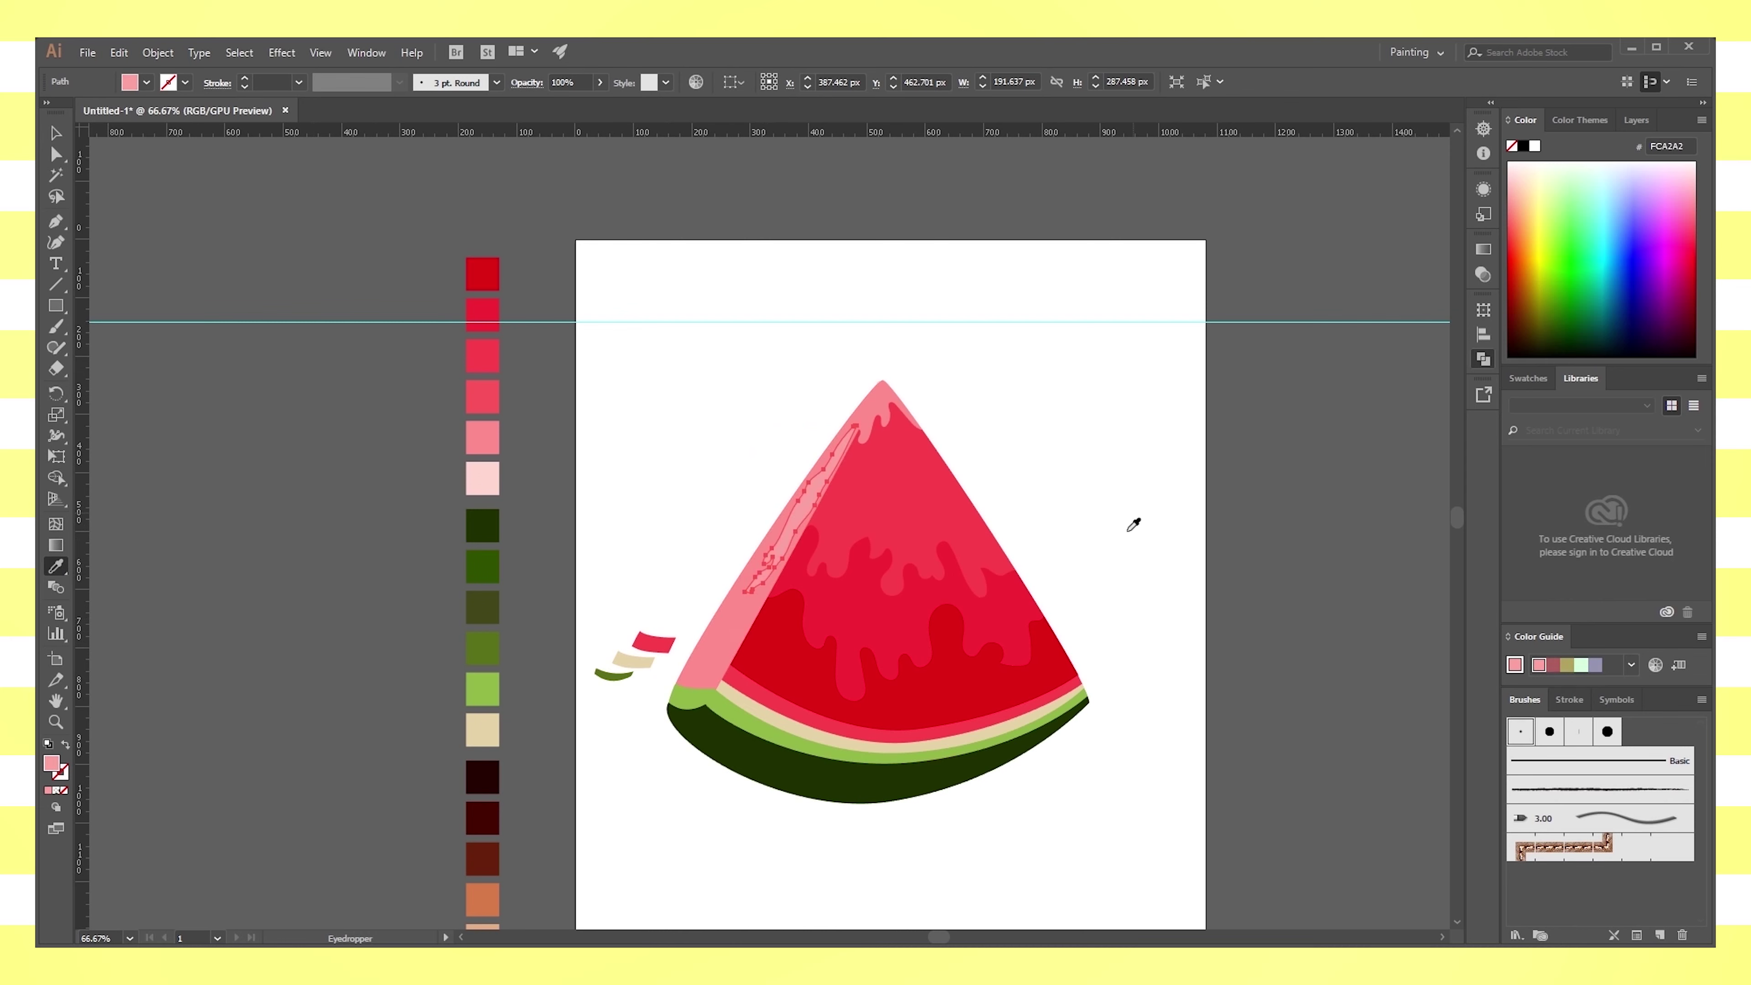
{"action": "left_click", "coordinate": [56, 131]}
{"action": "left_click", "coordinate": [274, 514]}
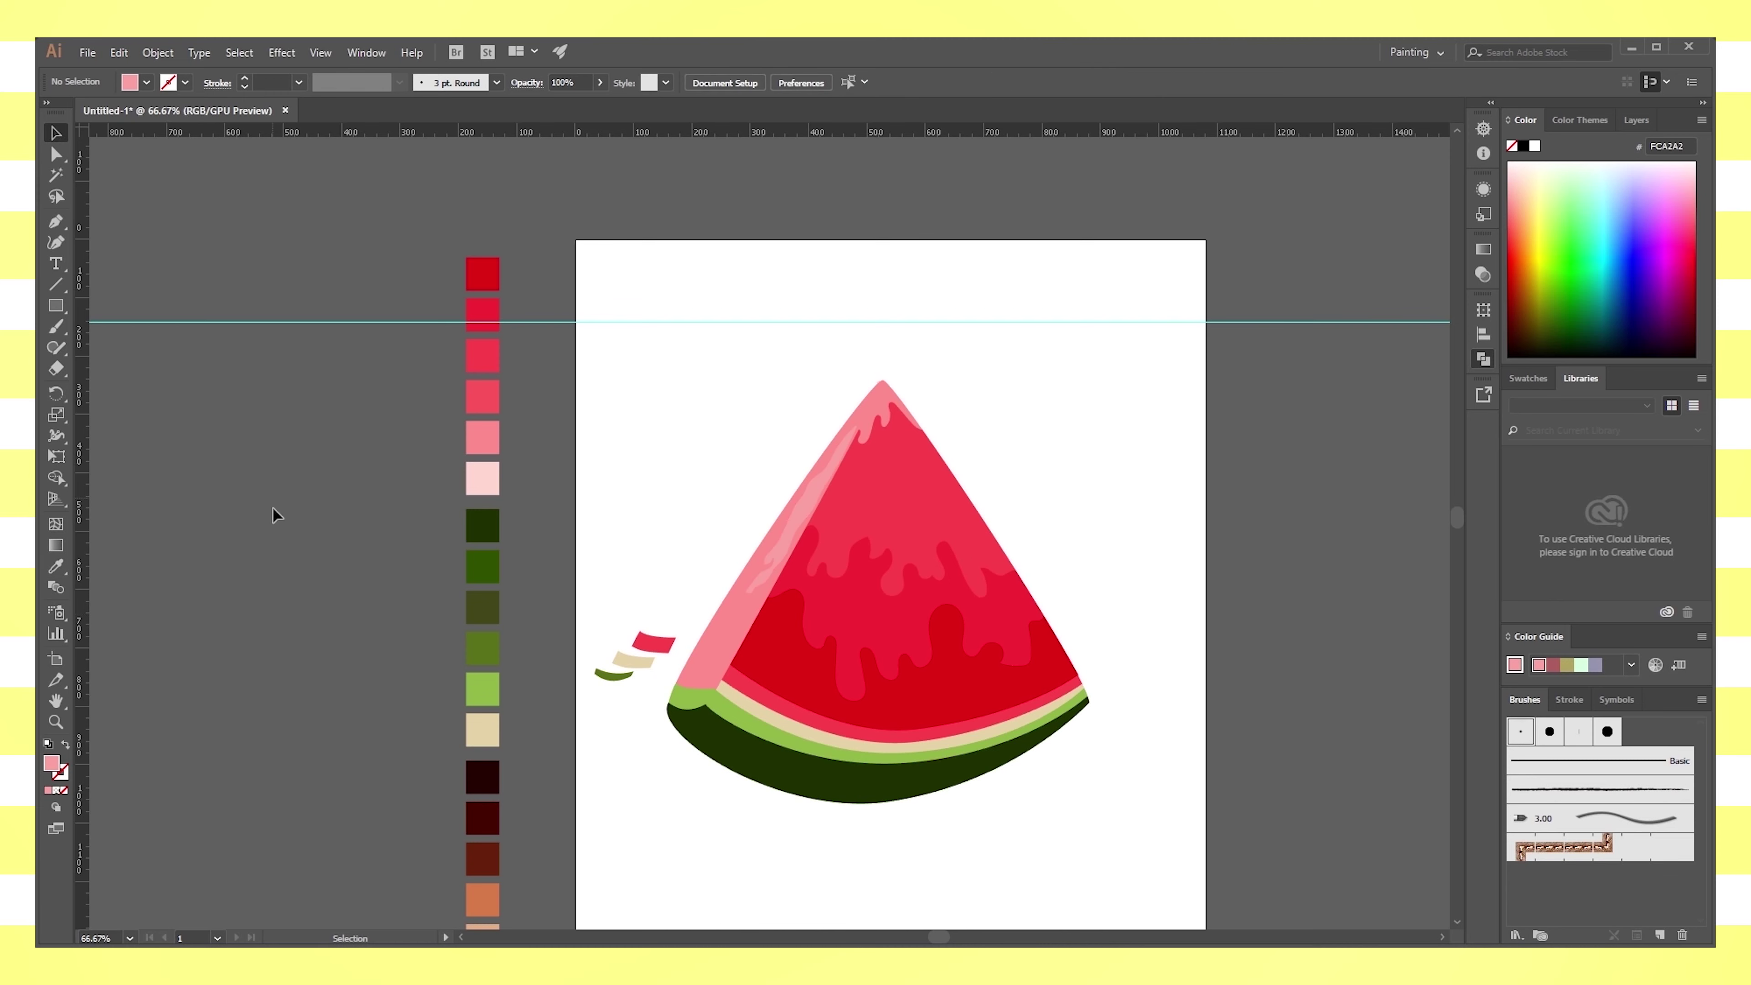
{"action": "left_click", "coordinate": [887, 393]}
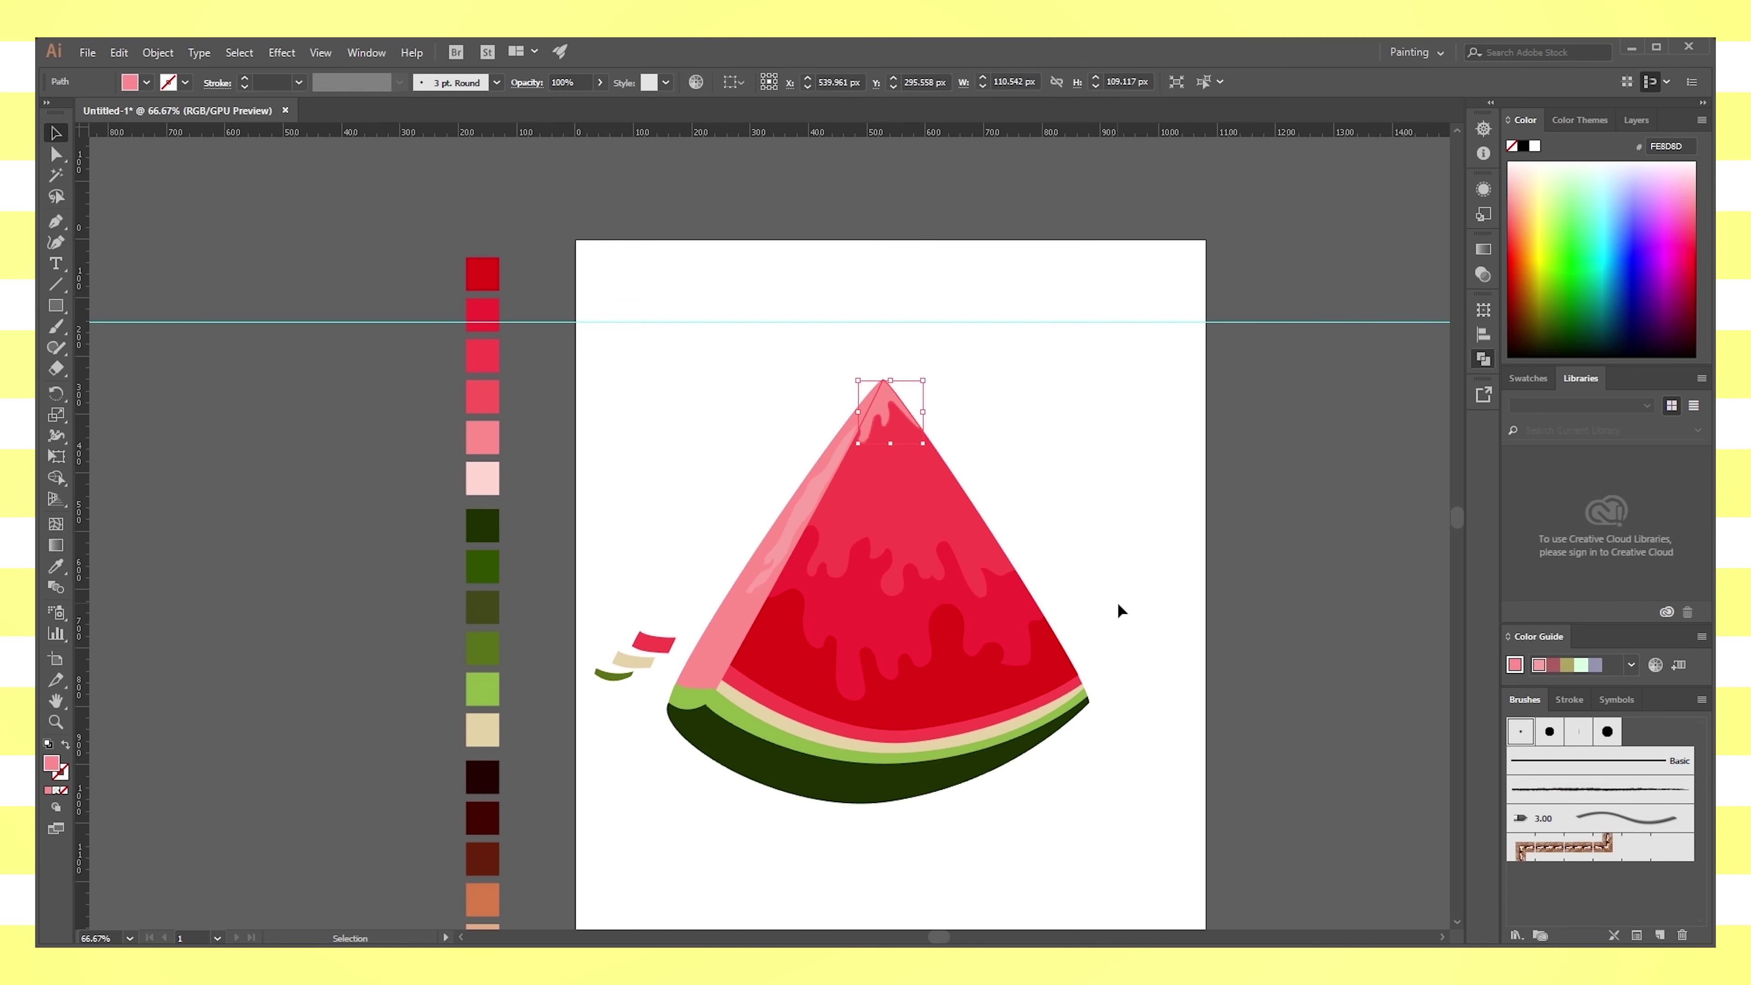
Give the tip highlight the streak's lighter pink with the Eyedropper
{"action": "key", "text": "i"}
{"action": "left_click", "coordinate": [813, 509]}
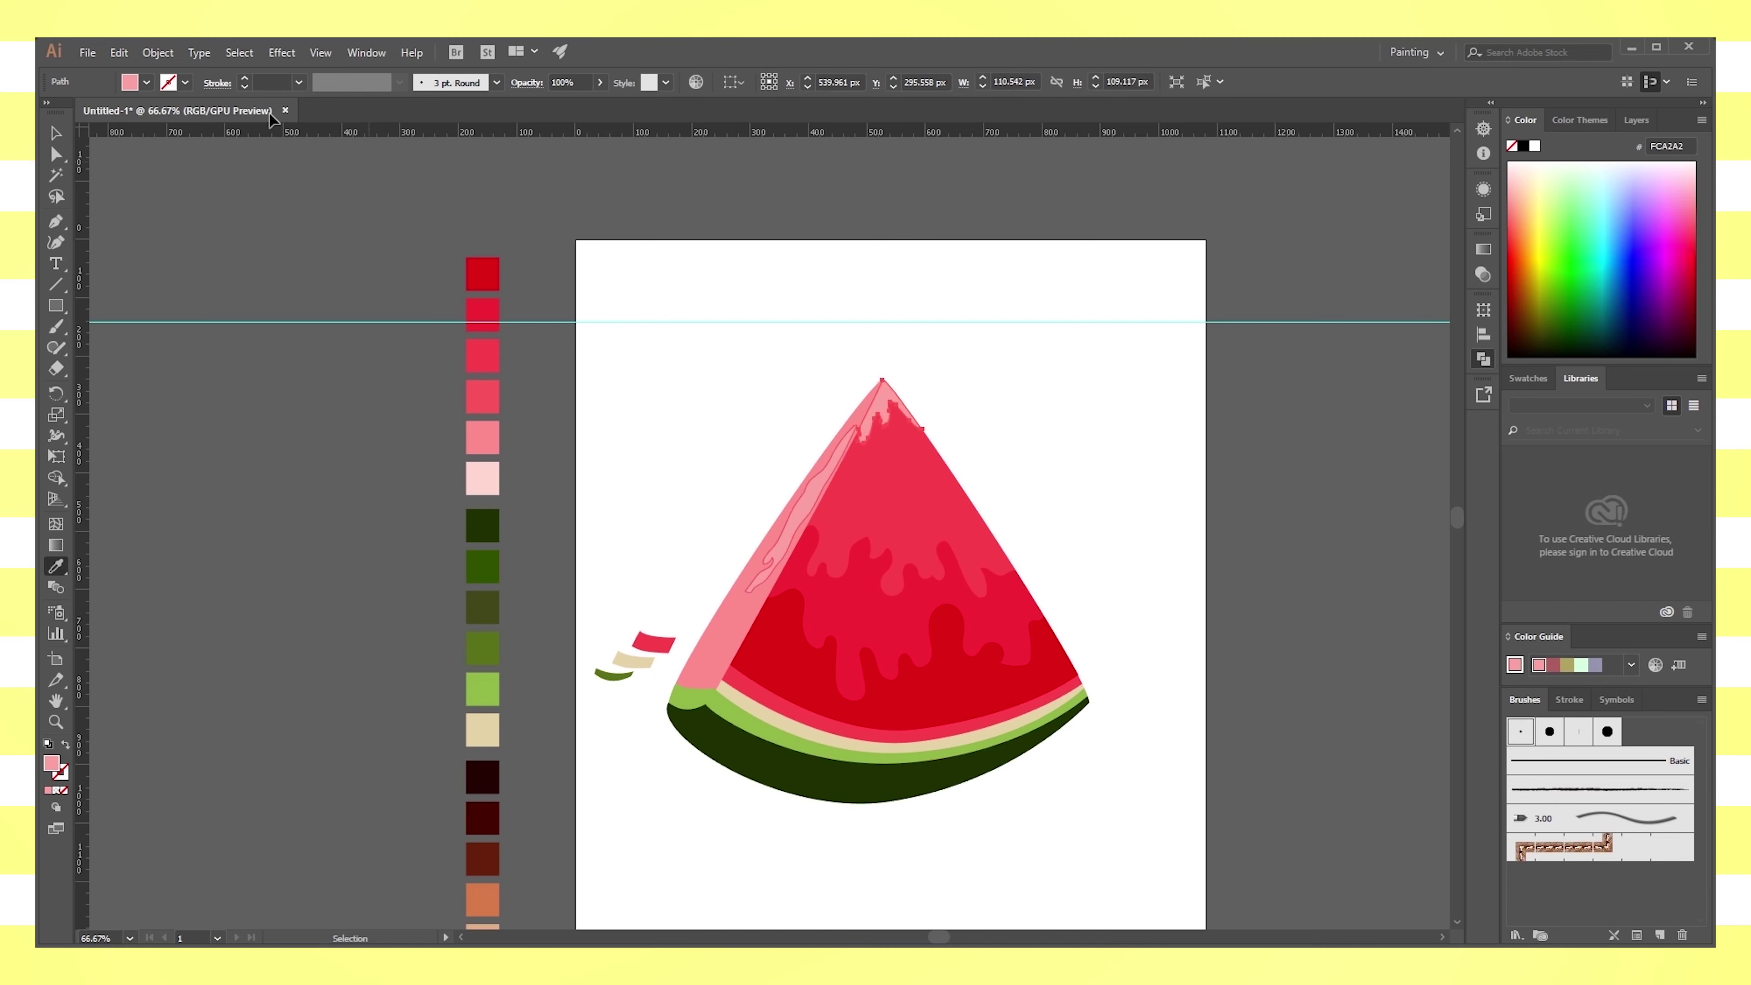
{"action": "left_click", "coordinate": [881, 359]}
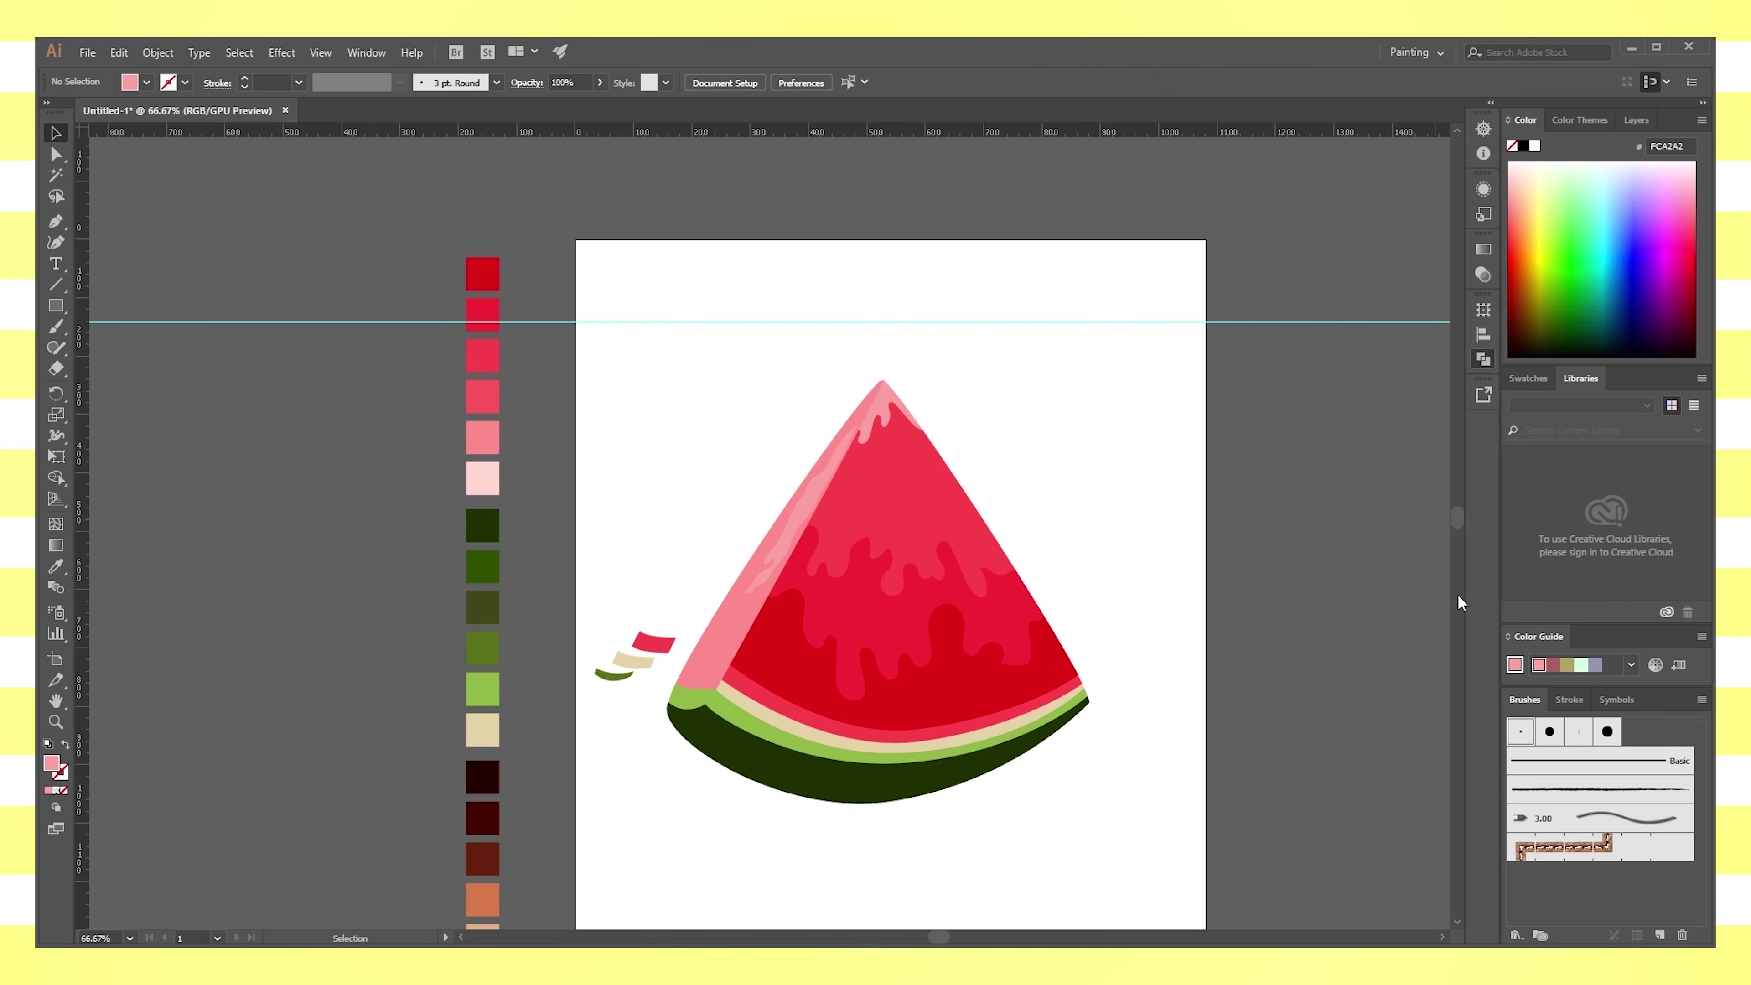
Paint wavy pink highlight squiggles with the Paintbrush on the upper flesh near the tip
{"action": "key", "text": "ctrl+equal"}
{"action": "key", "text": "ctrl+equal"}
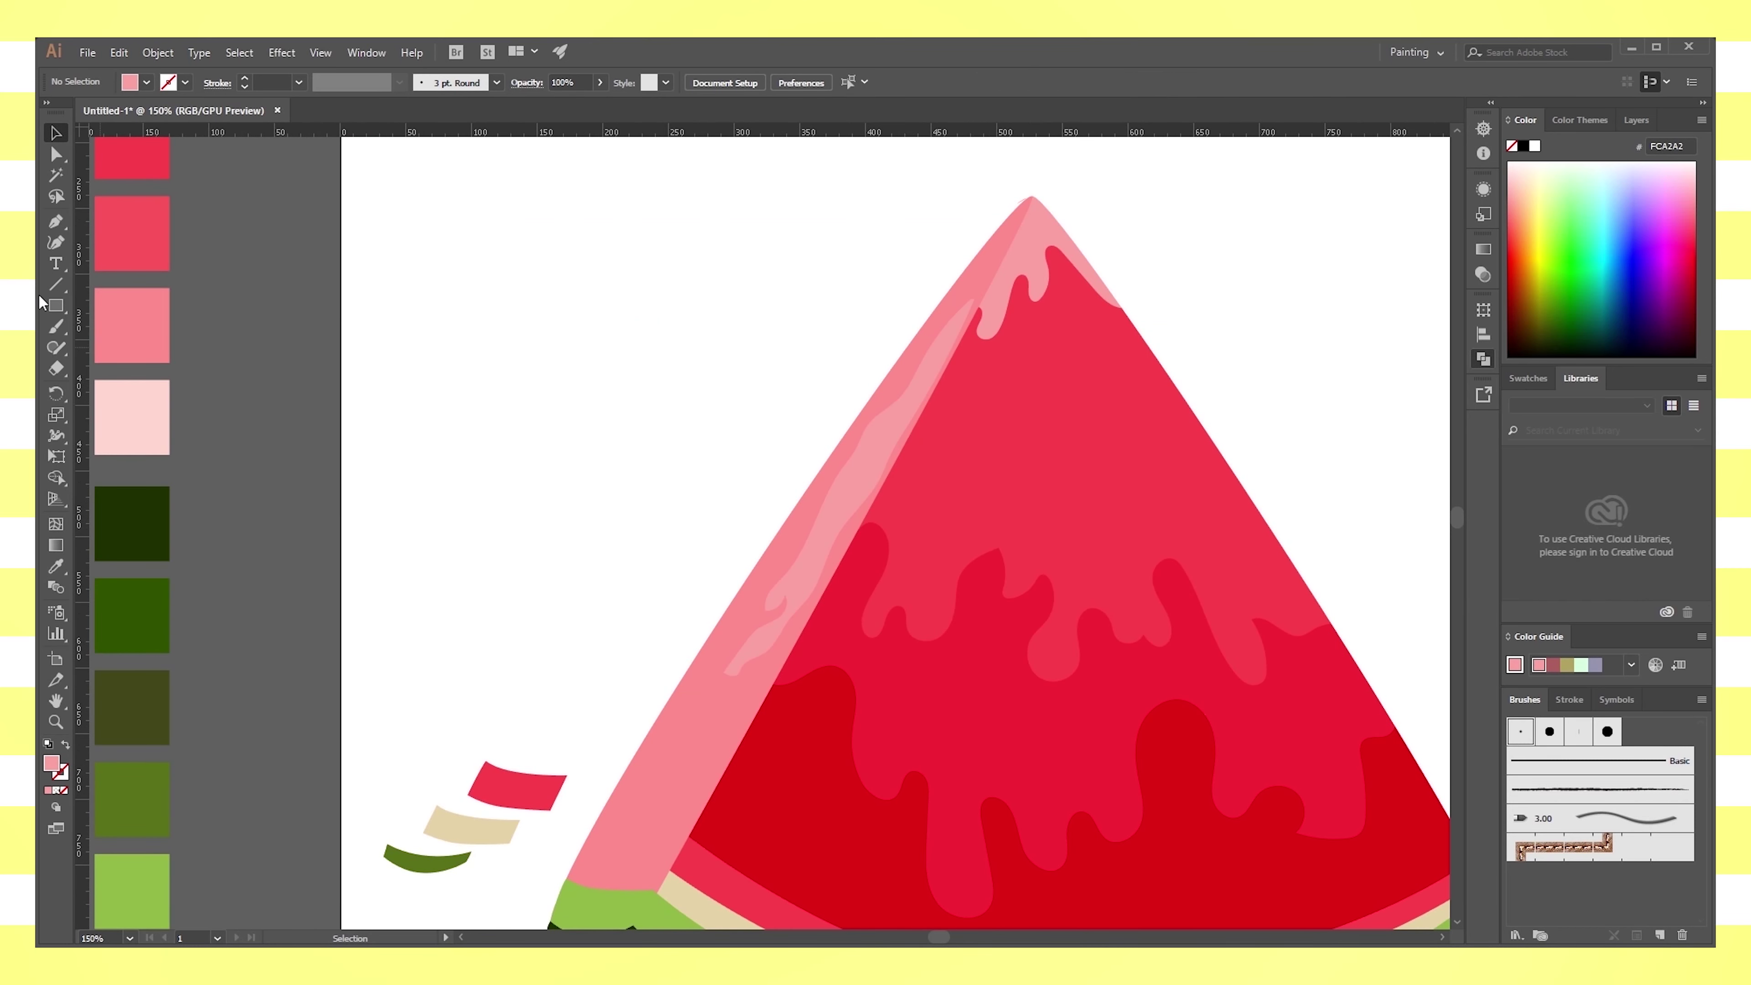
{"action": "left_click", "coordinate": [56, 327]}
{"action": "left_click_drag", "start_coordinate": [1005, 472], "coordinate": [1006, 469]}
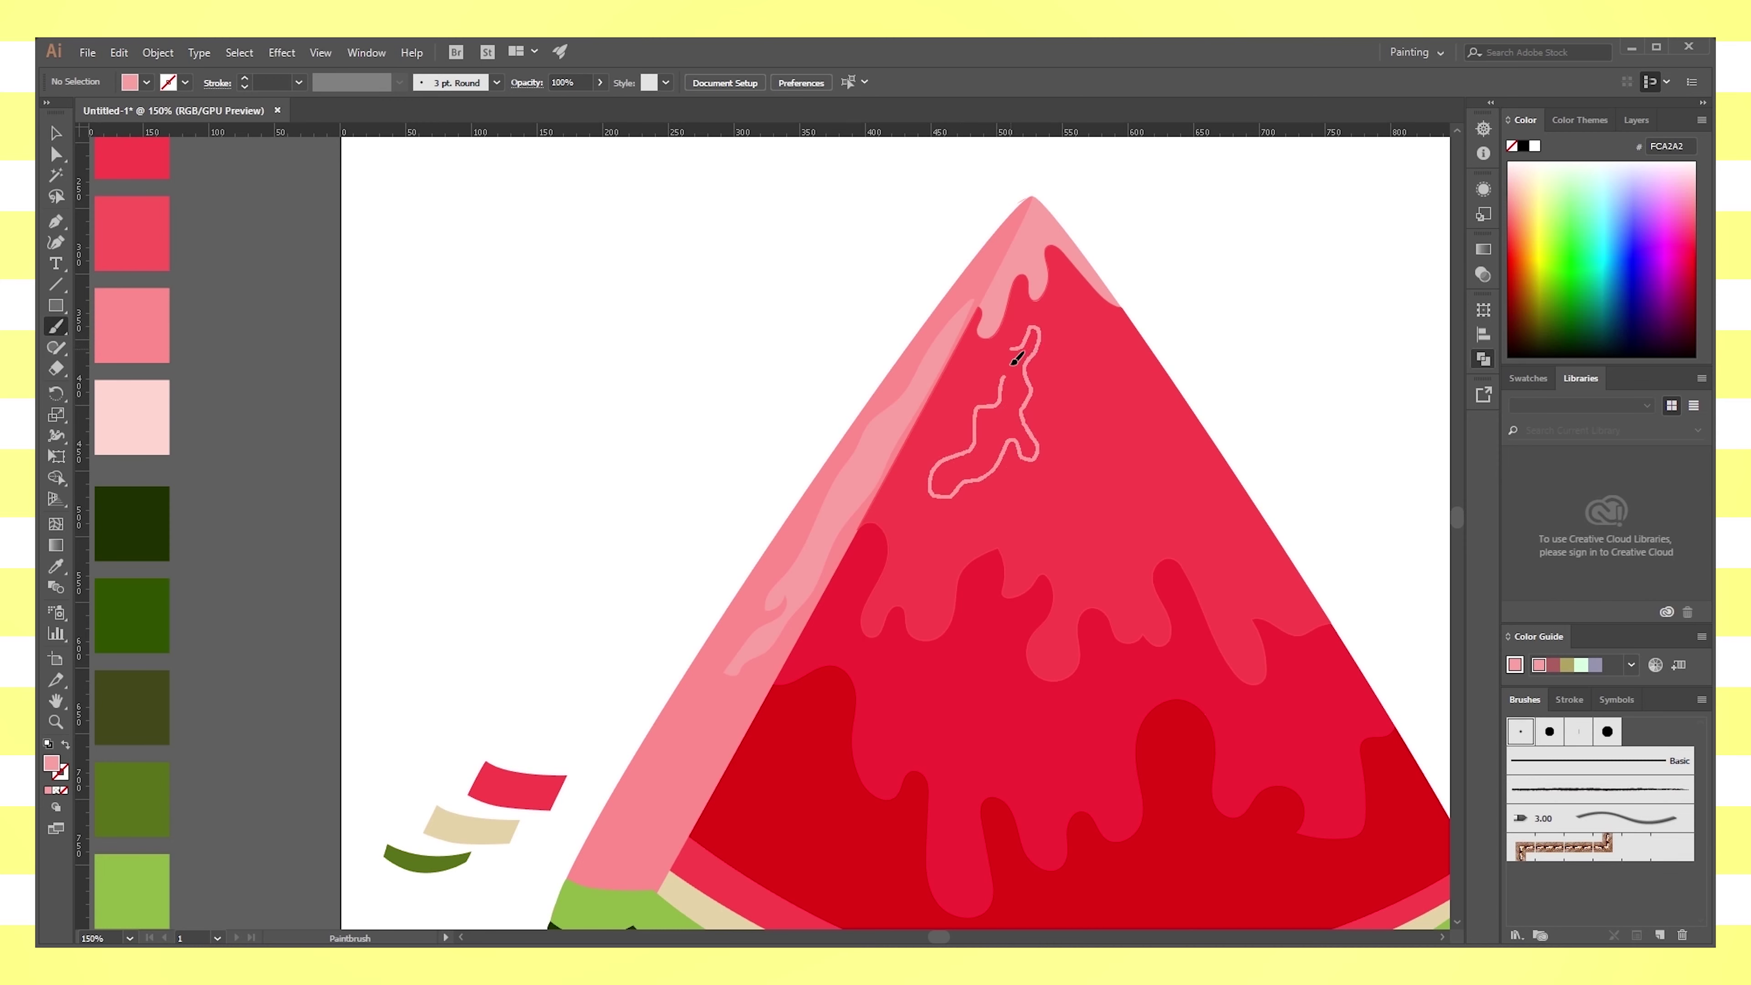
{"action": "left_click_drag", "start_coordinate": [1010, 388], "coordinate": [1009, 390]}
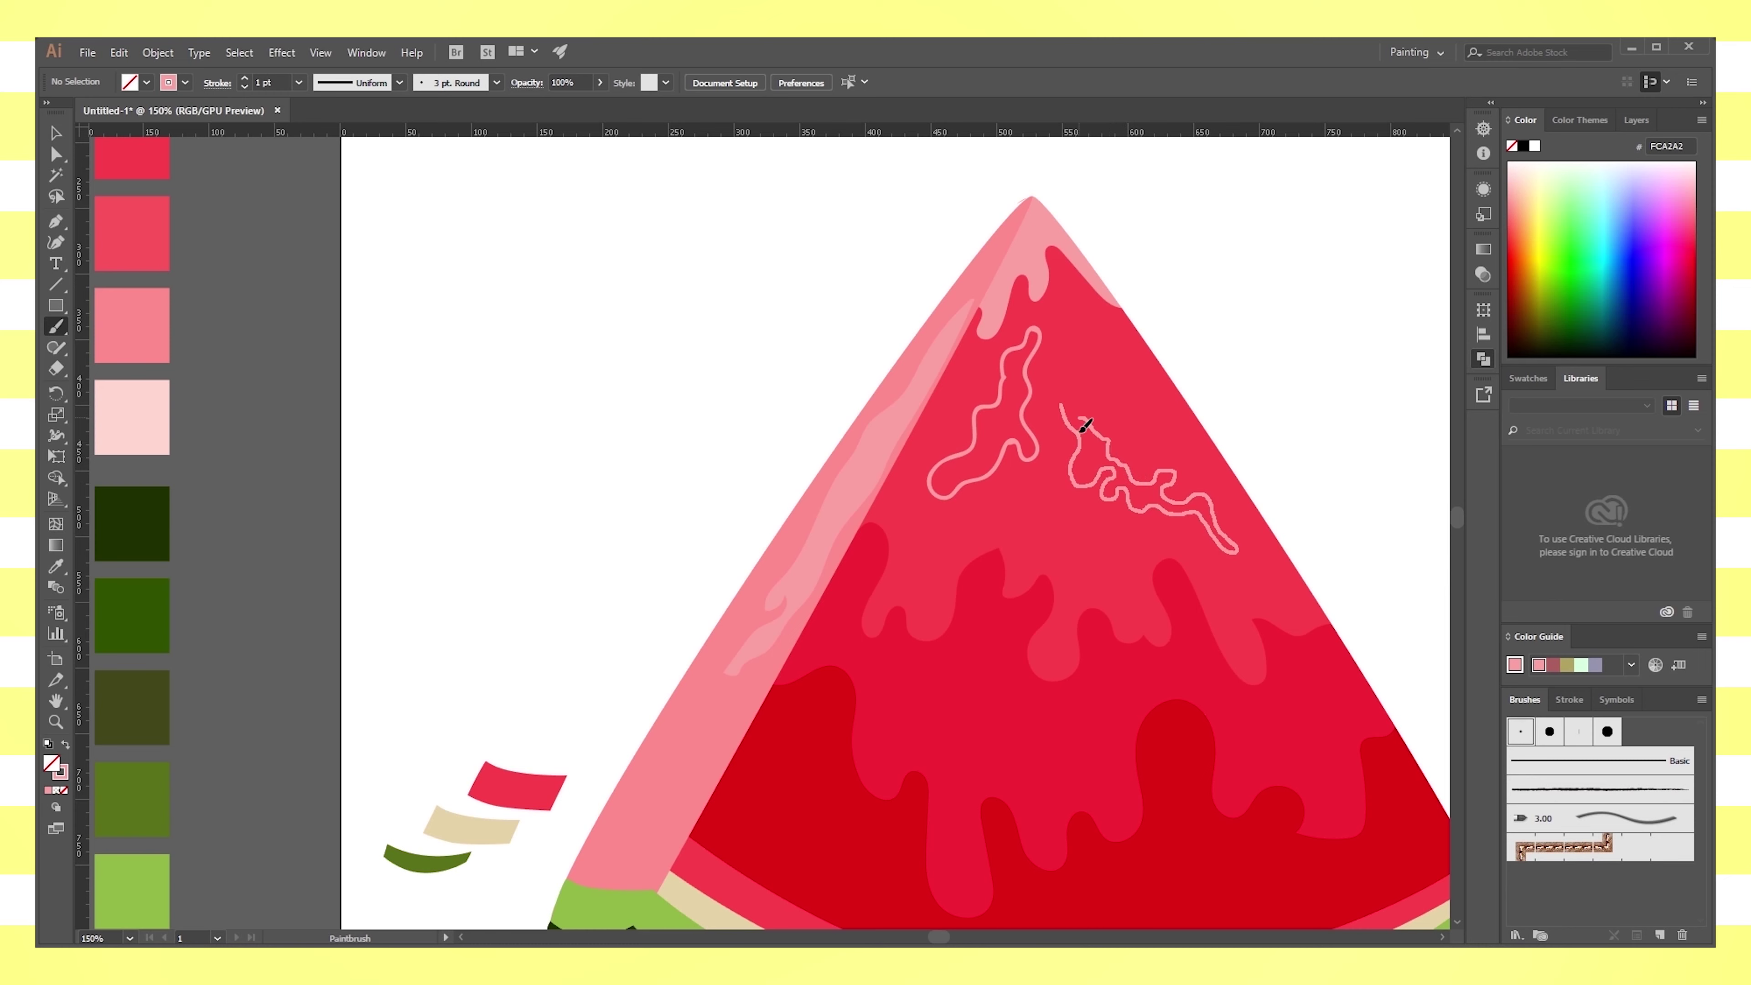
{"action": "left_click_drag", "start_coordinate": [1068, 413], "coordinate": [1067, 409]}
Swap both squiggles' pink strokes into pink fills
{"action": "left_click", "coordinate": [56, 132]}
{"action": "left_click", "coordinate": [1121, 473]}
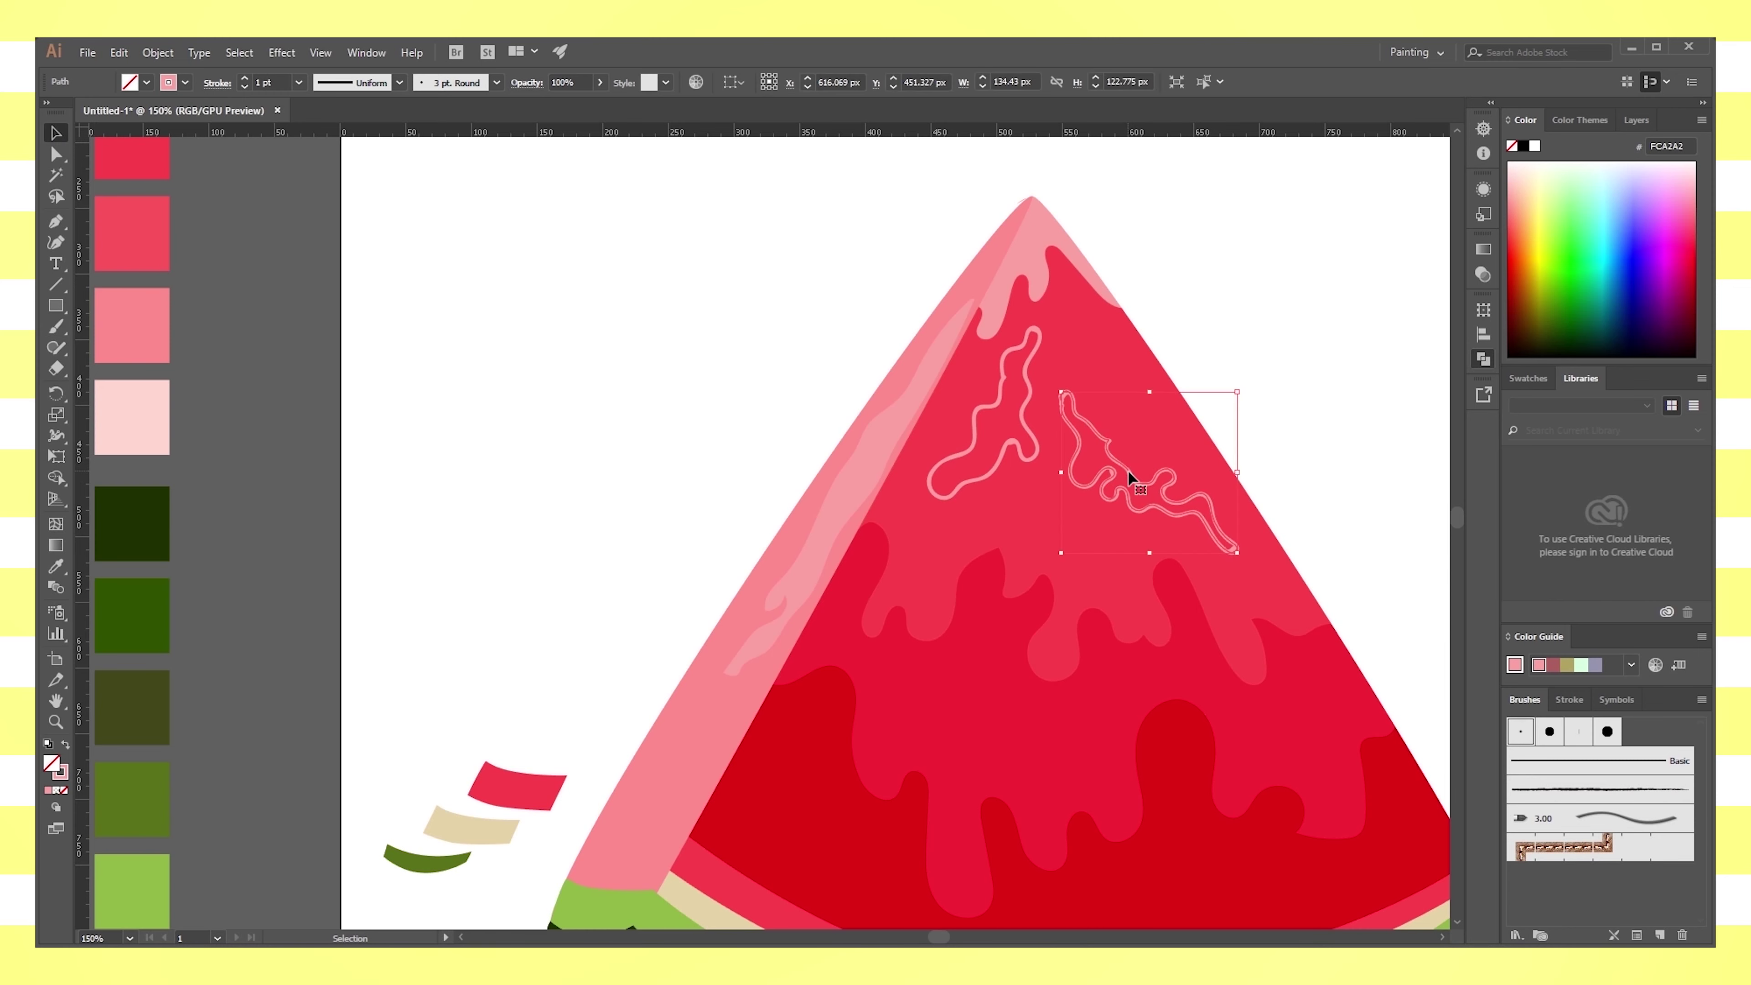
{"action": "left_click", "coordinate": [1030, 338], "text": "shift"}
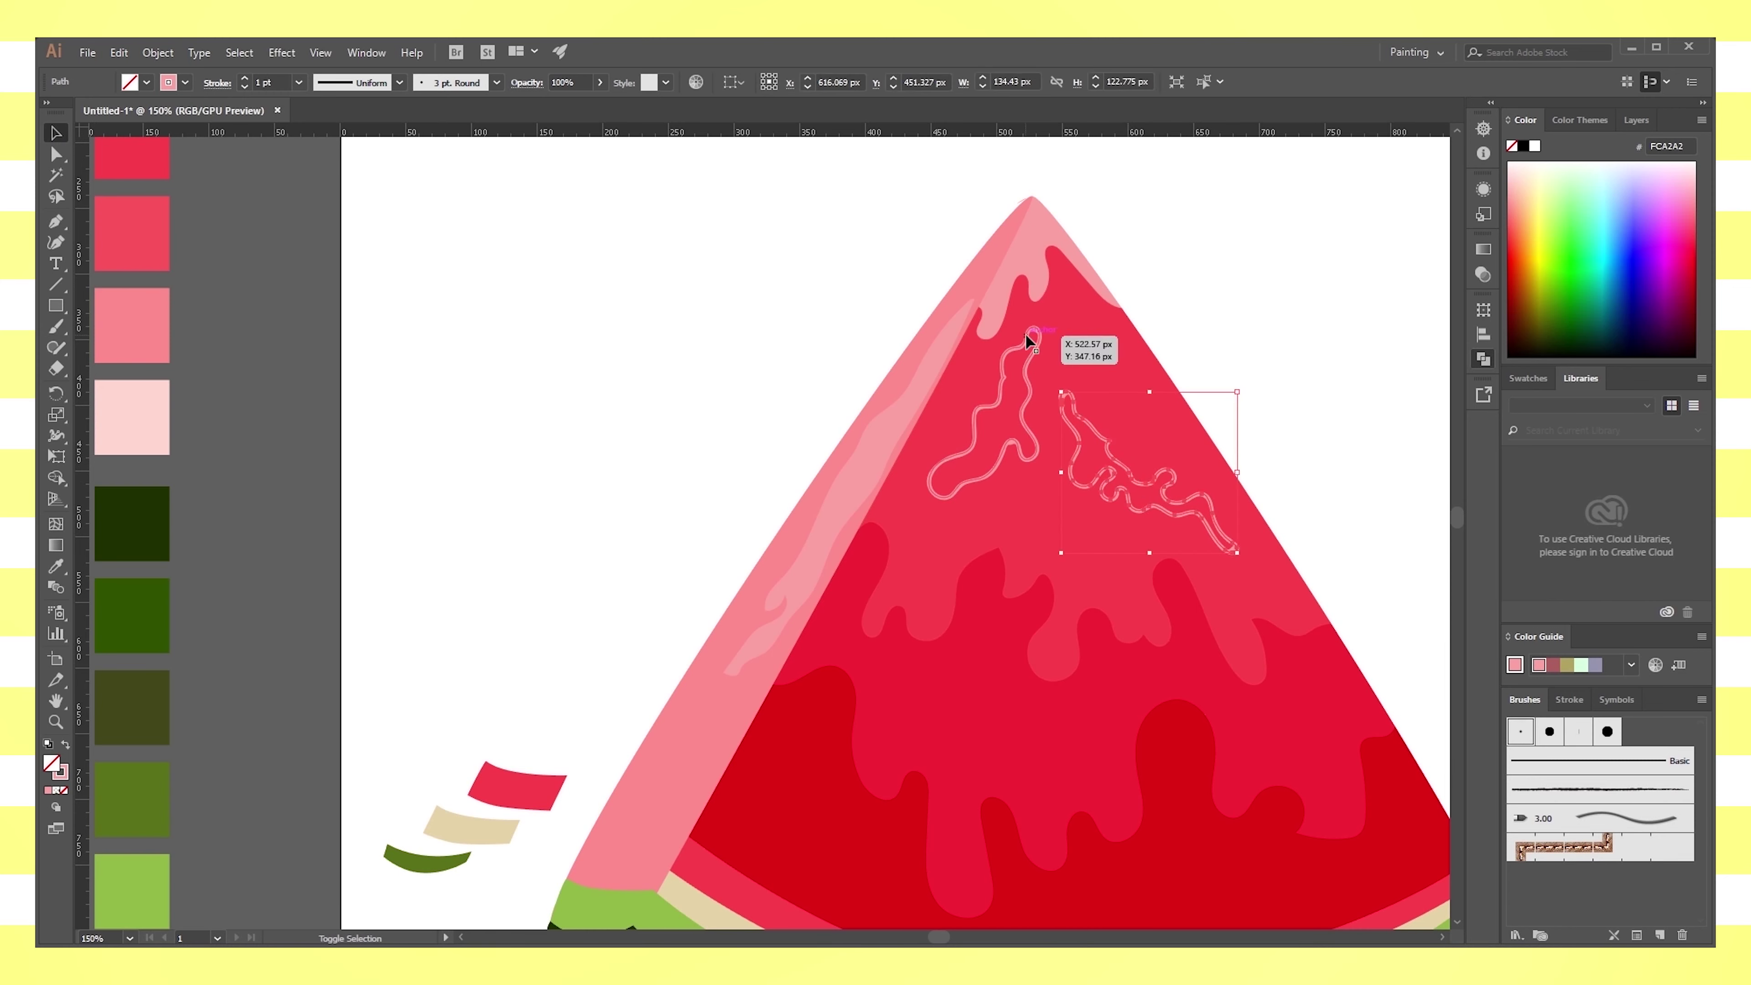
{"action": "left_click", "coordinate": [67, 745]}
{"action": "key", "text": "ctrl+shift+a"}
Recolour both highlight squiggles with a pink sampled from the artwork
{"action": "key", "text": "ctrl+minus"}
{"action": "key", "text": "ctrl+minus"}
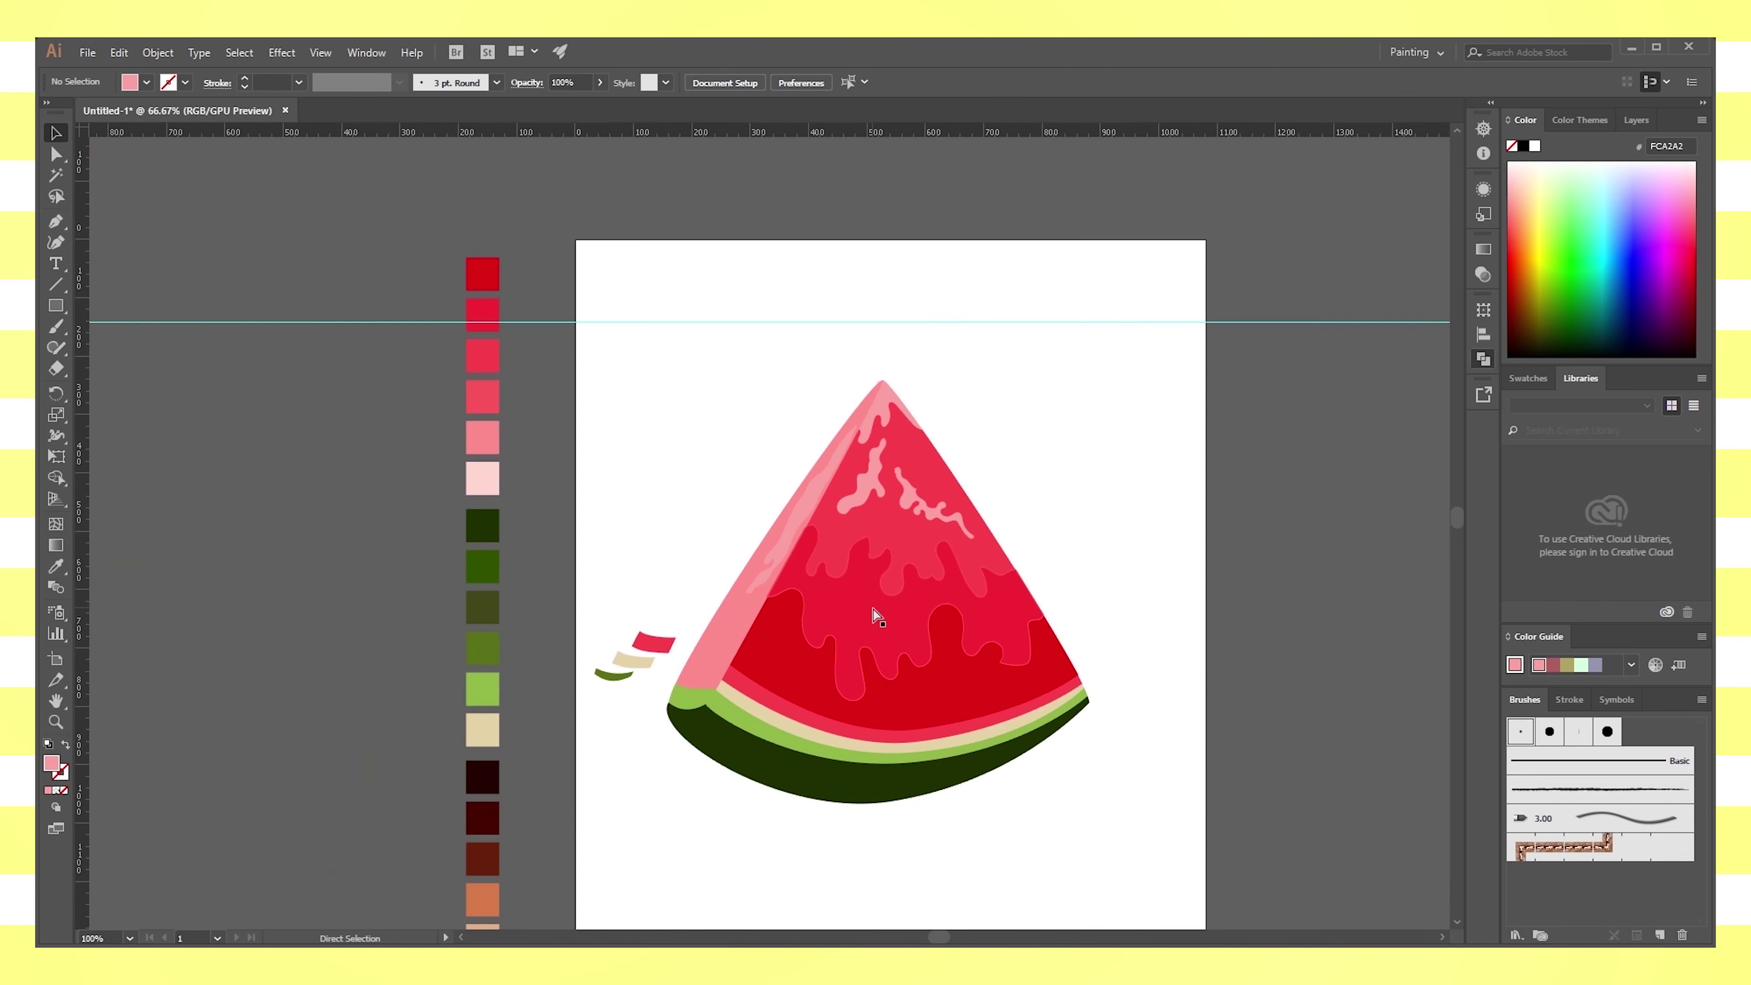
{"action": "left_click", "coordinate": [861, 475]}
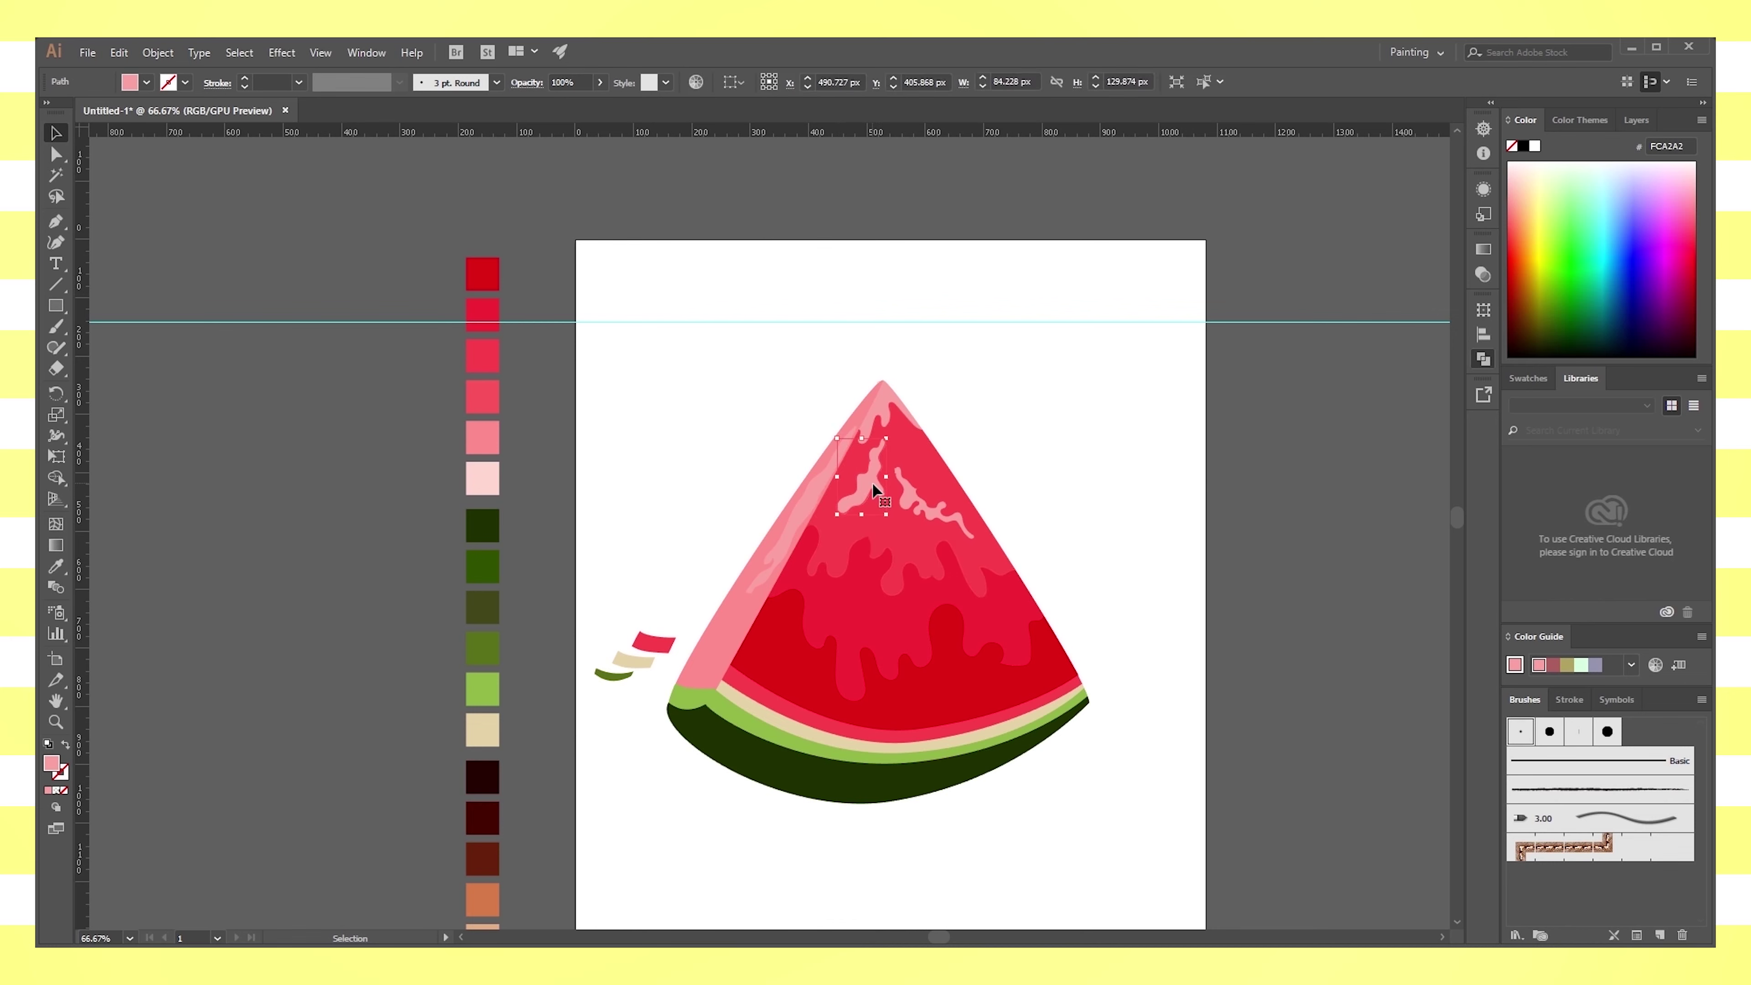
{"action": "left_click", "coordinate": [936, 515], "text": "shift"}
{"action": "key", "text": "i"}
{"action": "left_click", "coordinate": [483, 437]}
{"action": "key", "text": "v"}
{"action": "key", "text": "ctrl+shift+a"}
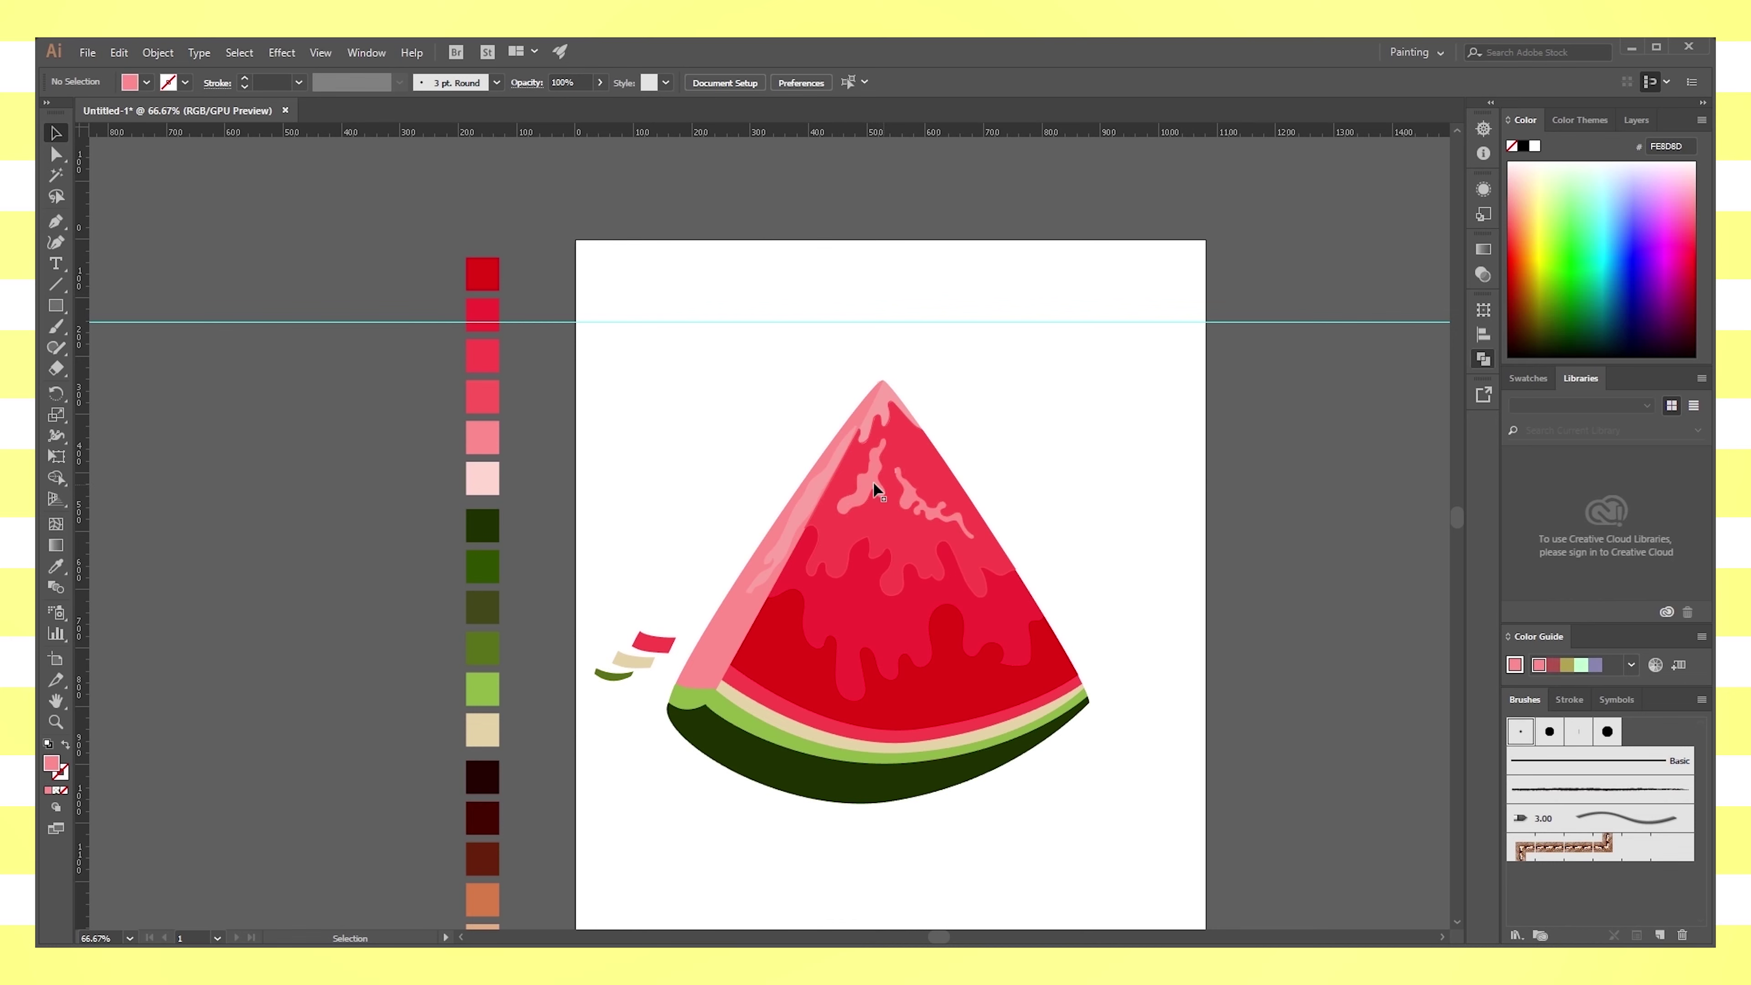
Change the two squiggles' fill to a deeper pink
{"action": "left_click", "coordinate": [870, 487]}
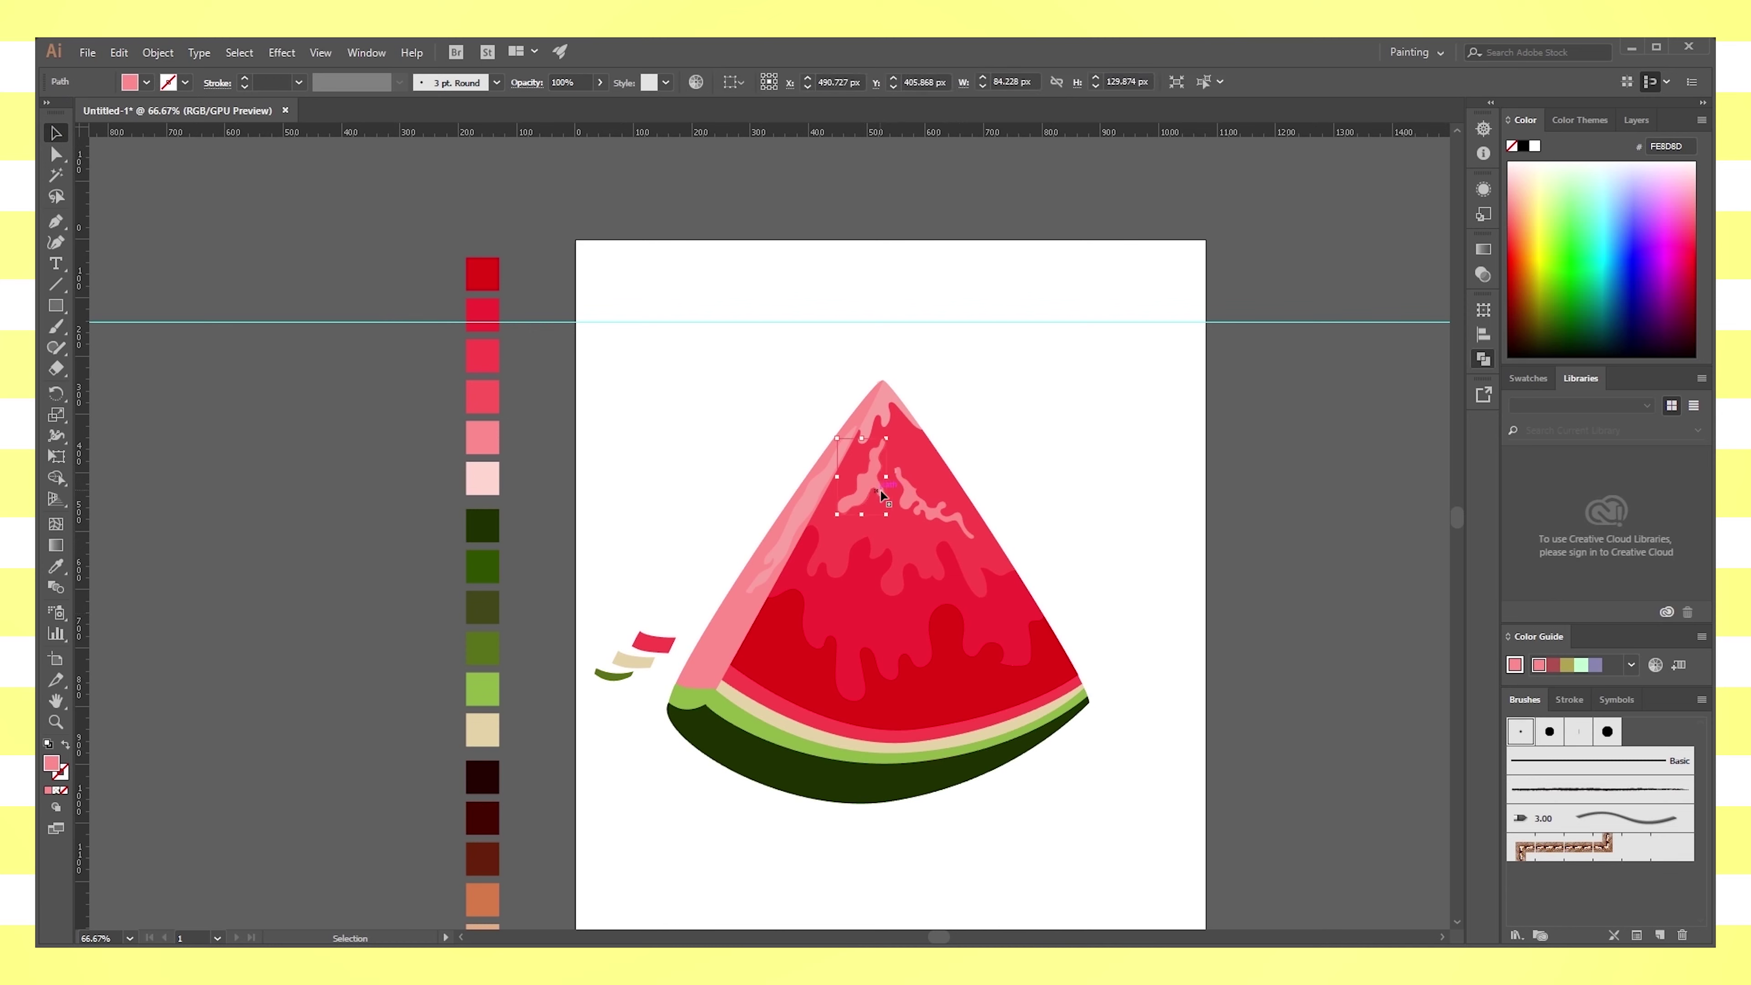
{"action": "left_click", "coordinate": [913, 491], "text": "shift"}
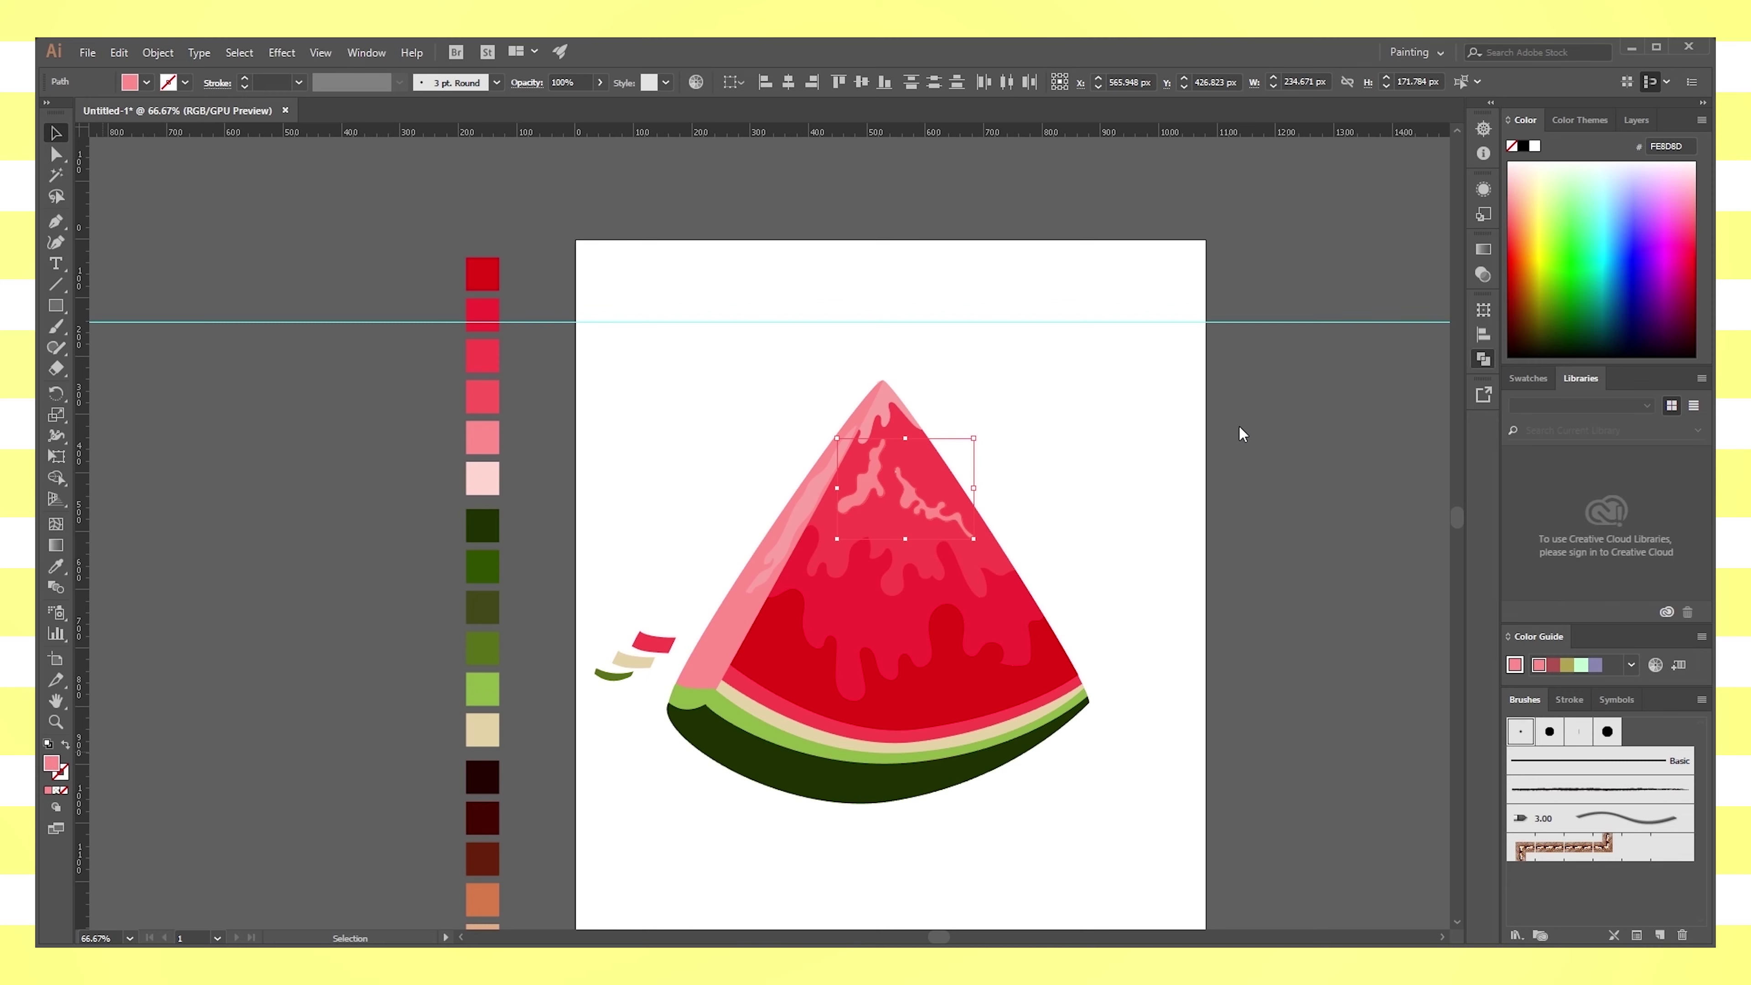
{"action": "left_click", "coordinate": [1180, 443]}
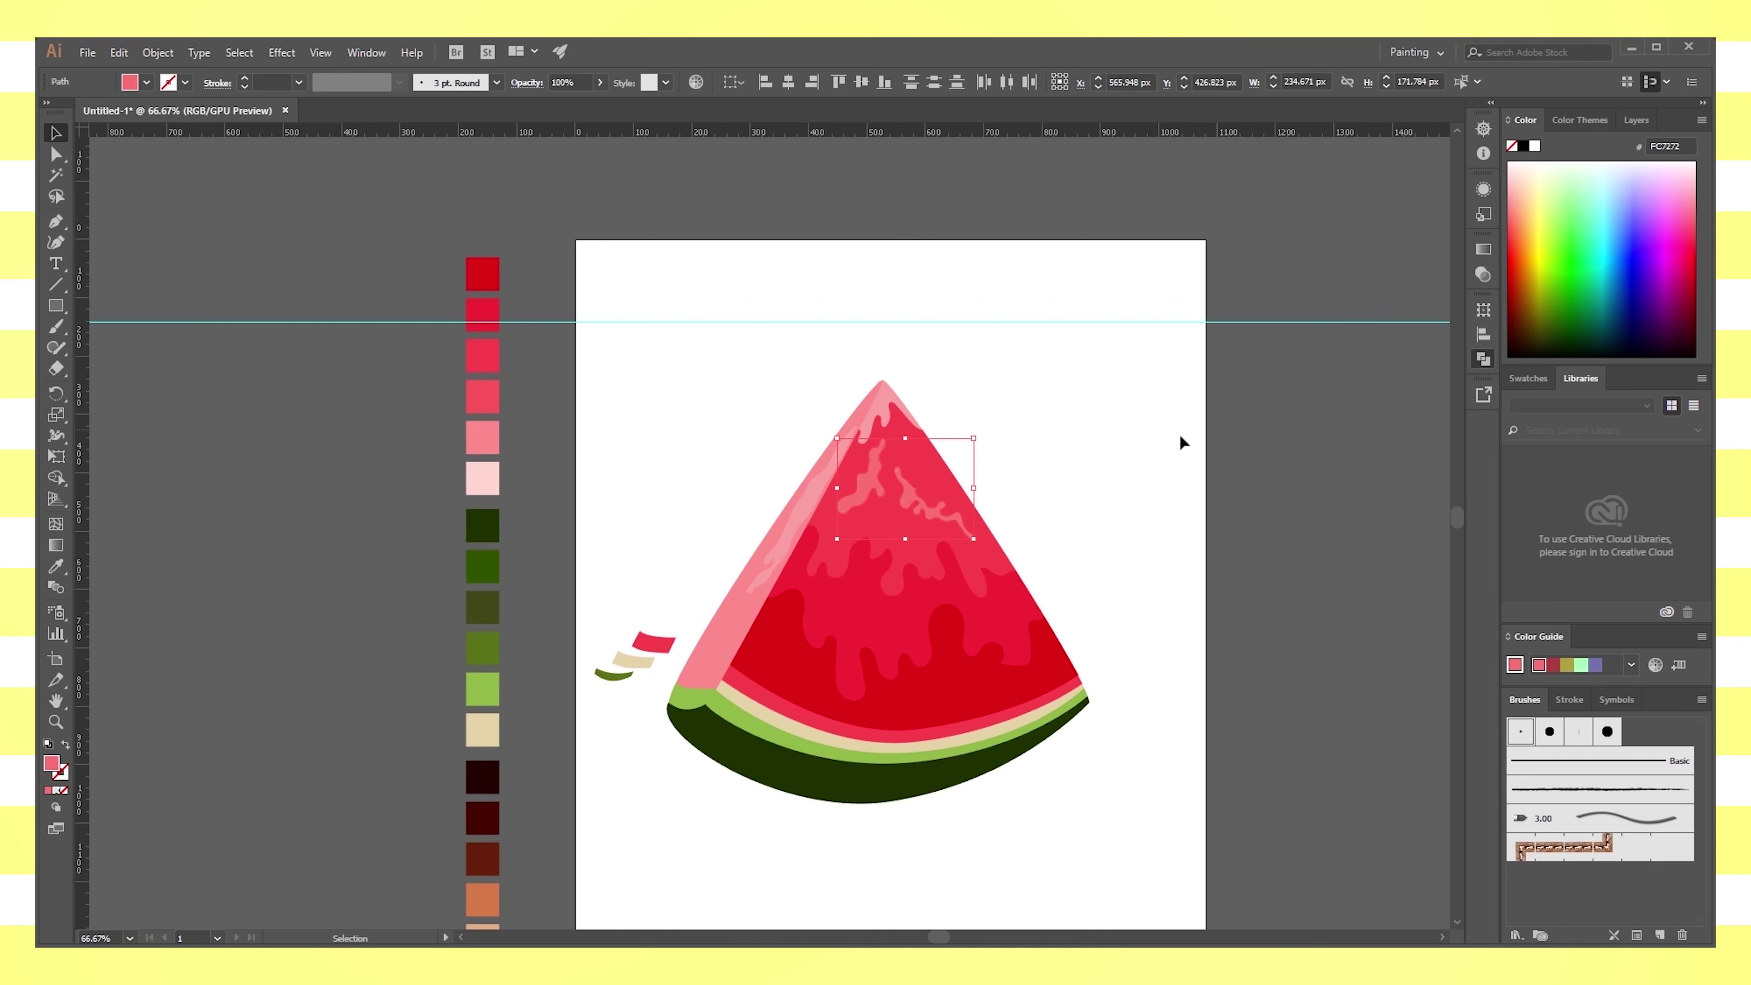
{"action": "left_click", "coordinate": [909, 493]}
{"action": "left_click", "coordinate": [875, 470], "text": "shift"}
{"action": "left_click", "coordinate": [1122, 604]}
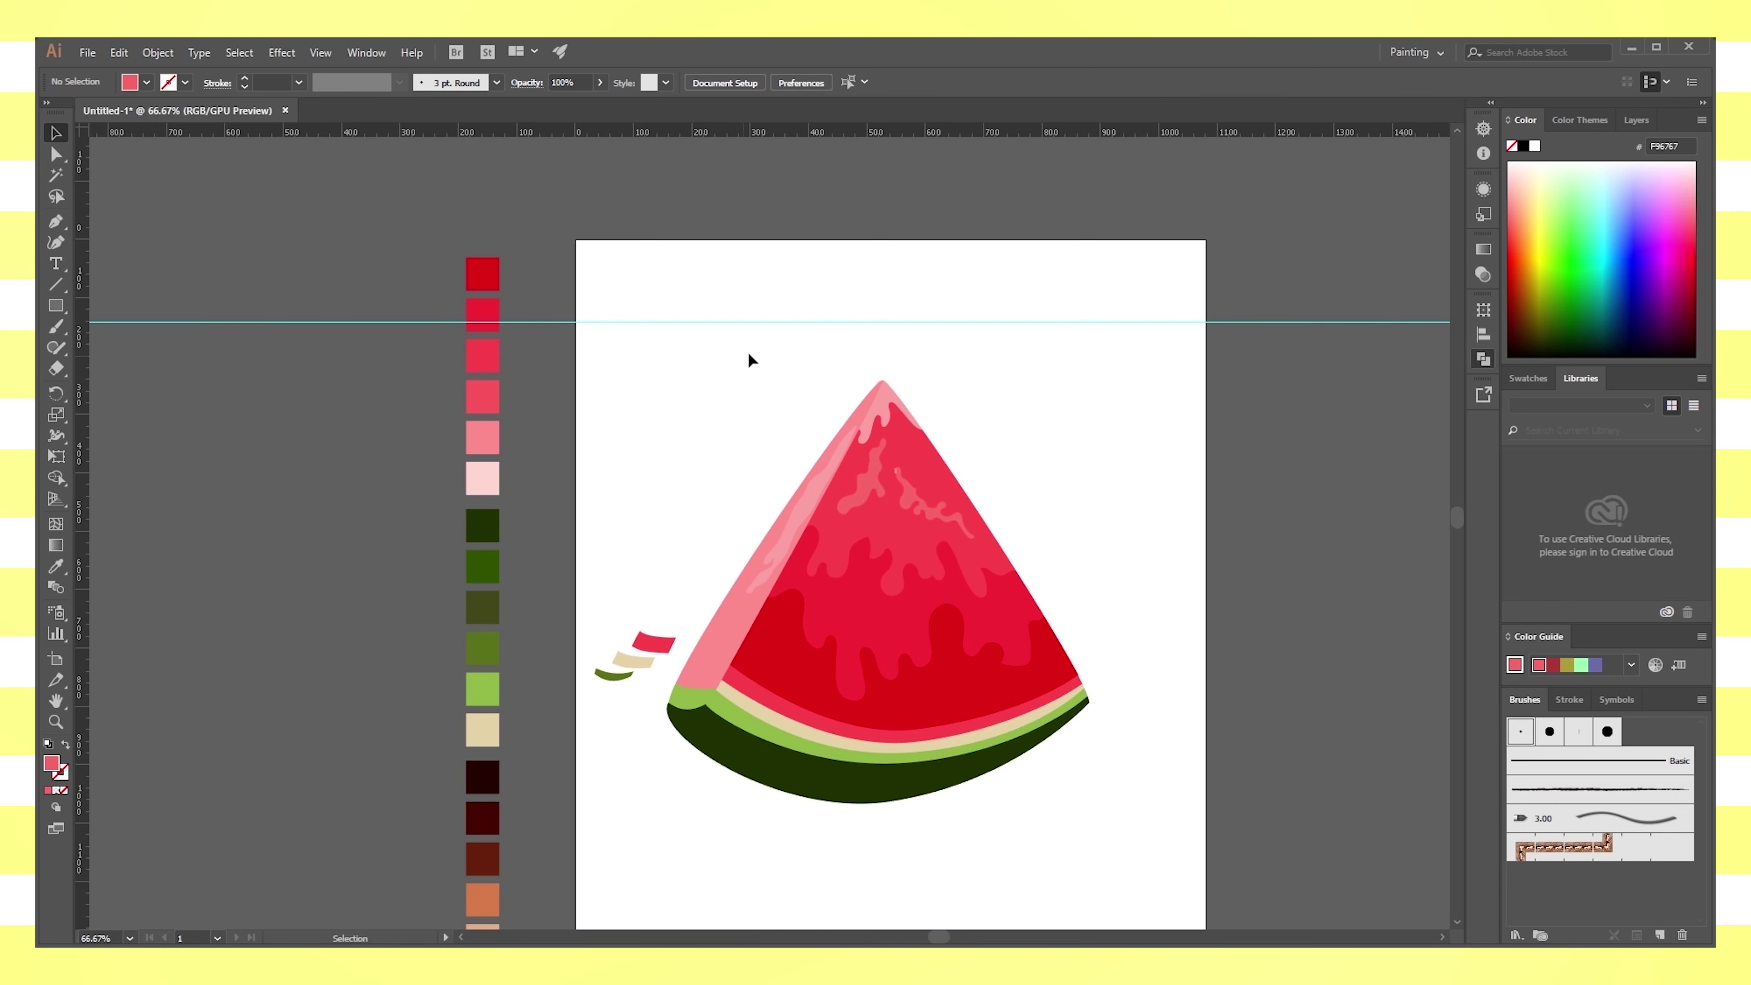
Move the horizontal guide up above the artboard and view the whole watermelon
{"action": "mouse_move", "coordinate": [902, 321]}
{"action": "left_mouse_down"}
{"action": "mouse_move", "coordinate": [734, 237]}
{"action": "mouse_move", "coordinate": [847, 138]}
{"action": "left_mouse_up"}
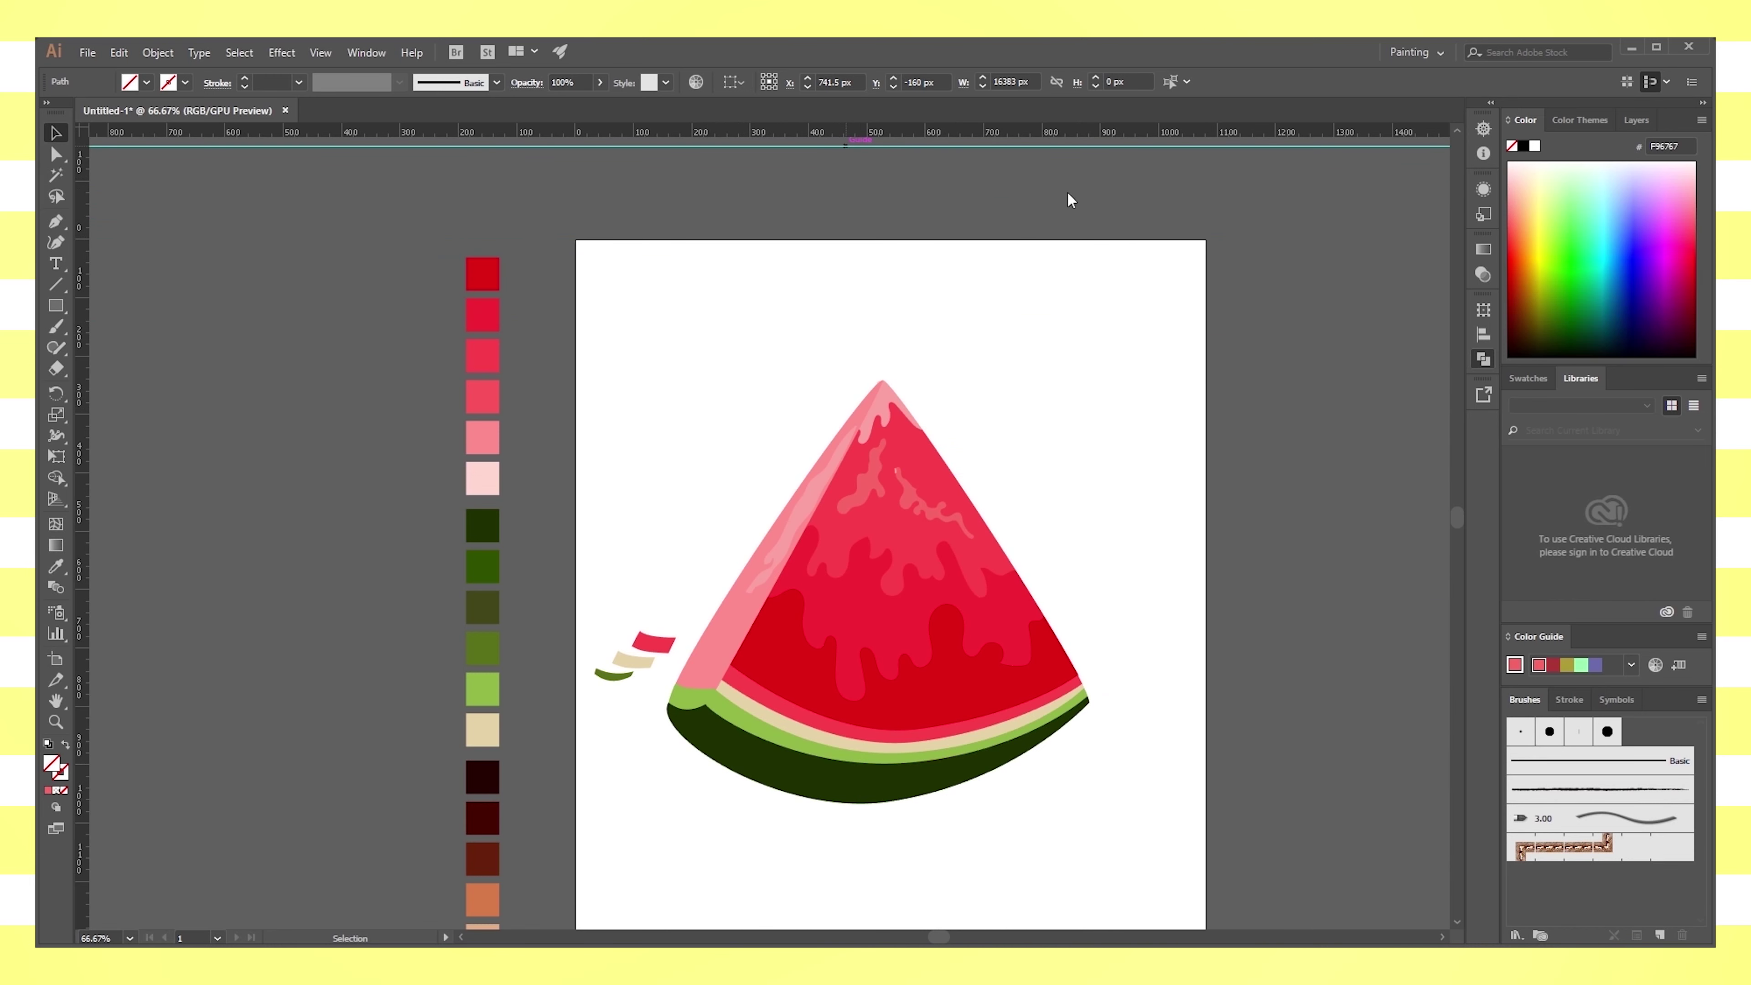
{"action": "scroll", "coordinate": [1105, 449], "scroll_direction": "down", "scroll_amount": 2}
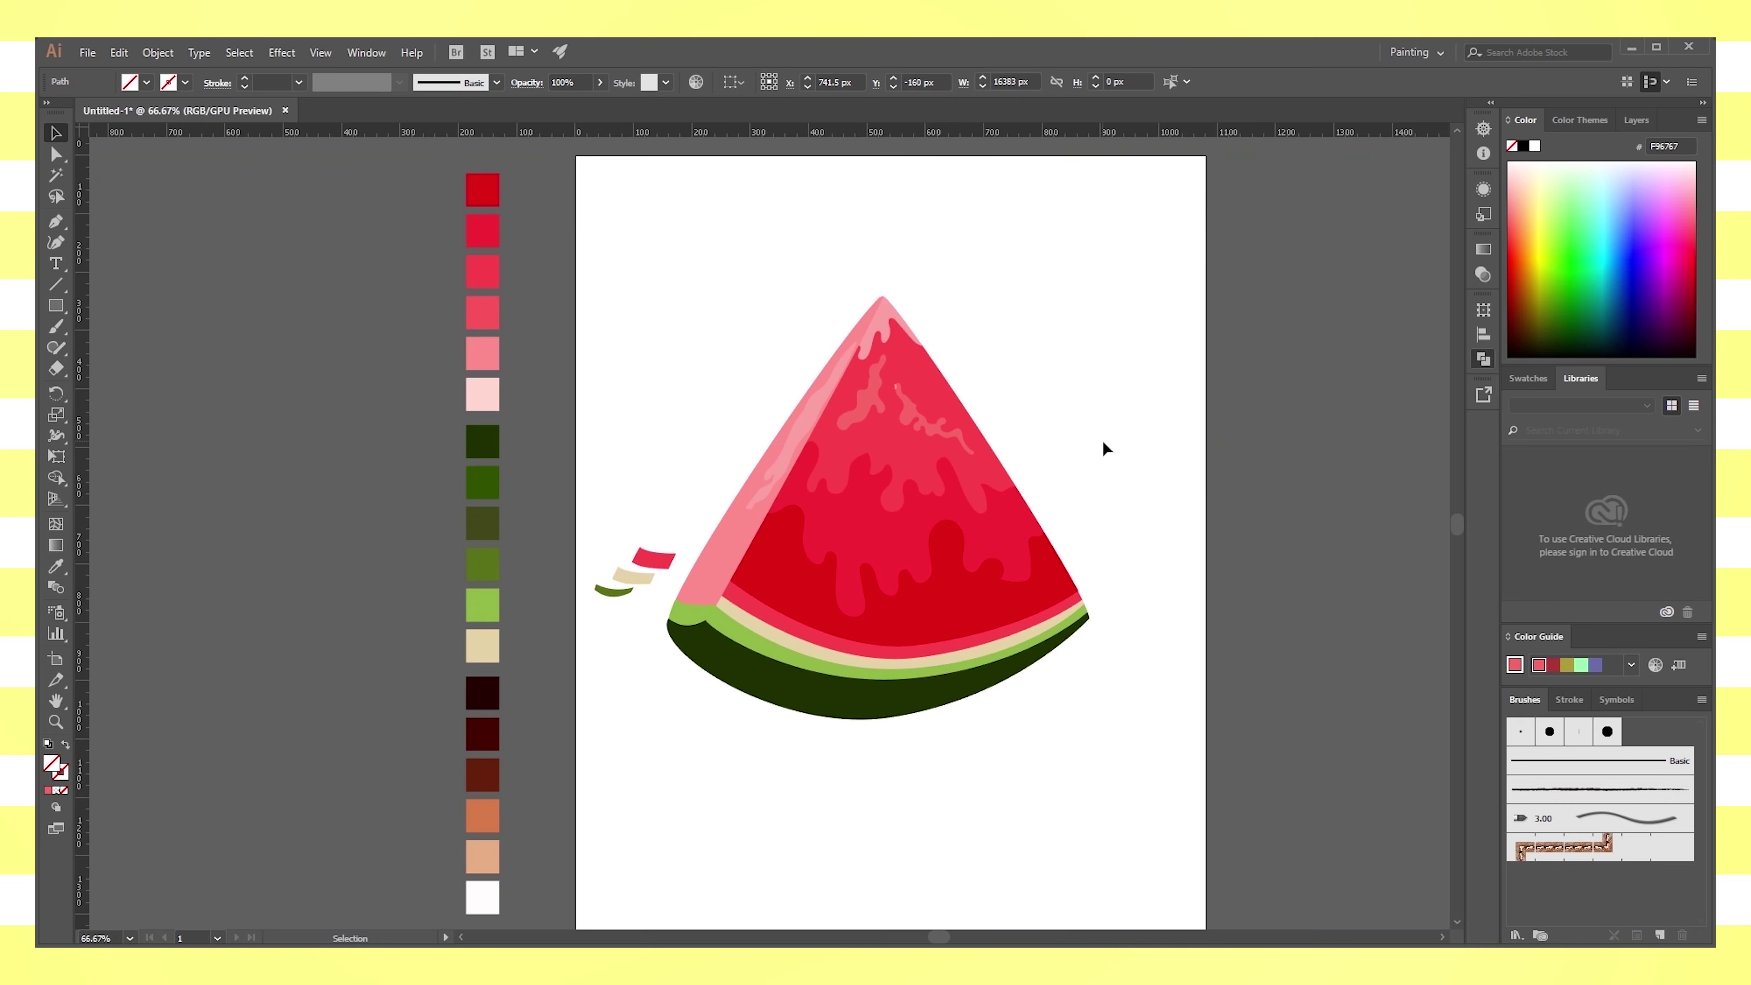
{"action": "scroll", "coordinate": [906, 552], "scroll_direction": "up", "scroll_amount": 5}
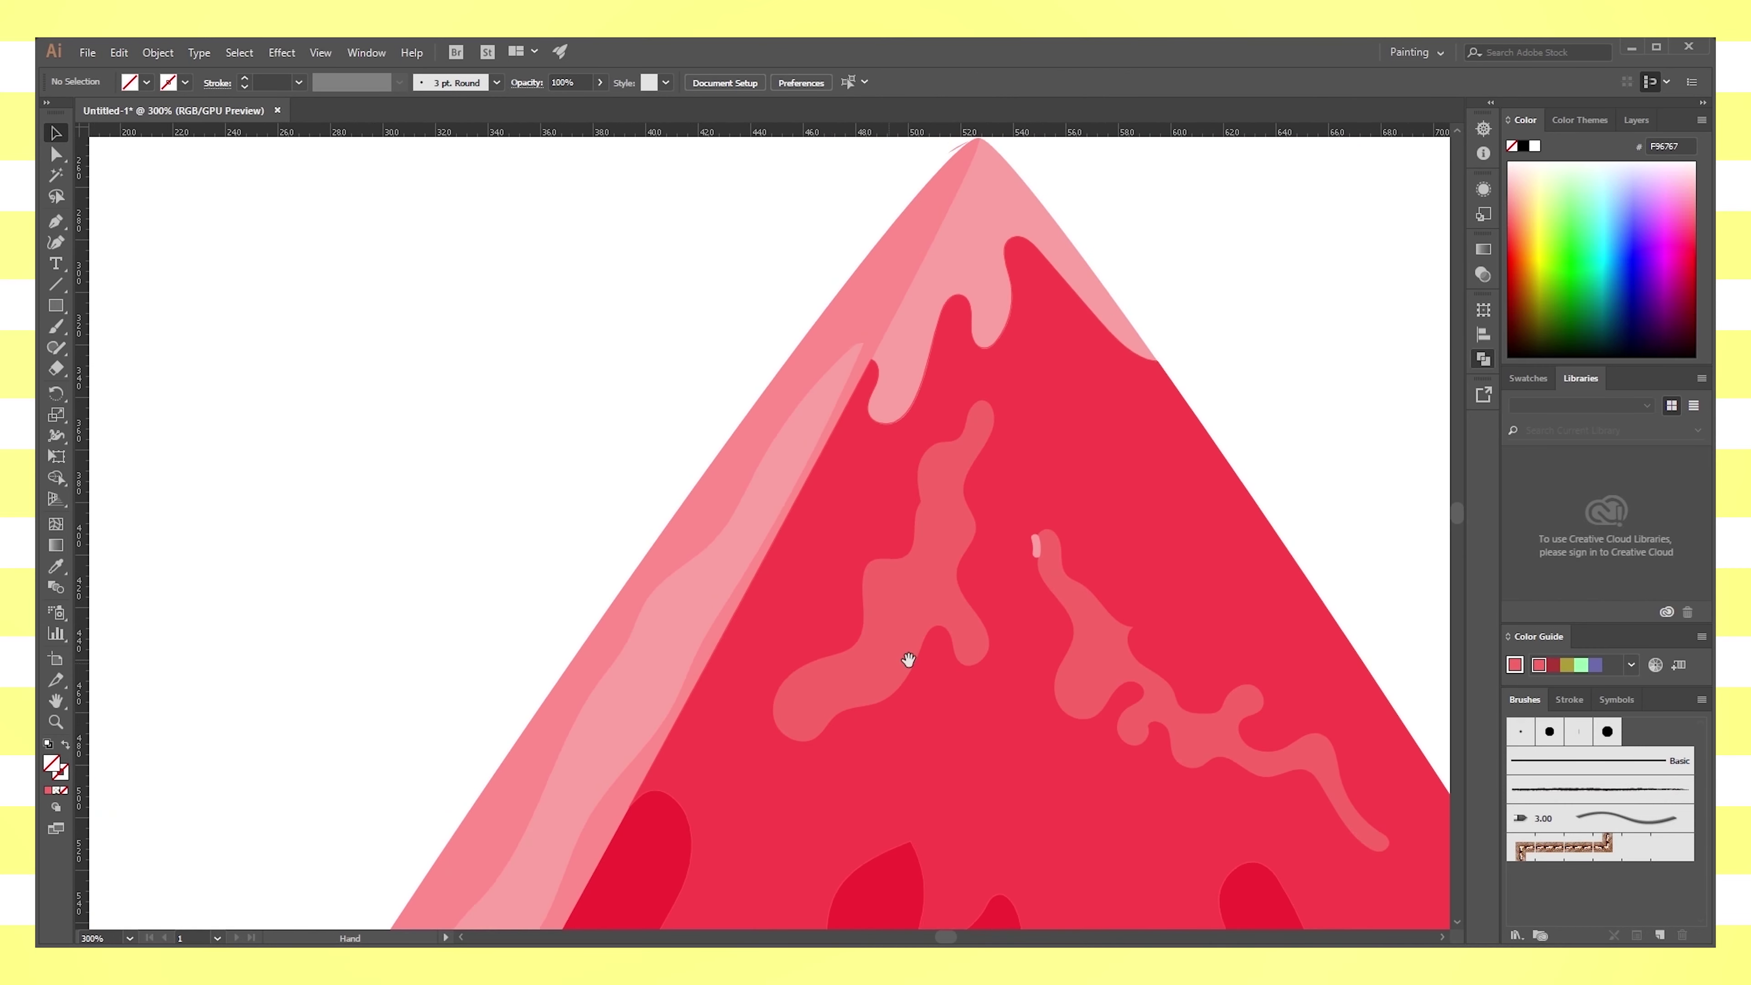
{"action": "key", "text": "ctrl+1"}
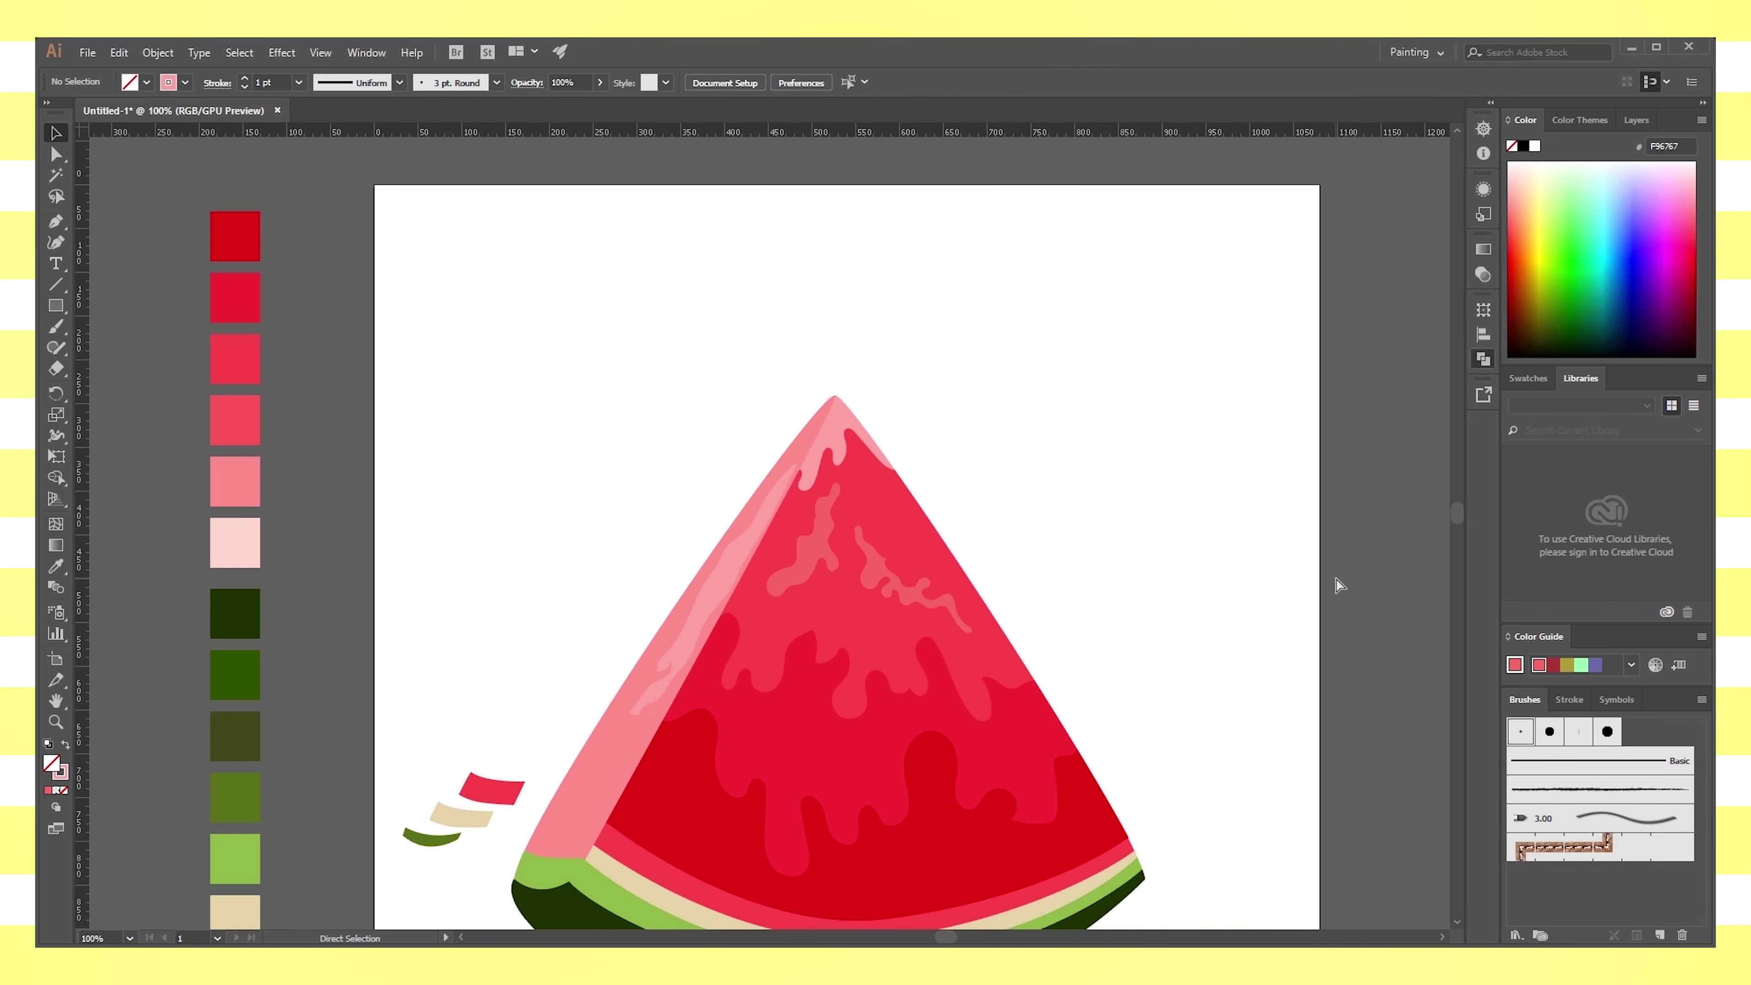
Move the green, cream and red rind pieces onto the rind's left end
{"action": "key", "text": "ctrl+minus"}
{"action": "scroll", "coordinate": [1126, 489], "scroll_direction": "up", "scroll_amount": 1}
{"action": "scroll", "coordinate": [1123, 490], "scroll_direction": "up", "scroll_amount": 1}
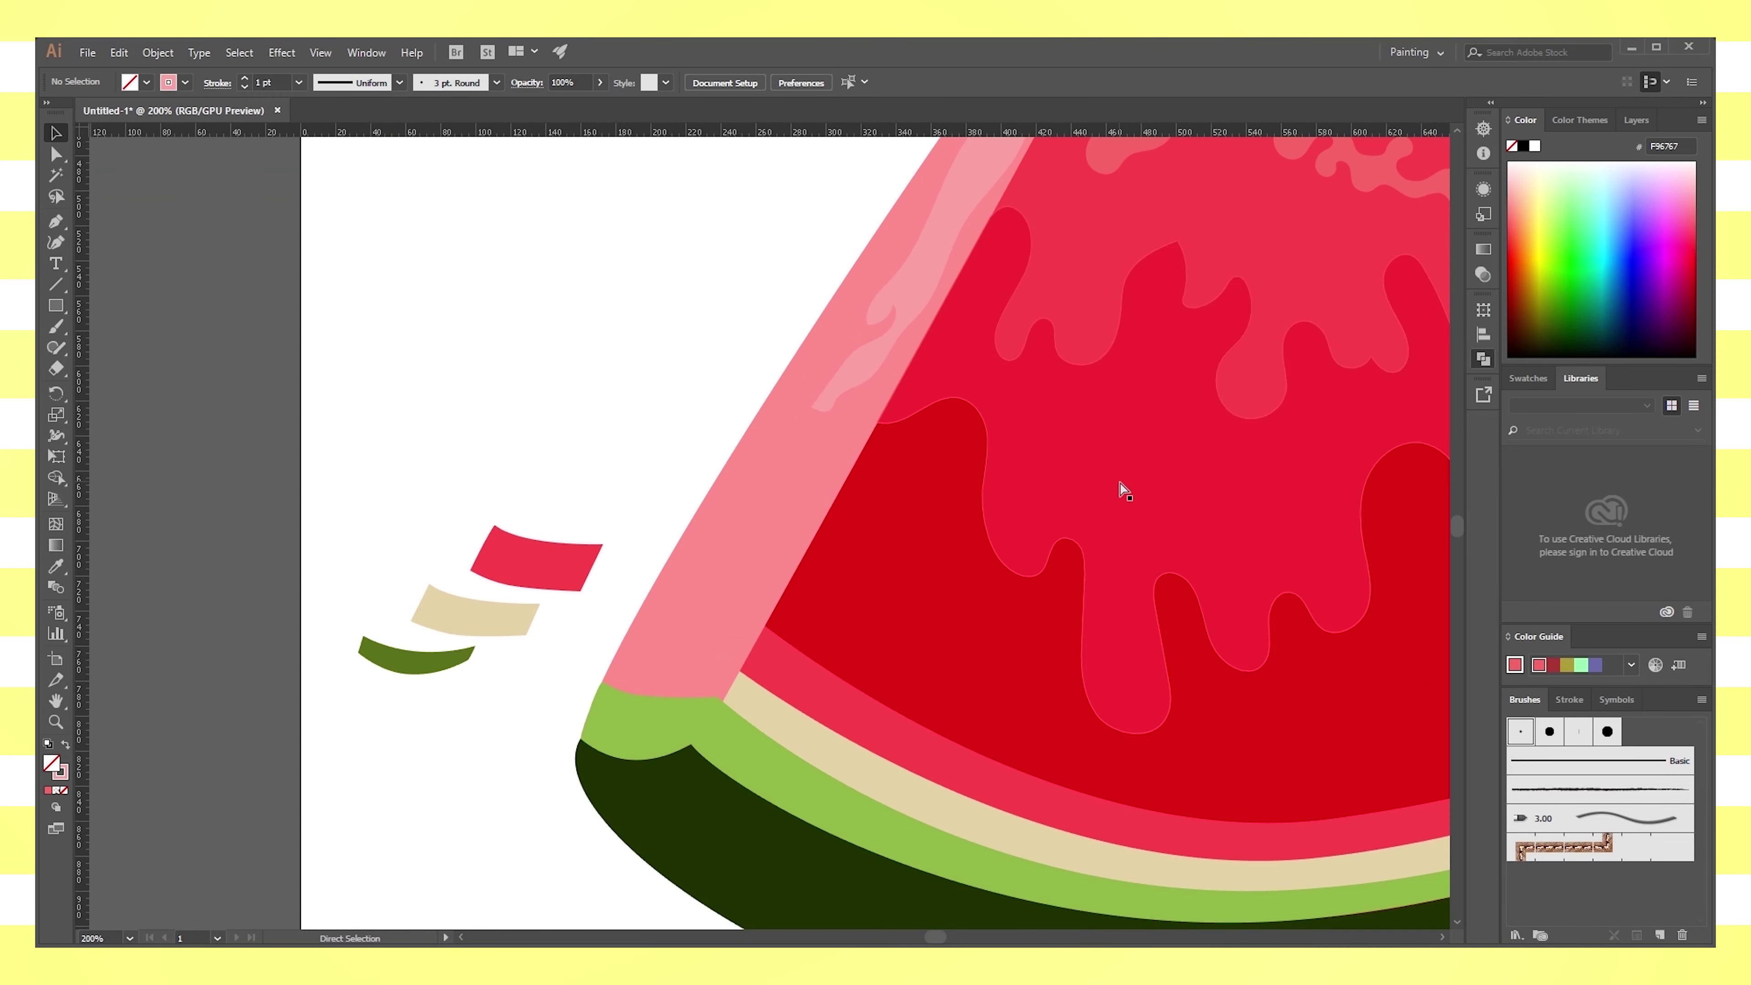
{"action": "scroll", "coordinate": [1124, 490], "scroll_direction": "up", "scroll_amount": 1}
{"action": "left_click_drag", "start_coordinate": [271, 730], "coordinate": [606, 856]}
{"action": "left_click_drag", "start_coordinate": [310, 673], "coordinate": [601, 767]}
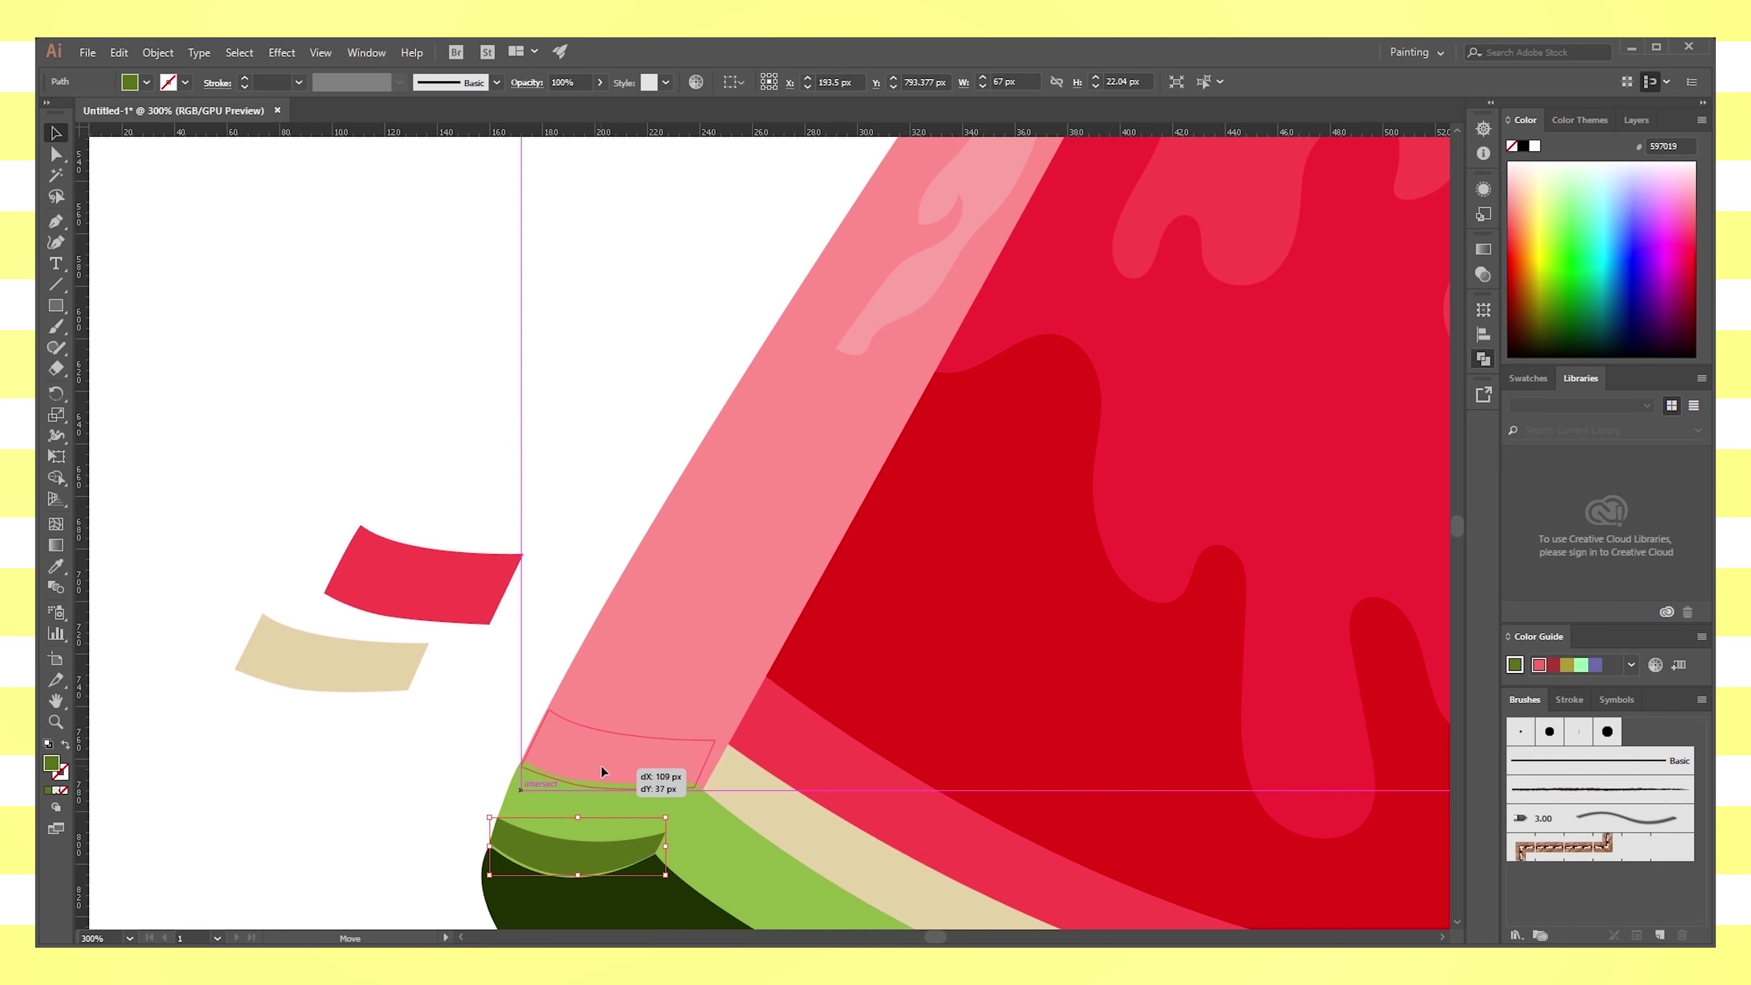
{"action": "left_click_drag", "start_coordinate": [601, 765], "coordinate": [609, 761]}
{"action": "left_click_drag", "start_coordinate": [422, 580], "coordinate": [639, 699]}
{"action": "key", "text": "ctrl+shift+a"}
Nudge the olive crescent into place with arrow keys and zoom in on the rind end
{"action": "scroll", "coordinate": [975, 771], "scroll_direction": "down", "scroll_amount": 3}
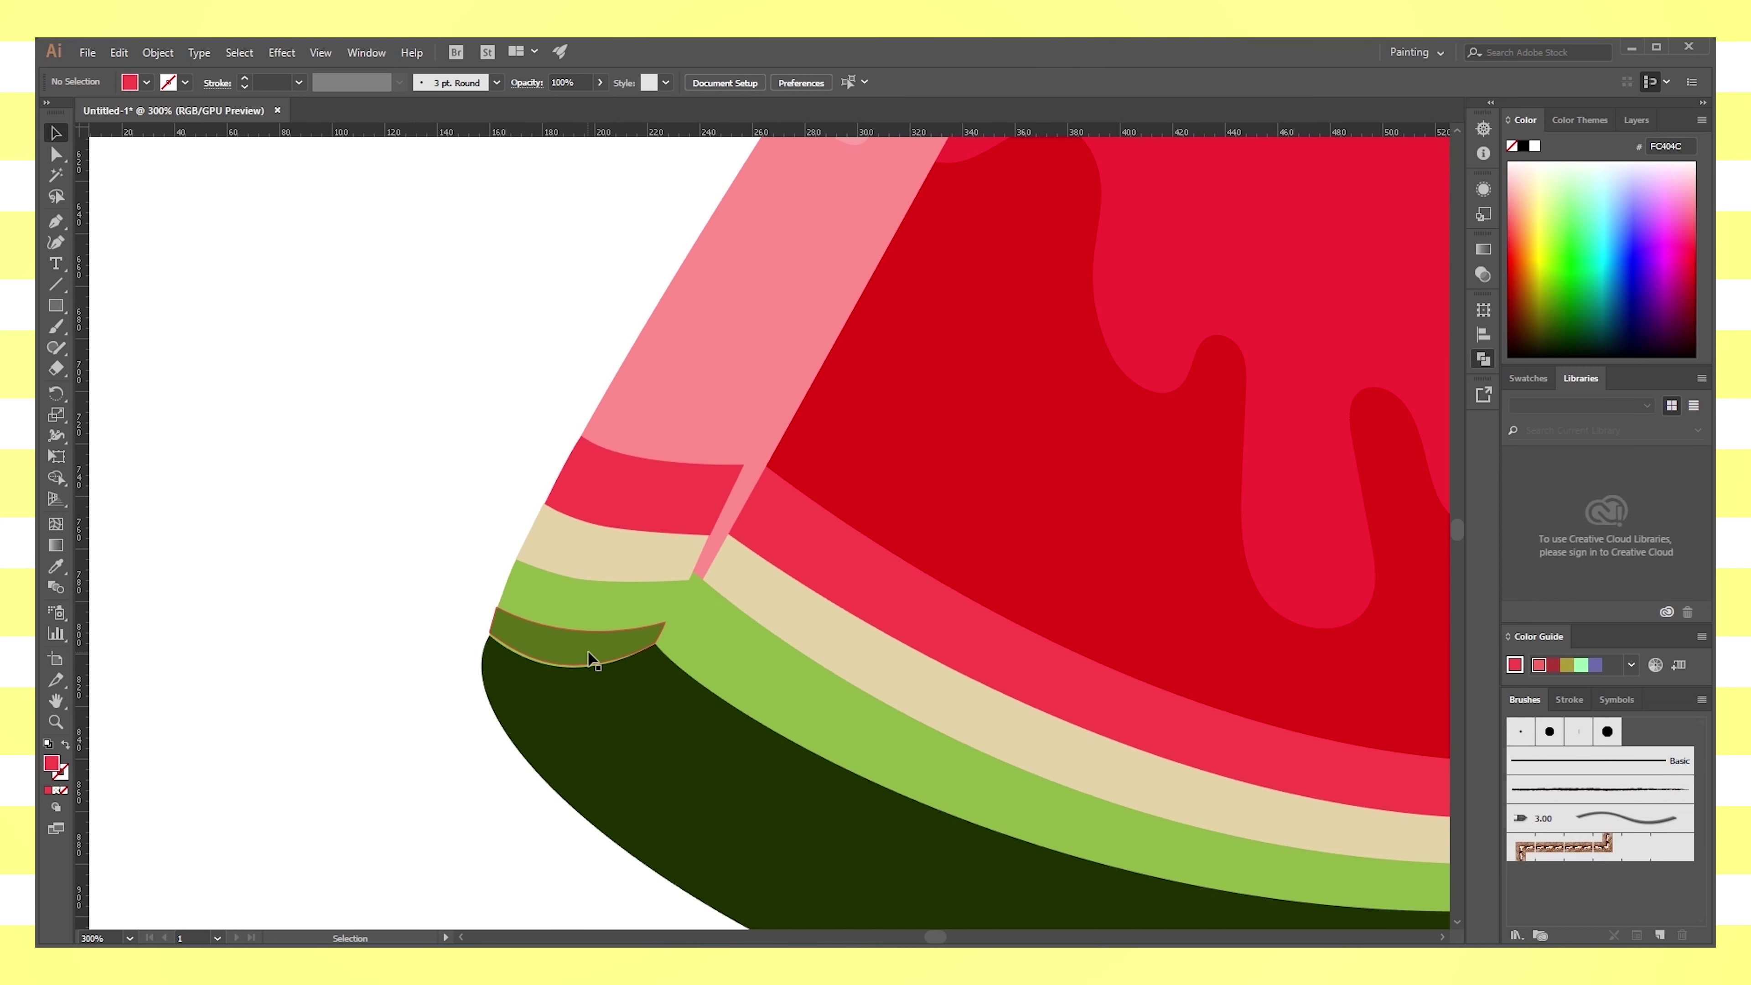
{"action": "left_click", "coordinate": [574, 659]}
{"action": "key", "text": "Down"}
{"action": "key", "text": "Down"}
{"action": "key", "text": "Down"}
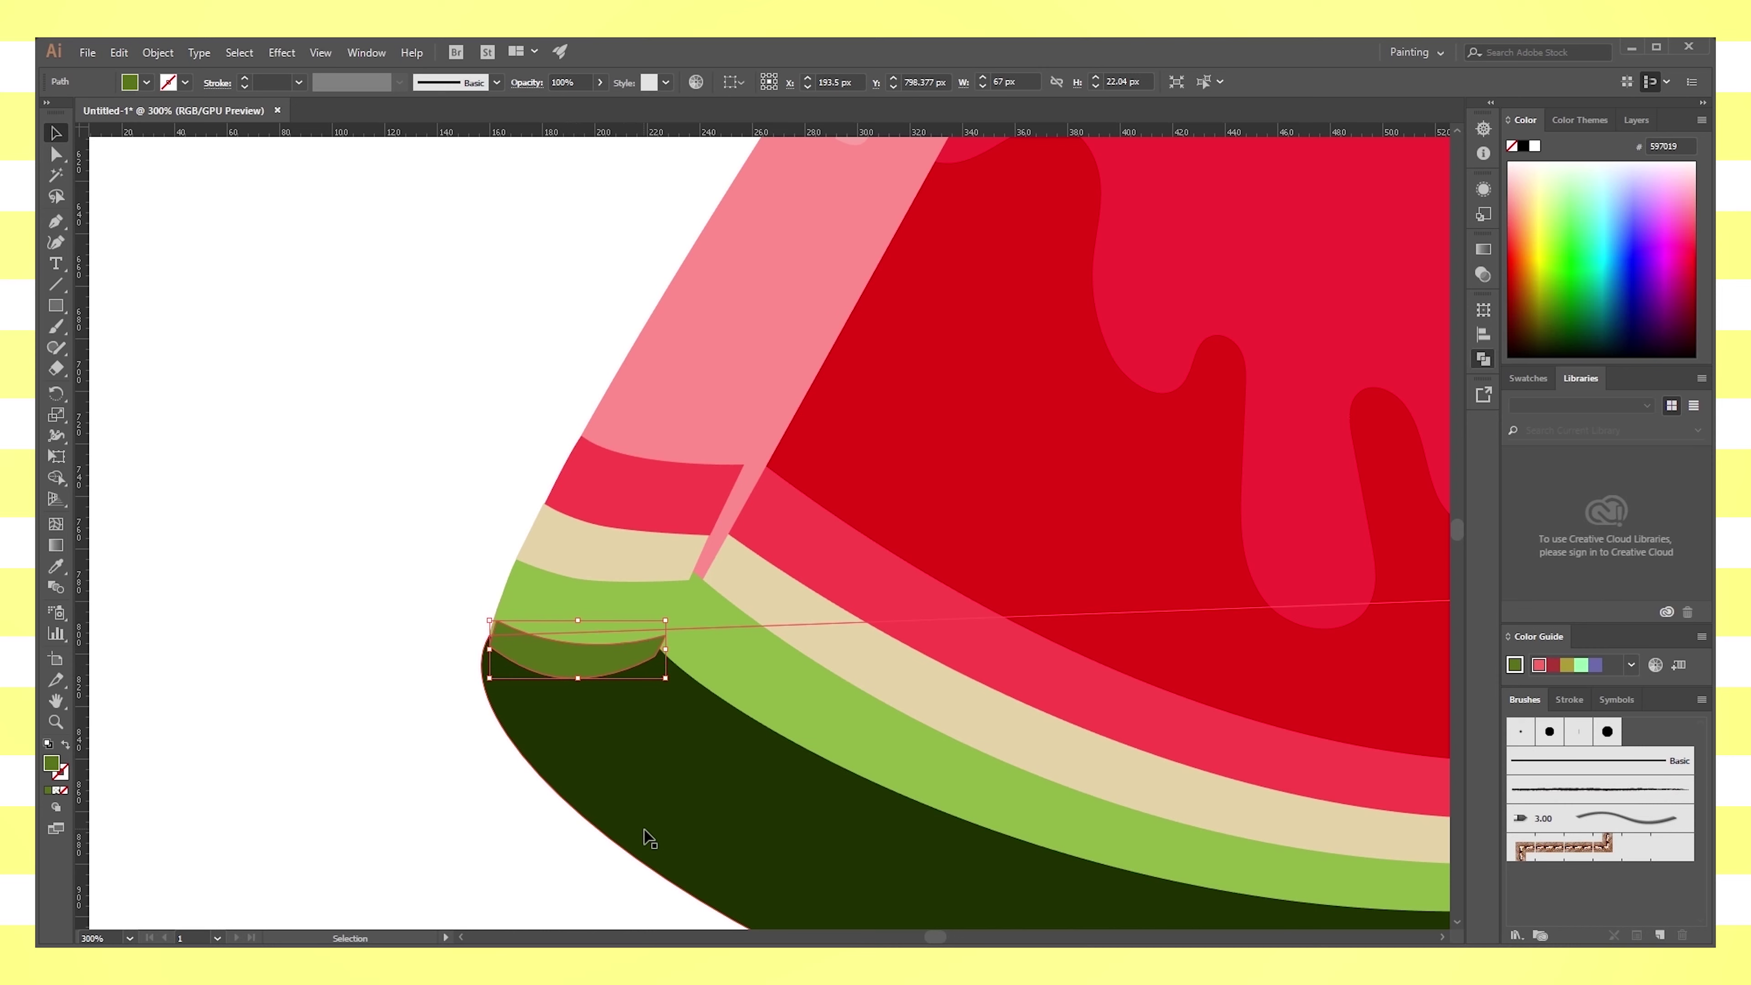
{"action": "key", "text": "Up"}
{"action": "key", "text": "Up"}
{"action": "key", "text": "Left"}
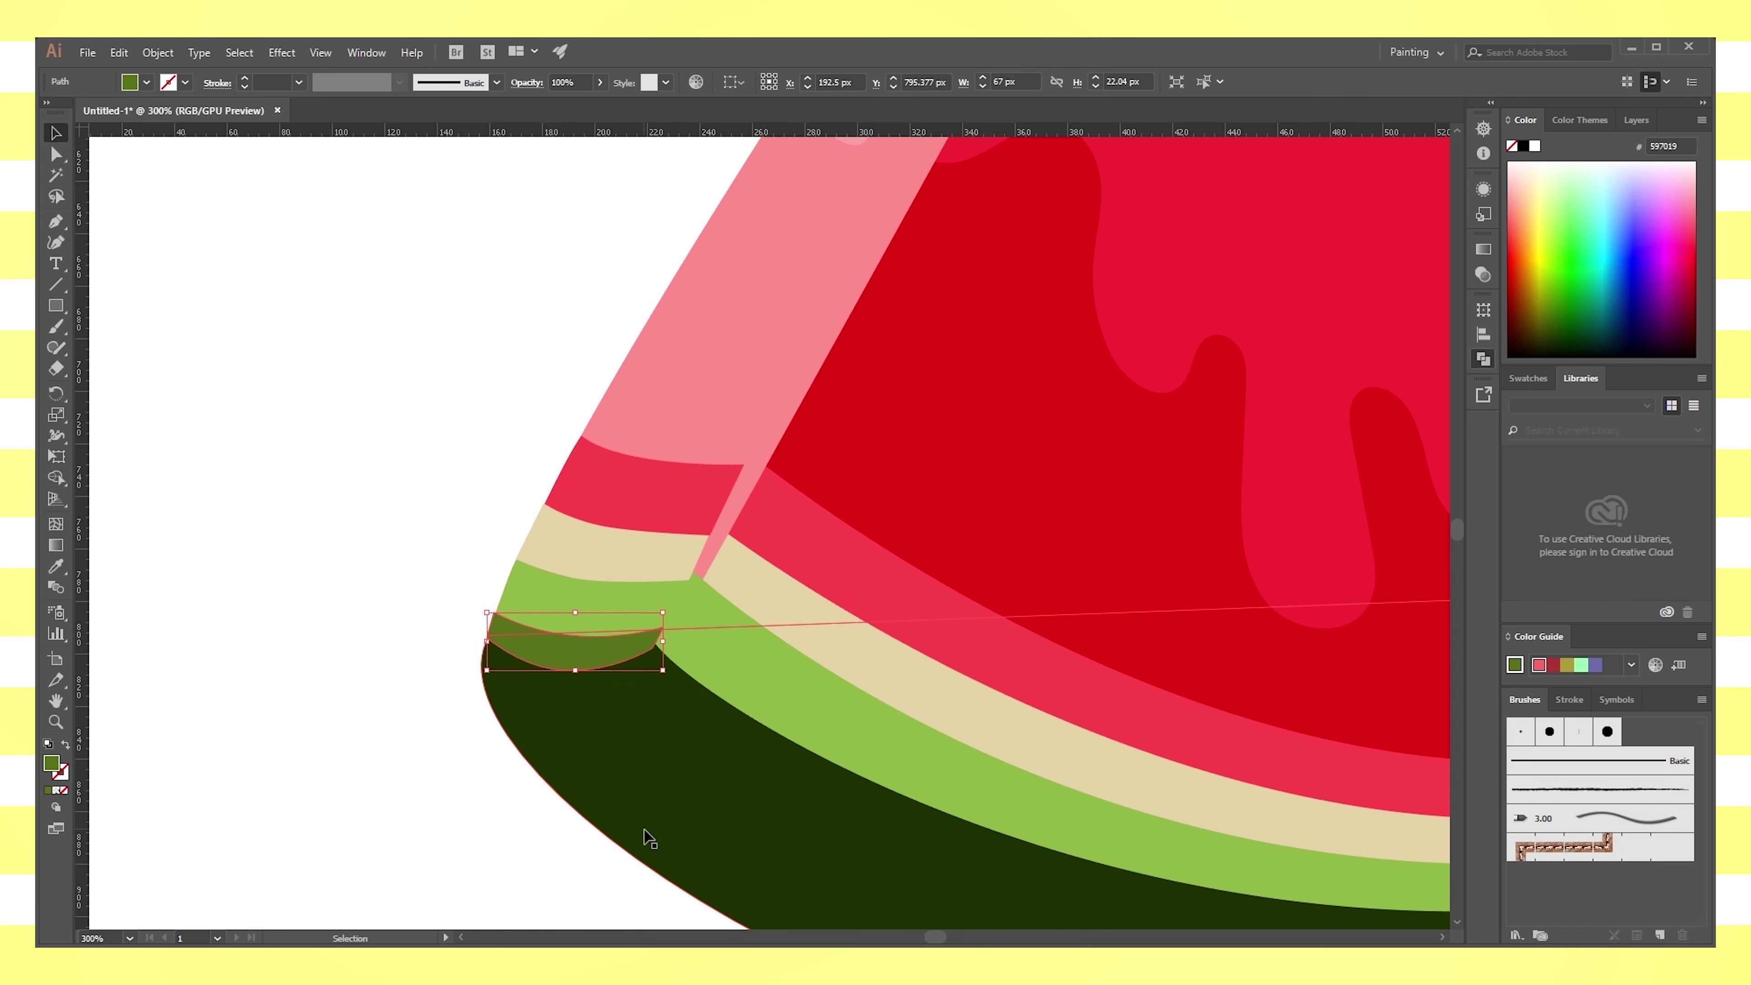
{"action": "key", "text": "ctrl+shift+a"}
{"action": "key", "text": "ctrl+0"}
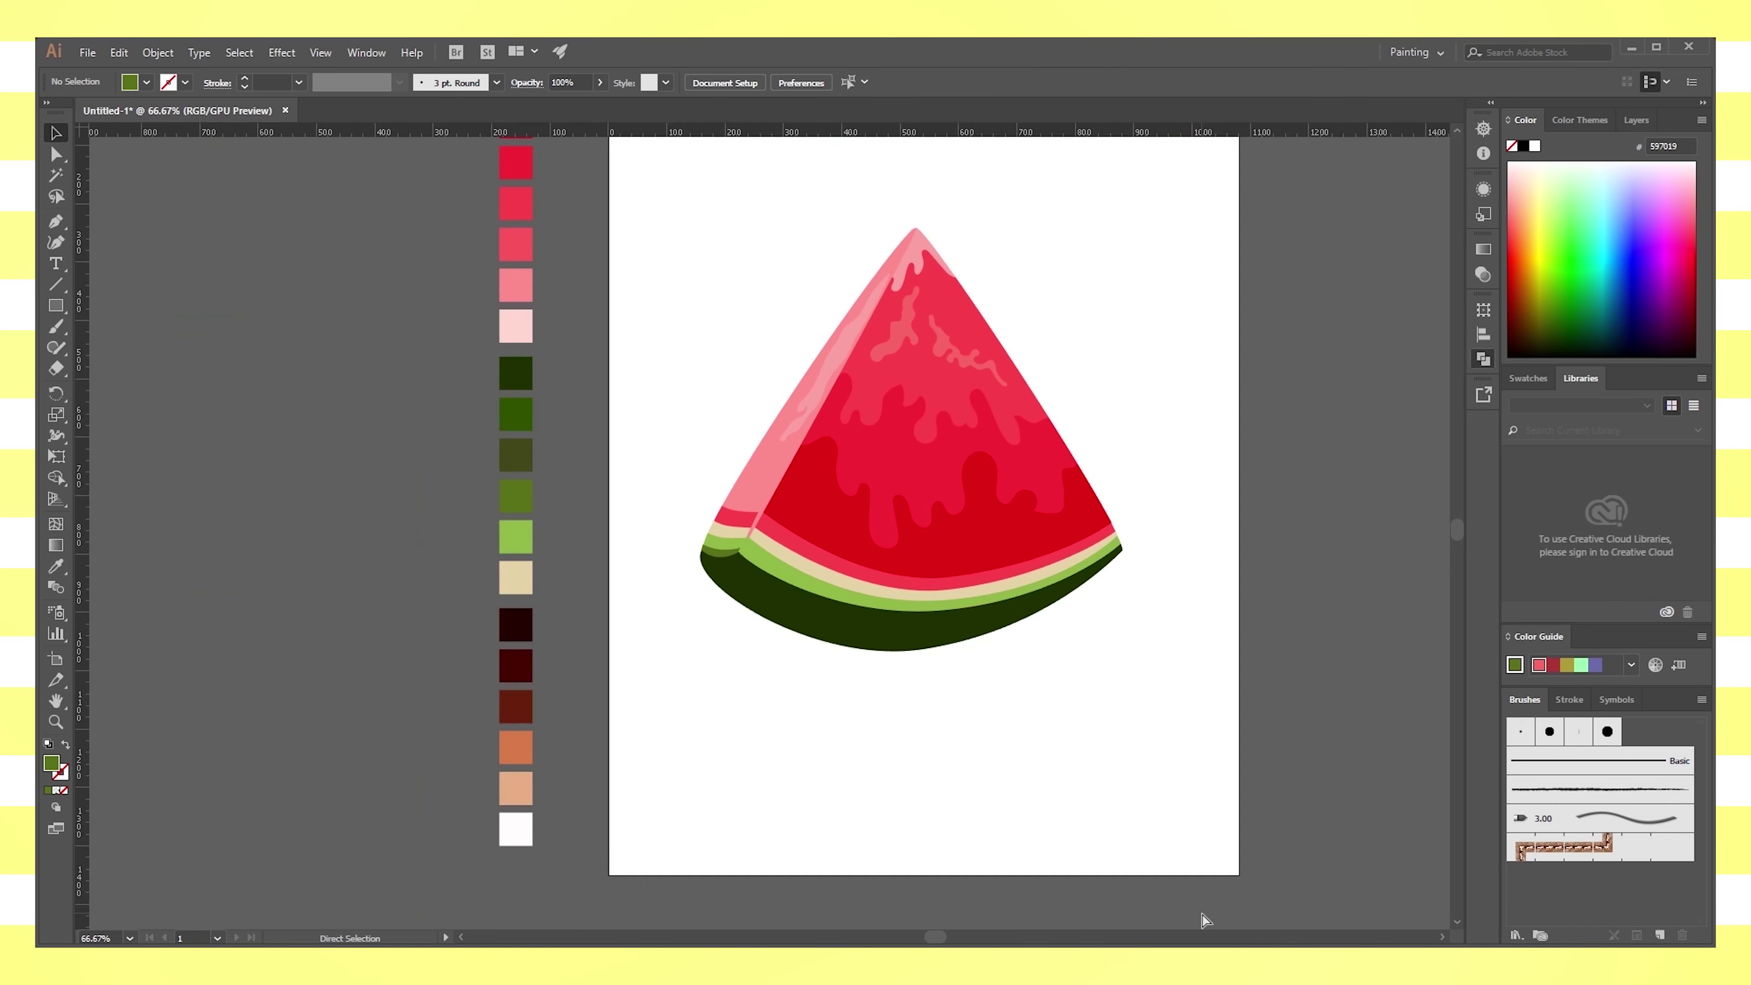
{"action": "key", "text": "ctrl+equal"}
{"action": "key", "text": "ctrl+equal"}
{"action": "key", "text": "ctrl+equal"}
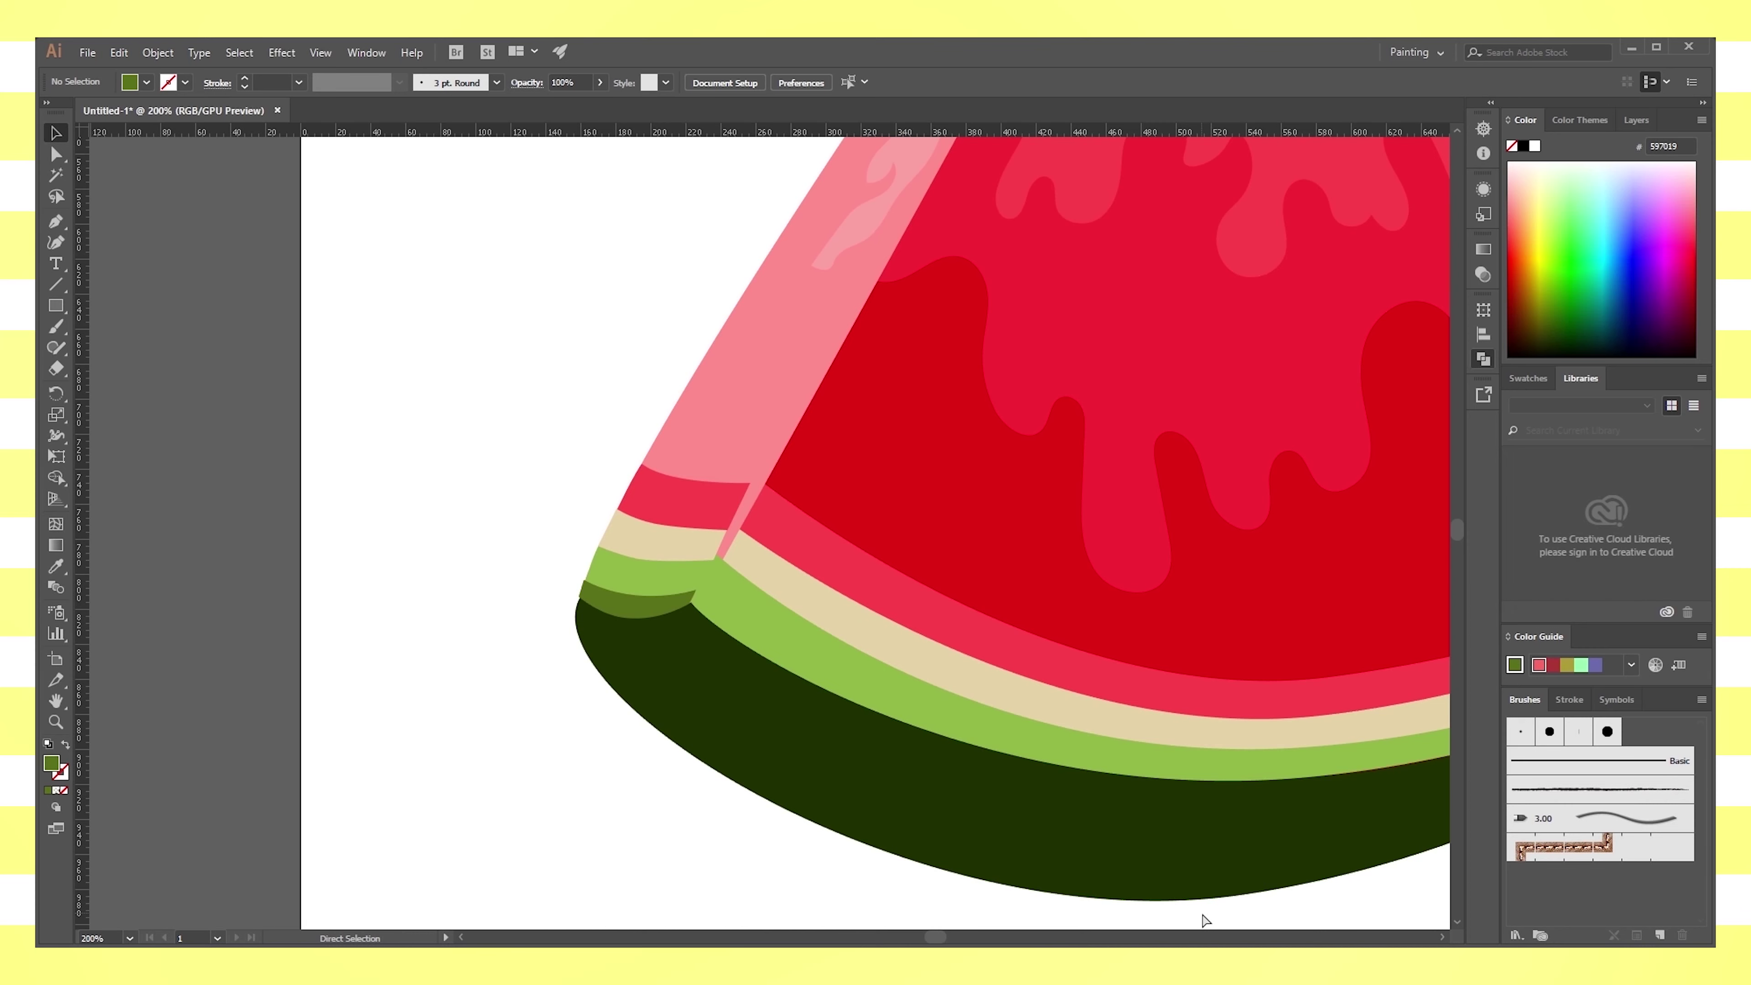
{"action": "key", "text": "ctrl+equal"}
{"action": "key", "text": "ctrl+equal"}
Drag the red and cream end pieces' anchors to meet the flesh edge and close gaps
{"action": "left_click", "coordinate": [679, 508]}
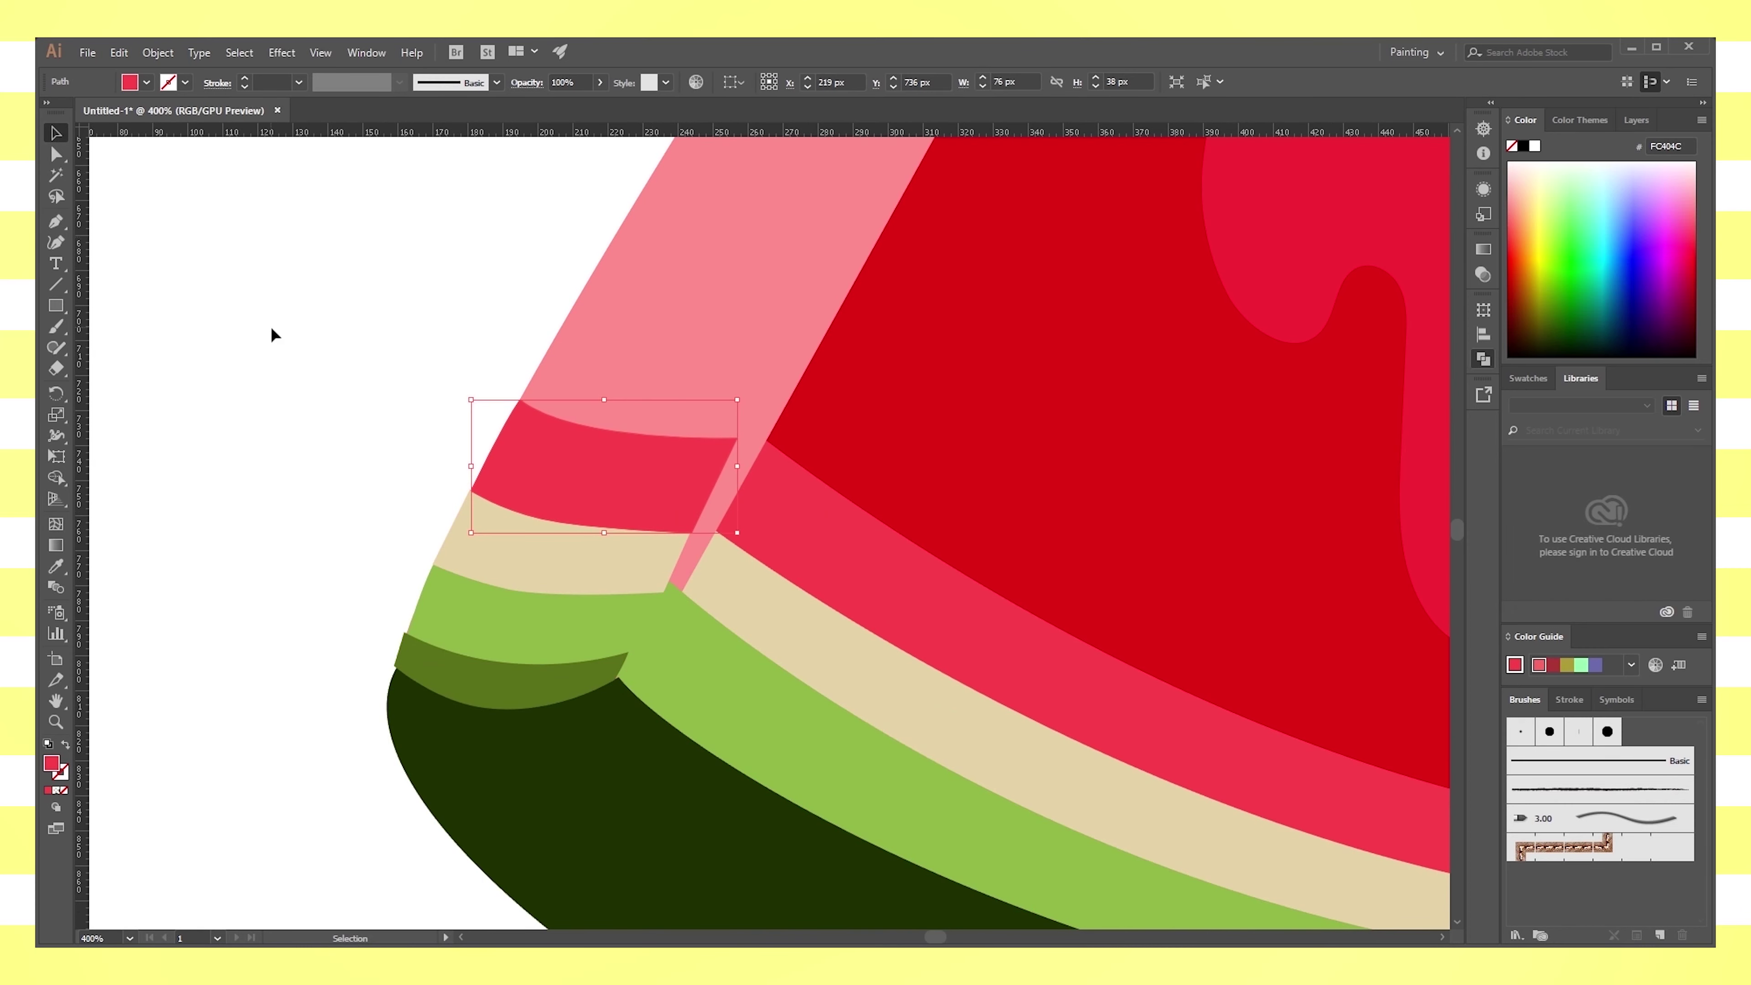
{"action": "key", "text": "a"}
{"action": "left_click_drag", "start_coordinate": [737, 438], "coordinate": [763, 440]}
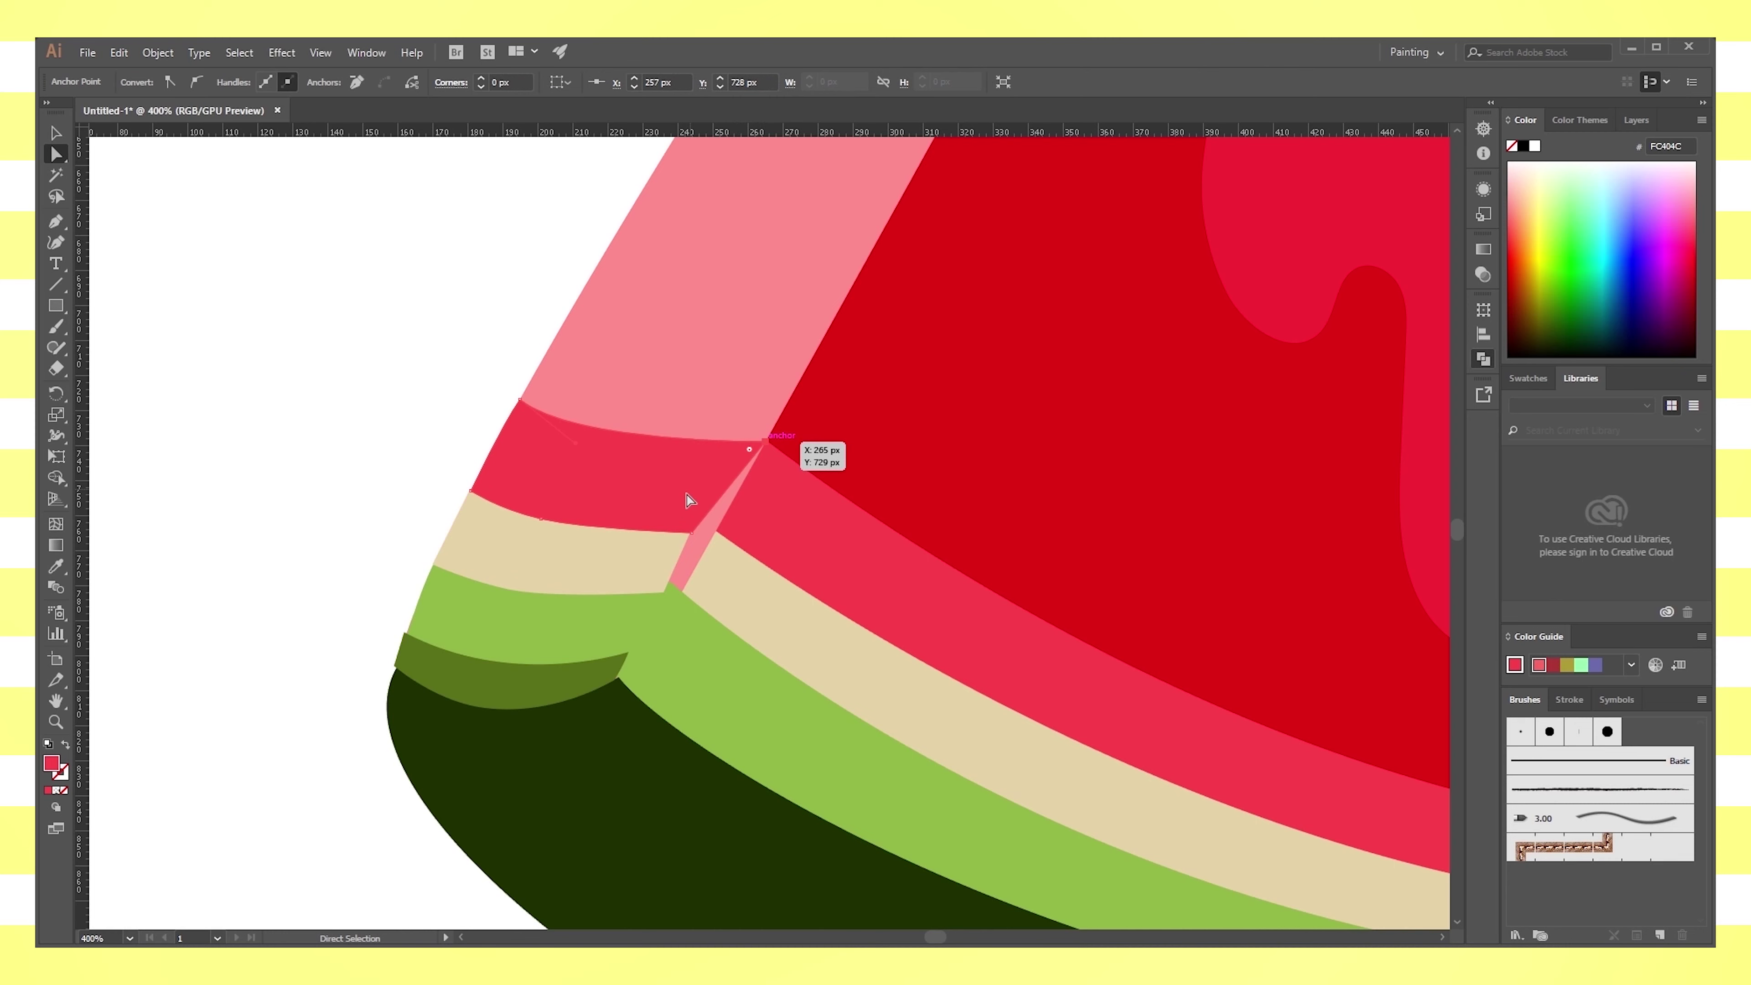
{"action": "left_click_drag", "start_coordinate": [693, 532], "coordinate": [710, 534]}
{"action": "left_click_drag", "start_coordinate": [679, 598], "coordinate": [681, 593]}
{"action": "left_click_drag", "start_coordinate": [691, 530], "coordinate": [717, 533]}
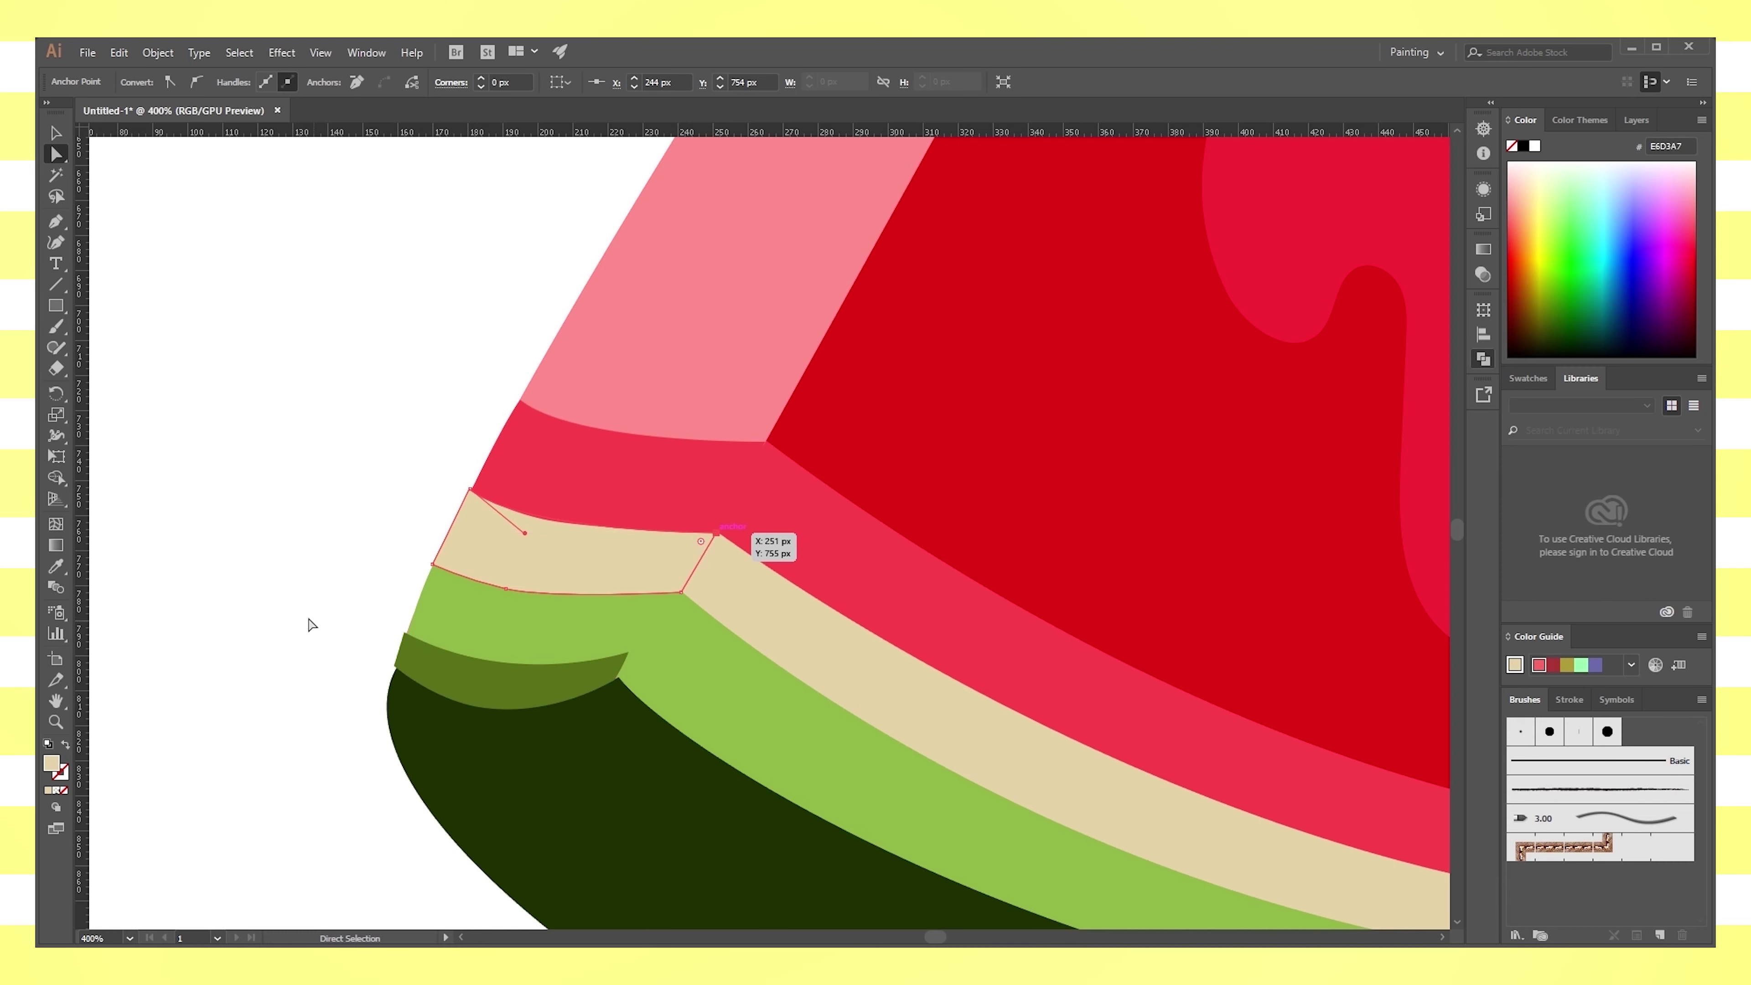
Move the green end piece's corner anchor to meet the green band
{"action": "left_click", "coordinate": [628, 652]}
{"action": "mouse_move", "coordinate": [634, 650]}
{"action": "left_mouse_down"}
{"action": "mouse_move", "coordinate": [651, 639]}
{"action": "mouse_move", "coordinate": [594, 690]}
{"action": "left_mouse_up"}
{"action": "scroll", "coordinate": [1064, 623], "scroll_direction": "down", "scroll_amount": 5}
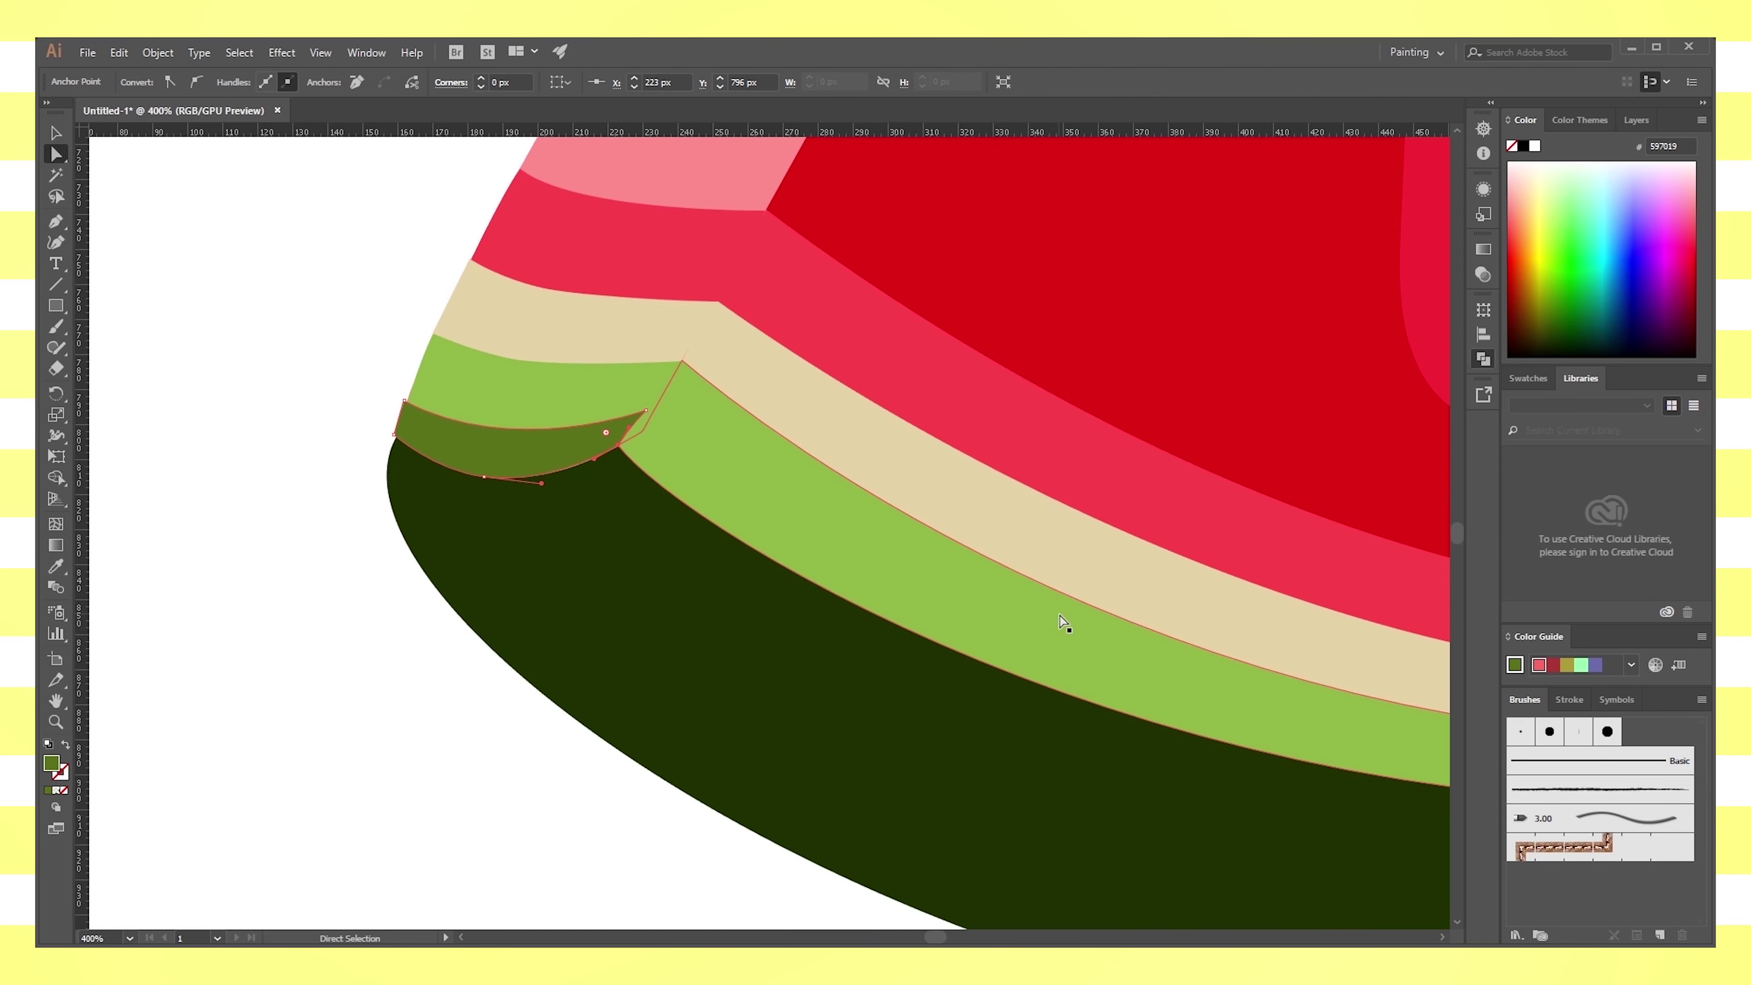
{"action": "key", "text": "ctrl+shift+a"}
{"action": "scroll", "coordinate": [1058, 612], "scroll_direction": "down", "scroll_amount": 5}
{"action": "scroll", "coordinate": [1145, 772], "scroll_direction": "up", "scroll_amount": 1}
{"action": "scroll", "coordinate": [1172, 766], "scroll_direction": "right", "scroll_amount": 5}
Duplicate the light-green rind band slightly lower and fill the copy dark olive green 597019
{"action": "left_click", "coordinate": [641, 681]}
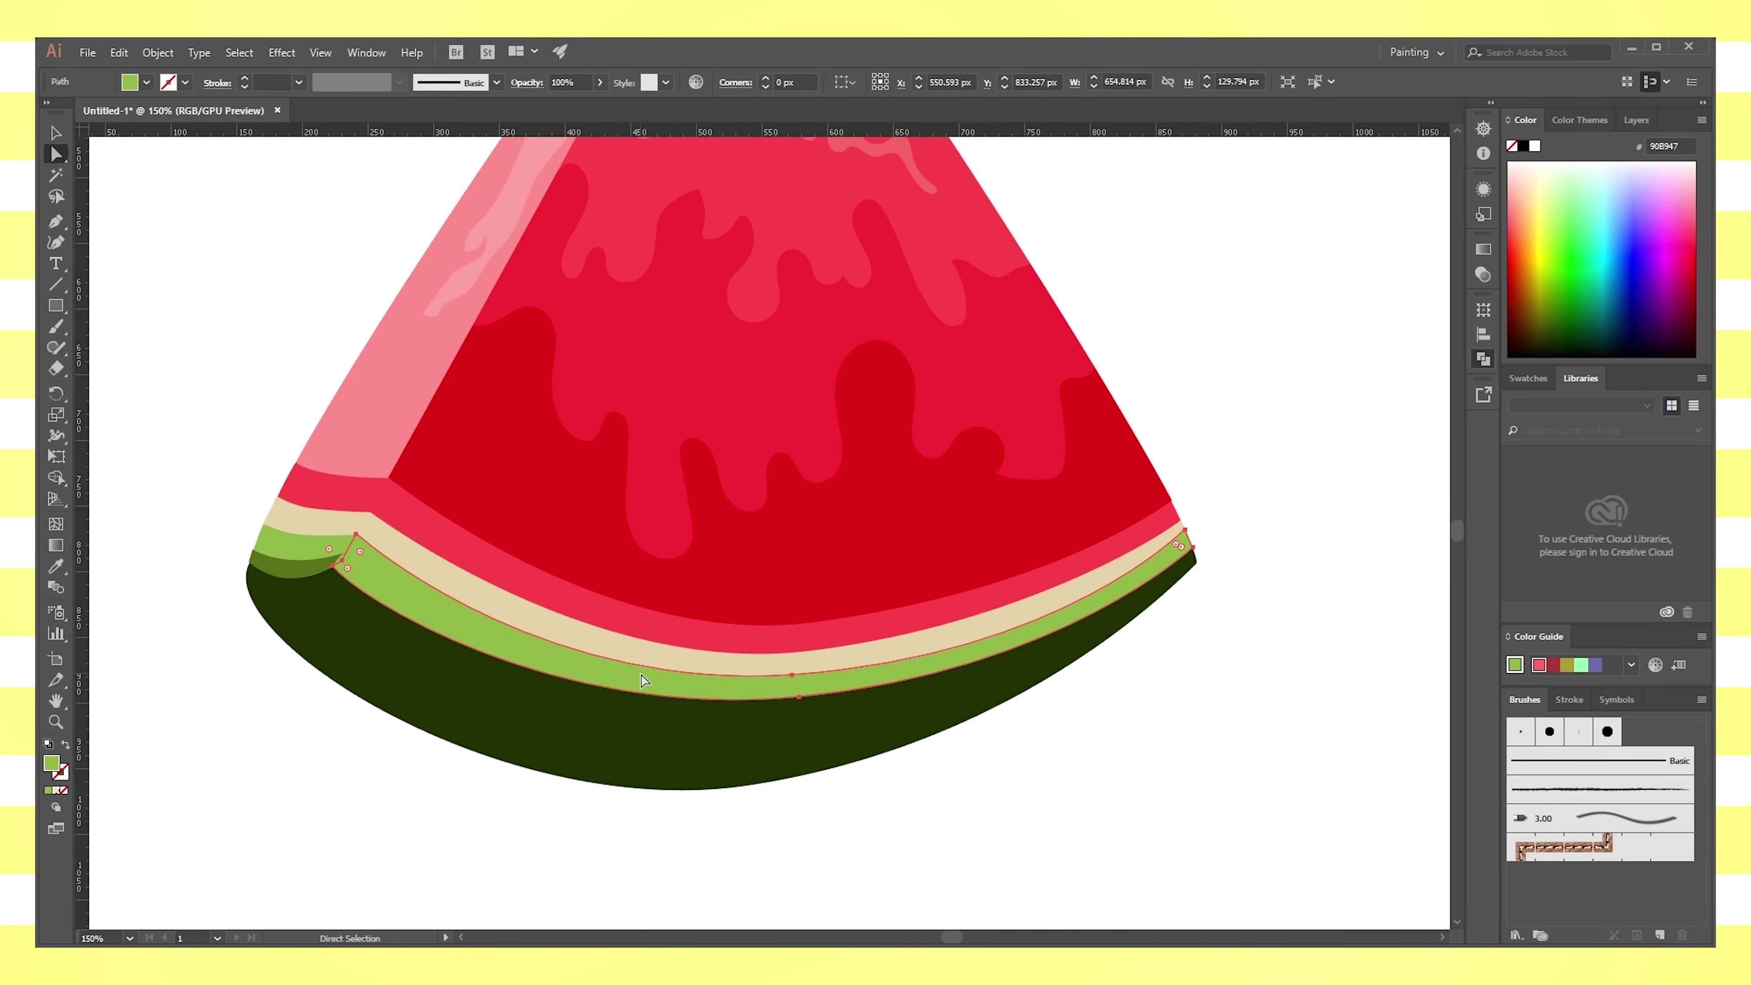
{"action": "left_click_drag", "start_coordinate": [641, 680], "coordinate": [643, 728], "text": "alt"}
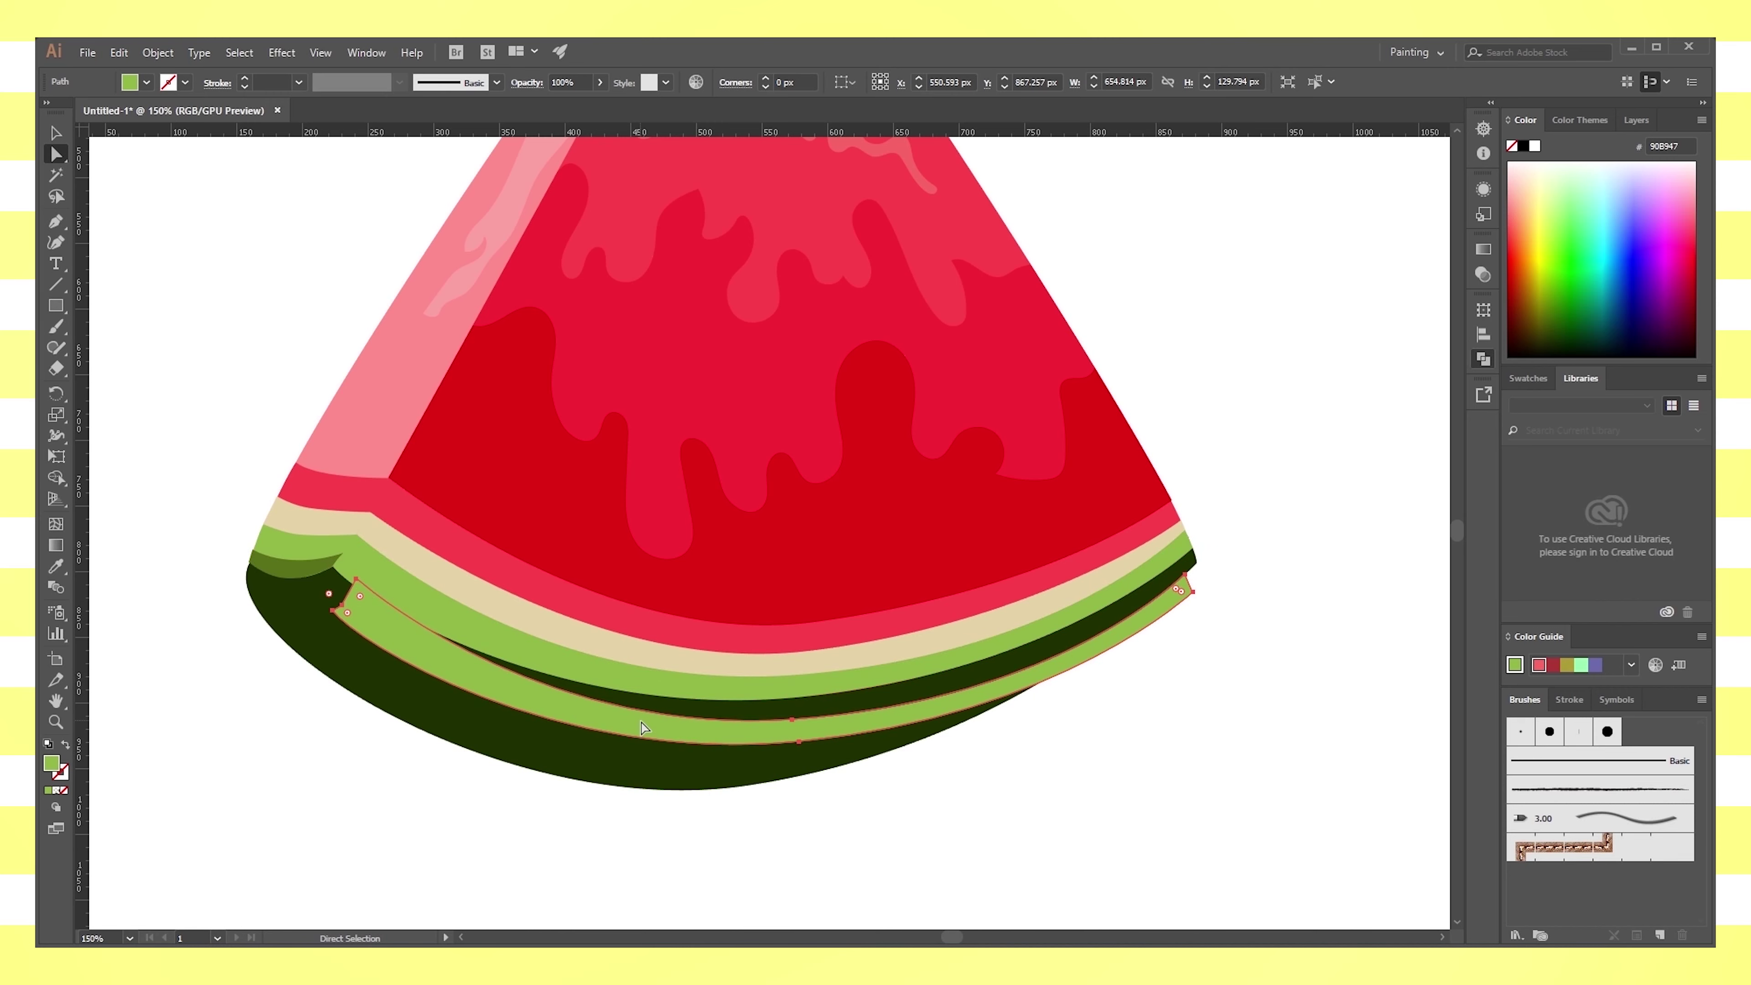
{"action": "key", "text": "i"}
{"action": "left_click", "coordinate": [305, 569]}
Taper the olive band's right end to a point and raise it under the light-green stripe
{"action": "key", "text": "v"}
{"action": "key", "text": "ctrl+plus"}
{"action": "key", "text": "v"}
{"action": "key", "text": "ctrl+plus"}
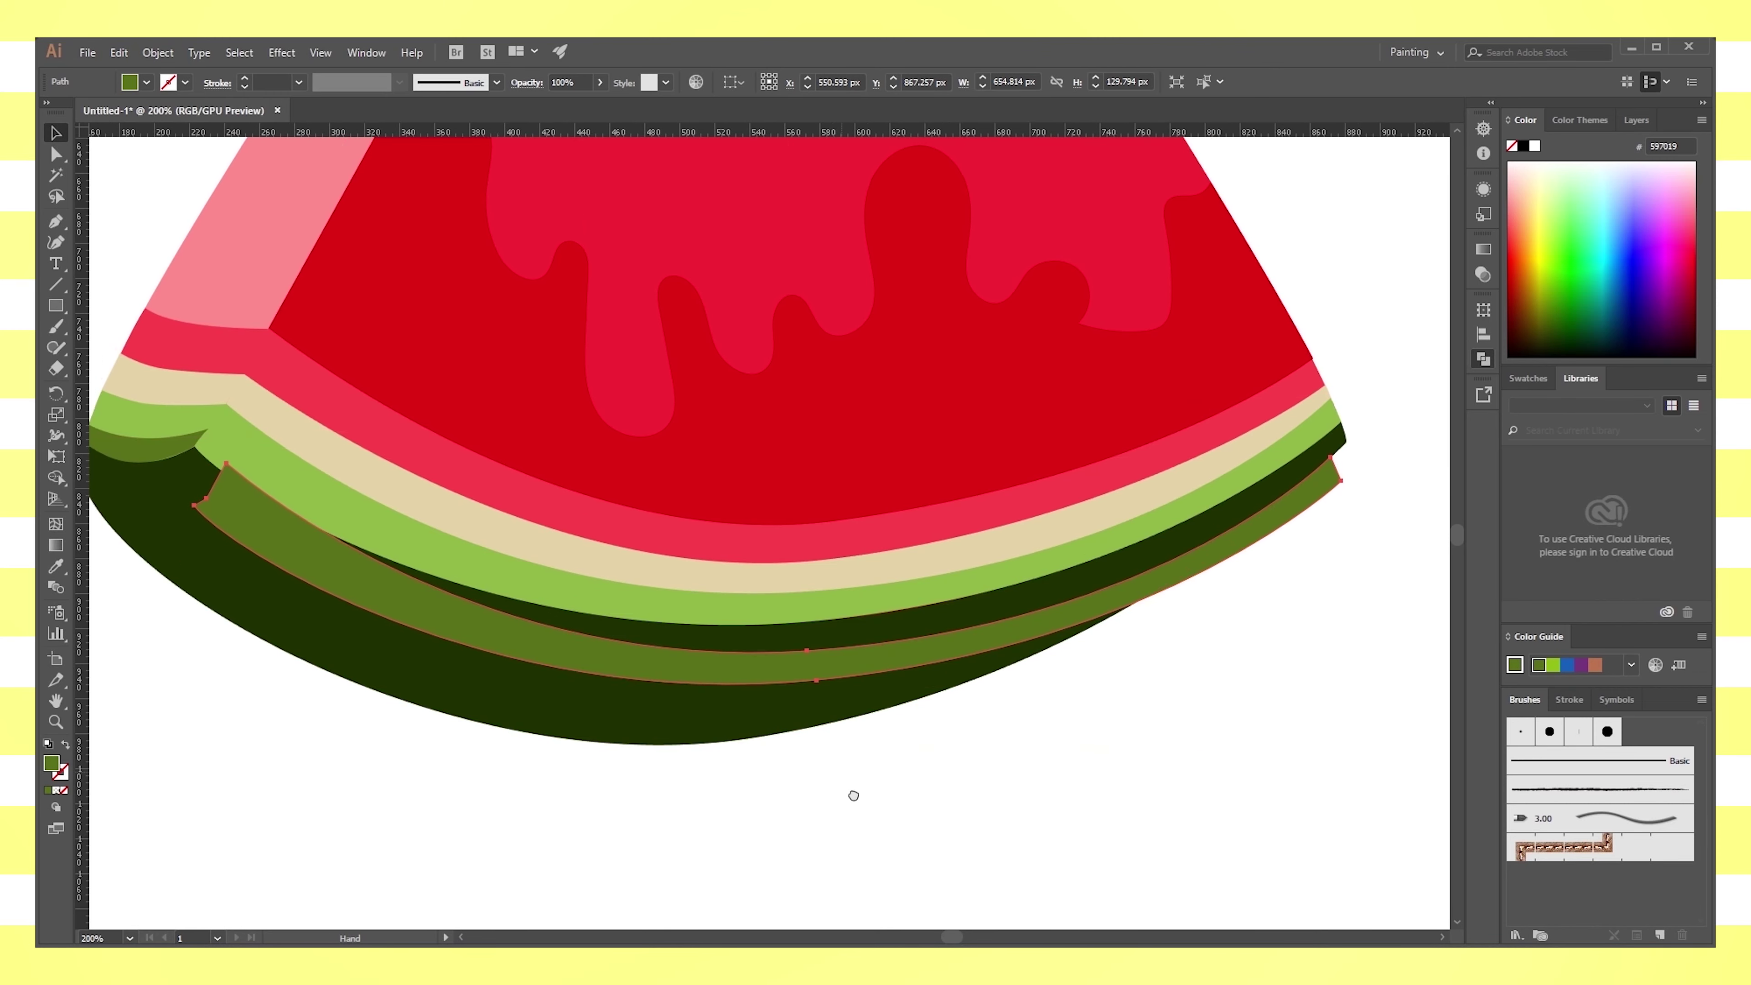
{"action": "left_click", "coordinate": [57, 155]}
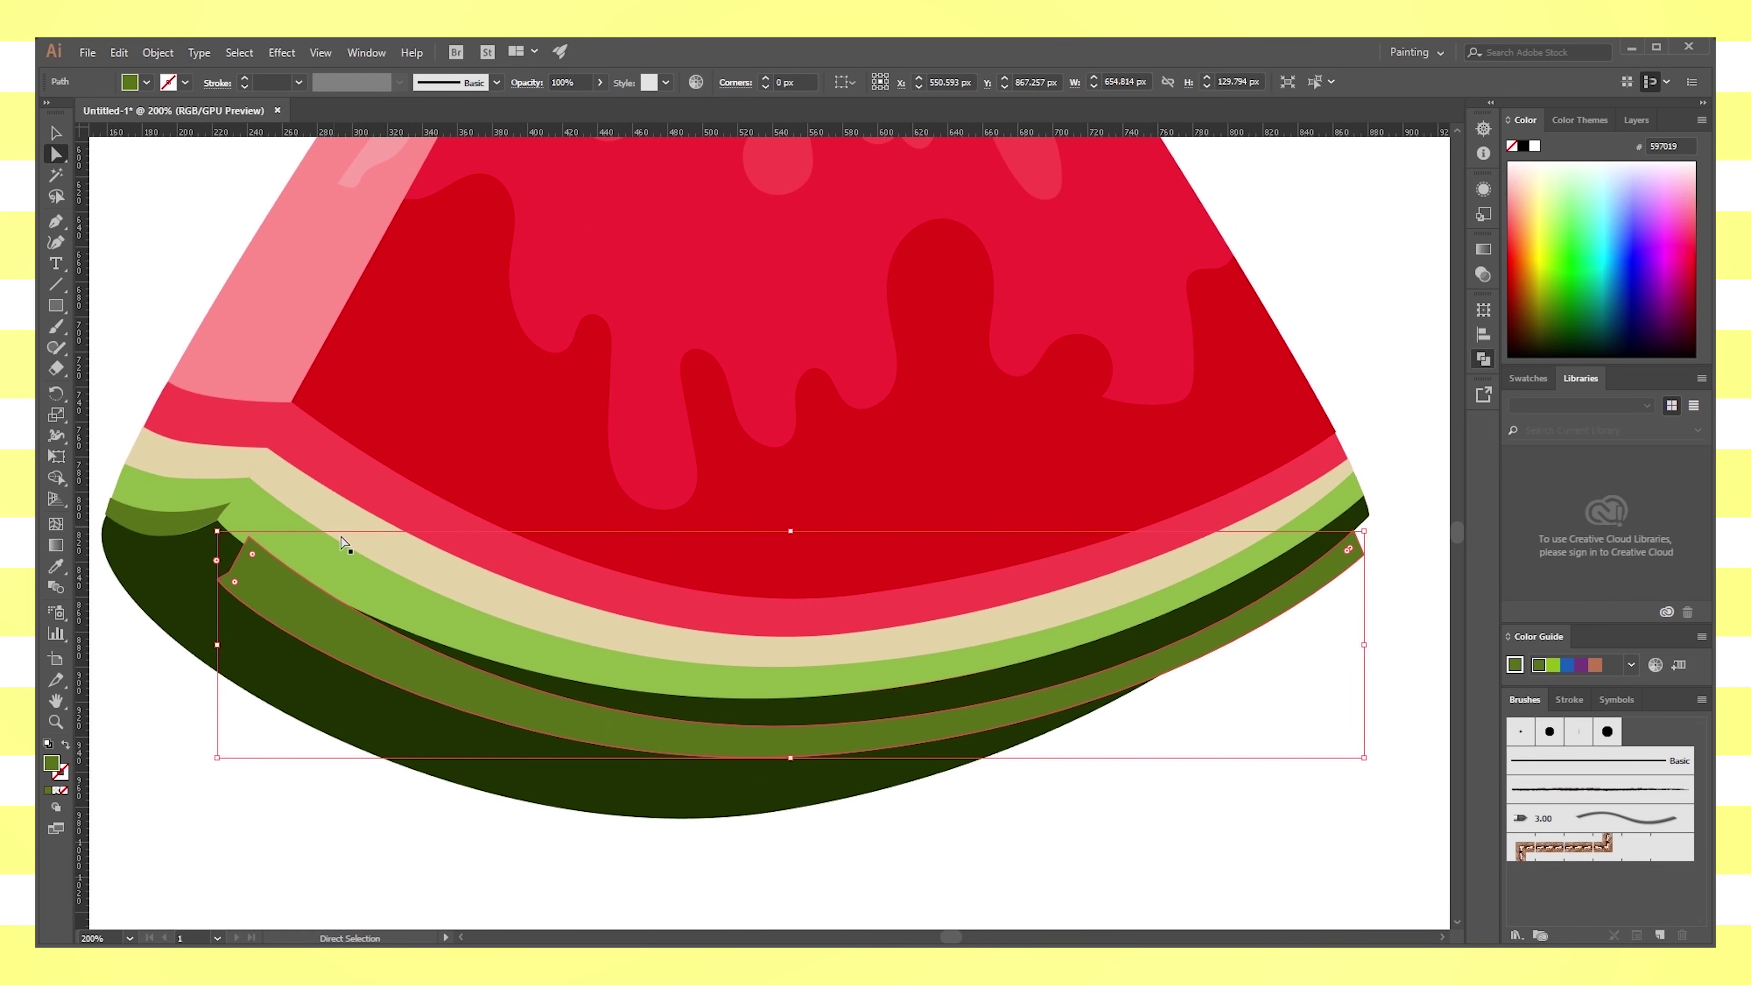
{"action": "left_click", "coordinate": [832, 738]}
{"action": "left_click_drag", "start_coordinate": [1355, 532], "coordinate": [1363, 554]}
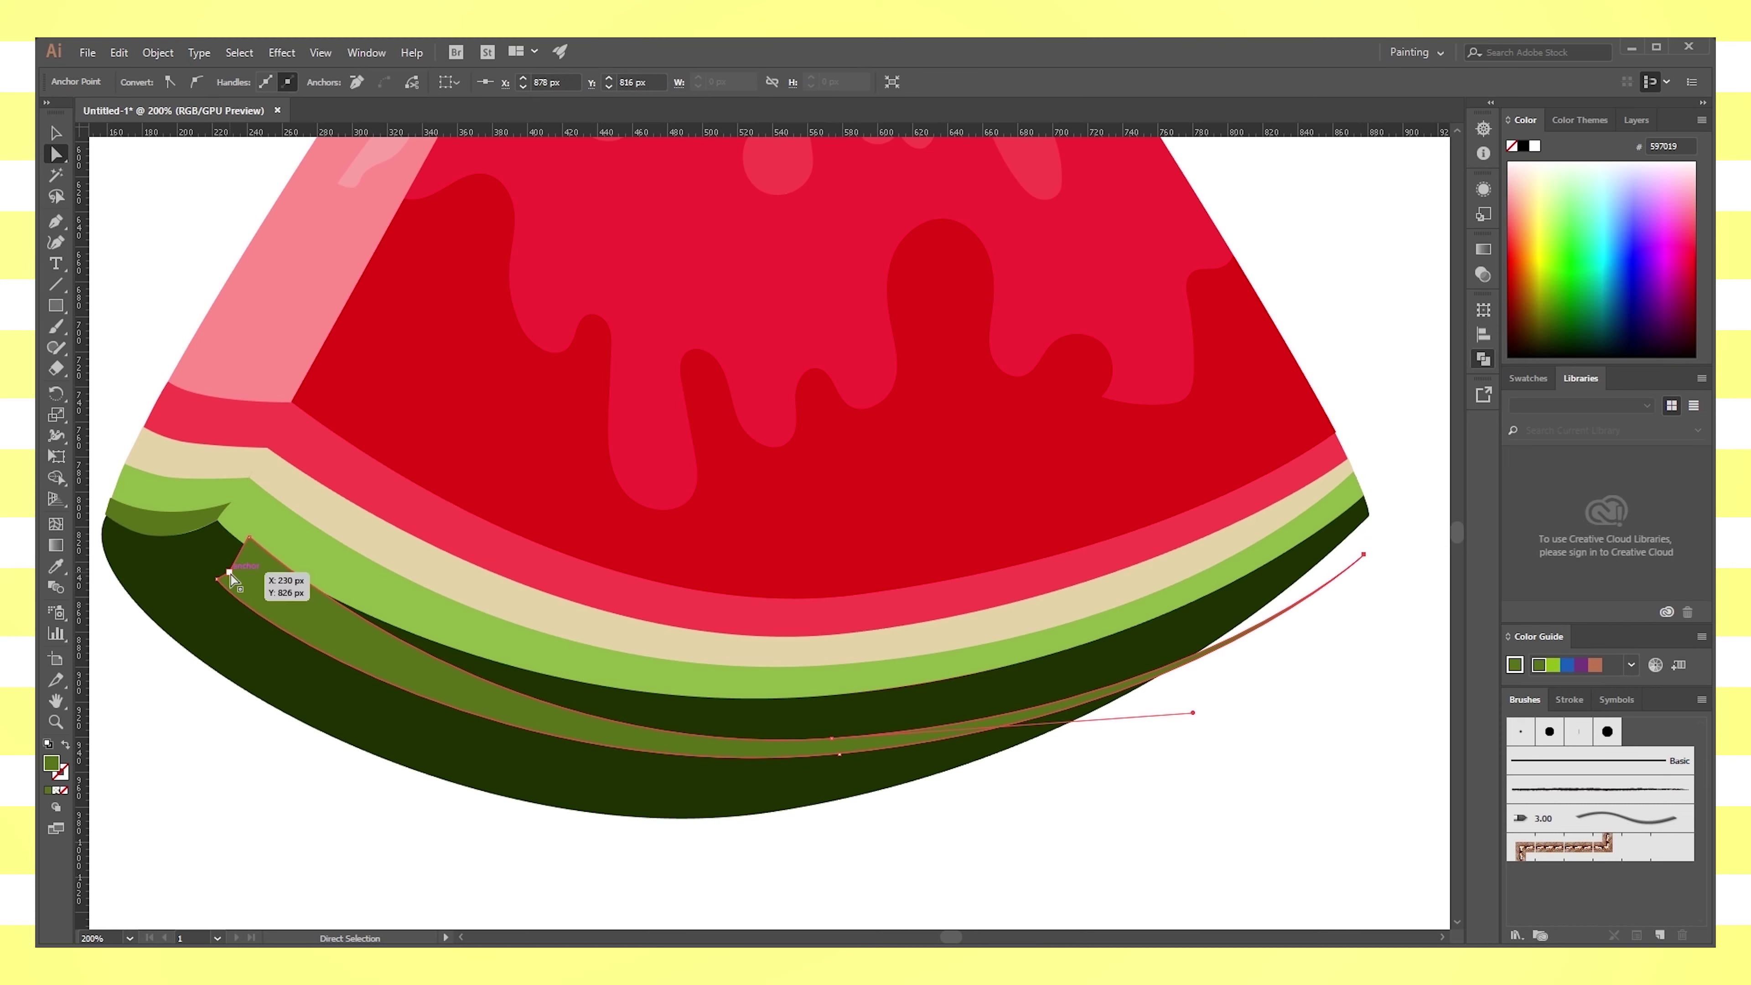
{"action": "left_click_drag", "start_coordinate": [251, 544], "coordinate": [243, 560]}
{"action": "left_click_drag", "start_coordinate": [663, 735], "coordinate": [663, 676]}
{"action": "left_click", "coordinate": [1258, 766]}
Reshape the olive band's left-corner anchor to follow the rind's bend
{"action": "scroll", "coordinate": [1282, 733], "scroll_direction": "up", "scroll_amount": 1}
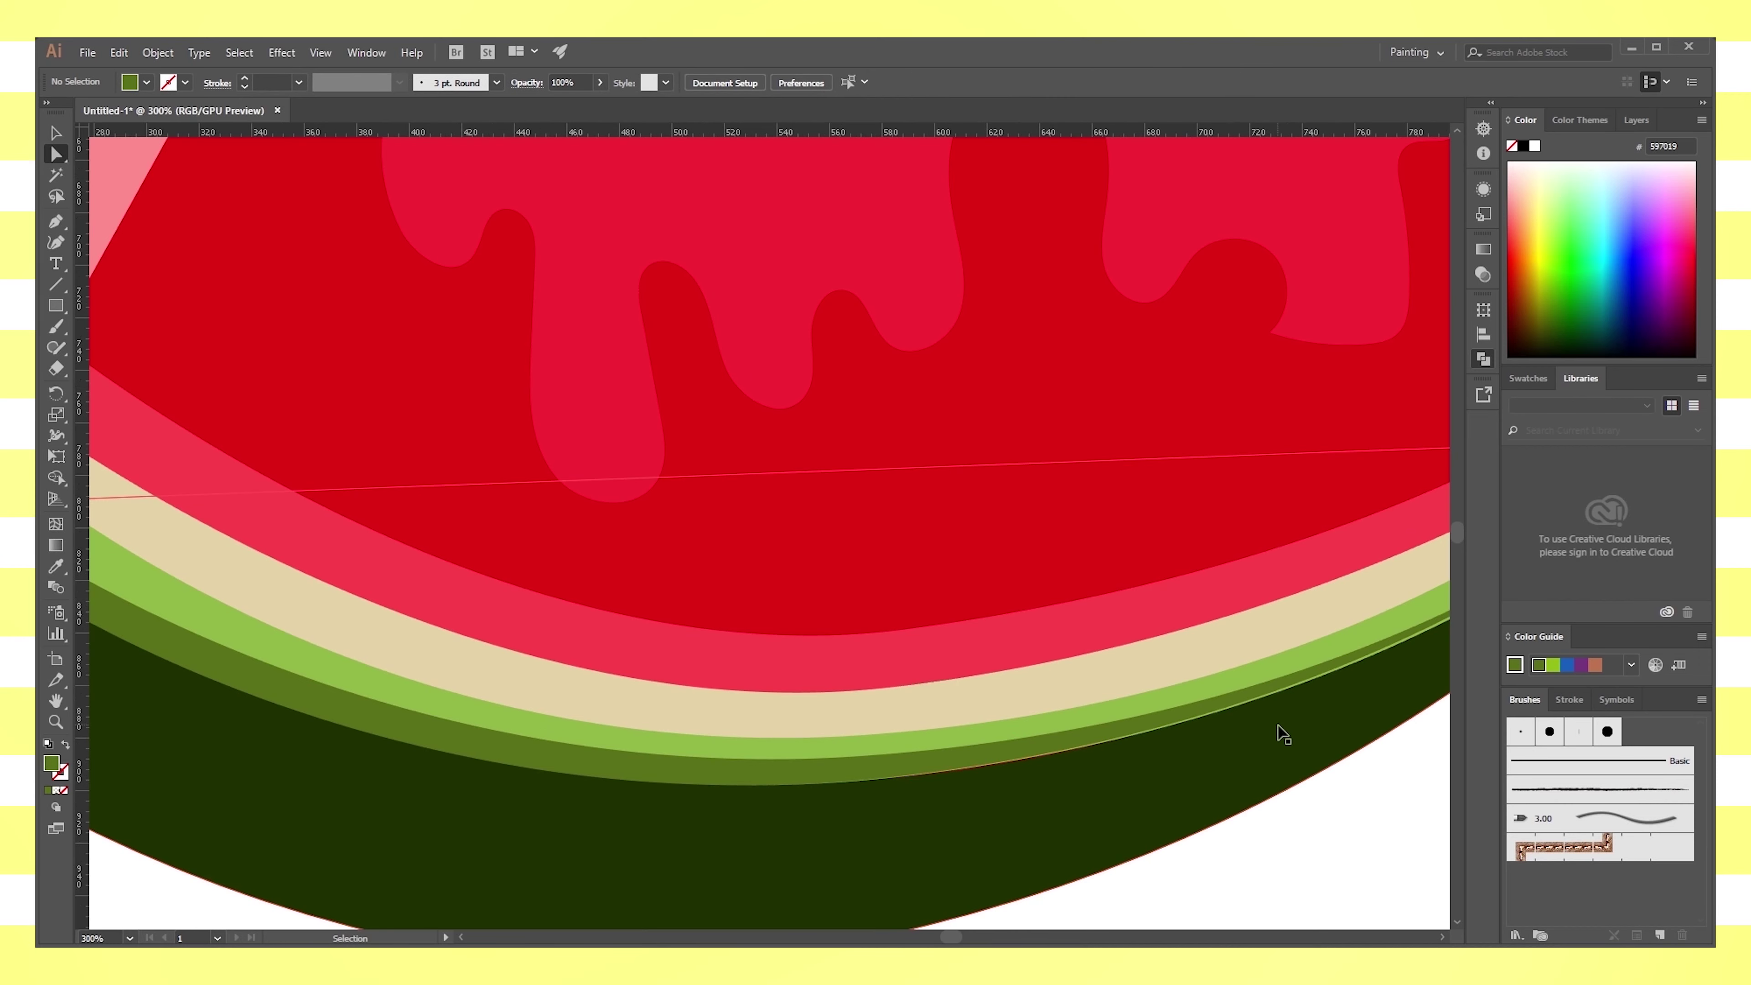
{"action": "scroll", "coordinate": [759, 752], "scroll_direction": "left", "scroll_amount": 5}
{"action": "left_click", "coordinate": [660, 766]}
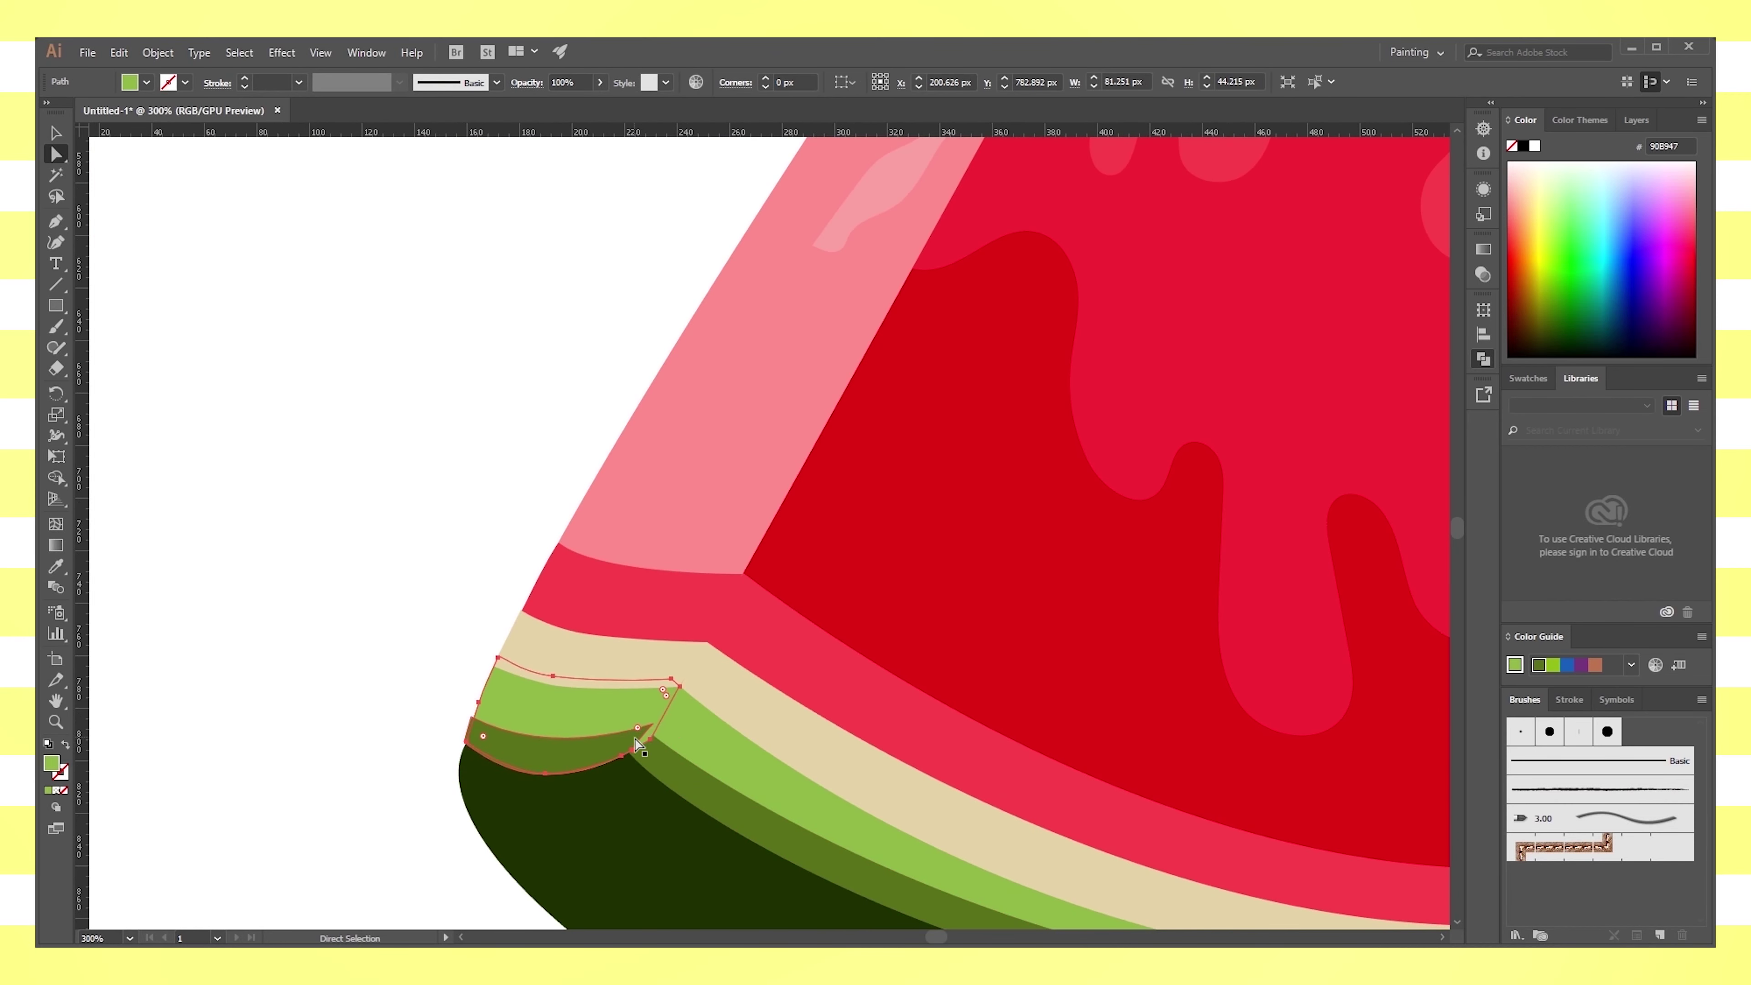
{"action": "left_click", "coordinate": [651, 755]}
{"action": "left_click_drag", "start_coordinate": [649, 754], "coordinate": [656, 736]}
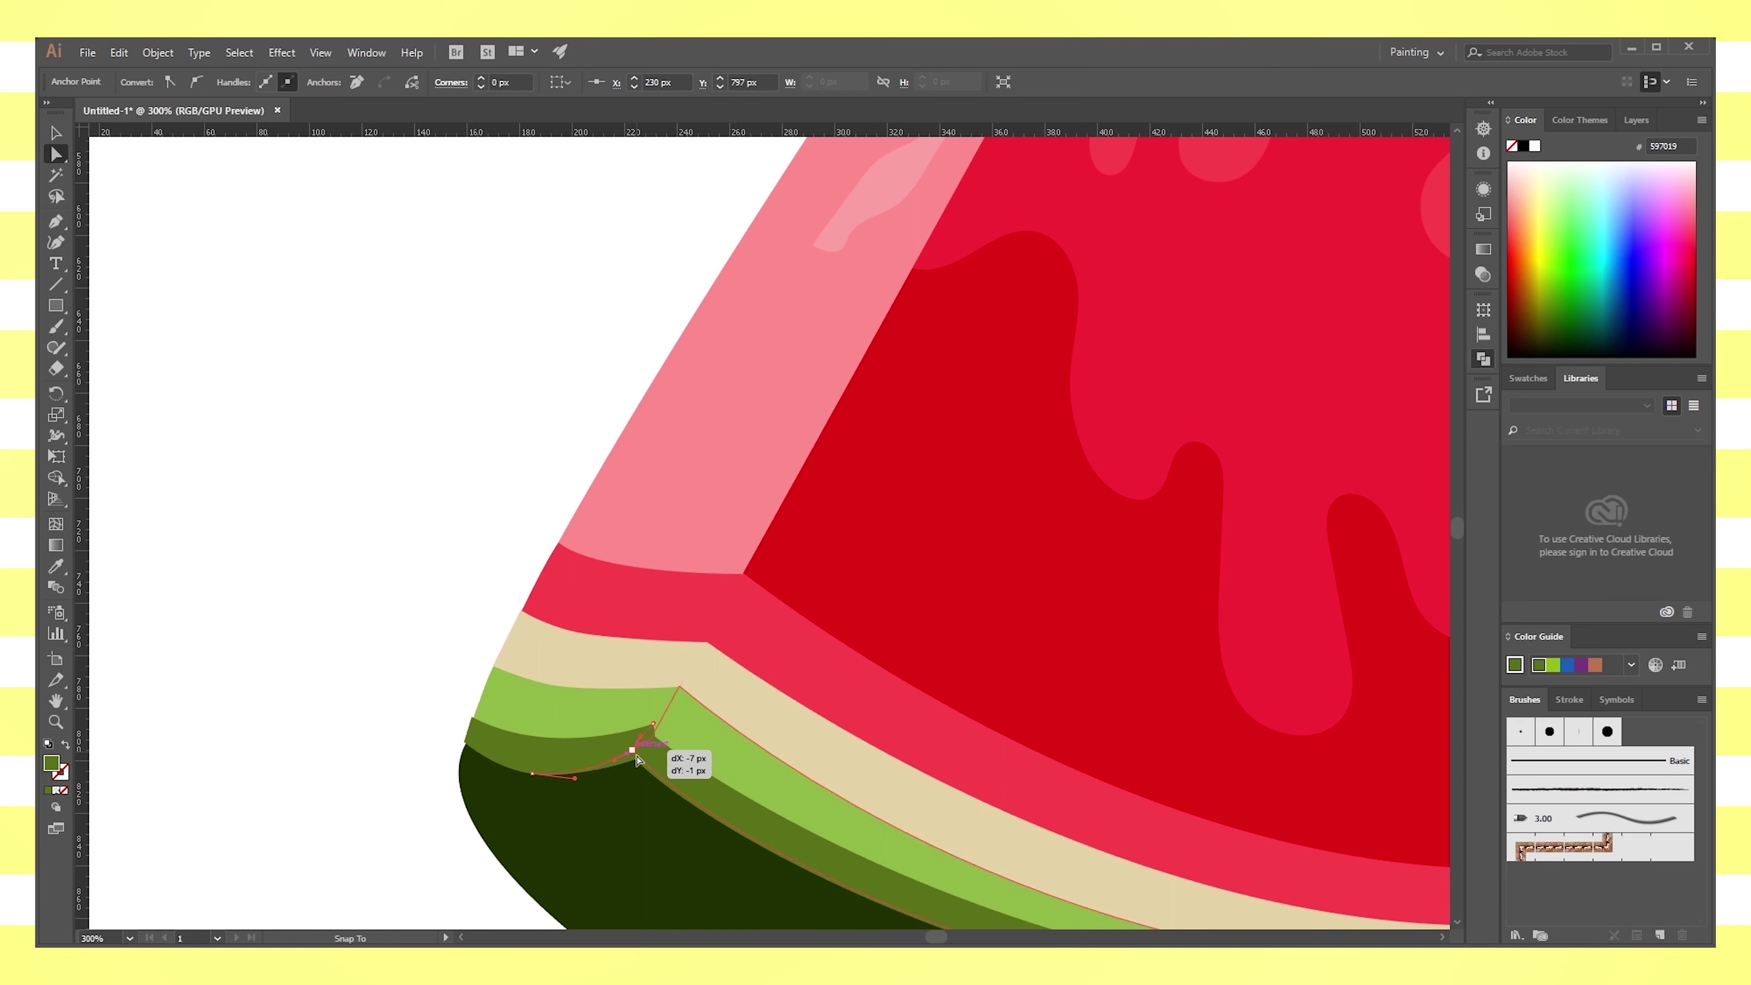
{"action": "key", "text": "ctrl+shift+a"}
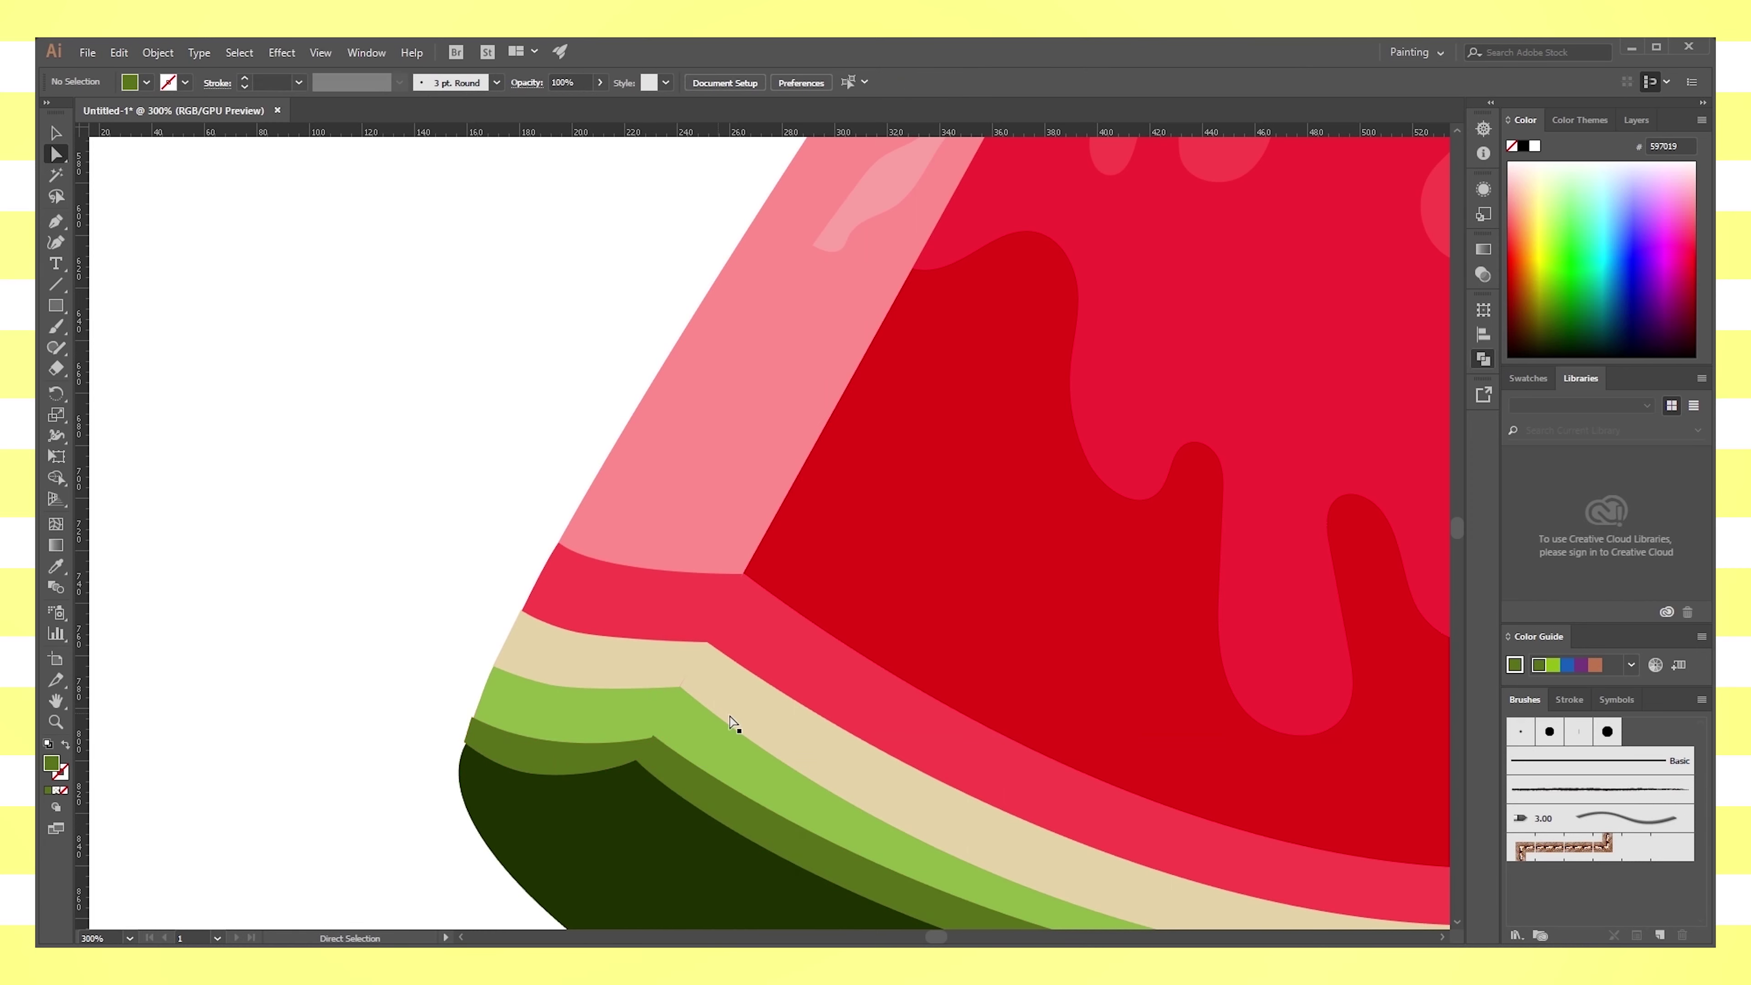
{"action": "key", "text": "ctrl+minus"}
Duplicate the left-edge pink highlight slightly down and to the left
{"action": "key", "text": "ctrl+0"}
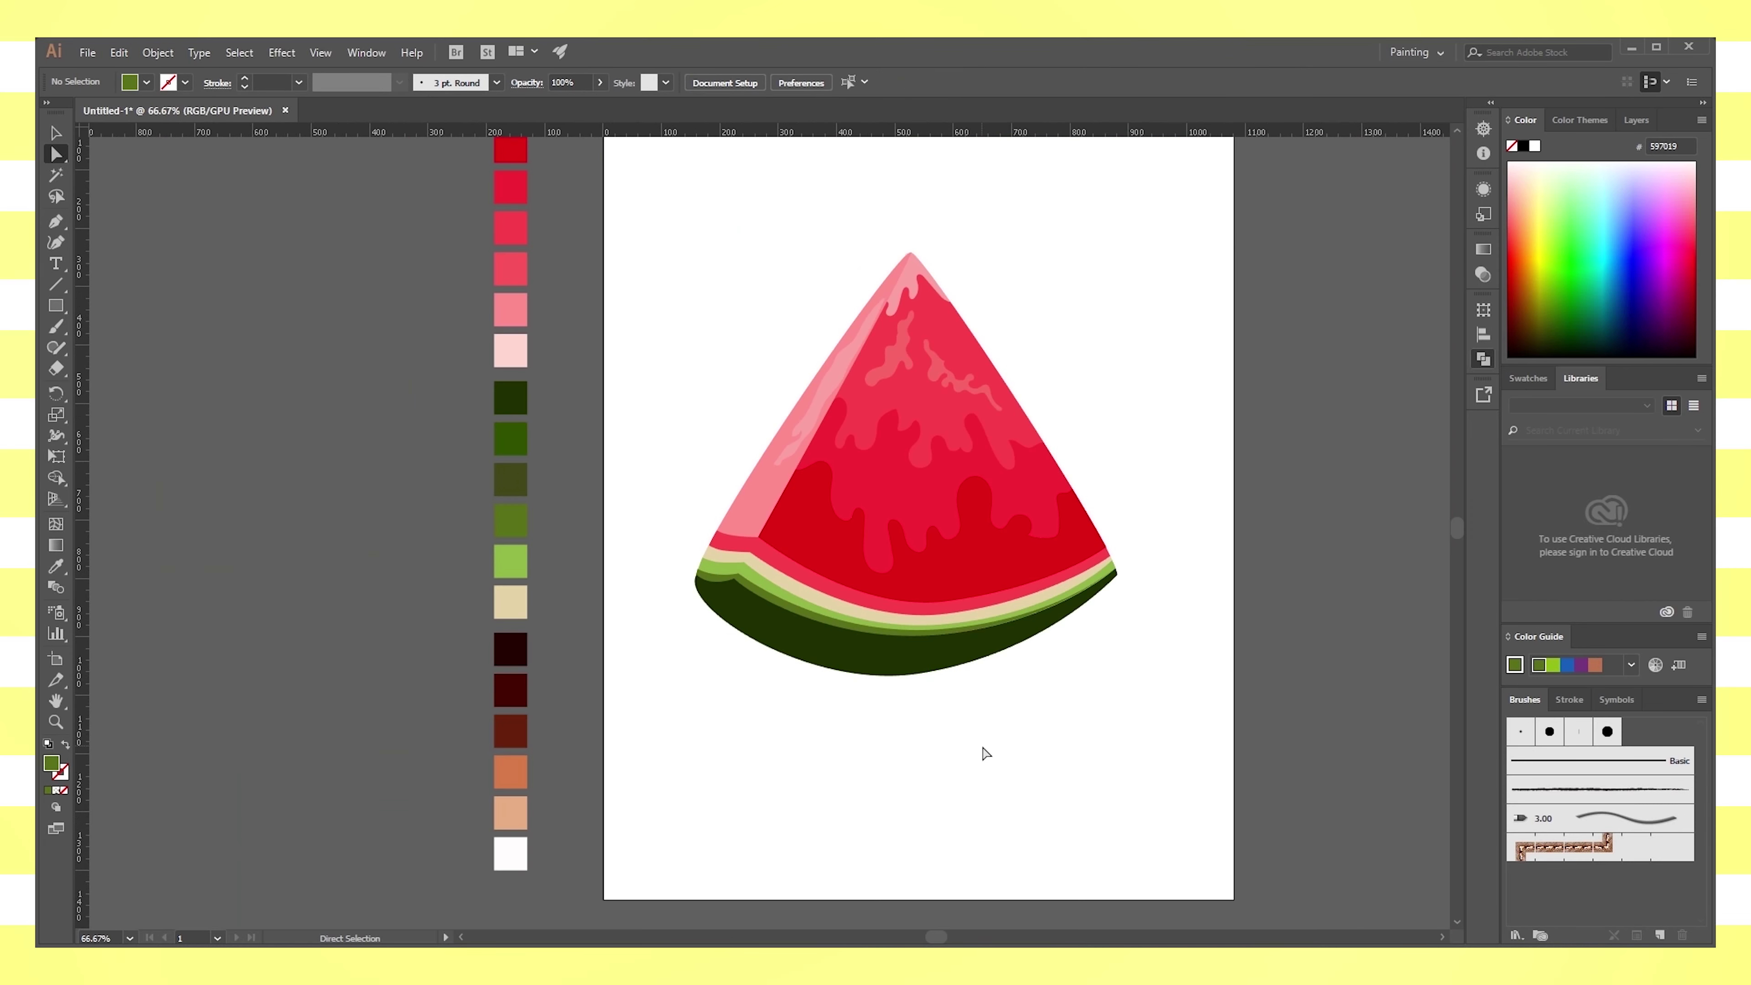
{"action": "scroll", "coordinate": [981, 748], "scroll_direction": "up", "scroll_amount": 2}
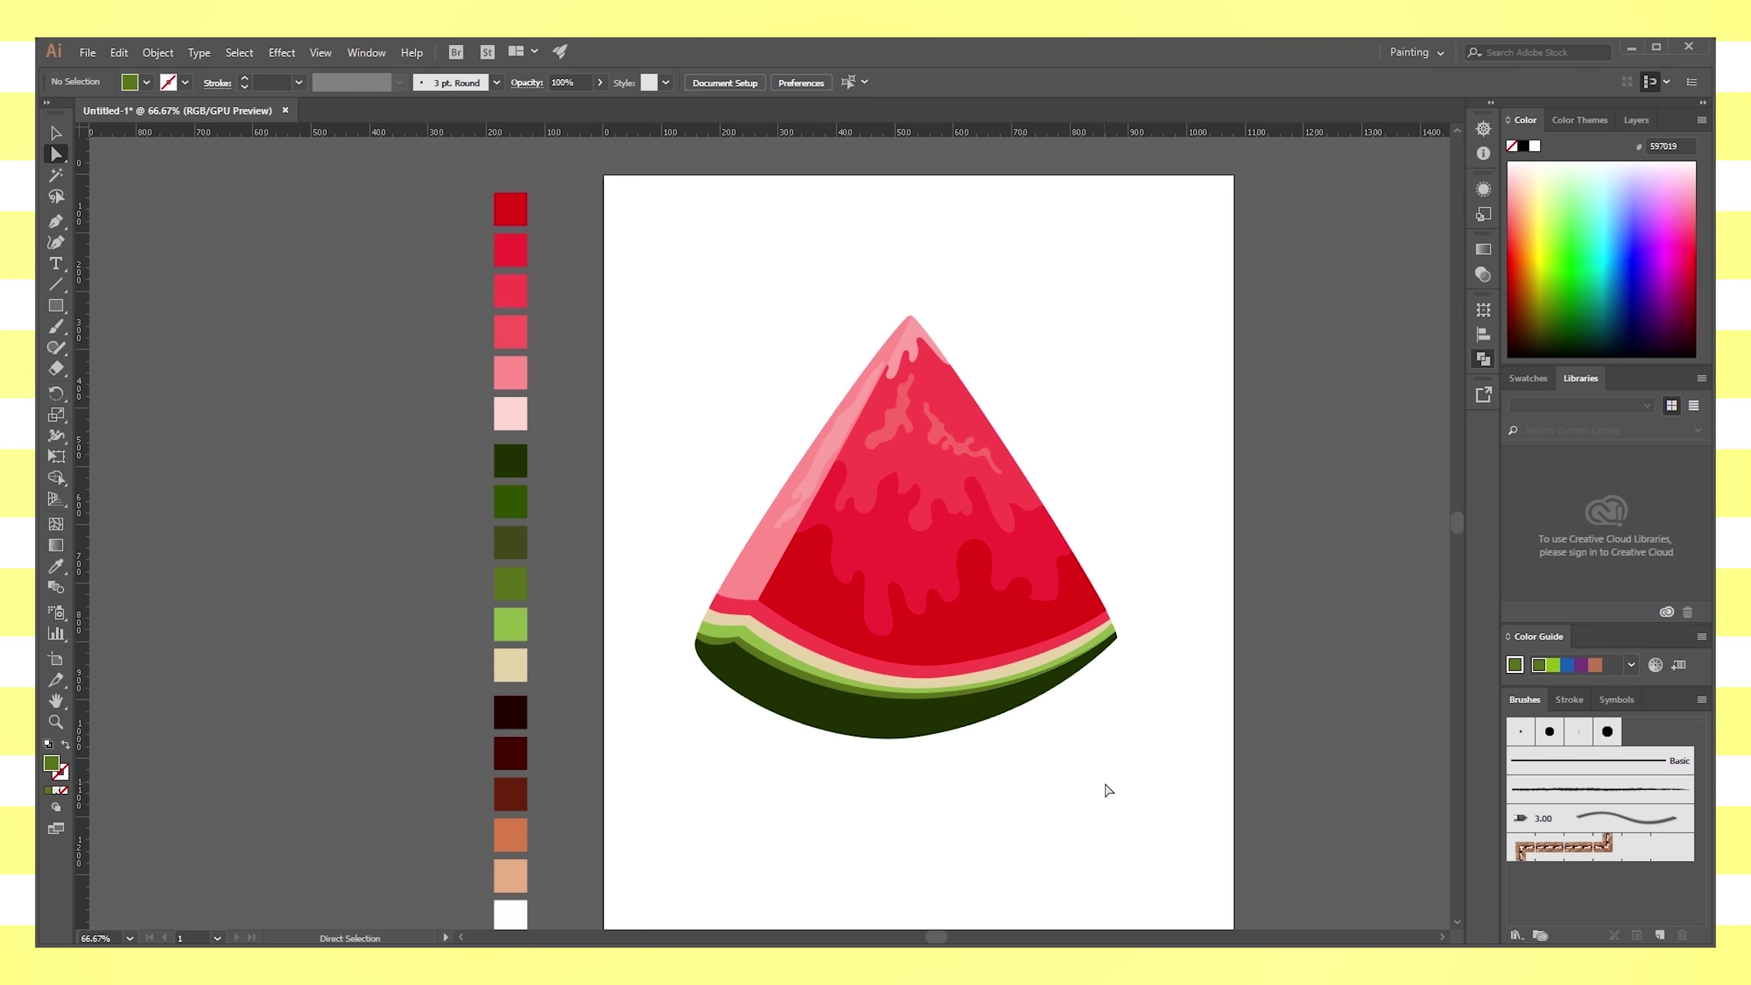
{"action": "key", "text": "ctrl+plus"}
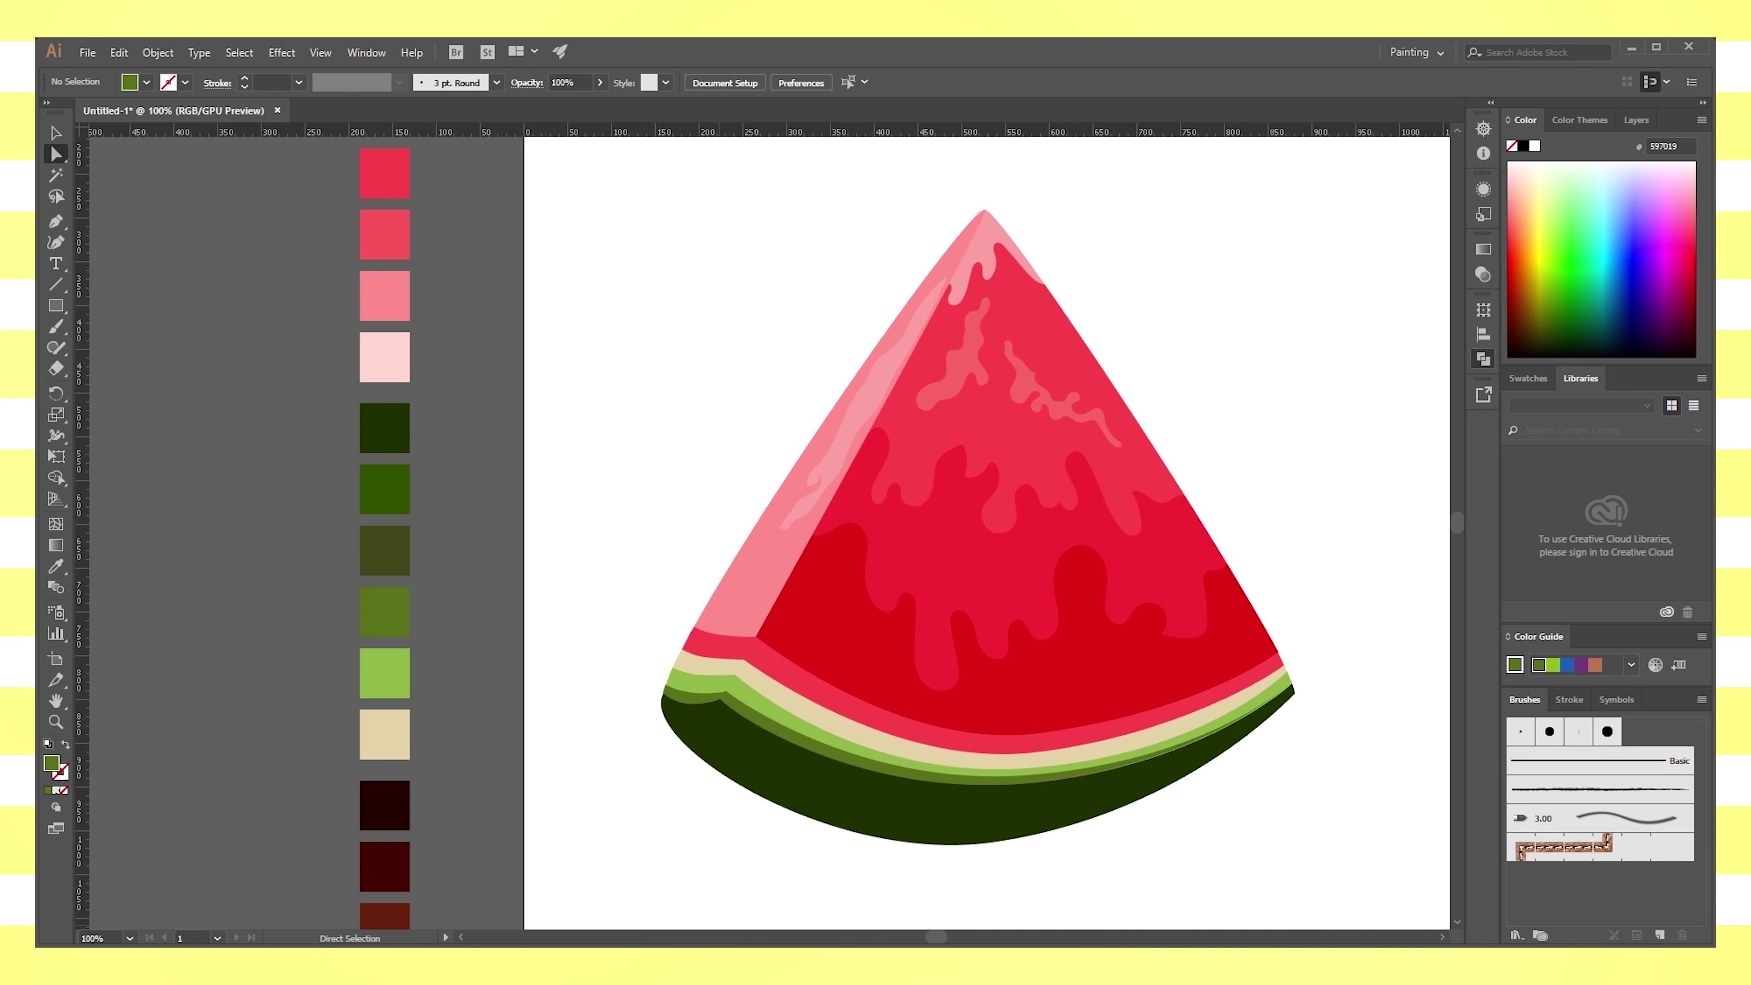
{"action": "left_click", "coordinate": [873, 394]}
{"action": "left_click_drag", "start_coordinate": [873, 394], "coordinate": [828, 491]}
Recolour the highlight copy to light pink FFD4D4
{"action": "key", "text": "i"}
{"action": "left_click", "coordinate": [690, 666]}
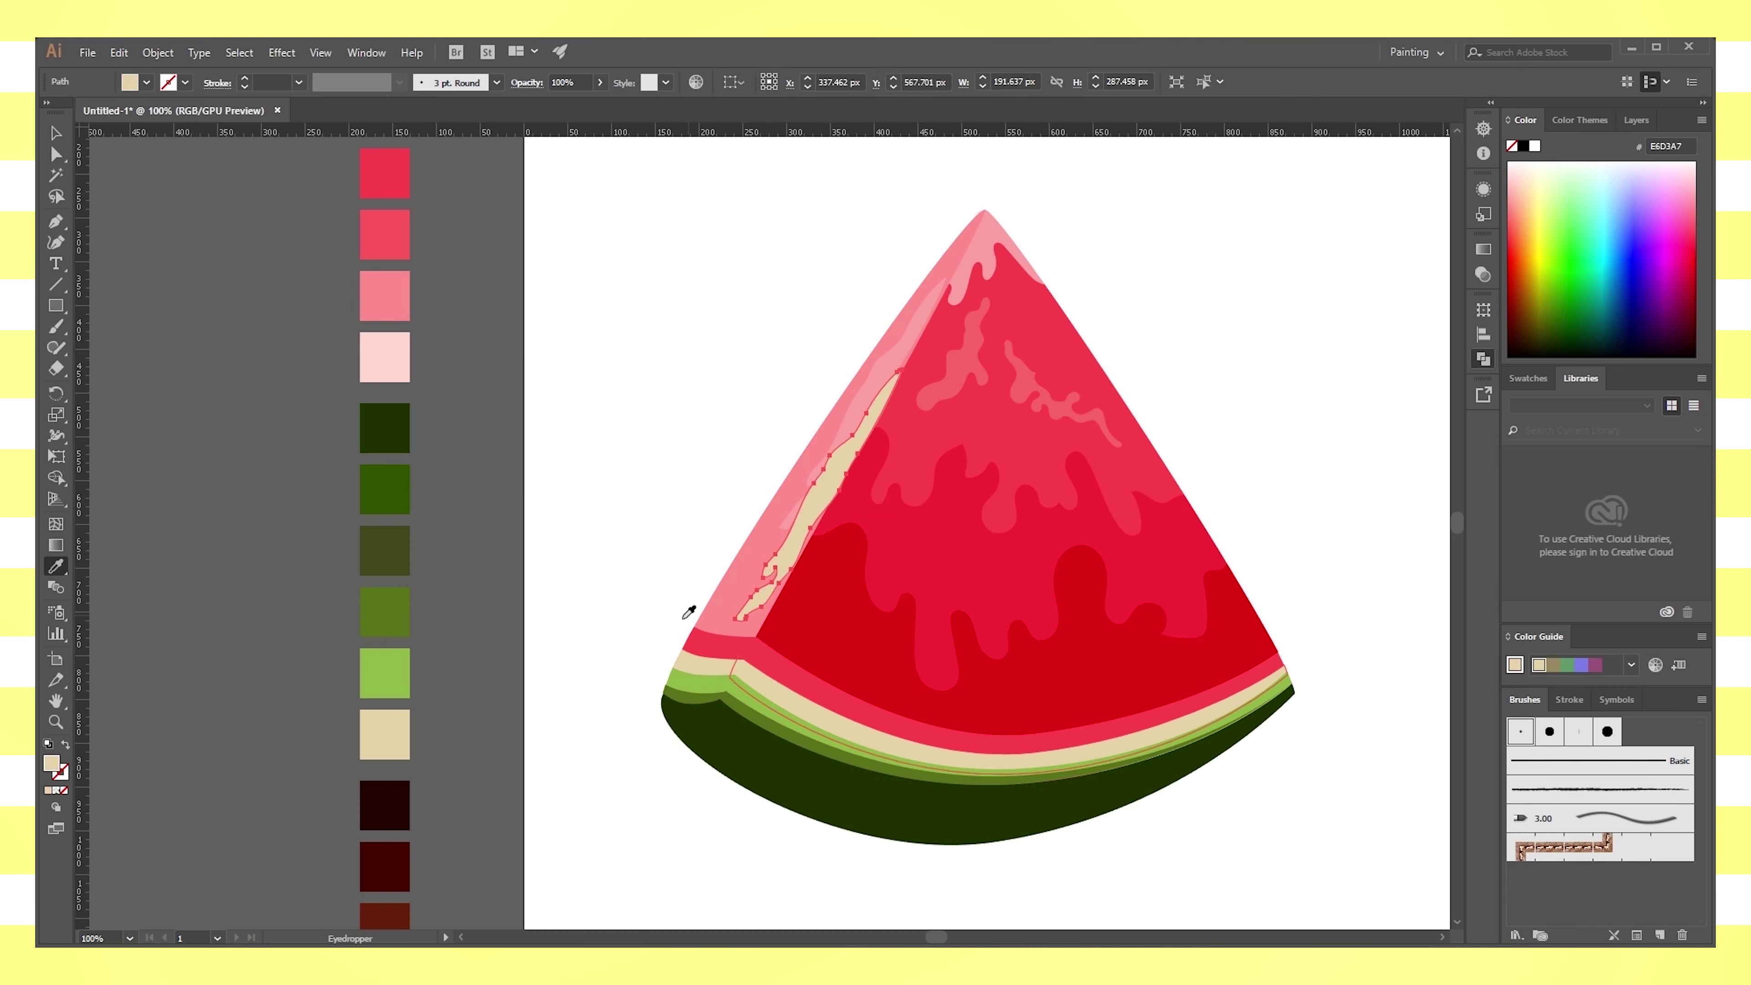
{"action": "scroll", "coordinate": [407, 689], "scroll_direction": "down", "scroll_amount": 5}
{"action": "left_click", "coordinate": [378, 718]}
{"action": "scroll", "coordinate": [707, 656], "scroll_direction": "up", "scroll_amount": 5}
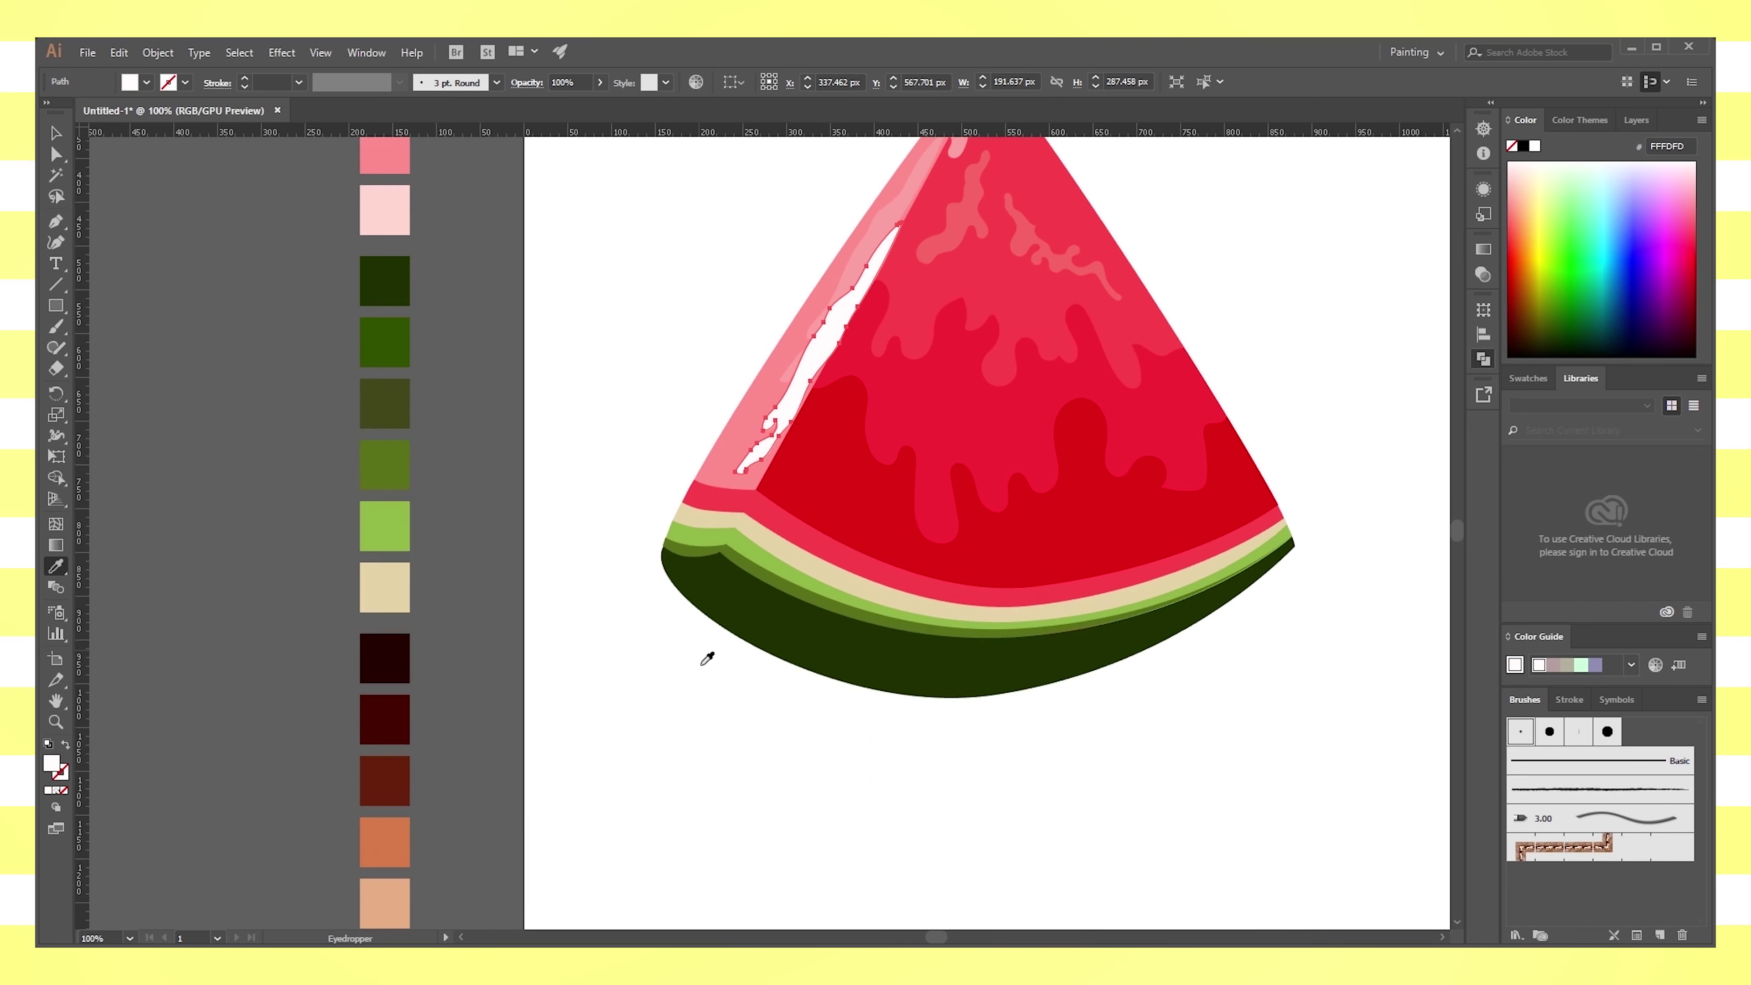
{"action": "key", "text": "v"}
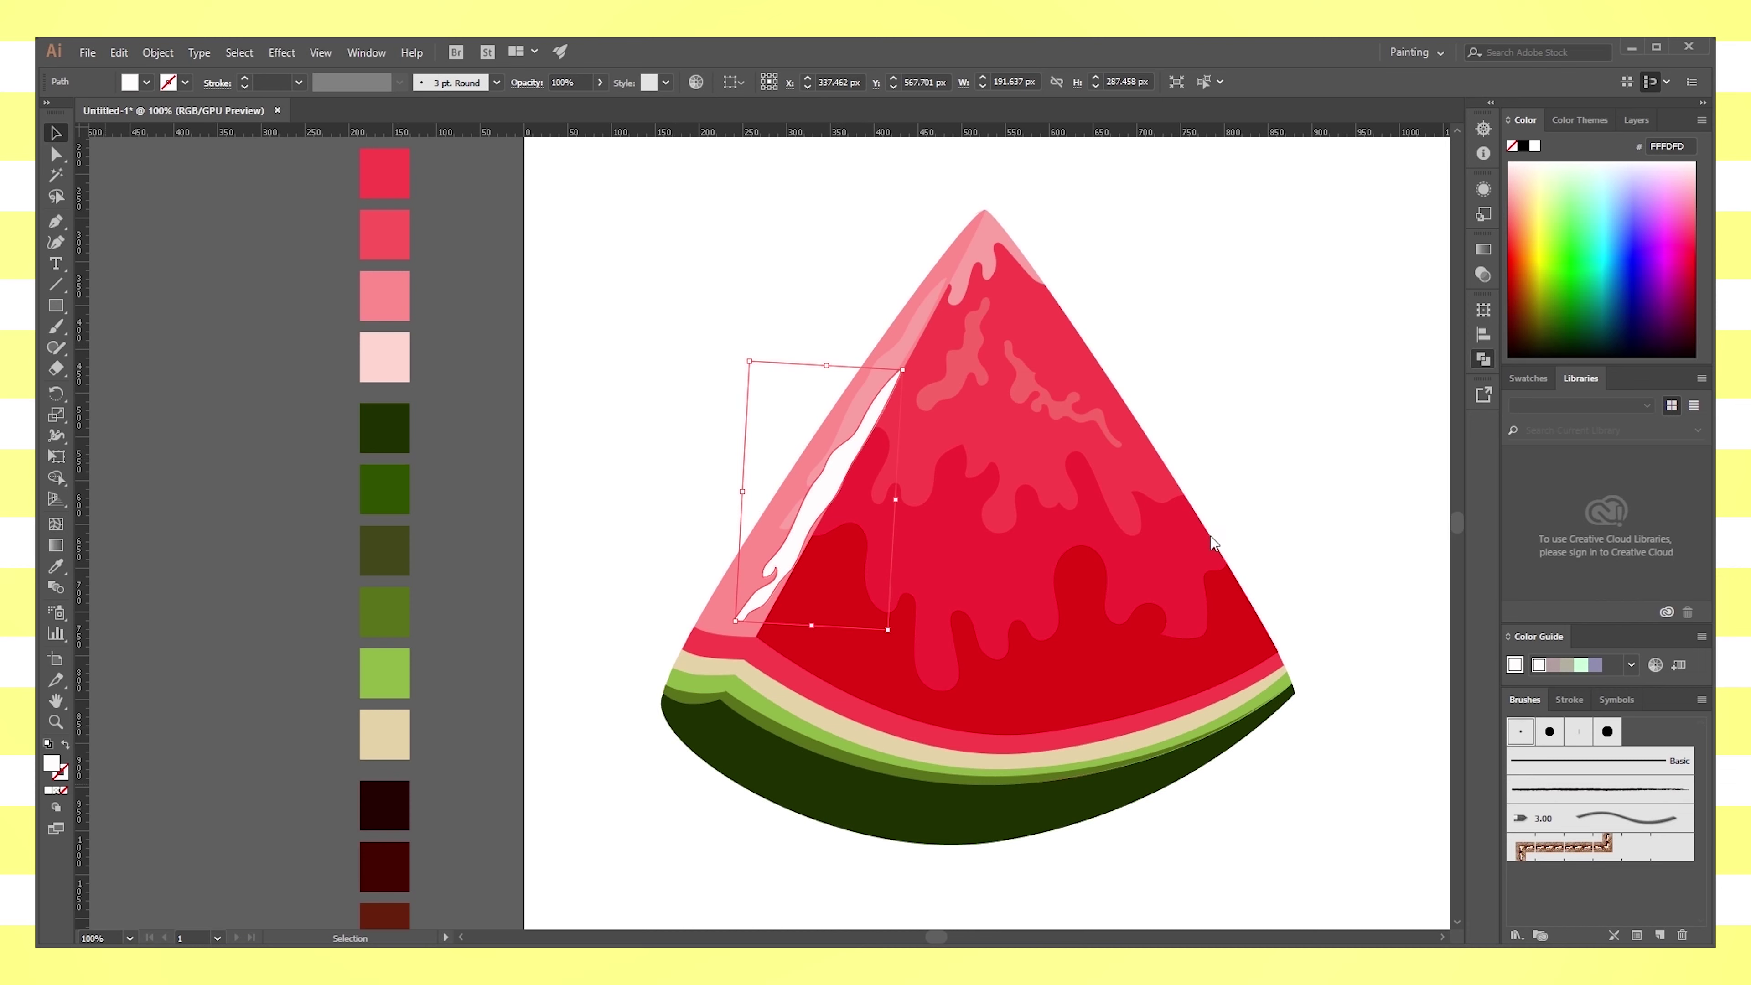
{"action": "left_click", "coordinate": [1344, 504]}
Inspect the left-edge highlight at several zoom levels, then open the Layers list
{"action": "left_click", "coordinate": [844, 471]}
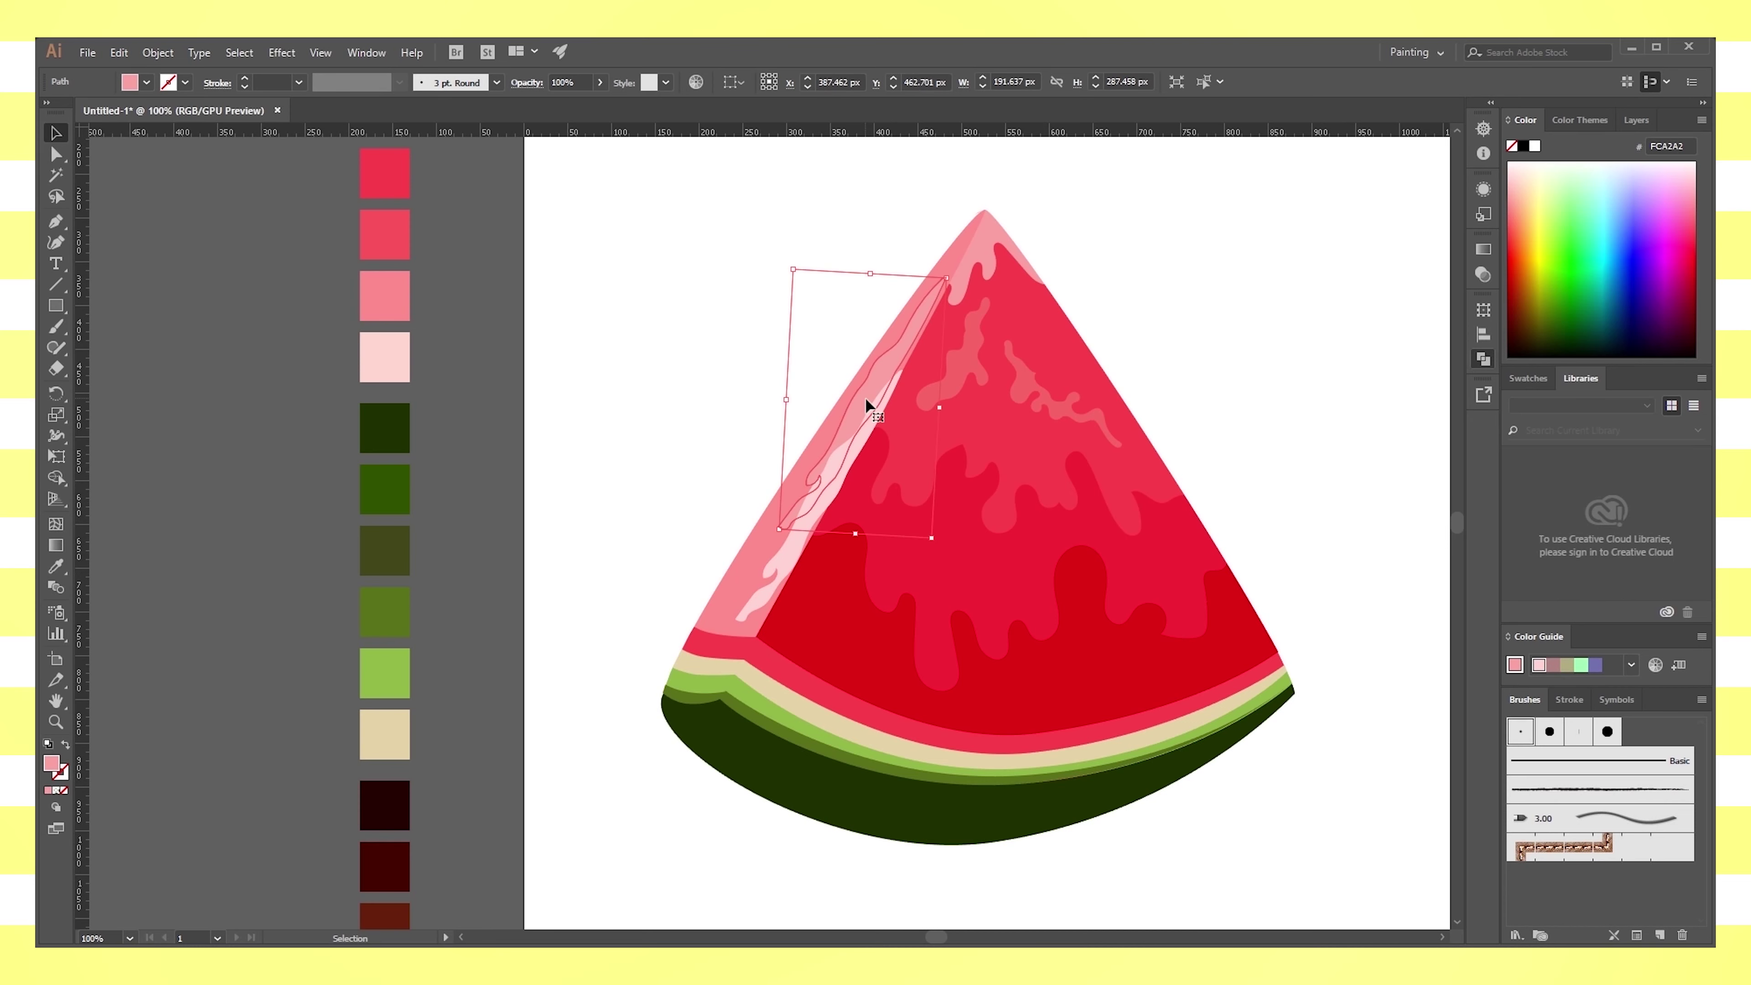
{"action": "left_click", "coordinate": [1278, 598]}
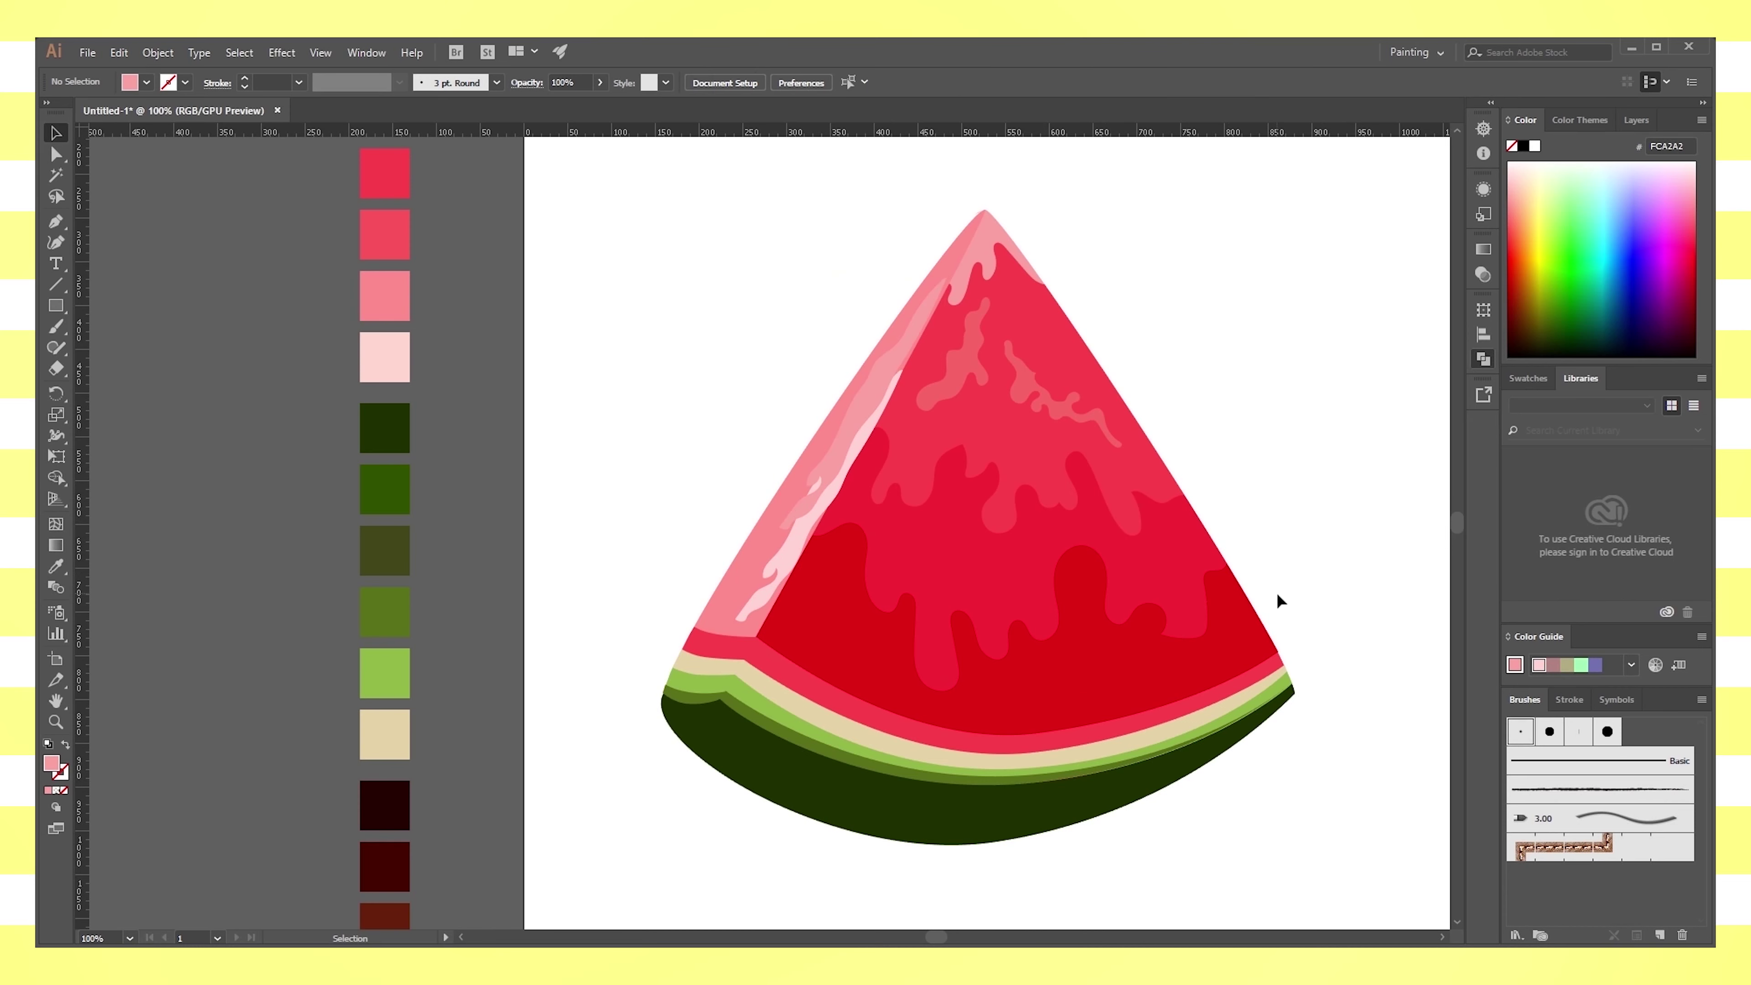
{"action": "key", "text": "ctrl+minus"}
{"action": "key", "text": "ctrl+plus"}
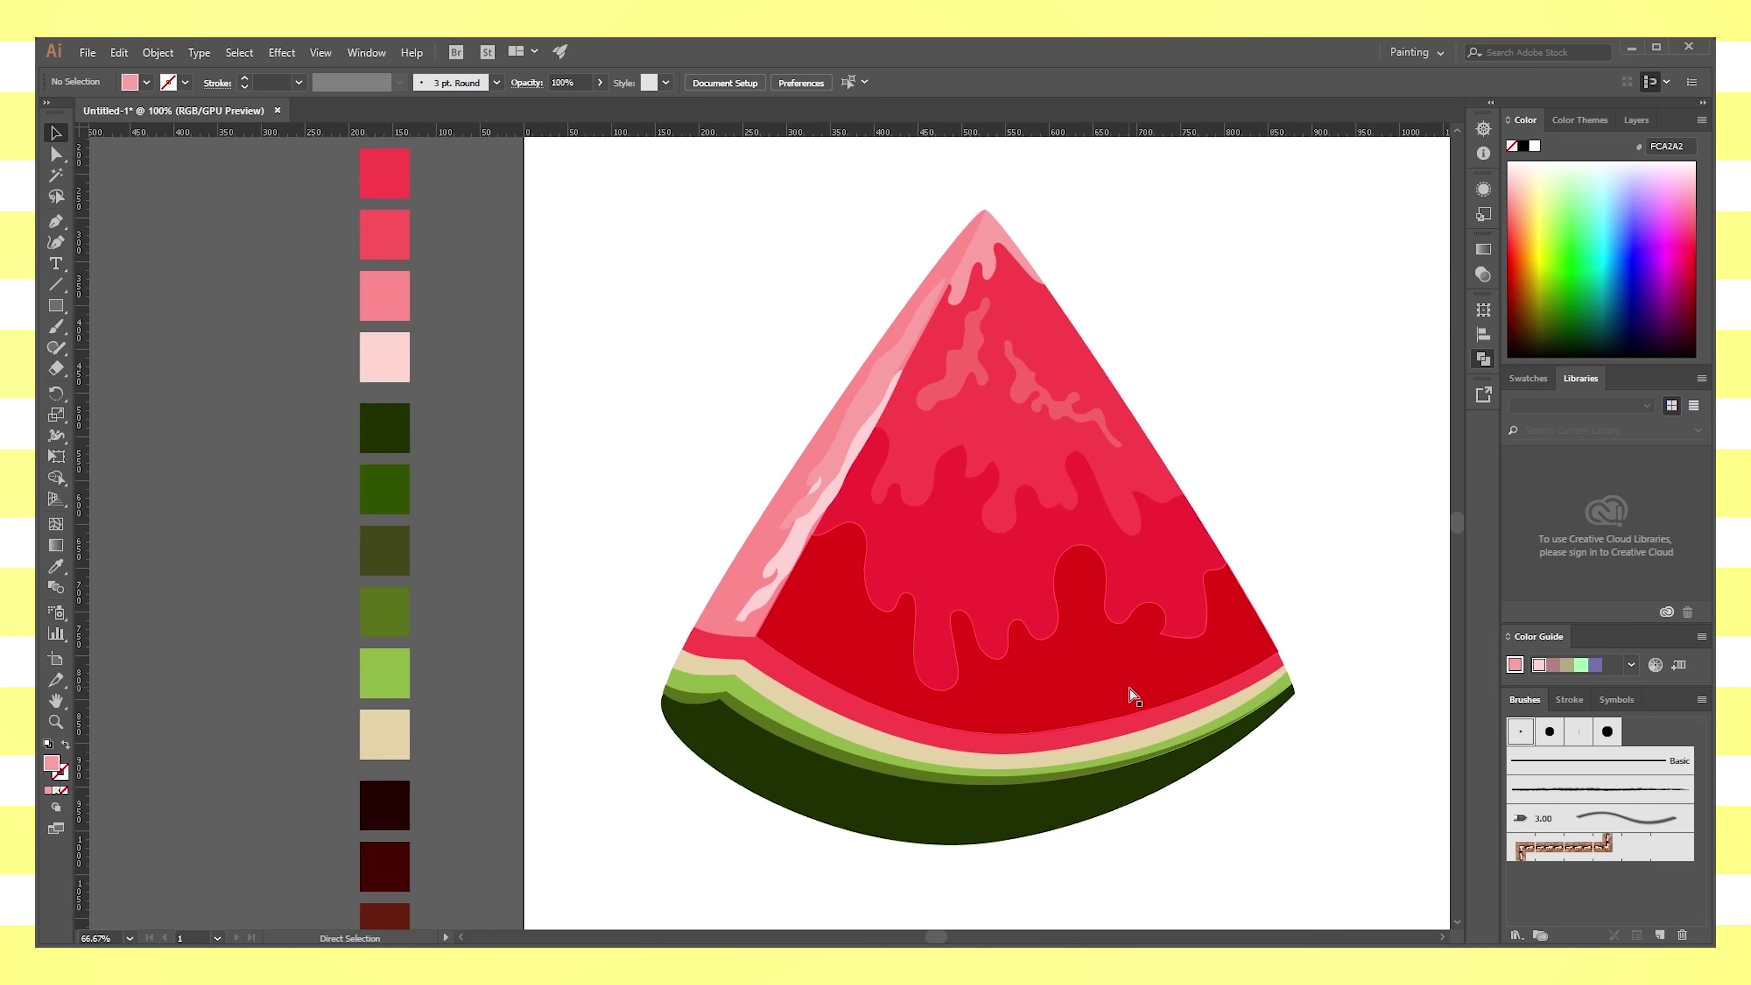
{"action": "key", "text": "ctrl+plus"}
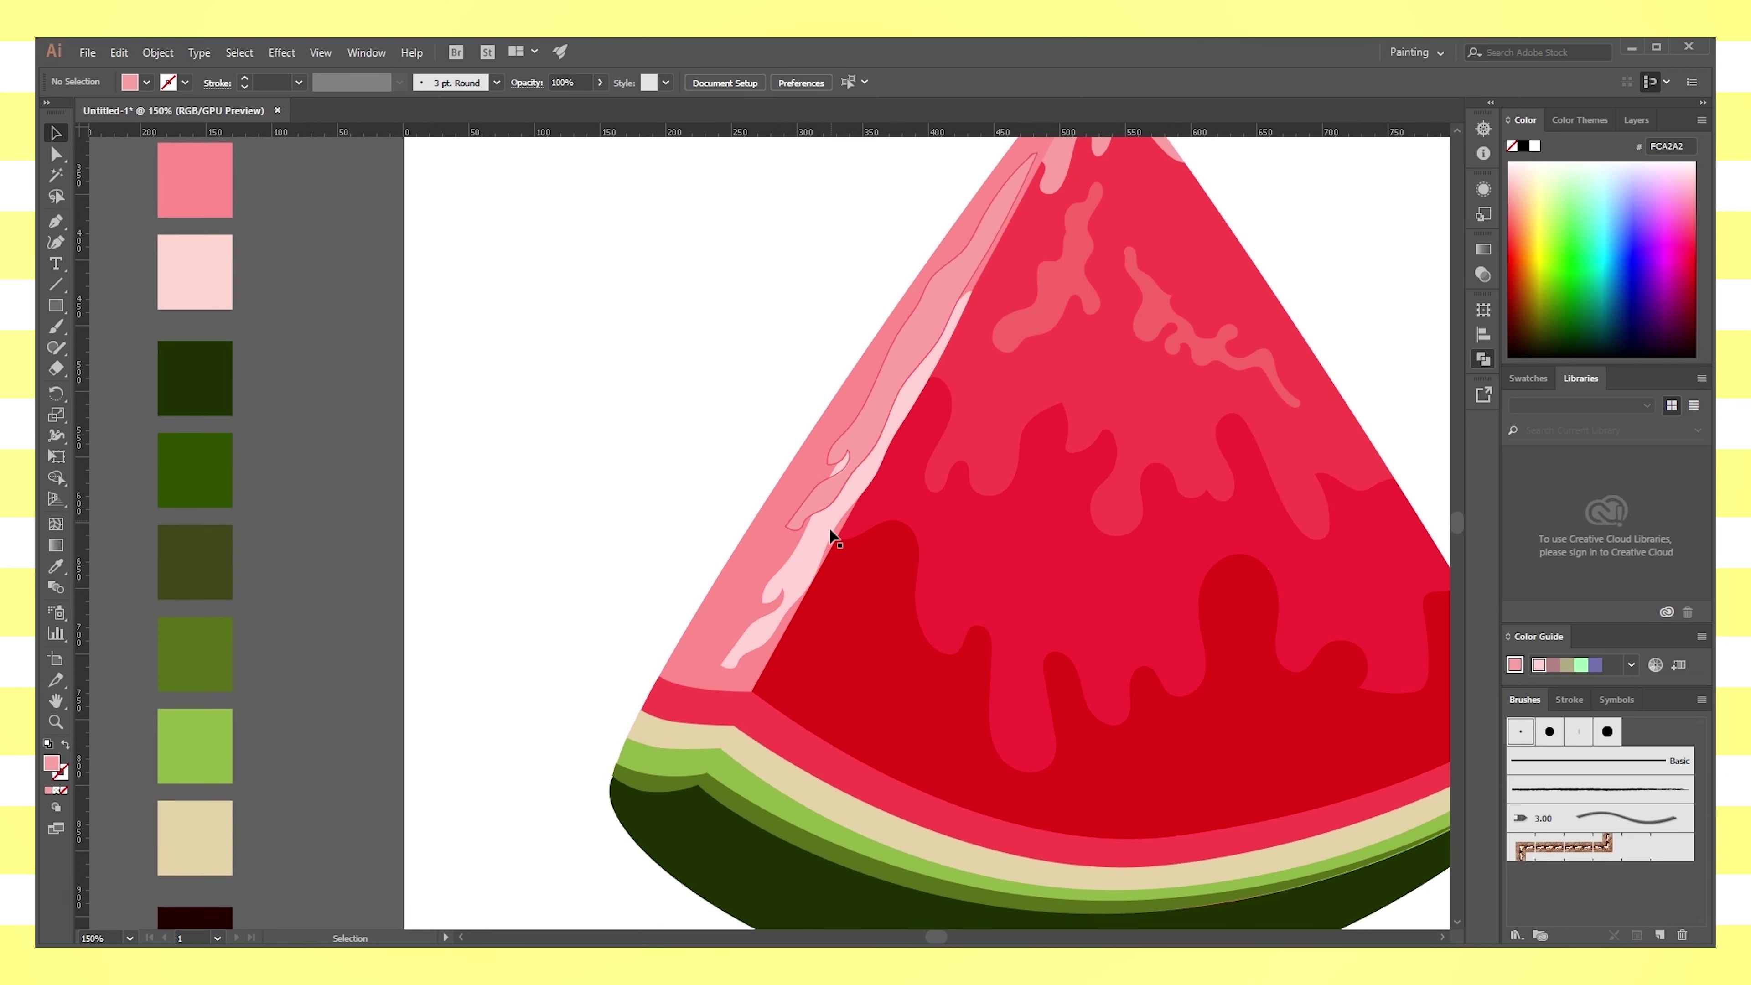
{"action": "scroll", "coordinate": [950, 415], "scroll_direction": "up", "scroll_amount": 3}
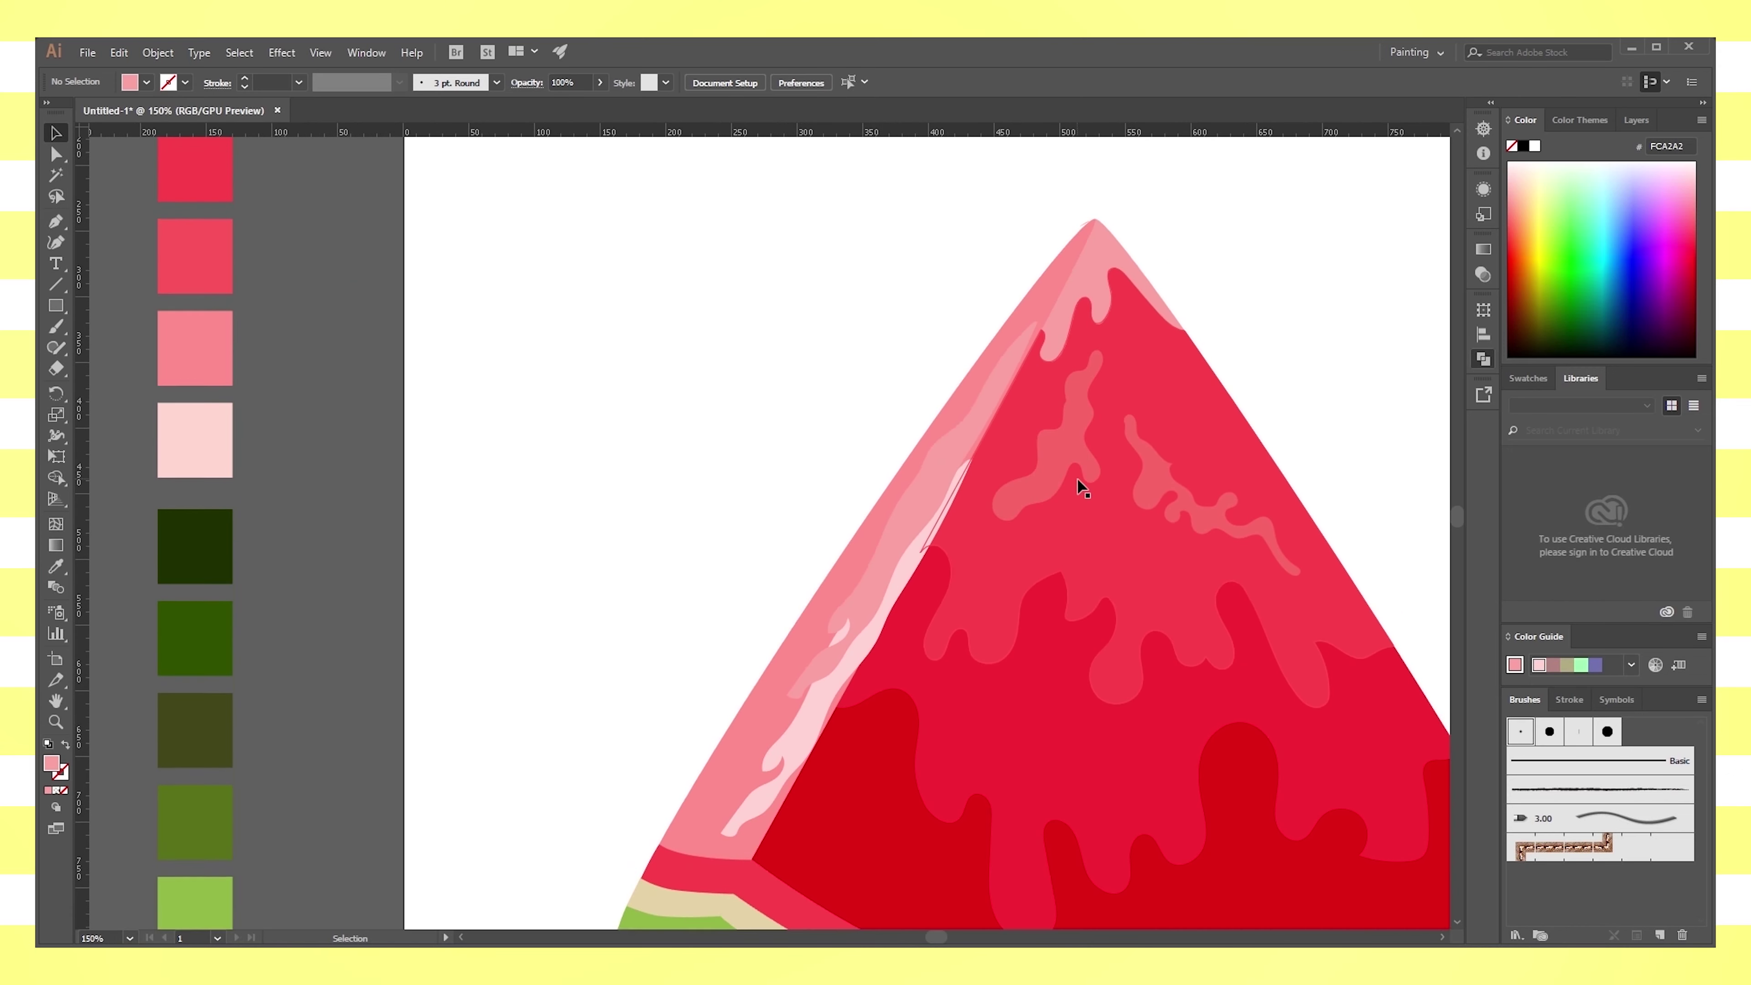
{"action": "key", "text": "ctrl+minus"}
{"action": "scroll", "coordinate": [1172, 607], "scroll_direction": "right", "scroll_amount": 2}
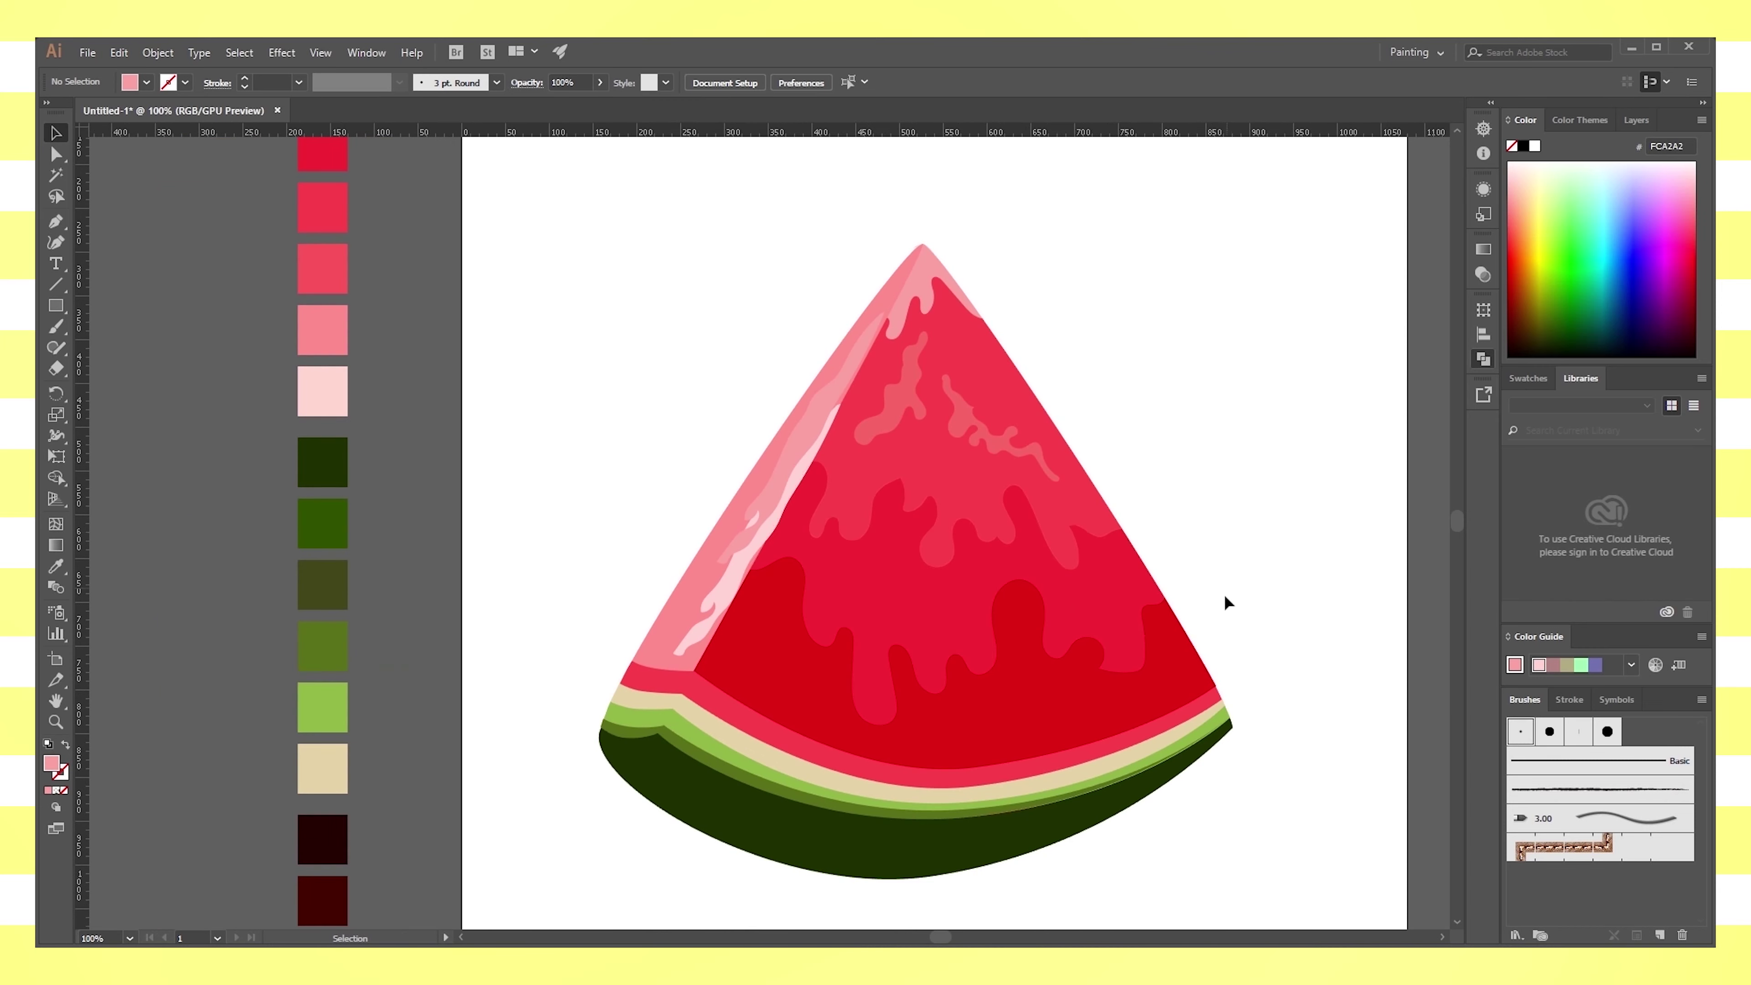
{"action": "left_click", "coordinate": [1637, 120]}
Add a new layer for the seeds and draw a small dark ellipse left of the slice
{"action": "left_click", "coordinate": [1660, 355]}
{"action": "scroll", "coordinate": [738, 321], "scroll_direction": "up", "scroll_amount": 1}
{"action": "key", "text": "l"}
{"action": "mouse_move", "coordinate": [396, 288]}
{"action": "left_mouse_down"}
{"action": "mouse_move", "coordinate": [465, 421]}
{"action": "mouse_move", "coordinate": [501, 428]}
{"action": "left_mouse_up"}
Pull the ellipse's top anchor handles together into a sharp pointed tip
{"action": "key", "text": "a"}
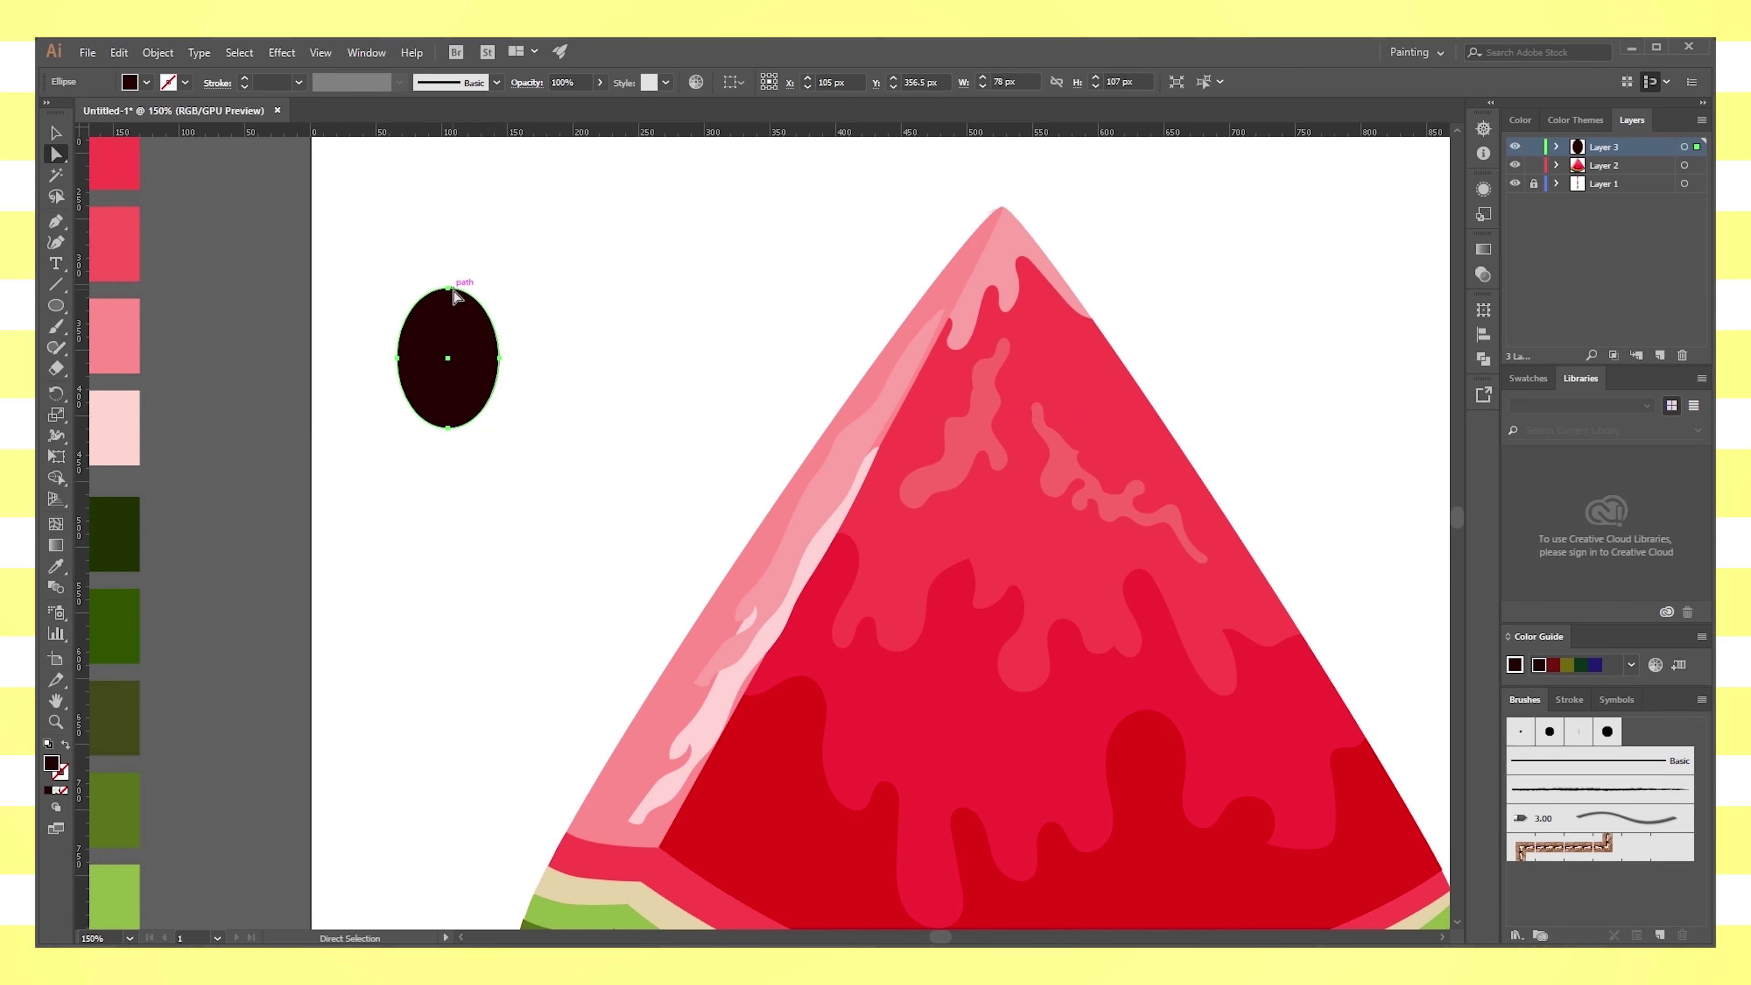
{"action": "left_click", "coordinate": [449, 288]}
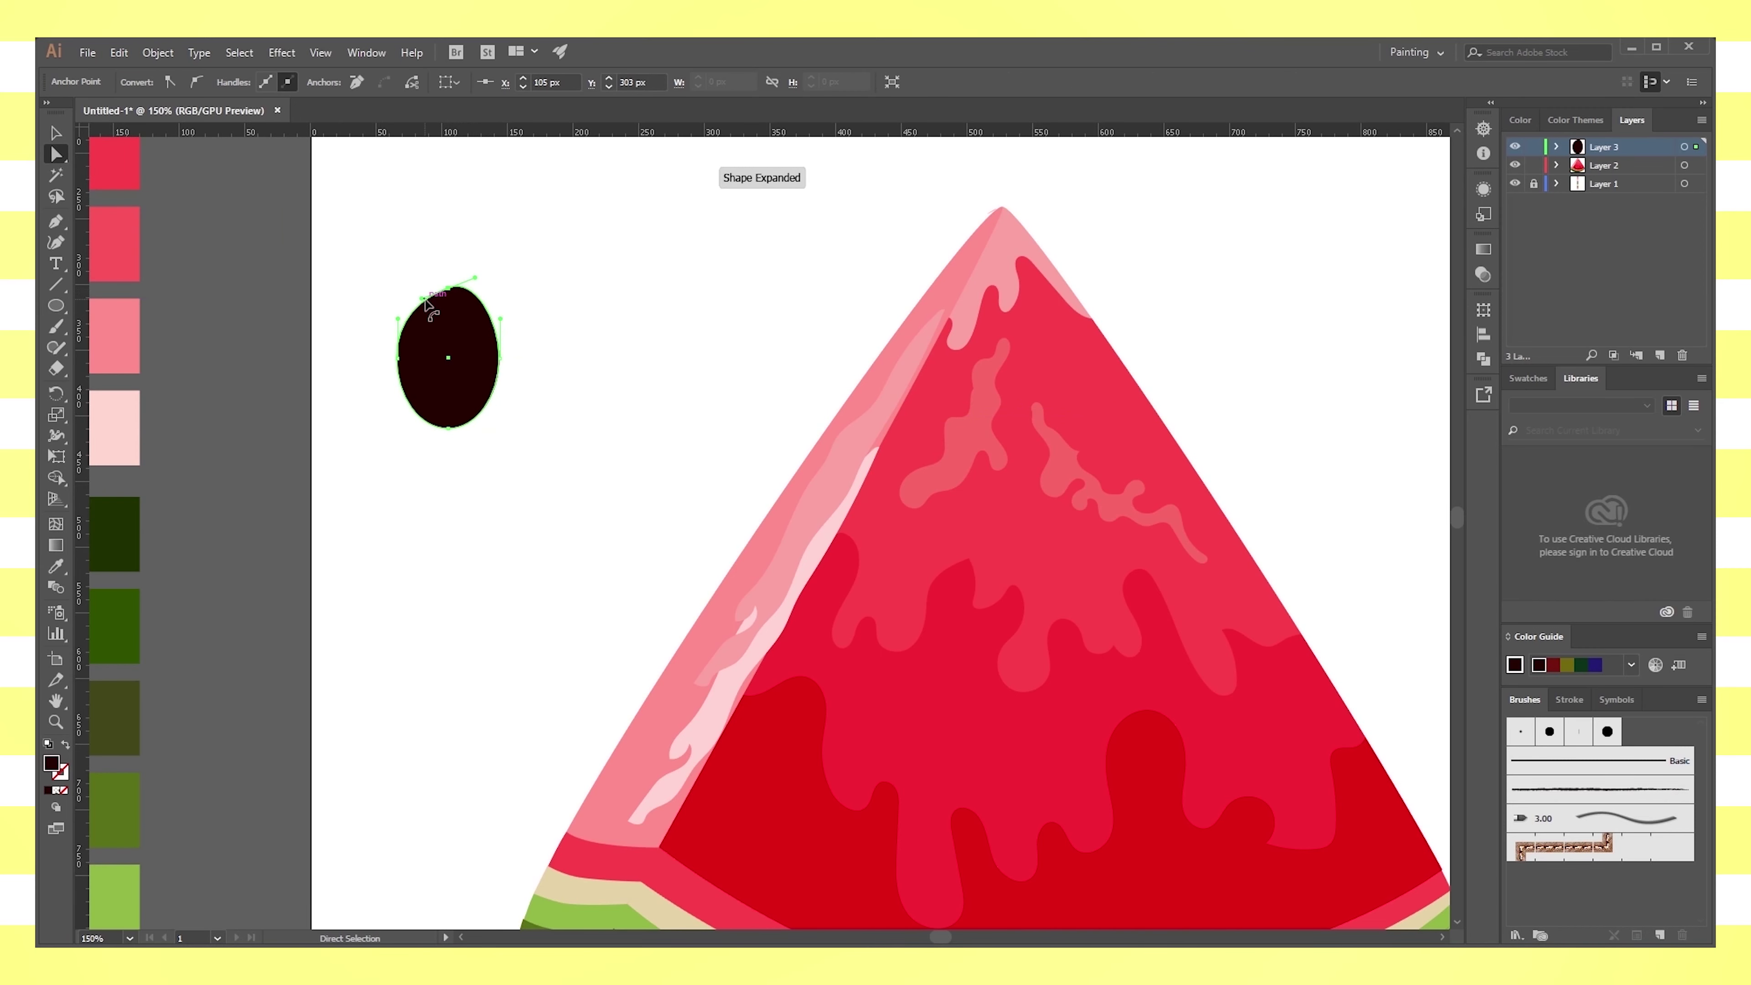
{"action": "key", "text": "ctrl+plus"}
{"action": "key", "text": "ctrl+plus"}
{"action": "key", "text": "ctrl+plus"}
{"action": "left_click_drag", "start_coordinate": [687, 527], "coordinate": [699, 553]}
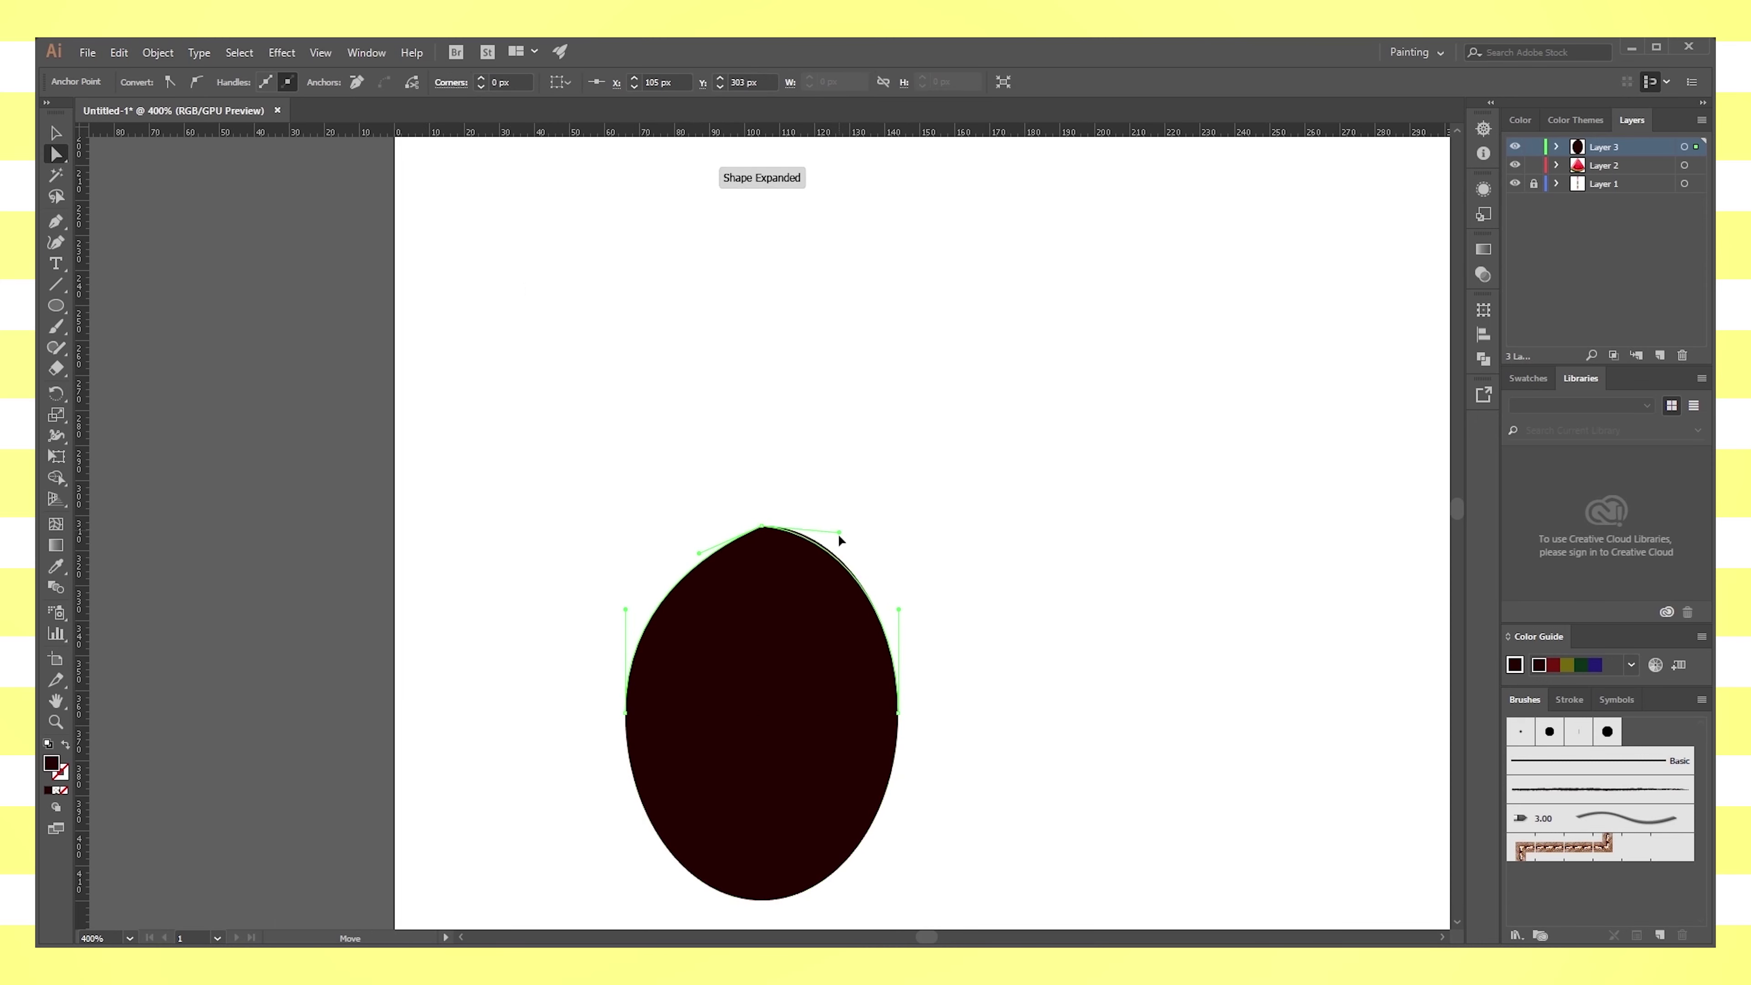
{"action": "left_click_drag", "start_coordinate": [839, 533], "coordinate": [832, 569]}
{"action": "scroll", "coordinate": [965, 690], "scroll_direction": "down", "scroll_amount": 5}
{"action": "left_click_drag", "start_coordinate": [899, 378], "coordinate": [899, 477]}
{"action": "left_click_drag", "start_coordinate": [625, 379], "coordinate": [620, 522]}
Refine the seed's left, right and bottom anchors into a smooth teardrop curve
{"action": "left_click", "coordinate": [958, 520]}
{"action": "left_click_drag", "start_coordinate": [899, 479], "coordinate": [907, 522]}
{"action": "left_click_drag", "start_coordinate": [839, 671], "coordinate": [829, 669]}
{"action": "left_click", "coordinate": [761, 668]}
{"action": "left_click_drag", "start_coordinate": [618, 627], "coordinate": [618, 623]}
{"action": "left_click", "coordinate": [793, 586]}
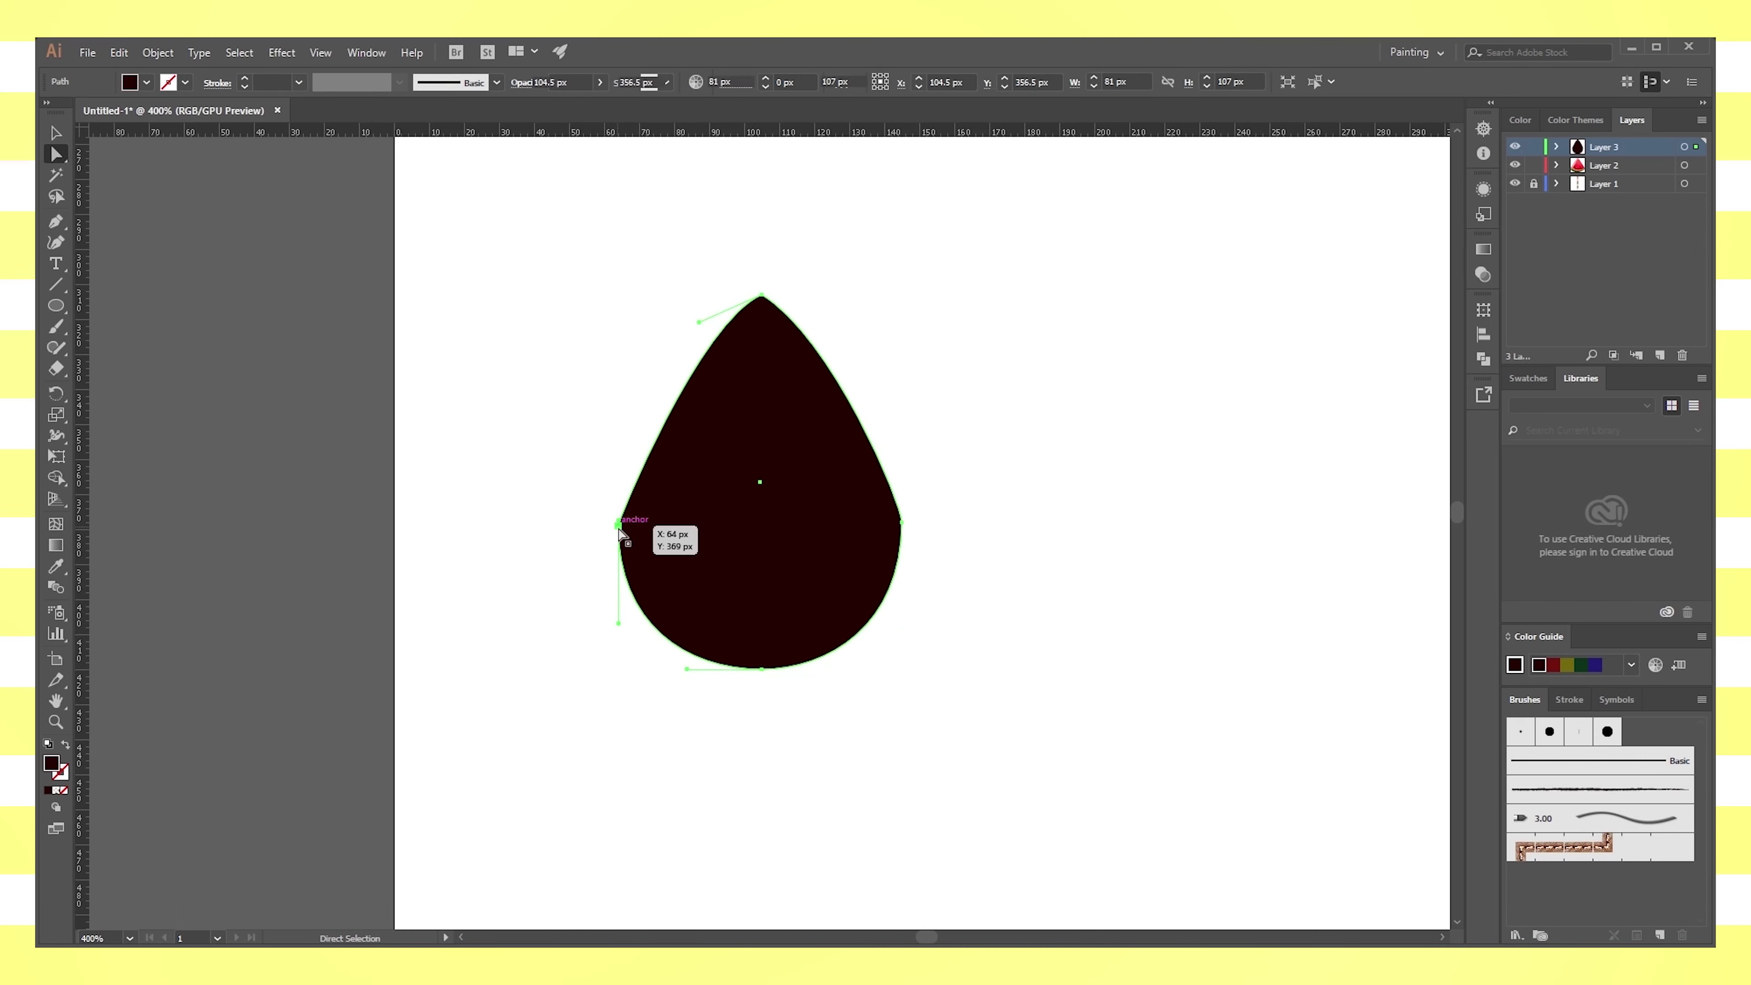
{"action": "left_click_drag", "start_coordinate": [619, 526], "coordinate": [617, 503]}
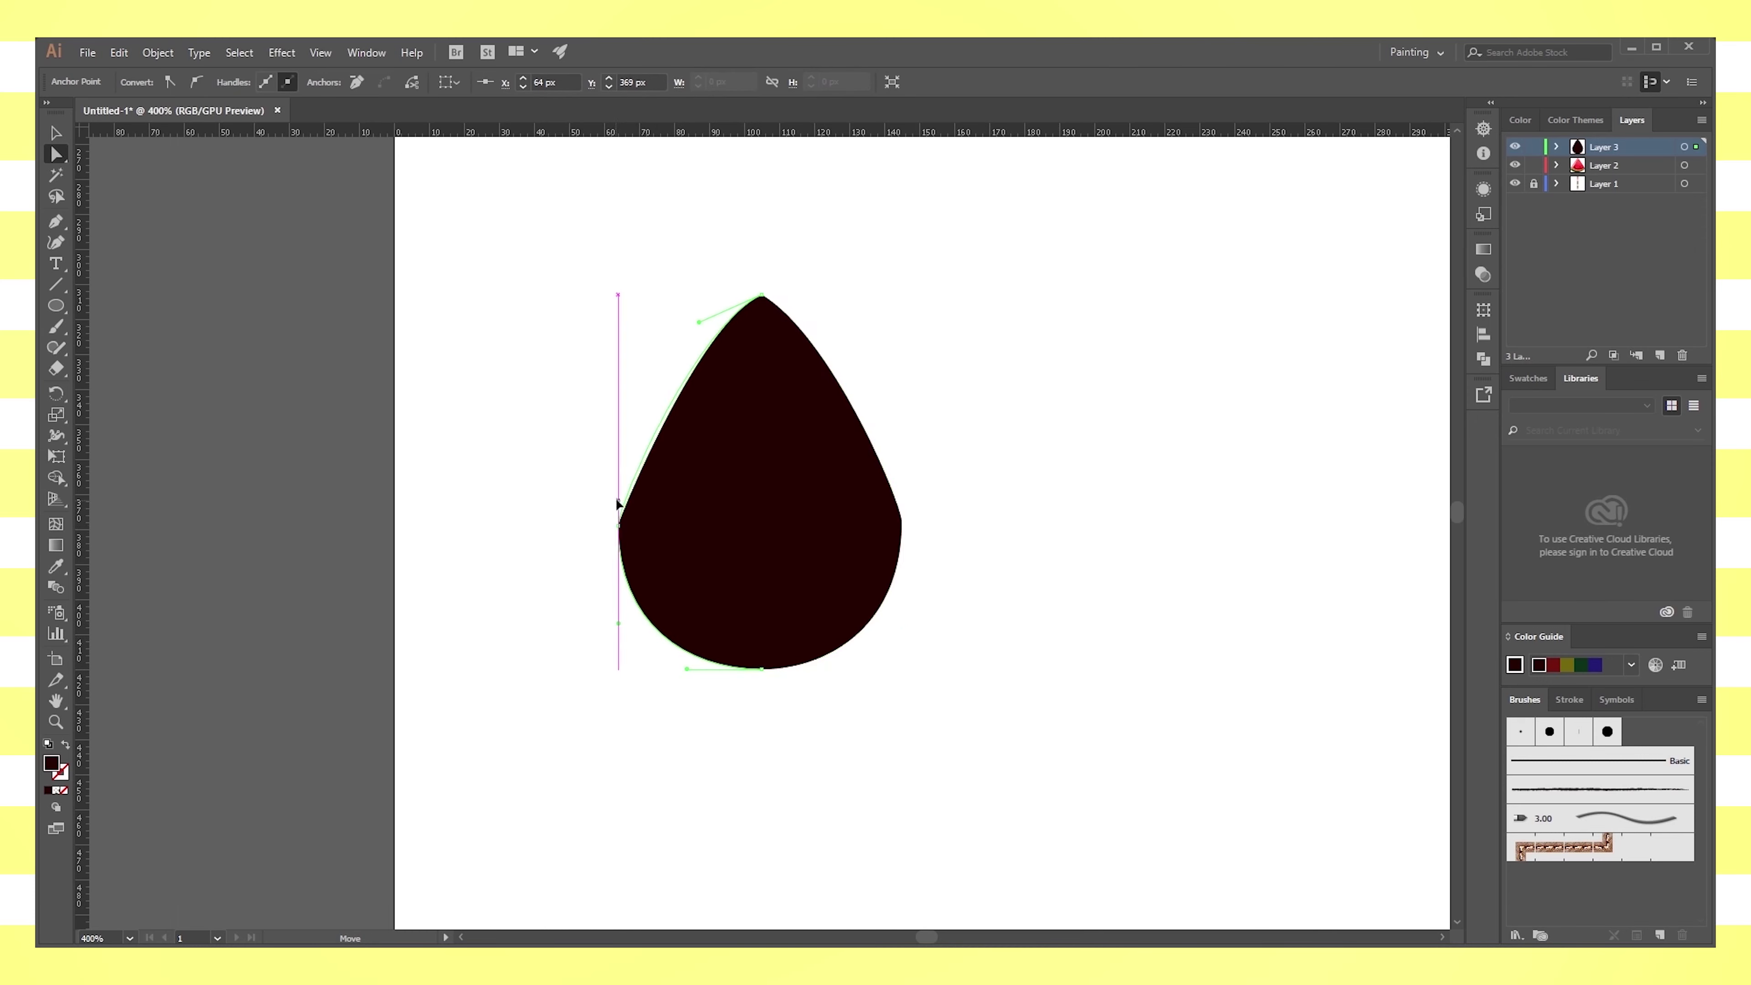
{"action": "left_click", "coordinate": [901, 523]}
{"action": "left_click_drag", "start_coordinate": [902, 498], "coordinate": [903, 483]}
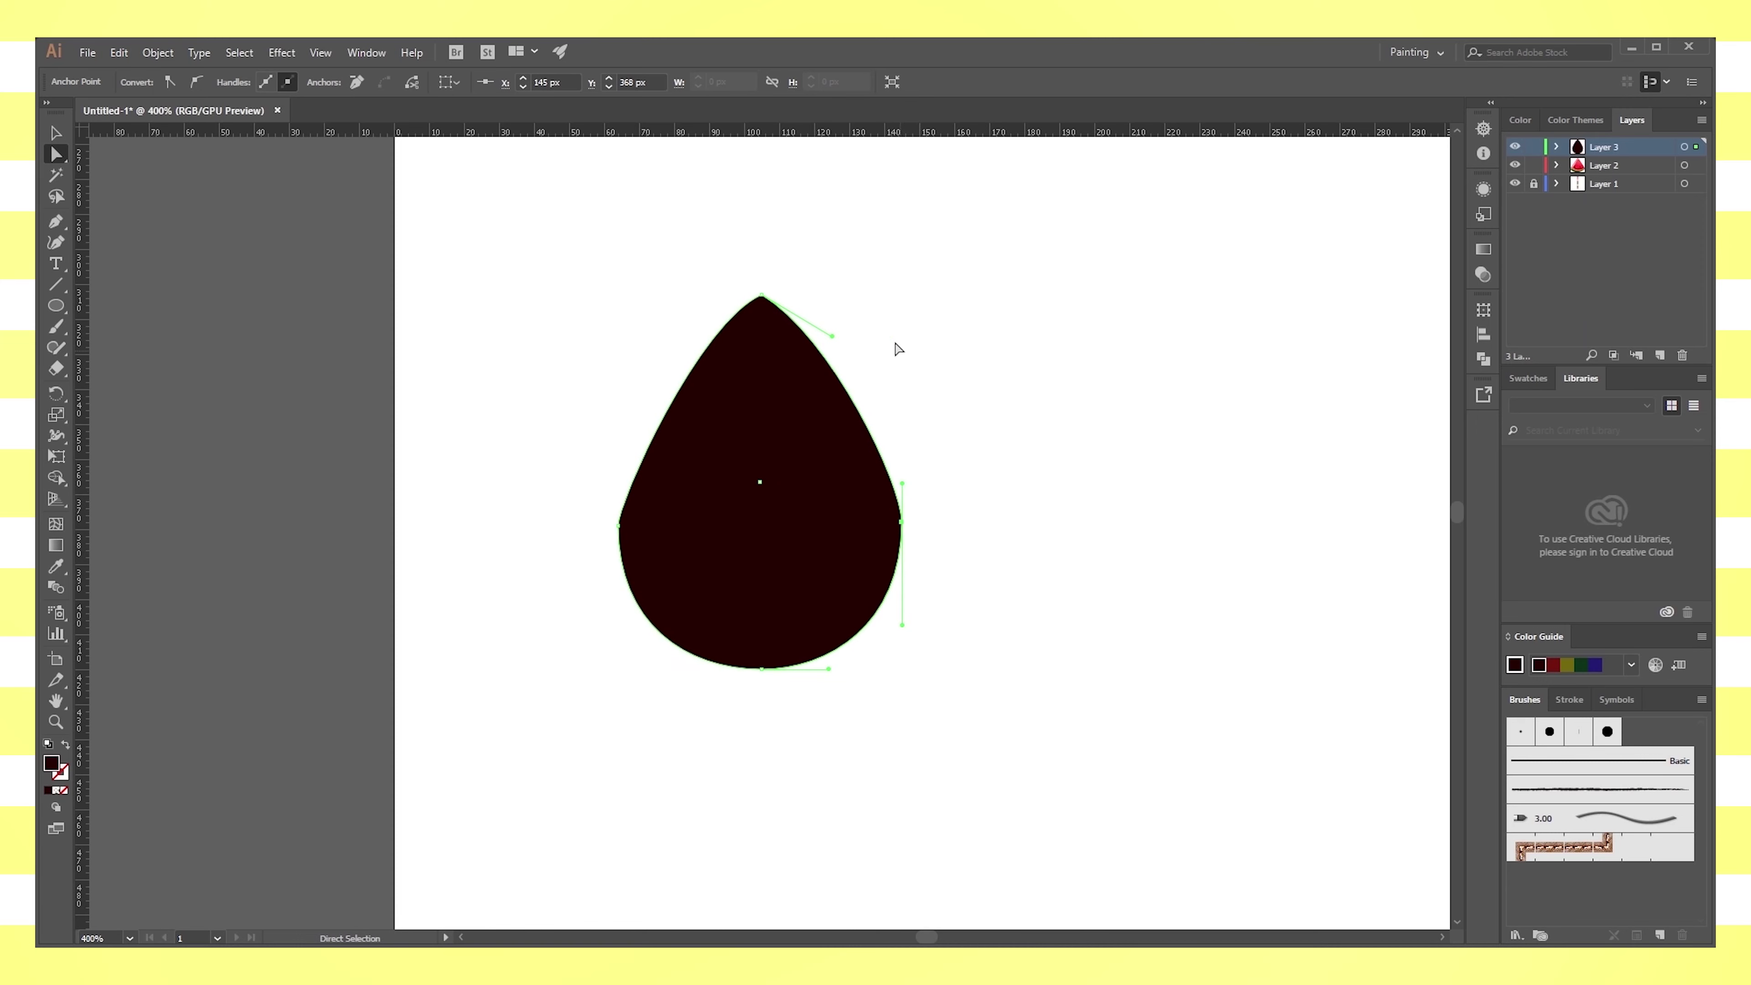
{"action": "left_click", "coordinate": [981, 629]}
{"action": "left_click_drag", "start_coordinate": [761, 669], "coordinate": [759, 686]}
{"action": "left_click", "coordinate": [1000, 529]}
{"action": "left_click_drag", "start_coordinate": [623, 532], "coordinate": [631, 532]}
{"action": "key", "text": "ctrl+shift+a"}
{"action": "left_click", "coordinate": [635, 578]}
Round the seed's pointed top corner to 8.9 px using the live-corner widget
{"action": "left_click", "coordinate": [1005, 562]}
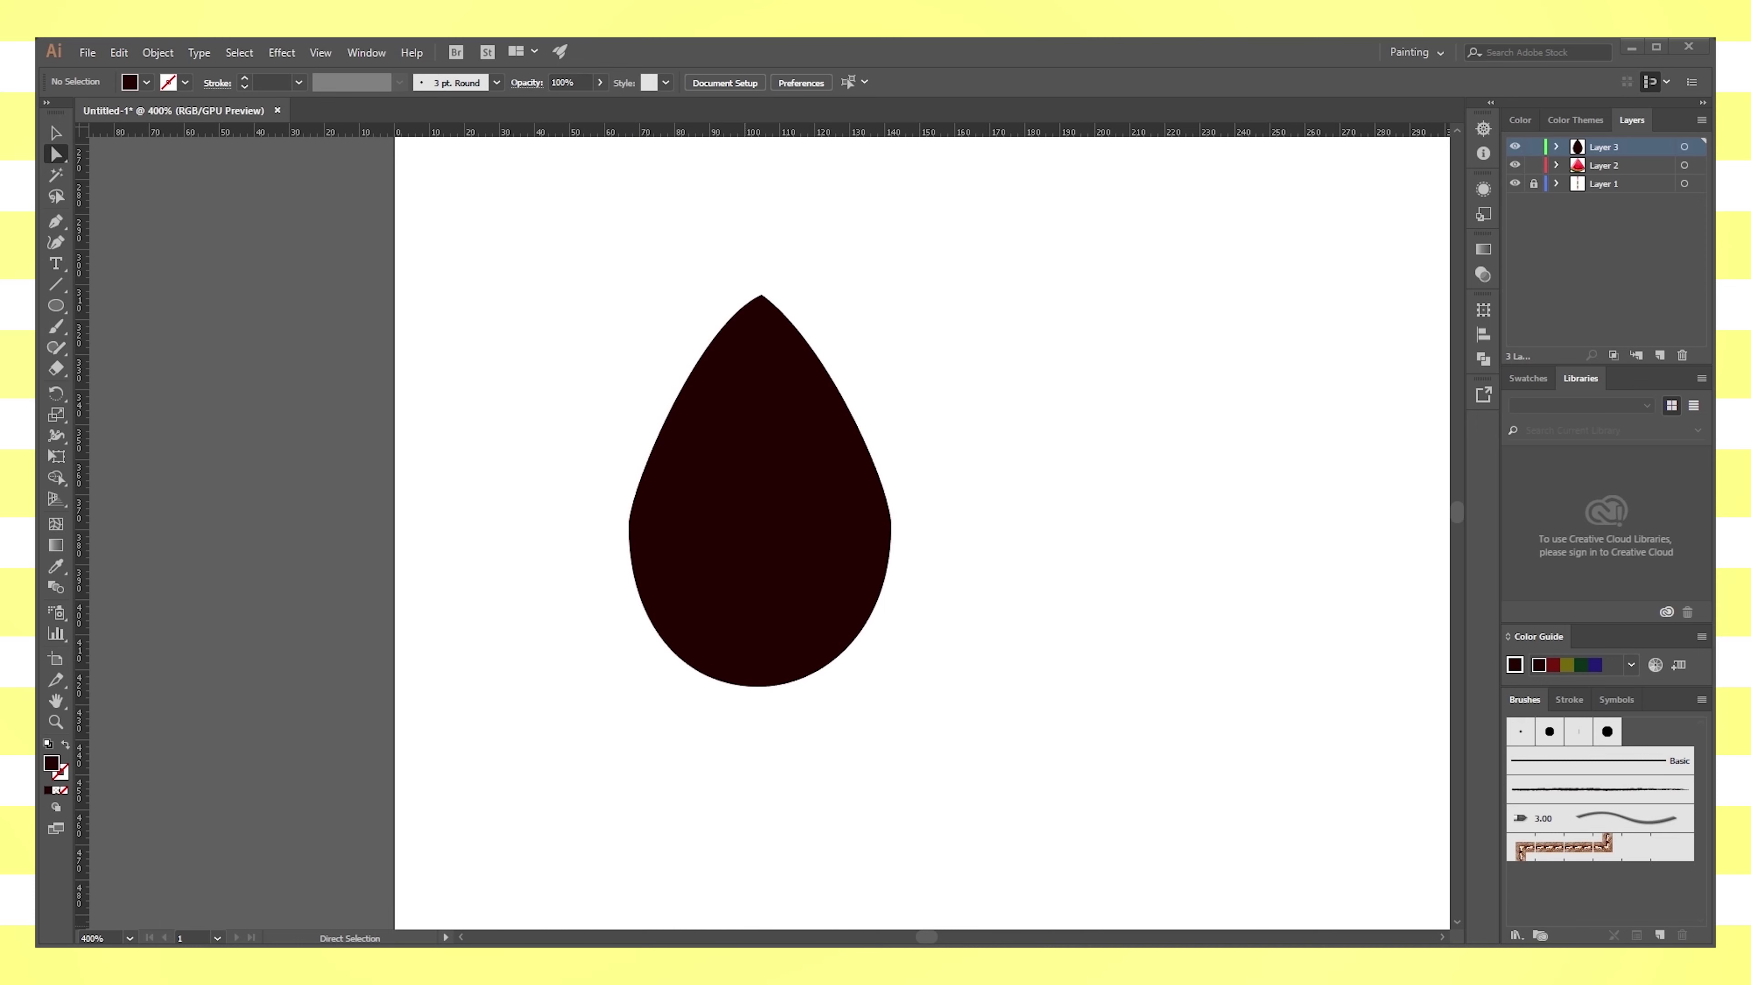
{"action": "left_click", "coordinate": [631, 525]}
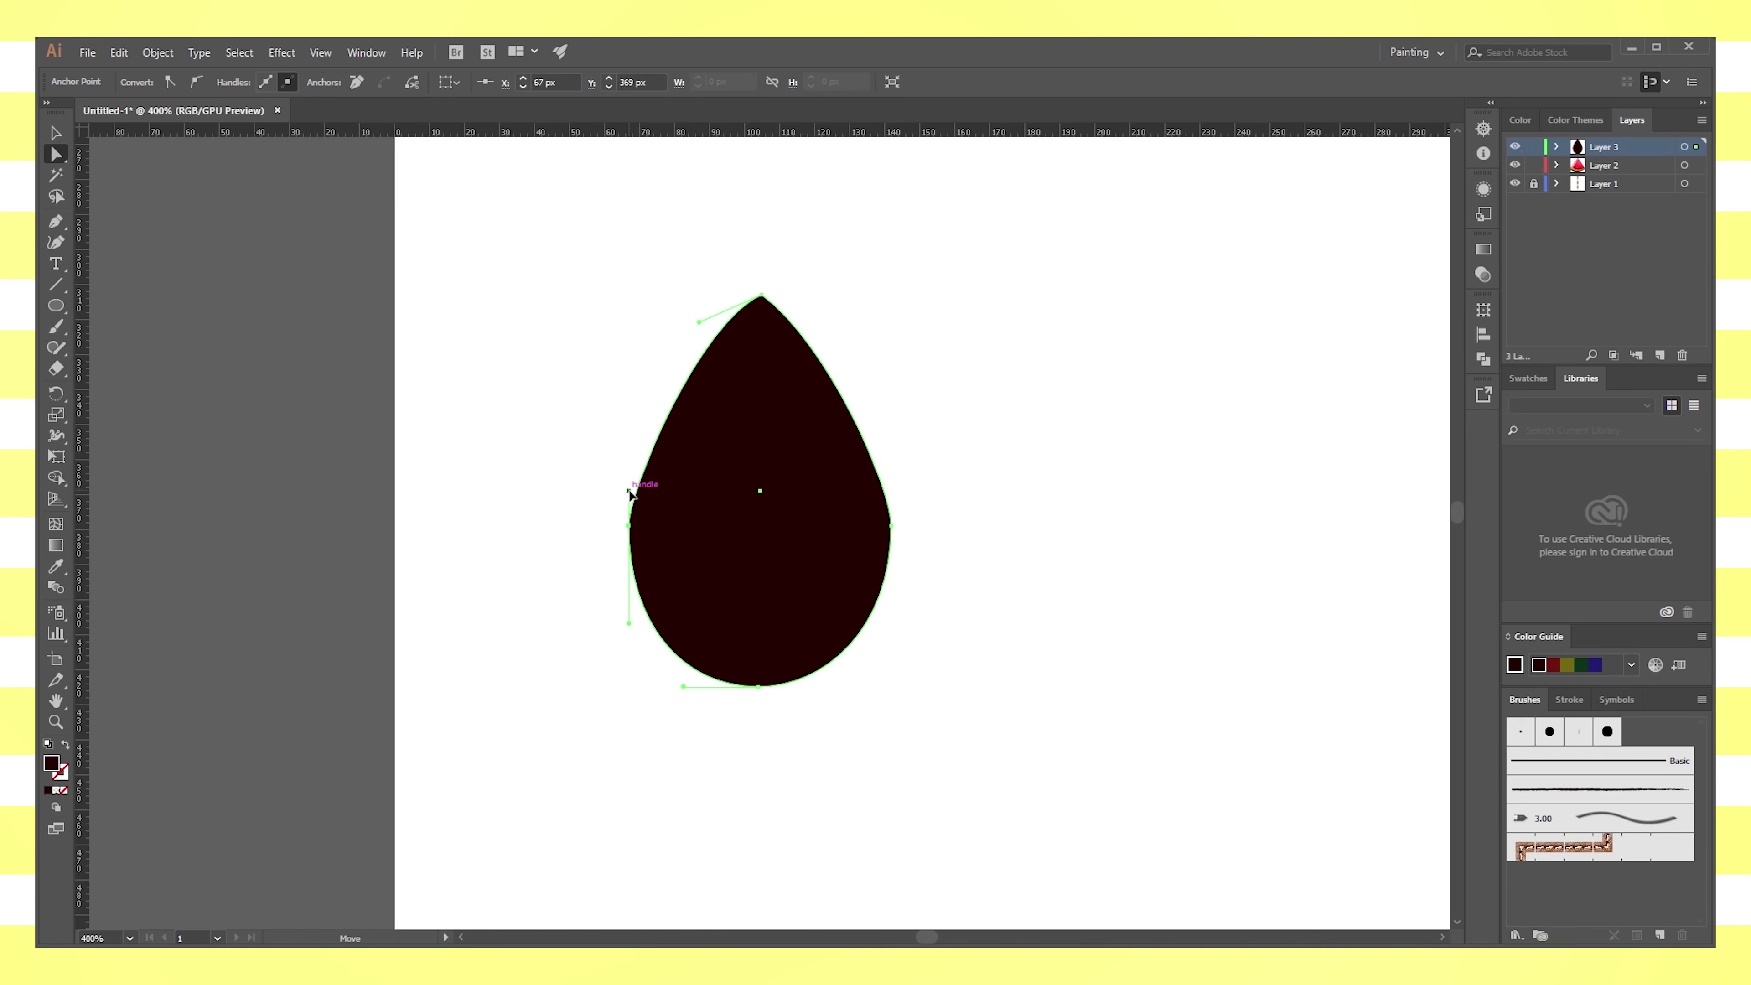
{"action": "left_click", "coordinate": [891, 476]}
{"action": "left_click", "coordinate": [1001, 572]}
{"action": "left_click", "coordinate": [772, 318]}
{"action": "left_click_drag", "start_coordinate": [759, 324], "coordinate": [760, 334]}
{"action": "left_click", "coordinate": [1003, 336]}
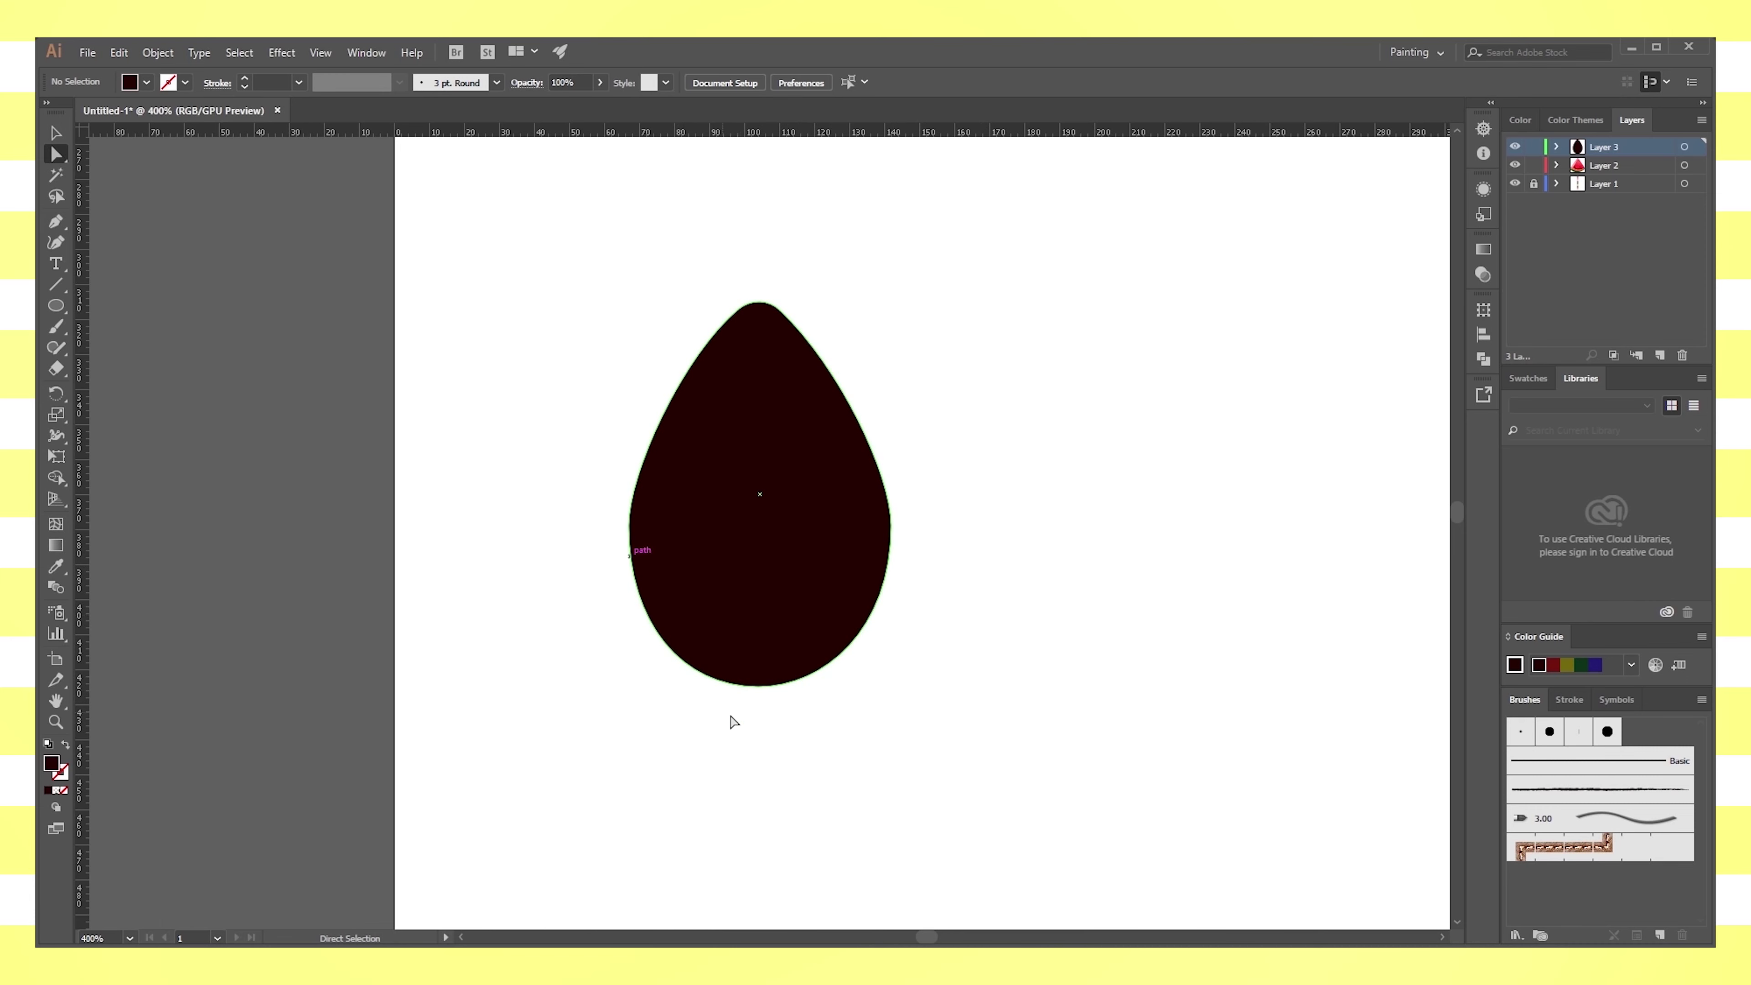
Draw a closed curved Pen path across the bottom half of the seed
{"action": "key", "text": "p"}
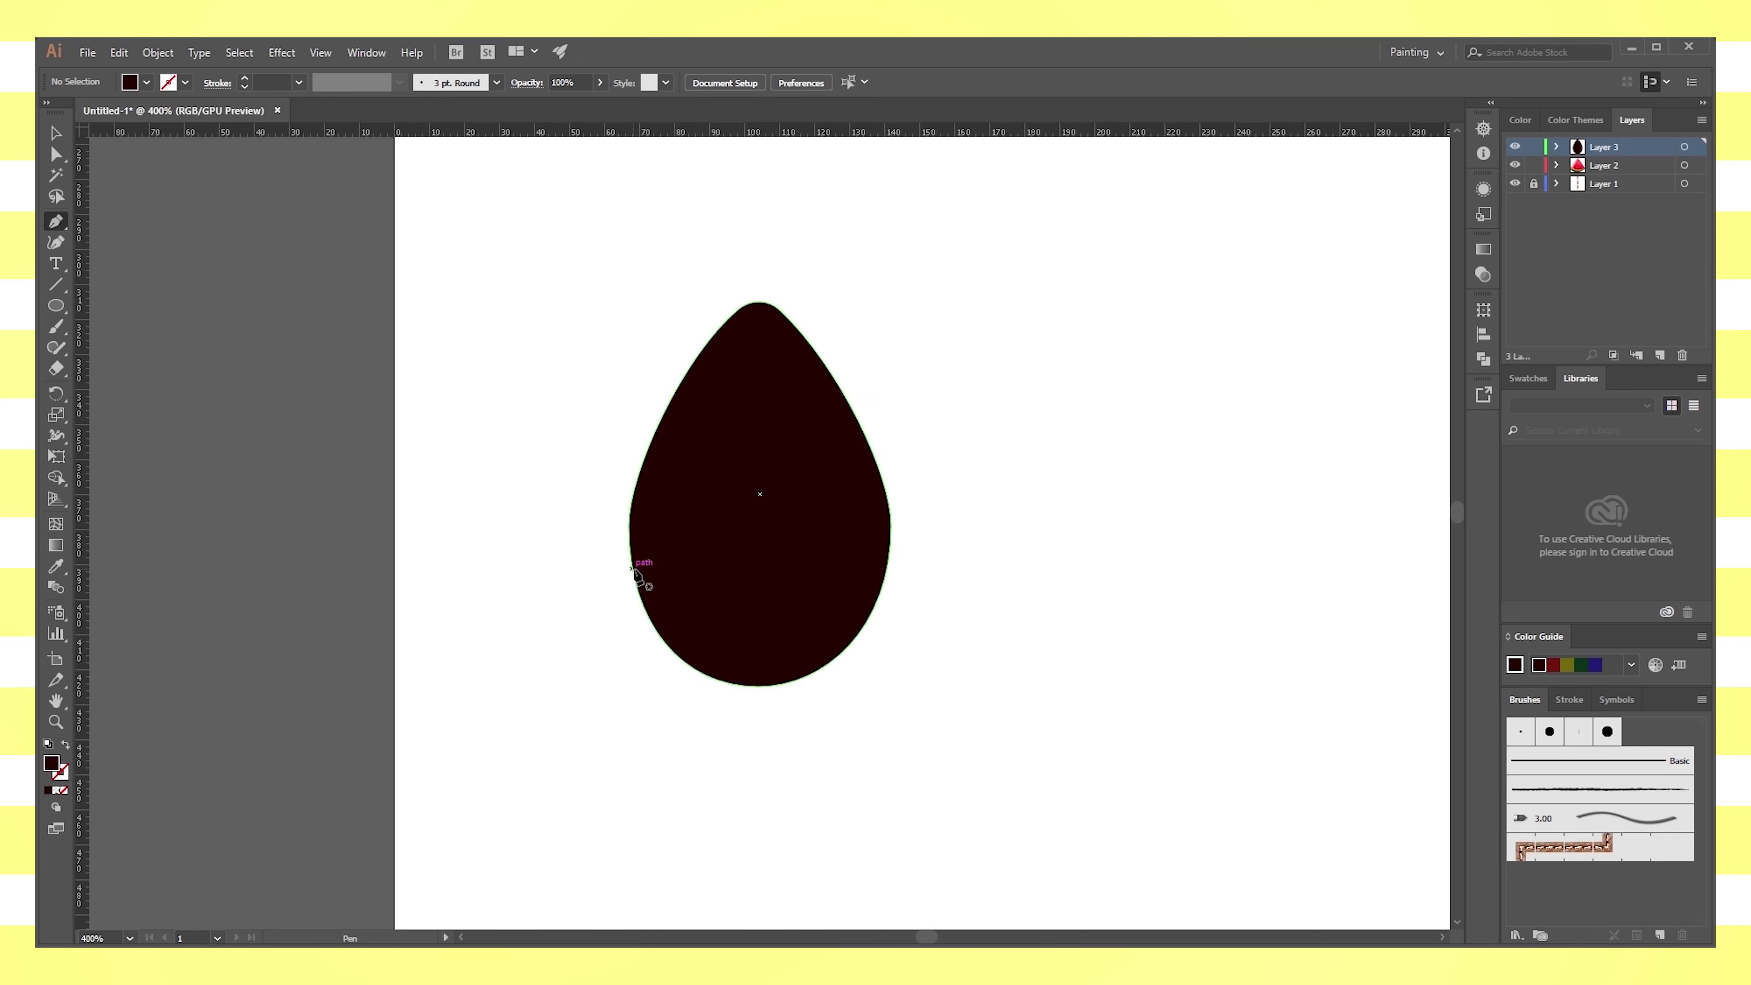
{"action": "left_click", "coordinate": [637, 587]}
{"action": "left_click_drag", "start_coordinate": [744, 714], "coordinate": [853, 717]}
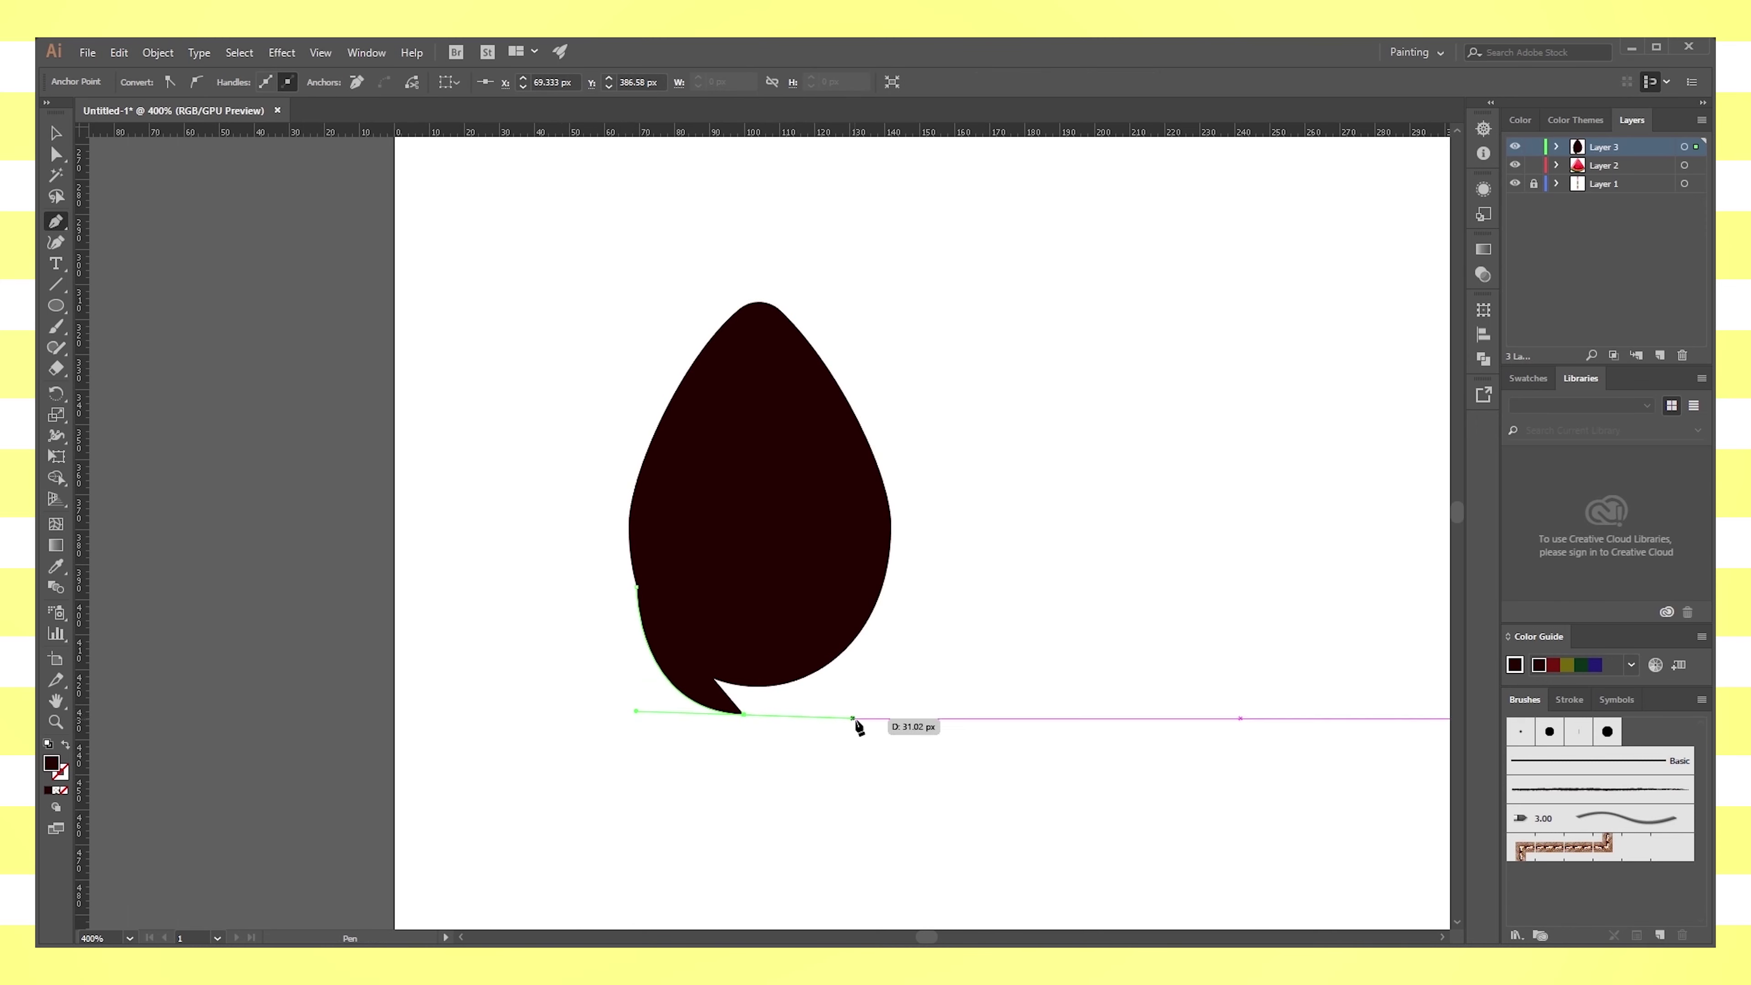
{"action": "left_click_drag", "start_coordinate": [888, 558], "coordinate": [884, 530]}
{"action": "left_click_drag", "start_coordinate": [637, 587], "coordinate": [458, 414]}
{"action": "key", "text": "v"}
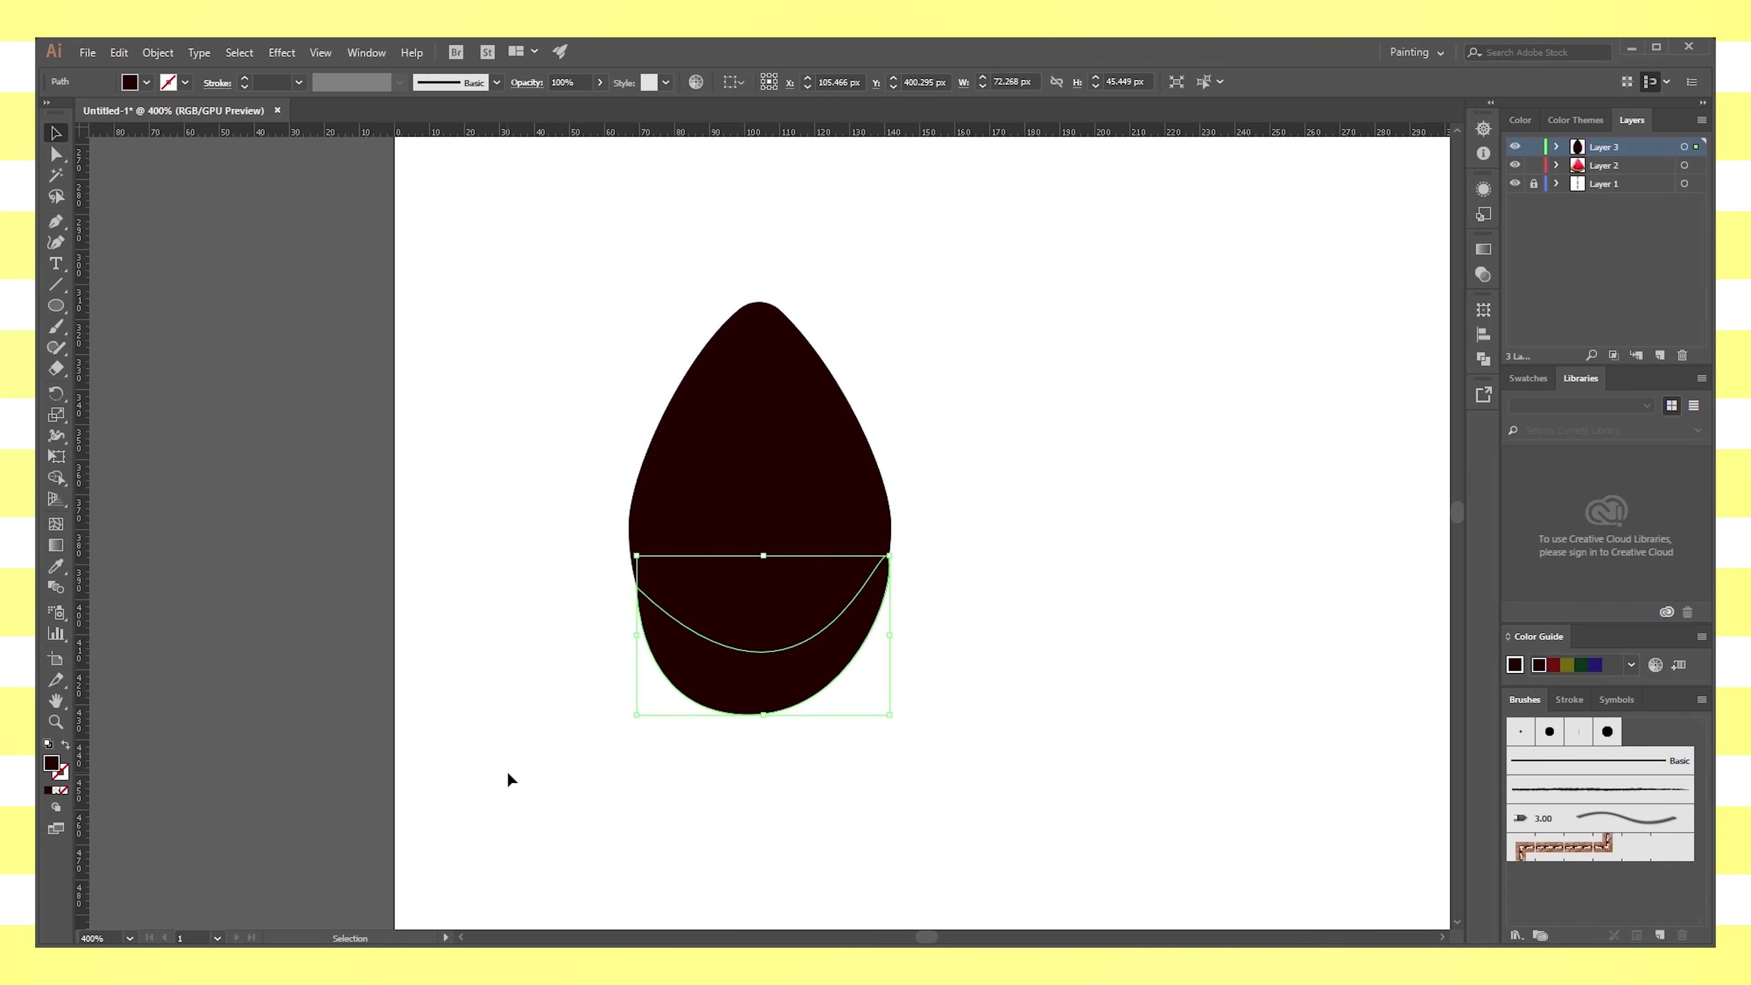
Fill the new crescent piece with the red swatch using the Eyedropper
{"action": "key", "text": "ctrl+minus"}
{"action": "key", "text": "ctrl+minus"}
{"action": "key", "text": "ctrl+minus"}
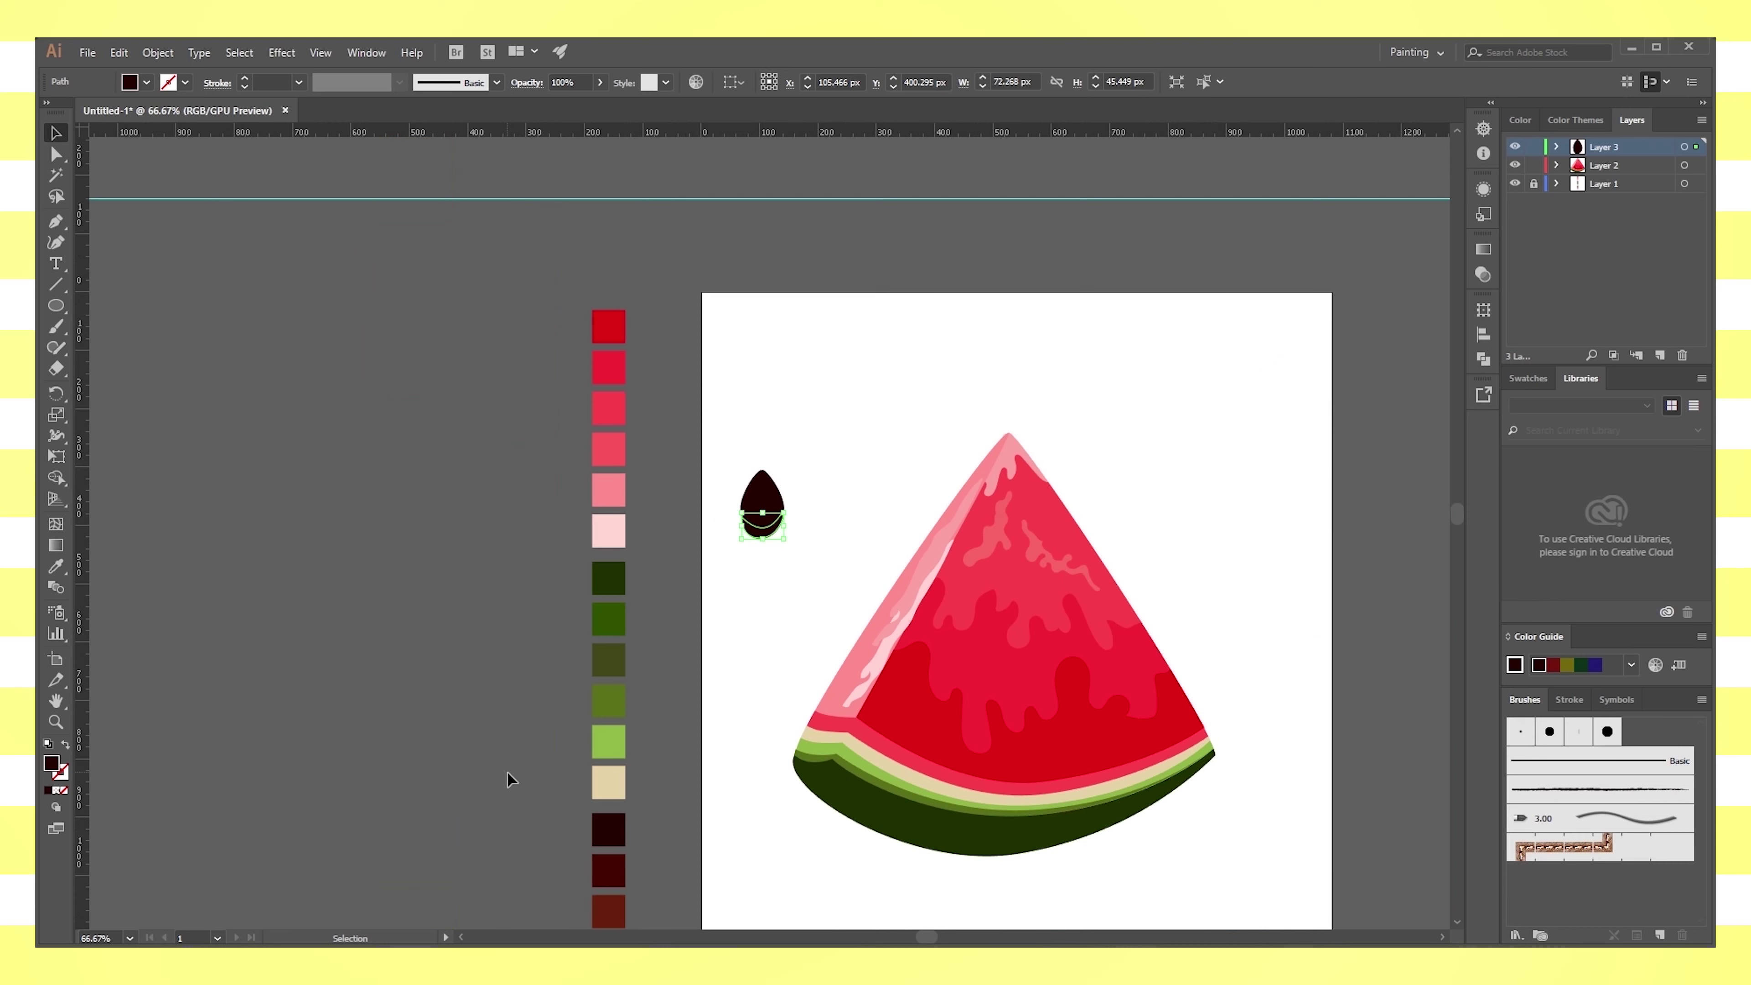
{"action": "key", "text": "i"}
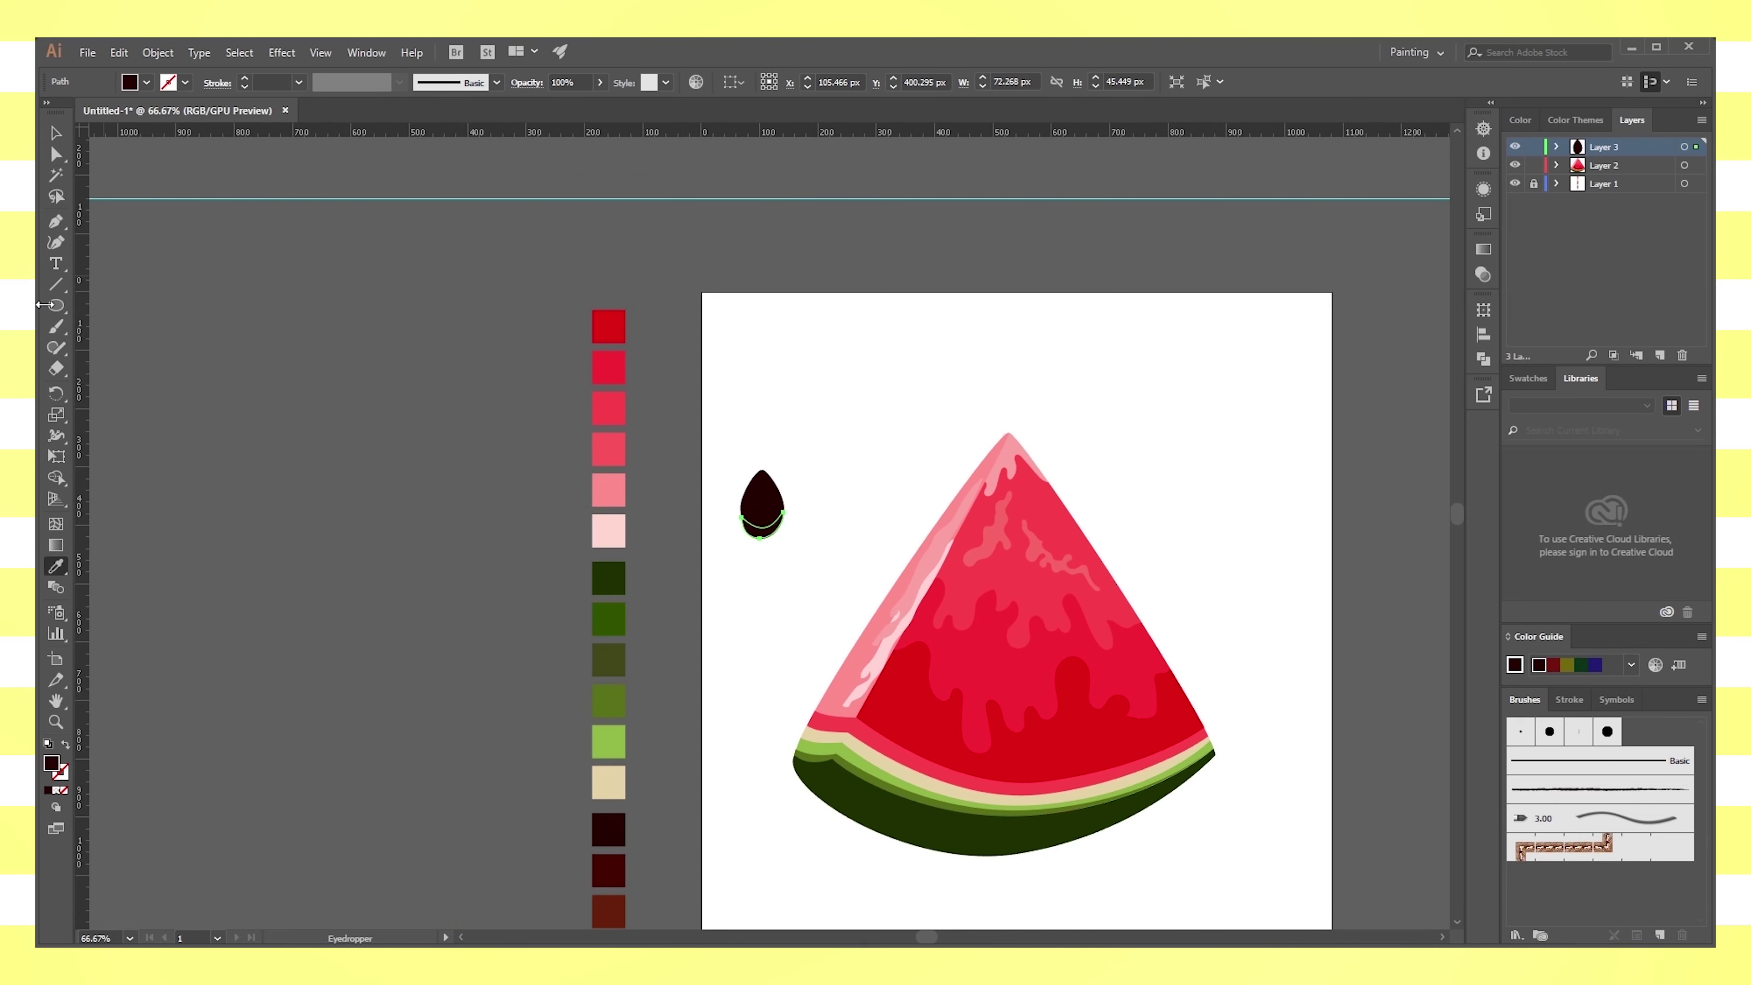
{"action": "left_click", "coordinate": [623, 341]}
{"action": "key", "text": "v"}
{"action": "left_click", "coordinate": [873, 391]}
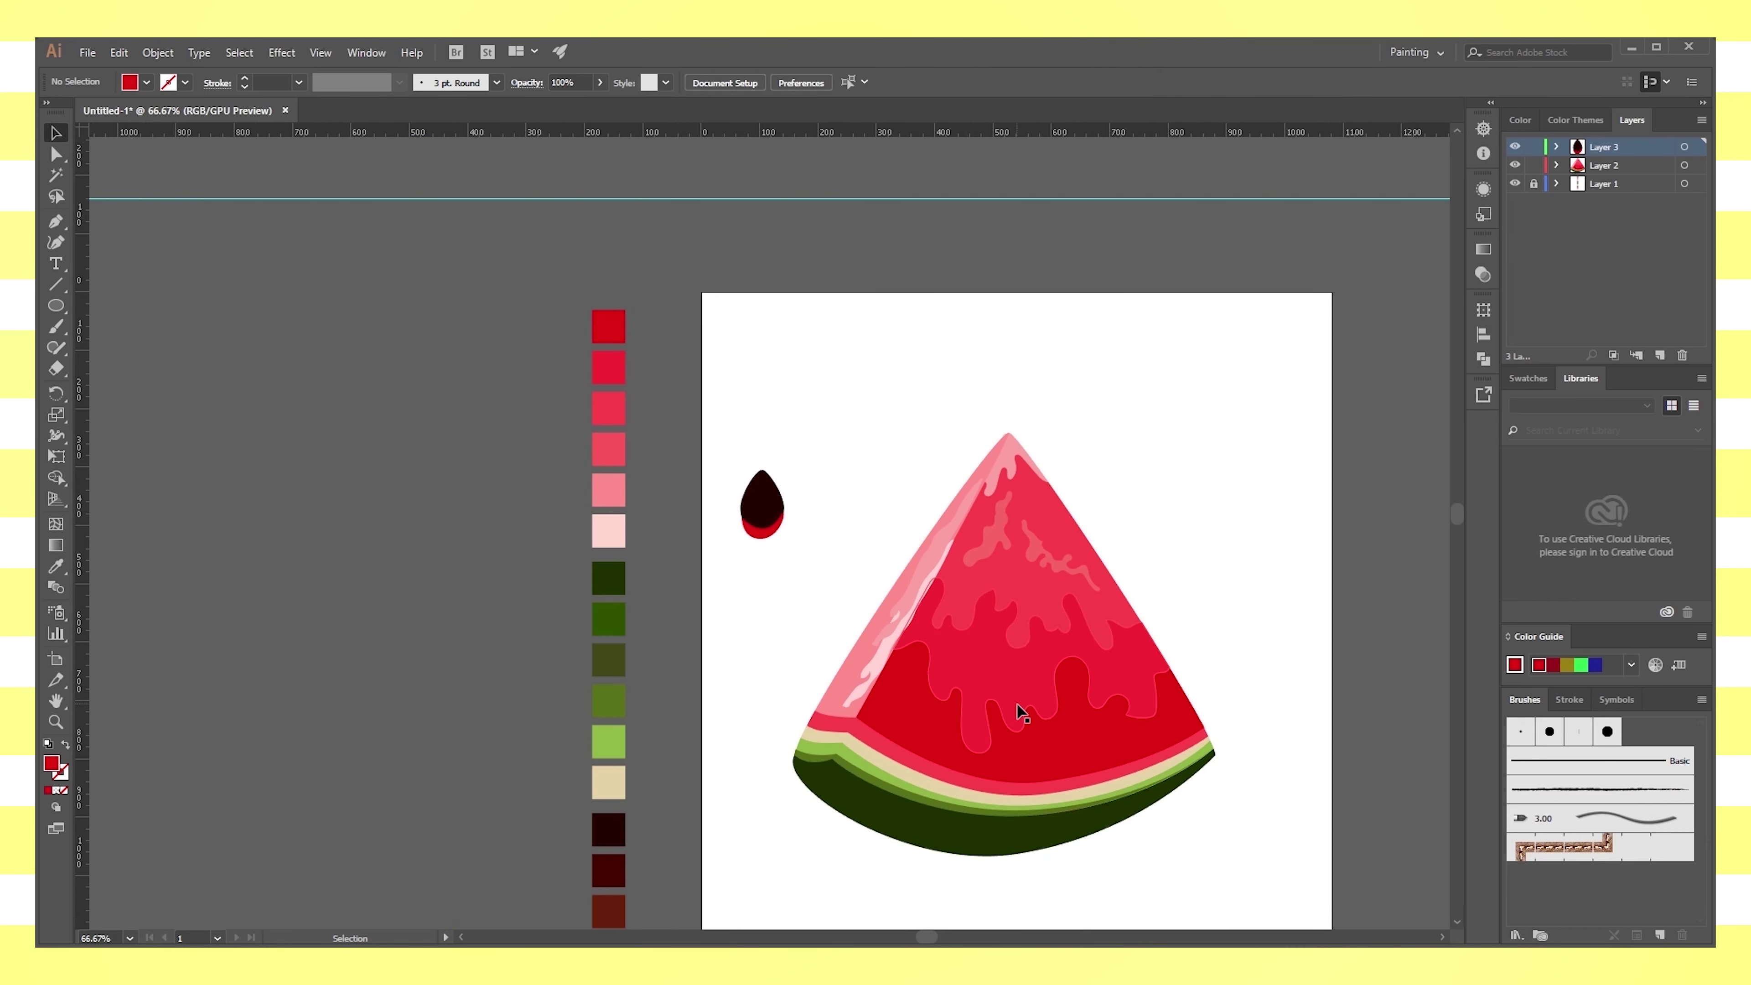
{"action": "key", "text": "ctrl+plus"}
{"action": "key", "text": "ctrl+plus"}
{"action": "scroll", "coordinate": [655, 656], "scroll_direction": "down", "scroll_amount": 6}
Move the colour swatch column up beside the seed, then reselect the dark seed
{"action": "scroll", "coordinate": [654, 656], "scroll_direction": "down", "scroll_amount": 4}
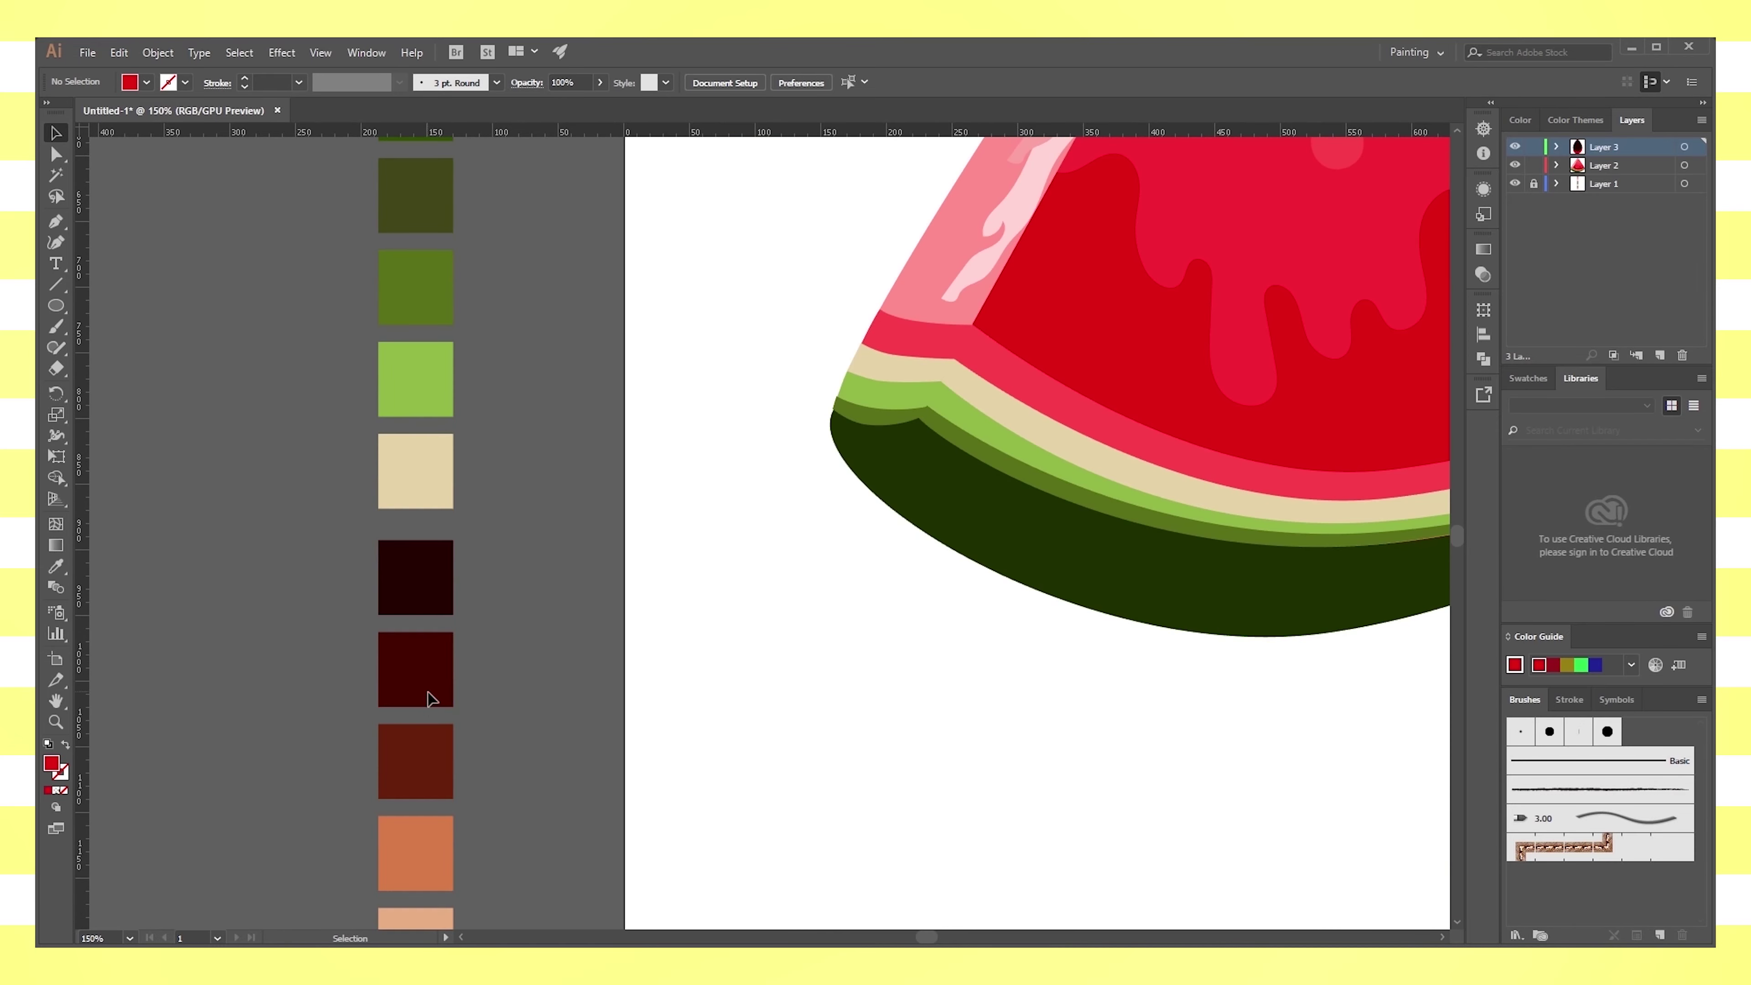
{"action": "left_click_drag", "start_coordinate": [466, 625], "coordinate": [613, 617]}
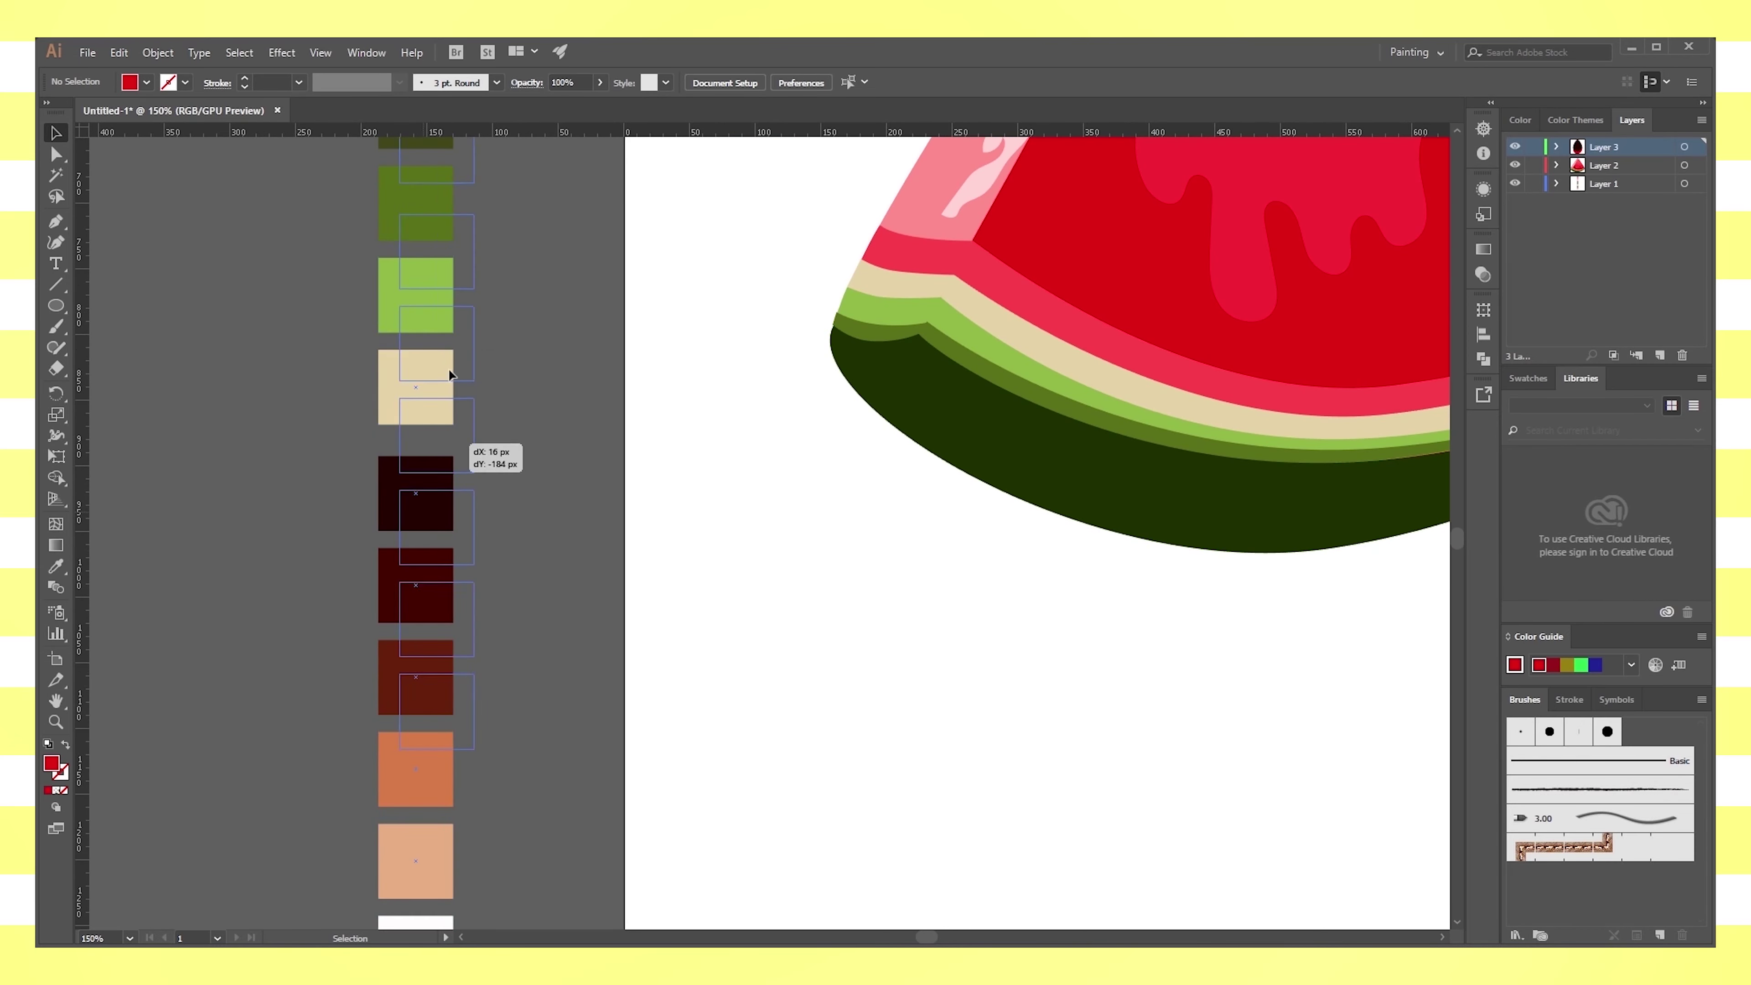
{"action": "scroll", "coordinate": [538, 566], "scroll_direction": "up", "scroll_amount": 3}
{"action": "key", "text": "shift+Up"}
{"action": "key", "text": "shift+Up"}
{"action": "key", "text": "shift+Up"}
{"action": "key", "text": "shift+Right"}
{"action": "key", "text": "shift+Right"}
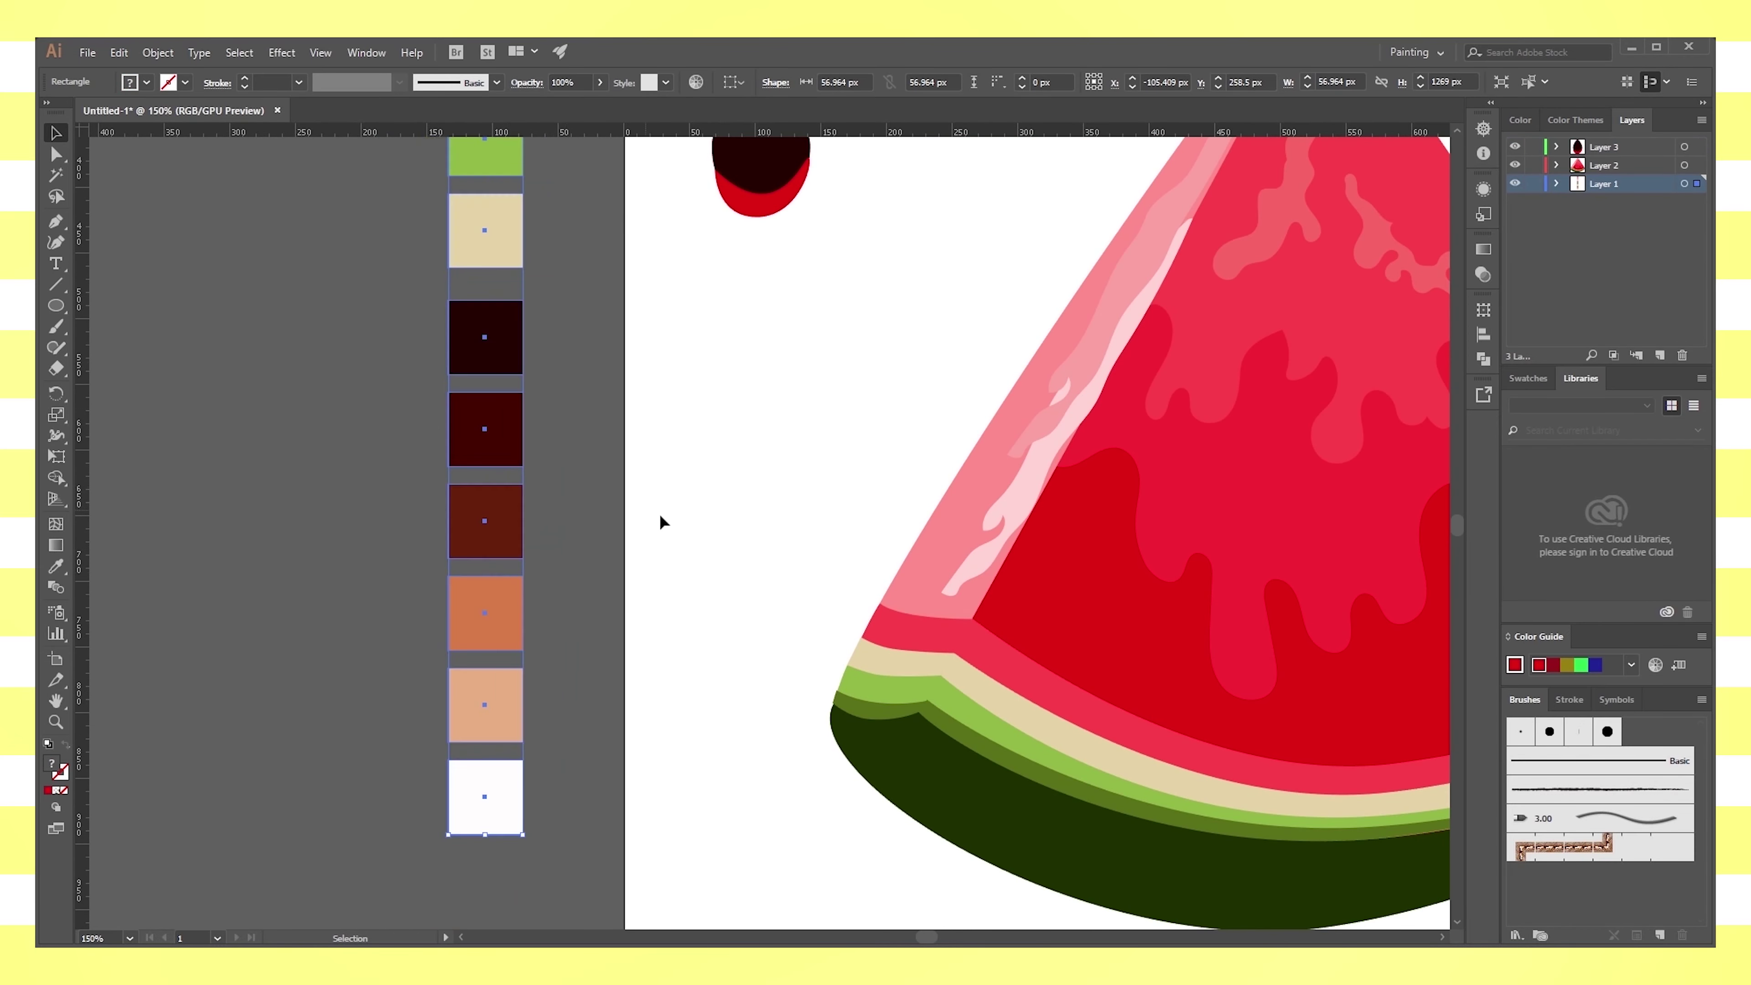
{"action": "scroll", "coordinate": [586, 483], "scroll_direction": "up", "scroll_amount": 6}
{"action": "left_click_drag", "start_coordinate": [514, 441], "coordinate": [538, 283]}
{"action": "scroll", "coordinate": [750, 743], "scroll_direction": "up", "scroll_amount": 5}
{"action": "mouse_move", "coordinate": [547, 450]}
{"action": "left_mouse_down"}
{"action": "mouse_move", "coordinate": [526, 437]}
{"action": "mouse_move", "coordinate": [515, 248]}
{"action": "mouse_move", "coordinate": [502, 302]}
{"action": "left_mouse_up"}
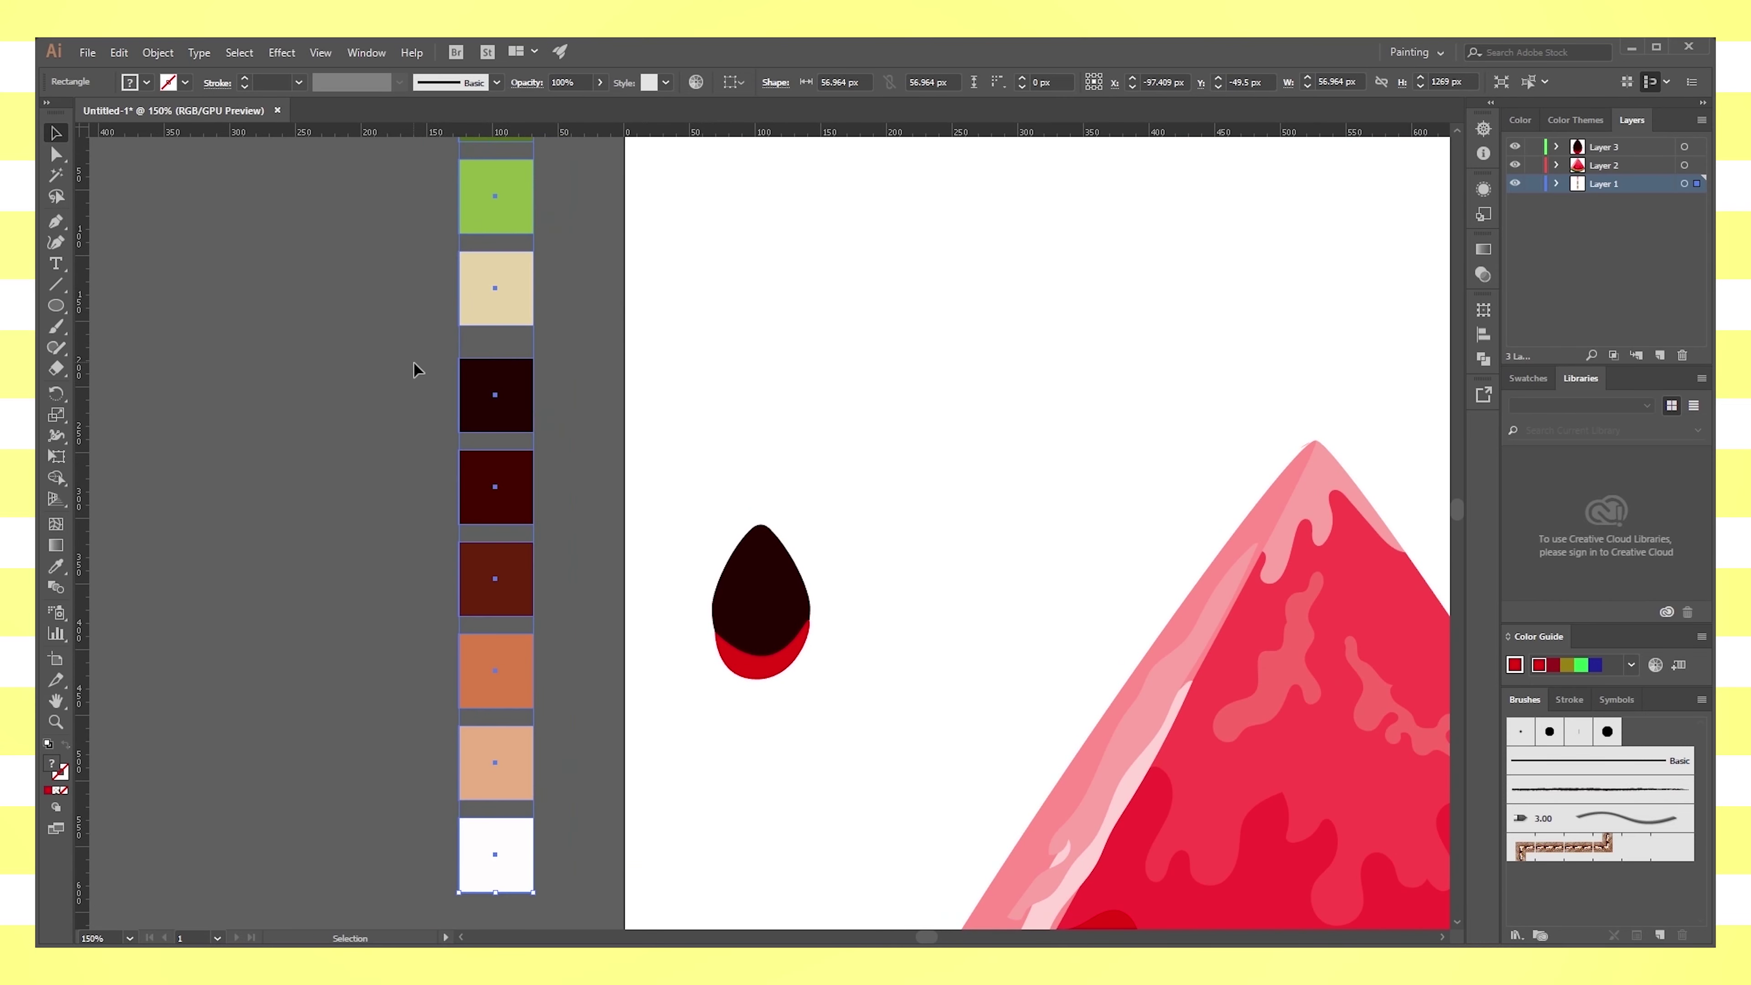
{"action": "left_click", "coordinate": [656, 718]}
{"action": "left_click", "coordinate": [785, 606]}
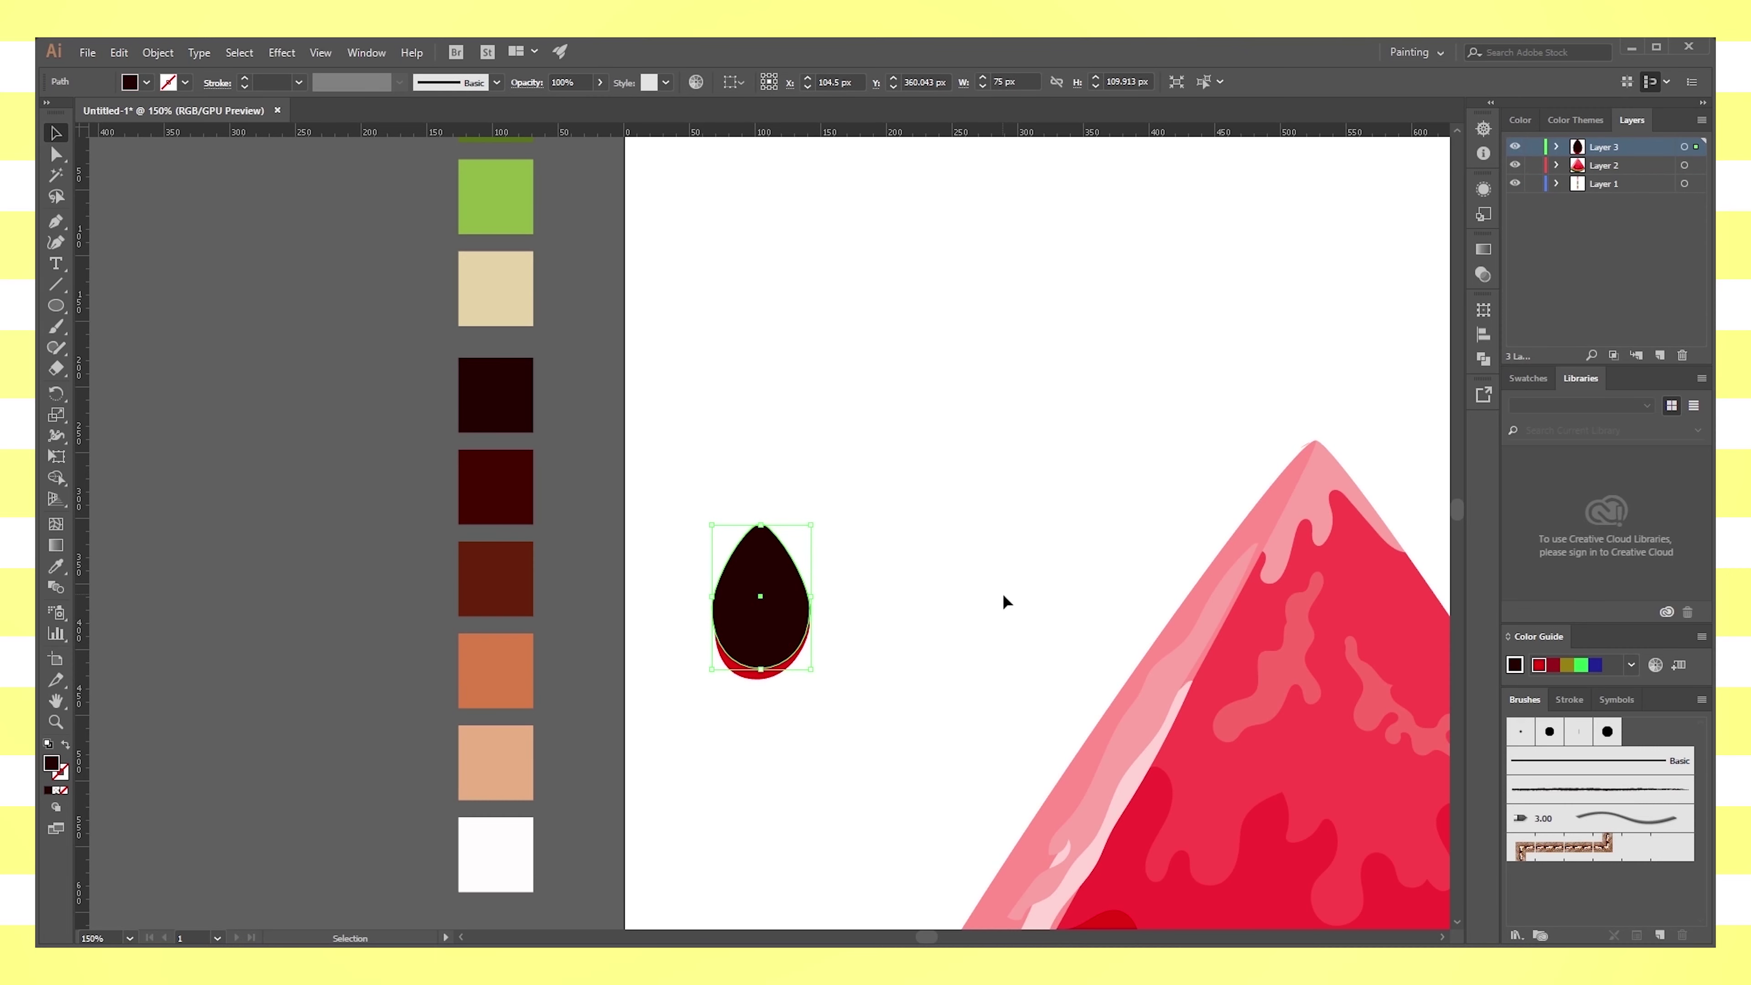
Zoom in to 400% and reshape the bottom anchor of the red piece under the seed
{"action": "left_click", "coordinate": [667, 800]}
{"action": "key", "text": "ctrl+equal"}
{"action": "left_click_drag", "start_coordinate": [837, 840], "coordinate": [903, 824]}
{"action": "key", "text": "ctrl+equal"}
{"action": "key", "text": "ctrl+equal"}
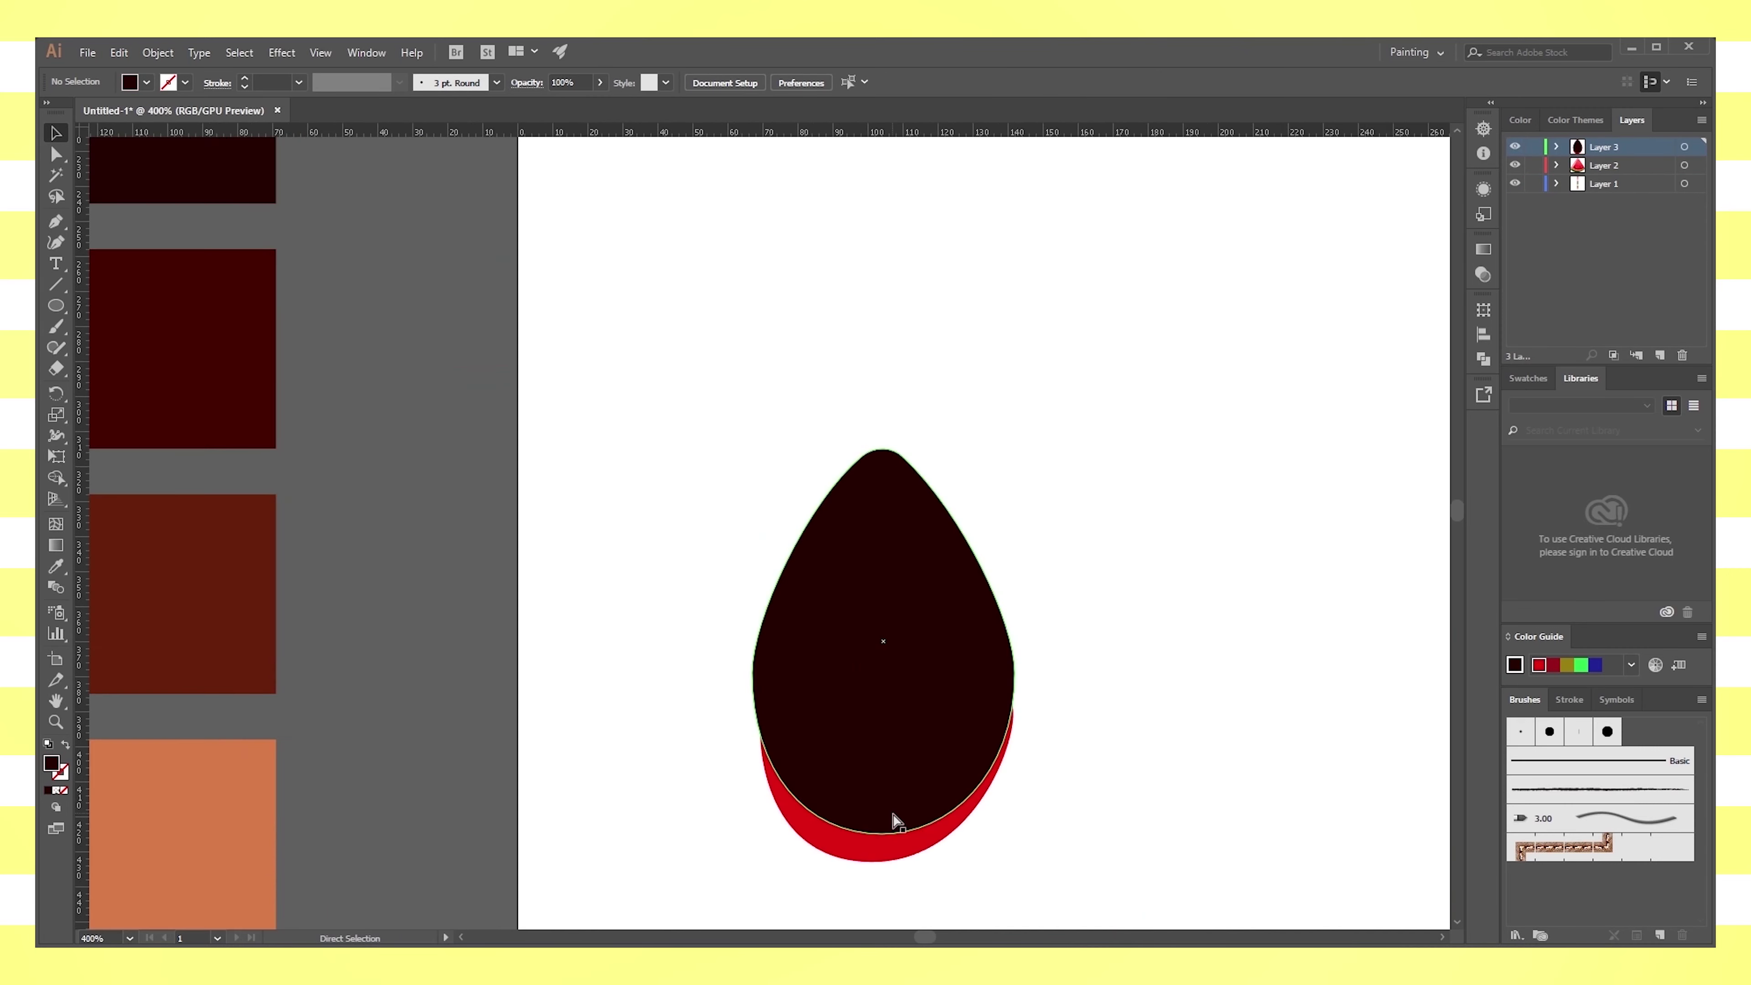
{"action": "left_click", "coordinate": [830, 835]}
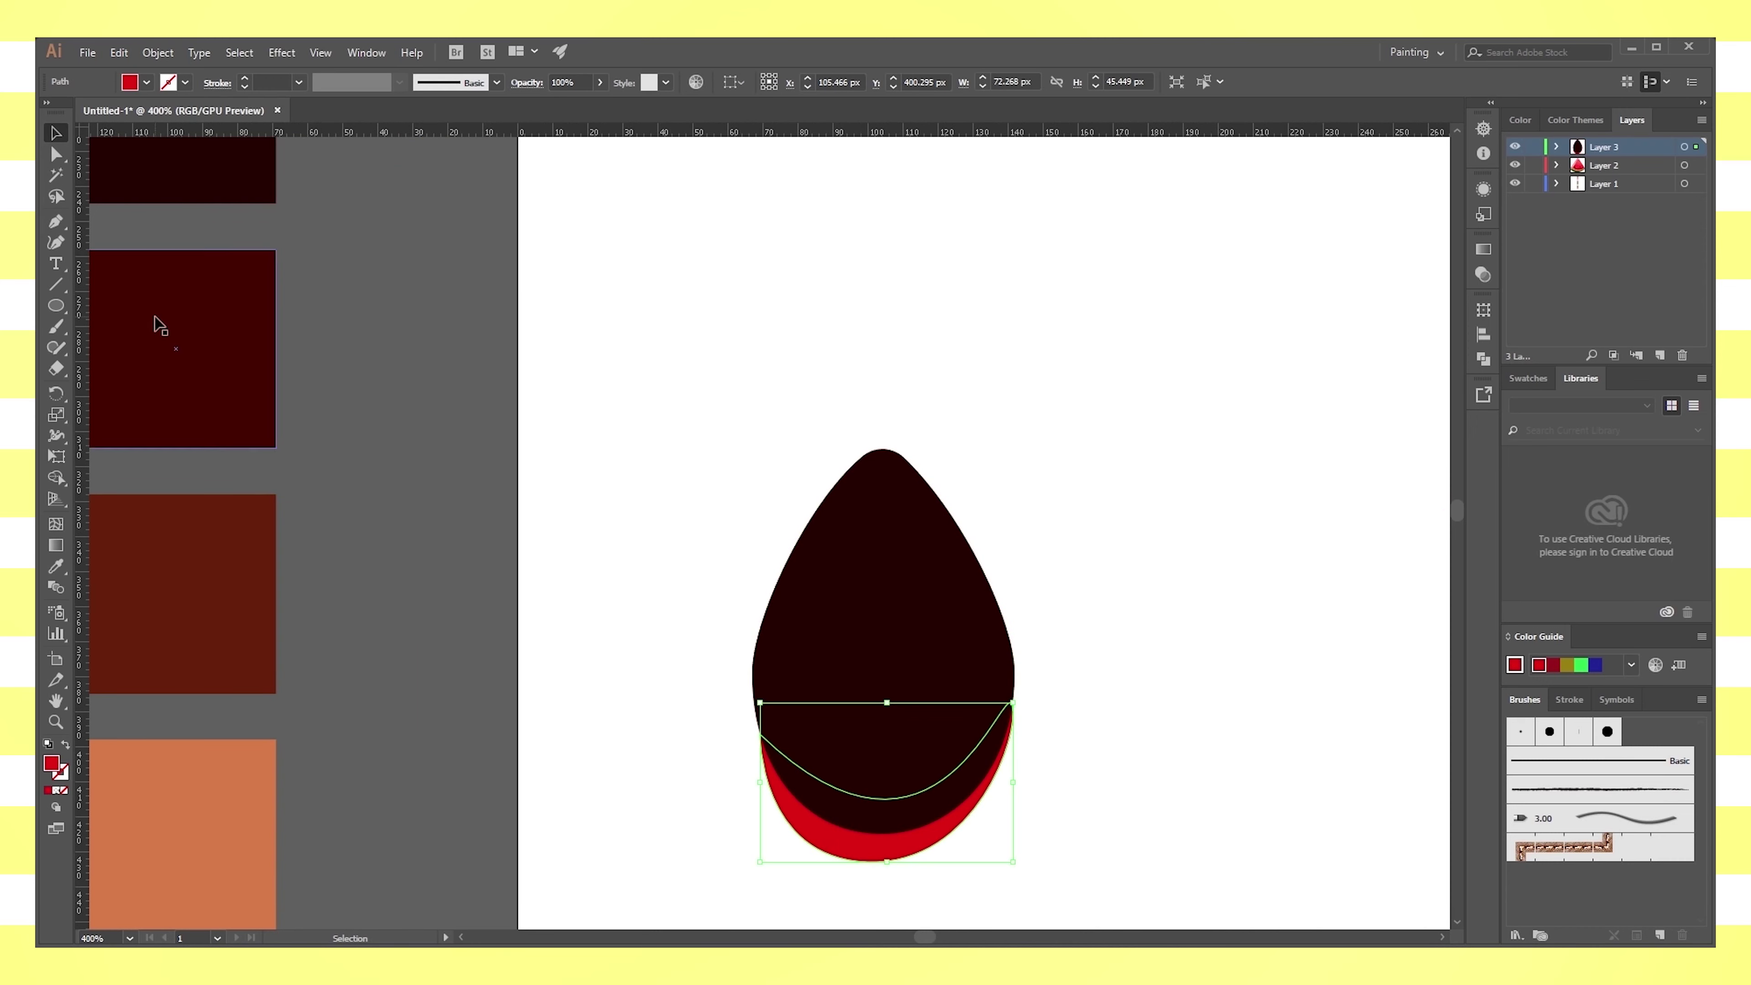
{"action": "key", "text": "a"}
{"action": "left_click_drag", "start_coordinate": [866, 863], "coordinate": [870, 853]}
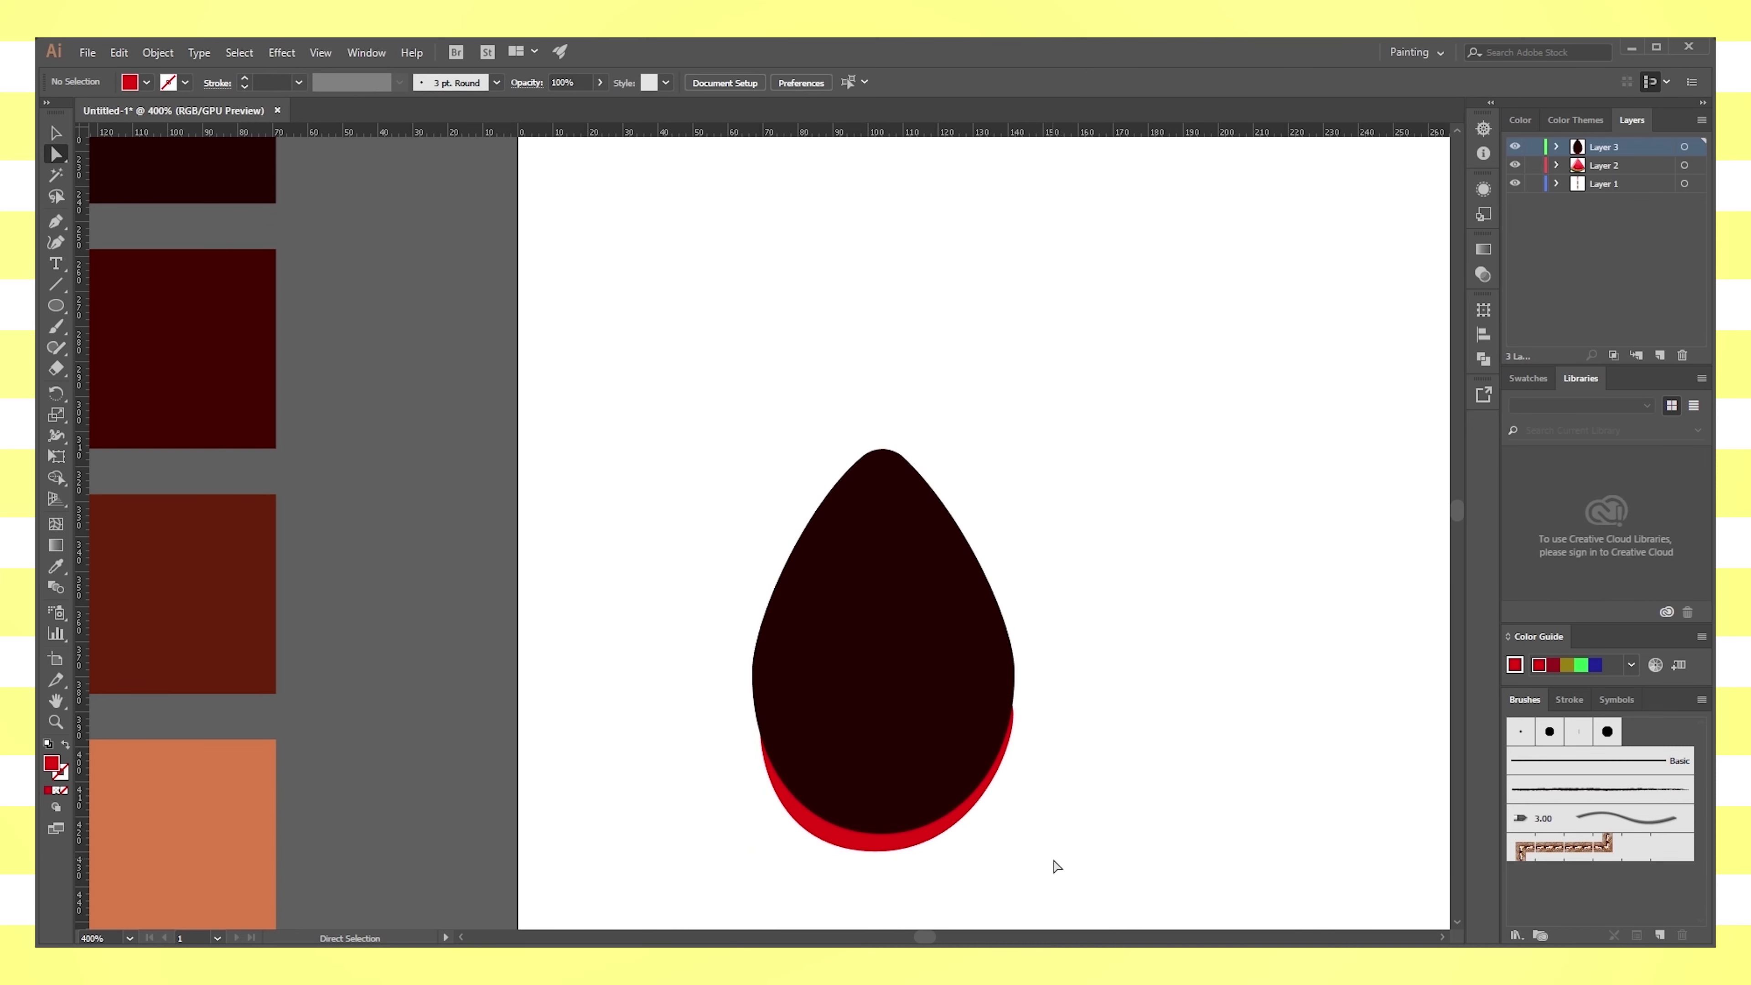
Nudge the red piece into place and move it down to widen the band
{"action": "scroll", "coordinate": [1035, 856], "scroll_direction": "down", "scroll_amount": 2}
{"action": "left_click_drag", "start_coordinate": [867, 775], "coordinate": [874, 765]}
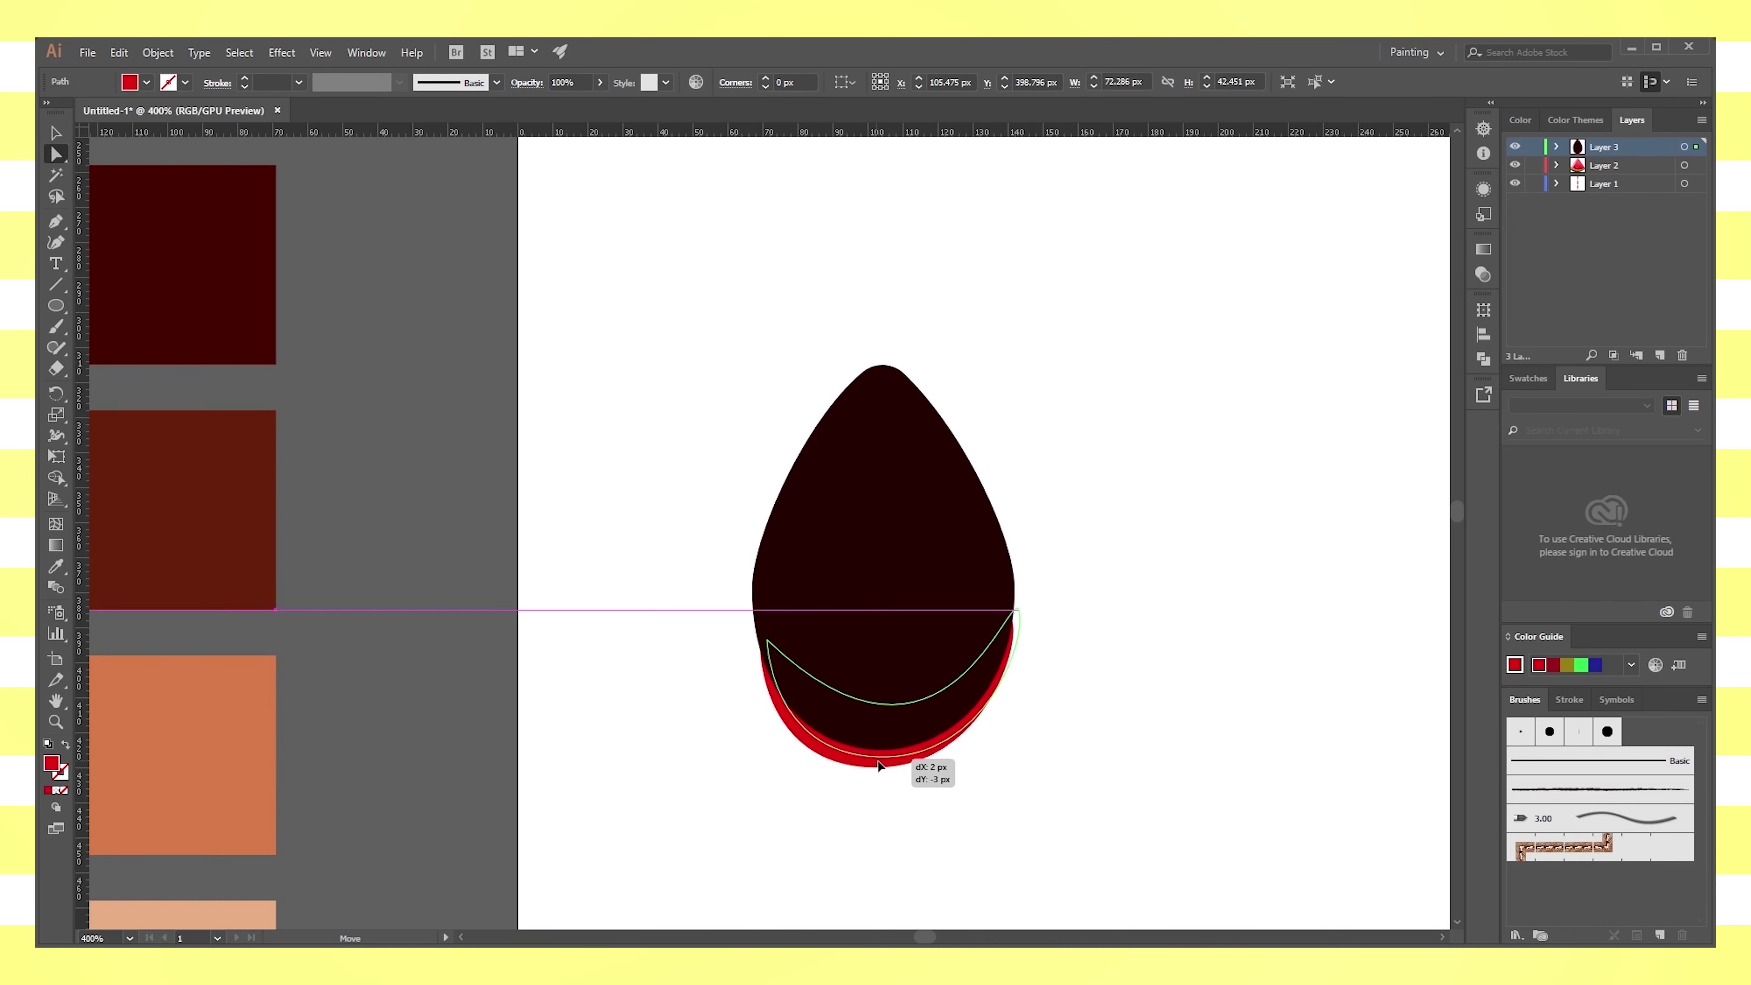
{"action": "key", "text": "ctrl+z"}
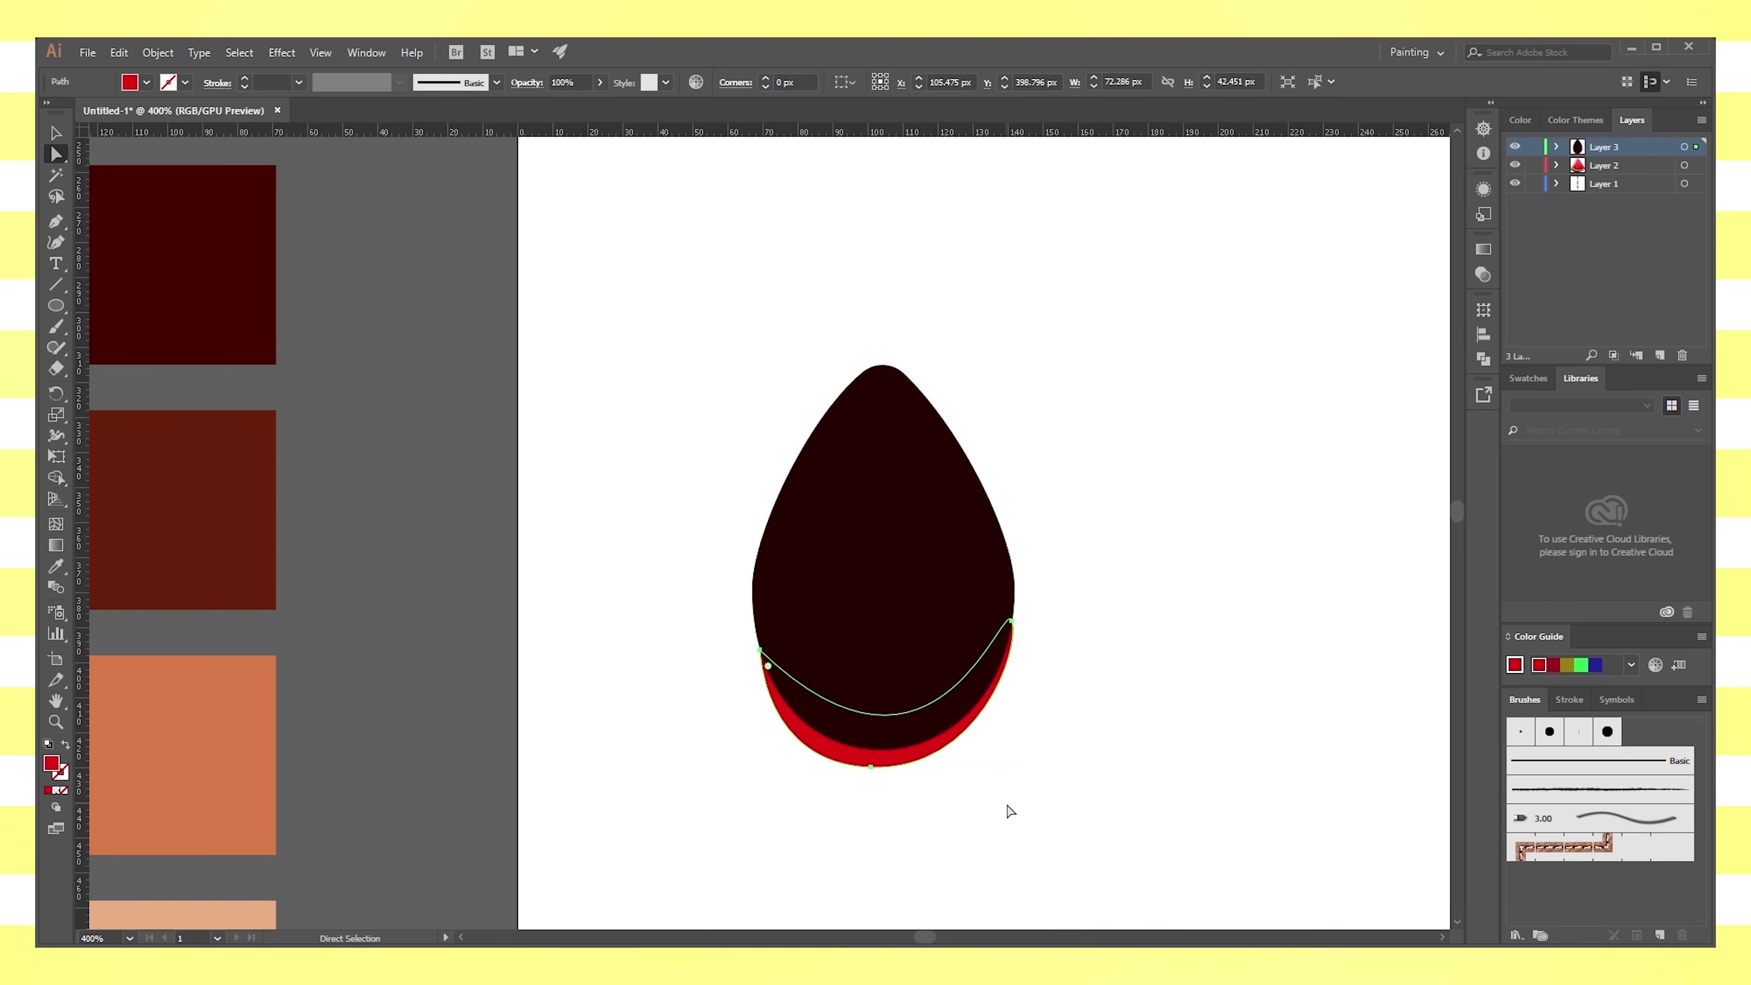
{"action": "key", "text": "Up"}
{"action": "key", "text": "Up"}
{"action": "key", "text": "Down"}
{"action": "left_click", "coordinate": [875, 771]}
{"action": "left_click", "coordinate": [931, 753]}
{"action": "key", "text": "v"}
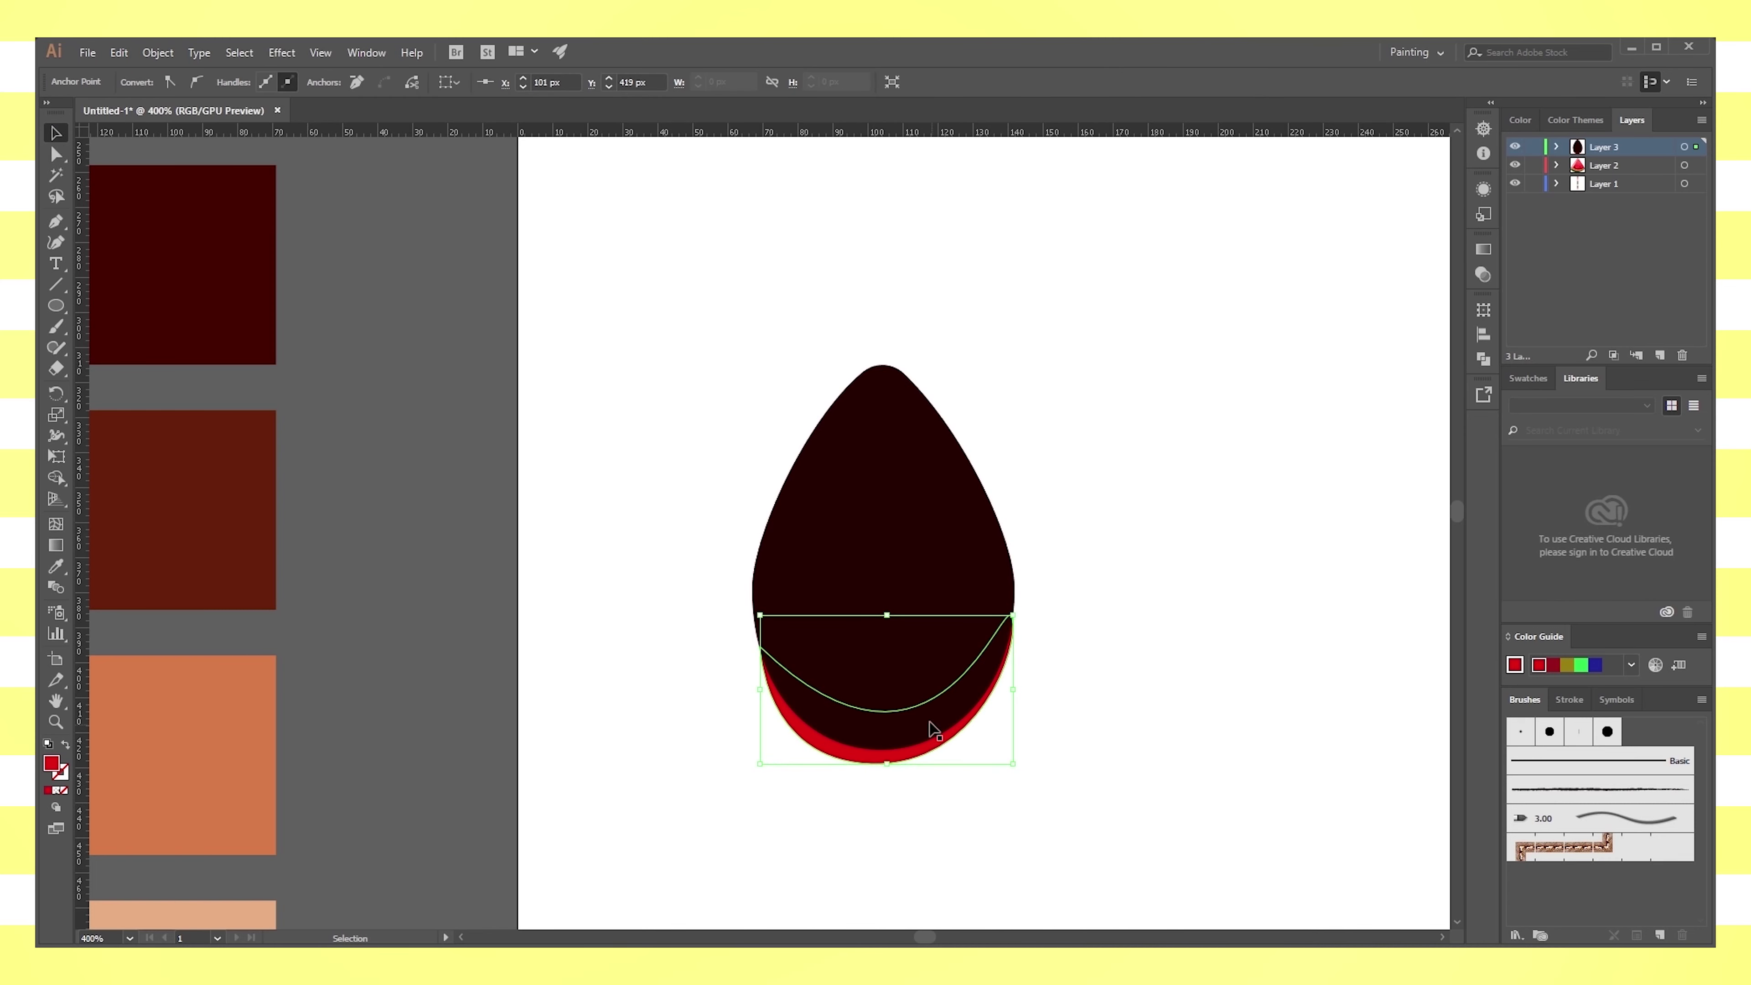
{"action": "left_click_drag", "start_coordinate": [924, 754], "coordinate": [925, 768]}
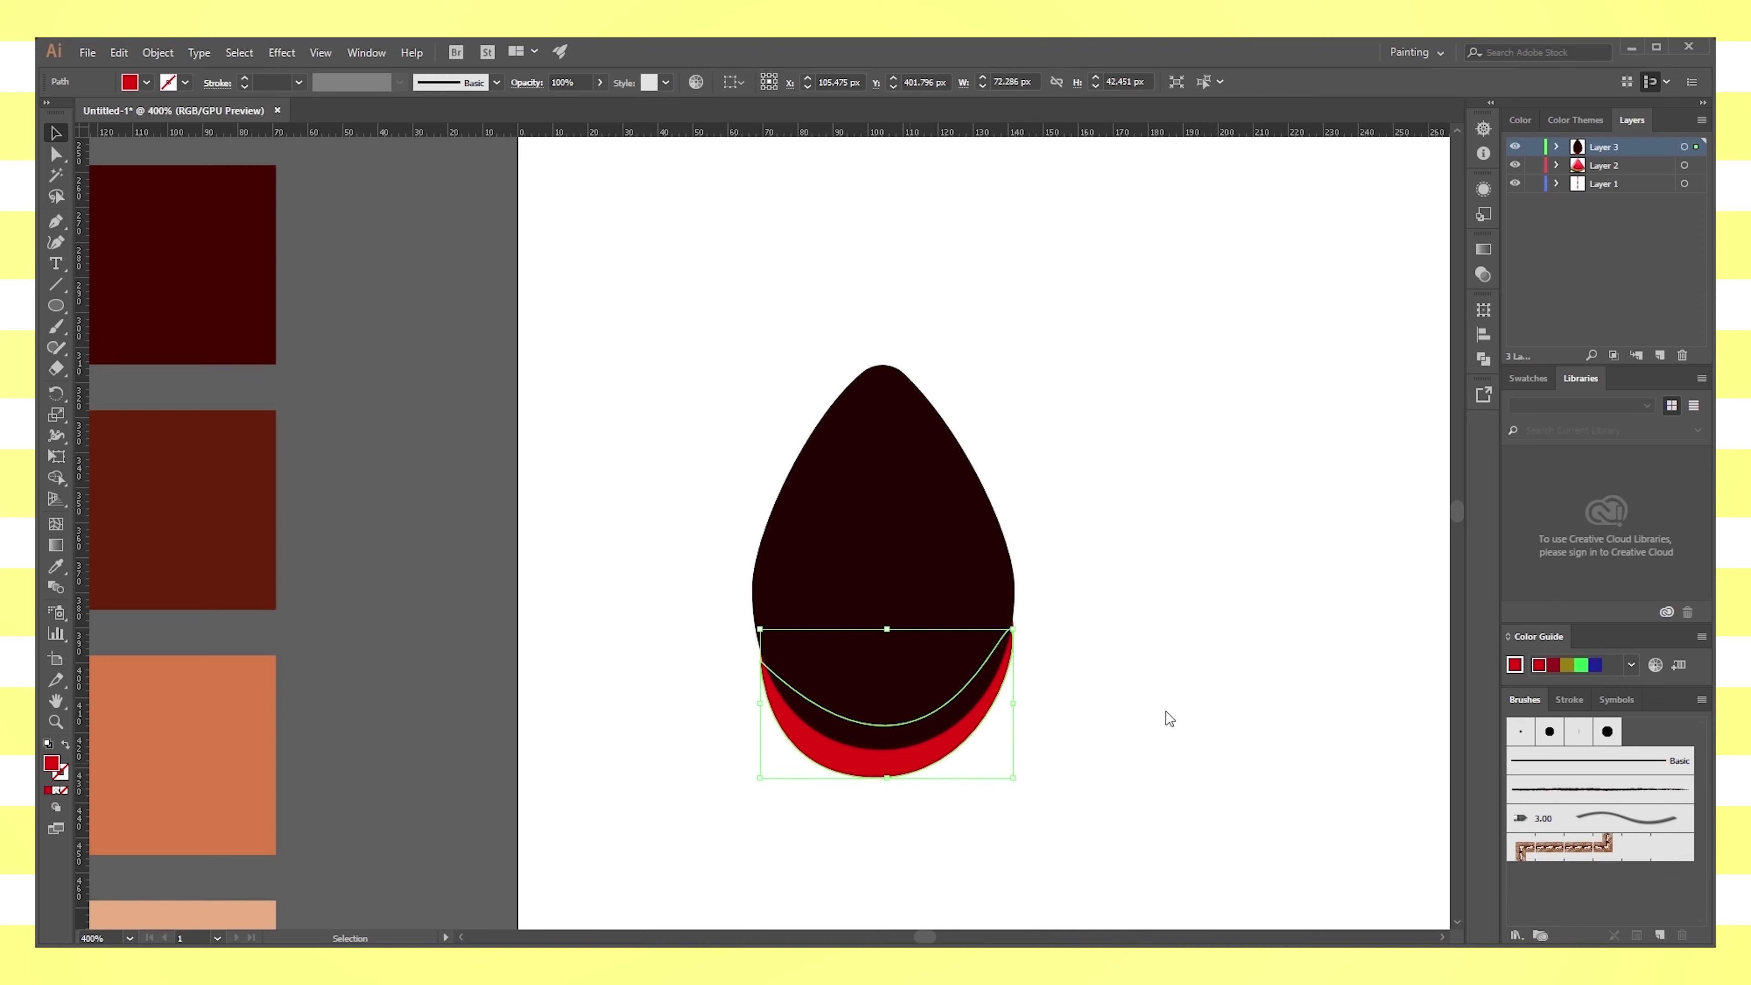
Fill the lower band with the dark brown swatch using the Eyedropper
{"action": "key", "text": "i"}
{"action": "left_click", "coordinate": [179, 513]}
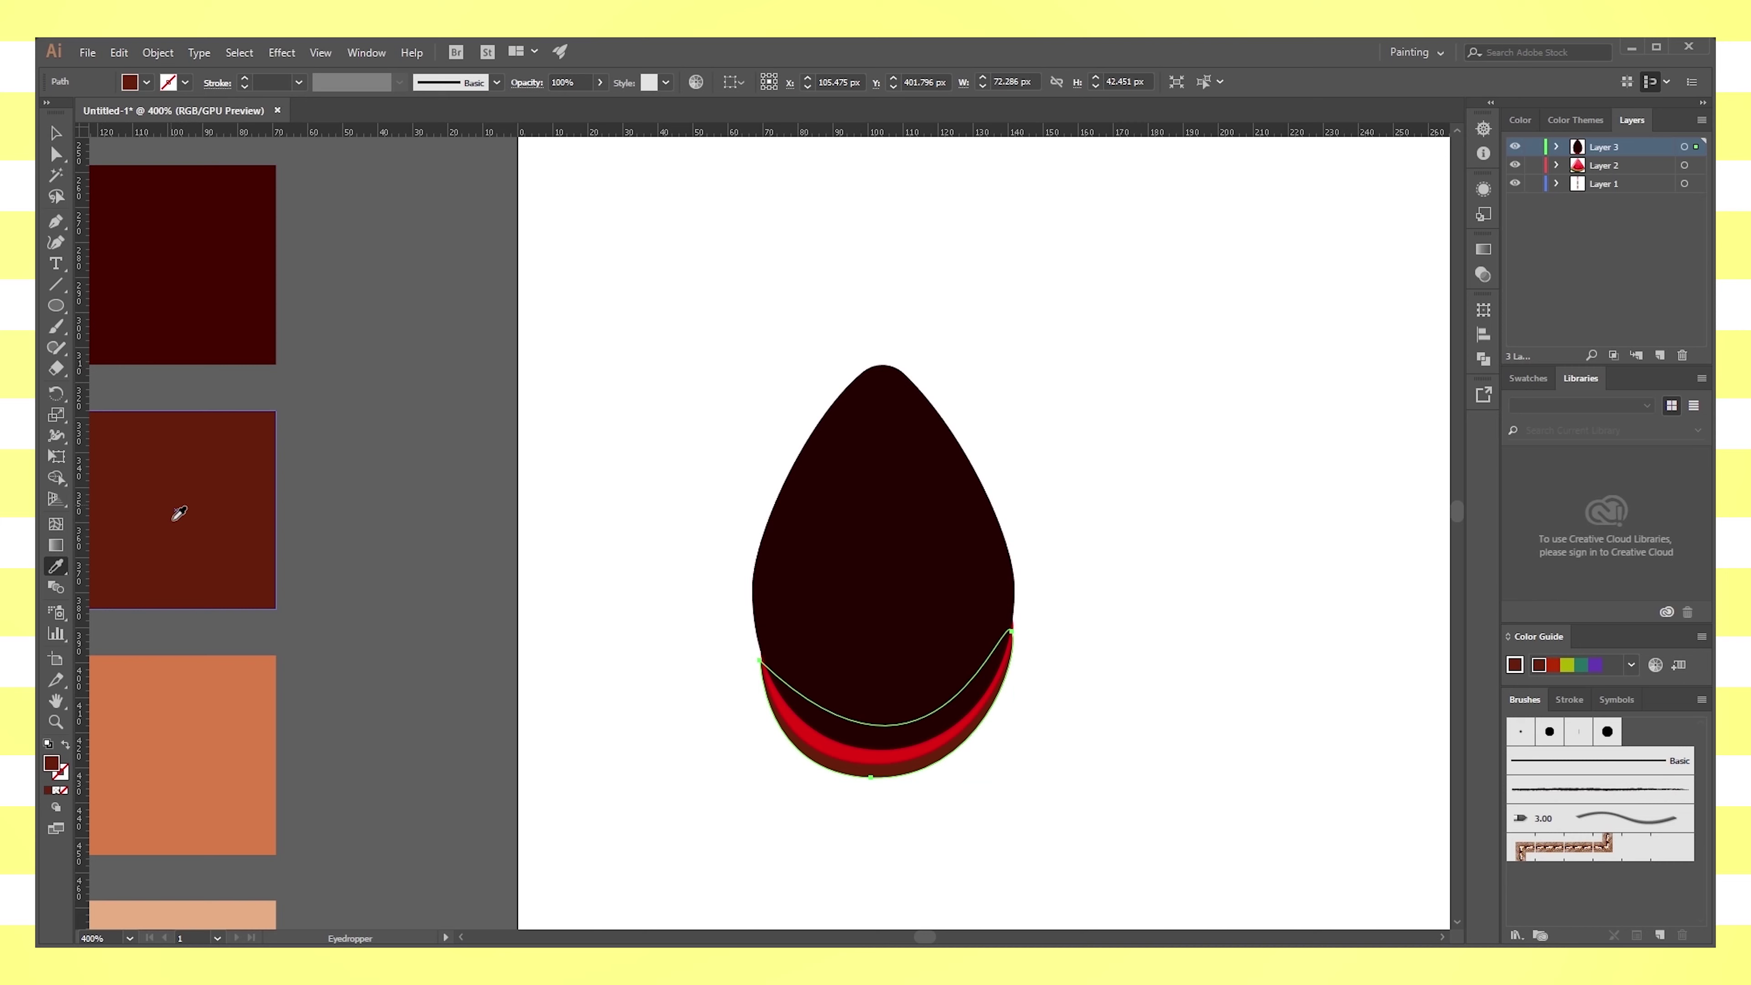
{"action": "scroll", "coordinate": [429, 809], "scroll_direction": "up", "scroll_amount": 3}
{"action": "scroll", "coordinate": [430, 809], "scroll_direction": "down", "scroll_amount": 3}
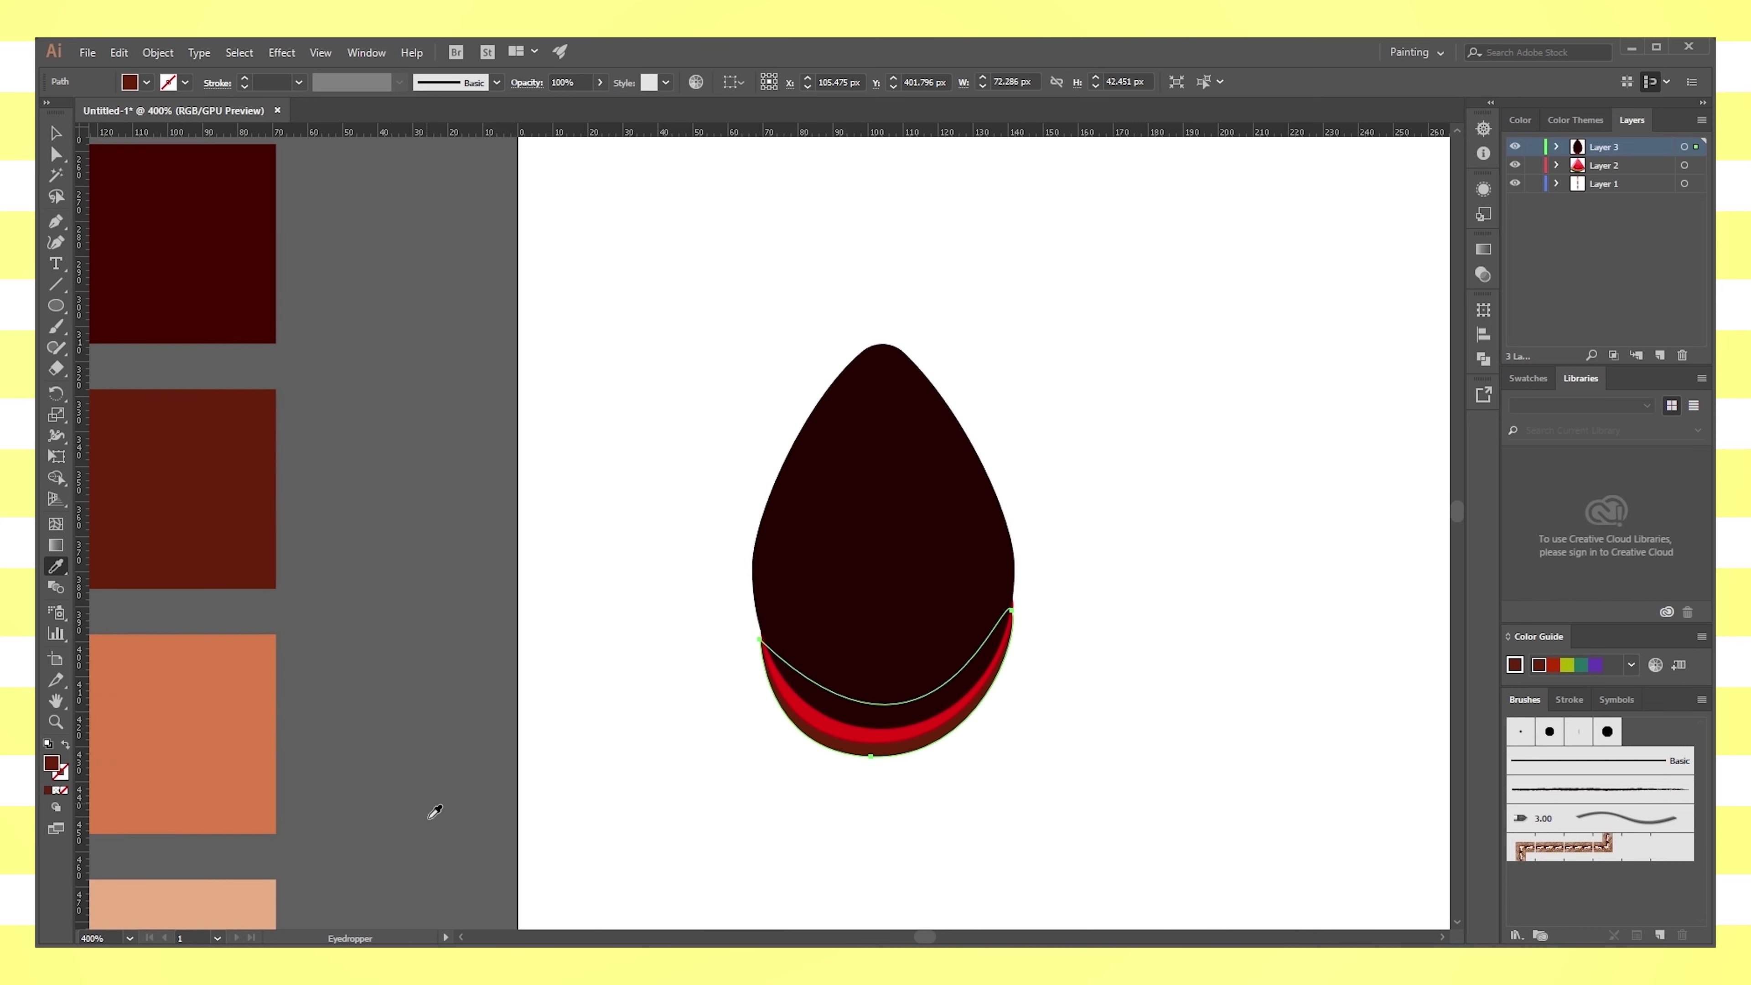
{"action": "key", "text": "ctrl+z"}
{"action": "key", "text": "v"}
{"action": "key", "text": "Up"}
{"action": "key", "text": "Up"}
{"action": "key", "text": "Up"}
{"action": "key", "text": "i"}
{"action": "left_click", "coordinate": [172, 455]}
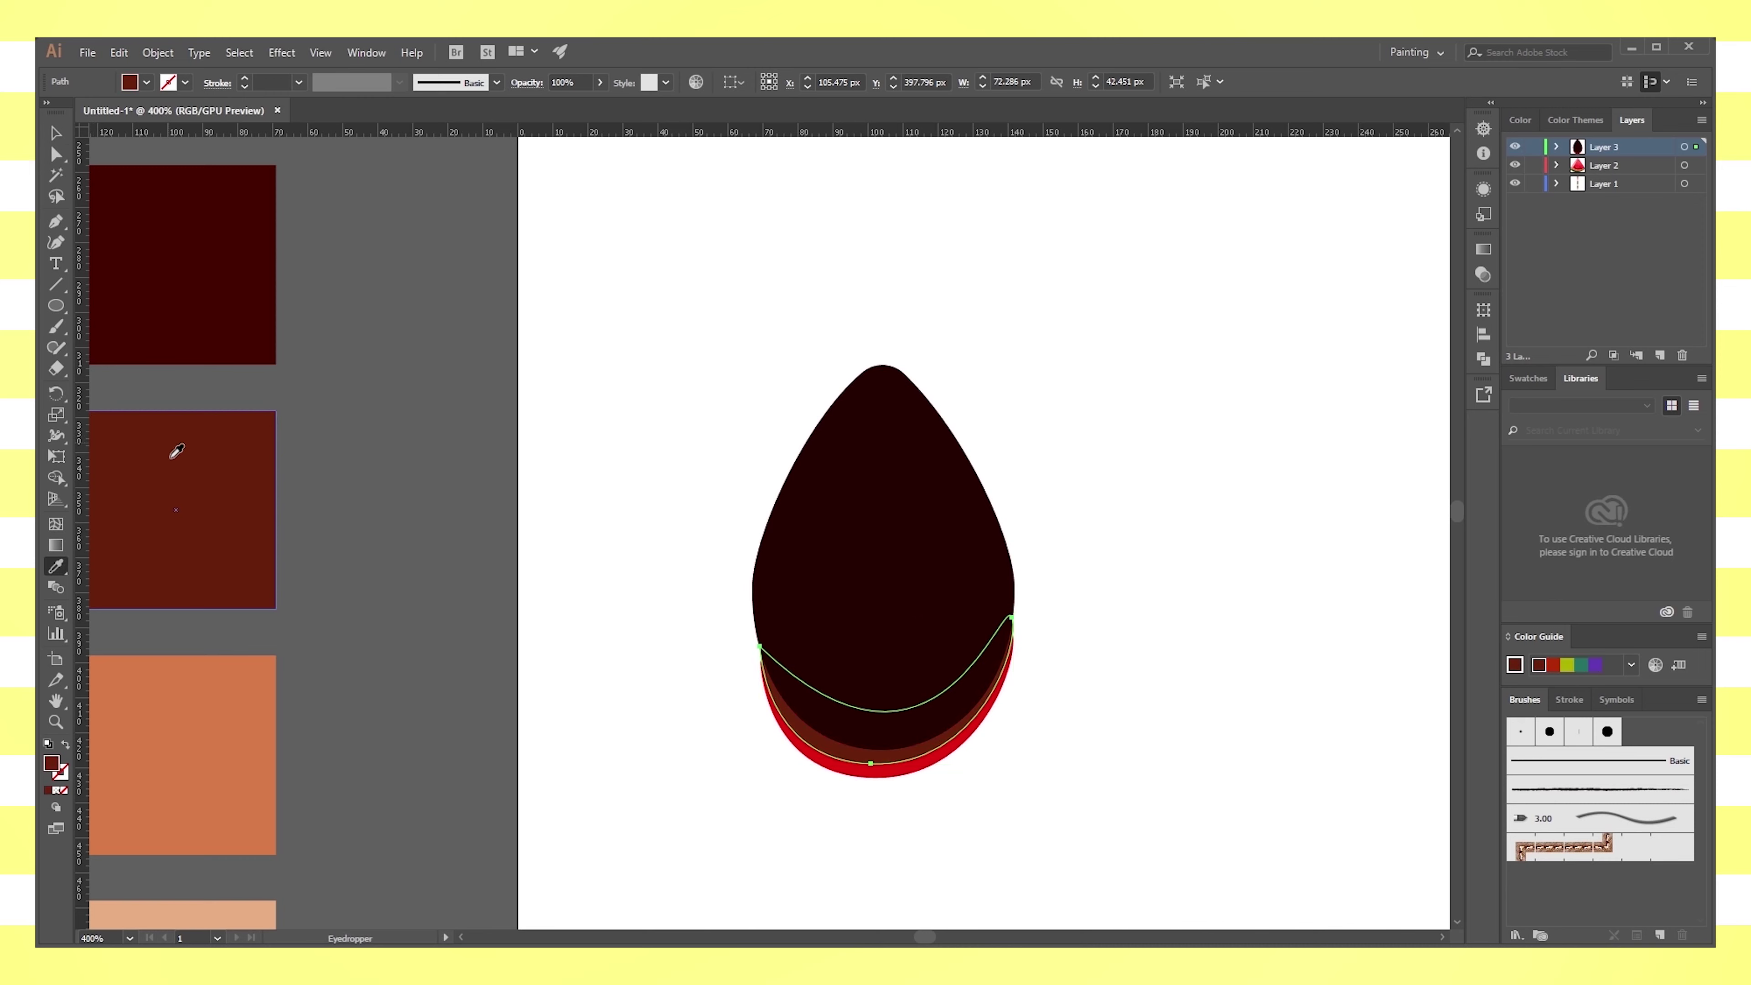
{"action": "key", "text": "v"}
{"action": "left_click", "coordinate": [461, 634]}
Raise the left end of the brown band's curve
{"action": "left_click", "coordinate": [769, 697]}
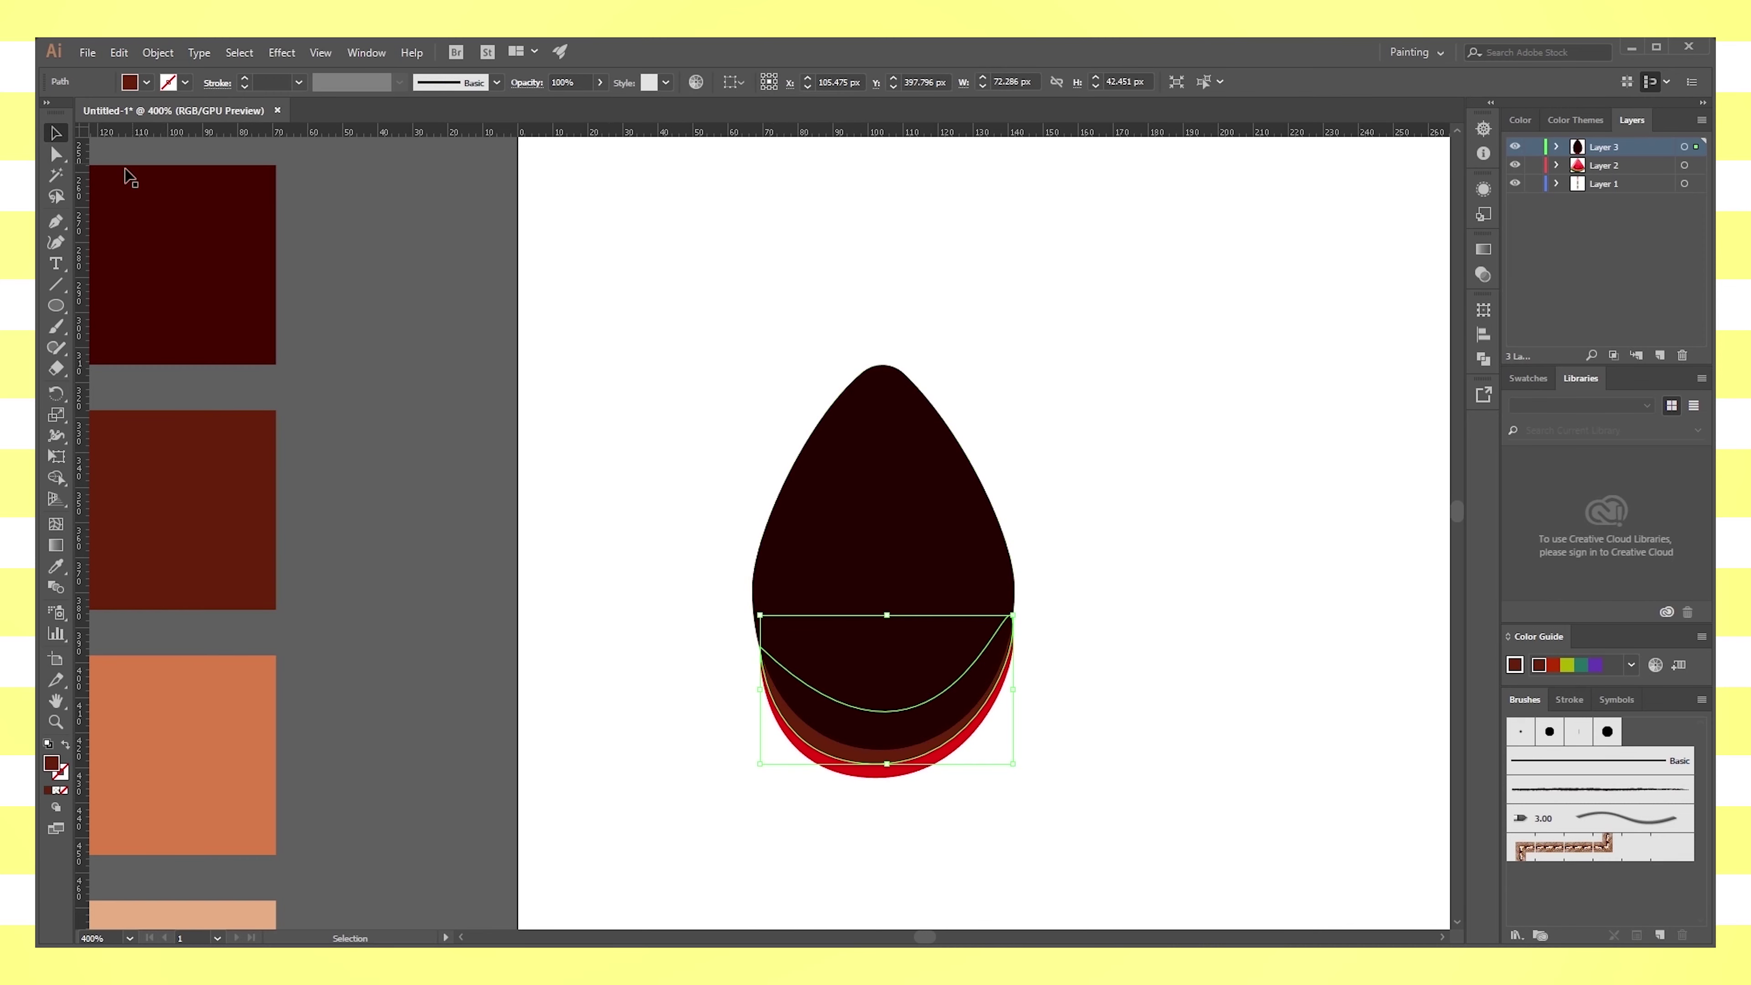
{"action": "key", "text": "a"}
{"action": "left_click_drag", "start_coordinate": [759, 648], "coordinate": [753, 616]}
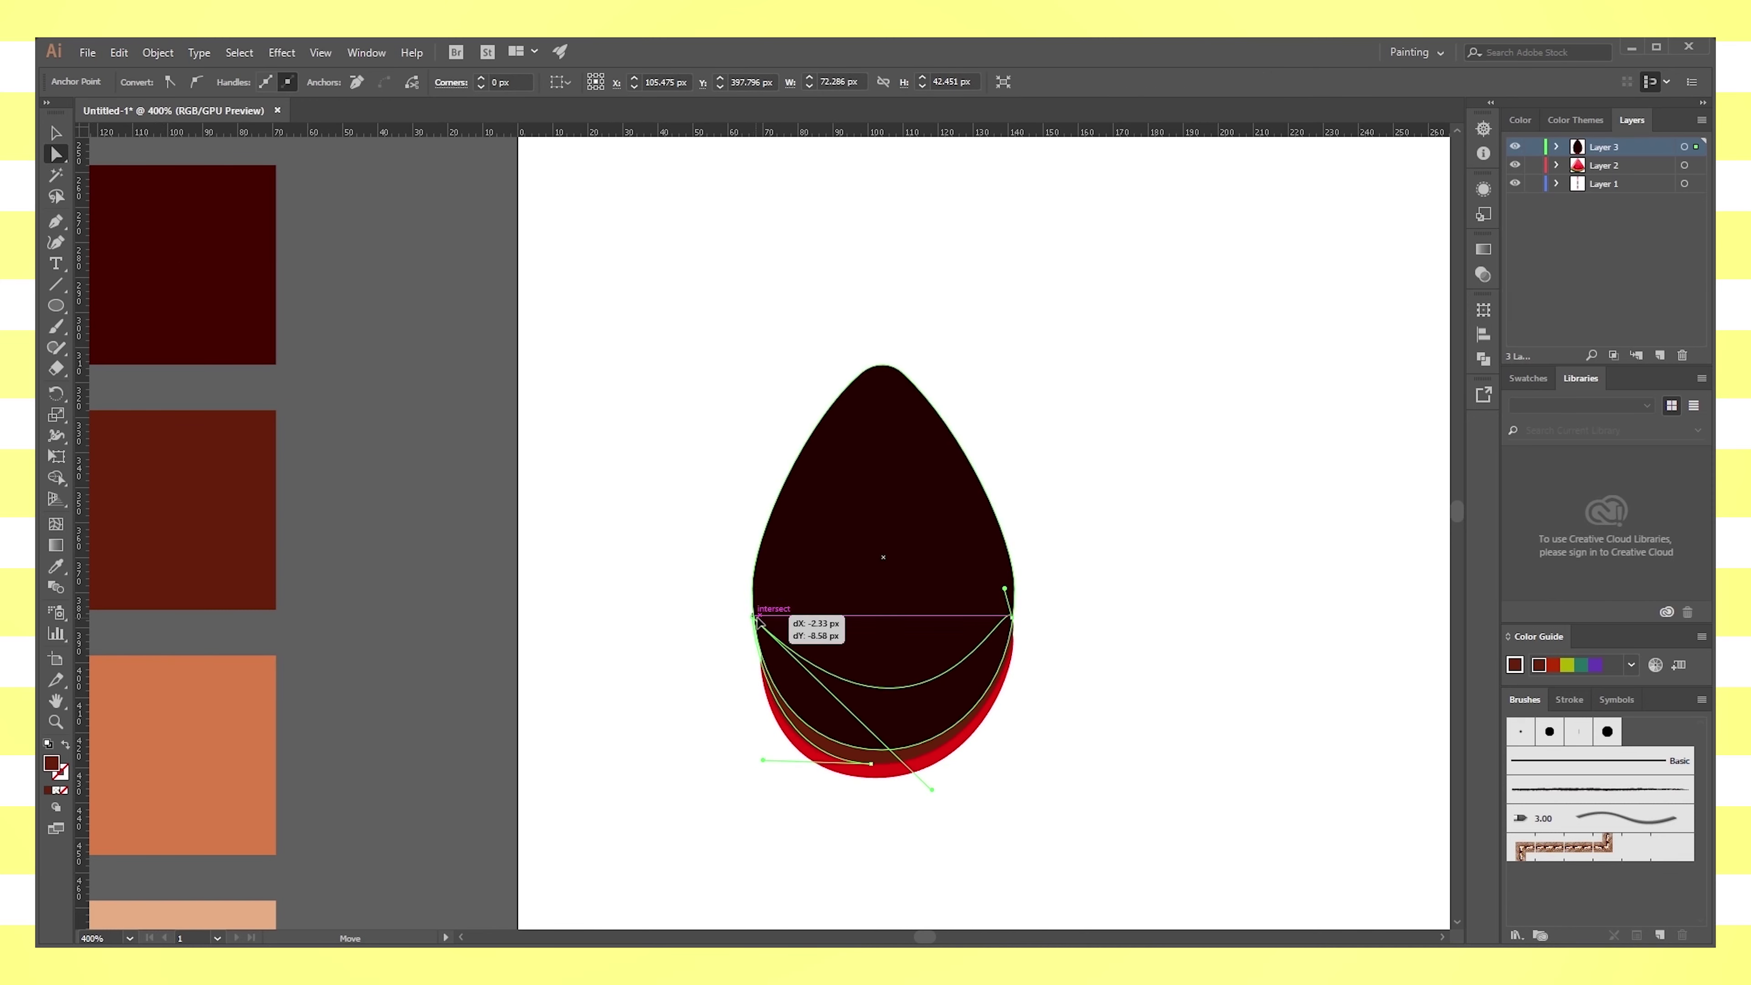
{"action": "left_click", "coordinate": [696, 731]}
{"action": "left_click", "coordinate": [819, 750]}
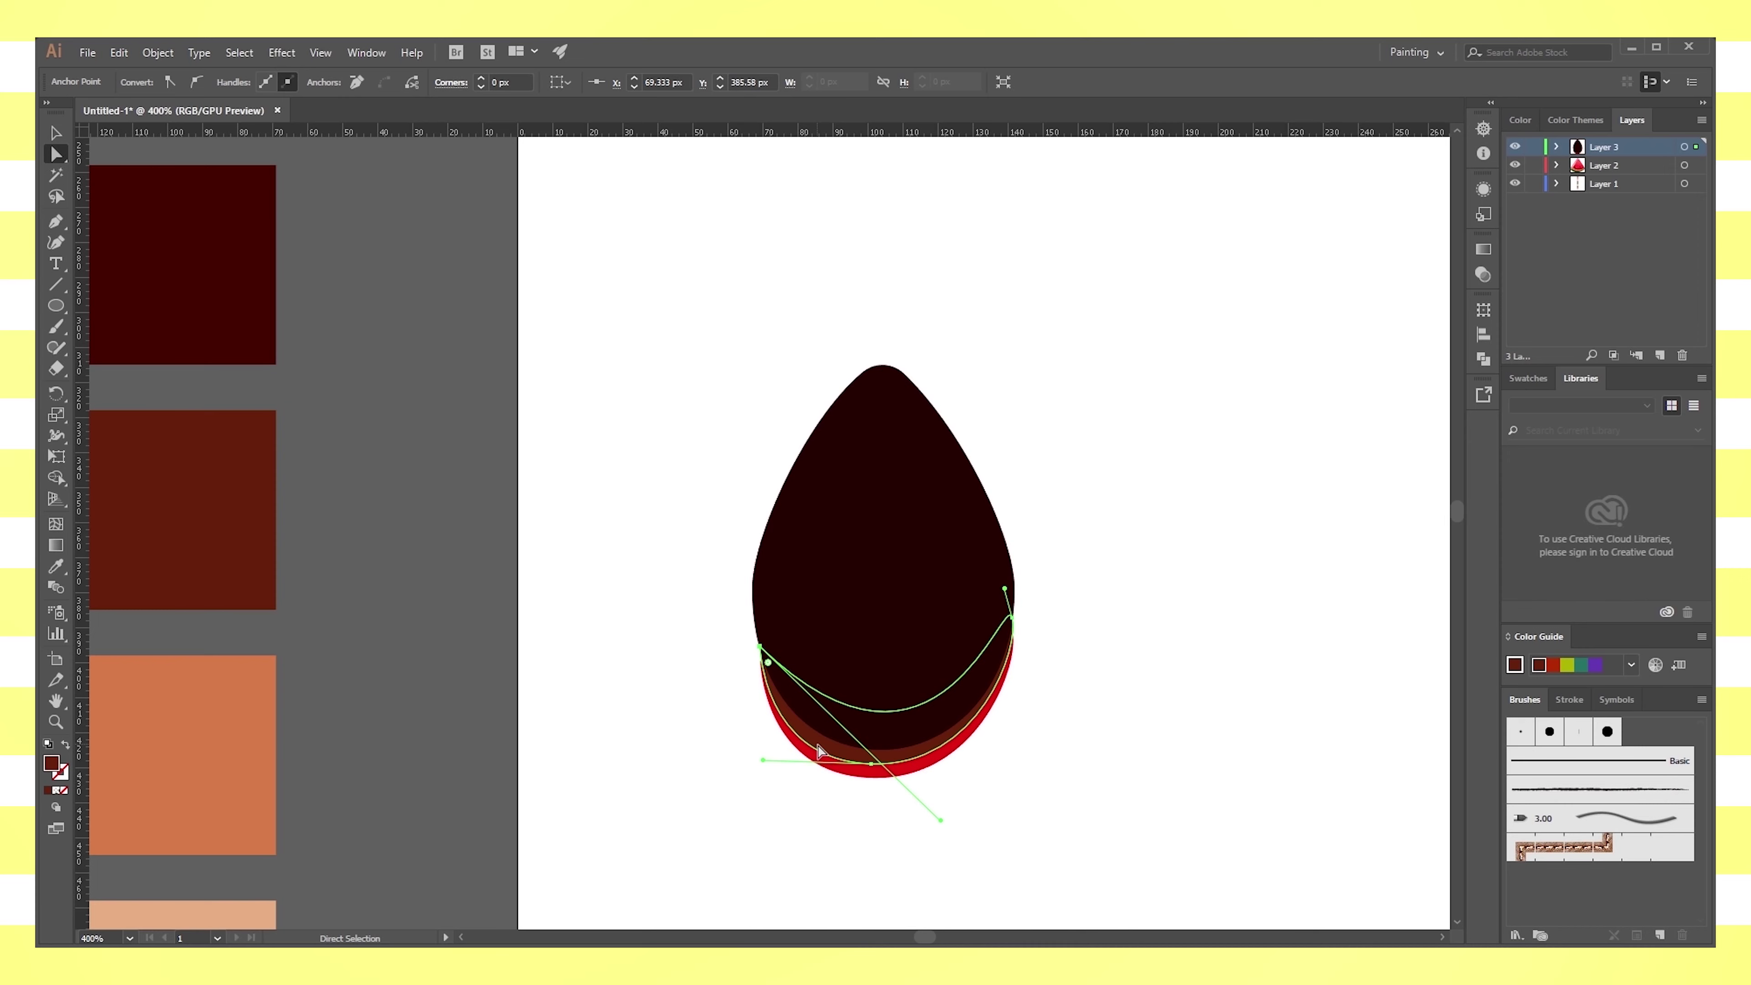
{"action": "left_click", "coordinate": [1163, 752]}
At 800% zoom, raise the seed path's left anchor to reshape its lower curve
{"action": "key", "text": "ctrl+equal"}
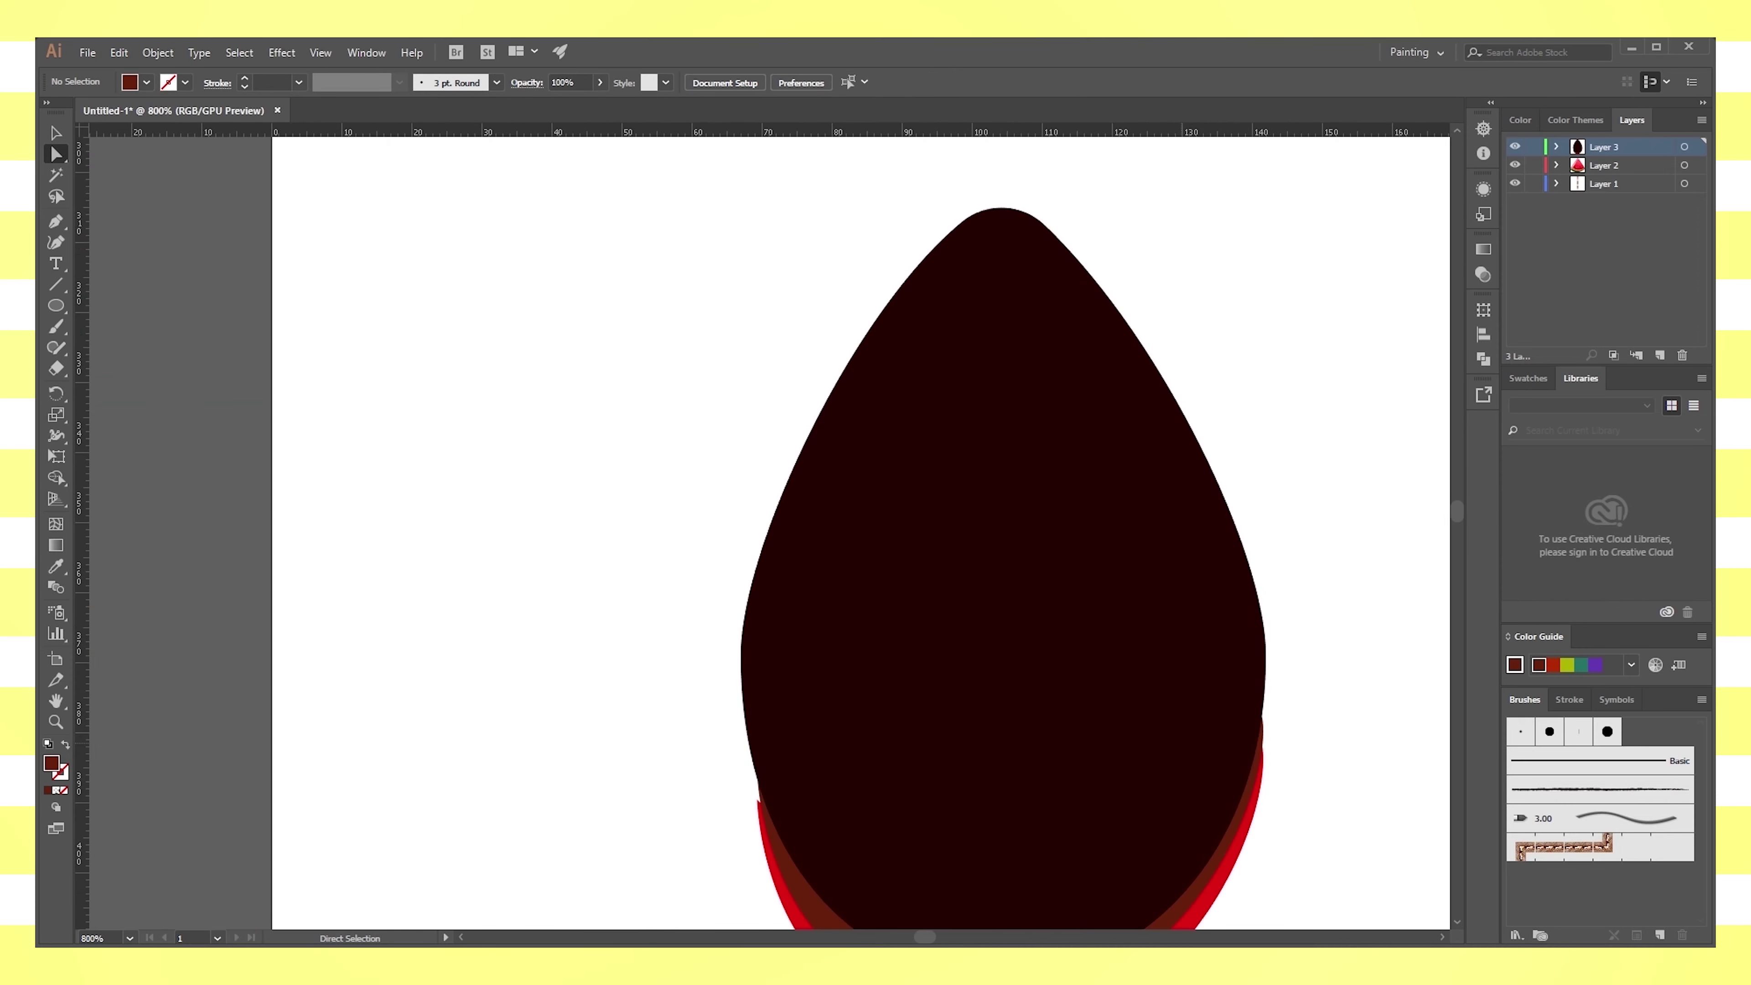
{"action": "scroll", "coordinate": [1027, 755], "scroll_direction": "down", "scroll_amount": 3}
{"action": "left_click", "coordinate": [782, 621]}
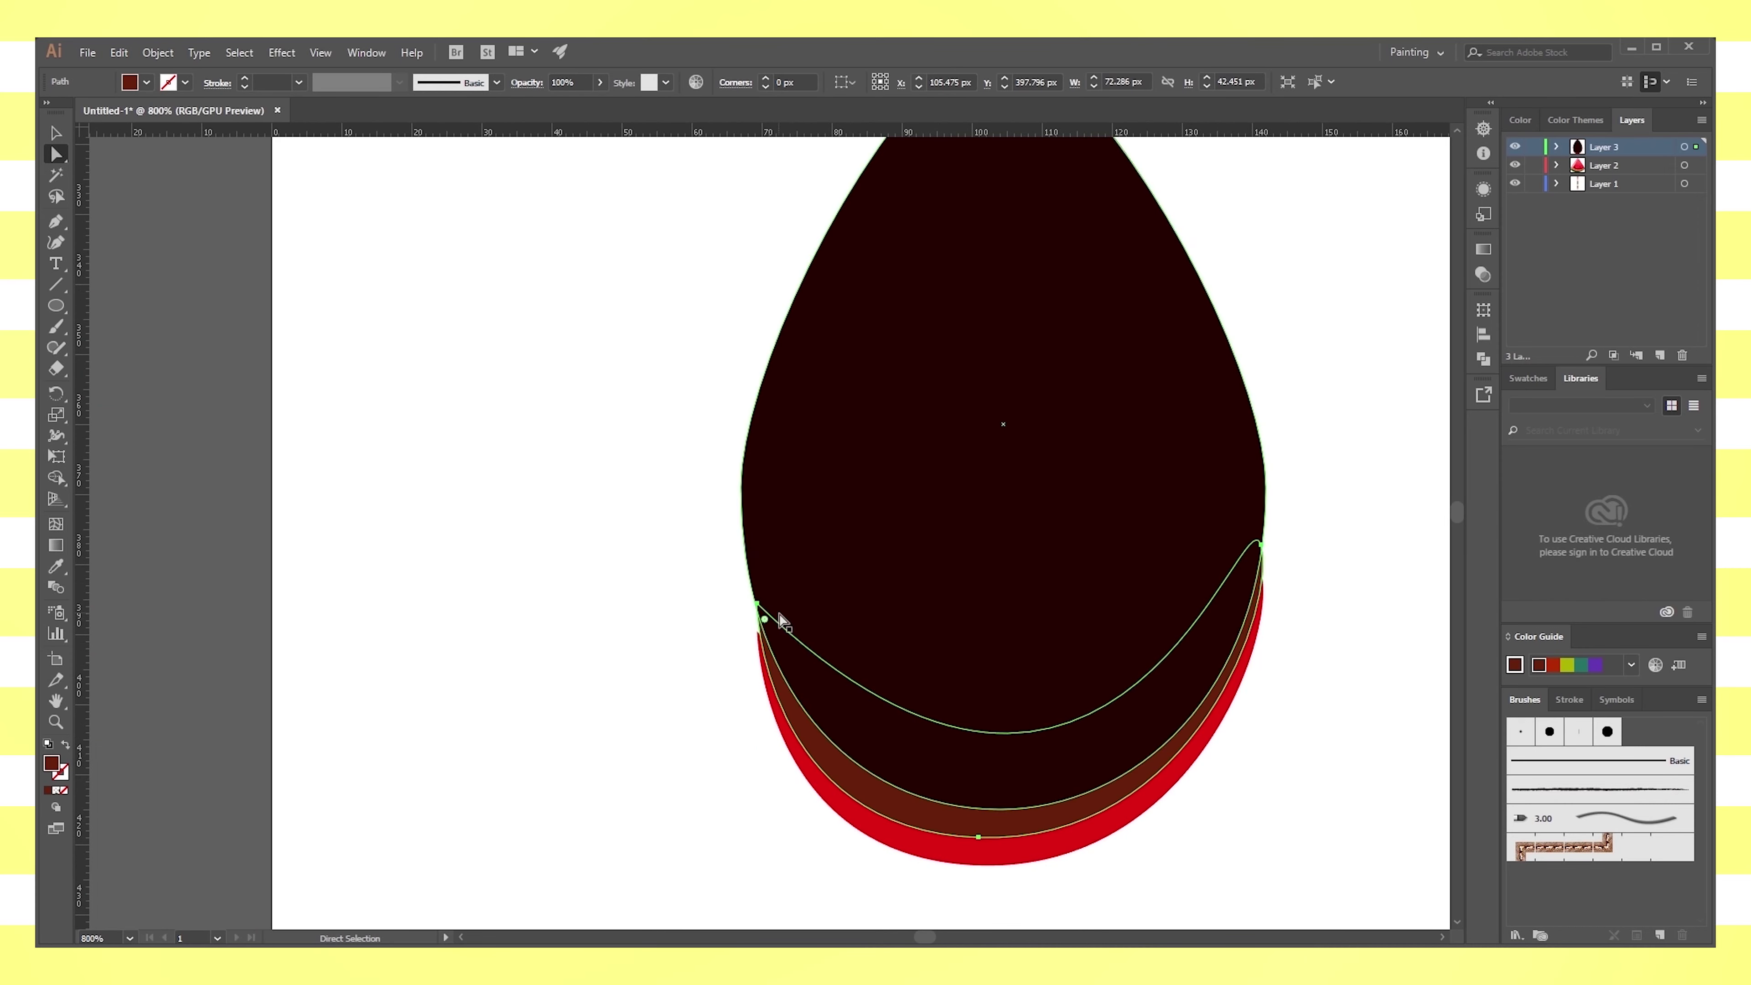
{"action": "left_click_drag", "start_coordinate": [765, 619], "coordinate": [747, 514]}
{"action": "key", "text": "ctrl+shift+a"}
{"action": "left_click", "coordinate": [815, 783]}
{"action": "left_click_drag", "start_coordinate": [760, 632], "coordinate": [750, 538]}
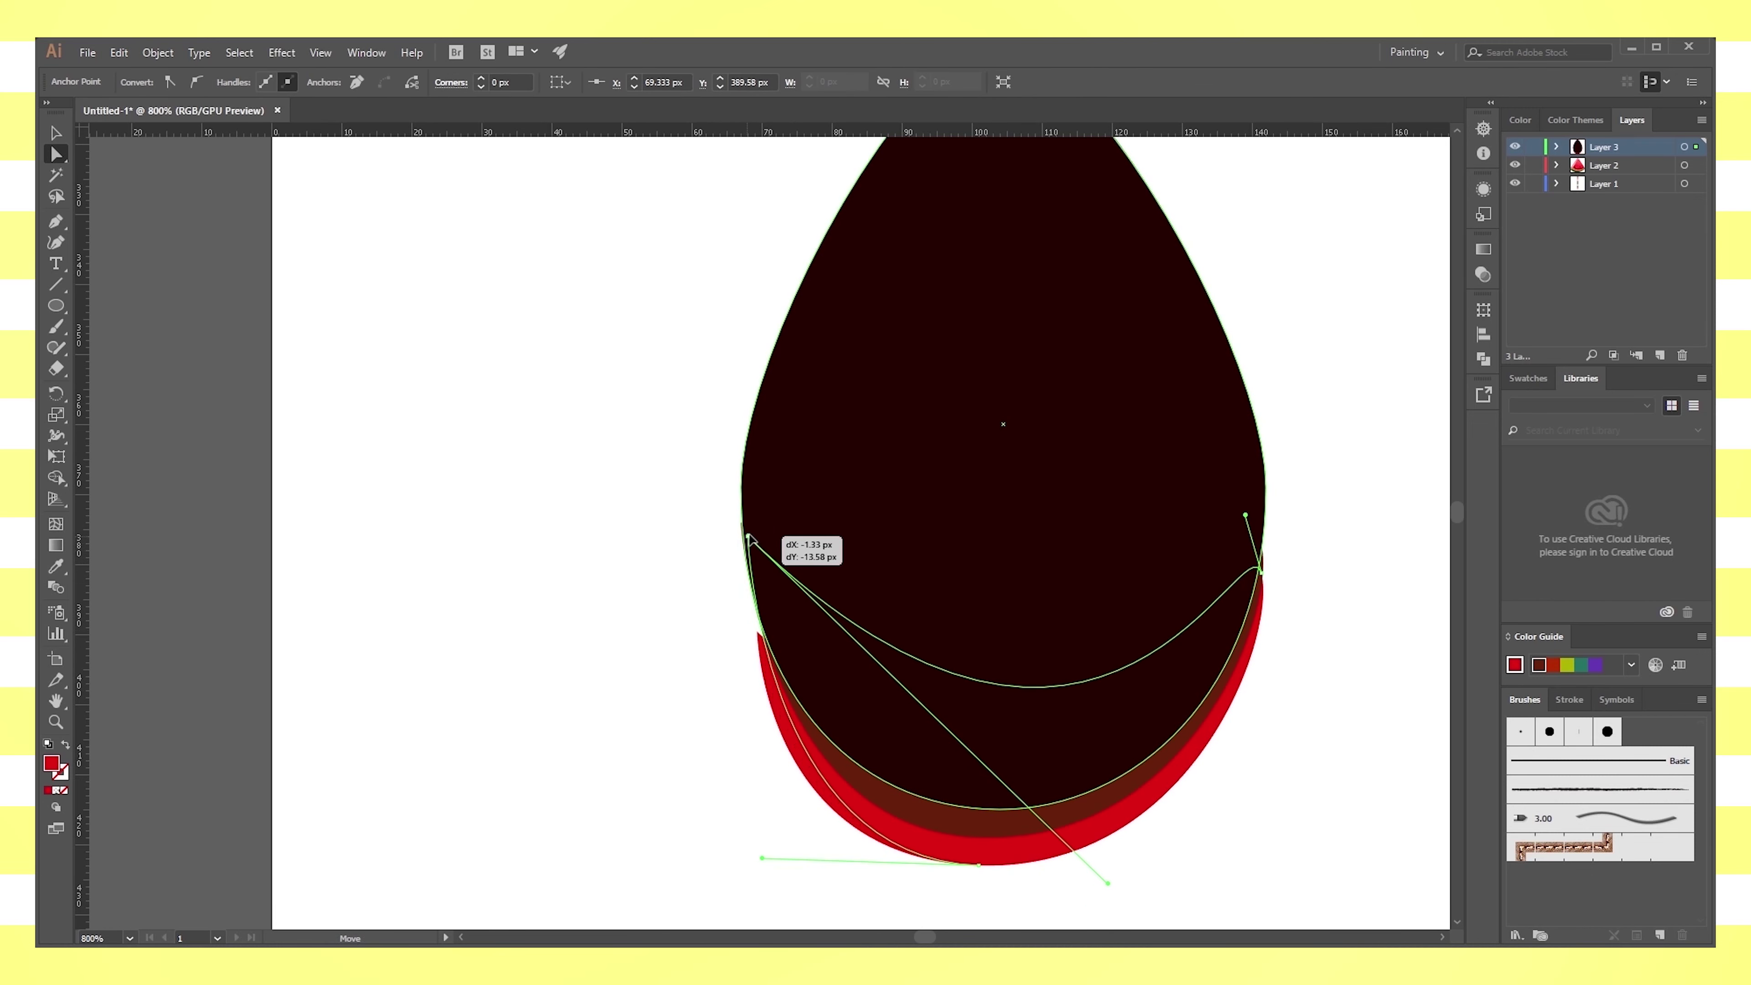
{"action": "left_click_drag", "start_coordinate": [748, 535], "coordinate": [742, 509]}
{"action": "key", "text": "ctrl+shift+a"}
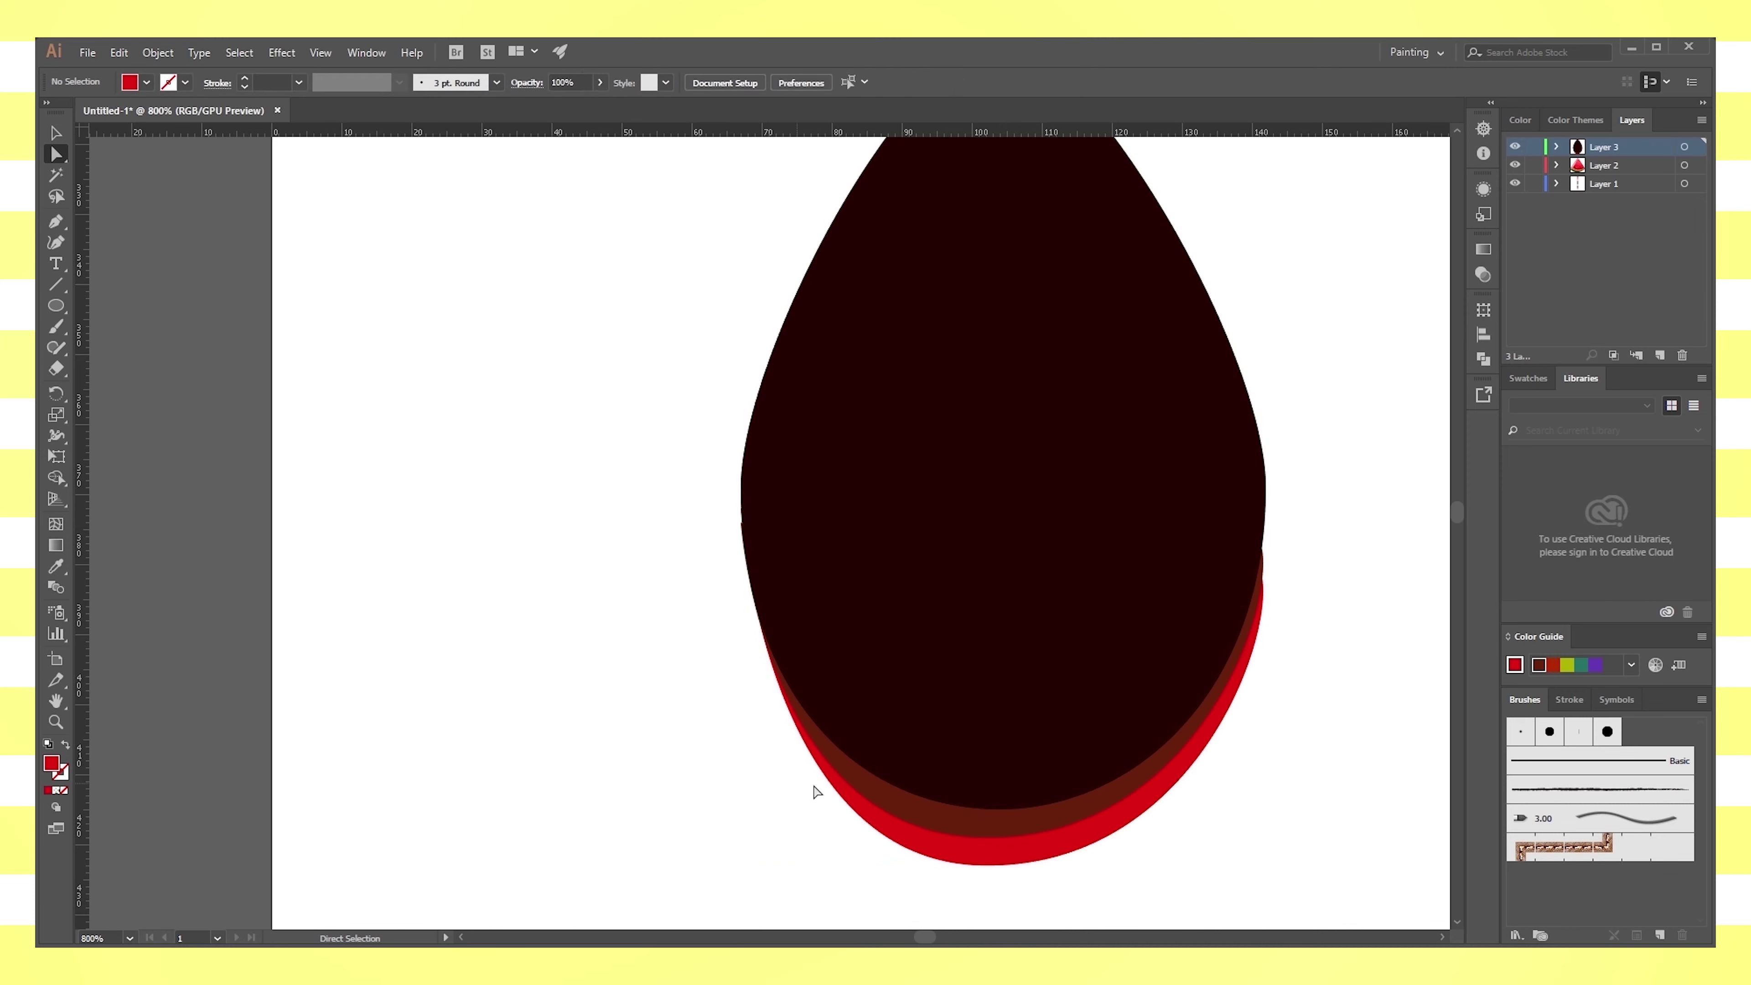
Adjust the red path's bottom and right anchors and handles into a smooth sweeping curve
{"action": "key", "text": "ctrl+minus"}
{"action": "key", "text": "ctrl+minus"}
{"action": "key", "text": "ctrl+minus"}
{"action": "key", "text": "ctrl+plus"}
{"action": "key", "text": "ctrl+plus"}
{"action": "key", "text": "ctrl+plus"}
{"action": "key", "text": "ctrl+plus"}
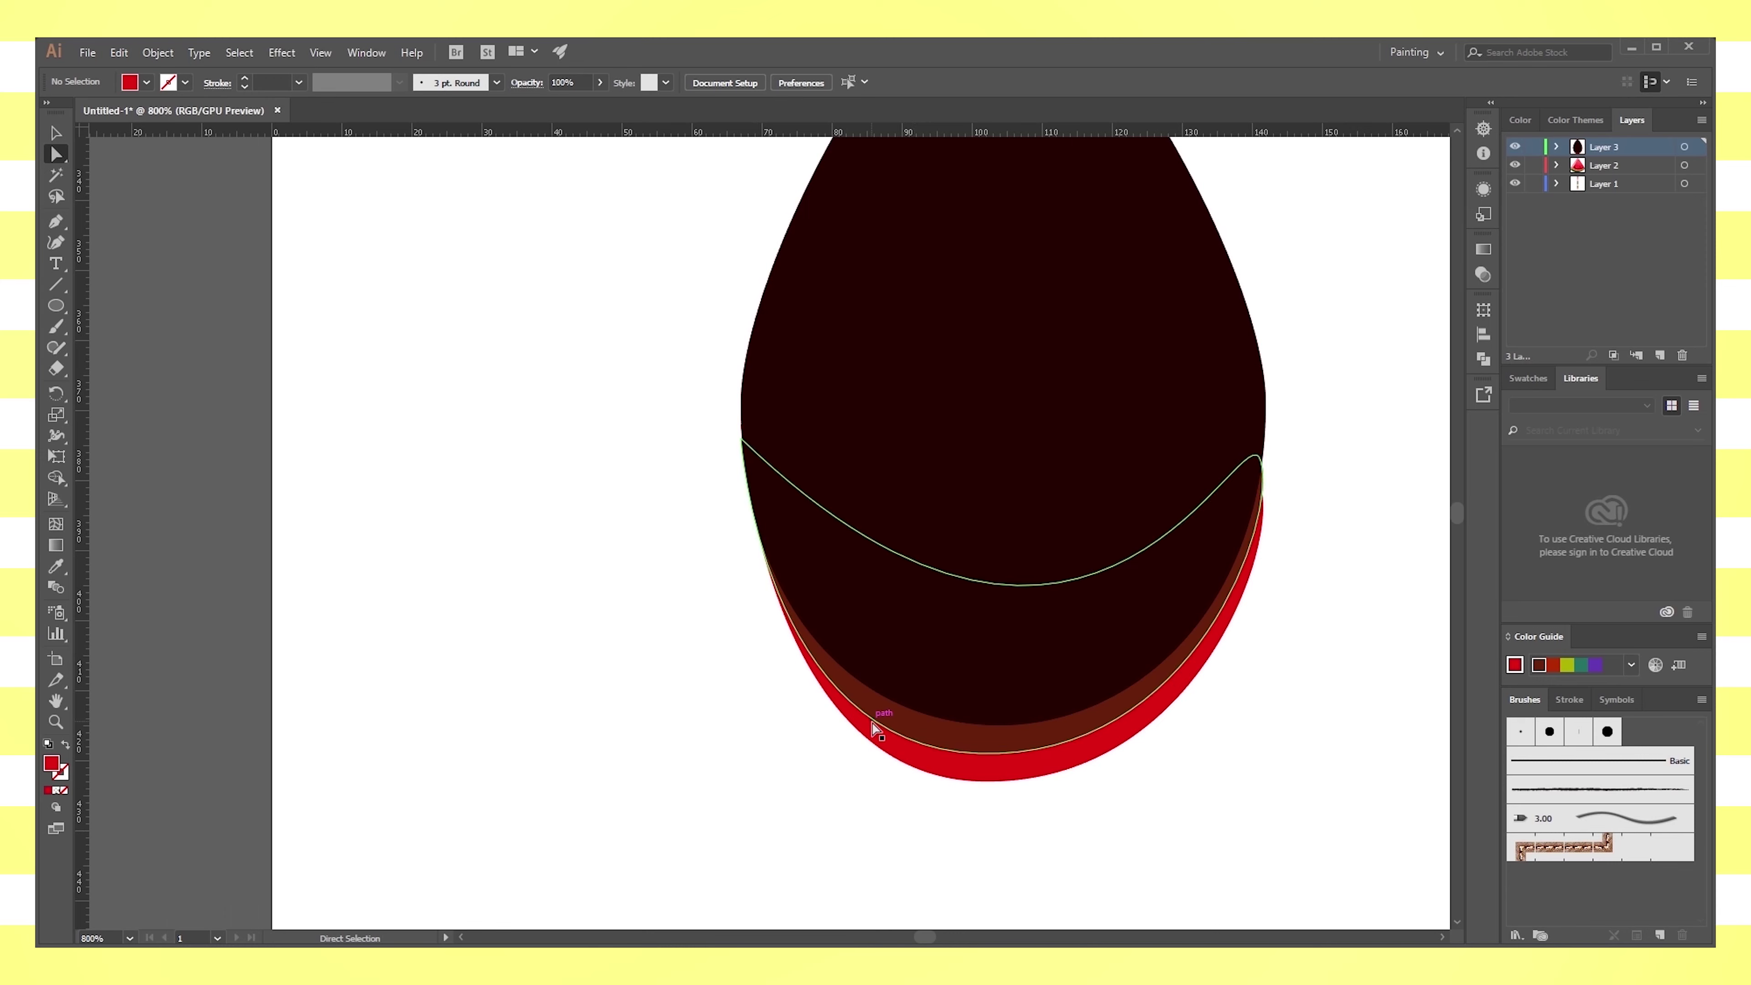
{"action": "left_click", "coordinate": [869, 718]}
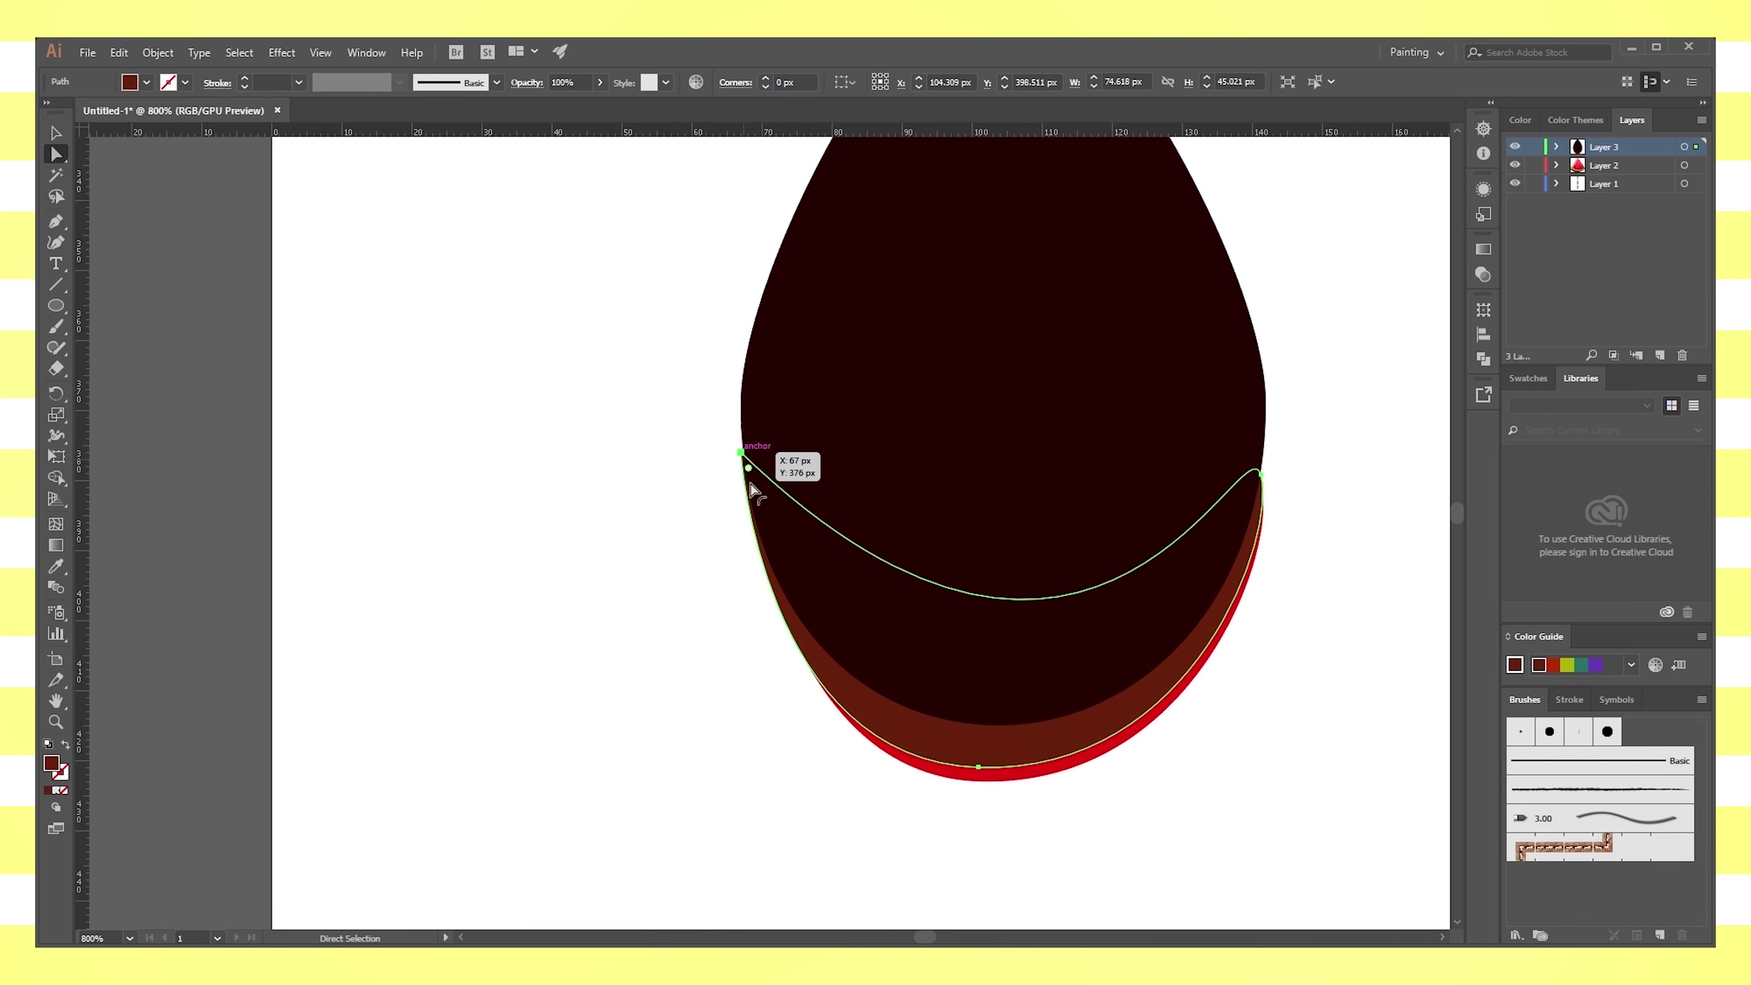
{"action": "mouse_move", "coordinate": [960, 779]}
{"action": "left_mouse_down"}
{"action": "mouse_move", "coordinate": [956, 809]}
{"action": "mouse_move", "coordinate": [982, 807]}
{"action": "left_mouse_up"}
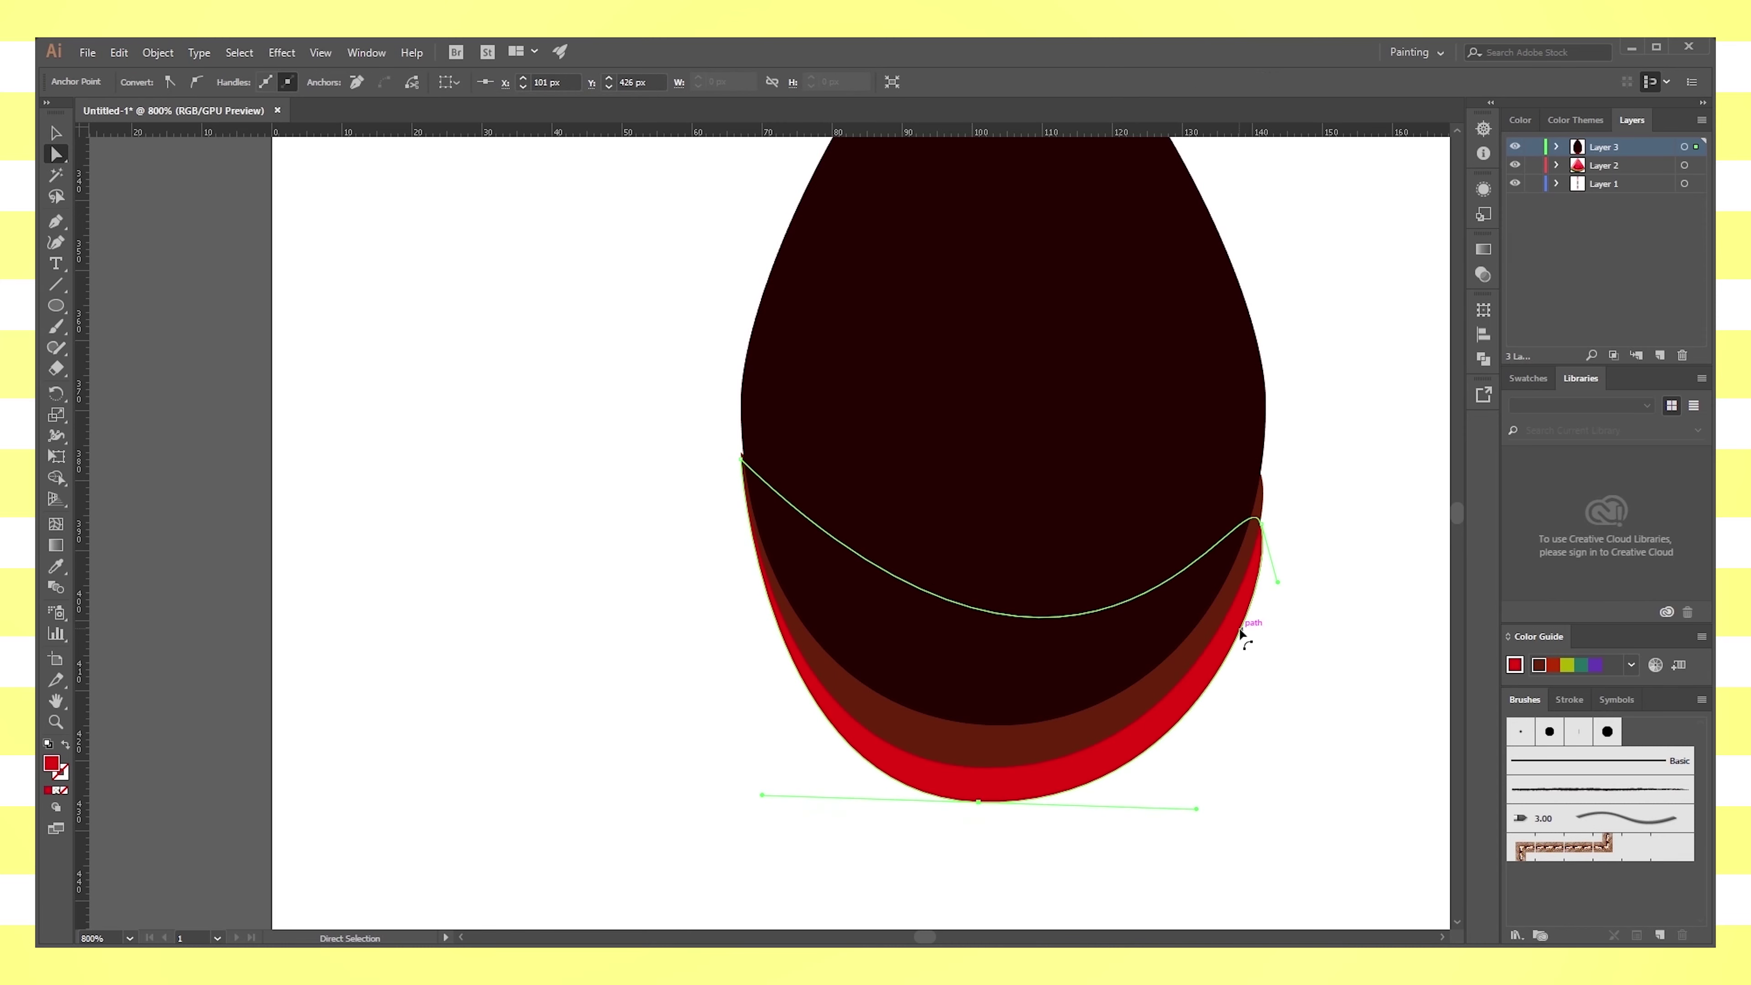
{"action": "mouse_move", "coordinate": [1278, 581]}
{"action": "left_mouse_down"}
{"action": "mouse_move", "coordinate": [1308, 571]}
{"action": "mouse_move", "coordinate": [1307, 486]}
{"action": "left_mouse_up"}
{"action": "key", "text": "ctrl+z"}
{"action": "key", "text": "ctrl+z"}
{"action": "key", "text": "ctrl+z"}
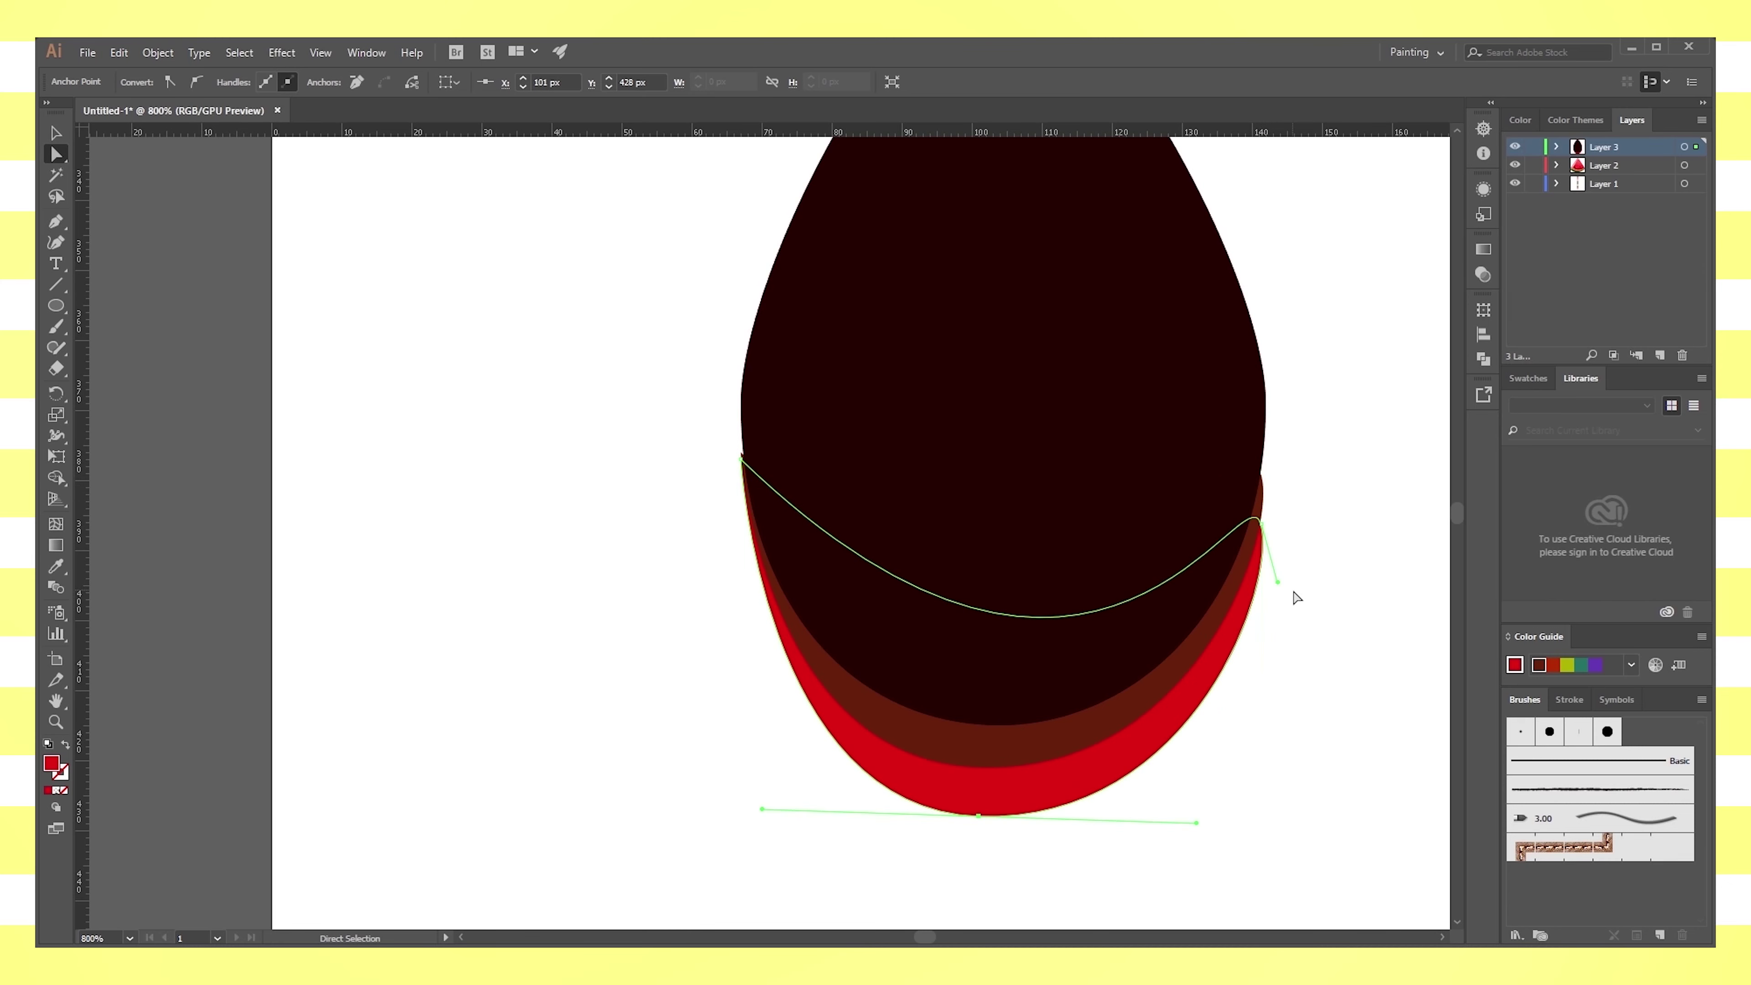
{"action": "left_click_drag", "start_coordinate": [762, 810], "coordinate": [705, 816]}
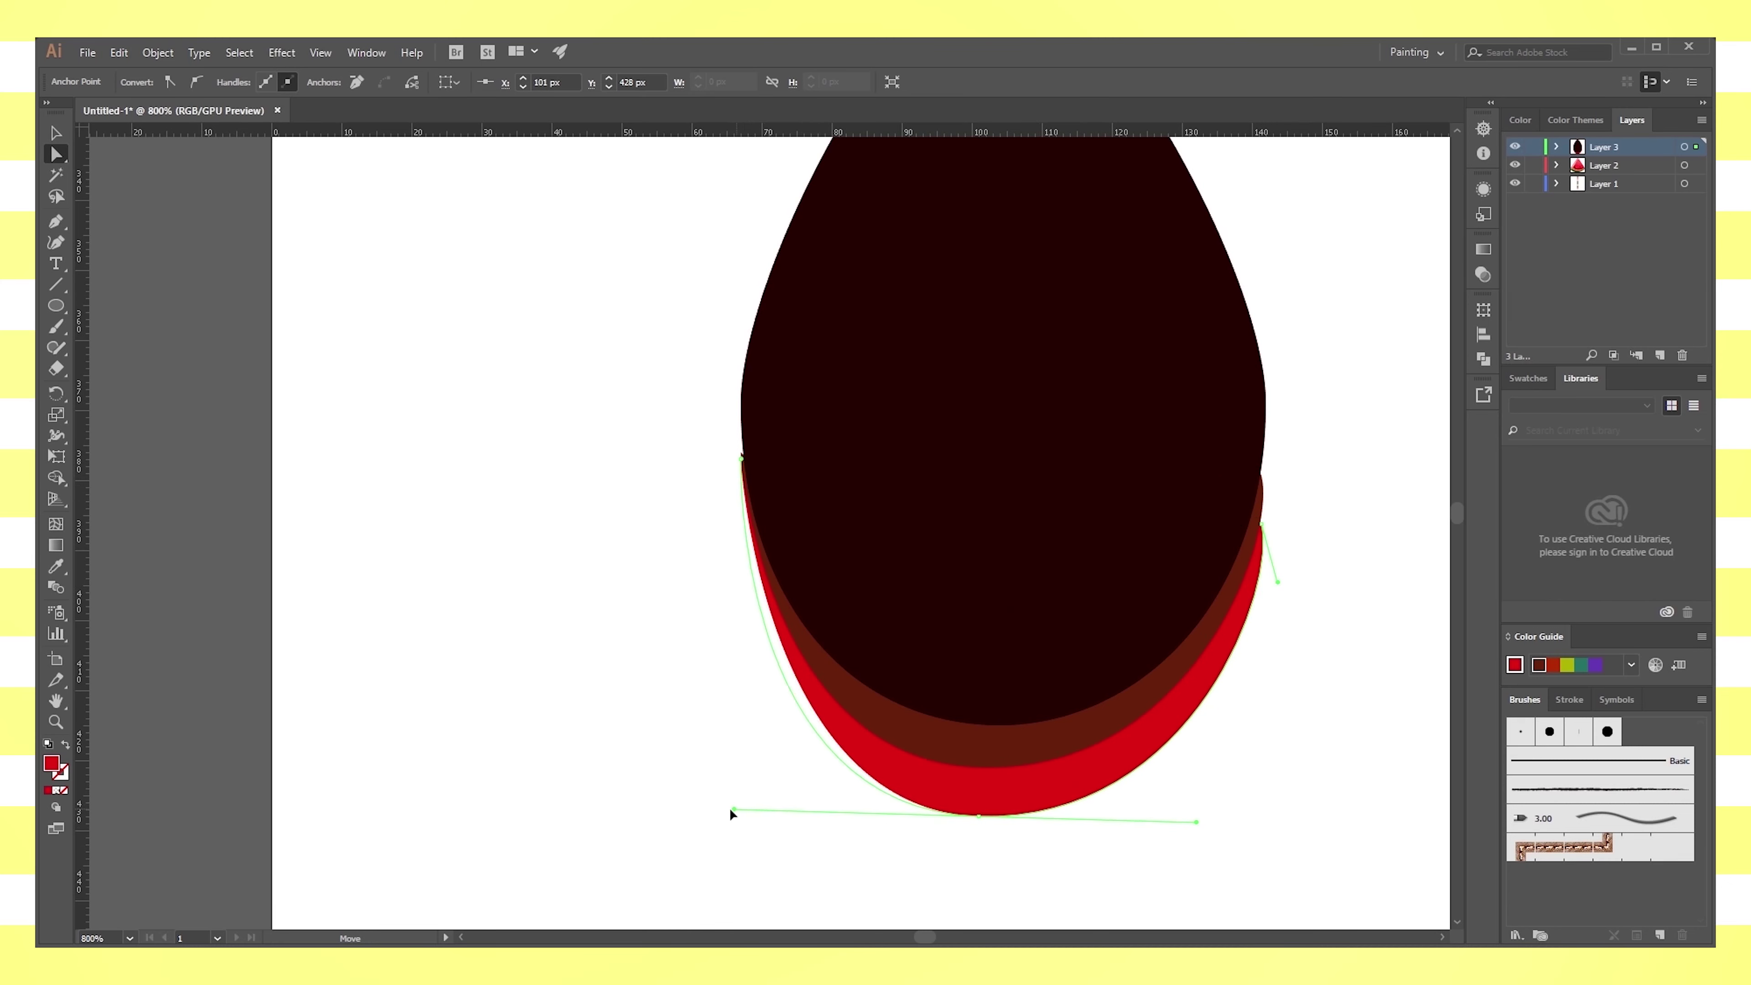
{"action": "left_click_drag", "start_coordinate": [1198, 820], "coordinate": [1250, 801]}
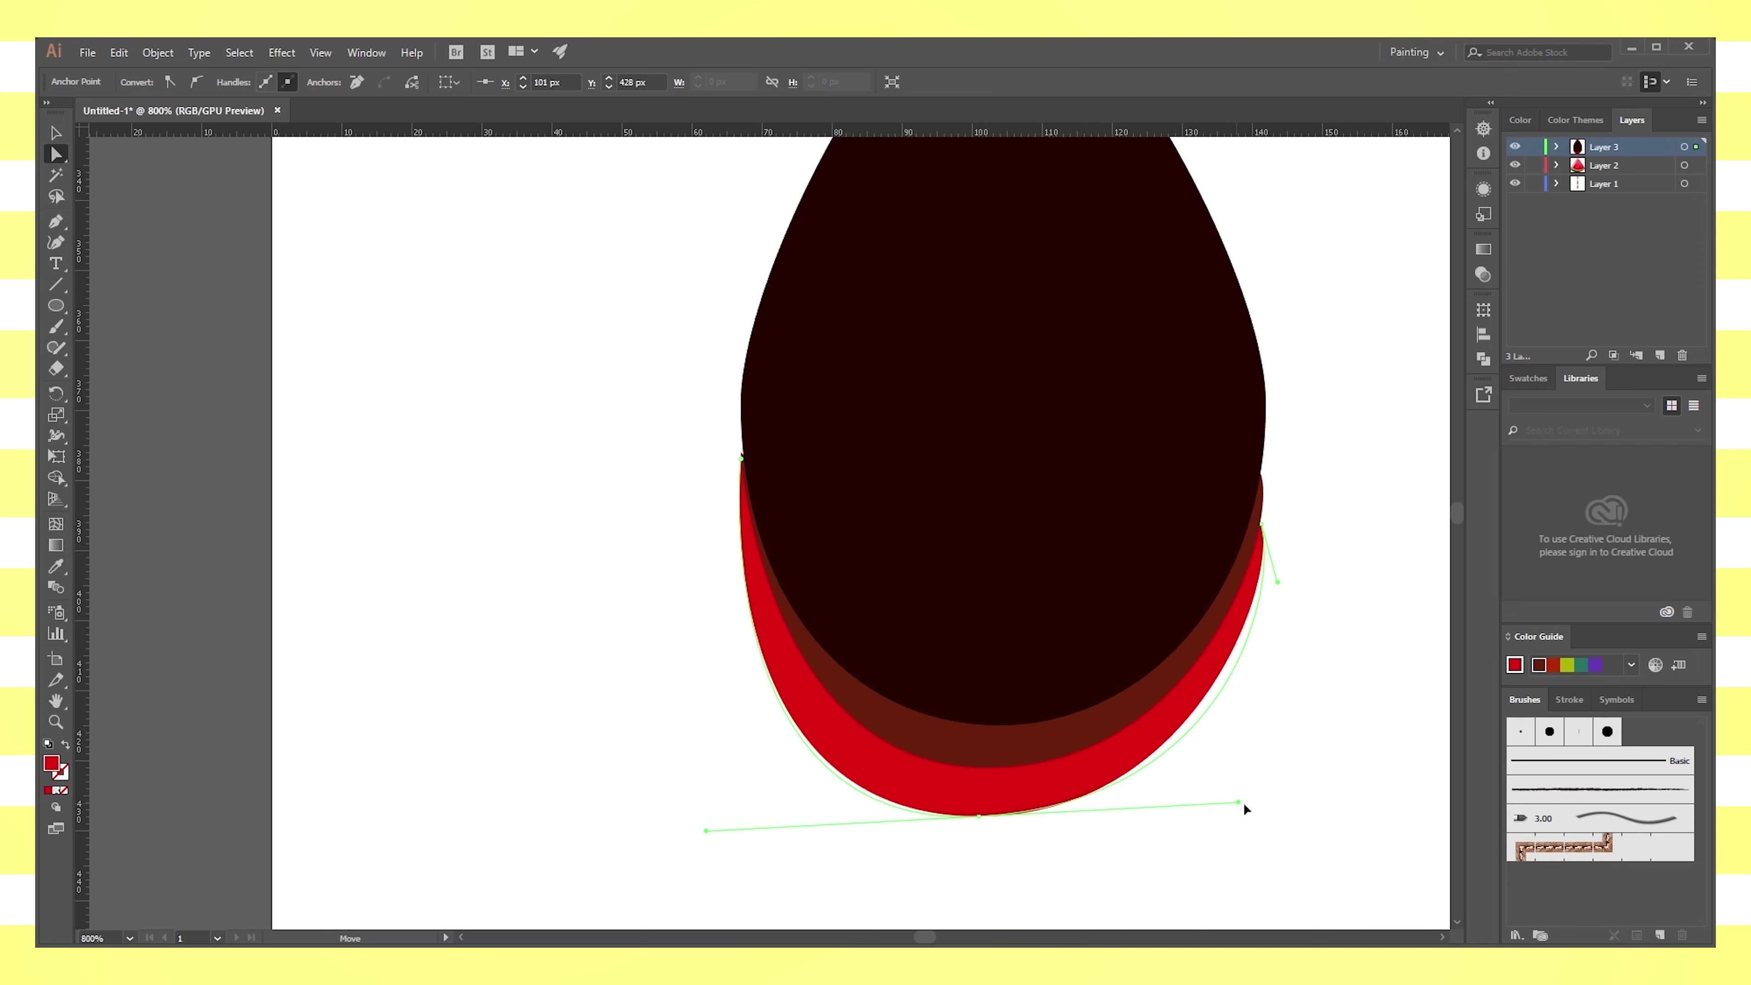
{"action": "left_click_drag", "start_coordinate": [982, 820], "coordinate": [993, 818]}
{"action": "left_click_drag", "start_coordinate": [1264, 532], "coordinate": [1264, 456]}
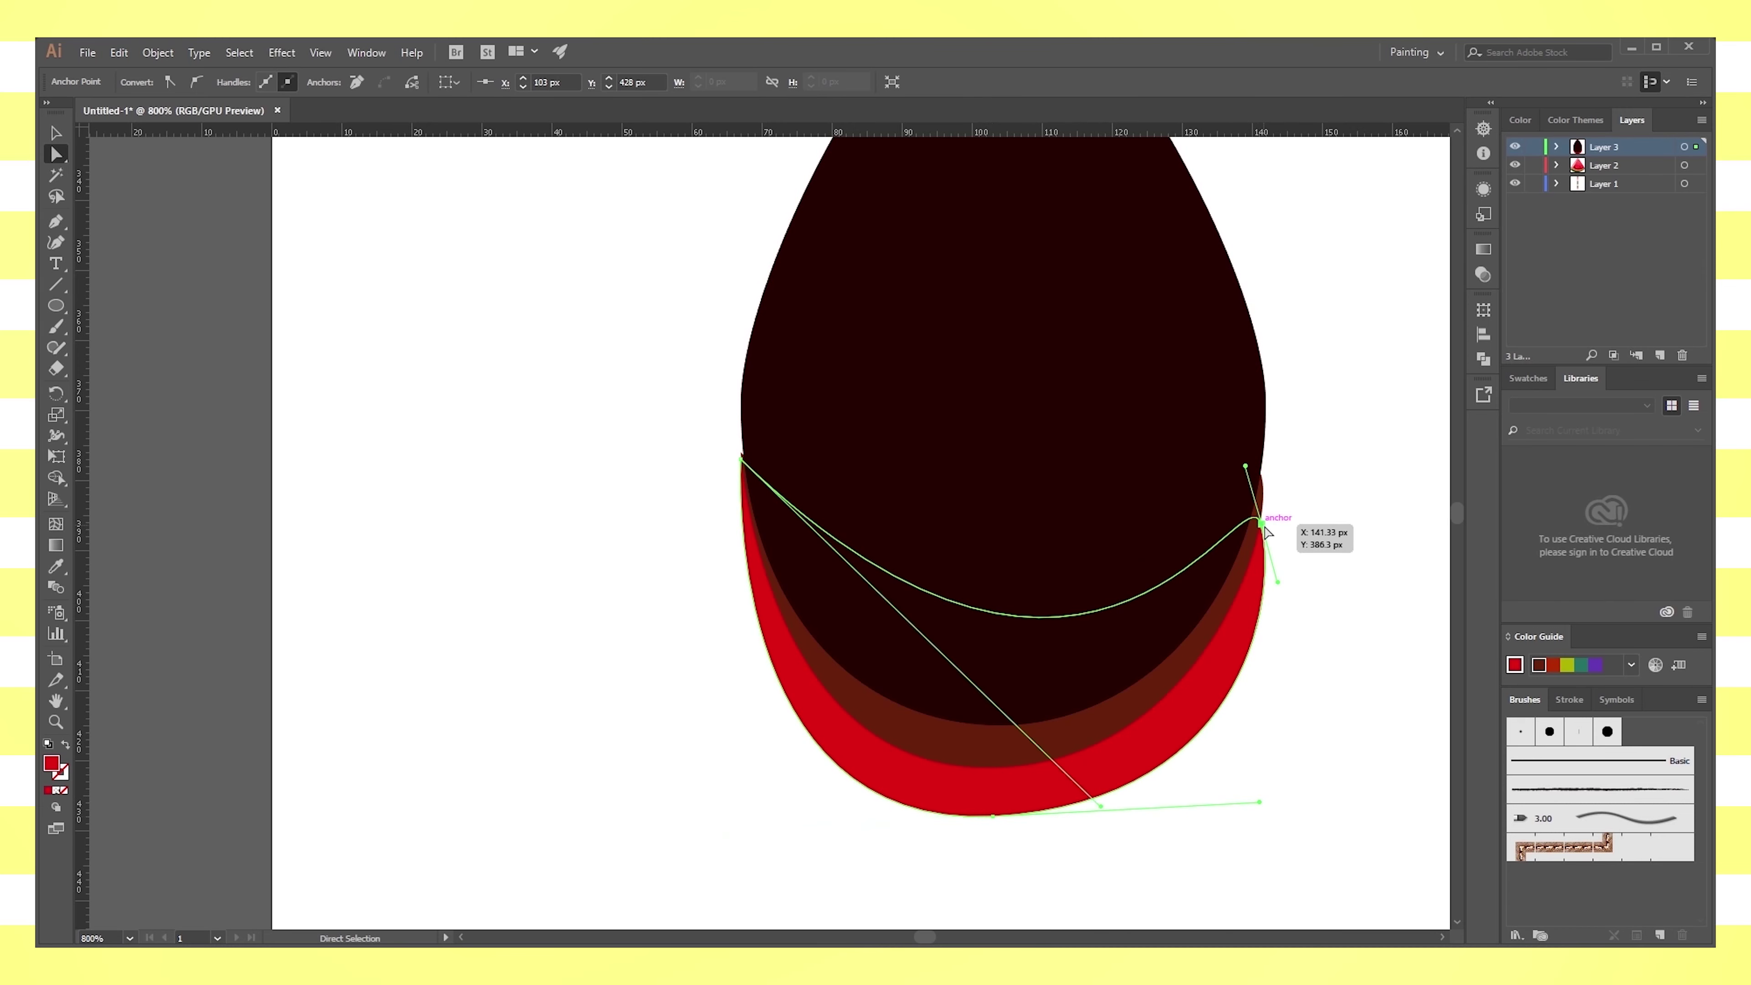
{"action": "left_click", "coordinate": [1330, 711]}
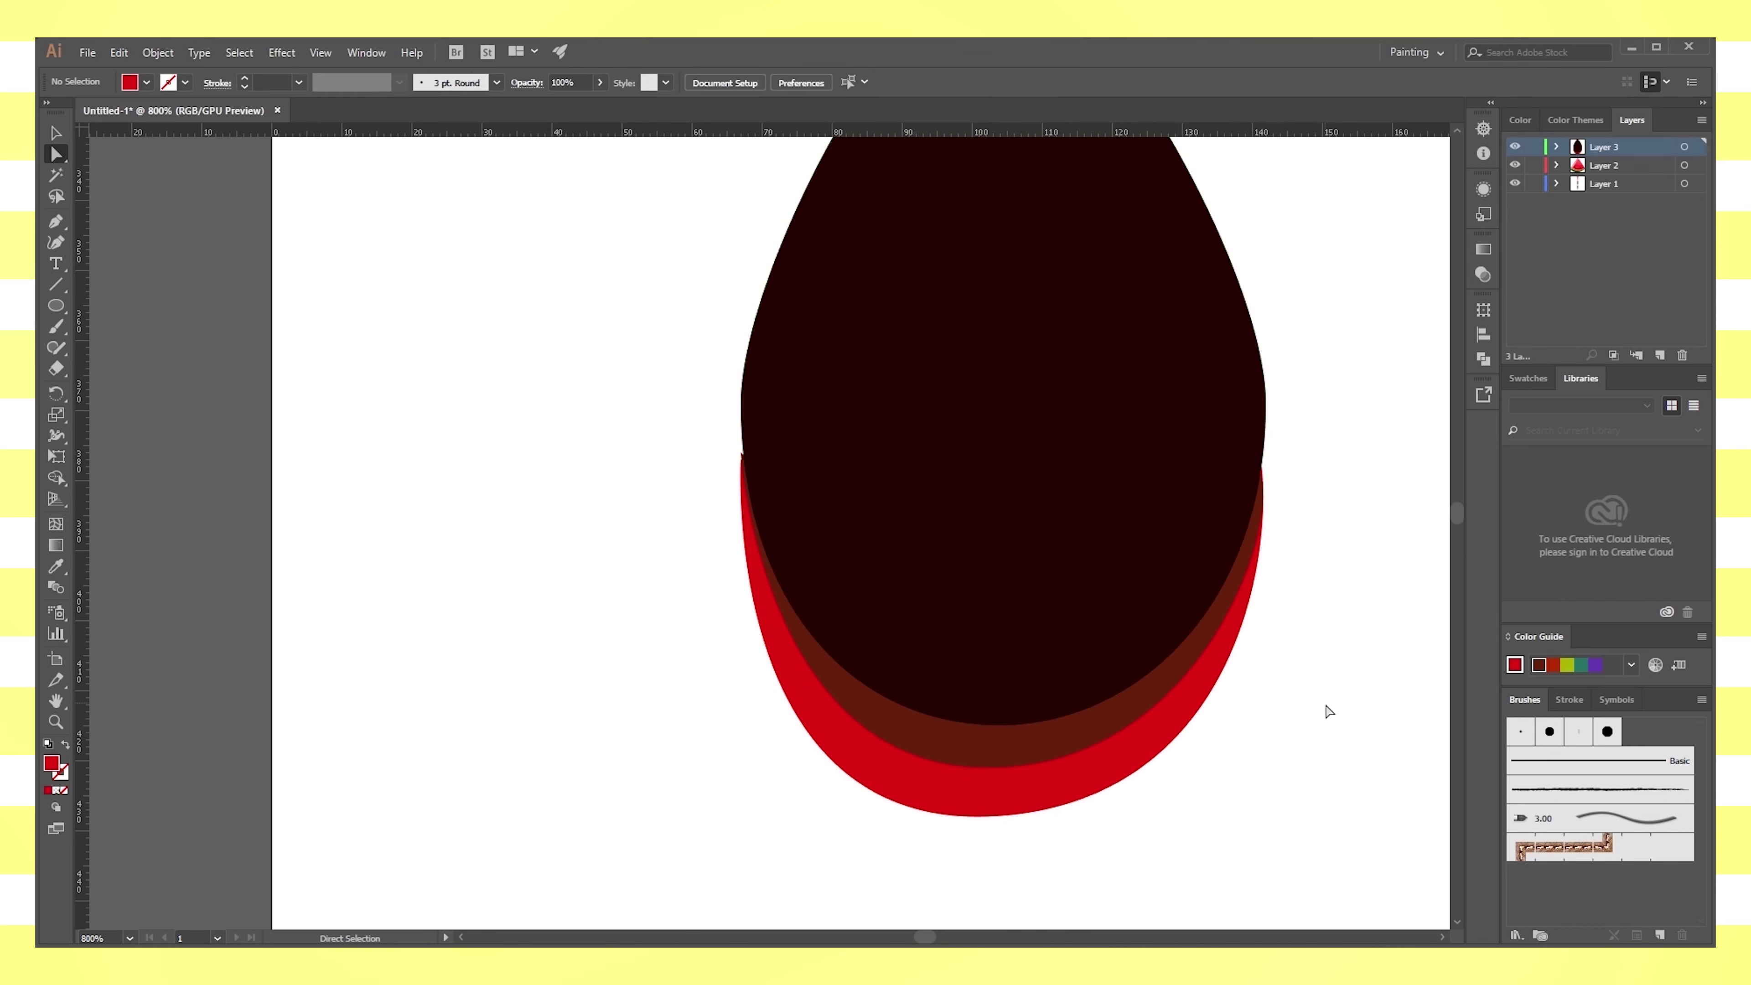
{"action": "left_click_drag", "start_coordinate": [1000, 823], "coordinate": [1268, 812]}
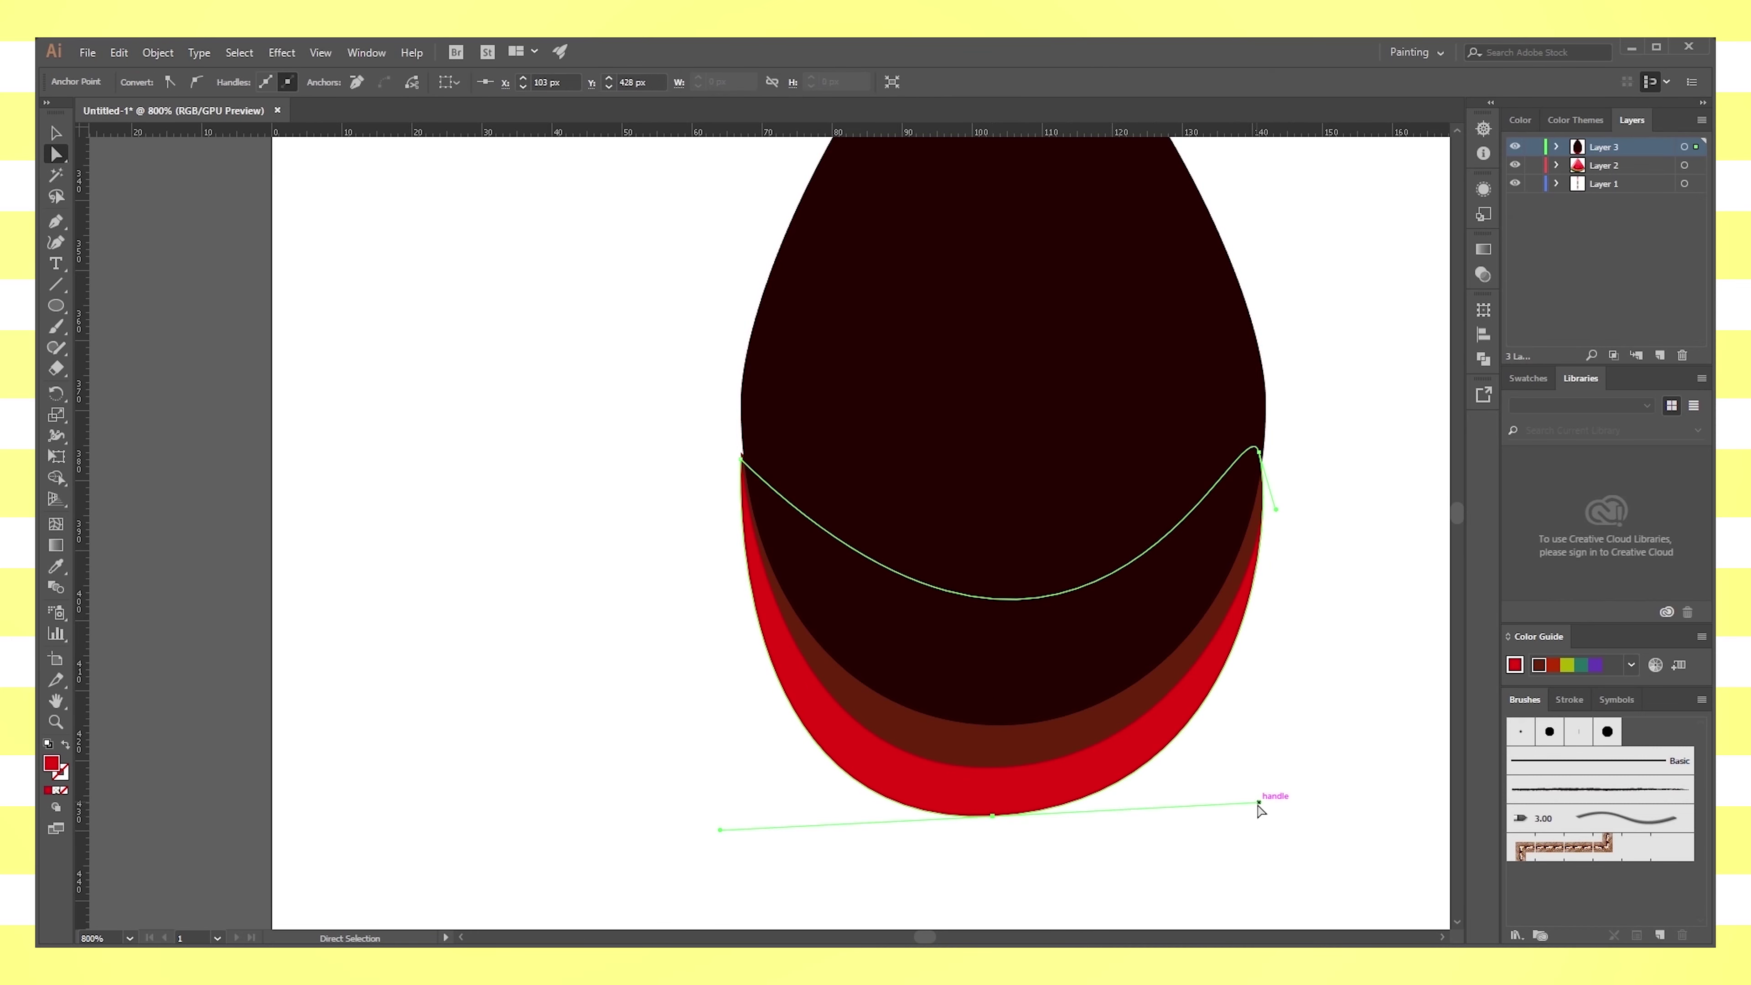
{"action": "left_click", "coordinate": [1336, 735]}
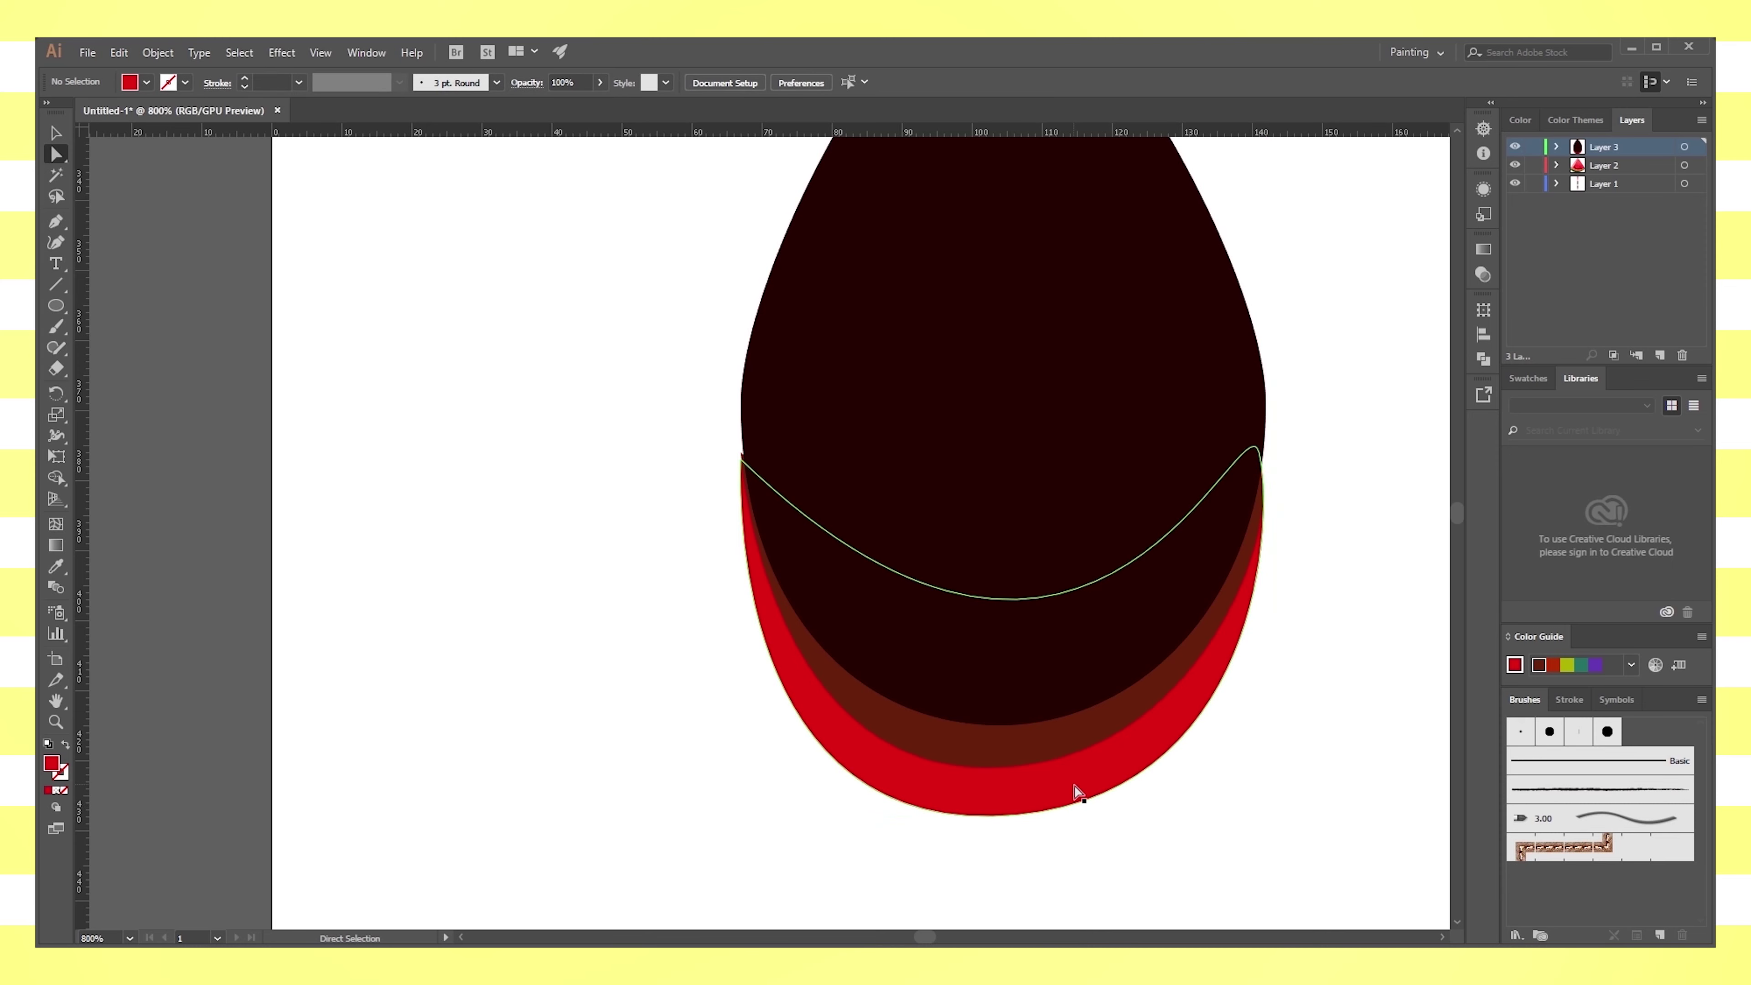
Set a pink stroke and brush highlights beside the right and centre seeds
{"action": "key", "text": "ctrl+minus"}
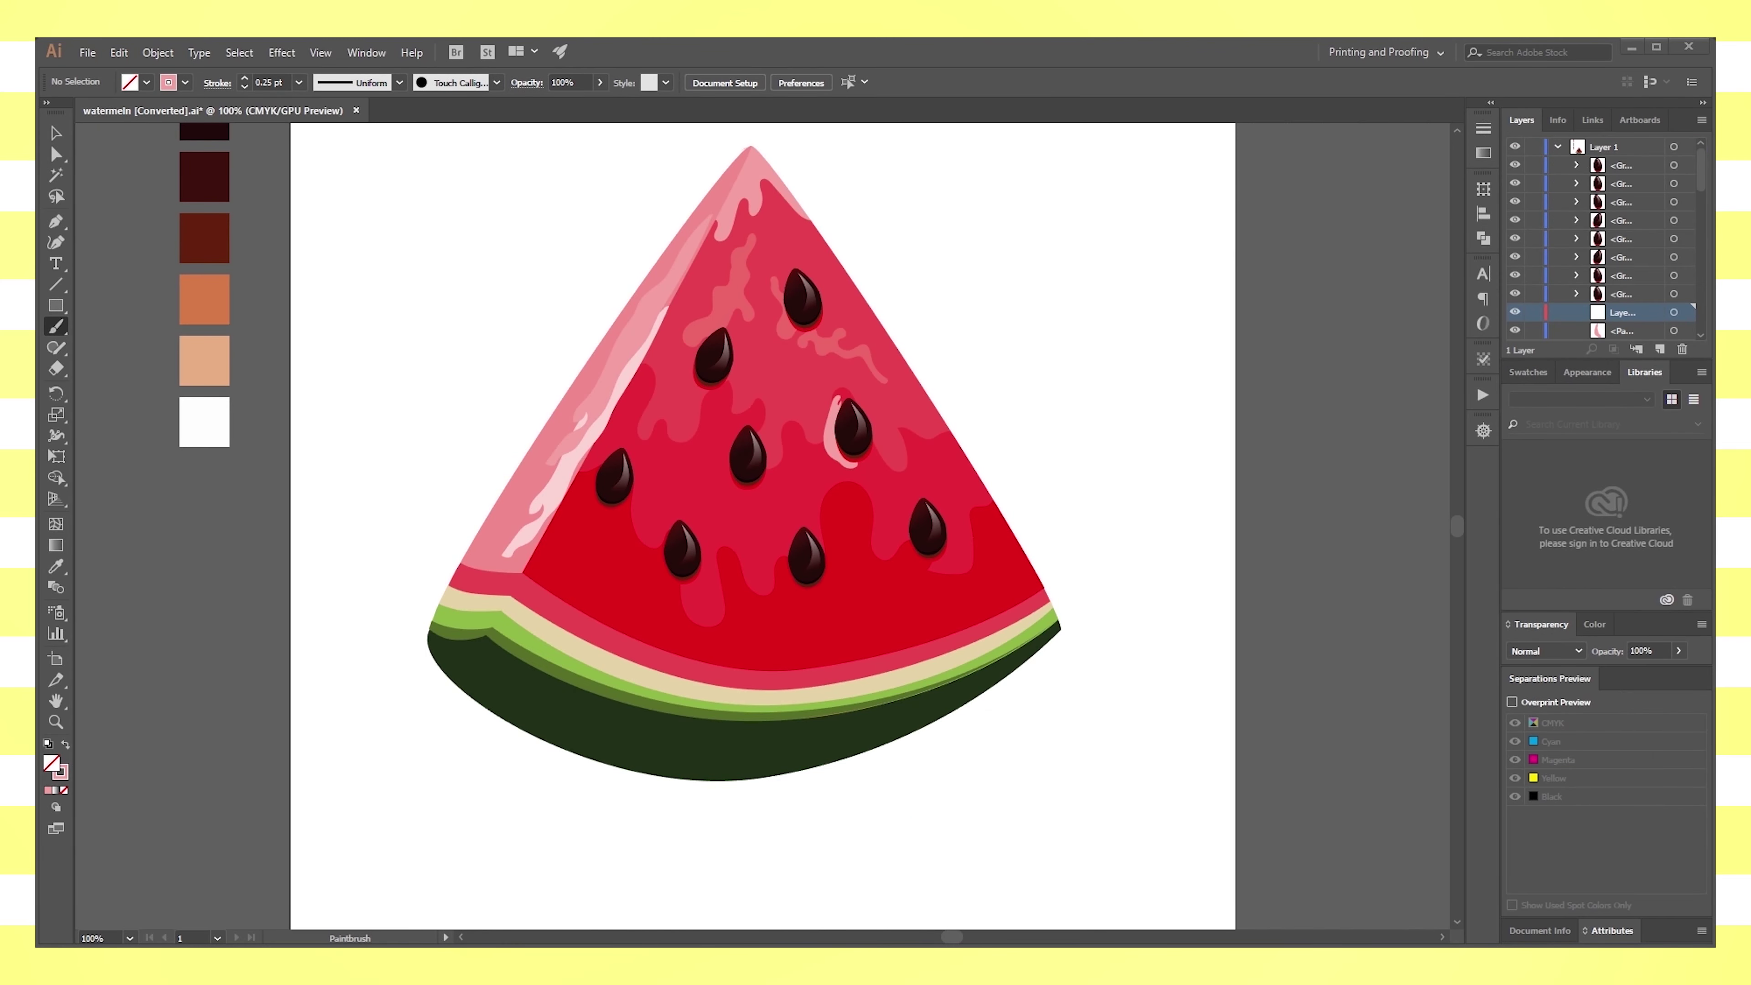
{"action": "left_click", "coordinate": [245, 88]}
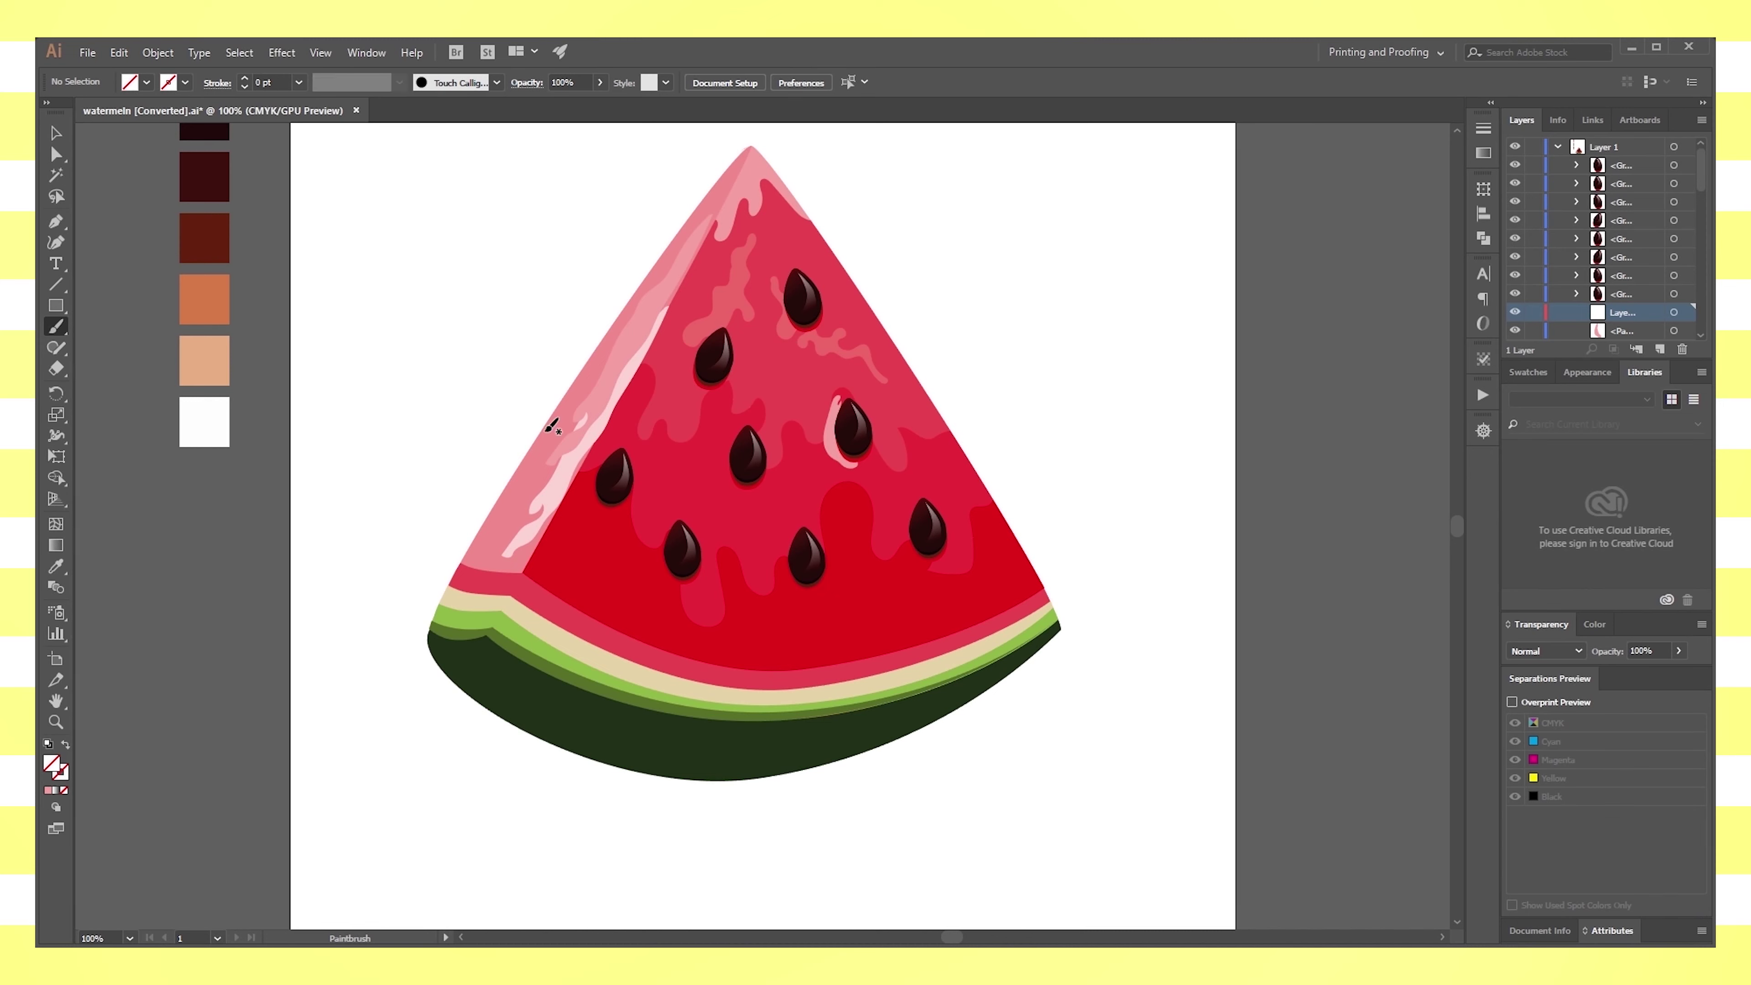
{"action": "left_click", "coordinate": [244, 77]}
{"action": "left_click_drag", "start_coordinate": [839, 439], "coordinate": [836, 467]}
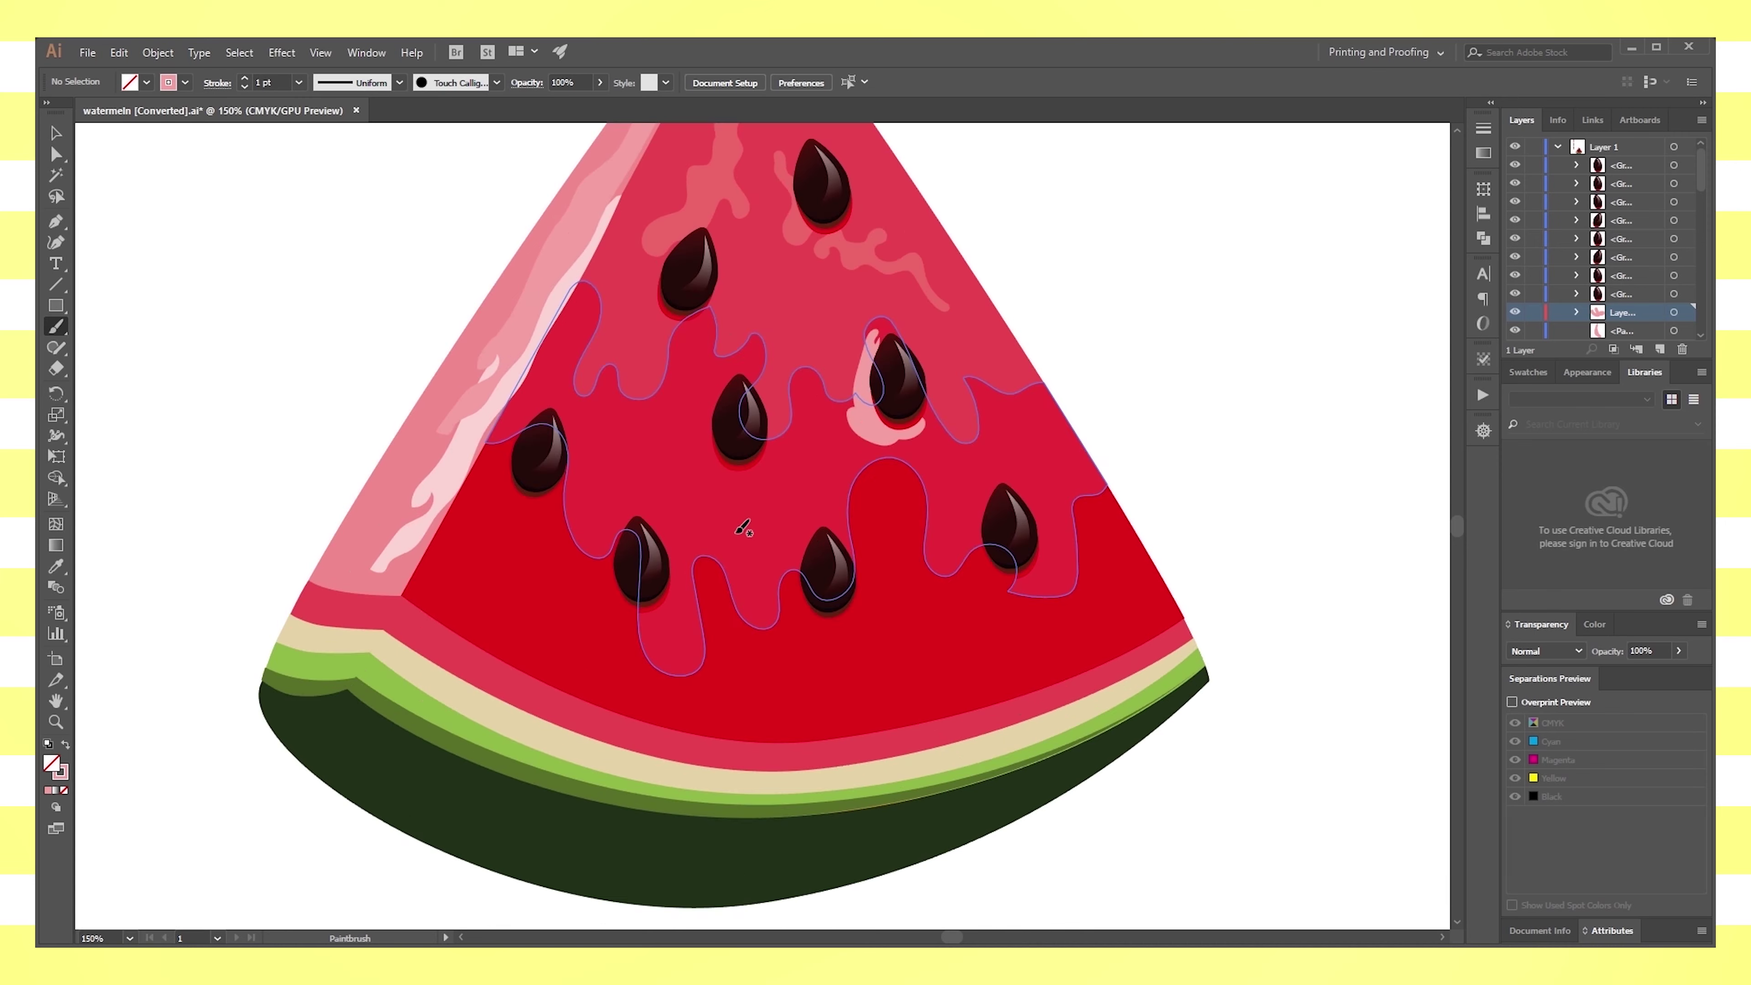
{"action": "key", "text": "ctrl+plus"}
{"action": "mouse_move", "coordinate": [728, 414]}
{"action": "left_mouse_down"}
{"action": "mouse_move", "coordinate": [732, 489]}
{"action": "mouse_move", "coordinate": [717, 487]}
{"action": "left_mouse_up"}
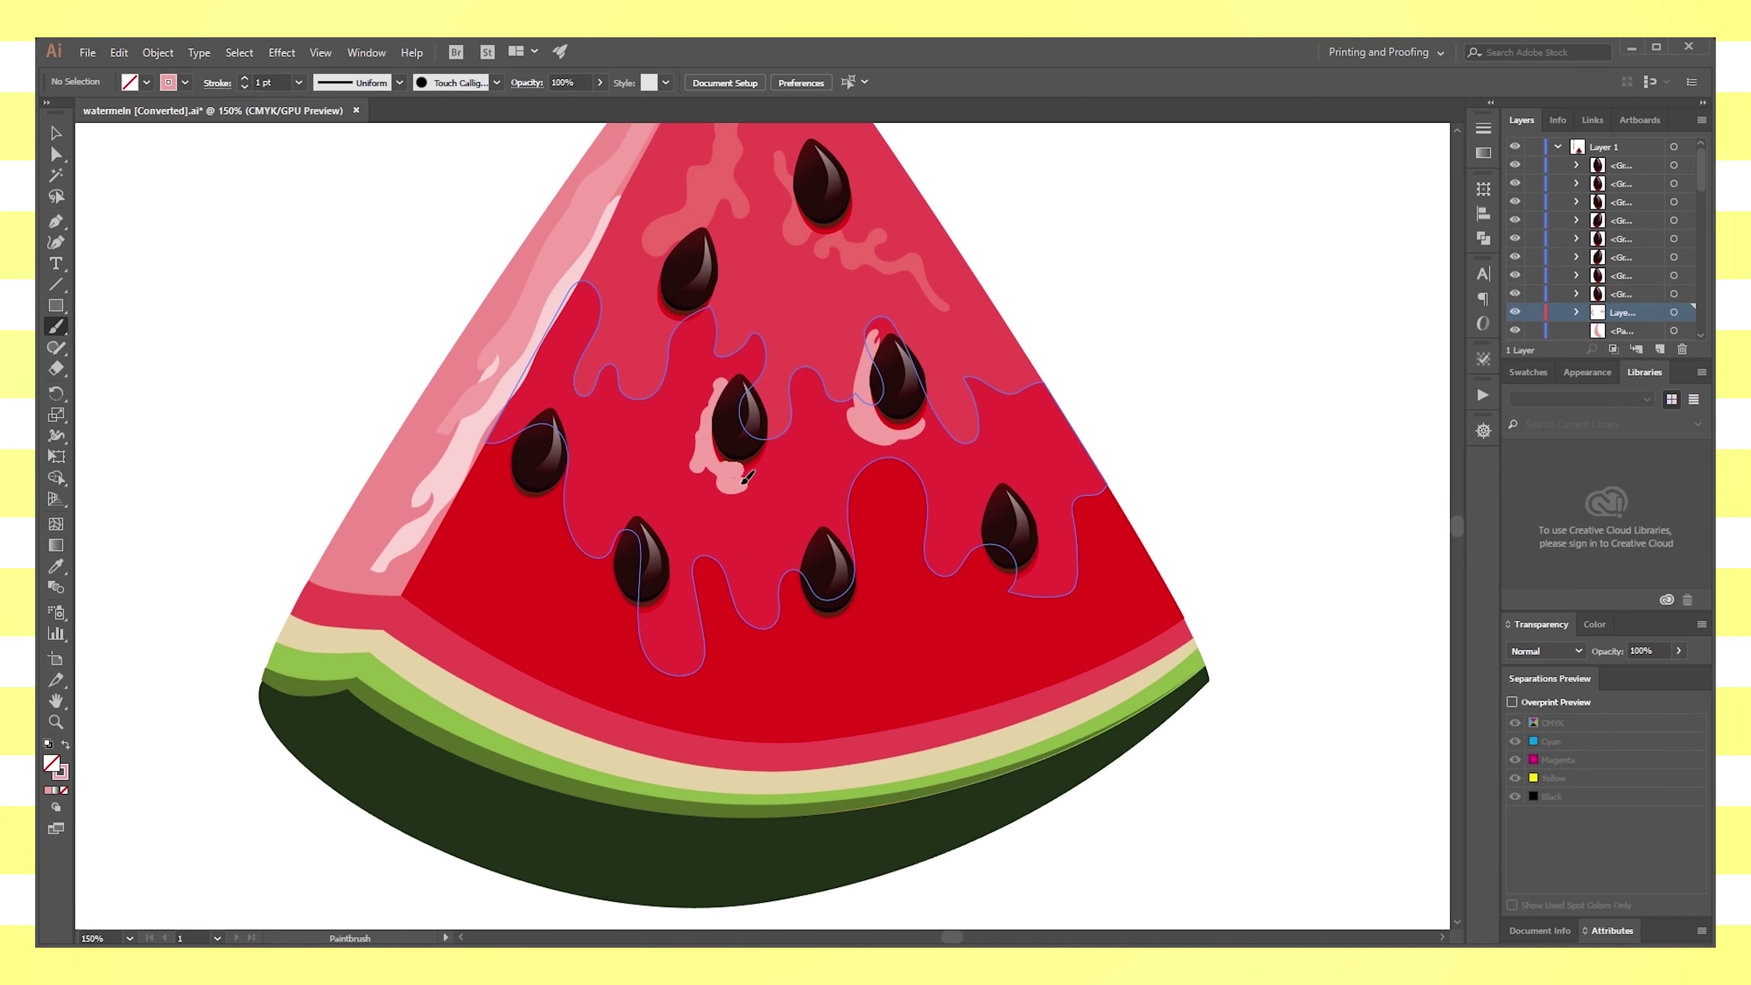
{"action": "left_click_drag", "start_coordinate": [716, 401], "coordinate": [721, 424]}
Undo the rough pink blob and paint a thin stroke along the centre seed's left
{"action": "key", "text": "ctrl+1"}
{"action": "key", "text": "v"}
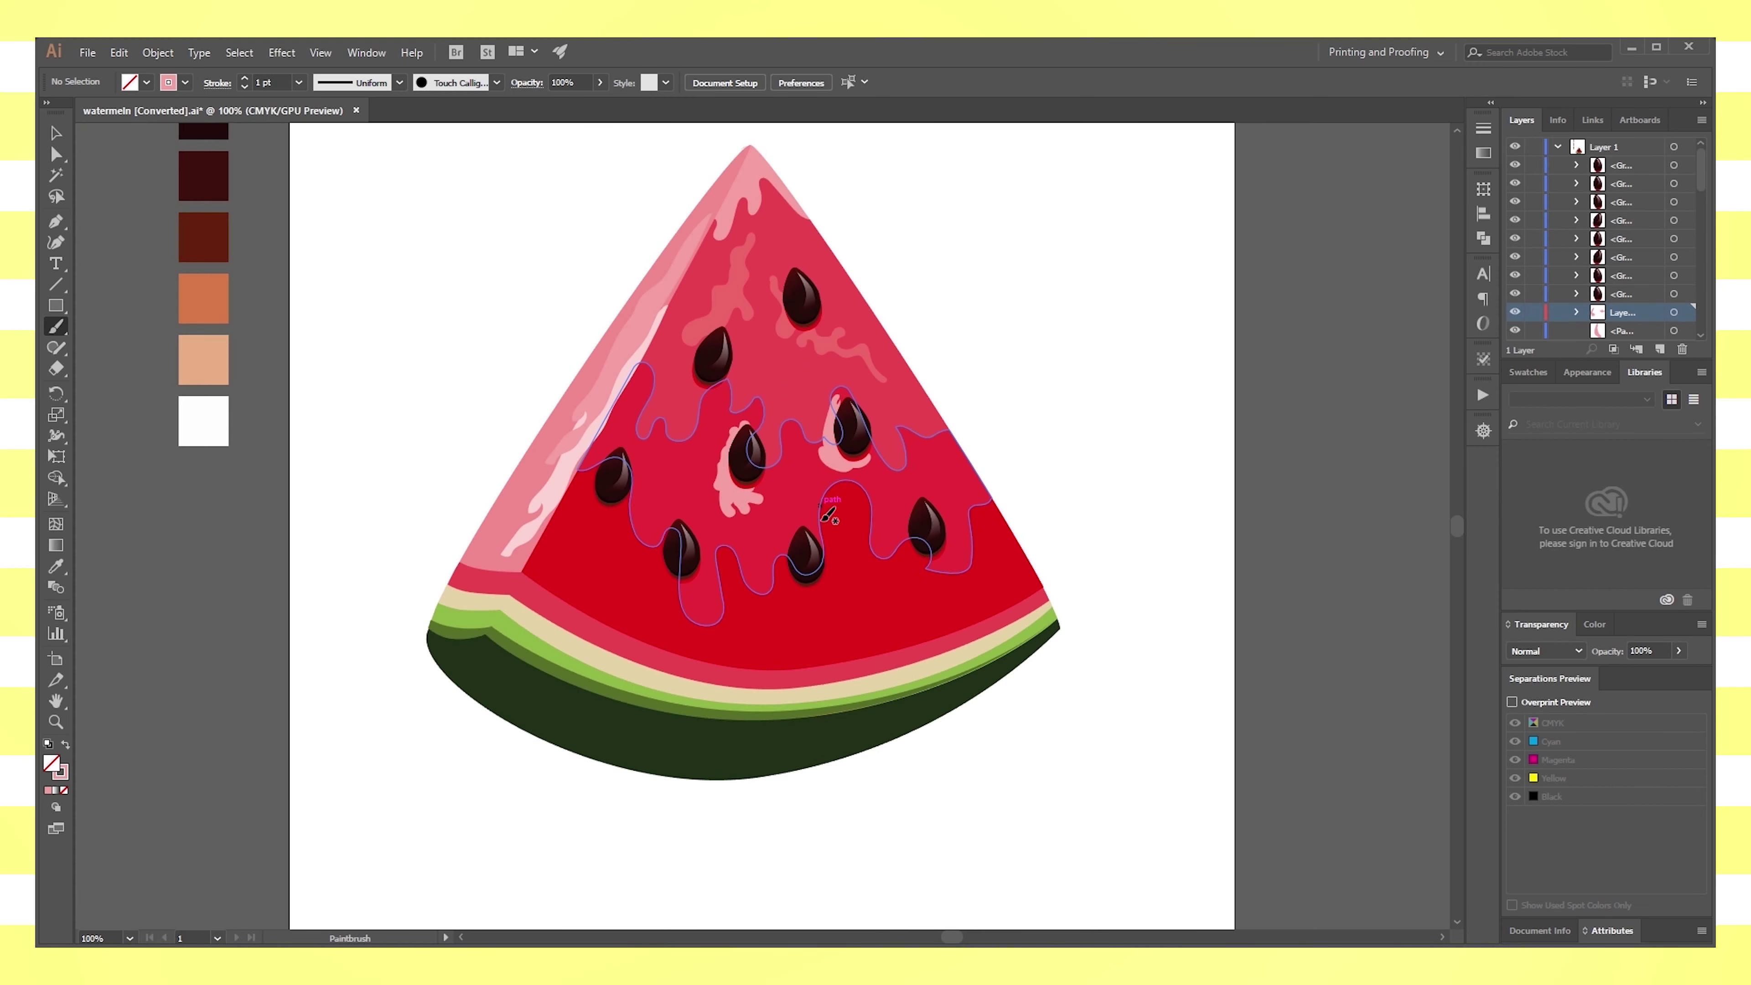
{"action": "key", "text": "ctrl+z"}
{"action": "key", "text": "b"}
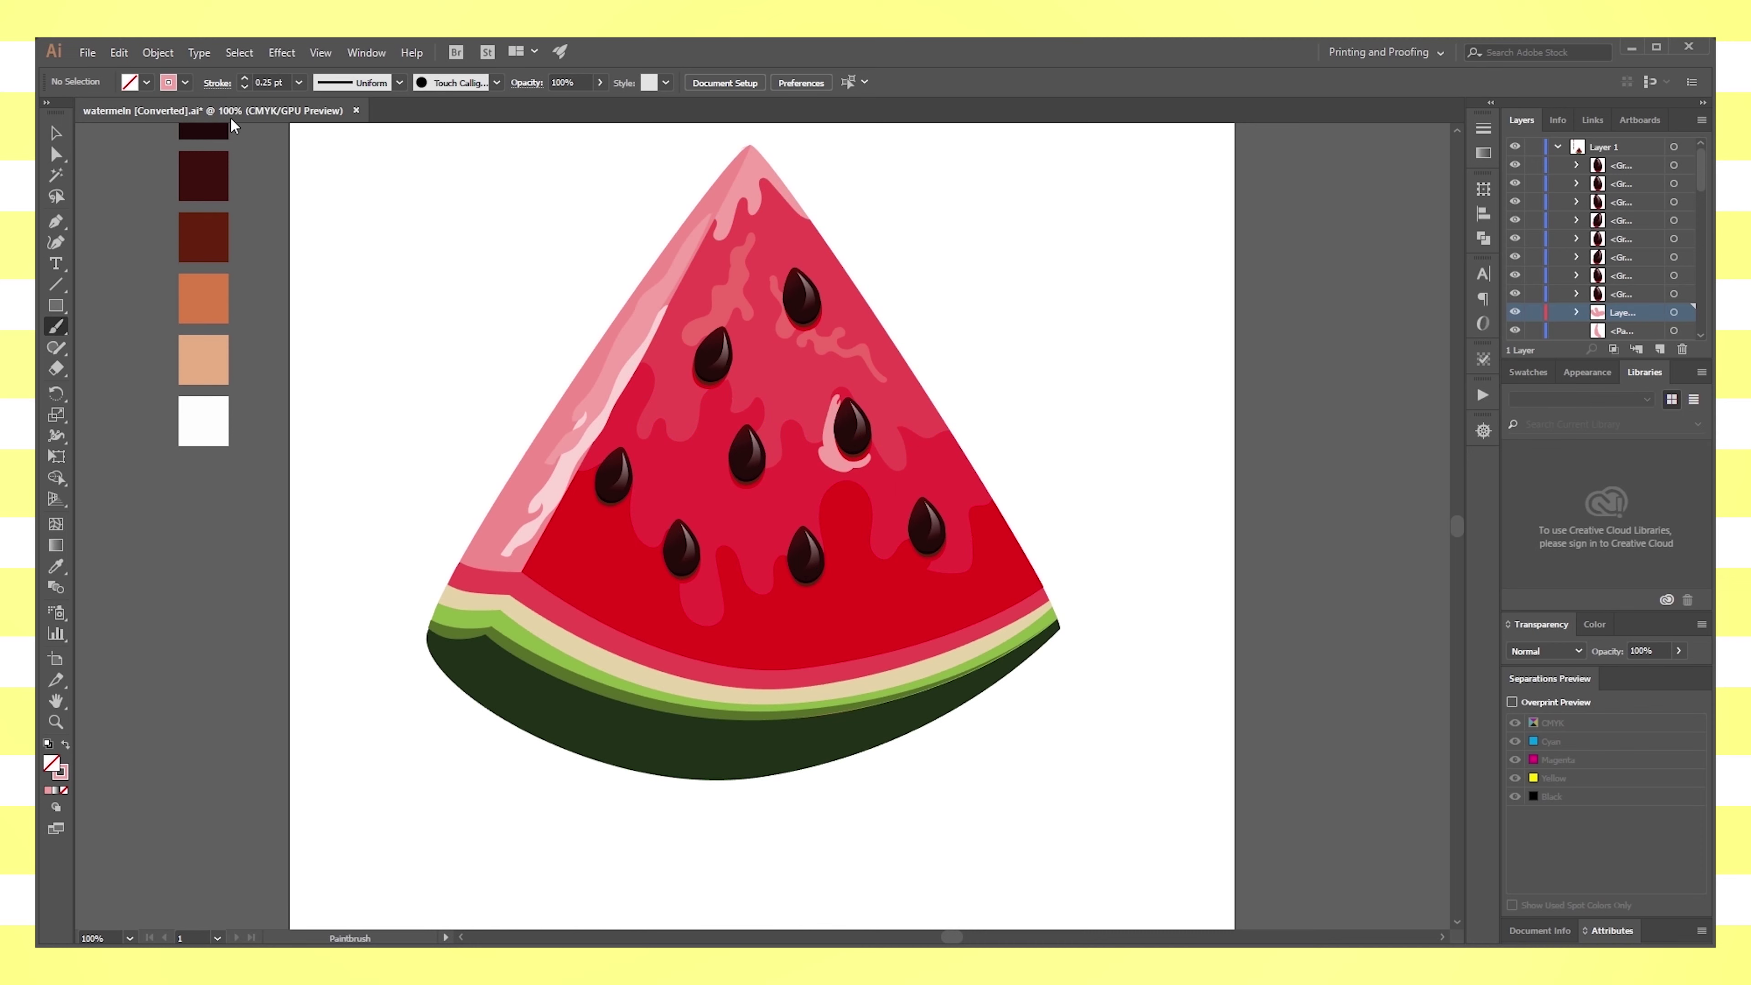
{"action": "key", "text": "ctrl+plus"}
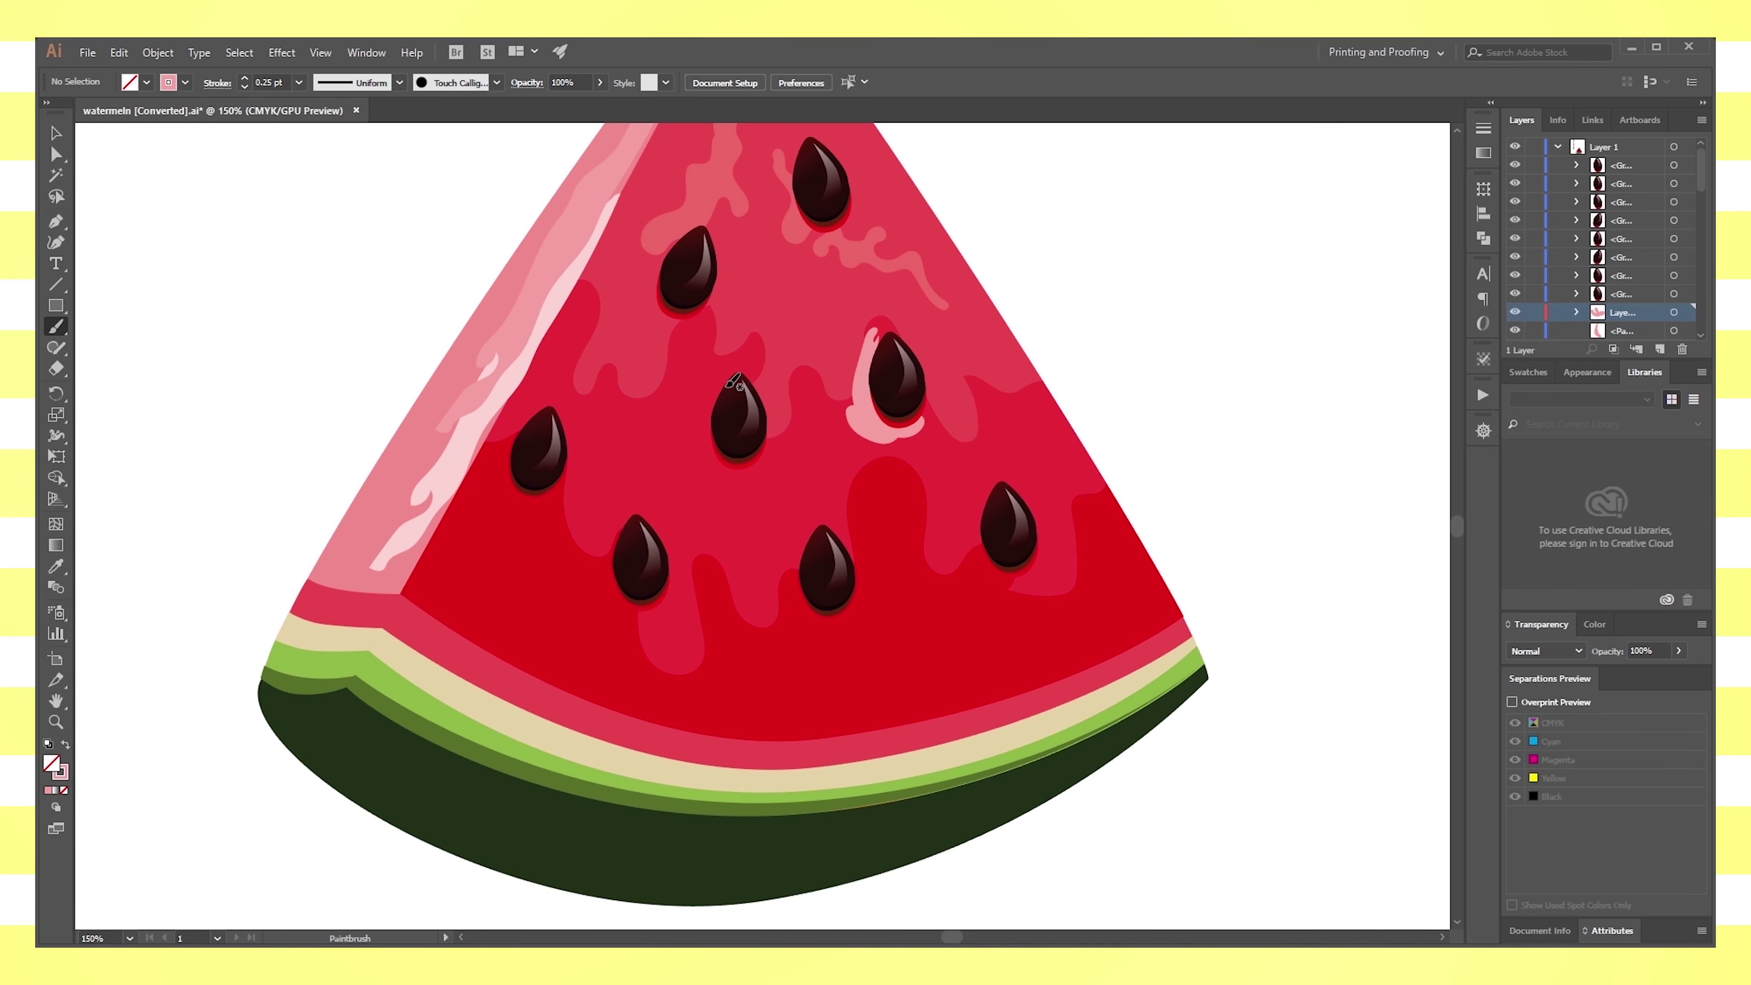
{"action": "mouse_move", "coordinate": [713, 394]}
{"action": "left_mouse_down"}
{"action": "mouse_move", "coordinate": [729, 472]}
{"action": "mouse_move", "coordinate": [703, 465]}
{"action": "mouse_move", "coordinate": [715, 381]}
{"action": "left_mouse_up"}
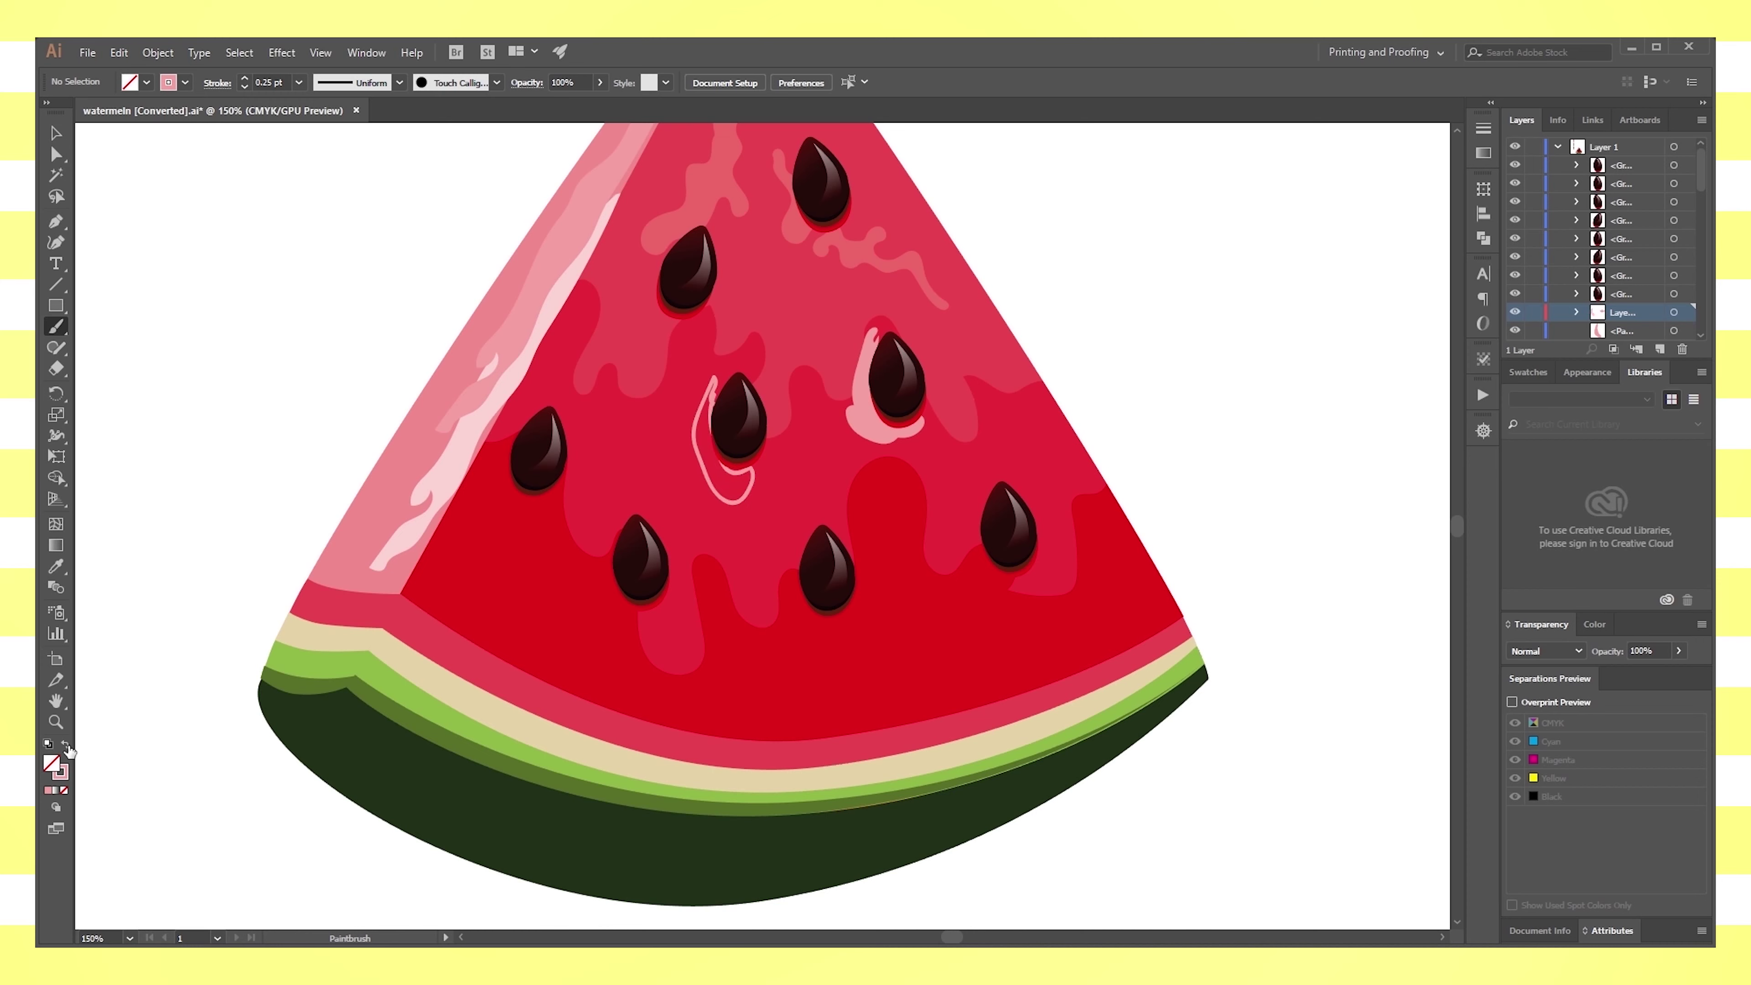
Fill the centre seed's new highlight with solid pink and deselect it
{"action": "left_click", "coordinate": [66, 744]}
{"action": "left_click", "coordinate": [55, 133]}
{"action": "left_click", "coordinate": [752, 488]}
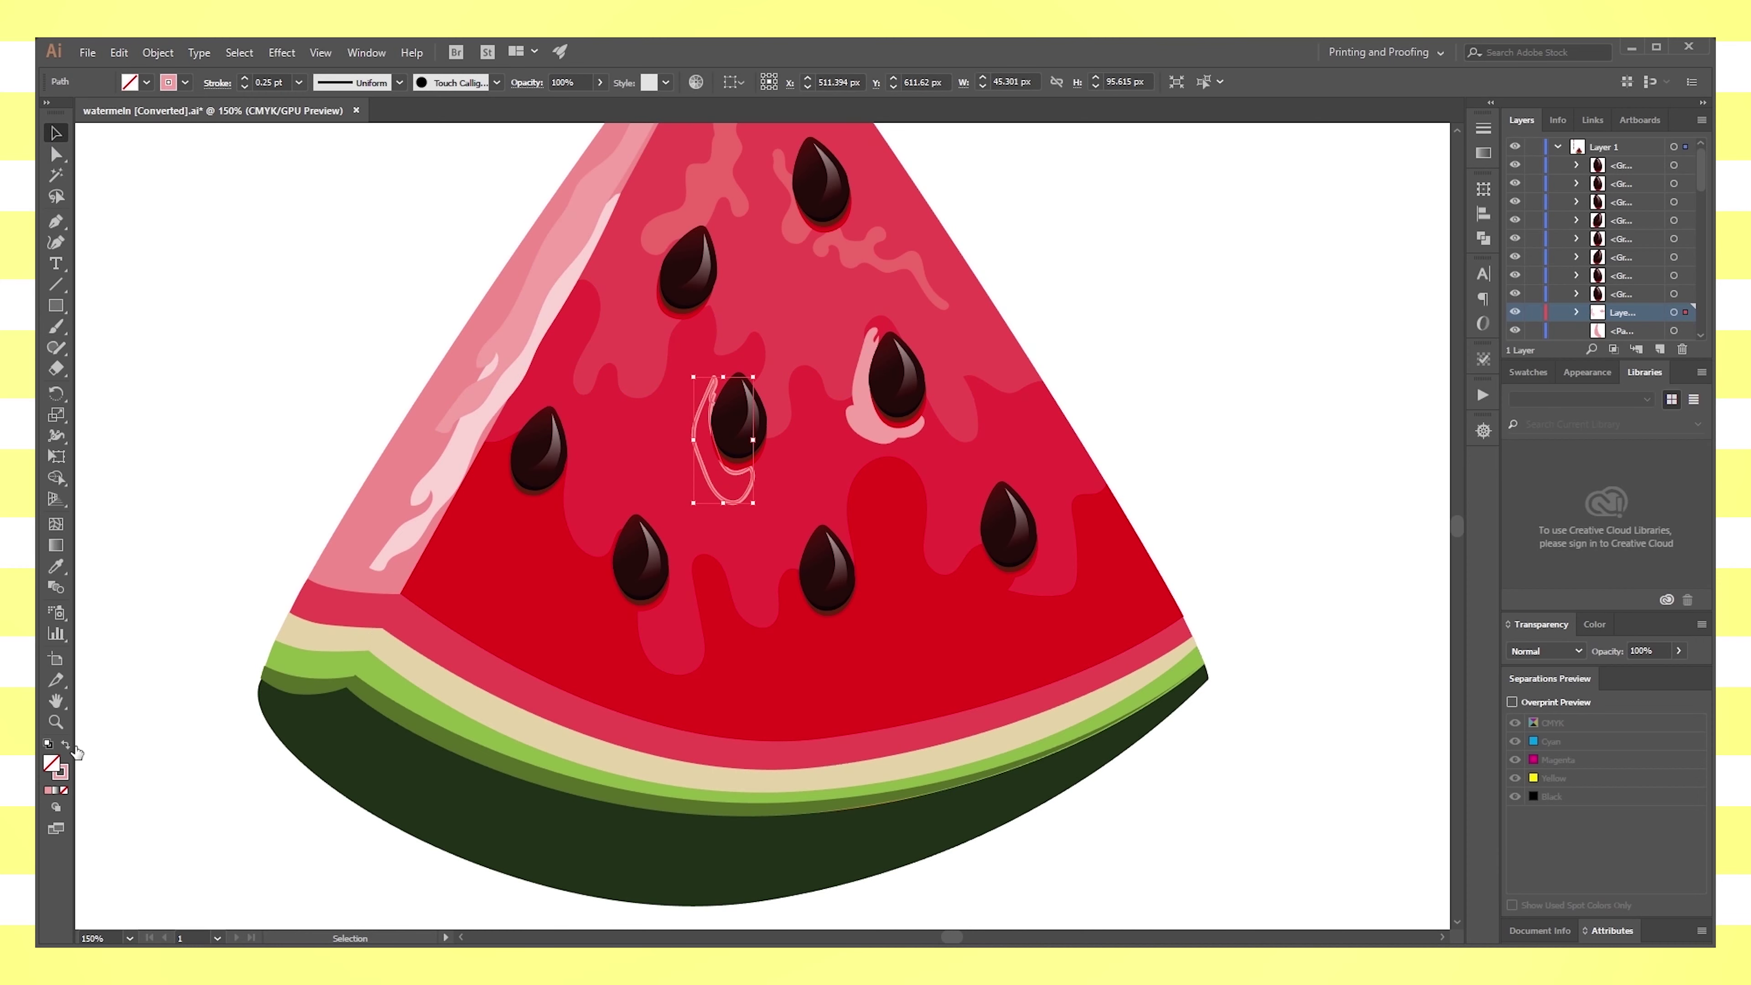
{"action": "left_click", "coordinate": [66, 744]}
{"action": "left_click", "coordinate": [53, 328]}
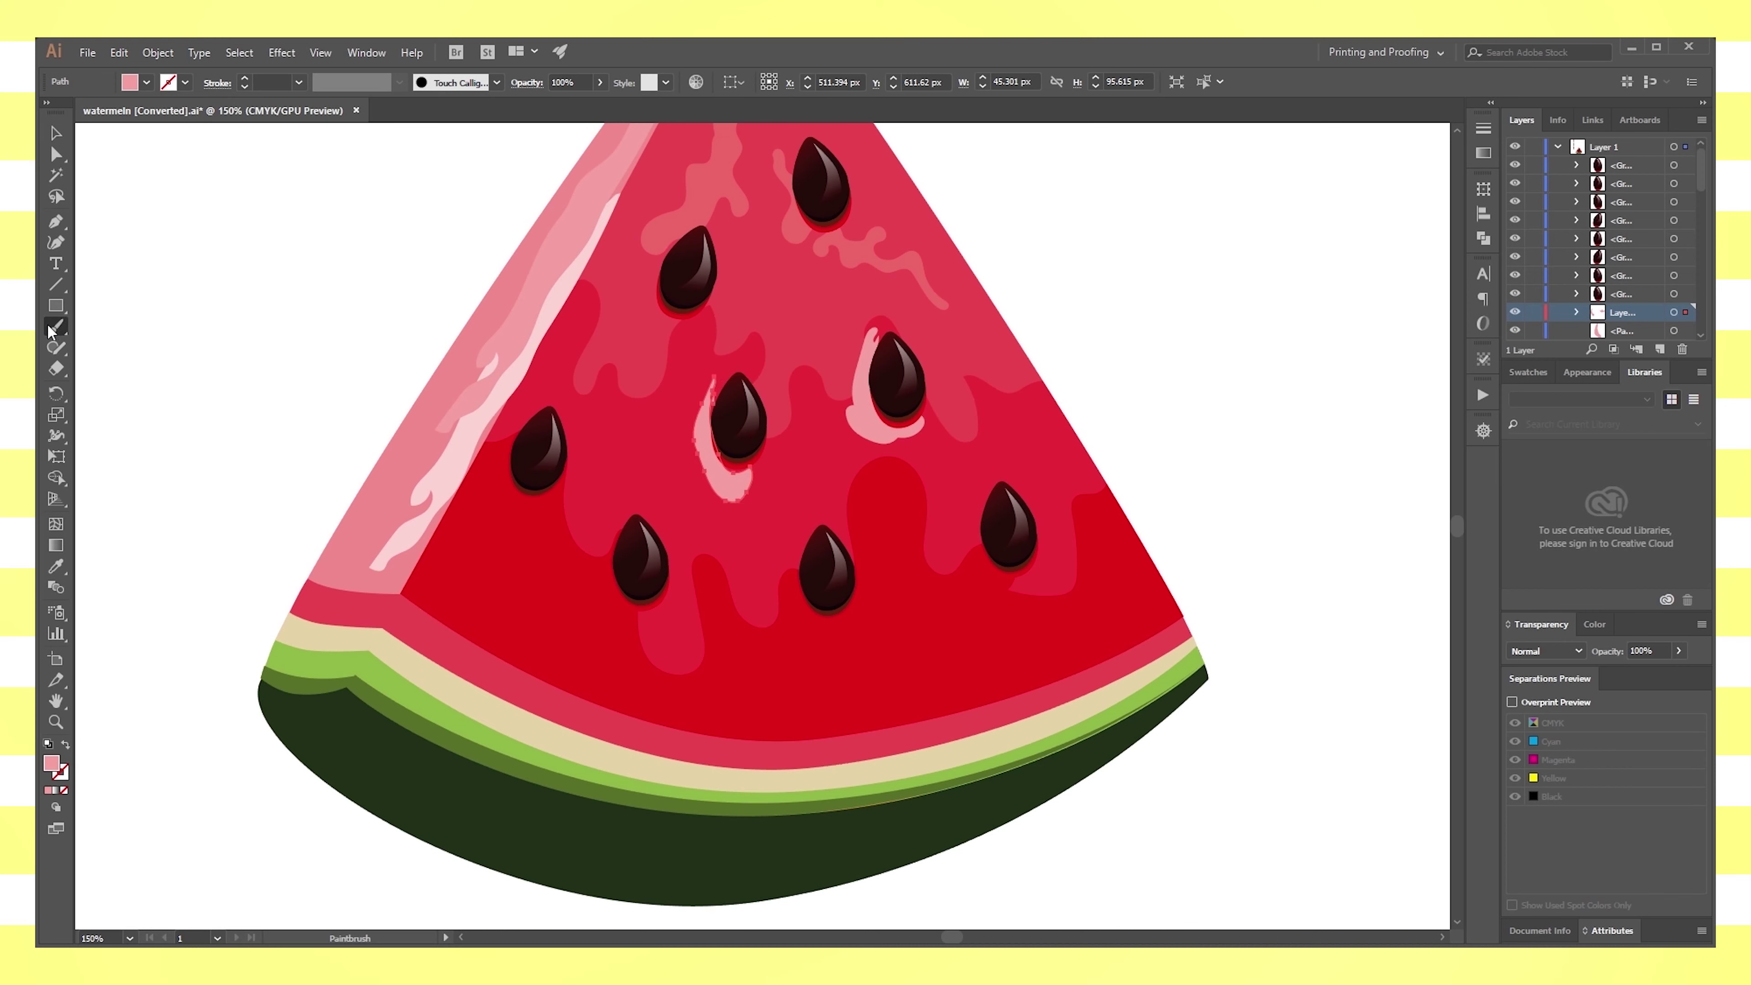
{"action": "left_click", "coordinate": [183, 182], "text": "ctrl"}
Paint another pink stroke left of the centre seed, undoing a trial stroke over its top-left
{"action": "left_click_drag", "start_coordinate": [721, 381], "coordinate": [714, 422]}
{"action": "key", "text": "shift+x"}
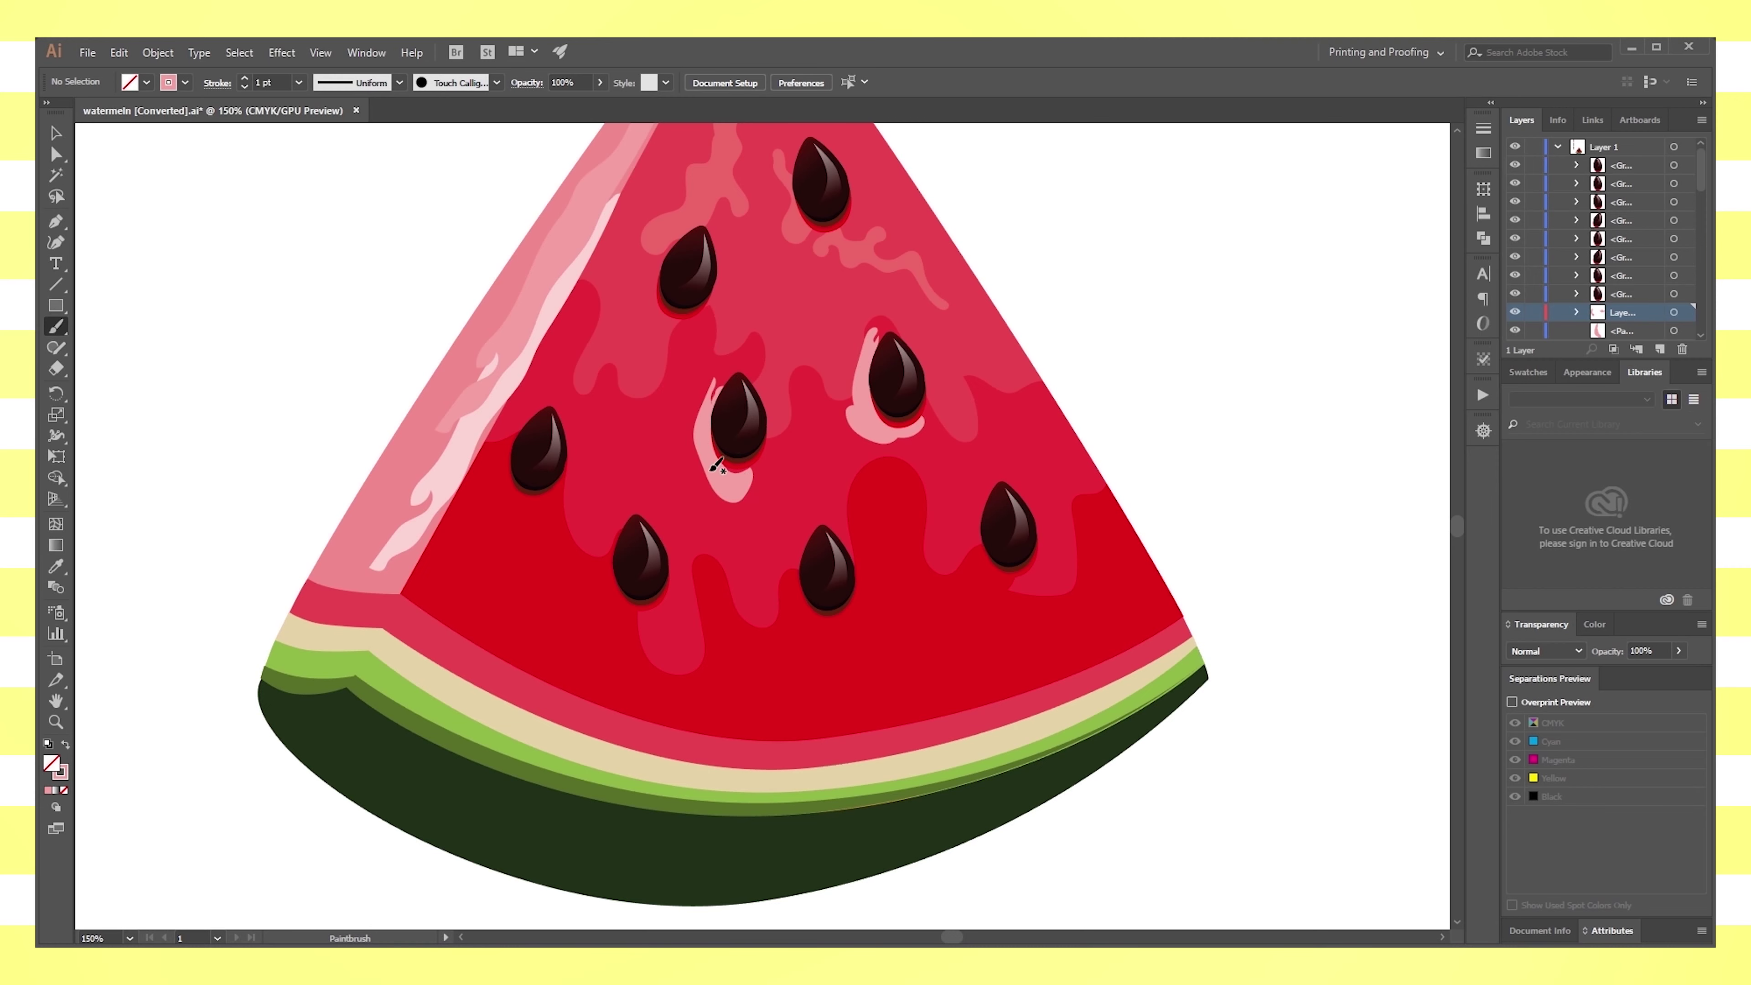
{"action": "key", "text": "ctrl+equal"}
{"action": "key", "text": "ctrl+equal"}
{"action": "left_click_drag", "start_coordinate": [685, 255], "coordinate": [717, 239]}
{"action": "key", "text": "ctrl+z"}
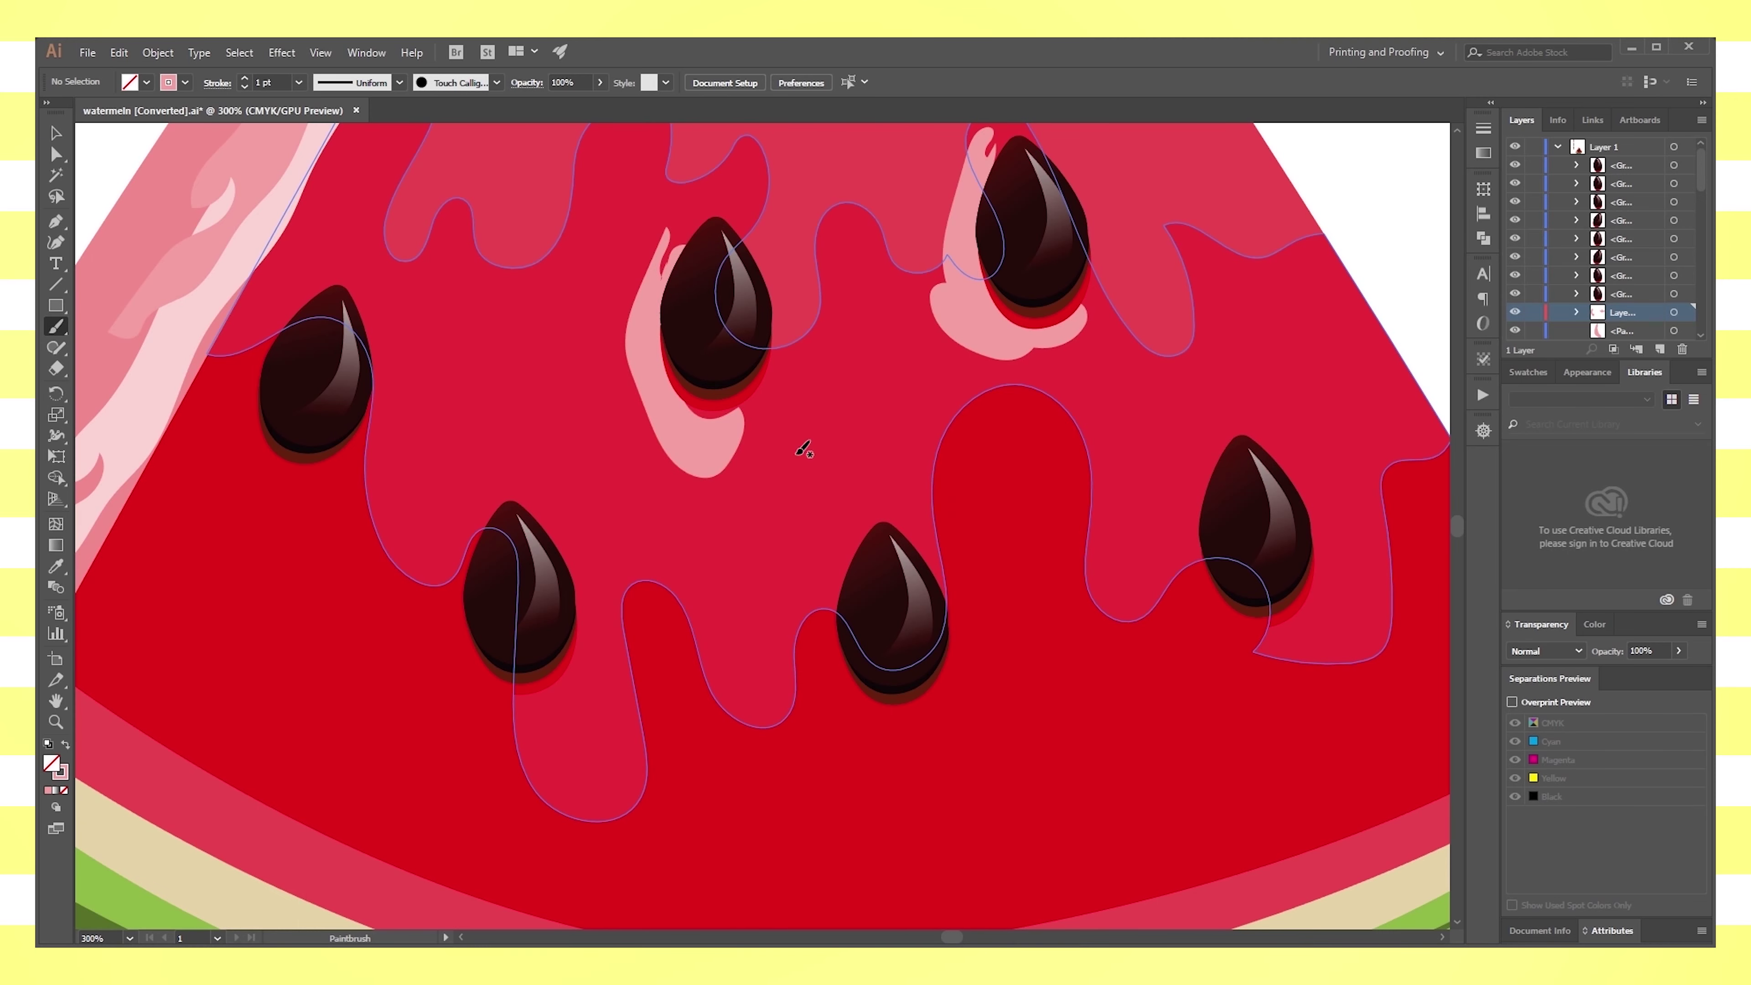
{"action": "key", "text": "ctrl+minus"}
{"action": "key", "text": "ctrl+minus"}
{"action": "key", "text": "ctrl+minus"}
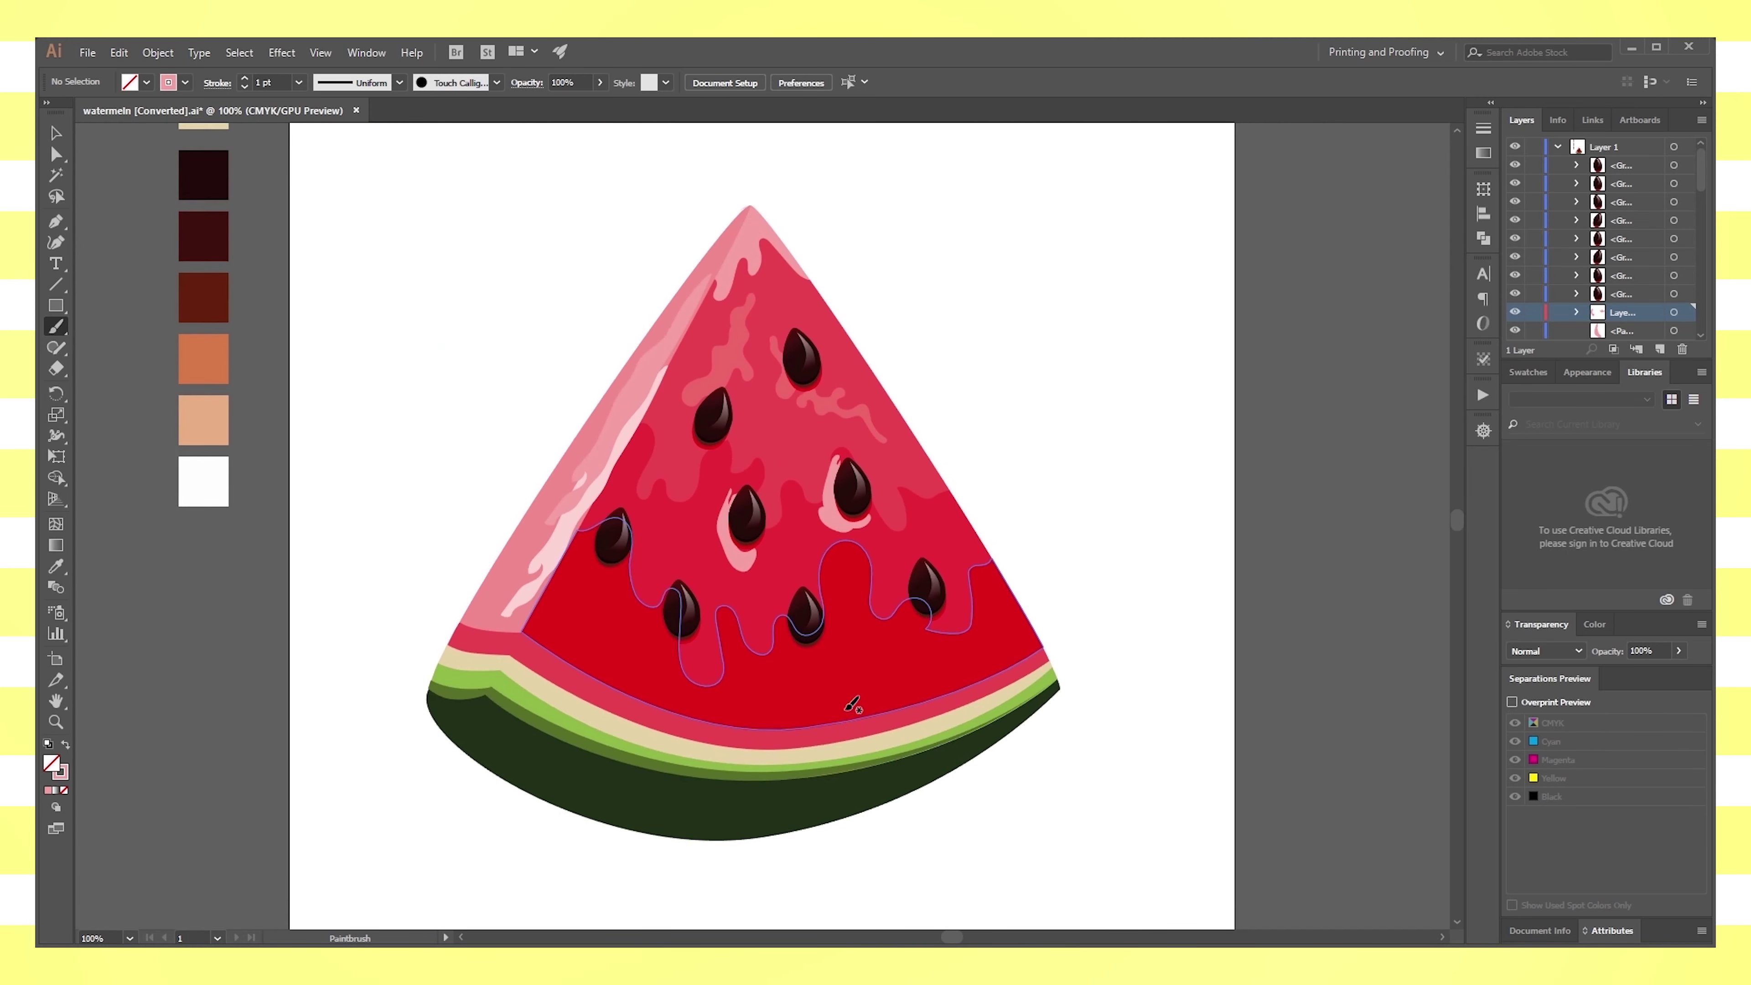
{"action": "key", "text": "ctrl+equal"}
{"action": "scroll", "coordinate": [848, 704], "scroll_direction": "up", "scroll_amount": 3}
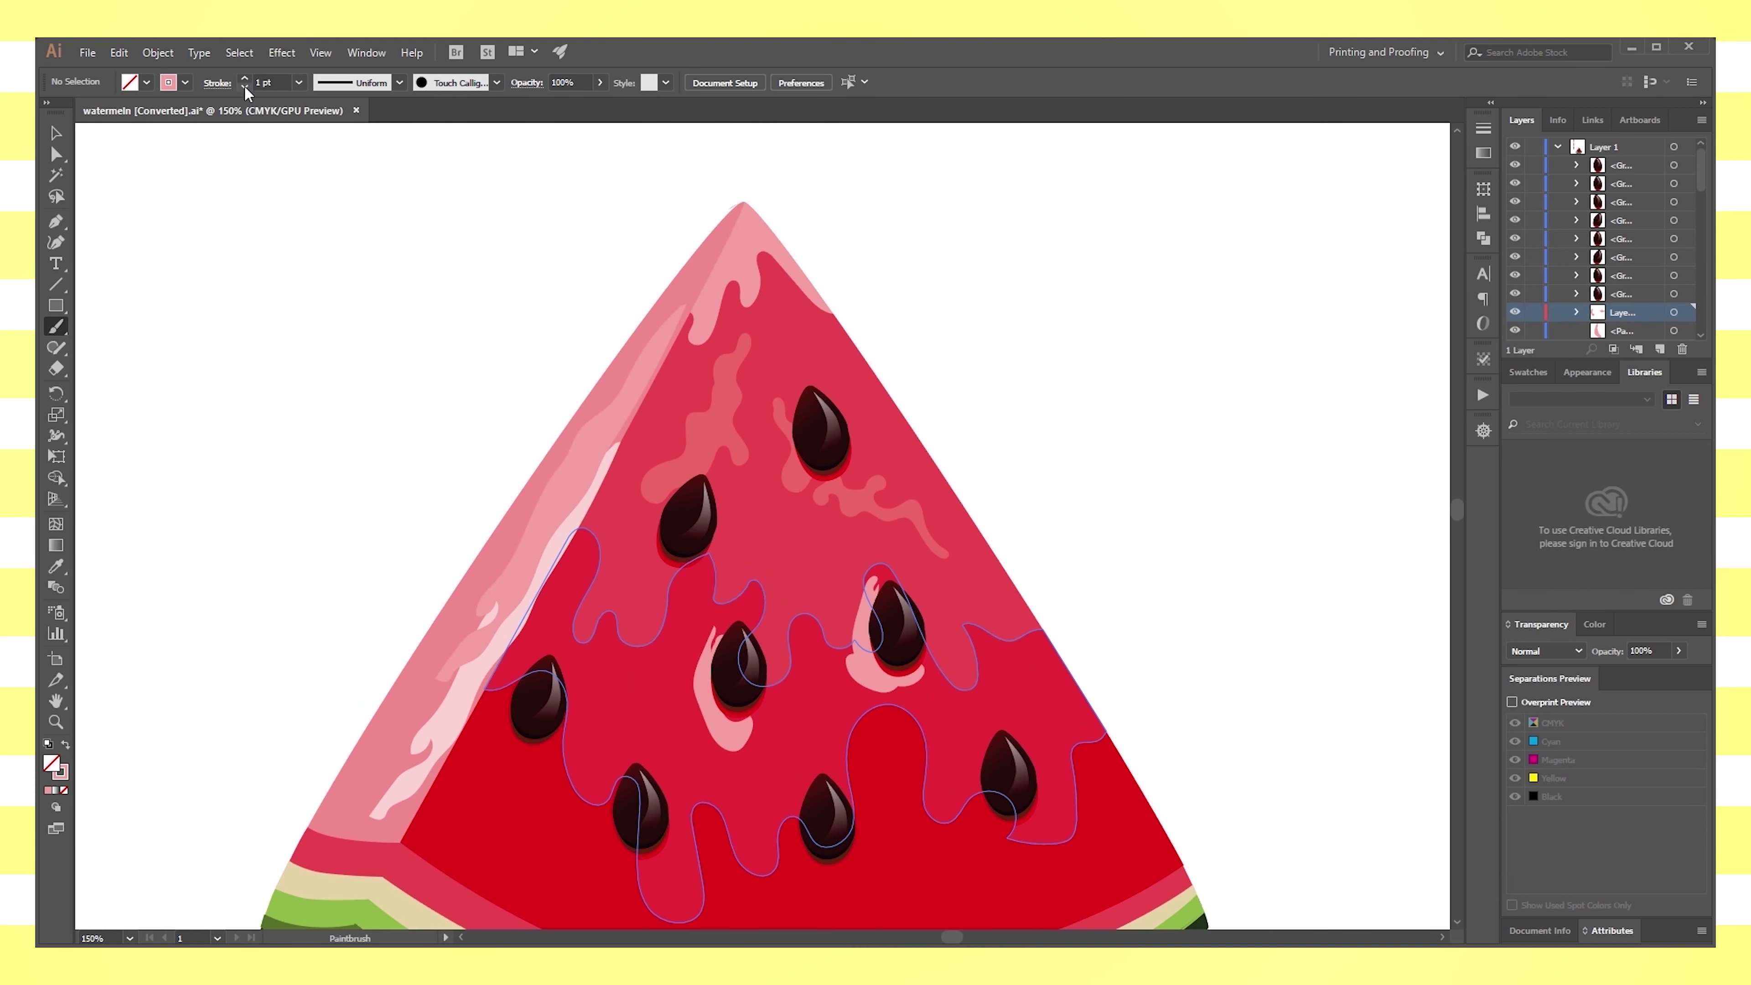
Paint a light-pink highlight down the top seed's left side, then select and deselect it
{"action": "left_click_drag", "start_coordinate": [800, 413], "coordinate": [827, 497]}
{"action": "left_click", "coordinate": [55, 135]}
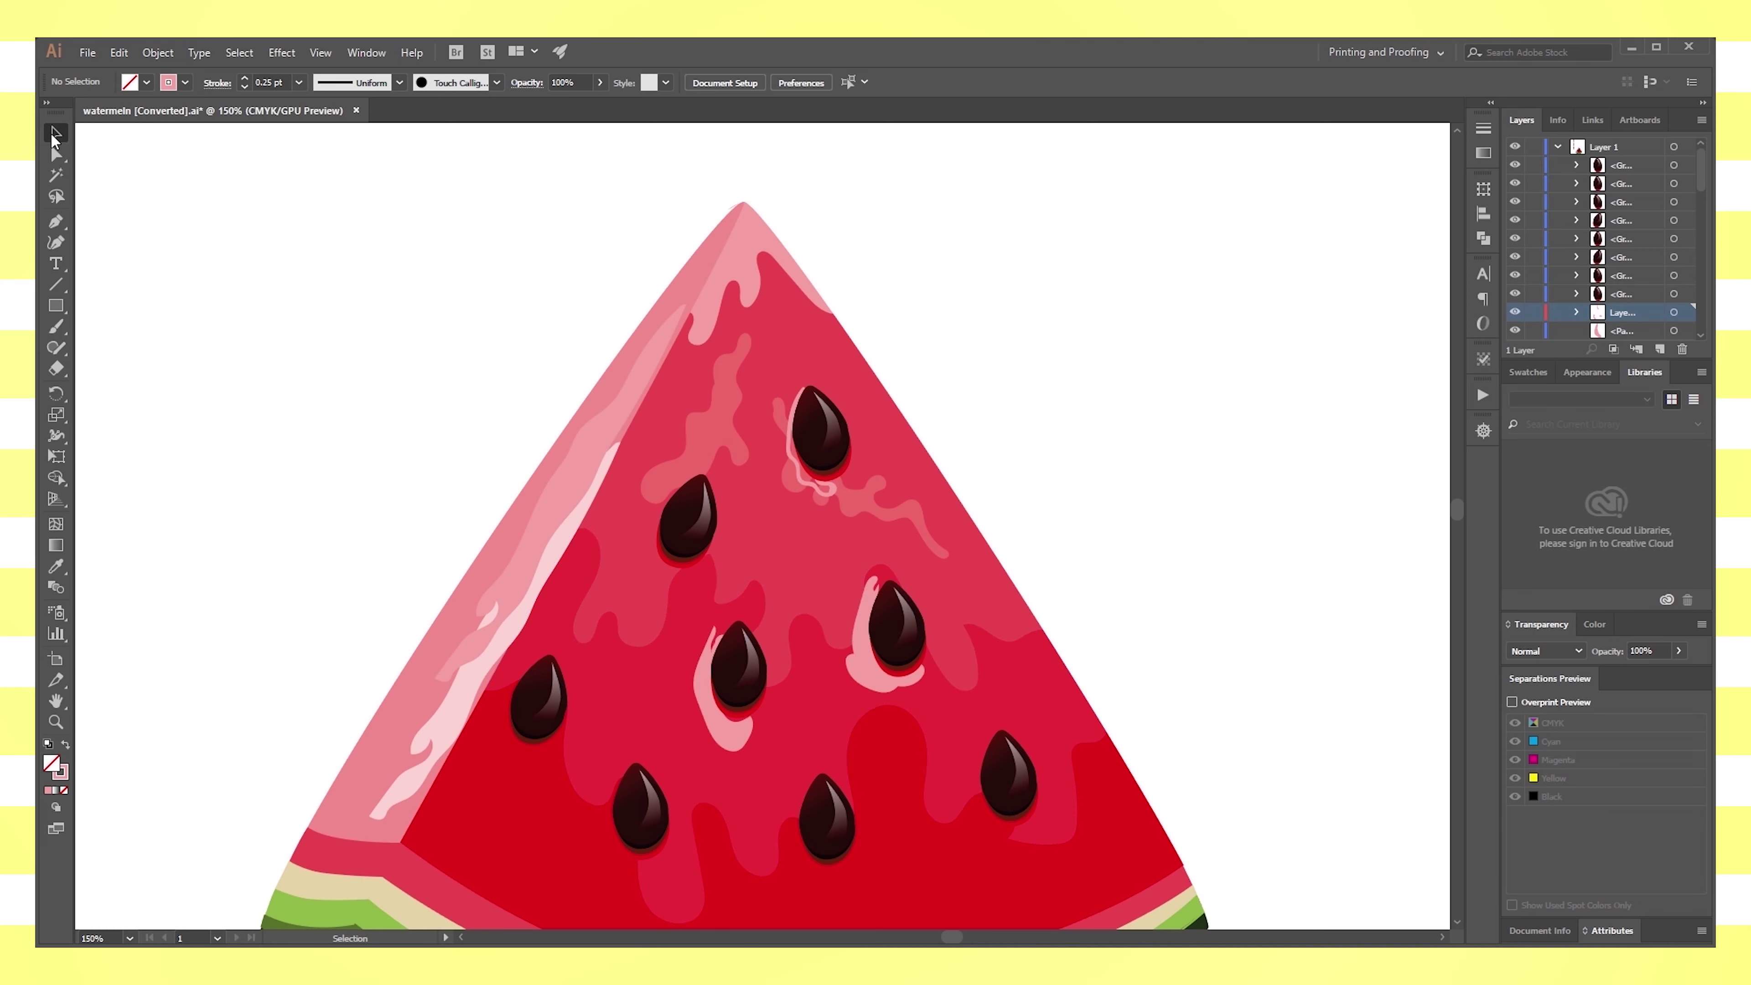
{"action": "left_click", "coordinate": [830, 491]}
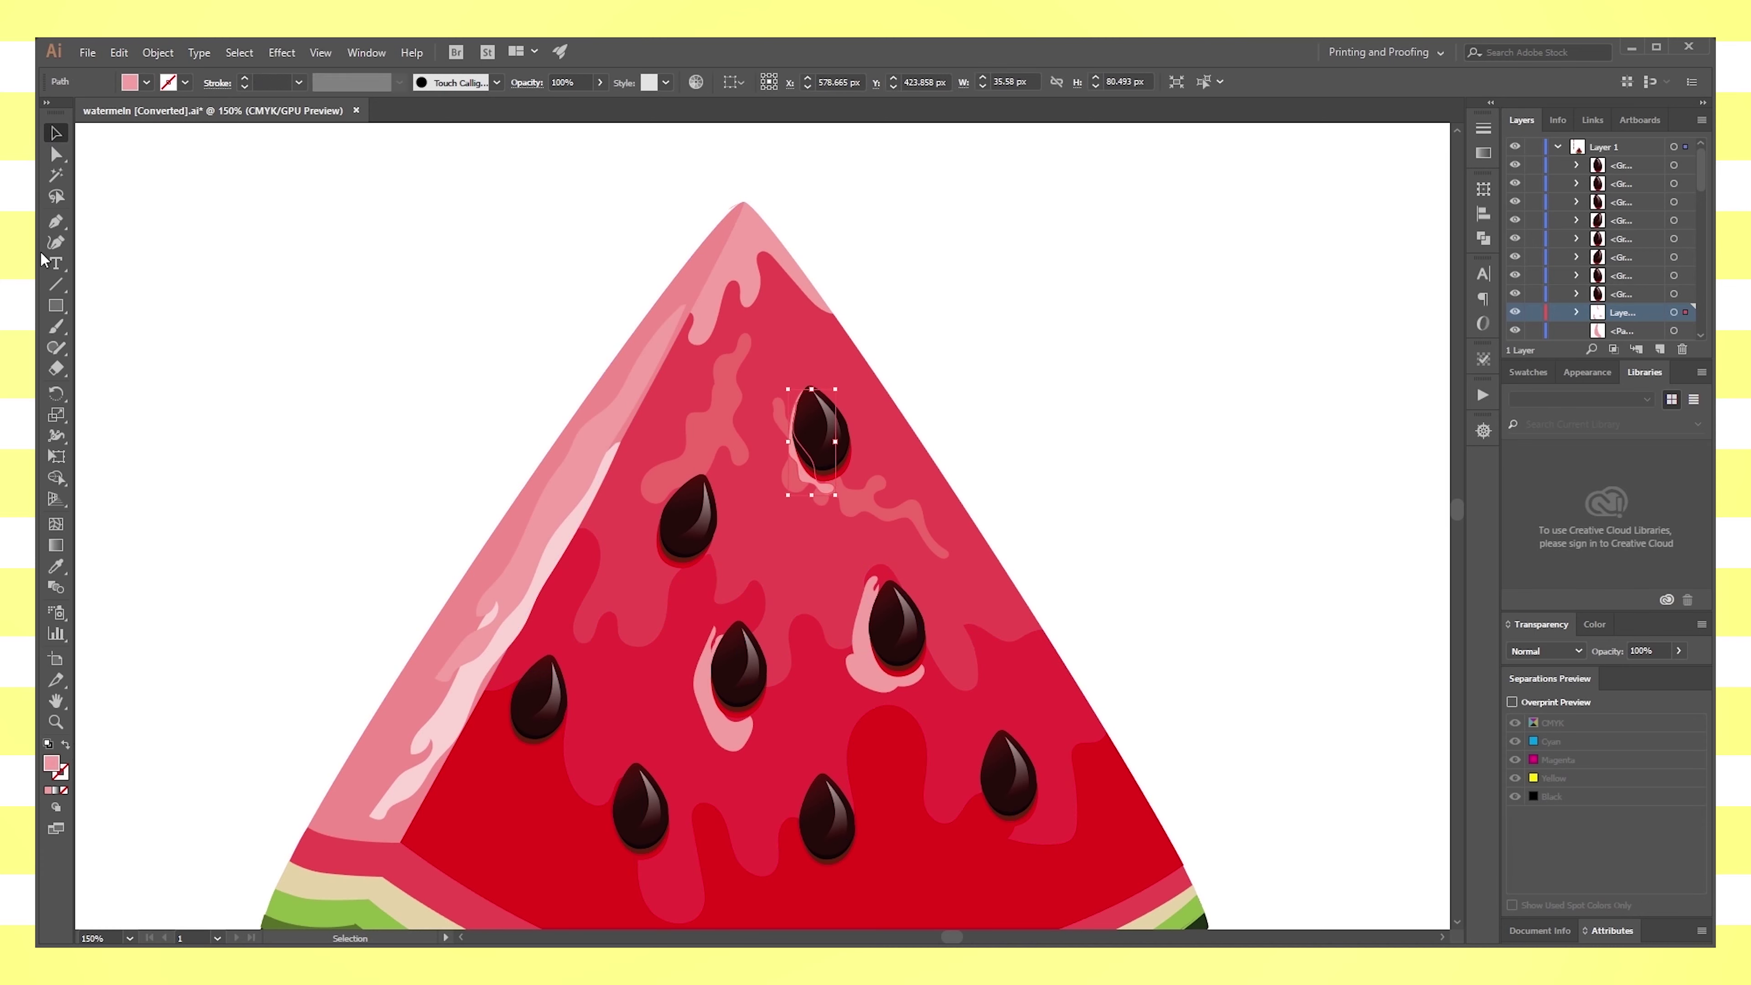
{"action": "key", "text": "b"}
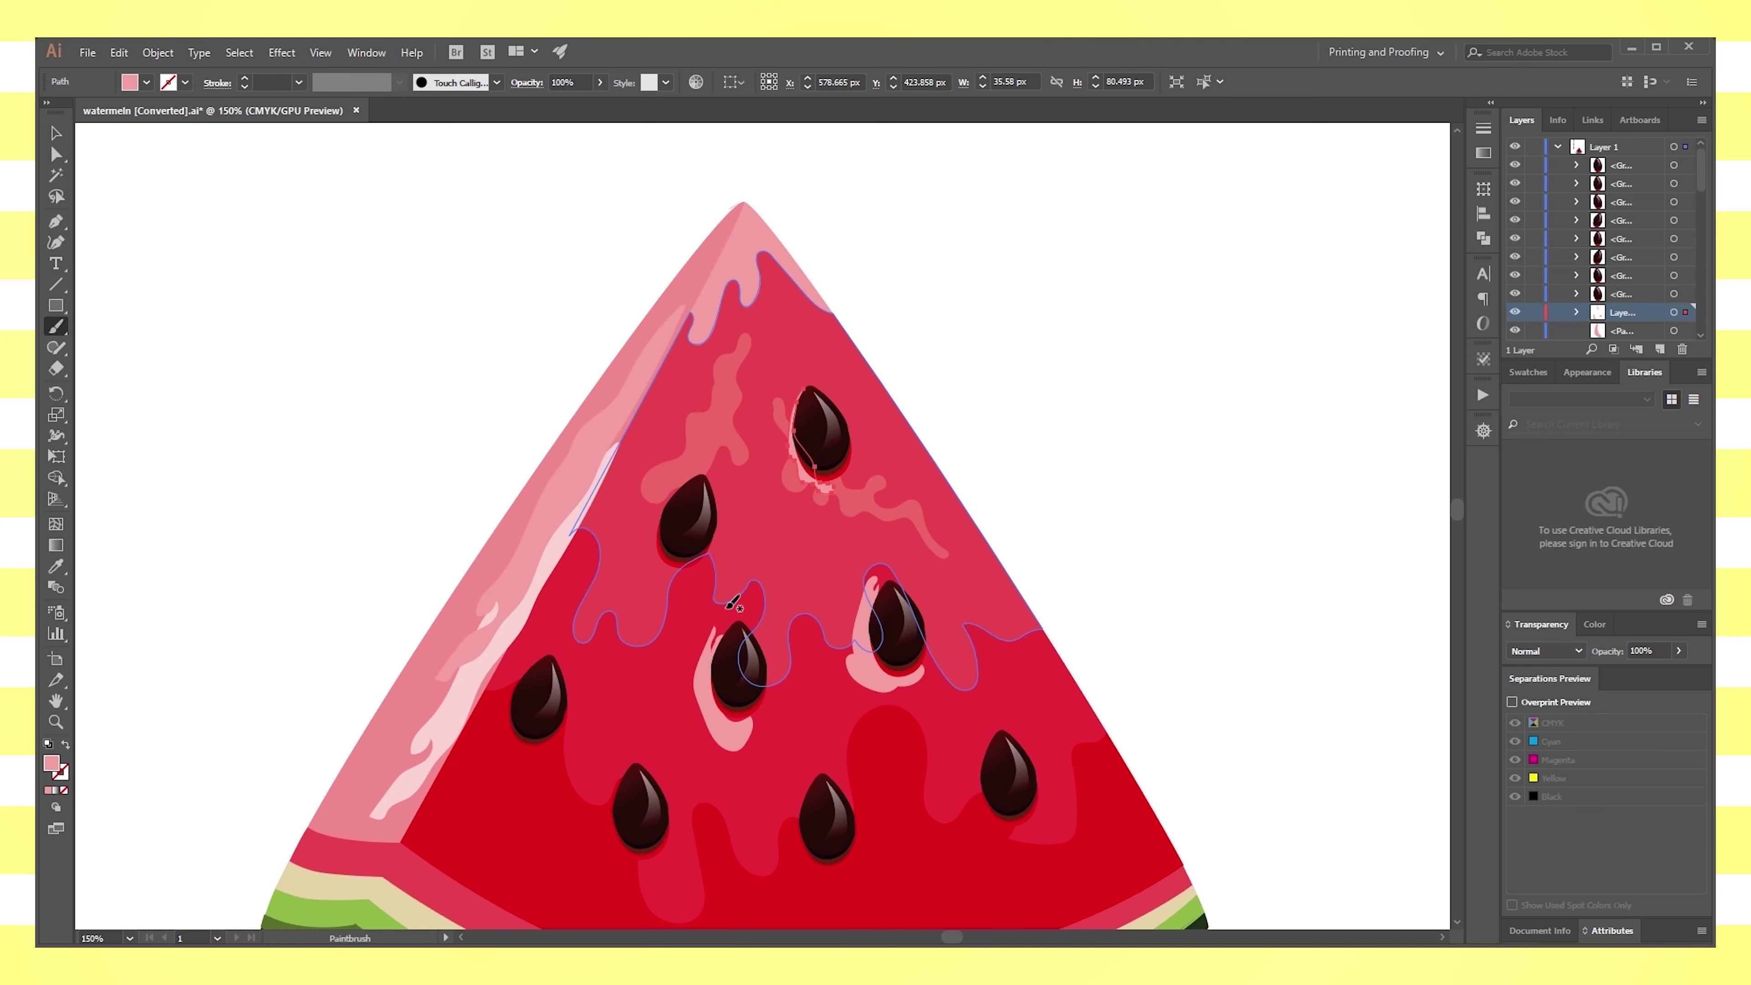
{"action": "key", "text": "v"}
{"action": "left_click", "coordinate": [1036, 349]}
{"action": "scroll", "coordinate": [1144, 524], "scroll_direction": "down", "scroll_amount": 3}
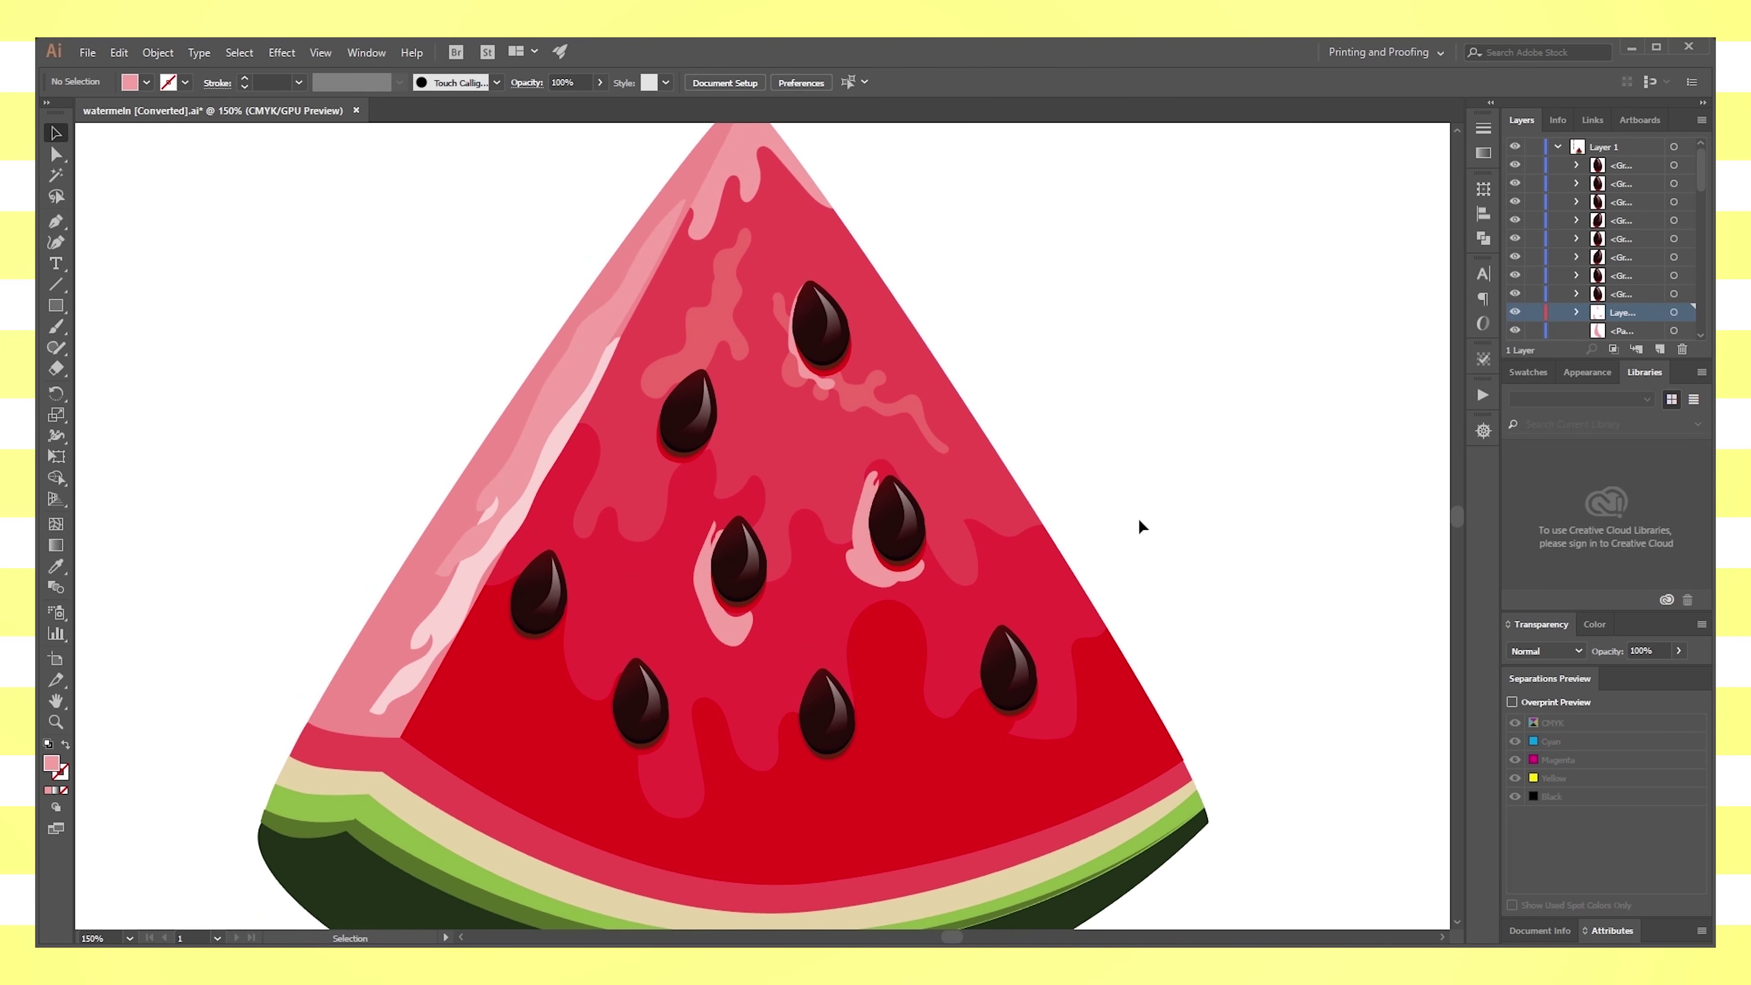
Paint pink highlight strokes under the upper-left seed and beside the lower-left and lower-middle seeds
{"action": "key", "text": "b"}
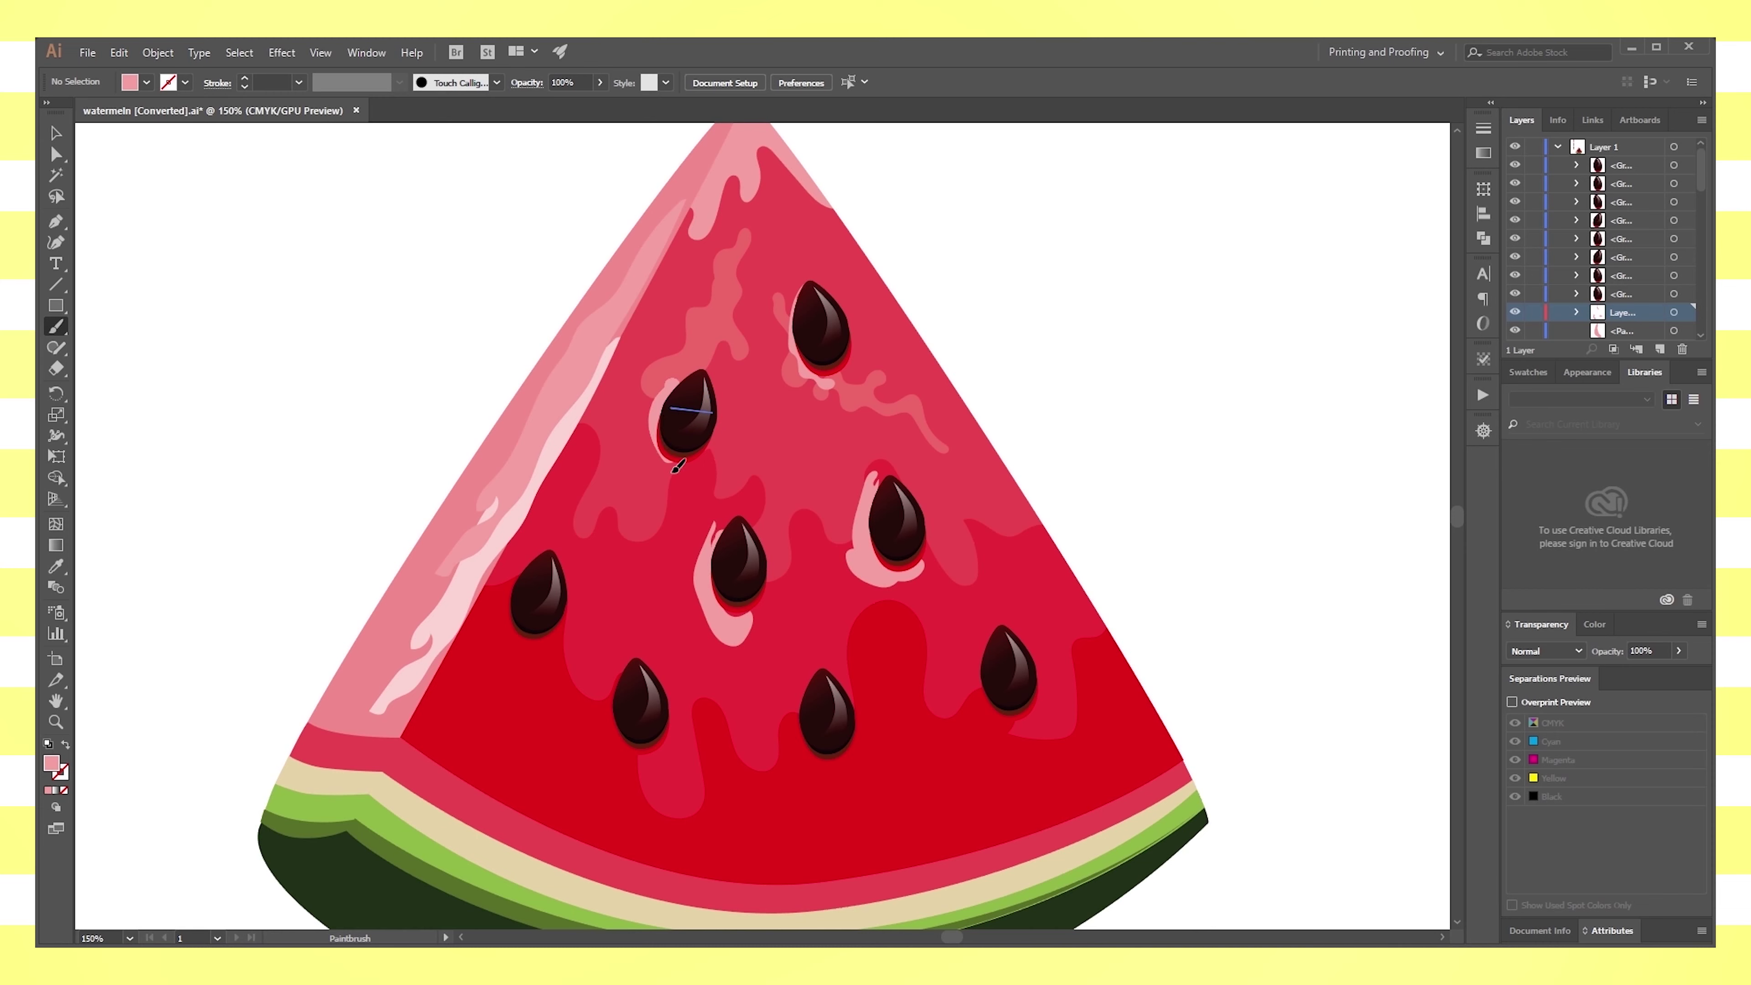
{"action": "key", "text": "shift+x"}
{"action": "left_click_drag", "start_coordinate": [665, 476], "coordinate": [692, 473]}
{"action": "mouse_move", "coordinate": [519, 580]}
{"action": "left_mouse_down"}
{"action": "mouse_move", "coordinate": [569, 613]}
{"action": "mouse_move", "coordinate": [541, 643]}
{"action": "mouse_move", "coordinate": [607, 744]}
{"action": "left_mouse_up"}
{"action": "mouse_move", "coordinate": [815, 679]}
{"action": "left_mouse_down"}
{"action": "mouse_move", "coordinate": [793, 746]}
{"action": "mouse_move", "coordinate": [831, 793]}
{"action": "left_mouse_up"}
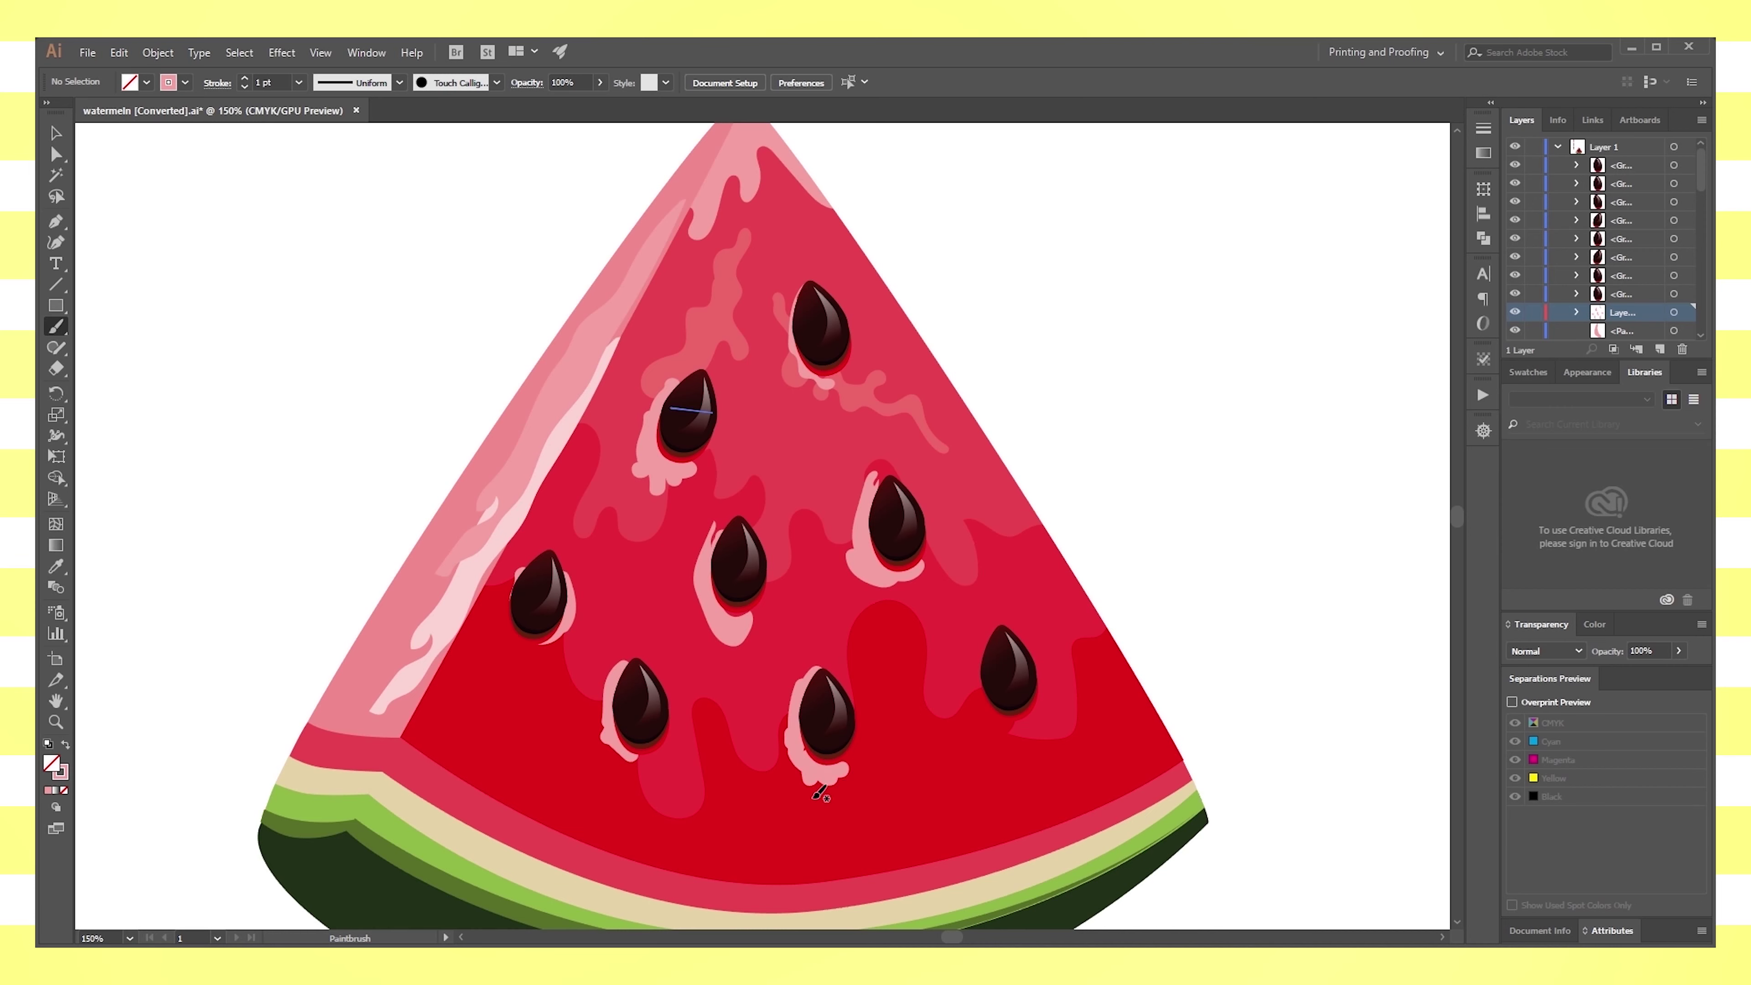
{"action": "scroll", "coordinate": [965, 690], "scroll_direction": "down", "scroll_amount": 2}
Bring the shape under the lower middle seed to front, and paint a pink crescent along the lower-left seed's left side
{"action": "left_click", "coordinate": [1127, 663], "text": "ctrl"}
{"action": "key", "text": "ctrl+shift+bracketright"}
{"action": "key", "text": "b"}
{"action": "left_click_drag", "start_coordinate": [637, 602], "coordinate": [661, 636]}
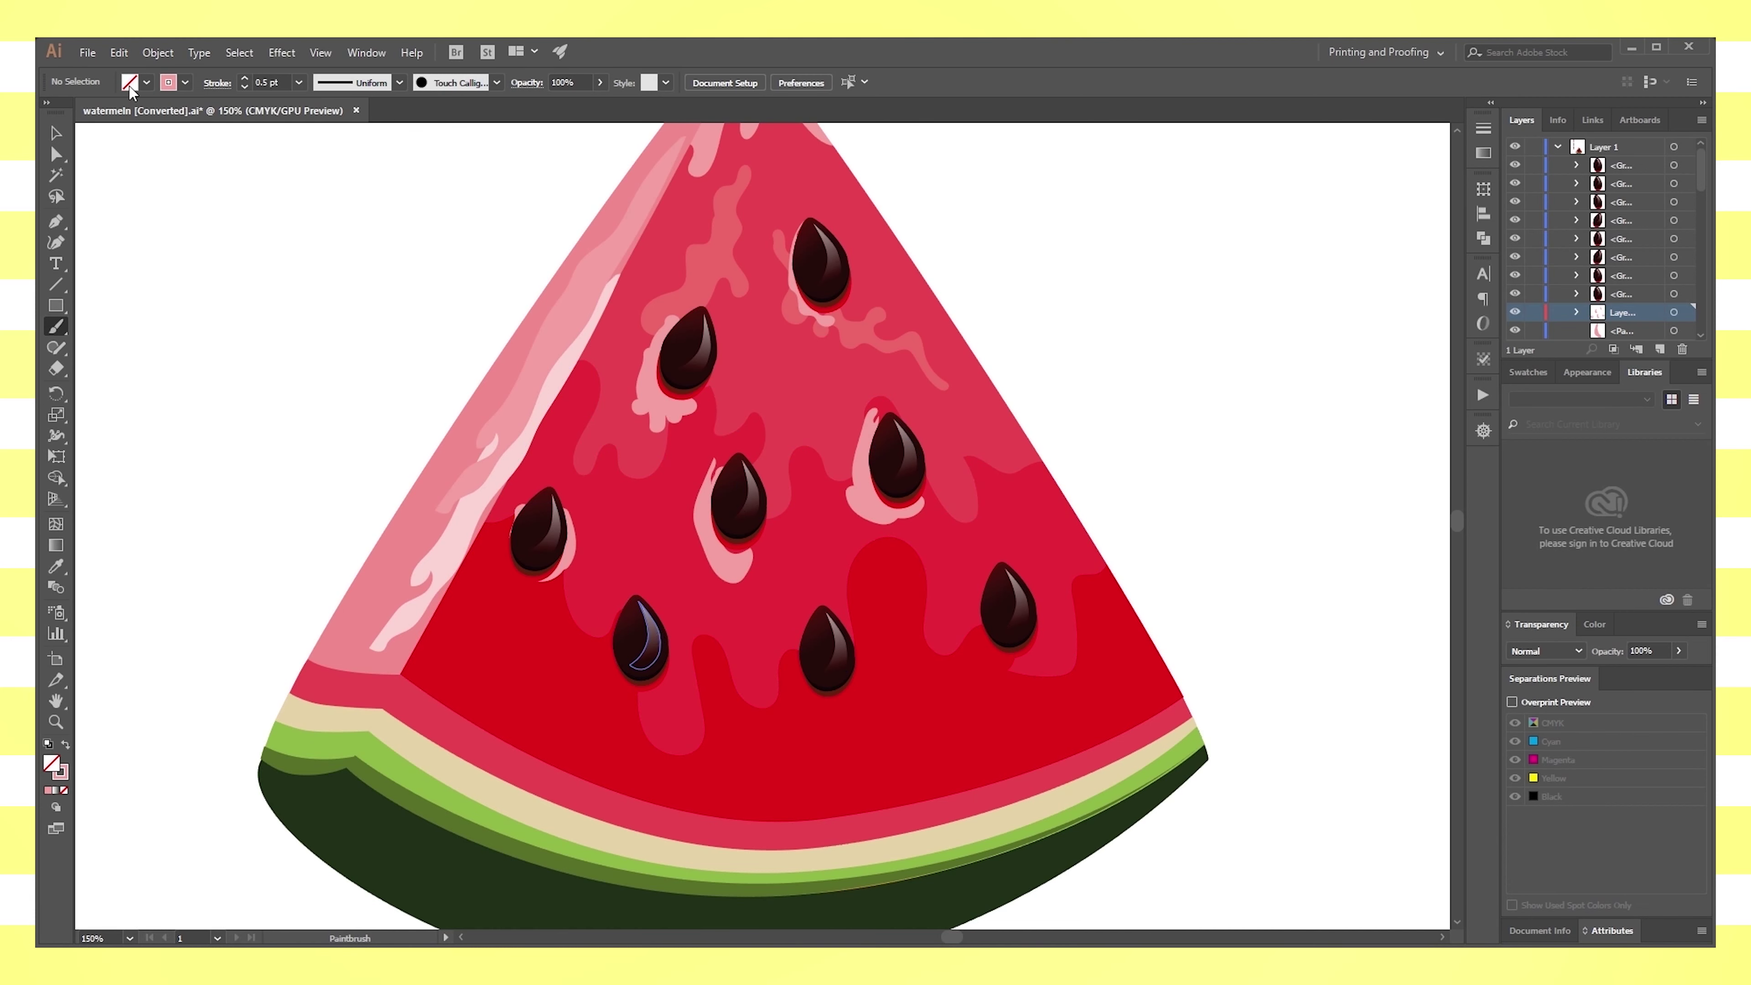
{"action": "left_click_drag", "start_coordinate": [617, 606], "coordinate": [625, 698]}
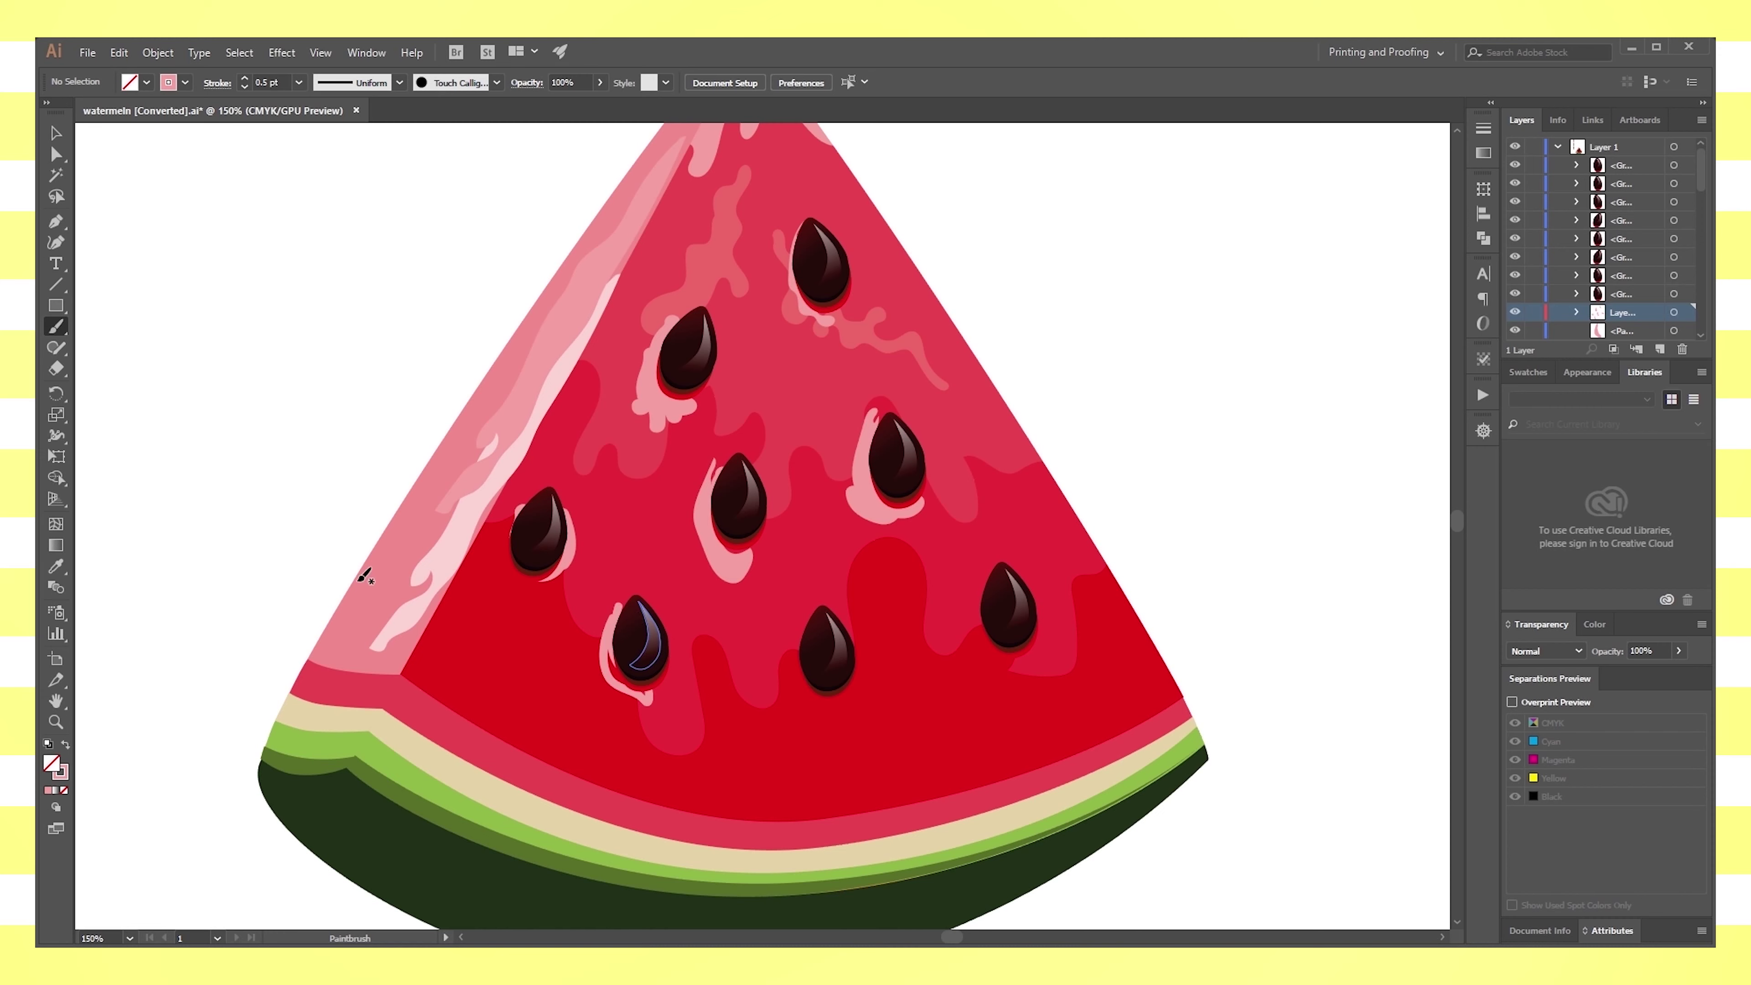
Fill the lower-left seed's pink highlight path with solid pink and deselect it
{"action": "key", "text": "v"}
{"action": "left_click", "coordinate": [607, 655]}
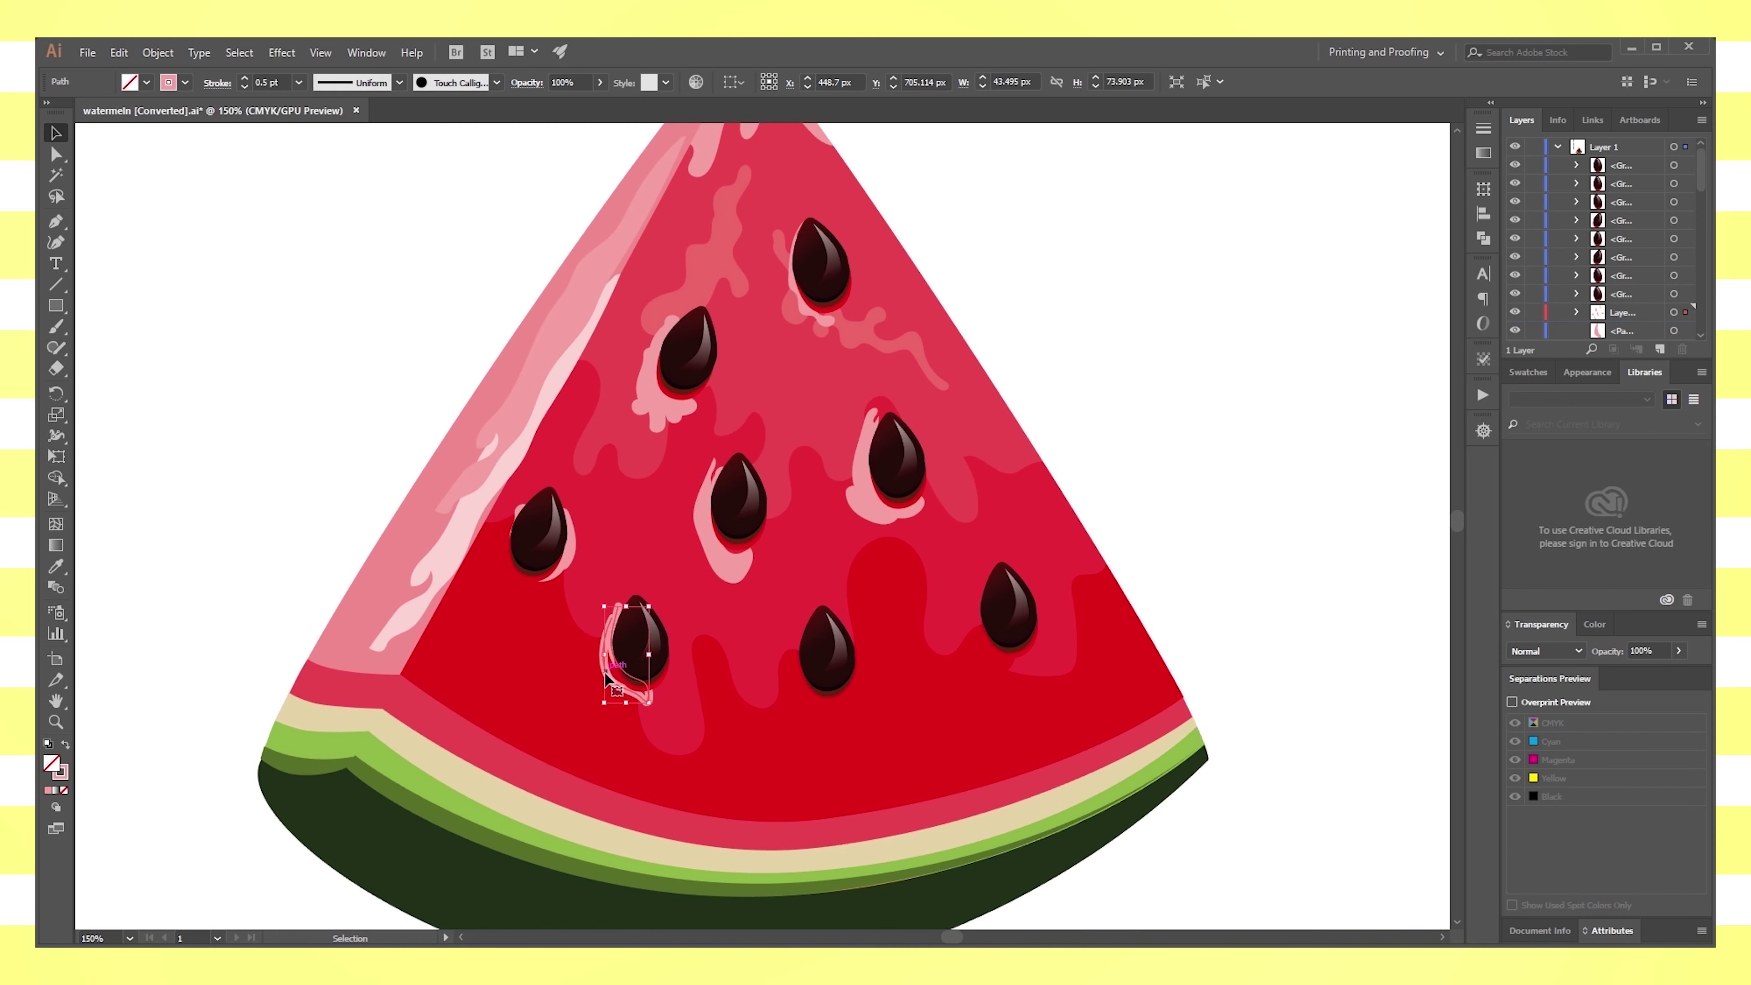
{"action": "left_click", "coordinate": [66, 744]}
{"action": "left_click", "coordinate": [1177, 485]}
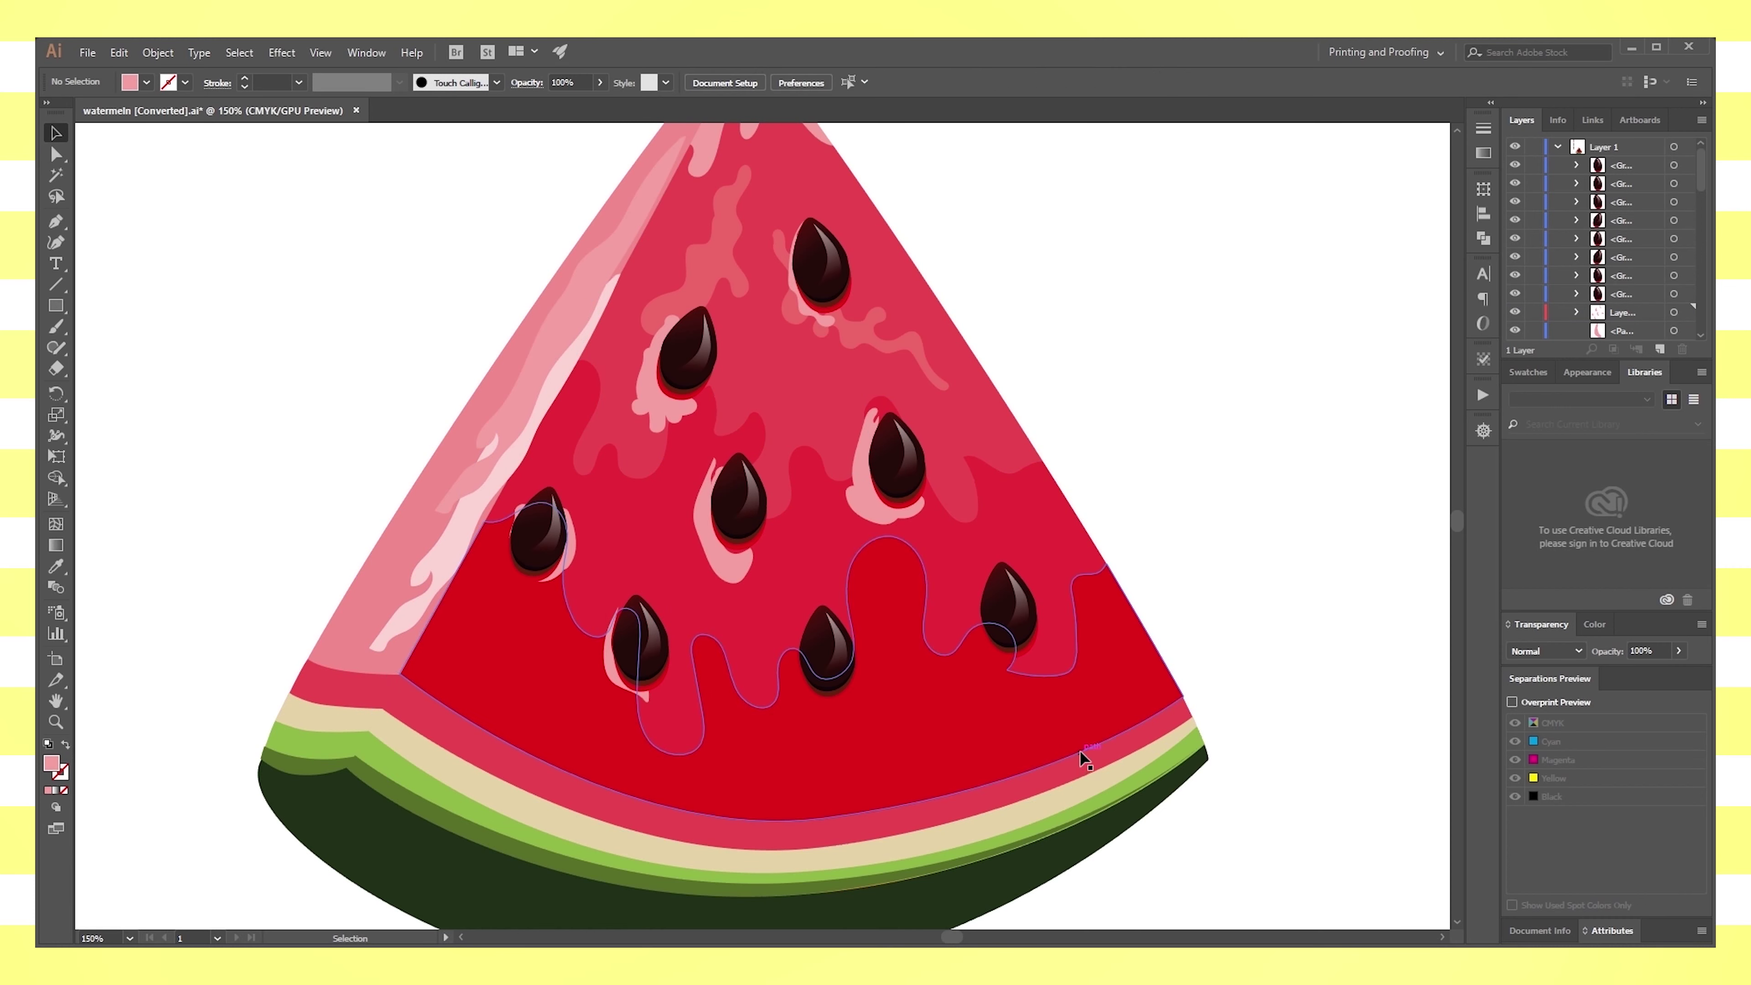
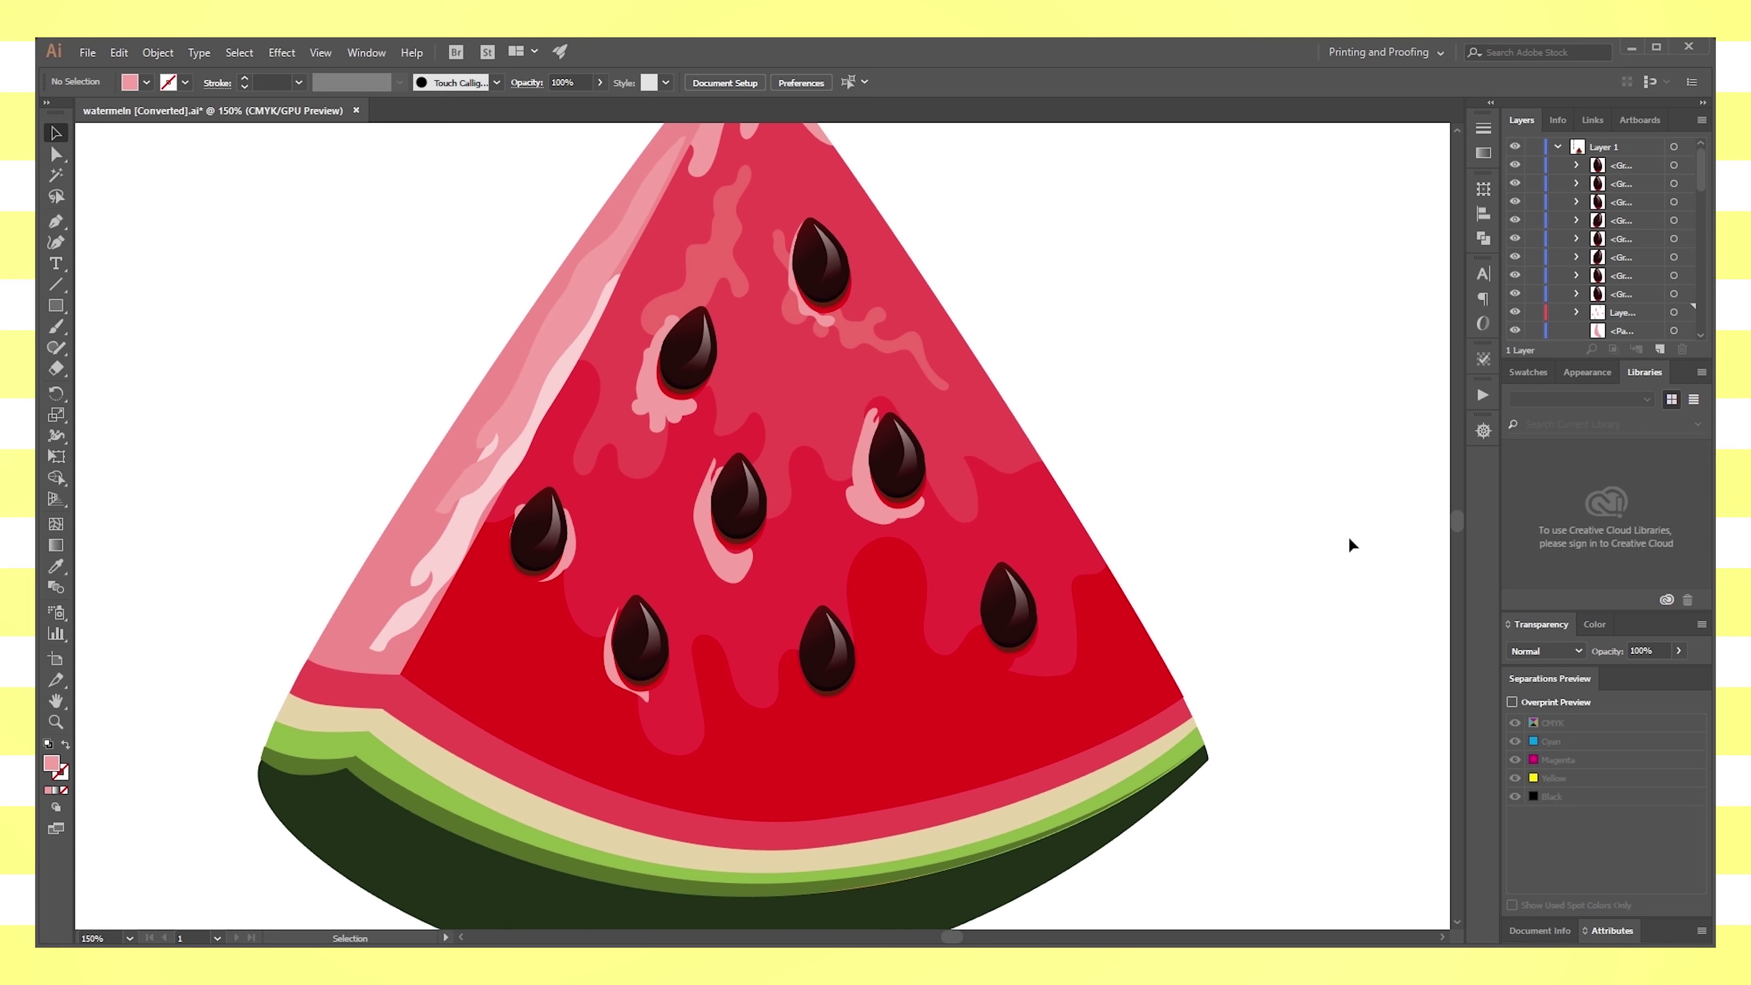
Delete the stray pink paths beside and below the upper-left seed
{"action": "key", "text": "ctrl+minus"}
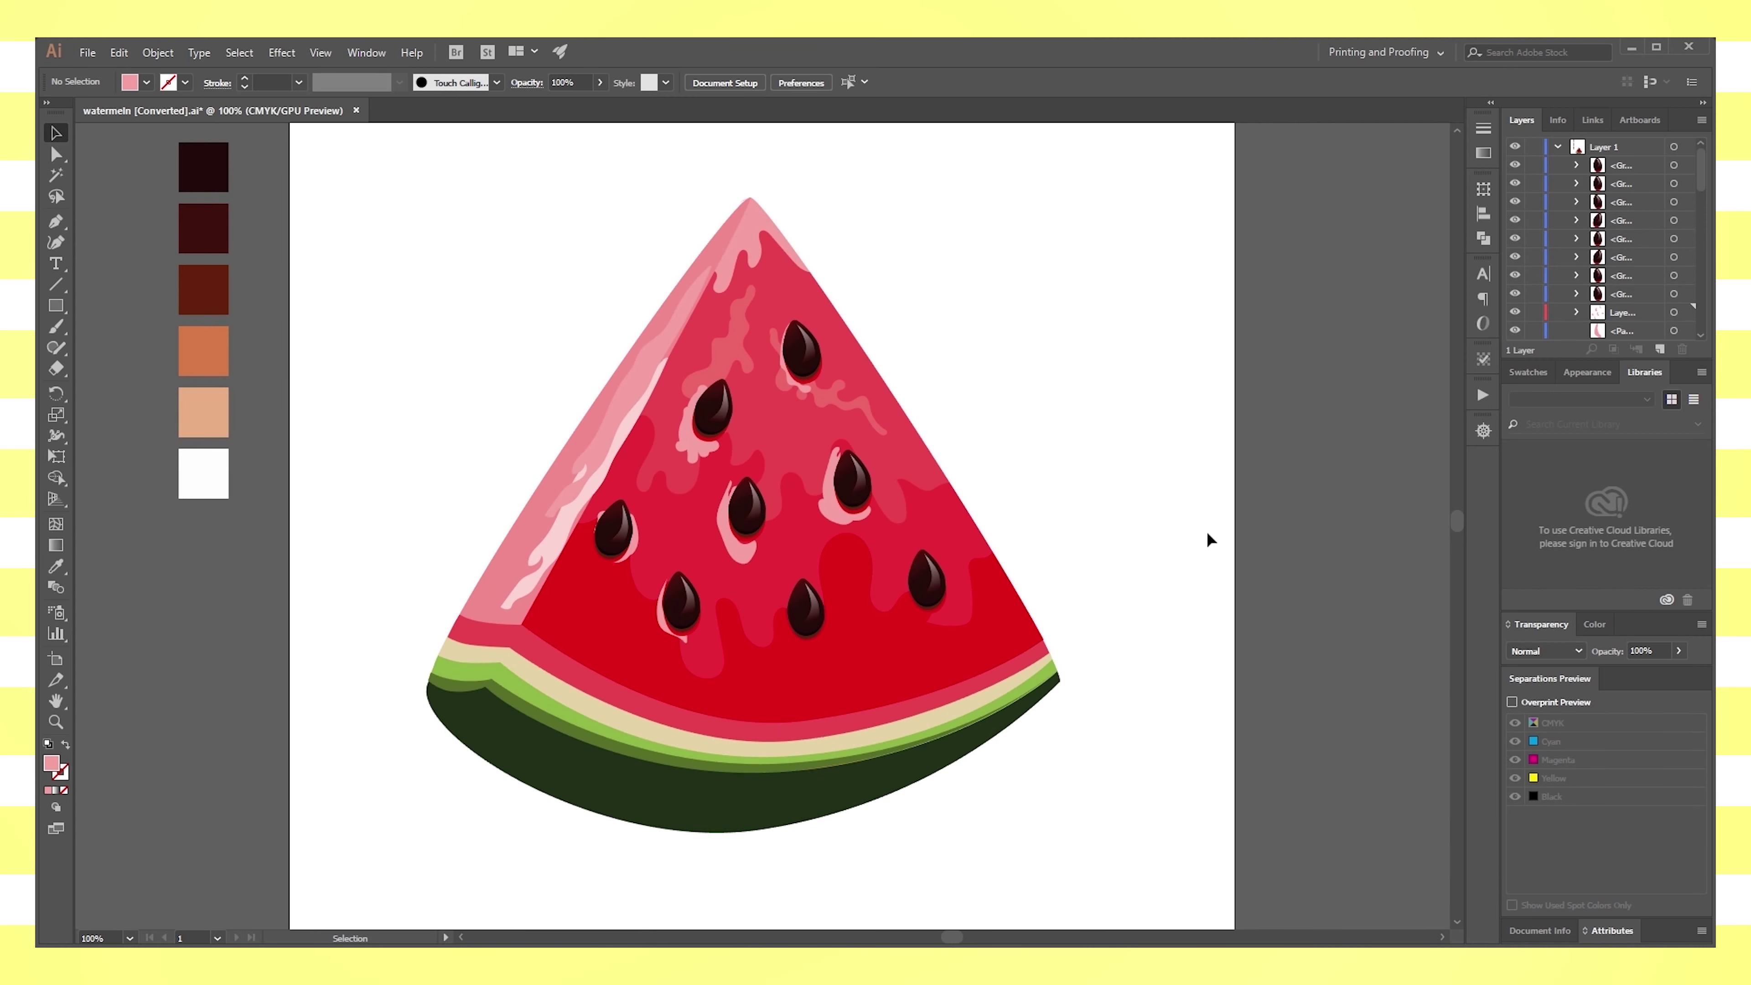
{"action": "key", "text": "ctrl+plus"}
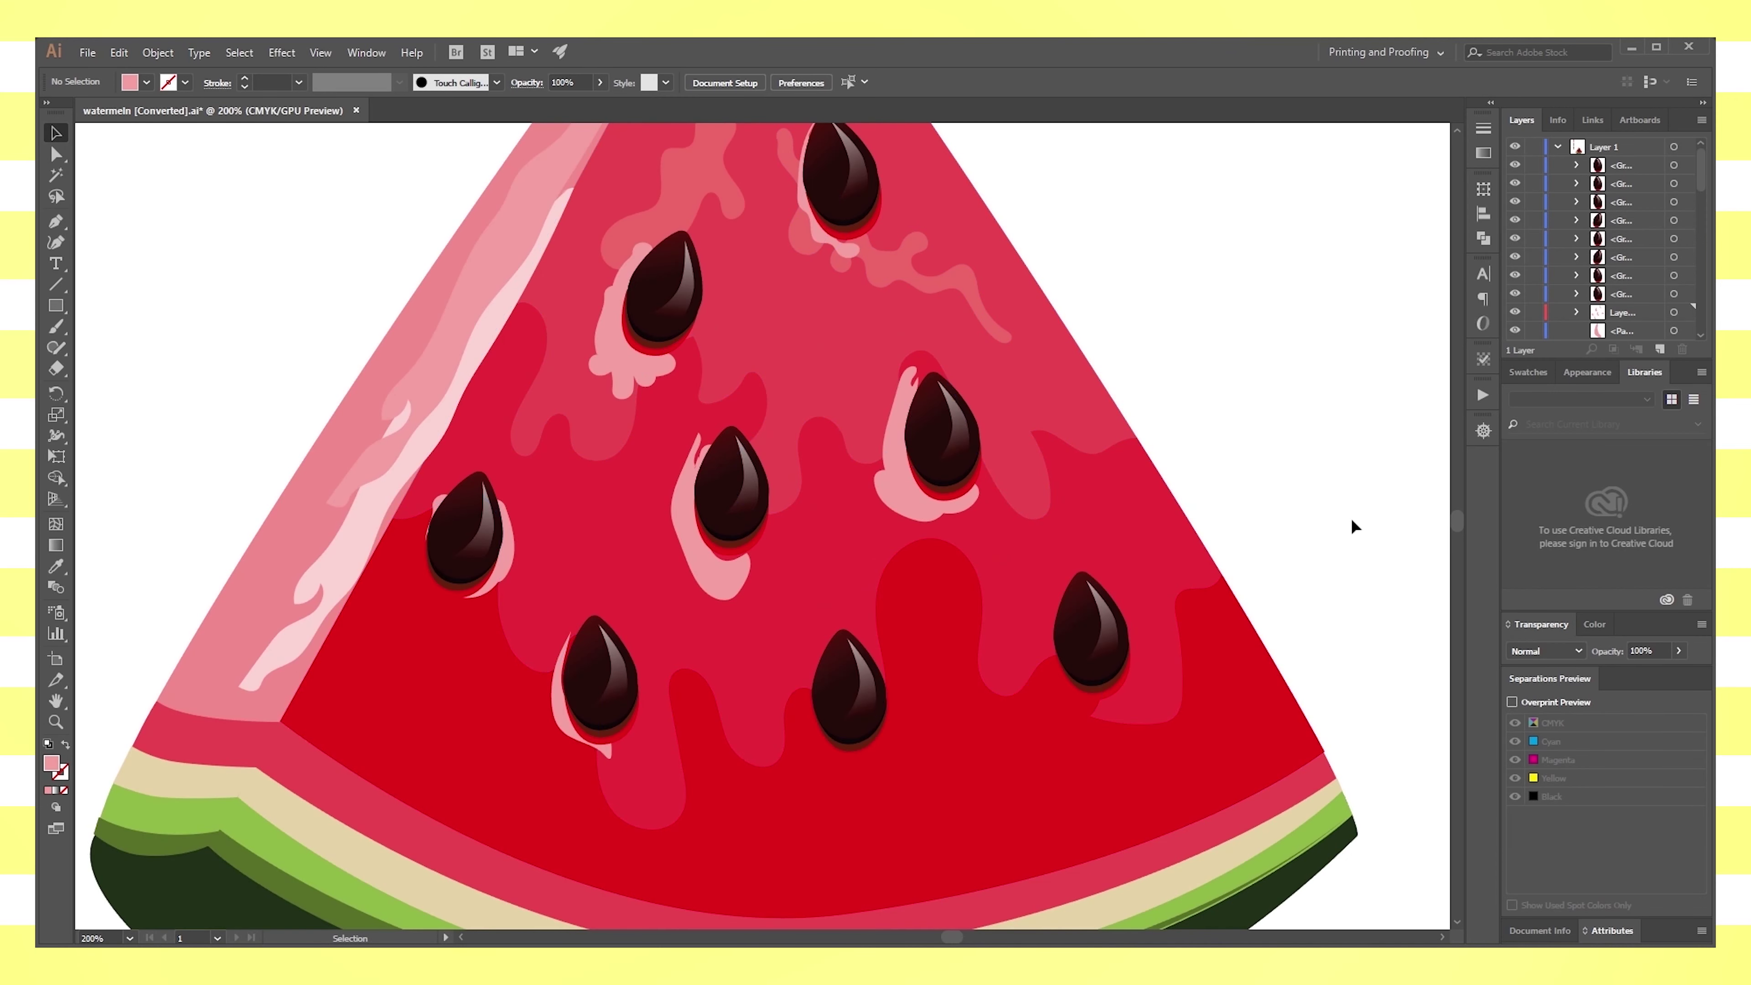
{"action": "scroll", "coordinate": [695, 457], "scroll_direction": "up", "scroll_amount": 1}
{"action": "key", "text": "a"}
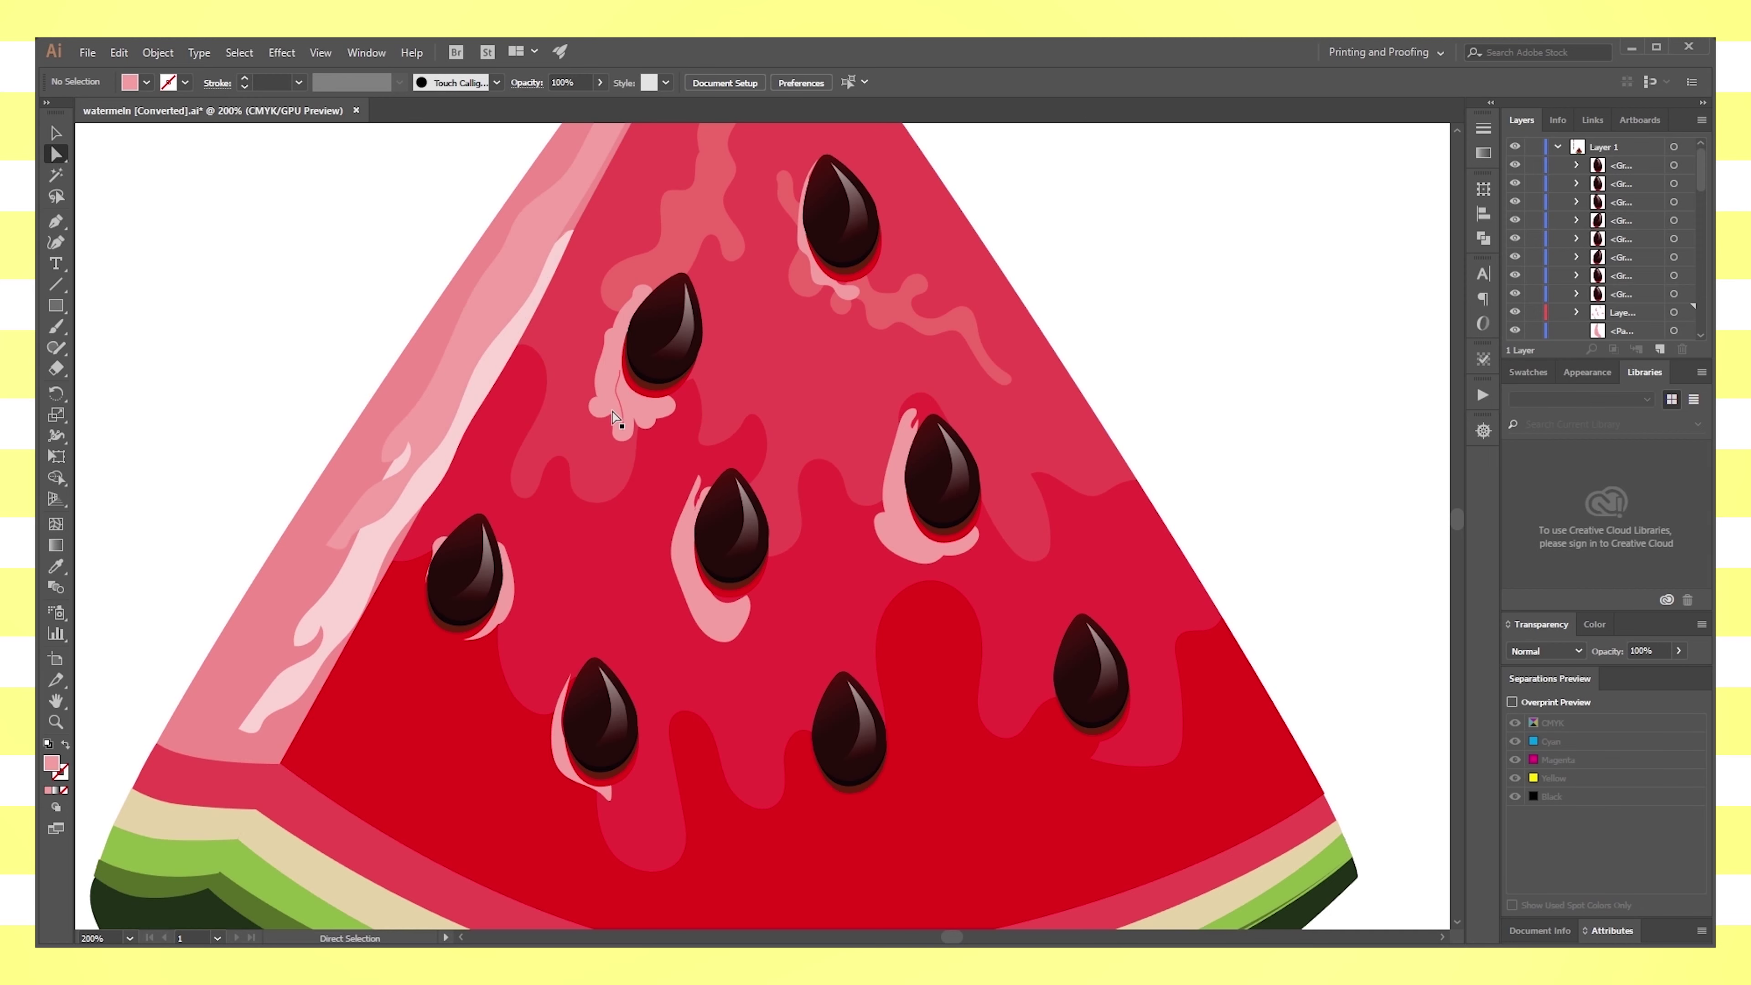
{"action": "left_click", "coordinate": [612, 400]}
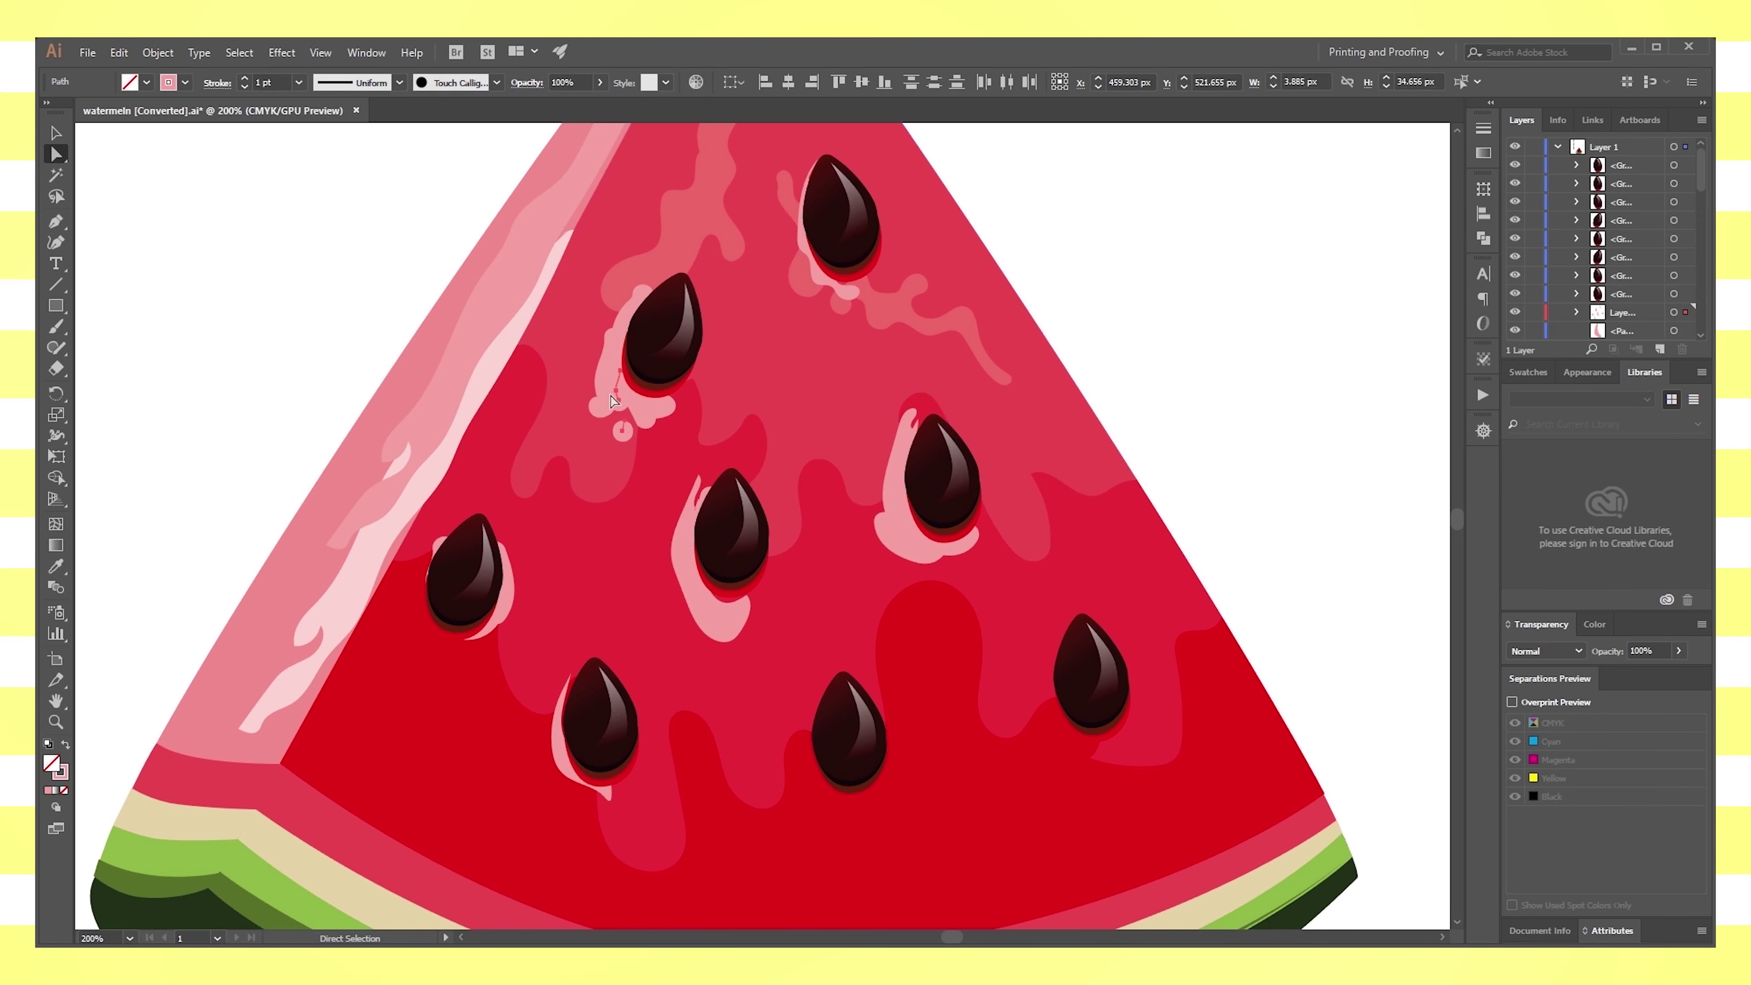
{"action": "key", "text": "Delete"}
{"action": "left_click", "coordinate": [616, 317]}
{"action": "key", "text": "Delete"}
{"action": "left_click", "coordinate": [649, 405]}
{"action": "key", "text": "ctrl+shift+a"}
Paint trial pink brush strokes around the lower-middle and right seeds
{"action": "key", "text": "b"}
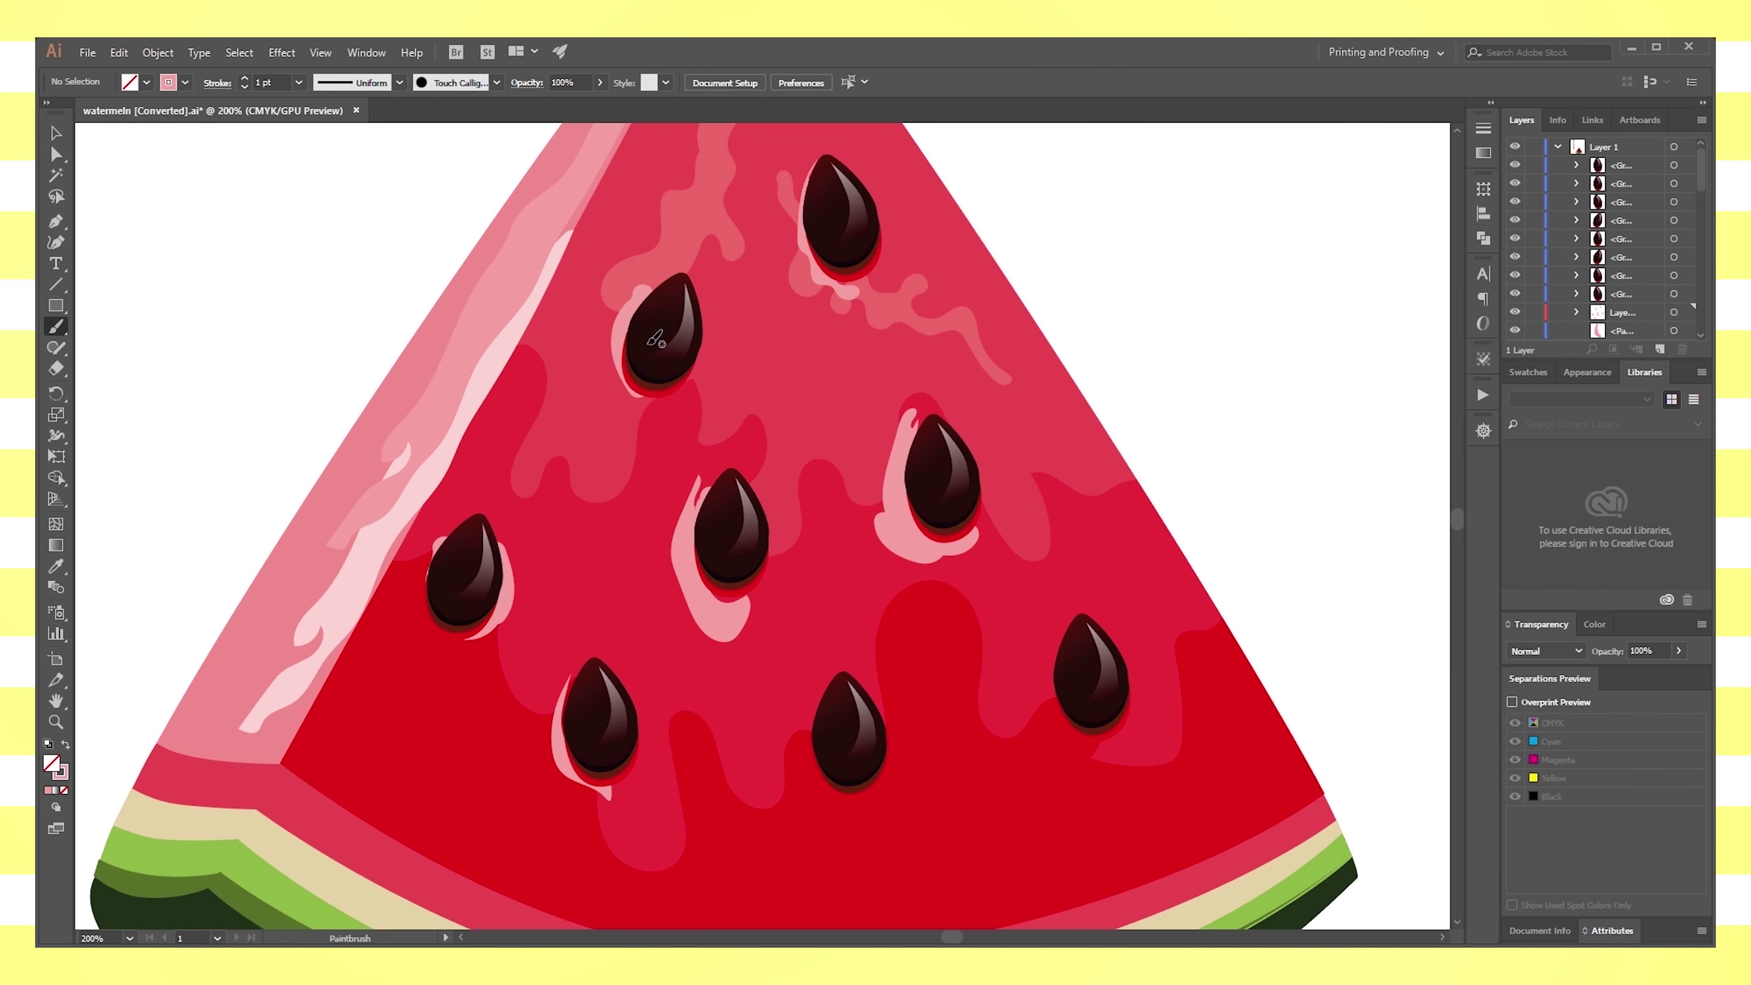
{"action": "scroll", "coordinate": [958, 618], "scroll_direction": "down", "scroll_amount": 3}
{"action": "mouse_move", "coordinate": [839, 541]}
{"action": "left_mouse_down"}
{"action": "mouse_move", "coordinate": [902, 613]}
{"action": "mouse_move", "coordinate": [873, 679]}
{"action": "left_mouse_up"}
{"action": "left_click_drag", "start_coordinate": [1059, 492], "coordinate": [1097, 607]}
{"action": "key", "text": "ctrl+z"}
{"action": "mouse_move", "coordinate": [1055, 518]}
{"action": "left_mouse_down"}
{"action": "mouse_move", "coordinate": [1045, 586]}
{"action": "mouse_move", "coordinate": [1071, 583]}
{"action": "mouse_move", "coordinate": [1101, 634]}
{"action": "left_mouse_up"}
{"action": "key", "text": "ctrl+z"}
{"action": "key", "text": "ctrl+z"}
{"action": "left_click_drag", "start_coordinate": [1076, 477], "coordinate": [1101, 498]}
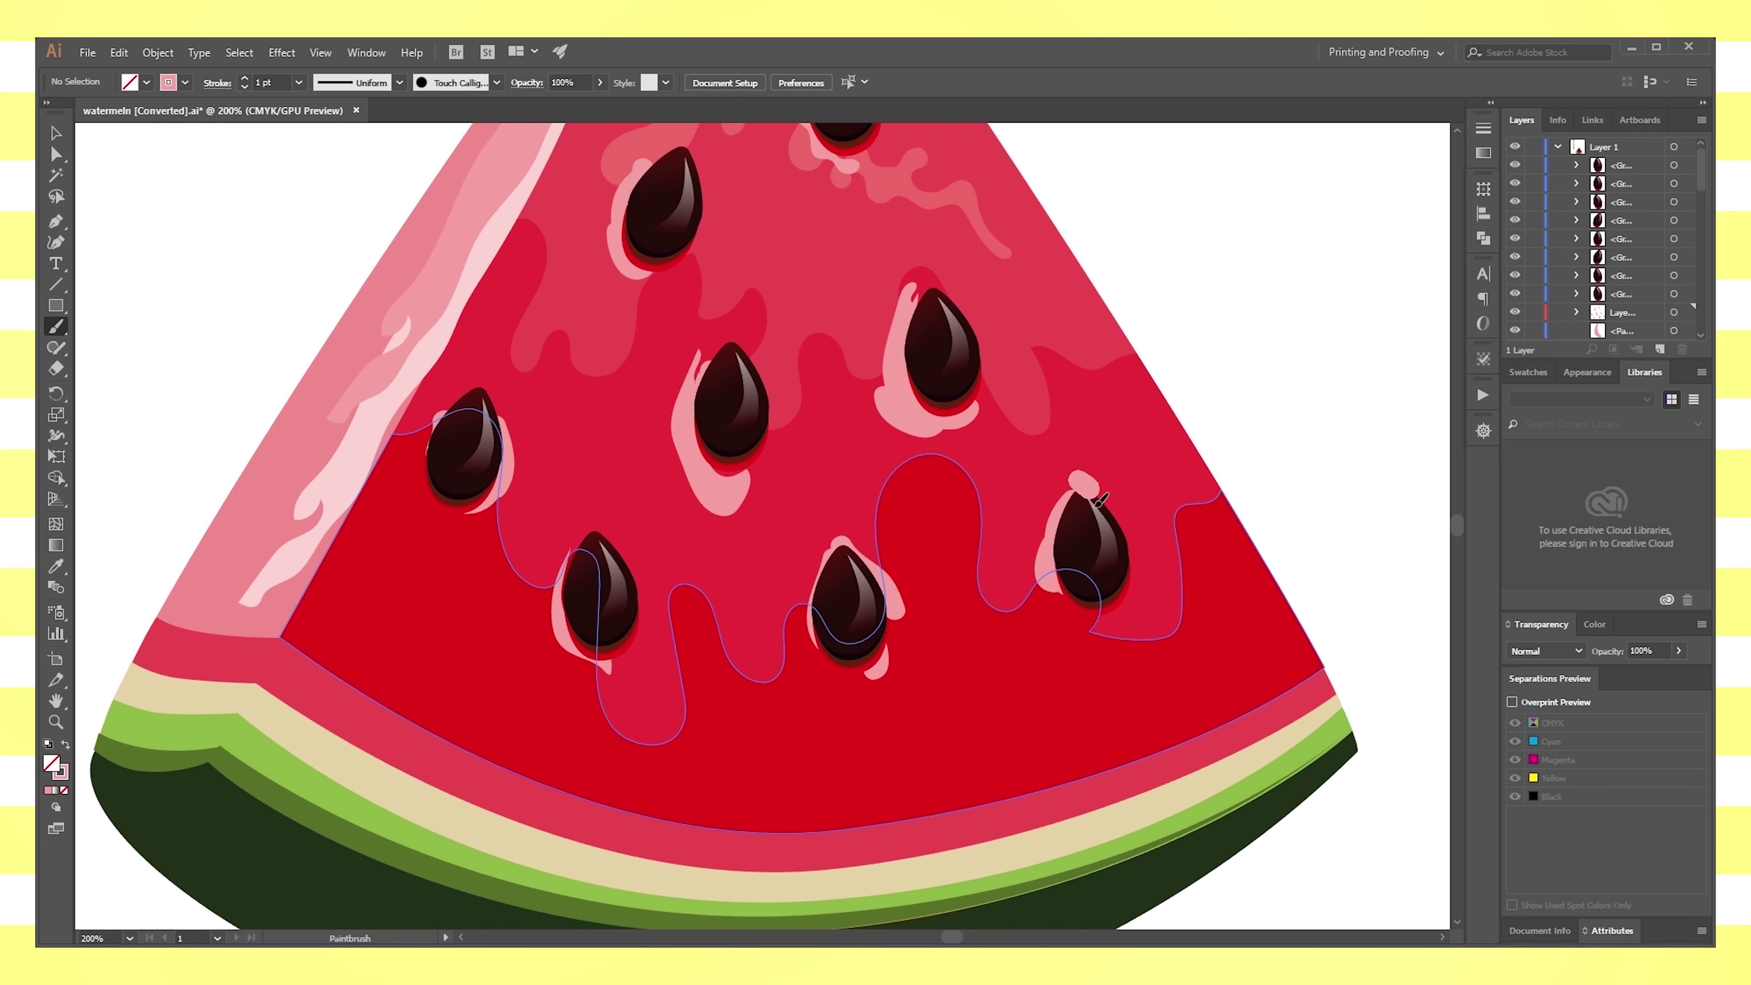
Paint a thin pink looping stroke in the middle of the flesh and select it
{"action": "key", "text": "ctrl+1"}
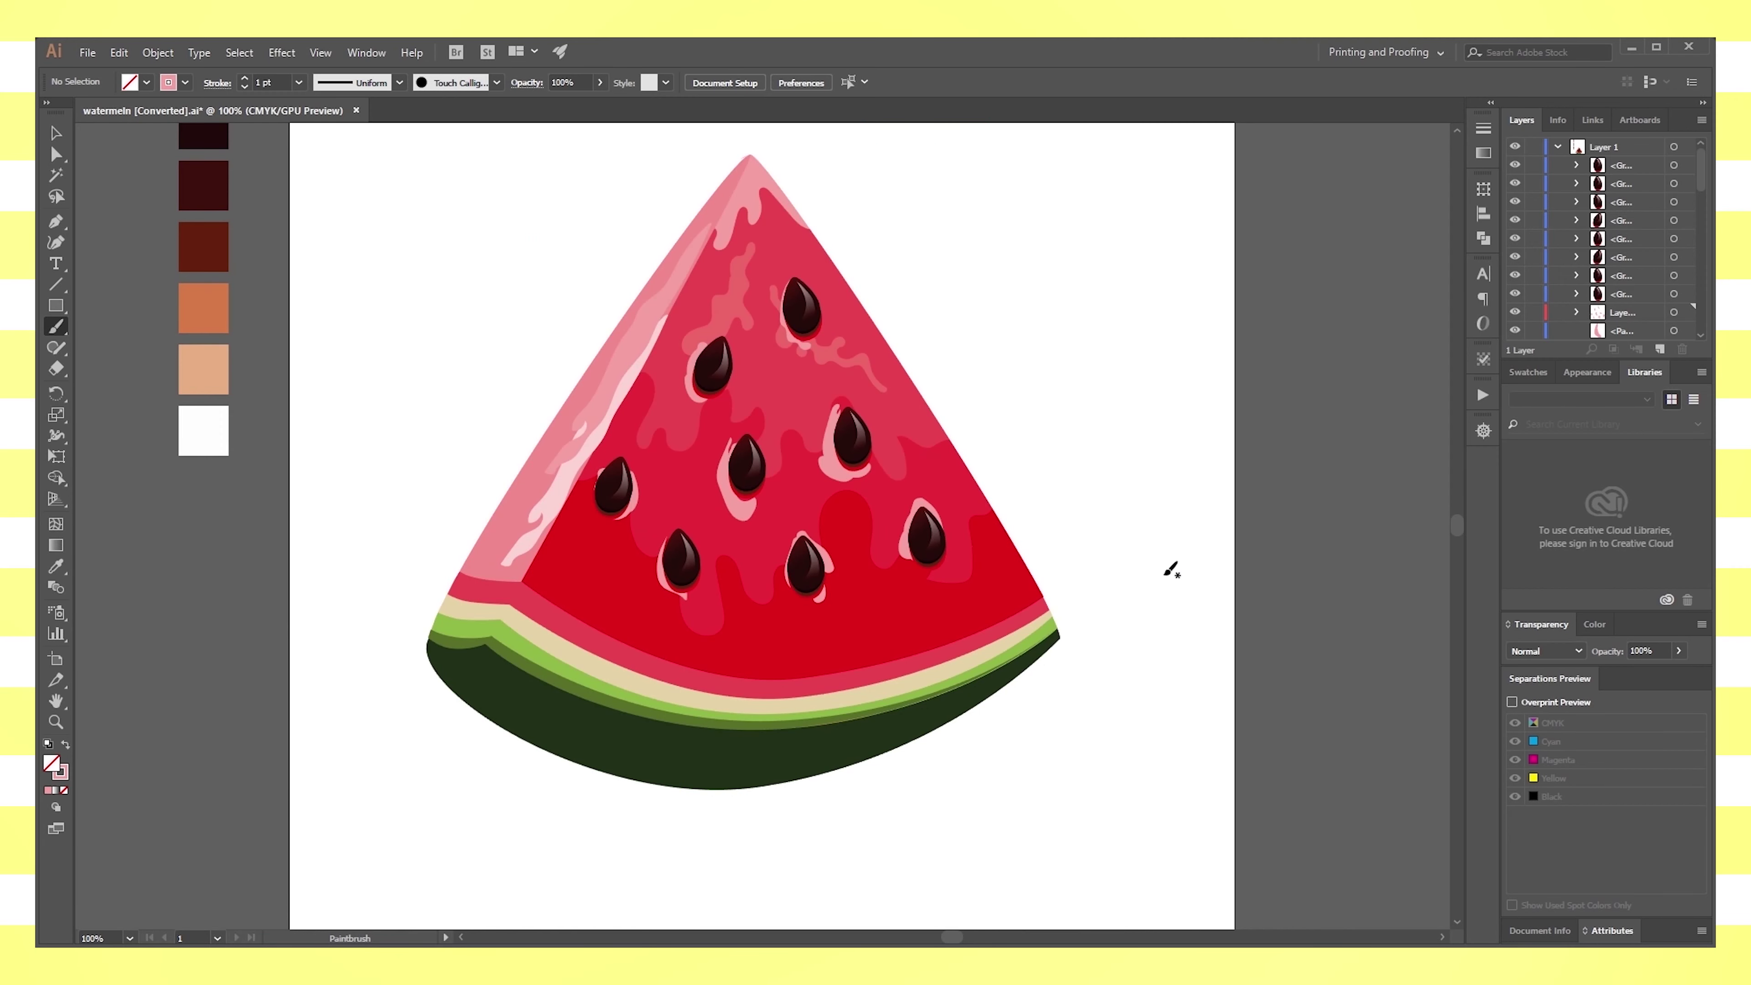
{"action": "scroll", "coordinate": [896, 555], "scroll_direction": "up", "scroll_amount": 1}
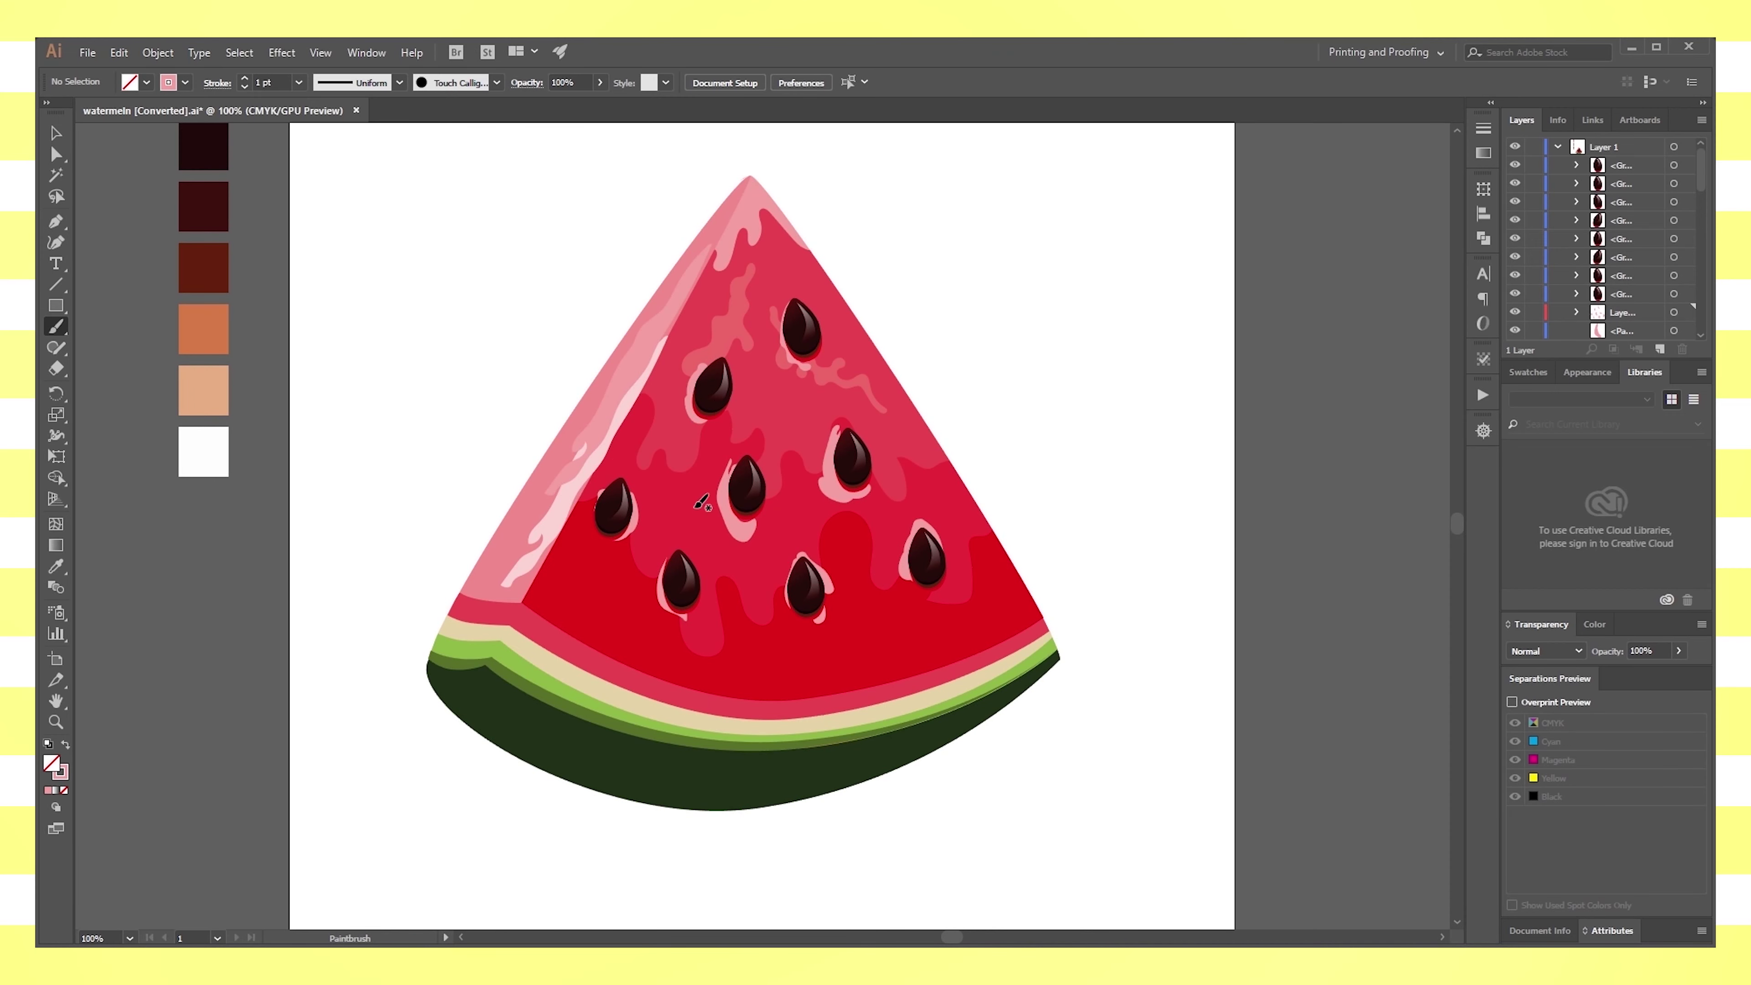
{"action": "key", "text": "ctrl+plus"}
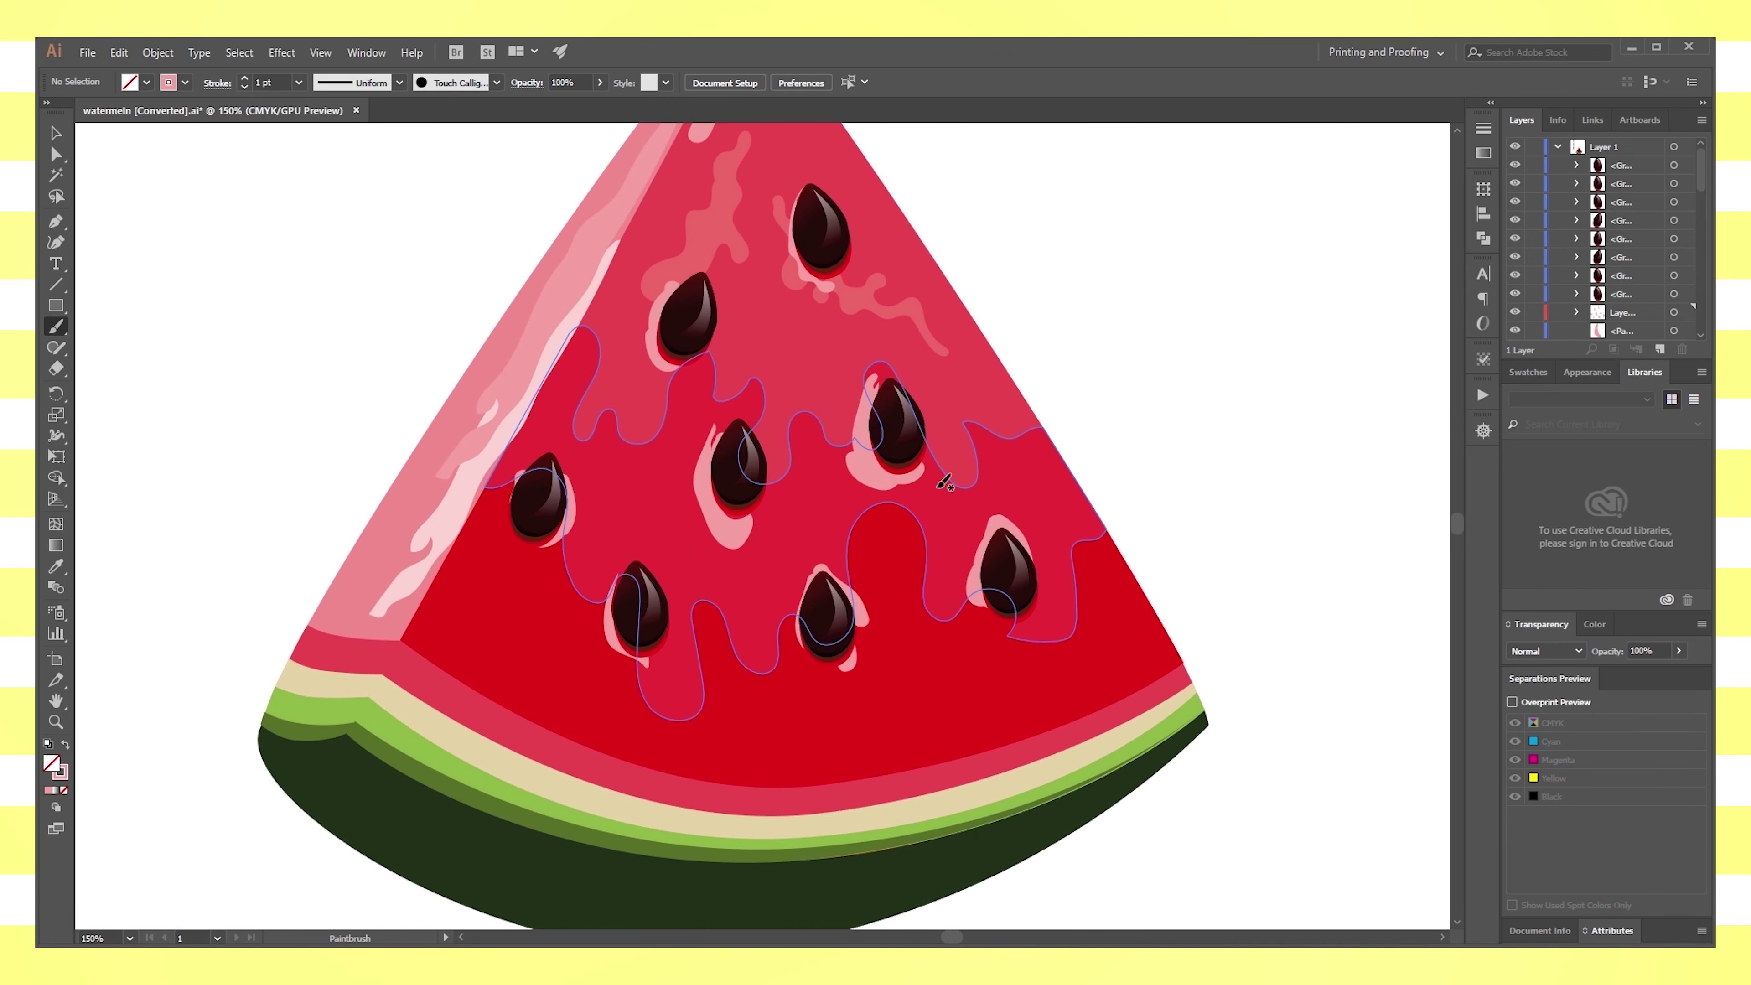
{"action": "scroll", "coordinate": [945, 483], "scroll_direction": "up", "scroll_amount": 2}
{"action": "key", "text": "shift+x"}
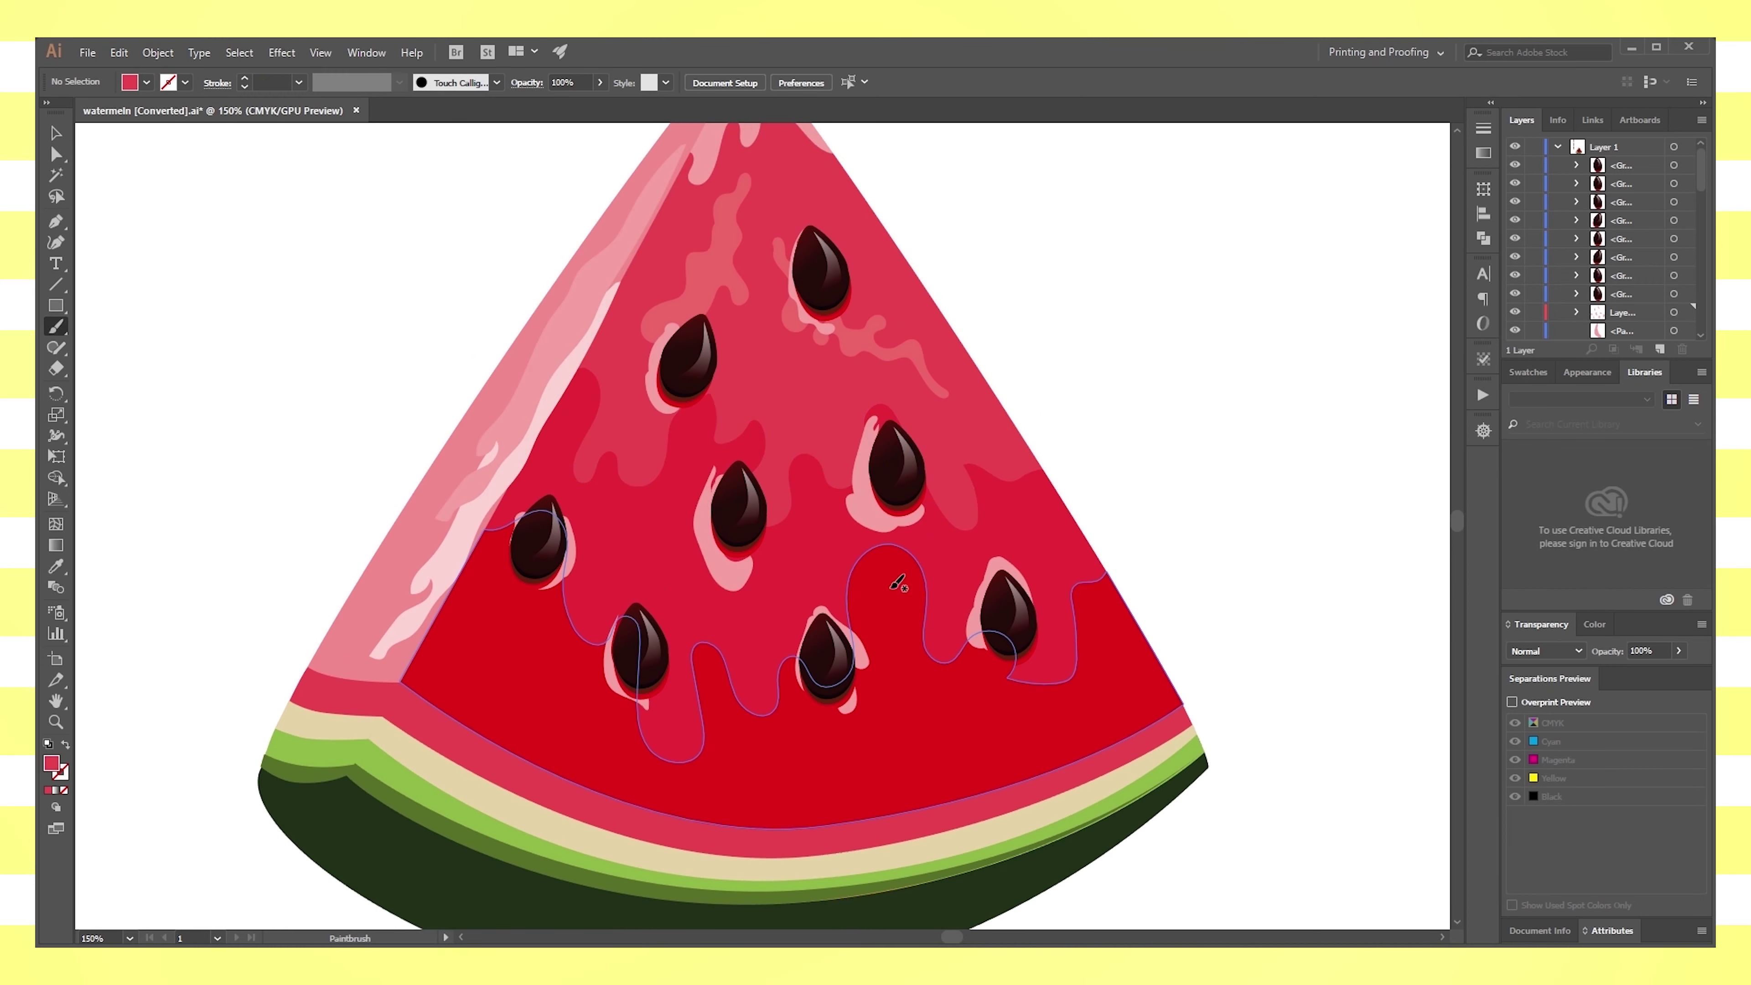
{"action": "left_click_drag", "start_coordinate": [1045, 571], "coordinate": [1069, 681]}
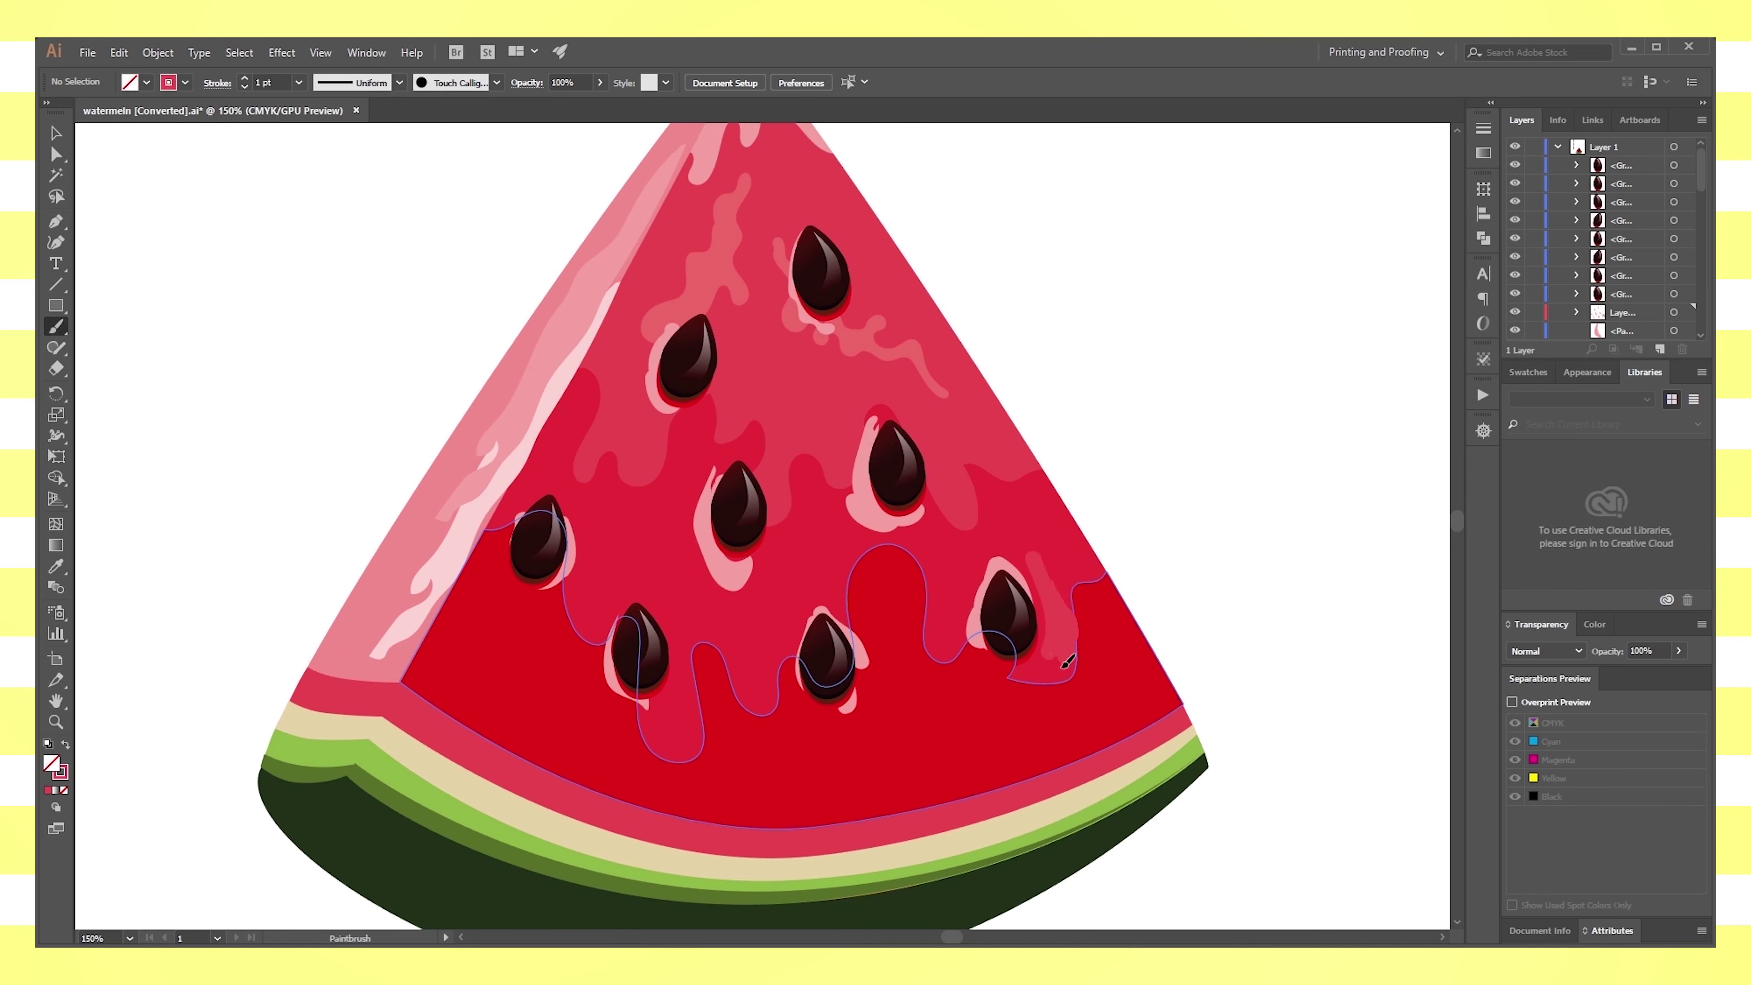
{"action": "key", "text": "ctrl+z"}
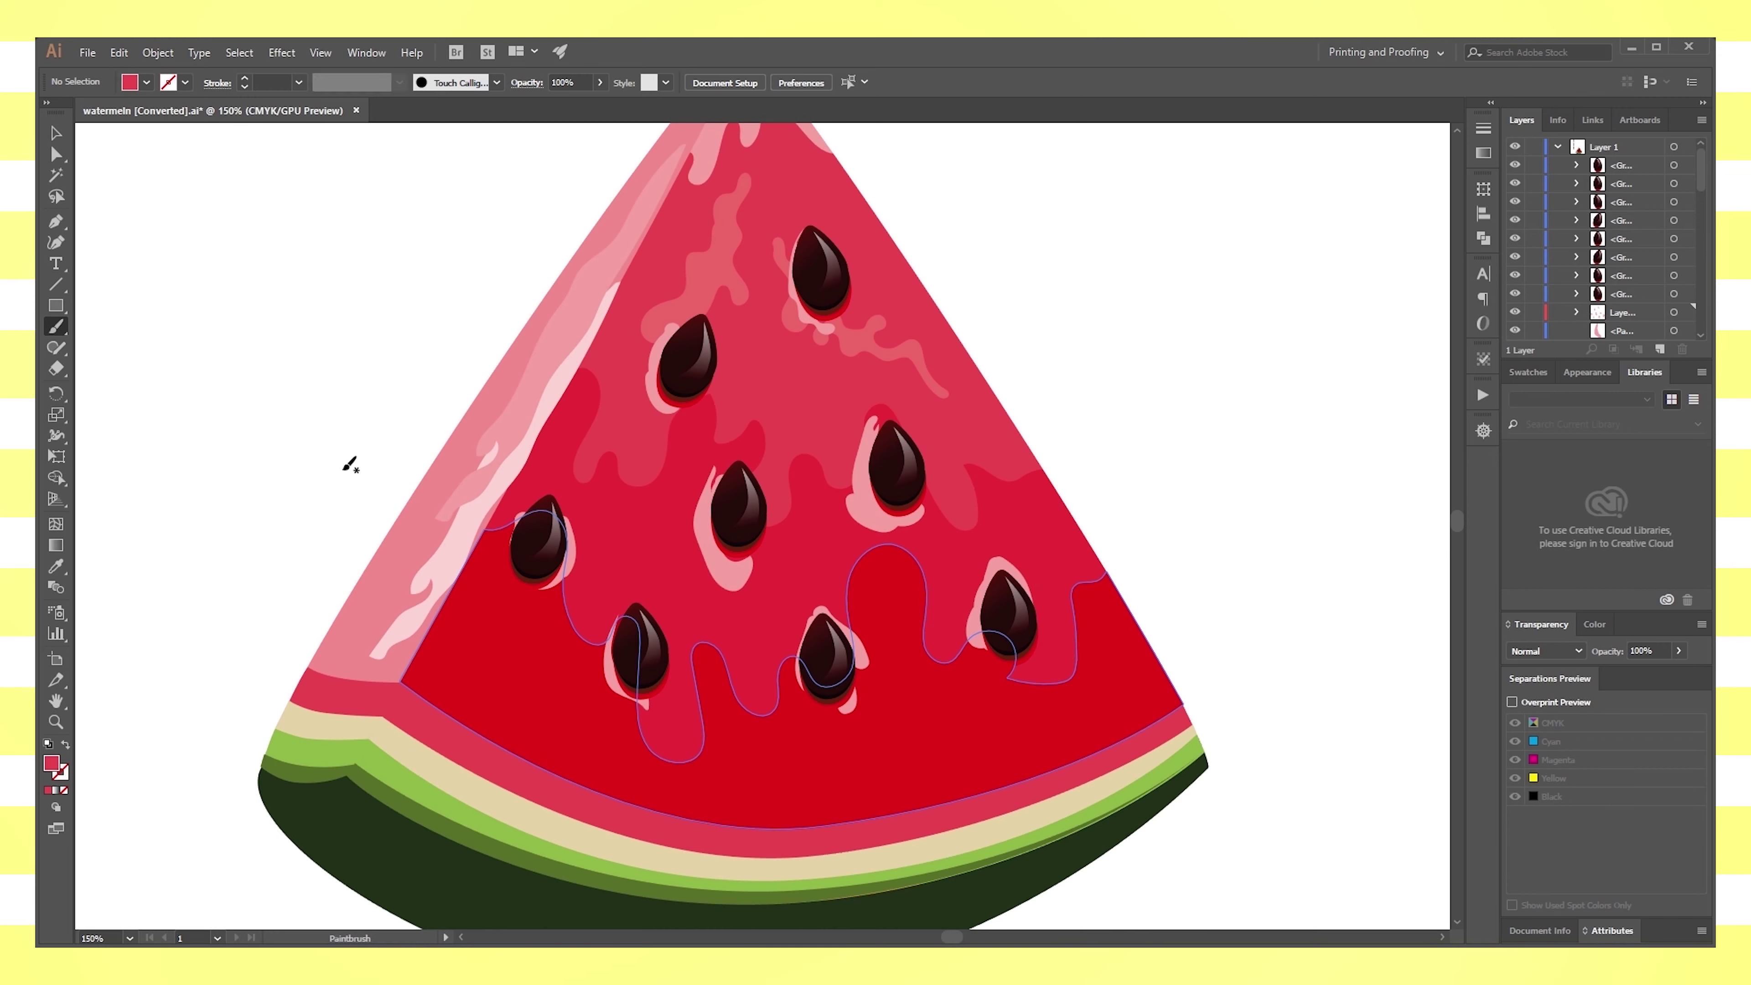
{"action": "left_click", "coordinate": [66, 744]}
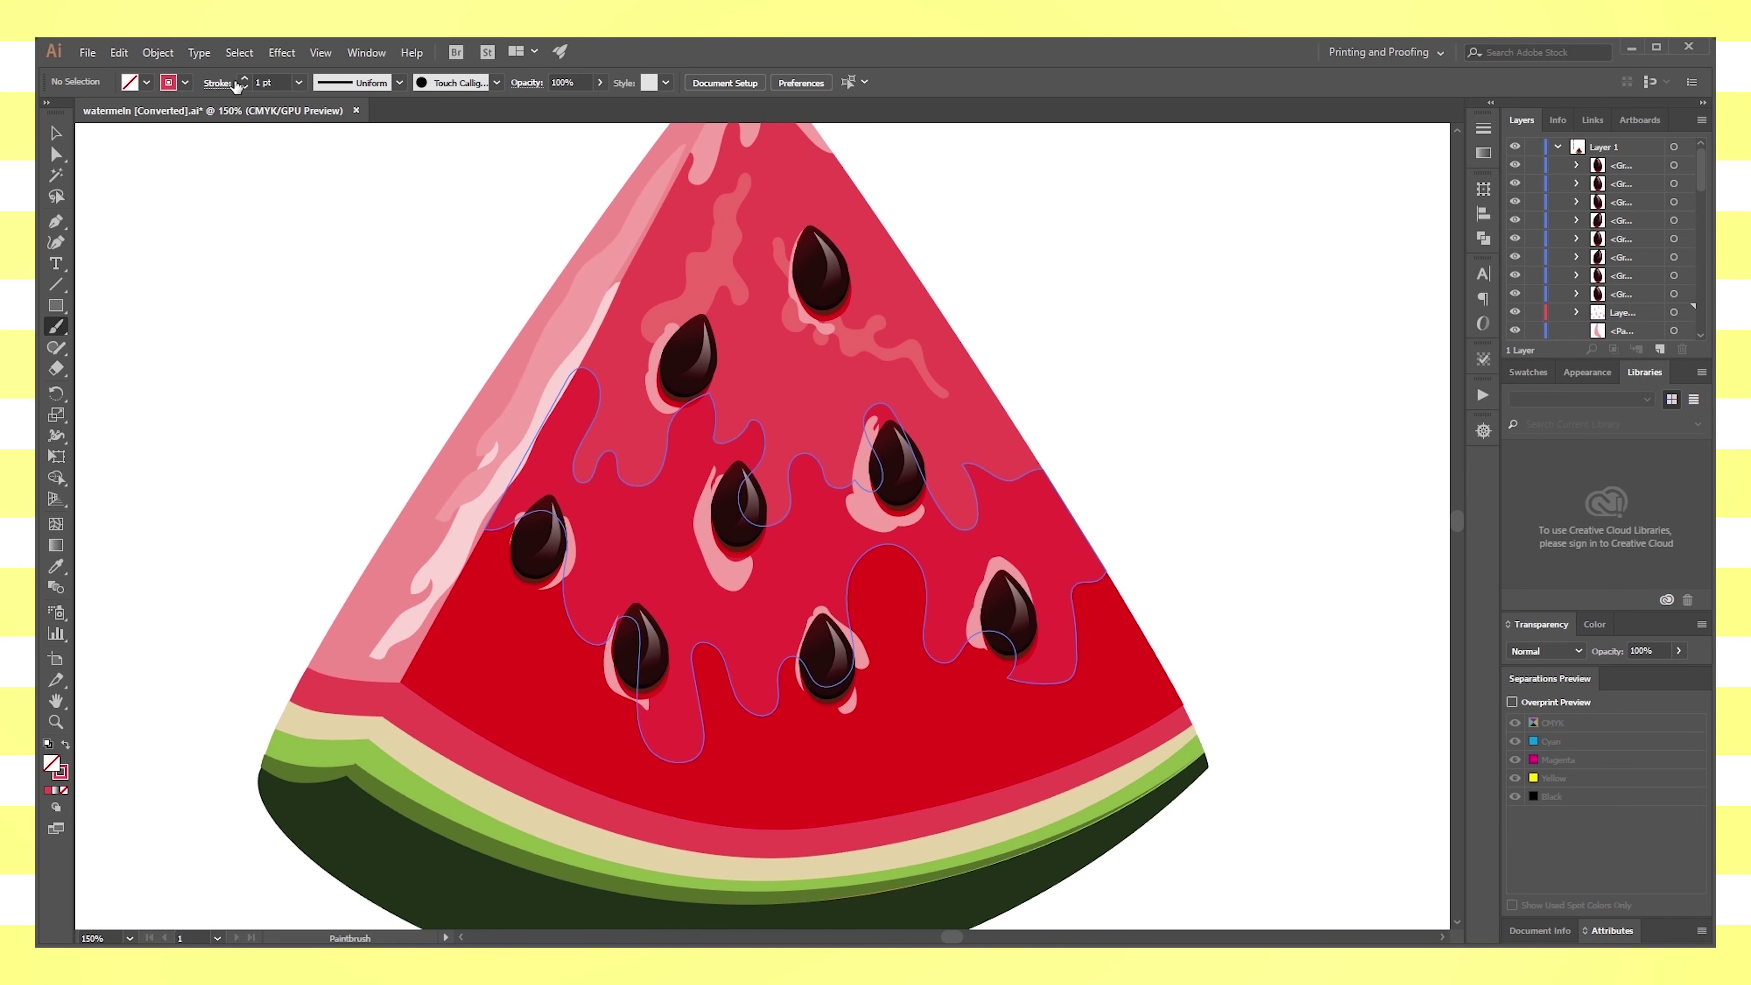
{"action": "left_click_drag", "start_coordinate": [834, 522], "coordinate": [835, 499]}
{"action": "key", "text": "v"}
{"action": "left_click", "coordinate": [889, 587]}
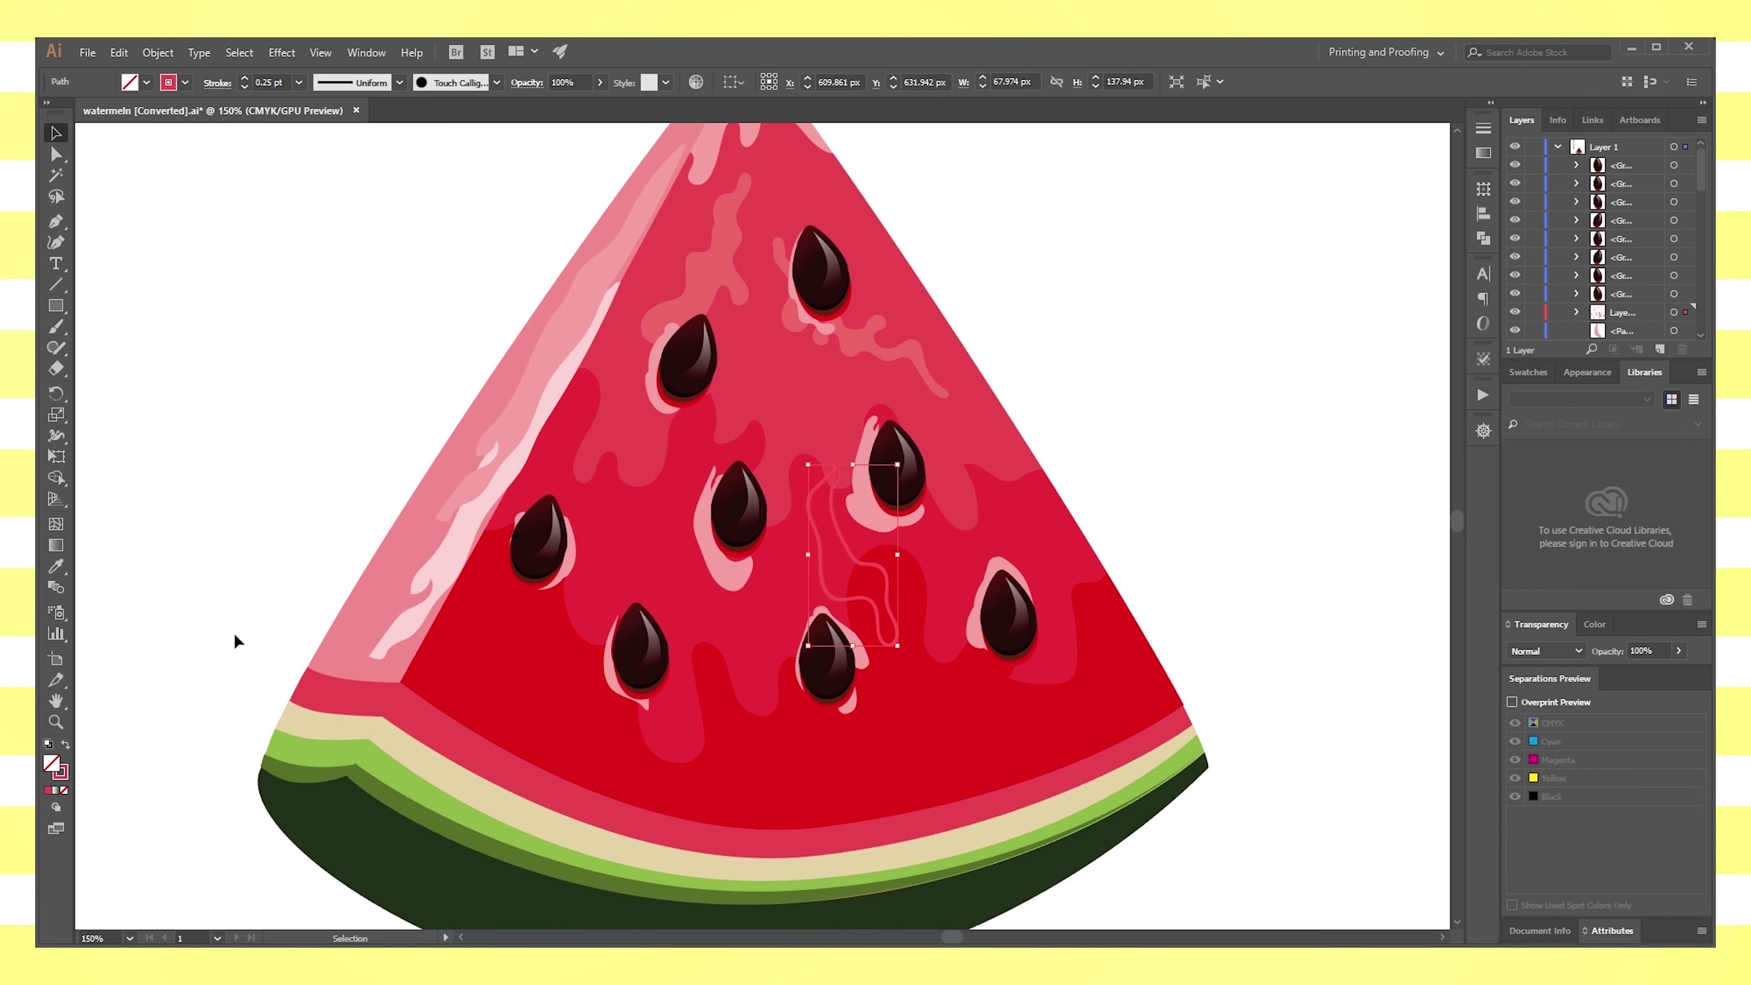
Deselect the streak and ready the Paintbrush with colour applied to the stroke
{"action": "left_click", "coordinate": [65, 744]}
{"action": "left_click", "coordinate": [1318, 655]}
{"action": "key", "text": "ctrl+1"}
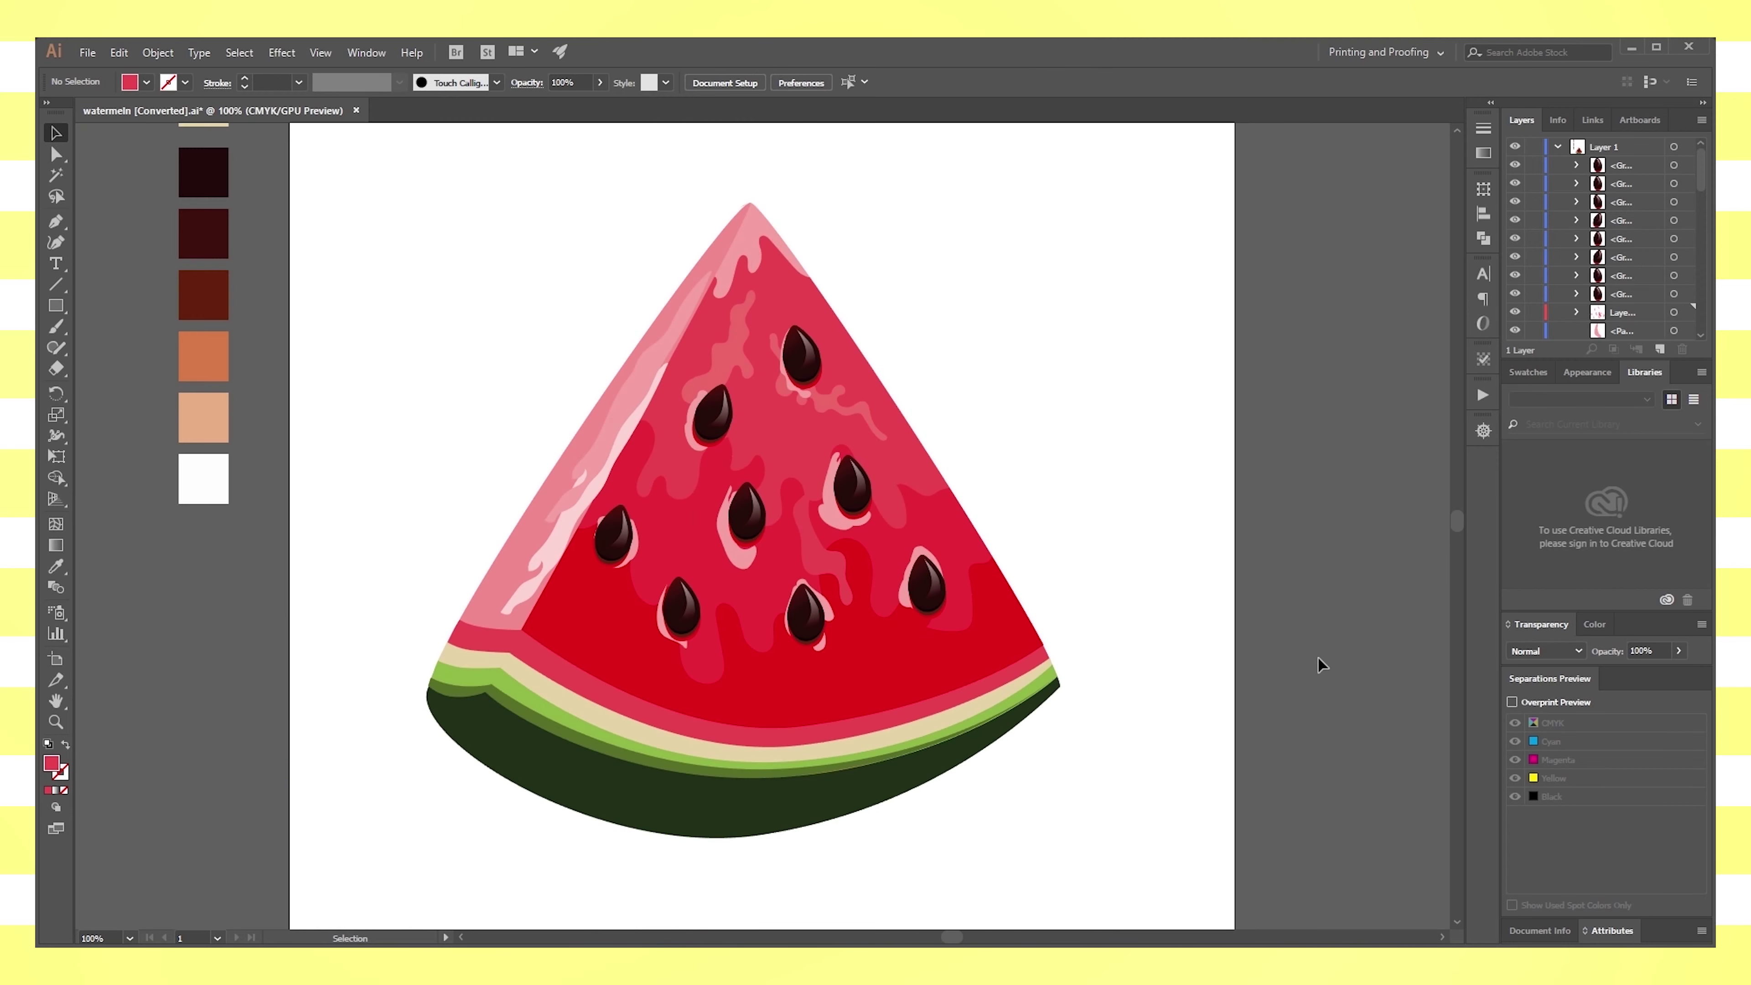
{"action": "key", "text": "ctrl+equal"}
{"action": "key", "text": "ctrl+equal"}
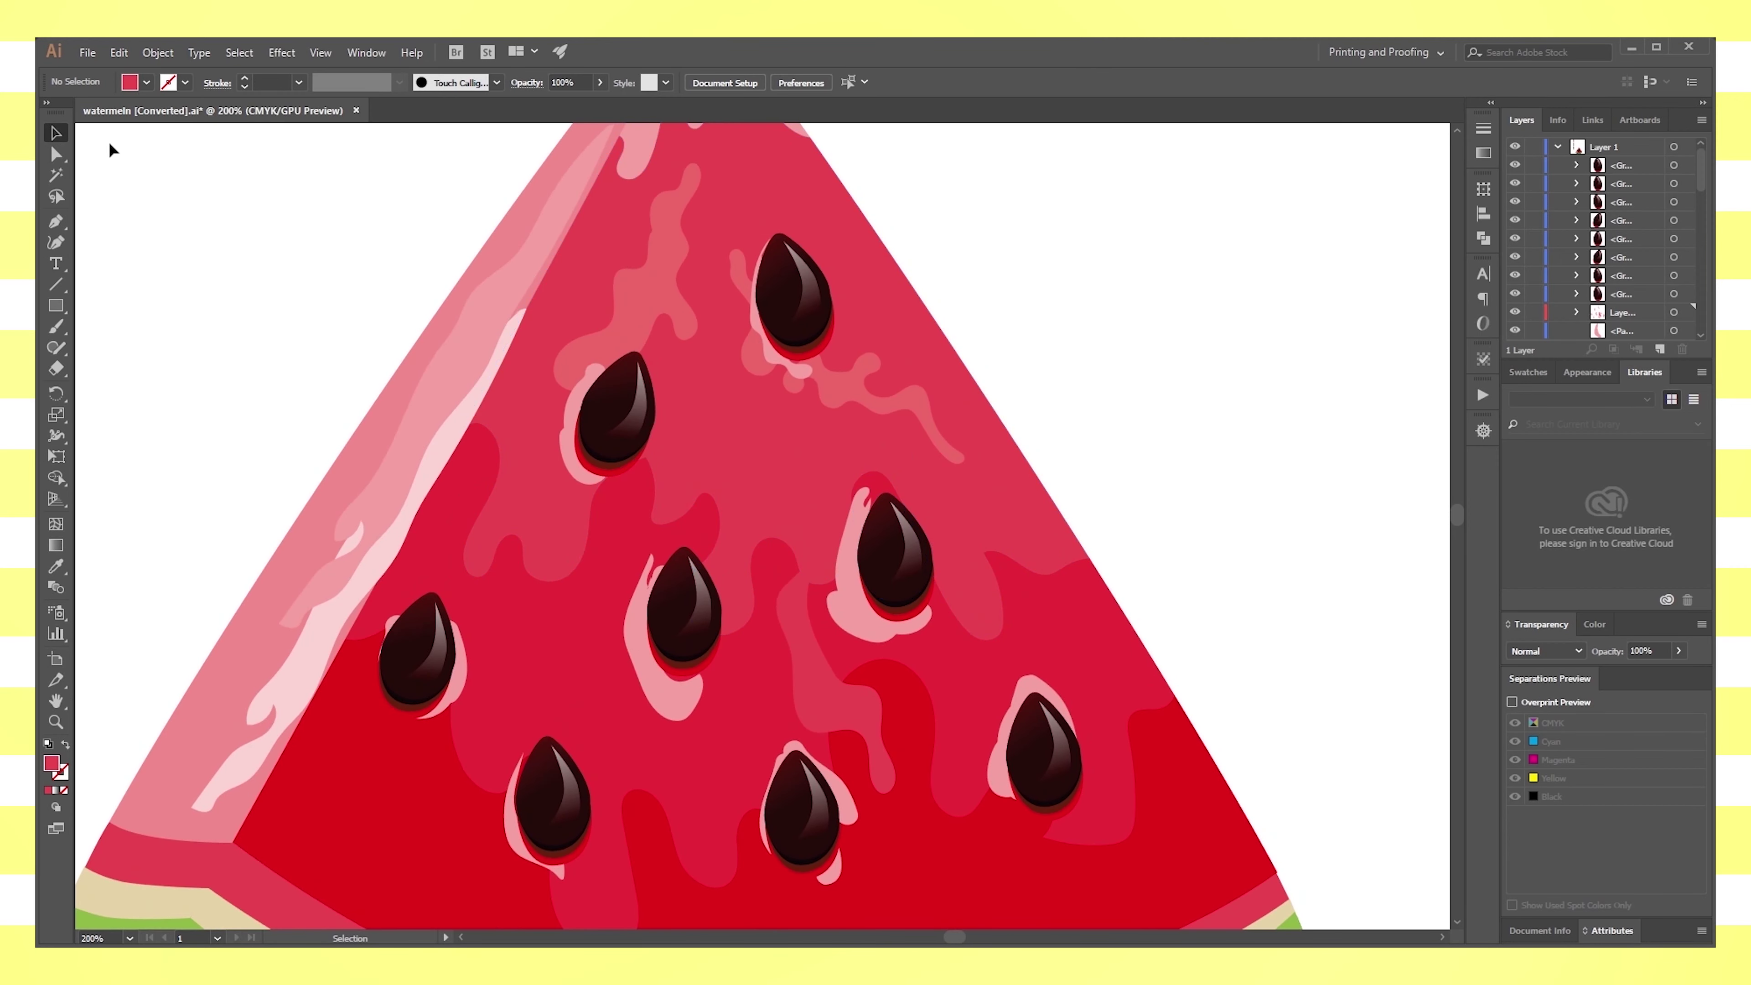
{"action": "left_click", "coordinate": [56, 326]}
{"action": "left_click", "coordinate": [69, 747]}
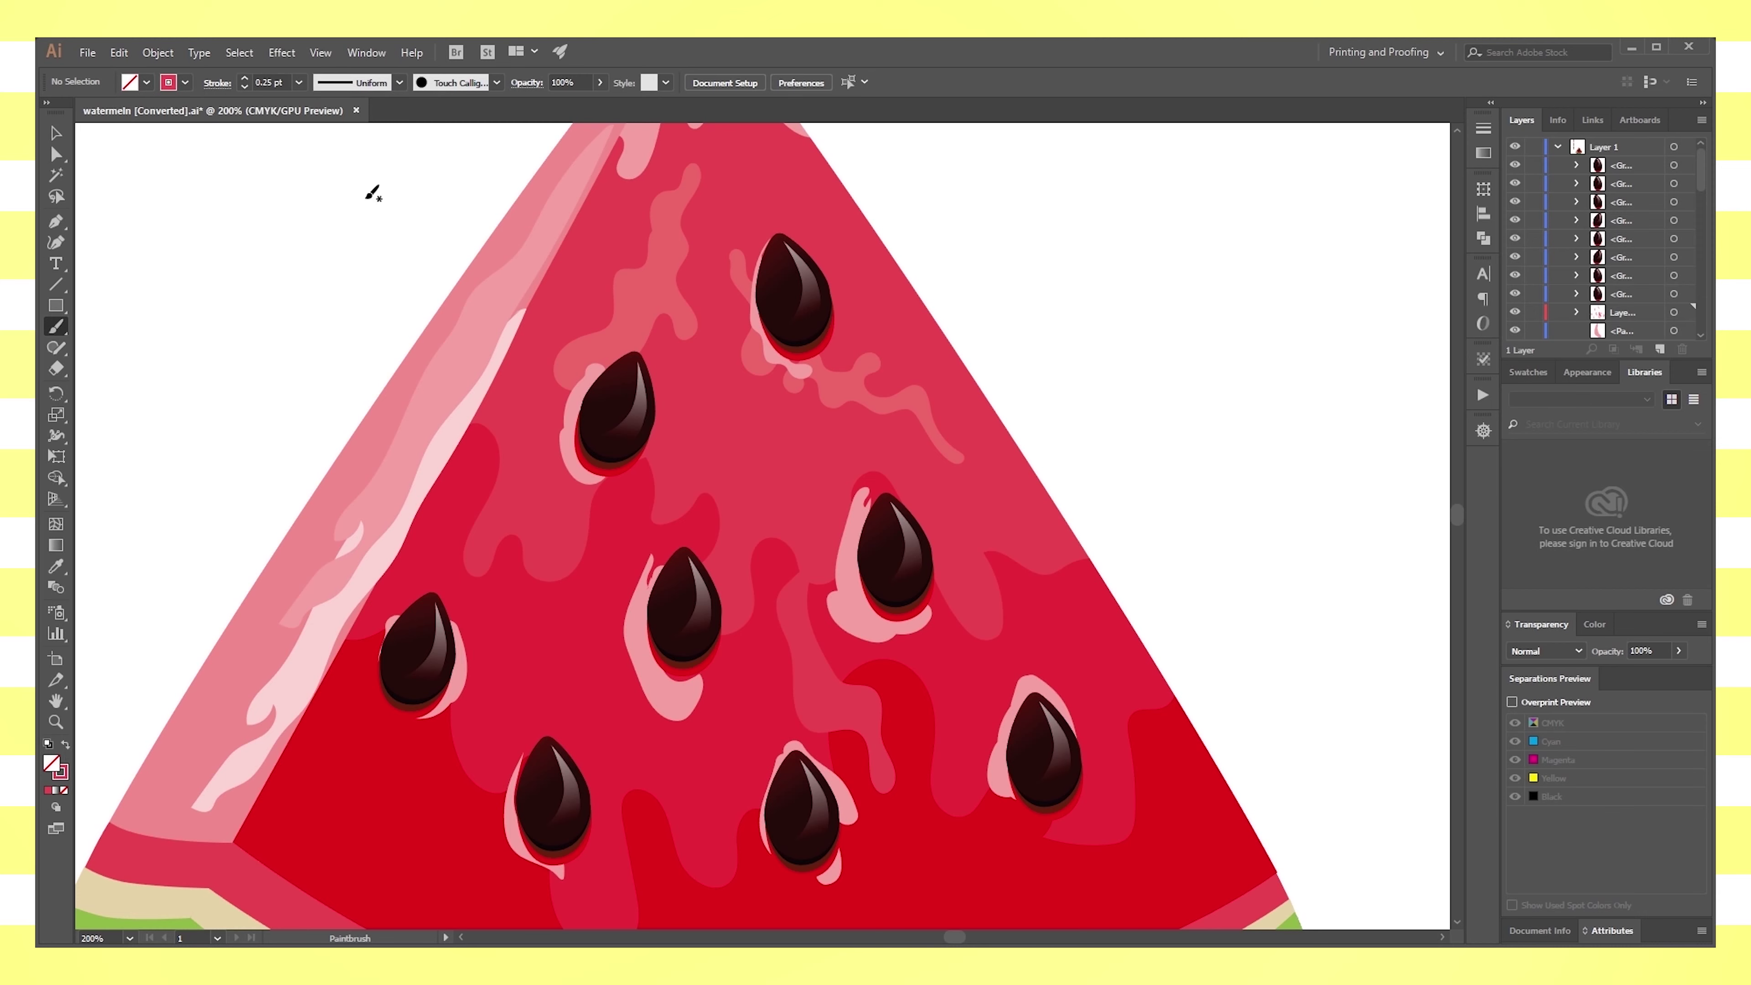
Sample the pink flesh colour and paint a thin streak beside the upper-right seed
{"action": "key", "text": "i"}
{"action": "left_click", "coordinate": [843, 428]}
{"action": "key", "text": "b"}
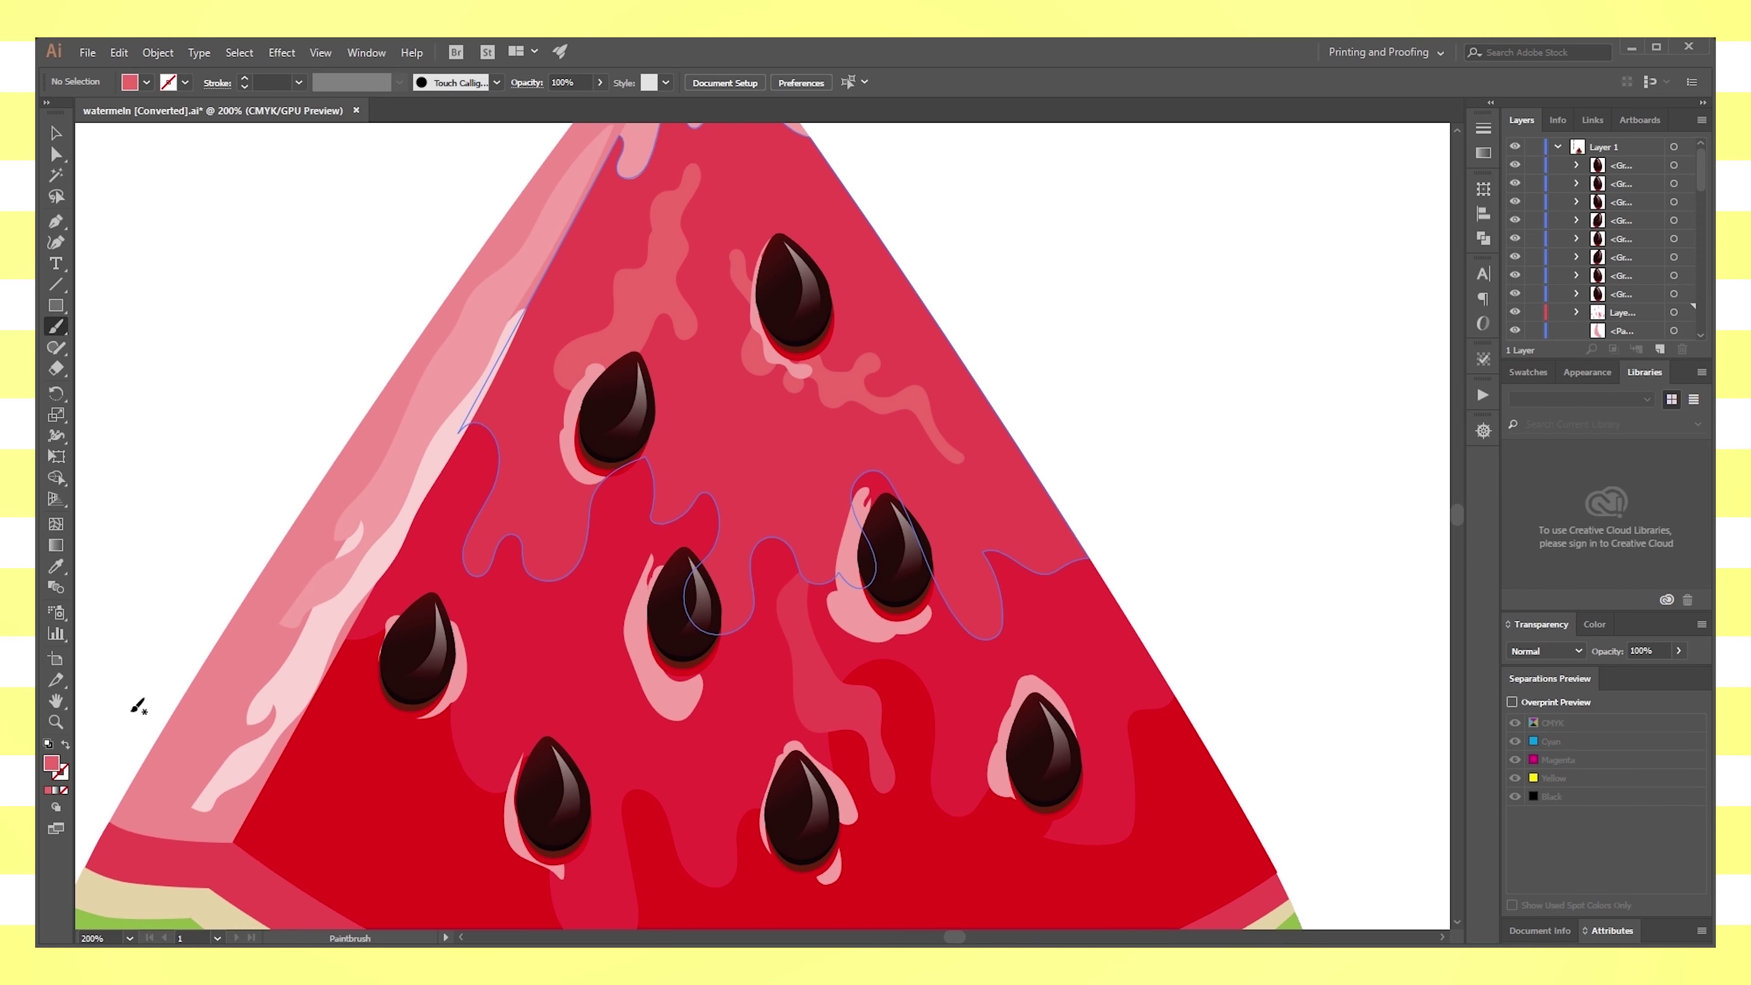
{"action": "left_click", "coordinate": [67, 744]}
{"action": "left_click_drag", "start_coordinate": [859, 468], "coordinate": [846, 455]}
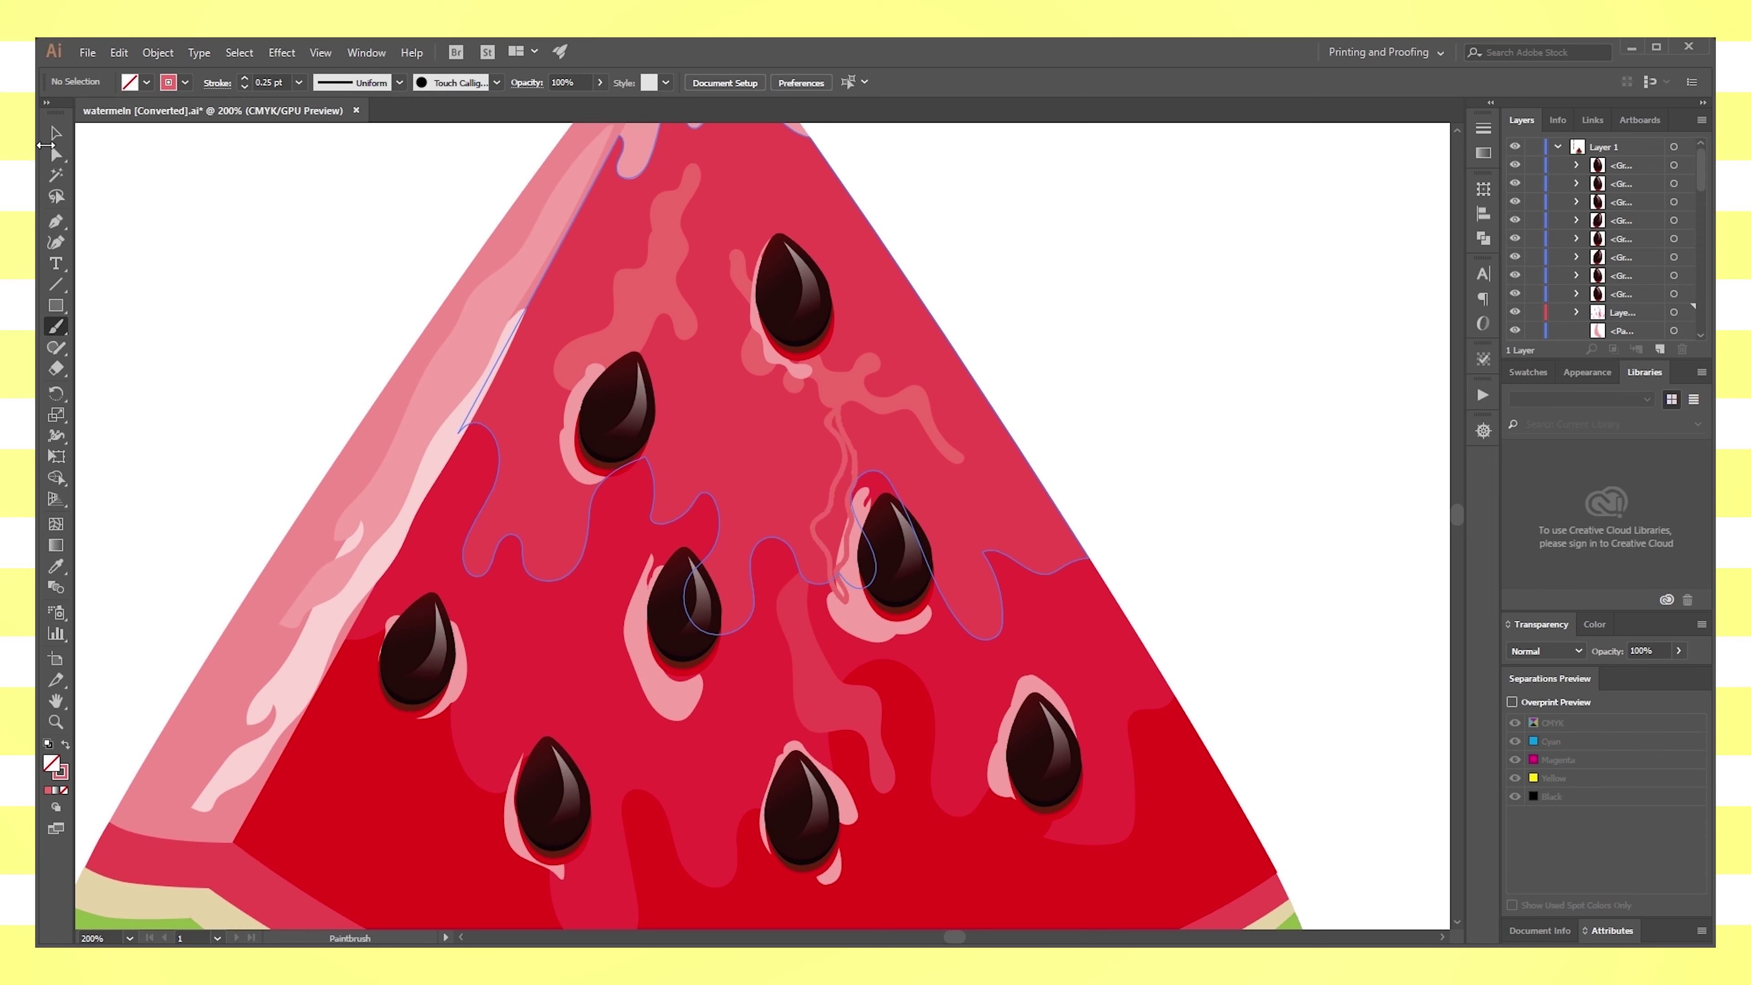
{"action": "key", "text": "v"}
{"action": "left_click", "coordinate": [848, 459]}
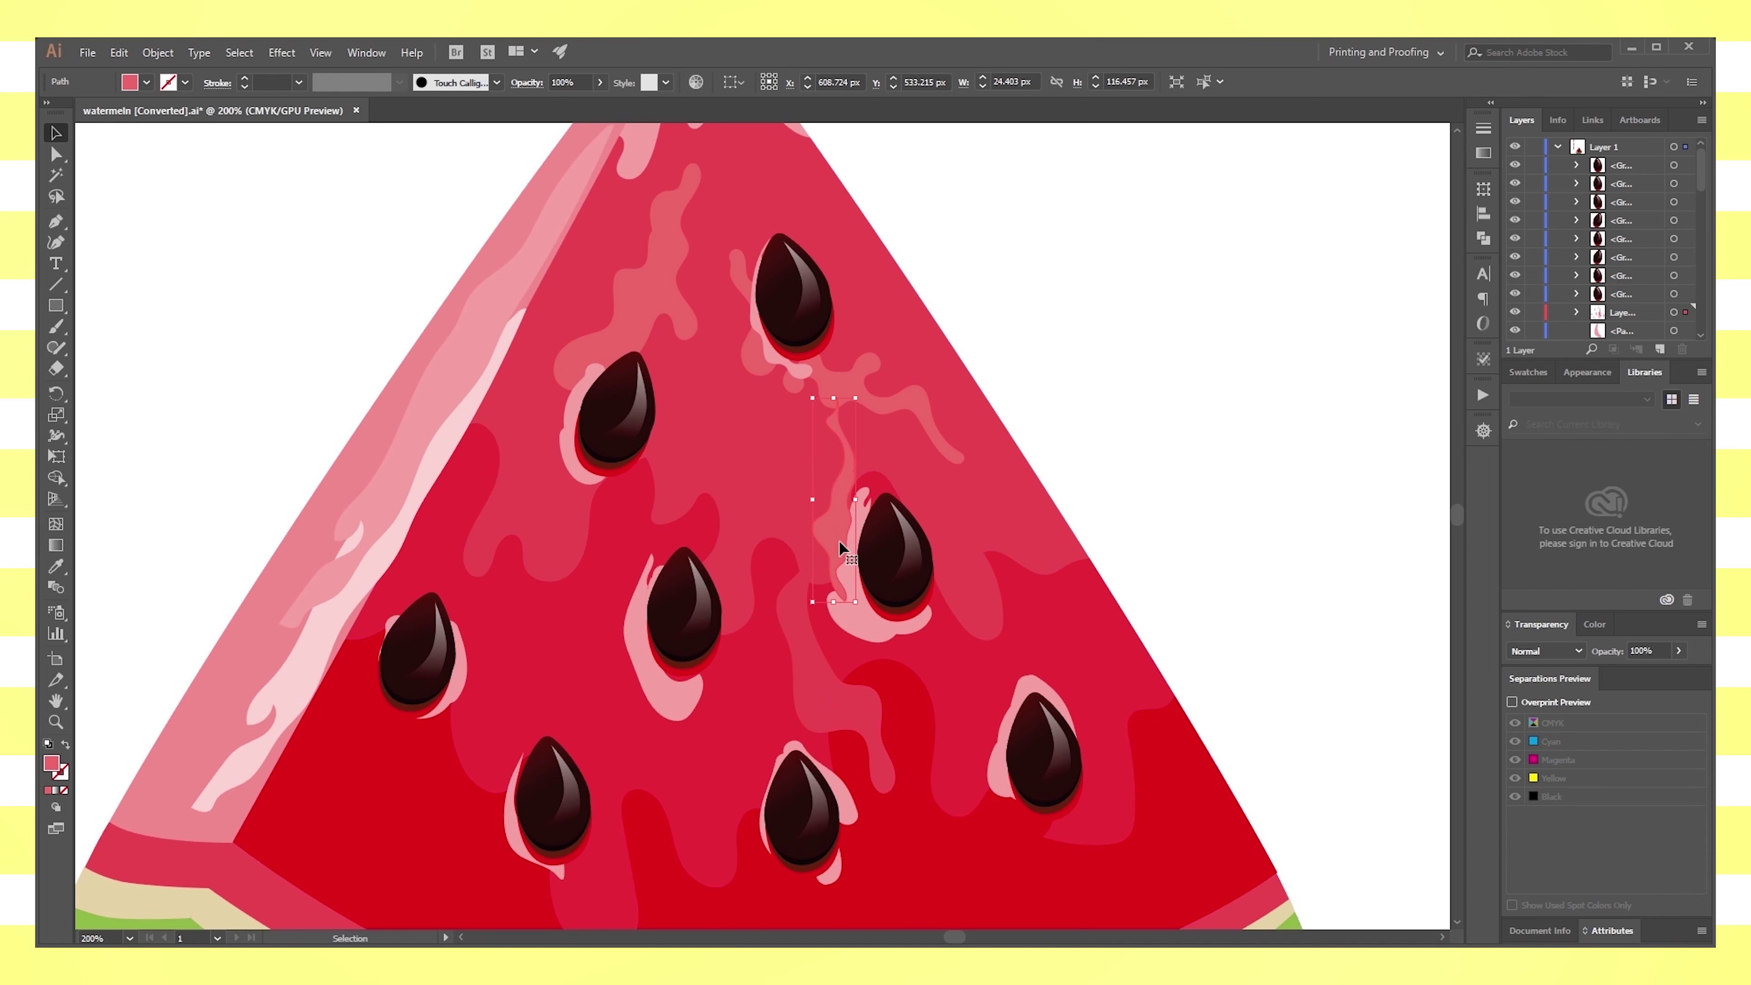
Deselect the streak and sample the deep red from the flesh
{"action": "left_click", "coordinate": [1161, 473]}
{"action": "key", "text": "ctrl+1"}
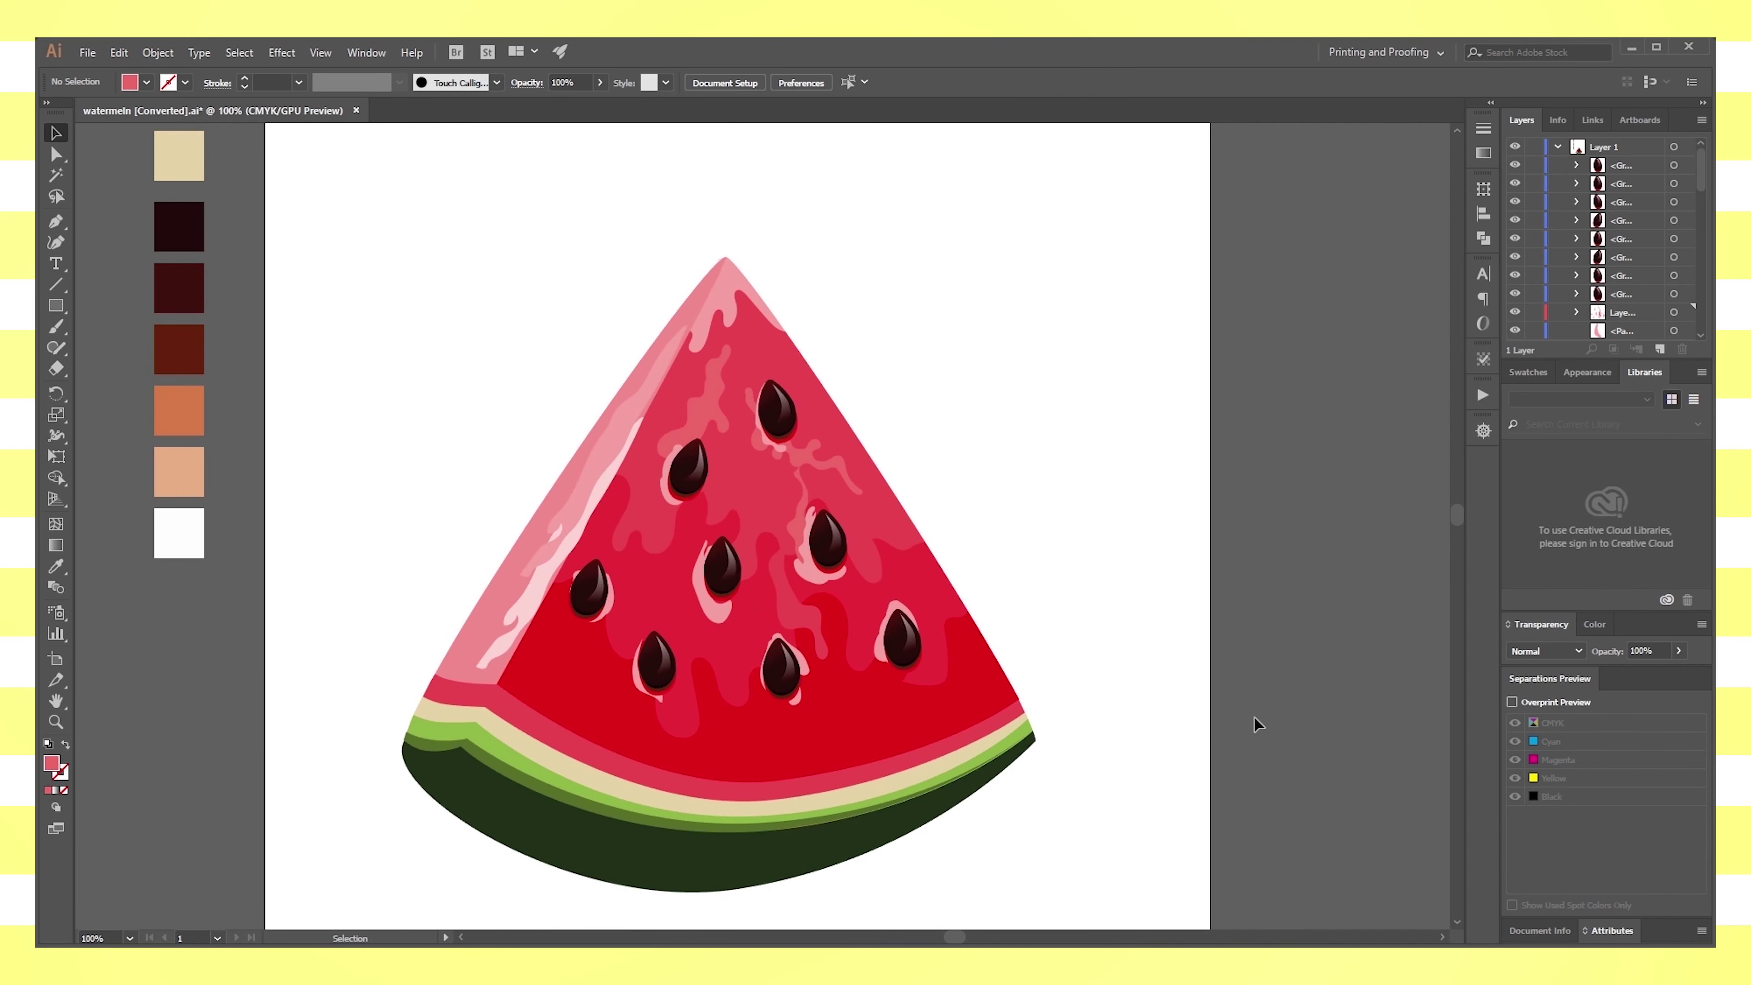
{"action": "key", "text": "i"}
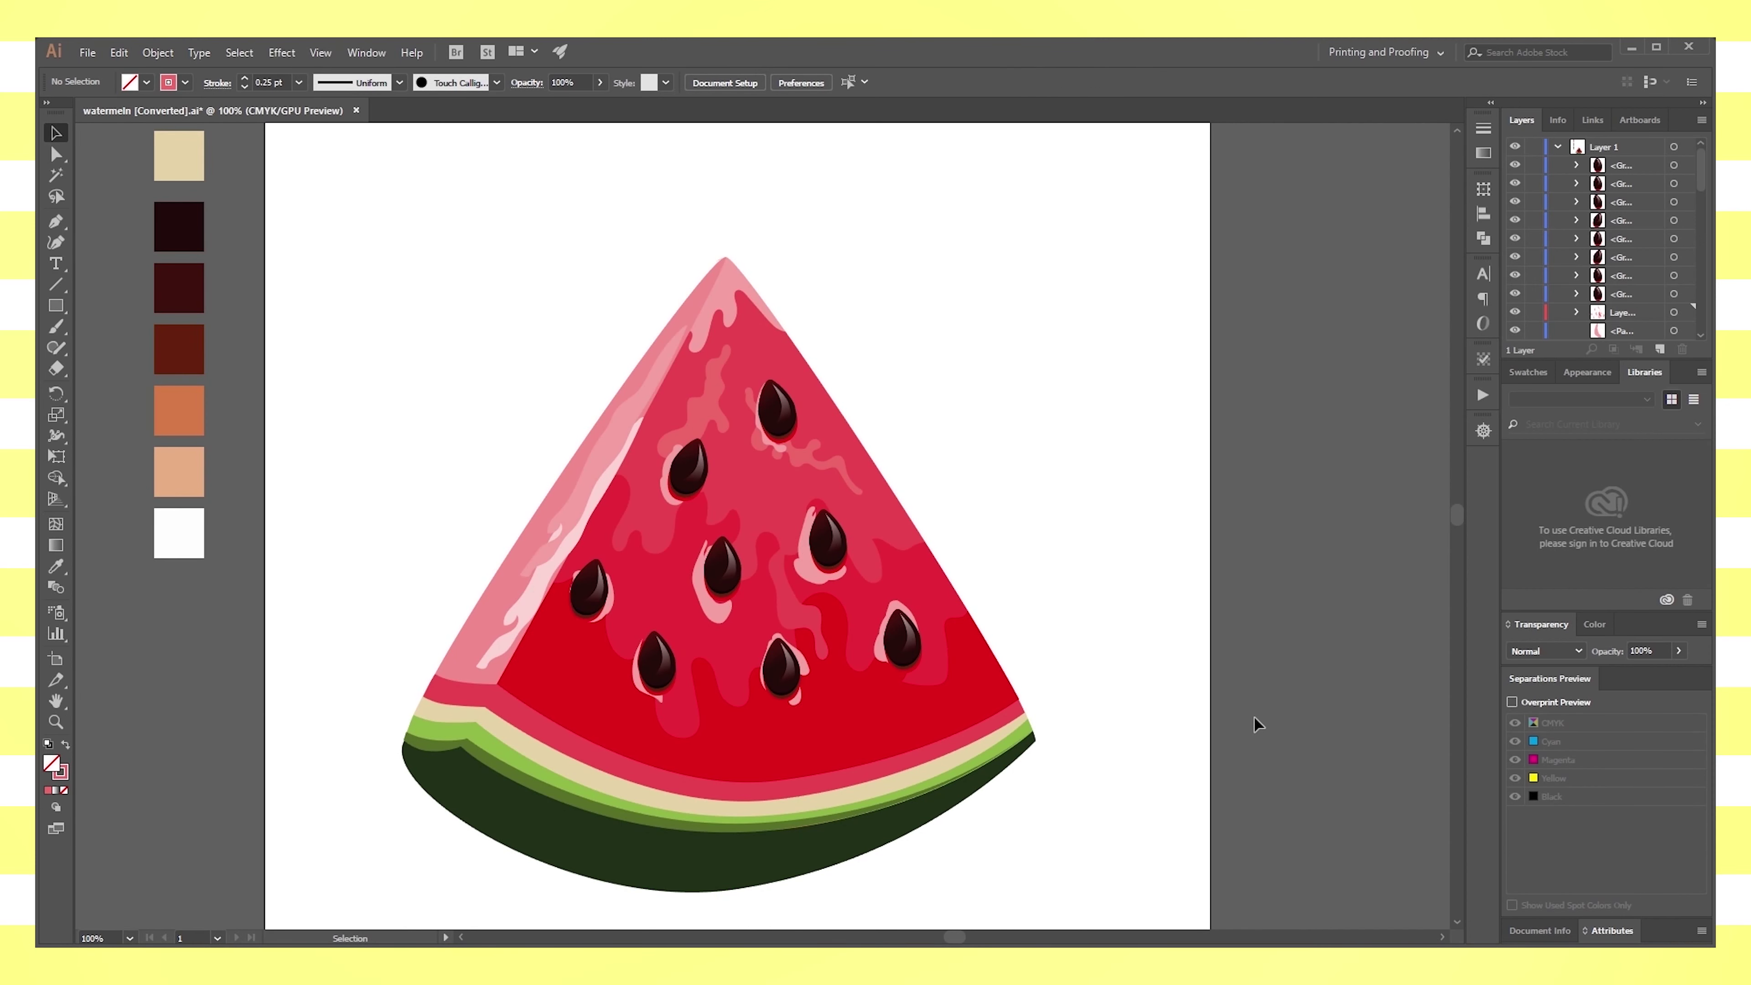
{"action": "key", "text": "ctrl+equal"}
{"action": "left_click", "coordinate": [455, 663]}
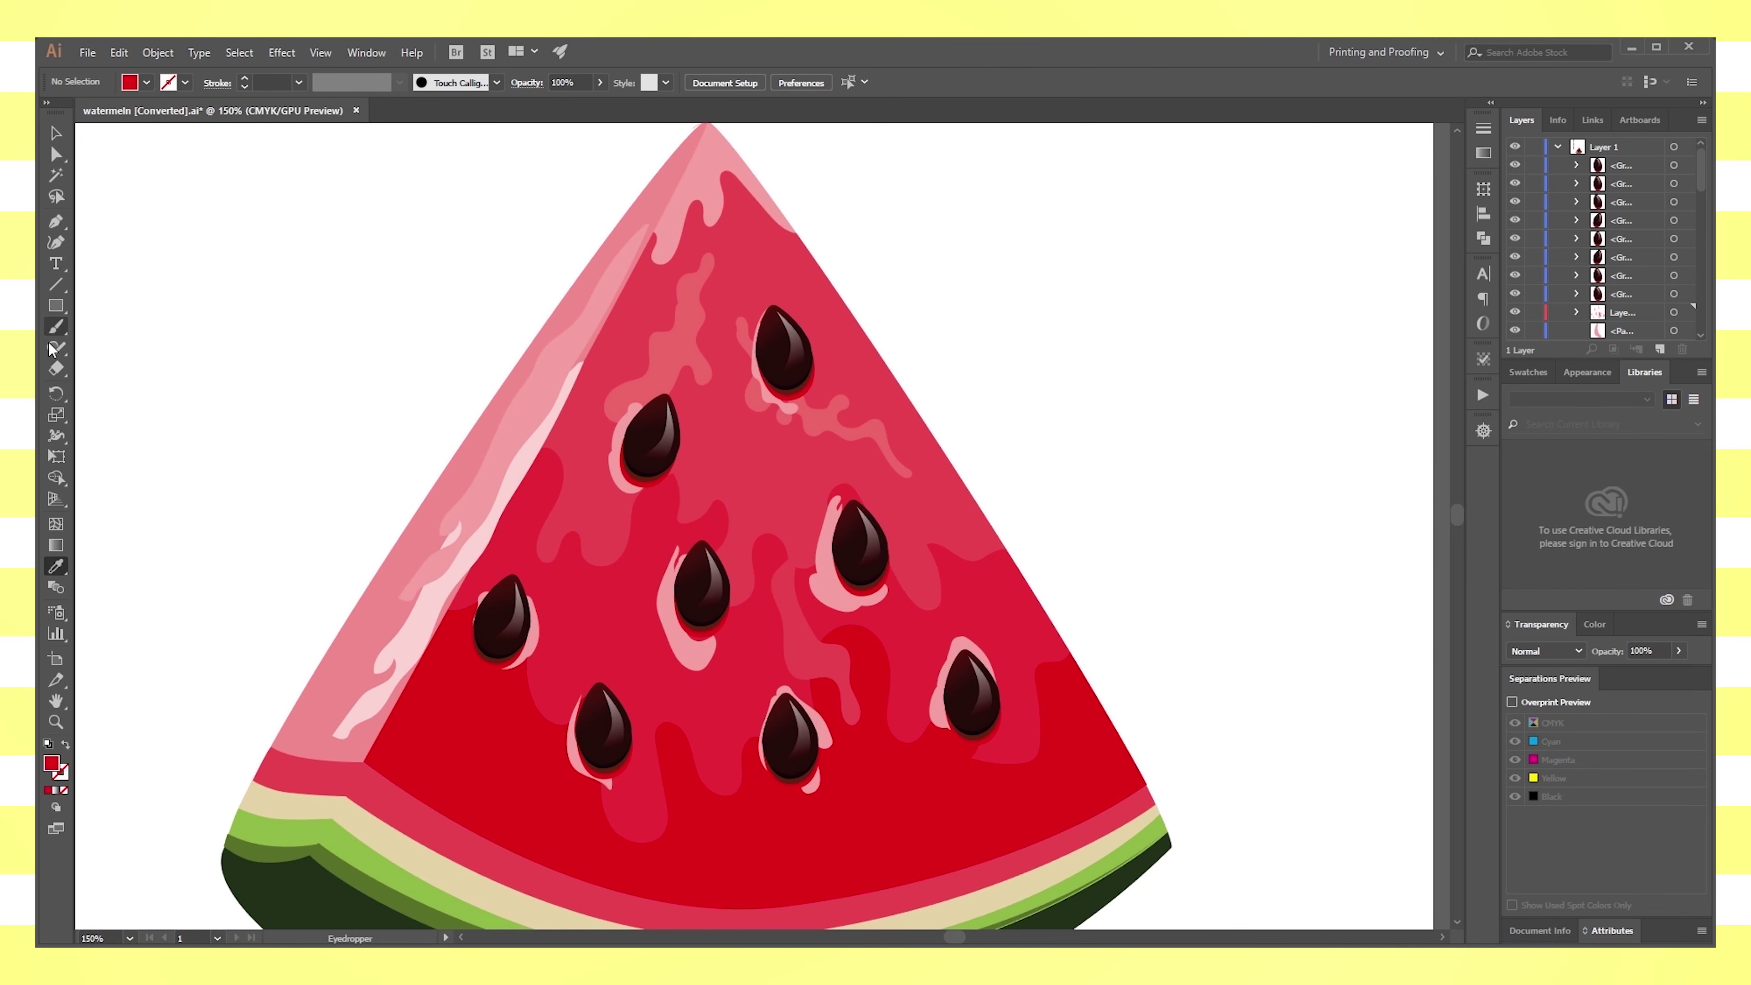
Put the sampled red on the stroke and thin the brush to 0.25 pt
{"action": "key", "text": "b"}
{"action": "left_click", "coordinate": [66, 742]}
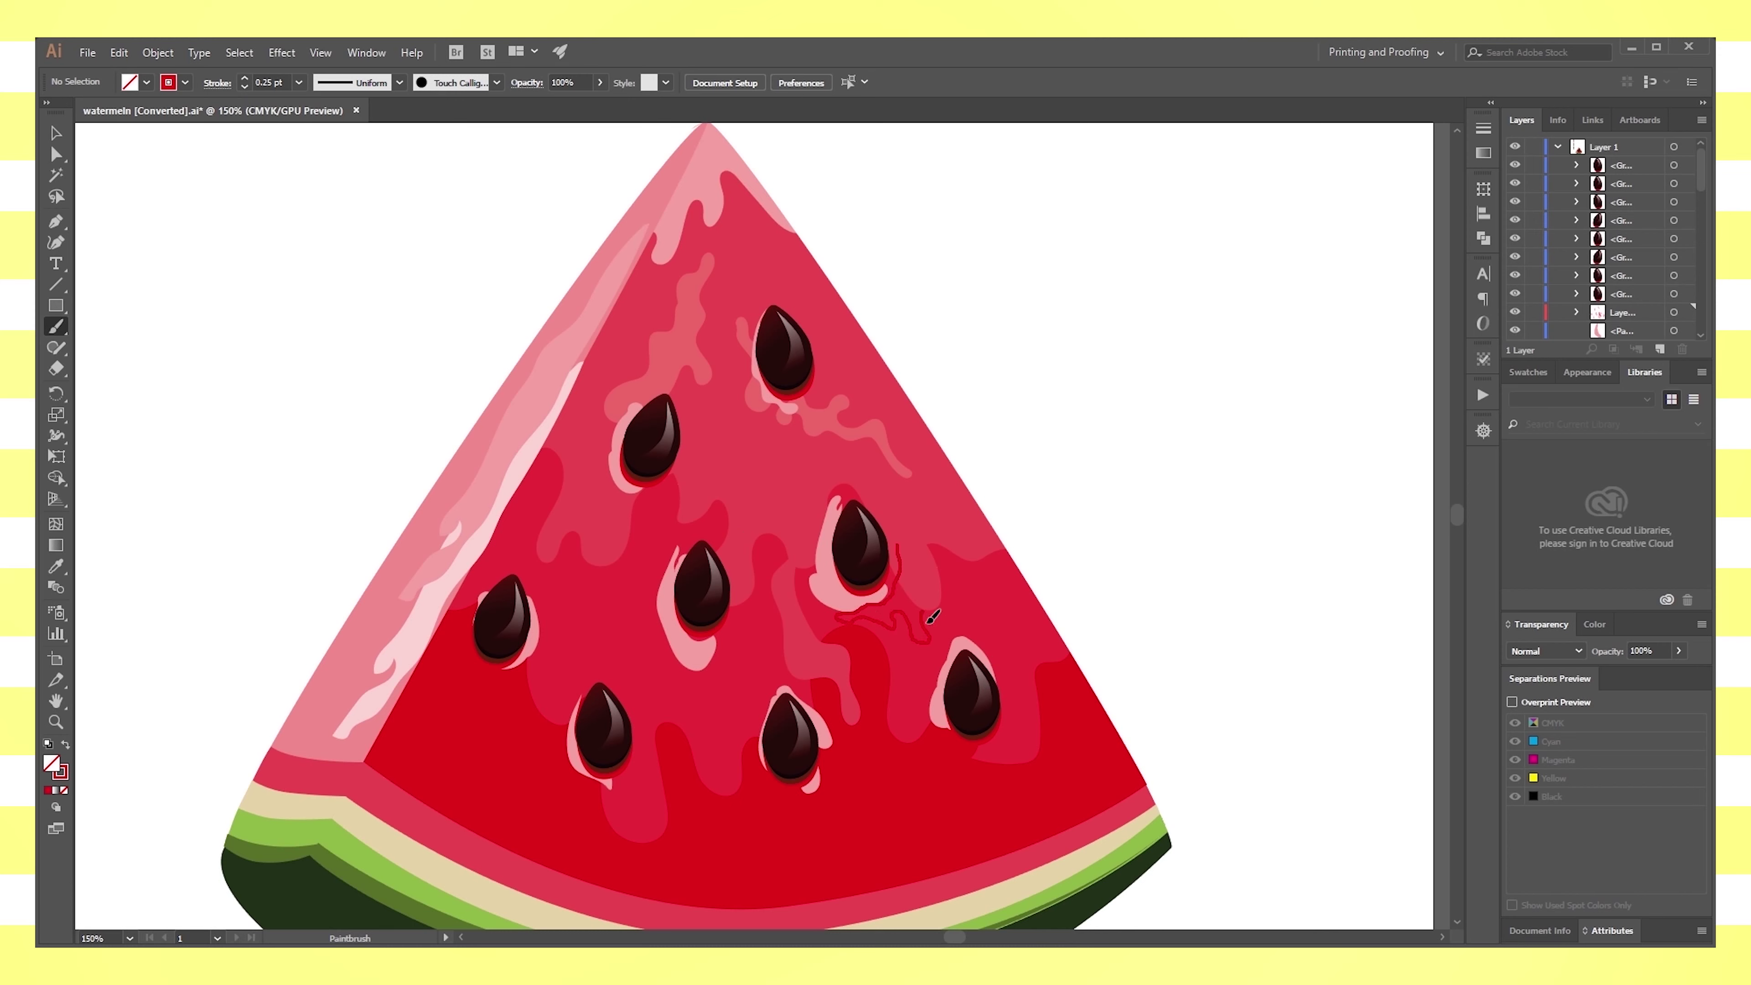
{"action": "left_click", "coordinate": [56, 132]}
{"action": "left_click", "coordinate": [911, 572]}
{"action": "left_click", "coordinate": [66, 743]}
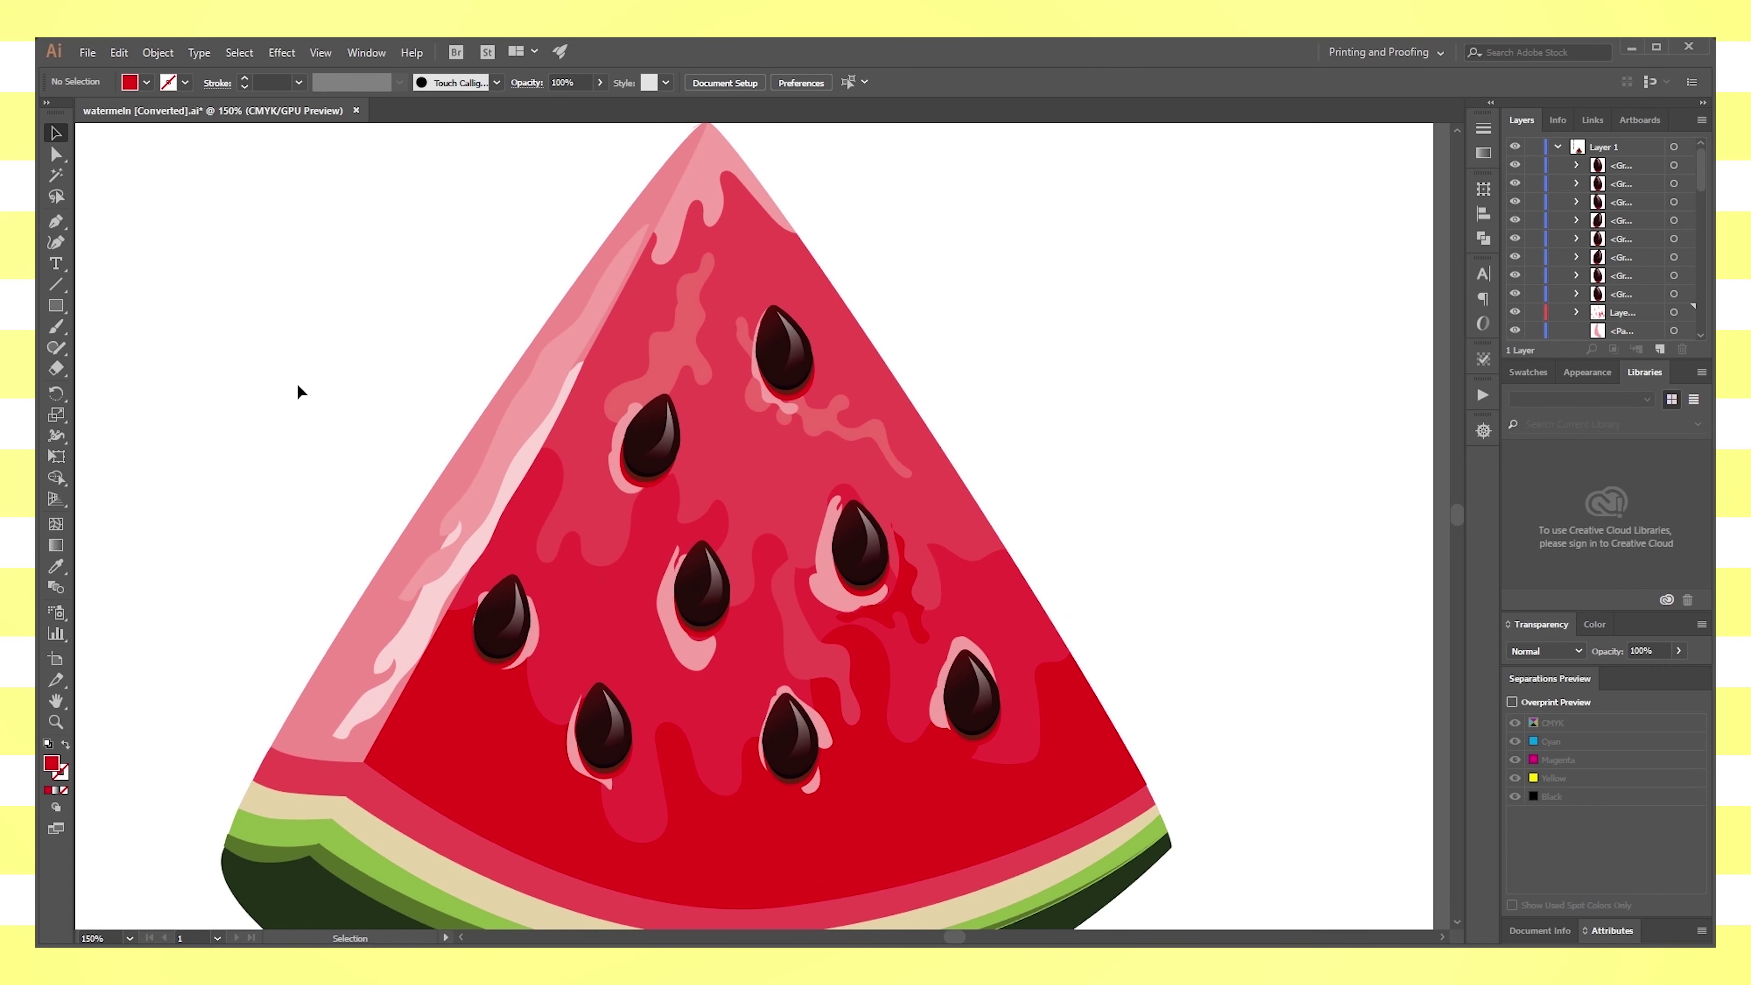
{"action": "left_click", "coordinate": [66, 744]}
{"action": "left_click", "coordinate": [244, 88]}
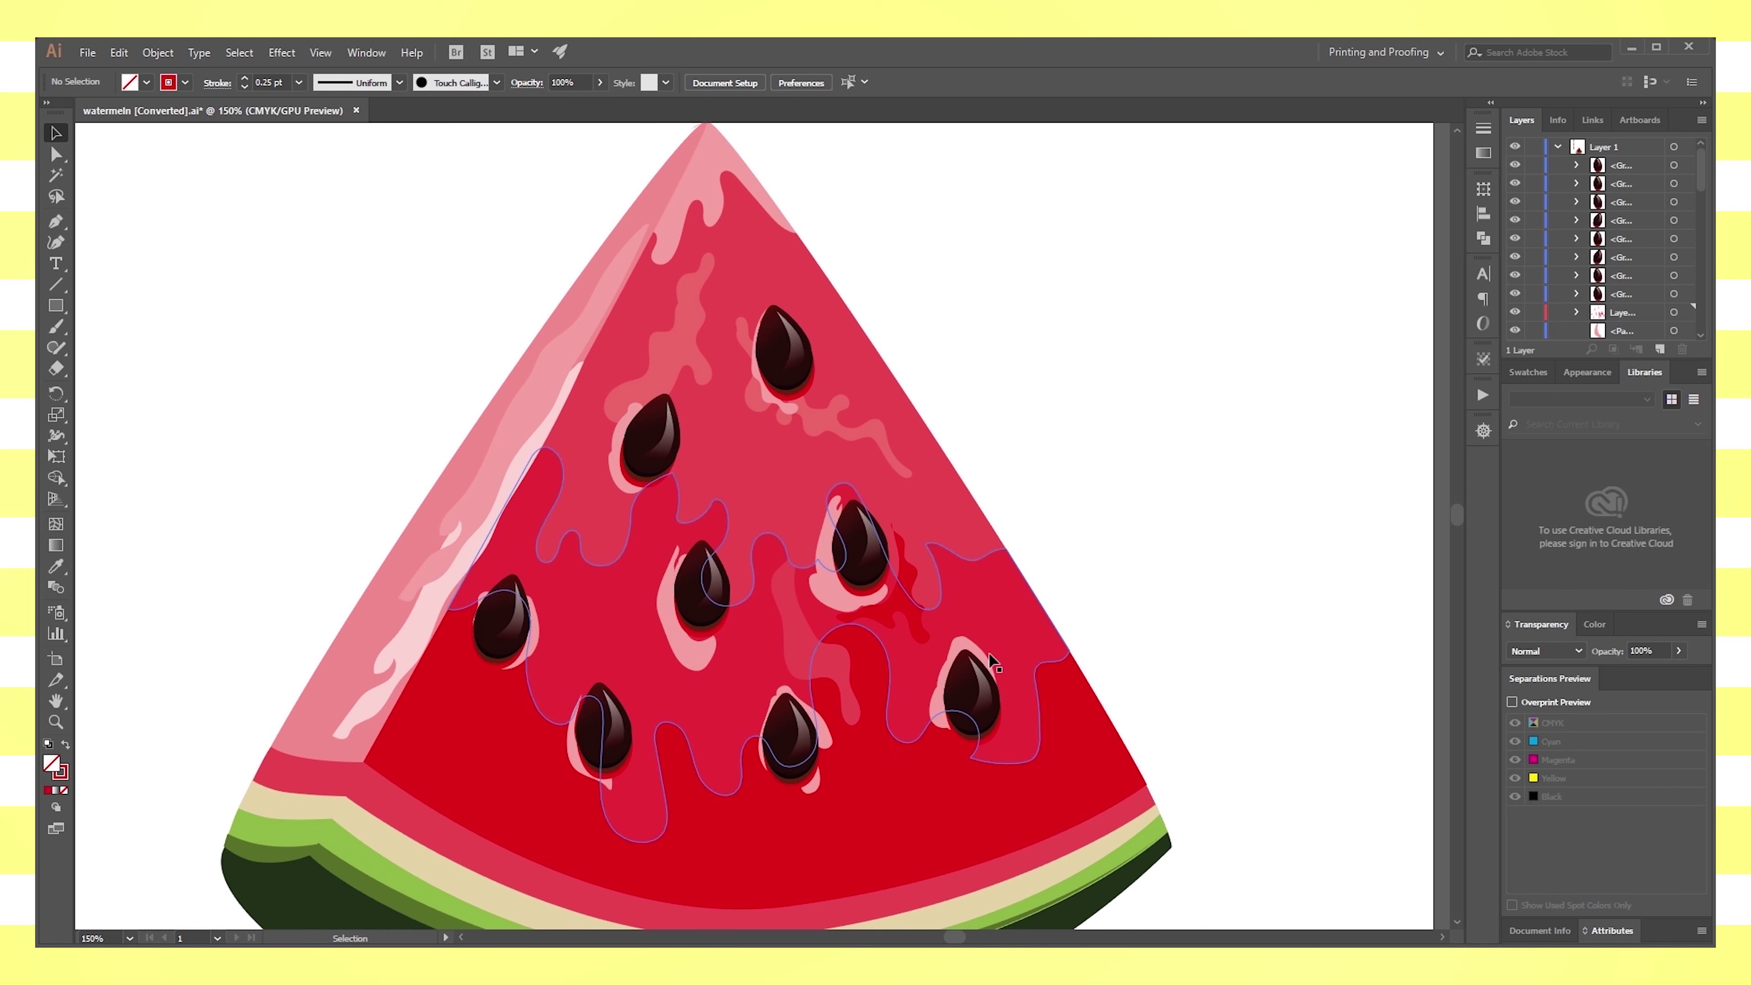
{"action": "left_click", "coordinate": [55, 326]}
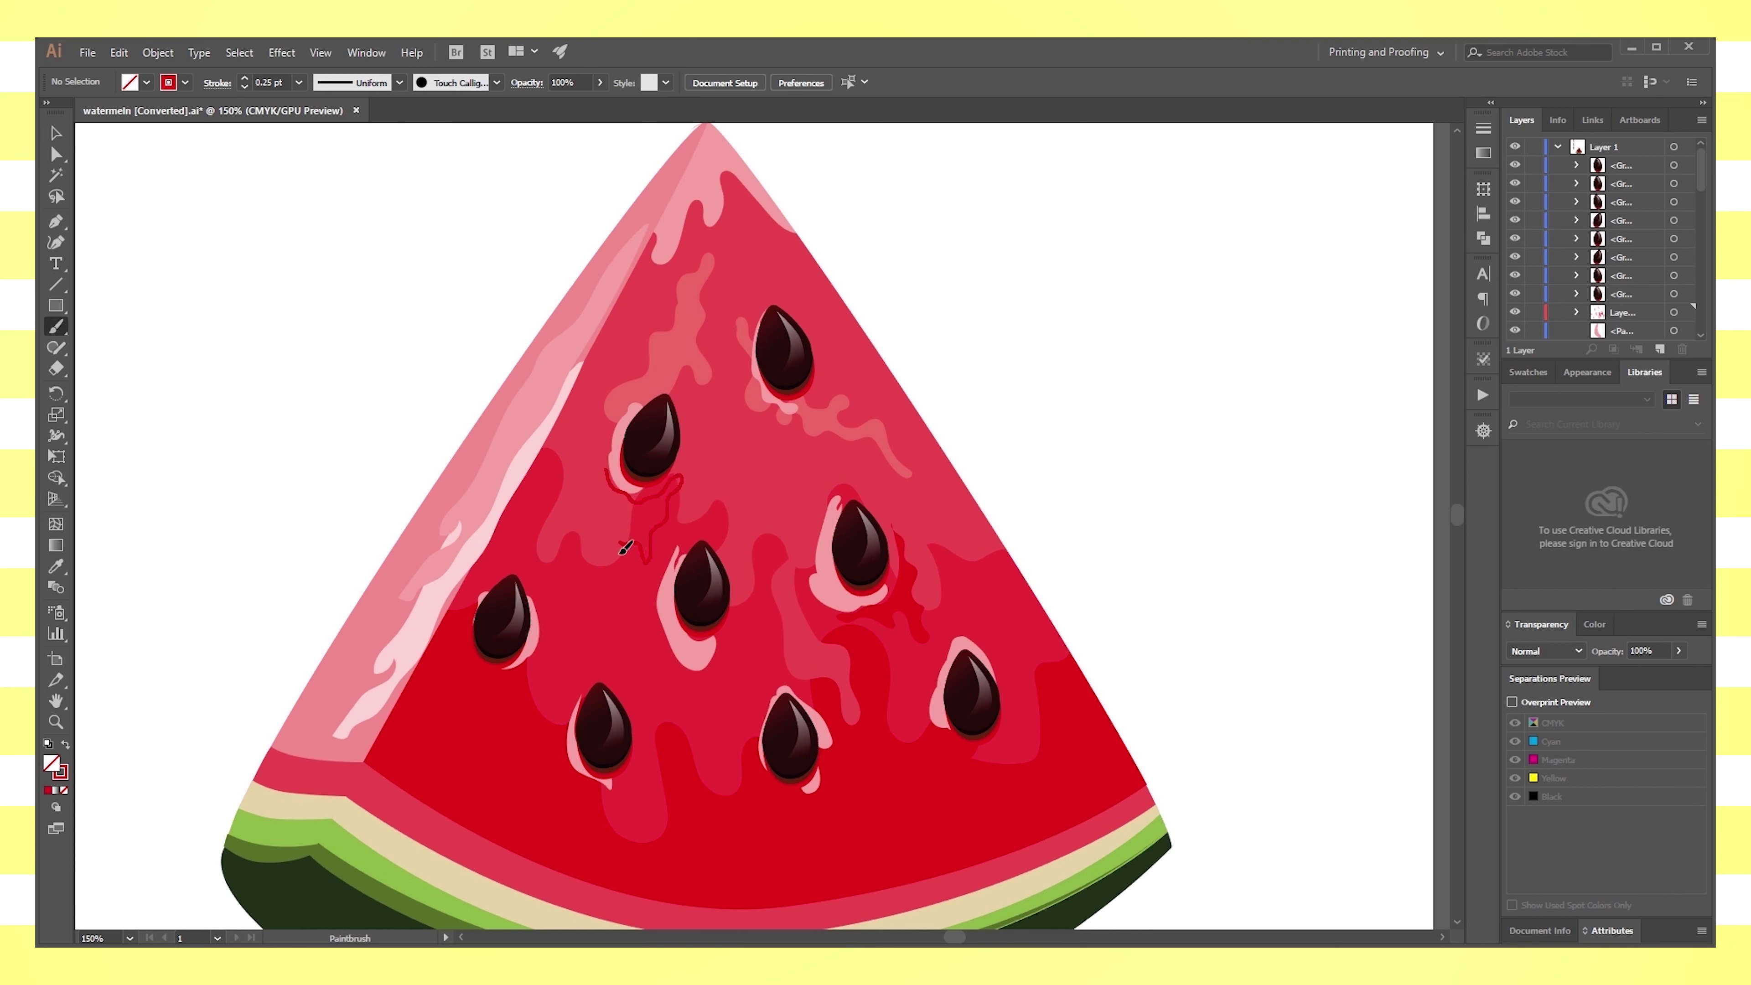
Undo the red squiggle and make red the stroke colour with no fill
{"action": "key", "text": "ctrl+z"}
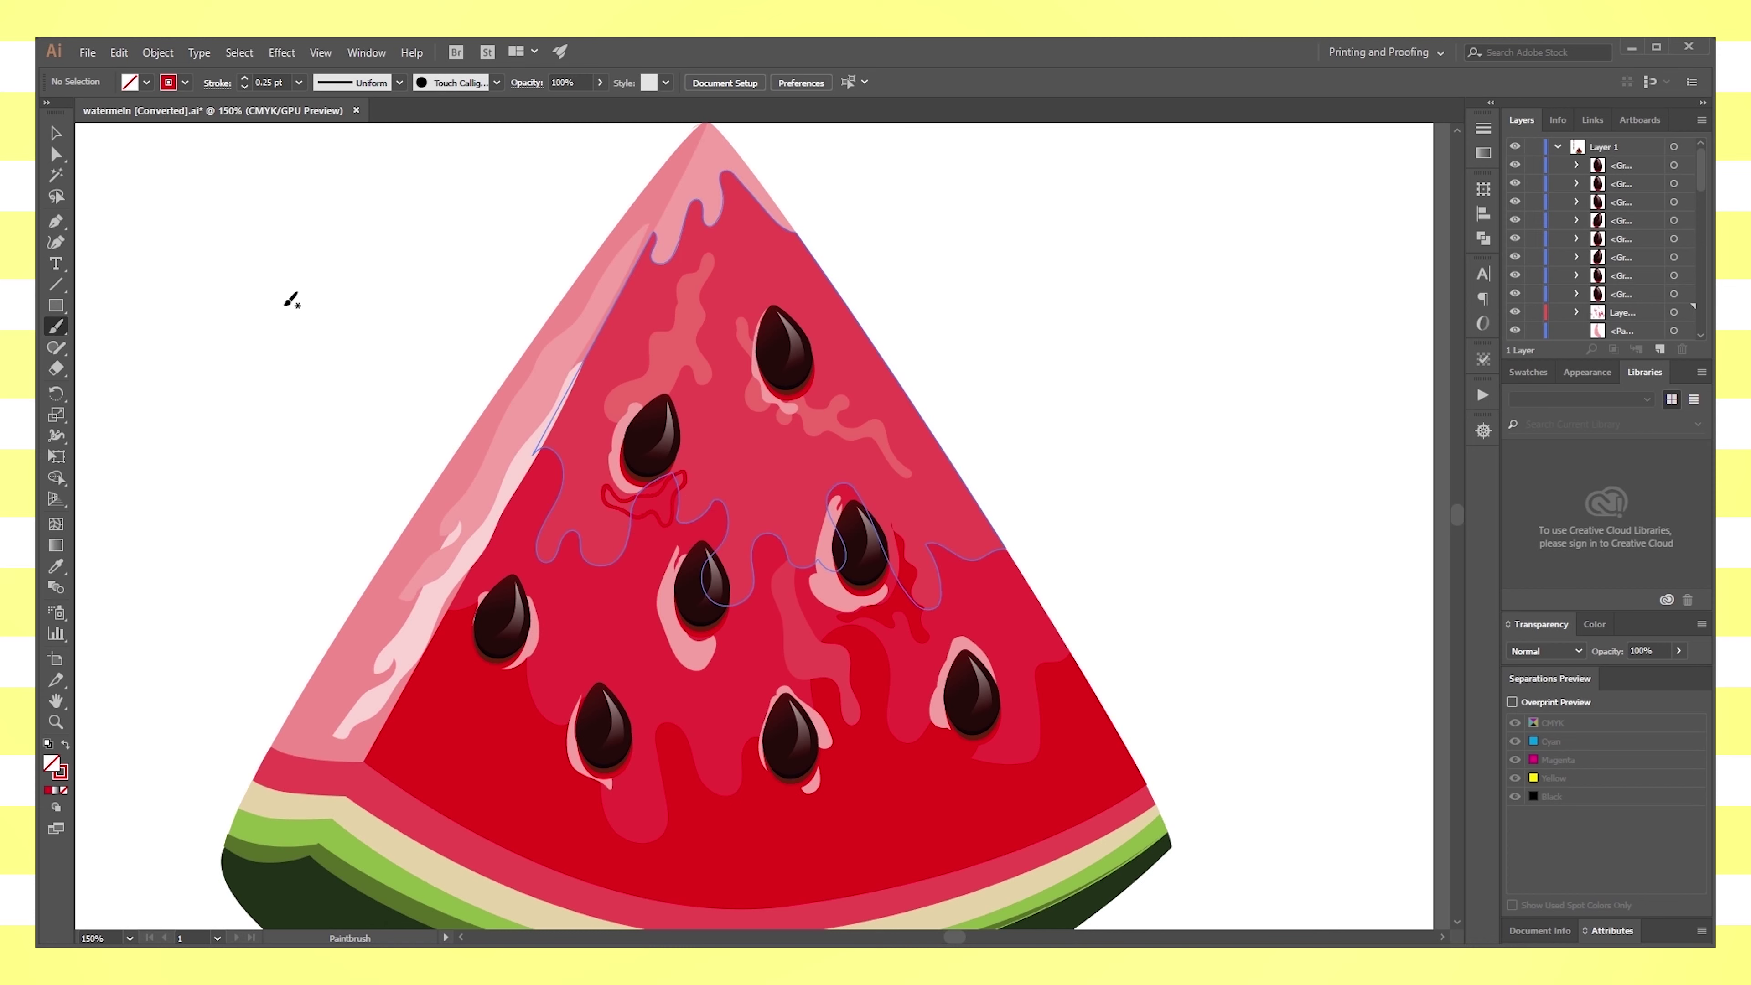
{"action": "left_click", "coordinate": [66, 744]}
{"action": "key", "text": "ctrl+z"}
{"action": "key", "text": "v"}
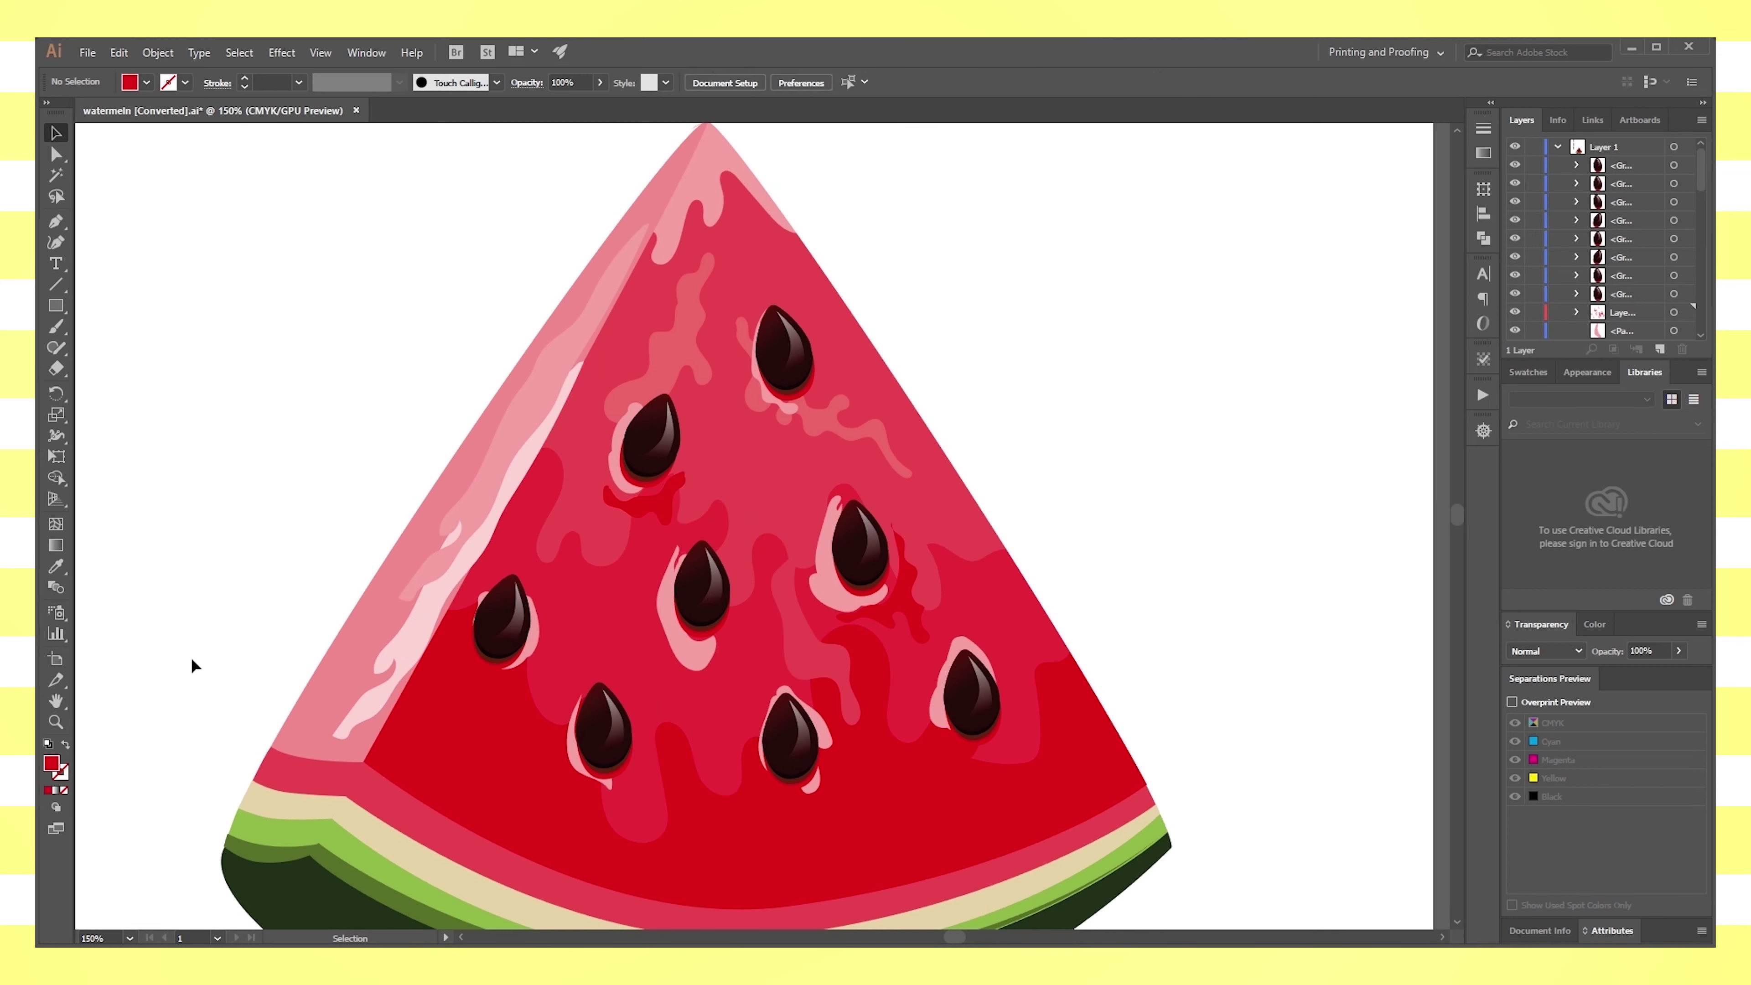
{"action": "scroll", "coordinate": [437, 629], "scroll_direction": "down", "scroll_amount": 2}
{"action": "scroll", "coordinate": [433, 621], "scroll_direction": "up", "scroll_amount": 1}
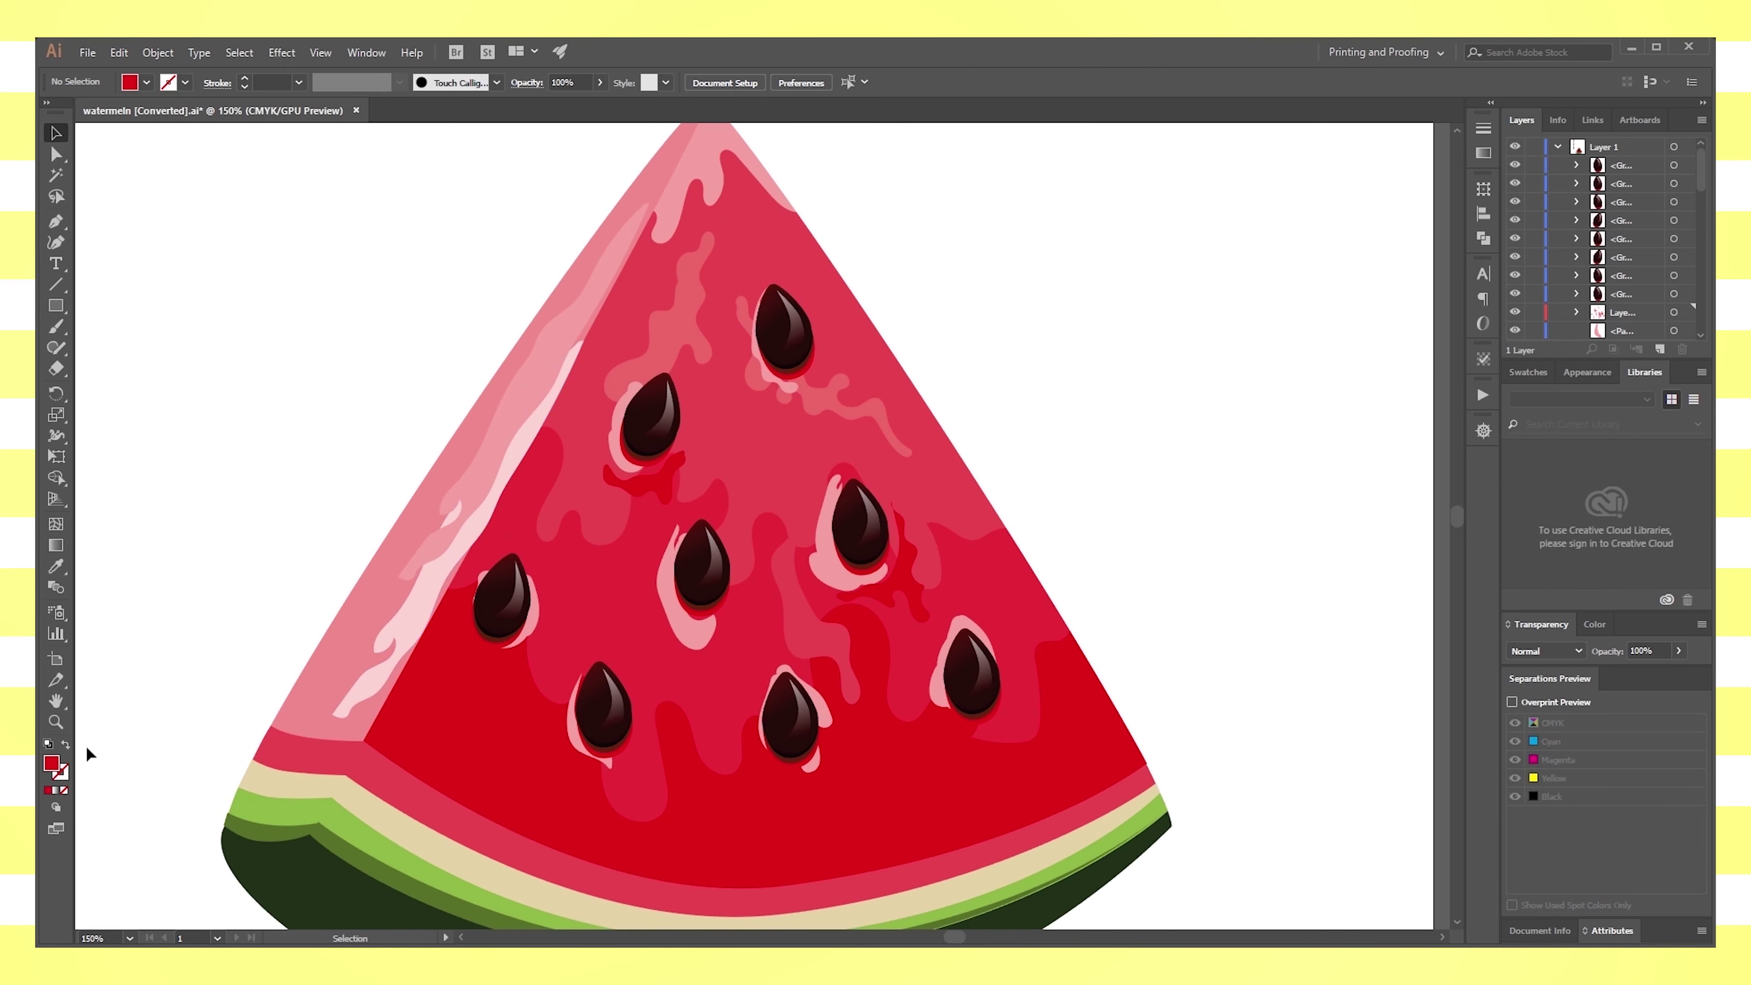
{"action": "left_click", "coordinate": [66, 745]}
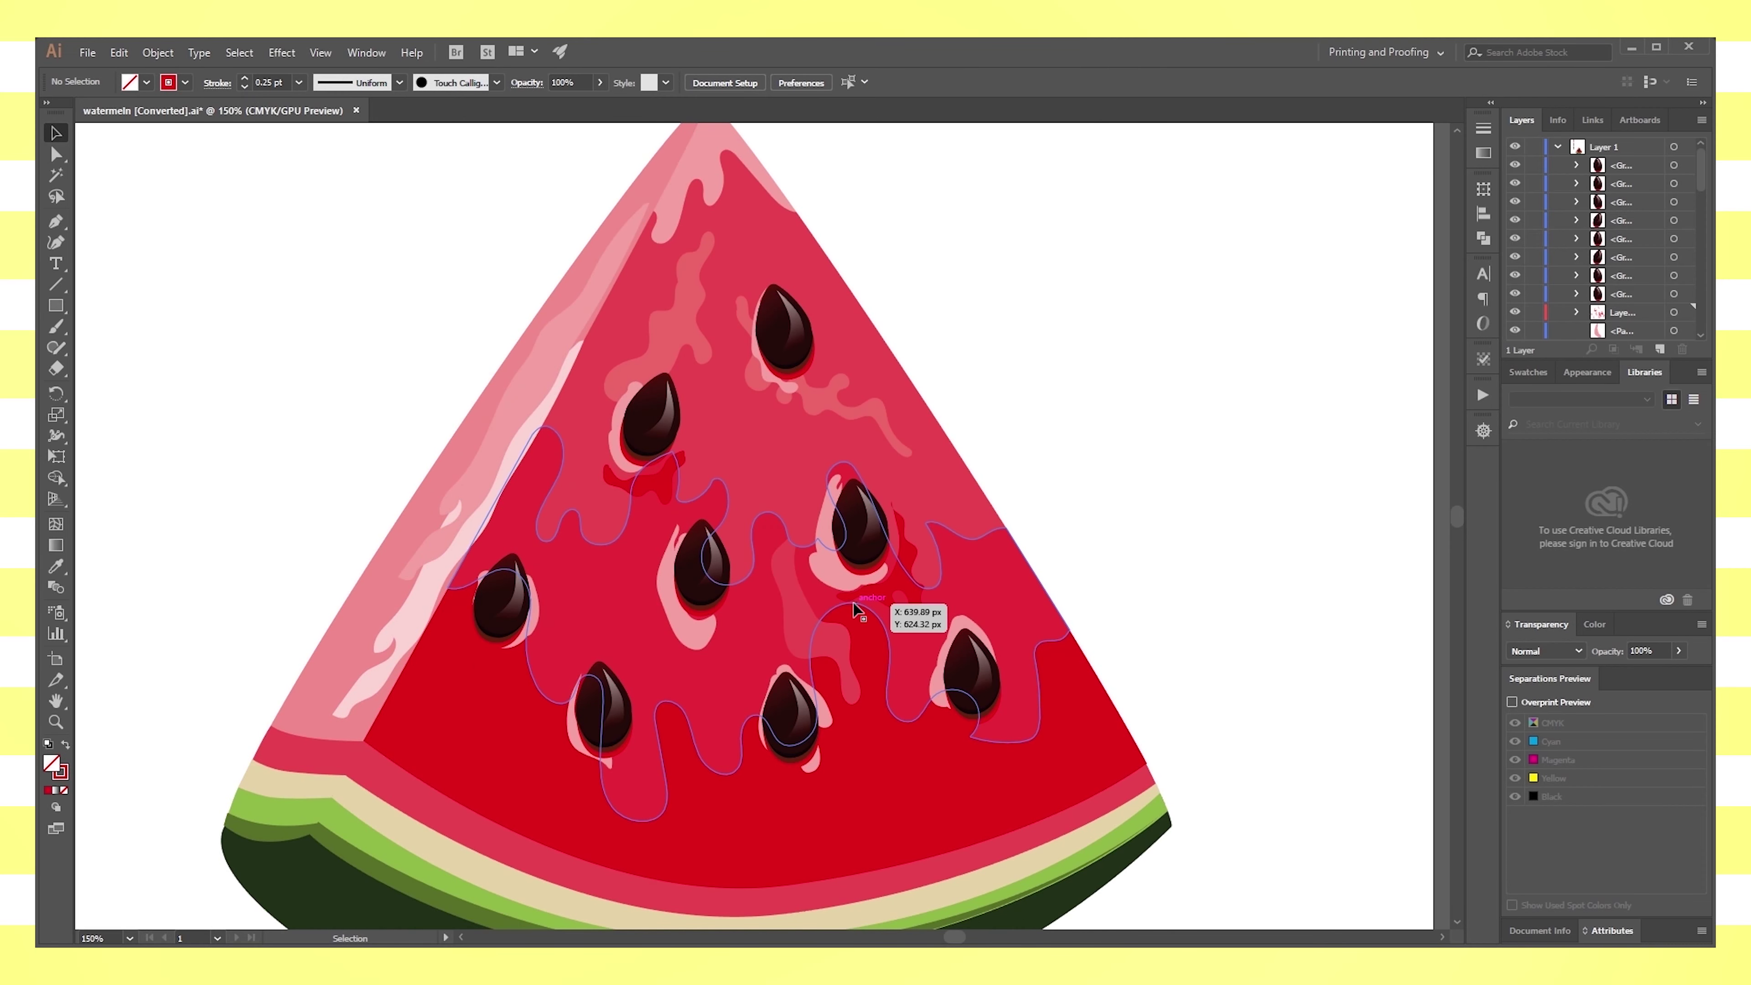
{"action": "scroll", "coordinate": [859, 613], "scroll_direction": "up", "scroll_amount": 3}
Sample the pinkish flesh red and paint a wavy squiggle left of the central seed
{"action": "key", "text": "i"}
{"action": "left_click", "coordinate": [793, 508]}
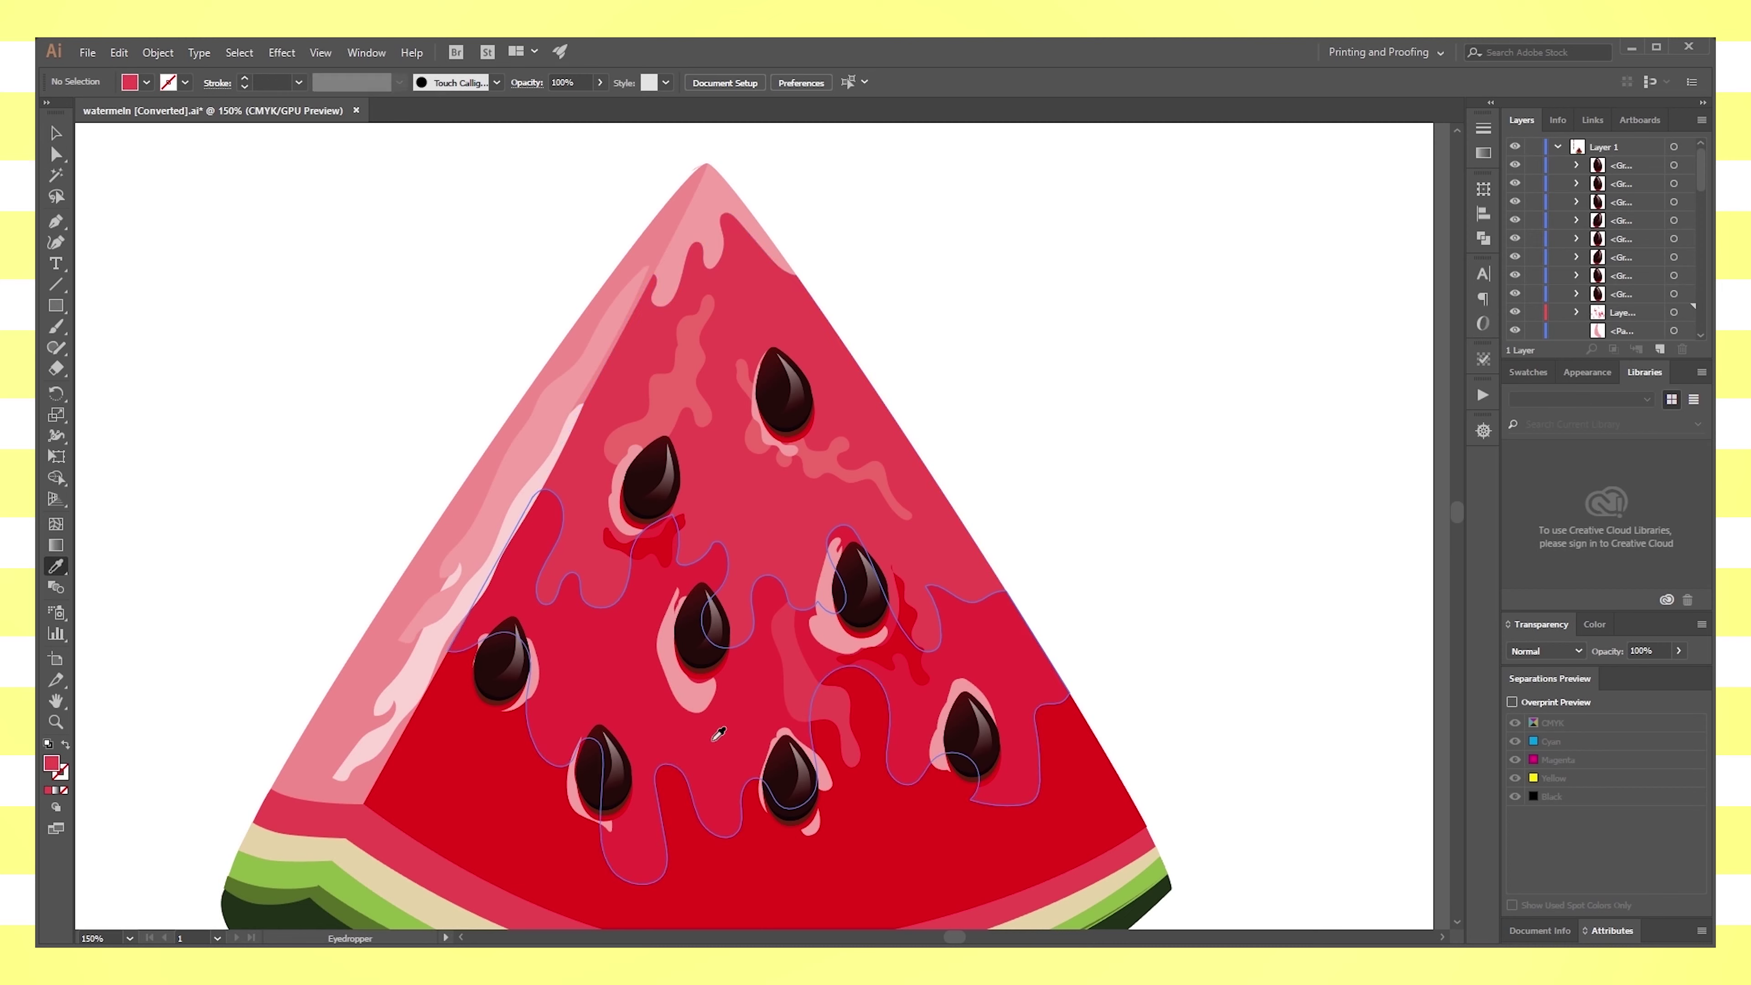
{"action": "left_click", "coordinate": [56, 327]}
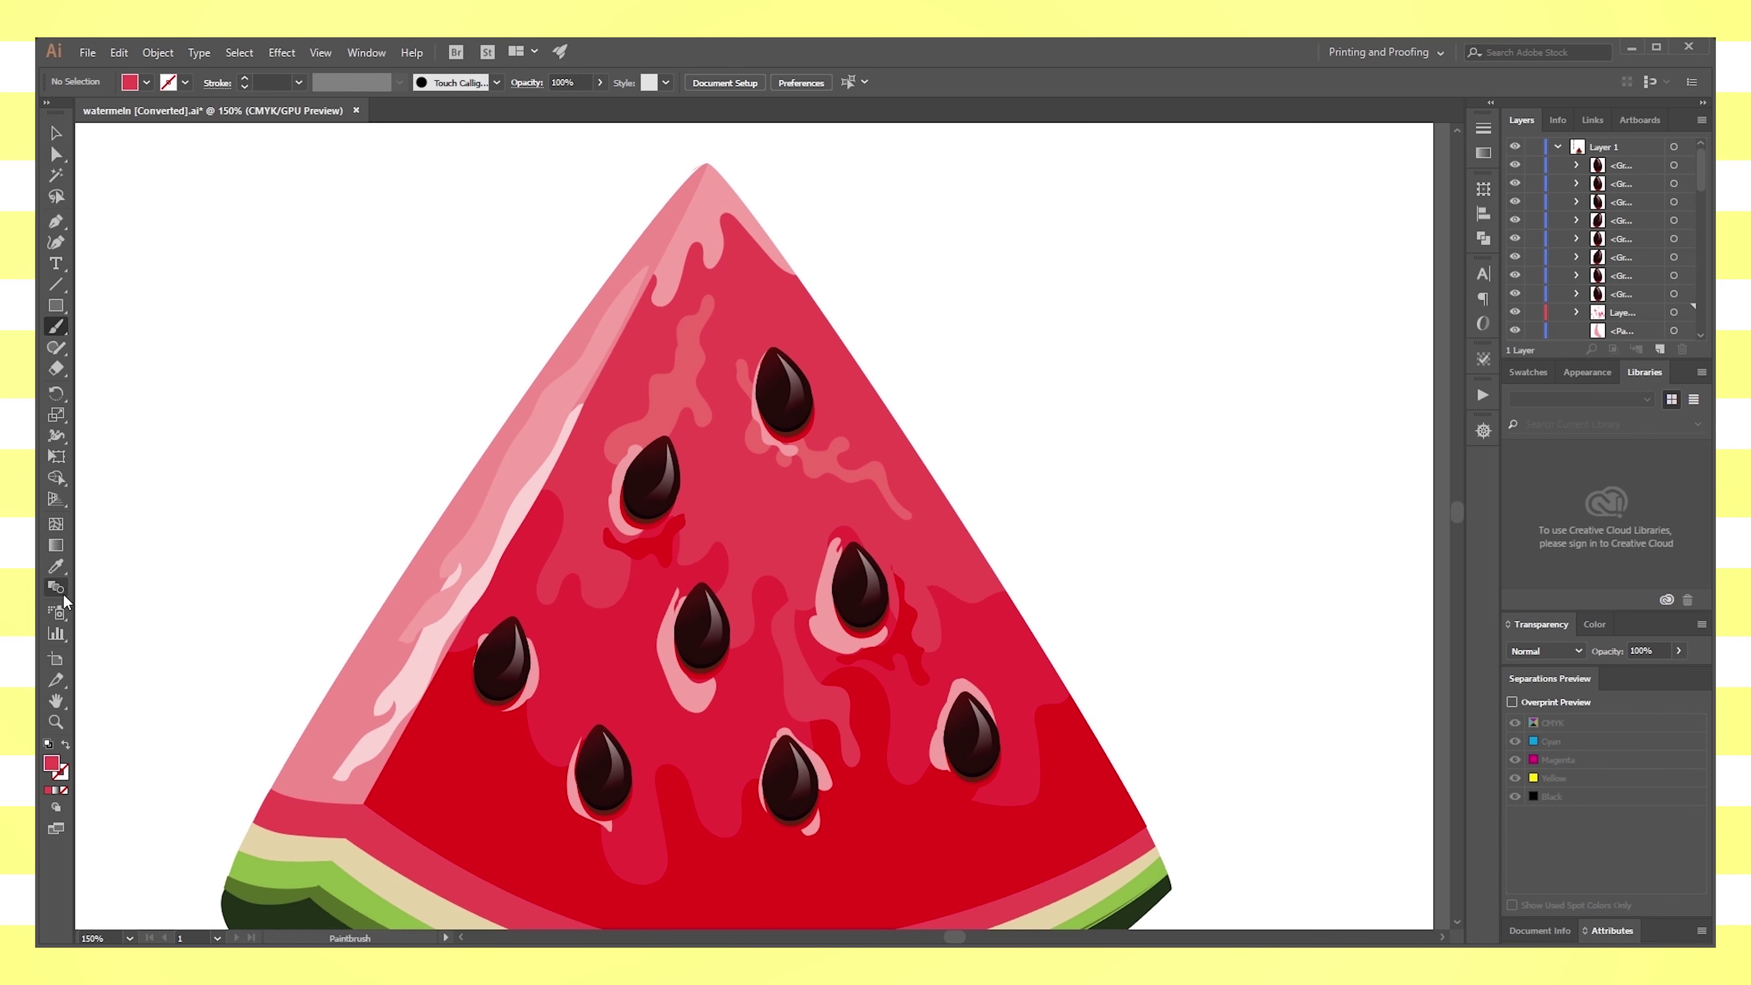
{"action": "left_click", "coordinate": [66, 745]}
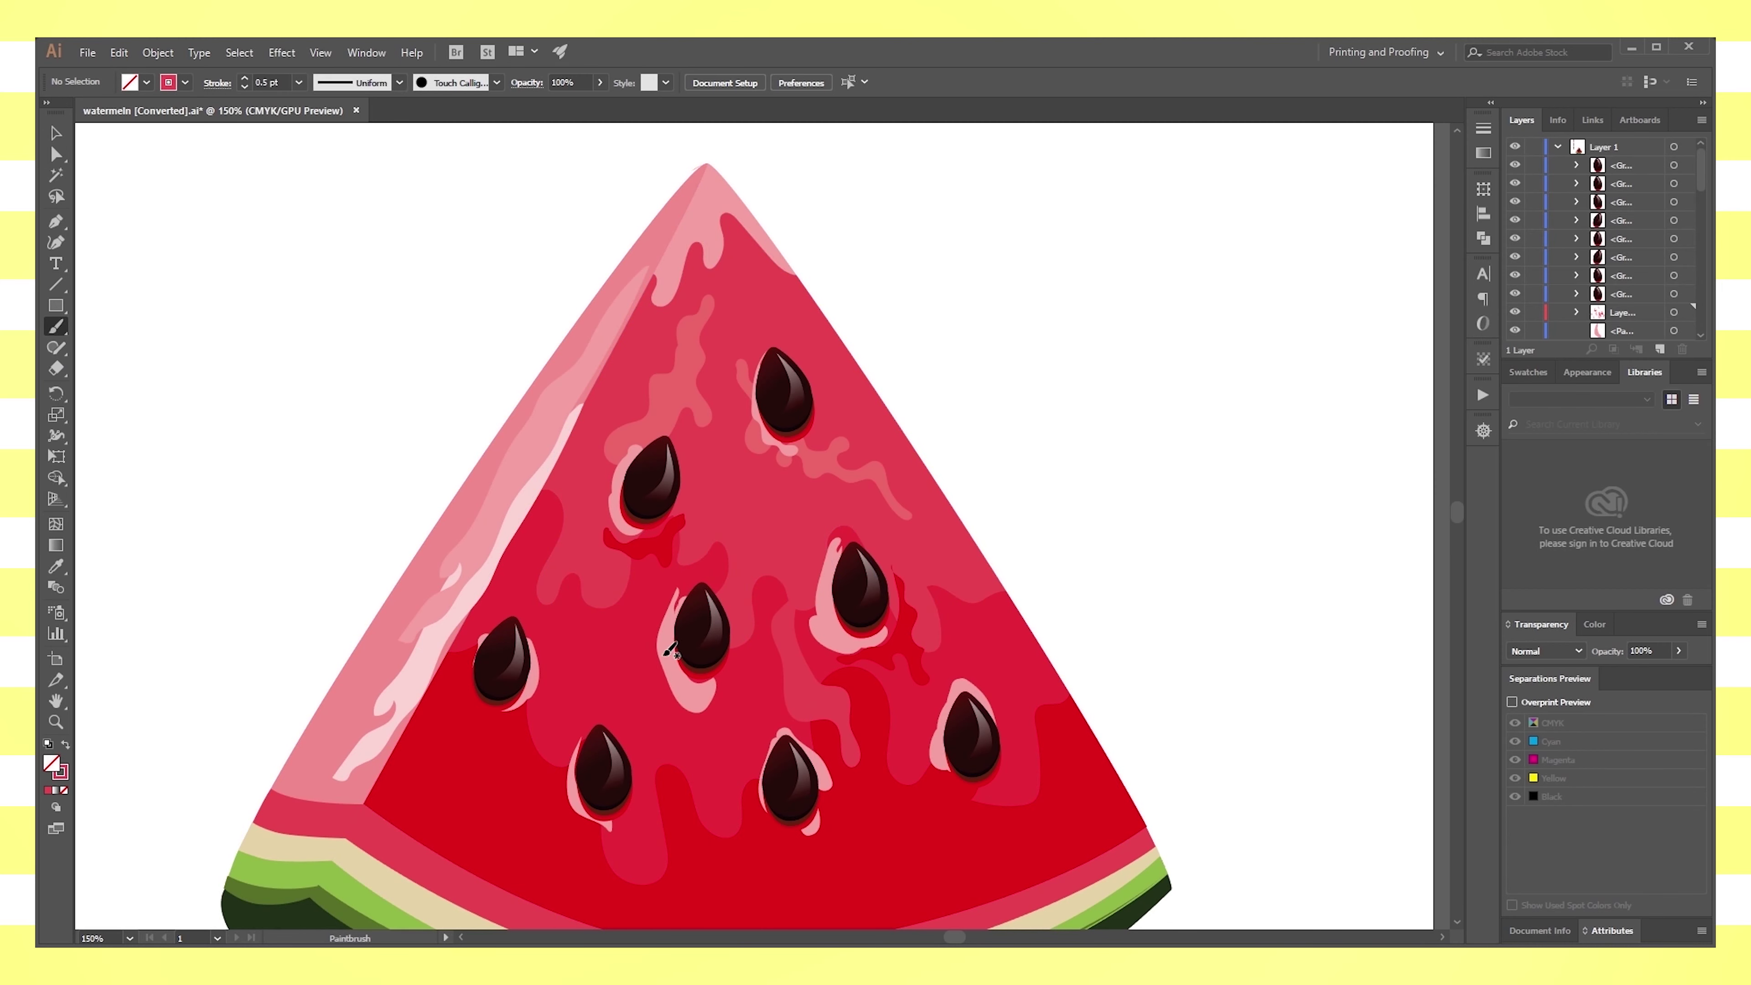
{"action": "left_click_drag", "start_coordinate": [663, 717], "coordinate": [617, 684]}
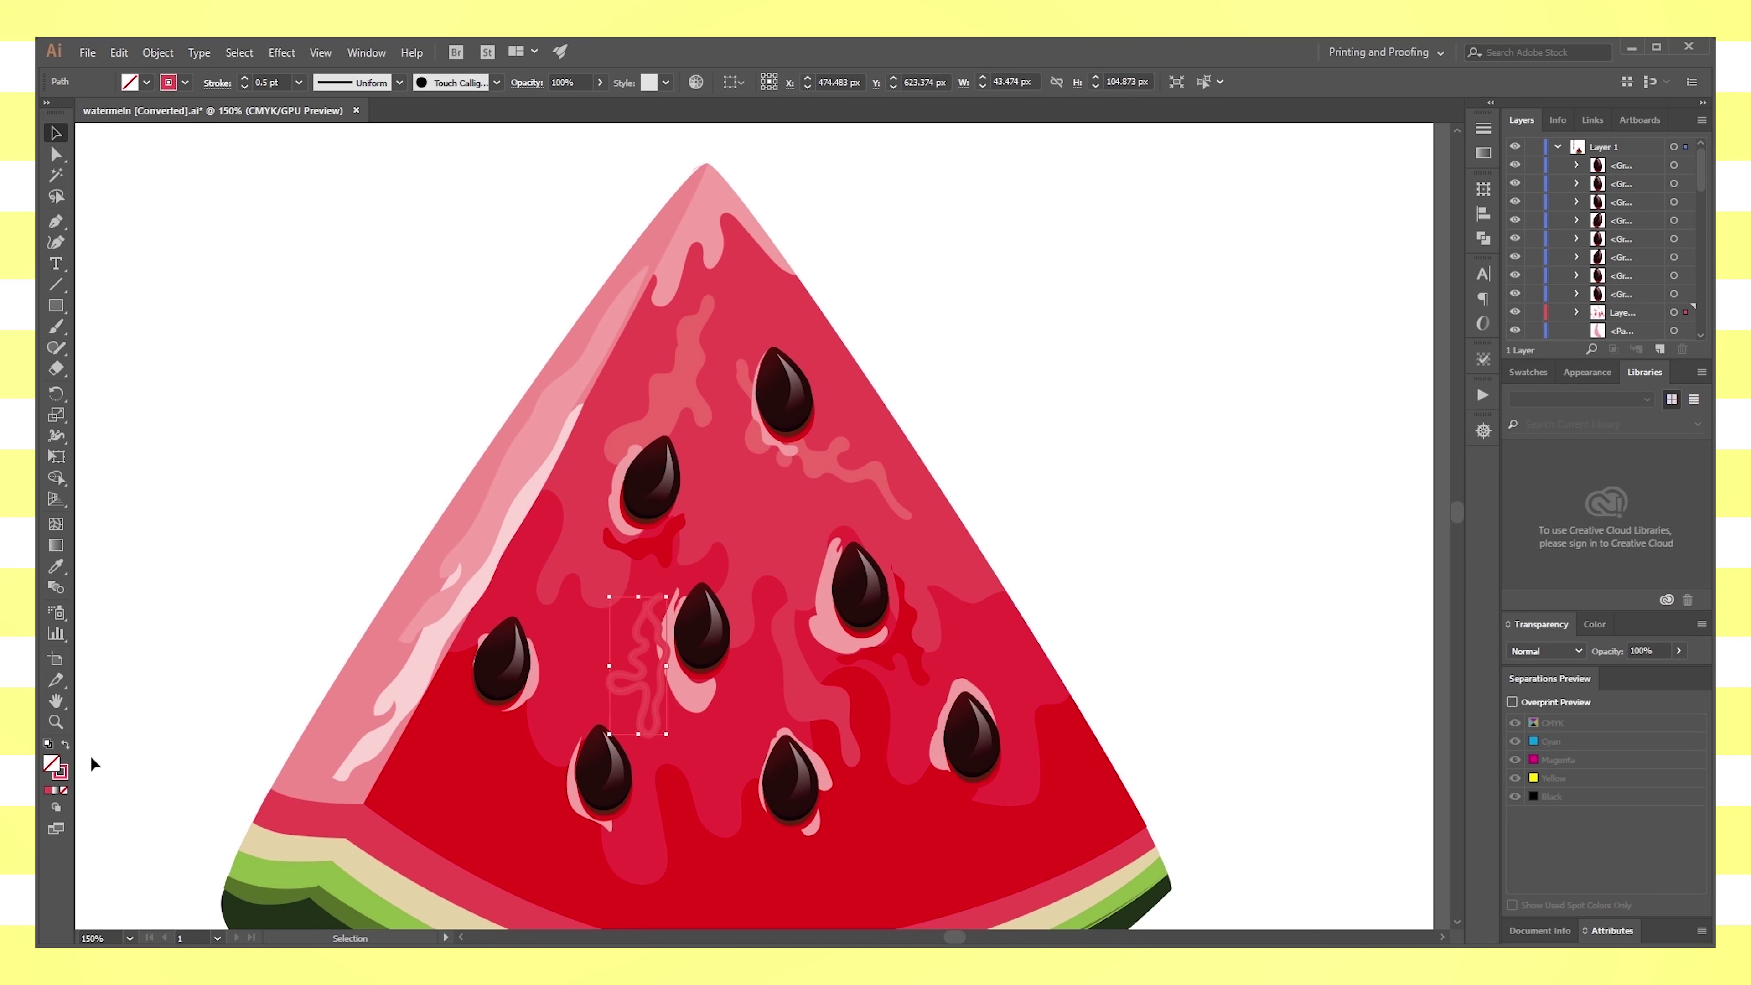
Switch the red colour between fill and stroke while inspecting the flesh
{"action": "left_click", "coordinate": [66, 745]}
{"action": "key", "text": "v"}
{"action": "scroll", "coordinate": [690, 717], "scroll_direction": "down", "scroll_amount": 2}
{"action": "scroll", "coordinate": [1044, 704], "scroll_direction": "up", "scroll_amount": 1}
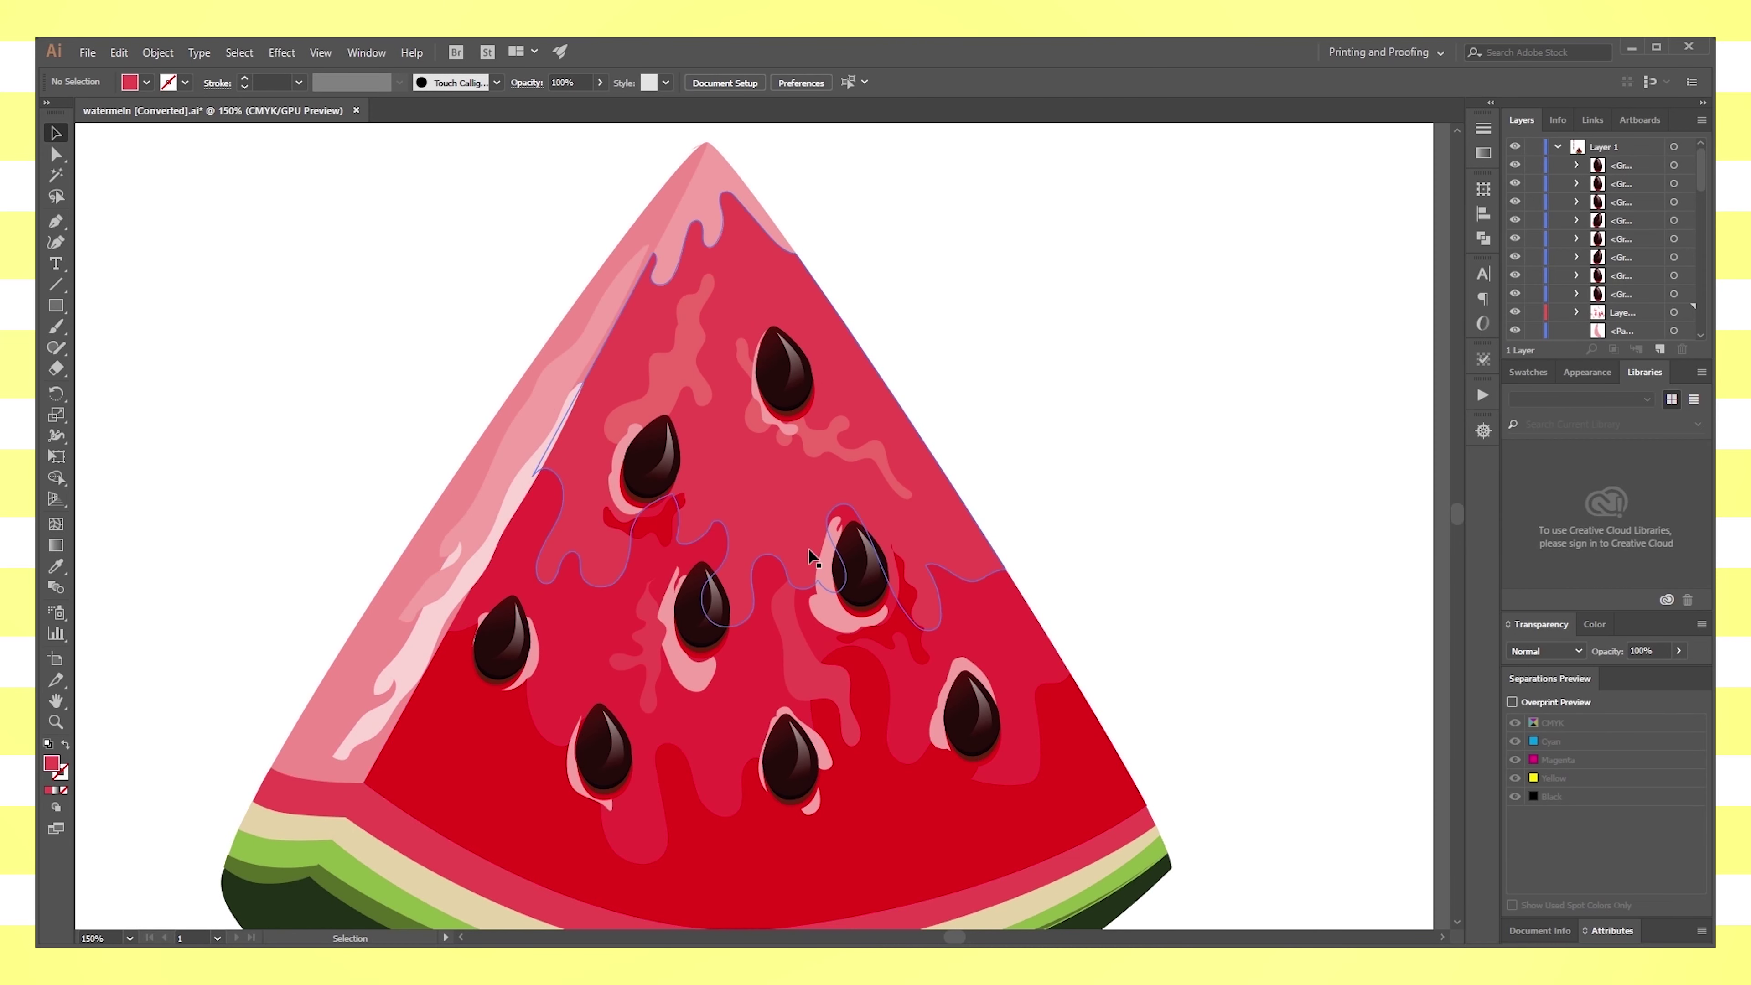
{"action": "scroll", "coordinate": [1200, 735], "scroll_direction": "down", "scroll_amount": 2}
{"action": "scroll", "coordinate": [1195, 727], "scroll_direction": "up", "scroll_amount": 1}
{"action": "scroll", "coordinate": [1194, 722], "scroll_direction": "up", "scroll_amount": 1}
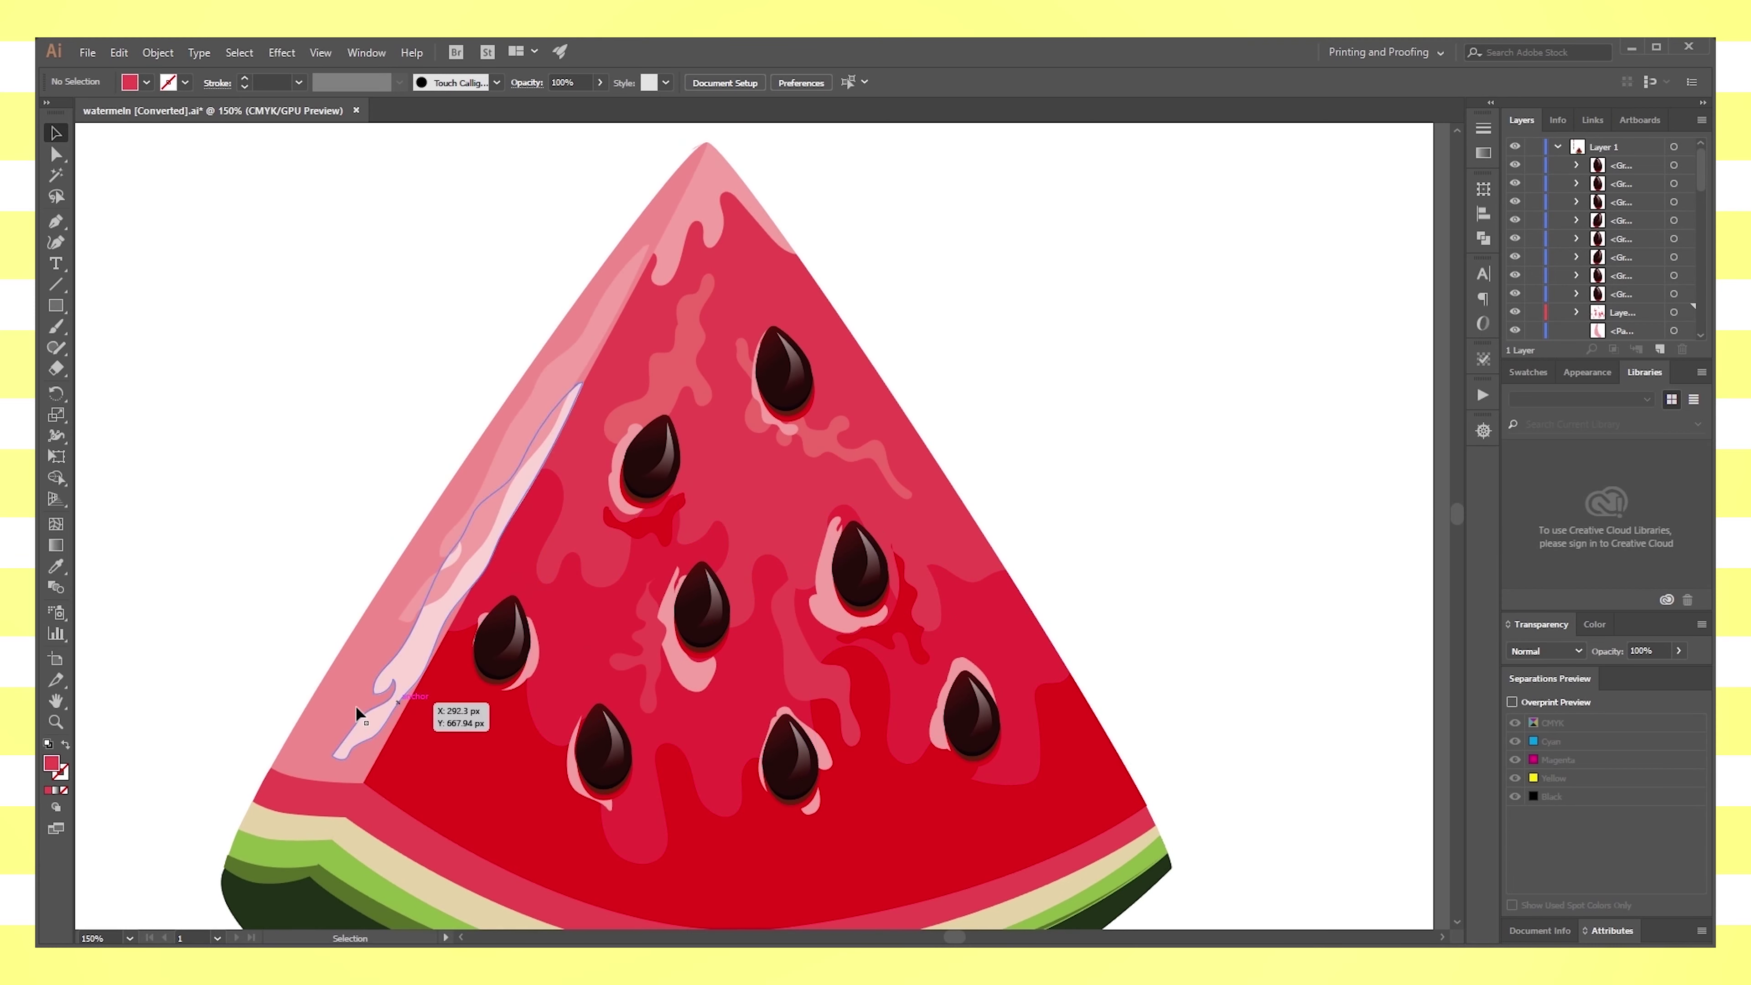
{"action": "left_click", "coordinate": [66, 745]}
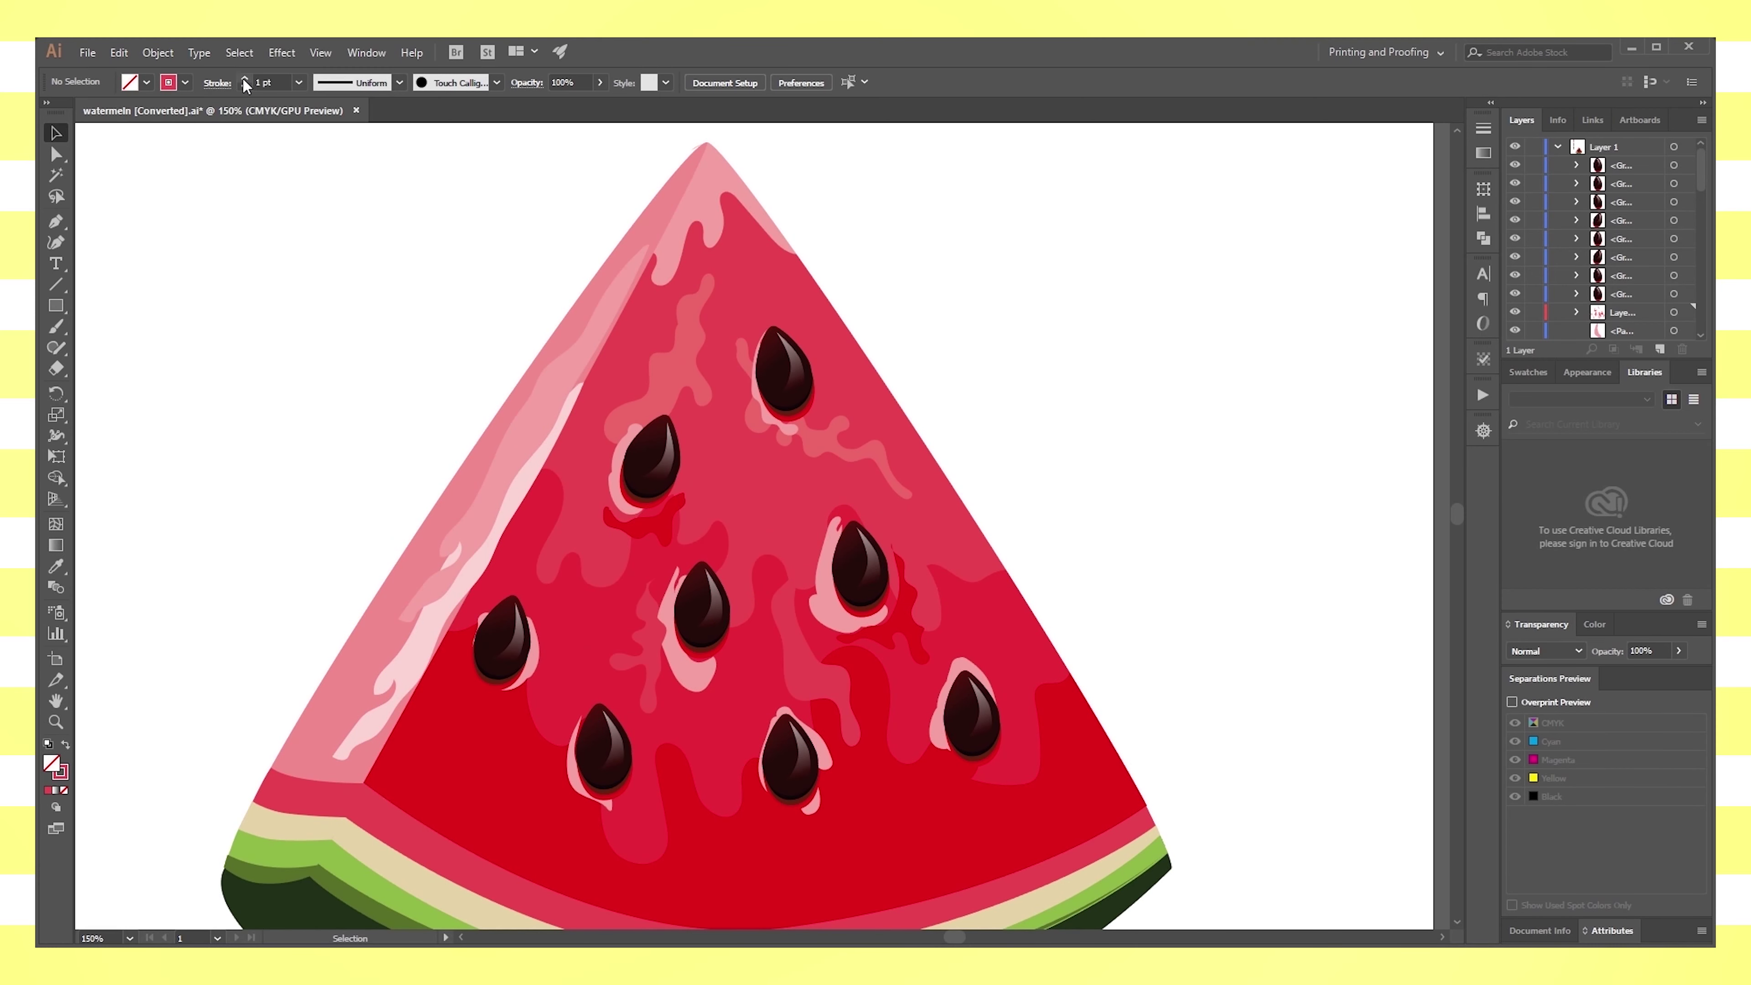
{"action": "left_click", "coordinate": [66, 745]}
Sample the flesh red and paint a small 0.5 pt pink stroke on the flesh
{"action": "key", "text": "i"}
{"action": "left_click", "coordinate": [760, 659]}
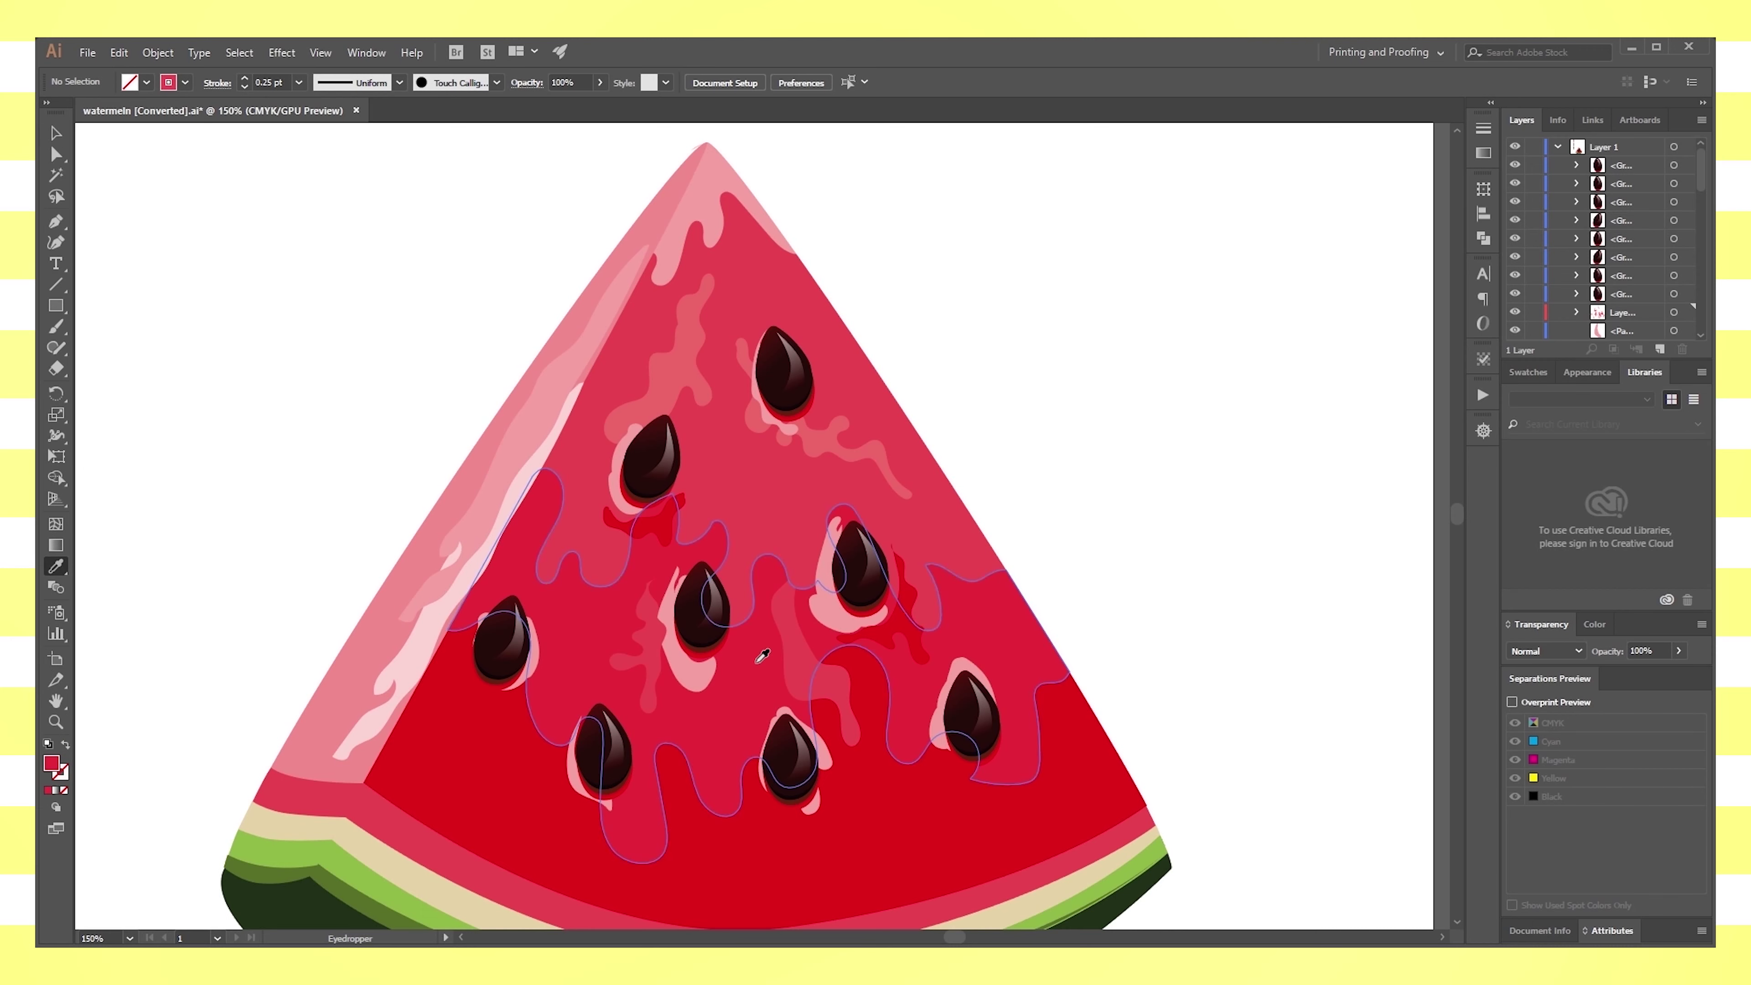
{"action": "left_click", "coordinate": [55, 326]}
{"action": "left_click", "coordinate": [66, 746]}
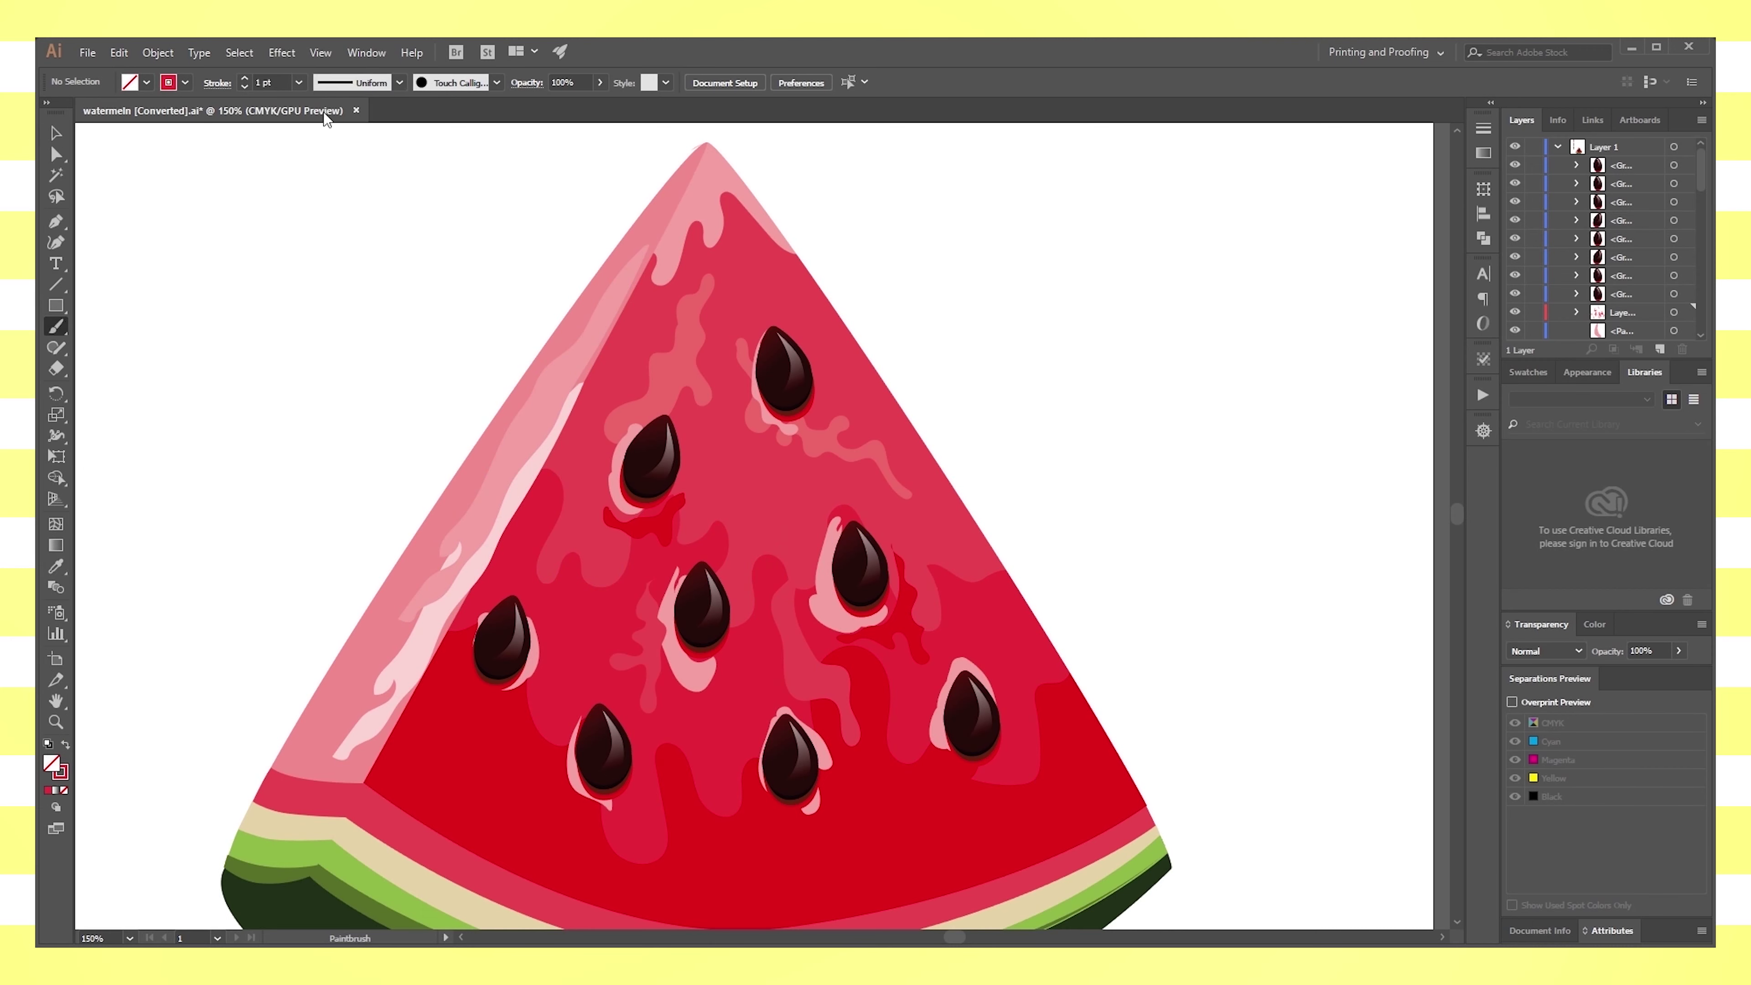
{"action": "left_click", "coordinate": [245, 86]}
{"action": "left_click", "coordinate": [65, 745]}
{"action": "key", "text": "shift+x"}
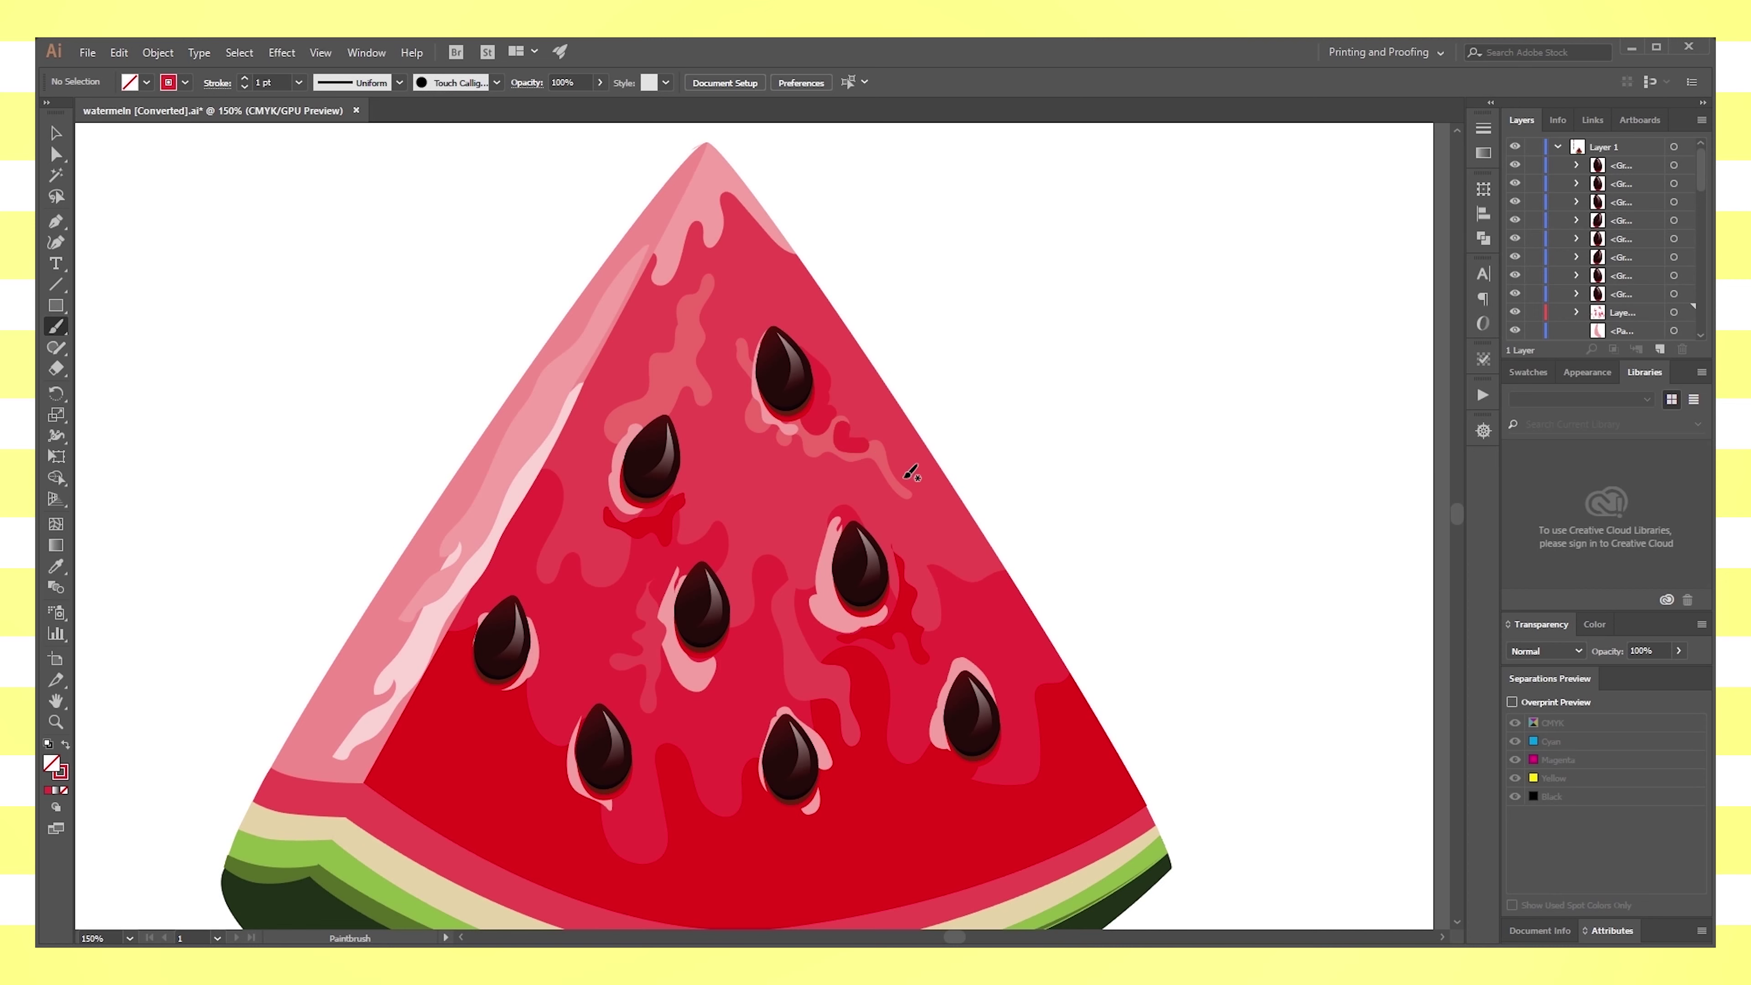
{"action": "mouse_move", "coordinate": [814, 483]}
{"action": "left_mouse_down"}
{"action": "mouse_move", "coordinate": [801, 495]}
{"action": "mouse_move", "coordinate": [842, 511]}
{"action": "left_mouse_up"}
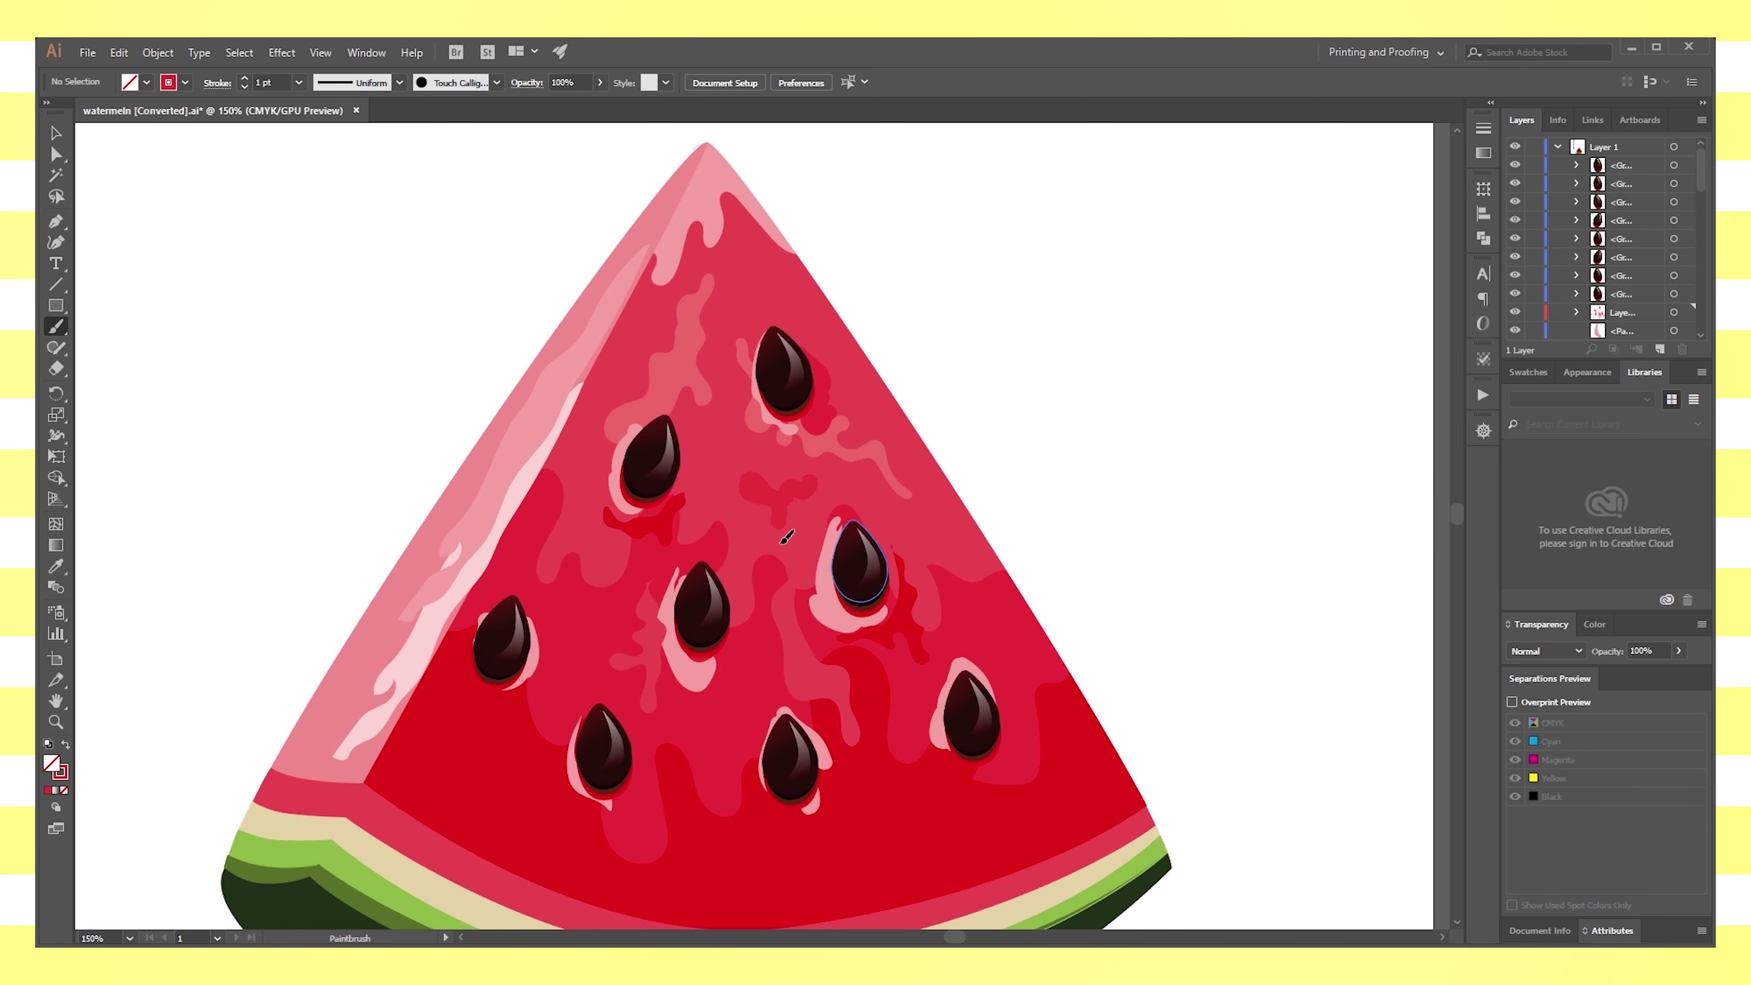
Undo the upper pink strokes and paint one around the lower seed instead
{"action": "scroll", "coordinate": [1068, 697], "scroll_direction": "down", "scroll_amount": 2}
{"action": "key", "text": "ctrl+z"}
{"action": "key", "text": "ctrl+z"}
{"action": "left_click_drag", "start_coordinate": [1000, 681], "coordinate": [941, 682]}
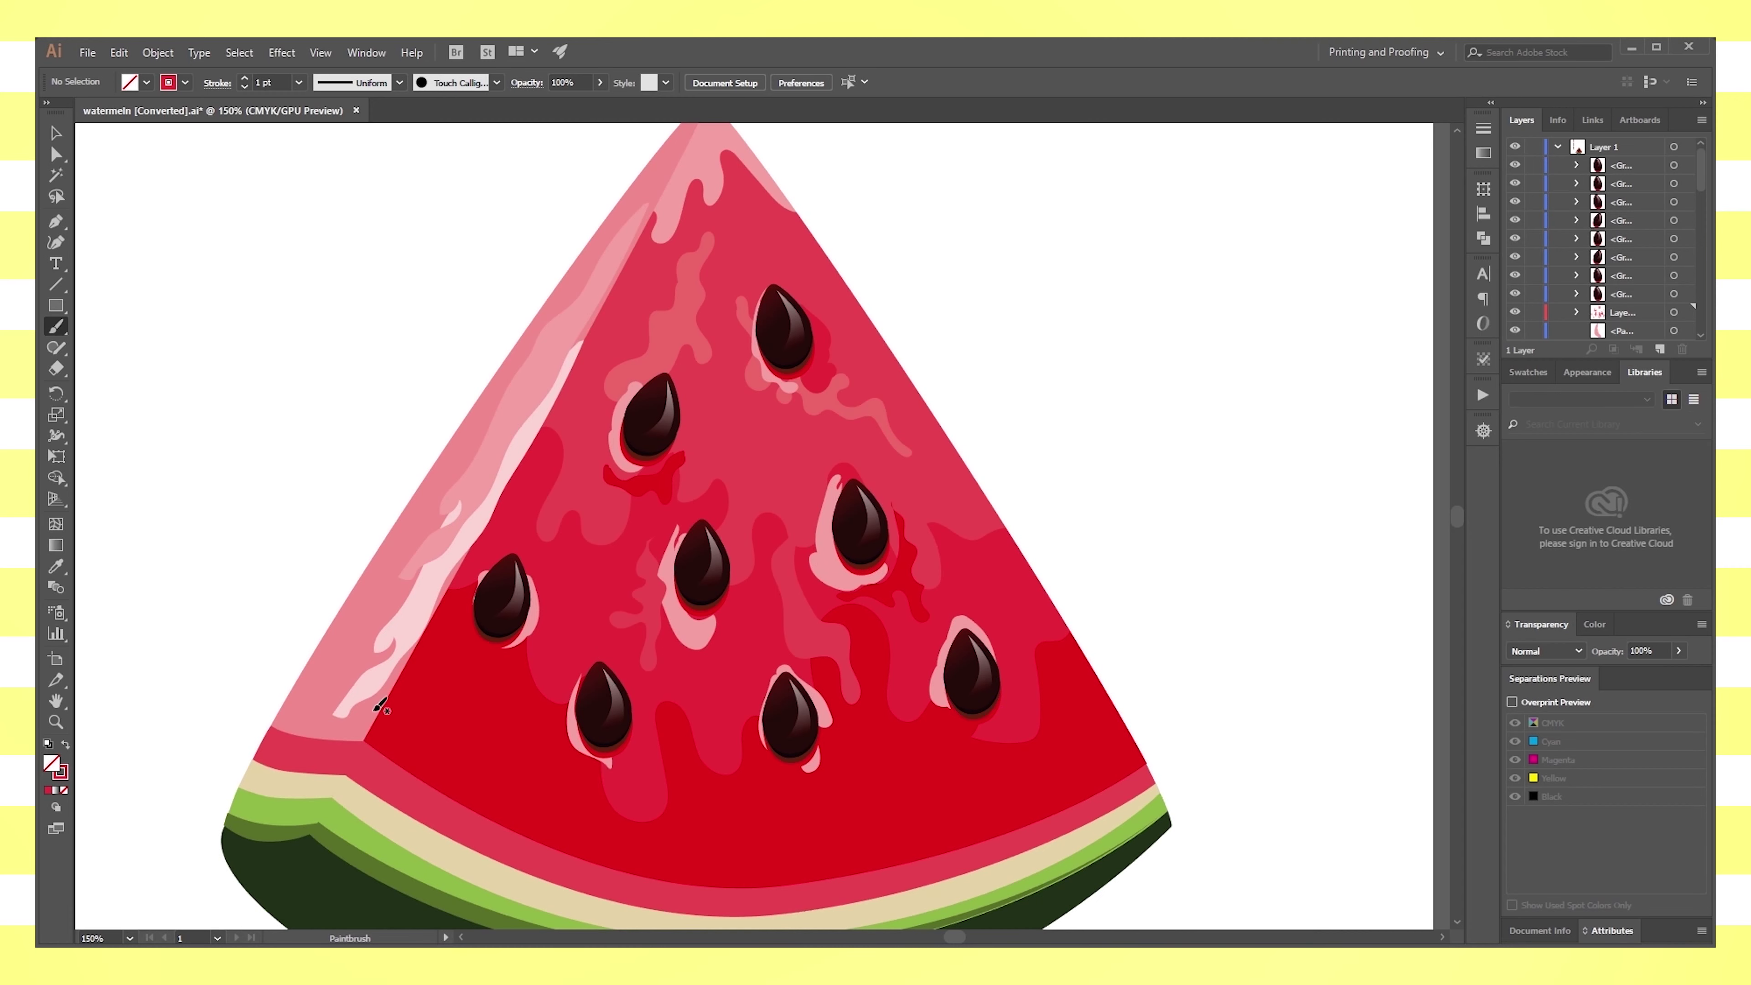
{"action": "scroll", "coordinate": [1010, 747], "scroll_direction": "down", "scroll_amount": 3}
{"action": "key", "text": "ctrl+minus"}
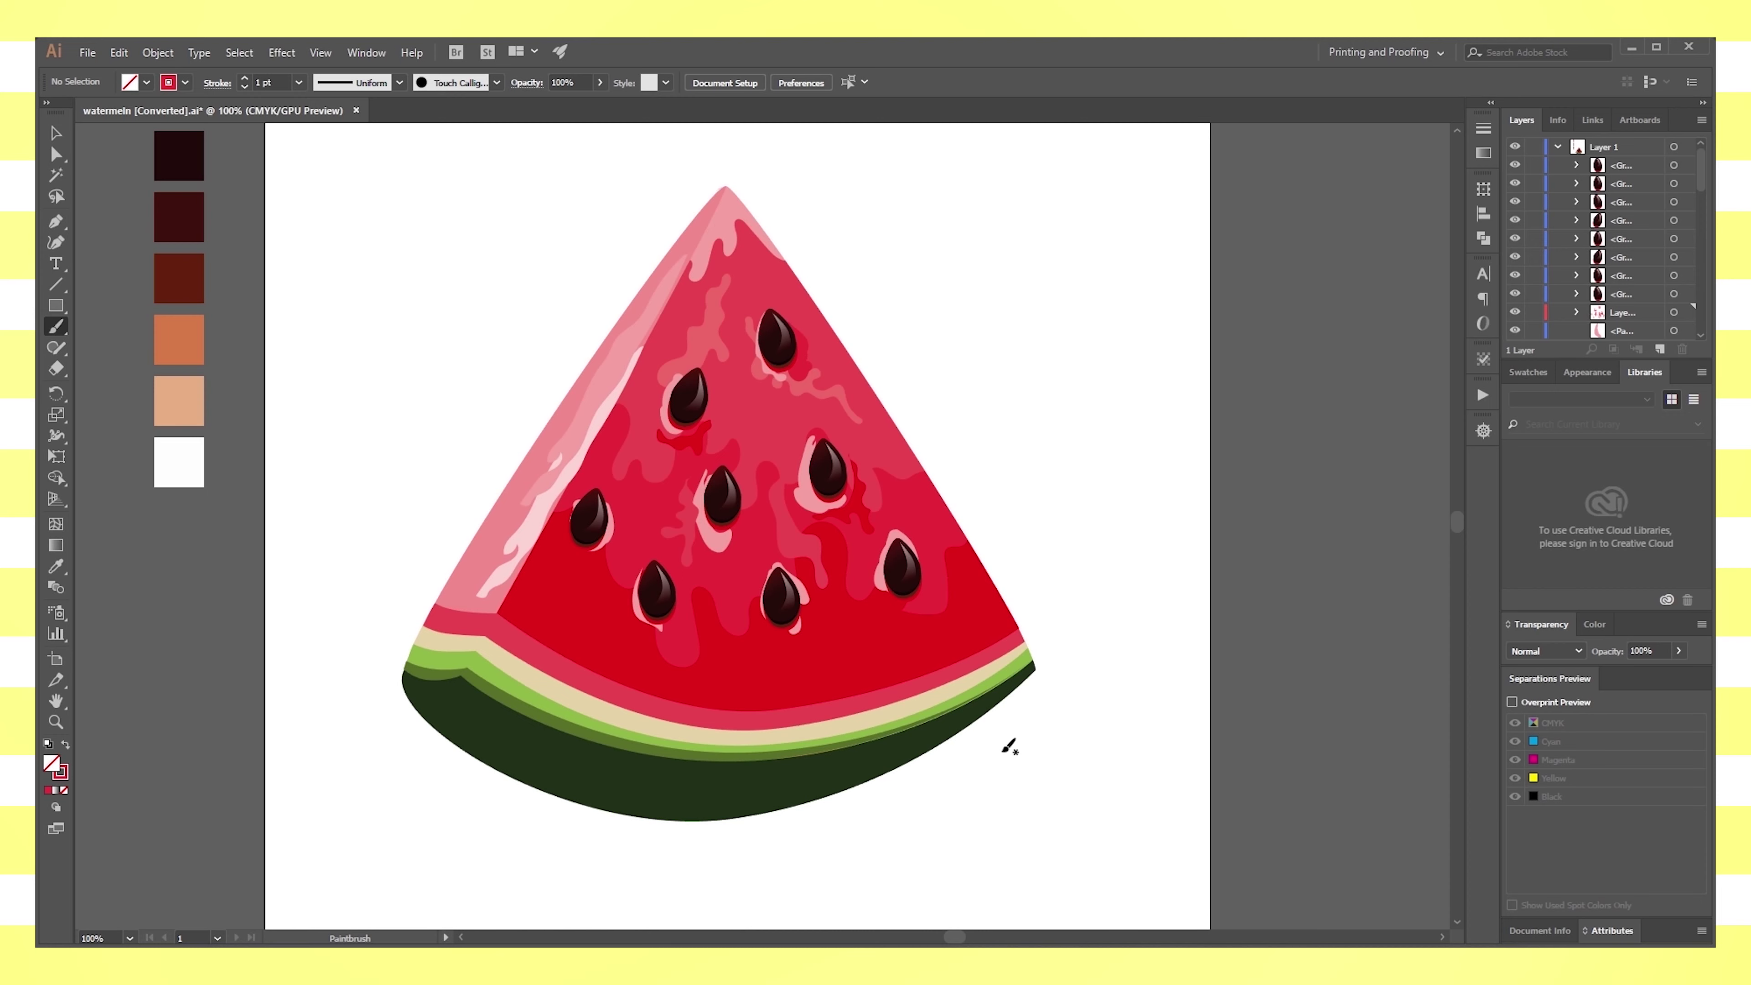
{"action": "scroll", "coordinate": [1010, 747], "scroll_direction": "up", "scroll_amount": 1}
{"action": "scroll", "coordinate": [842, 579], "scroll_direction": "up", "scroll_amount": 1}
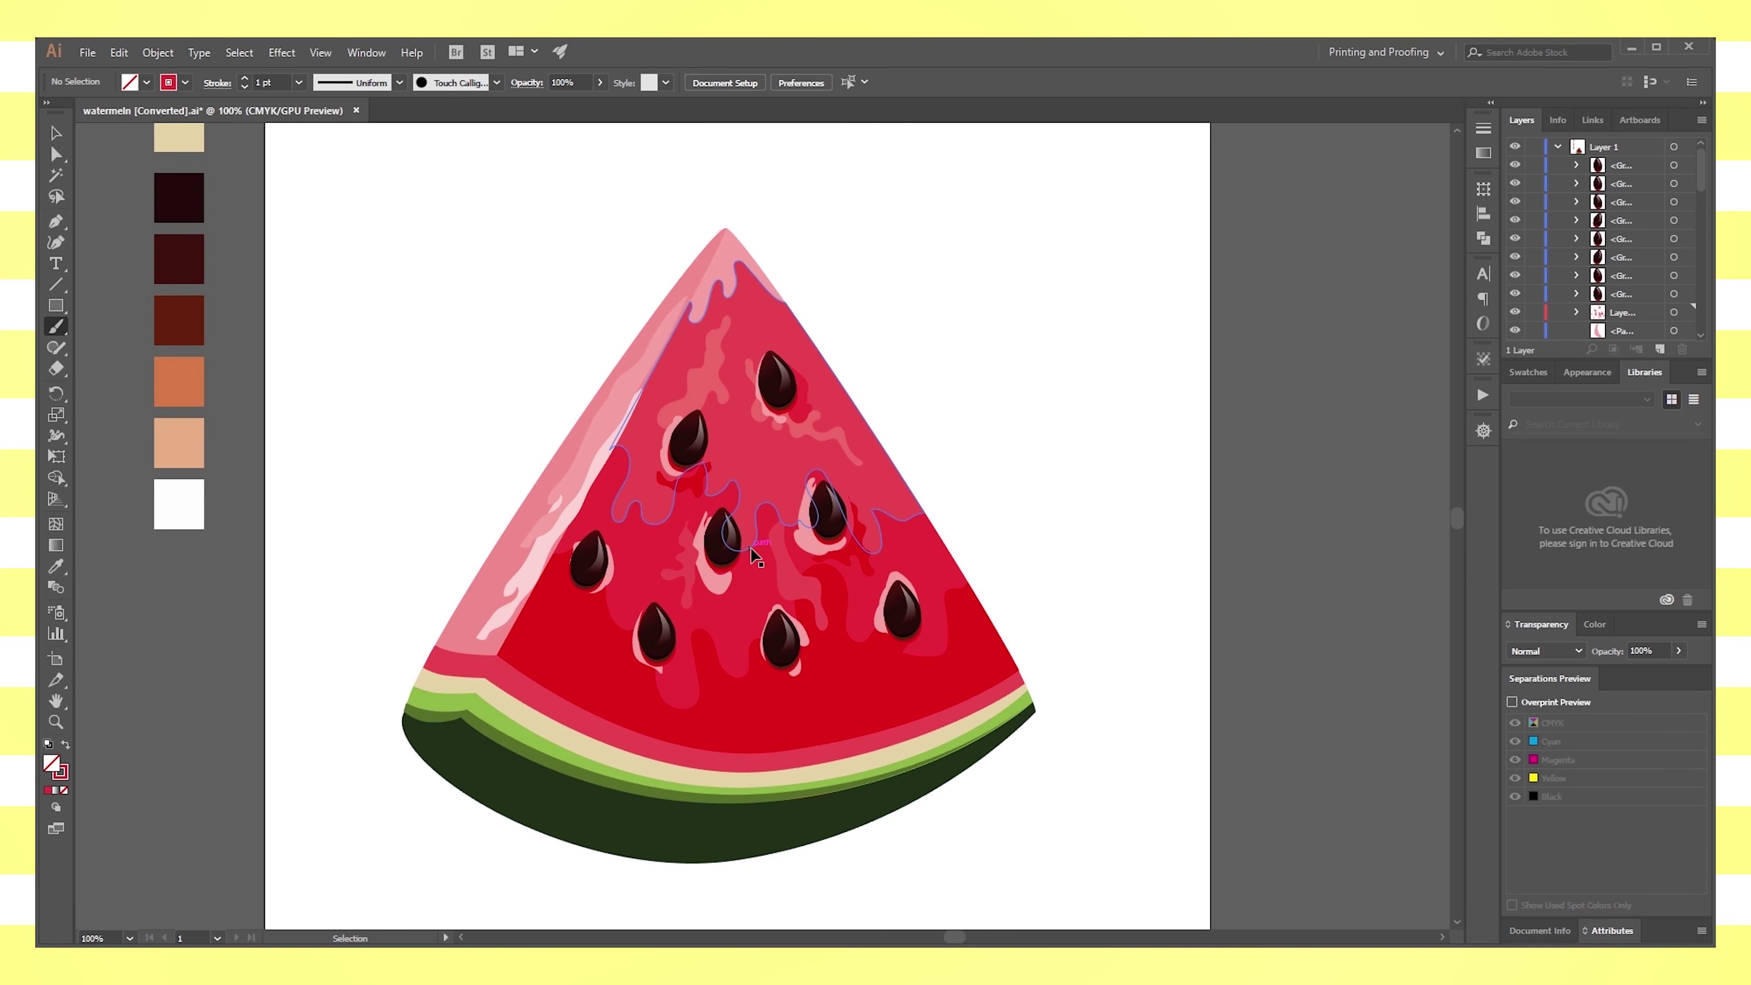
{"action": "key", "text": "ctrl+plus"}
{"action": "scroll", "coordinate": [760, 559], "scroll_direction": "up", "scroll_amount": 2}
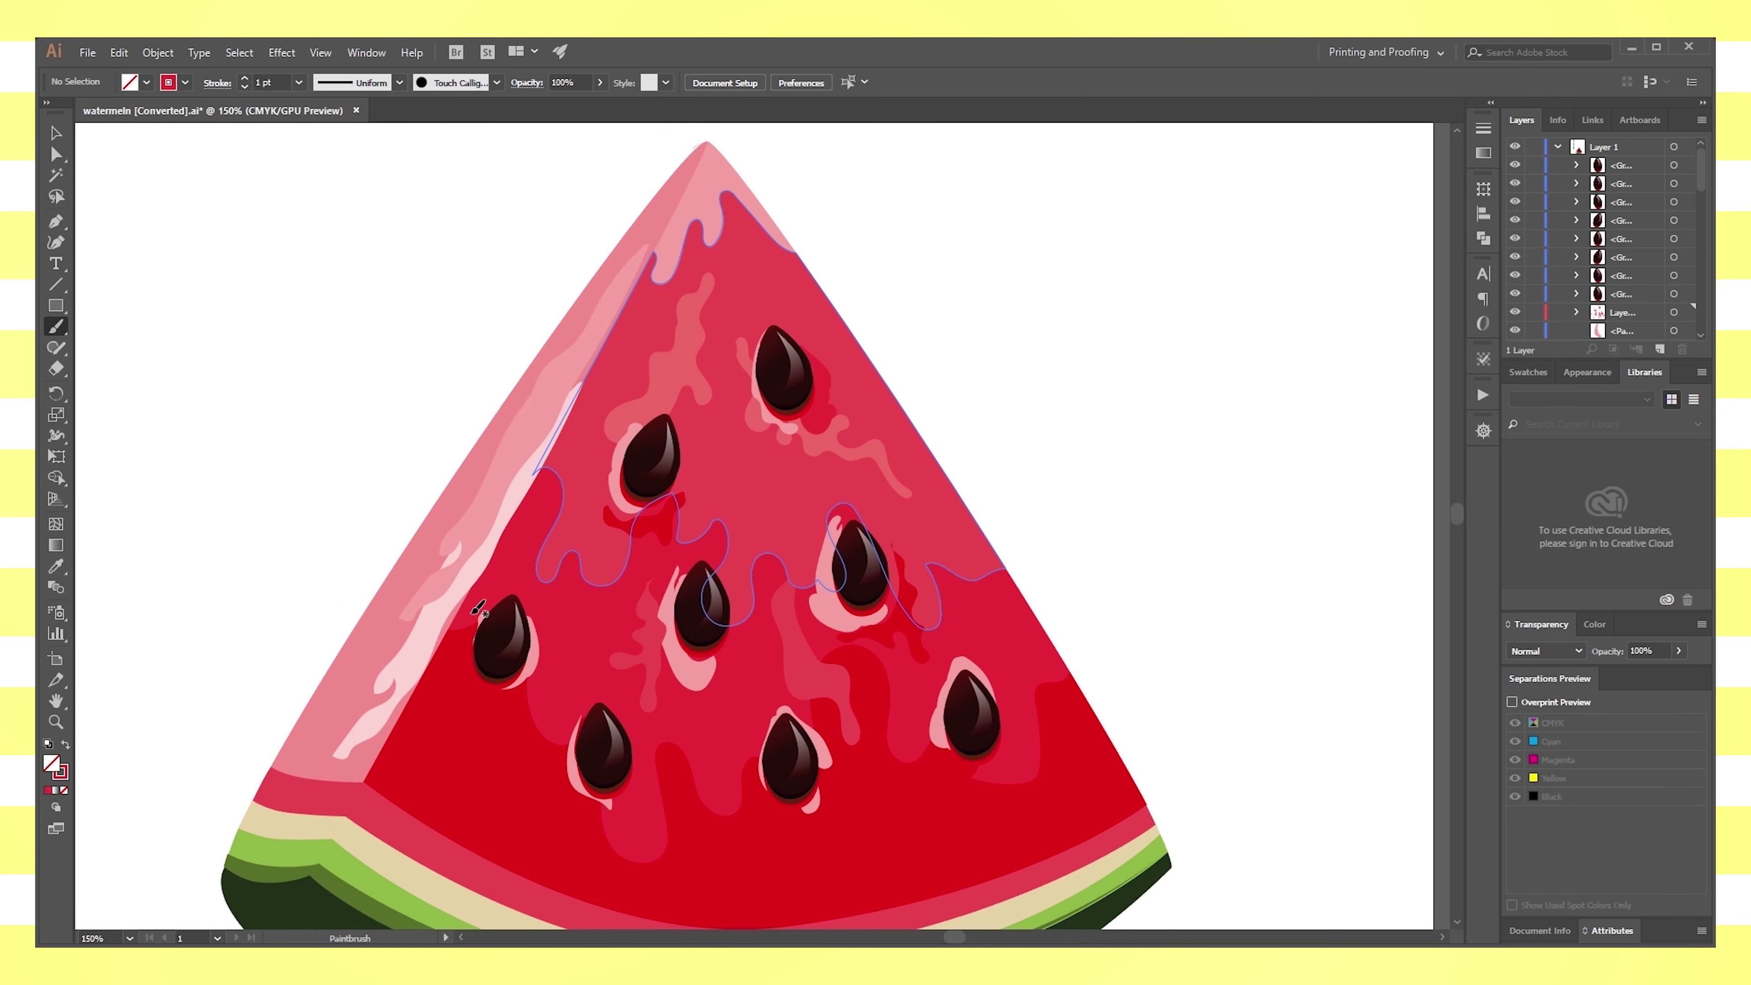
{"action": "key", "text": "shift+x"}
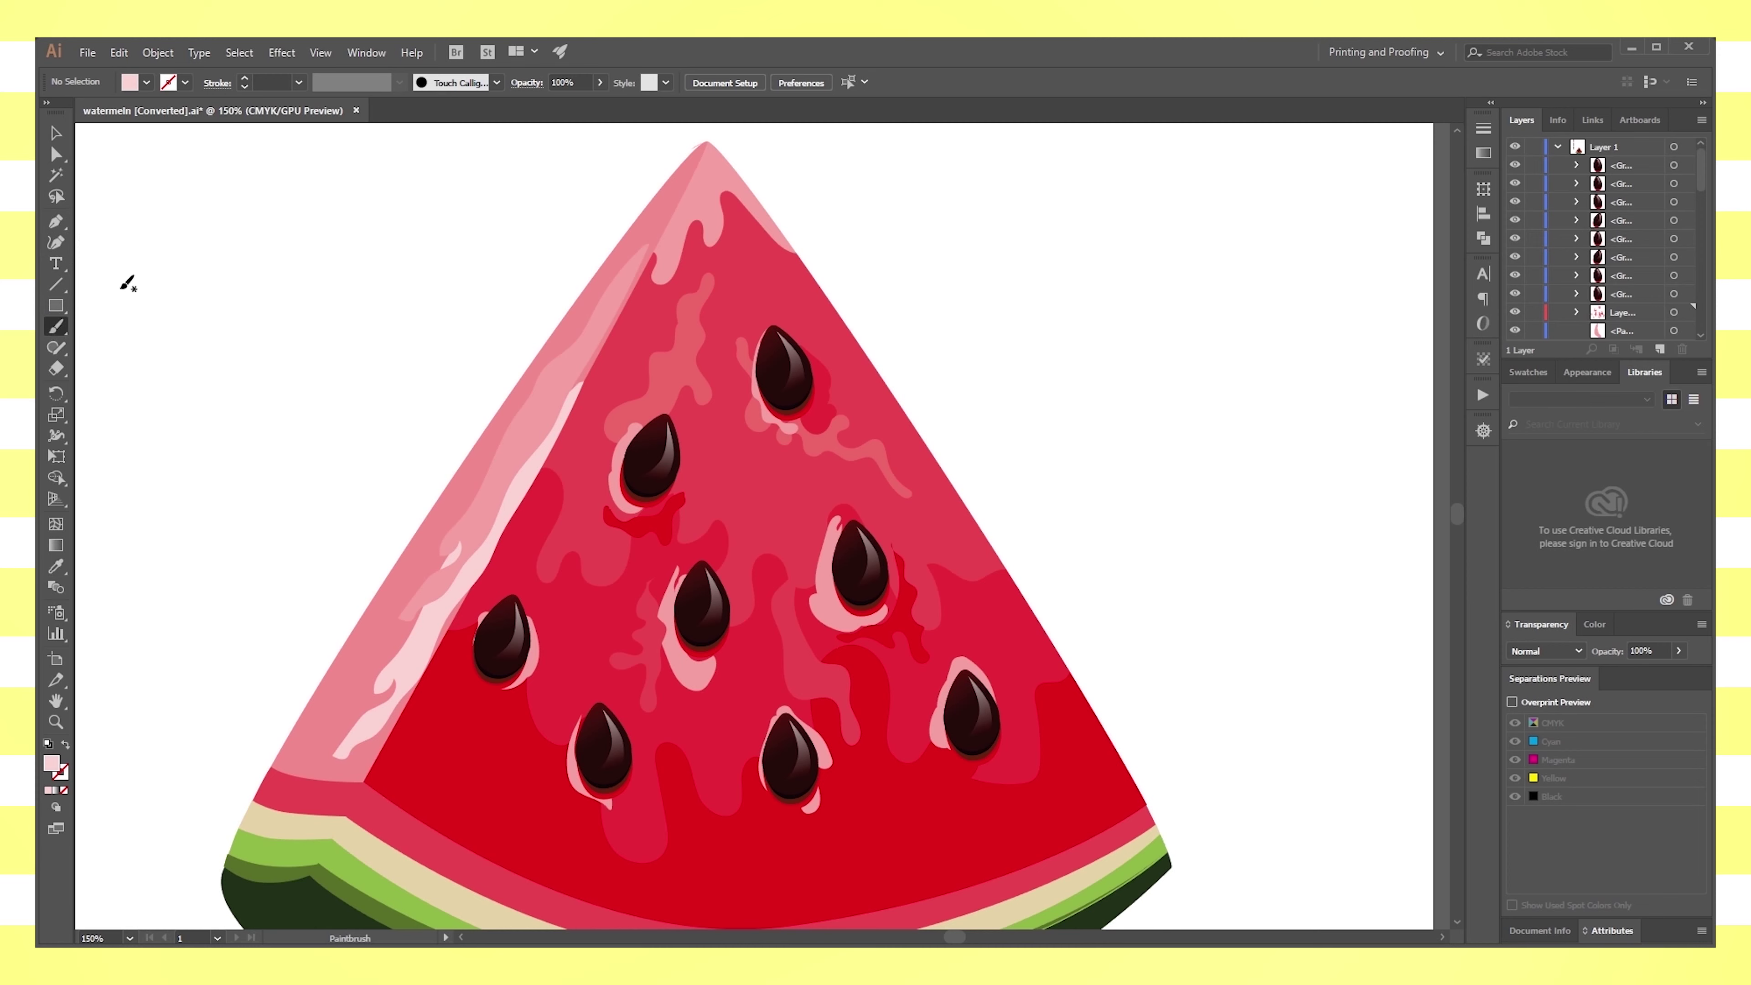
{"action": "left_click", "coordinate": [67, 745]}
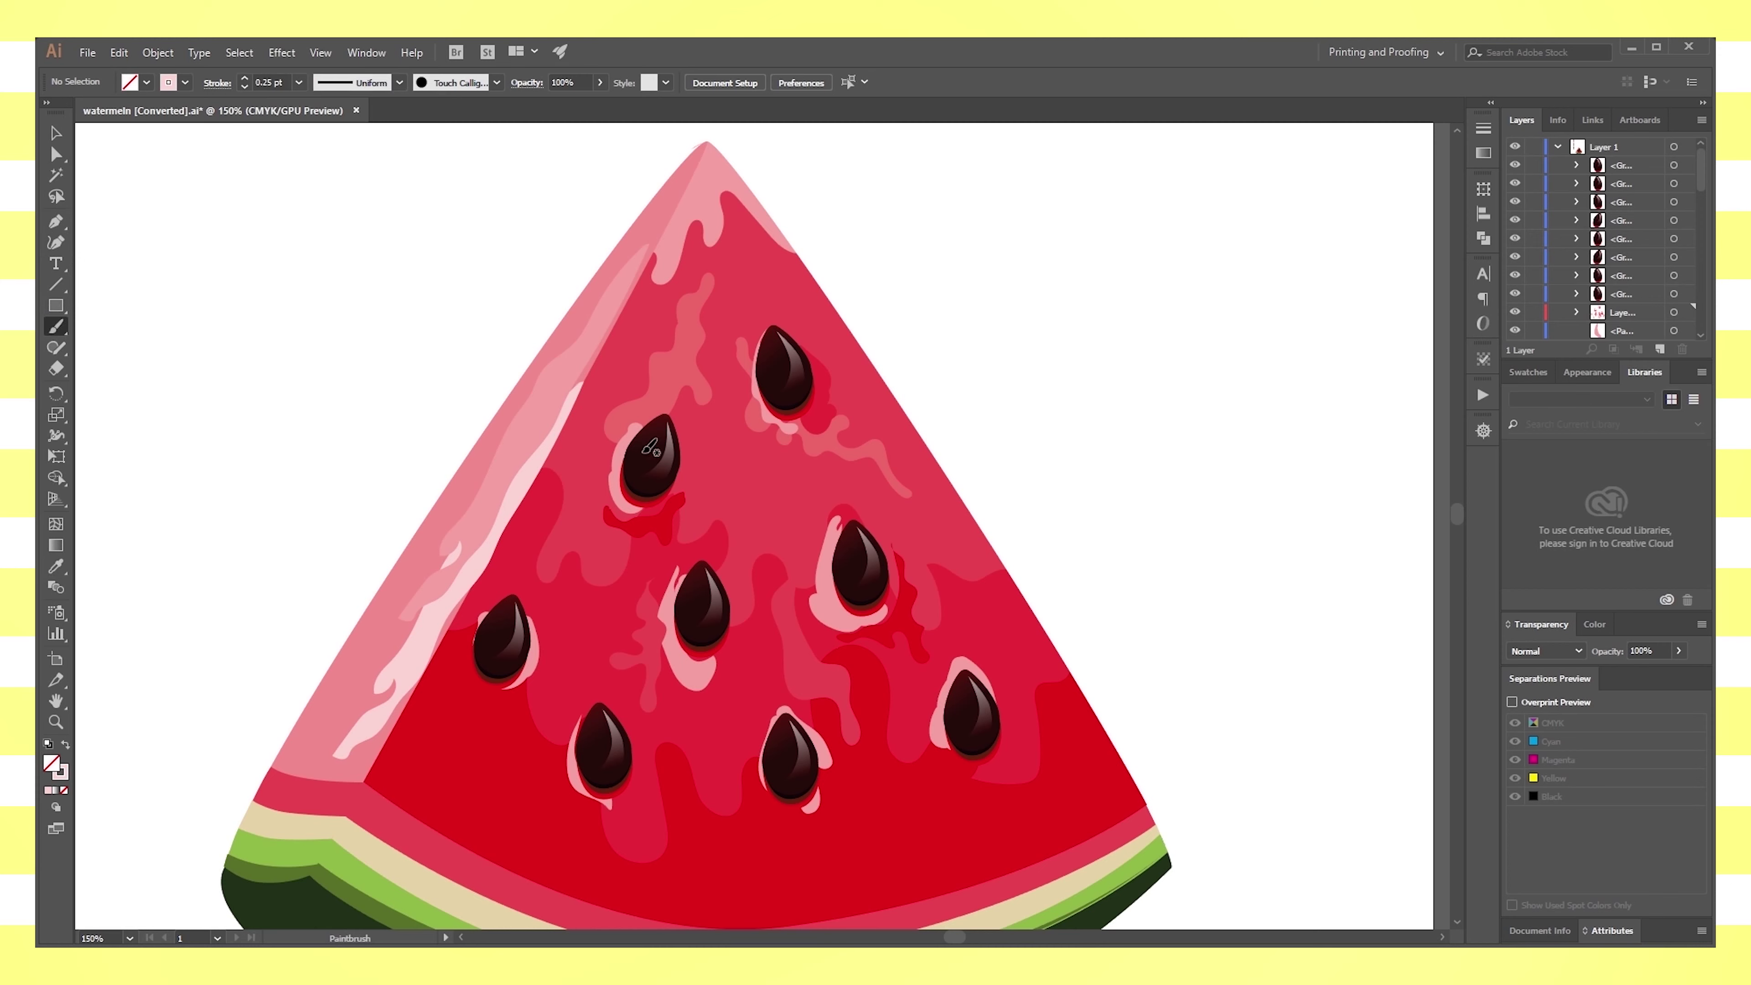
Test deleting the white highlight squiggle at 100%, then restore it
{"action": "key", "text": "v"}
{"action": "left_click", "coordinate": [638, 418]}
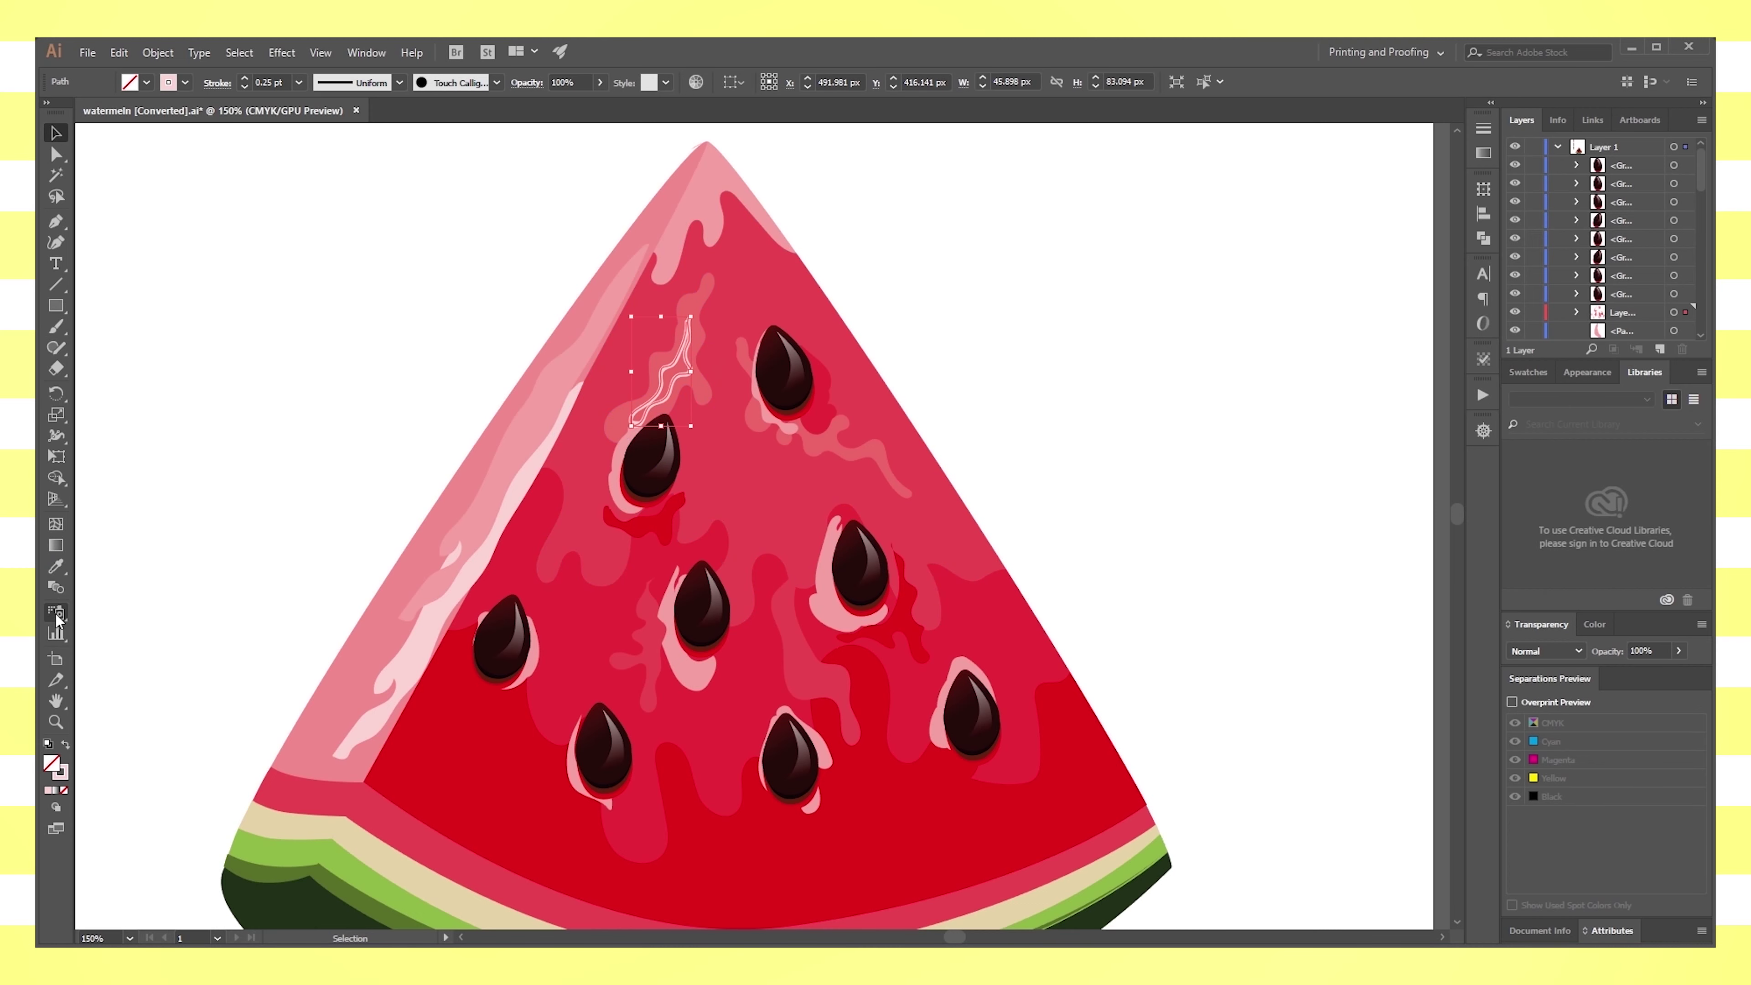
{"action": "left_click", "coordinate": [187, 485]}
{"action": "key", "text": "ctrl+1"}
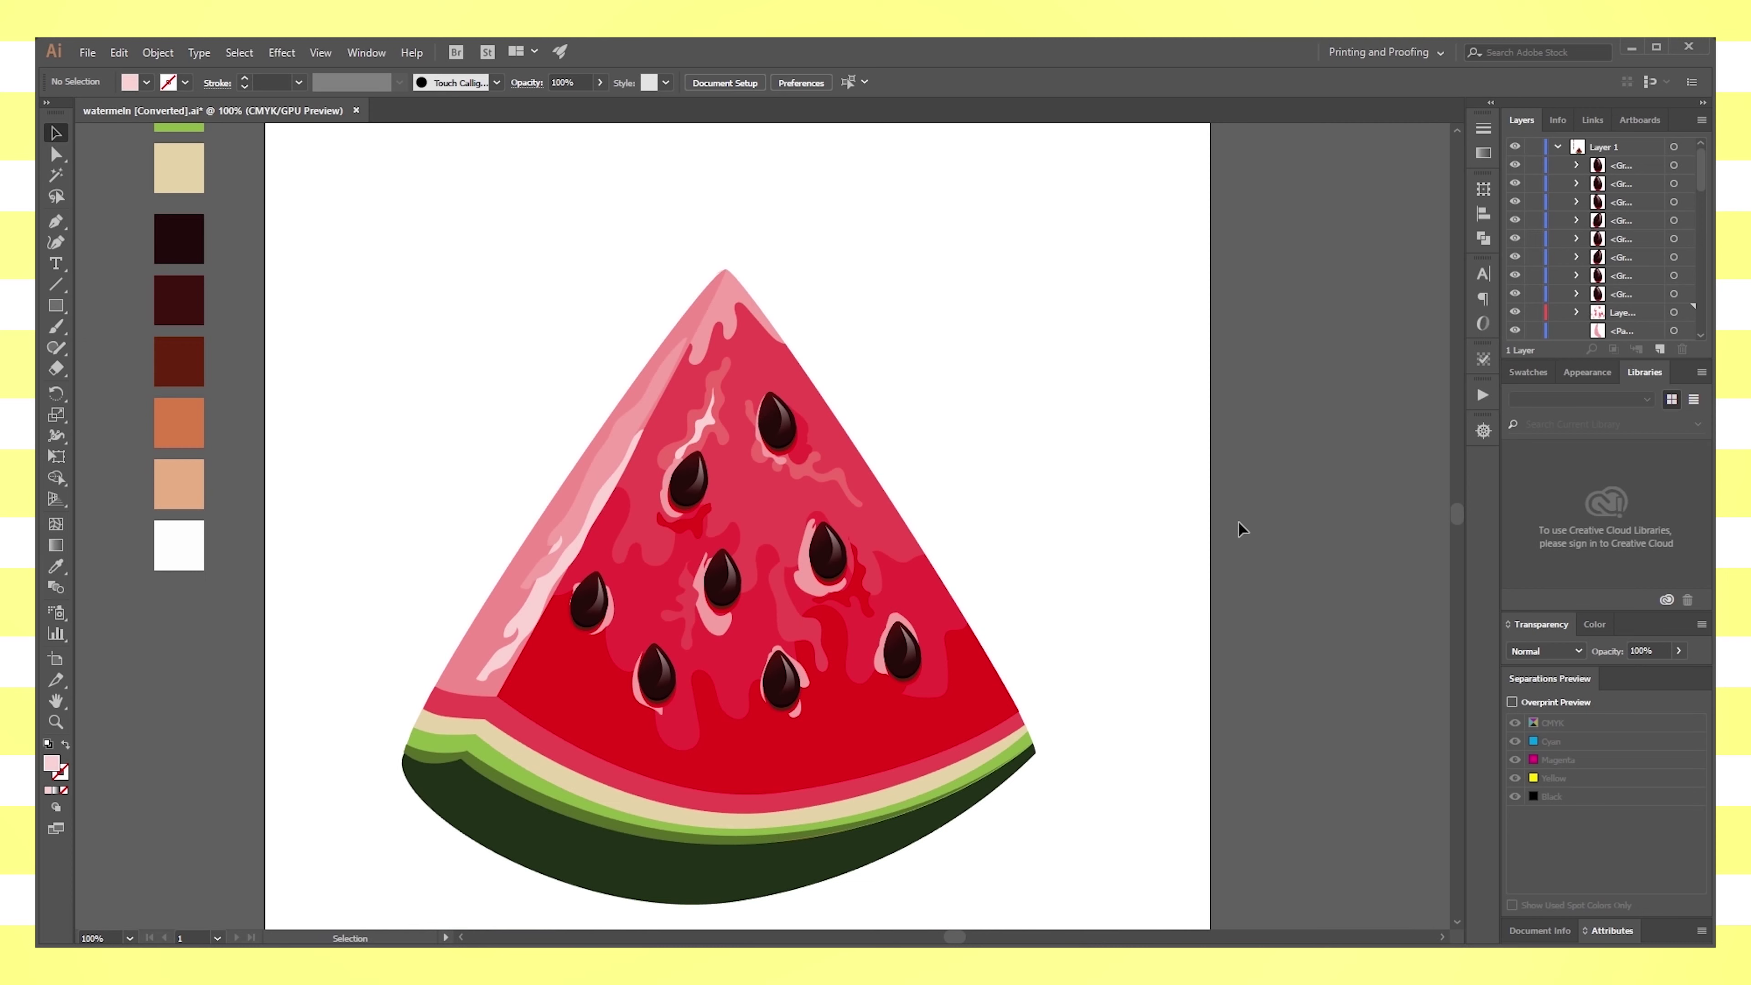
{"action": "scroll", "coordinate": [805, 463], "scroll_direction": "up", "scroll_amount": 1}
{"action": "left_click", "coordinate": [702, 438]}
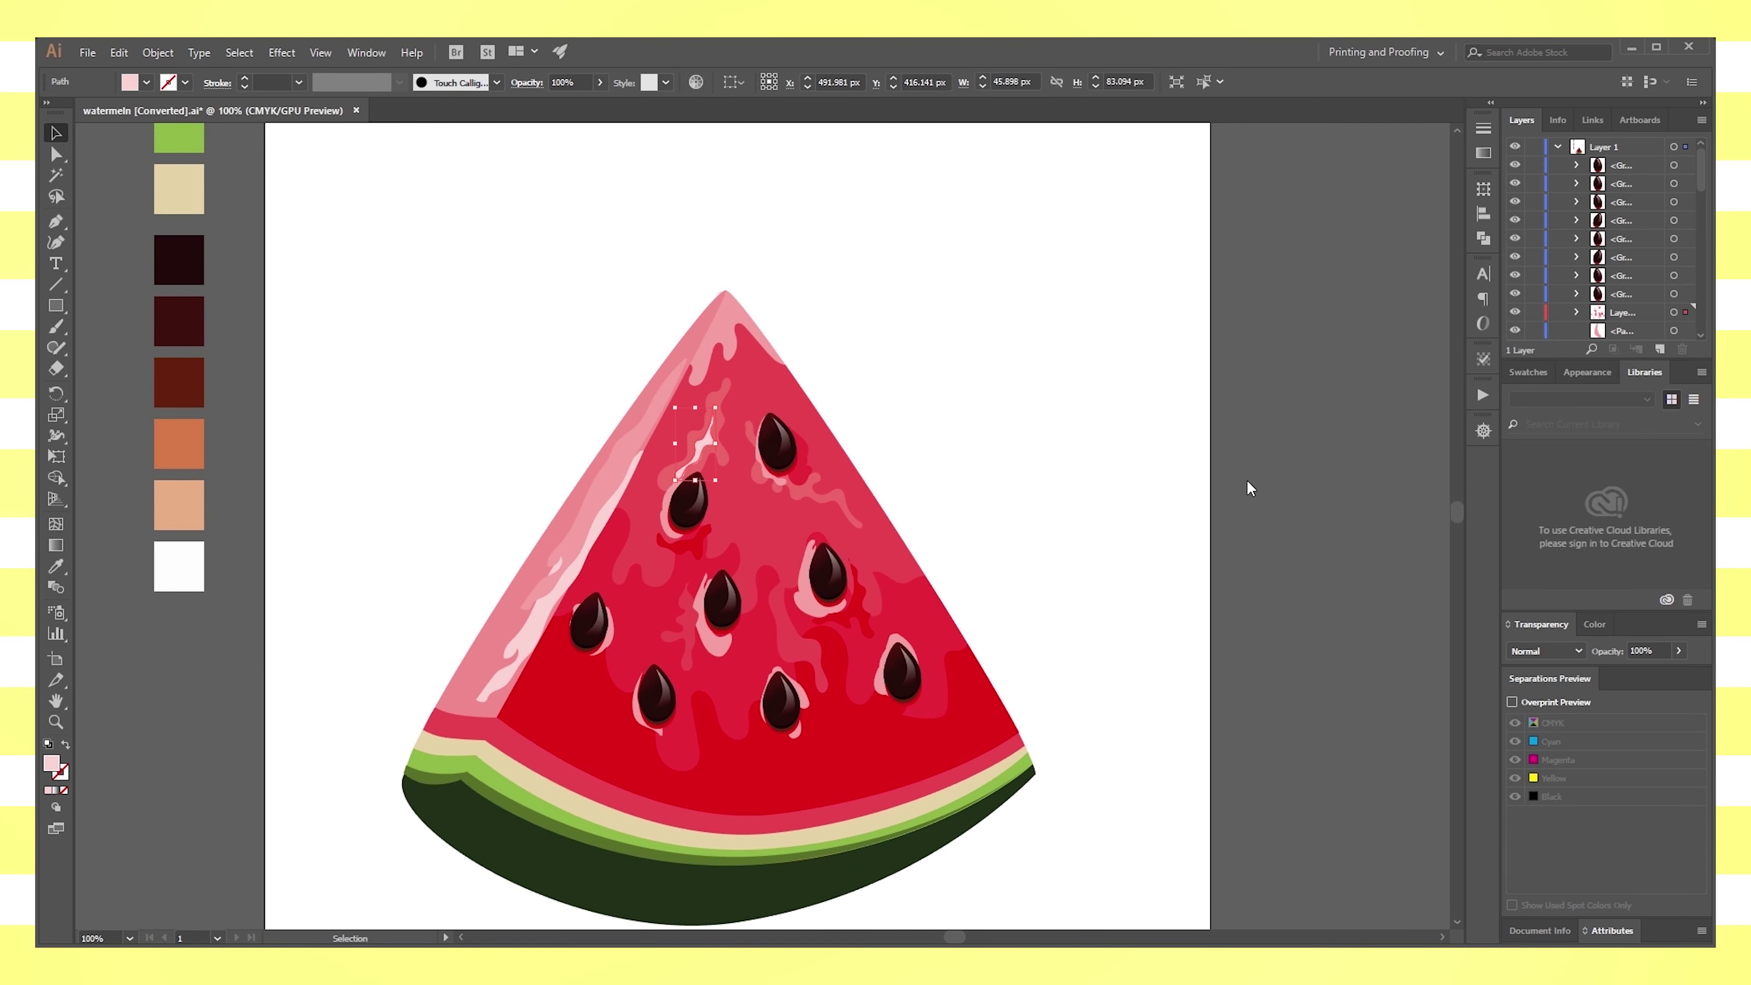
{"action": "key", "text": "Delete"}
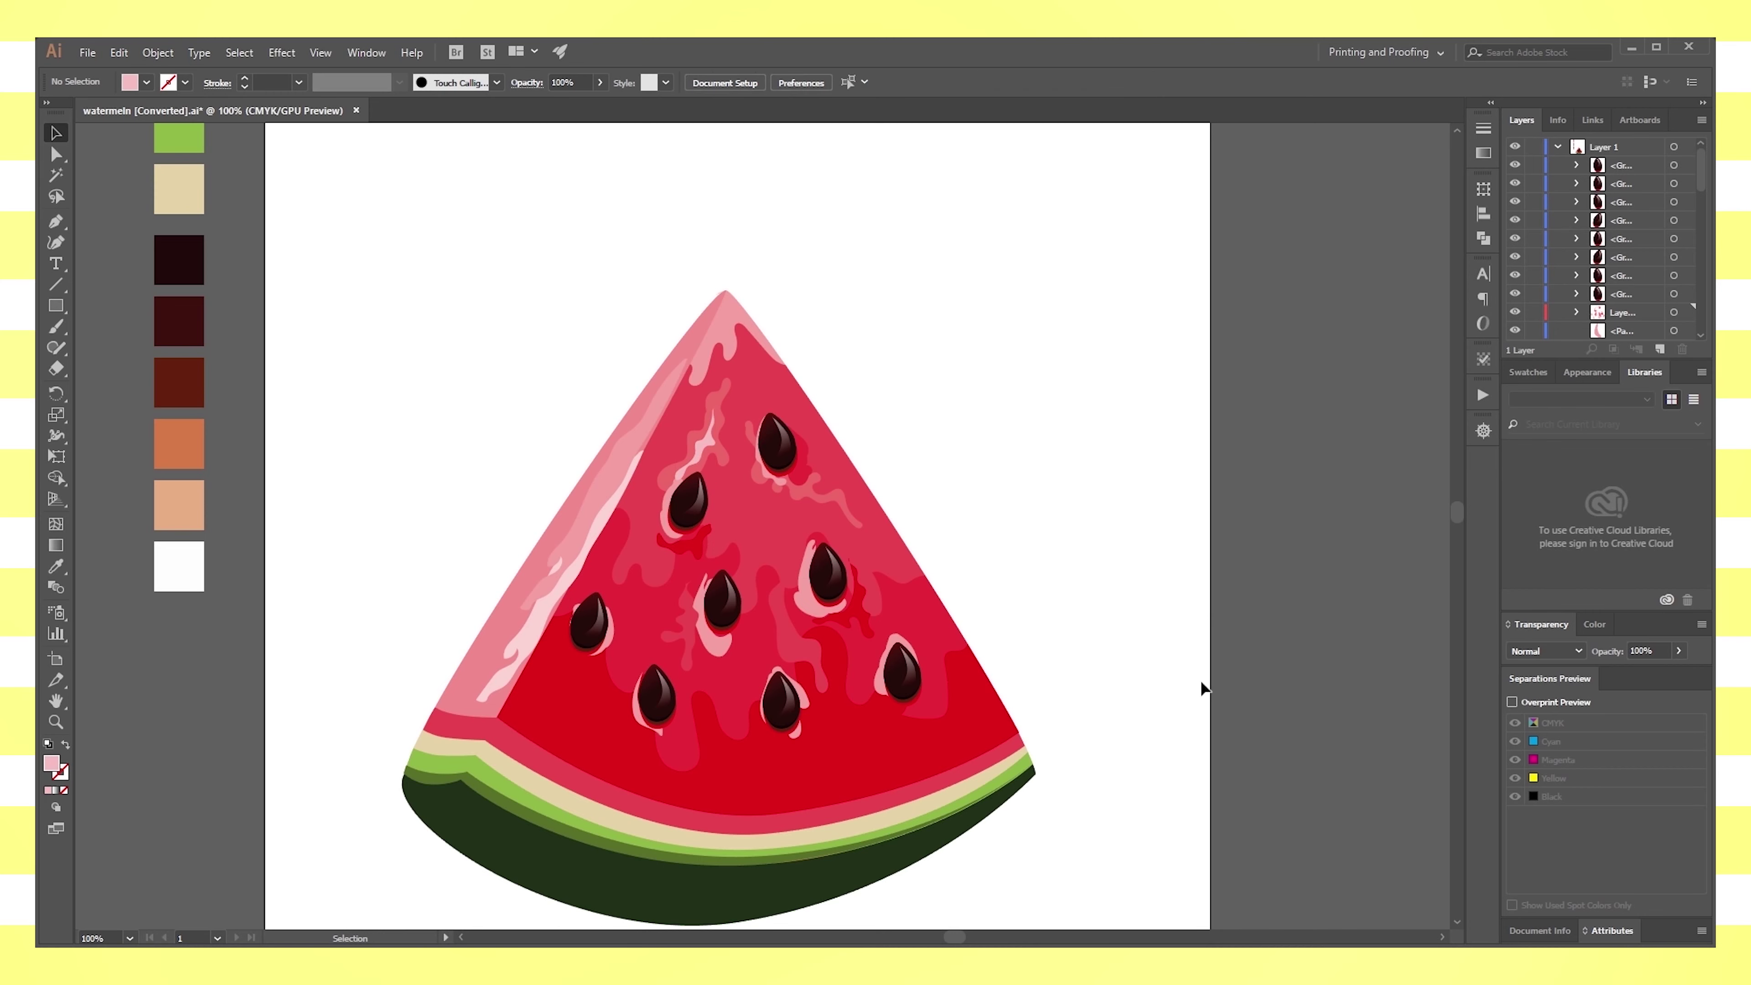
{"action": "key", "text": "ctrl+z"}
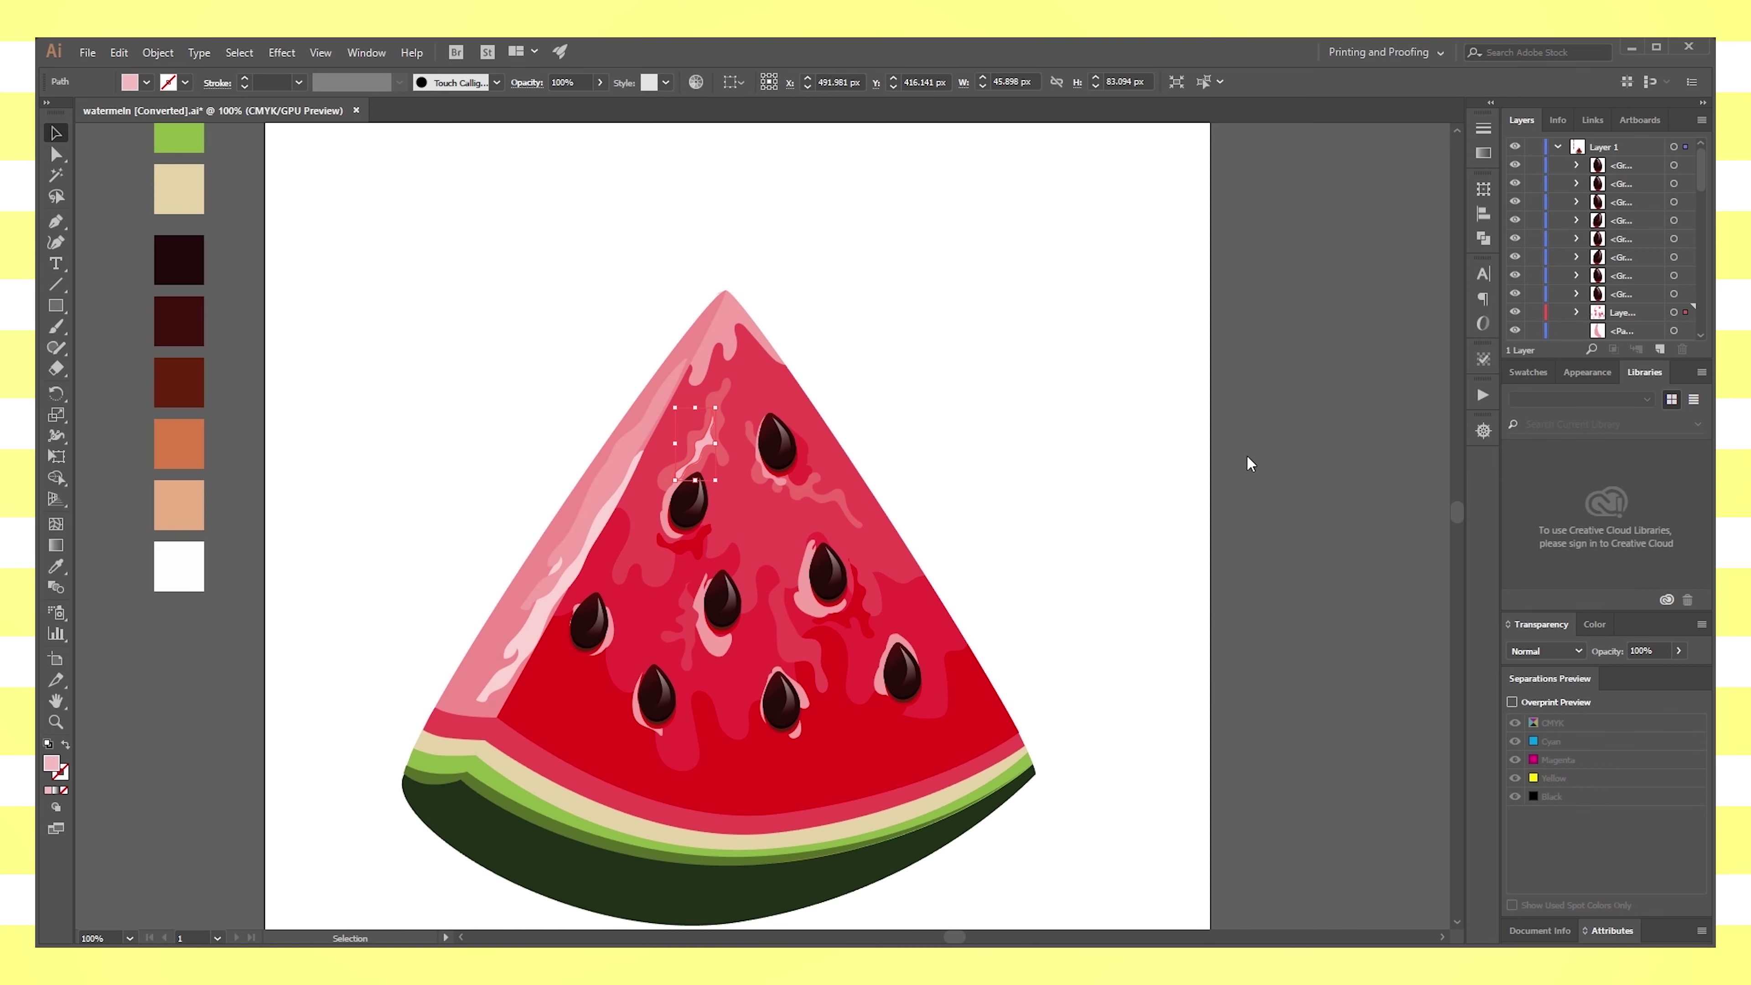
{"action": "left_click", "coordinate": [1251, 349]}
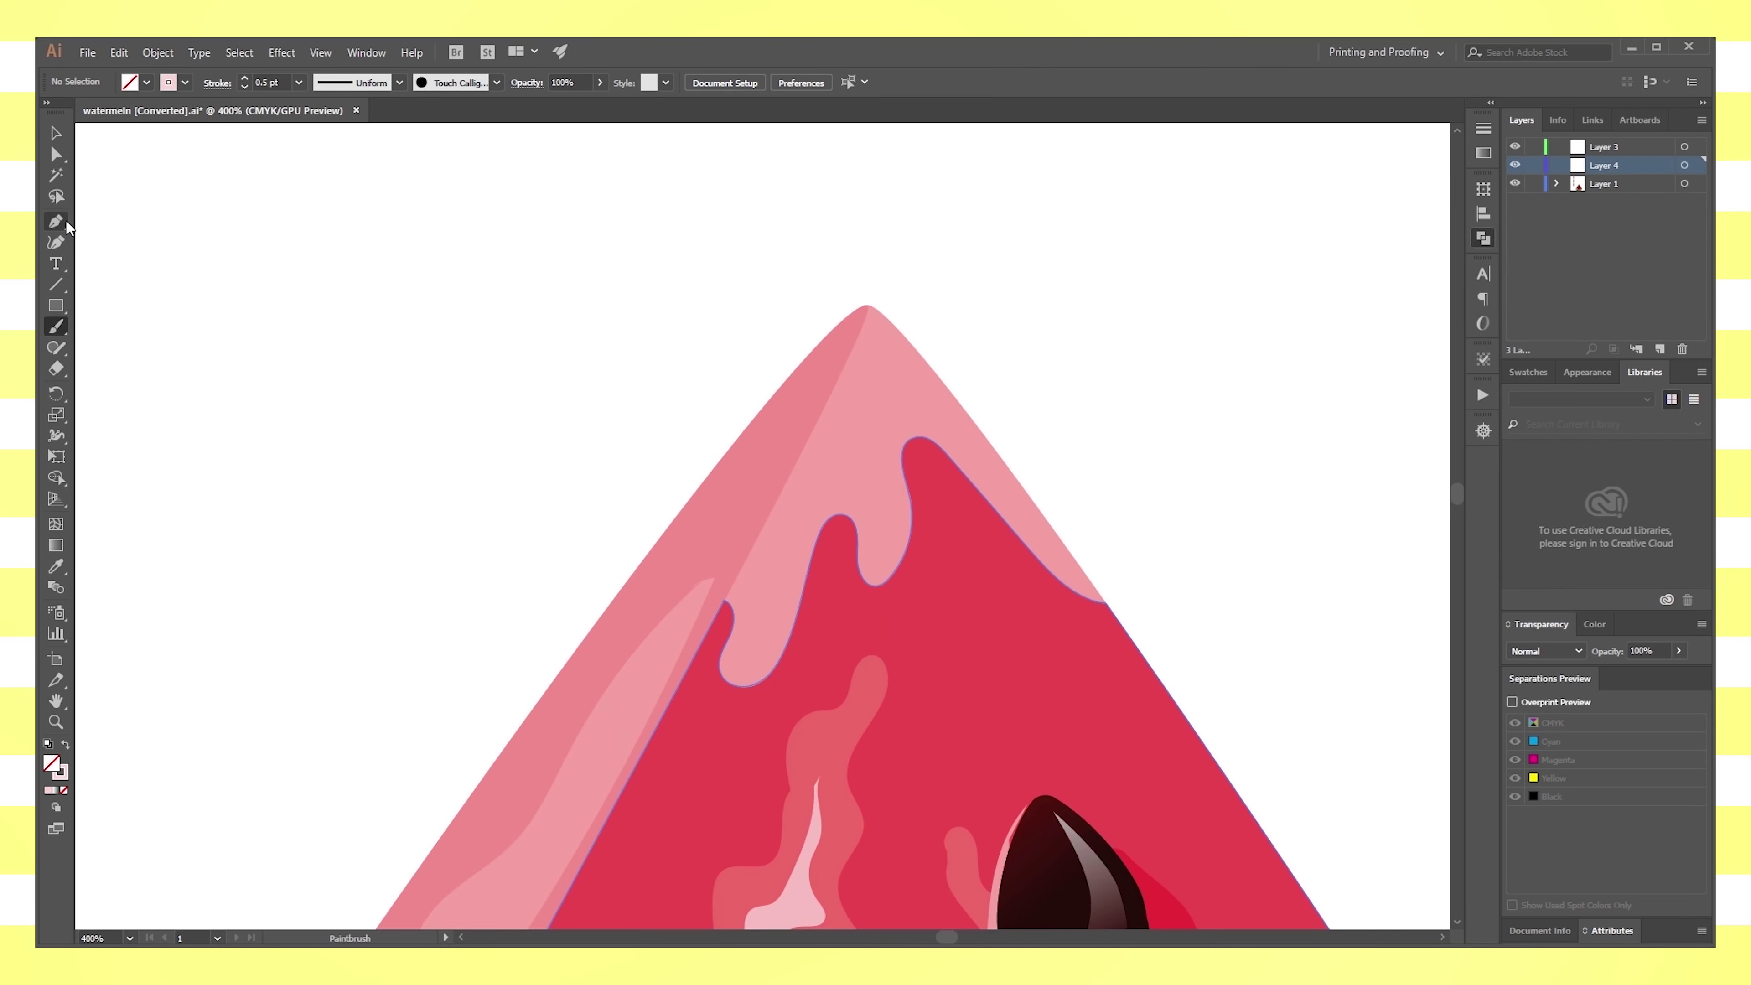
{"action": "left_click", "coordinate": [56, 222]}
Pen-trace the highlight outline from the tip's left edge over the peak and down the right edge
{"action": "key", "text": "ctrl+plus"}
{"action": "key", "text": "ctrl+plus"}
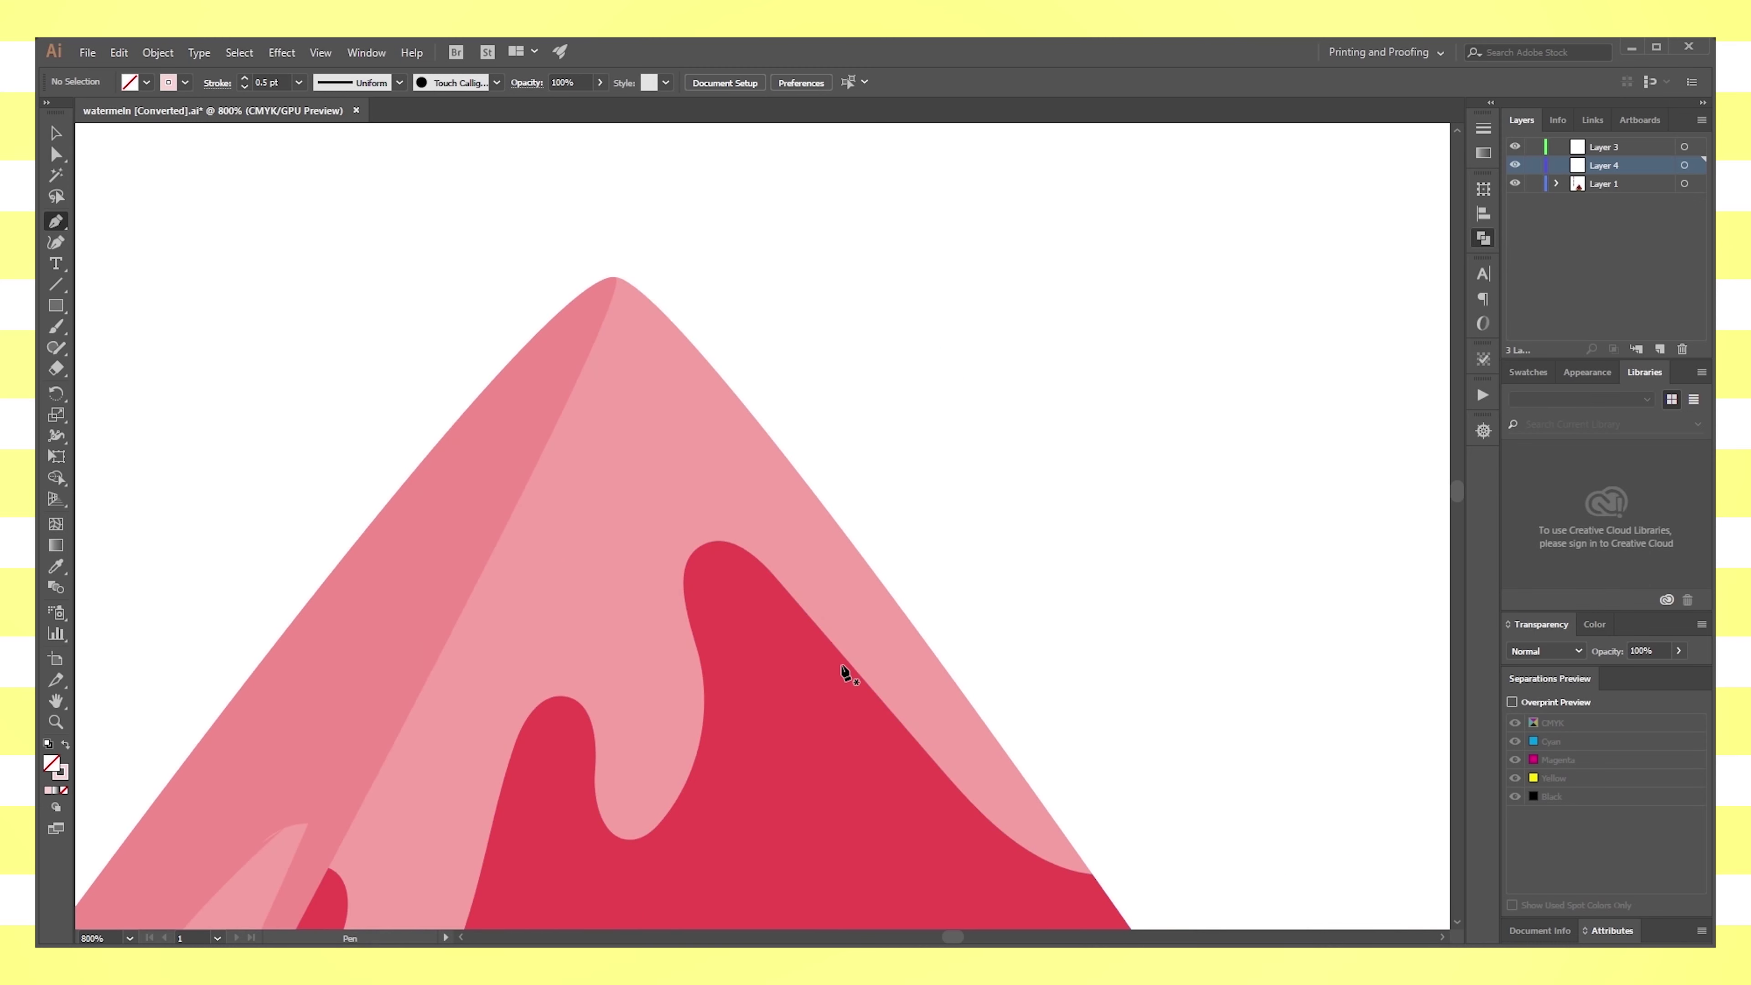
{"action": "left_click", "coordinate": [475, 583]}
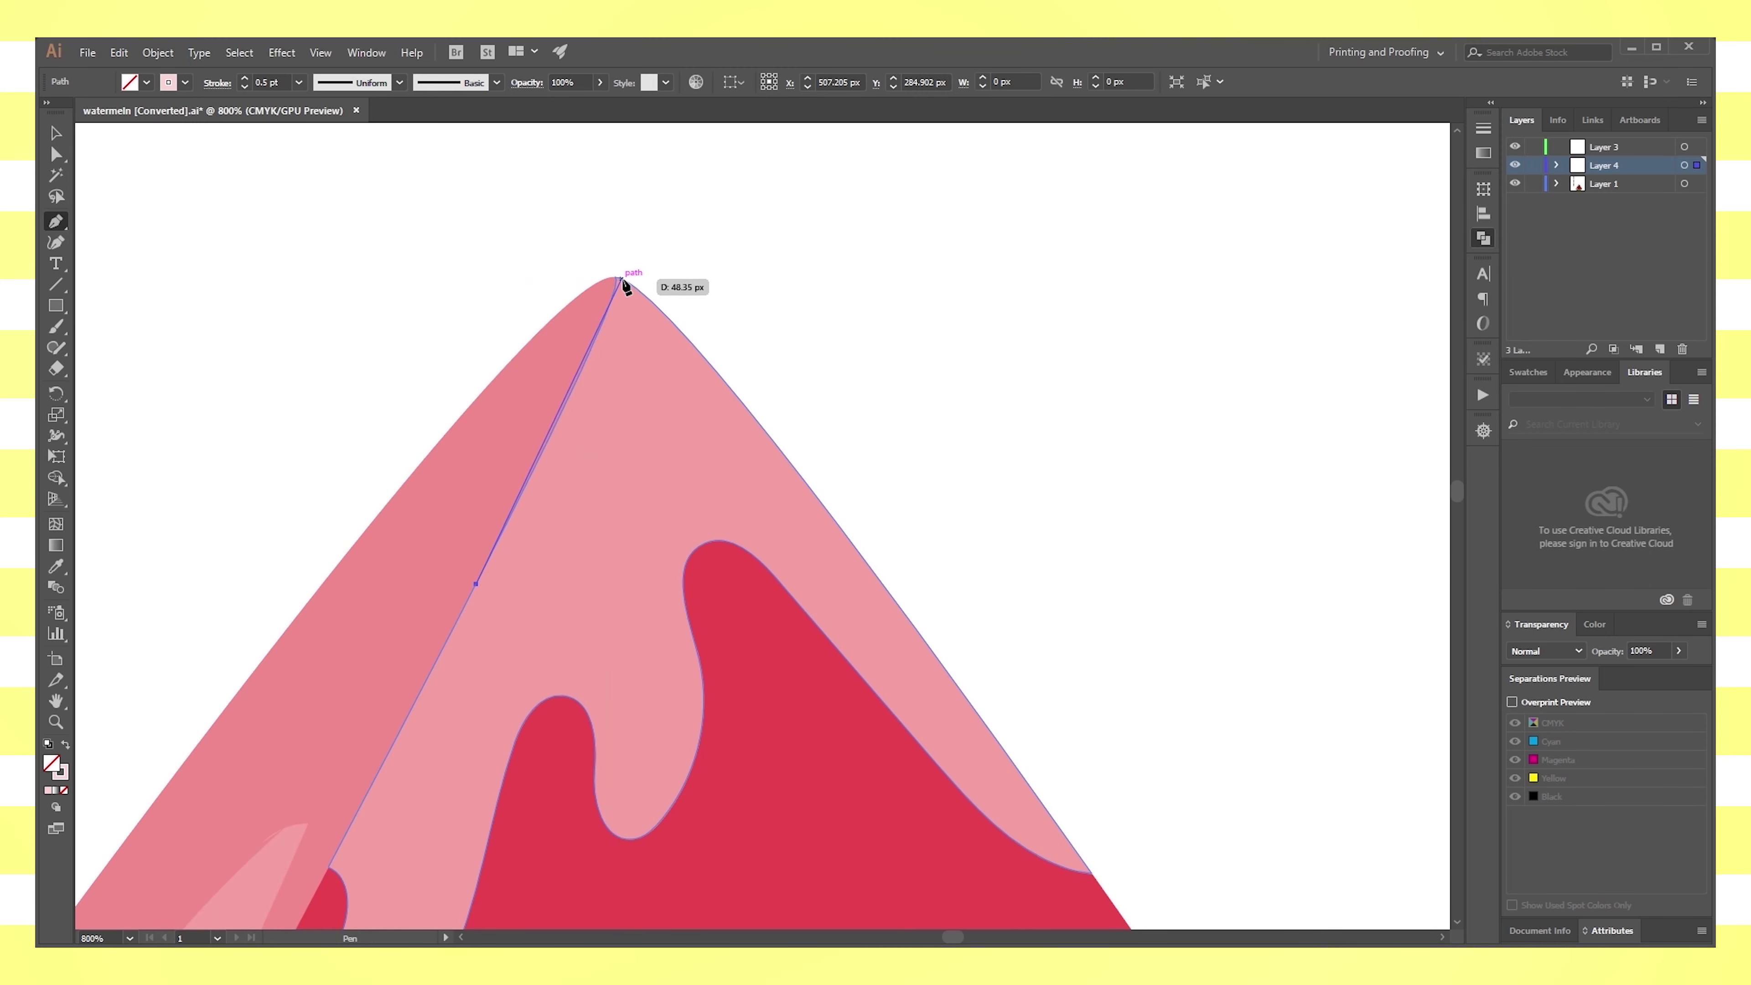
{"action": "key", "text": "ctrl+z"}
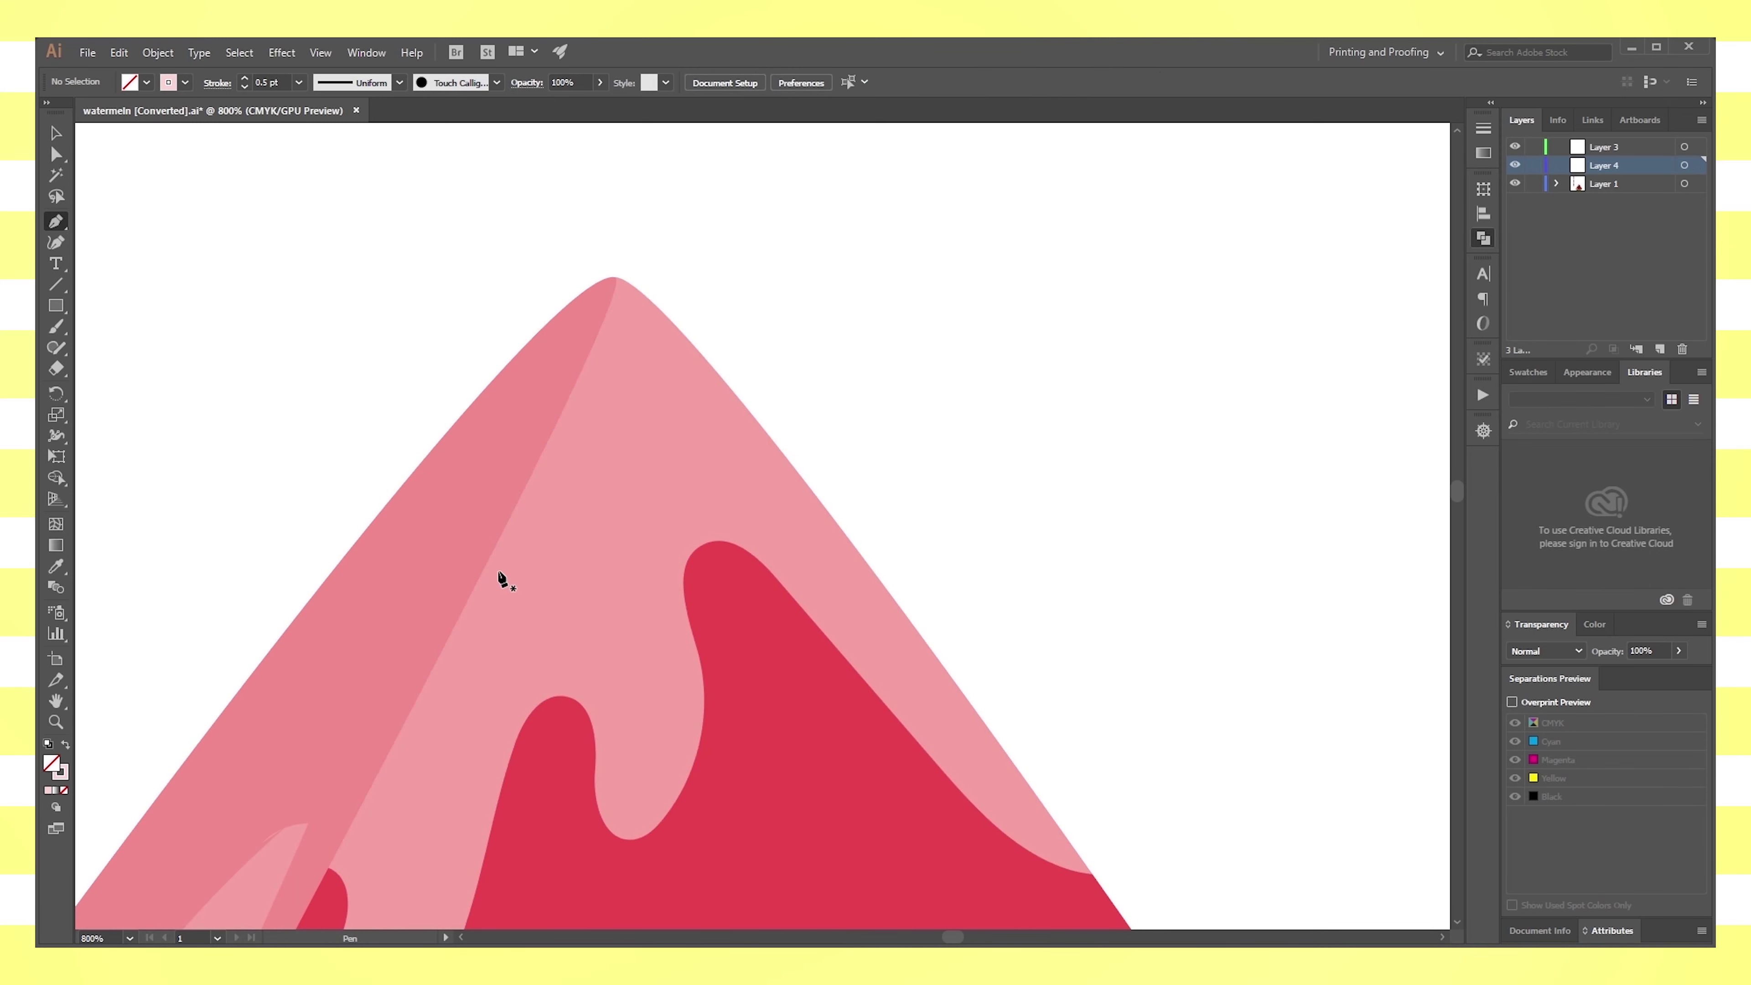
{"action": "left_click_drag", "start_coordinate": [494, 578], "coordinate": [489, 558]}
{"action": "left_click_drag", "start_coordinate": [631, 301], "coordinate": [641, 307]}
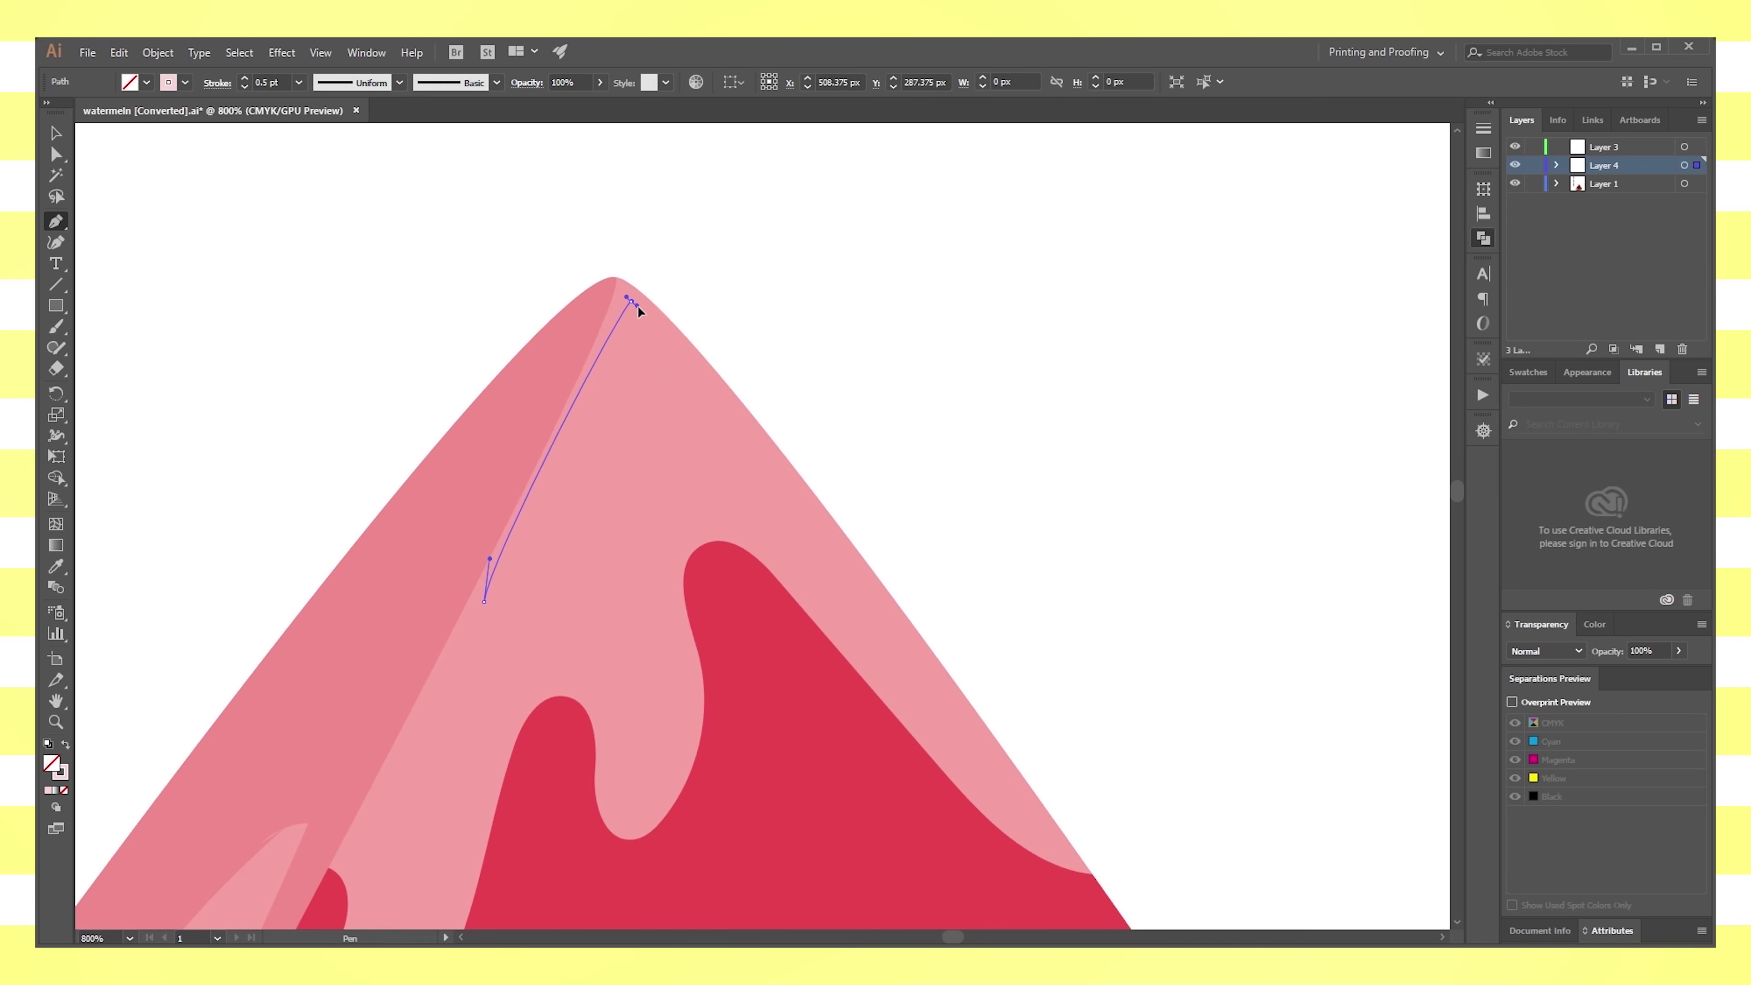
{"action": "key", "text": "ctrl+z"}
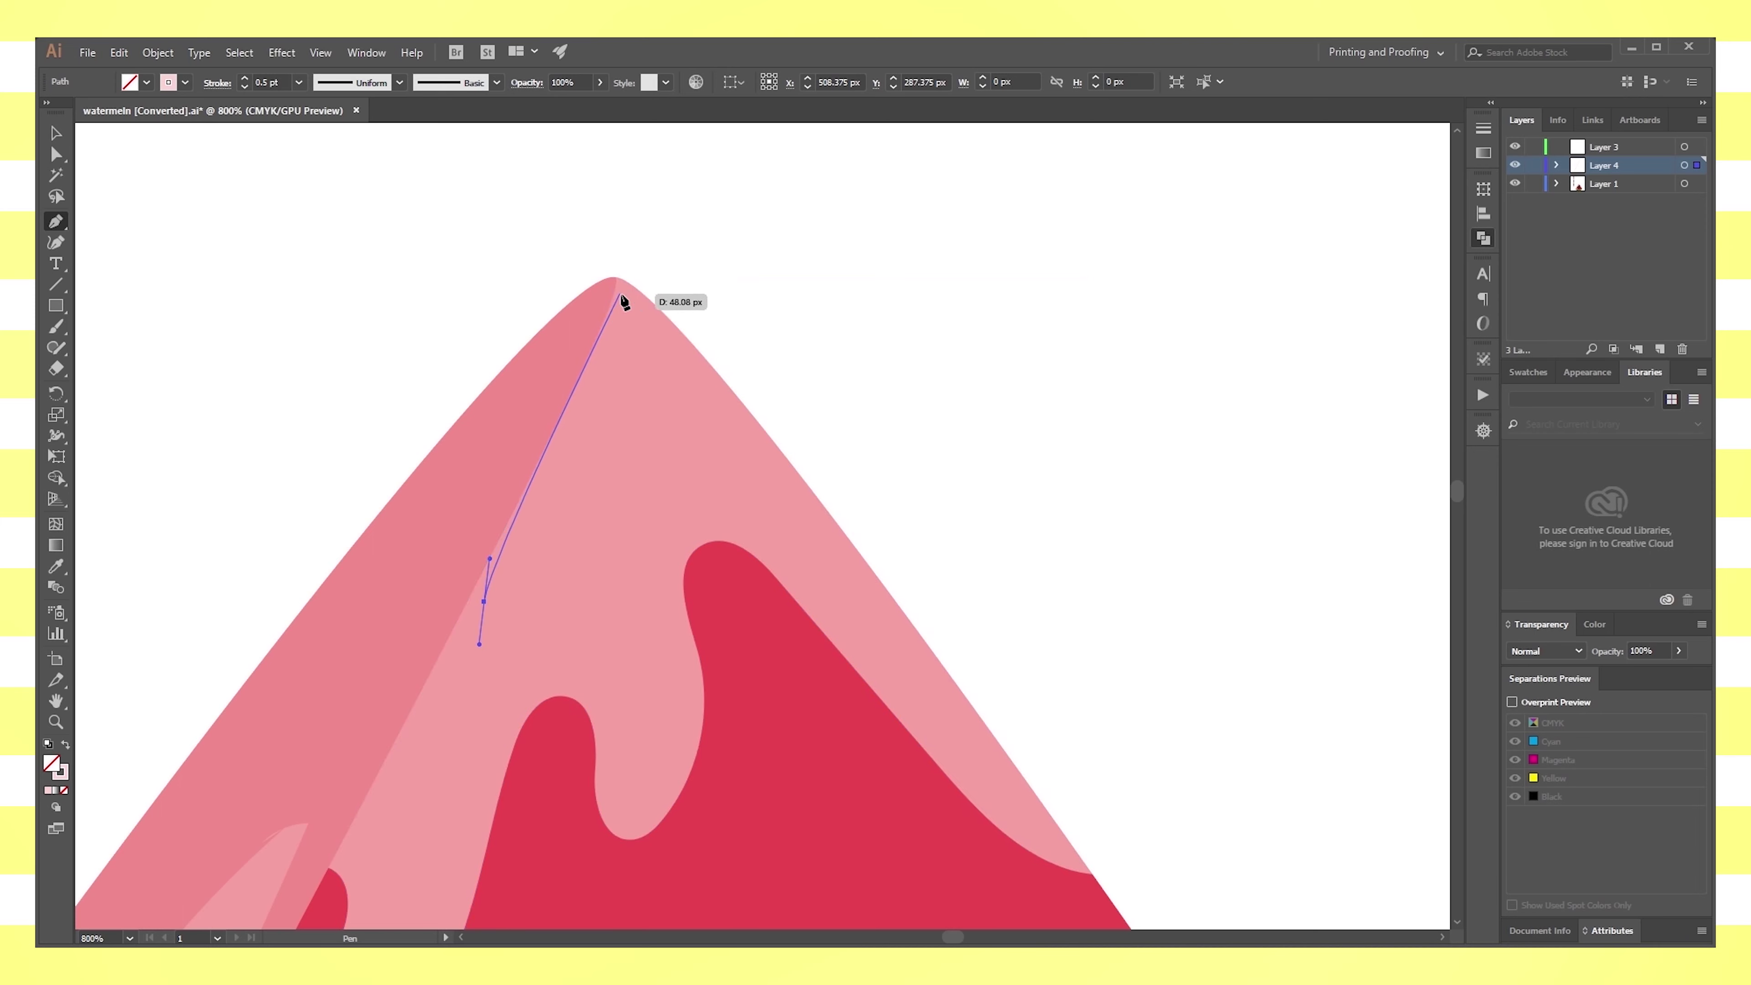
{"action": "left_click_drag", "start_coordinate": [617, 291], "coordinate": [656, 330]}
{"action": "left_click_drag", "start_coordinate": [731, 388], "coordinate": [754, 427]}
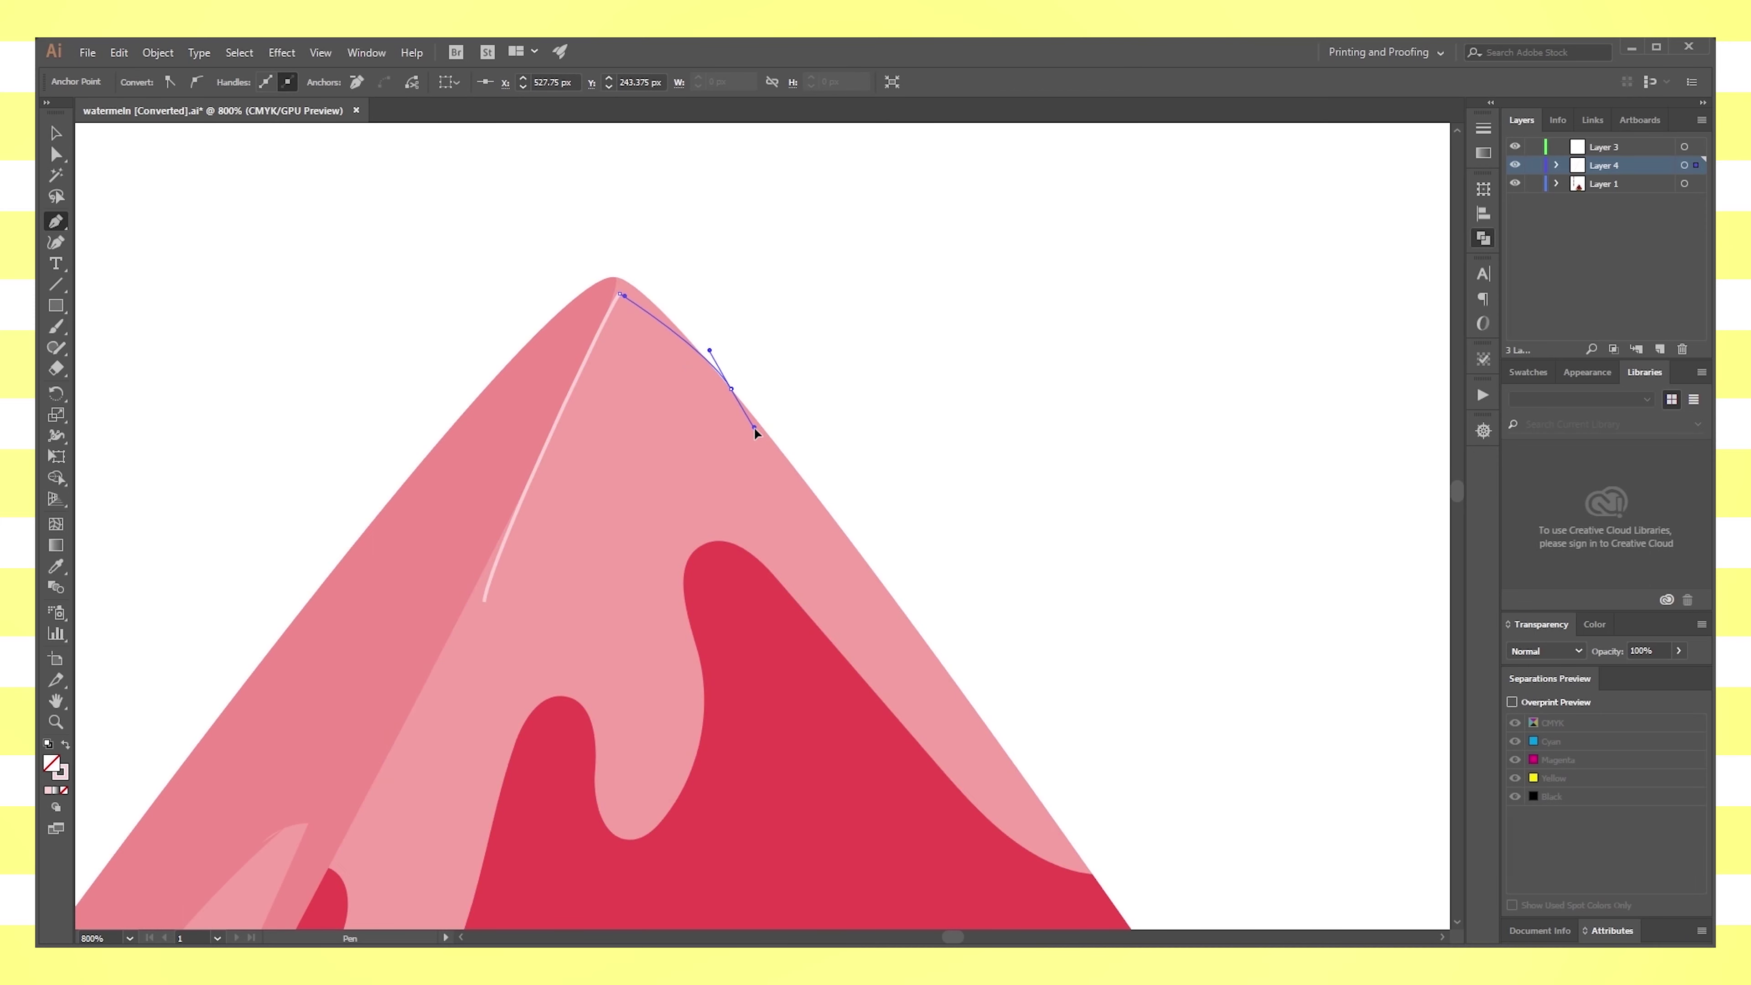
{"action": "left_click_drag", "start_coordinate": [829, 511], "coordinate": [840, 526]}
{"action": "left_click_drag", "start_coordinate": [902, 609], "coordinate": [910, 620]}
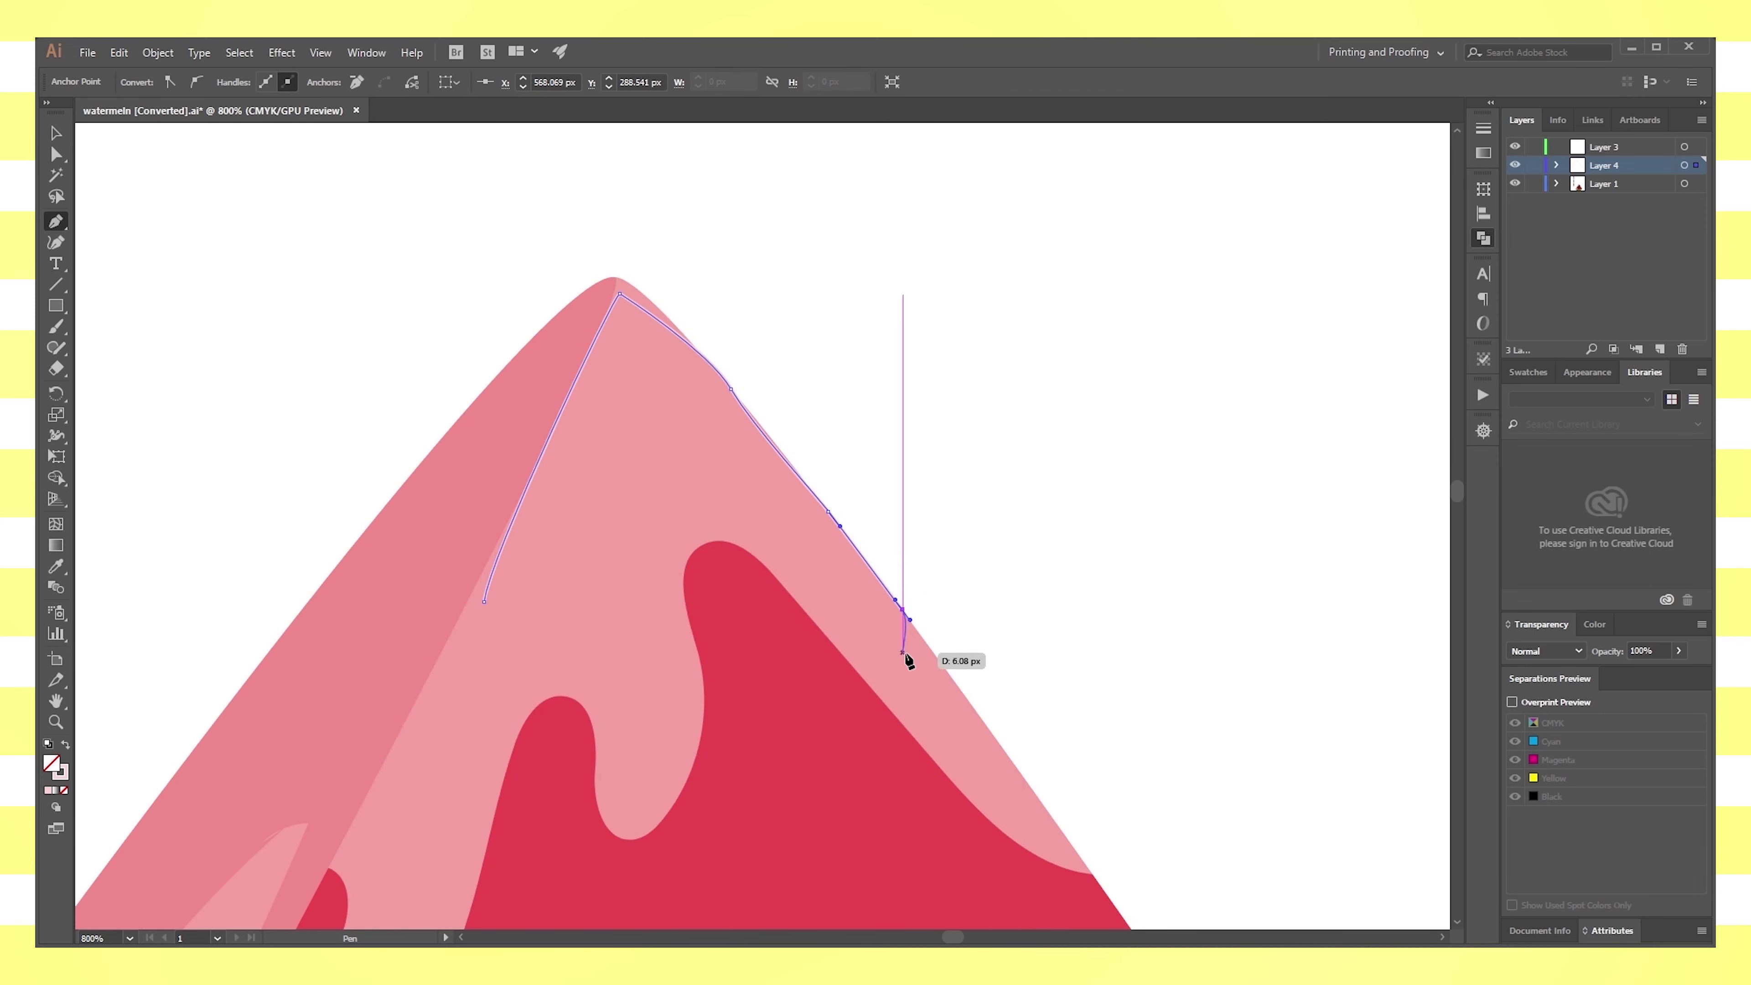
Shape wavy drips along the bottom, close the outline, and fill it light pink
{"action": "left_click_drag", "start_coordinate": [905, 679], "coordinate": [867, 664]}
{"action": "left_click_drag", "start_coordinate": [845, 590], "coordinate": [831, 572]}
{"action": "mouse_move", "coordinate": [745, 514]}
{"action": "left_mouse_down"}
{"action": "mouse_move", "coordinate": [666, 514]}
{"action": "mouse_move", "coordinate": [661, 553]}
{"action": "mouse_move", "coordinate": [708, 526]}
{"action": "mouse_move", "coordinate": [678, 539]}
{"action": "left_mouse_up"}
{"action": "key", "text": "ctrl+z"}
{"action": "left_click_drag", "start_coordinate": [655, 480], "coordinate": [663, 435]}
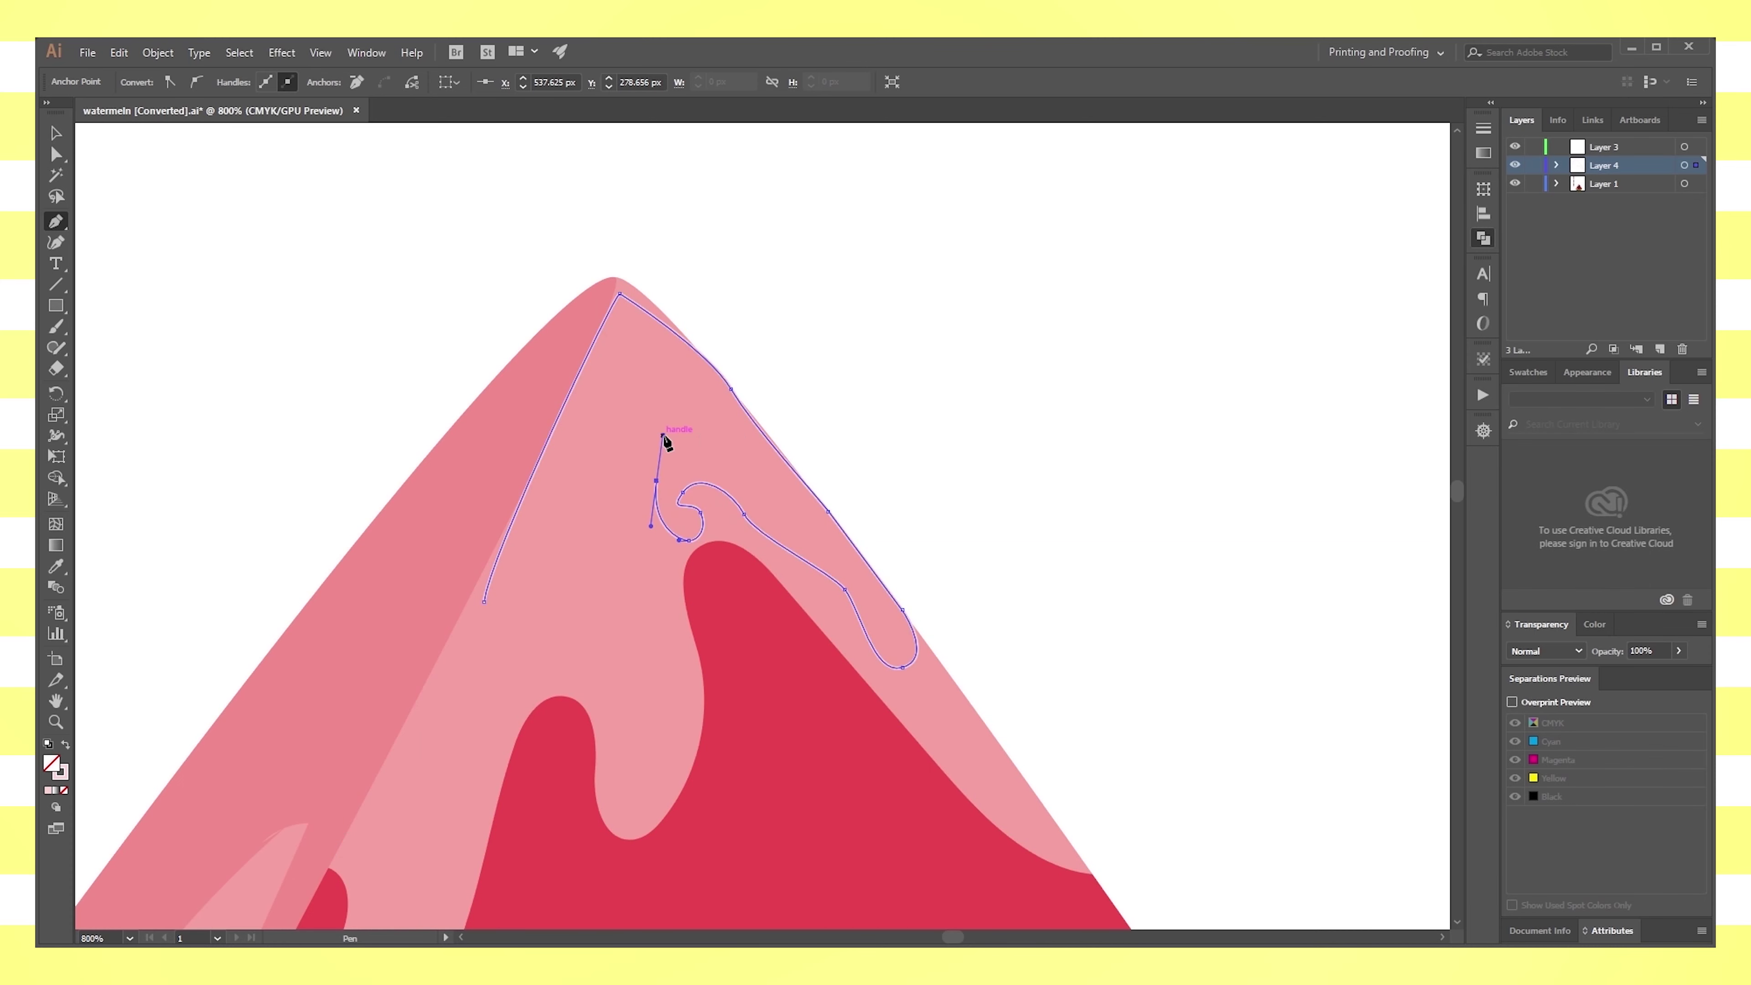
{"action": "left_click_drag", "start_coordinate": [629, 498], "coordinate": [649, 512]}
{"action": "left_click_drag", "start_coordinate": [666, 576], "coordinate": [645, 703]}
{"action": "mouse_move", "coordinate": [636, 587]}
{"action": "left_mouse_down"}
{"action": "mouse_move", "coordinate": [664, 551]}
{"action": "mouse_move", "coordinate": [596, 511]}
{"action": "mouse_move", "coordinate": [611, 571]}
{"action": "mouse_move", "coordinate": [587, 614]}
{"action": "left_mouse_up"}
{"action": "left_click", "coordinate": [601, 508], "text": "ctrl"}
{"action": "mouse_move", "coordinate": [562, 546]}
{"action": "left_mouse_down"}
{"action": "mouse_move", "coordinate": [584, 514]}
{"action": "mouse_move", "coordinate": [536, 521]}
{"action": "left_mouse_up"}
{"action": "mouse_move", "coordinate": [530, 590]}
{"action": "left_mouse_down"}
{"action": "mouse_move", "coordinate": [487, 617]}
{"action": "mouse_move", "coordinate": [469, 550]}
{"action": "mouse_move", "coordinate": [469, 565]}
{"action": "left_mouse_up"}
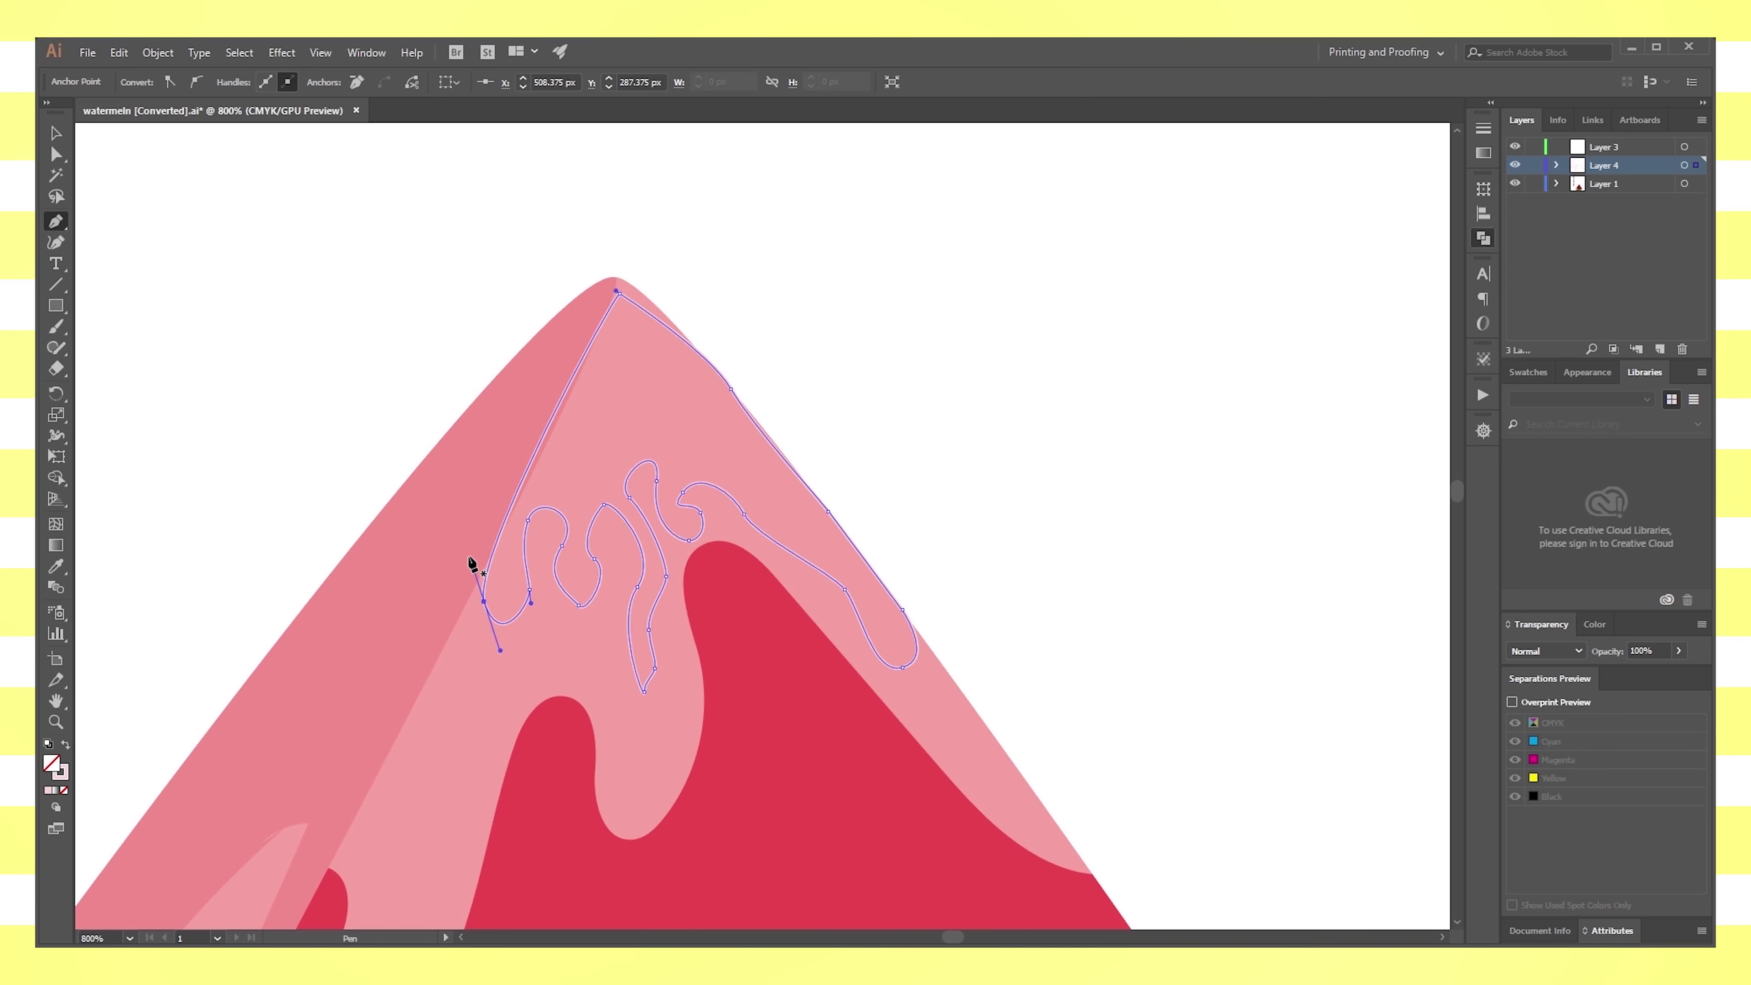
{"action": "left_click", "coordinate": [56, 132]}
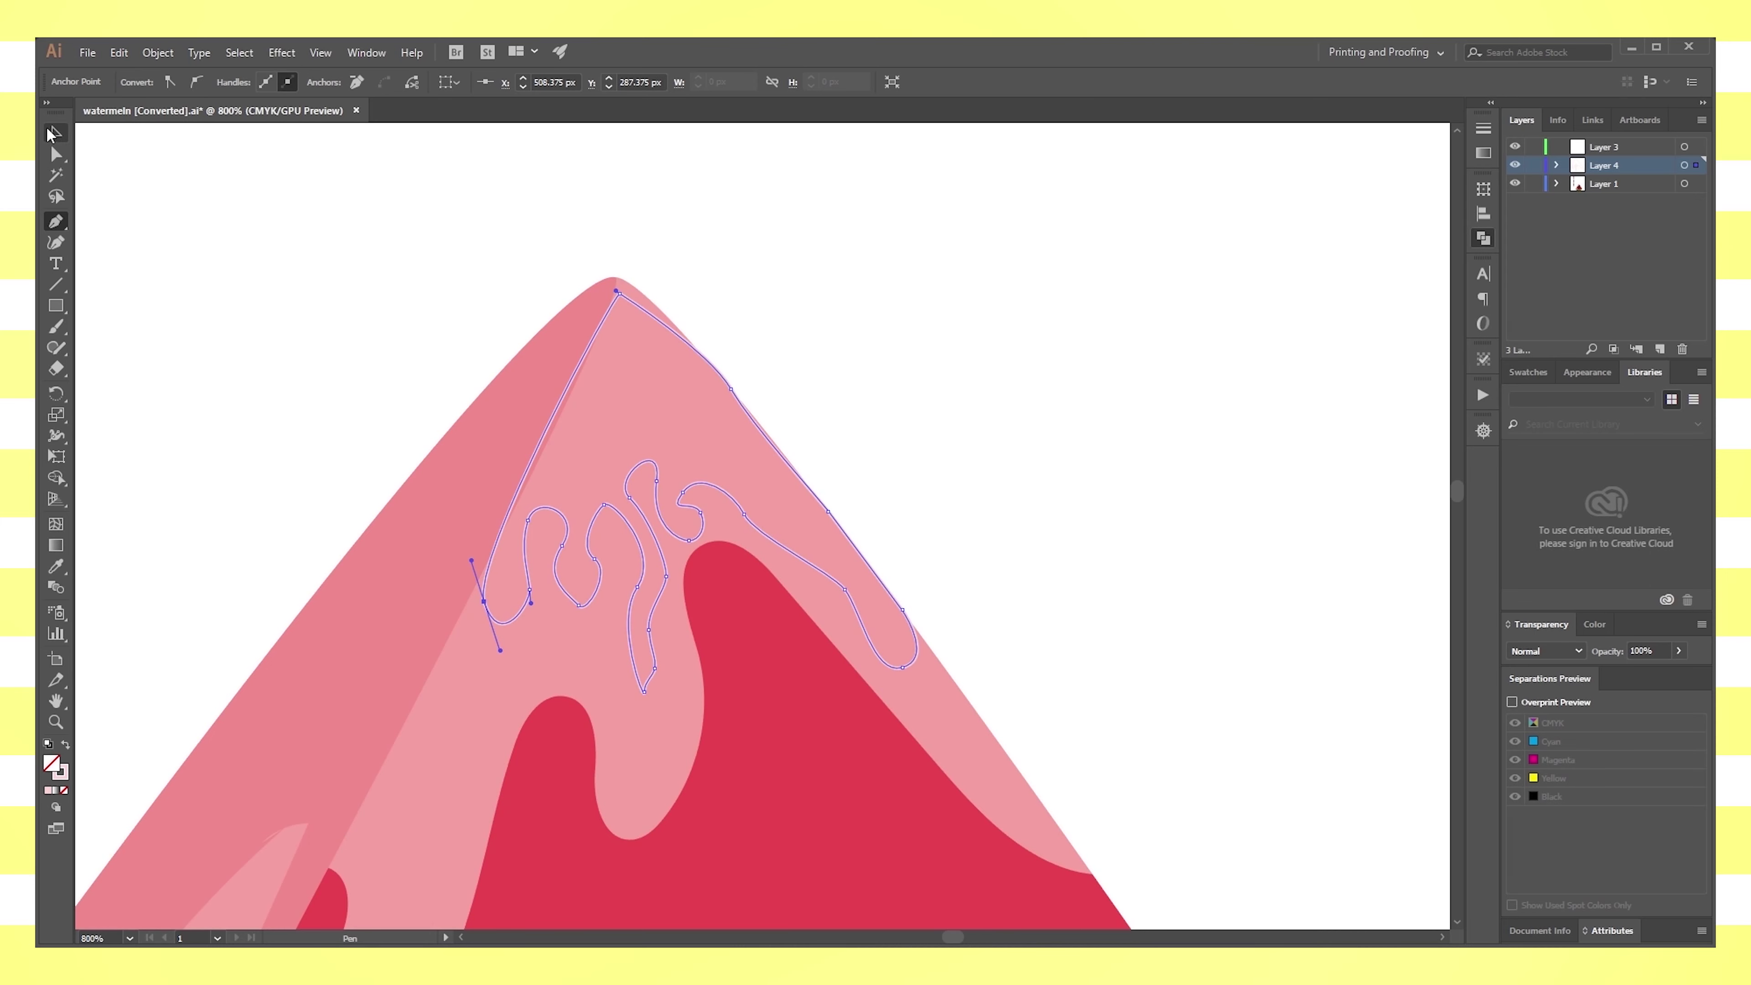
{"action": "left_click", "coordinate": [66, 746]}
Fill the drip highlight light pink and snap its top anchor onto the slice apex
{"action": "left_click", "coordinate": [1106, 460]}
{"action": "key", "text": "ctrl+minus"}
{"action": "key", "text": "ctrl+minus"}
{"action": "key", "text": "ctrl+minus"}
{"action": "key", "text": "ctrl+minus"}
{"action": "key", "text": "ctrl+minus"}
{"action": "key", "text": "ctrl+minus"}
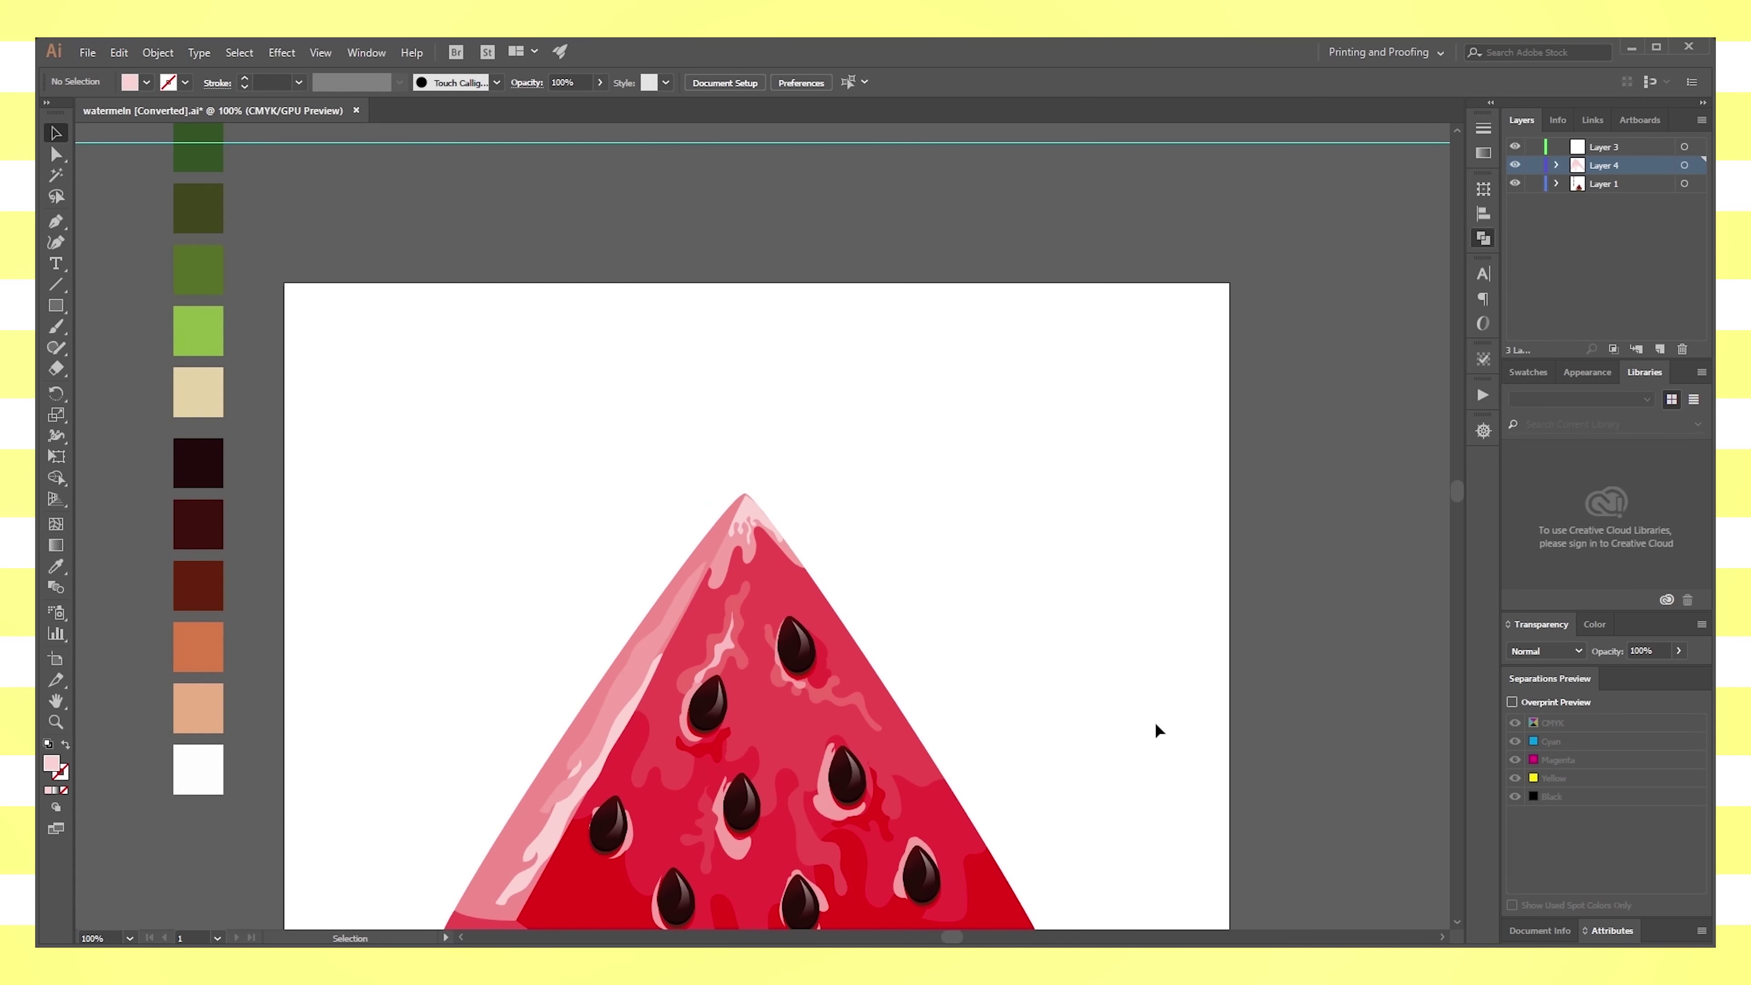
{"action": "key", "text": "ctrl+plus"}
{"action": "key", "text": "ctrl+plus"}
{"action": "key", "text": "ctrl+plus"}
{"action": "key", "text": "ctrl+plus"}
{"action": "key", "text": "ctrl+plus"}
{"action": "key", "text": "ctrl+plus"}
{"action": "left_click", "coordinate": [758, 477]}
{"action": "key", "text": "a"}
{"action": "left_click_drag", "start_coordinate": [555, 148], "coordinate": [554, 202]}
Bend the highlight's left edge and lower-left corner to hug the slice, and nudge the drip's bottom point
{"action": "key", "text": "ctrl+a"}
{"action": "left_click", "coordinate": [721, 298]}
{"action": "left_click", "coordinate": [477, 379]}
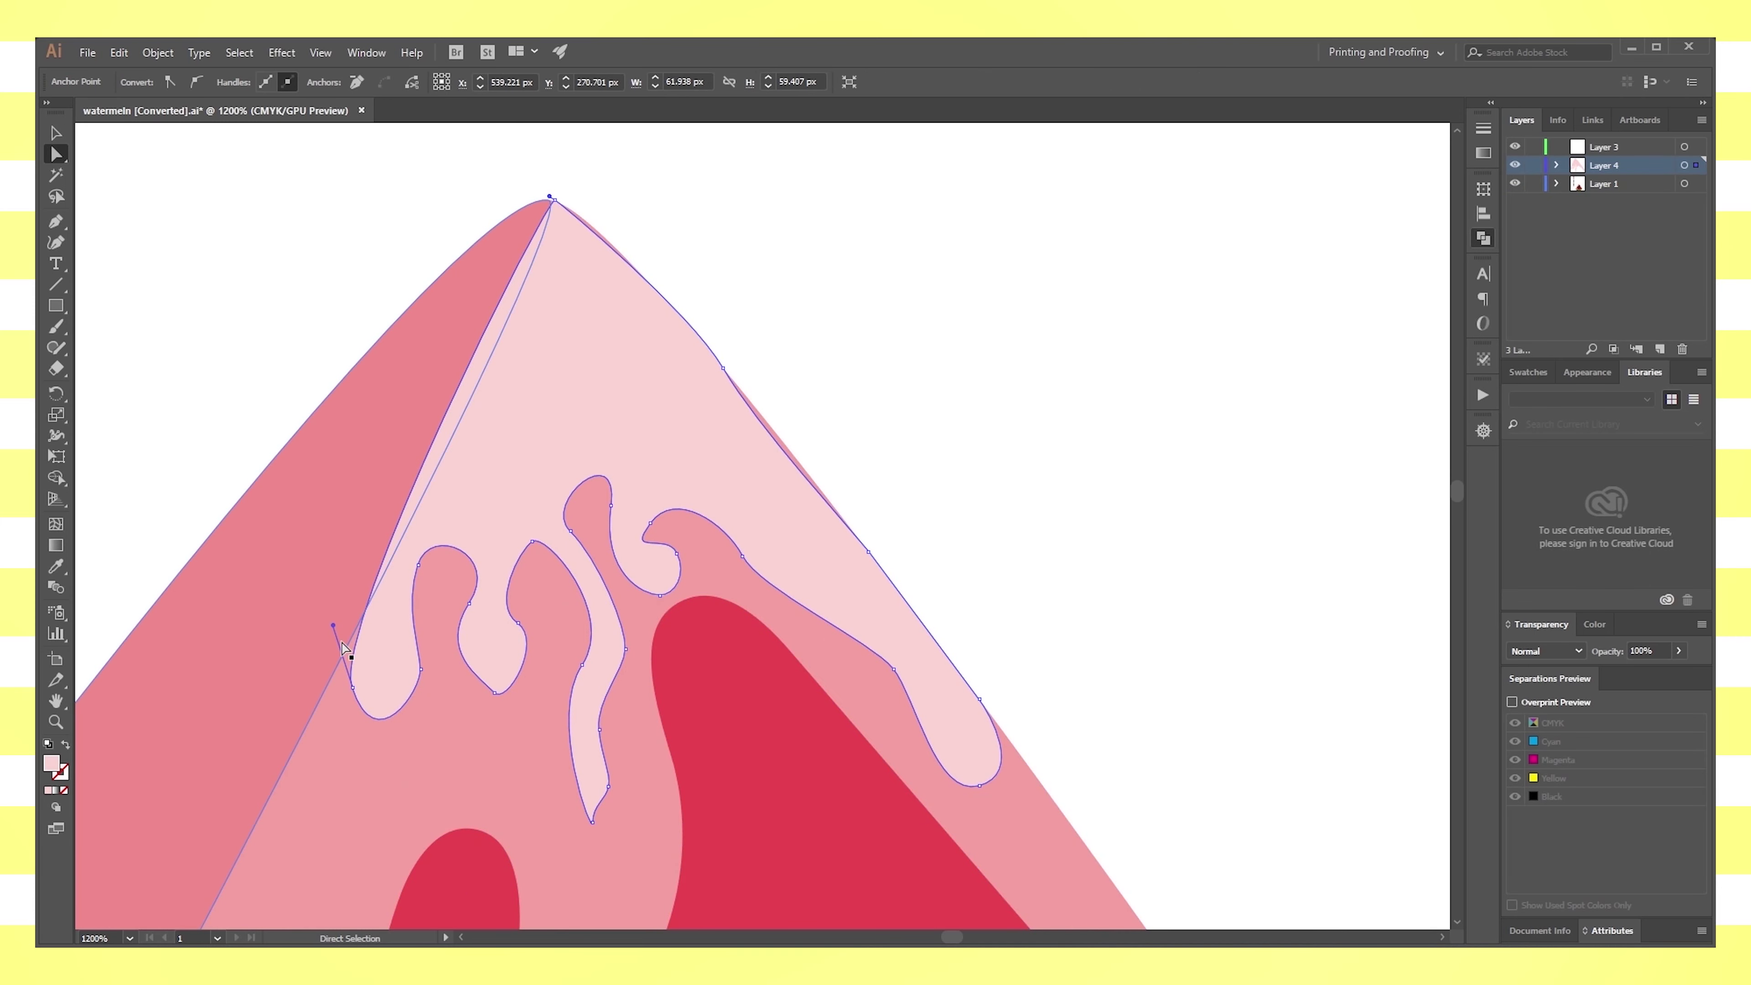
{"action": "left_click_drag", "start_coordinate": [332, 626], "coordinate": [394, 551]}
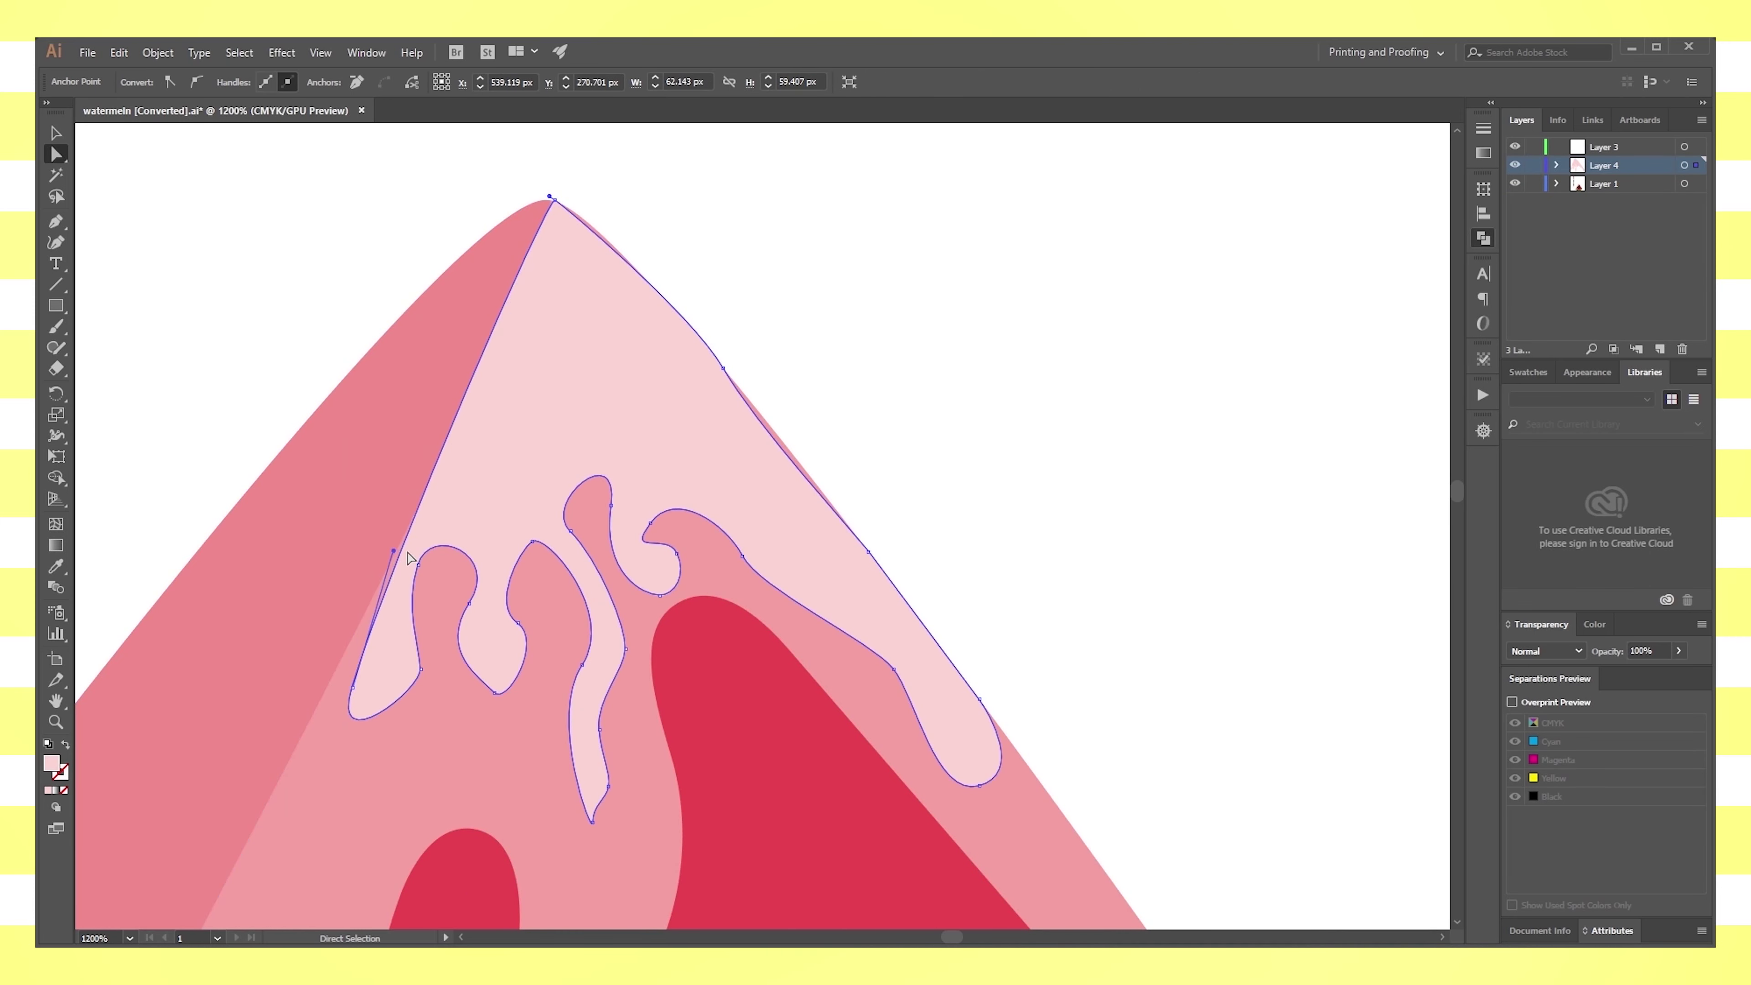
{"action": "left_click", "coordinate": [353, 686]}
{"action": "left_click_drag", "start_coordinate": [394, 550], "coordinate": [401, 537]}
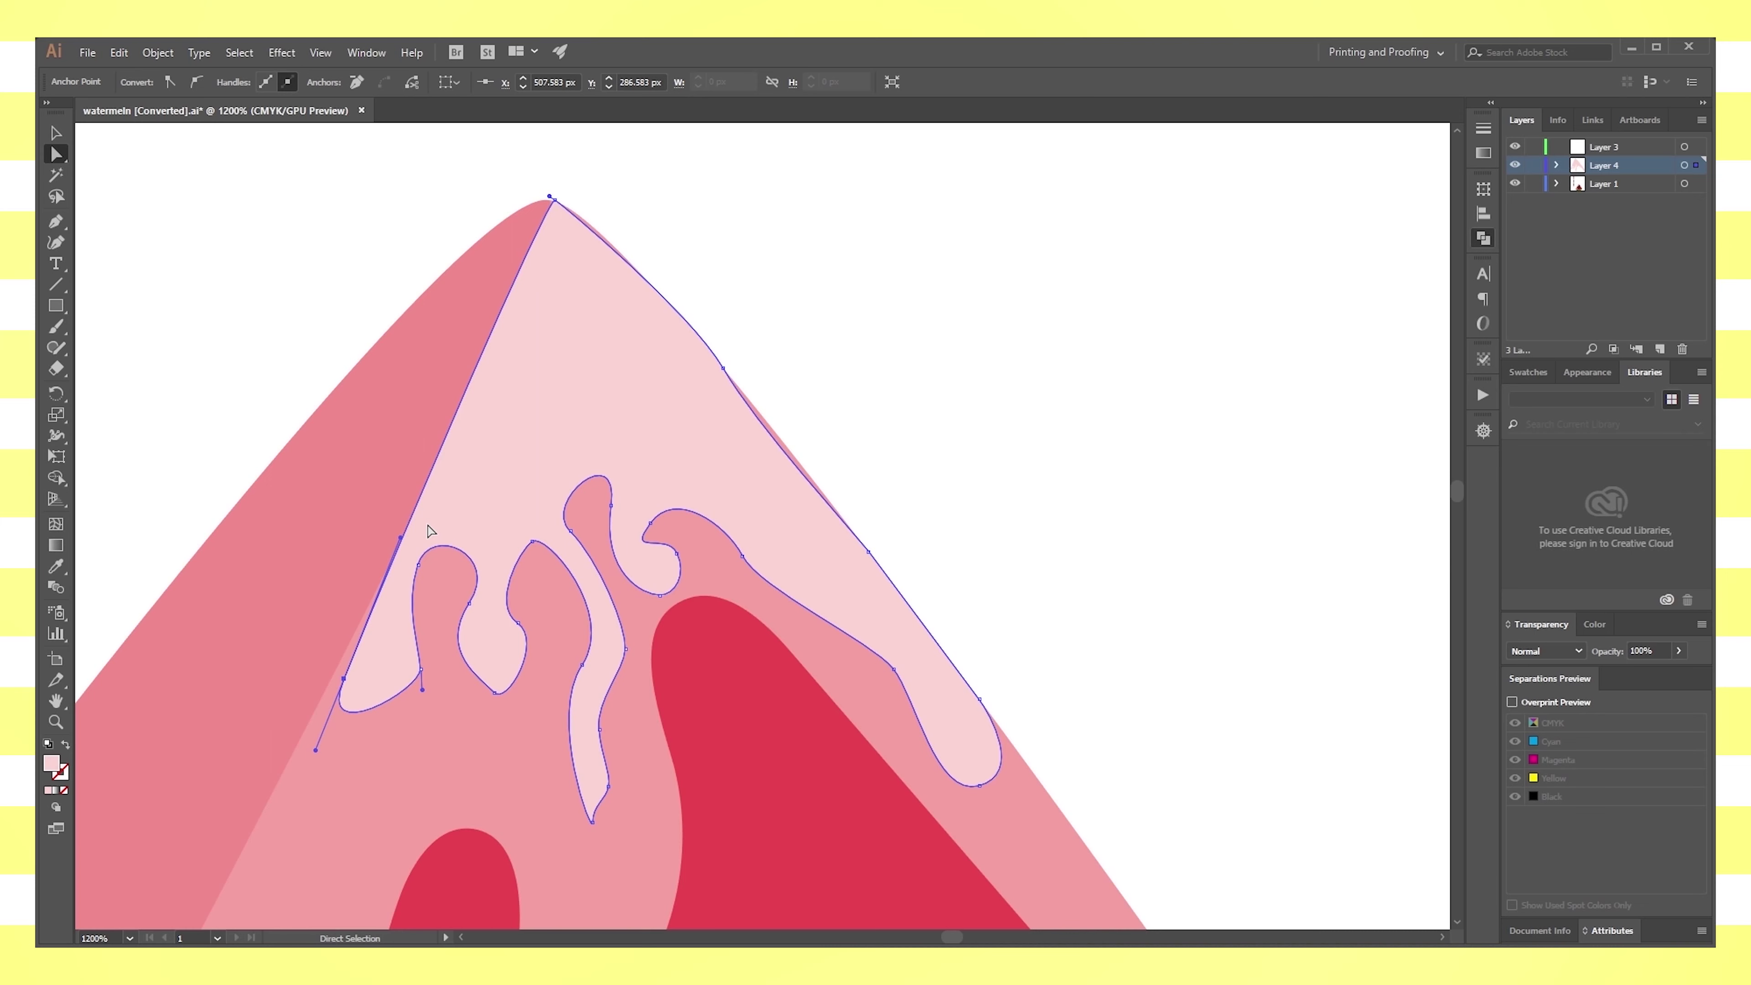
{"action": "left_click", "coordinate": [348, 680]}
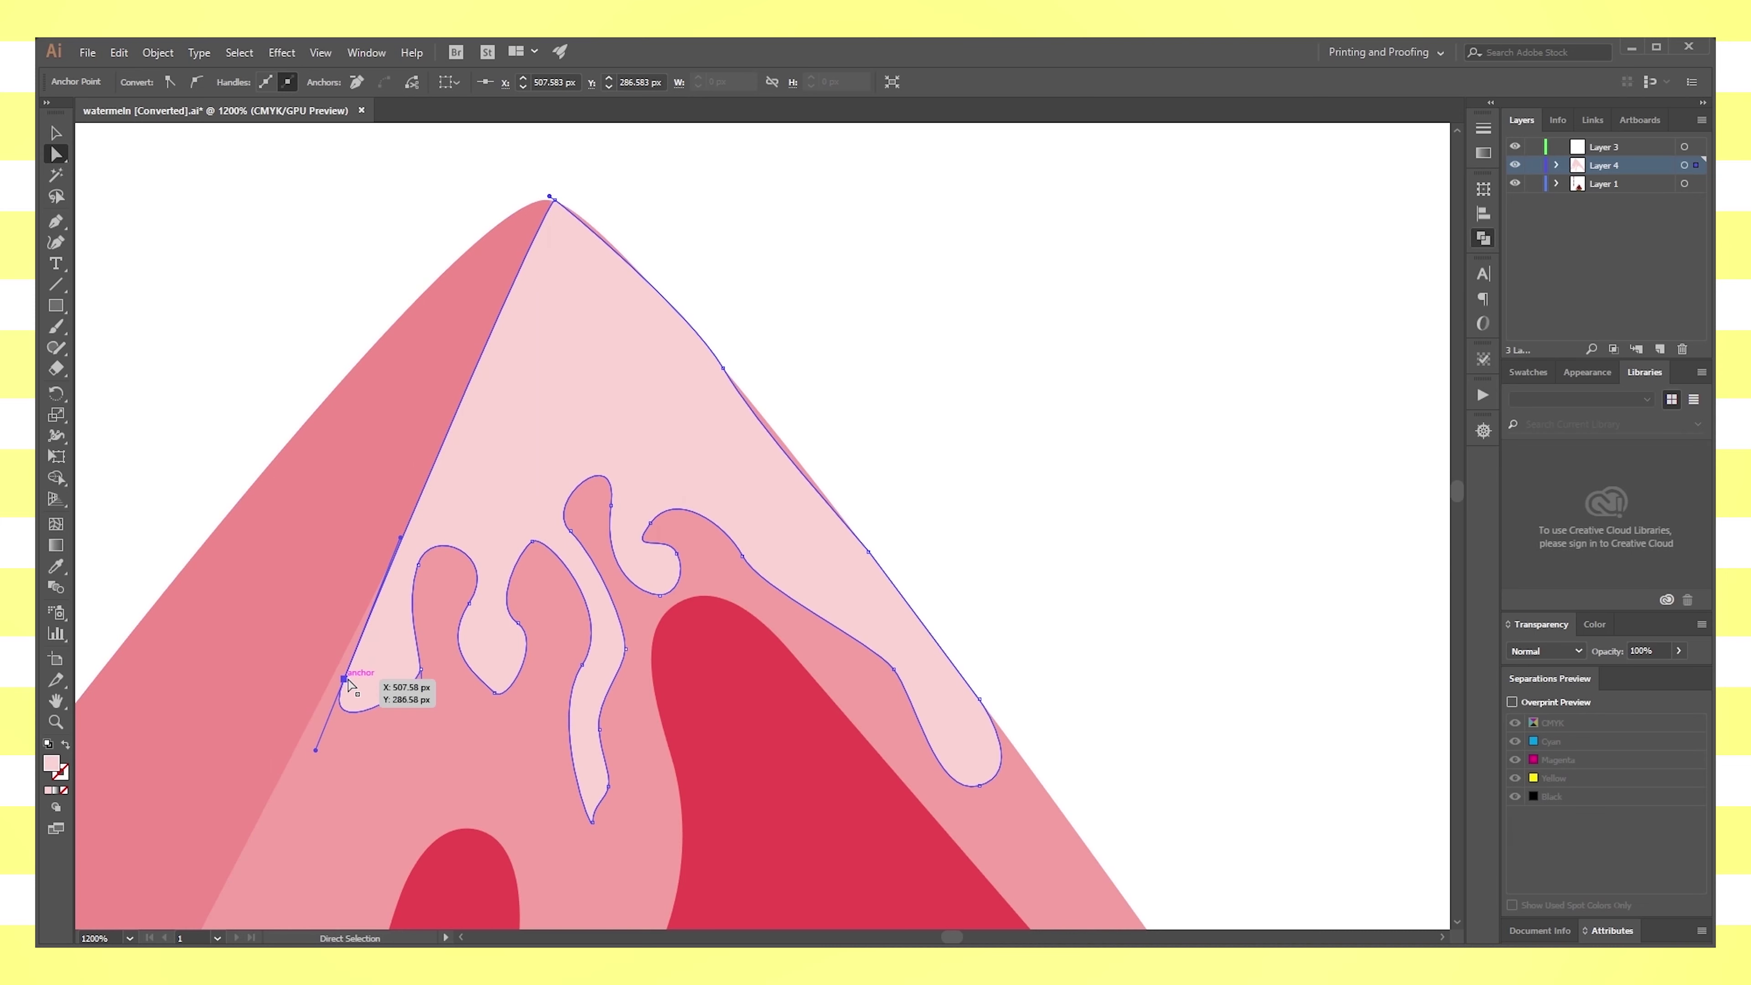
{"action": "mouse_move", "coordinate": [348, 685]}
{"action": "left_mouse_down"}
{"action": "mouse_move", "coordinate": [345, 664]}
{"action": "mouse_move", "coordinate": [423, 703]}
{"action": "left_mouse_up"}
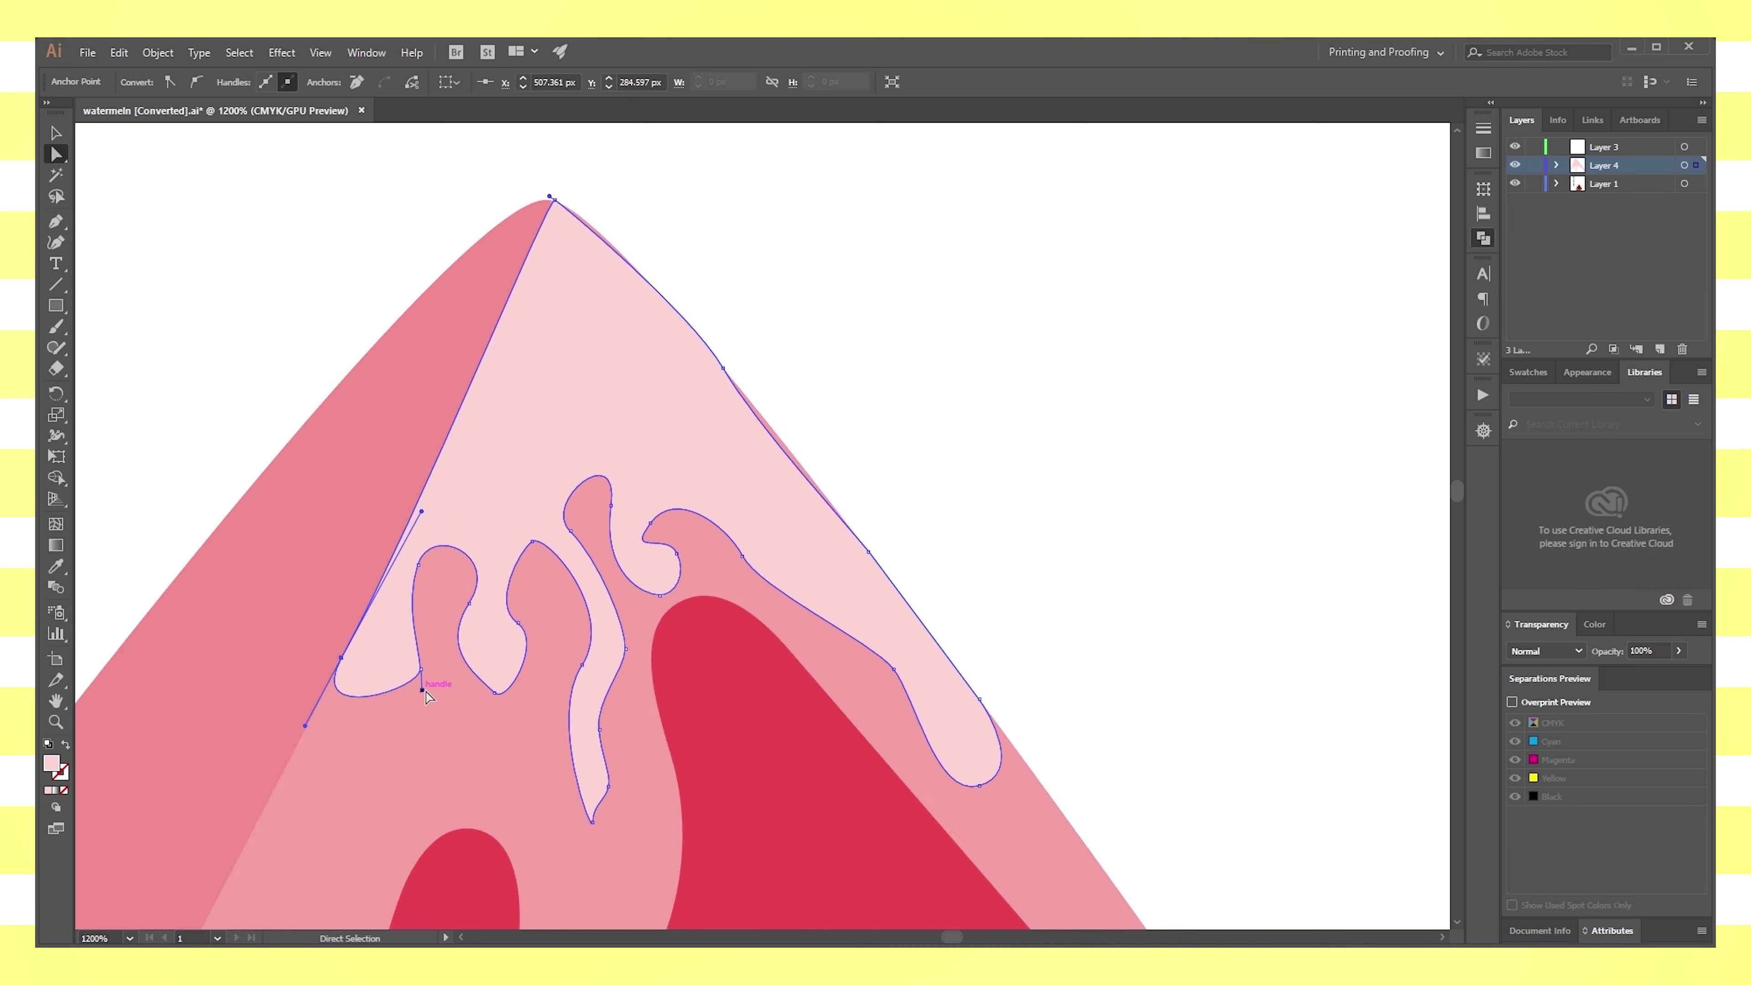
{"action": "left_click", "coordinate": [593, 823]}
{"action": "left_click_drag", "start_coordinate": [594, 828], "coordinate": [586, 826]}
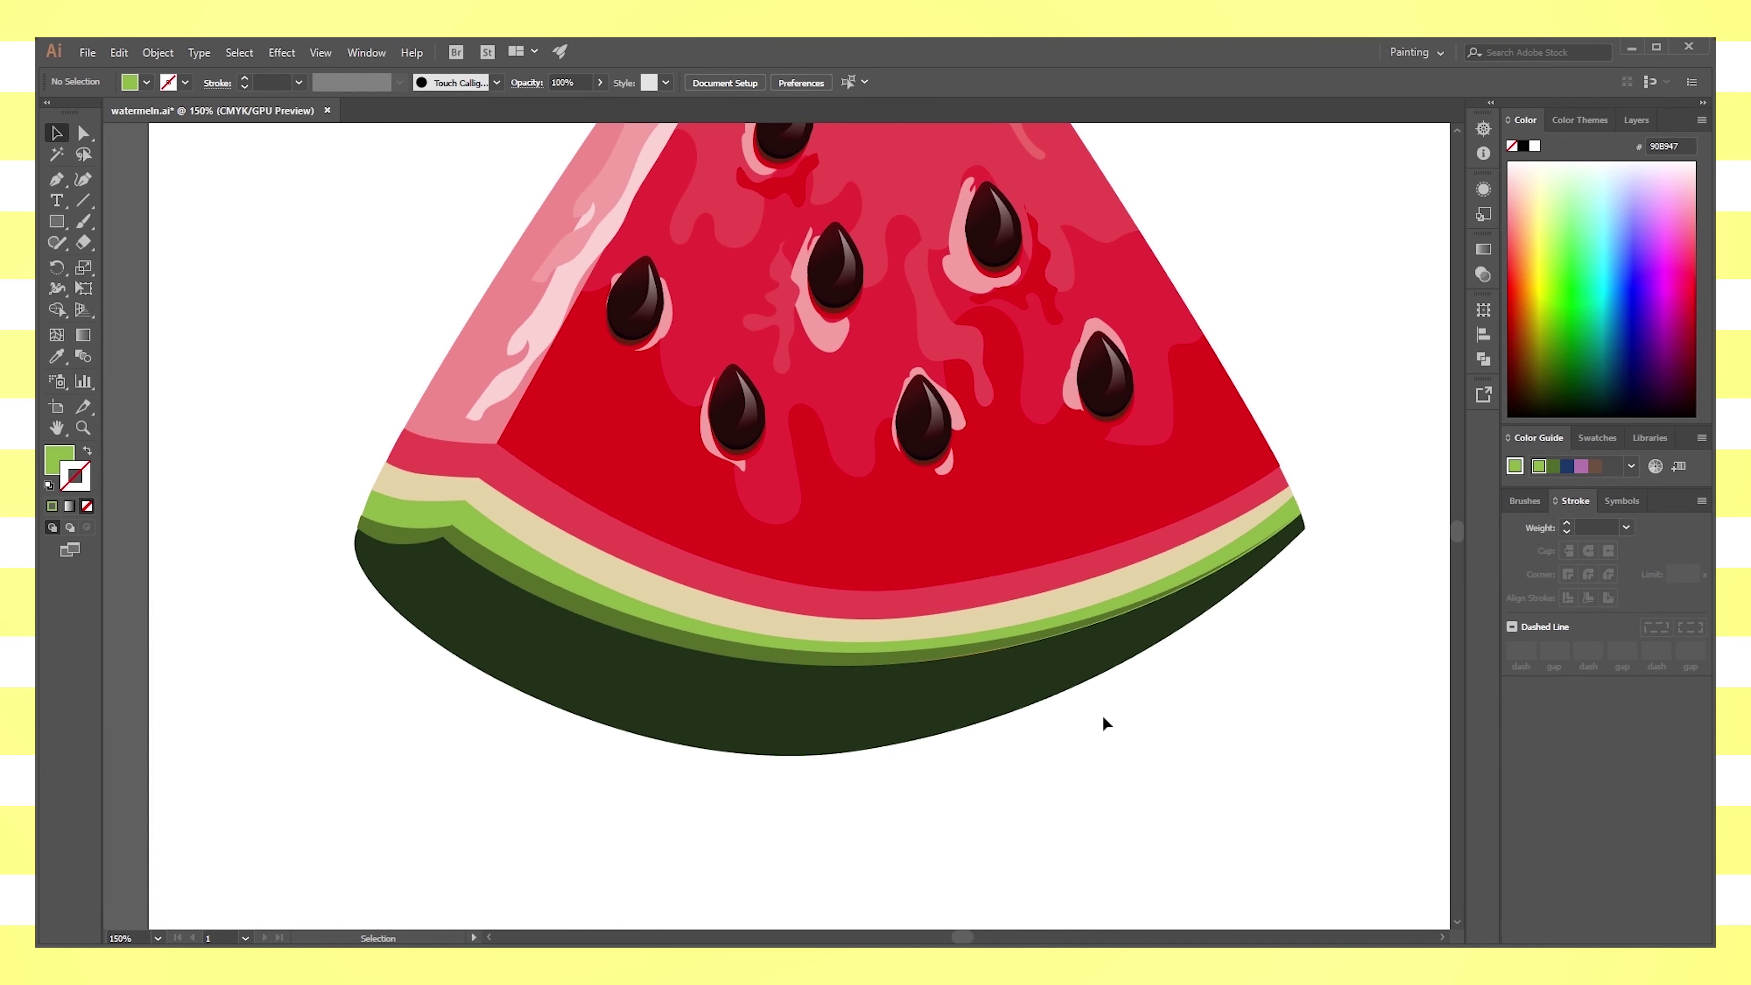
Paint a wavy patch across the dark rind with the Basic brush and fill it green
{"action": "left_click", "coordinate": [83, 222]}
{"action": "left_click", "coordinate": [497, 87]}
{"action": "left_click", "coordinate": [421, 156]}
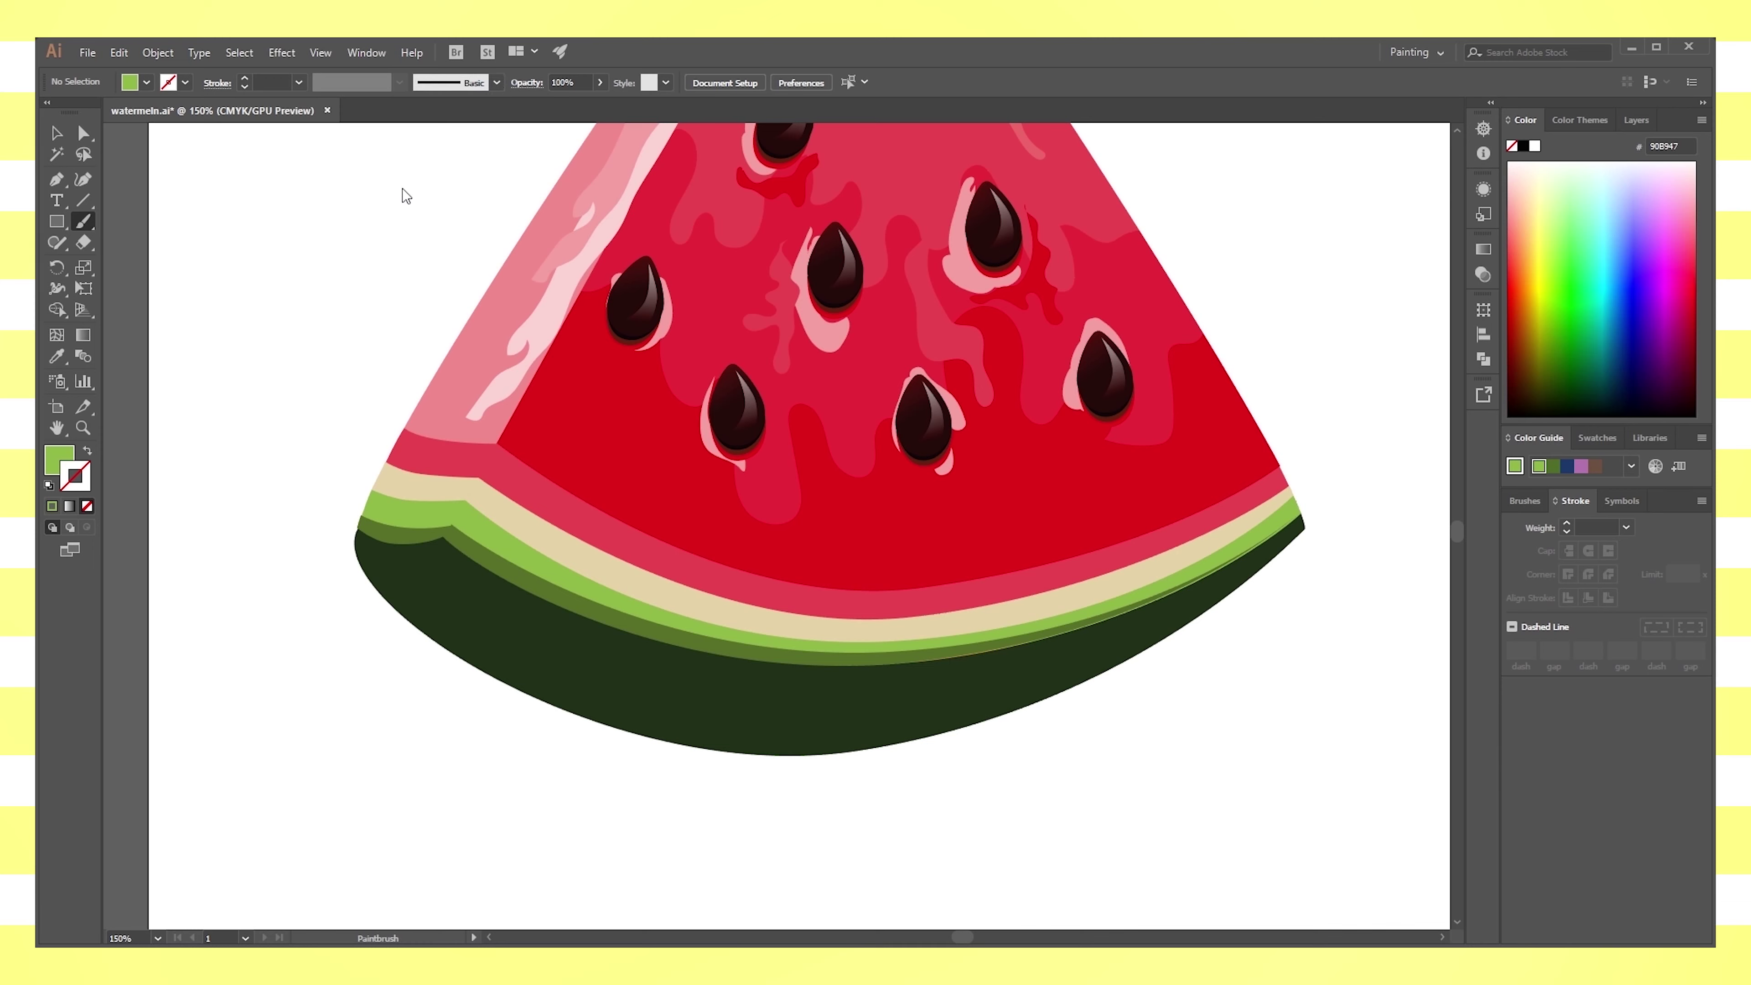
{"action": "left_click_drag", "start_coordinate": [474, 552], "coordinate": [582, 598]}
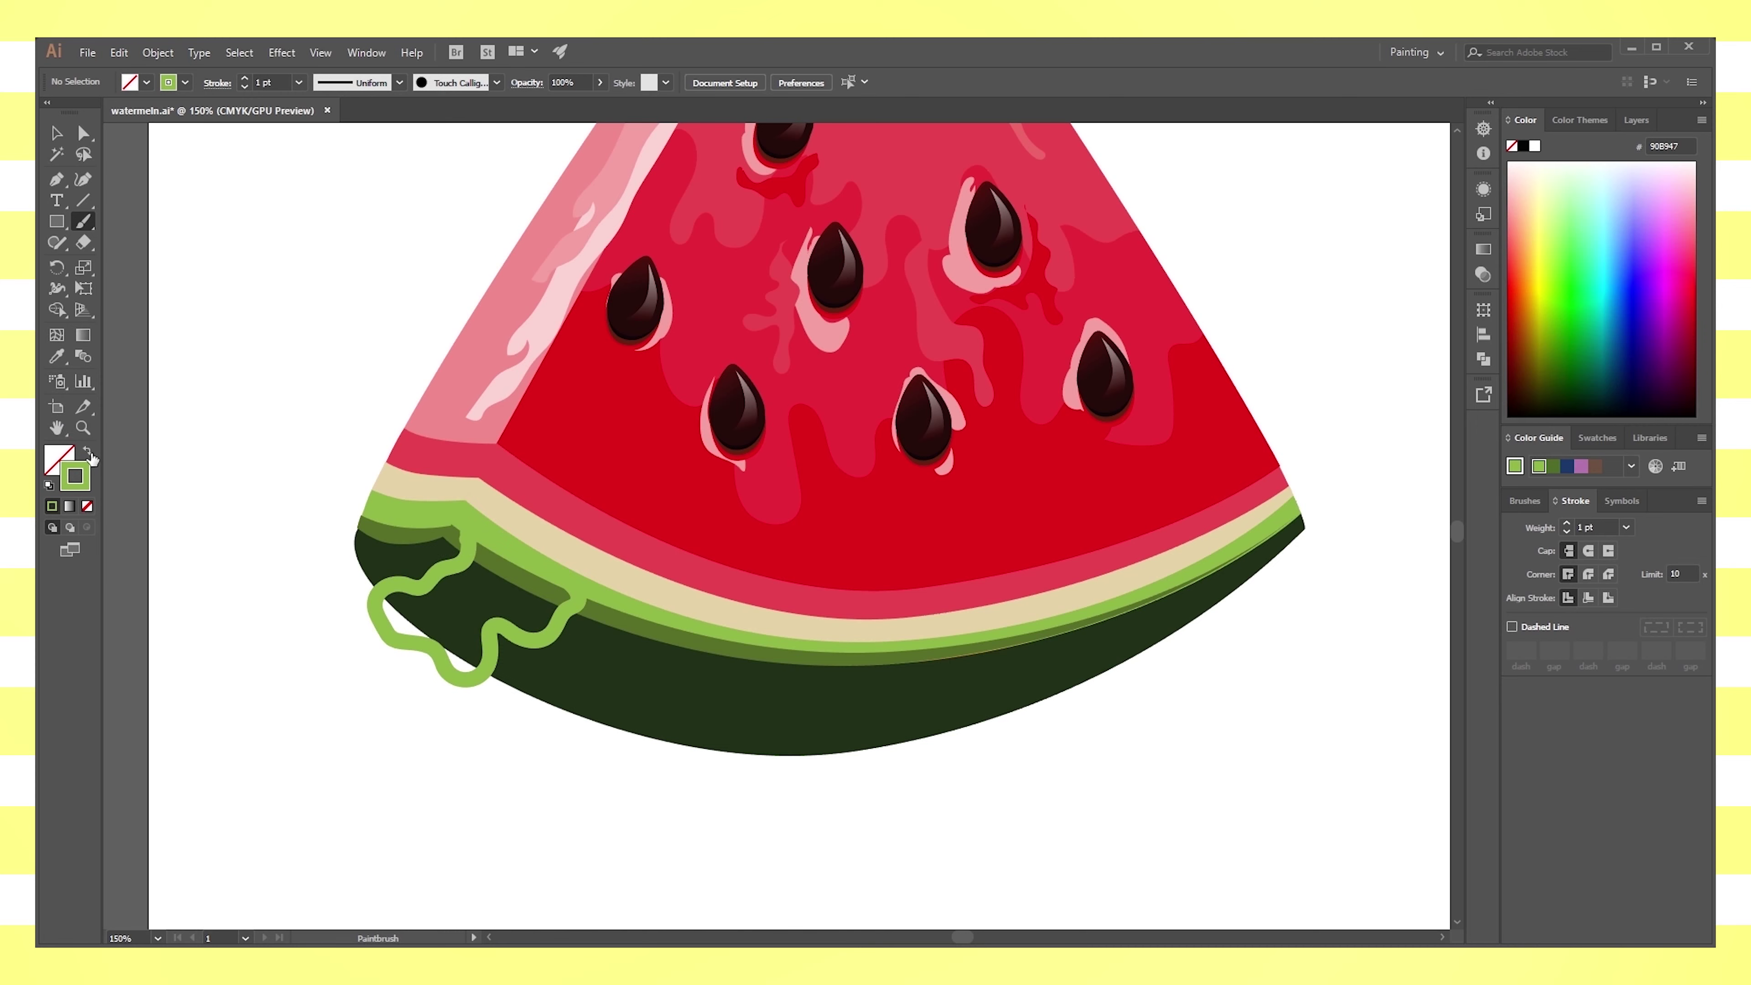
{"action": "left_click", "coordinate": [57, 132]}
{"action": "key", "text": "shift+x"}
{"action": "left_click", "coordinate": [235, 610]}
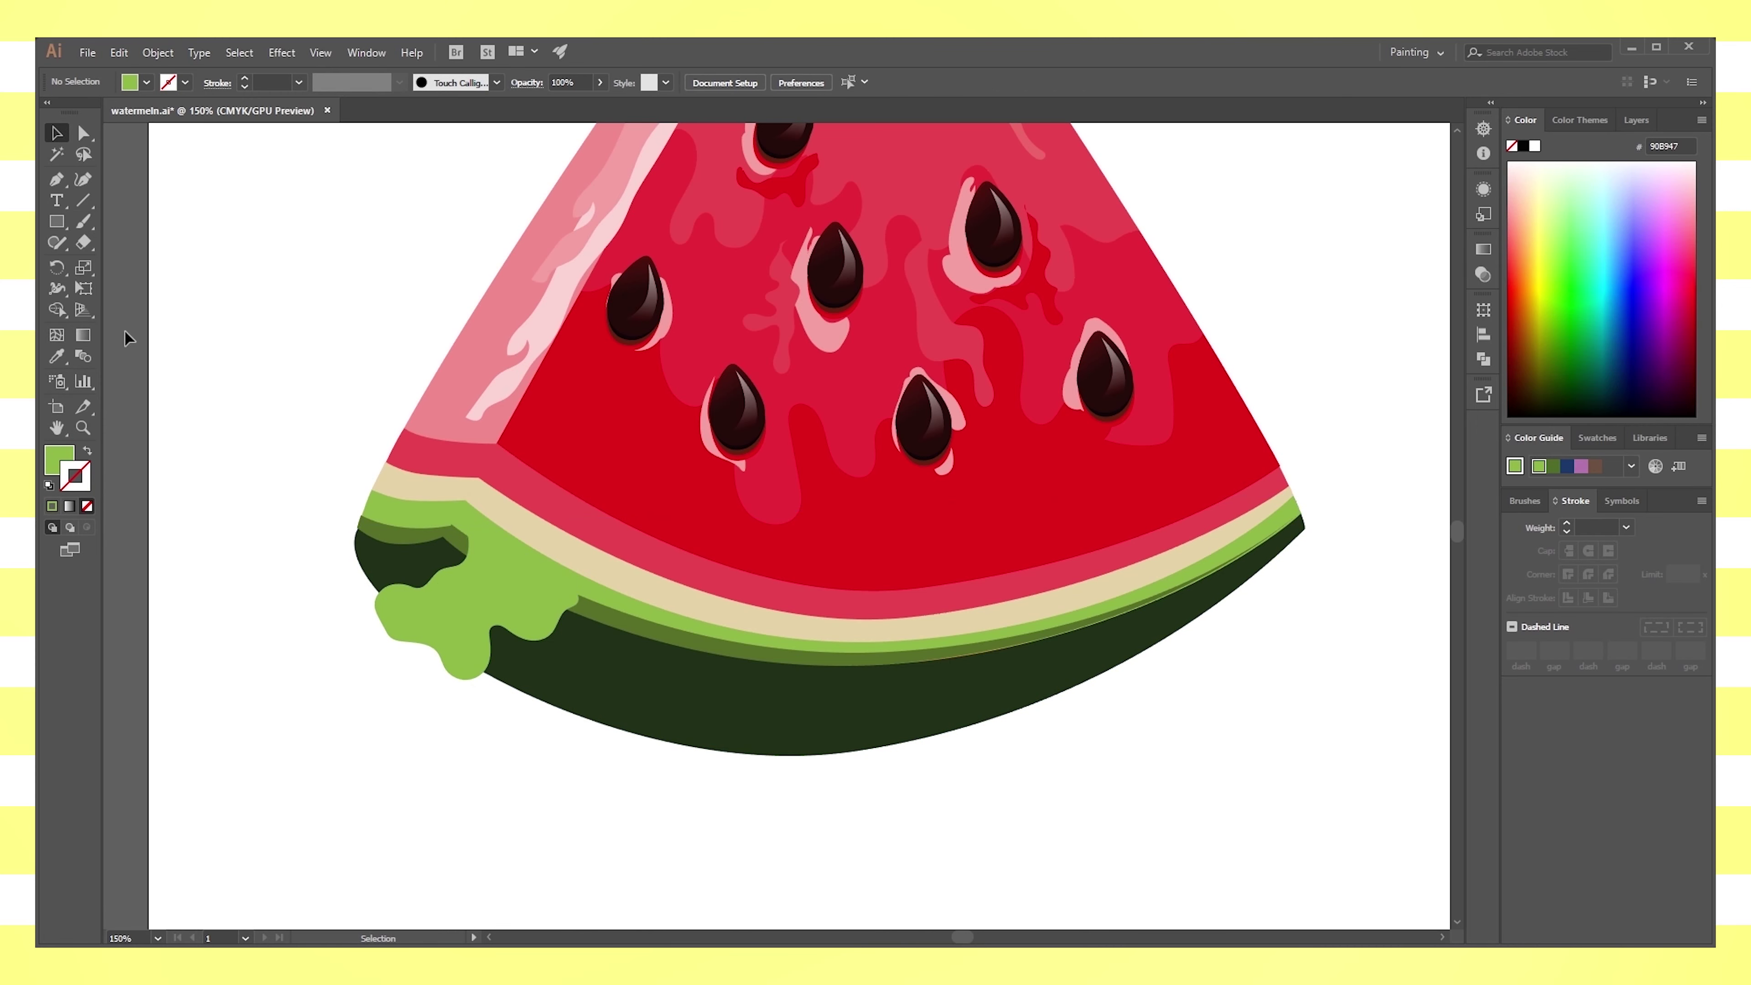
Paint a second green-filled patch further along the rind
{"action": "left_click", "coordinate": [84, 221]}
{"action": "mouse_move", "coordinate": [633, 635]}
{"action": "left_mouse_down"}
{"action": "mouse_move", "coordinate": [600, 652]}
{"action": "mouse_move", "coordinate": [600, 704]}
{"action": "mouse_move", "coordinate": [688, 762]}
{"action": "mouse_move", "coordinate": [659, 633]}
{"action": "left_mouse_up"}
{"action": "key", "text": "v"}
{"action": "left_click", "coordinate": [87, 451]}
{"action": "left_click", "coordinate": [166, 335]}
{"action": "left_click_drag", "start_coordinate": [931, 626], "coordinate": [724, 670]}
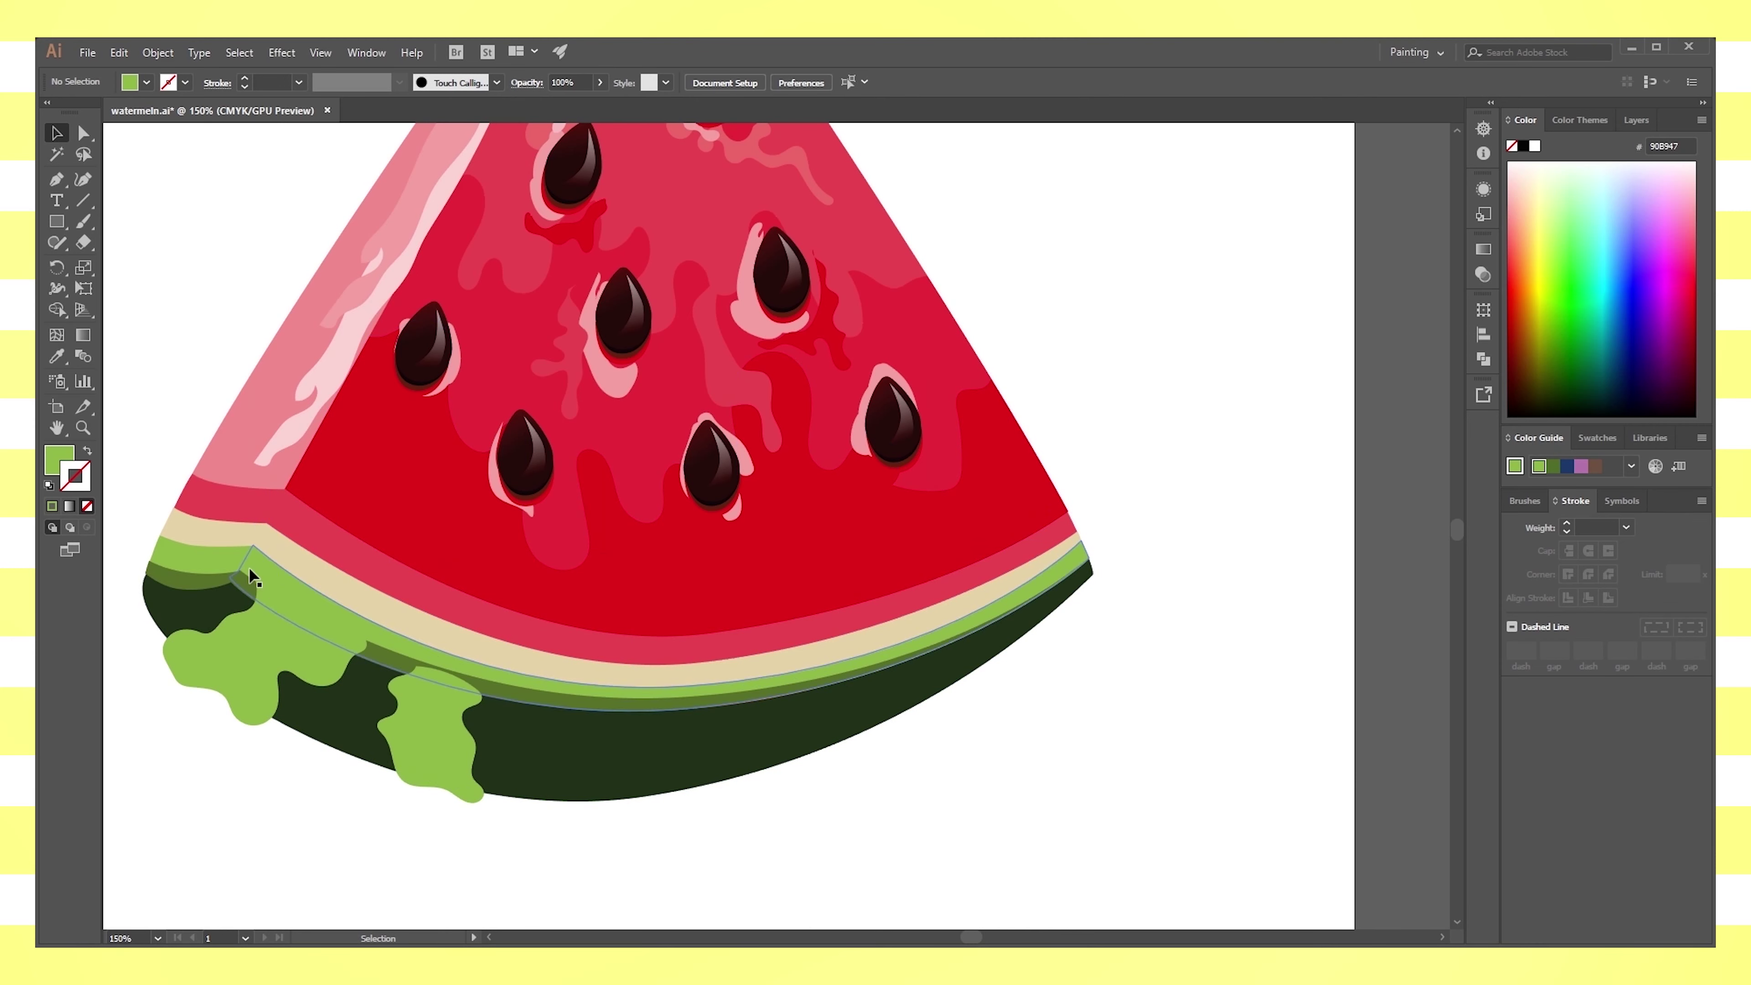
Paint a third rind patch, fill it green, and nudge and rotate it into place
{"action": "left_click", "coordinate": [82, 222]}
{"action": "mouse_move", "coordinate": [573, 706]}
{"action": "left_mouse_down"}
{"action": "mouse_move", "coordinate": [633, 751]}
{"action": "mouse_move", "coordinate": [572, 717]}
{"action": "left_mouse_up"}
{"action": "left_click", "coordinate": [58, 134]}
{"action": "left_click", "coordinate": [651, 722]}
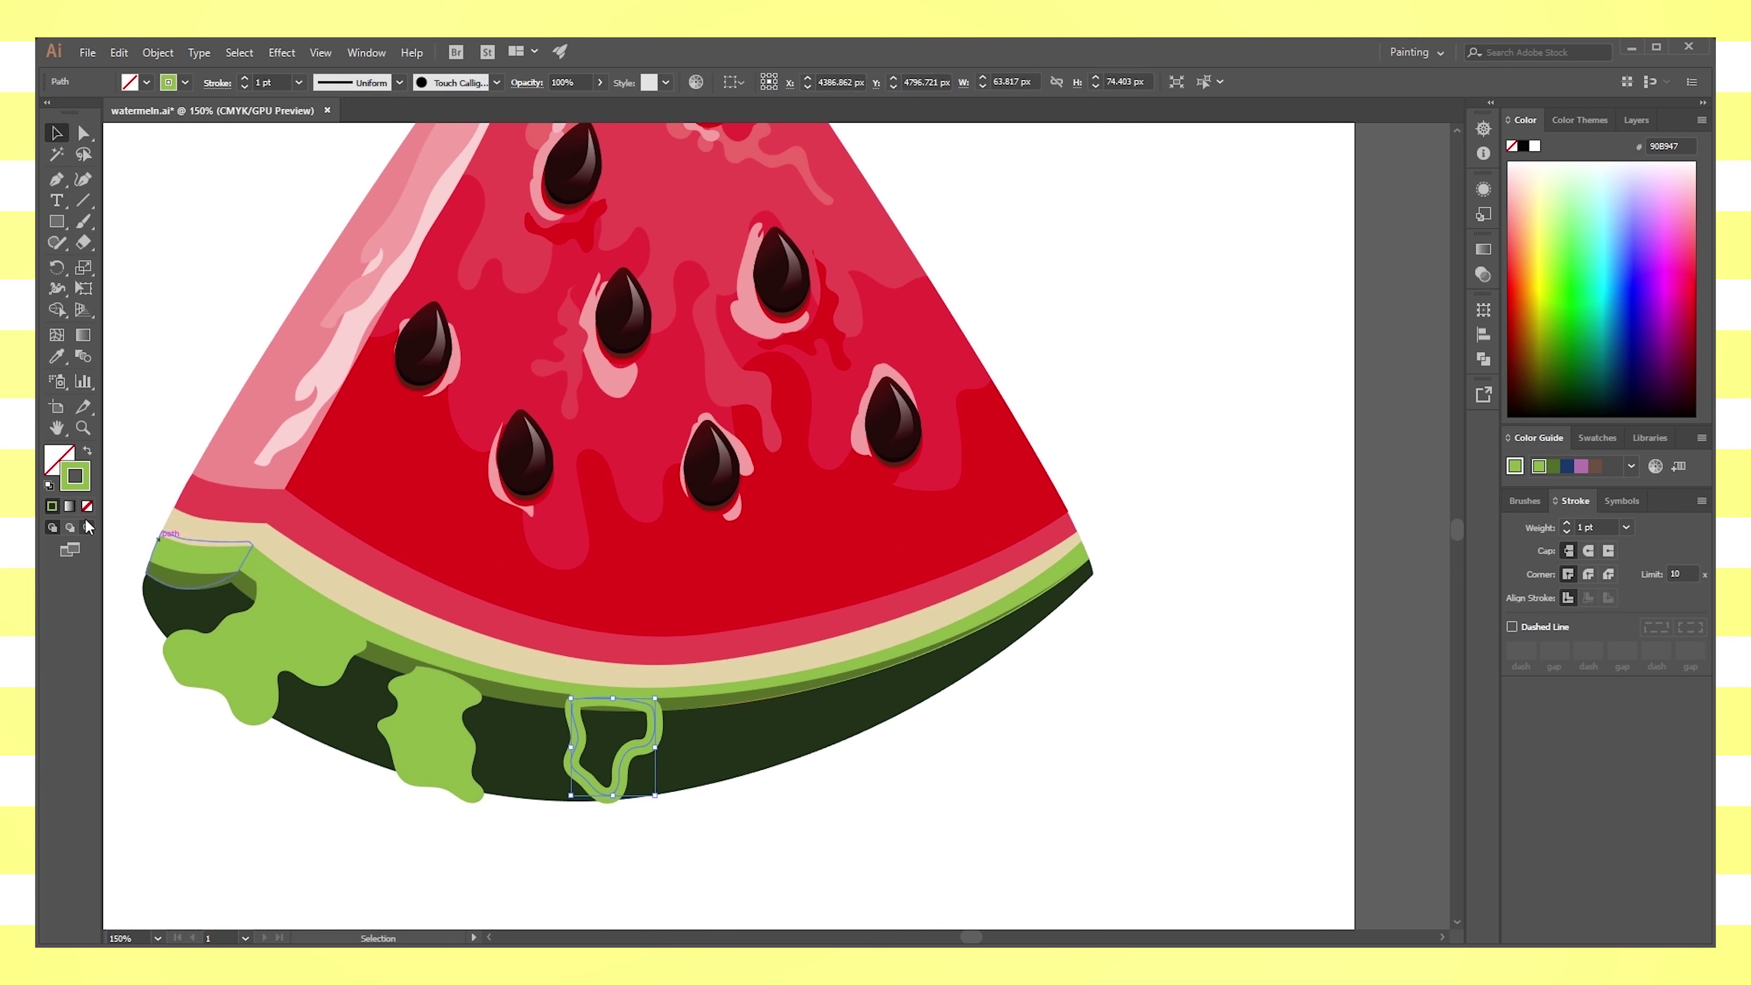
{"action": "left_click", "coordinate": [88, 451]}
{"action": "left_click_drag", "start_coordinate": [606, 745], "coordinate": [607, 753]}
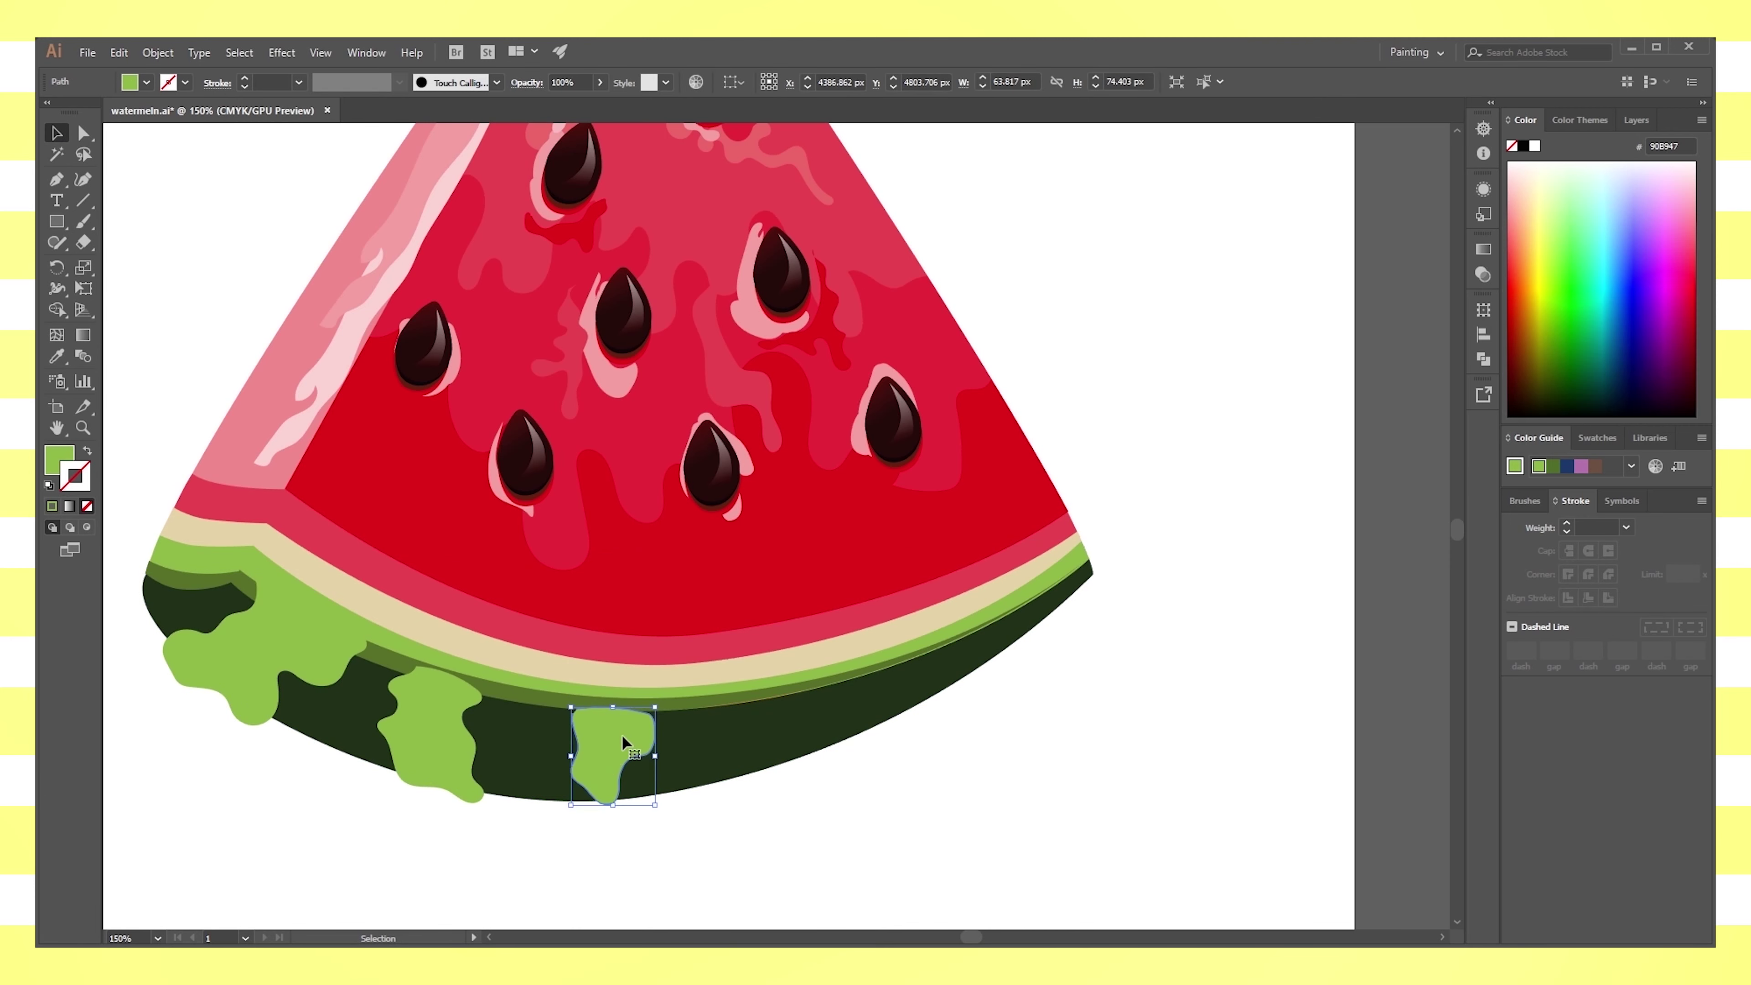
{"action": "left_click_drag", "start_coordinate": [663, 814], "coordinate": [667, 804]}
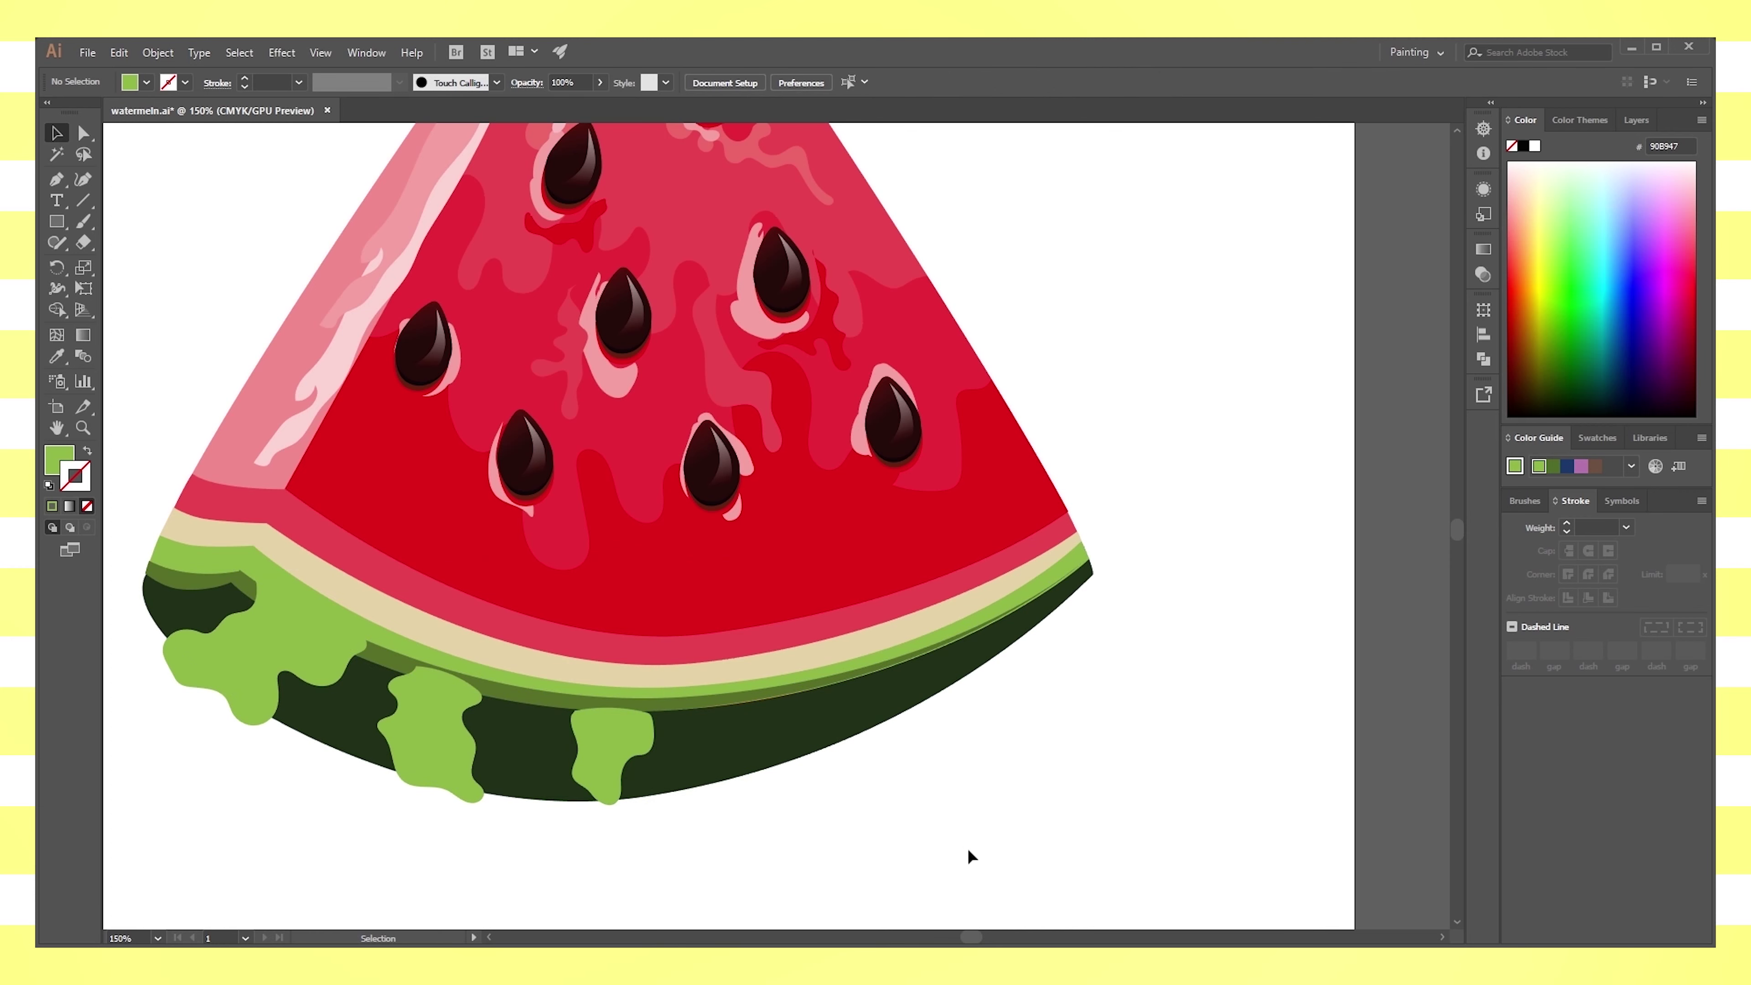
{"action": "left_click_drag", "start_coordinate": [661, 716], "coordinate": [661, 701]}
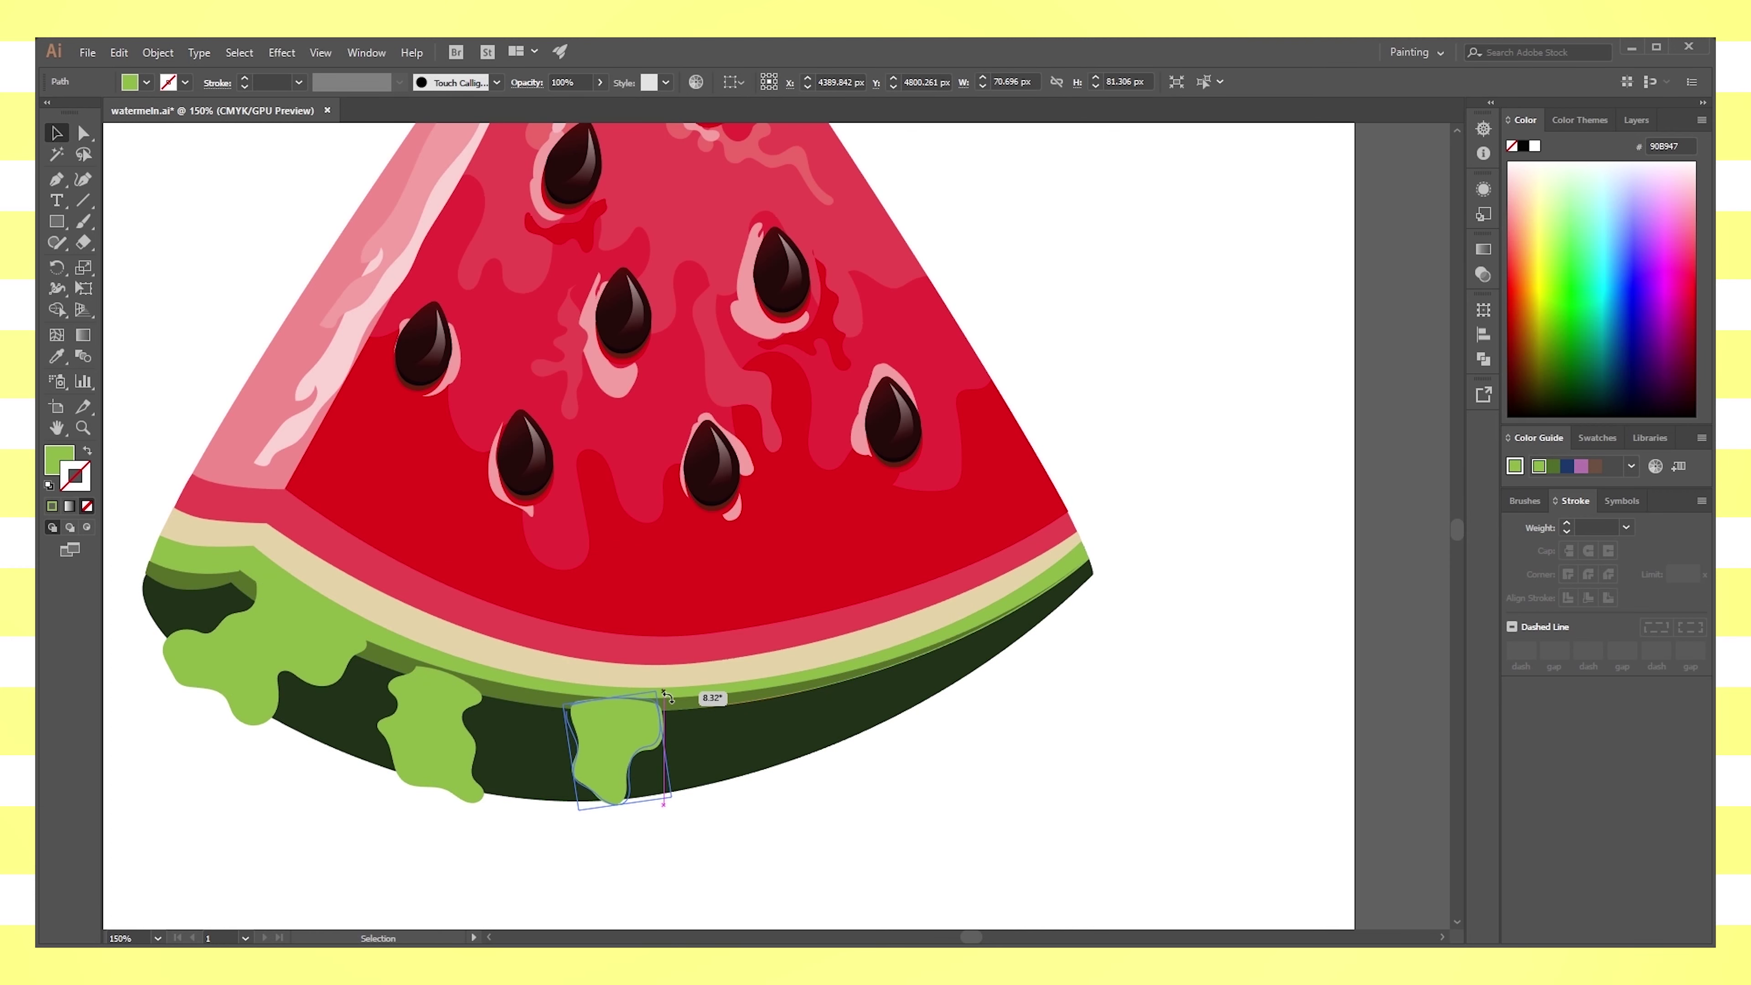
{"action": "left_click", "coordinate": [571, 859]}
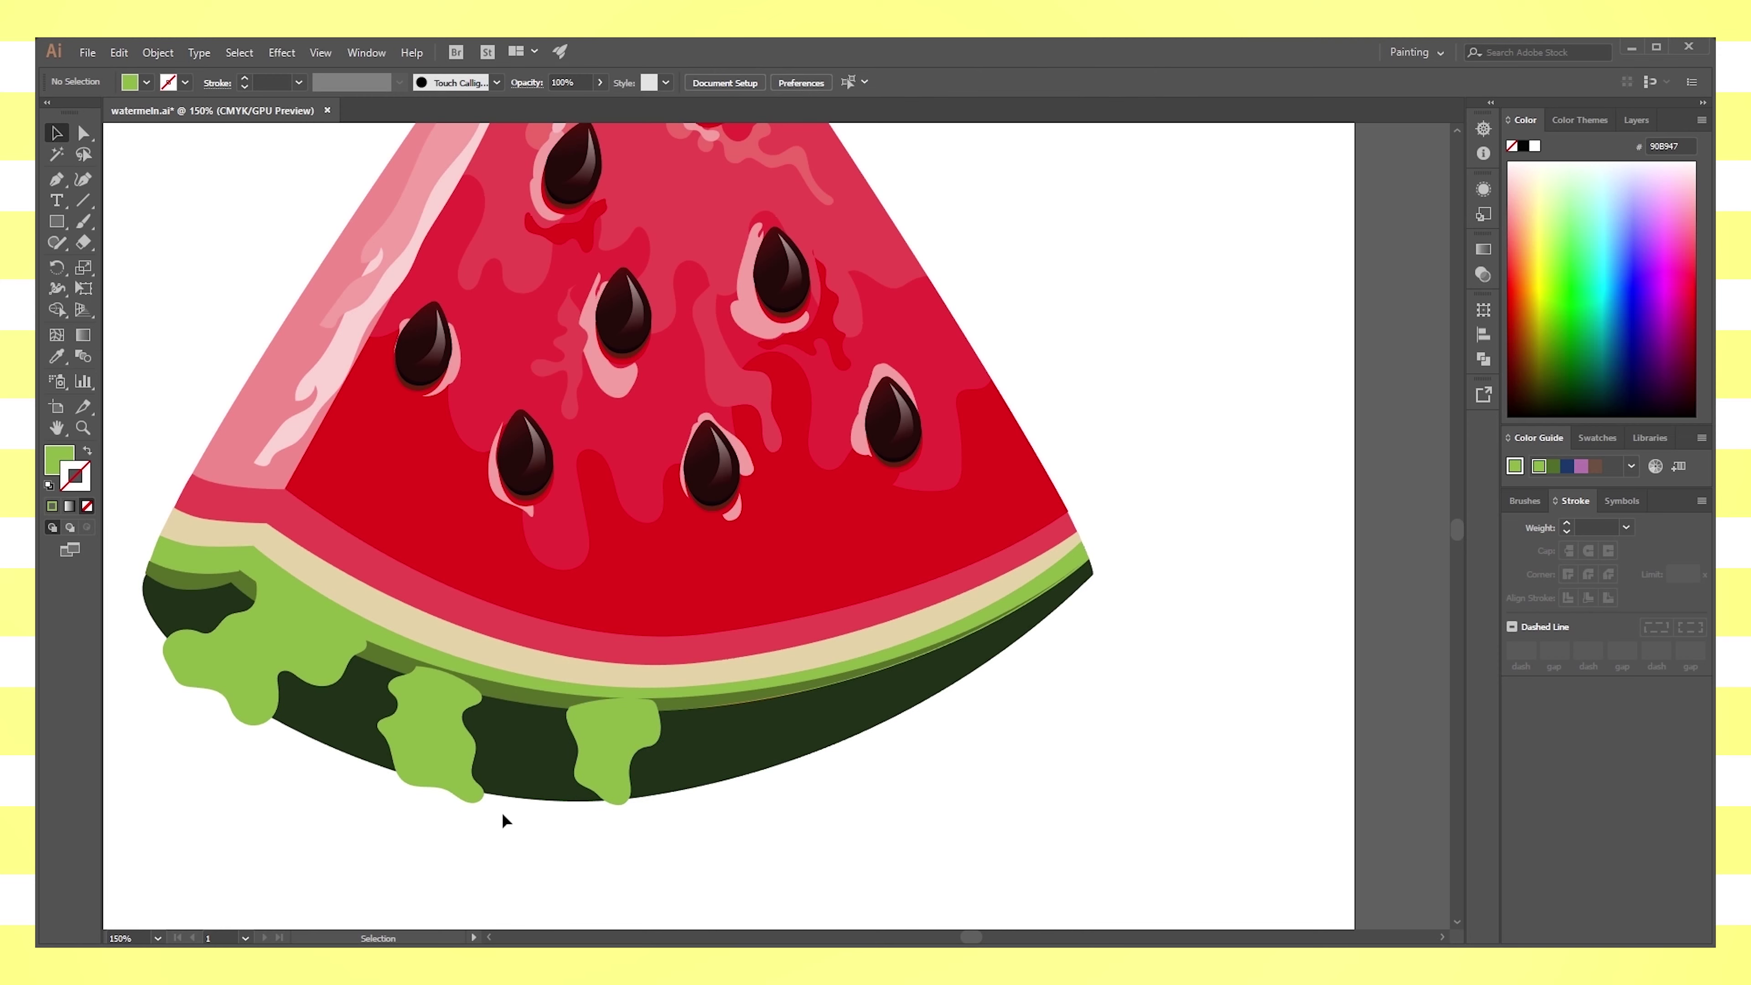
Redraw a fourth patch loop on the rind until it looks right, then fill it green
{"action": "left_click", "coordinate": [82, 220]}
{"action": "left_click_drag", "start_coordinate": [755, 695], "coordinate": [756, 702]}
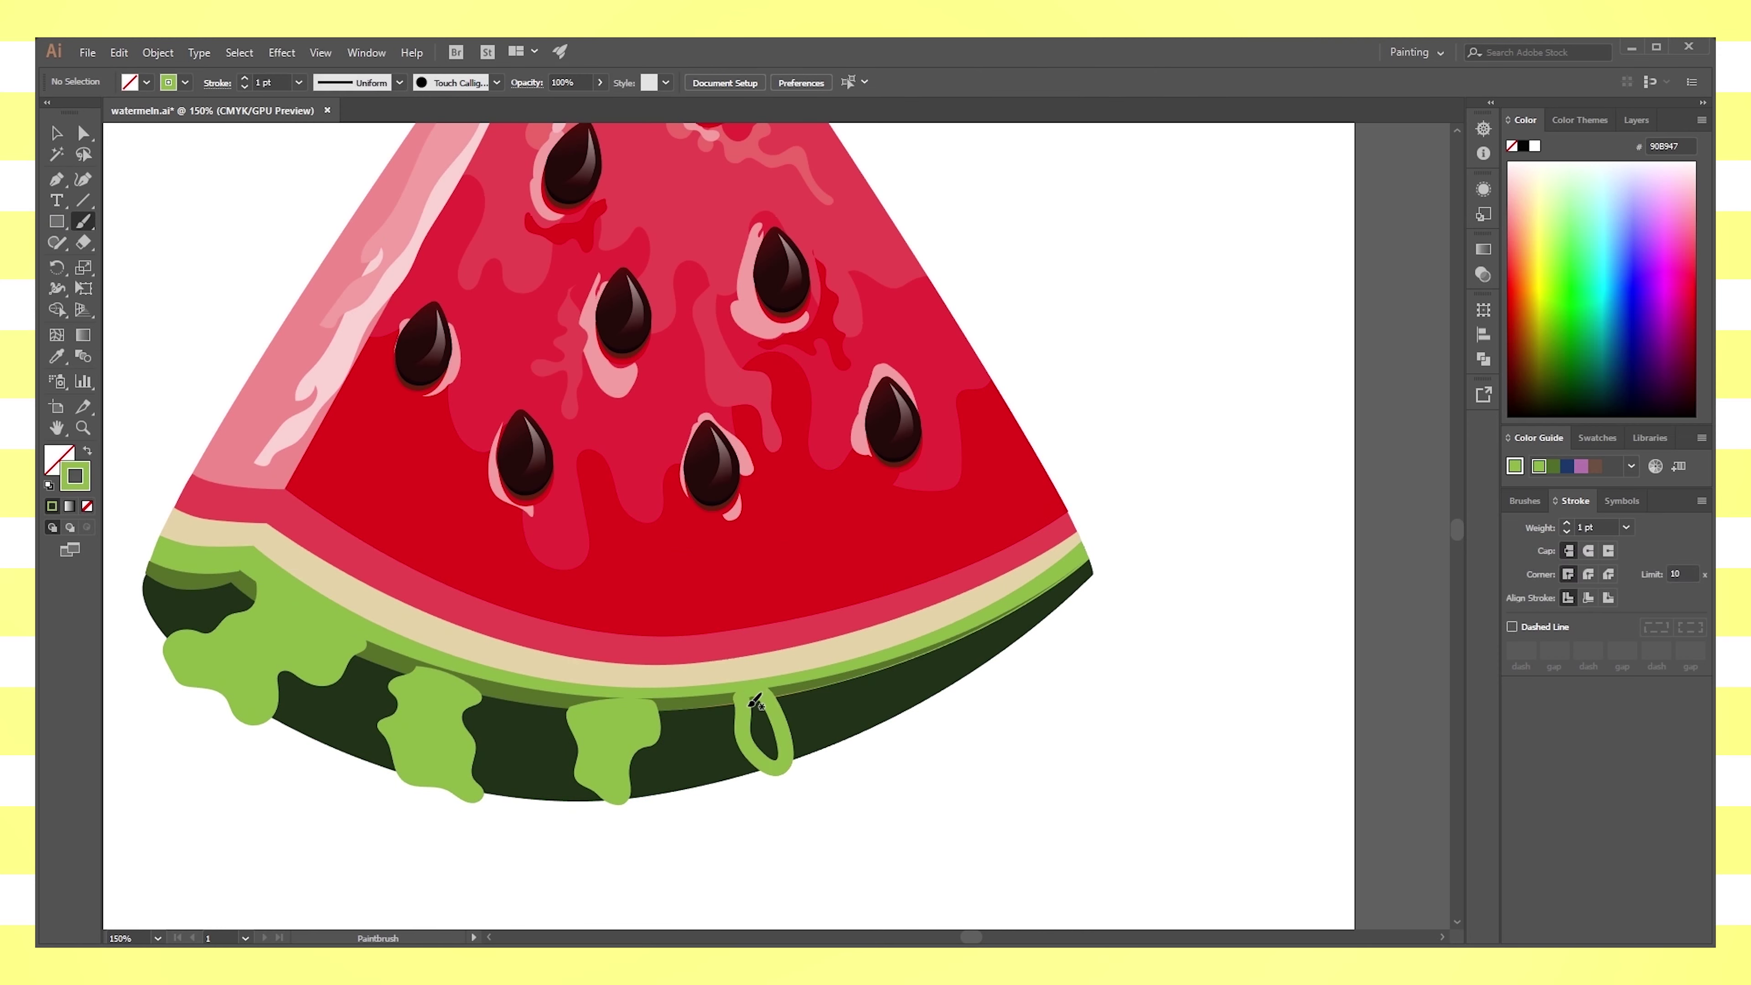
{"action": "key", "text": "ctrl+z"}
{"action": "key", "text": "ctrl+z"}
{"action": "left_click_drag", "start_coordinate": [753, 688], "coordinate": [760, 763]}
{"action": "key", "text": "ctrl+z"}
{"action": "key", "text": "ctrl+z"}
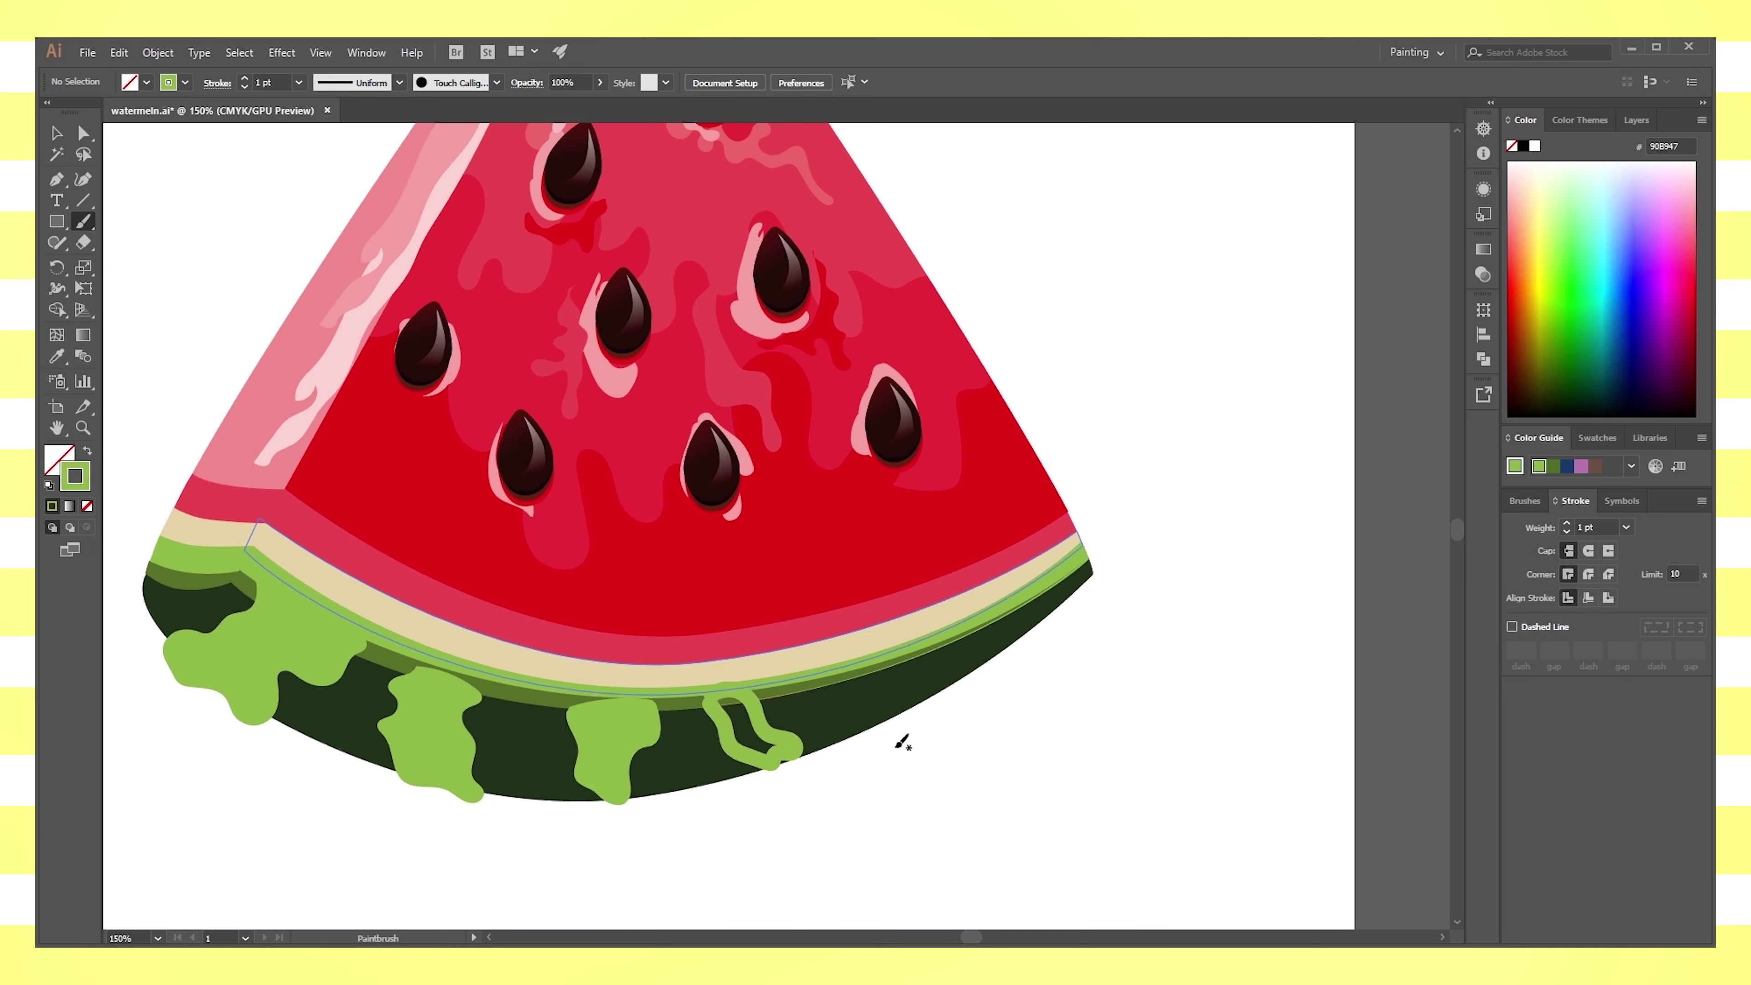
{"action": "key", "text": "ctrl+z"}
{"action": "left_click_drag", "start_coordinate": [729, 709], "coordinate": [735, 705]}
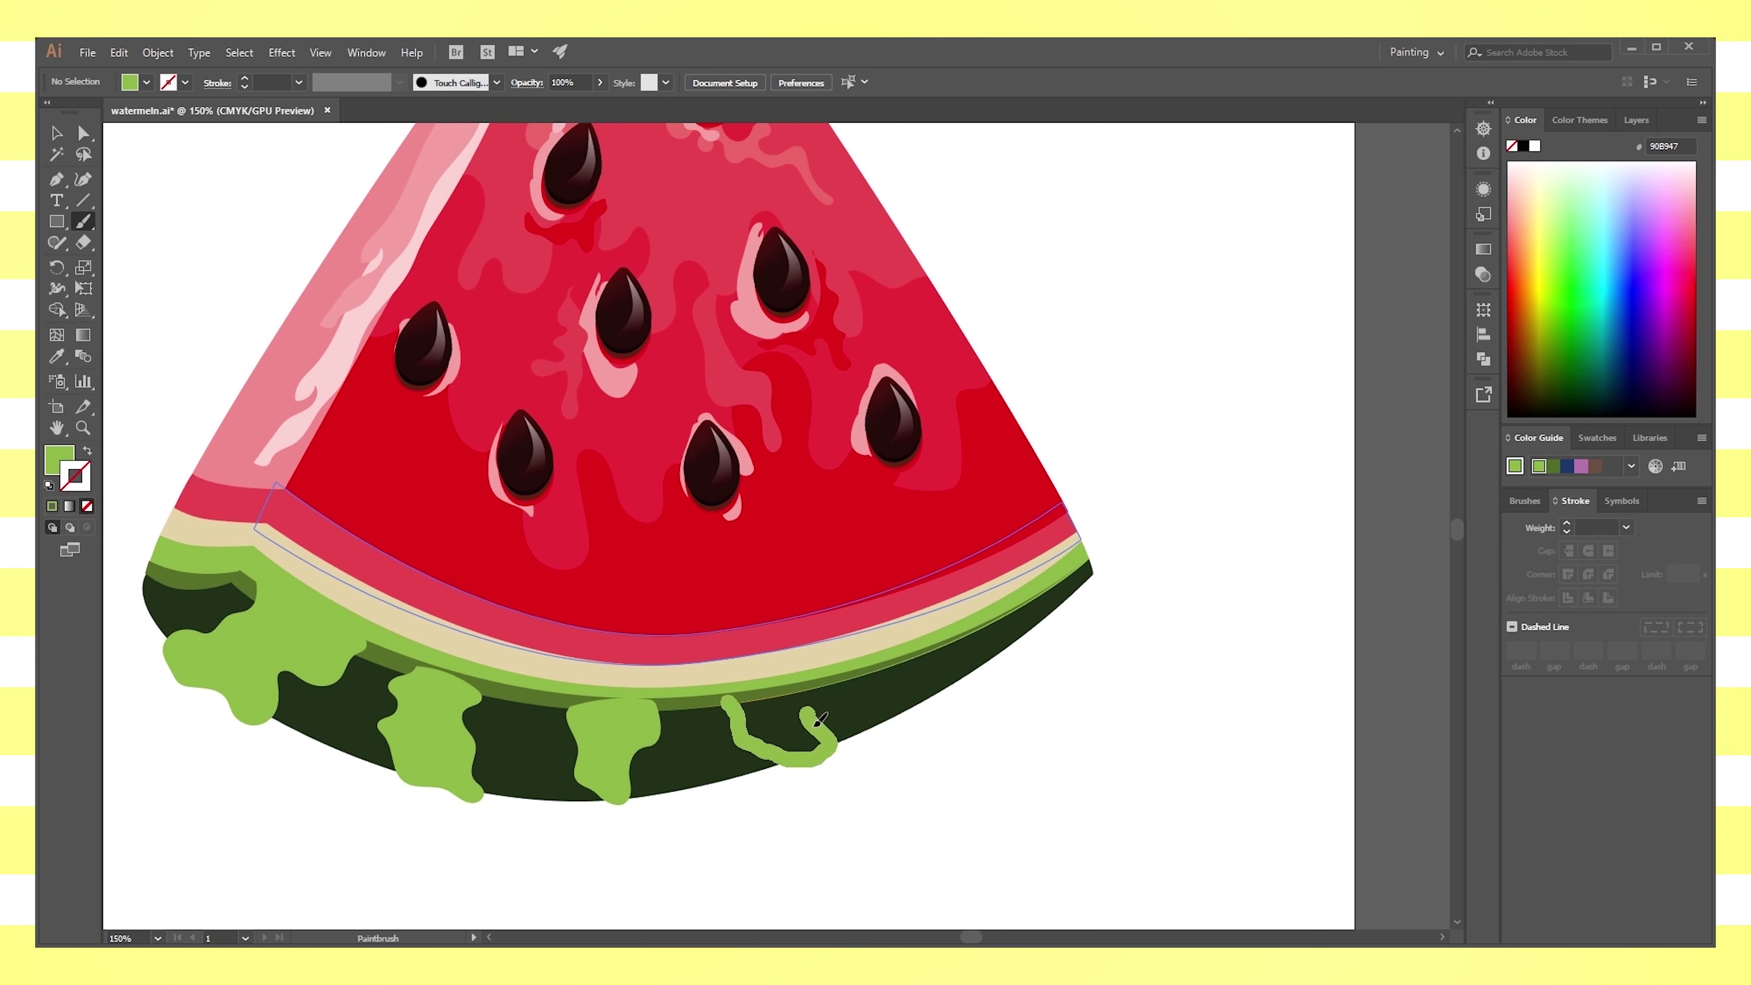
{"action": "key", "text": "v"}
{"action": "left_click", "coordinate": [786, 757]}
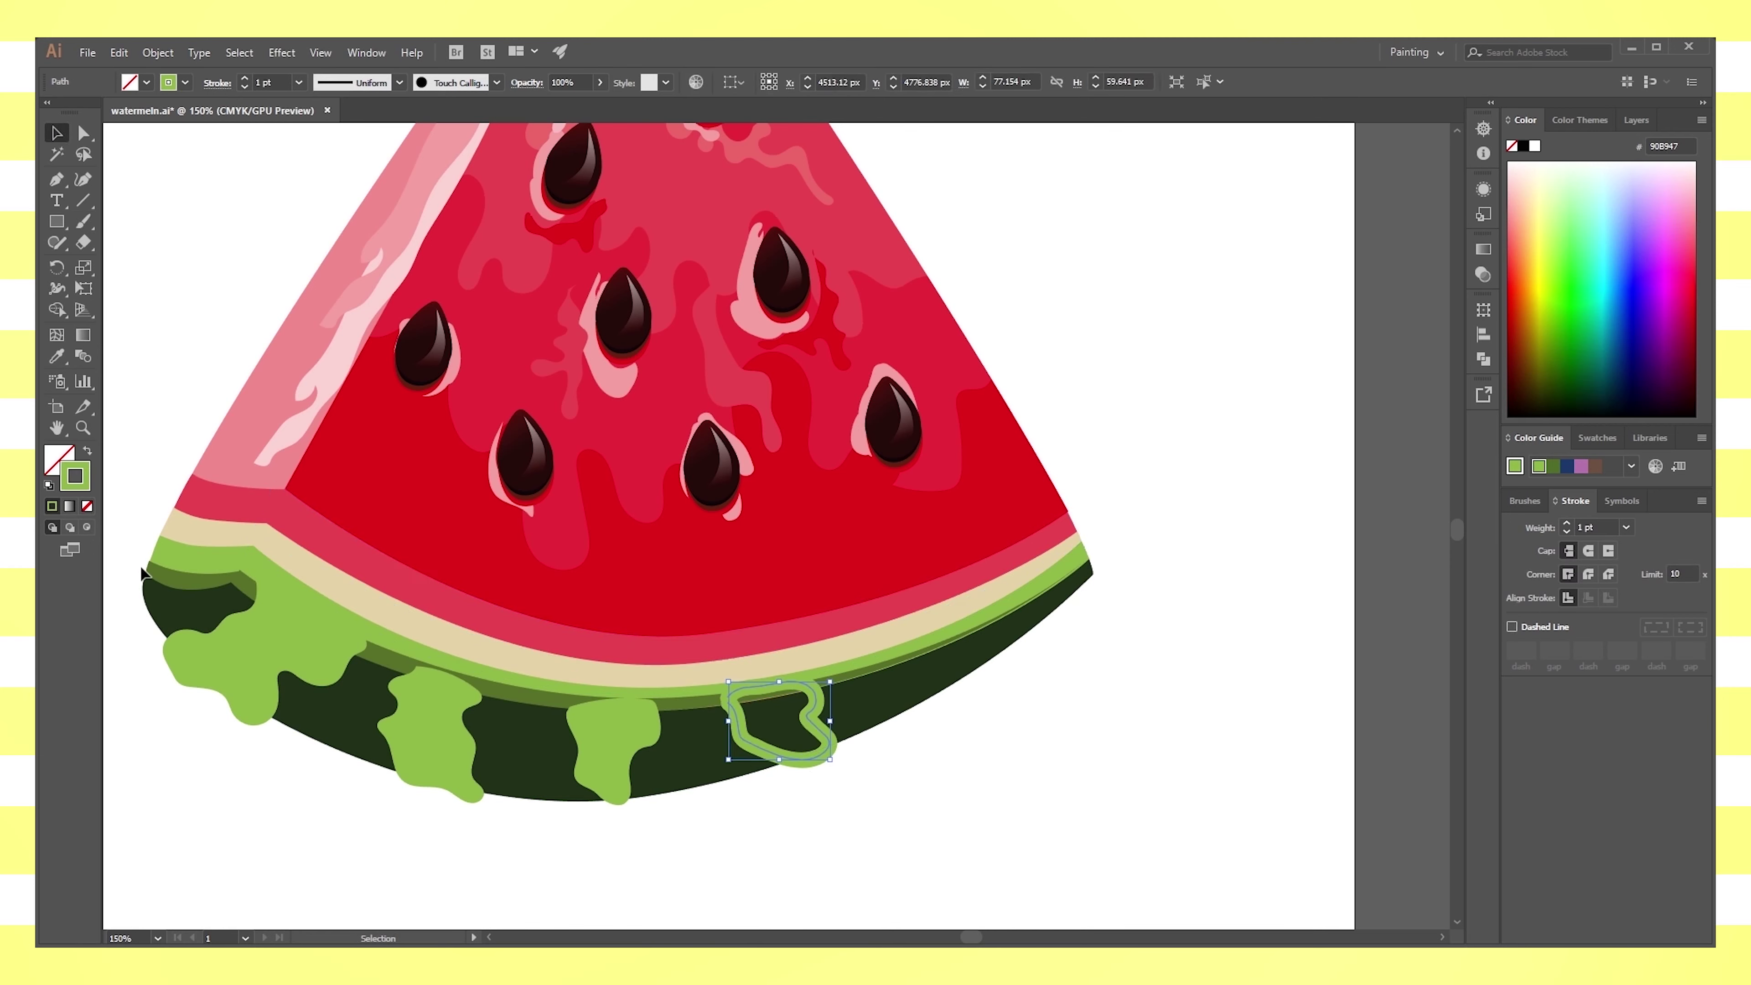
{"action": "key", "text": "shift+x"}
{"action": "left_click", "coordinate": [450, 825]}
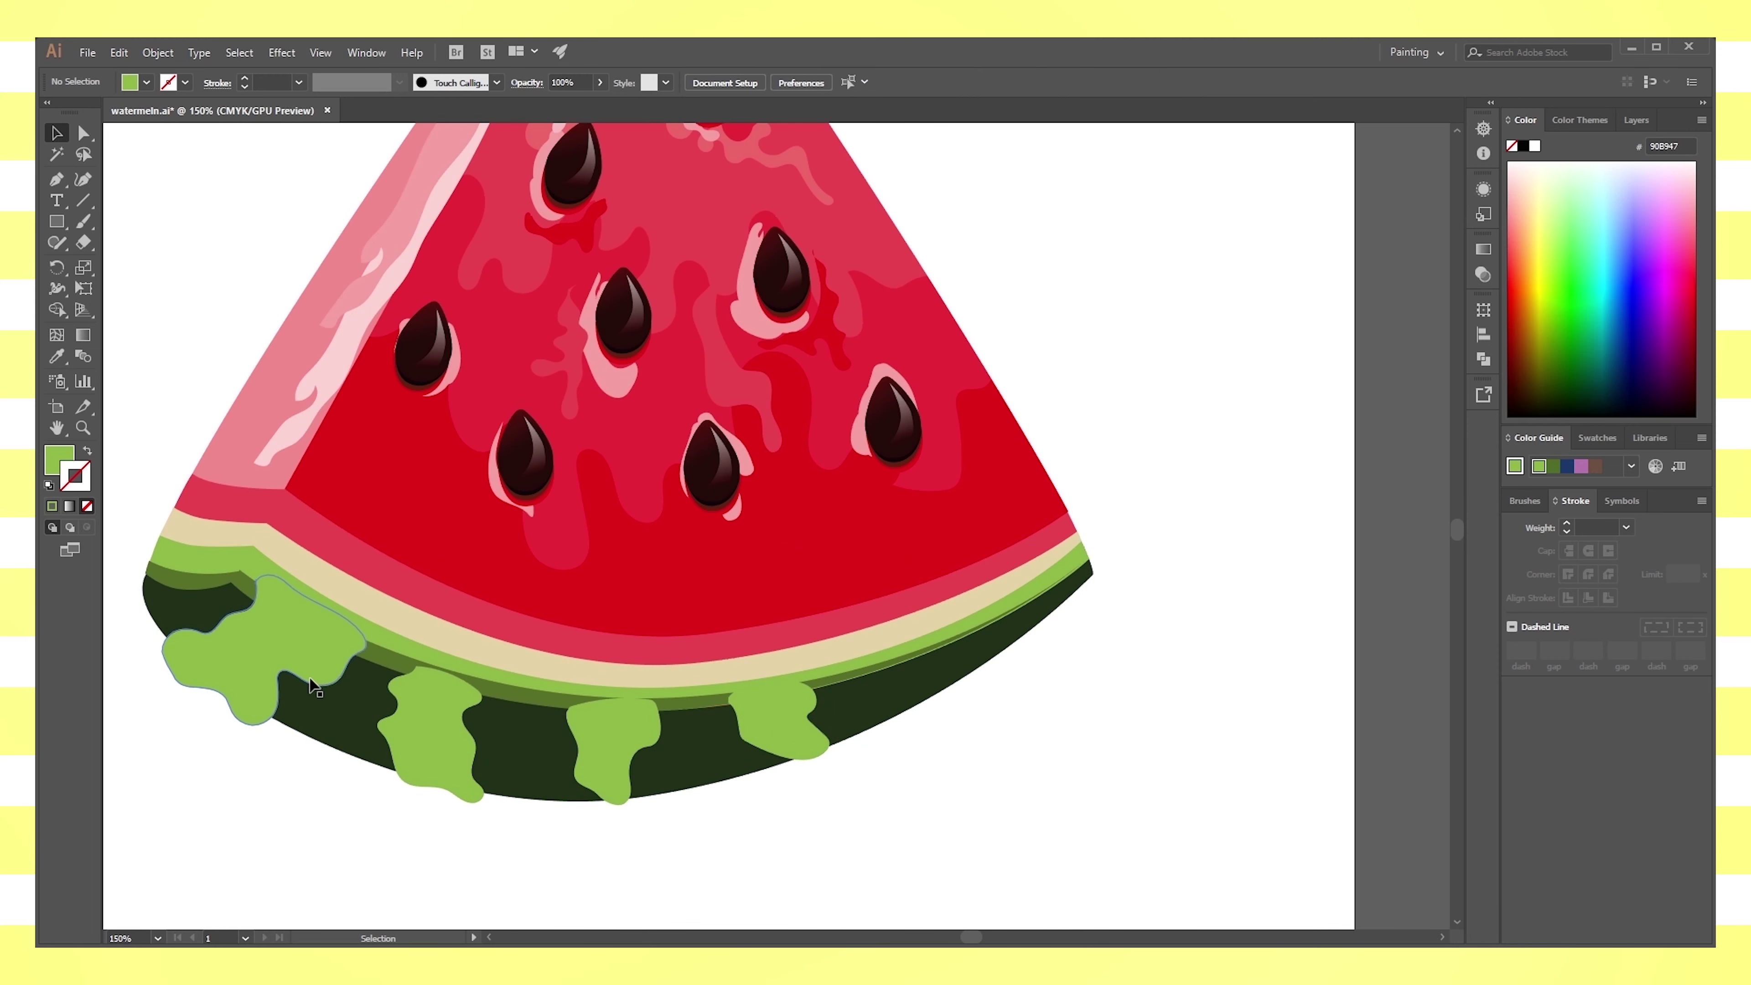
Draw a small curly stroke near the rind's right end and fill it solid green
{"action": "left_click", "coordinate": [782, 717]}
{"action": "key", "text": "b"}
{"action": "key", "text": "ctrl+shift+a"}
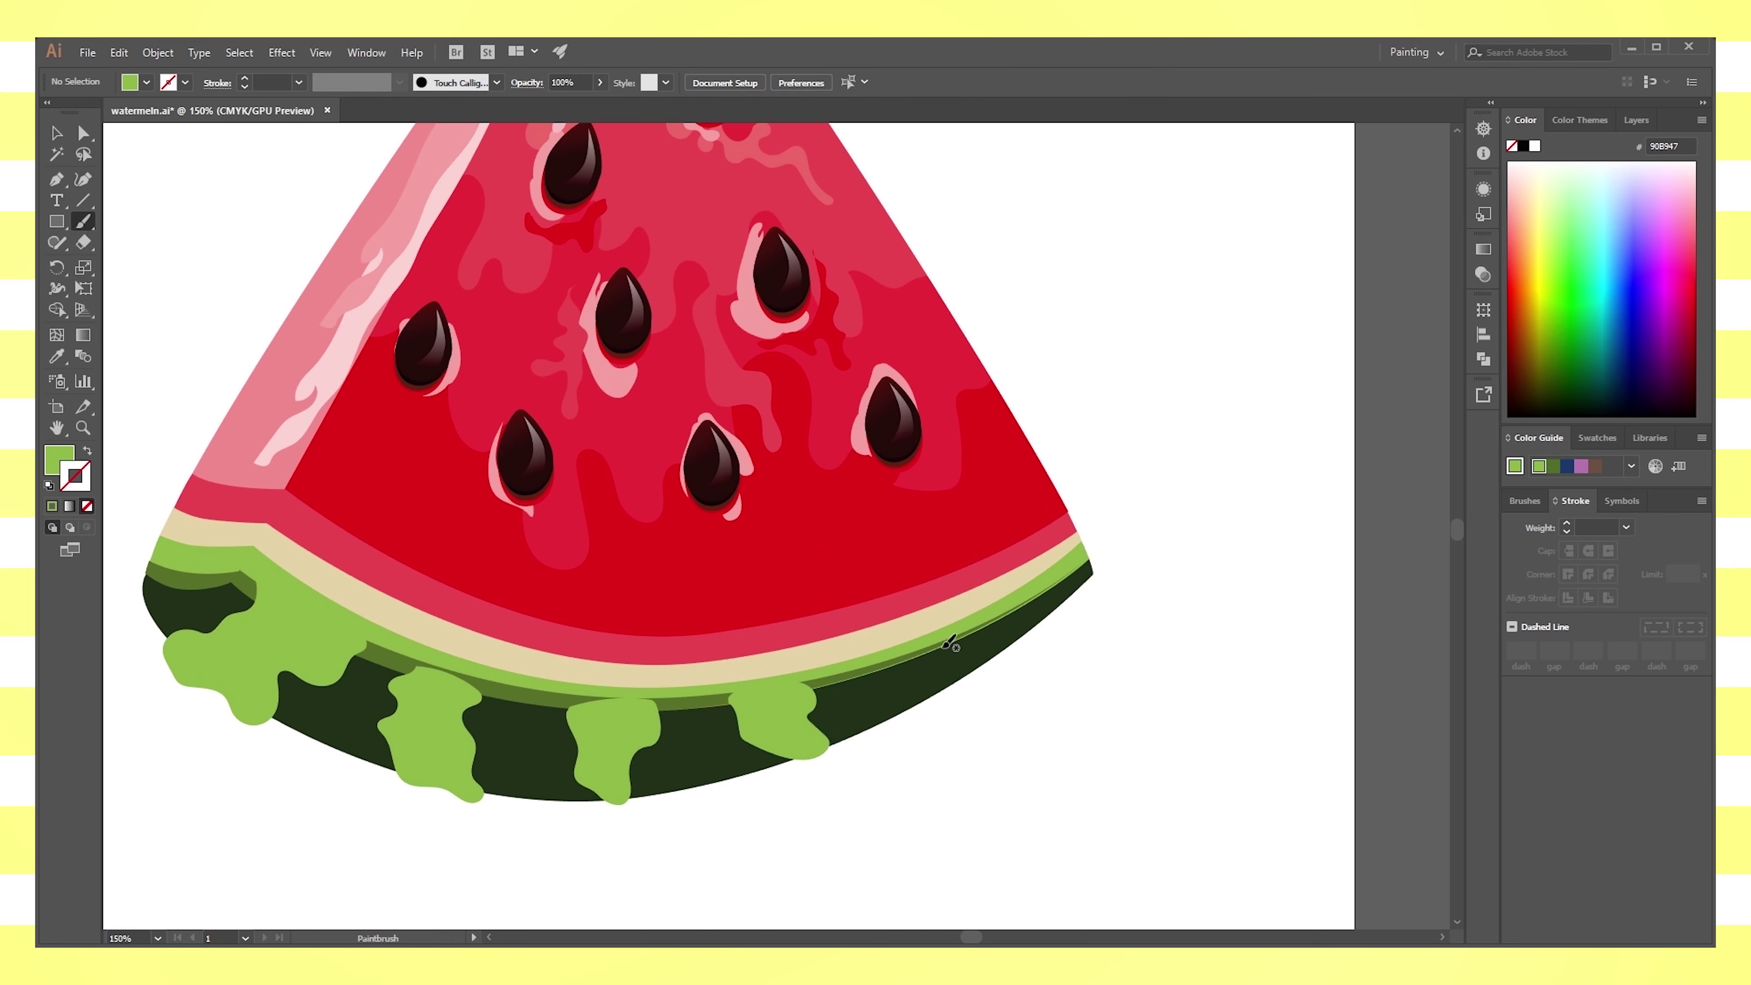
{"action": "left_click_drag", "start_coordinate": [907, 668], "coordinate": [896, 648]}
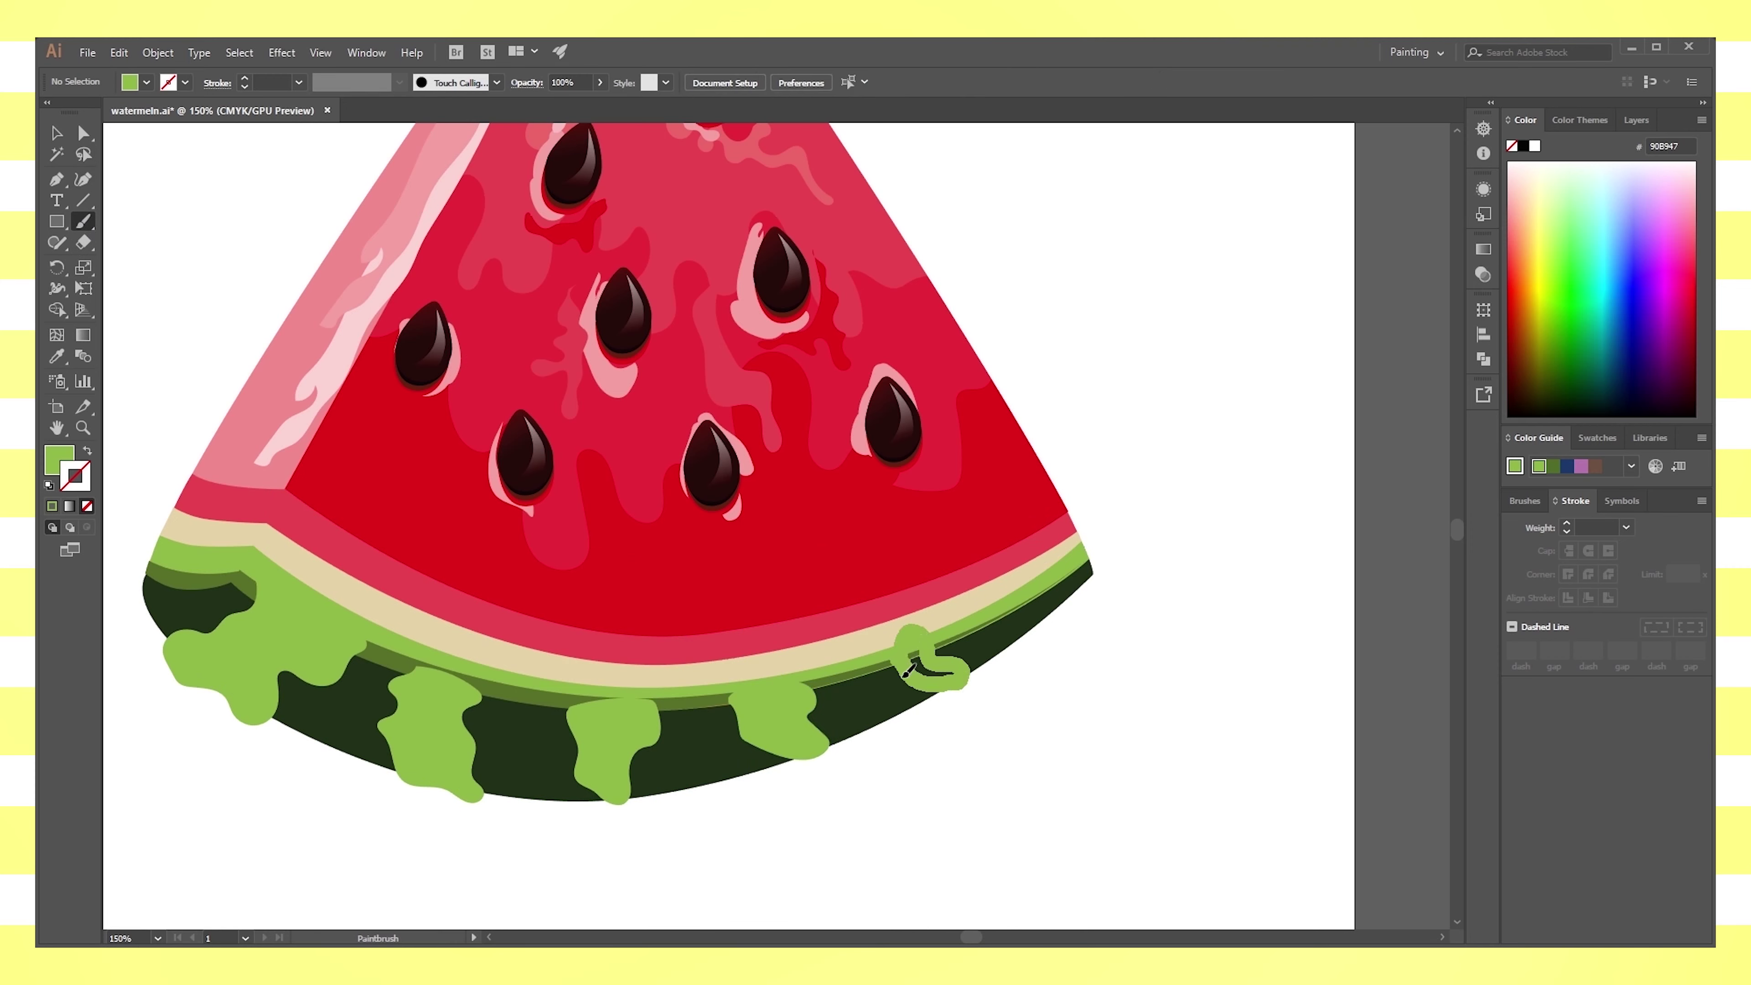
{"action": "key", "text": "v"}
{"action": "left_click", "coordinate": [937, 685]}
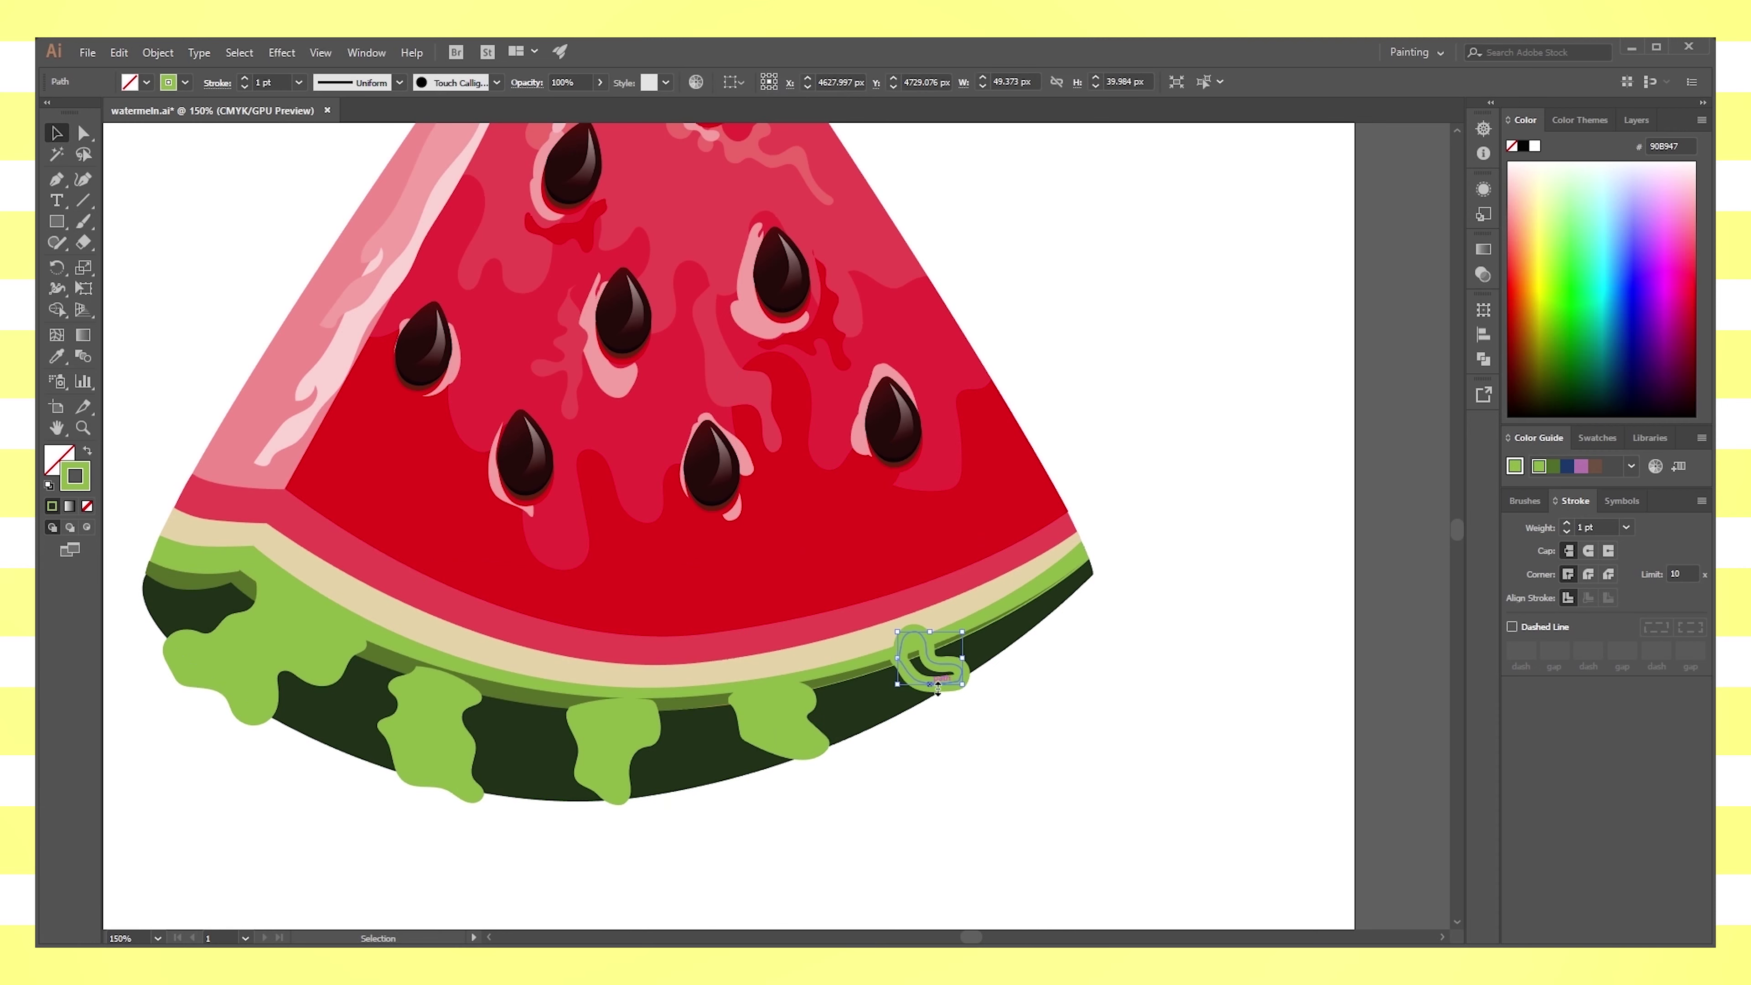
{"action": "left_click", "coordinate": [89, 452]}
{"action": "left_click", "coordinate": [273, 817]}
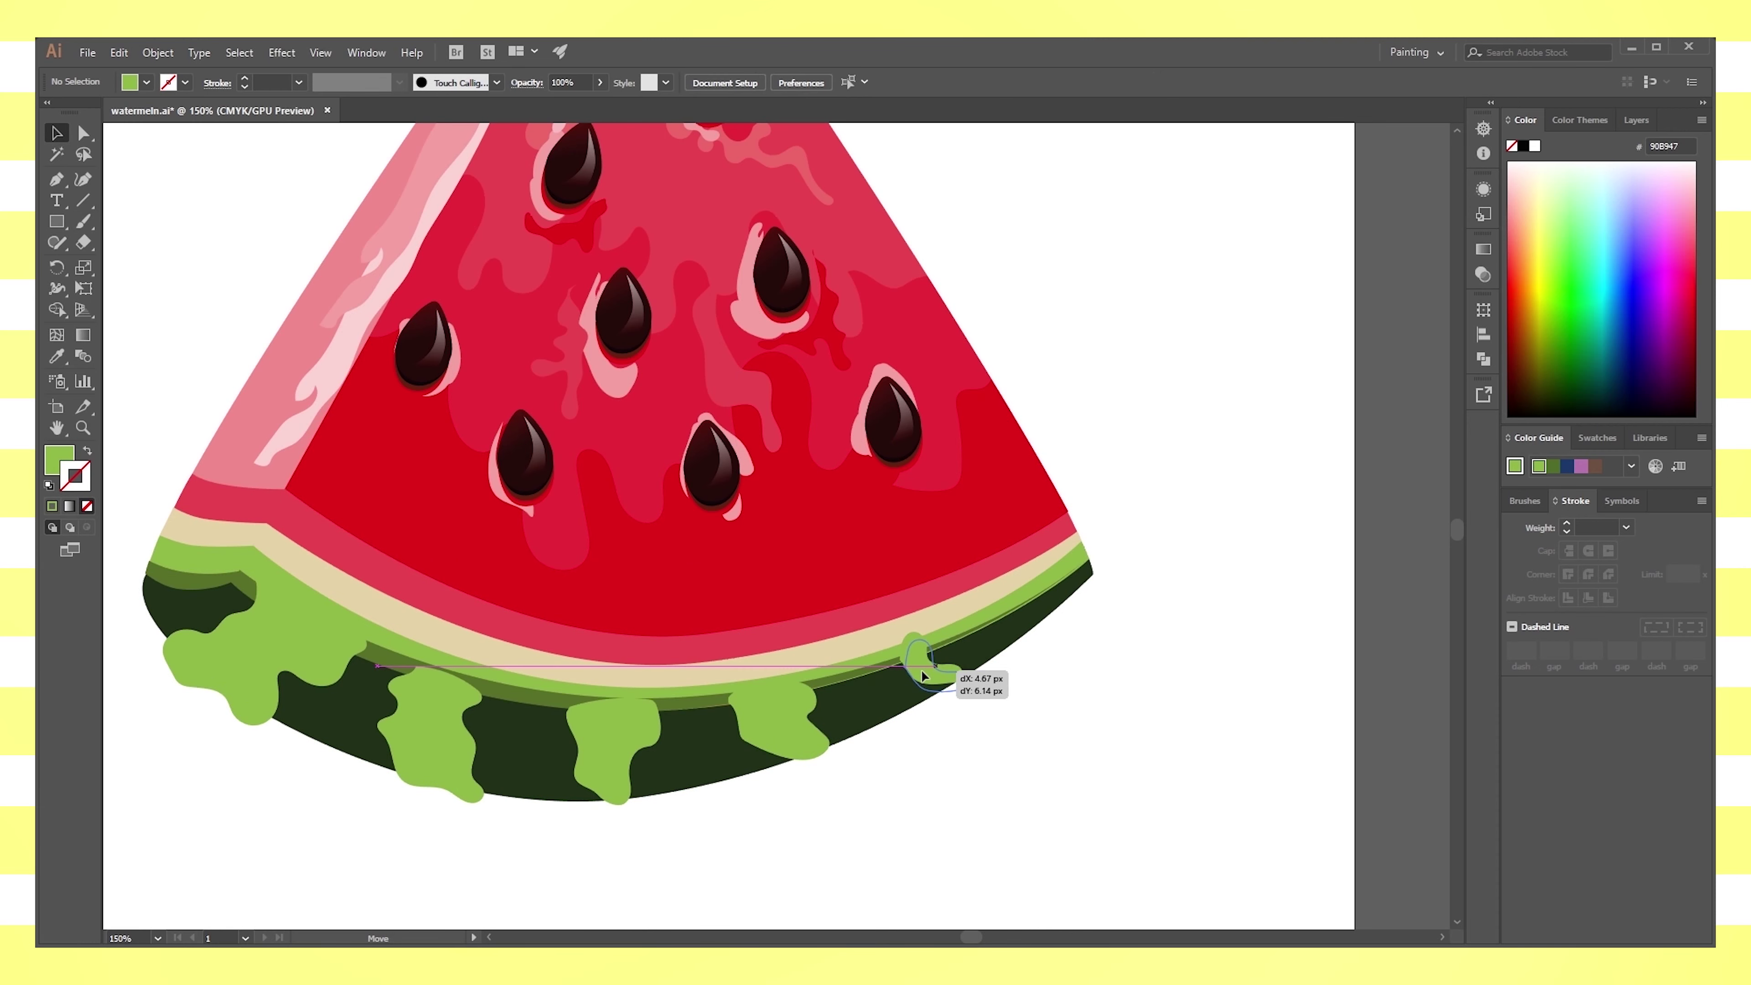
Zoom onto the rind and select the five green blobs together
{"action": "key", "text": "ctrl+minus"}
{"action": "key", "text": "ctrl+minus"}
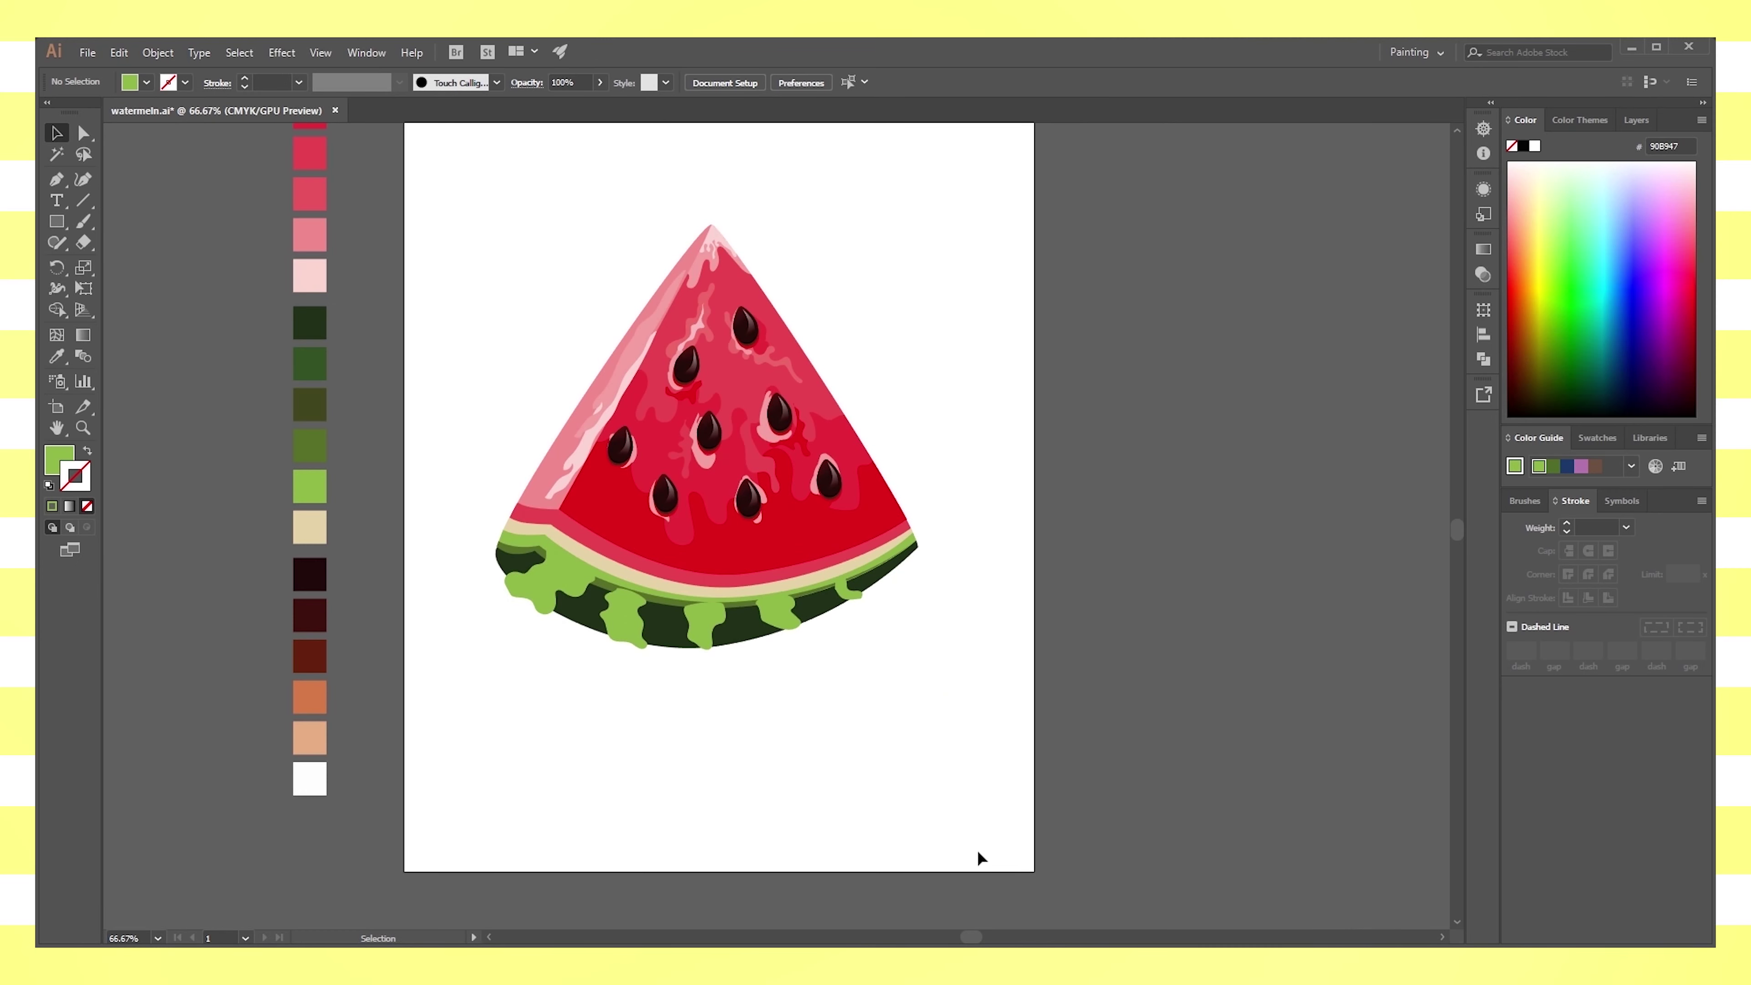
{"action": "key", "text": "ctrl+plus"}
{"action": "key", "text": "ctrl+plus"}
{"action": "key", "text": "ctrl+plus"}
{"action": "left_click_drag", "start_coordinate": [350, 646], "coordinate": [722, 550]}
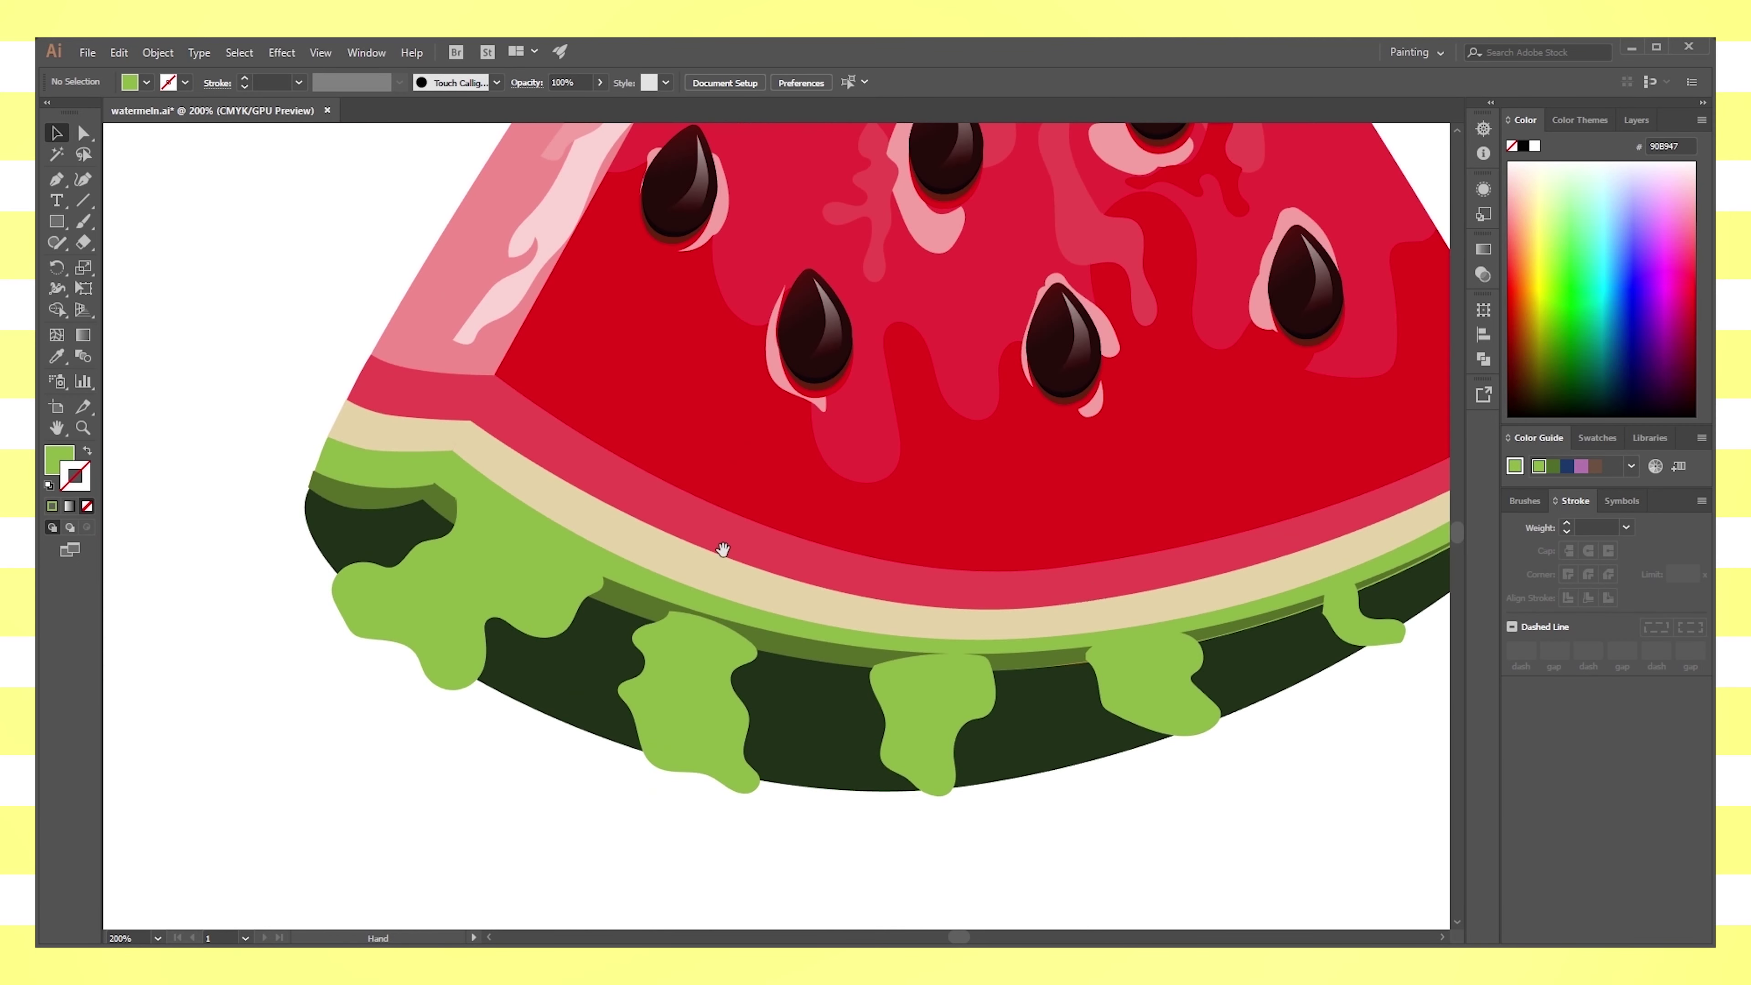
{"action": "left_click_drag", "start_coordinate": [803, 489], "coordinate": [803, 523]}
{"action": "left_click", "coordinate": [471, 626]}
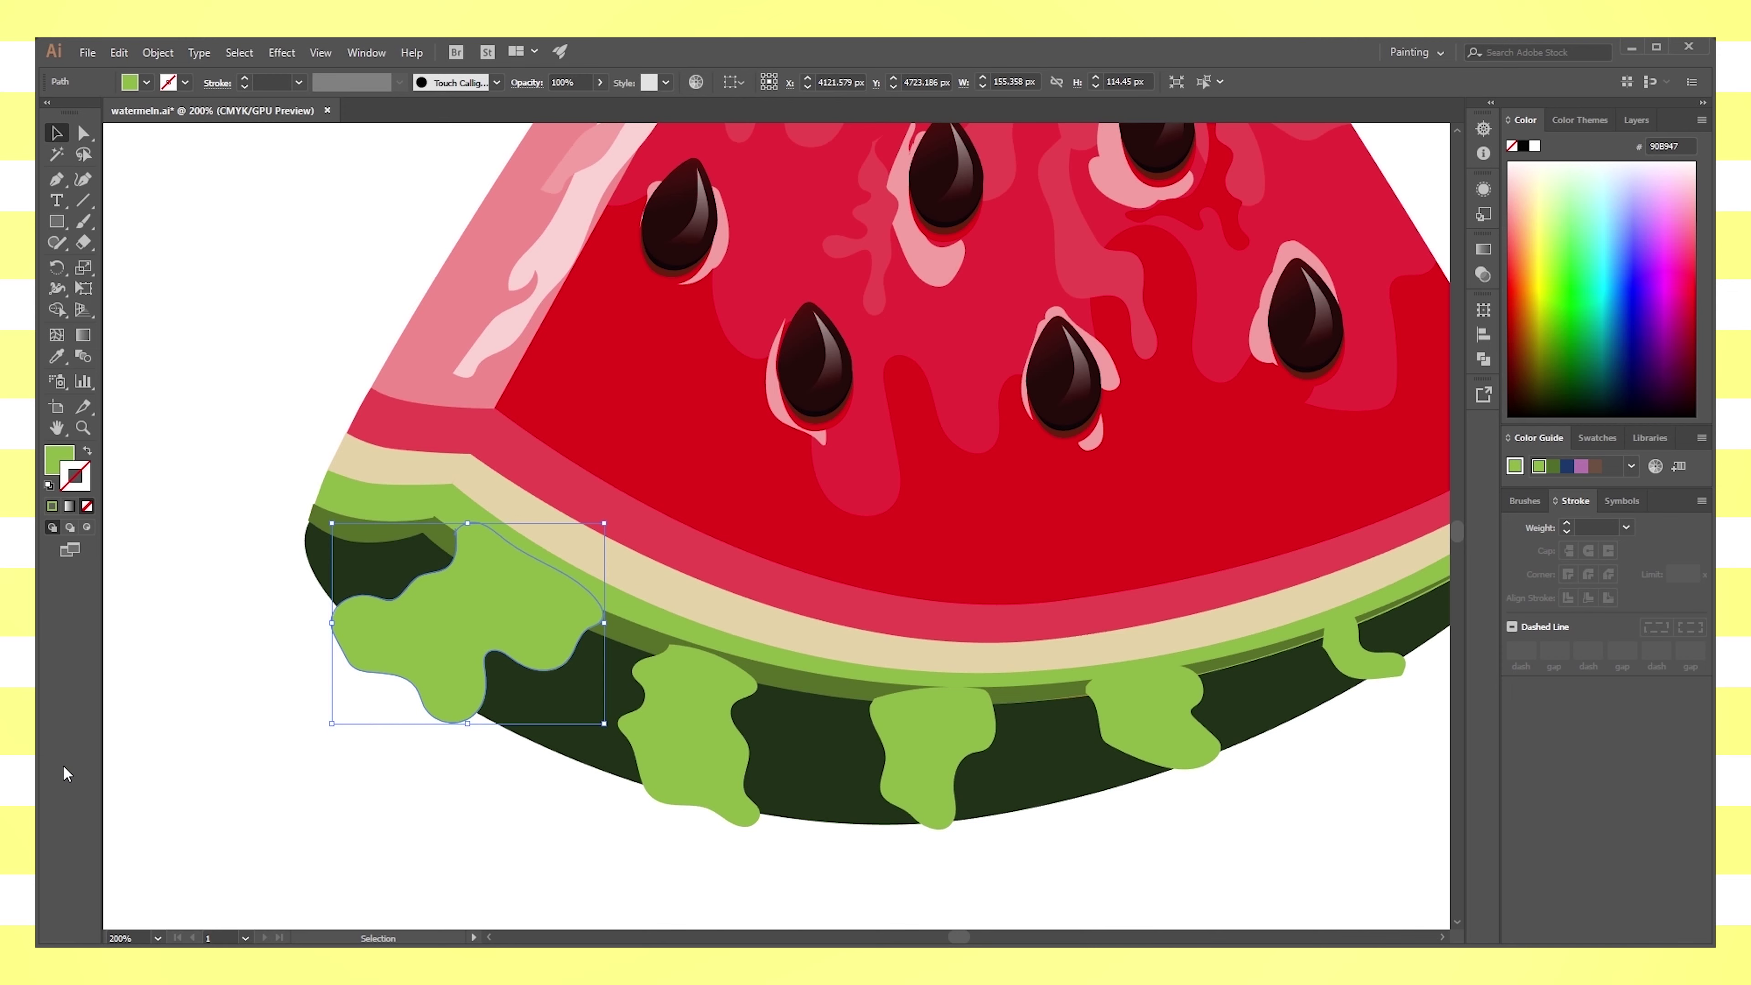
{"action": "left_click", "coordinate": [670, 758]}
{"action": "left_click", "coordinate": [449, 774]}
{"action": "left_click", "coordinate": [473, 663]}
{"action": "left_click", "coordinate": [689, 731], "text": "shift"}
{"action": "left_click", "coordinate": [930, 758], "text": "shift"}
{"action": "left_click", "coordinate": [1159, 717], "text": "shift"}
{"action": "left_click", "coordinate": [1365, 656], "text": "shift"}
Try bringing the rind to front and grouping it with a blob, undoing both changes
{"action": "left_click", "coordinate": [1048, 752], "text": "shift"}
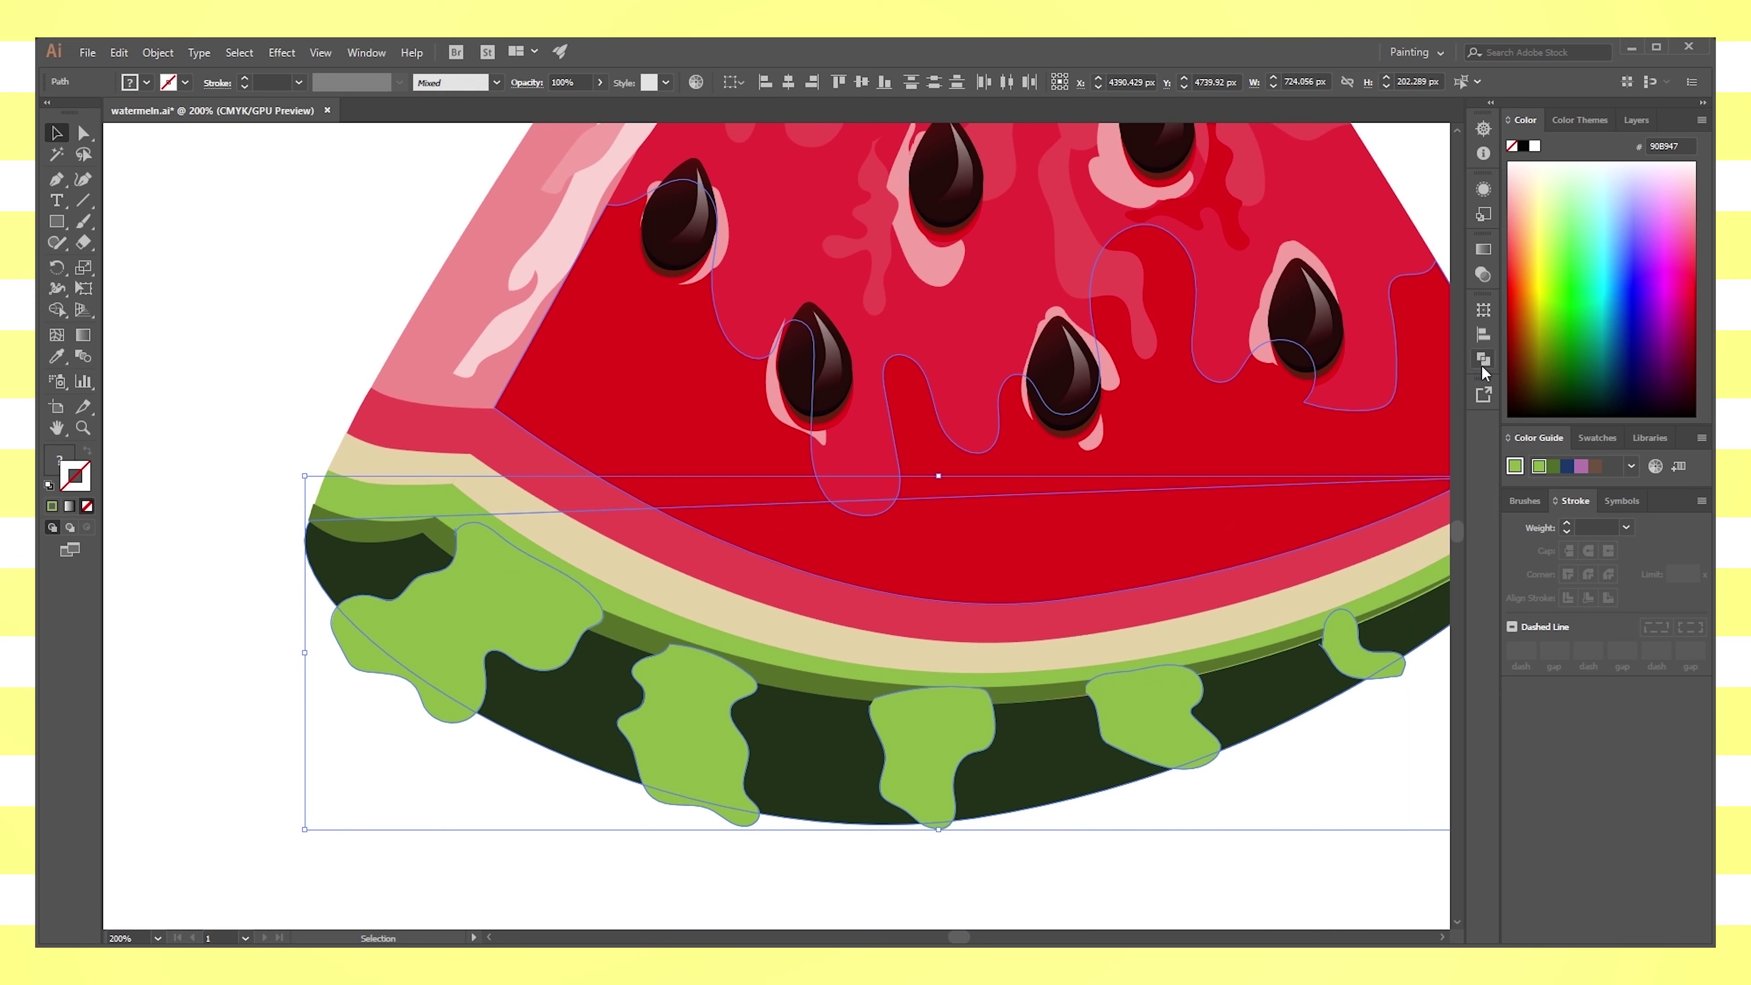
{"action": "key", "text": "ctrl+shift+bracketright"}
{"action": "left_click", "coordinate": [260, 367]}
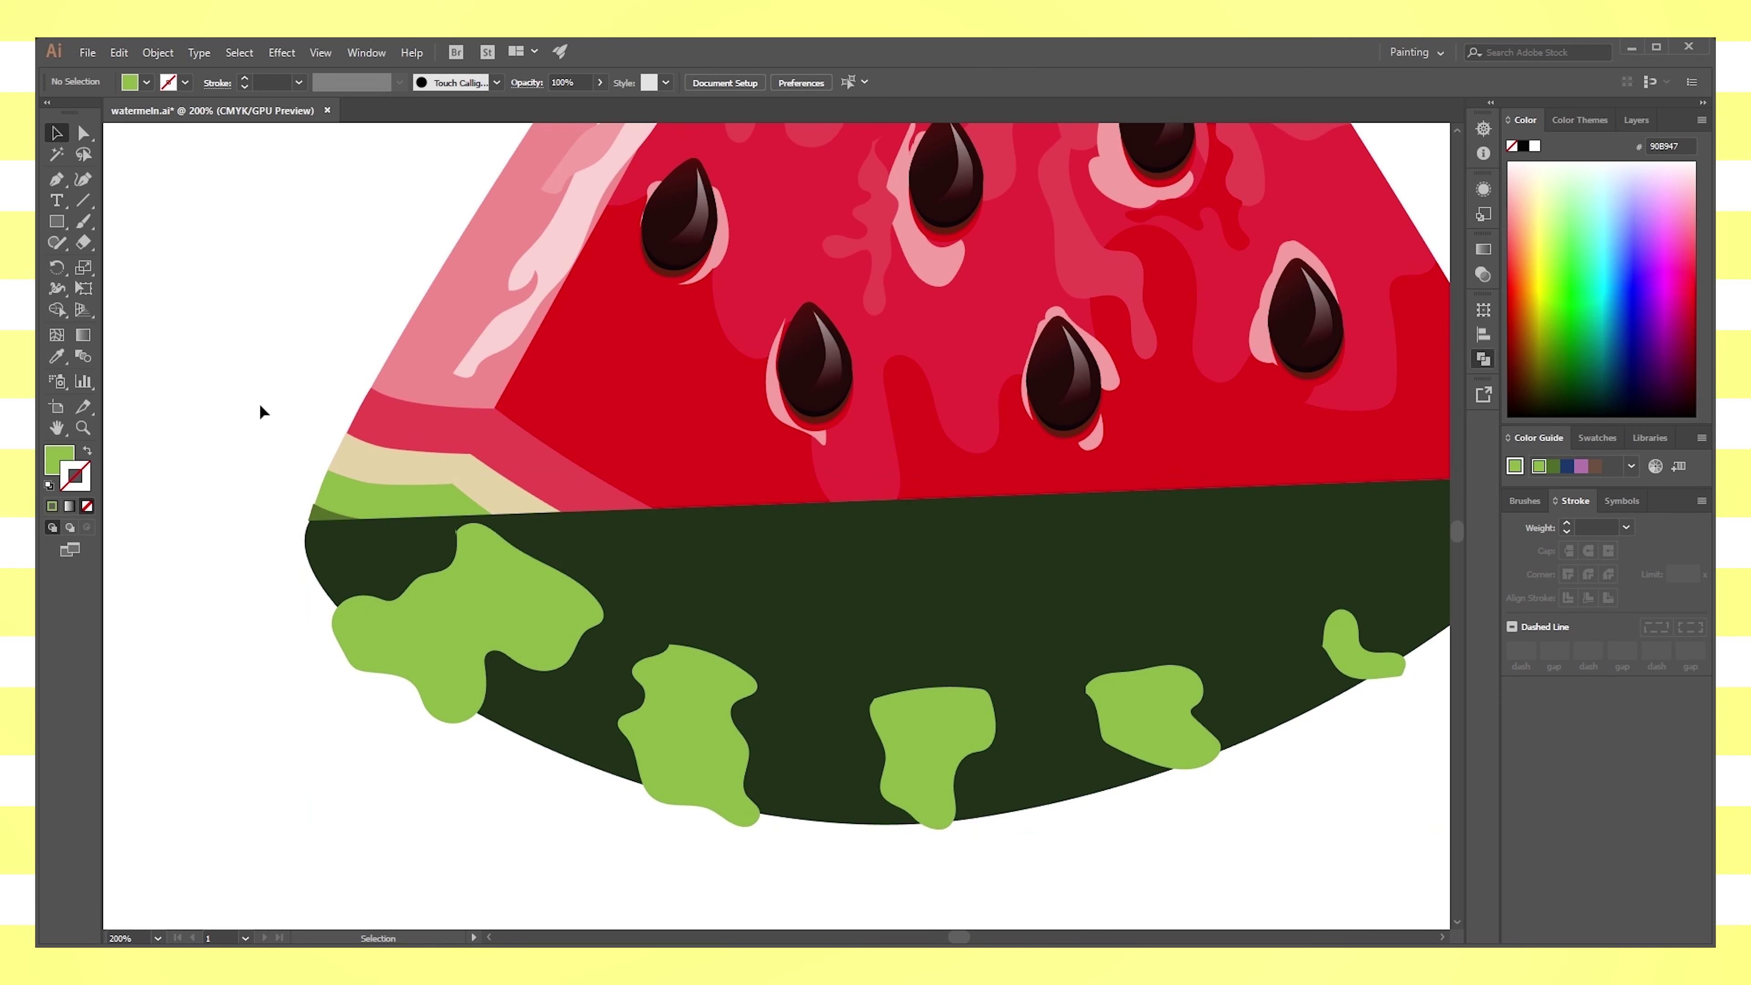
{"action": "key", "text": "ctrl+z"}
{"action": "key", "text": "ctrl+z"}
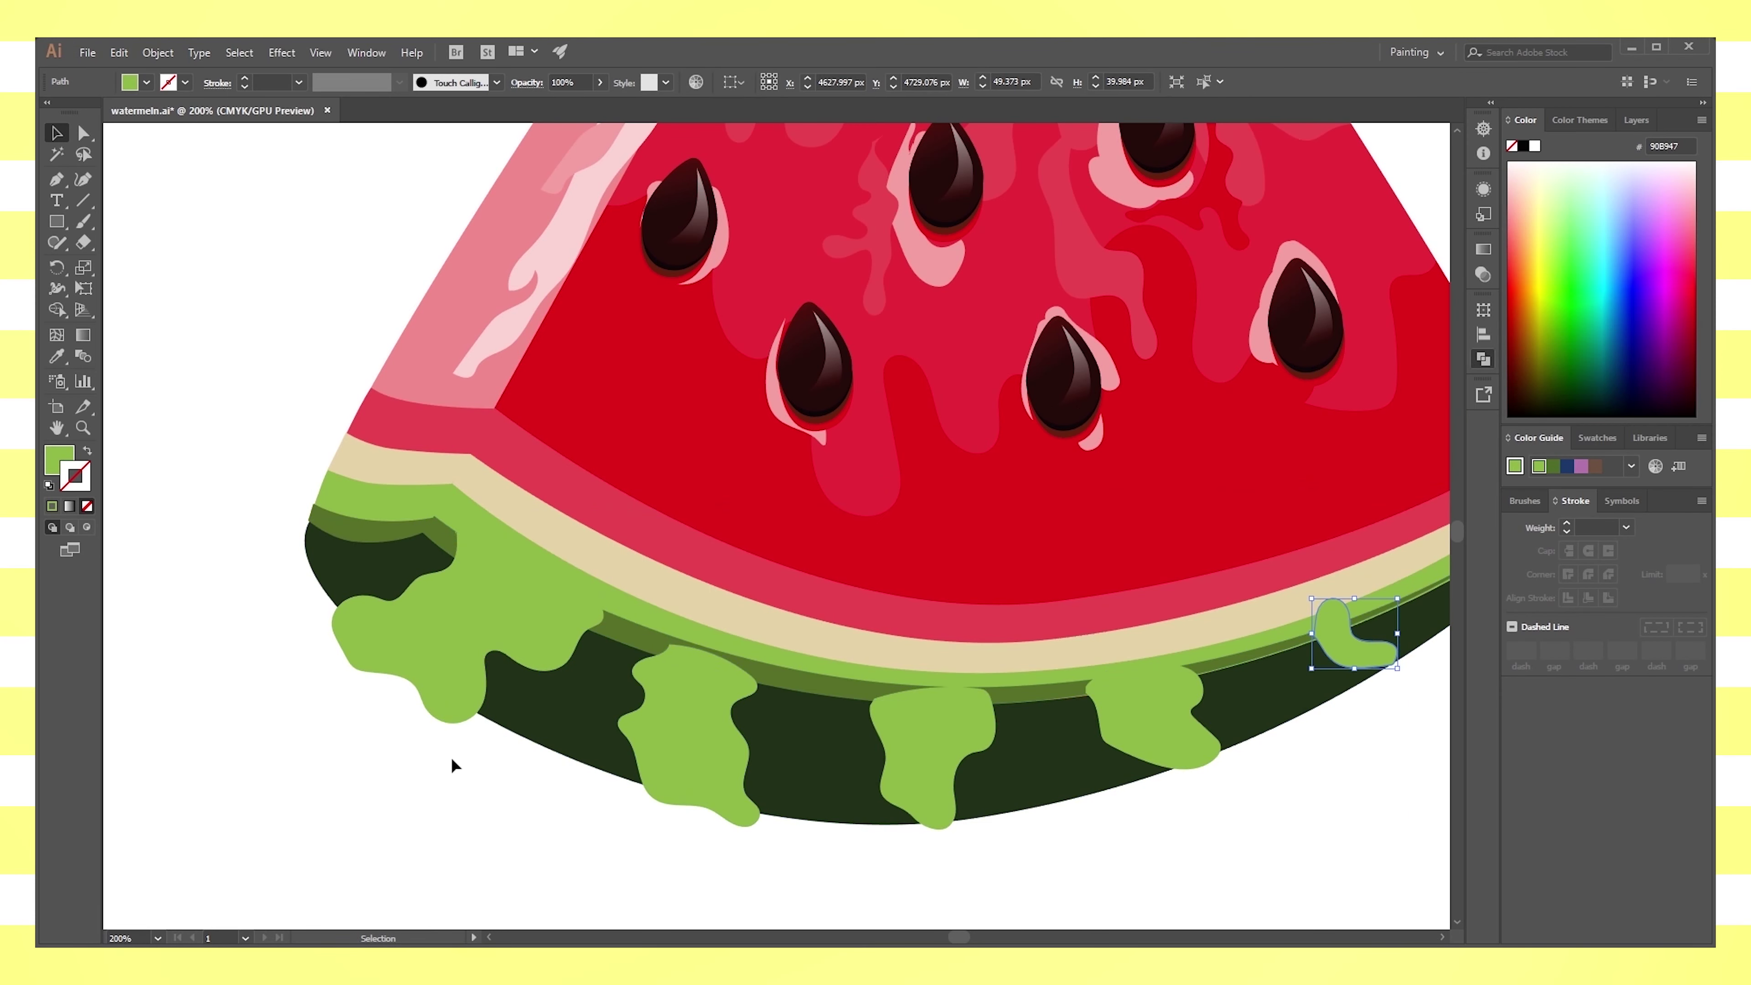
{"action": "left_click", "coordinate": [441, 755]}
{"action": "left_click", "coordinate": [461, 627]}
{"action": "left_click", "coordinate": [579, 750], "text": "shift"}
{"action": "key", "text": "ctrl+g"}
{"action": "key", "text": "ctrl+shift+bracketright"}
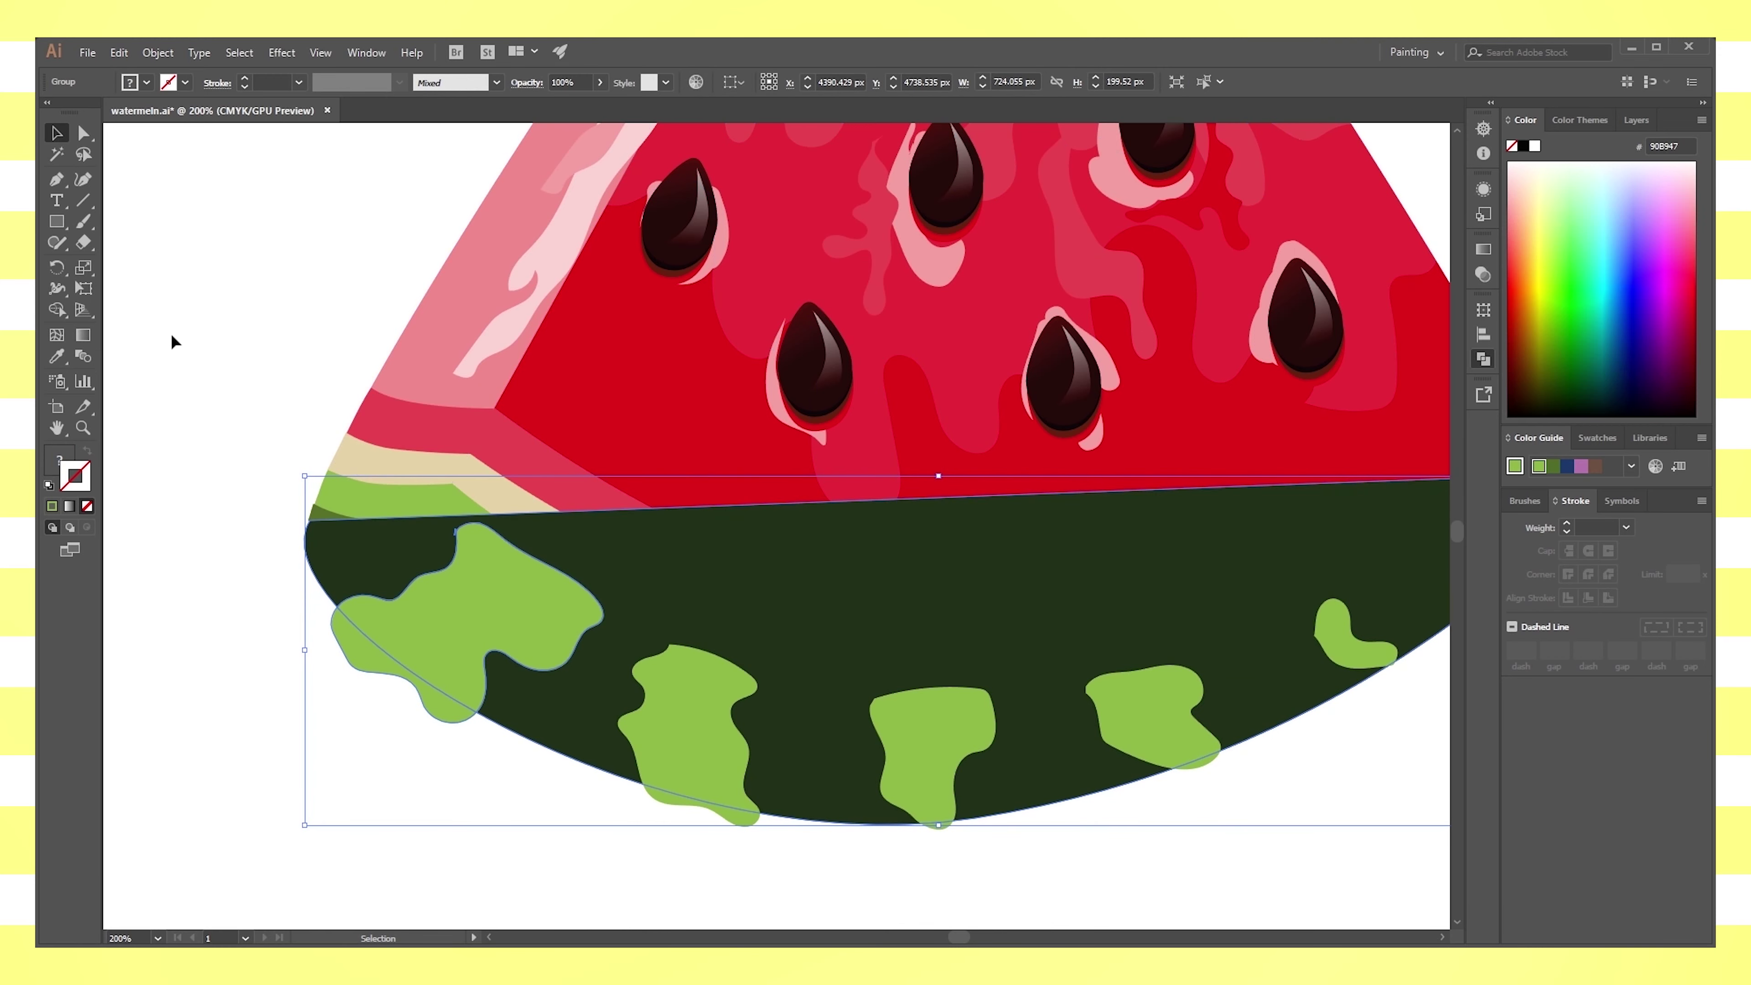
{"action": "key", "text": "ctrl+z"}
Fill the small green loop on the right solid green, then select the dark rind
{"action": "left_click", "coordinate": [1331, 624]}
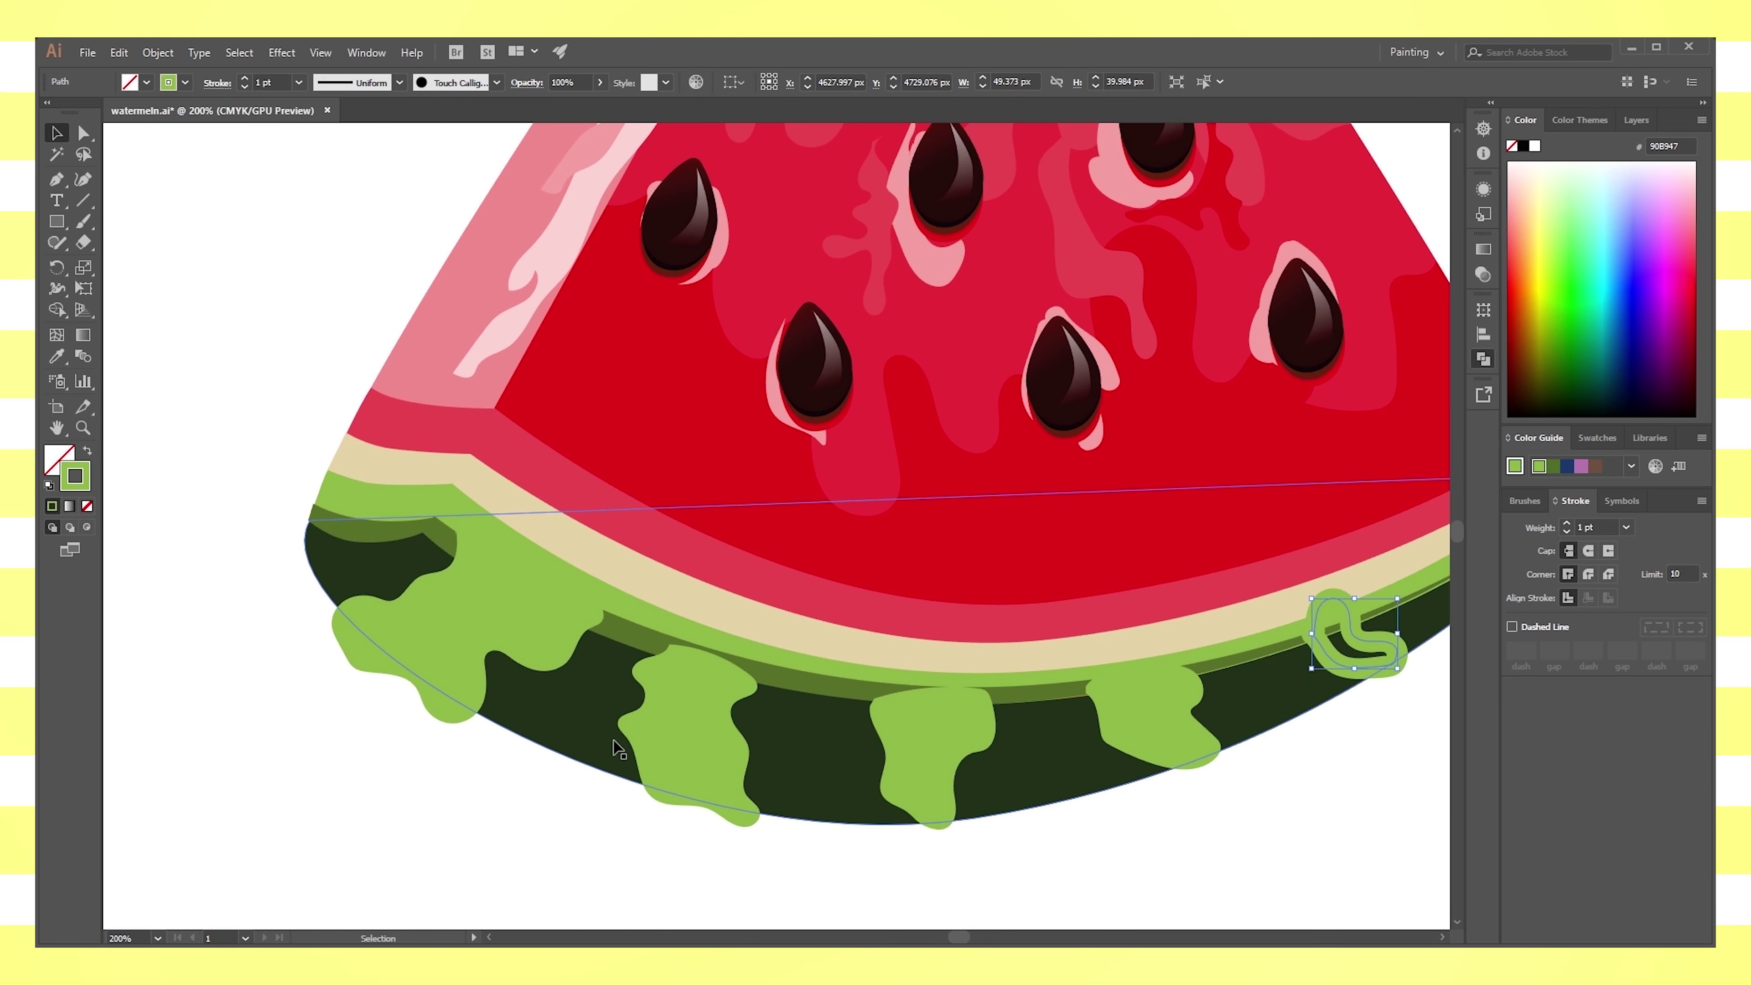
{"action": "left_click", "coordinate": [588, 723]}
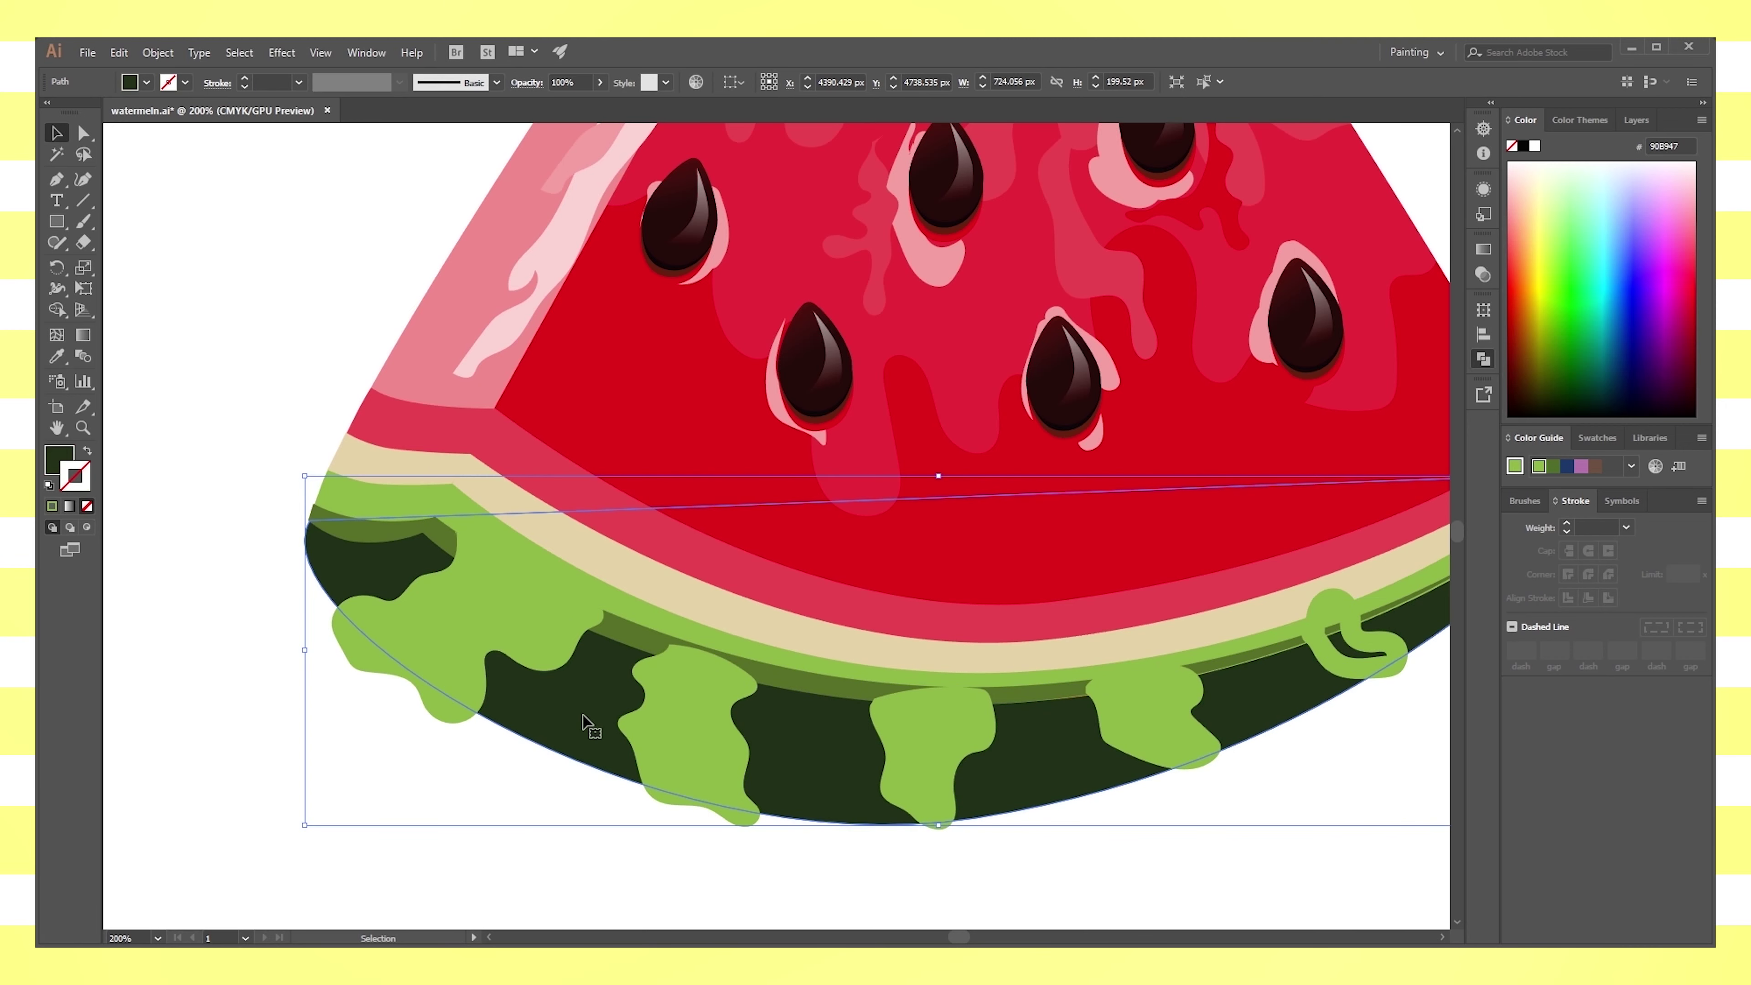
{"action": "scroll", "coordinate": [1313, 682], "scroll_direction": "right", "scroll_amount": 5}
{"action": "left_click", "coordinate": [991, 665]}
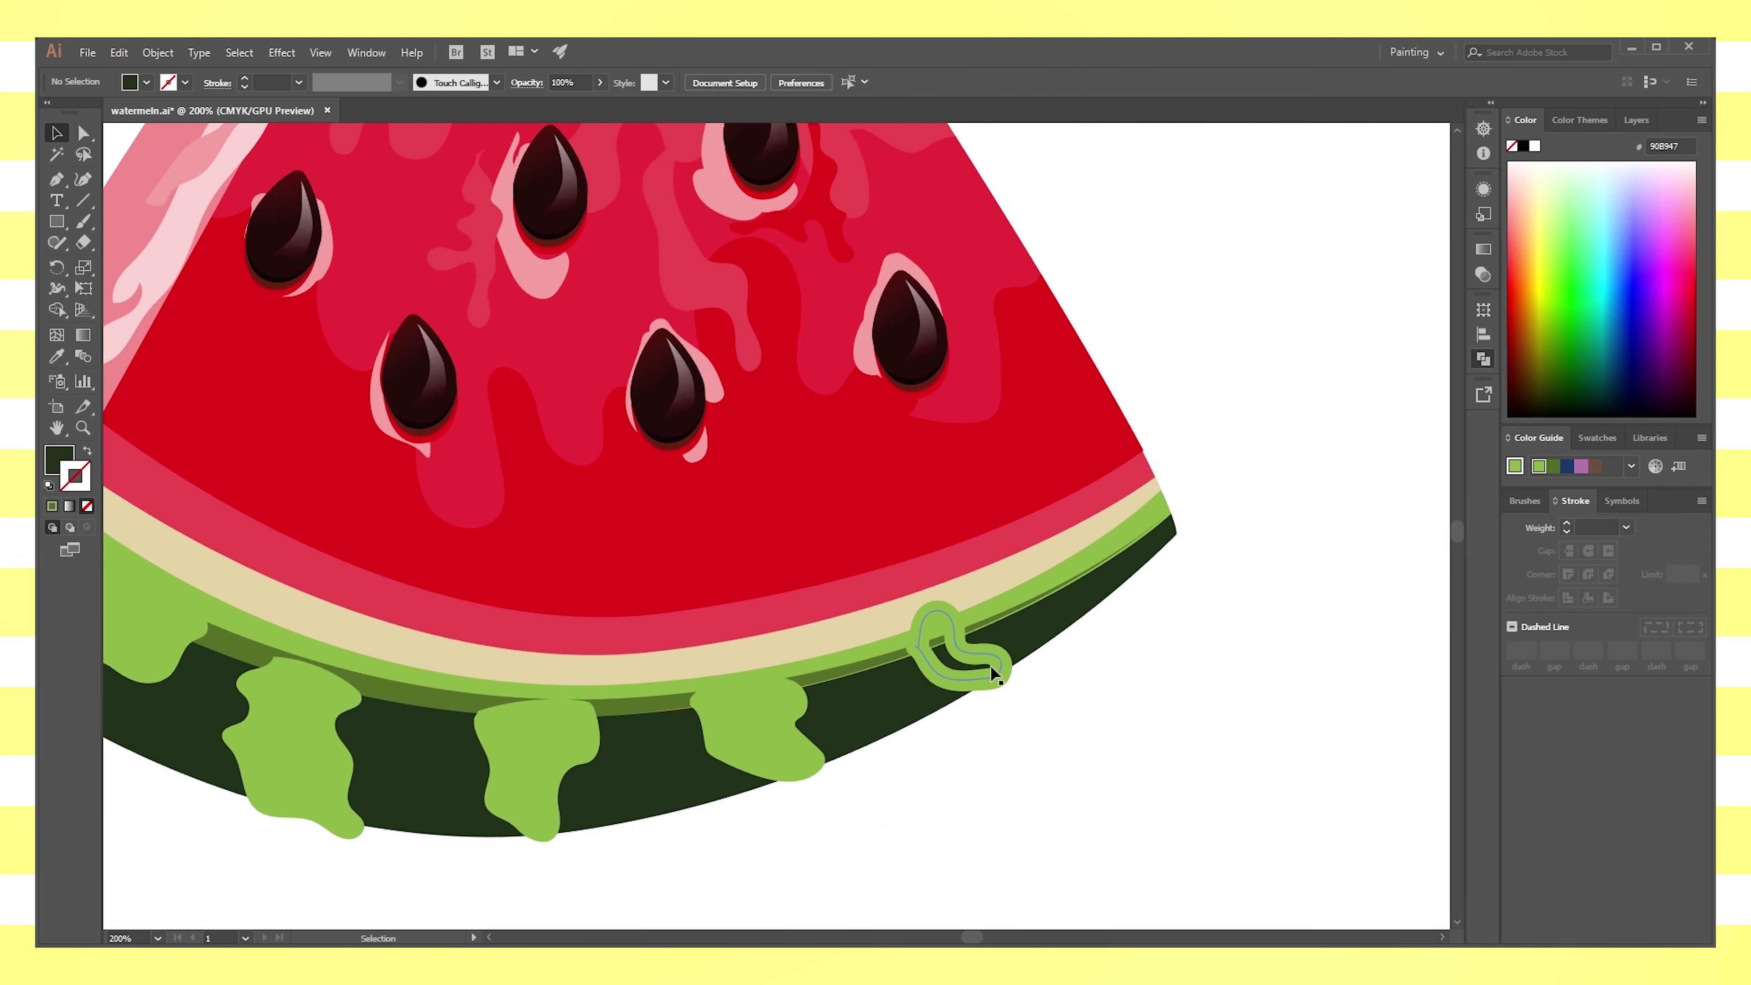
{"action": "left_click", "coordinate": [87, 451]}
{"action": "left_click", "coordinate": [1125, 846]}
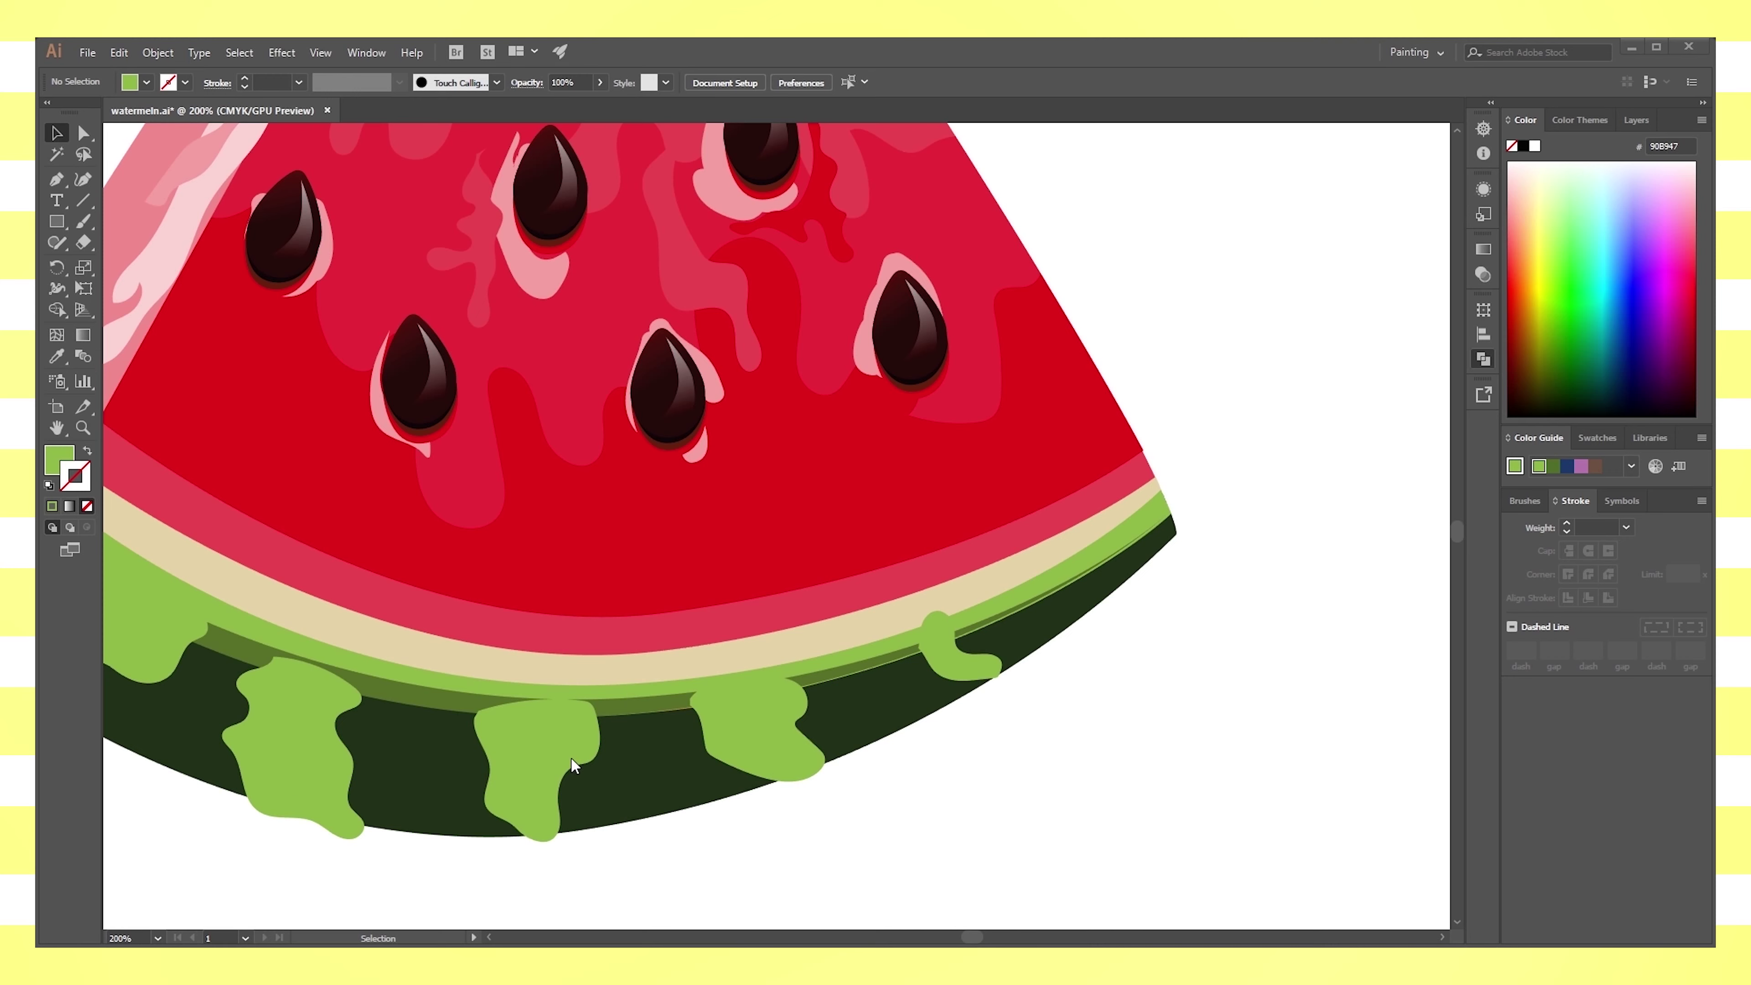
{"action": "left_click", "coordinate": [941, 645]}
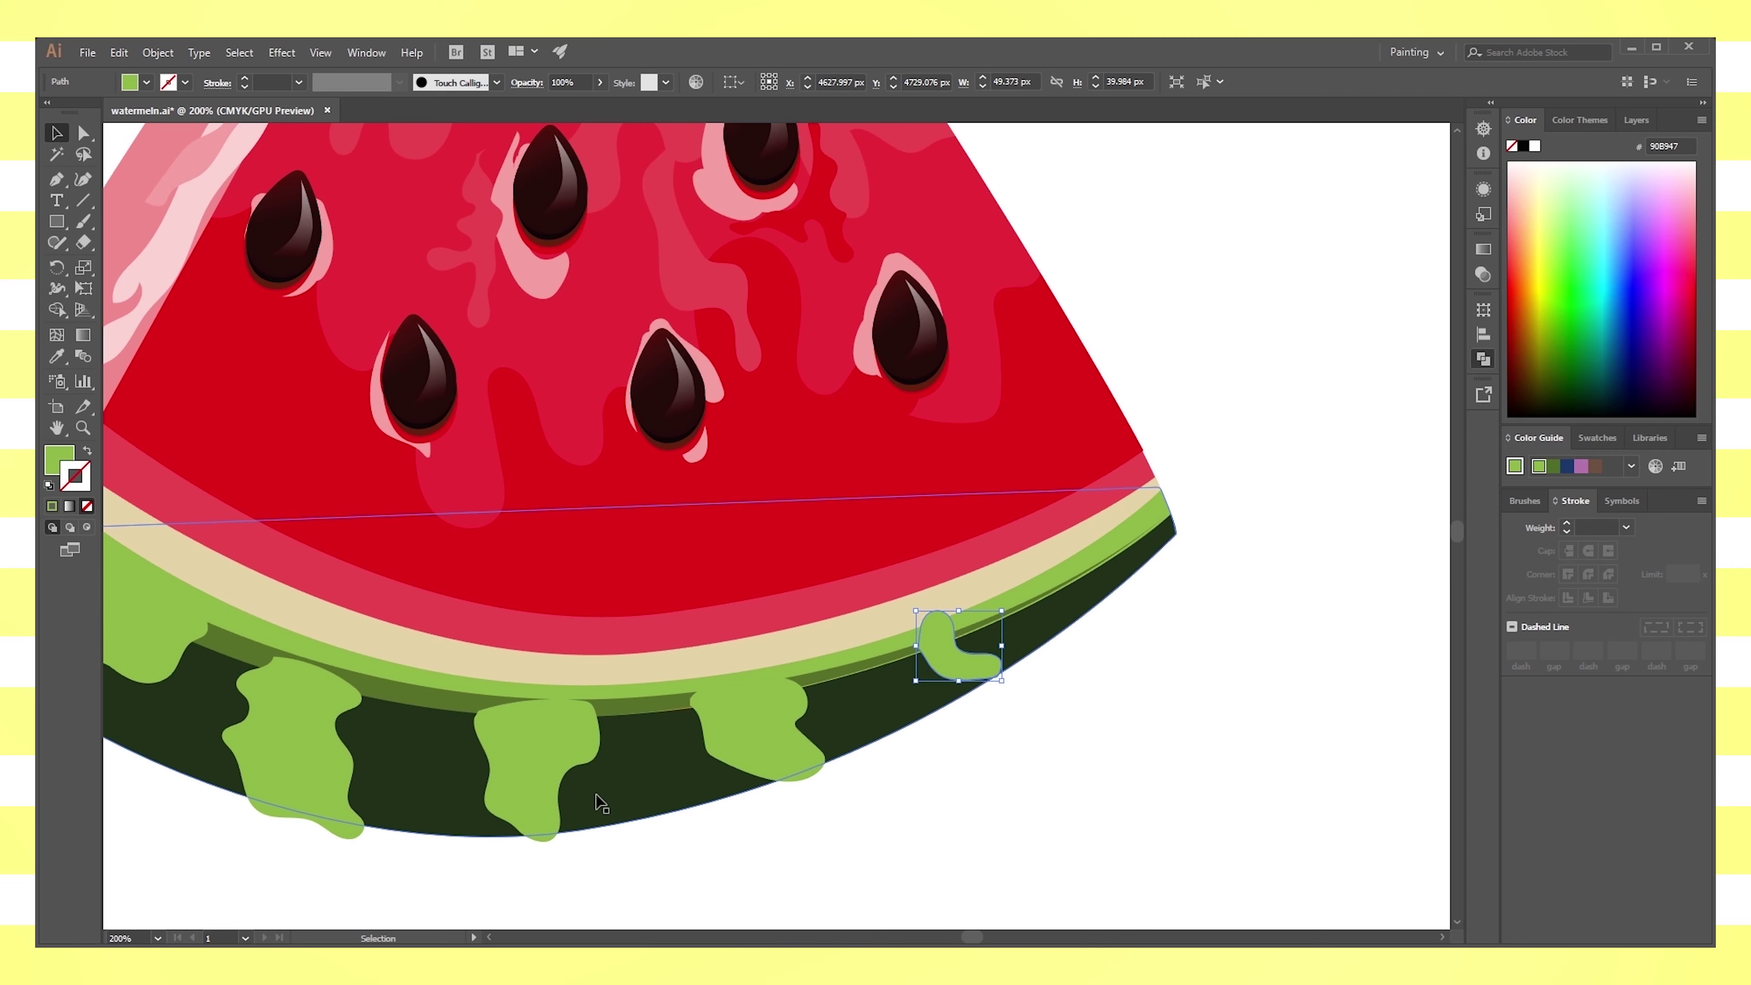
{"action": "left_click", "coordinate": [1123, 569]}
{"action": "key", "text": "a"}
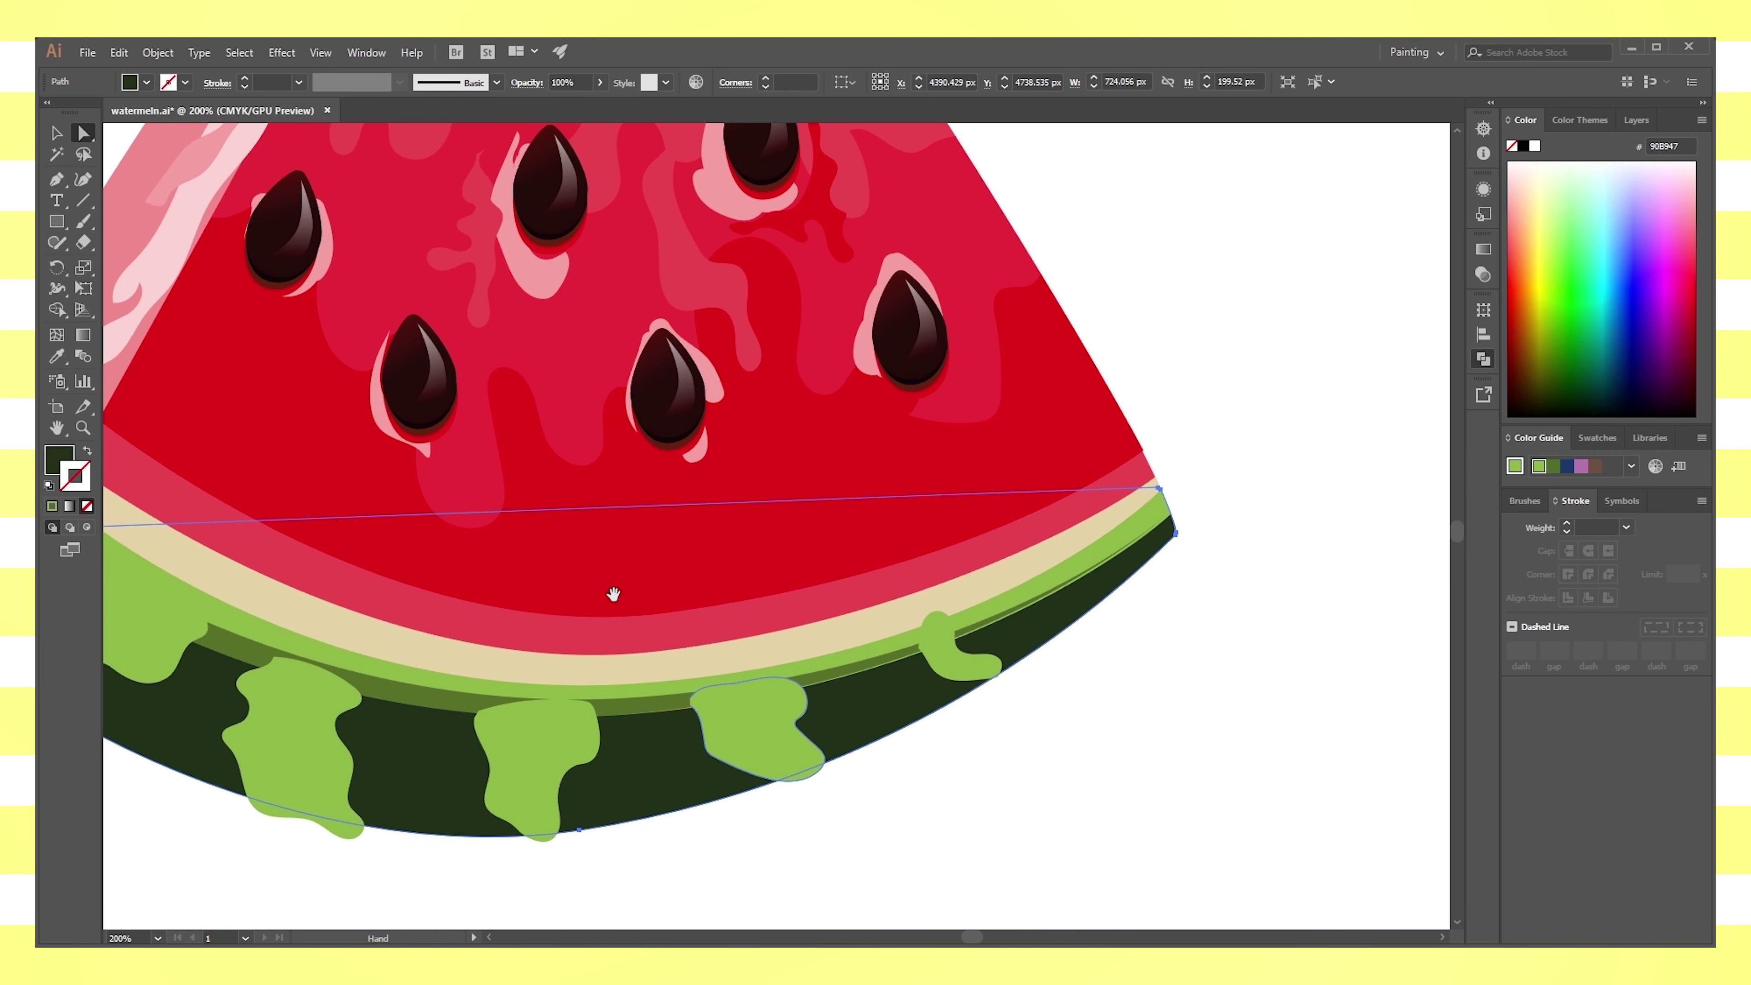
Select the dark rind and add two anchor points along its top edge
{"action": "left_click_drag", "start_coordinate": [614, 595], "coordinate": [801, 607]}
{"action": "key", "text": "p"}
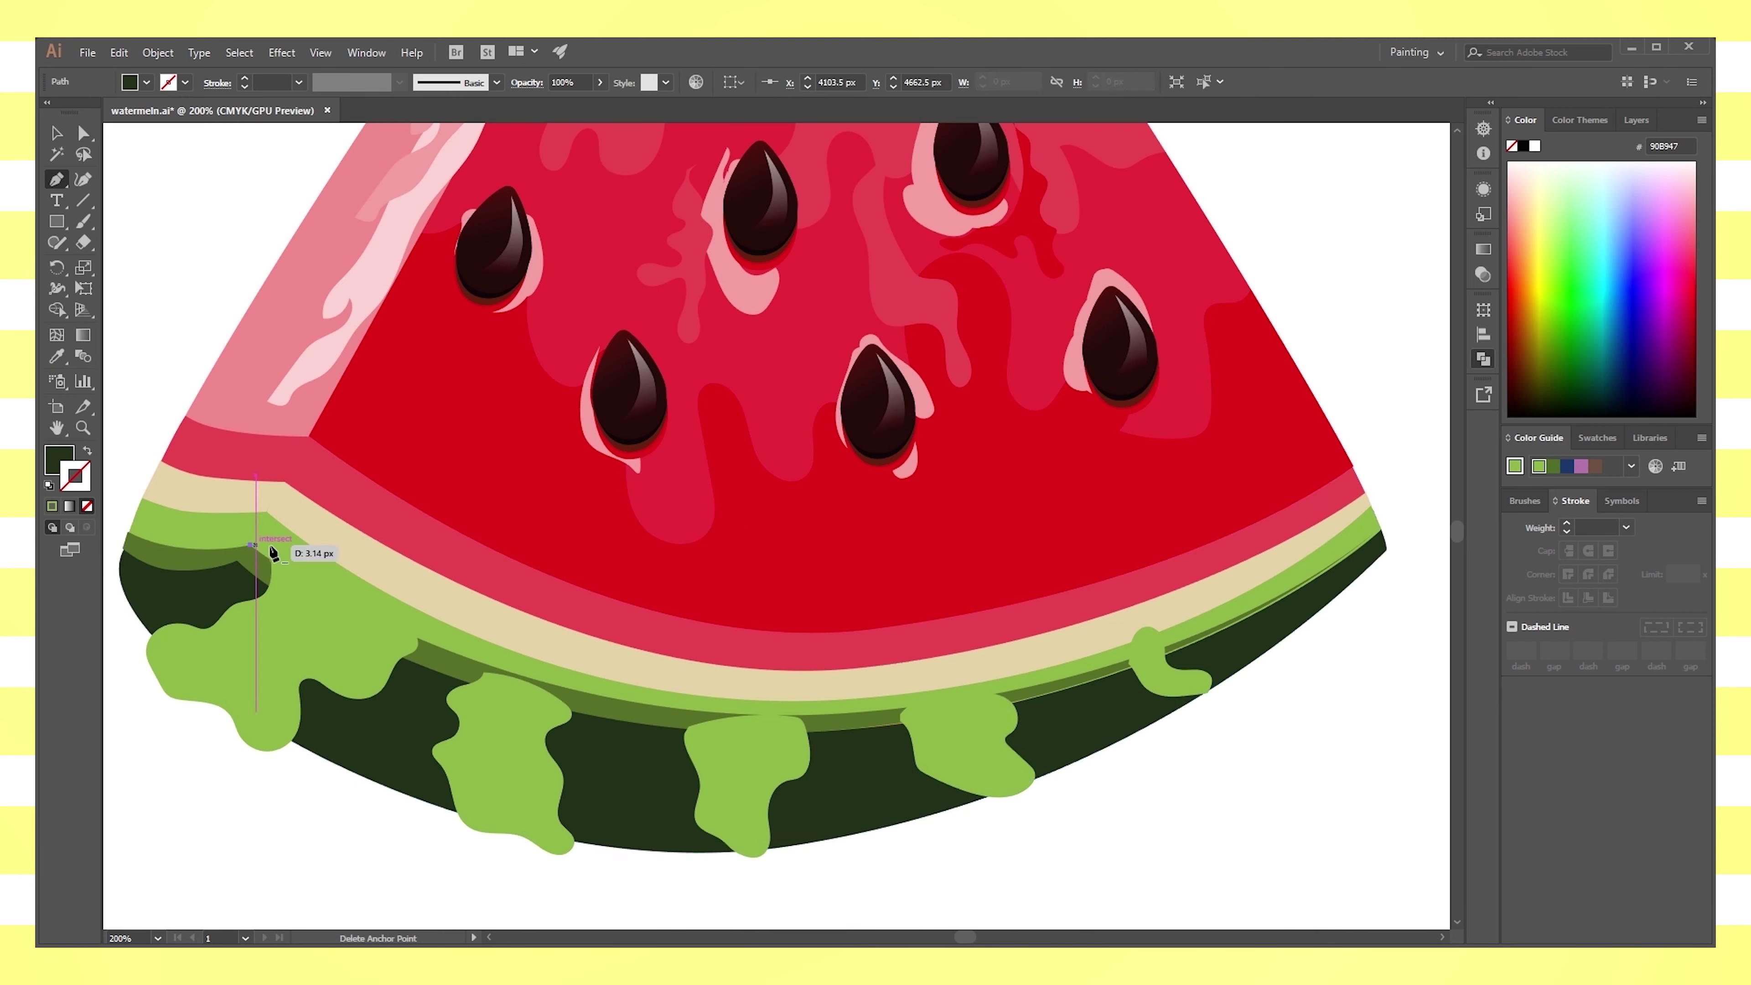
{"action": "left_click", "coordinate": [56, 135]}
{"action": "key", "text": "a"}
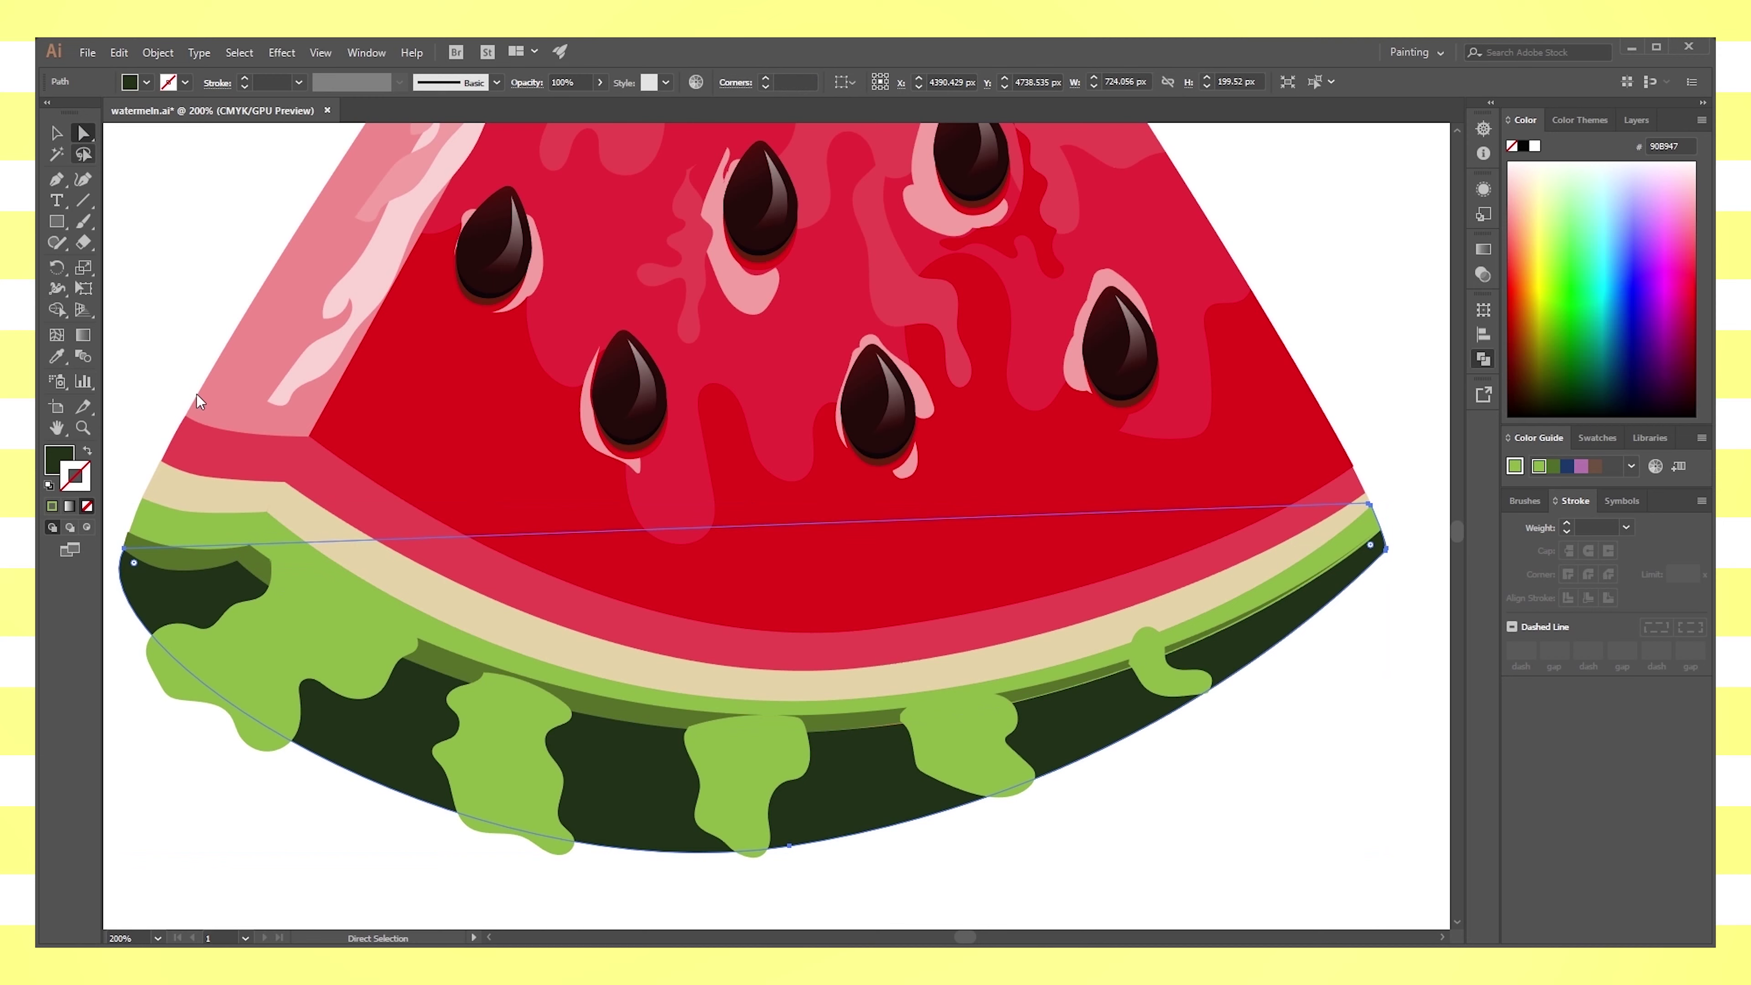
{"action": "left_click", "coordinate": [133, 562]}
{"action": "left_click", "coordinate": [58, 181]}
{"action": "left_click", "coordinate": [250, 545]}
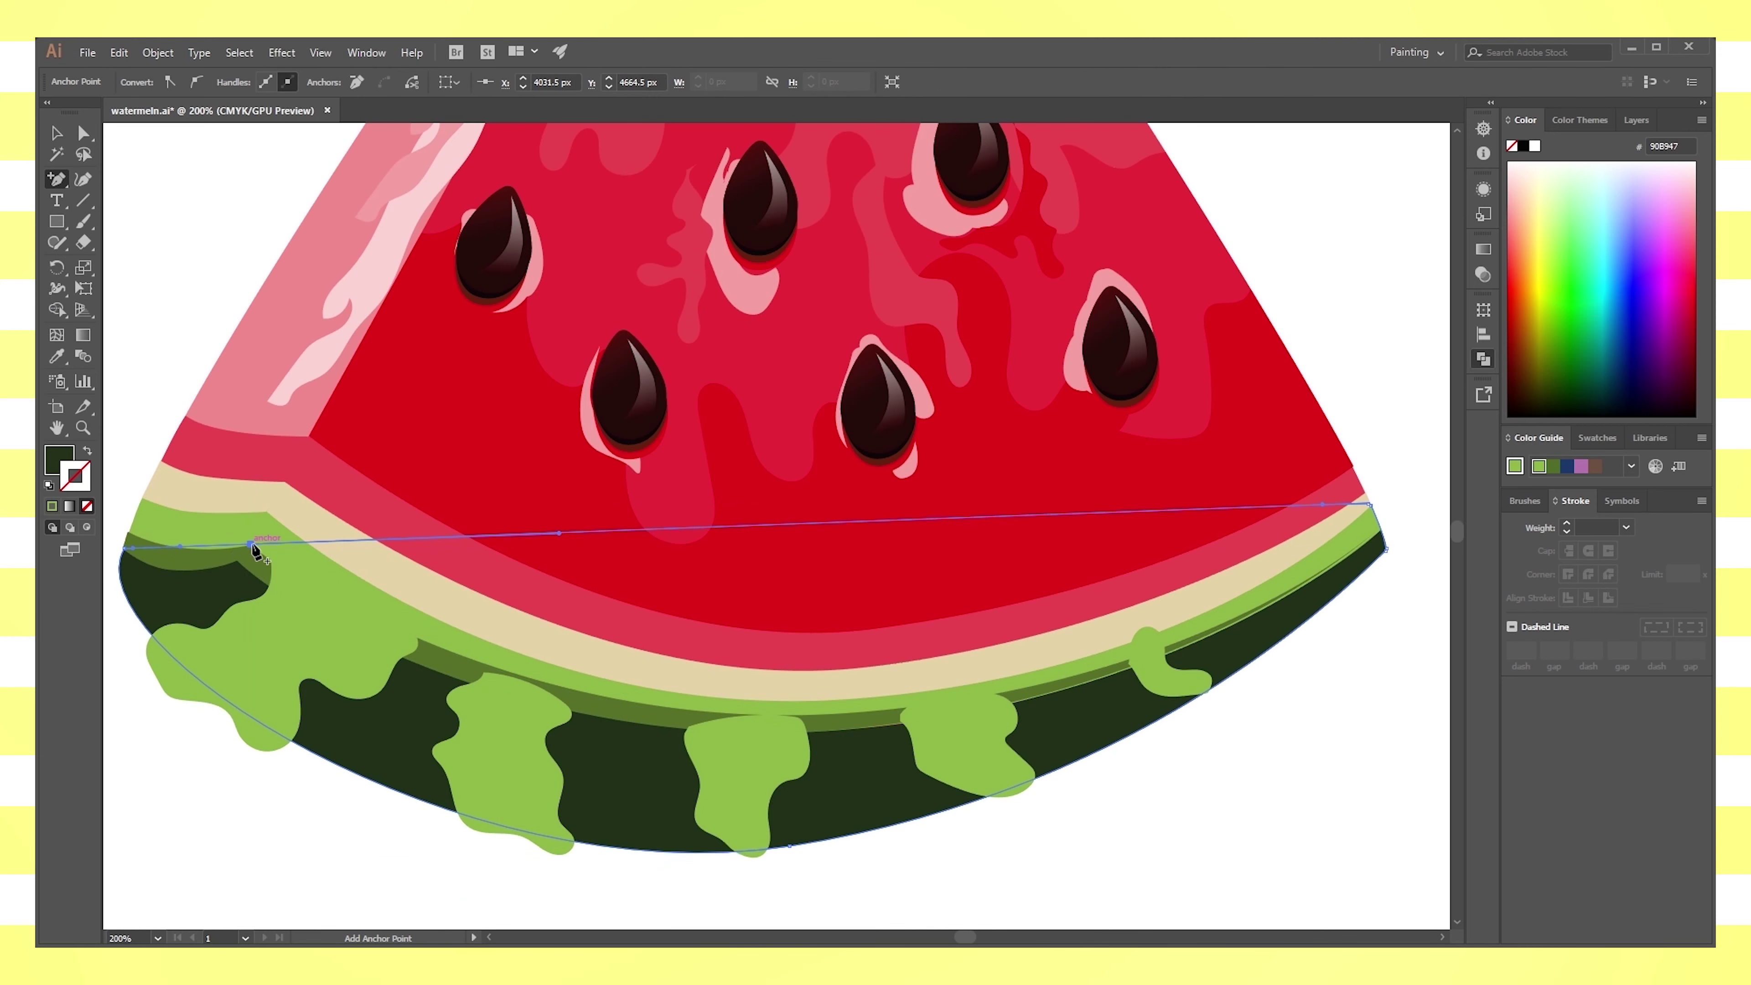
{"action": "left_click", "coordinate": [870, 521]}
Convert the new anchor to pull out curve handles and nudge the upper-left anchor
{"action": "key", "text": "a"}
{"action": "left_click", "coordinate": [870, 522]}
{"action": "key", "text": "shift+c"}
{"action": "mouse_move", "coordinate": [870, 522]}
{"action": "left_mouse_down"}
{"action": "mouse_move", "coordinate": [968, 518]}
{"action": "mouse_move", "coordinate": [837, 608]}
{"action": "mouse_move", "coordinate": [797, 570]}
{"action": "mouse_move", "coordinate": [882, 616]}
{"action": "mouse_move", "coordinate": [882, 727]}
{"action": "mouse_move", "coordinate": [631, 736]}
{"action": "left_mouse_up"}
{"action": "left_click", "coordinate": [85, 132]}
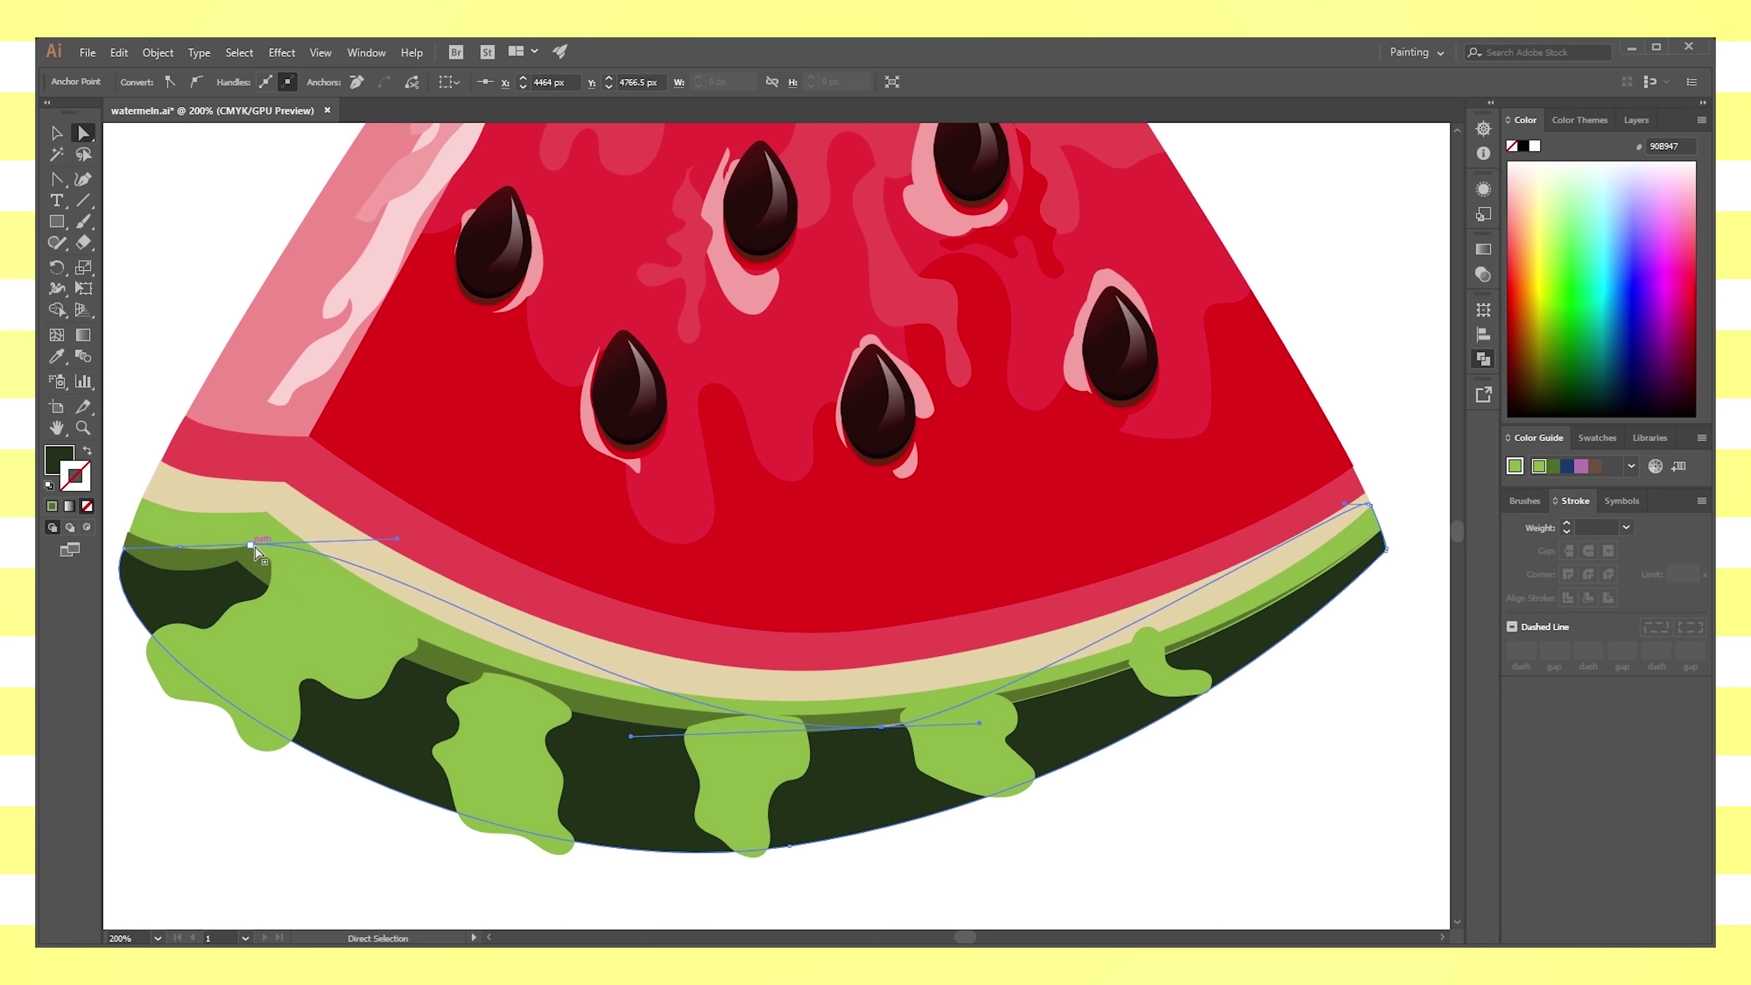
{"action": "left_click_drag", "start_coordinate": [255, 552], "coordinate": [244, 564]}
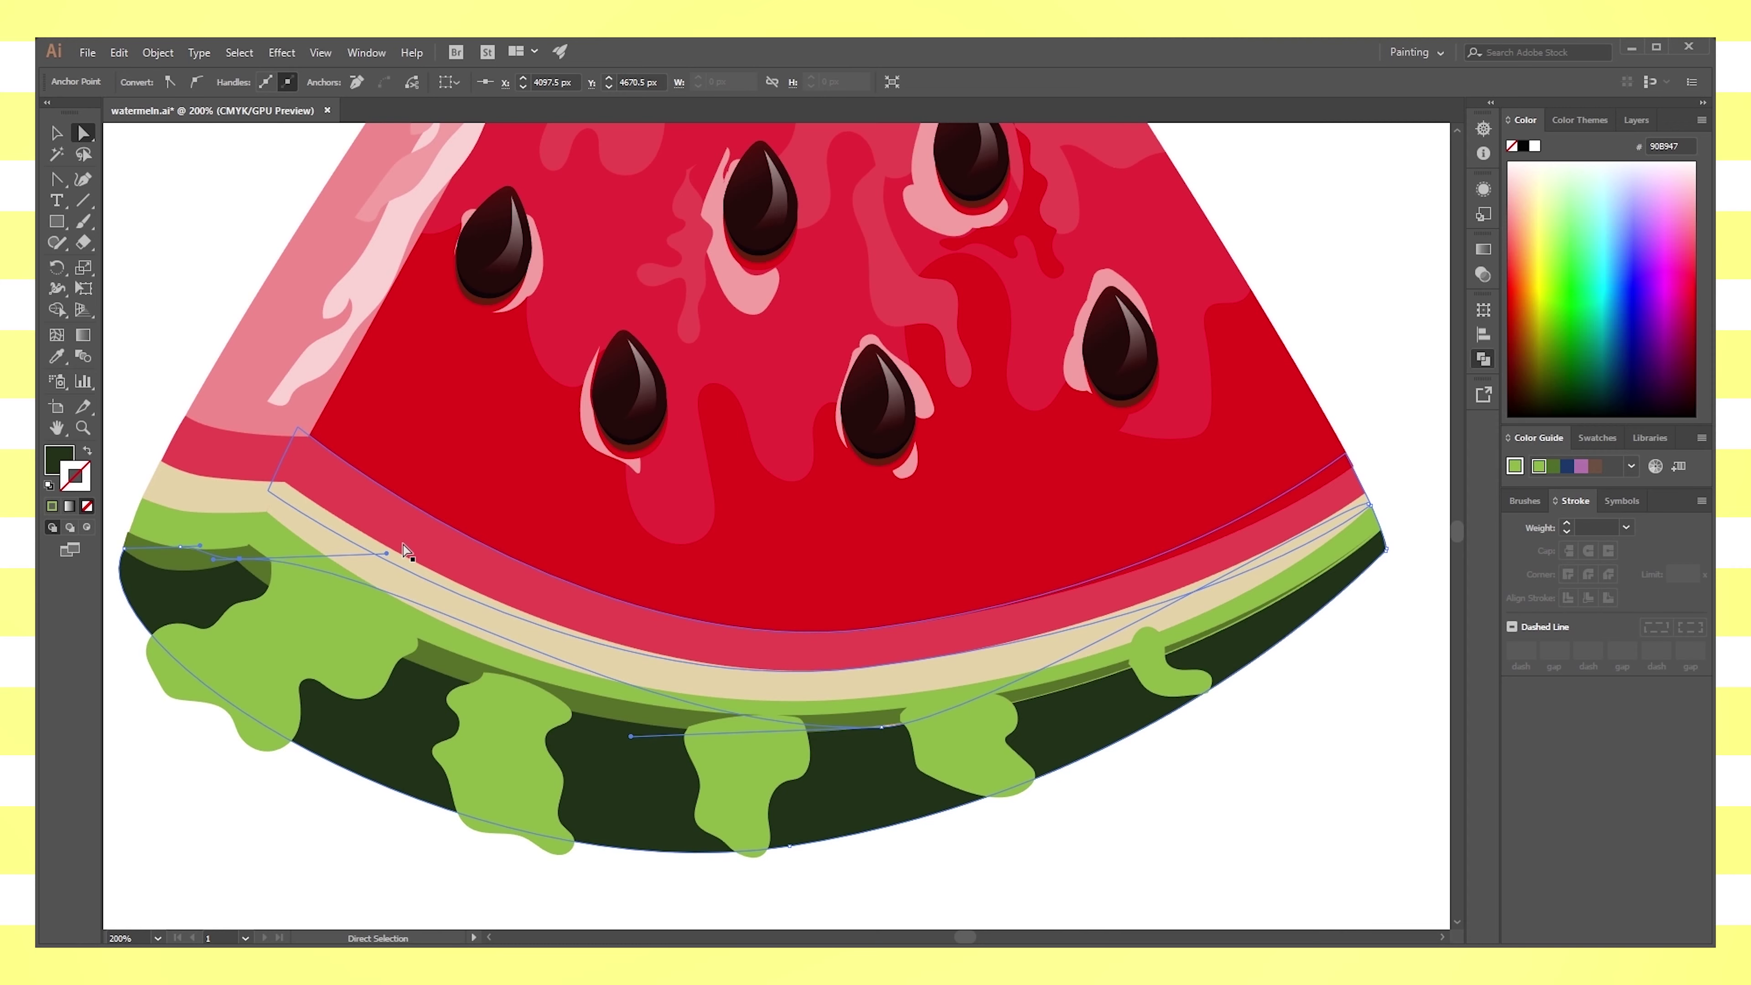
Zoom in and reshape the rind's upper-left curve by moving its anchor and handles
{"action": "key", "text": "ctrl+plus"}
{"action": "key", "text": "ctrl+plus"}
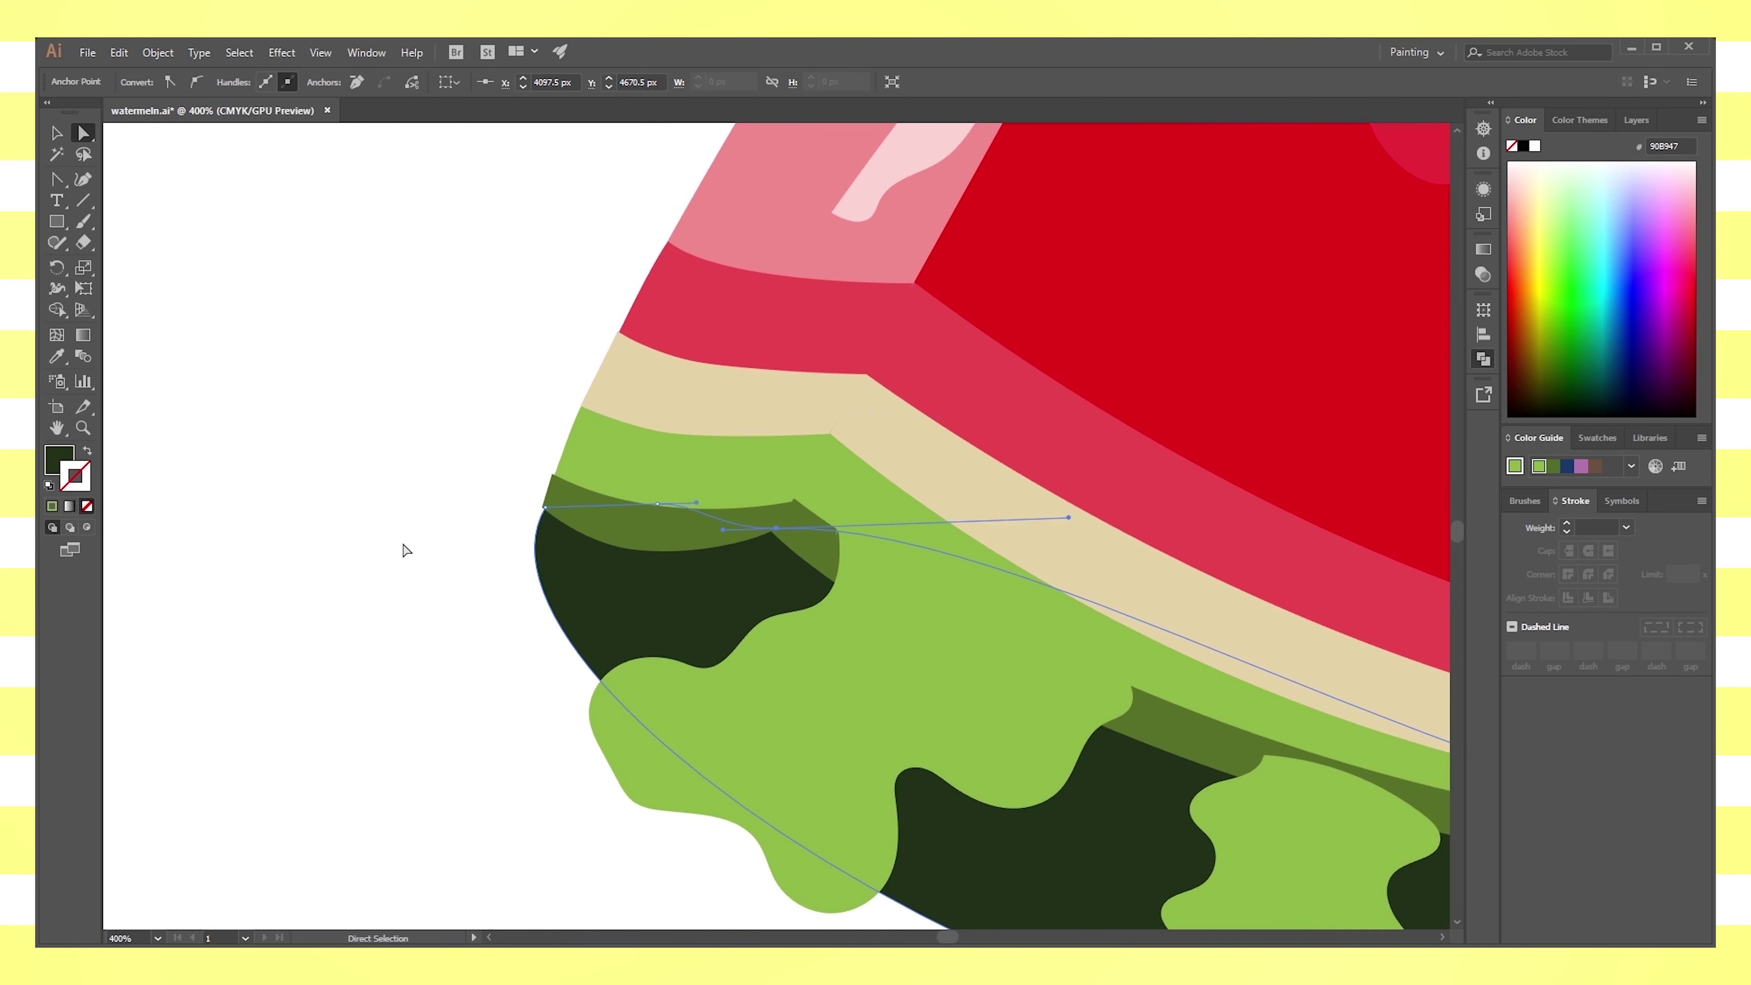
{"action": "key", "text": "ctrl+plus"}
{"action": "key", "text": "ctrl+plus"}
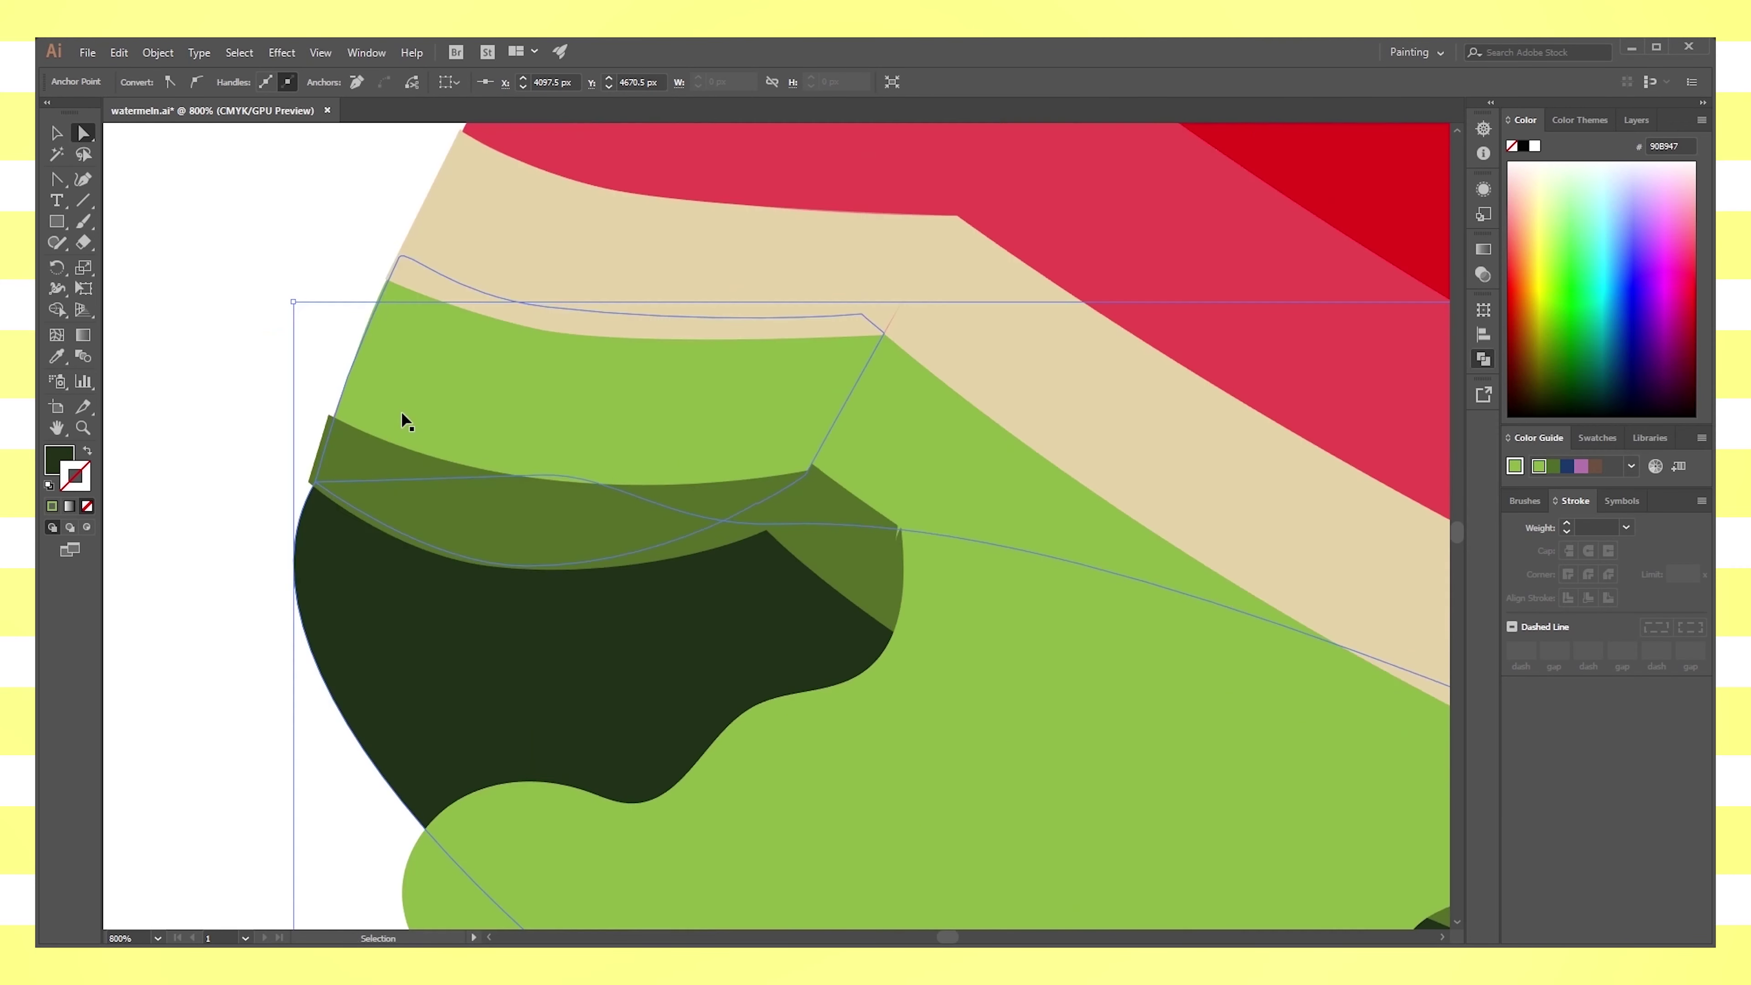
{"action": "key", "text": "ctrl+plus"}
{"action": "left_click", "coordinate": [640, 417]}
{"action": "left_click_drag", "start_coordinate": [640, 418], "coordinate": [608, 555]}
{"action": "left_click_drag", "start_coordinate": [723, 552], "coordinate": [731, 567]}
{"action": "left_click", "coordinate": [341, 450]}
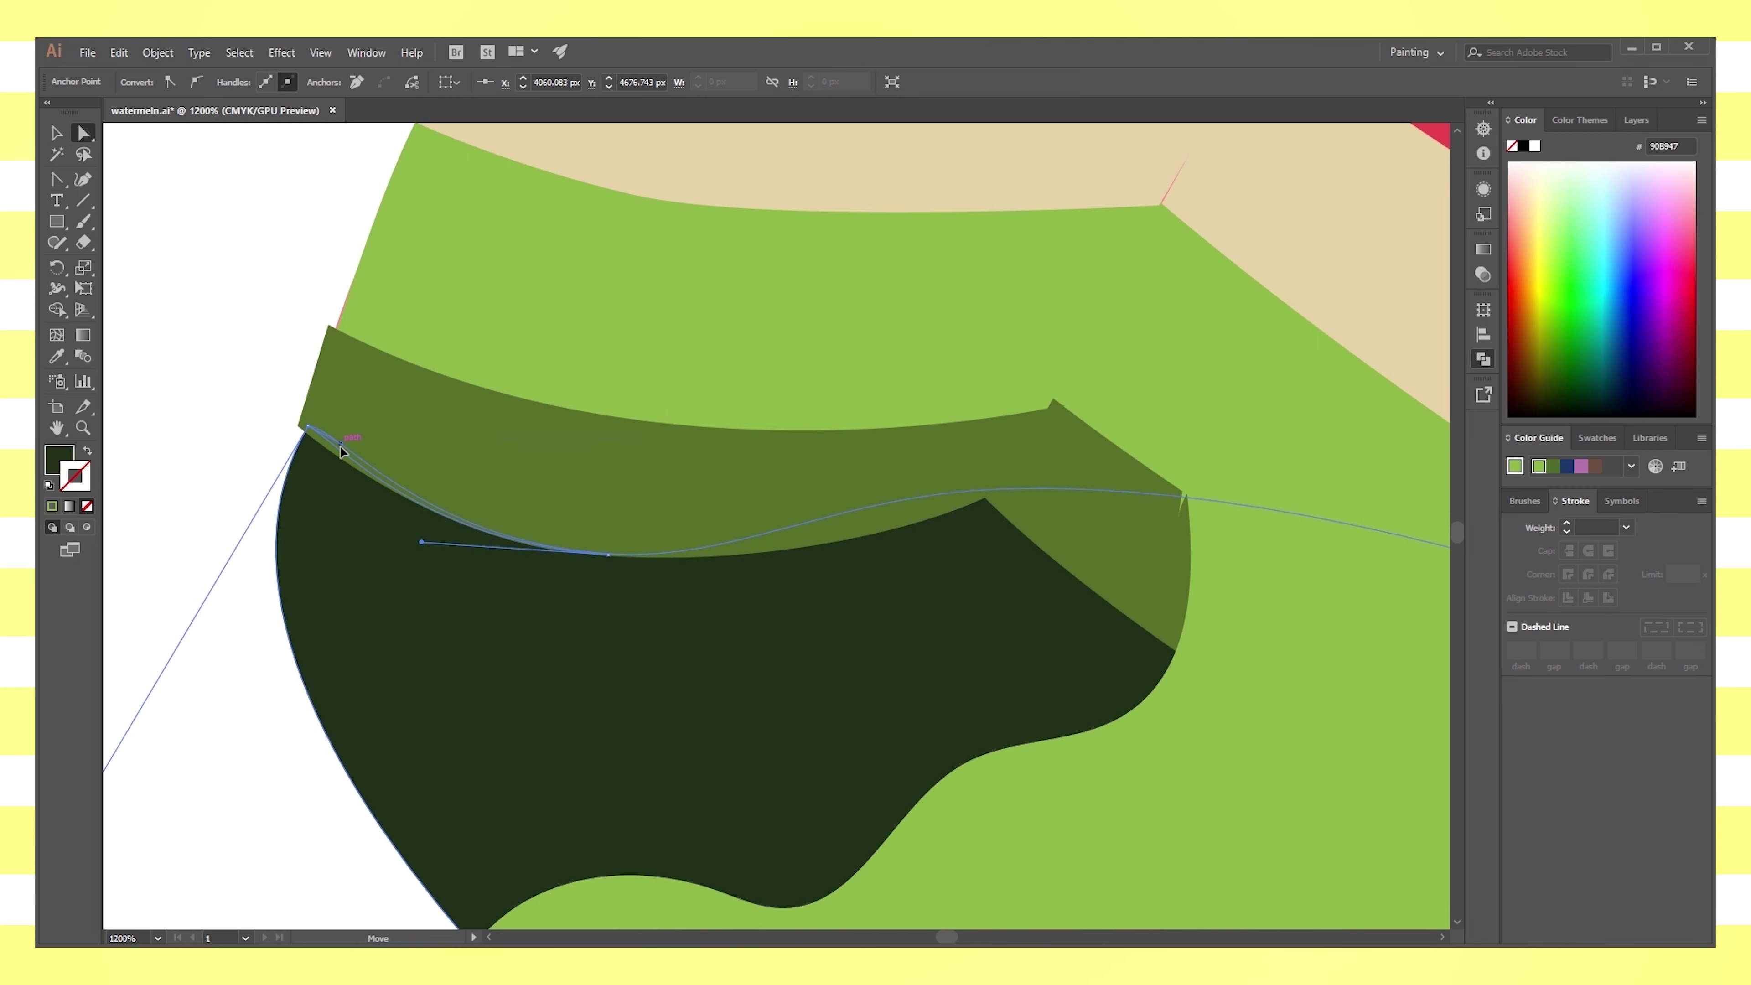
{"action": "left_click", "coordinate": [304, 428]}
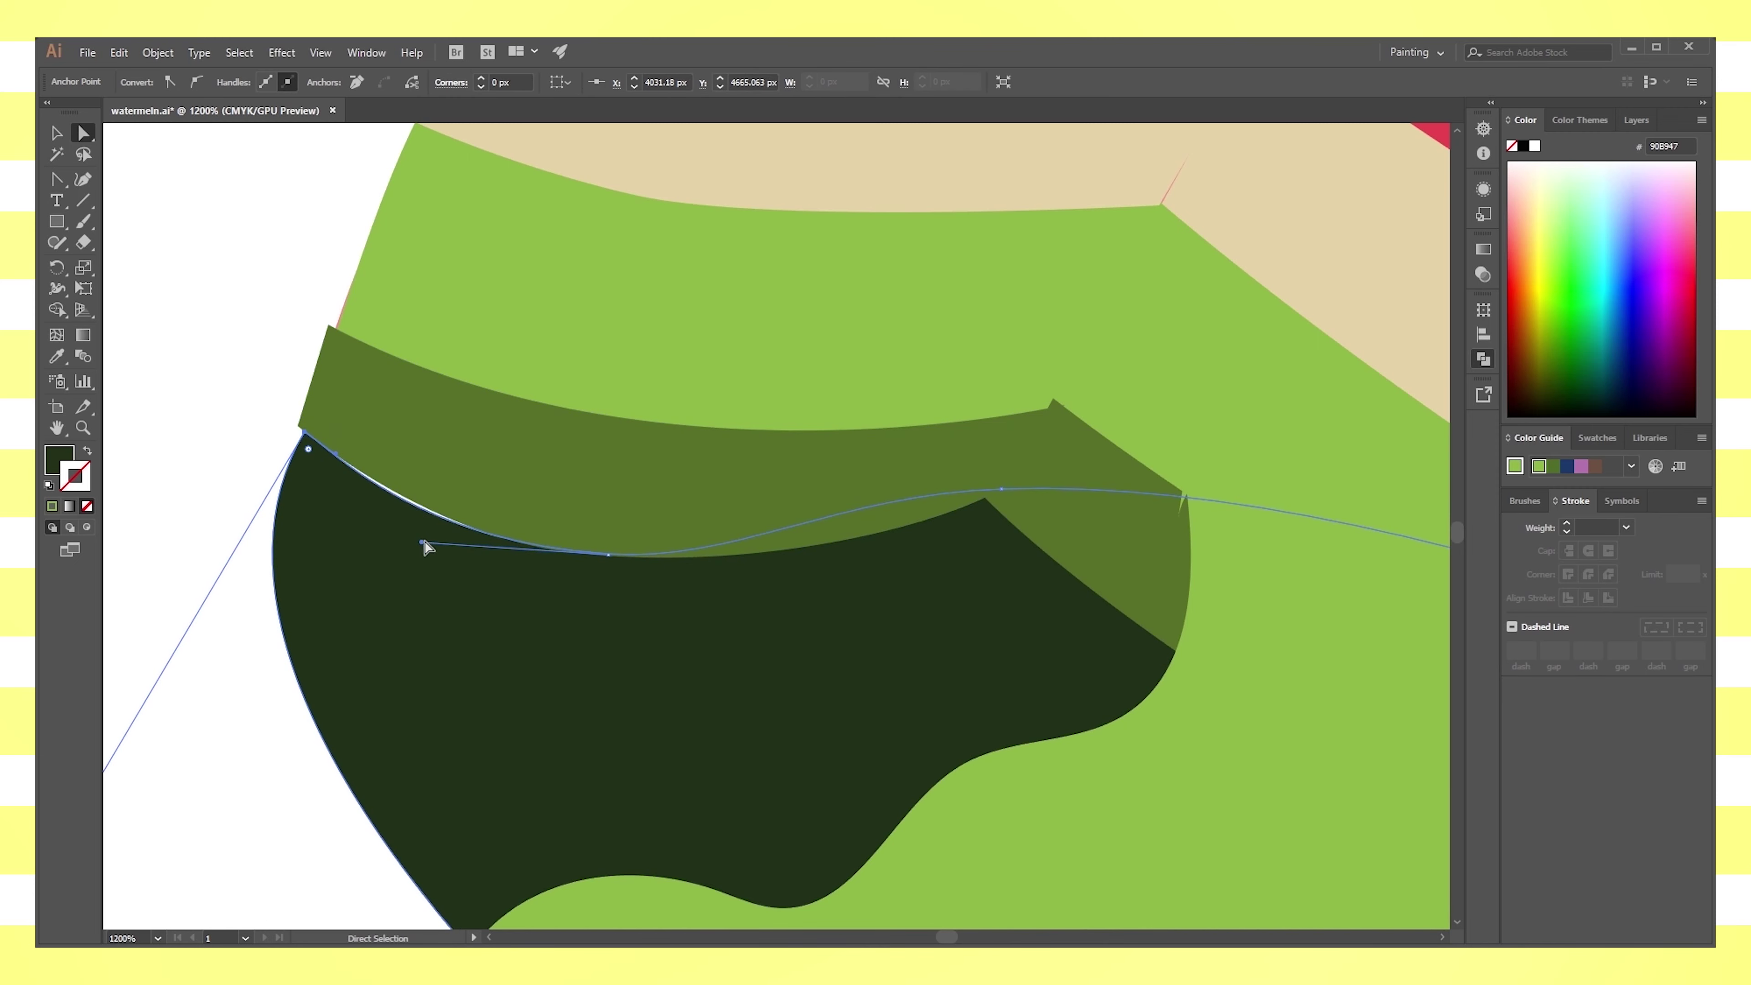
{"action": "left_click_drag", "start_coordinate": [423, 543], "coordinate": [442, 541]}
Pull the mid-green band's anchor down-left and adjust its handle into a sharp peak
{"action": "mouse_move", "coordinate": [1003, 491]}
{"action": "left_mouse_down"}
{"action": "mouse_move", "coordinate": [855, 536]}
{"action": "mouse_move", "coordinate": [897, 493]}
{"action": "left_mouse_up"}
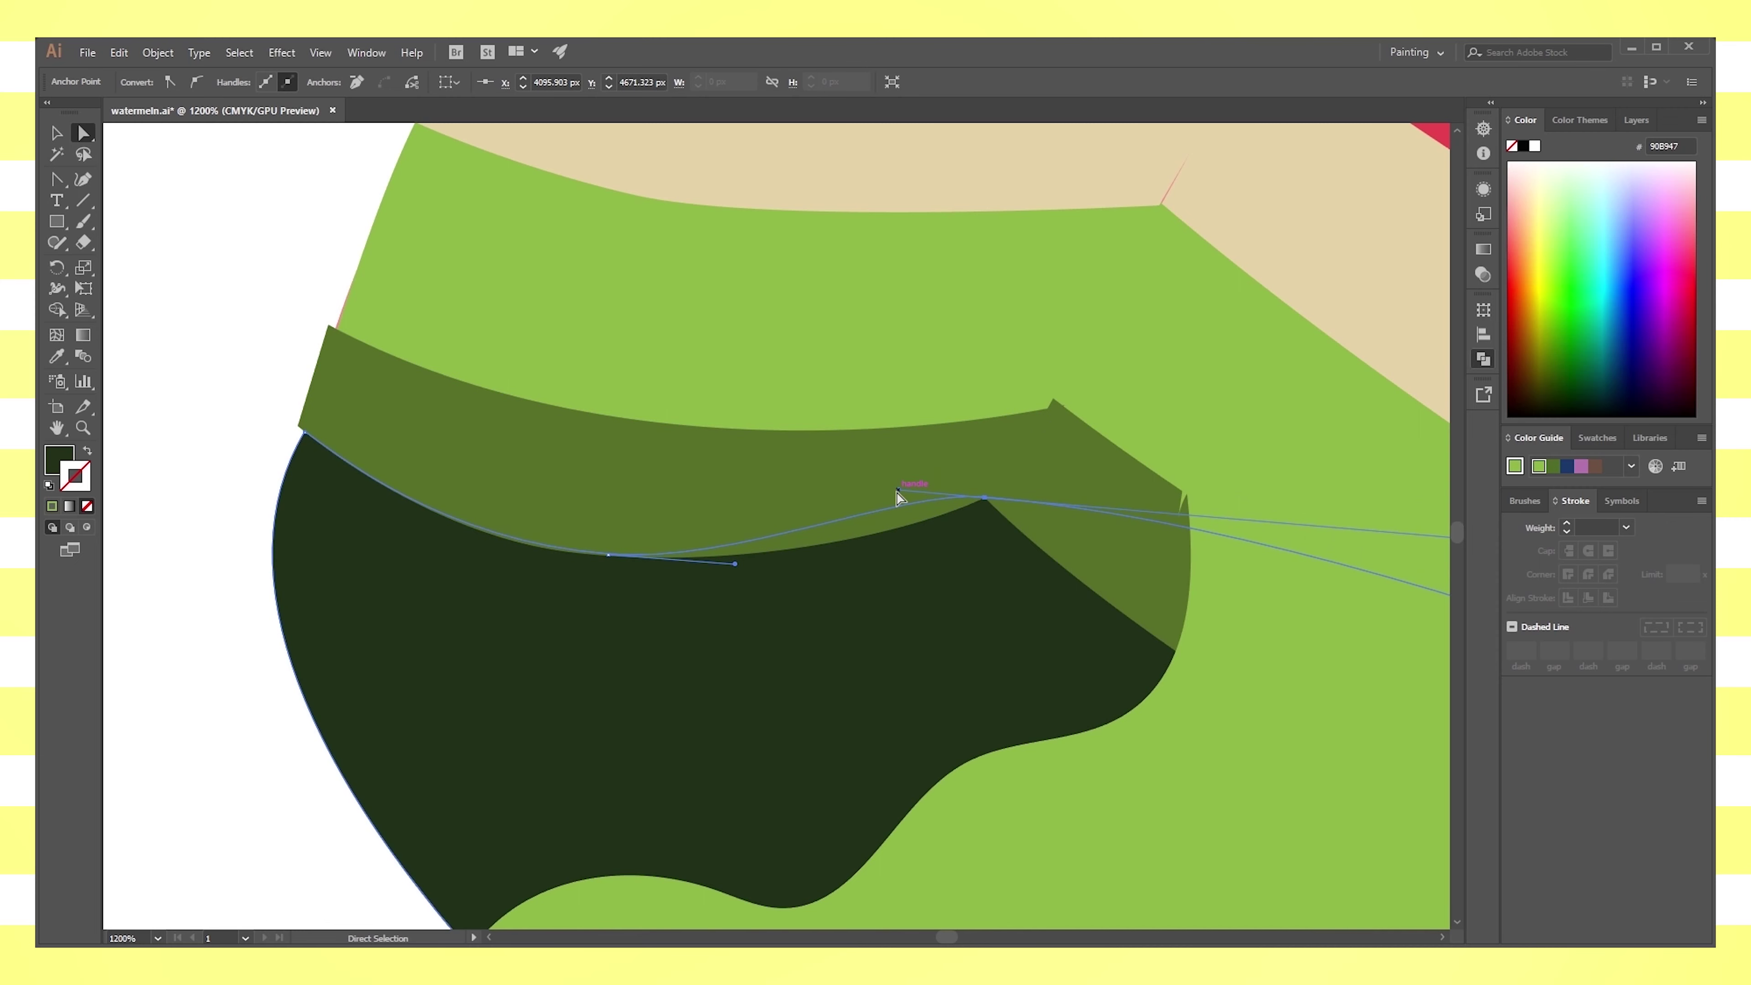
{"action": "left_click", "coordinate": [897, 495]}
{"action": "left_click_drag", "start_coordinate": [910, 507], "coordinate": [925, 523]}
{"action": "left_click_drag", "start_coordinate": [927, 533], "coordinate": [924, 533]}
{"action": "left_click_drag", "start_coordinate": [1044, 669], "coordinate": [649, 595]}
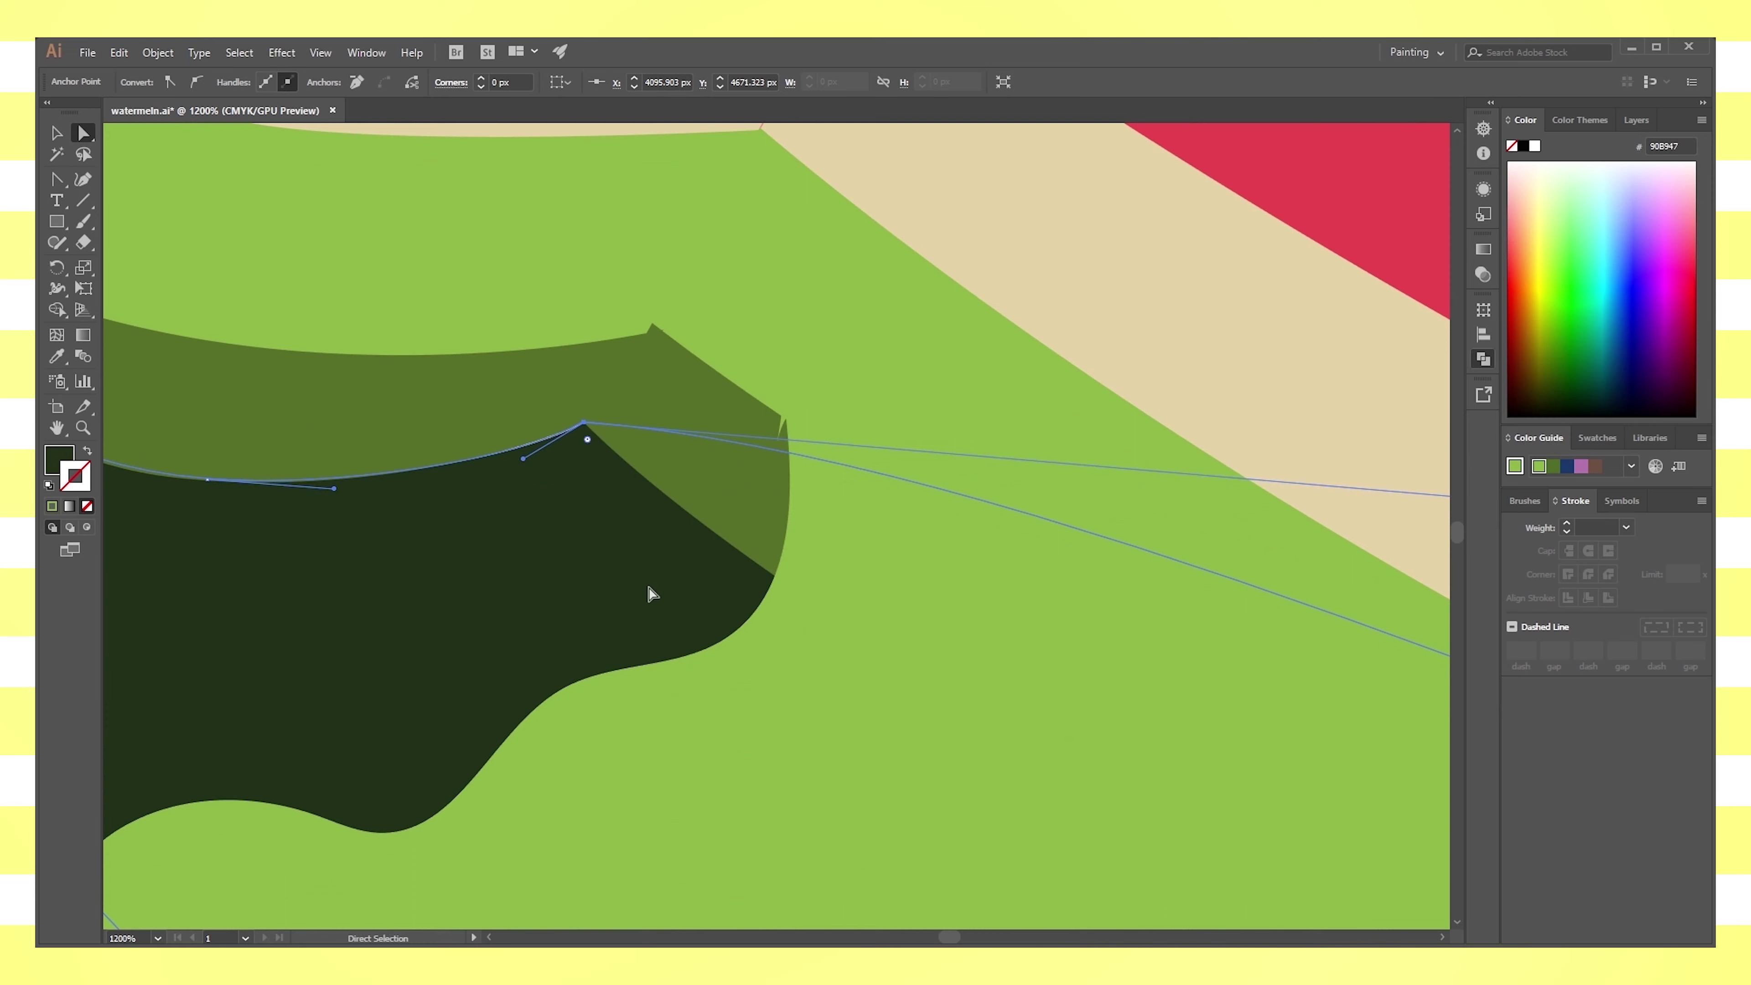
{"action": "key", "text": "ctrl+plus"}
{"action": "key", "text": "ctrl+plus"}
{"action": "key", "text": "ctrl+plus"}
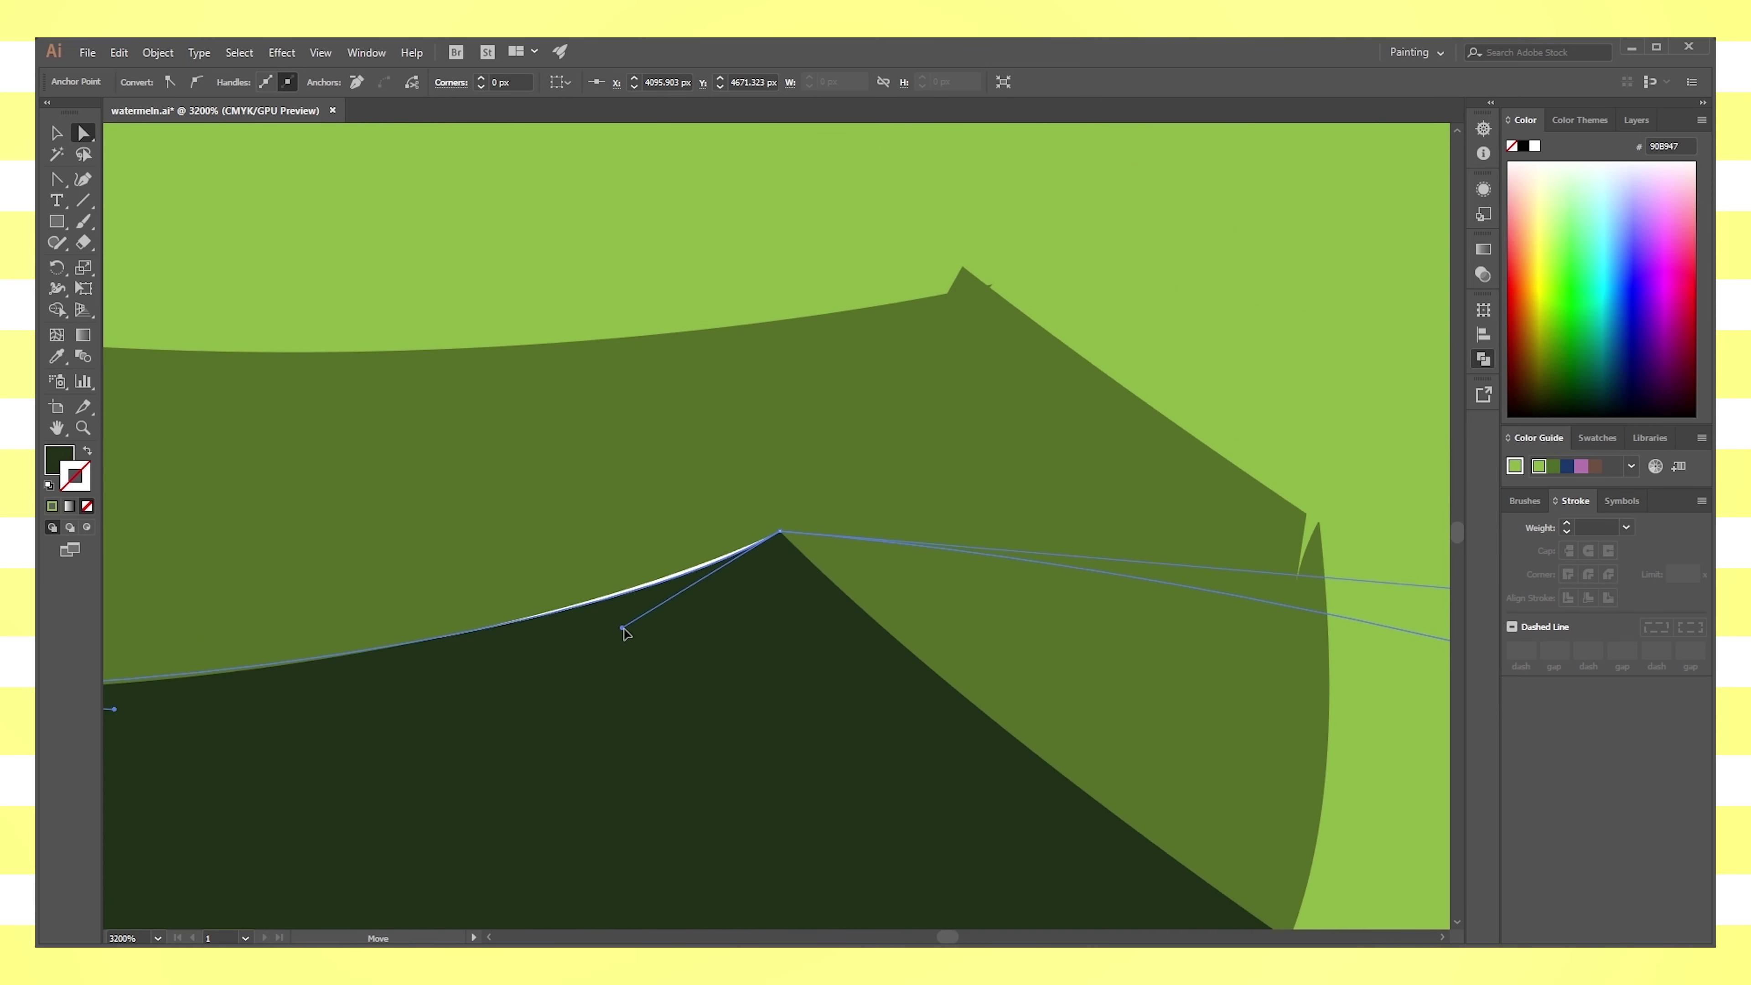
{"action": "key", "text": "ctrl+minus"}
Bend the olive shadow band's left curve down so it hugs the rind
{"action": "key", "text": "ctrl+minus"}
{"action": "key", "text": "ctrl+minus"}
{"action": "key", "text": "ctrl+minus"}
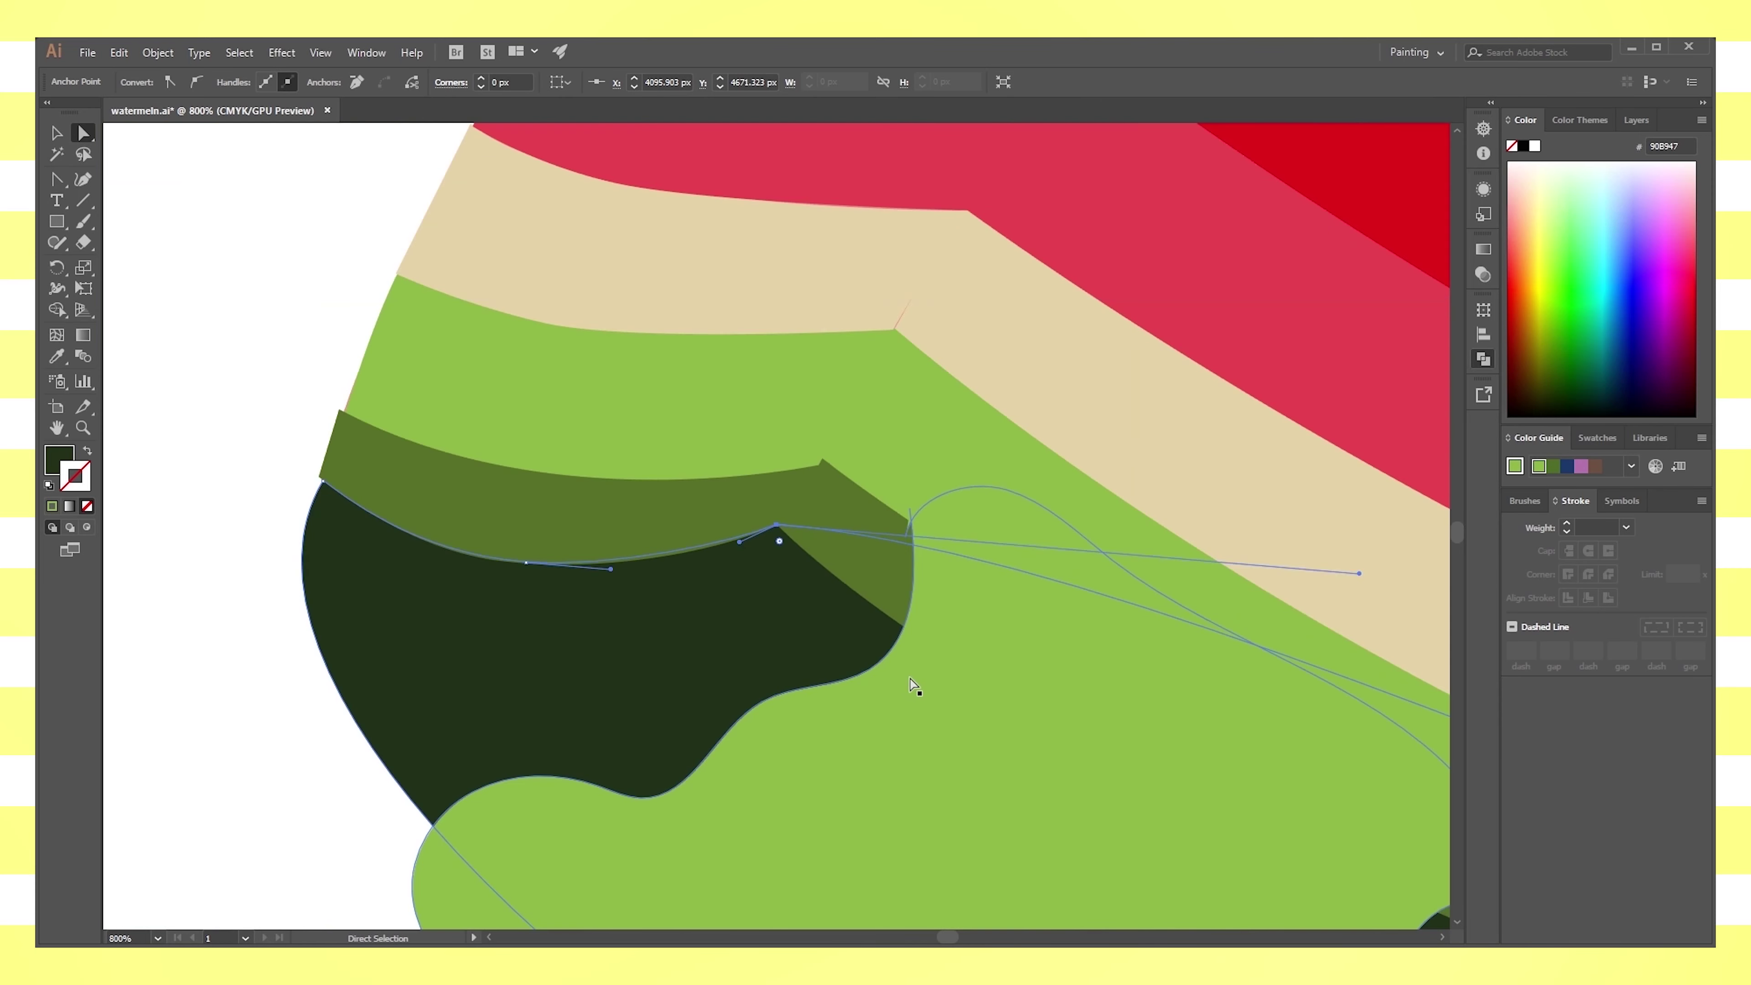
{"action": "key", "text": "ctrl+minus"}
{"action": "key", "text": "ctrl+minus"}
{"action": "left_click_drag", "start_coordinate": [800, 659], "coordinate": [175, 570]}
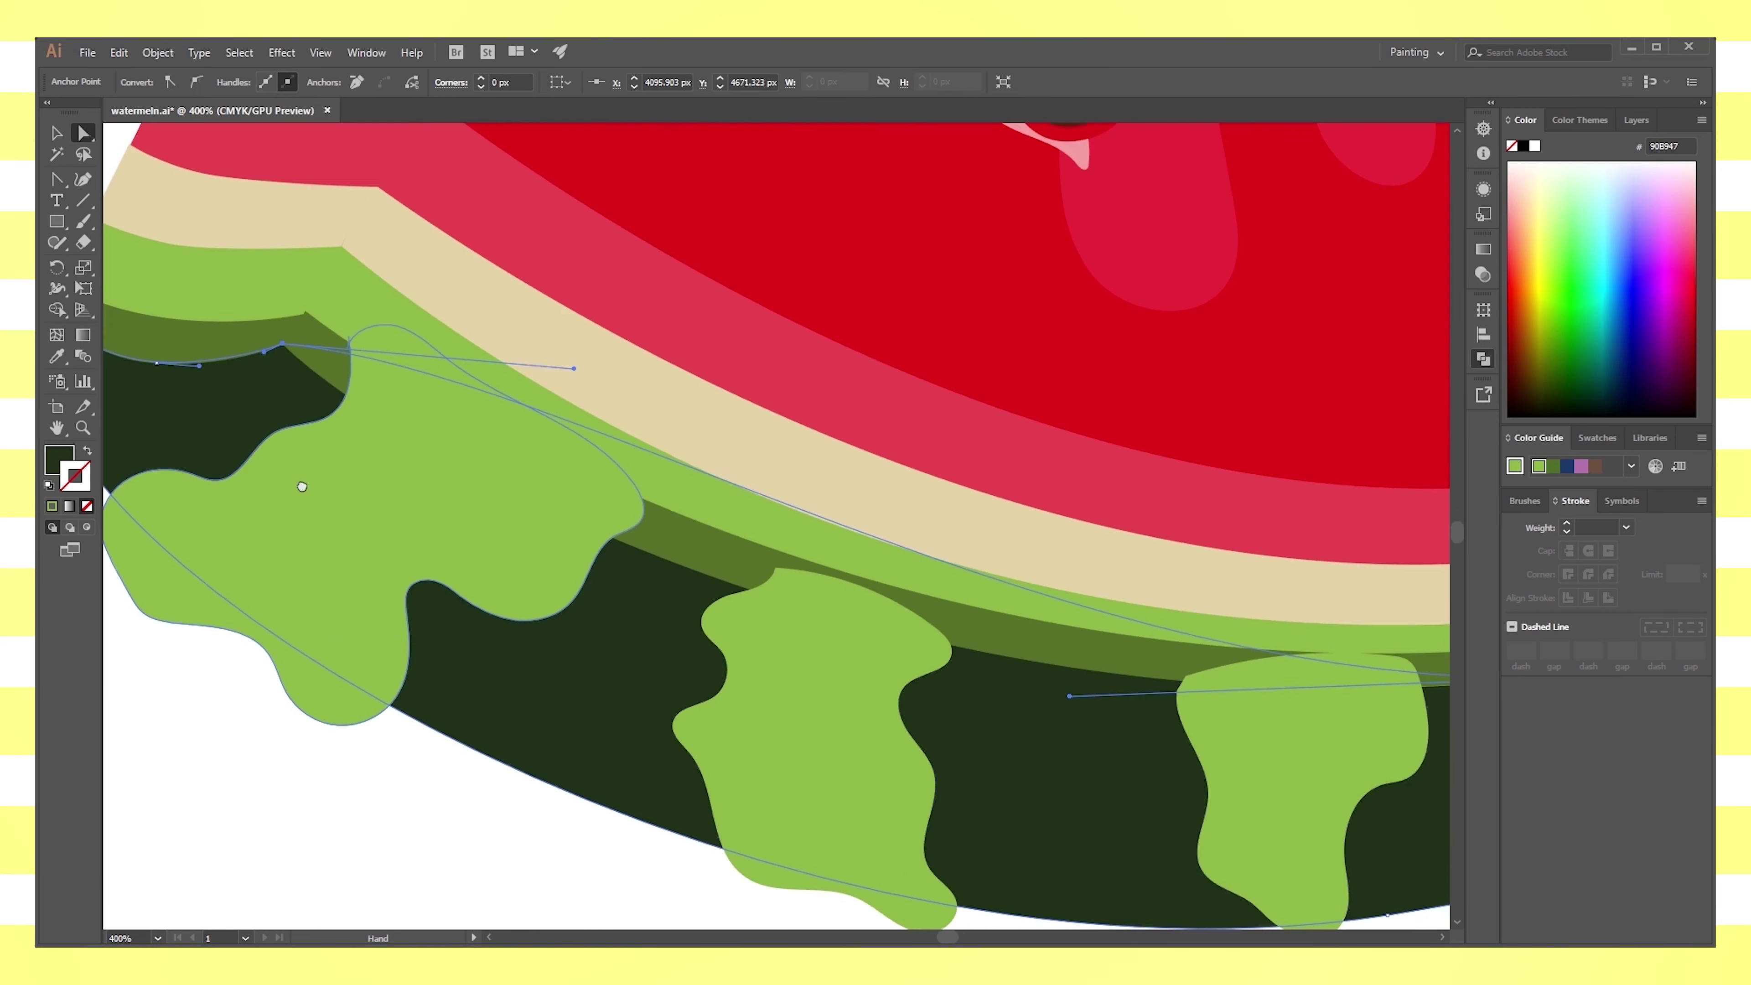
{"action": "left_click_drag", "start_coordinate": [442, 462], "coordinate": [404, 678]}
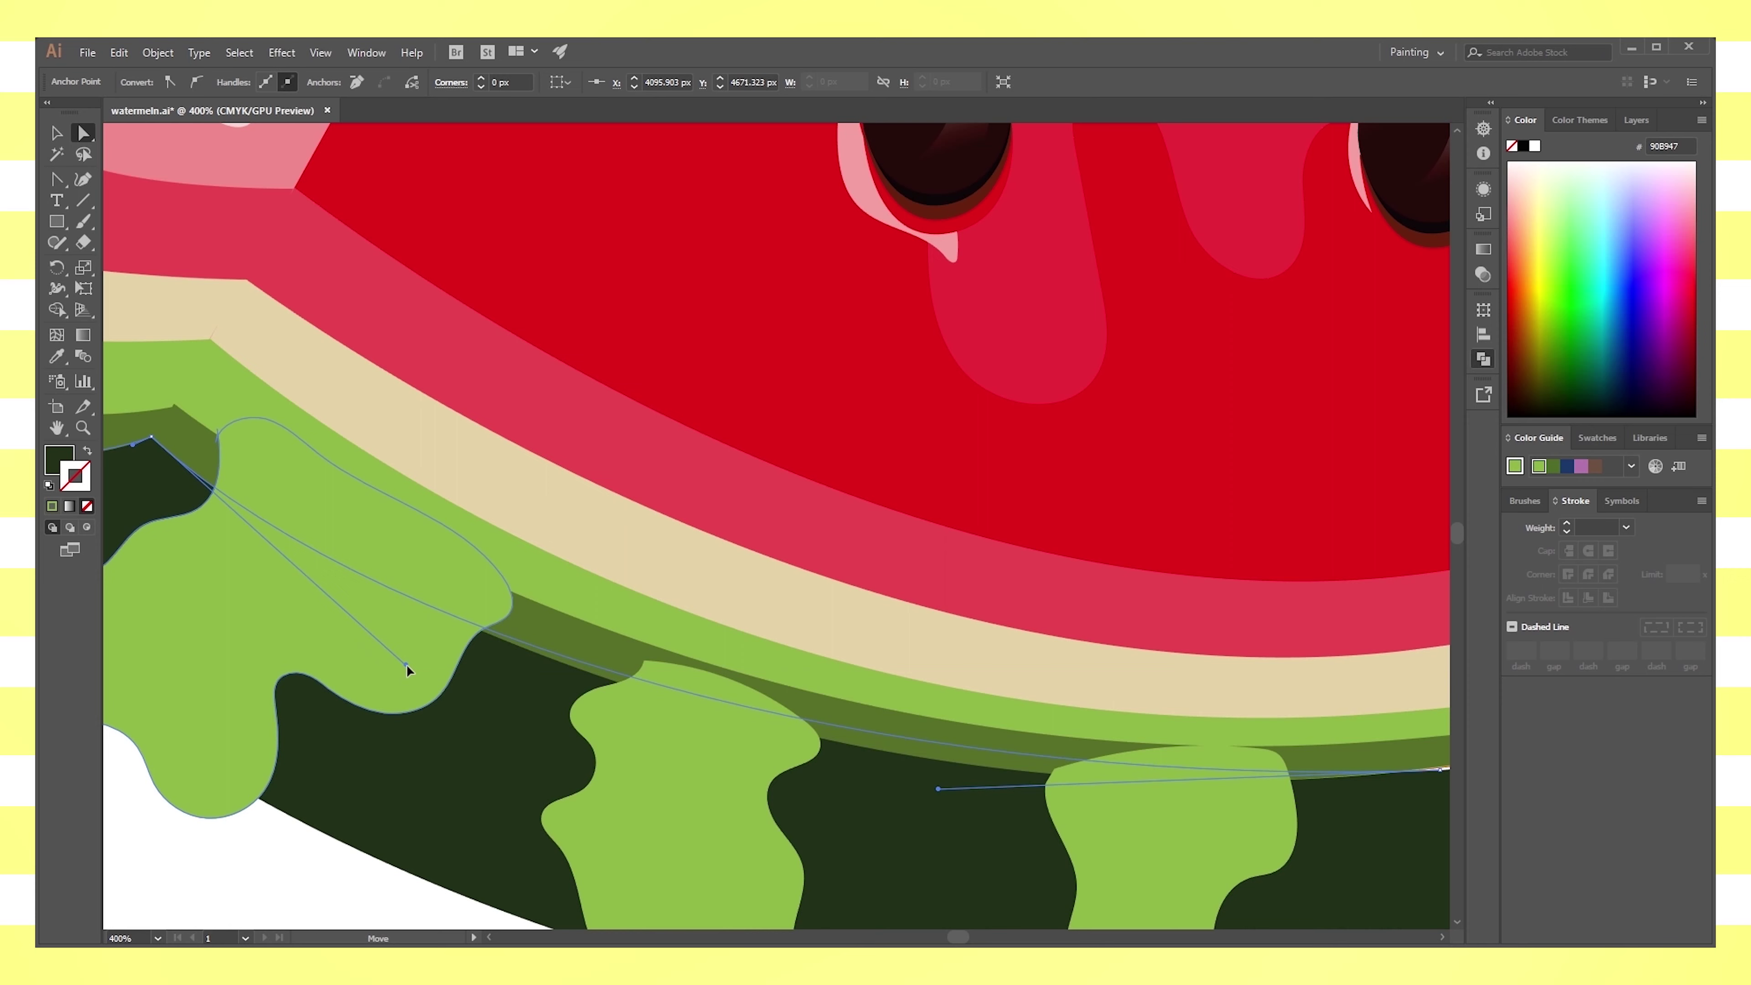
{"action": "left_click_drag", "start_coordinate": [598, 814], "coordinate": [259, 623]}
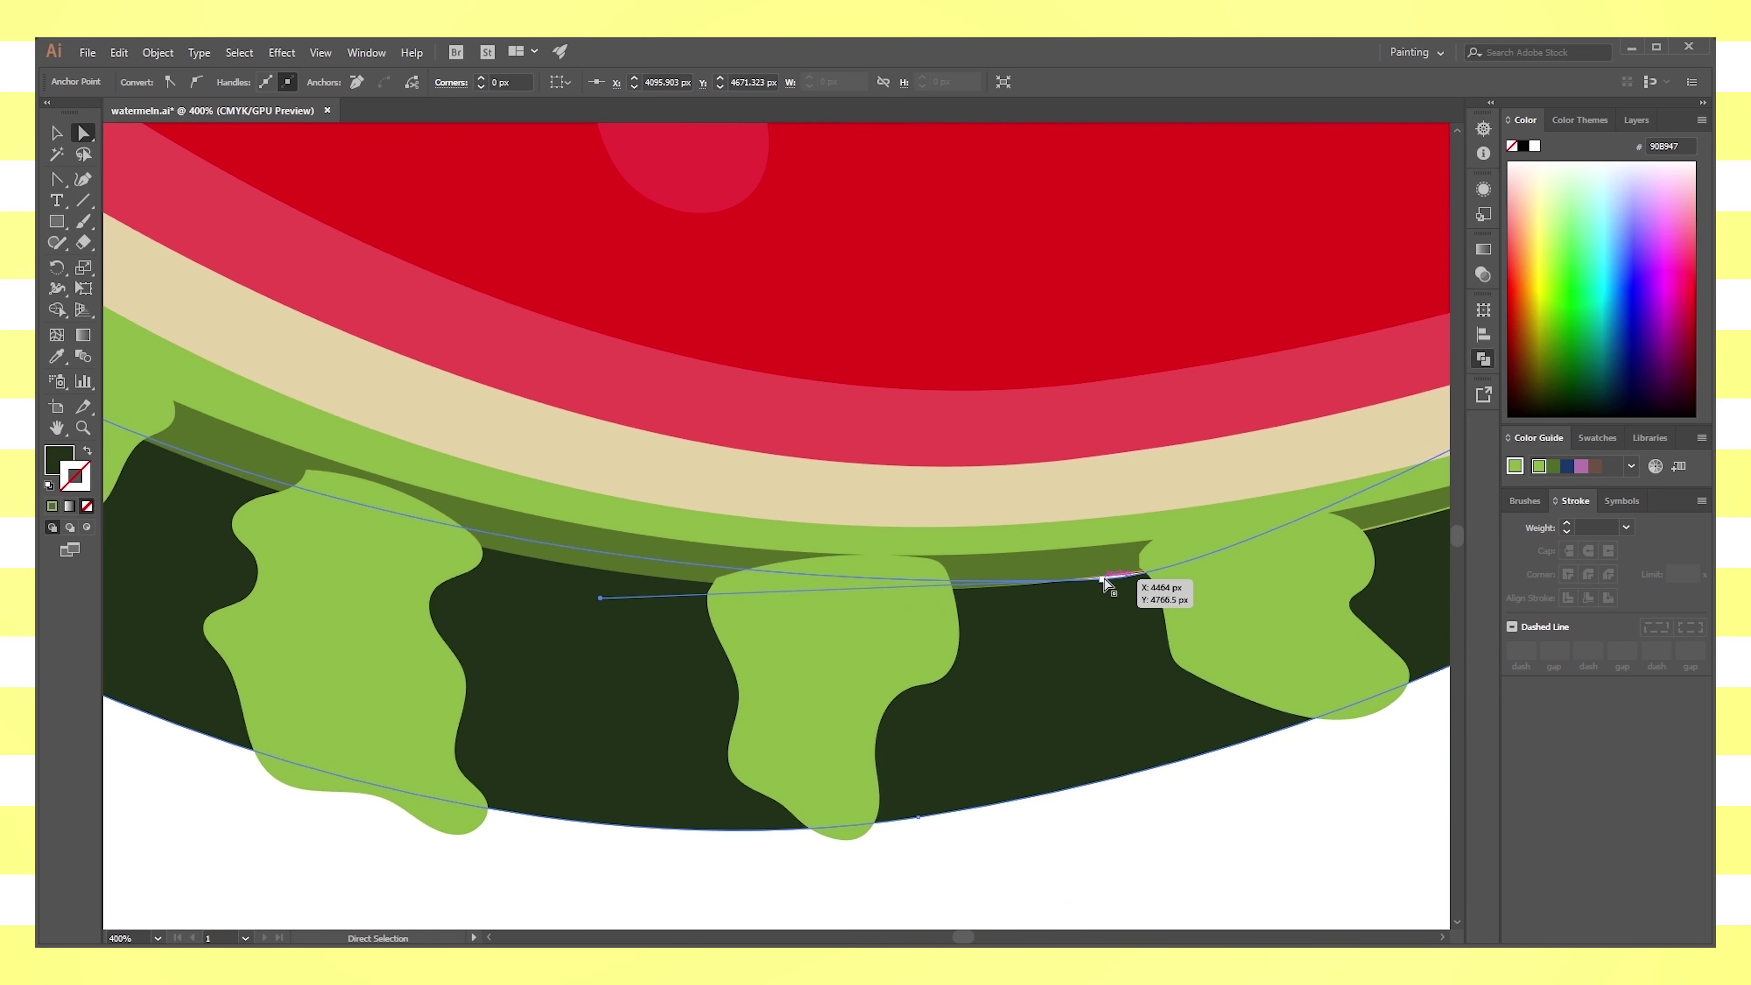
{"action": "left_click_drag", "start_coordinate": [1106, 579], "coordinate": [1293, 568]}
{"action": "left_click_drag", "start_coordinate": [608, 596], "coordinate": [669, 659]}
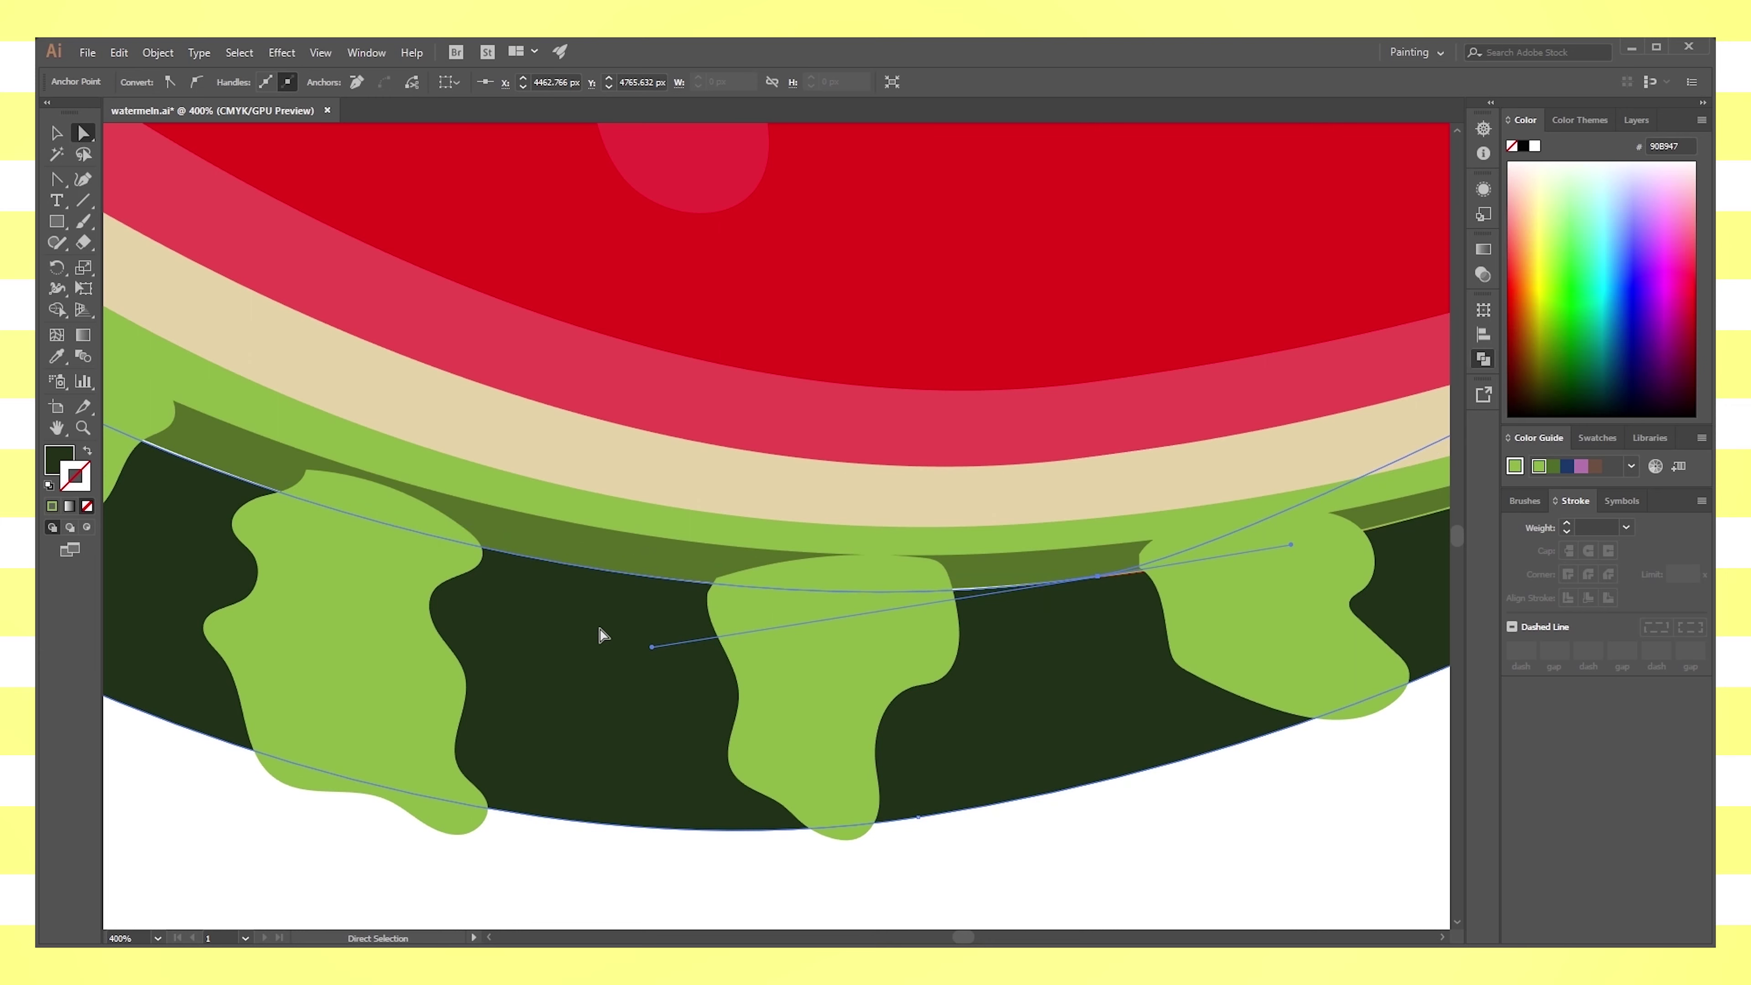
{"action": "left_click_drag", "start_coordinate": [600, 635], "coordinate": [898, 820]}
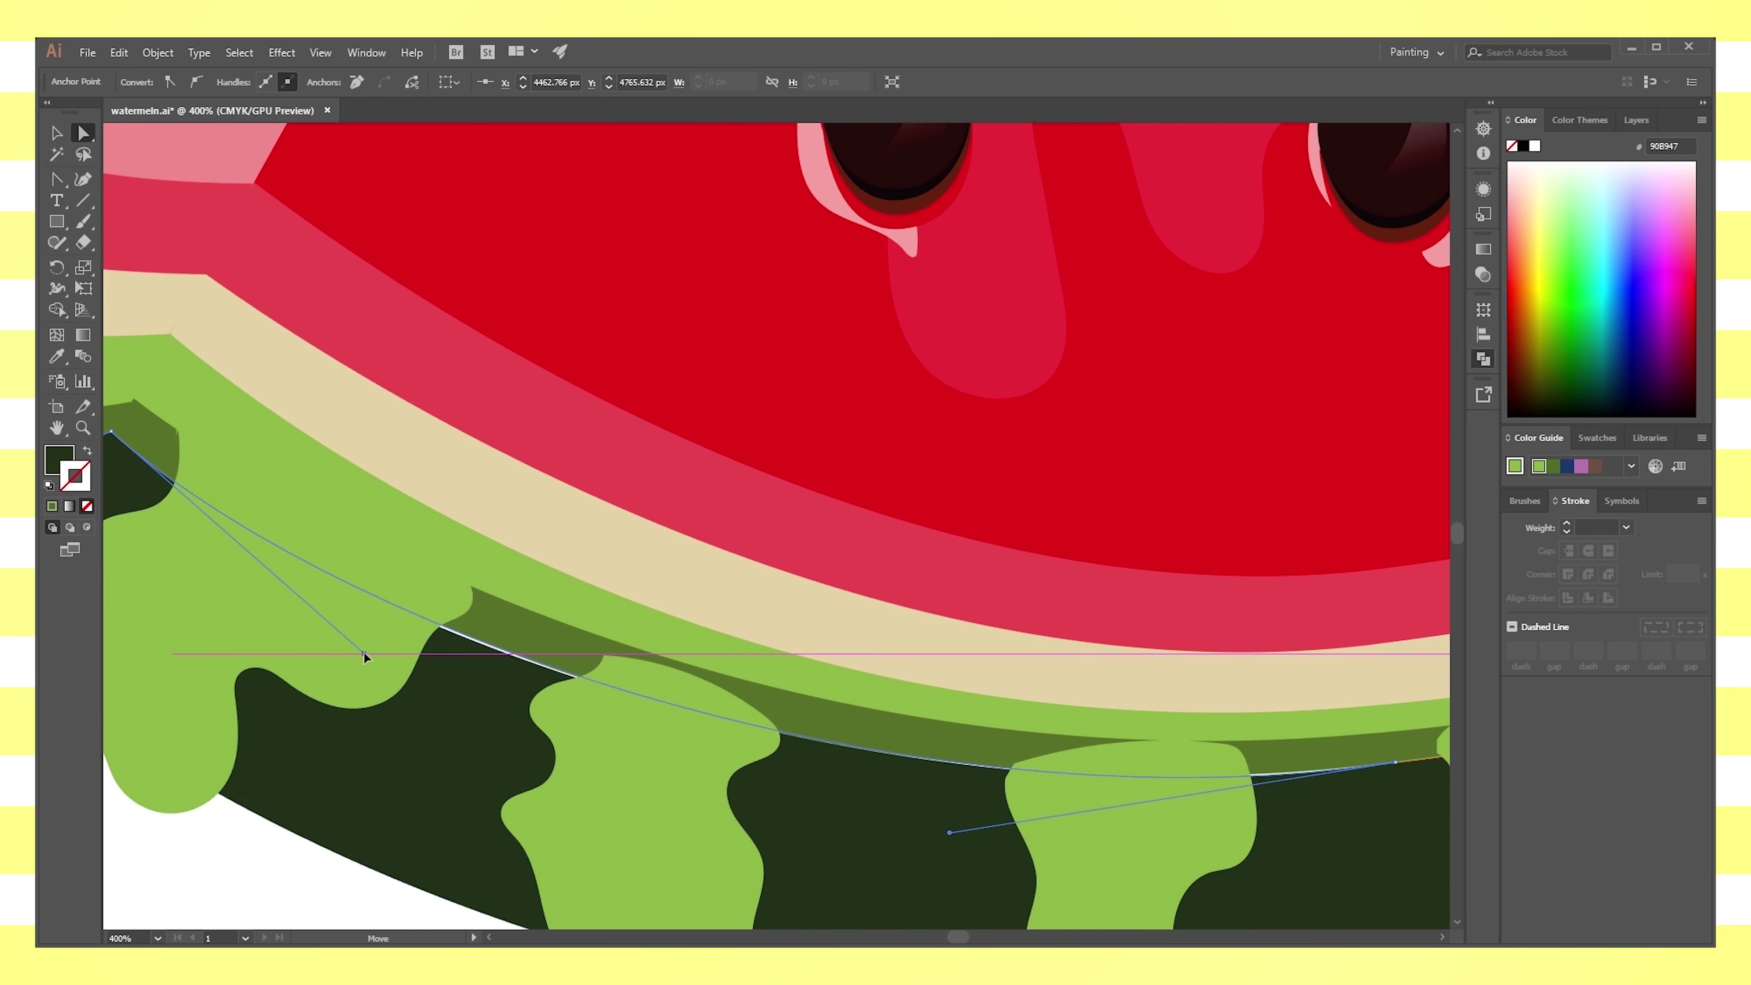
{"action": "scroll", "coordinate": [469, 689], "scroll_direction": "down", "scroll_amount": 2}
{"action": "scroll", "coordinate": [653, 723], "scroll_direction": "right", "scroll_amount": 5}
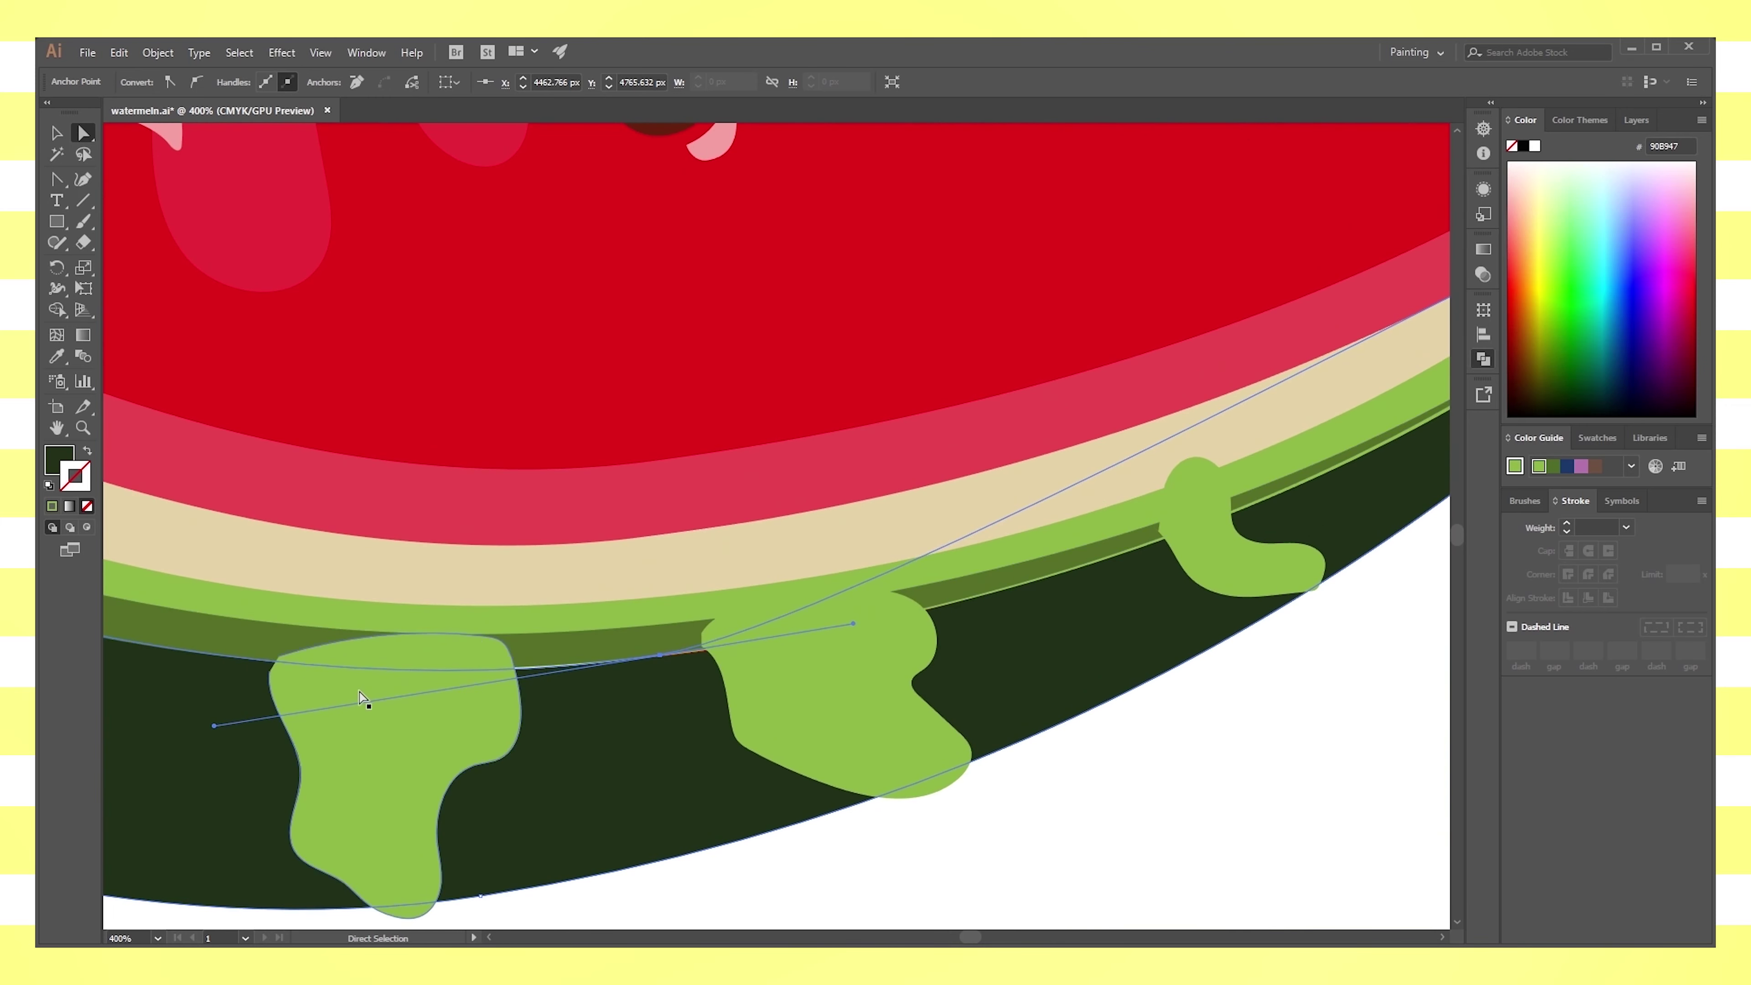
{"action": "mouse_move", "coordinate": [218, 733]}
{"action": "left_mouse_down"}
{"action": "mouse_move", "coordinate": [308, 744]}
{"action": "mouse_move", "coordinate": [152, 702]}
{"action": "mouse_move", "coordinate": [481, 709]}
{"action": "mouse_move", "coordinate": [505, 691]}
{"action": "mouse_move", "coordinate": [653, 730]}
{"action": "left_mouse_up"}
{"action": "left_click", "coordinate": [668, 657]}
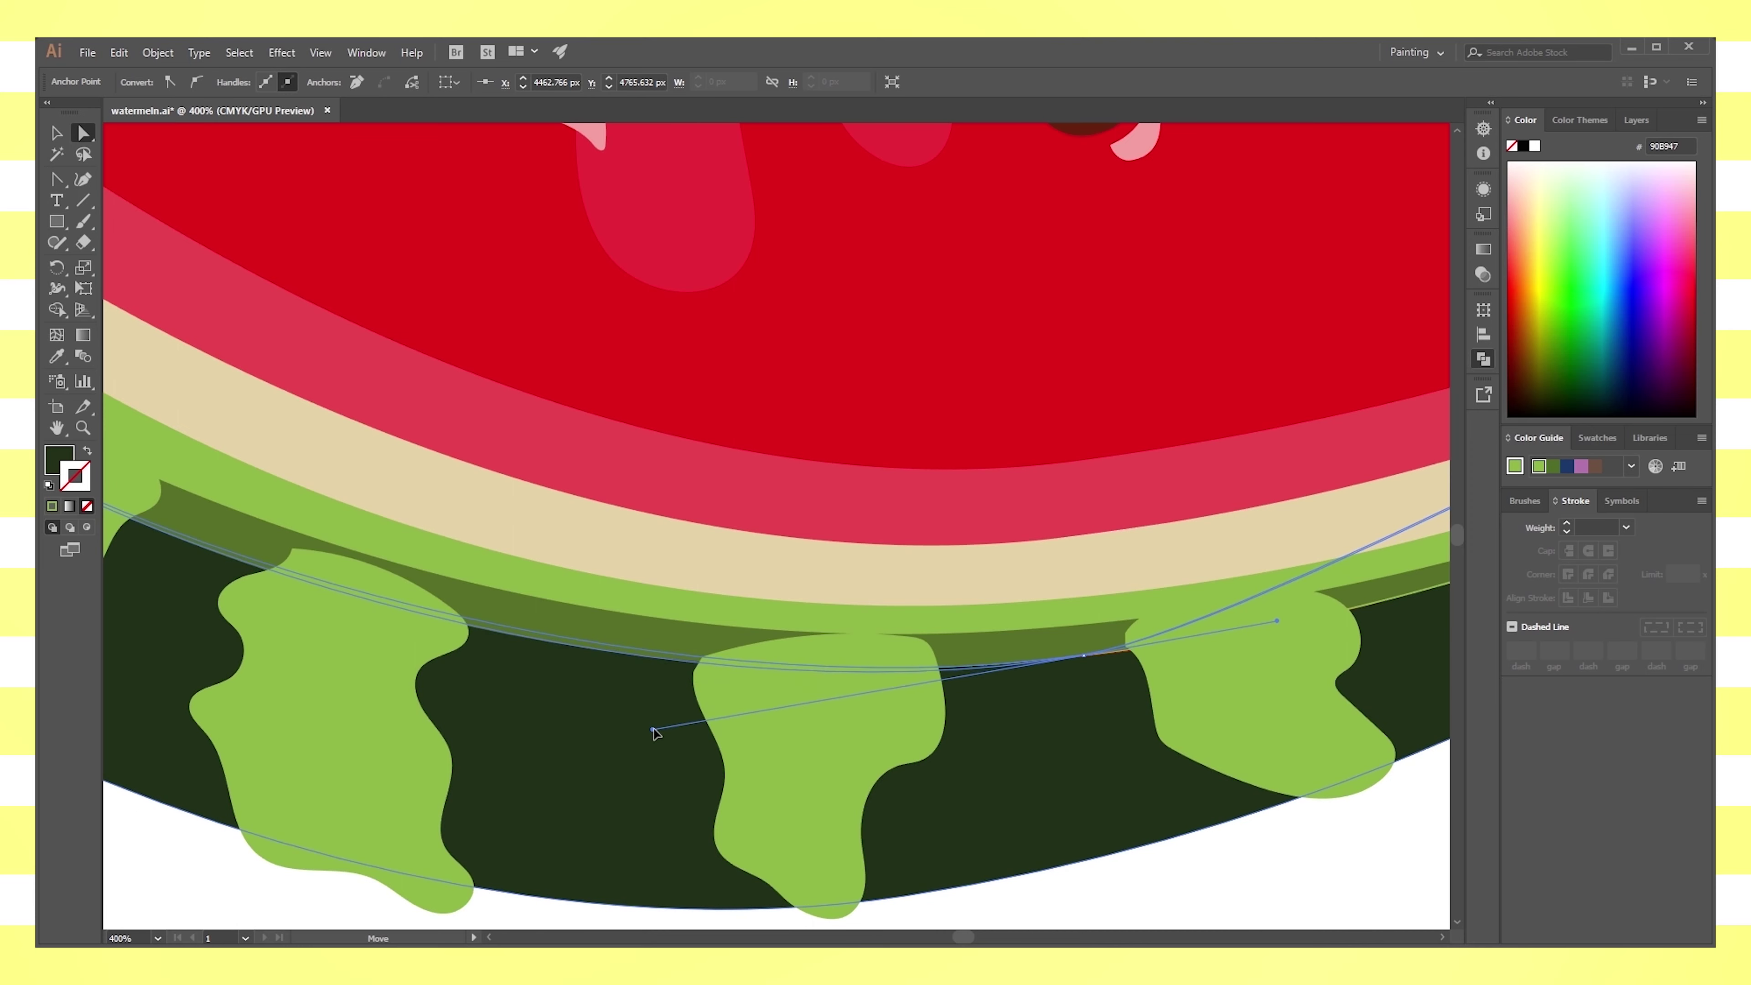
Stretch the shadow band along the rind's top edge out to the right tip
{"action": "scroll", "coordinate": [621, 814], "scroll_direction": "up", "scroll_amount": 2}
{"action": "scroll", "coordinate": [501, 598], "scroll_direction": "right", "scroll_amount": 7}
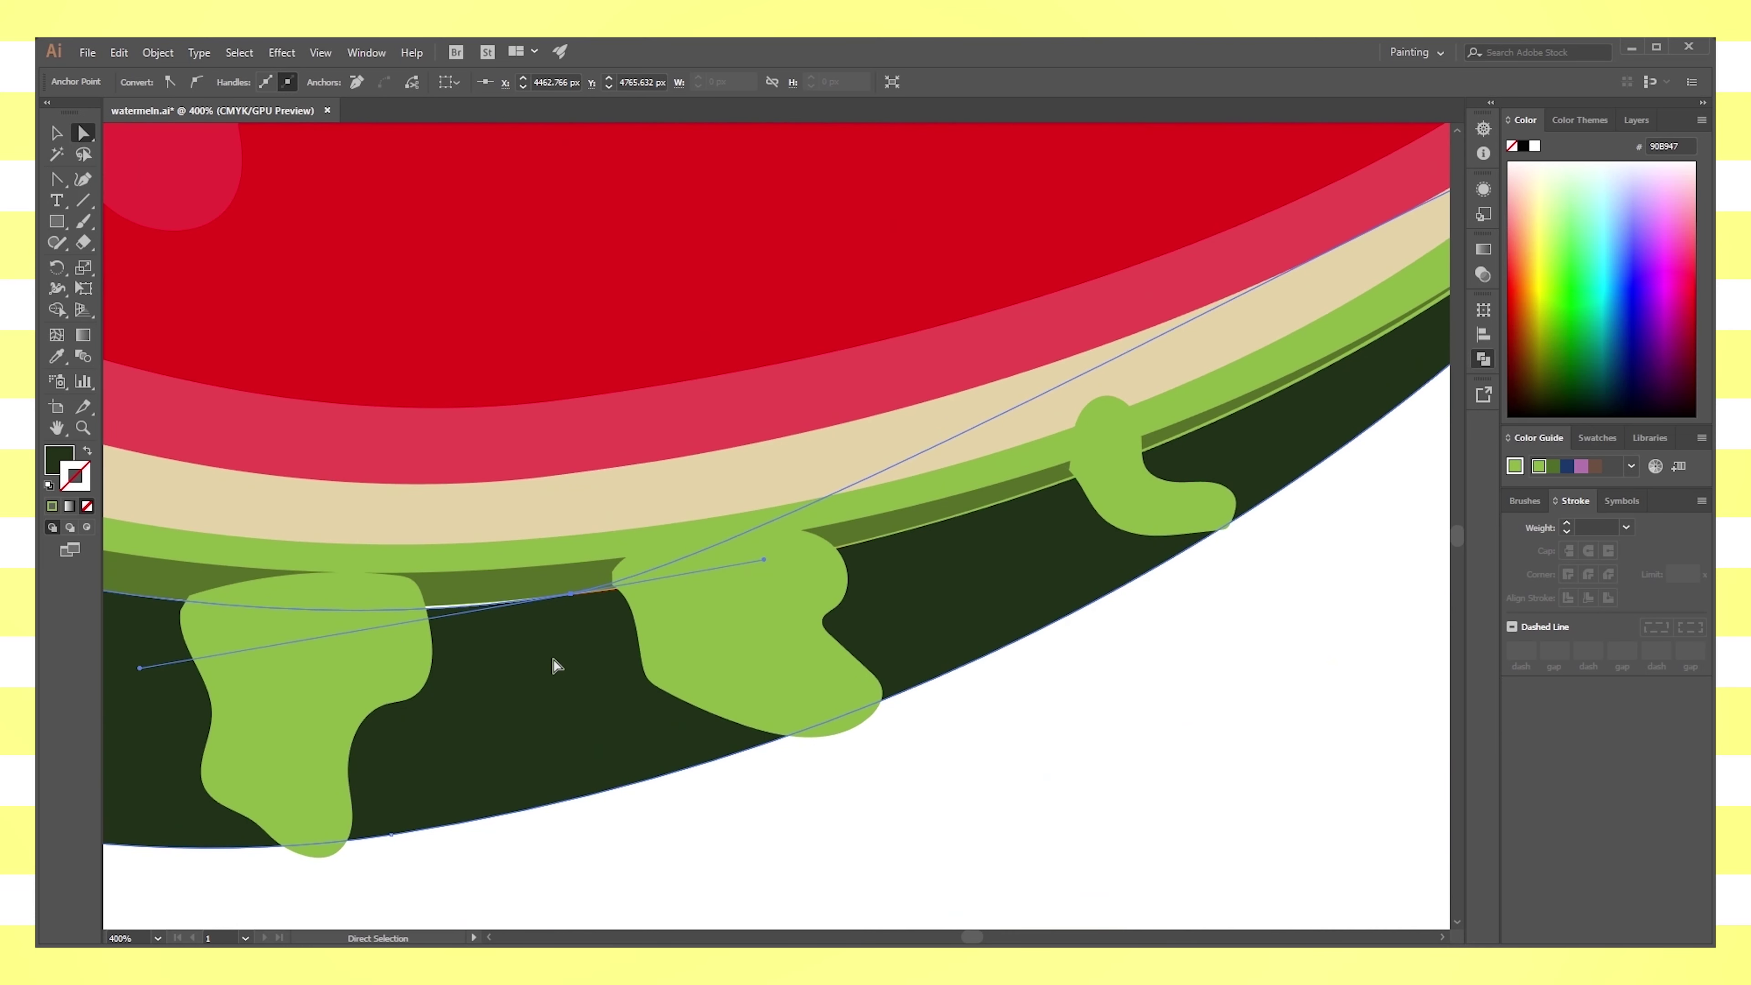
{"action": "left_click_drag", "start_coordinate": [518, 605], "coordinate": [504, 604]}
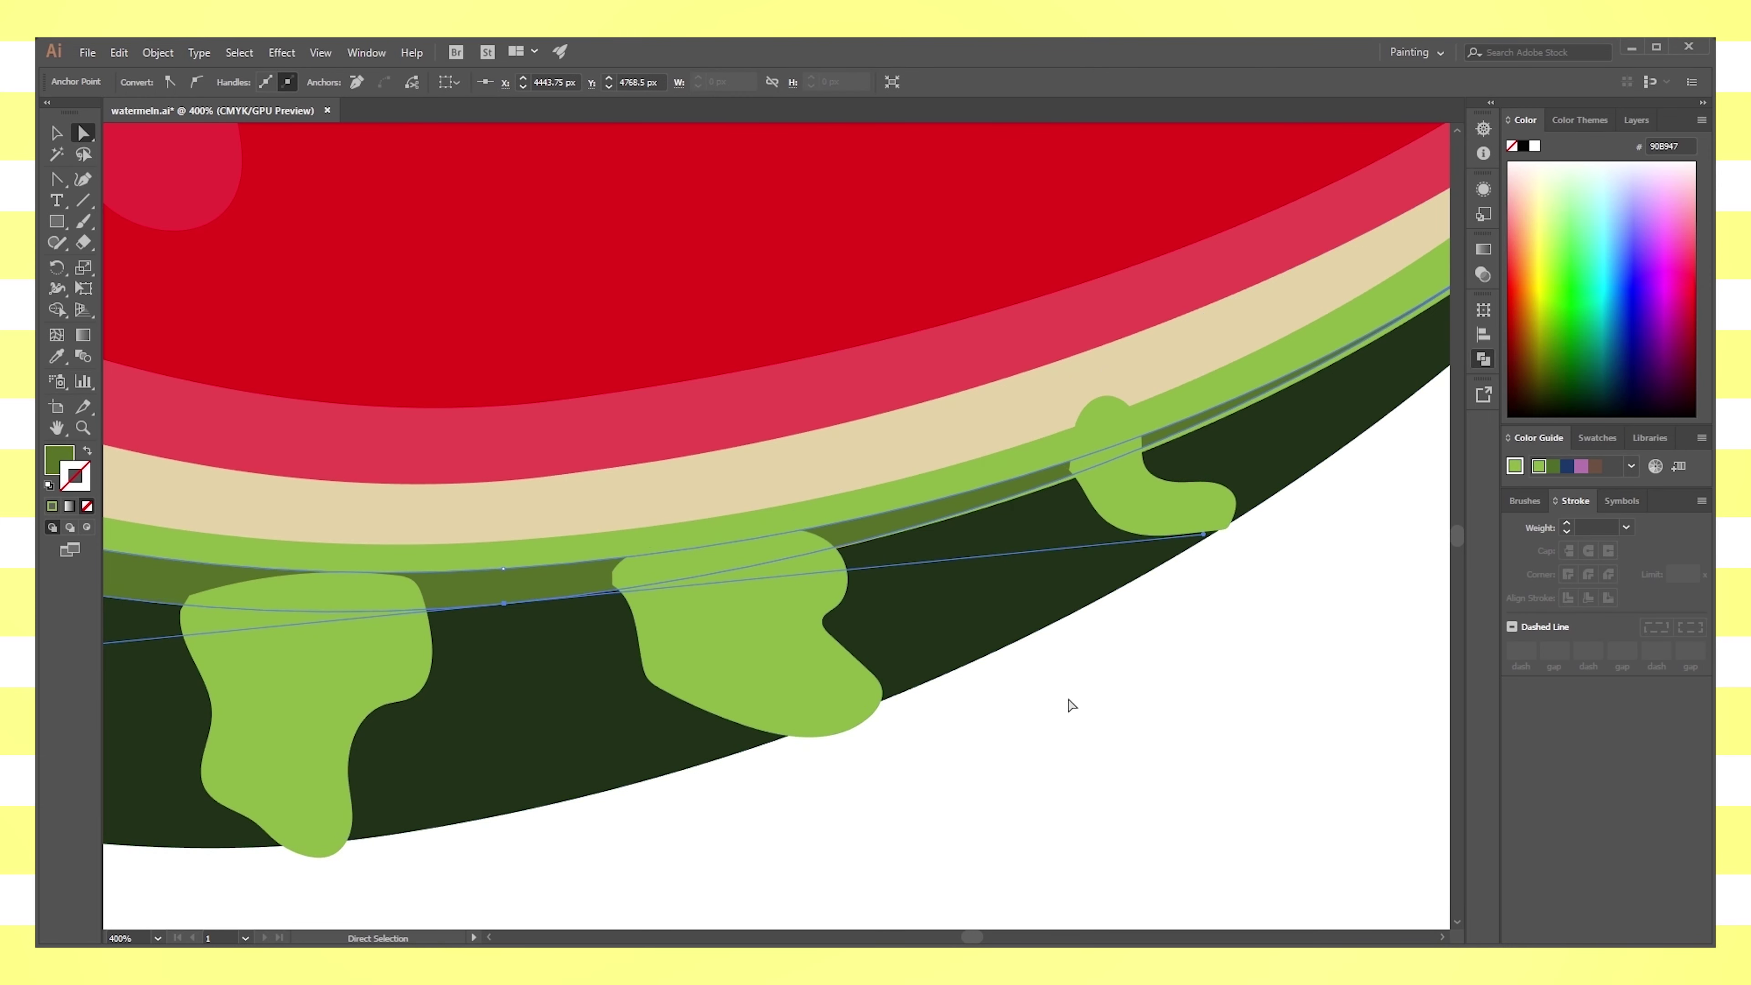
{"action": "scroll", "coordinate": [931, 661], "scroll_direction": "up", "scroll_amount": 2}
{"action": "scroll", "coordinate": [931, 661], "scroll_direction": "right", "scroll_amount": 6}
{"action": "left_click_drag", "start_coordinate": [1142, 346], "coordinate": [1143, 350]}
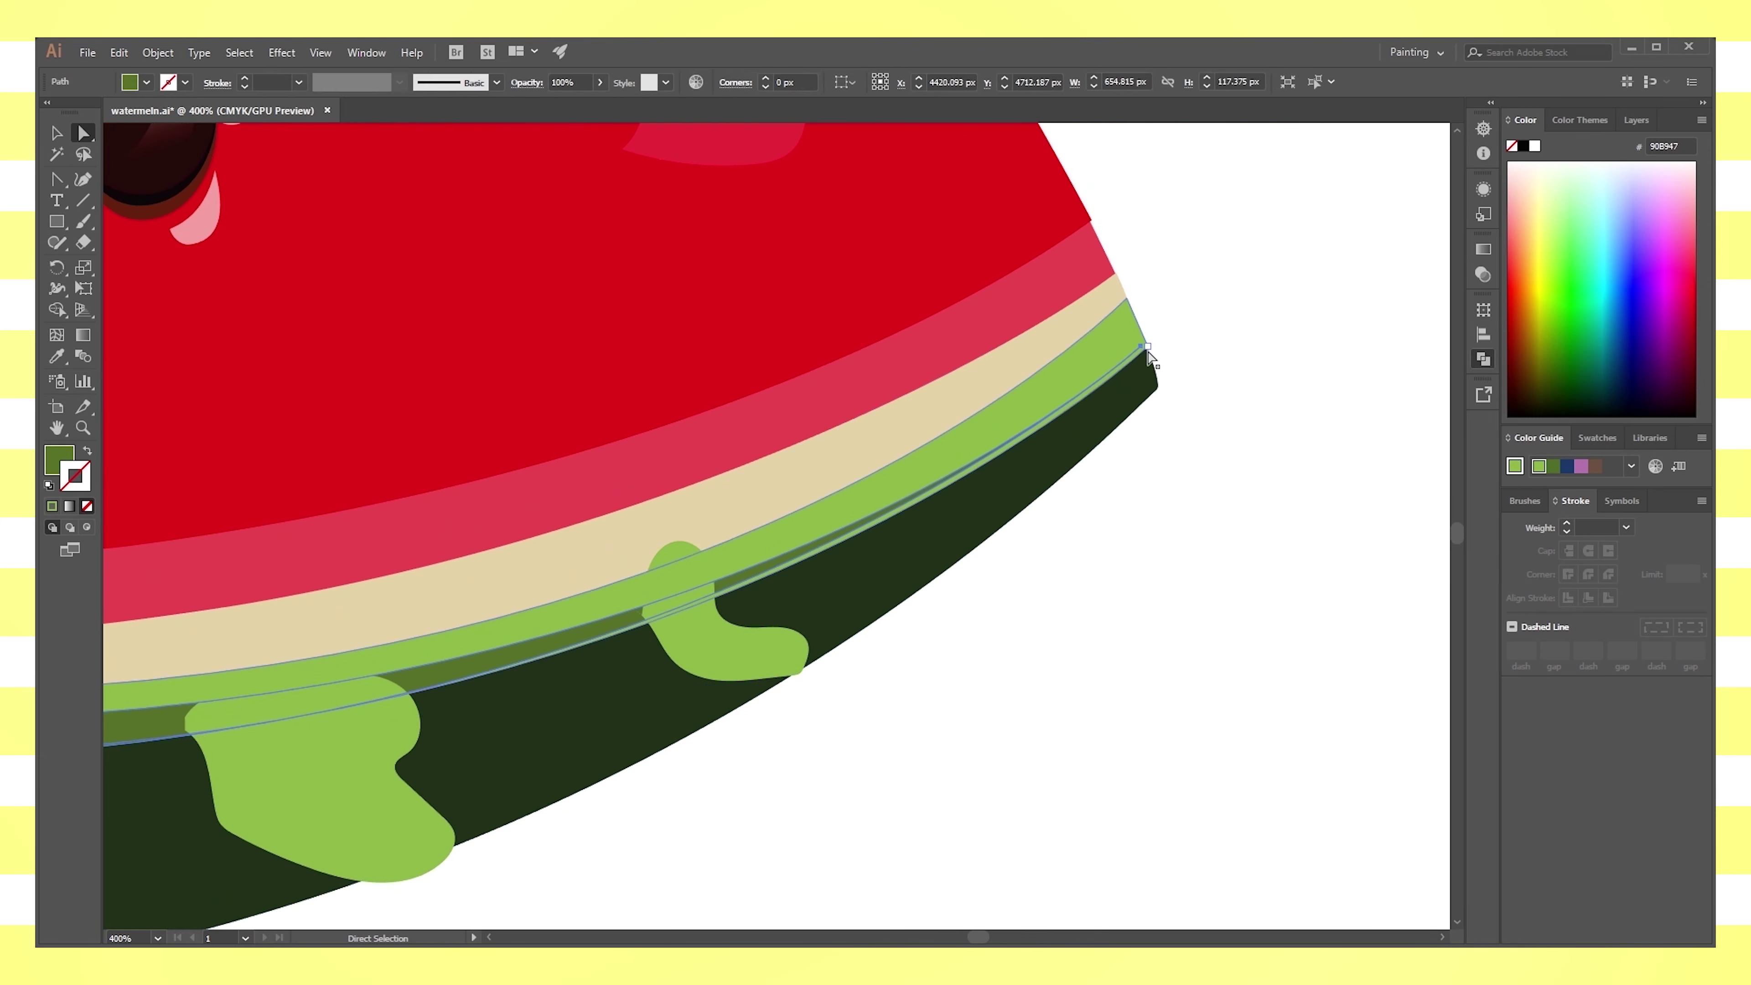
{"action": "left_click", "coordinate": [462, 677]}
{"action": "left_click_drag", "start_coordinate": [498, 777], "coordinate": [738, 715]}
{"action": "left_click_drag", "start_coordinate": [316, 684], "coordinate": [1040, 611]}
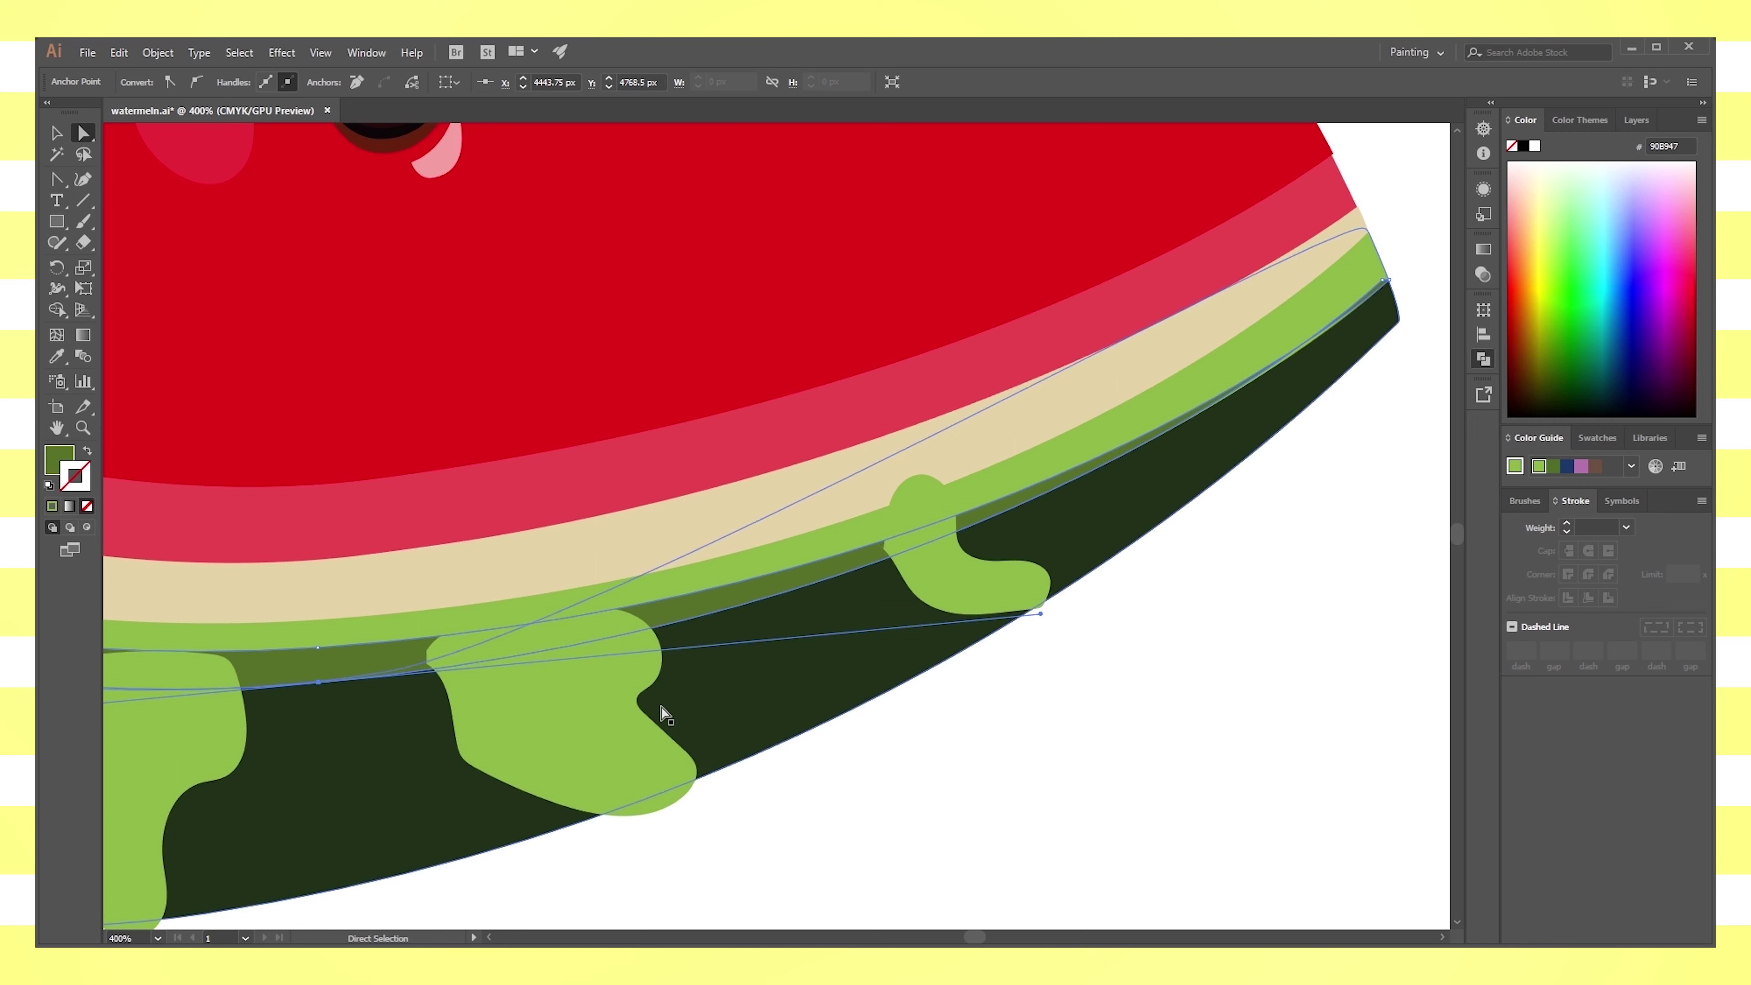
{"action": "left_click", "coordinate": [358, 683]}
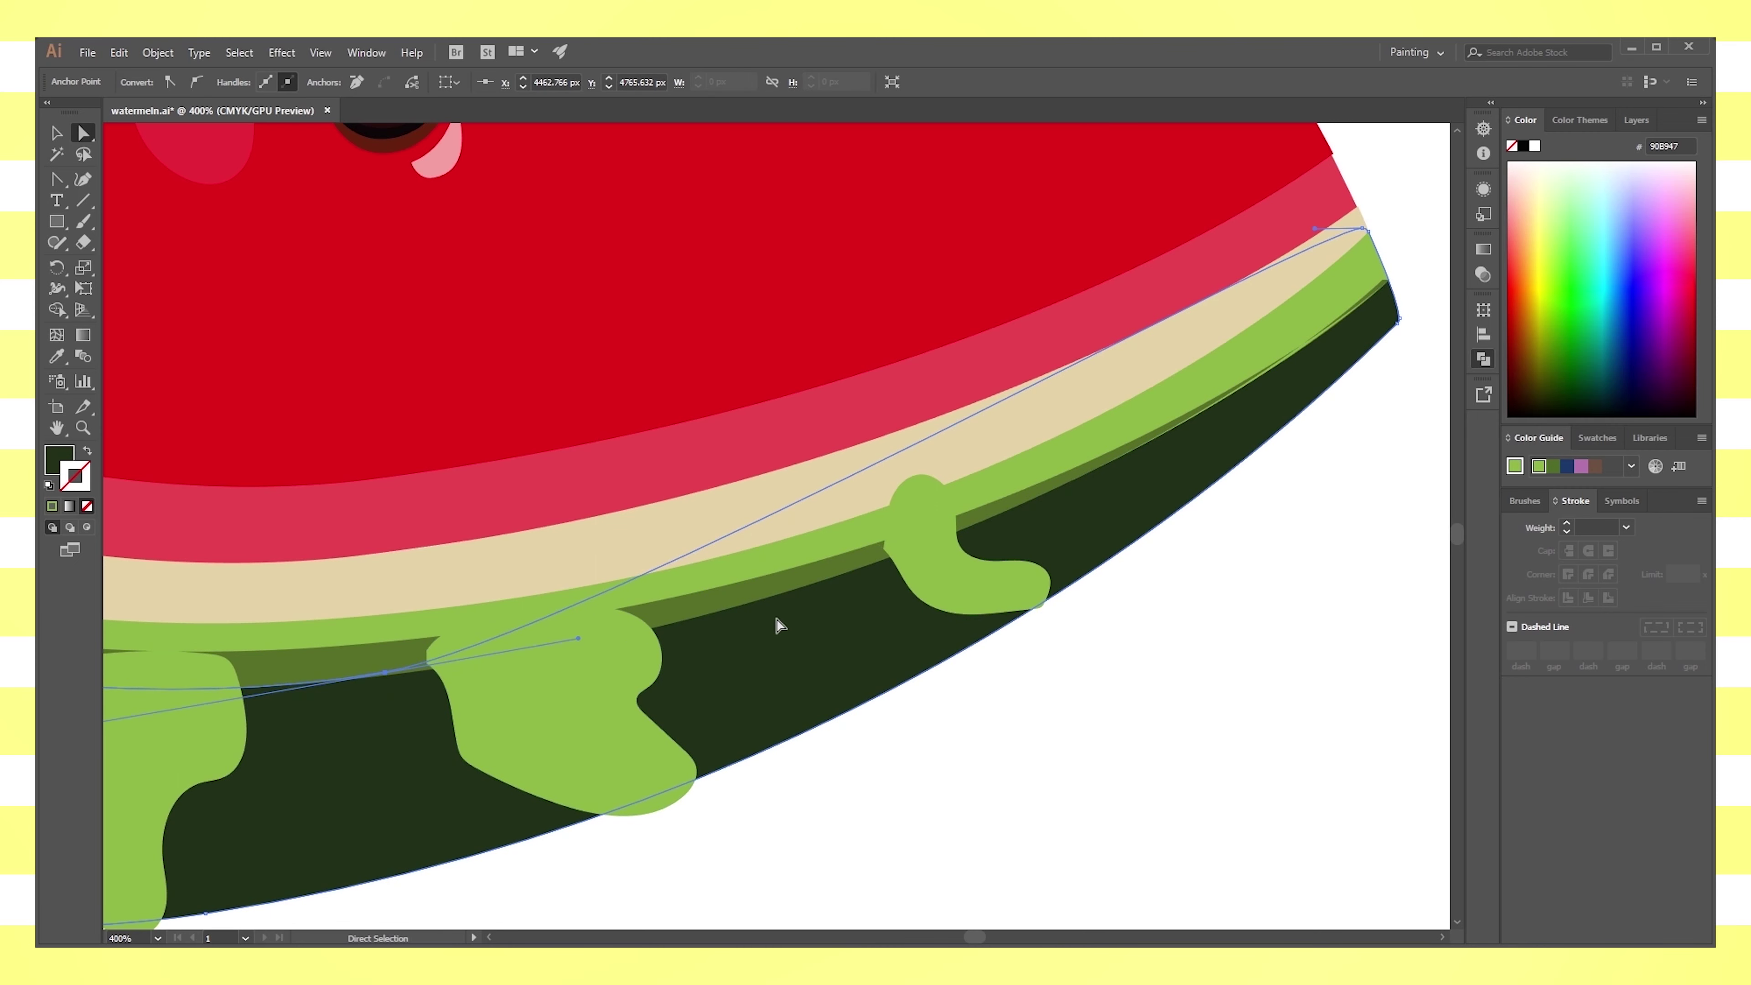
Snap the shadow band's end to the rind corner, reshape its tip curve and delete the extra anchor
{"action": "scroll", "coordinate": [896, 675], "scroll_direction": "right", "scroll_amount": 5}
{"action": "scroll", "coordinate": [896, 675], "scroll_direction": "up", "scroll_amount": 2}
{"action": "scroll", "coordinate": [995, 719], "scroll_direction": "up", "scroll_amount": 3}
{"action": "scroll", "coordinate": [1114, 480], "scroll_direction": "up", "scroll_amount": 2}
{"action": "scroll", "coordinate": [965, 510], "scroll_direction": "down", "scroll_amount": 2}
{"action": "mouse_move", "coordinate": [852, 539]}
{"action": "left_mouse_down"}
{"action": "mouse_move", "coordinate": [704, 679]}
{"action": "mouse_move", "coordinate": [560, 776]}
{"action": "left_mouse_up"}
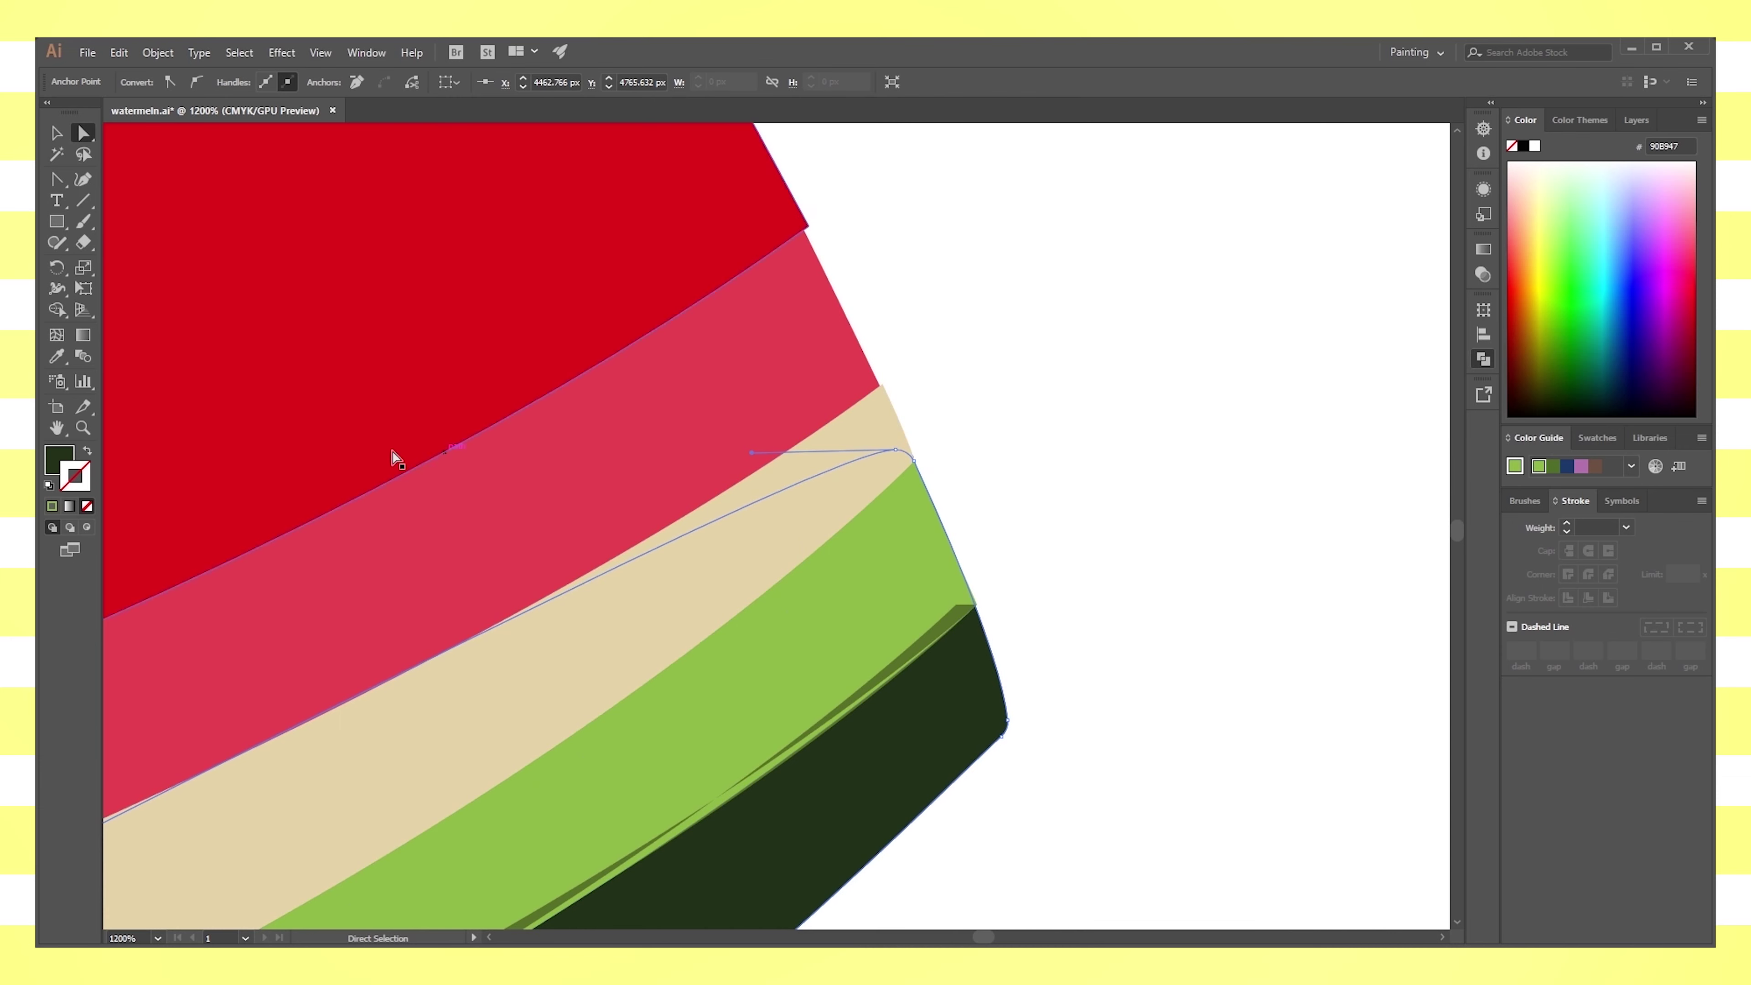
{"action": "left_click_drag", "start_coordinate": [916, 462], "coordinate": [984, 614]}
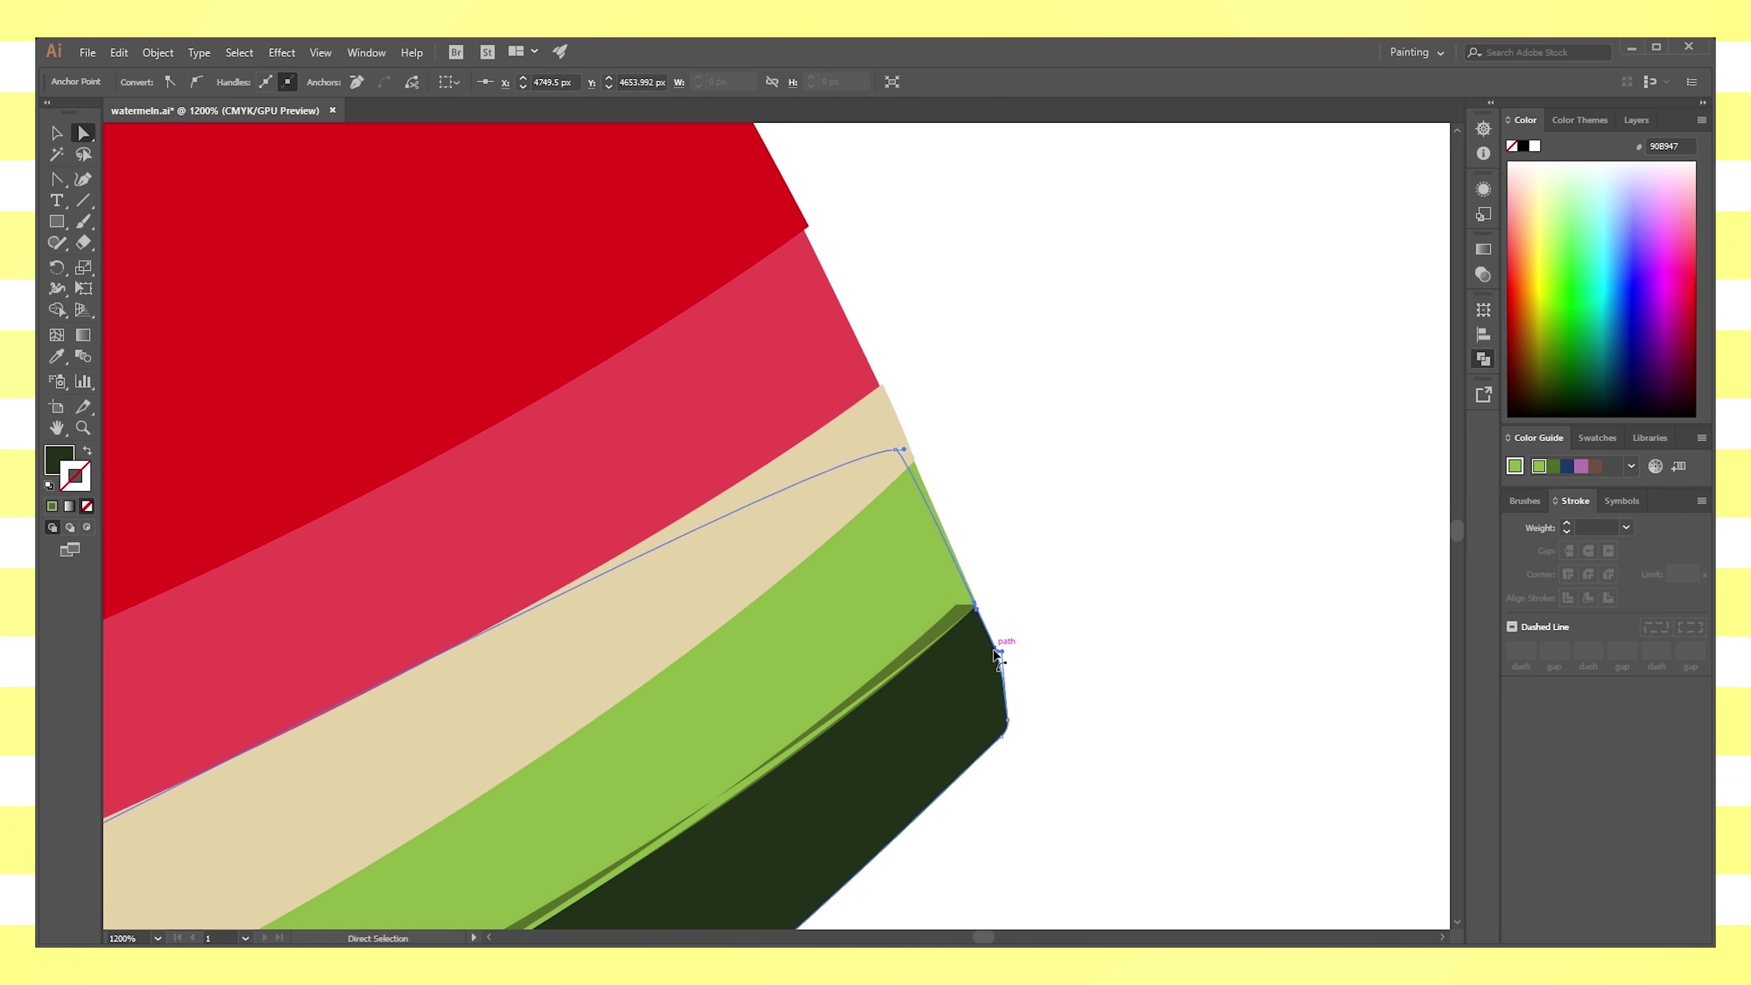
{"action": "mouse_move", "coordinate": [896, 450]}
{"action": "left_mouse_down"}
{"action": "mouse_move", "coordinate": [941, 640]}
{"action": "mouse_move", "coordinate": [921, 574]}
{"action": "mouse_move", "coordinate": [968, 582]}
{"action": "left_mouse_up"}
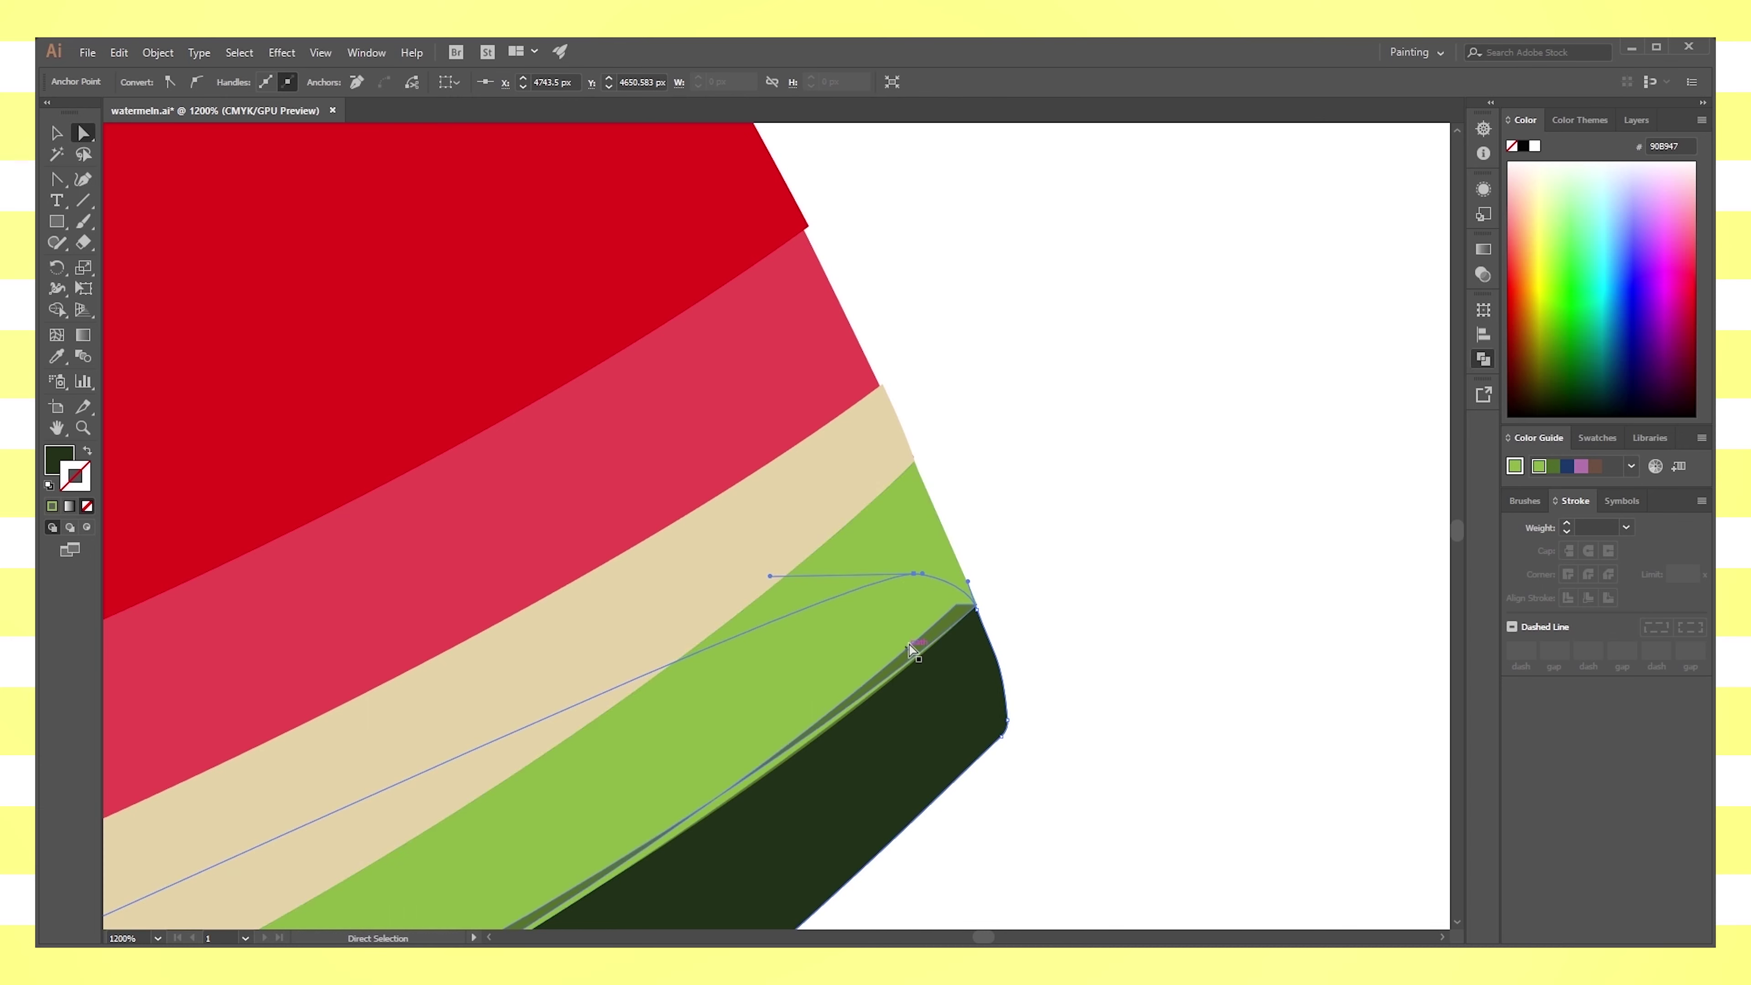
{"action": "left_click", "coordinate": [917, 574]}
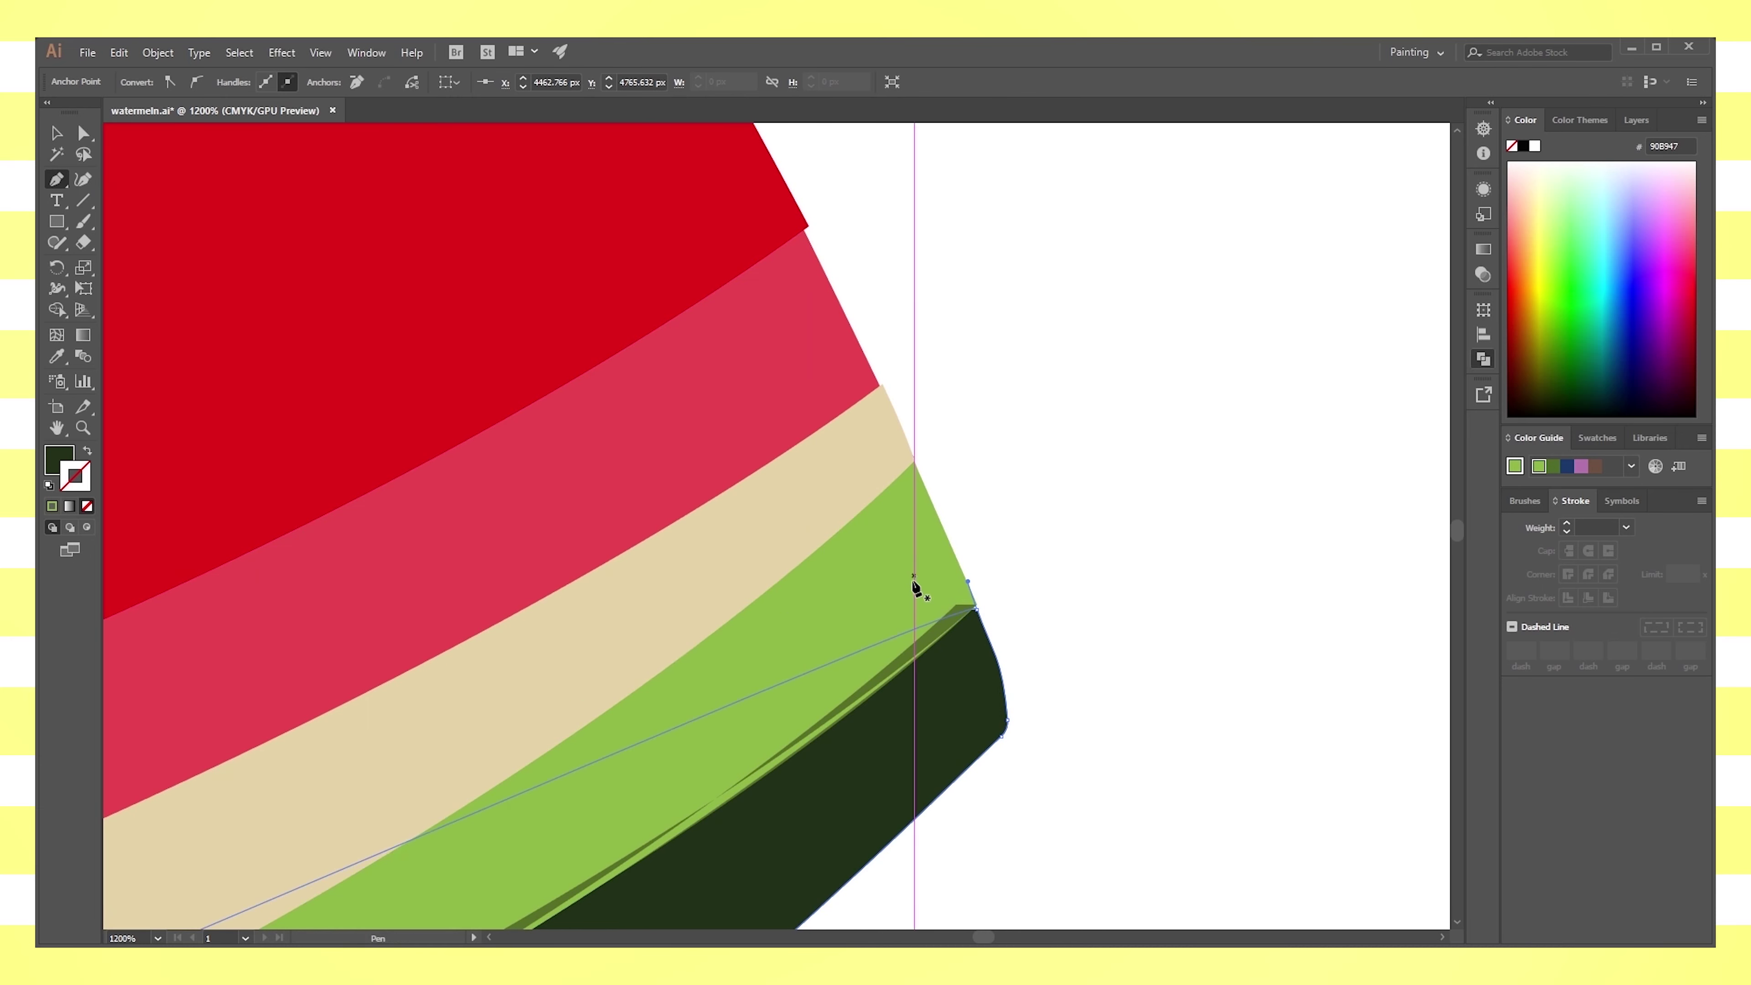
Align the dark green rind's corner with the tip and curve its upper edge there
{"action": "left_click_drag", "start_coordinate": [962, 611], "coordinate": [969, 619]}
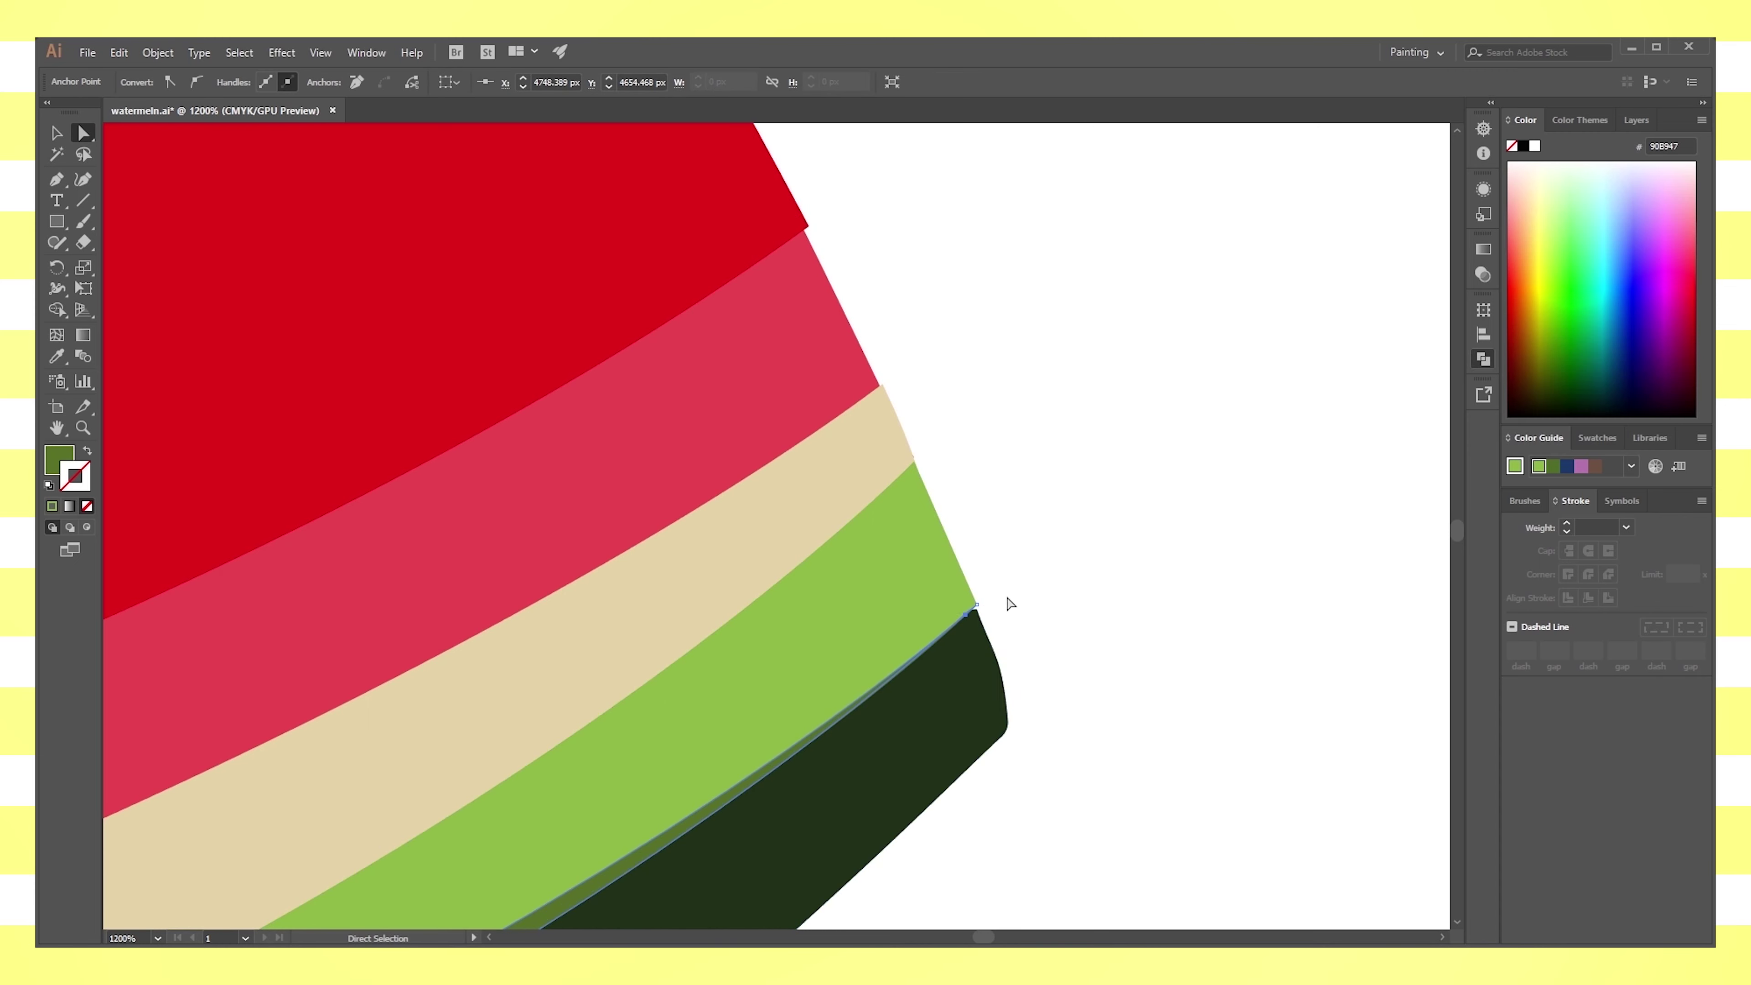
{"action": "left_click", "coordinate": [977, 611]}
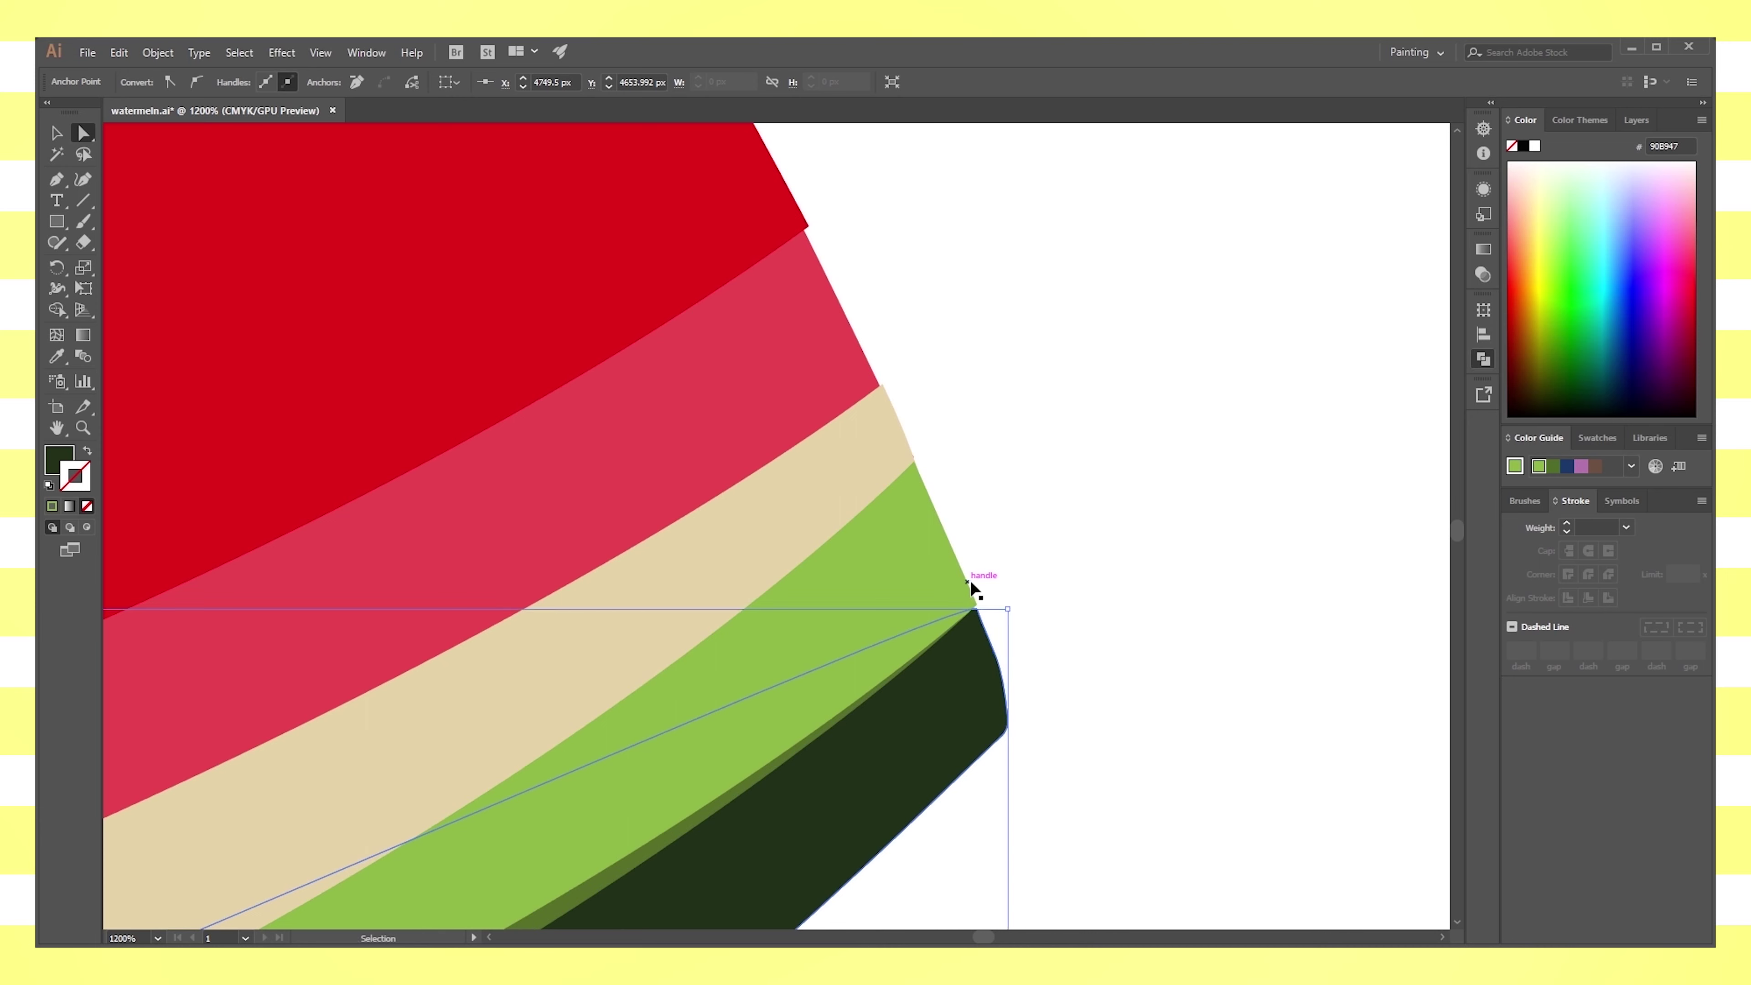
{"action": "scroll", "coordinate": [970, 585], "scroll_direction": "down", "scroll_amount": 3, "text": "alt"}
{"action": "scroll", "coordinate": [1241, 524], "scroll_direction": "up", "scroll_amount": 1, "text": "alt"}
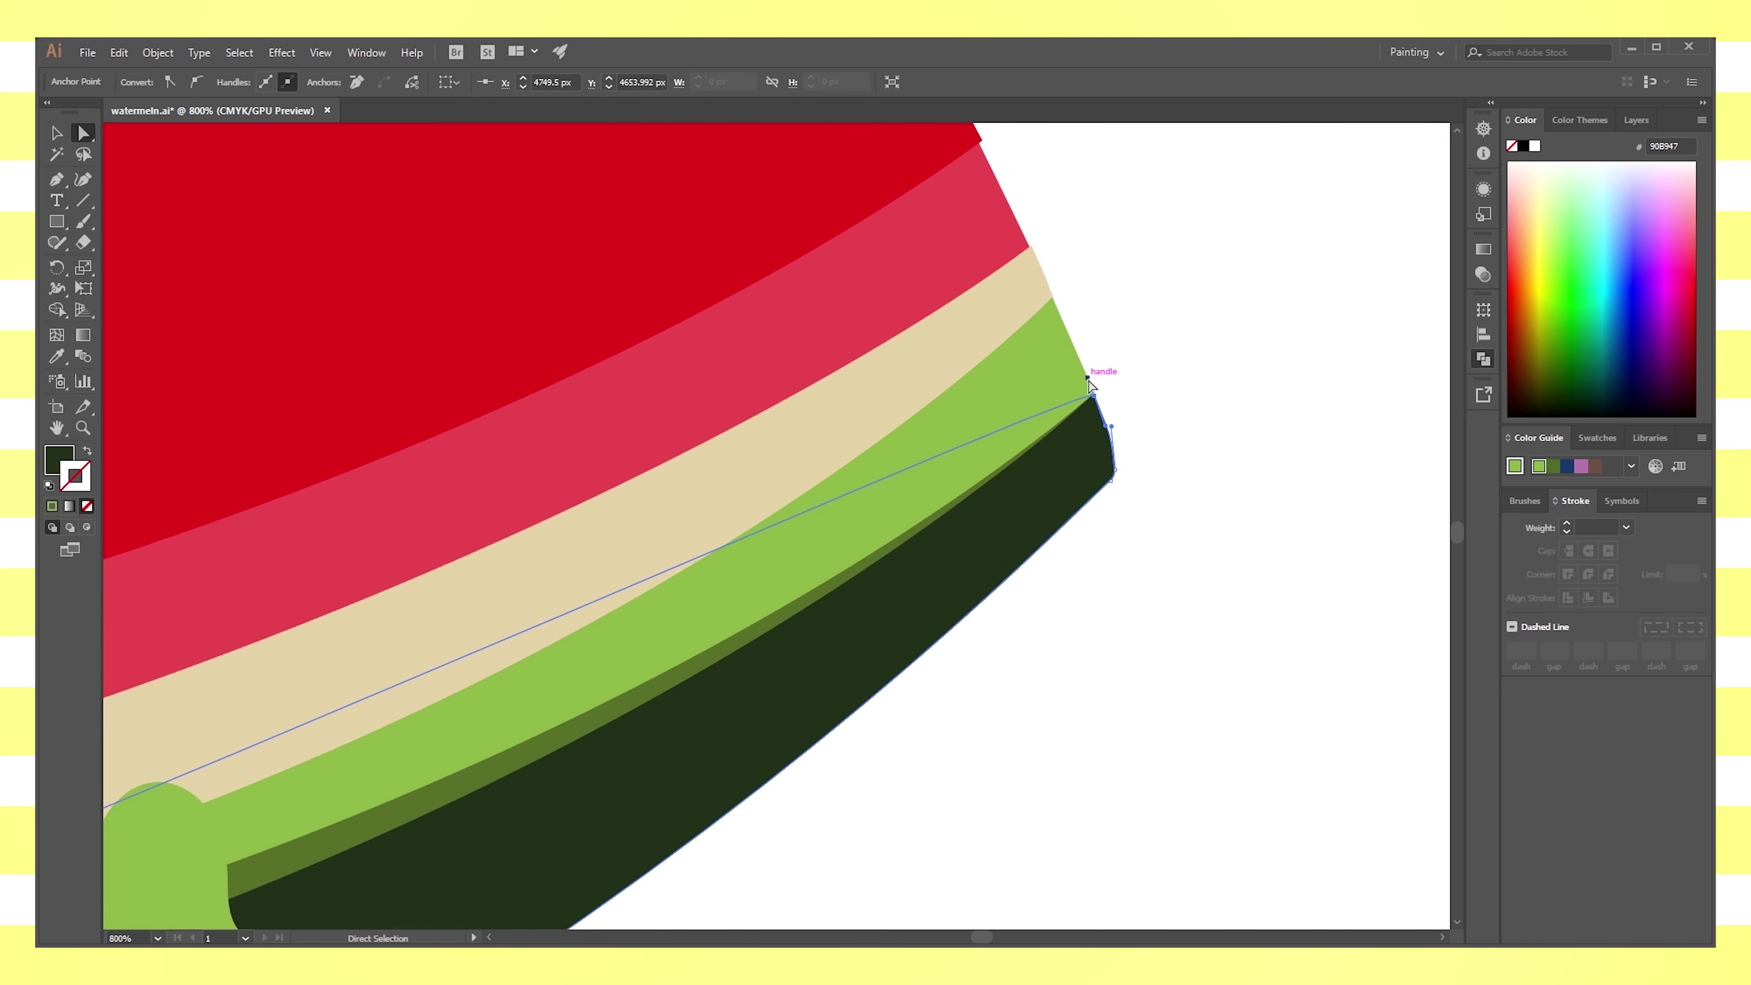
{"action": "mouse_move", "coordinate": [1089, 384]}
{"action": "left_mouse_down"}
{"action": "mouse_move", "coordinate": [679, 870]}
{"action": "mouse_move", "coordinate": [543, 899]}
{"action": "mouse_move", "coordinate": [595, 837]}
{"action": "left_mouse_up"}
{"action": "scroll", "coordinate": [1002, 755], "scroll_direction": "down", "scroll_amount": 3}
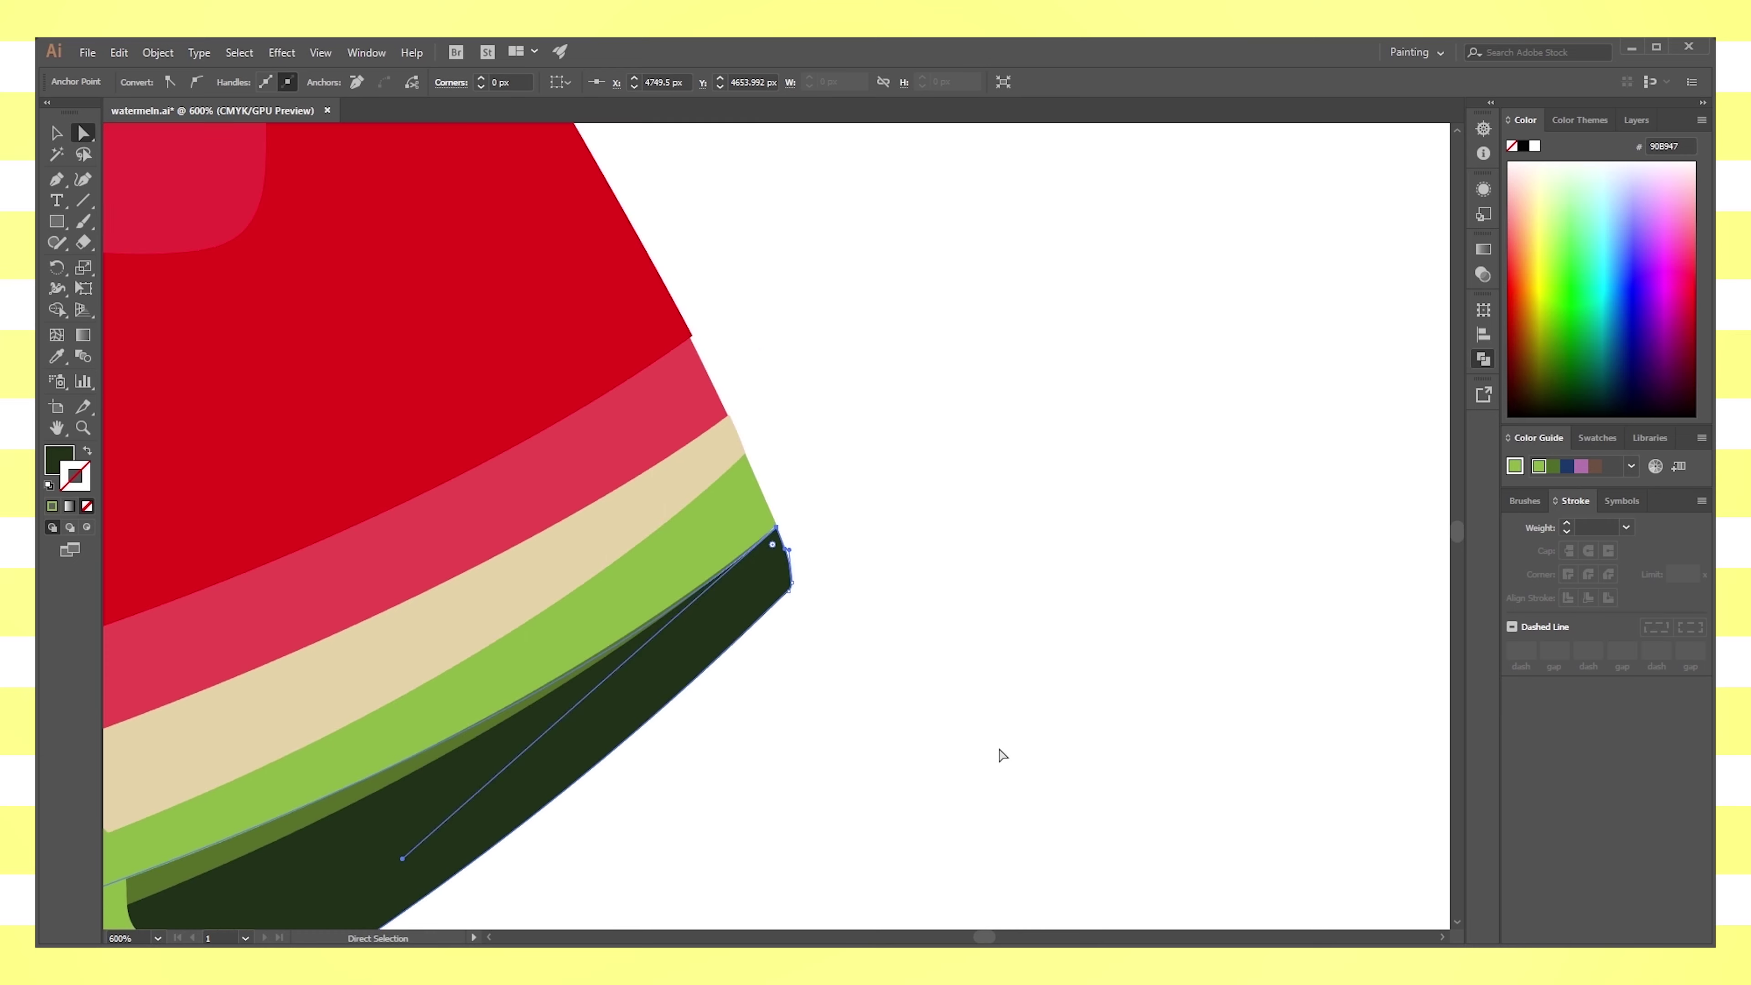
{"action": "scroll", "coordinate": [1368, 466], "scroll_direction": "up", "scroll_amount": 2}
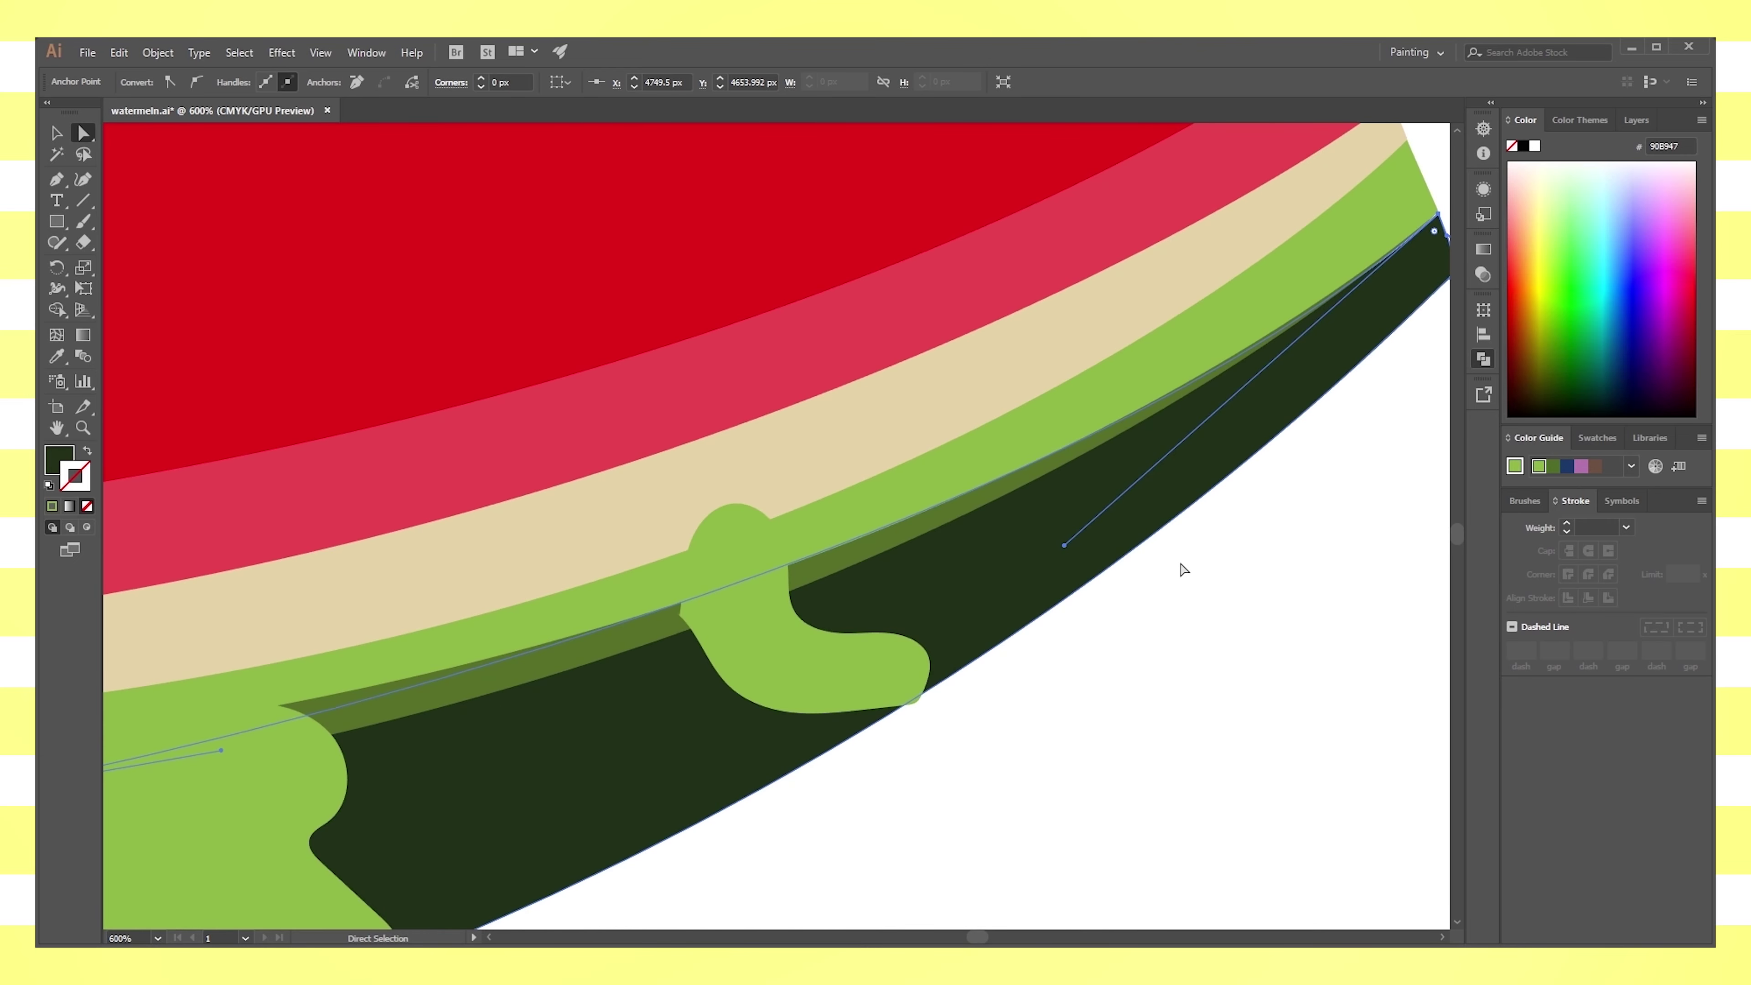
Smooth the dark green edge along the rind, check its left point, then deselect
{"action": "left_click_drag", "start_coordinate": [1062, 550], "coordinate": [830, 705]}
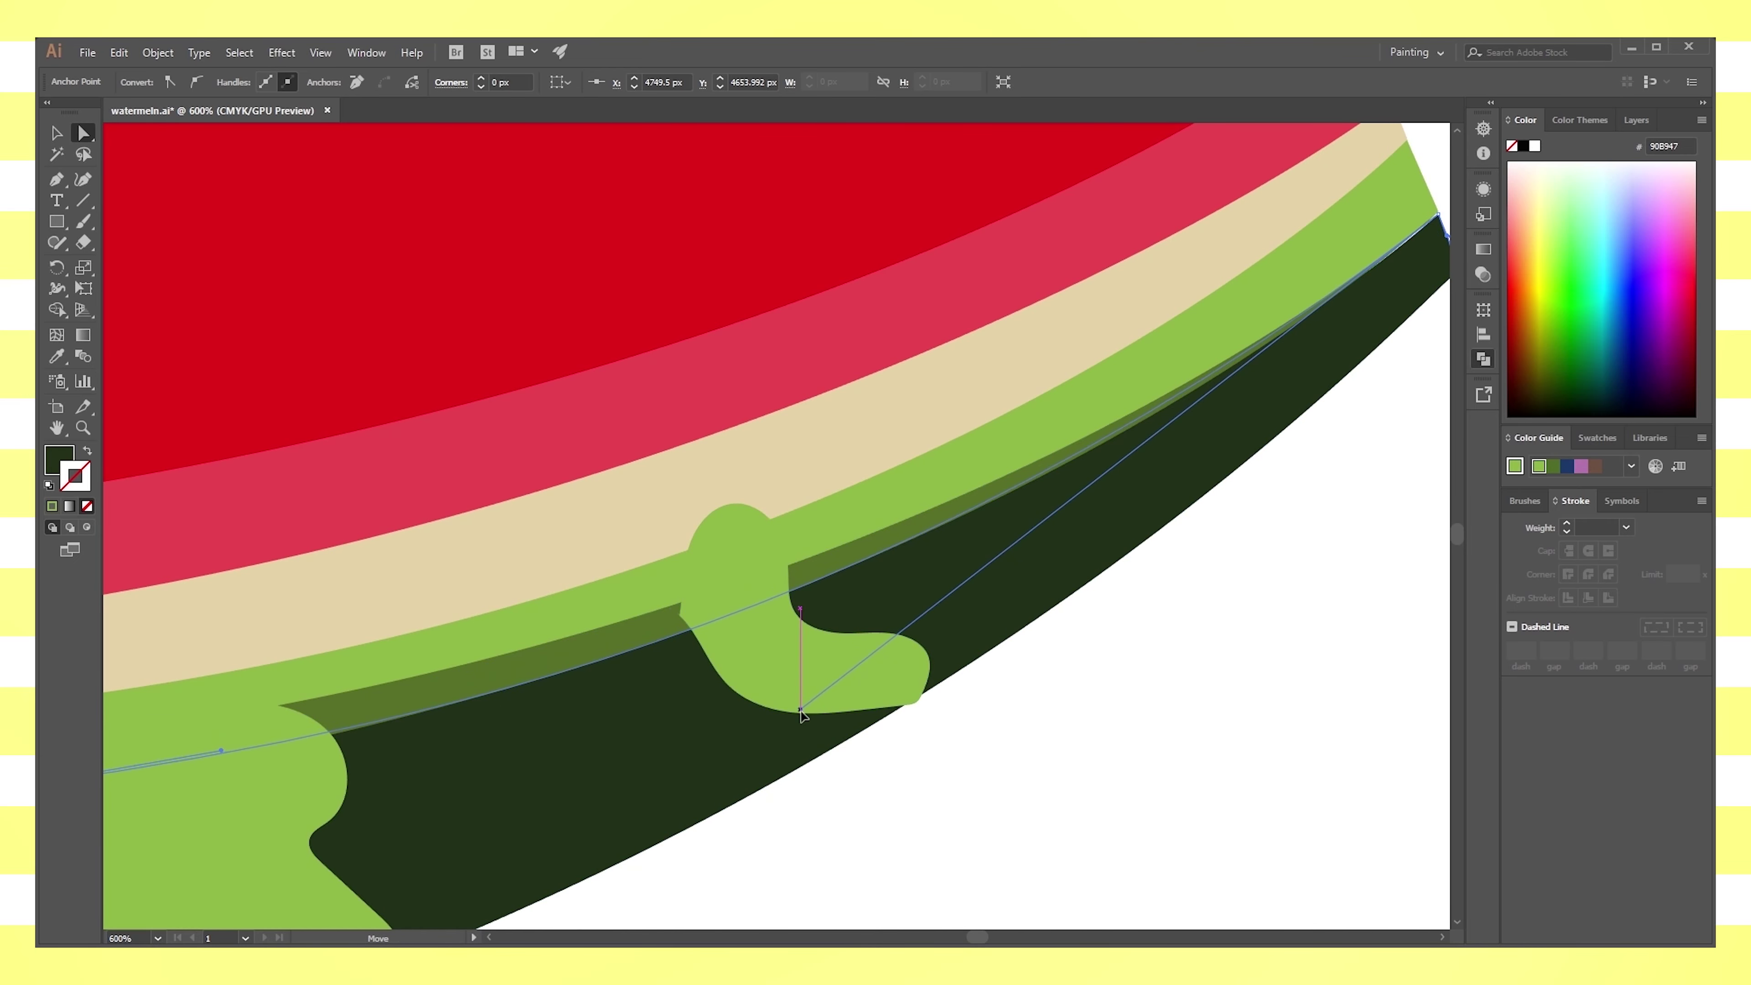
{"action": "left_click_drag", "start_coordinate": [830, 704], "coordinate": [810, 706]}
{"action": "left_click", "coordinate": [703, 724]}
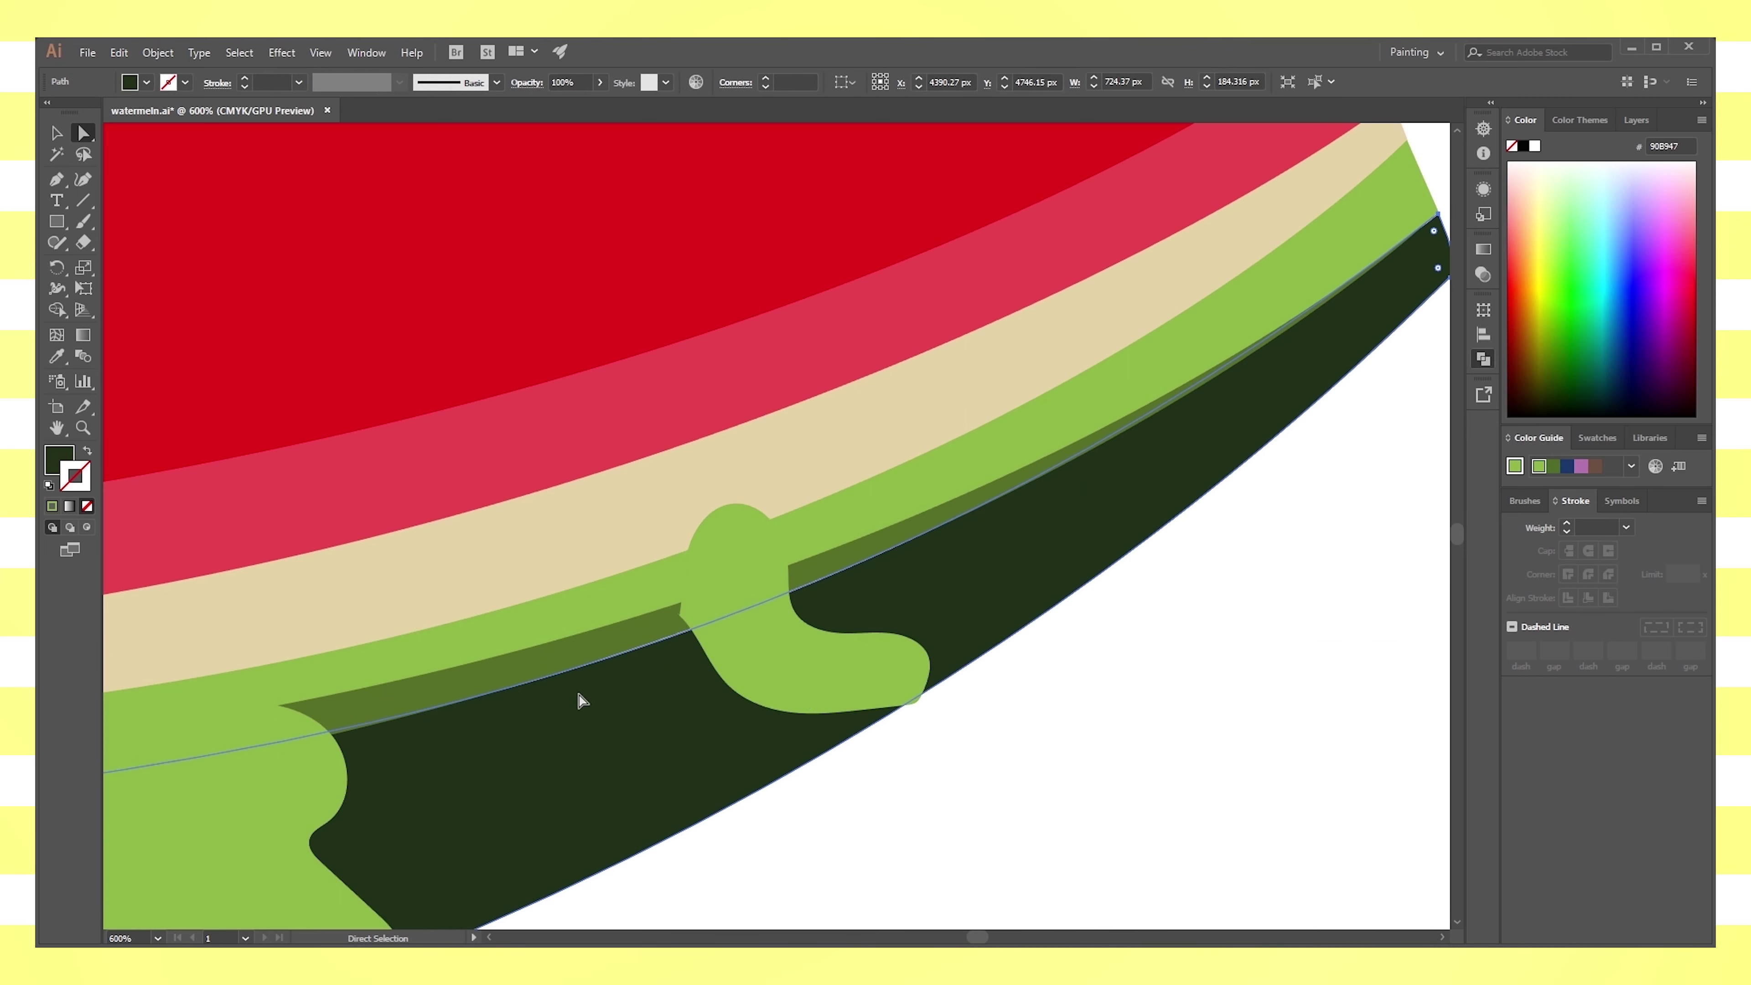
{"action": "left_click", "coordinate": [1437, 218]}
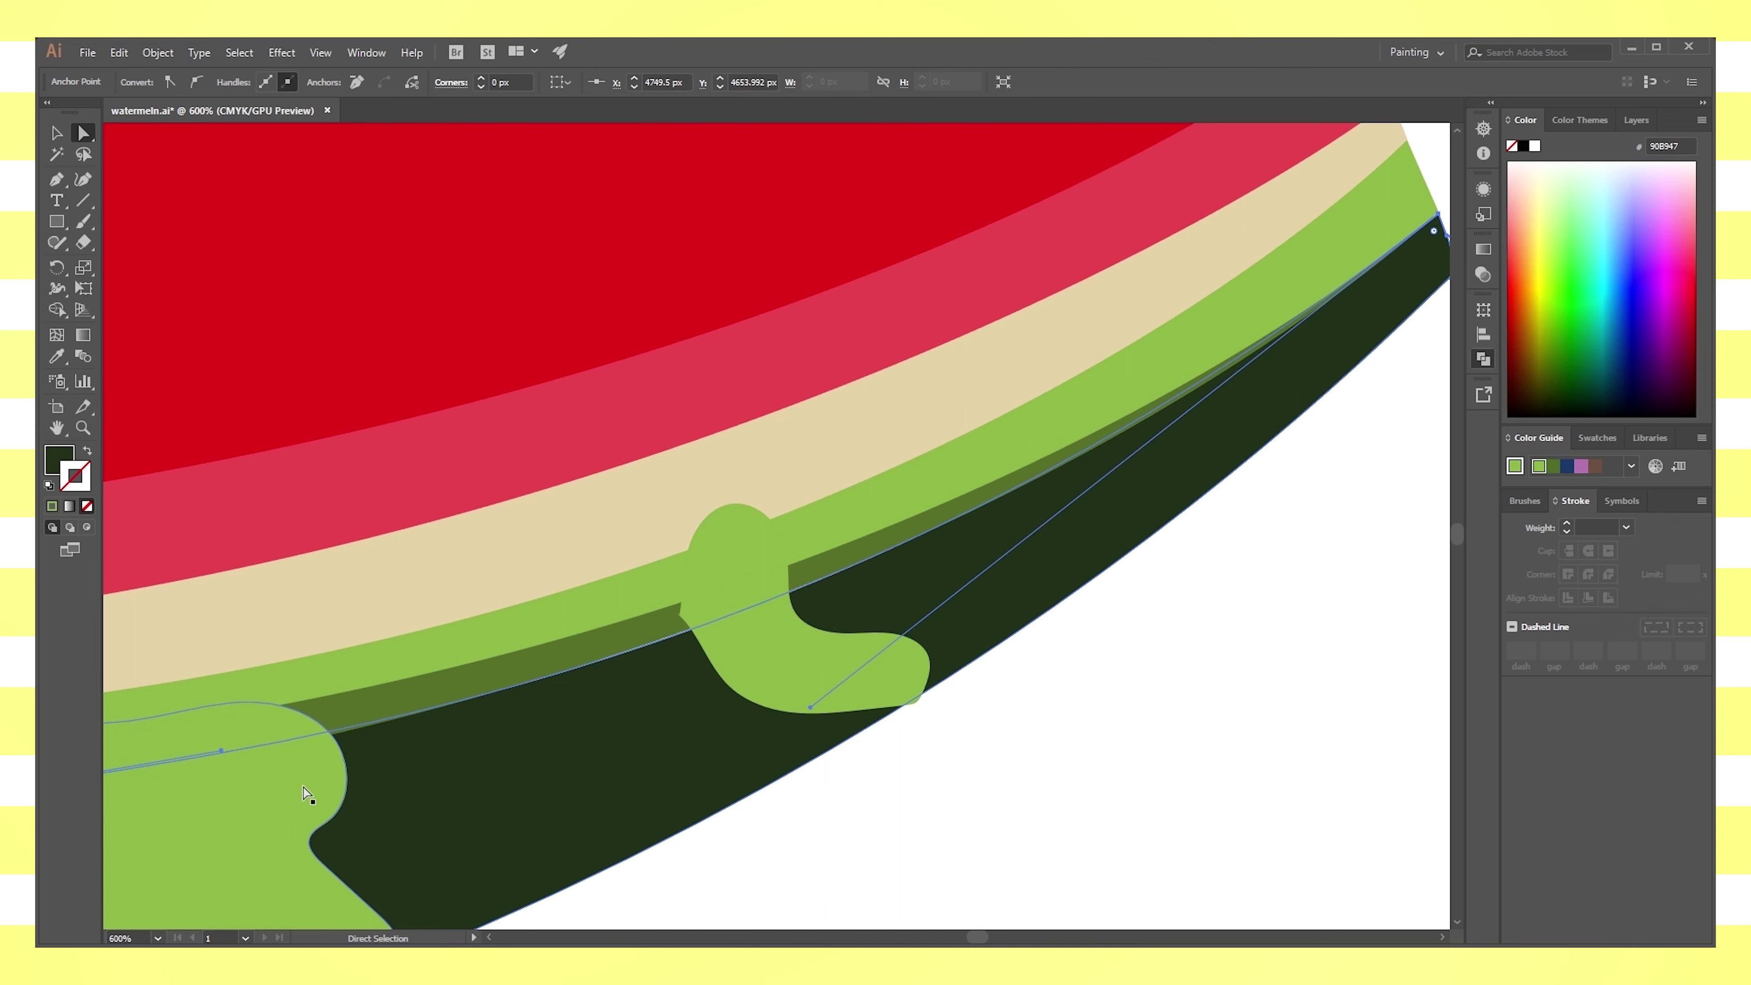
{"action": "left_click", "coordinate": [231, 747]}
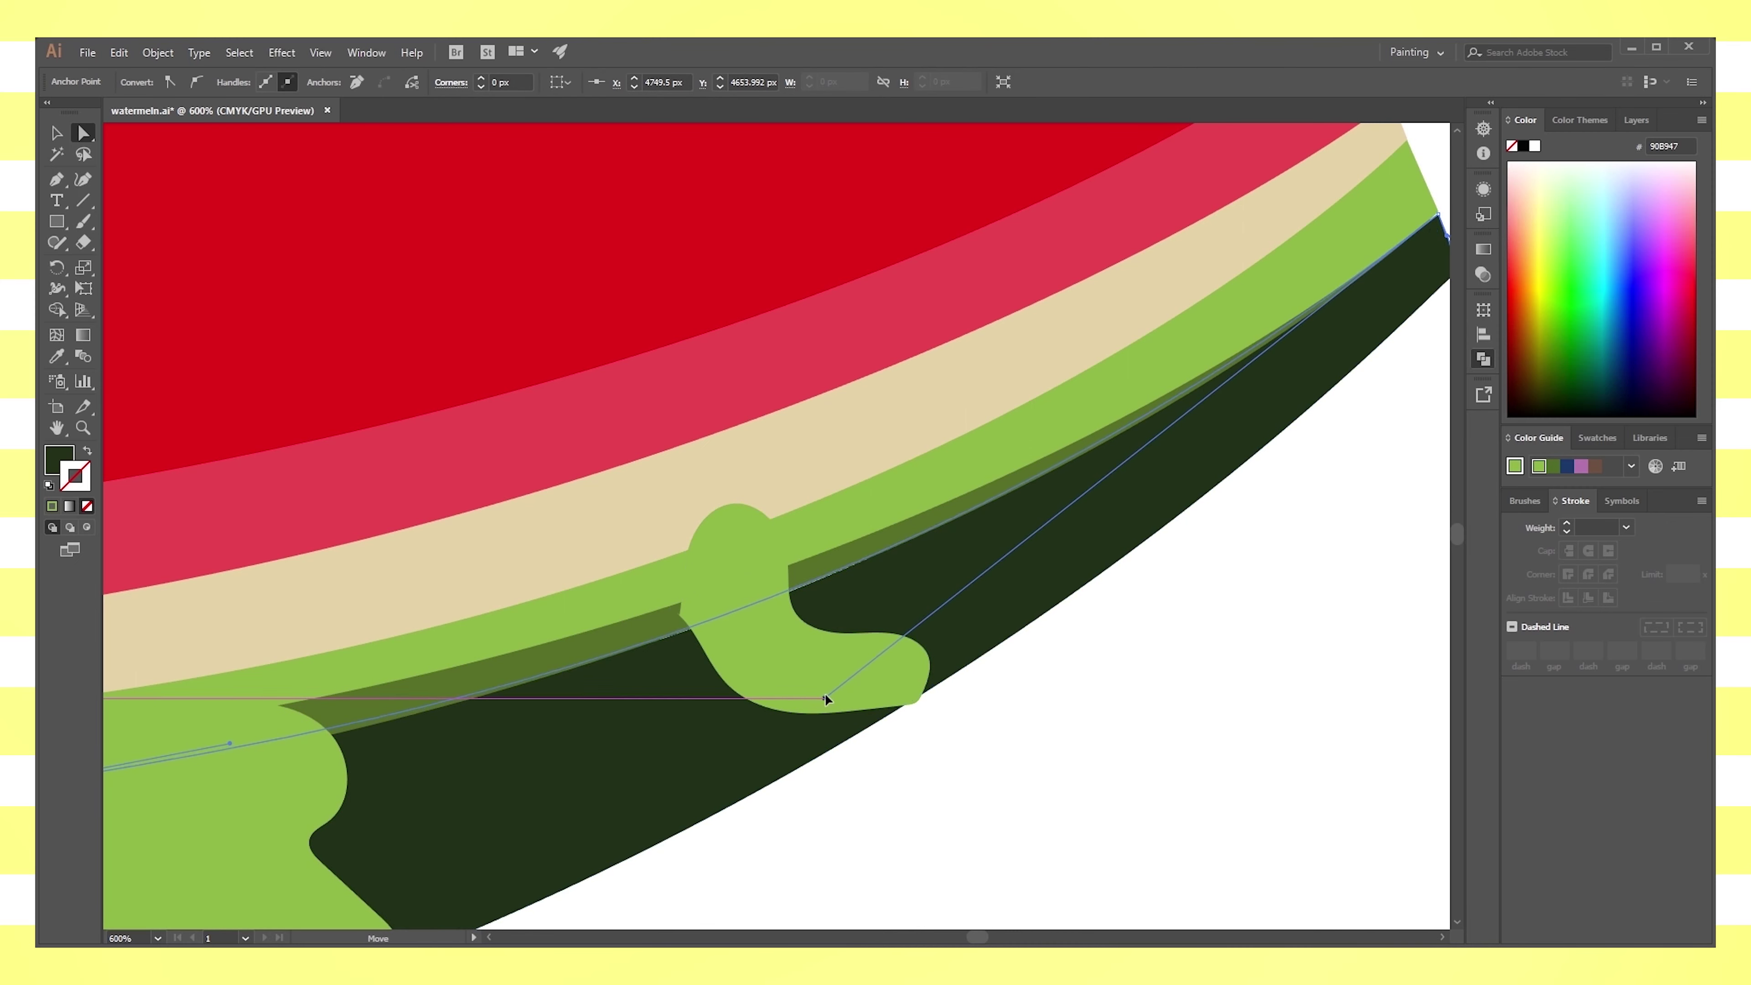
{"action": "left_click", "coordinate": [1074, 786]}
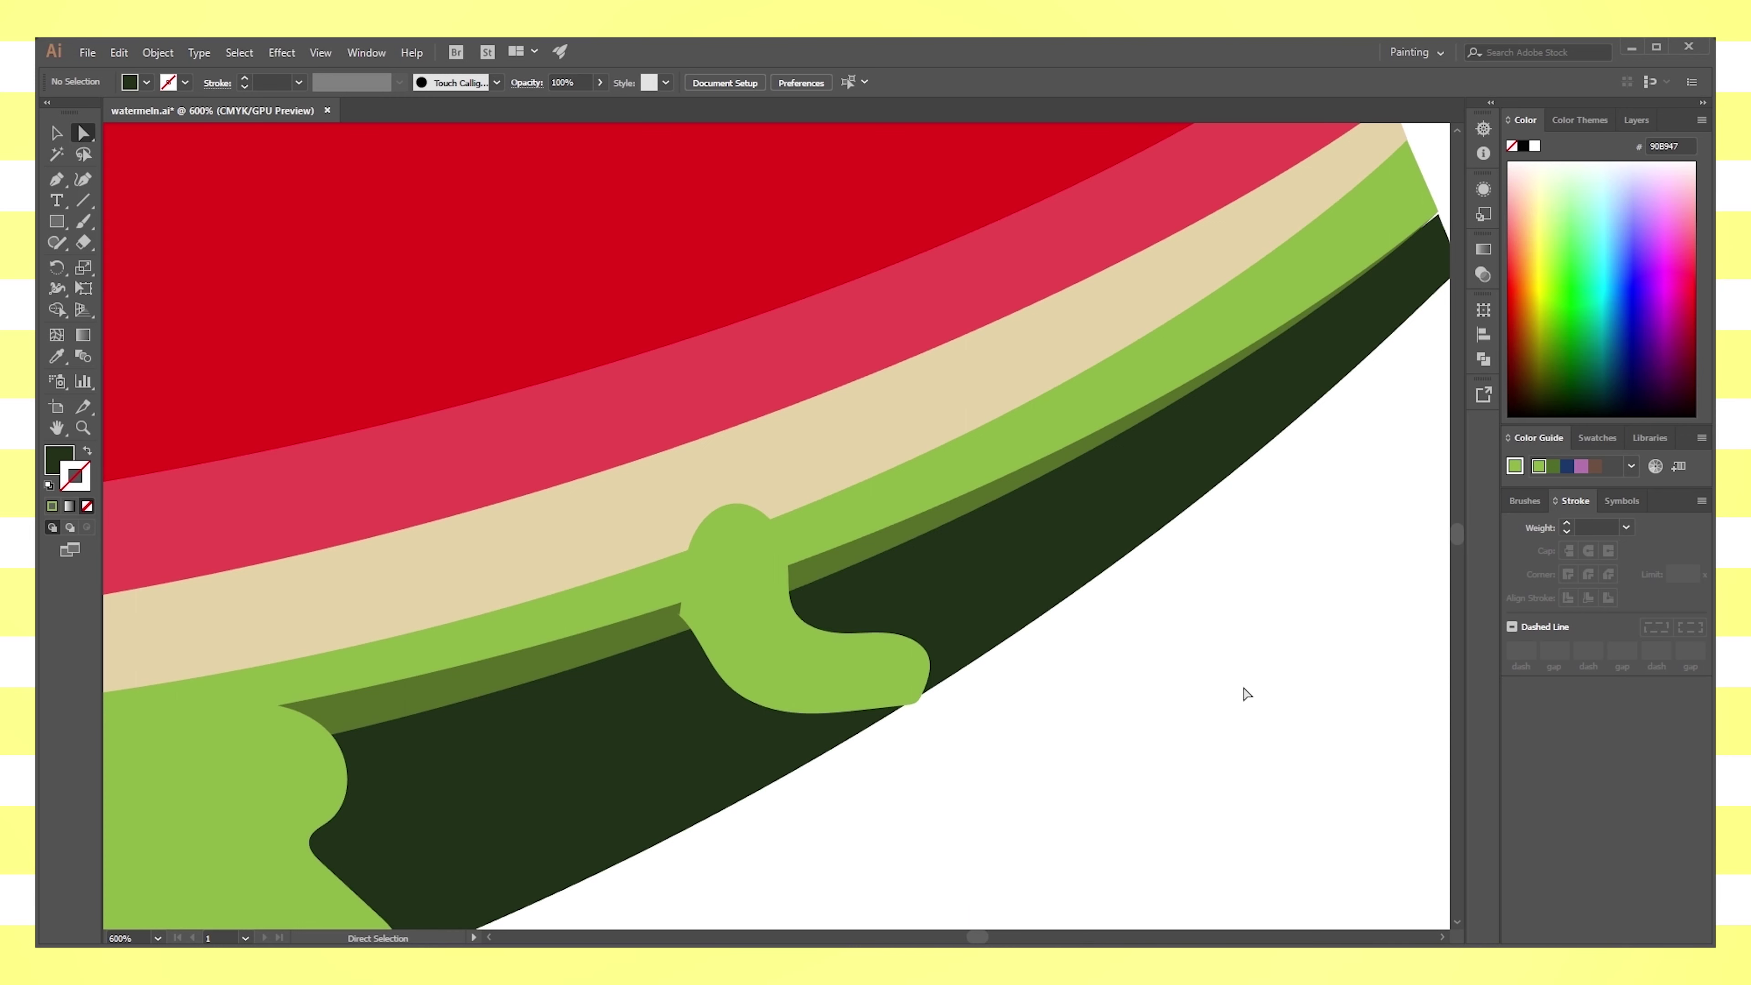
Select the dark green rind path and bring its top edge into view
{"action": "scroll", "coordinate": [832, 626], "scroll_direction": "left", "scroll_amount": 5}
{"action": "scroll", "coordinate": [1055, 567], "scroll_direction": "left", "scroll_amount": 5}
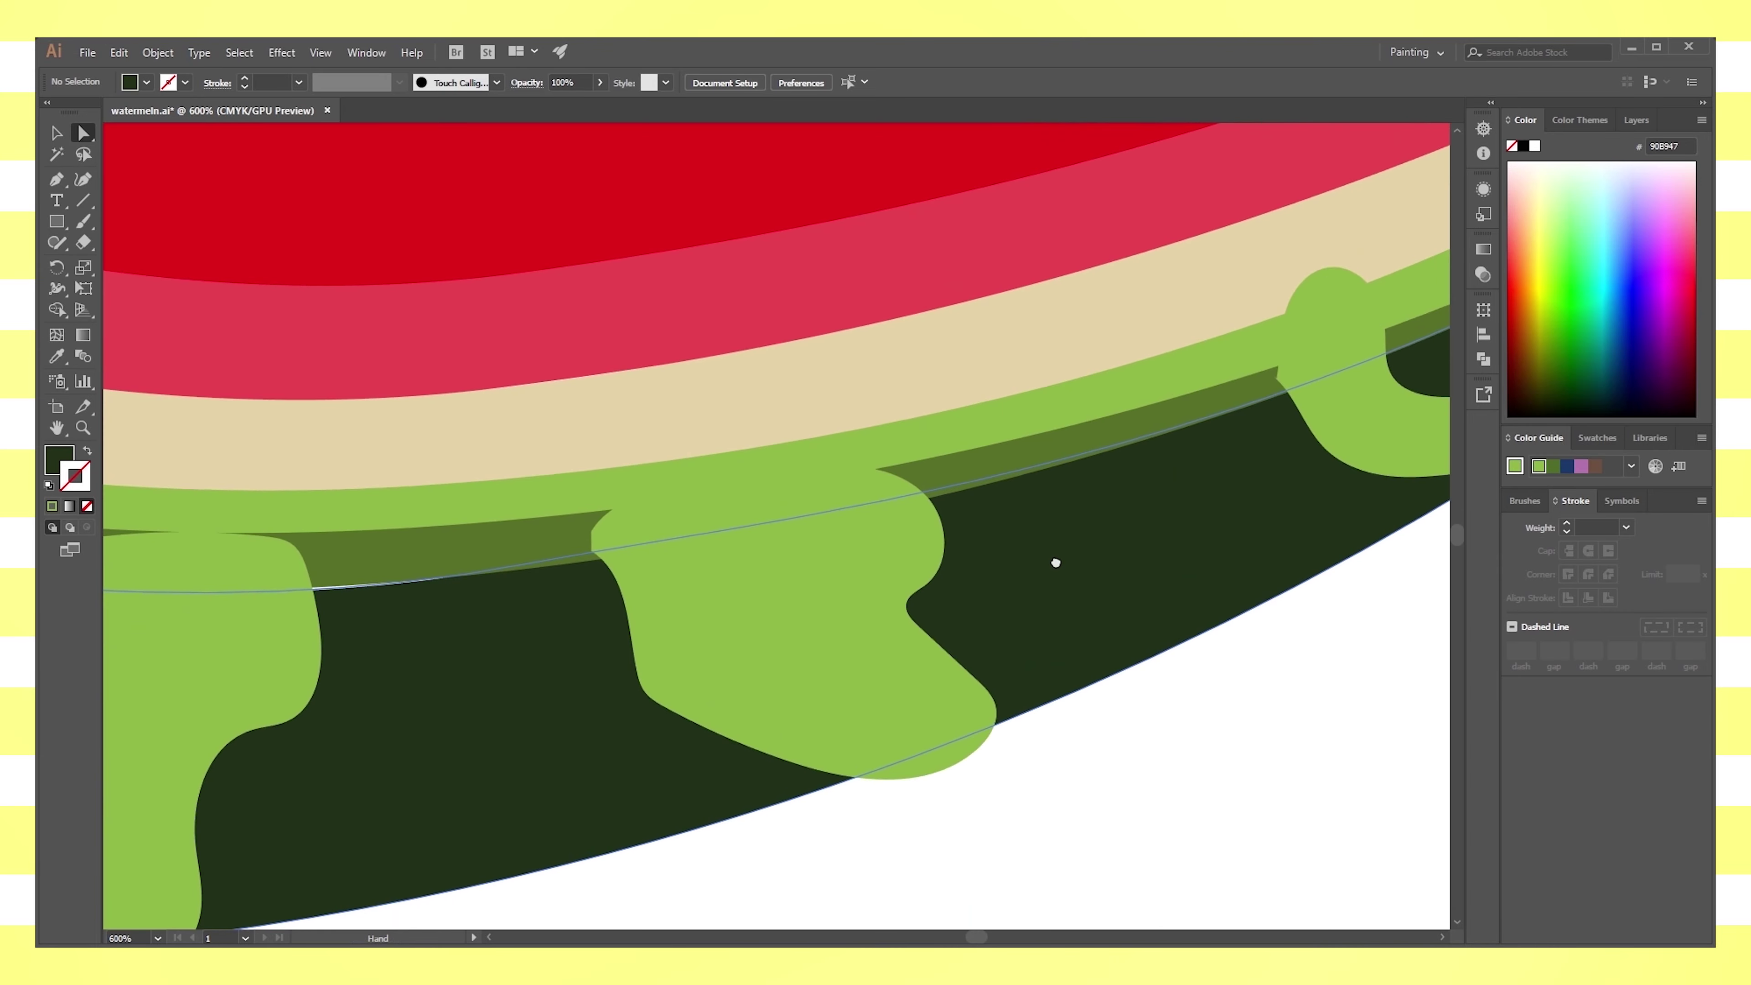
{"action": "scroll", "coordinate": [645, 727], "scroll_direction": "left", "scroll_amount": 5}
{"action": "left_click", "coordinate": [603, 669]}
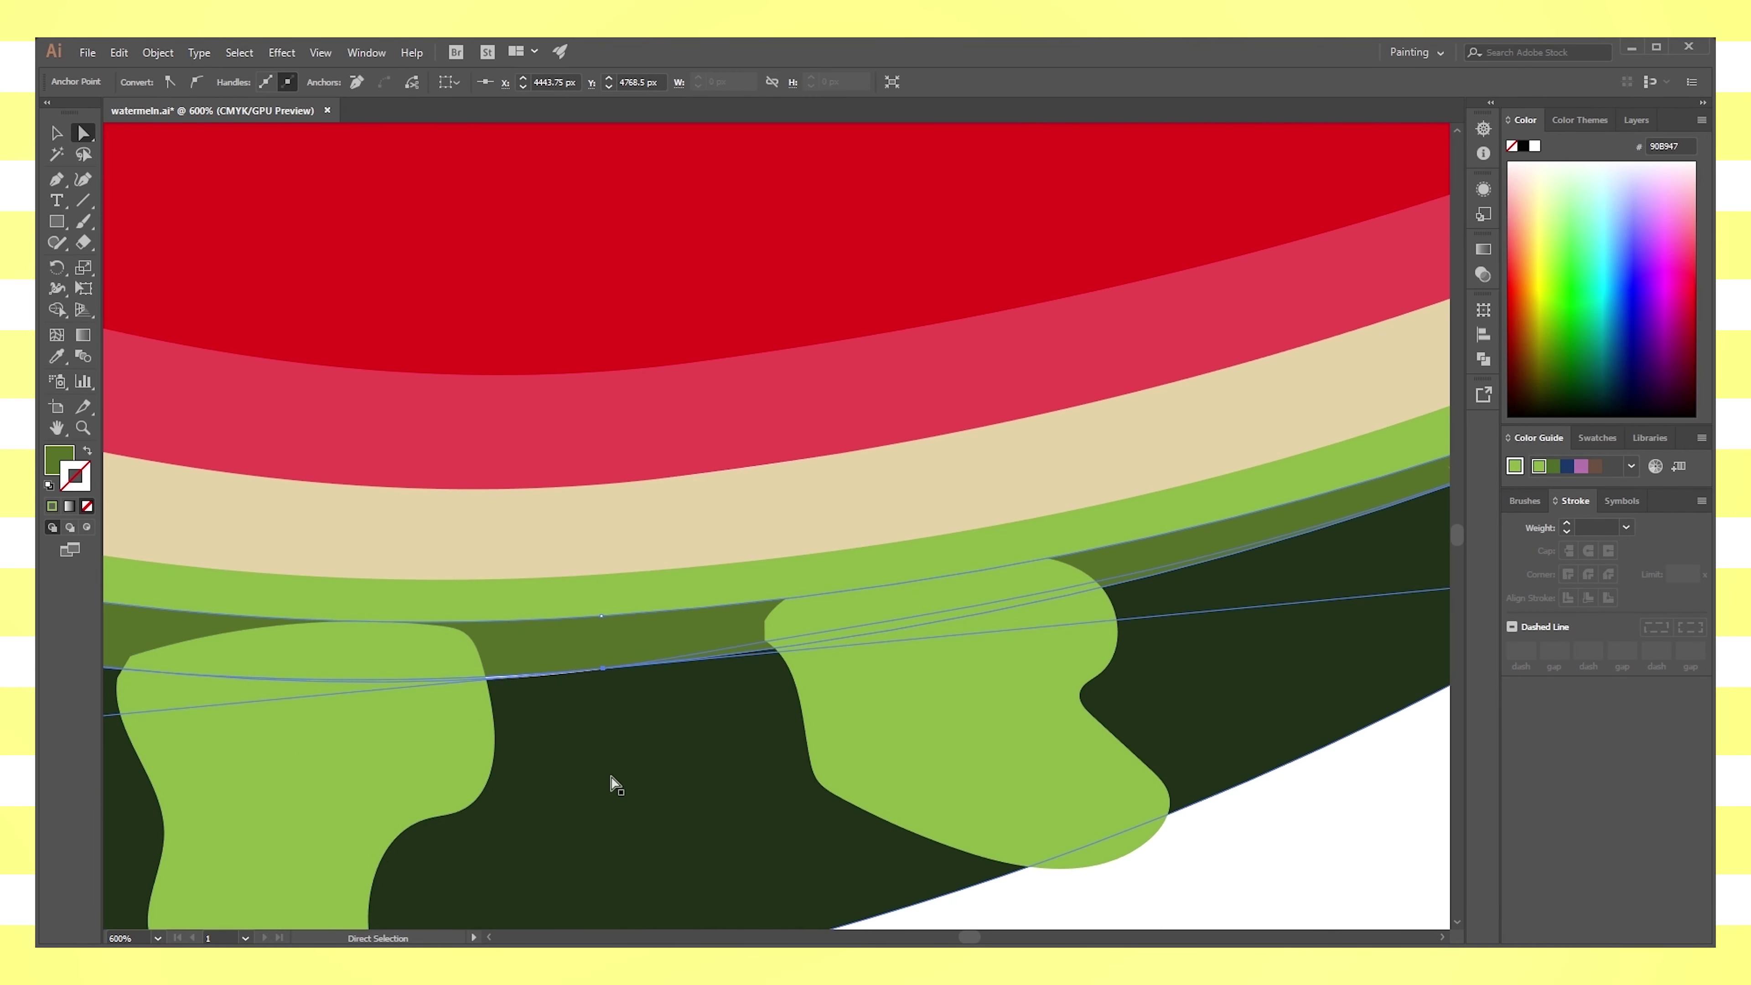
{"action": "key", "text": "ctrl+minus"}
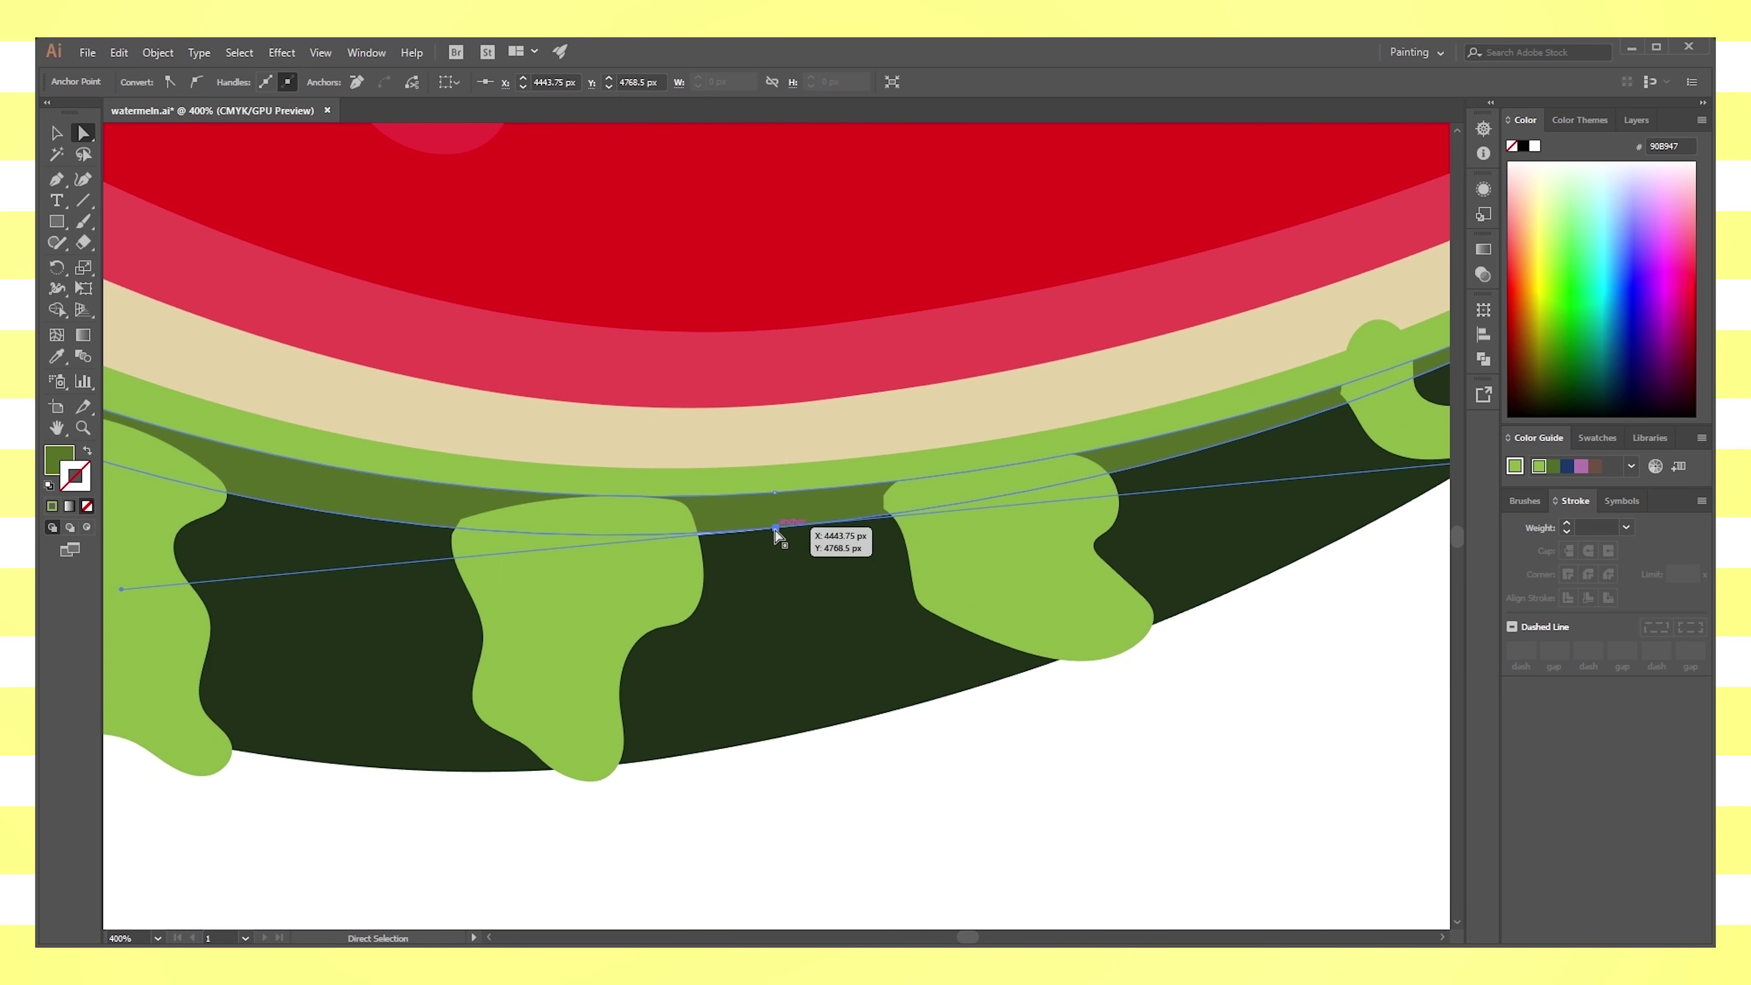
{"action": "scroll", "coordinate": [777, 531], "scroll_direction": "up", "scroll_amount": 2}
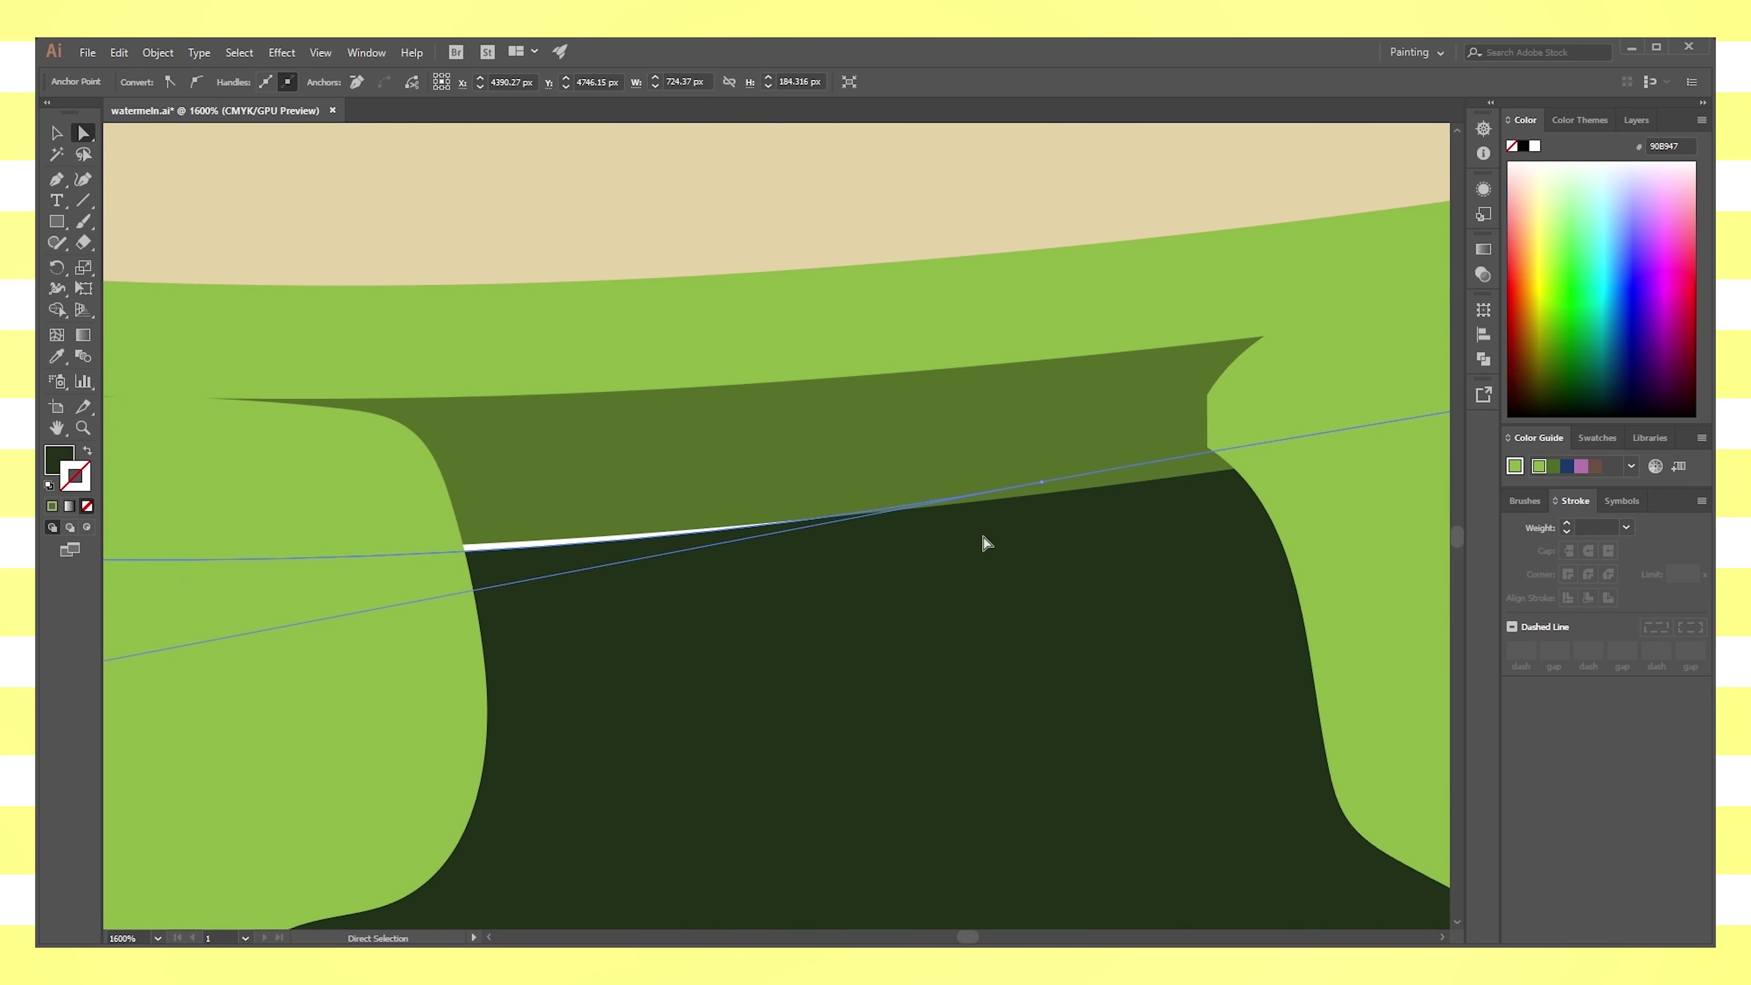
{"action": "left_click", "coordinate": [930, 525]}
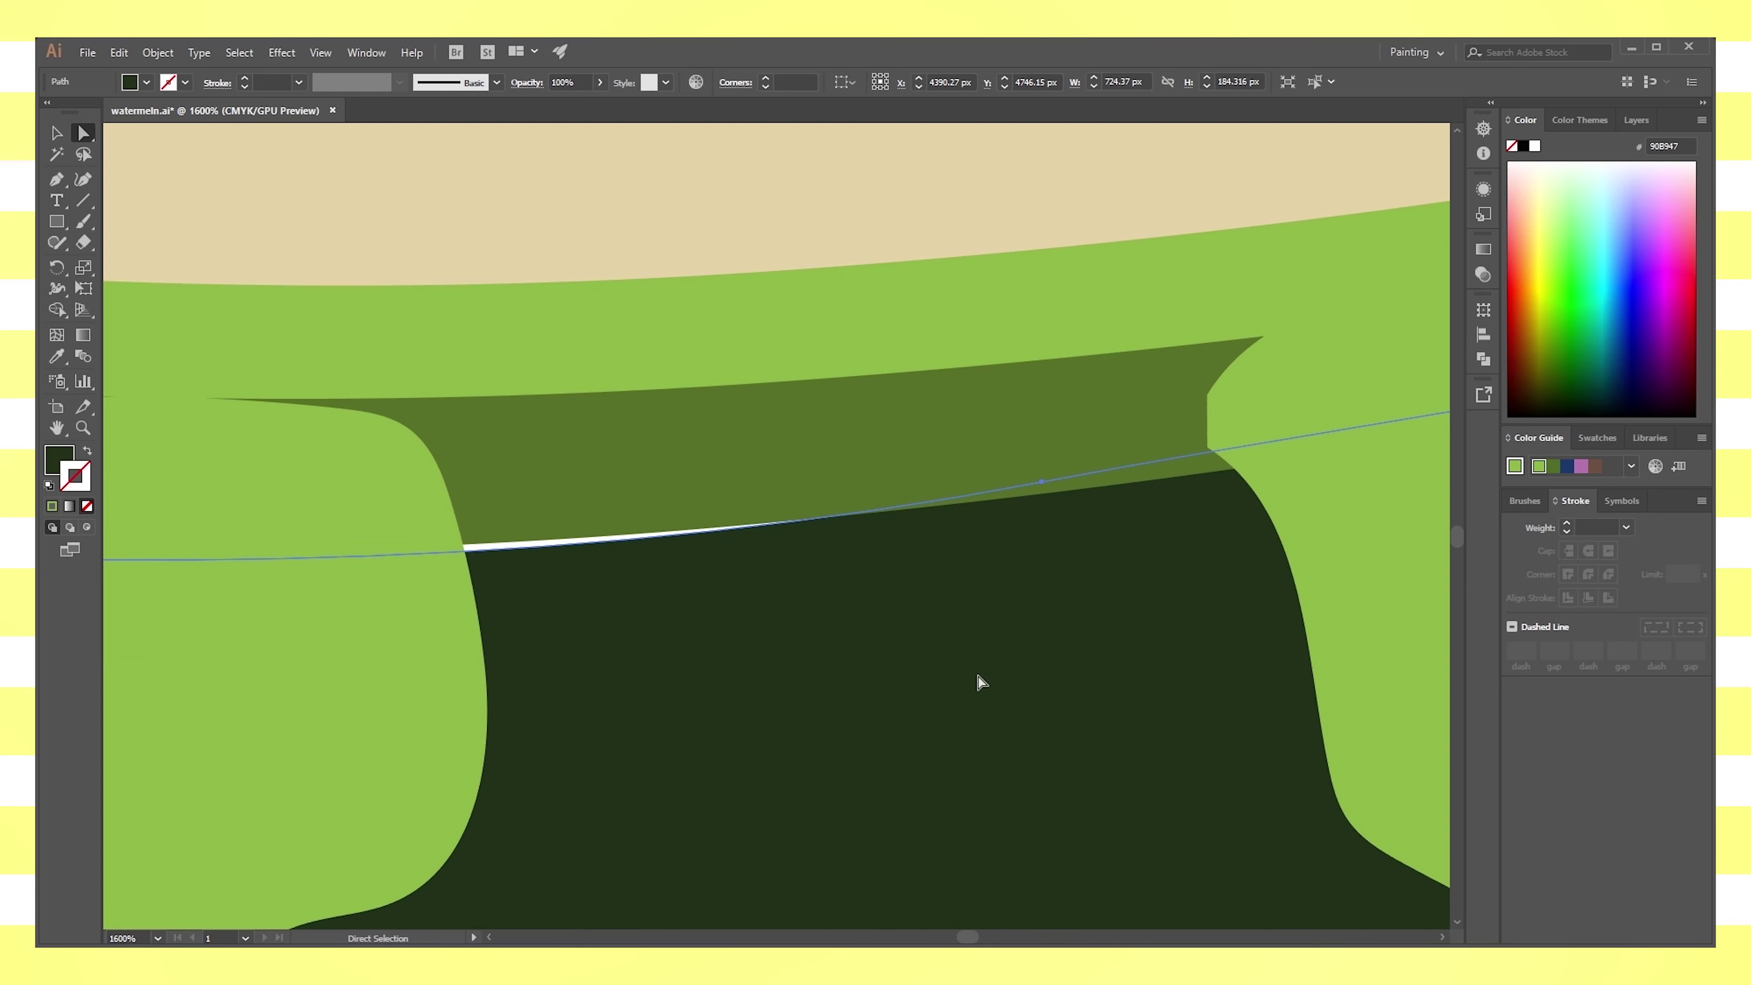
{"action": "scroll", "coordinate": [977, 680], "scroll_direction": "down", "scroll_amount": 2}
{"action": "mouse_move", "coordinate": [1220, 751]}
{"action": "left_mouse_down"}
{"action": "mouse_move", "coordinate": [353, 759]}
{"action": "mouse_move", "coordinate": [739, 731]}
{"action": "mouse_move", "coordinate": [234, 328]}
{"action": "left_mouse_up"}
{"action": "scroll", "coordinate": [737, 728], "scroll_direction": "up", "scroll_amount": 1}
Nudge the top-edge anchor's handle so the rind meets the shadow band with no white gap
{"action": "left_click", "coordinate": [1224, 417]}
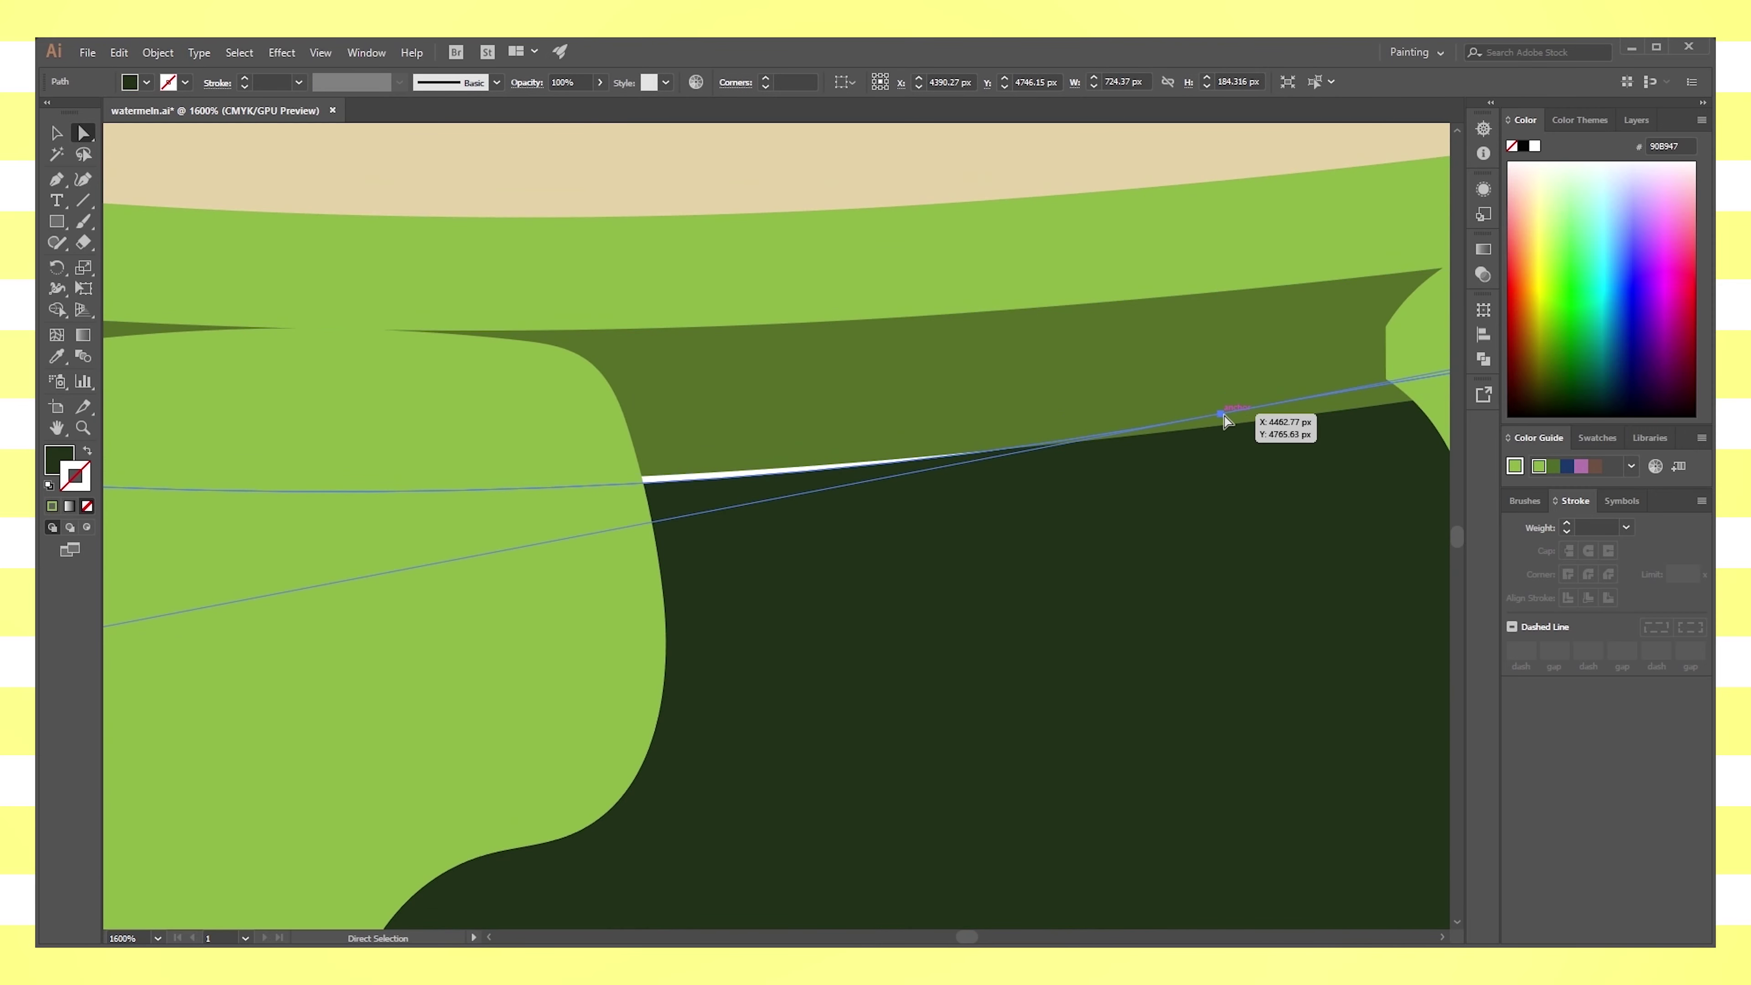
{"action": "scroll", "coordinate": [1175, 496], "scroll_direction": "down", "scroll_amount": 4}
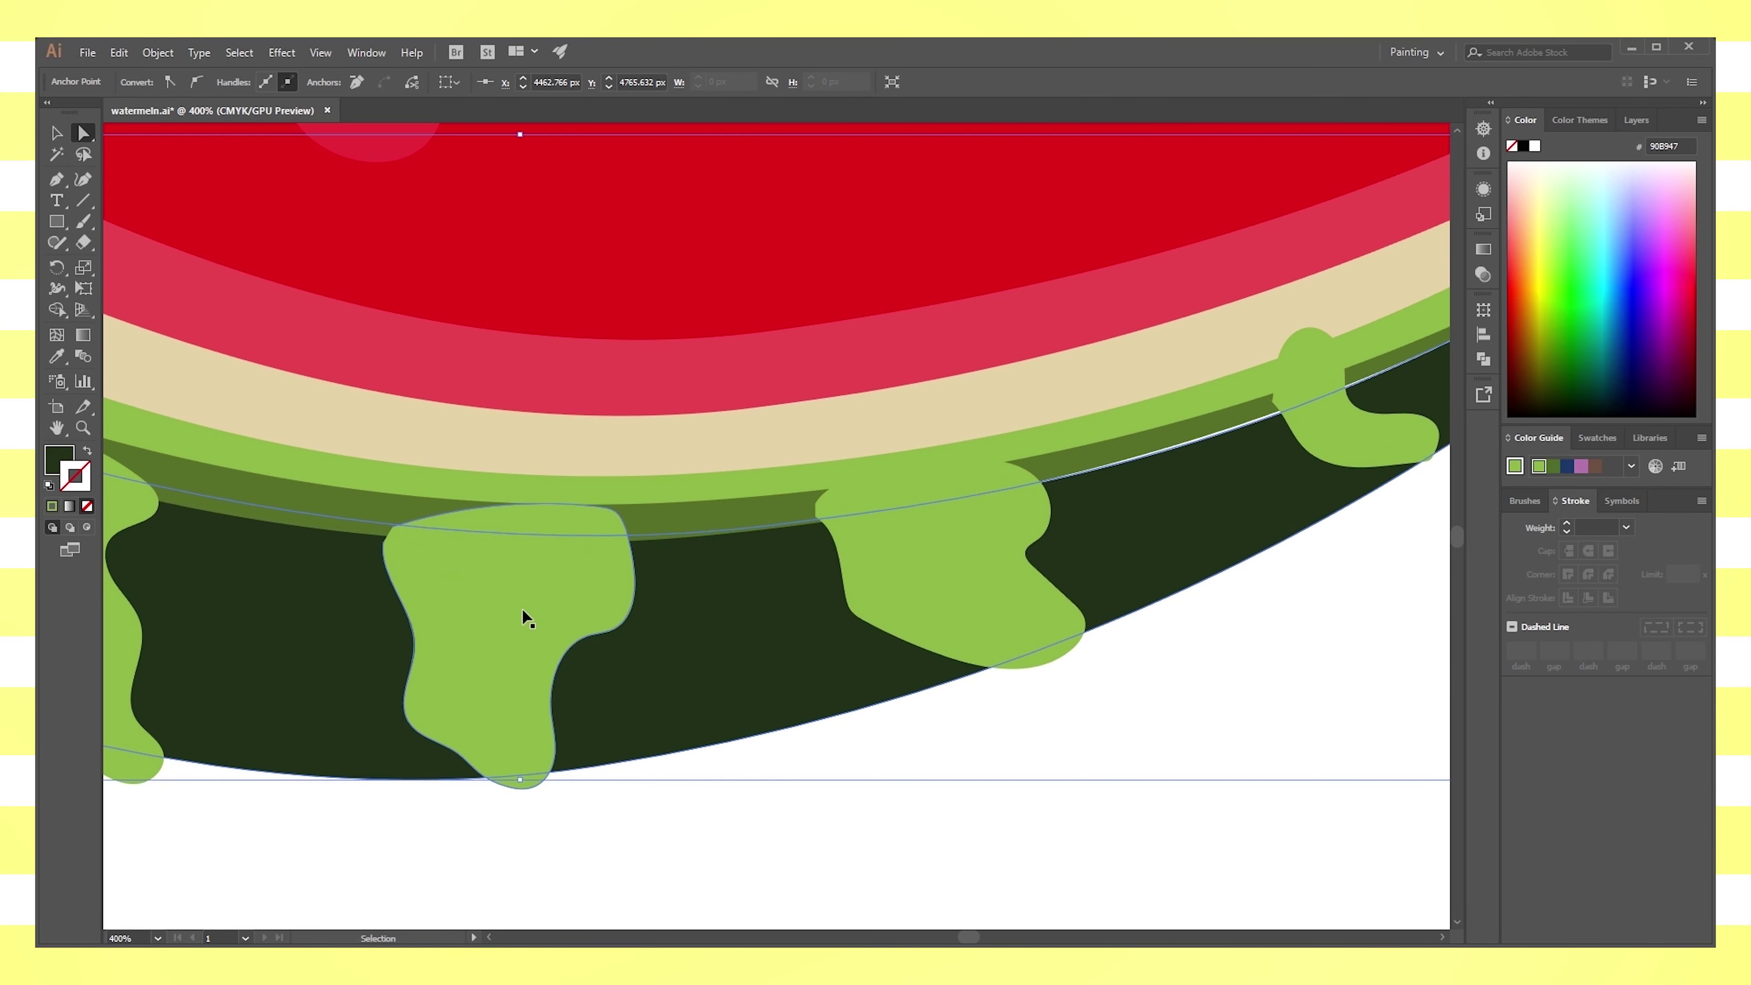
{"action": "key", "text": "ctrl+equal"}
{"action": "key", "text": "ctrl+equal"}
{"action": "key", "text": "ctrl+equal"}
{"action": "left_click_drag", "start_coordinate": [774, 535], "coordinate": [768, 534]}
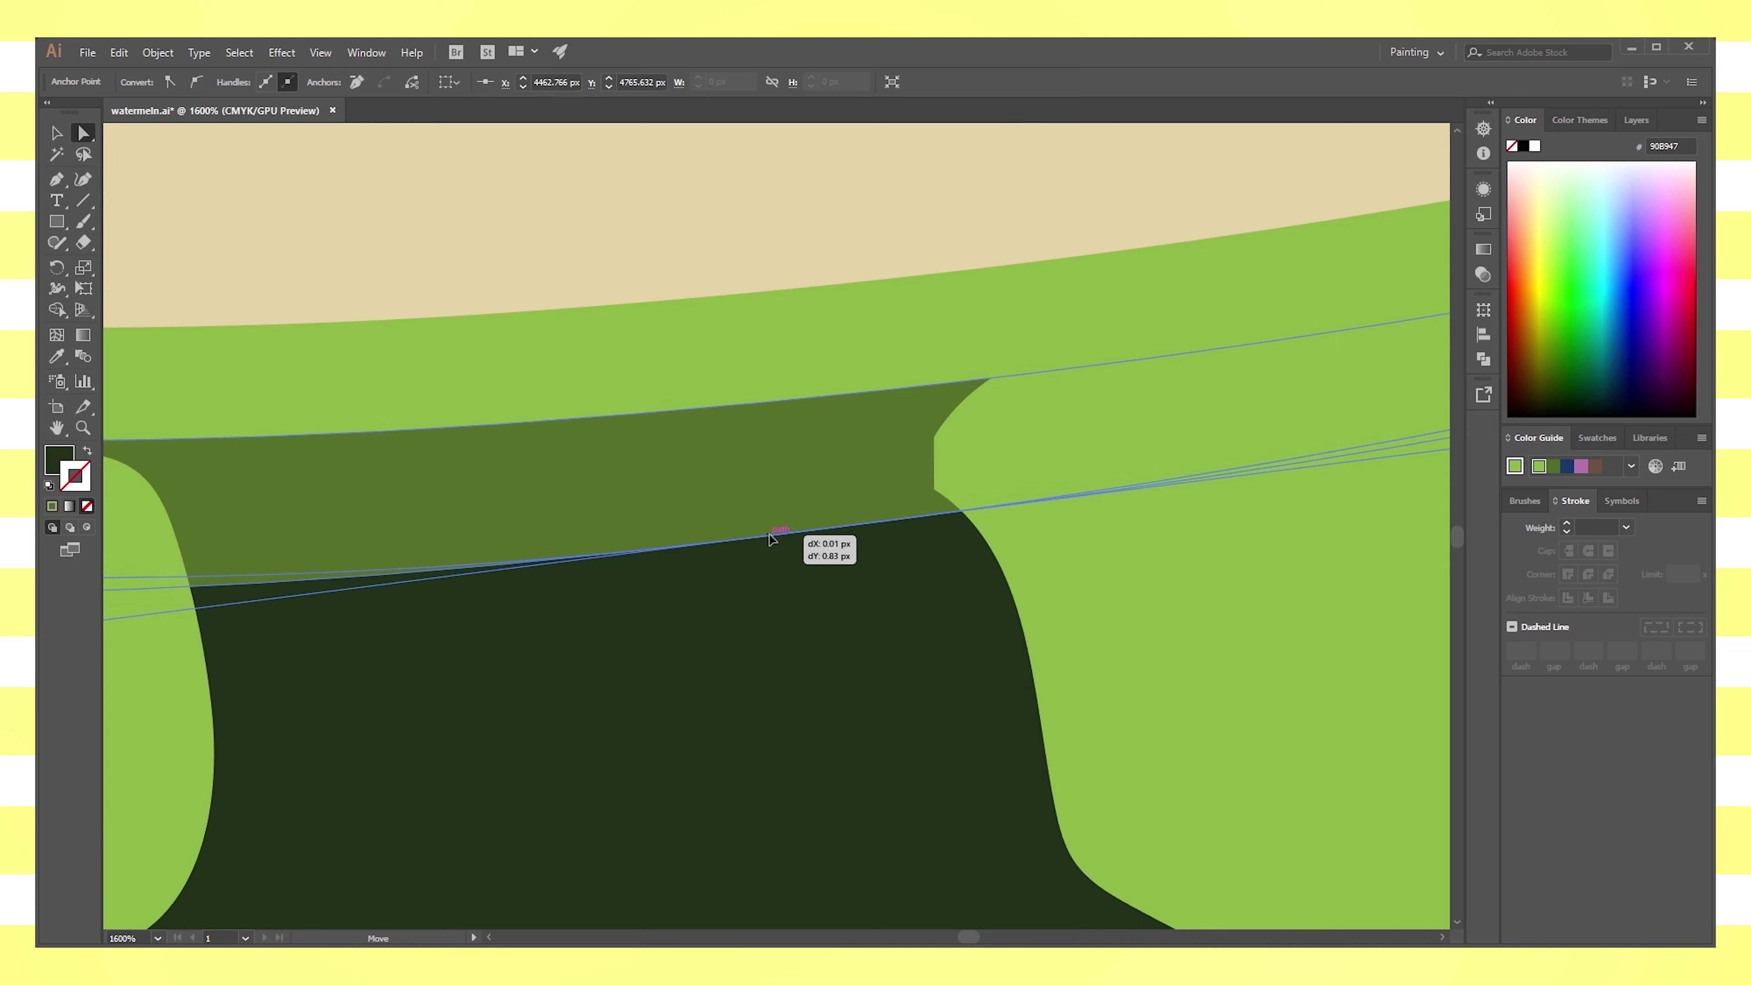
{"action": "scroll", "coordinate": [785, 586], "scroll_direction": "down", "scroll_amount": 2}
{"action": "scroll", "coordinate": [786, 586], "scroll_direction": "down", "scroll_amount": 2}
Bend the rind's top-edge anchor handles so the curve follows the darker band
{"action": "scroll", "coordinate": [786, 586], "scroll_direction": "down", "scroll_amount": 2}
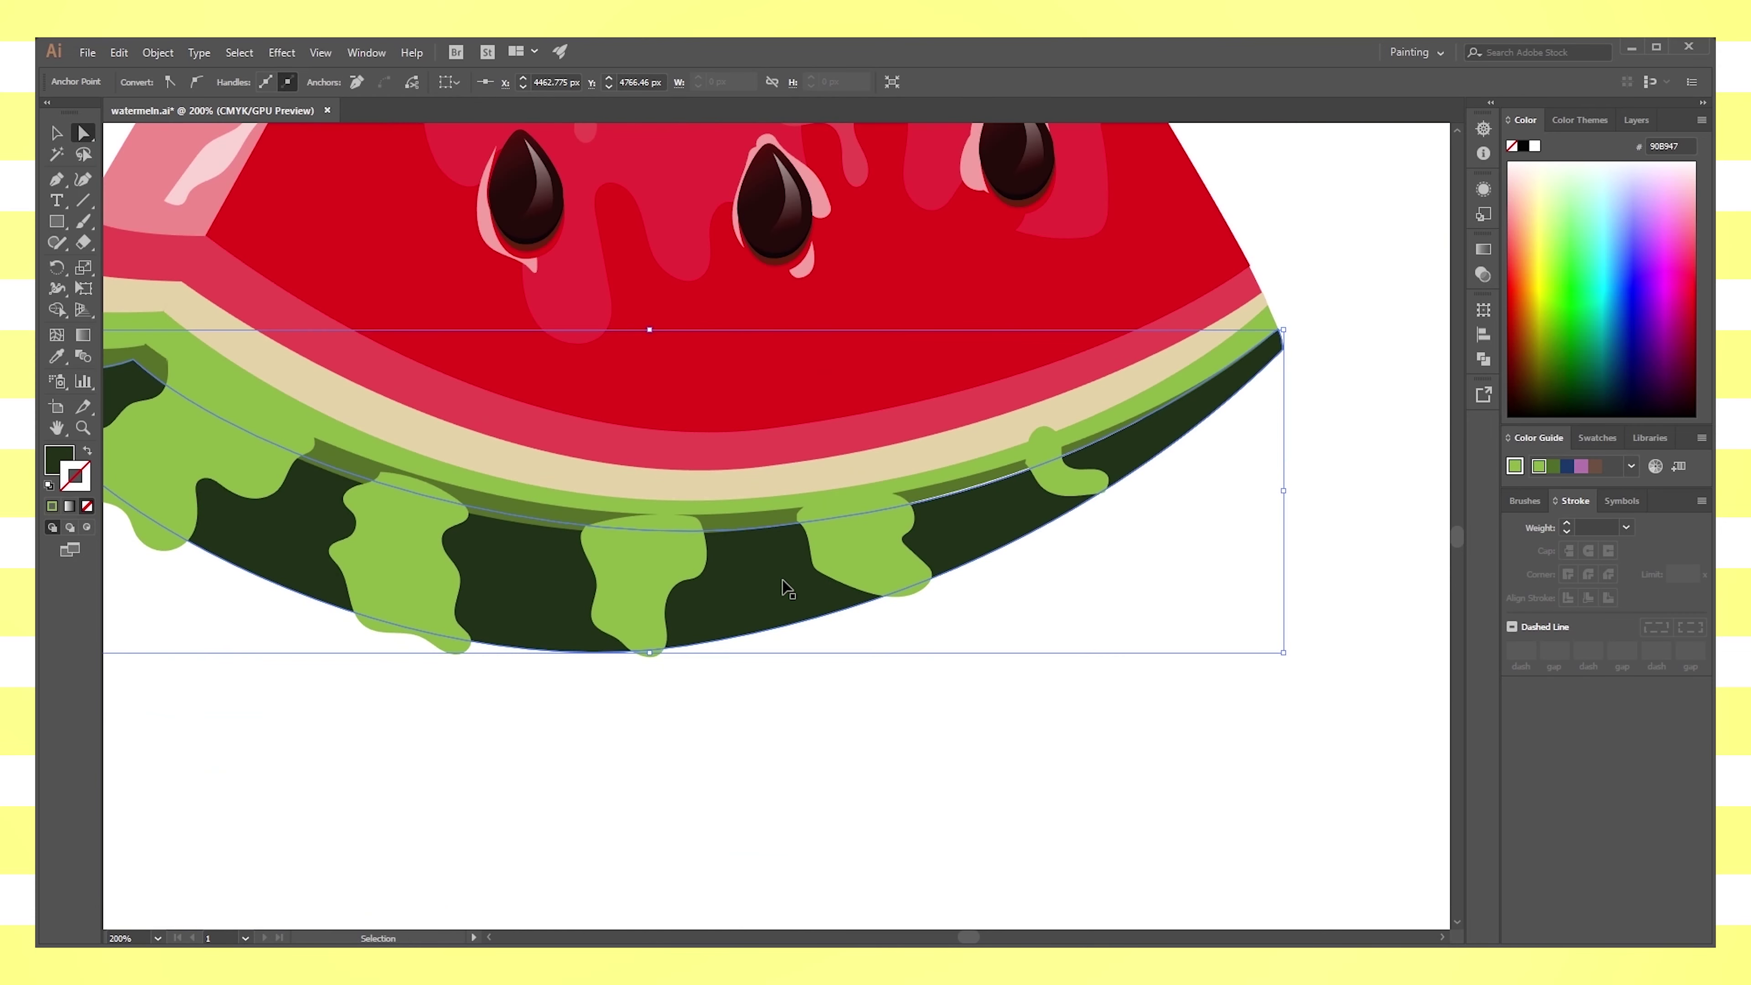
{"action": "left_click_drag", "start_coordinate": [562, 554], "coordinate": [533, 563]}
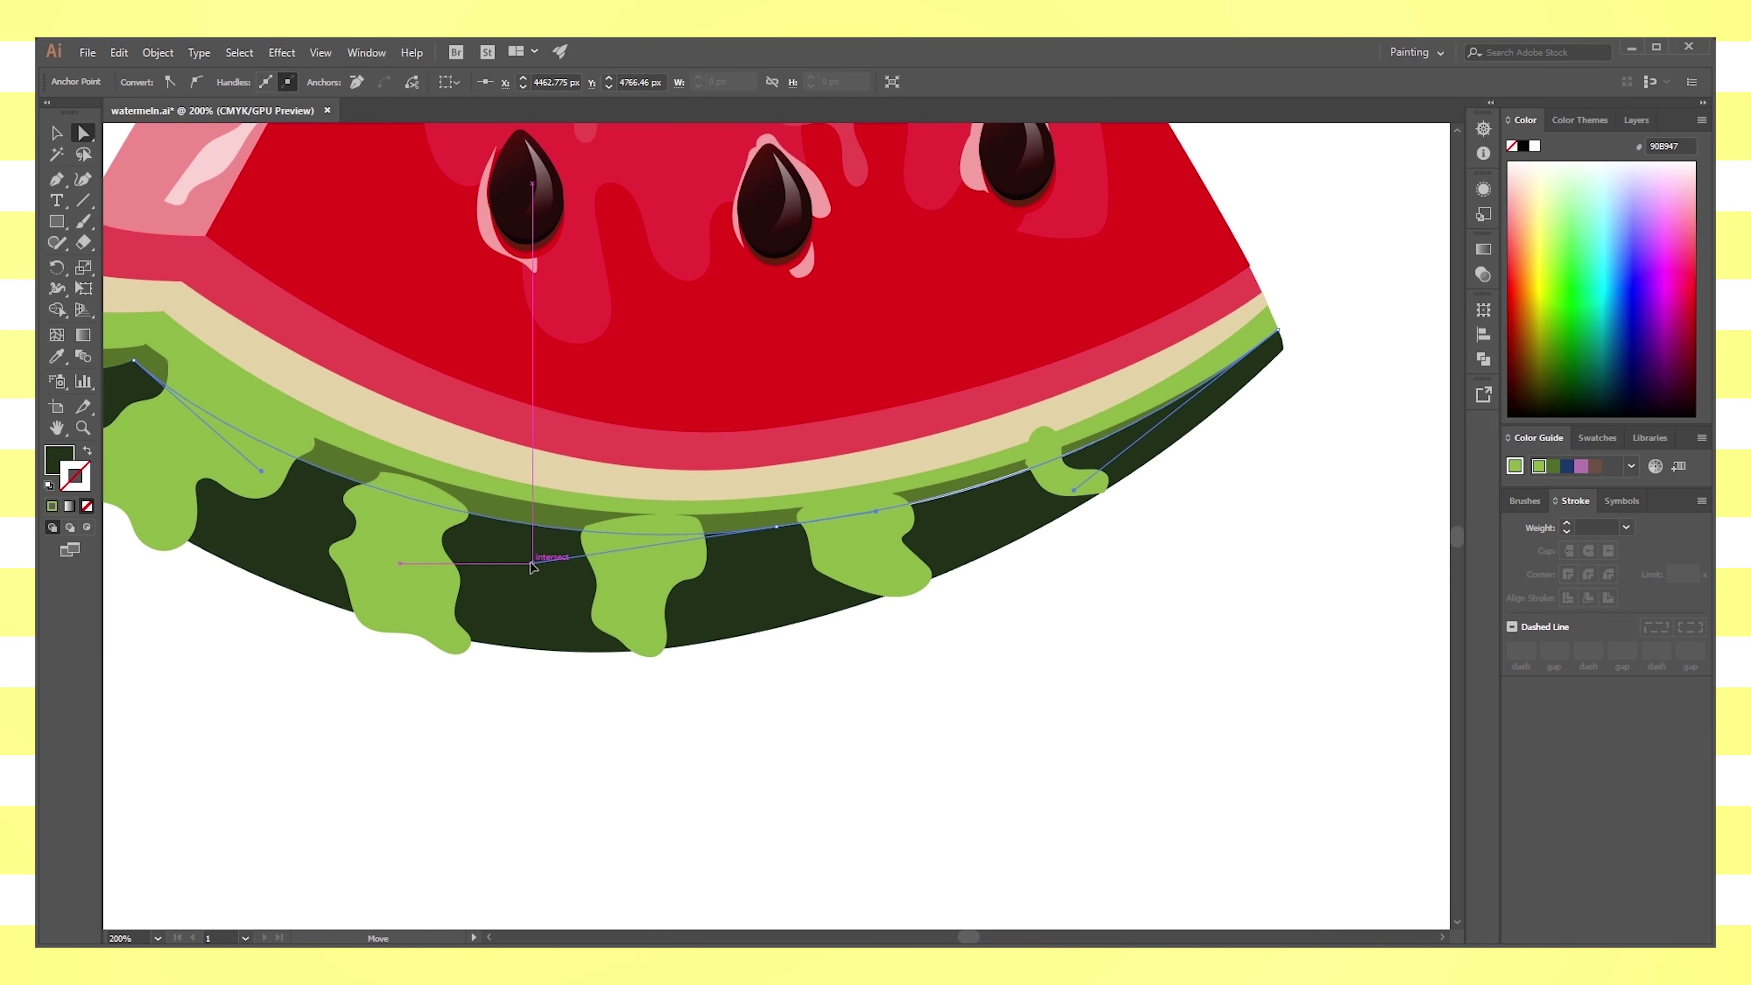
{"action": "left_click", "coordinate": [966, 545]}
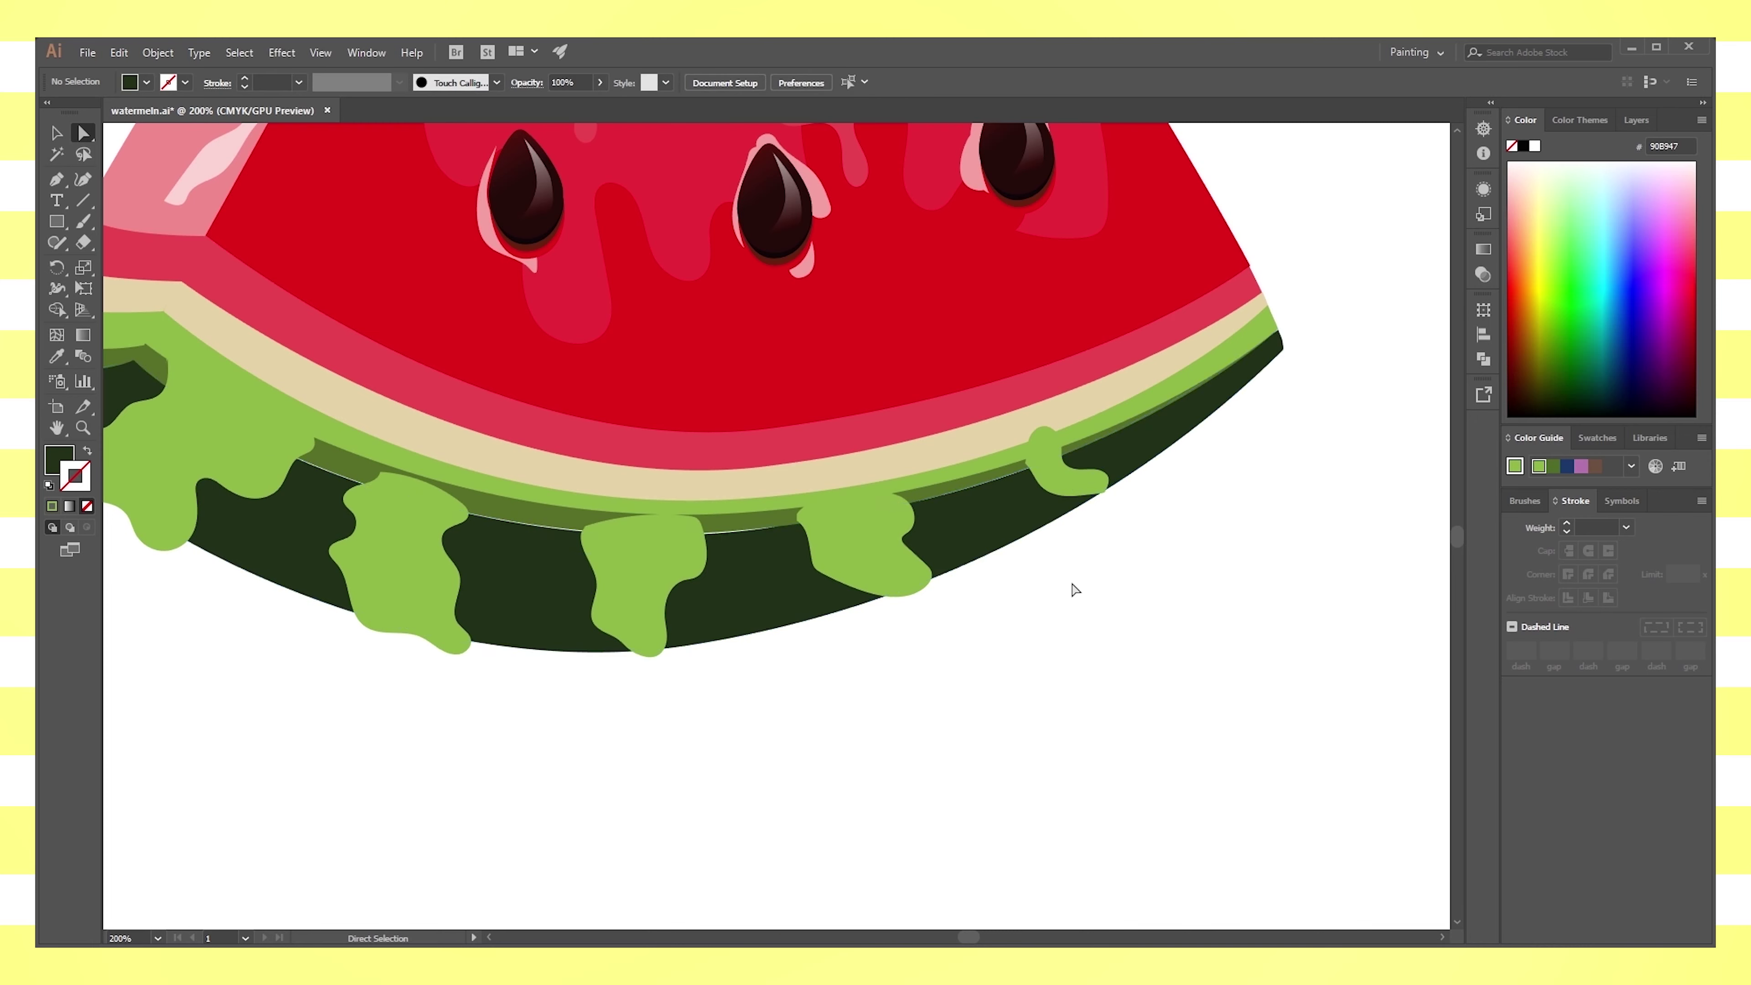
{"action": "left_click", "coordinate": [777, 529]}
{"action": "left_click_drag", "start_coordinate": [537, 564], "coordinate": [532, 562]}
{"action": "left_click", "coordinate": [911, 521]}
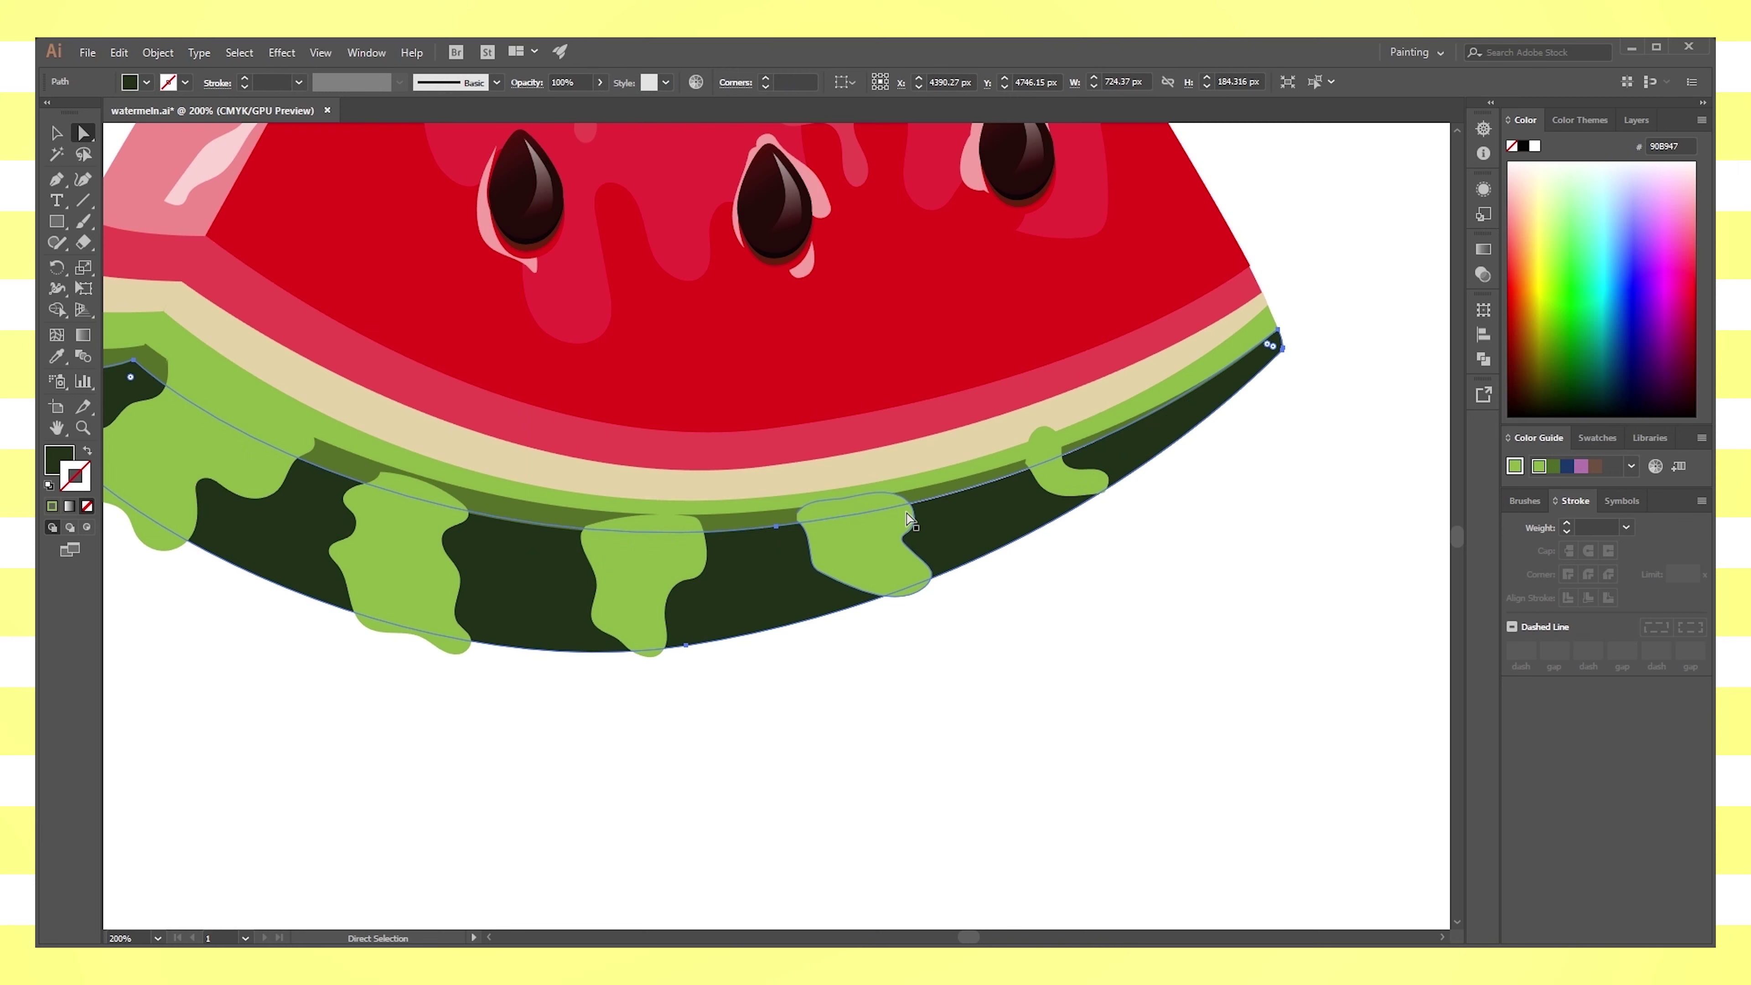
{"action": "left_click", "coordinate": [777, 528]}
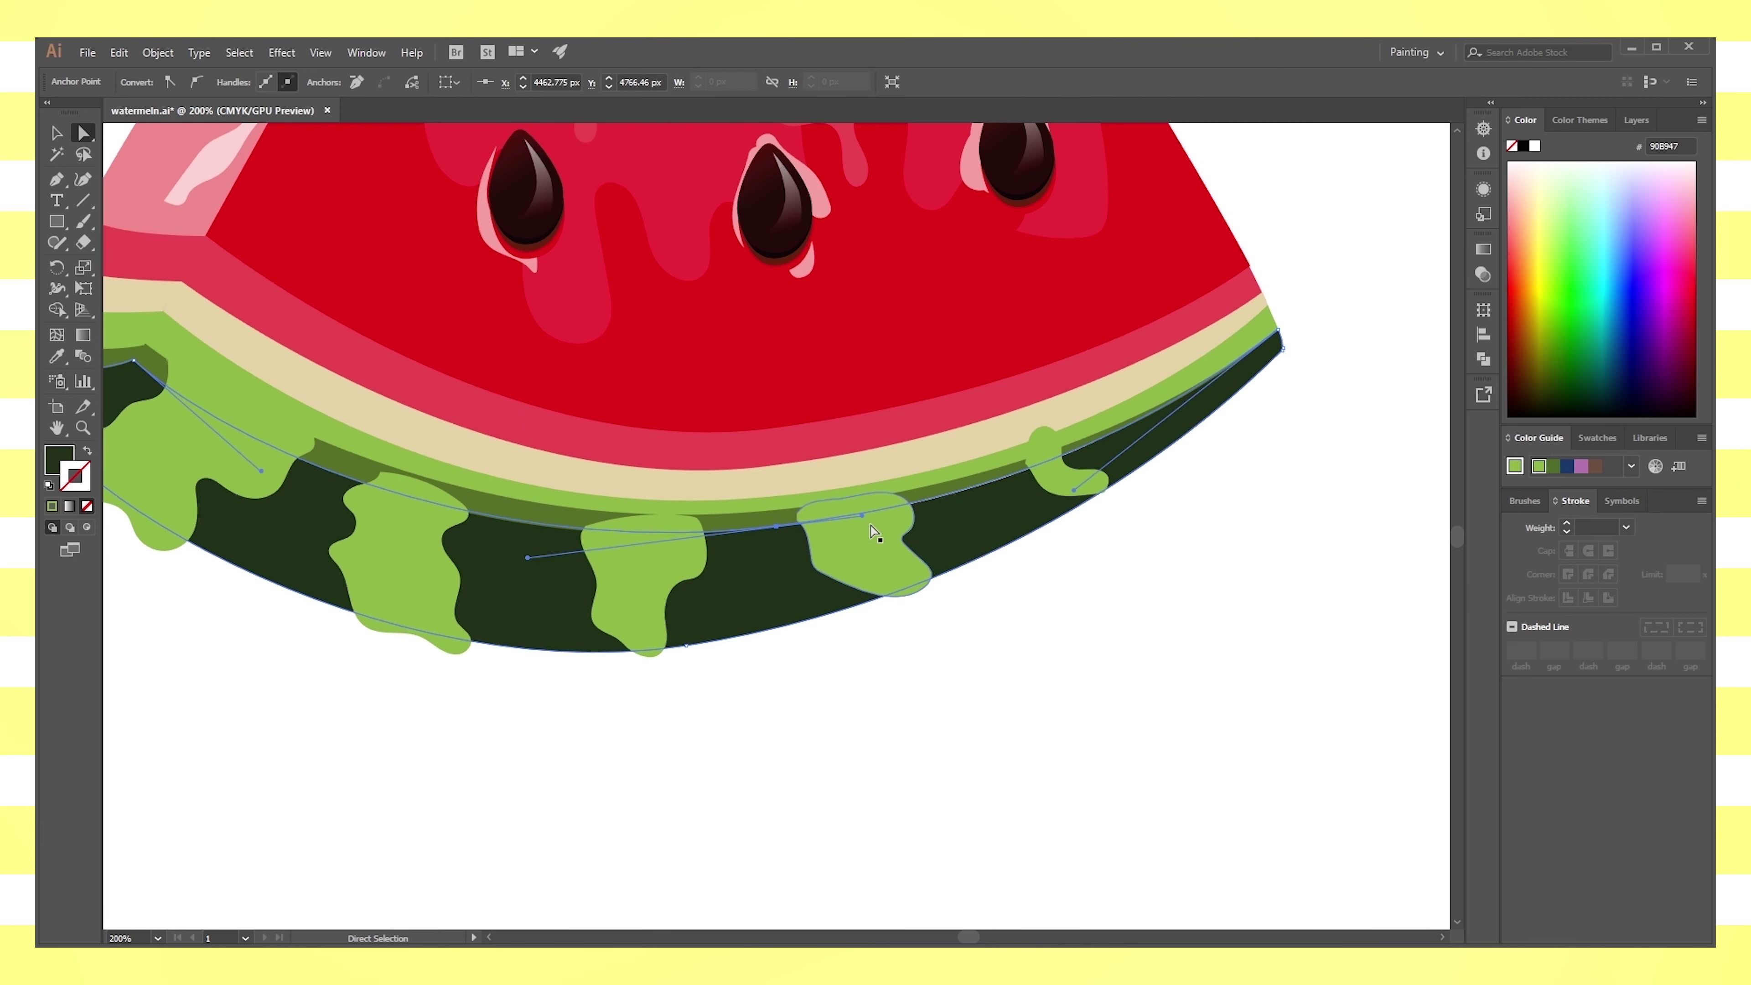
{"action": "left_click_drag", "start_coordinate": [862, 514], "coordinate": [875, 506]}
{"action": "left_click", "coordinate": [1075, 614]}
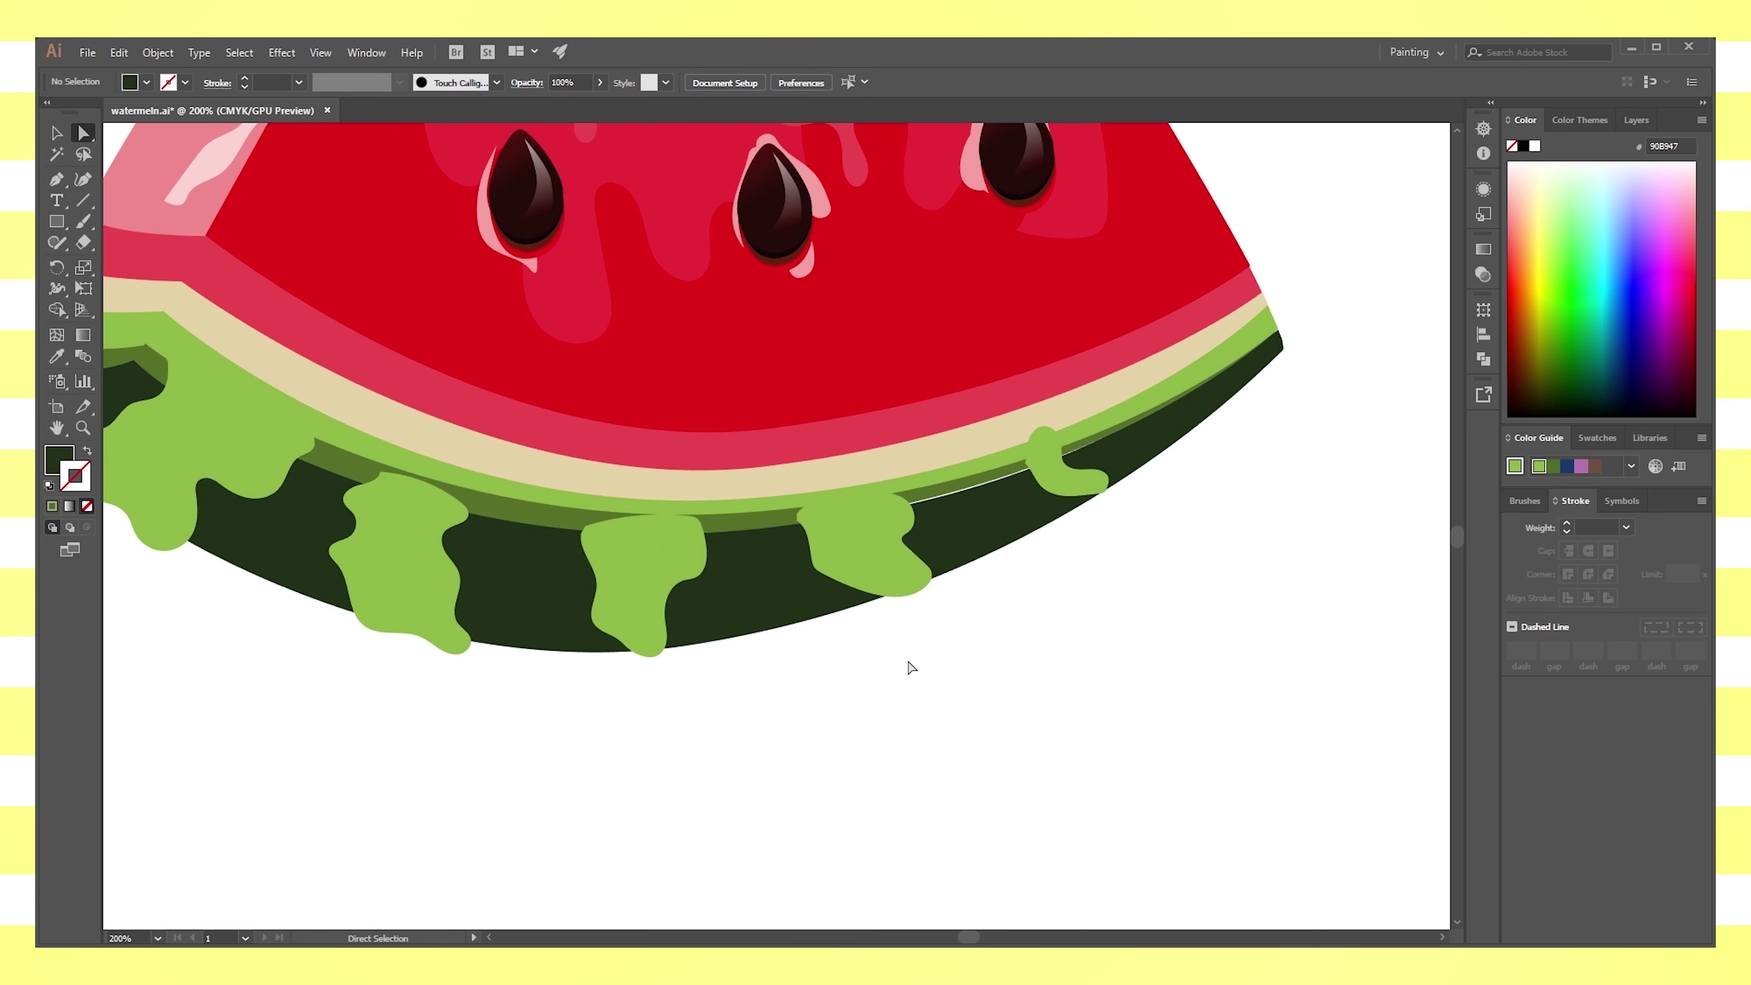
Inspect the rind's top curve at close and wide zoom, reselecting its anchors
{"action": "key", "text": "ctrl+plus"}
{"action": "left_click", "coordinate": [775, 522]}
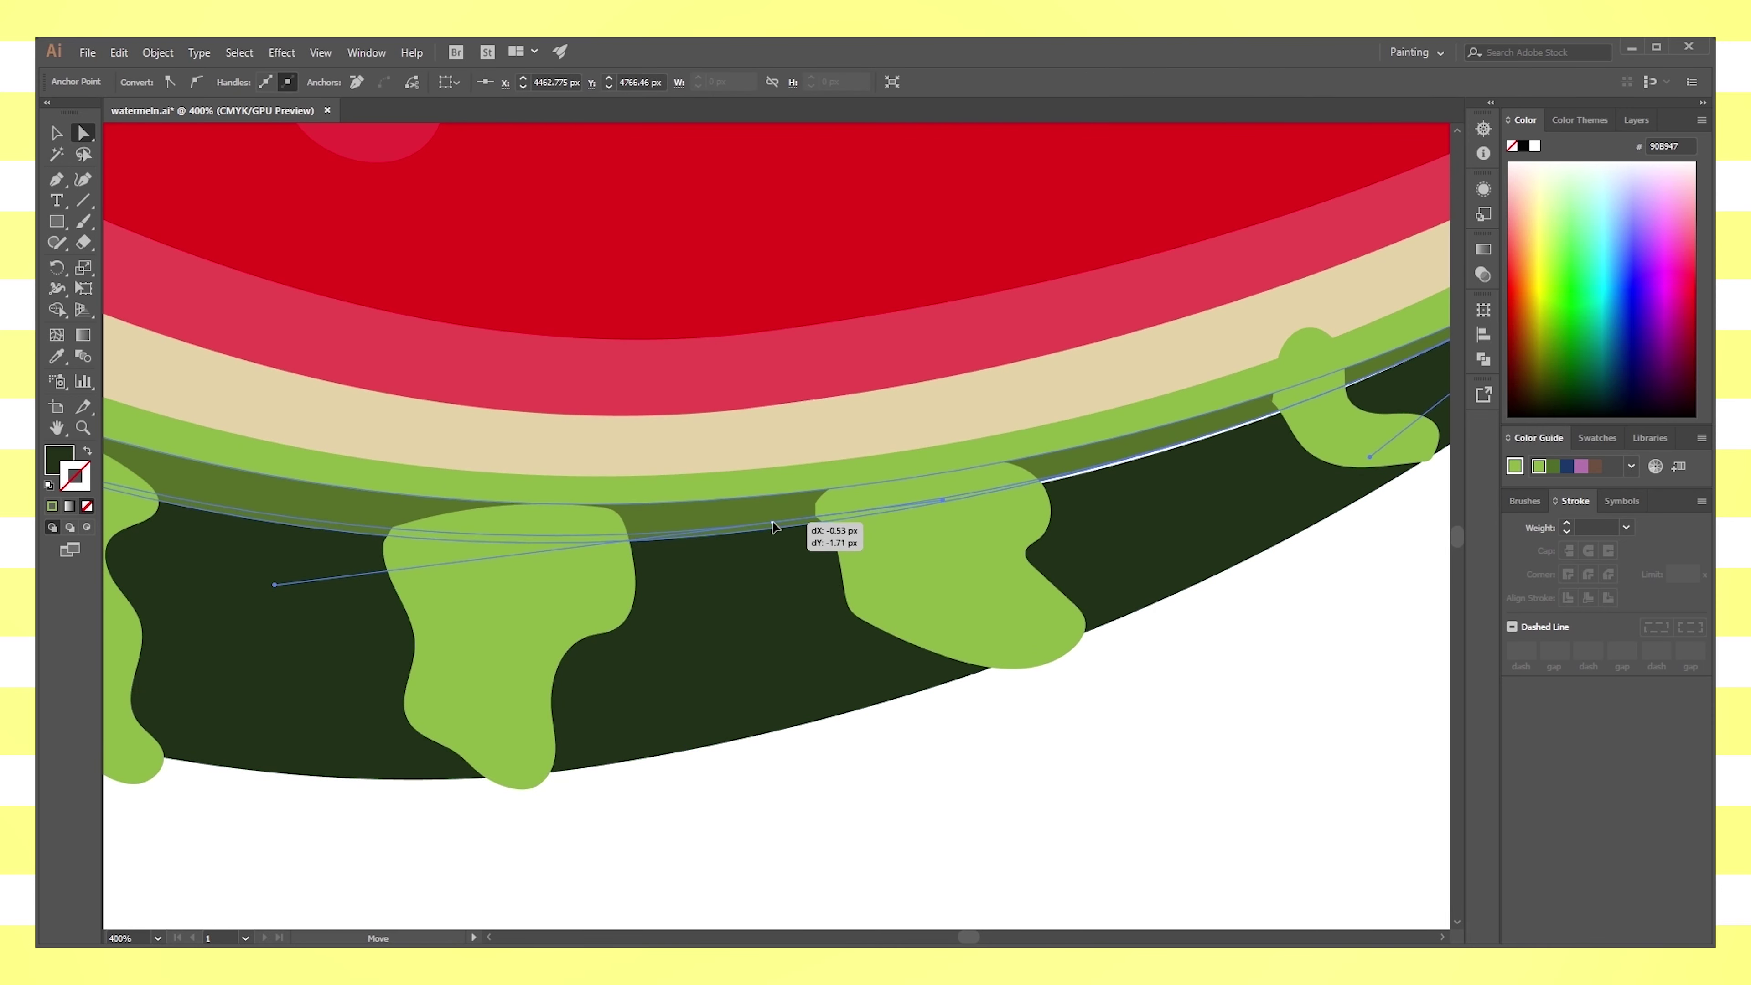
{"action": "left_click", "coordinate": [1079, 809]}
{"action": "key", "text": "ctrl+minus"}
{"action": "key", "text": "ctrl+minus"}
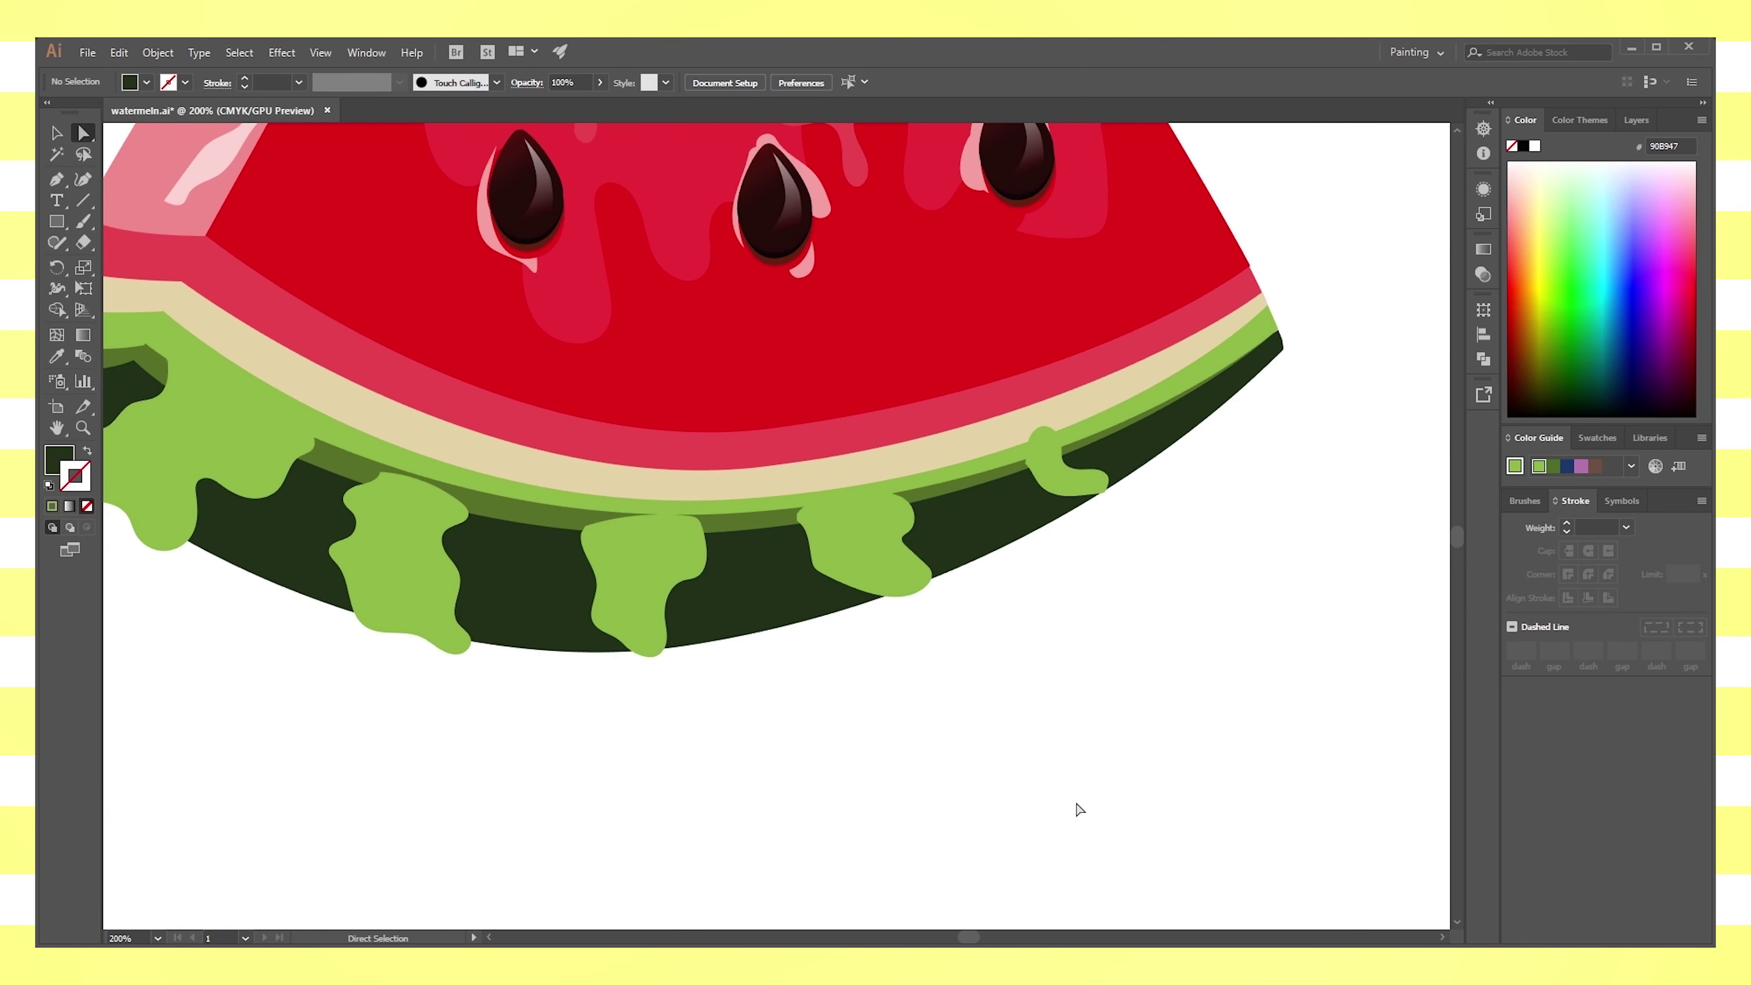
{"action": "left_click", "coordinate": [775, 569]}
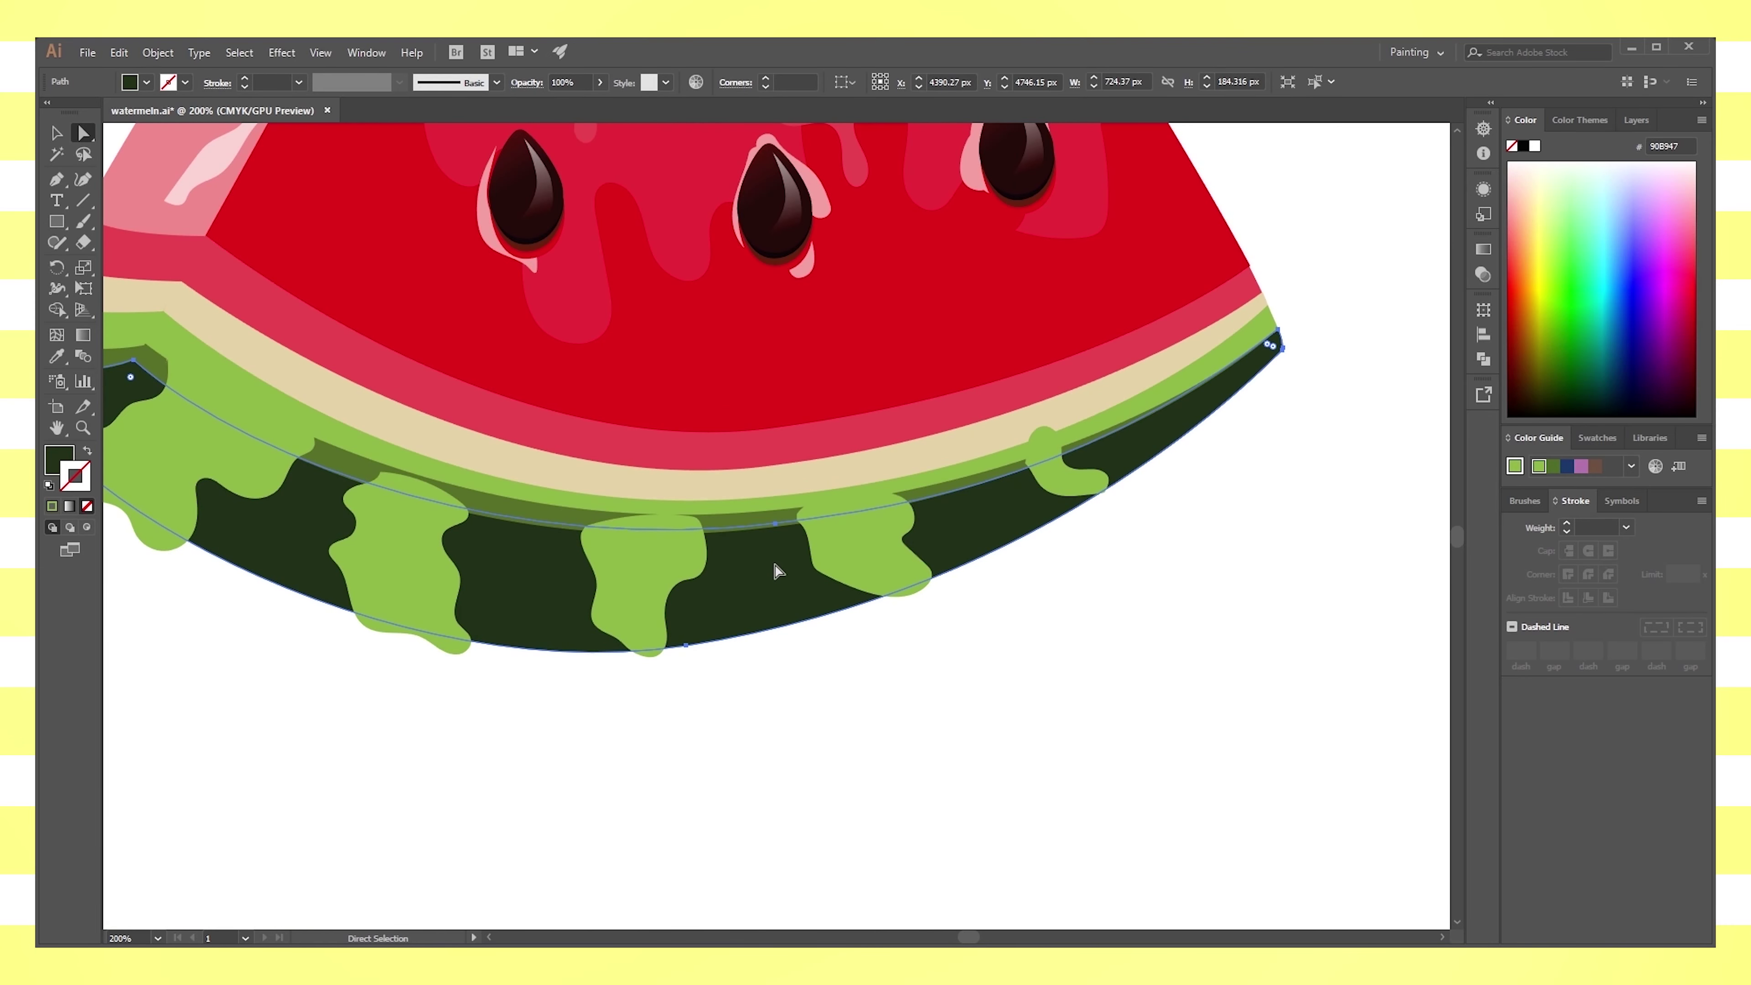
{"action": "left_click", "coordinate": [765, 525], "text": "shift"}
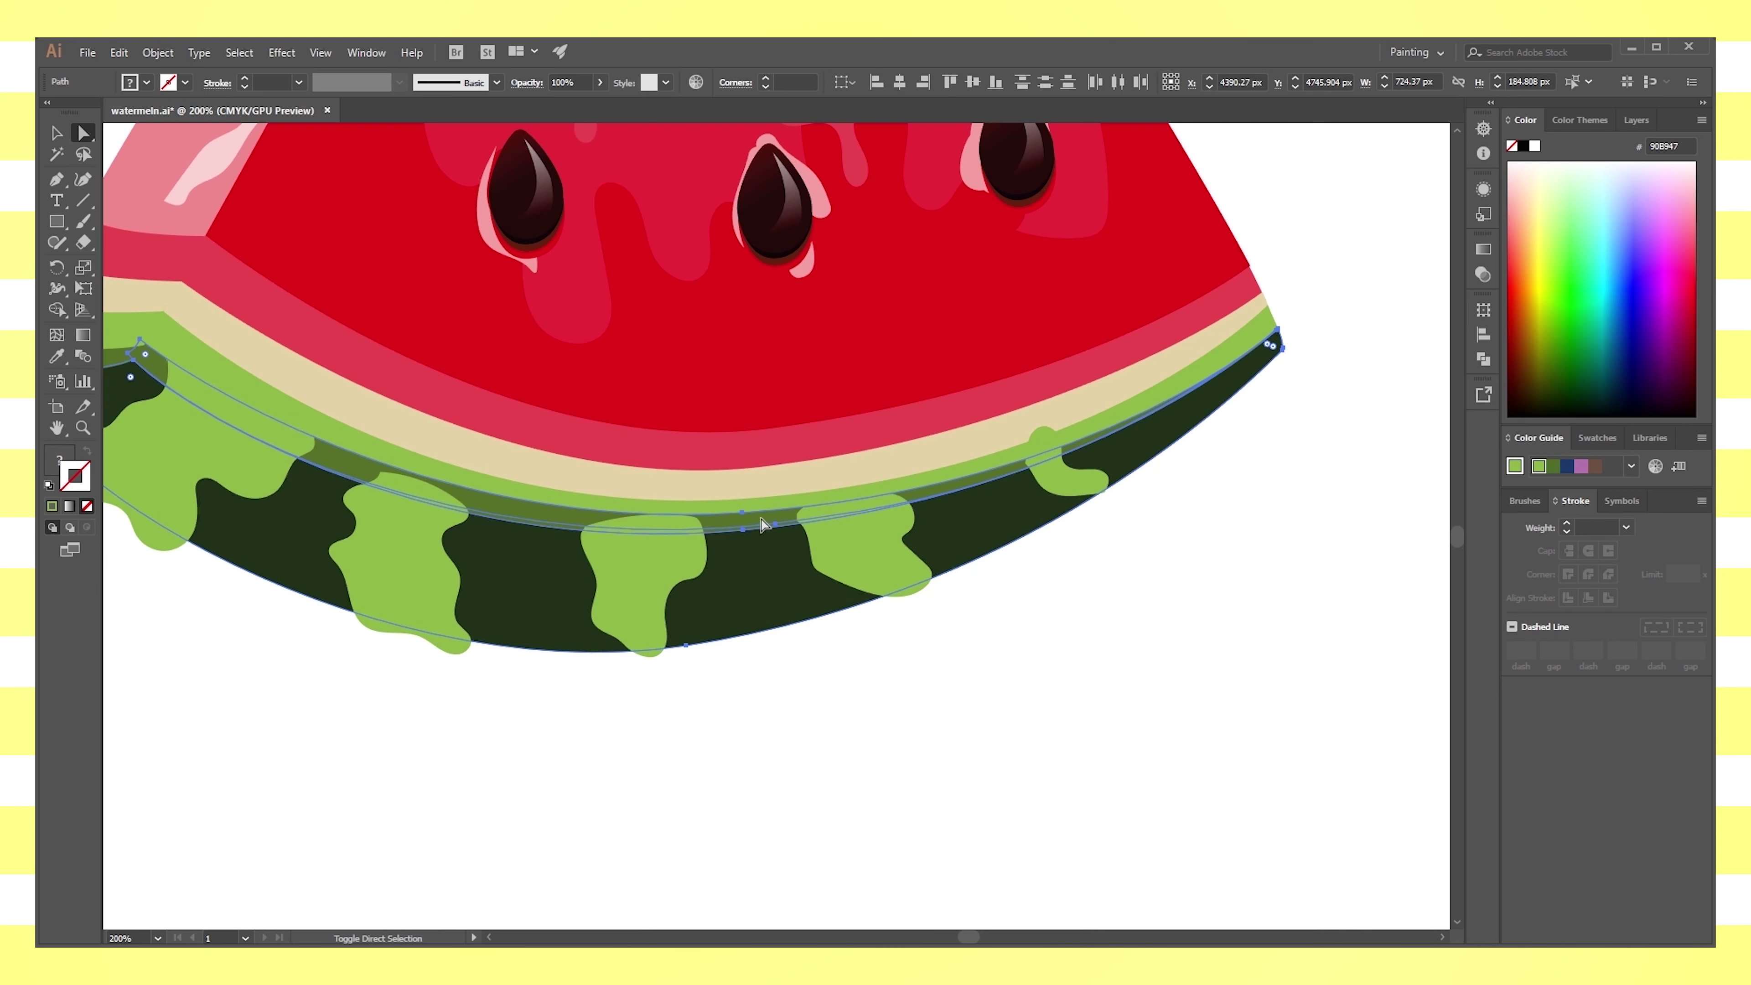
{"action": "left_click", "coordinate": [775, 526]}
{"action": "key", "text": "ctrl+plus"}
{"action": "key", "text": "v"}
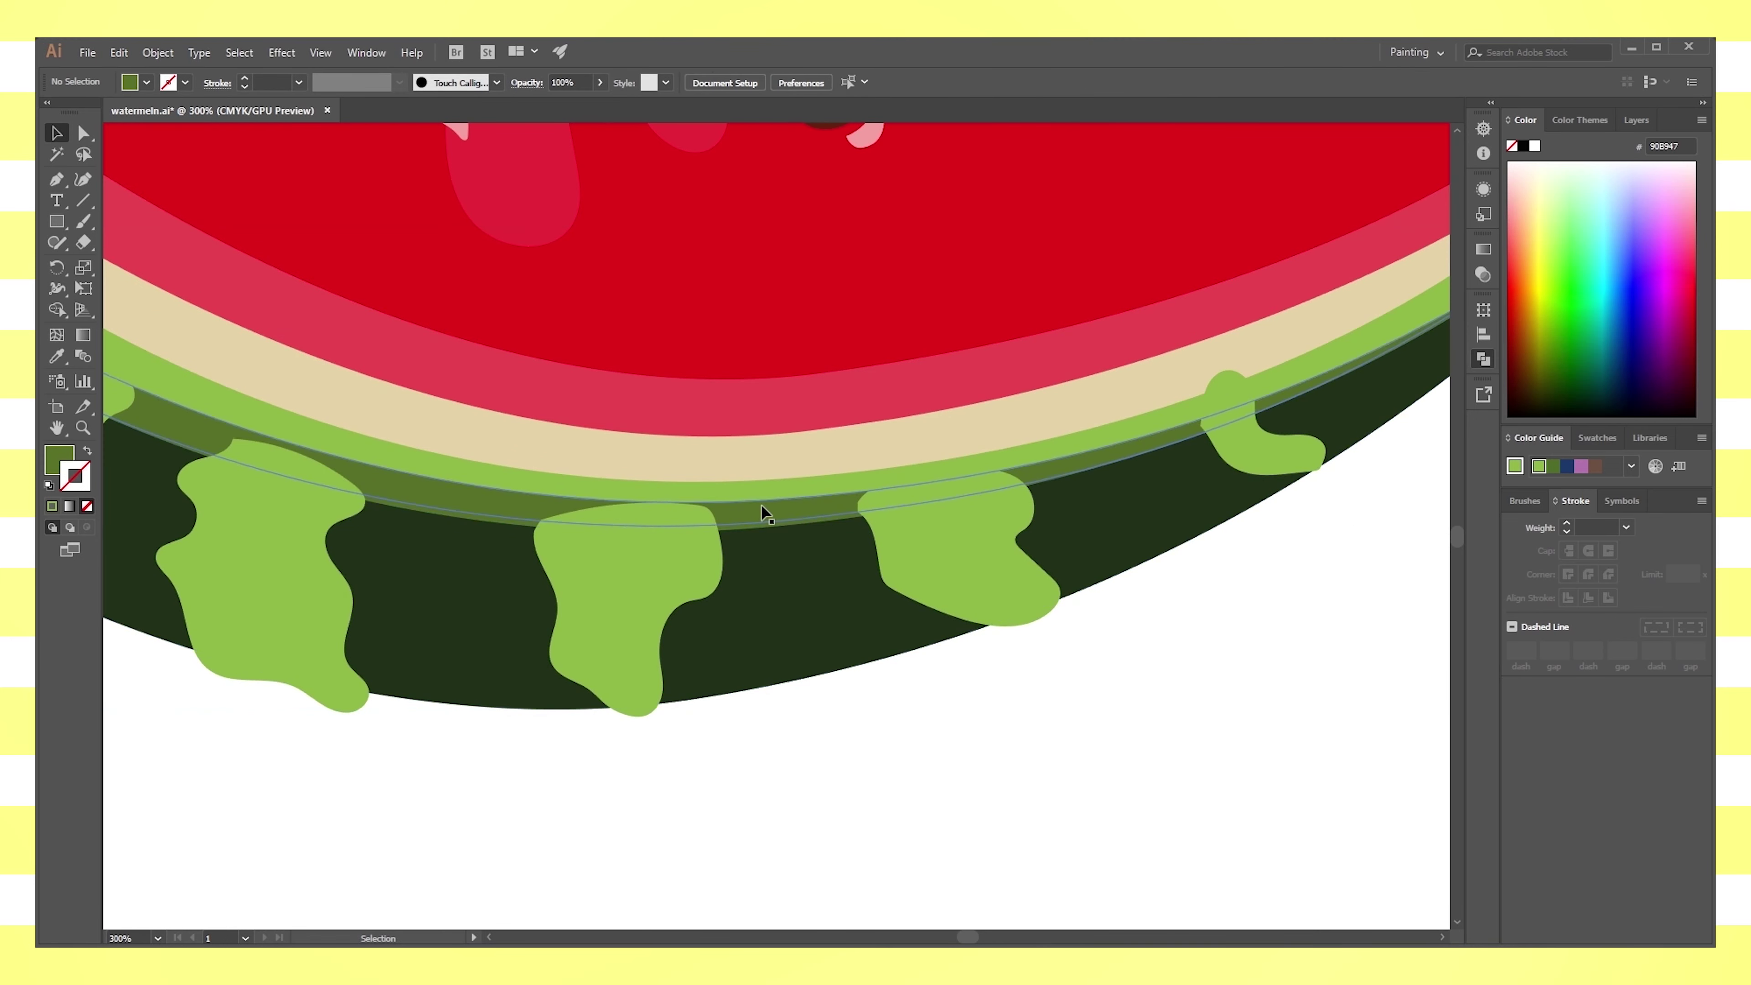
Clear the selection and return to the Selection tool at a wider zoom
{"action": "left_click", "coordinate": [772, 528]}
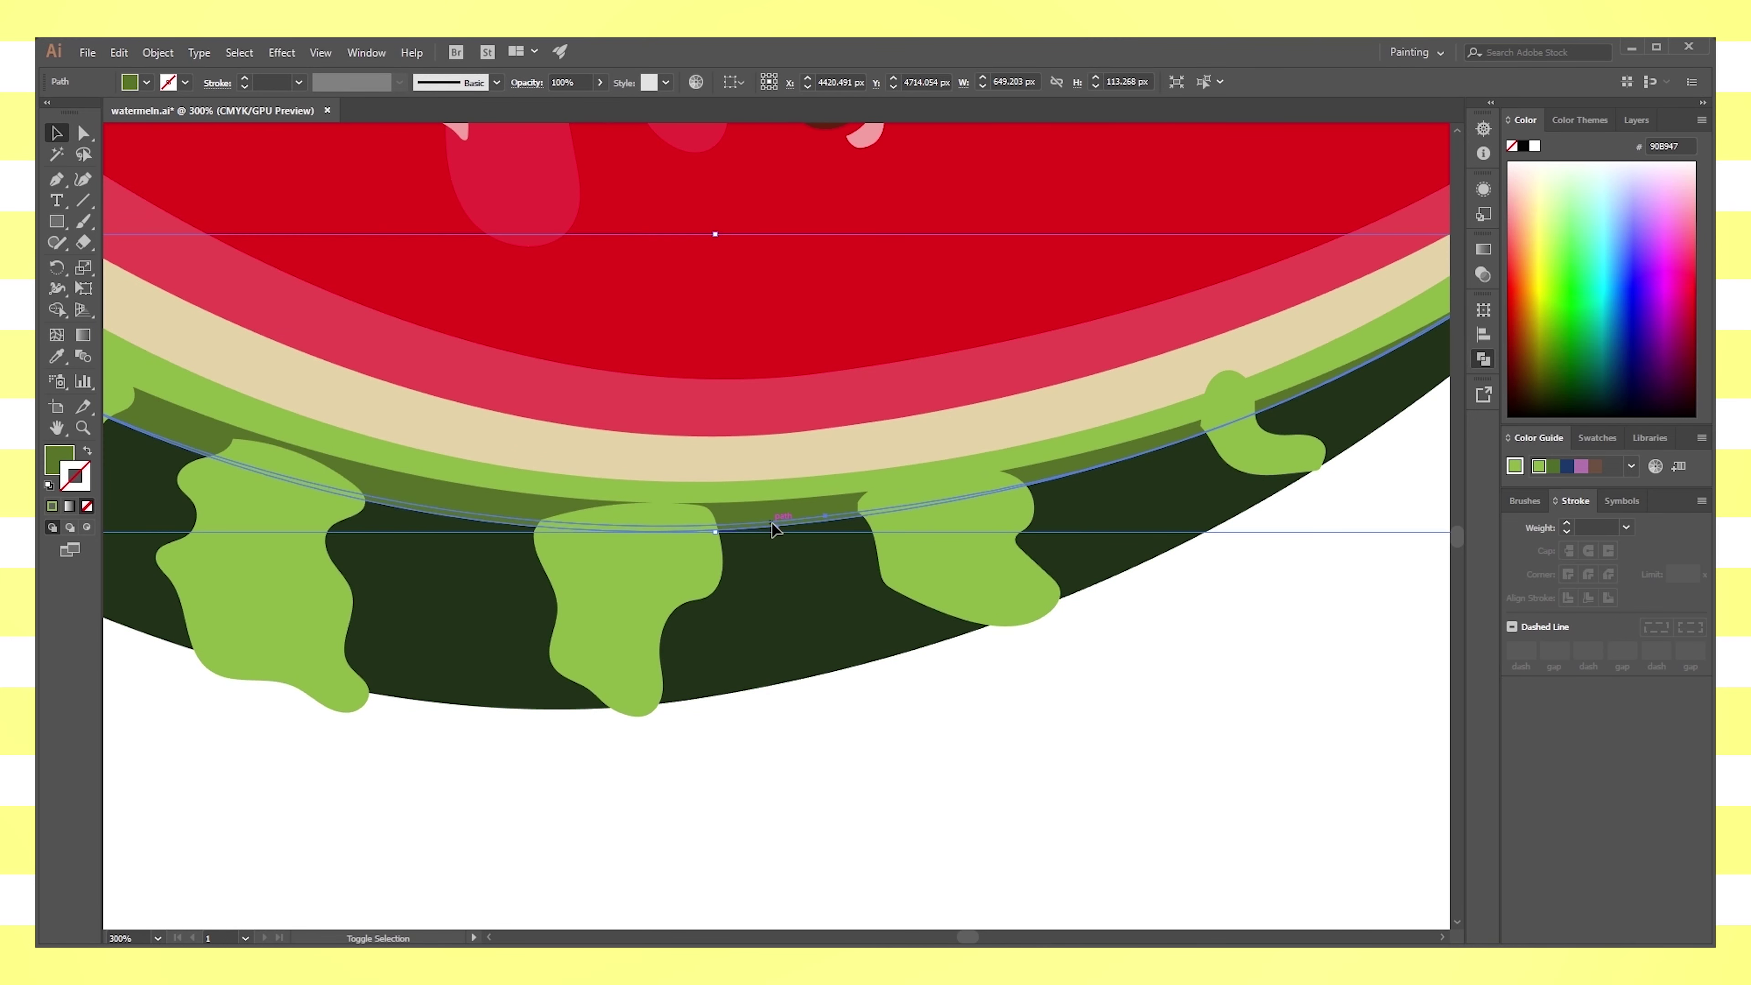
{"action": "left_click", "coordinate": [785, 727]}
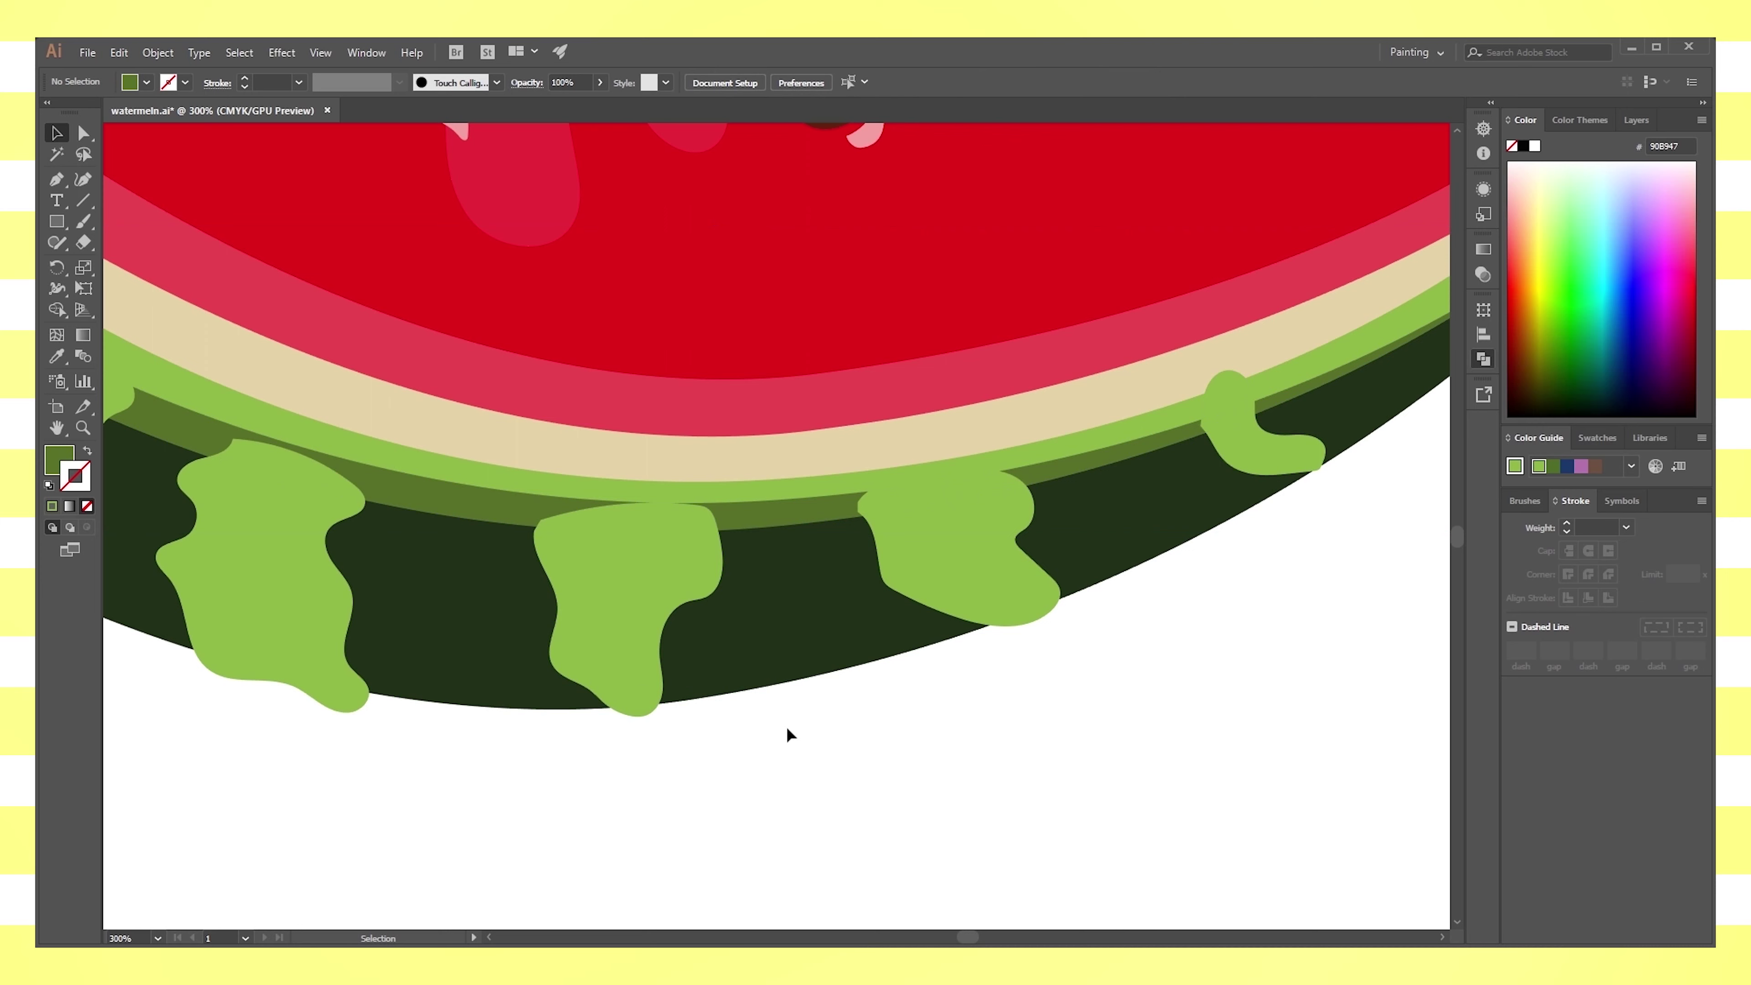
{"action": "key", "text": "ctrl+minus"}
{"action": "key", "text": "a"}
{"action": "key", "text": "v"}
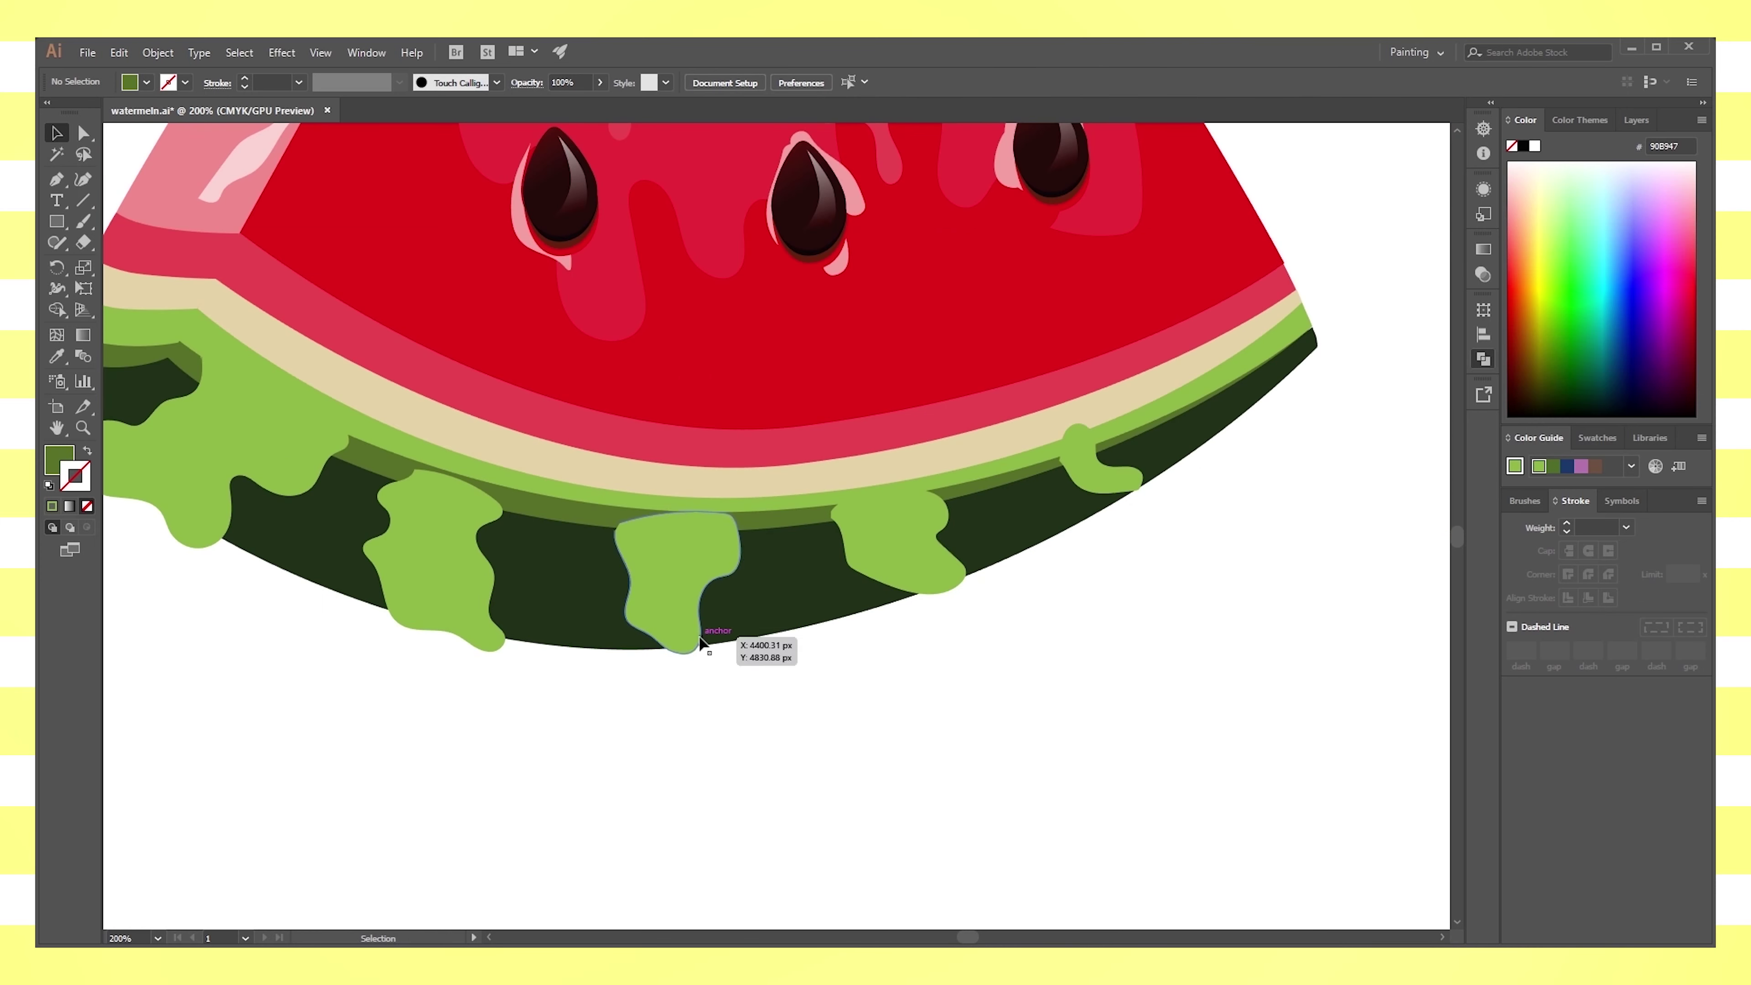
Group the six light green stripes with the dark rind and clip them with Ctrl+7
{"action": "left_click", "coordinate": [647, 593]}
{"action": "left_click", "coordinate": [225, 472]}
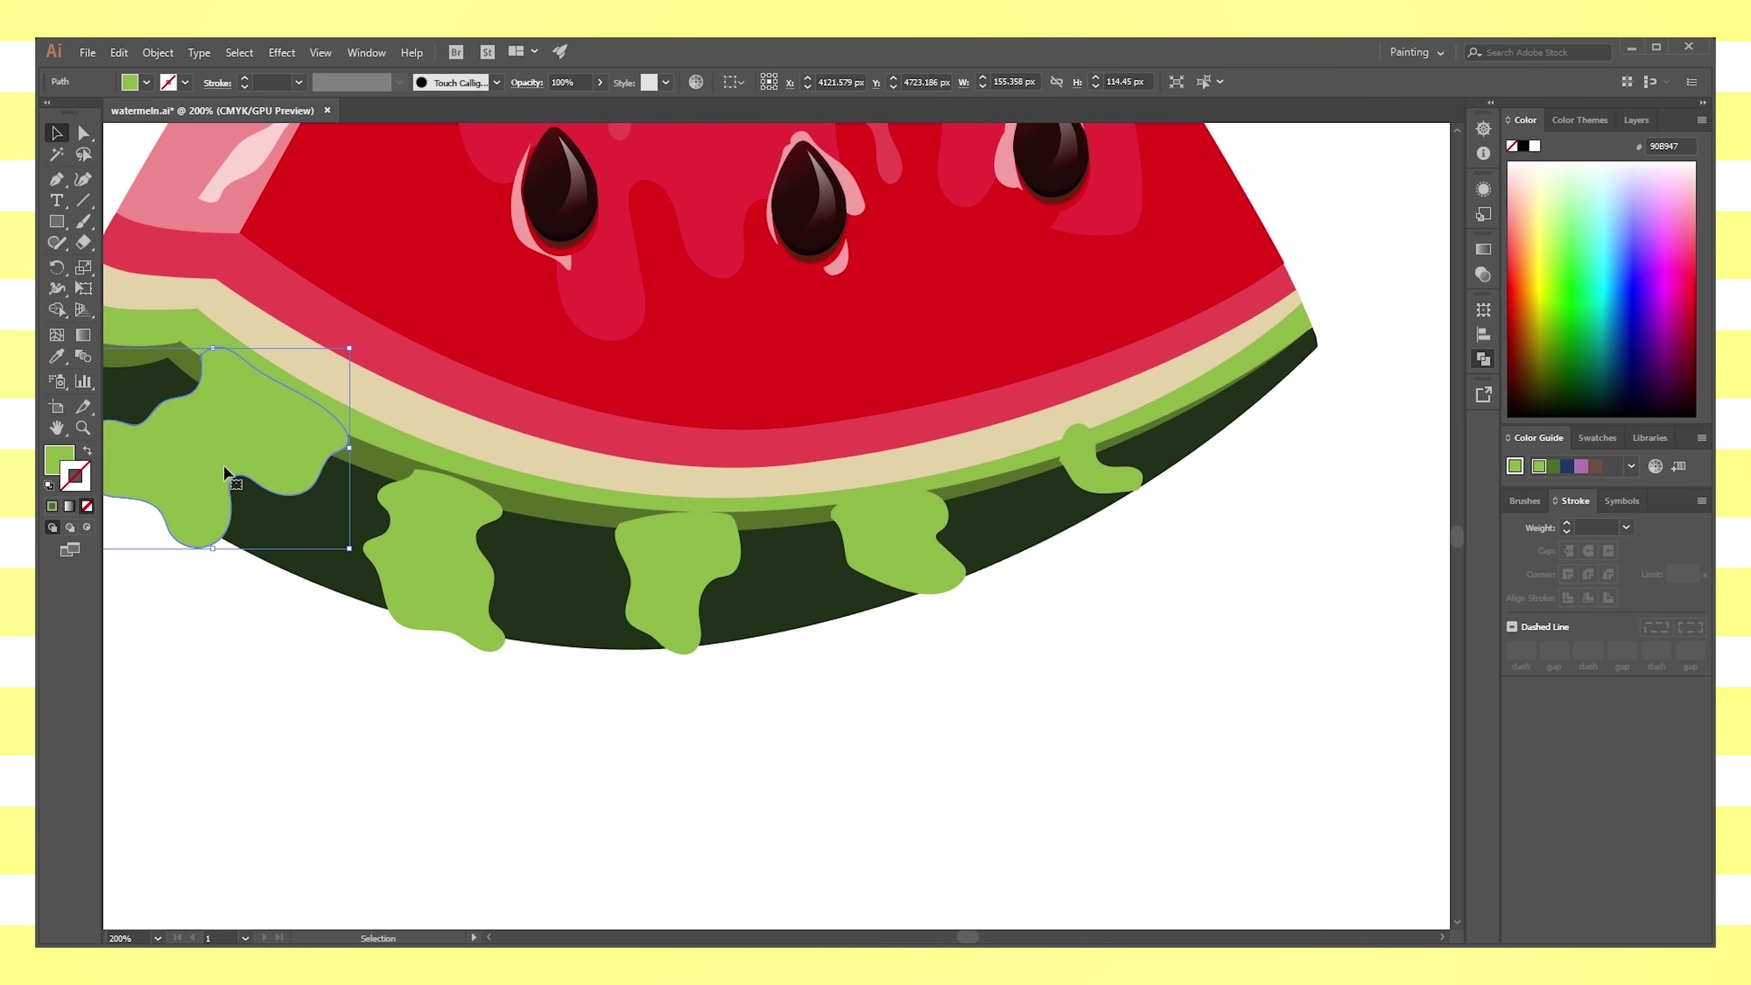
{"action": "left_click", "coordinate": [428, 552], "text": "shift"}
{"action": "left_click", "coordinate": [676, 566], "text": "shift"}
{"action": "left_click", "coordinate": [890, 529], "text": "shift"}
{"action": "left_click", "coordinate": [1106, 466], "text": "shift"}
{"action": "left_click", "coordinate": [1268, 397], "text": "shift"}
{"action": "key", "text": "ctrl+g"}
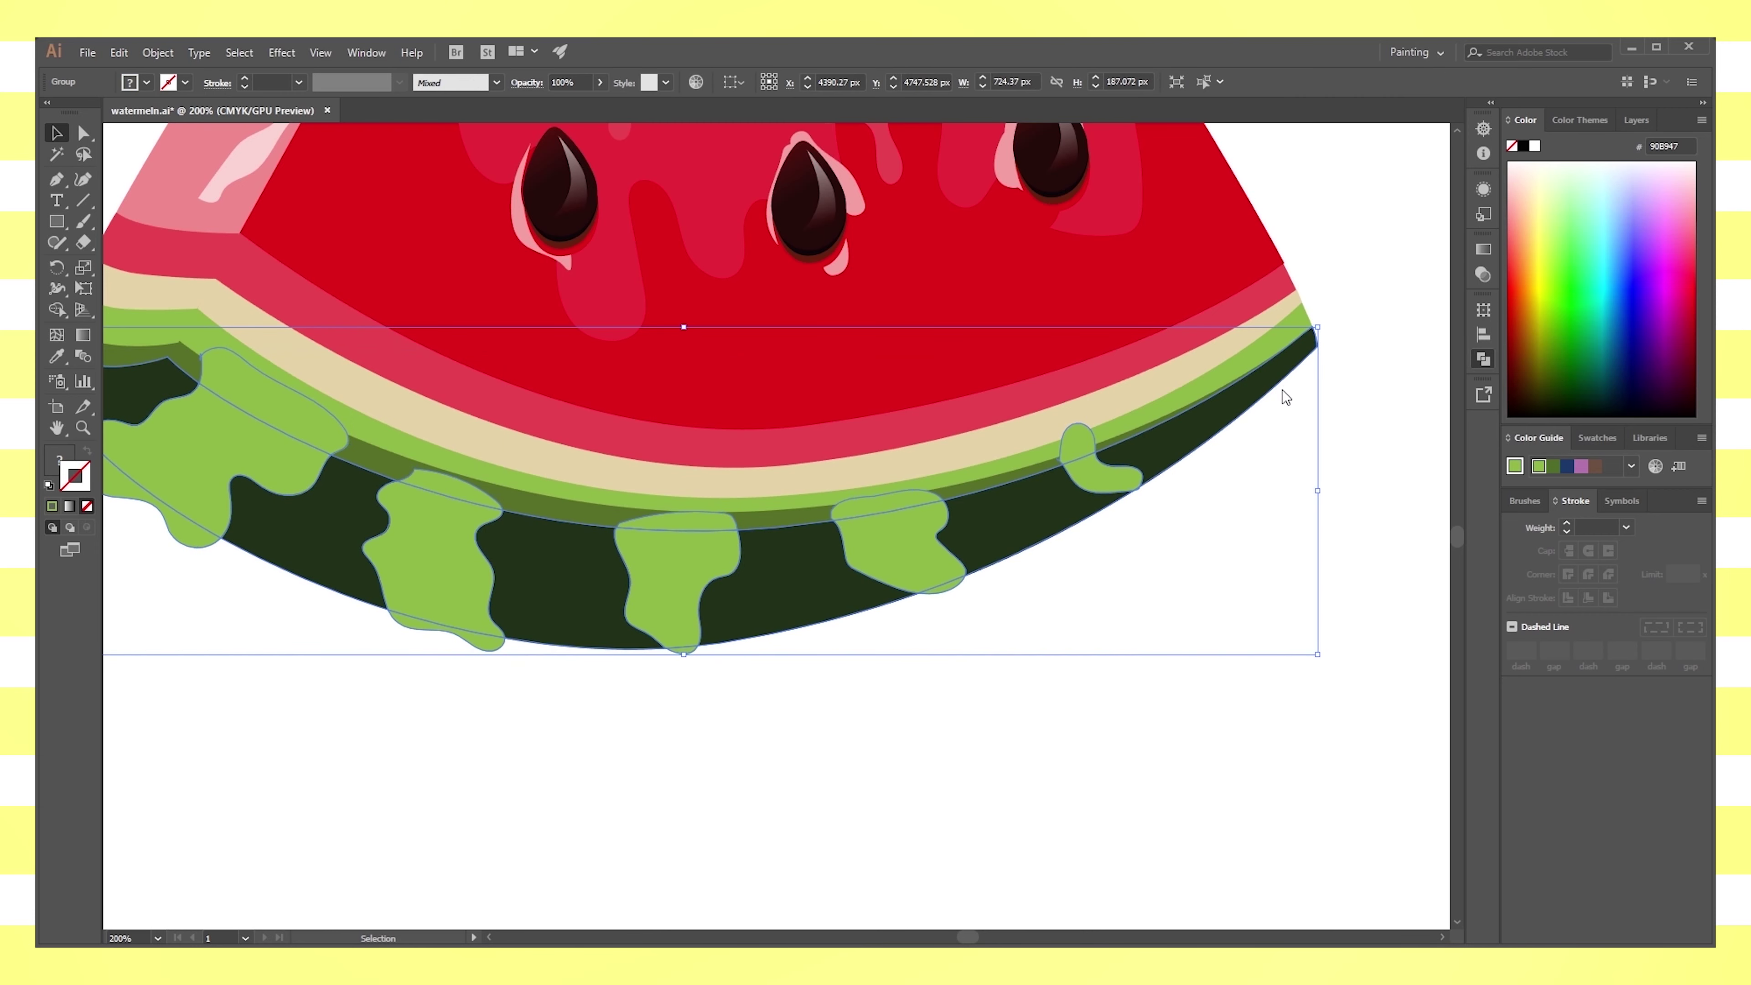
{"action": "key", "text": "ctrl+7"}
{"action": "left_click", "coordinate": [978, 660]}
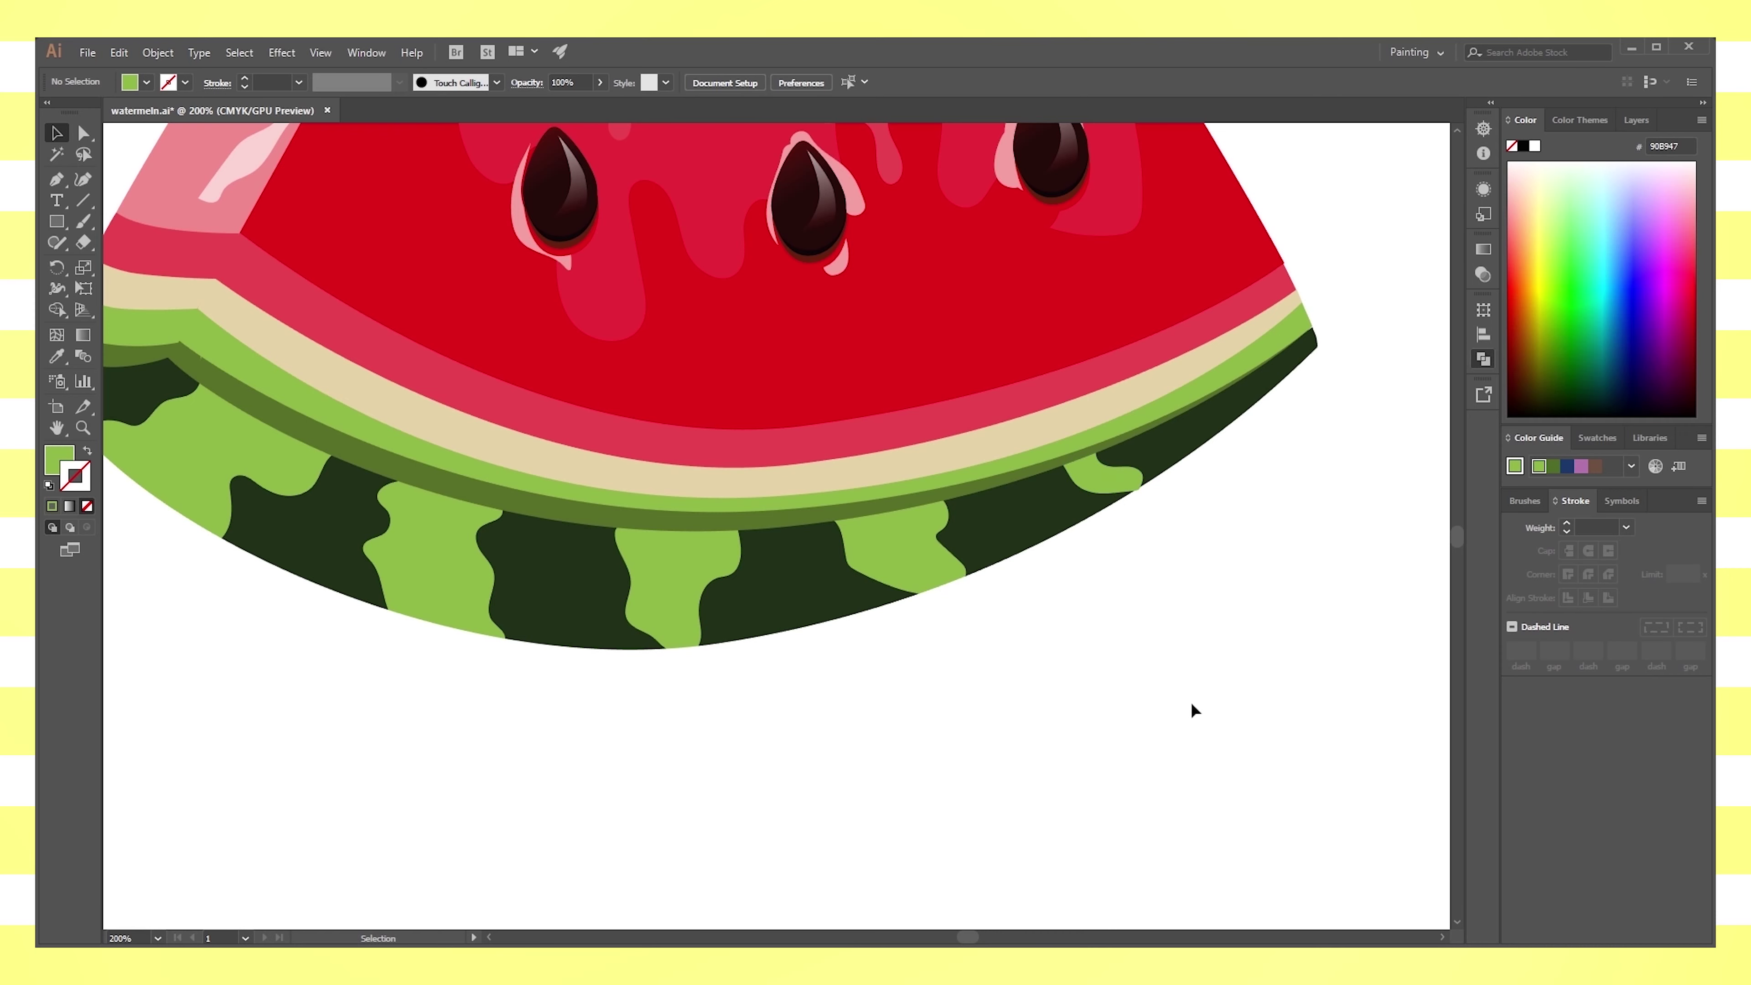
{"action": "key", "text": "ctrl+minus"}
{"action": "key", "text": "ctrl+minus"}
{"action": "key", "text": "ctrl+minus"}
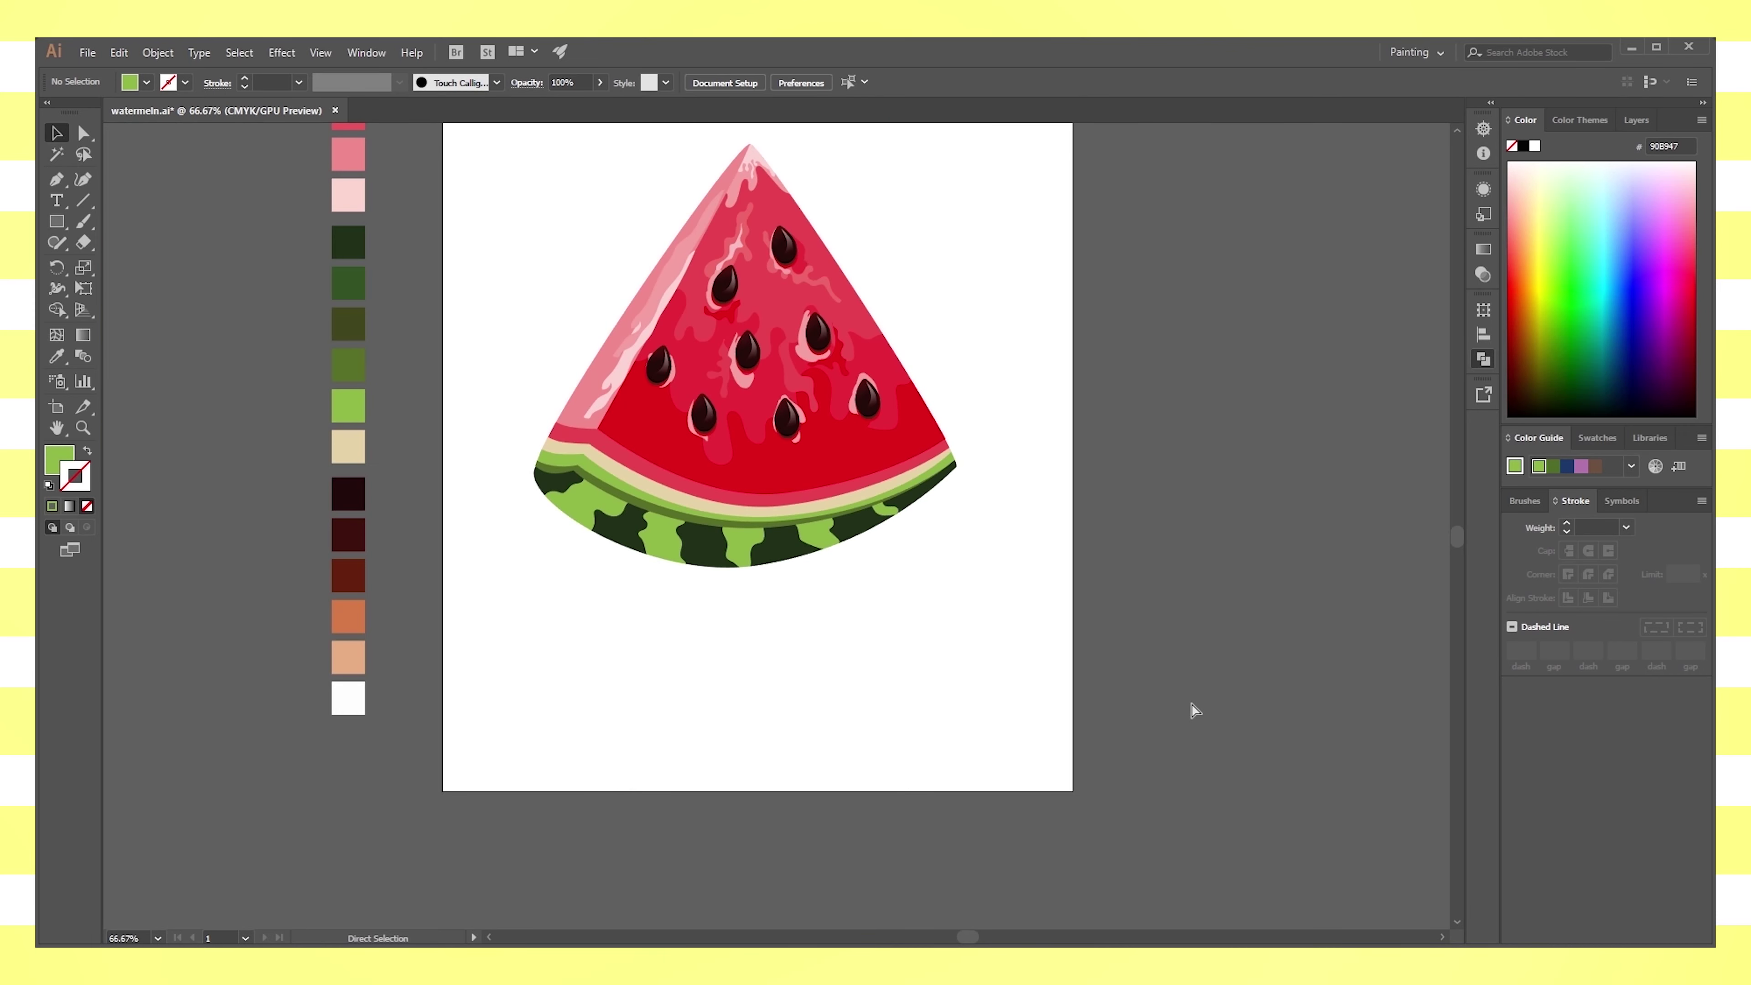
Zoom to the rind and test-select the left stripe and the rind pieces
{"action": "key", "text": "ctrl+plus"}
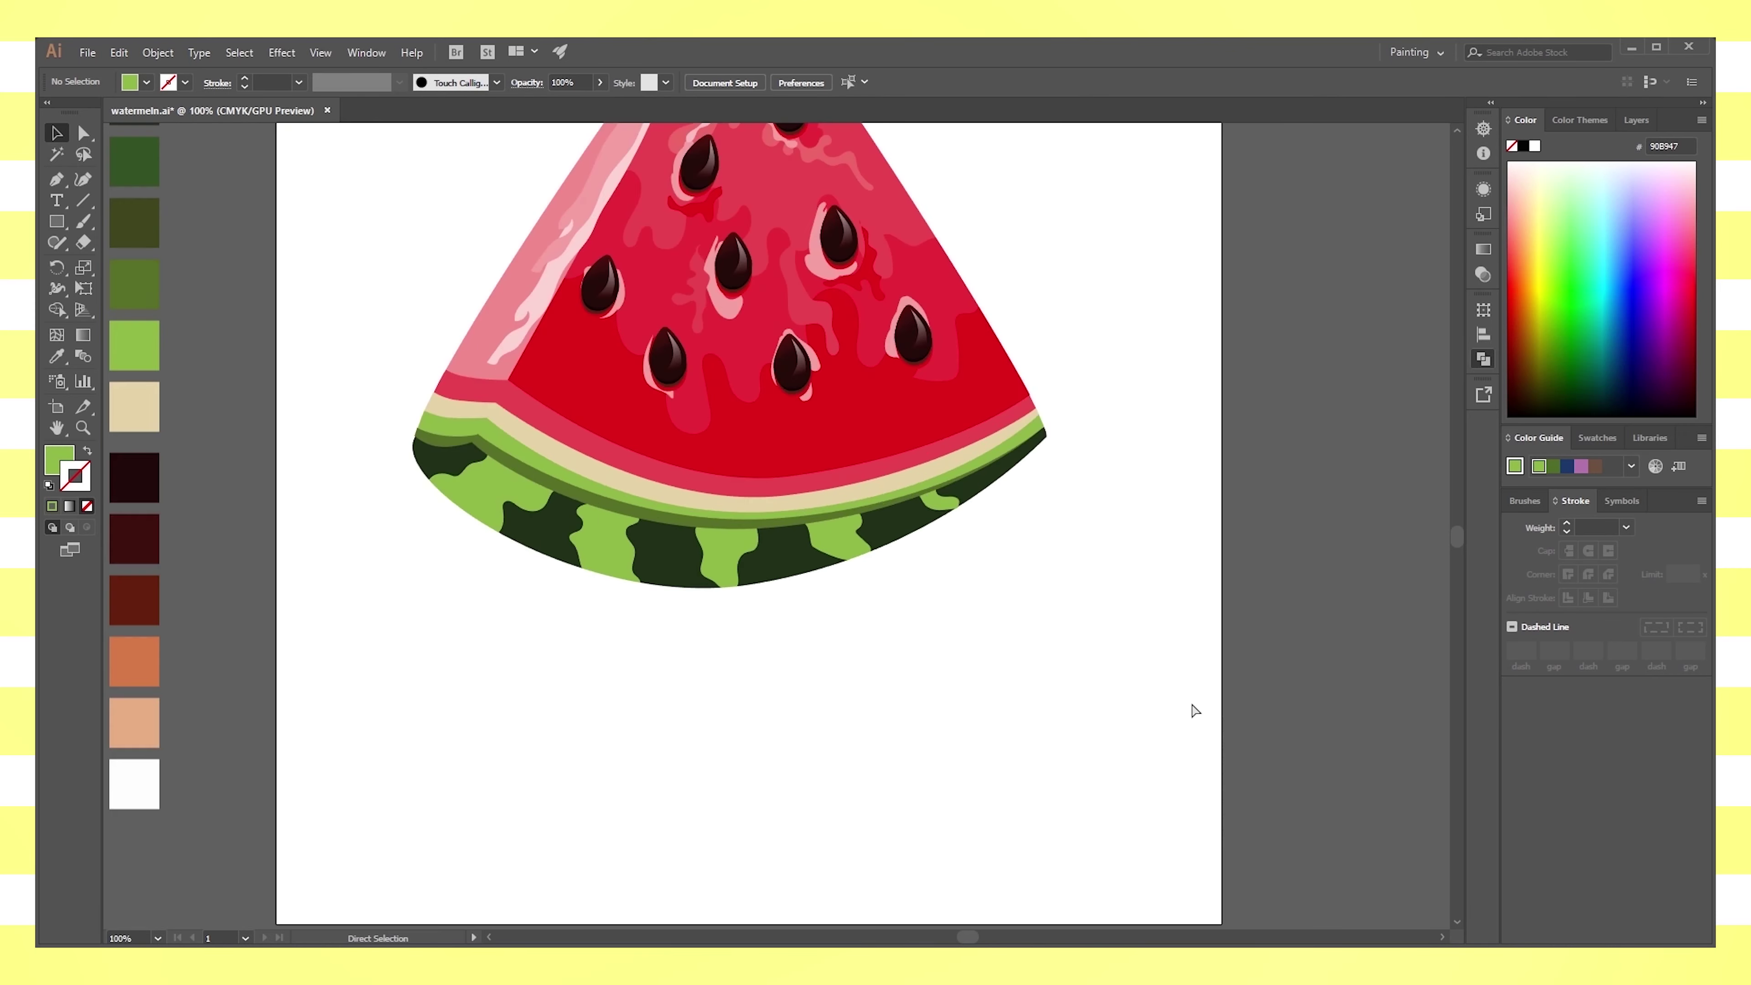
{"action": "key", "text": "ctrl+plus"}
{"action": "key", "text": "ctrl+plus"}
{"action": "key", "text": "ctrl+minus"}
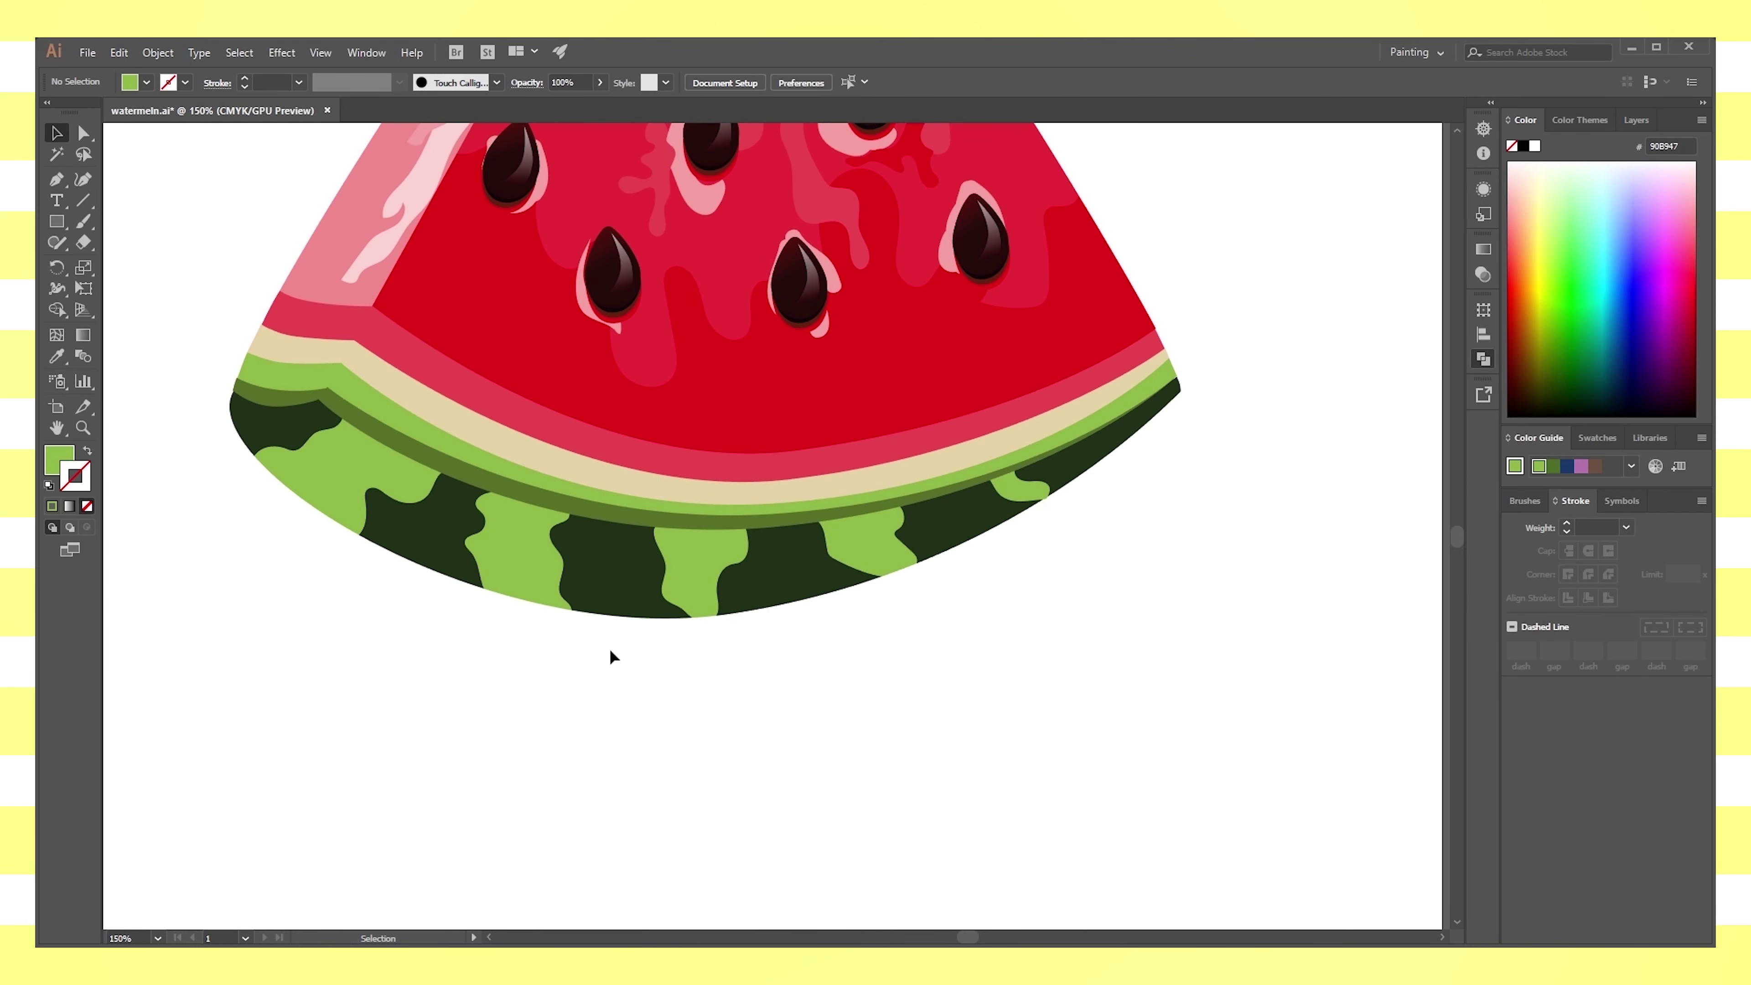
{"action": "left_click_drag", "start_coordinate": [269, 460], "coordinate": [323, 479]}
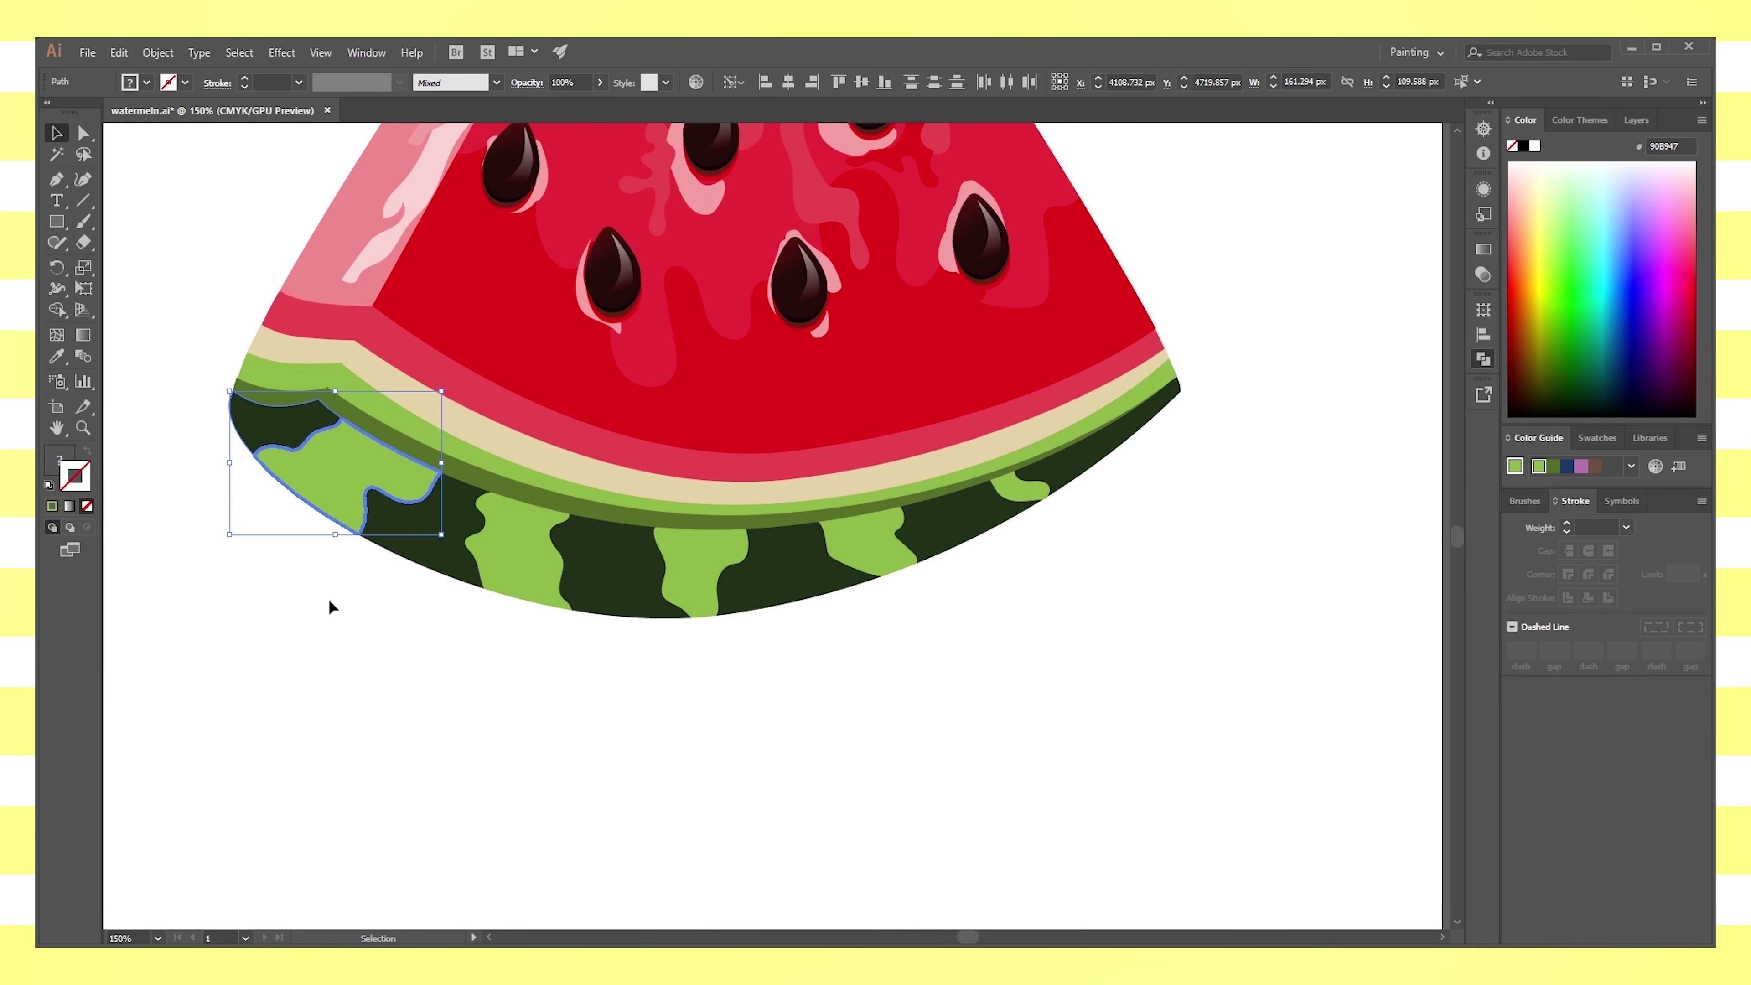
{"action": "left_click_drag", "start_coordinate": [445, 566], "coordinate": [1291, 353]}
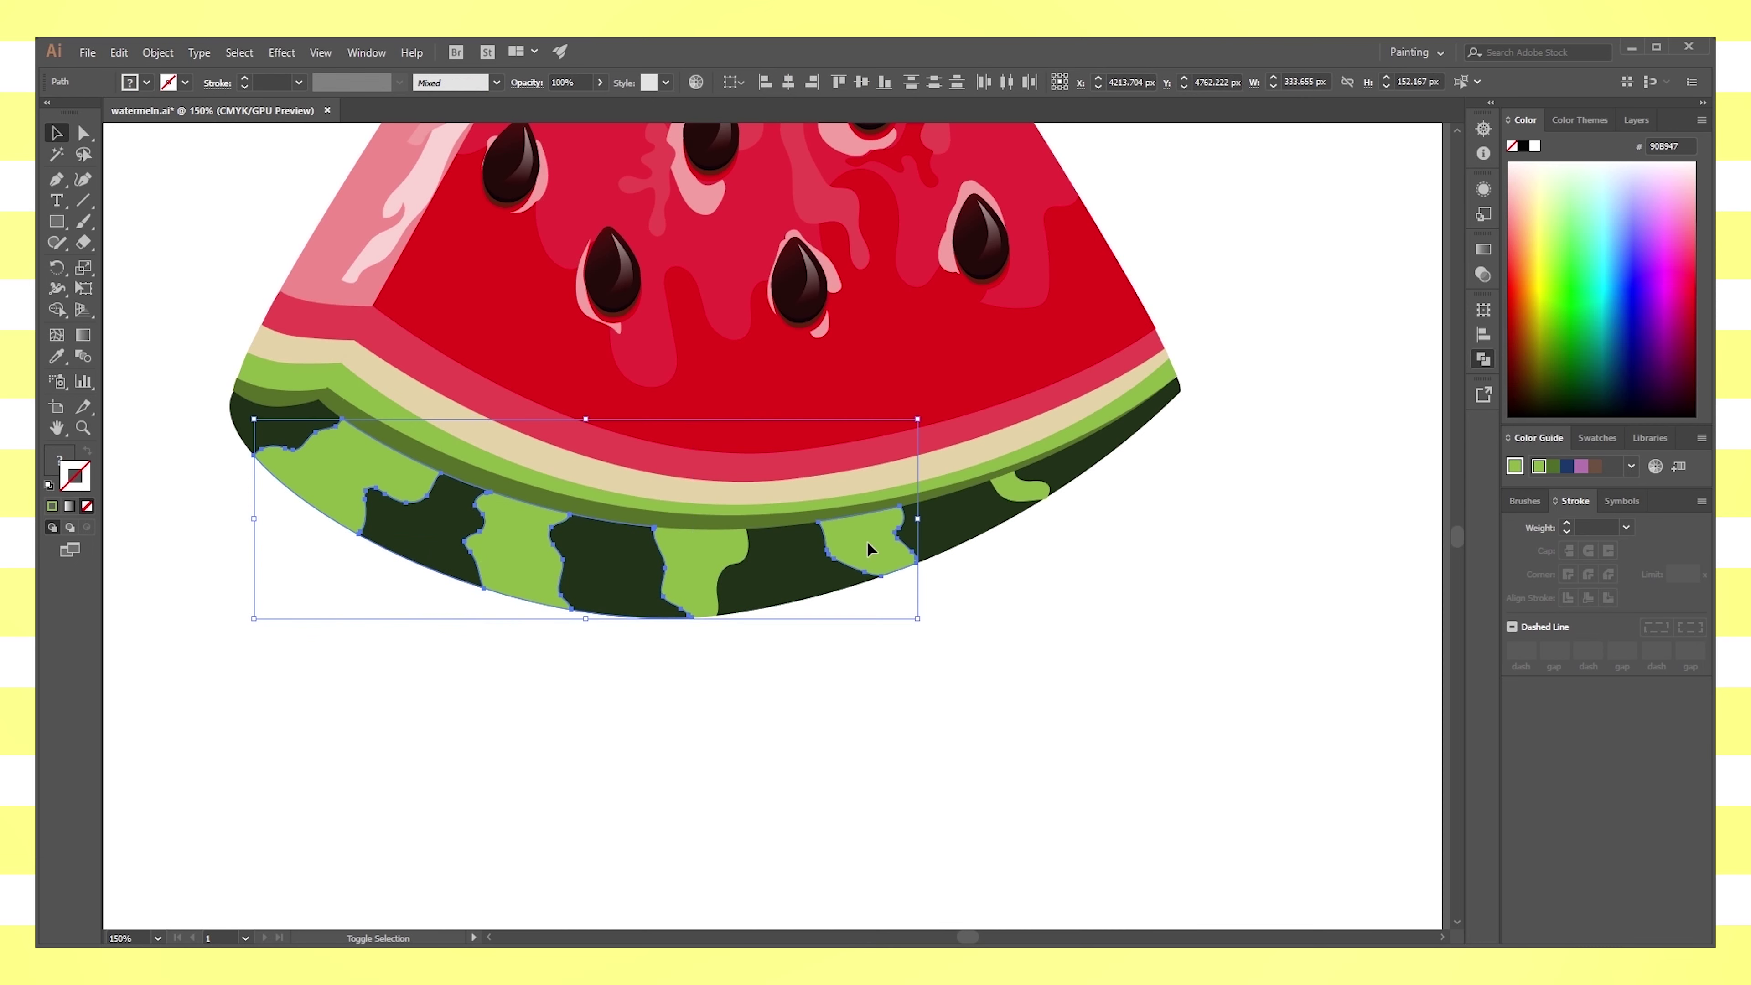
{"action": "left_click", "coordinate": [1236, 572]}
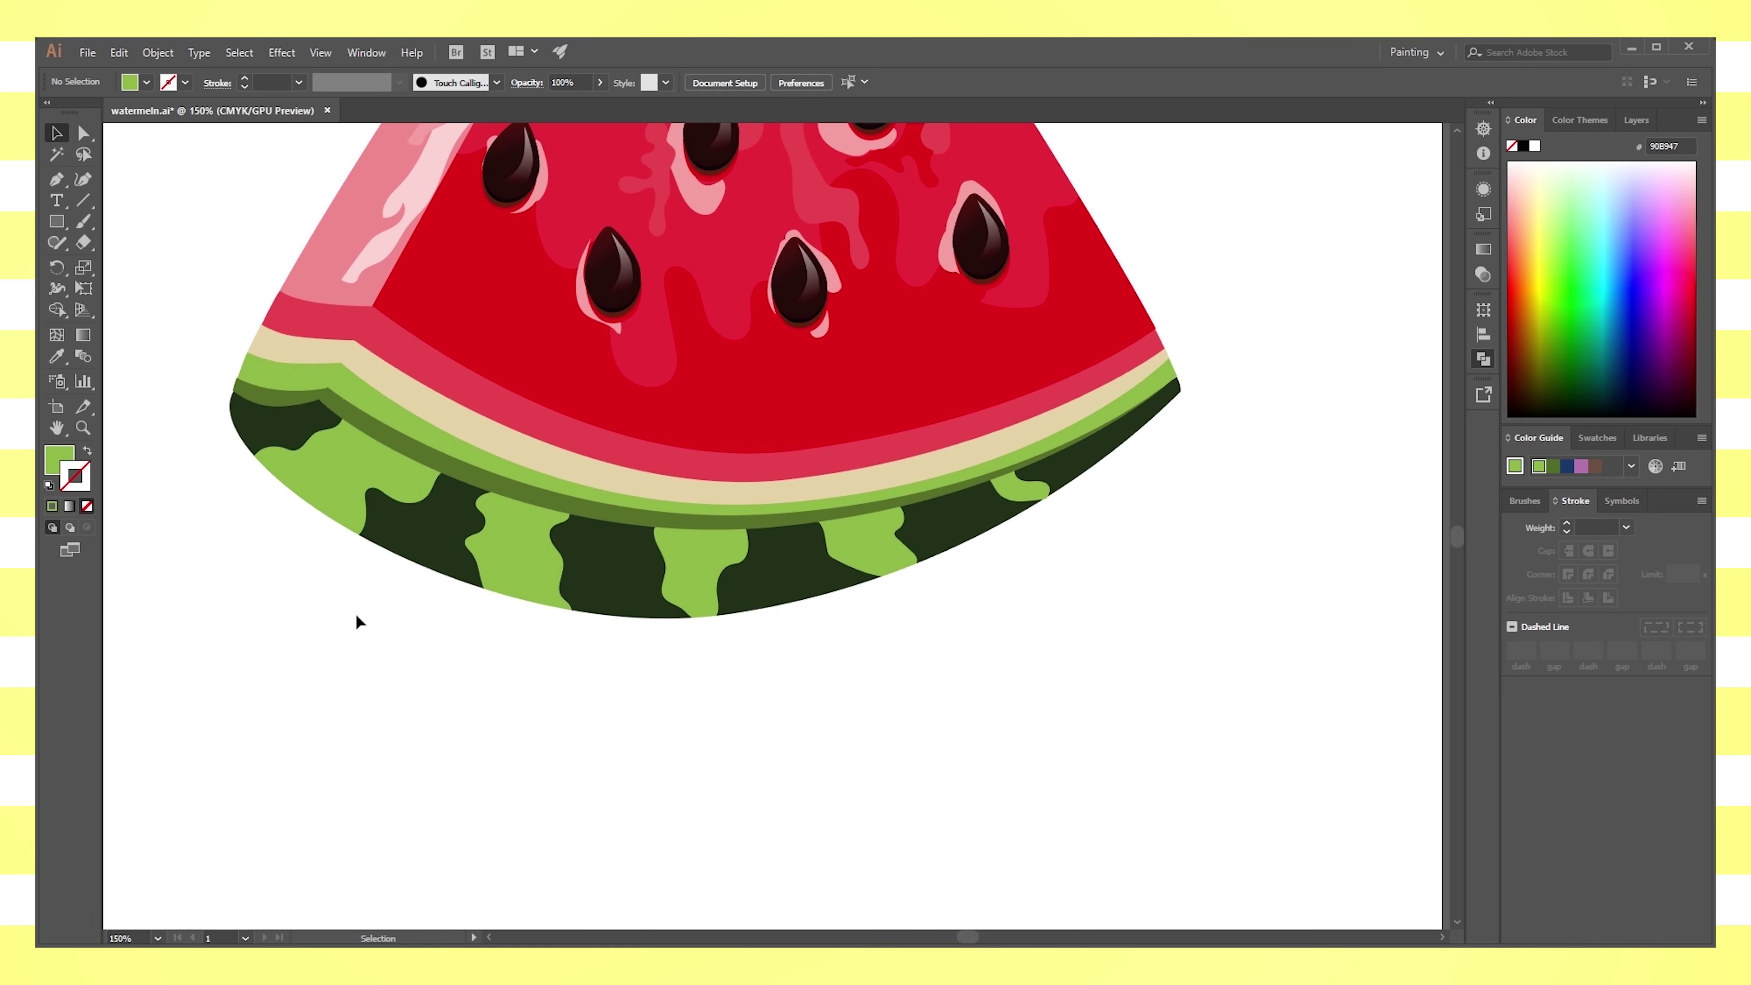
{"action": "key", "text": "ctrl+minus"}
{"action": "key", "text": "ctrl+minus"}
{"action": "key", "text": "ctrl+minus"}
{"action": "key", "text": "ctrl+plus"}
{"action": "key", "text": "ctrl+plus"}
{"action": "key", "text": "ctrl+plus"}
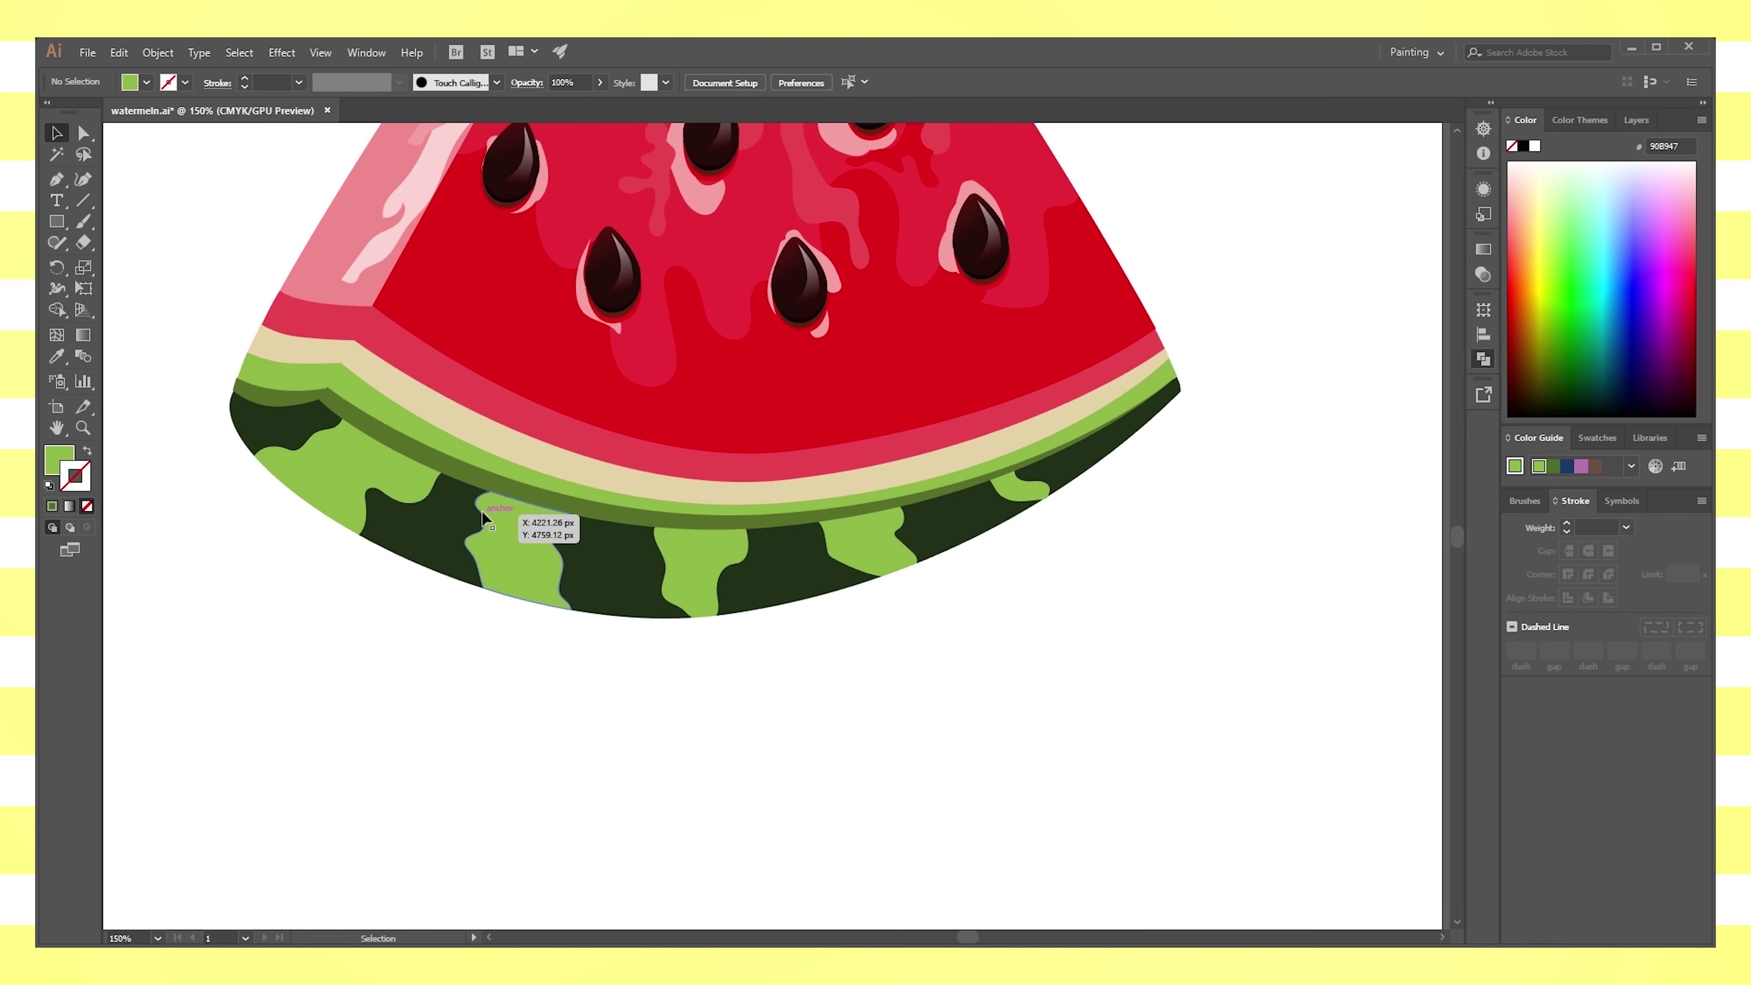
Group, then ungroup, the small dark left-tip piece with the light green stripe
{"action": "left_click", "coordinate": [425, 504]}
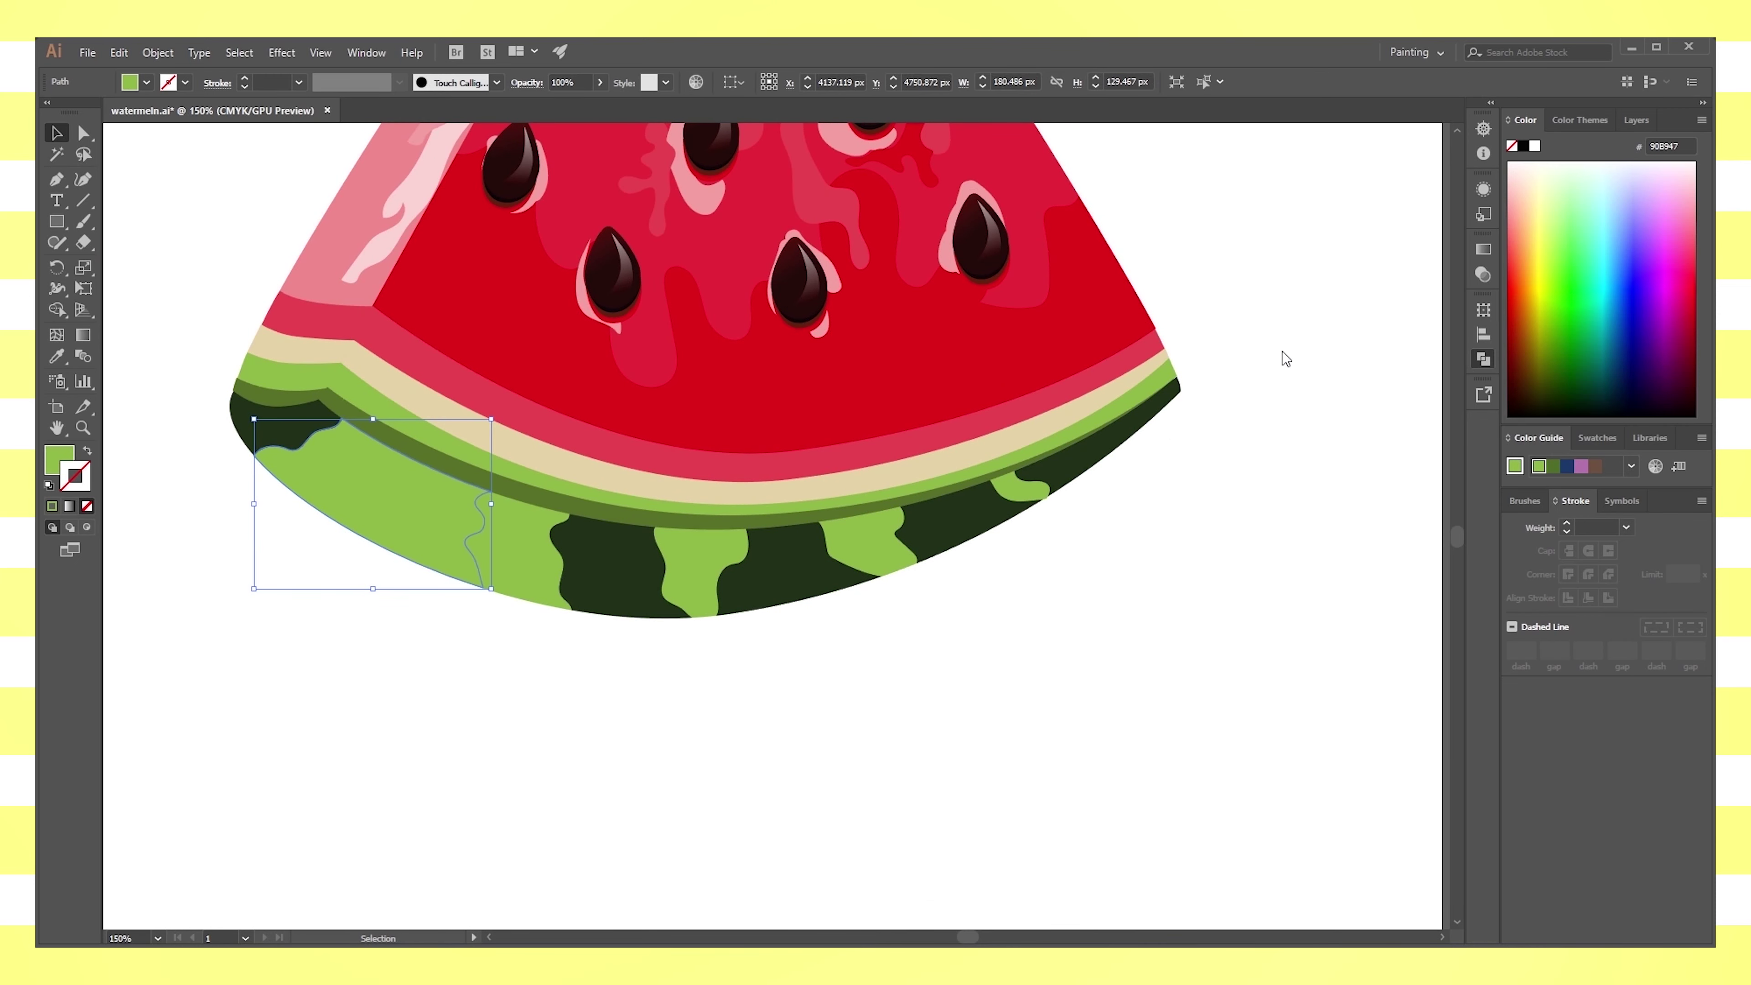
{"action": "left_click", "coordinate": [283, 430]}
{"action": "left_click", "coordinate": [319, 485], "text": "shift"}
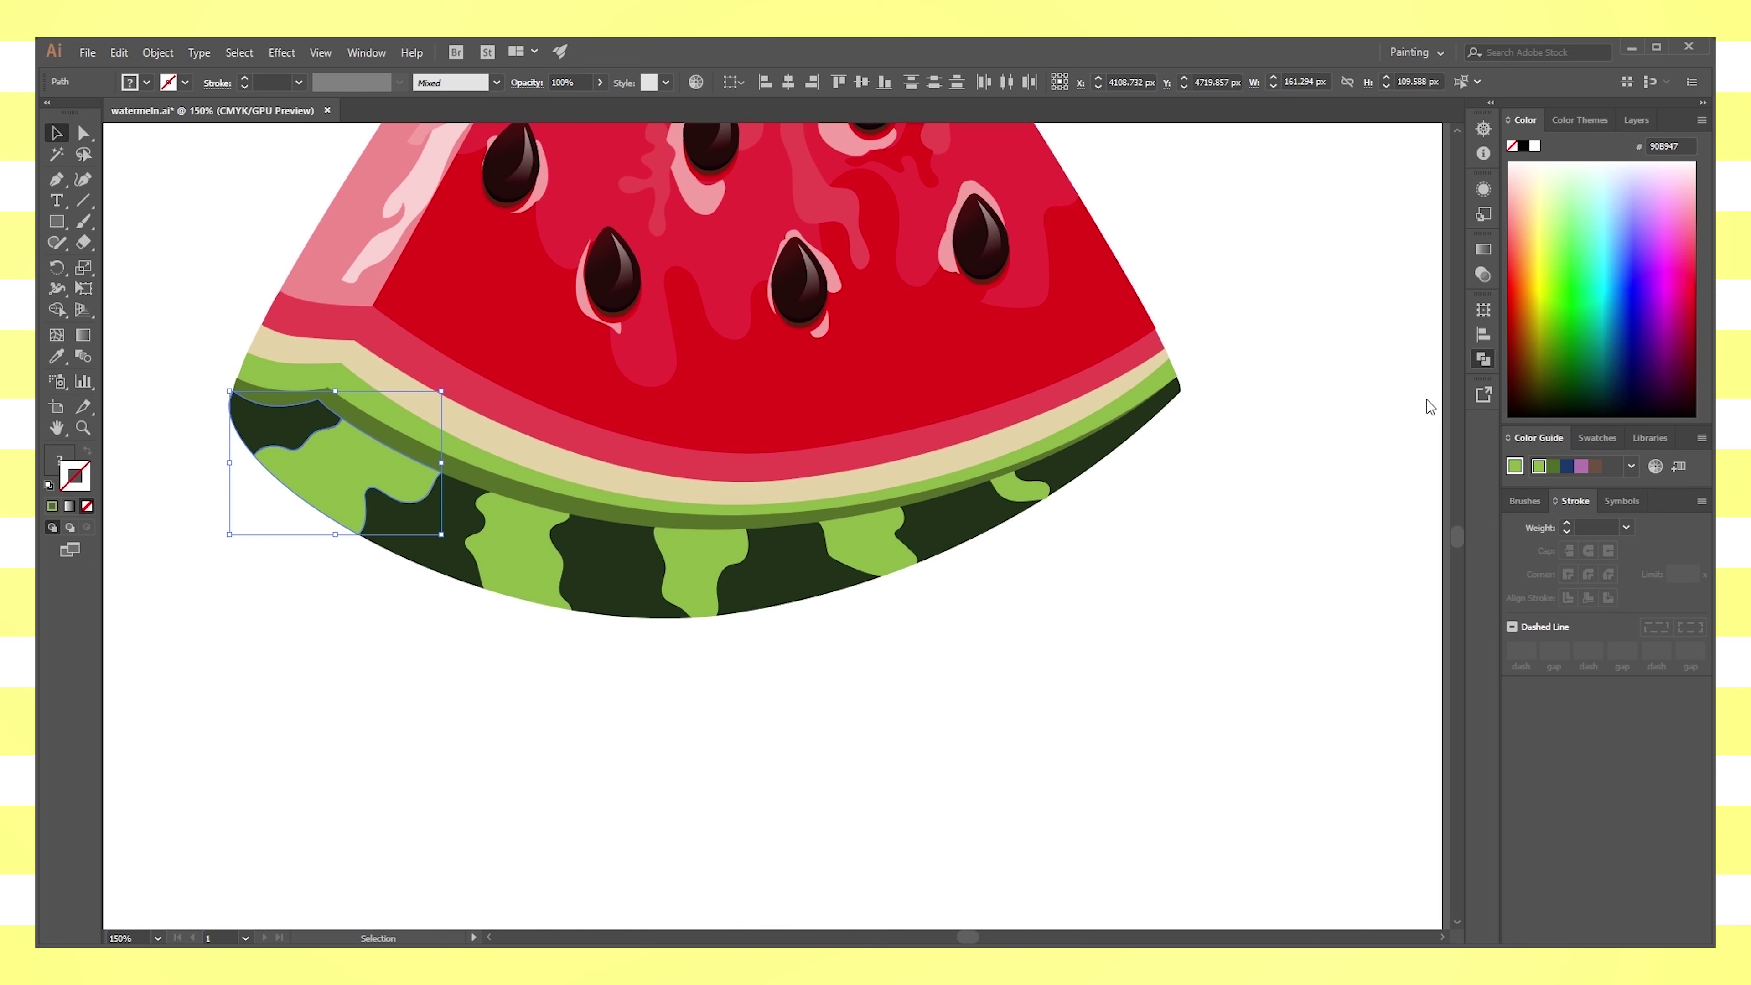
{"action": "key", "text": "ctrl+g"}
{"action": "left_click", "coordinate": [1208, 552]}
{"action": "left_click", "coordinate": [334, 489]}
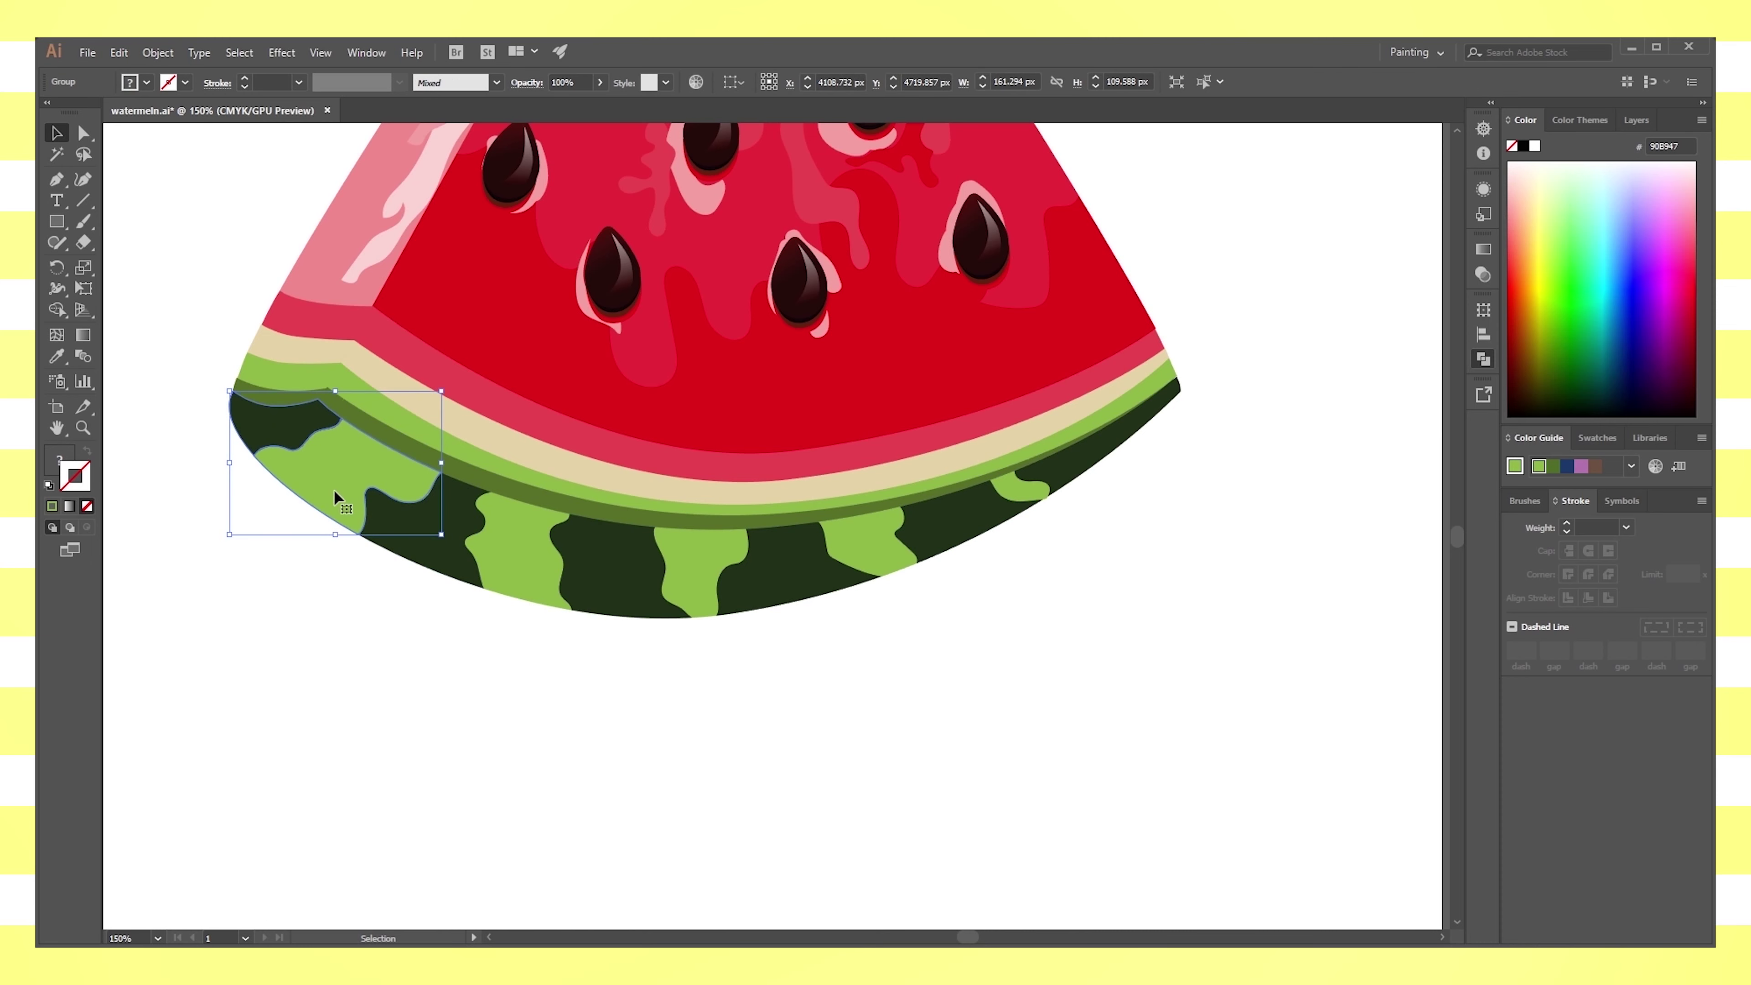
{"action": "key", "text": "ctrl+shift+g"}
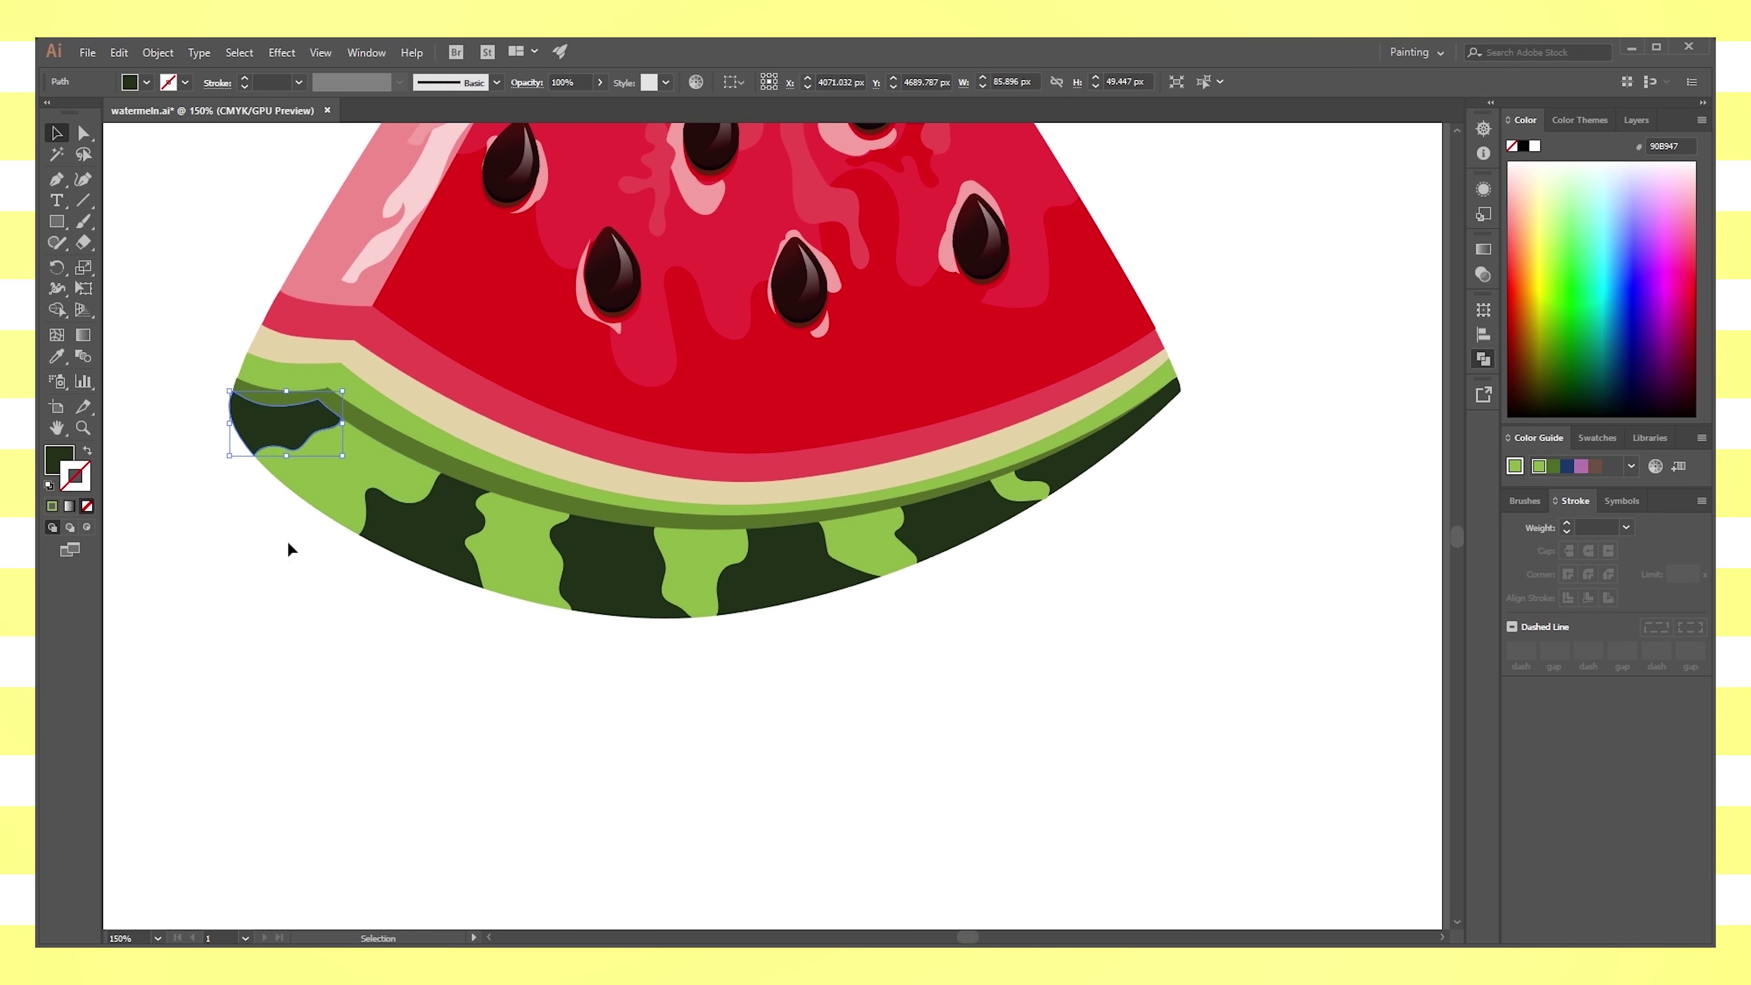
{"action": "left_click", "coordinate": [331, 647]}
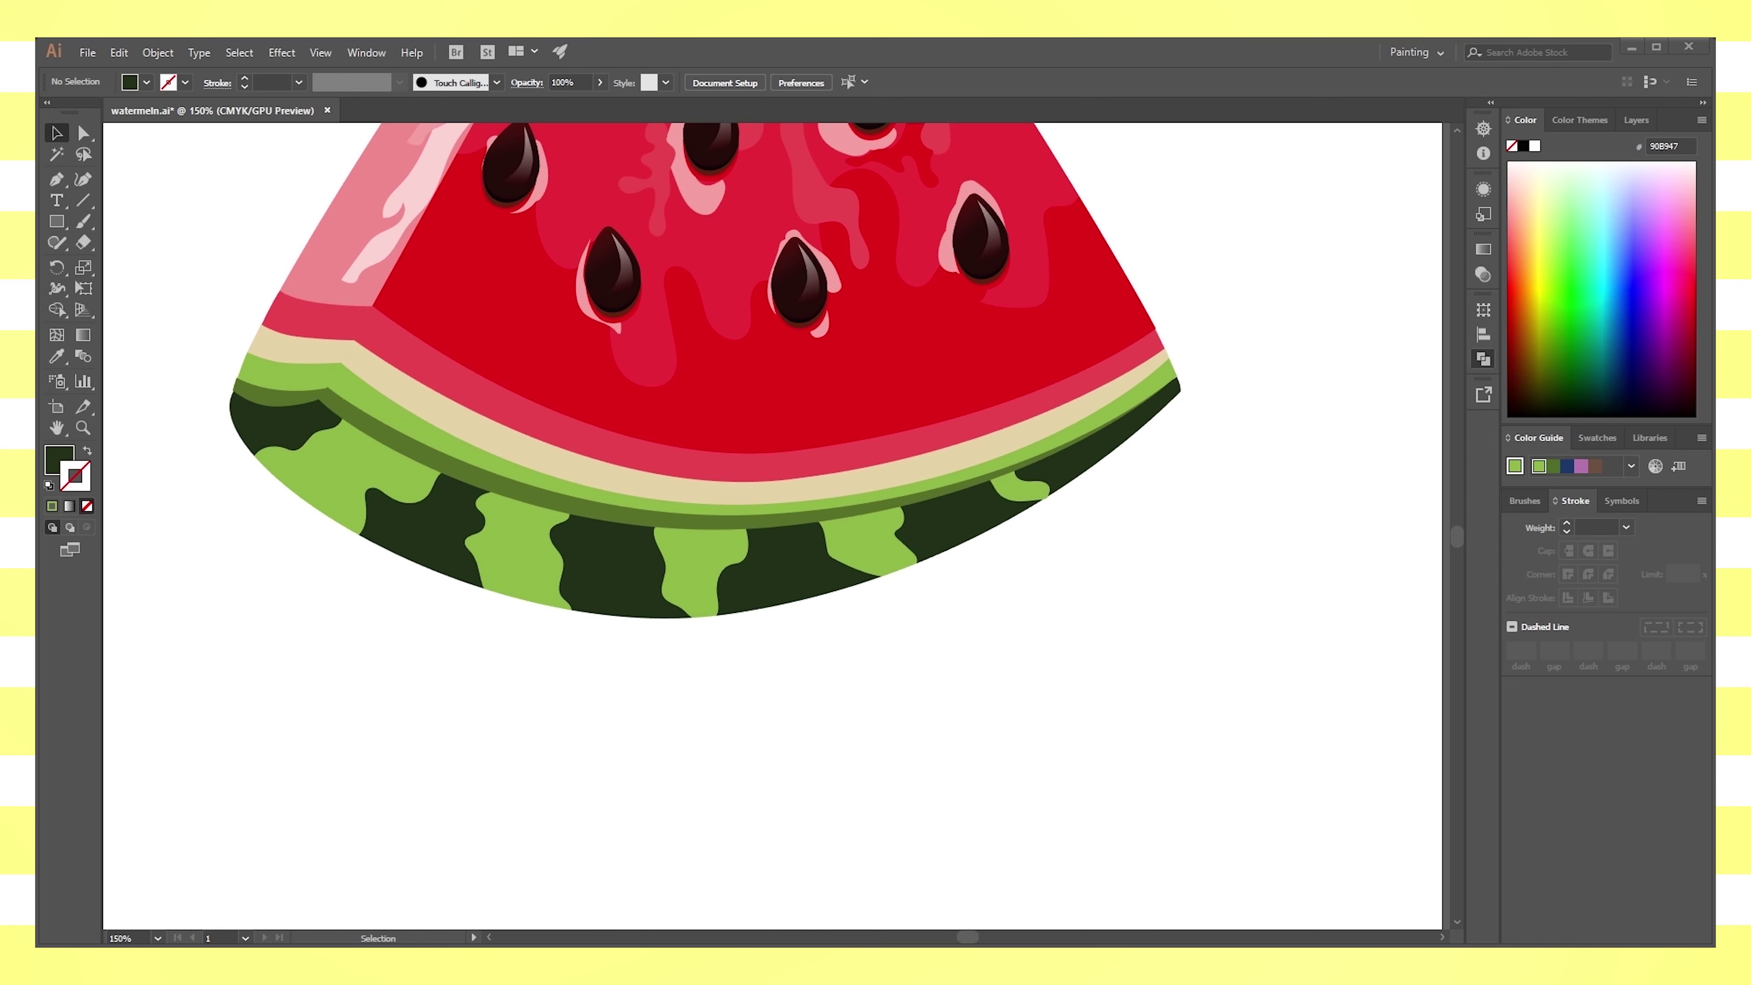
Target Layer 4 and trace a Pen outline from the rind's left tip along its top edge
{"action": "left_click", "coordinate": [1632, 119]}
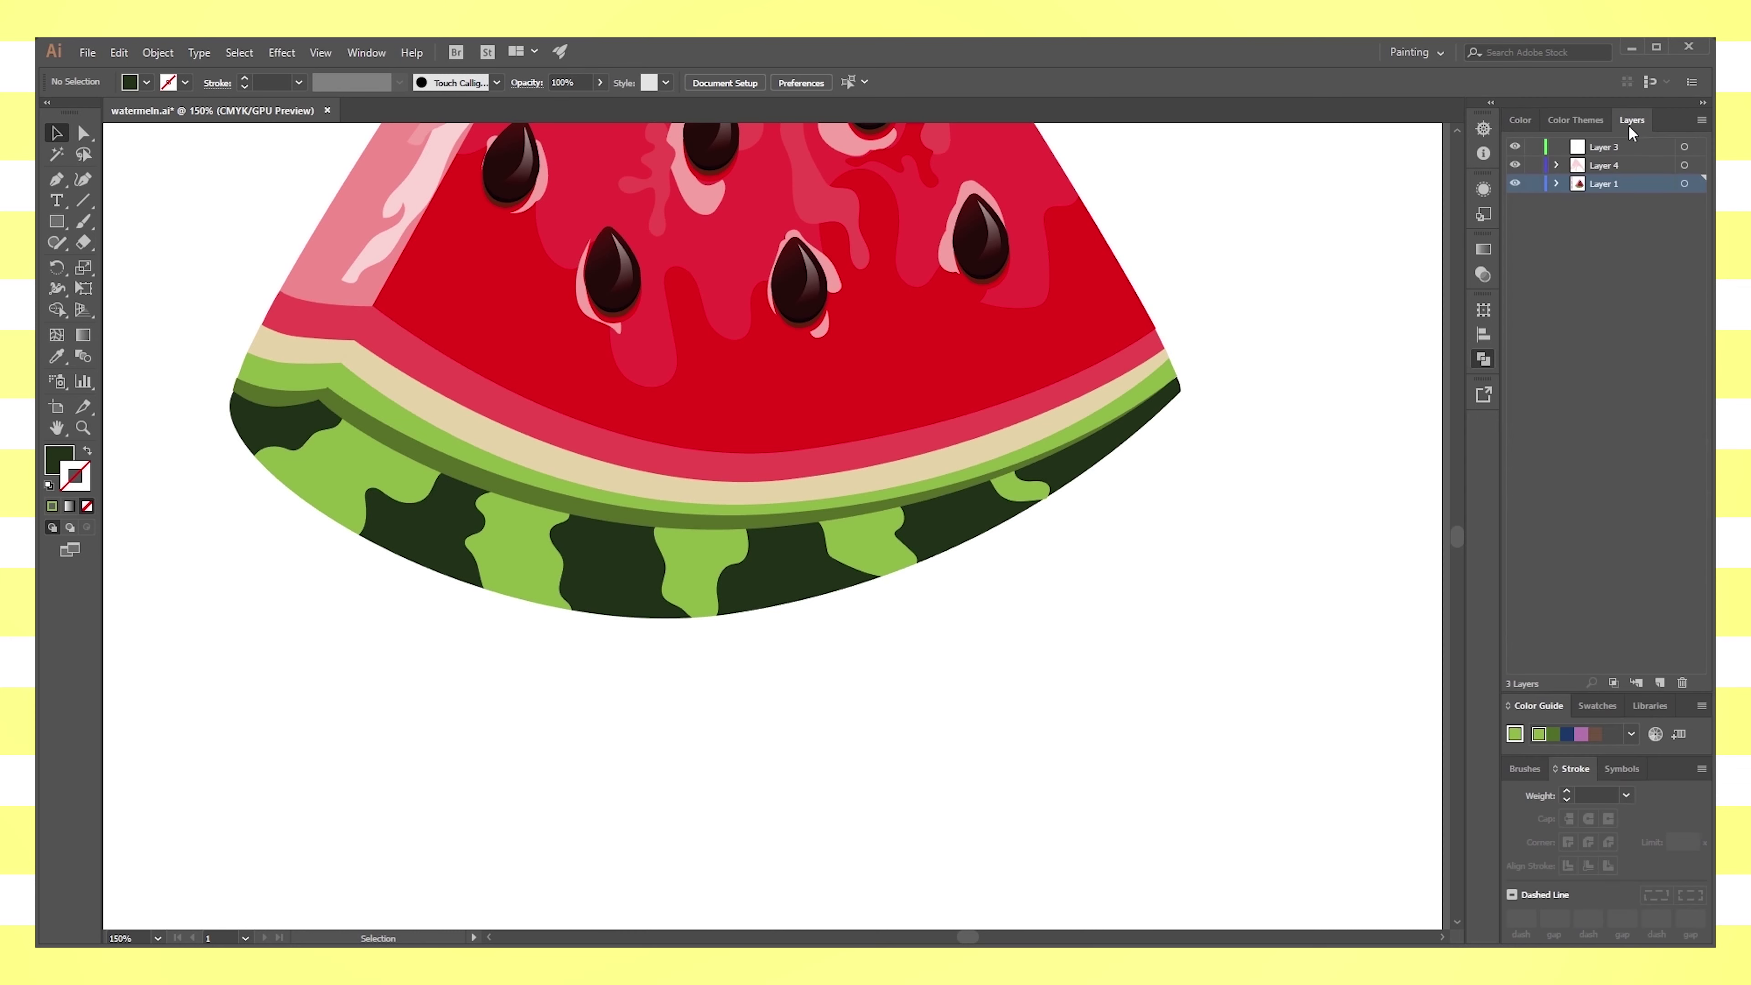
{"action": "left_click", "coordinate": [57, 180]}
{"action": "key", "text": "ctrl+plus"}
{"action": "left_click_drag", "start_coordinate": [489, 782], "coordinate": [668, 830]}
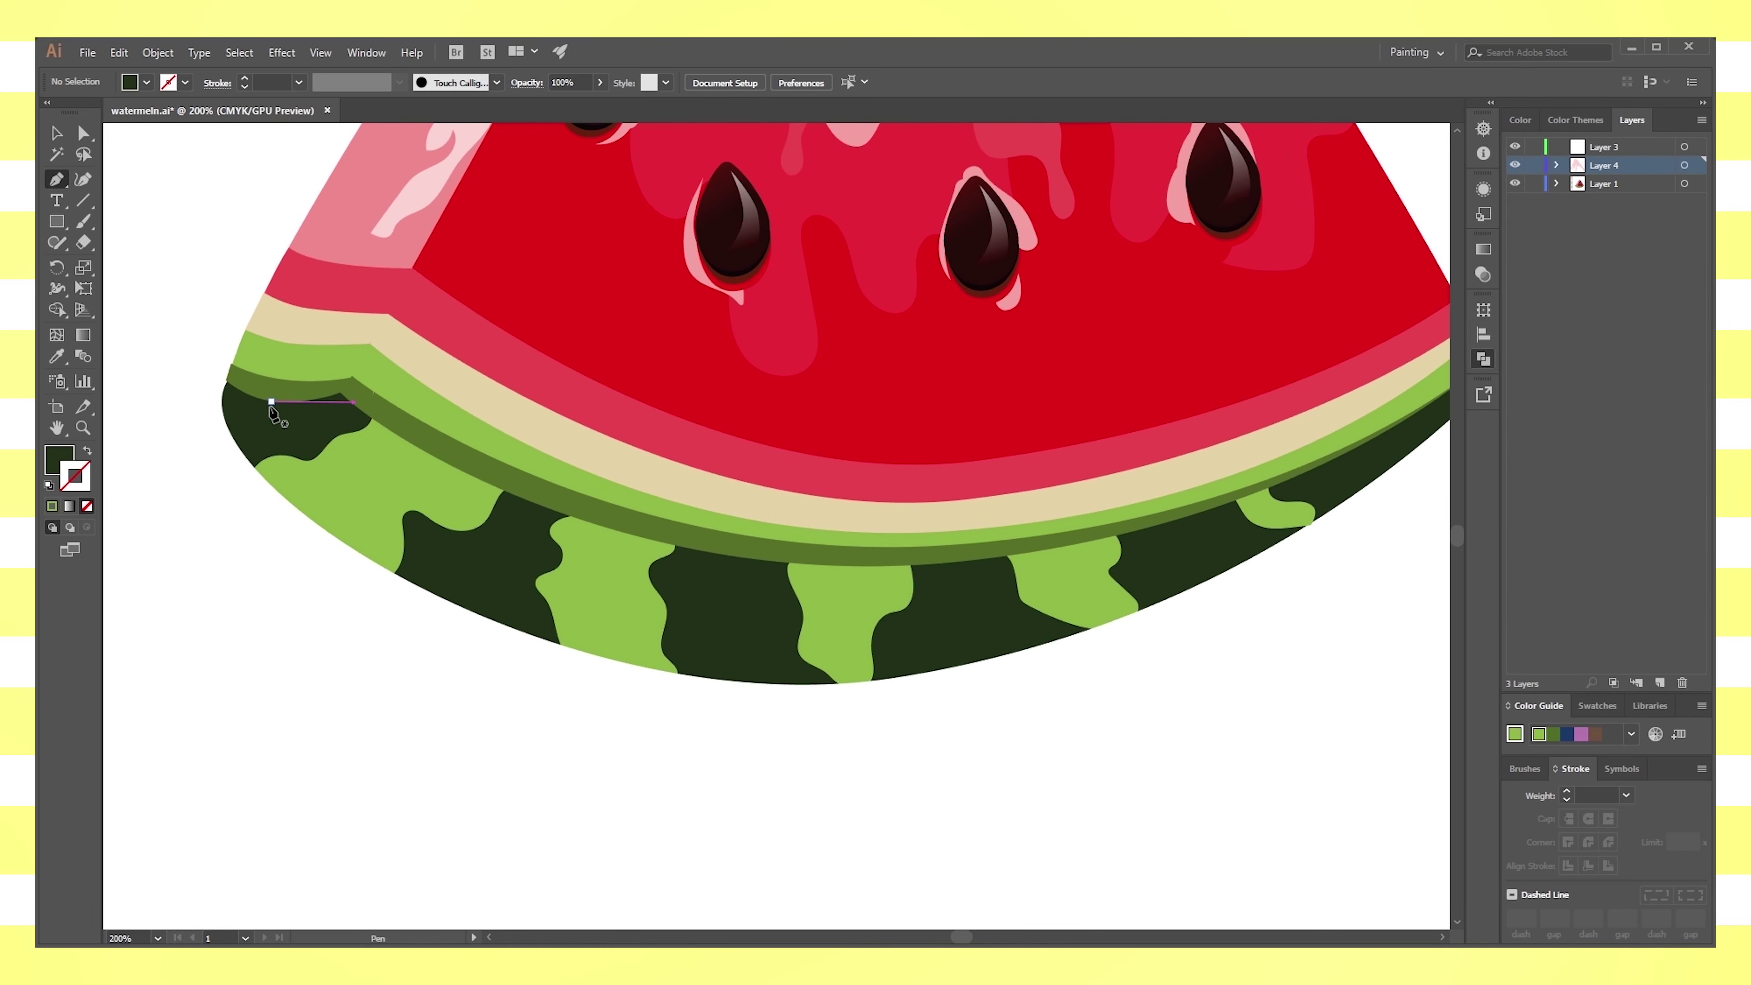
{"action": "left_click", "coordinate": [221, 377]}
{"action": "left_click_drag", "start_coordinate": [348, 386], "coordinate": [359, 408]}
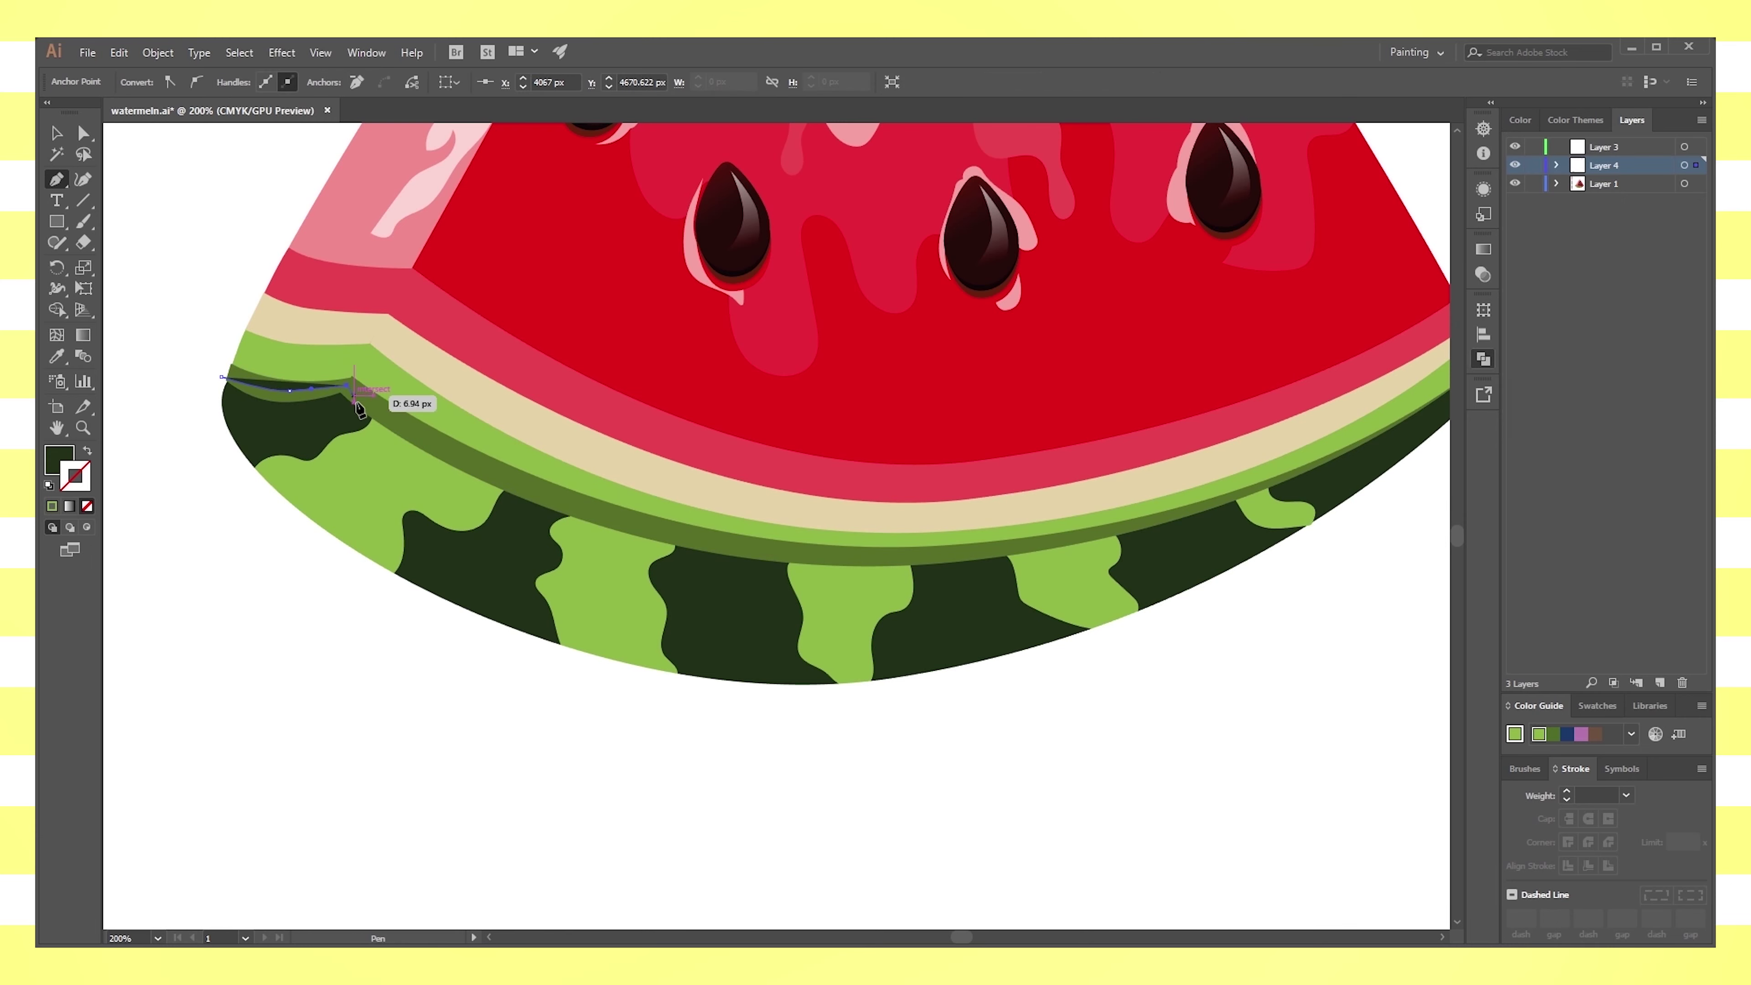
{"action": "left_click", "coordinate": [559, 503]}
{"action": "left_click", "coordinate": [744, 545]}
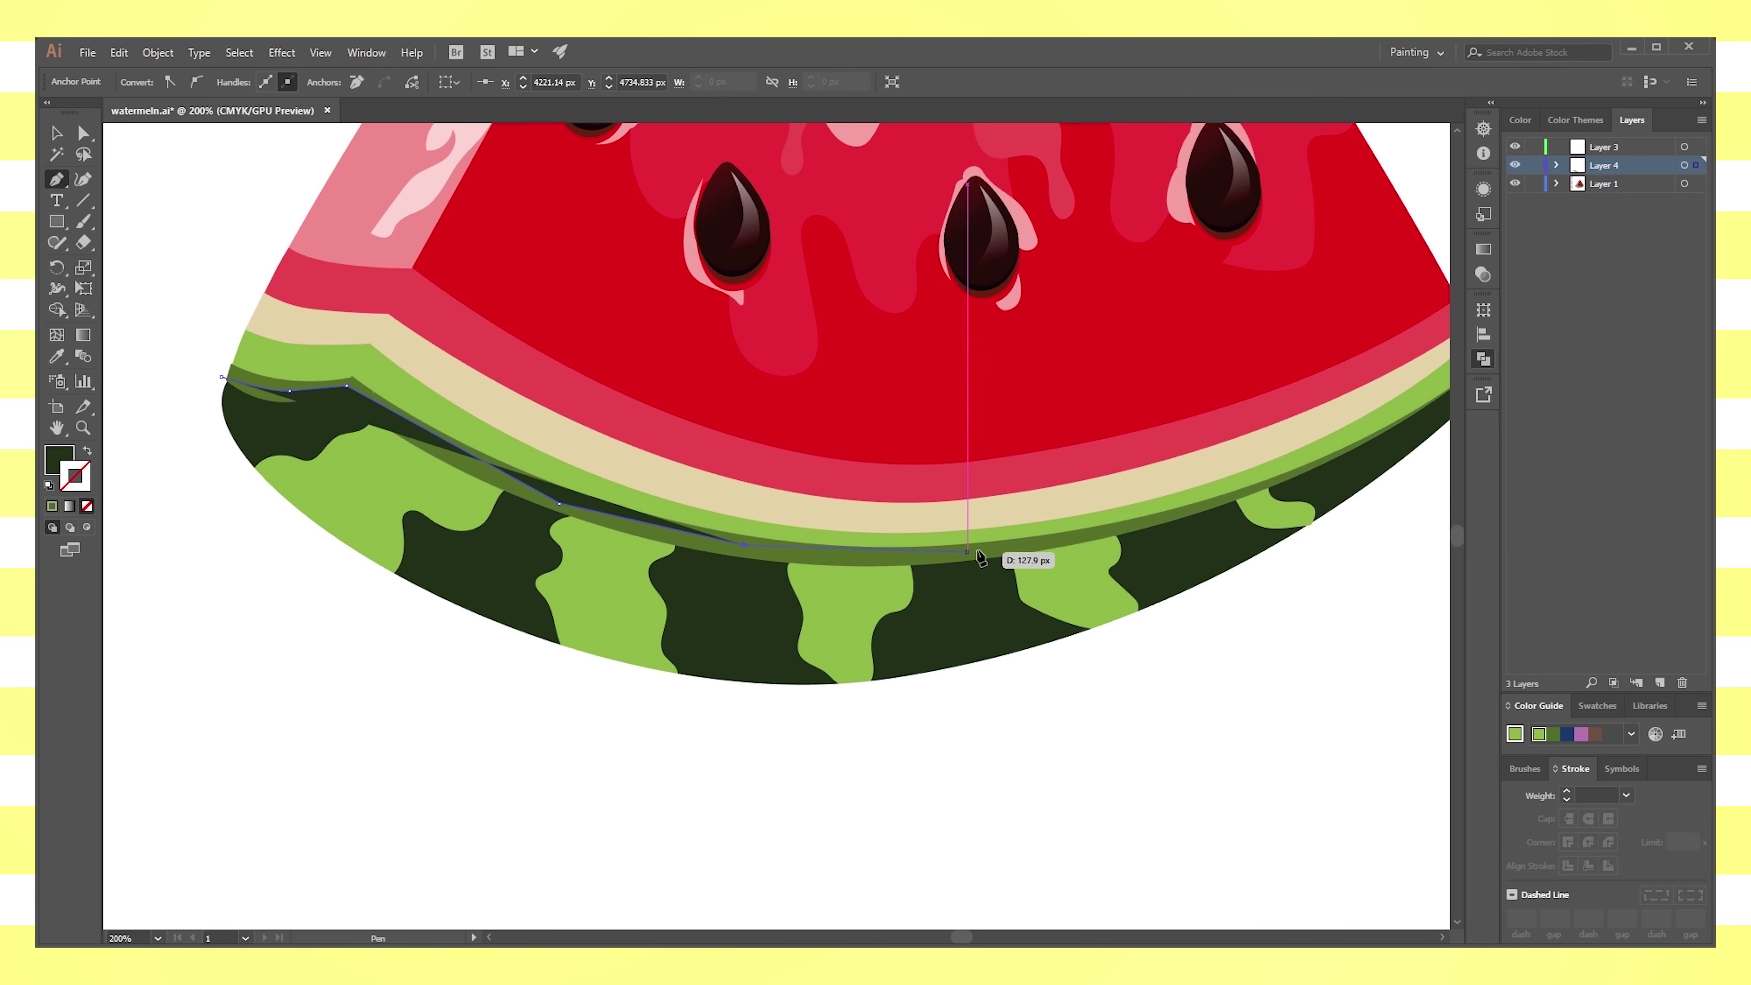
{"action": "left_click", "coordinate": [890, 554]}
Carry the outline around the rind's right corner and close it at the start point
{"action": "mouse_move", "coordinate": [1153, 524]}
{"action": "left_mouse_down"}
{"action": "mouse_move", "coordinate": [1197, 496]}
{"action": "mouse_move", "coordinate": [921, 646]}
{"action": "left_mouse_up"}
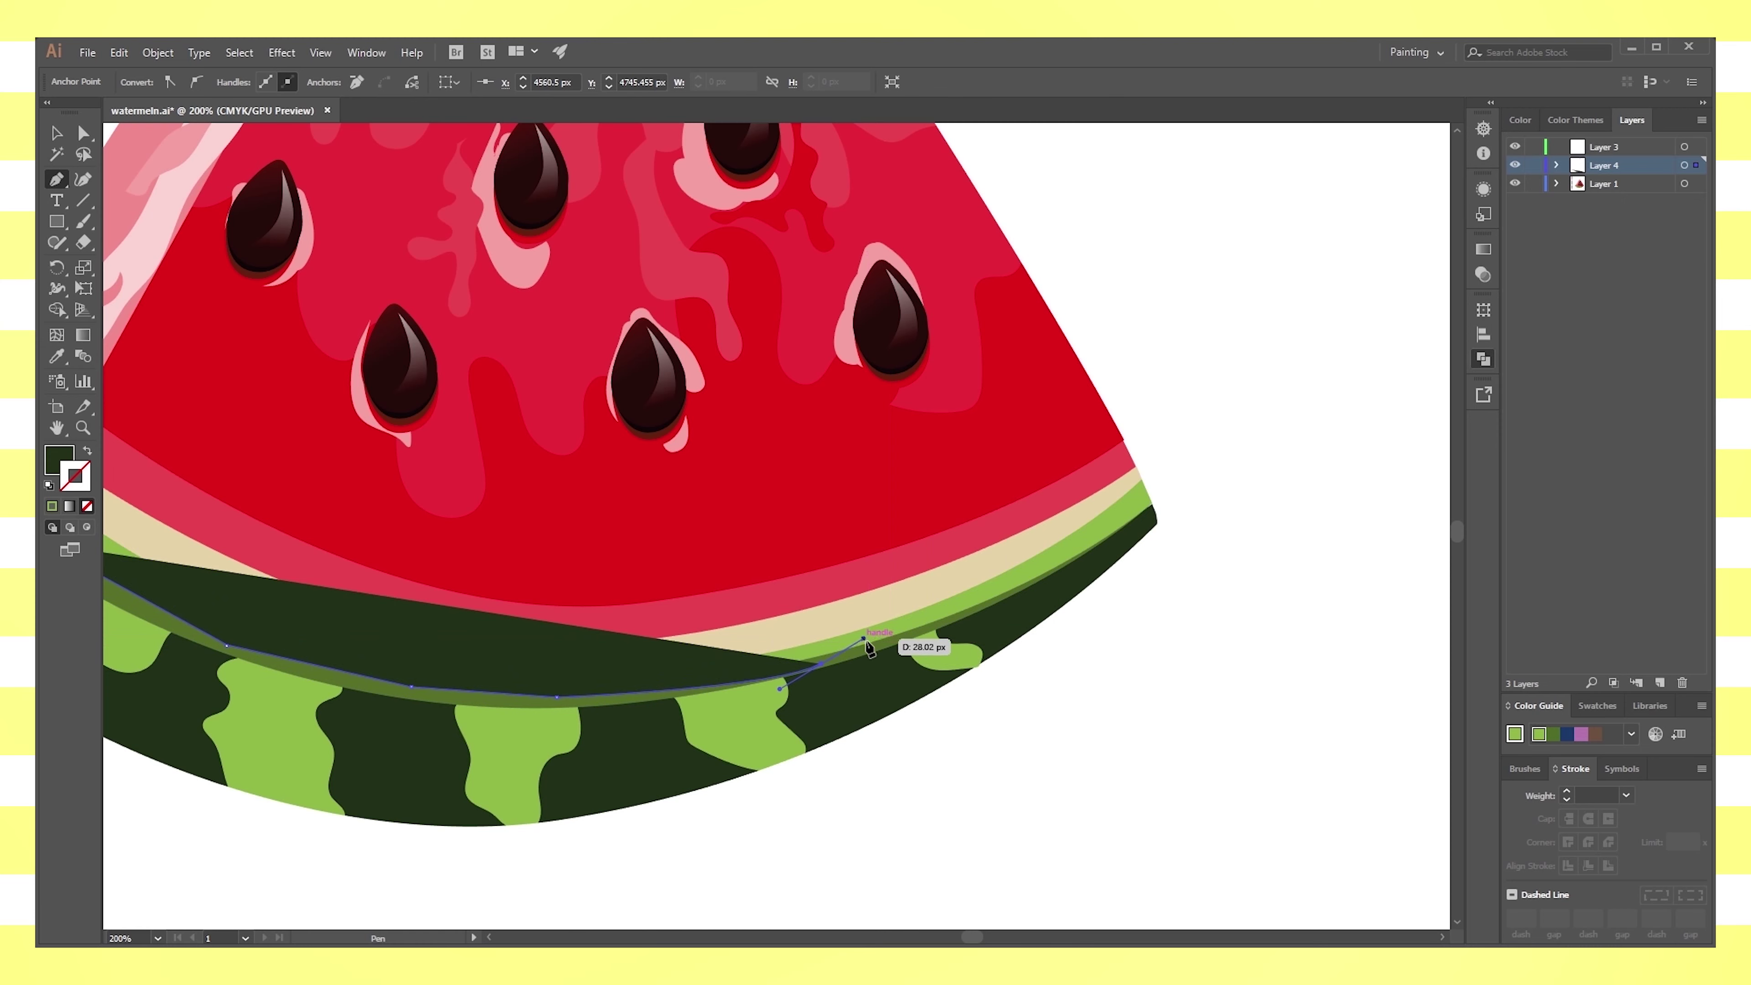
{"action": "left_click_drag", "start_coordinate": [1152, 504], "coordinate": [1298, 387]}
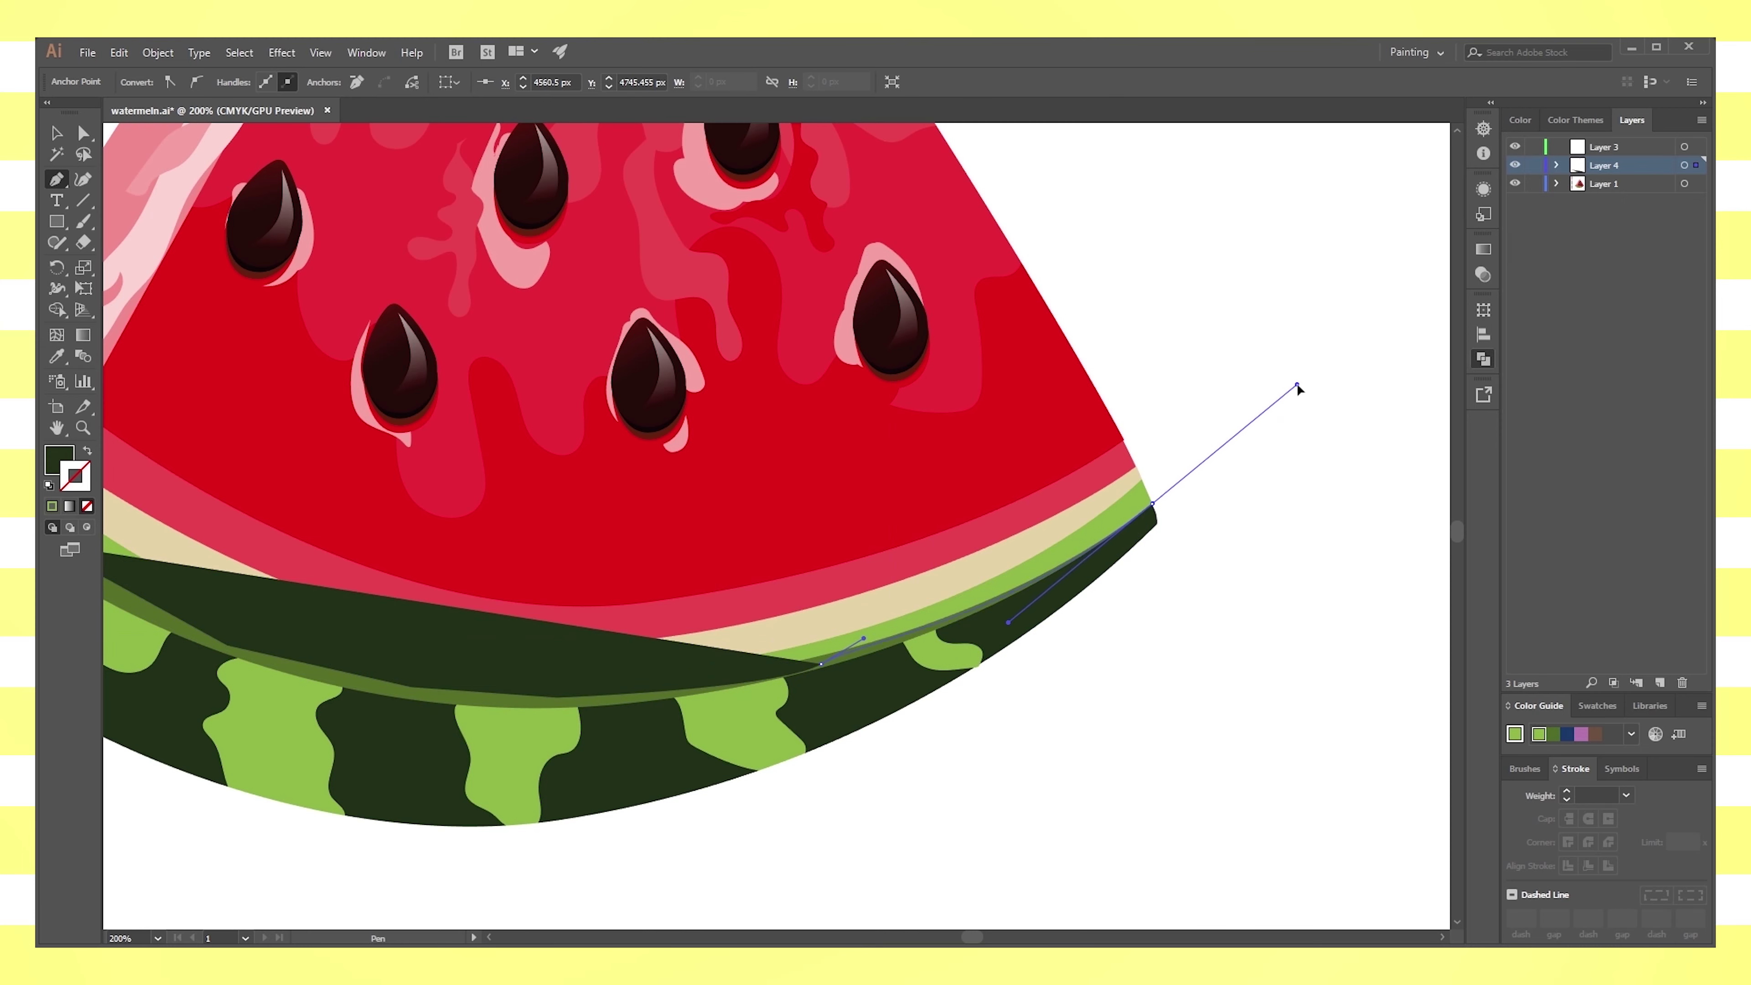
{"action": "key", "text": "ctrl+z"}
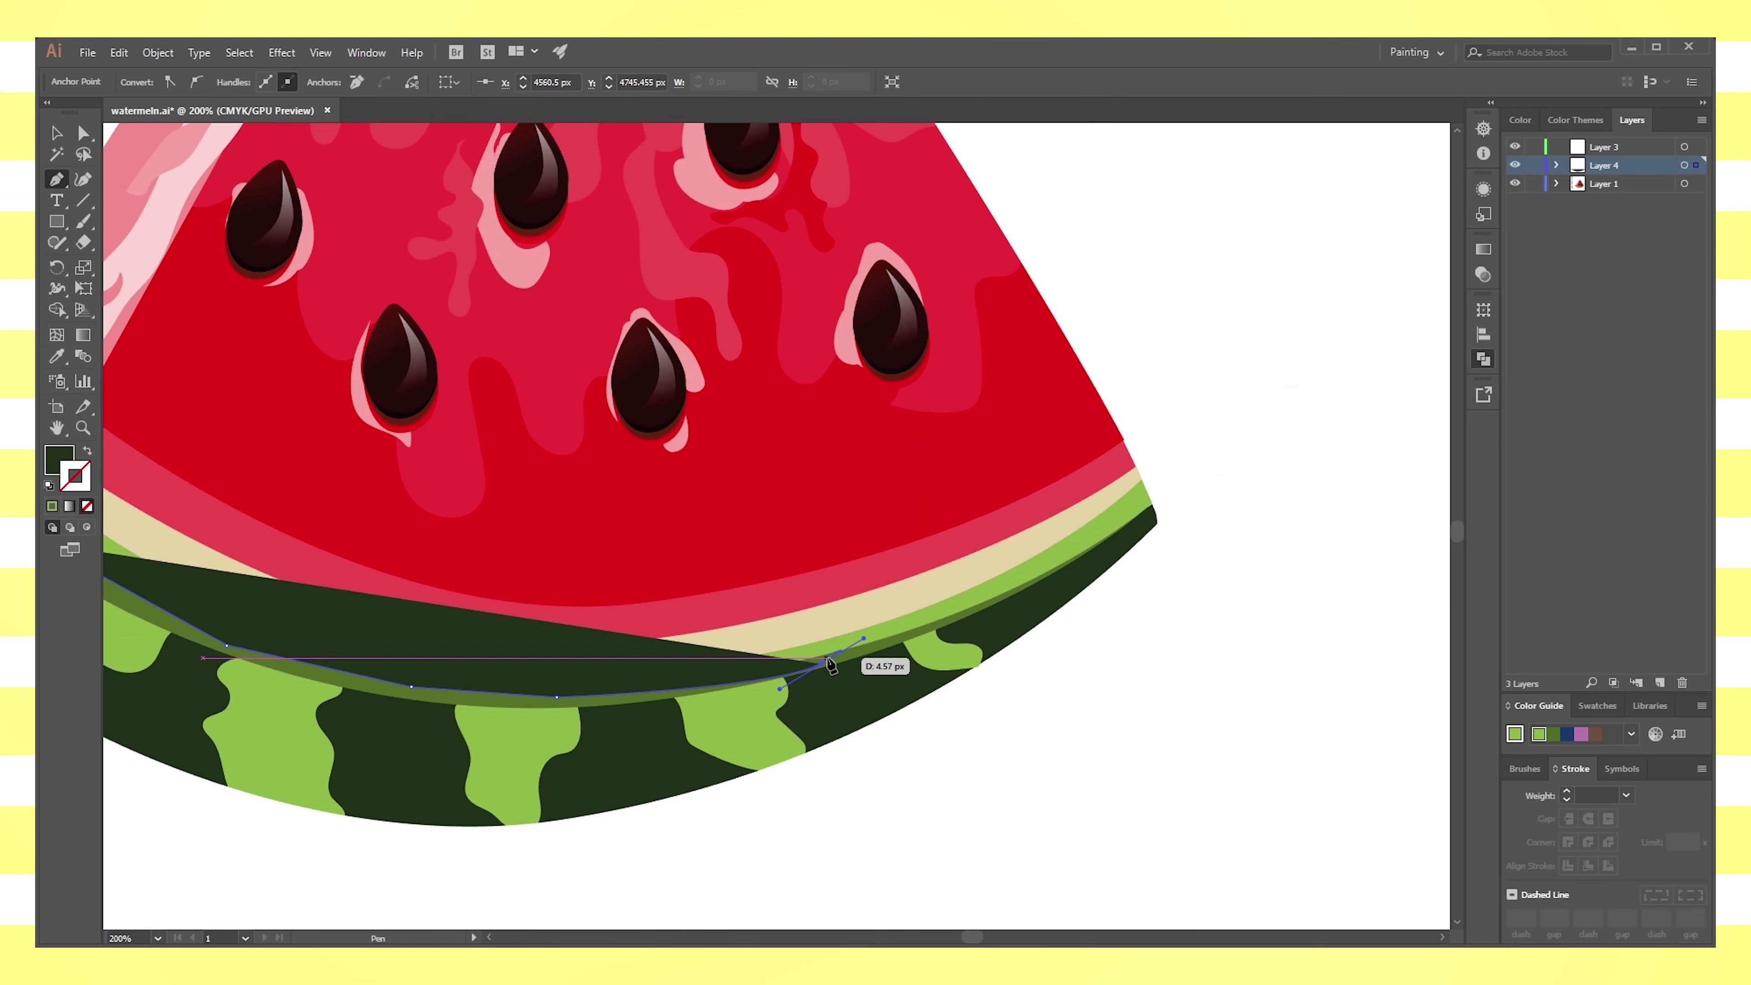
{"action": "left_click", "coordinate": [822, 665]}
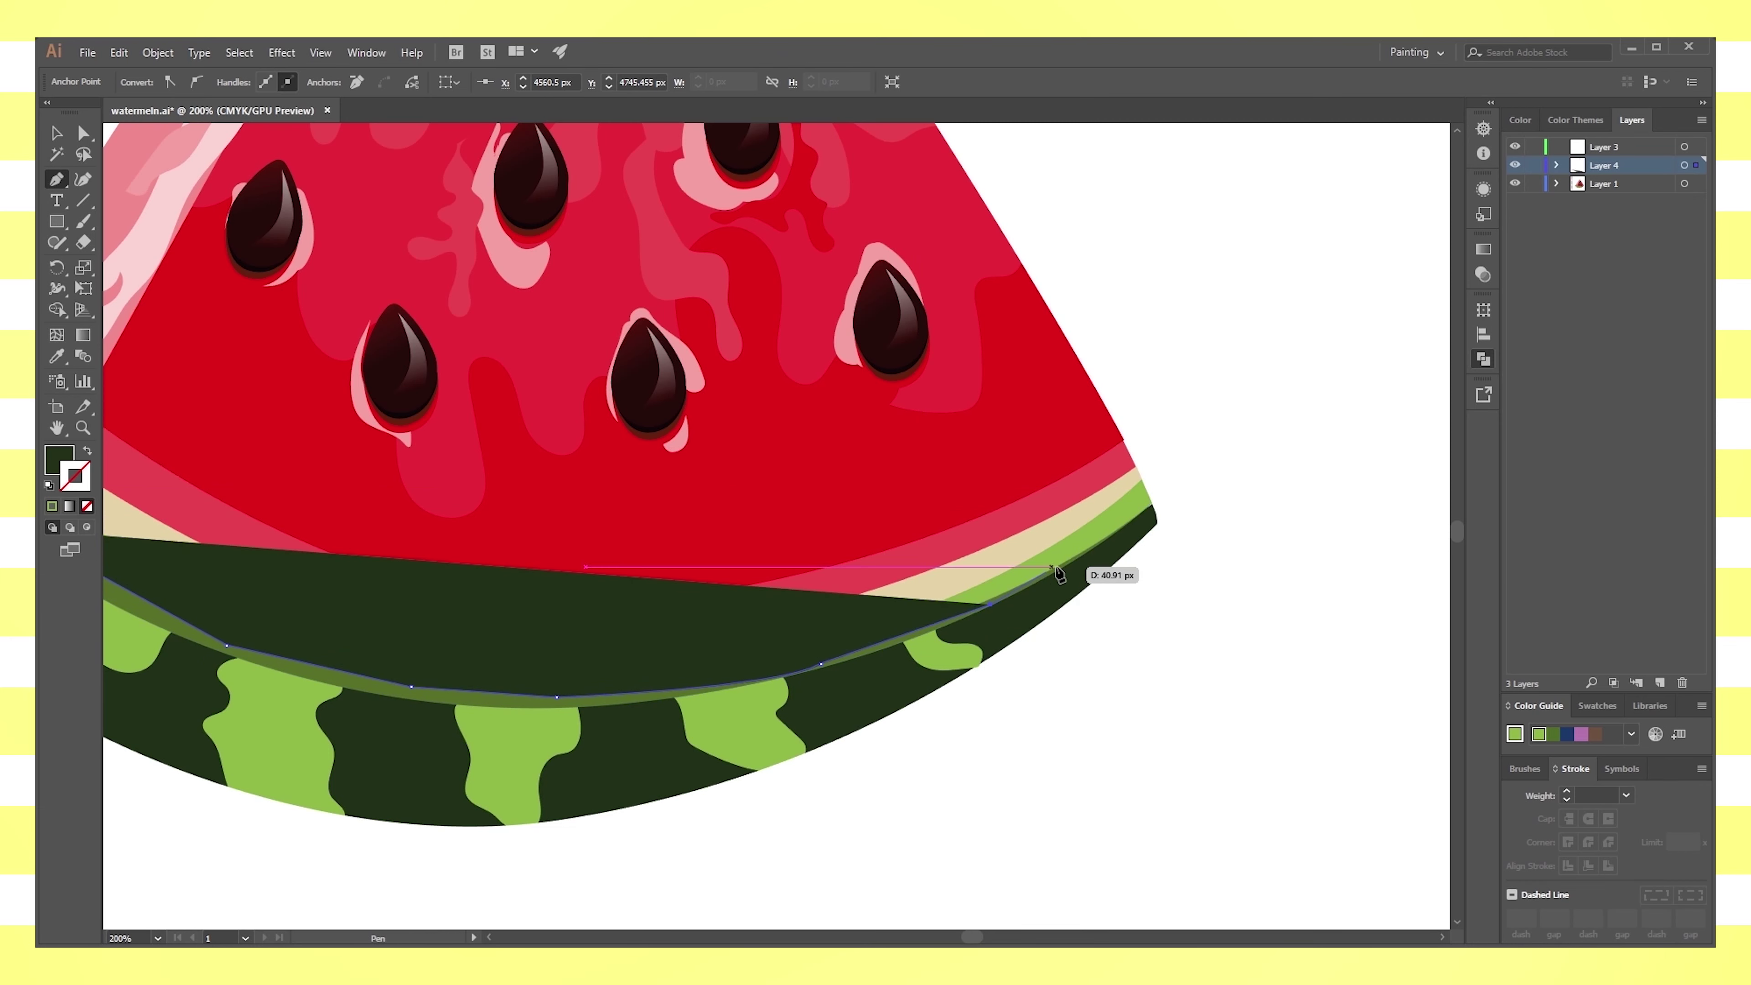
{"action": "left_click_drag", "start_coordinate": [1153, 505], "coordinate": [1160, 501]}
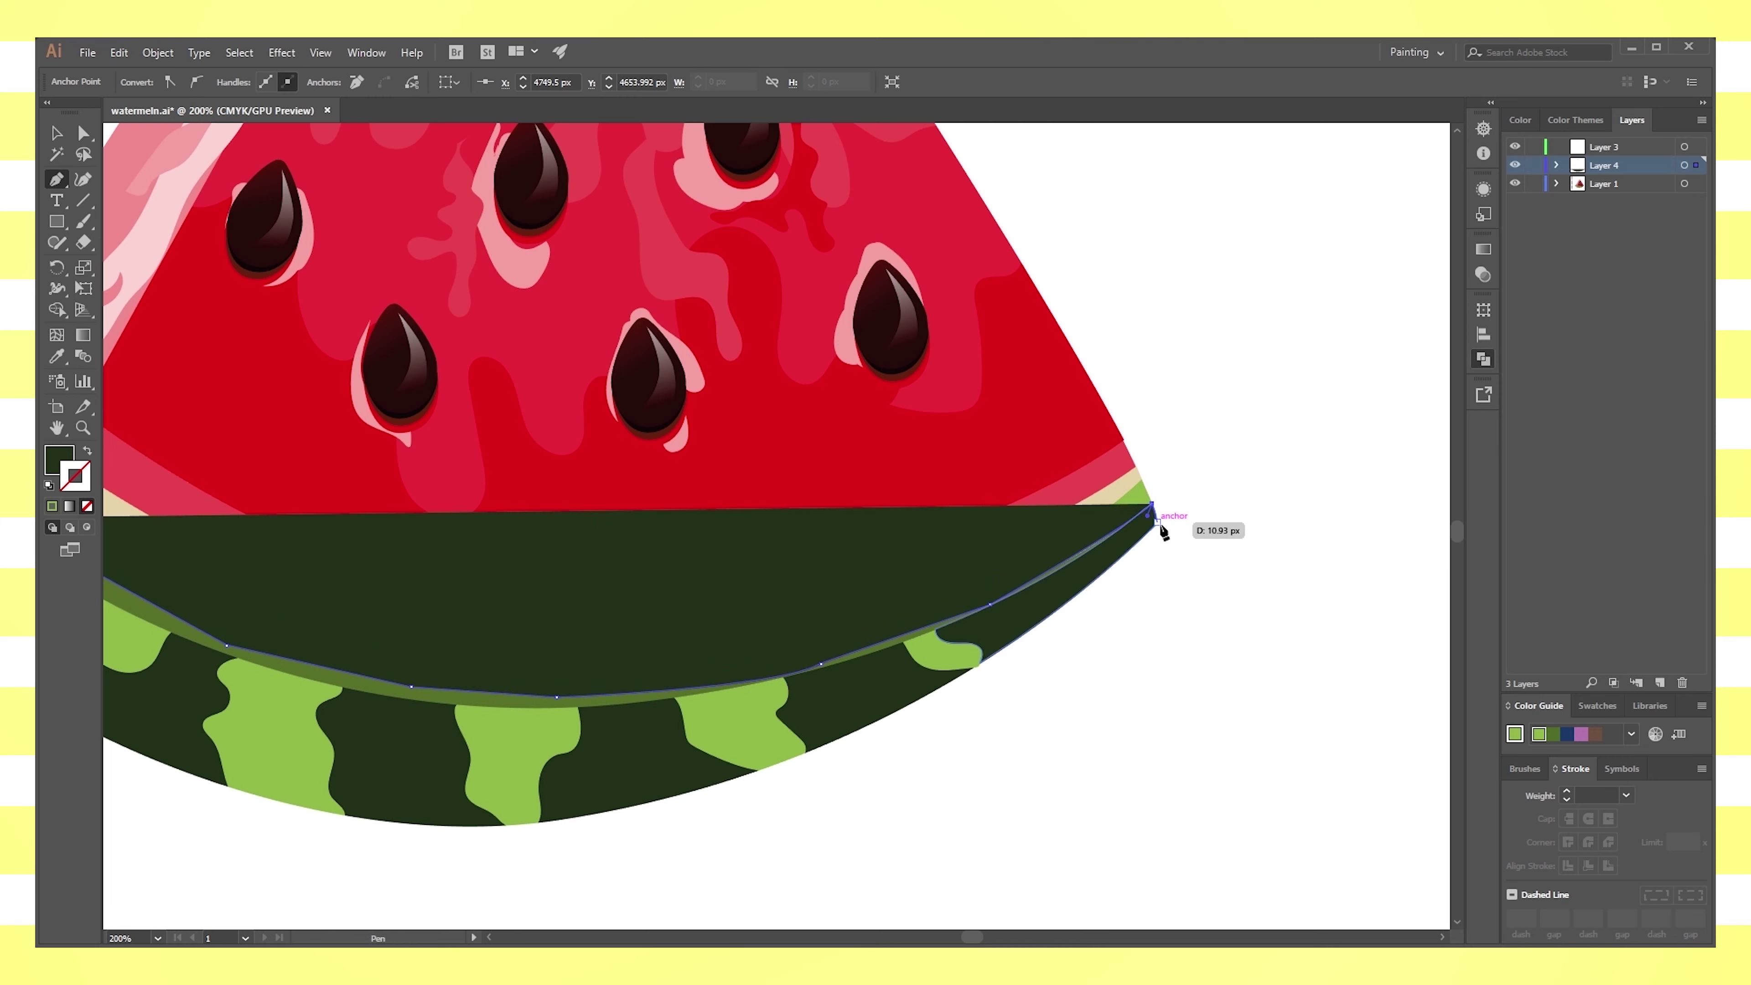
{"action": "left_click_drag", "start_coordinate": [862, 762], "coordinate": [1060, 637]}
{"action": "left_click_drag", "start_coordinate": [684, 625], "coordinate": [293, 578]}
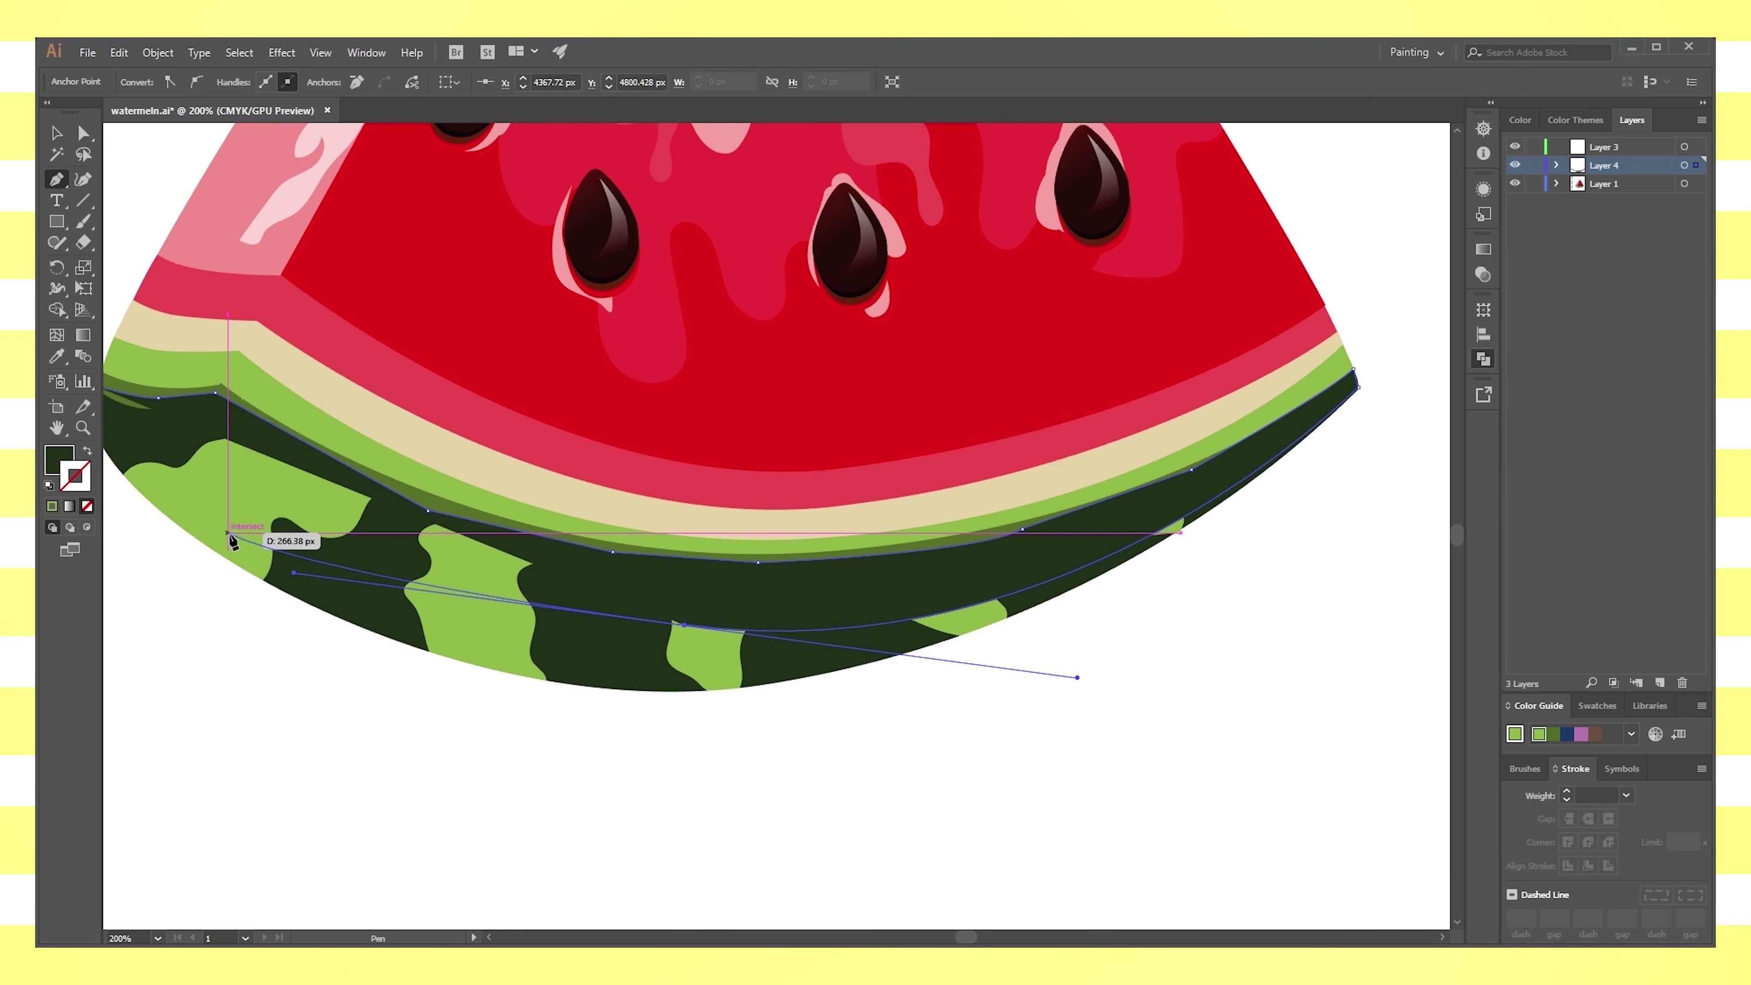
{"action": "left_click_drag", "start_coordinate": [229, 532], "coordinate": [461, 630]}
{"action": "left_click", "coordinate": [315, 526]}
Set the new dark shadow band's opacity to 50%
{"action": "left_click", "coordinate": [83, 135]}
{"action": "left_click", "coordinate": [1121, 671]}
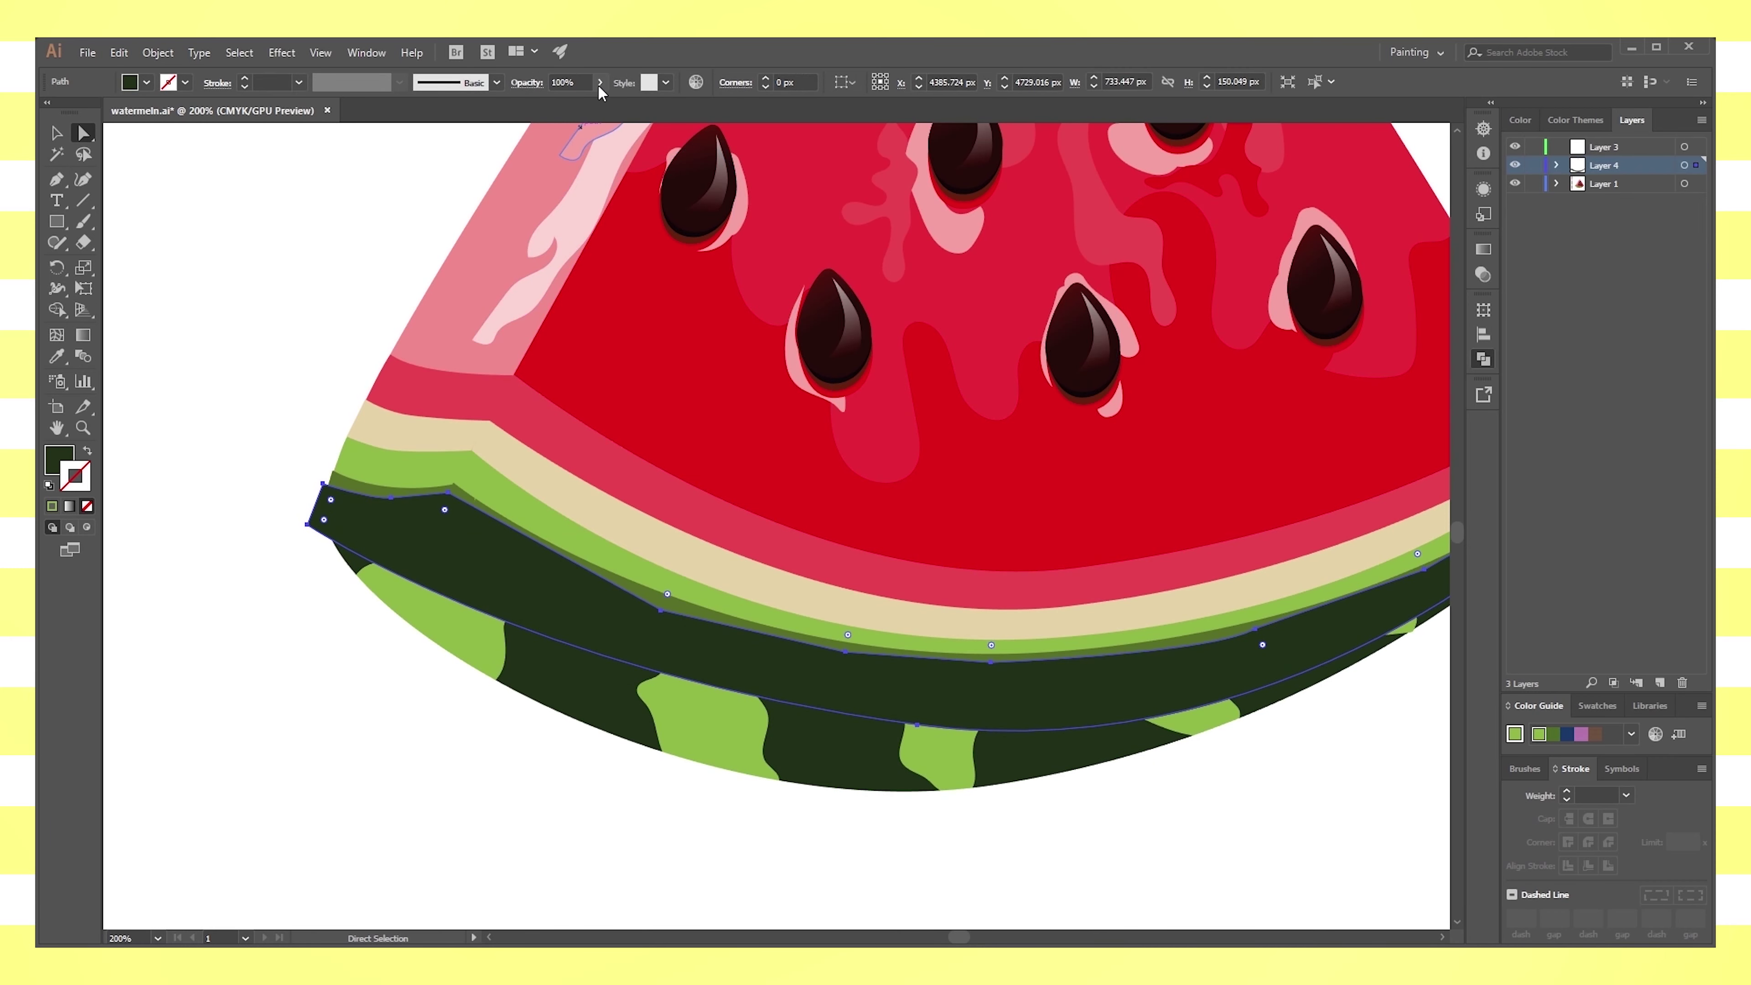
{"action": "key", "text": "7"}
{"action": "key", "text": "5"}
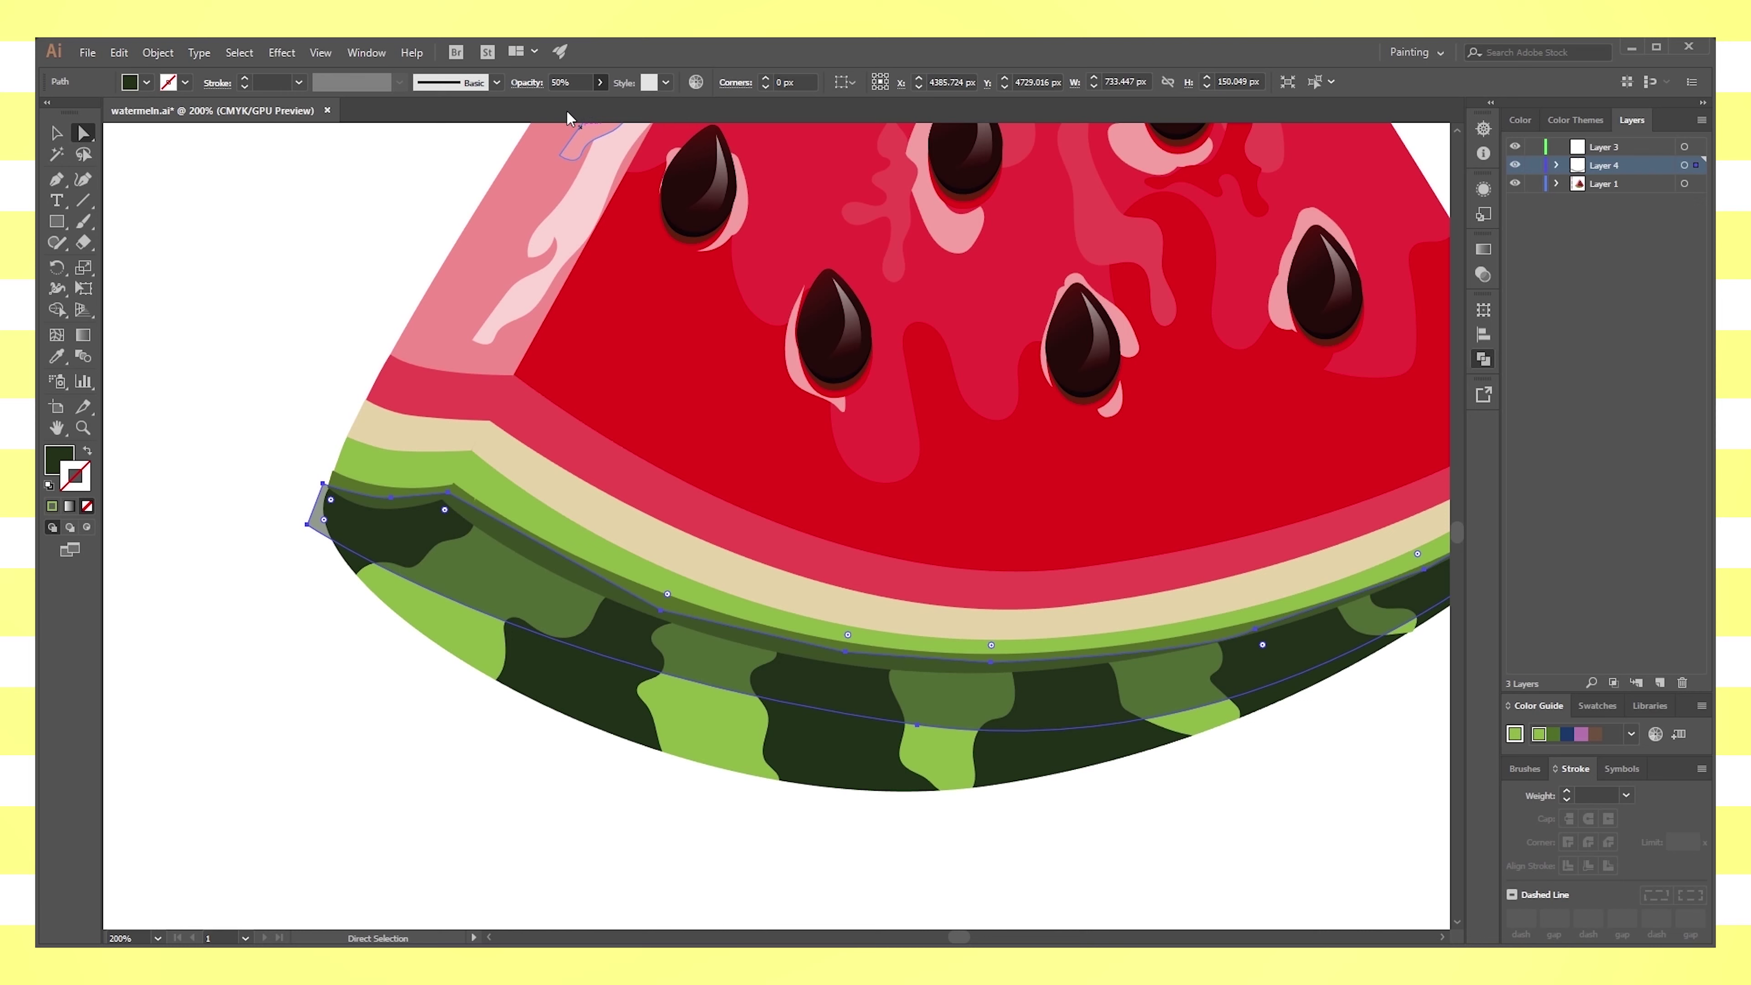
{"action": "left_click", "coordinate": [354, 767]}
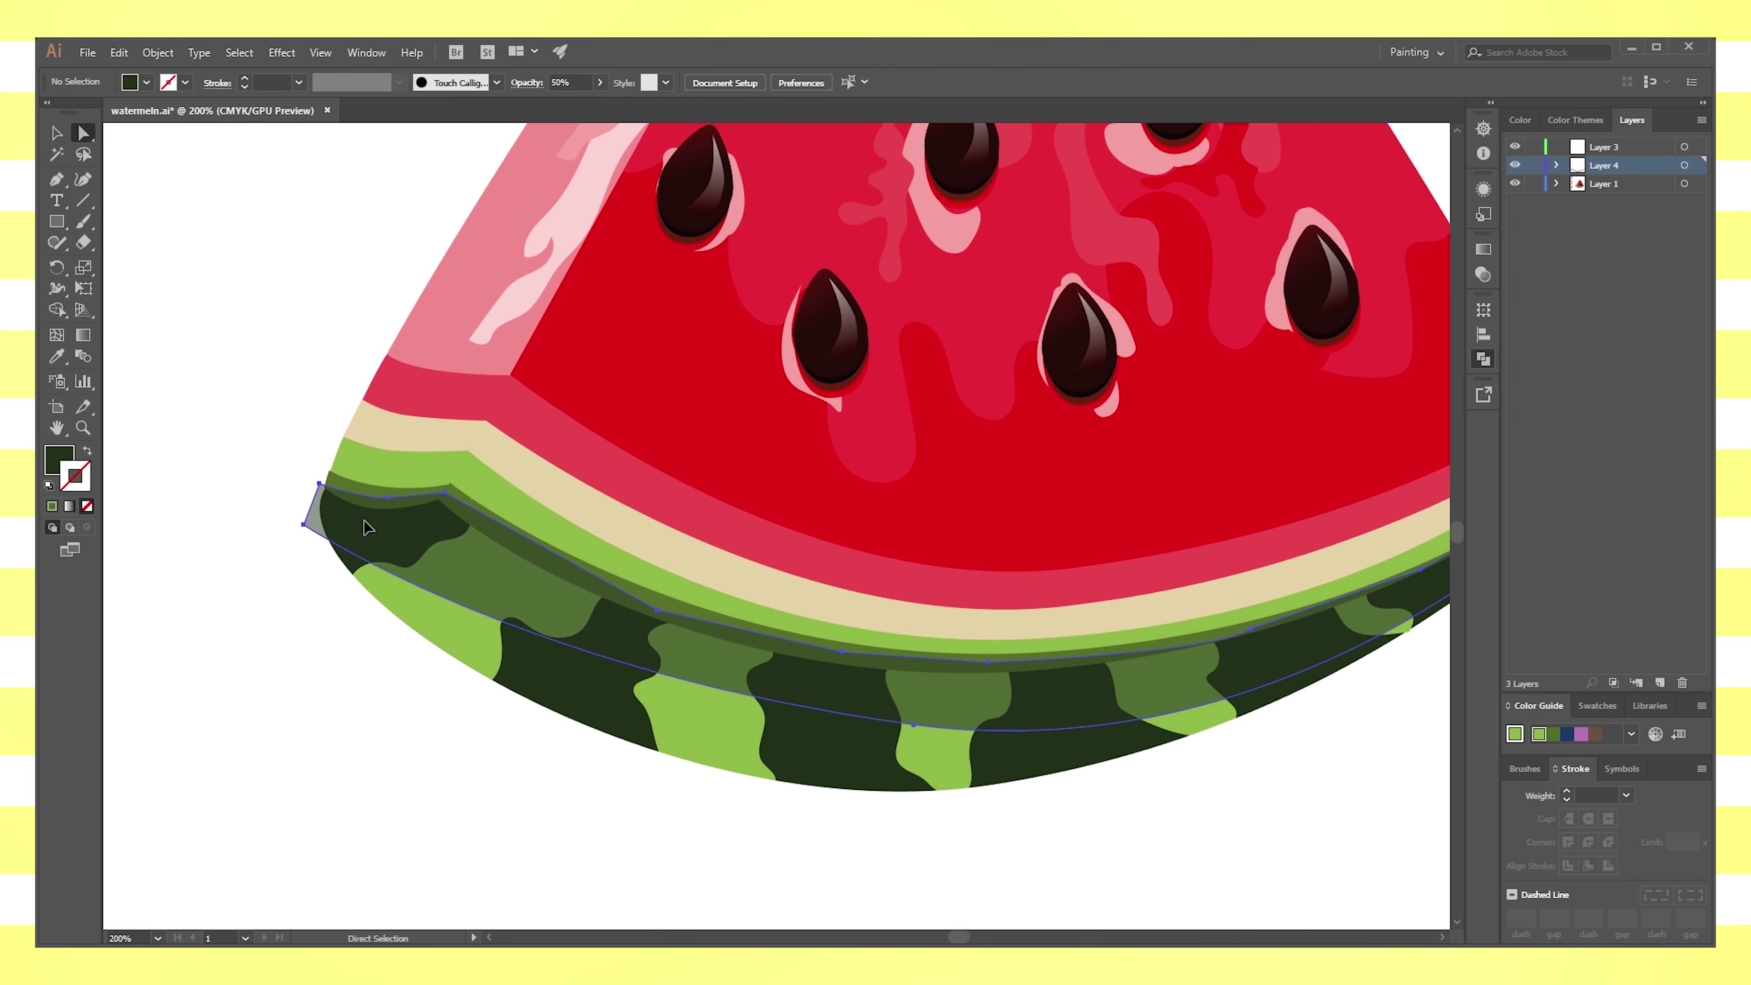
{"action": "left_click", "coordinate": [366, 528]}
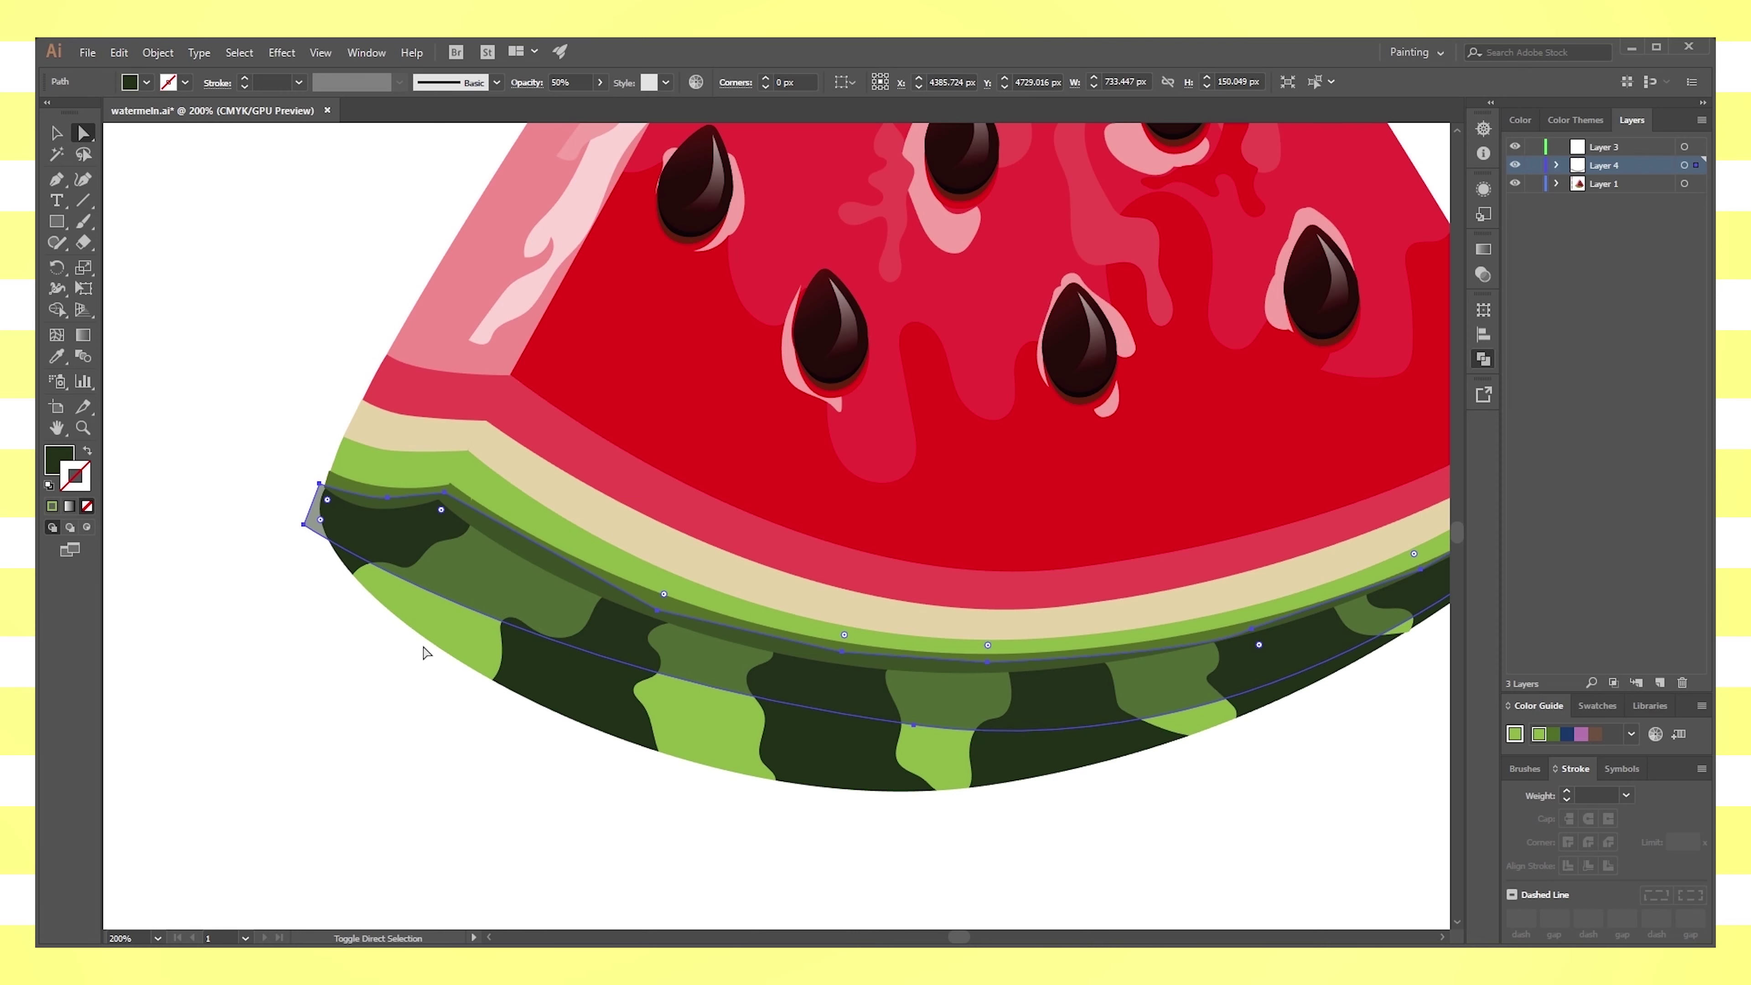
{"action": "left_click_drag", "start_coordinate": [407, 666], "coordinate": [1012, 772]}
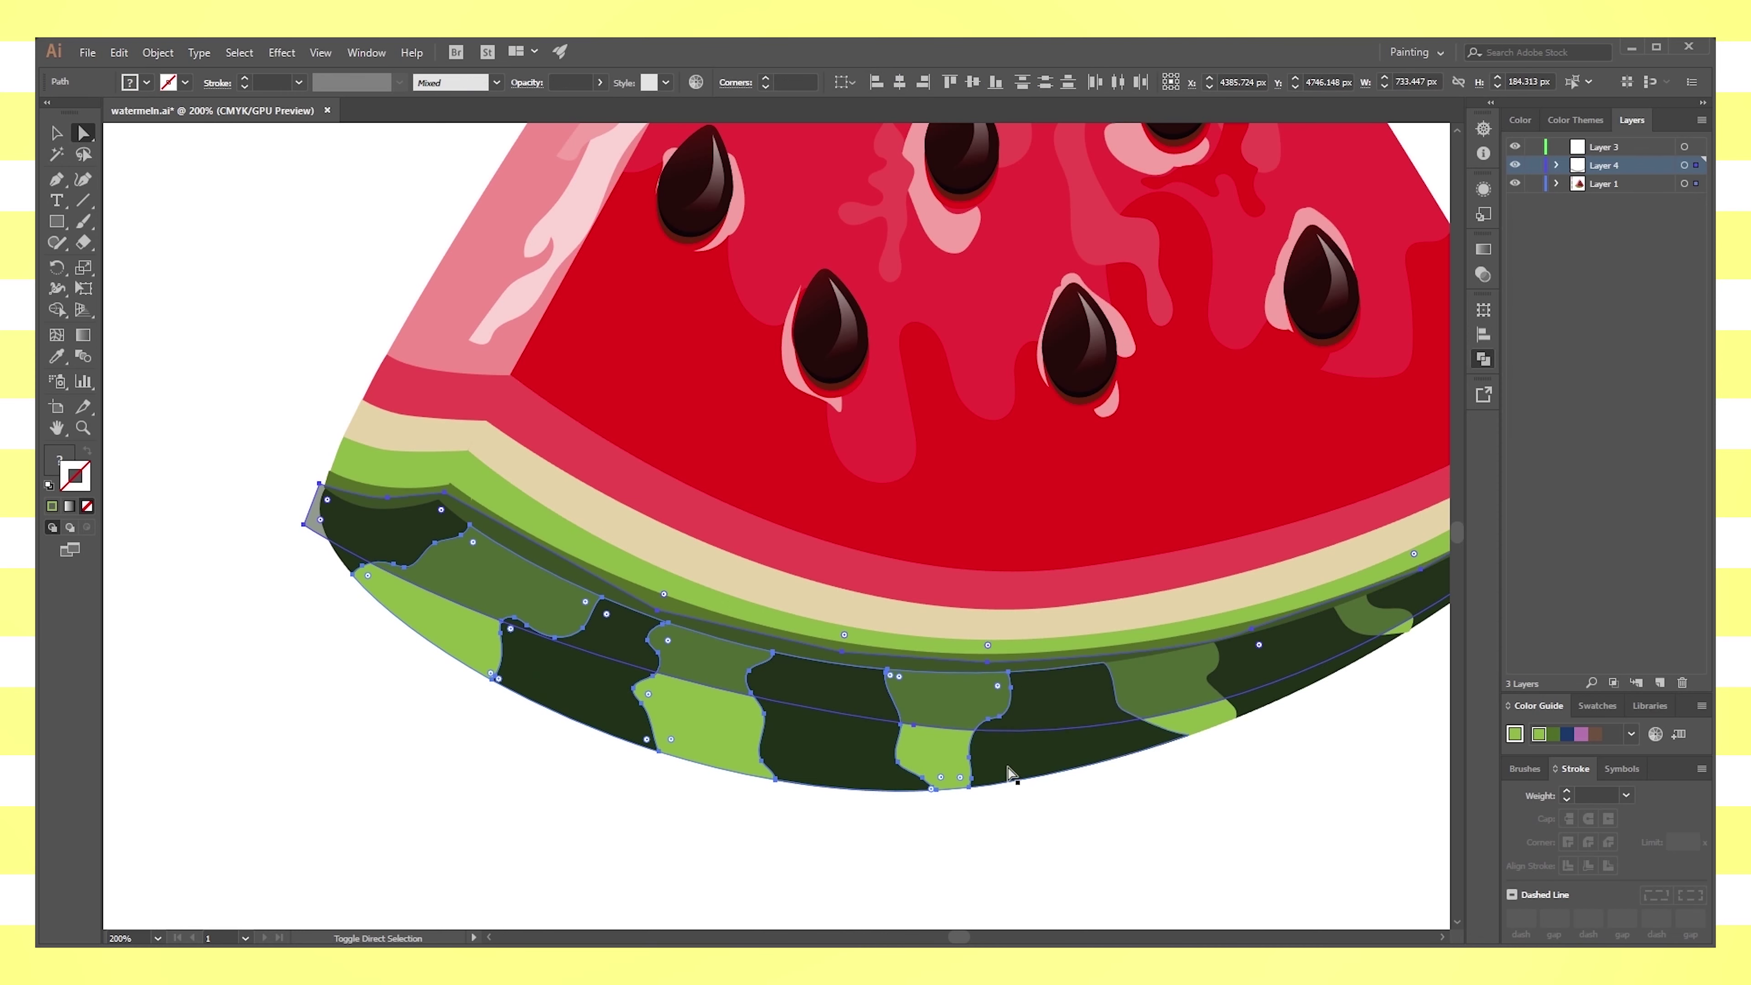
{"action": "left_click_drag", "start_coordinate": [1134, 784], "coordinate": [887, 776]}
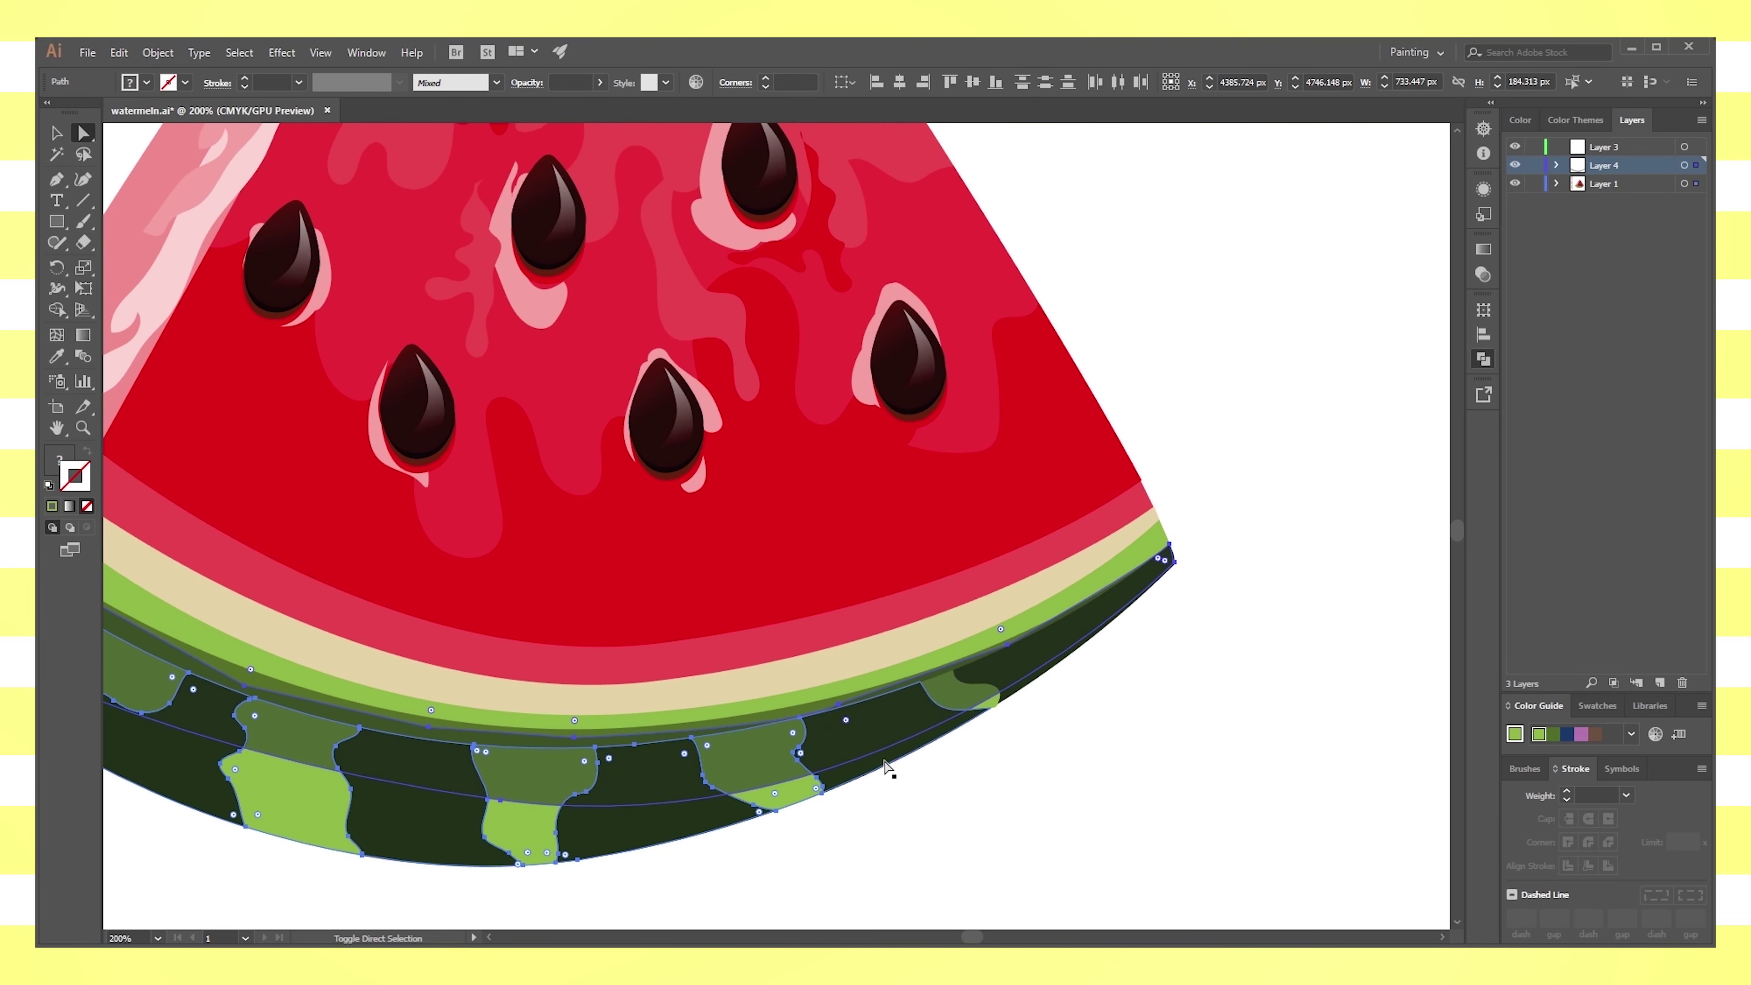
{"action": "left_click", "coordinate": [990, 710]}
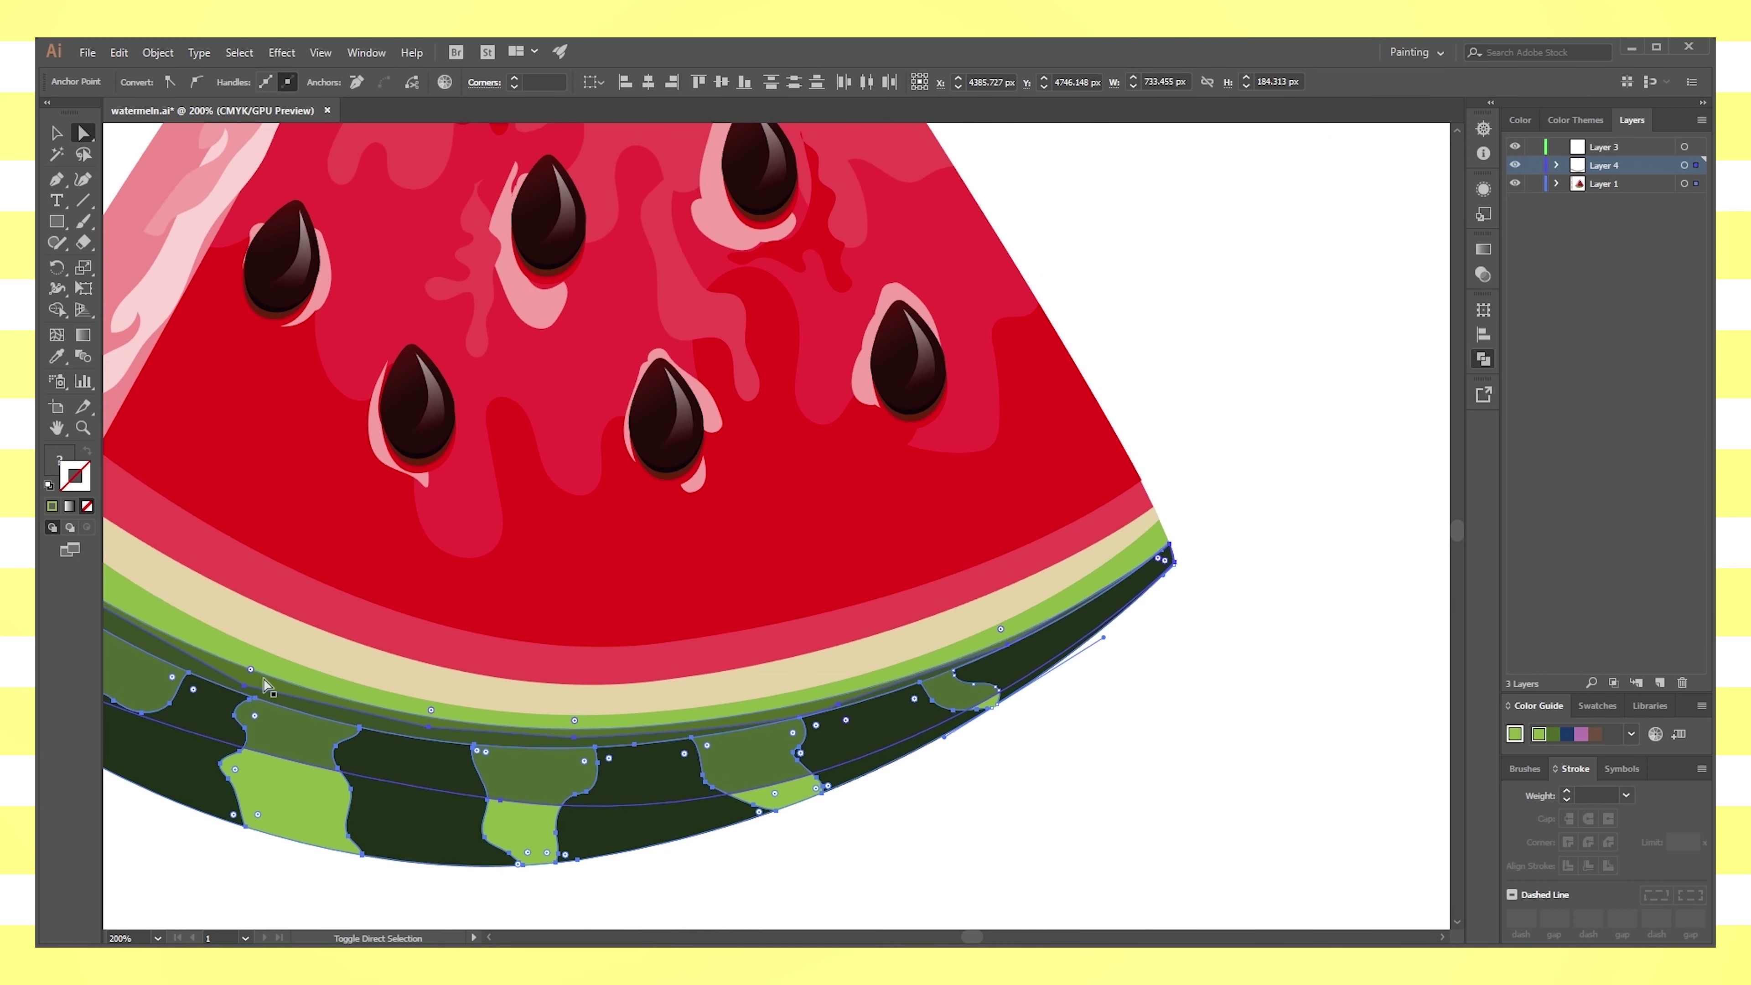
{"action": "left_click", "coordinate": [1270, 395]}
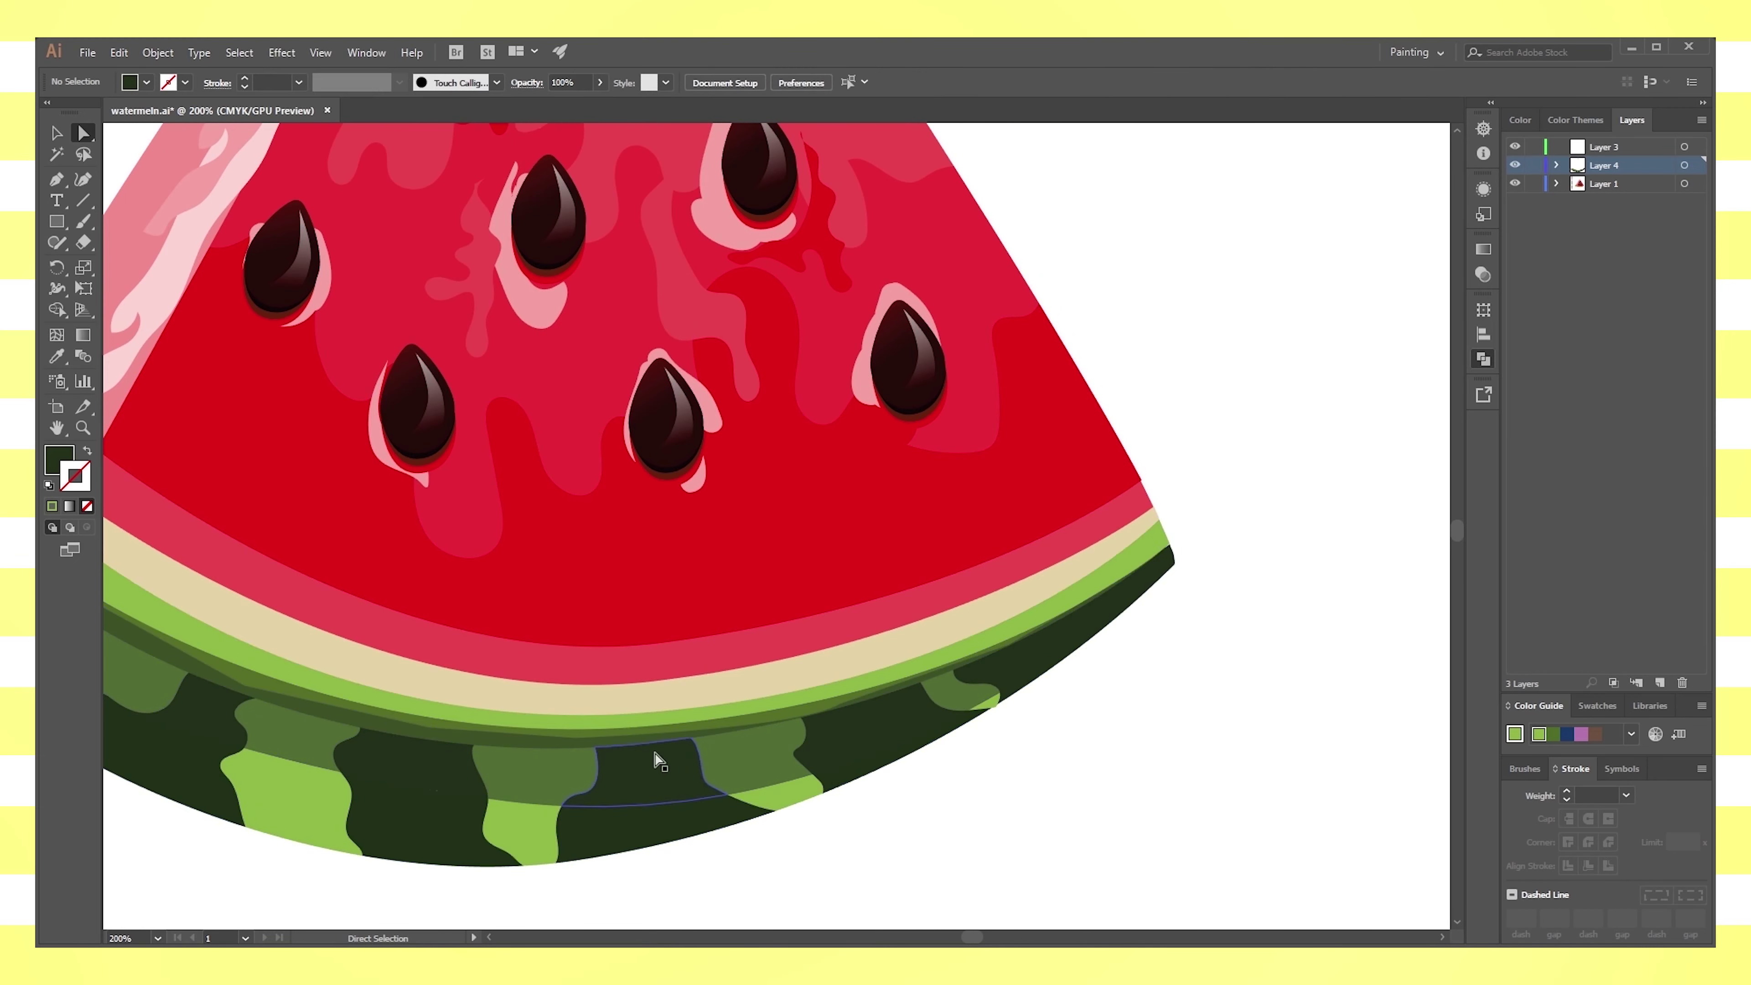
{"action": "left_click_drag", "start_coordinate": [659, 762], "coordinate": [809, 559]}
{"action": "left_click", "coordinate": [406, 524]}
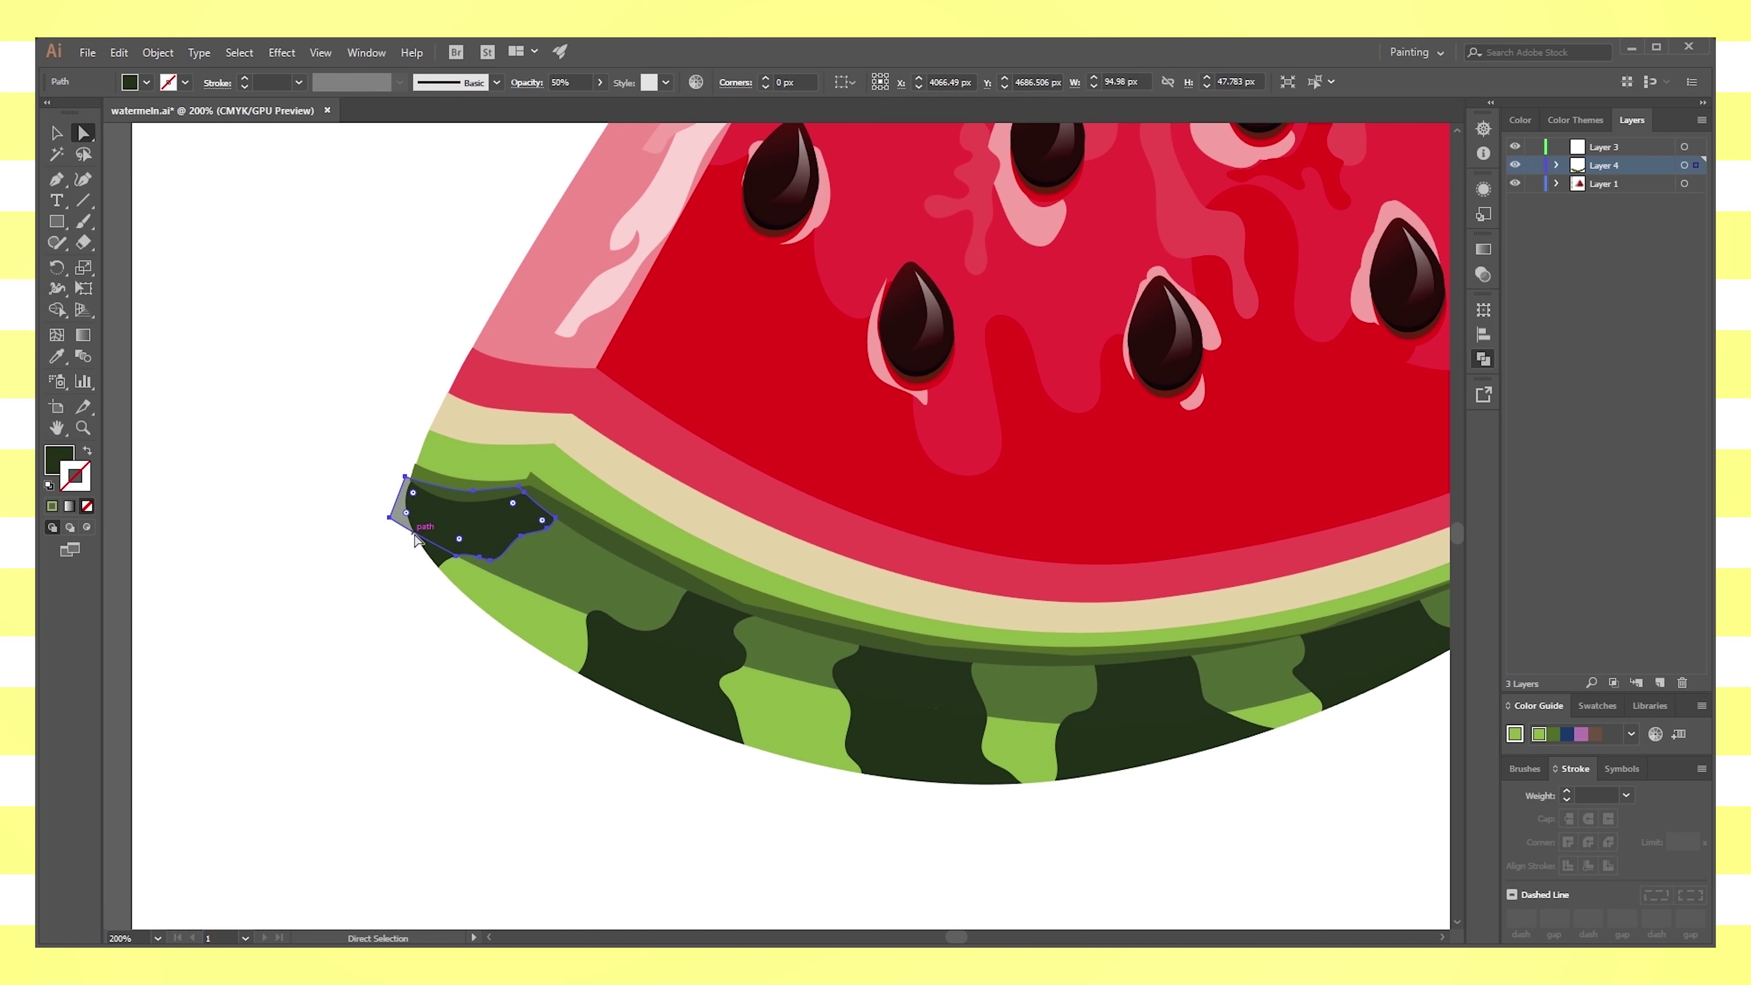
{"action": "left_click", "coordinate": [57, 132]}
{"action": "left_click", "coordinate": [239, 286]}
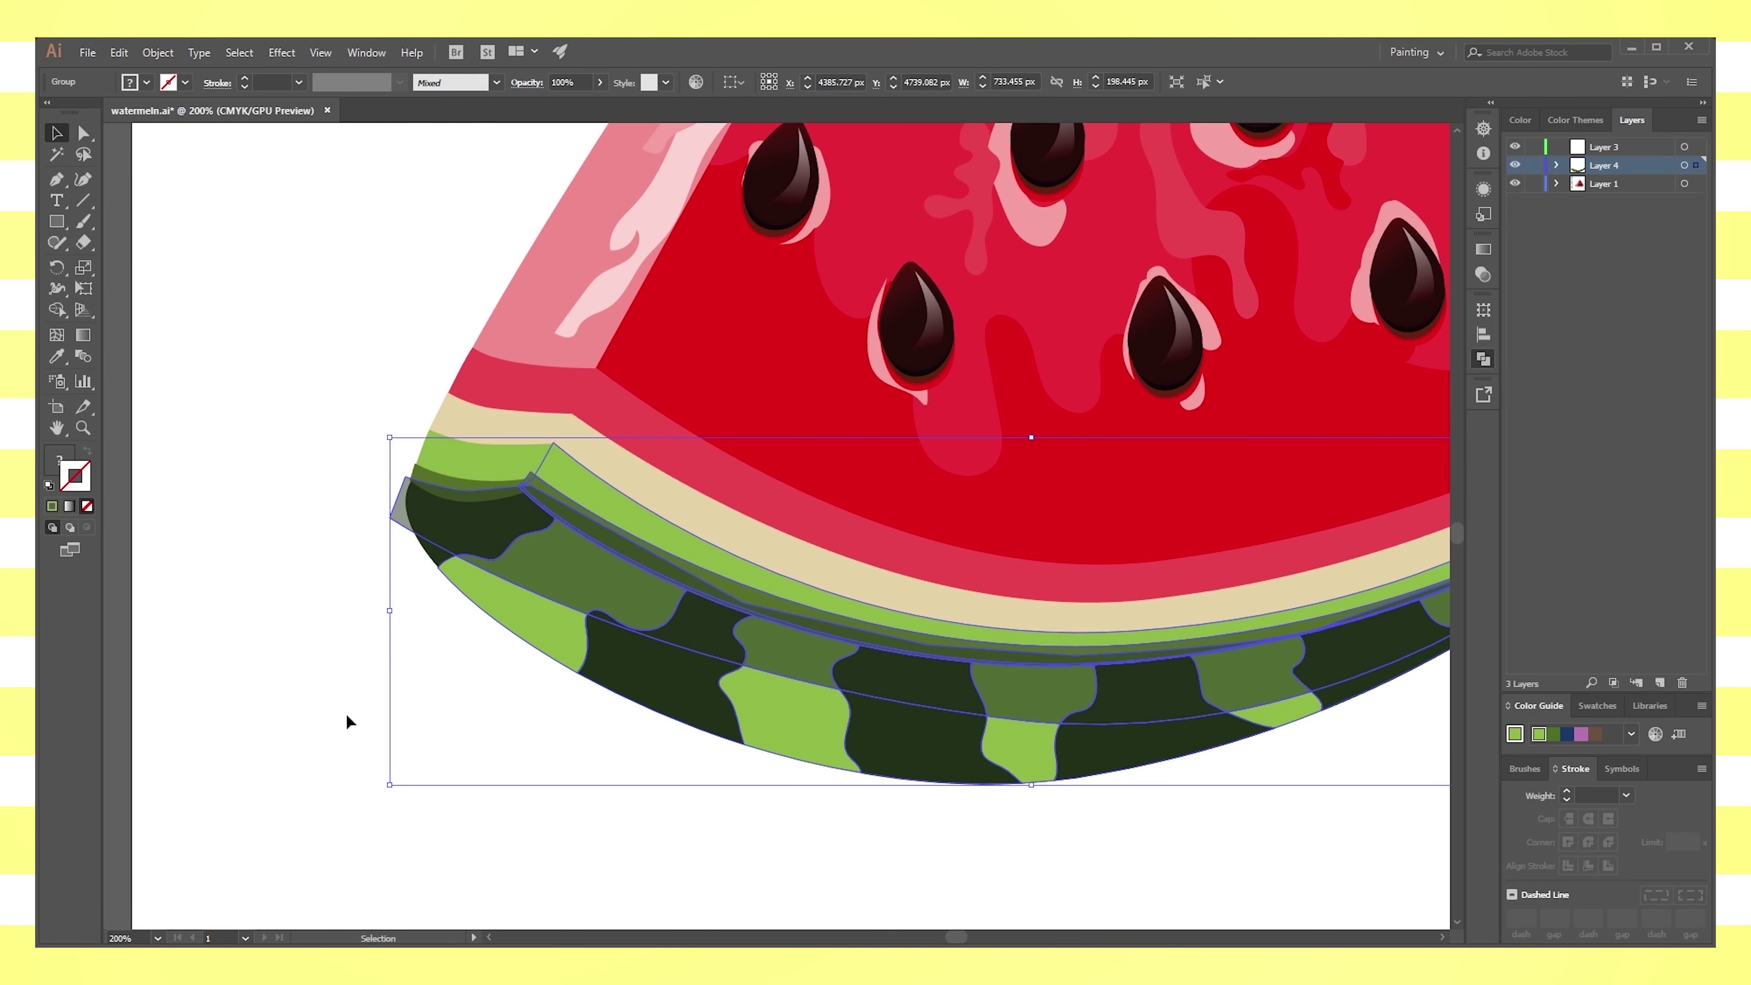
{"action": "left_click", "coordinate": [773, 651]}
{"action": "left_click", "coordinate": [538, 541]}
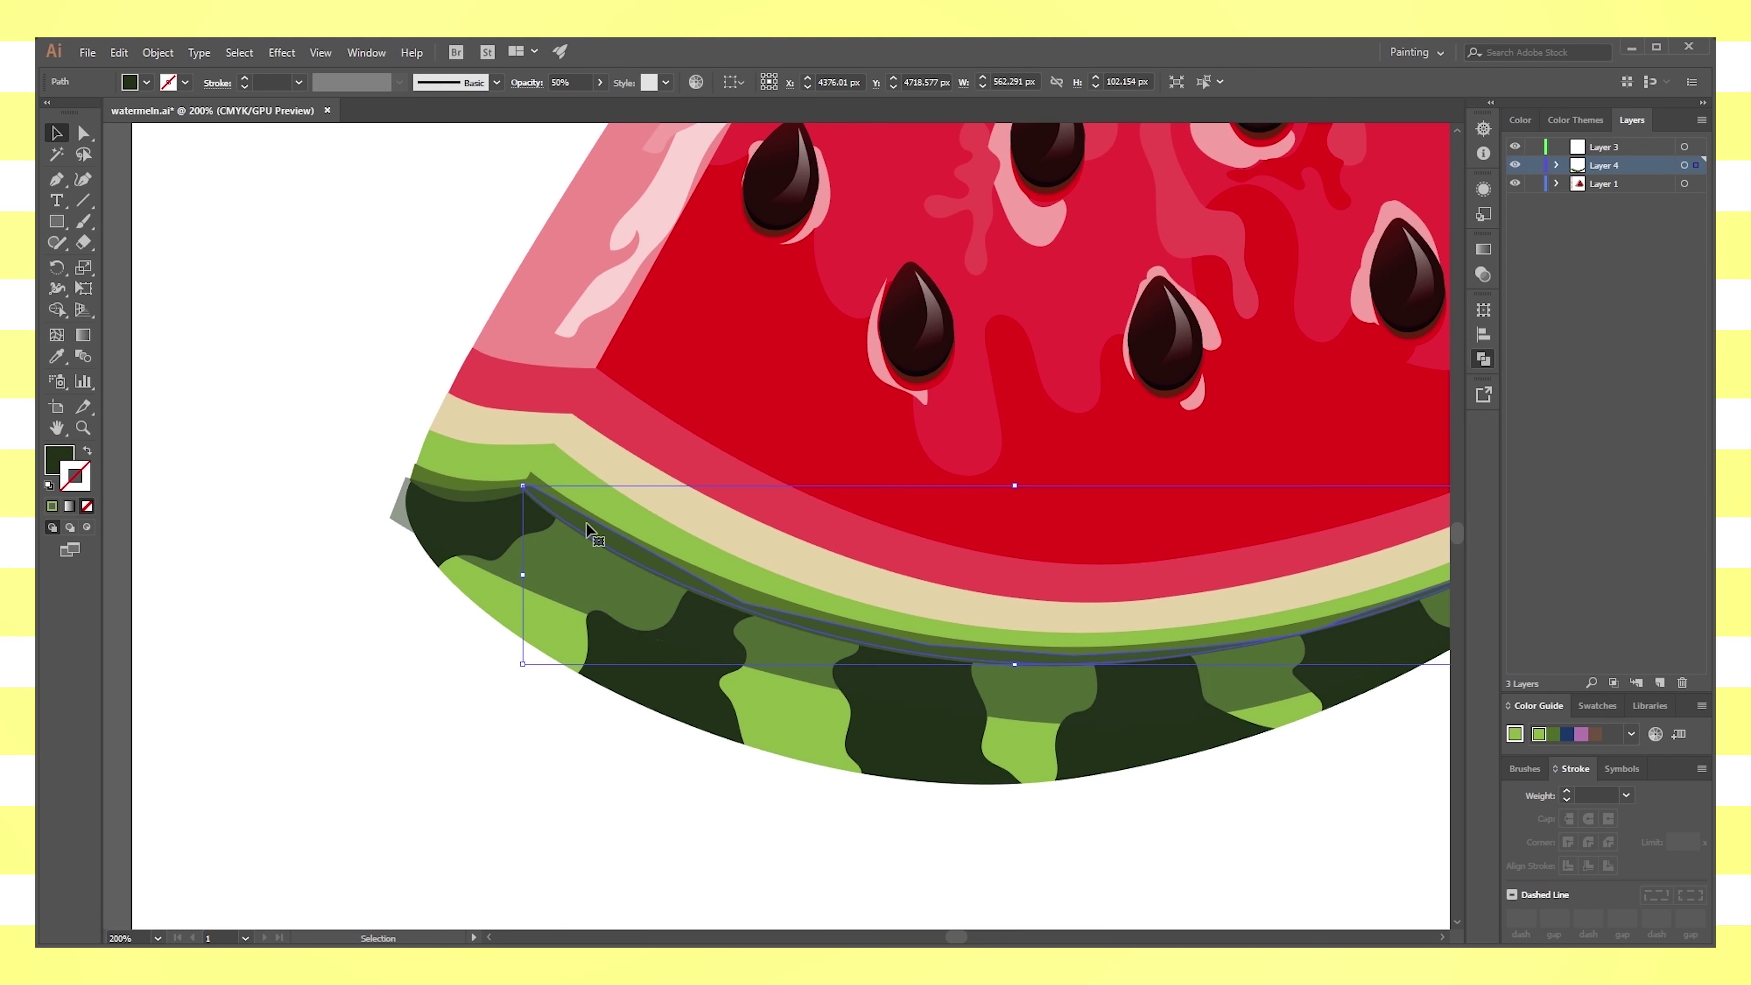
{"action": "left_click", "coordinate": [714, 823]}
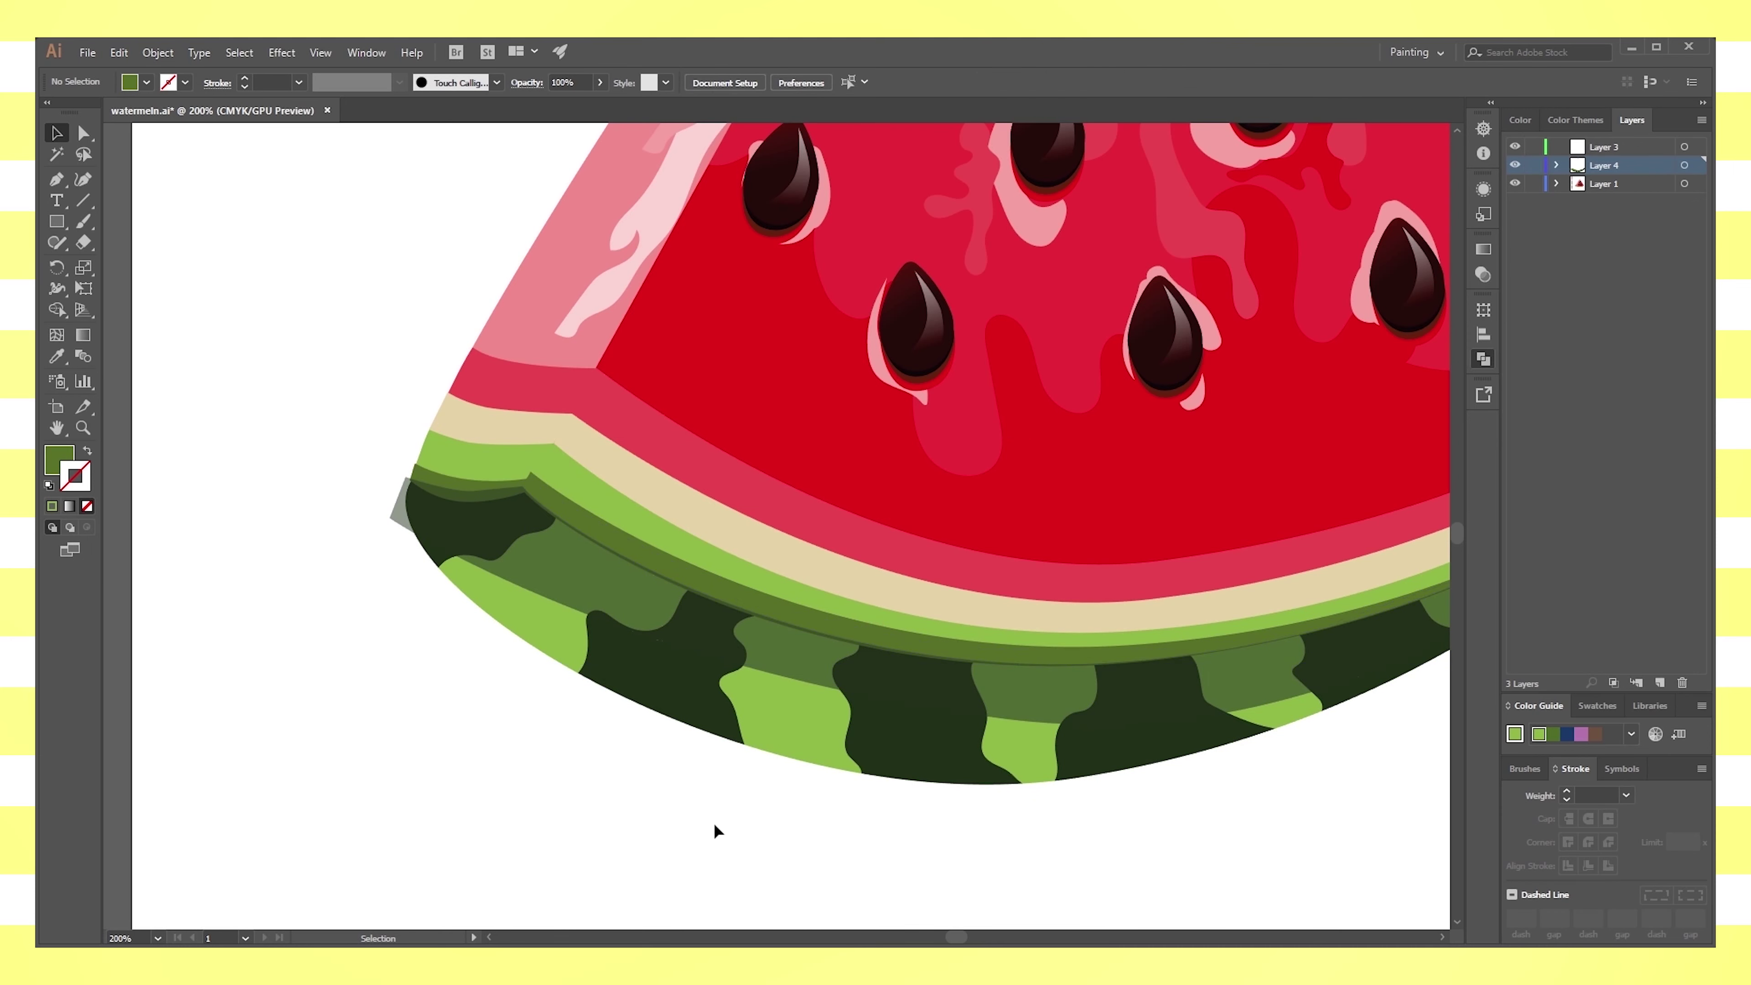
Check both rind ends, test-selecting the translucent shadow band and left-end rind shapes
{"action": "key", "text": "ctrl+plus"}
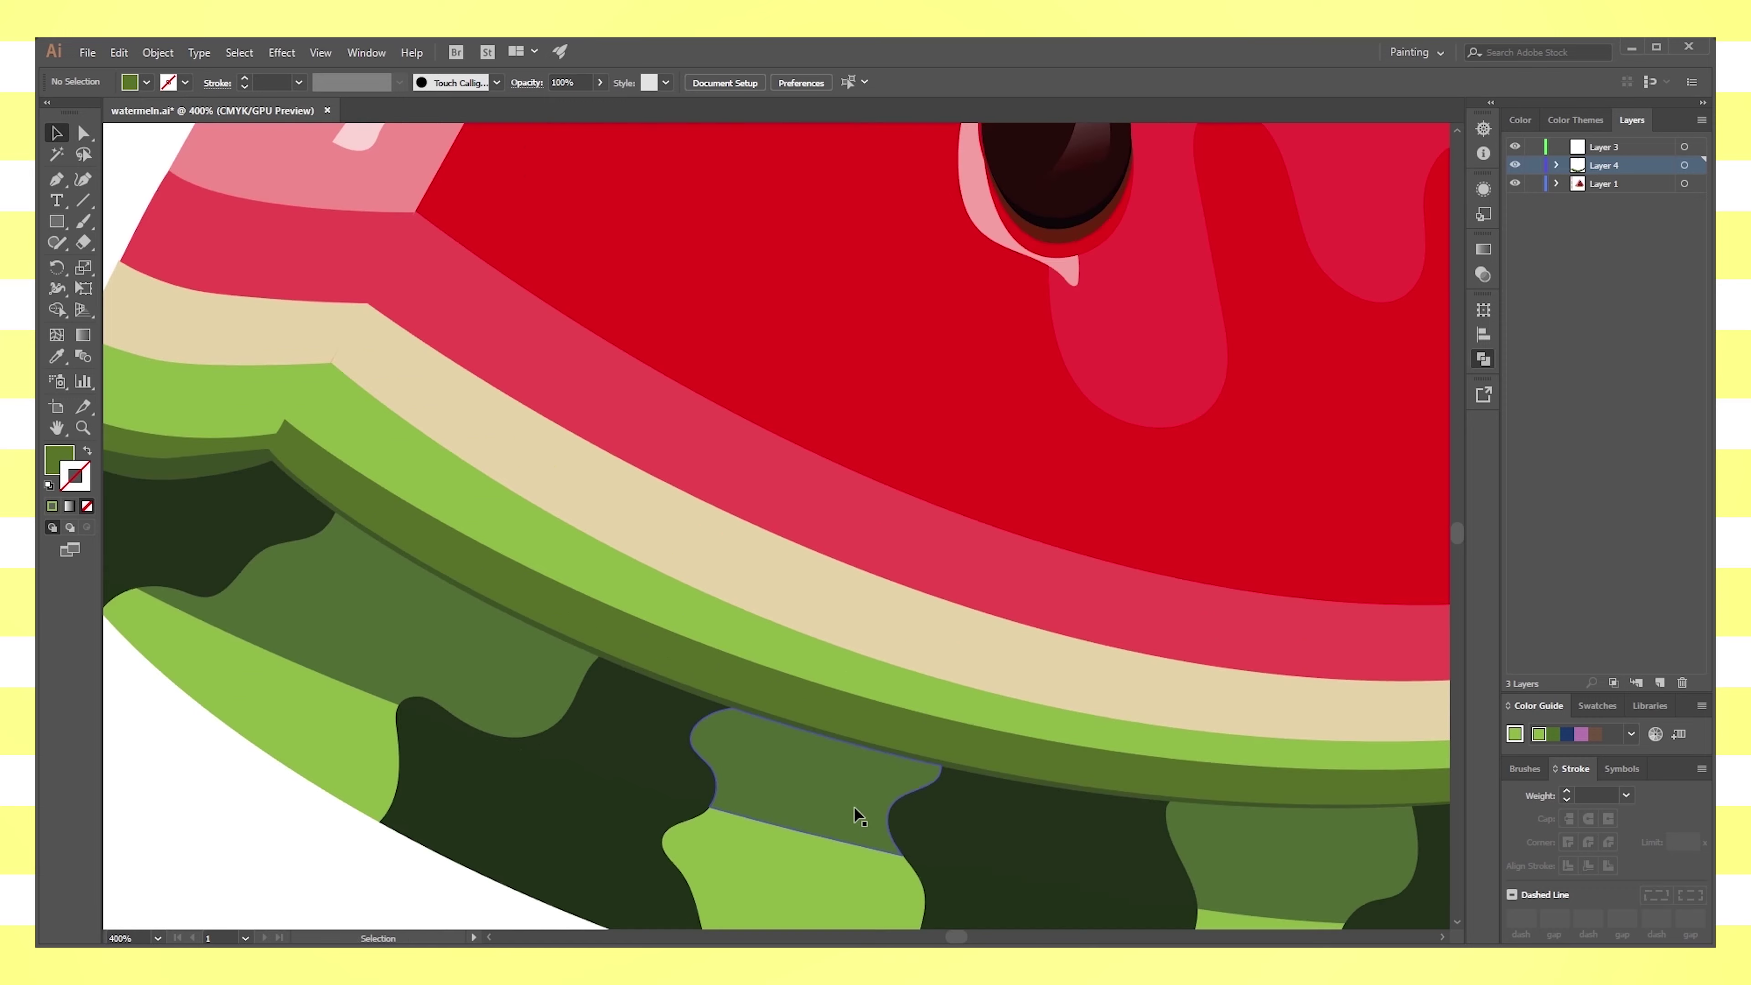
{"action": "mouse_move", "coordinate": [1001, 809]}
{"action": "left_mouse_down"}
{"action": "mouse_move", "coordinate": [766, 638]}
{"action": "mouse_move", "coordinate": [304, 782]}
{"action": "mouse_move", "coordinate": [602, 759]}
{"action": "mouse_move", "coordinate": [492, 685]}
{"action": "left_mouse_up"}
{"action": "left_click", "coordinate": [554, 647]}
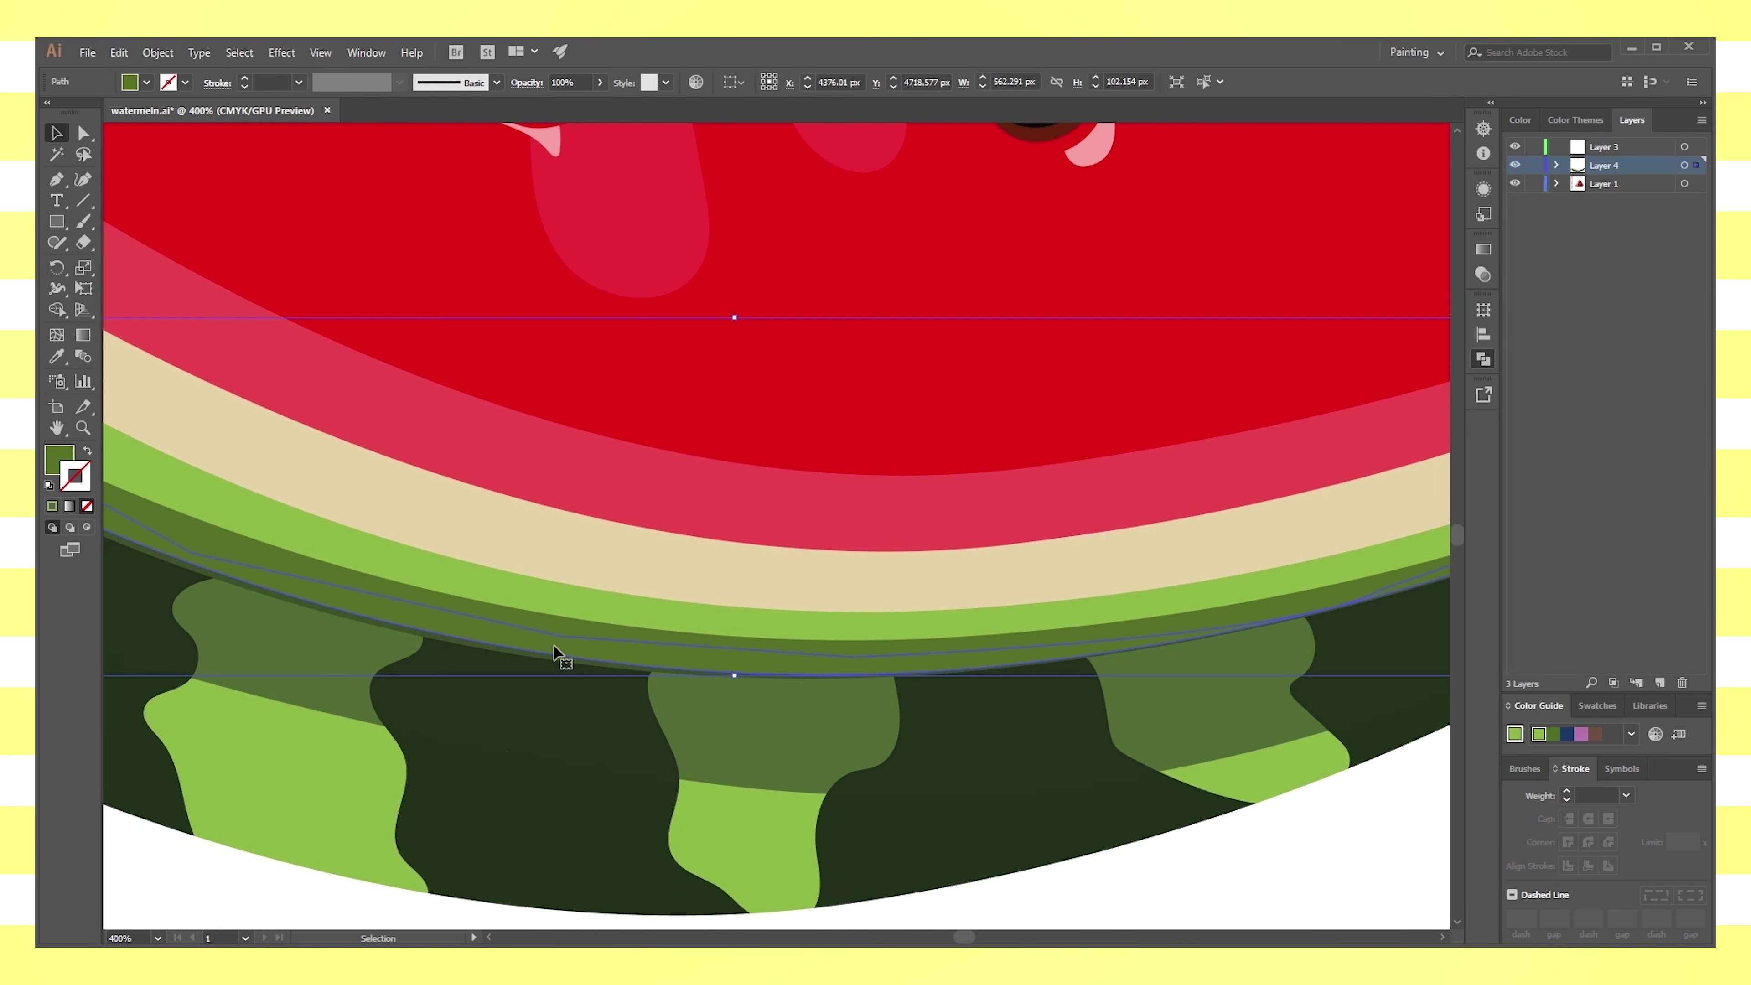
{"action": "key", "text": "ctrl+shift+a"}
{"action": "mouse_move", "coordinate": [273, 681]}
{"action": "left_mouse_down"}
{"action": "mouse_move", "coordinate": [789, 825]}
{"action": "mouse_move", "coordinate": [1007, 782]}
{"action": "mouse_move", "coordinate": [641, 717]}
{"action": "left_mouse_up"}
{"action": "left_click", "coordinate": [517, 604]}
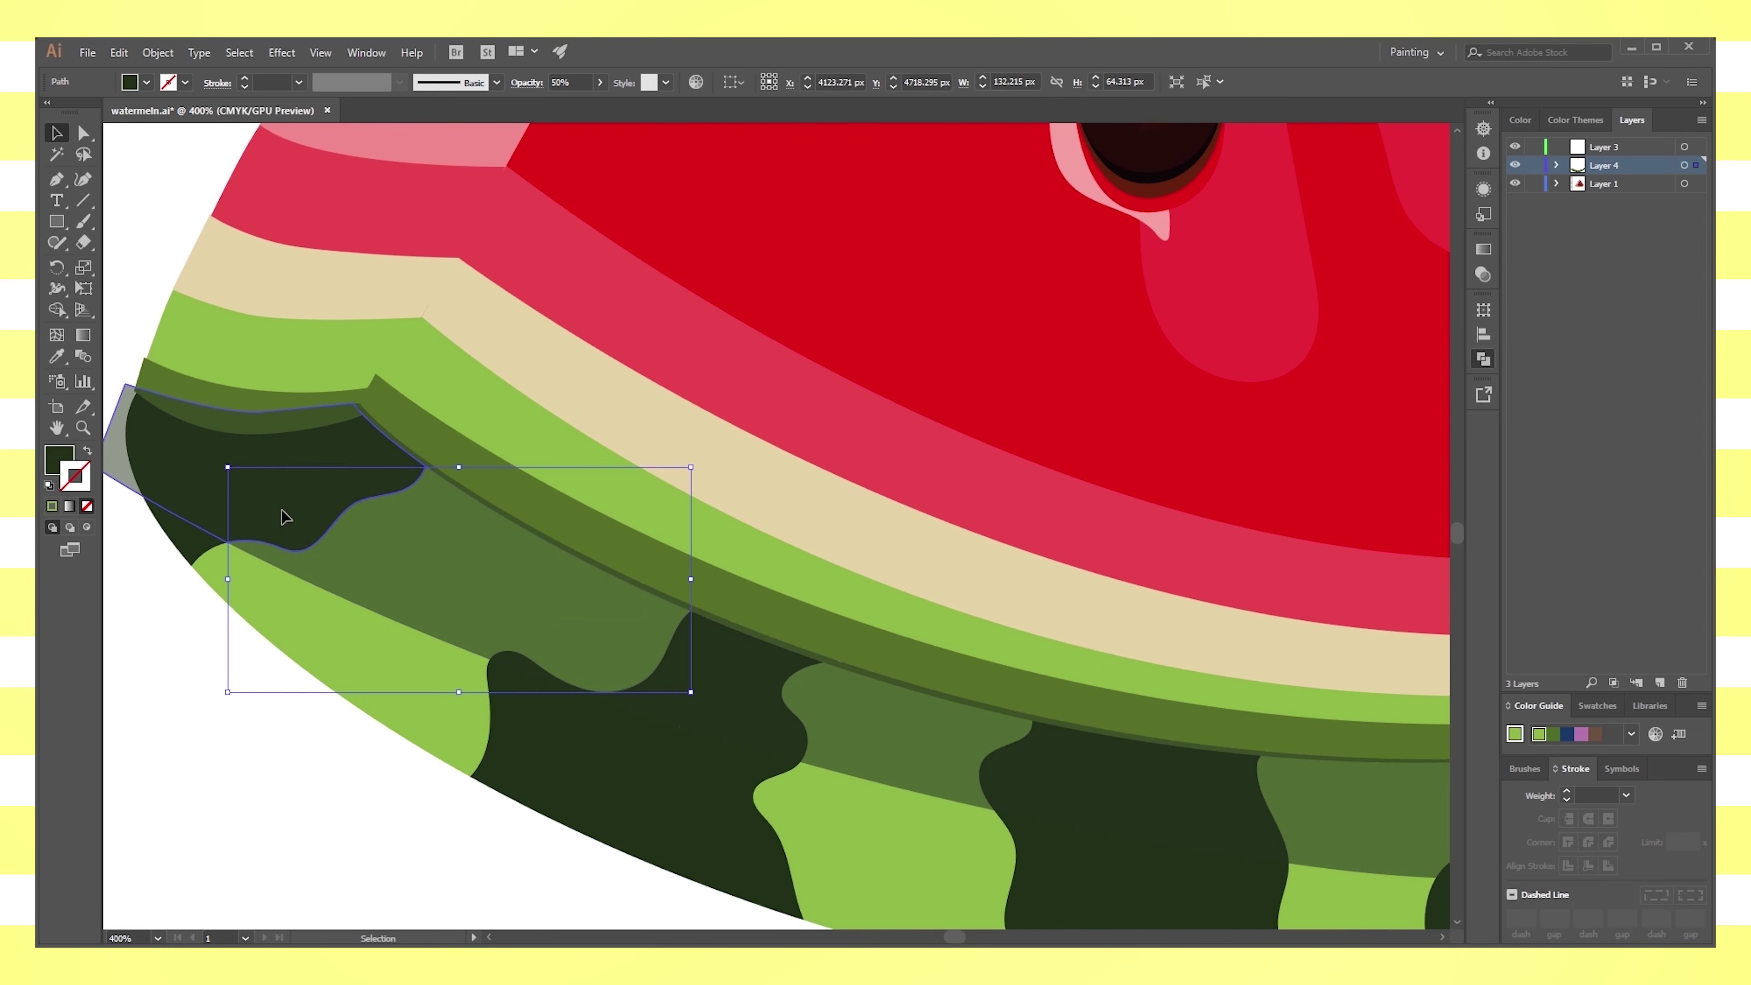
{"action": "left_click", "coordinate": [187, 547]}
{"action": "left_click", "coordinate": [290, 421], "text": "shift"}
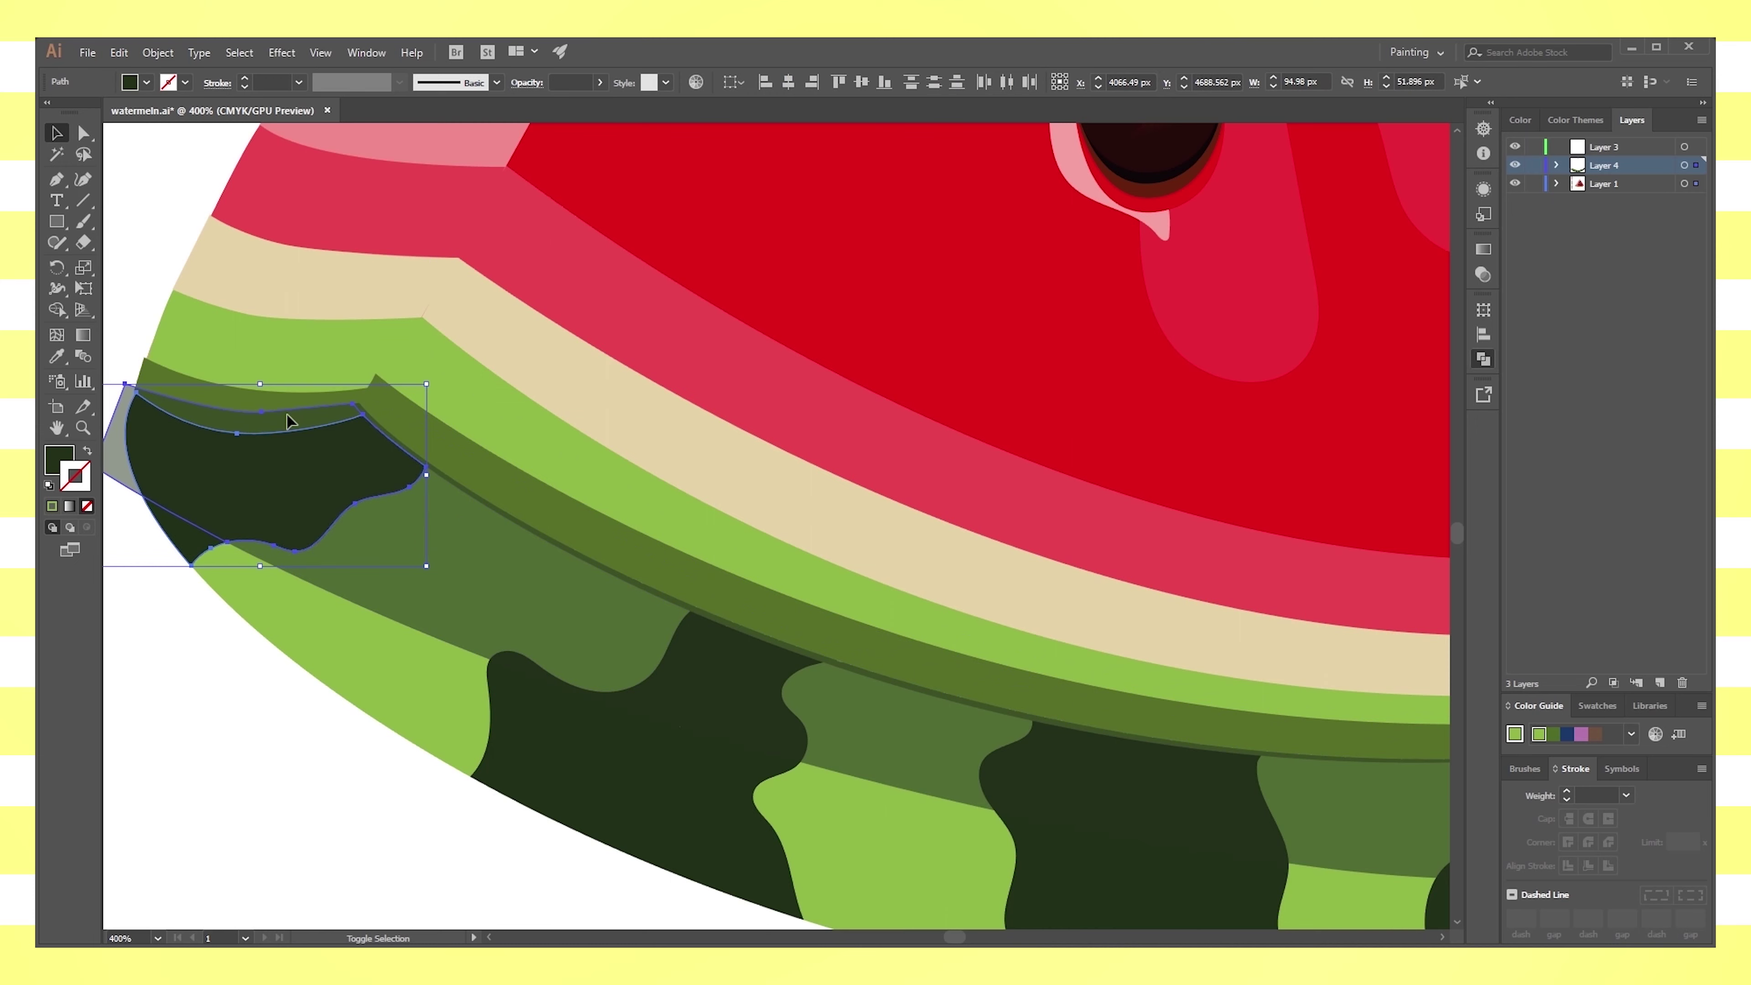
Isolate the 50%-opacity grey overhang at the rind's left tip and delete it
{"action": "left_click", "coordinate": [147, 525]}
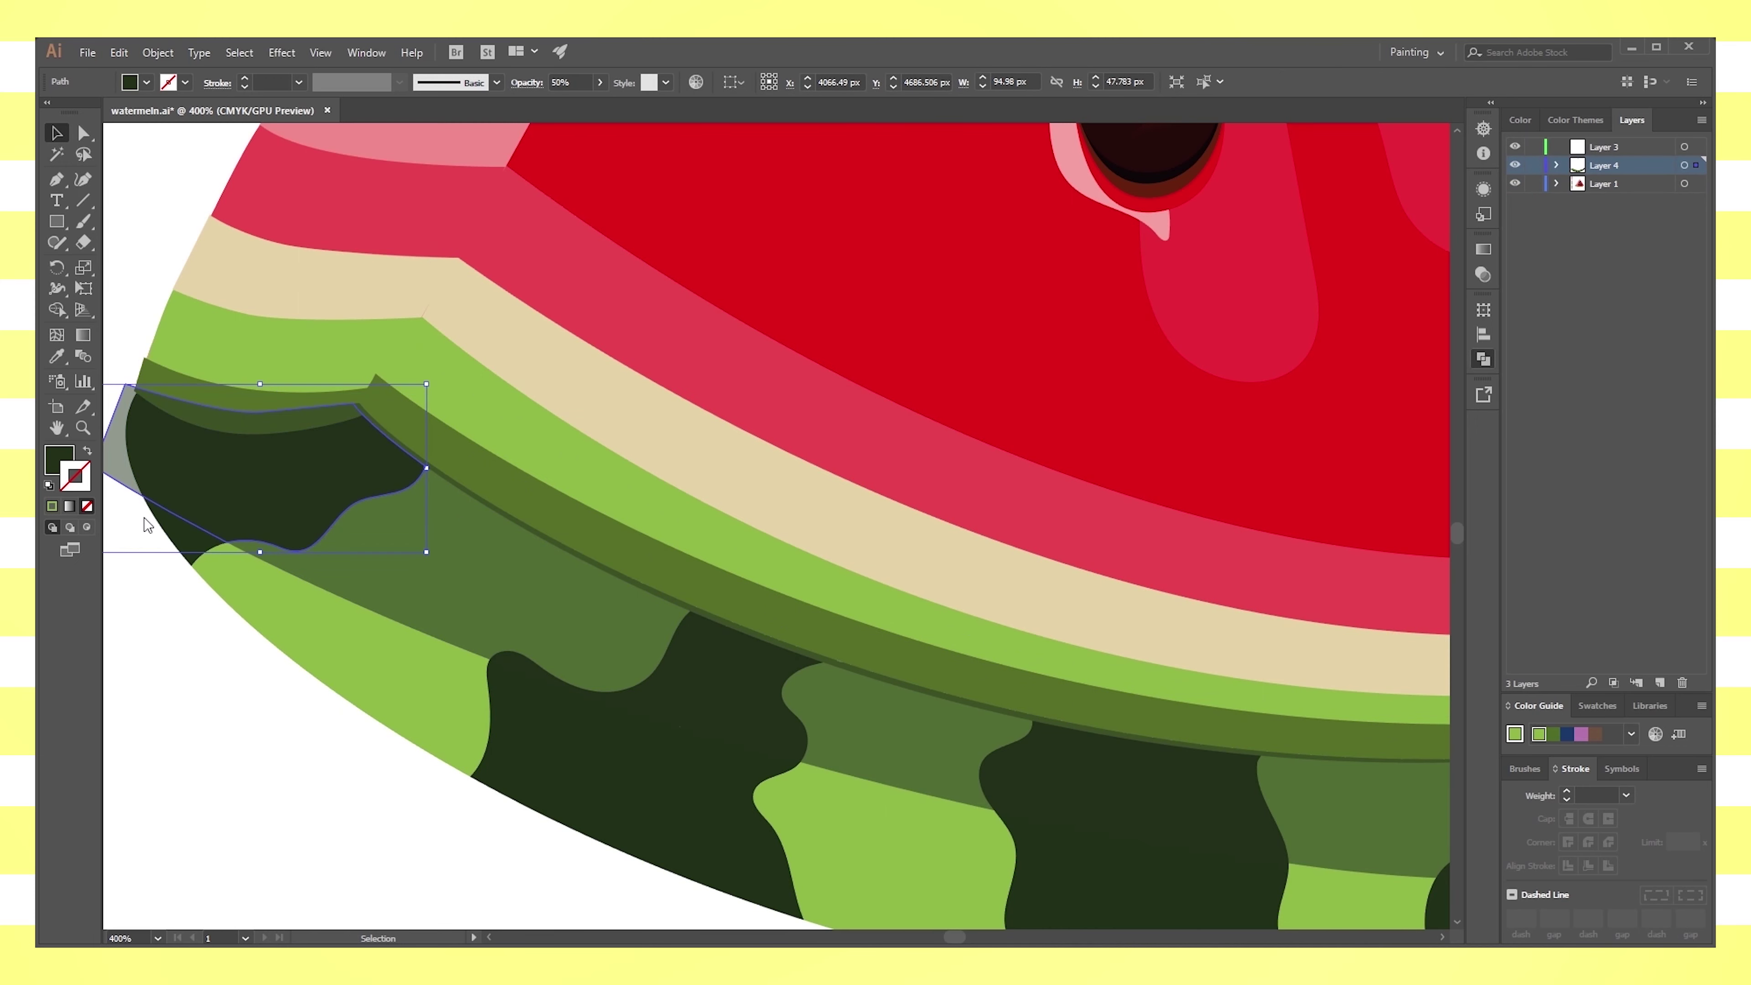
{"action": "left_click", "coordinate": [362, 416], "text": "shift"}
{"action": "left_click", "coordinate": [156, 458]}
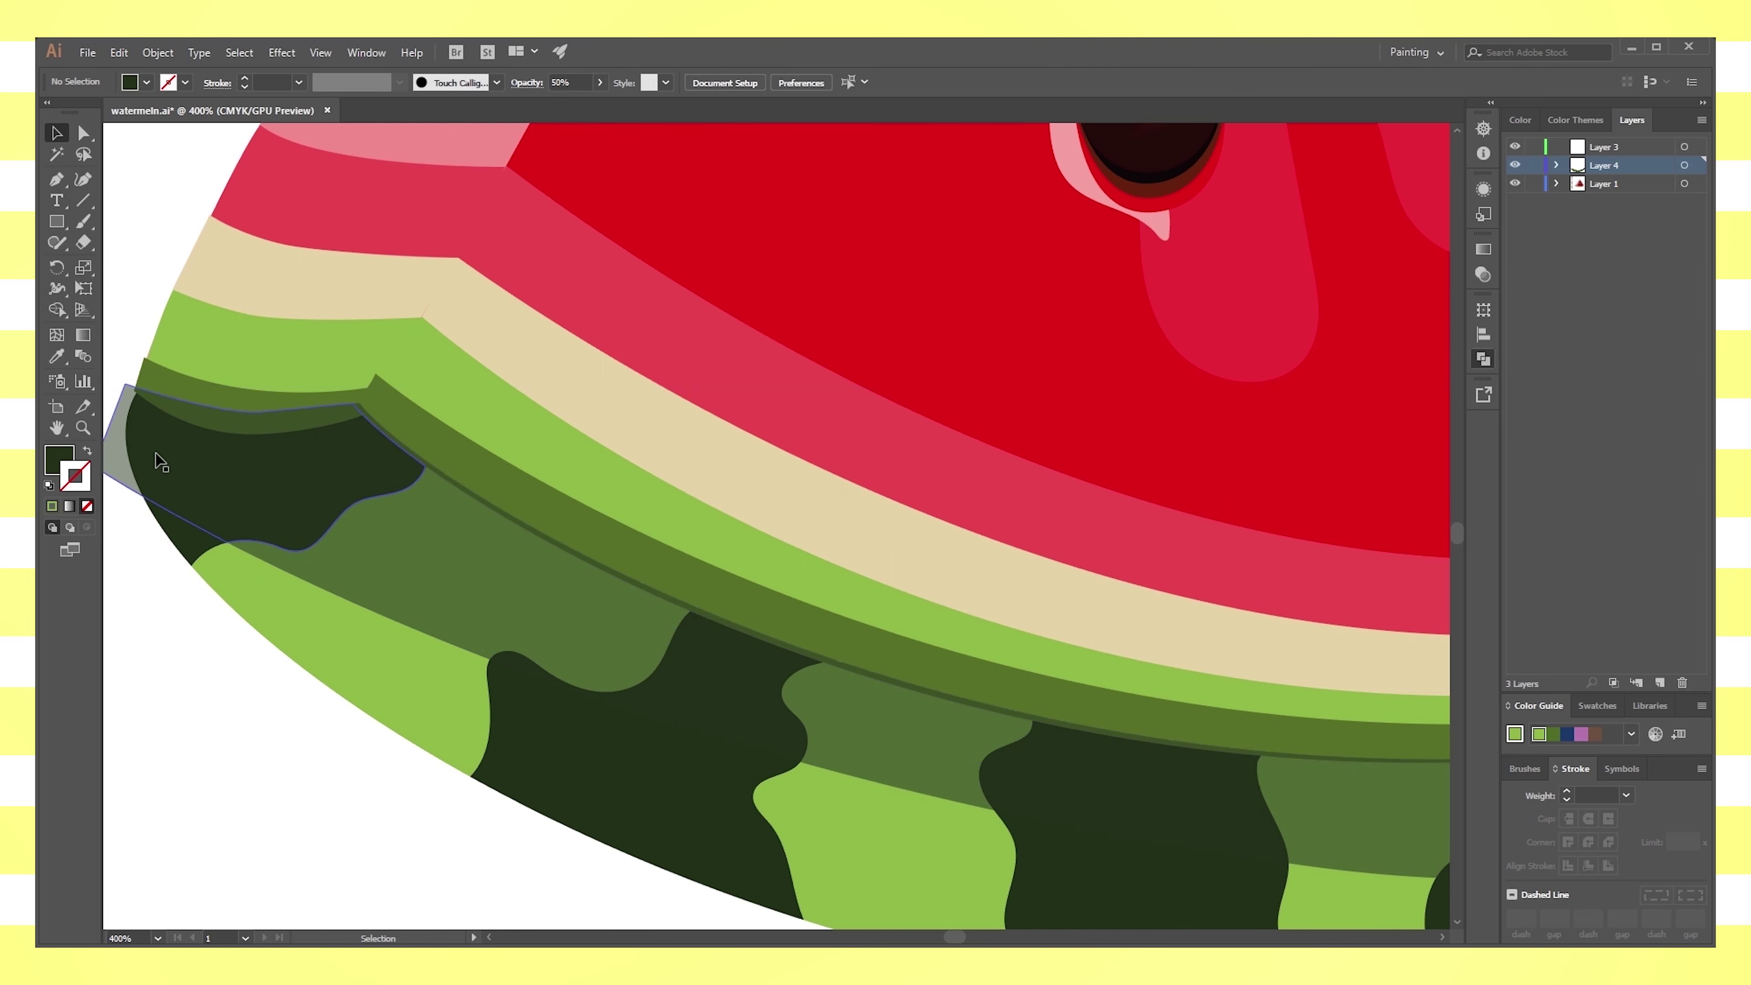
{"action": "left_click", "coordinate": [238, 410]}
{"action": "key", "text": "ctrl+shift+a"}
{"action": "mouse_move", "coordinate": [219, 519]}
{"action": "left_mouse_down"}
{"action": "mouse_move", "coordinate": [249, 849]}
{"action": "mouse_move", "coordinate": [209, 656]}
{"action": "left_mouse_up"}
{"action": "key", "text": "Delete"}
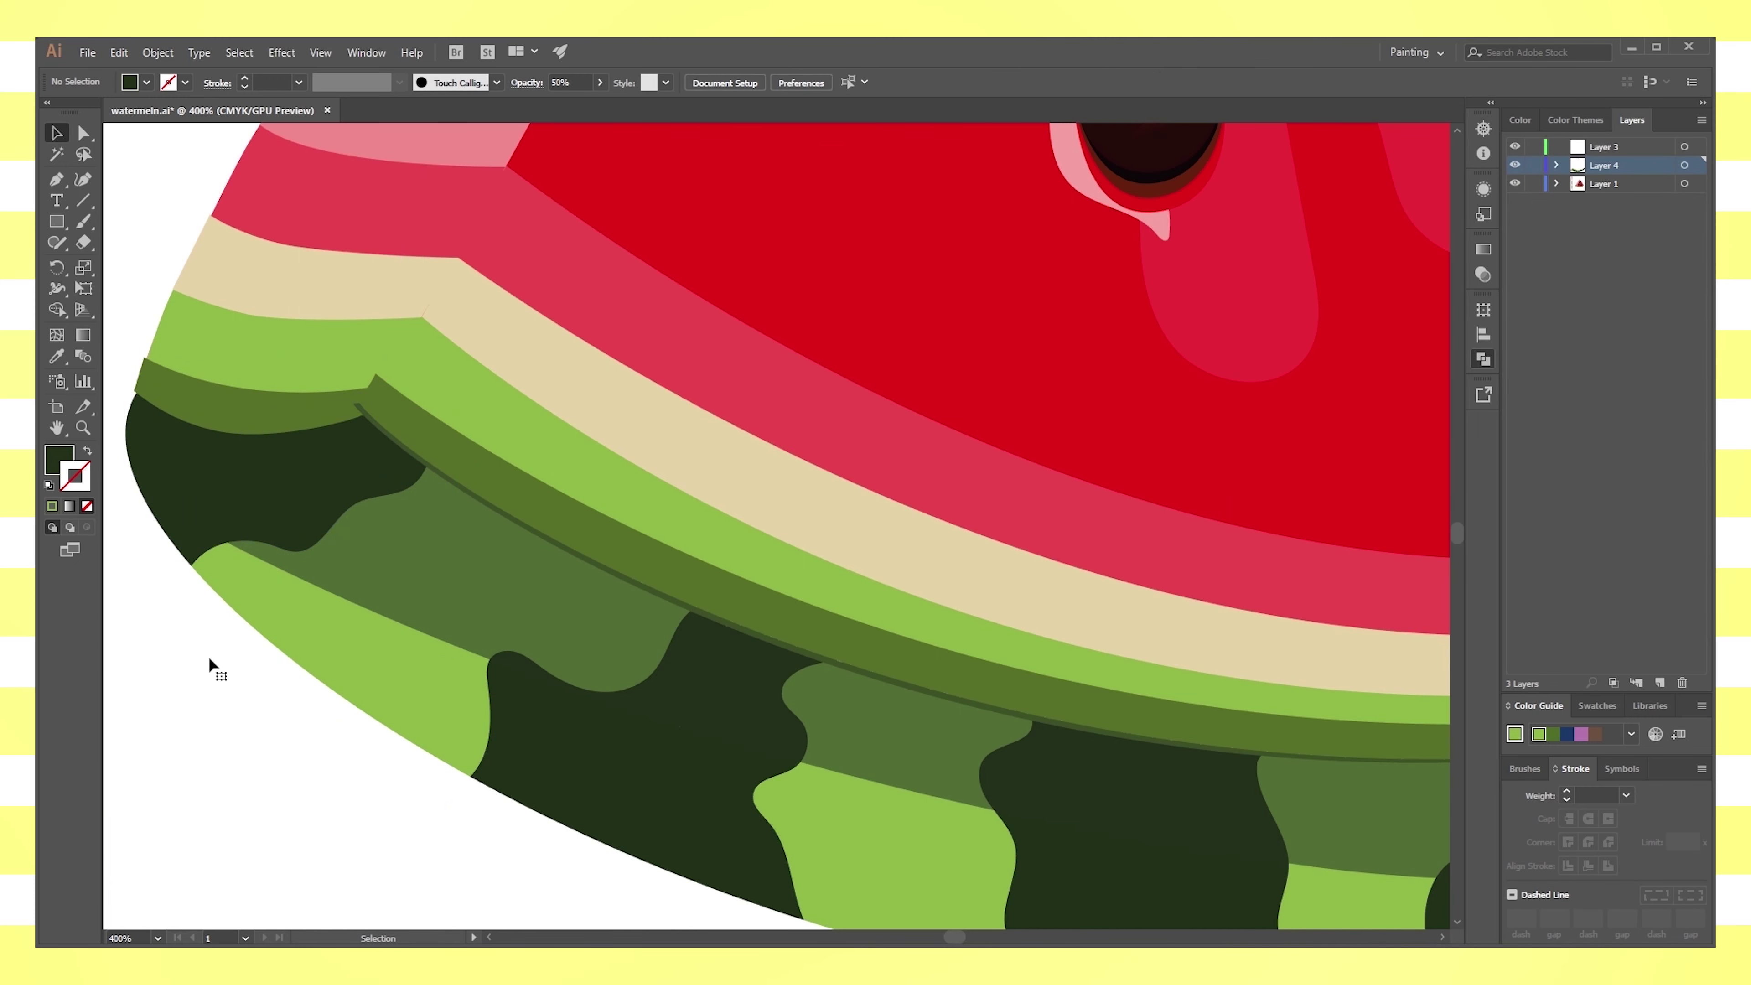
{"action": "left_click_drag", "start_coordinate": [352, 386], "coordinate": [358, 462]}
Drag the rind notch anchor and the thin dark stripe's end anchor onto the upper-left corner
{"action": "scroll", "coordinate": [359, 462], "scroll_direction": "up", "scroll_amount": 2}
{"action": "scroll", "coordinate": [1016, 684], "scroll_direction": "up", "scroll_amount": 2}
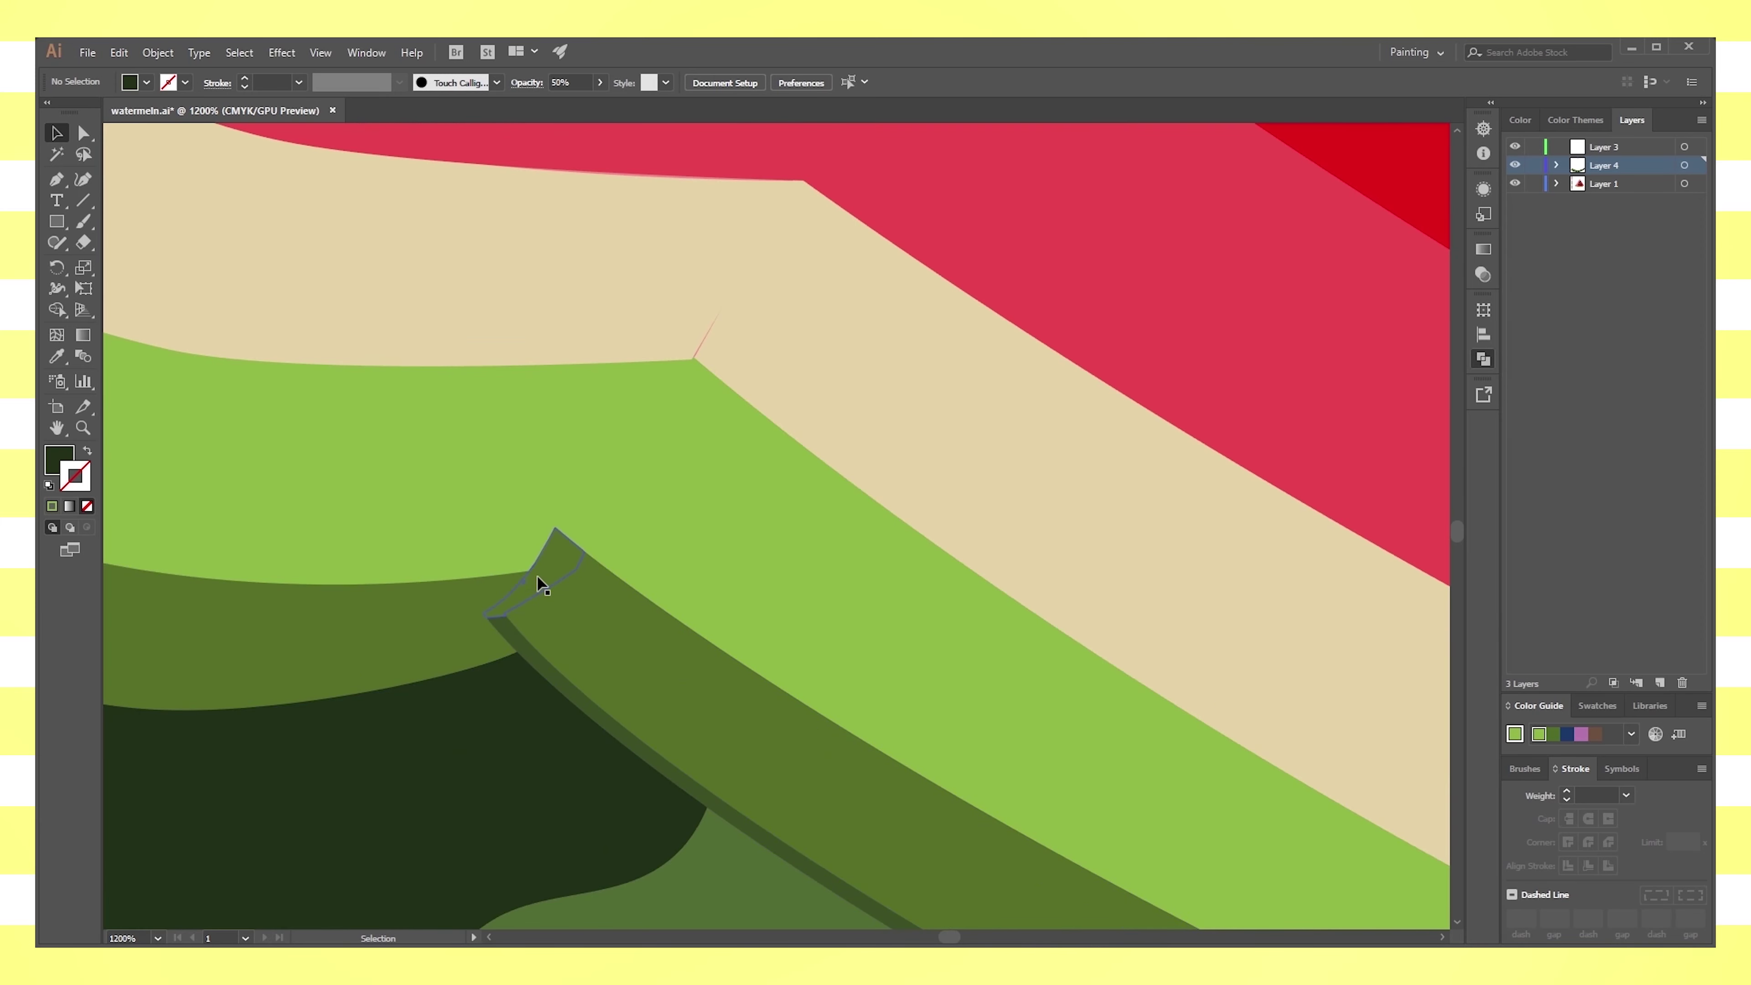
{"action": "left_click", "coordinate": [542, 585]}
{"action": "key", "text": "a"}
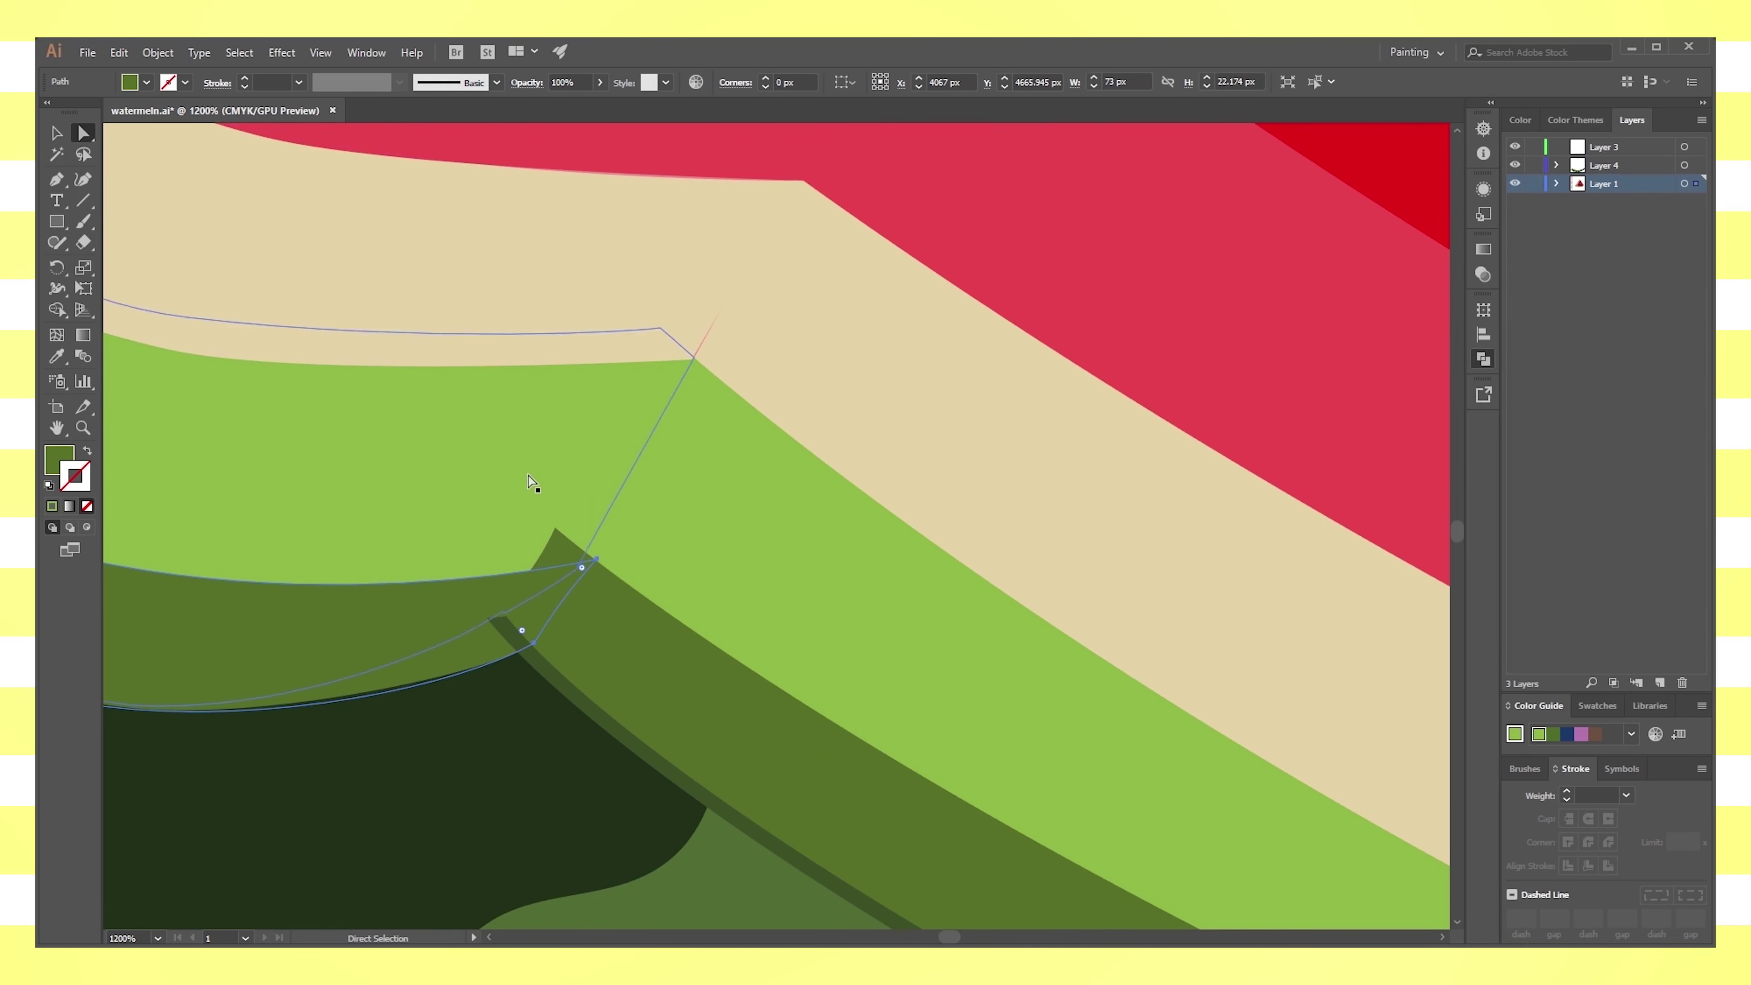
{"action": "left_click_drag", "start_coordinate": [582, 567], "coordinate": [555, 530]}
{"action": "left_click", "coordinate": [522, 652]}
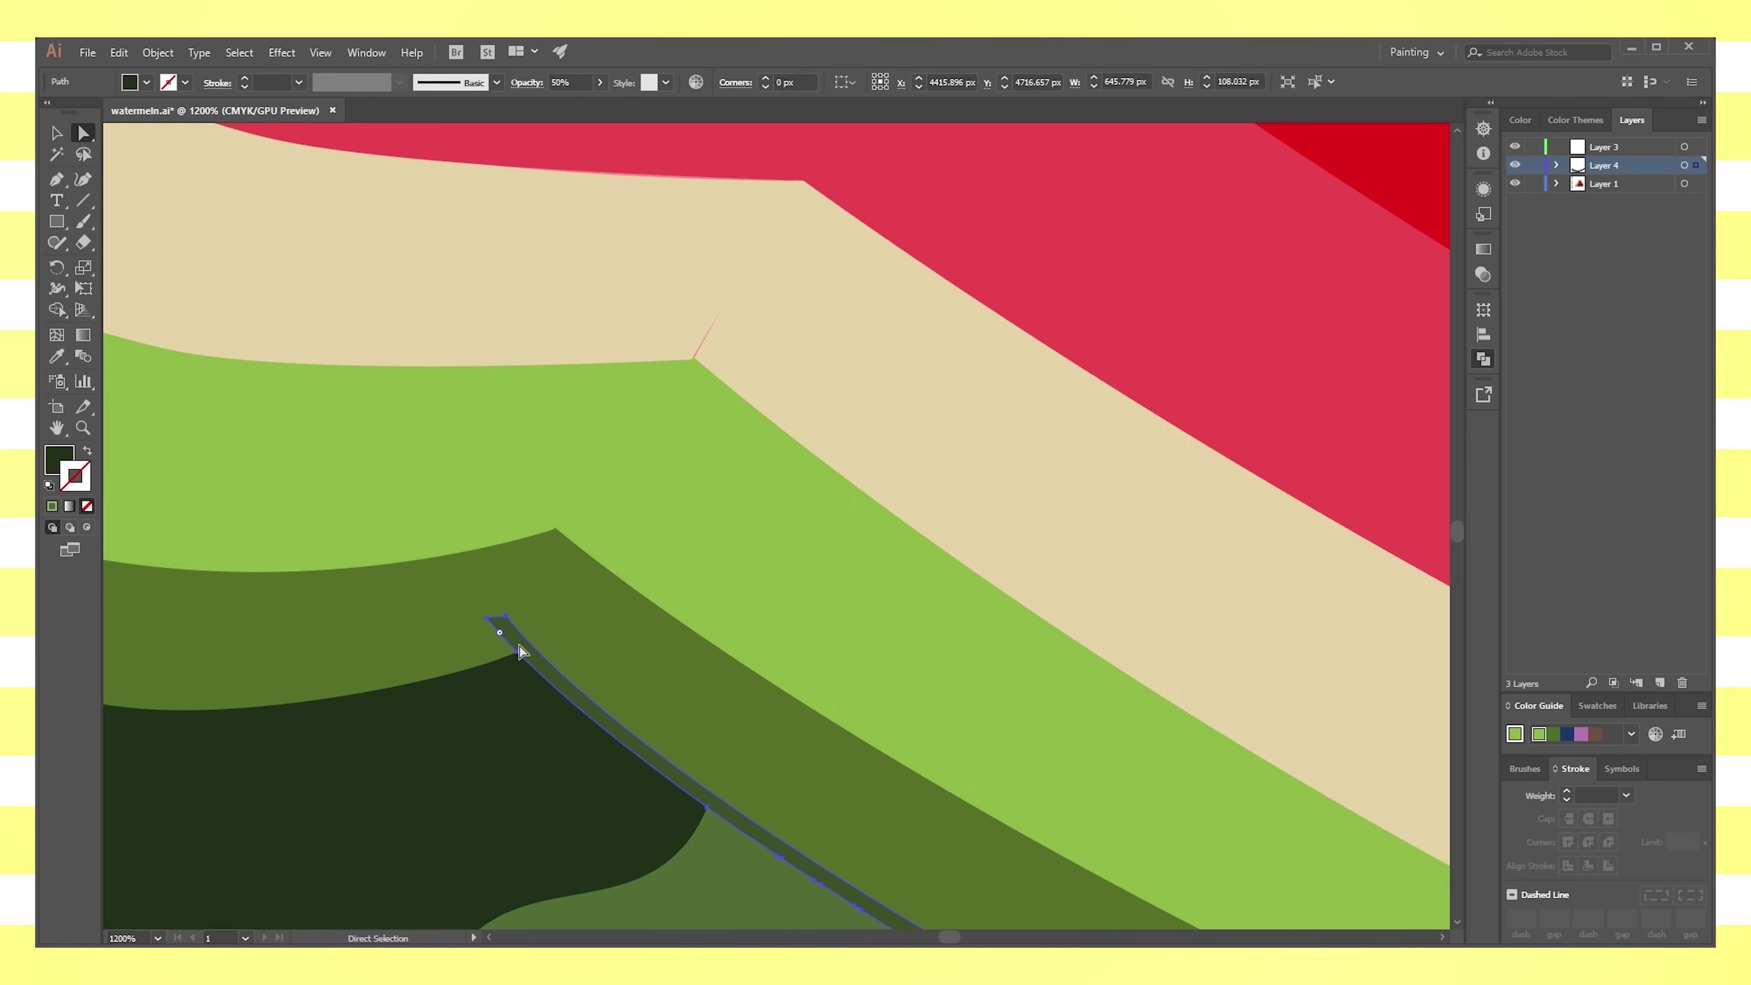
{"action": "left_click_drag", "start_coordinate": [505, 622], "coordinate": [515, 623]}
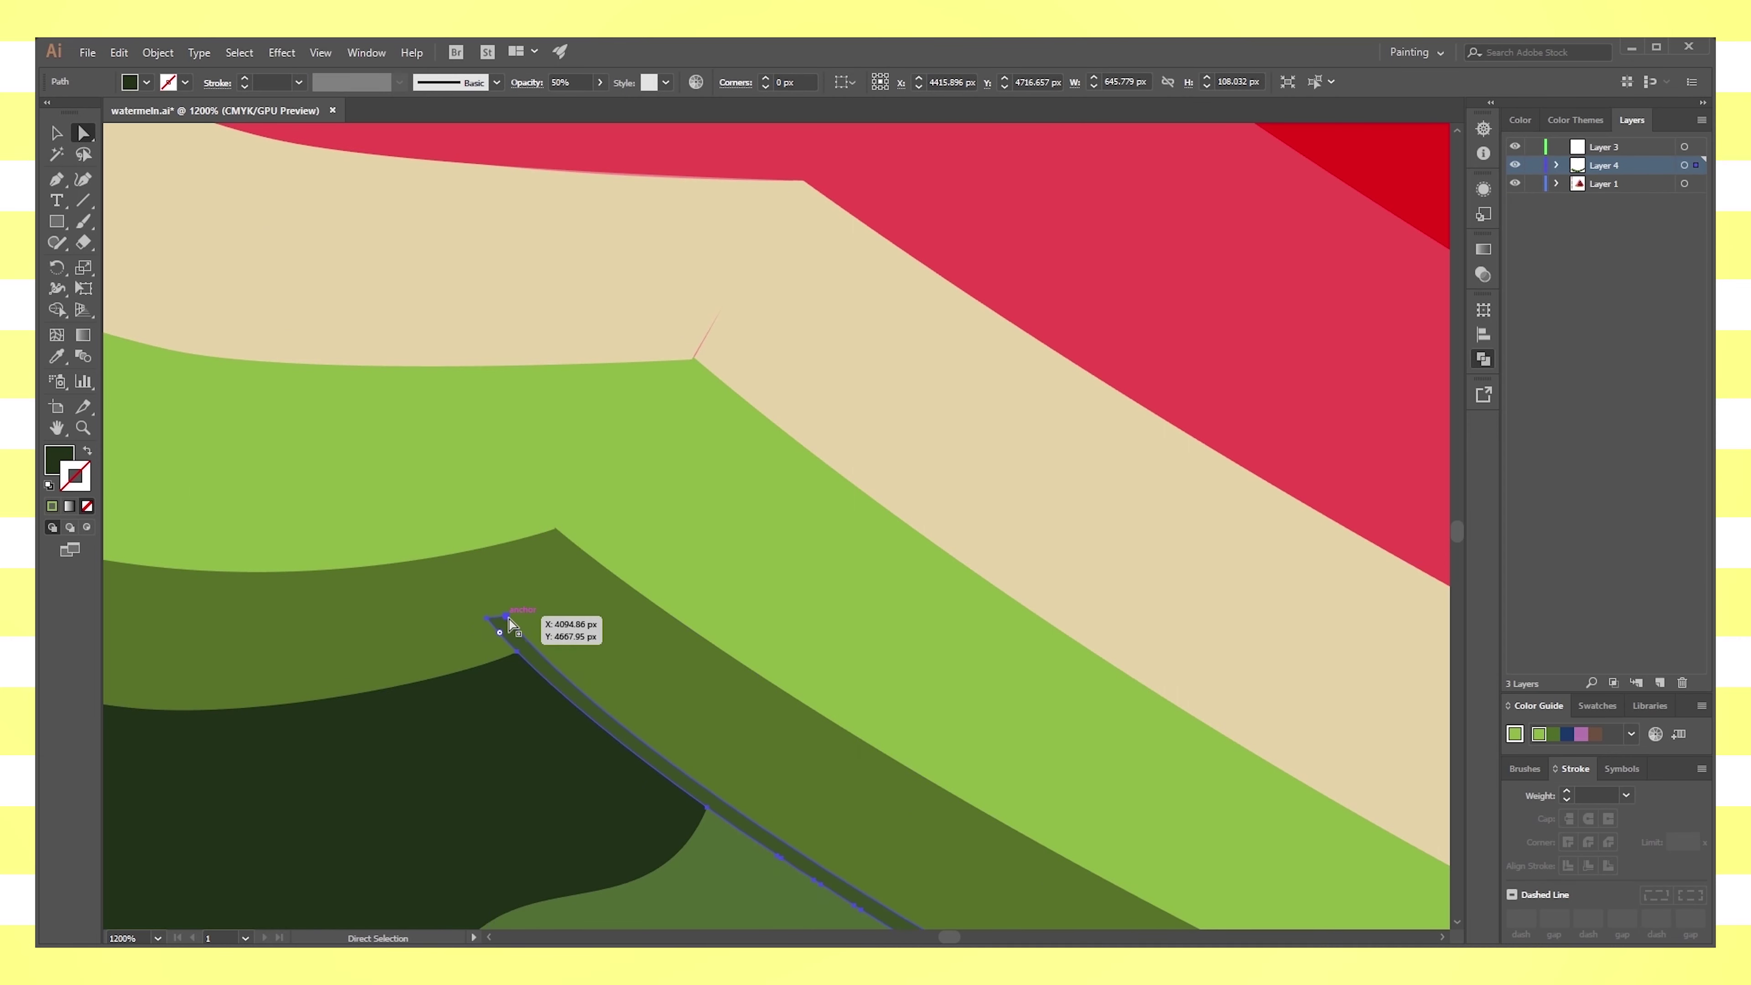
{"action": "left_click_drag", "start_coordinate": [515, 623], "coordinate": [513, 619]}
Review the rind, then nudge the stripe's top anchor down and adjust its tip anchor
{"action": "key", "text": "ctrl+minus"}
{"action": "key", "text": "ctrl+minus"}
{"action": "key", "text": "ctrl+minus"}
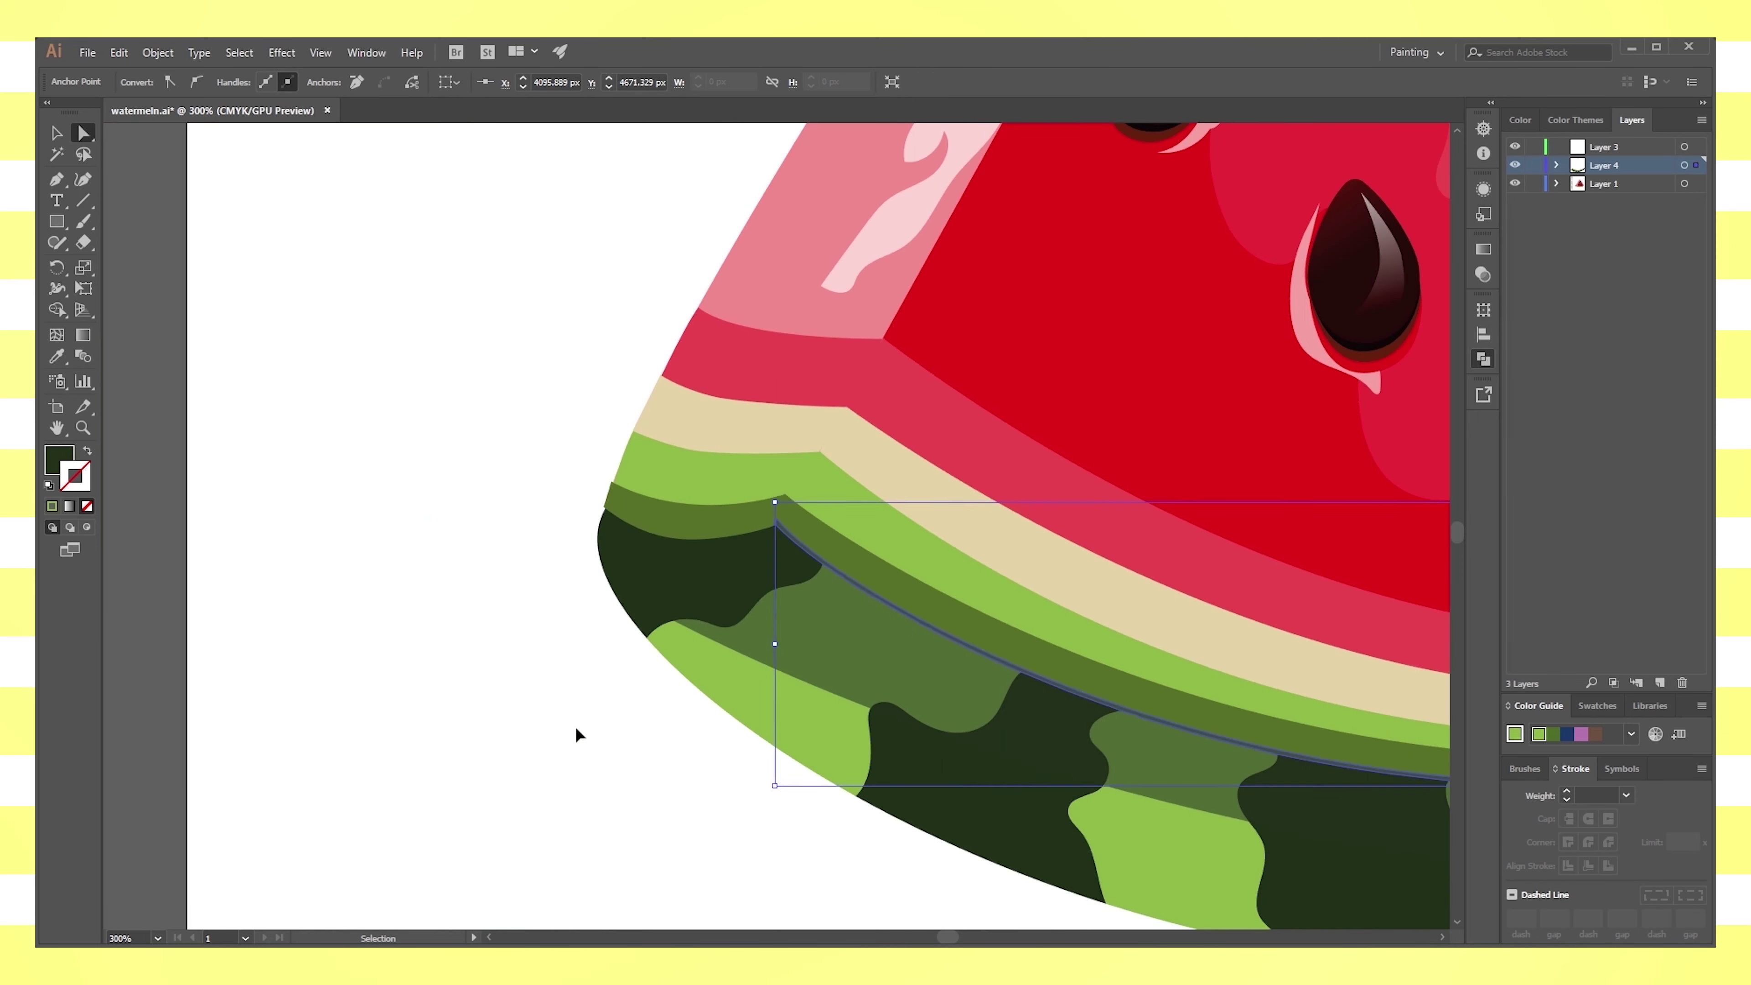
{"action": "left_click", "coordinate": [579, 731]}
{"action": "key", "text": "ctrl+plus"}
{"action": "key", "text": "ctrl+plus"}
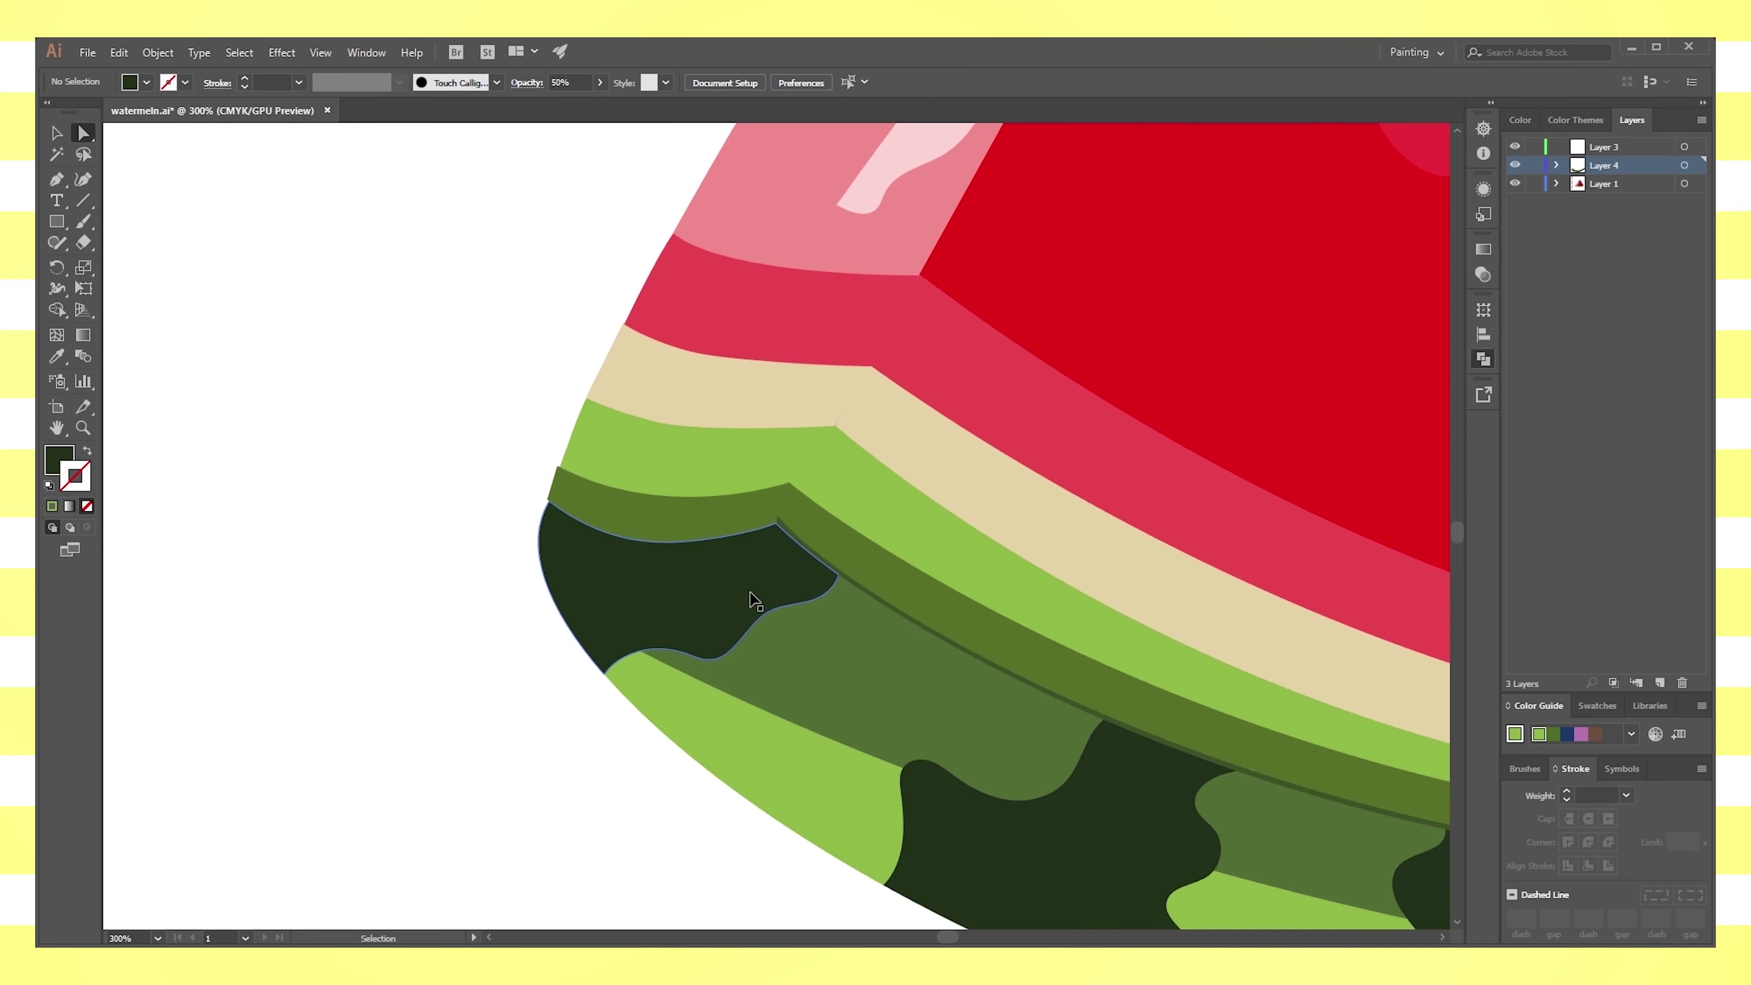
{"action": "key", "text": "ctrl+plus"}
{"action": "key", "text": "ctrl+plus"}
{"action": "left_click", "coordinate": [800, 531]}
{"action": "left_click_drag", "start_coordinate": [779, 503], "coordinate": [776, 508]}
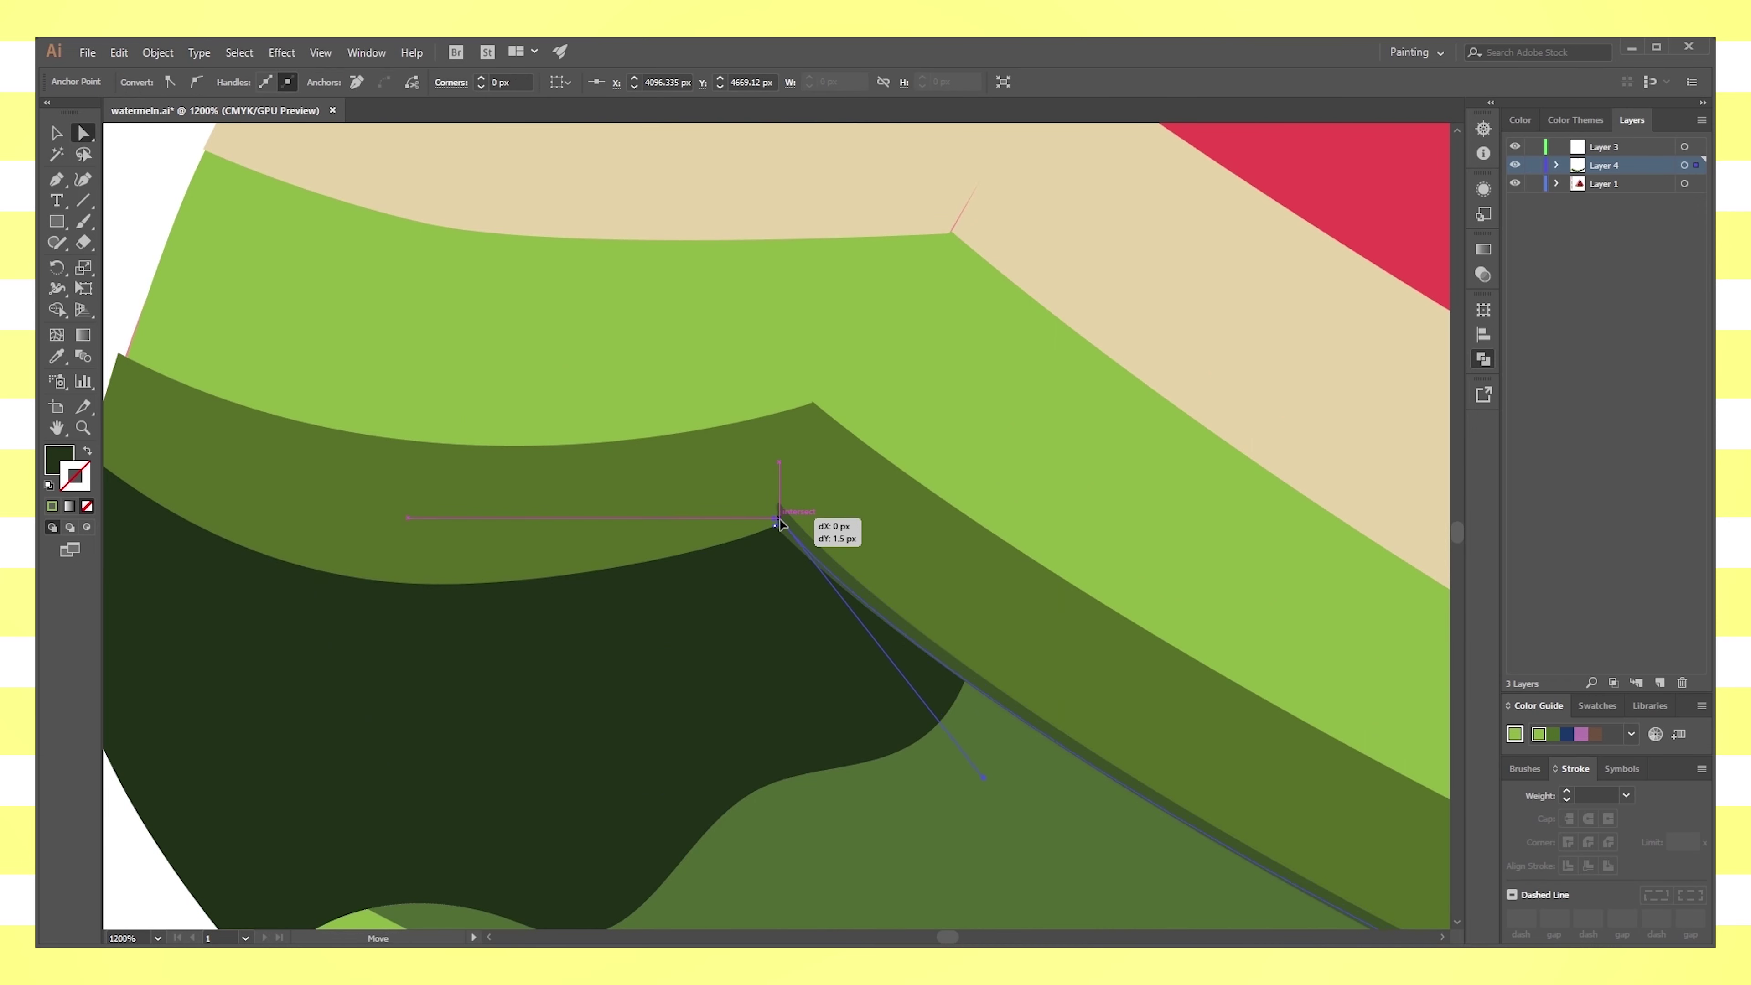
{"action": "key", "text": "p"}
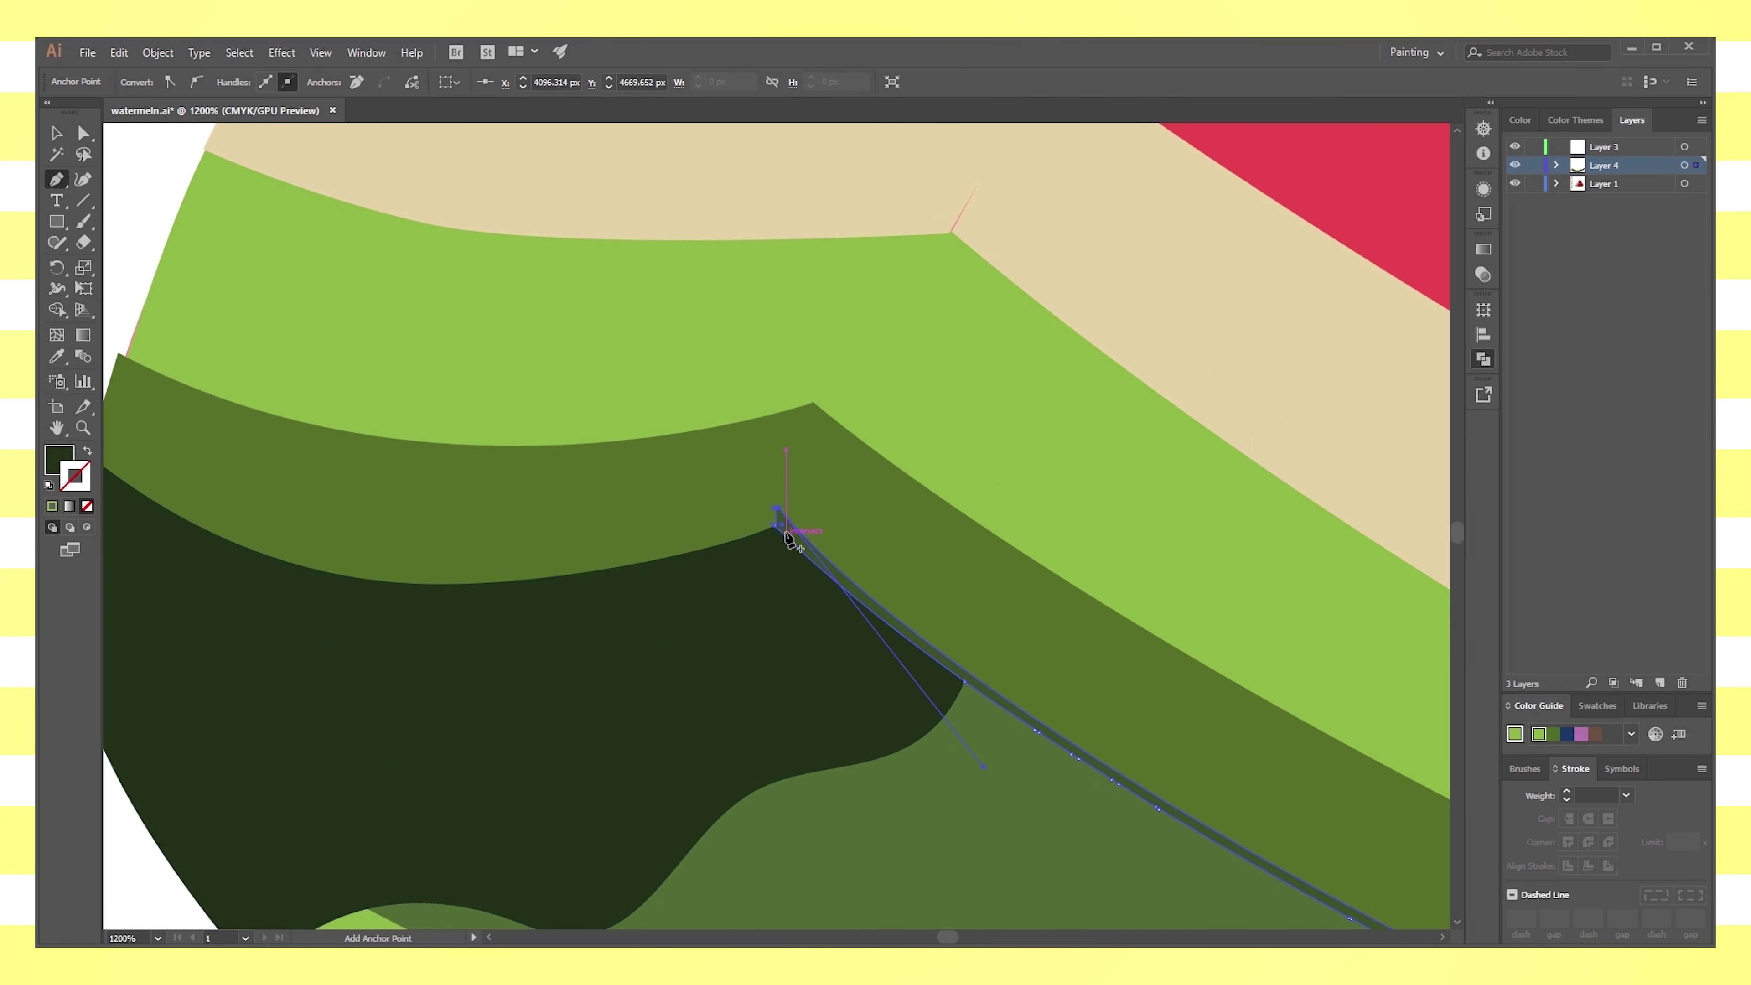
{"action": "left_click", "coordinate": [779, 523]}
{"action": "key", "text": "ctrl+0"}
{"action": "left_click", "coordinate": [532, 673], "text": "ctrl"}
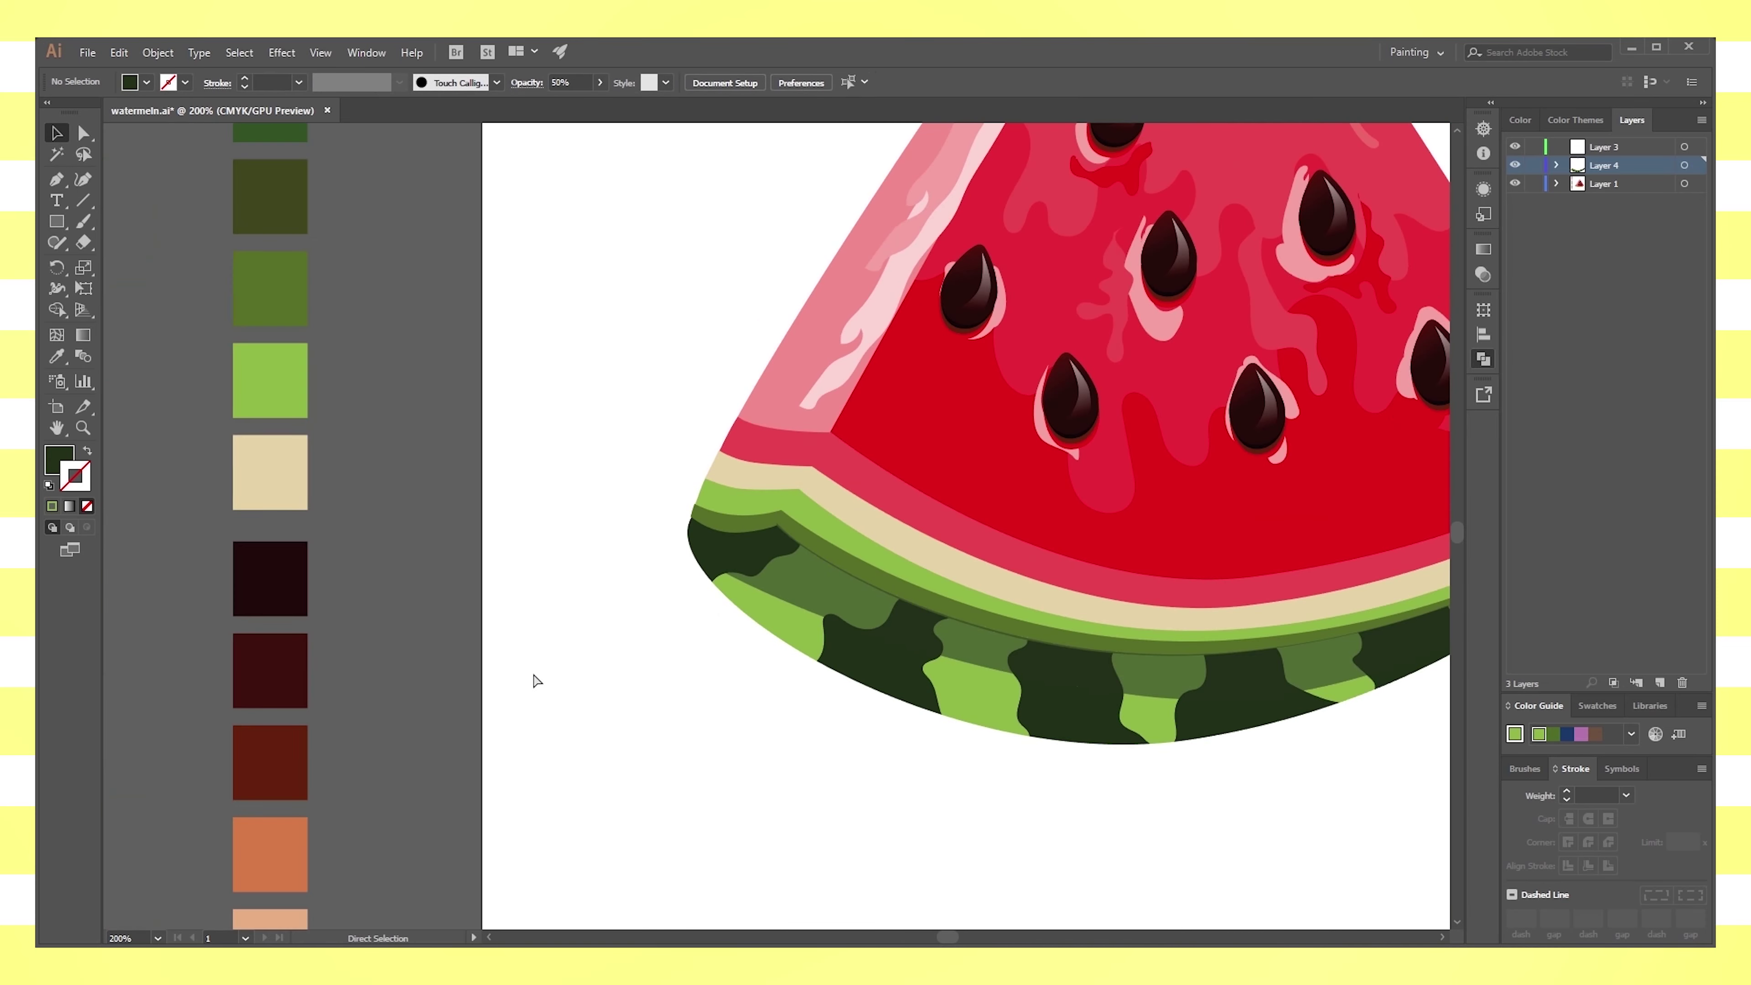
{"action": "key", "text": "ctrl+minus"}
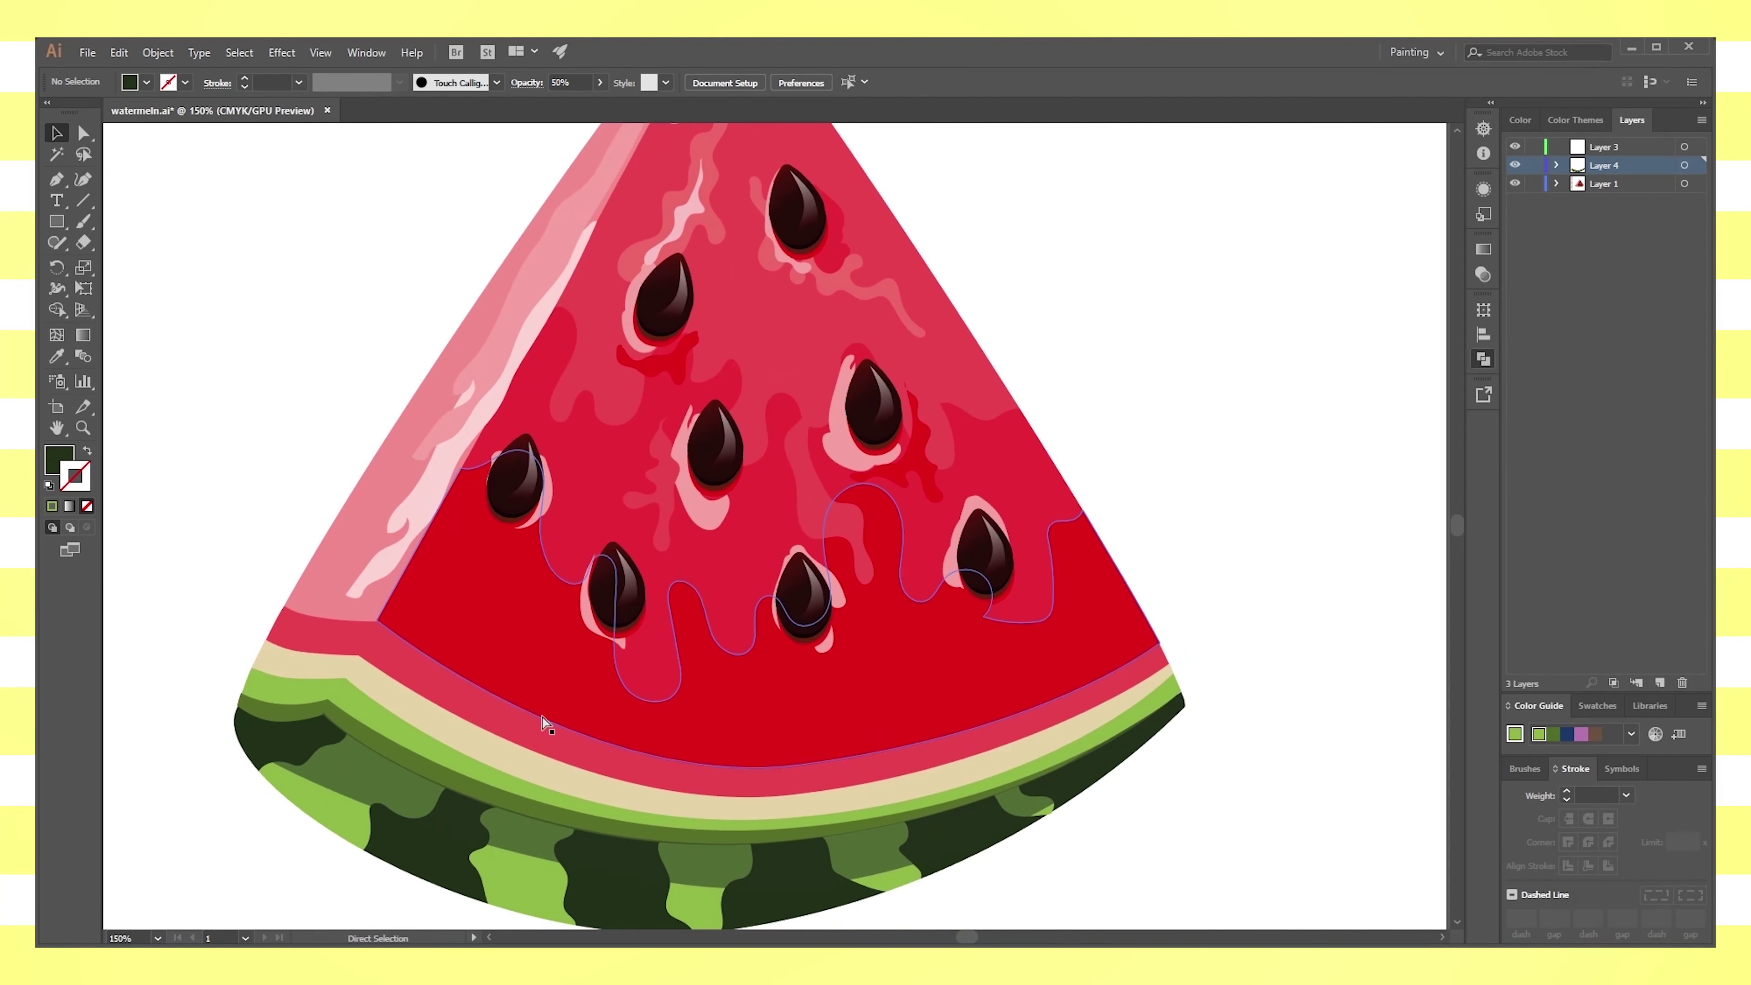
{"action": "key", "text": "ctrl+0"}
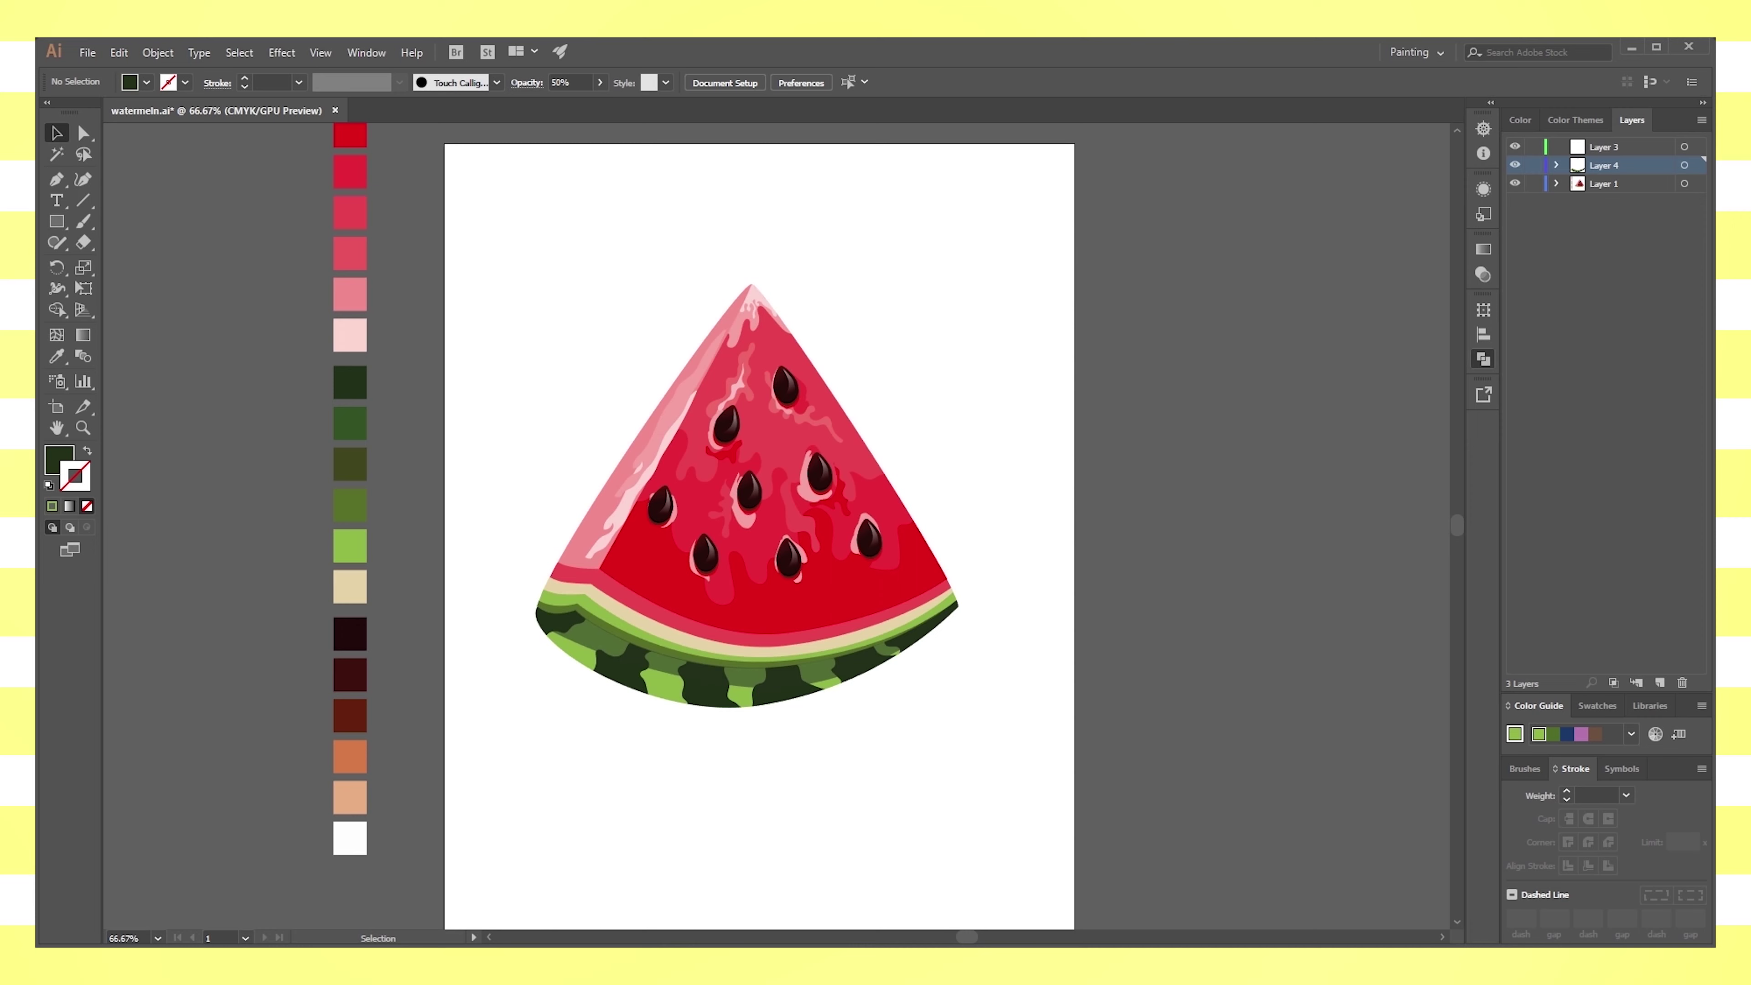
{"action": "key", "text": "ctrl+plus"}
{"action": "key", "text": "ctrl+plus"}
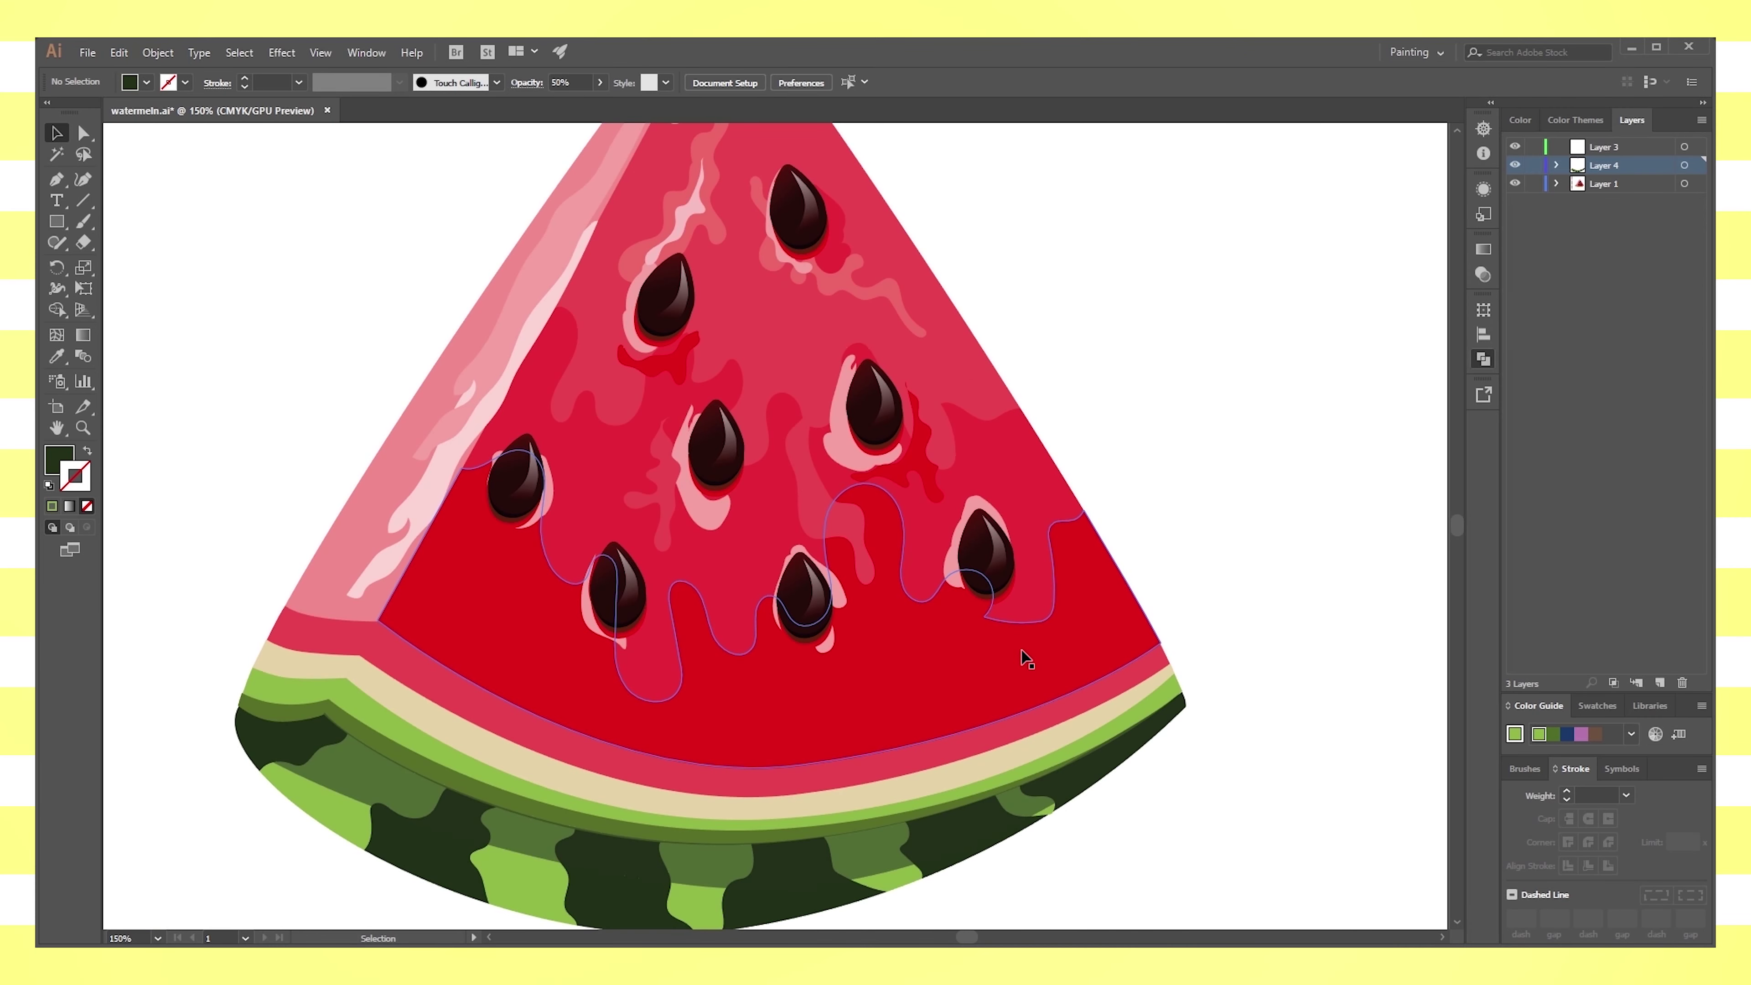
{"action": "left_click", "coordinate": [437, 719]}
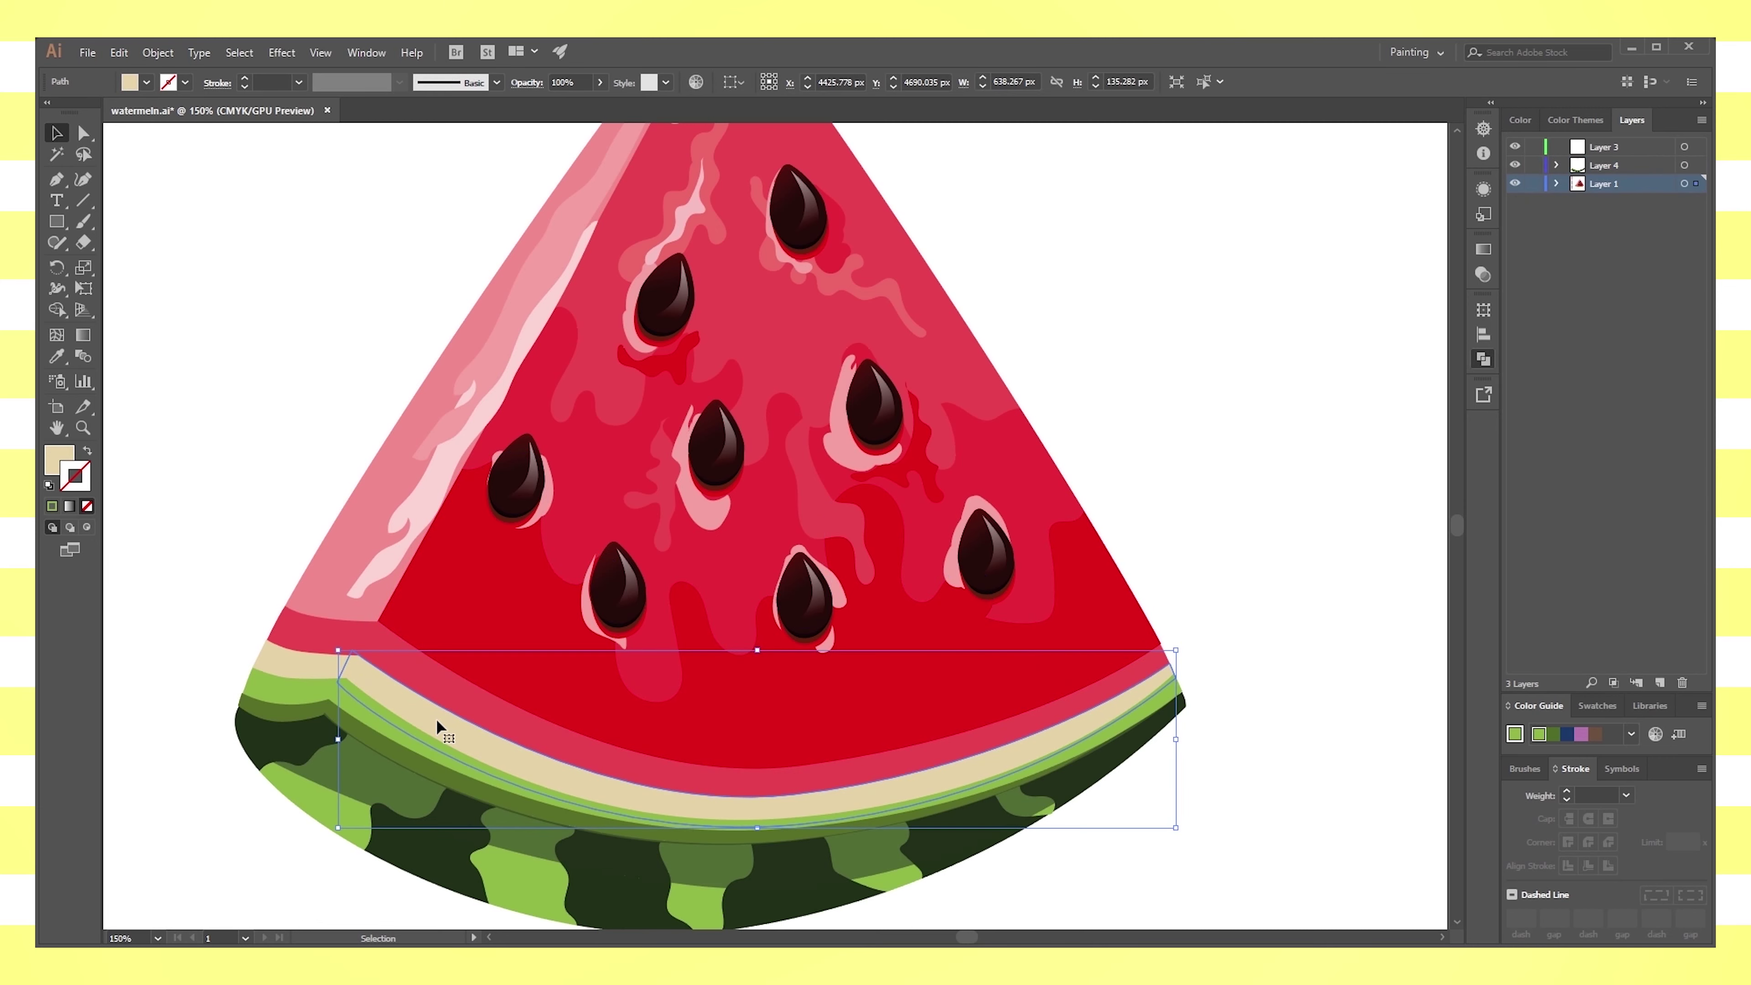
Duplicate the beige rind band just above the original and nudge the small beige piece right
{"action": "left_click", "coordinate": [305, 667], "text": "shift"}
{"action": "left_click_drag", "start_coordinate": [382, 691], "coordinate": [384, 686]}
{"action": "left_click_drag", "start_coordinate": [384, 694], "coordinate": [451, 707]}
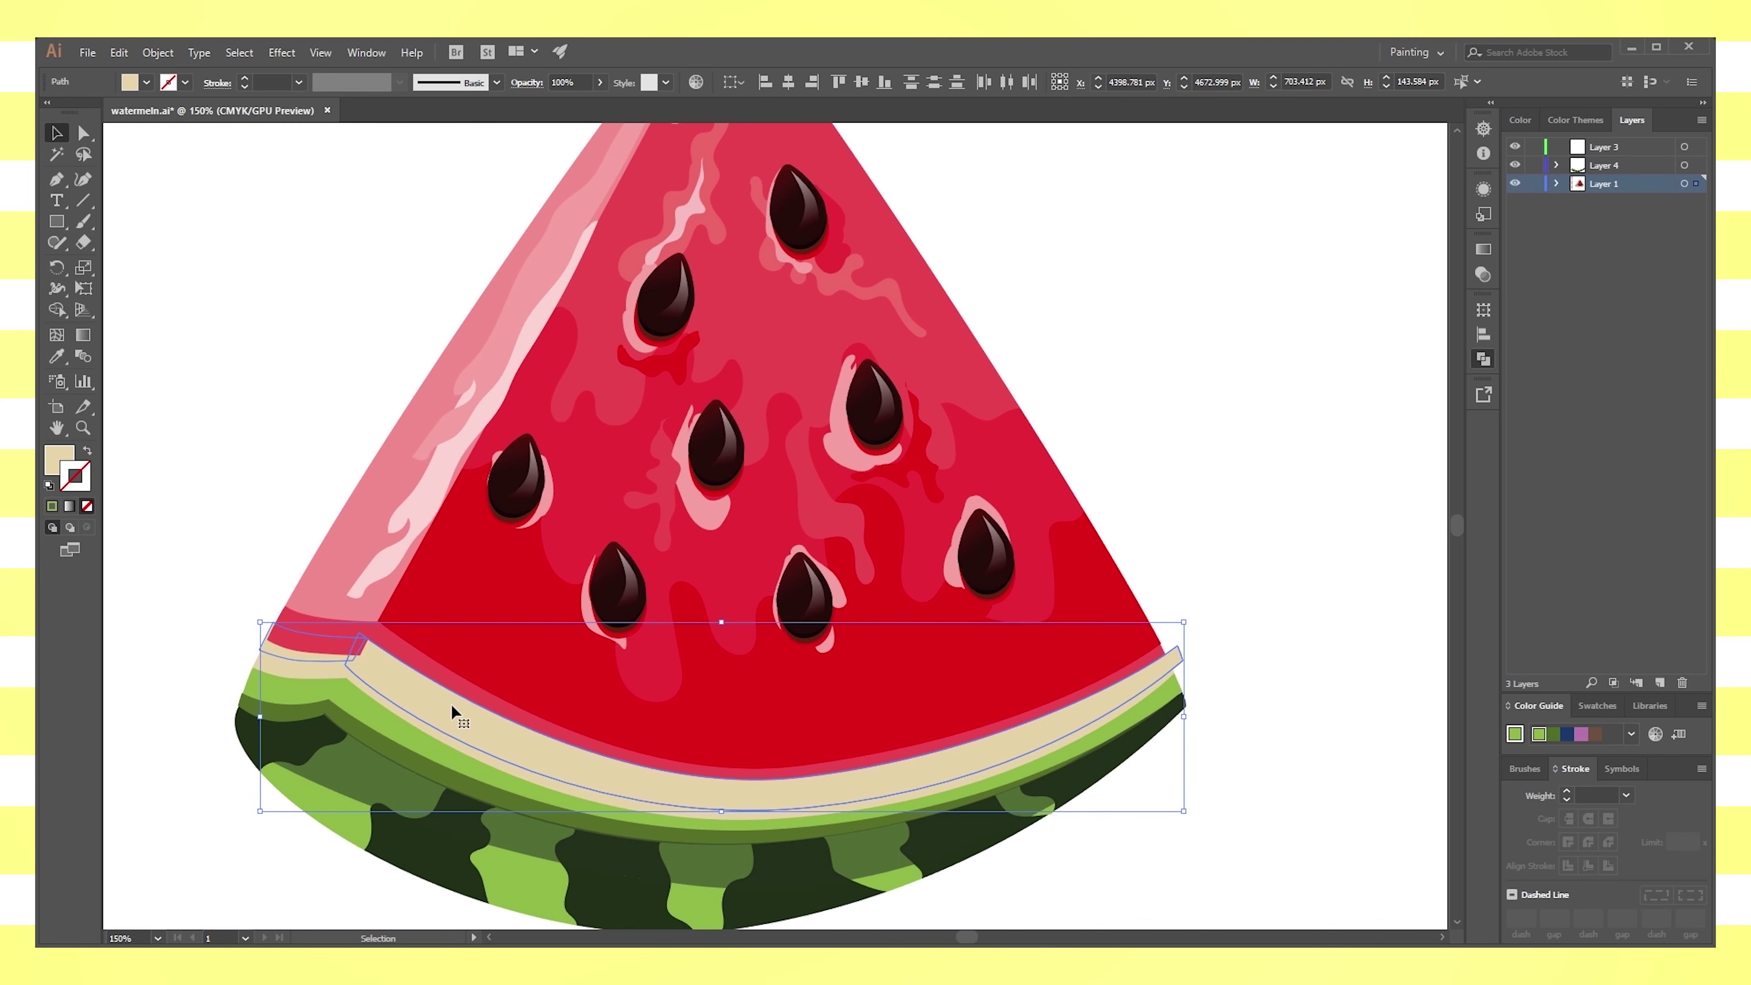
{"action": "left_click", "coordinate": [276, 649]}
{"action": "left_click", "coordinate": [290, 653]}
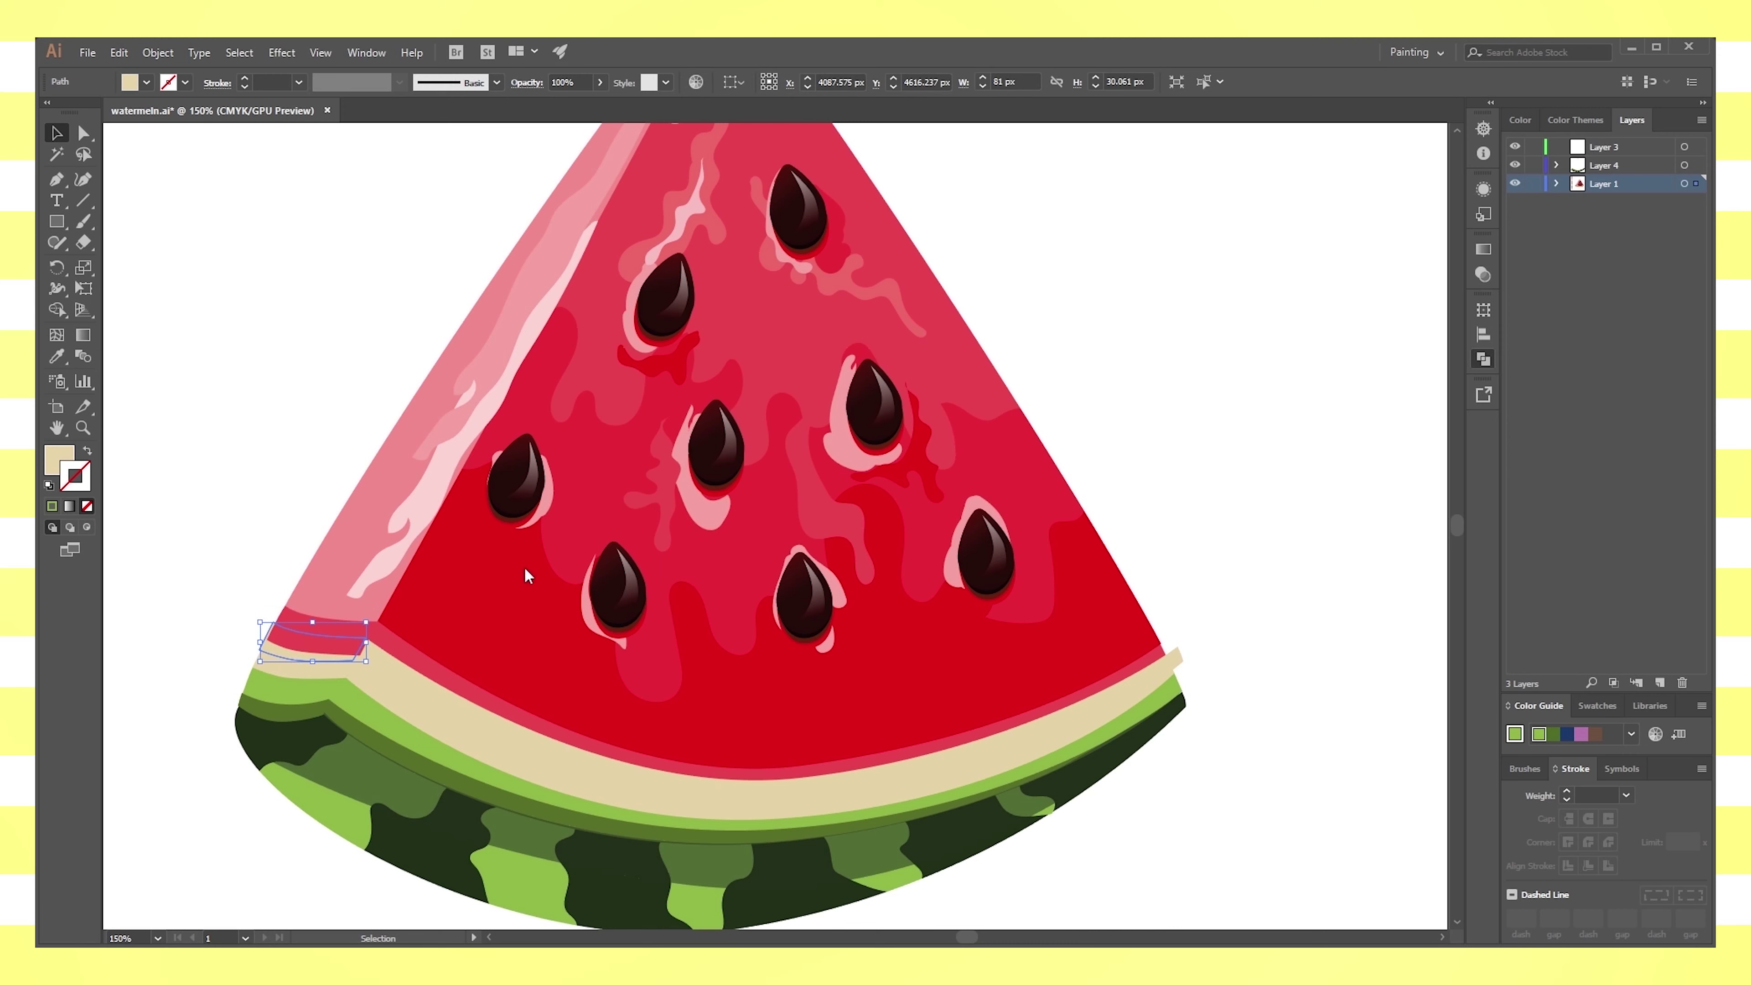
{"action": "key", "text": "Right"}
{"action": "key", "text": "Right"}
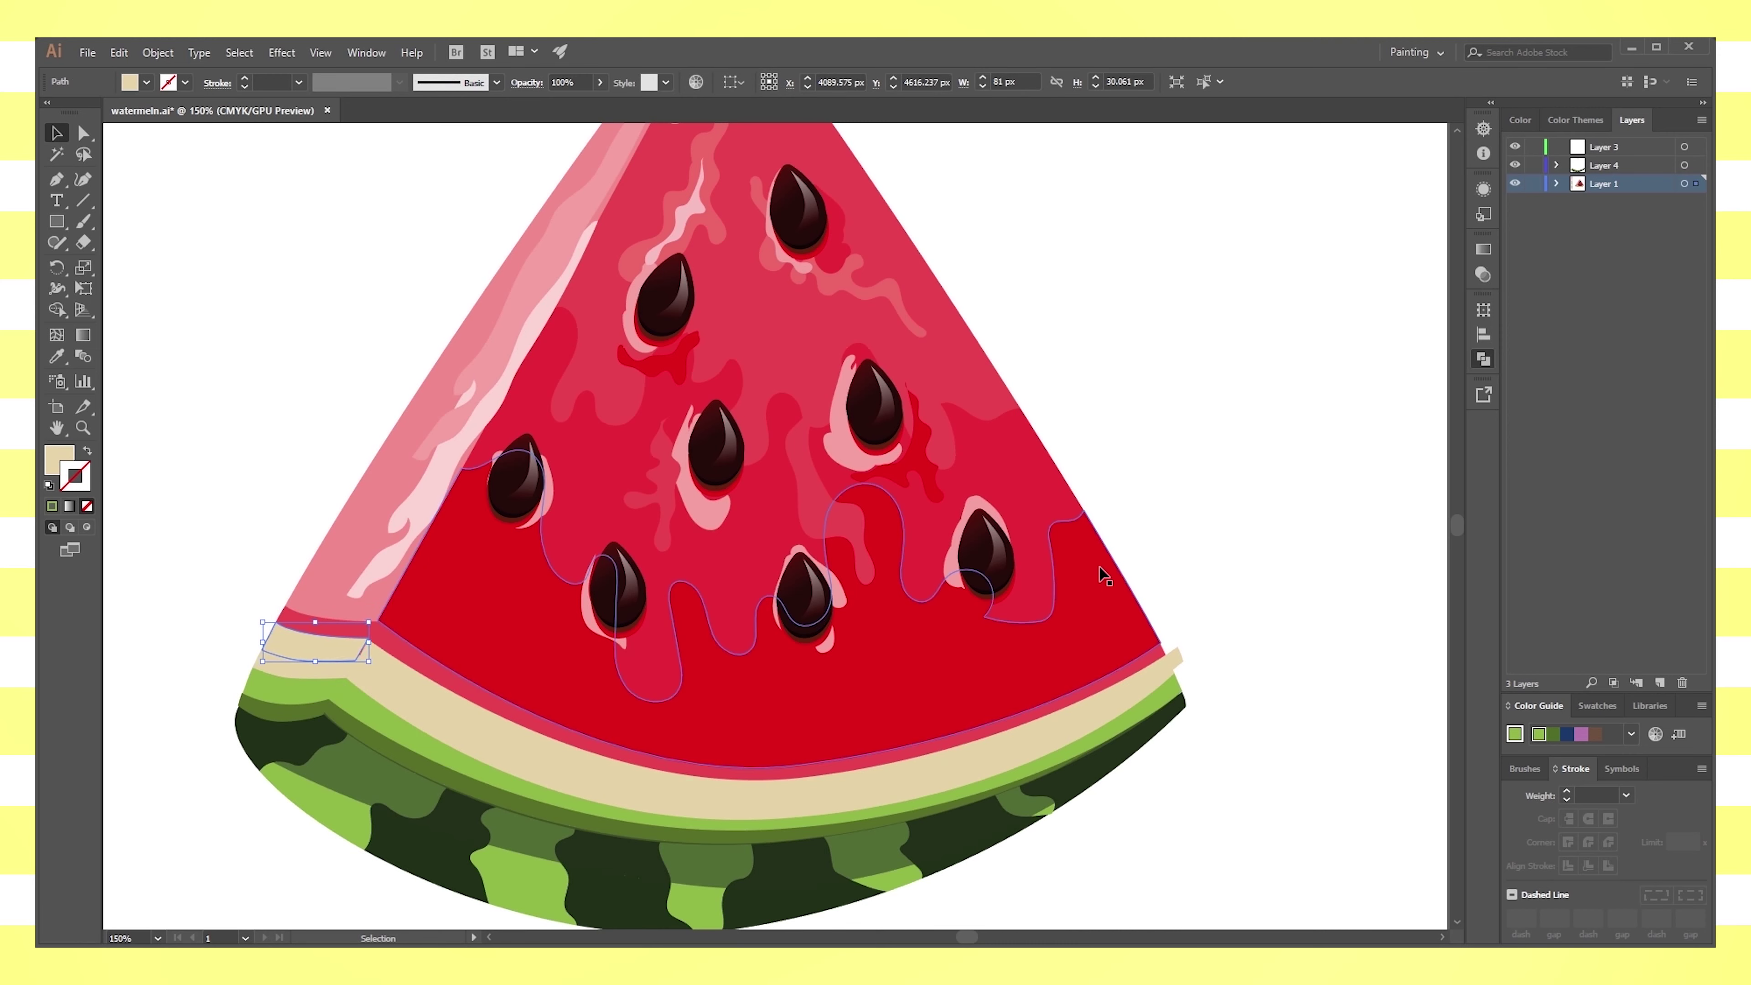
Pull the copied band's right and left end anchors inside the slice edge
{"action": "left_click", "coordinate": [1074, 704]}
{"action": "key", "text": "a"}
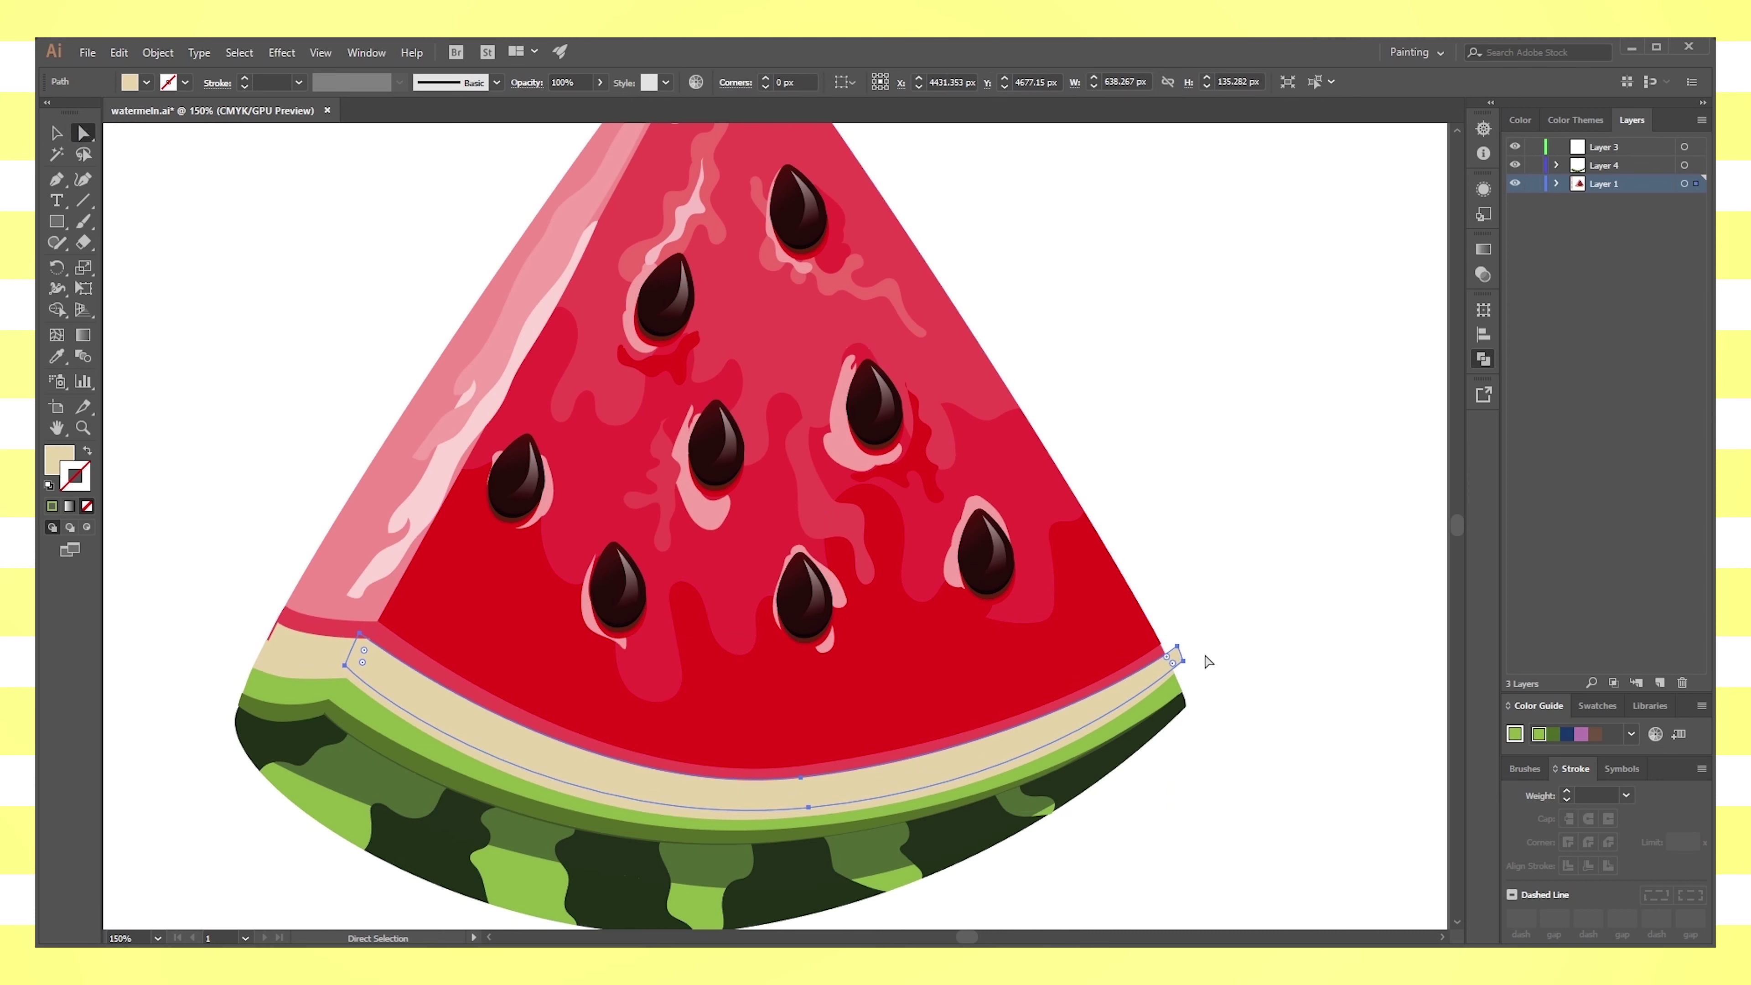
{"action": "left_click_drag", "start_coordinate": [1183, 661], "coordinate": [1172, 673]}
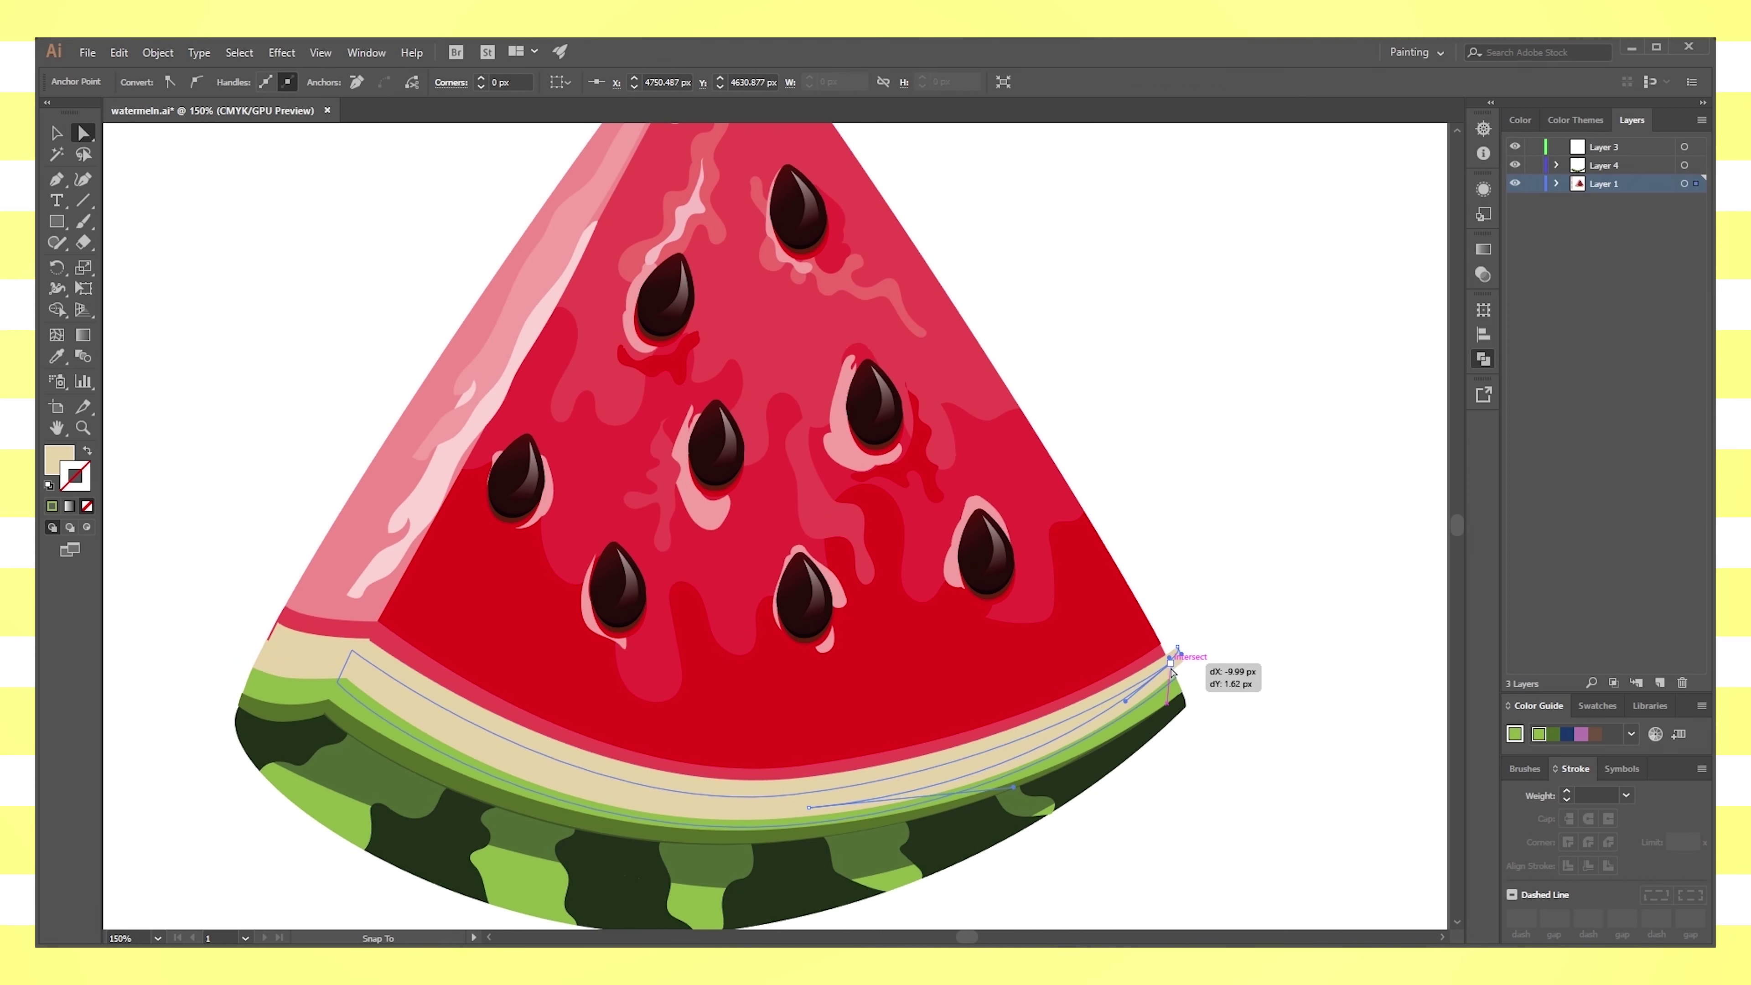
{"action": "left_click_drag", "start_coordinate": [1172, 673], "coordinate": [1166, 652]}
{"action": "left_click", "coordinate": [1192, 649]}
{"action": "left_click", "coordinate": [709, 793]}
{"action": "left_click_drag", "start_coordinate": [264, 652], "coordinate": [259, 647]}
Reselect the copied rind band and check it against the full artboard
{"action": "left_click", "coordinate": [425, 683]}
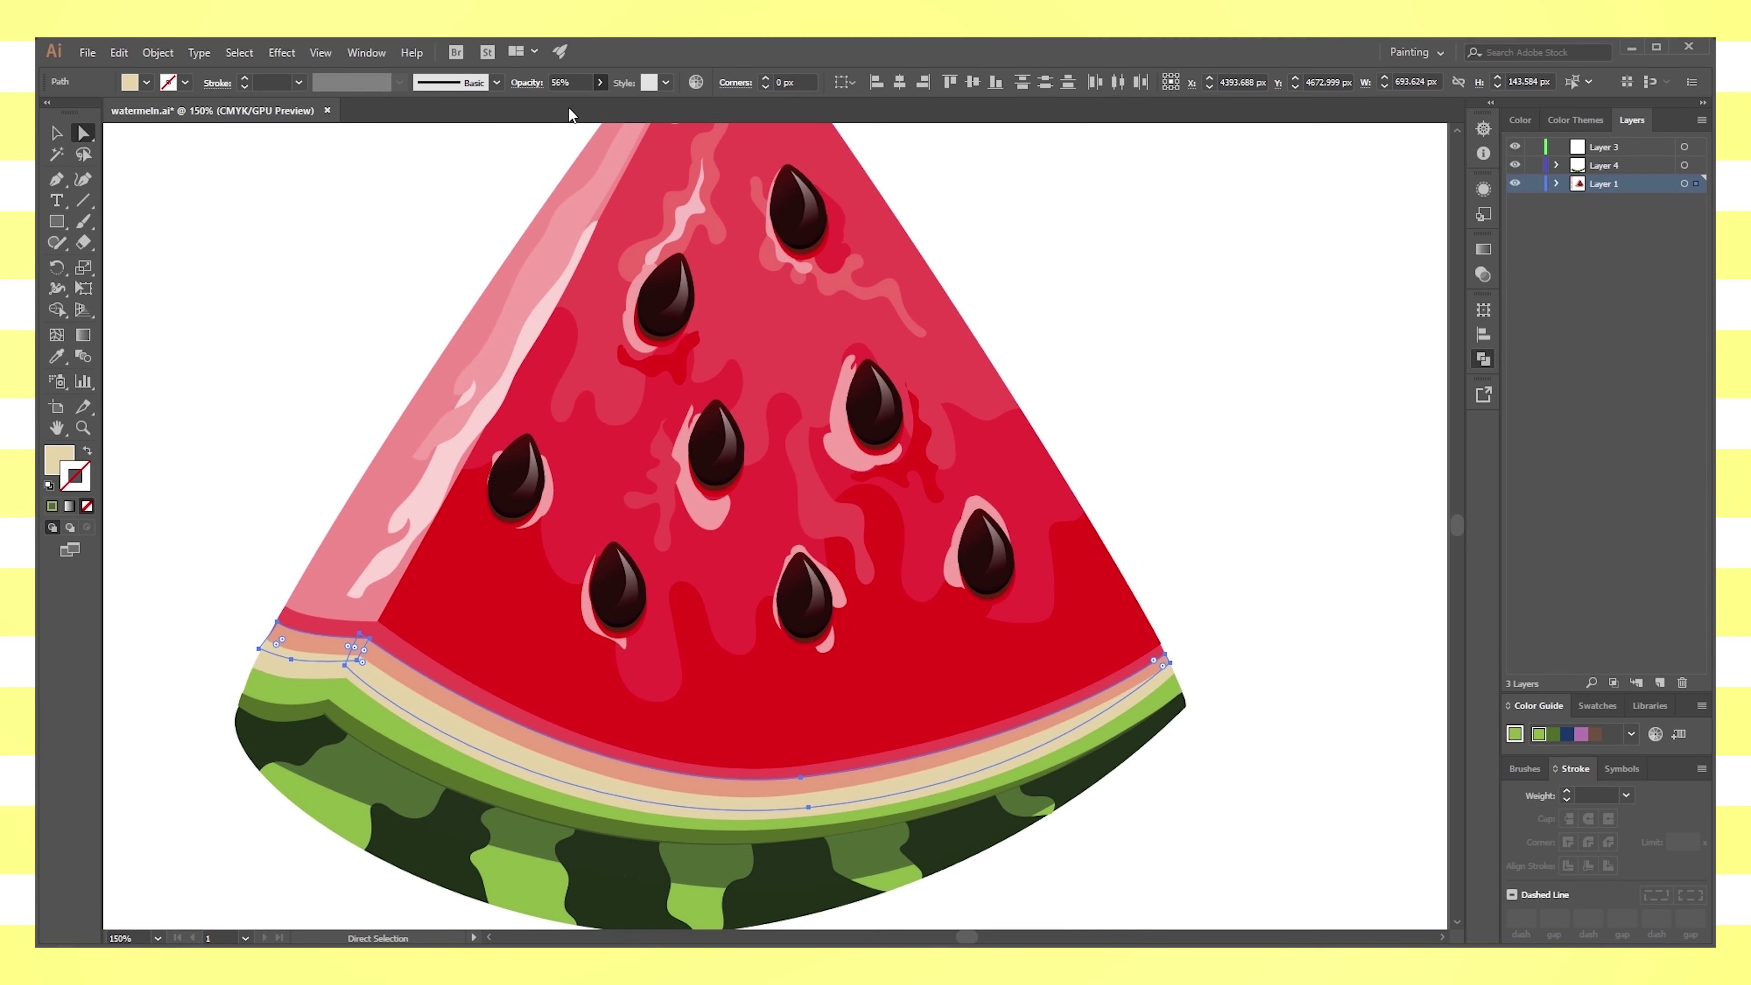
{"action": "left_click", "coordinate": [321, 281]}
{"action": "key", "text": "ctrl+minus"}
{"action": "key", "text": "ctrl+minus"}
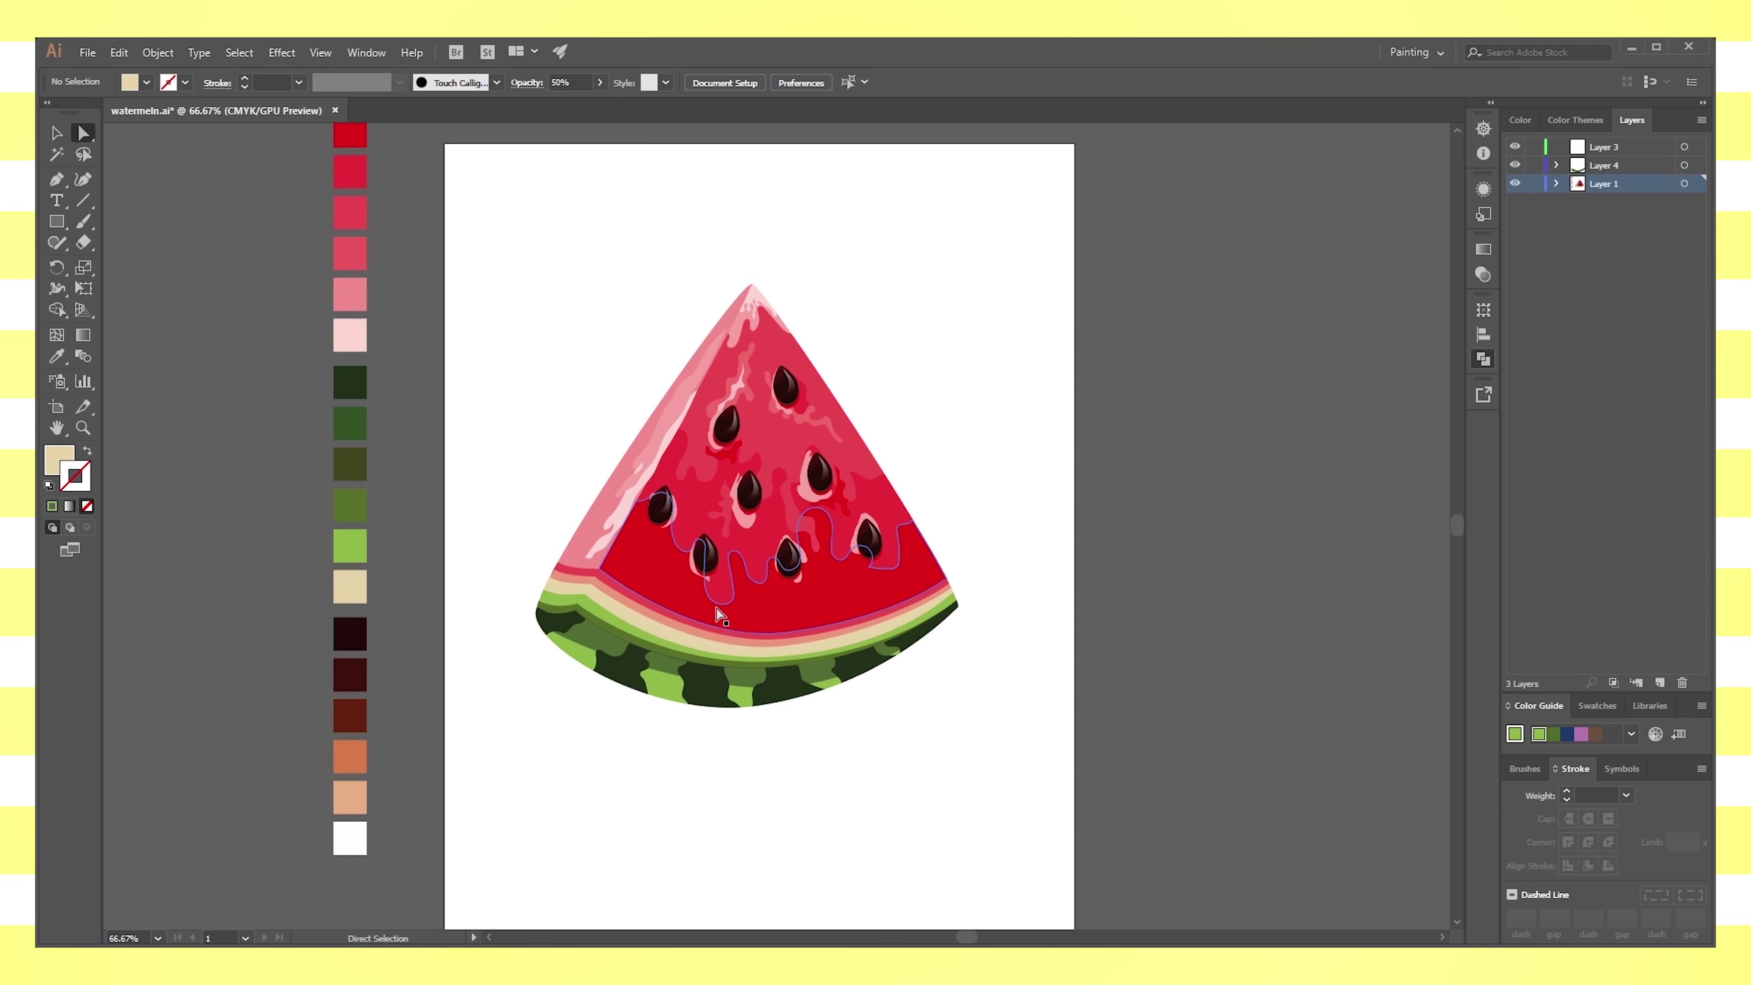
{"action": "key", "text": "ctrl+plus"}
{"action": "key", "text": "ctrl+plus"}
{"action": "left_click", "coordinate": [506, 742]}
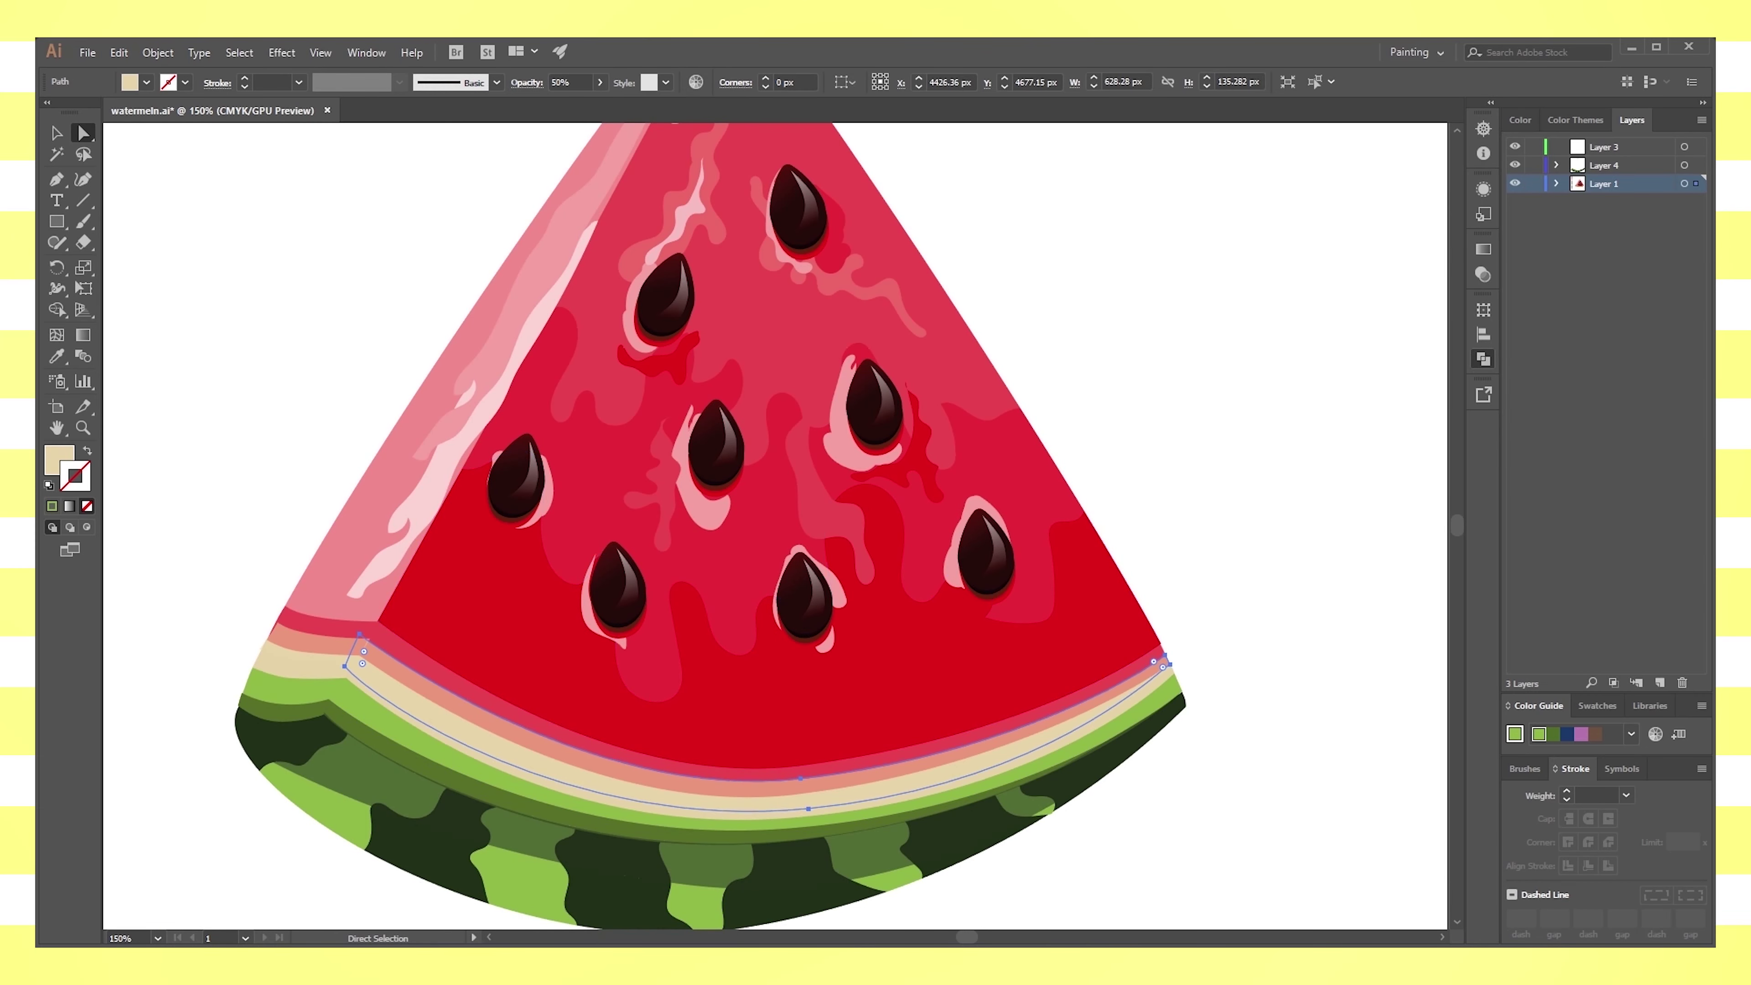
{"action": "left_click", "coordinate": [1349, 744]}
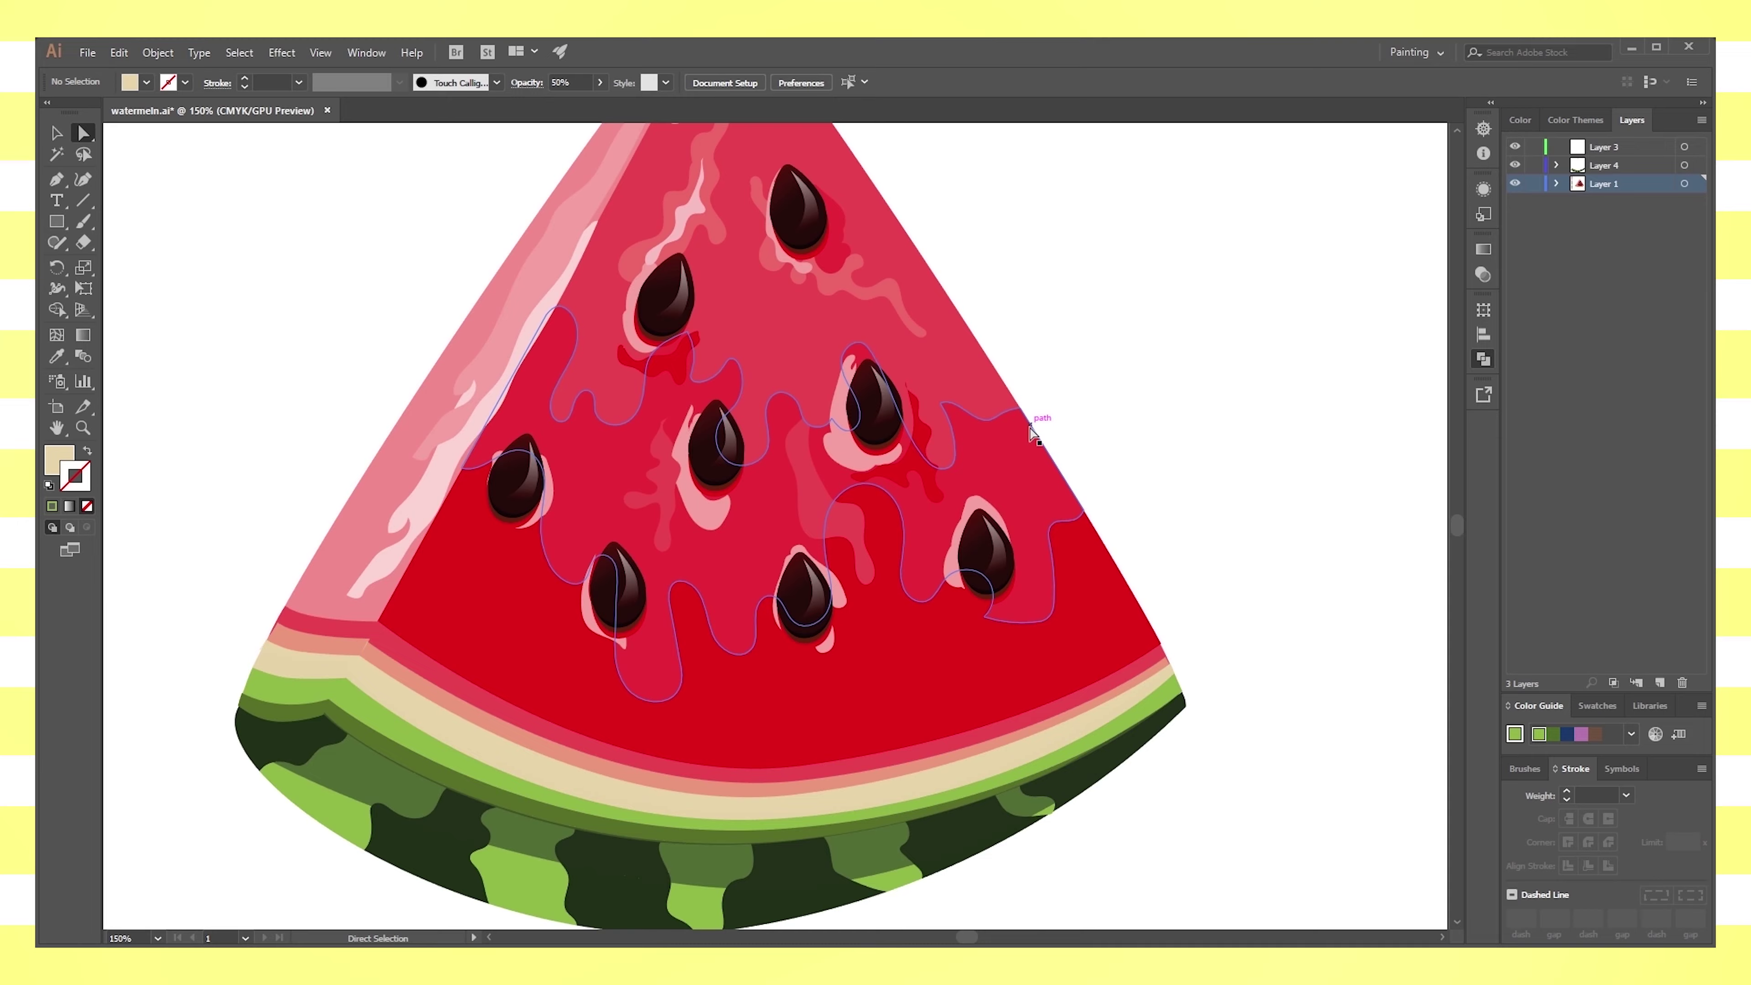